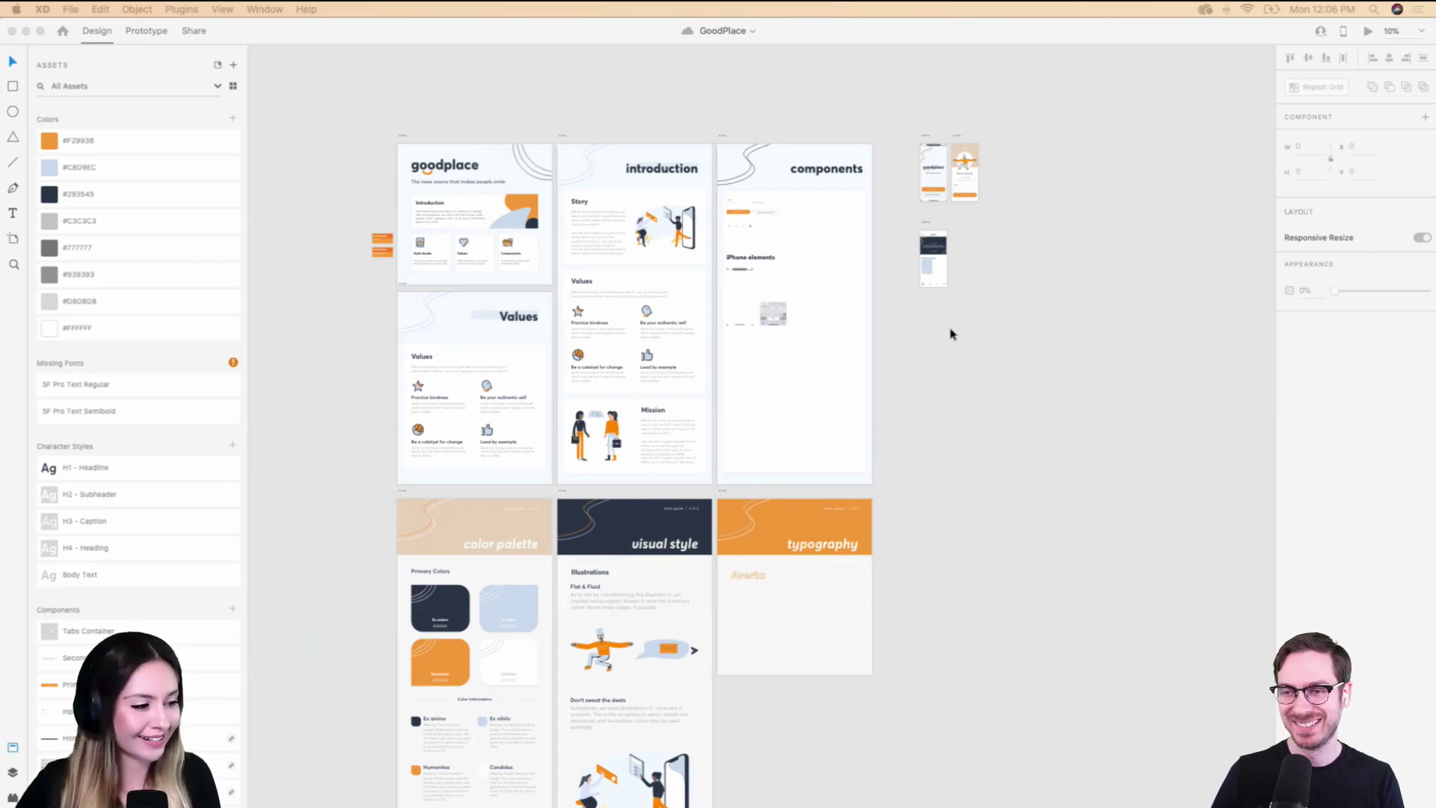
# Pan and zoom the canvas to about 25% on the goodplace Directory and Introduction artboards.
pyautogui.hscroll(3, 948, 333)
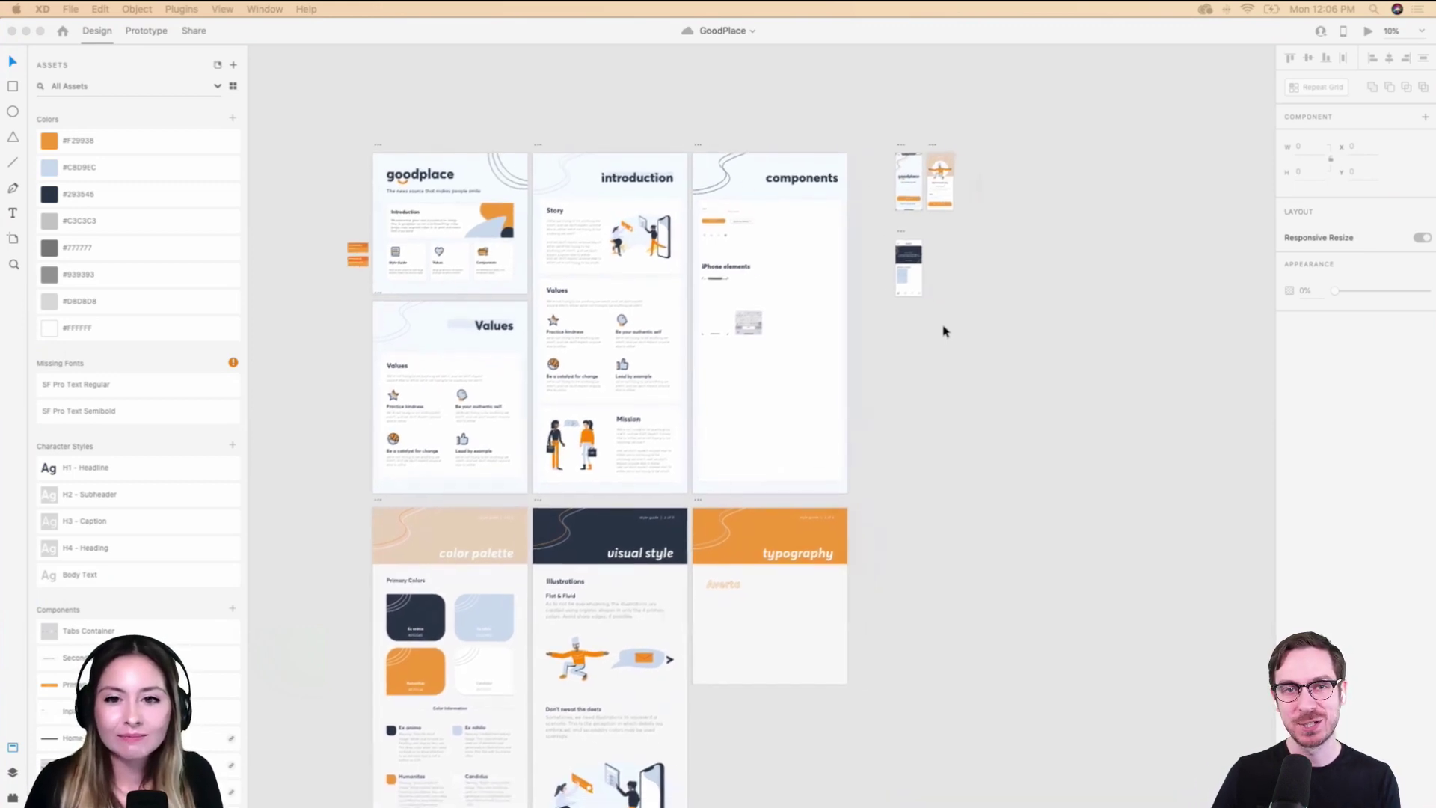
pyautogui.hscroll(1, 944, 332)
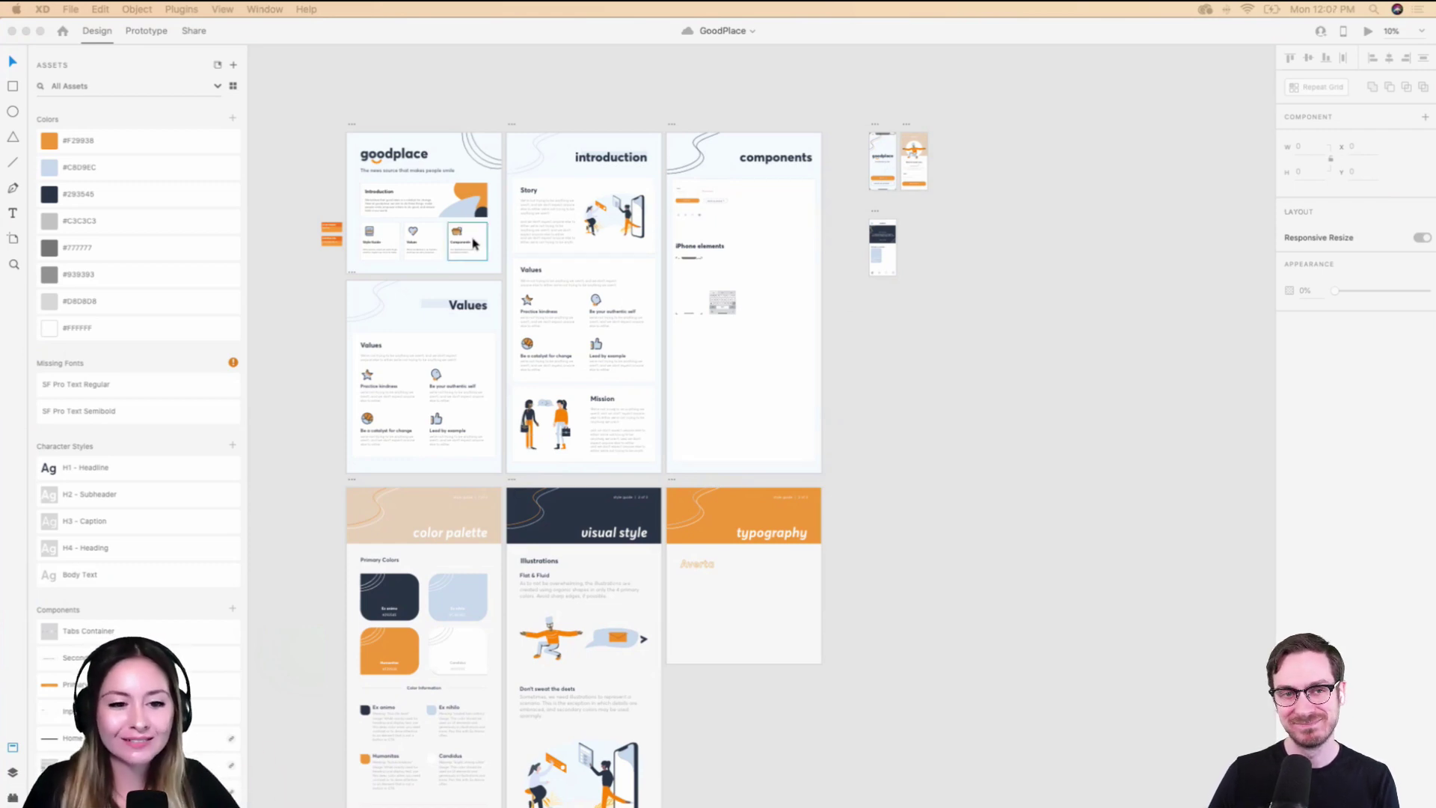
pyautogui.scroll(2, 467, 224)
pyautogui.hscroll(-2, 467, 225)
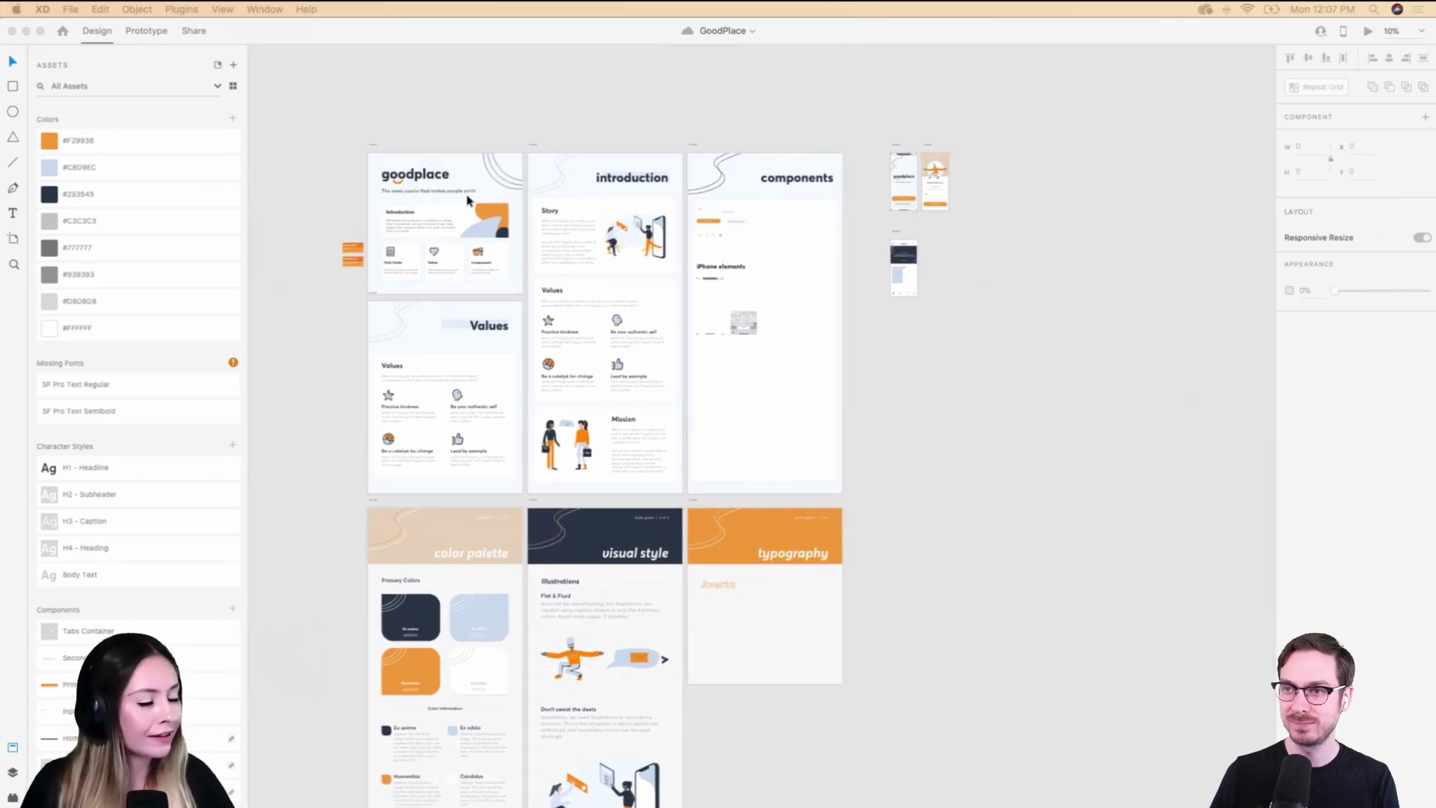
pyautogui.click(347, 194)
pyautogui.scroll(5, 348, 194)
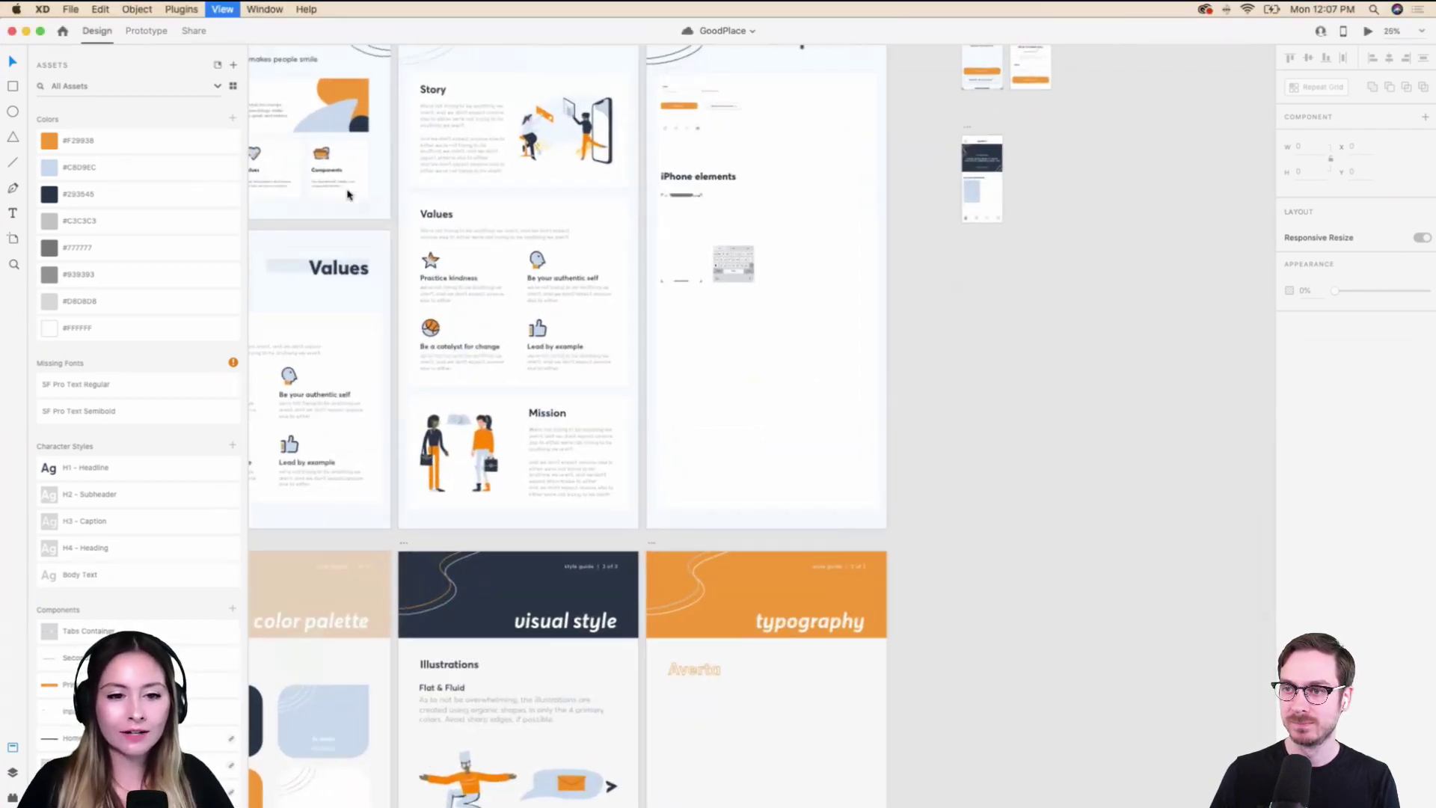
pyautogui.scroll(6, 385, 226)
pyautogui.hscroll(-12, 385, 226)
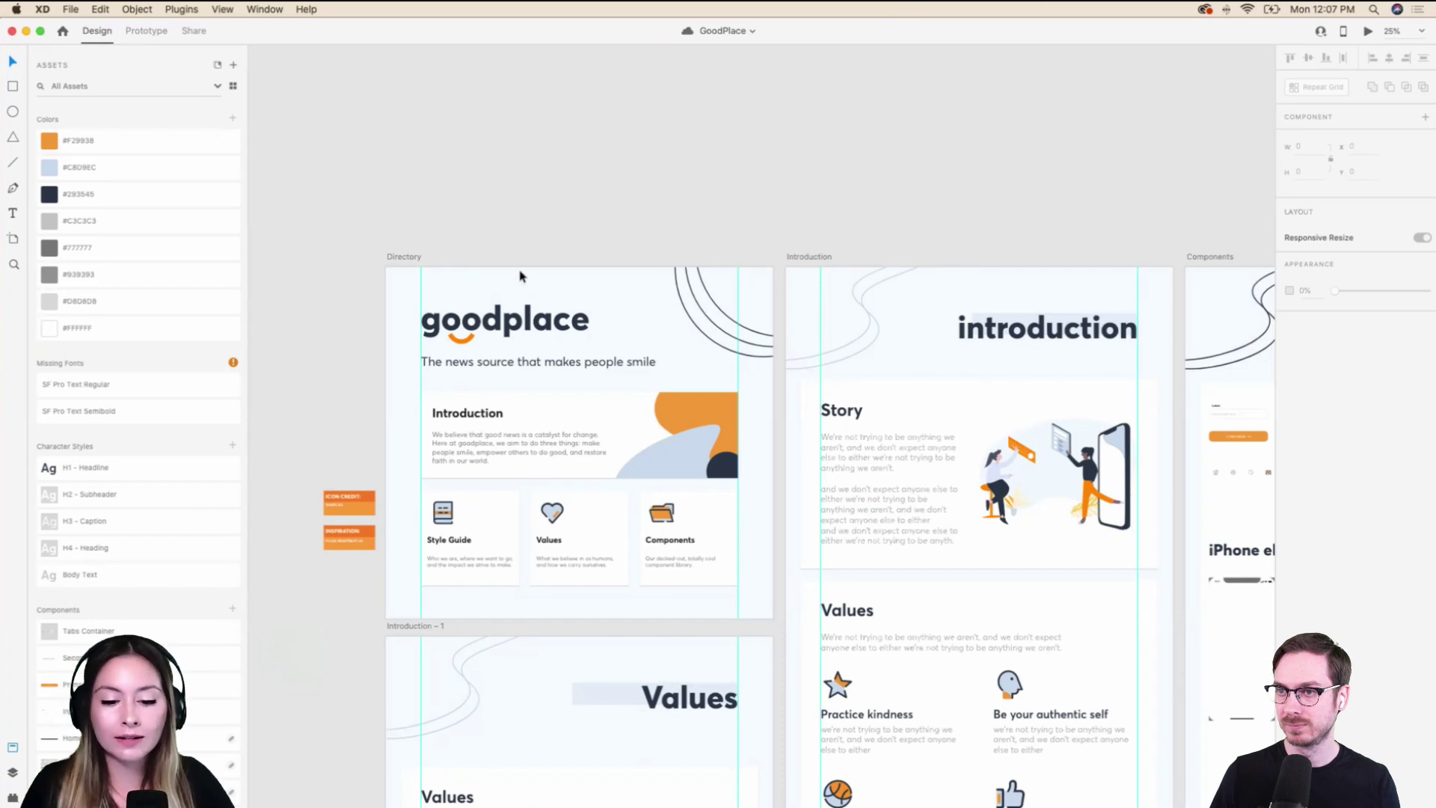
pyautogui.scroll(-3, 520, 275)
pyautogui.hscroll(3, 520, 275)
pyautogui.scroll(1, 520, 275)
pyautogui.hscroll(-1, 520, 275)
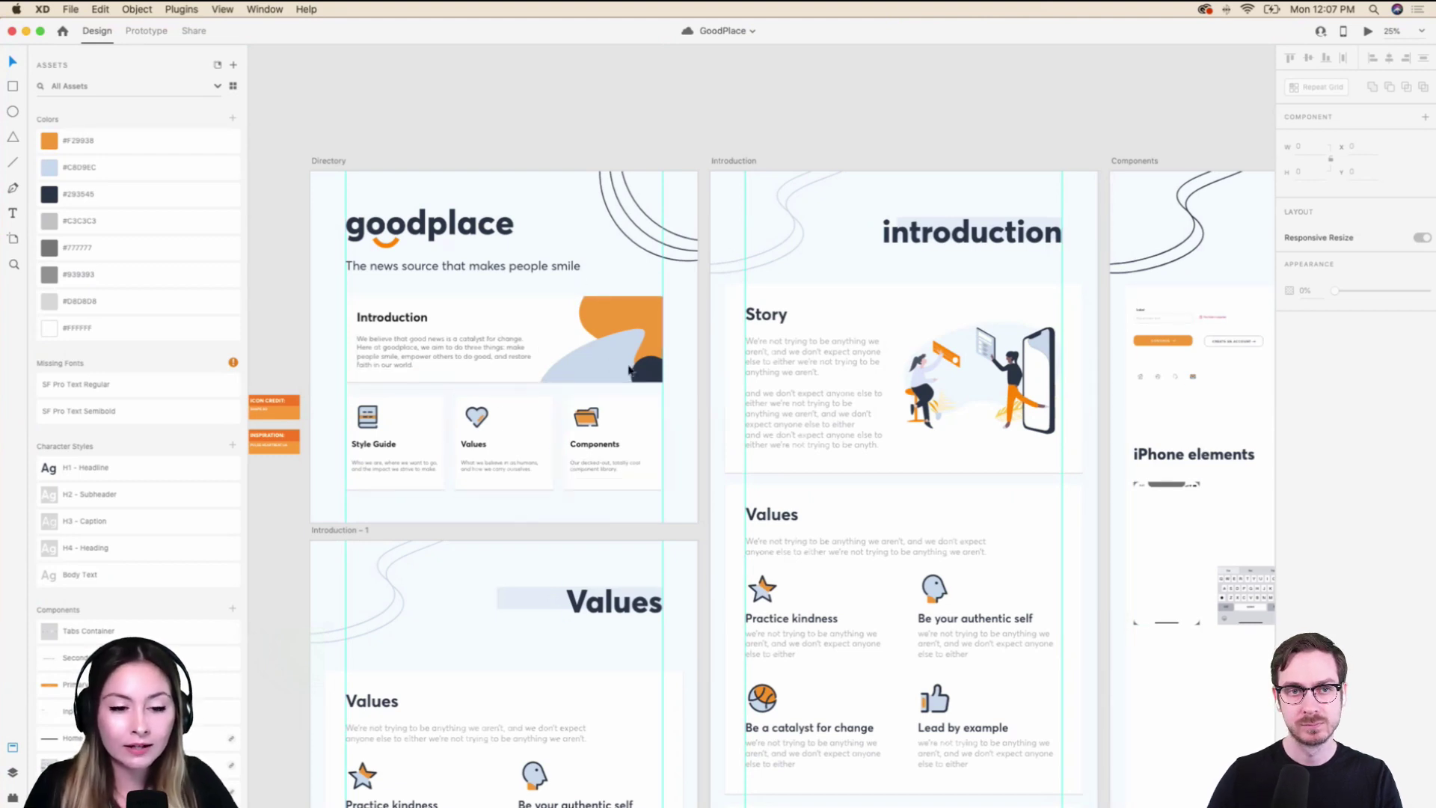
# Preview the Directory artboard, shift the preview window right, and follow the Introduction card.
pyautogui.click(1368, 31)
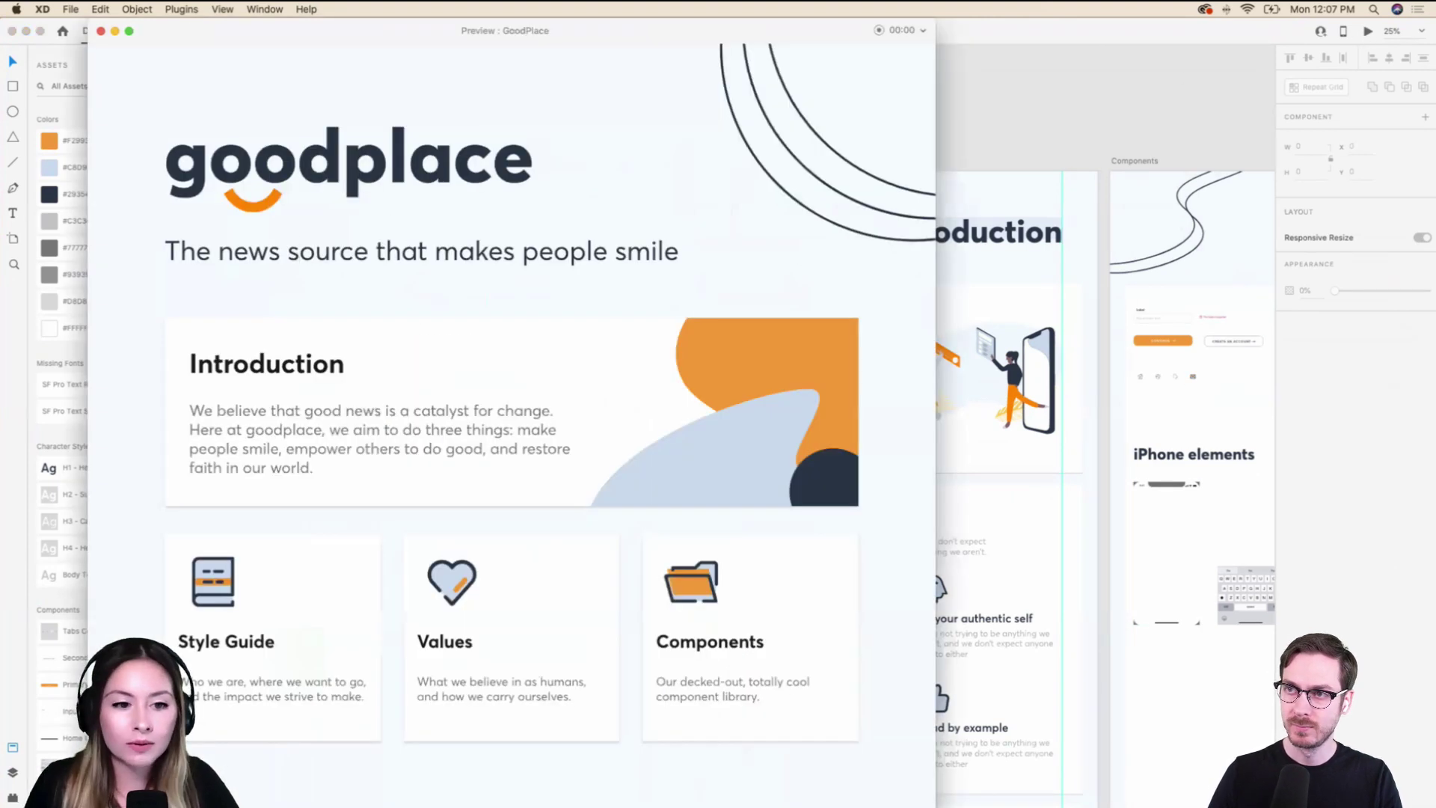
pyautogui.moveTo(265, 34); pyautogui.dragTo(376, 34)
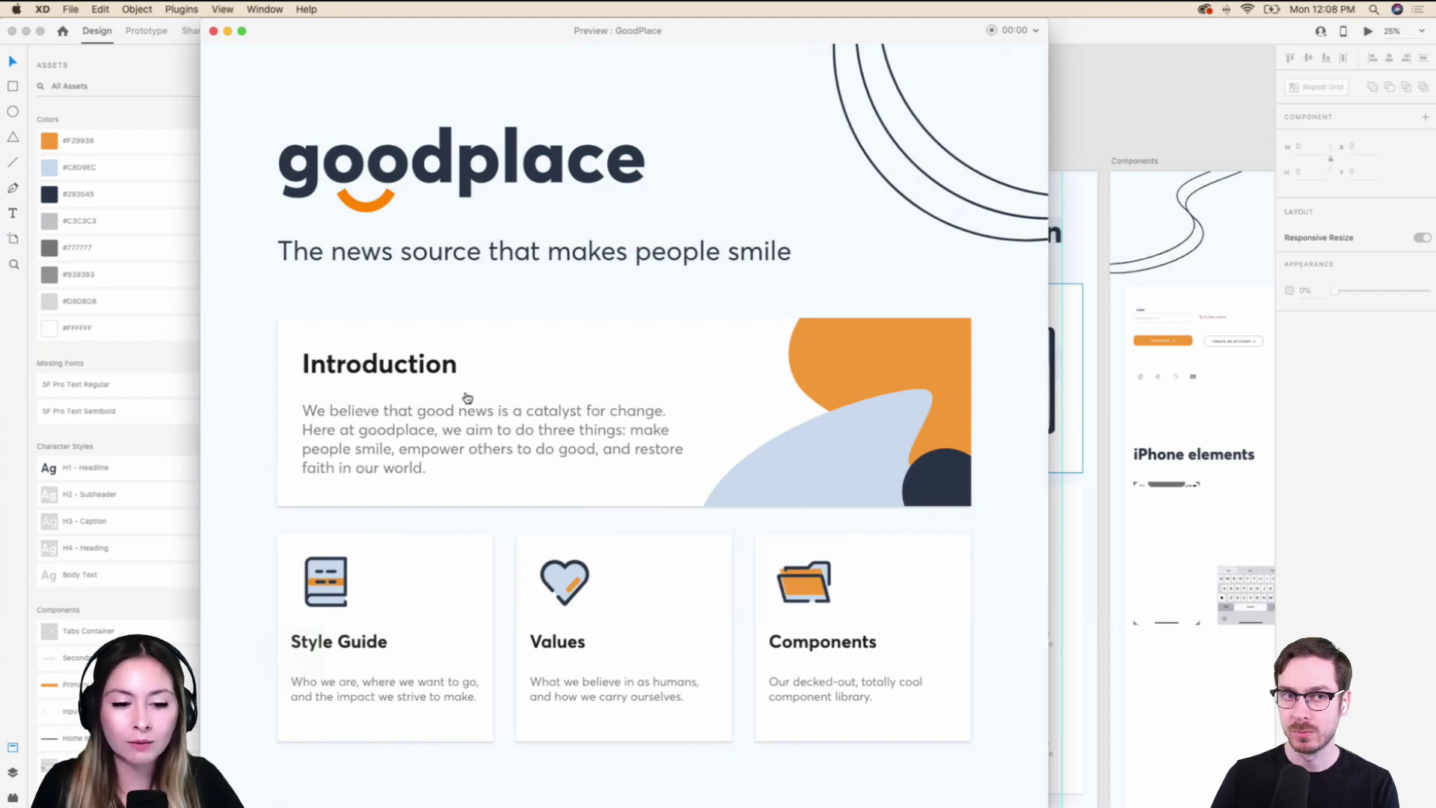
pyautogui.click(570, 388)
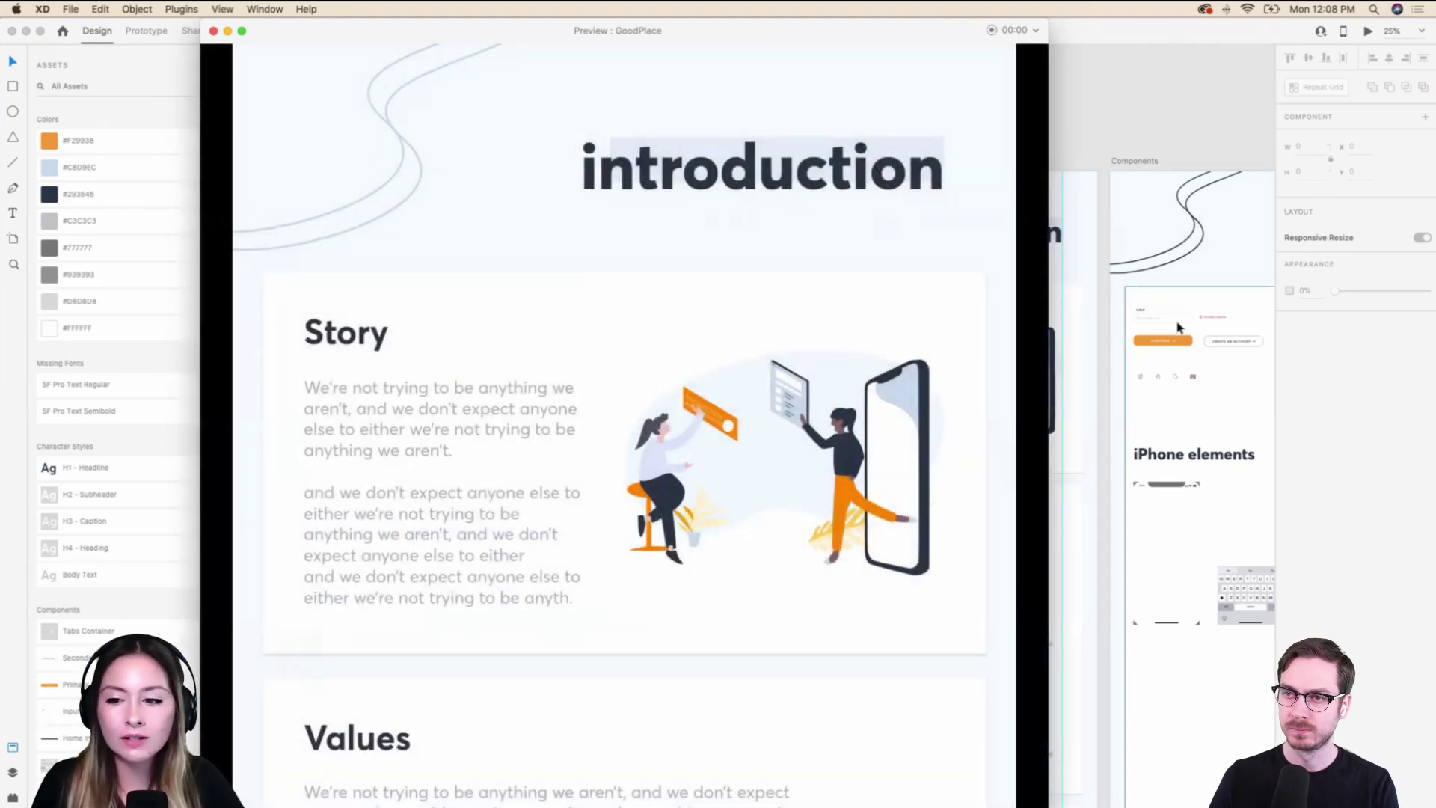
# Narrow the preview window and scroll through the Story, Values and Mission sections.
pyautogui.moveTo(1048, 291); pyautogui.dragTo(975, 287)
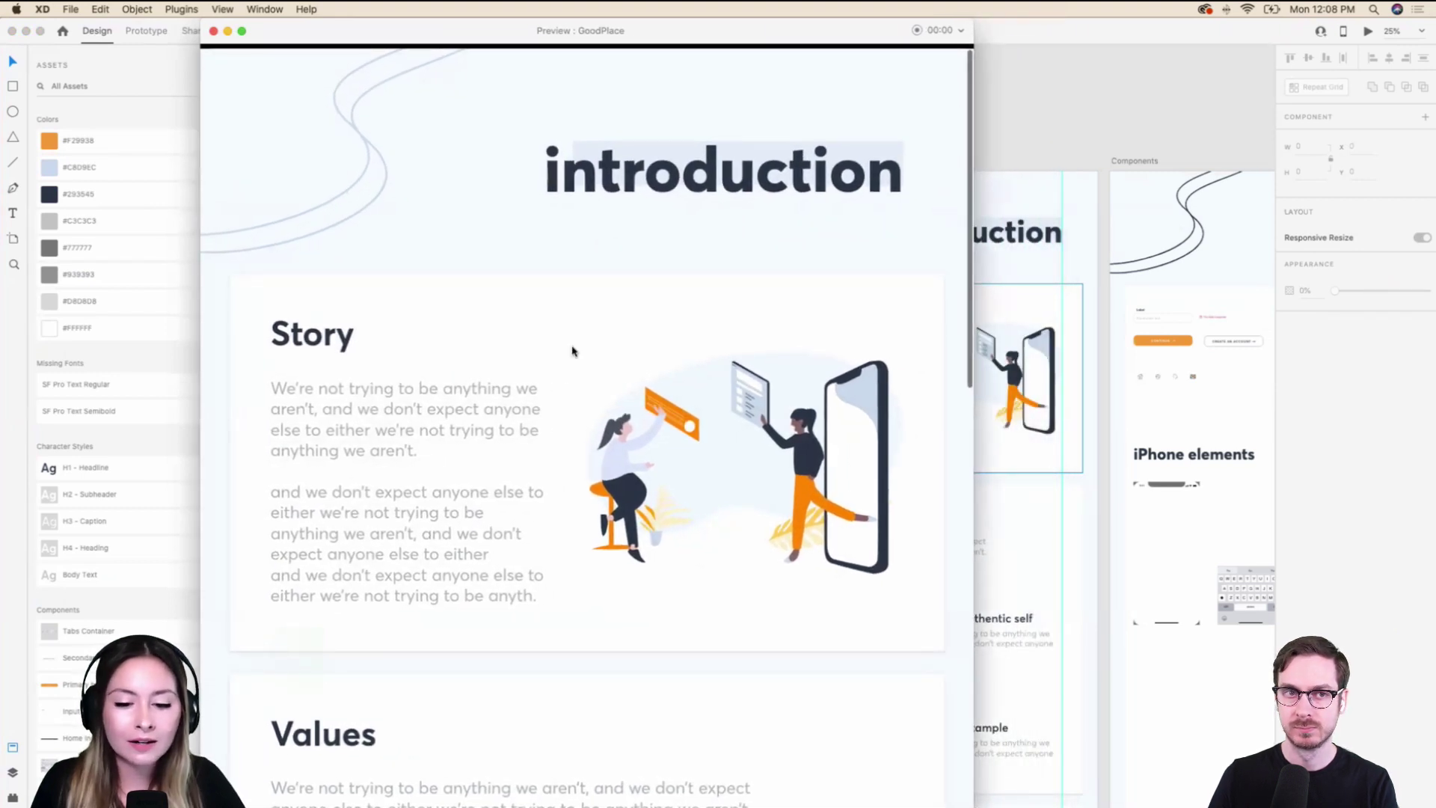
pyautogui.scroll(-3, 682, 428)
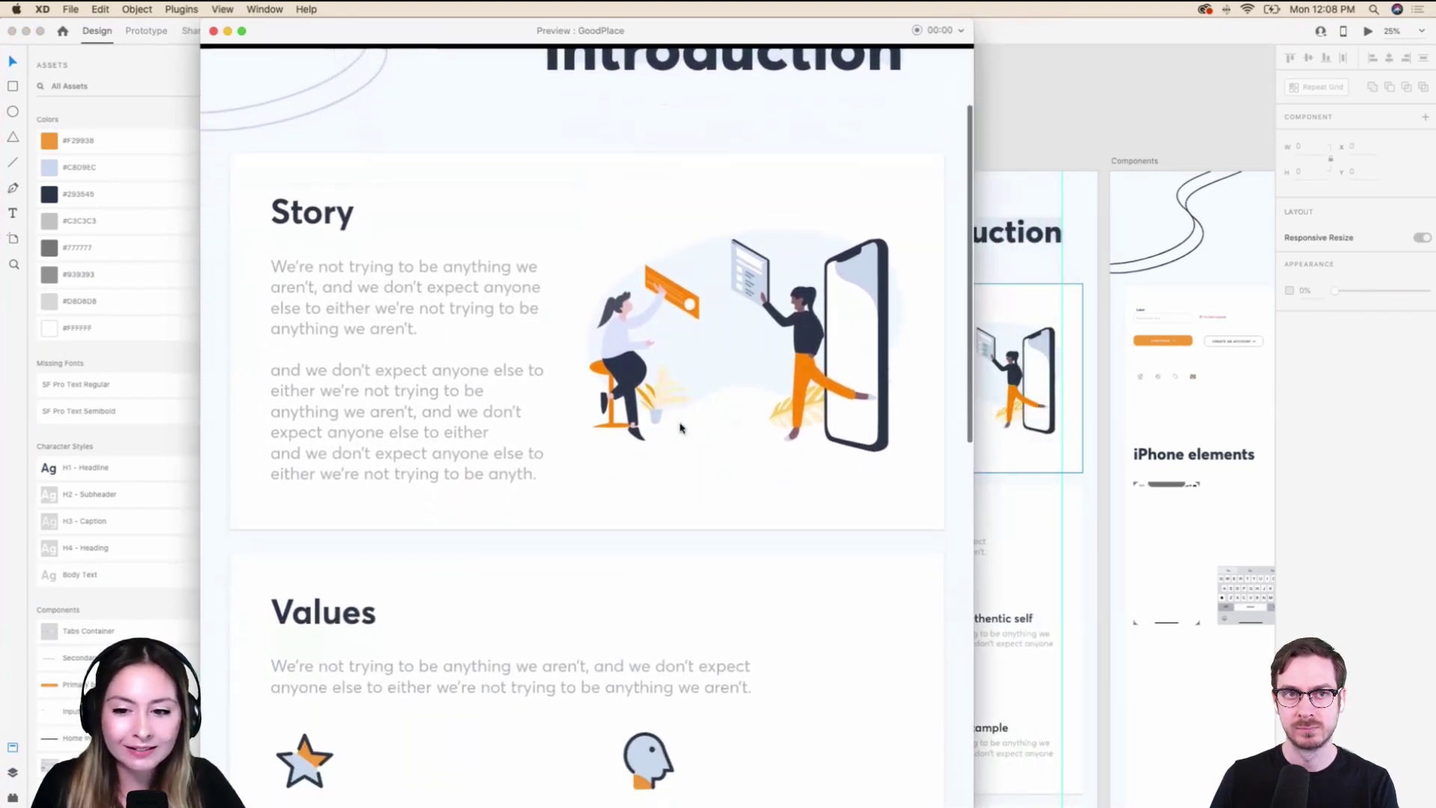
pyautogui.scroll(-5, 681, 427)
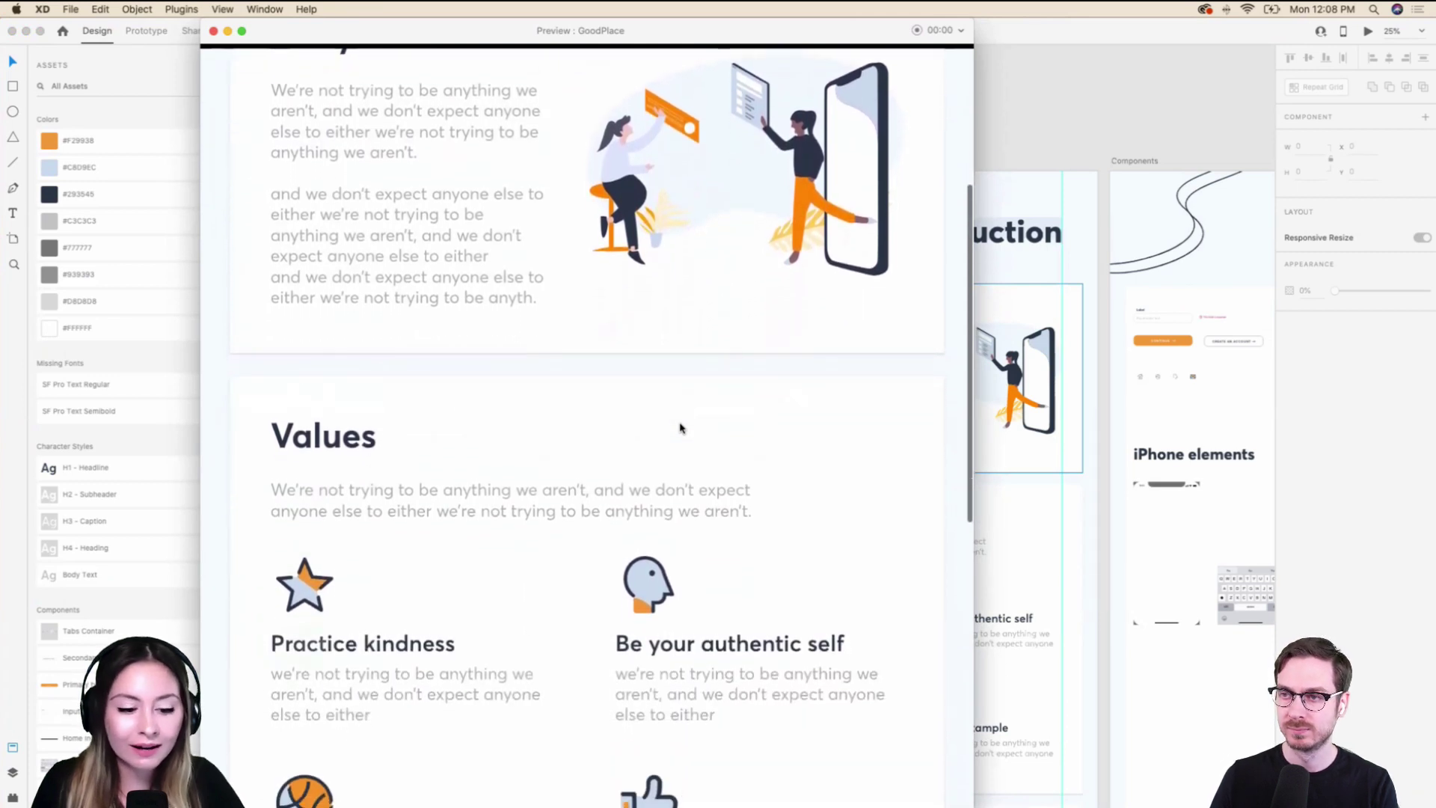
pyautogui.scroll(-6, 681, 428)
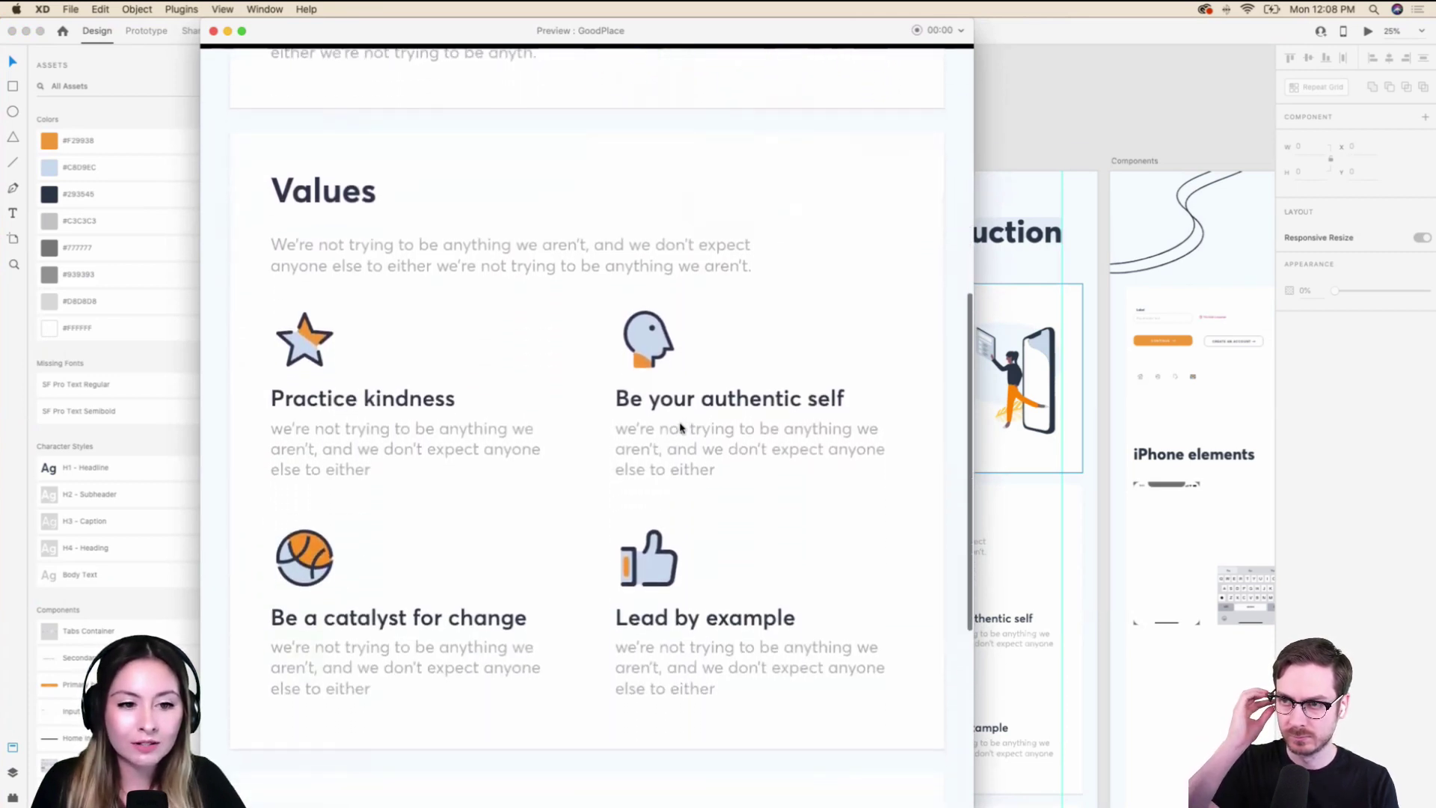
pyautogui.scroll(-1, 681, 427)
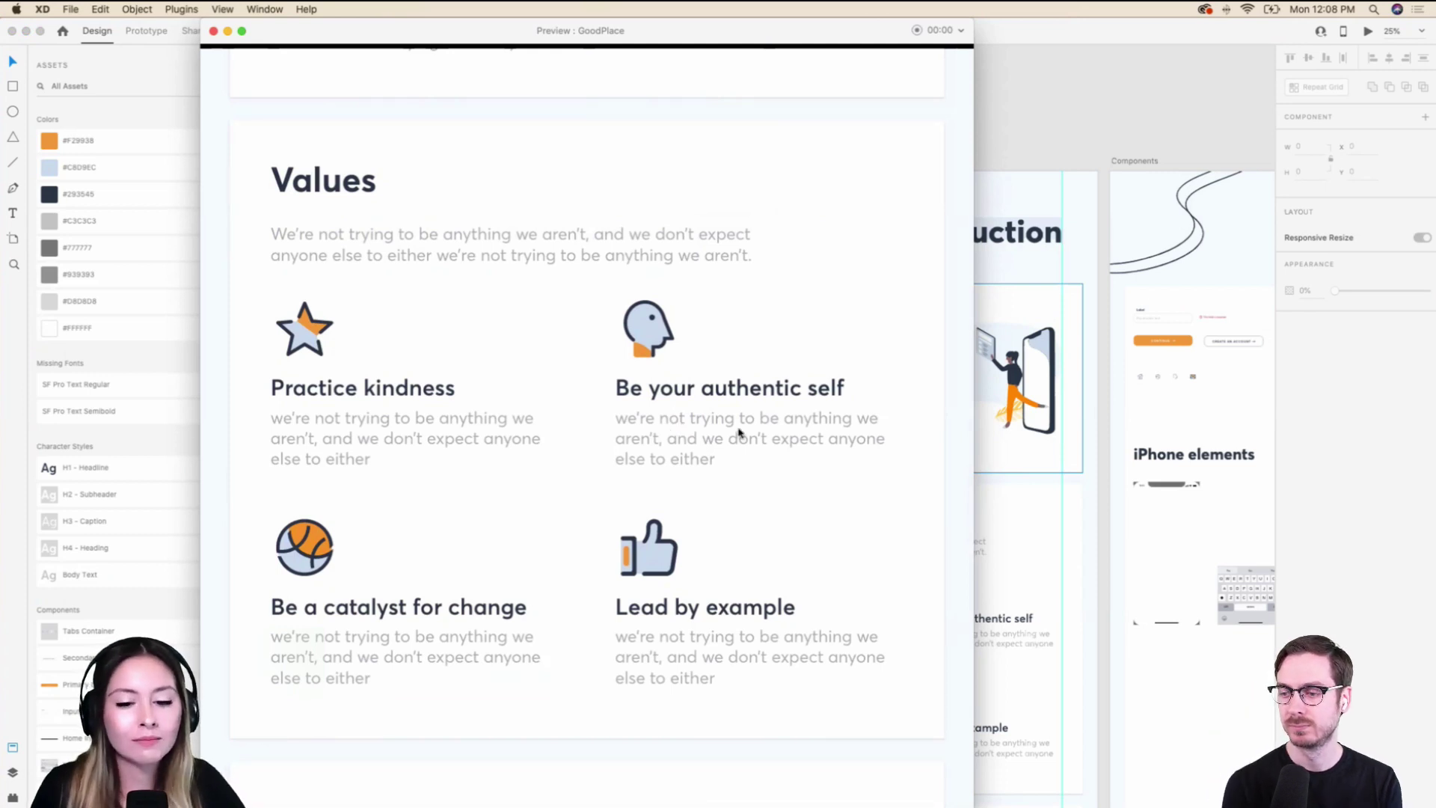
pyautogui.scroll(-1, 839, 460)
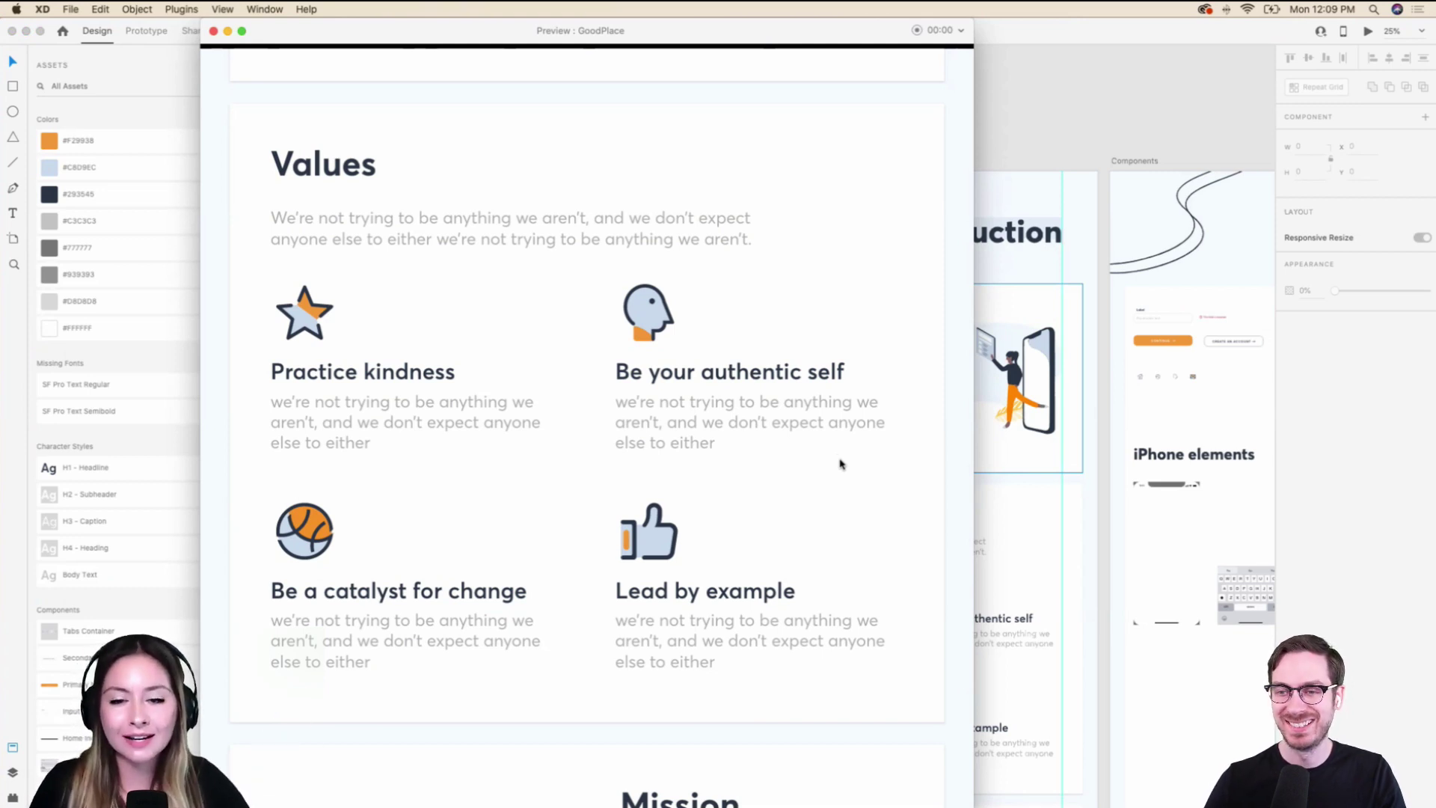
pyautogui.scroll(-5, 840, 464)
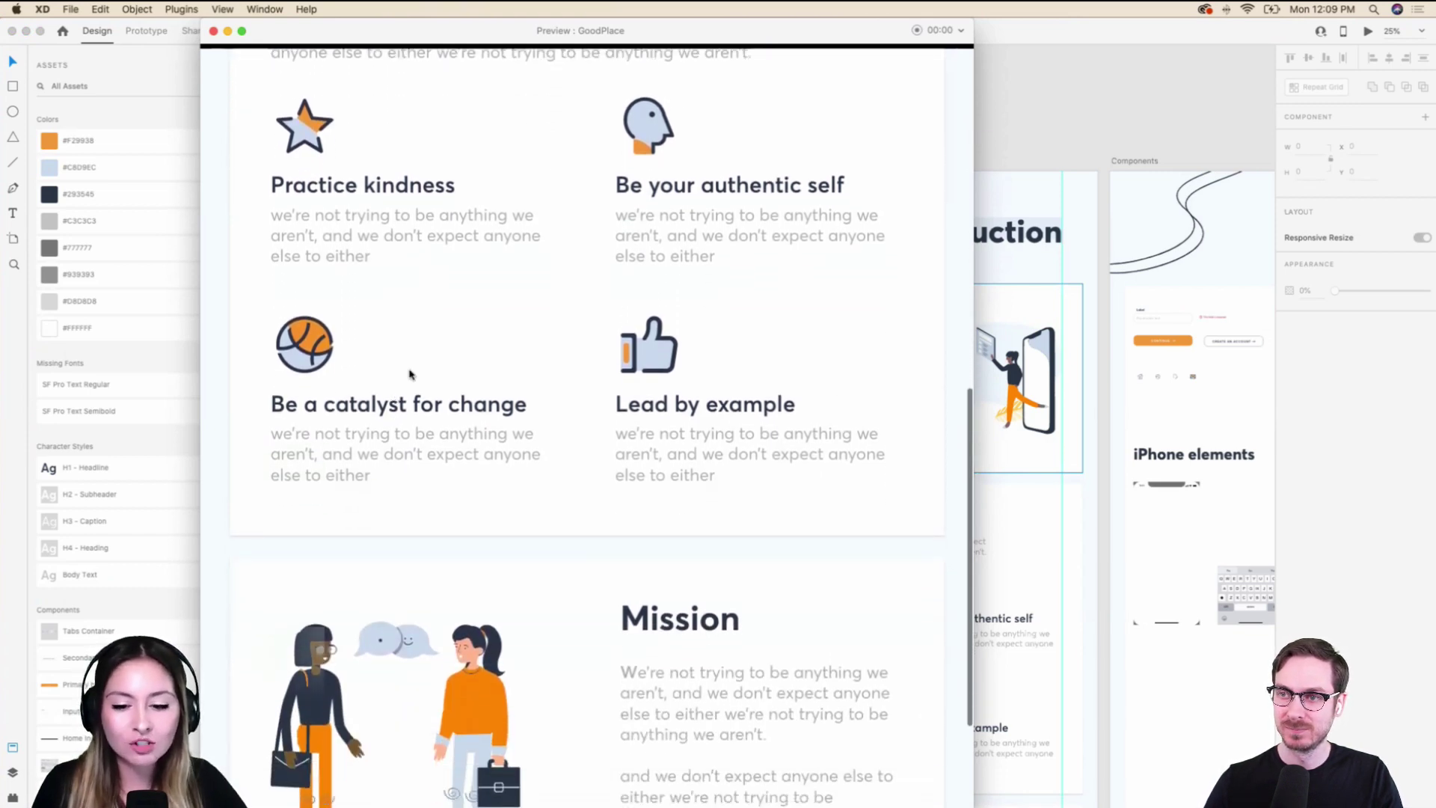
pyautogui.scroll(3, 818, 401)
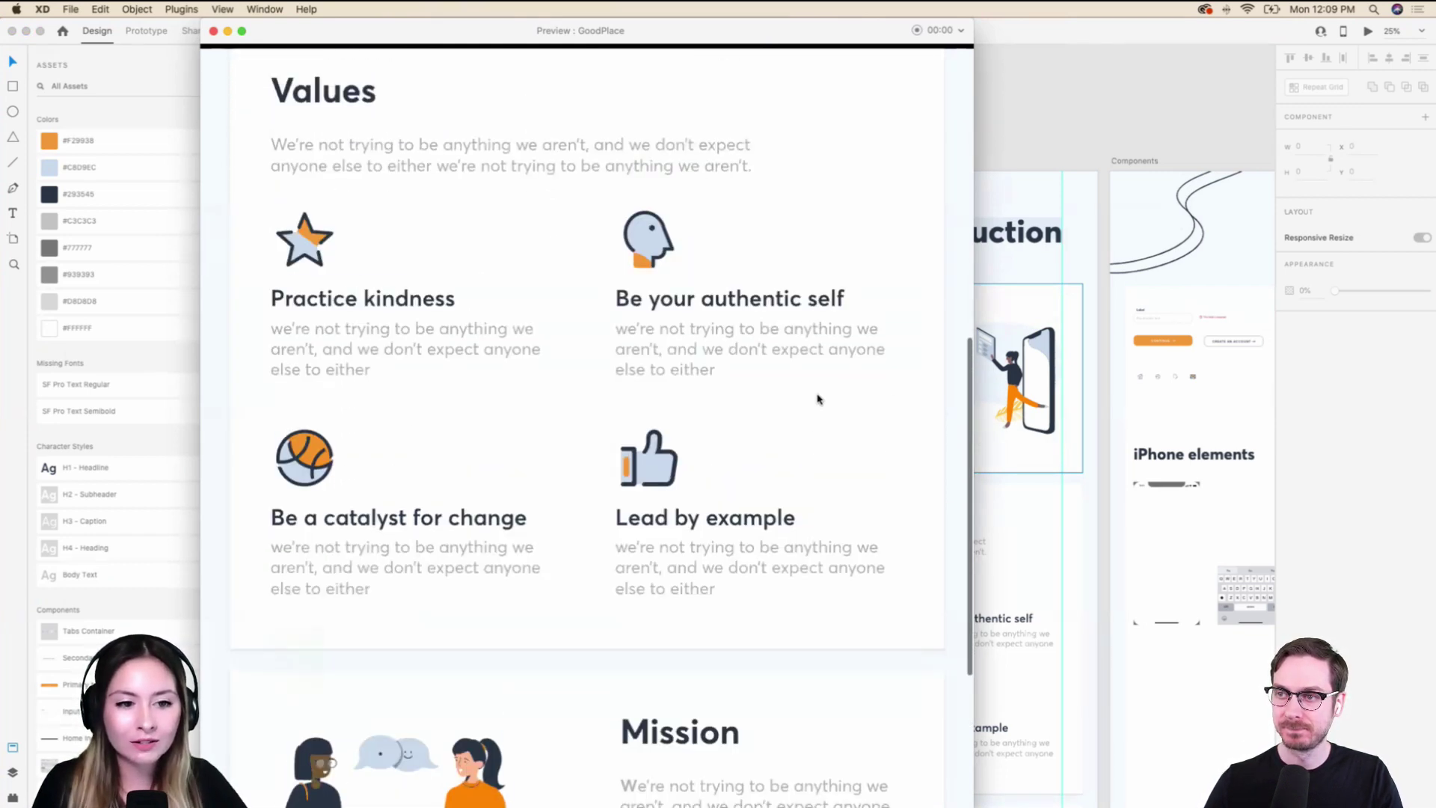
pyautogui.scroll(-8, 818, 401)
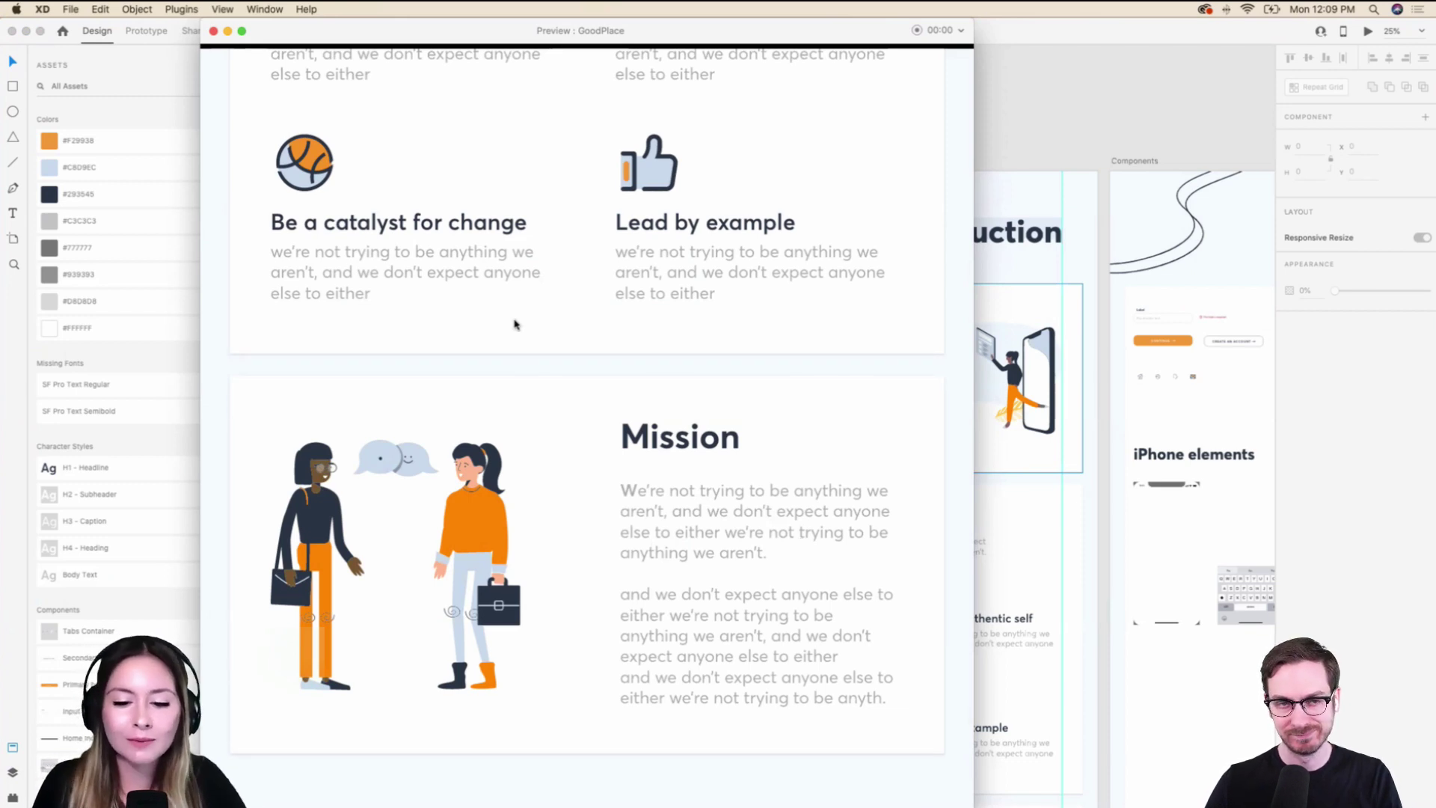
# Close the introduction preview and scroll the canvas down to the color palette artboard.
pyautogui.click(213, 32)
pyautogui.scroll(-10, 689, 442)
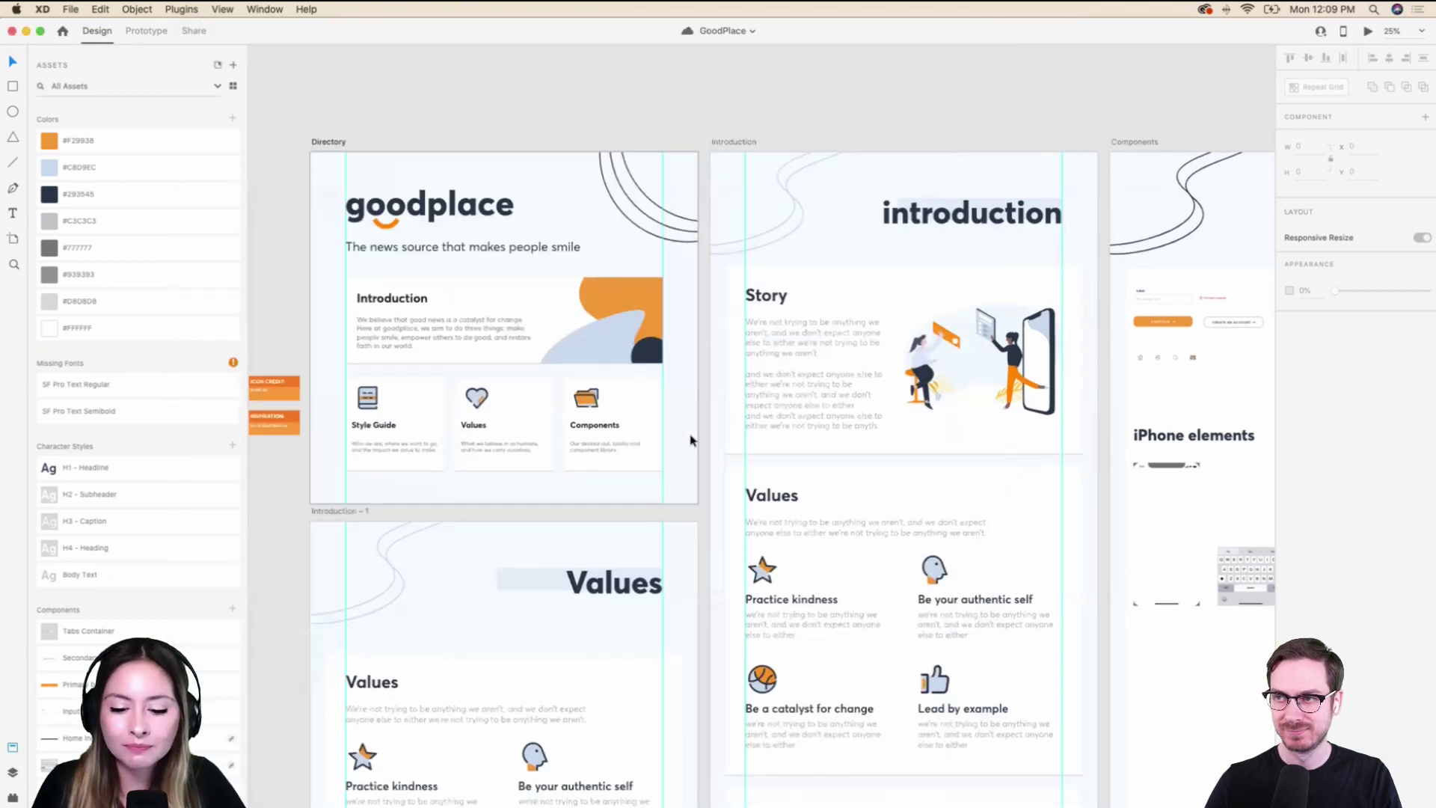
pyautogui.scroll(-6, 689, 440)
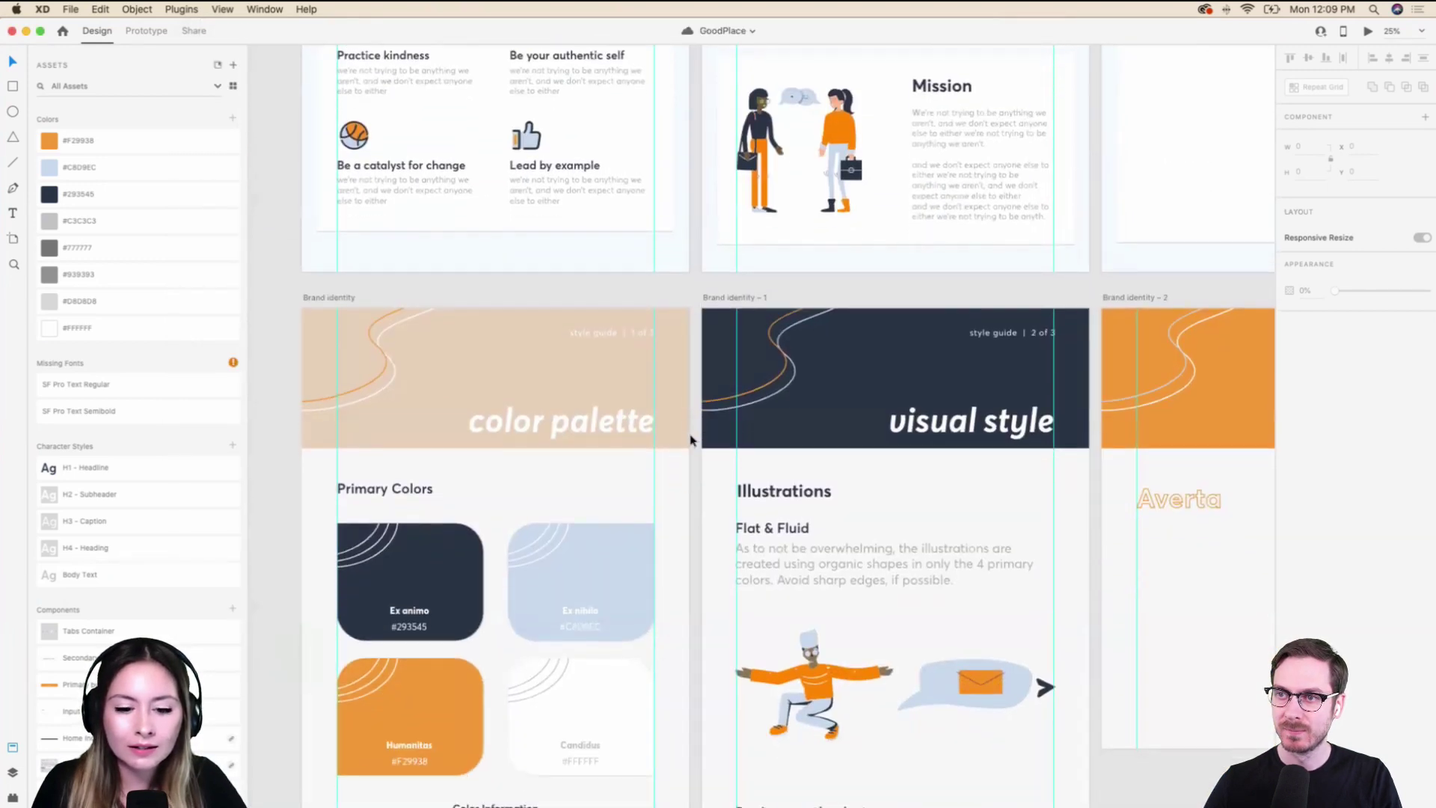
# Preview the color palette and read the Color Information for Ex animo, Ex nihilo, Humanitas and Candidus.
pyautogui.click(1368, 31)
pyautogui.scroll(-3, 752, 390)
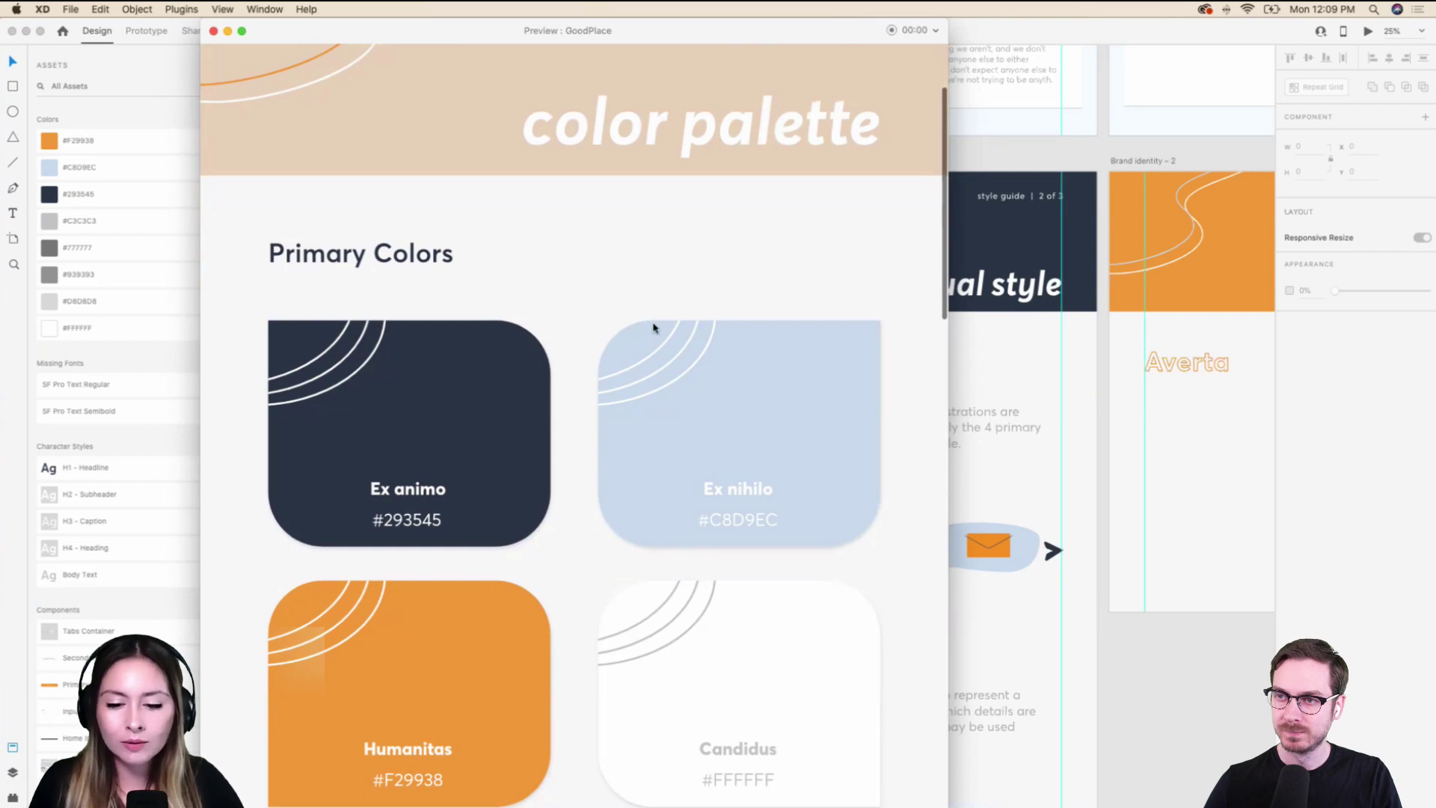
pyautogui.scroll(-2, 789, 410)
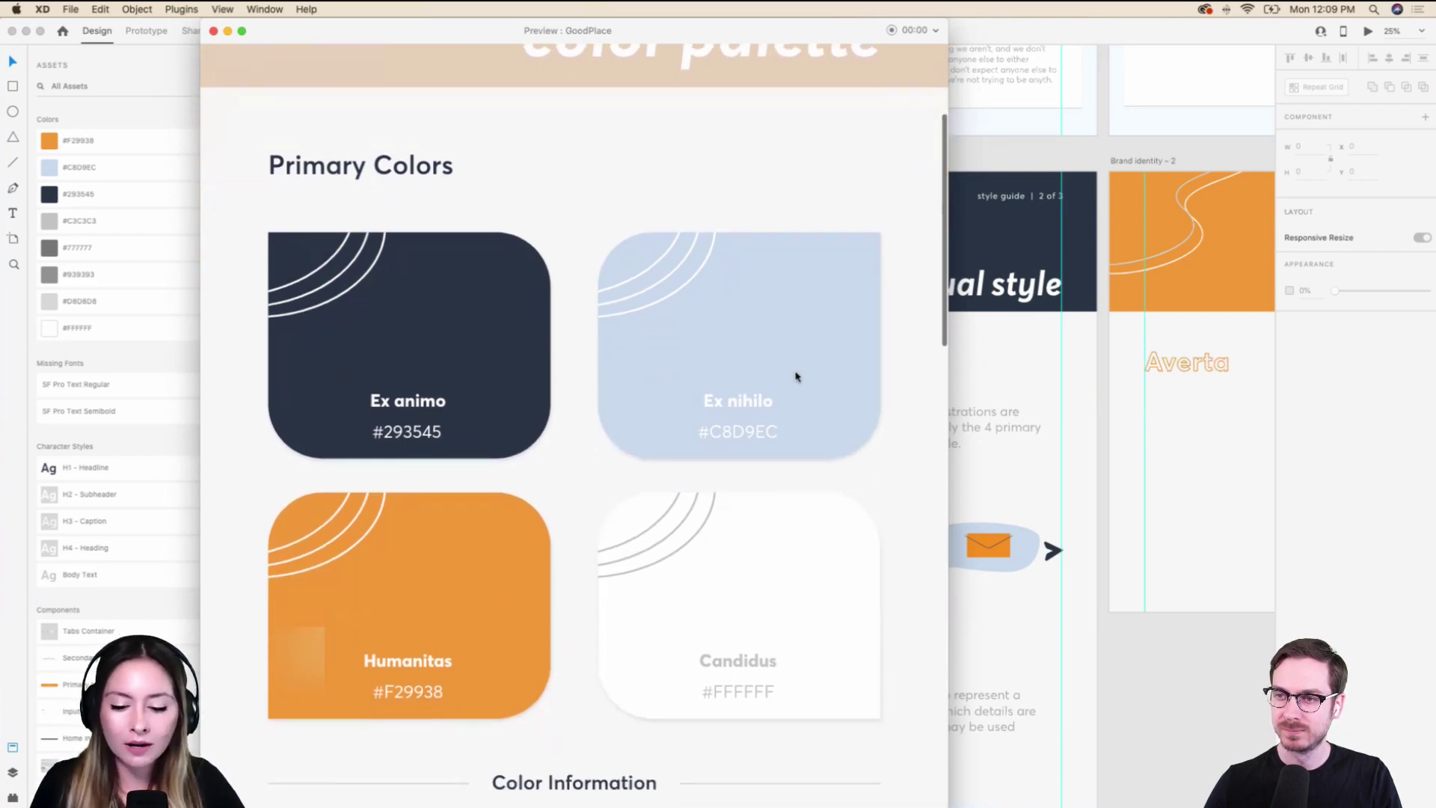
pyautogui.scroll(-3, 794, 375)
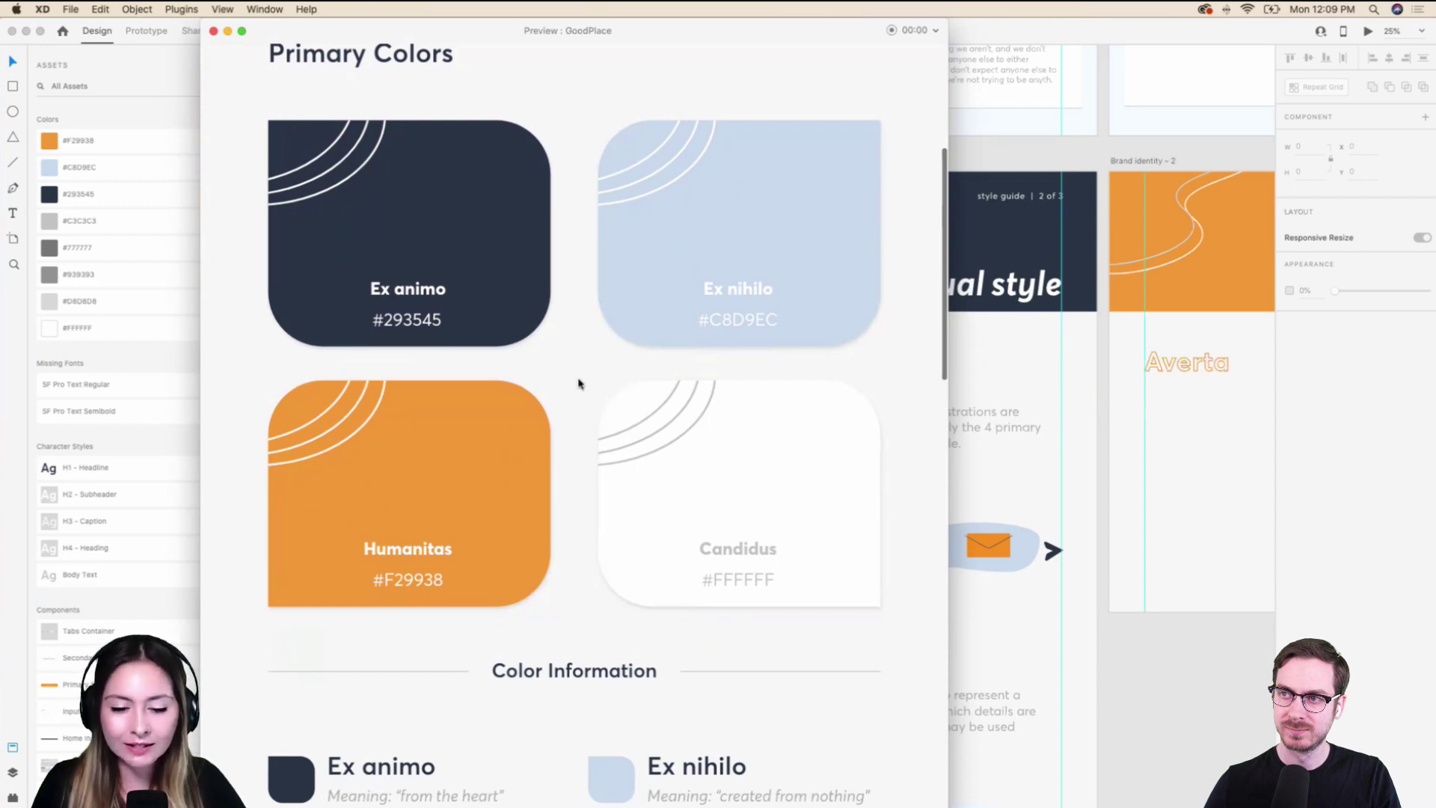
pyautogui.scroll(1, 576, 433)
pyautogui.scroll(2, 577, 433)
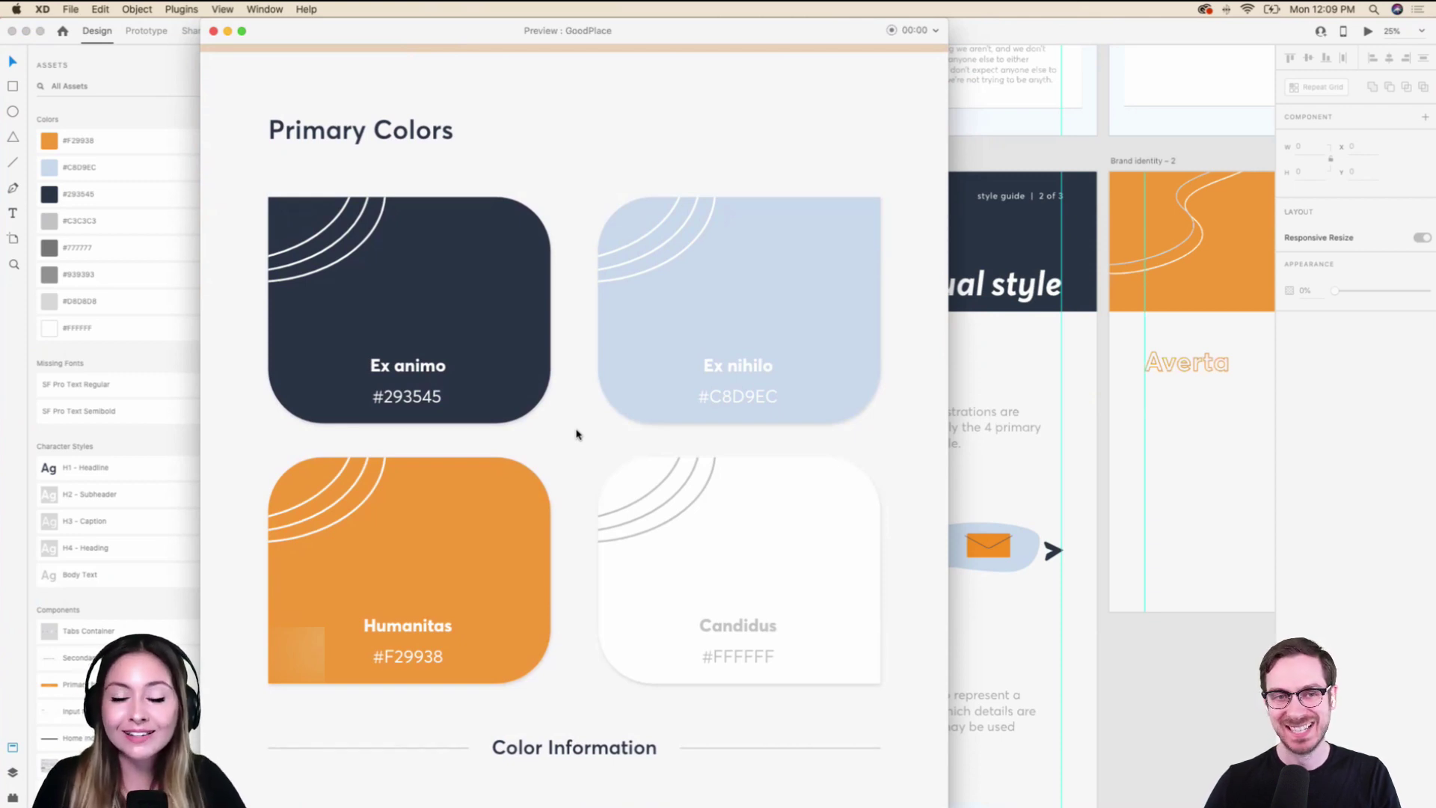
pyautogui.scroll(1, 577, 434)
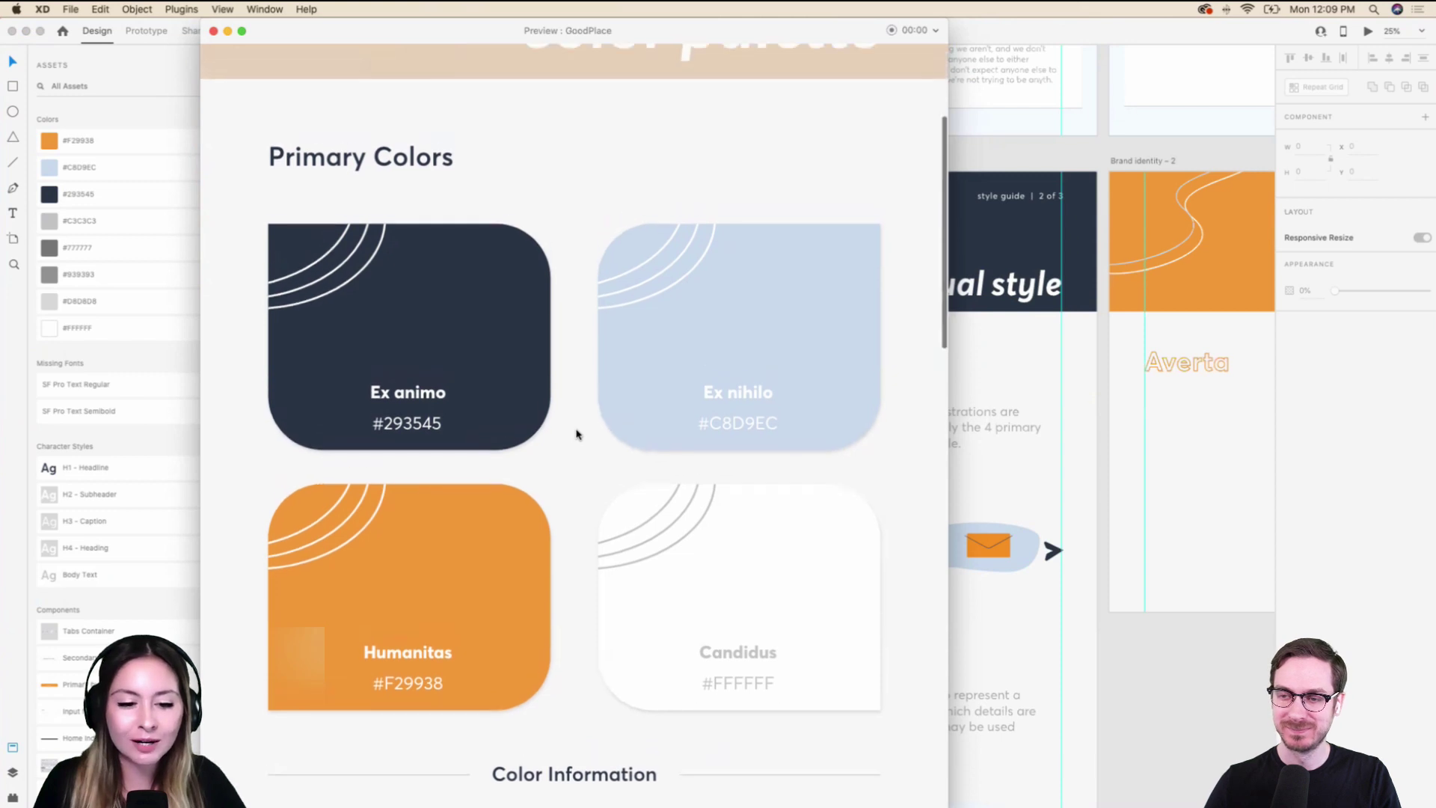
pyautogui.scroll(-3, 577, 434)
pyautogui.scroll(-5, 577, 434)
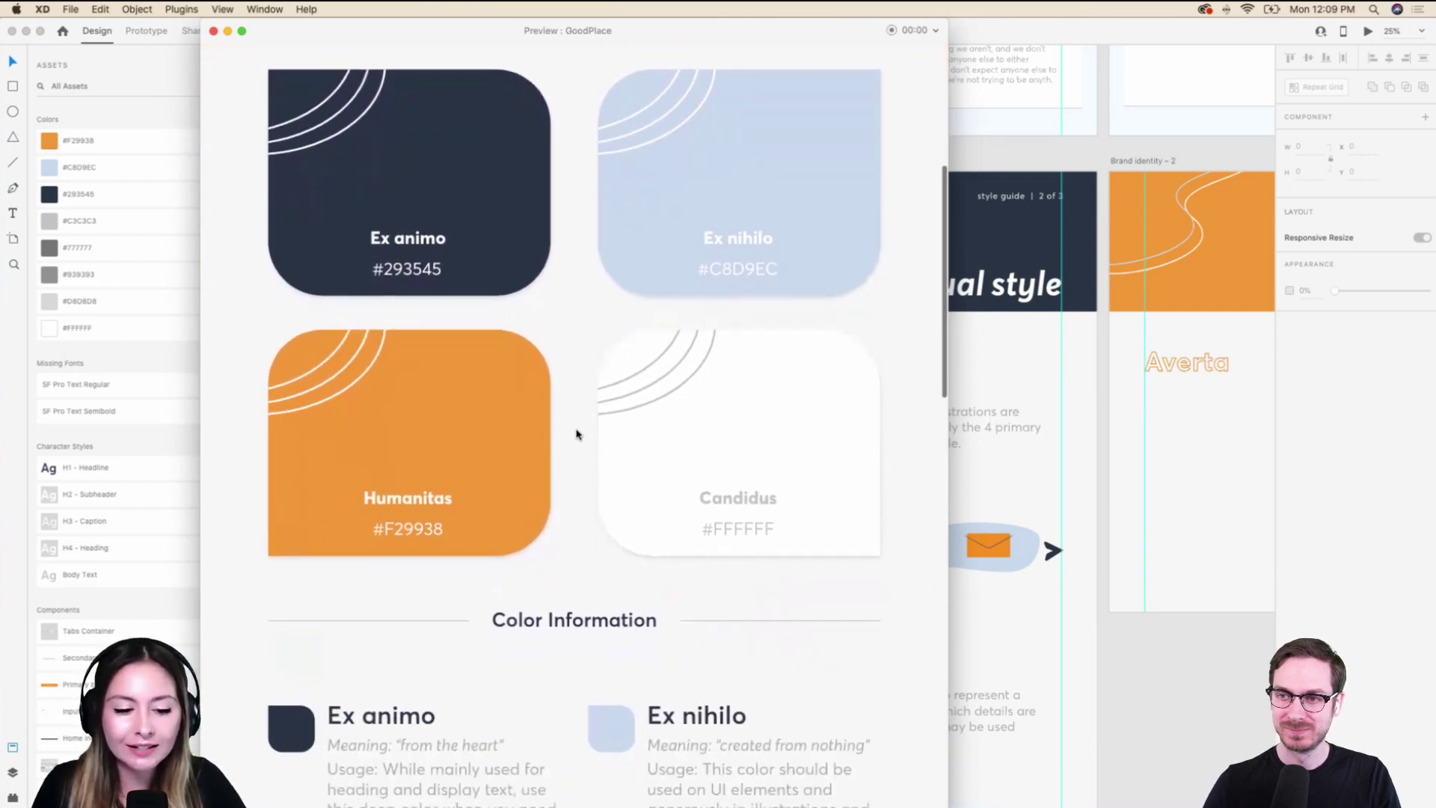
pyautogui.scroll(-2, 576, 434)
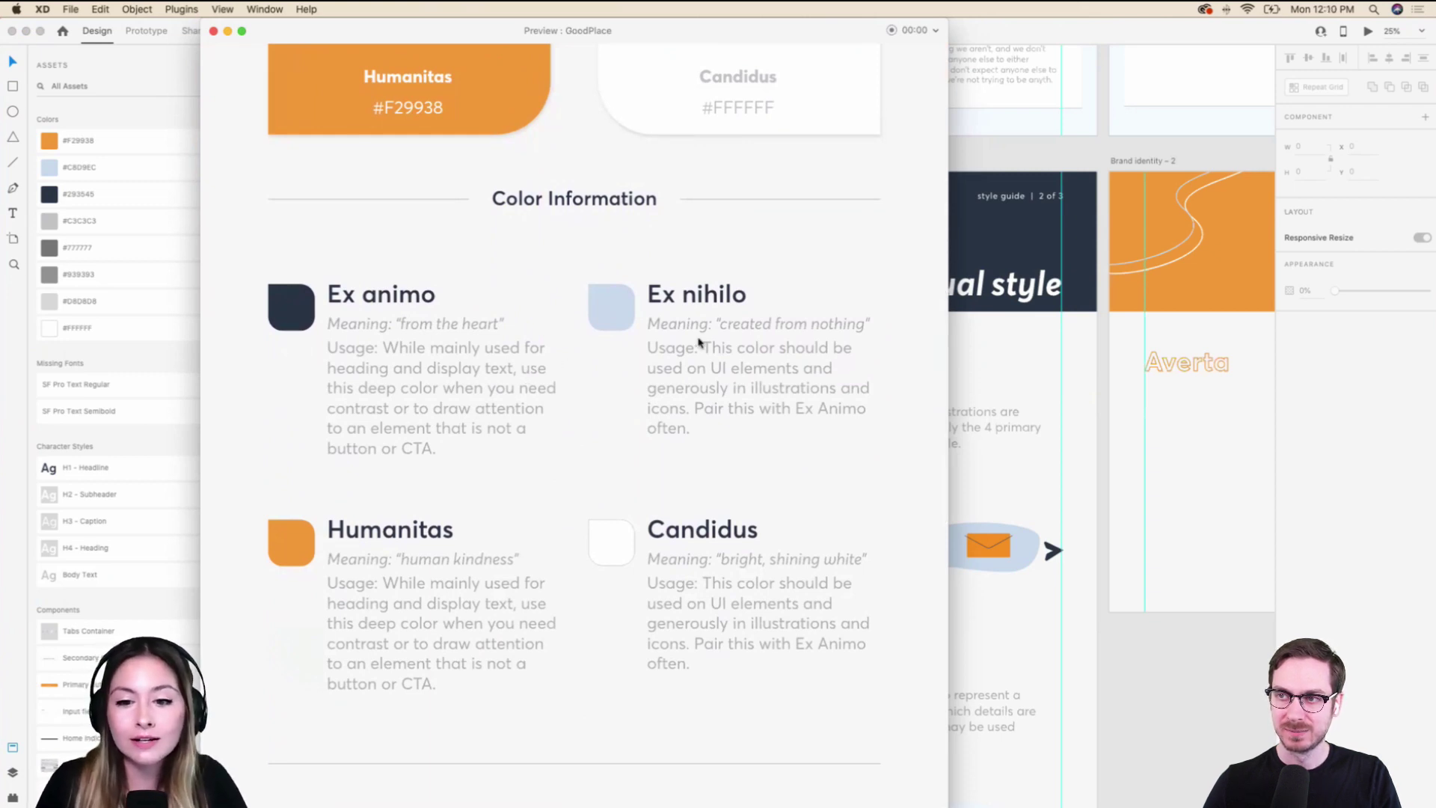
pyautogui.scroll(-3, 798, 401)
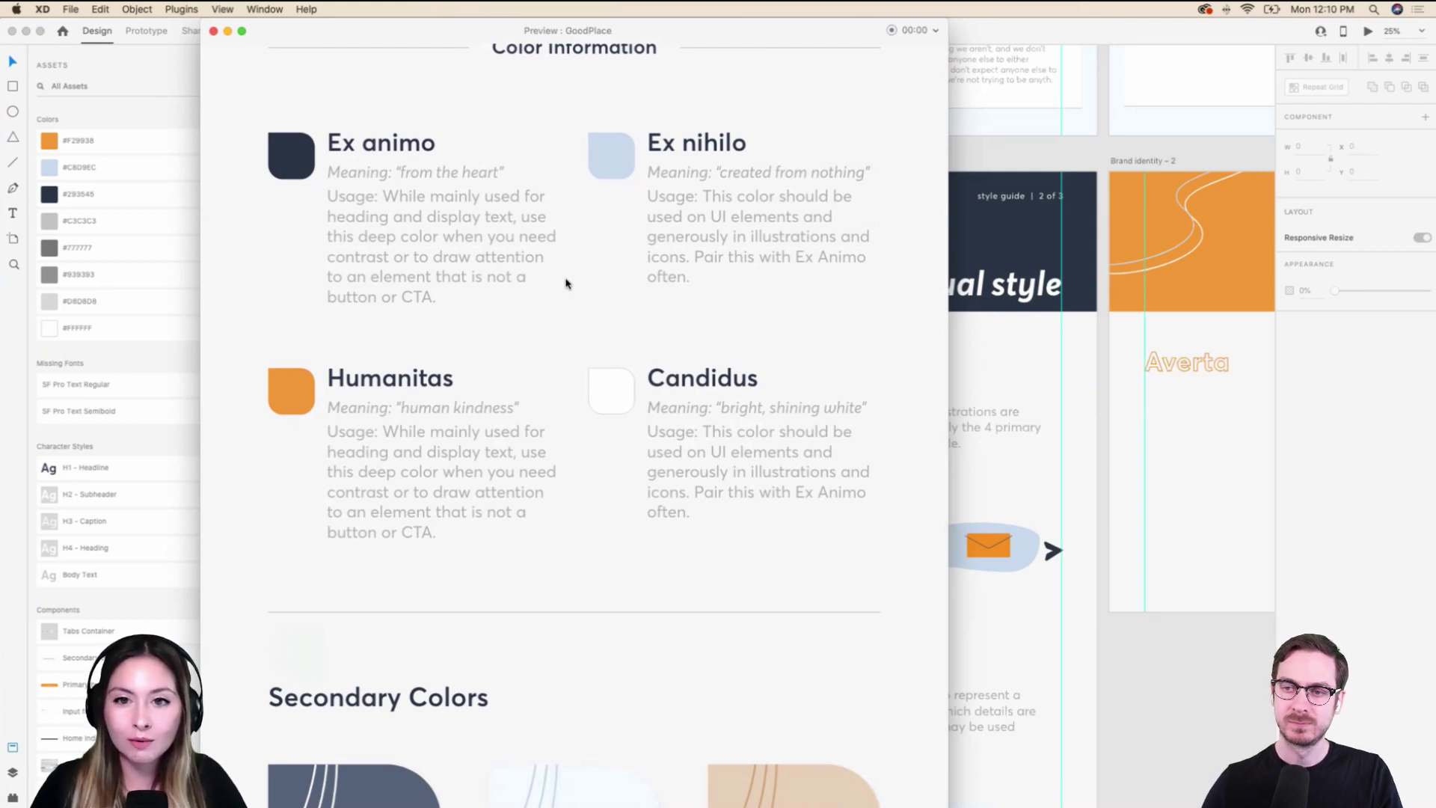
pyautogui.scroll(3, 566, 283)
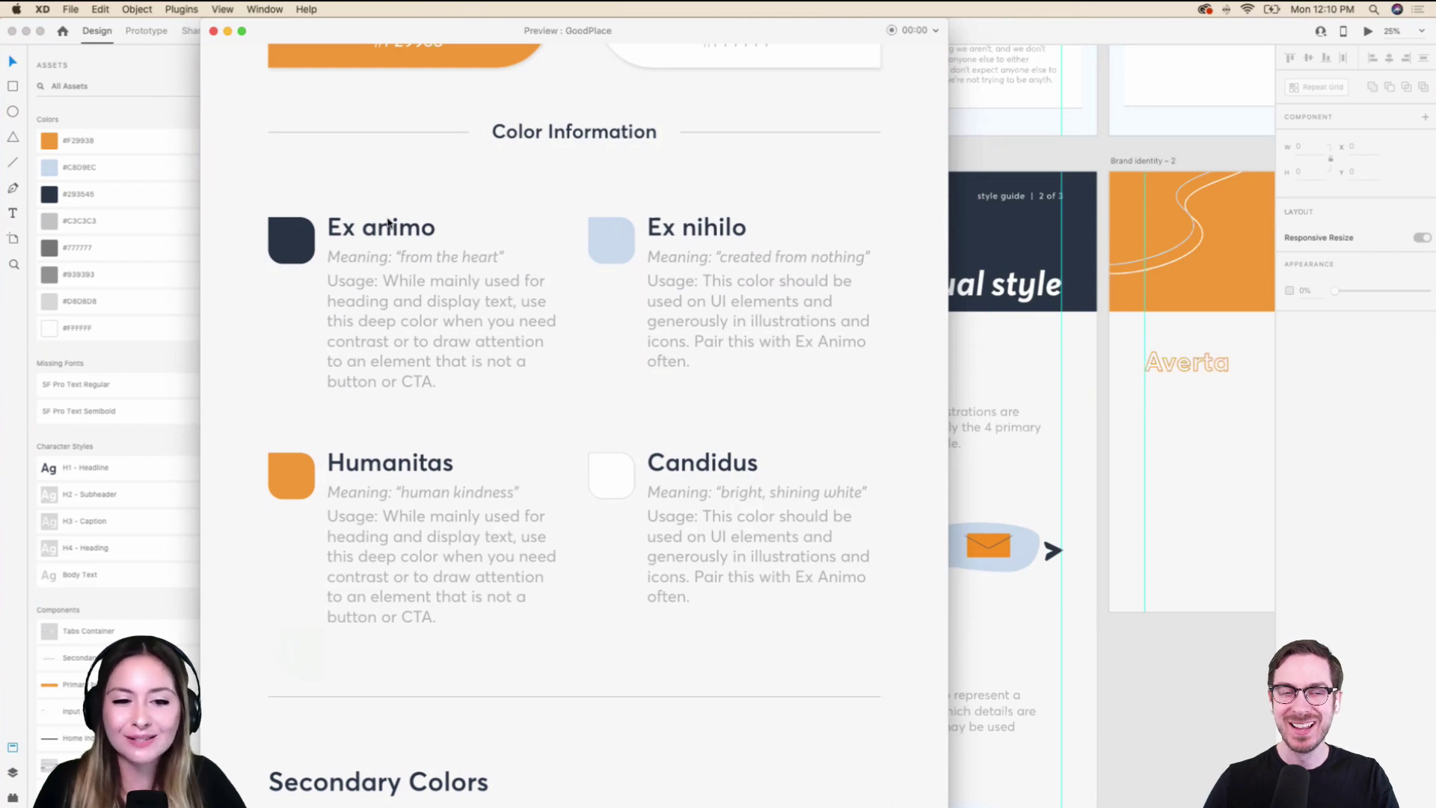
pyautogui.scroll(-3, 612, 377)
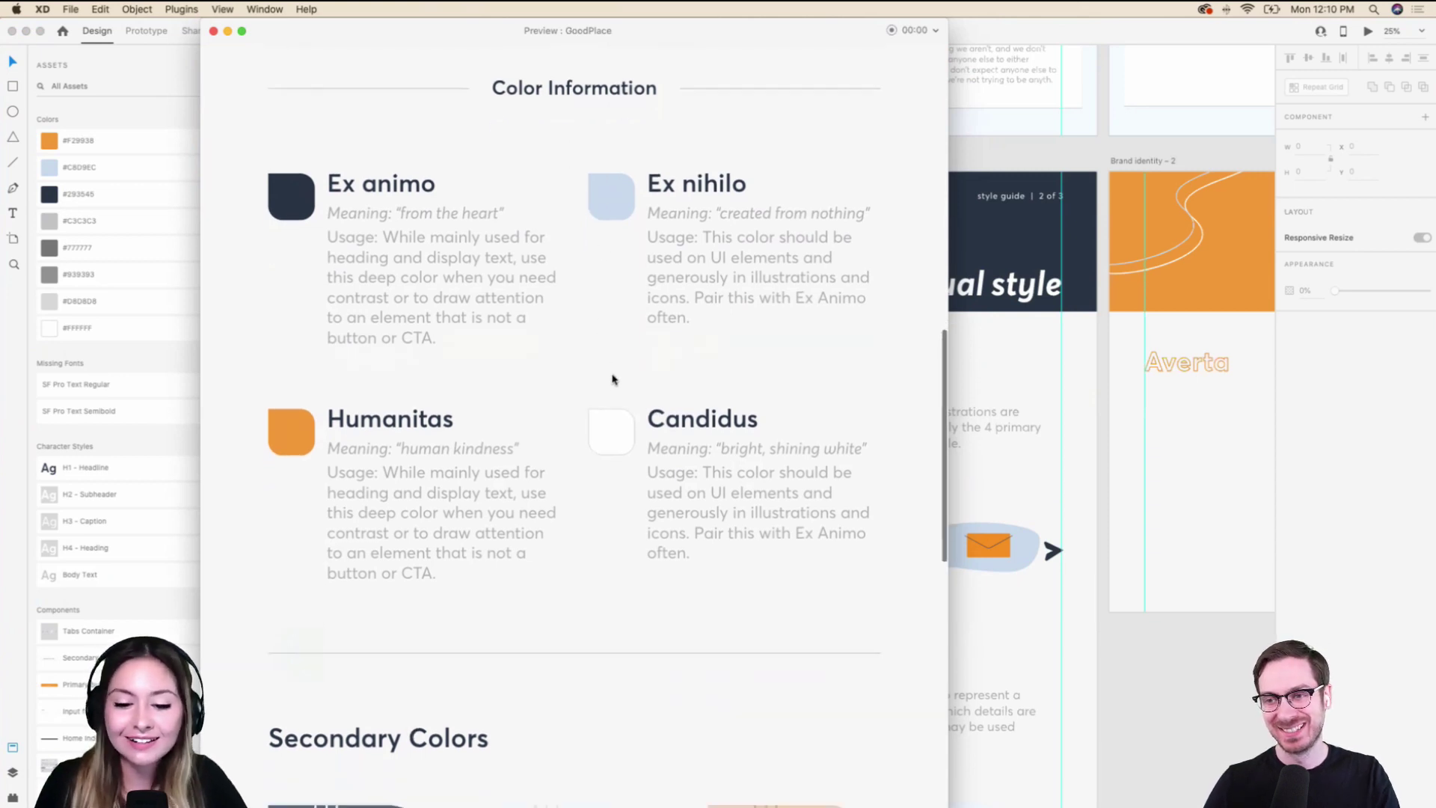
pyautogui.scroll(-5, 611, 377)
pyautogui.scroll(6, 612, 378)
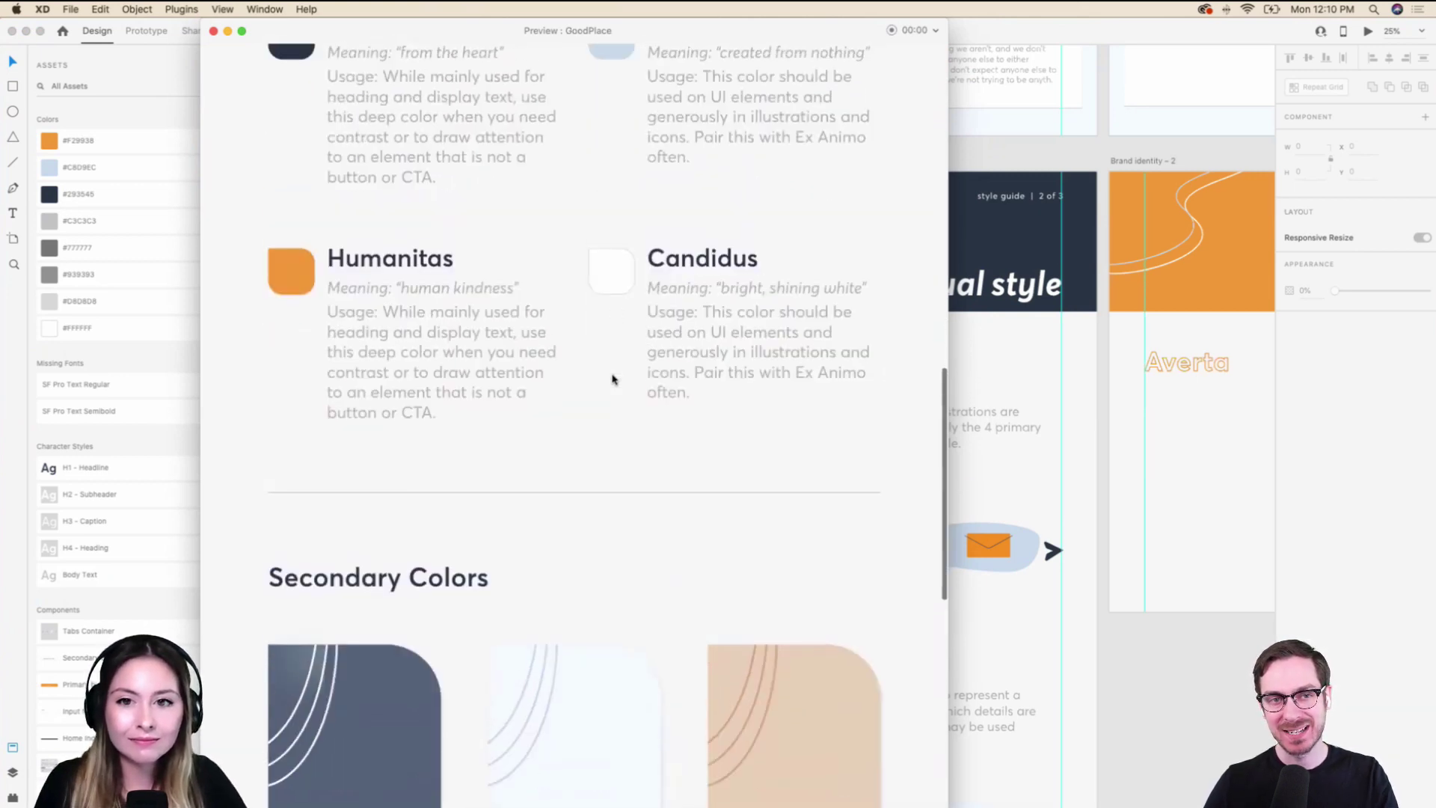
pyautogui.scroll(2, 611, 377)
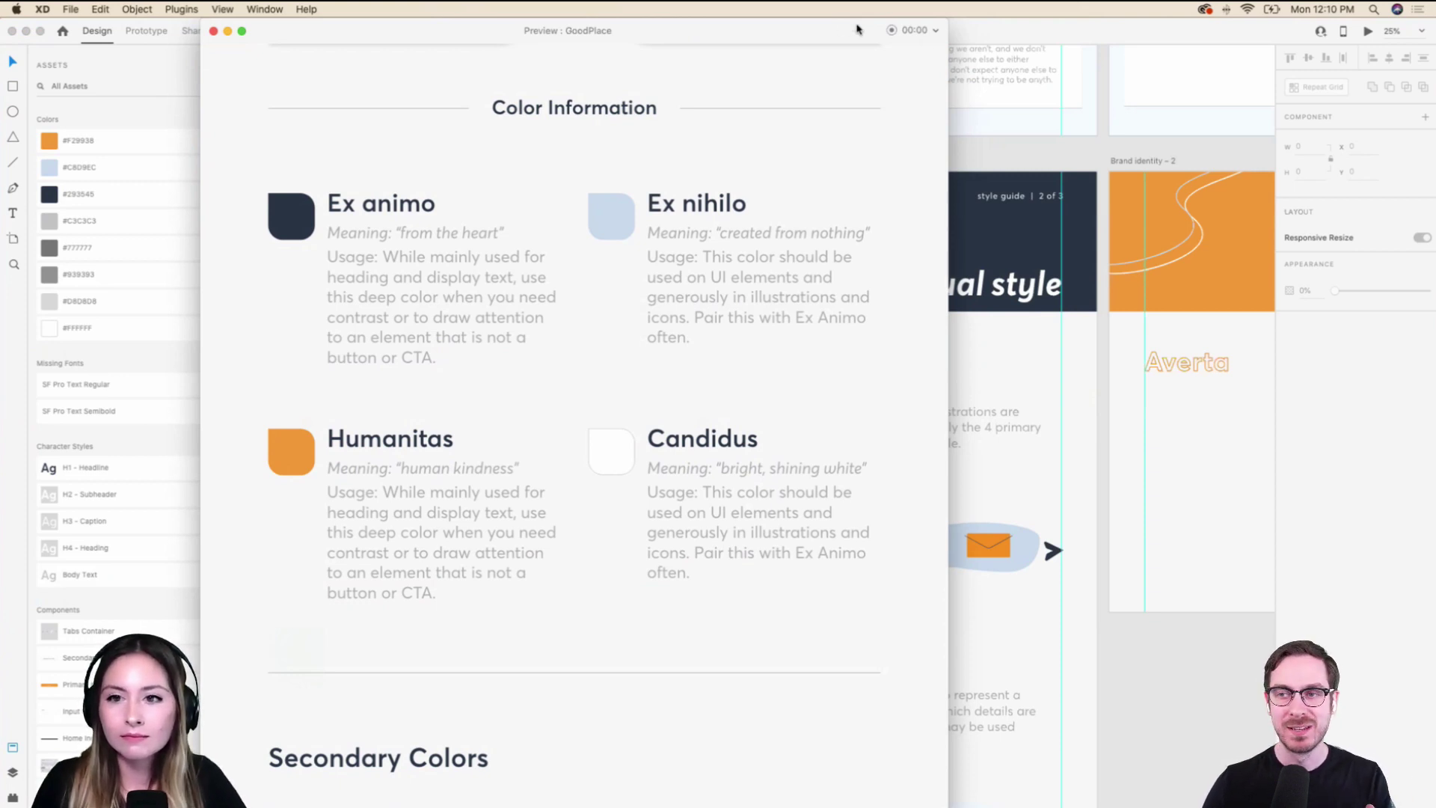
# Move the preview window right to uncover the assets panel and scroll up to Primary Colors.
pyautogui.moveTo(940, 24); pyautogui.dragTo(1008, 20)
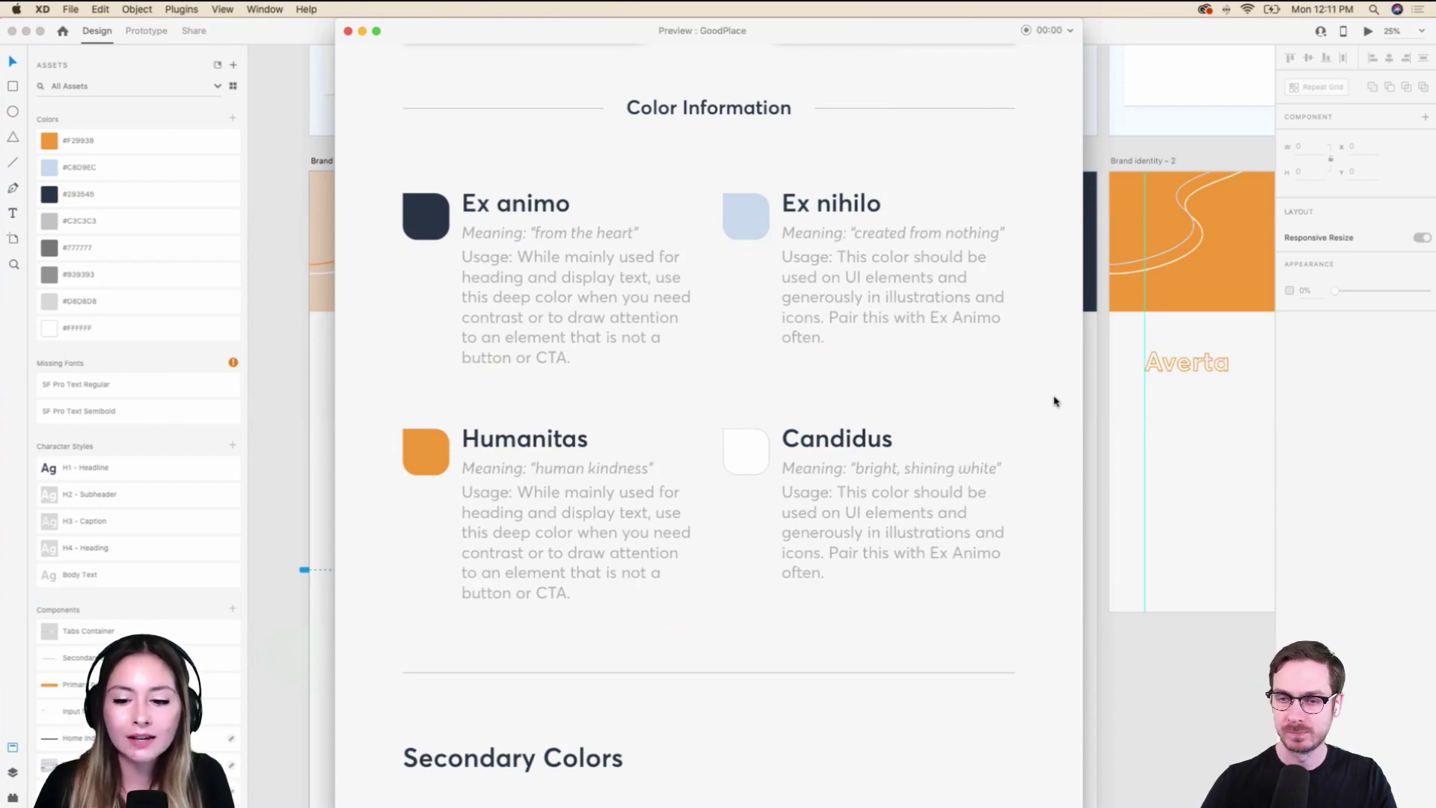
pyautogui.scroll(3, 1043, 413)
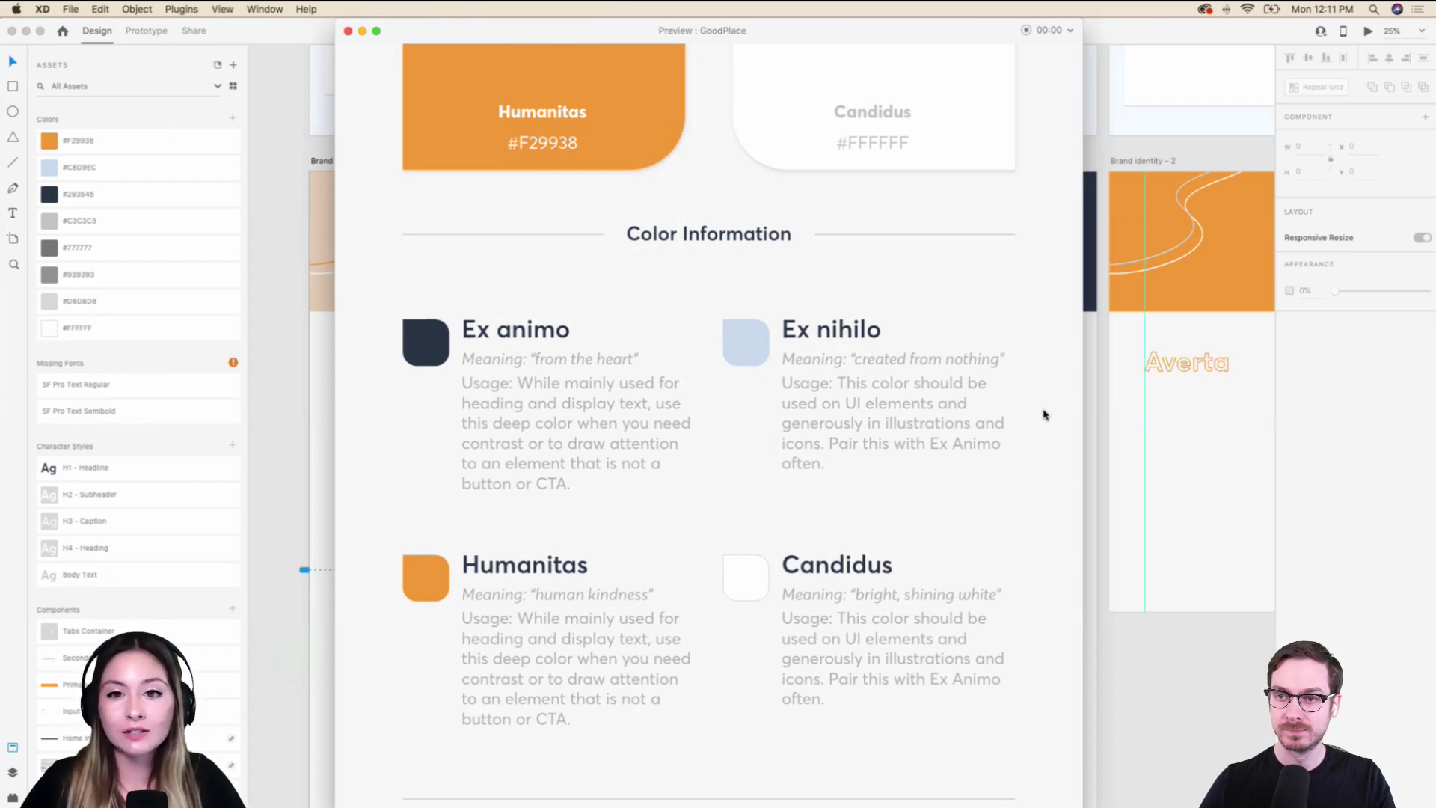
pyautogui.scroll(3, 1044, 415)
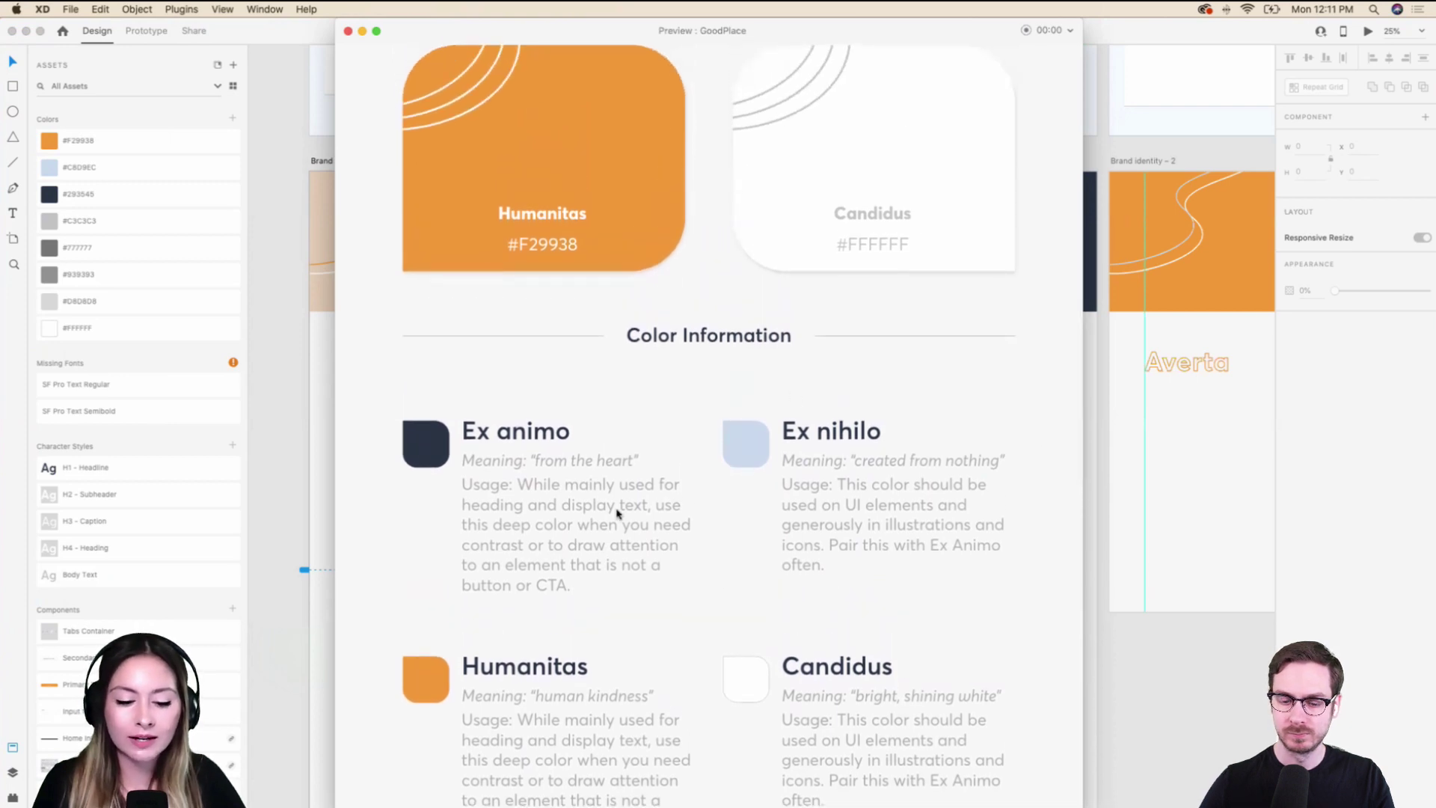
pyautogui.scroll(1, 619, 506)
pyautogui.scroll(8, 583, 344)
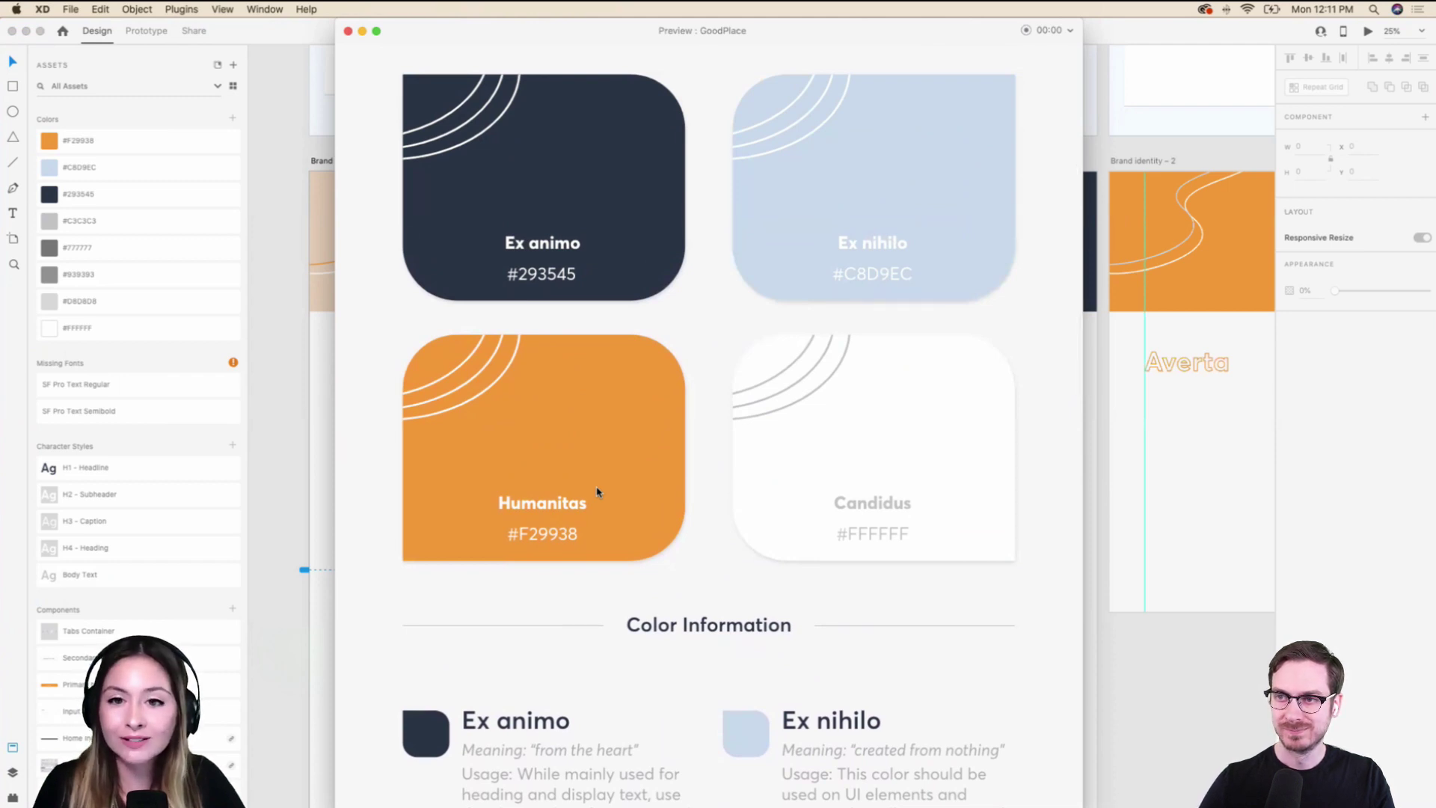
pyautogui.scroll(2, 597, 490)
# Scroll the preview down to Text Colors #293545, #C3C3C3 and #E5E5E5.
pyautogui.scroll(-4, 866, 516)
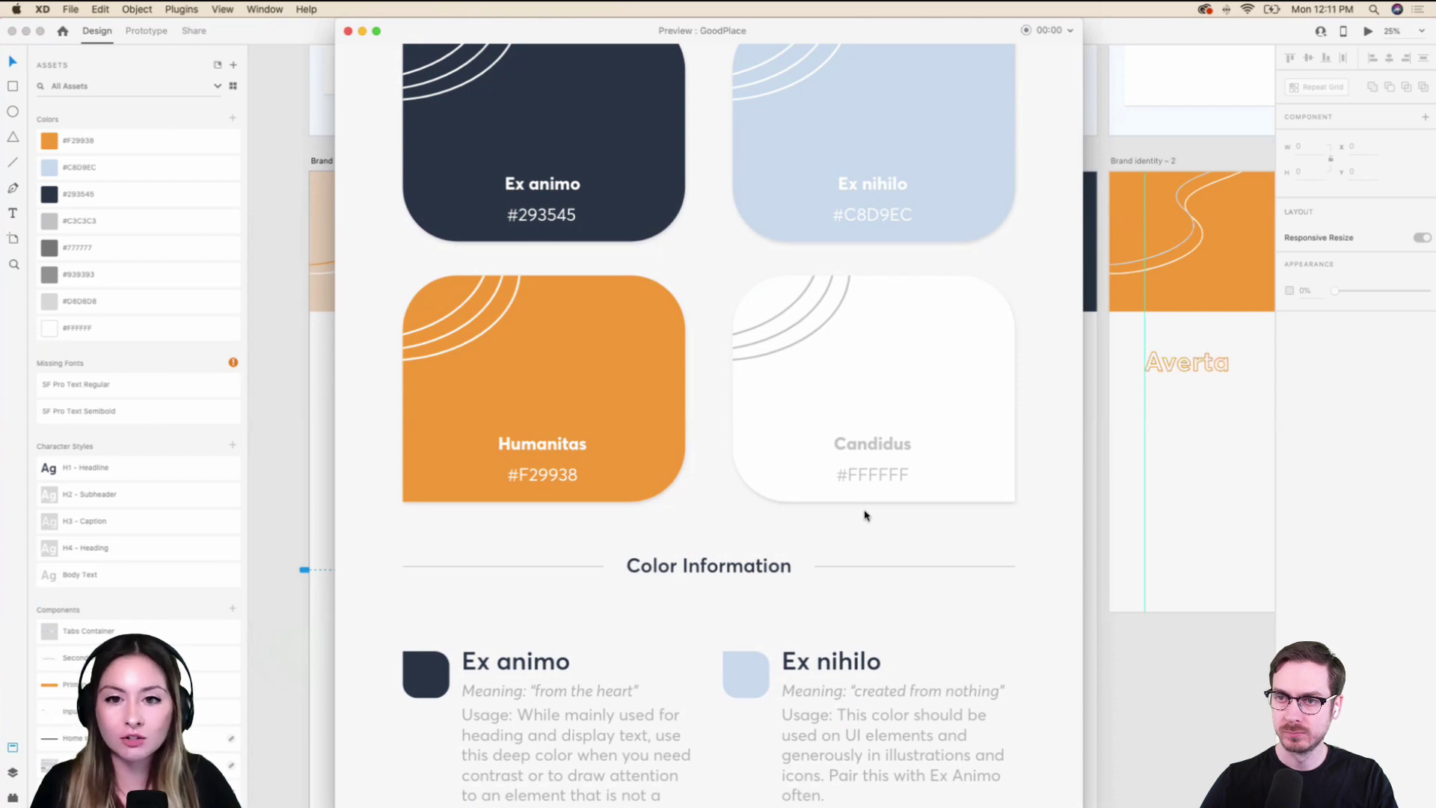
pyautogui.scroll(3, 864, 515)
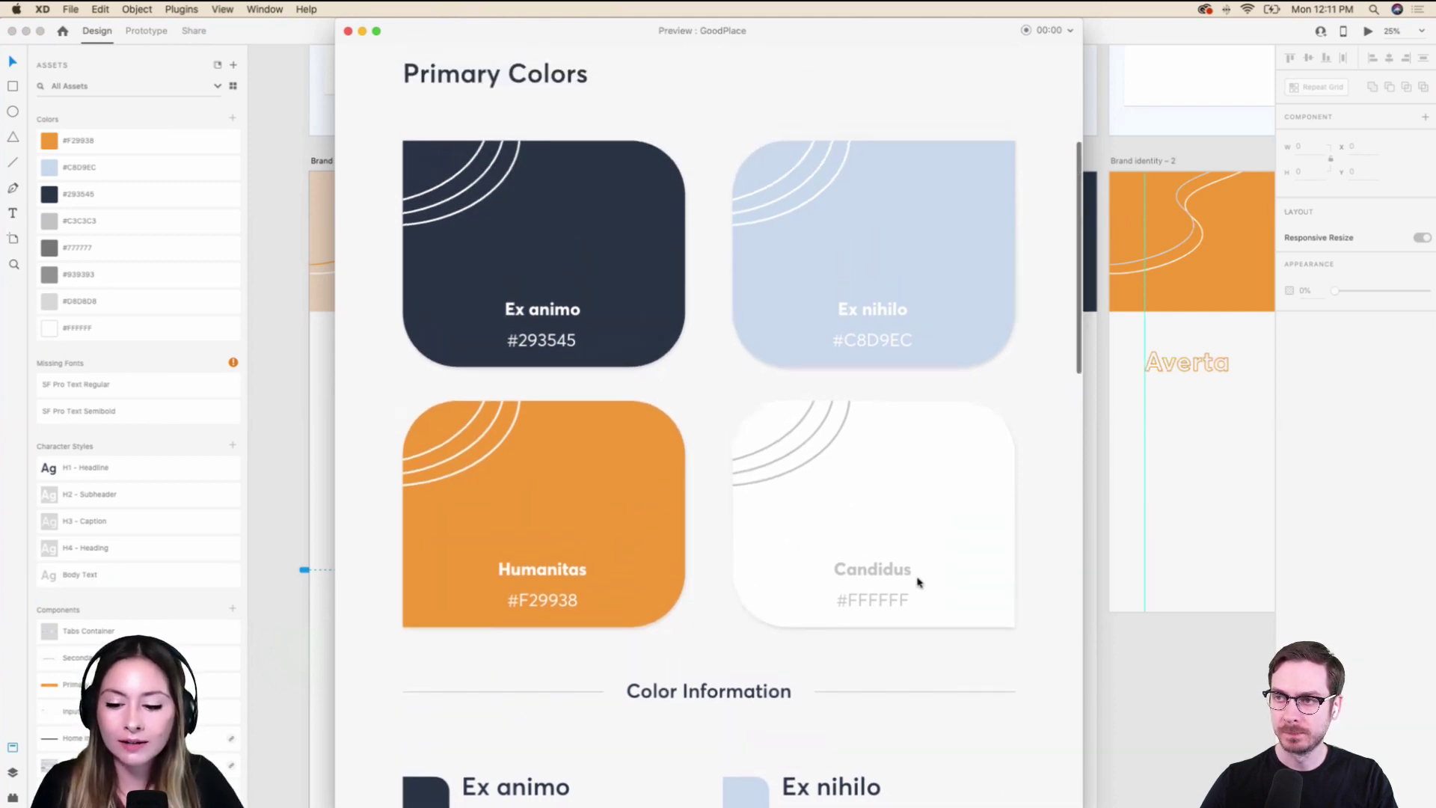
pyautogui.scroll(-6, 964, 611)
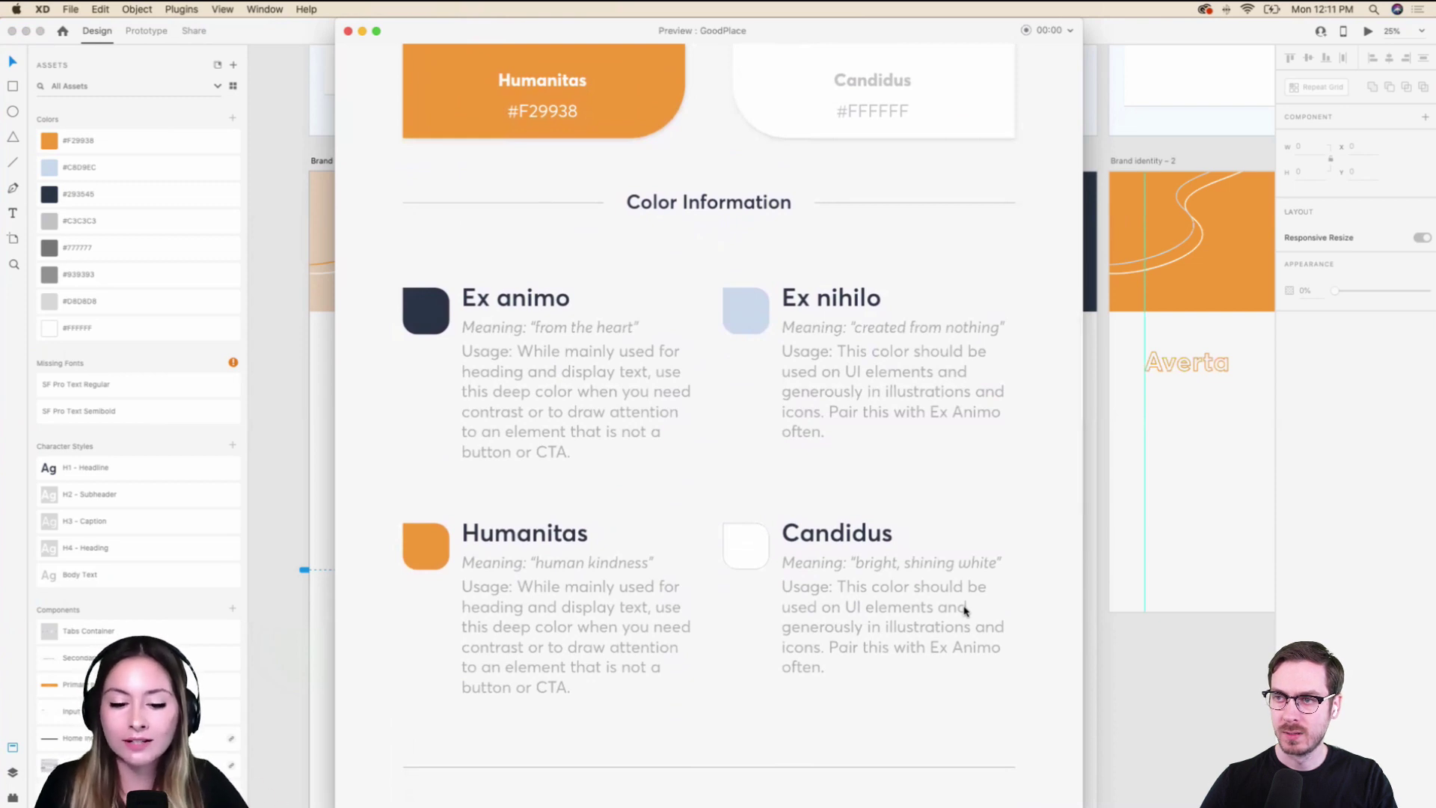
pyautogui.scroll(-5, 964, 611)
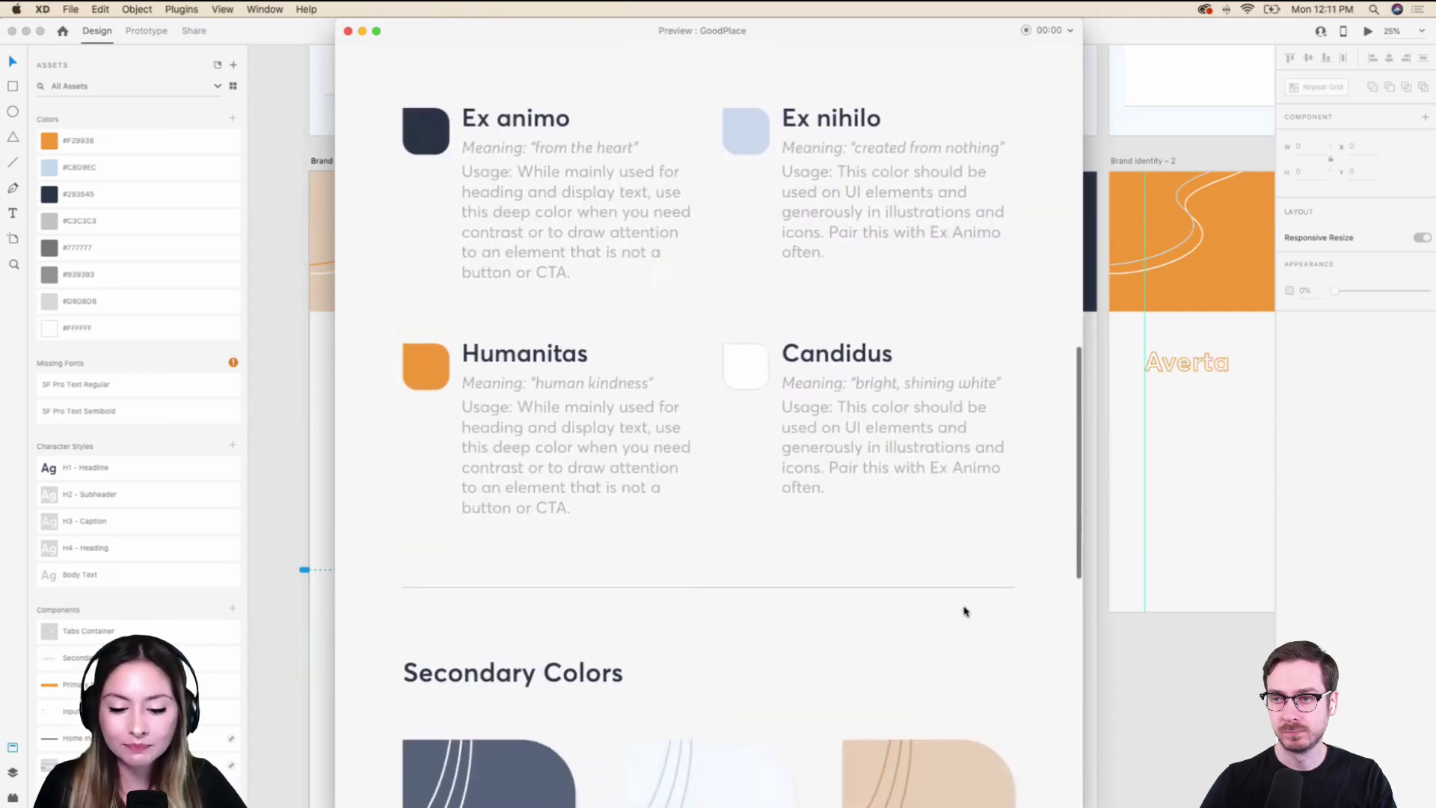
pyautogui.scroll(-3, 964, 611)
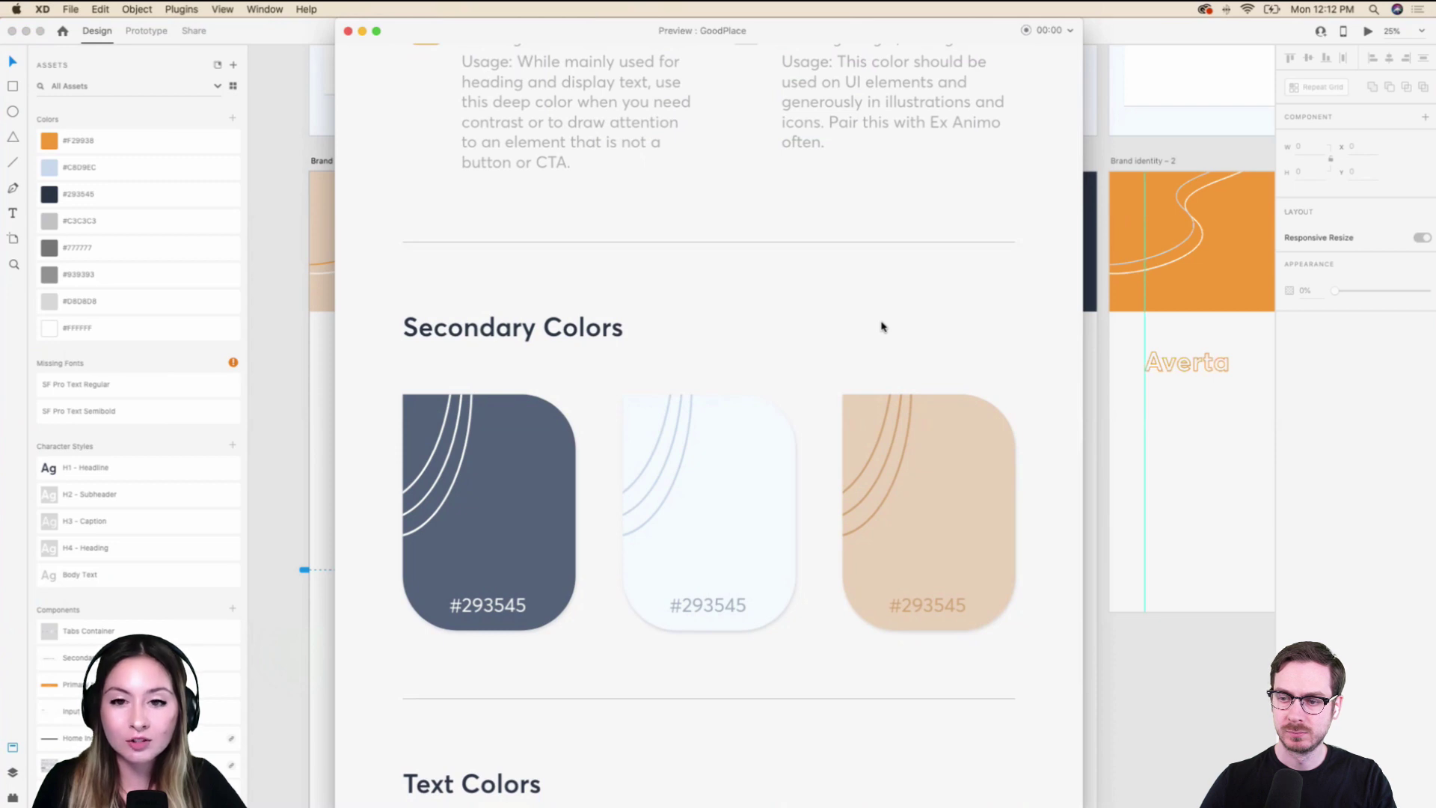
pyautogui.scroll(1, 882, 327)
pyautogui.scroll(-2, 882, 327)
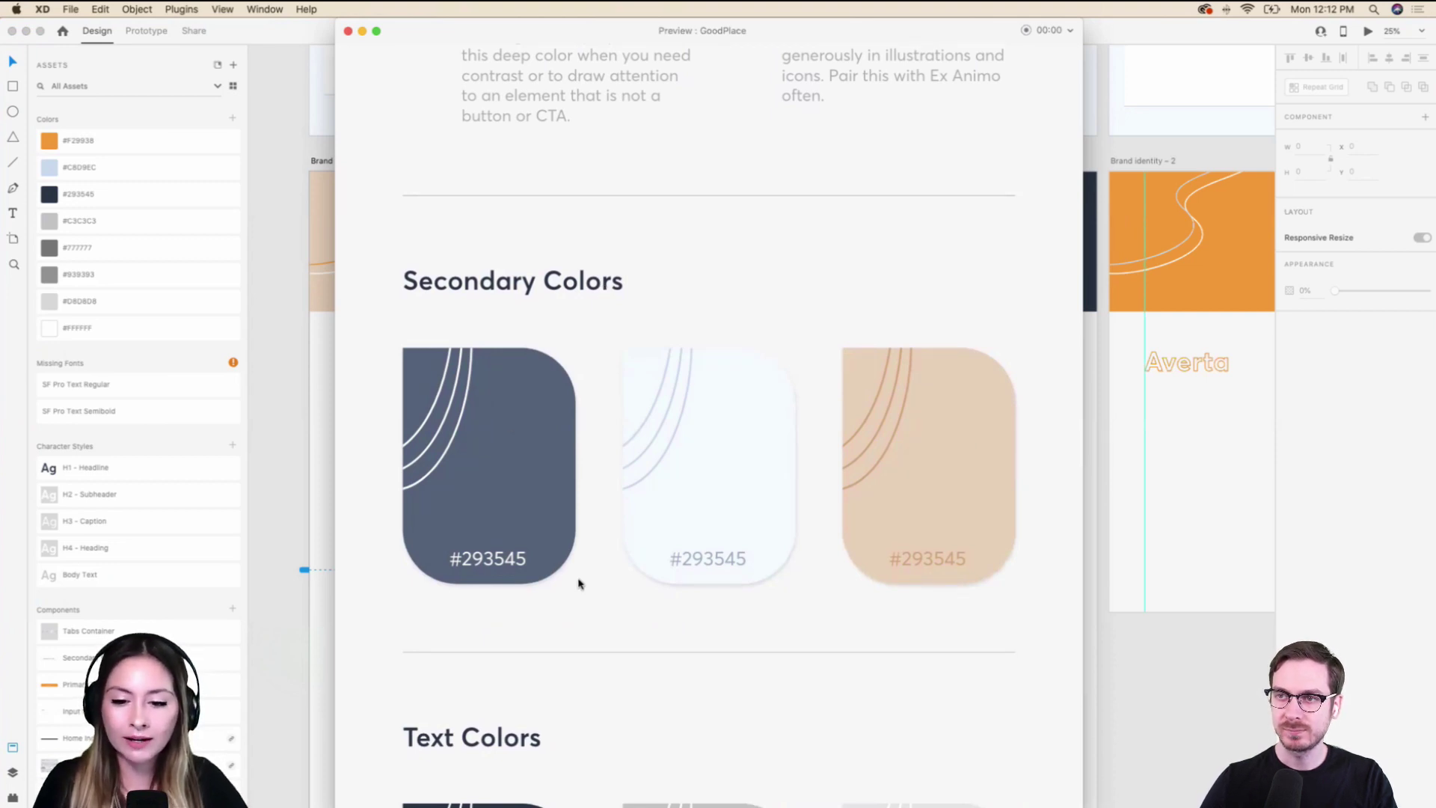
pyautogui.scroll(-3, 767, 419)
pyautogui.scroll(-3, 767, 419)
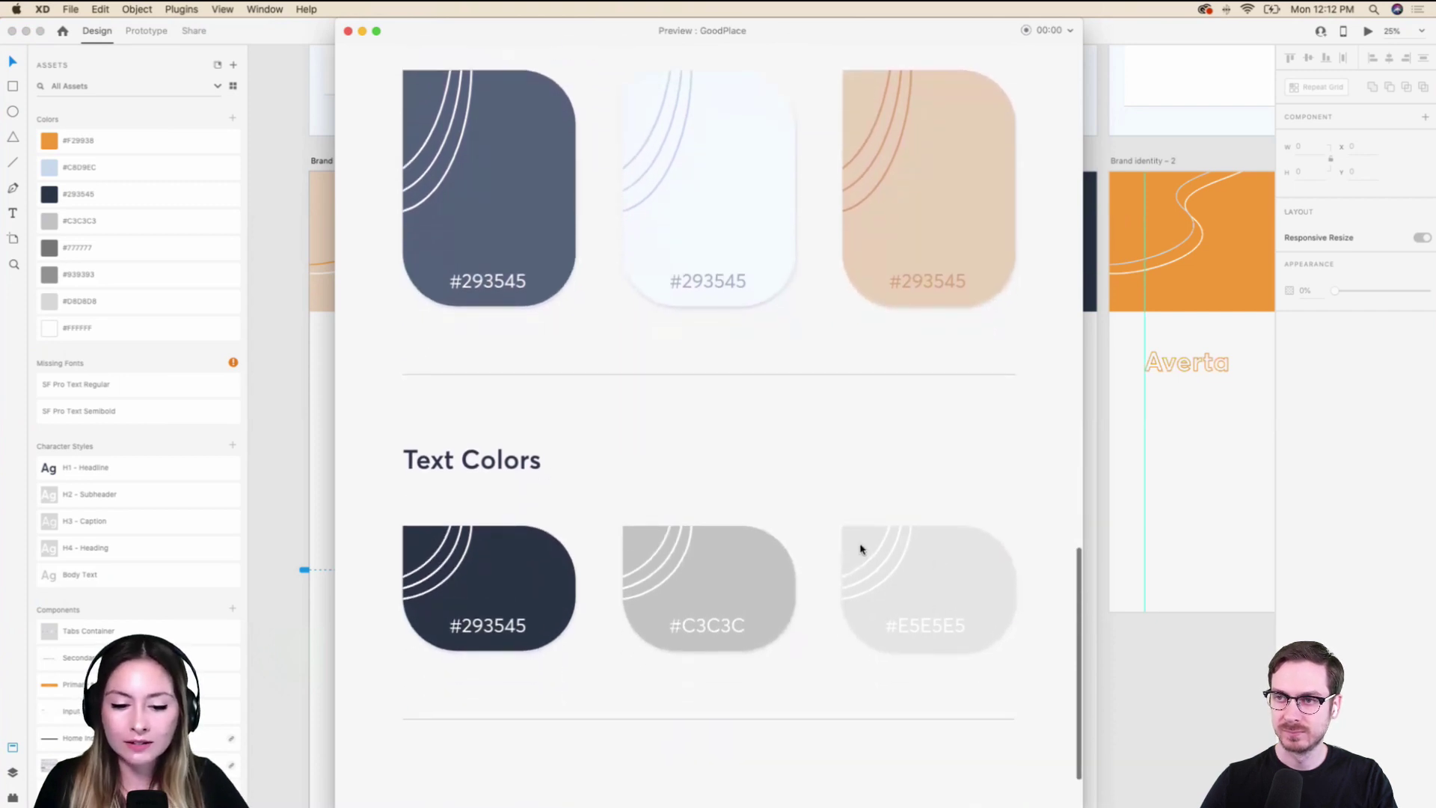
pyautogui.scroll(-3, 583, 461)
pyautogui.scroll(10, 585, 463)
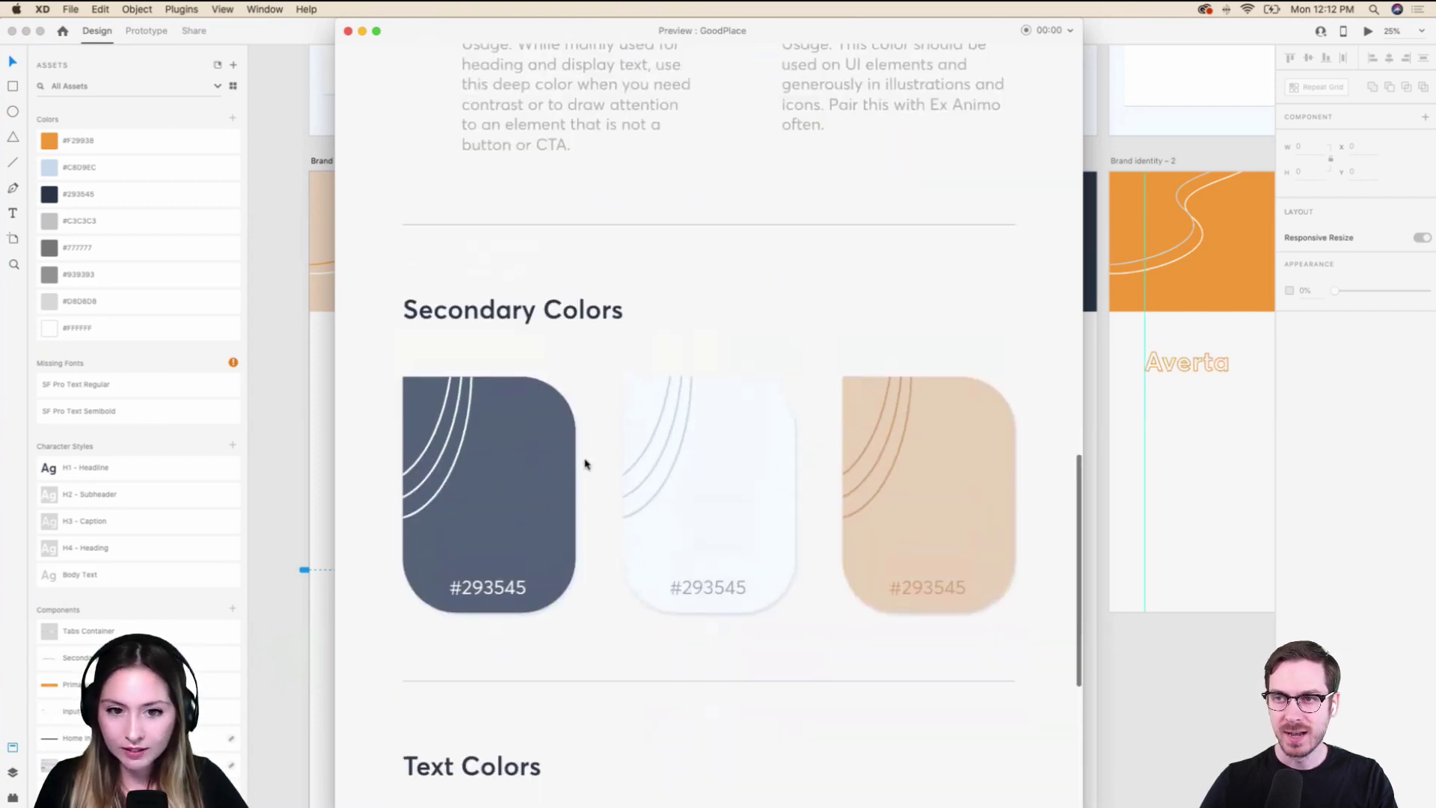
pyautogui.scroll(-10, 585, 463)
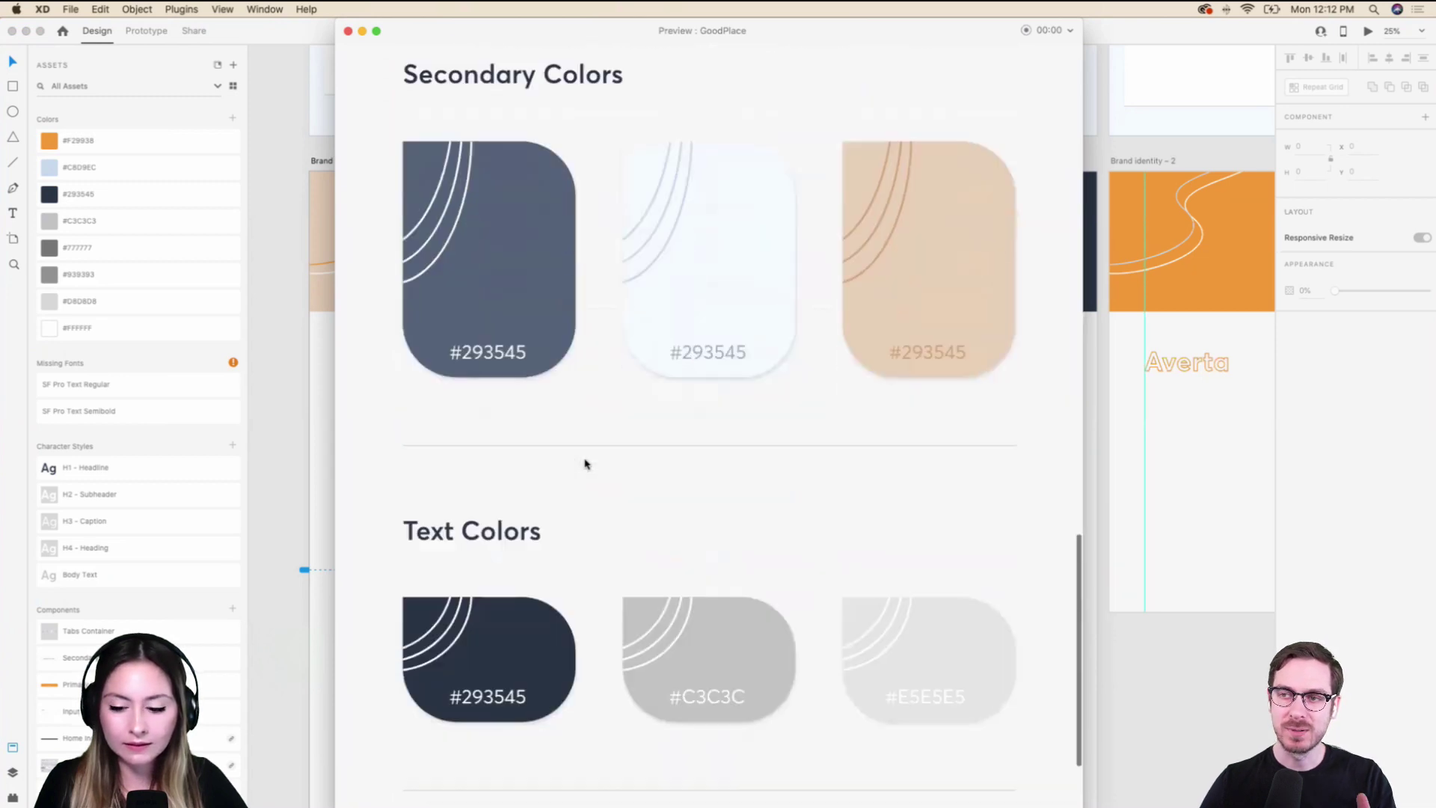
pyautogui.scroll(2, 585, 464)
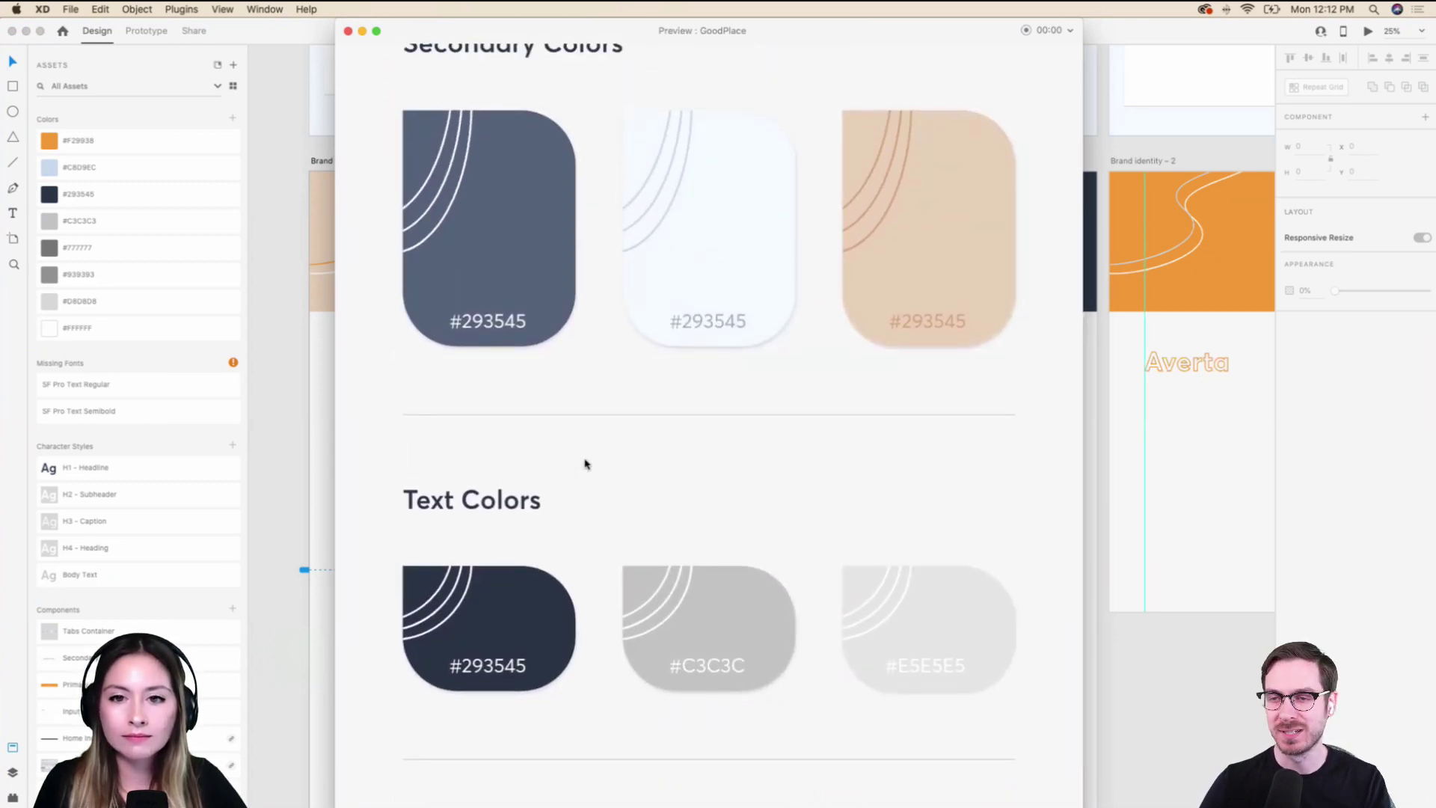
pyautogui.scroll(1, 585, 464)
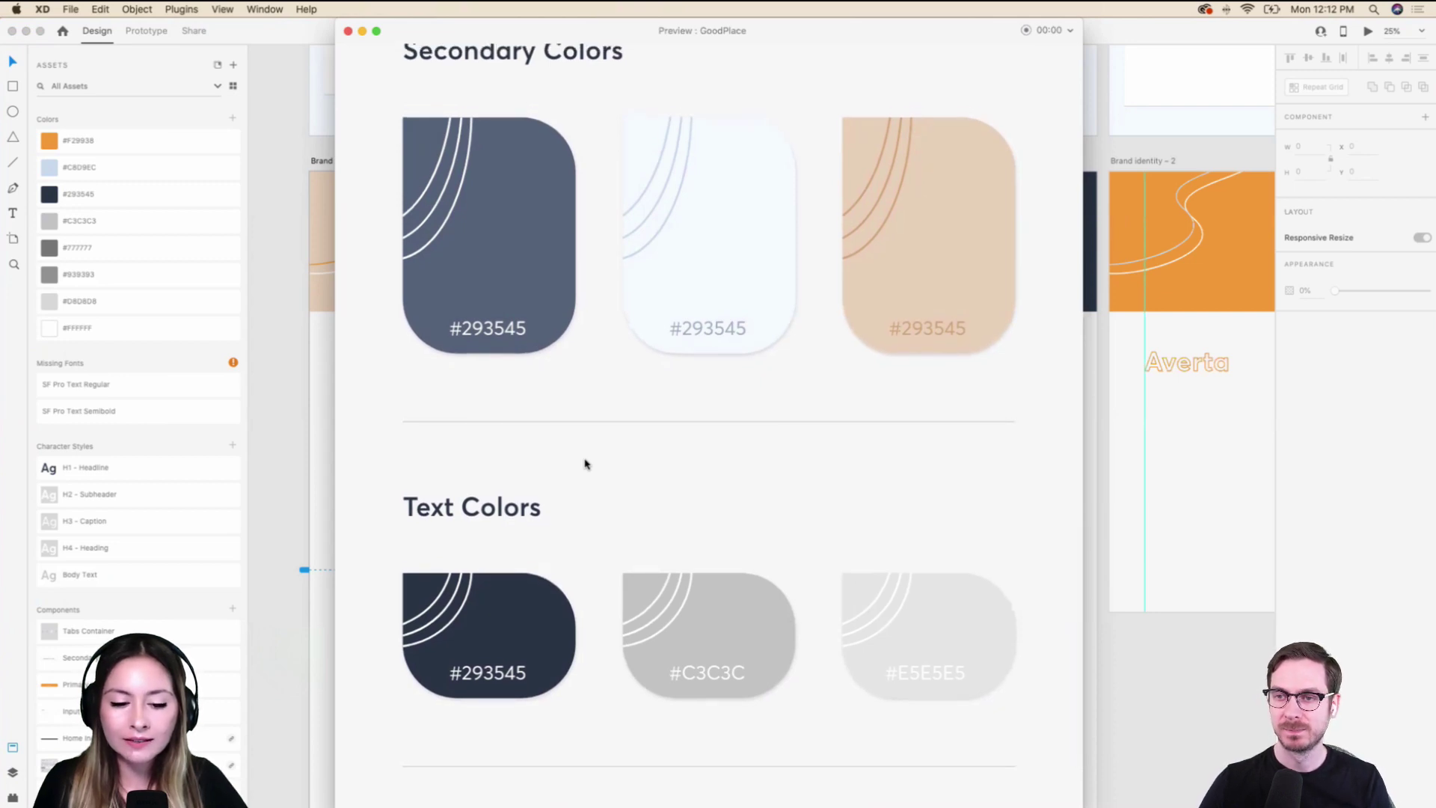
pyautogui.scroll(10, 585, 464)
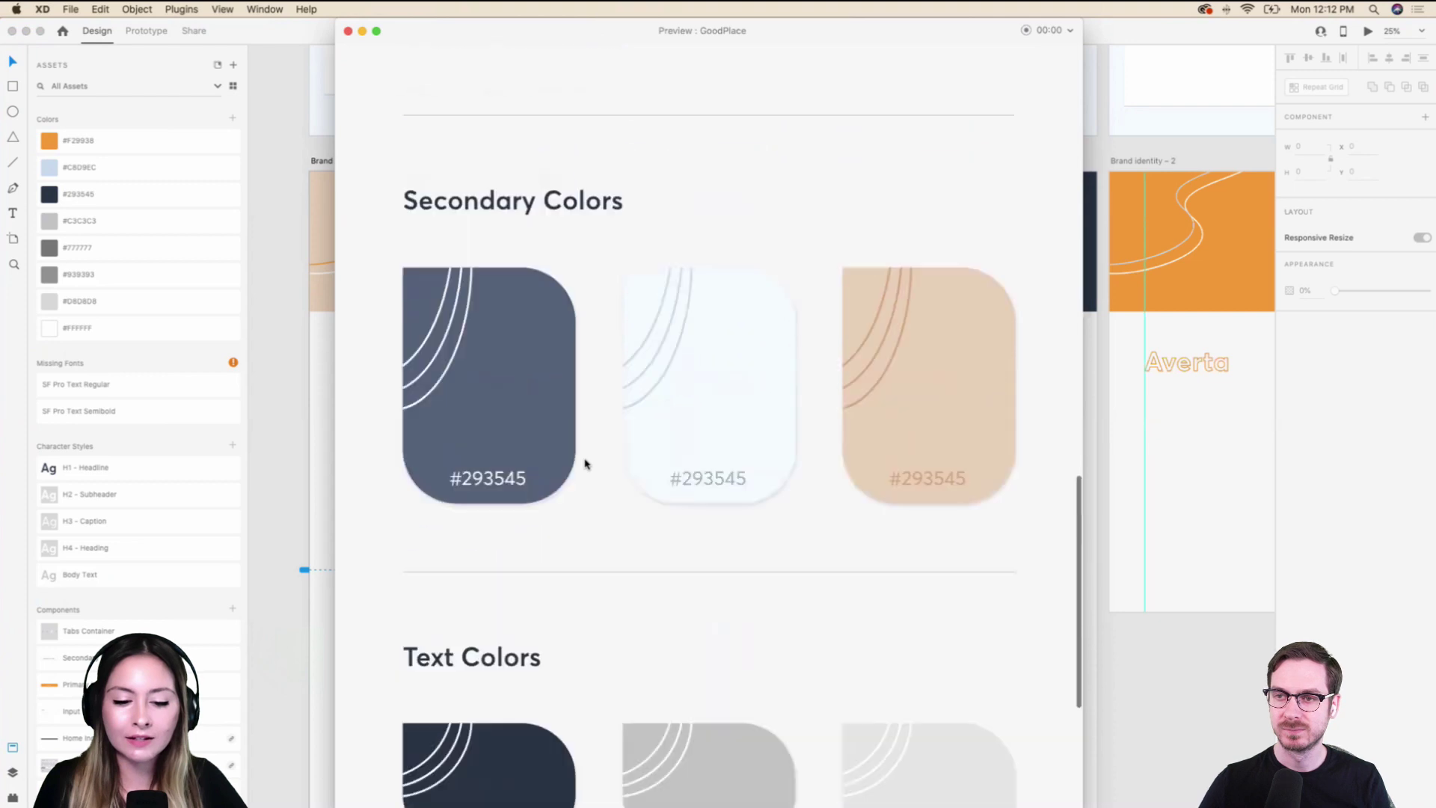
pyautogui.scroll(-5, 635, 486)
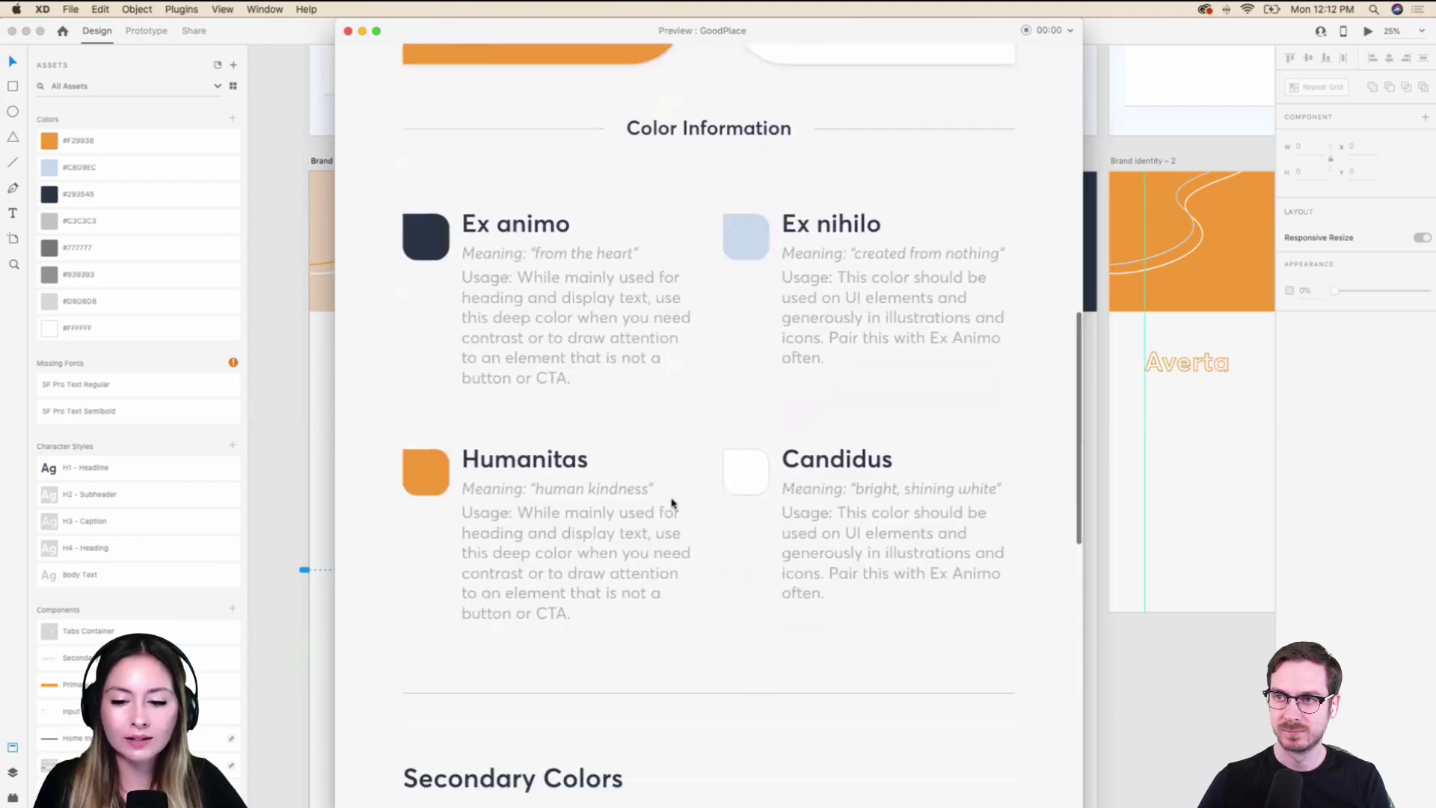
pyautogui.scroll(-7, 850, 525)
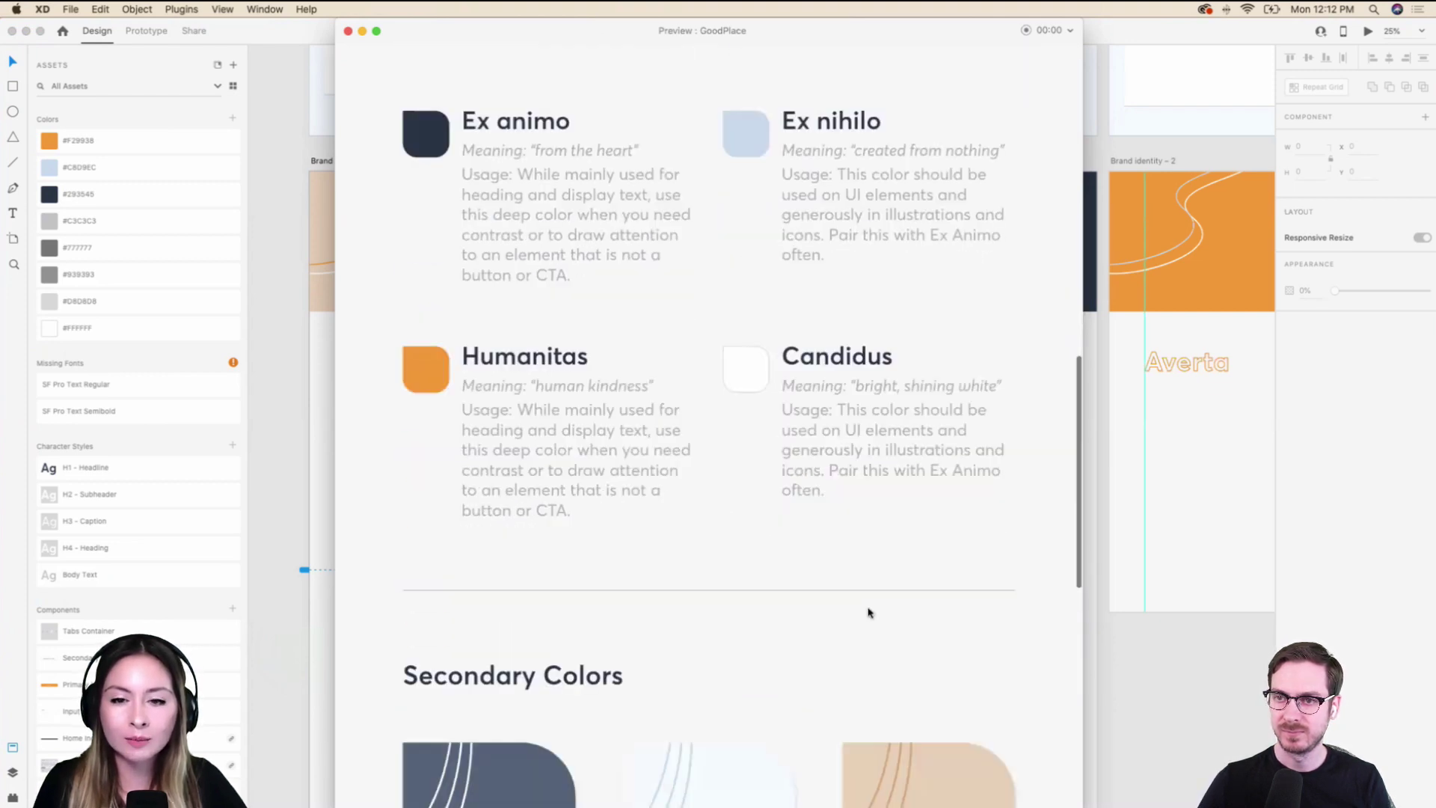
pyautogui.scroll(-8, 757, 543)
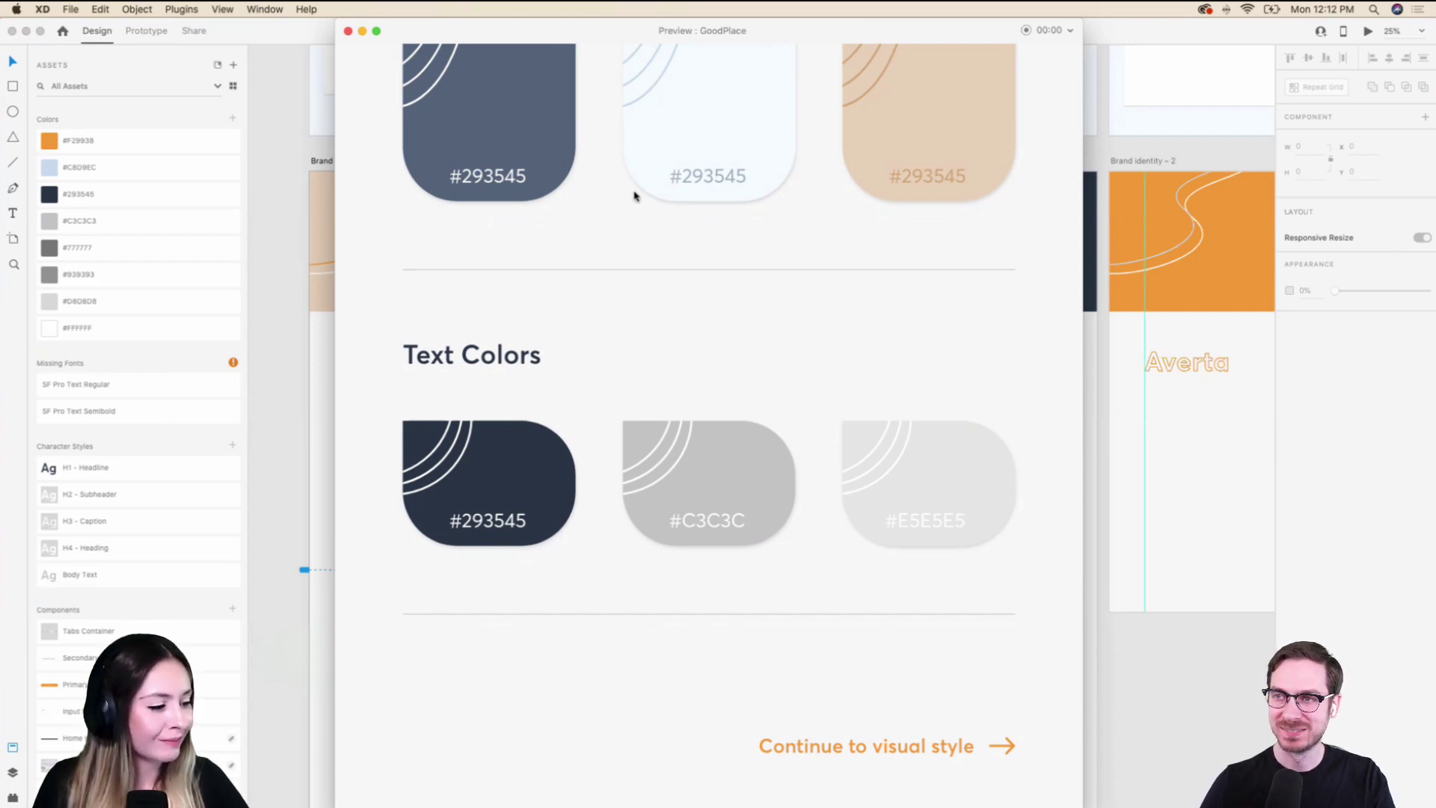
# Close the preview and pan the canvas back to the color palette artboard.
pyautogui.click(348, 32)
pyautogui.scroll(-5, 507, 365)
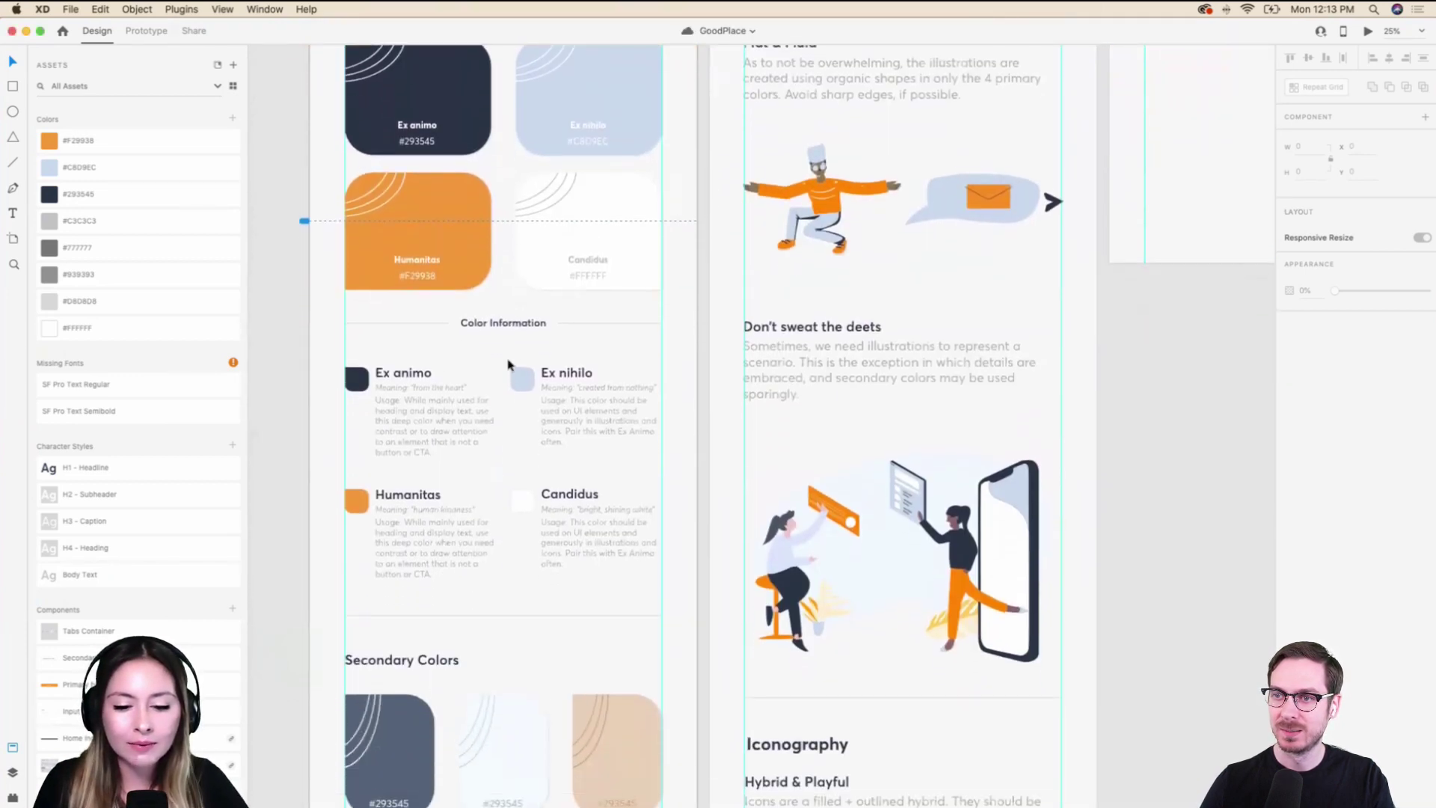
pyautogui.scroll(-3, 507, 365)
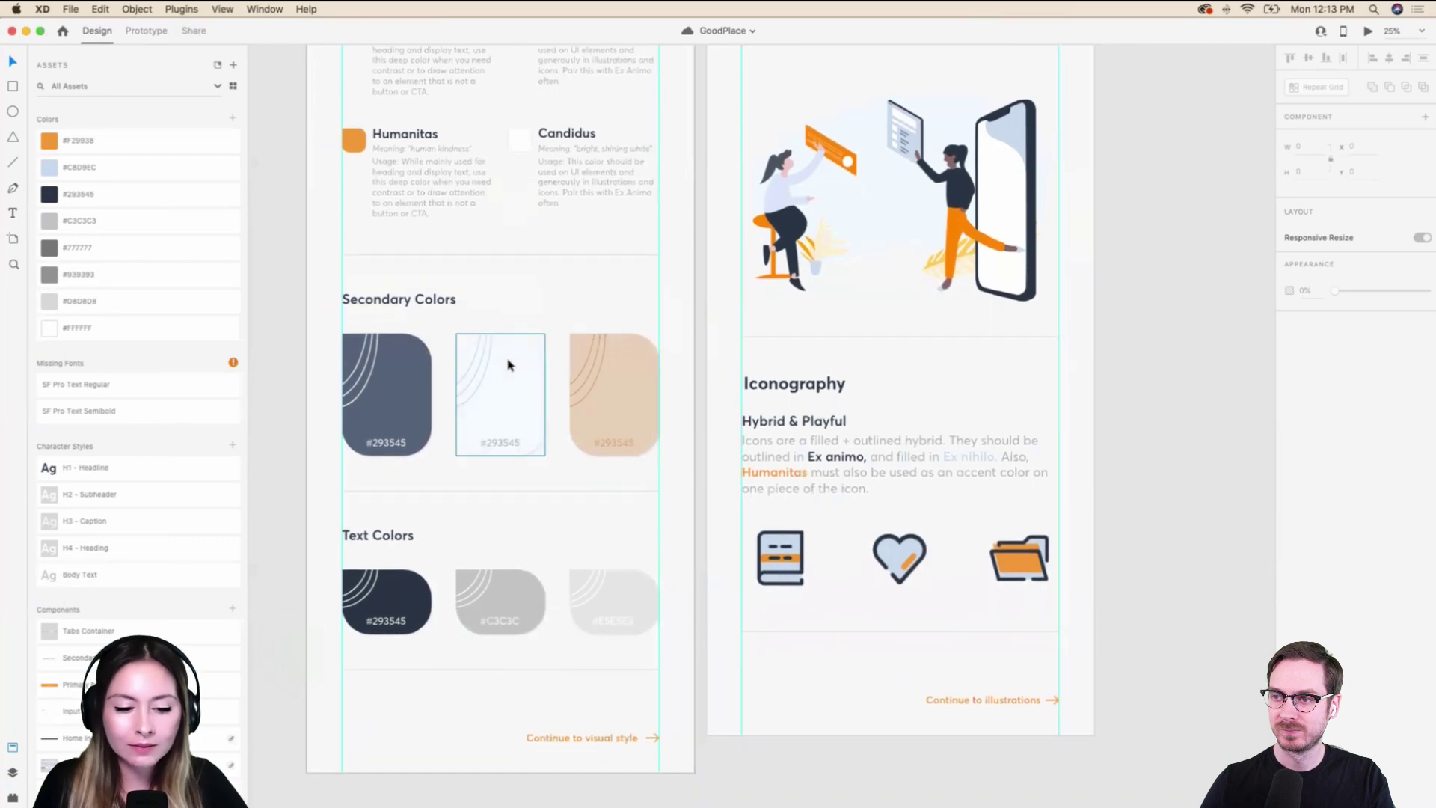
pyautogui.scroll(2, 507, 365)
pyautogui.hscroll(-1, 508, 365)
pyautogui.scroll(6, 508, 365)
pyautogui.hscroll(-1, 508, 364)
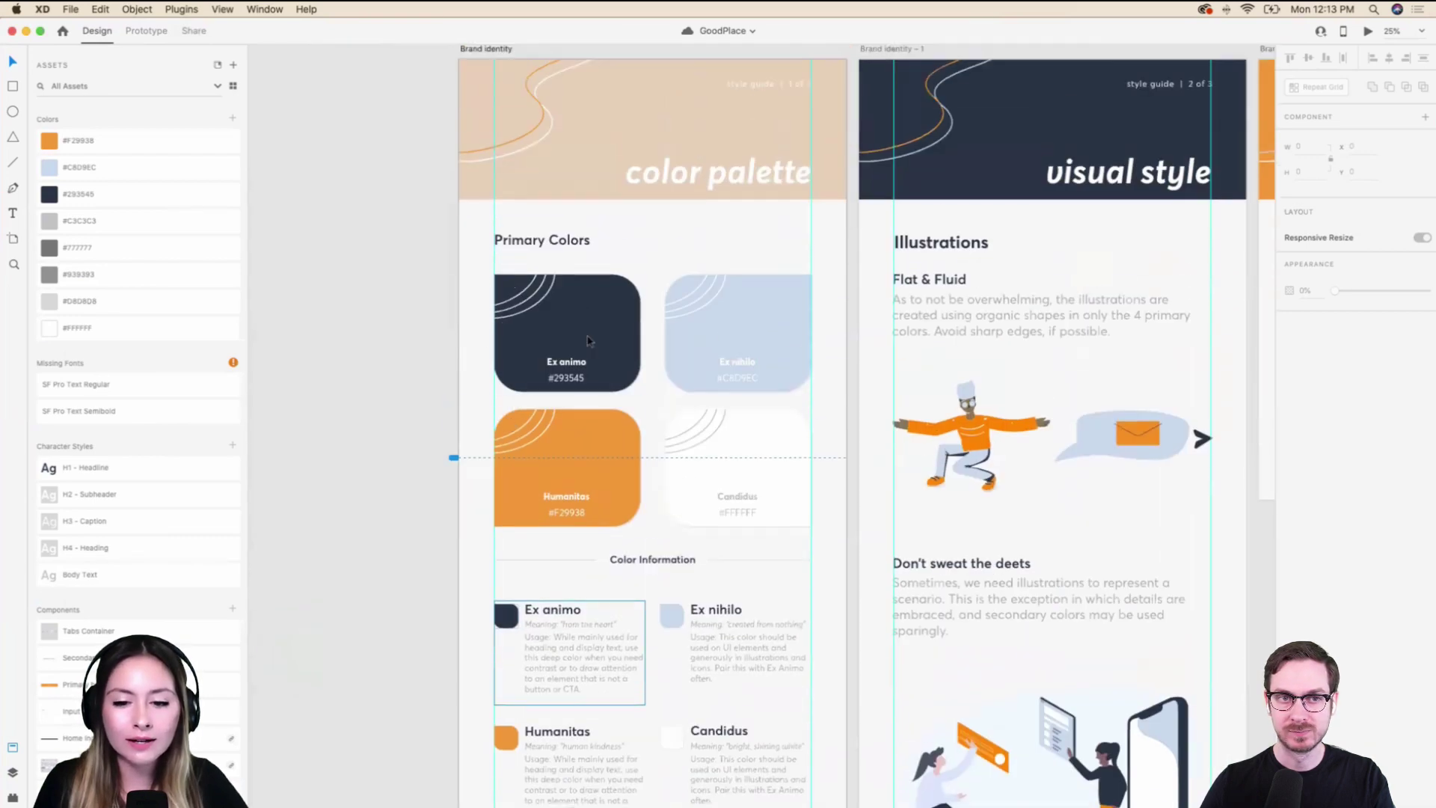
# Select the Ex animo swatch, preview the color palette again, then close it.
pyautogui.click(919, 281)
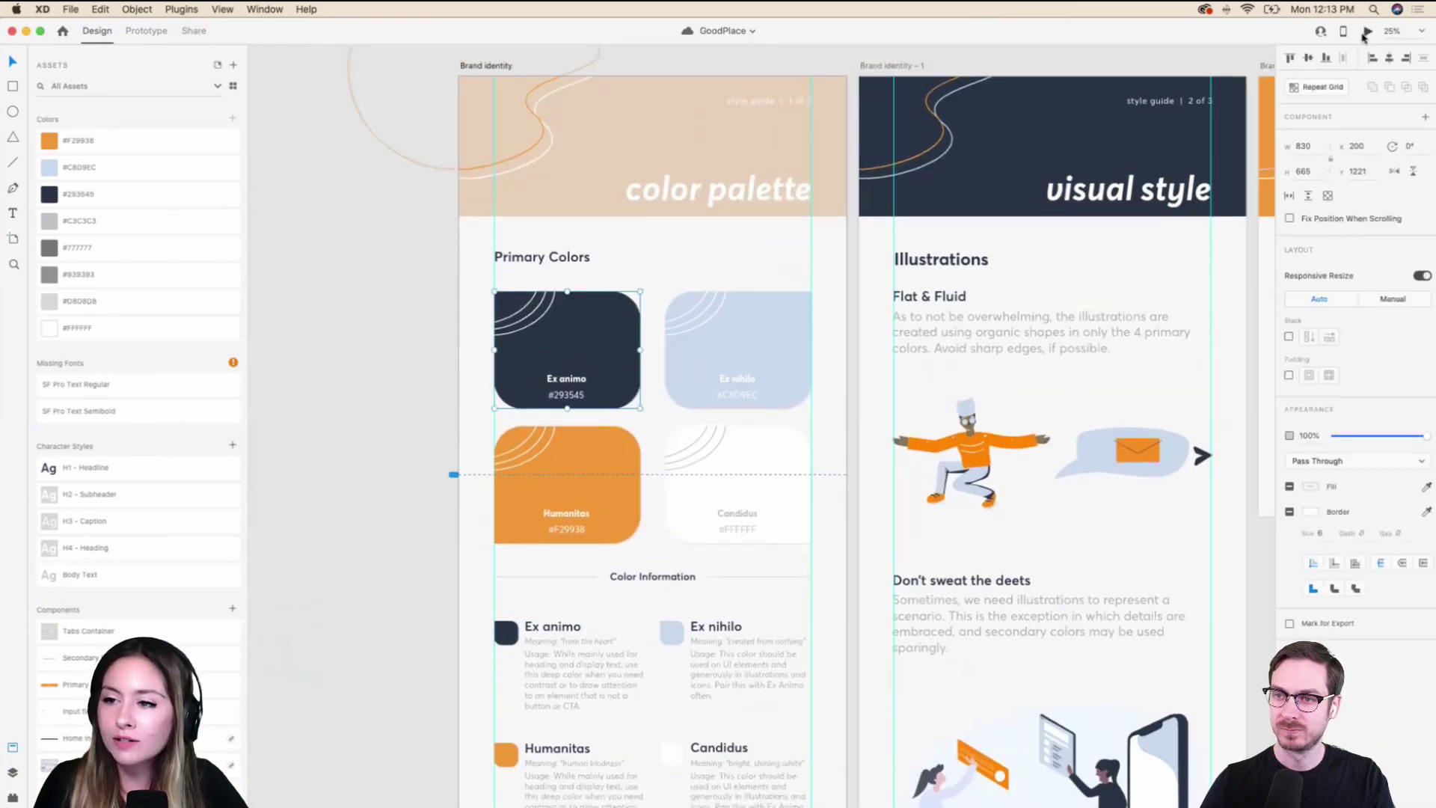
pyautogui.click(1367, 31)
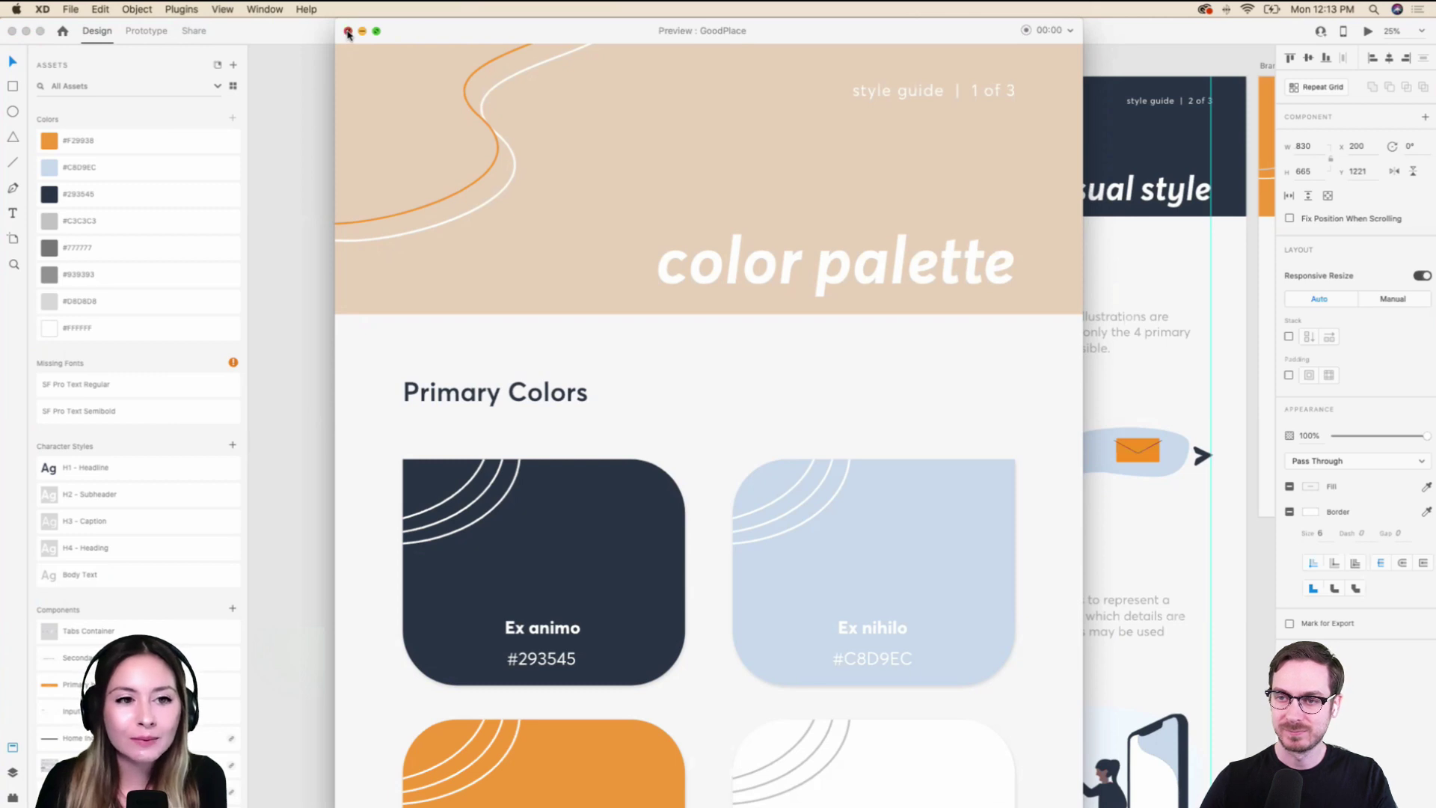
pyautogui.click(347, 31)
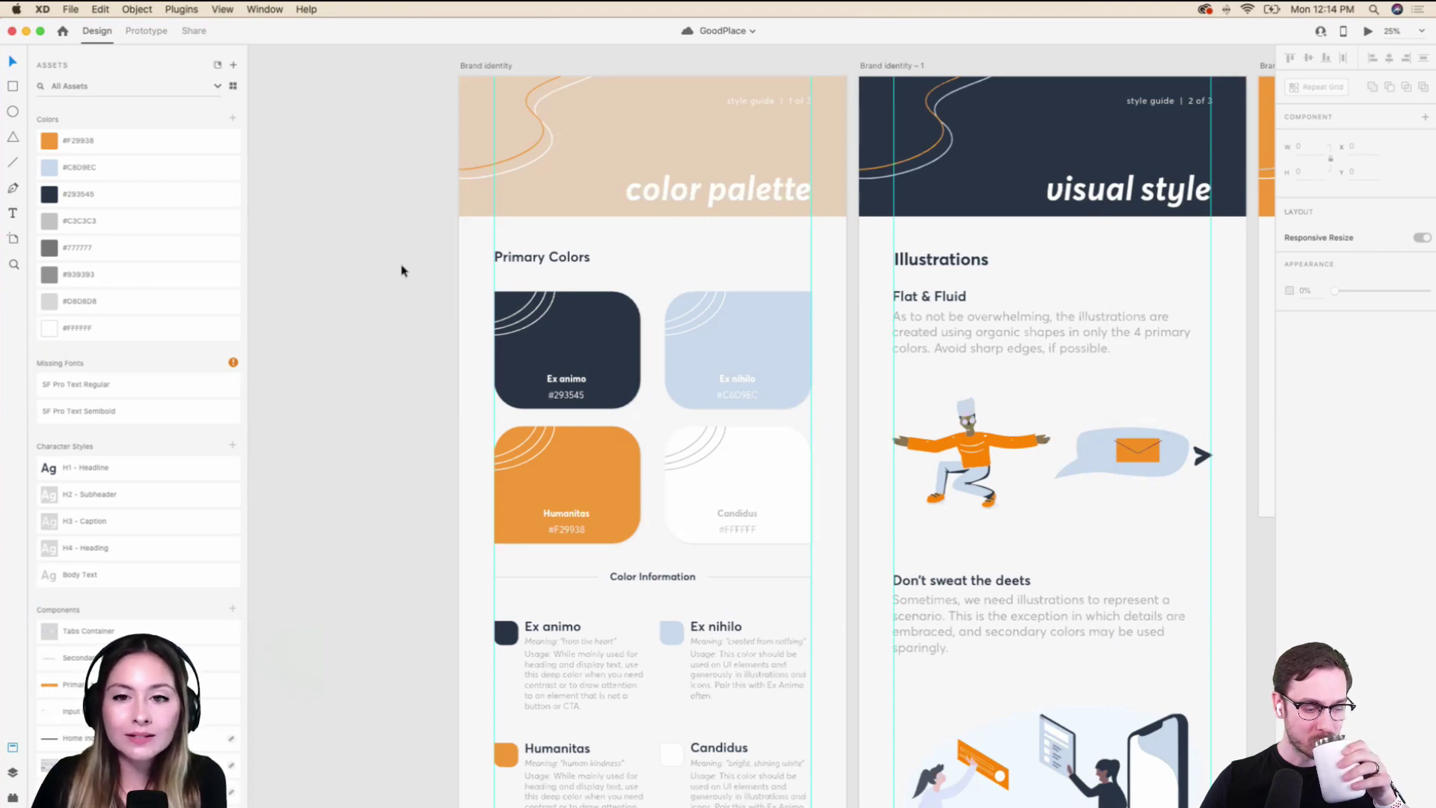
# Pan the canvas right to the visual style and typography artboards.
pyautogui.hscroll(5, 691, 269)
pyautogui.scroll(2, 691, 269)
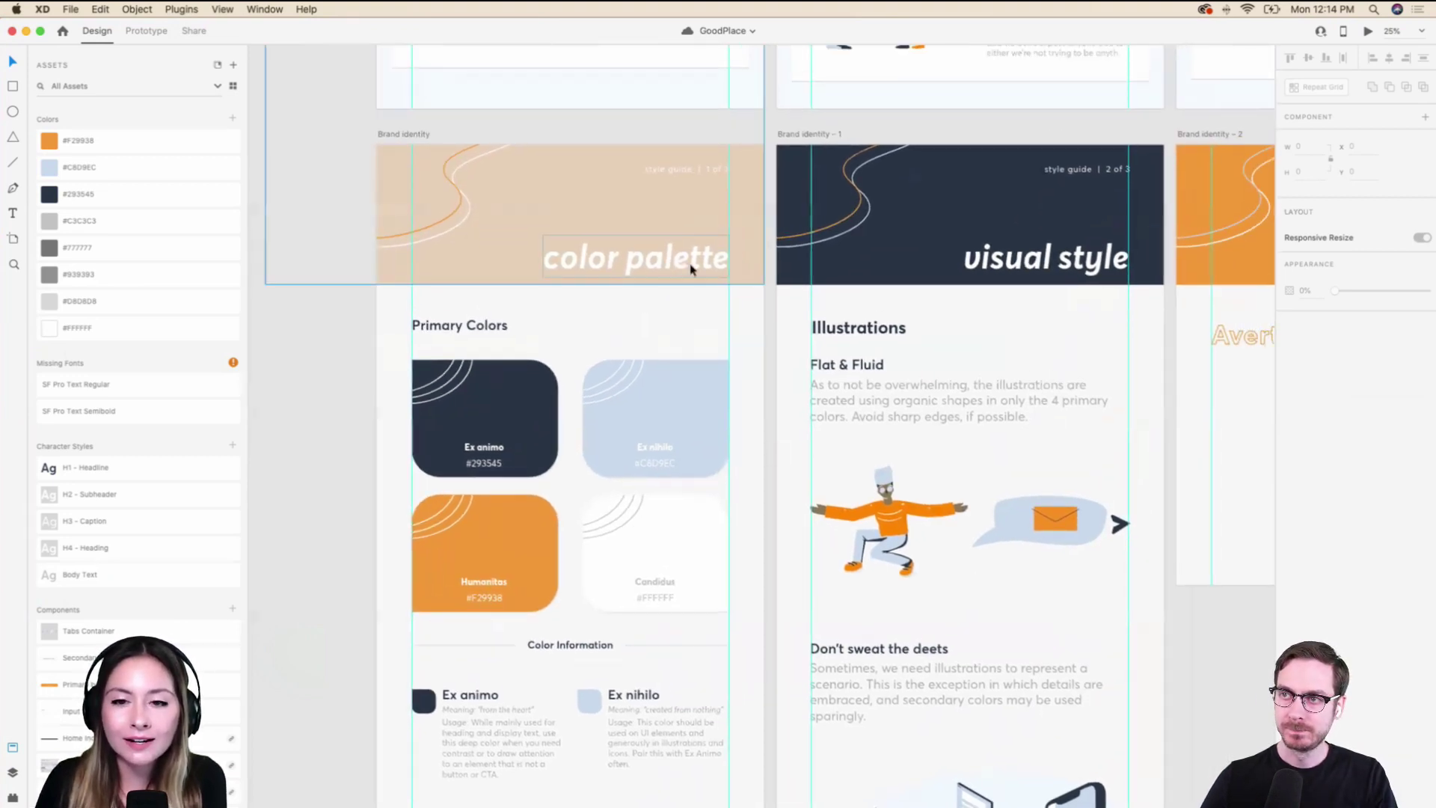
pyautogui.hscroll(2, 691, 269)
pyautogui.scroll(-2, 856, 313)
pyautogui.hscroll(4, 856, 312)
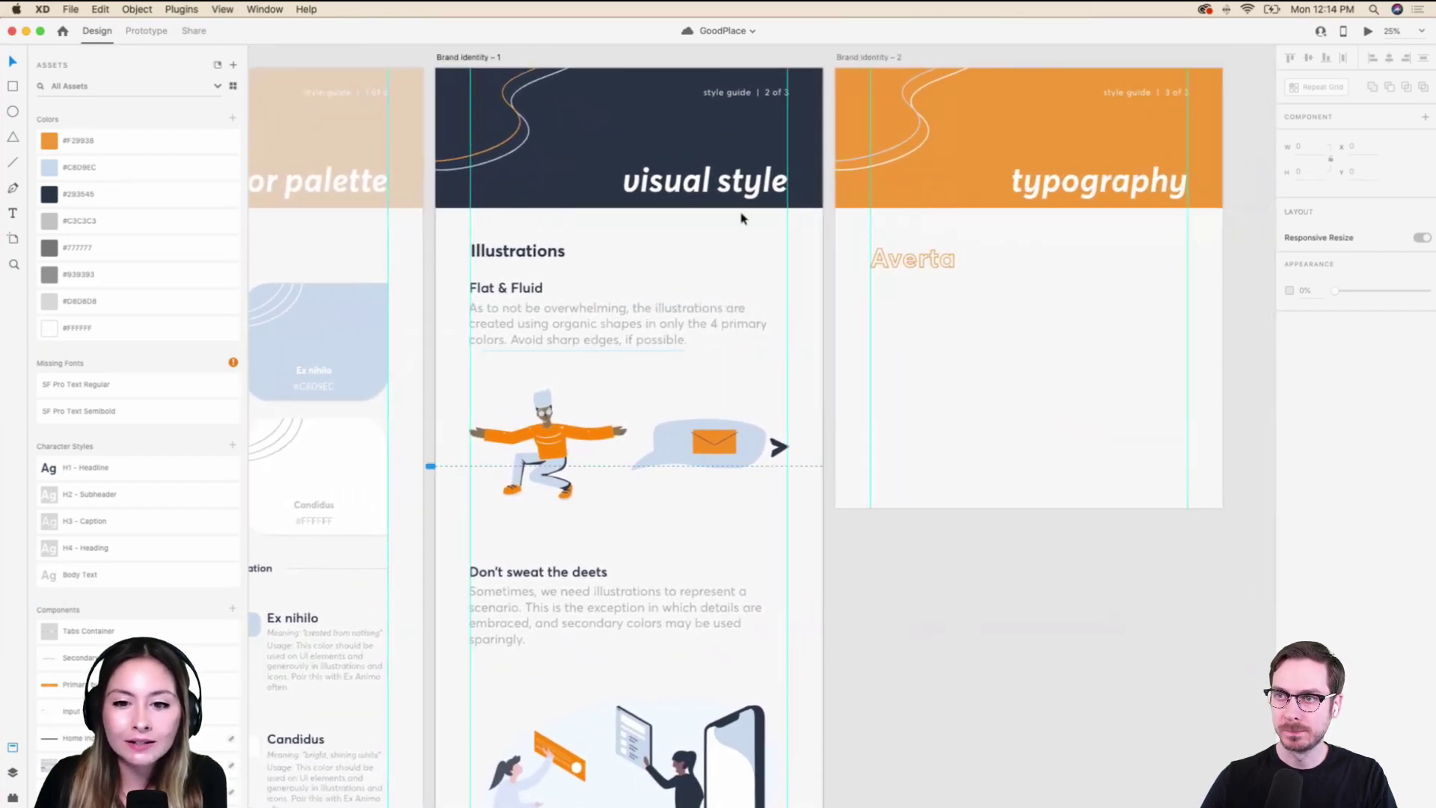
pyautogui.click(1367, 31)
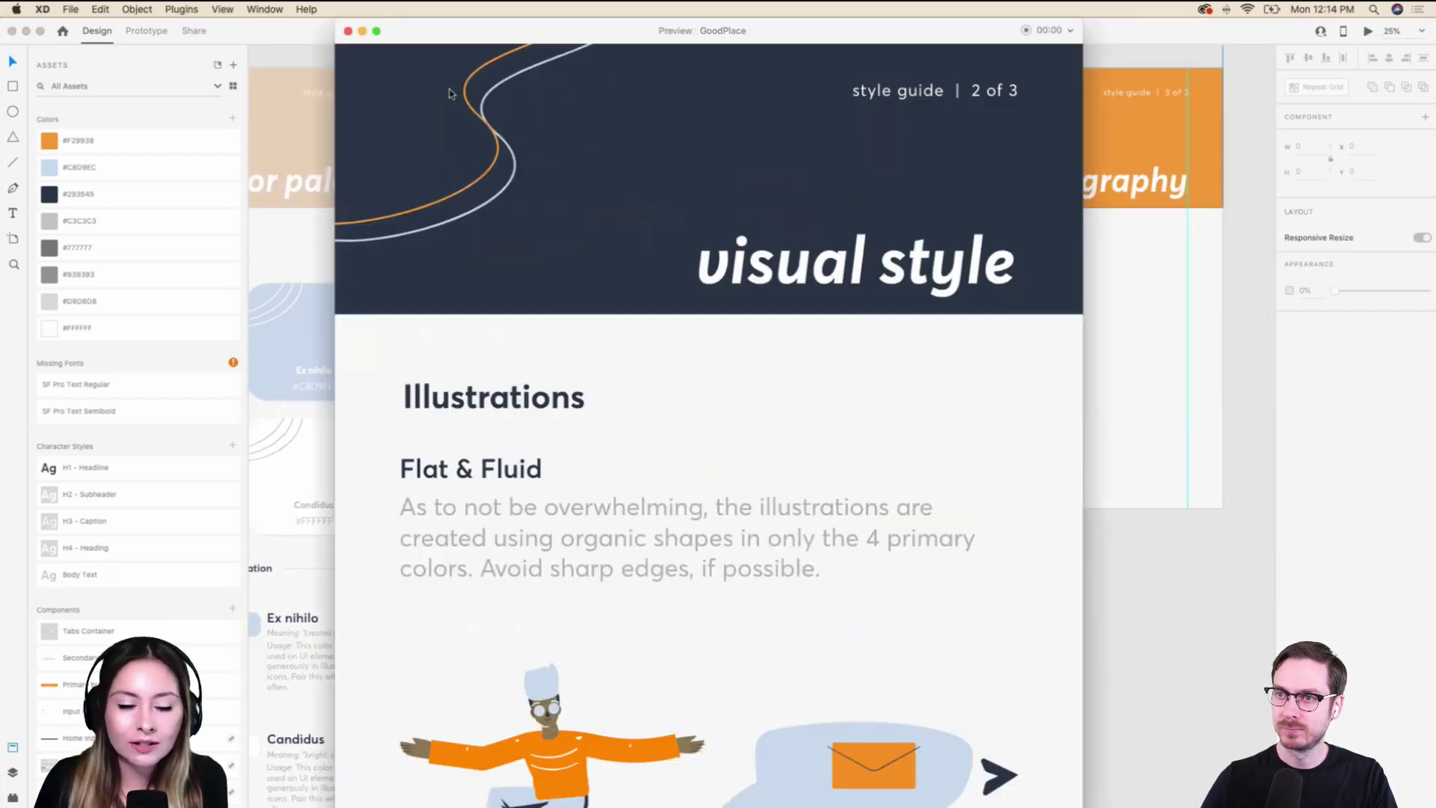
pyautogui.moveTo(418, 38); pyautogui.dragTo(412, 24)
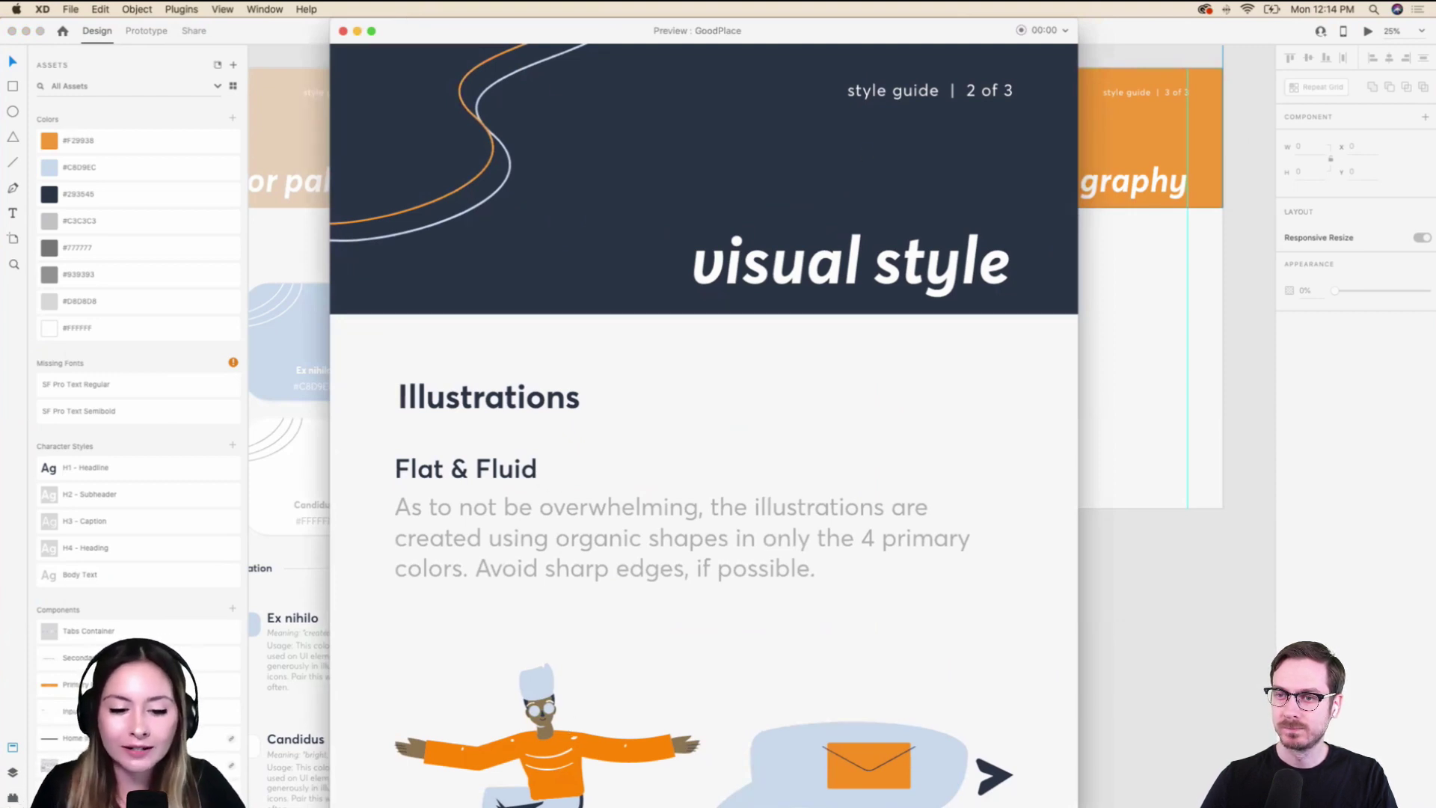
pyautogui.scroll(-3, 703, 448)
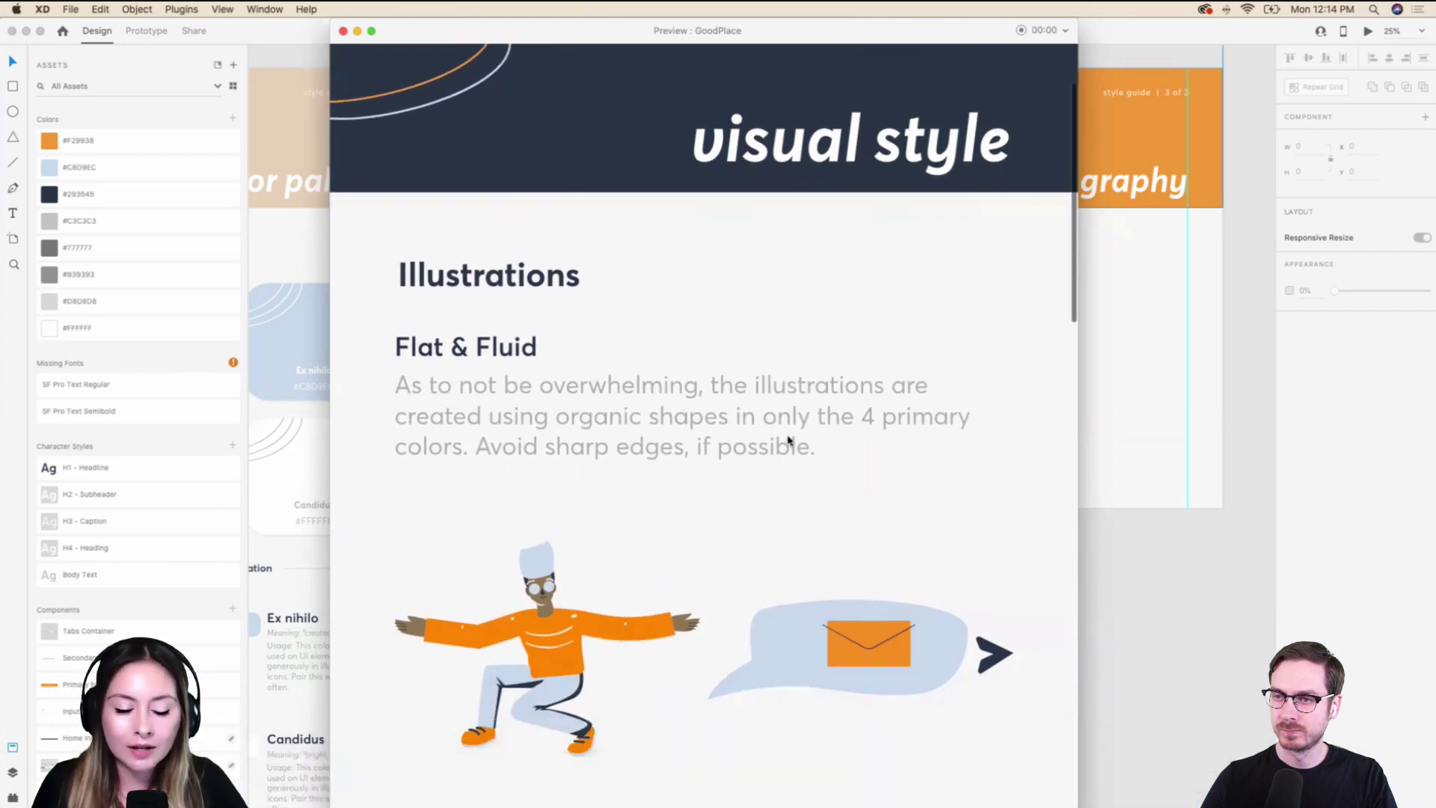
pyautogui.scroll(-5, 785, 442)
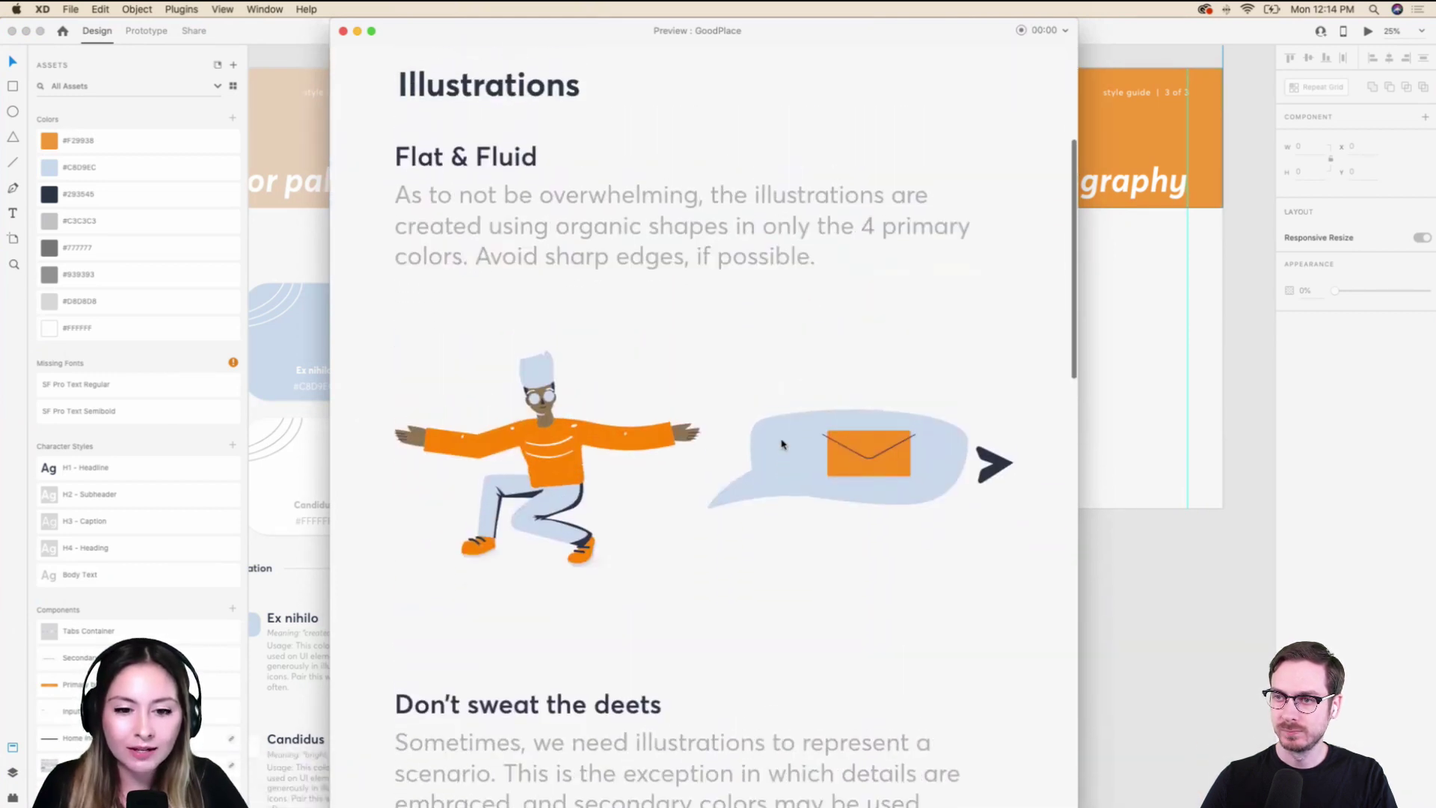
pyautogui.scroll(1, 781, 443)
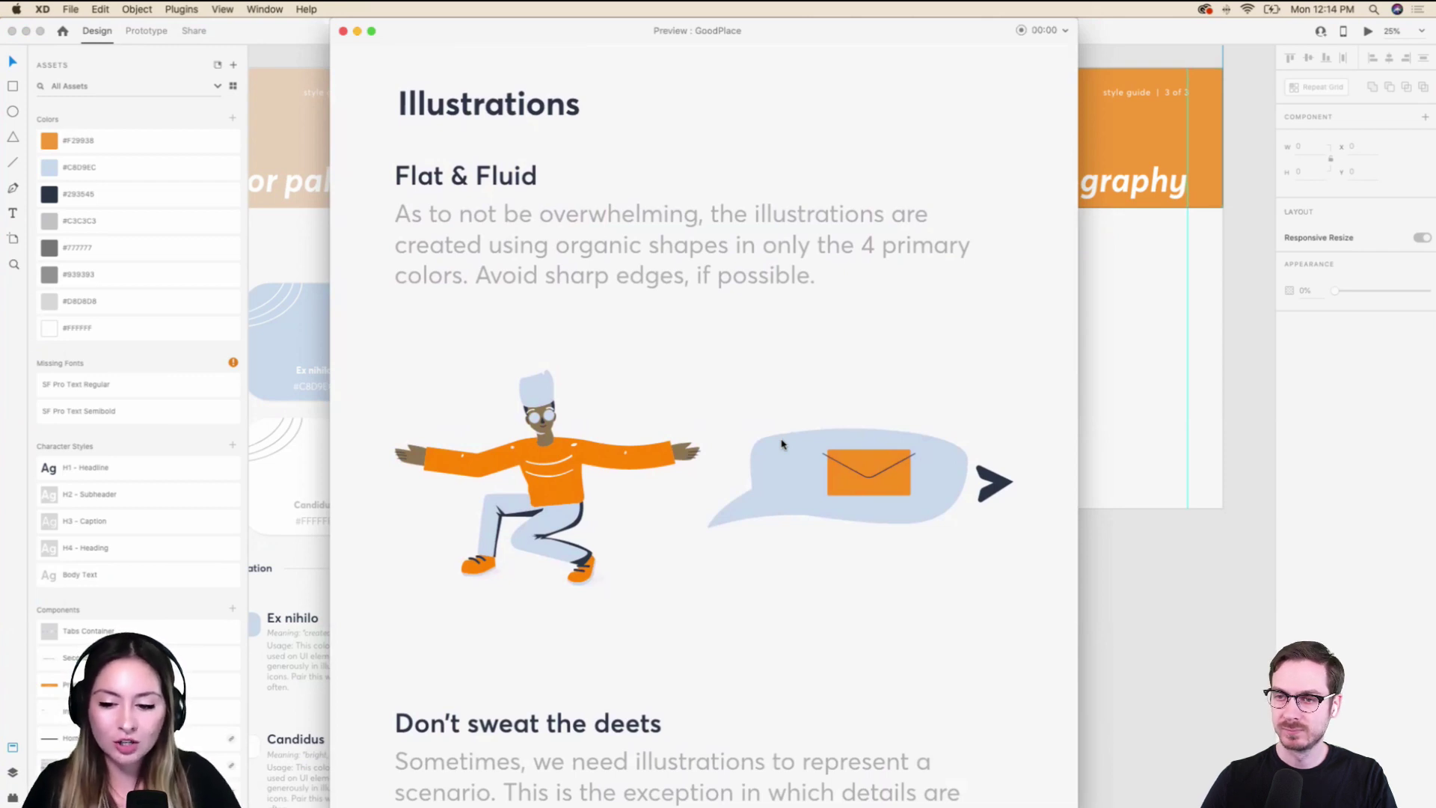
pyautogui.scroll(-6, 782, 444)
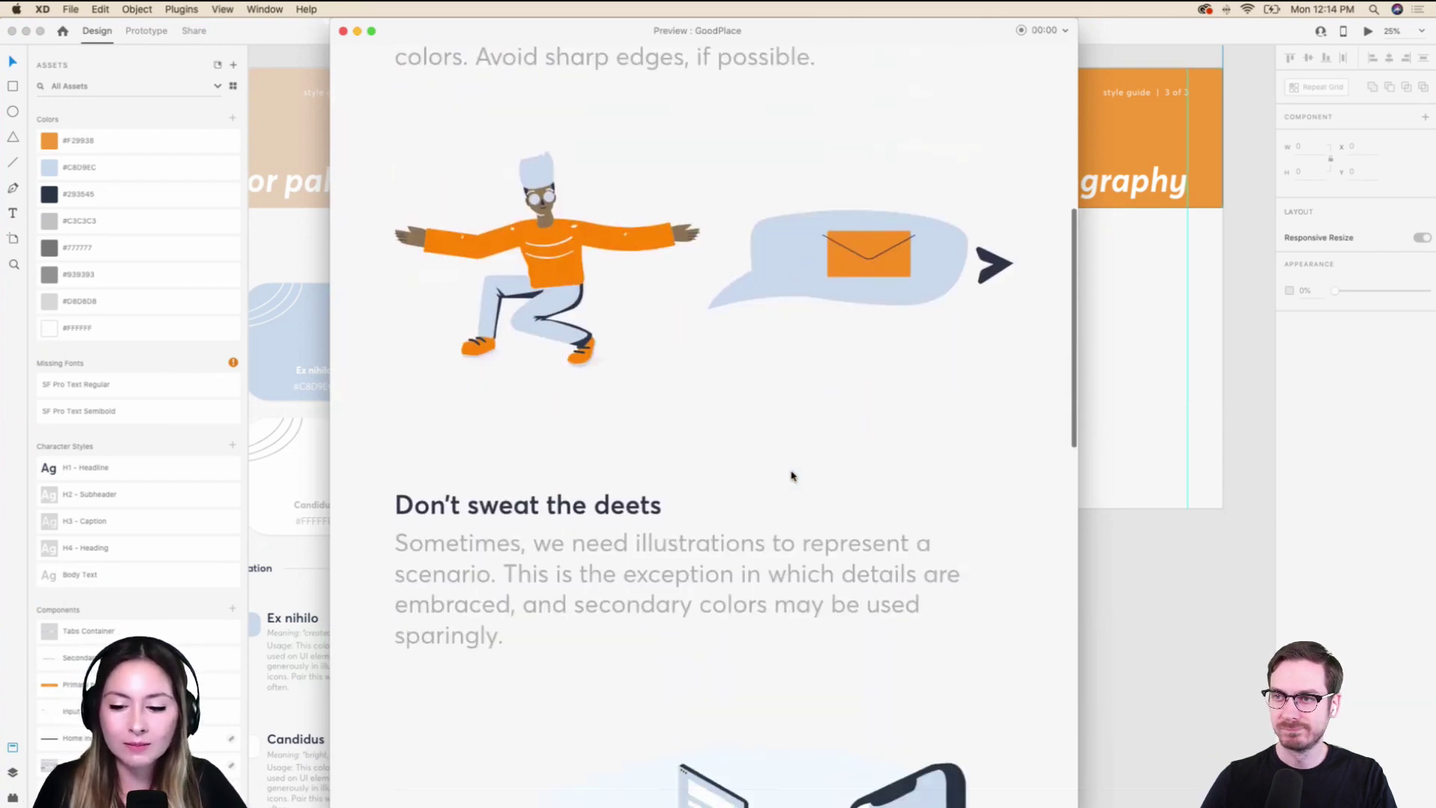
pyautogui.scroll(2, 792, 474)
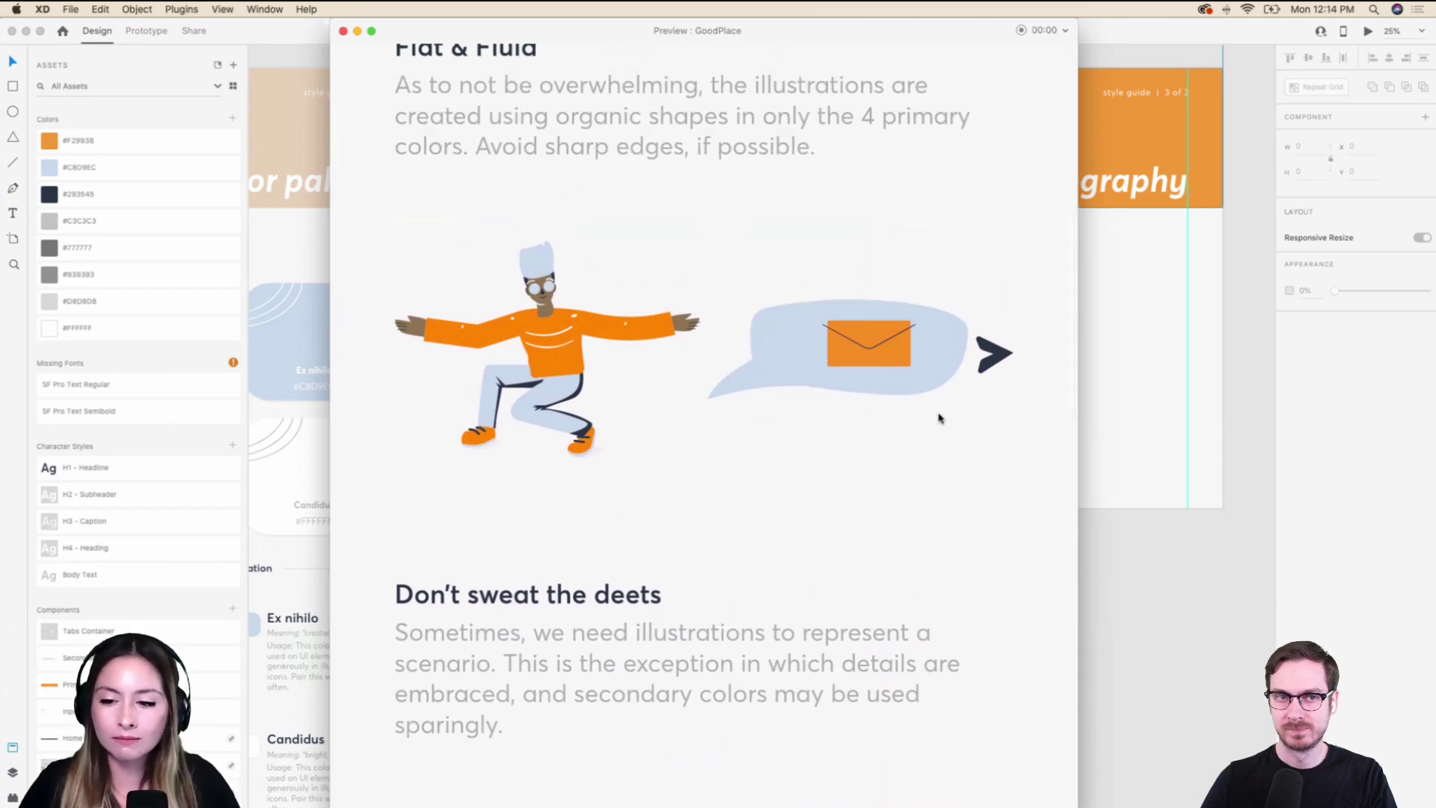
pyautogui.scroll(-3, 927, 460)
pyautogui.scroll(-10, 926, 459)
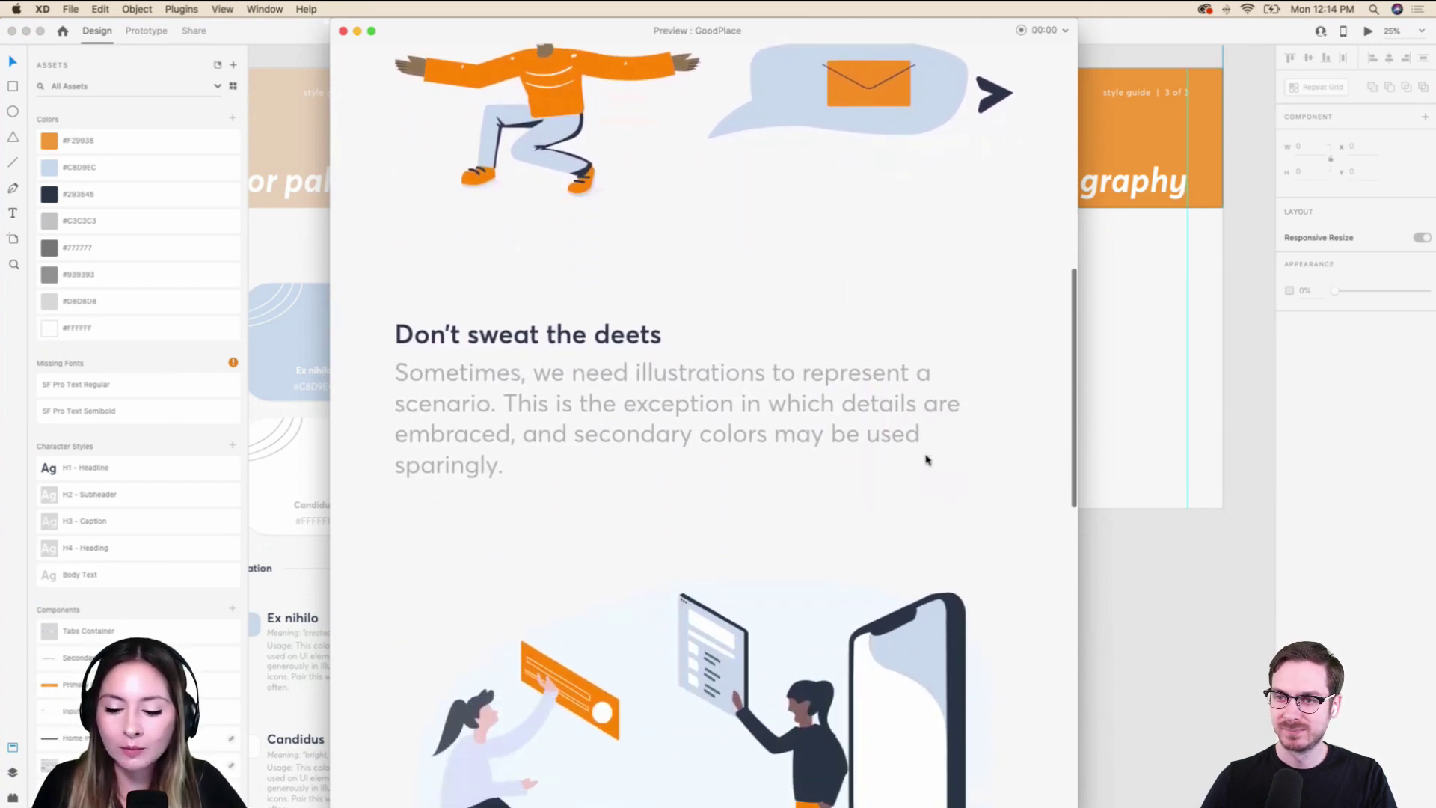
pyautogui.scroll(-2, 926, 459)
pyautogui.scroll(4, 926, 456)
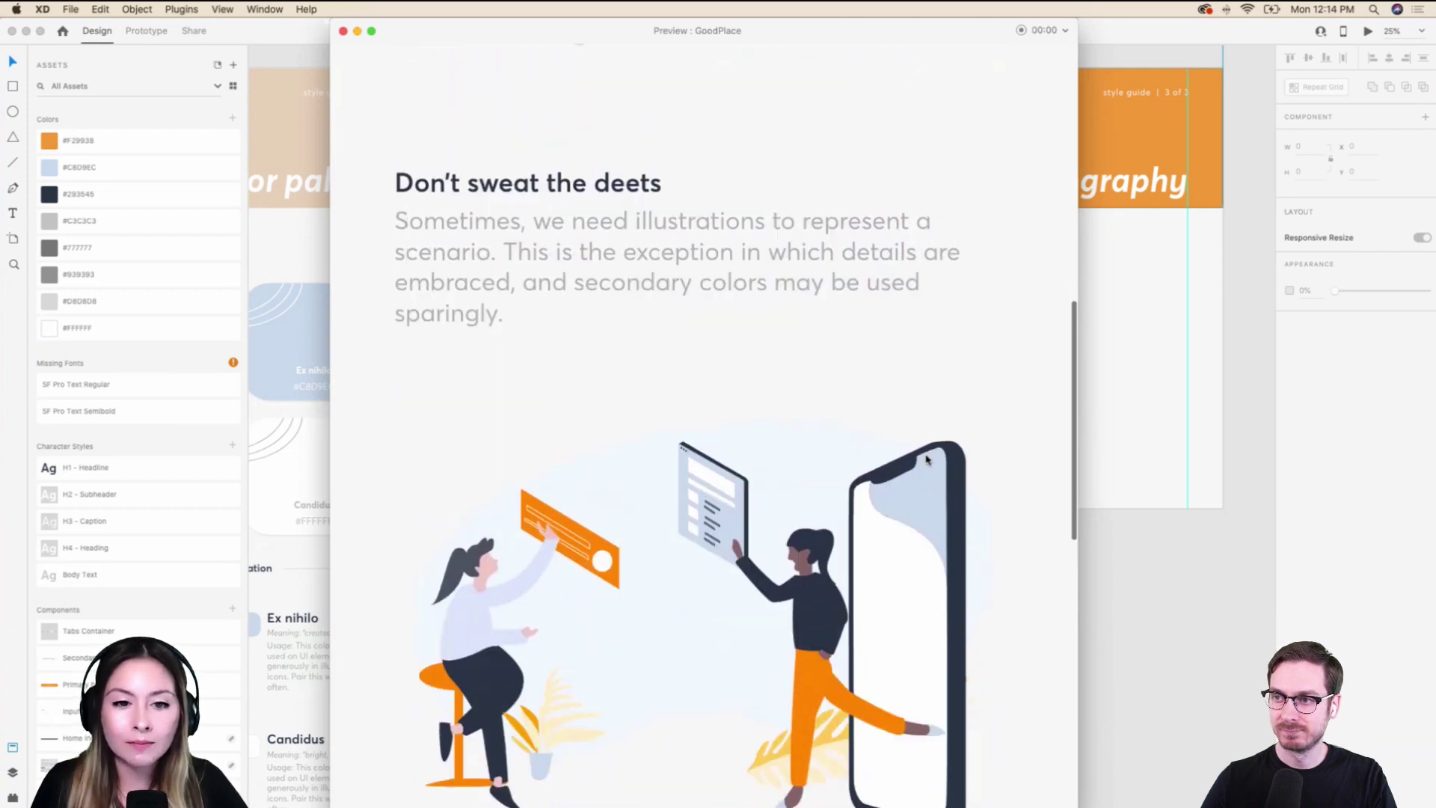
pyautogui.scroll(-4, 716, 557)
pyautogui.scroll(3, 718, 561)
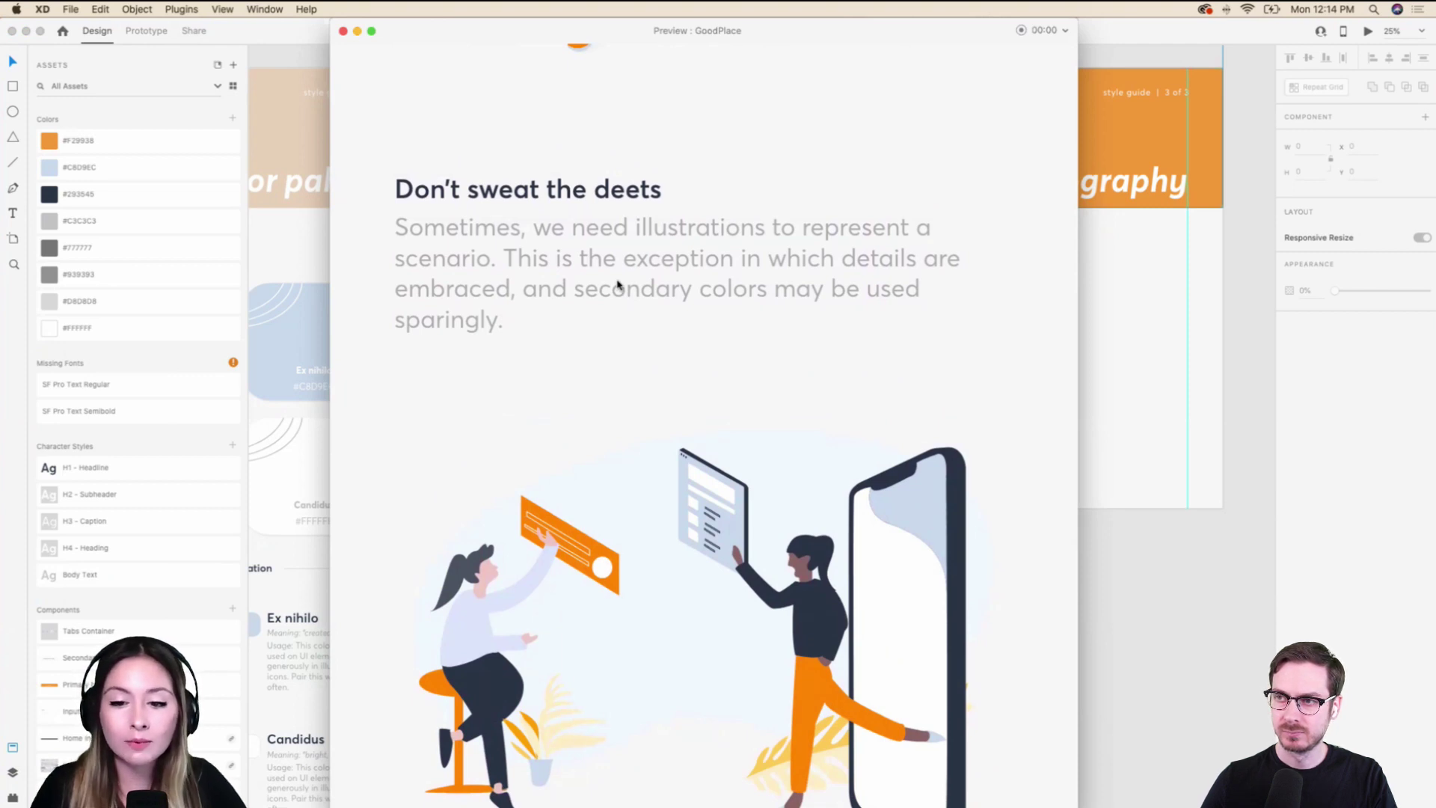
pyautogui.scroll(-2, 798, 439)
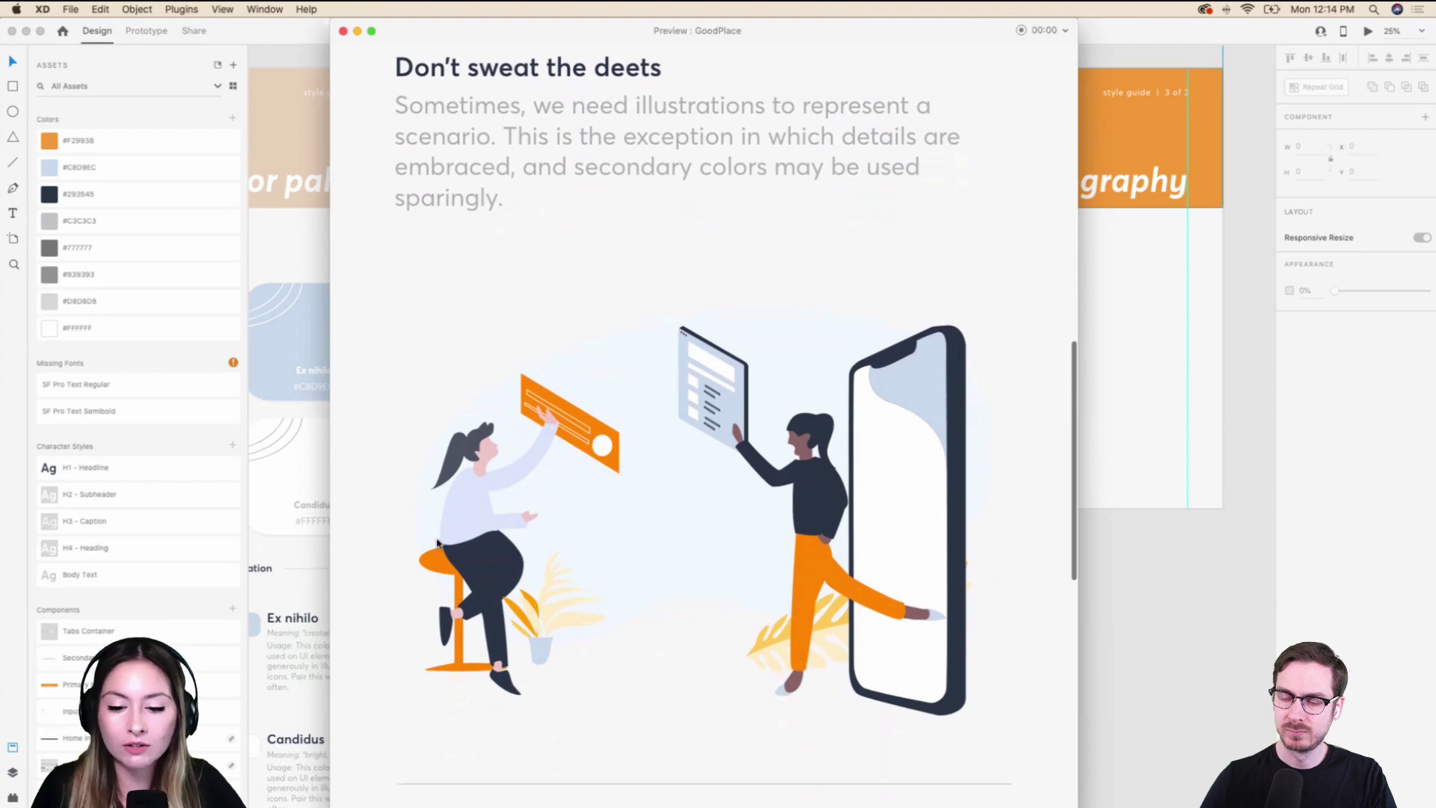
pyautogui.click(342, 31)
# Scroll down to the Iconography section, select the heart icon, then deselect it.
pyautogui.scroll(-10, 635, 384)
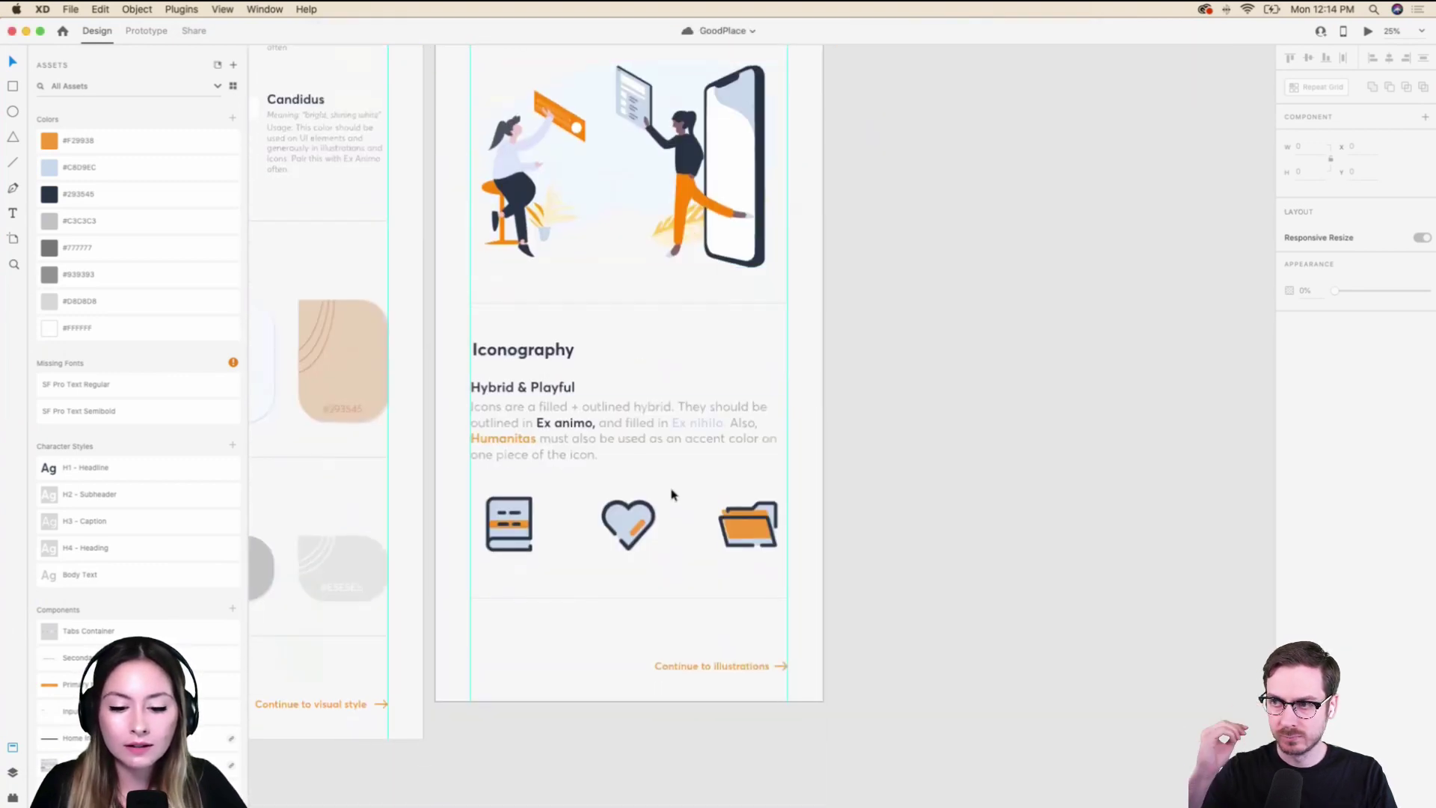
pyautogui.scroll(-2, 626, 411)
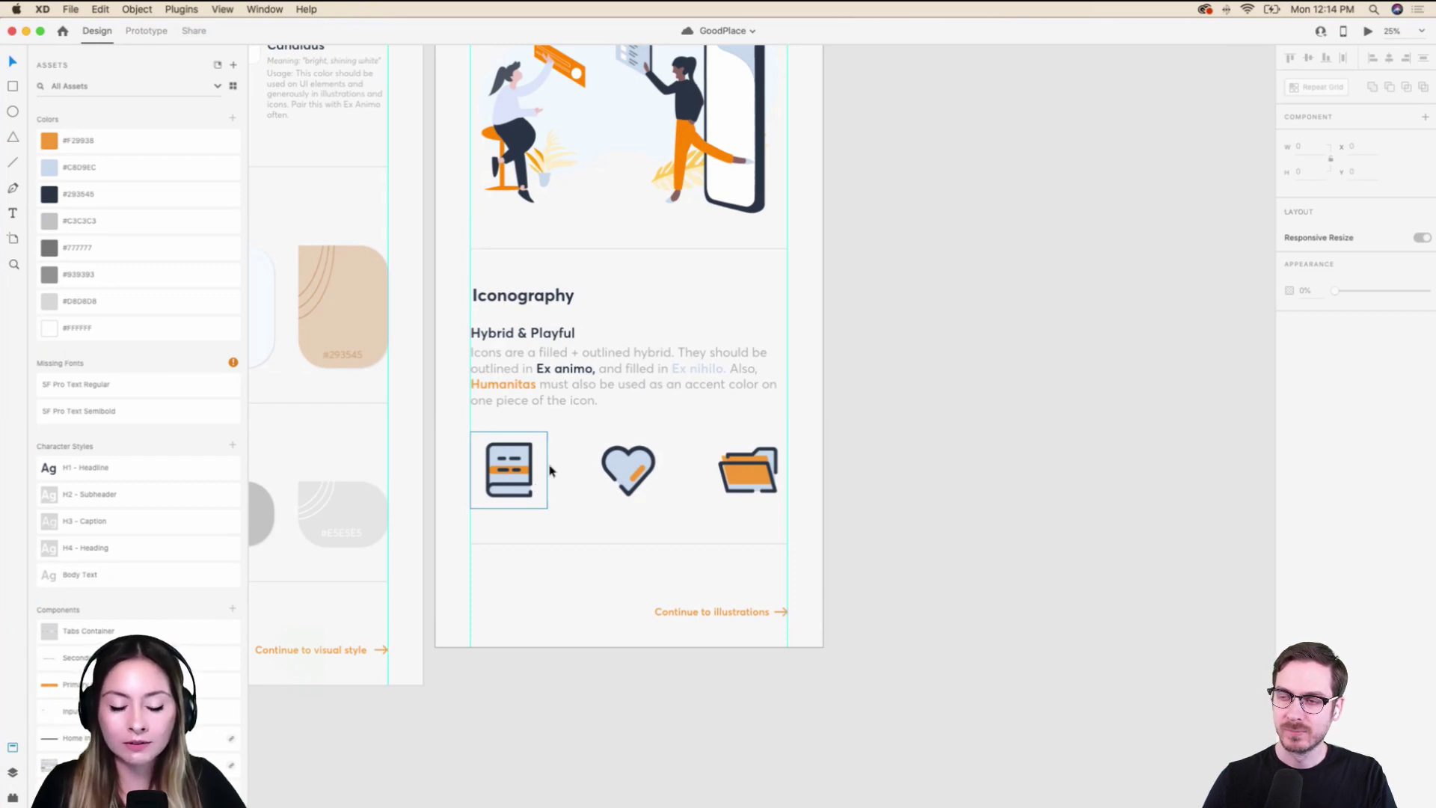
pyautogui.click(656, 466)
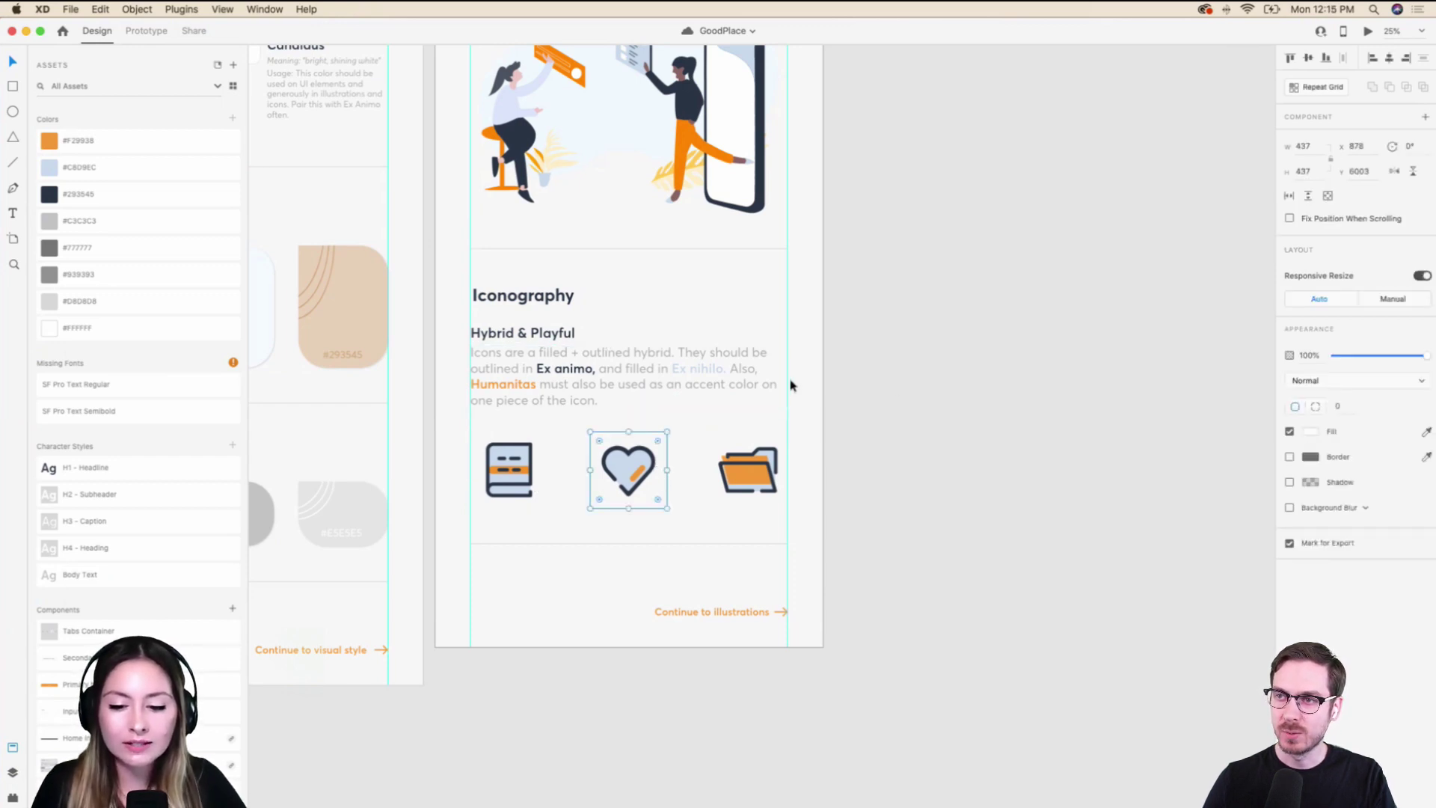
pyautogui.click(802, 449)
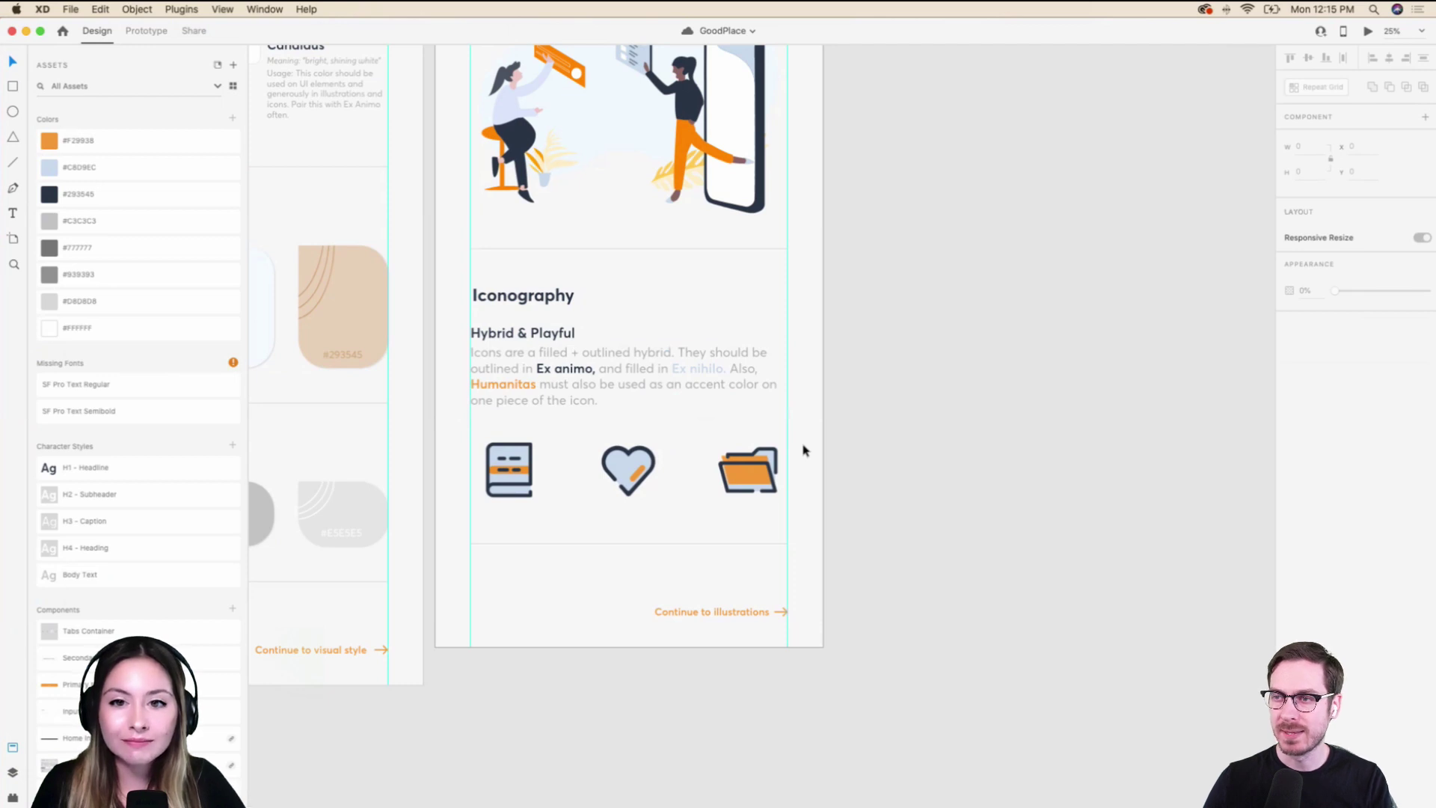
# Pan back to the introduction artboards and select the orange ICON CREDIT note.
pyautogui.scroll(5, 611, 374)
pyautogui.hscroll(-5, 610, 374)
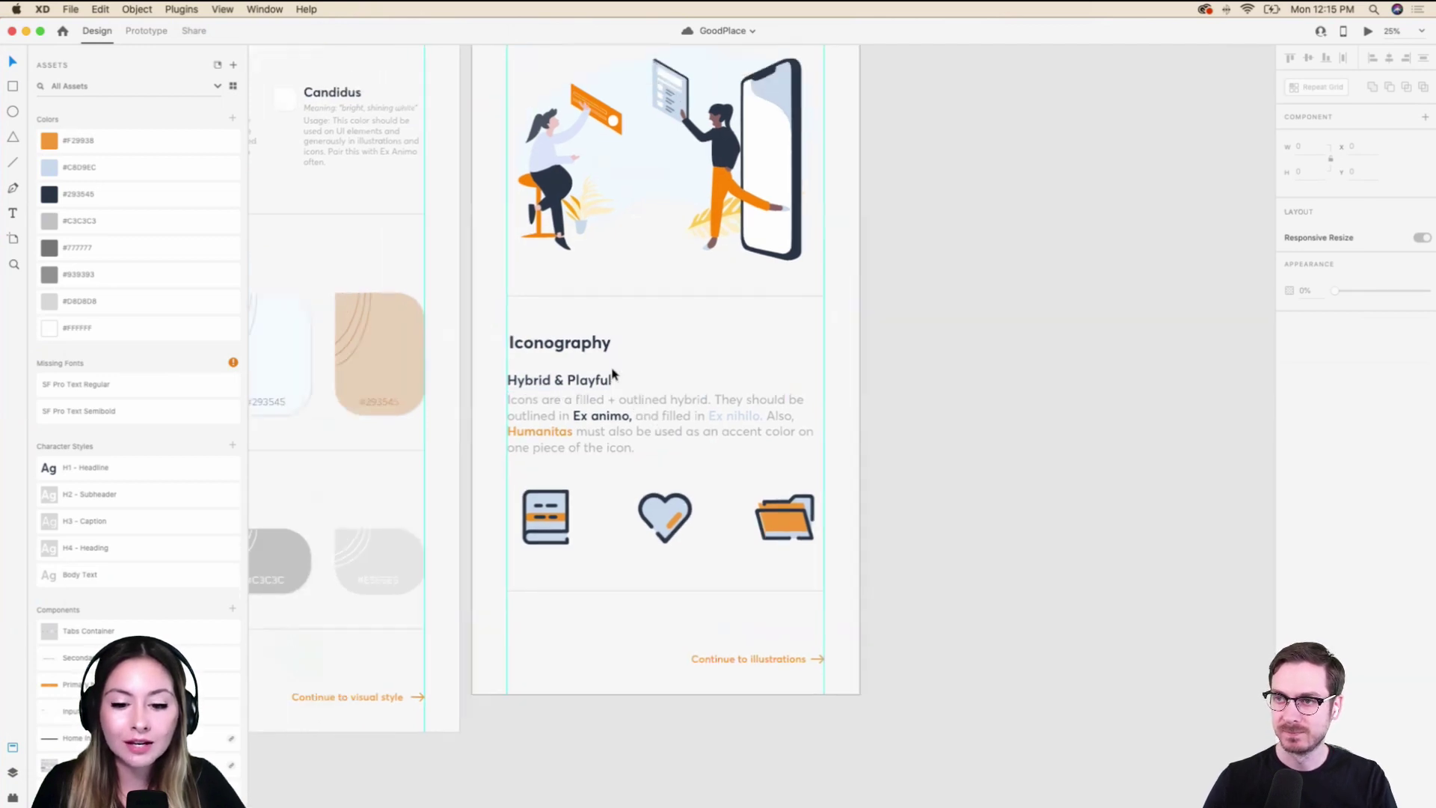
pyautogui.scroll(15, 611, 372)
pyautogui.hscroll(-3, 612, 373)
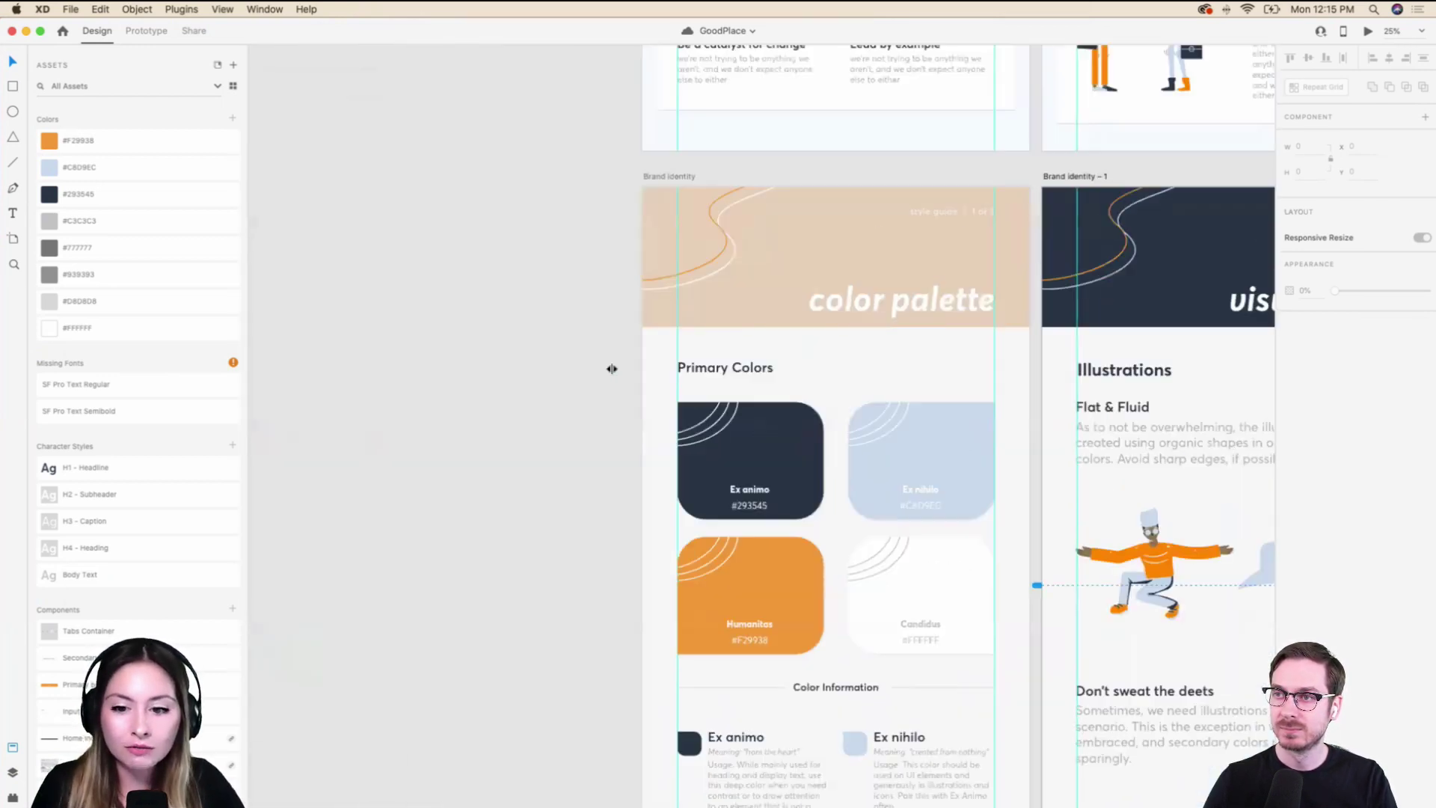
pyautogui.scroll(8, 612, 372)
pyautogui.hscroll(2, 612, 372)
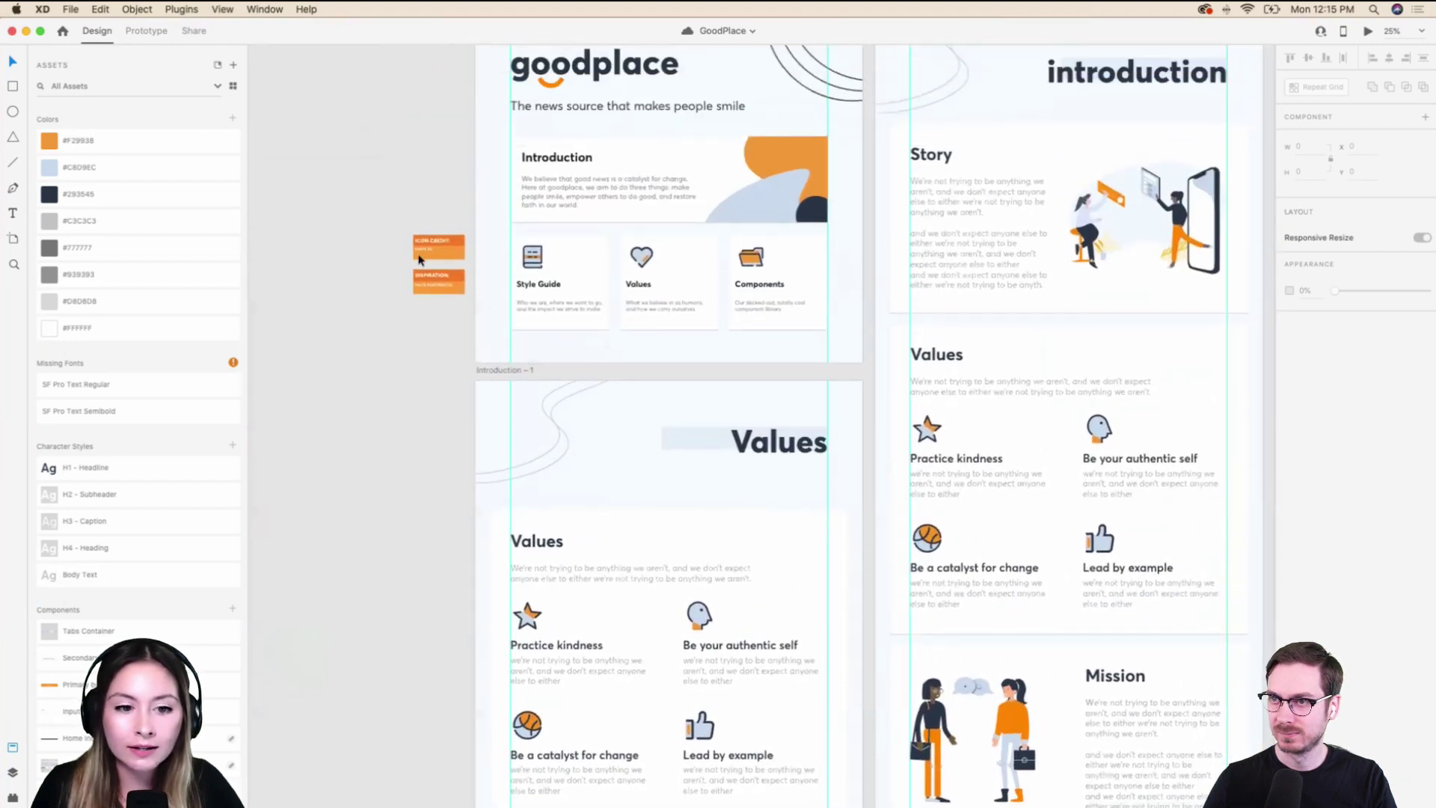
pyautogui.click(440, 247)
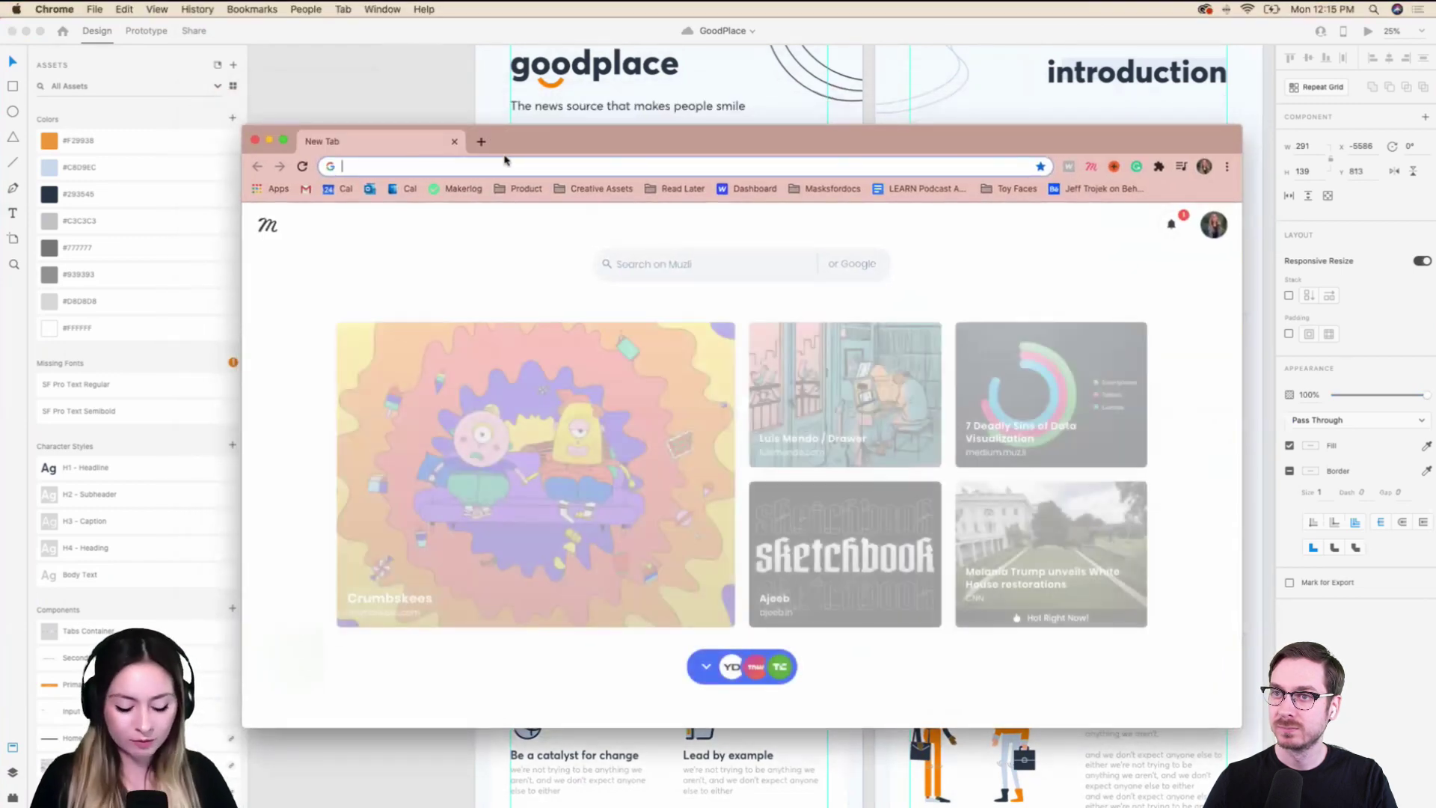
# Visit shapes.io in Chrome and shift the browser window to reveal the design.
pyautogui.write('shapes.io')
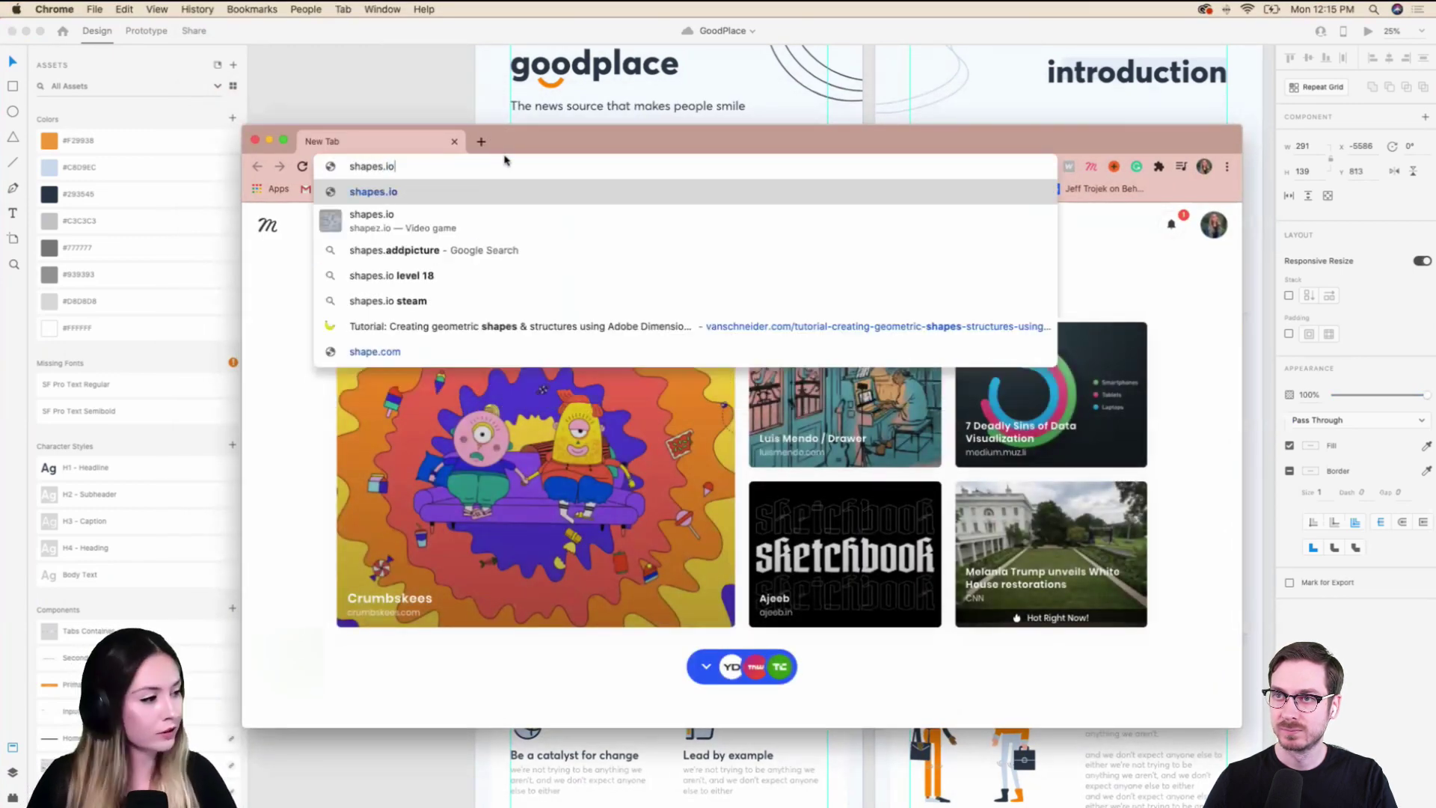
pyautogui.press('Return')
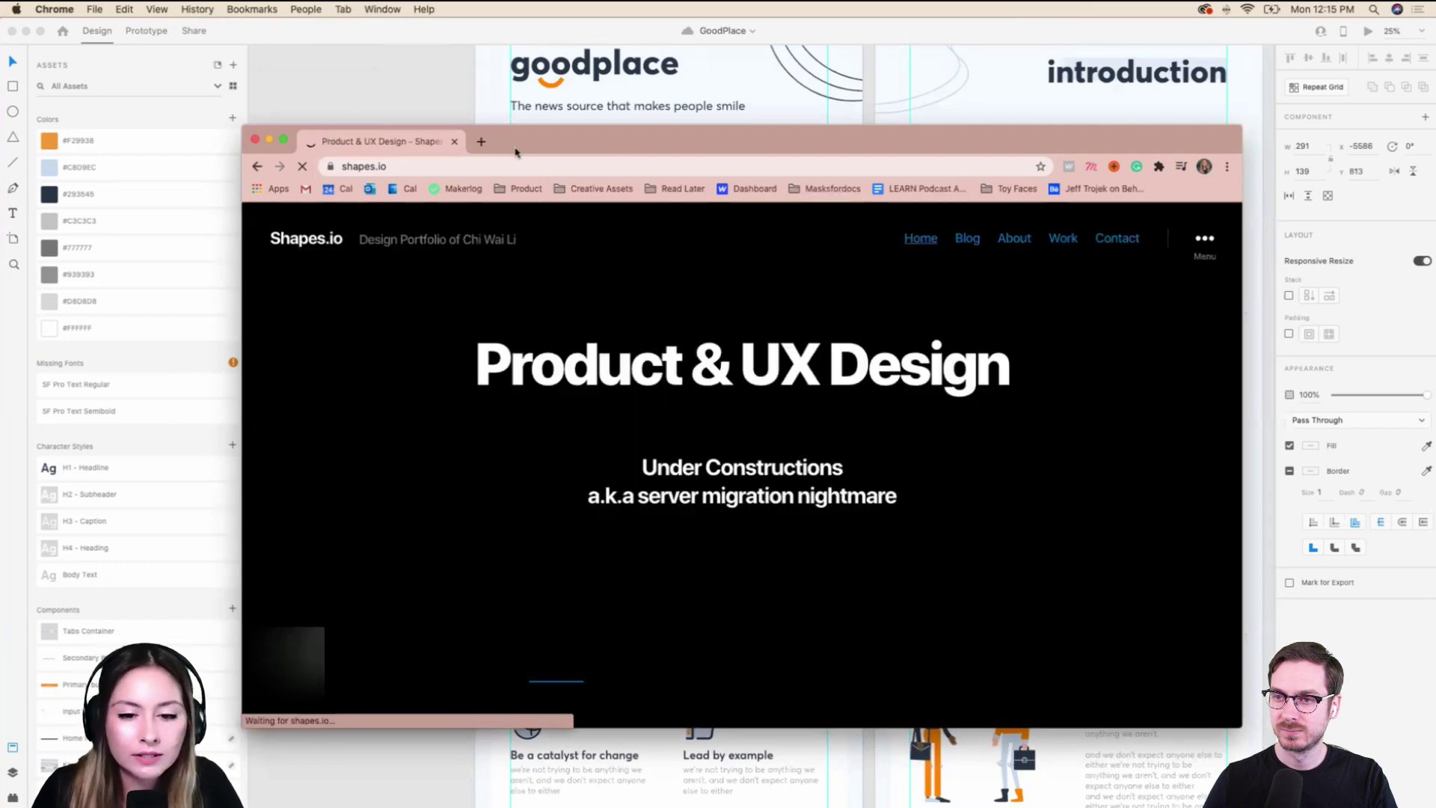
pyautogui.moveTo(622, 143); pyautogui.dragTo(586, 233)
pyautogui.click(381, 256)
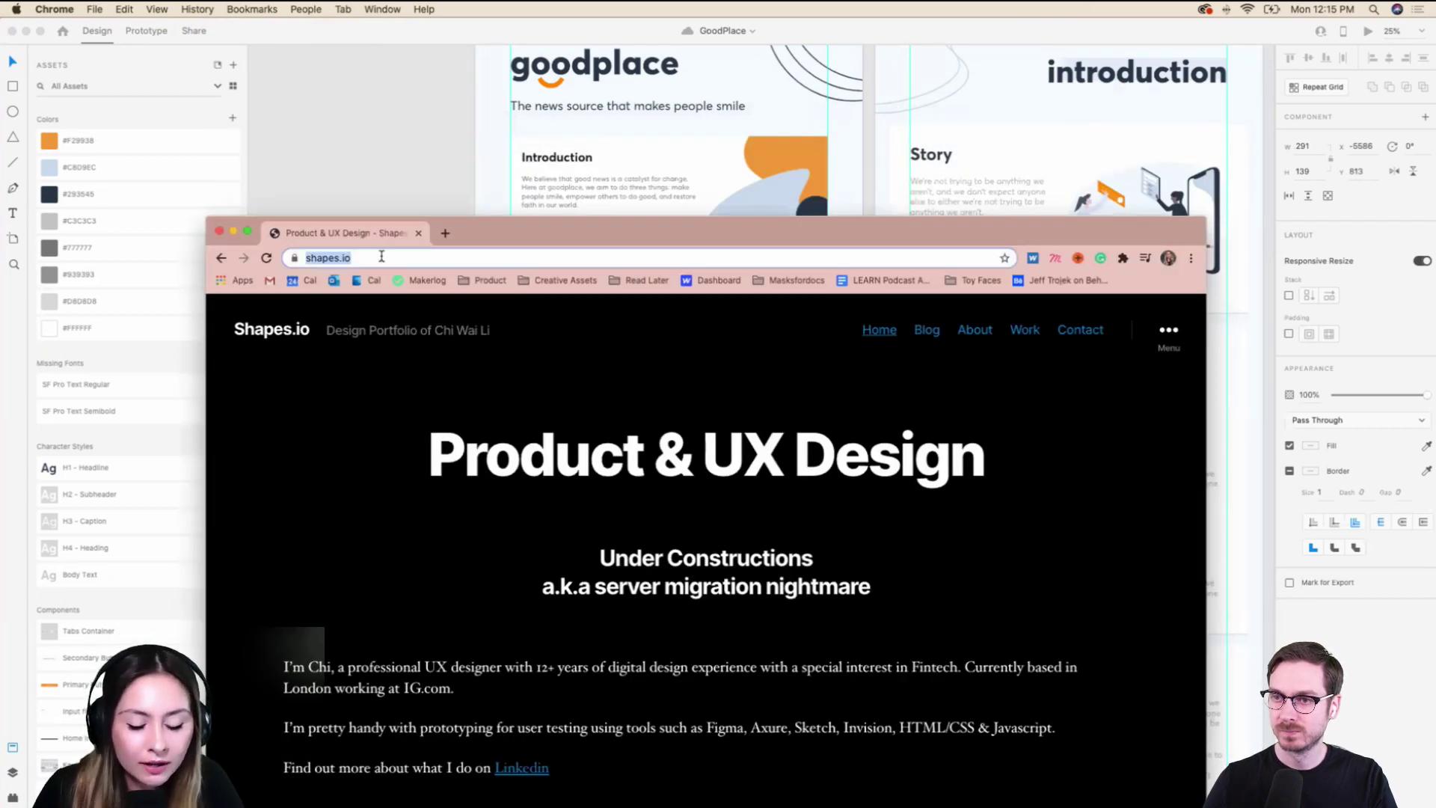
# Change the address to shapes.so and try loading it.
pyautogui.click(381, 256)
pyautogui.press('BackSpace')
pyautogui.press('BackSpace')
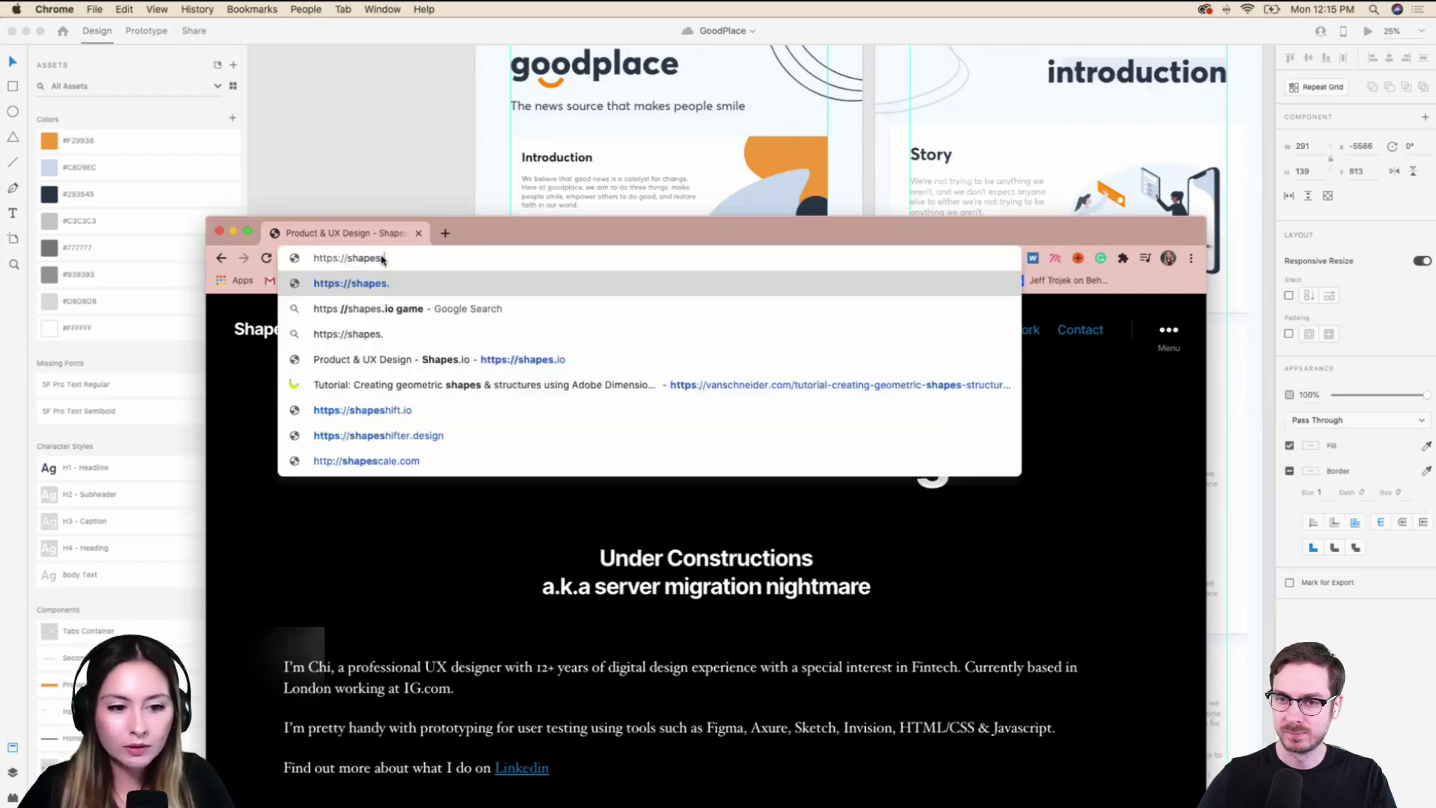
pyautogui.write('so')
pyautogui.press('Return')
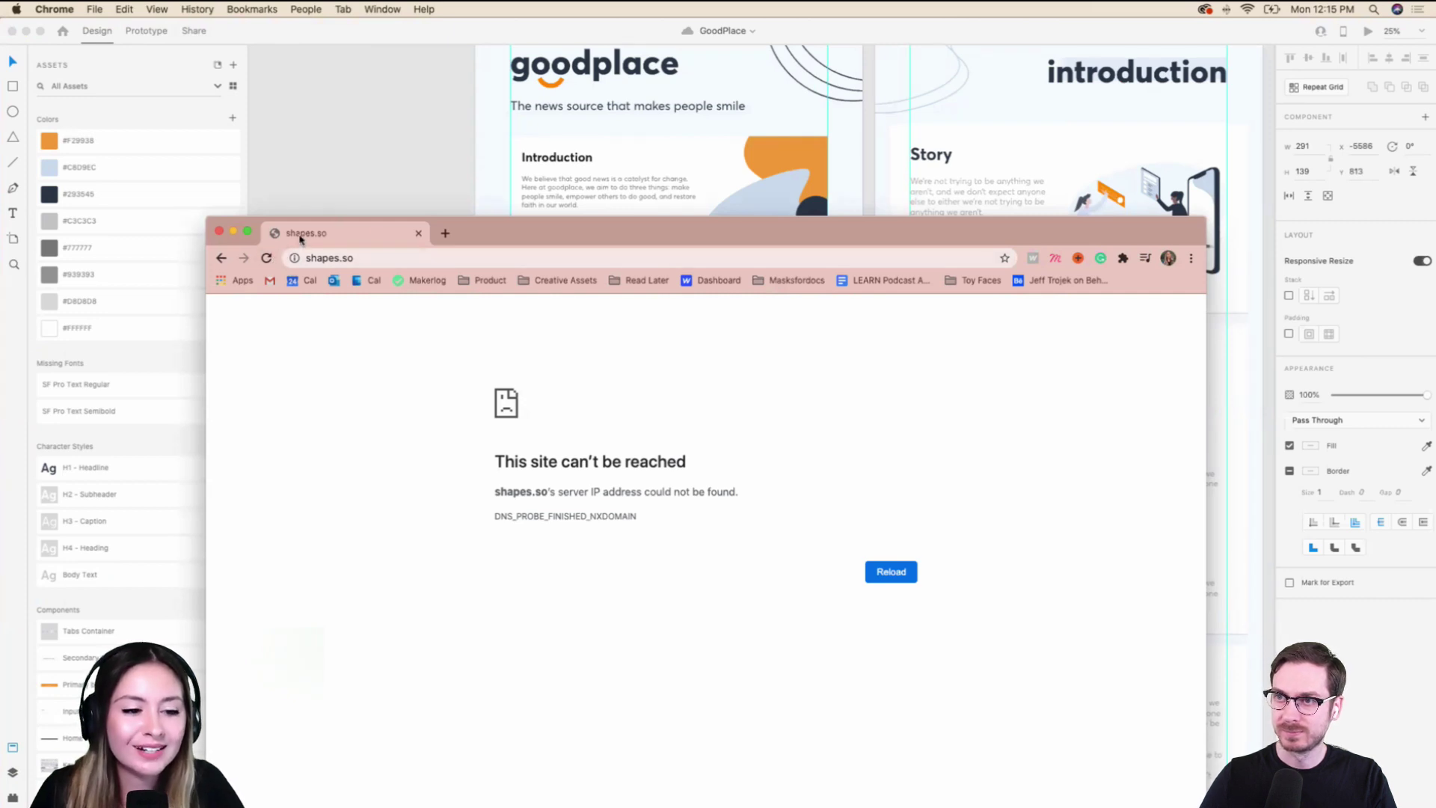
# Move the browser aside, return to Adobe XD, deselect the credit note and pan the canvas.
pyautogui.moveTo(507, 241); pyautogui.dragTo(662, 323)
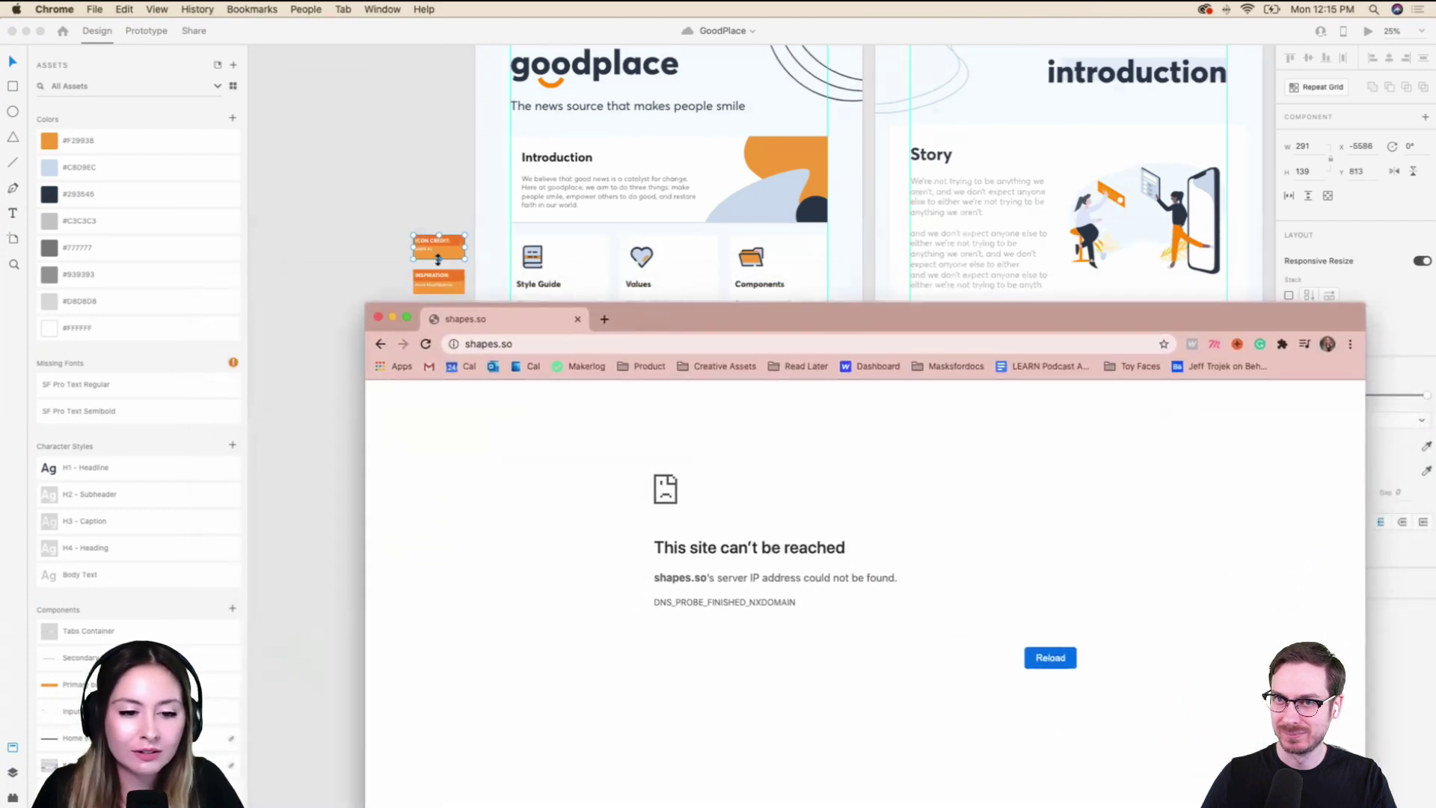
pyautogui.click(432, 255)
pyautogui.click(352, 177)
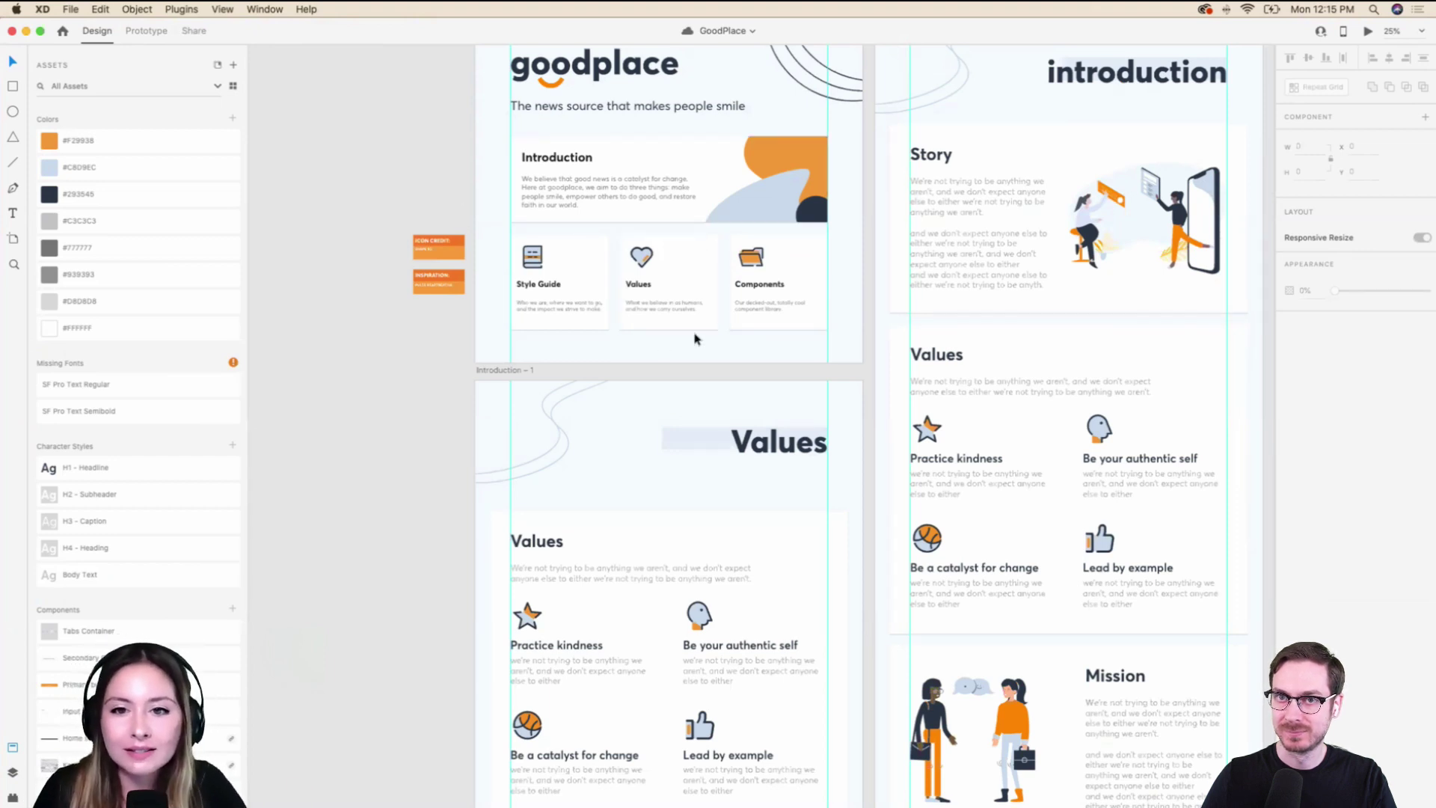
pyautogui.hscroll(5, 694, 339)
pyautogui.hscroll(7, 694, 340)
pyautogui.scroll(-1, 694, 339)
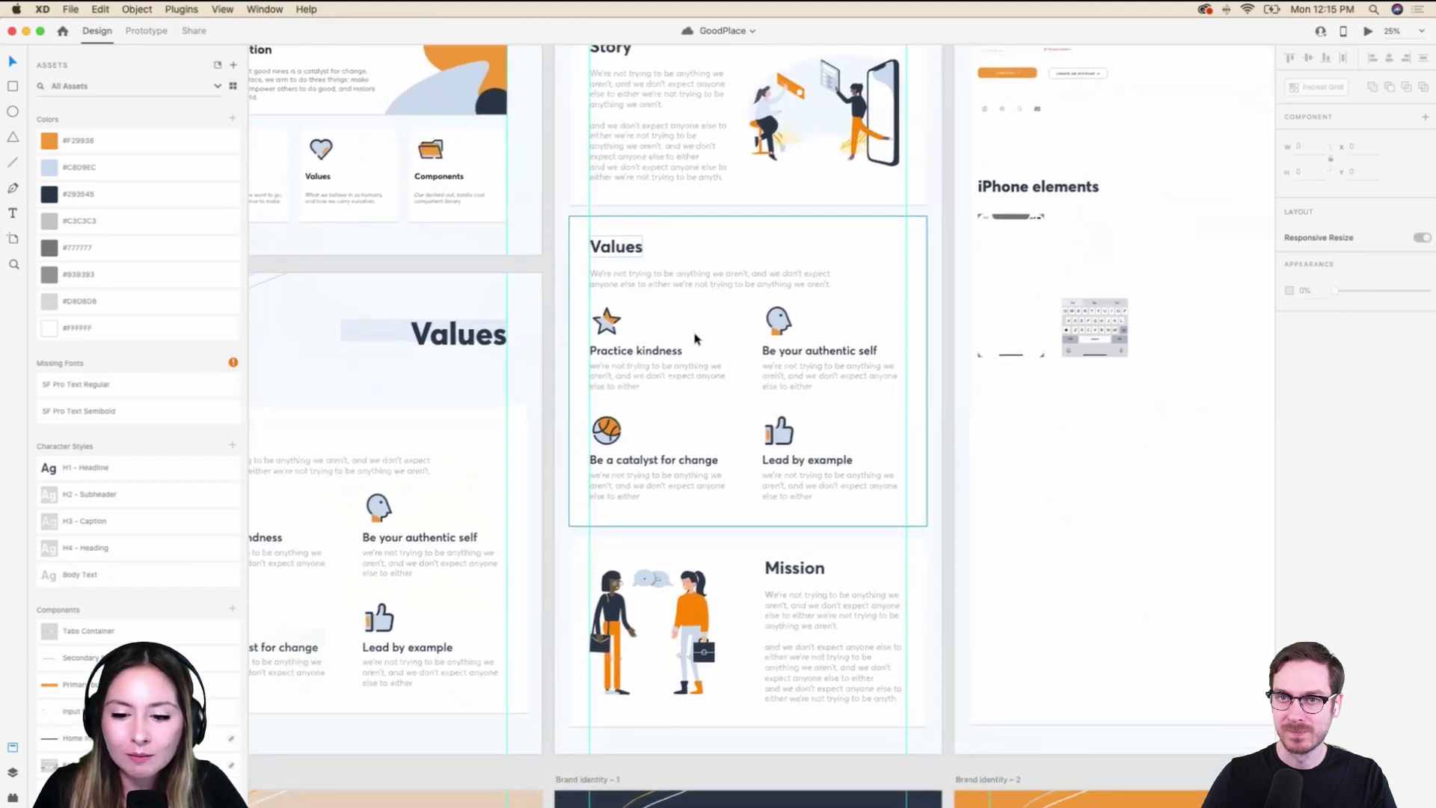
pyautogui.hscroll(2, 695, 339)
pyautogui.scroll(5, 695, 340)
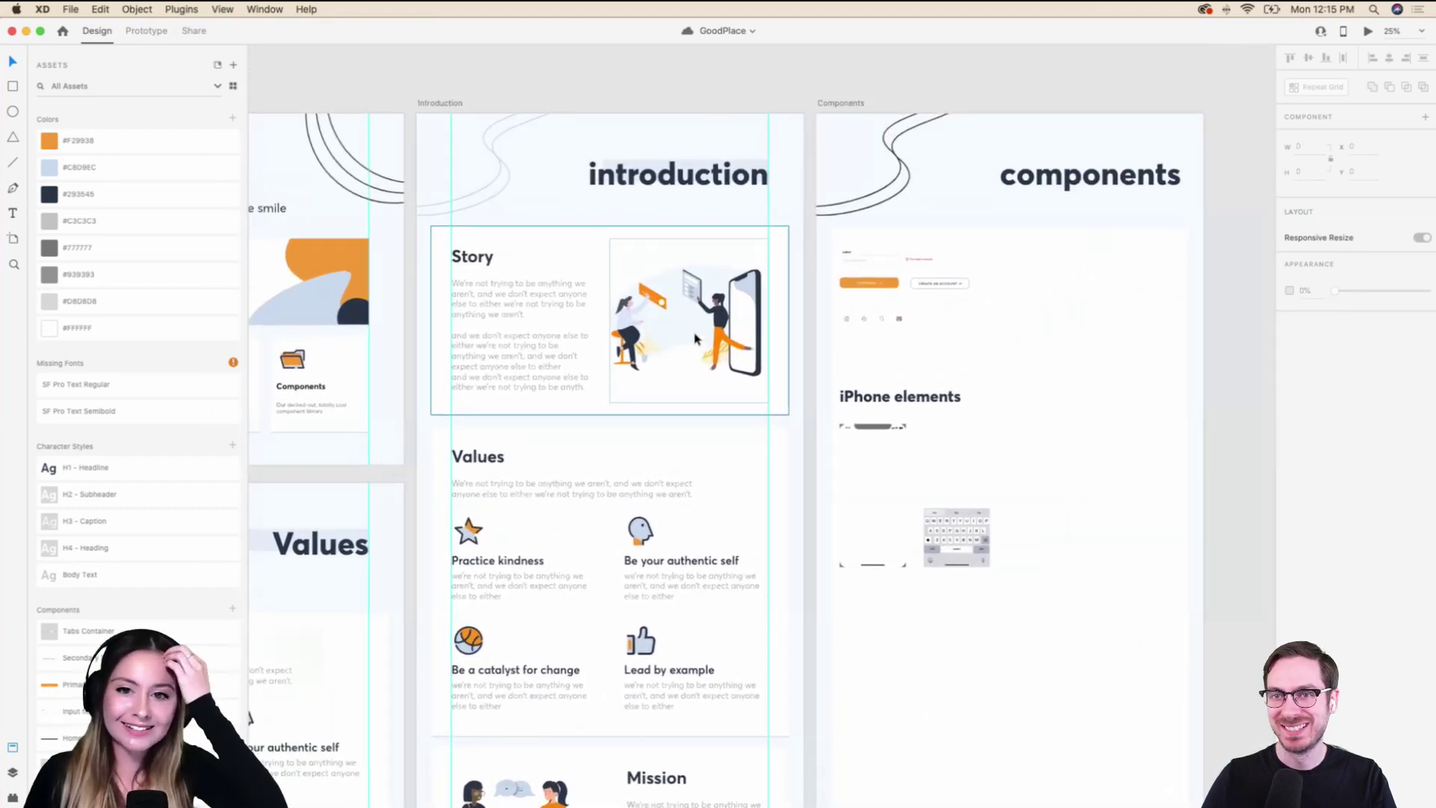
pyautogui.moveTo(662, 771)
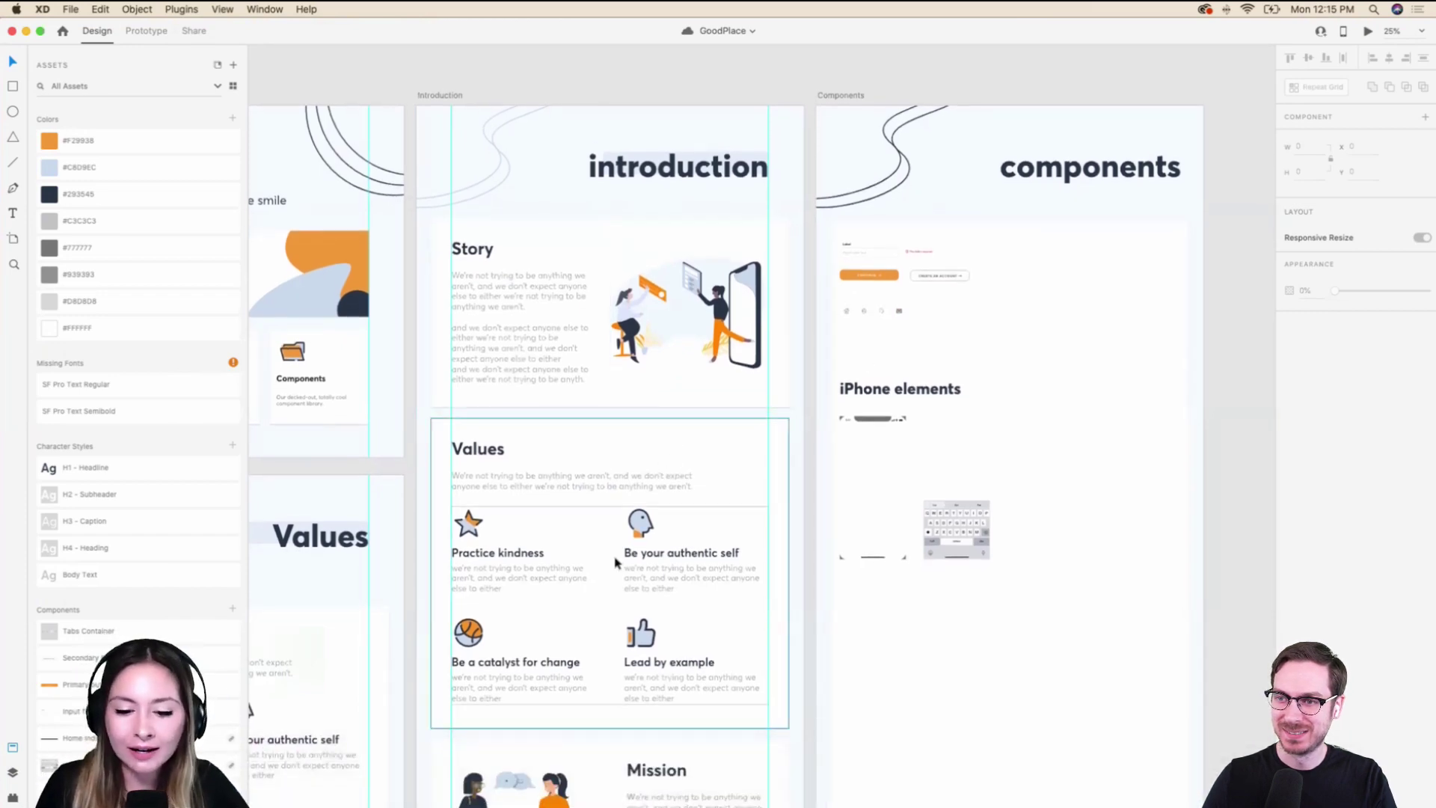
pyautogui.scroll(-10, 515, 477)
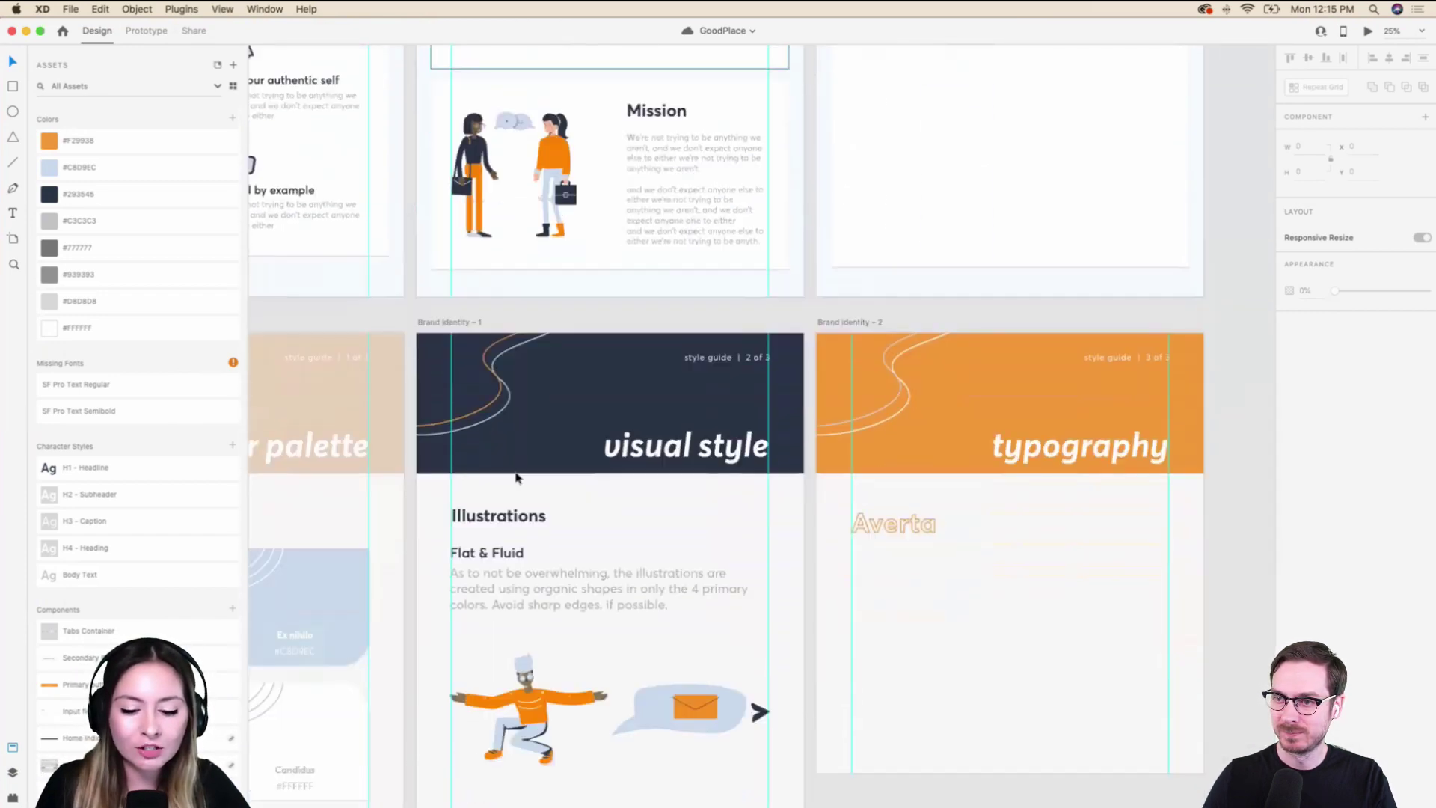
pyautogui.scroll(-15, 515, 477)
pyautogui.click(506, 466)
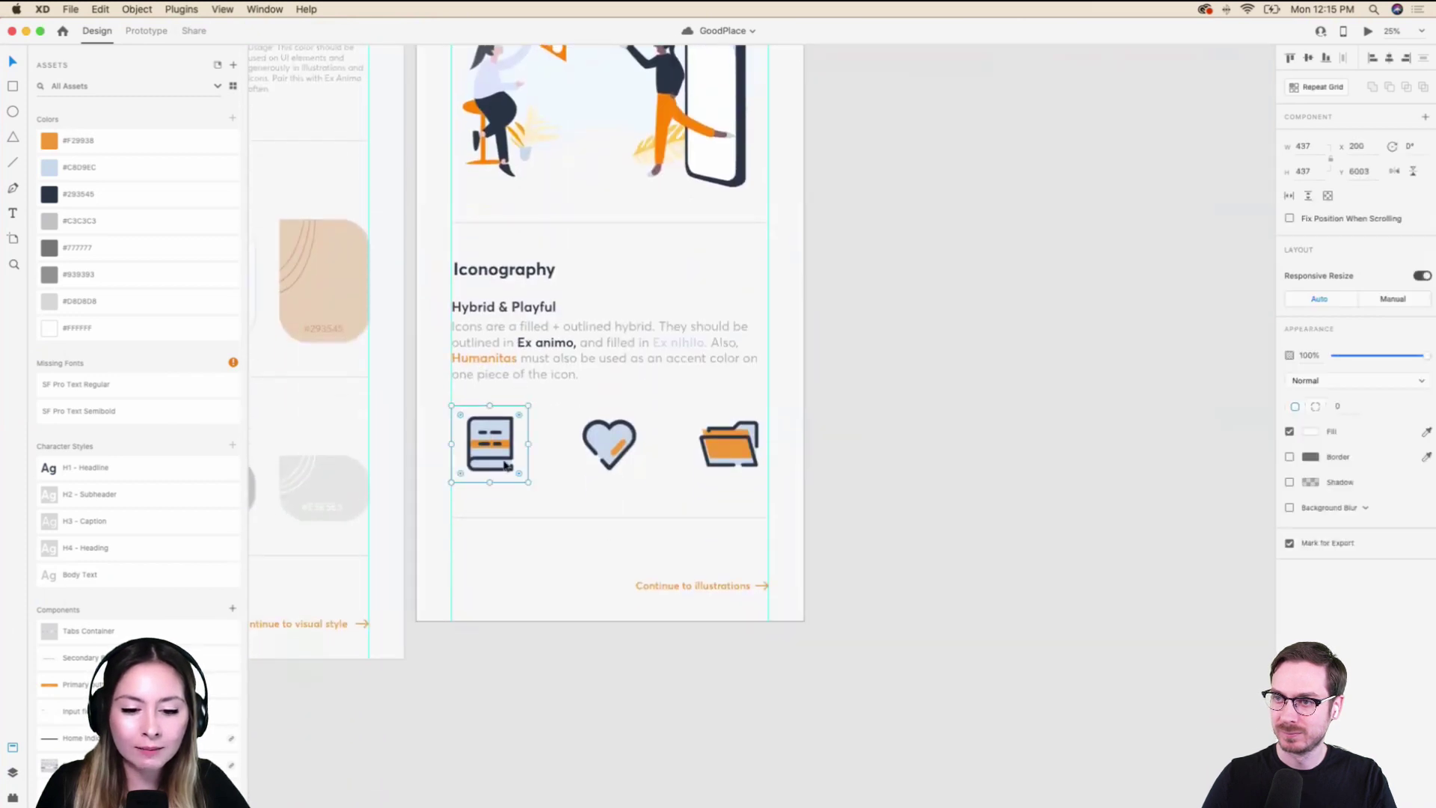
pyautogui.click(595, 456)
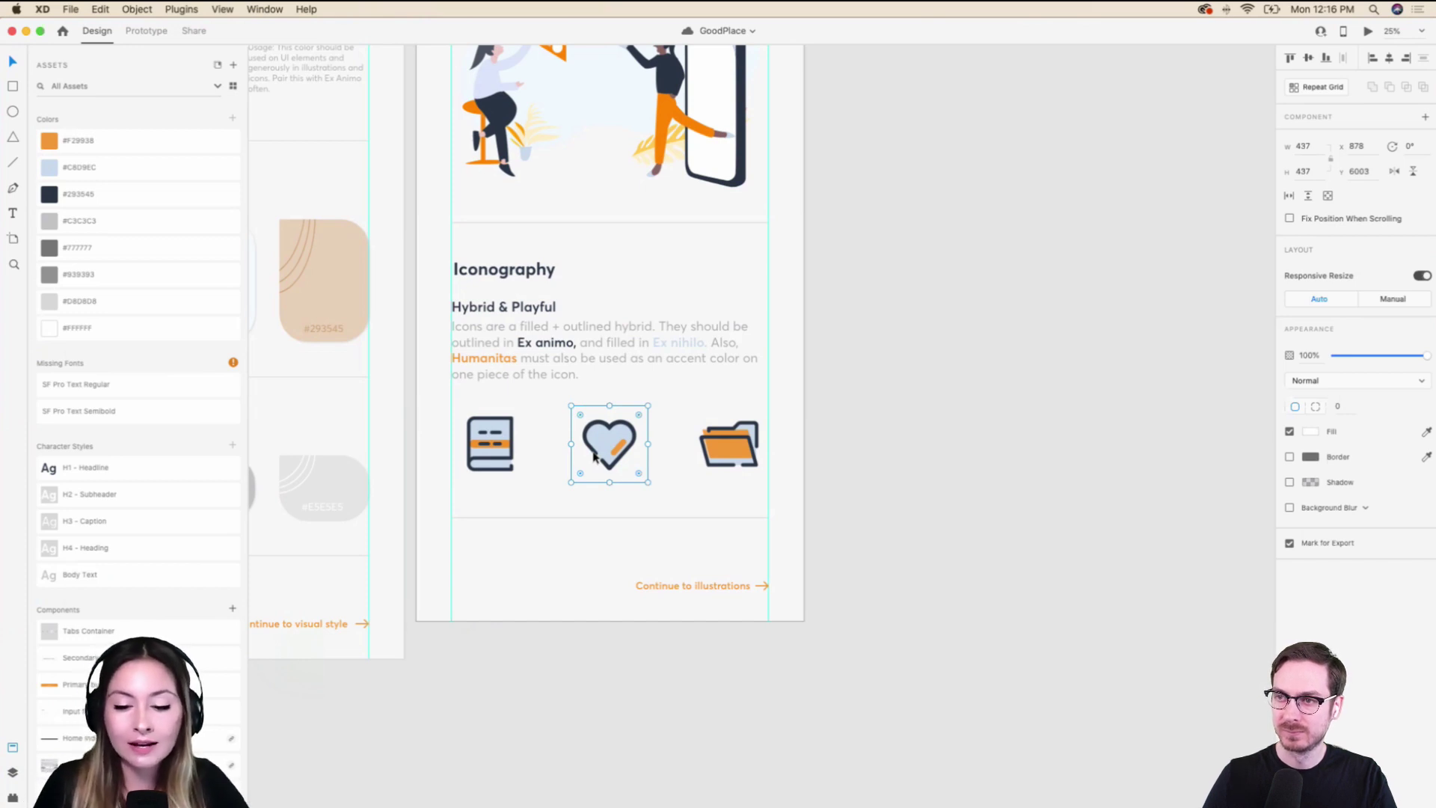
pyautogui.click(908, 477)
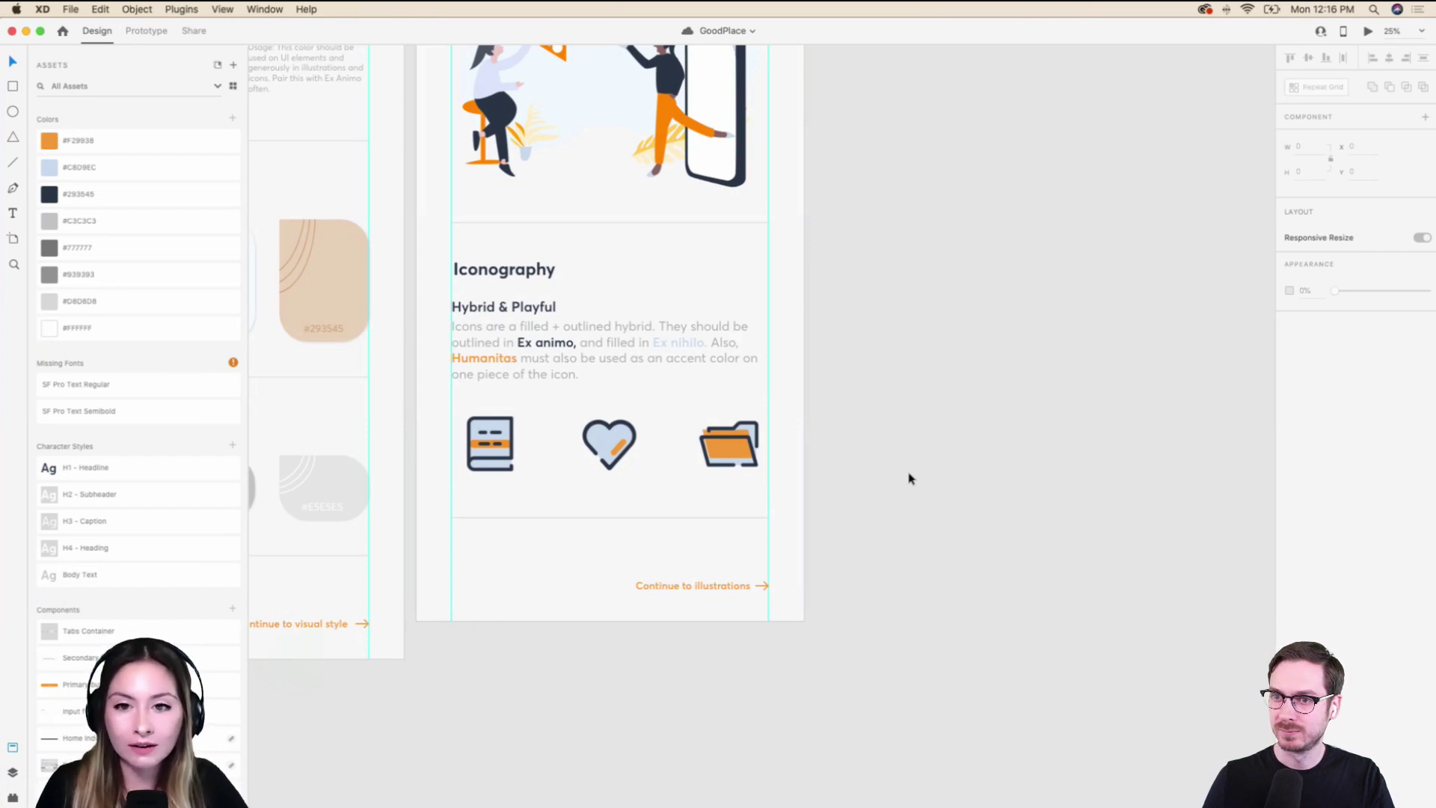
# Pan around the canvas, then zoom out to 10% to see every style guide artboard.
pyautogui.scroll(10, 909, 477)
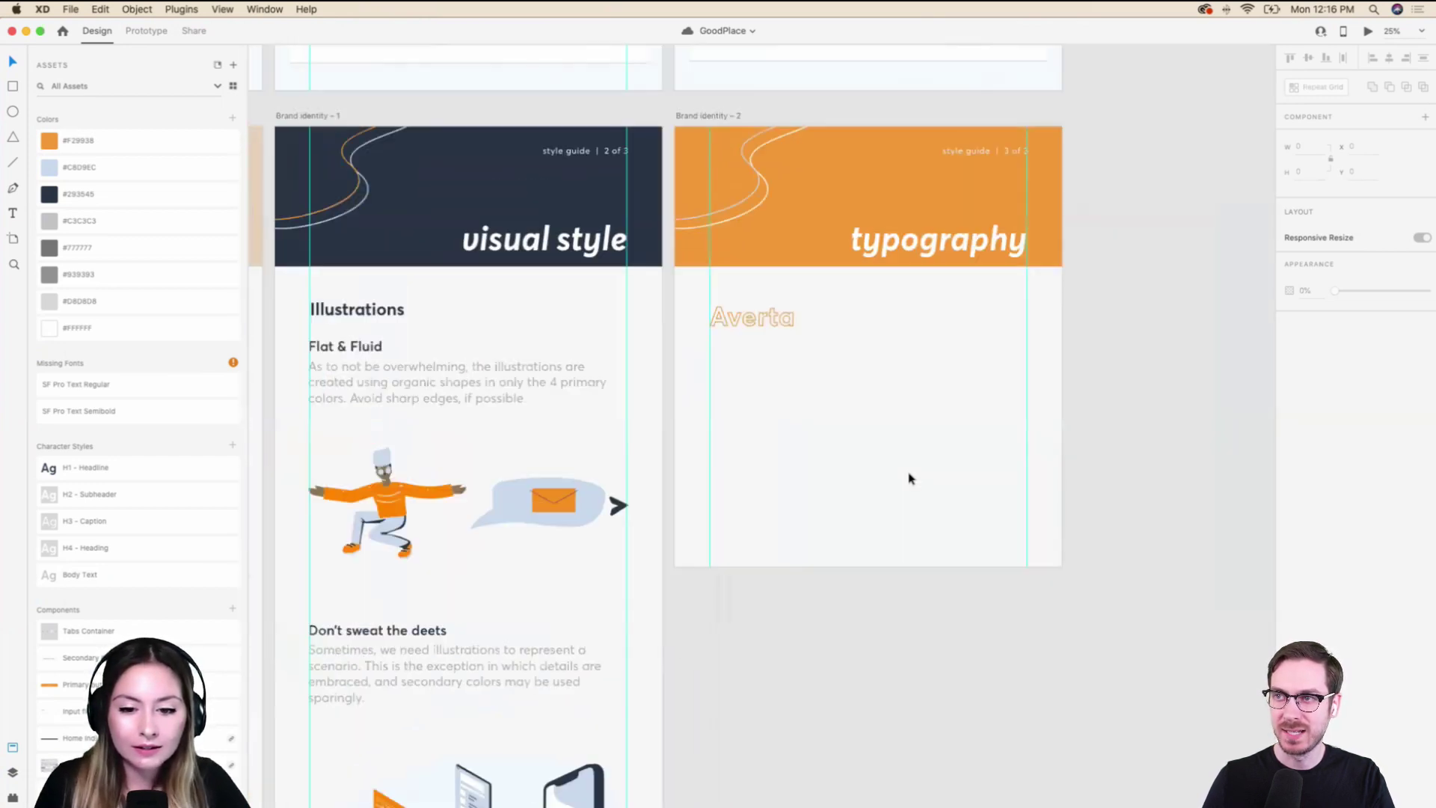
pyautogui.scroll(10, 909, 477)
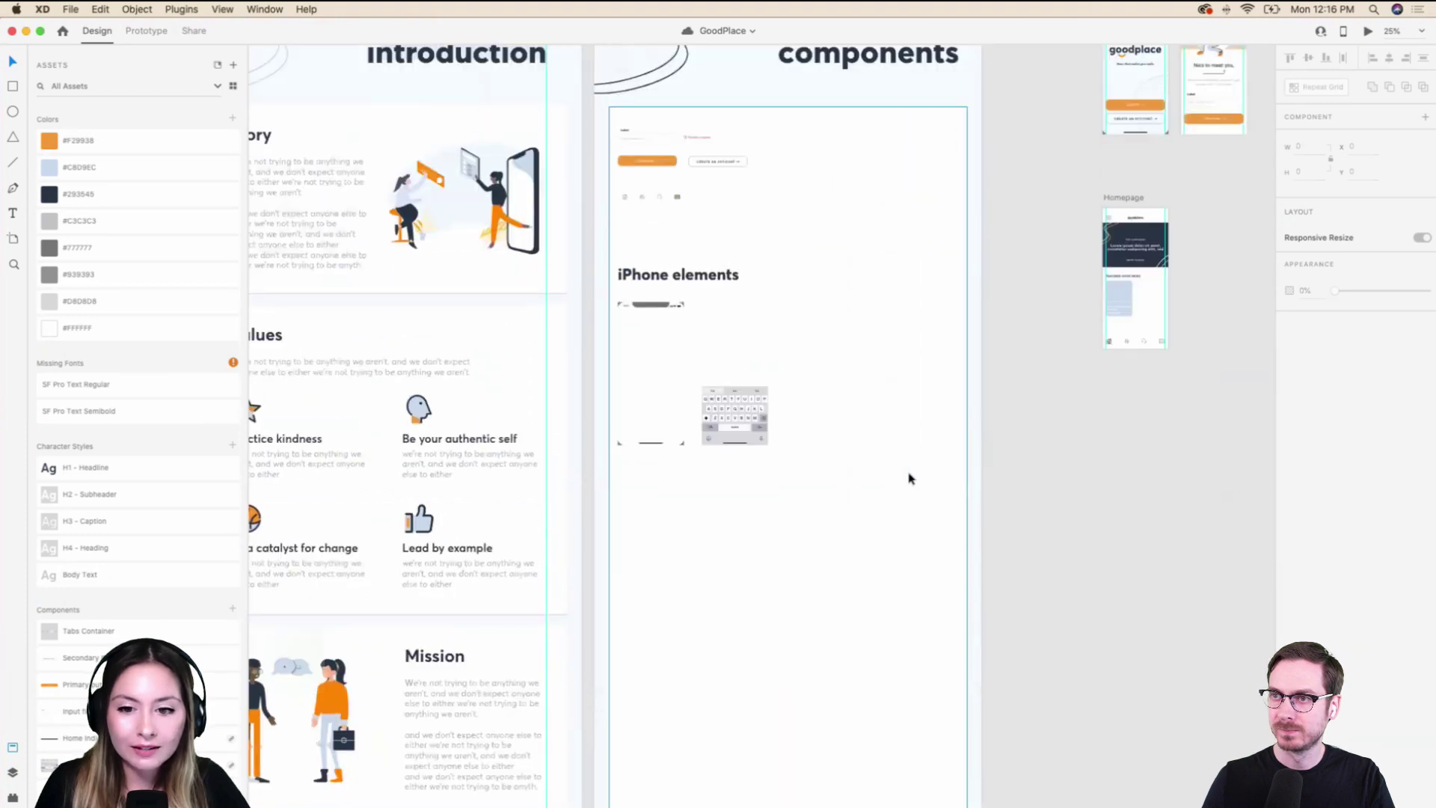
pyautogui.scroll(-10, 910, 478)
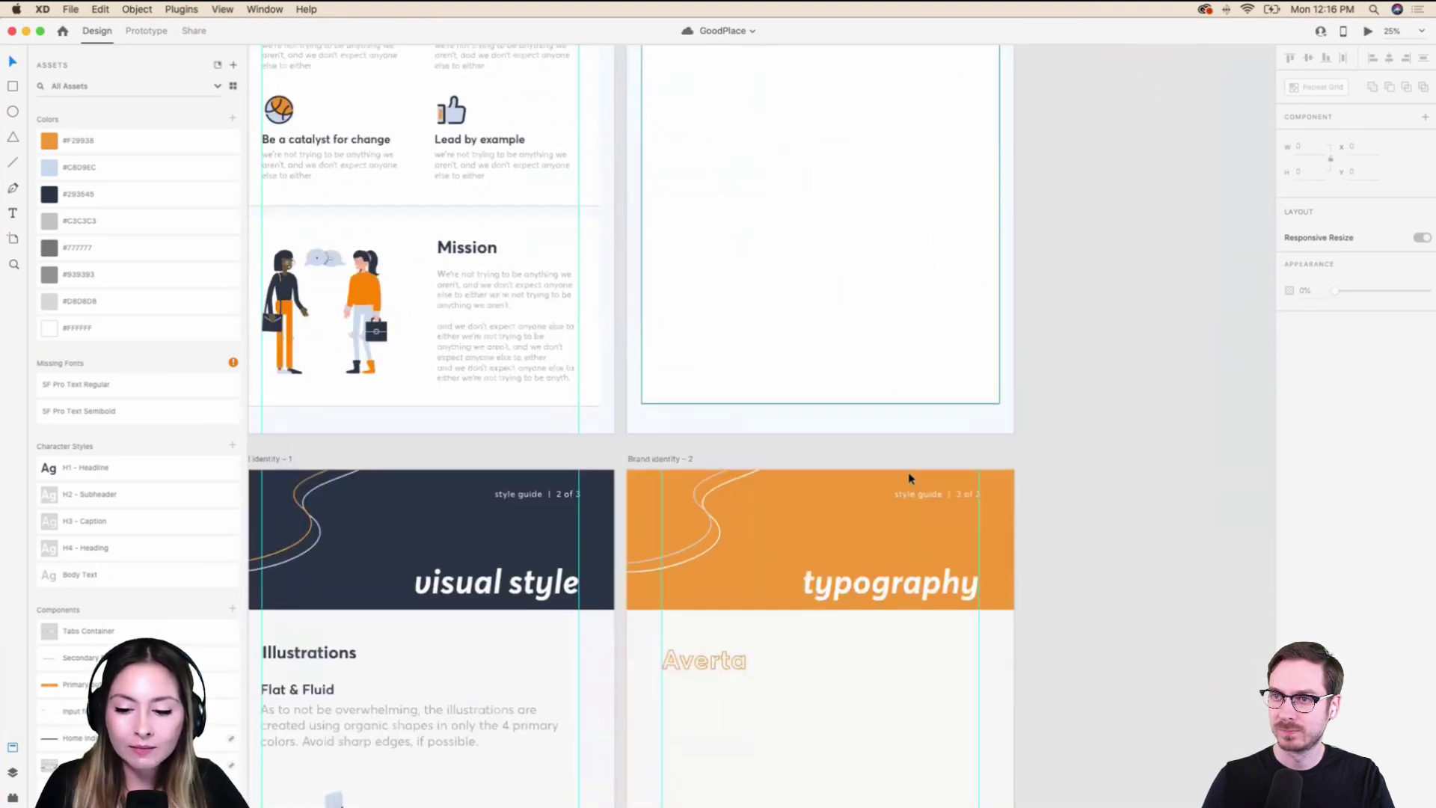
pyautogui.scroll(-5, 907, 473)
pyautogui.hscroll(5, 907, 472)
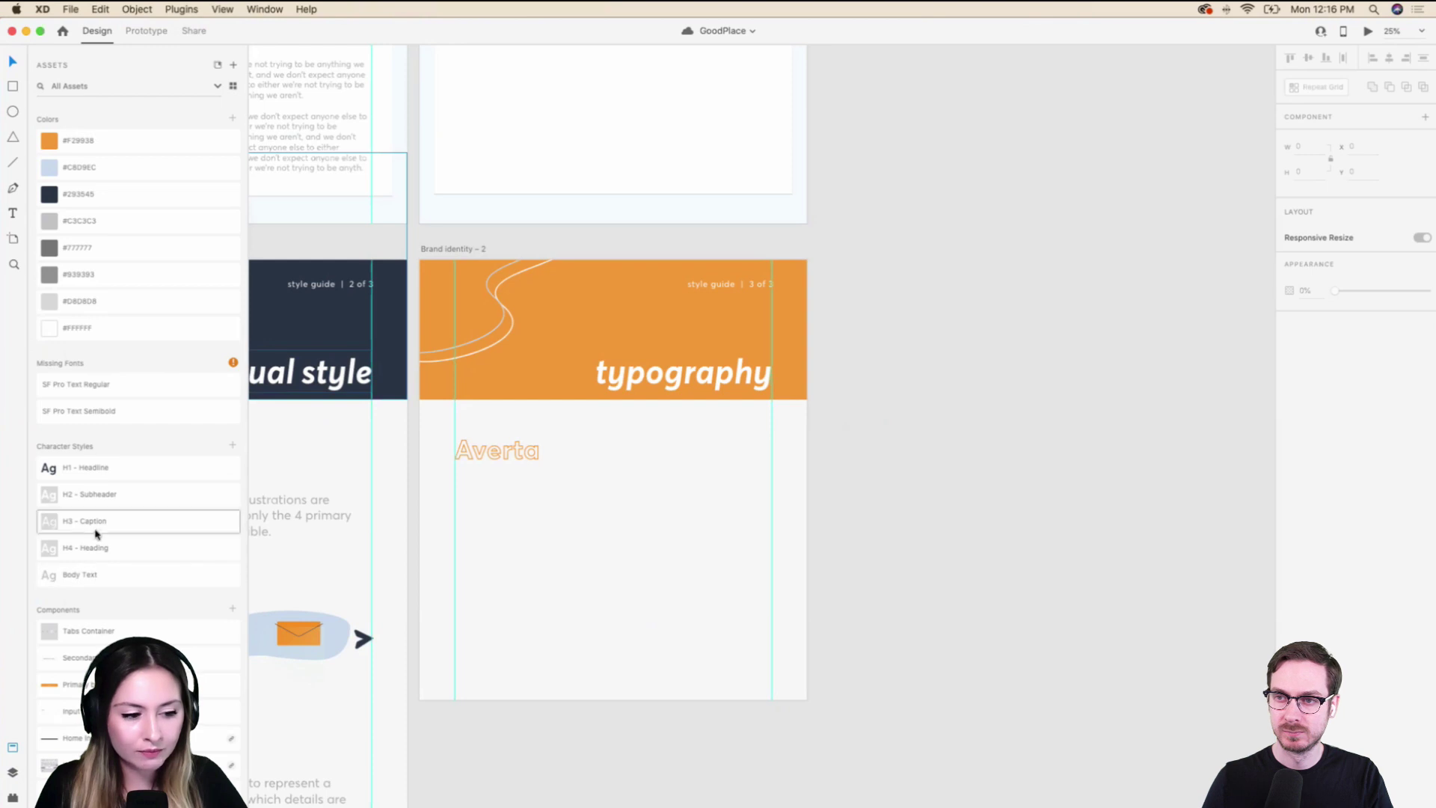
pyautogui.scroll(3, 631, 378)
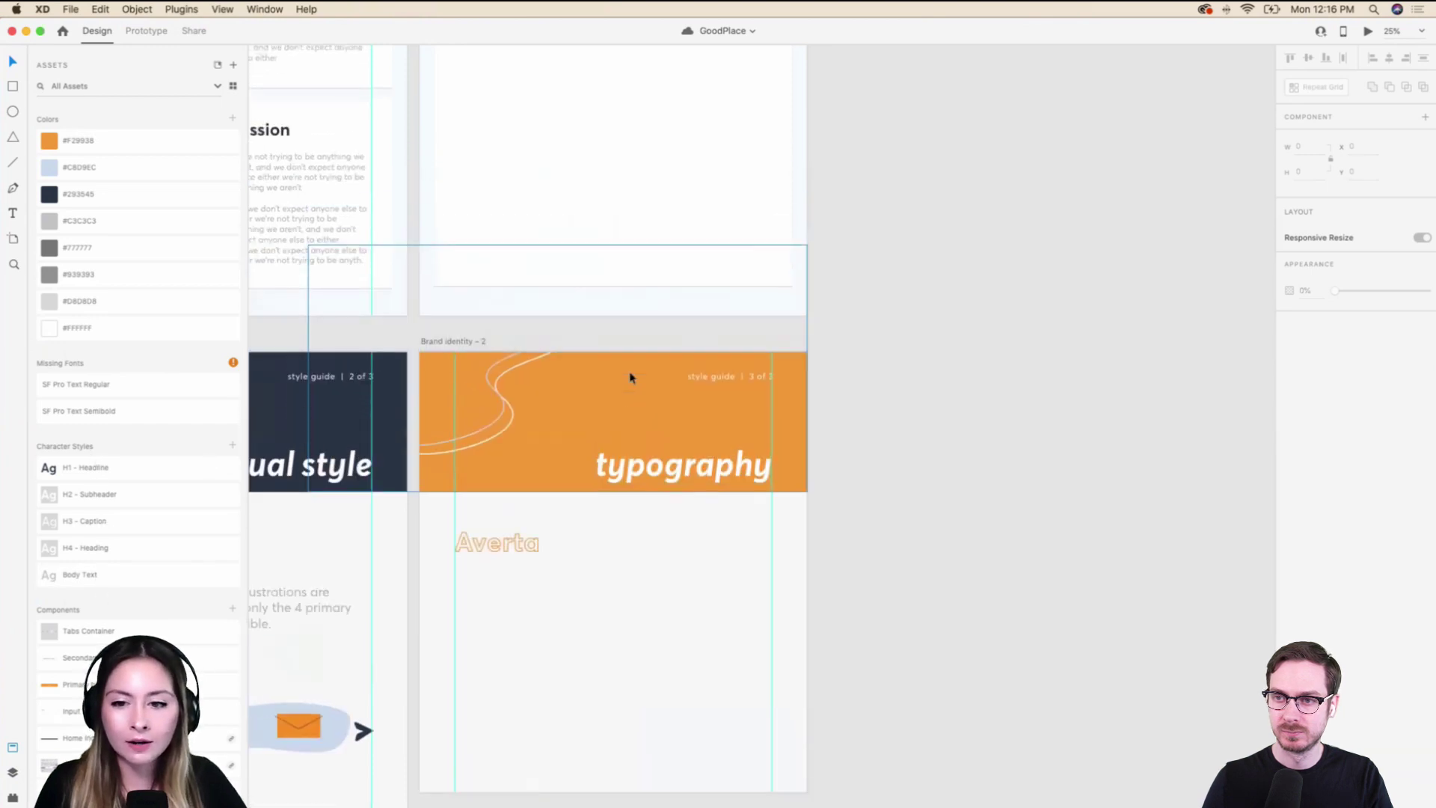
pyautogui.scroll(2, 1008, 219)
pyautogui.press('super+minus')
pyautogui.press('super+minus')
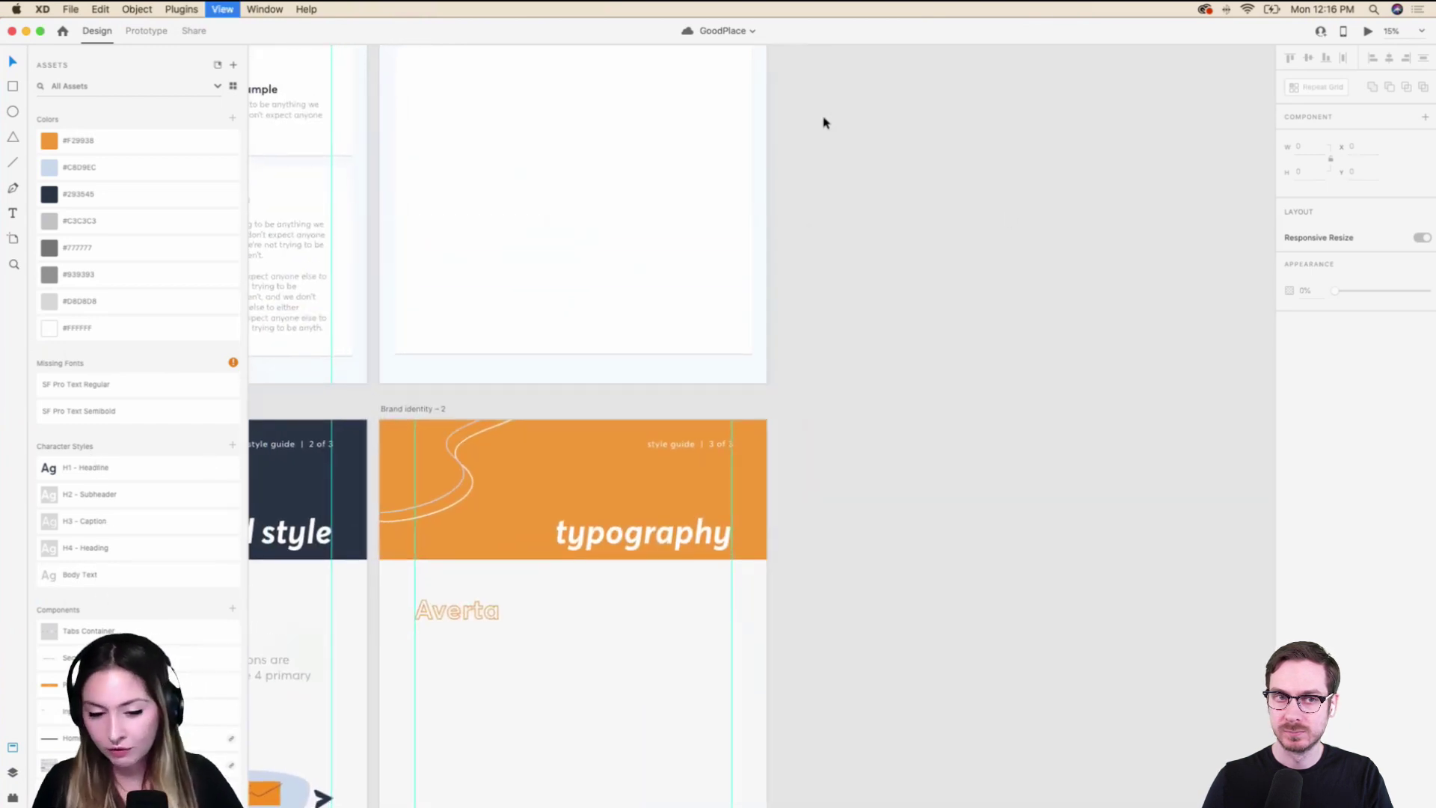
pyautogui.hscroll(3, 825, 121)
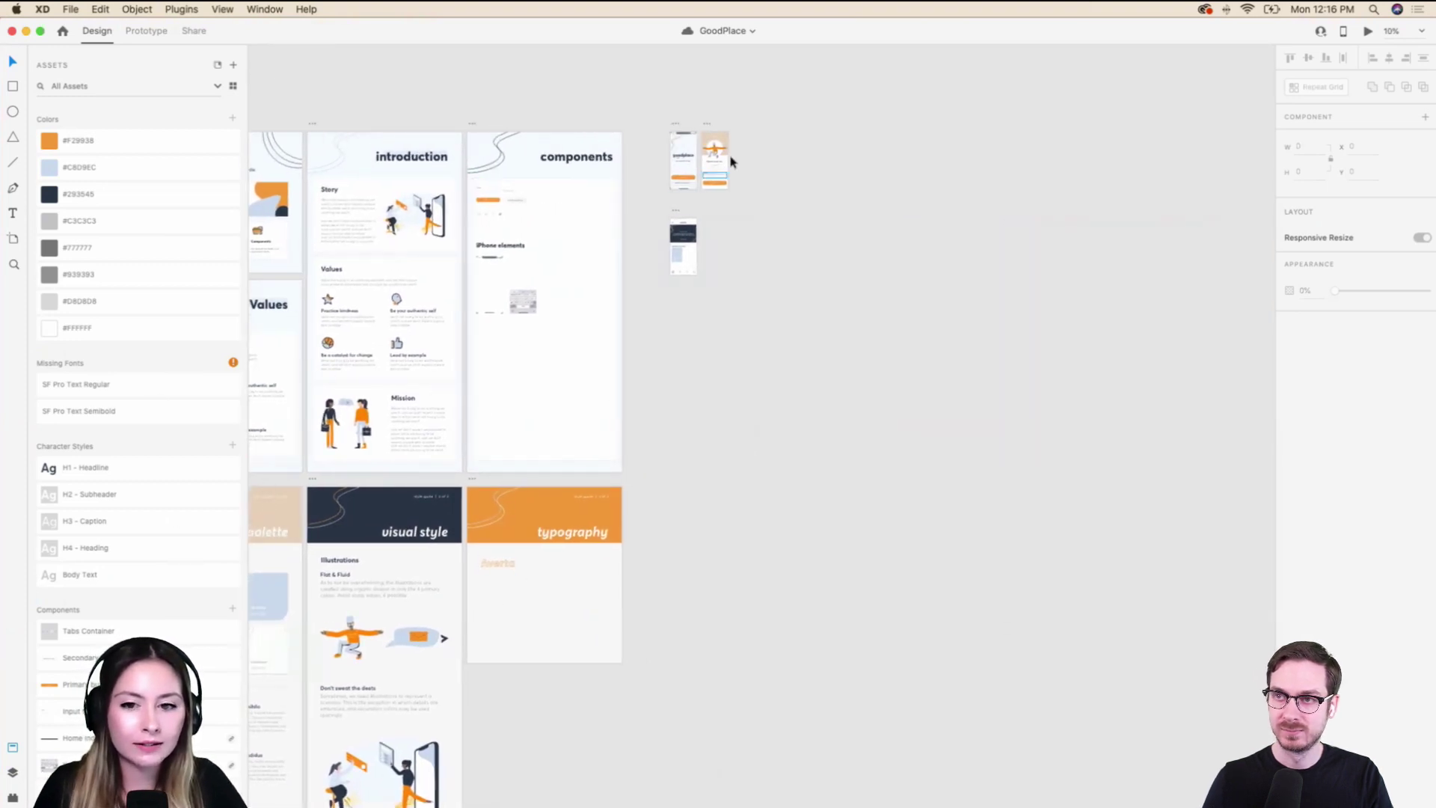
pyautogui.rightClick(127, 467)
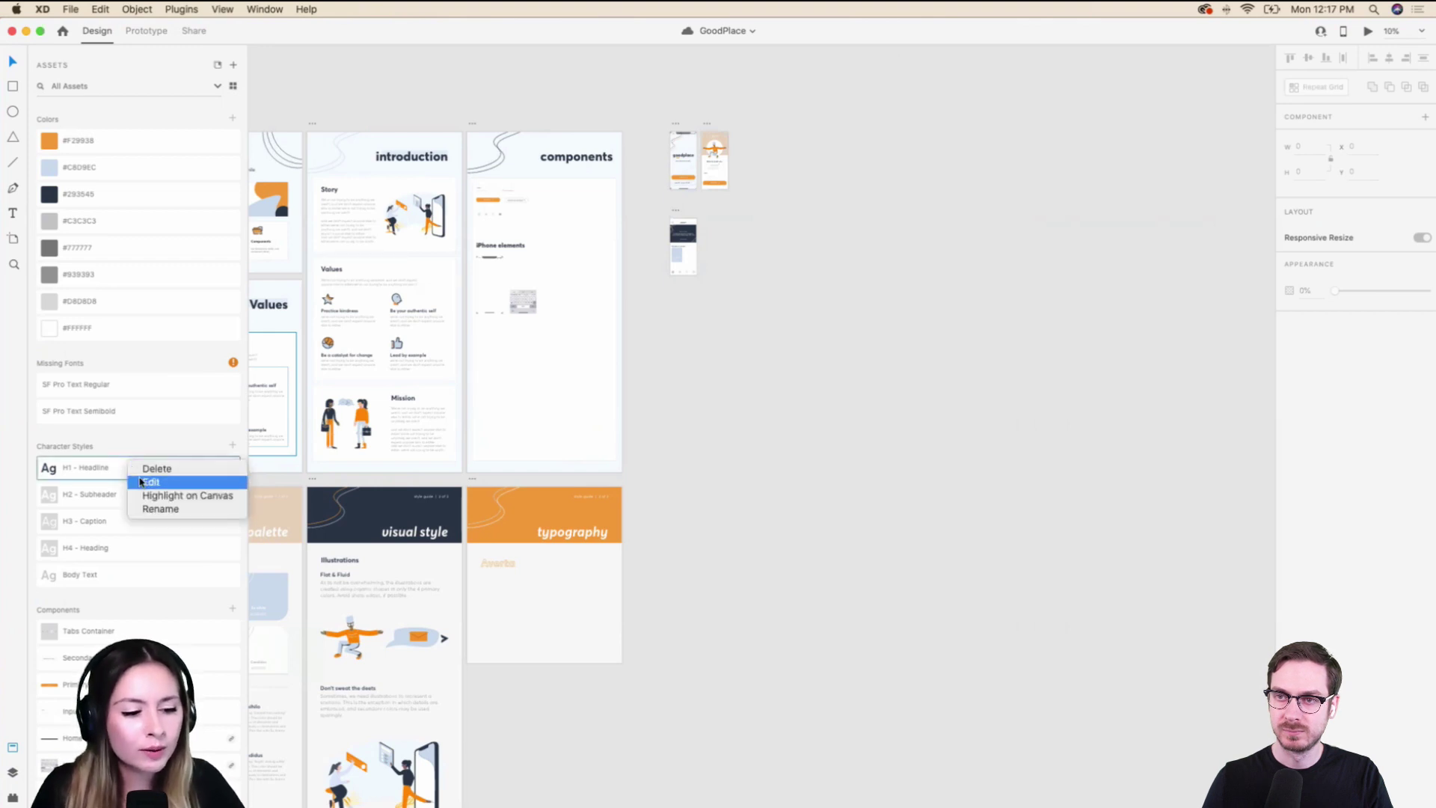
pyautogui.click(142, 480)
pyautogui.click(96, 378)
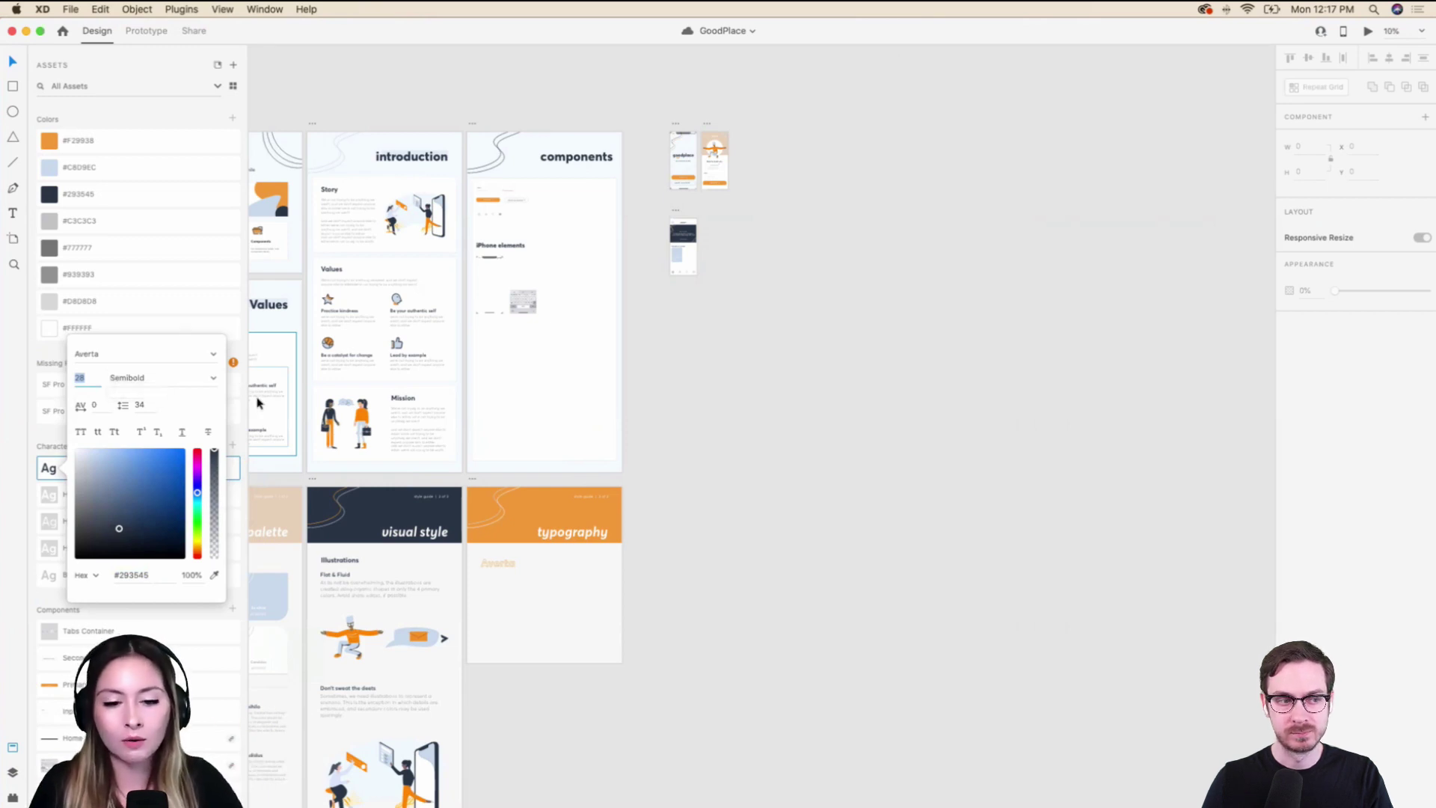
pyautogui.click(688, 365)
pyautogui.scroll(5, 688, 364)
pyautogui.hscroll(2, 688, 364)
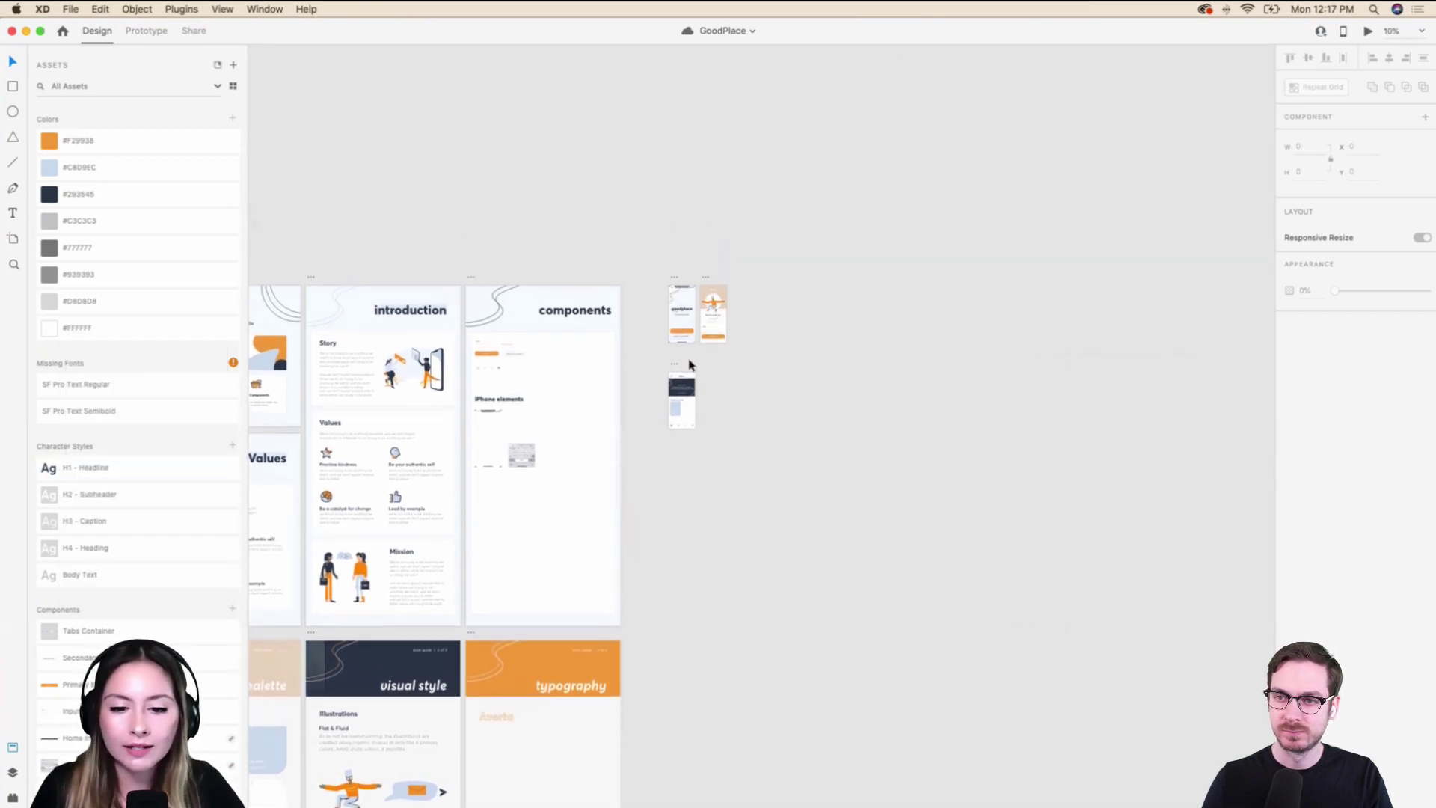
pyautogui.hscroll(-5, 657, 416)
pyautogui.scroll(-3, 657, 416)
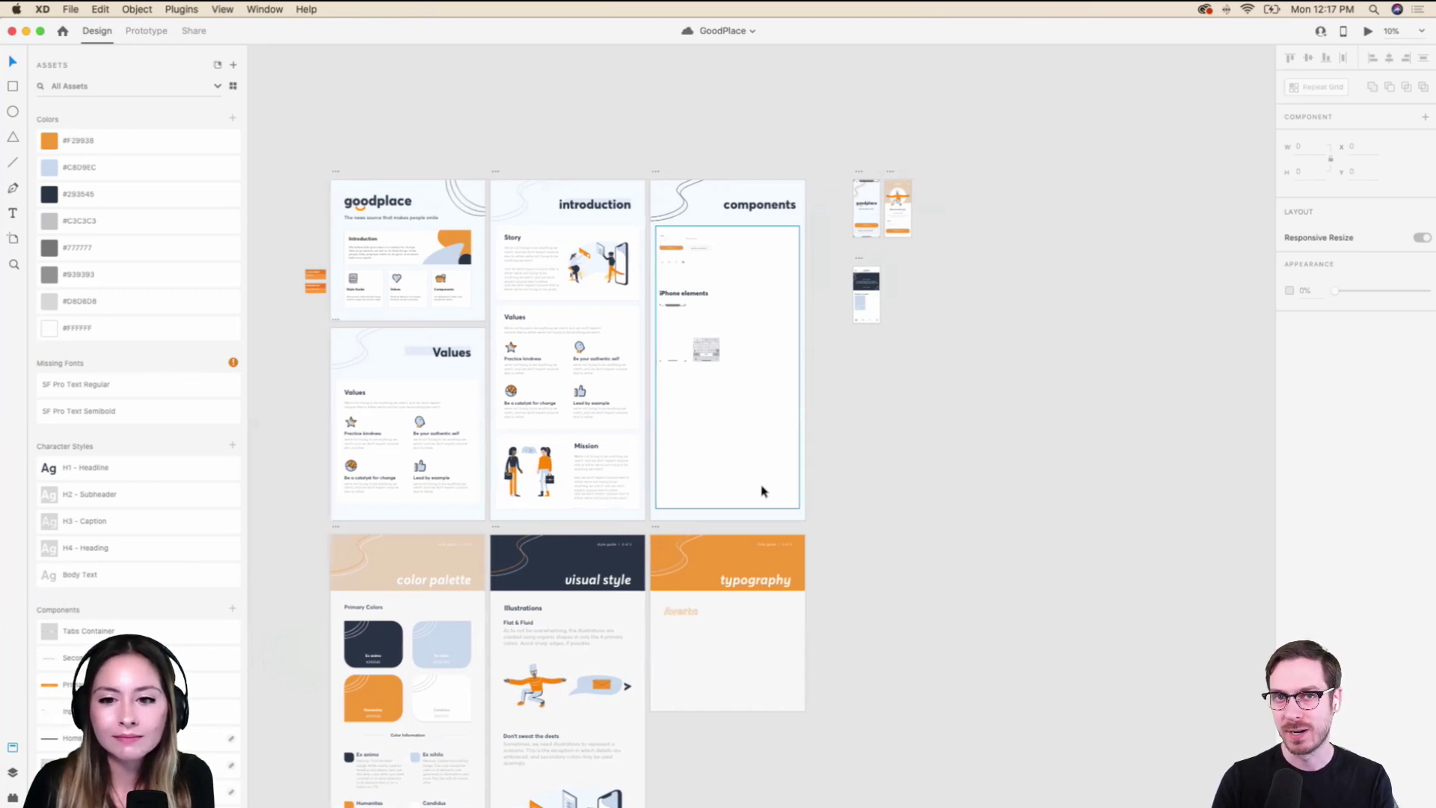
# Pan the canvas to the Splash Screen and Sign up artboards.
pyautogui.hscroll(5, 764, 492)
pyautogui.scroll(3, 765, 491)
pyautogui.scroll(10, 760, 492)
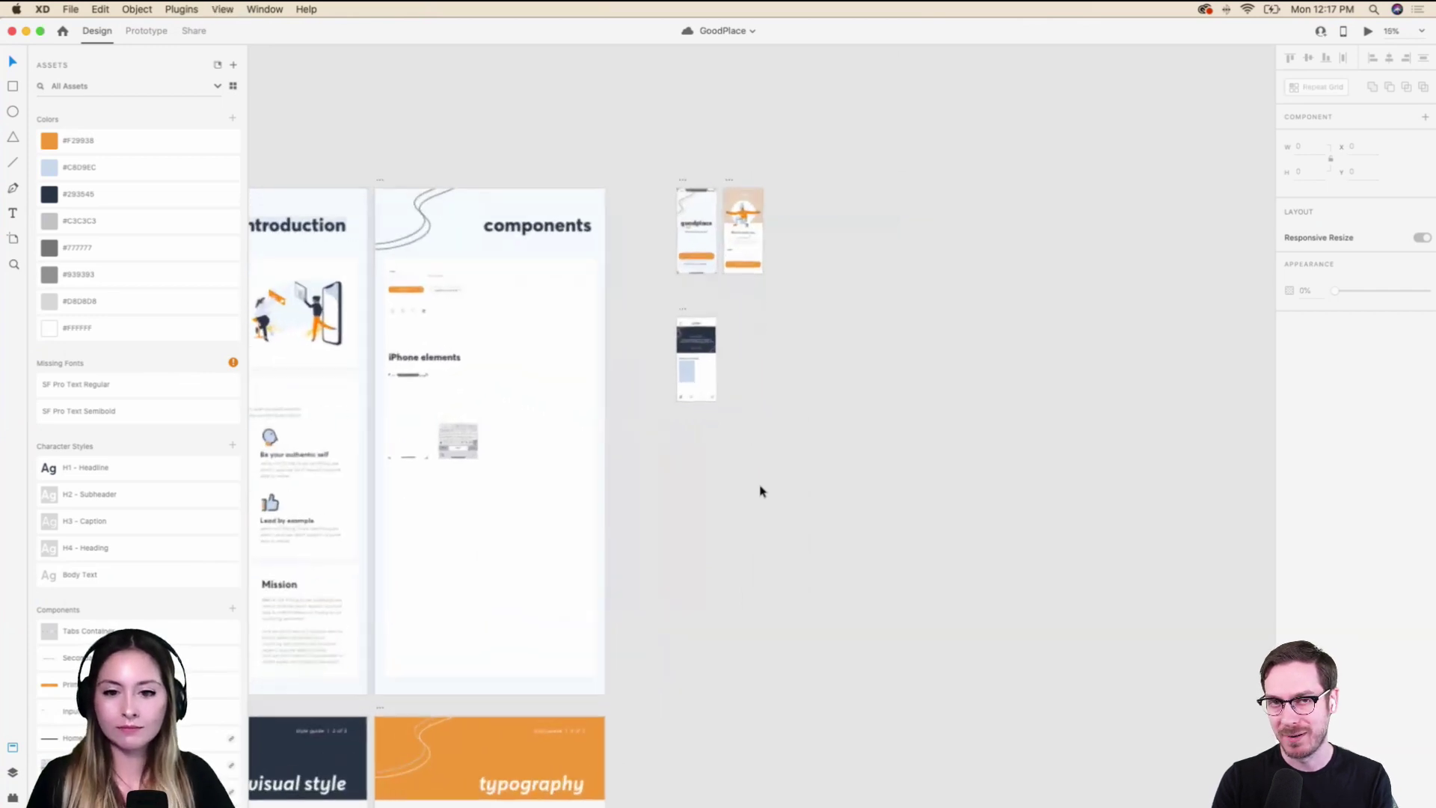
pyautogui.scroll(10, 761, 491)
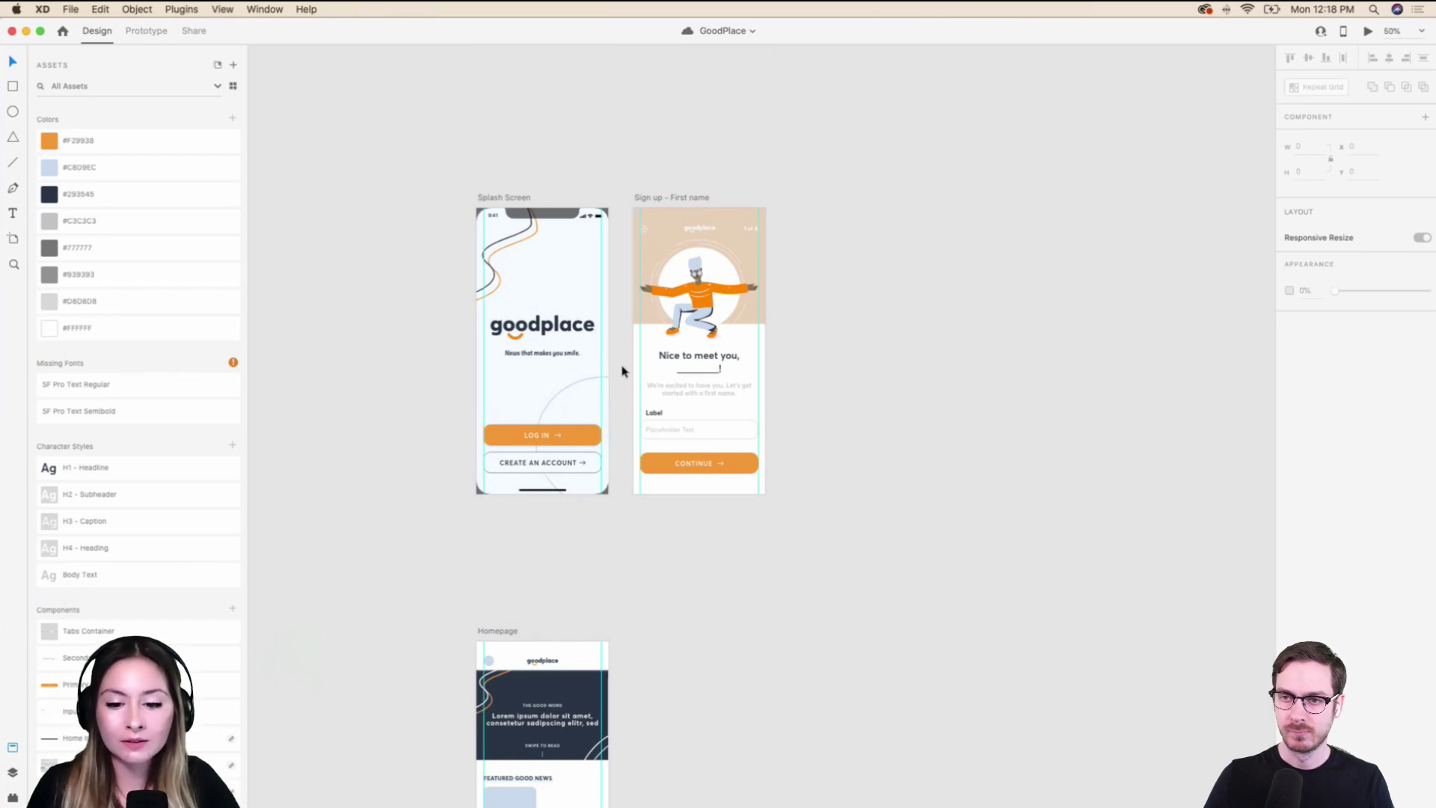
pyautogui.scroll(2, 622, 371)
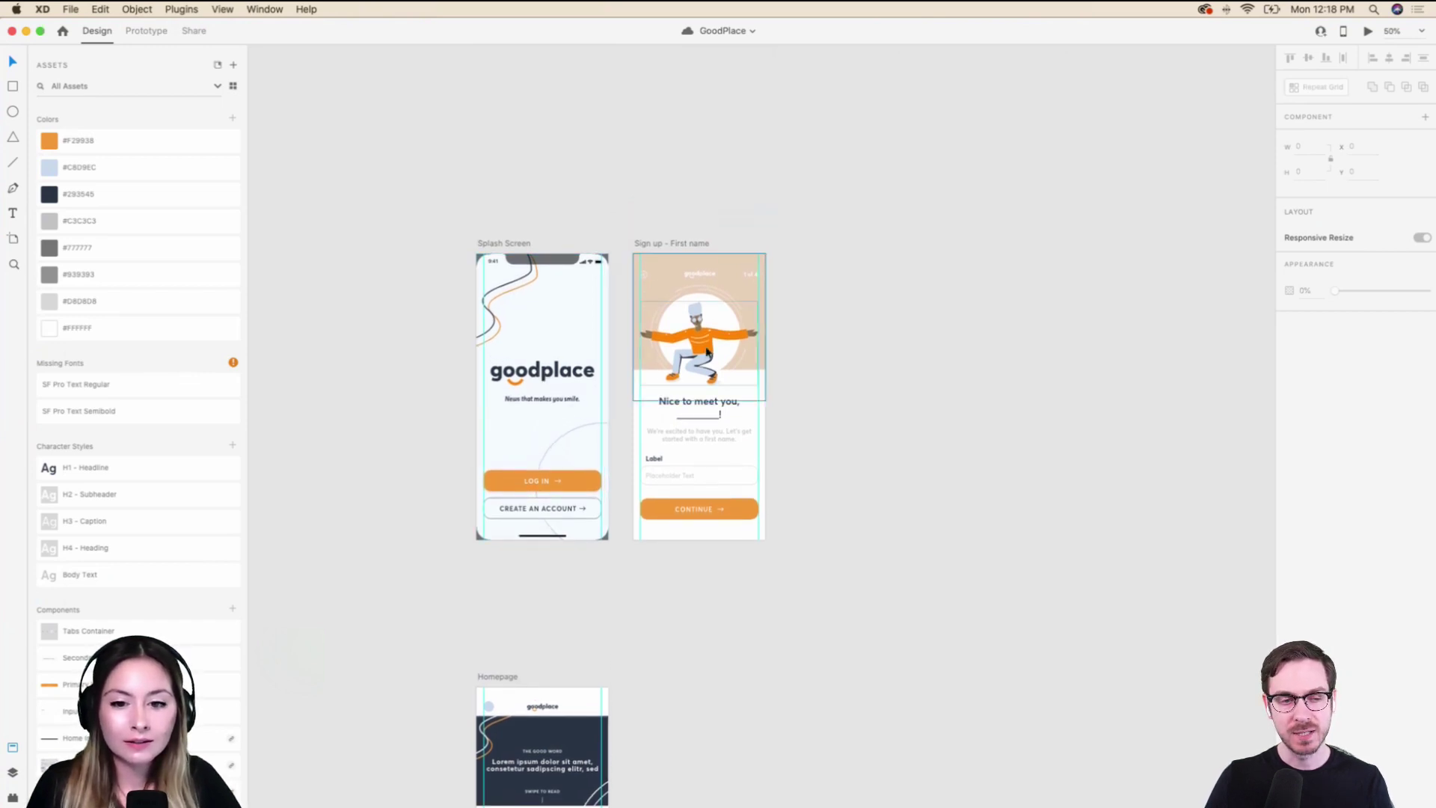
# Unhide the Sign up artboard's iPhone elements group in Layers and save the document.
pyautogui.click(707, 352)
pyautogui.press('super+y')
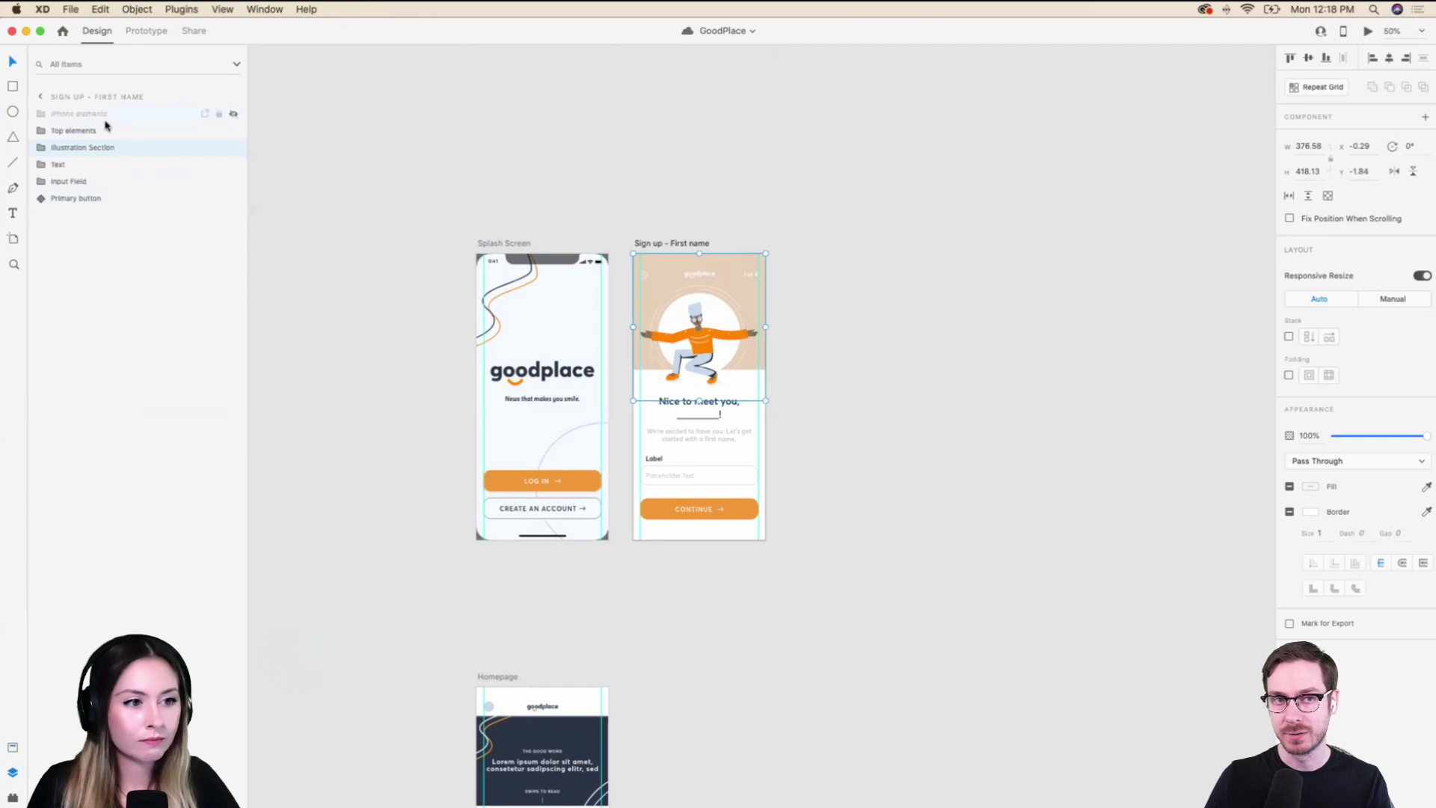
pyautogui.click(233, 114)
pyautogui.click(433, 353)
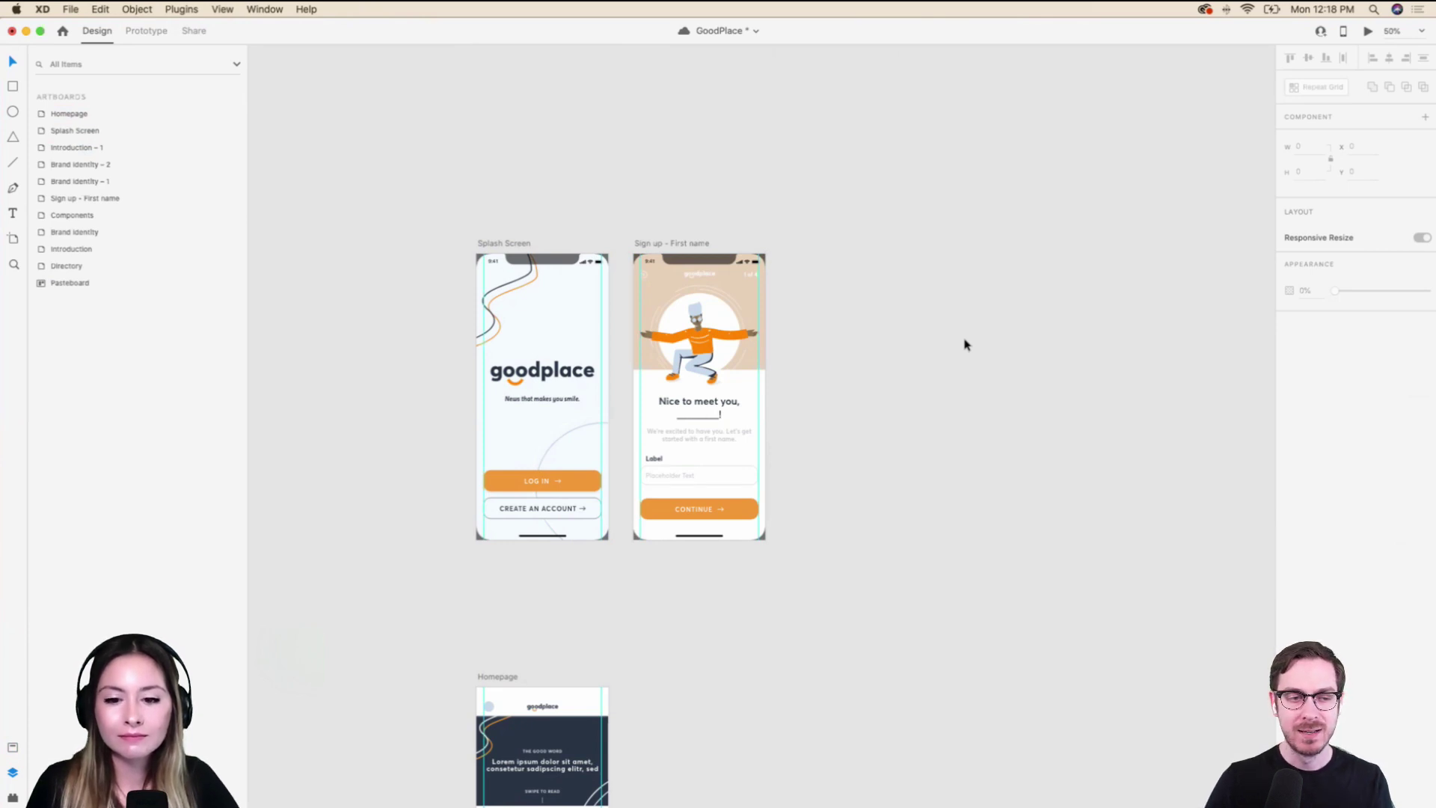
pyautogui.scroll(-1, 965, 345)
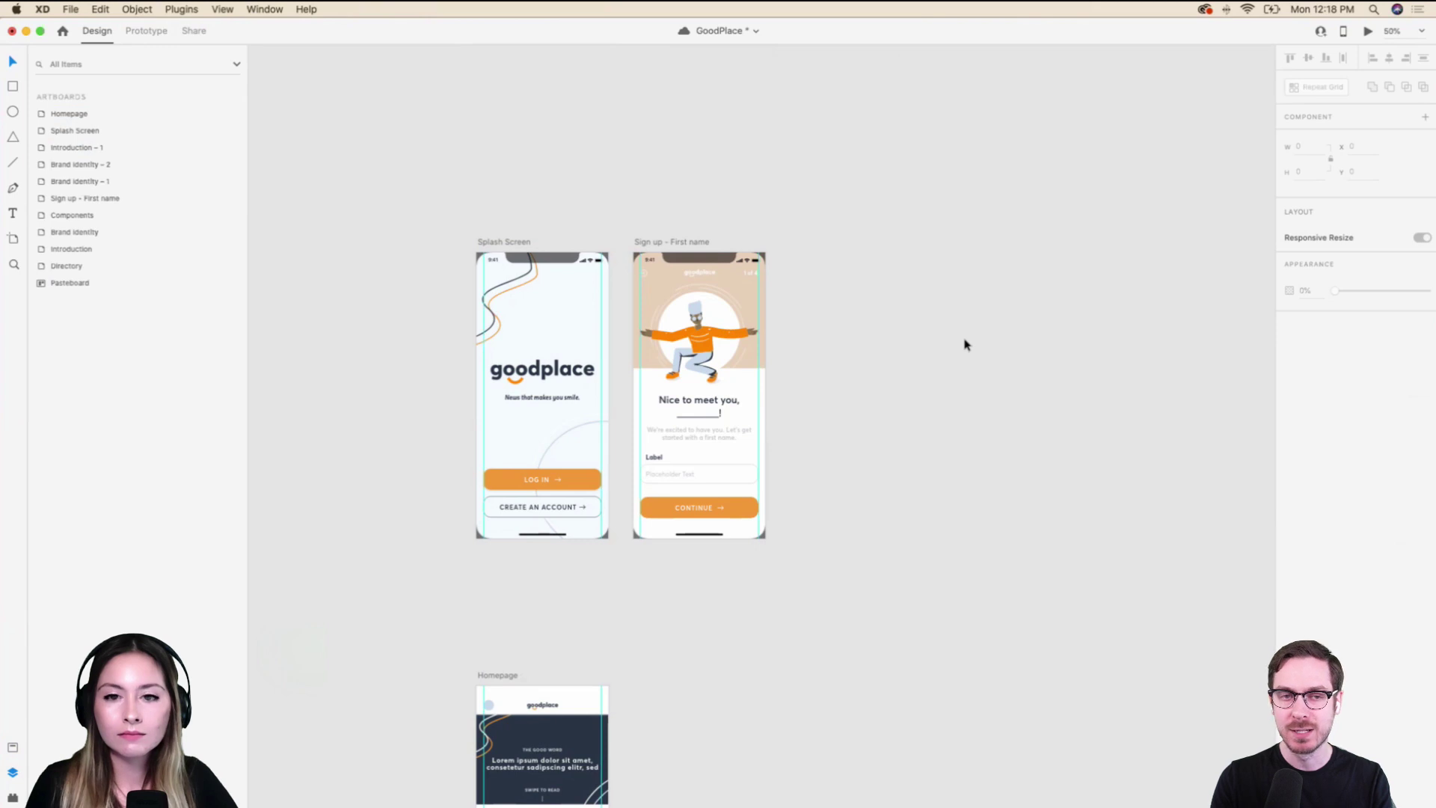
pyautogui.press('super+s')
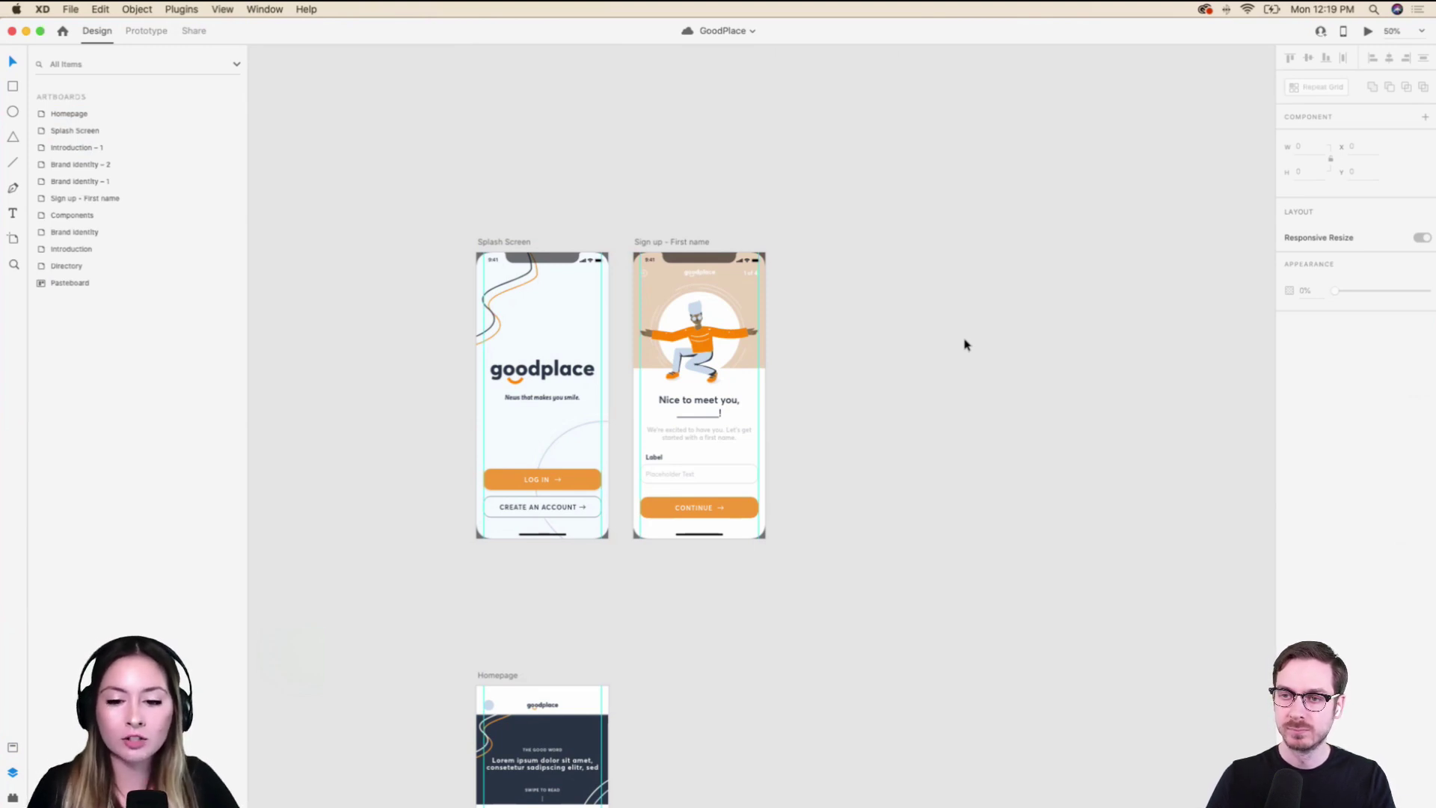
pyautogui.click(519, 317)
pyautogui.click(375, 429)
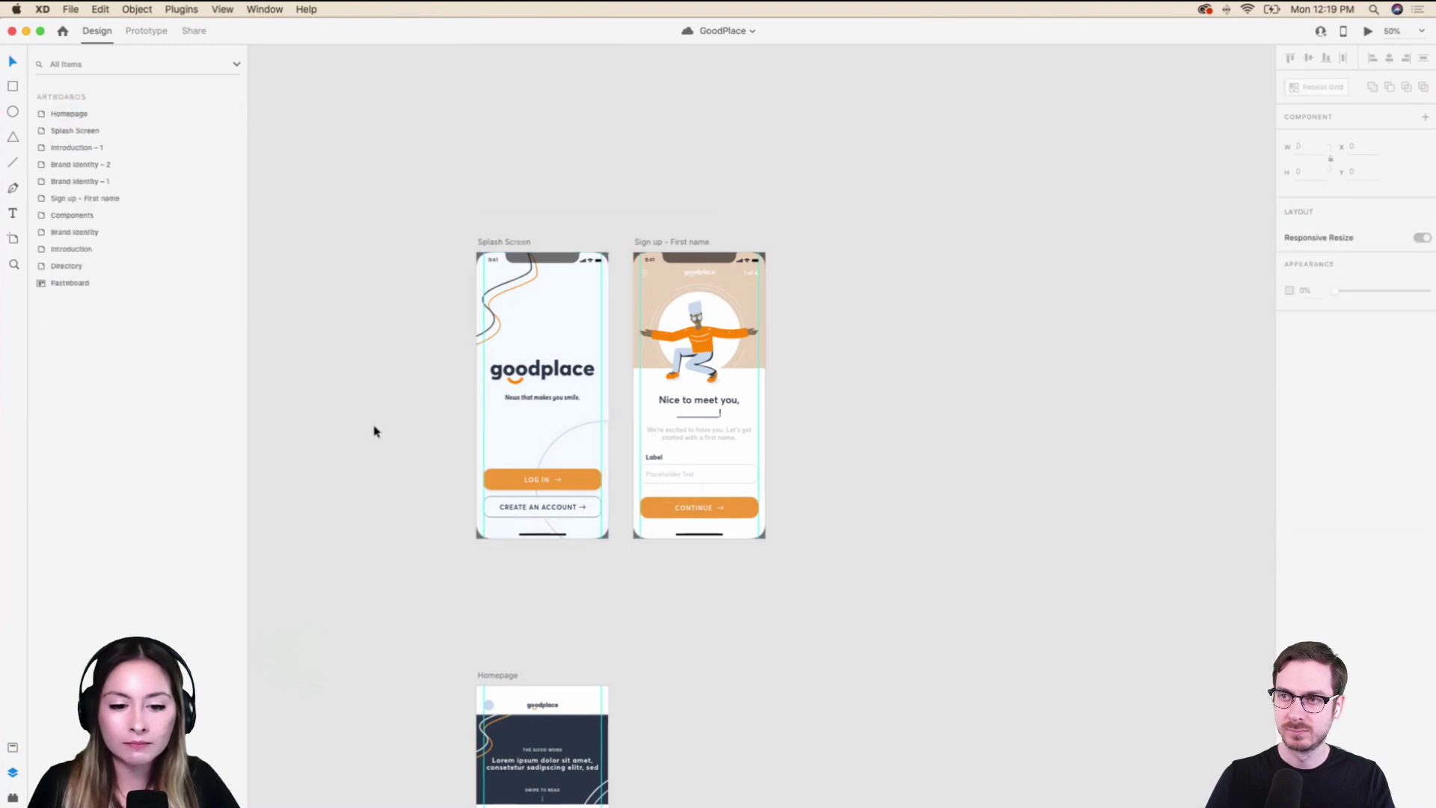
pyautogui.click(545, 368)
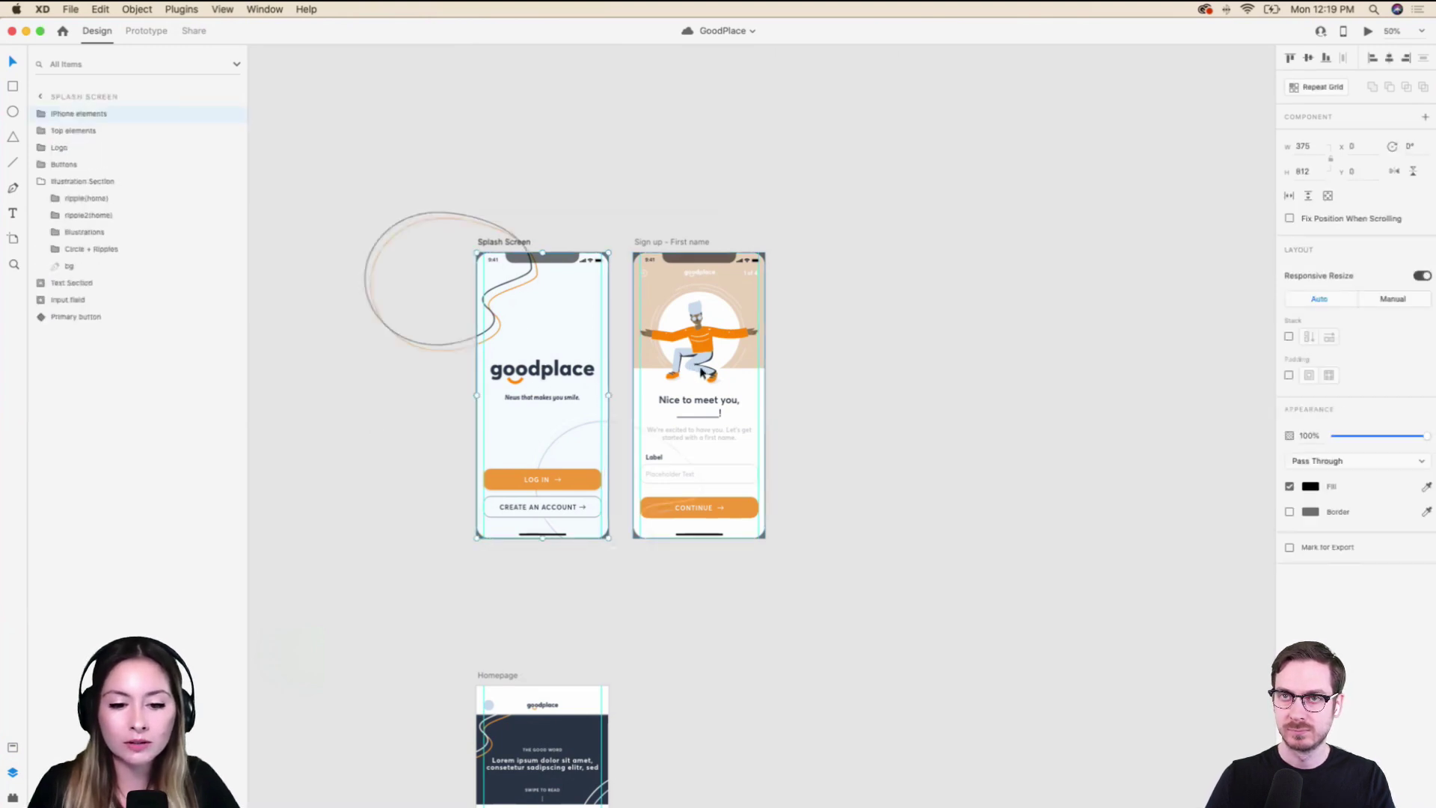
pyautogui.click(814, 396)
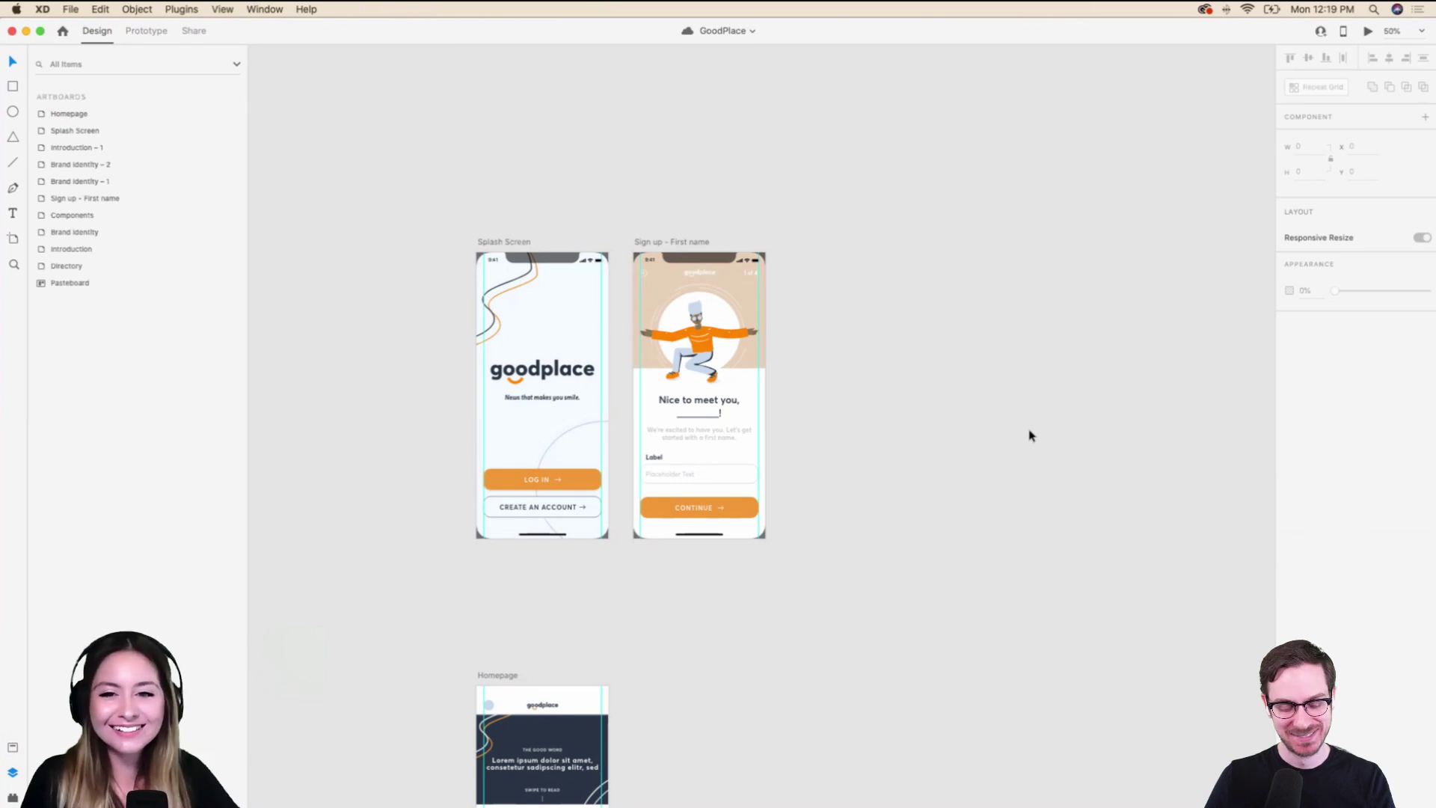
pyautogui.click(551, 322)
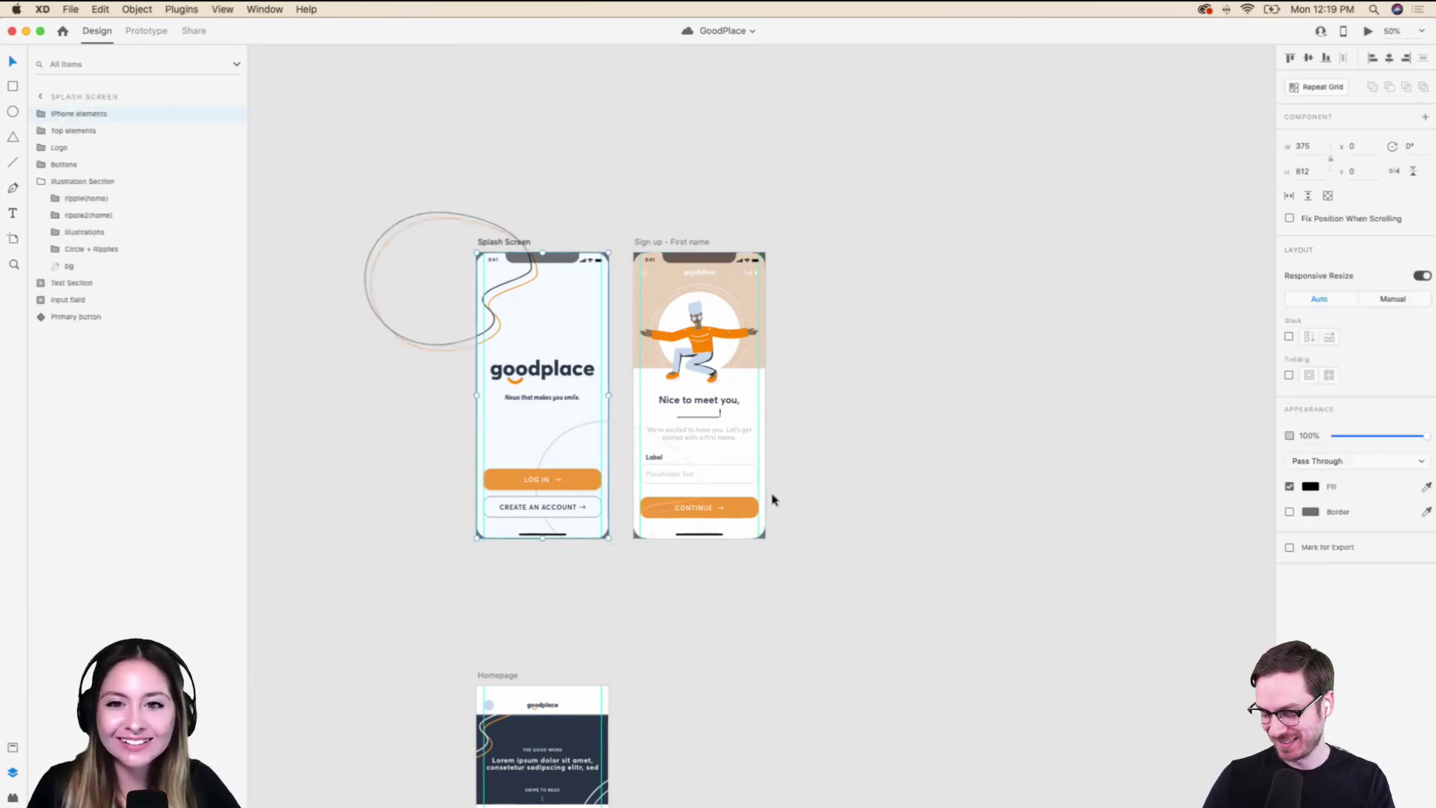
pyautogui.click(889, 527)
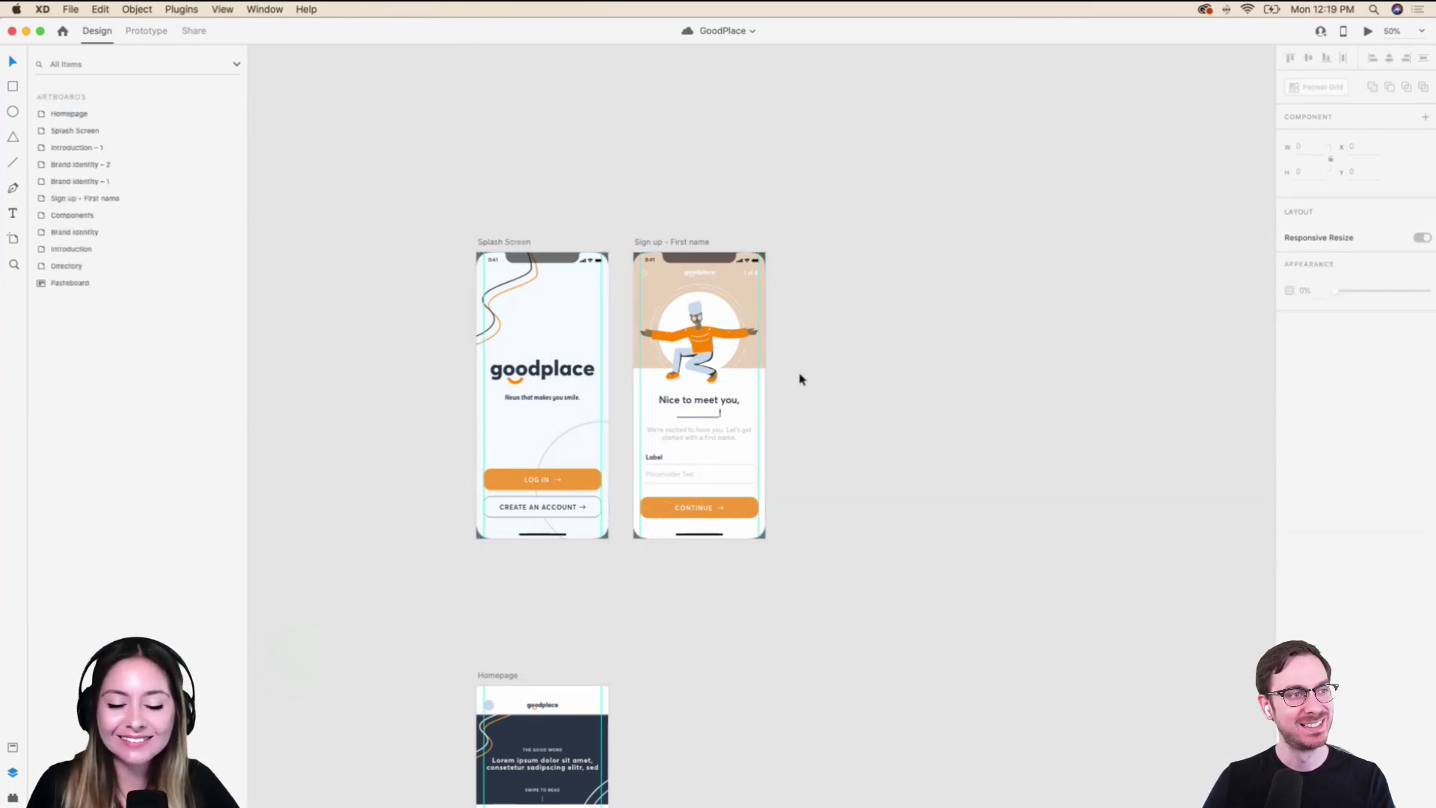
pyautogui.click(558, 296)
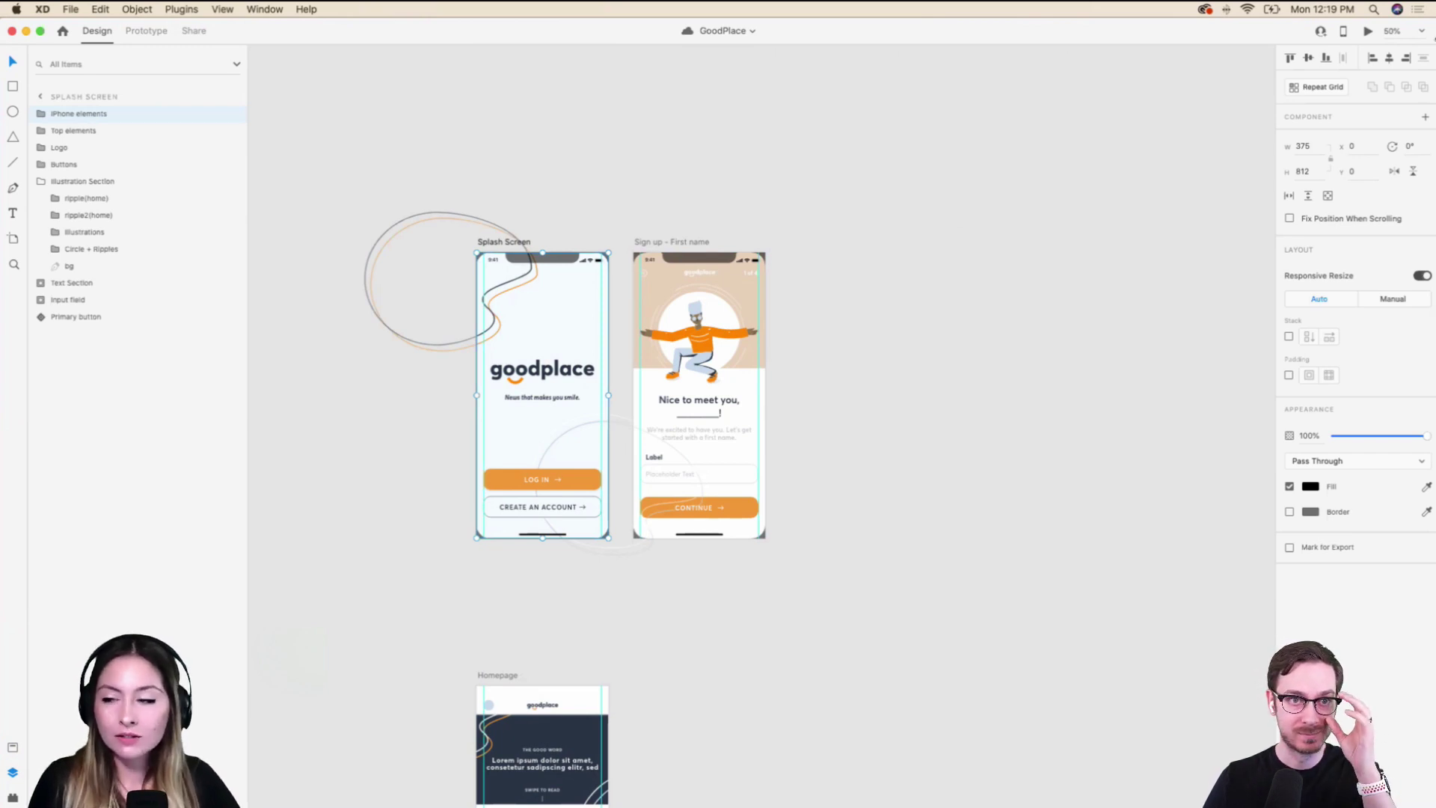
pyautogui.click(1368, 32)
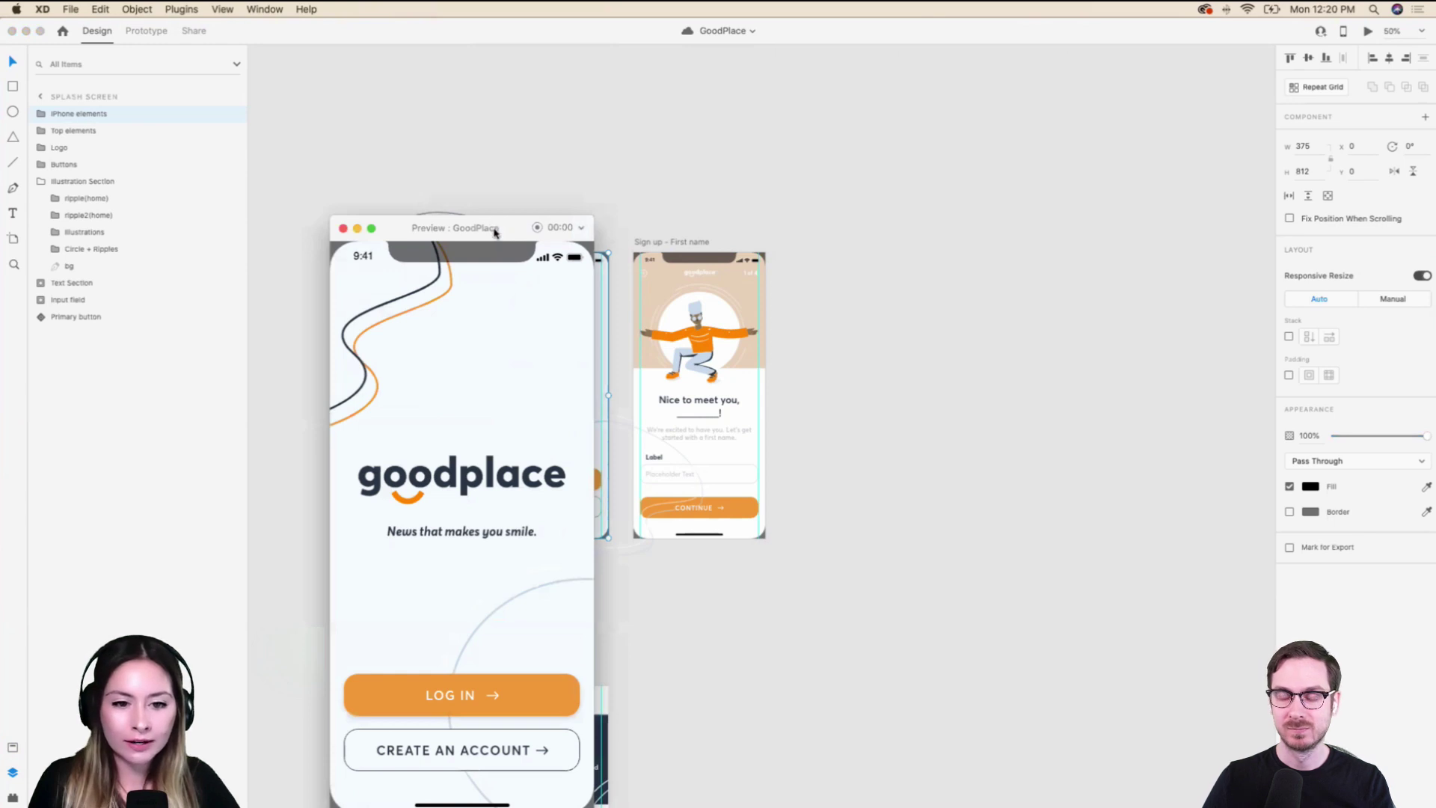
# Move the preview aside, advance it to the sign-up screen, close it and select the Sign up artboard.
pyautogui.moveTo(495, 225); pyautogui.dragTo(695, 113)
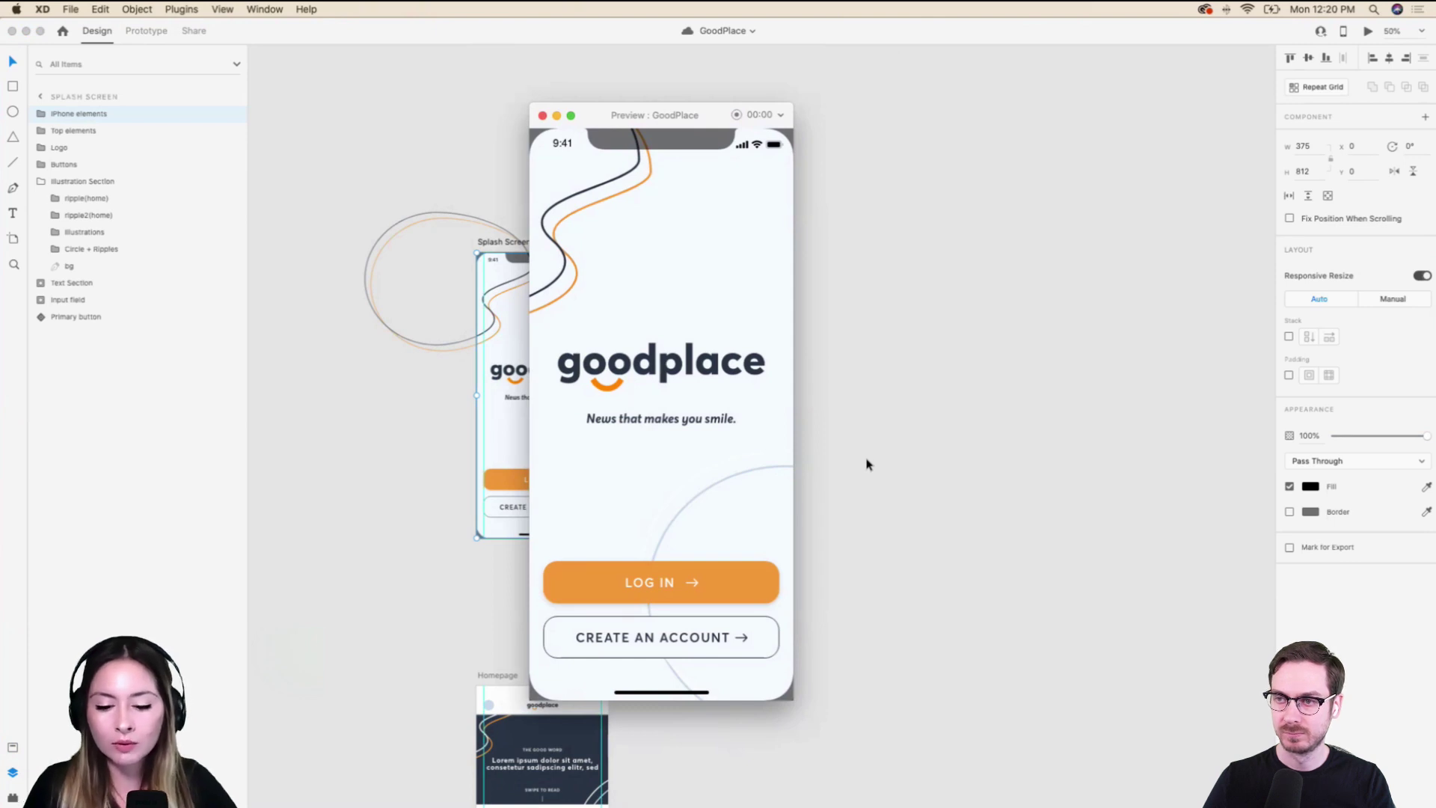
pyautogui.click(658, 649)
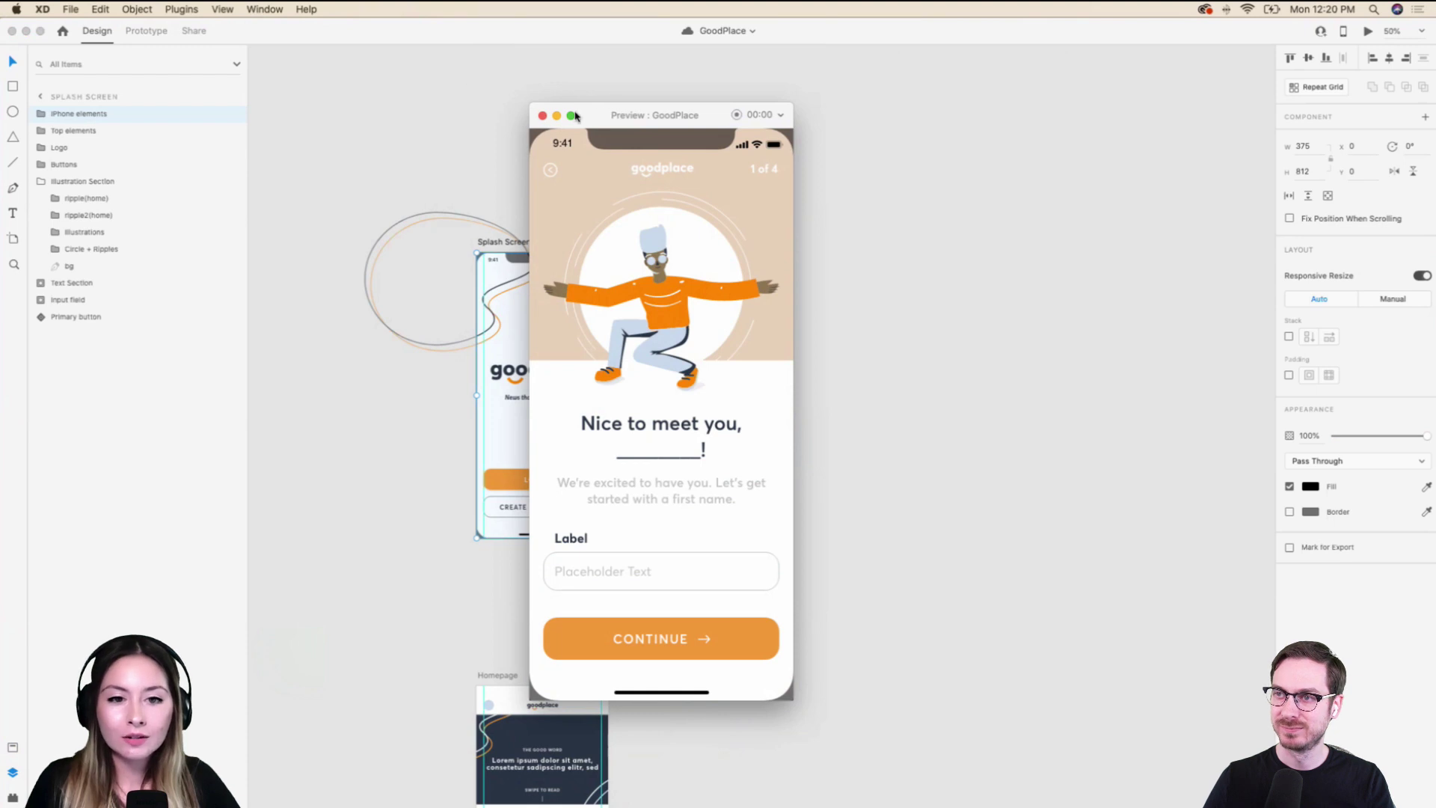
pyautogui.click(542, 115)
pyautogui.click(750, 471)
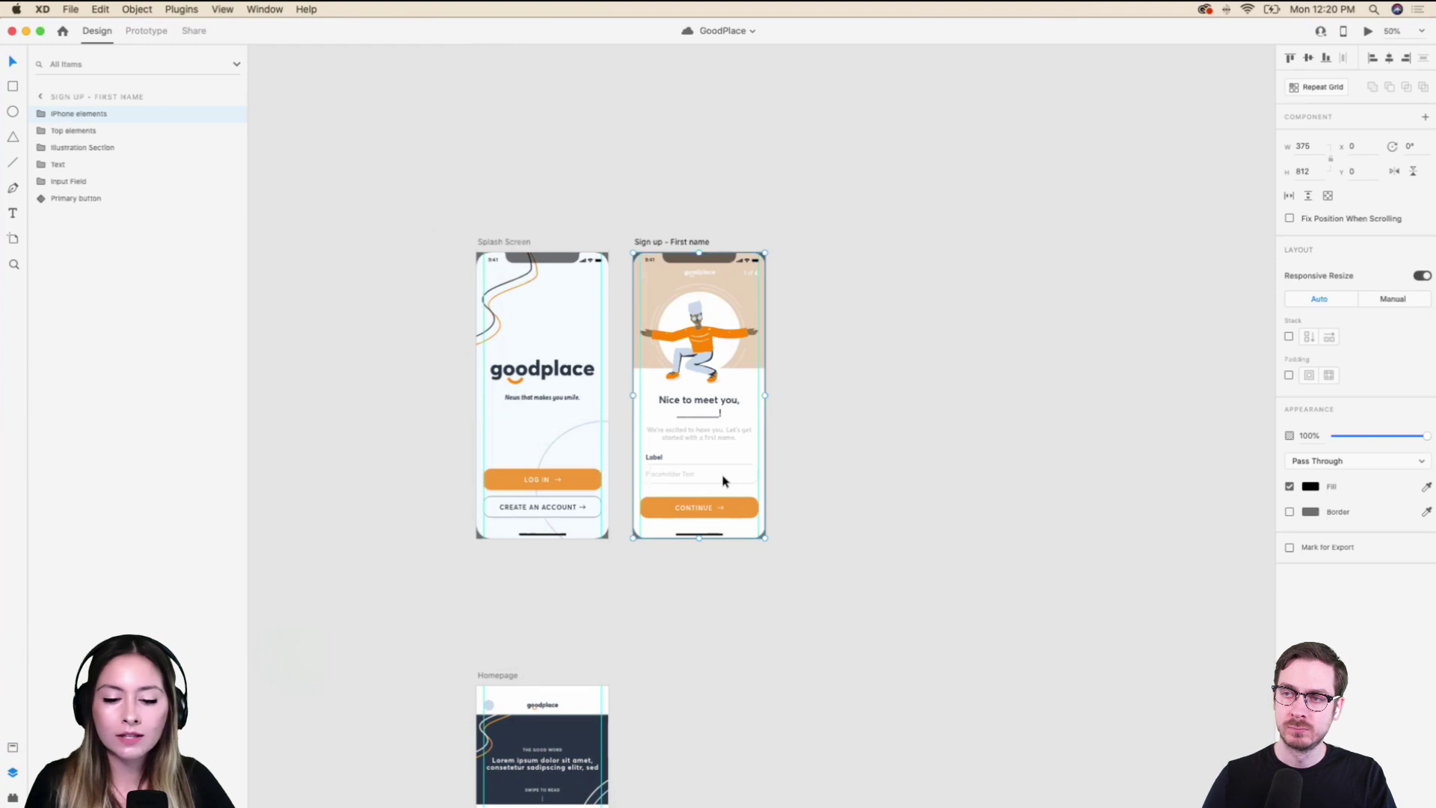
# Expand the iPhone elements group in Layers, then show the document's Assets panel.
pyautogui.doubleClick(670, 474)
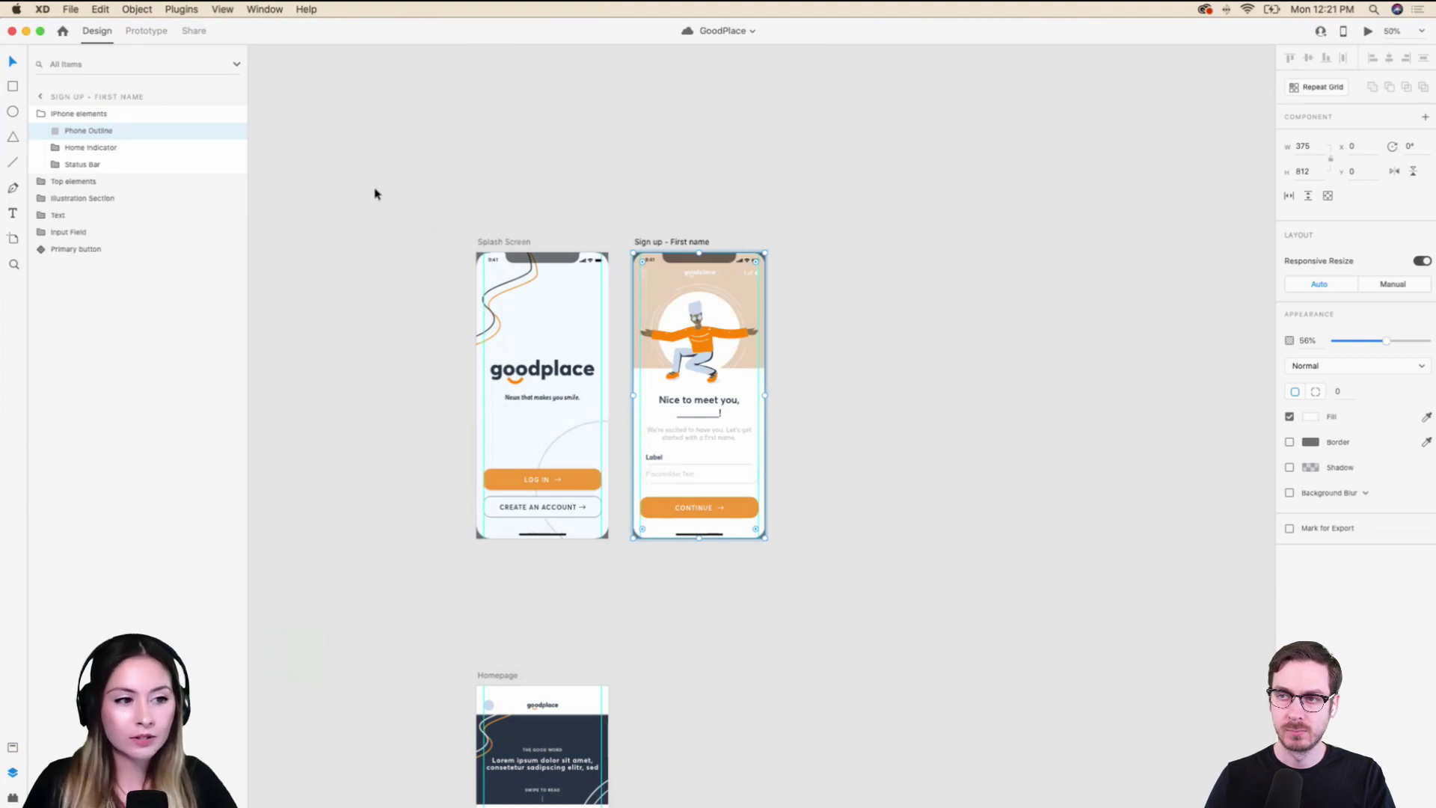
pyautogui.click(12, 797)
pyautogui.click(12, 747)
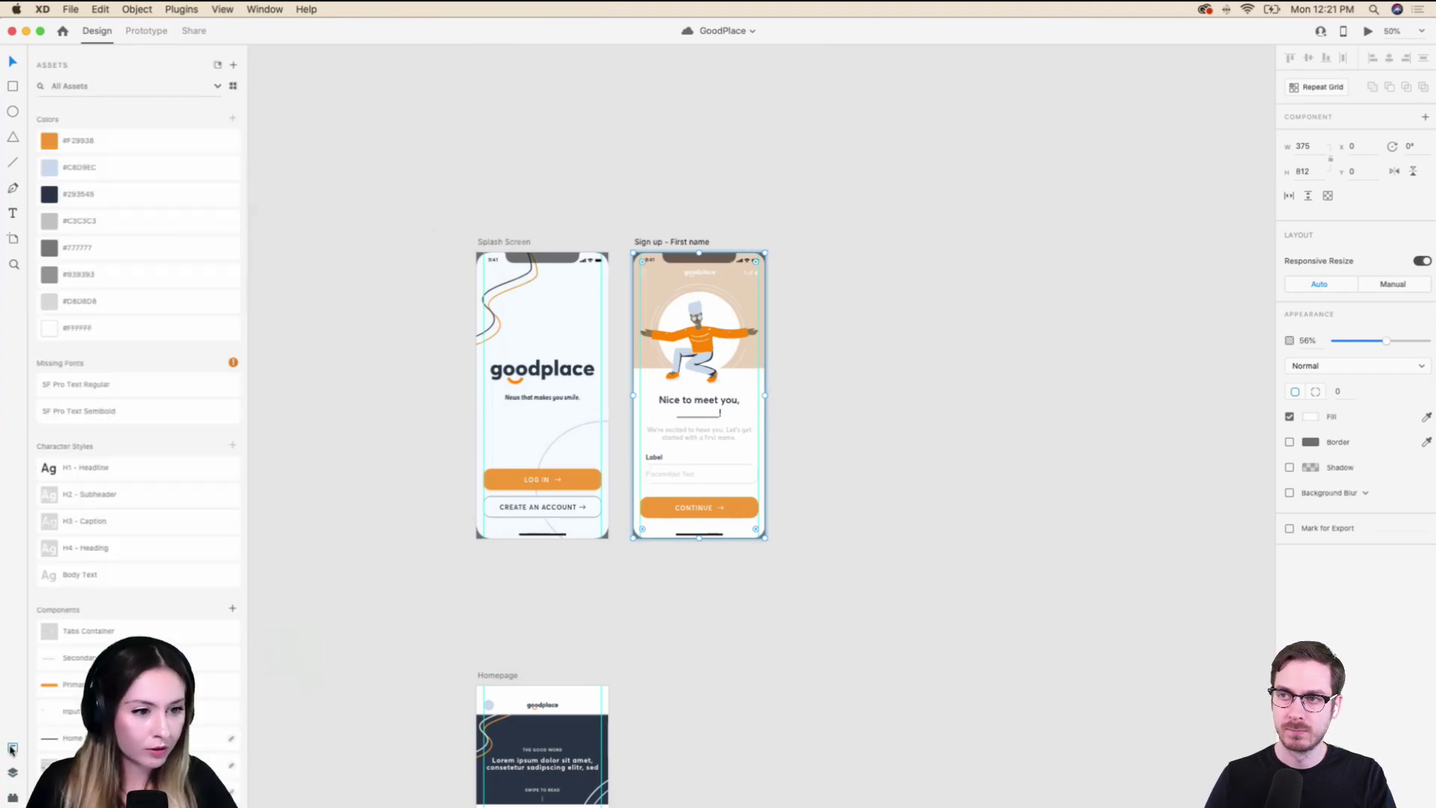
# Launch the Whiteboard plugin on its Elements tab with Drawing collapsed and Flowchart expanded.
pyautogui.click(12, 797)
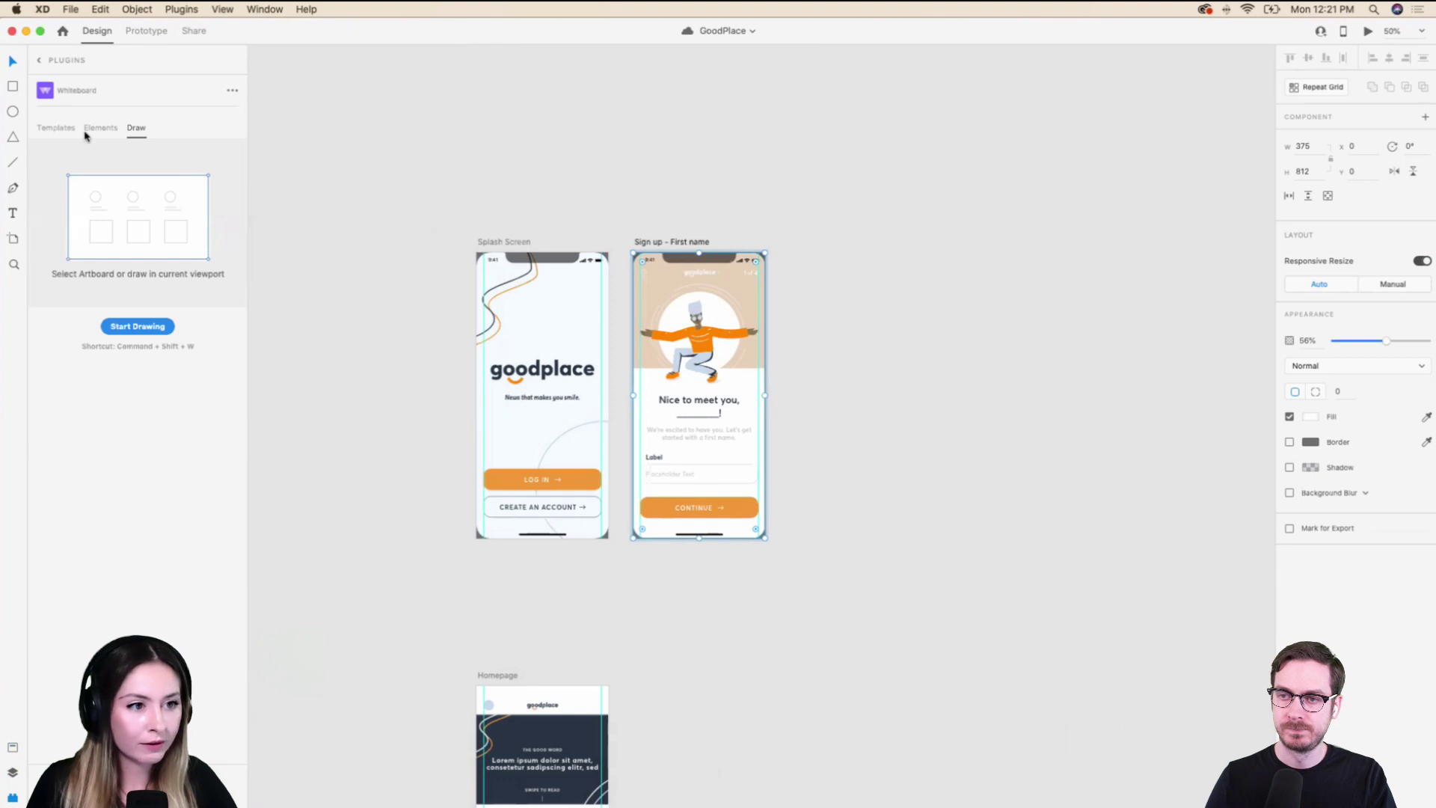
pyautogui.click(41, 63)
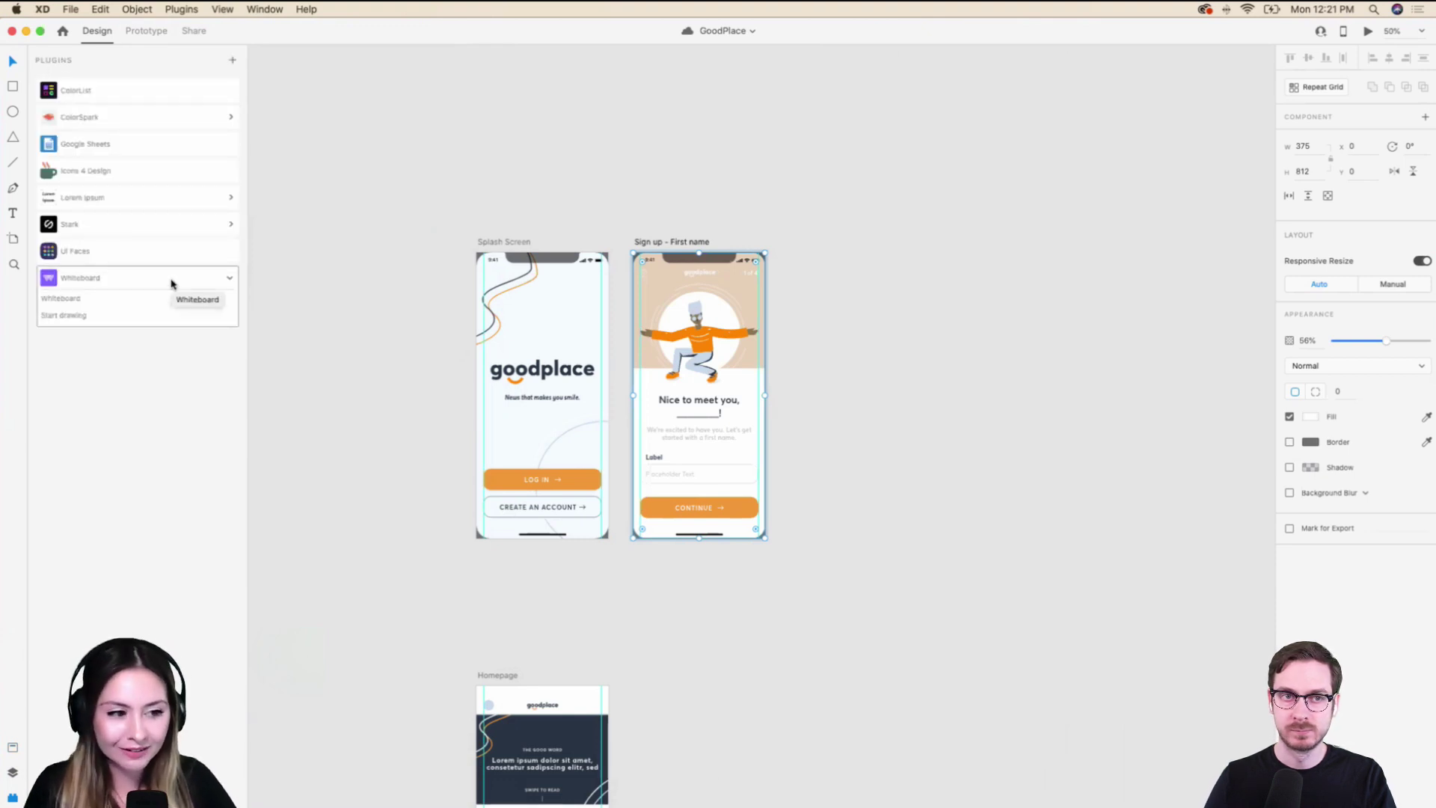
pyautogui.click(93, 301)
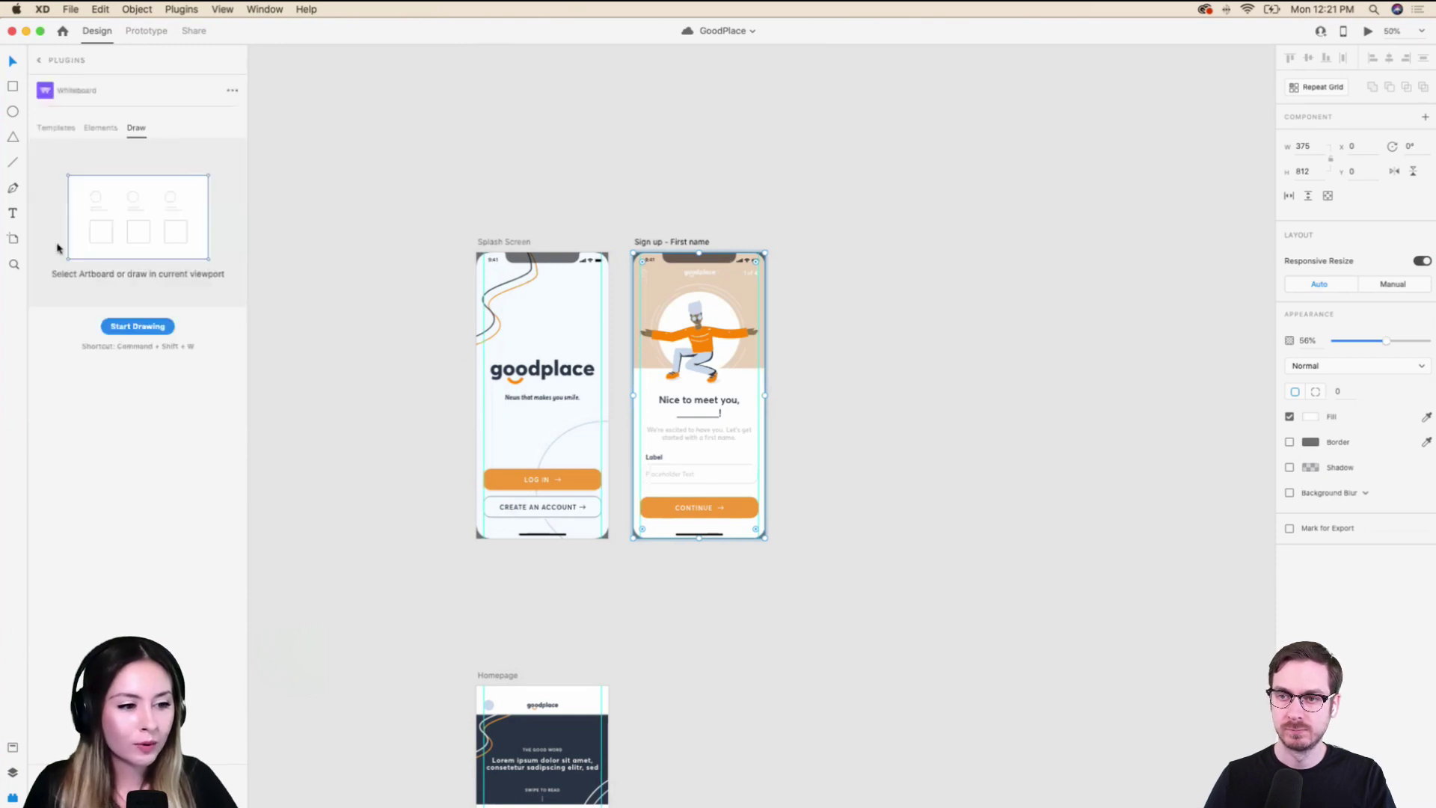
pyautogui.click(95, 131)
pyautogui.click(49, 133)
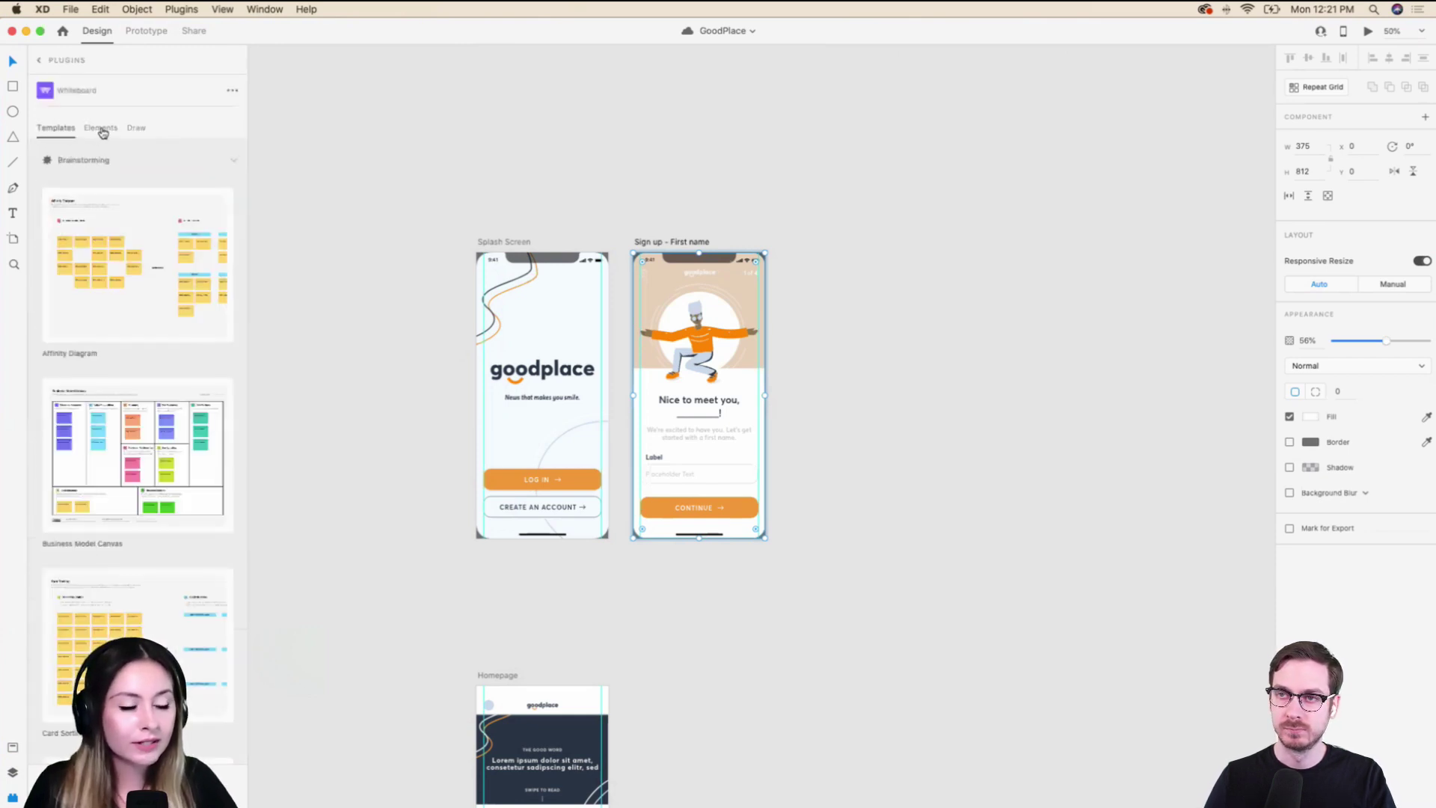
pyautogui.click(138, 130)
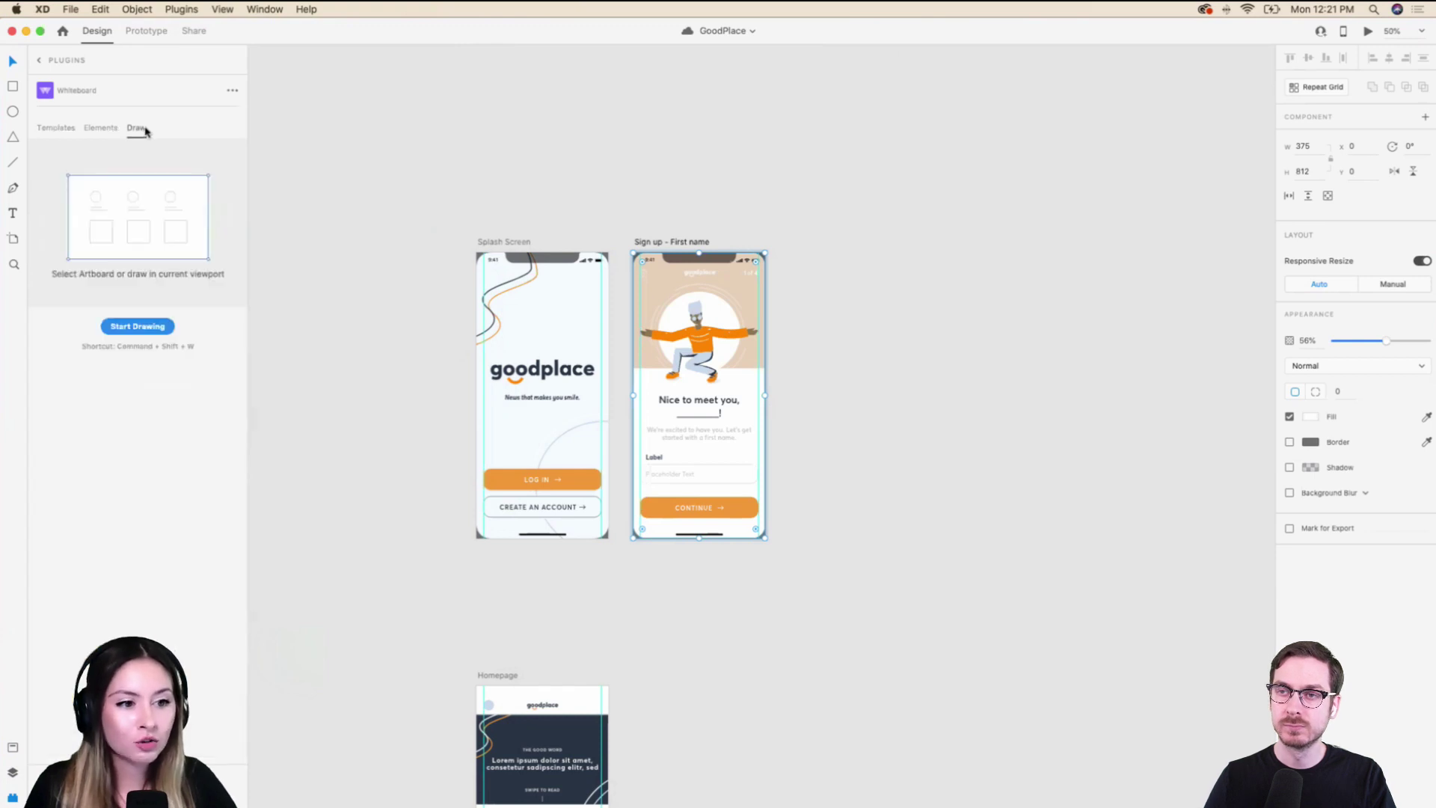
pyautogui.click(108, 132)
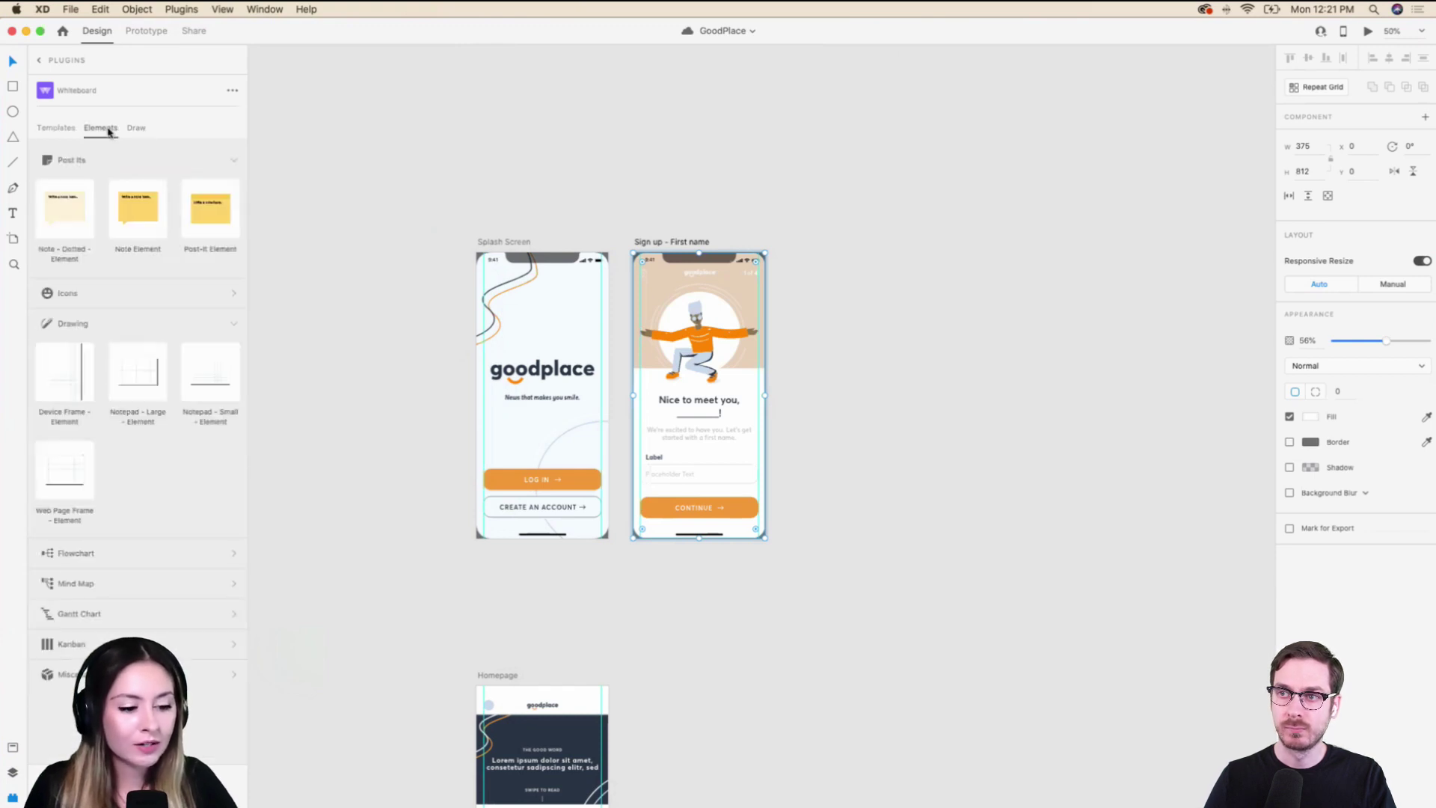
pyautogui.click(234, 326)
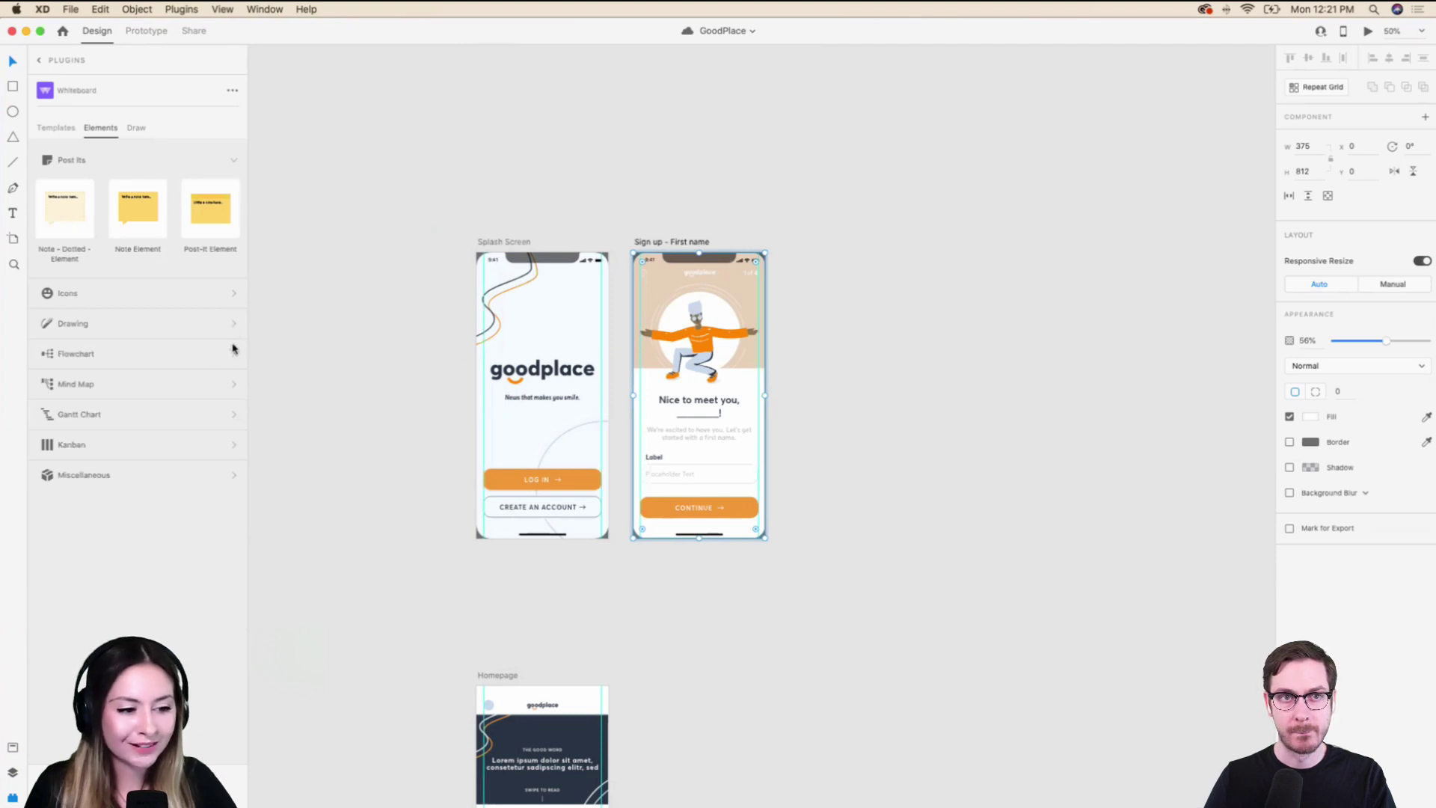
pyautogui.click(234, 352)
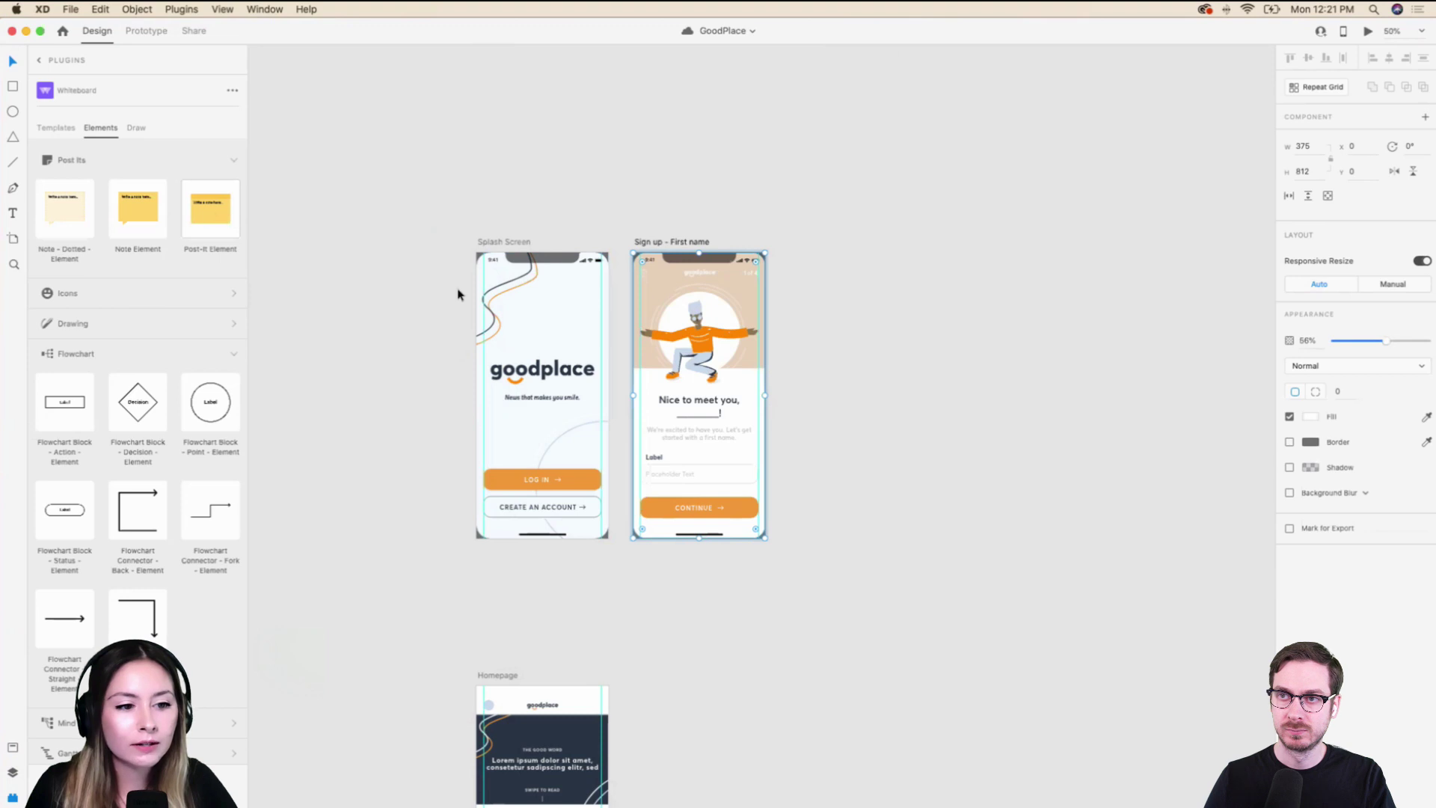
pyautogui.press('super+minus')
pyautogui.press('super+minus')
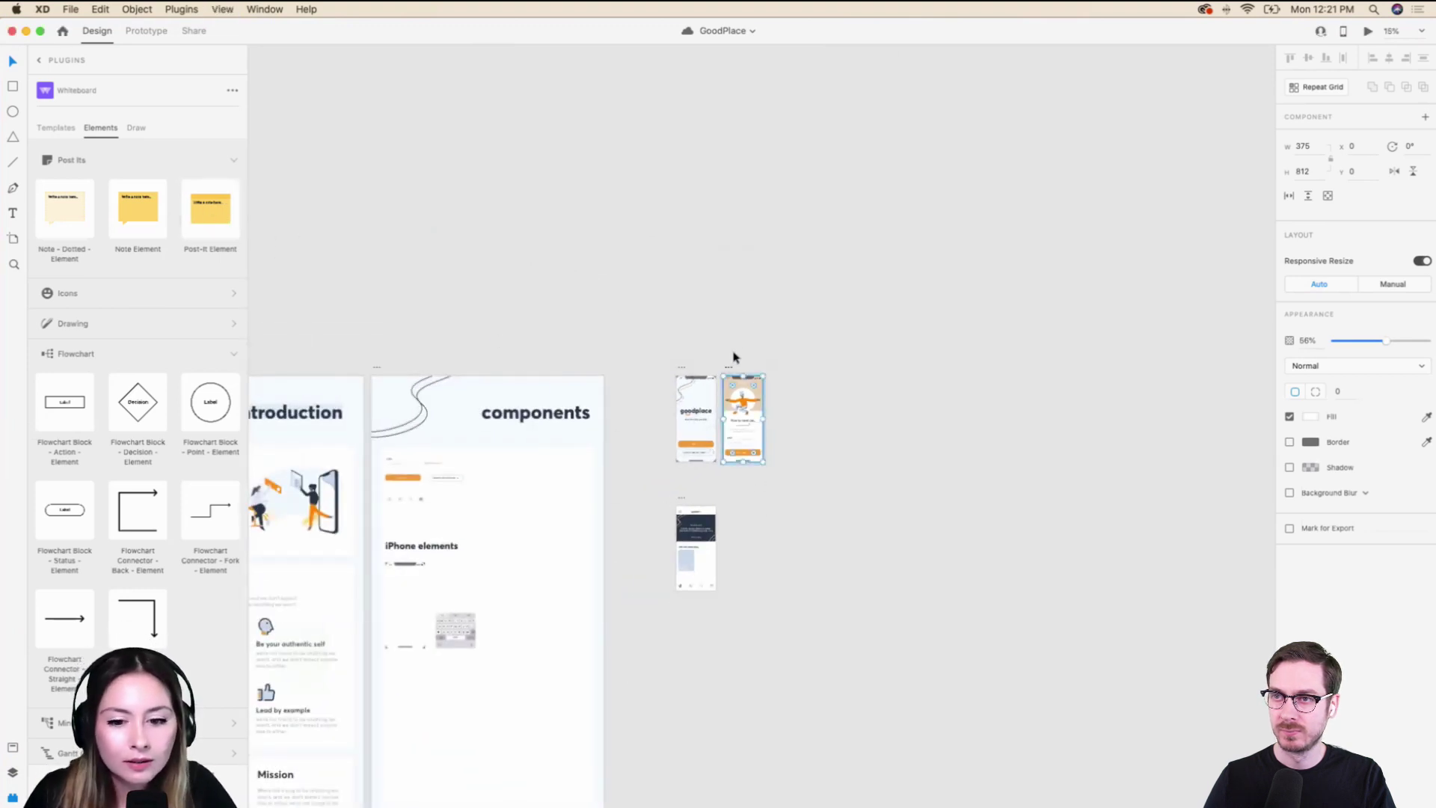
# Insert a Whiteboard post-it, move it left of the Splash Screen and make it orange.
pyautogui.click(729, 373)
pyautogui.click(210, 213)
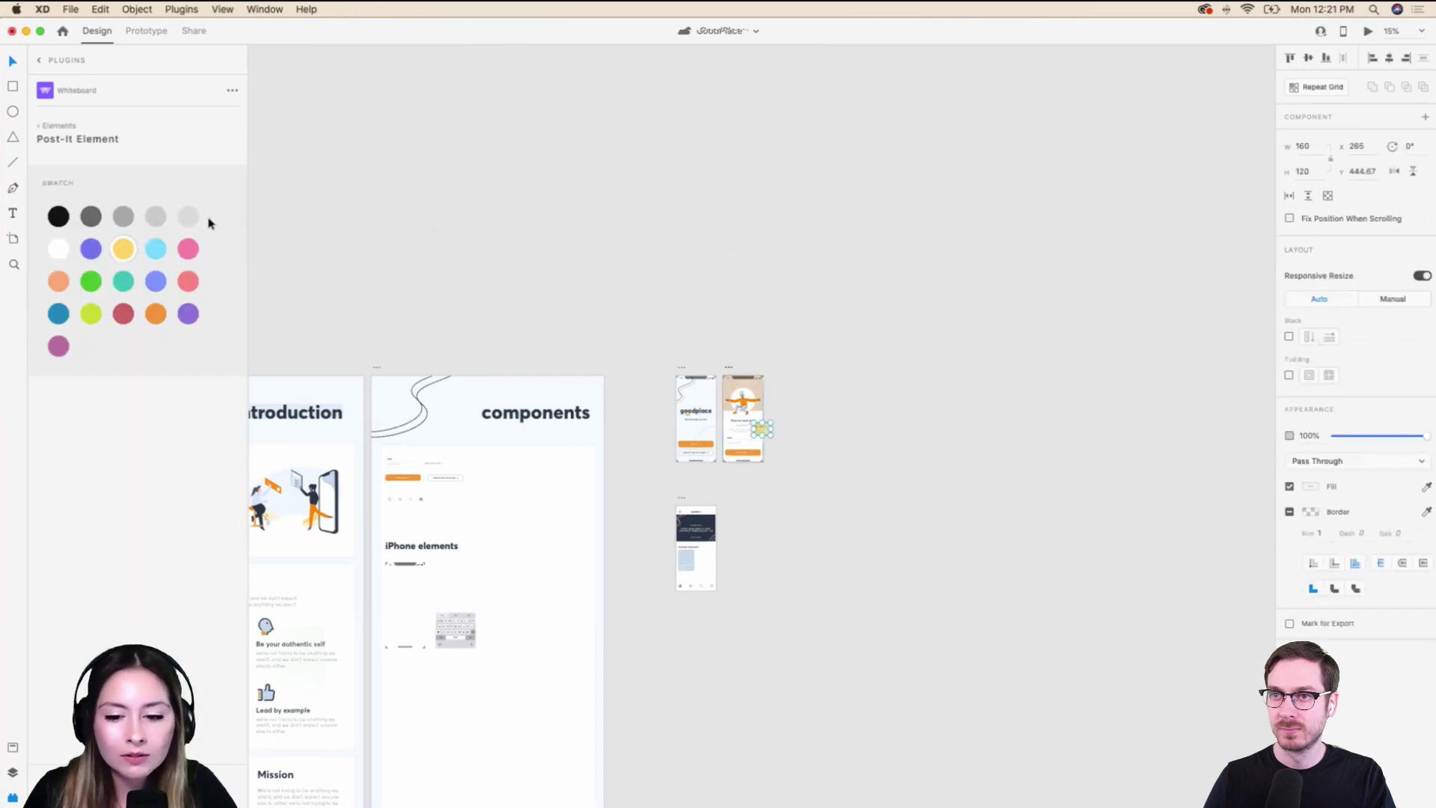
pyautogui.press('super+equal')
pyautogui.press('super+equal')
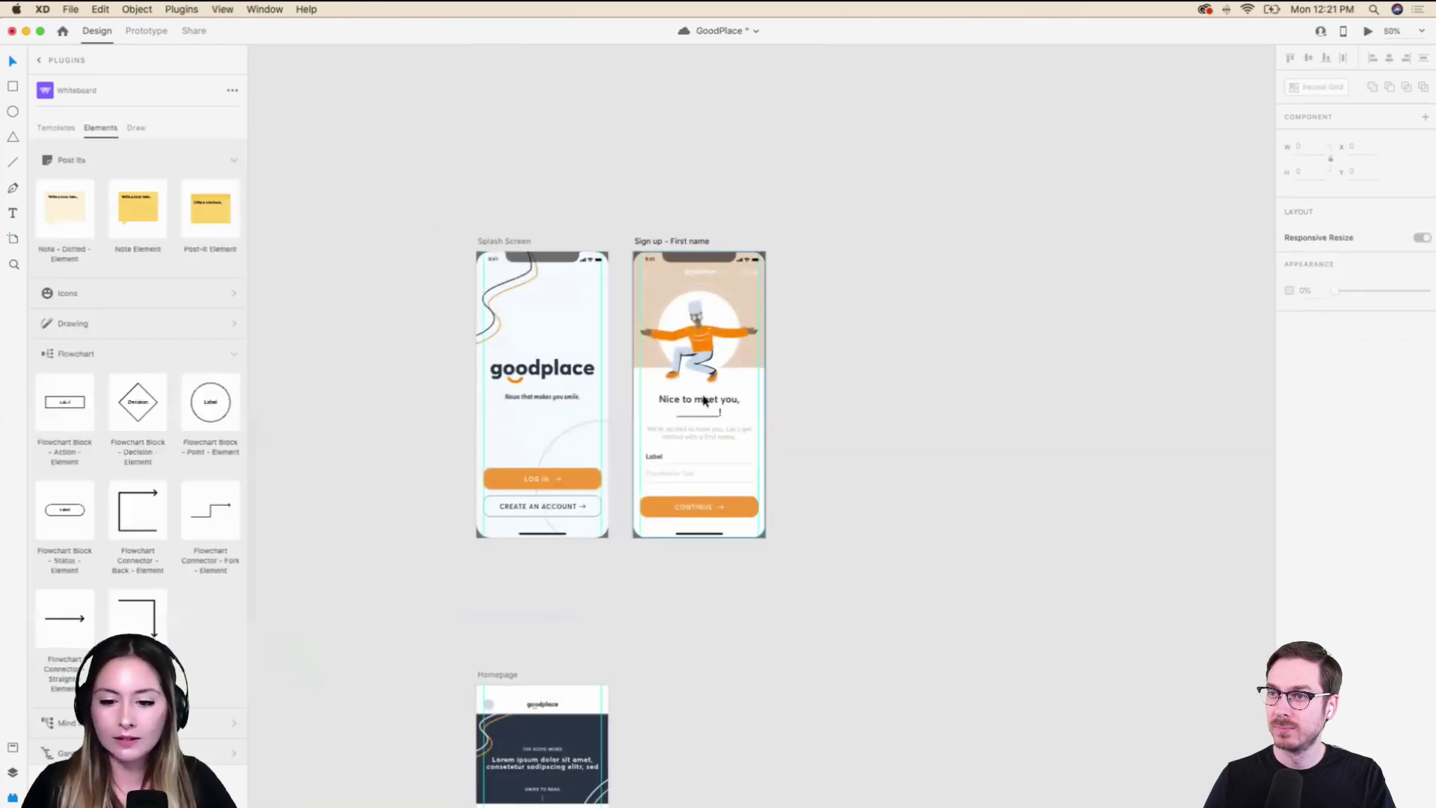
pyautogui.moveTo(760, 428); pyautogui.dragTo(434, 270)
pyautogui.press('super+equal')
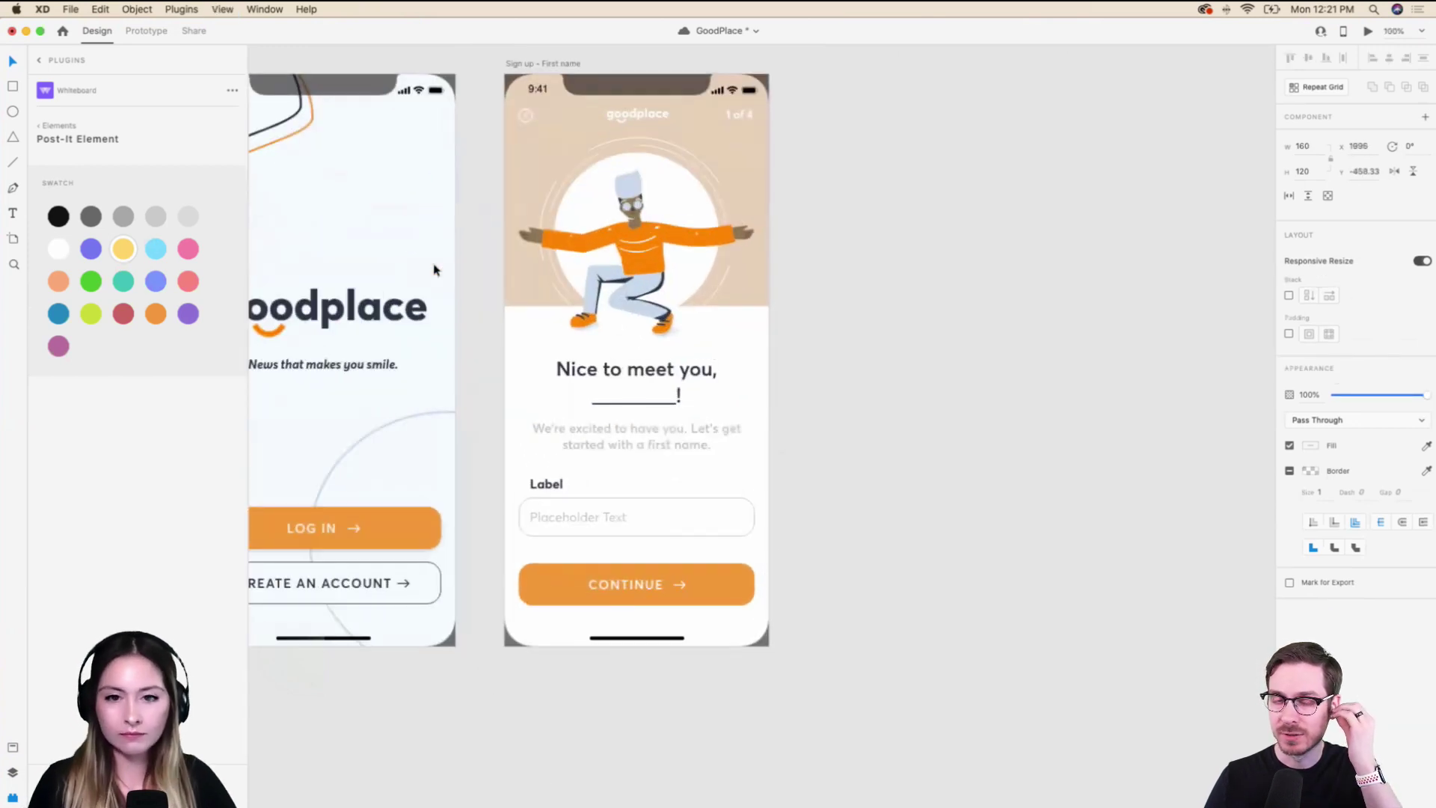
pyautogui.hscroll(-5, 434, 270)
pyautogui.scroll(4, 433, 270)
pyautogui.hscroll(-3, 434, 270)
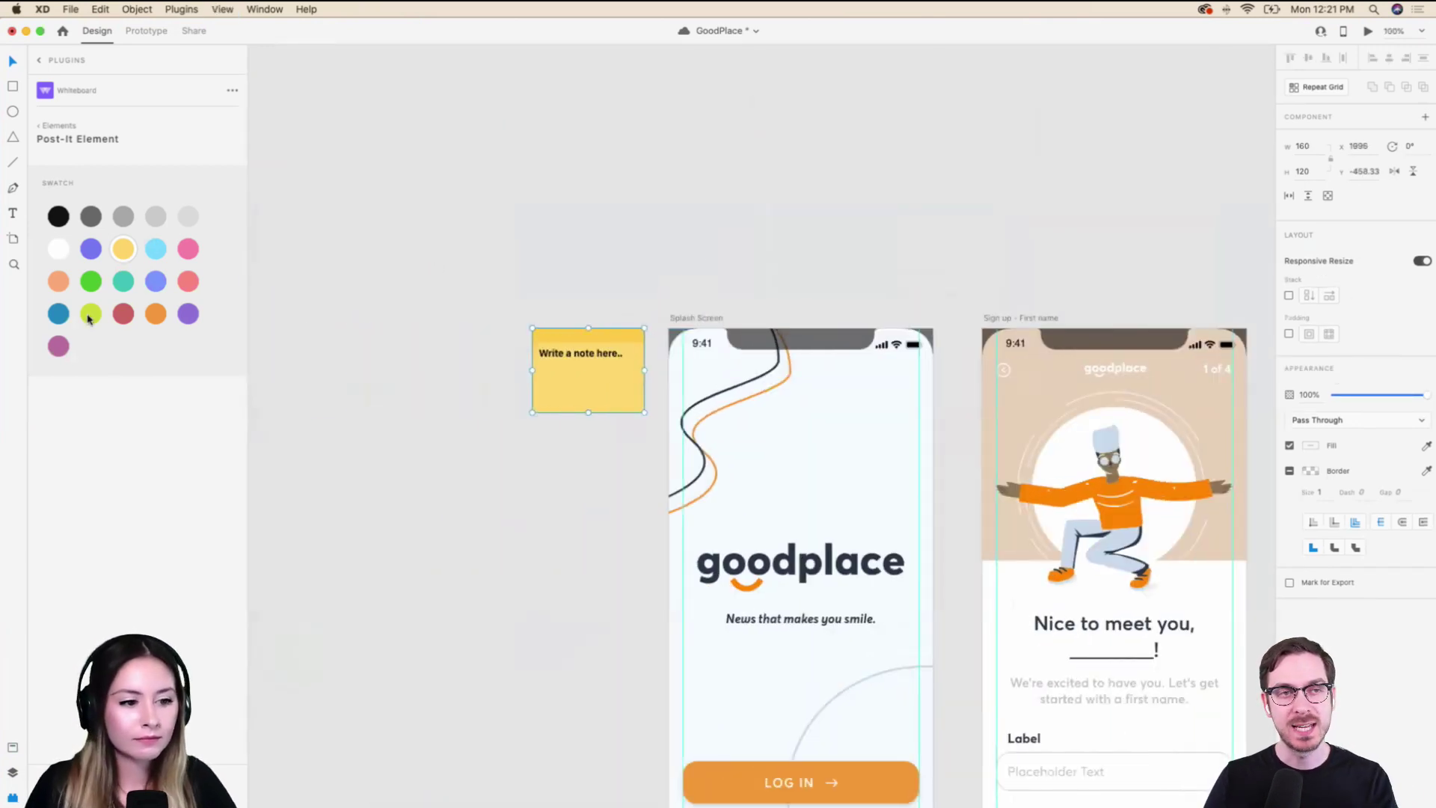
pyautogui.click(156, 313)
# Title the note 'Sign Up Flow' and make the note and its text box taller.
pyautogui.doubleClick(618, 356)
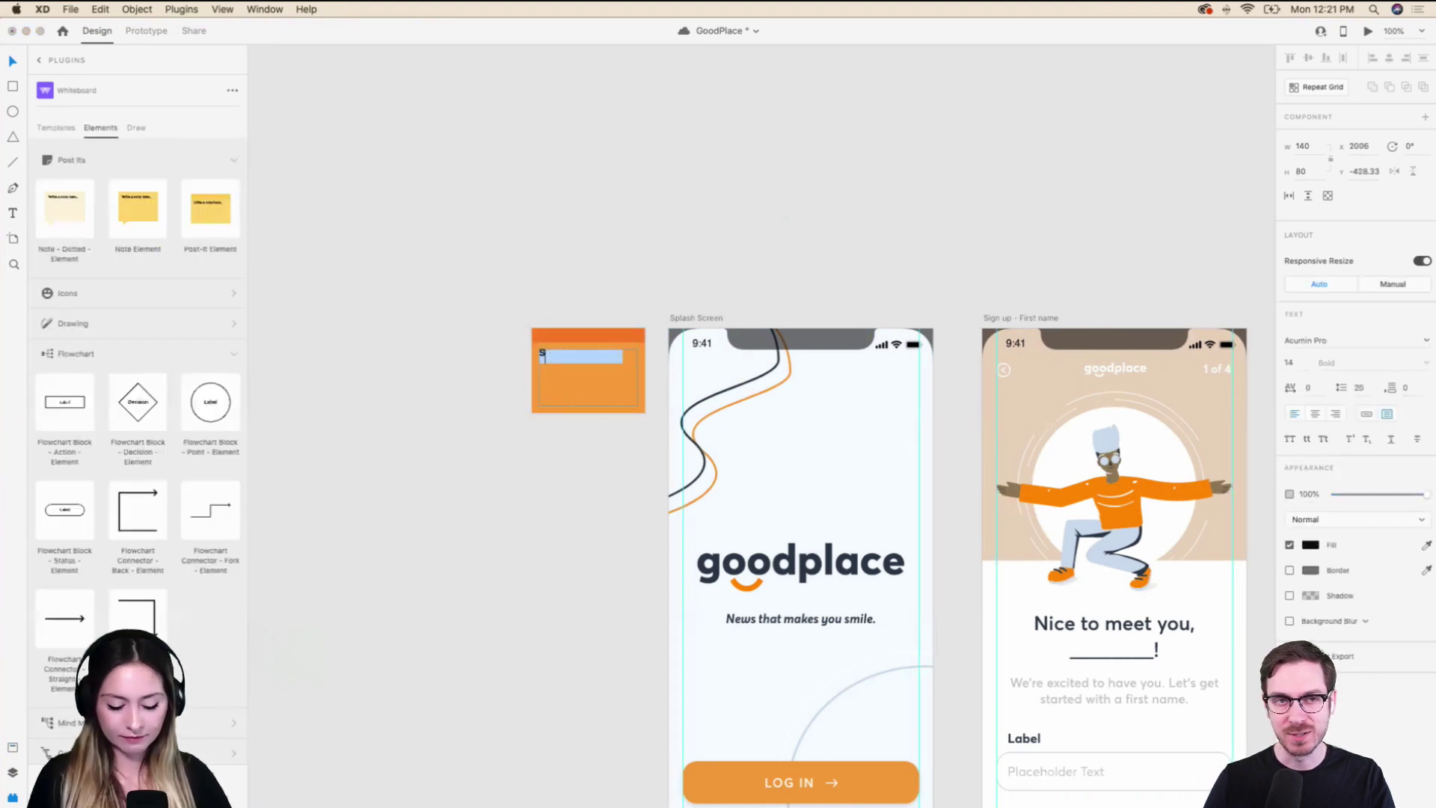
pyautogui.write('Sign')
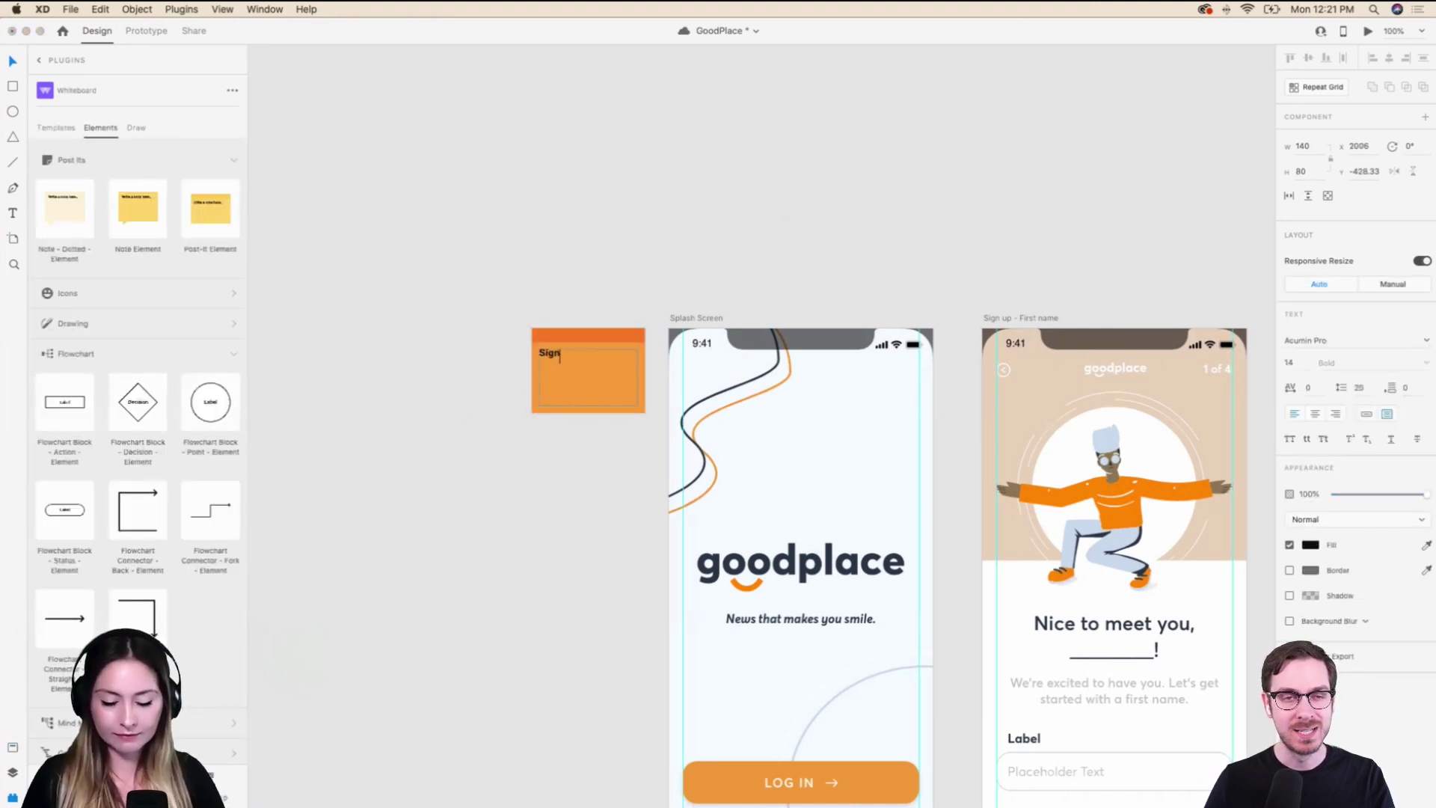
pyautogui.write(' Up Flow')
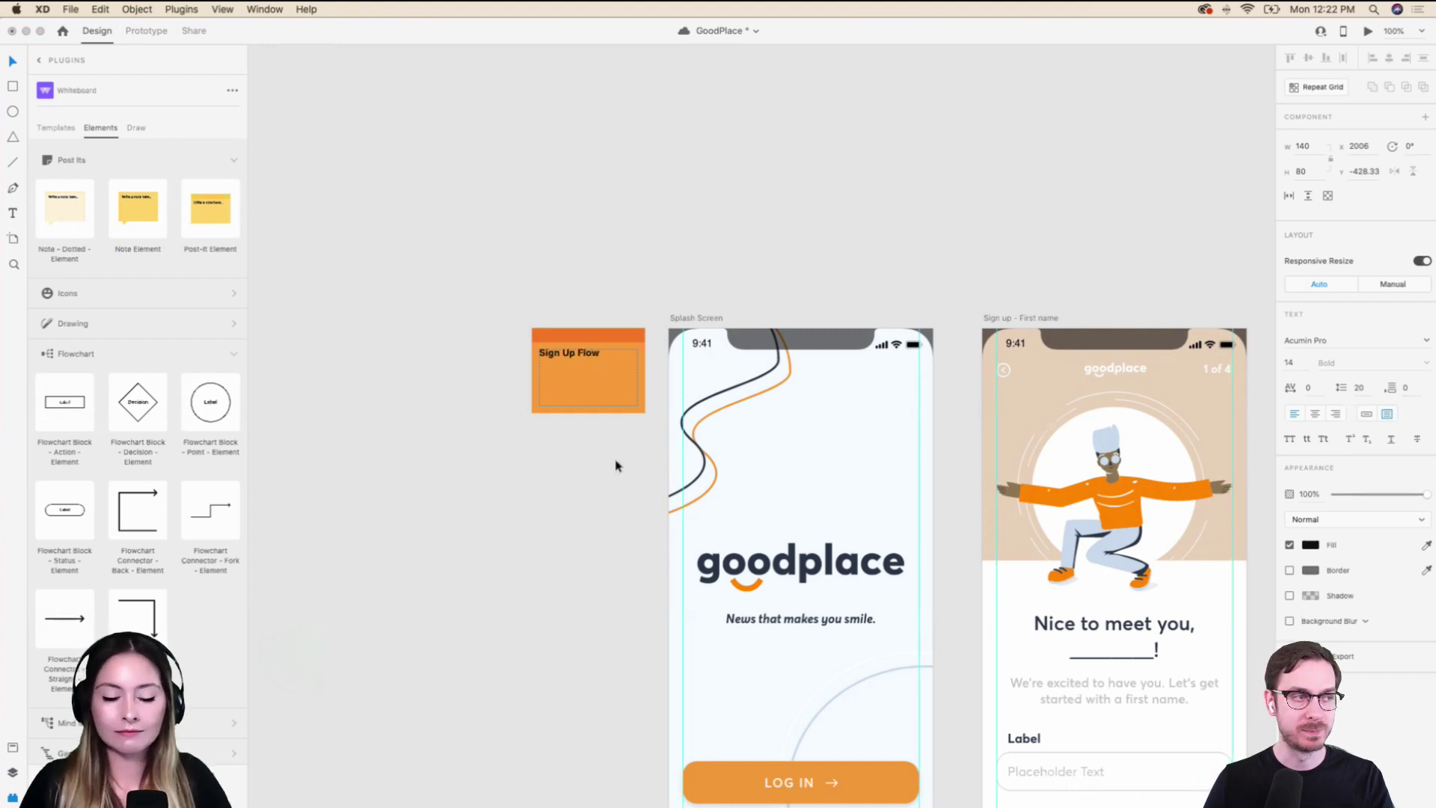
pyautogui.press('Escape')
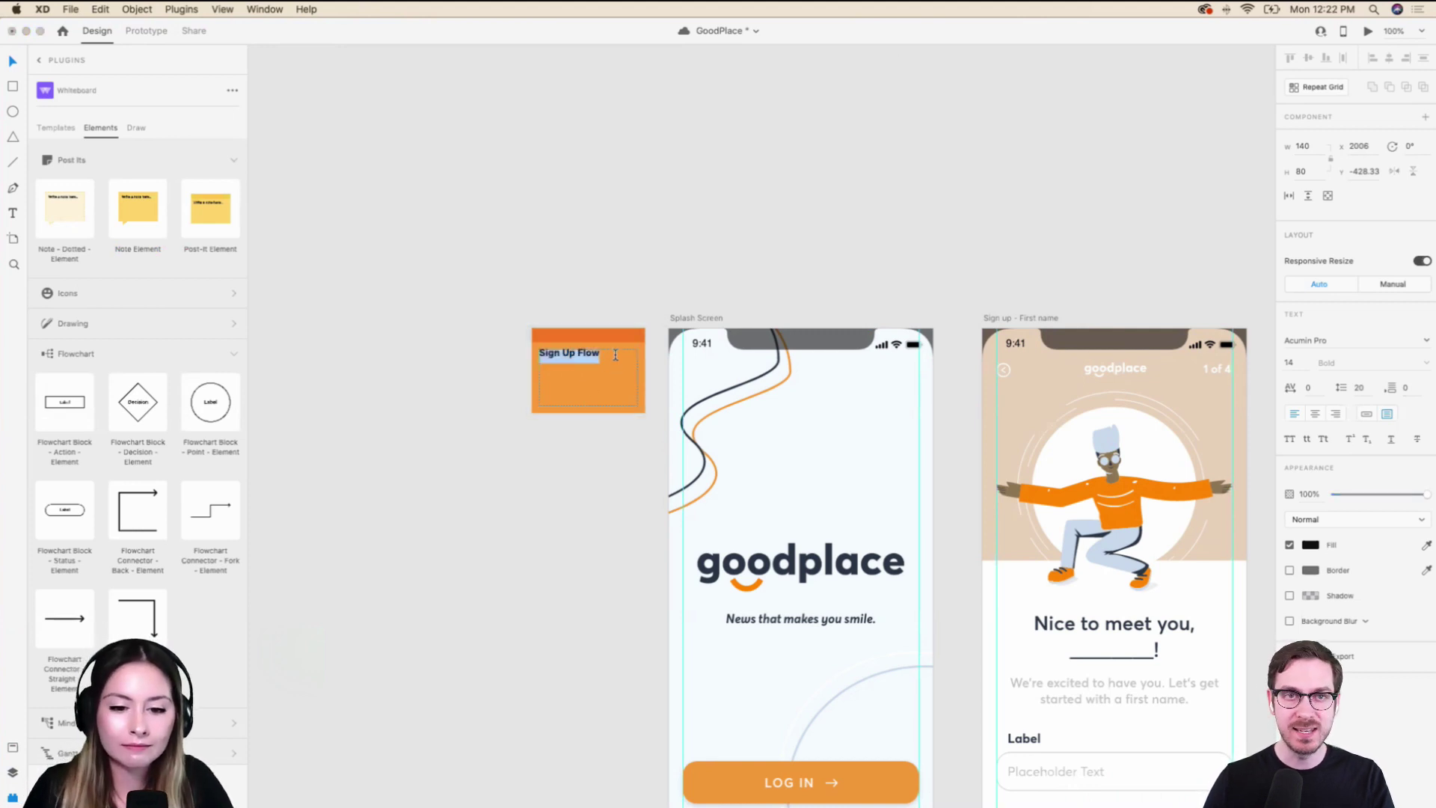
pyautogui.click(614, 337)
pyautogui.click(610, 409)
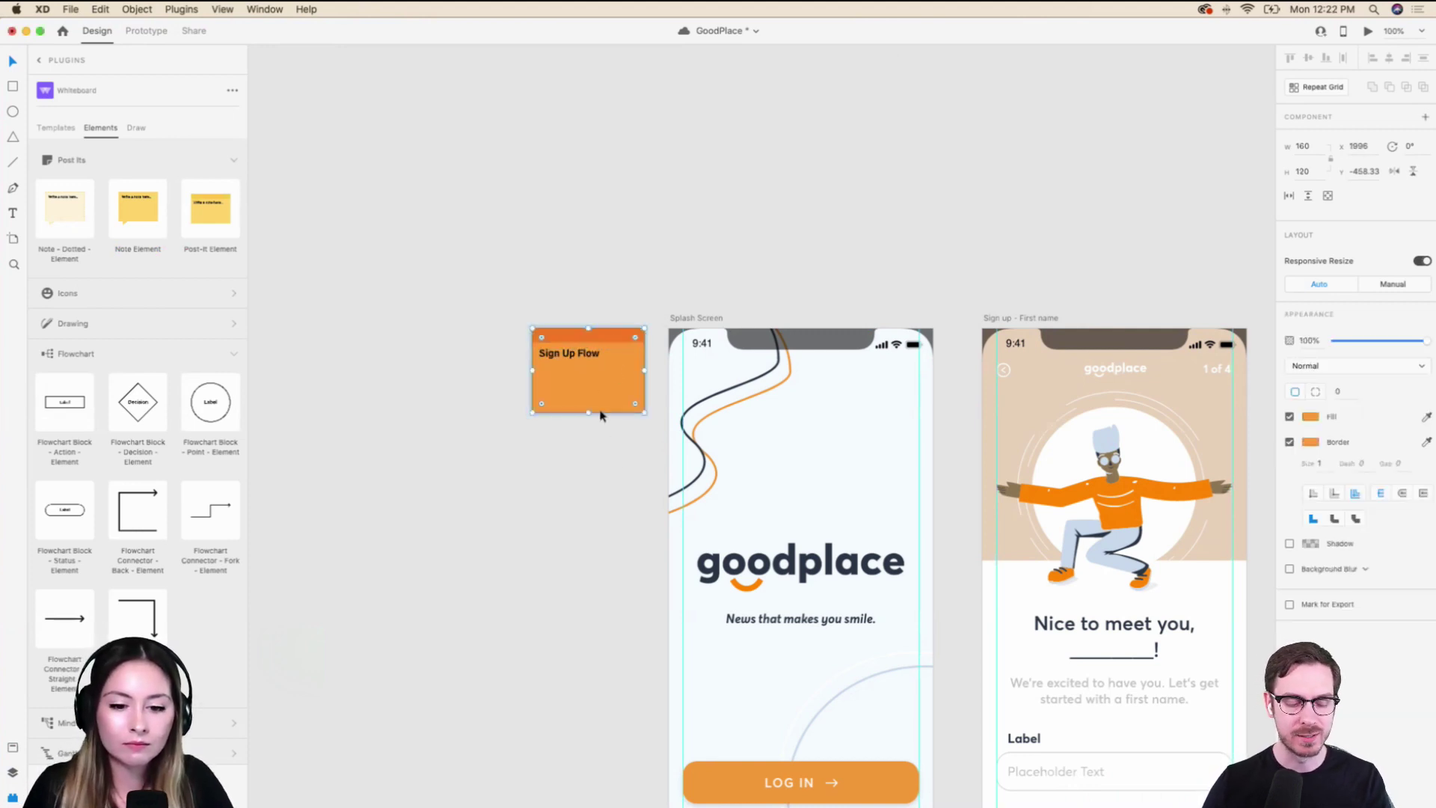
pyautogui.moveTo(587, 412); pyautogui.dragTo(596, 487)
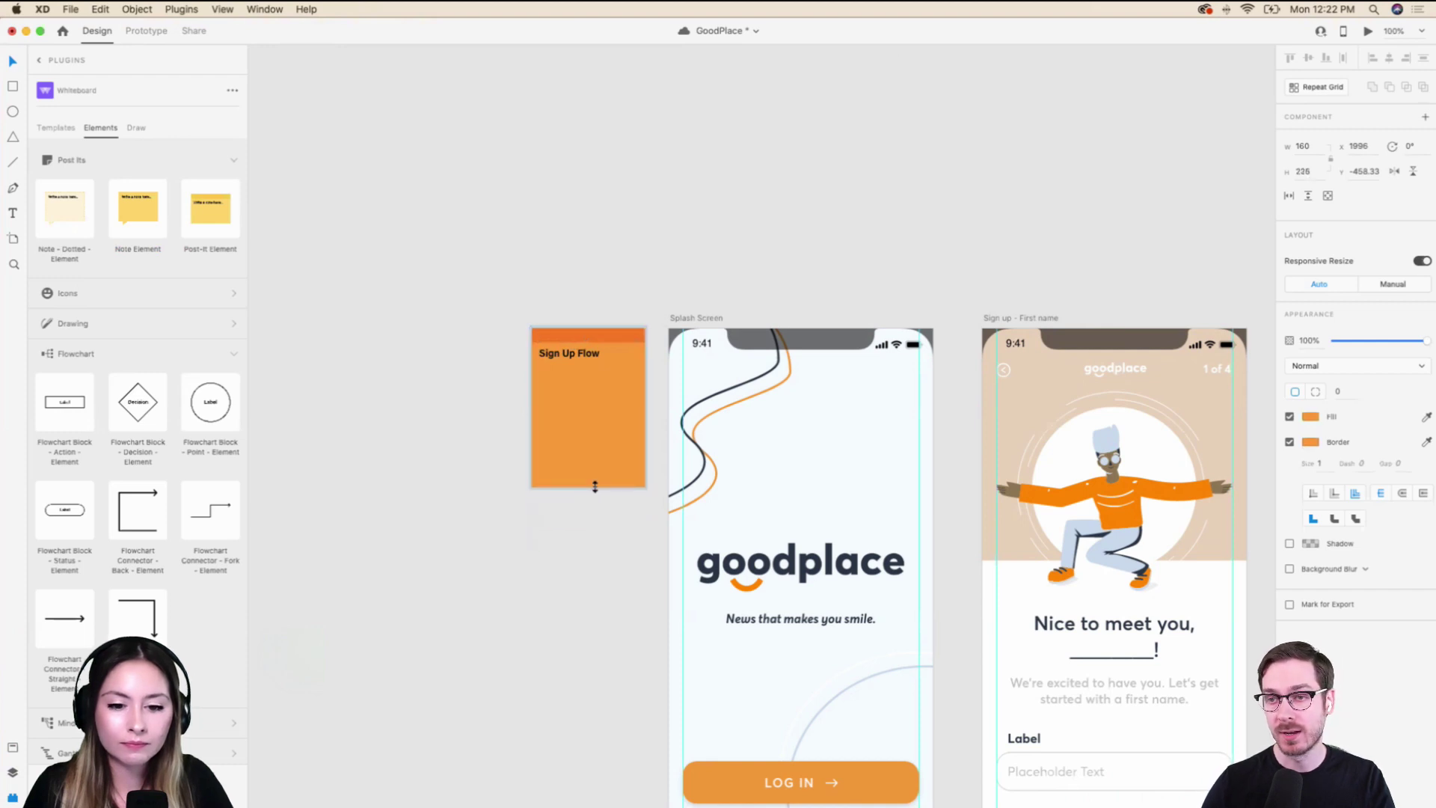
pyautogui.click(593, 371)
pyautogui.moveTo(593, 426); pyautogui.dragTo(590, 470)
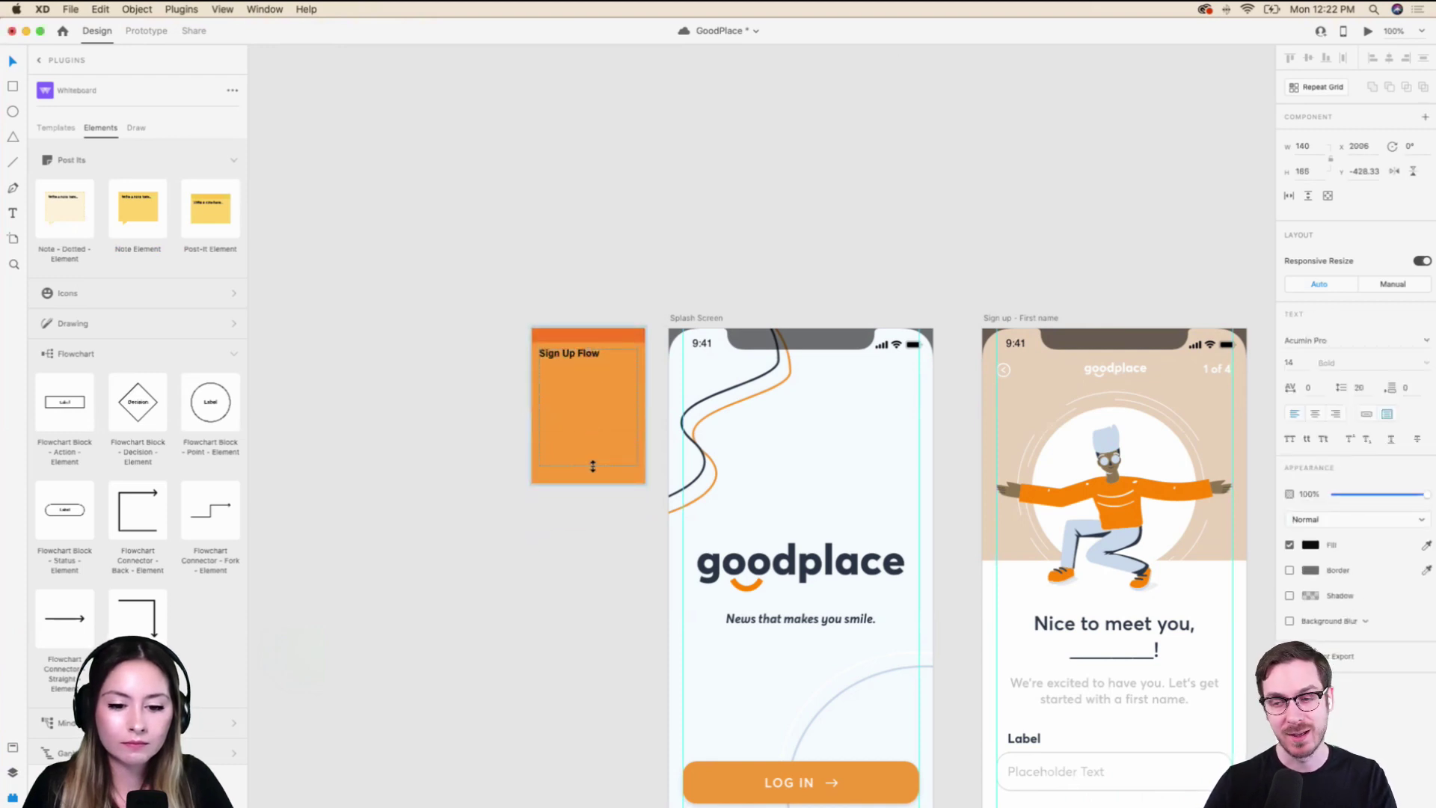
# Add the list '1. Name, 2. Email, 3. Username, 4. Password' under the title.
pyautogui.doubleClick(617, 355)
pyautogui.press('Right')
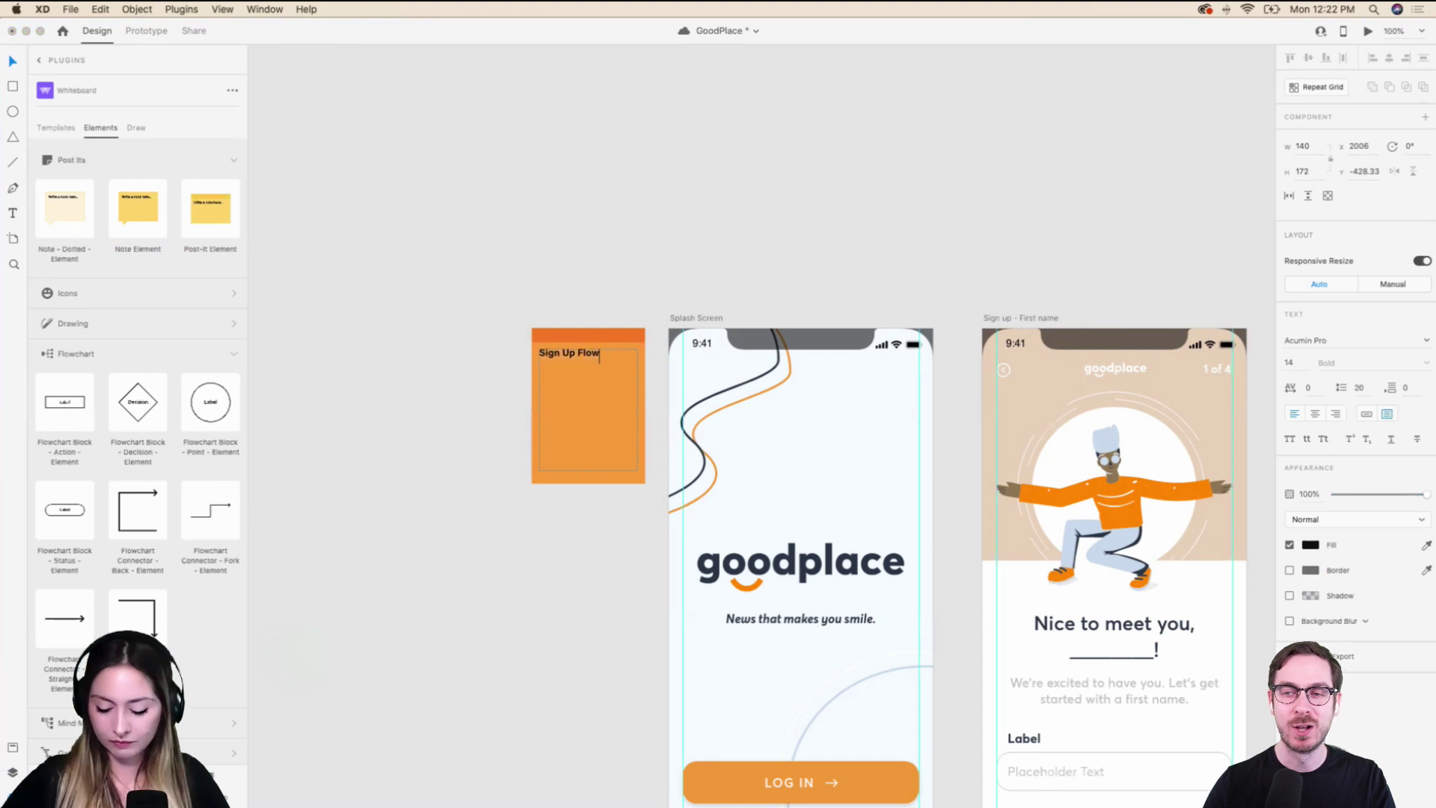
pyautogui.write('1. Name')
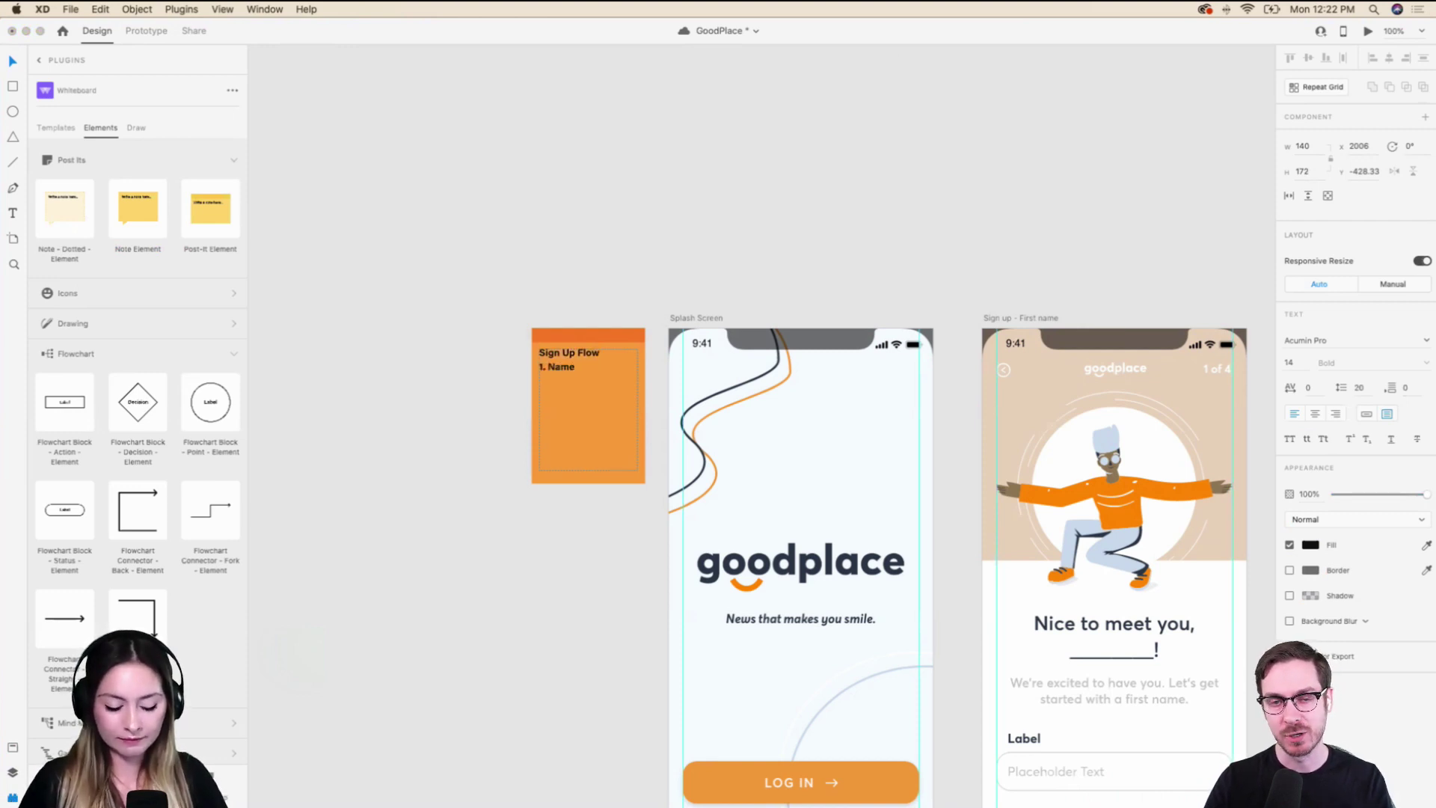
pyautogui.press('Return')
pyautogui.write('2.')
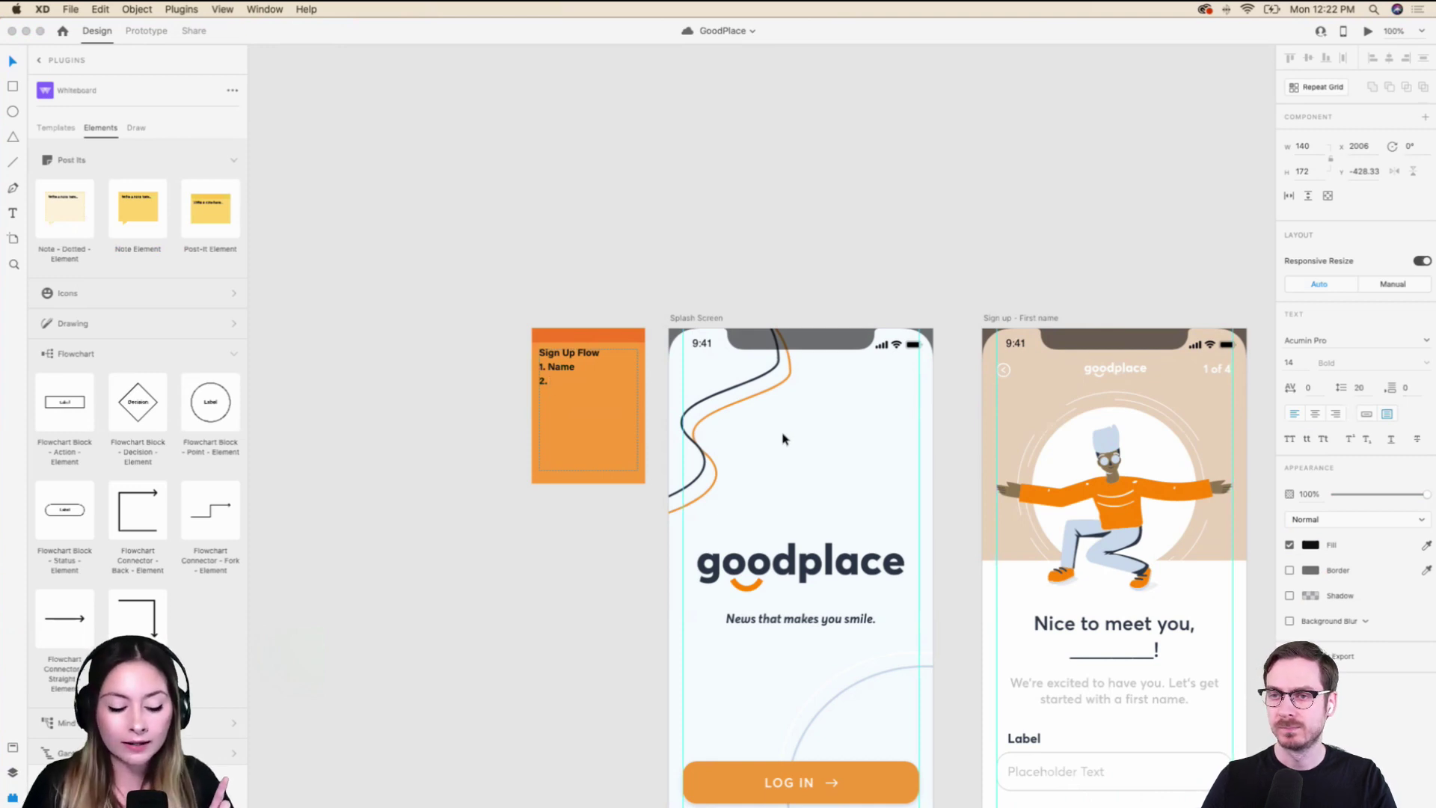
pyautogui.write('Emai')
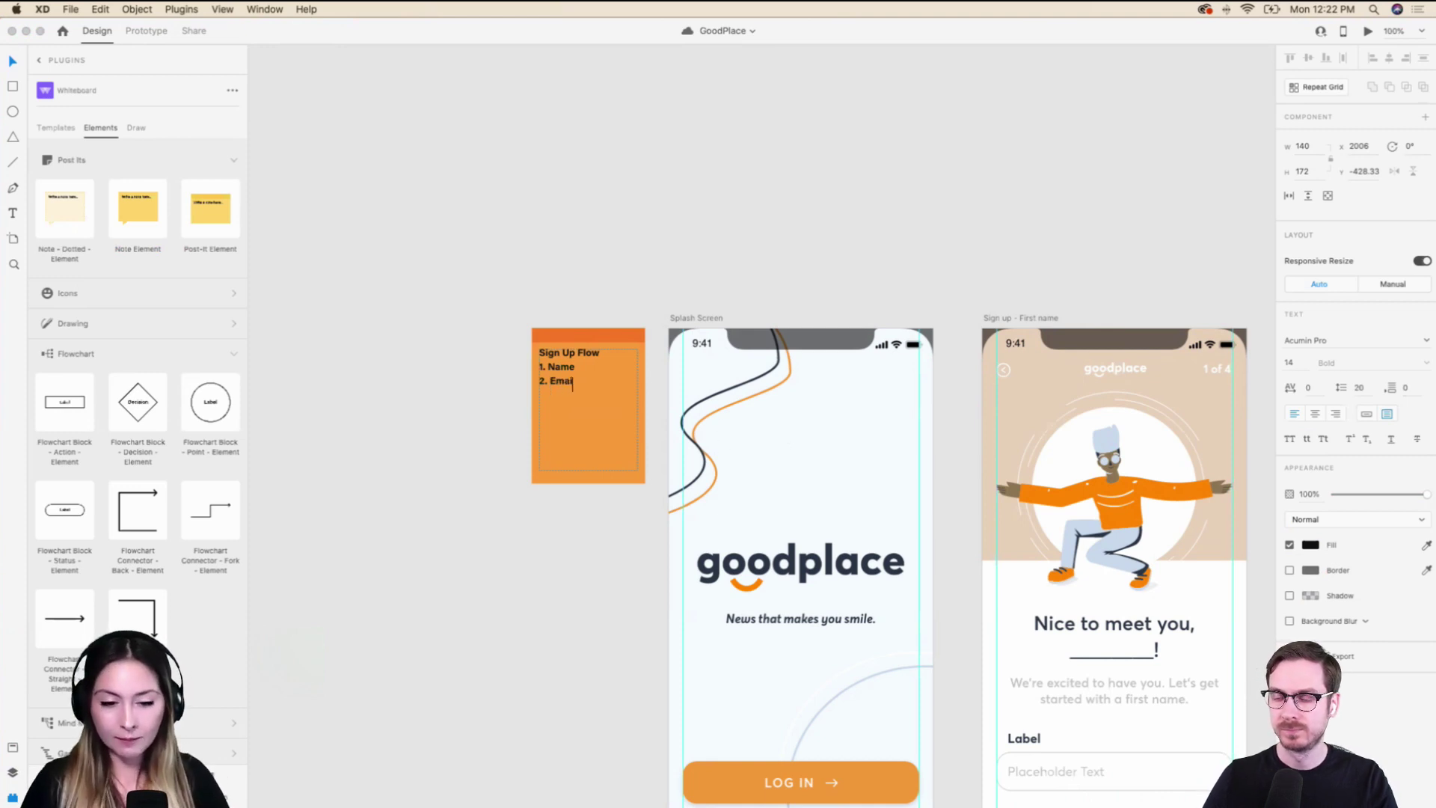
pyautogui.write('l 3')
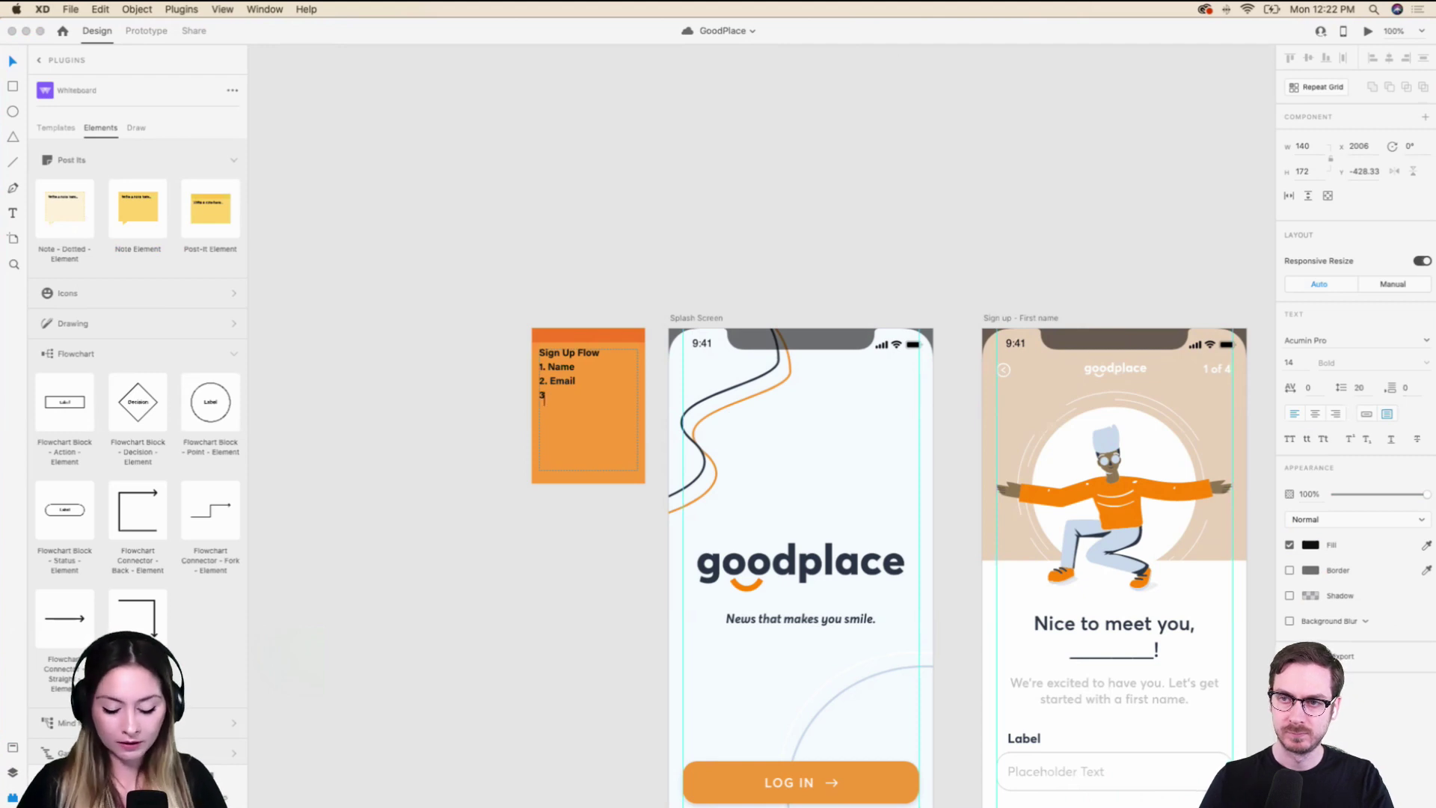
pyautogui.write('. Username')
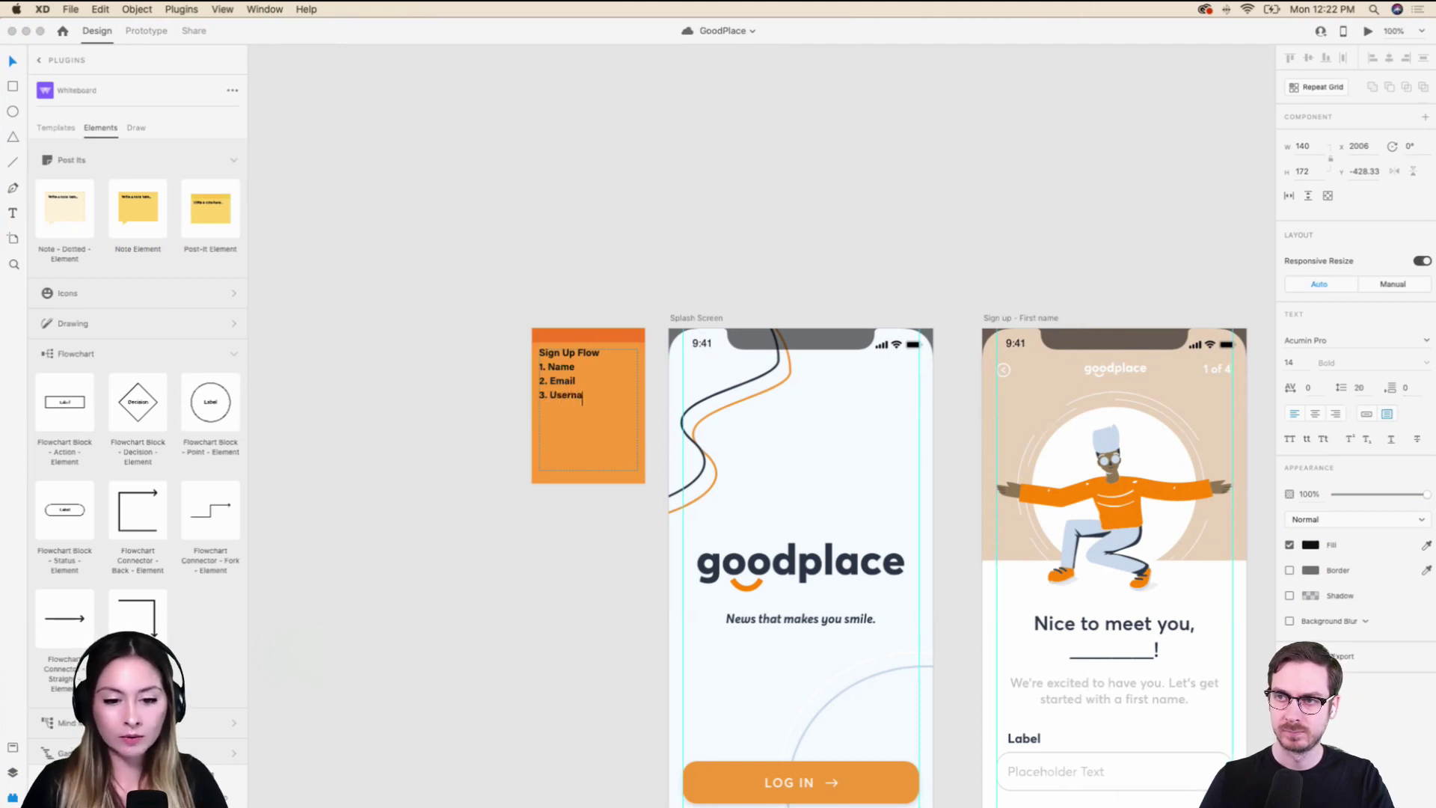
pyautogui.press('Return')
pyautogui.write('4. Password')
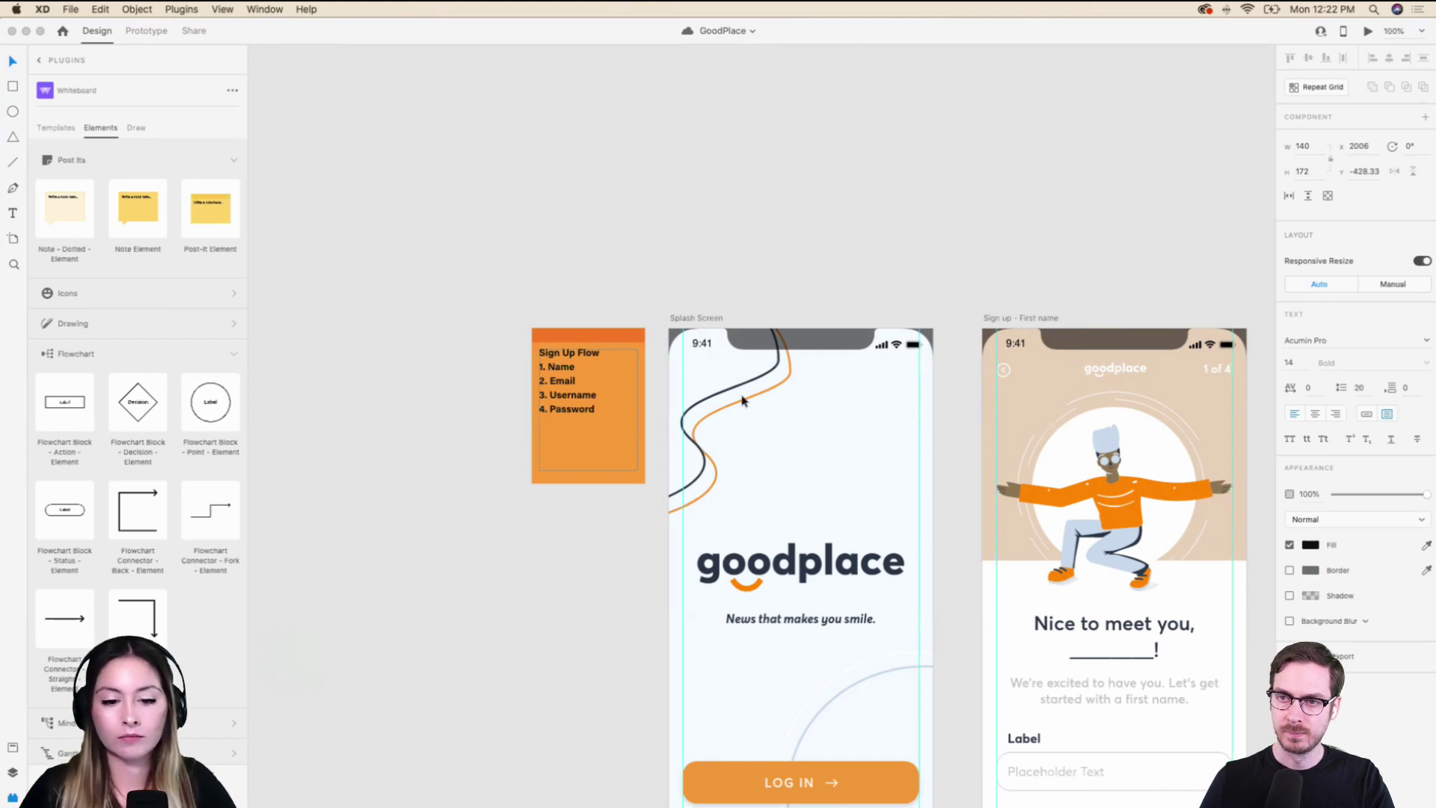
pyautogui.press('Escape')
pyautogui.press('Escape')
pyautogui.scroll(-3, 865, 360)
pyautogui.hscroll(5, 866, 360)
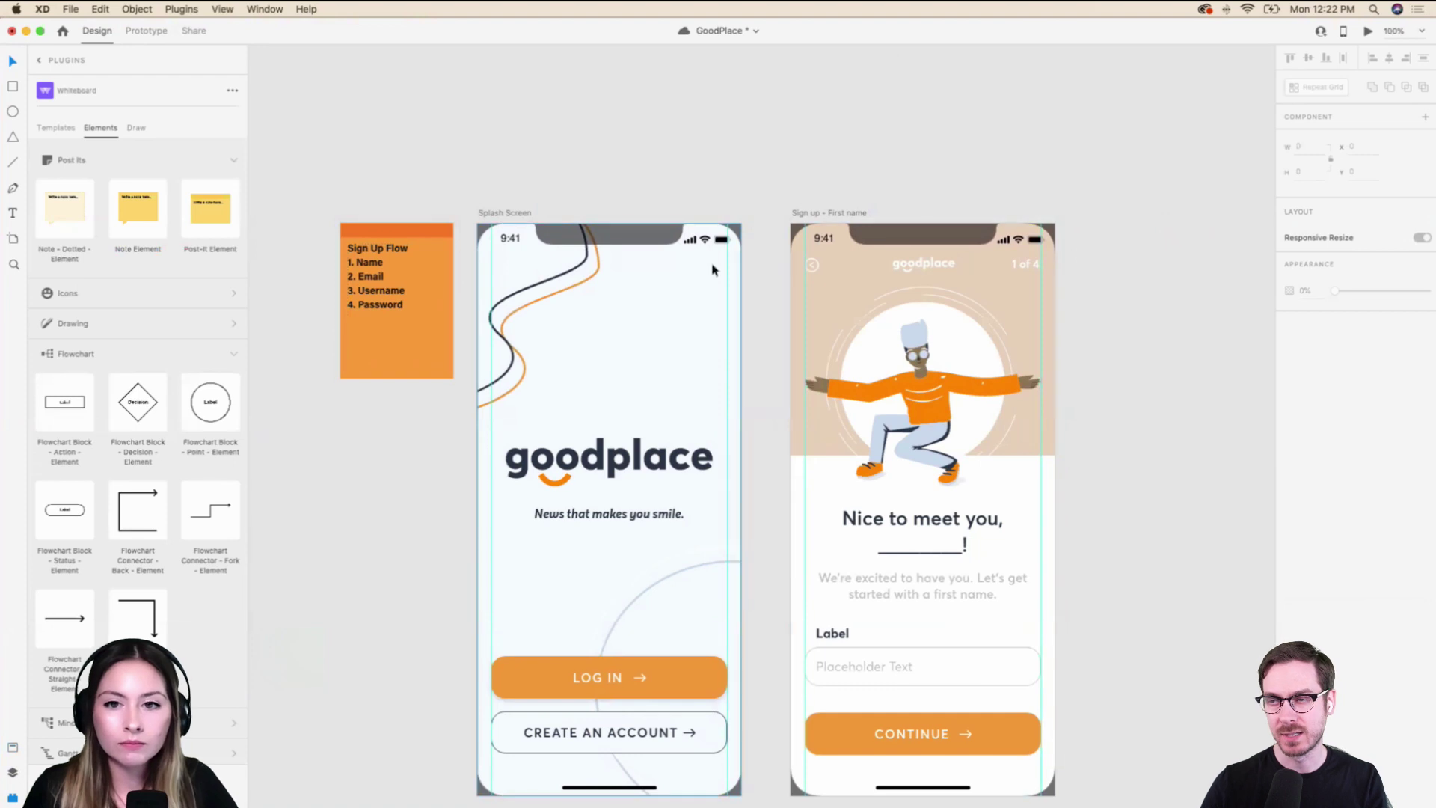
# Shorten the orange sticky note's background to H 160 so it fits the list.
pyautogui.click(423, 335)
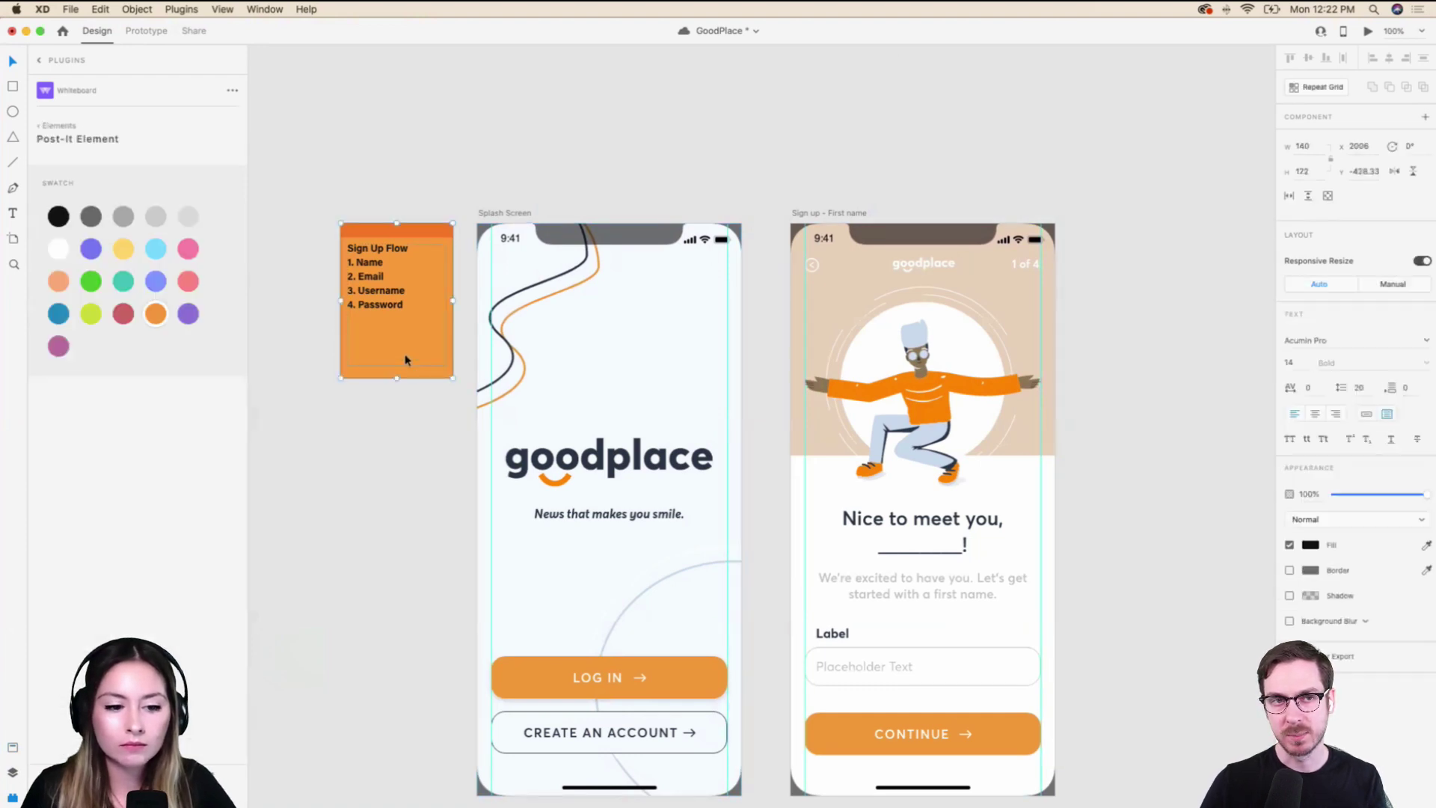
pyautogui.doubleClick(394, 311)
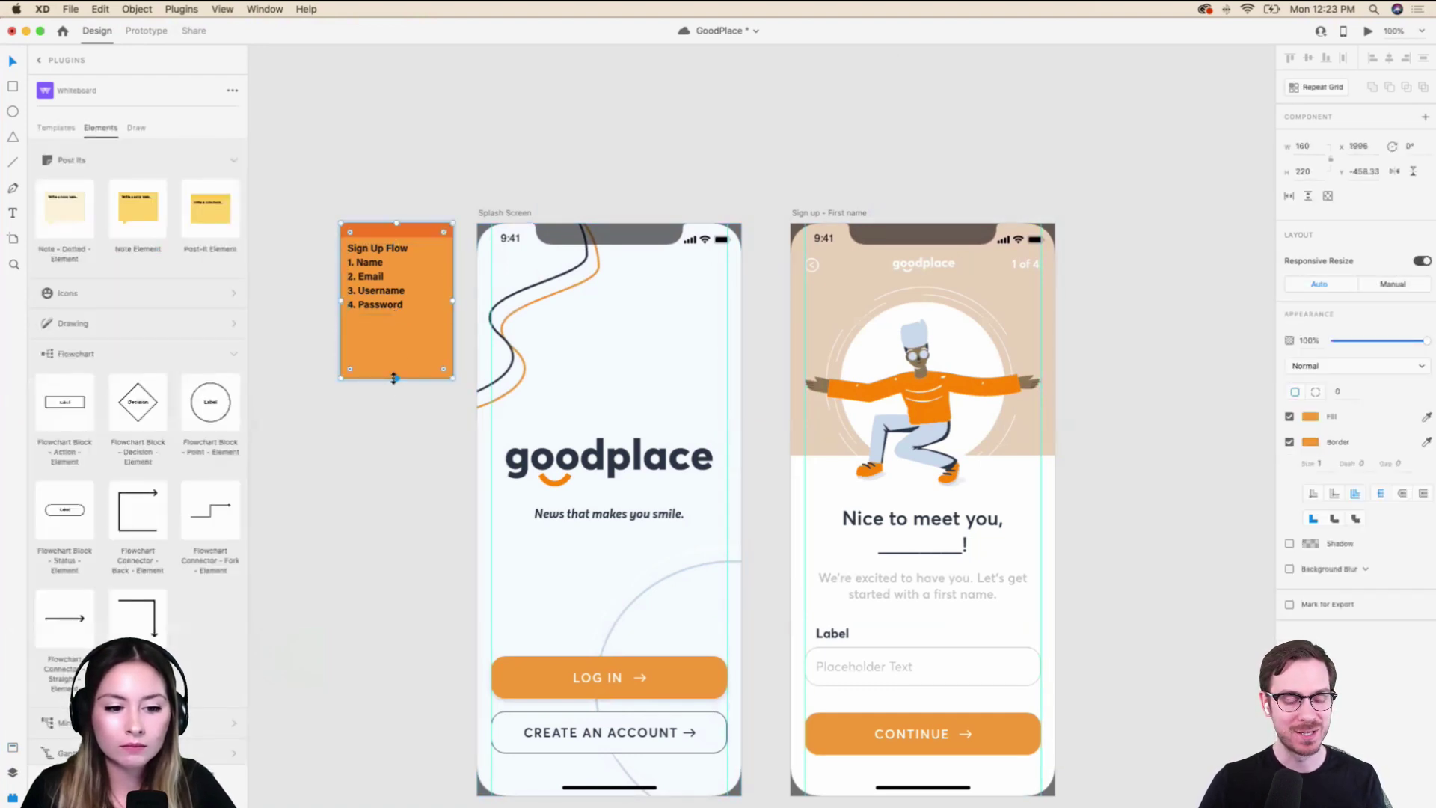
pyautogui.moveTo(394, 376); pyautogui.dragTo(401, 329)
pyautogui.click(464, 337)
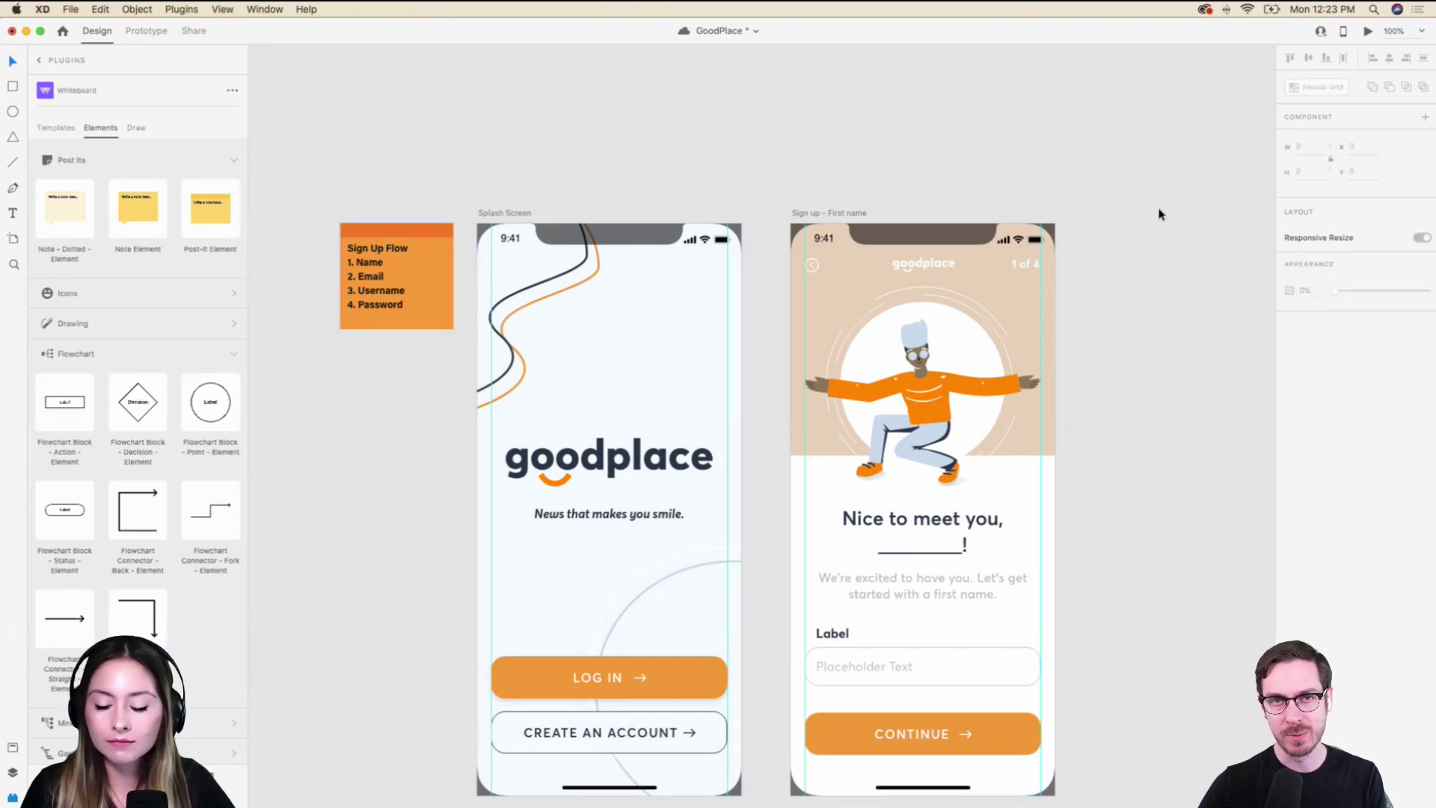
# Save the GoodPlace document and bring back the Layers panel.
pyautogui.hscroll(3, 1076, 229)
pyautogui.scroll(-2, 1077, 230)
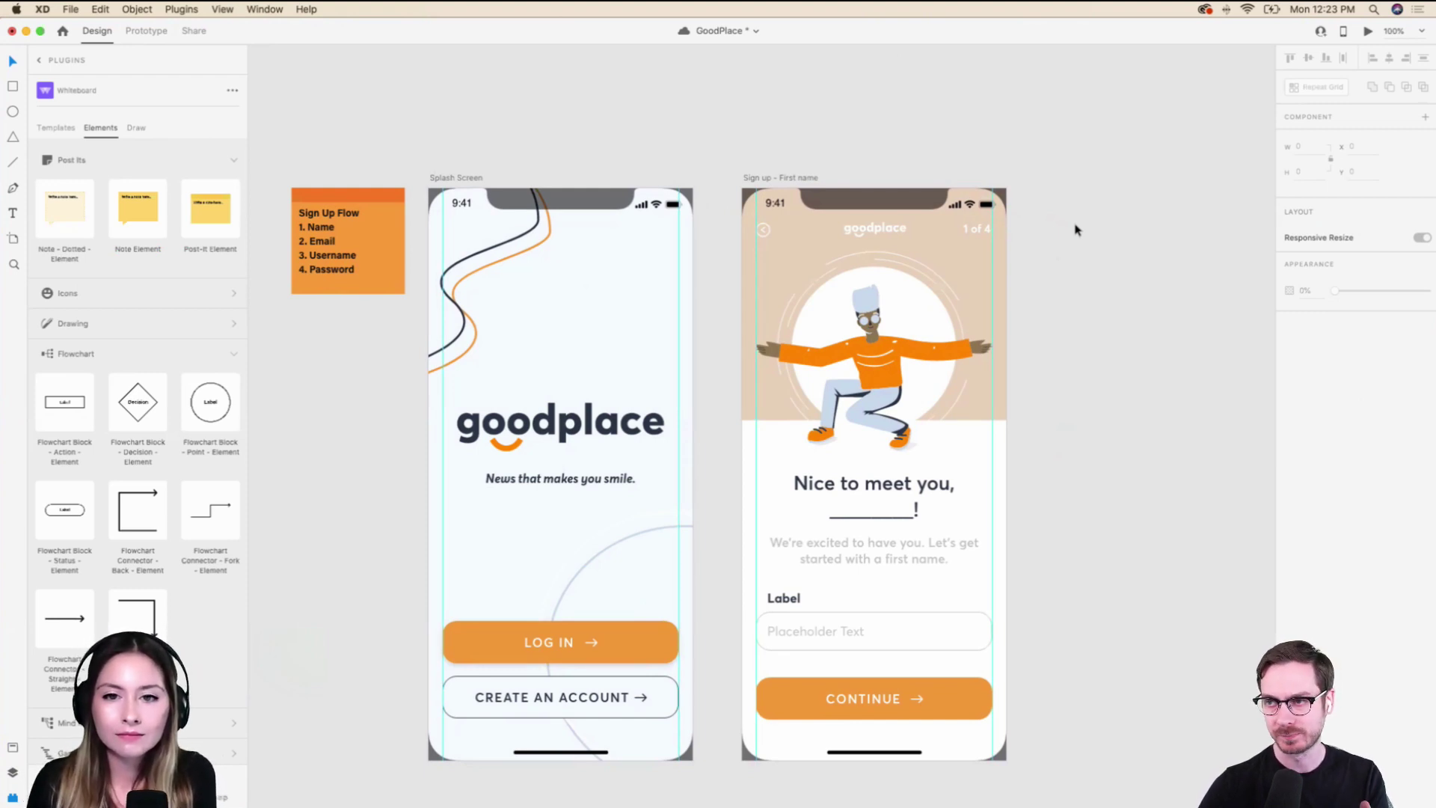
pyautogui.press('super+s')
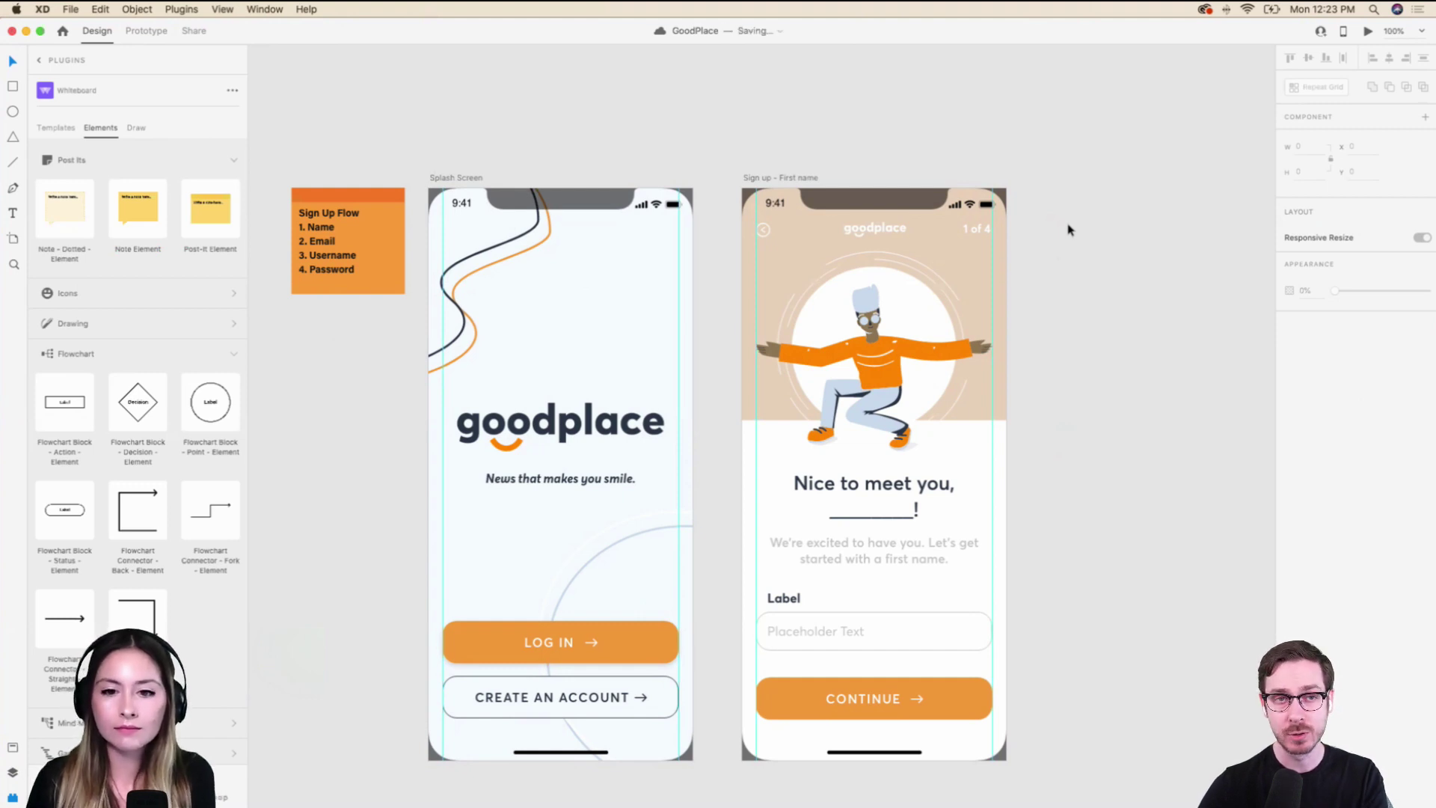
pyautogui.press('super+y')
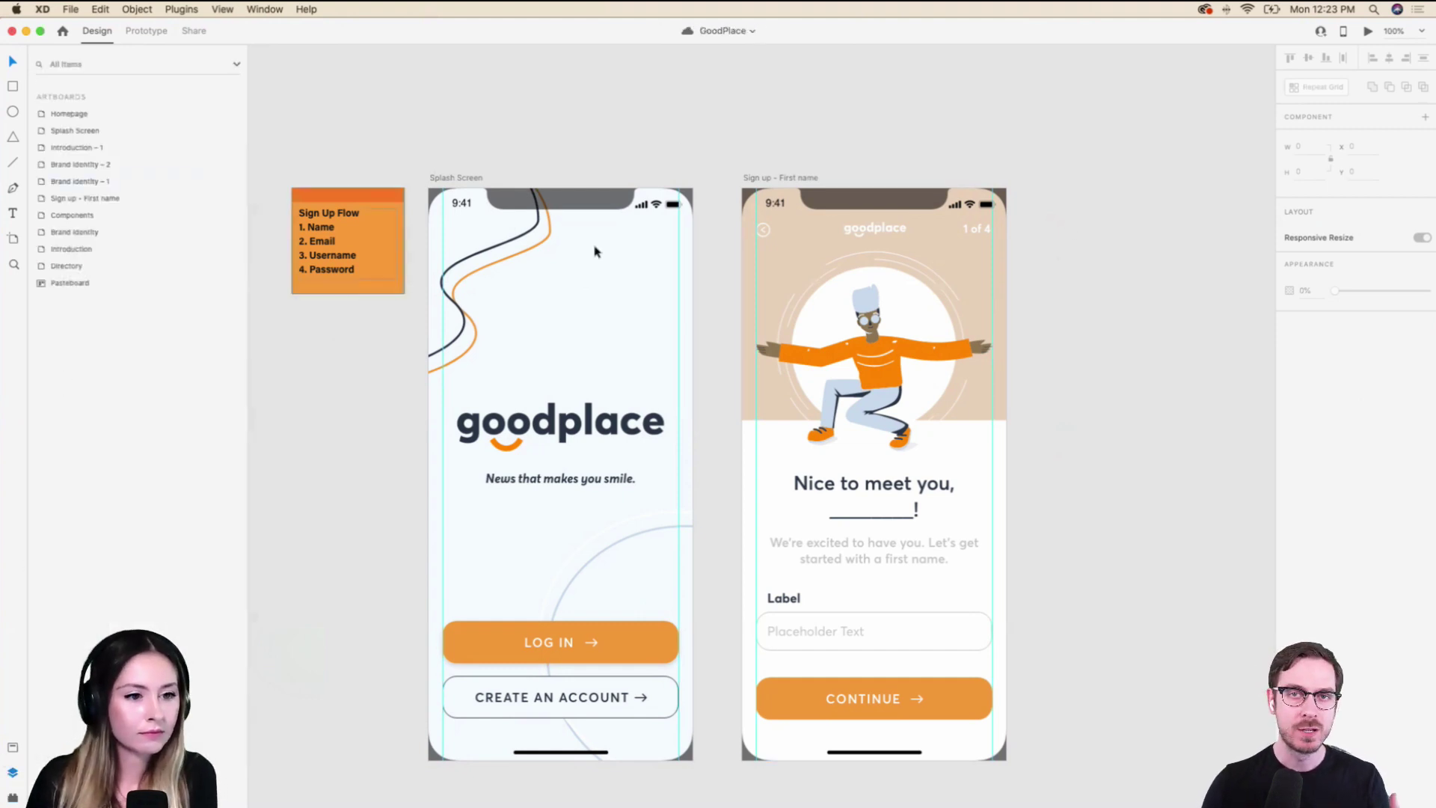
# Collapse the Illustration Section and iPhone elements groups in Layers, ending with Splash Screen selected.
pyautogui.click(593, 247)
pyautogui.click(41, 183)
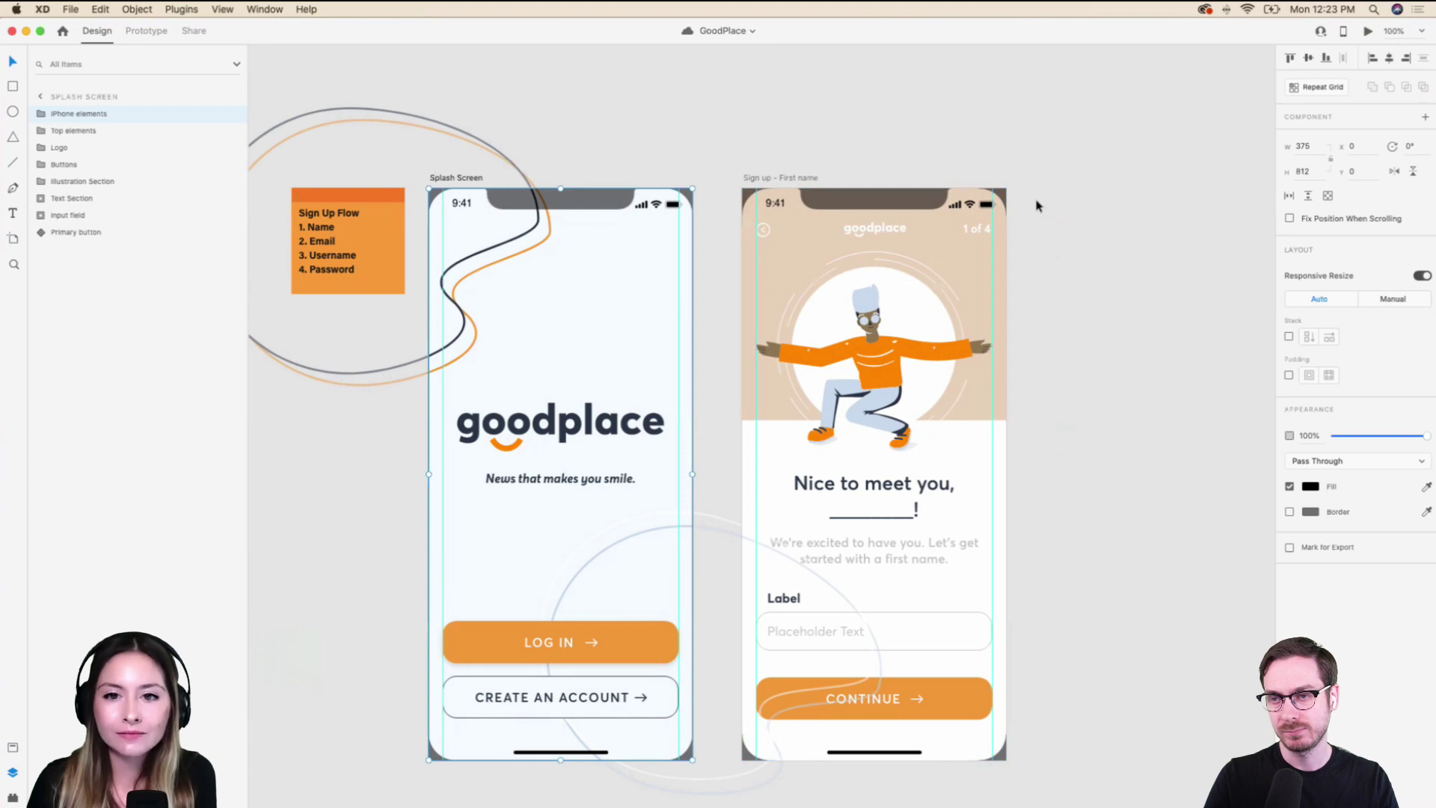
pyautogui.click(914, 540)
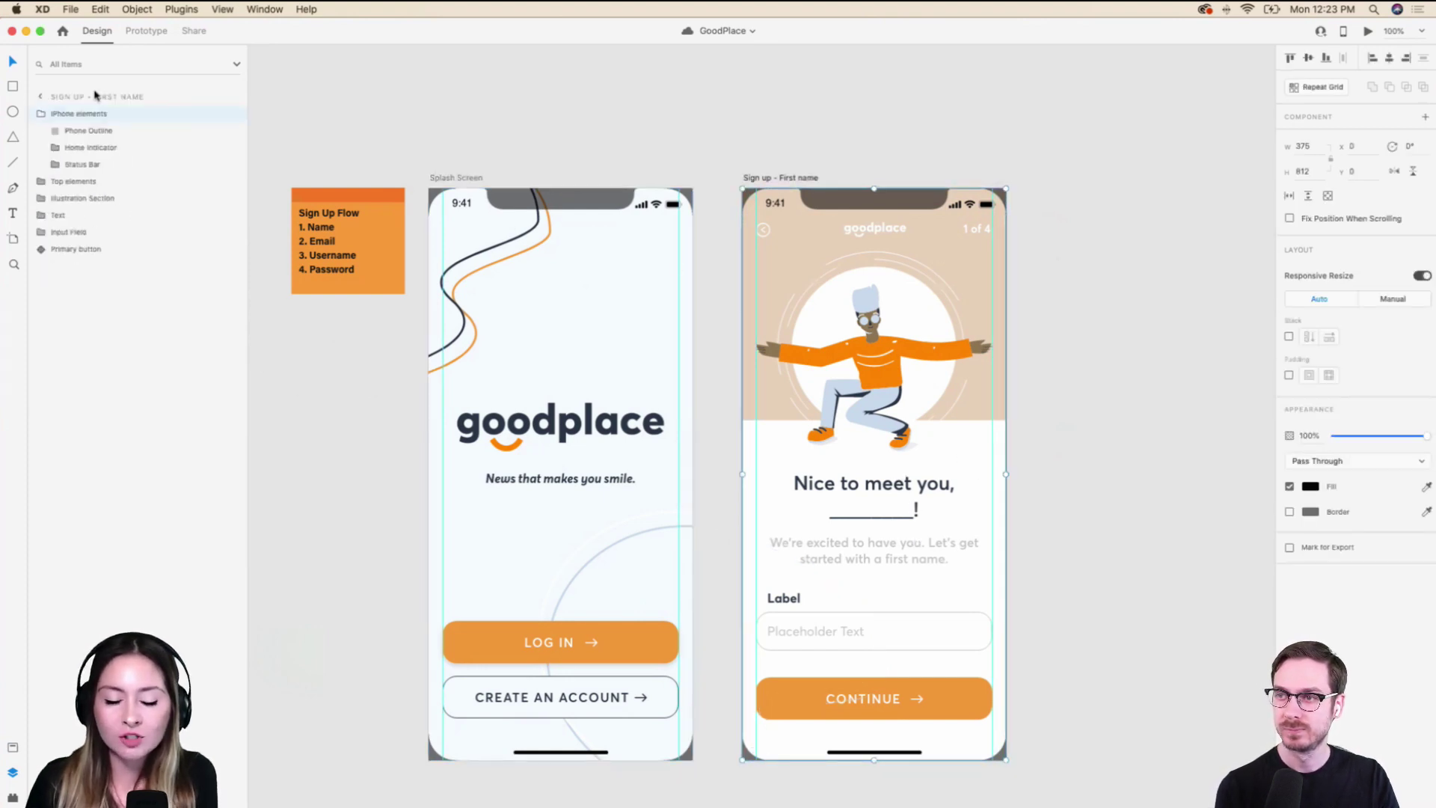
pyautogui.click(38, 114)
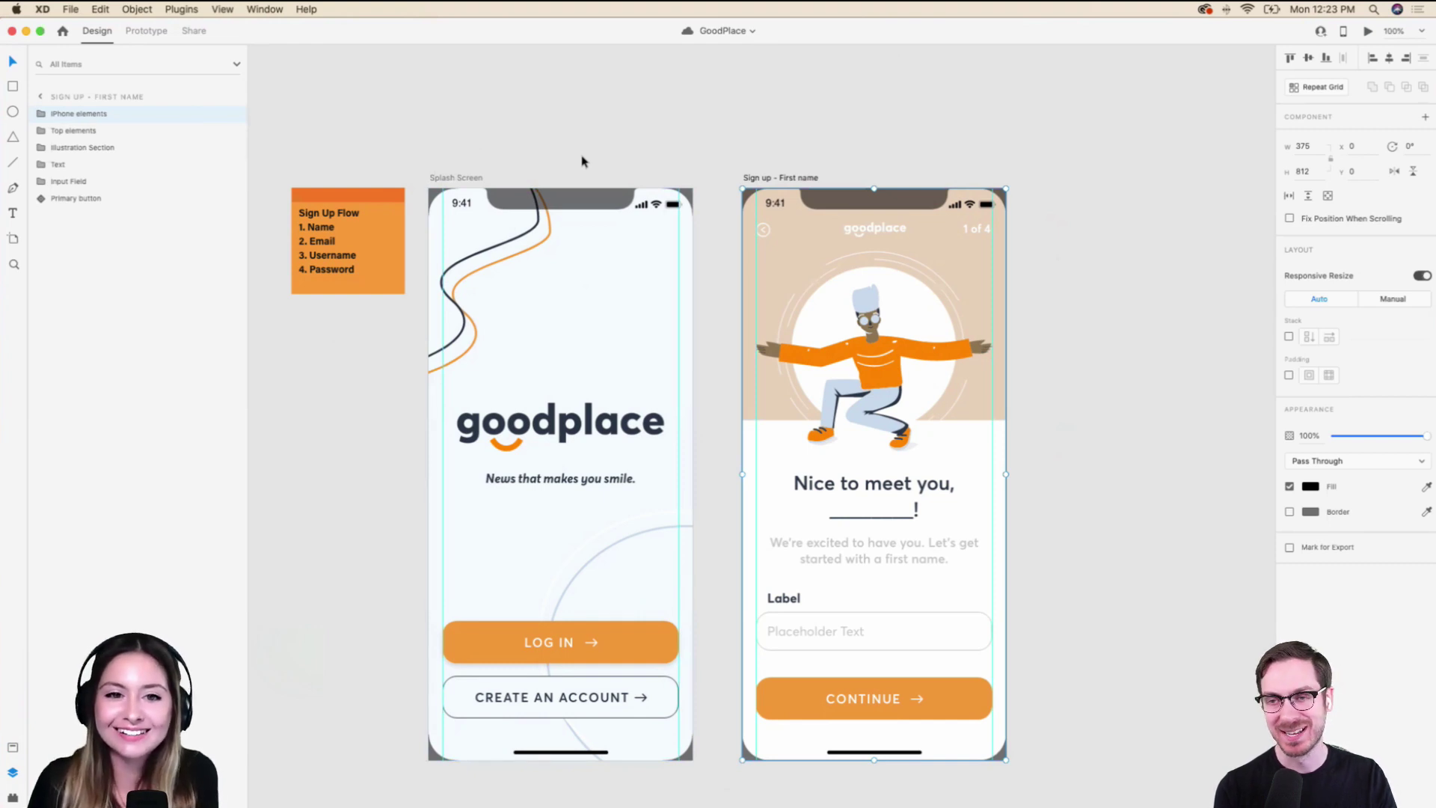
pyautogui.click(587, 196)
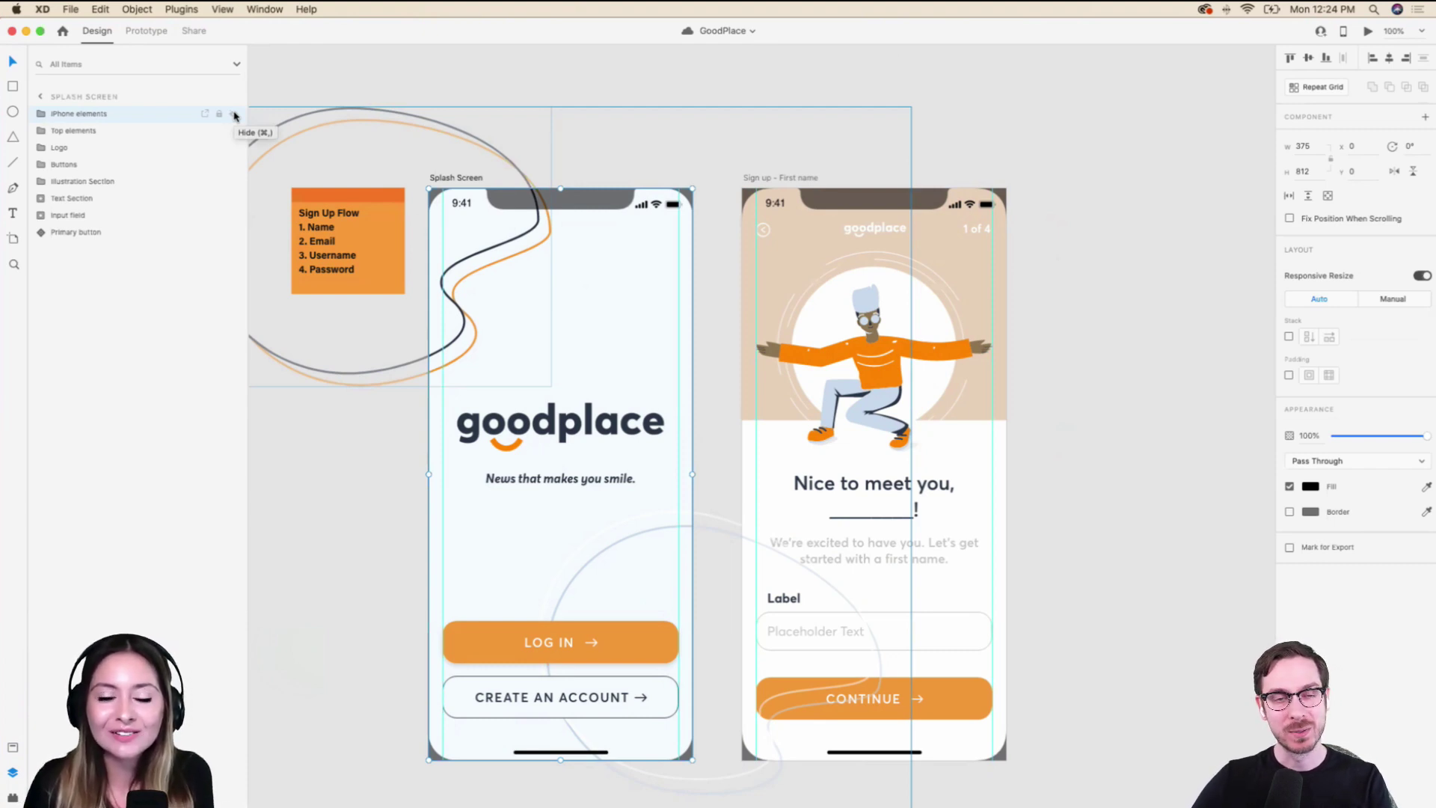
# Hide the iPhone elements group on both Splash Screen and Sign up – First name.
pyautogui.click(234, 115)
pyautogui.click(785, 177)
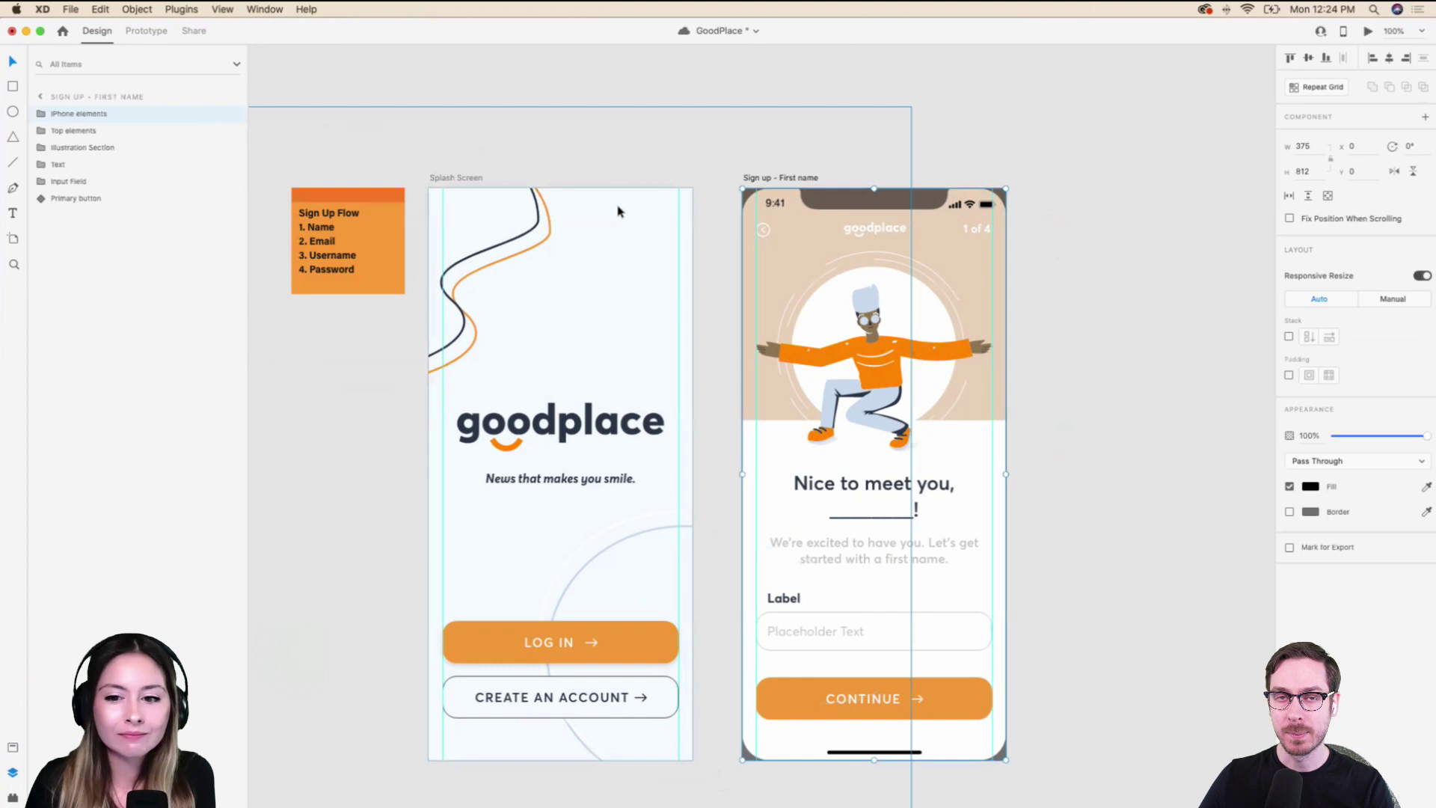
pyautogui.click(234, 114)
pyautogui.press('Escape')
# Pan around the canvas and open the layer search filter options.
pyautogui.hscroll(2, 962, 362)
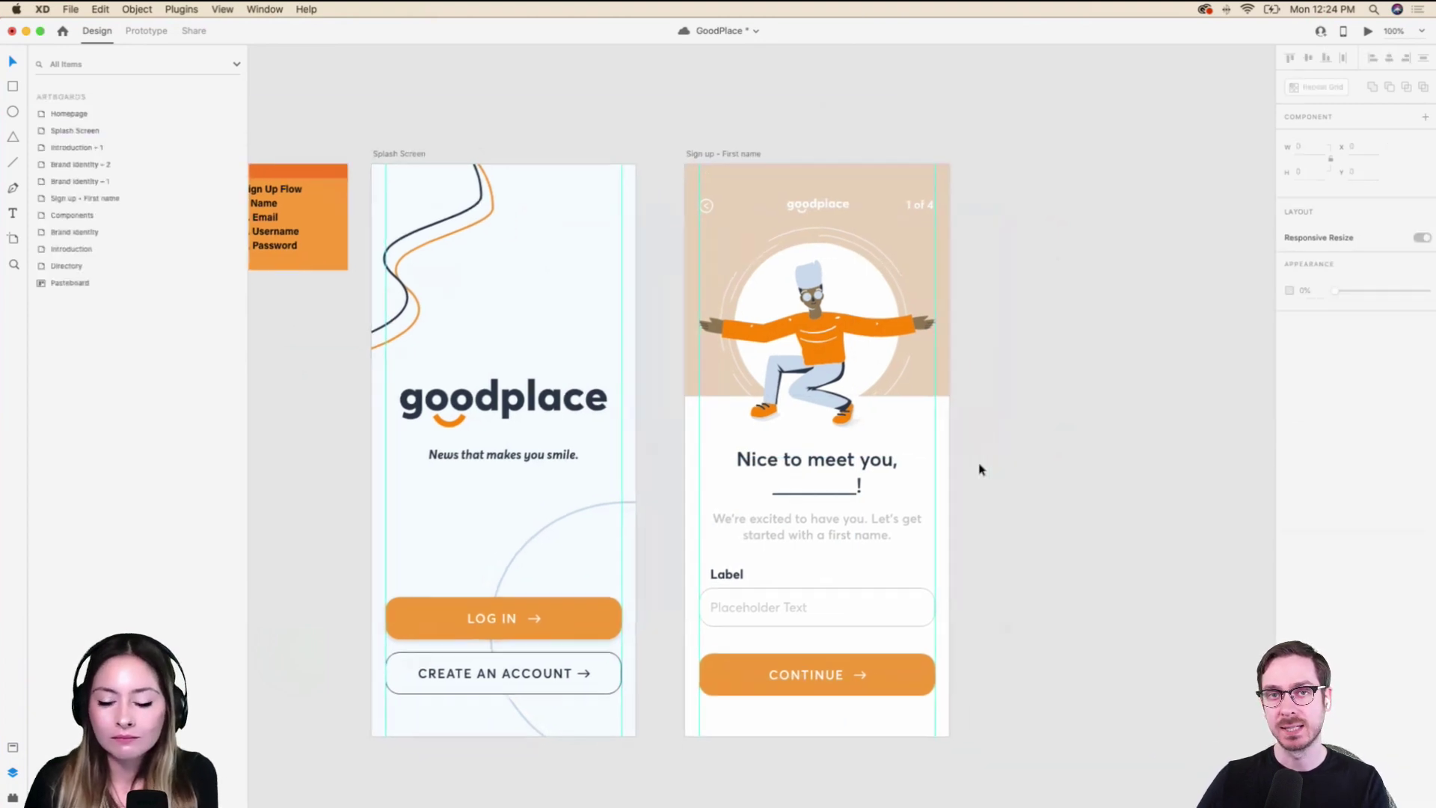
pyautogui.hscroll(3, 1057, 423)
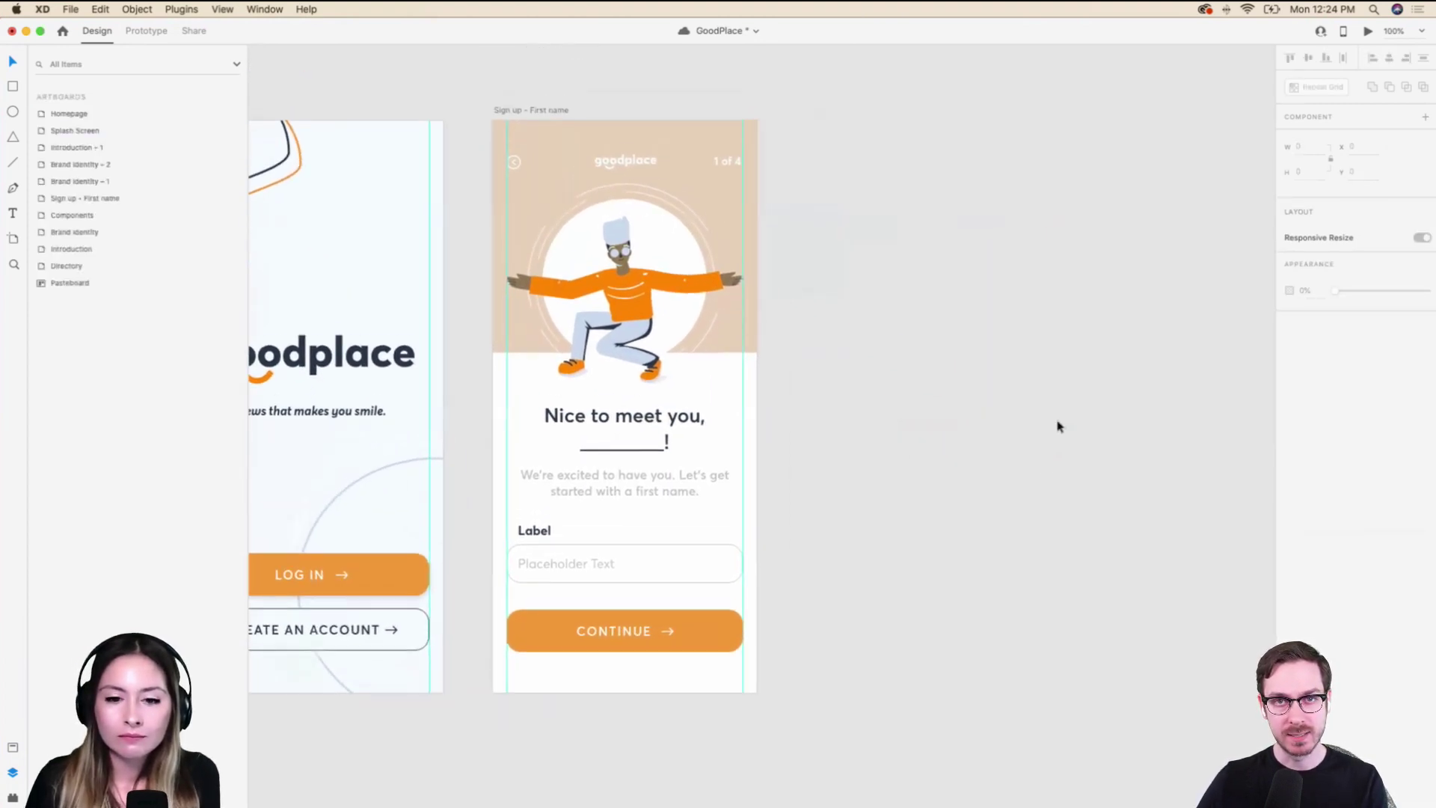
pyautogui.scroll(-2, 1057, 426)
pyautogui.hscroll(1, 1058, 426)
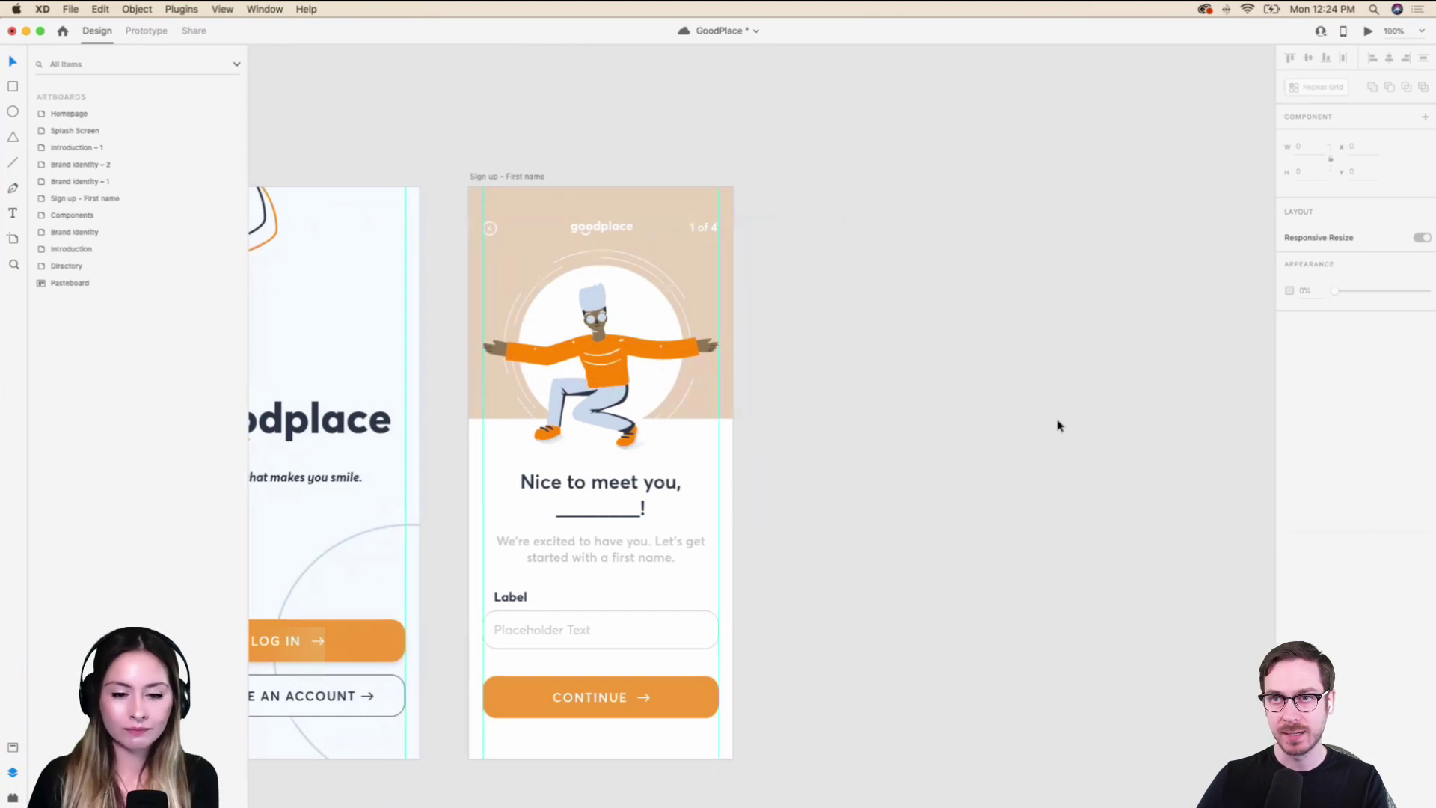
pyautogui.scroll(3, 1058, 426)
pyautogui.hscroll(-4, 1057, 426)
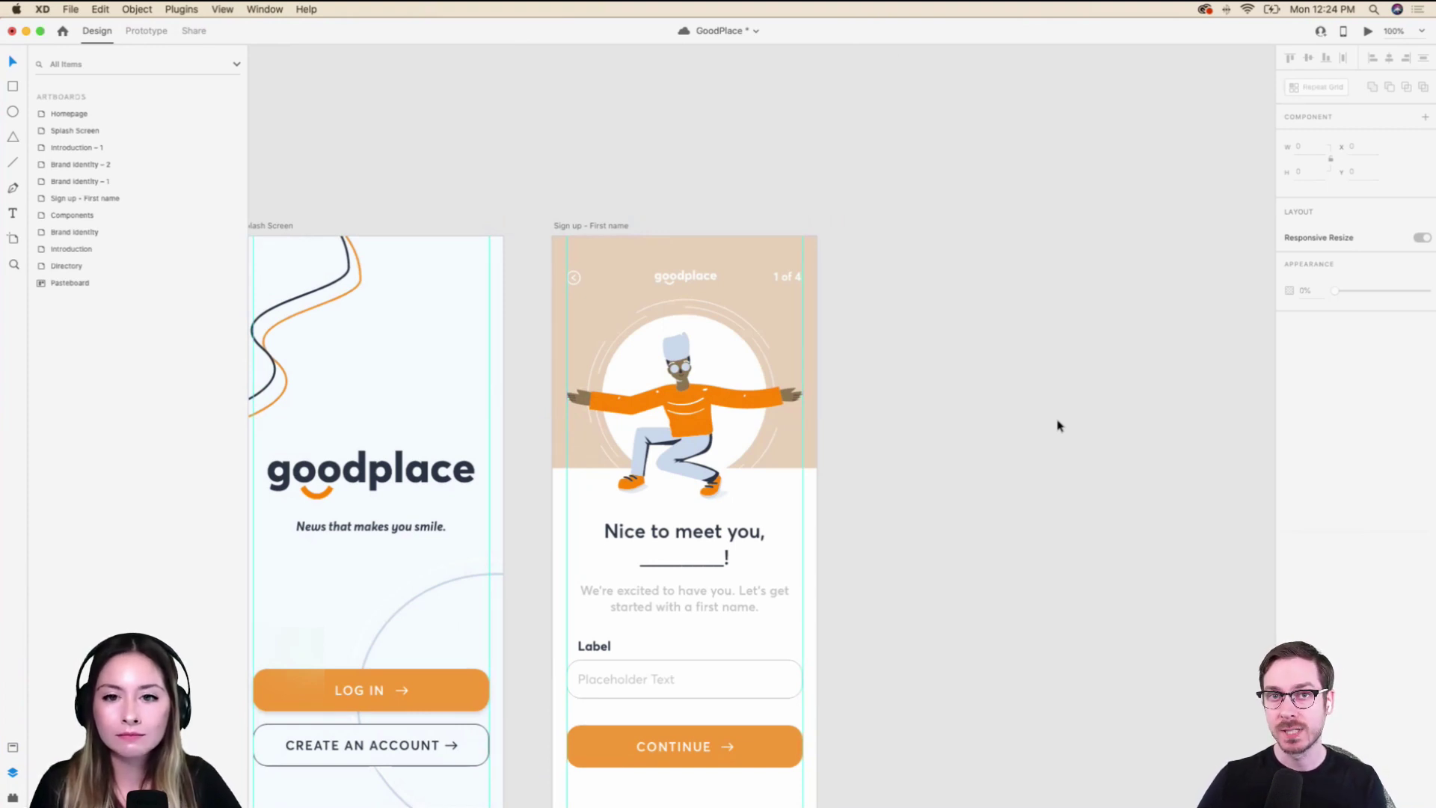
pyautogui.scroll(-2, 391, 215)
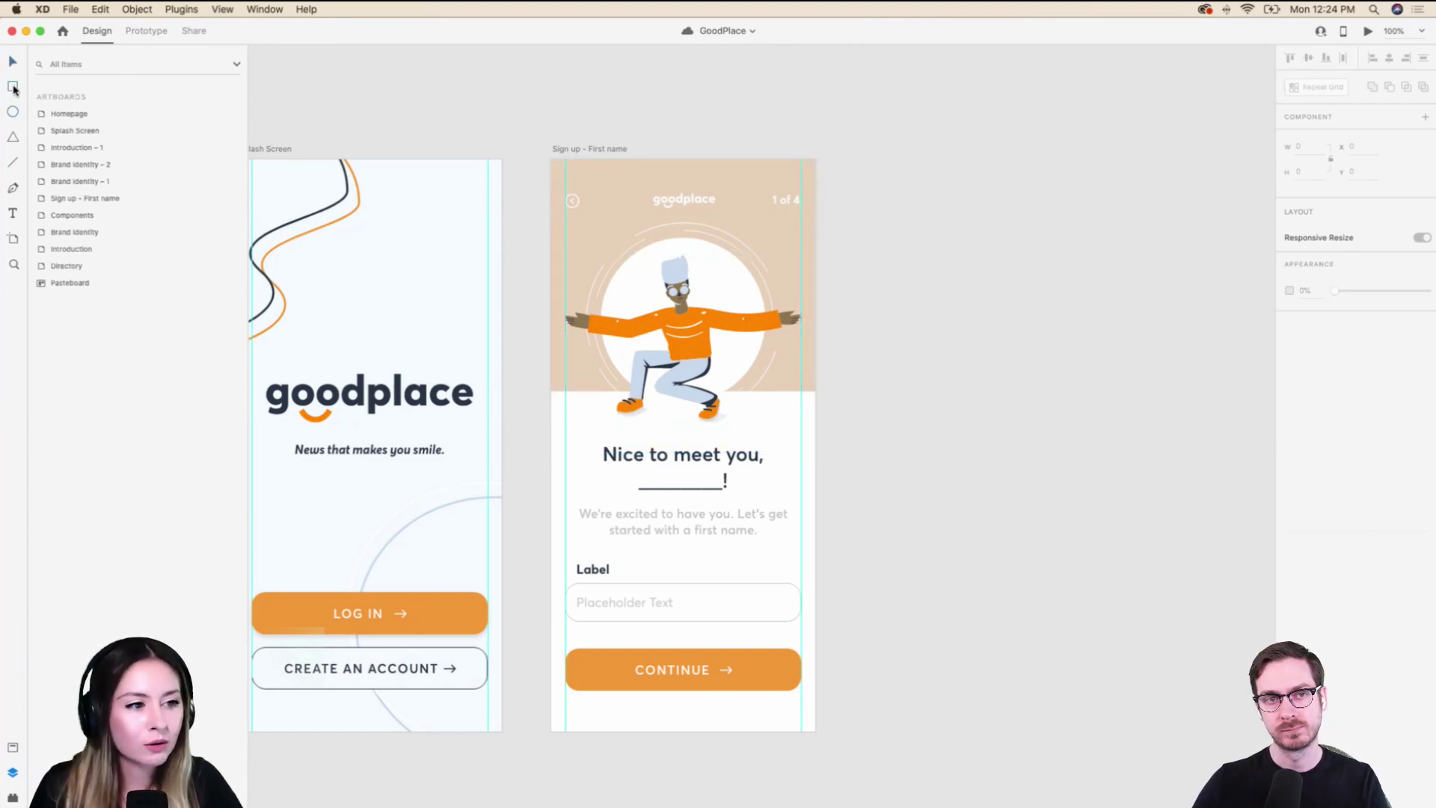
pyautogui.click(236, 65)
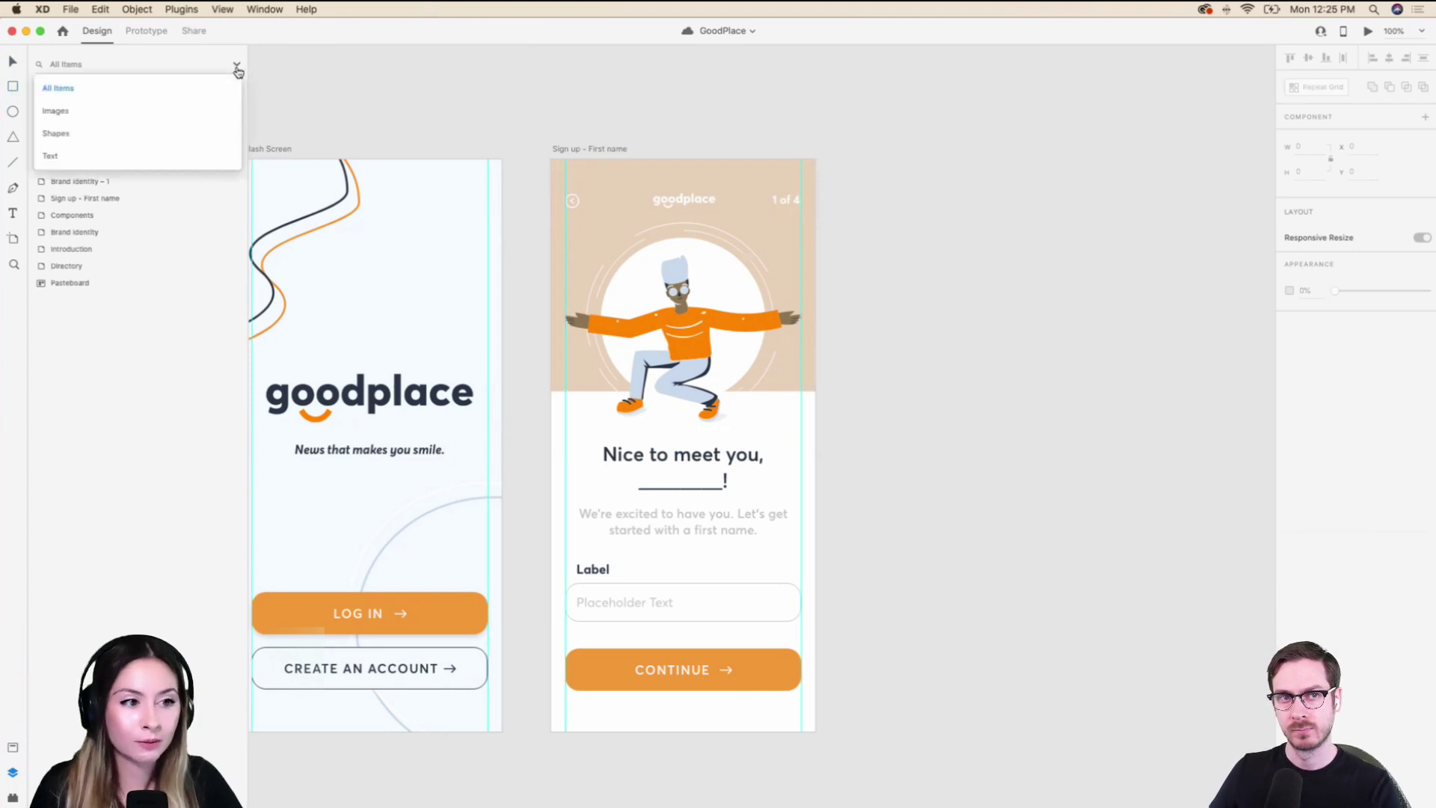
# Close the filter options and select the Label and Placeholder Text Input Field group on the sign-up artboard.
pyautogui.click(30, 84)
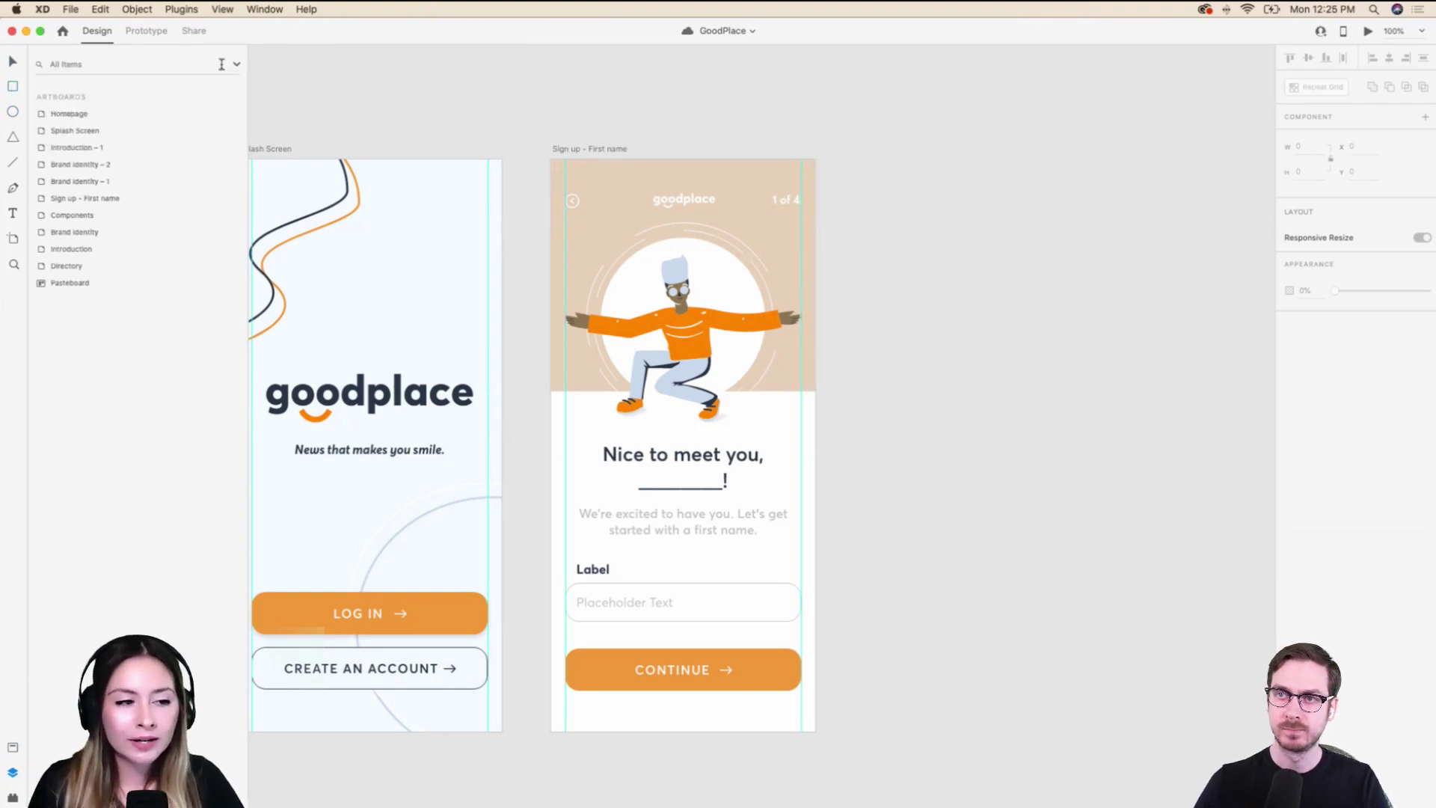
pyautogui.hscroll(-10, 436, 227)
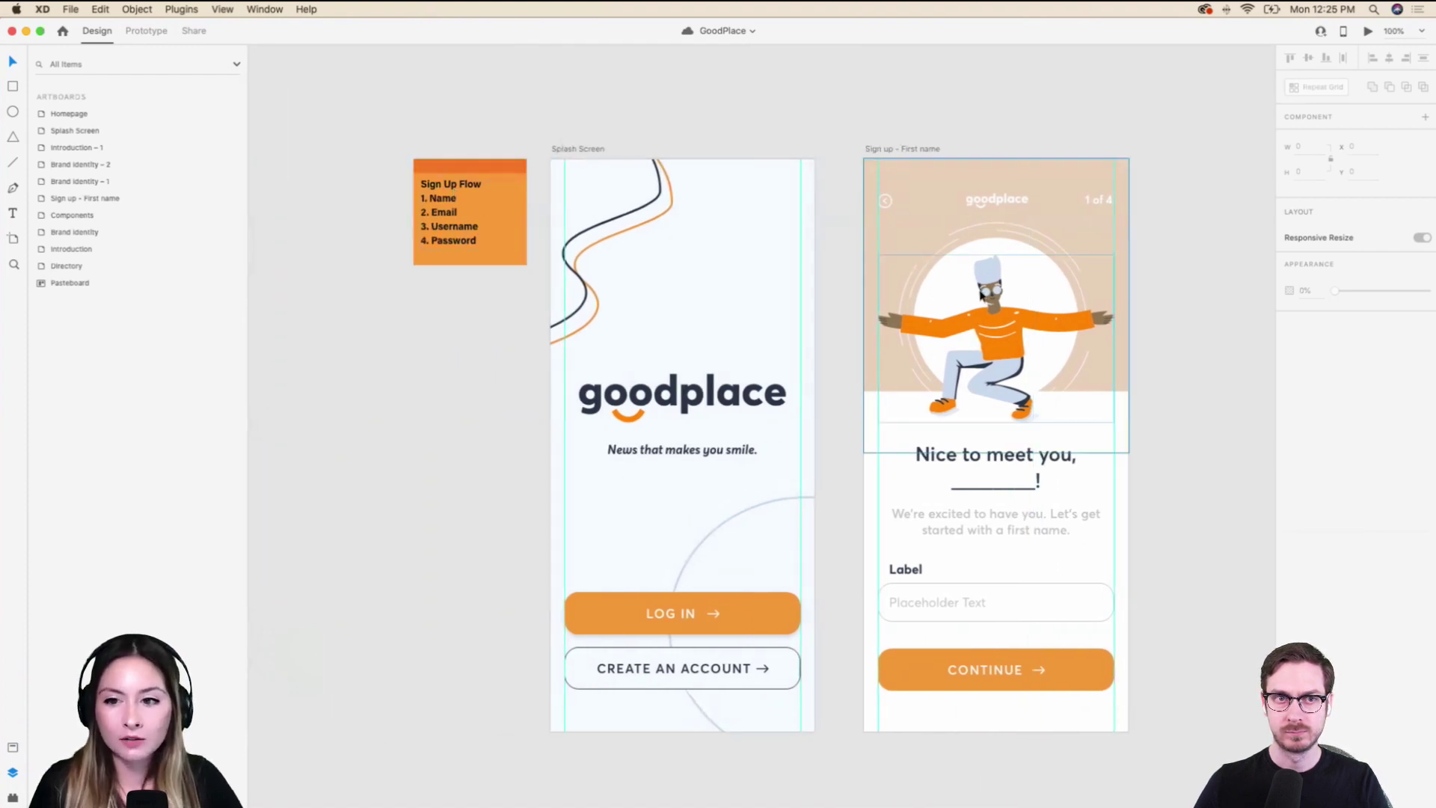
pyautogui.hscroll(6, 789, 436)
pyautogui.click(789, 436)
pyautogui.hscroll(5, 792, 486)
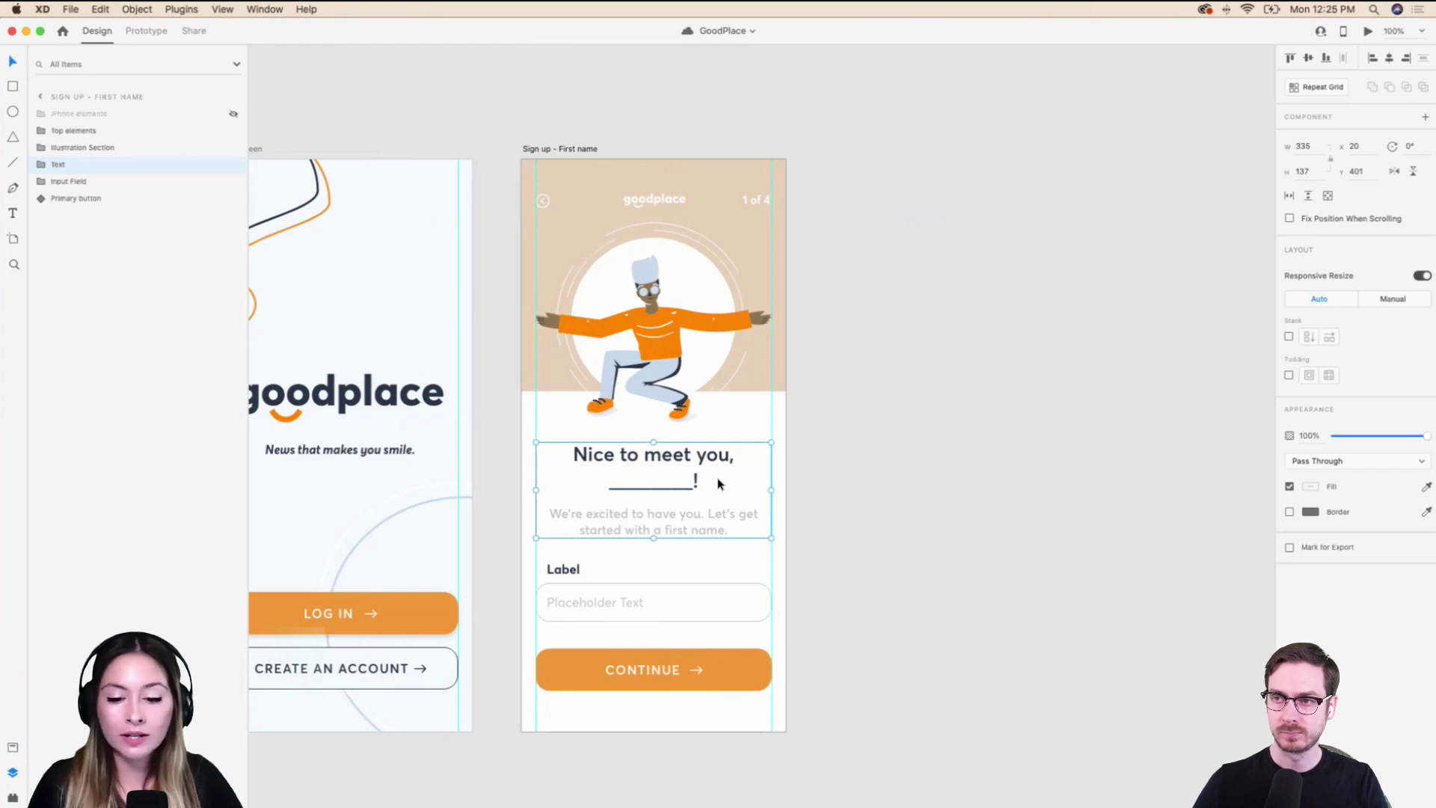
pyautogui.scroll(-4, 650, 557)
pyautogui.click(562, 437)
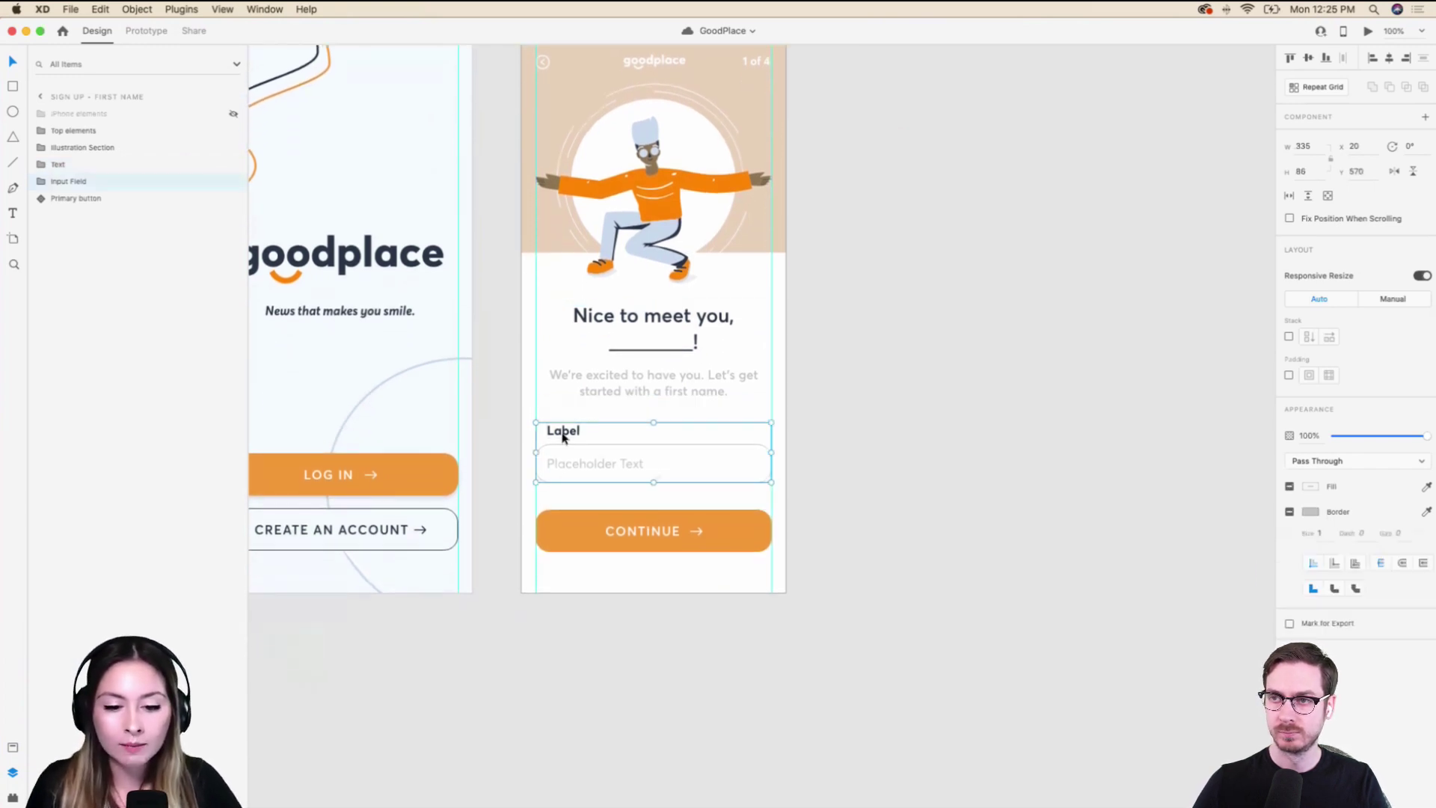
pyautogui.scroll(5, 620, 432)
# Inspect the Input Field group's Placeholder Text and field shape layers, then select the whole group.
pyautogui.hscroll(-3, 619, 432)
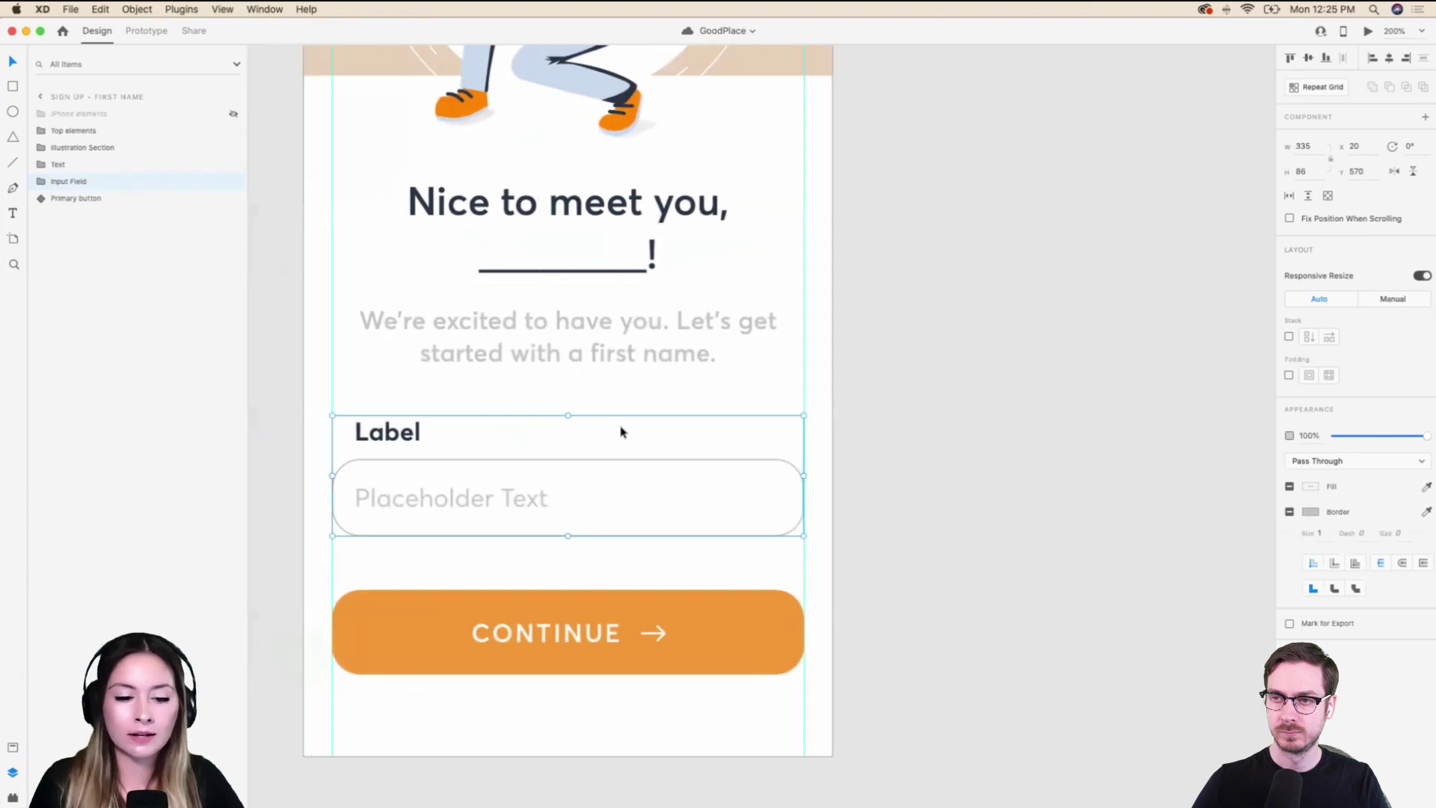
pyautogui.hscroll(-2, 620, 431)
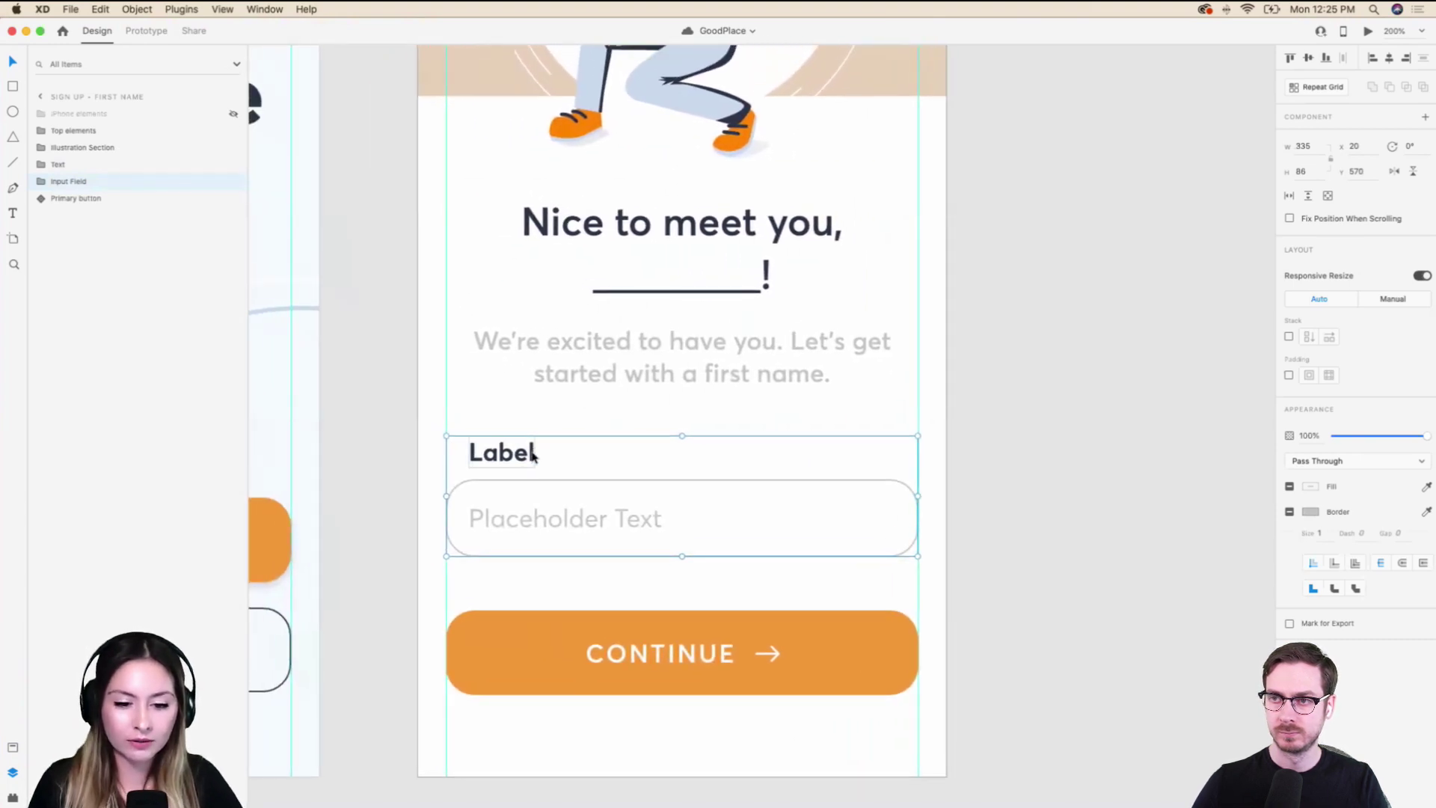
pyautogui.click(41, 182)
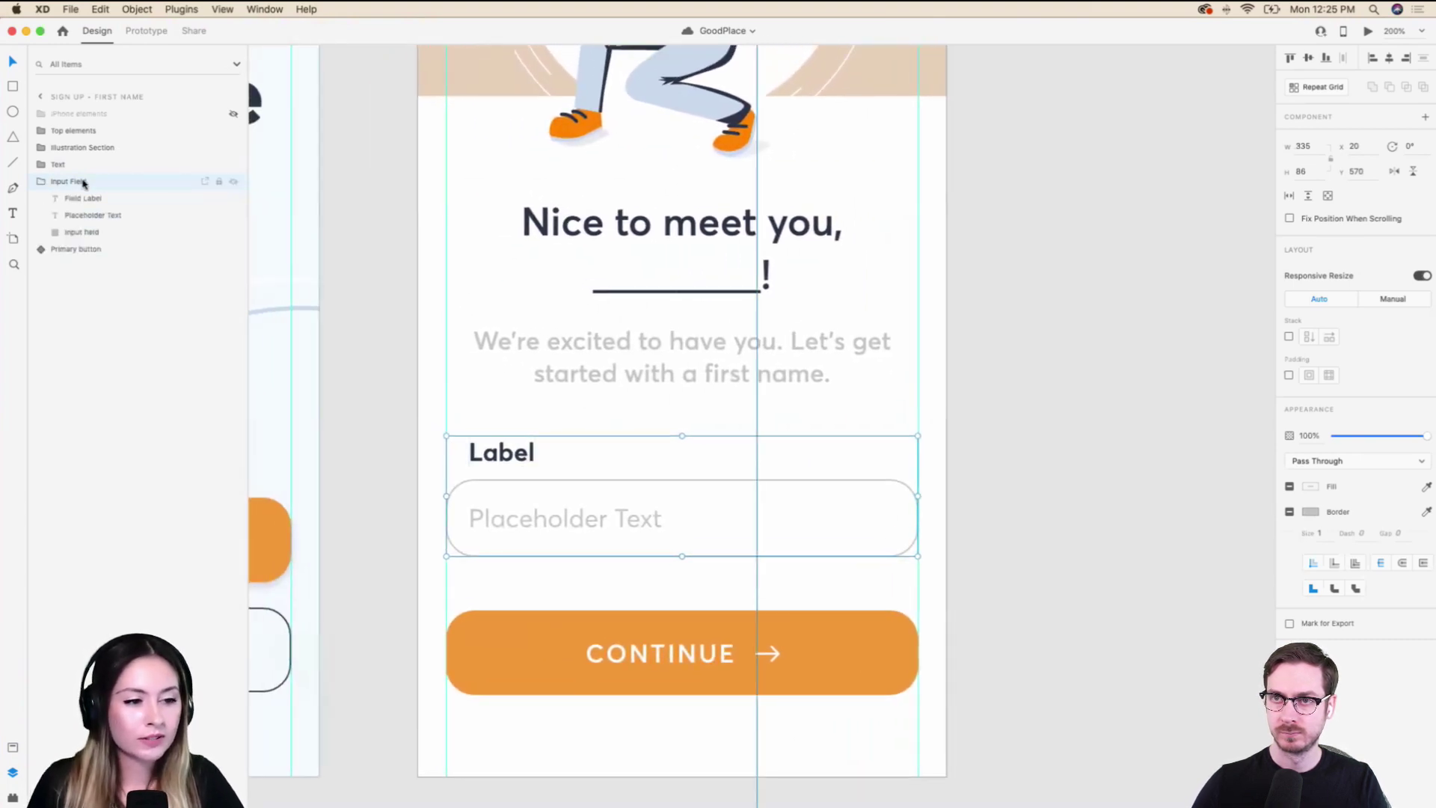
pyautogui.click(87, 214)
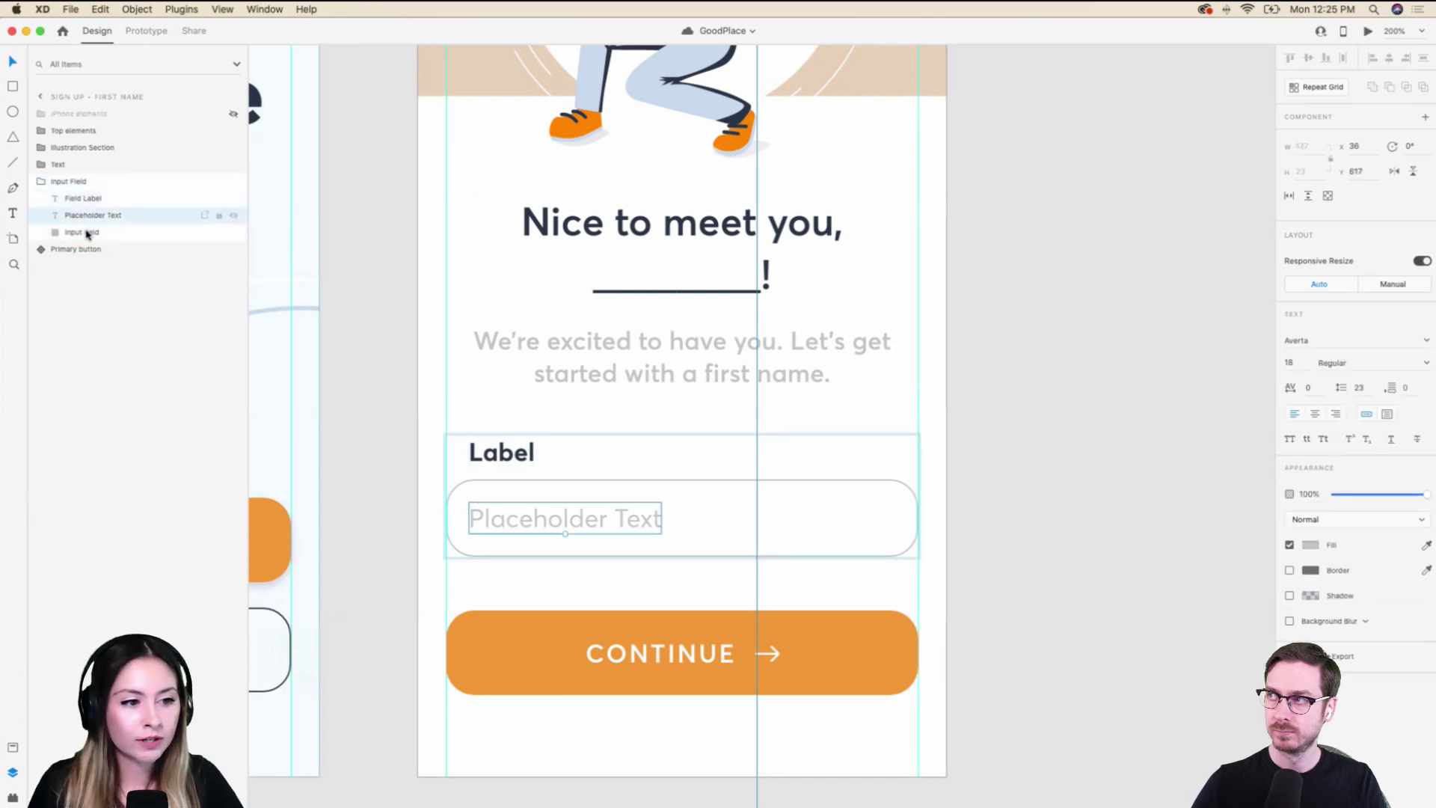
pyautogui.click(87, 234)
pyautogui.click(87, 215)
pyautogui.click(89, 183)
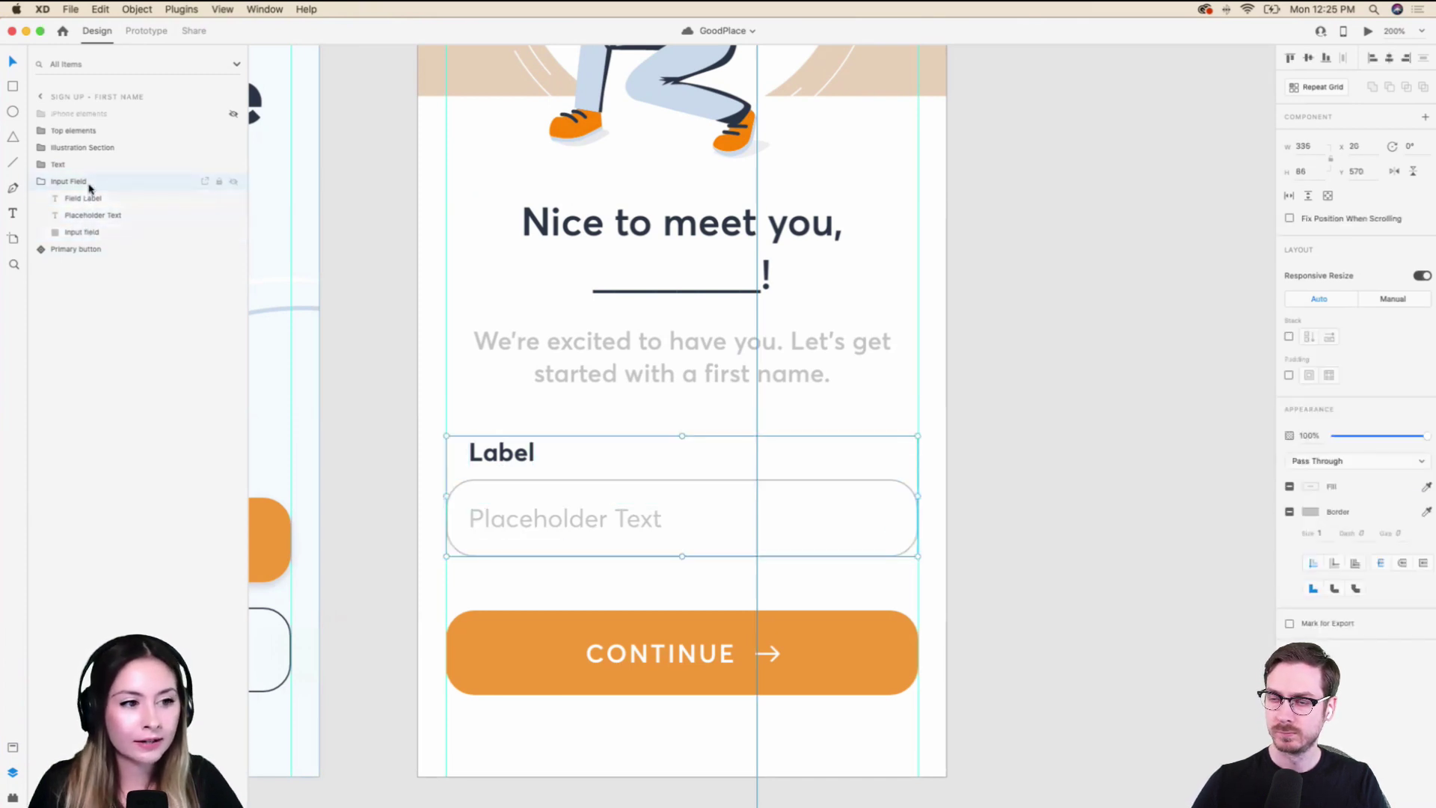
pyautogui.click(41, 183)
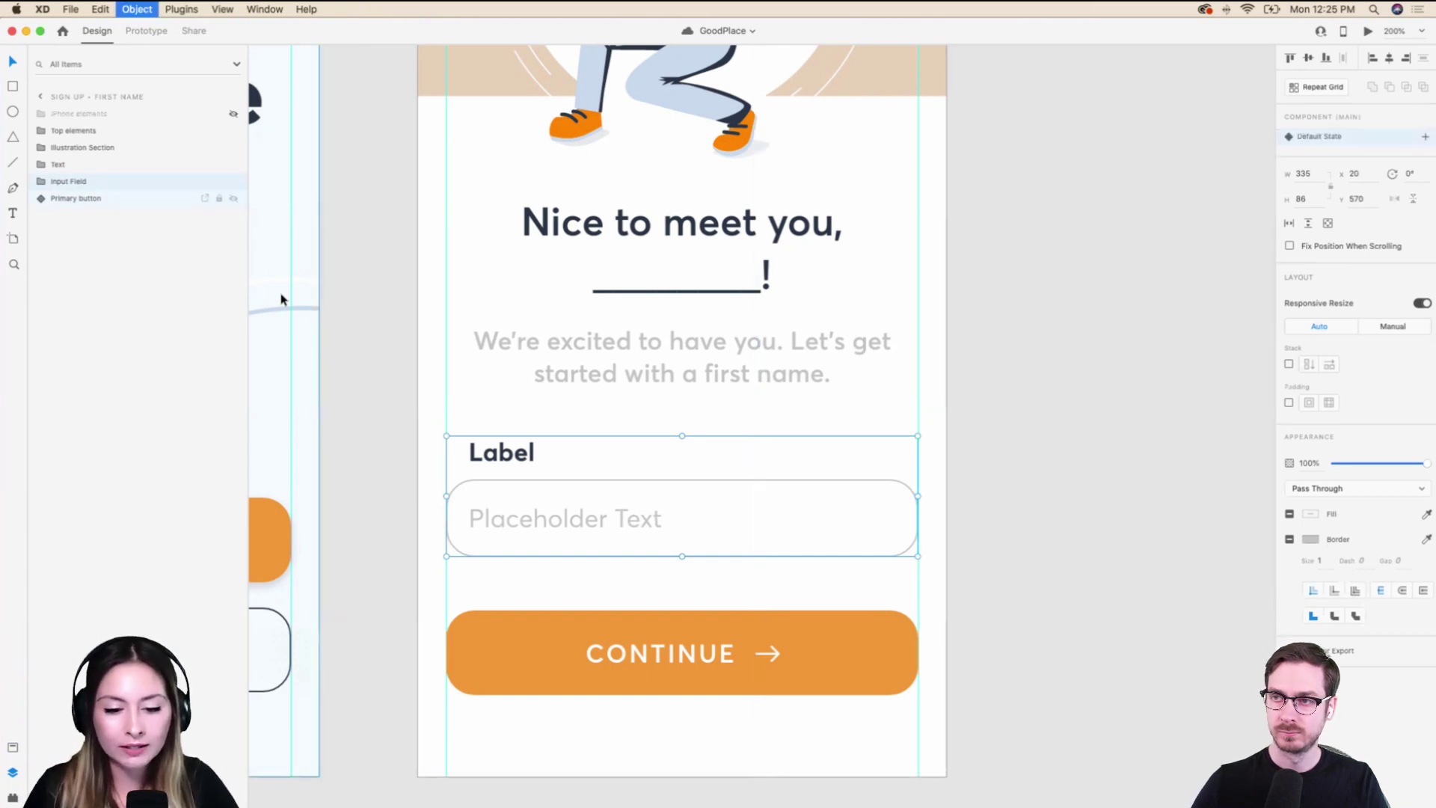
# Make the group an Input Field main component with Cmd+K, leaving it visible and unlocked.
pyautogui.press('super+k')
pyautogui.click(231, 182)
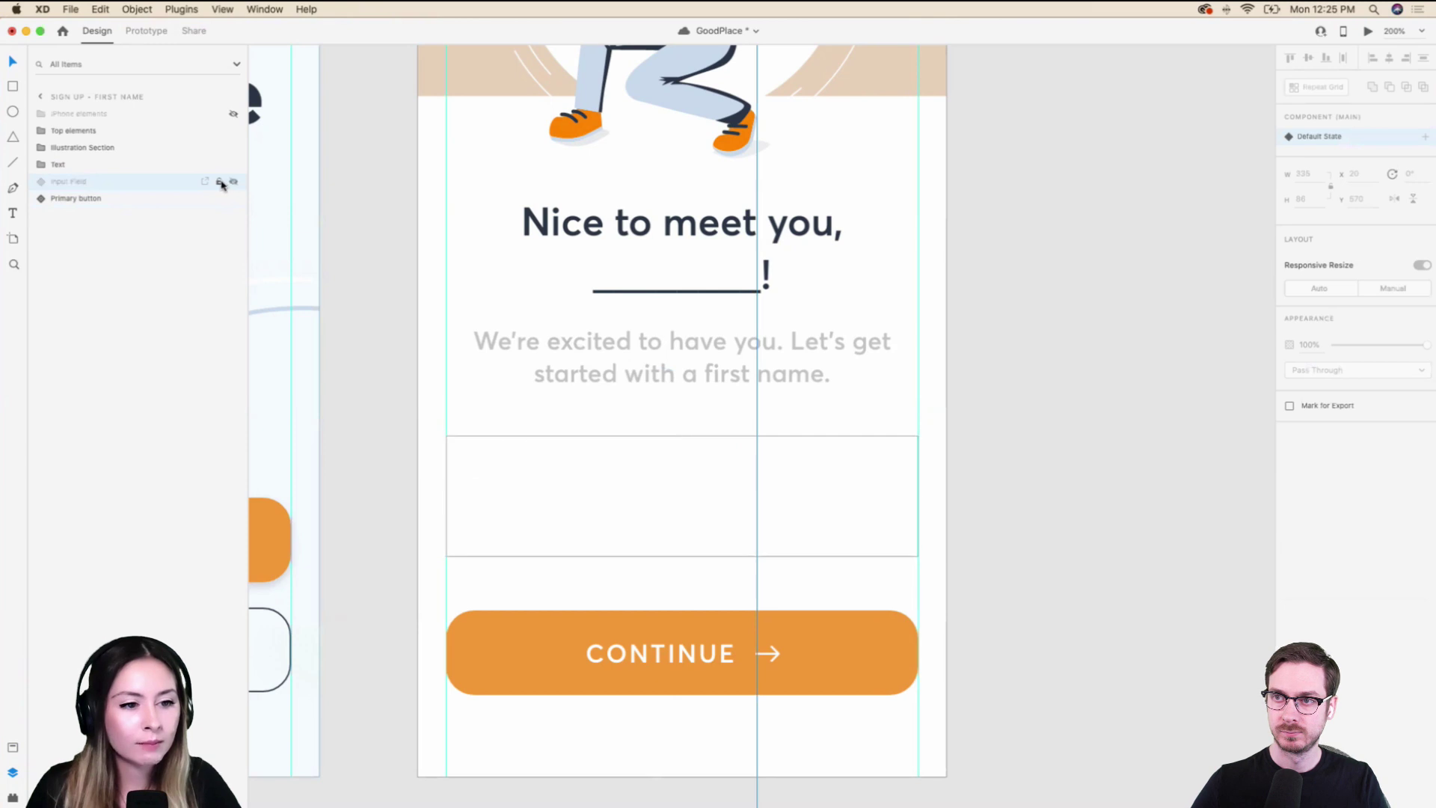
pyautogui.click(232, 182)
pyautogui.click(220, 182)
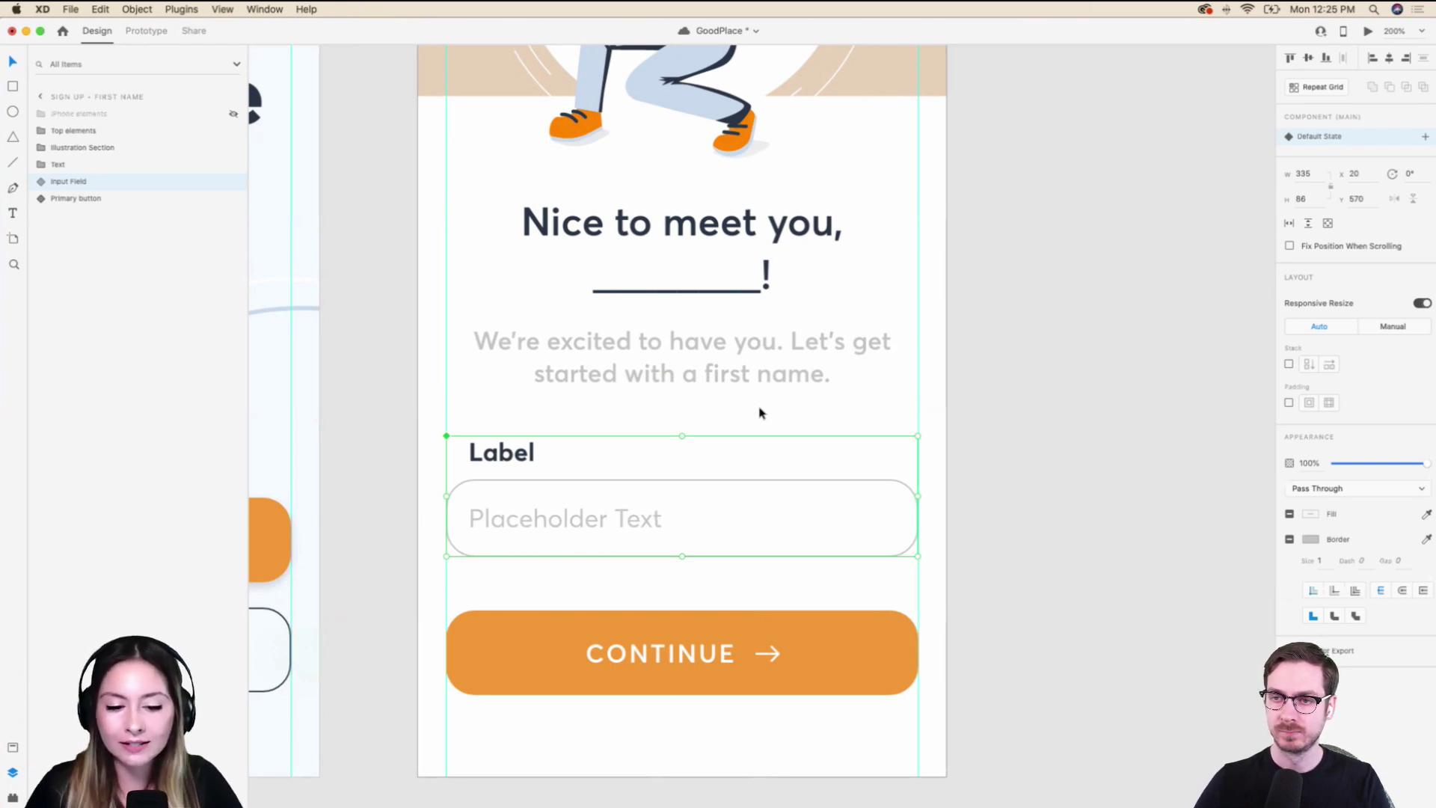
# Change the input field's label text to 'First name'.
pyautogui.doubleClick(521, 452)
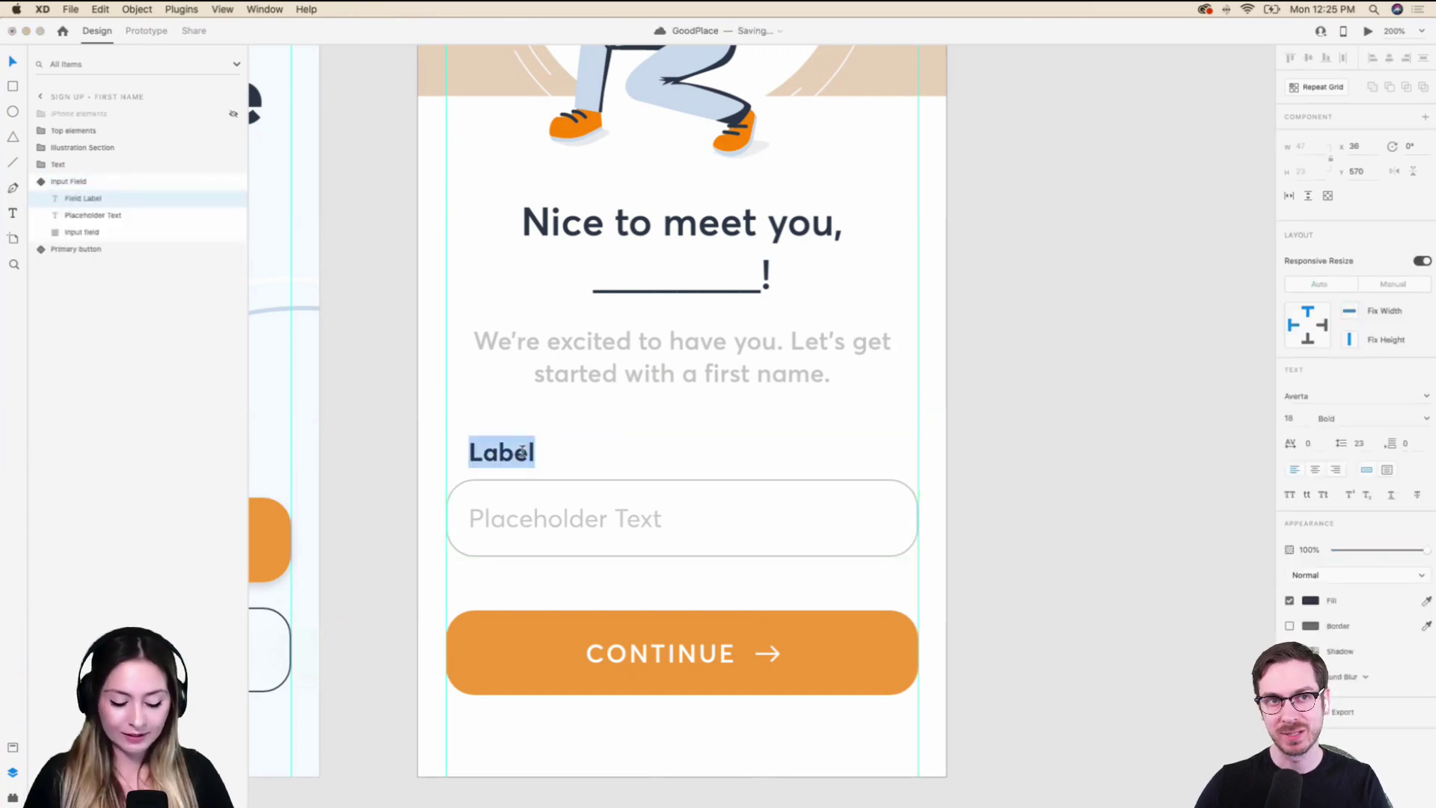
pyautogui.write('First')
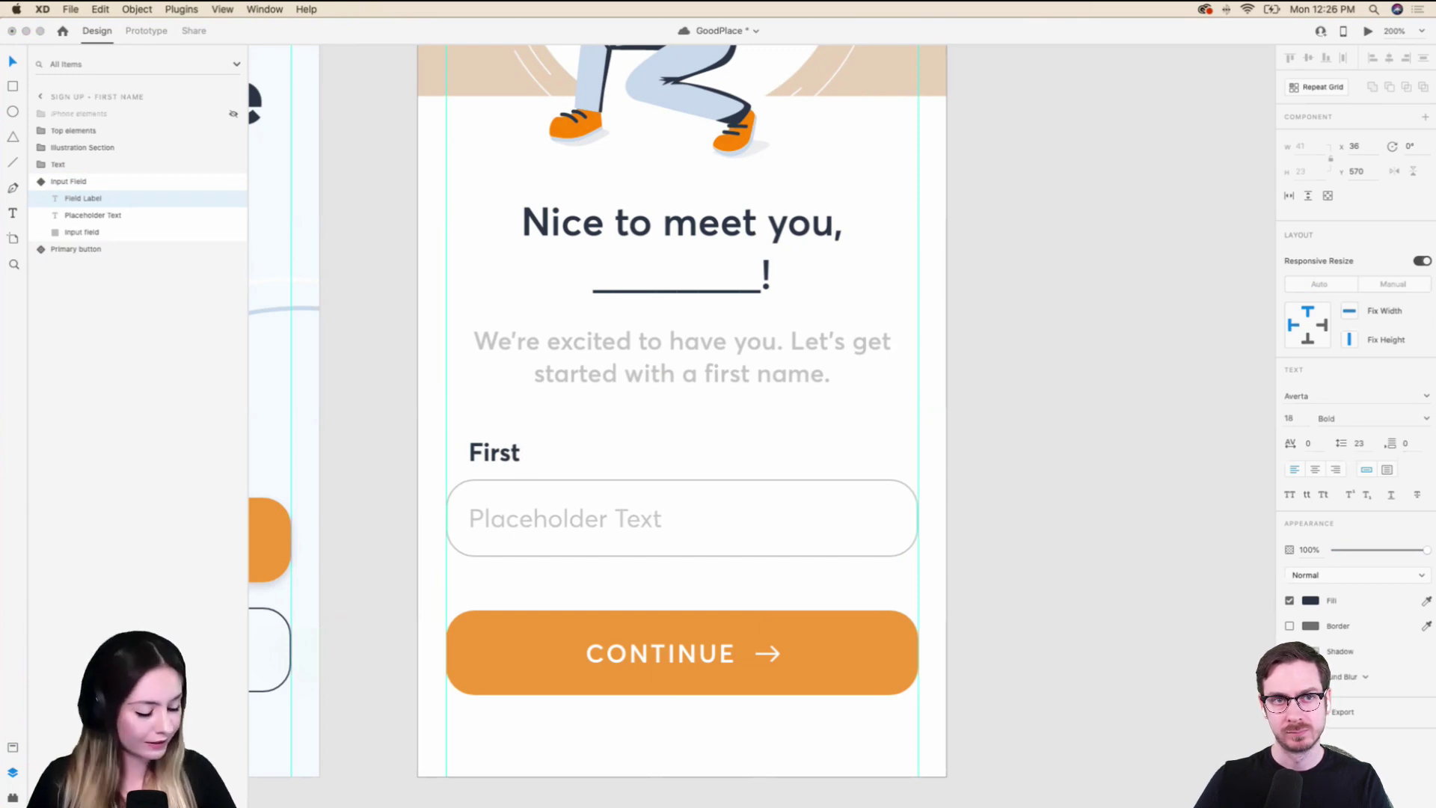
pyautogui.write('Name')
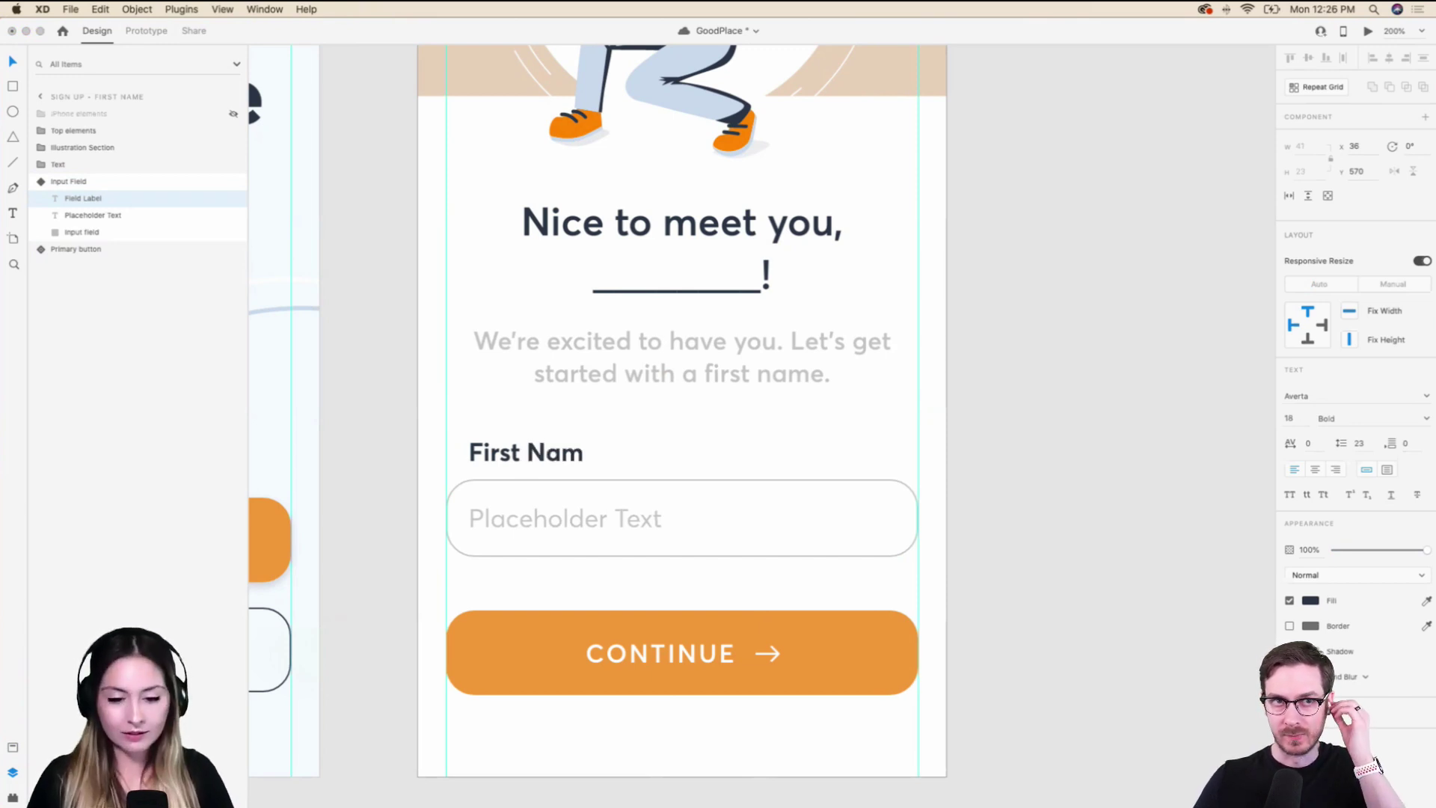
pyautogui.press('BackSpace')
pyautogui.press('BackSpace')
pyautogui.press('BackSpace')
pyautogui.press('BackSpace')
pyautogui.write('name')
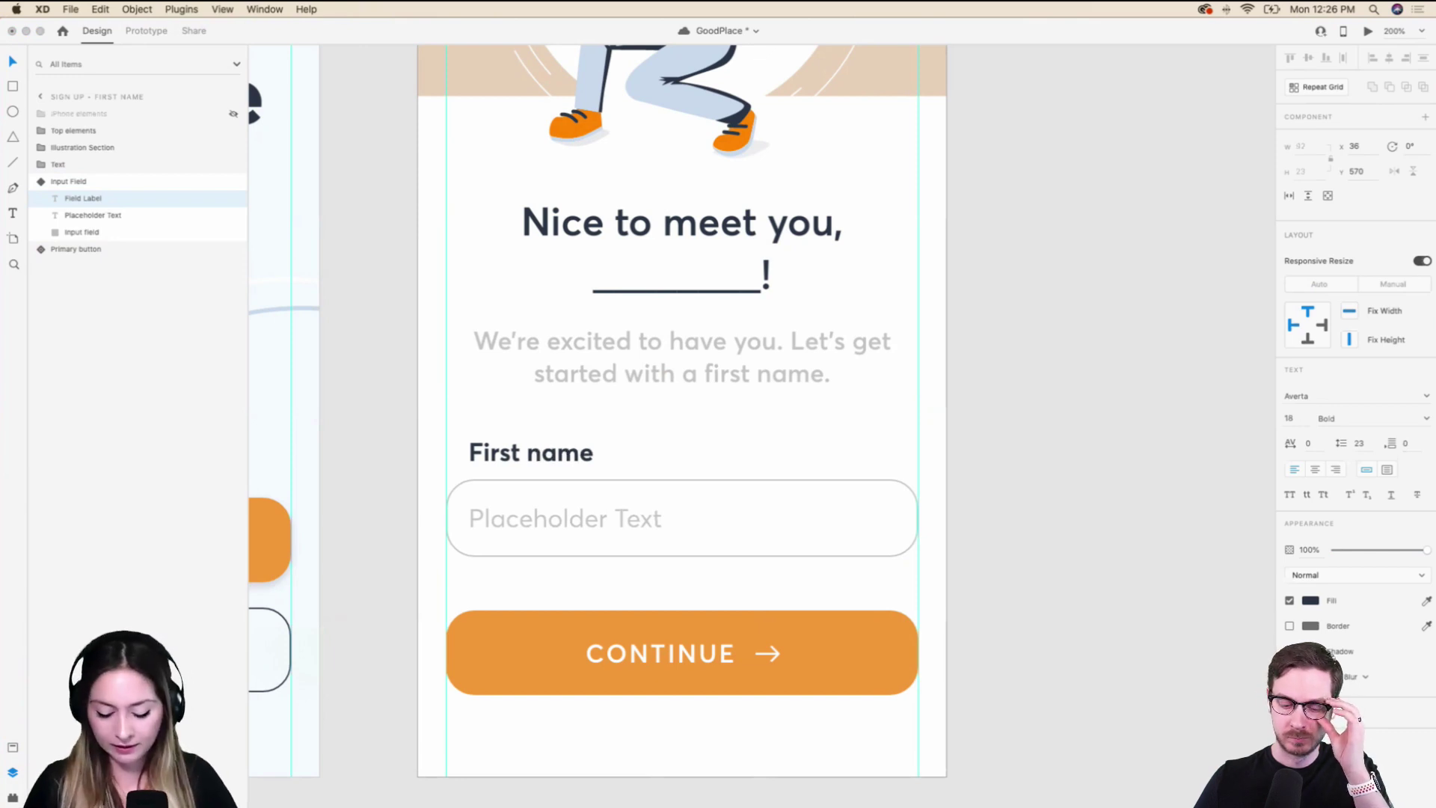
# Replace the placeholder text with 'Enter your first name' and reselect the Input Field component.
pyautogui.doubleClick(558, 521)
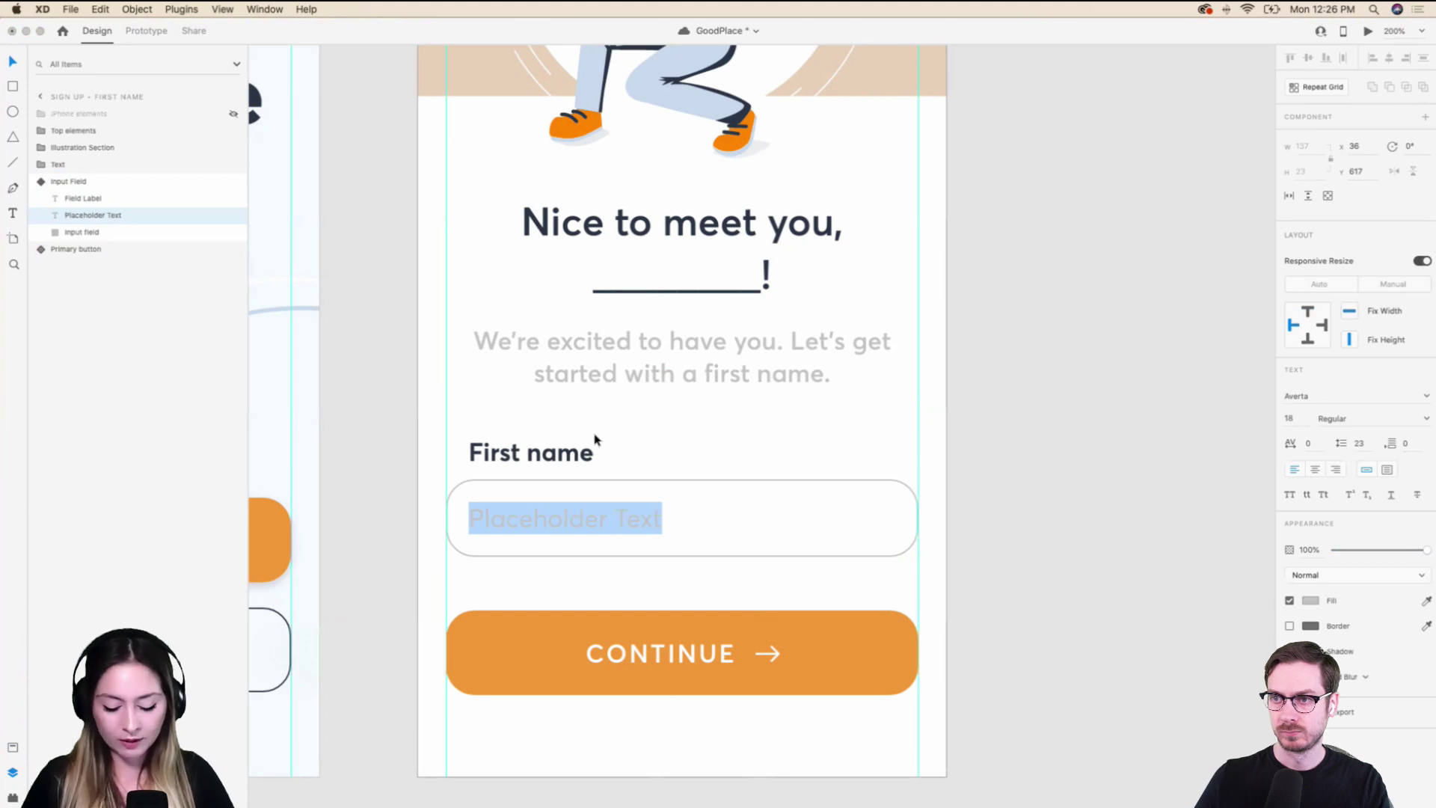
pyautogui.write('EWnt')
pyautogui.press('BackSpace')
pyautogui.press('BackSpace')
pyautogui.press('BackSpace')
pyautogui.write('nt')
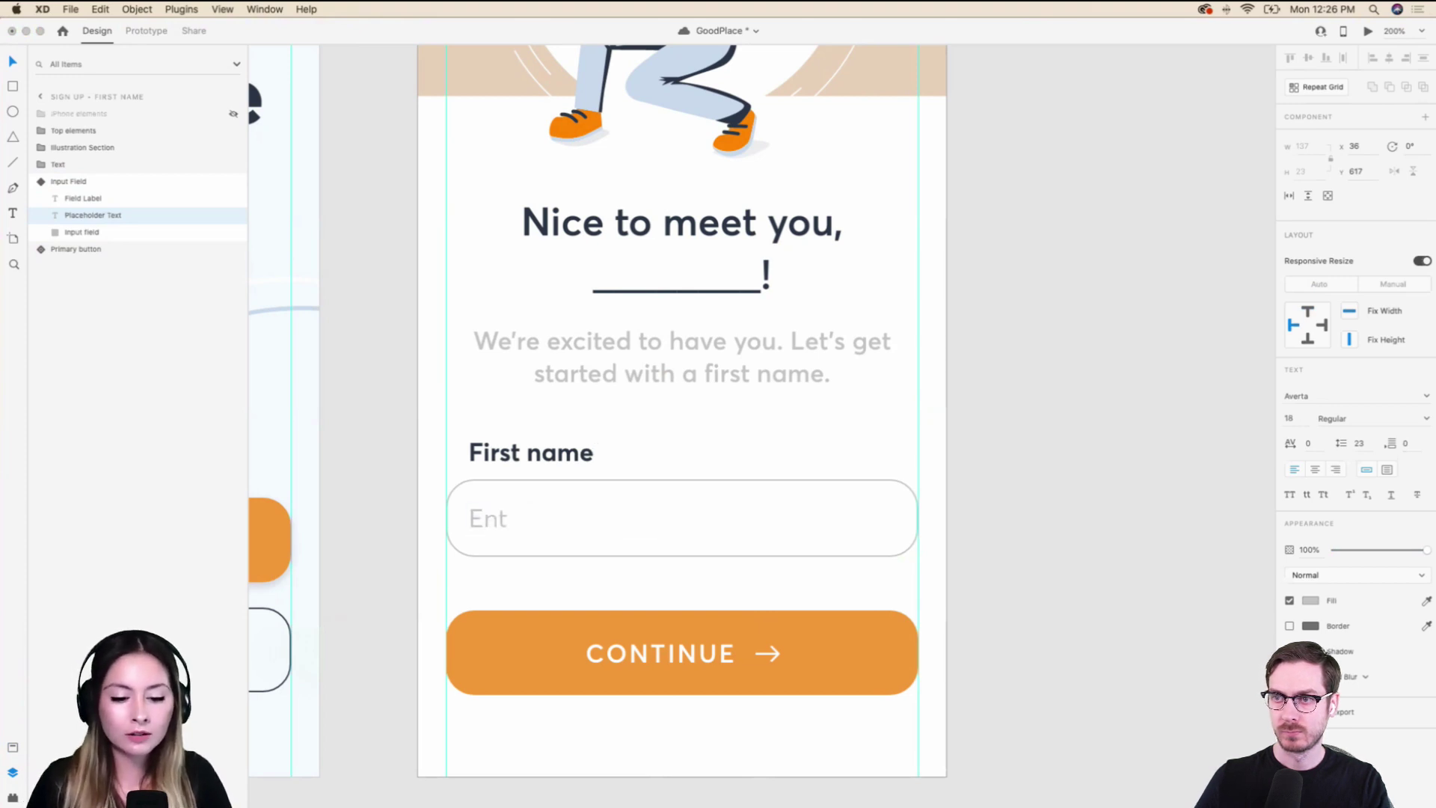
pyautogui.write('er your first')
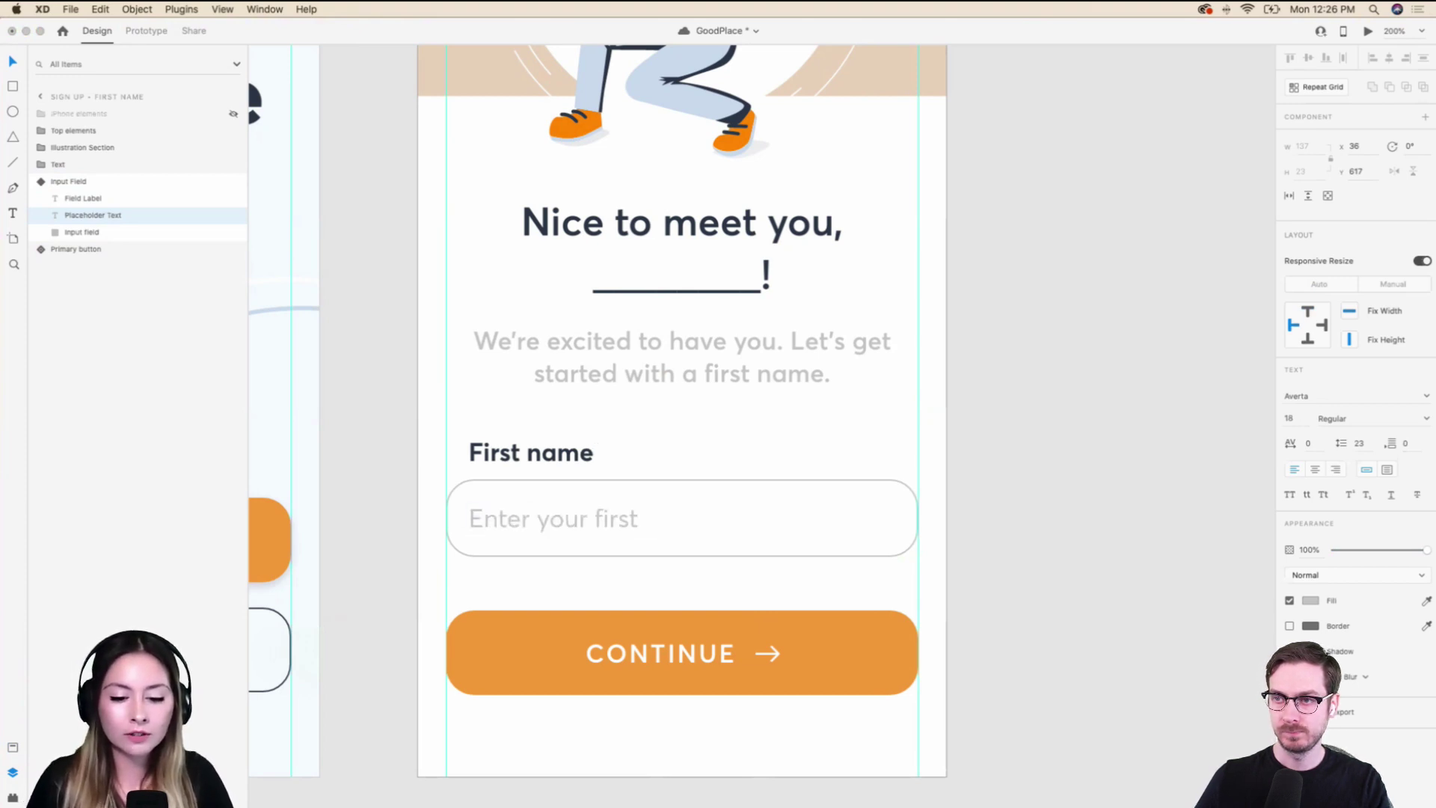
pyautogui.write(' name')
pyautogui.press('Escape')
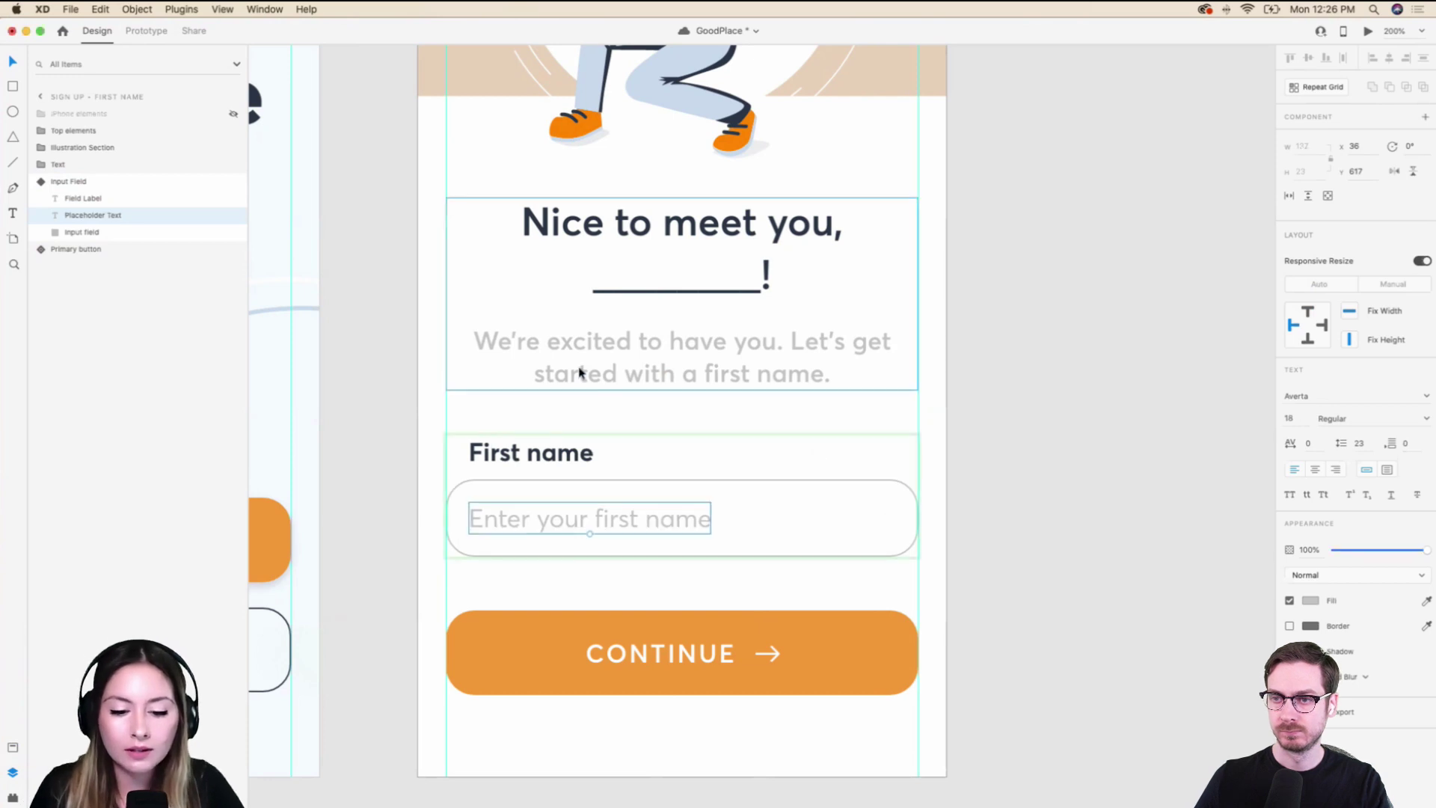
pyautogui.click(84, 183)
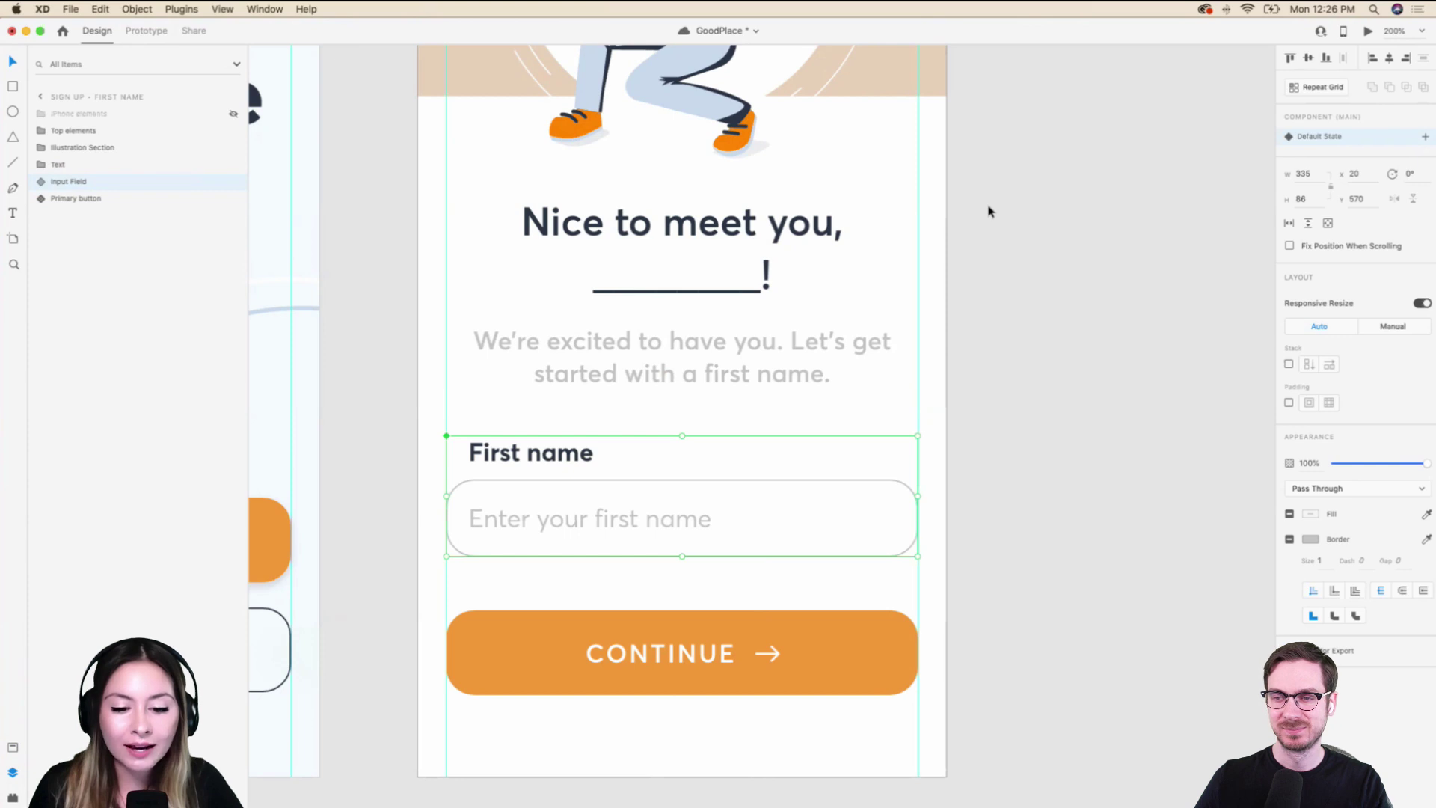
pyautogui.scroll(5, 836, 217)
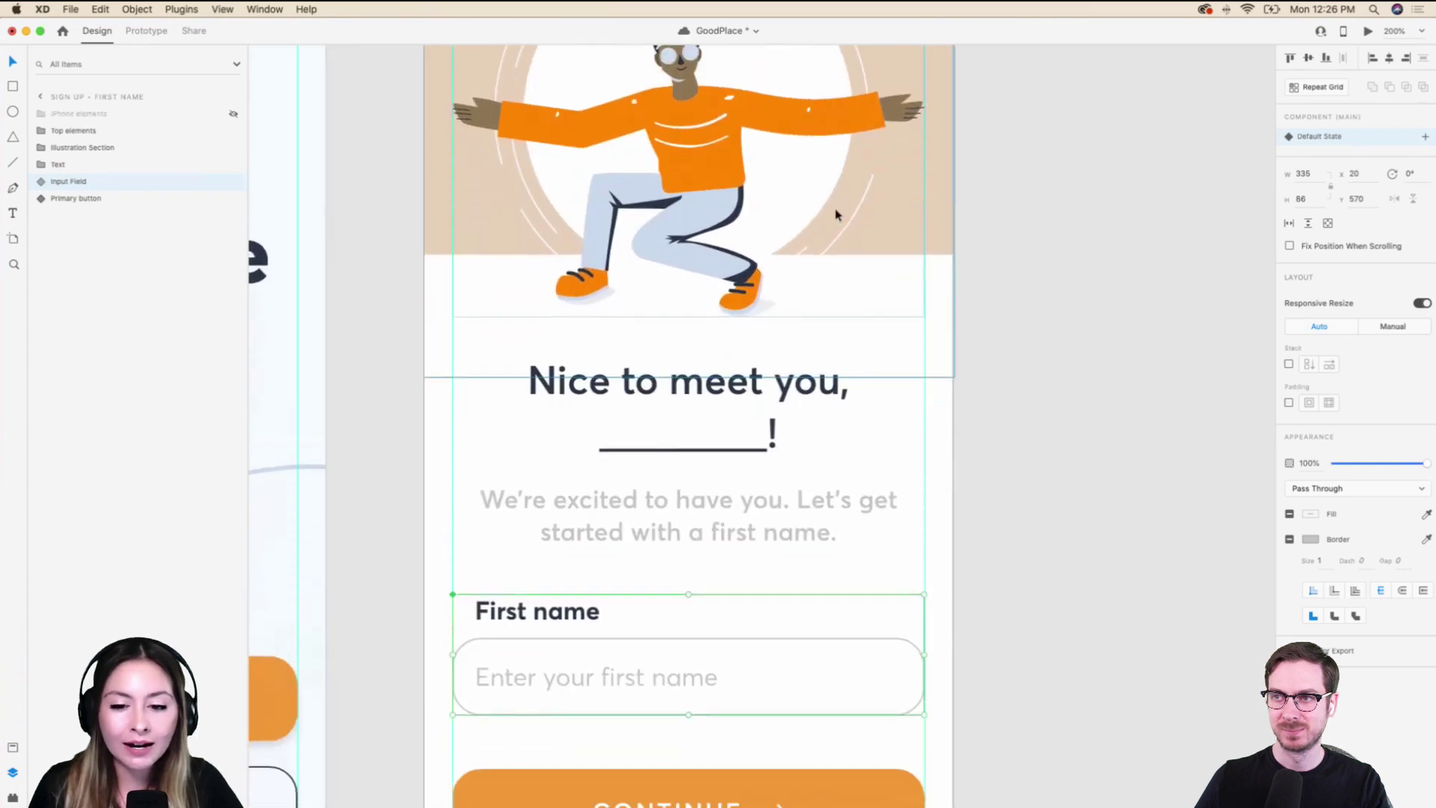
pyautogui.scroll(-4, 836, 217)
pyautogui.scroll(-4, 836, 215)
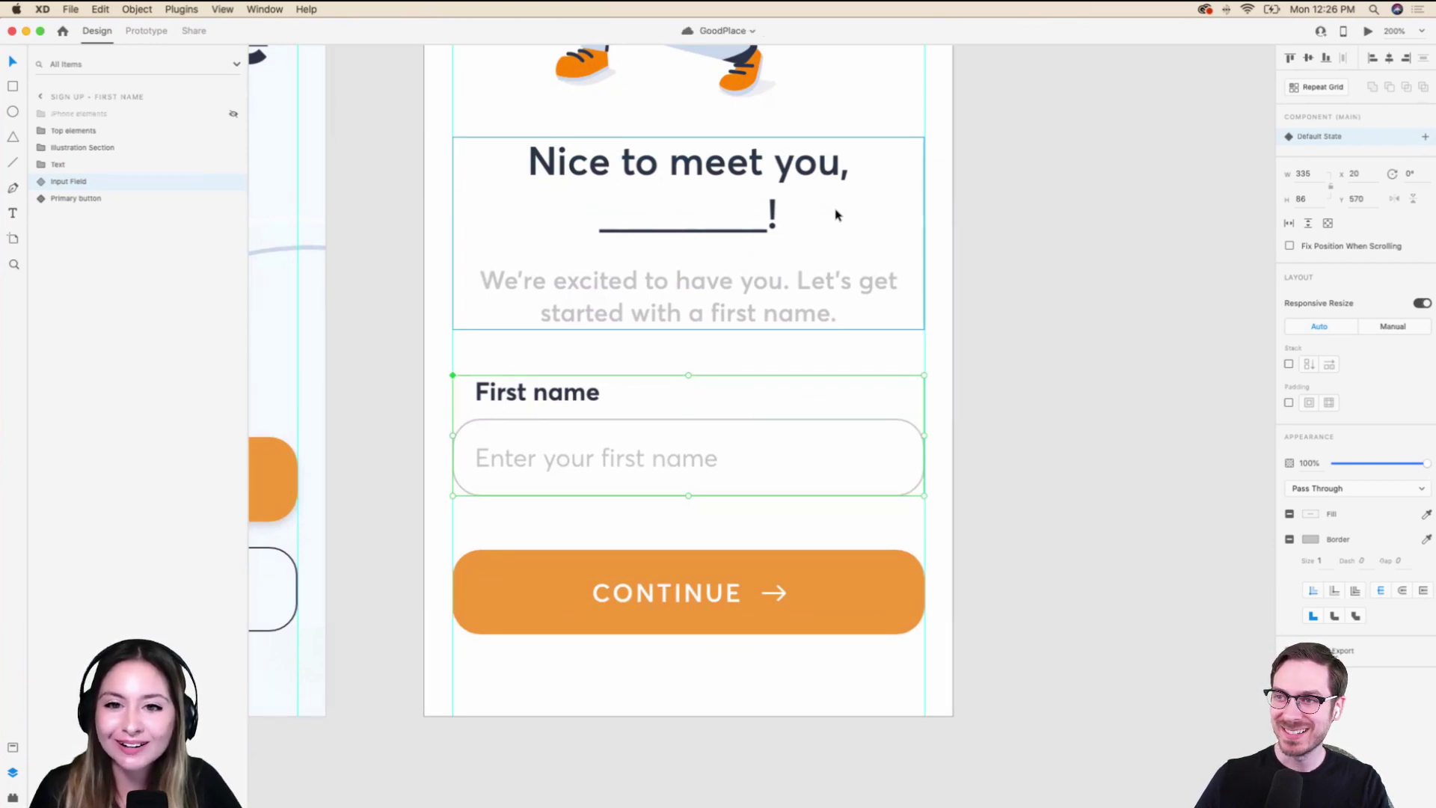
pyautogui.press('super+minus')
pyautogui.press('super+minus')
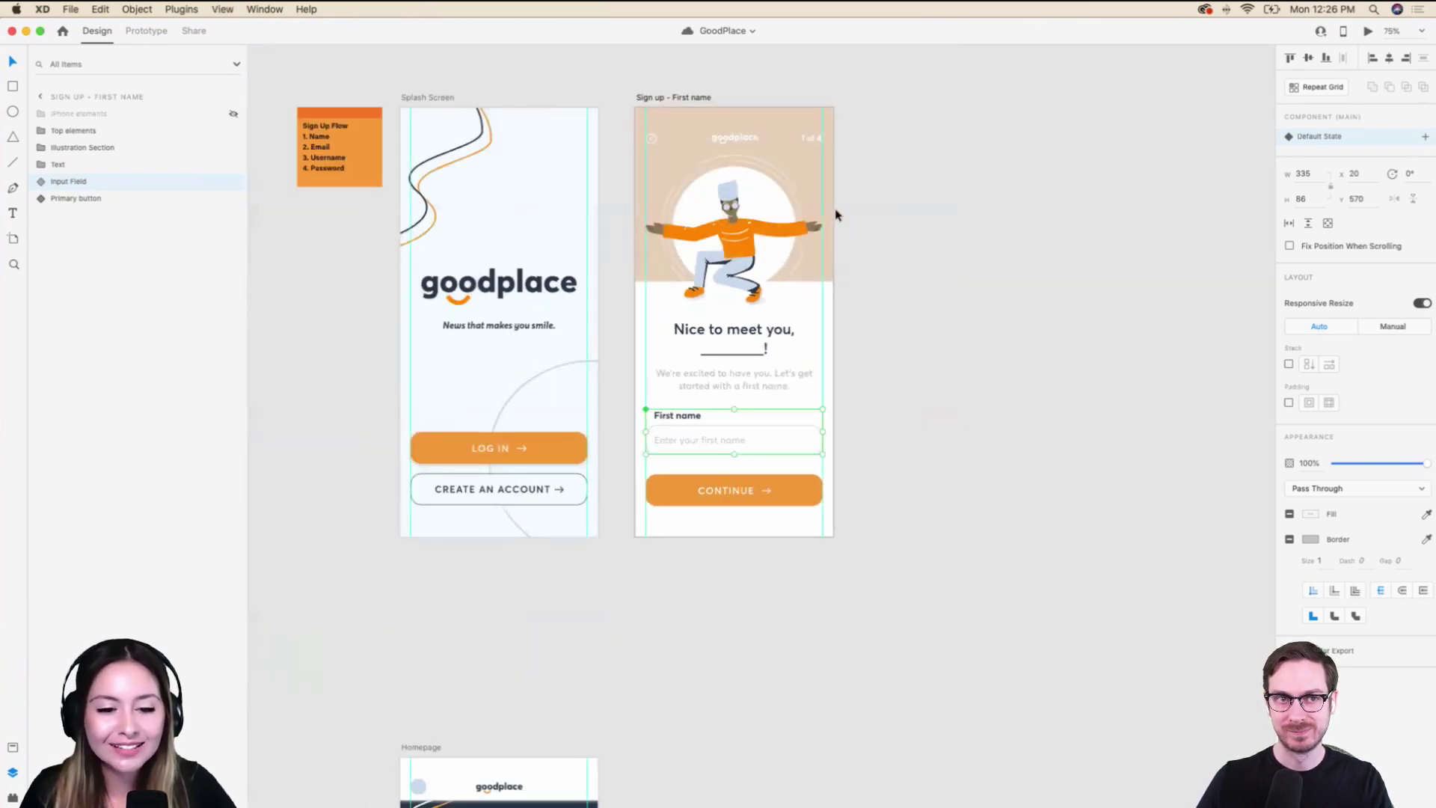
pyautogui.click(627, 305)
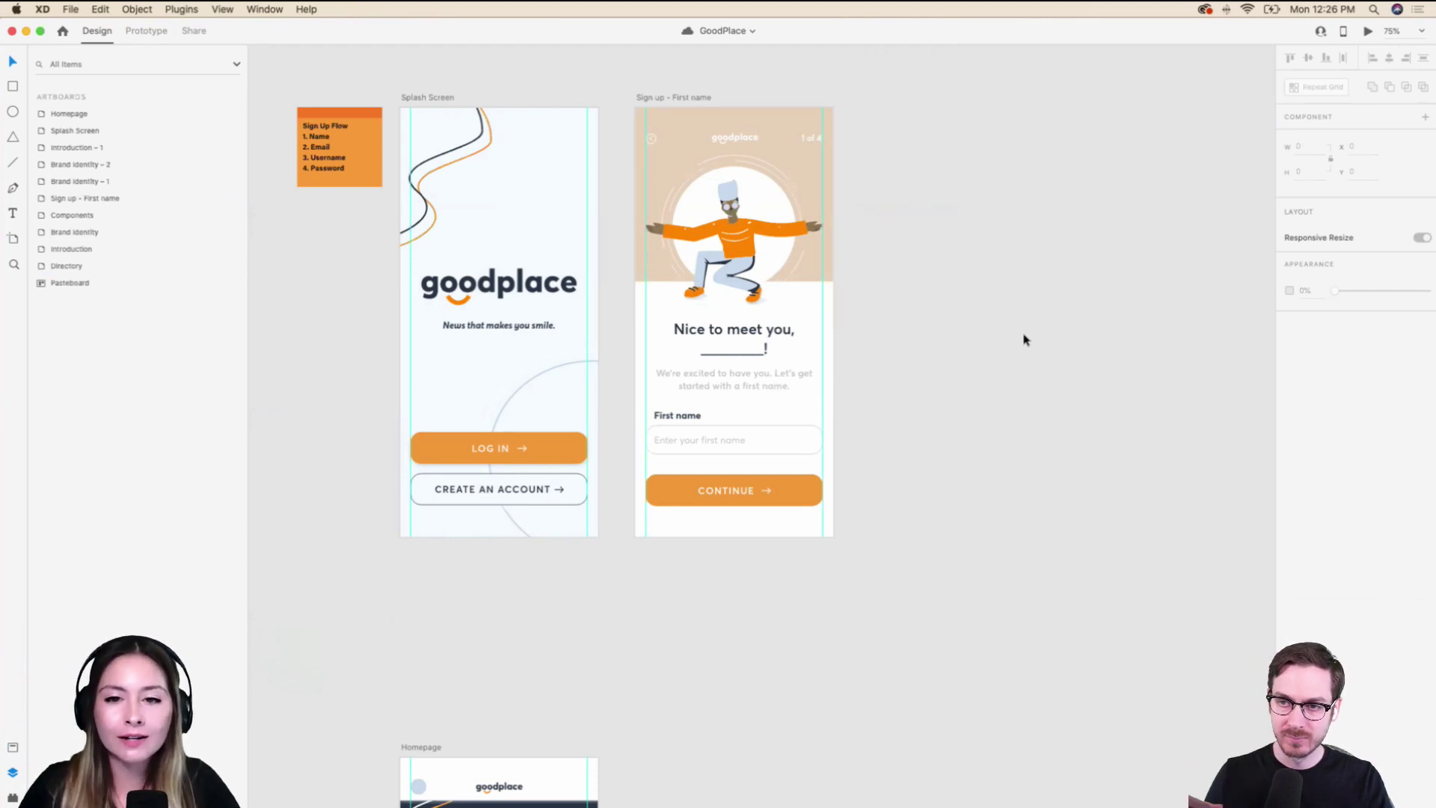
pyautogui.press('super+2')
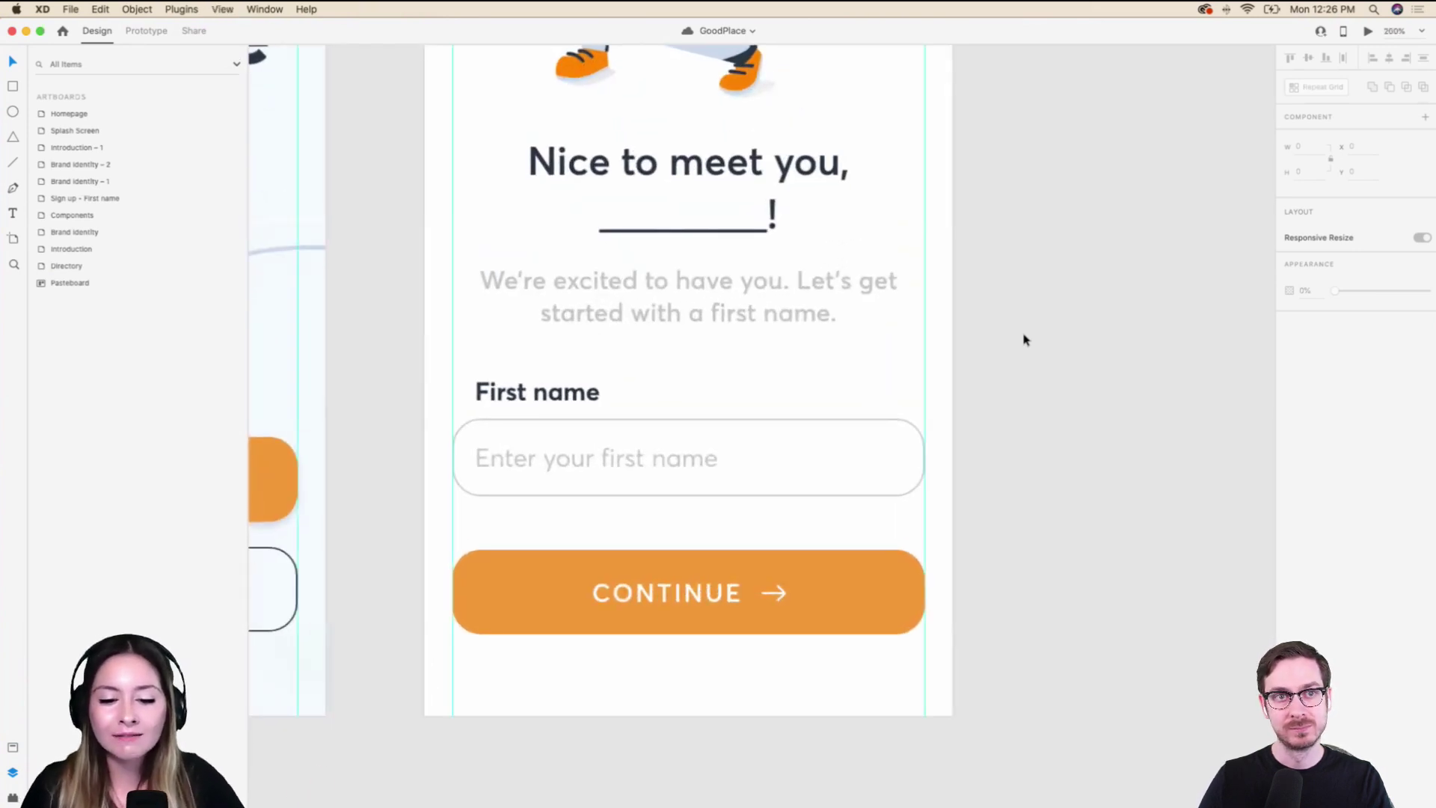
pyautogui.click(698, 447)
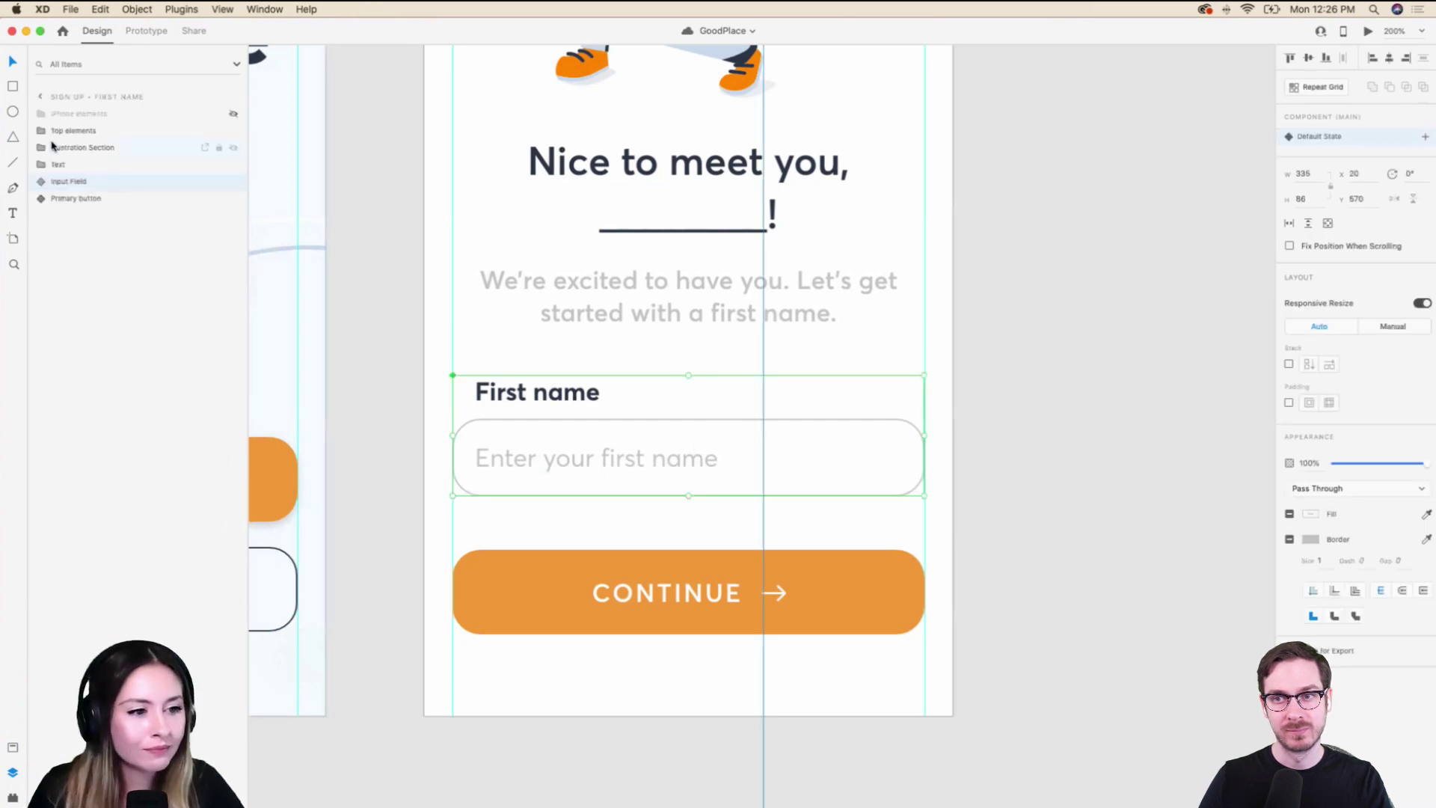
pyautogui.click(34, 181)
pyautogui.click(35, 182)
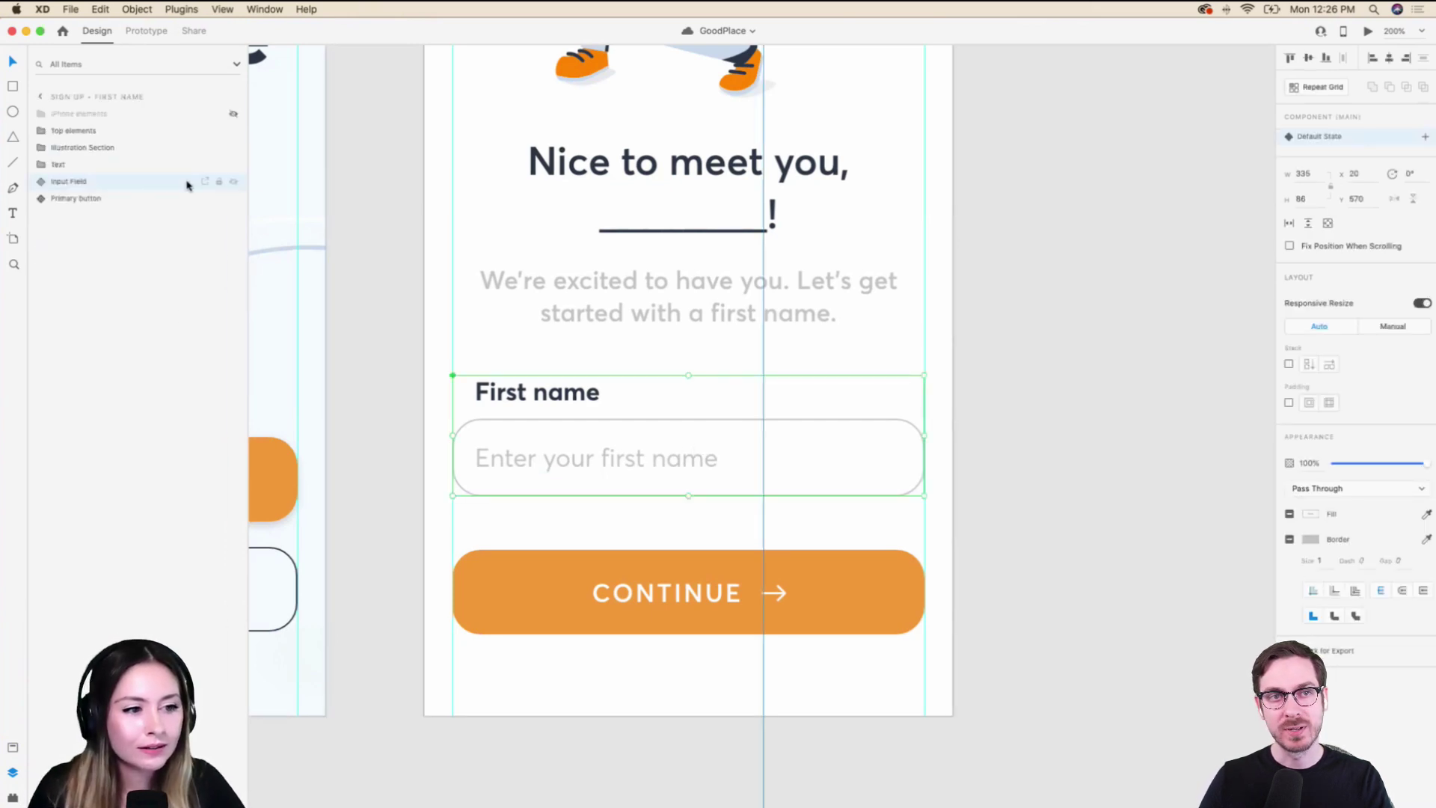
pyautogui.moveTo(1212, 32); pyautogui.dragTo(1210, 32)
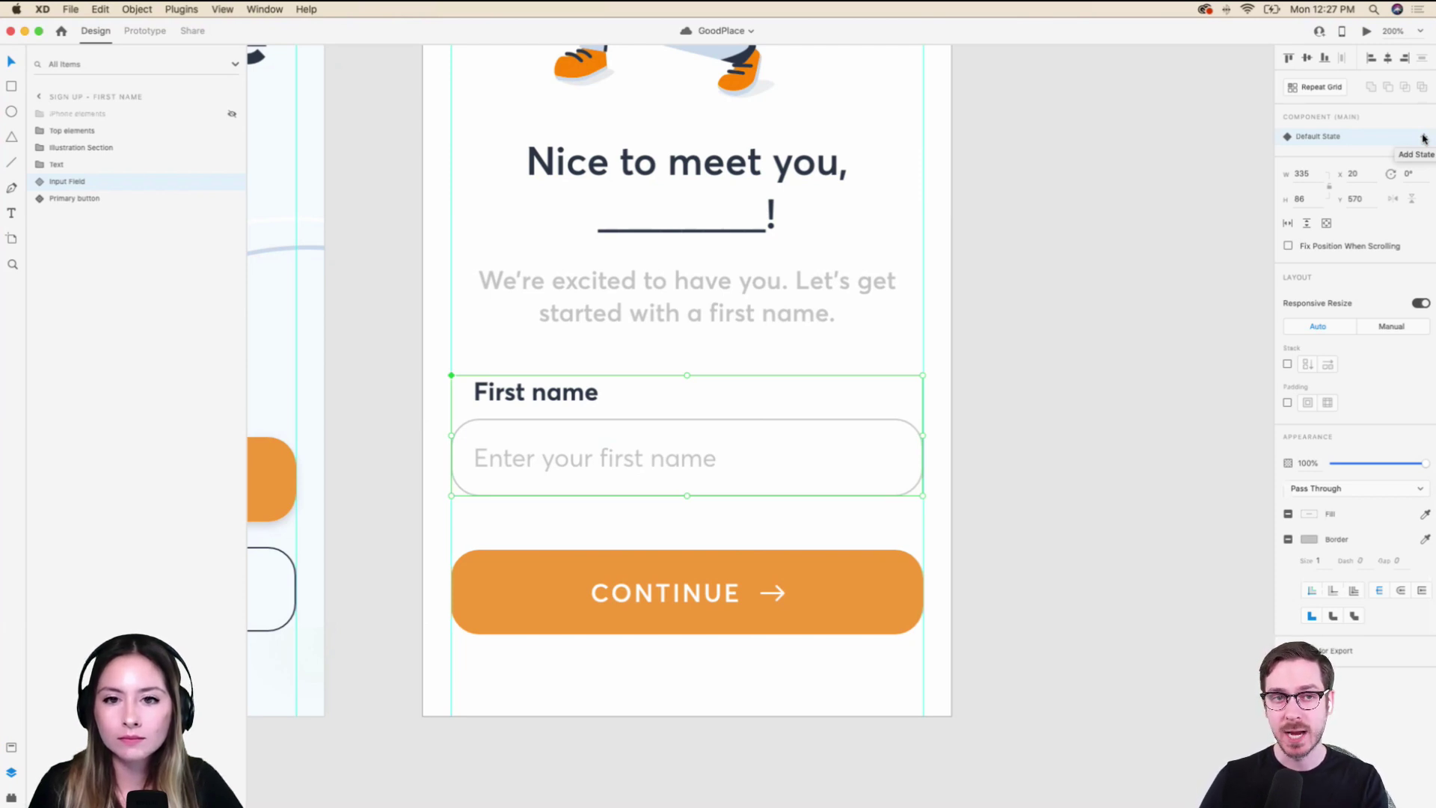
# Add a second state to the Input Field component and rename State 2 to 'Targeted State'.
pyautogui.click(1423, 138)
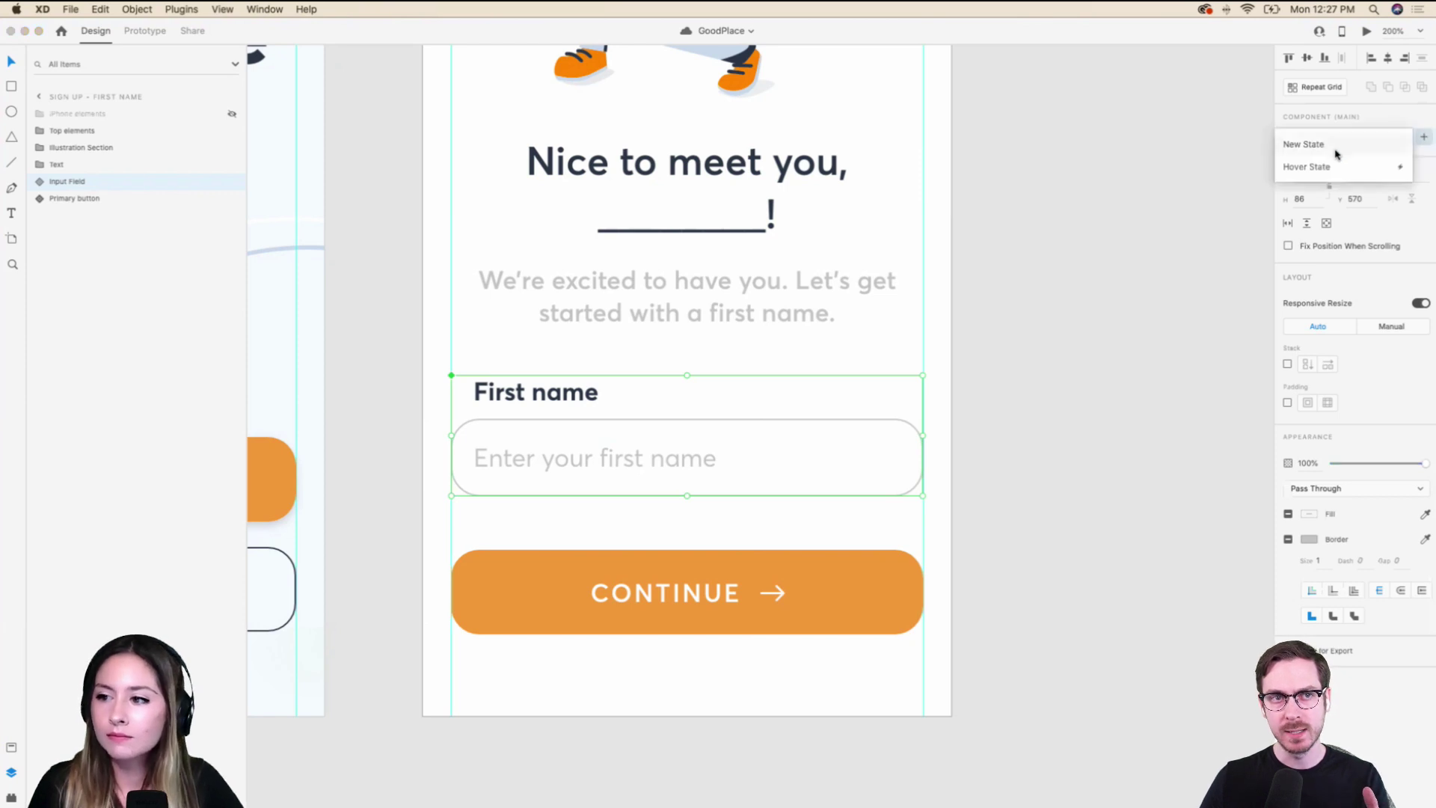
pyautogui.write('Target')
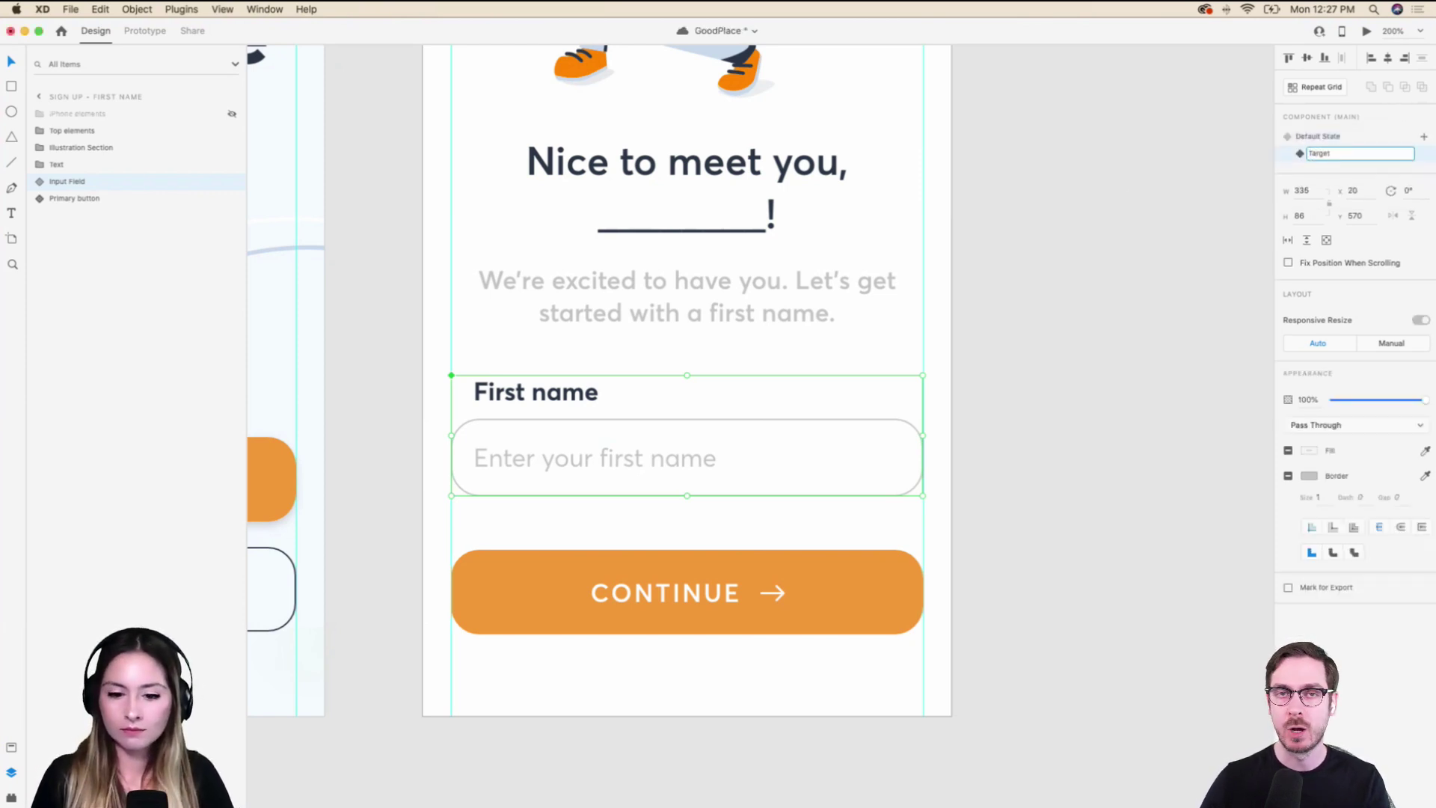
pyautogui.press('Escape')
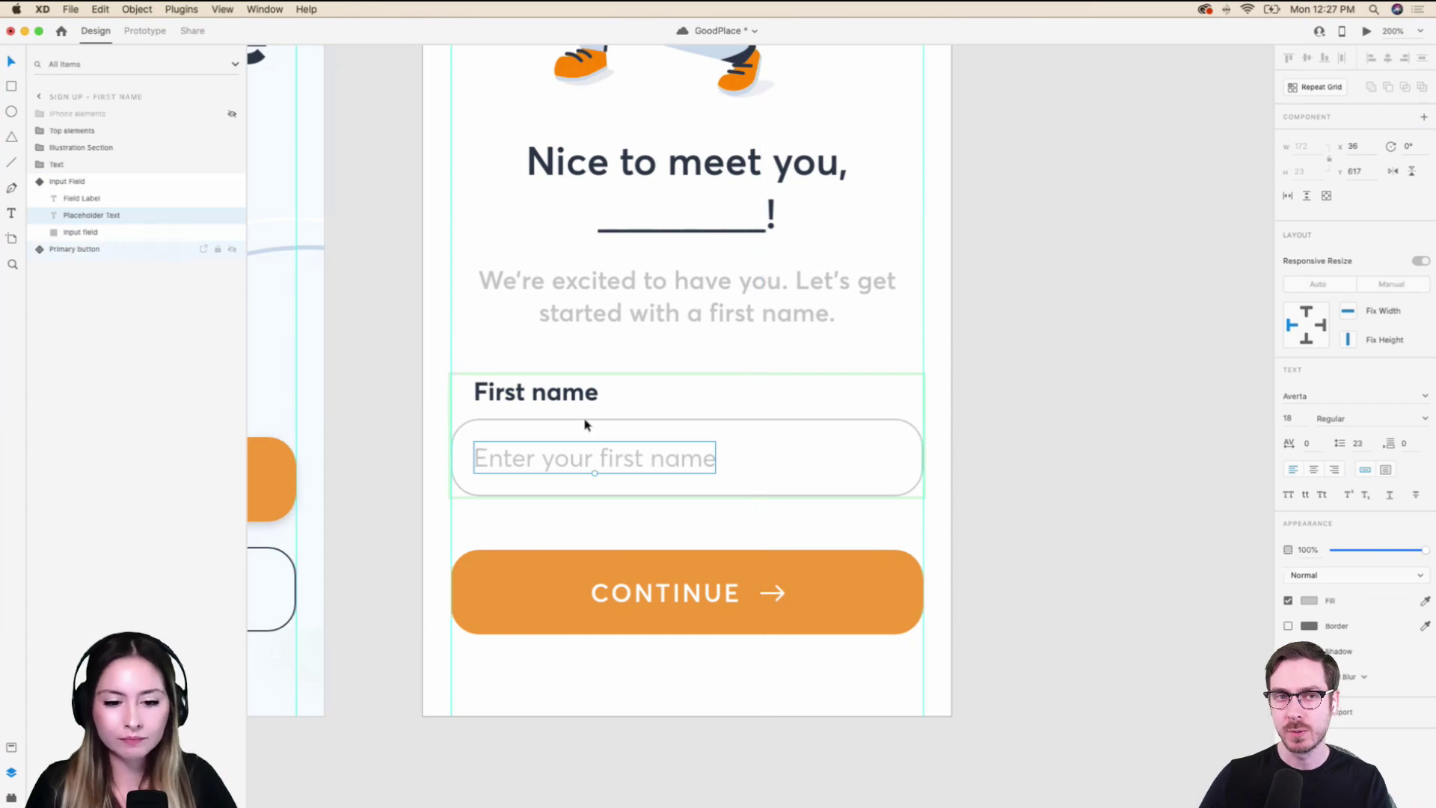
pyautogui.click(683, 456)
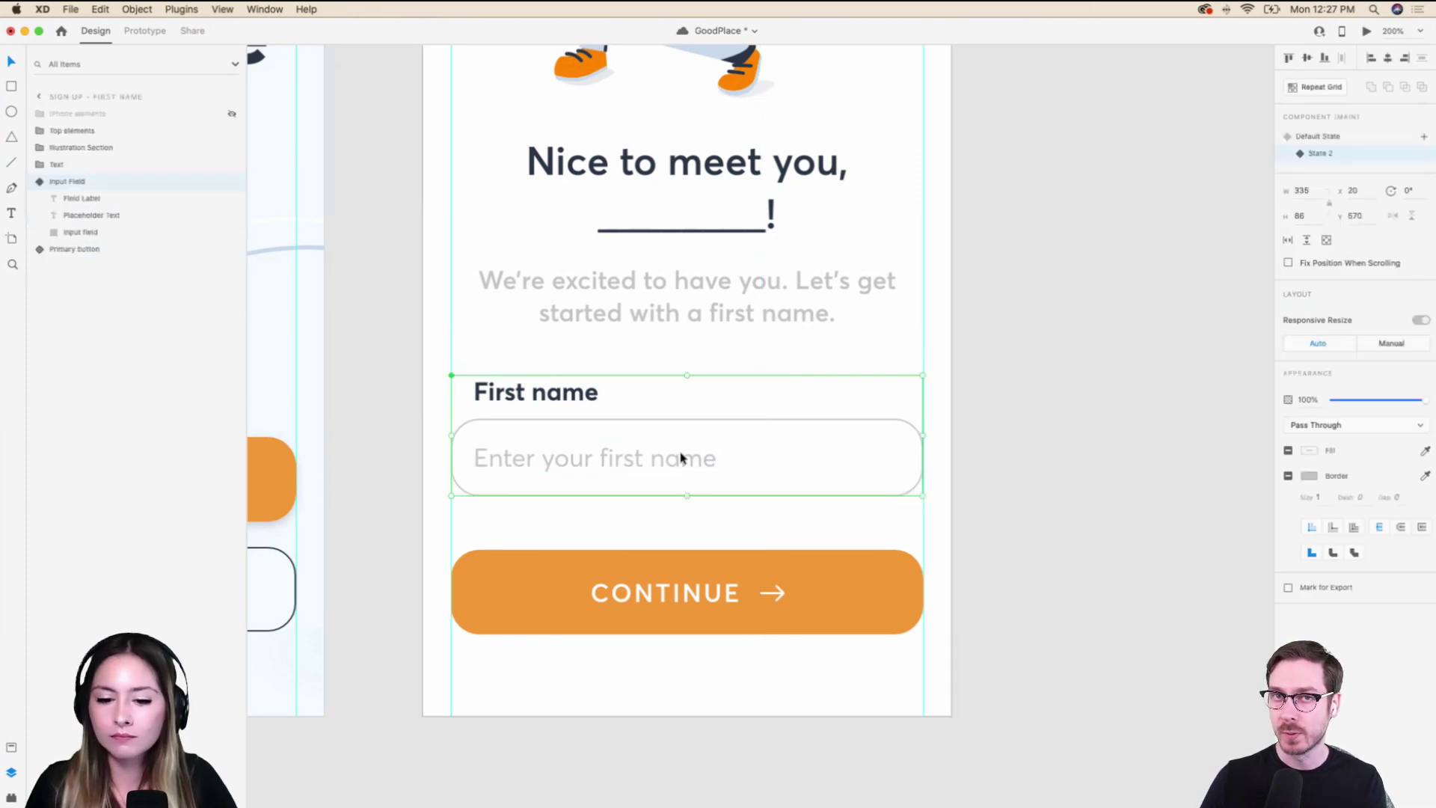
pyautogui.doubleClick(1324, 154)
pyautogui.write('Target')
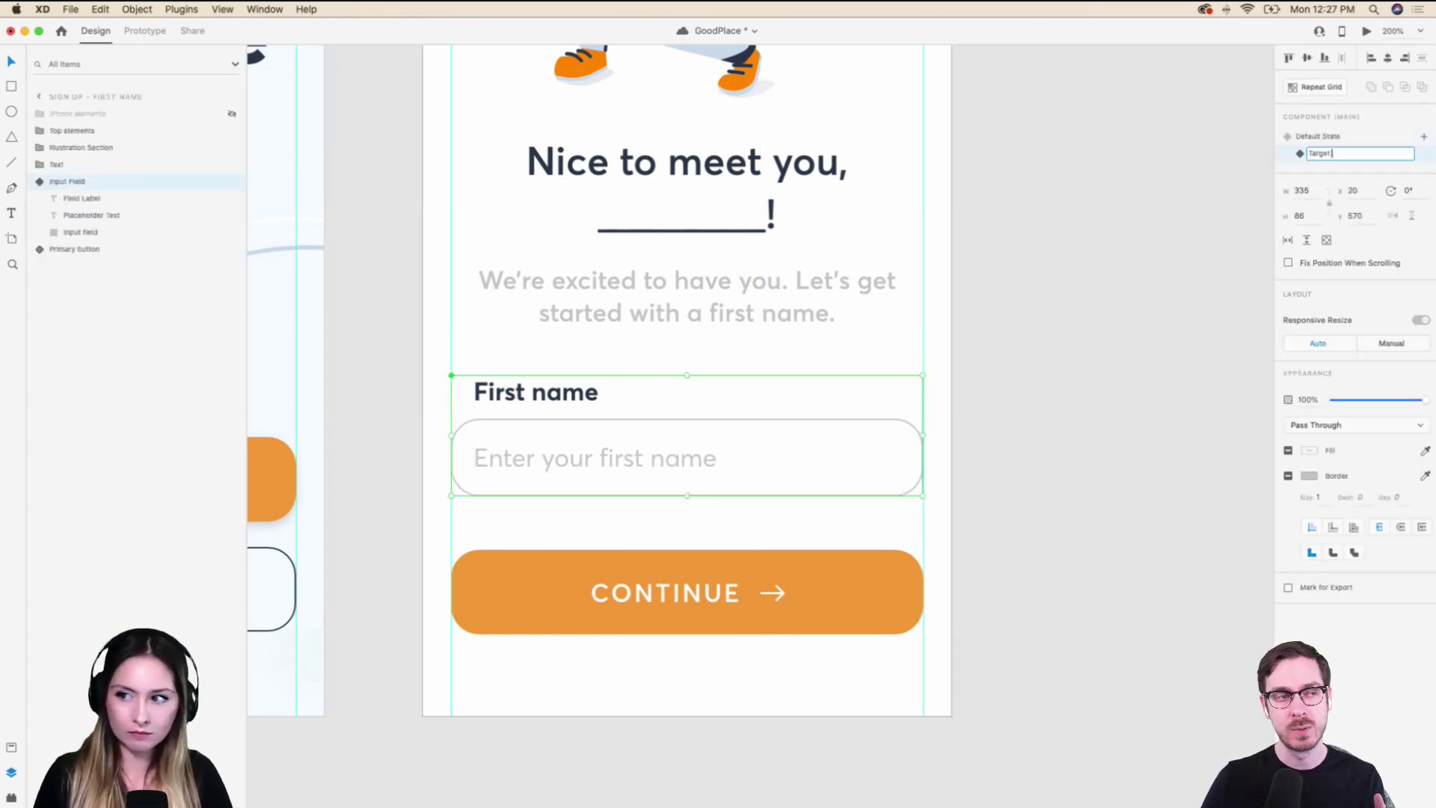
pyautogui.write('ed State')
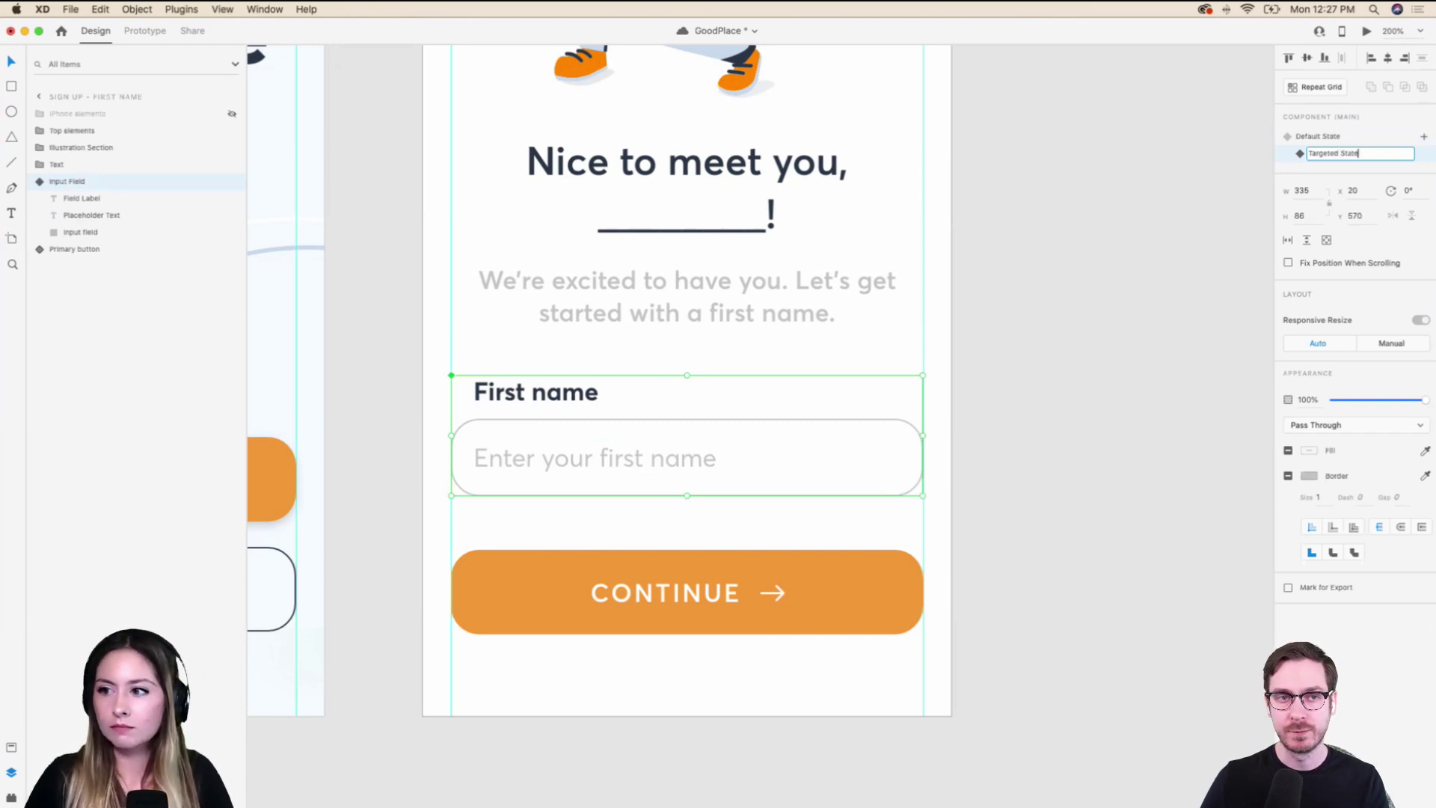
pyautogui.press('Return')
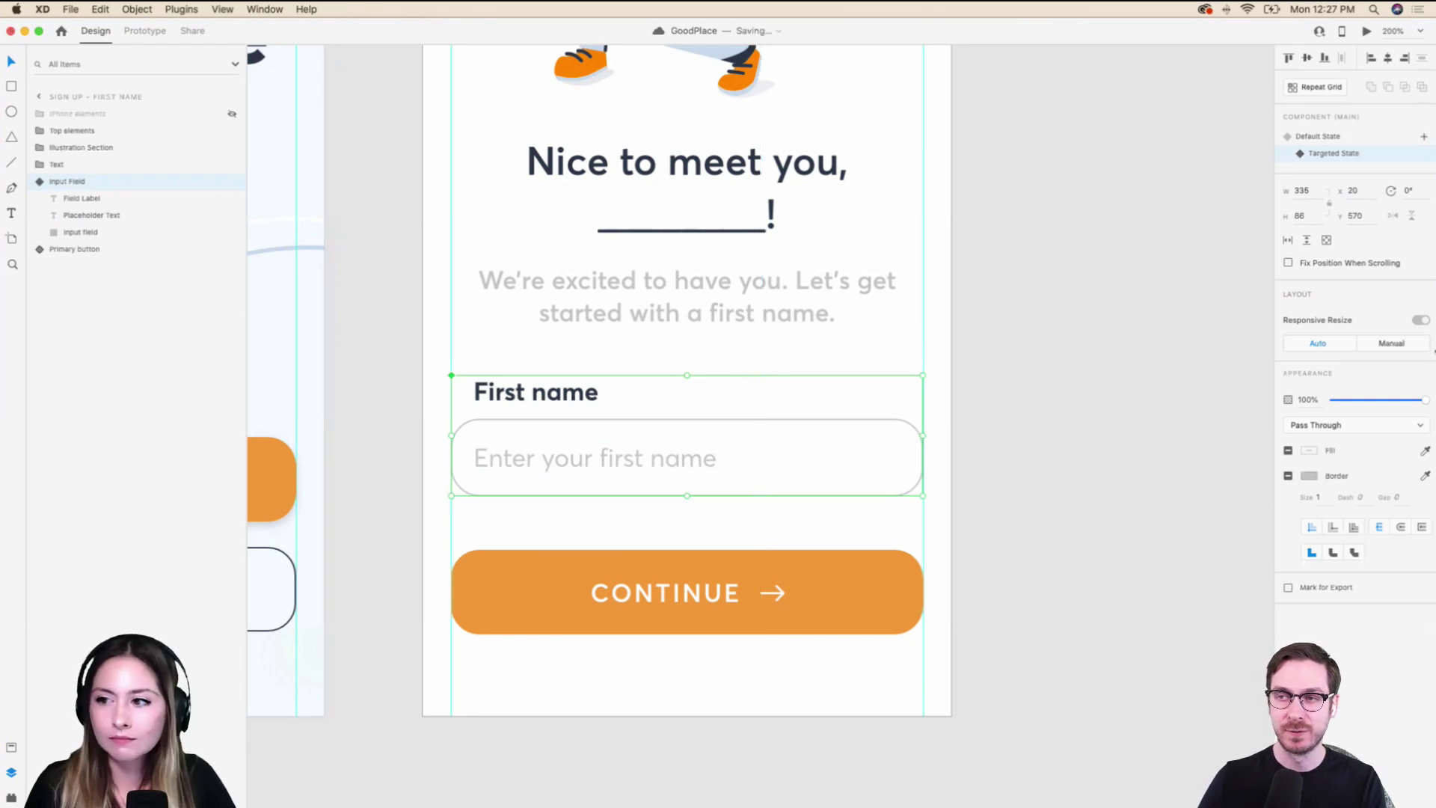
# In the targeted state, replace the placeholder with a sample person's name.
pyautogui.doubleClick(666, 454)
pyautogui.doubleClick(667, 453)
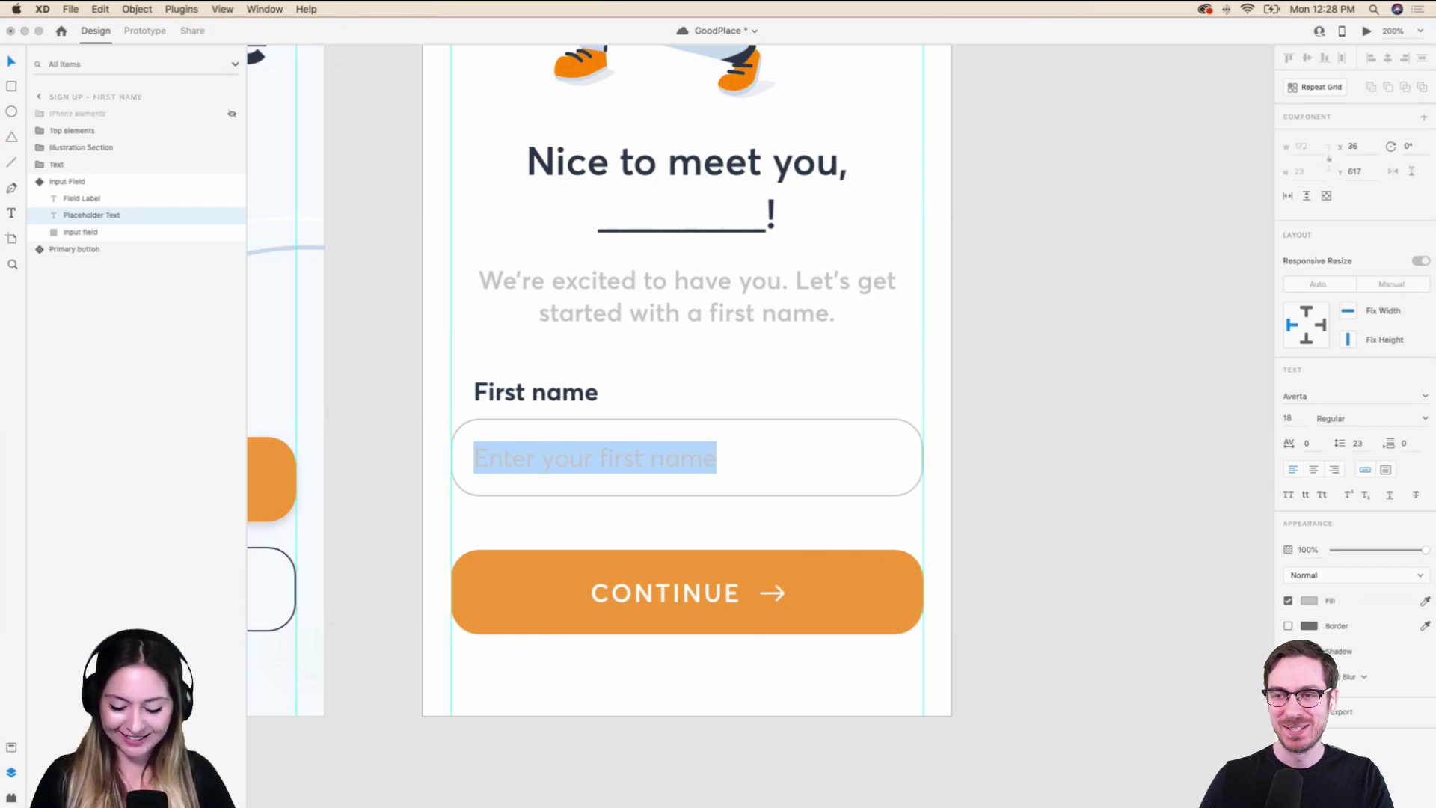
pyautogui.press('BackSpace')
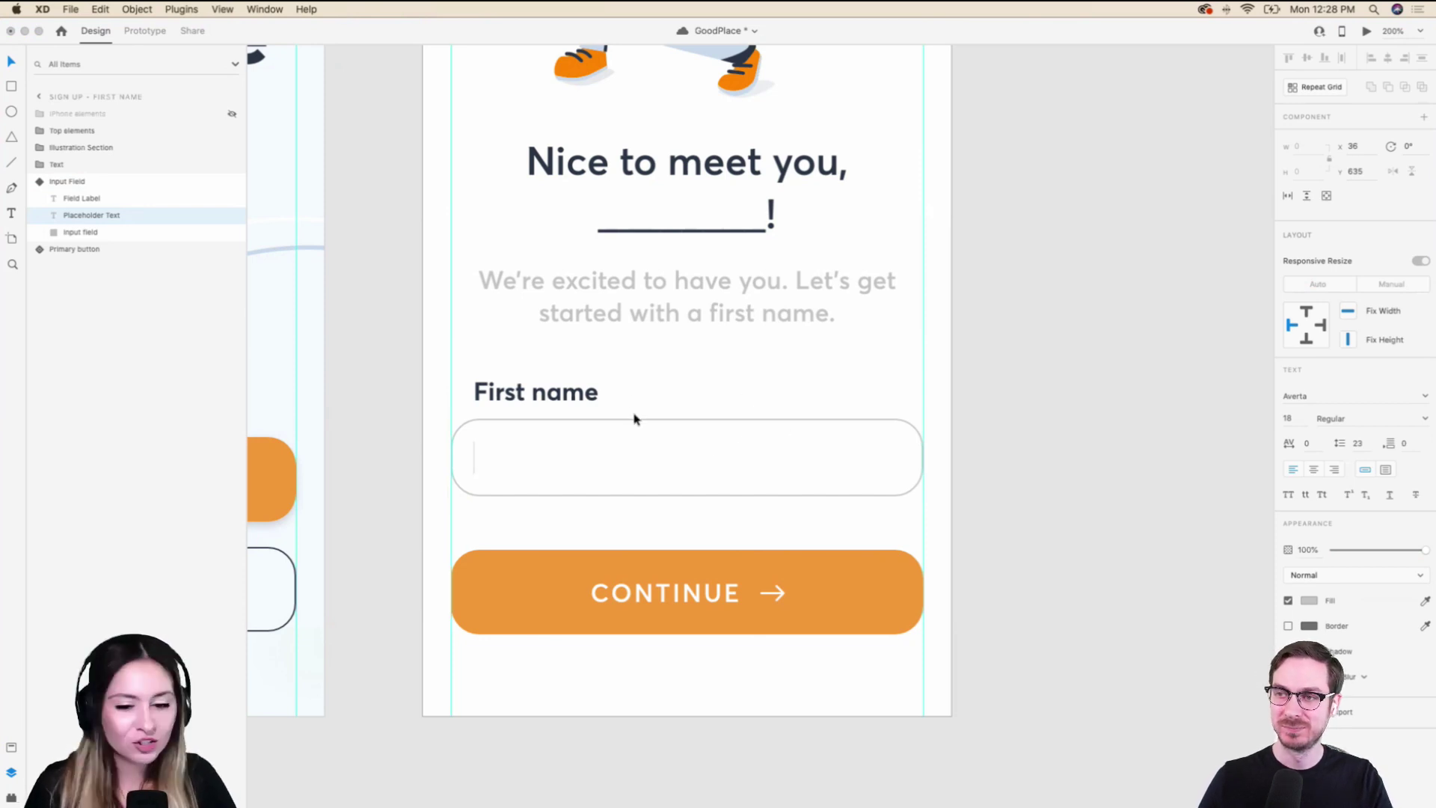
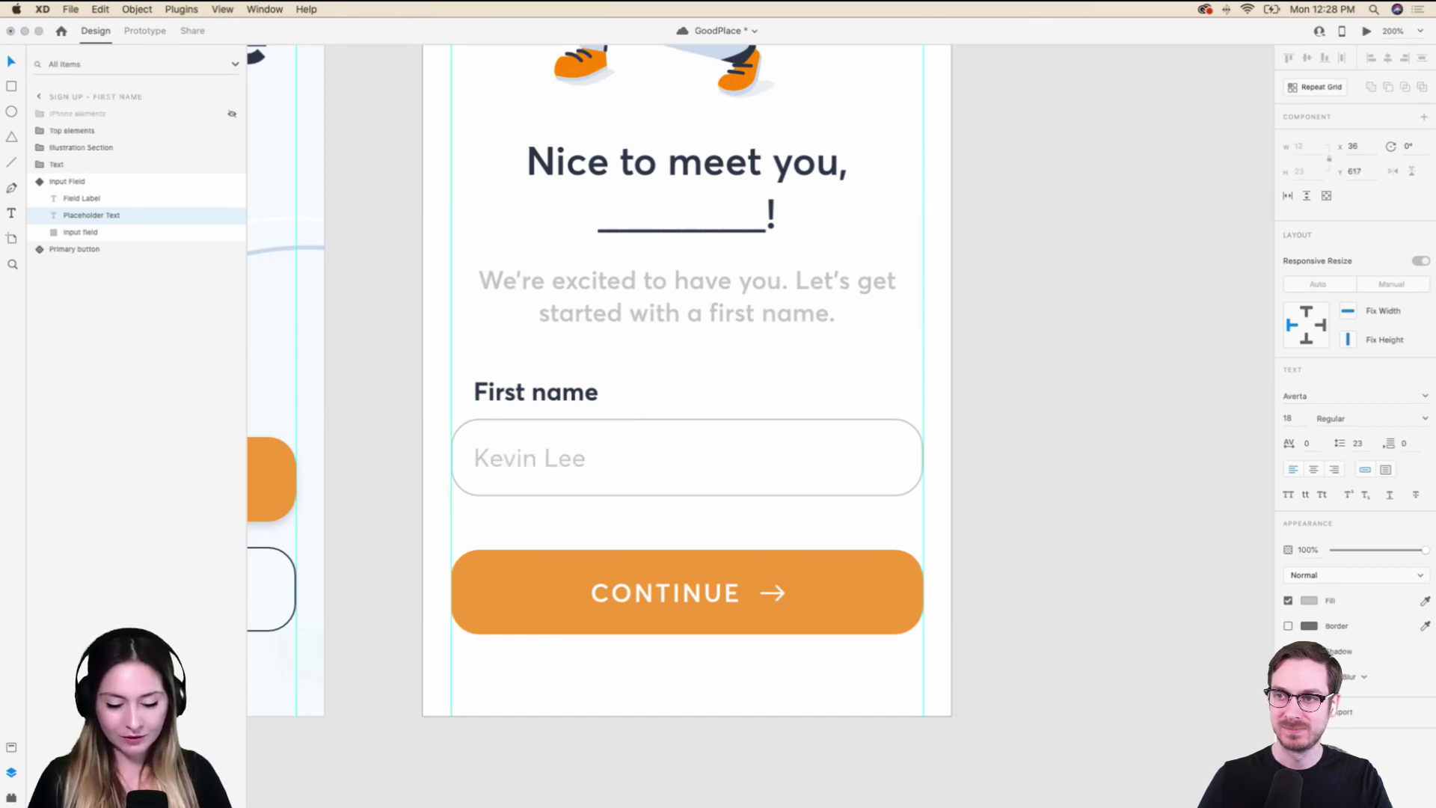
pyautogui.press('Escape')
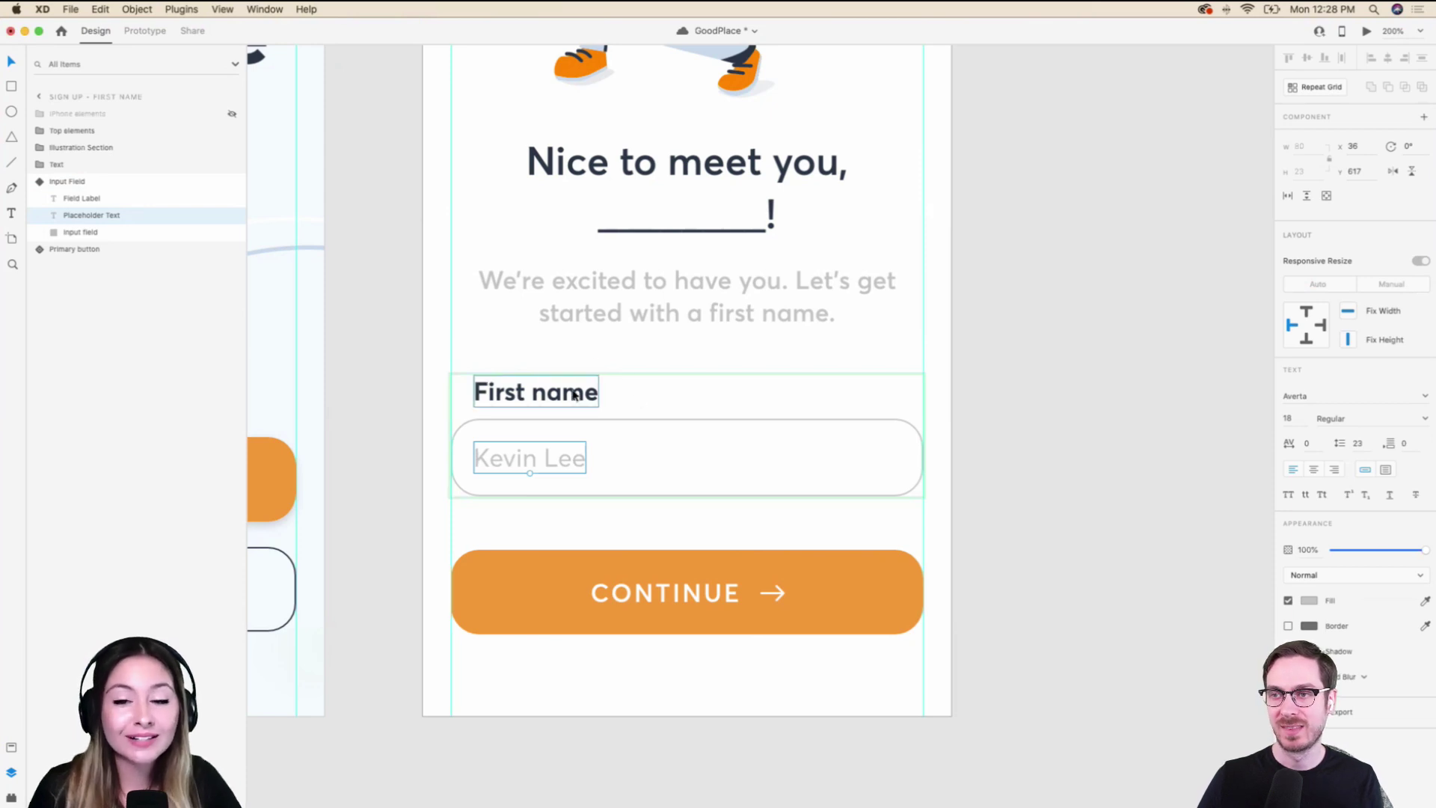
pyautogui.click(82, 181)
pyautogui.click(41, 184)
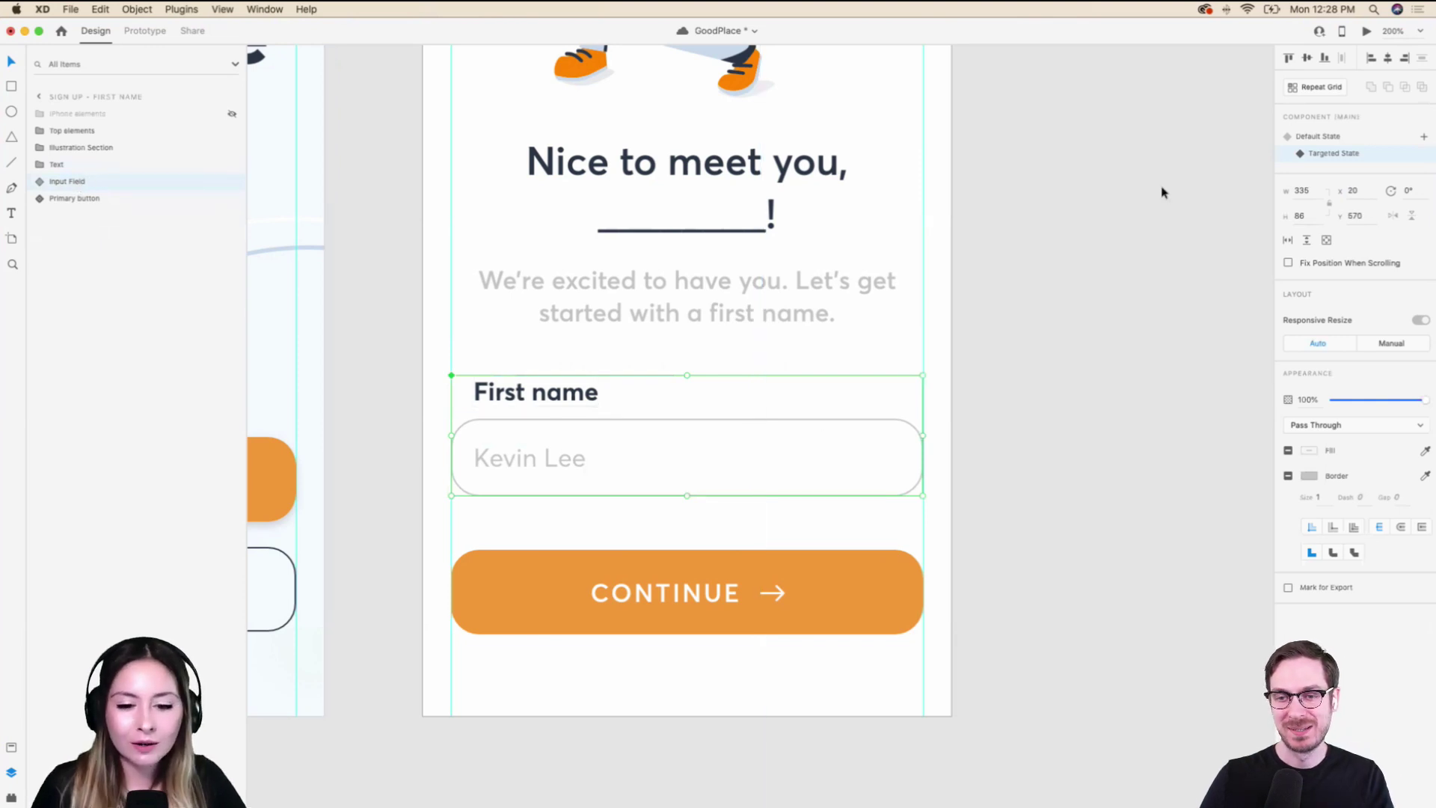
# Give the targeted state's rounded field box a dark navy #293545 border.
pyautogui.click(1337, 137)
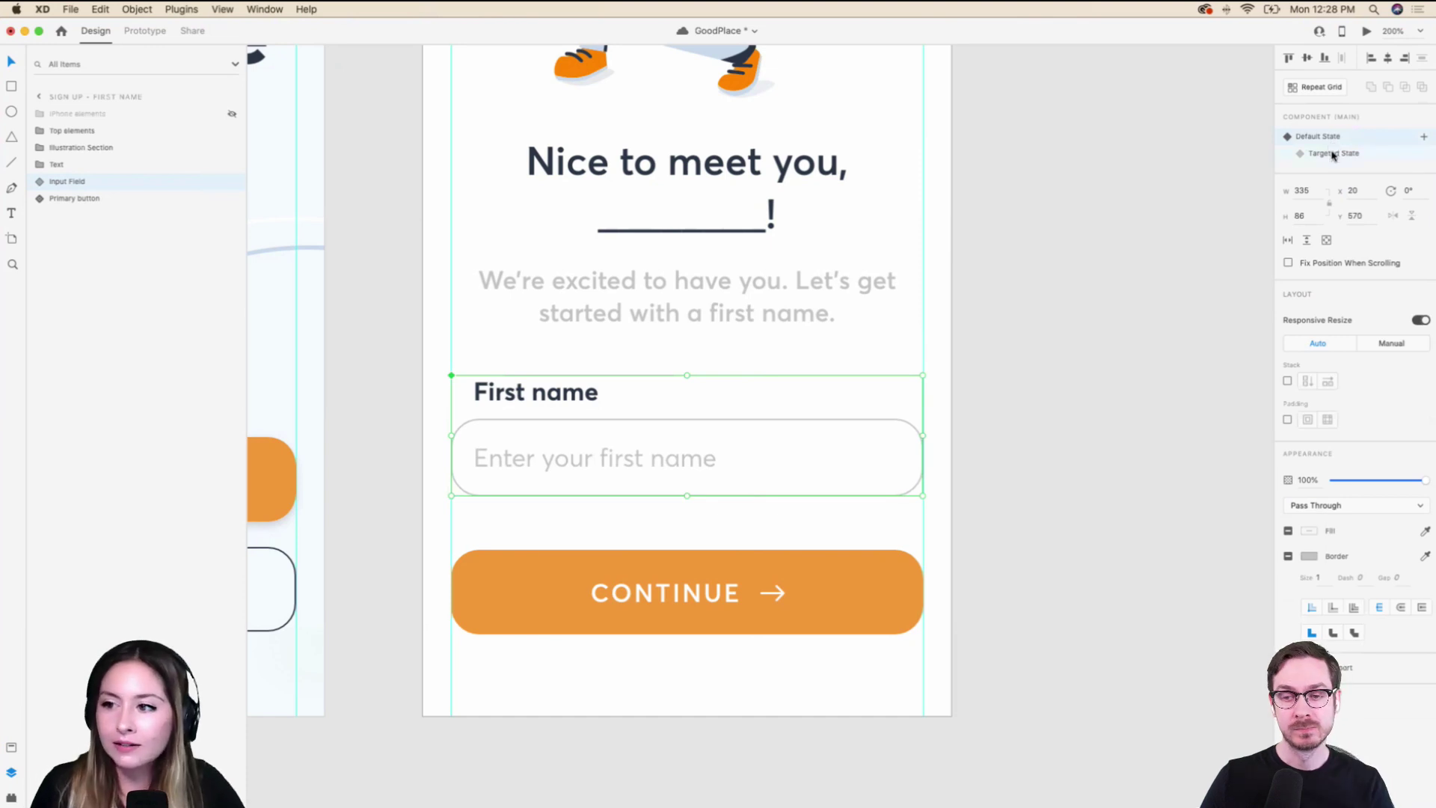
pyautogui.click(1332, 154)
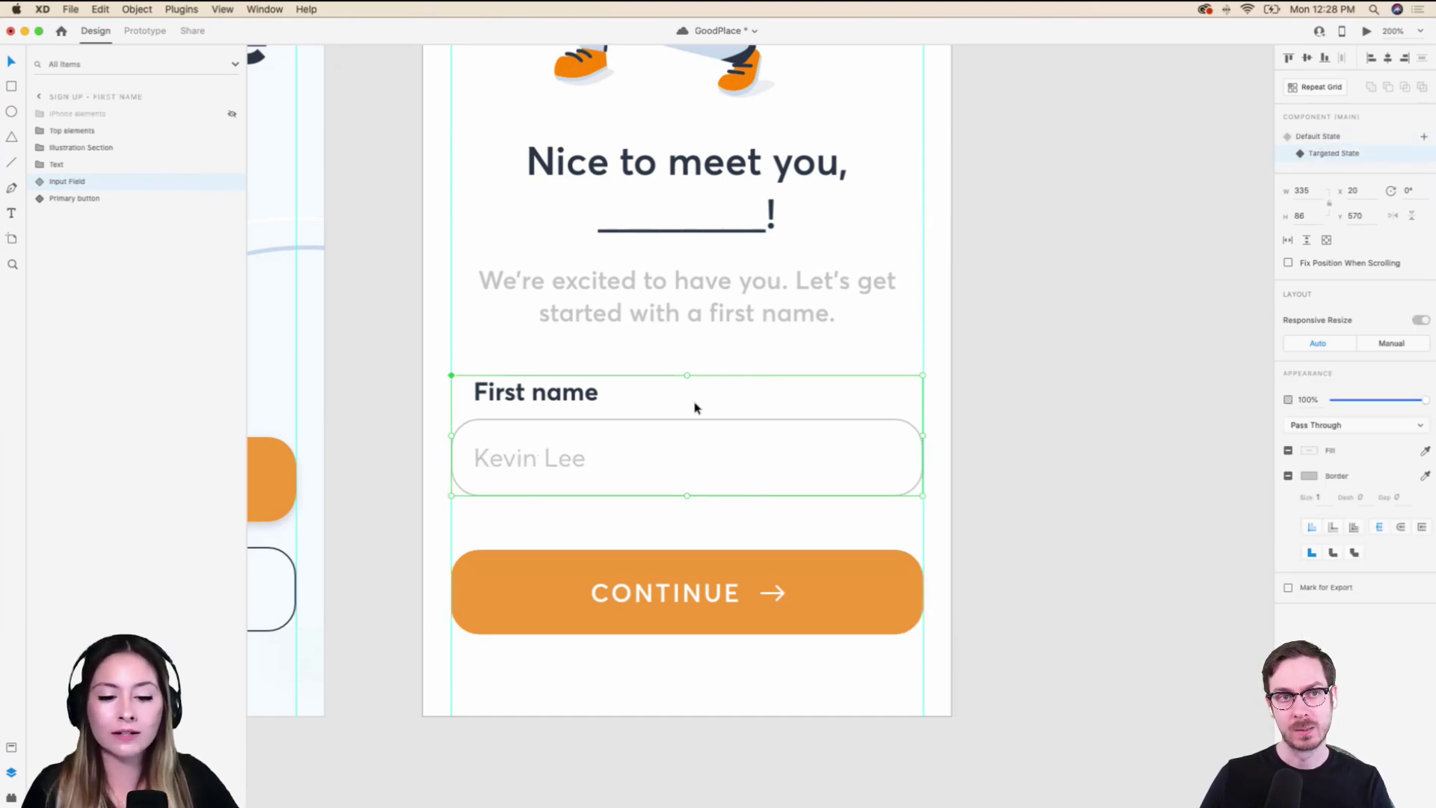
pyautogui.doubleClick(515, 458)
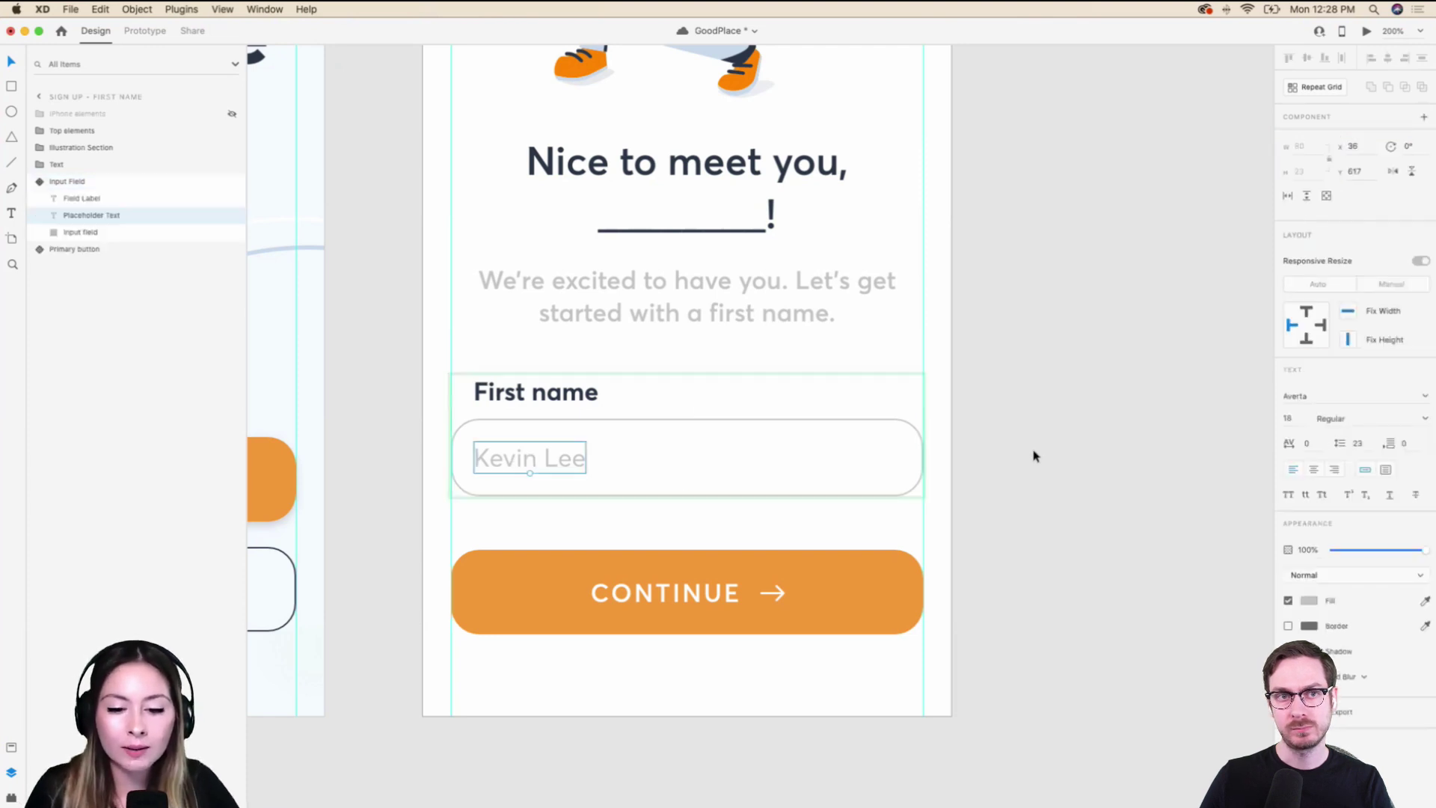
pyautogui.click(911, 435)
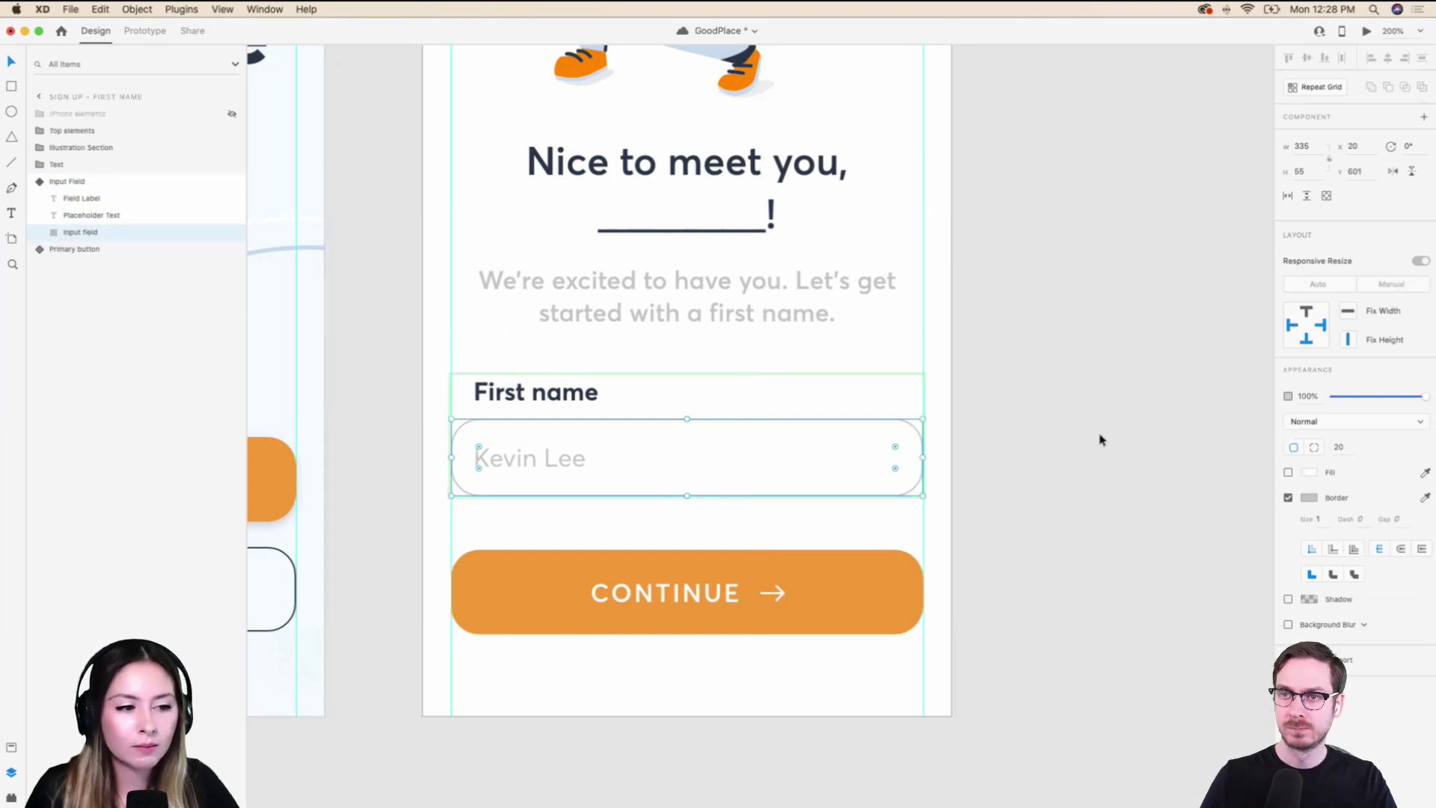
pyautogui.click(1310, 497)
pyautogui.click(1158, 571)
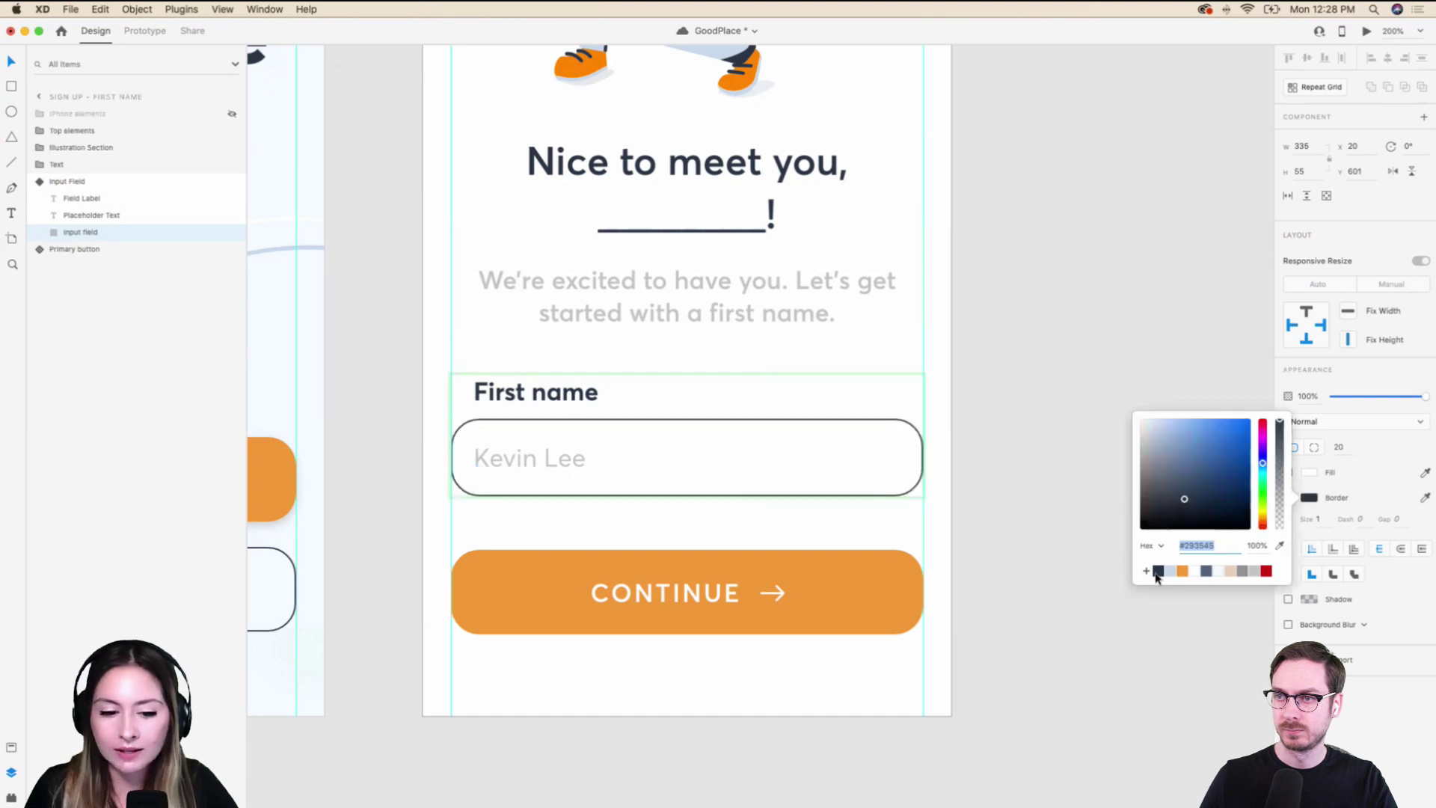
pyautogui.click(521, 443)
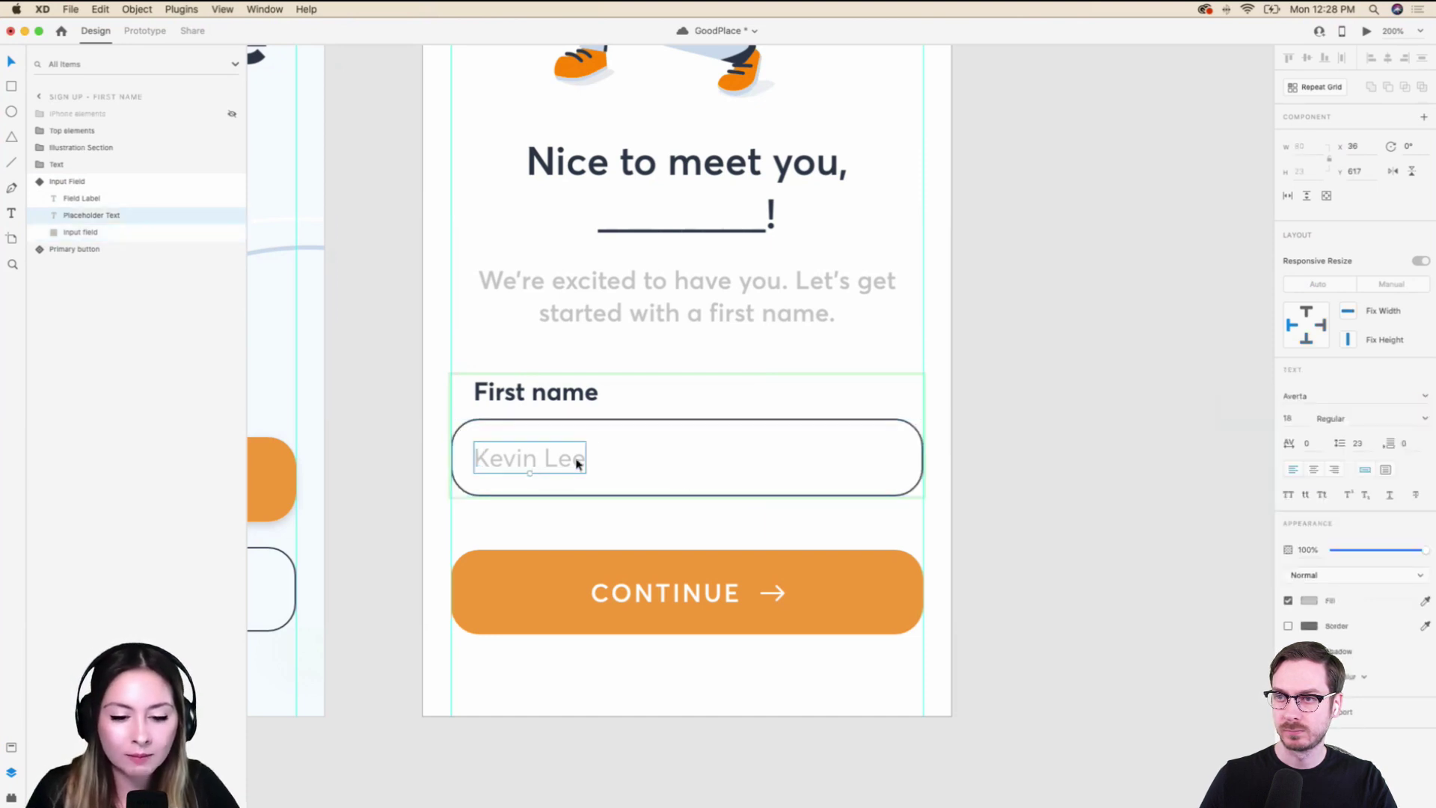
pyautogui.click(622, 495)
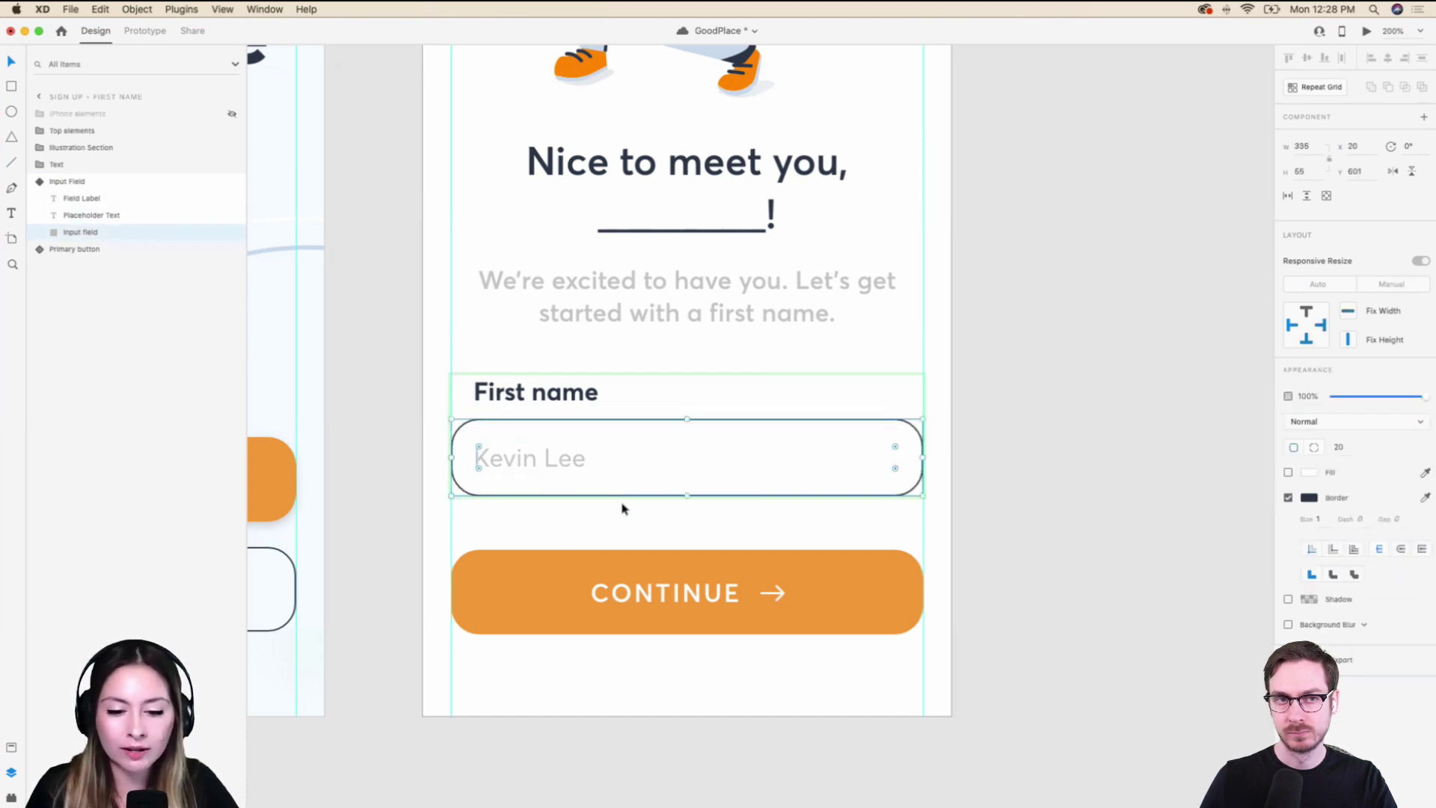
pyautogui.click(572, 495)
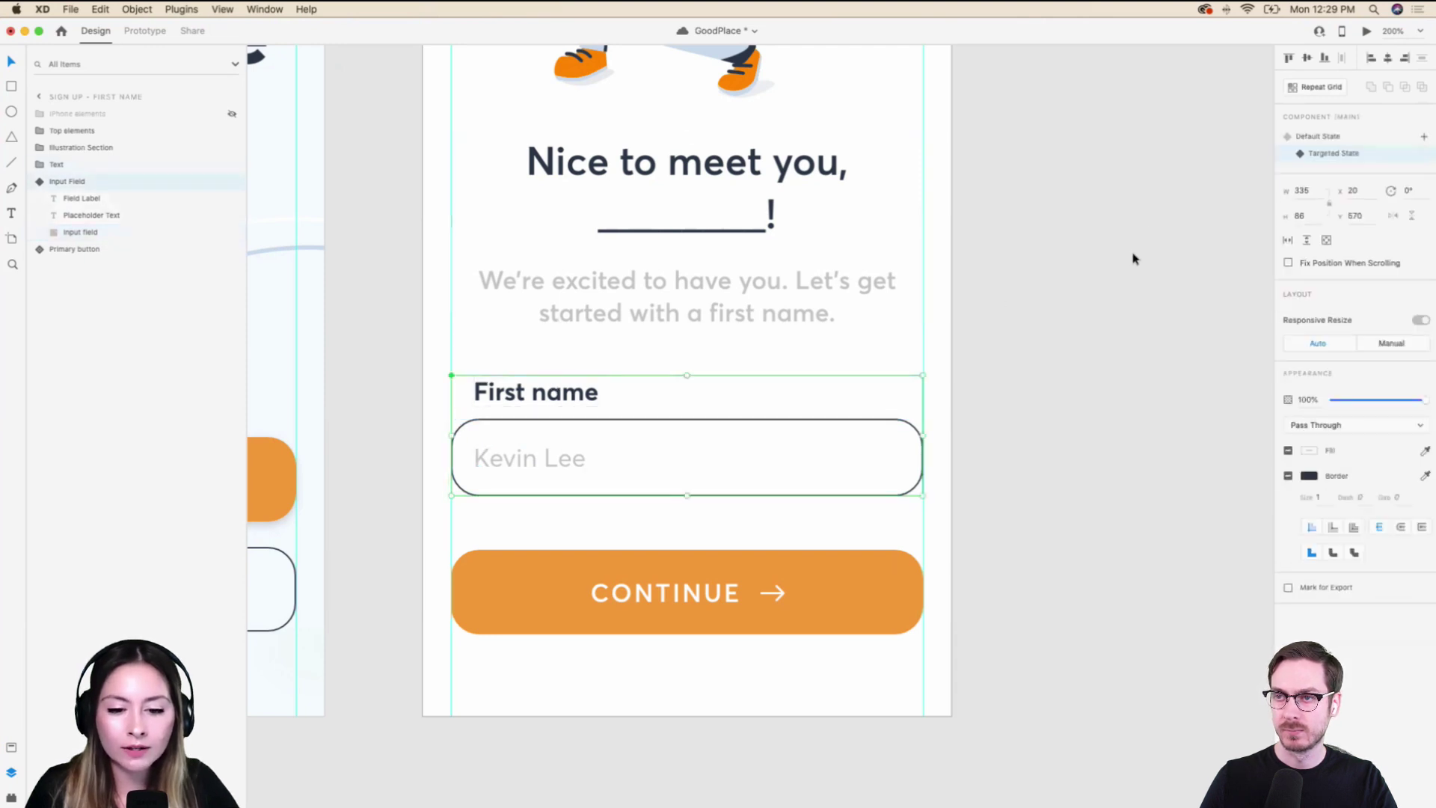
# Add a third component state named 'Error State'.
pyautogui.click(1423, 136)
pyautogui.click(1335, 145)
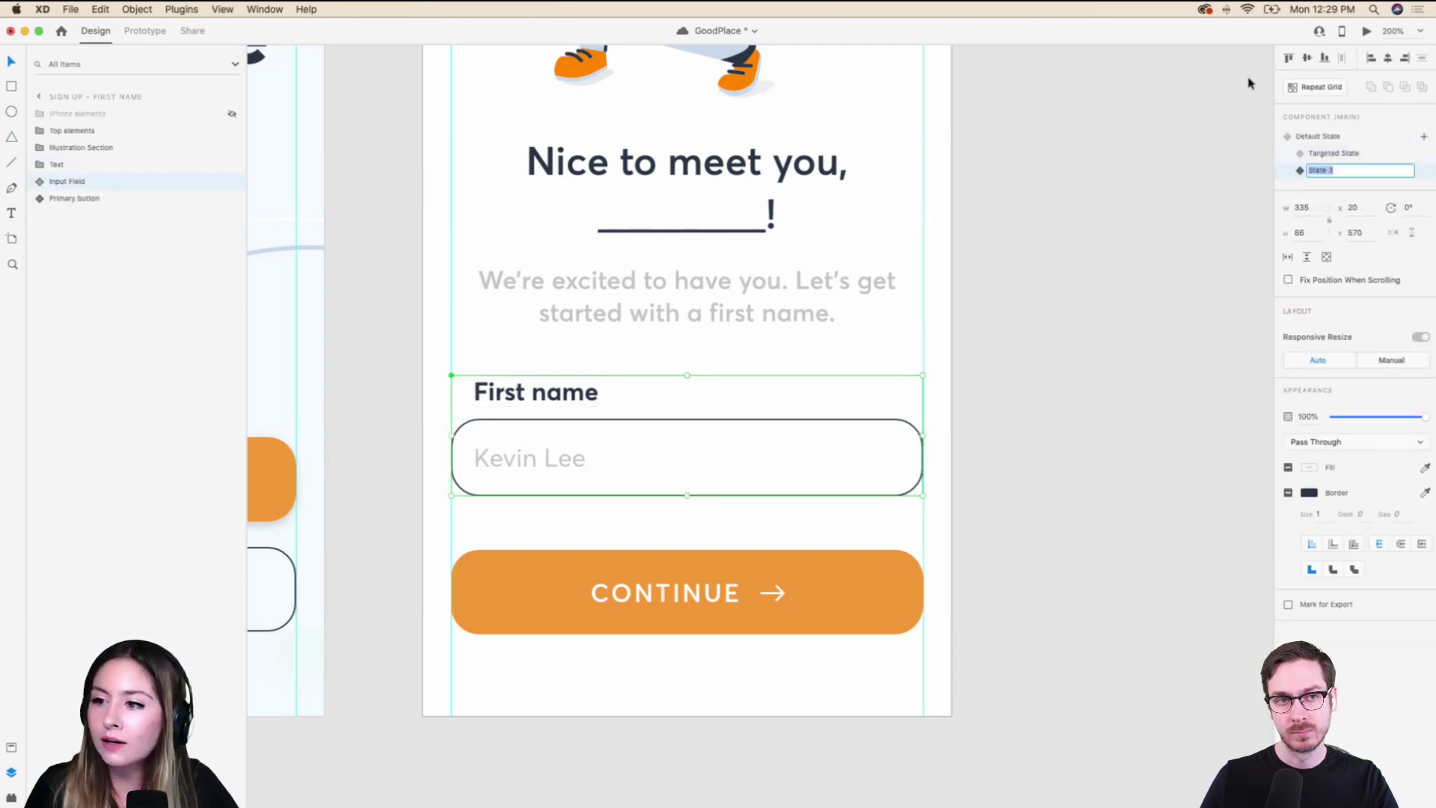
pyautogui.write('Err')
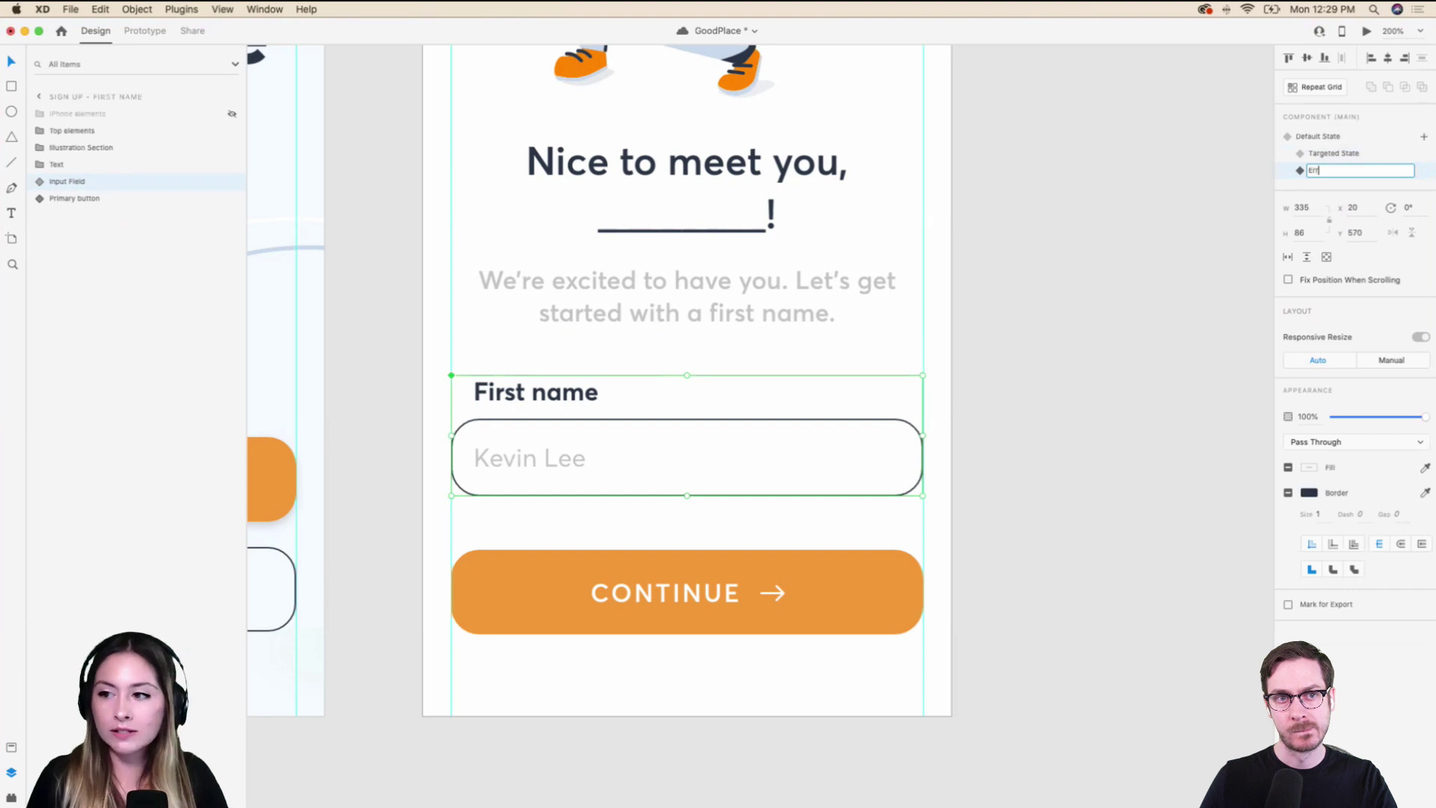
pyautogui.write('or State')
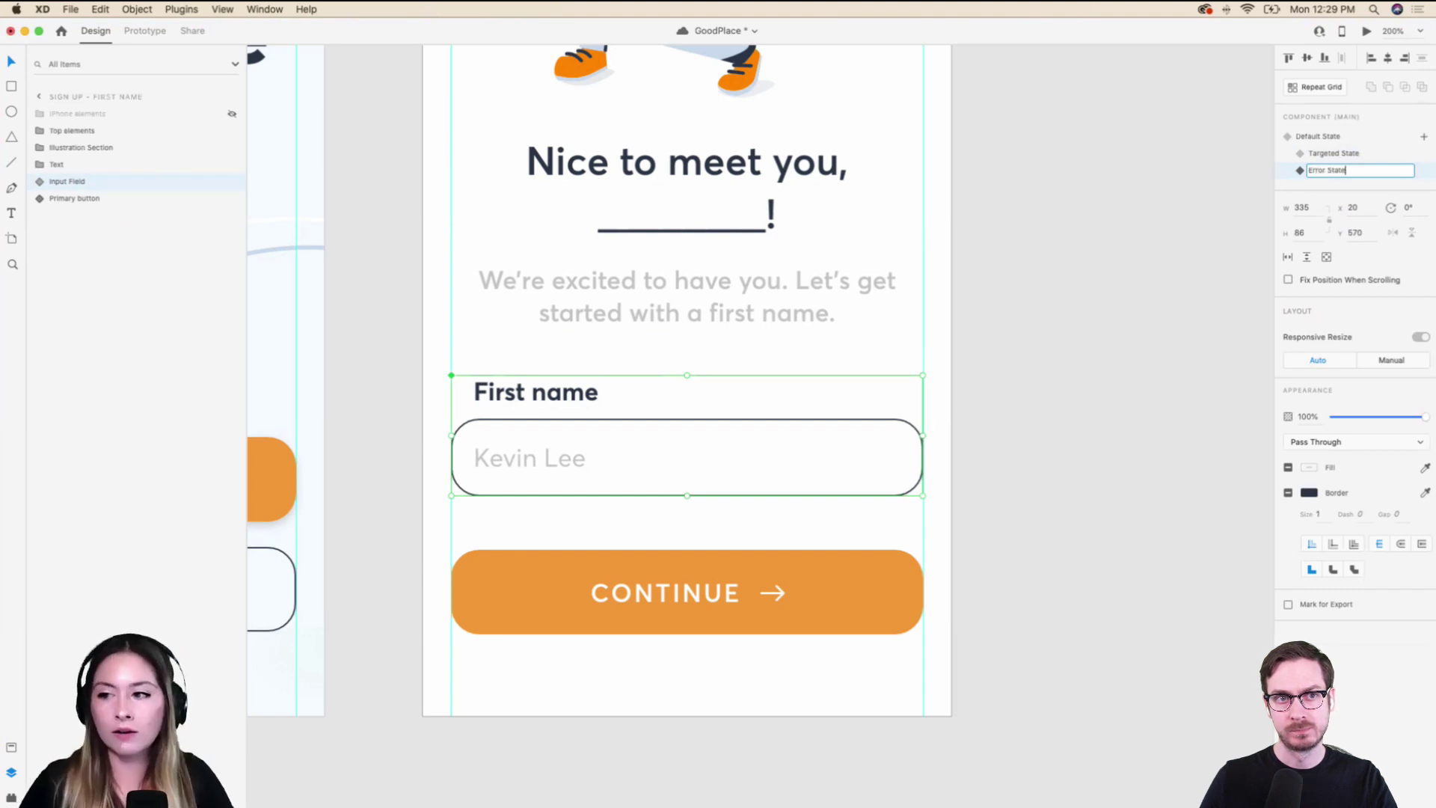
pyautogui.press('Return')
pyautogui.press('Escape')
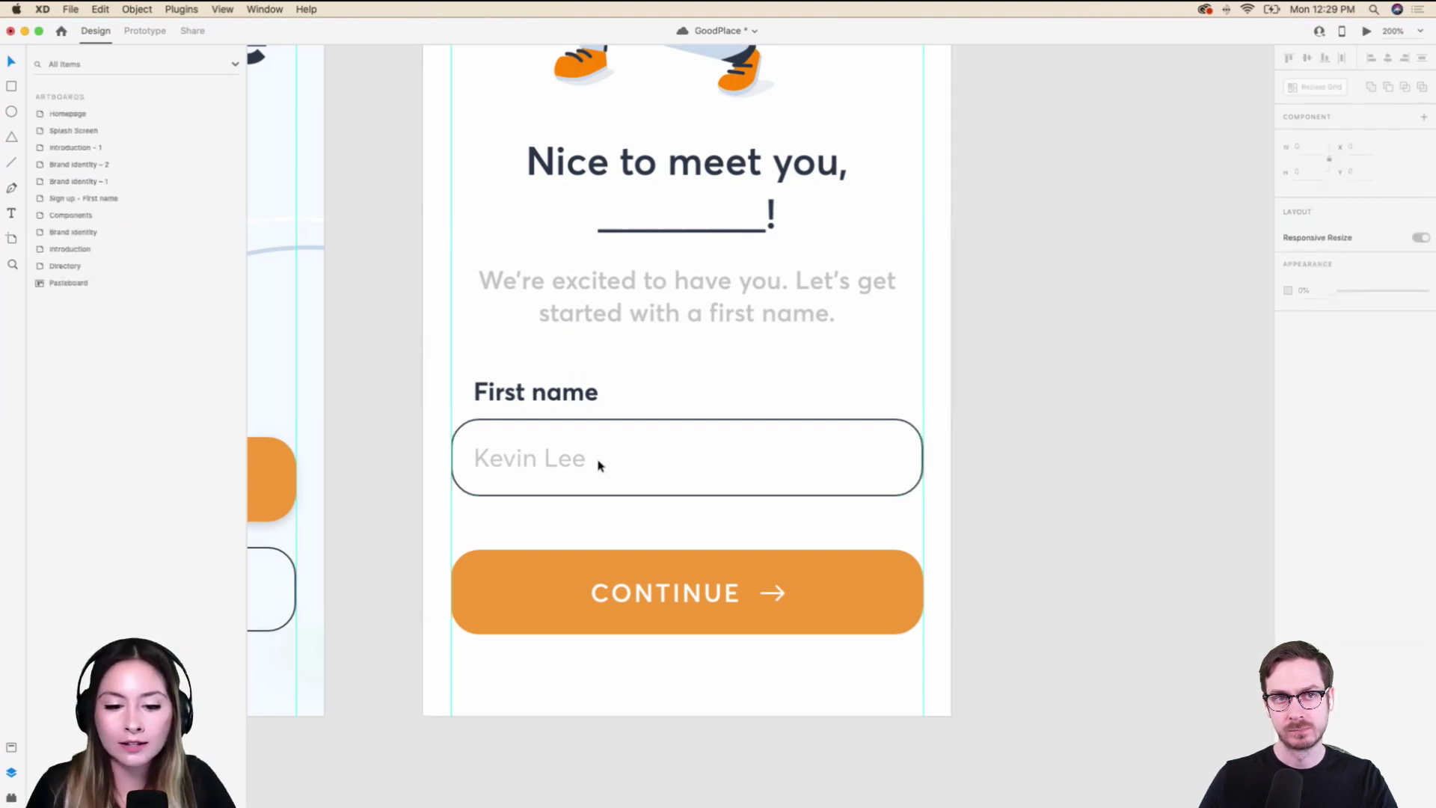
# Pick the 'This field is required' error message from the components artboard for reuse.
pyautogui.scroll(-5, 596, 463)
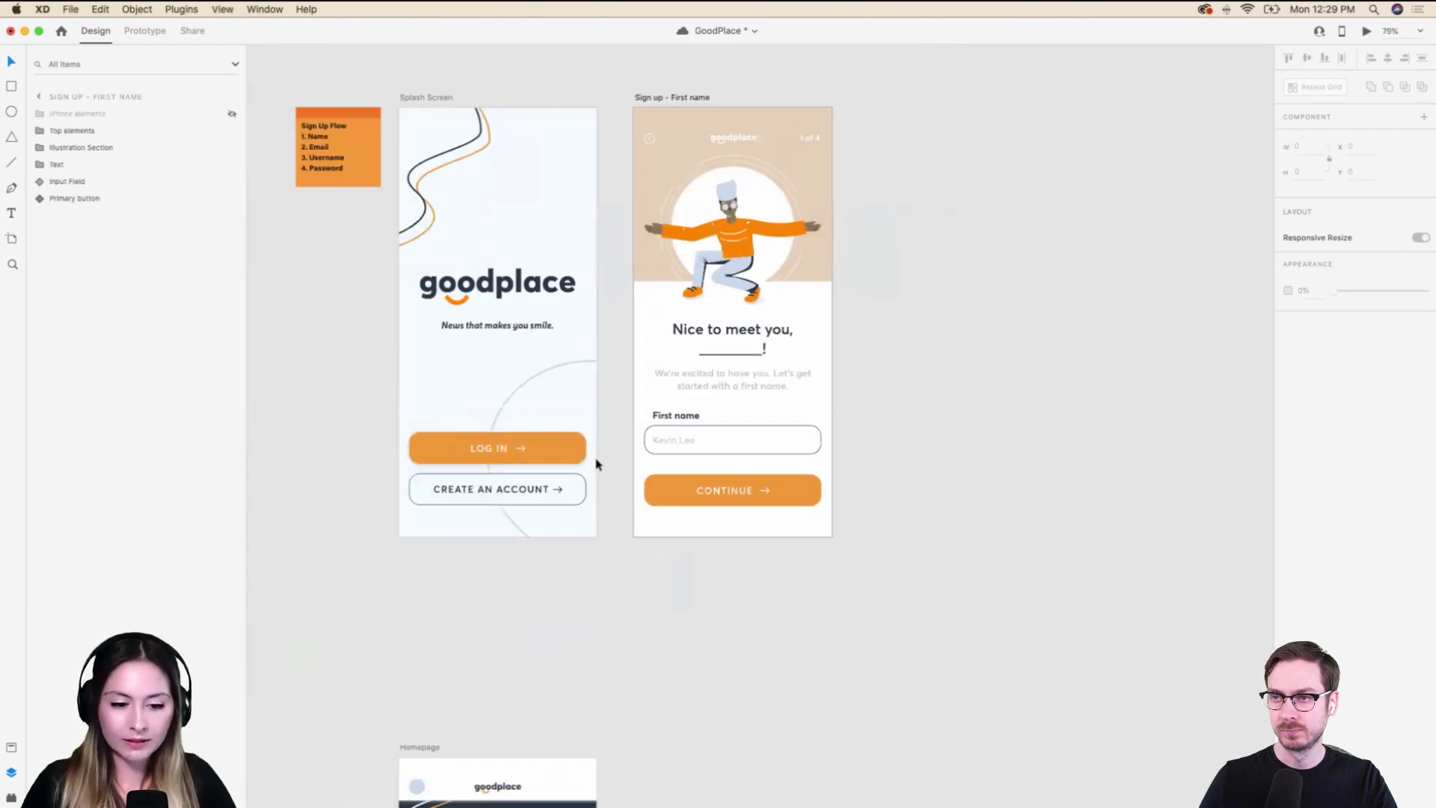
pyautogui.hscroll(-5, 596, 463)
pyautogui.scroll(-3, 596, 464)
pyautogui.hscroll(-10, 596, 464)
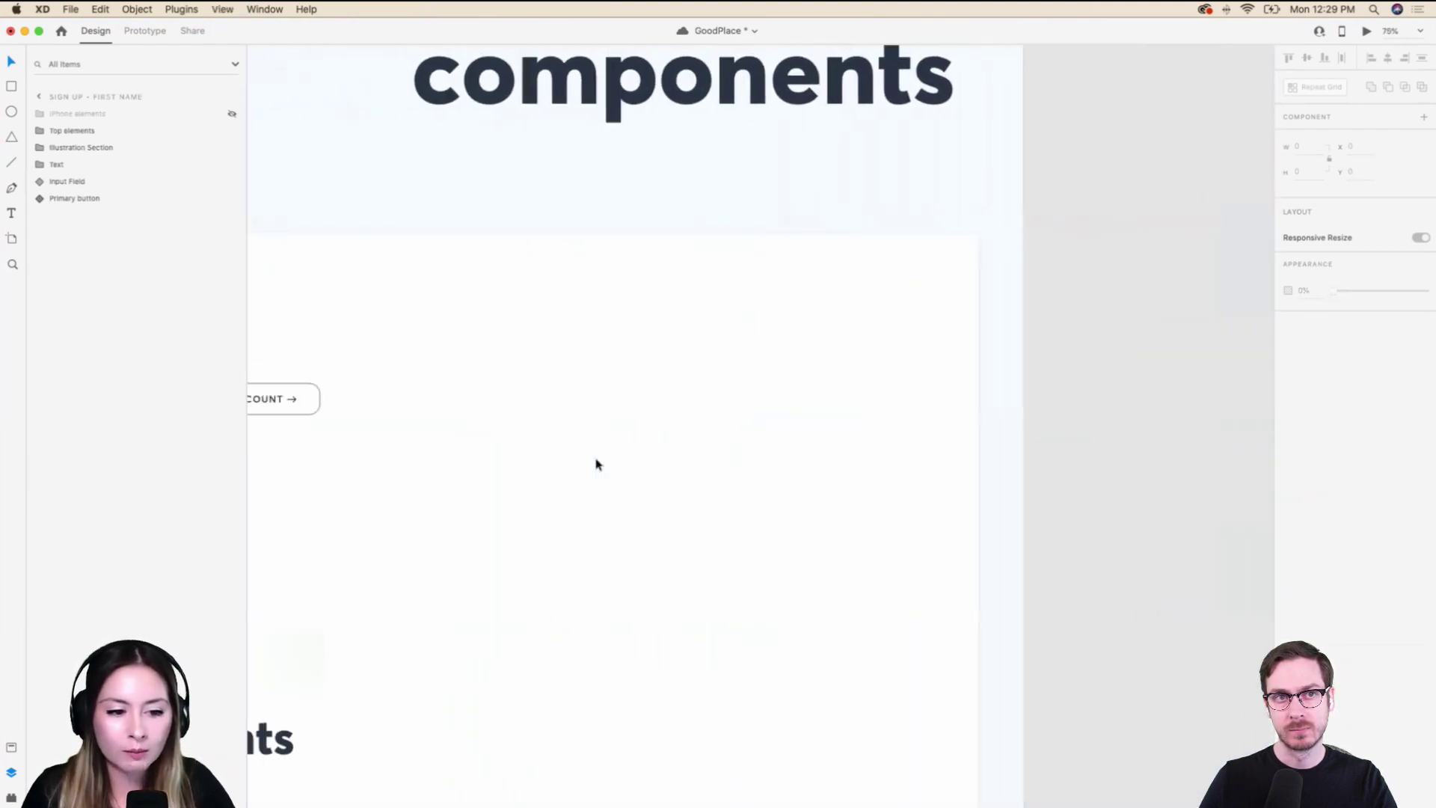
pyautogui.click(545, 323)
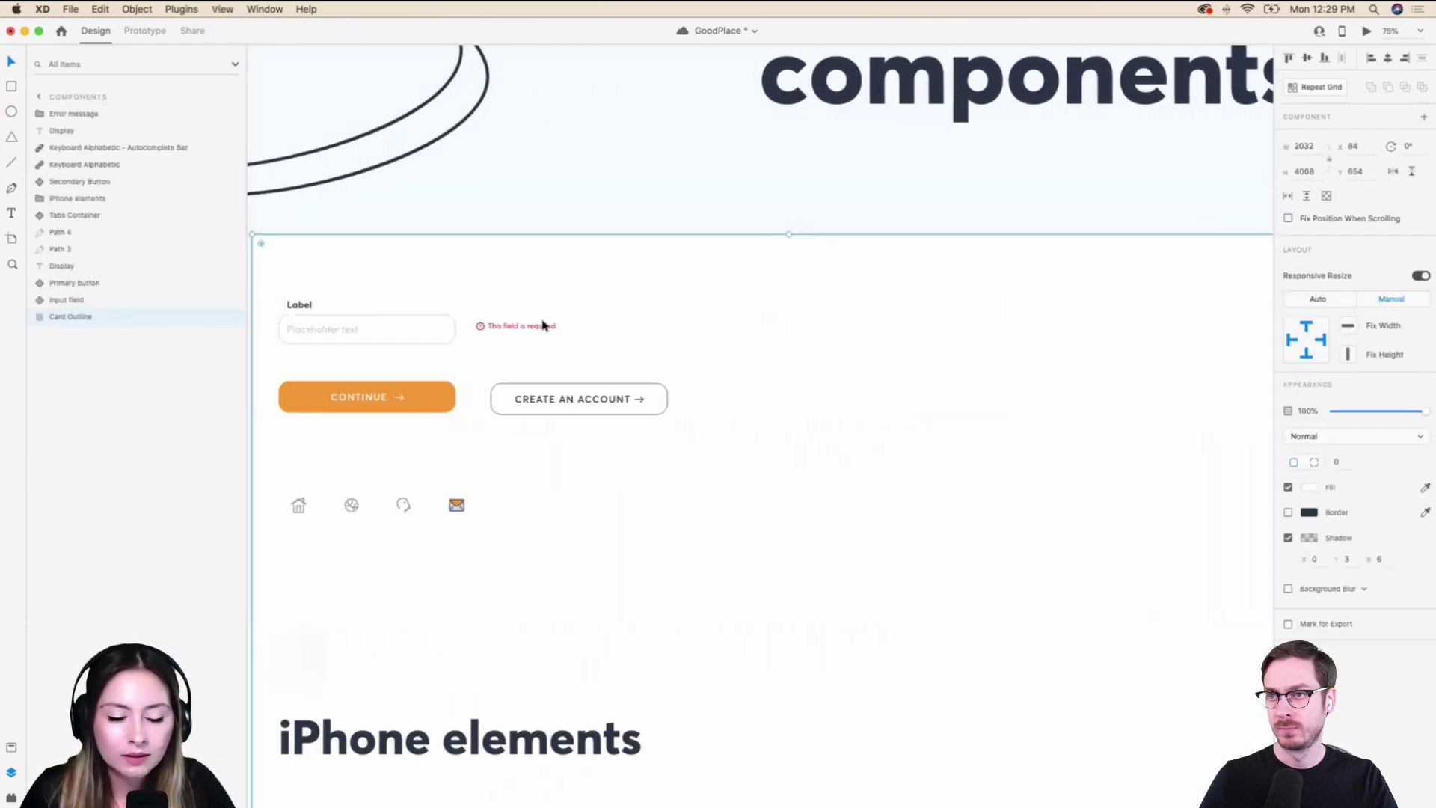
pyautogui.click(558, 324)
pyautogui.hscroll(15, 631, 276)
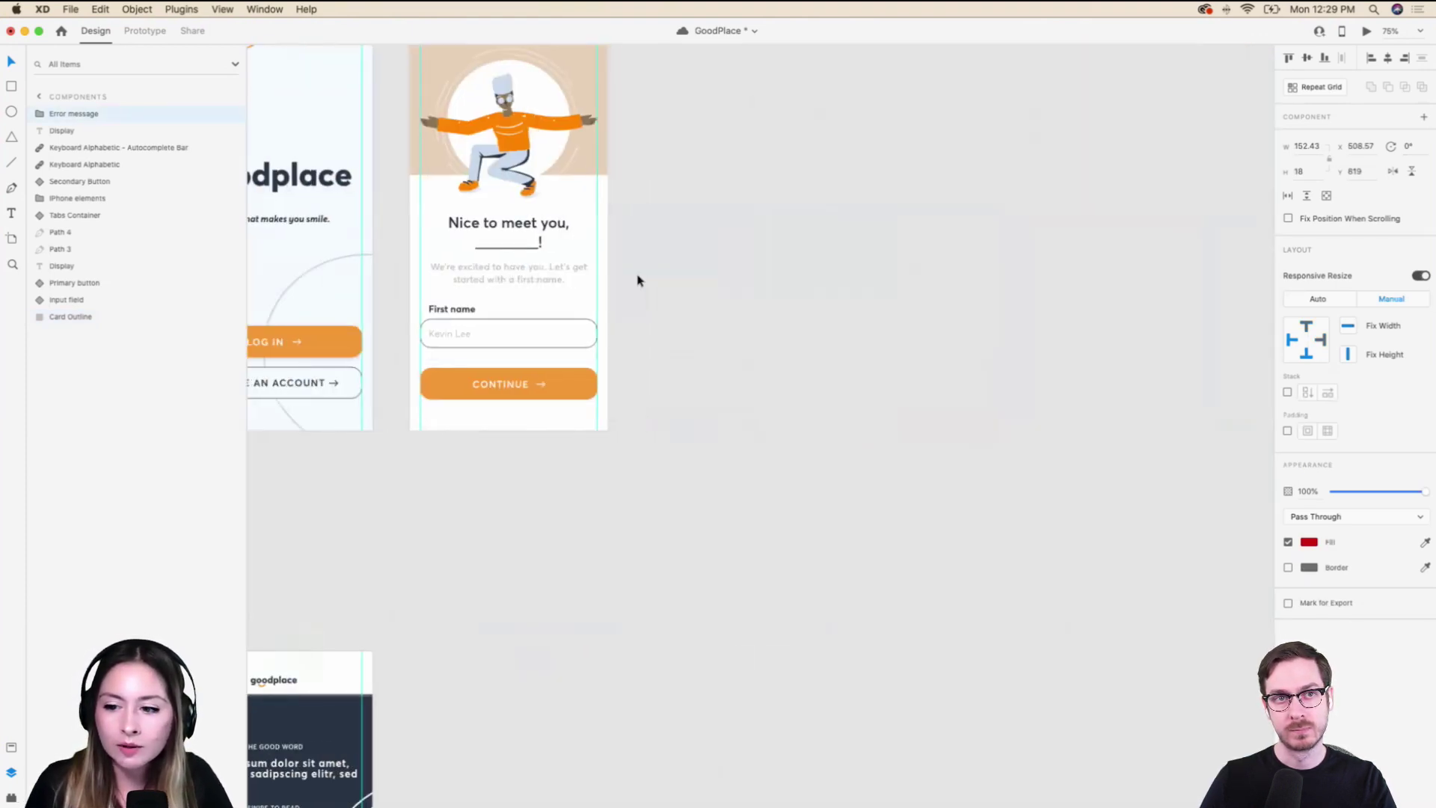
pyautogui.click(482, 324)
pyautogui.click(570, 312)
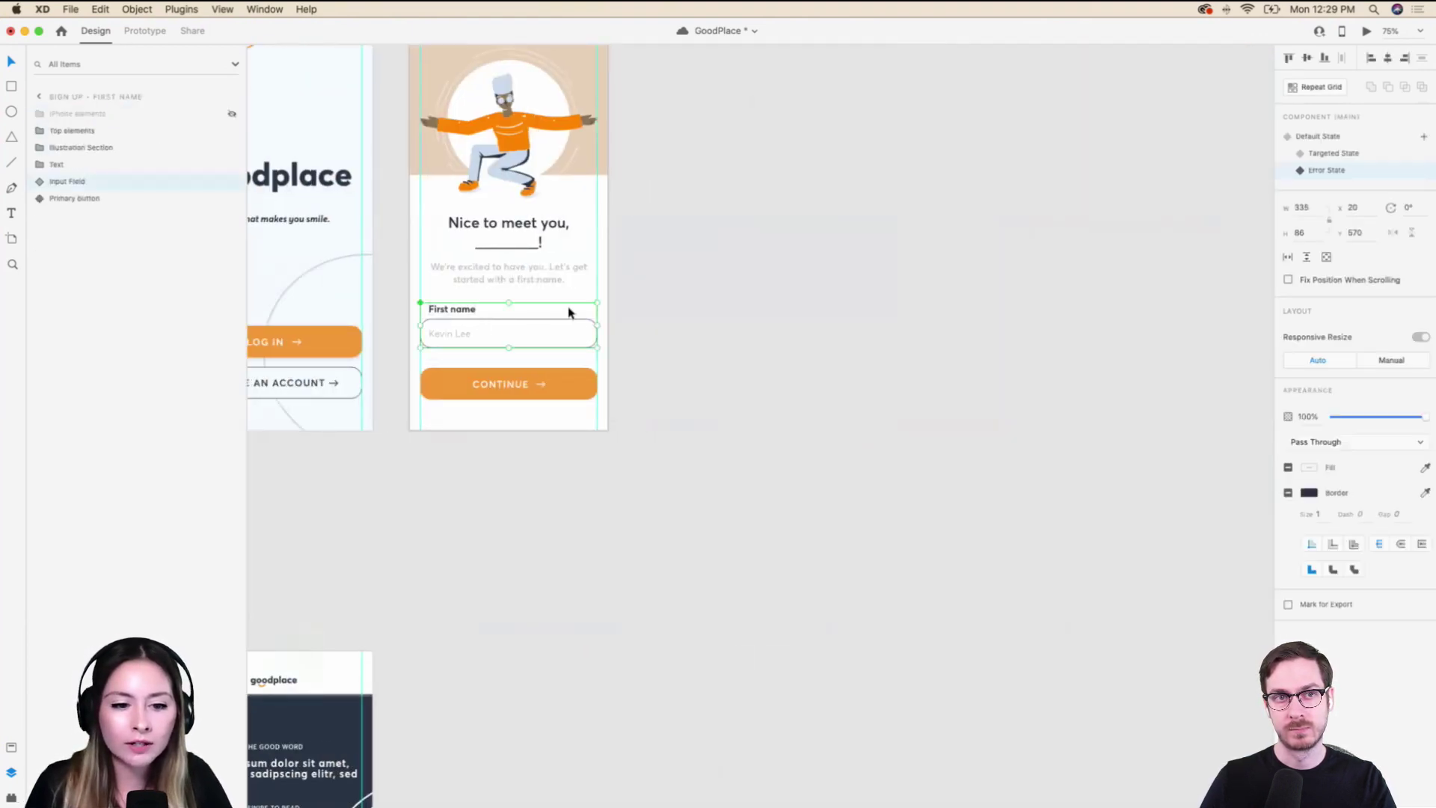
pyautogui.press('super+equal')
pyautogui.hscroll(-10, 569, 312)
pyautogui.scroll(5, 568, 312)
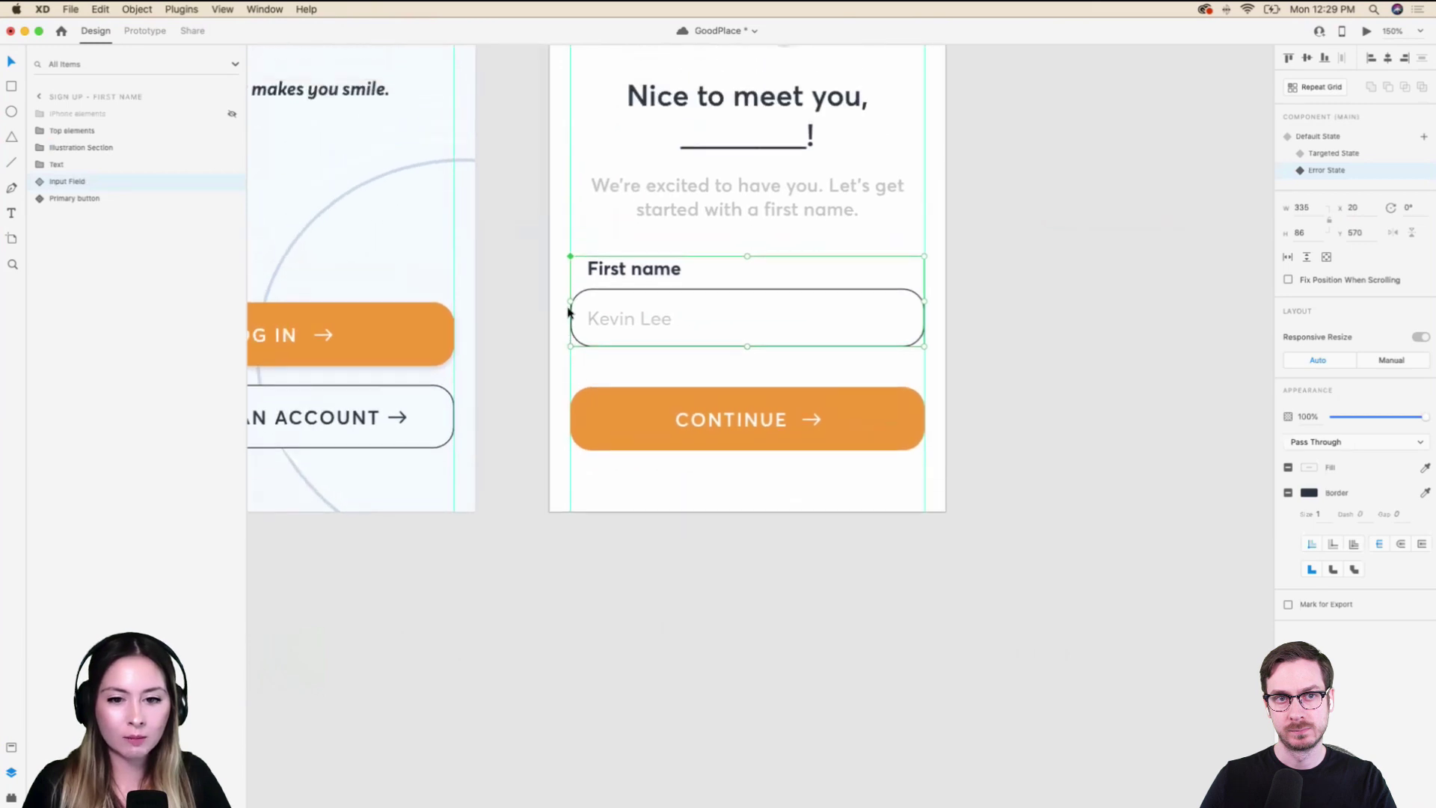
pyautogui.hscroll(5, 568, 313)
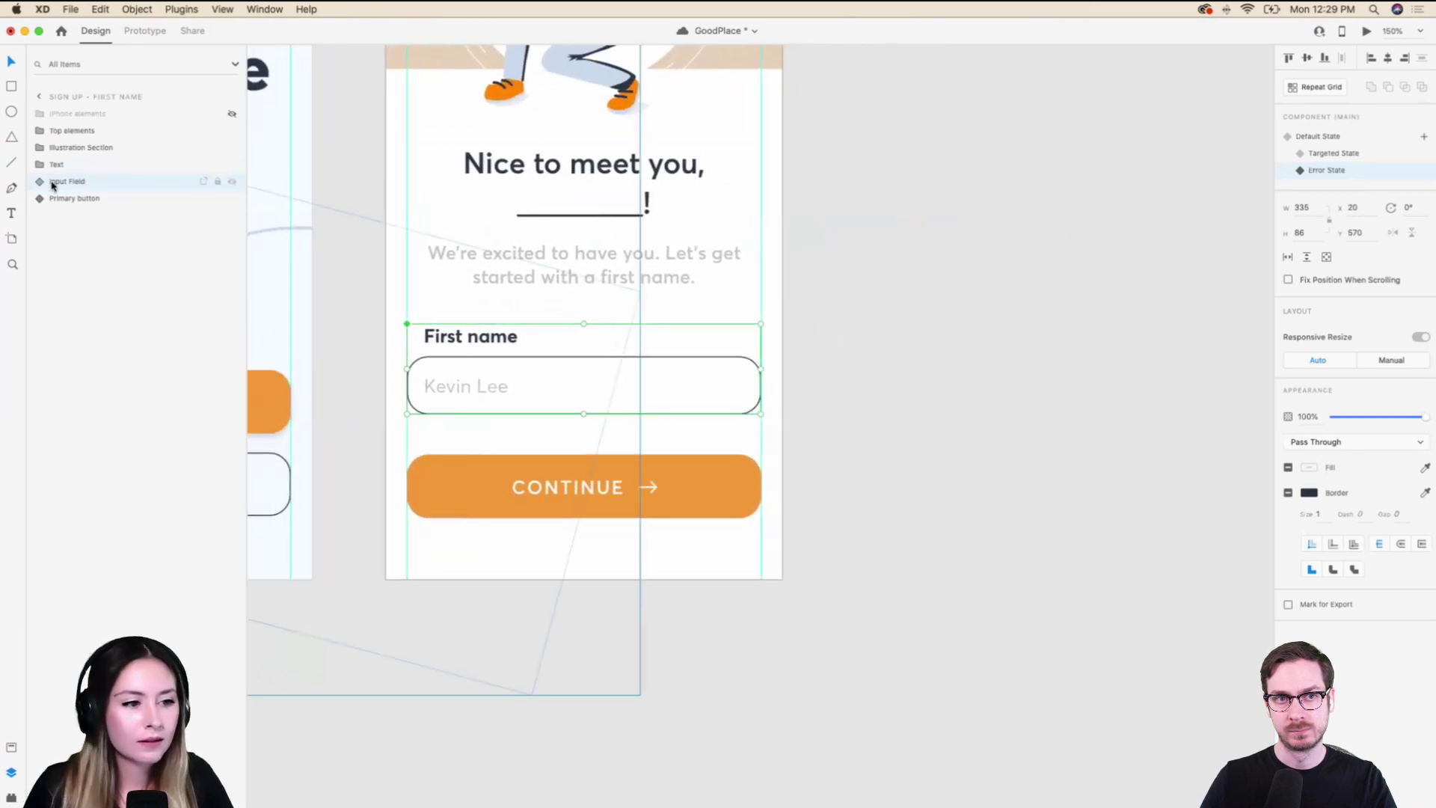
# Paste the 'This field is required' message into the component and place it below the input box.
pyautogui.click(45, 181)
pyautogui.click(76, 199)
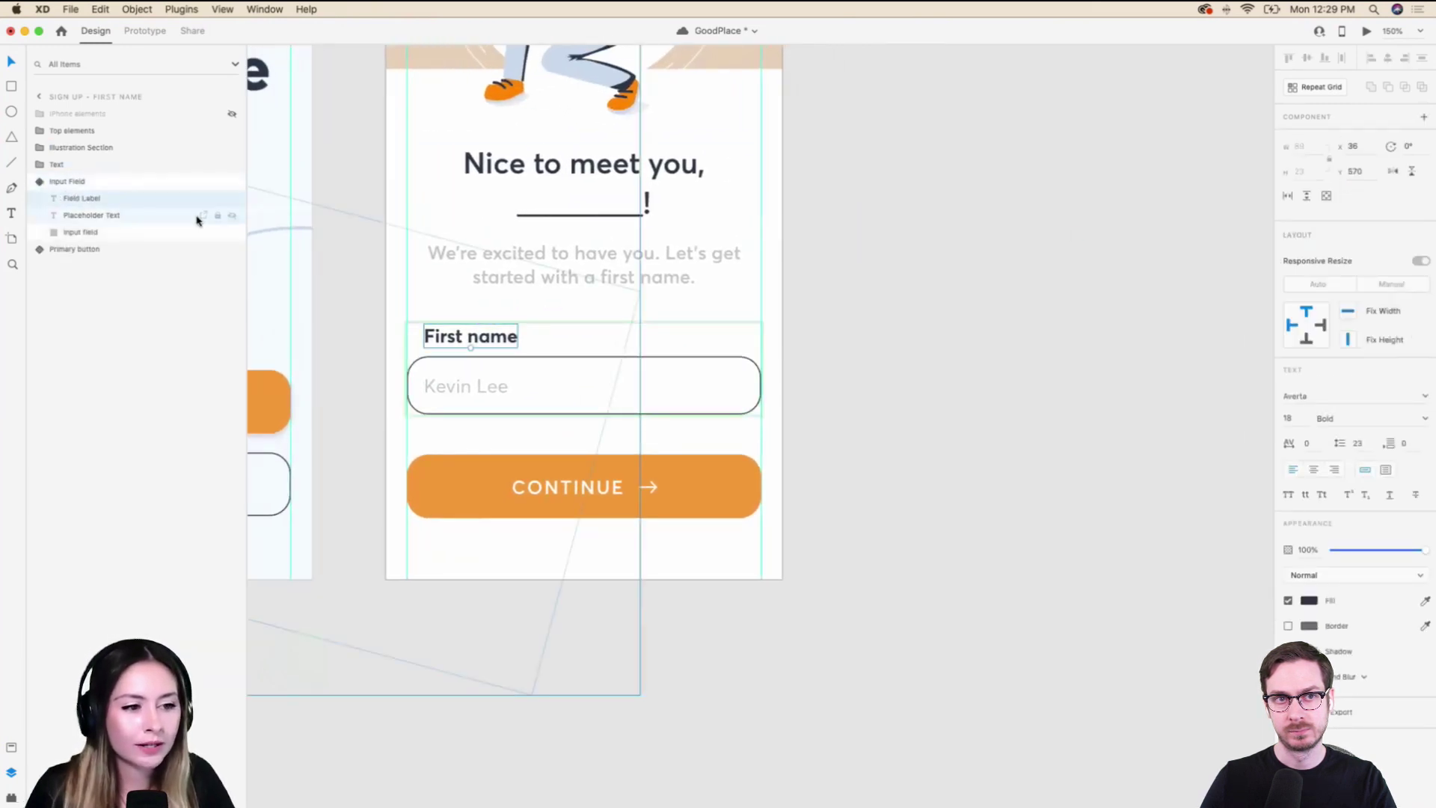
pyautogui.click(91, 184)
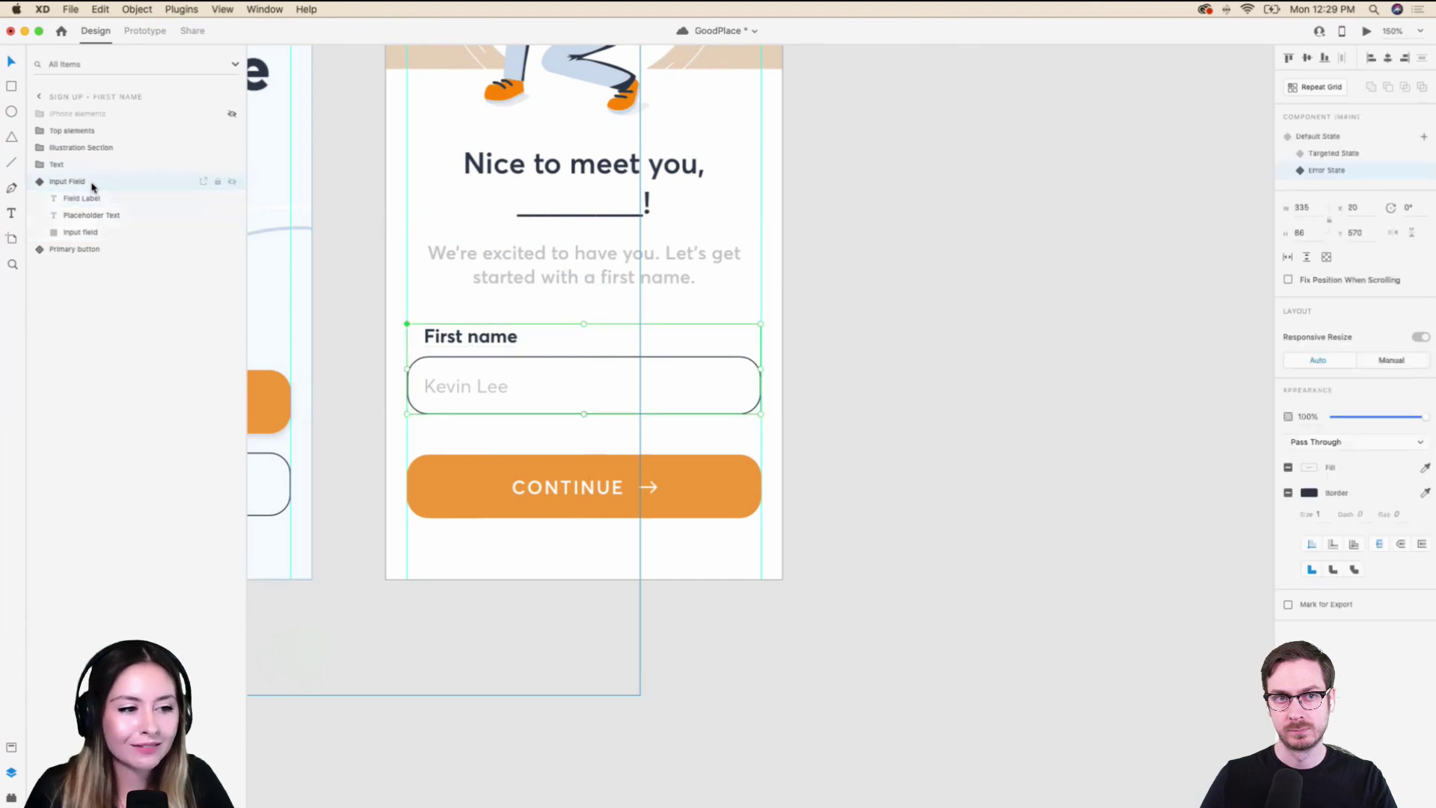
pyautogui.press('super+v')
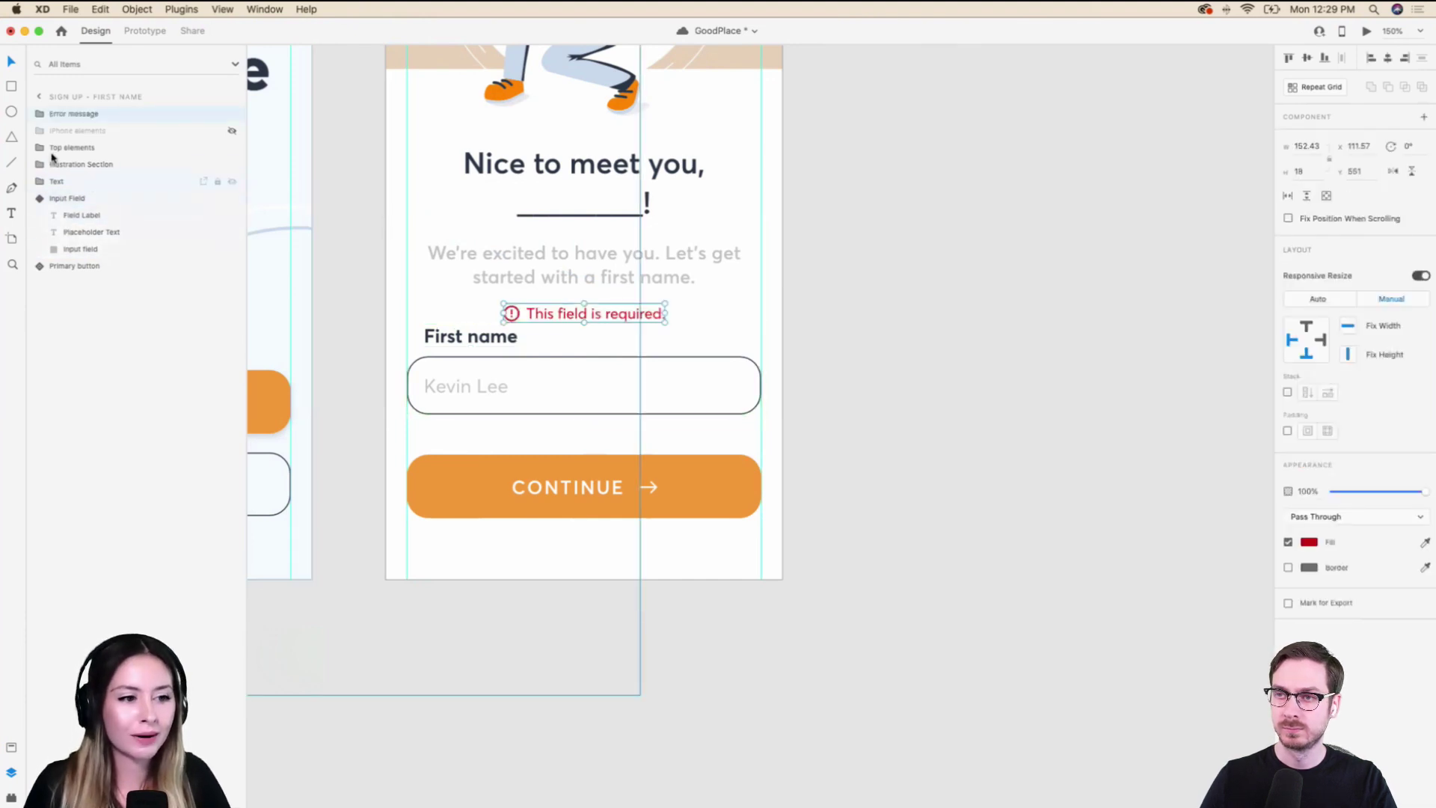
pyautogui.press('Delete')
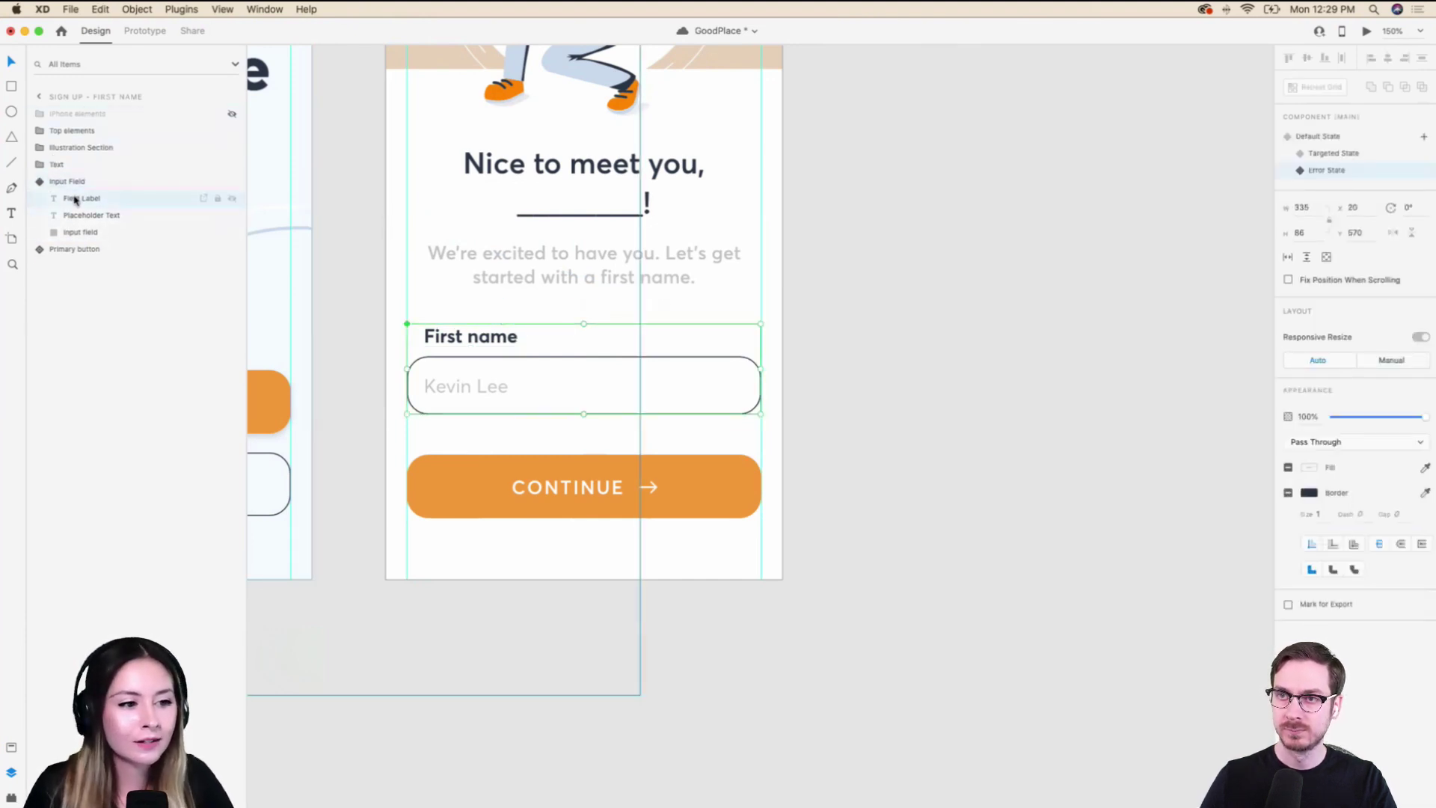
pyautogui.click(78, 199)
pyautogui.click(75, 216)
pyautogui.click(80, 198)
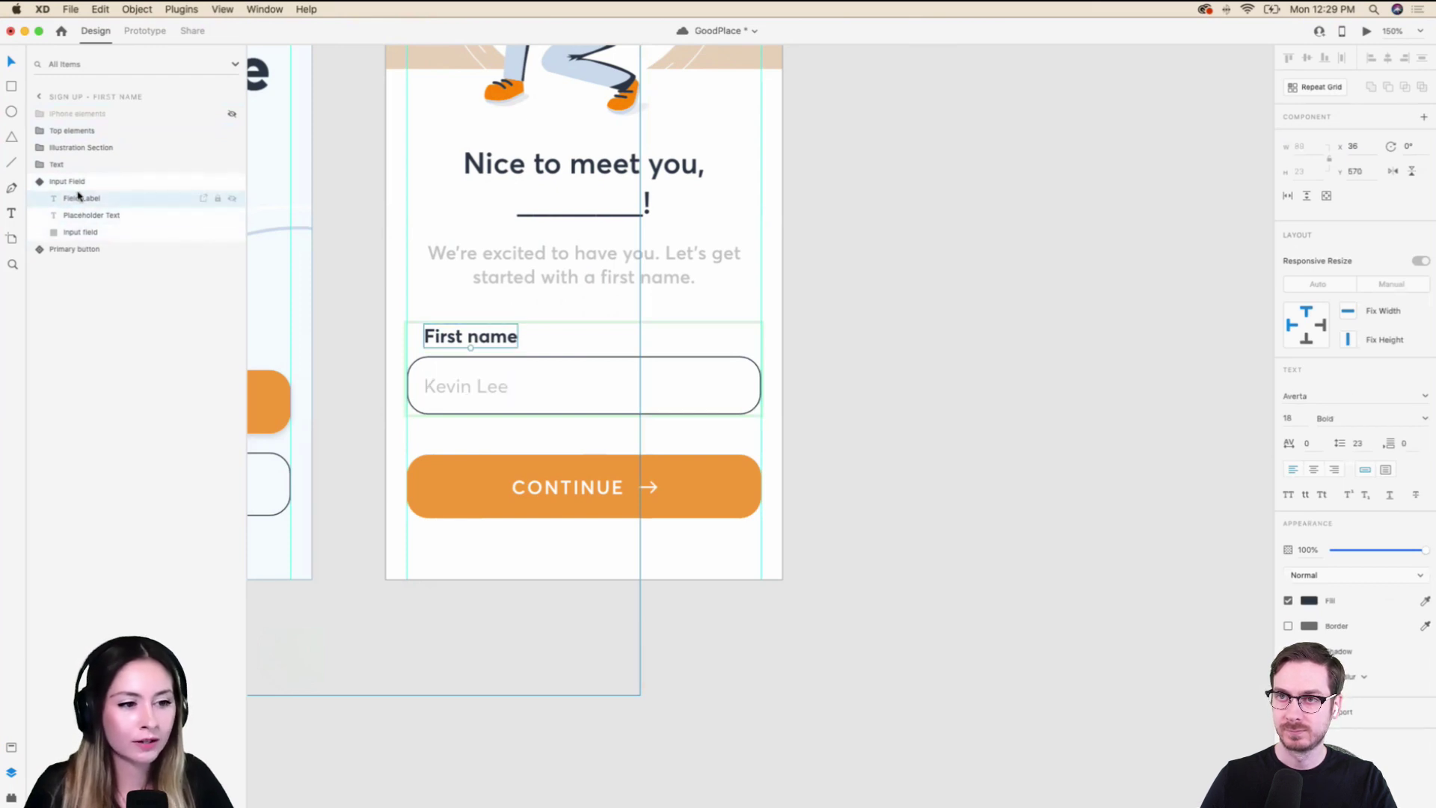
pyautogui.press('super+v')
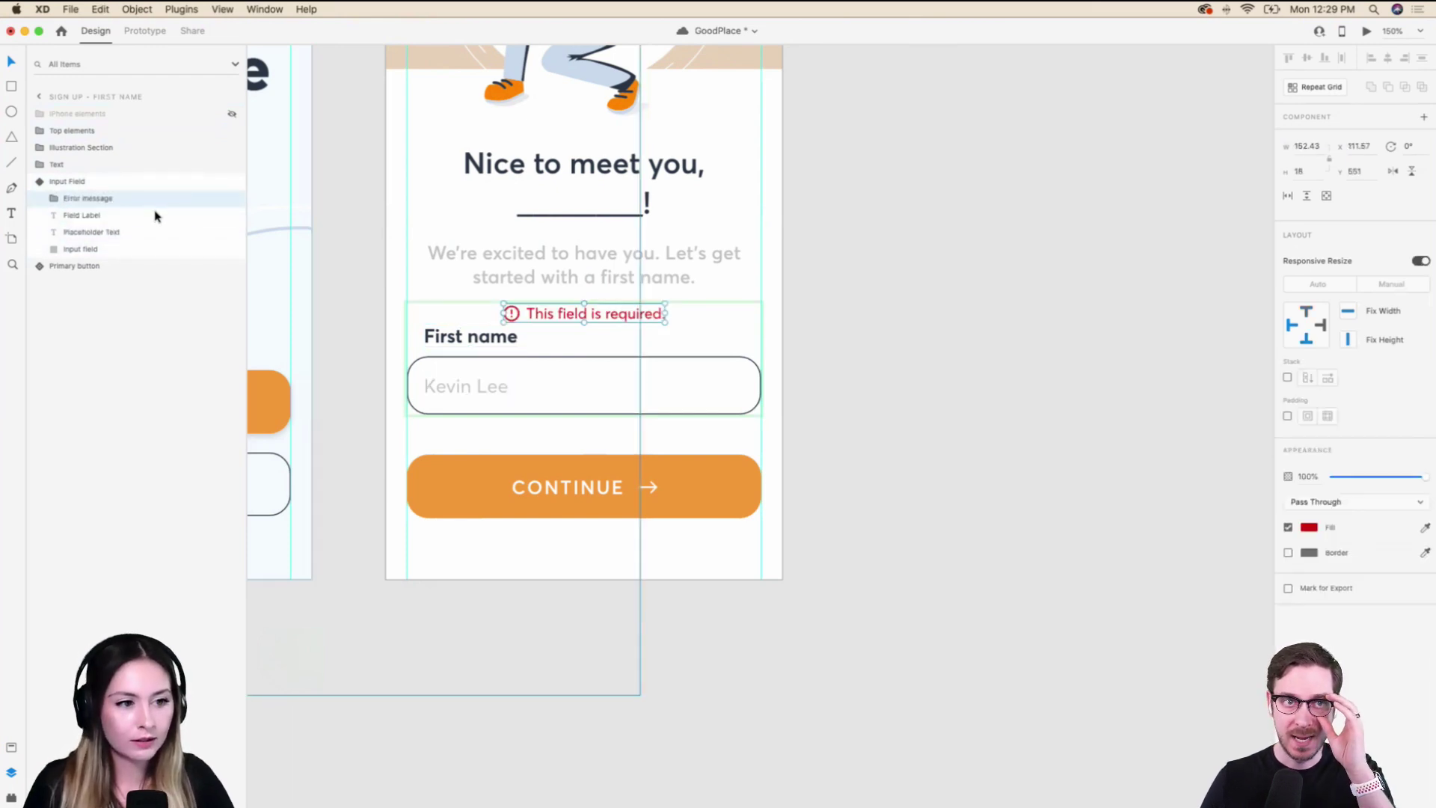
pyautogui.moveTo(529, 314); pyautogui.dragTo(452, 433)
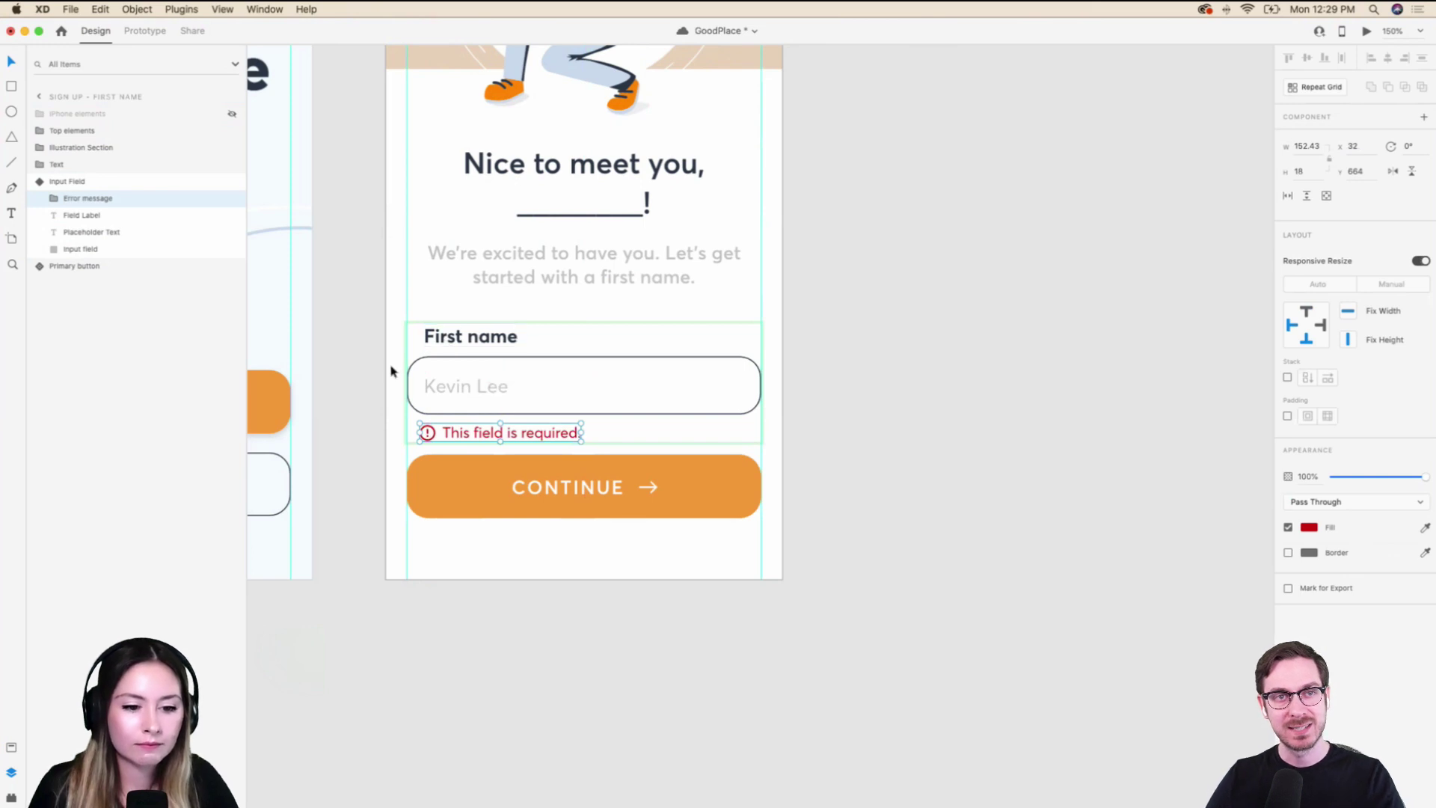
# Set a vertical guide at x 36 and nudge the error message onto it.
pyautogui.moveTo(385, 365); pyautogui.dragTo(423, 385)
pyautogui.moveTo(441, 433); pyautogui.dragTo(462, 434)
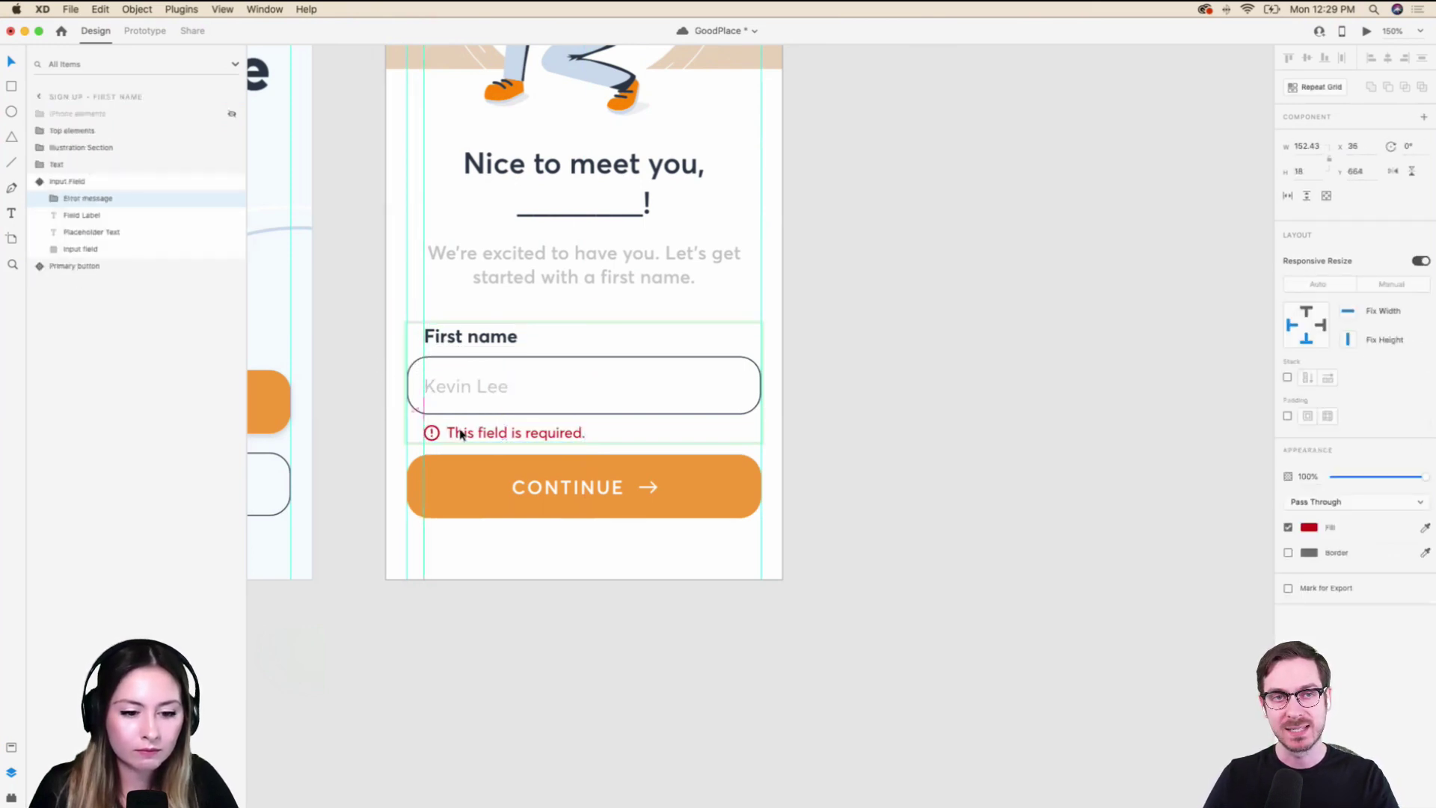
pyautogui.click(423, 360)
pyautogui.click(420, 355)
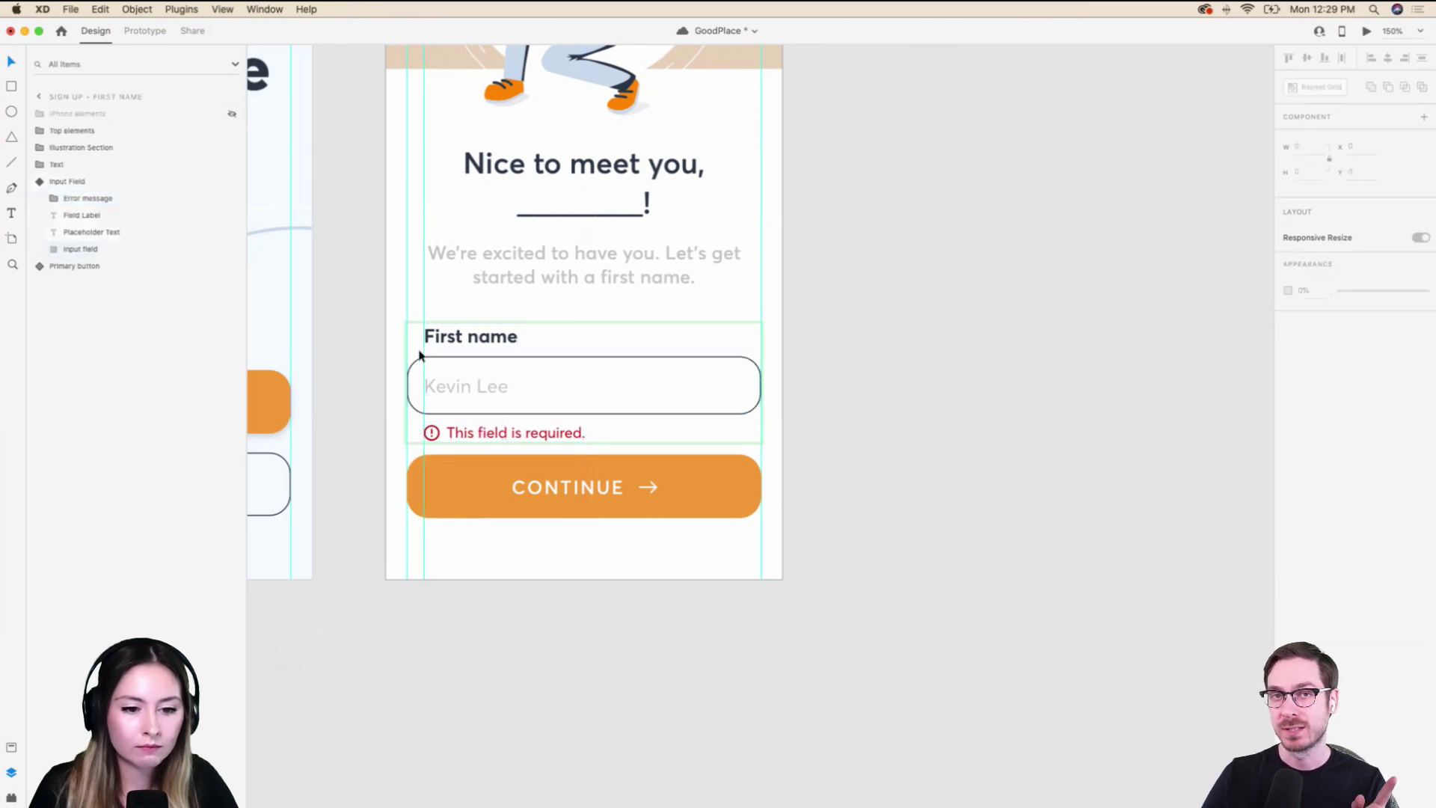
pyautogui.click(428, 414)
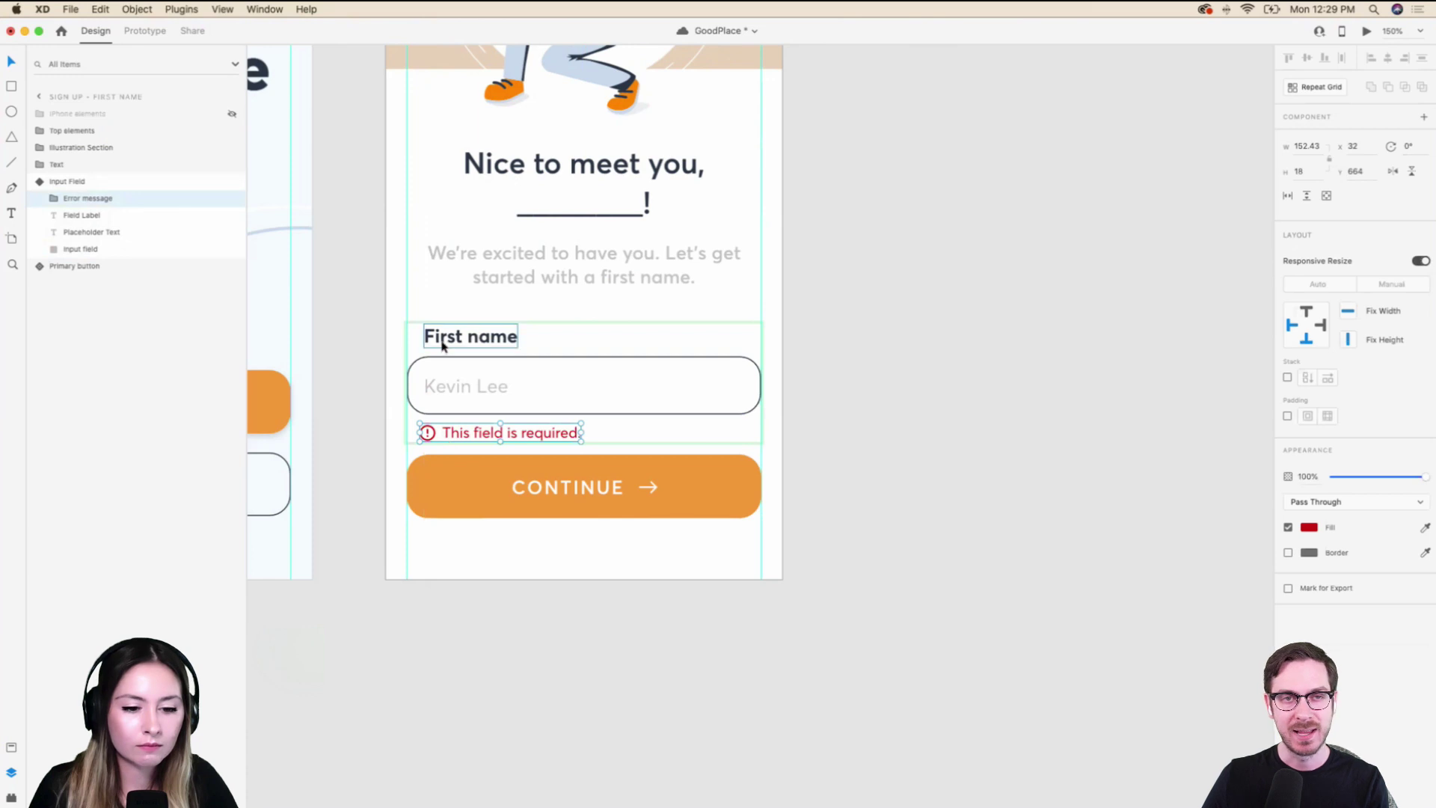
pyautogui.press('Right')
pyautogui.press('Right')
pyautogui.press('Right')
pyautogui.press('Right')
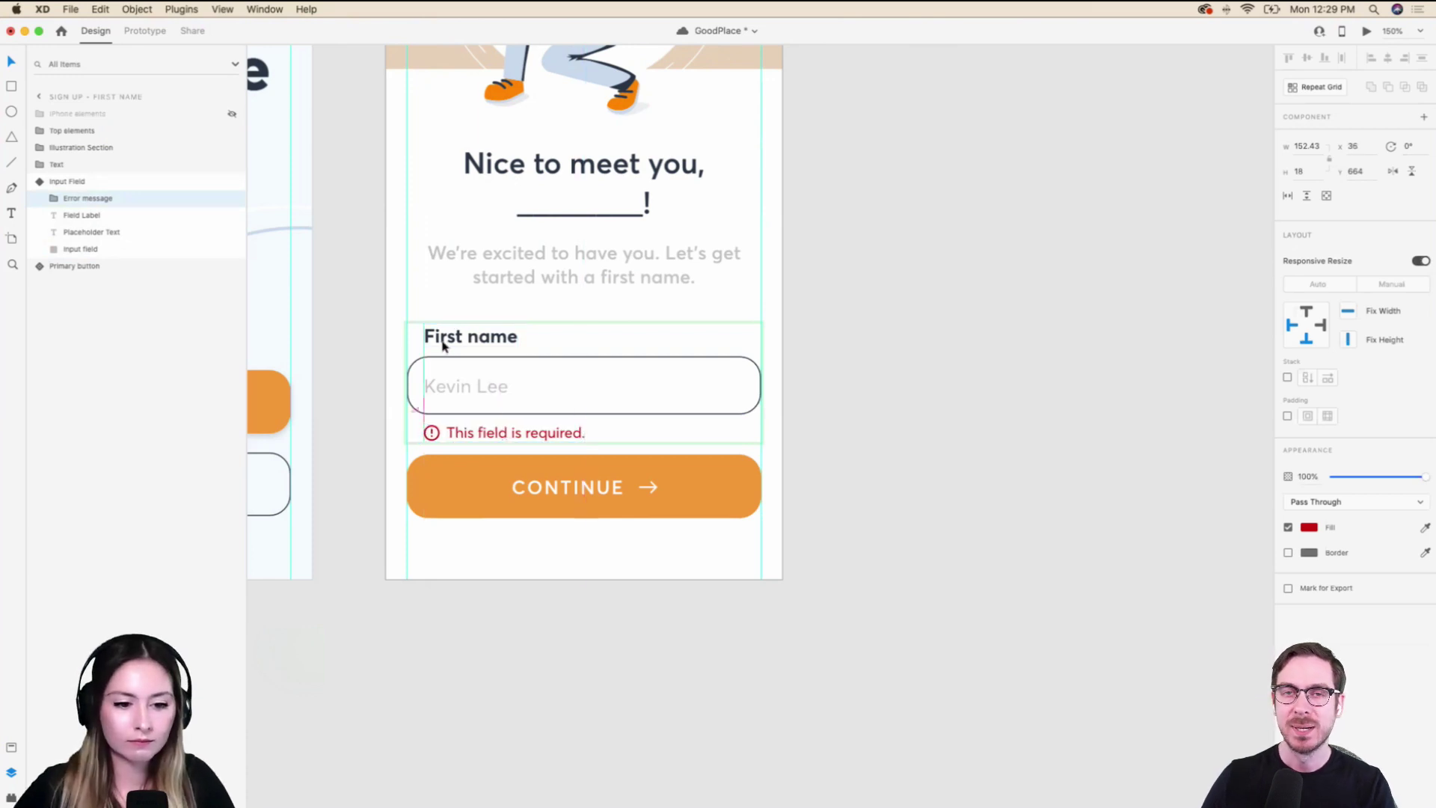
pyautogui.click(676, 287)
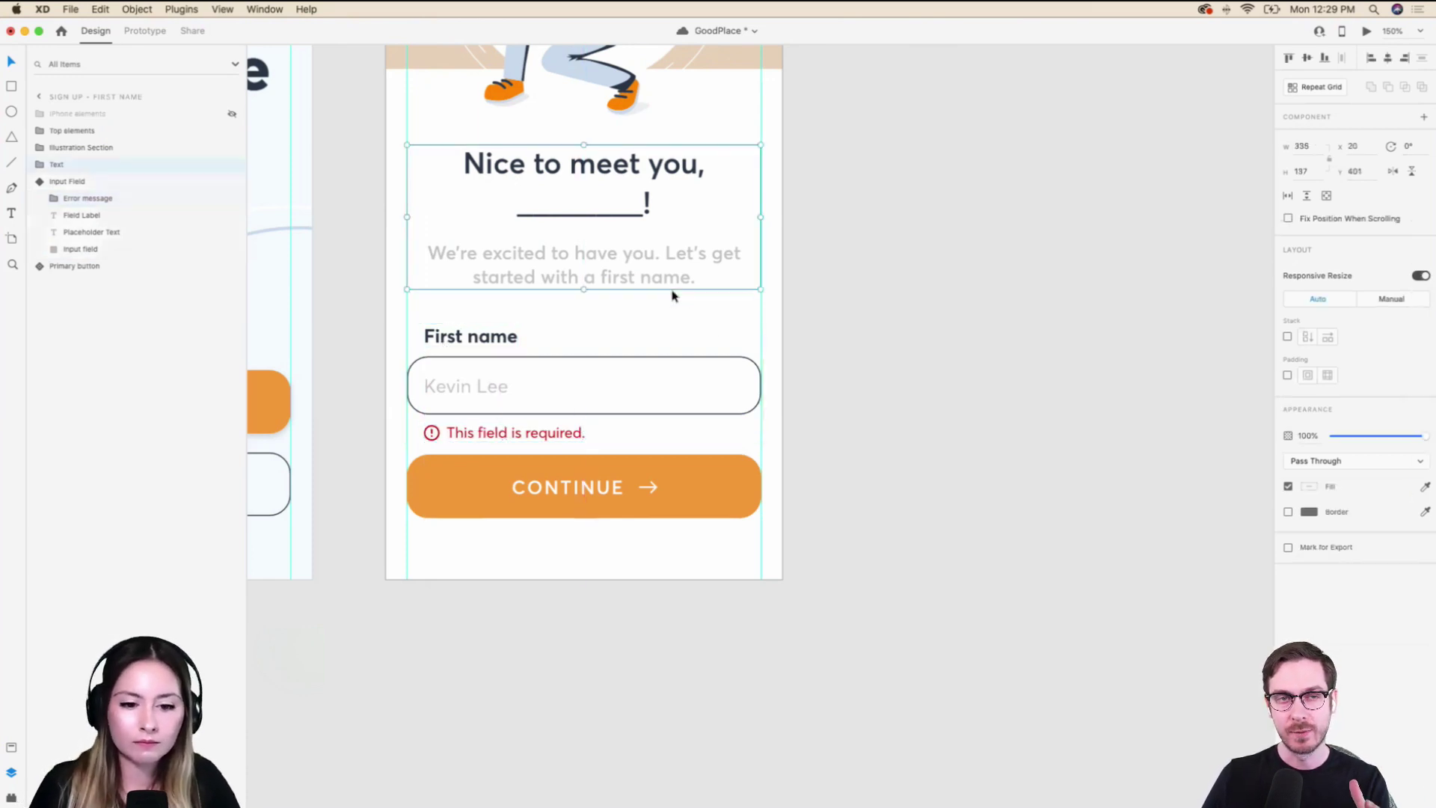
# Change the Error State placeholder from the sample name back to 'Enter your first name'.
pyautogui.doubleClick(497, 386)
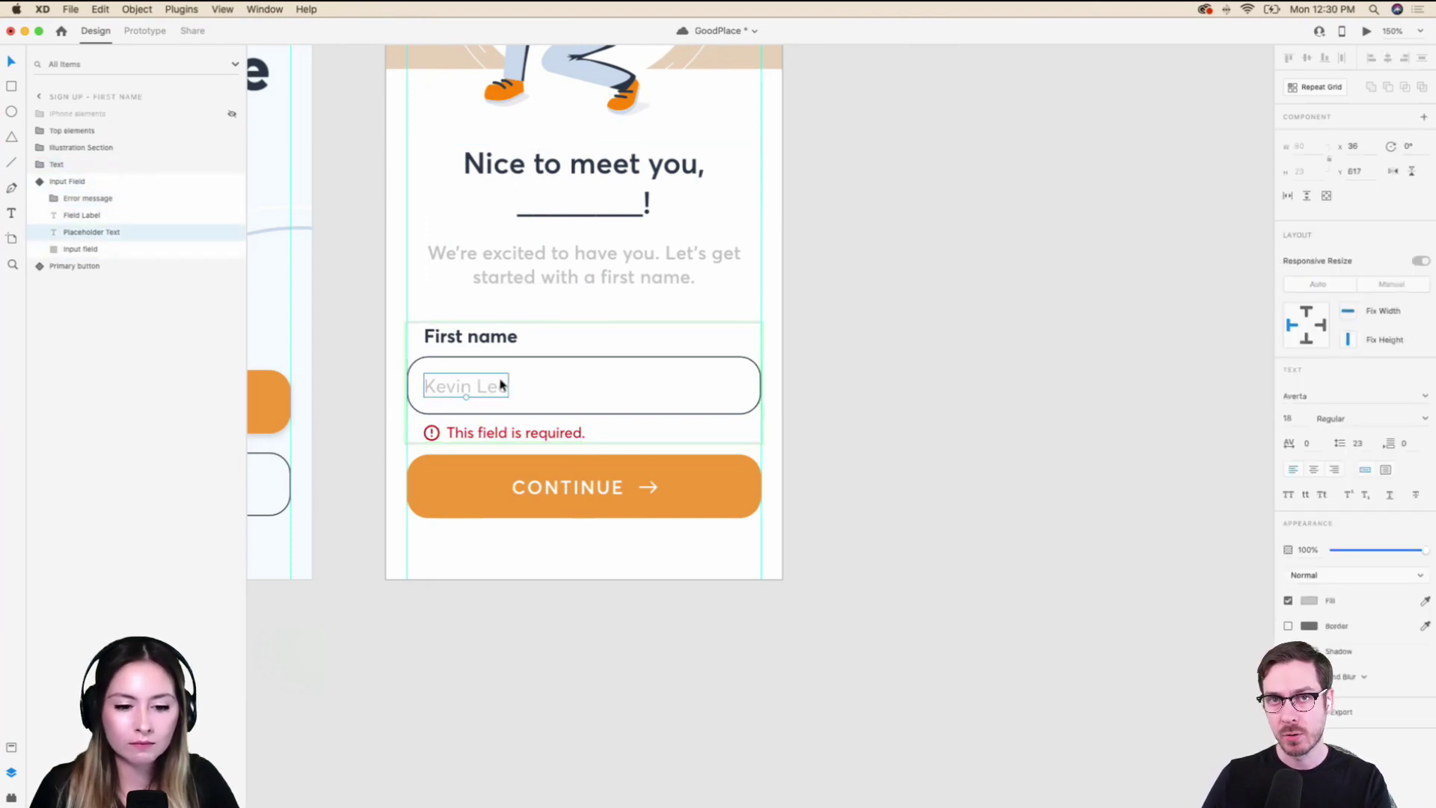
pyautogui.doubleClick(500, 384)
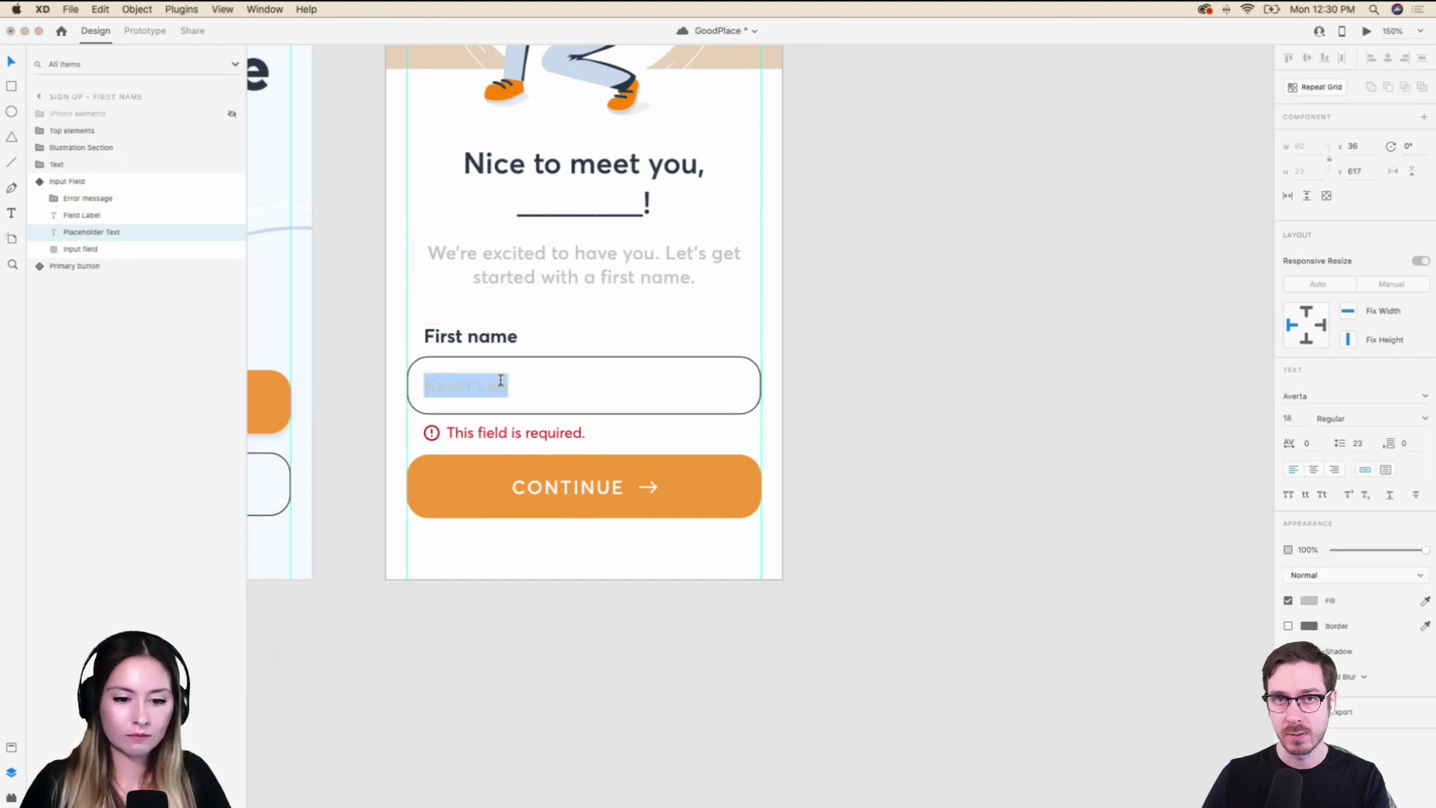
pyautogui.press('BackSpace')
pyautogui.write('Enter your f')
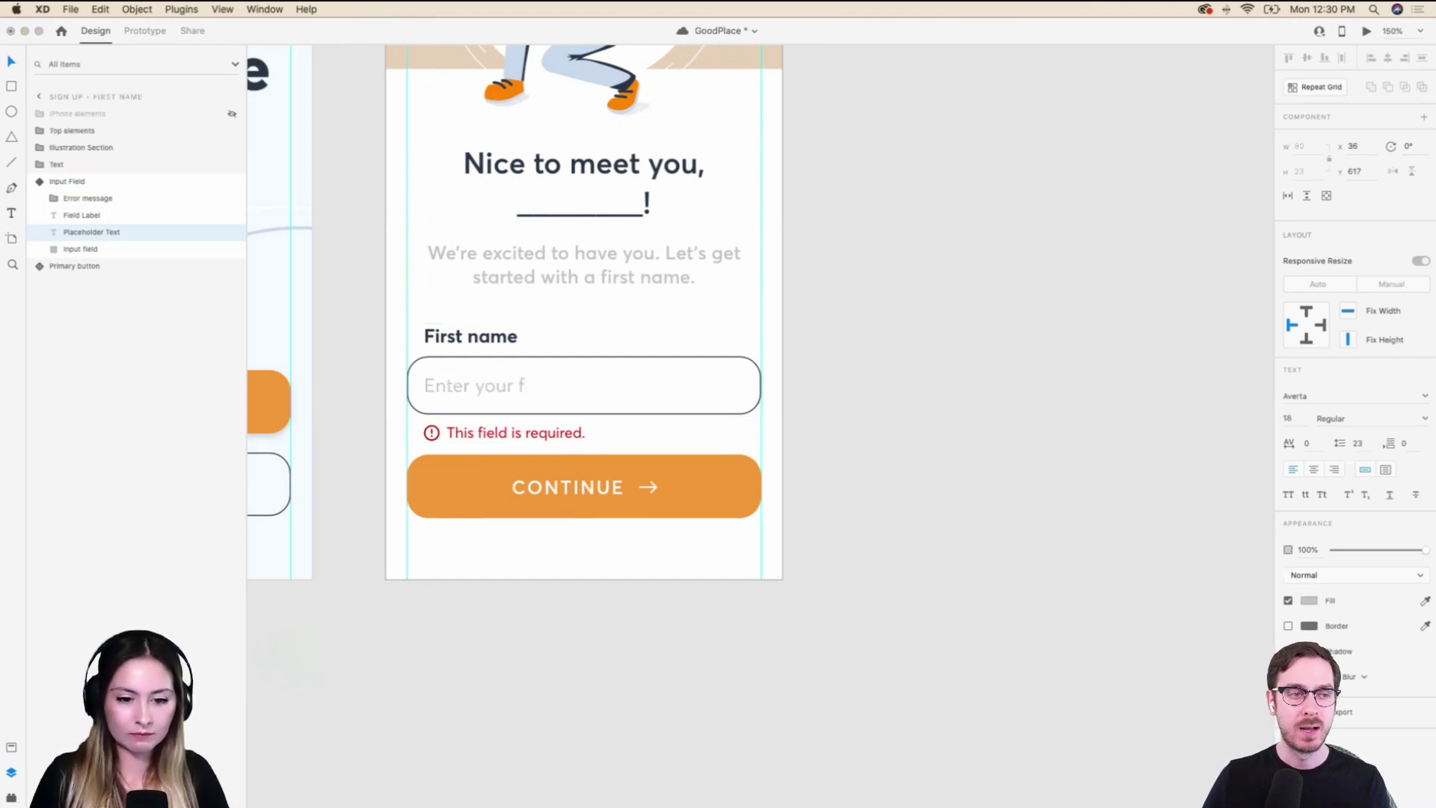
pyautogui.write('irst name')
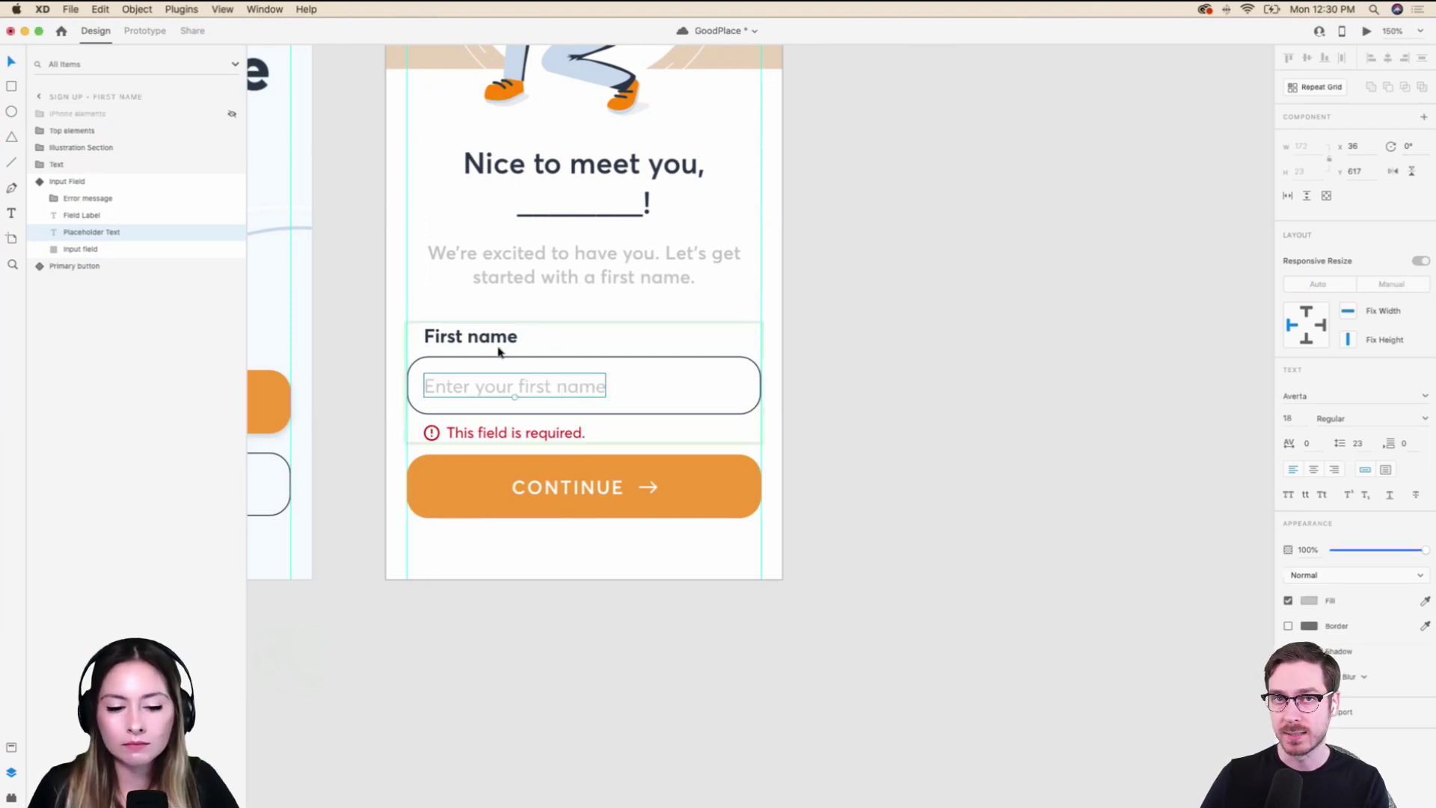
pyautogui.click(522, 344)
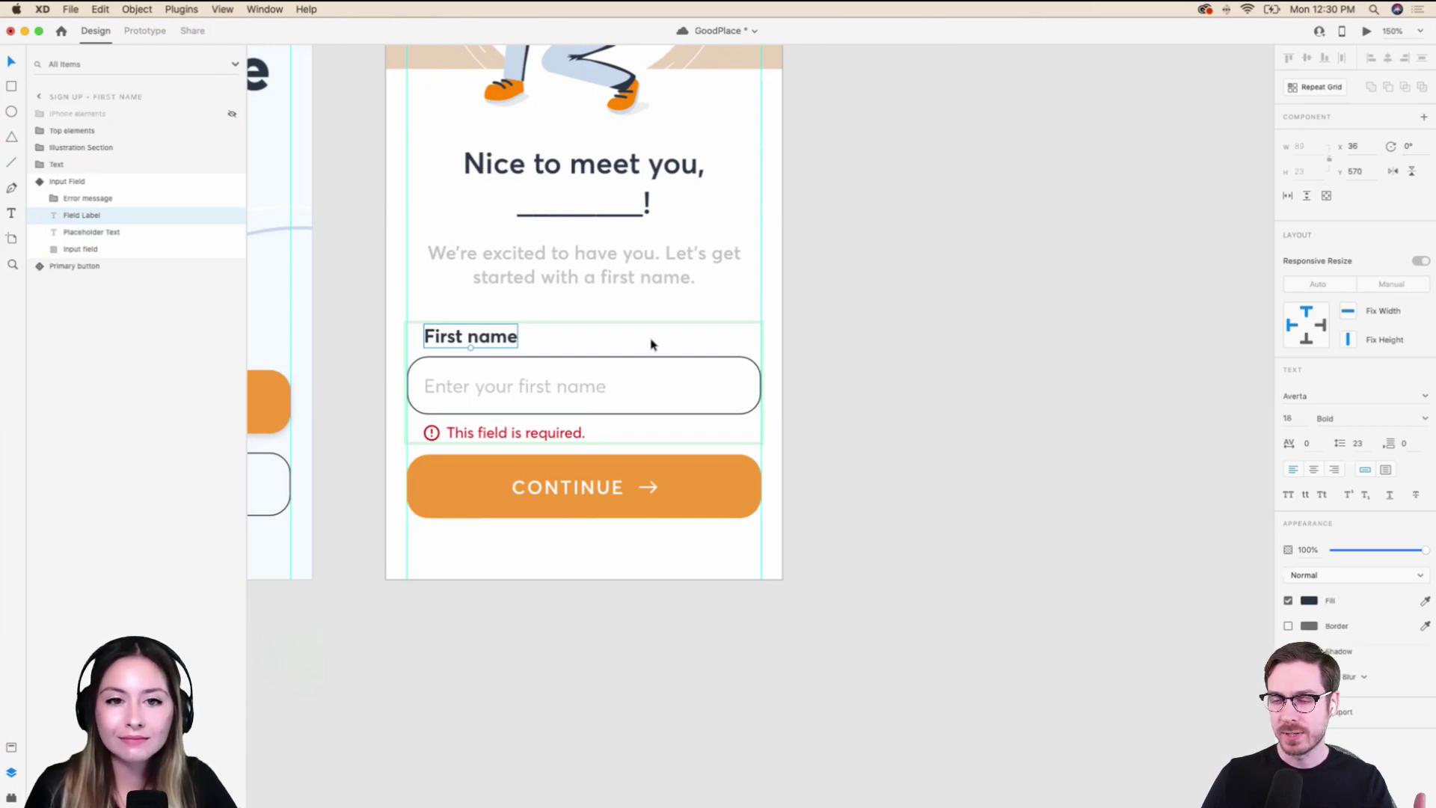
# Colour the First name label and the input box border red #CC0E0E.
pyautogui.click(1308, 600)
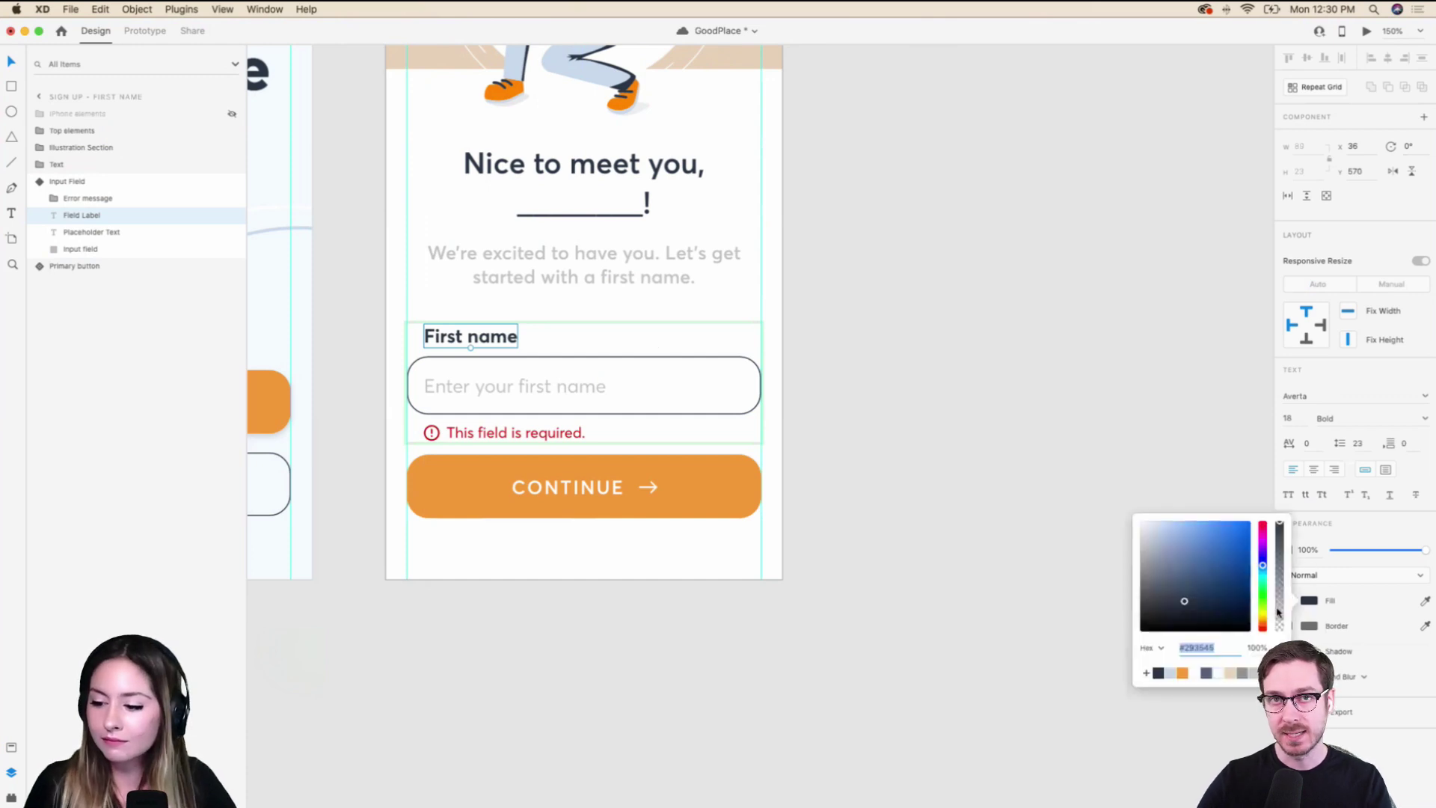
pyautogui.click(1263, 673)
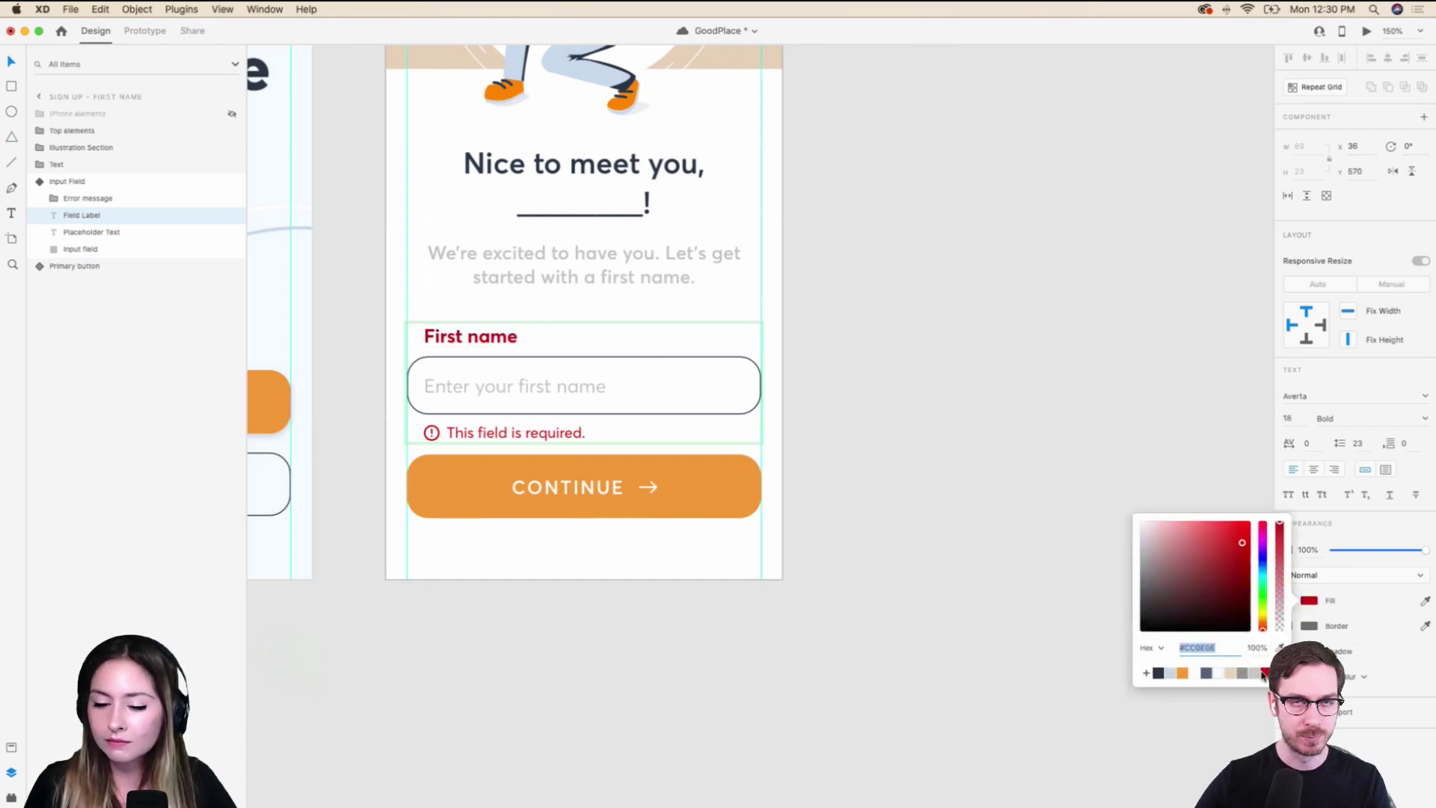
pyautogui.click(540, 360)
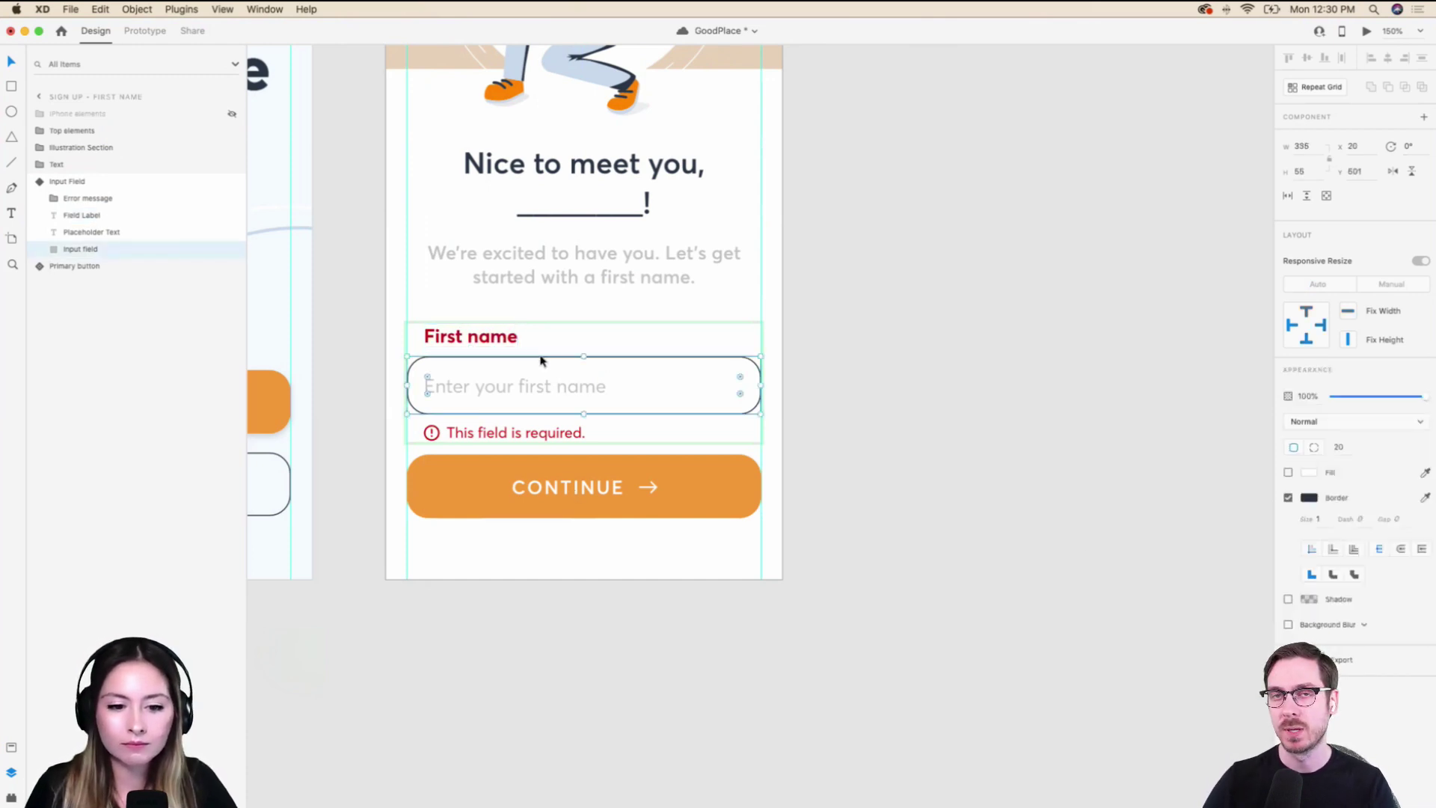
pyautogui.click(1310, 497)
pyautogui.click(1263, 574)
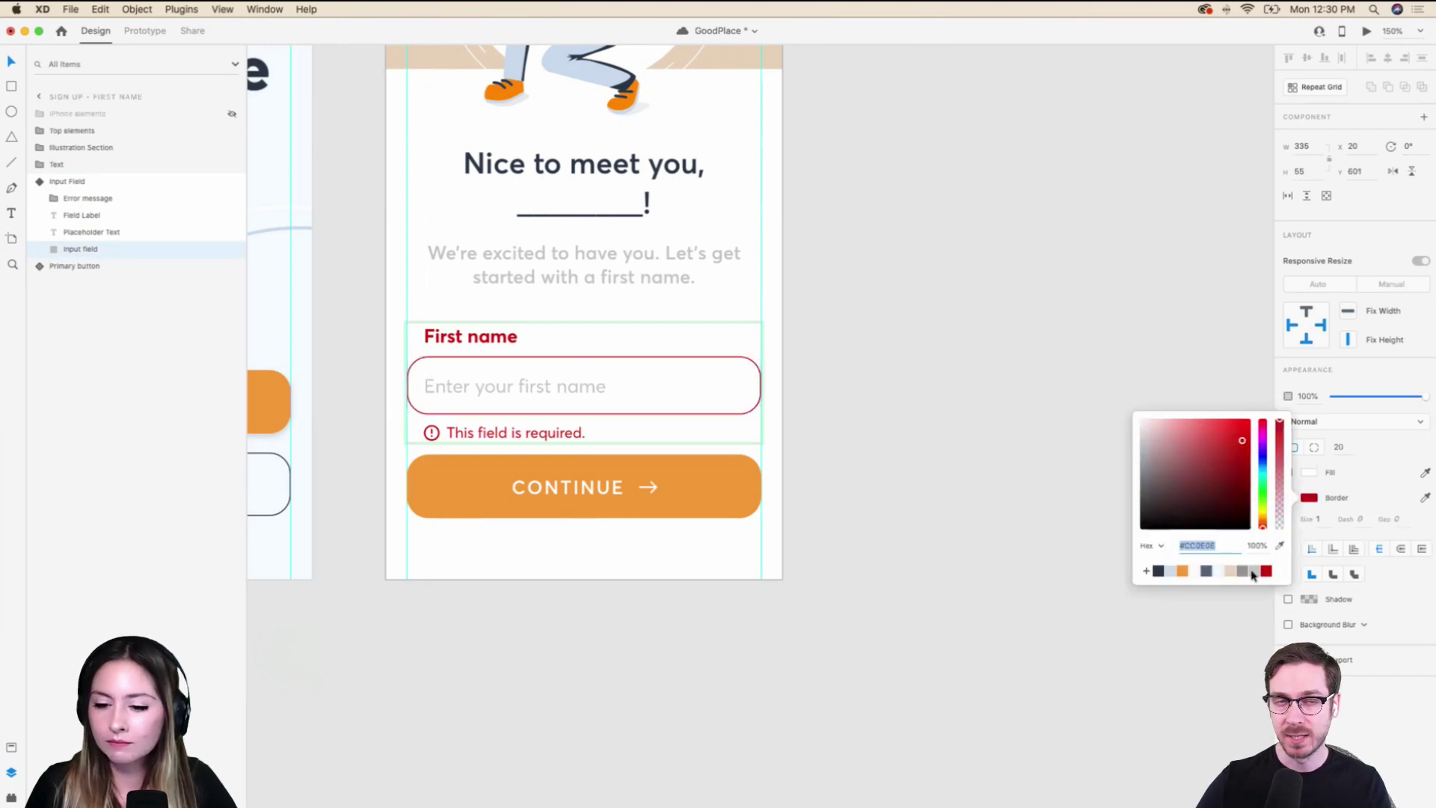
pyautogui.click(911, 357)
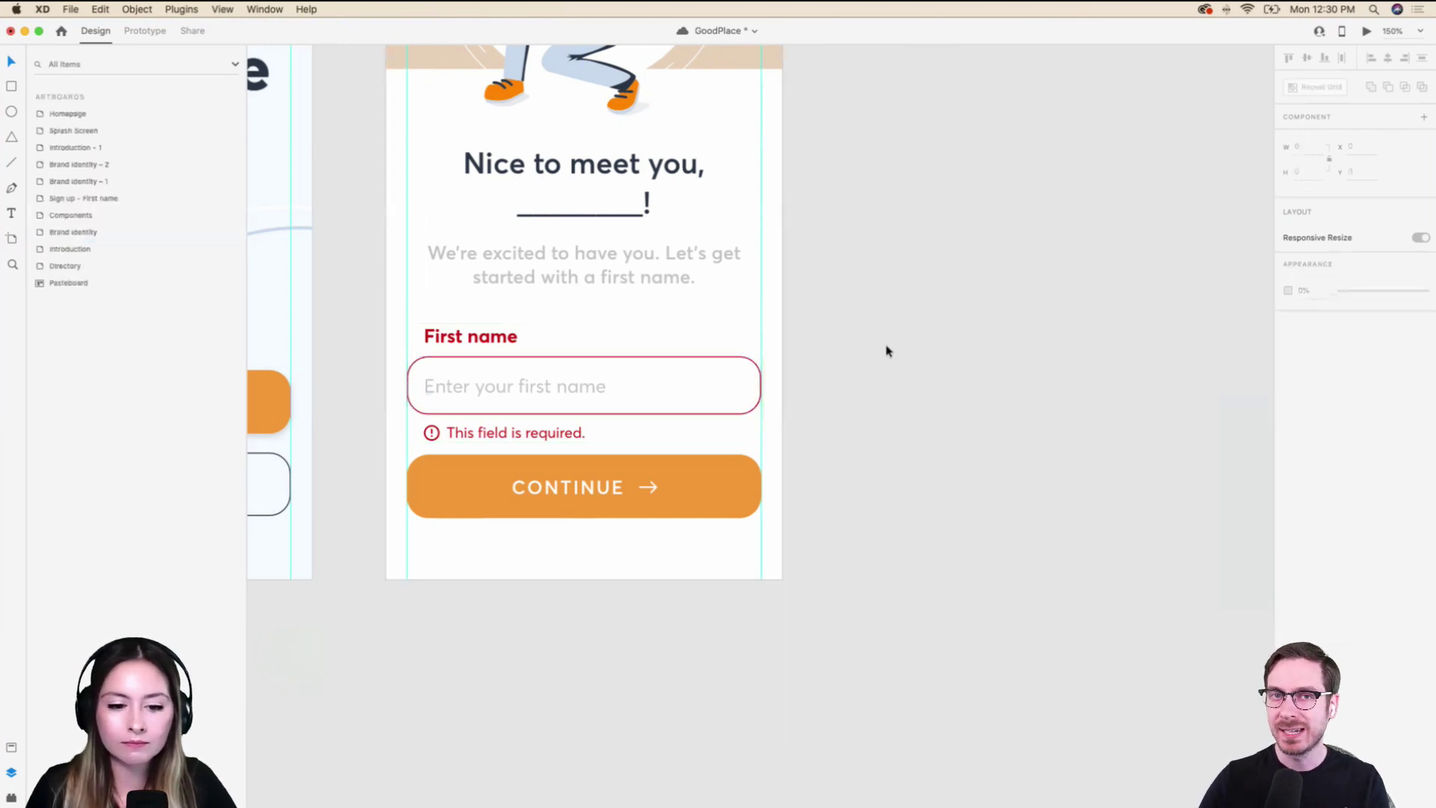
pyautogui.click(532, 400)
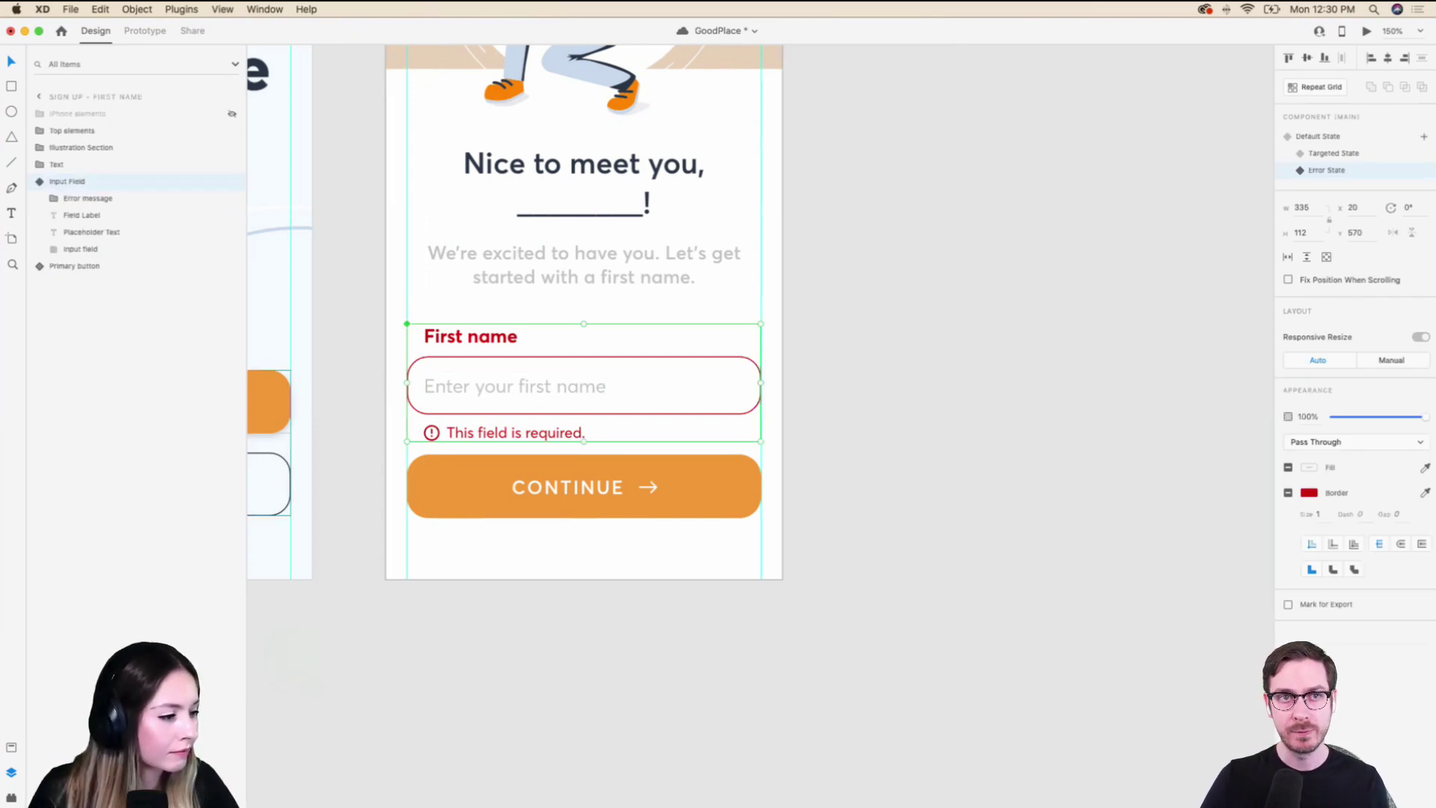
# Add a fourth component state named 'Disabled'.
pyautogui.click(1424, 138)
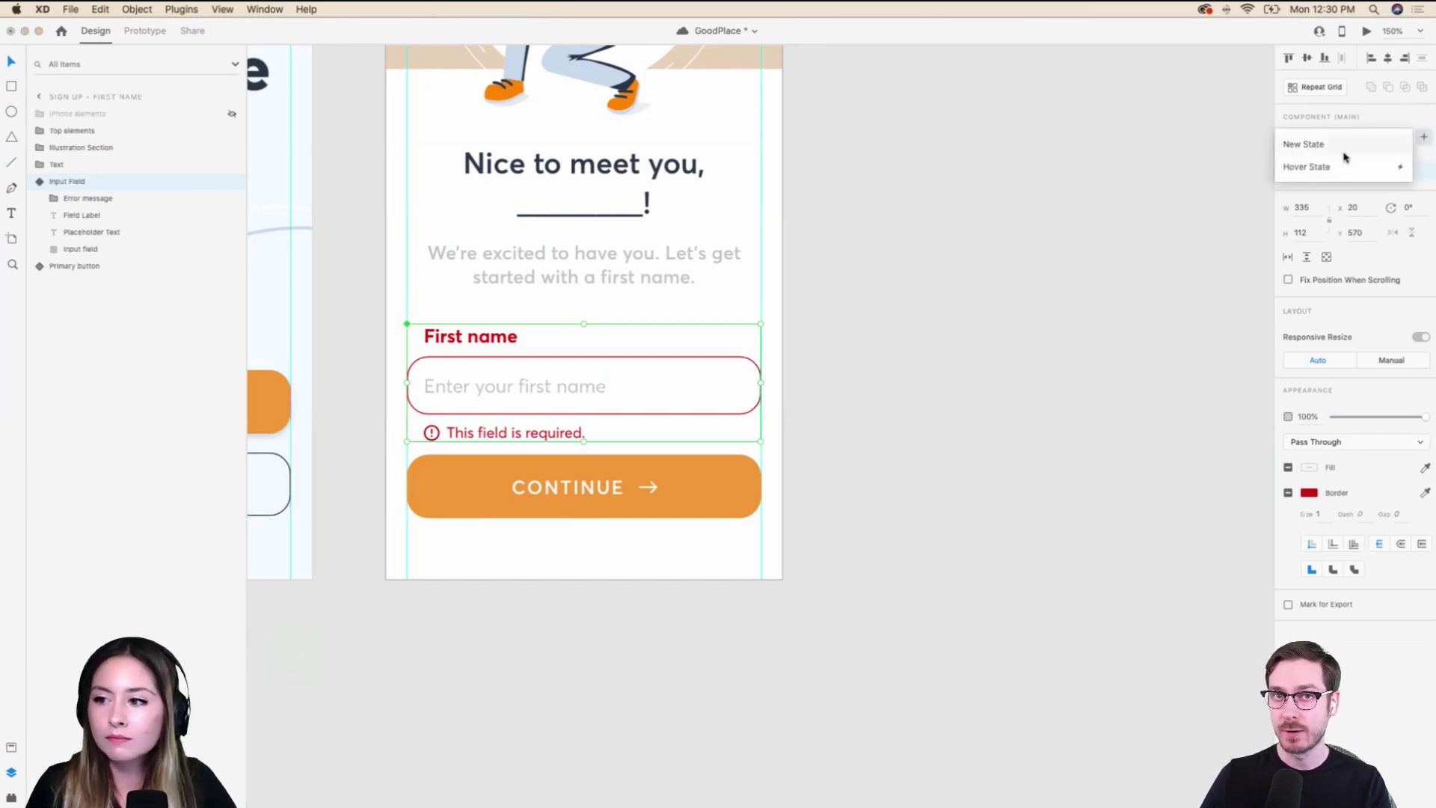
pyautogui.click(1344, 149)
pyautogui.write('Dis')
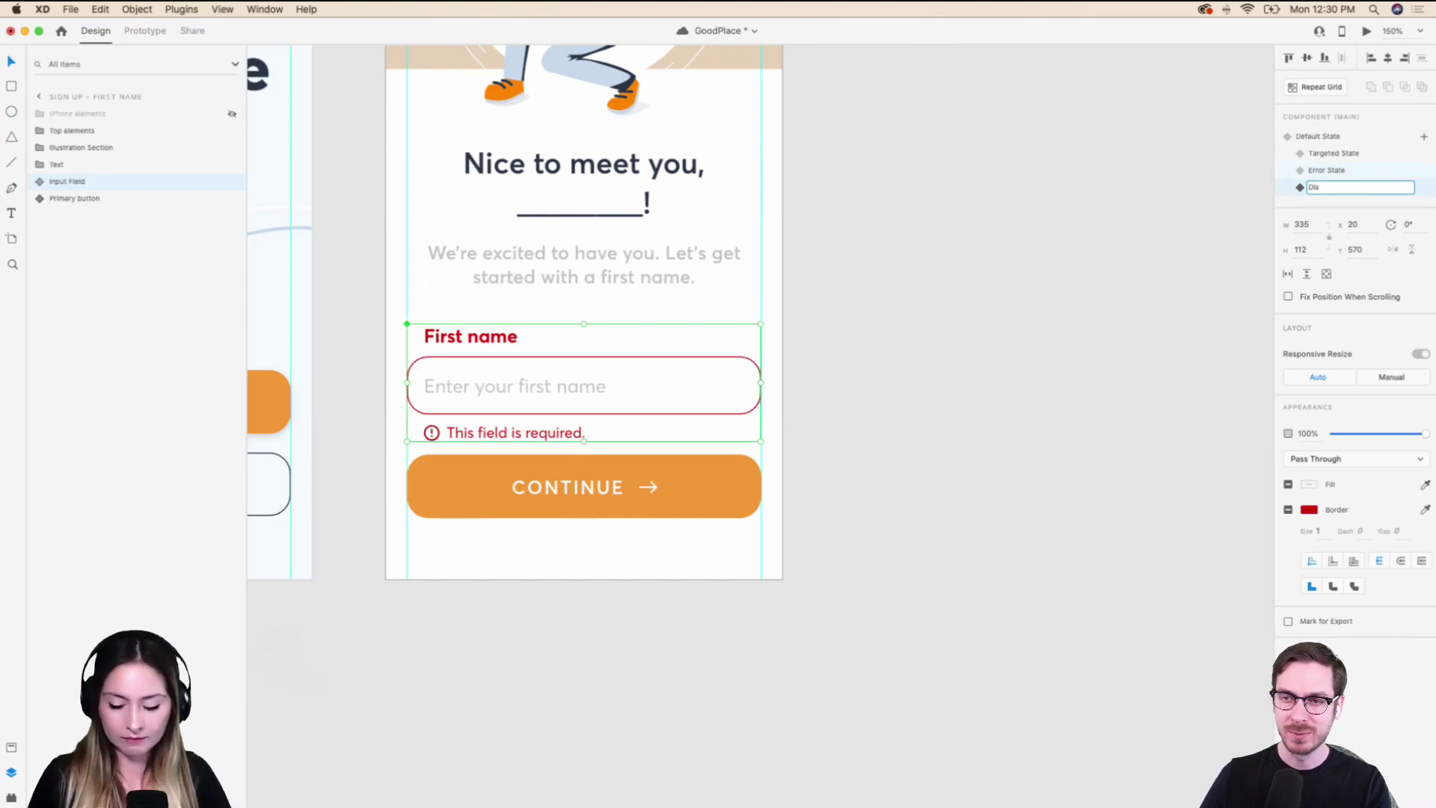
pyautogui.write('abisab')
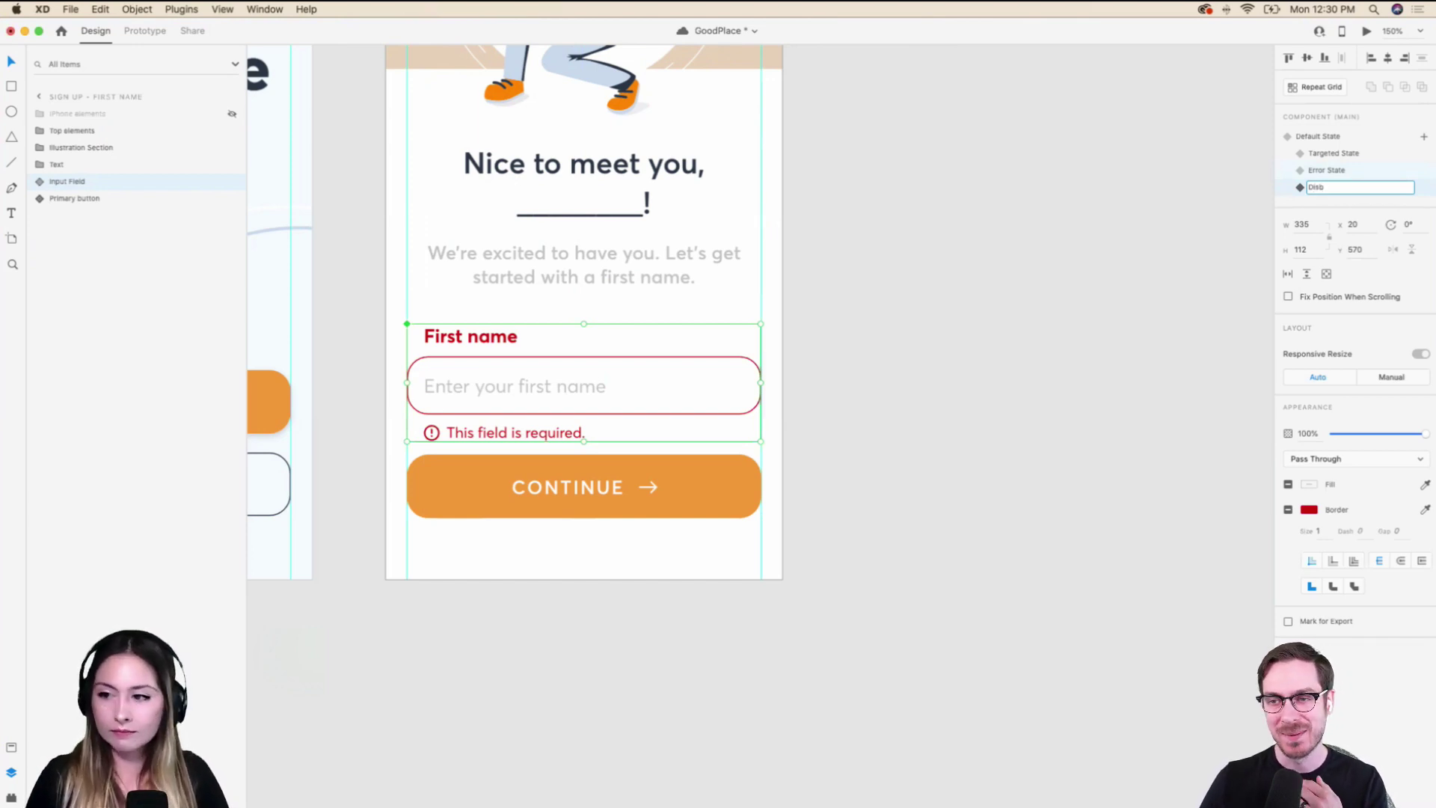
pyautogui.write('led')
pyautogui.press('Return')
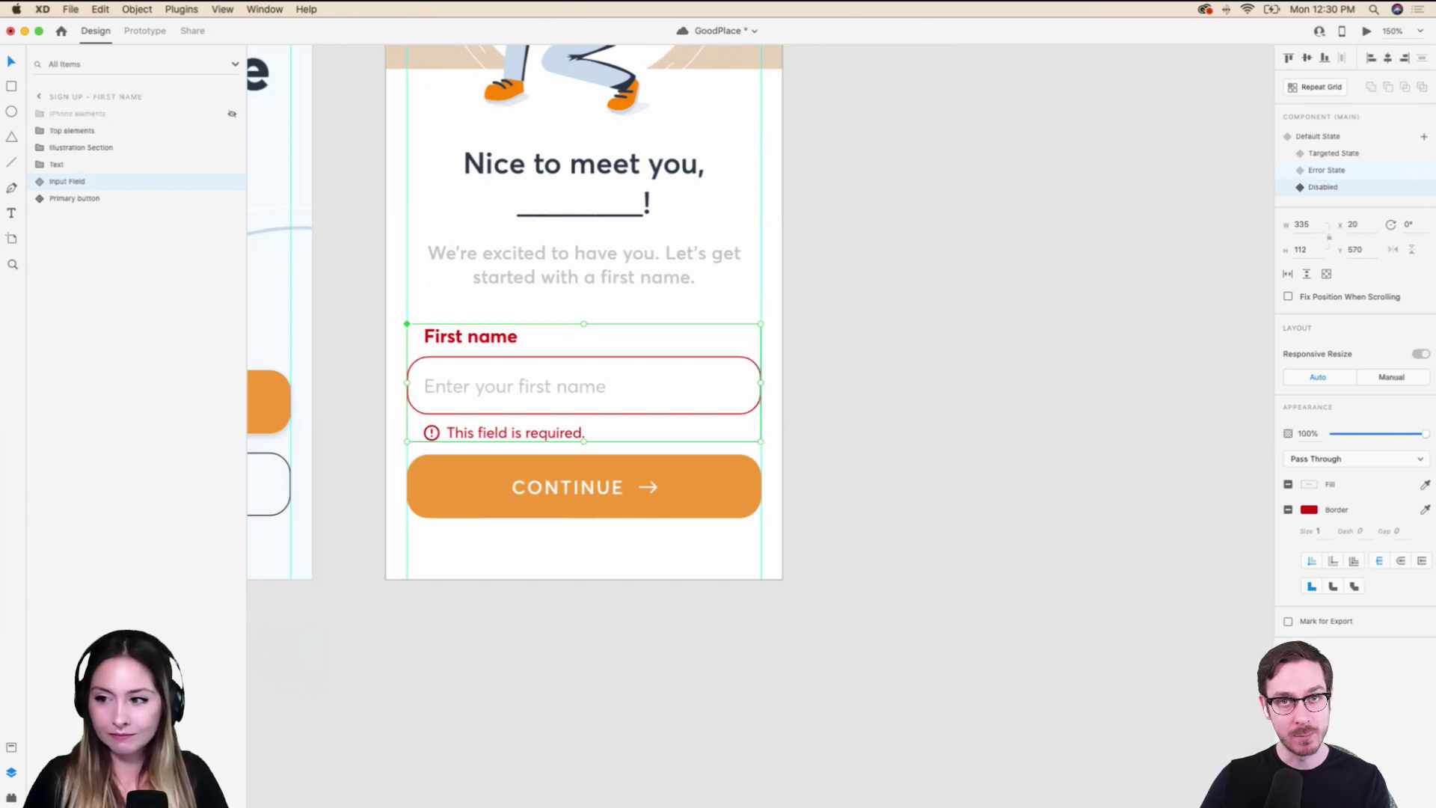
# In the Disabled state, delete the error message and make the border and First name label grey.
pyautogui.doubleClick(544, 438)
pyautogui.press('Delete')
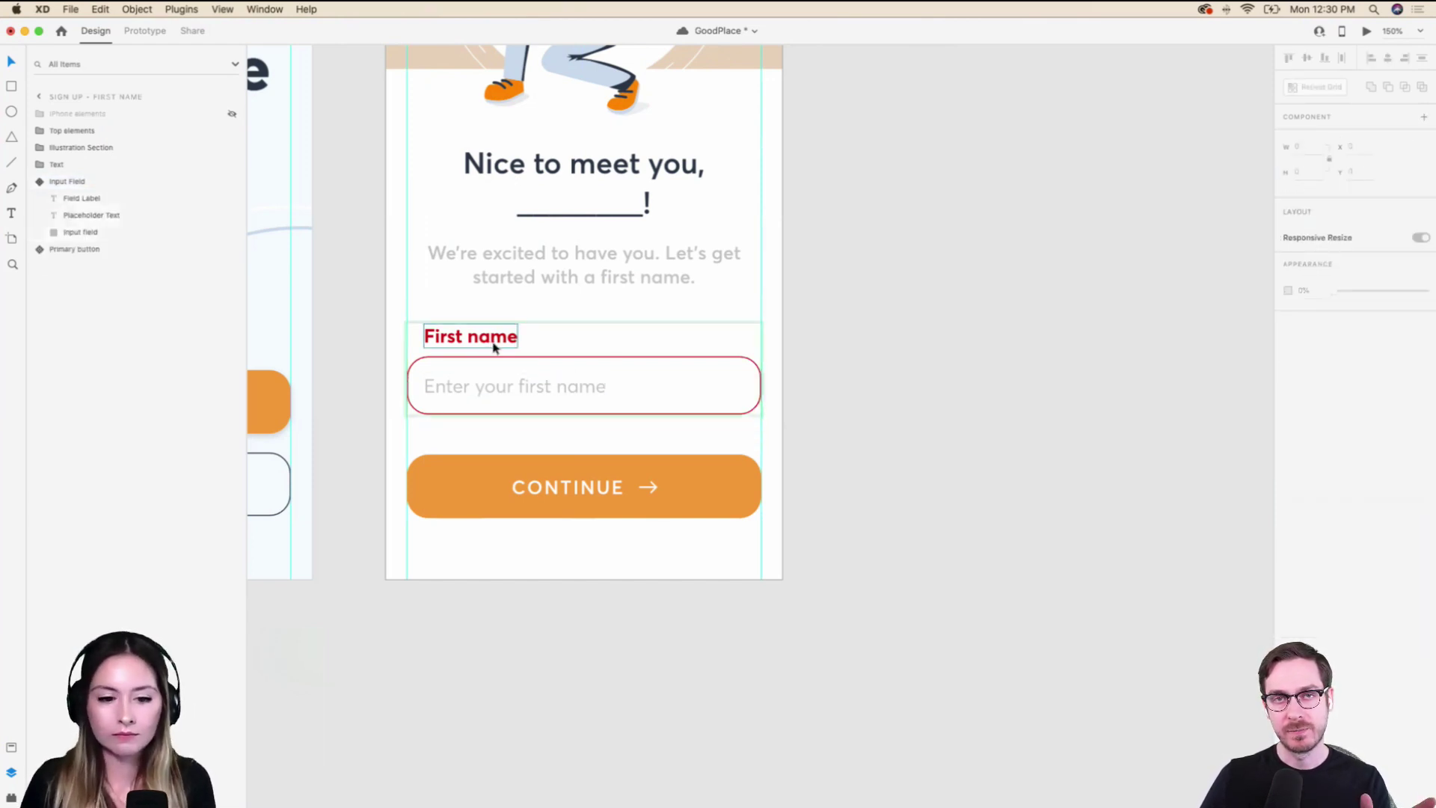
pyautogui.click(426, 384)
pyautogui.click(1315, 501)
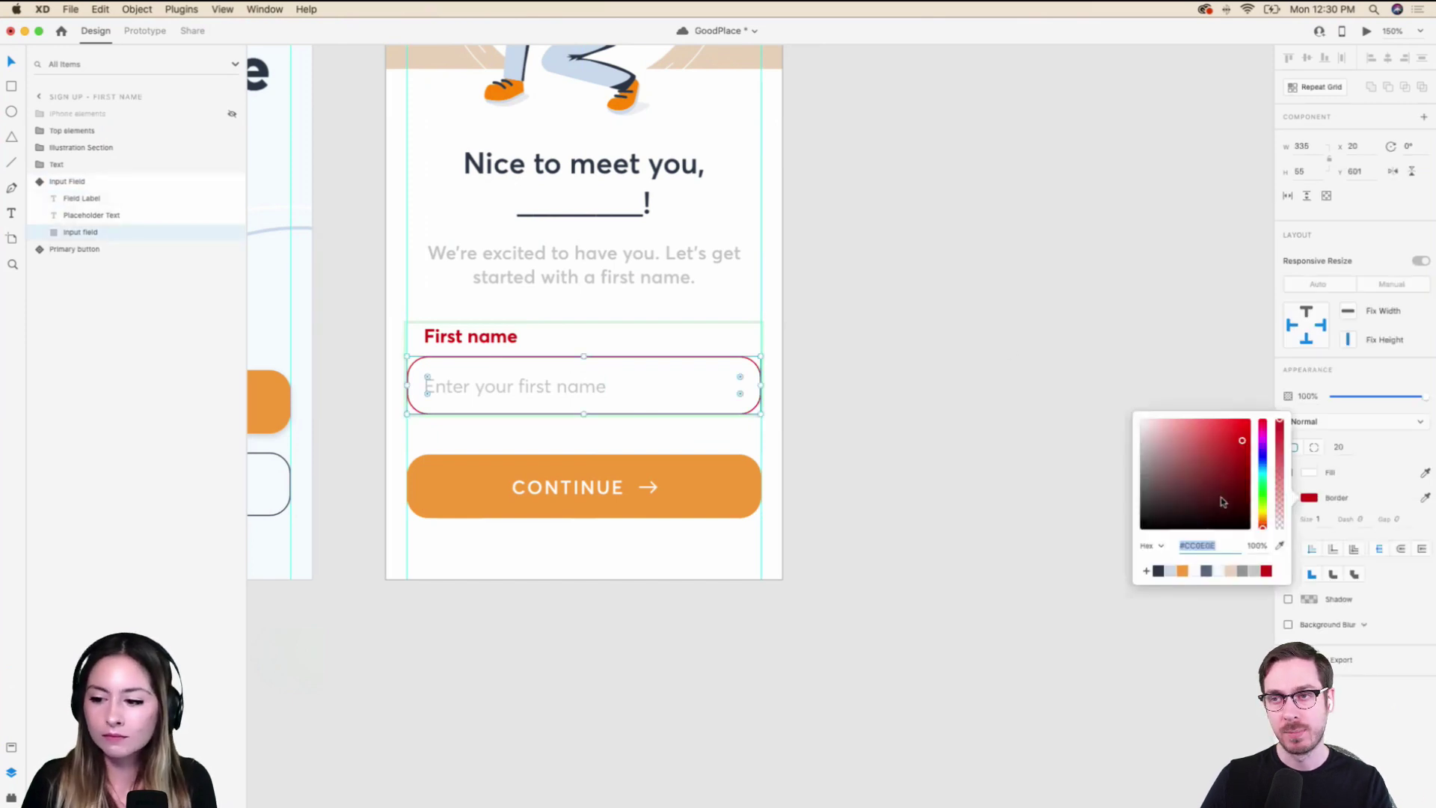
pyautogui.click(1247, 571)
pyautogui.click(497, 335)
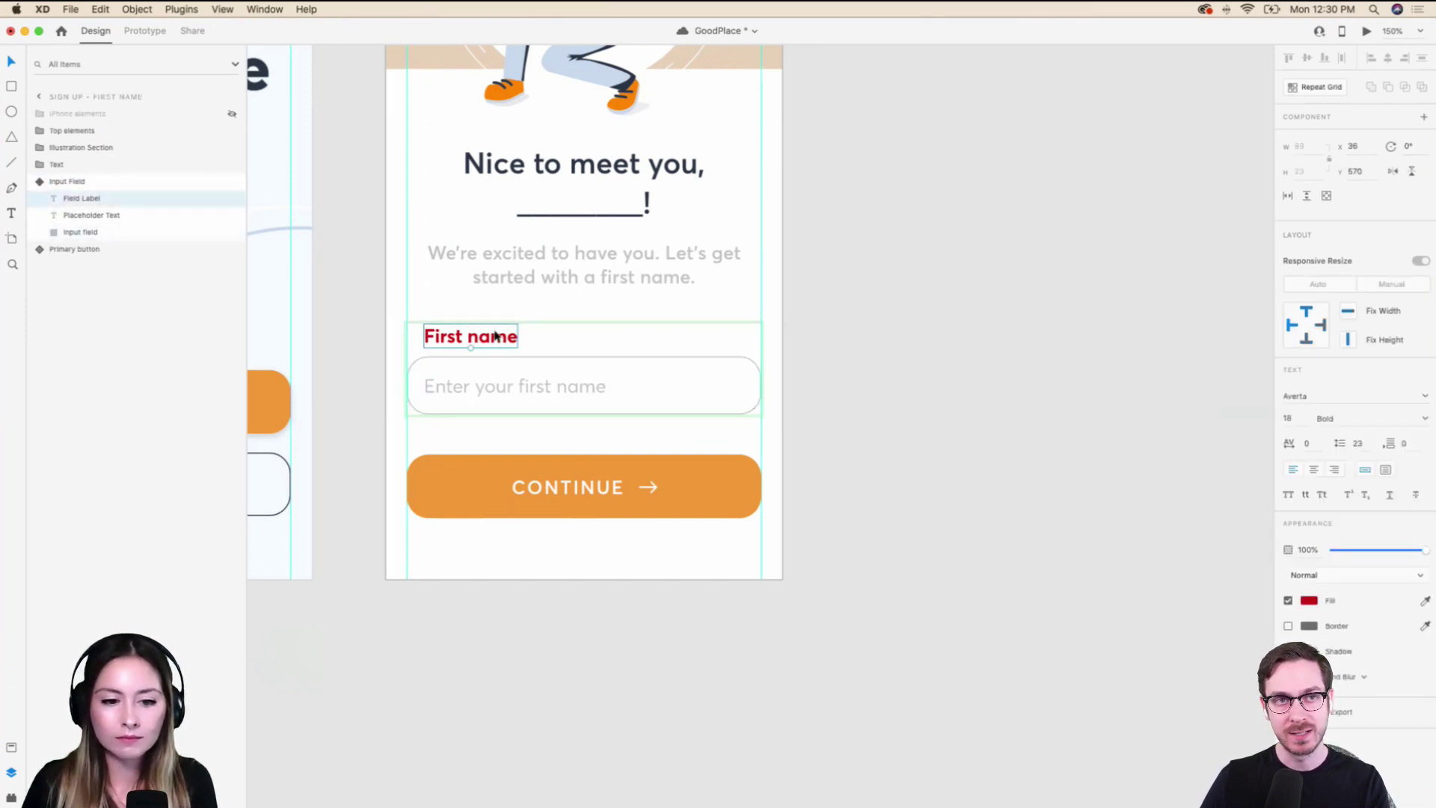
pyautogui.doubleClick(497, 336)
pyautogui.click(1307, 600)
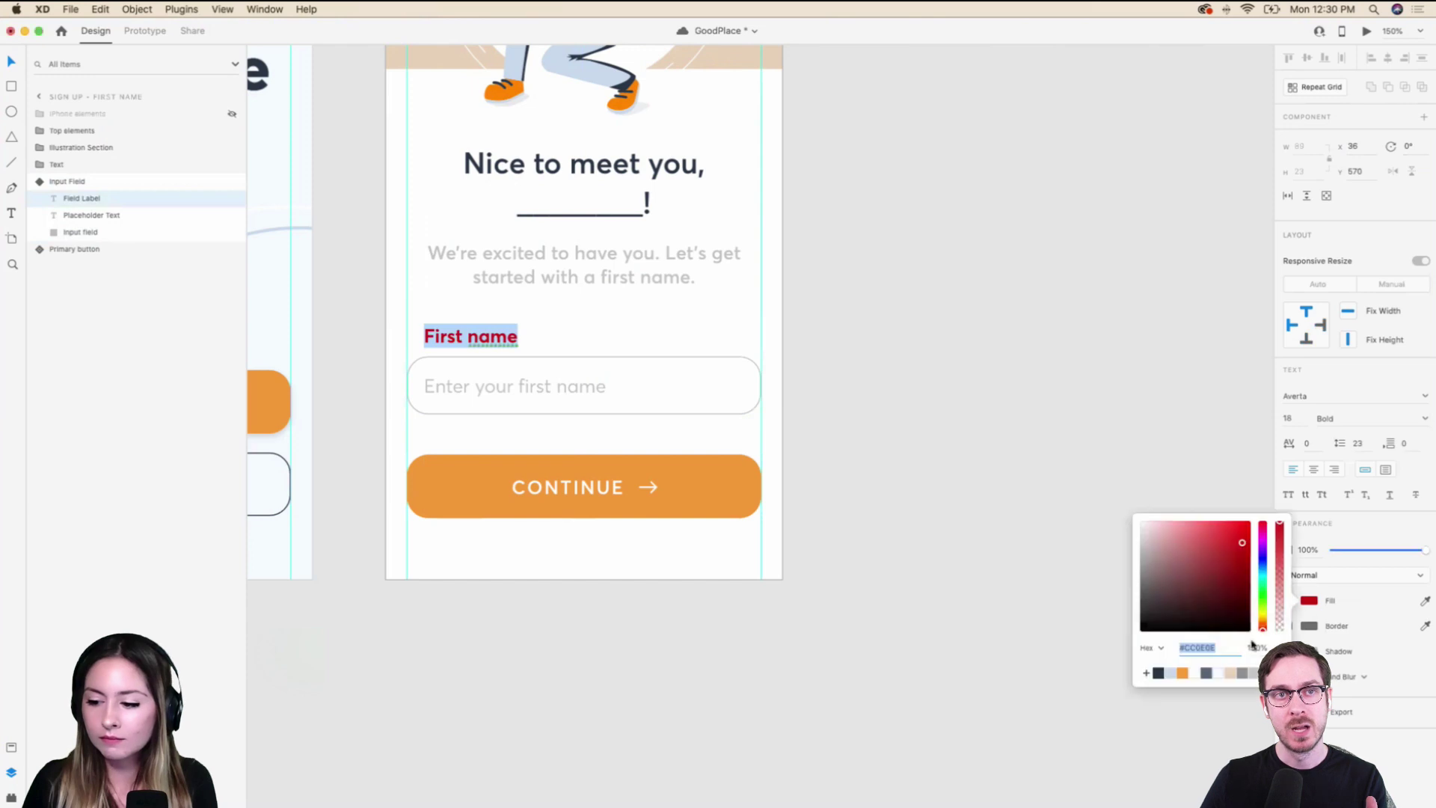
pyautogui.click(1253, 674)
pyautogui.press('Escape')
pyautogui.click(568, 407)
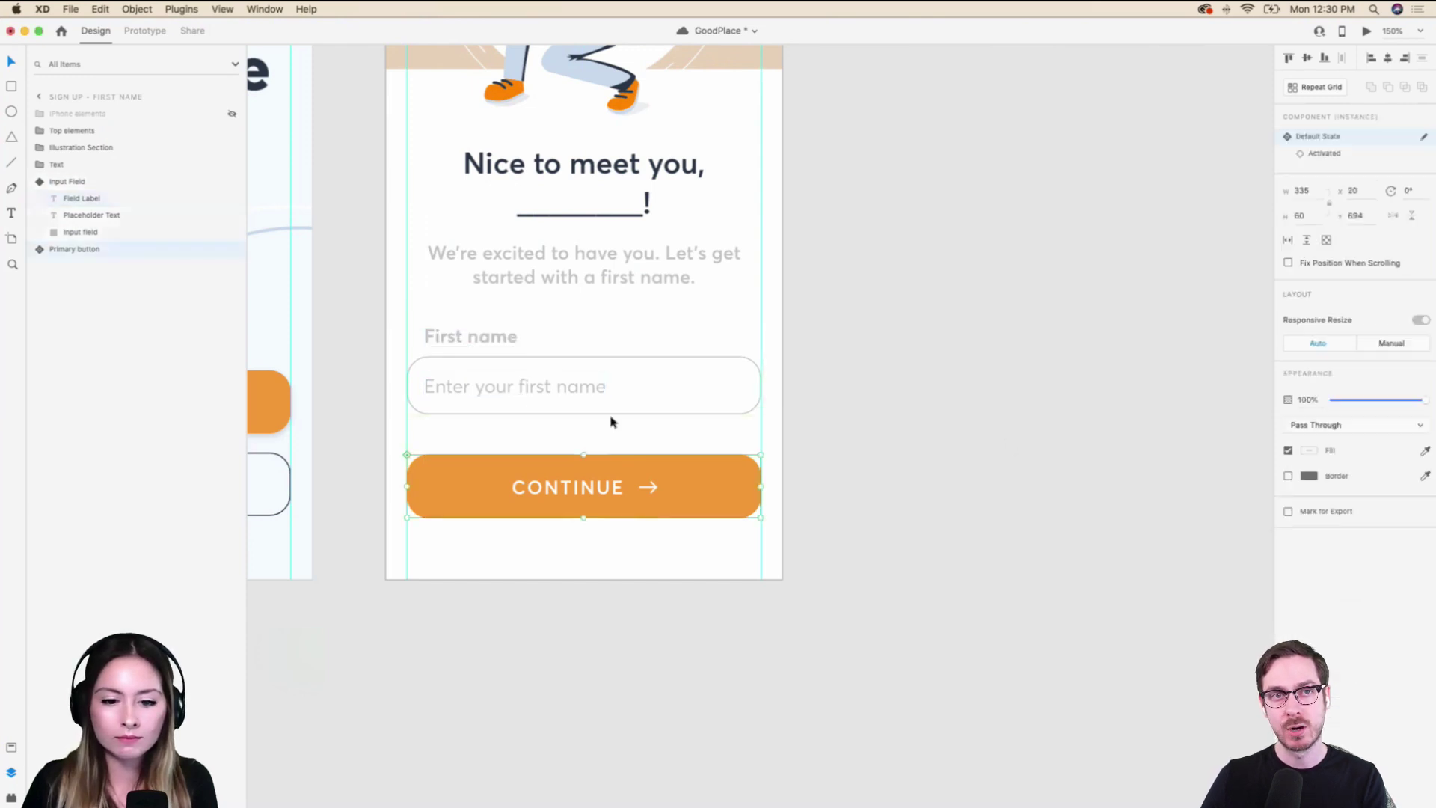
# Switch the field out of Disabled, deselect everything and save the GoodPlace document.
pyautogui.click(1353, 155)
pyautogui.click(853, 318)
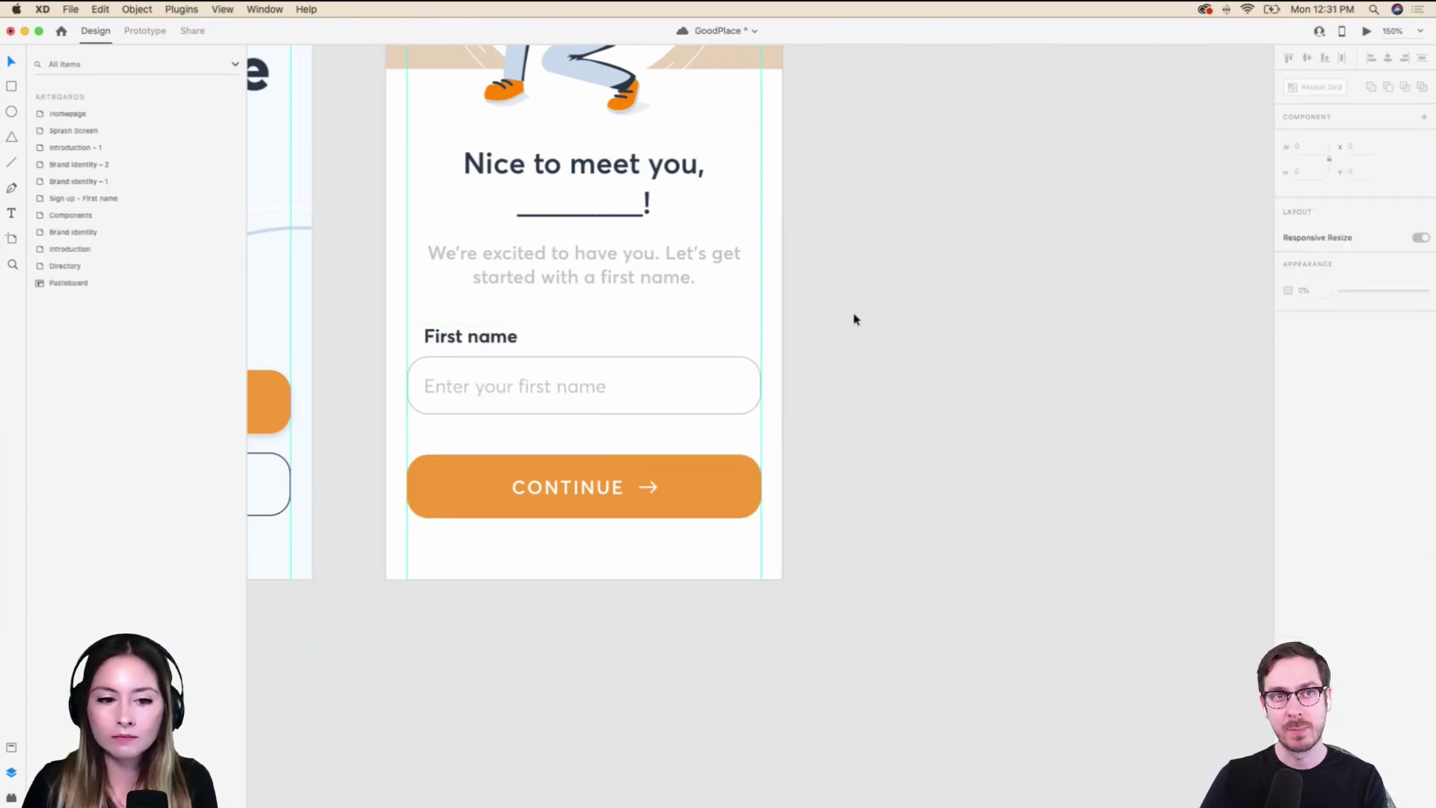
pyautogui.hscroll(-5, 606, 322)
pyautogui.scroll(2, 606, 322)
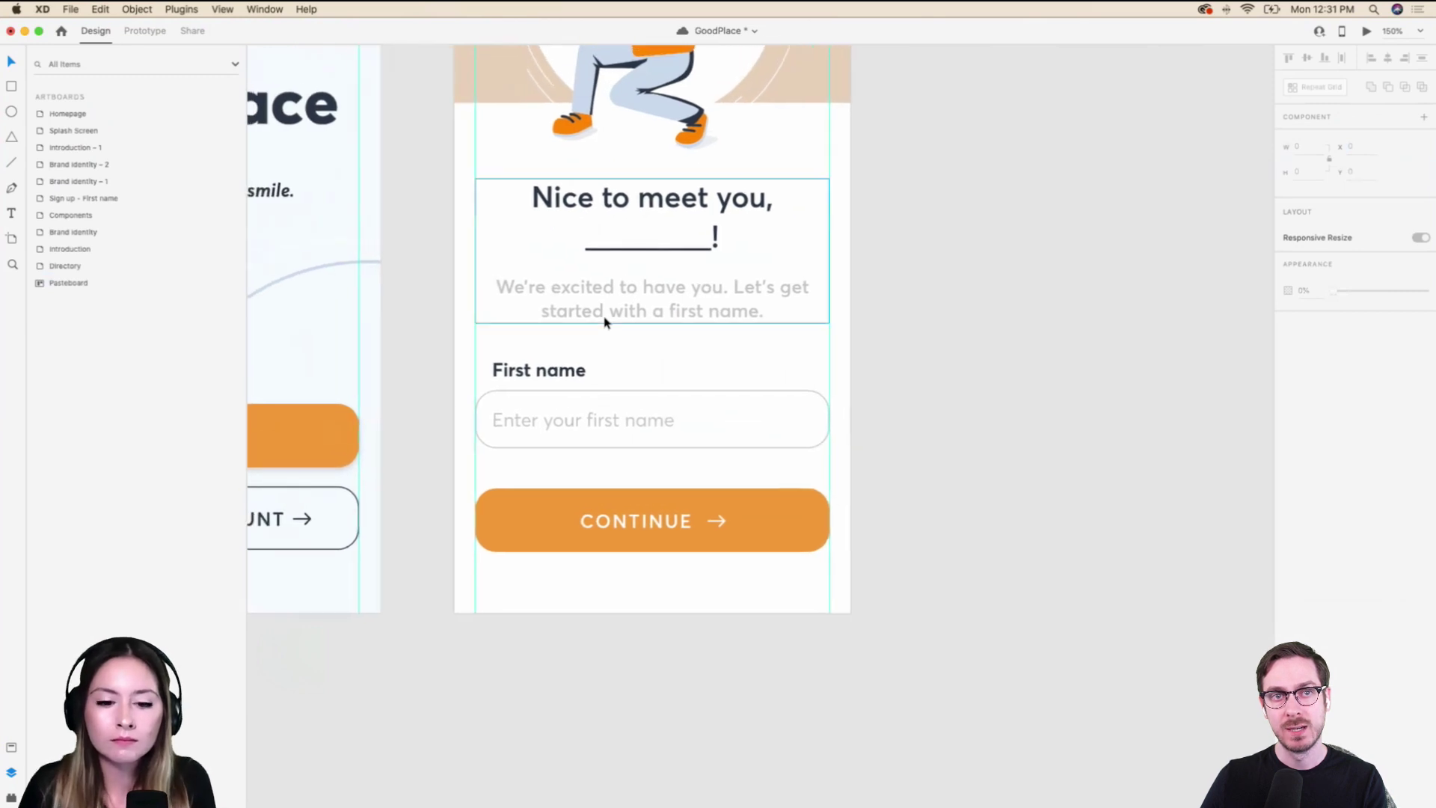
pyautogui.hscroll(-1, 606, 322)
pyautogui.scroll(1, 605, 321)
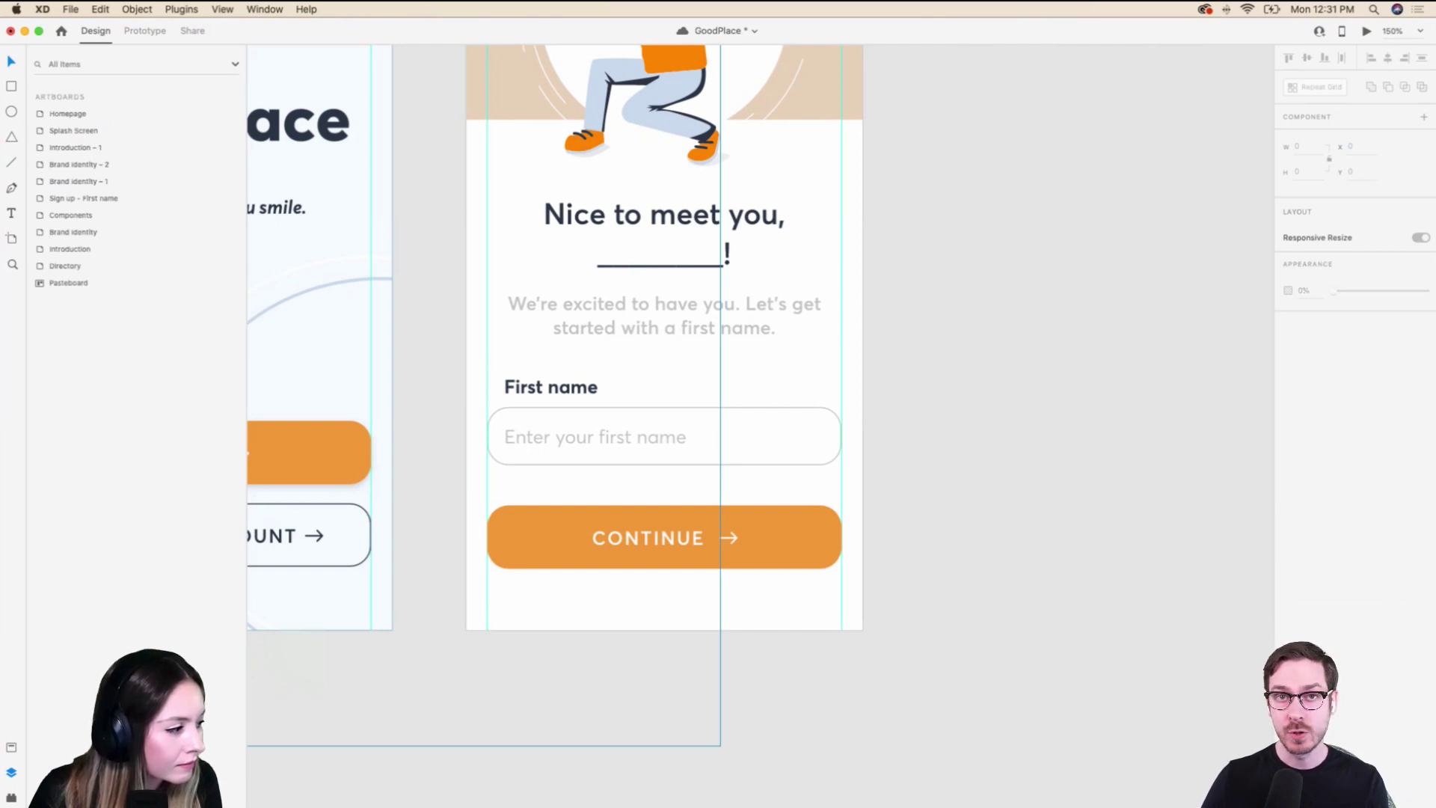
pyautogui.press('super+s')
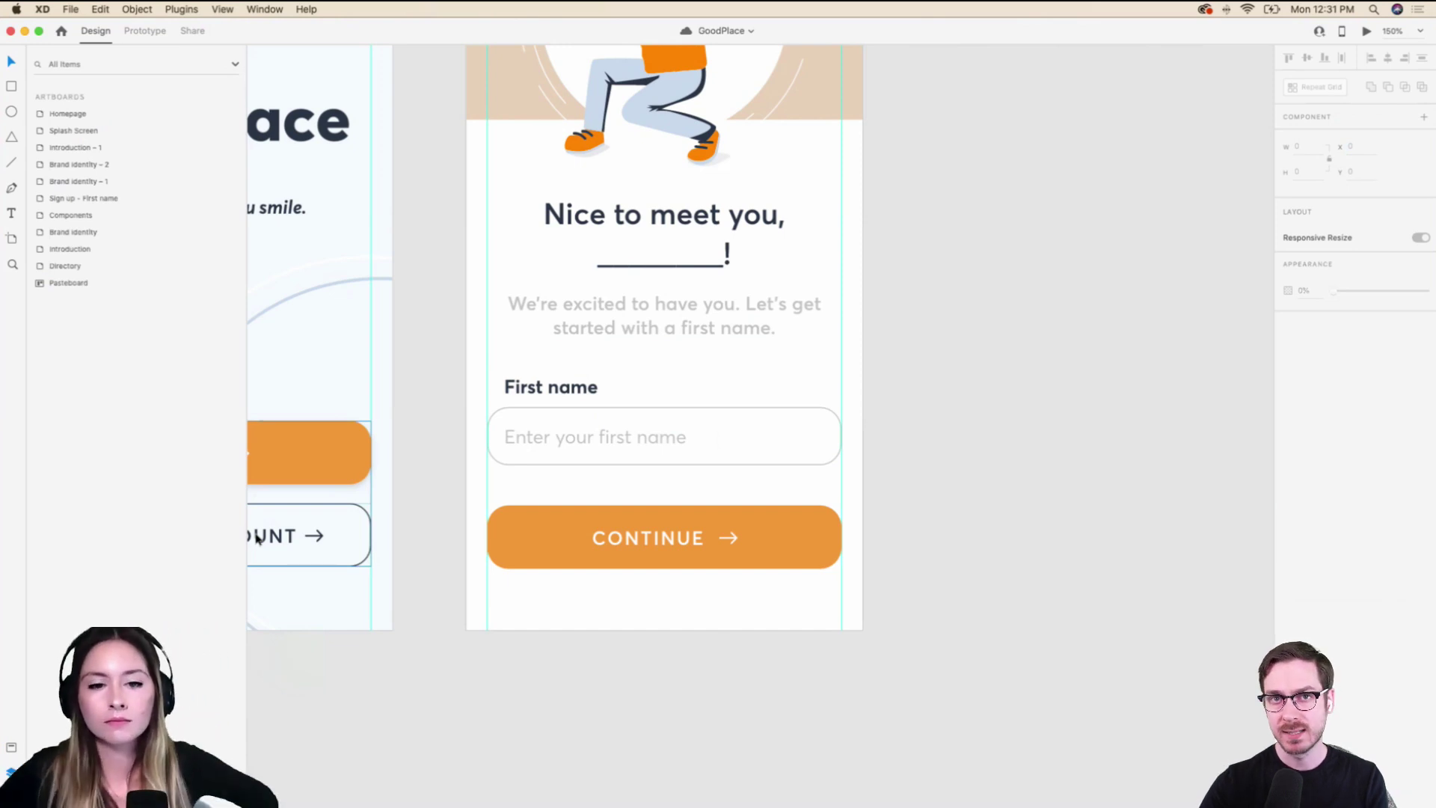
# Delete the old input field from the Components artboard and undo moving the sign-up screen's field.
pyautogui.click(516, 434)
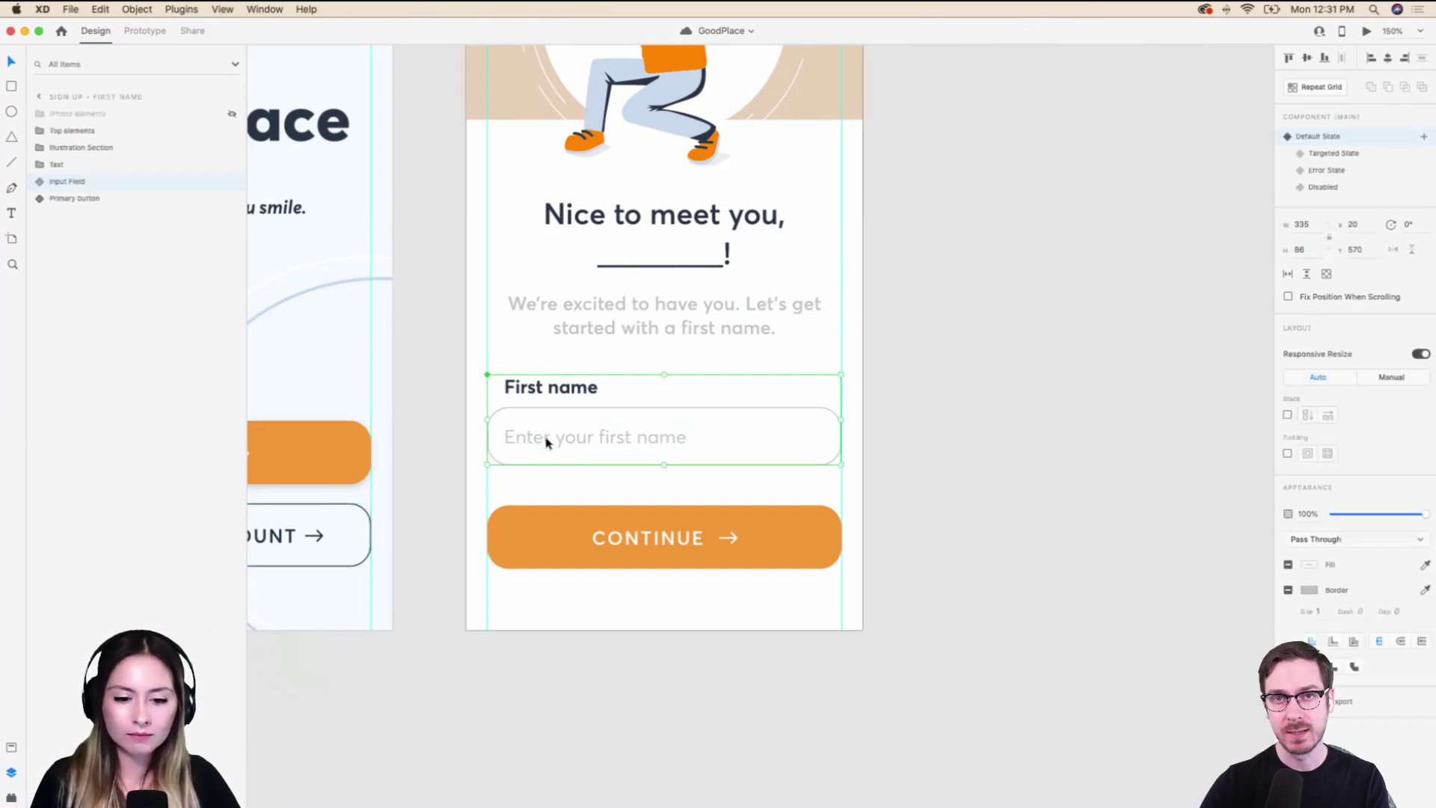
pyautogui.press('super+0')
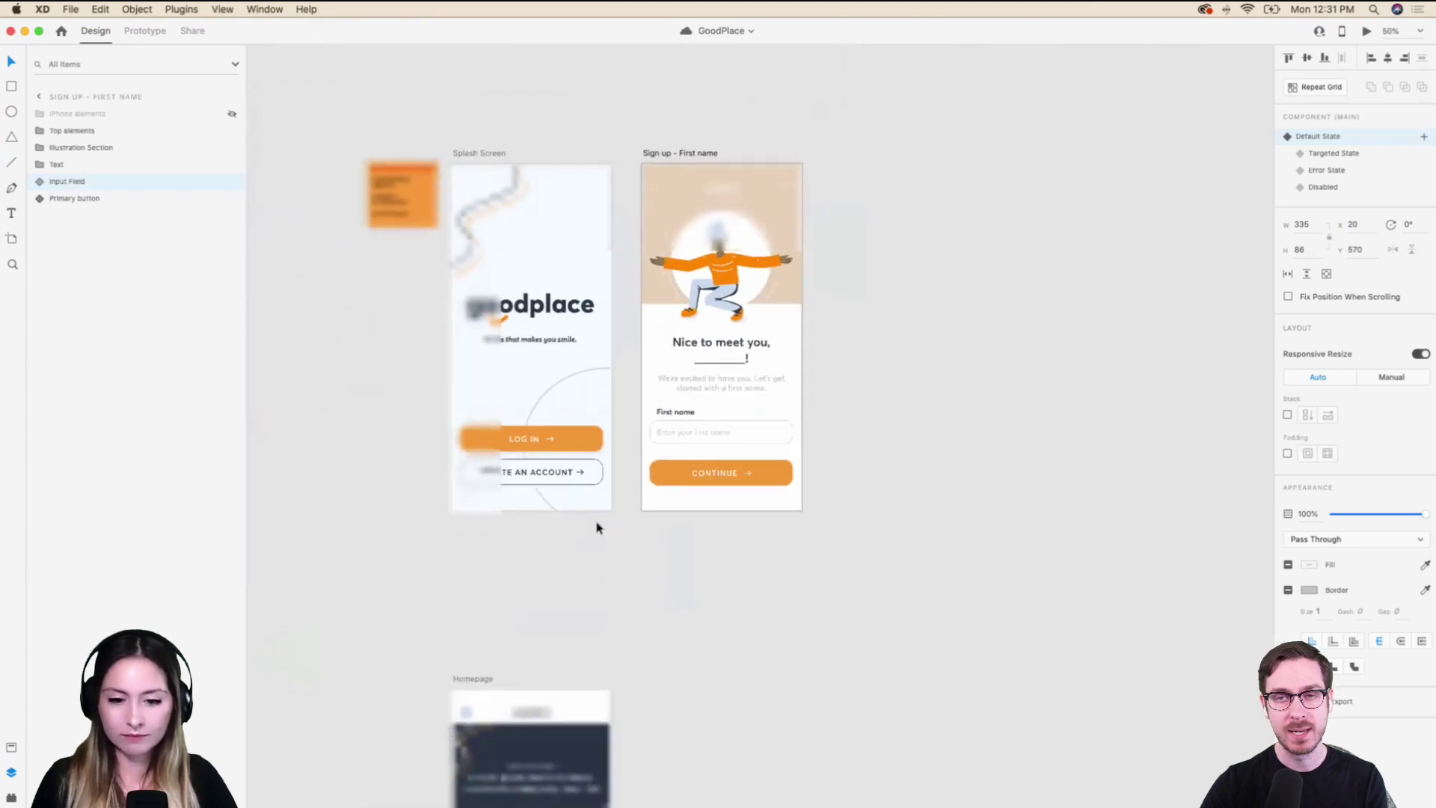
pyautogui.hscroll(-10, 535, 449)
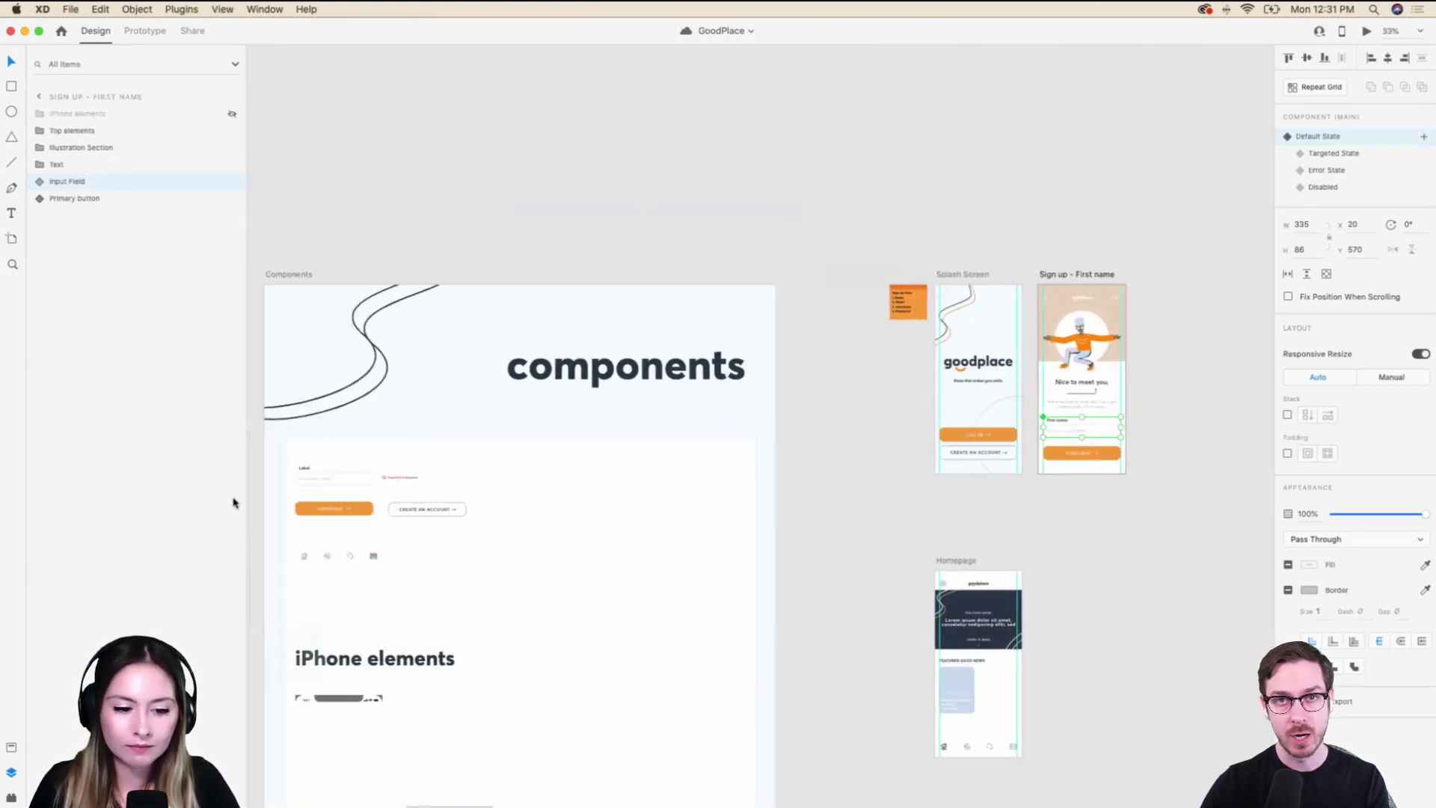
pyautogui.press('Delete')
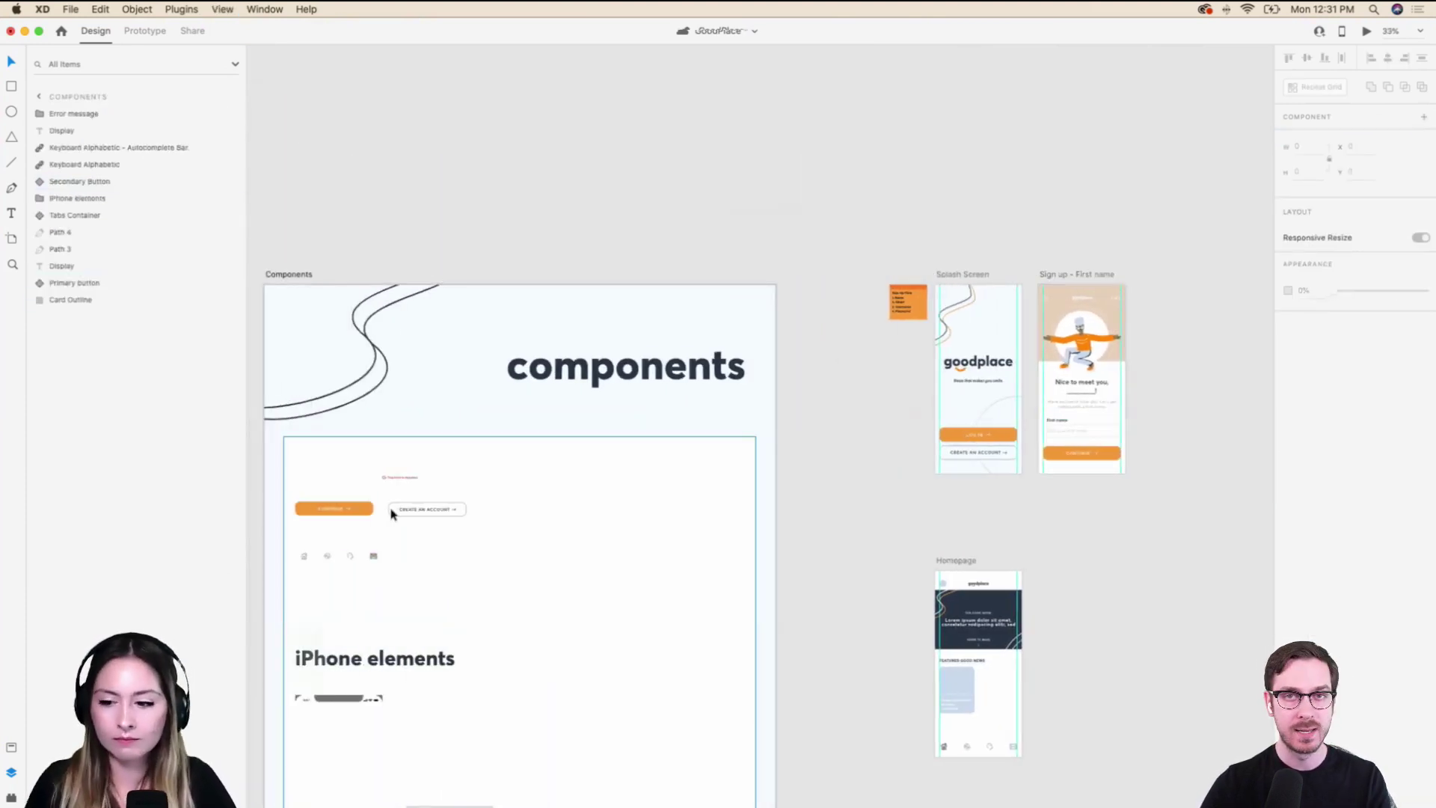
pyautogui.click(1065, 424)
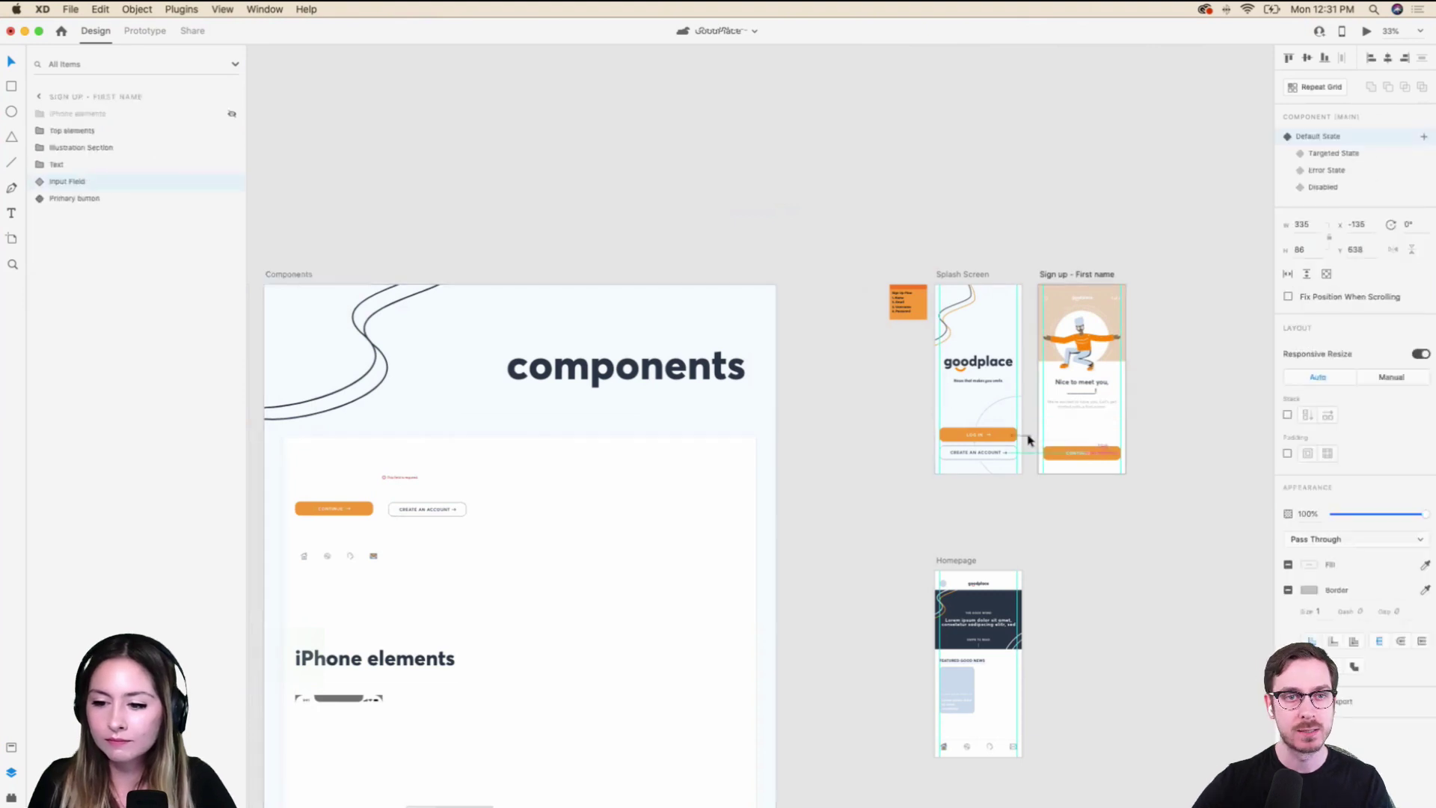
pyautogui.moveTo(1027, 440); pyautogui.dragTo(315, 471)
pyautogui.hscroll(5, 561, 404)
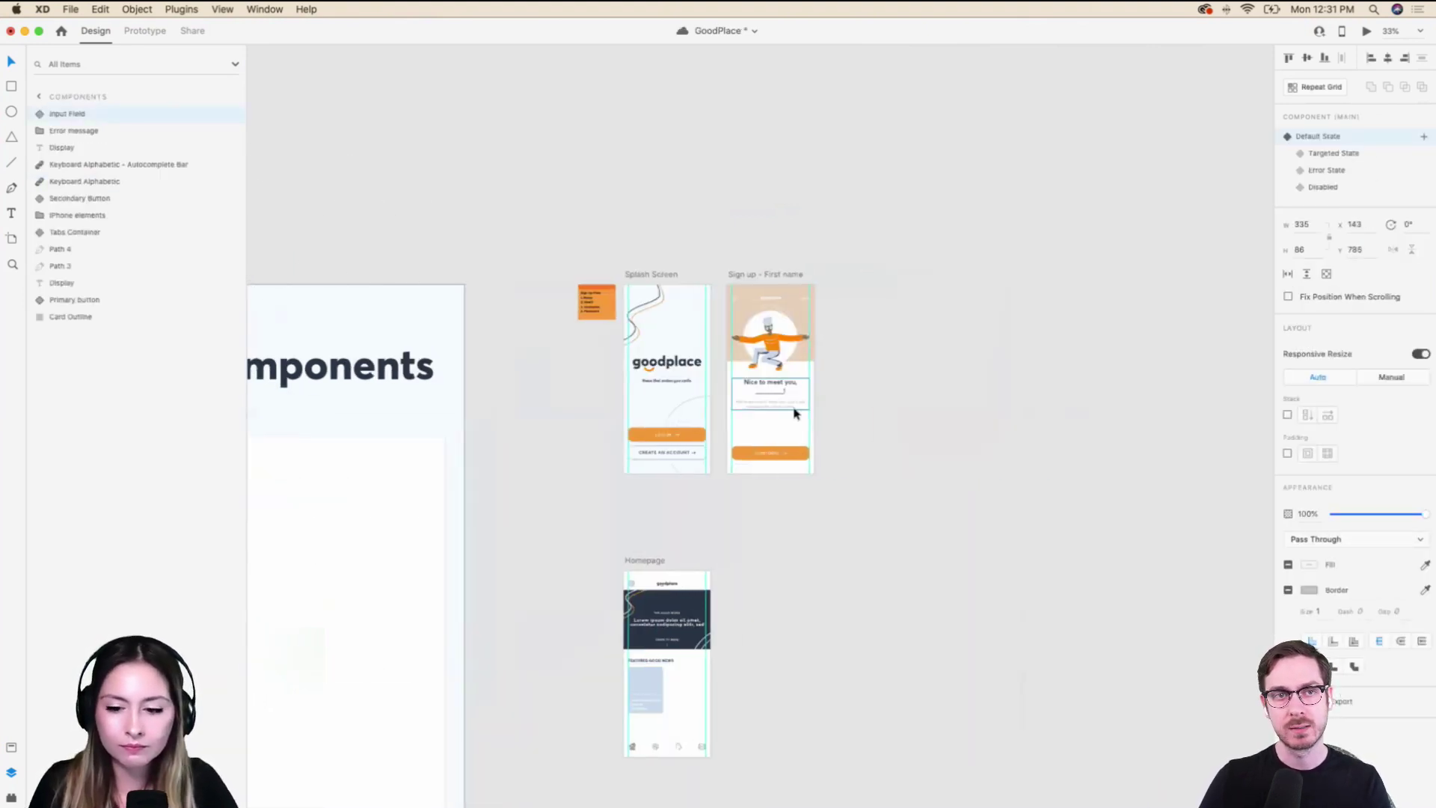
pyautogui.press('super+z')
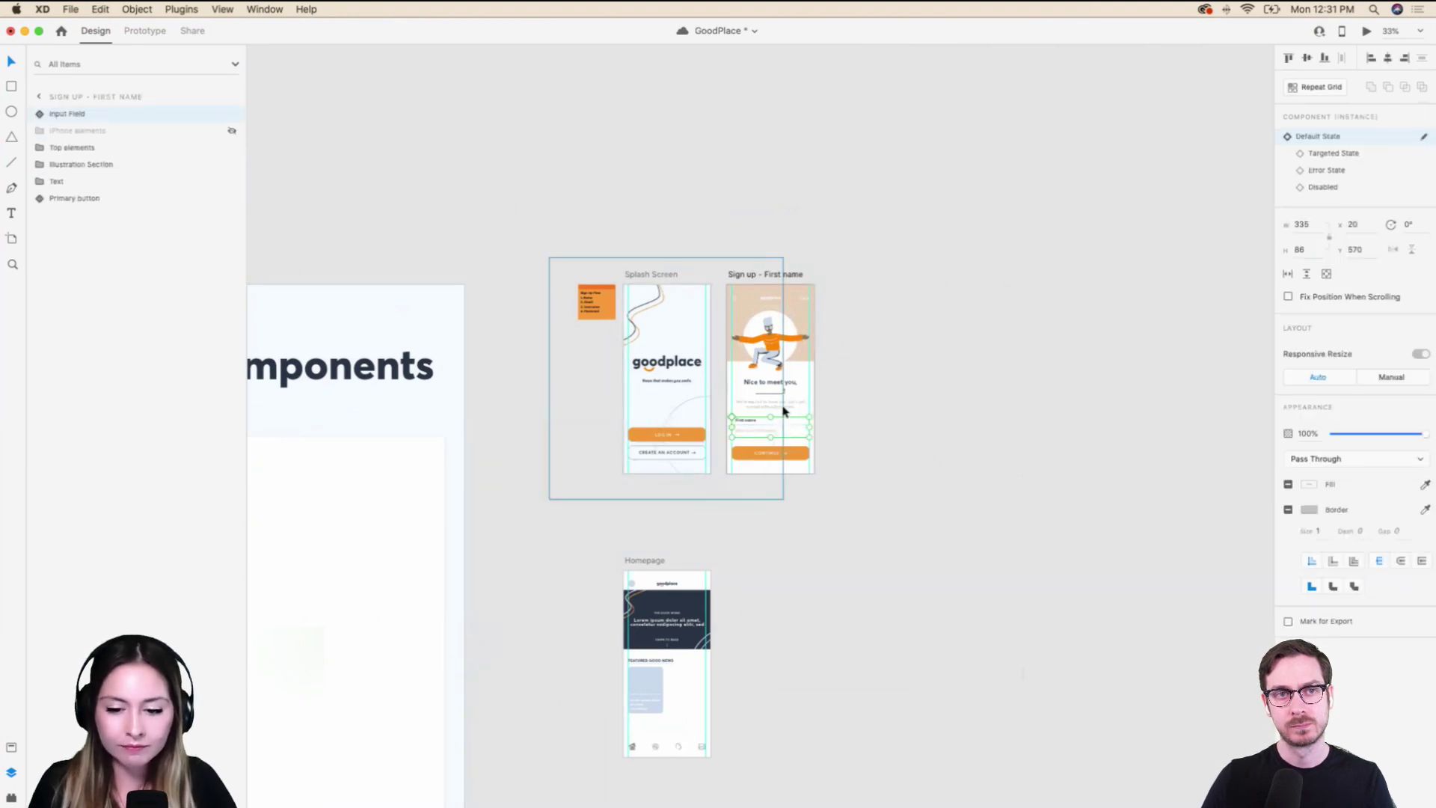
# Zoom and pan across the sign-up screens to check the input field, then clear the selection.
pyautogui.press('super+equal')
pyautogui.press('super+equal')
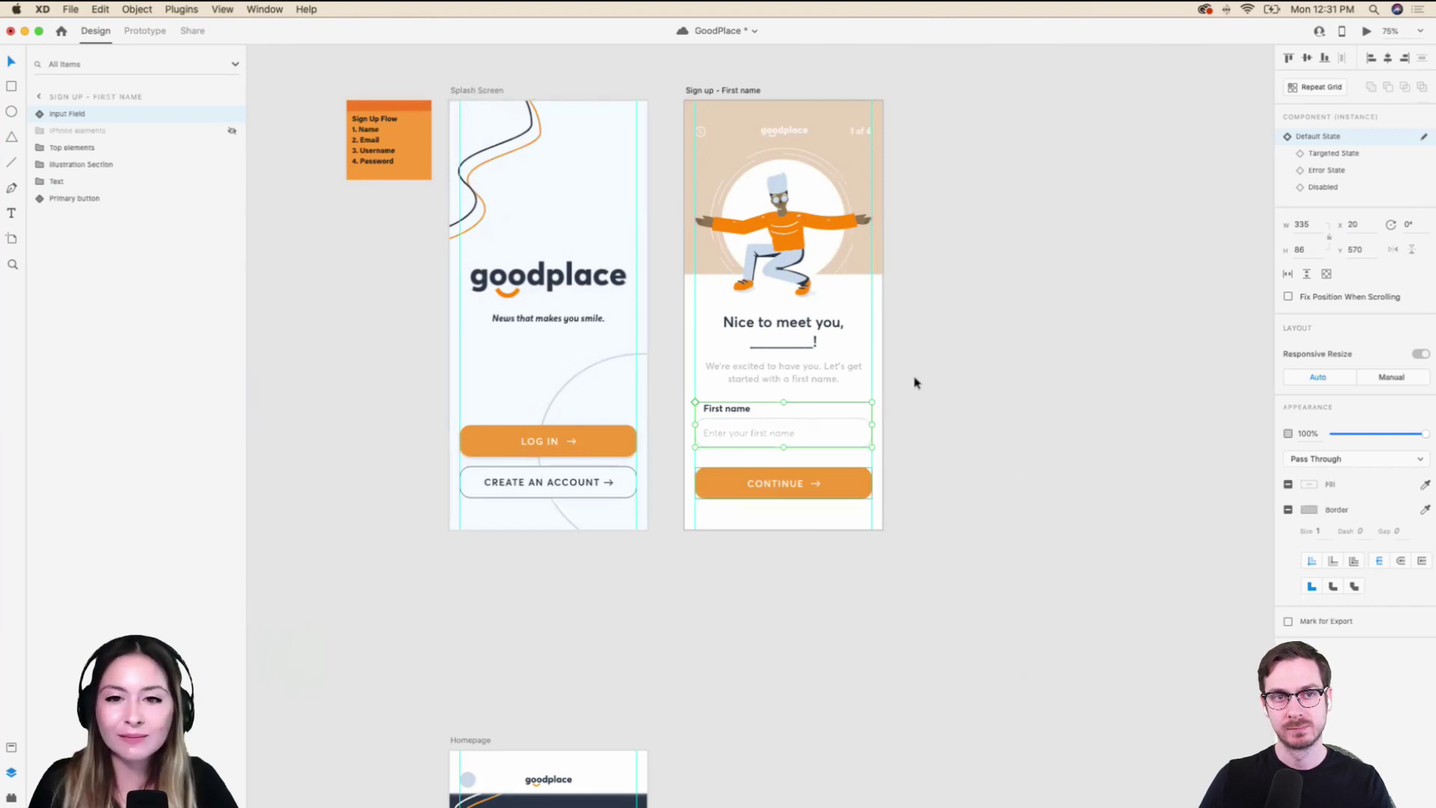
pyautogui.scroll(2, 920, 382)
pyautogui.scroll(-2, 919, 381)
pyautogui.hscroll(3, 920, 381)
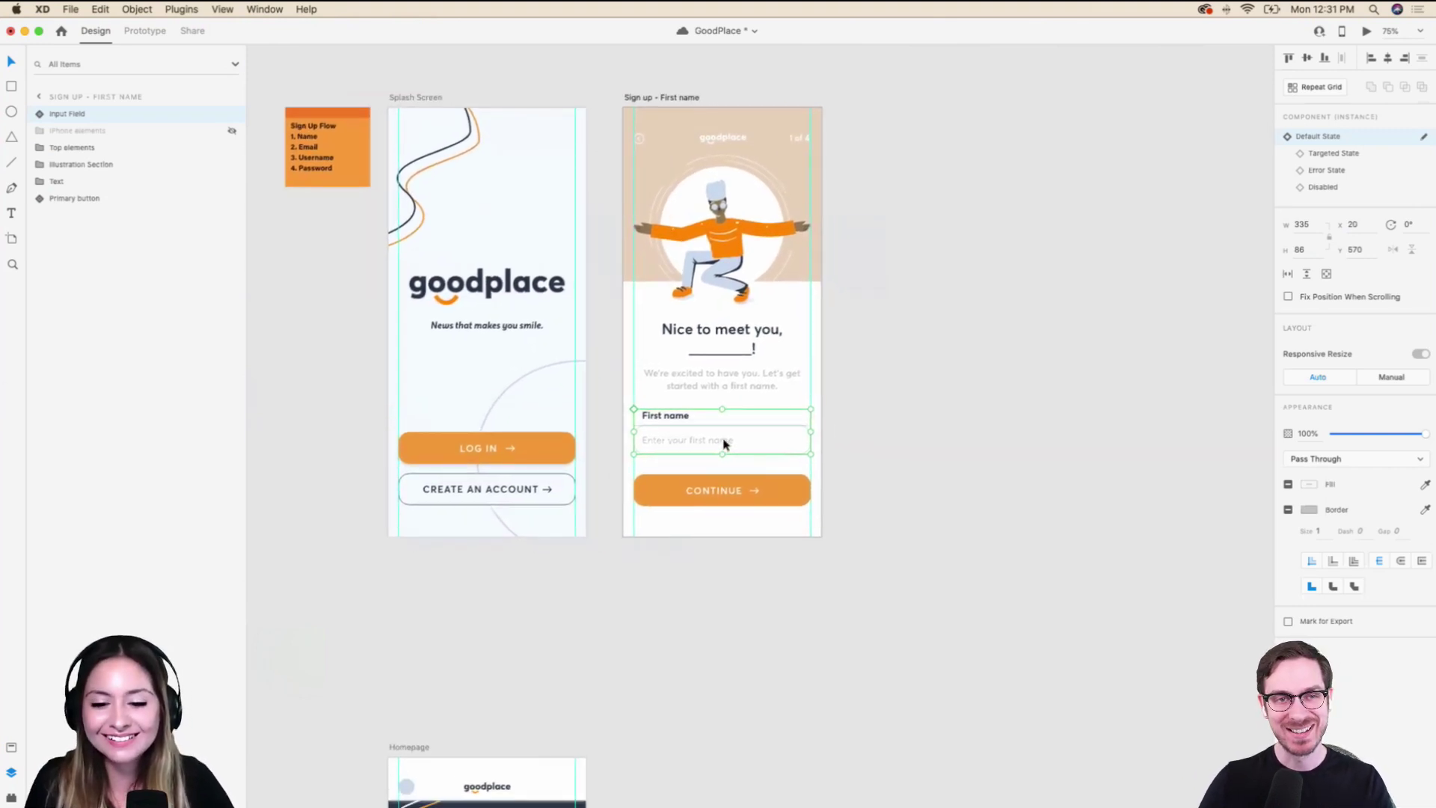
pyautogui.scroll(-5, 688, 434)
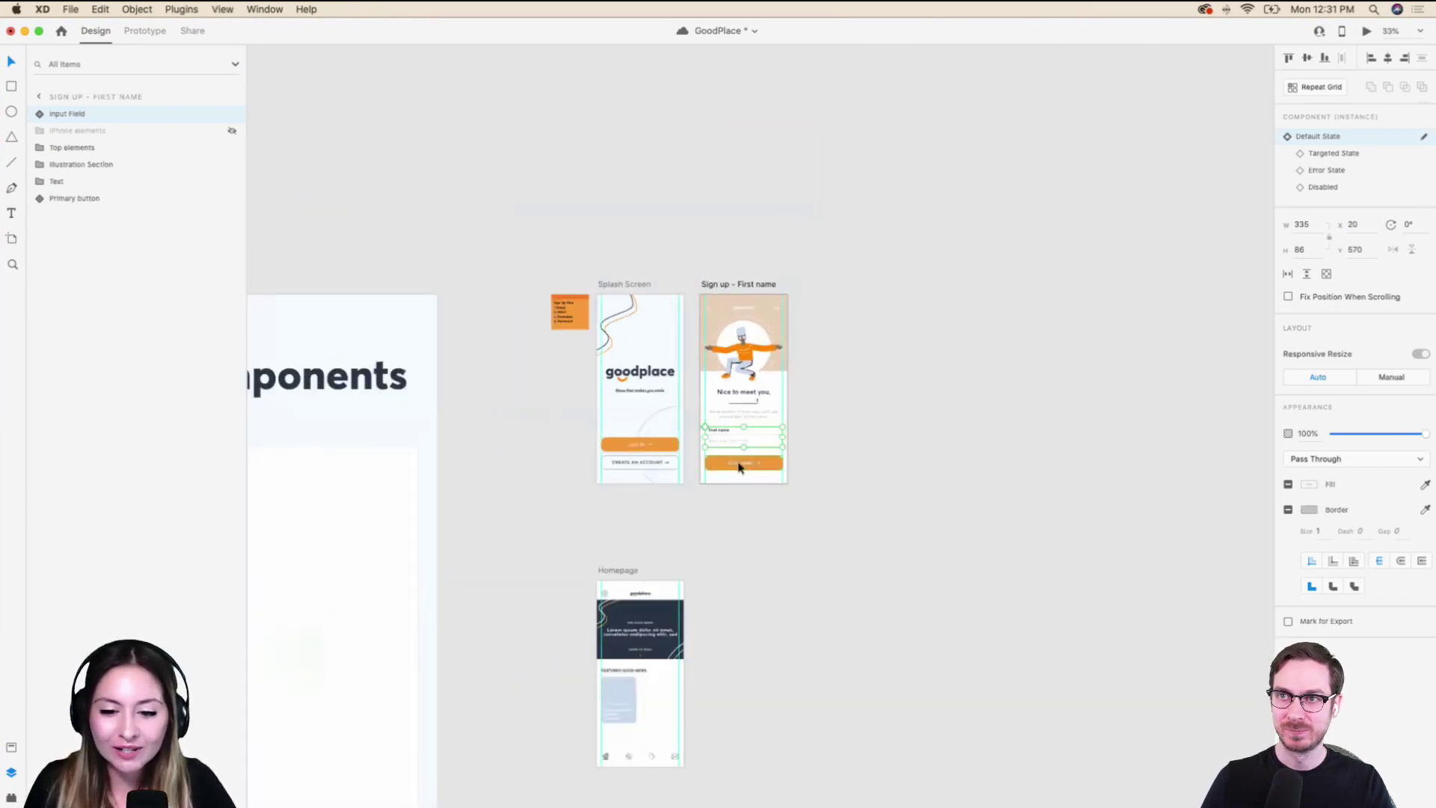
pyautogui.hscroll(-8, 647, 424)
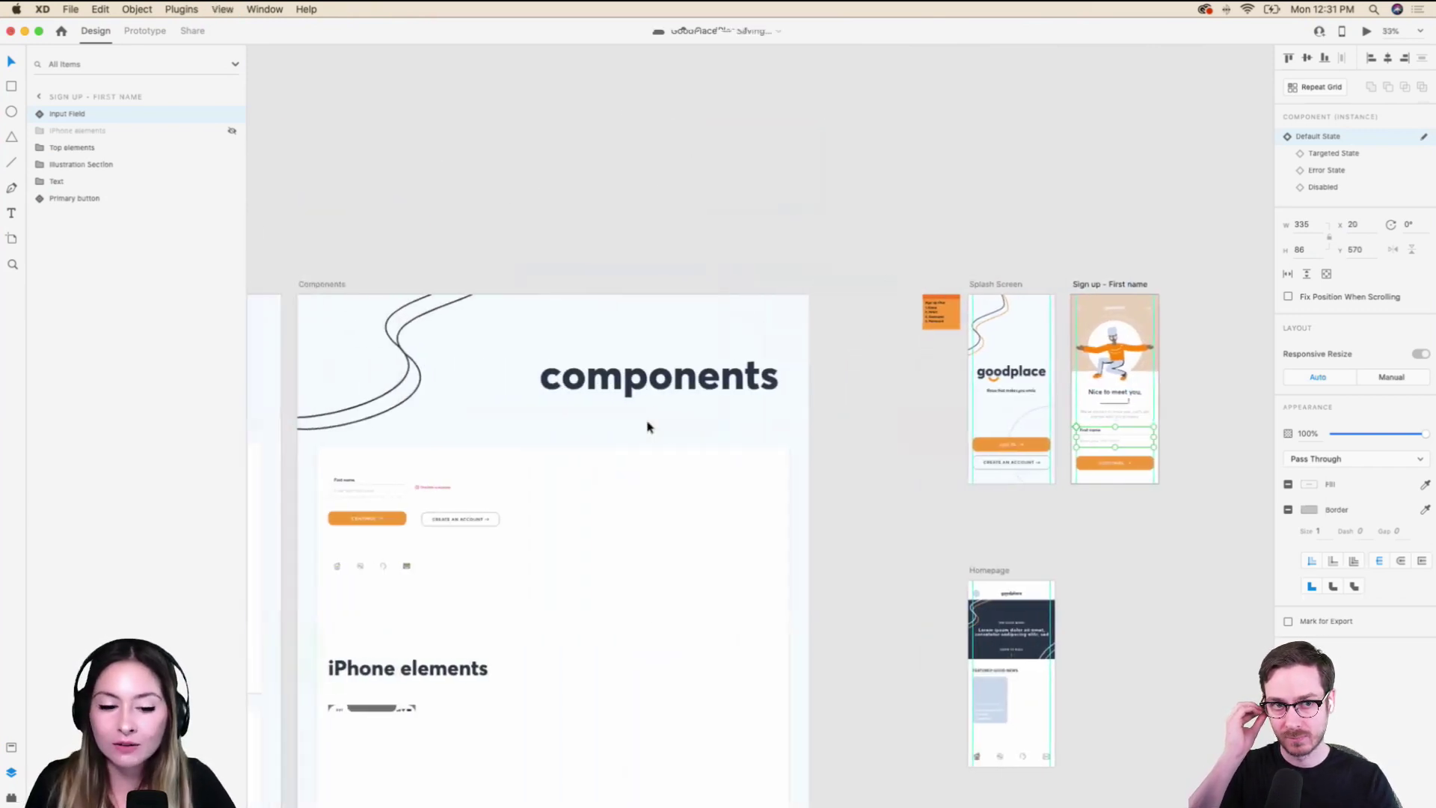
pyautogui.hscroll(4, 648, 423)
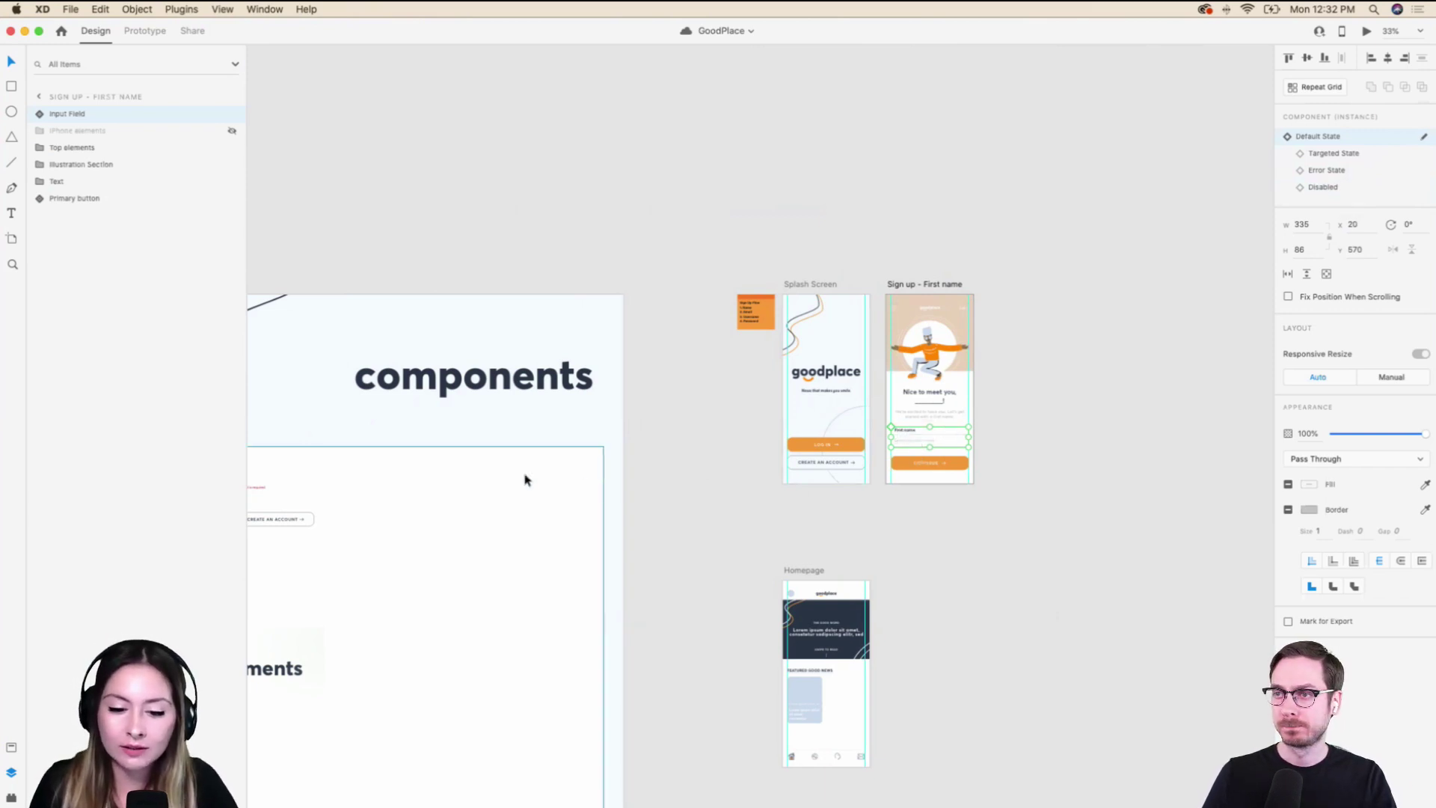
pyautogui.hscroll(-5, 524, 482)
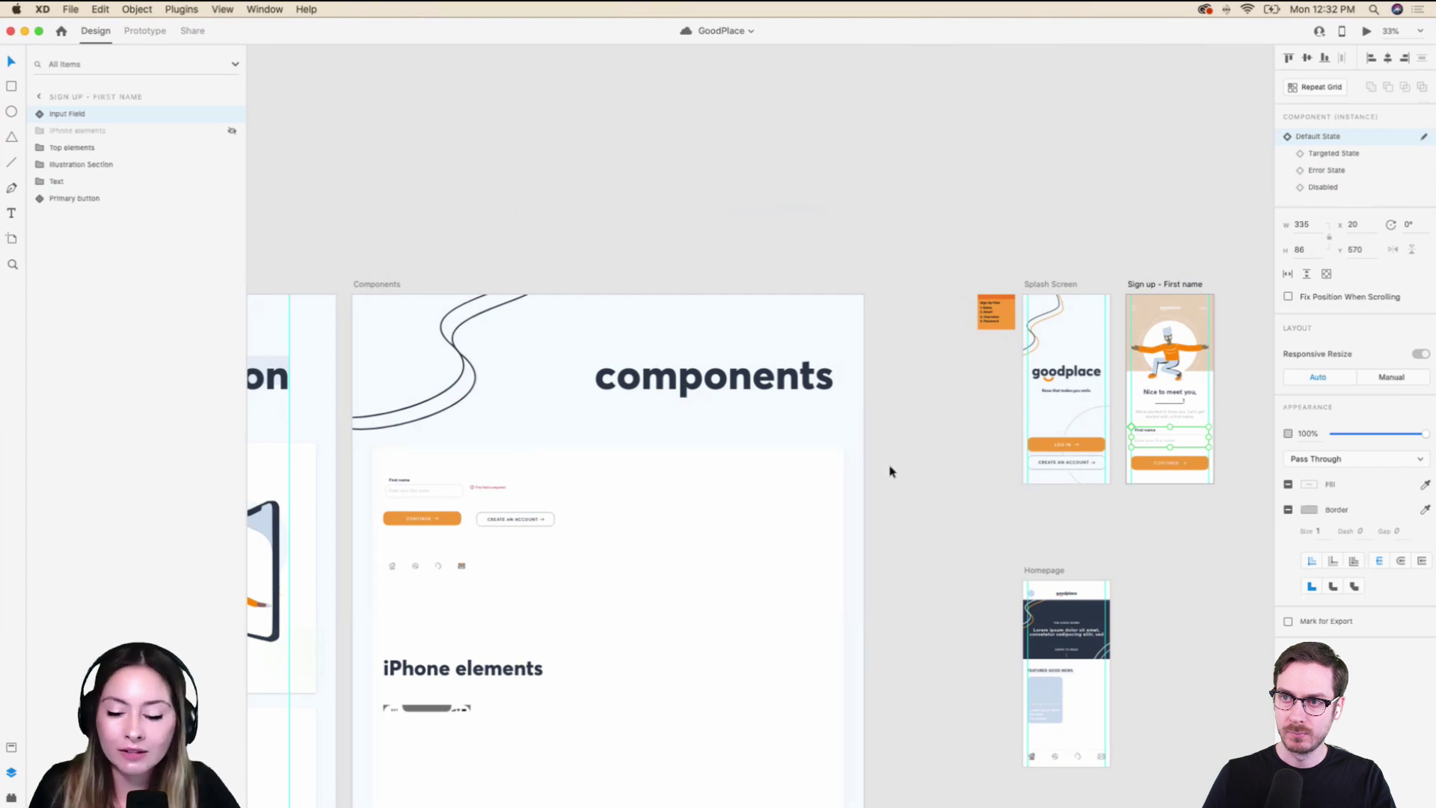
pyautogui.hscroll(5, 891, 471)
pyautogui.scroll(6, 835, 419)
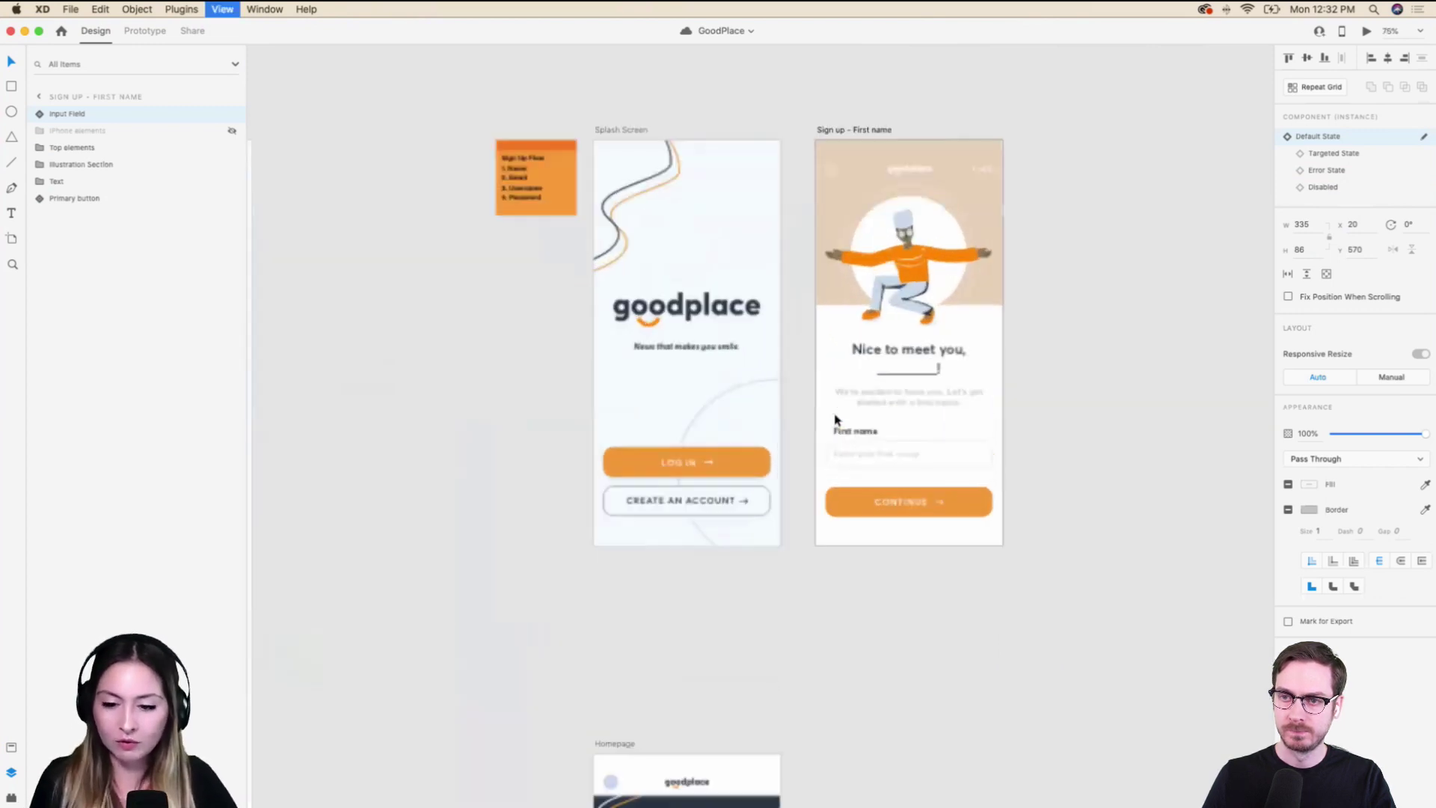
pyautogui.hscroll(2, 834, 413)
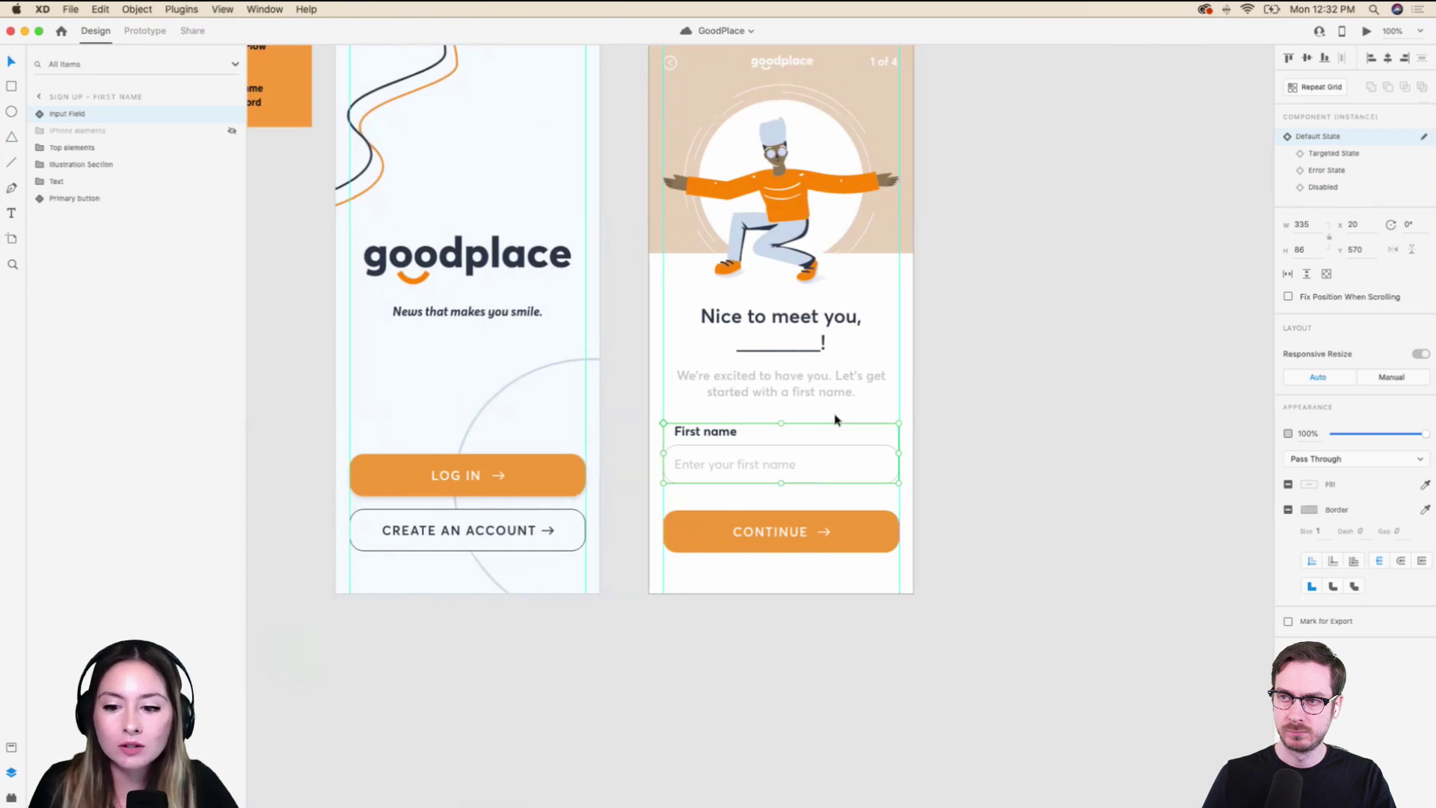
pyautogui.click(849, 415)
pyautogui.scroll(2, 897, 420)
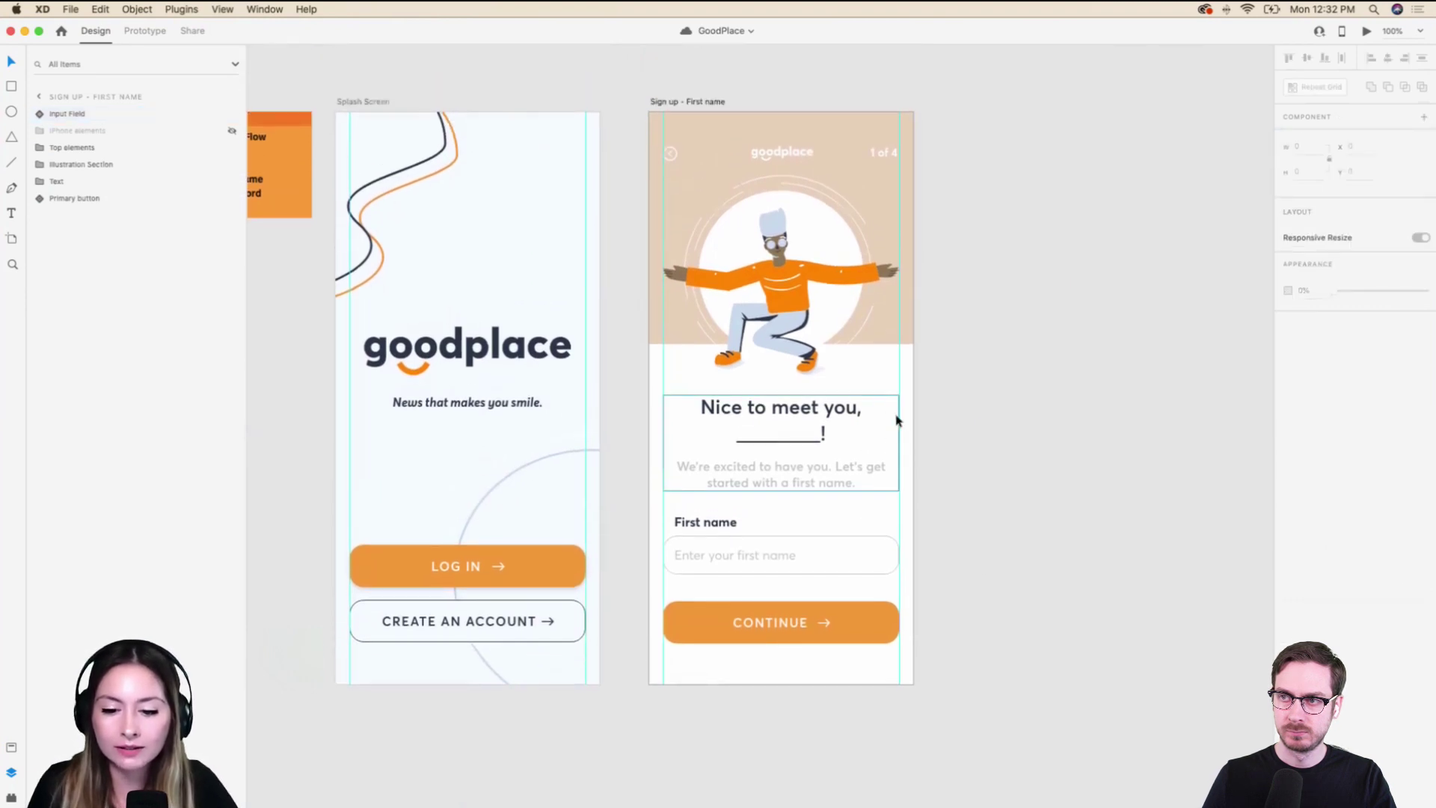
pyautogui.hscroll(1, 898, 420)
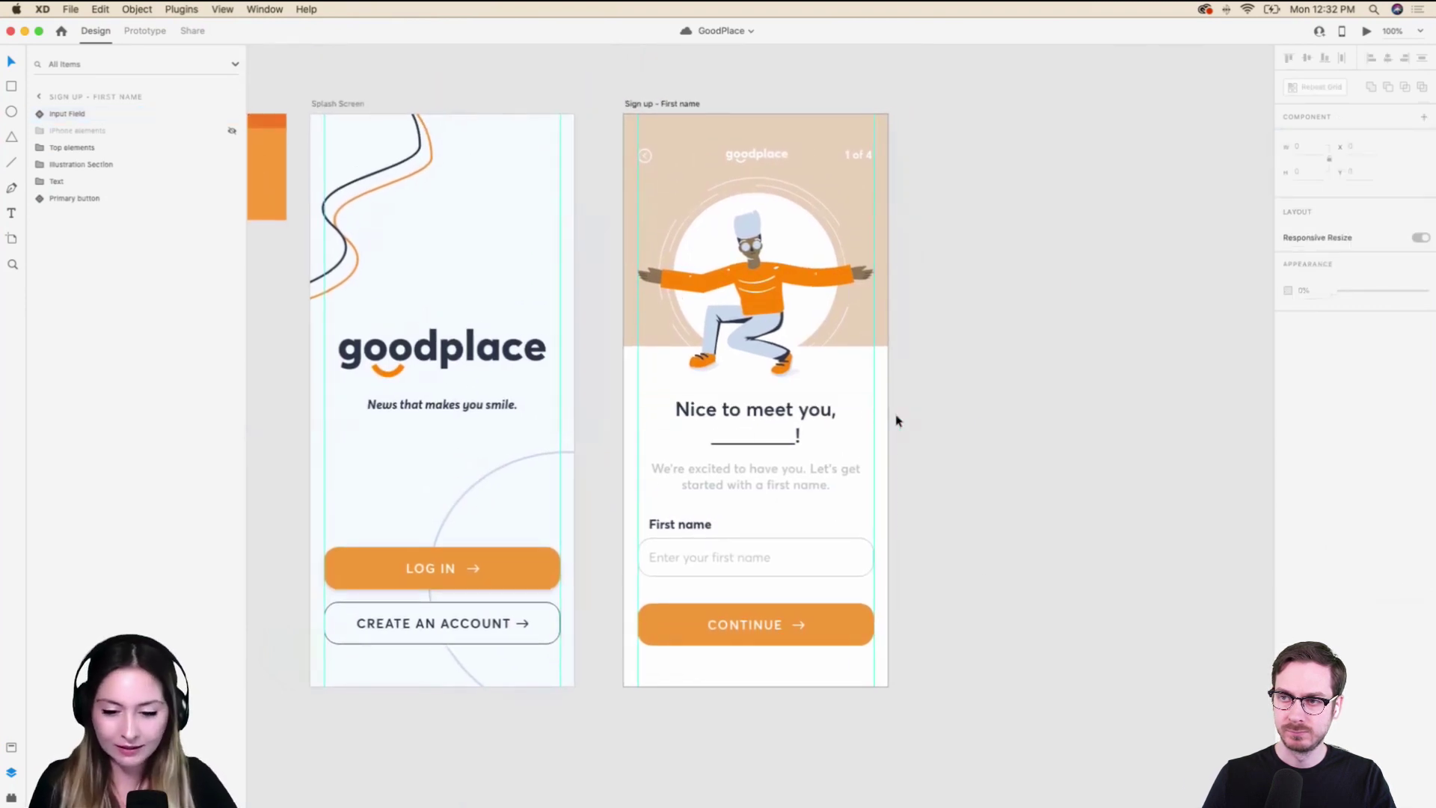
pyautogui.scroll(2, 761, 481)
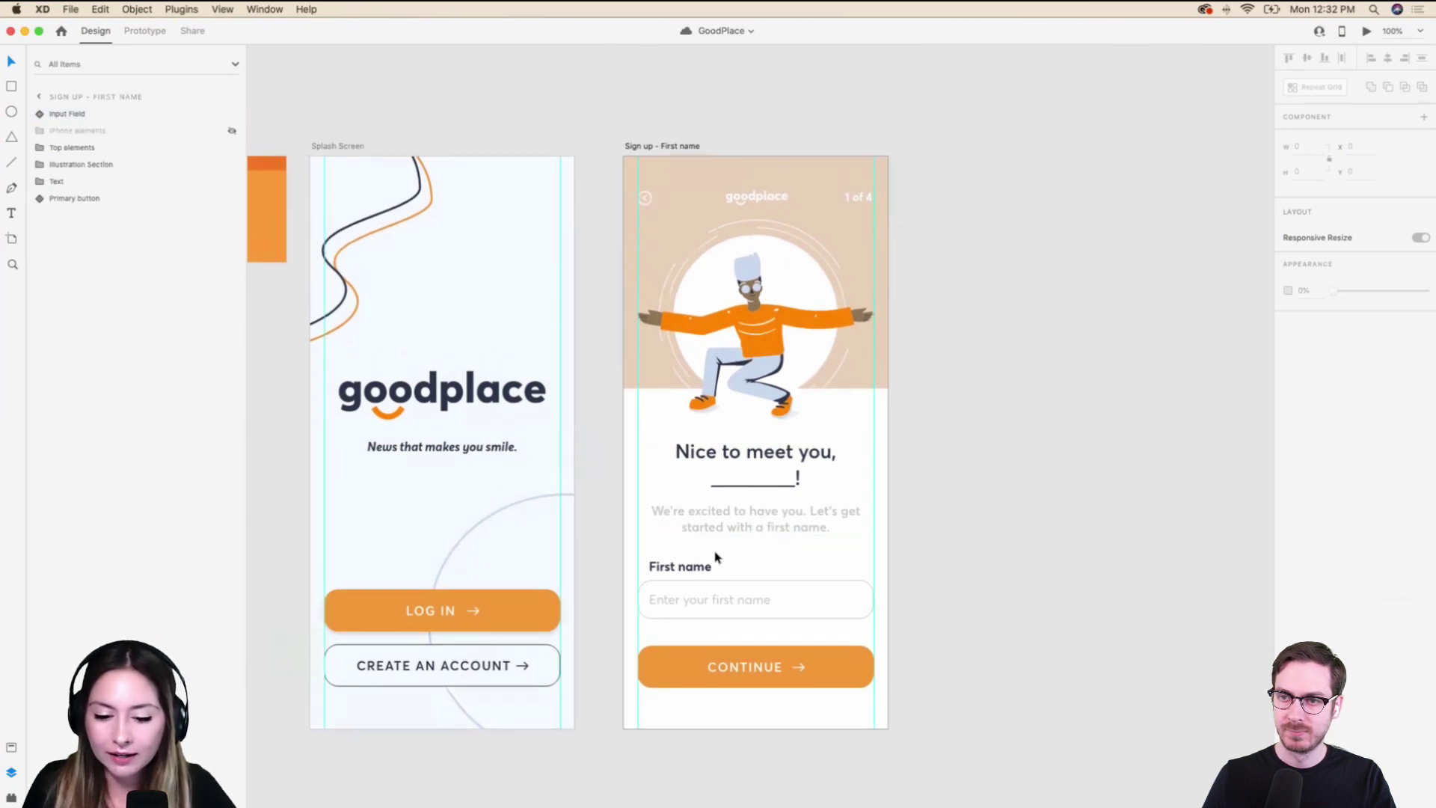
# Move the Input Field layer below Illustration Section and rename it 'Input Field - First Name'.
pyautogui.click(682, 566)
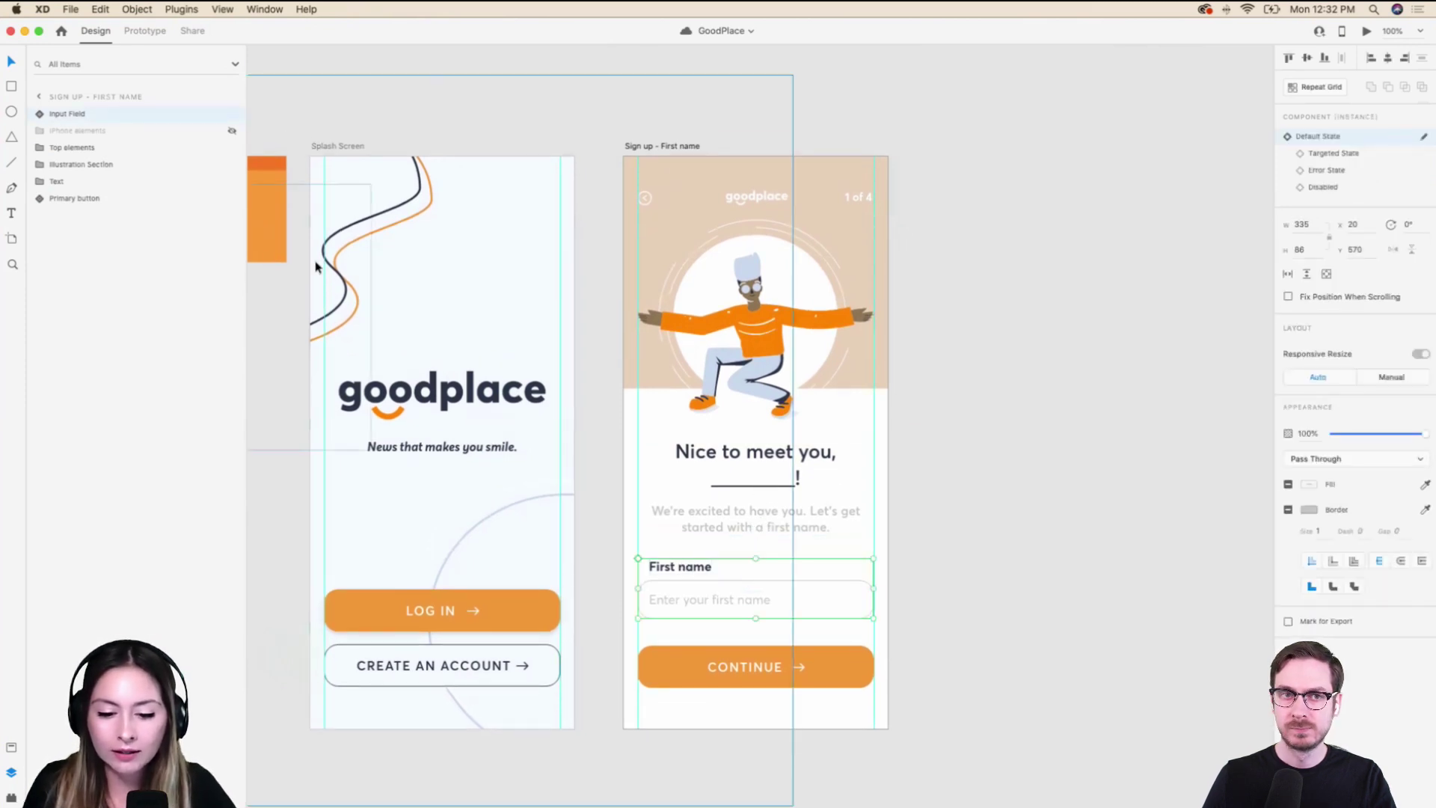
pyautogui.moveTo(78, 116); pyautogui.dragTo(84, 166)
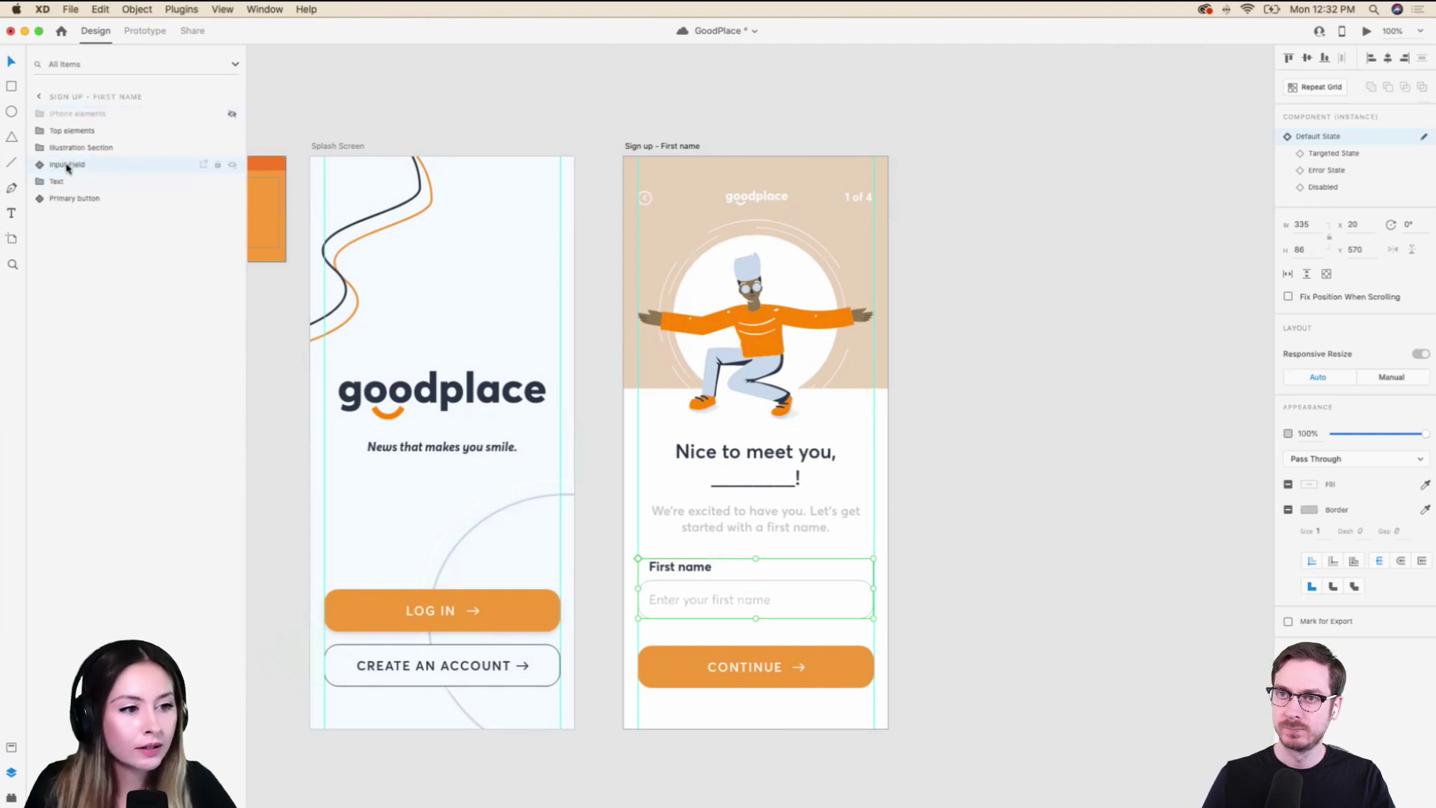
pyautogui.doubleClick(84, 165)
pyautogui.click(111, 163)
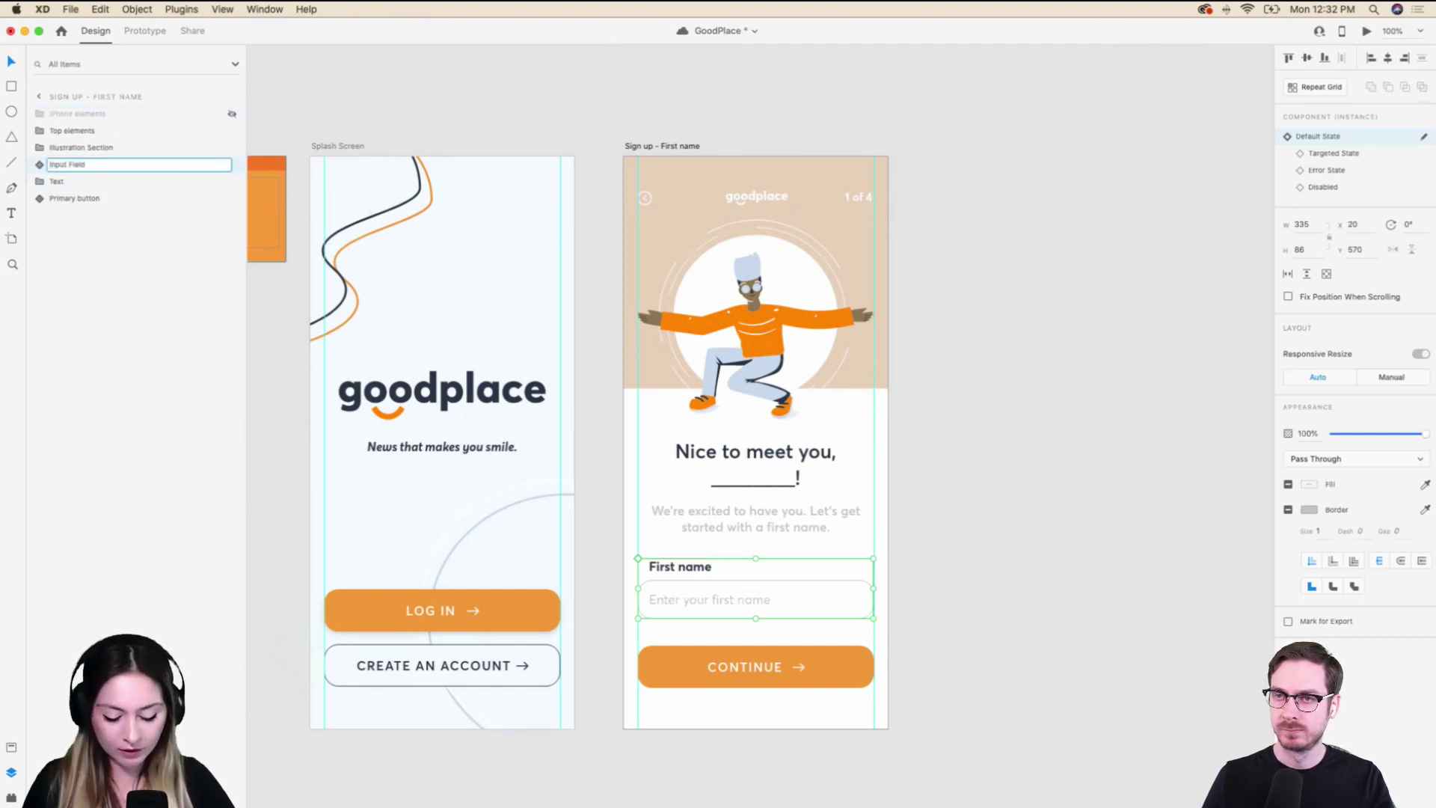
pyautogui.write('- Fi')
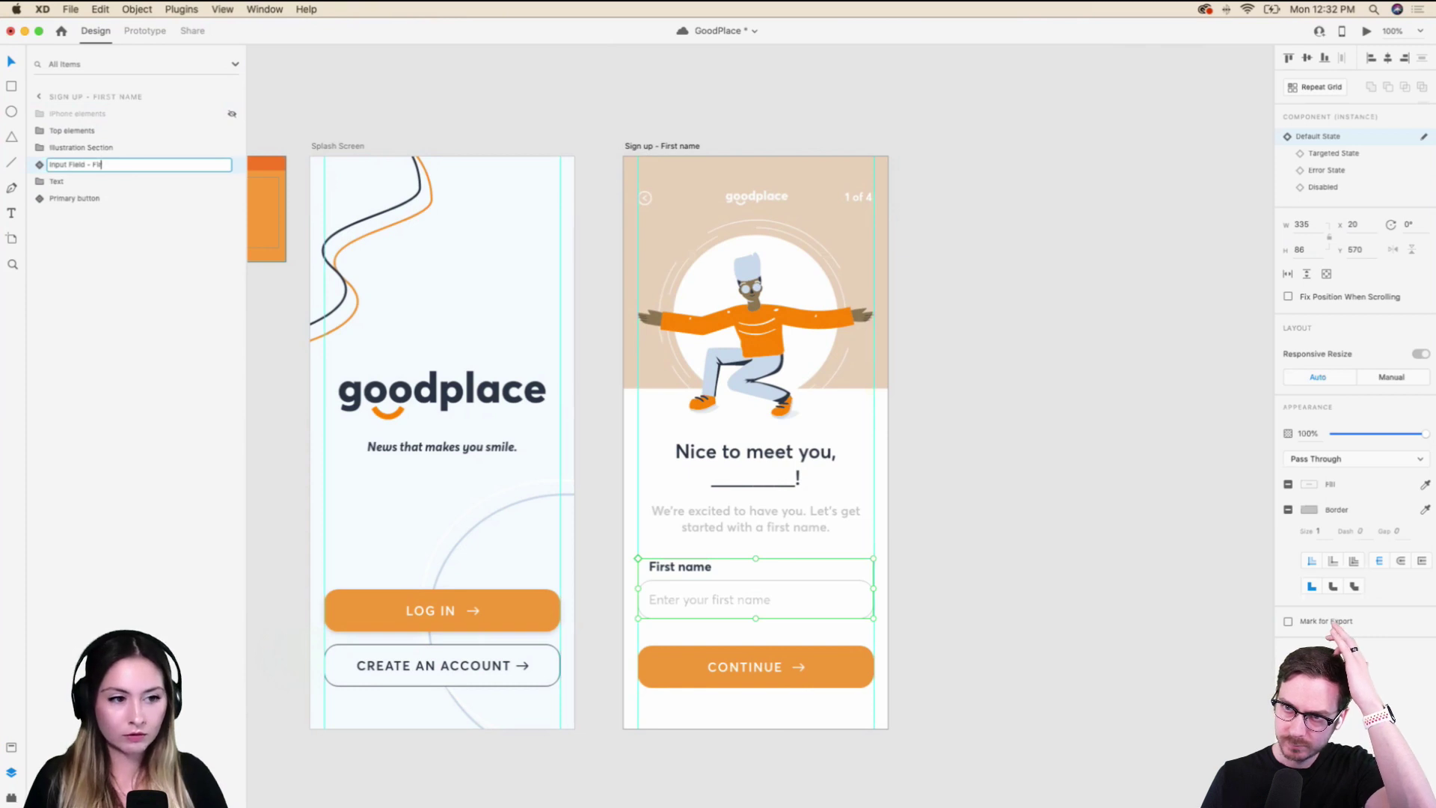
pyautogui.write('rst Name')
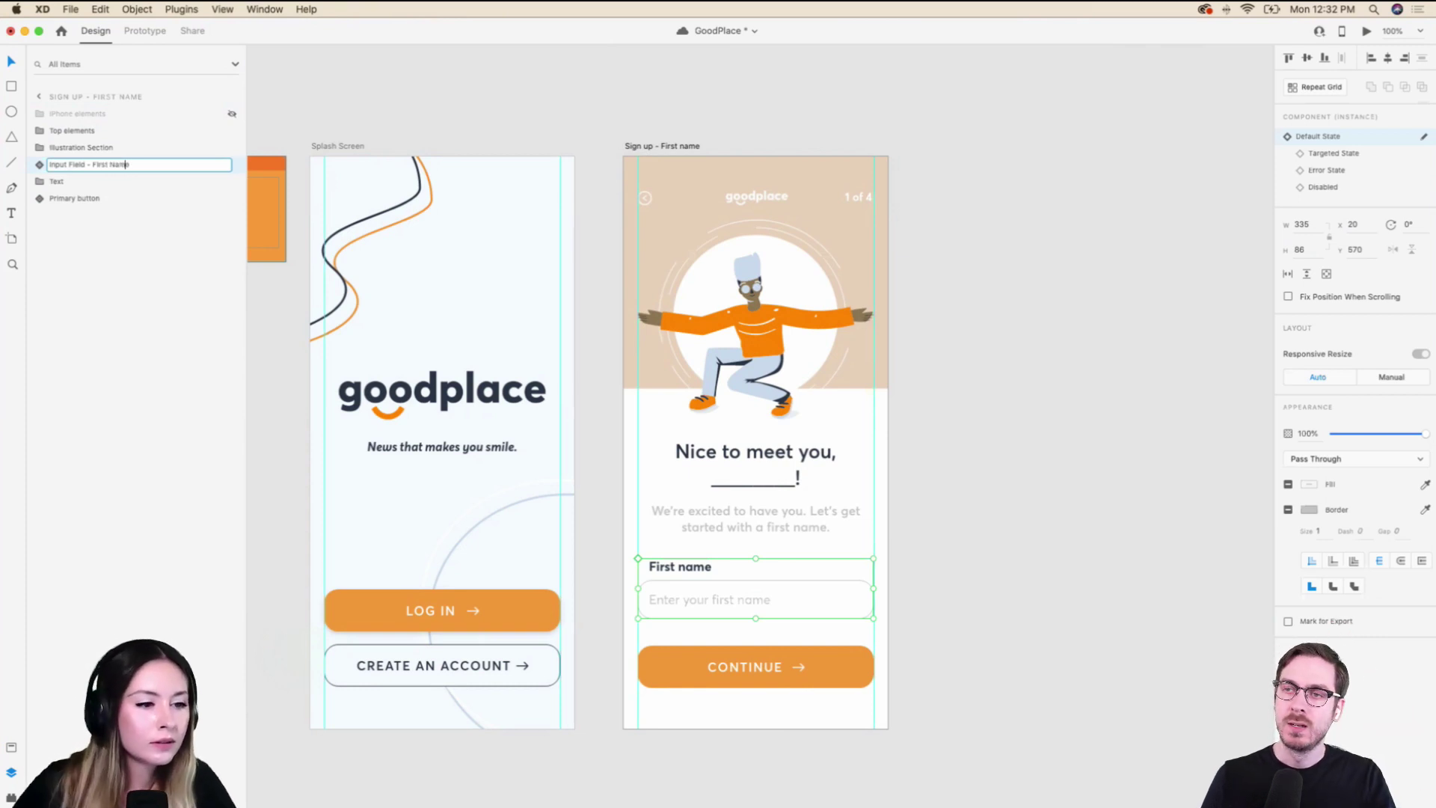
pyautogui.press('Return')
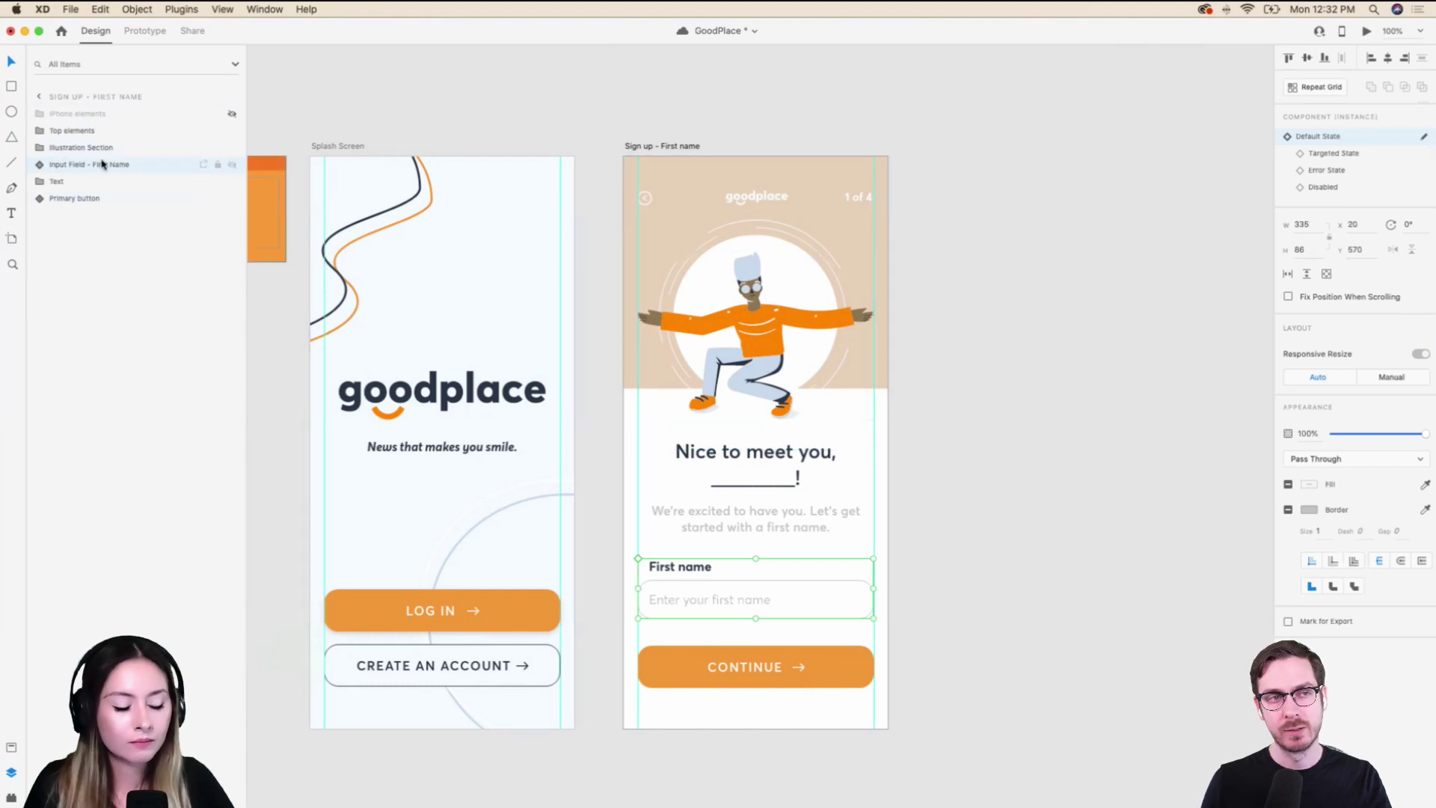
# Place the copied input field layer below Illustration Section and rename it 'Input Field - Email'.
pyautogui.moveTo(102, 164)
pyautogui.mouseDown()
pyautogui.moveTo(113, 103)
pyautogui.moveTo(106, 183)
pyautogui.moveTo(93, 182)
pyautogui.mouseUp()
pyautogui.doubleClick(116, 183)
pyautogui.write('E')
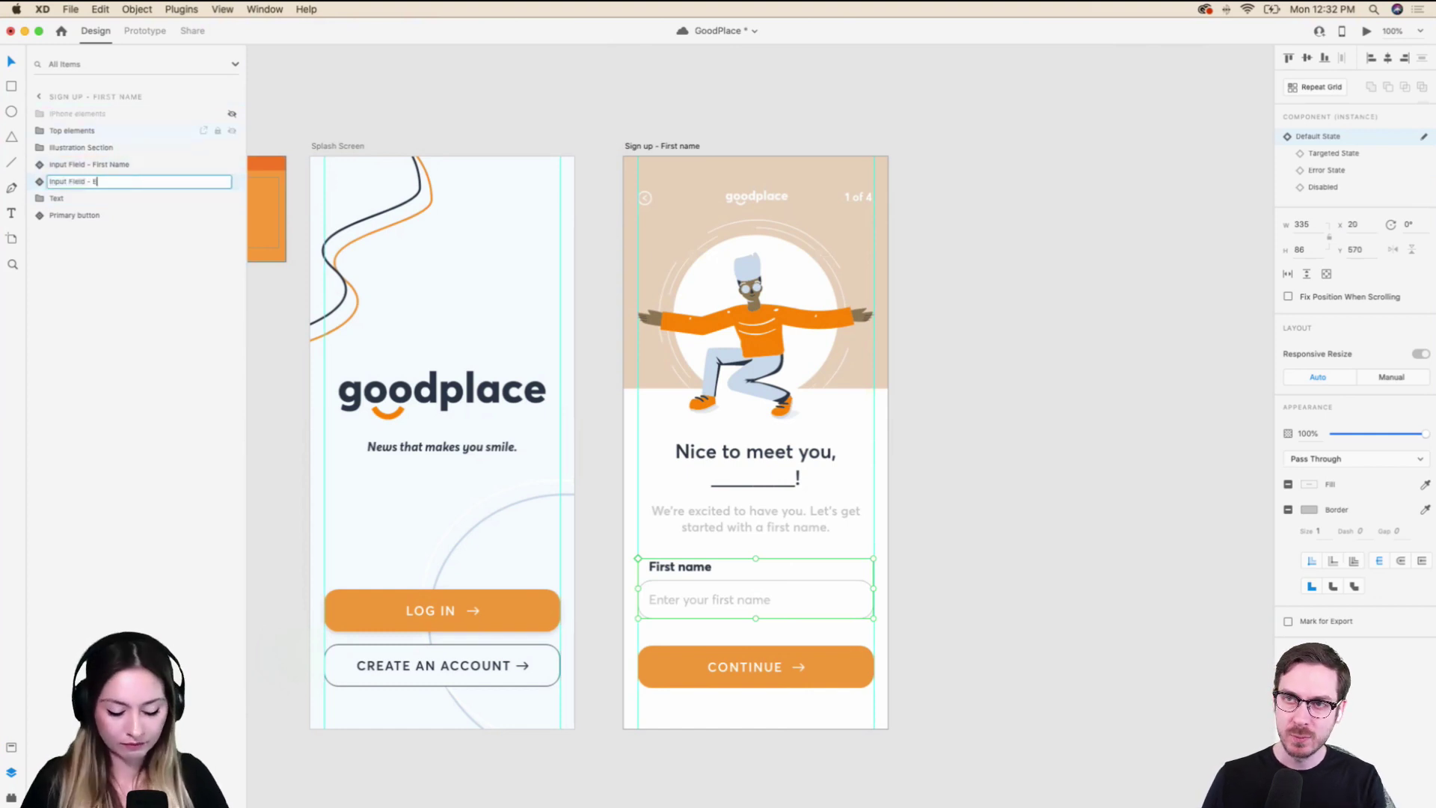
pyautogui.write('mail')
pyautogui.press('Return')
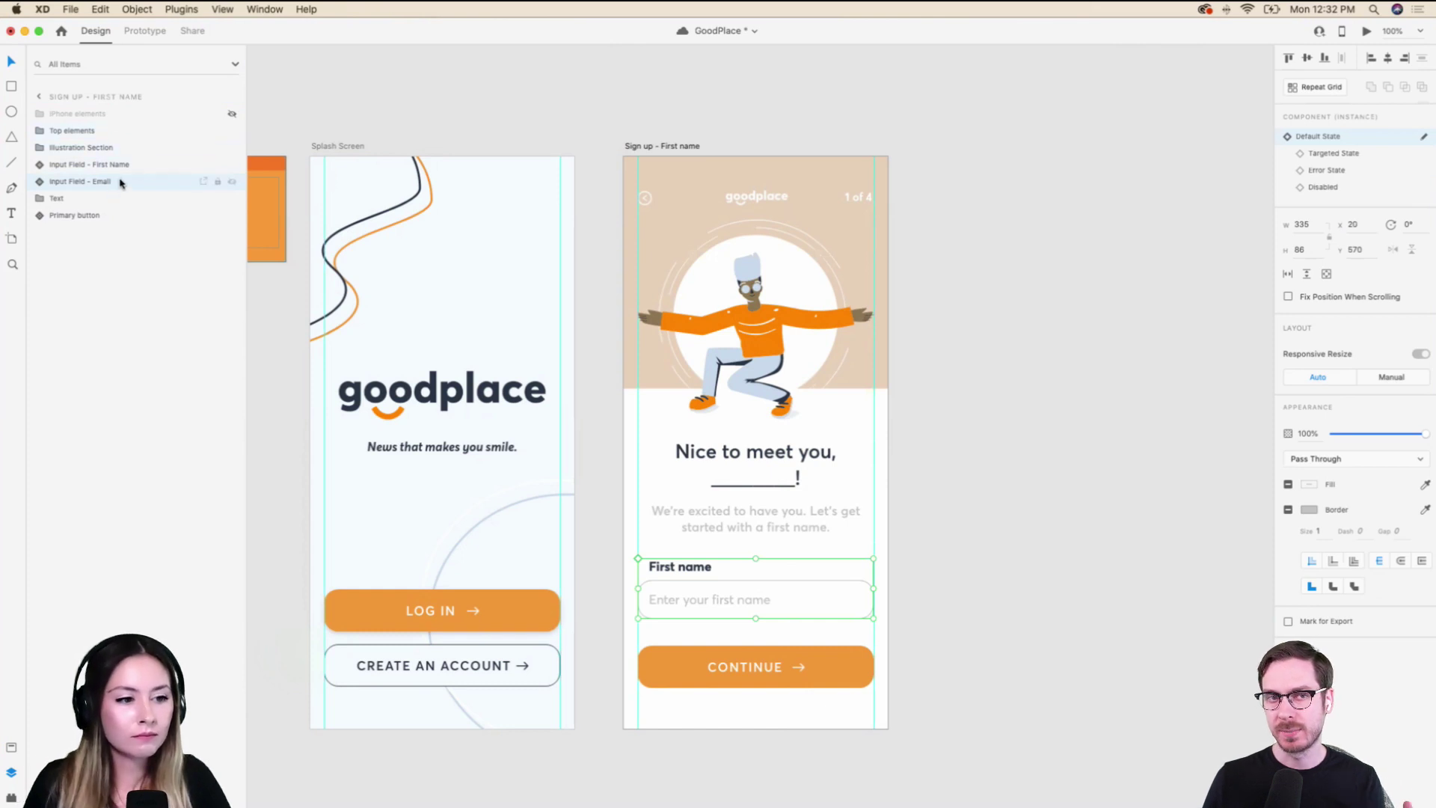
# Paste another copy of the Email field, move it down, and rename it 'Input Field - Password'.
pyautogui.press('super+v')
pyautogui.moveTo(122, 118); pyautogui.dragTo(101, 200)
pyautogui.doubleClick(101, 199)
pyautogui.click(127, 201)
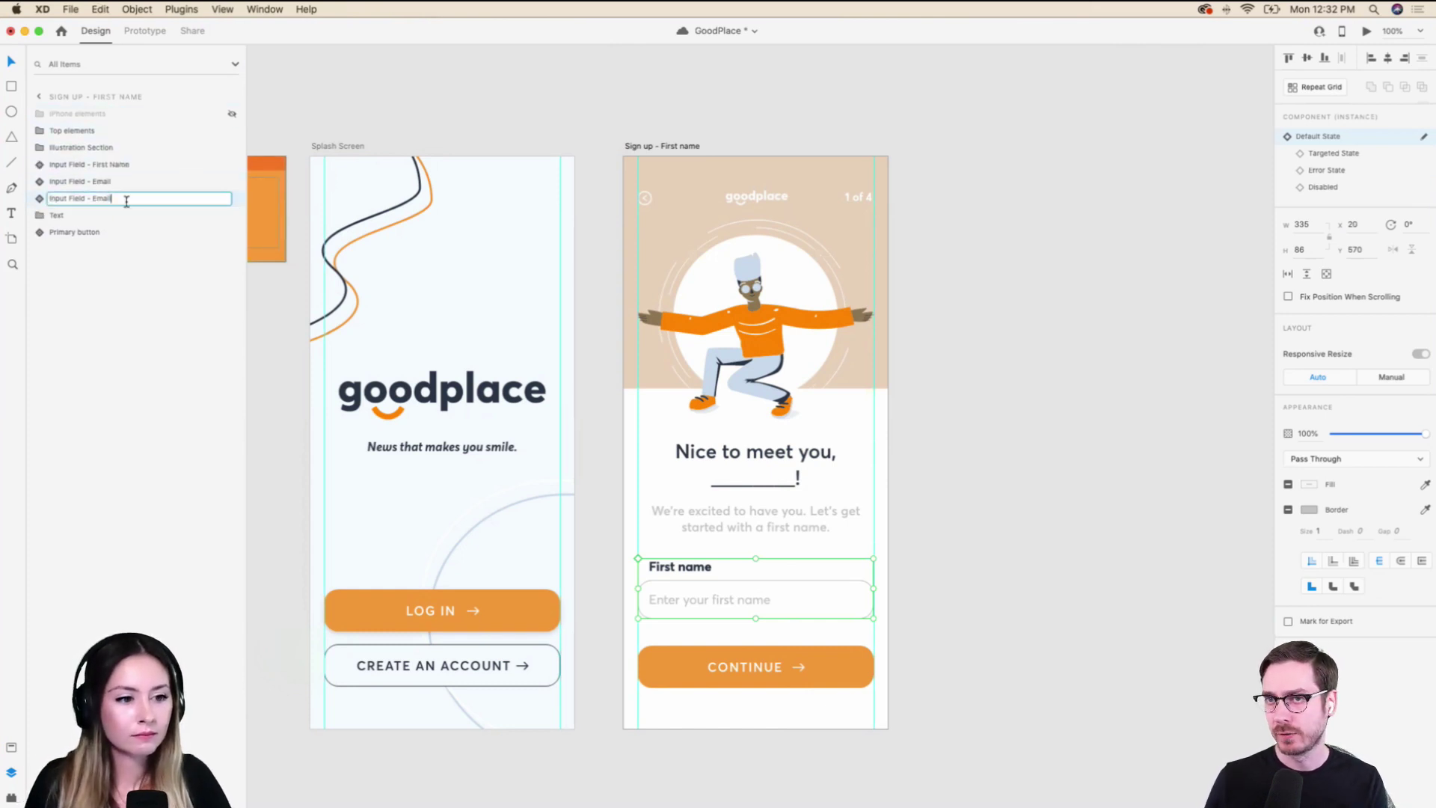
pyautogui.press('BackSpace')
pyautogui.press('BackSpace')
pyautogui.press('BackSpace')
pyautogui.press('BackSpace')
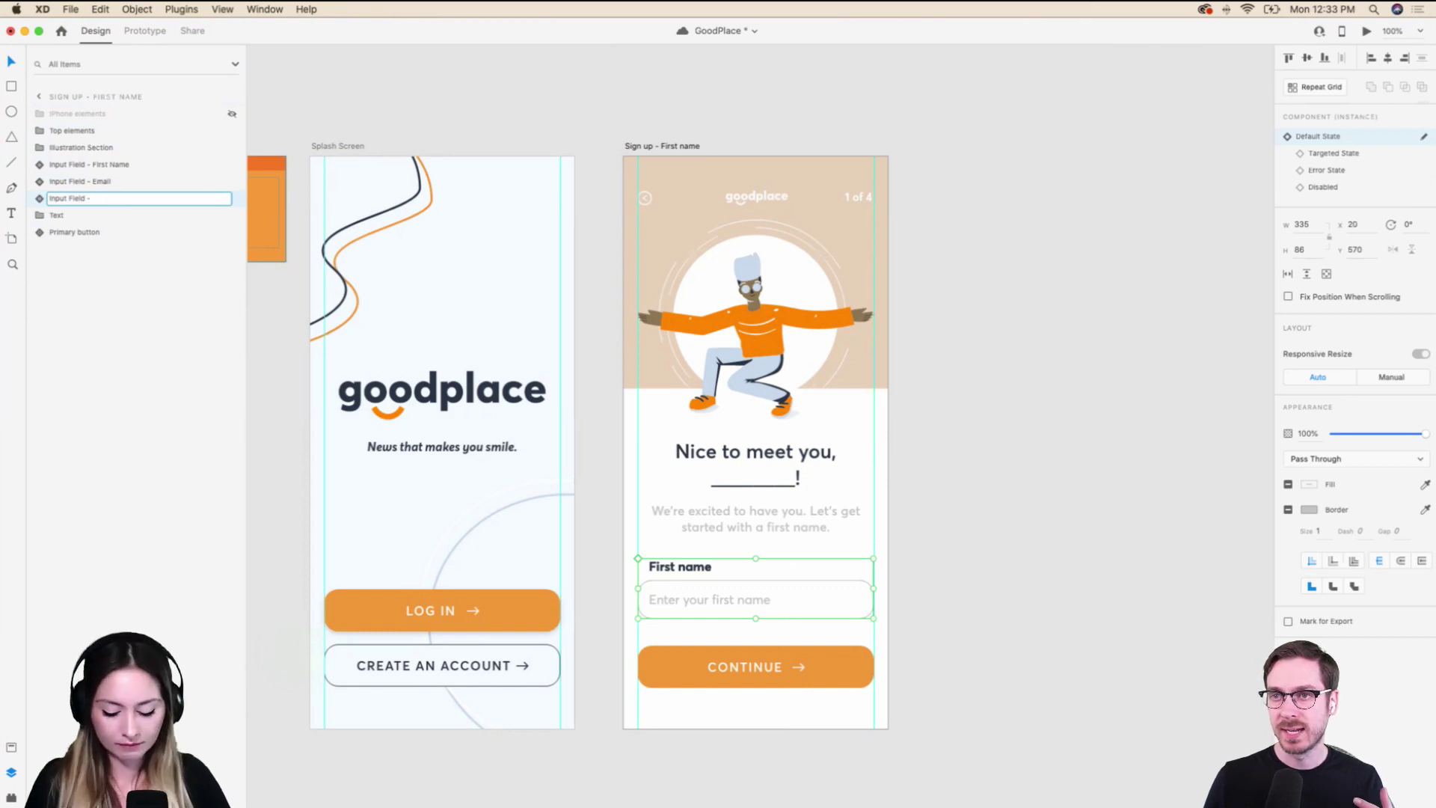
pyautogui.write('Password')
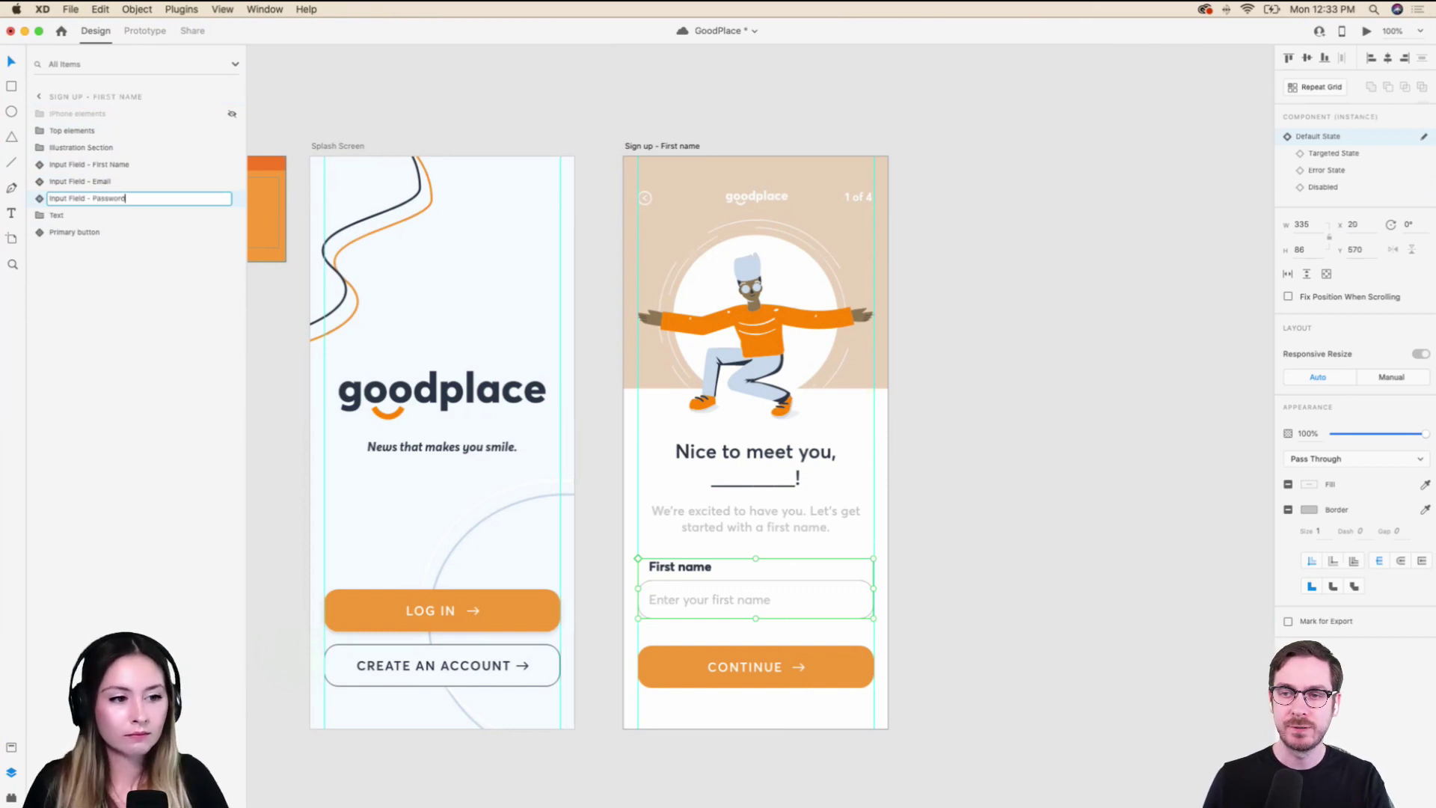
pyautogui.press('Return')
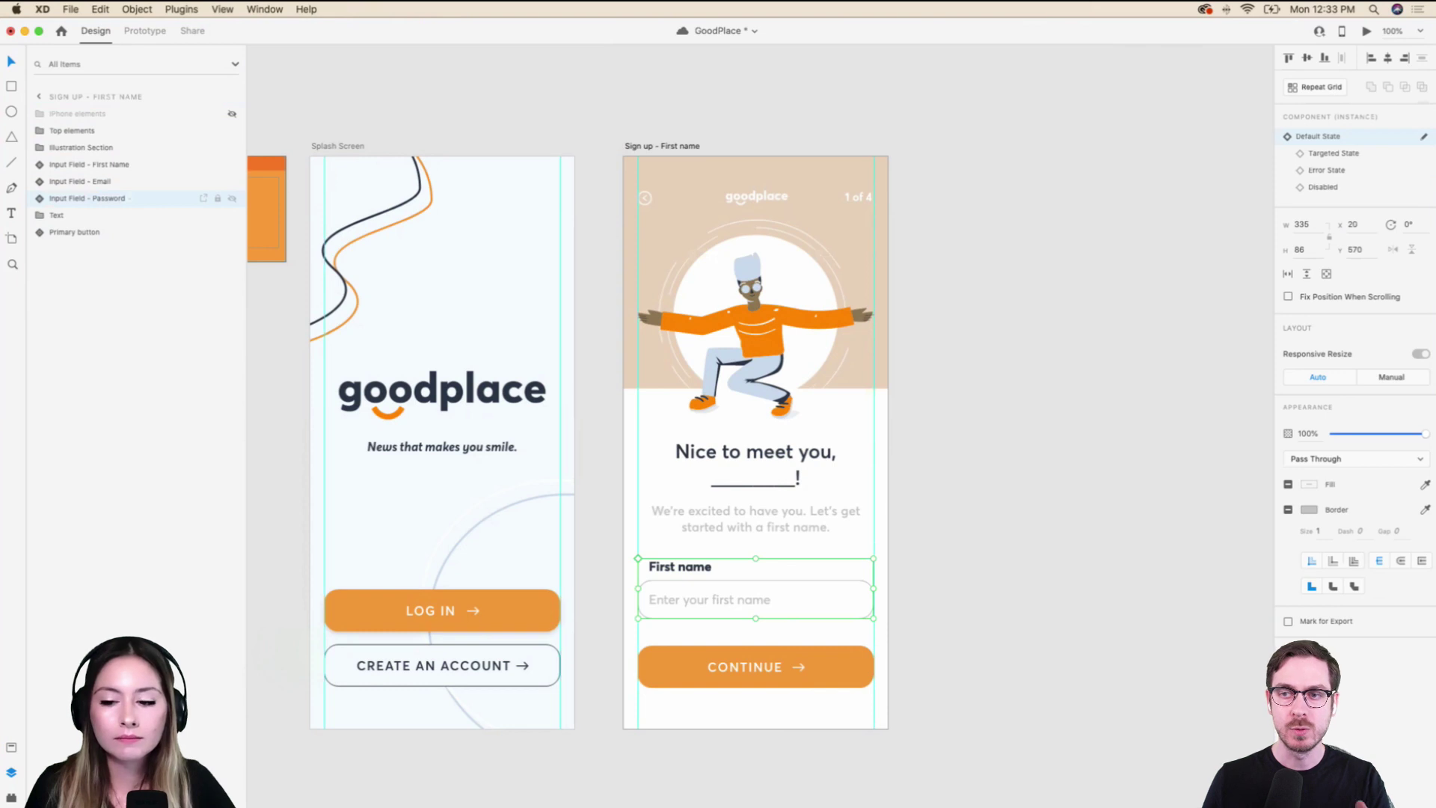
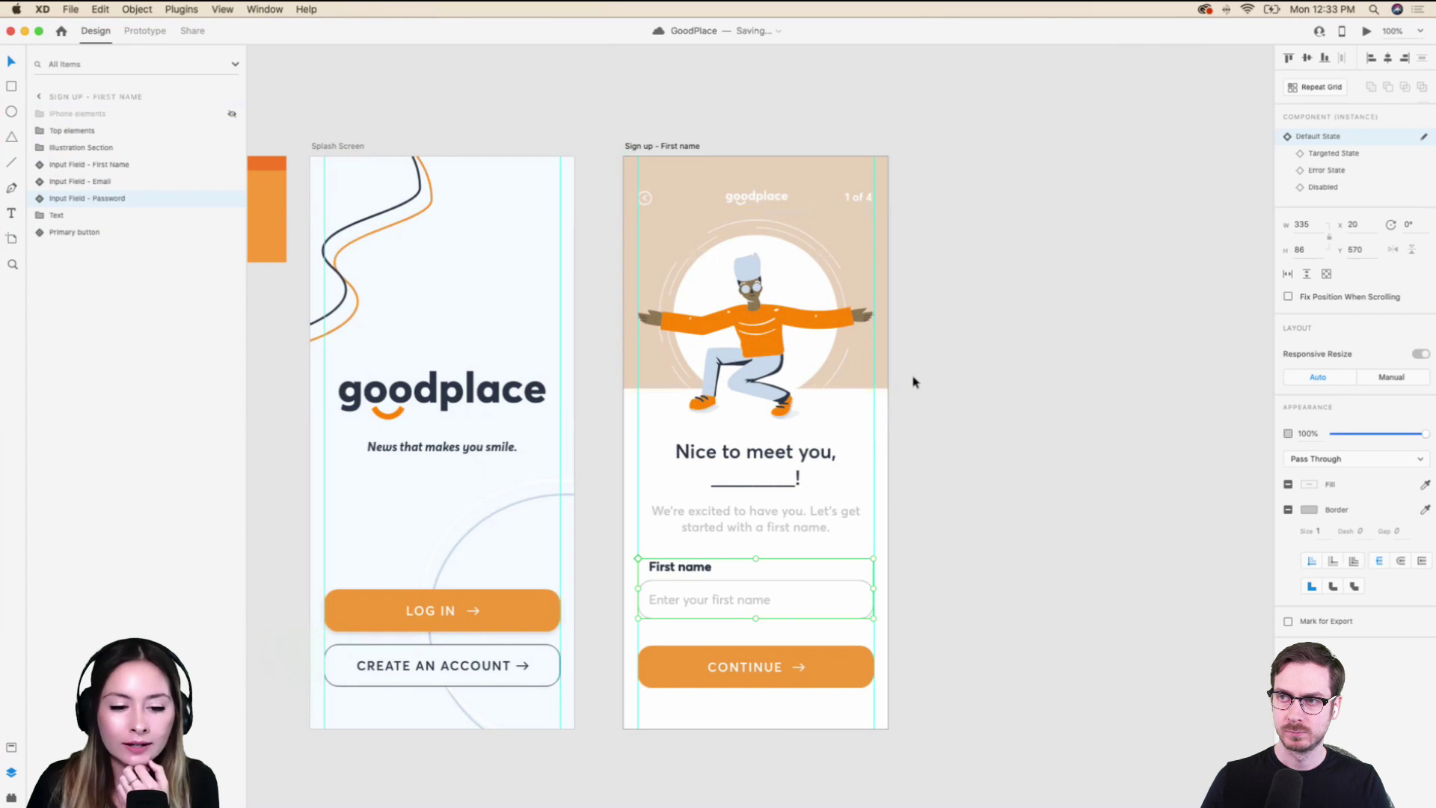
# Zoom out and pan, then zoom back to 50% on the Splash Screen, Sign up and Homepage artboards.
pyautogui.press('super+minus')
pyautogui.press('super+minus')
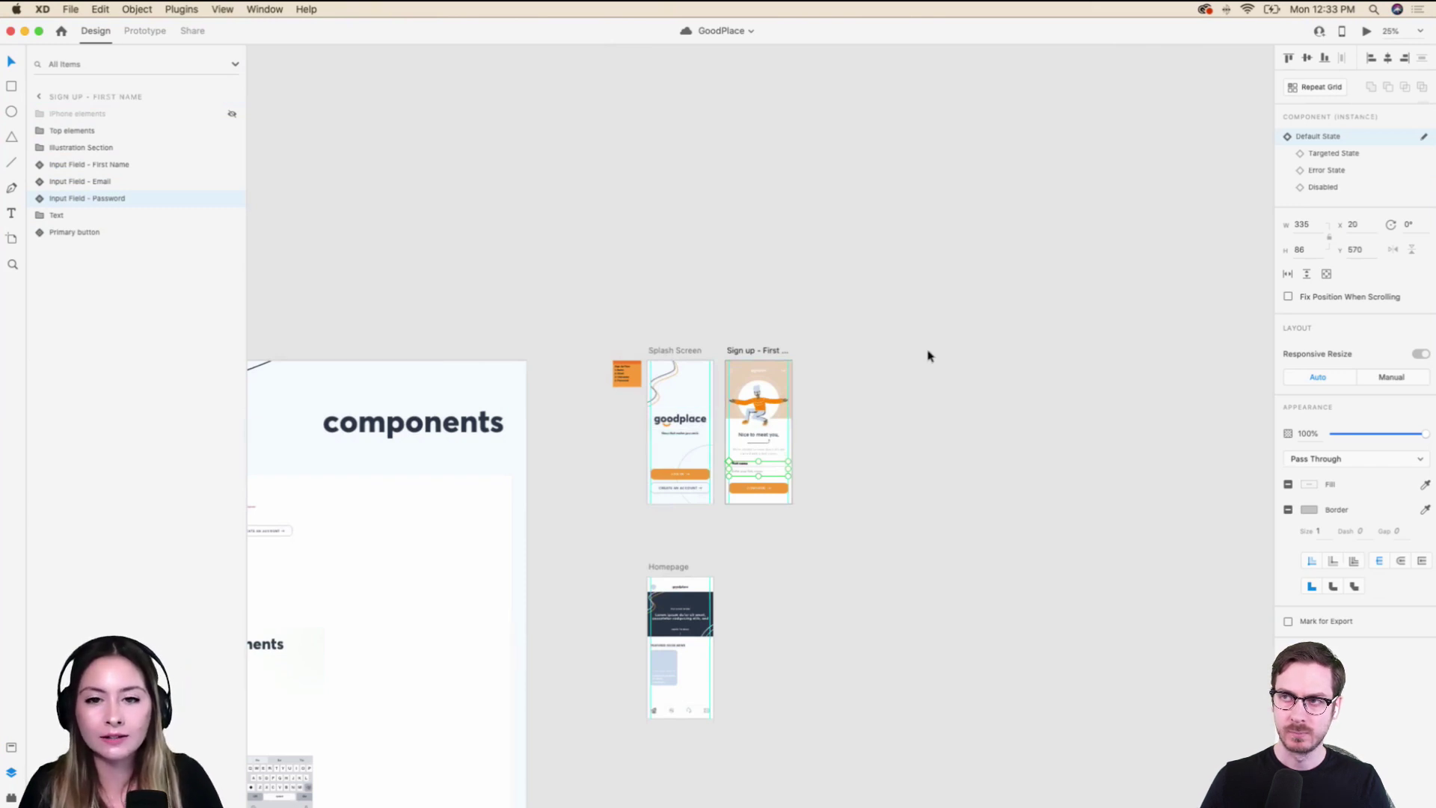
pyautogui.hscroll(2, 927, 356)
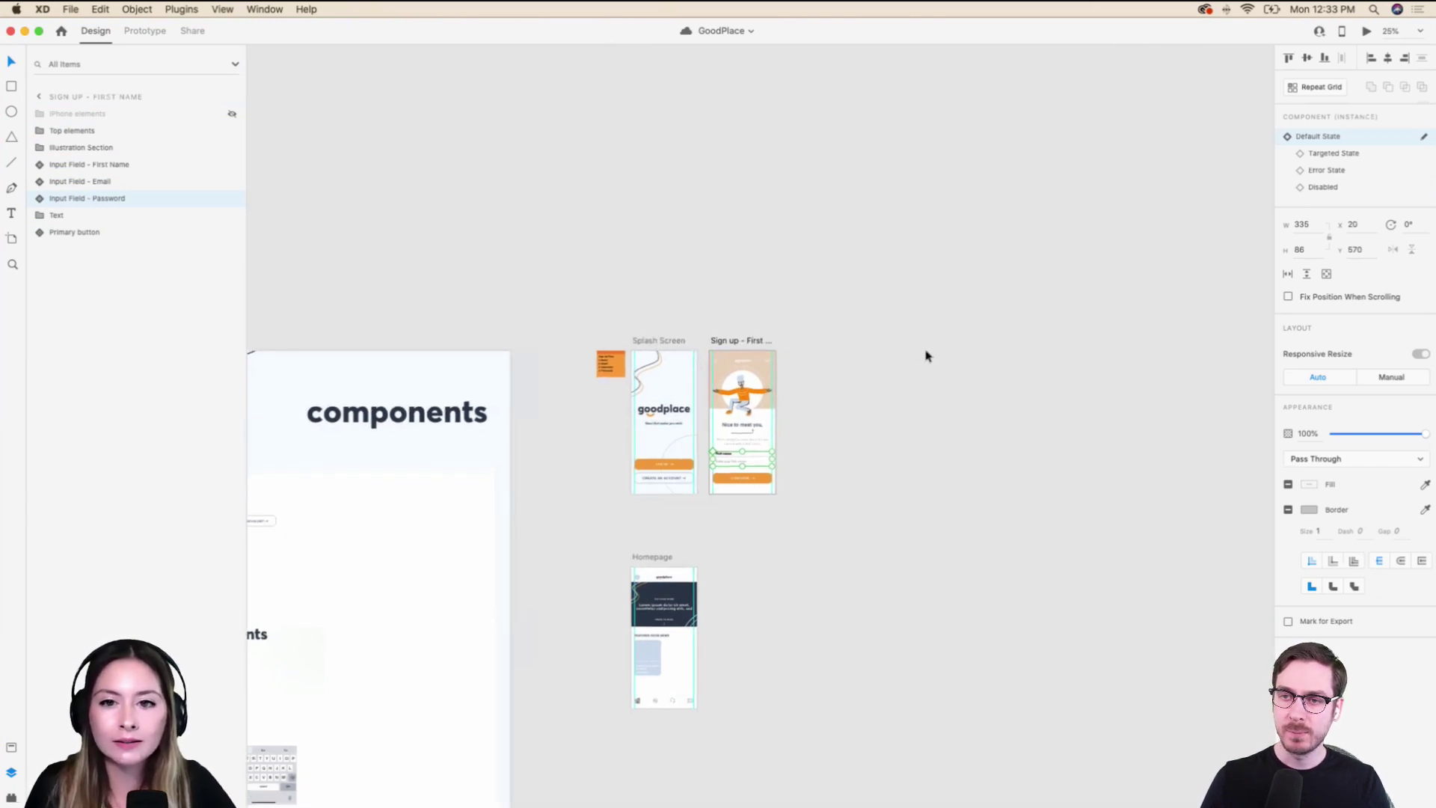
pyautogui.hscroll(2, 926, 356)
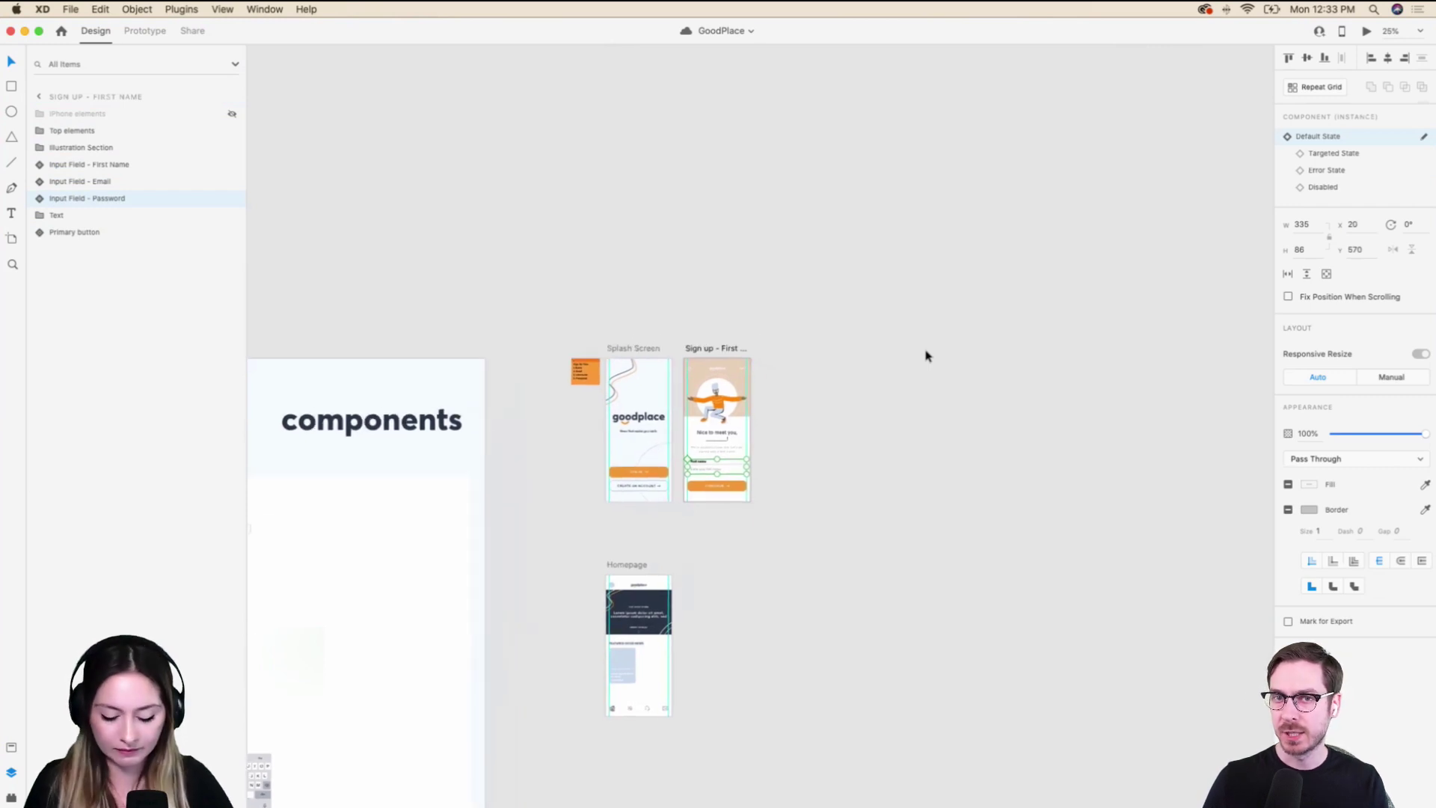
pyautogui.press('super+equal')
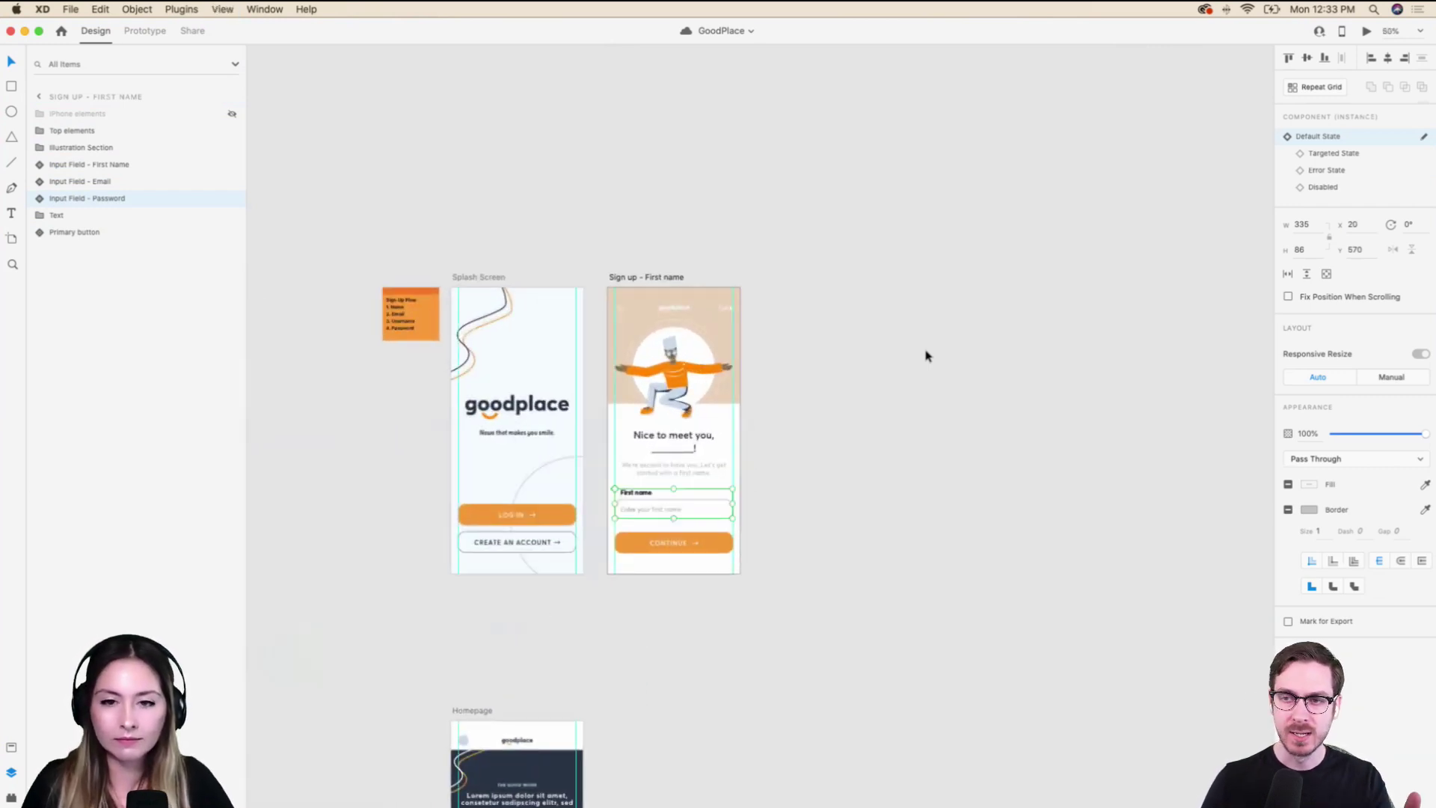
pyautogui.hscroll(-3, 825, 331)
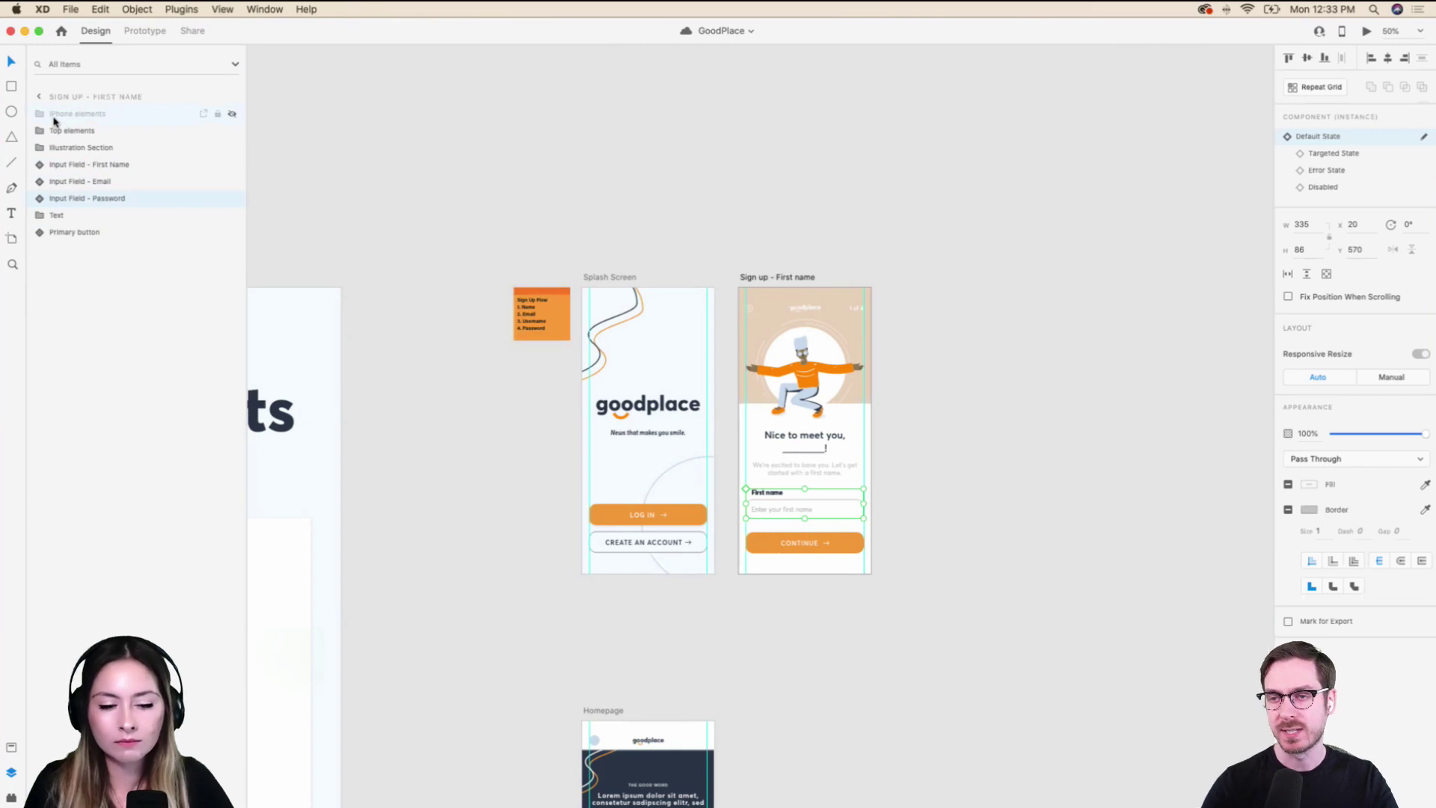
# Undo the duplicated Email and Password field copies.
pyautogui.press('super+z')
pyautogui.press('super+z')
pyautogui.press('super+z')
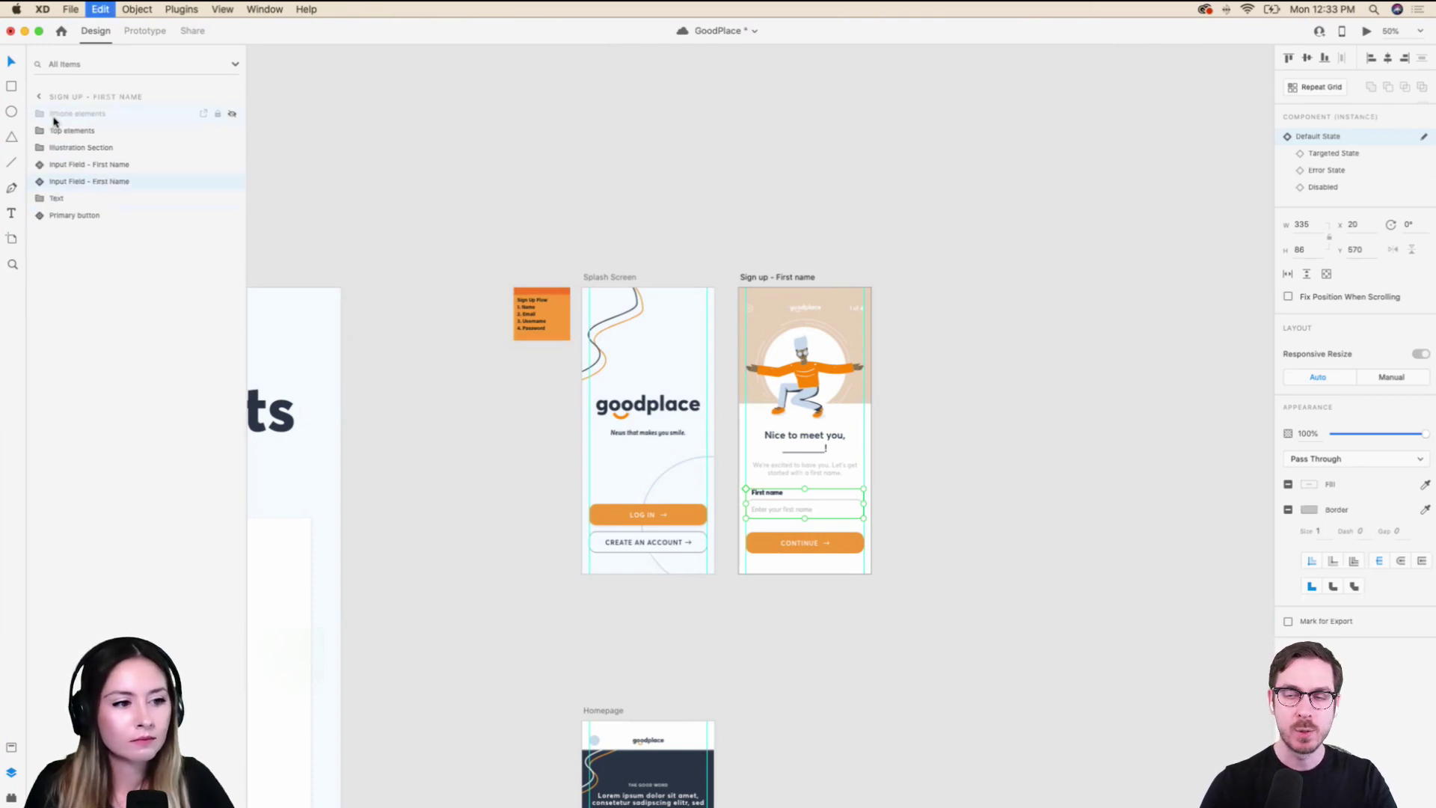
pyautogui.press('super+z')
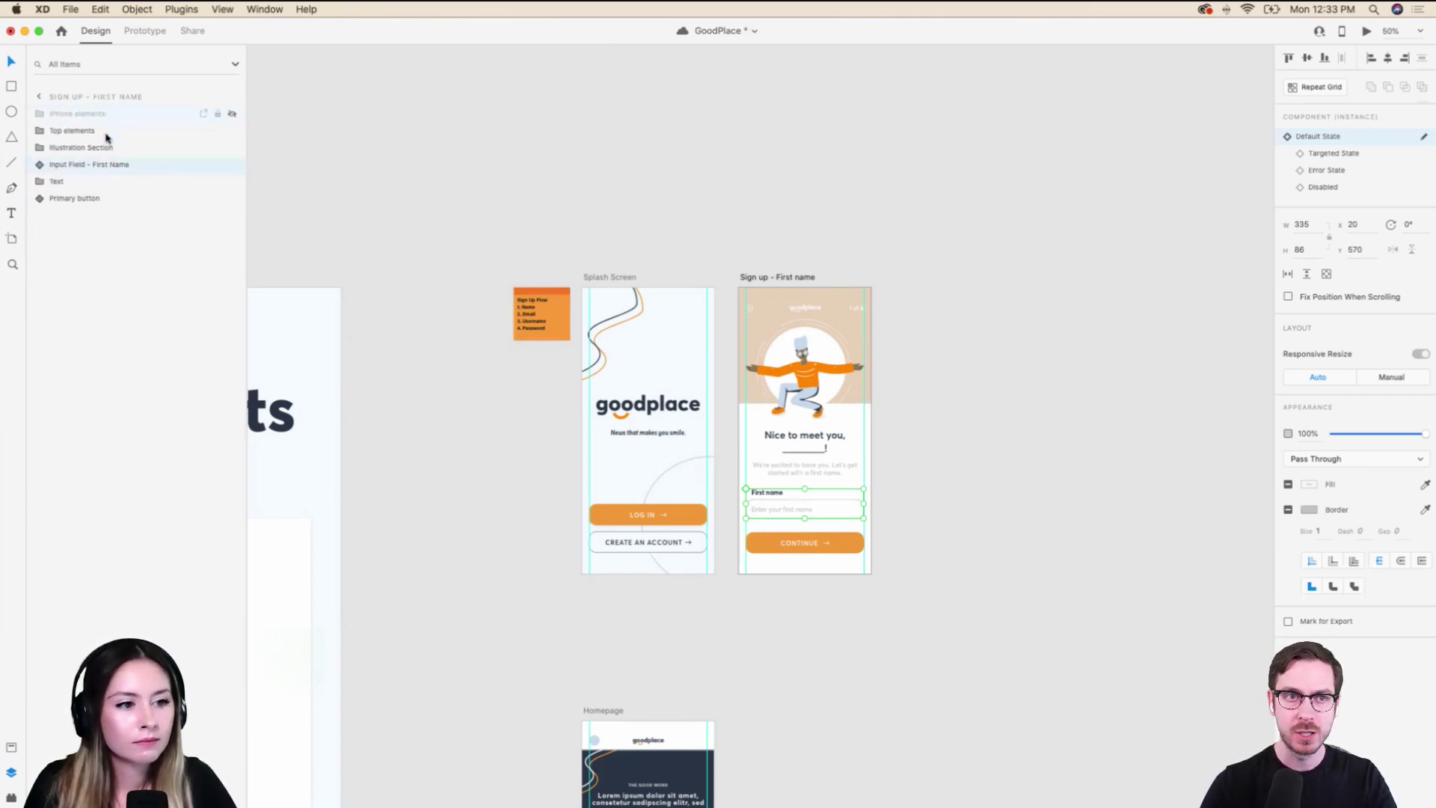
pyautogui.click(11, 746)
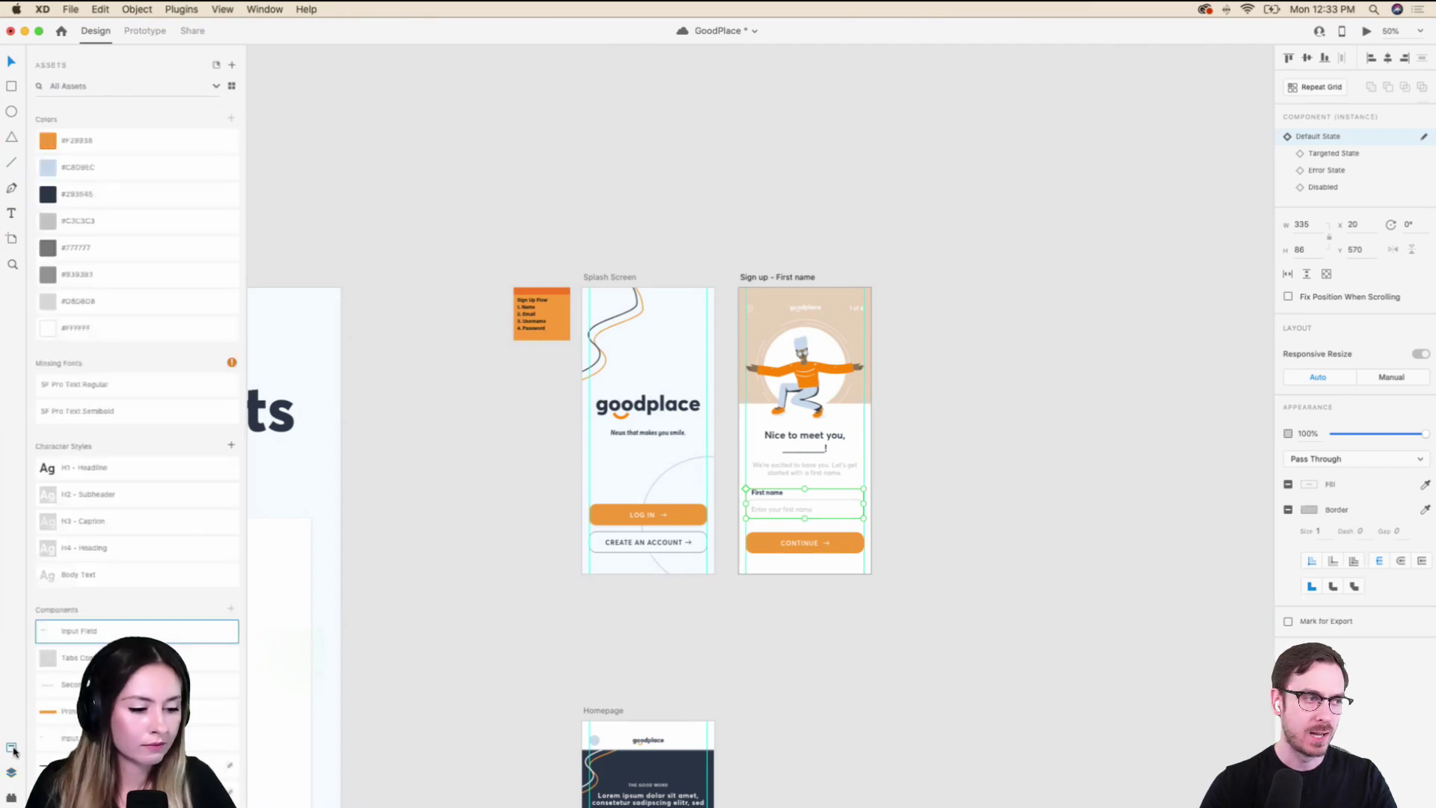
pyautogui.click(12, 798)
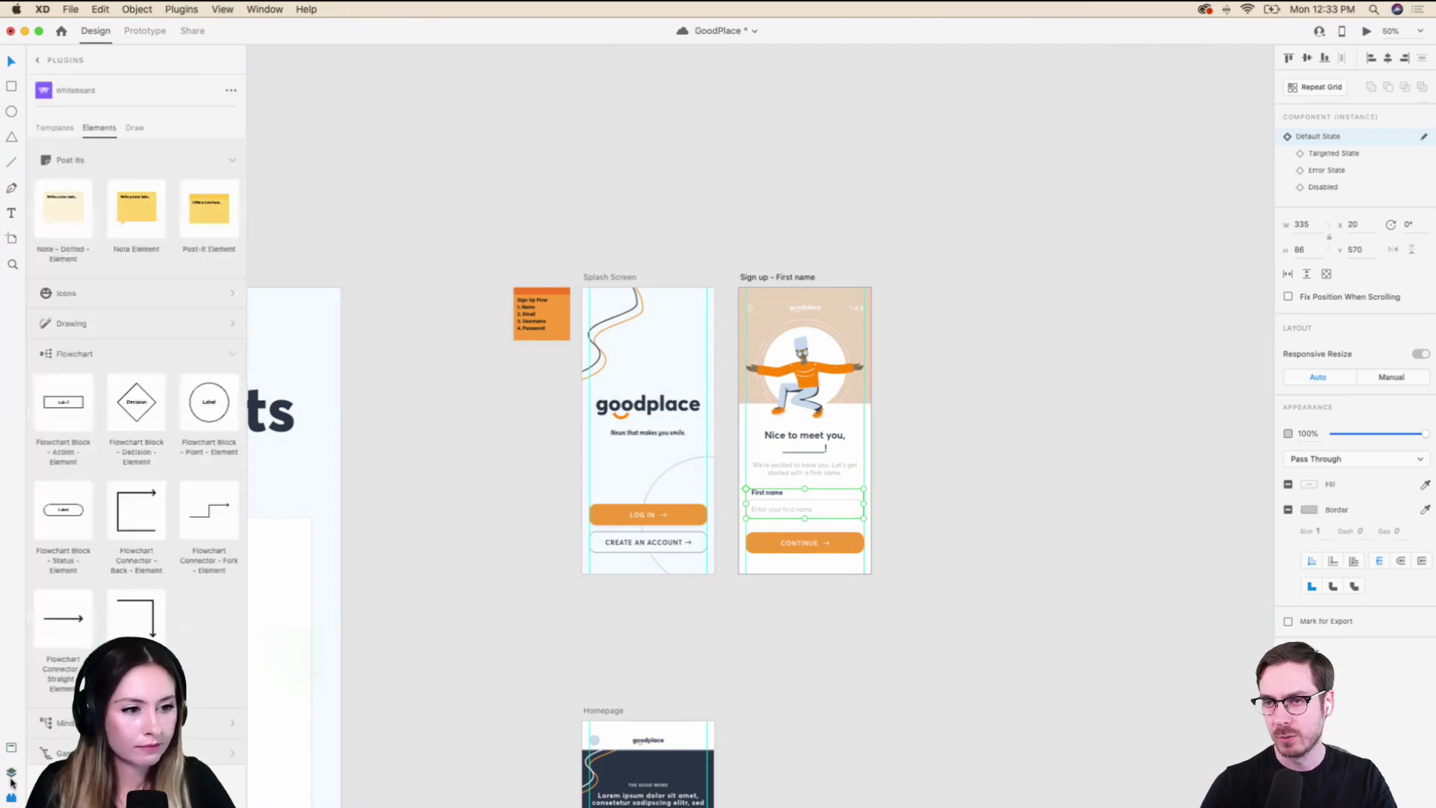
pyautogui.click(12, 778)
pyautogui.click(11, 747)
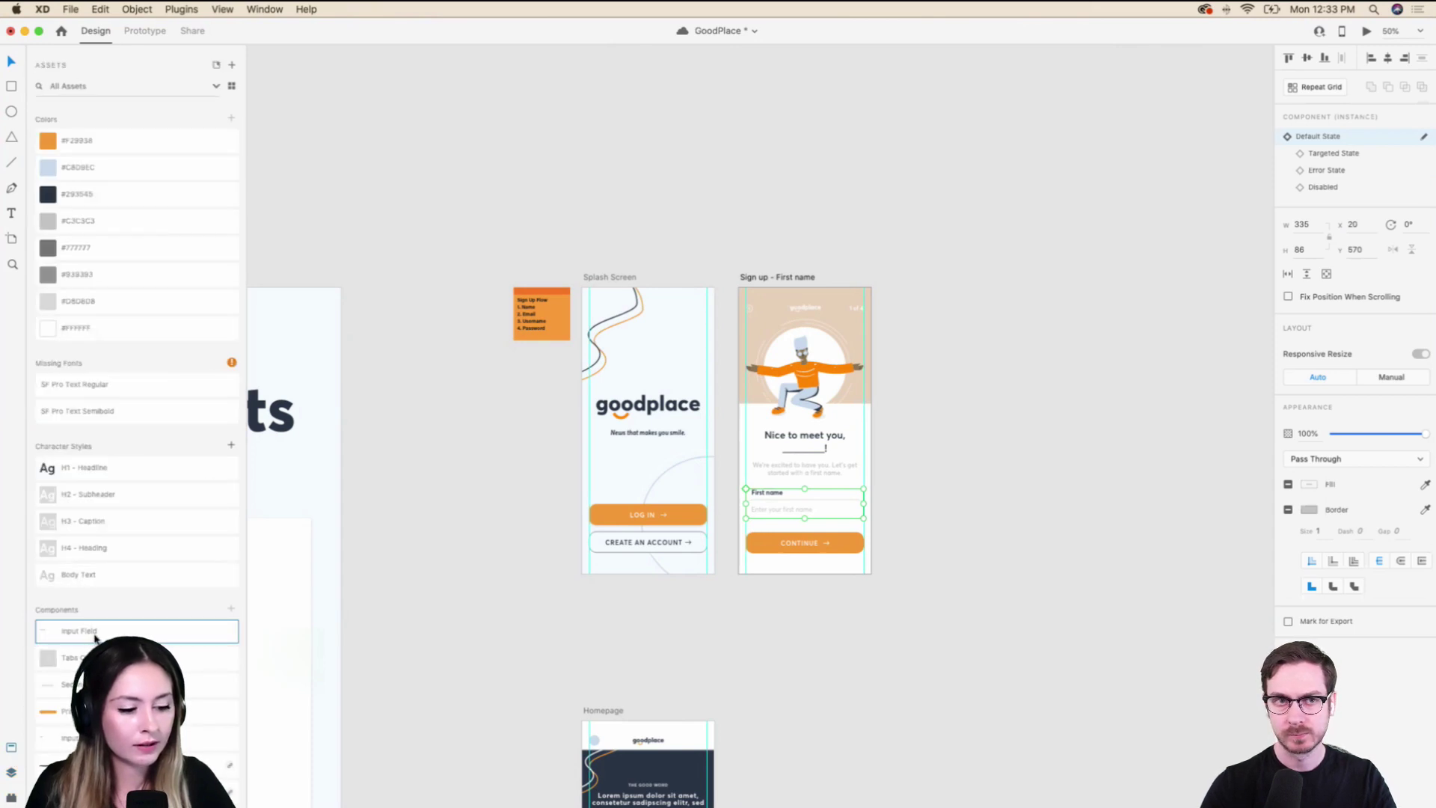
# Drag a new Input Field component onto the sign-up artboard, layered below Input Field - First Name.
pyautogui.moveTo(95, 638); pyautogui.dragTo(773, 496)
pyautogui.click(9, 768)
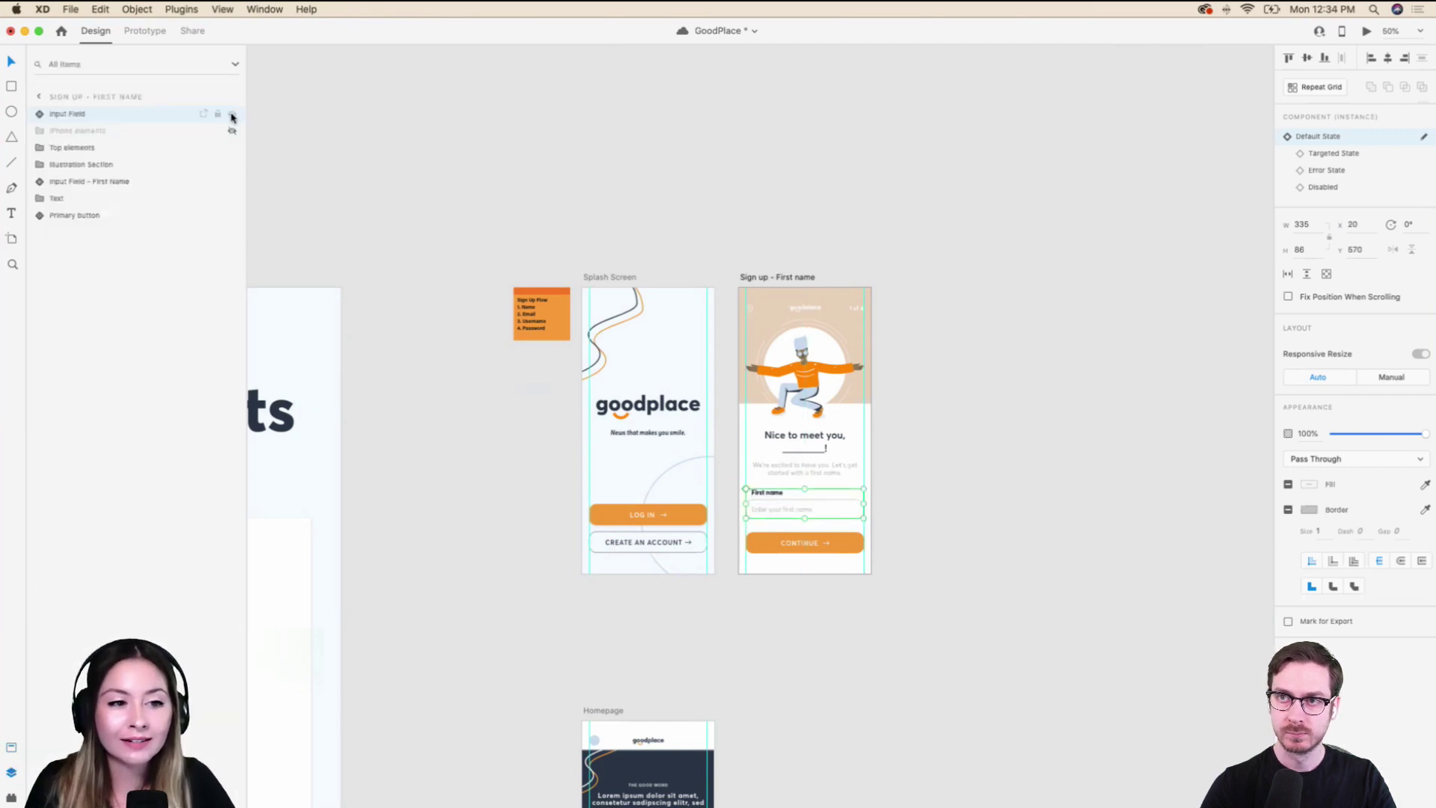
pyautogui.moveTo(150, 118); pyautogui.dragTo(131, 189)
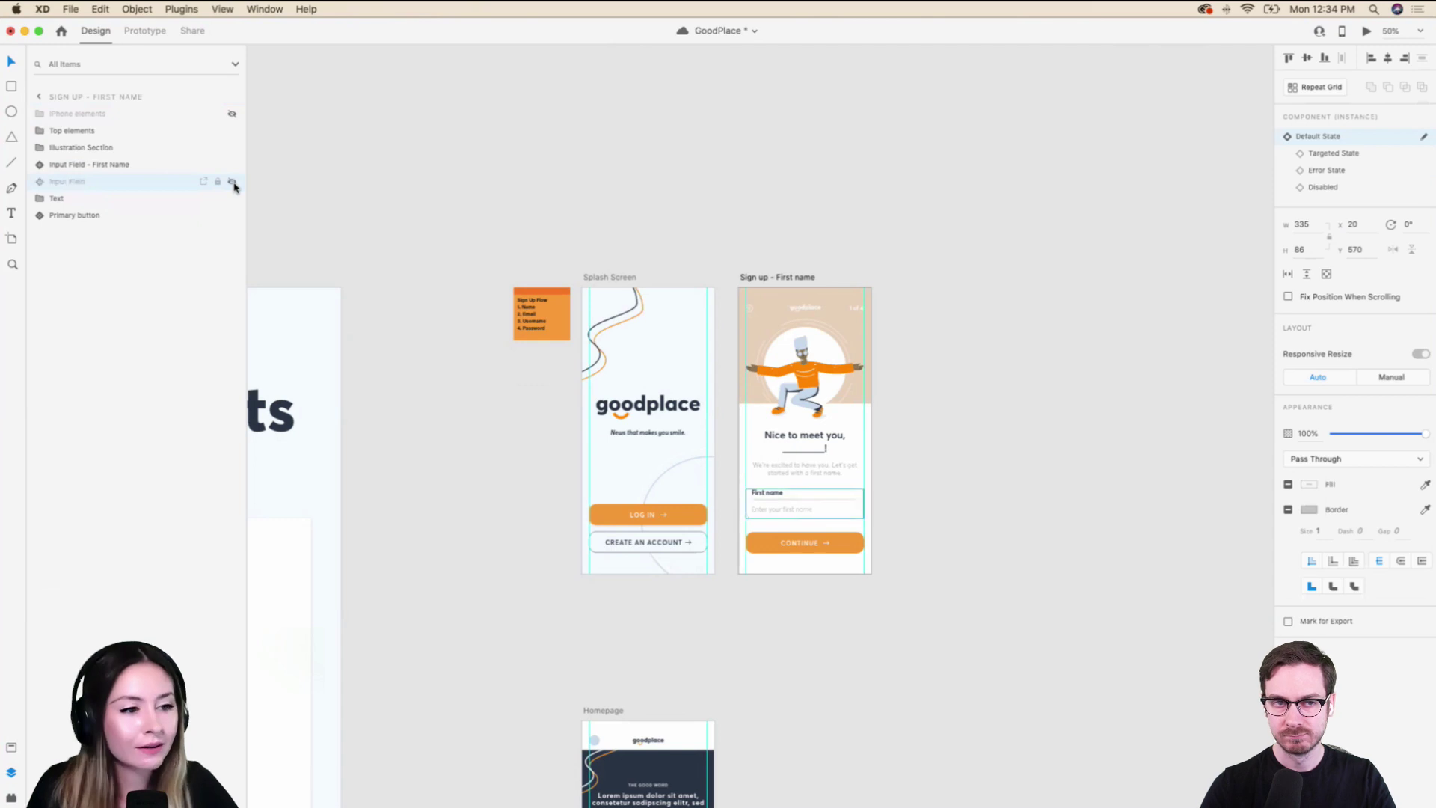
# Rename the new field layer 'Input Field - Email'.
pyautogui.doubleClick(88, 181)
pyautogui.write('- Email')
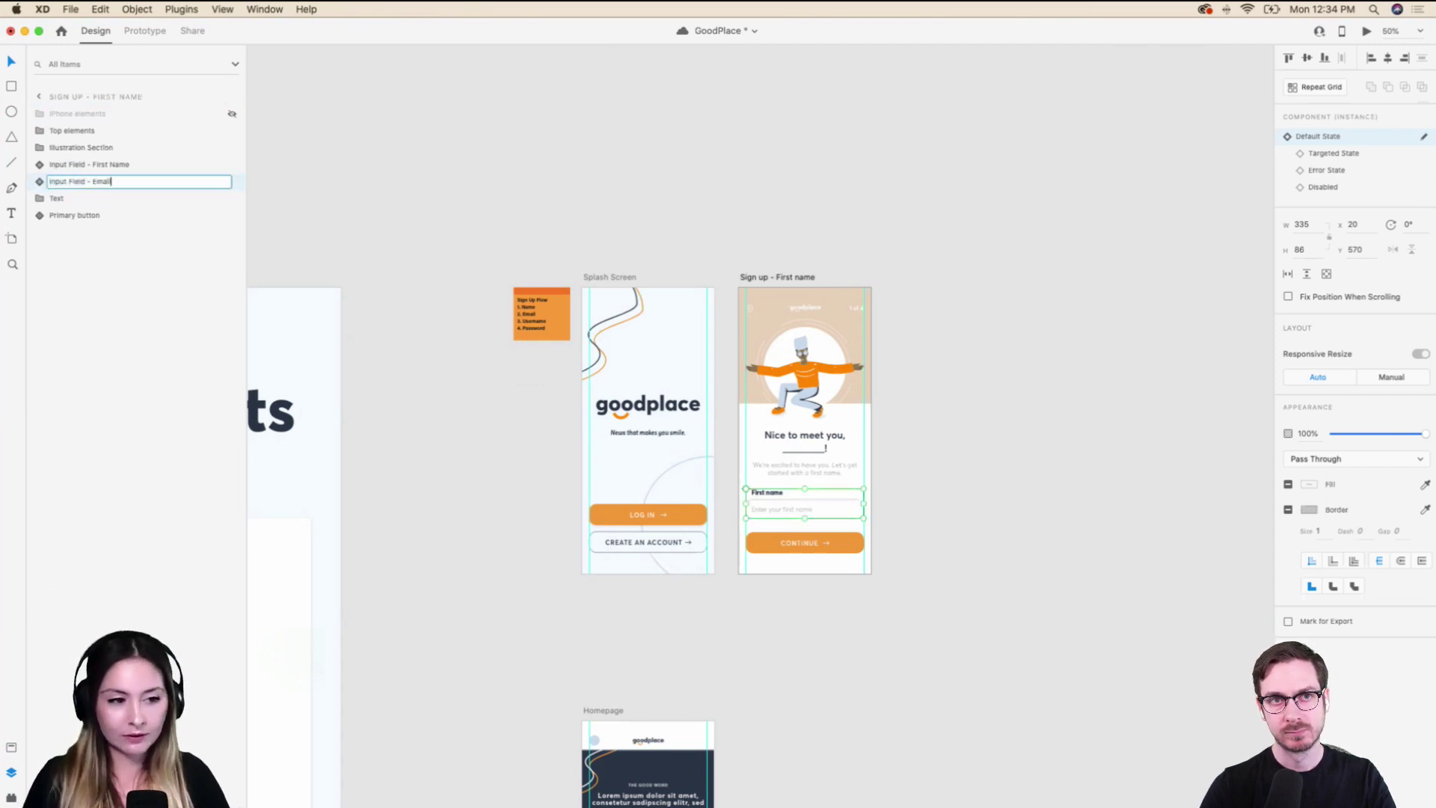
pyautogui.press('Return')
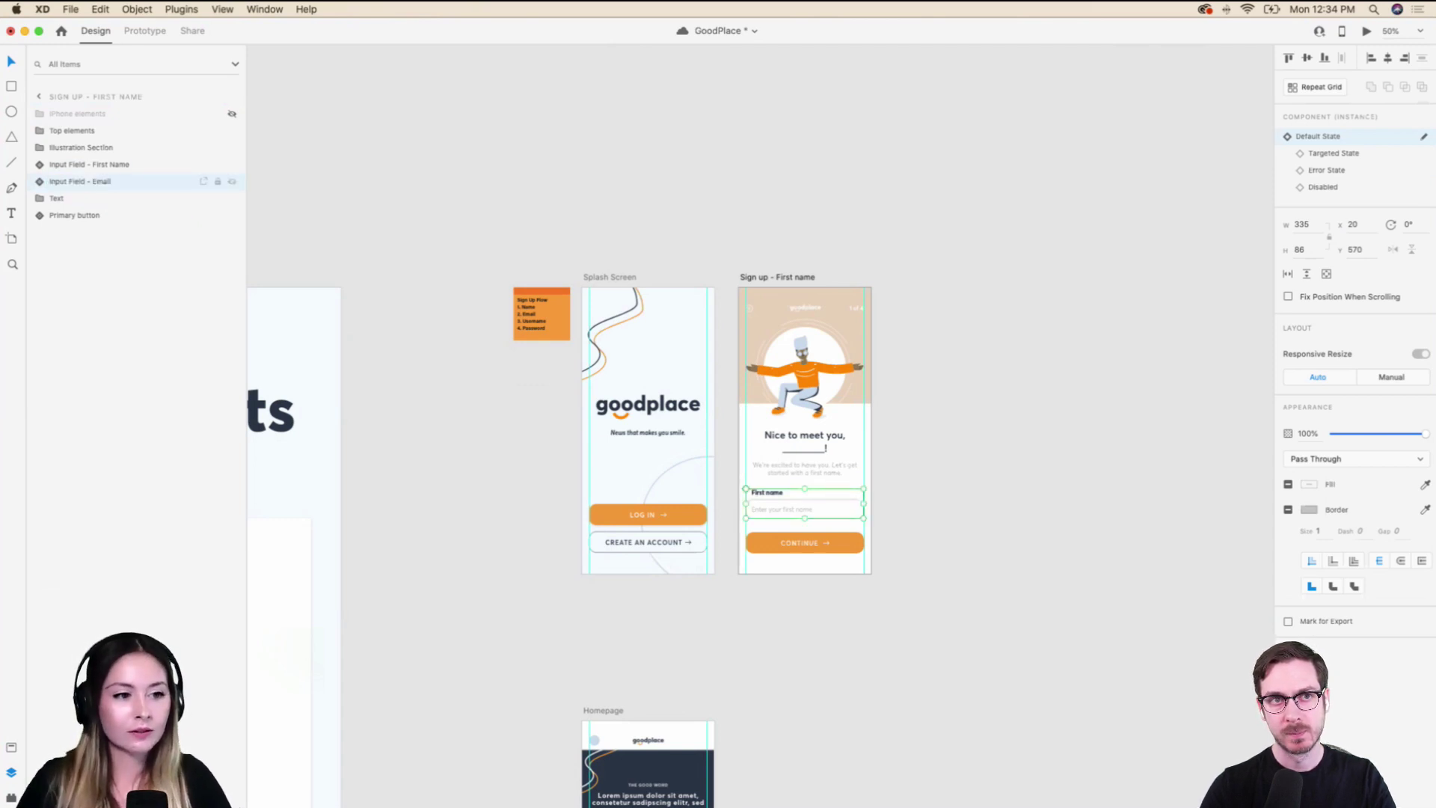
# Add another Input Field instance below Email and name it 'Input Field - Password'.
pyautogui.click(18, 748)
pyautogui.moveTo(129, 633); pyautogui.dragTo(776, 493)
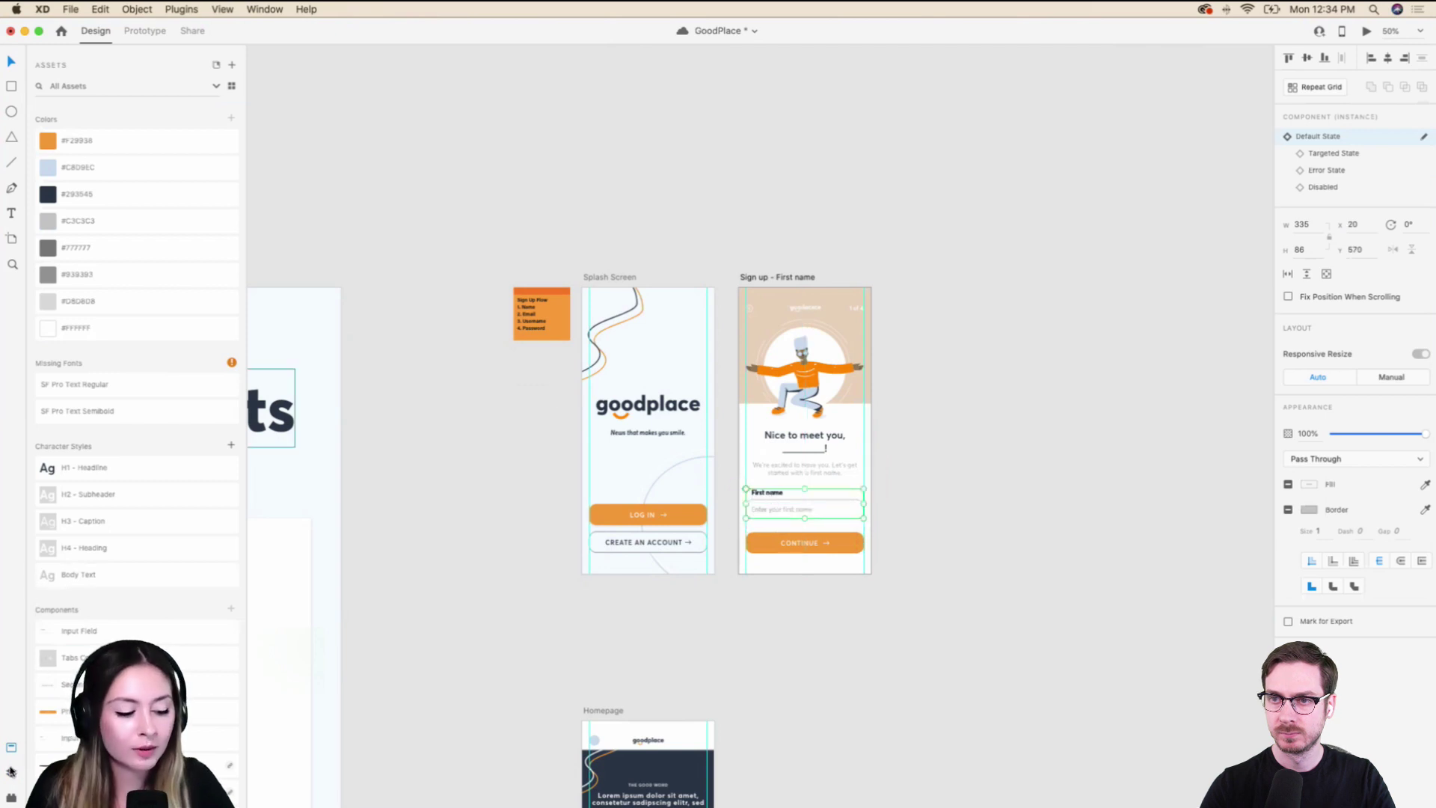
pyautogui.click(12, 771)
pyautogui.moveTo(97, 114); pyautogui.dragTo(98, 206)
pyautogui.doubleClick(96, 198)
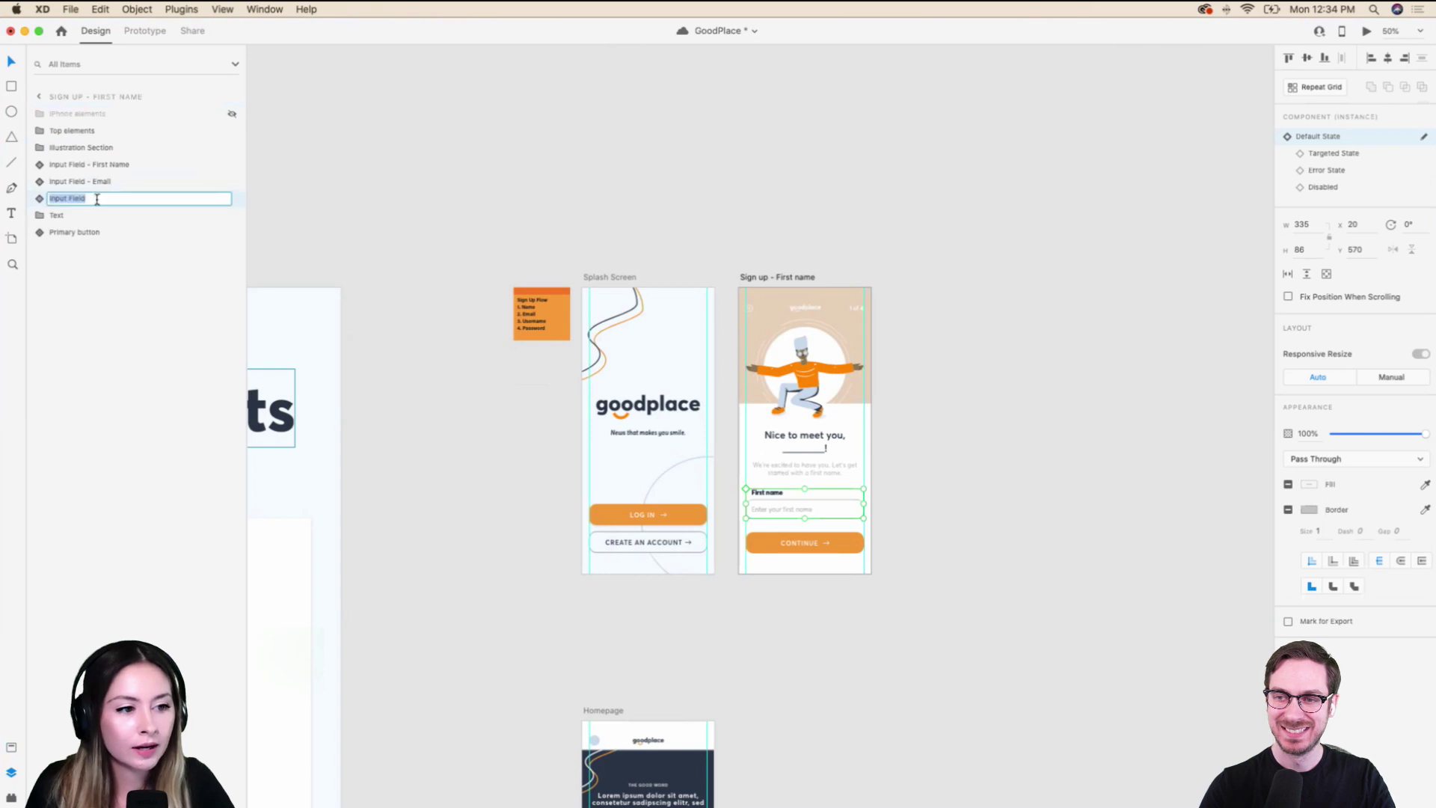
pyautogui.press('Right')
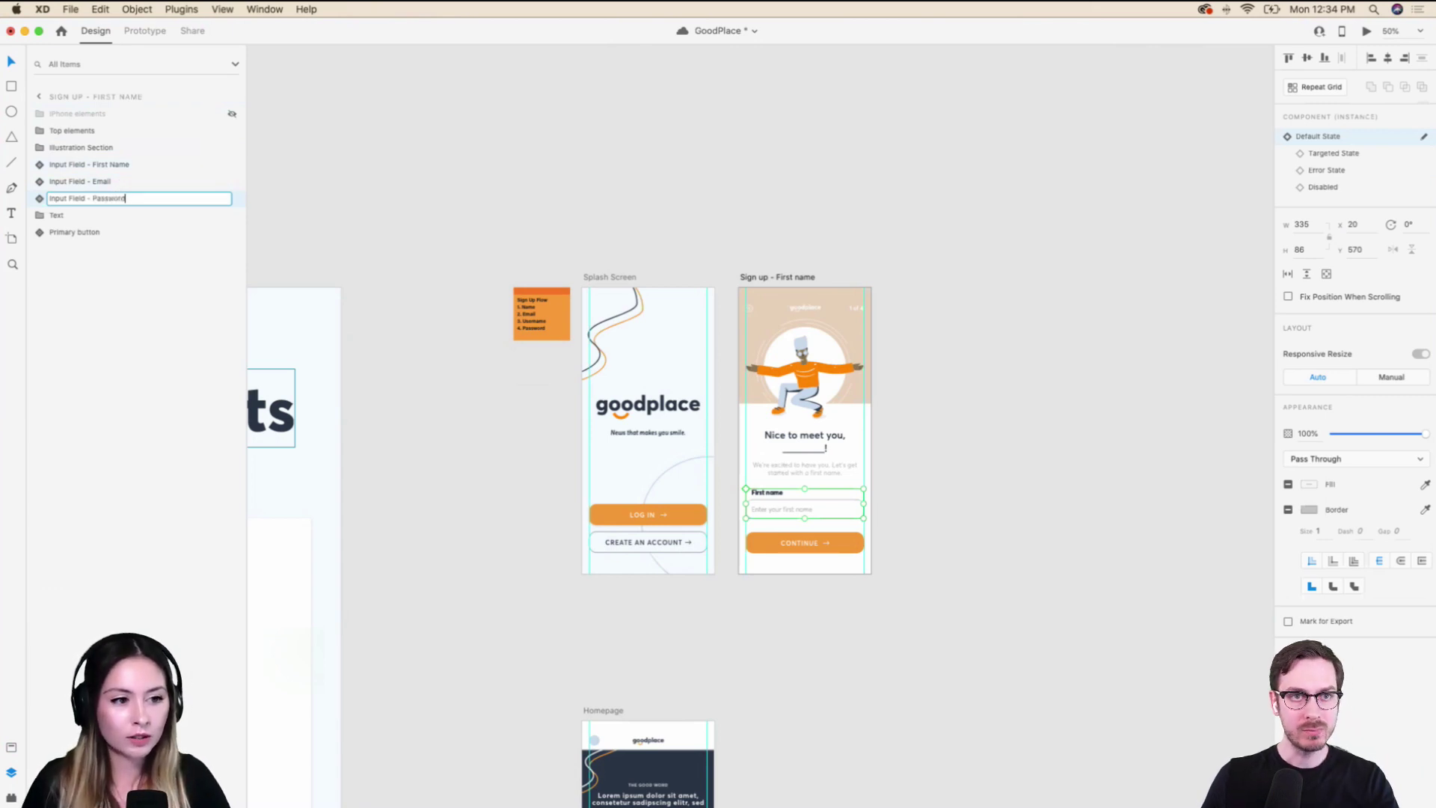
pyautogui.press('Return')
# Add a third Input Field between Email and Password, named 'Input Field - Username'.
pyautogui.press('super+shift+y')
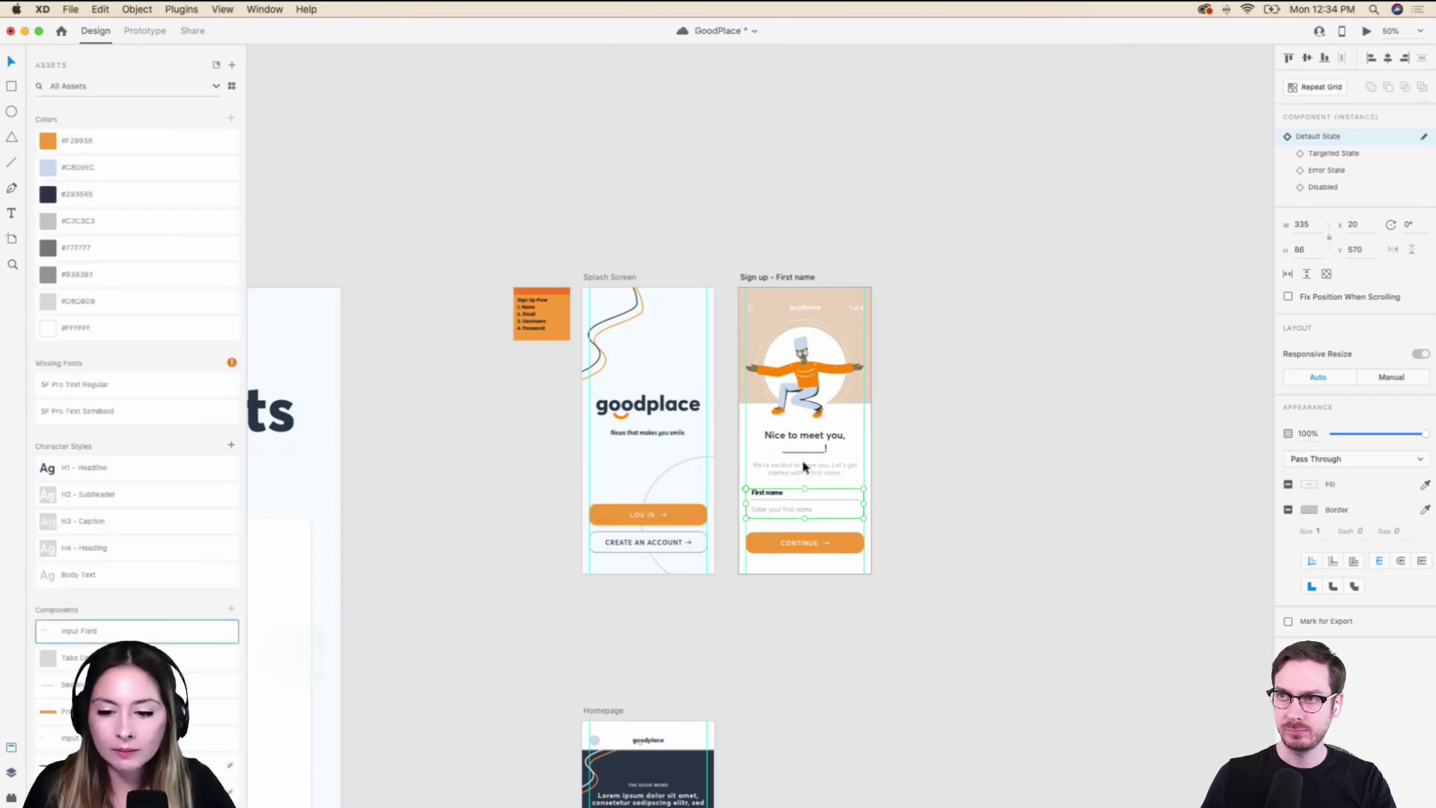
pyautogui.moveTo(768, 496)
pyautogui.mouseDown()
pyautogui.moveTo(772, 461)
pyautogui.moveTo(770, 497)
pyautogui.mouseUp()
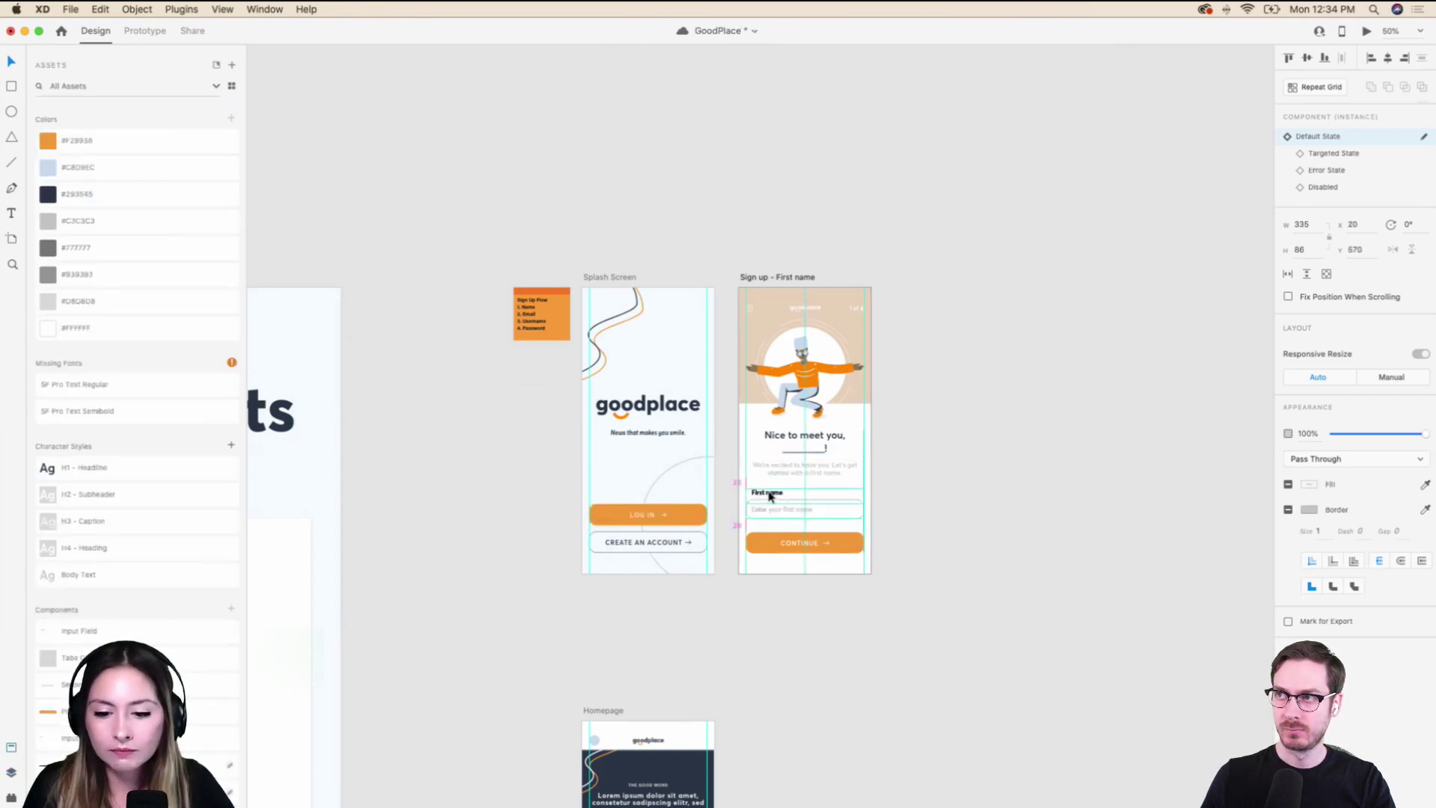
pyautogui.click(11, 771)
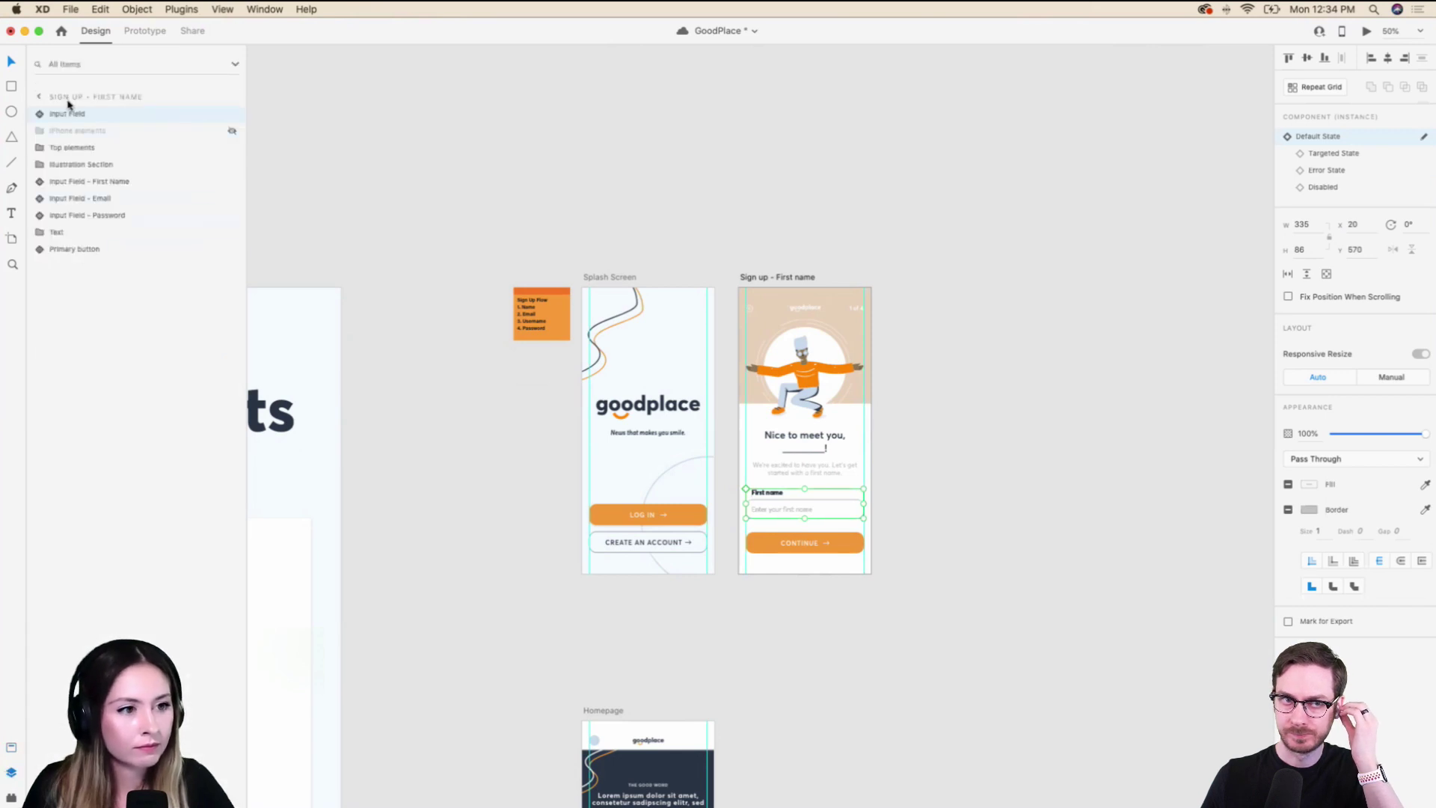
pyautogui.moveTo(78, 116); pyautogui.dragTo(83, 206)
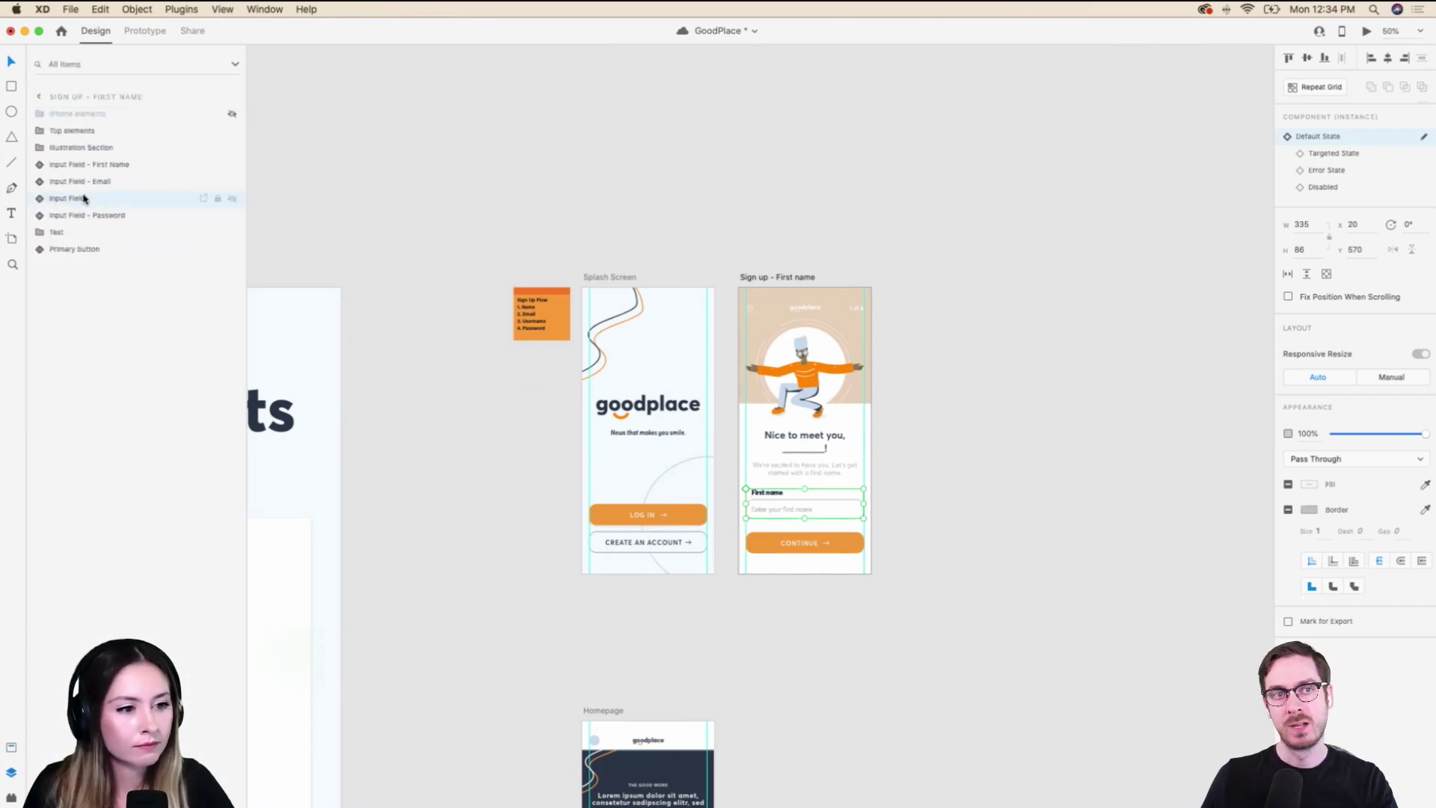
pyautogui.doubleClick(84, 199)
pyautogui.press('Right')
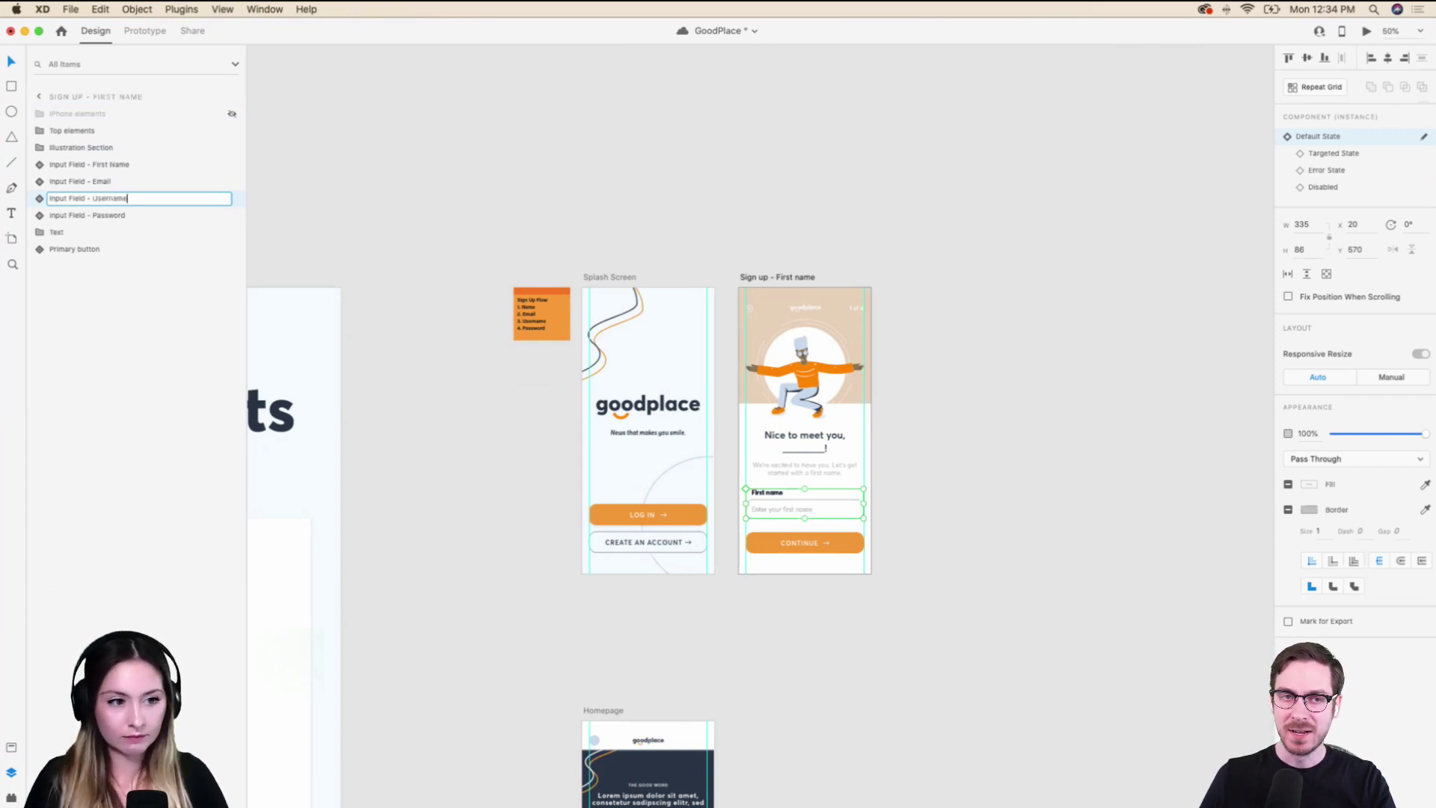
pyautogui.write('- Username')
pyautogui.press('Return')
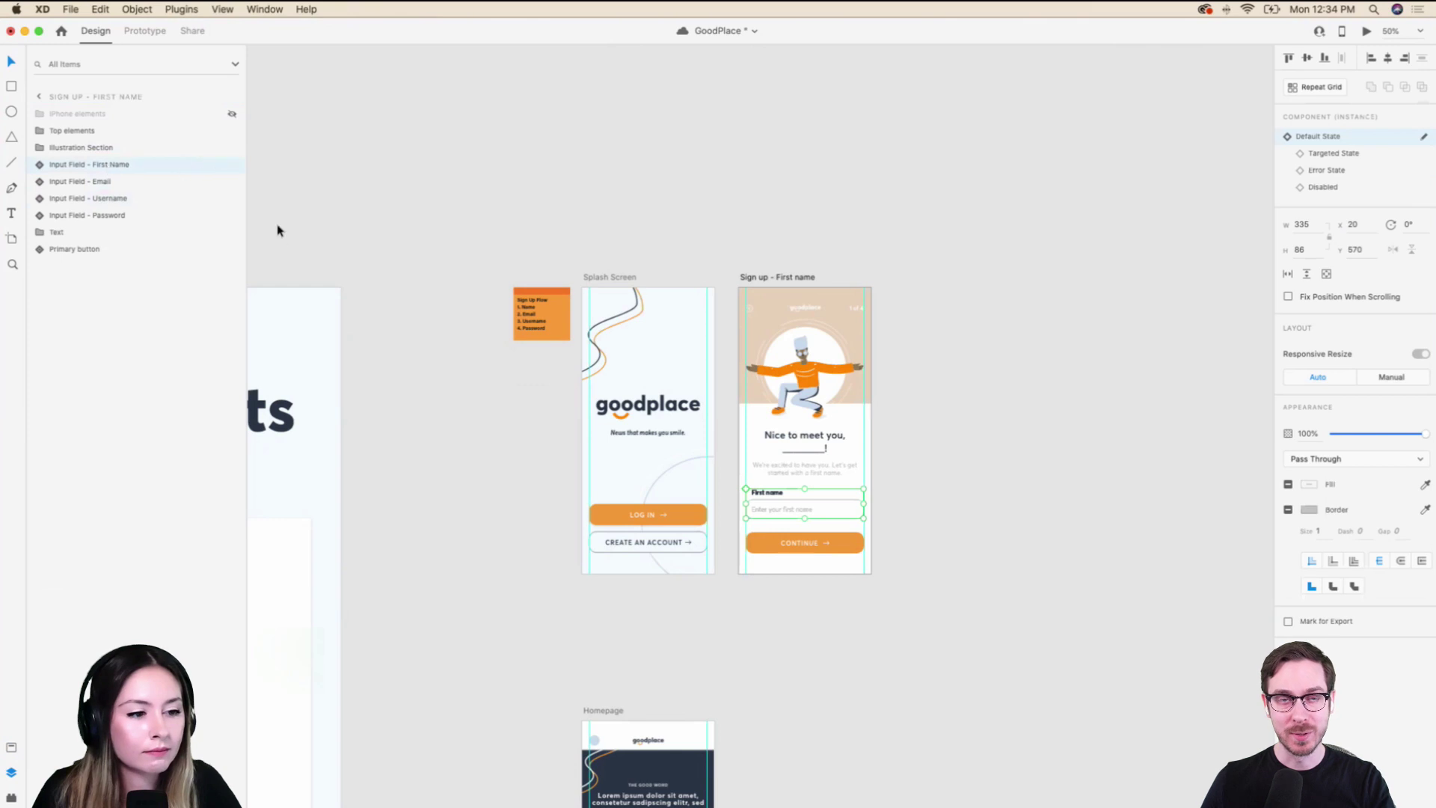
pyautogui.hscroll(5, 278, 243)
pyautogui.scroll(-2, 278, 243)
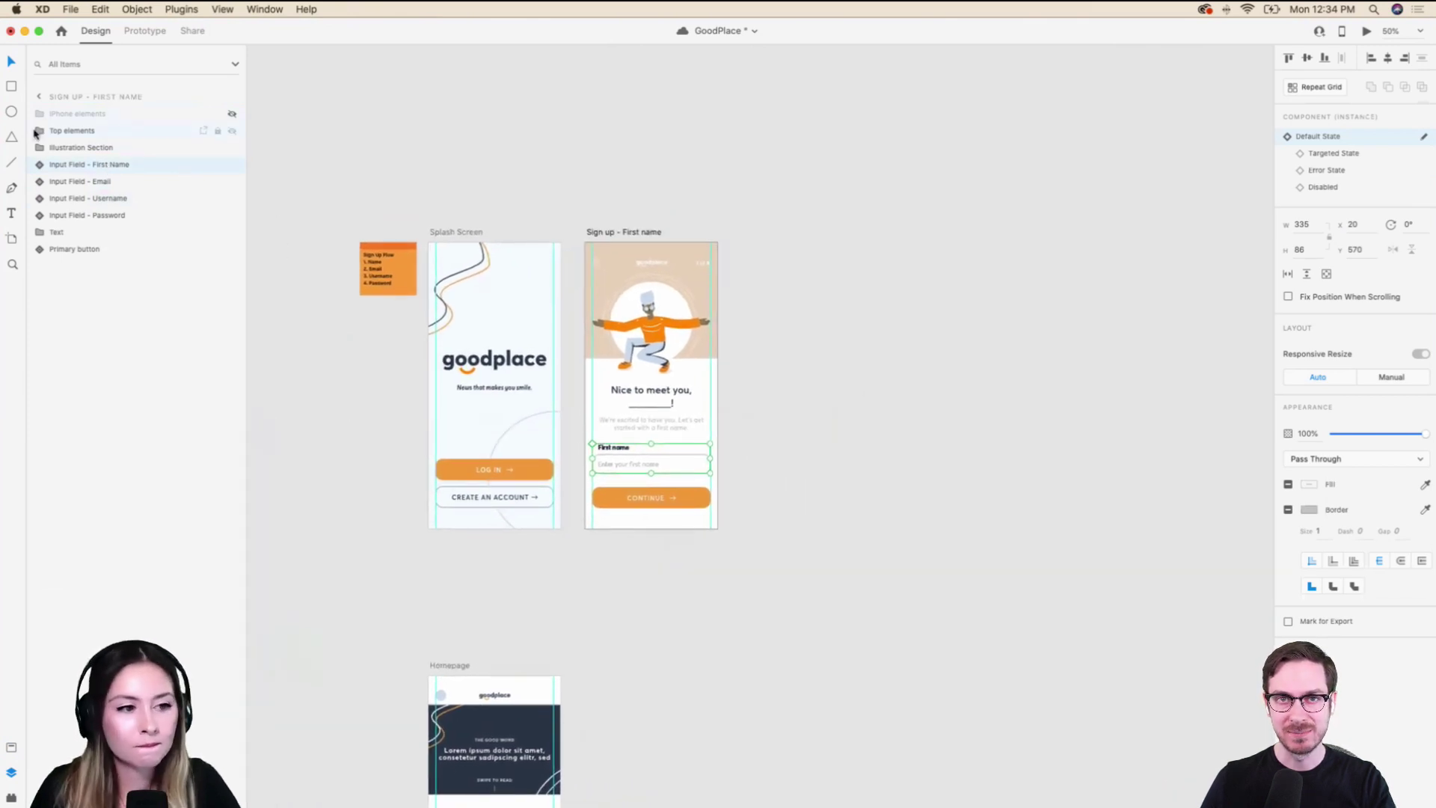
# Hide the First Name, Username and Password fields so only Email shows.
pyautogui.keyDown('shift'); pyautogui.click(139, 215); pyautogui.keyUp('shift')
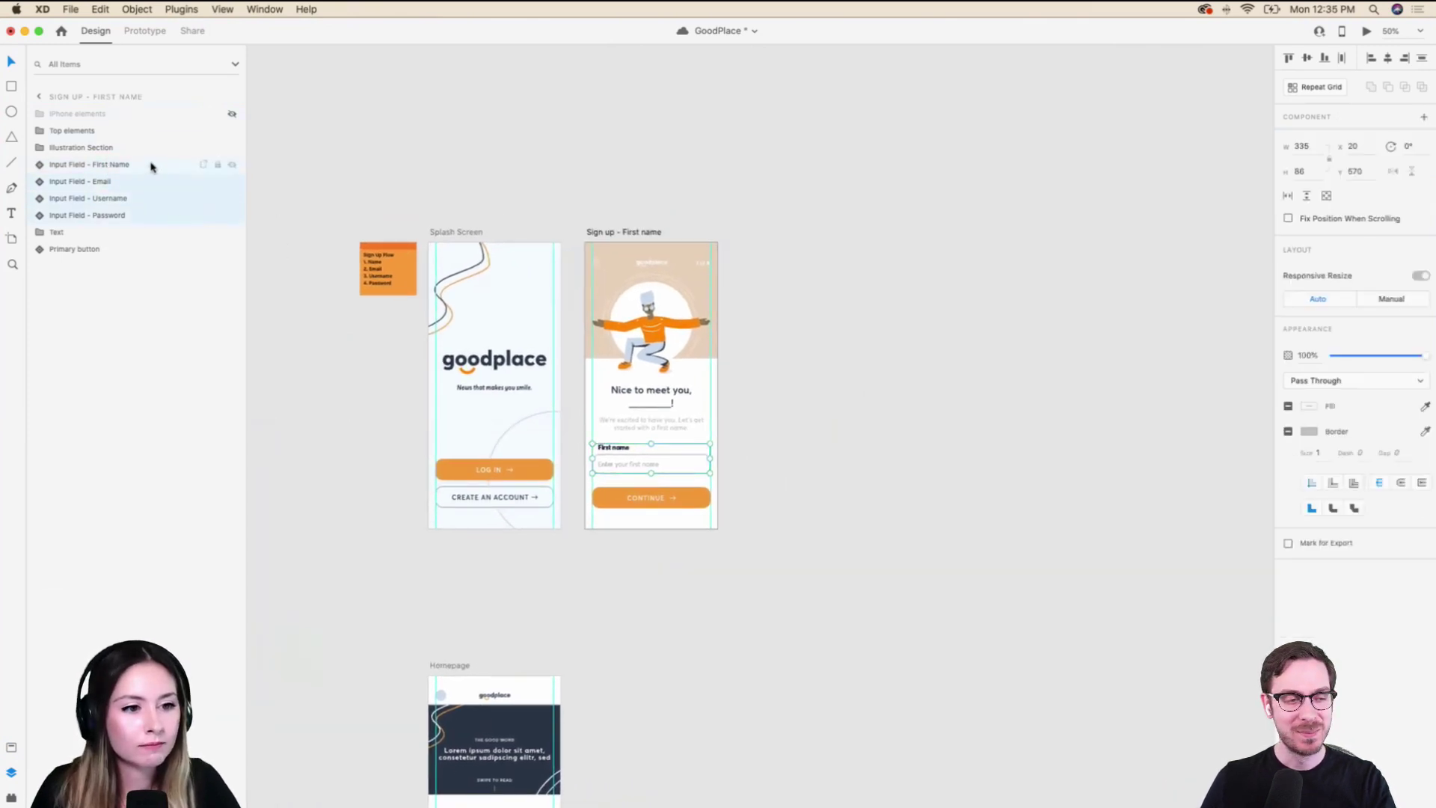
pyautogui.click(232, 164)
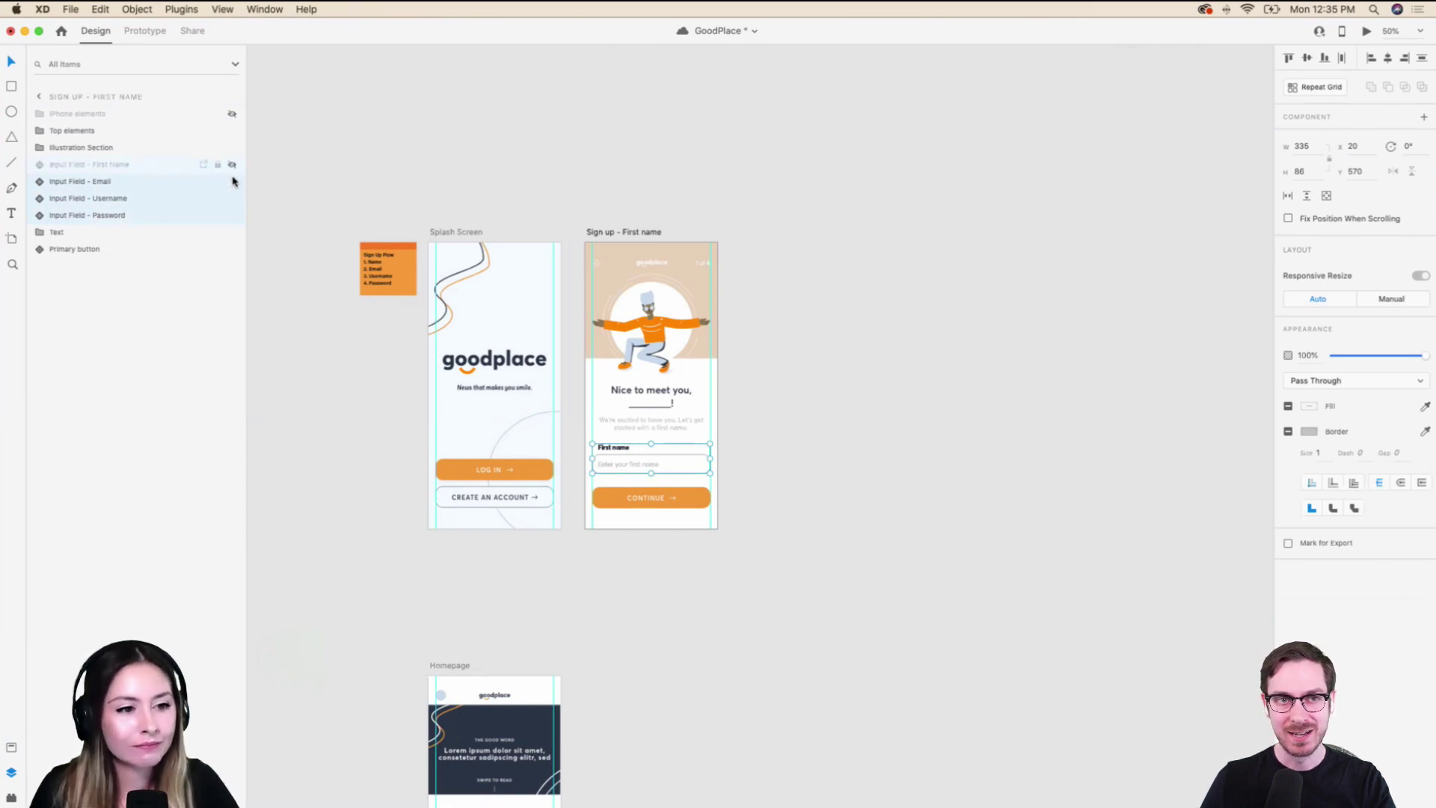
pyautogui.click(232, 198)
pyautogui.click(232, 215)
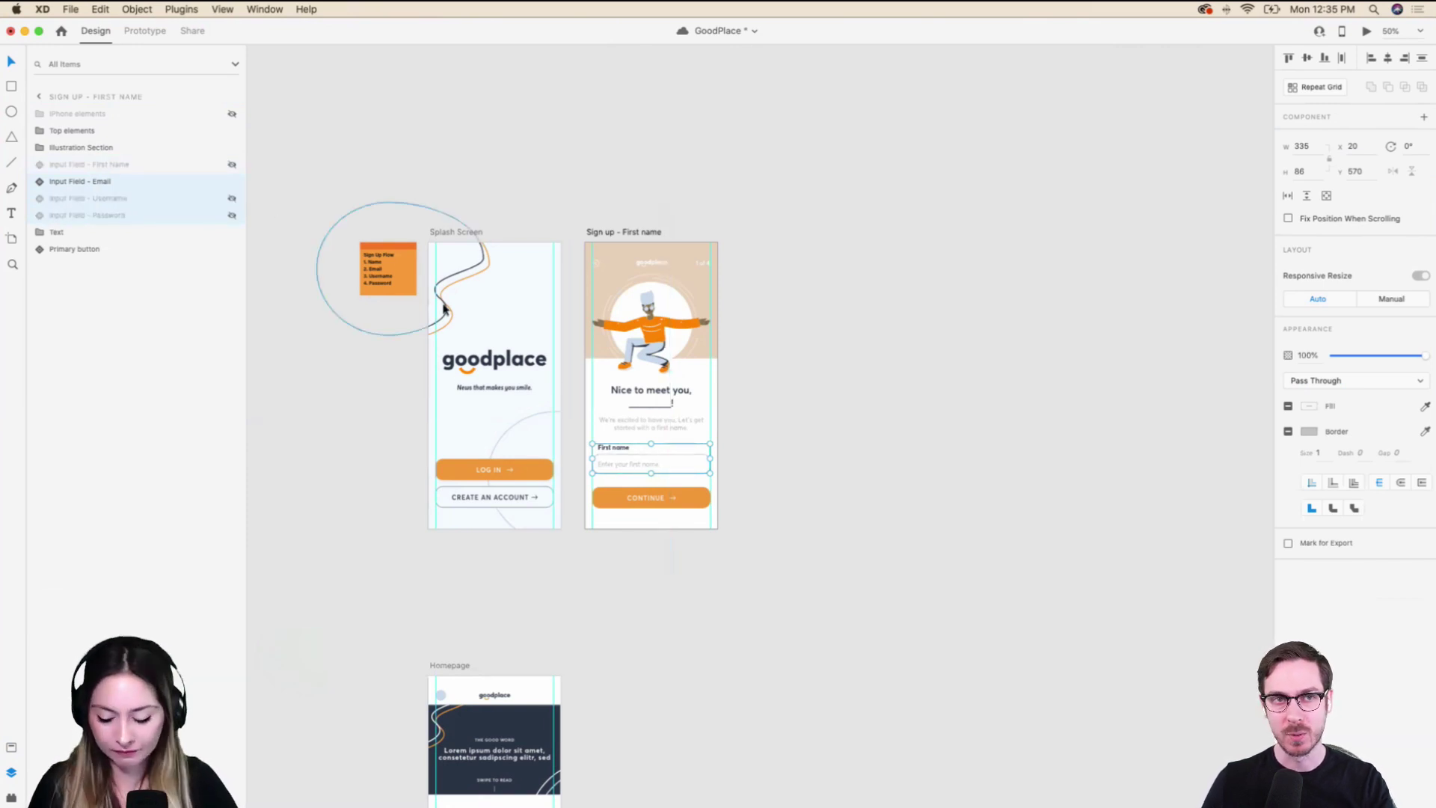
pyautogui.scroll(5, 442, 304)
# Change the Email field's label to 'Email' and placeholder to 'Enter your email'.
pyautogui.doubleClick(428, 487)
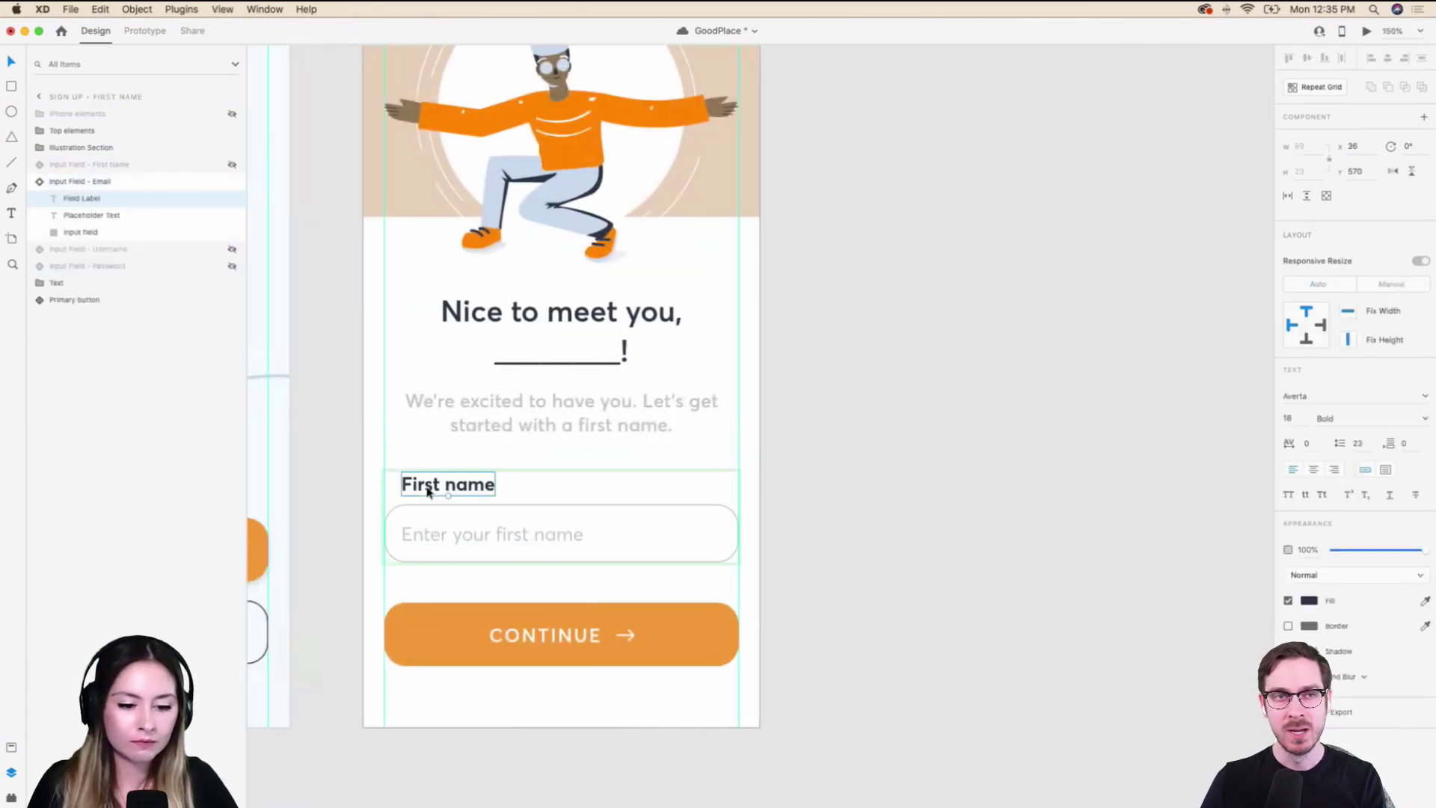
pyautogui.doubleClick(428, 487)
pyautogui.write('Email')
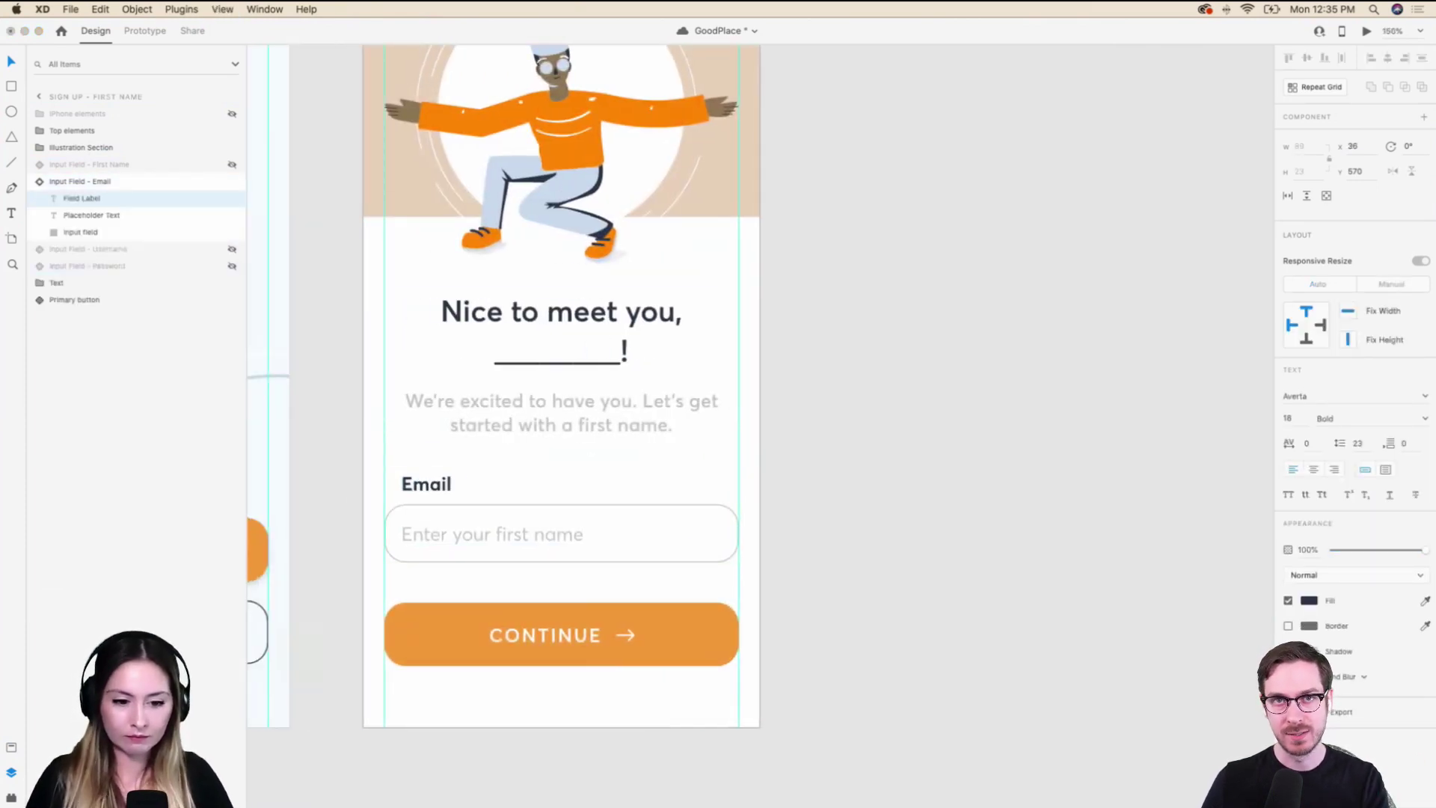
pyautogui.doubleClick(494, 534)
pyautogui.moveTo(496, 534); pyautogui.dragTo(620, 540)
pyautogui.write('email')
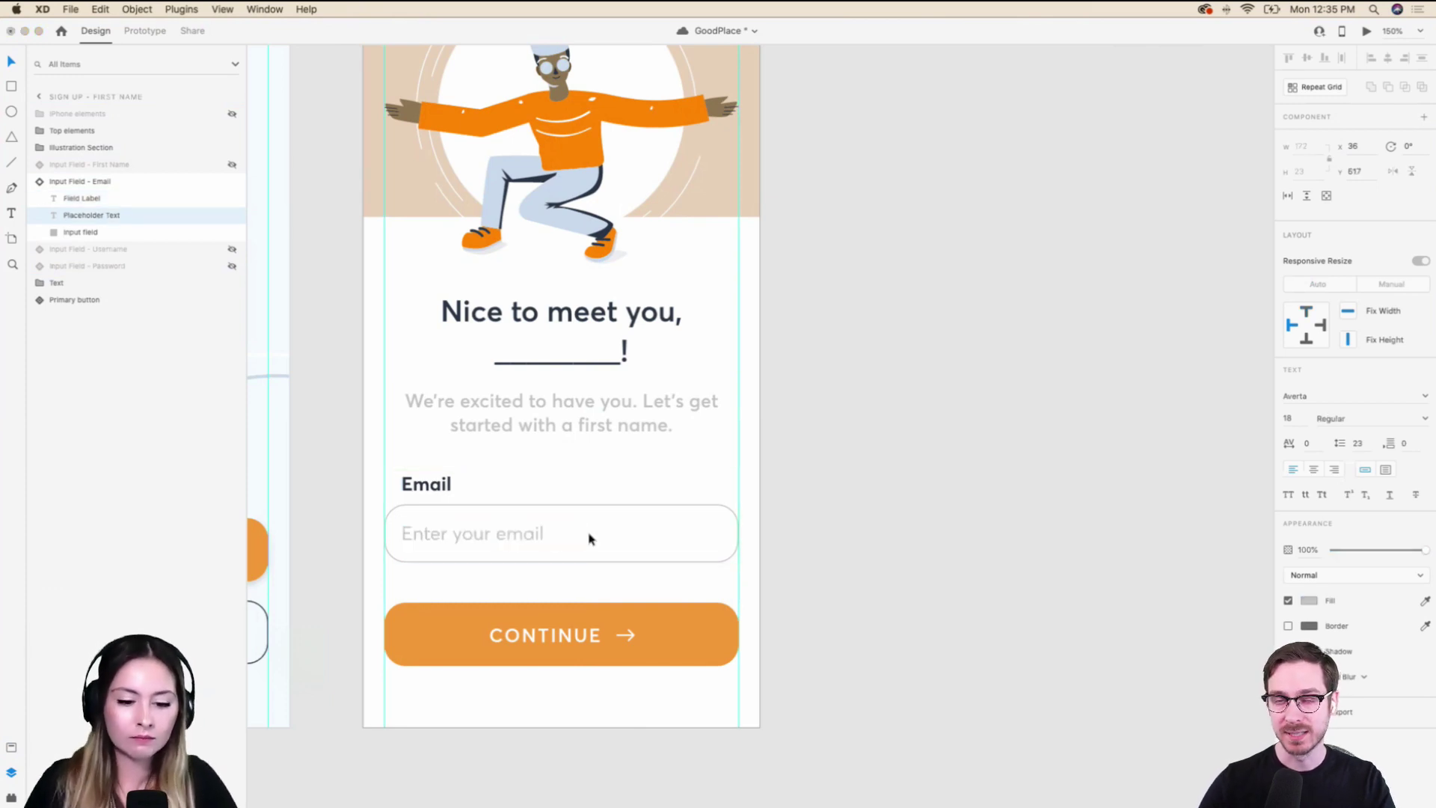
pyautogui.click(43, 182)
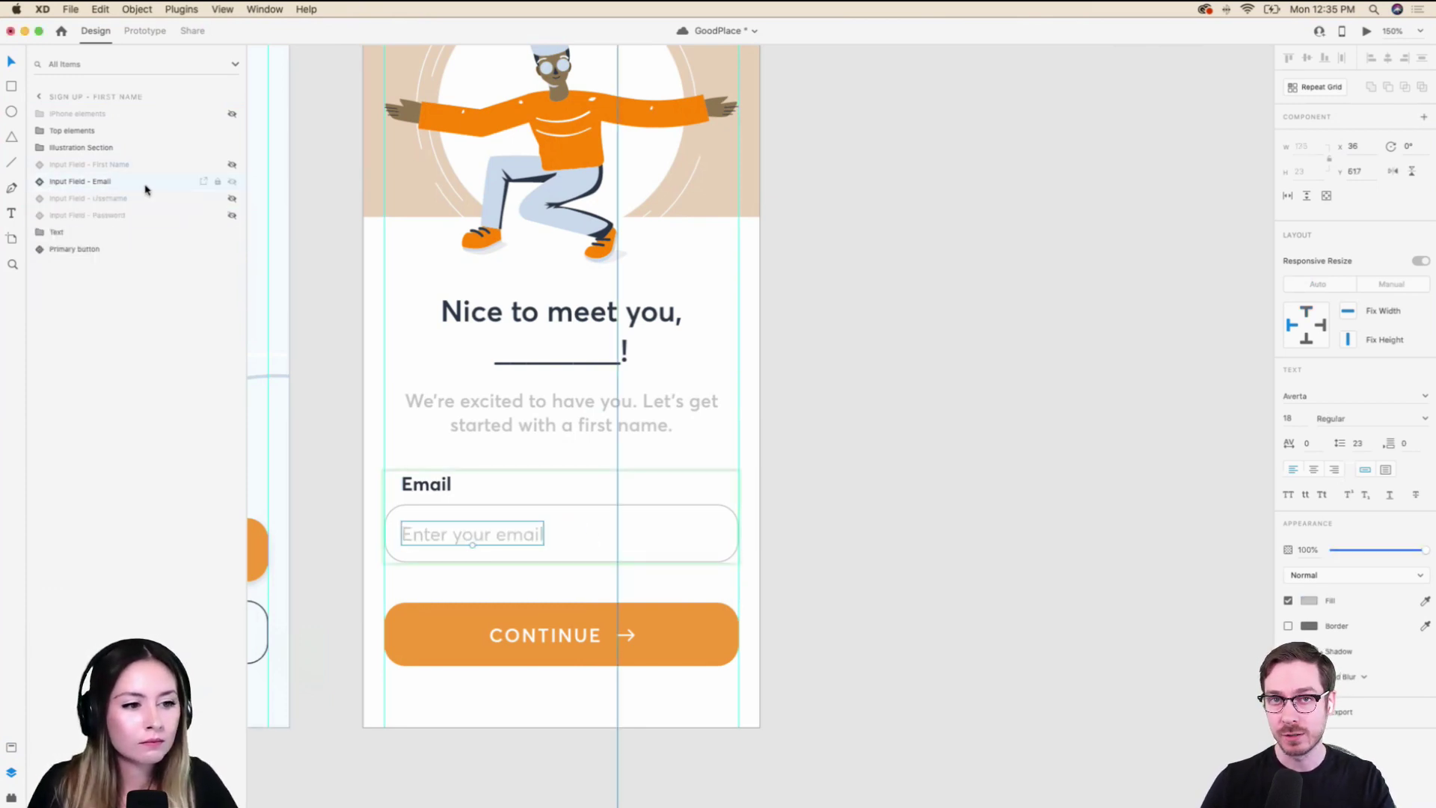
# Hide the Email field and show the Username field instead.
pyautogui.click(232, 182)
pyautogui.click(232, 164)
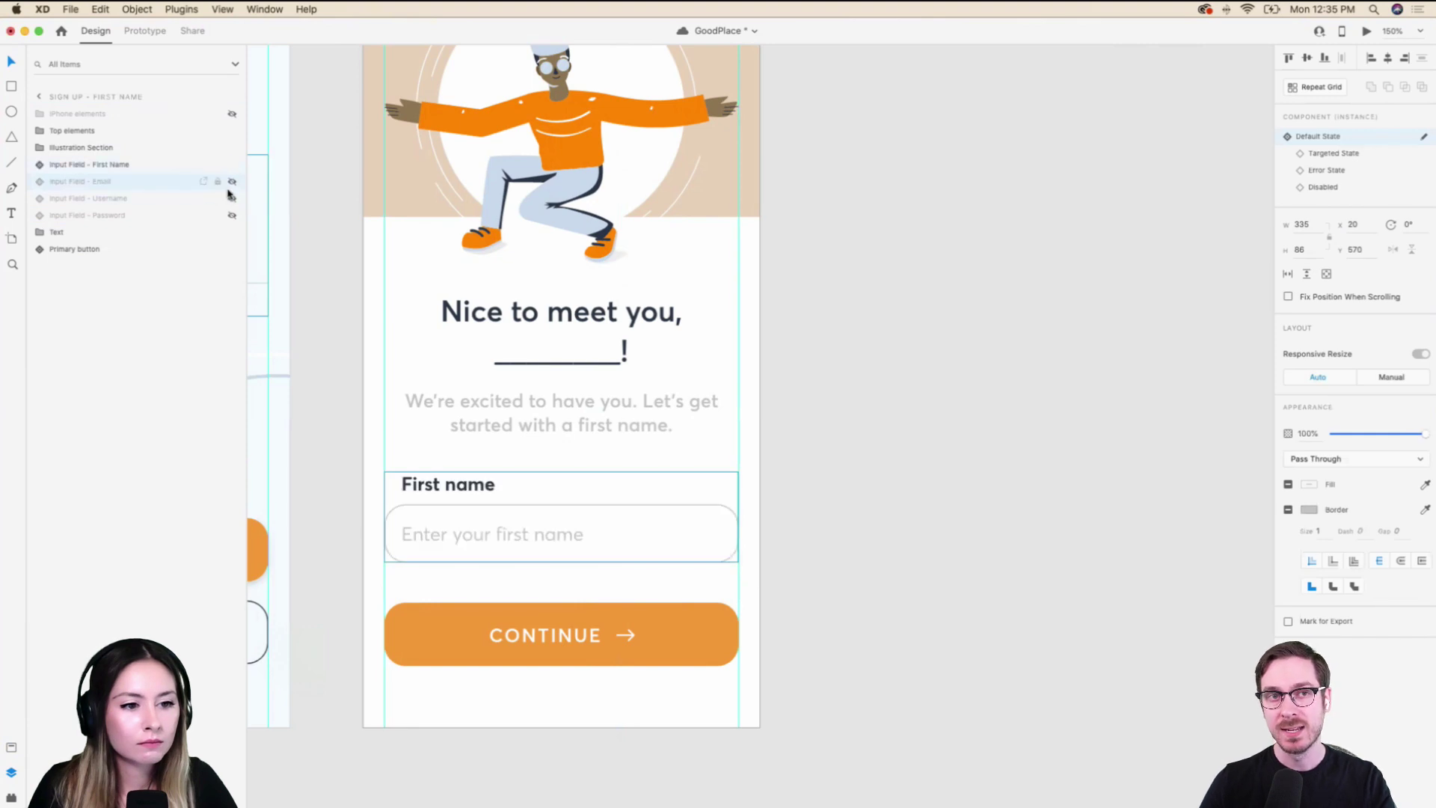
pyautogui.click(231, 165)
pyautogui.click(232, 198)
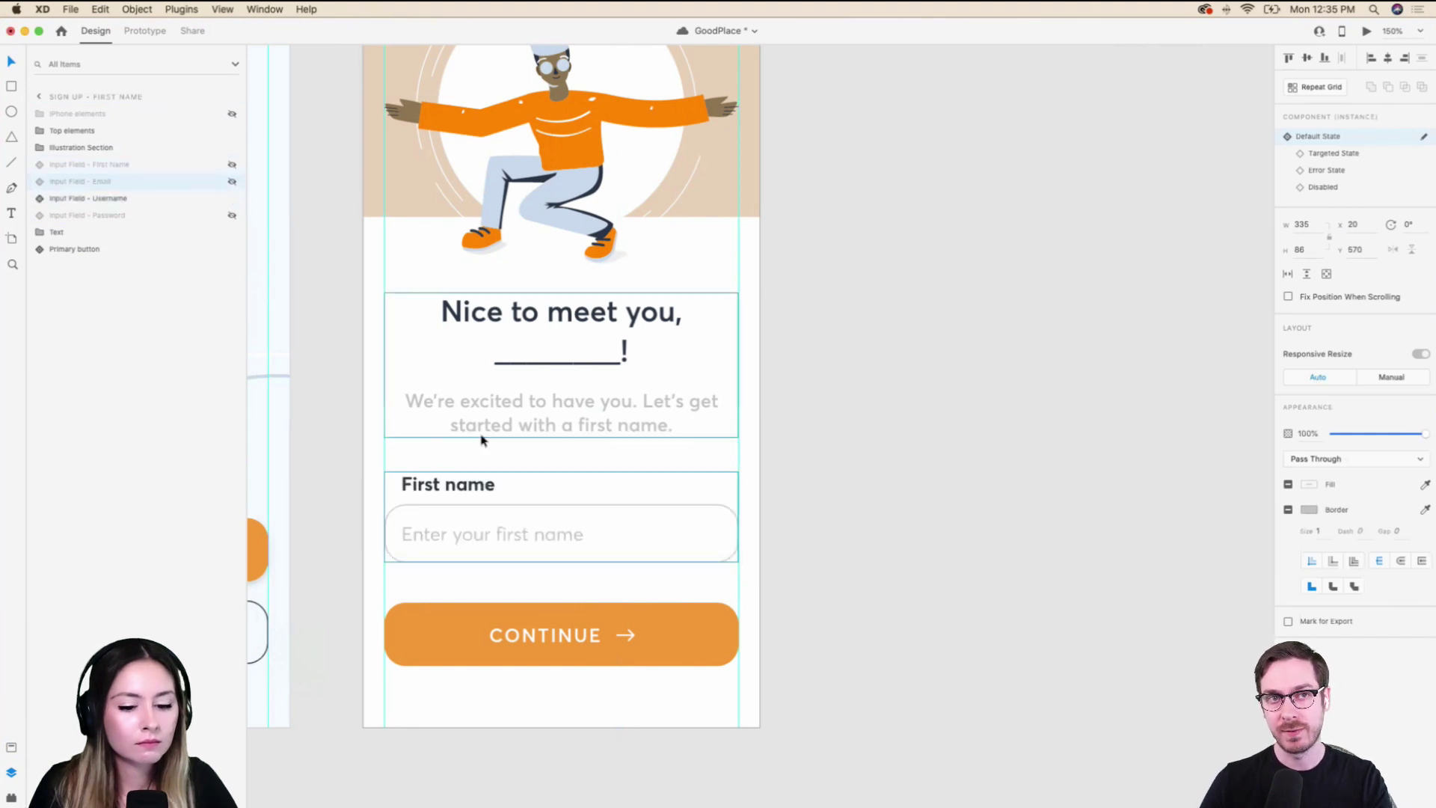
# Change the Username field's label to 'Username'.
pyautogui.doubleClick(475, 487)
pyautogui.doubleClick(475, 488)
pyautogui.write('Username')
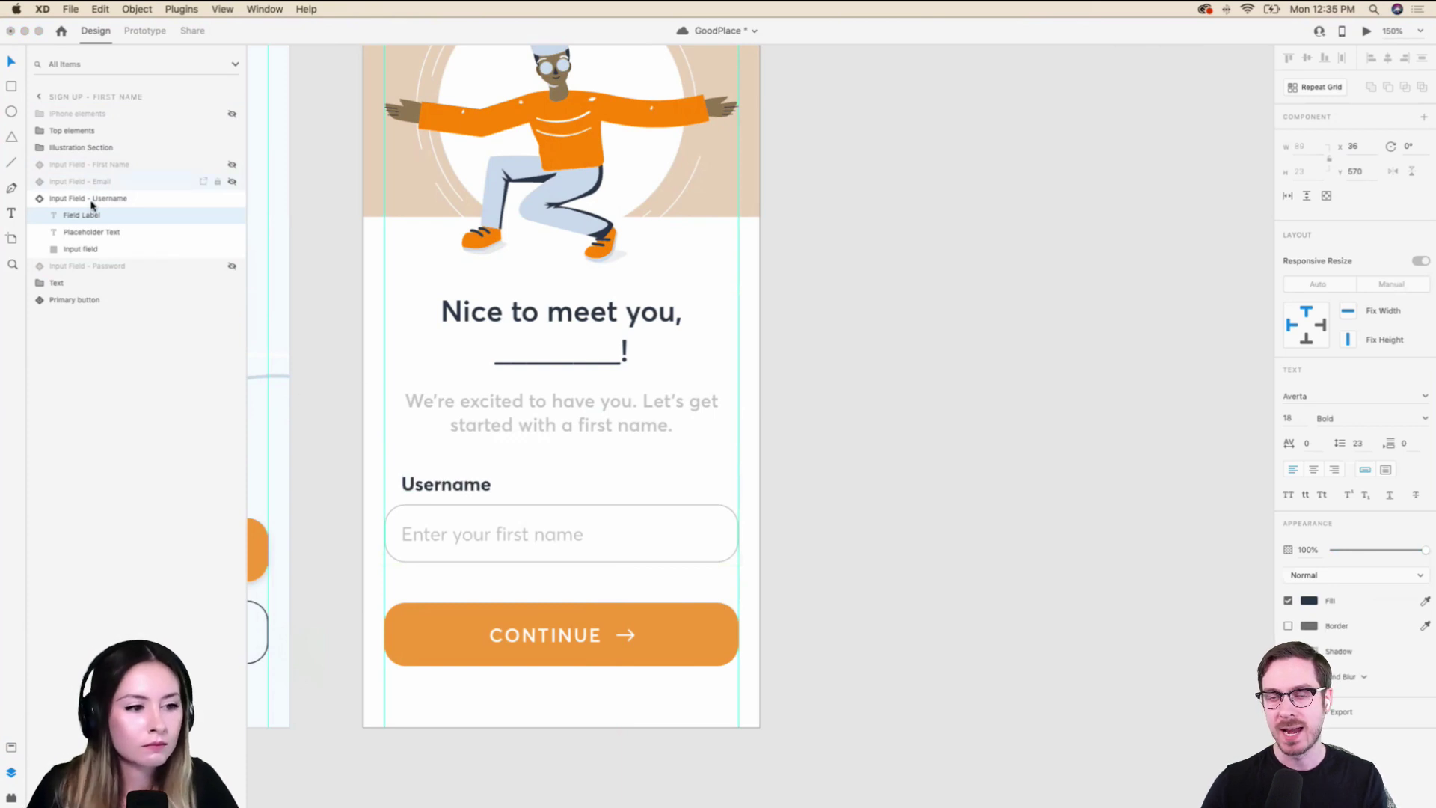
pyautogui.click(54, 200)
# Show the Password field and change its label to 'Password'.
pyautogui.click(230, 199)
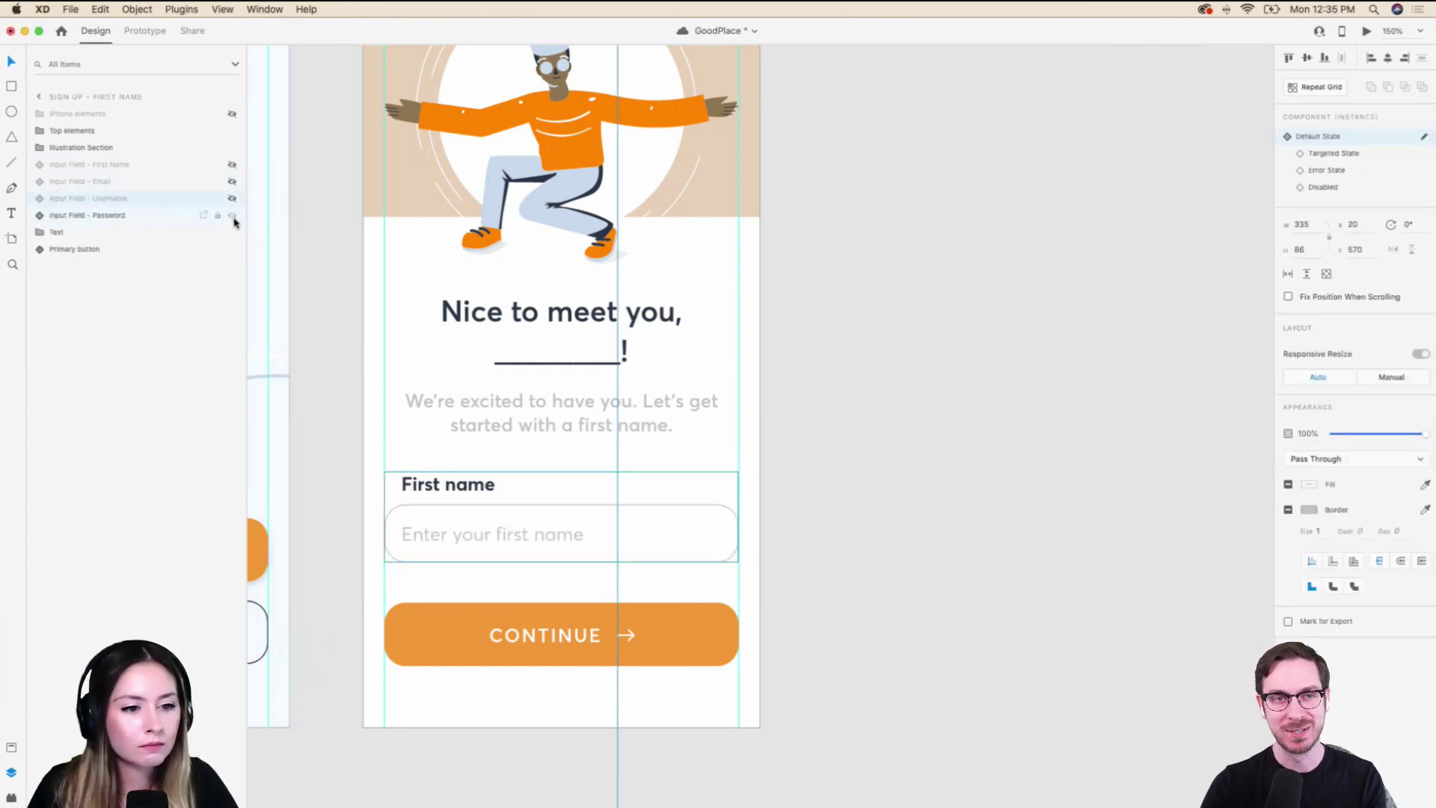
pyautogui.click(232, 216)
pyautogui.doubleClick(452, 486)
pyautogui.doubleClick(452, 486)
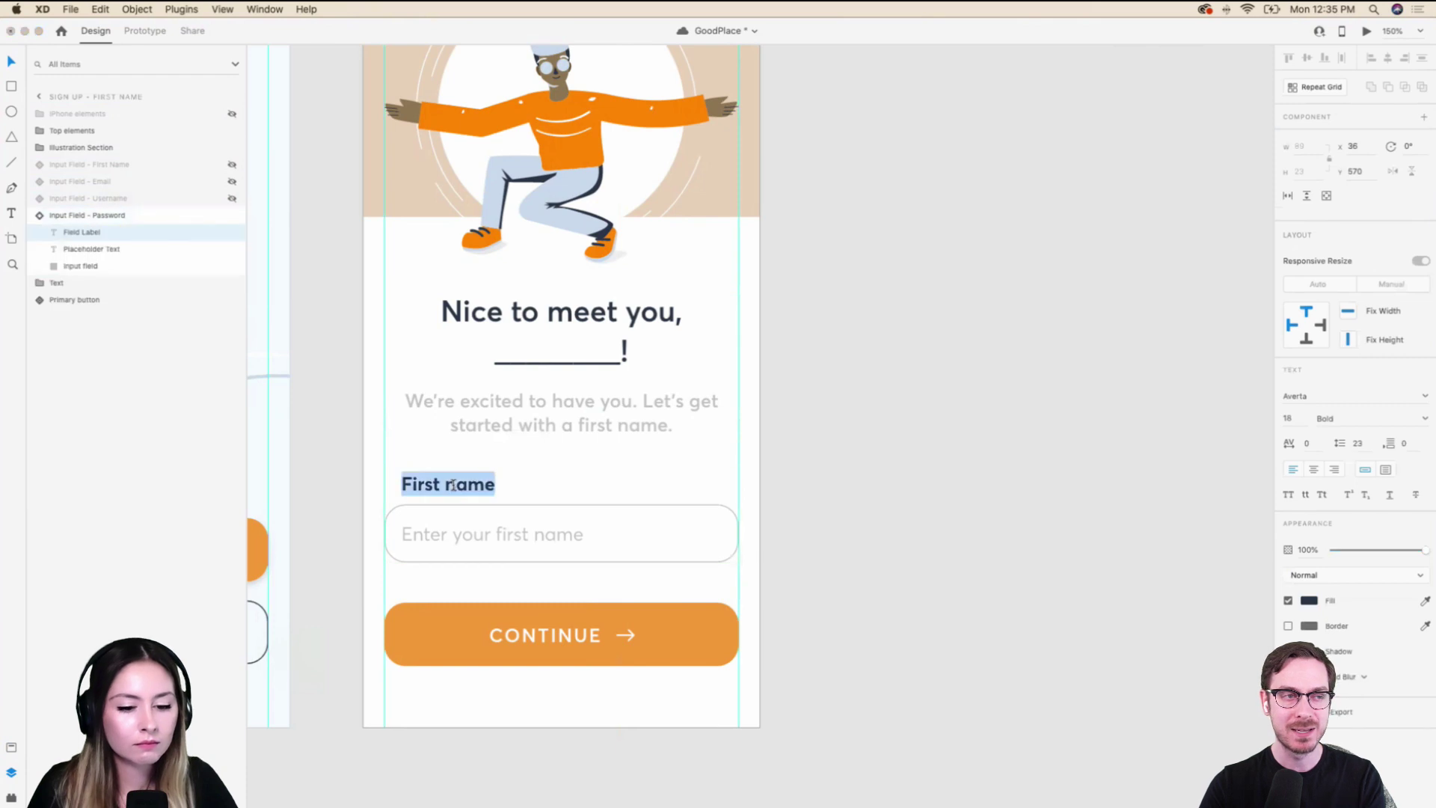
pyautogui.write('Passwor')
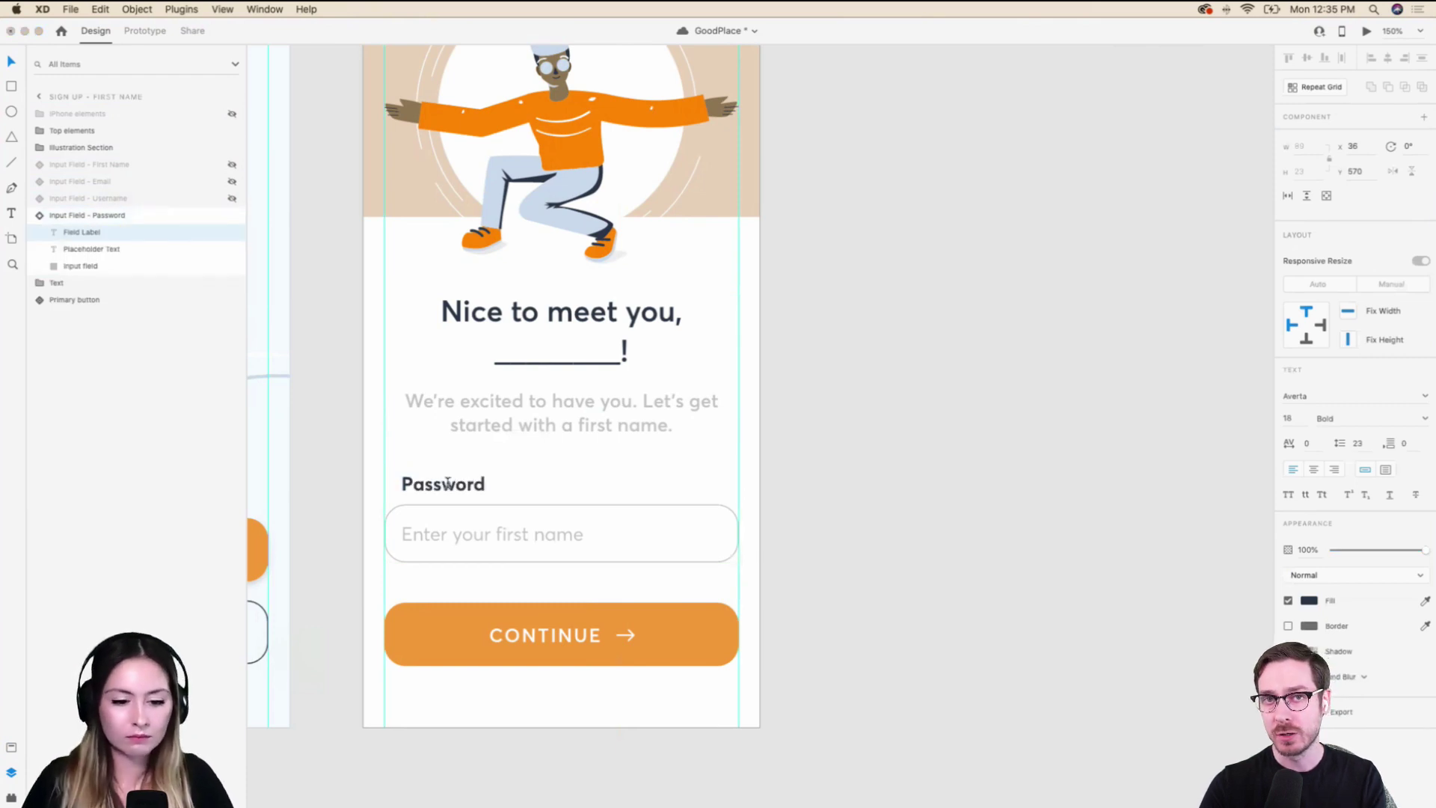
pyautogui.write('d')
# Set the Username field's placeholder to 'Enter your username'.
pyautogui.click(232, 215)
pyautogui.click(232, 198)
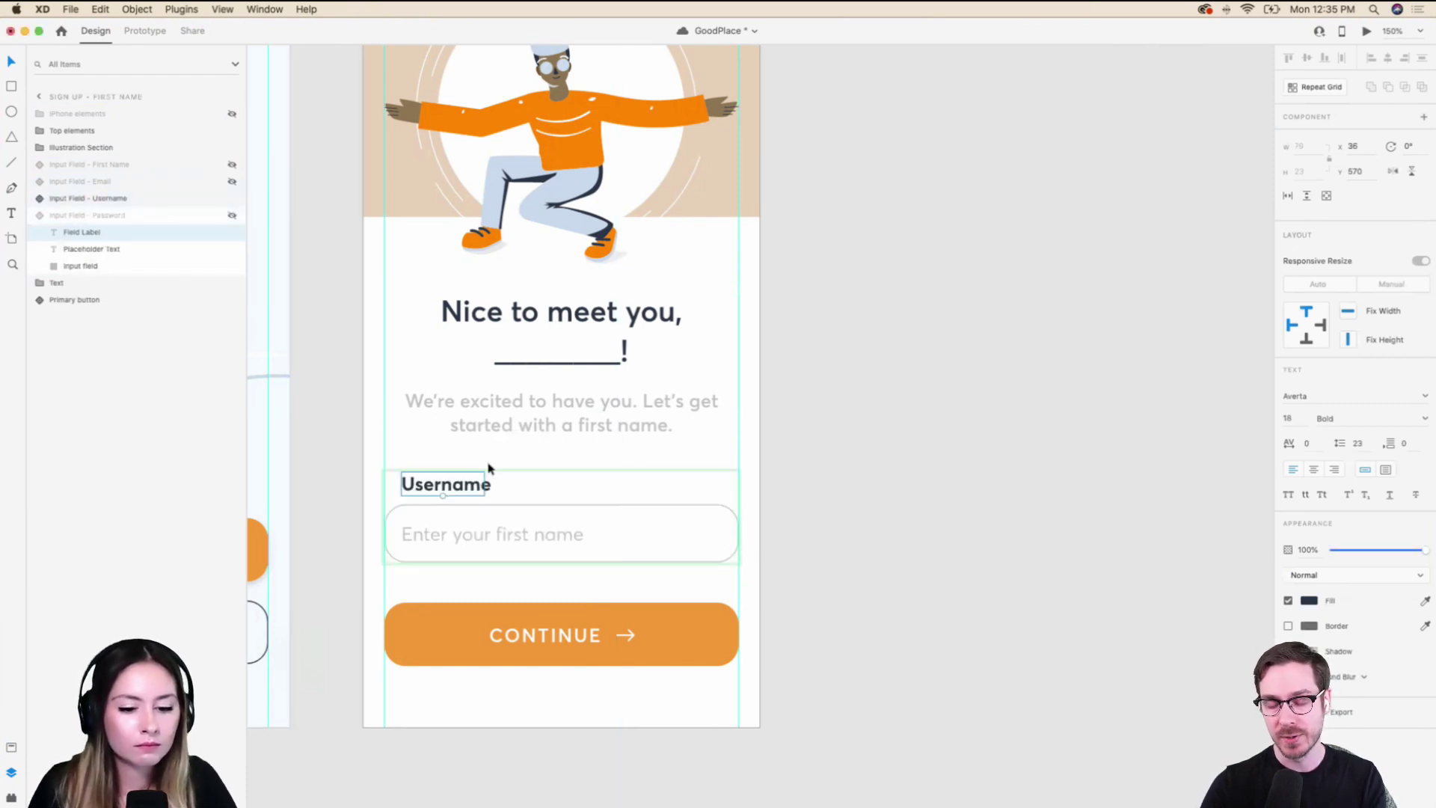
pyautogui.click(516, 540)
pyautogui.click(501, 531)
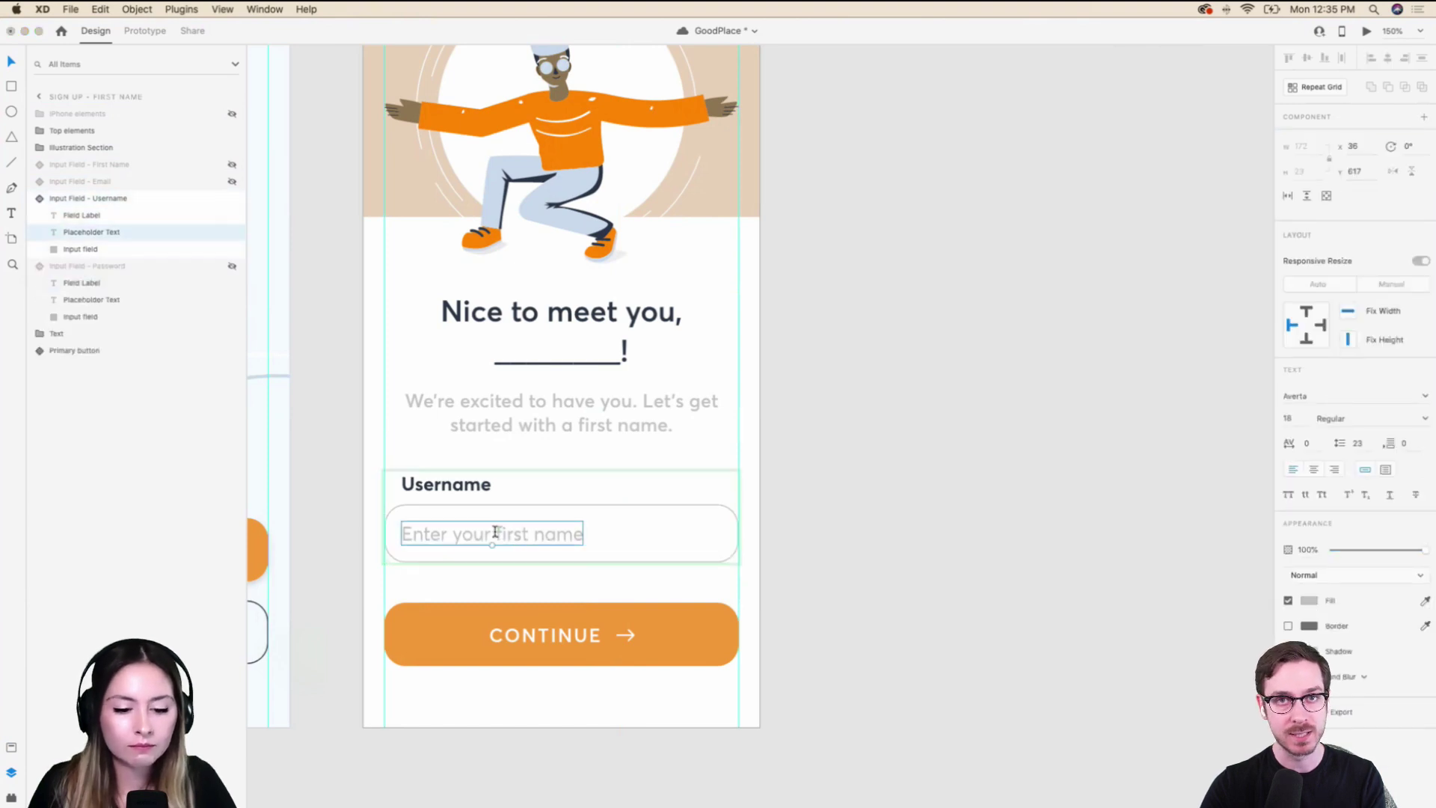
pyautogui.doubleClick(495, 532)
pyautogui.moveTo(495, 532); pyautogui.dragTo(587, 533)
pyautogui.write('ius')
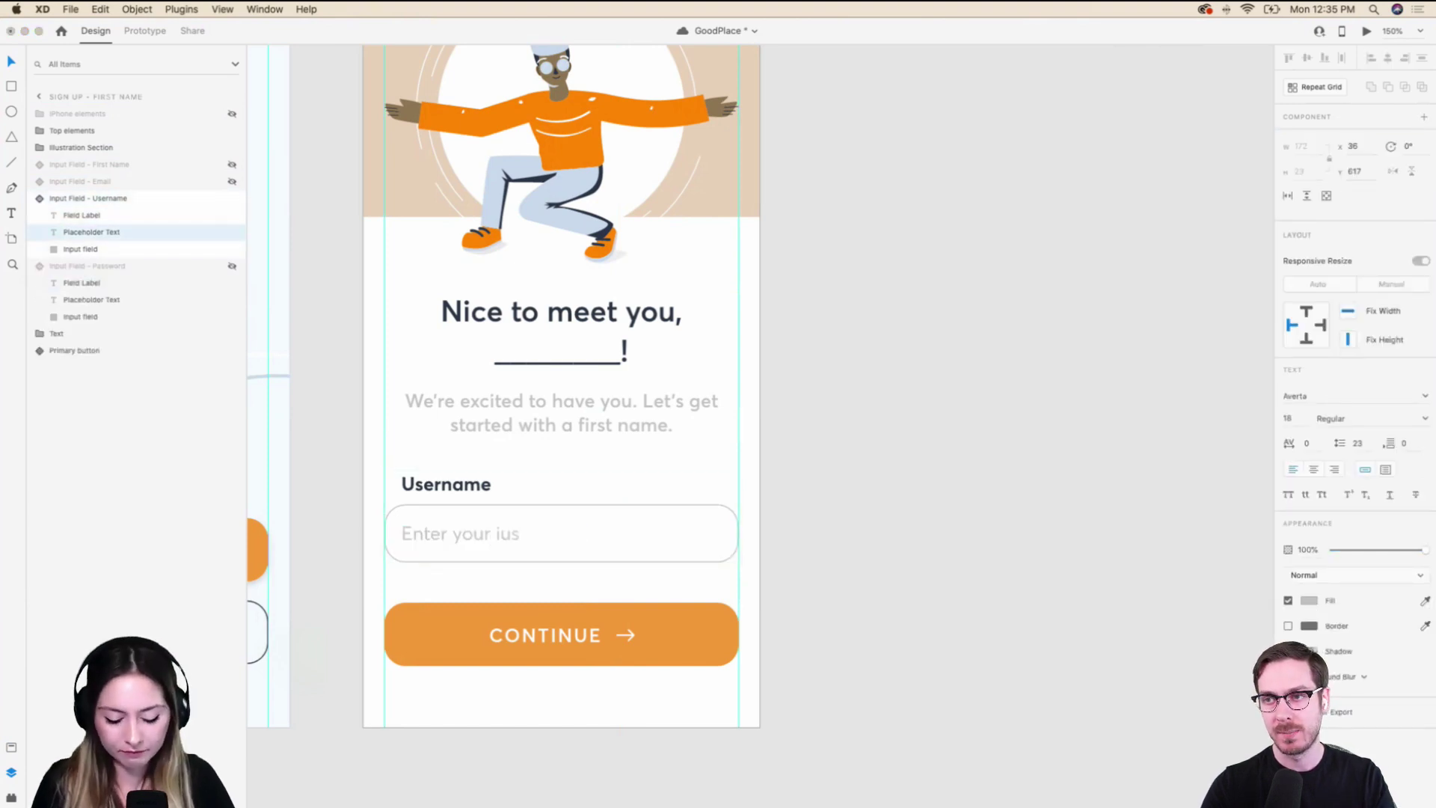
pyautogui.press('BackSpace')
pyautogui.press('BackSpace')
pyautogui.press('BackSpace')
pyautogui.write('username')
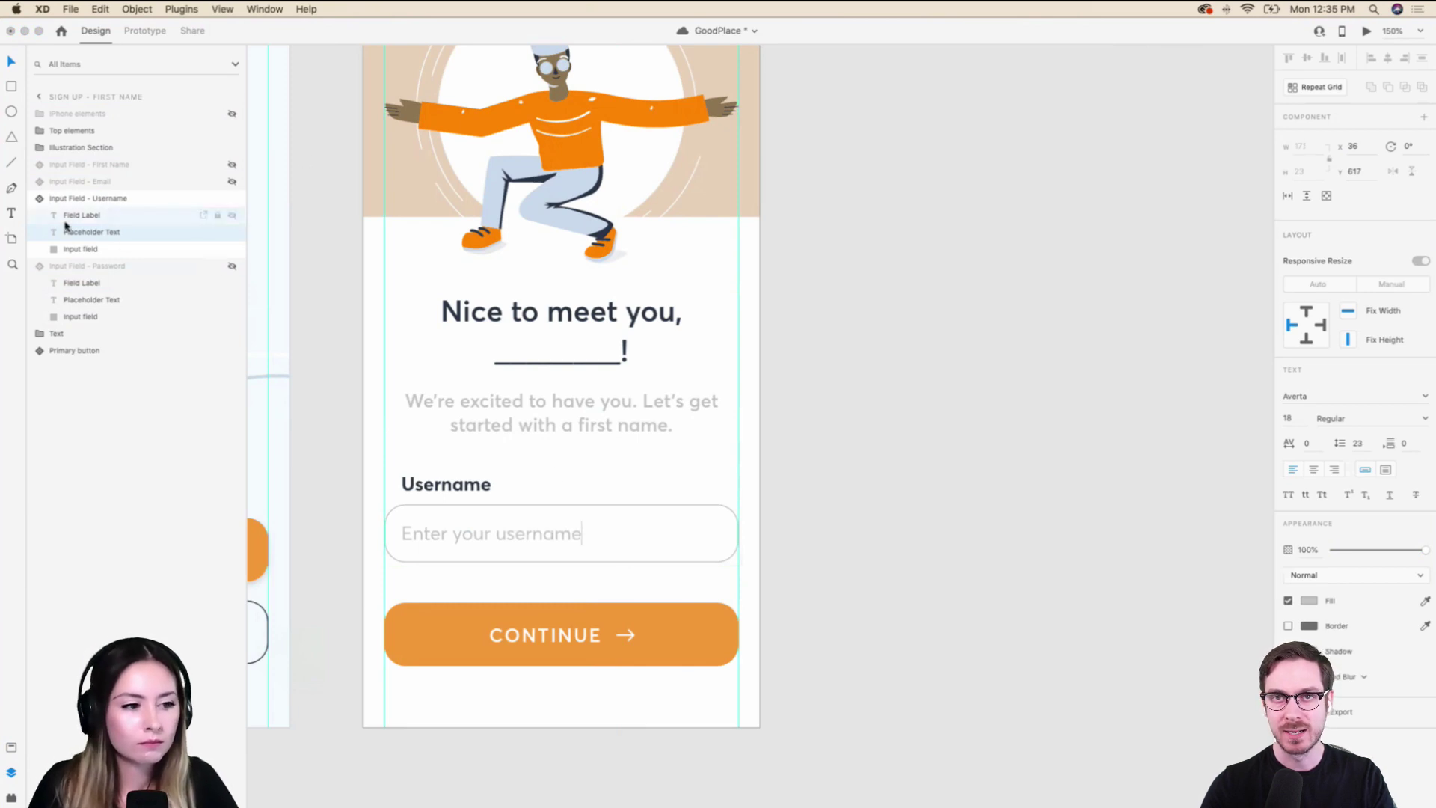
pyautogui.click(96, 199)
pyautogui.click(98, 217)
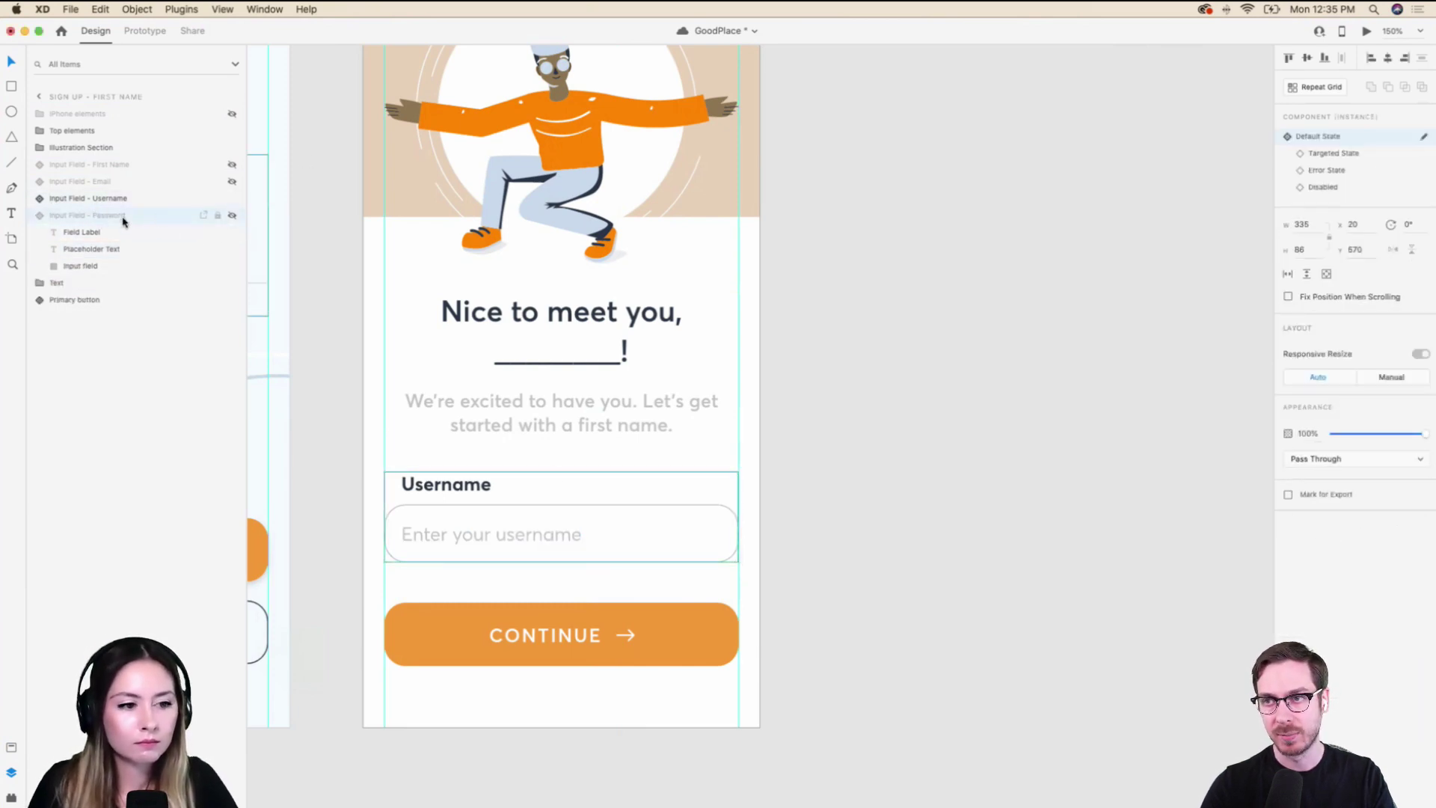
pyautogui.doubleClick(544, 531)
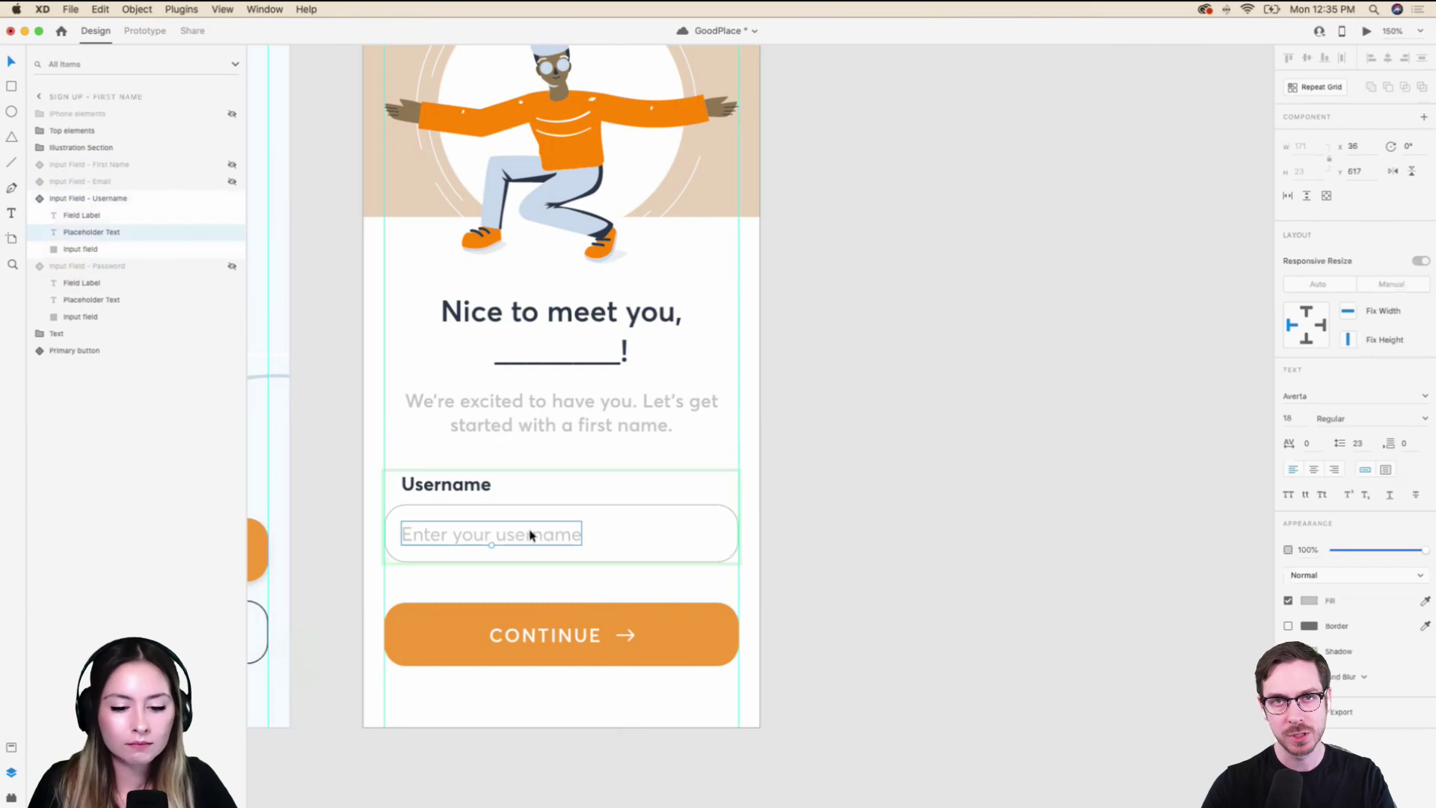
pyautogui.doubleClick(529, 532)
pyautogui.click(507, 533)
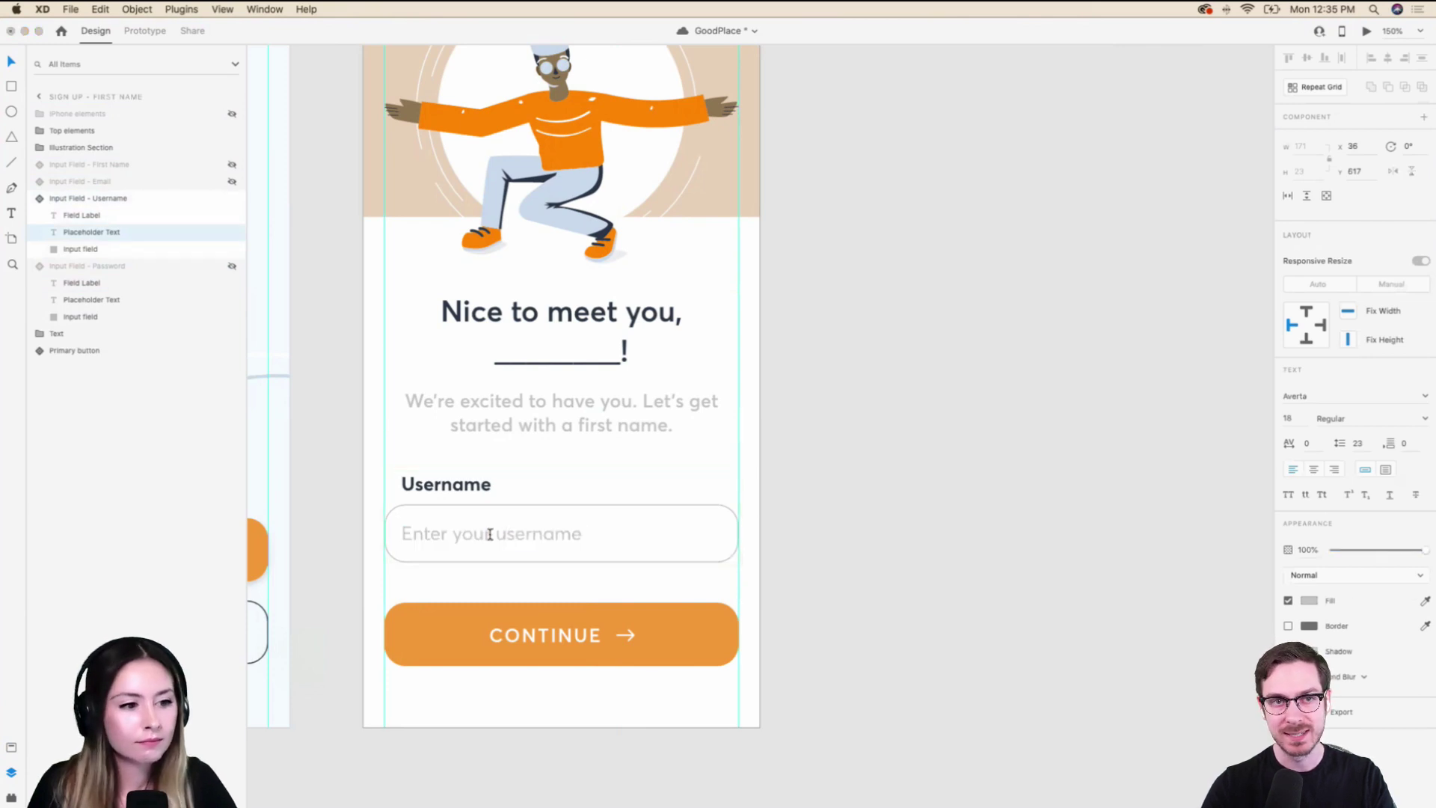
pyautogui.click(57, 198)
# Set the Password field's placeholder to 'Enter a password'.
pyautogui.click(44, 215)
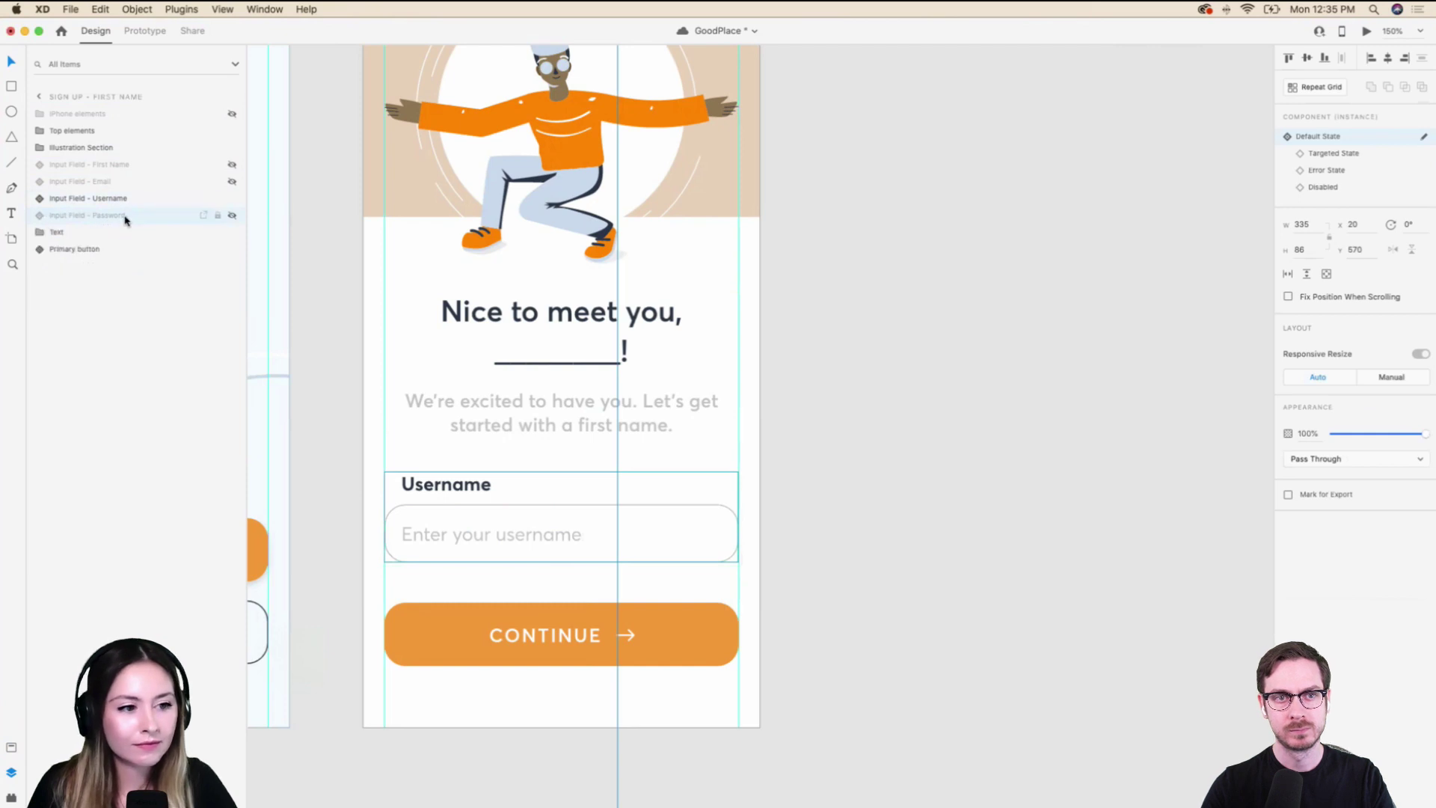
pyautogui.click(232, 200)
pyautogui.click(232, 215)
pyautogui.click(80, 214)
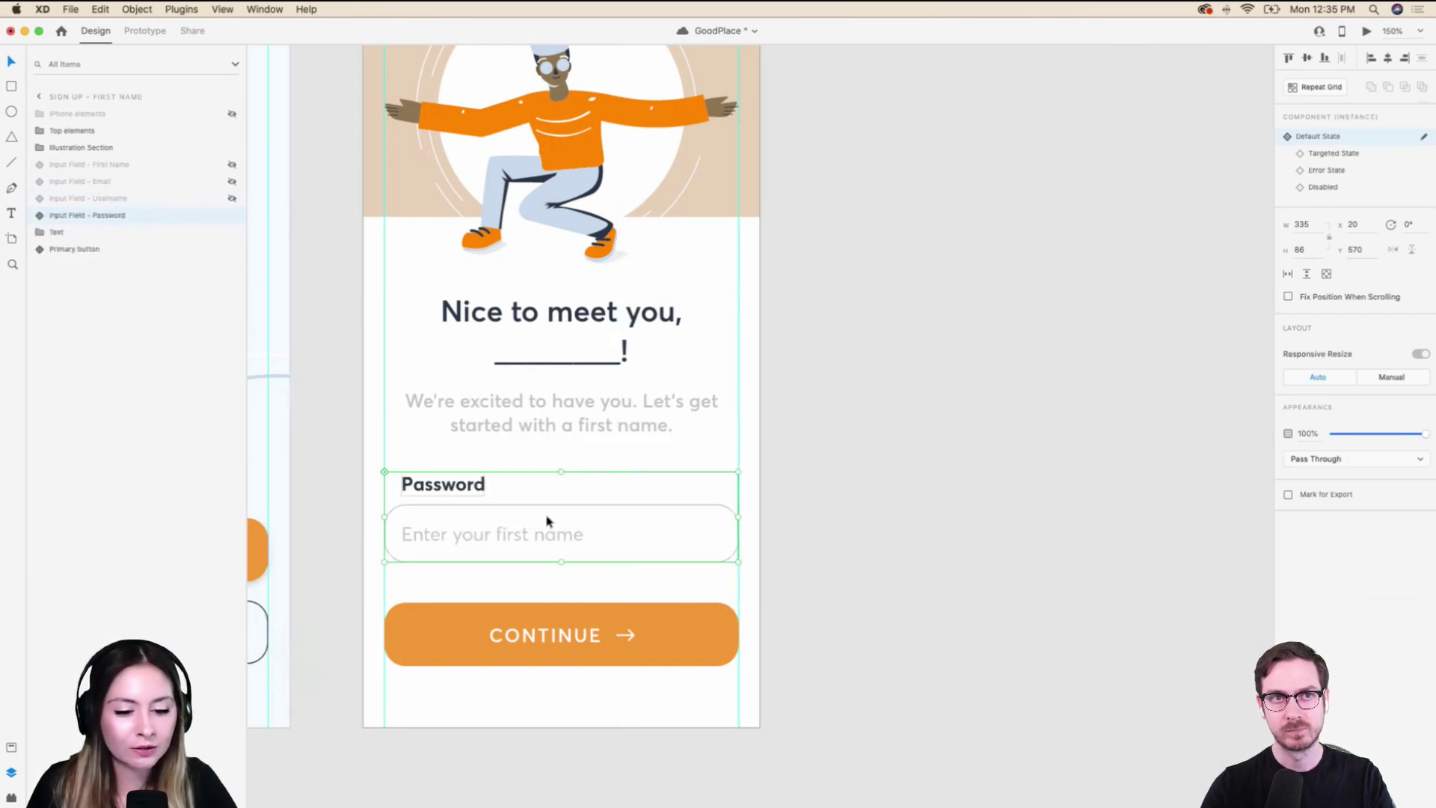
pyautogui.doubleClick(549, 537)
pyautogui.doubleClick(547, 534)
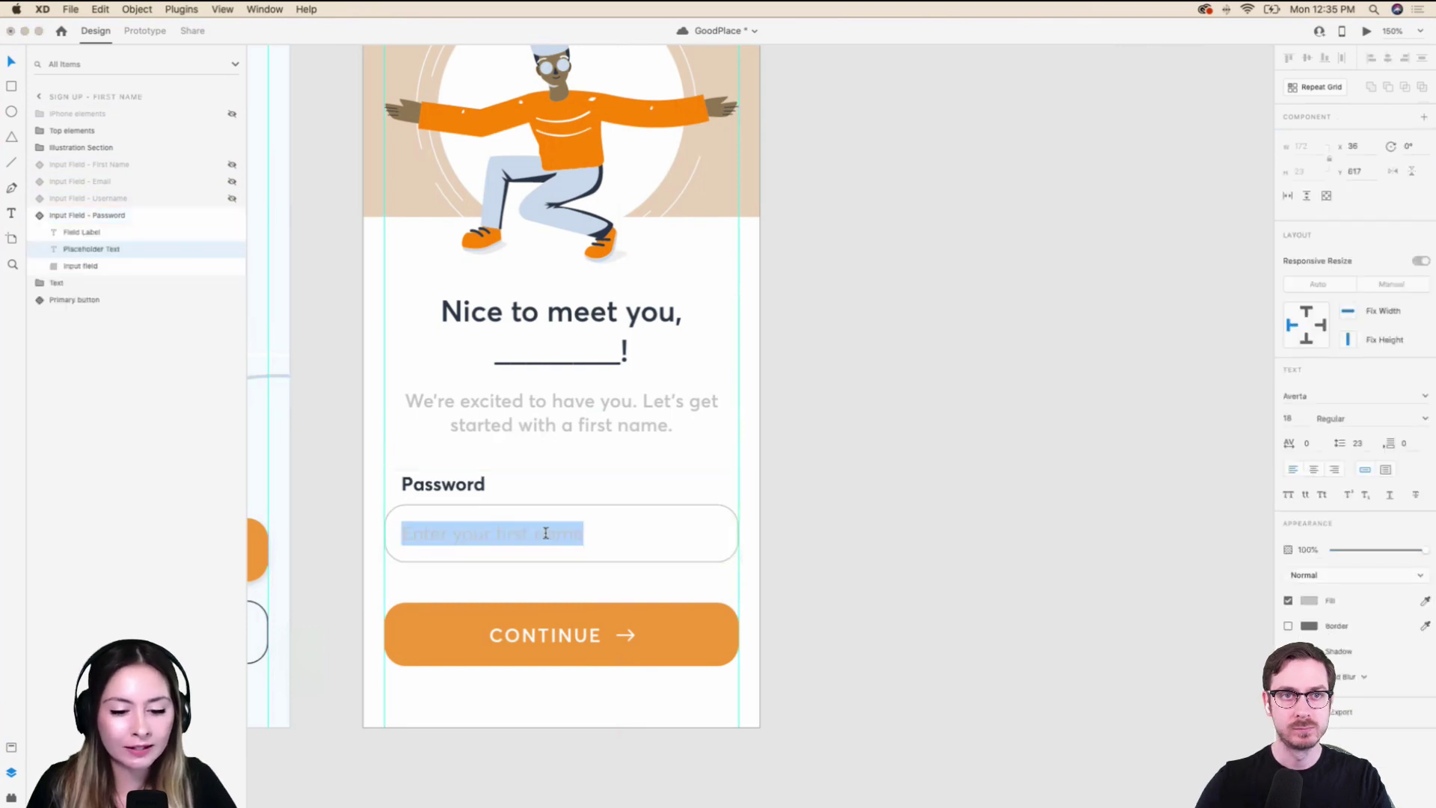
pyautogui.click(504, 532)
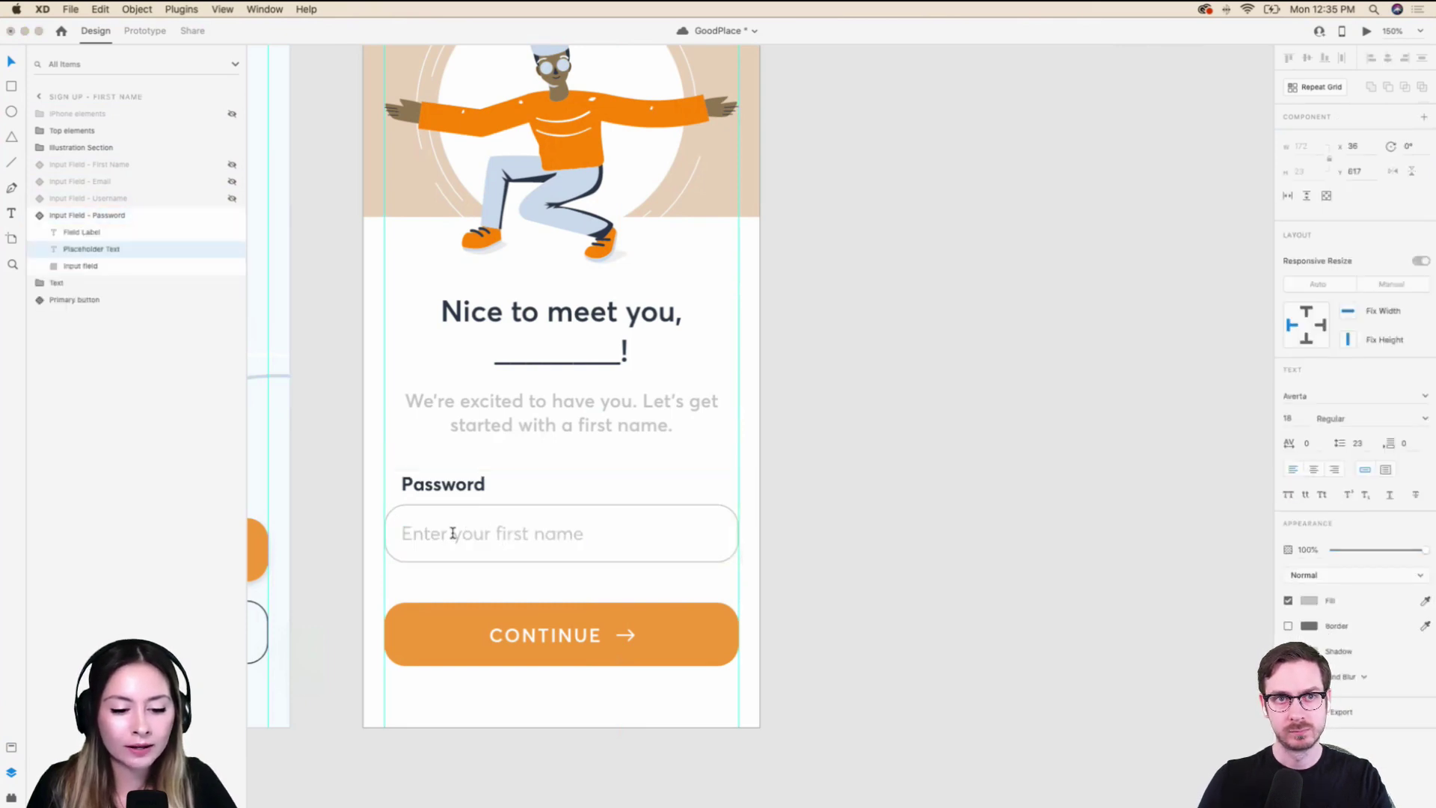
pyautogui.moveTo(452, 533); pyautogui.dragTo(652, 537)
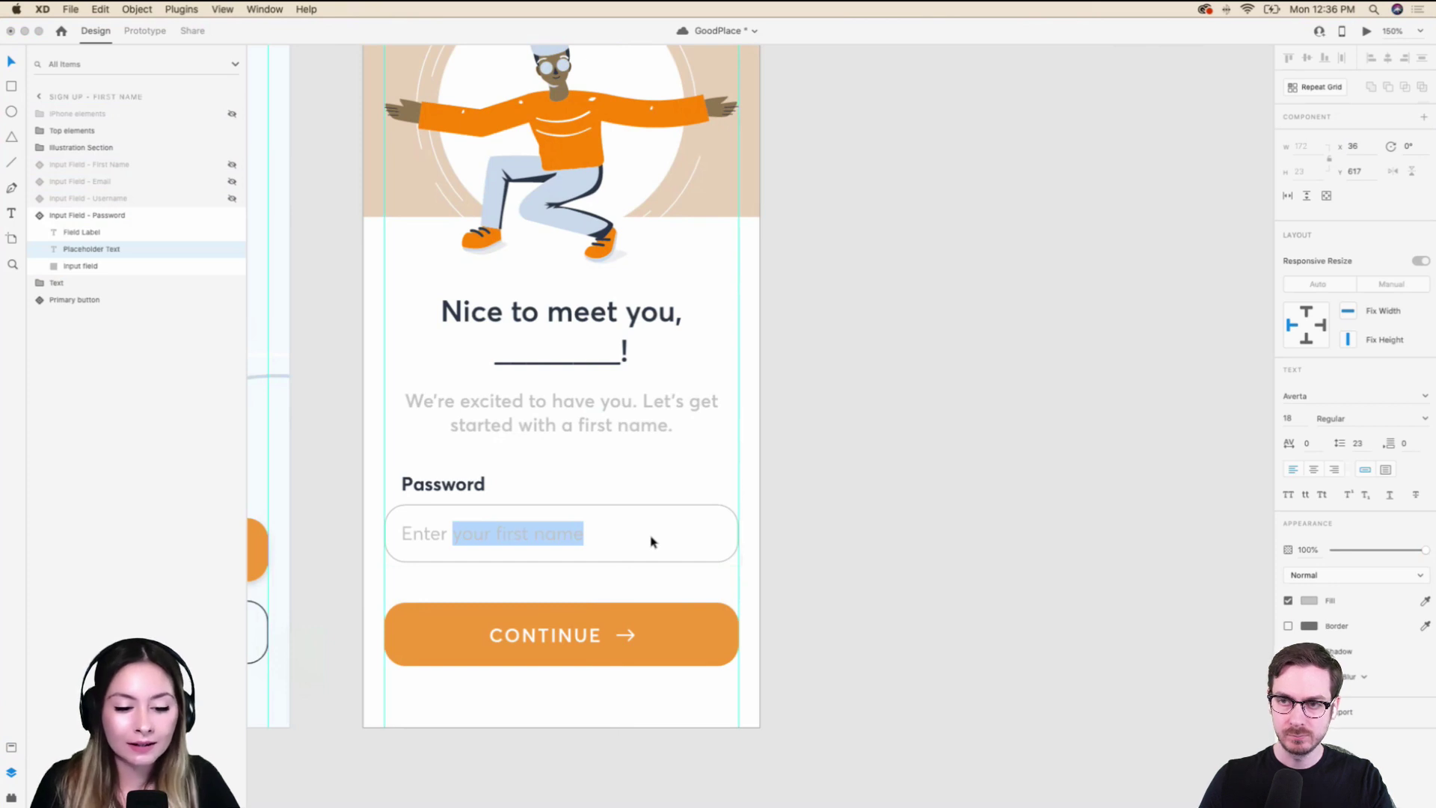
pyautogui.write('passw')
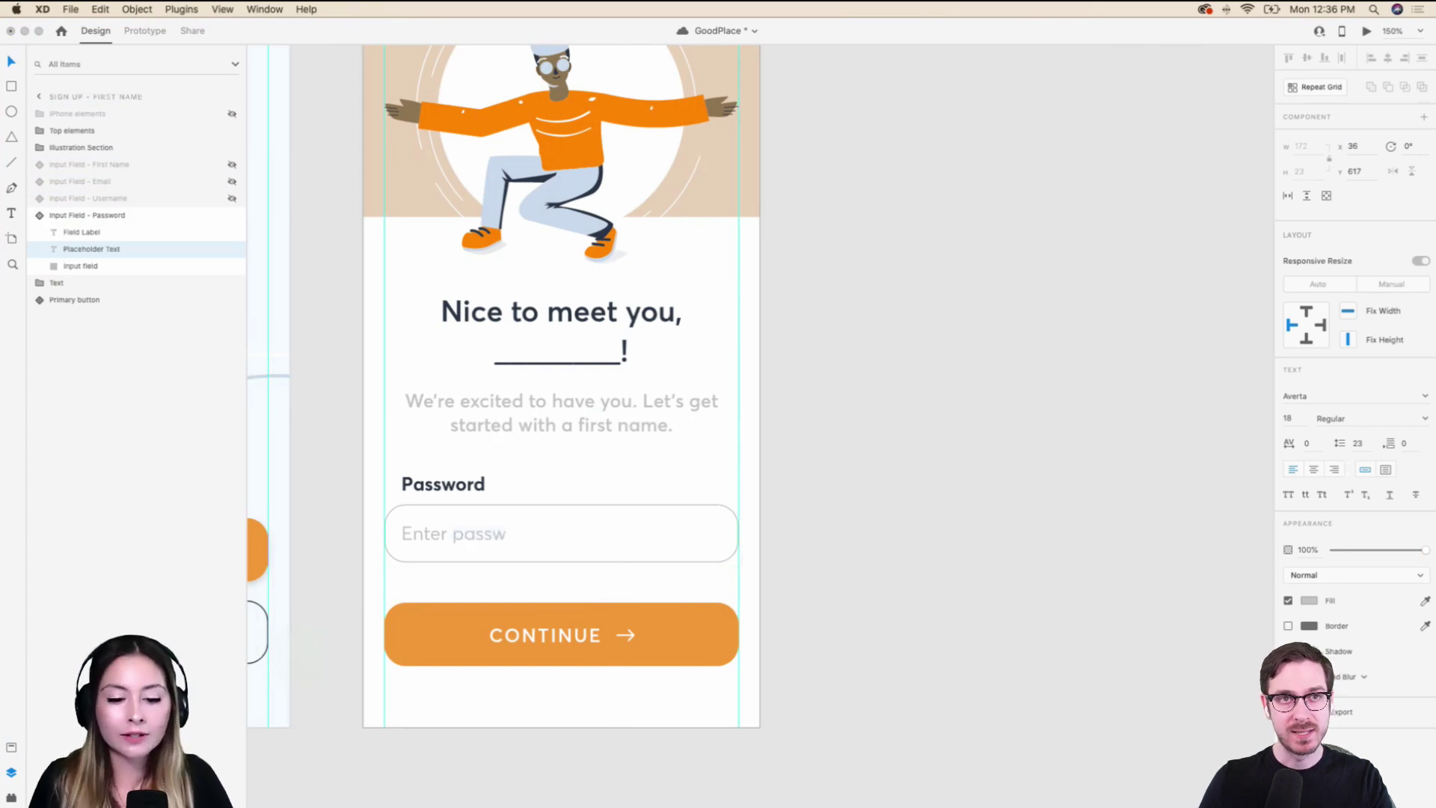
pyautogui.write('pord')
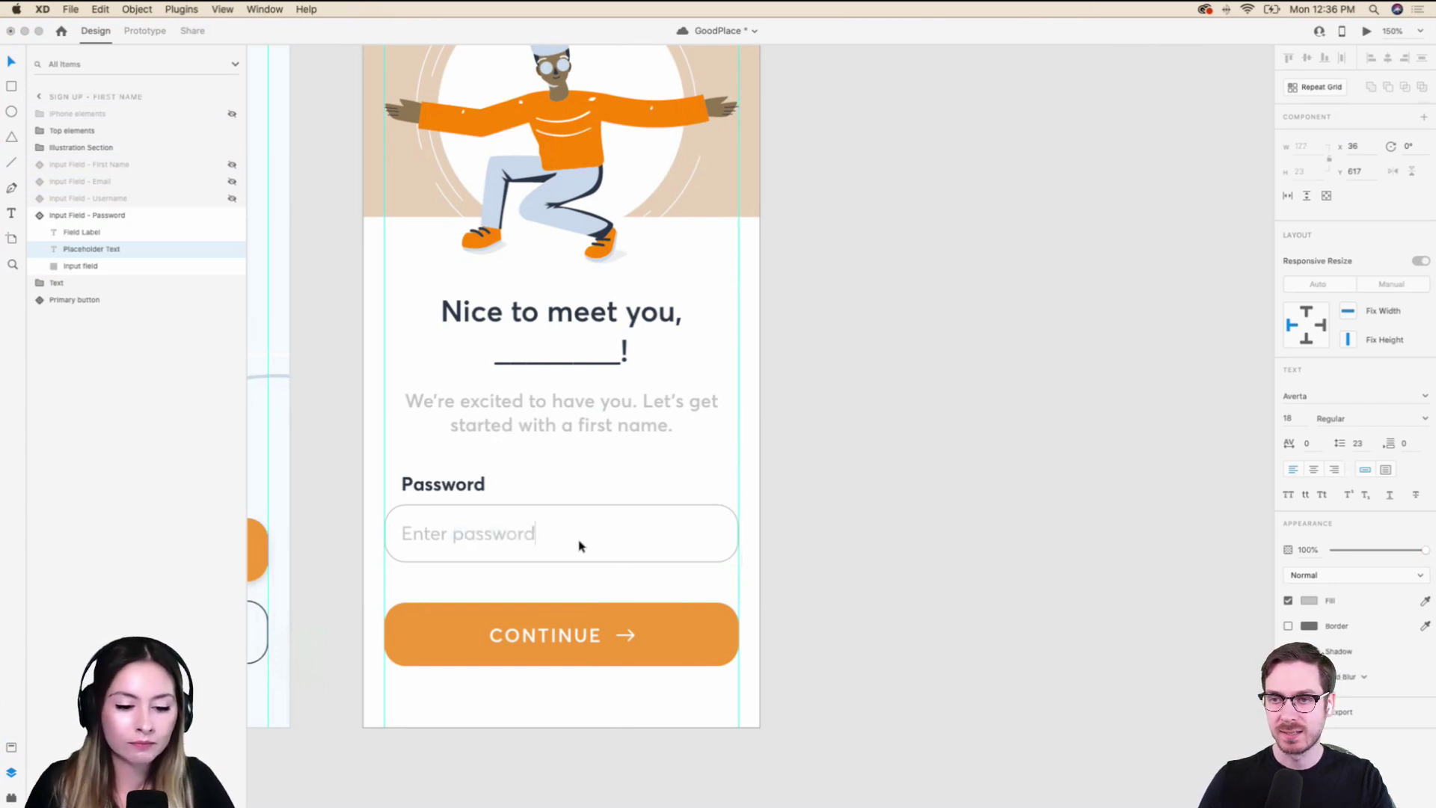
pyautogui.click(457, 531)
pyautogui.write('a')
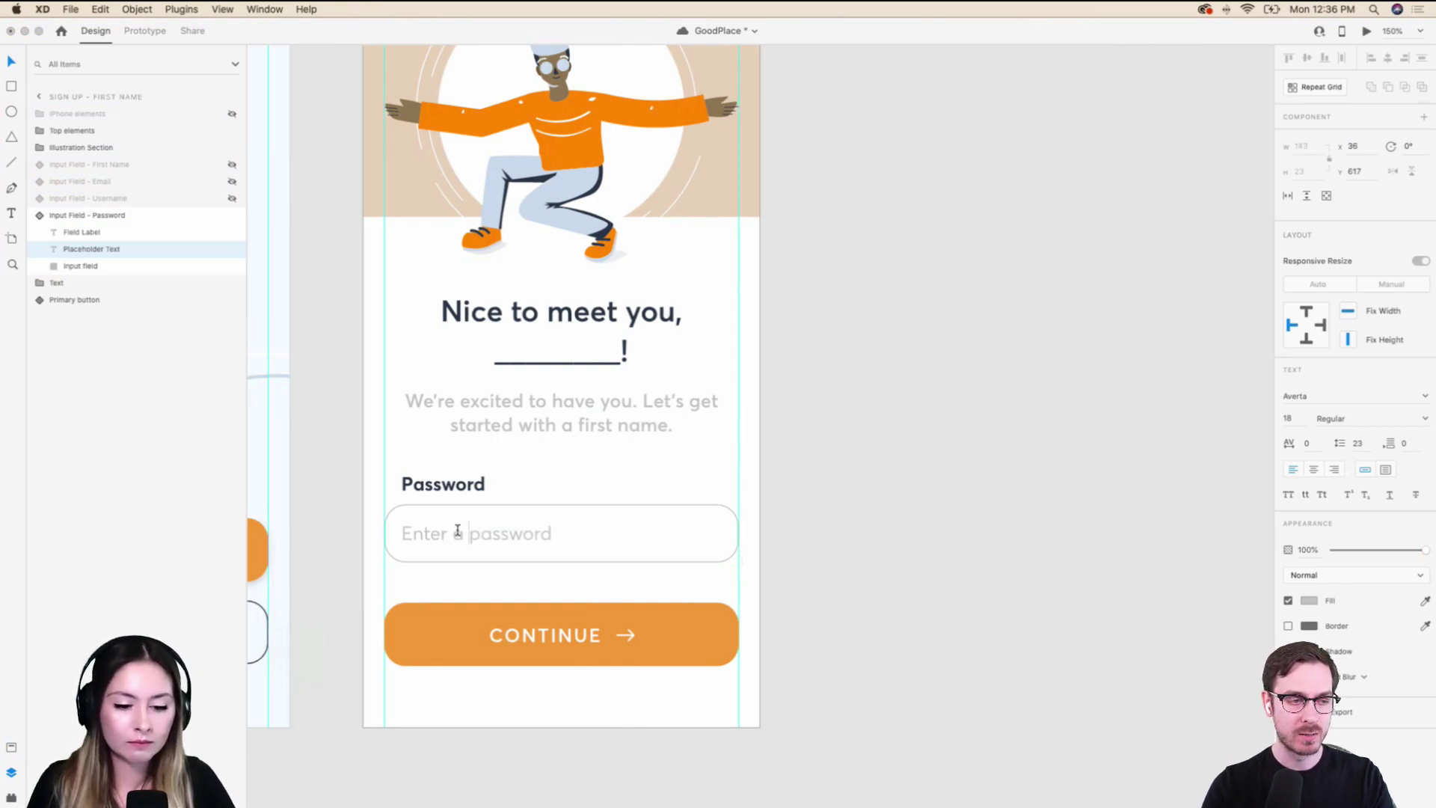
pyautogui.click(878, 433)
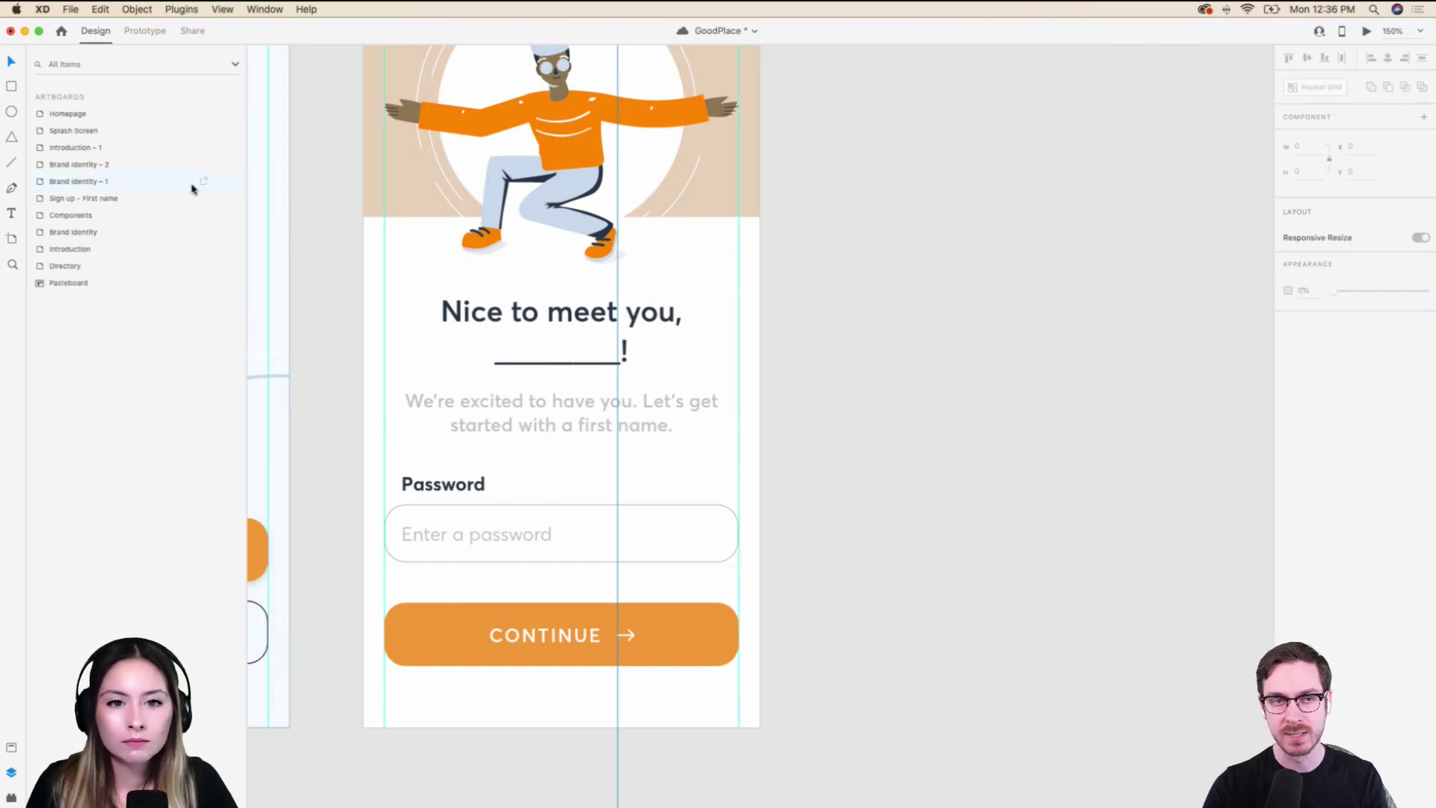
# Hide the Password field and show only the First Name field.
pyautogui.click(496, 522)
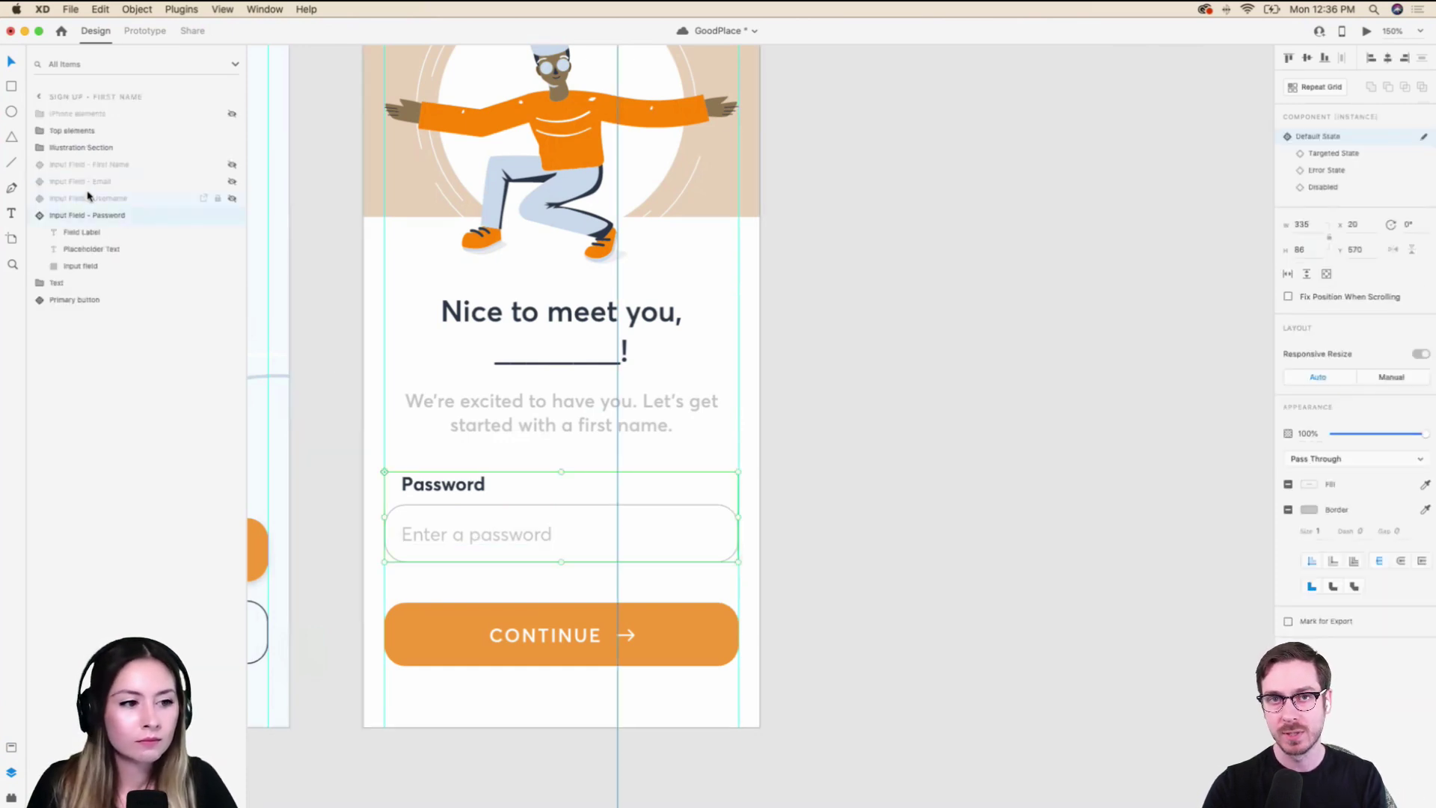
pyautogui.click(40, 215)
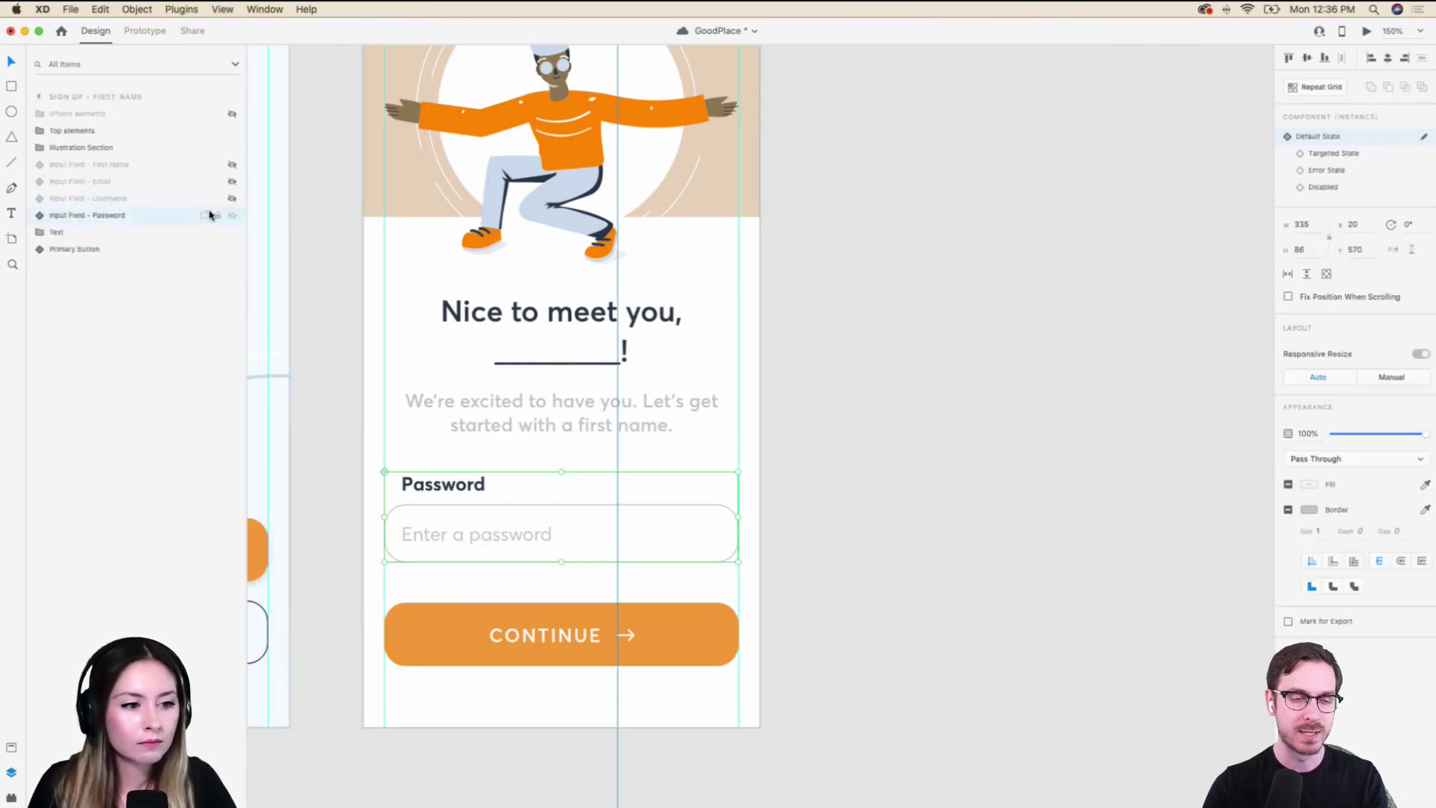
pyautogui.click(232, 215)
pyautogui.click(231, 164)
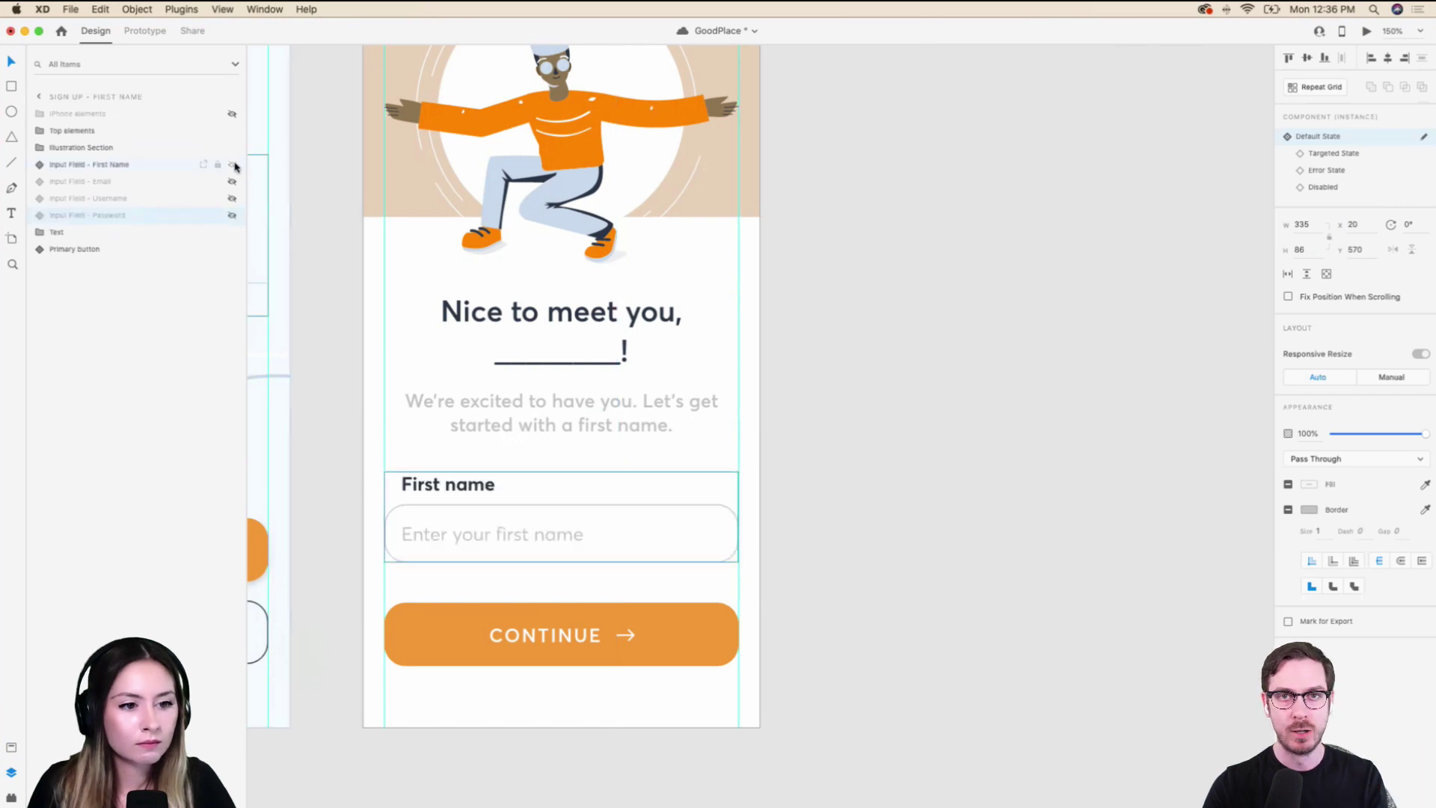
pyautogui.click(84, 165)
# Group the four input fields as 'Input fields' and select the First name field to see its states.
pyautogui.keyDown('shift'); pyautogui.click(92, 216); pyautogui.keyUp('shift')
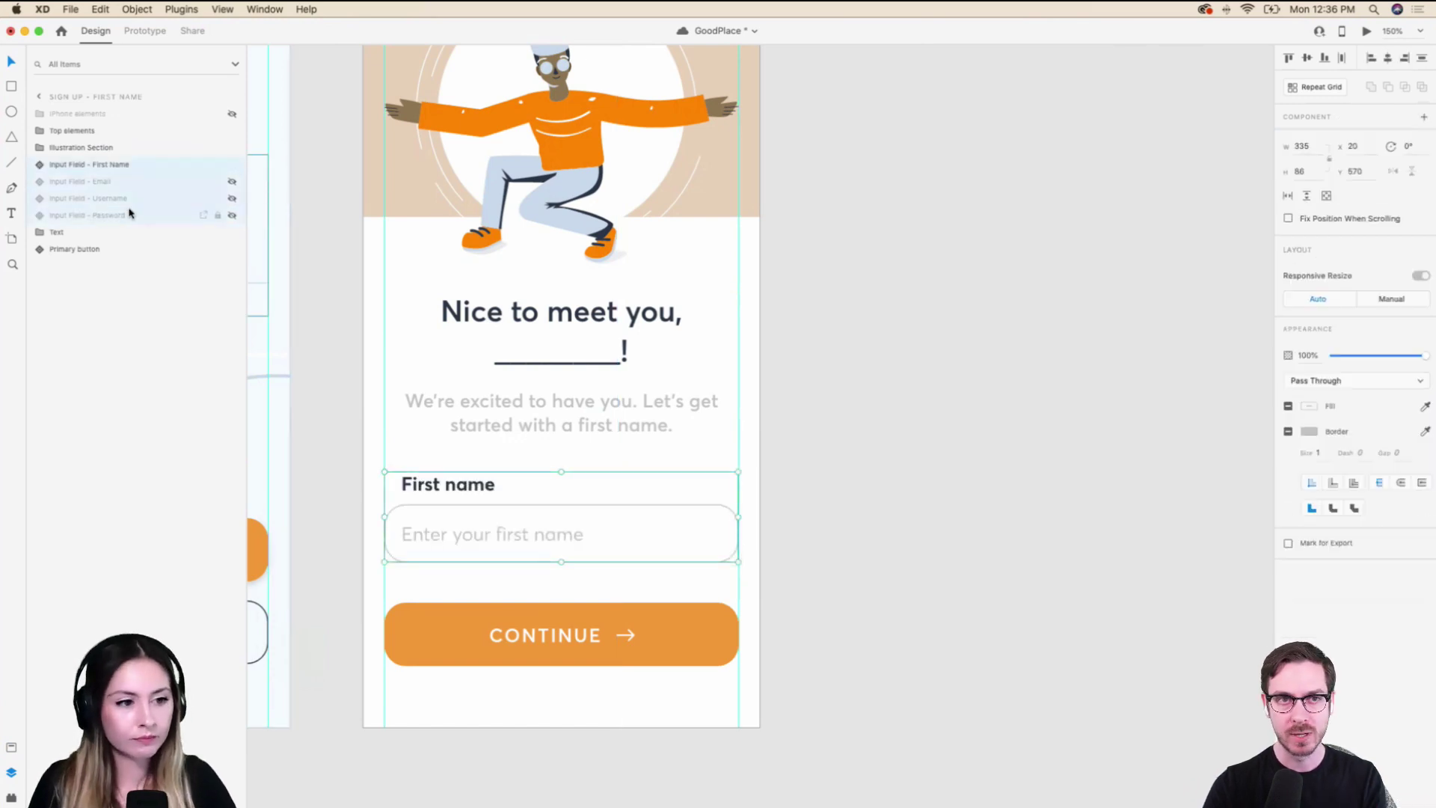
pyautogui.press('super+g')
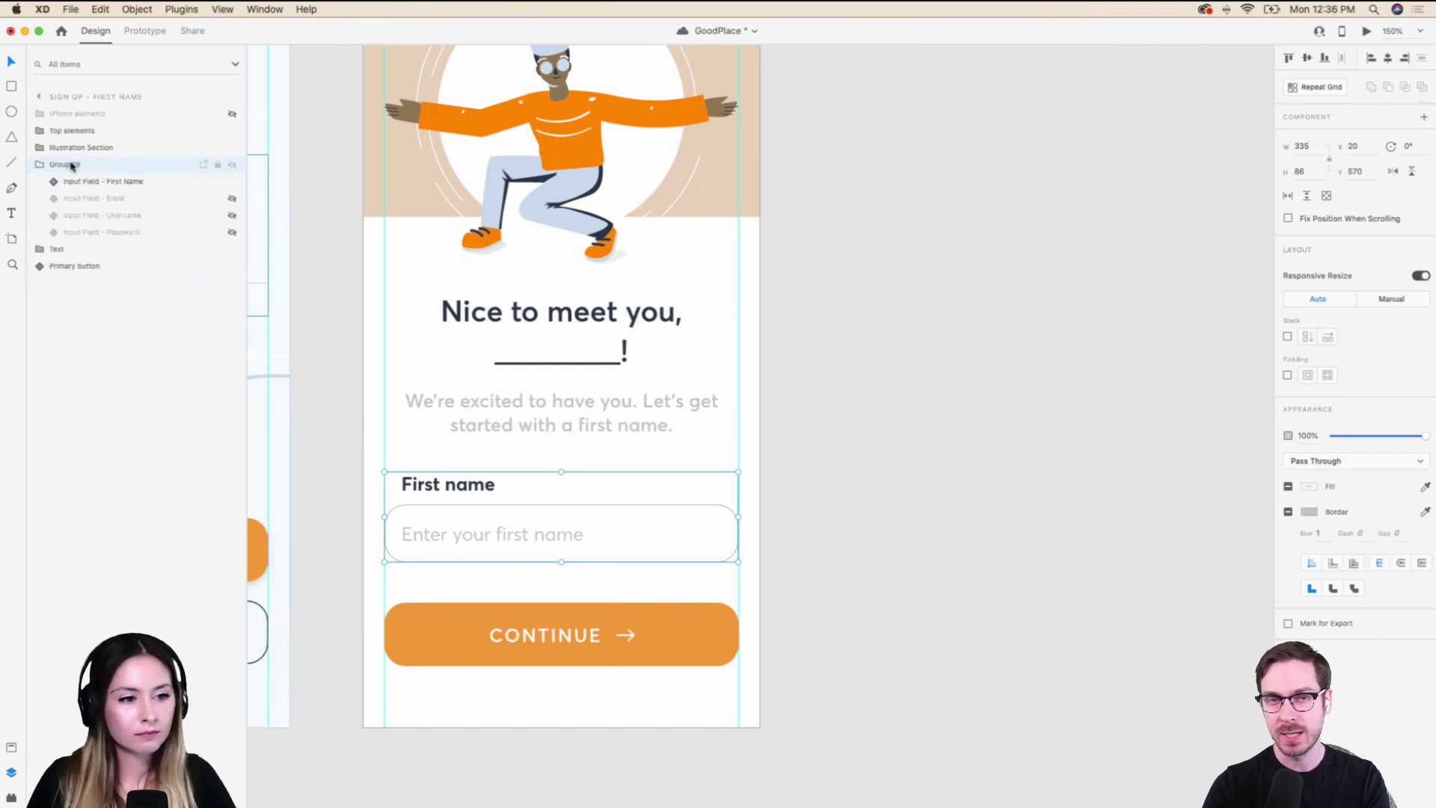
pyautogui.doubleClick(72, 165)
pyautogui.write('input fields')
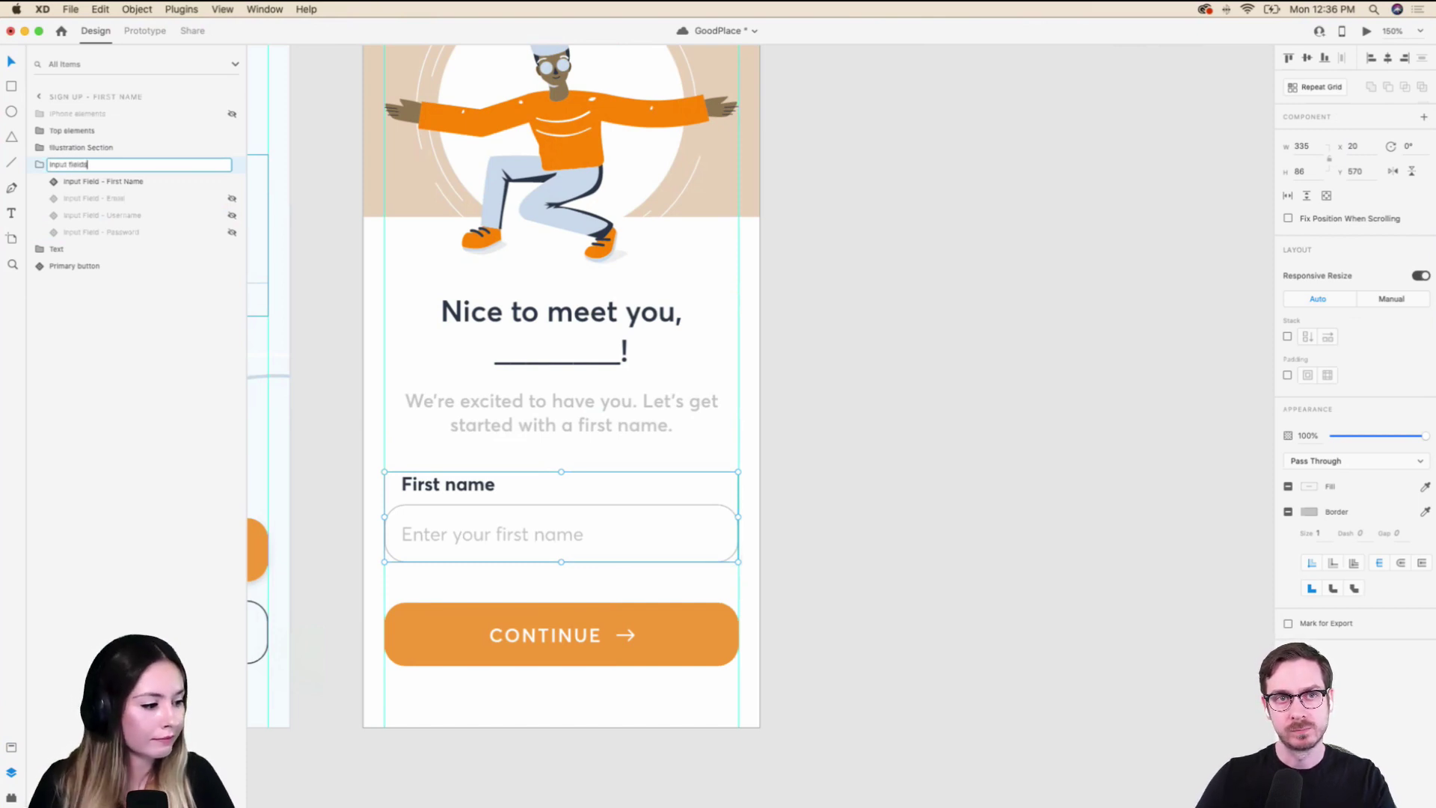
pyautogui.press('Return')
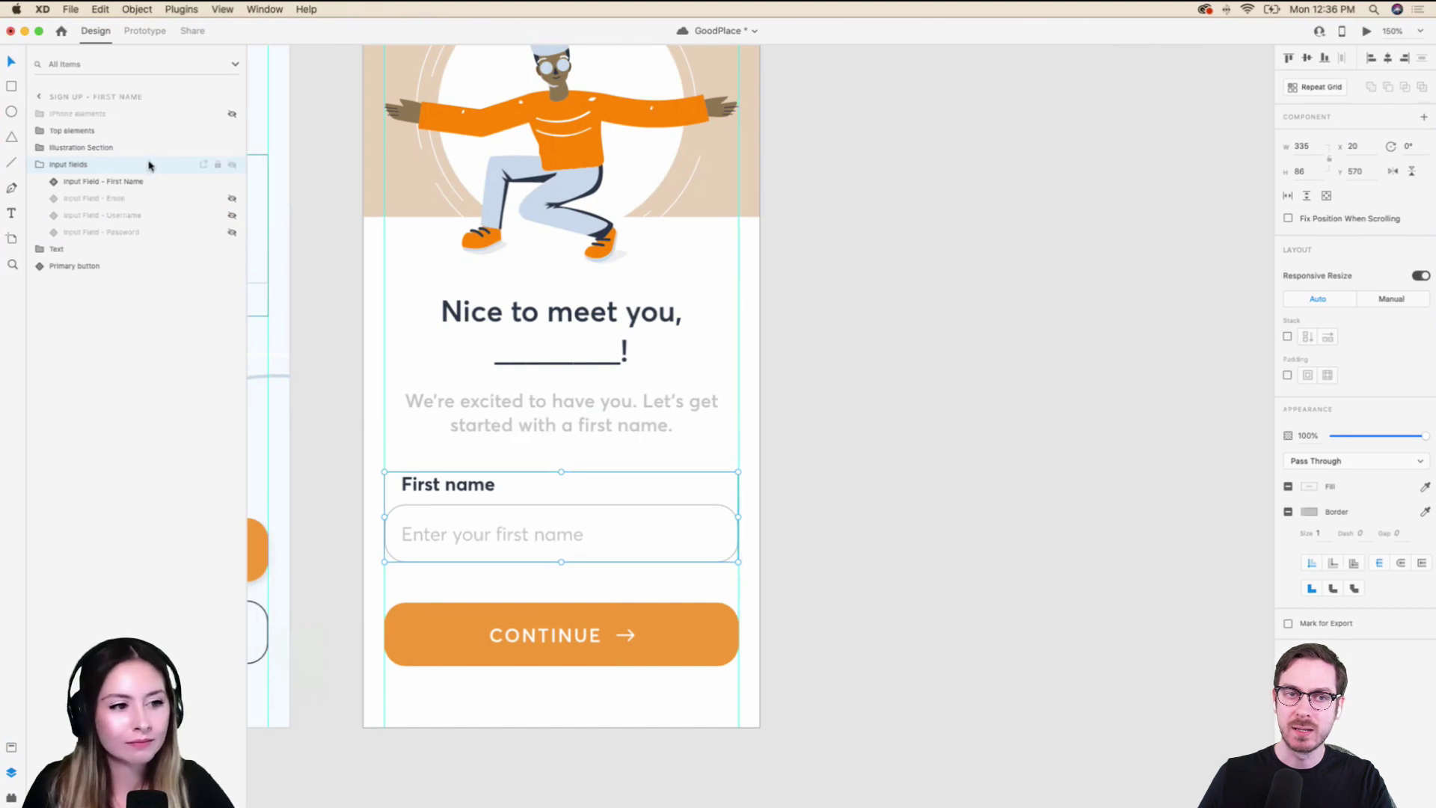
pyautogui.click(187, 178)
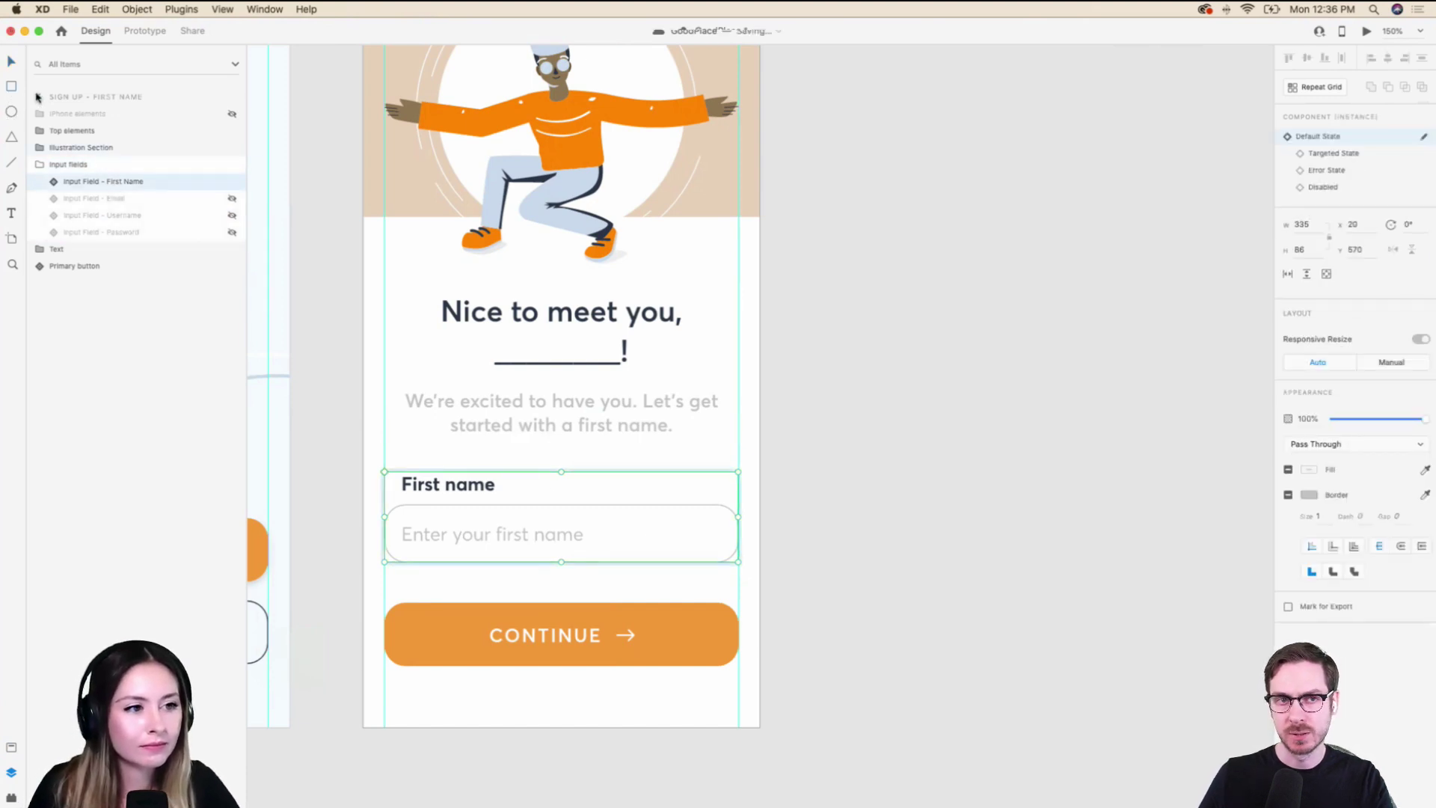
# Draw a borderless rectangle named 'mask' over the First name field, widened to the left margin guide.
pyautogui.press('r')
pyautogui.moveTo(426, 472); pyautogui.dragTo(738, 562)
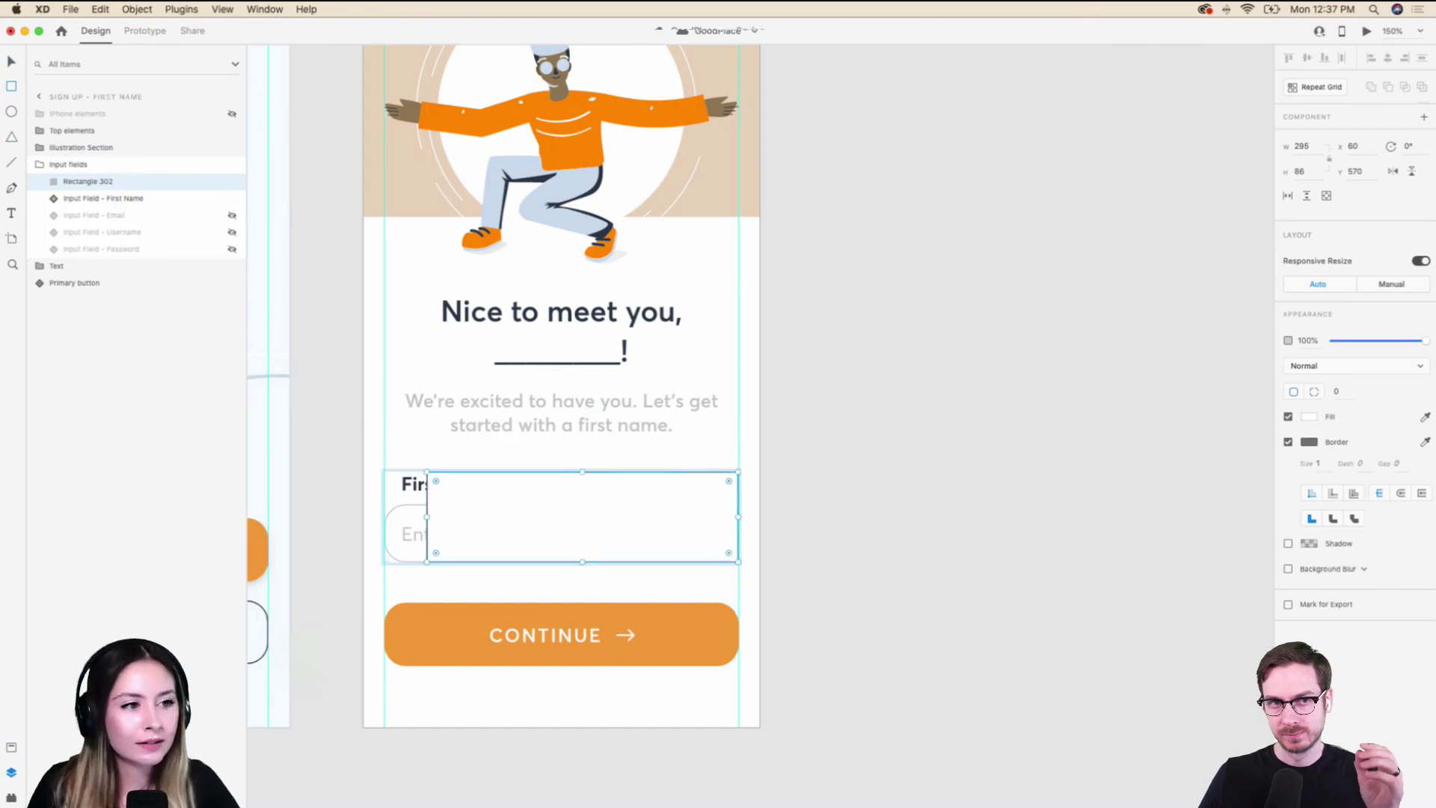
pyautogui.click(11, 60)
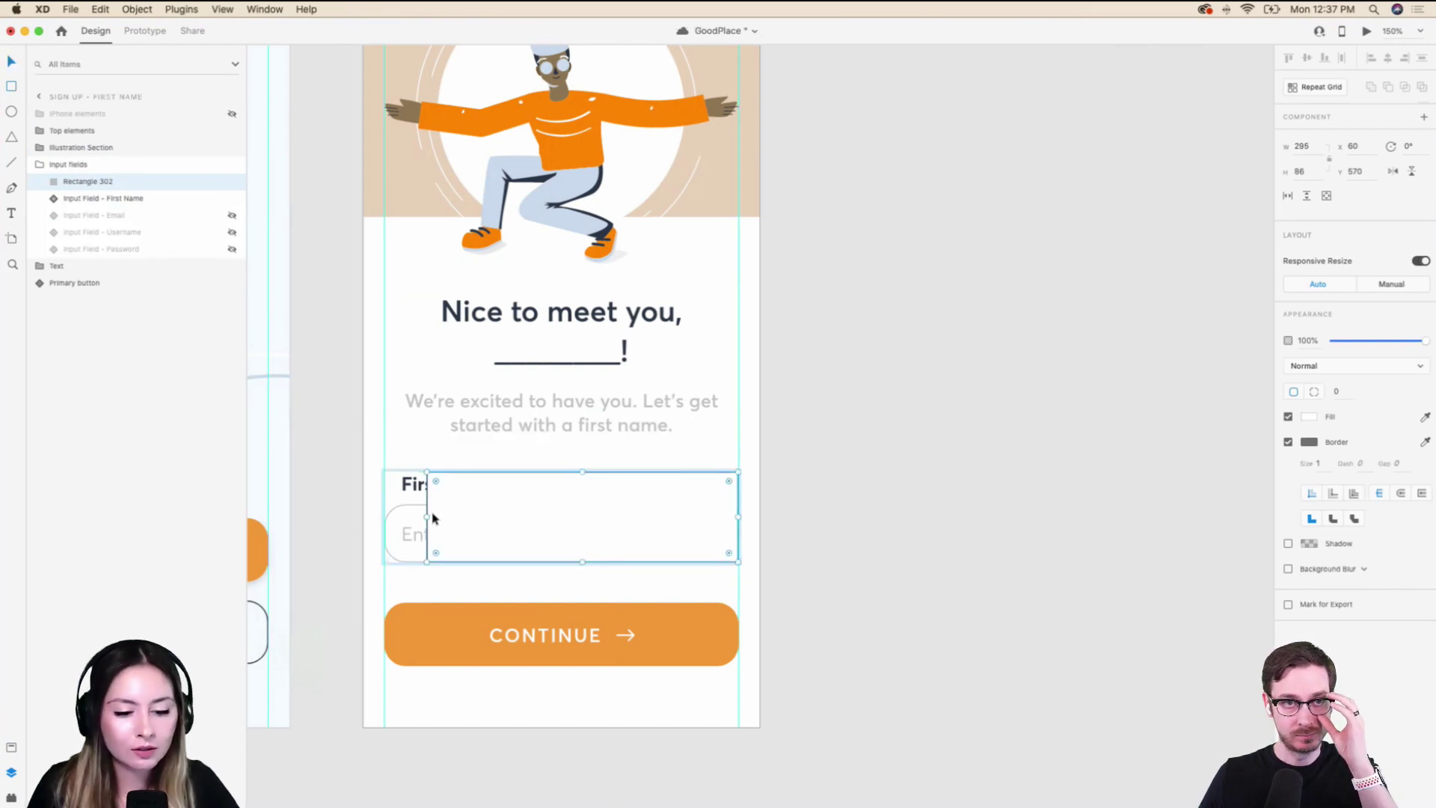
pyautogui.moveTo(427, 517); pyautogui.dragTo(383, 514)
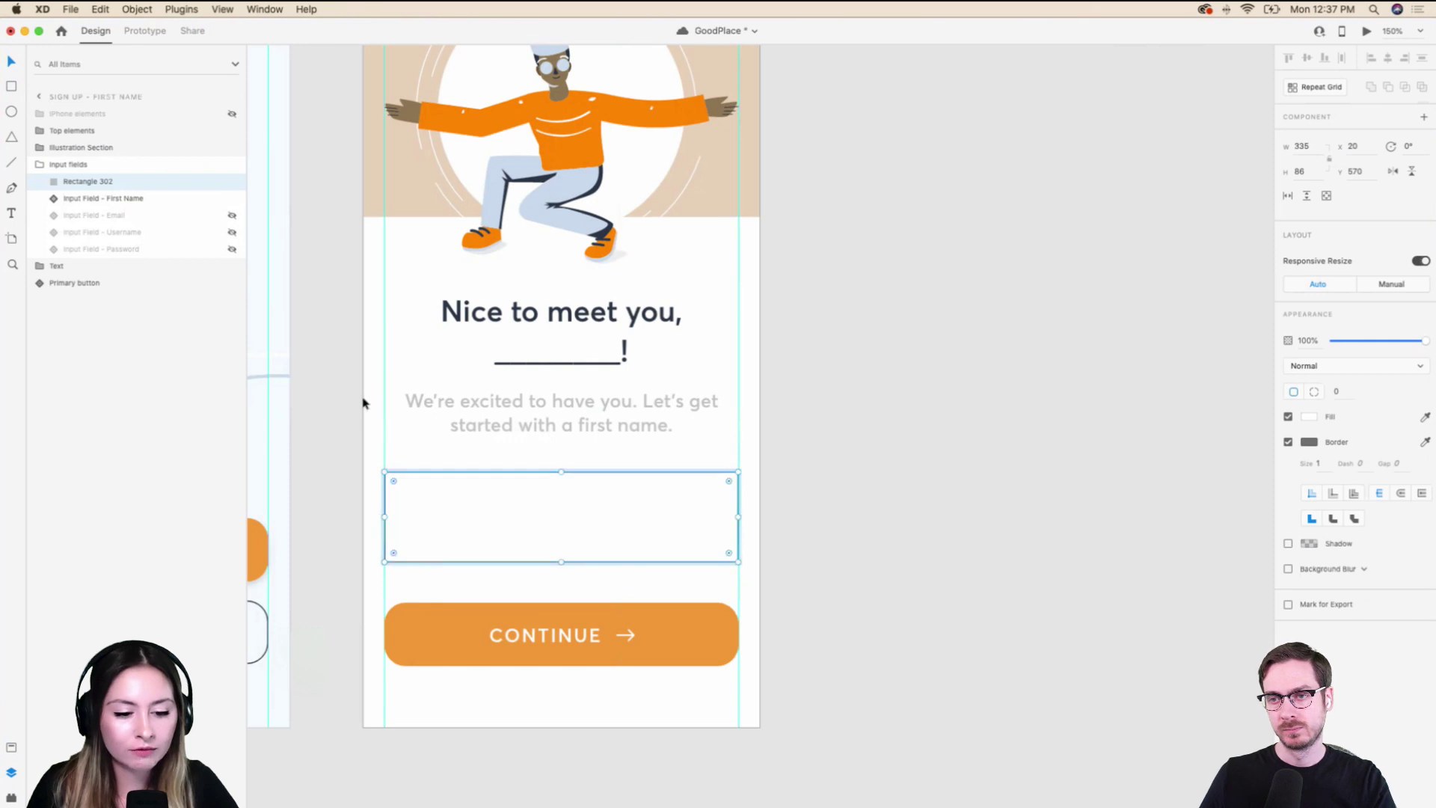
pyautogui.moveTo(225, 184)
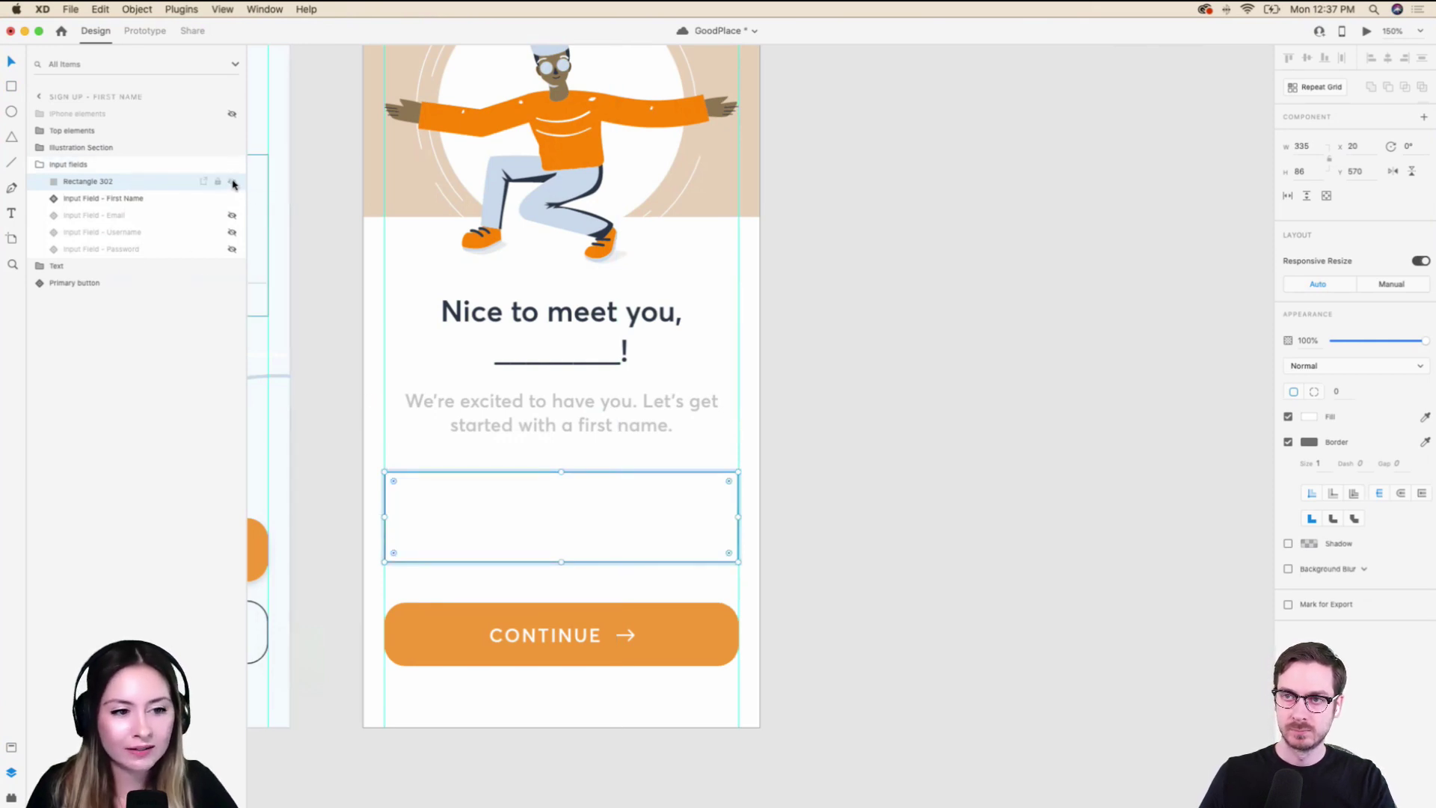
pyautogui.doubleClick(138, 180)
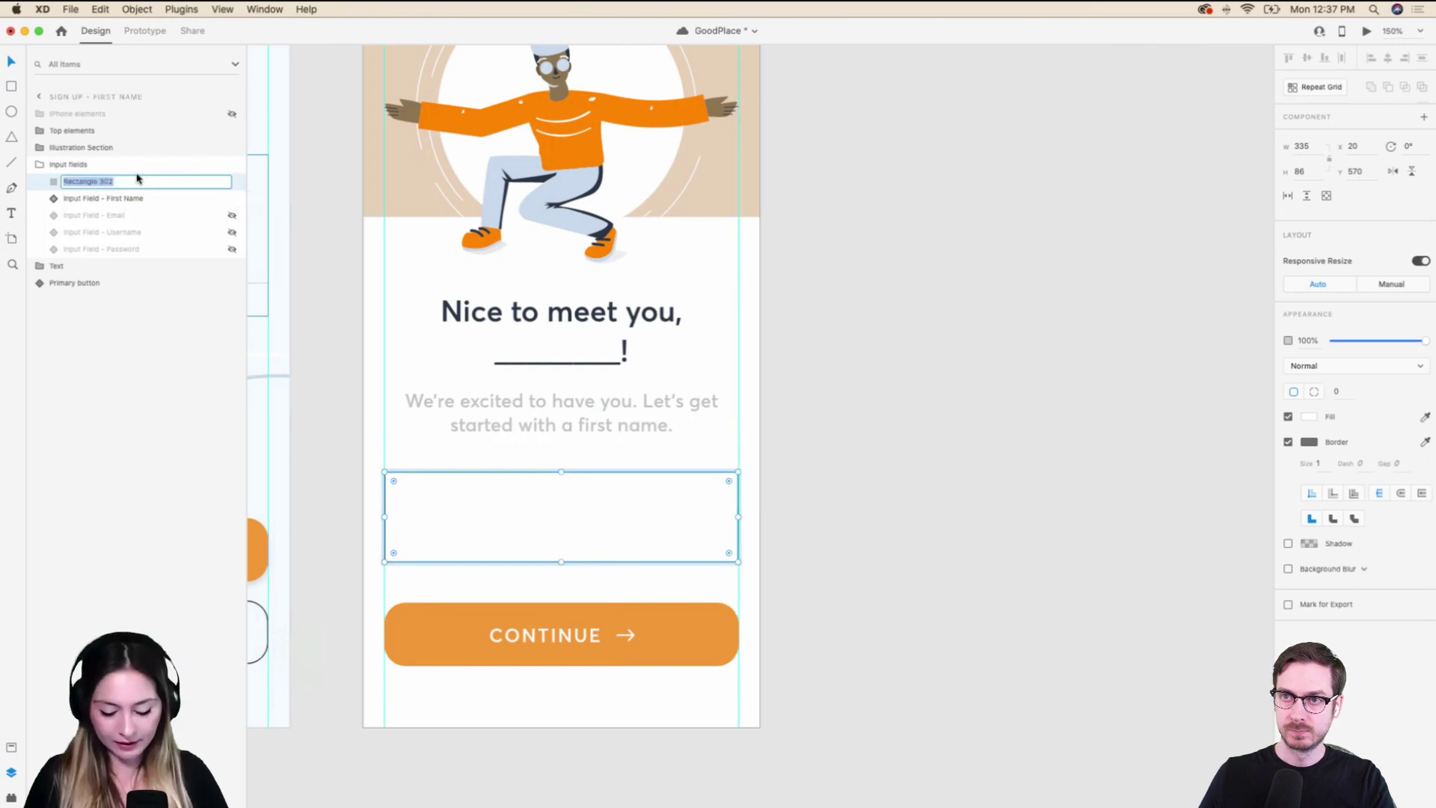
pyautogui.write('mask')
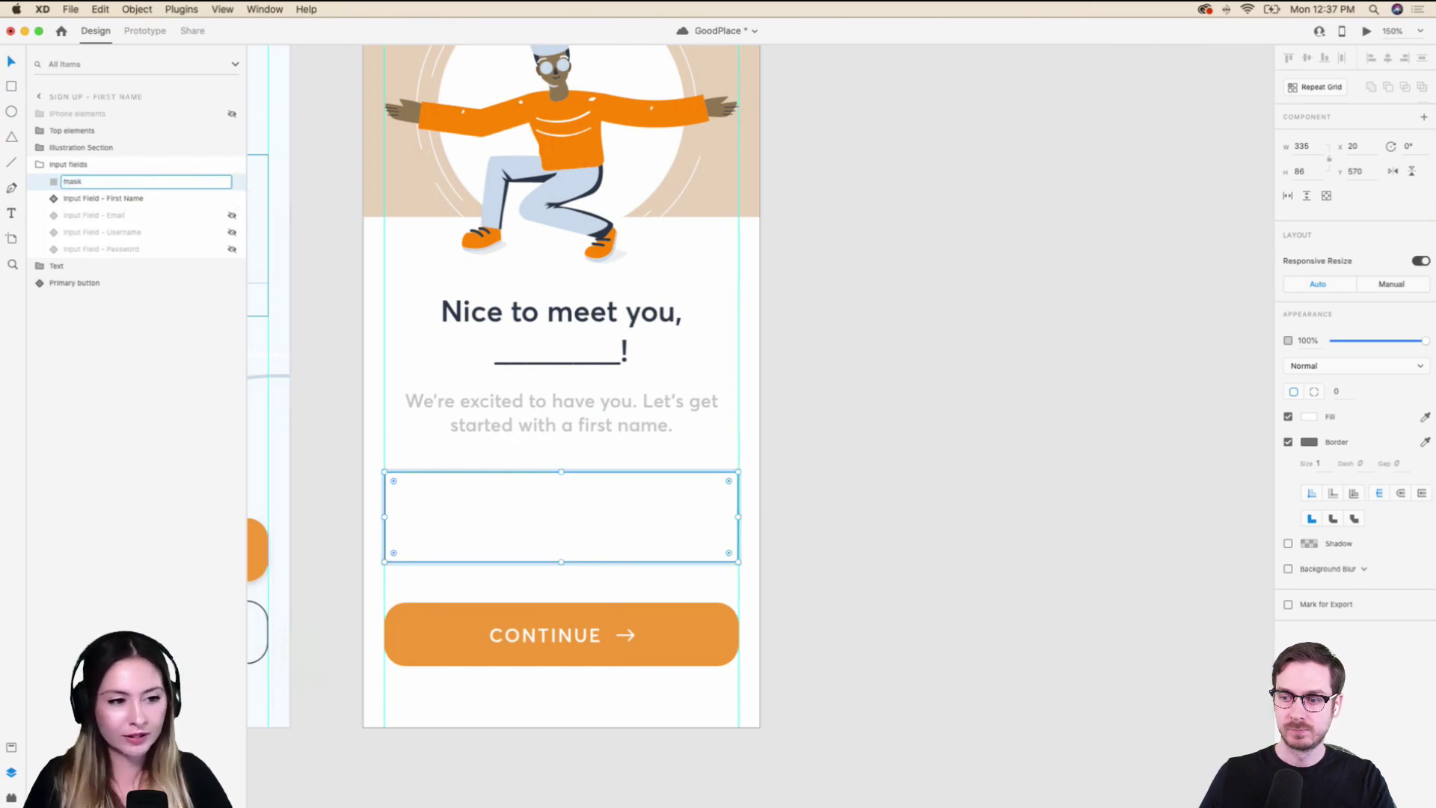
pyautogui.press('Return')
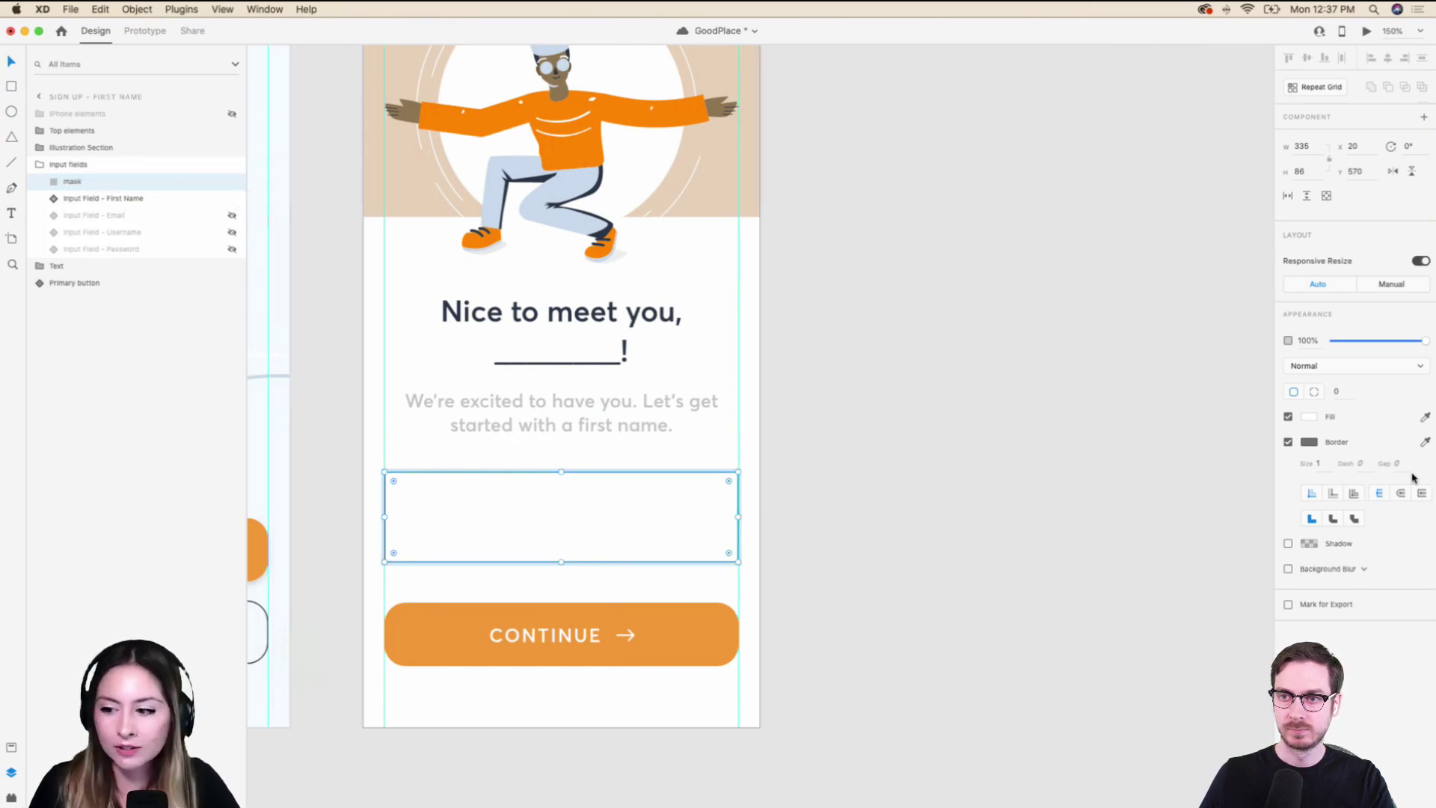
pyautogui.click(1288, 441)
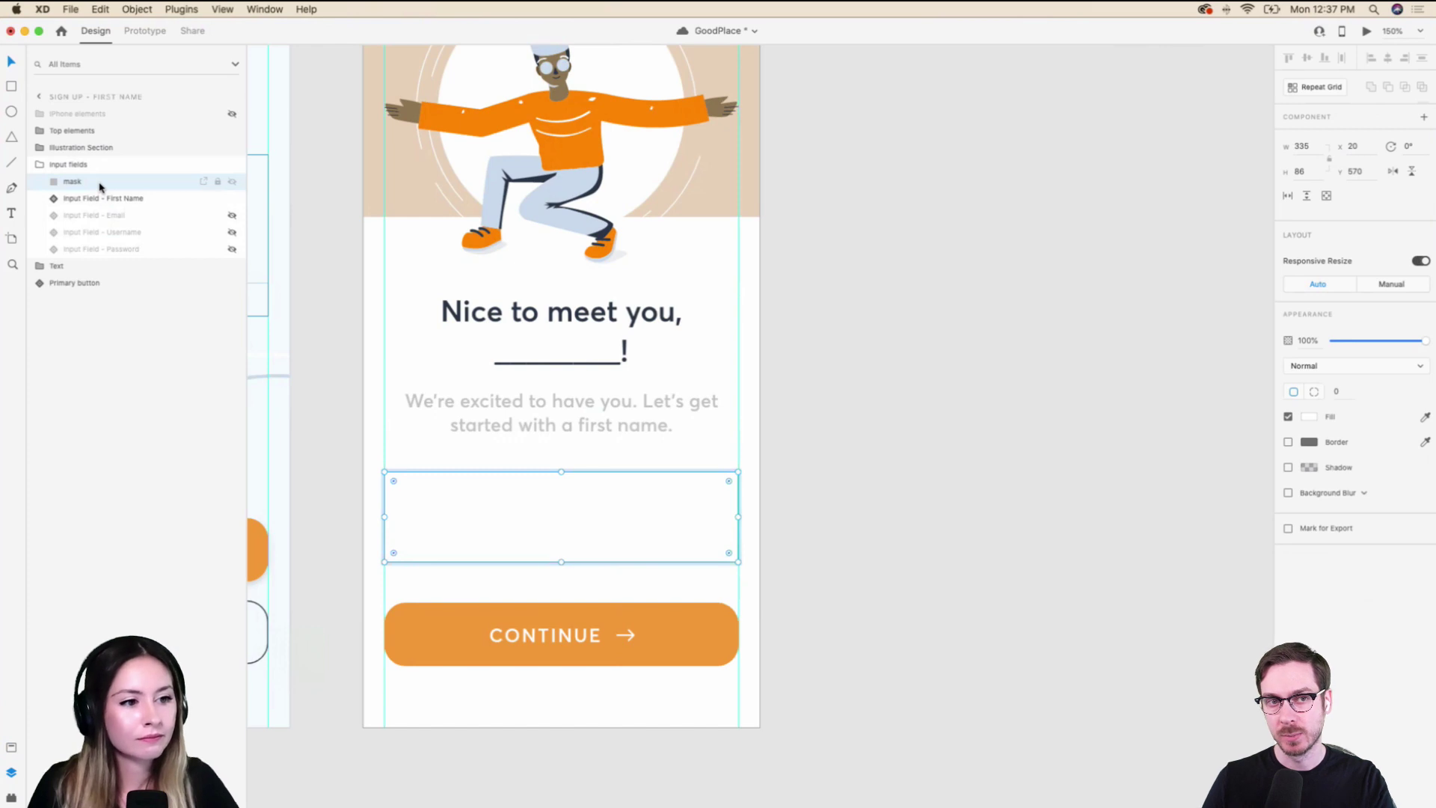
# Mask the Input fields group with the rectangle and name the mask group 'Input fields'.
pyautogui.moveTo(99, 186); pyautogui.dragTo(80, 159)
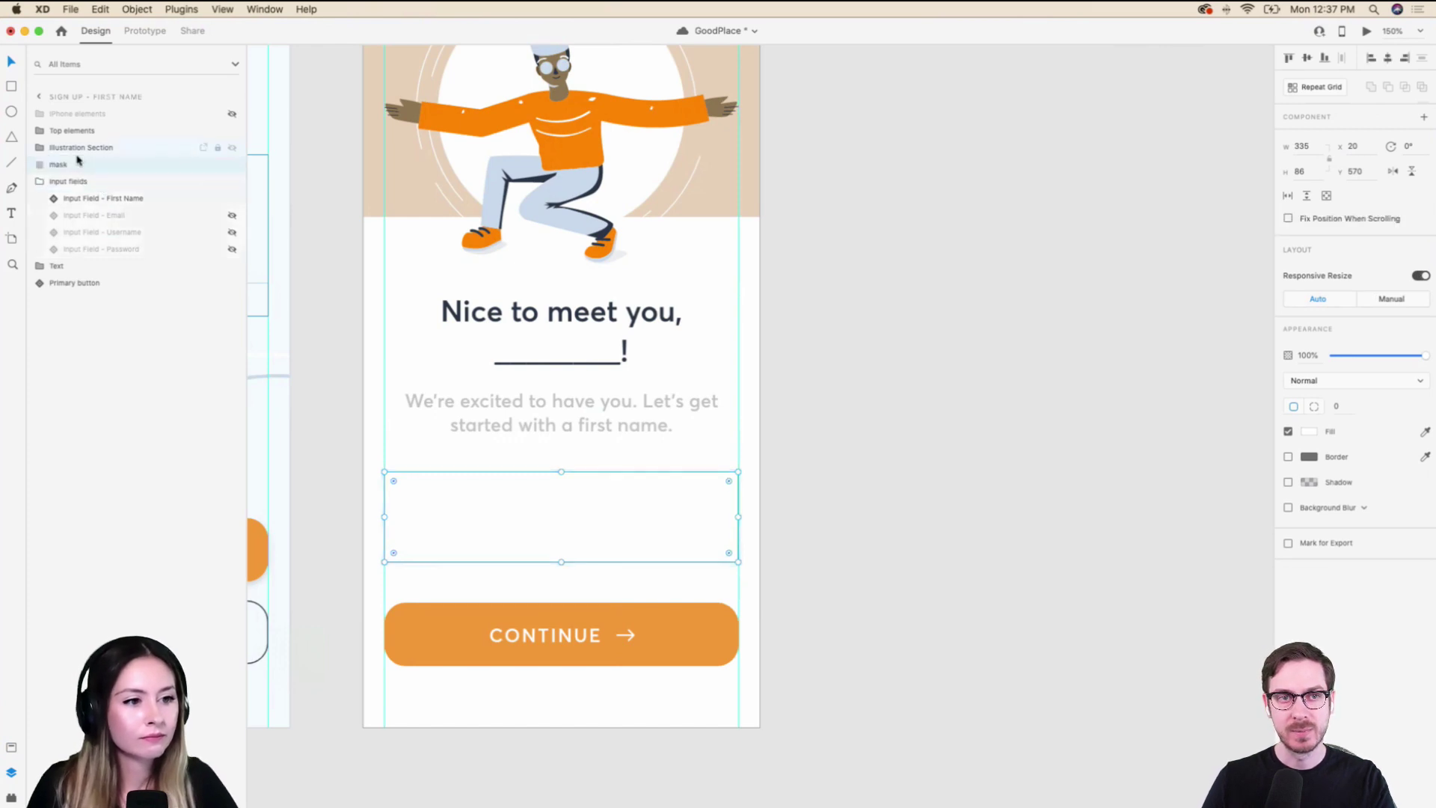
pyautogui.keyDown('shift'); pyautogui.click(35, 182); pyautogui.keyUp('shift')
pyautogui.rightClick(63, 184)
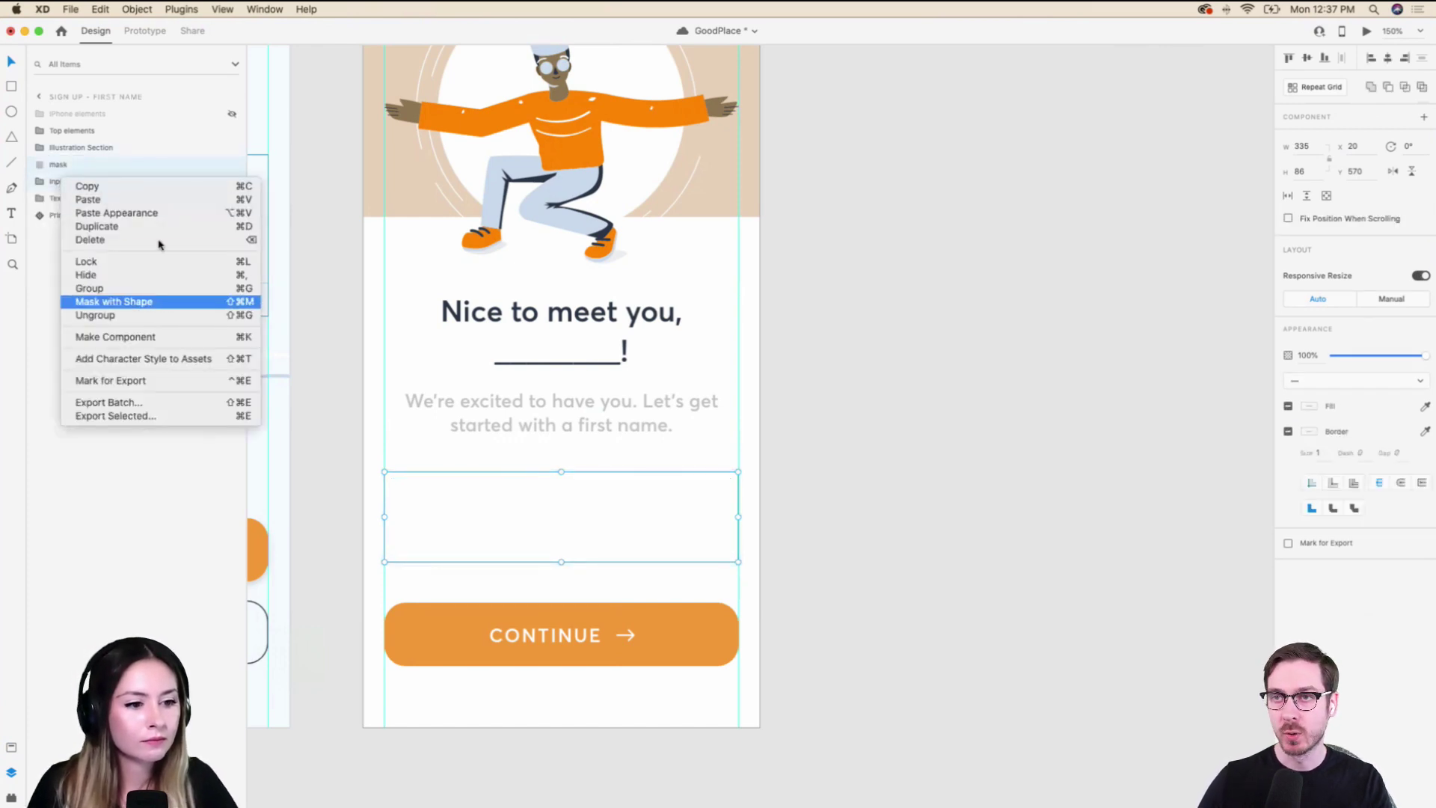
pyautogui.press('shift+super+m')
pyautogui.doubleClick(92, 166)
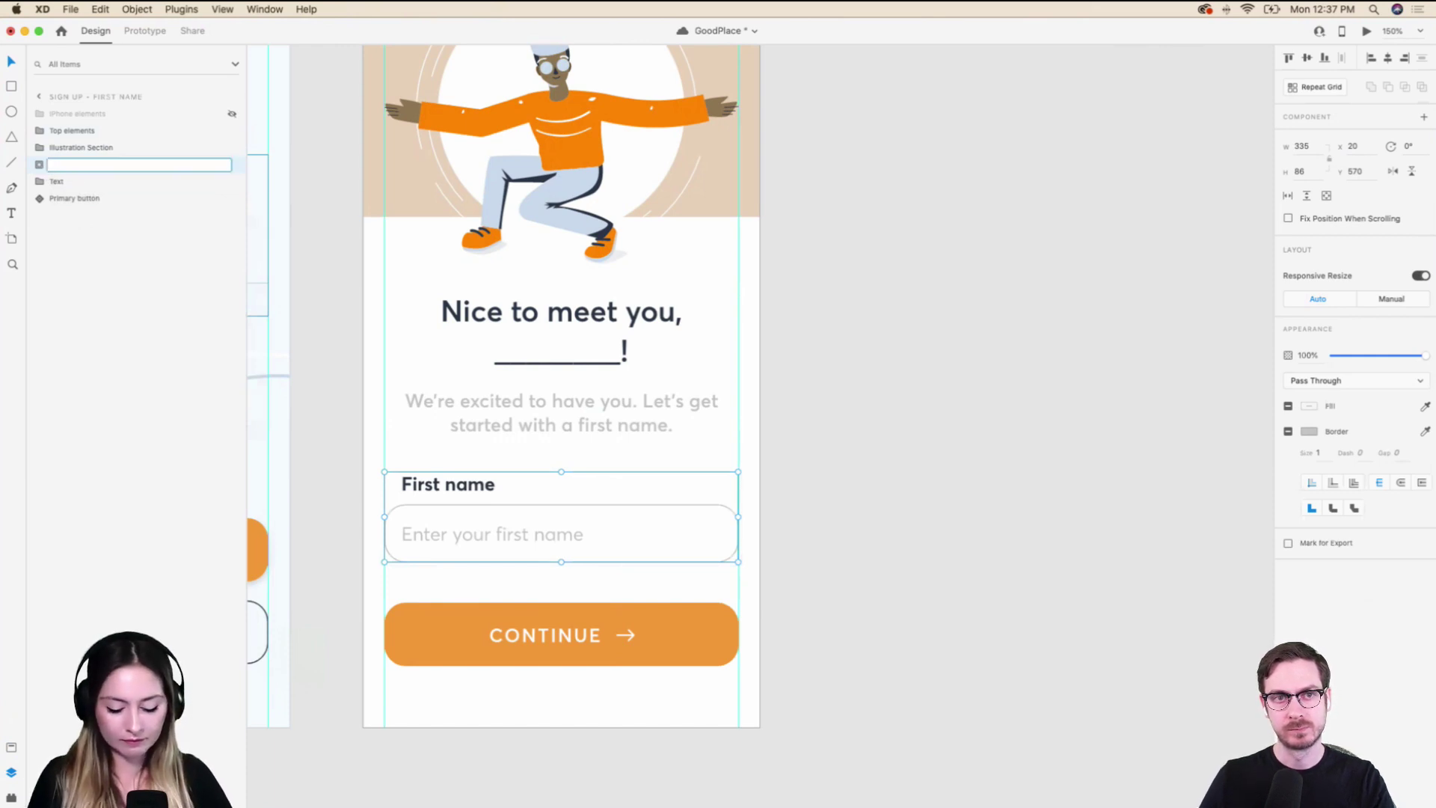
pyautogui.write('Input fields')
pyautogui.press('Return')
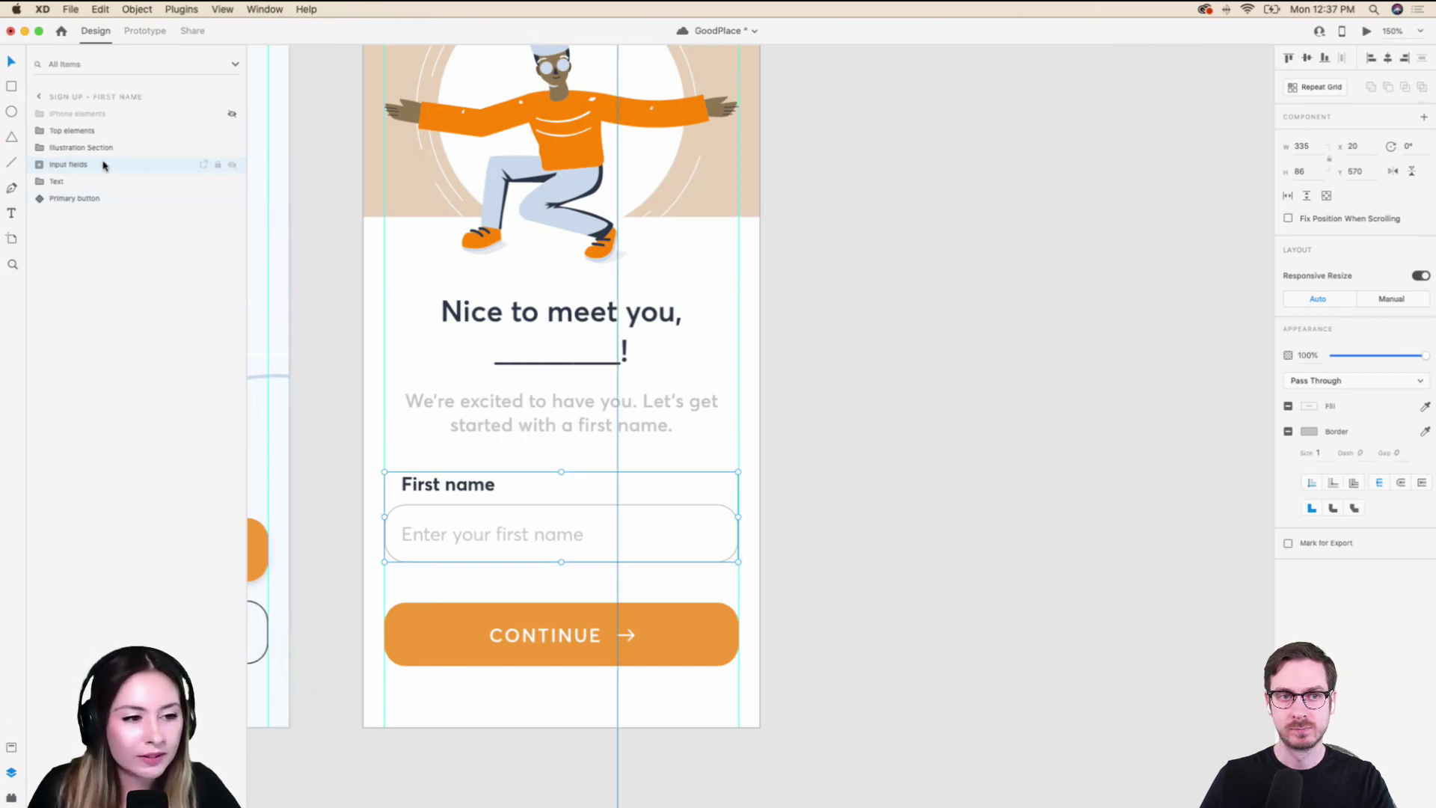
pyautogui.click(34, 166)
pyautogui.click(54, 198)
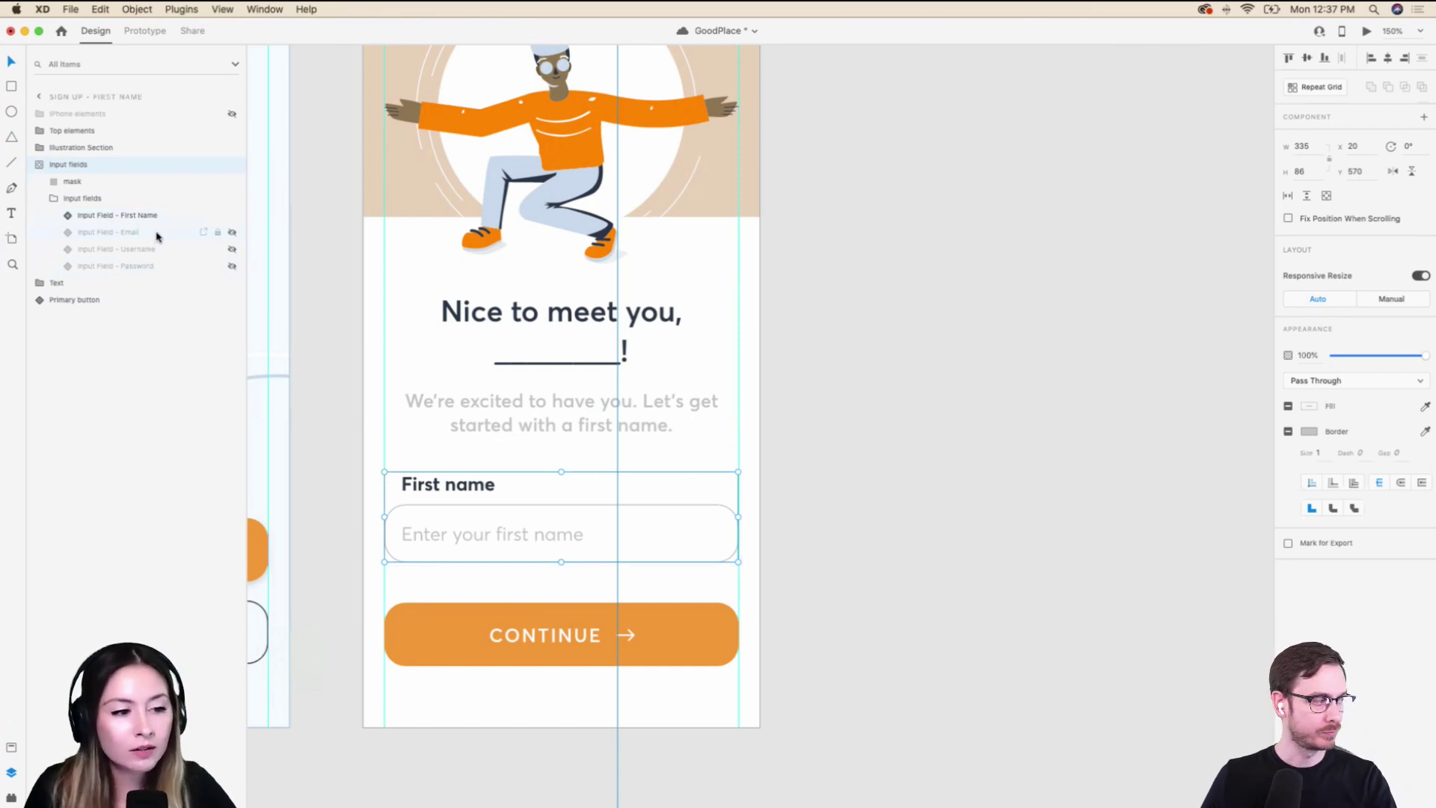
pyautogui.click(112, 199)
pyautogui.click(96, 180)
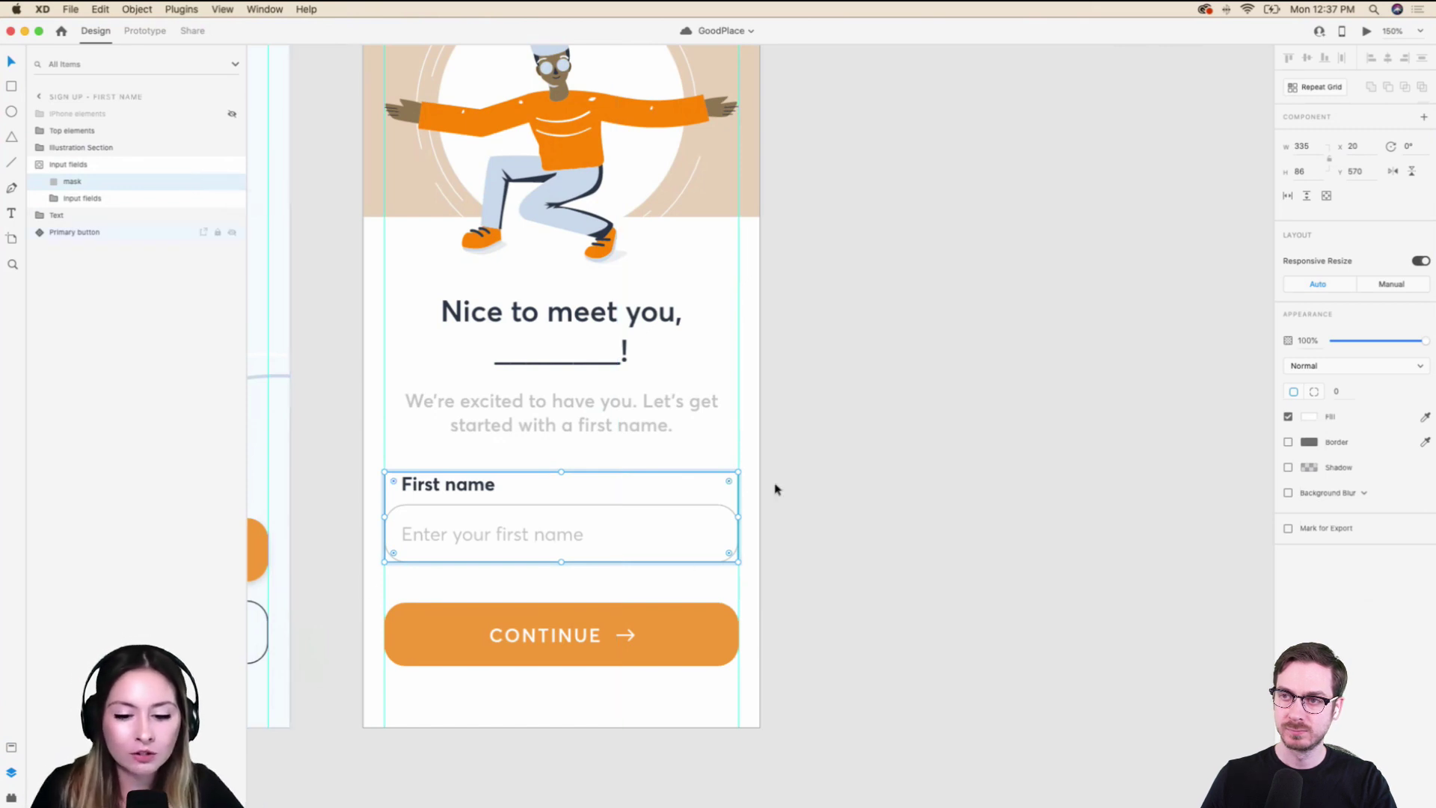
pyautogui.press('Escape')
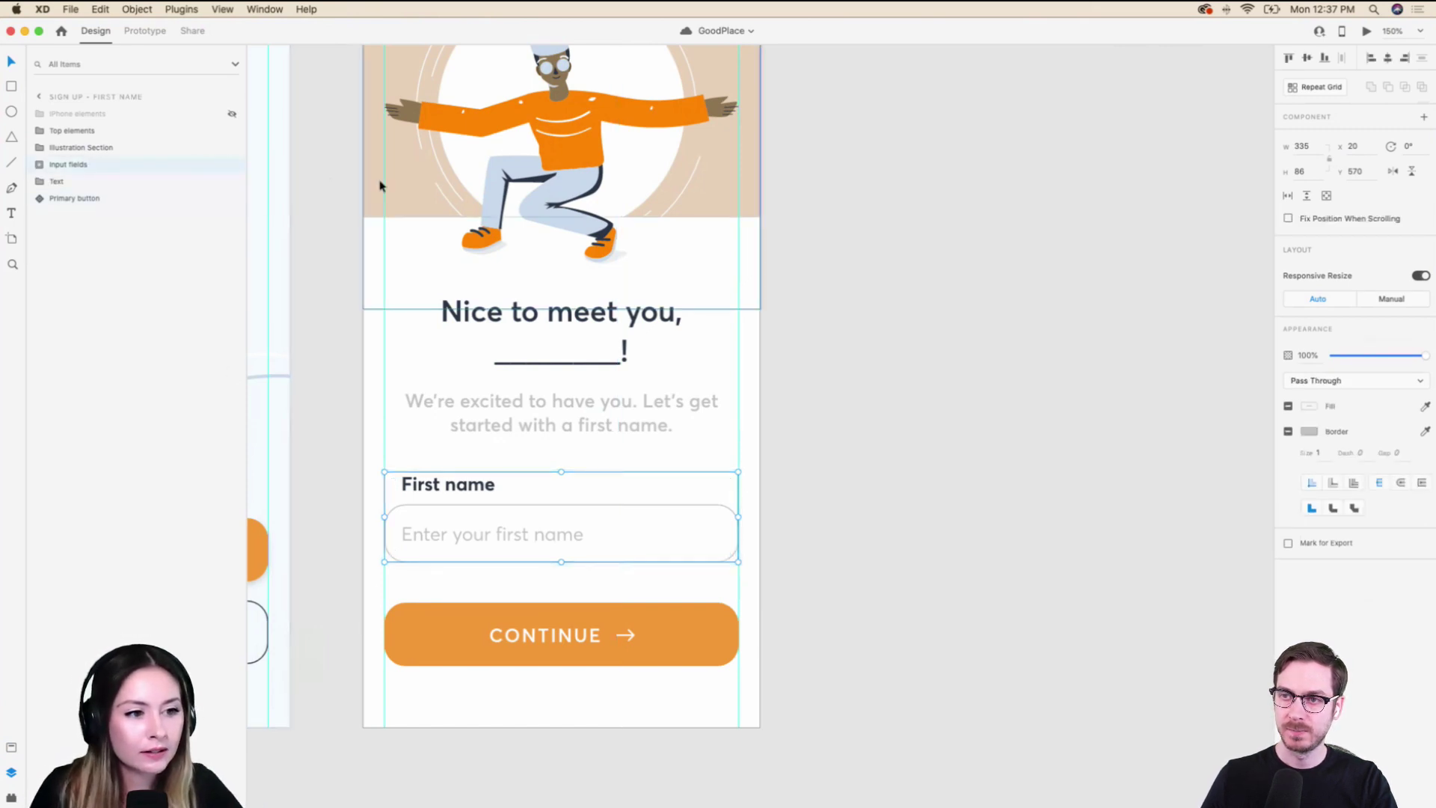
pyautogui.press('Escape')
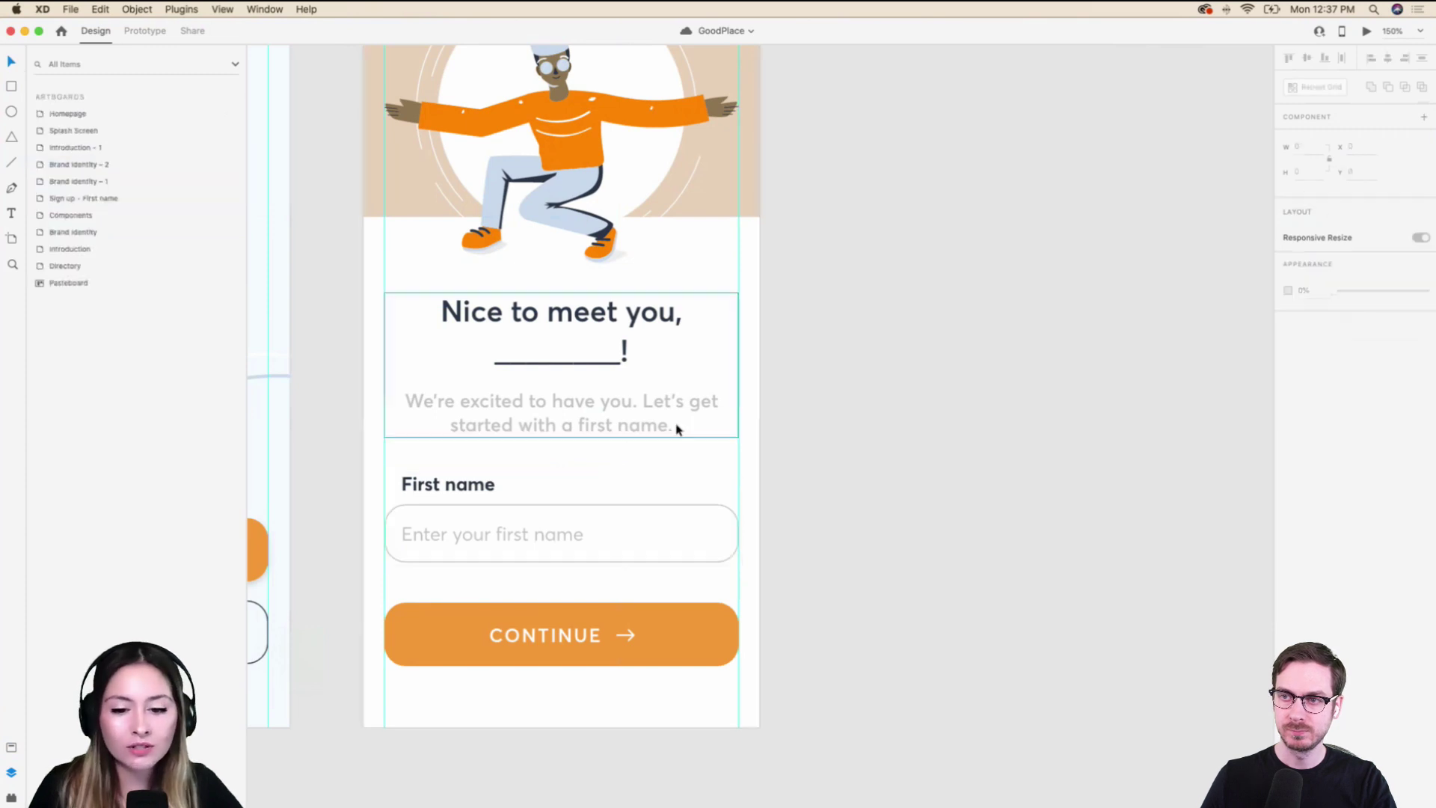
pyautogui.click(641, 416)
pyautogui.doubleClick(642, 416)
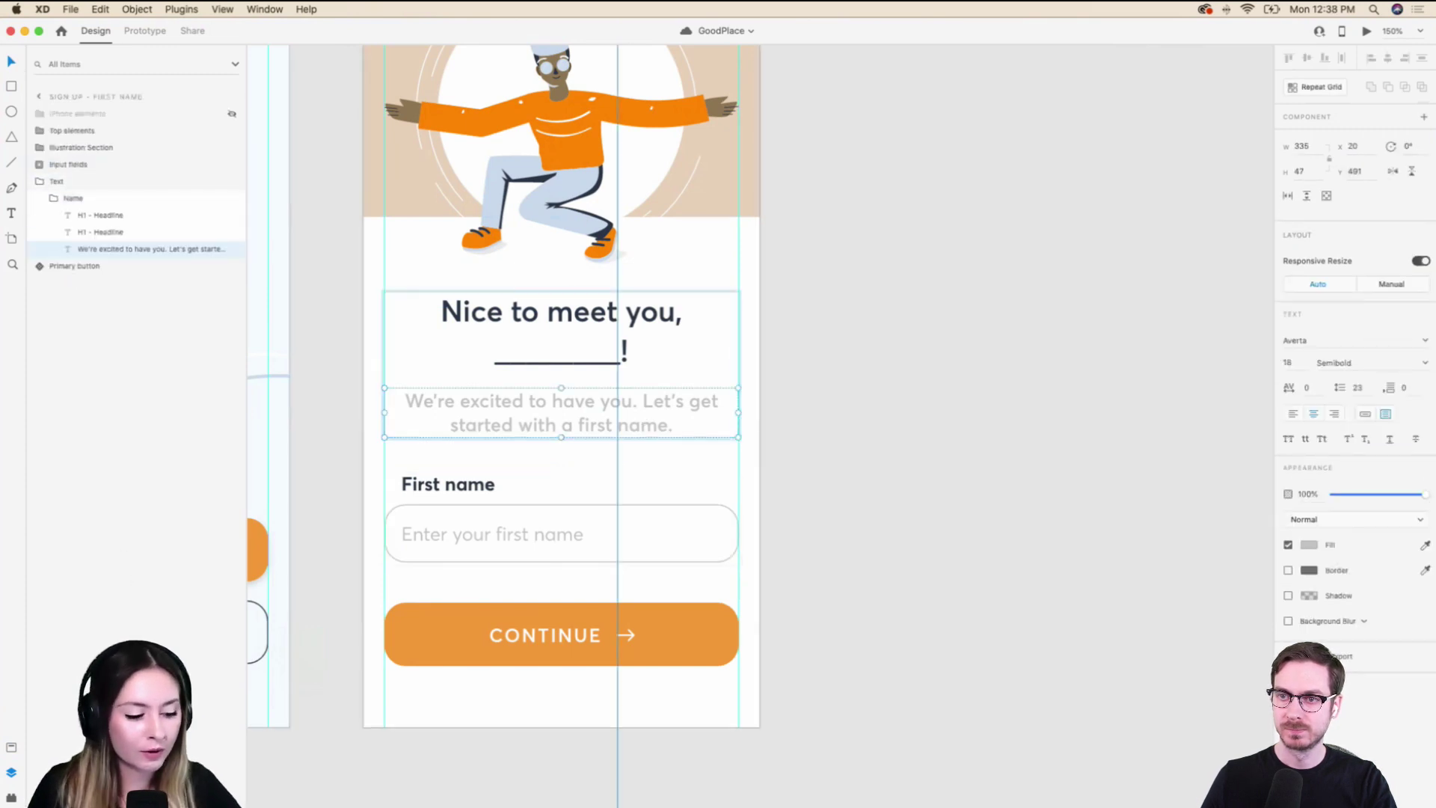
pyautogui.click(12, 748)
pyautogui.click(11, 797)
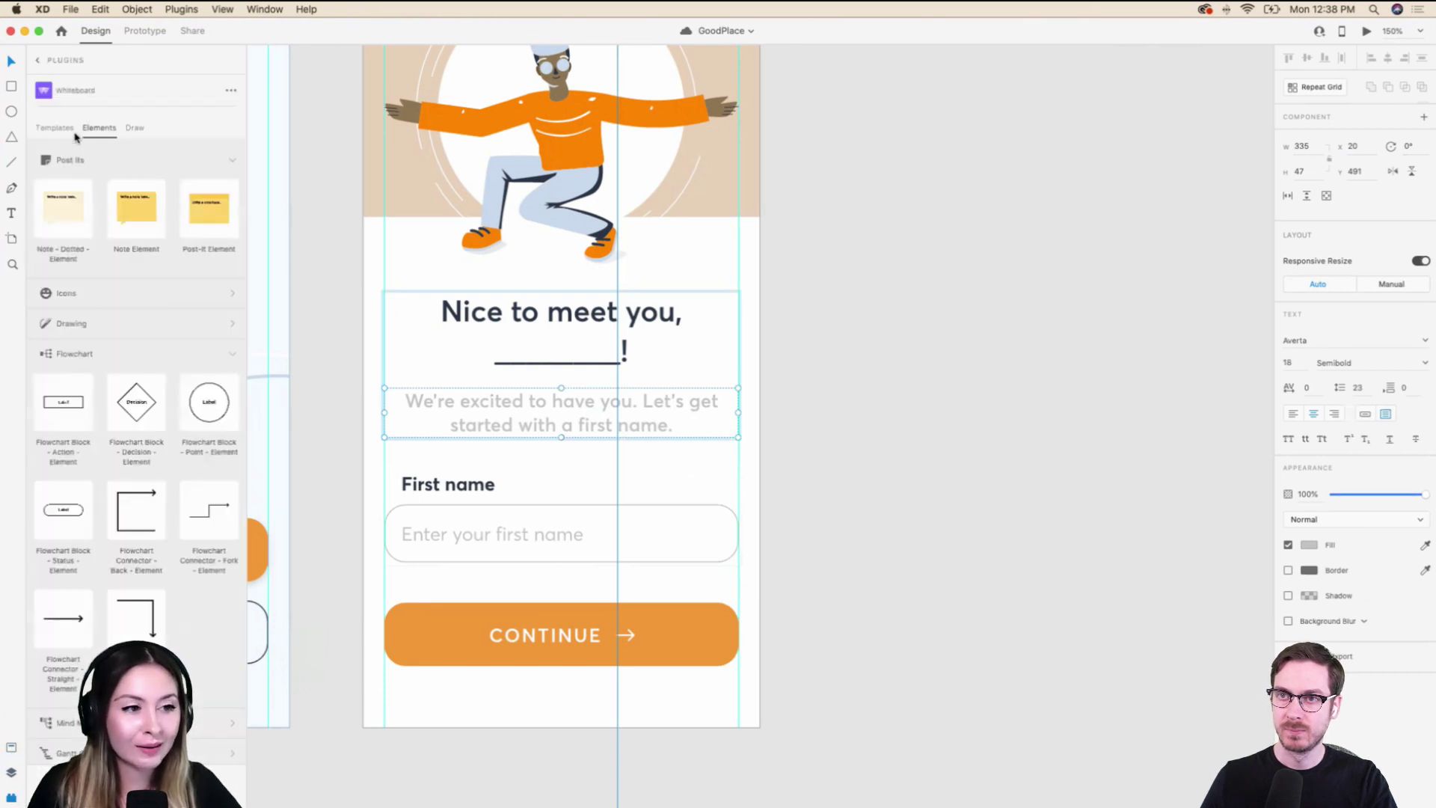
pyautogui.click(39, 61)
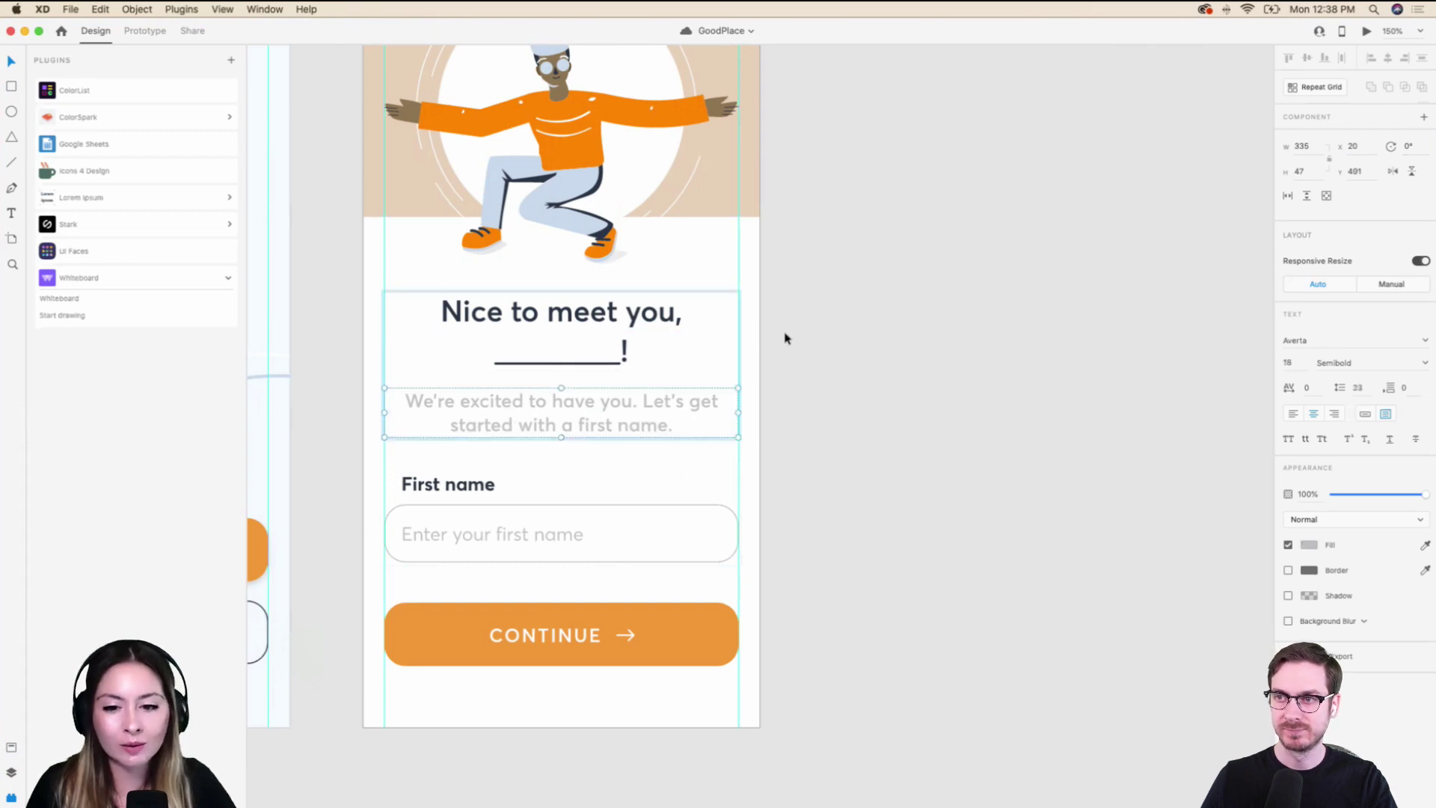
pyautogui.click(11, 771)
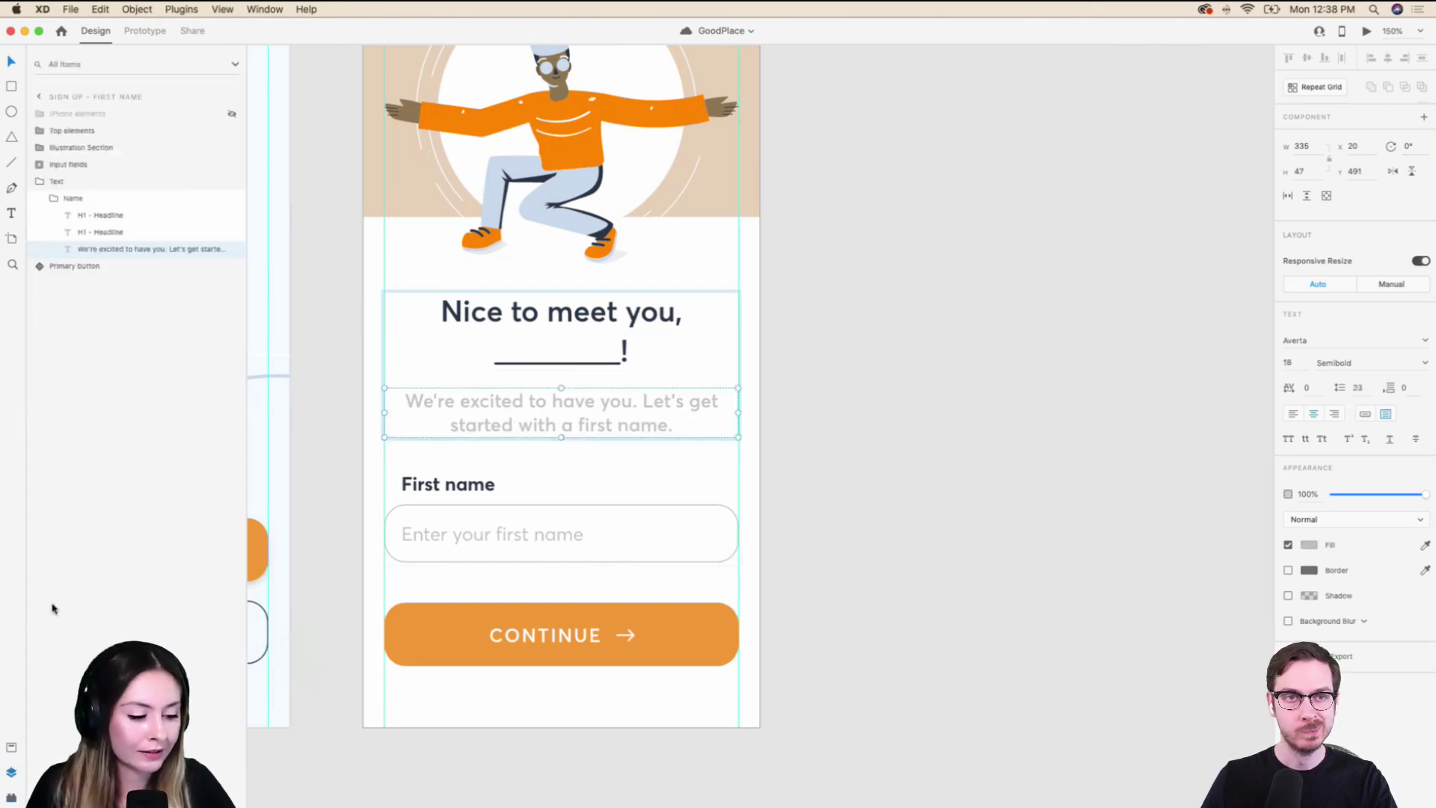
pyautogui.click(97, 215)
pyautogui.click(66, 200)
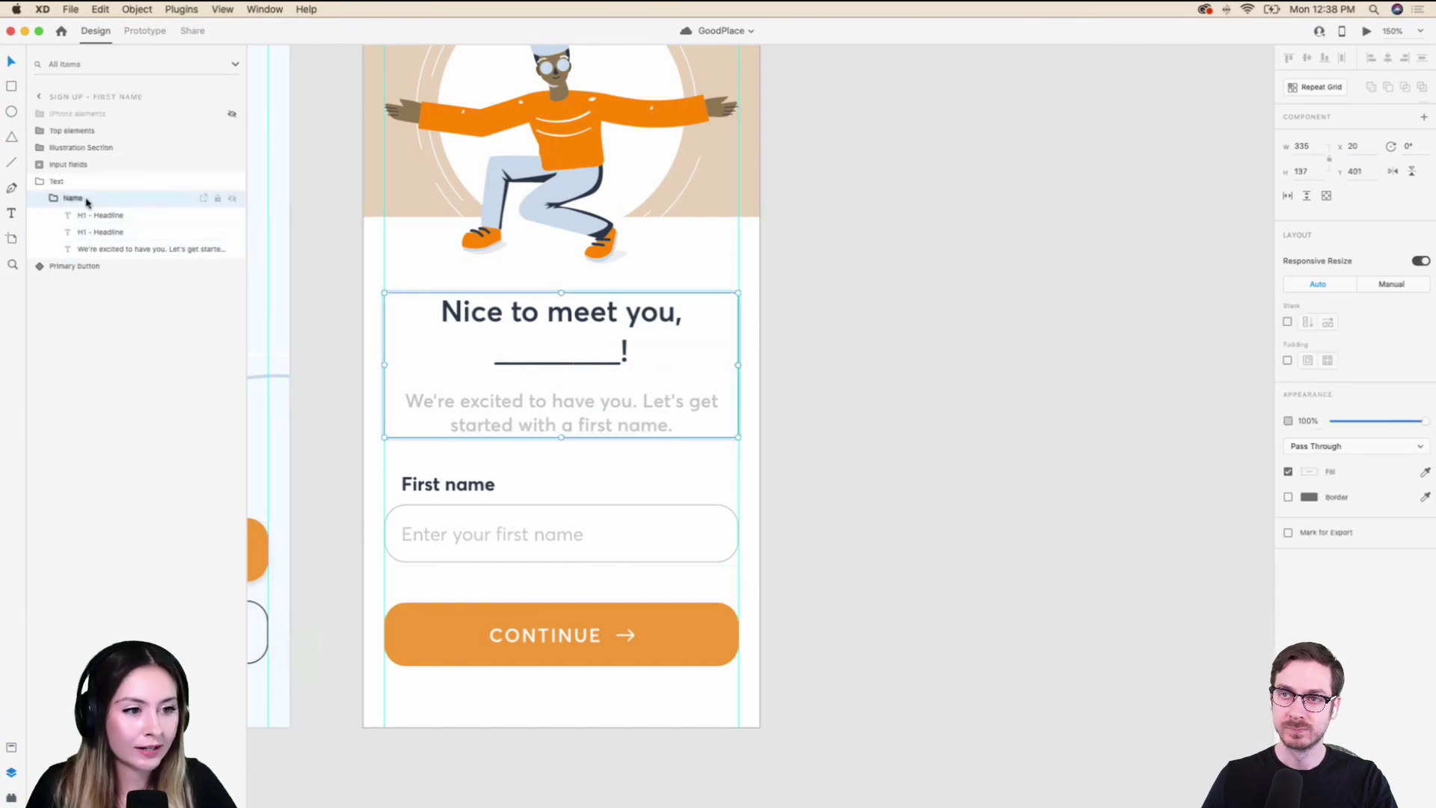
pyautogui.click(52, 198)
pyautogui.click(78, 181)
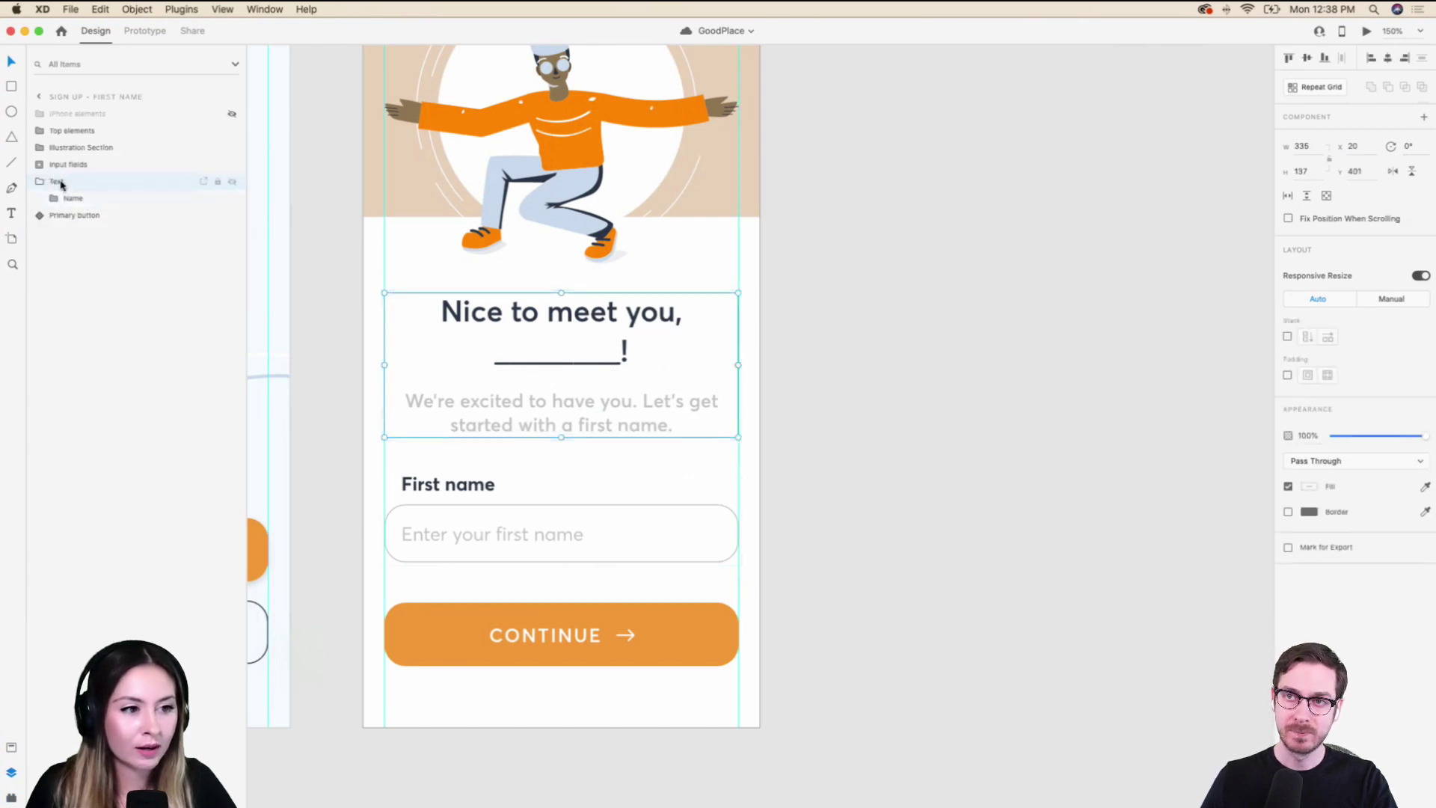
pyautogui.click(42, 182)
pyautogui.click(44, 185)
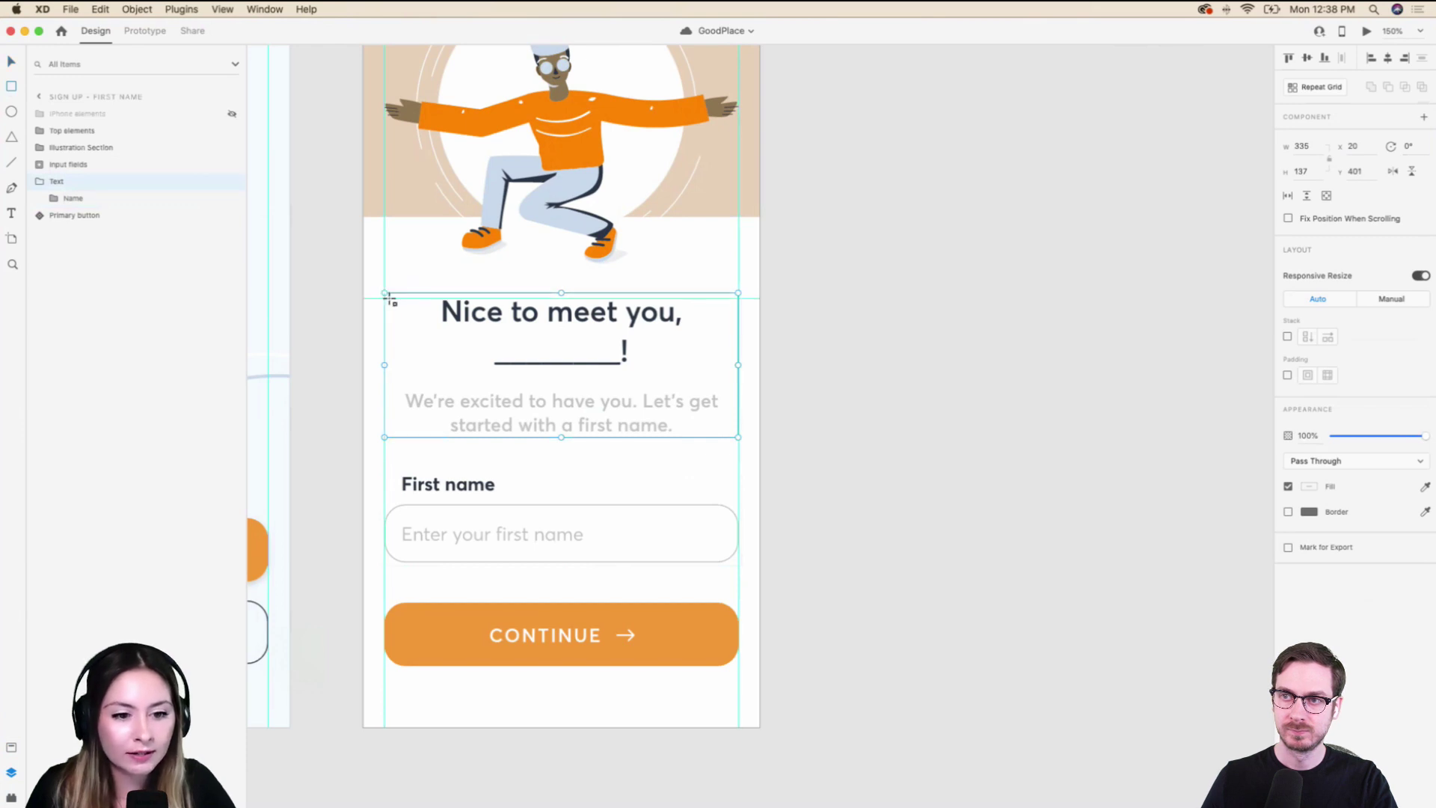
# Draw a rectangle over the heading and subtext, place it below Input fields, and name it 'mask'.
pyautogui.moveTo(384, 299); pyautogui.dragTo(737, 441)
pyautogui.press('v')
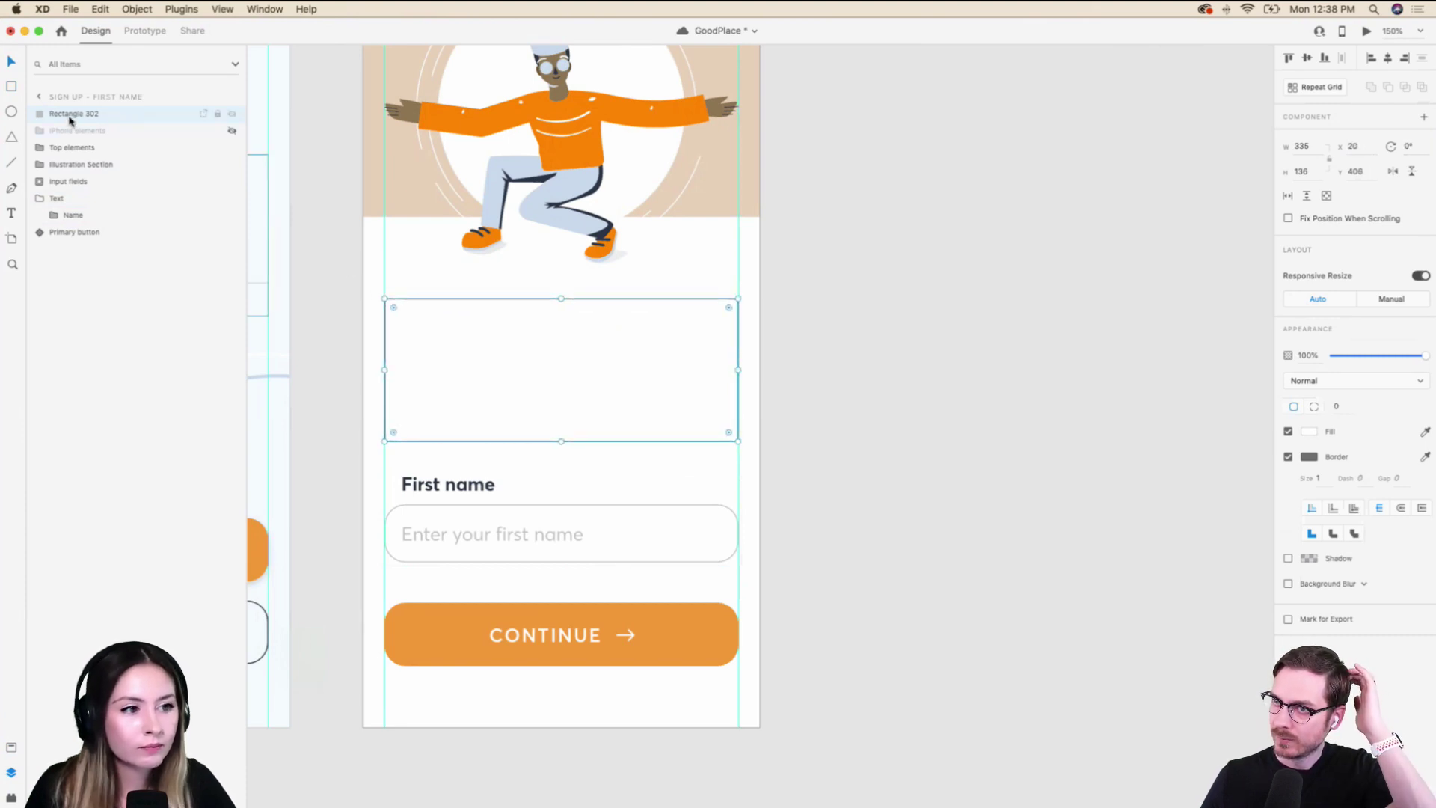
pyautogui.moveTo(73, 116); pyautogui.dragTo(64, 182)
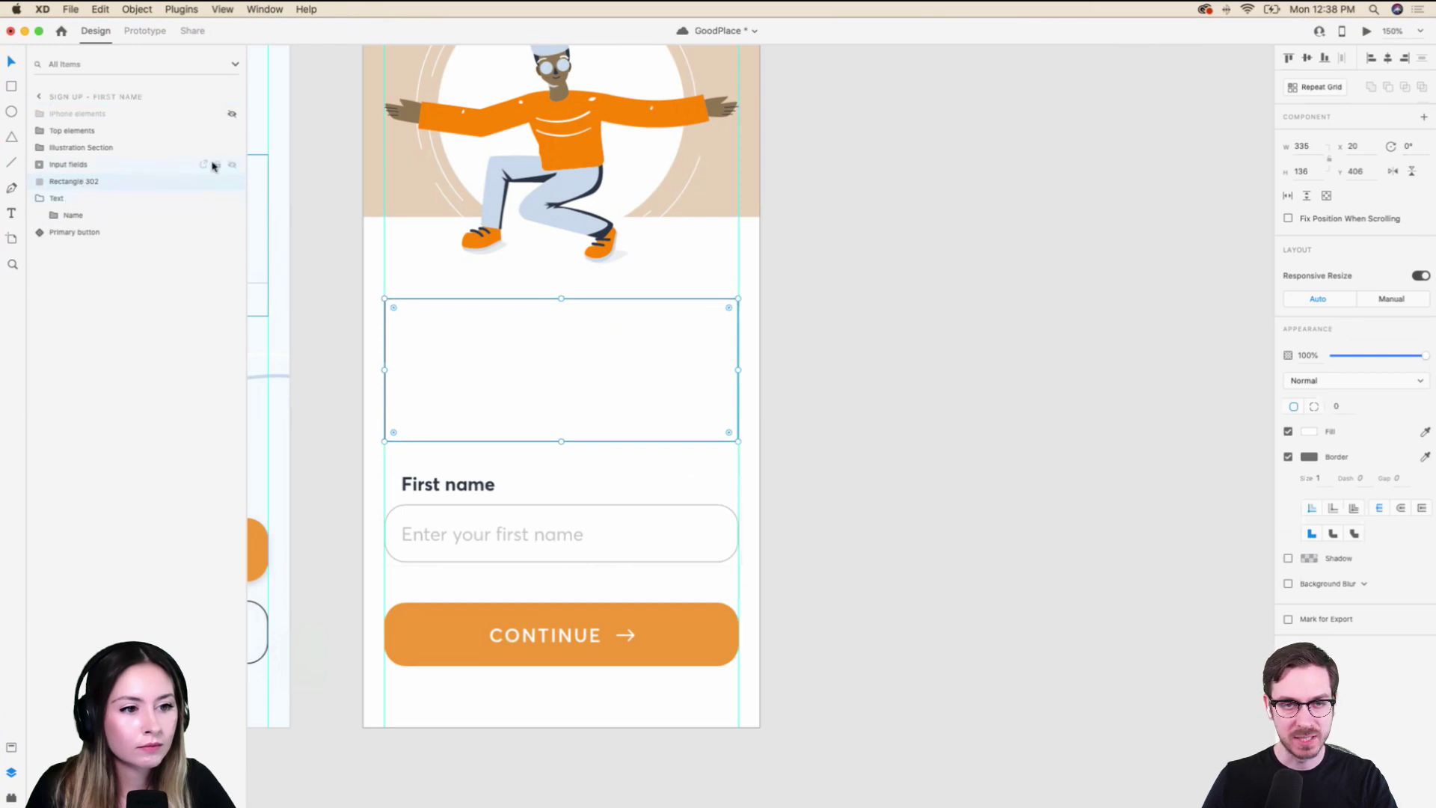
pyautogui.moveTo(96, 182); pyautogui.dragTo(88, 127)
pyautogui.click(232, 130)
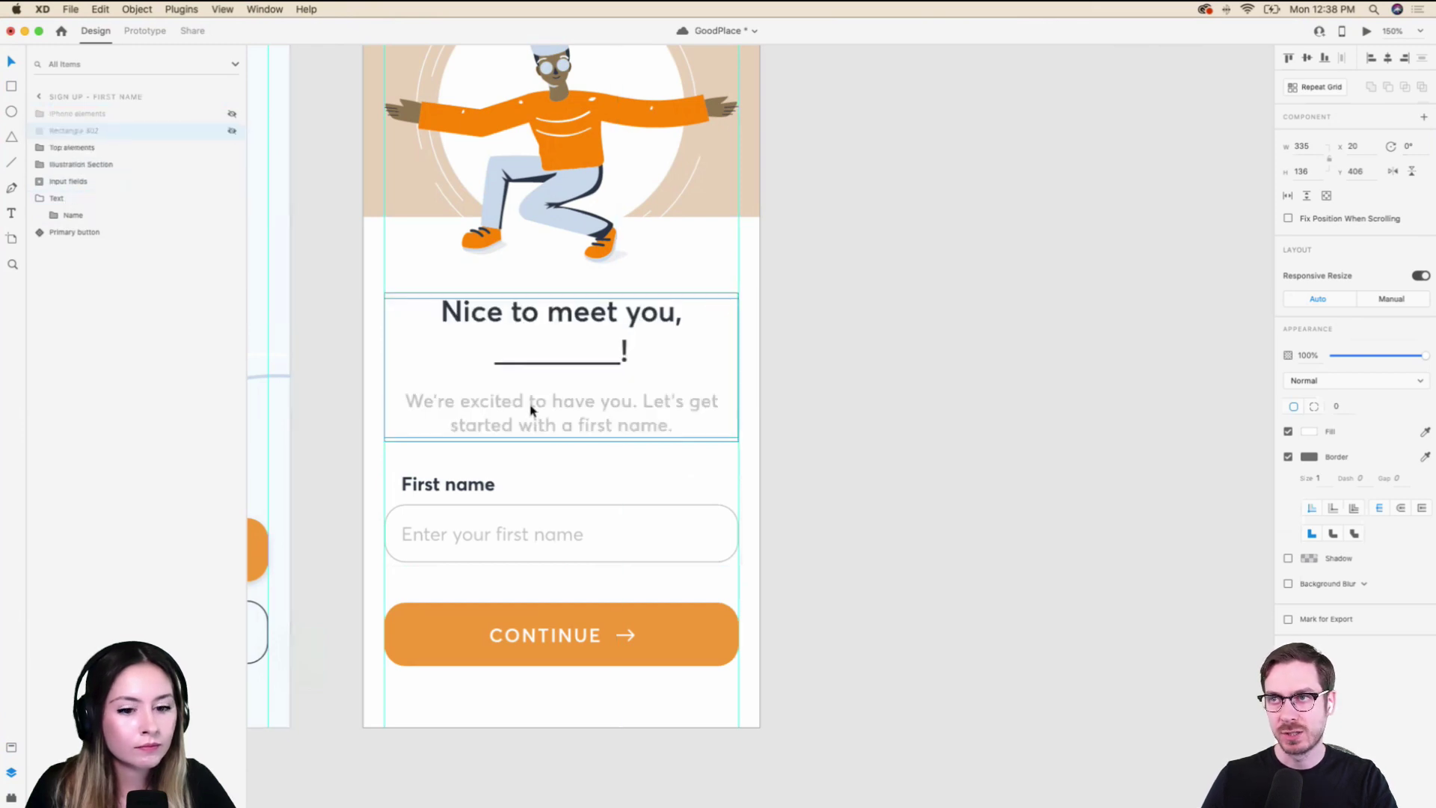
pyautogui.click(56, 199)
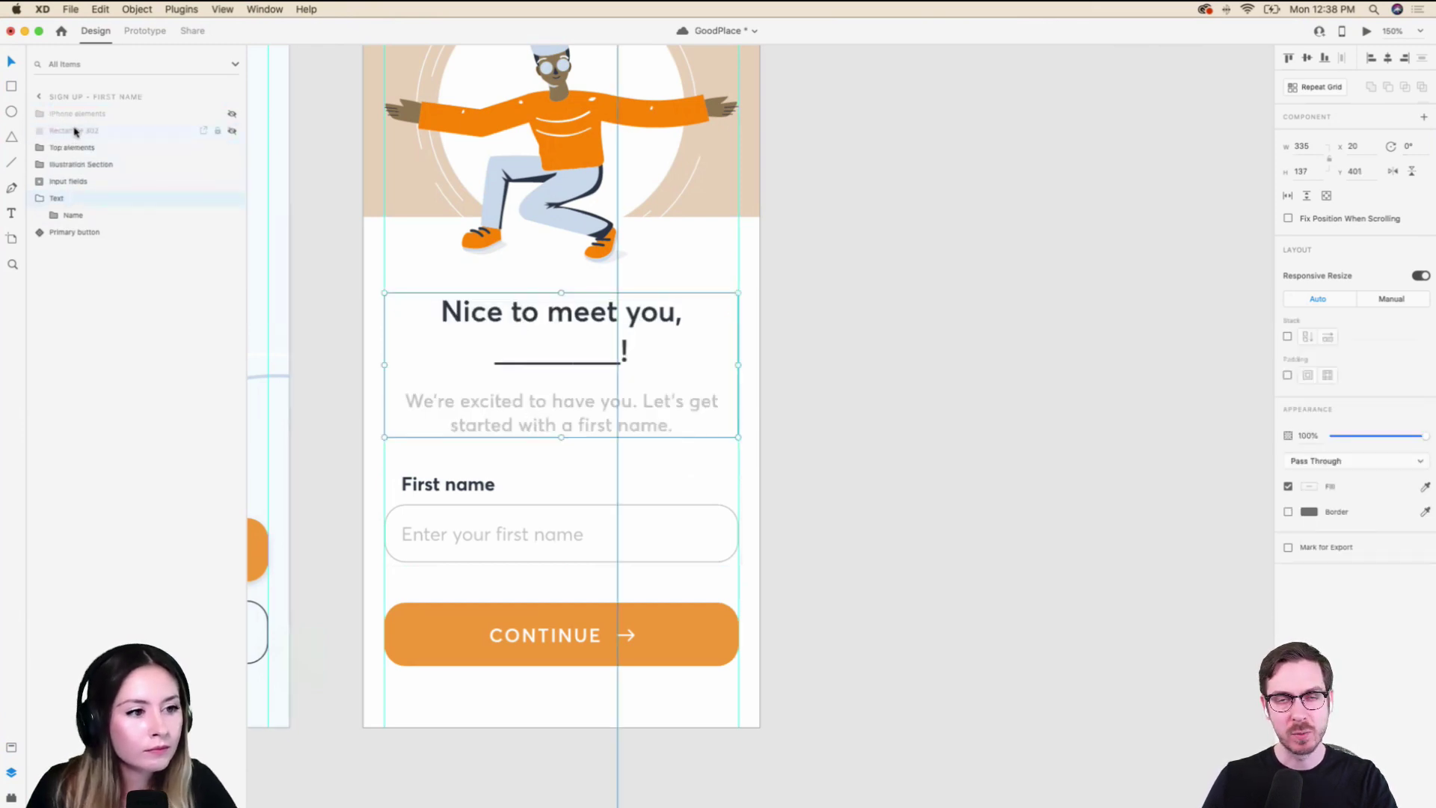
pyautogui.moveTo(77, 131); pyautogui.dragTo(64, 181)
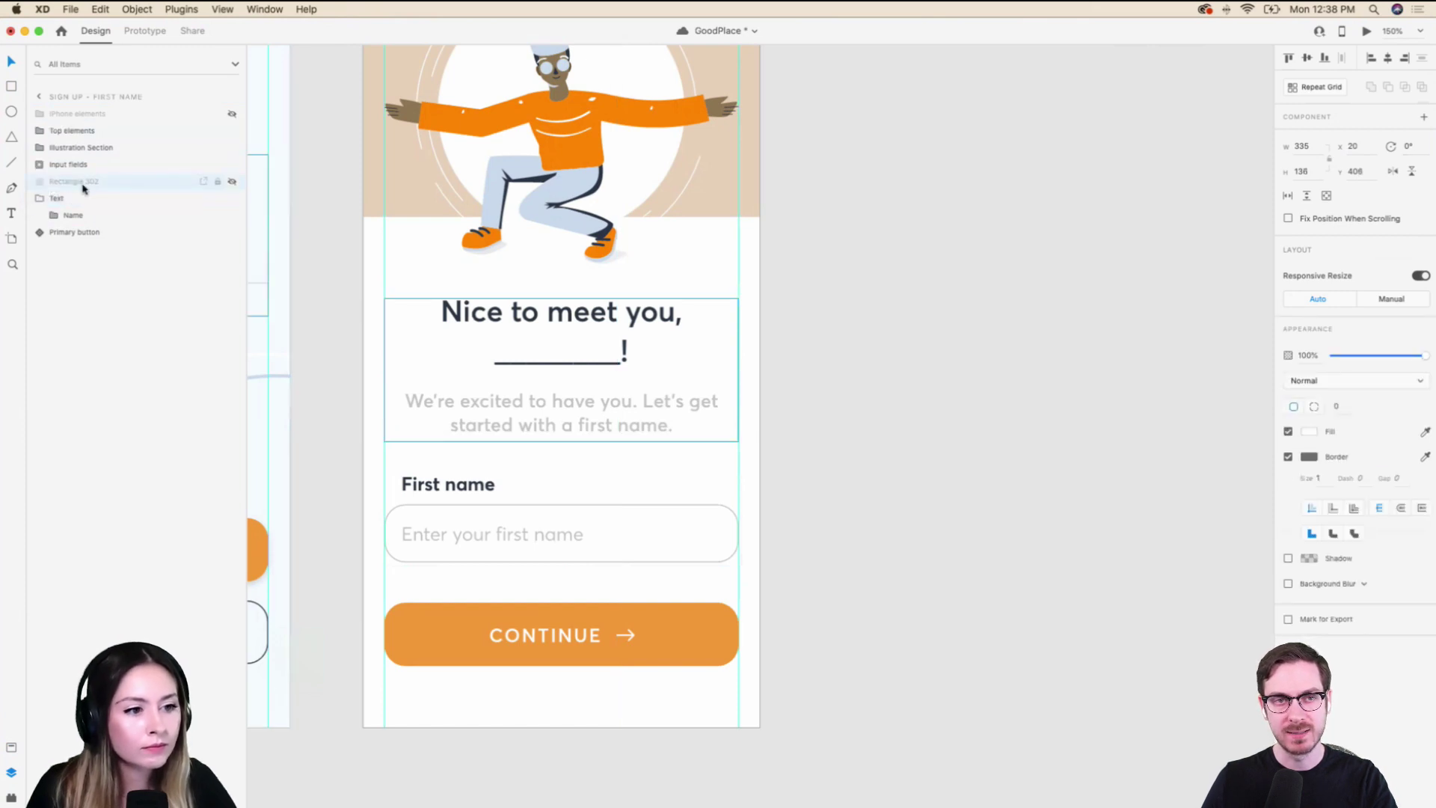
pyautogui.doubleClick(83, 183)
pyautogui.write('mask')
pyautogui.press('Return')
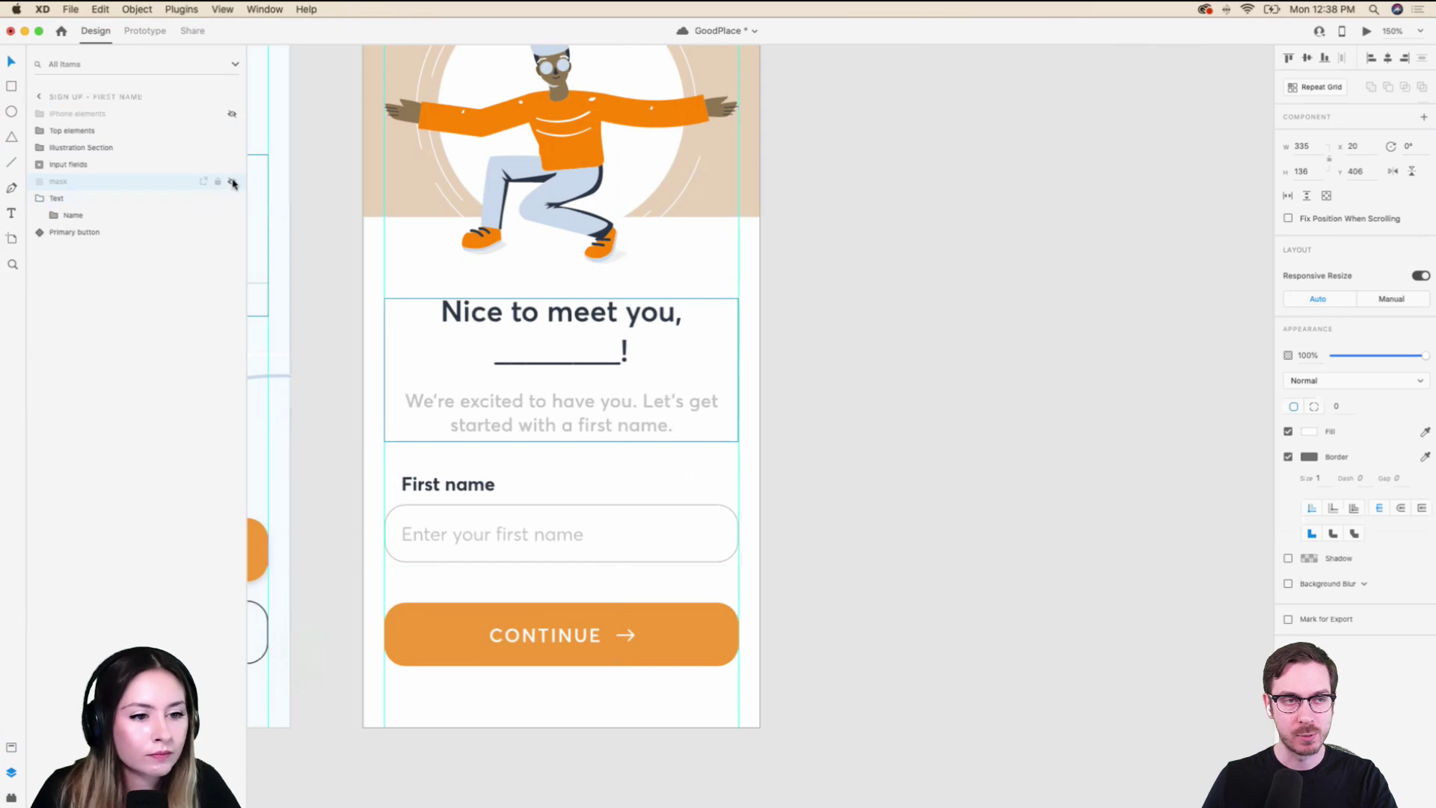
# Tint the mask red at 40% opacity and resize it to cover the heading and subtext.
pyautogui.click(1369, 356)
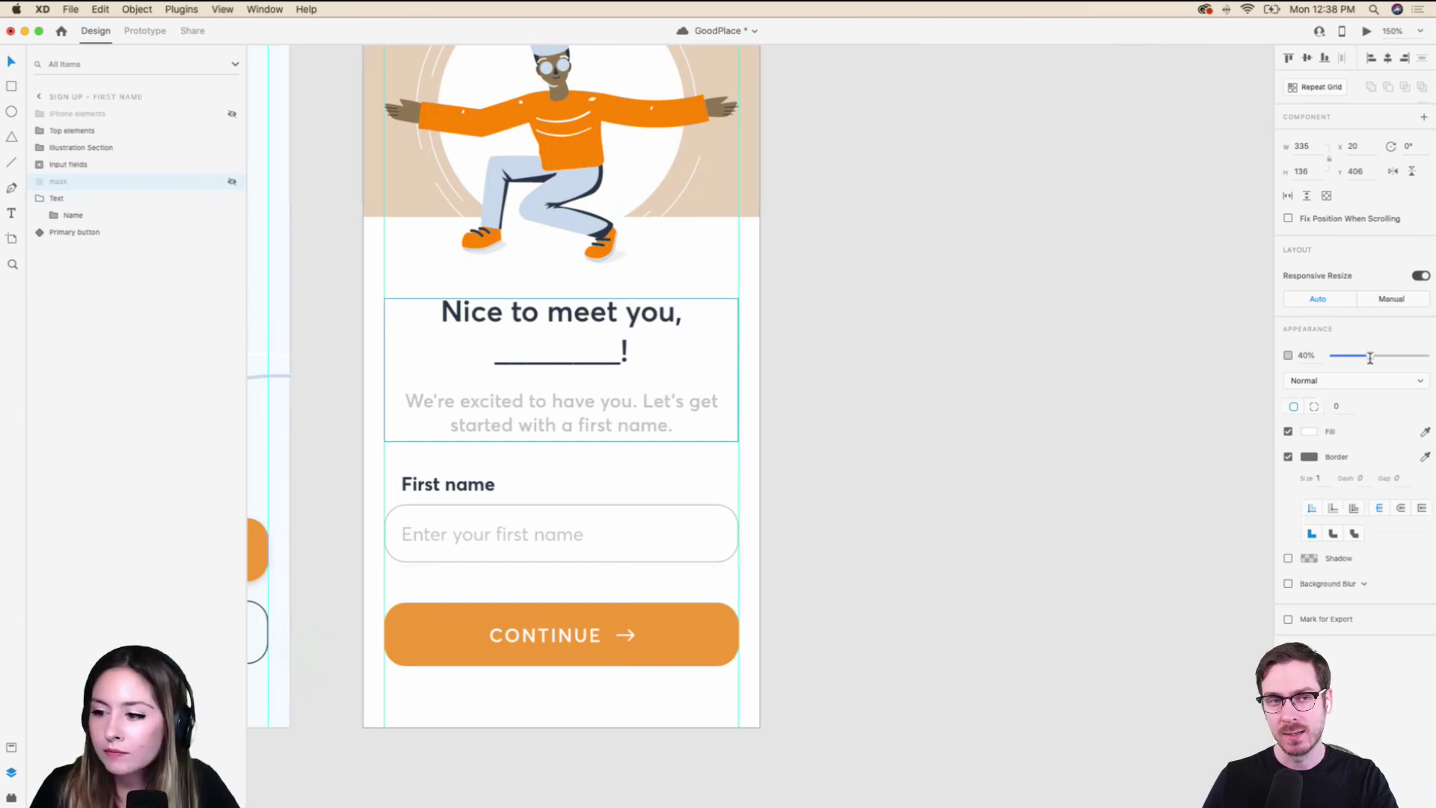
pyautogui.click(1309, 431)
pyautogui.moveTo(1218, 417); pyautogui.dragTo(1224, 391)
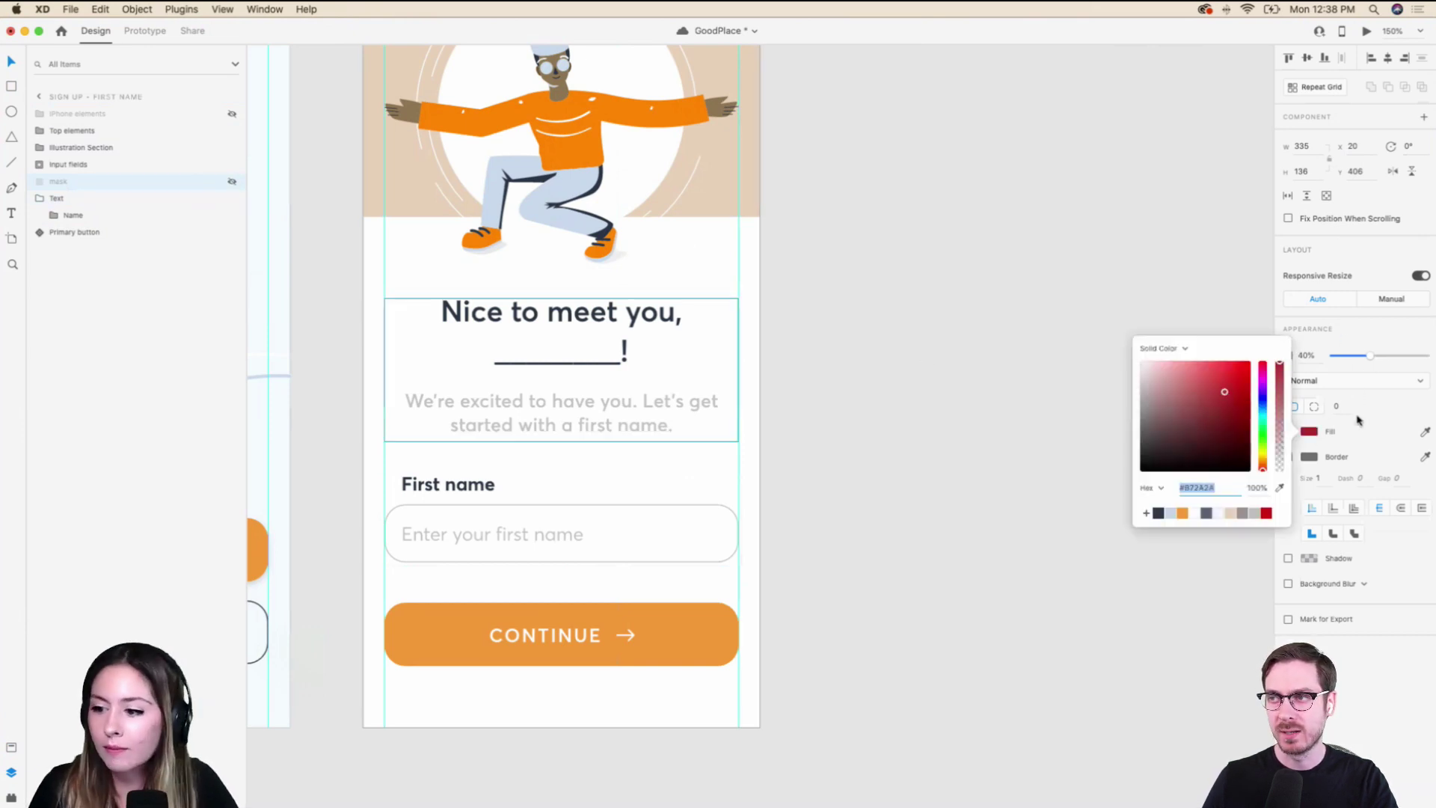
pyautogui.click(232, 181)
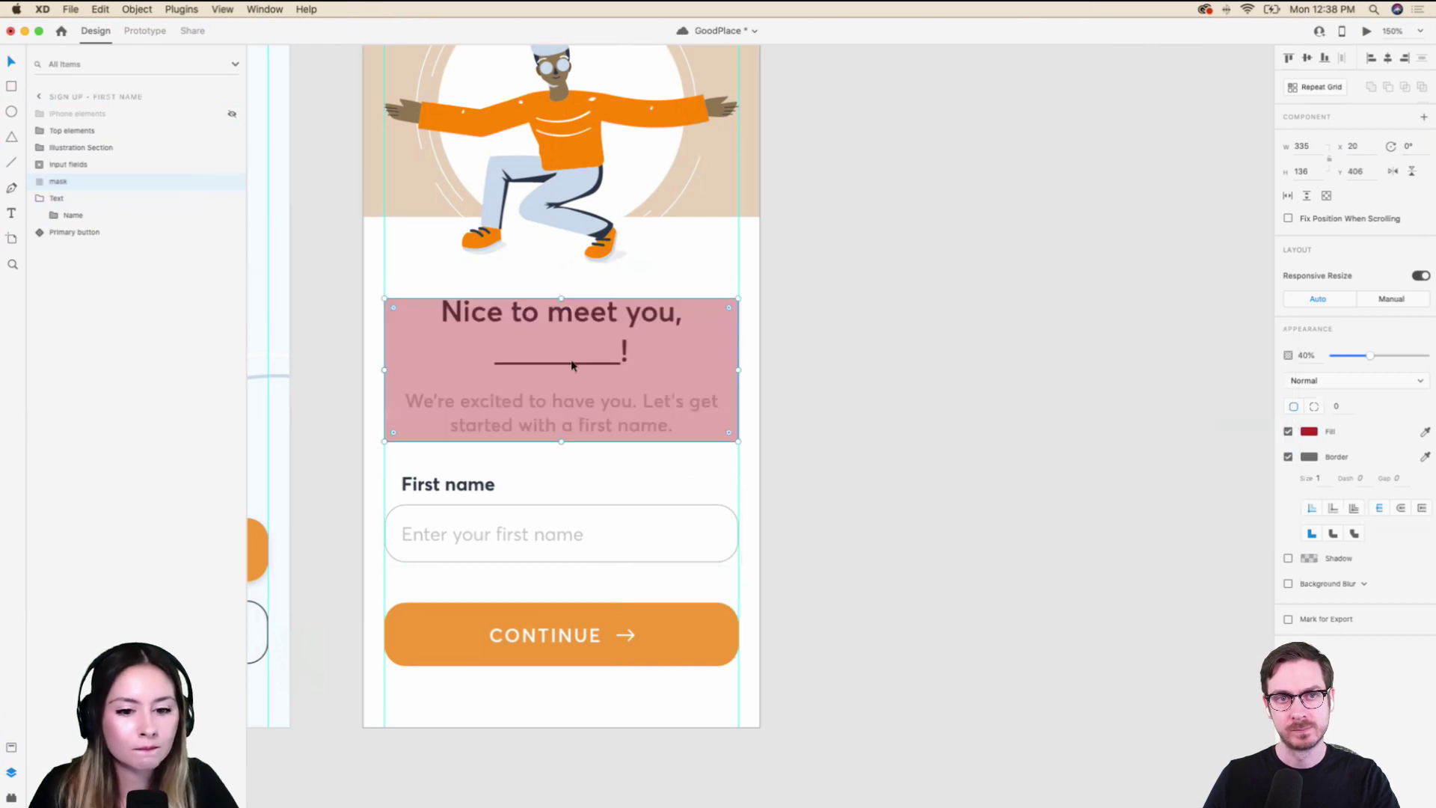
pyautogui.moveTo(562, 441); pyautogui.dragTo(563, 437)
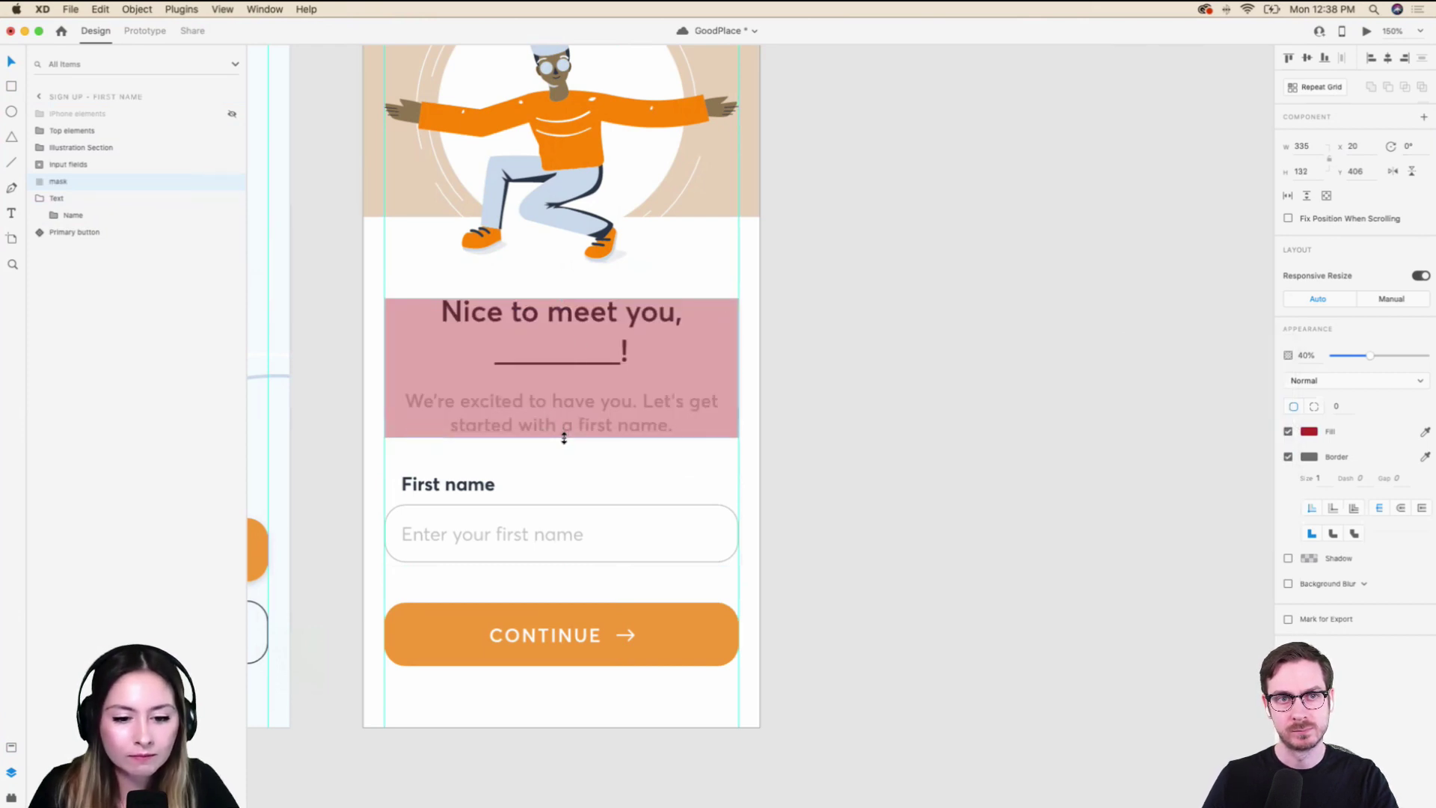
pyautogui.moveTo(561, 298); pyautogui.dragTo(560, 293)
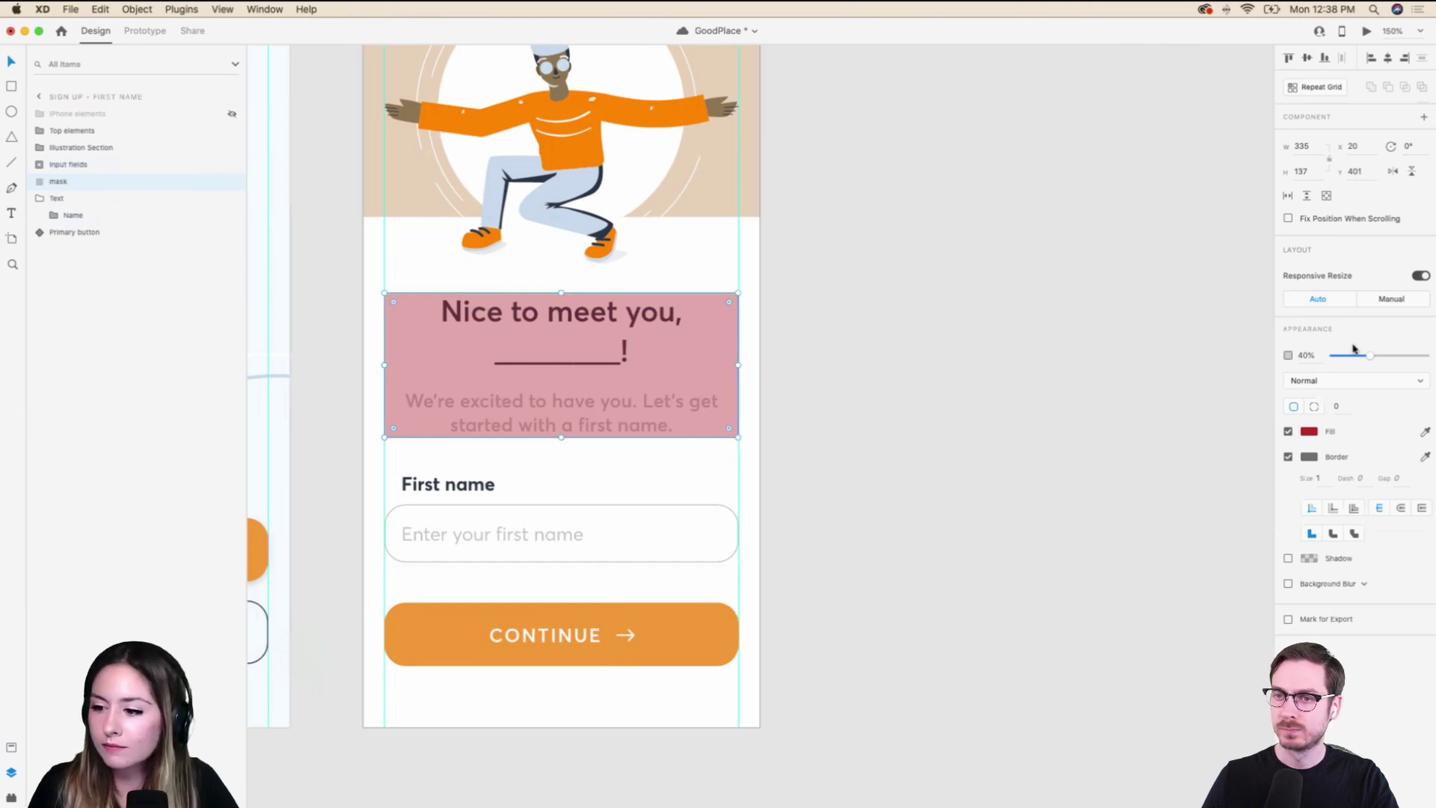
# Restore full opacity, set the mask fill to 0% alpha with no border, and select it with Text.
pyautogui.moveTo(1370, 356); pyautogui.dragTo(1425, 356)
pyautogui.click(1308, 430)
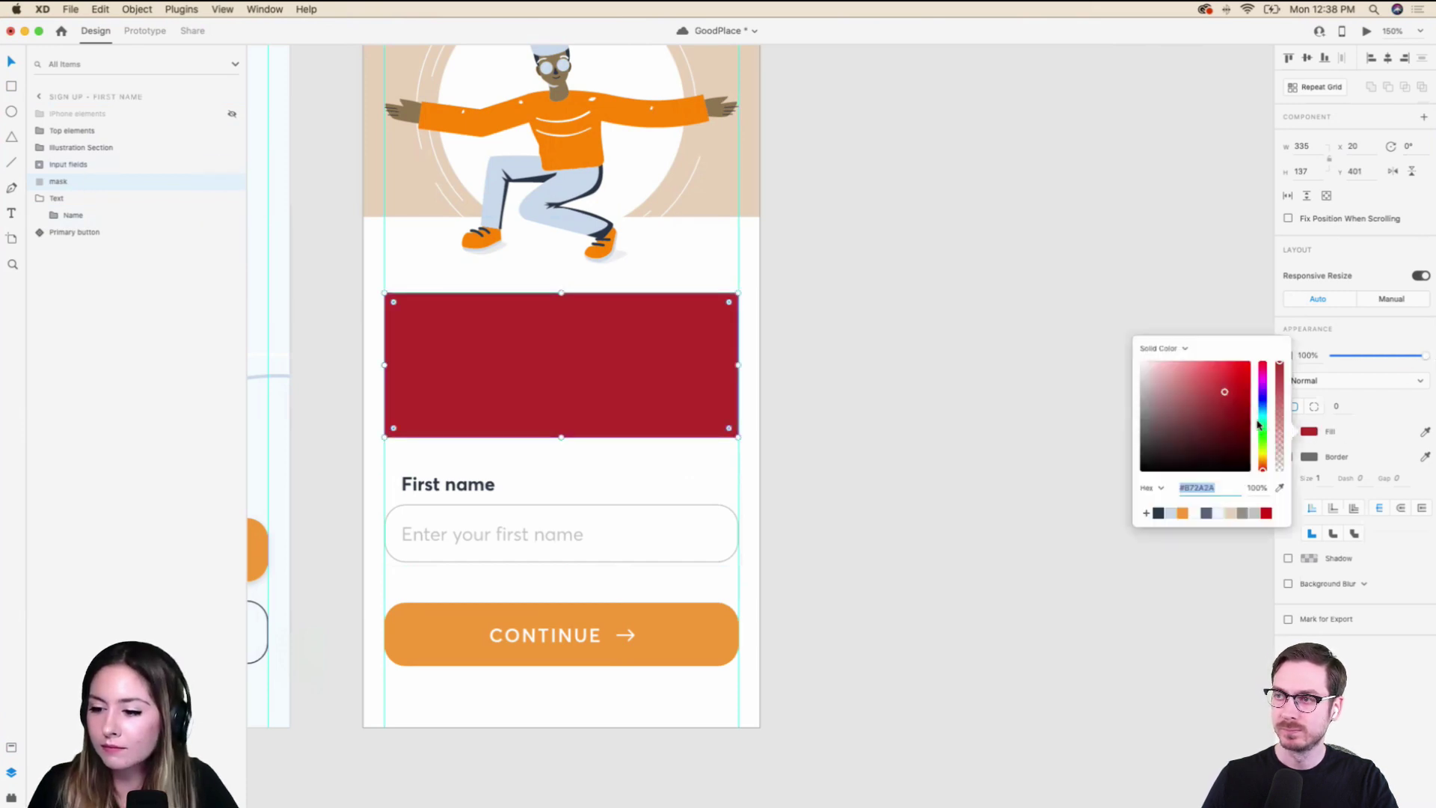
pyautogui.moveTo(1280, 462); pyautogui.dragTo(1281, 497)
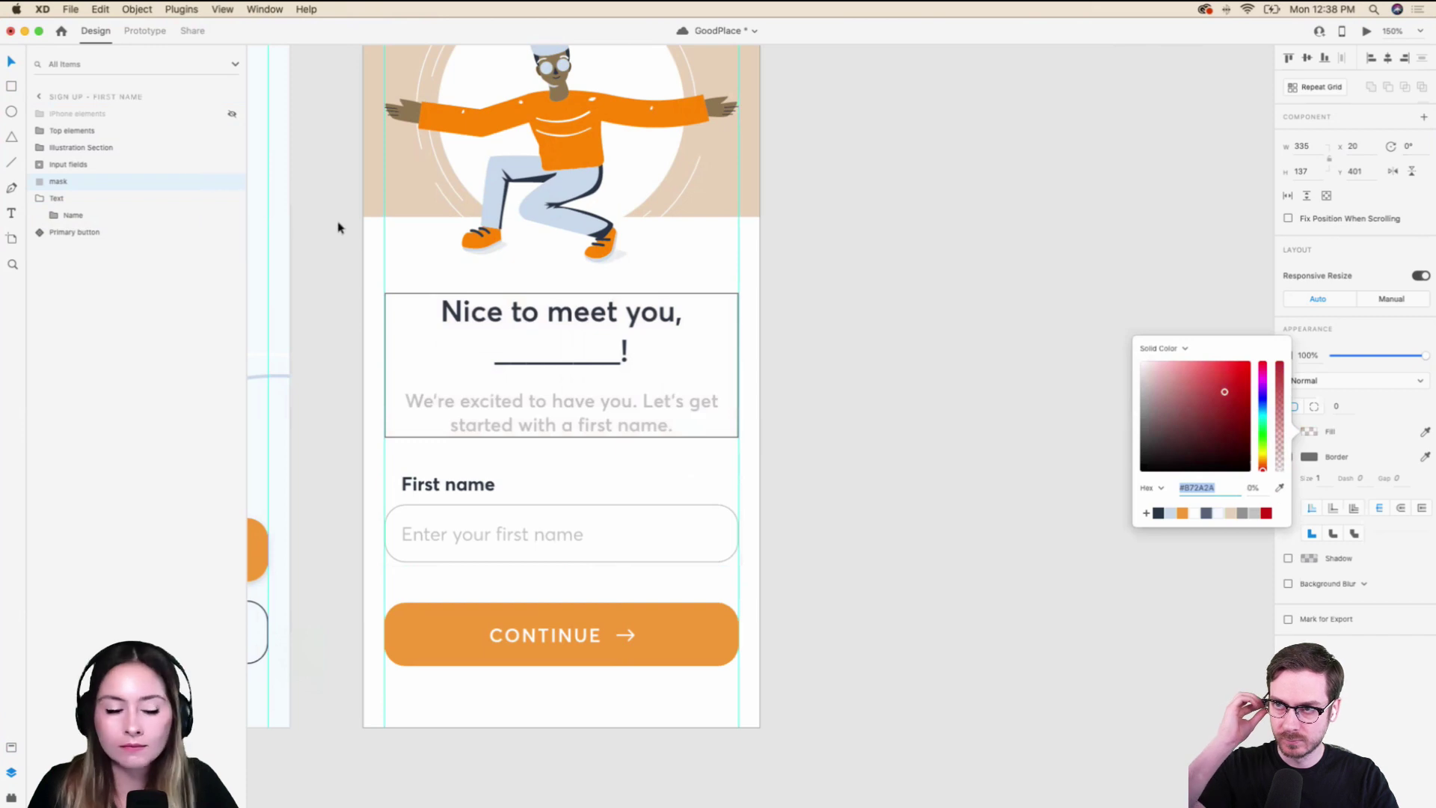
pyautogui.click(1380, 447)
pyautogui.click(1289, 457)
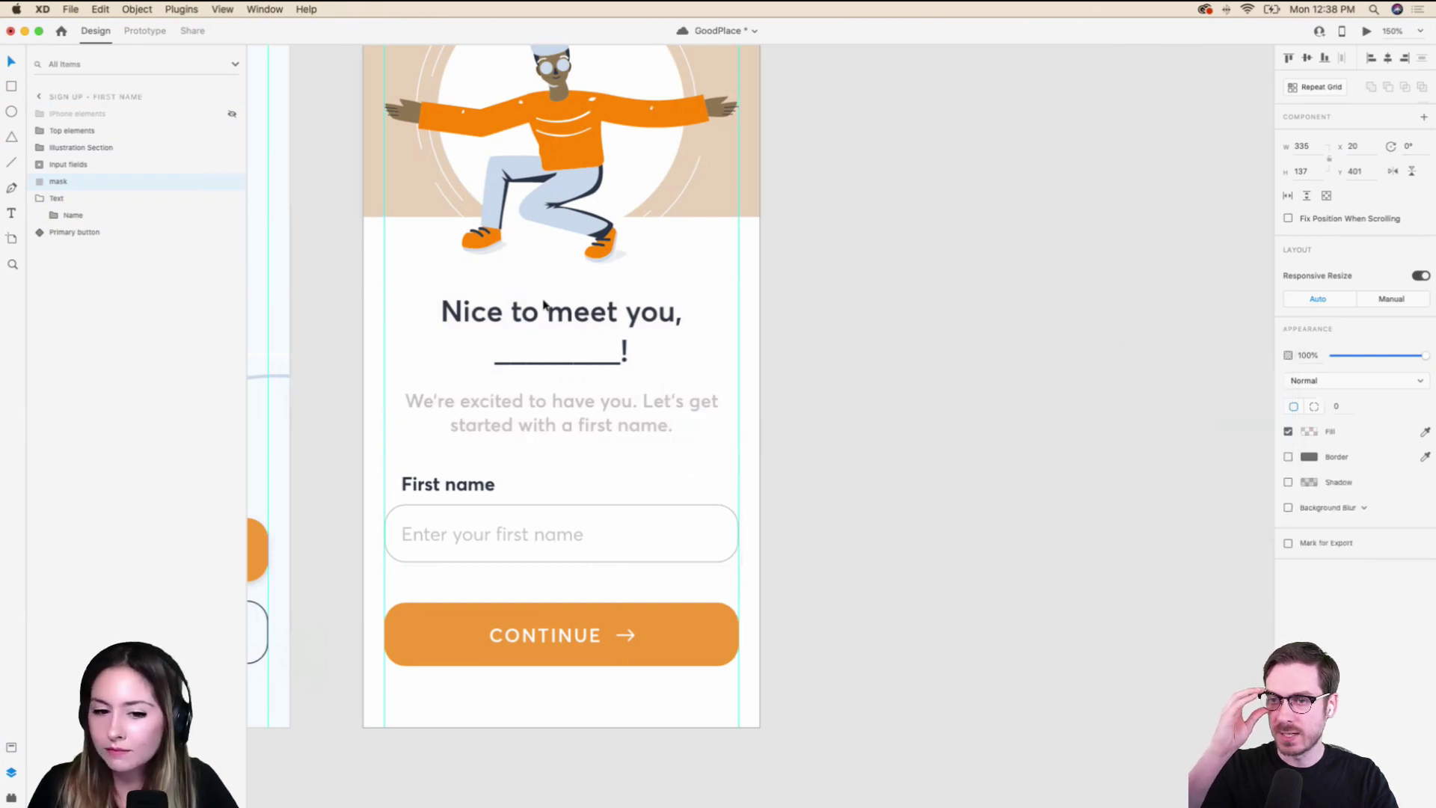
pyautogui.click(39, 199)
pyautogui.keyDown('shift'); pyautogui.click(61, 201); pyautogui.keyUp('shift')
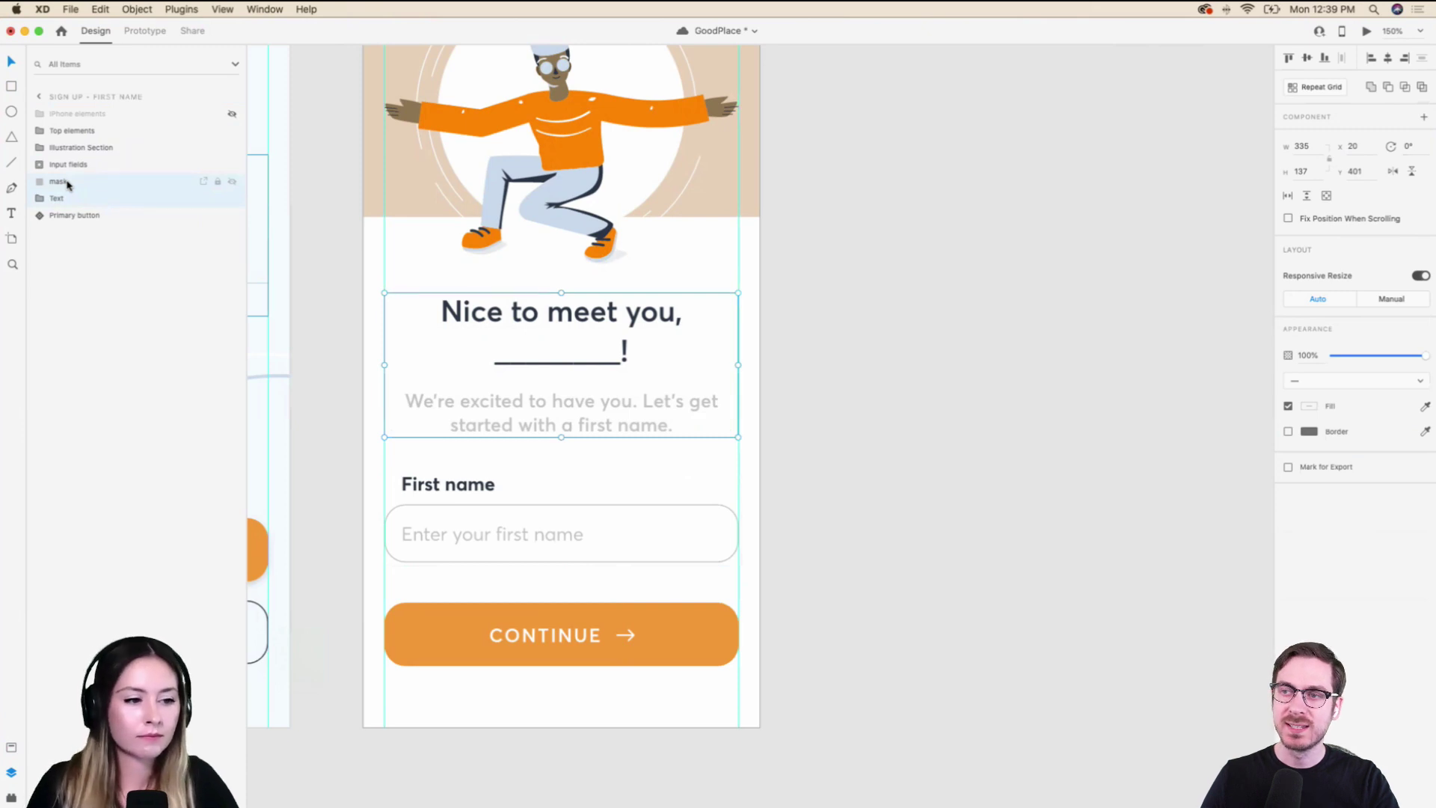
# Mask the intro heading and subtext with the rectangle, name the group 'Intro text', and save.
pyautogui.rightClick(68, 185)
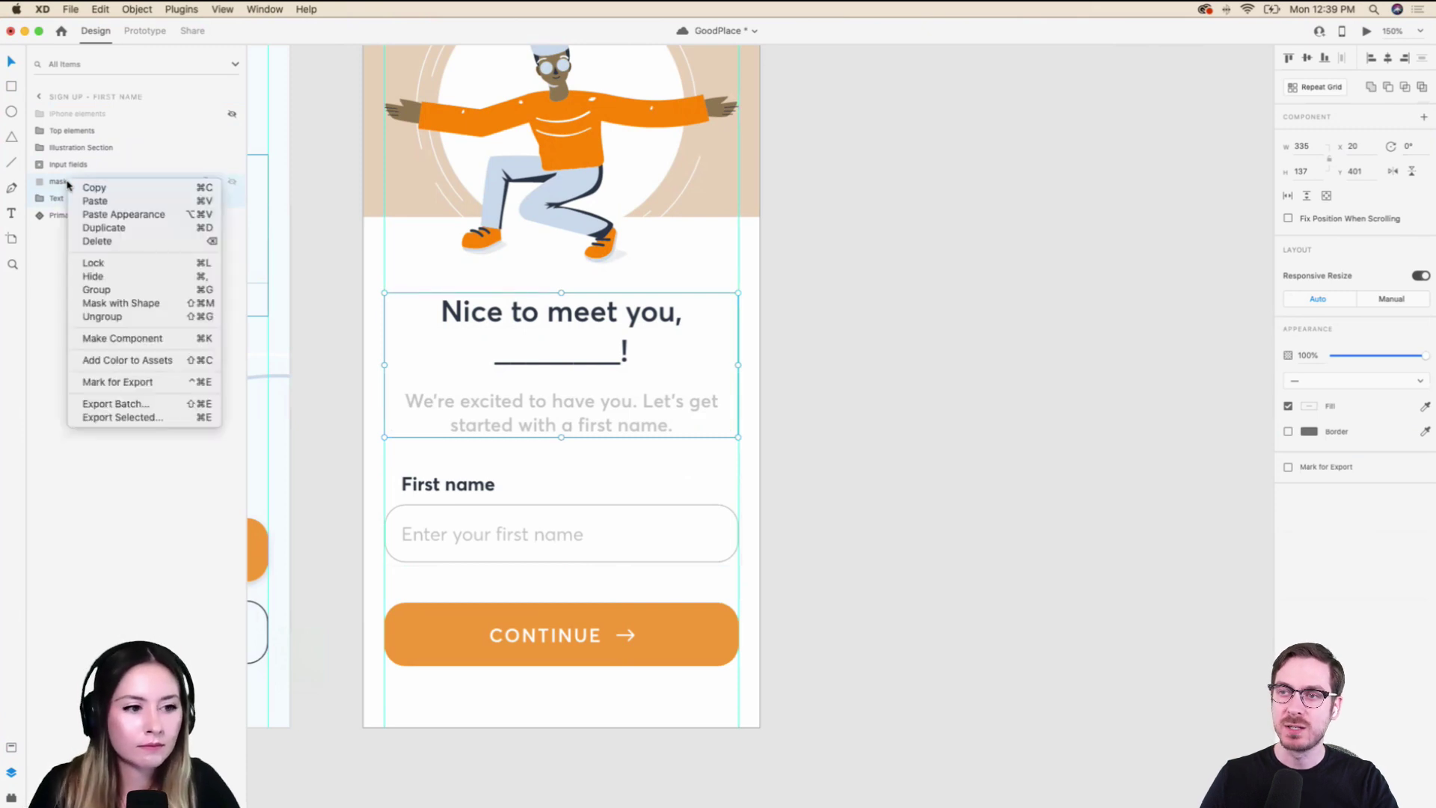
pyautogui.click(153, 304)
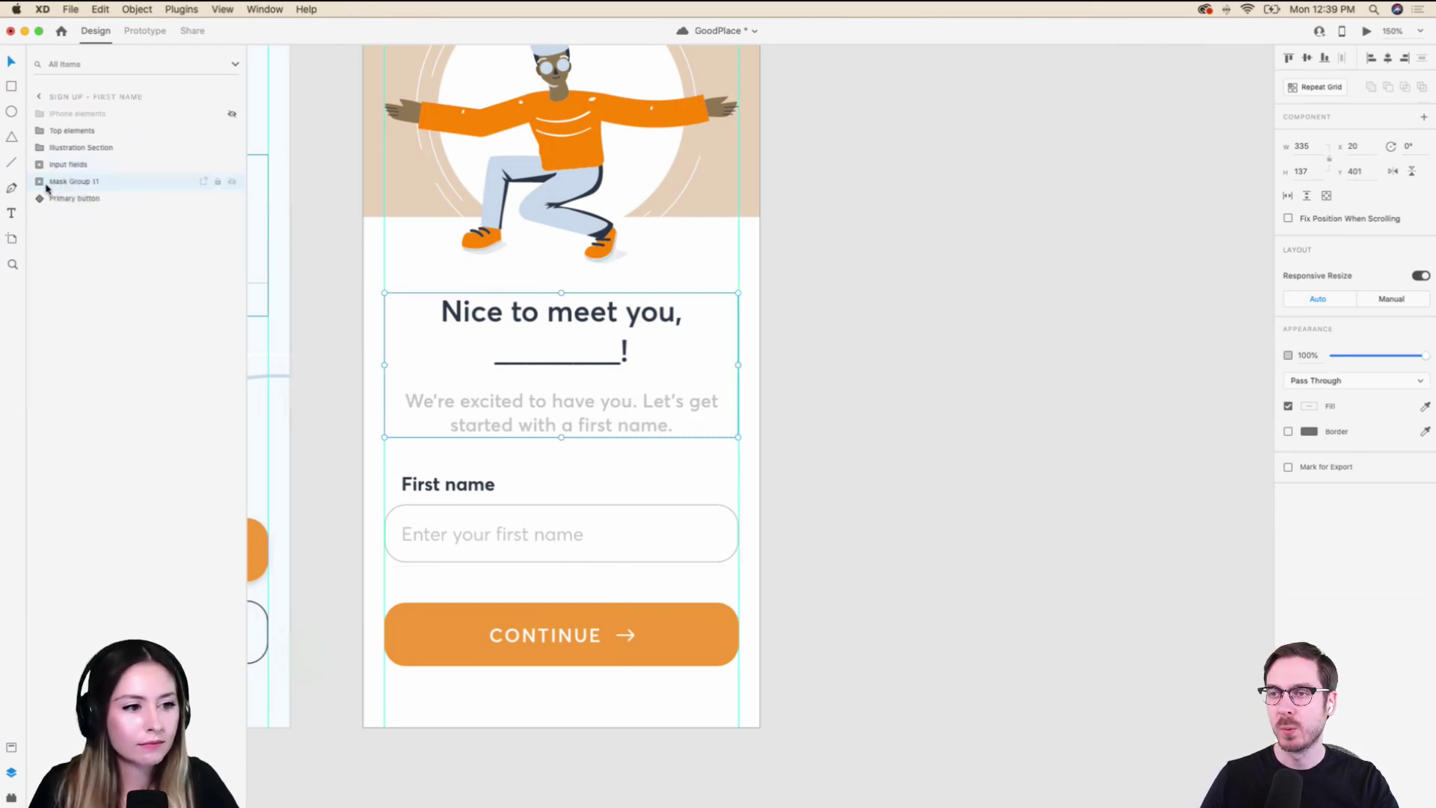
pyautogui.doubleClick(64, 182)
pyautogui.write('Text')
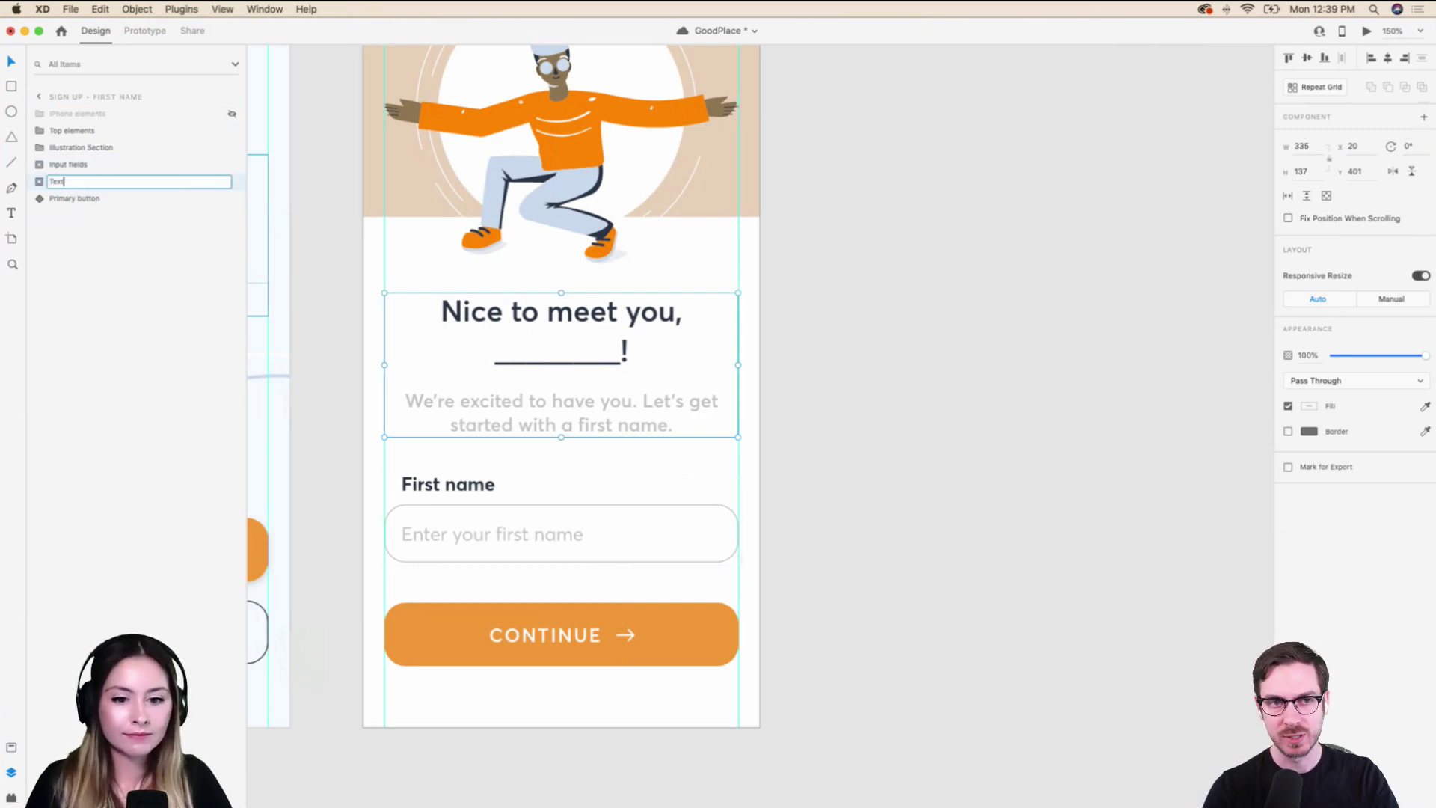
pyautogui.press('BackSpace')
pyautogui.press('BackSpace')
pyautogui.press('BackSpace')
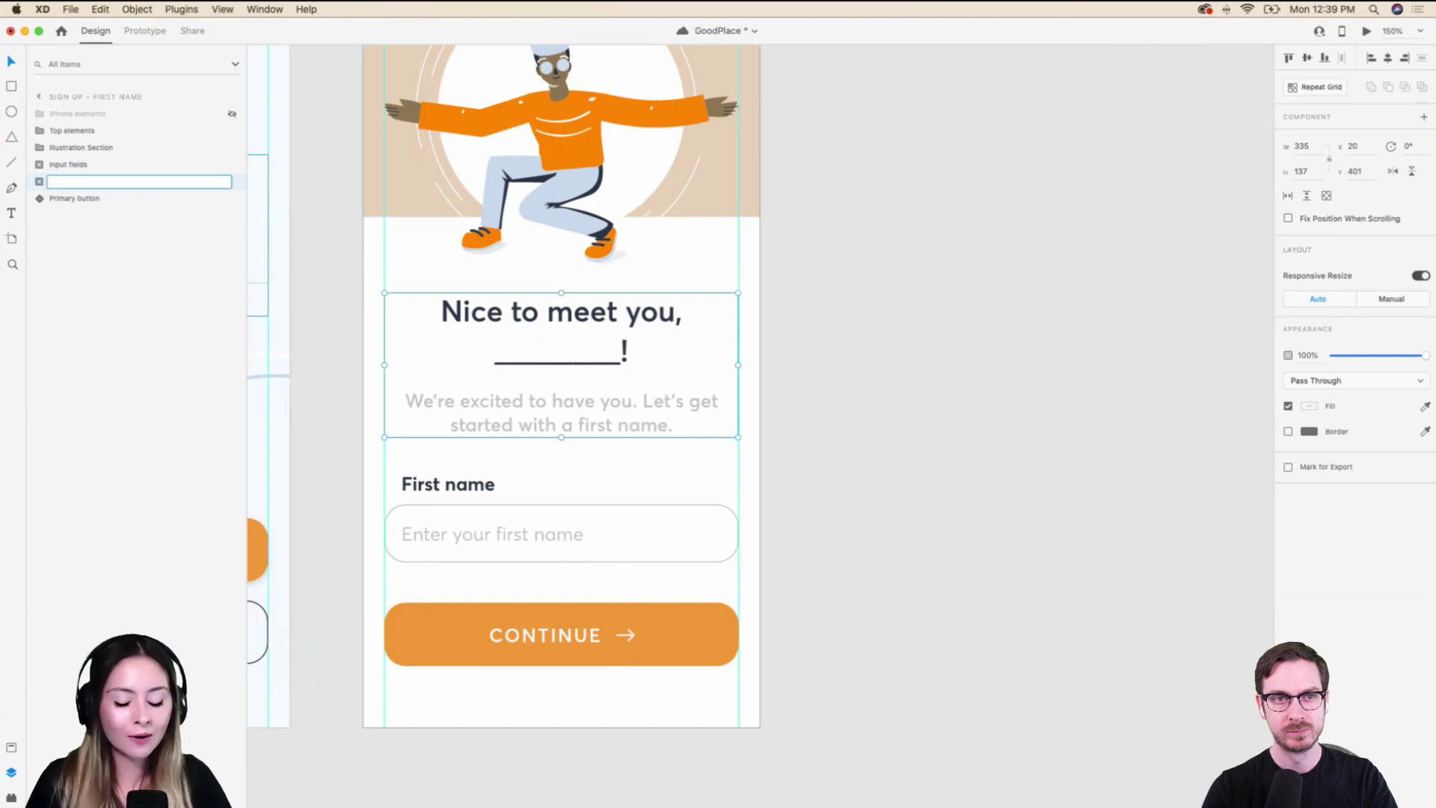
pyautogui.write('Intro text')
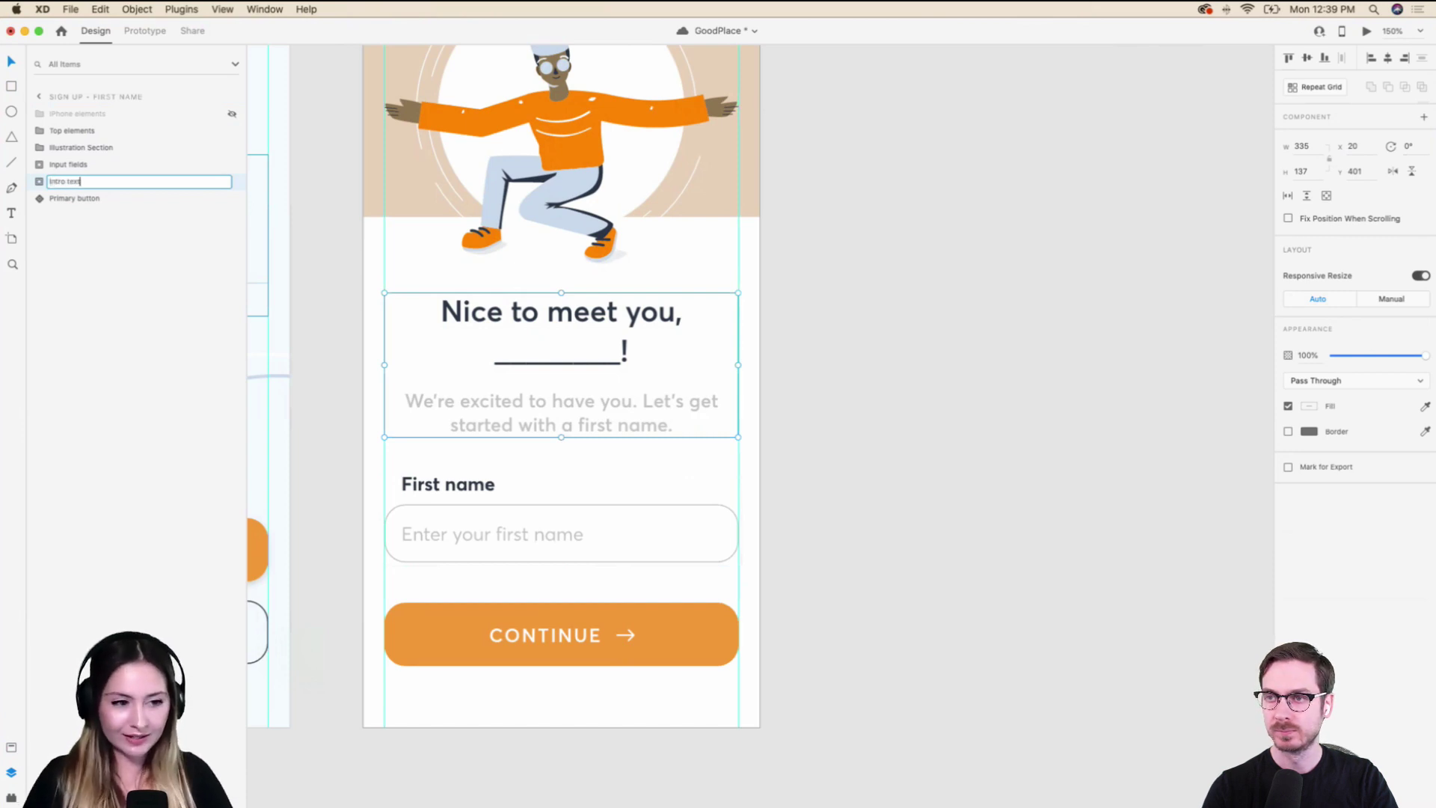
pyautogui.press('Return')
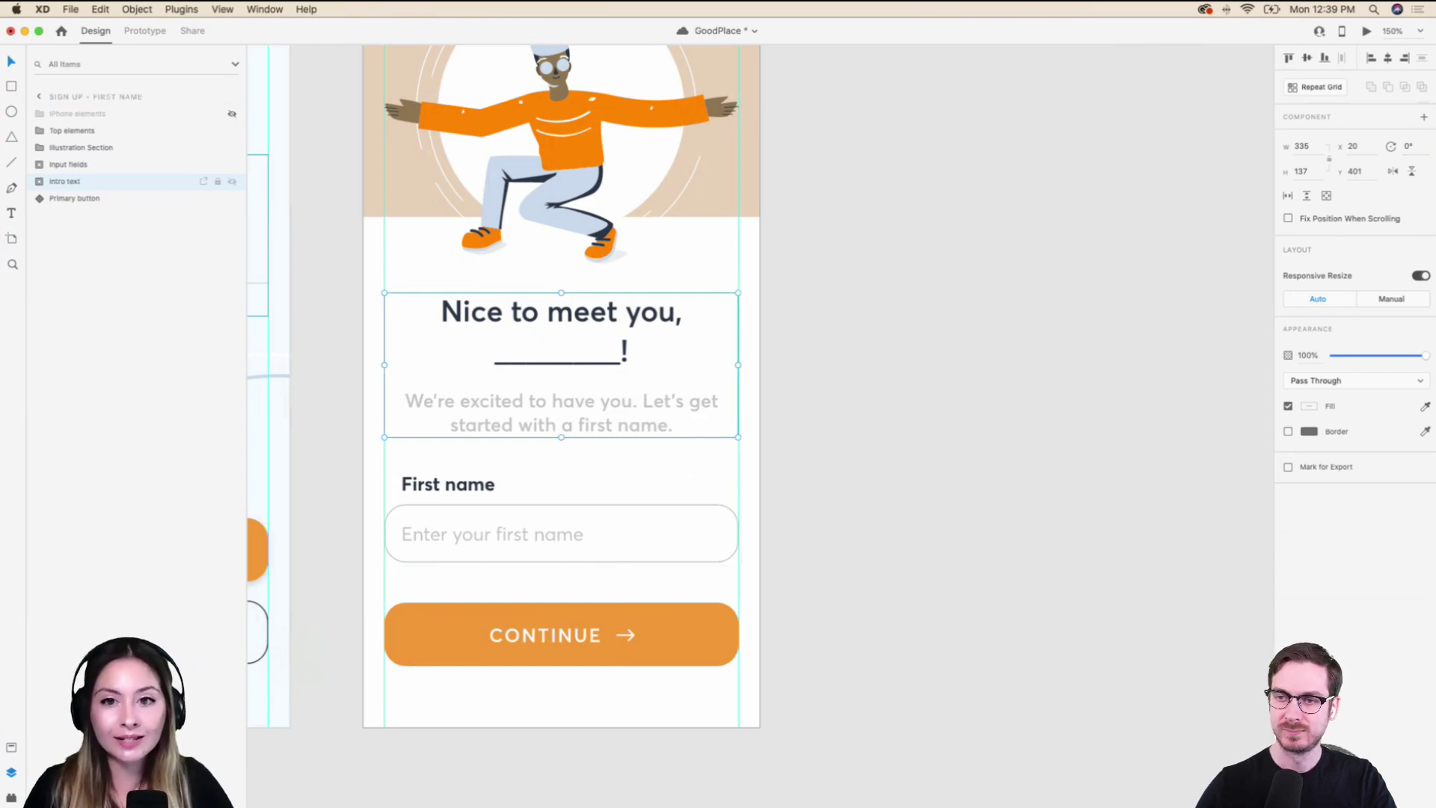
pyautogui.press('super+s')
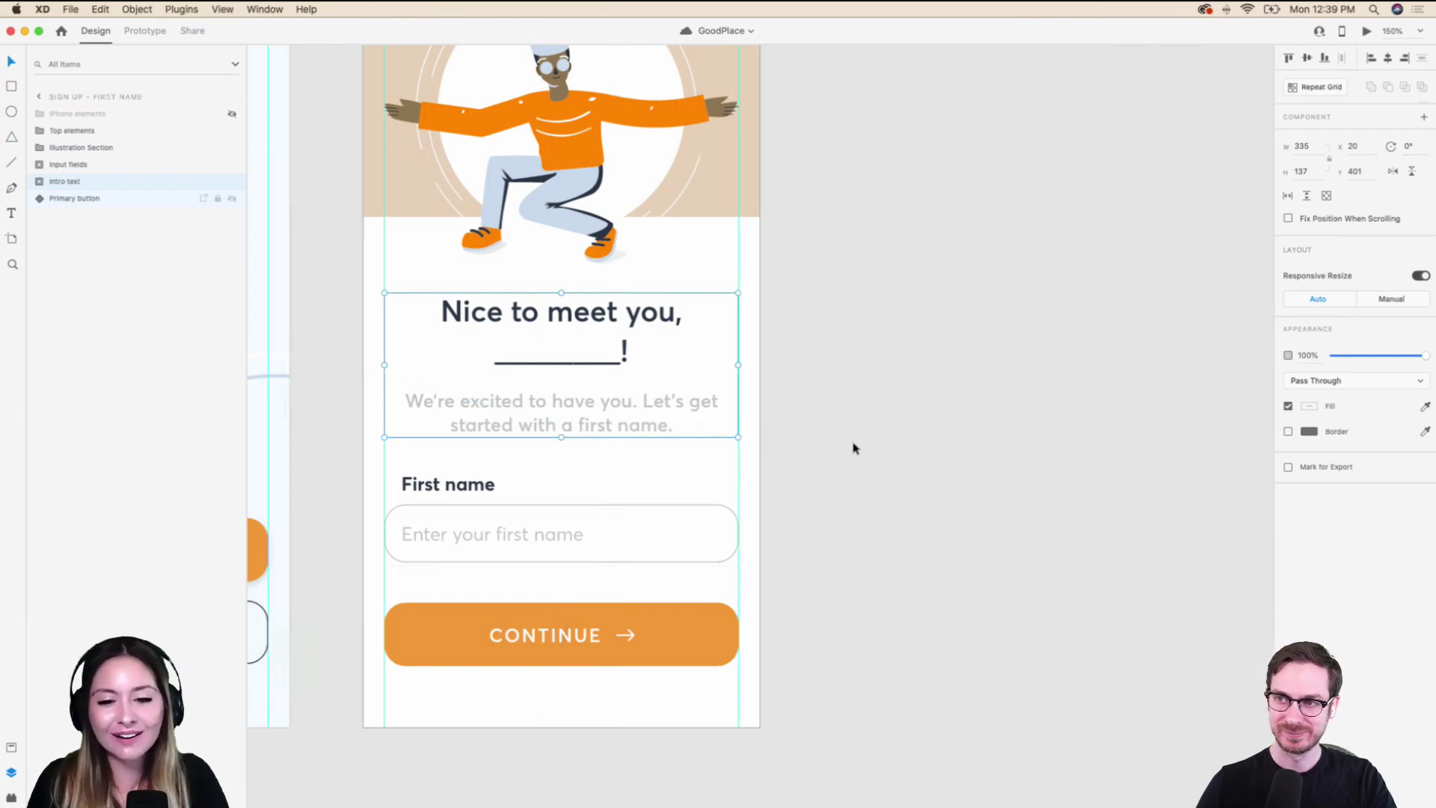
# Inspect the First name placeholder, the Intro text's Name group and the First Name input's mask.
pyautogui.click(793, 533)
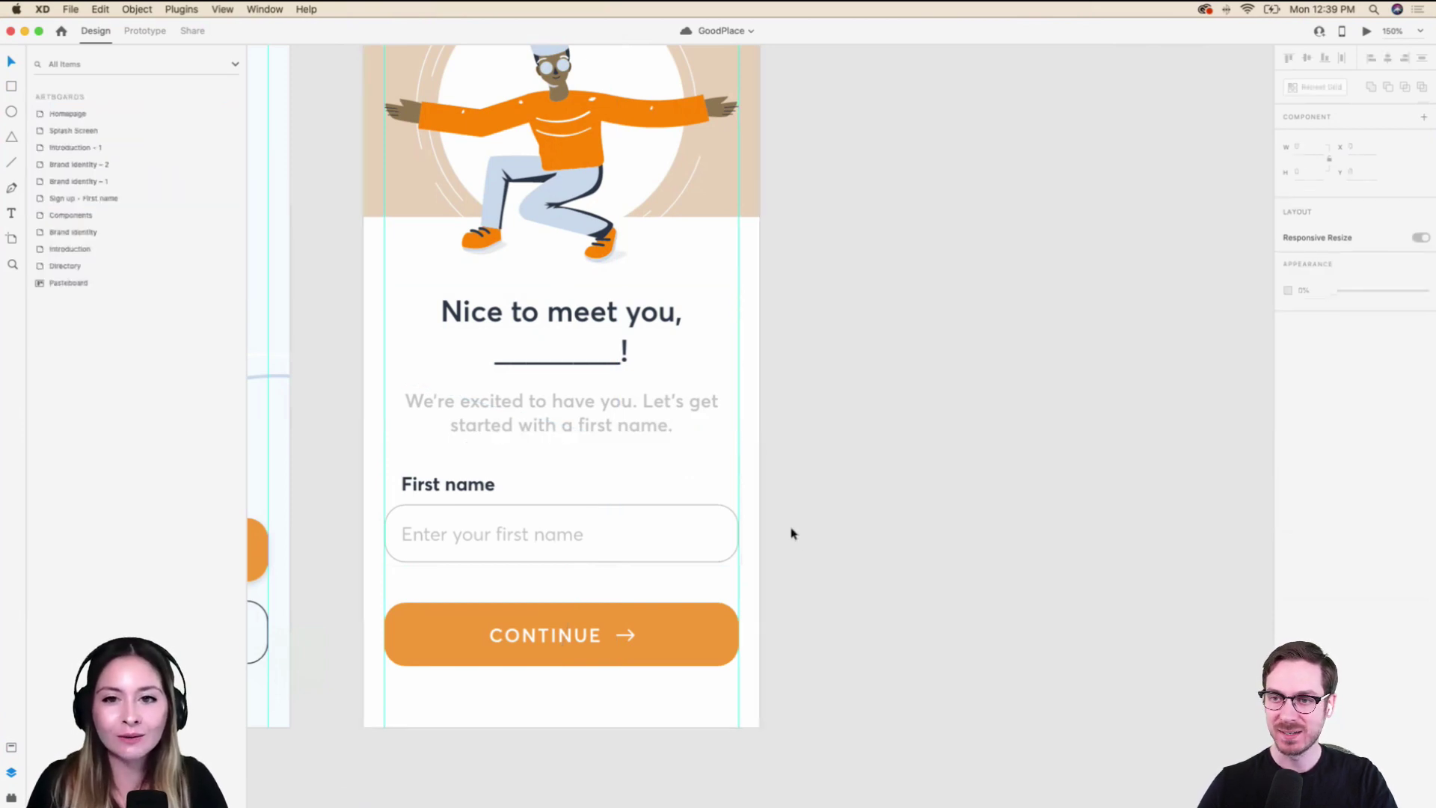
pyautogui.doubleClick(513, 535)
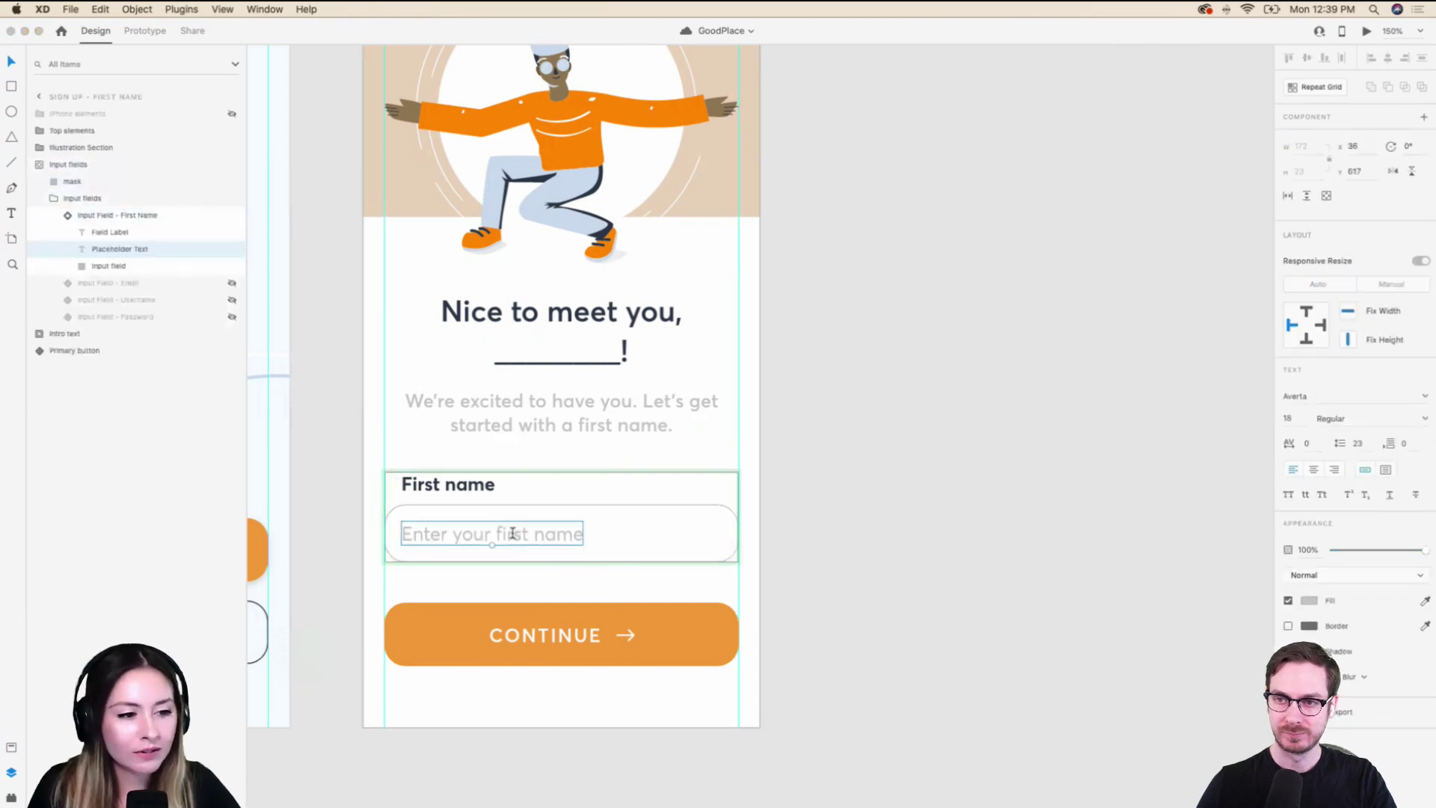
pyautogui.doubleClick(512, 534)
pyautogui.press('Escape')
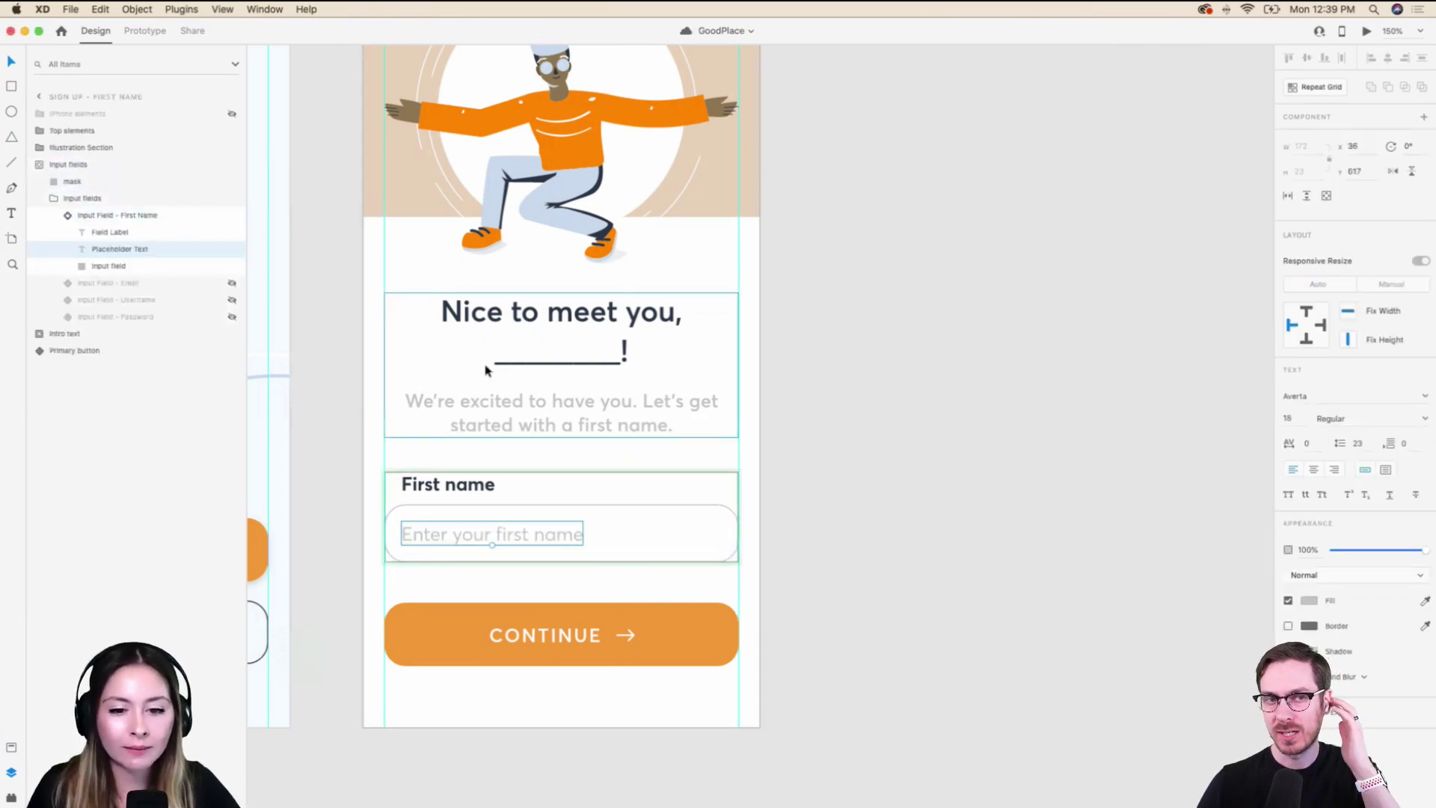
pyautogui.click(645, 416)
pyautogui.doubleClick(645, 417)
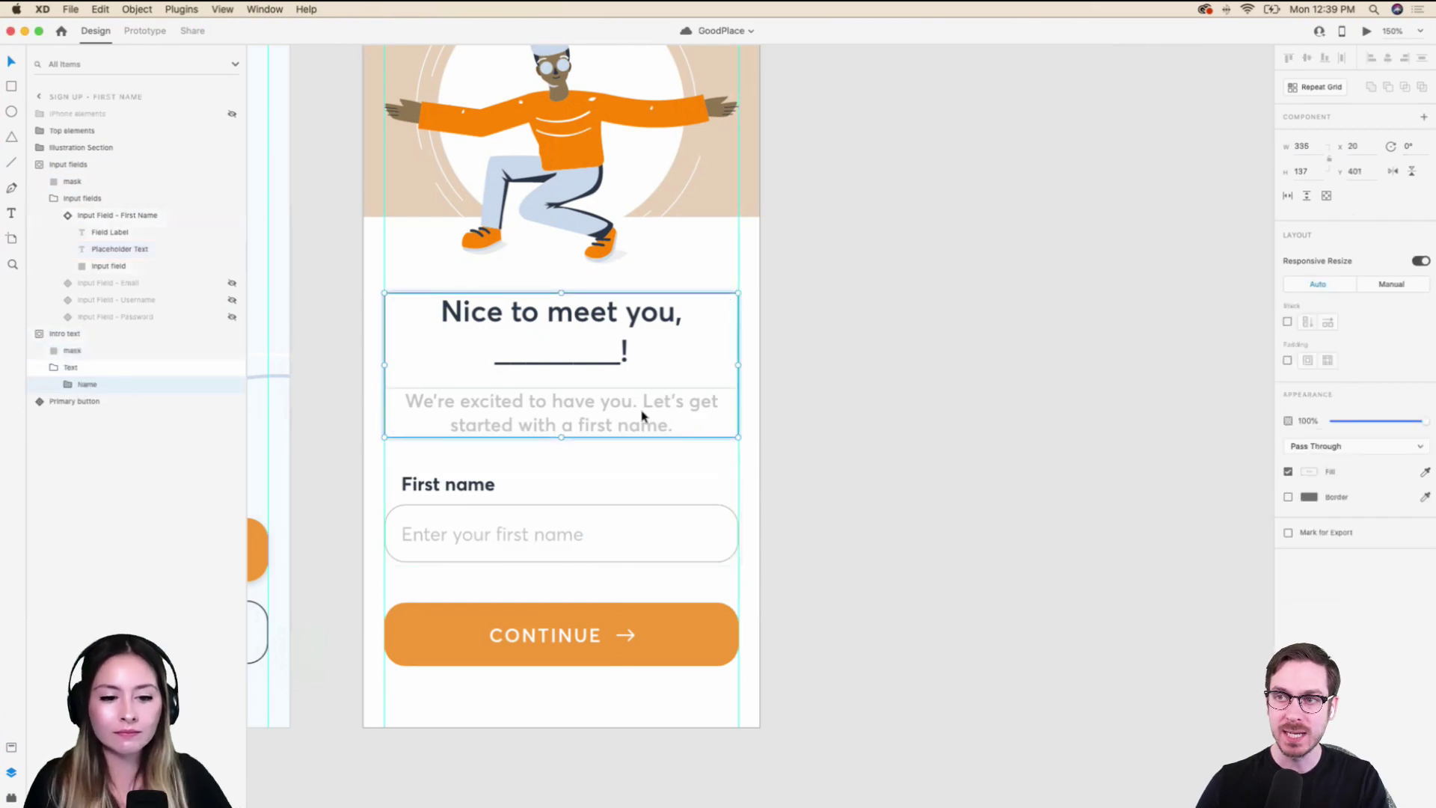
pyautogui.scroll(3, 642, 417)
pyautogui.hscroll(-4, 642, 416)
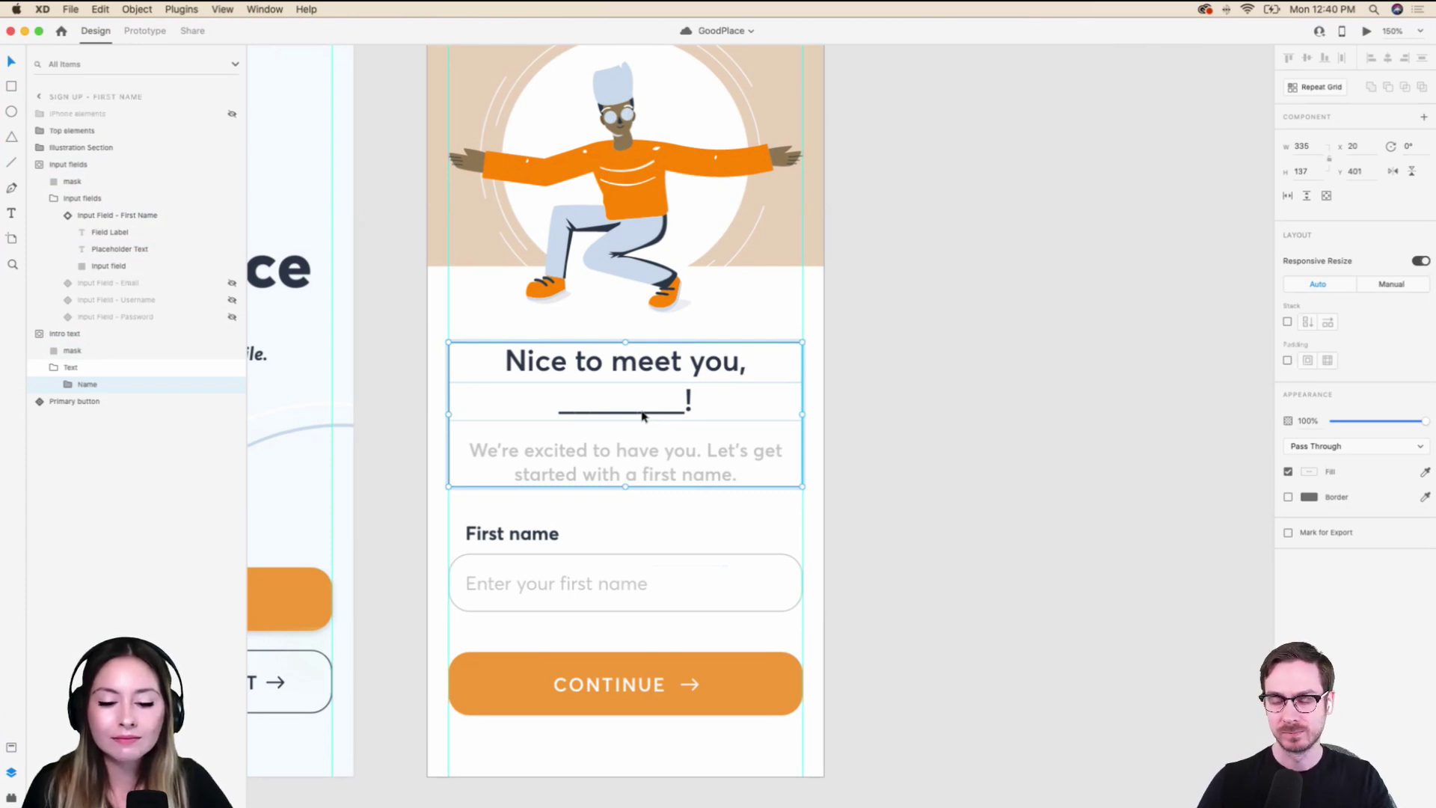
pyautogui.click(561, 538)
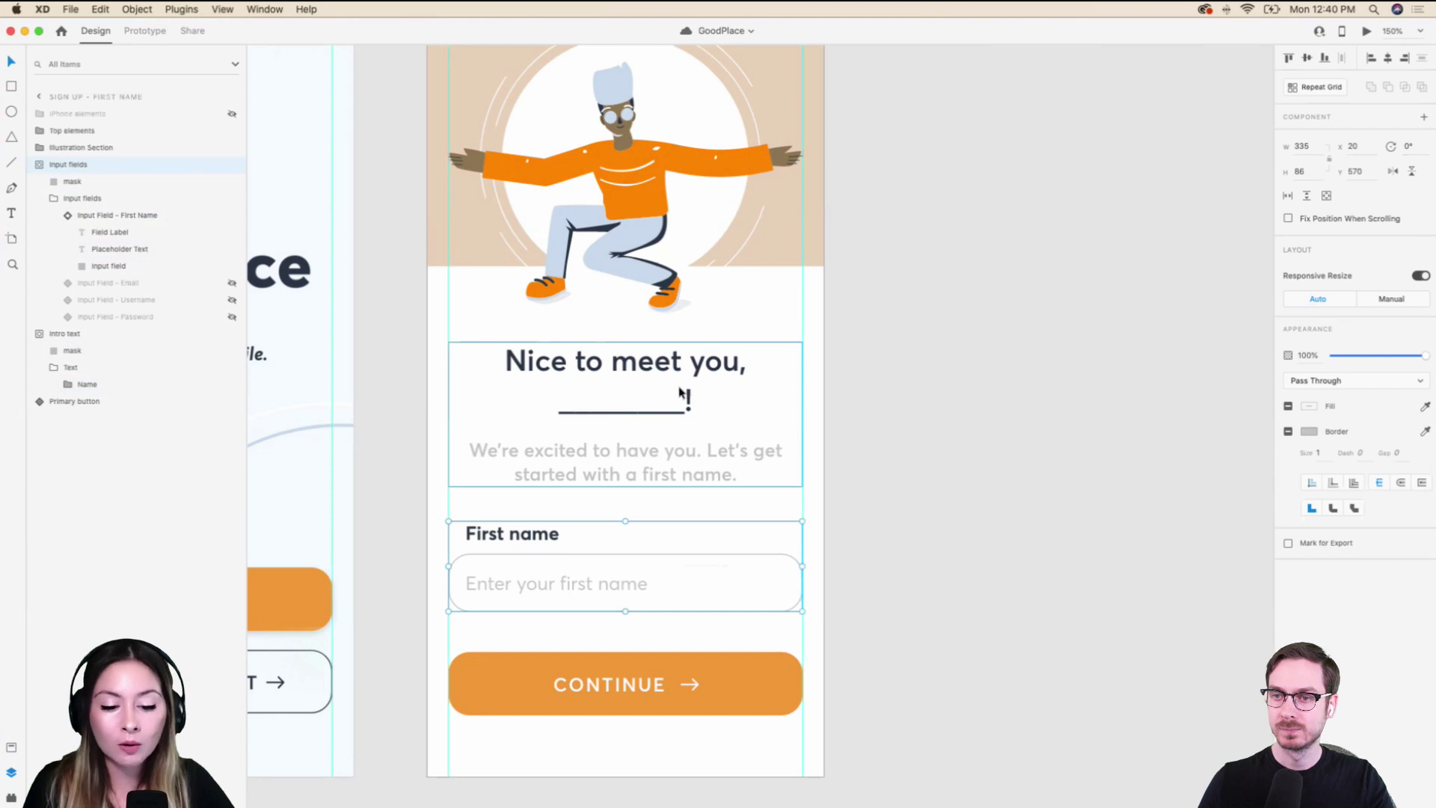
pyautogui.doubleClick(550, 540)
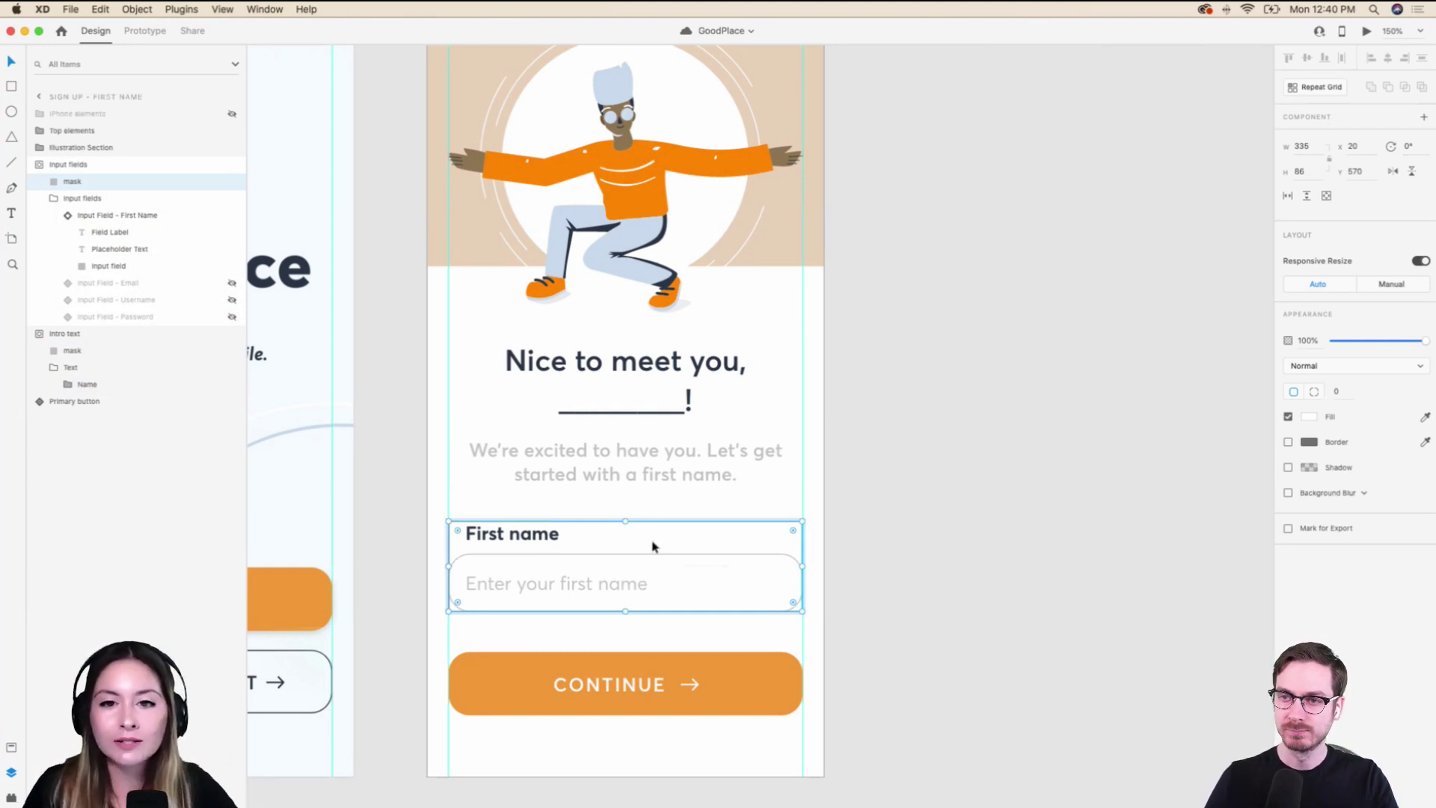
# Select both intro headlines and the paragraph, then show the document's colours and character styles.
pyautogui.click(658, 420)
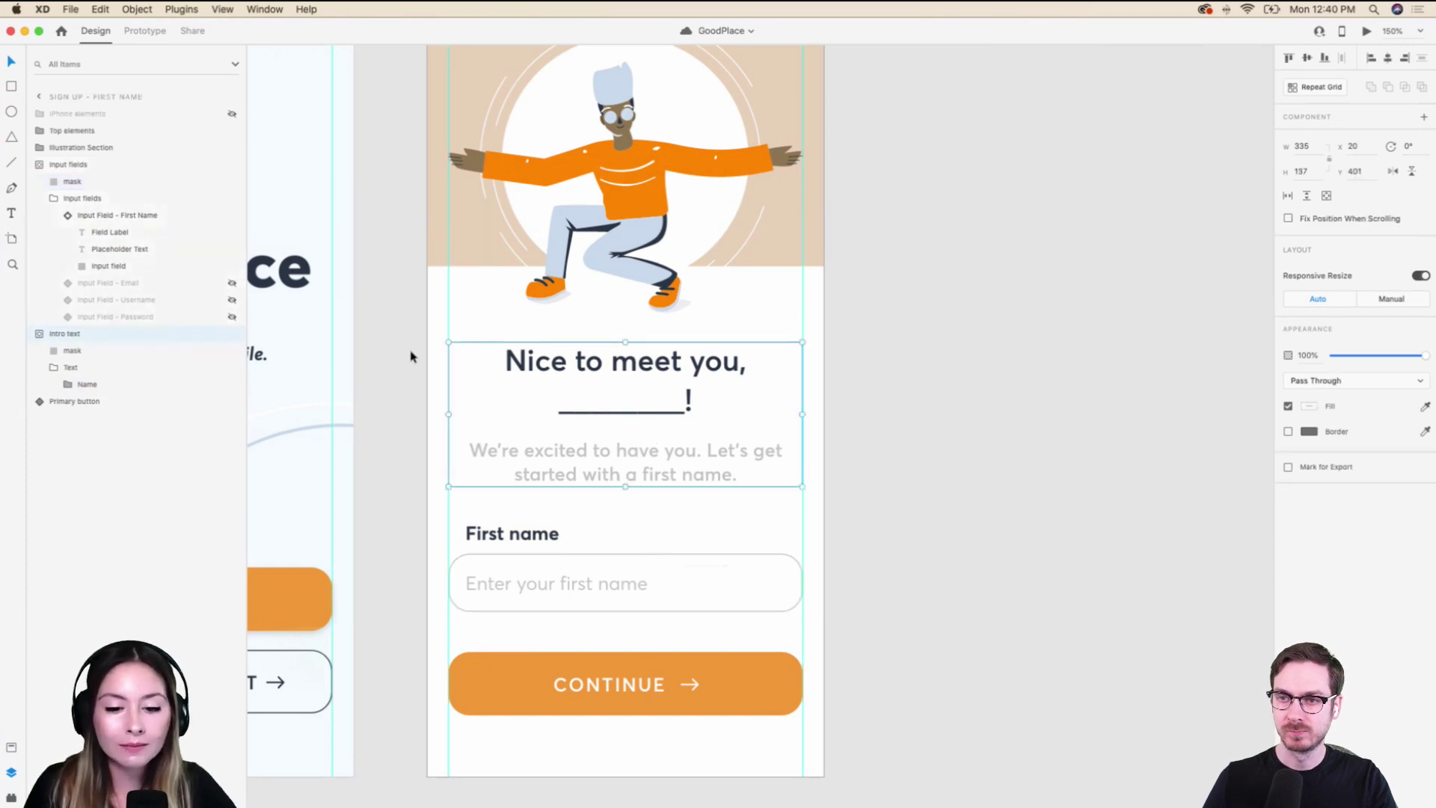
pyautogui.click(46, 367)
pyautogui.click(47, 350)
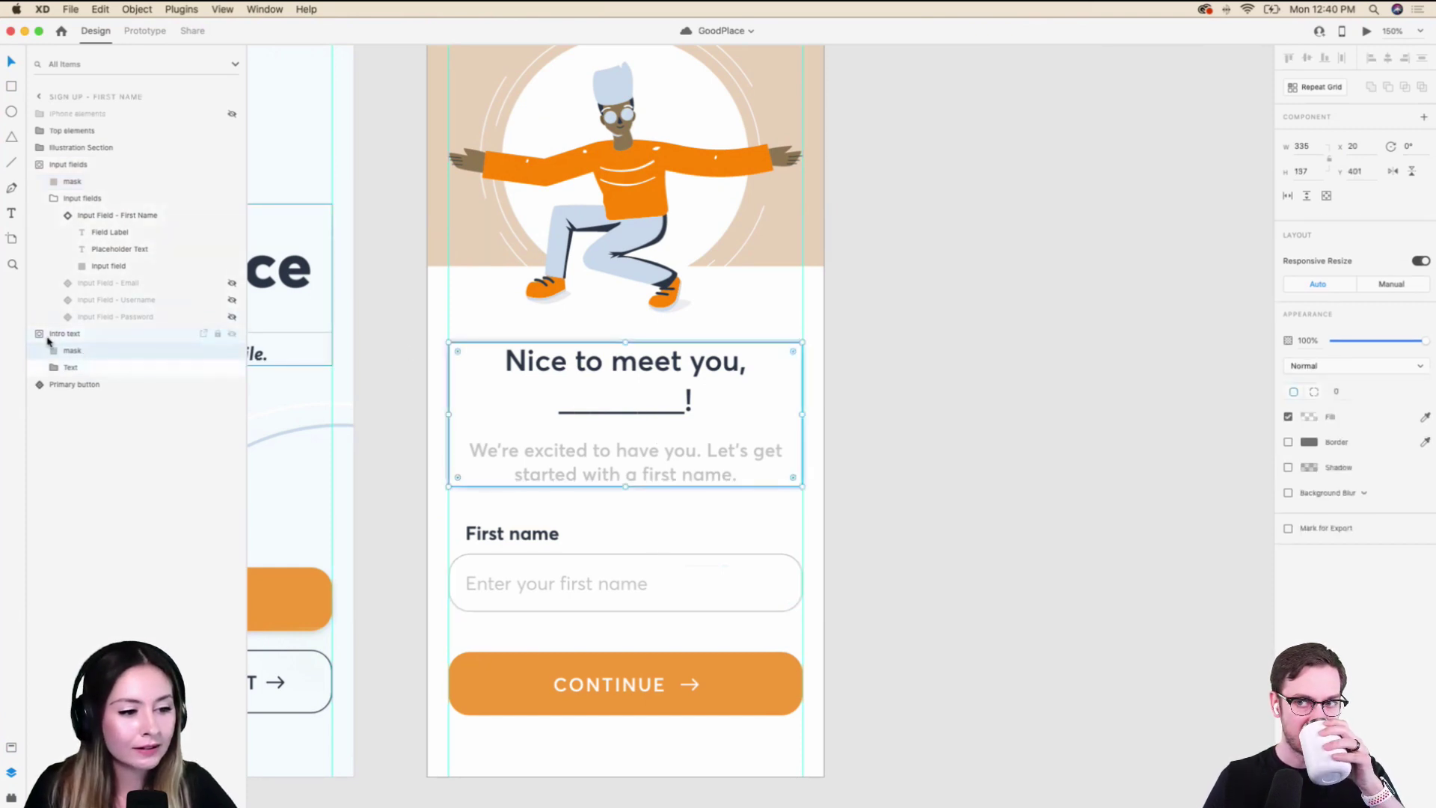
pyautogui.click(35, 335)
pyautogui.click(76, 336)
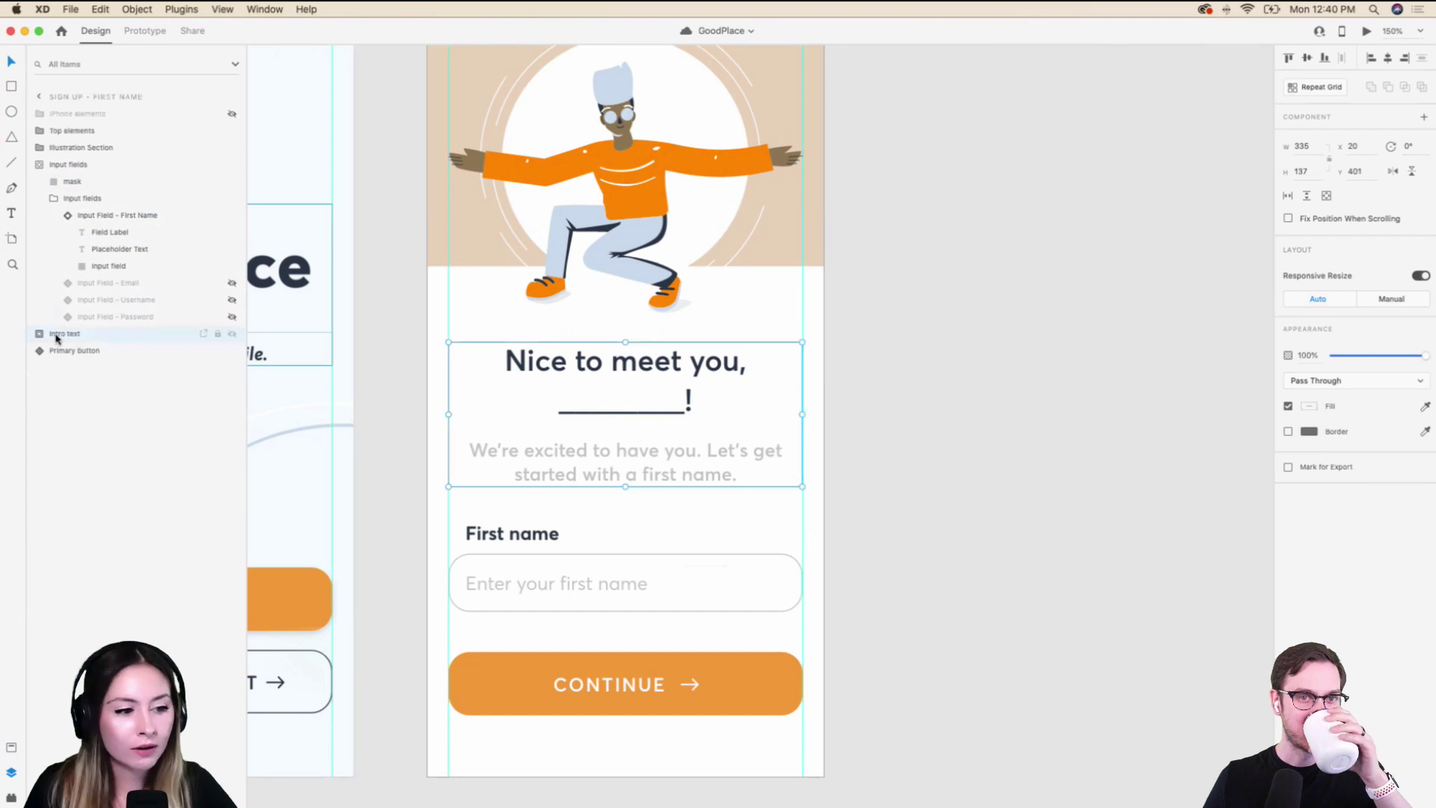
pyautogui.doubleClick(590, 468)
pyautogui.doubleClick(591, 467)
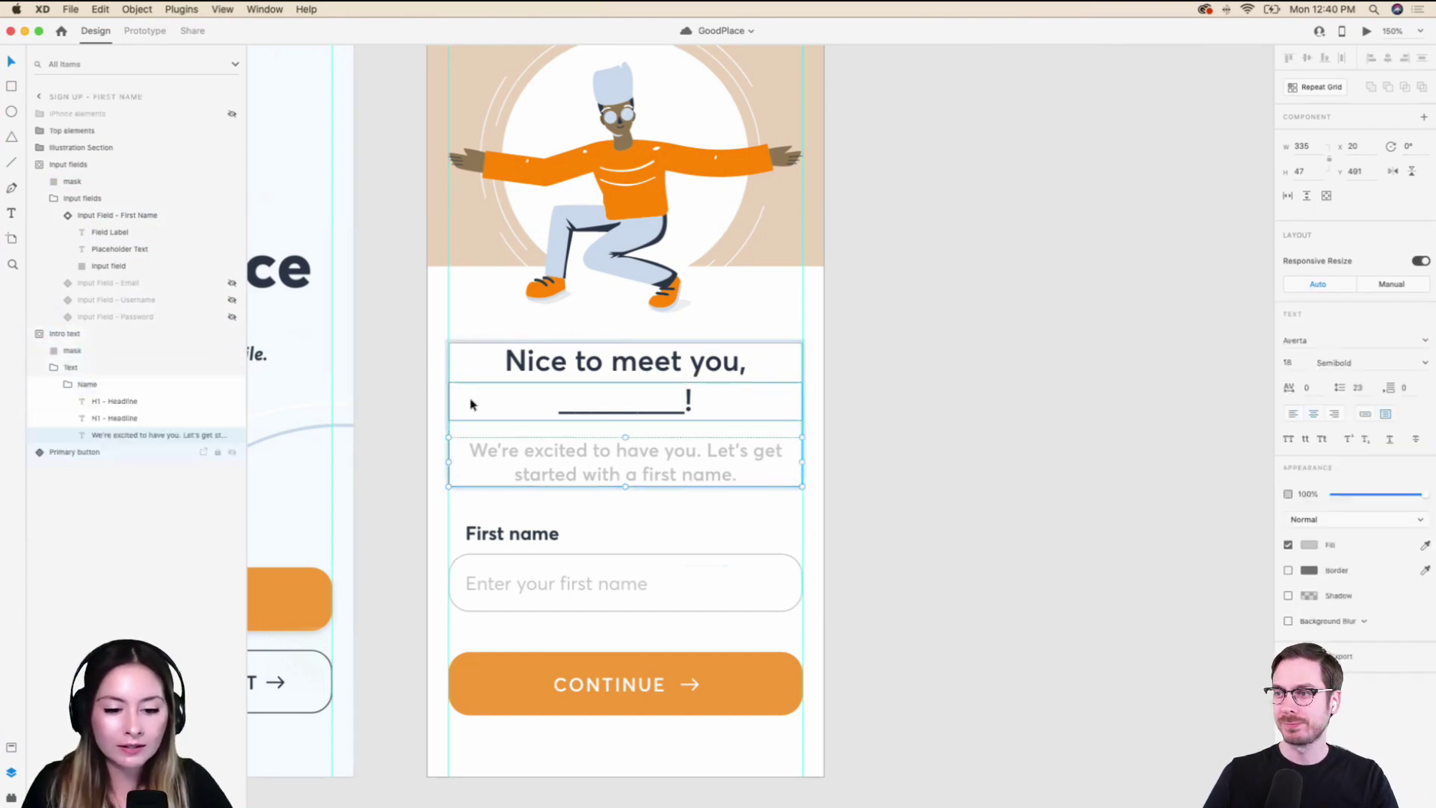
pyautogui.press('super+a')
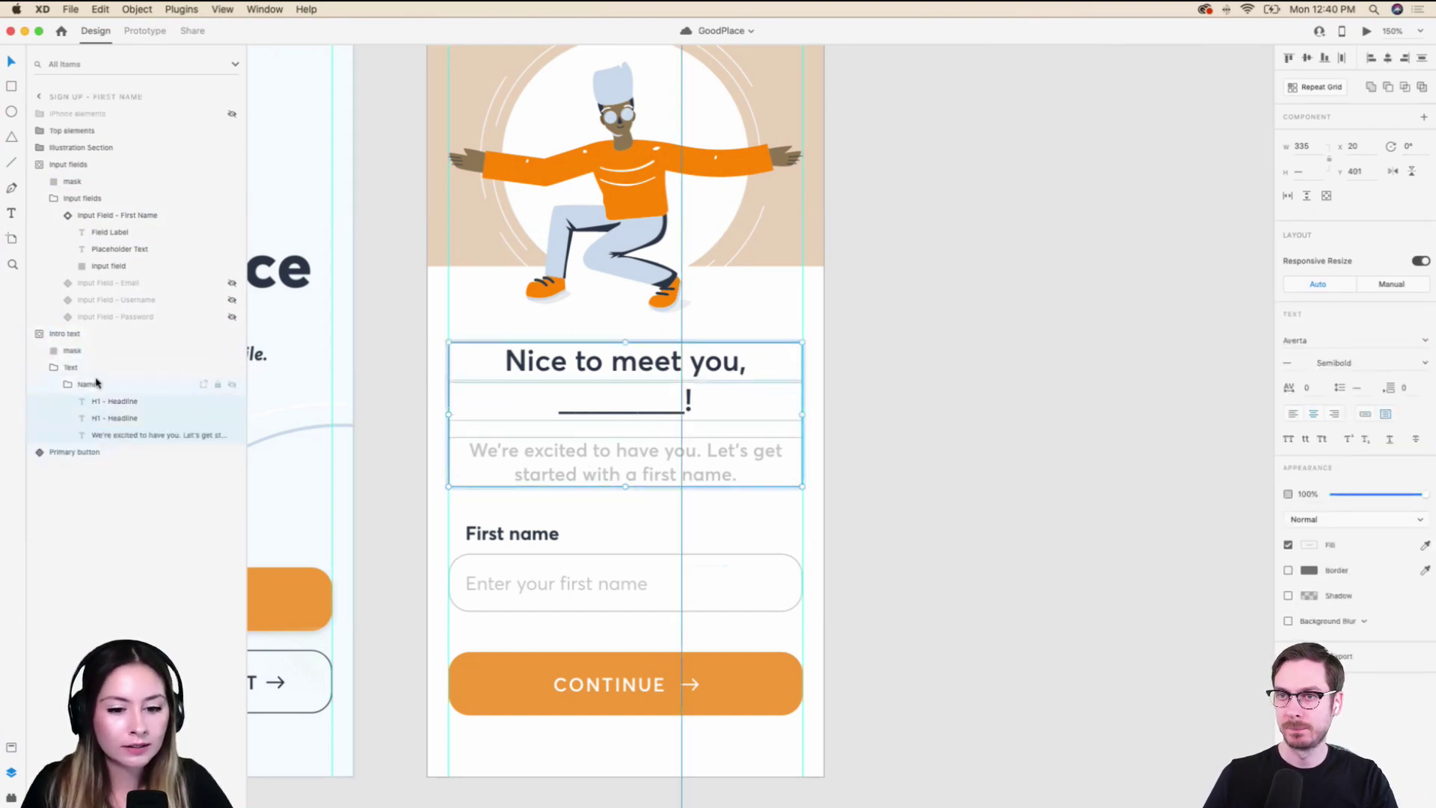
pyautogui.click(9, 746)
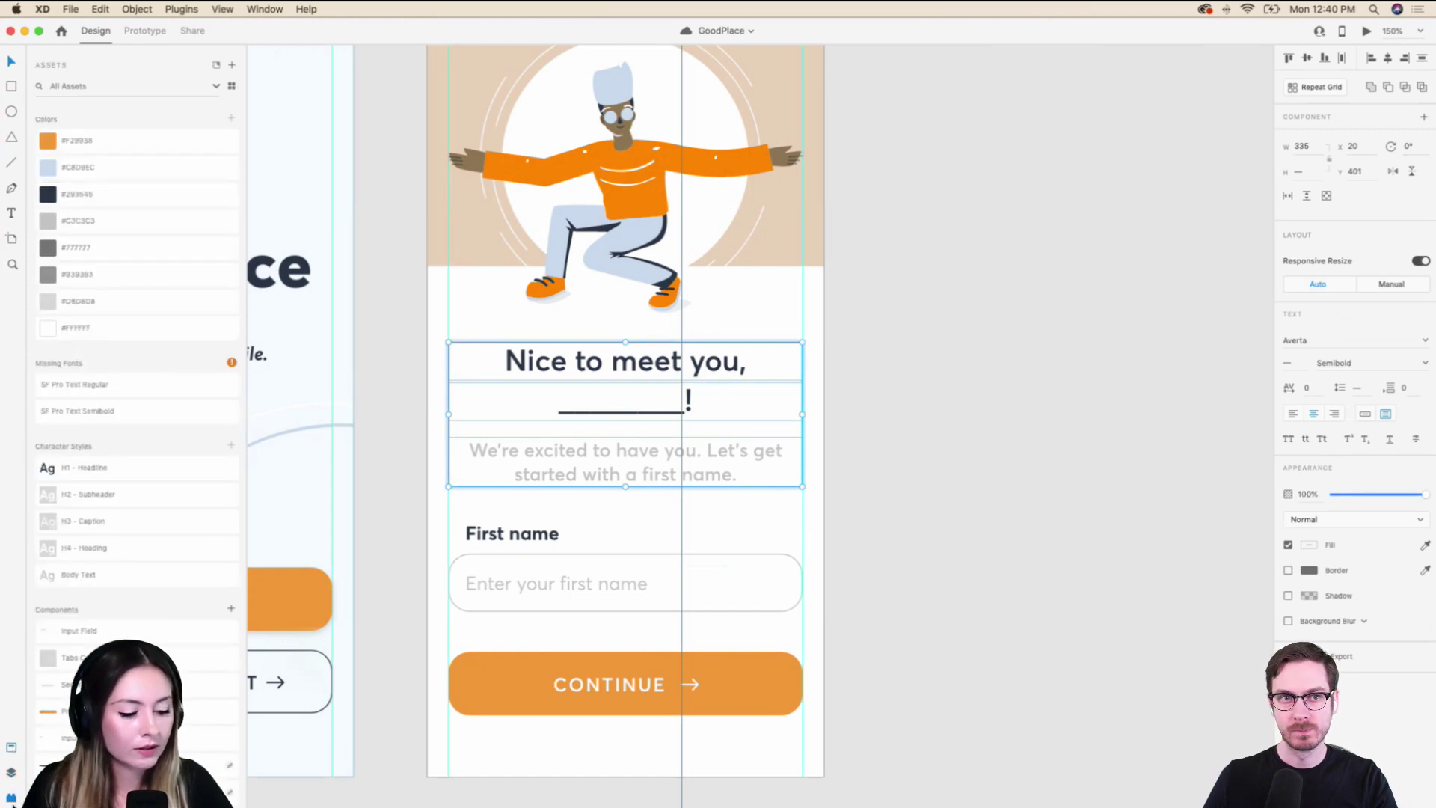
# Draw a small borderless rectangle at the intro subtitle's lower right.
pyautogui.click(12, 796)
pyautogui.click(196, 223)
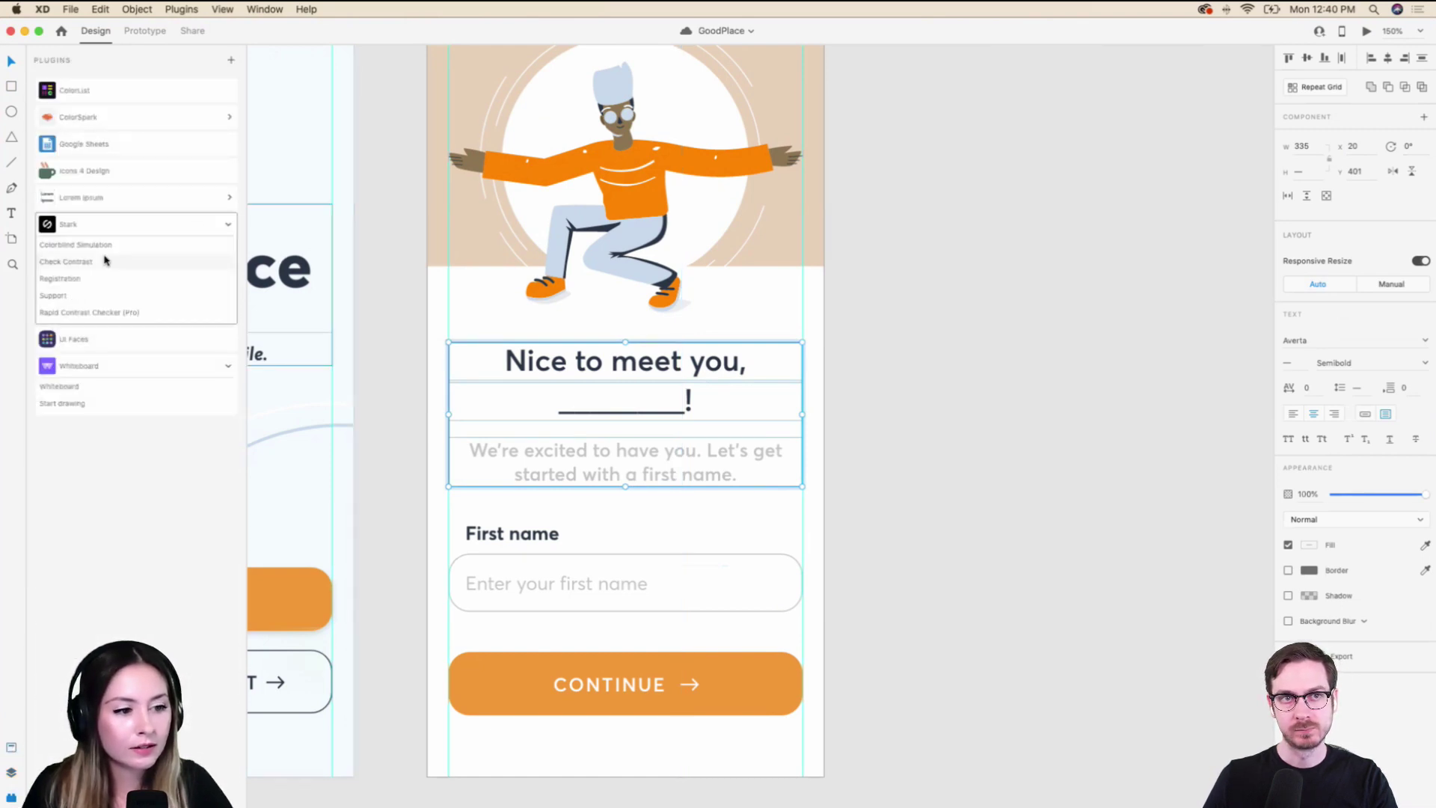
pyautogui.click(666, 468)
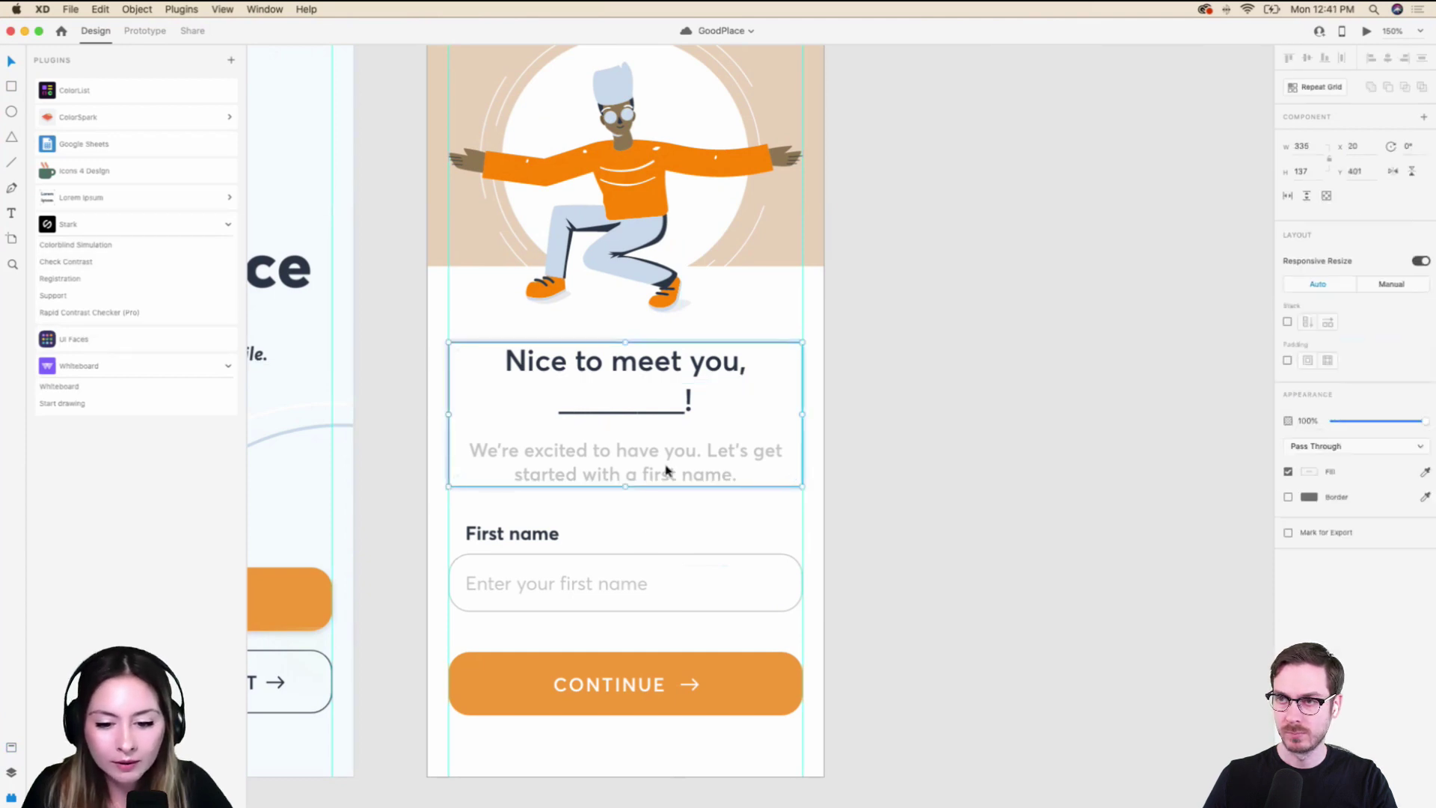
pyautogui.doubleClick(666, 470)
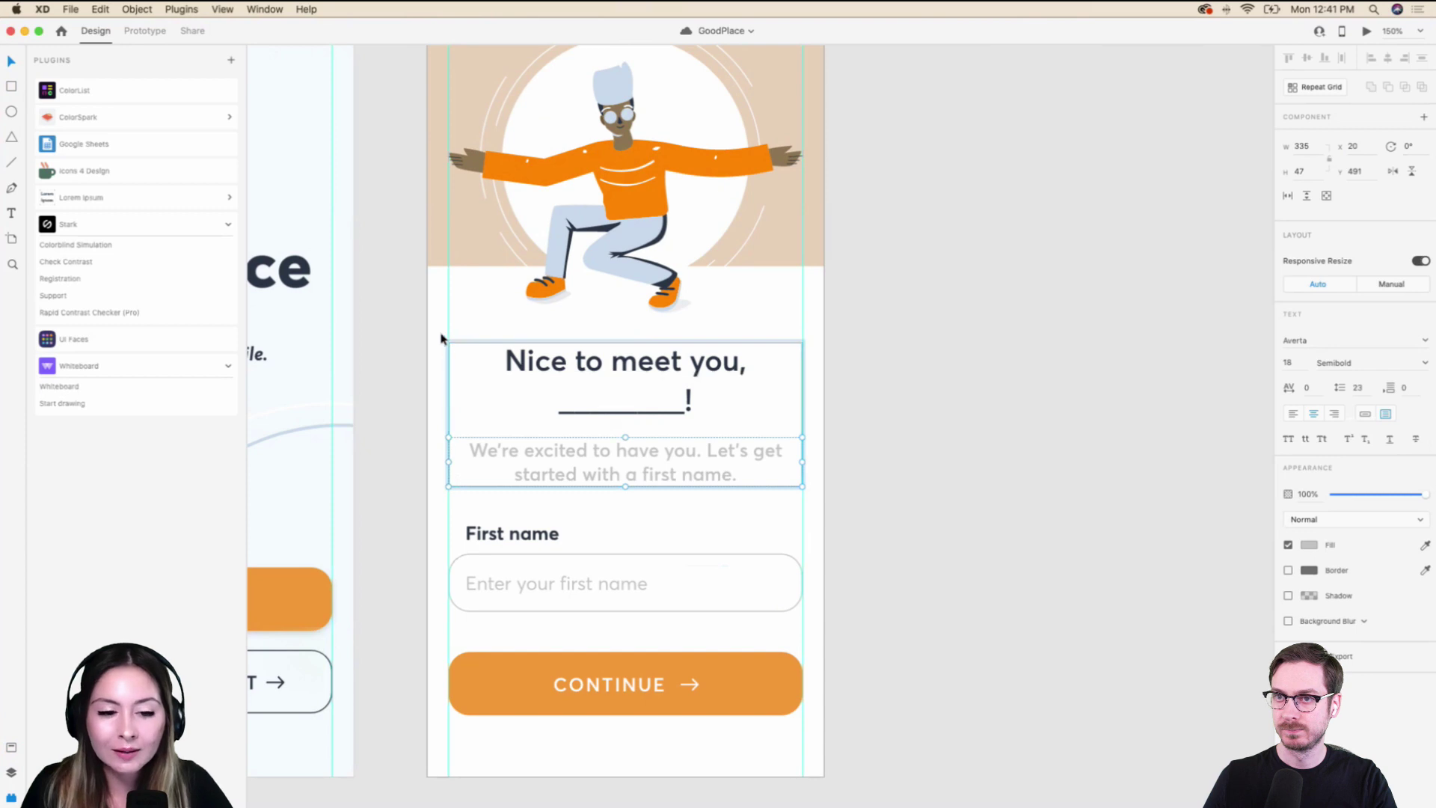
pyautogui.click(13, 89)
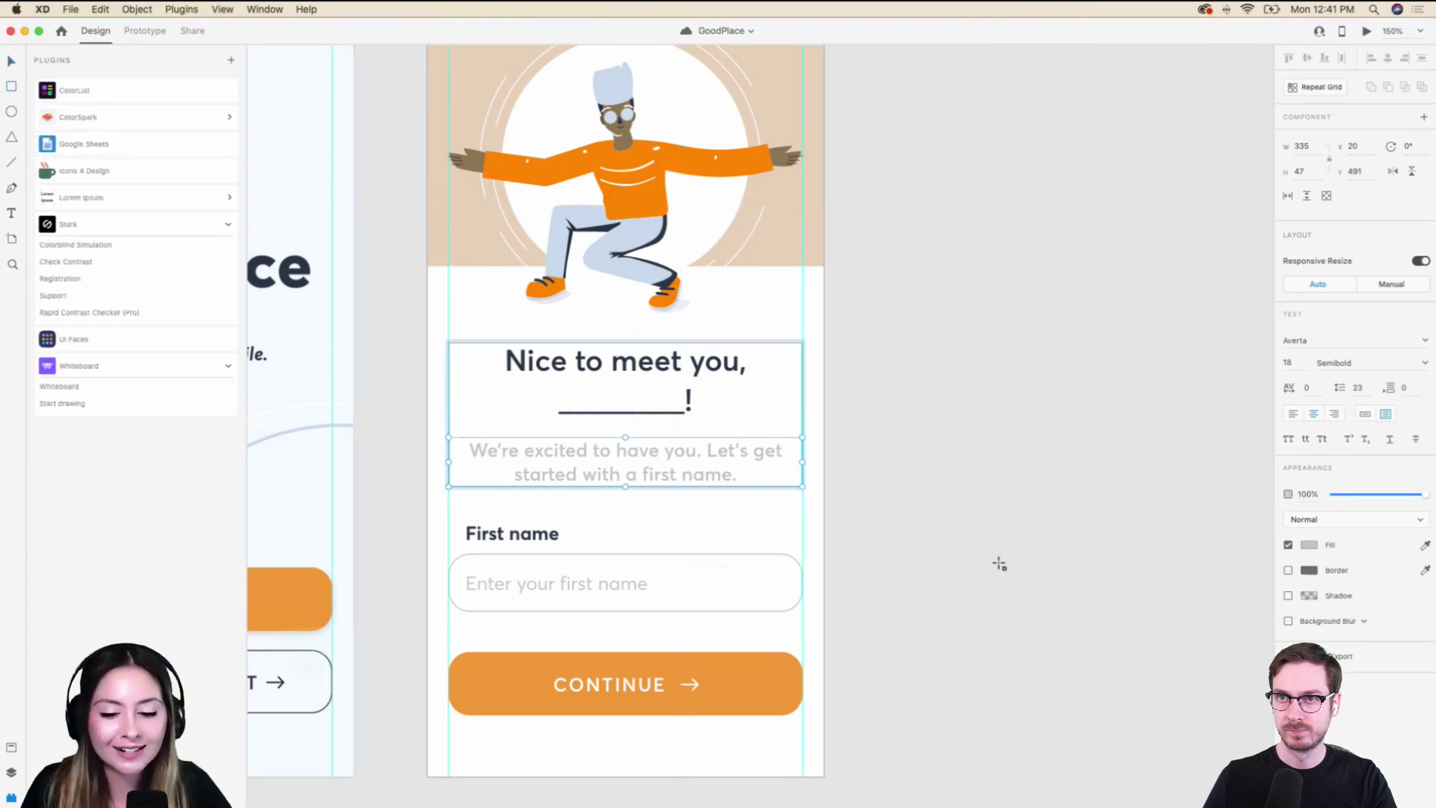
pyautogui.moveTo(823, 498); pyautogui.dragTo(766, 443)
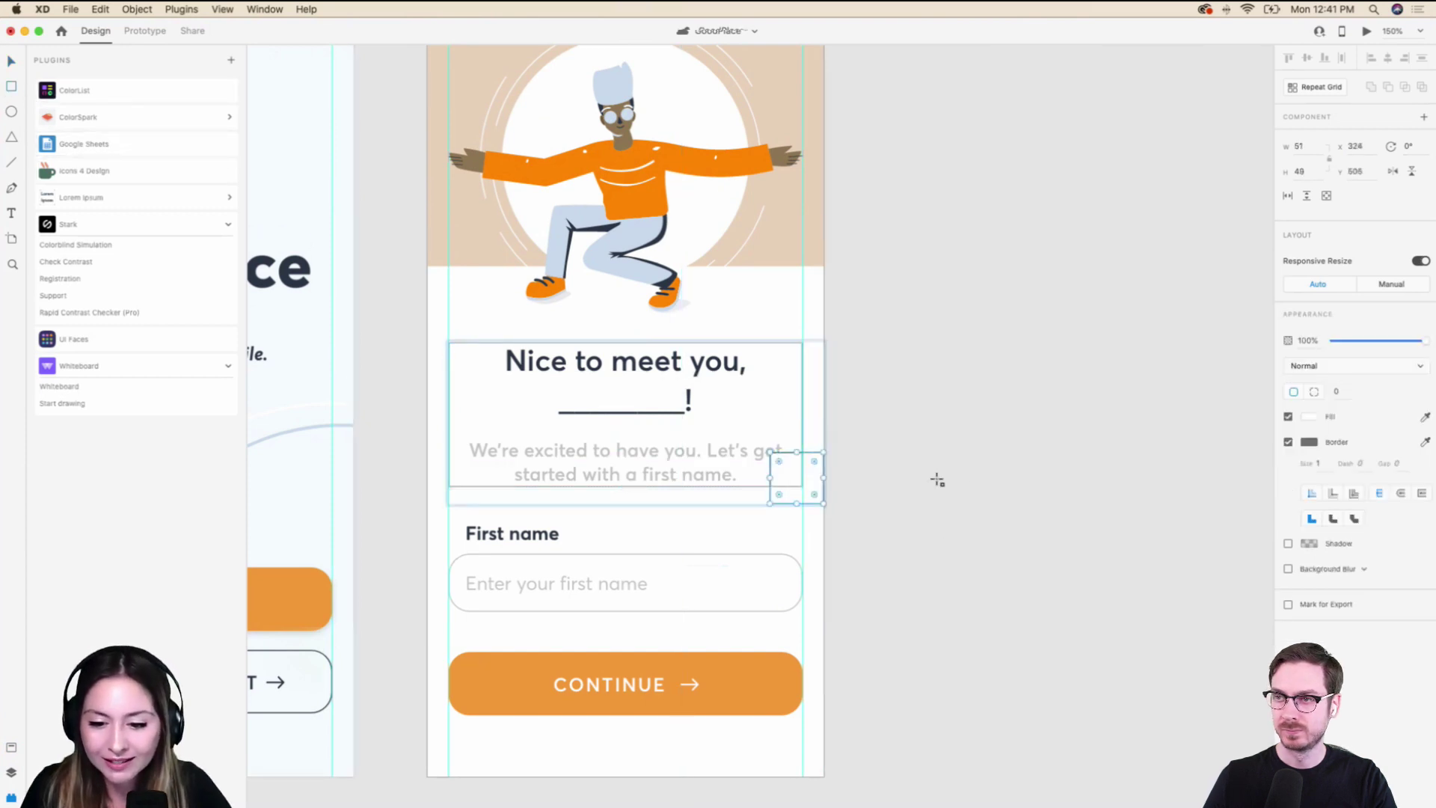
pyautogui.click(1288, 441)
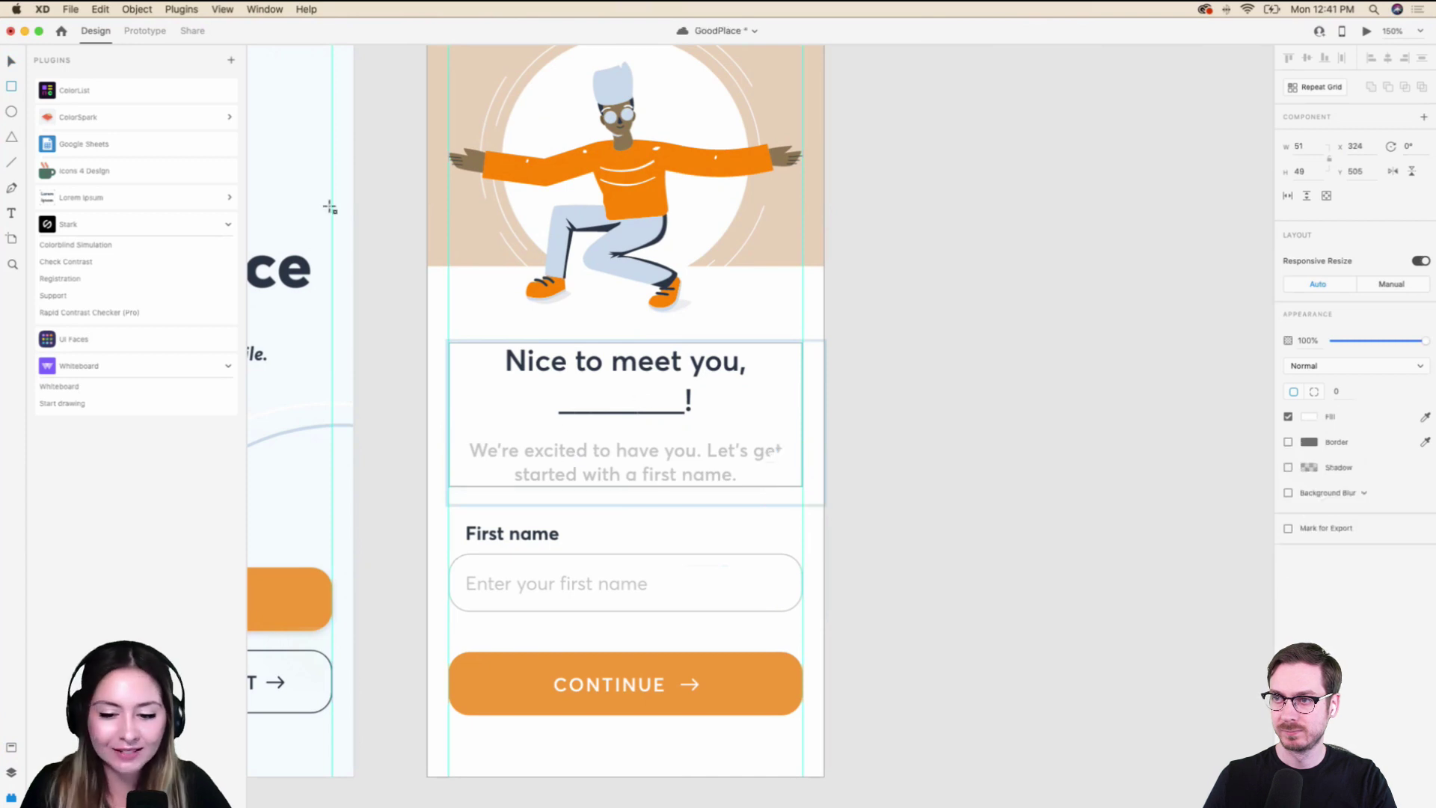
pyautogui.click(12, 61)
# Send Rectangle 302 to the bottom of the Name group, behind the intro text.
pyautogui.click(743, 474)
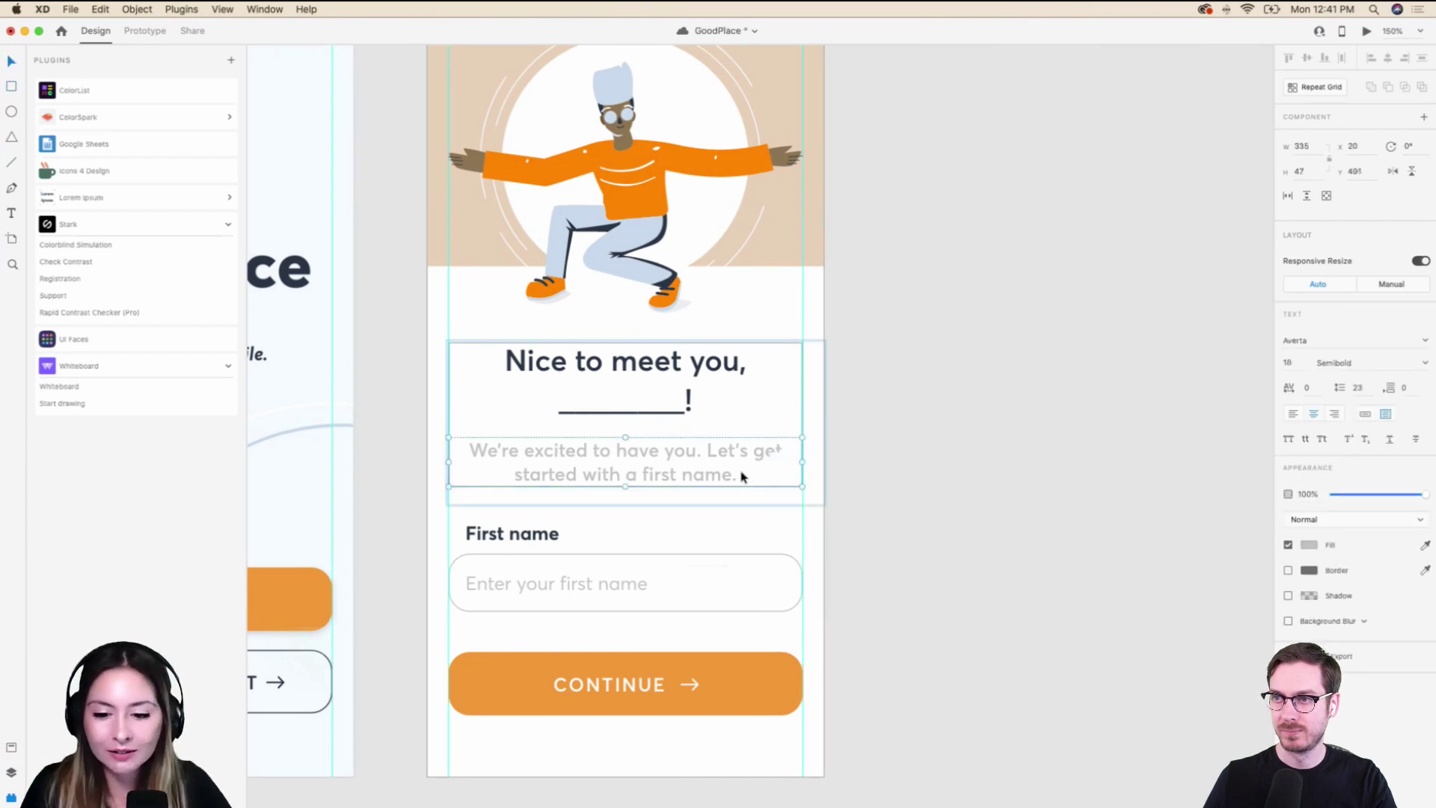
pyautogui.doubleClick(743, 471)
pyautogui.press('Escape')
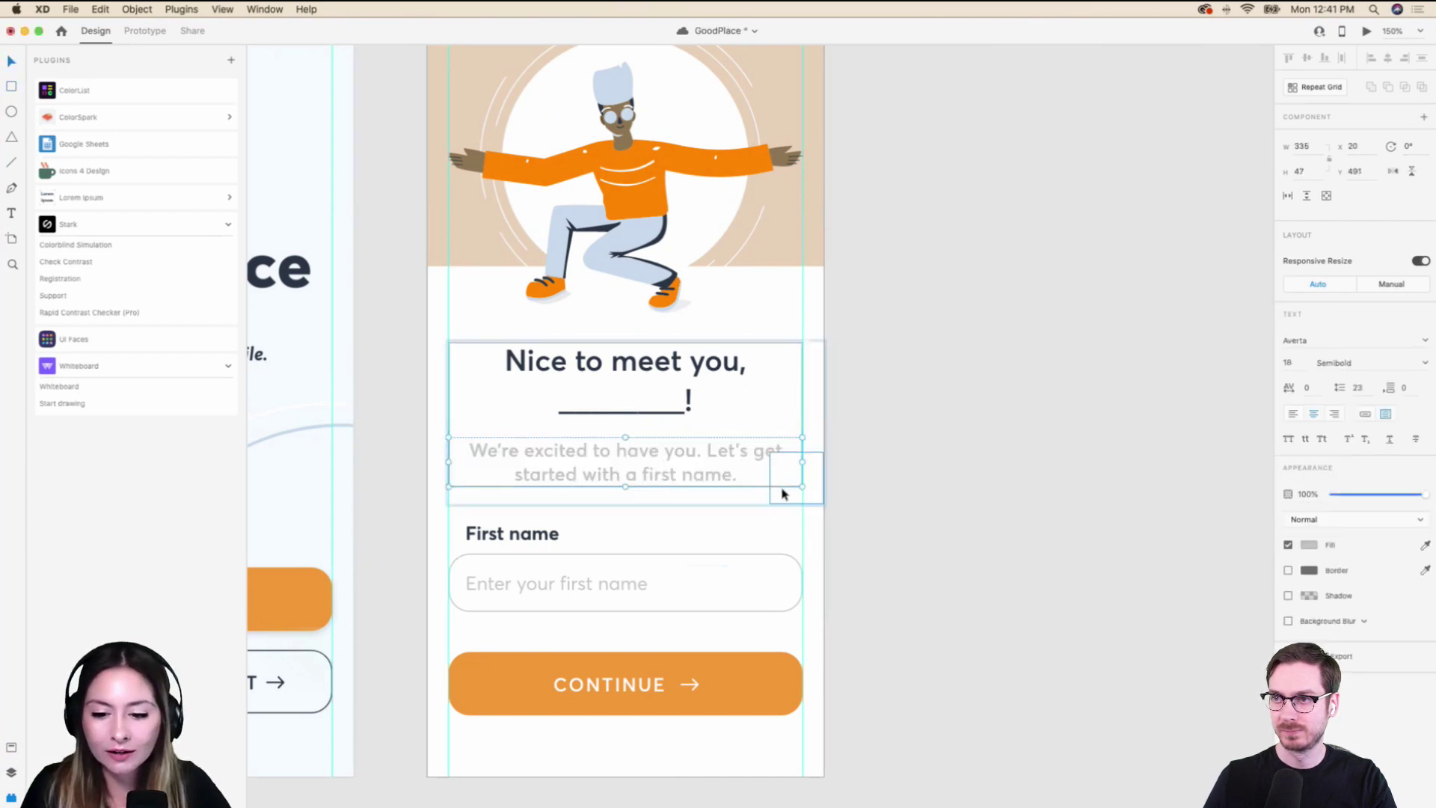
pyautogui.click(778, 479)
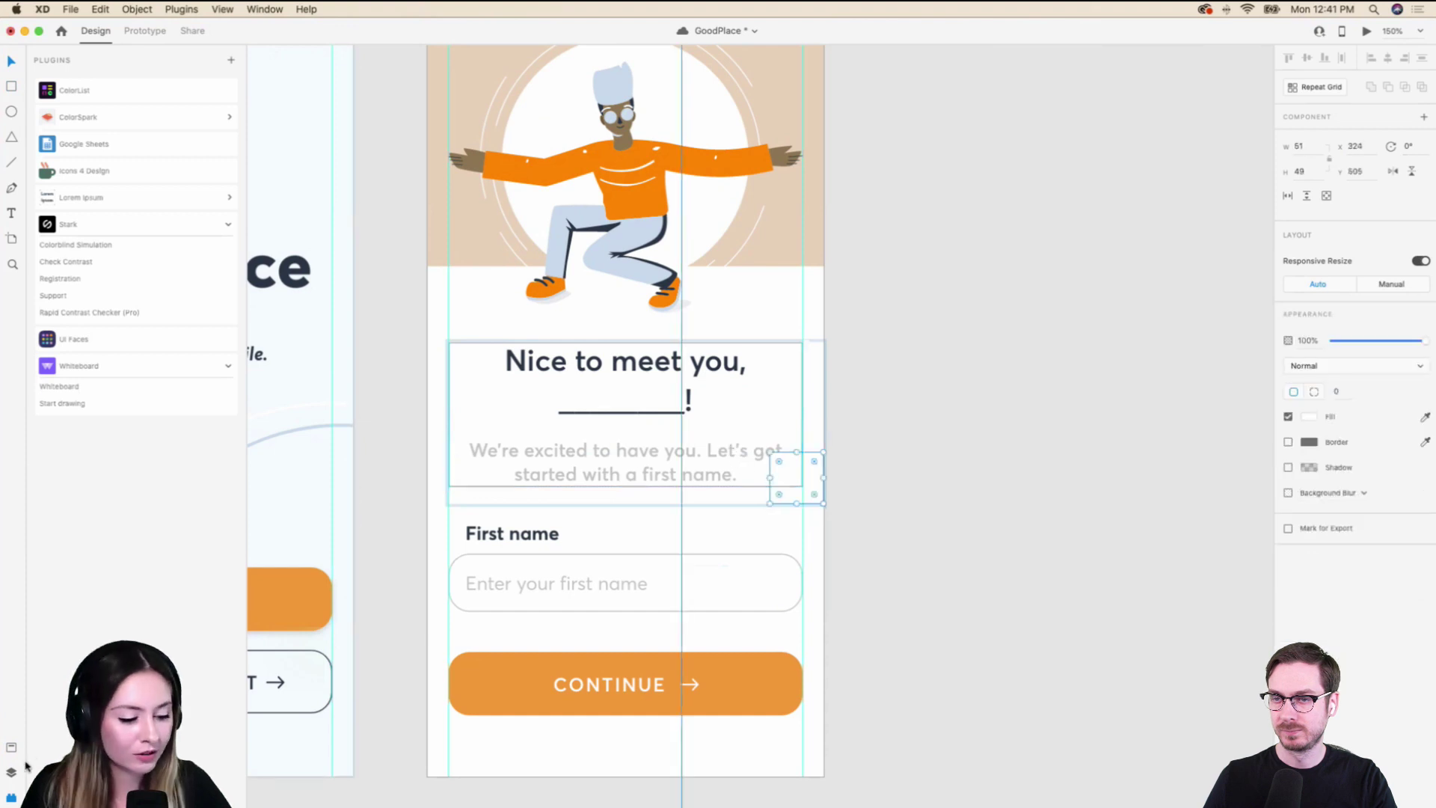
pyautogui.click(12, 771)
pyautogui.moveTo(112, 402)
pyautogui.mouseDown()
pyautogui.moveTo(111, 471)
pyautogui.moveTo(103, 401)
pyautogui.mouseUp()
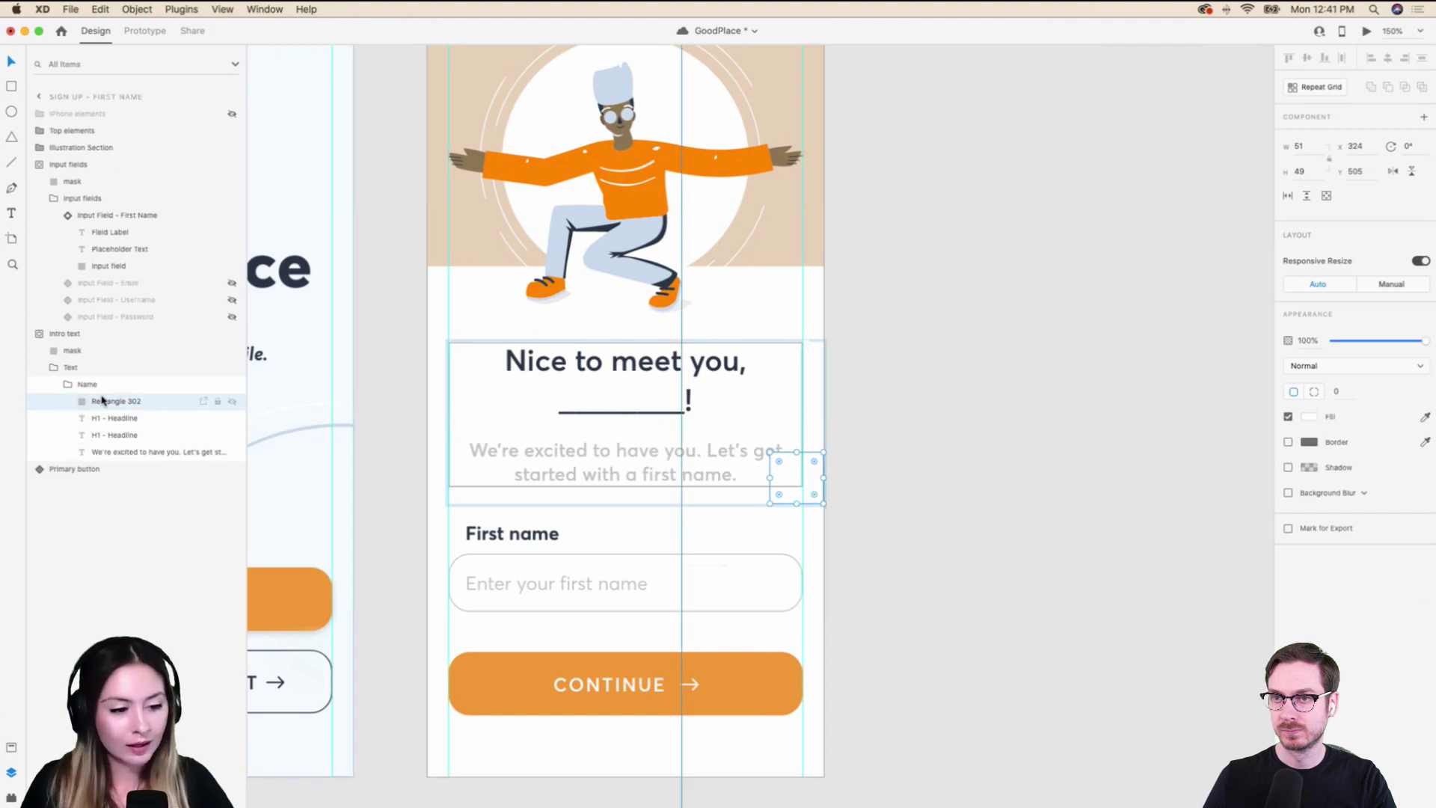
pyautogui.press('super+bracketleft')
pyautogui.press('super+bracketleft')
pyautogui.press('super+bracketleft')
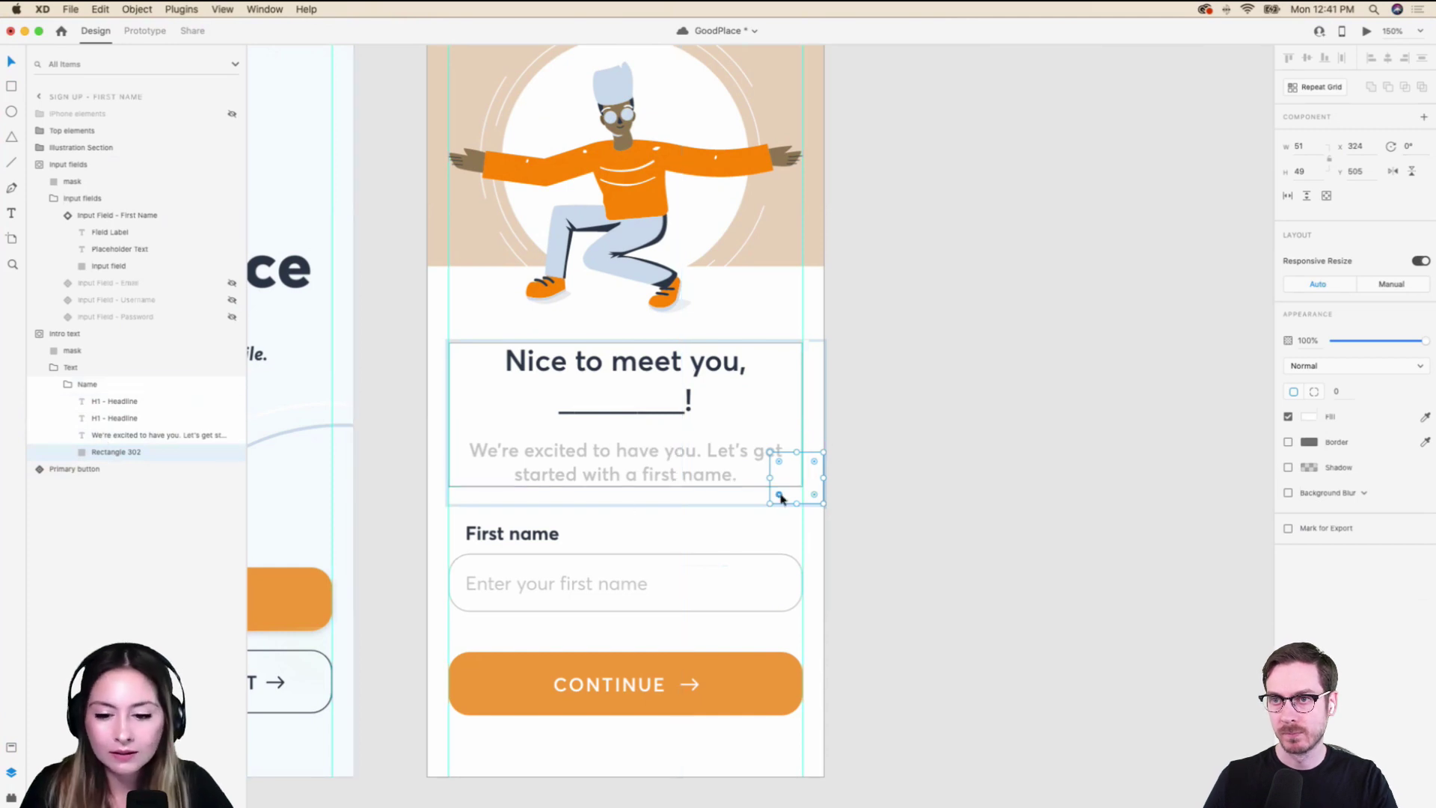
# Check the intro paragraph's colour contrast against the rectangle with the Stark plugin.
pyautogui.click(727, 468)
pyautogui.doubleClick(729, 464)
pyautogui.press('Escape')
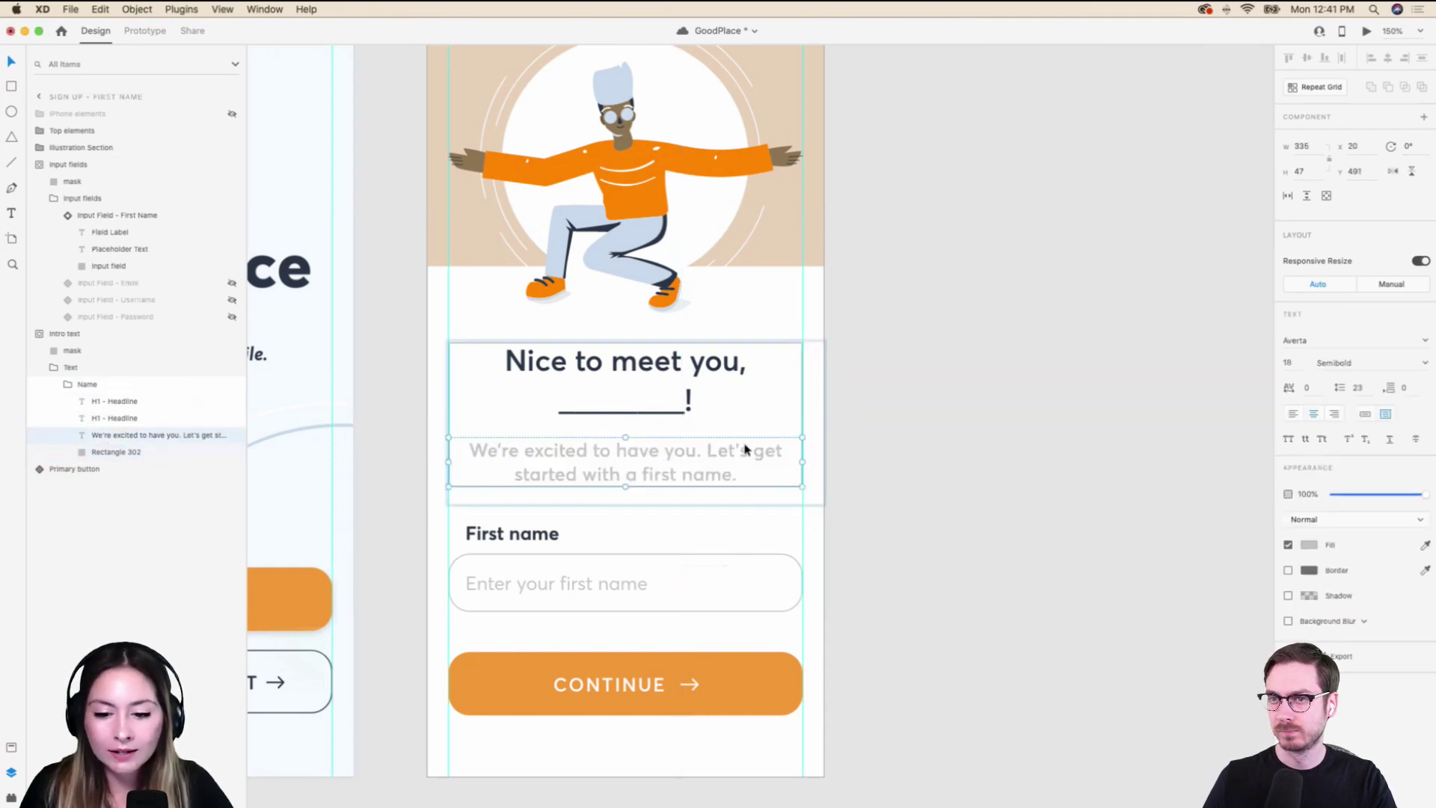
pyautogui.keyDown('shift'); pyautogui.click(806, 474); pyautogui.keyUp('shift')
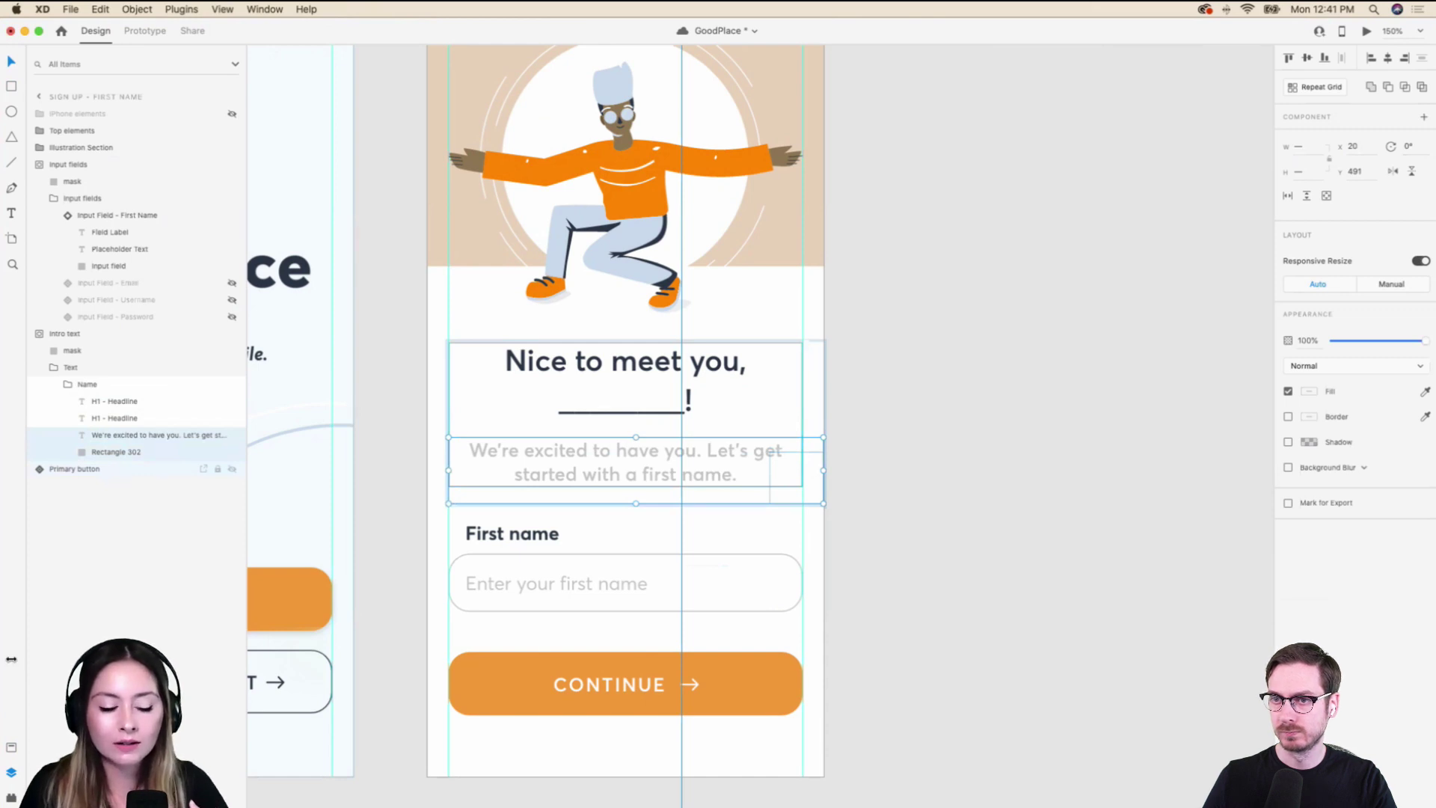
pyautogui.click(12, 747)
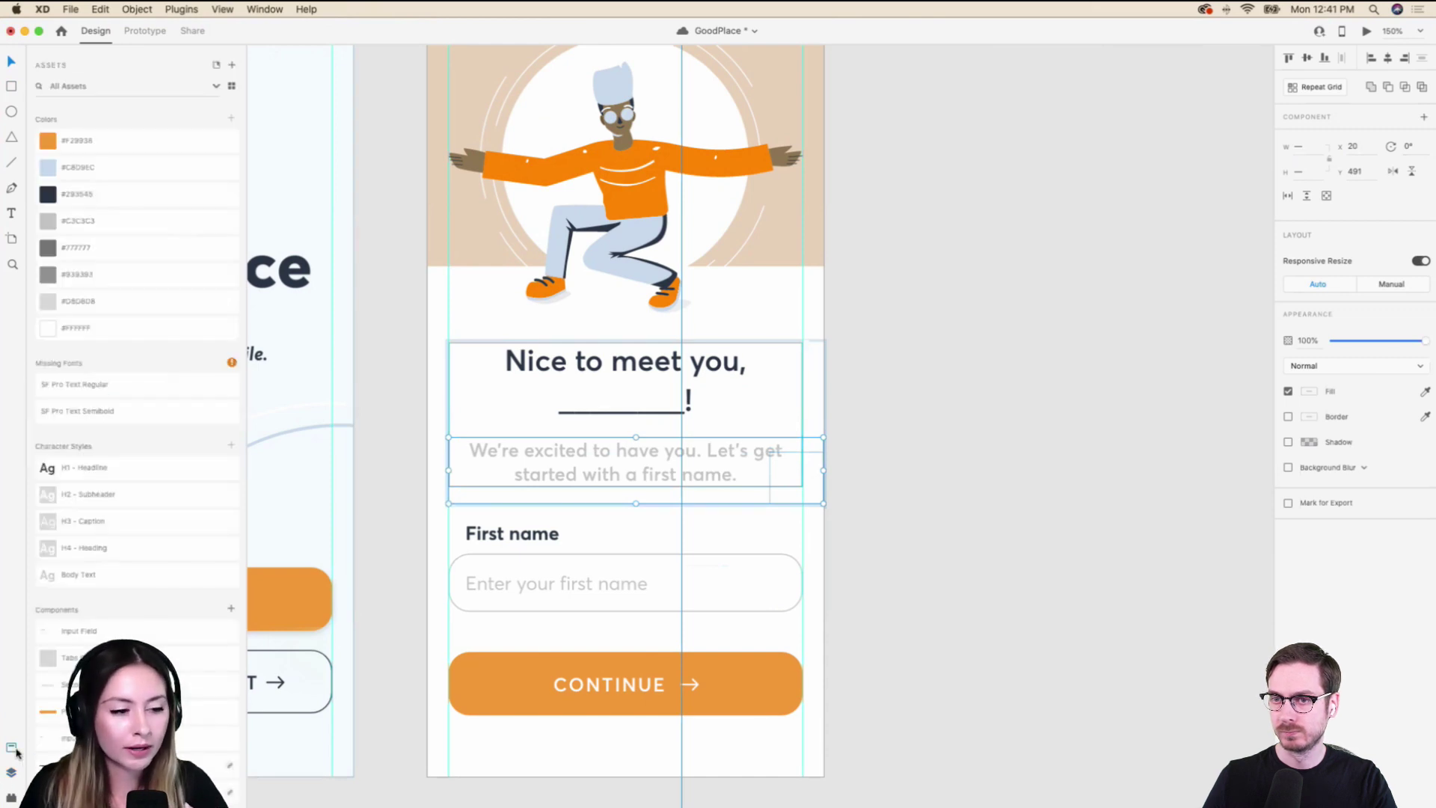
pyautogui.click(11, 797)
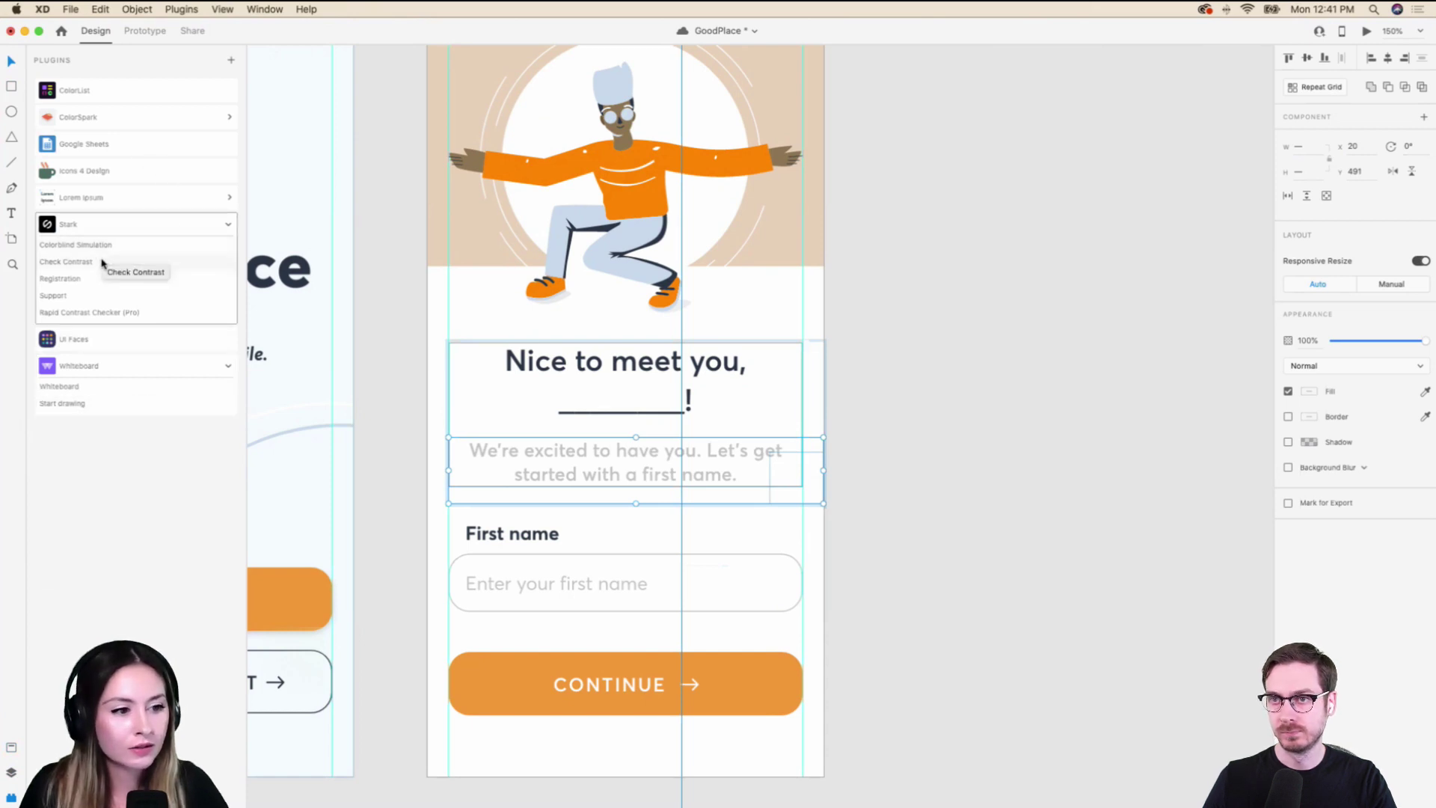
pyautogui.click(225, 264)
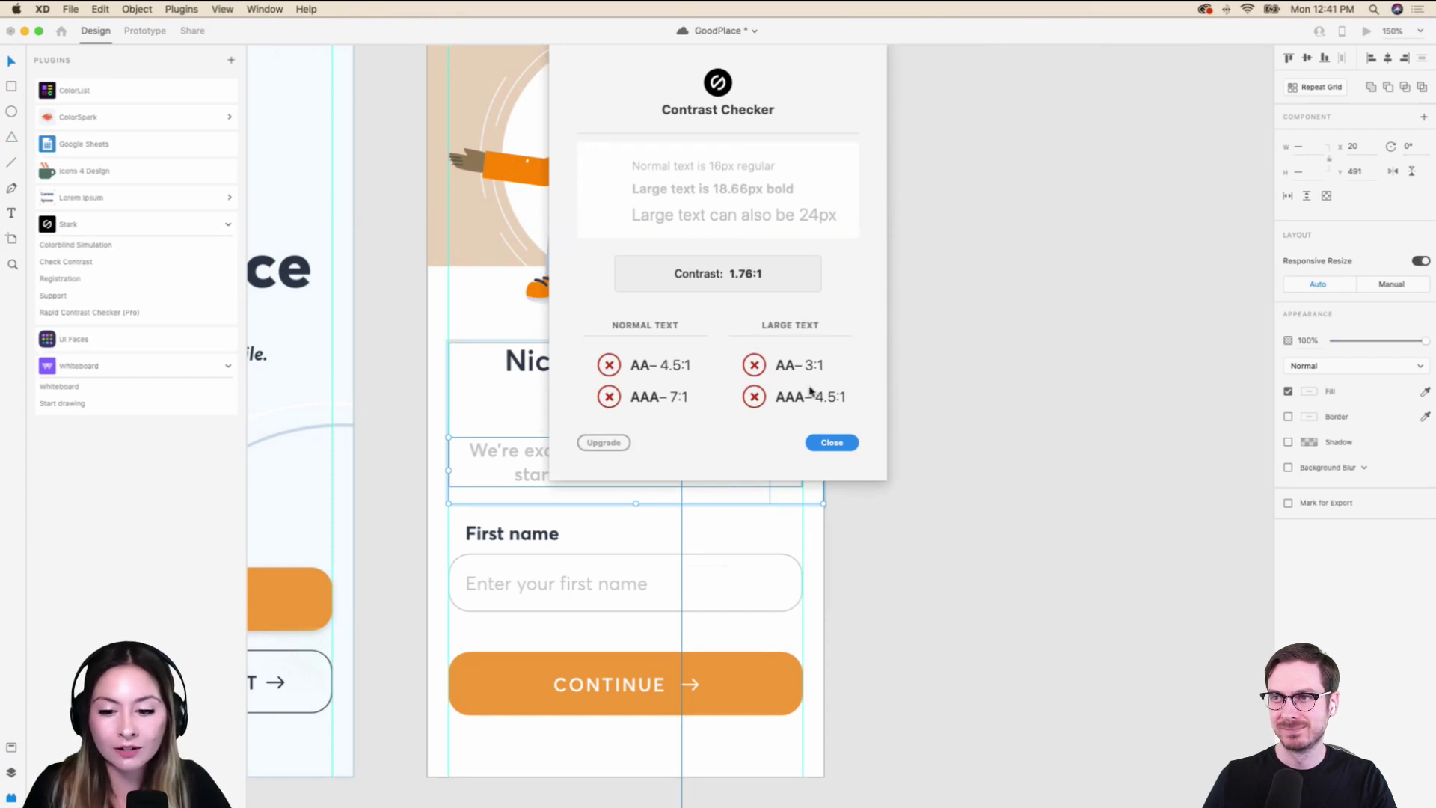
pyautogui.click(831, 442)
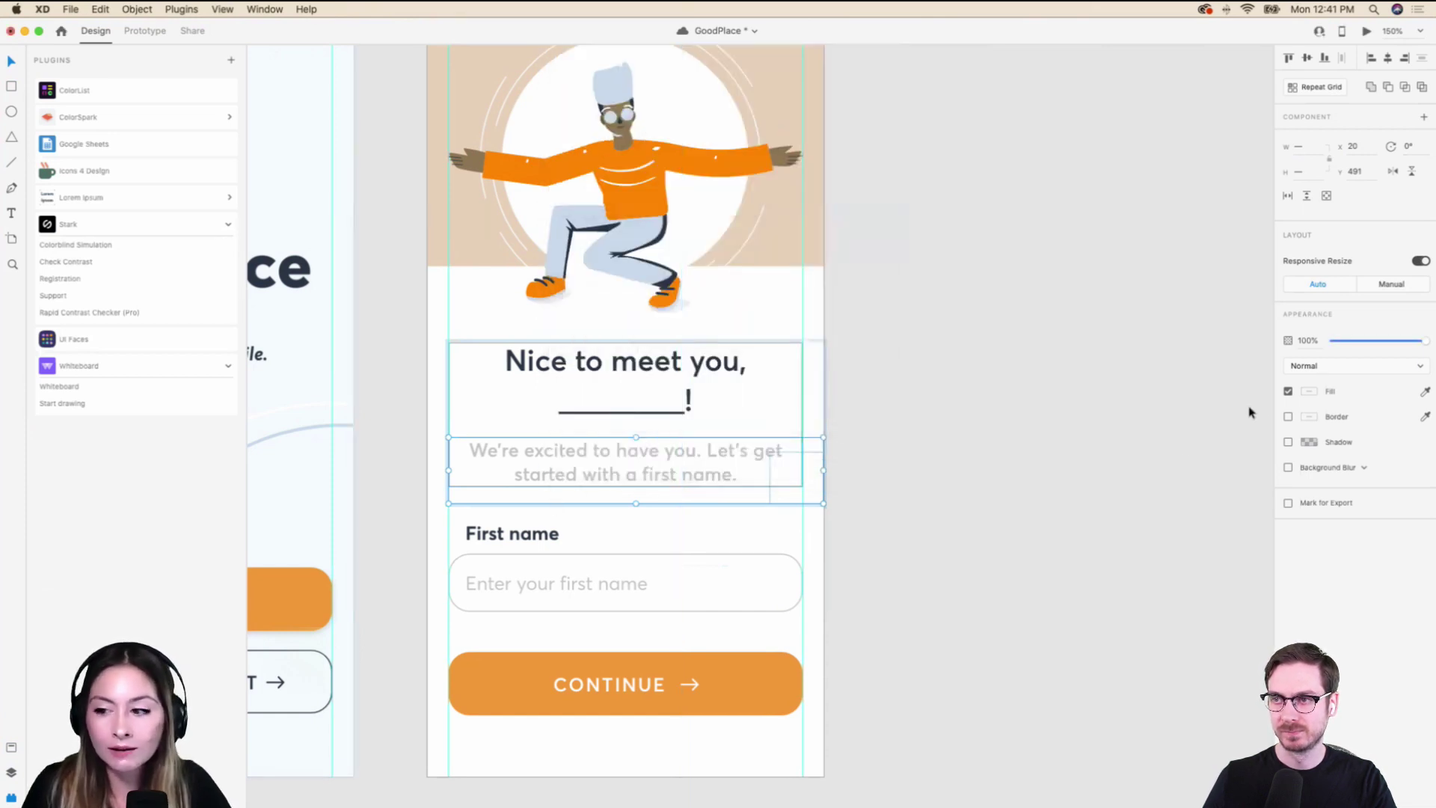
# Darken the description text's fill colour to #939393.
pyautogui.moveTo(881, 536); pyautogui.dragTo(802, 493)
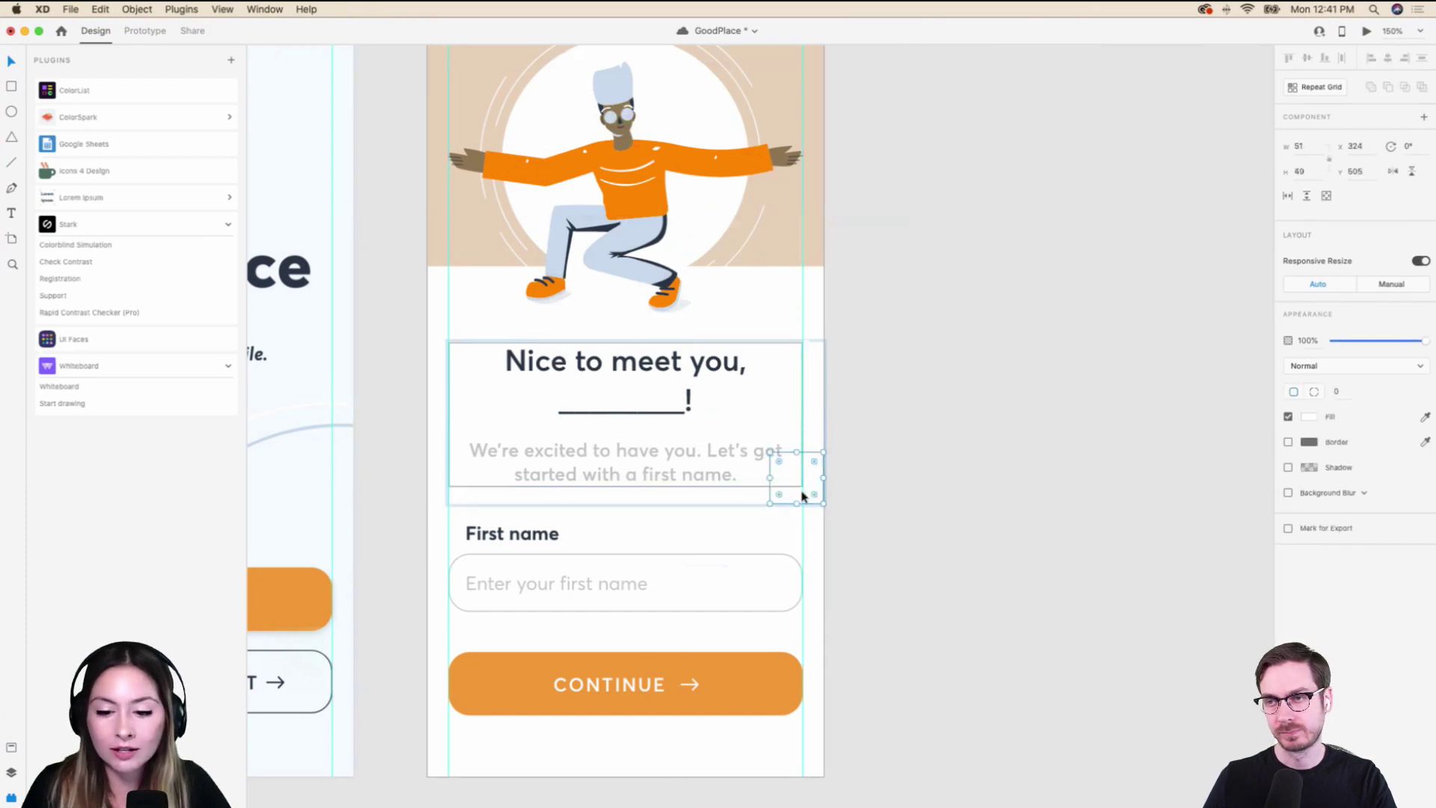
pyautogui.click(753, 471)
pyautogui.doubleClick(752, 471)
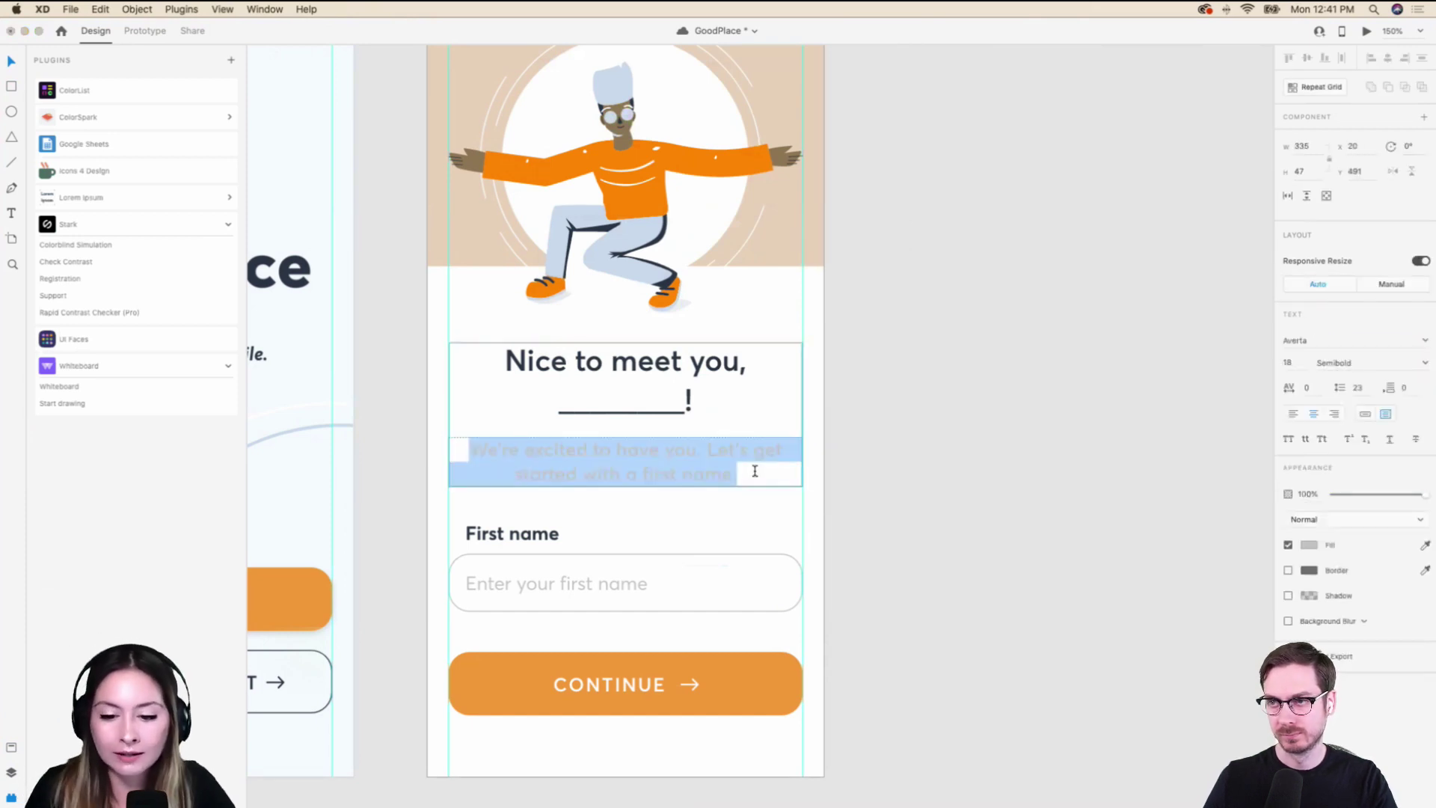
pyautogui.press('Escape')
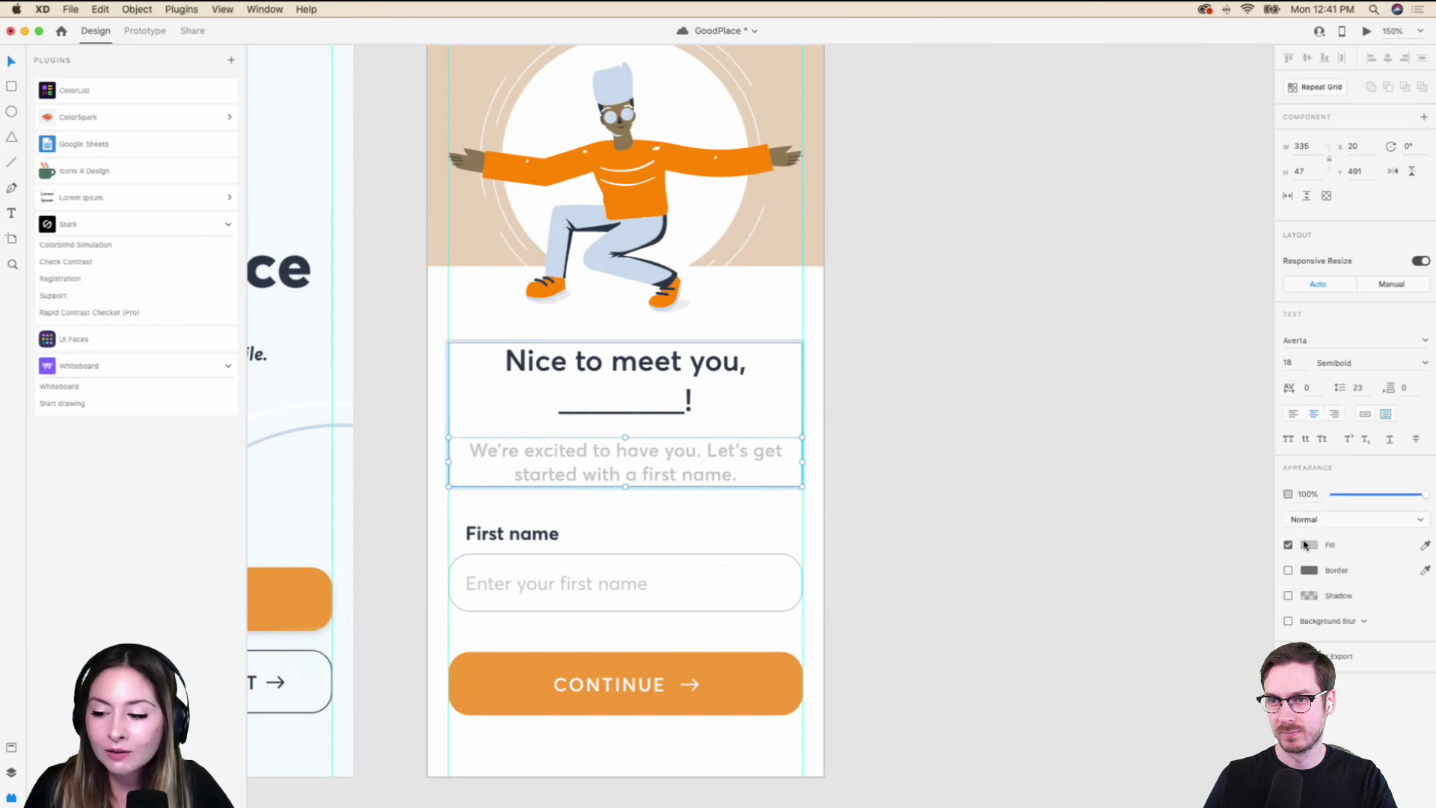
pyautogui.click(1308, 546)
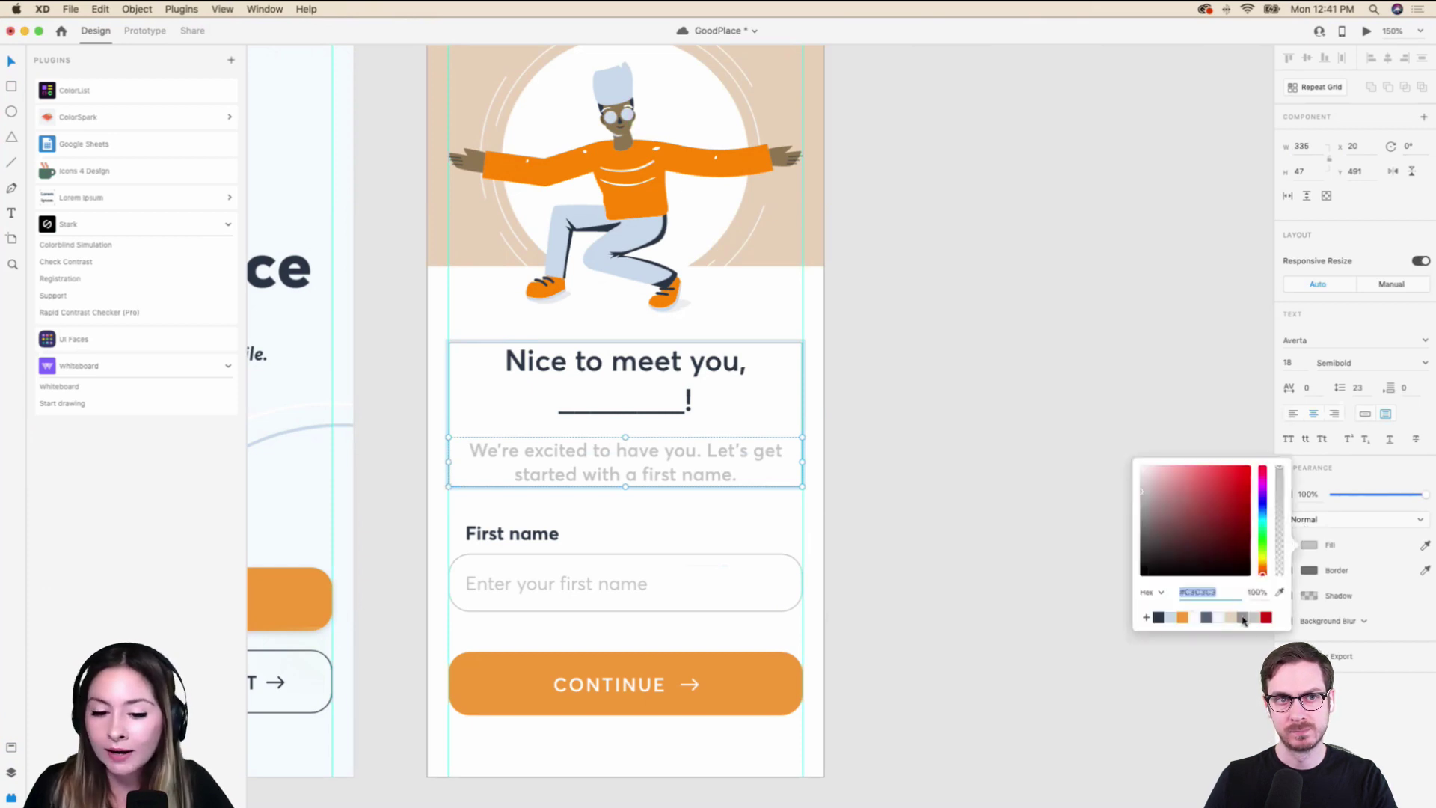
pyautogui.click(1242, 617)
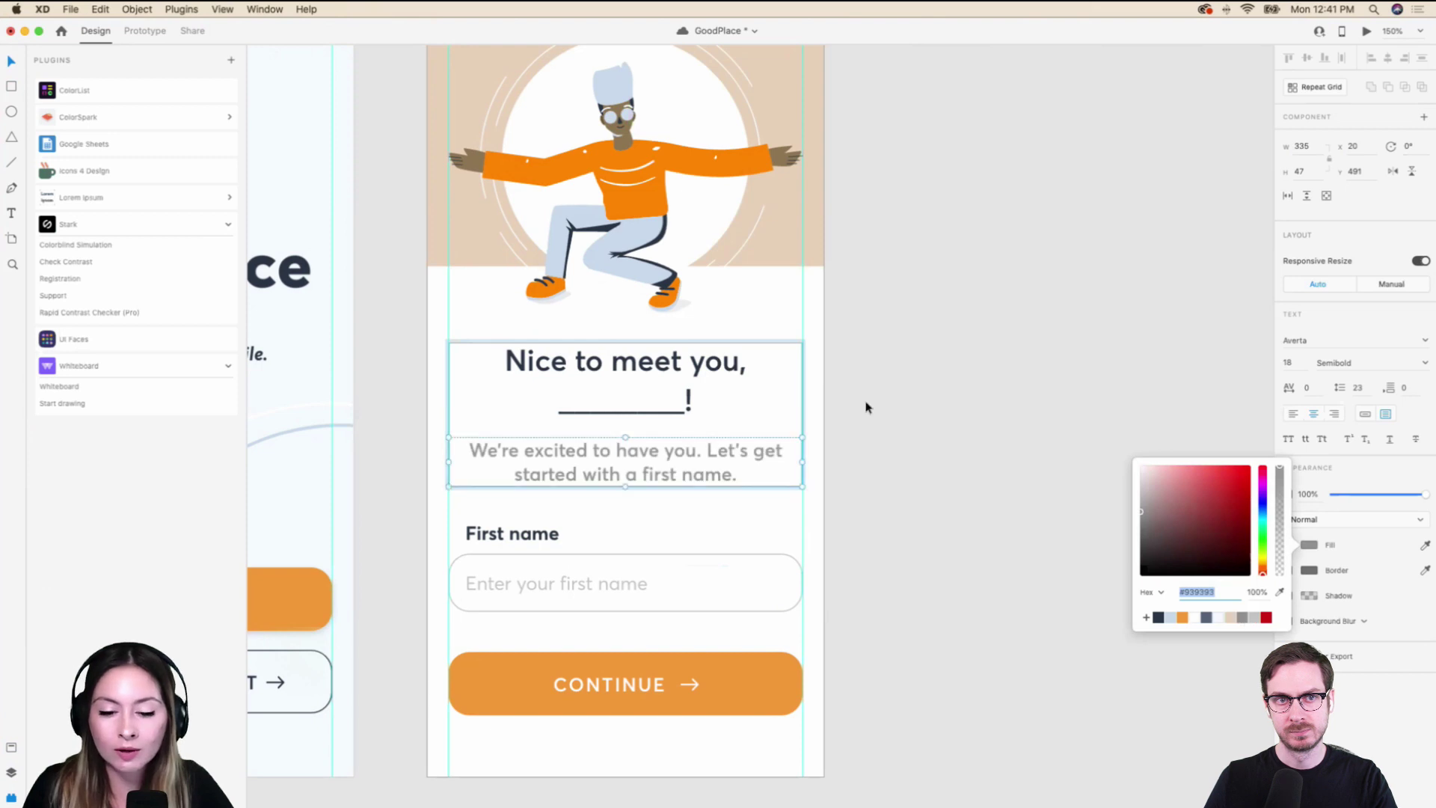
pyautogui.click(804, 532)
# Recheck the description's contrast (3.07:1, AA large only), then select the 'Nice to meet you' group.
pyautogui.keyDown('shift'); pyautogui.click(803, 530); pyautogui.keyUp('shift')
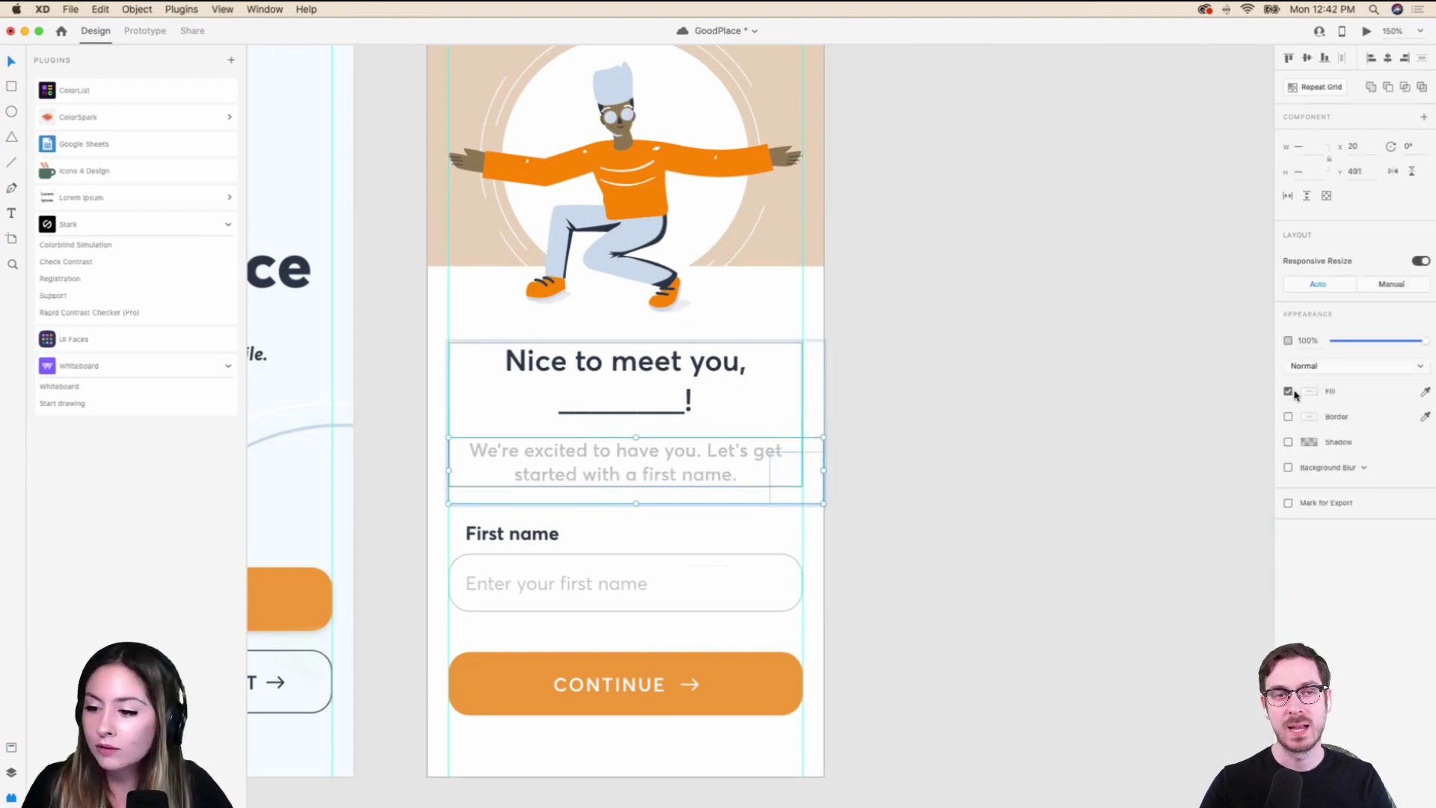
pyautogui.doubleClick(626, 468)
pyautogui.click(688, 449)
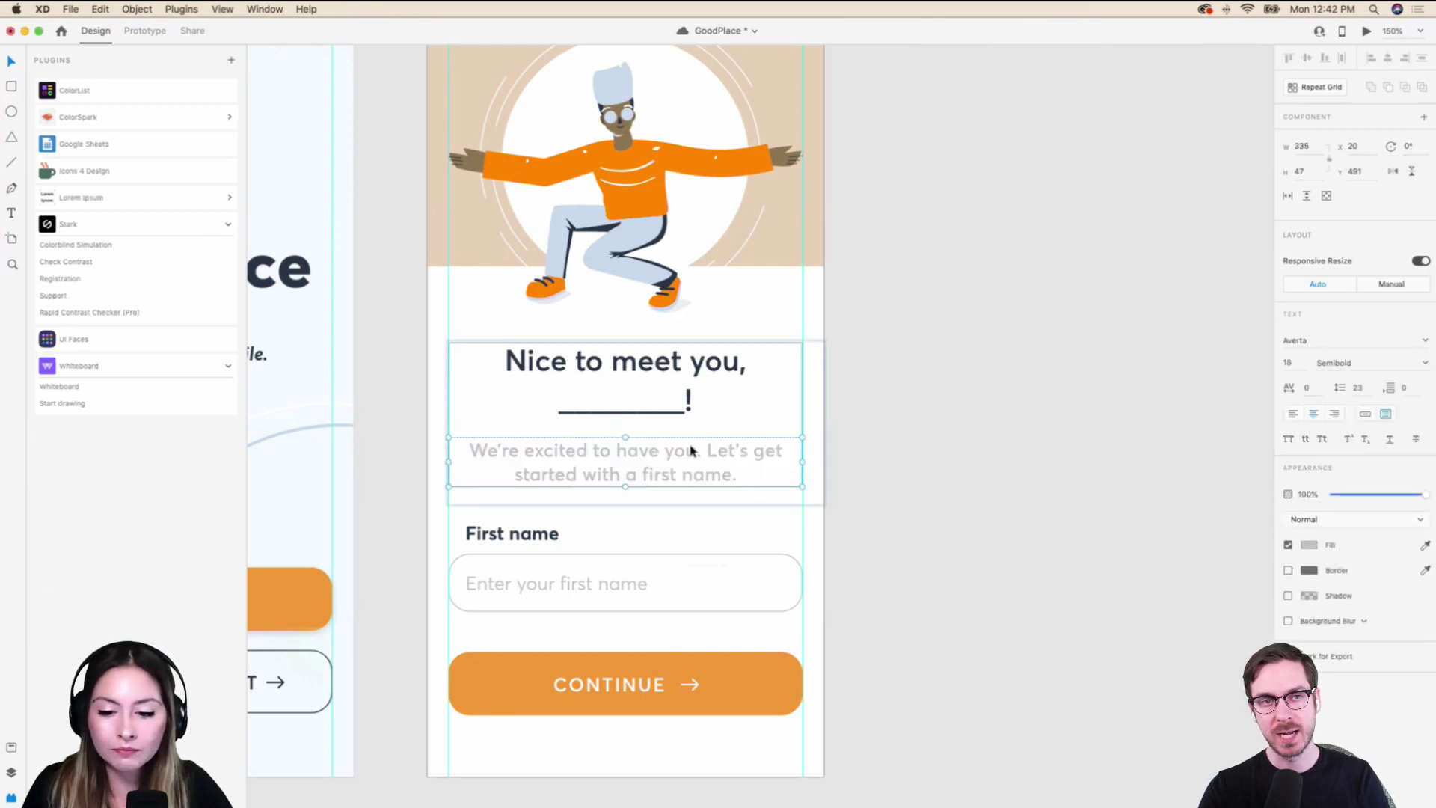
pyautogui.click(780, 488)
pyautogui.click(688, 447)
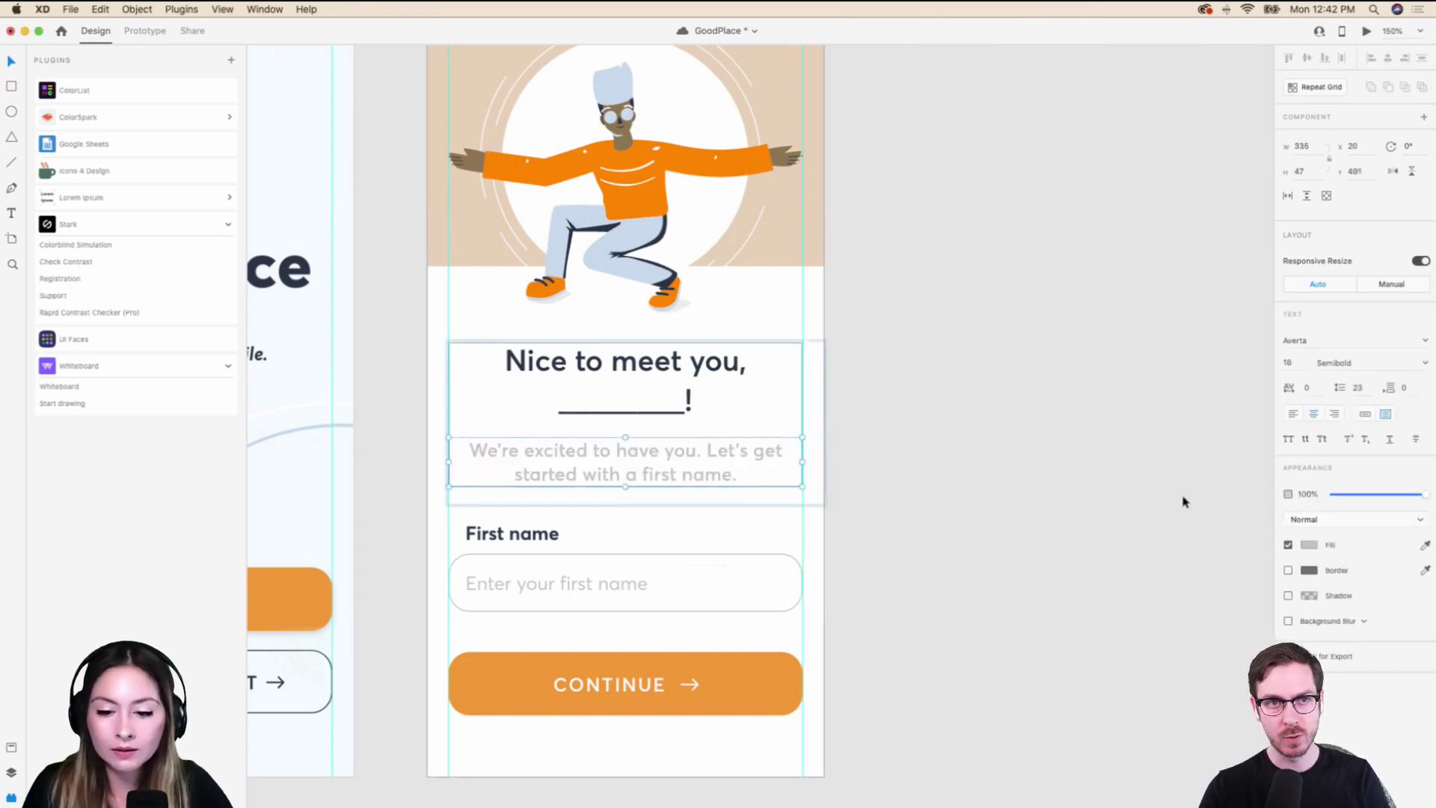
pyautogui.click(1310, 545)
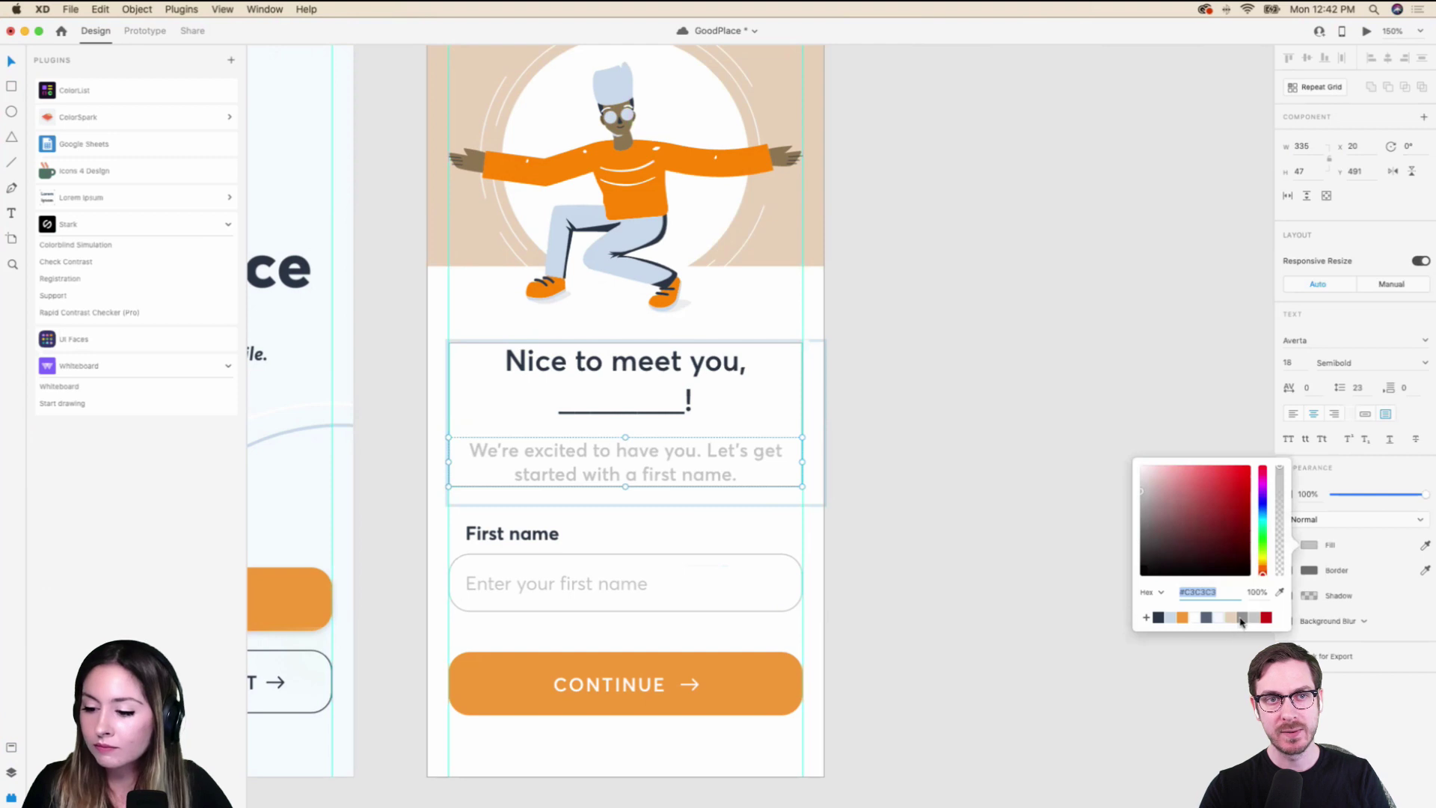
pyautogui.keyDown('shift'); pyautogui.click(796, 504); pyautogui.keyUp('shift')
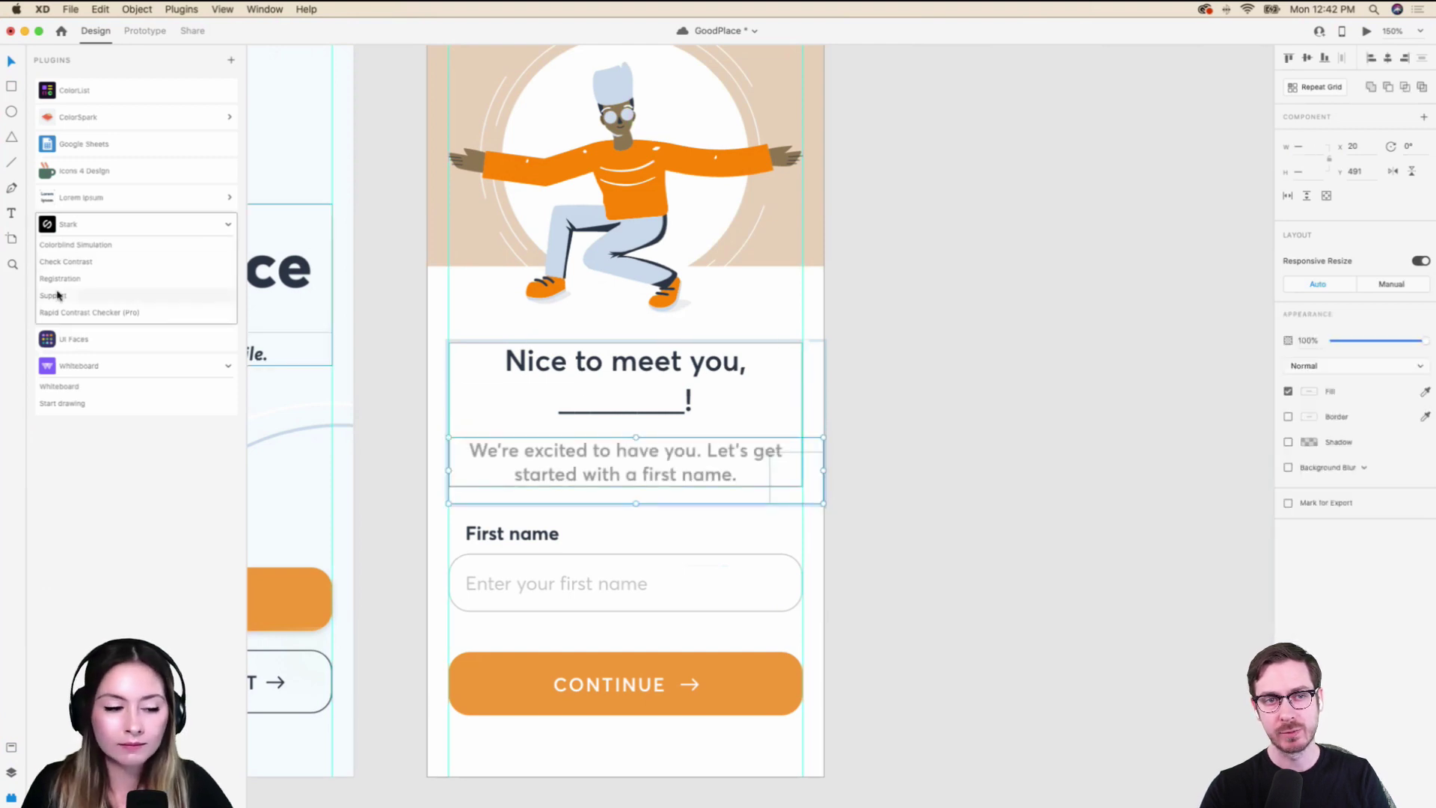
pyautogui.click(60, 261)
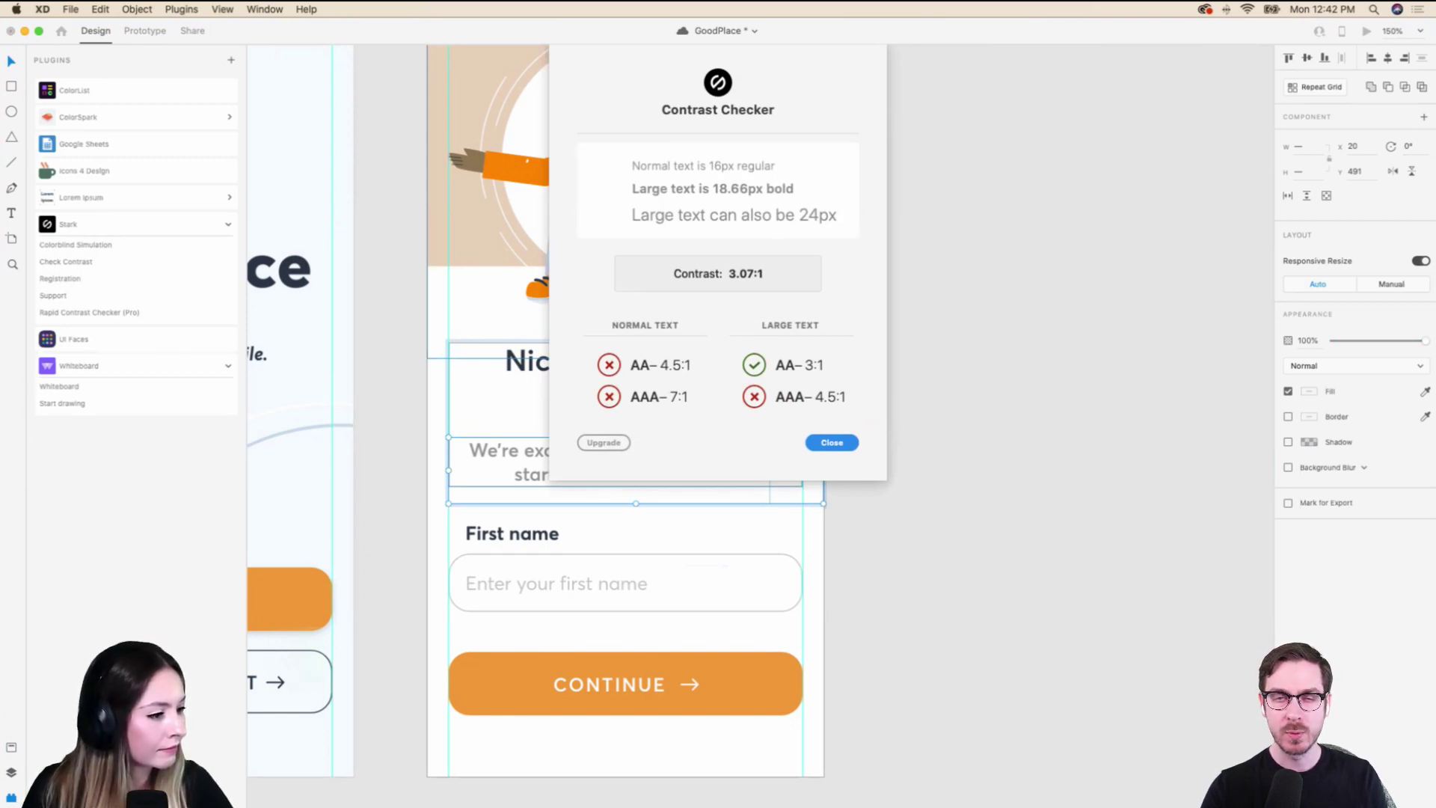
pyautogui.click(853, 445)
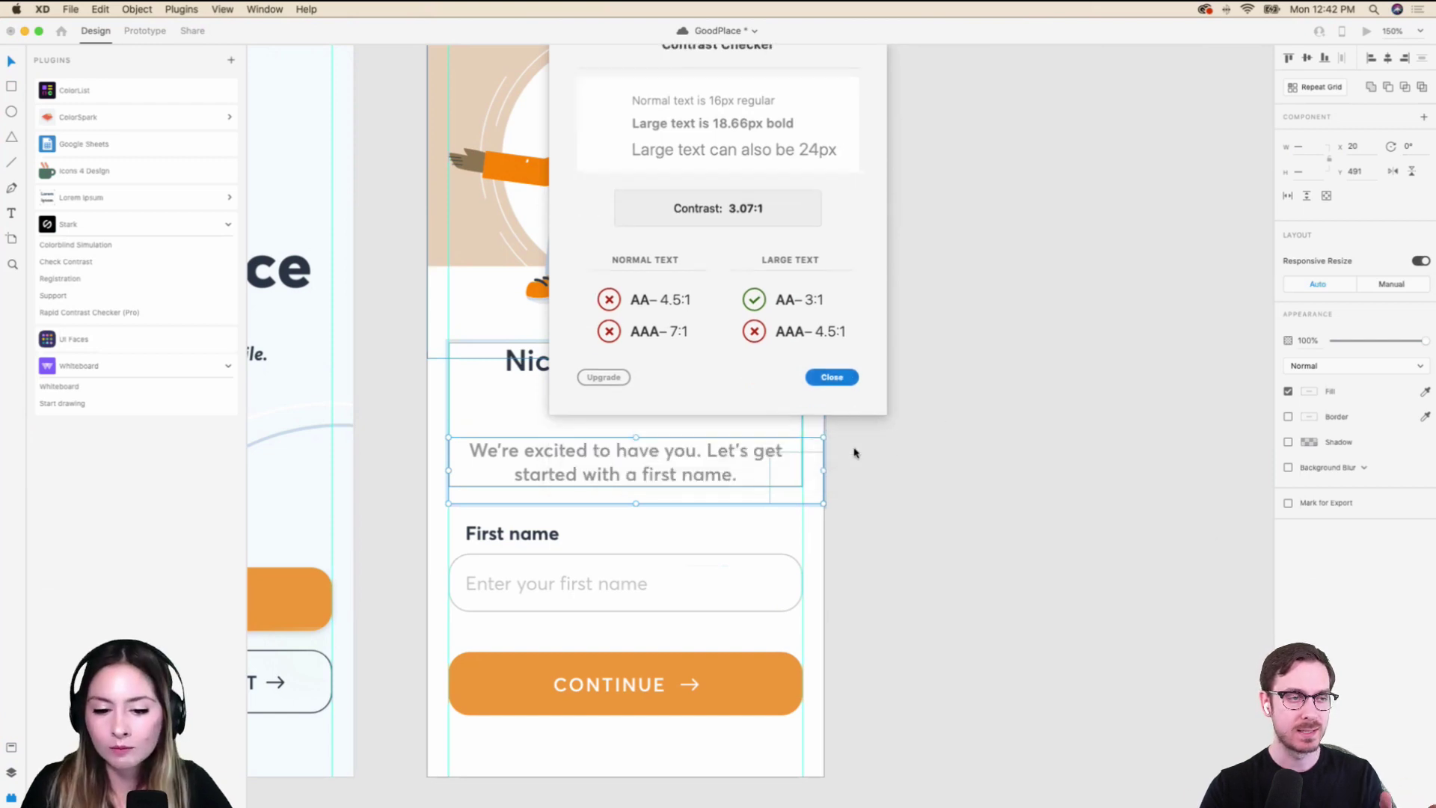
pyautogui.click(817, 497)
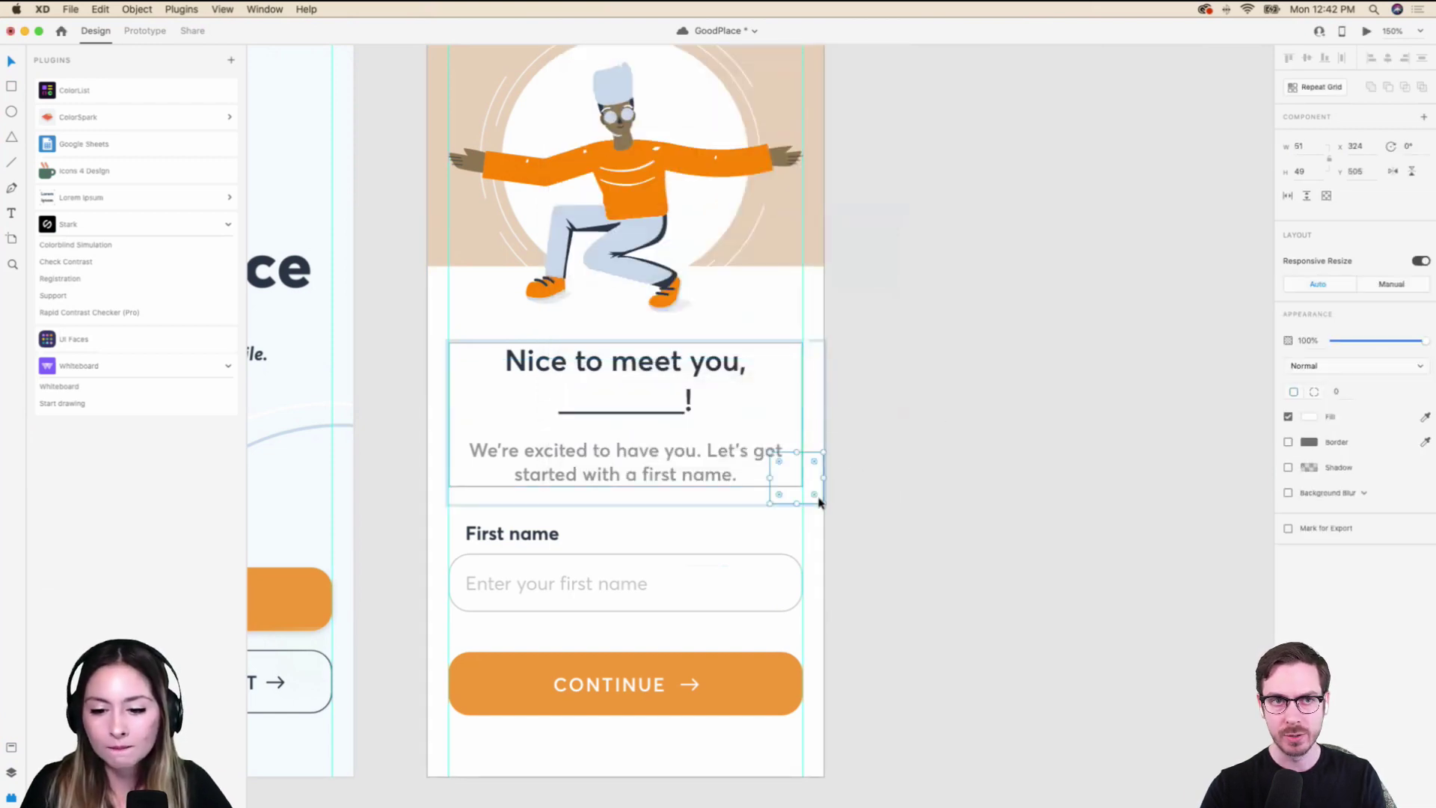
pyautogui.click(875, 541)
pyautogui.click(450, 345)
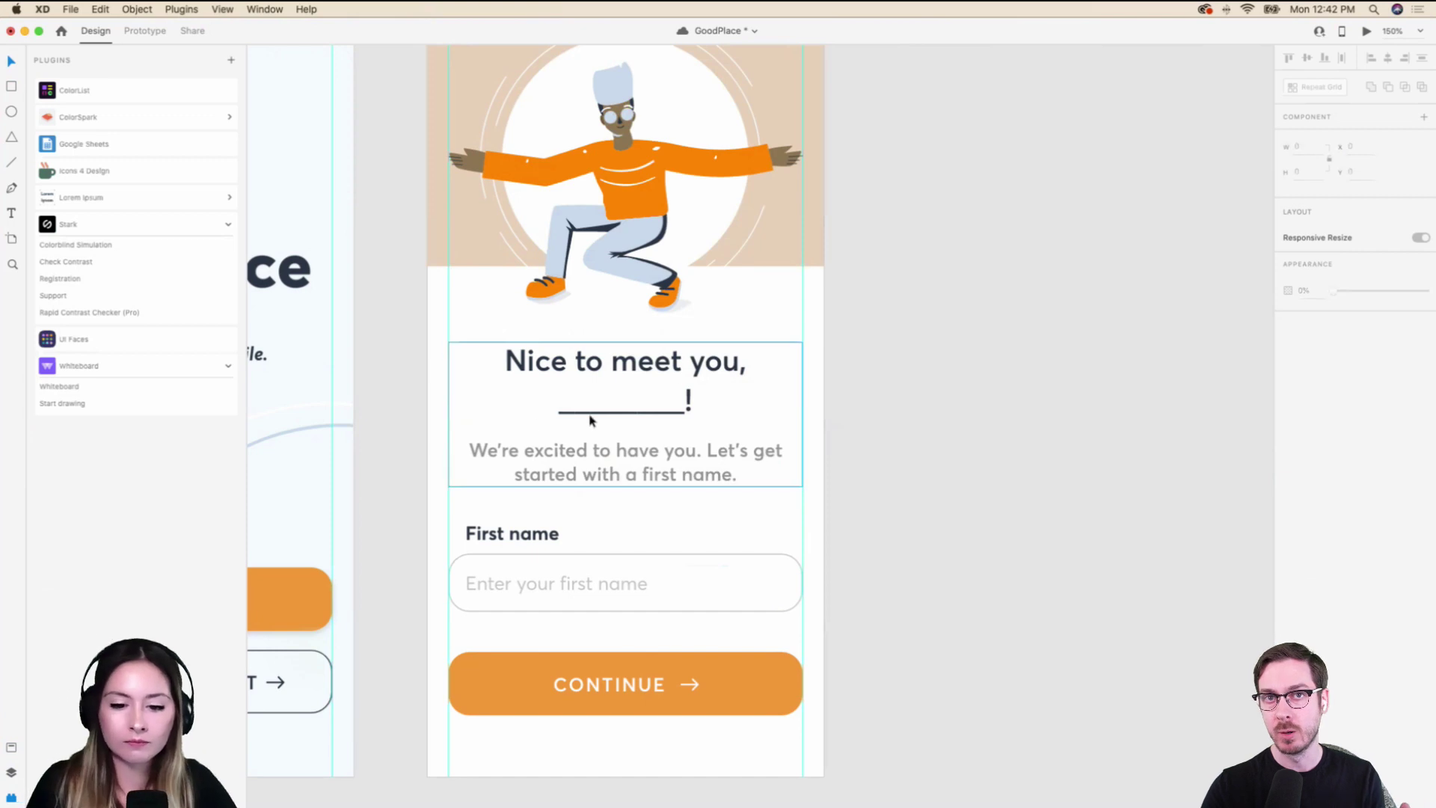
# Move the Intro text group above the input fields group in Layers.
pyautogui.click(11, 747)
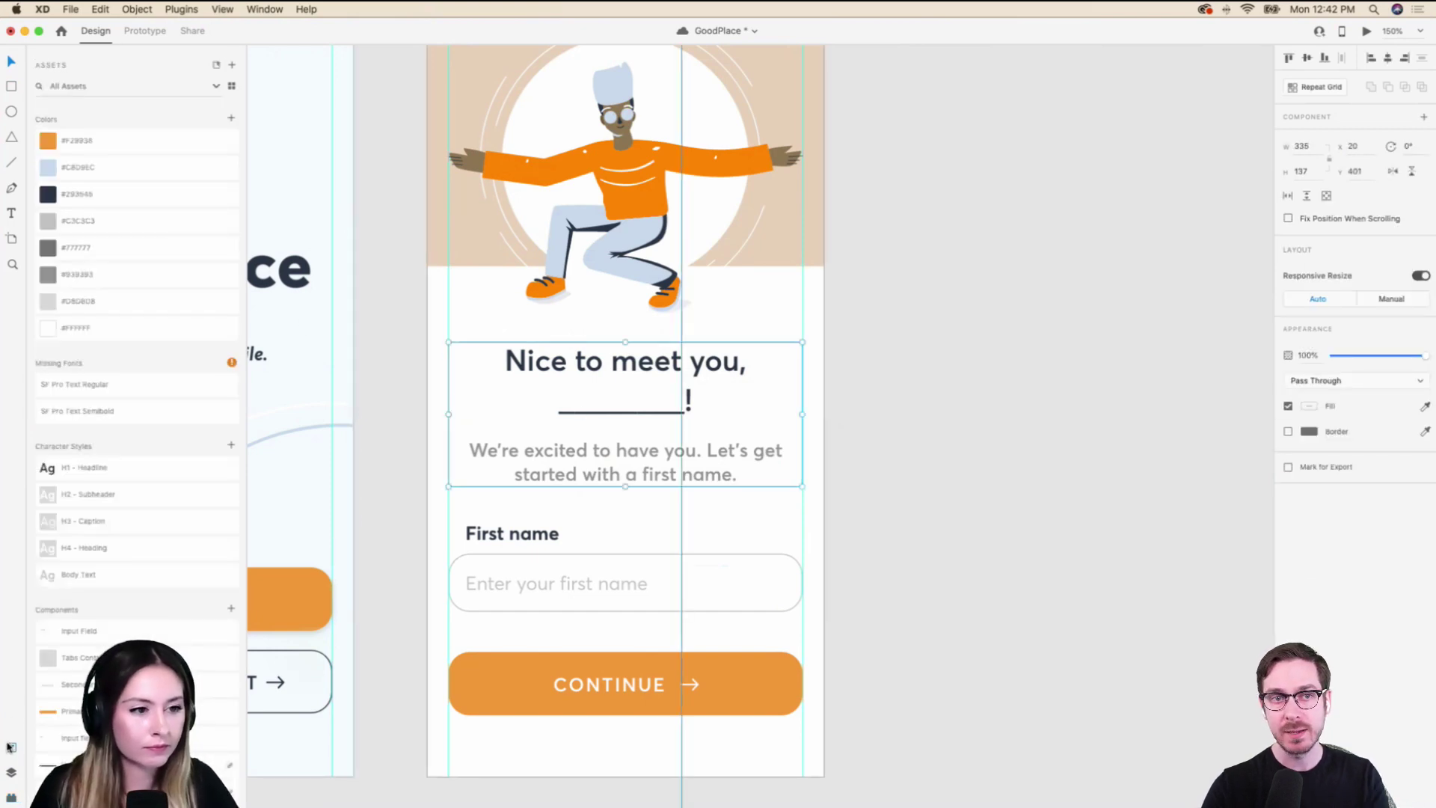
pyautogui.click(11, 772)
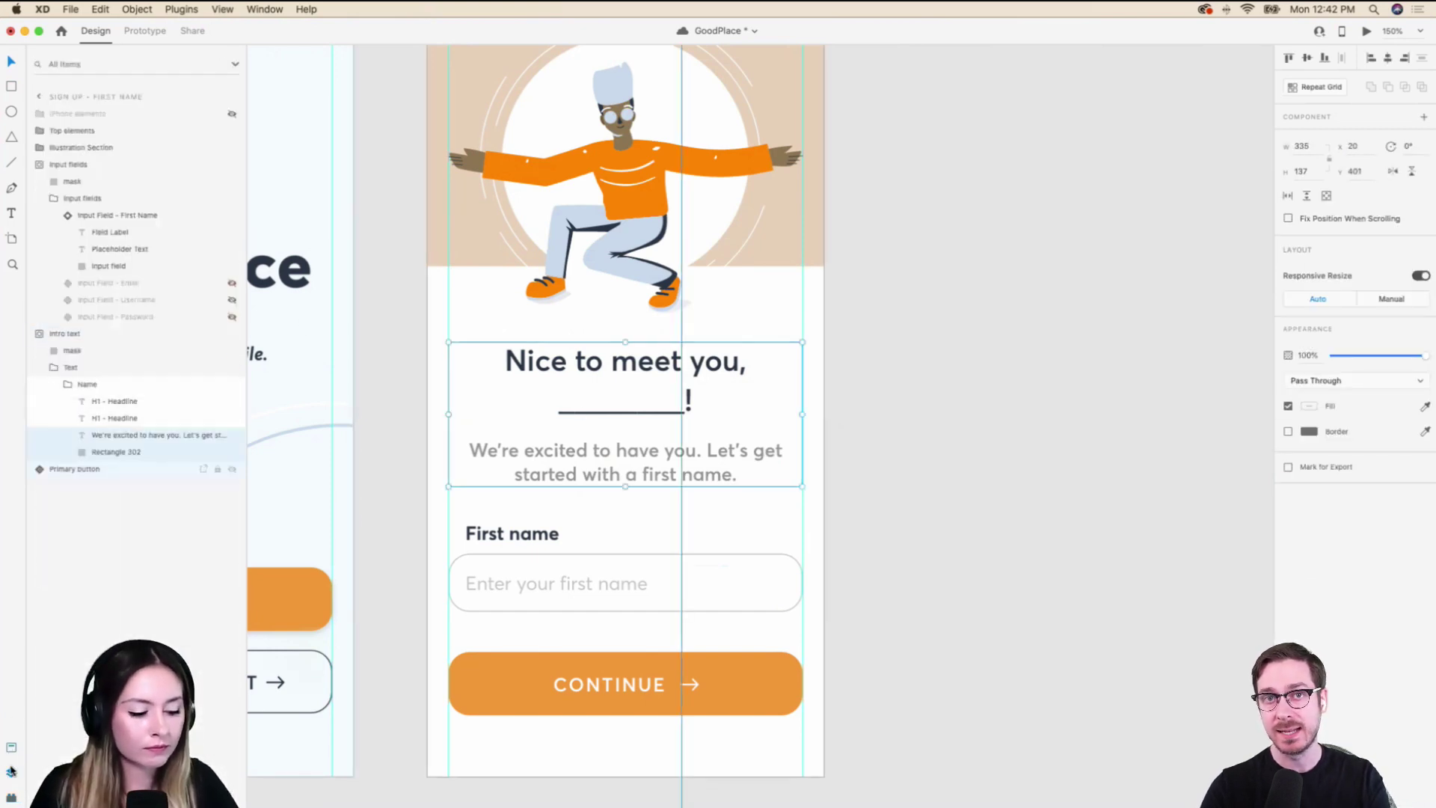
pyautogui.click(41, 335)
pyautogui.click(101, 215)
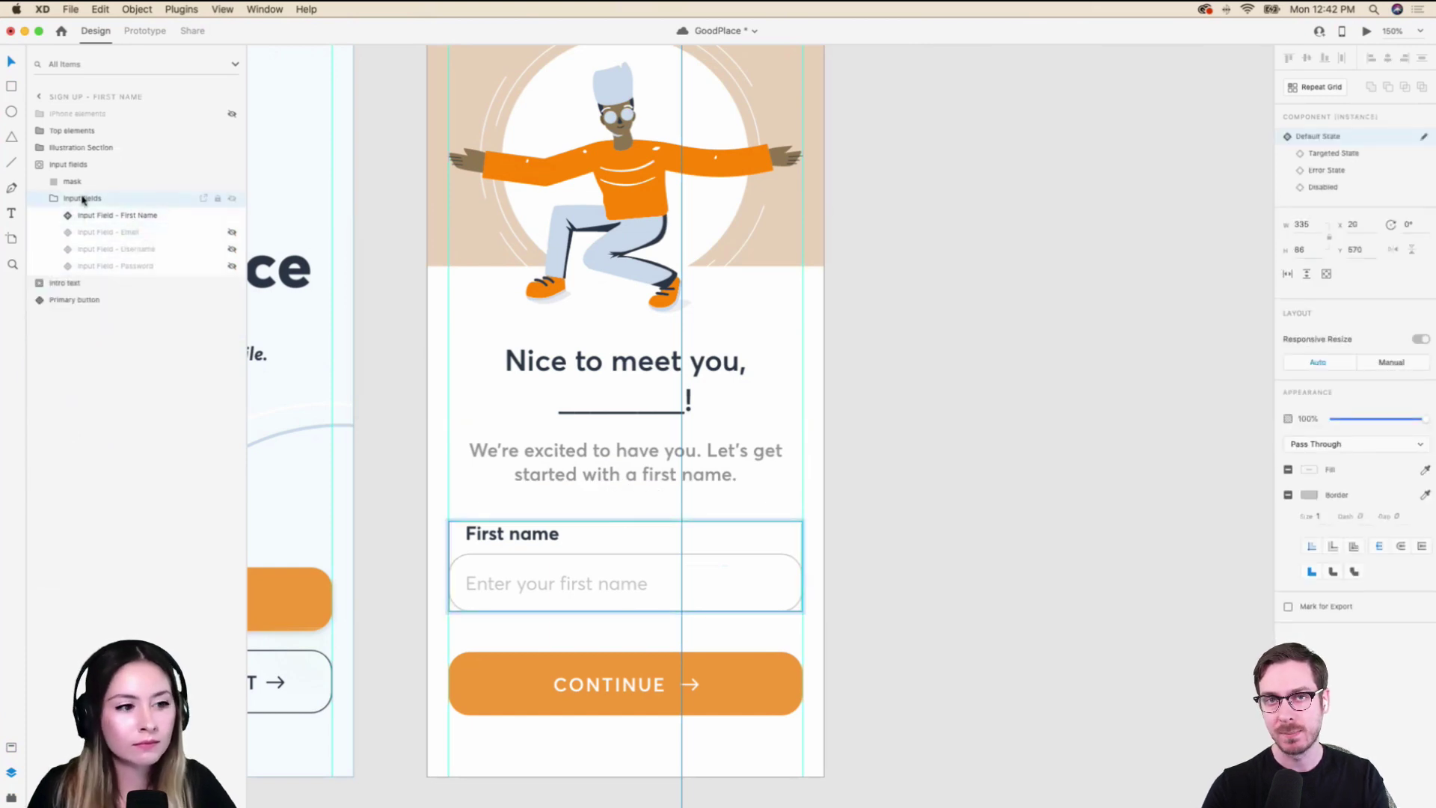
pyautogui.click(83, 198)
pyautogui.click(39, 165)
pyautogui.moveTo(85, 182); pyautogui.dragTo(86, 161)
# Rename the Text group inside Intro text to 'First name'.
pyautogui.click(45, 166)
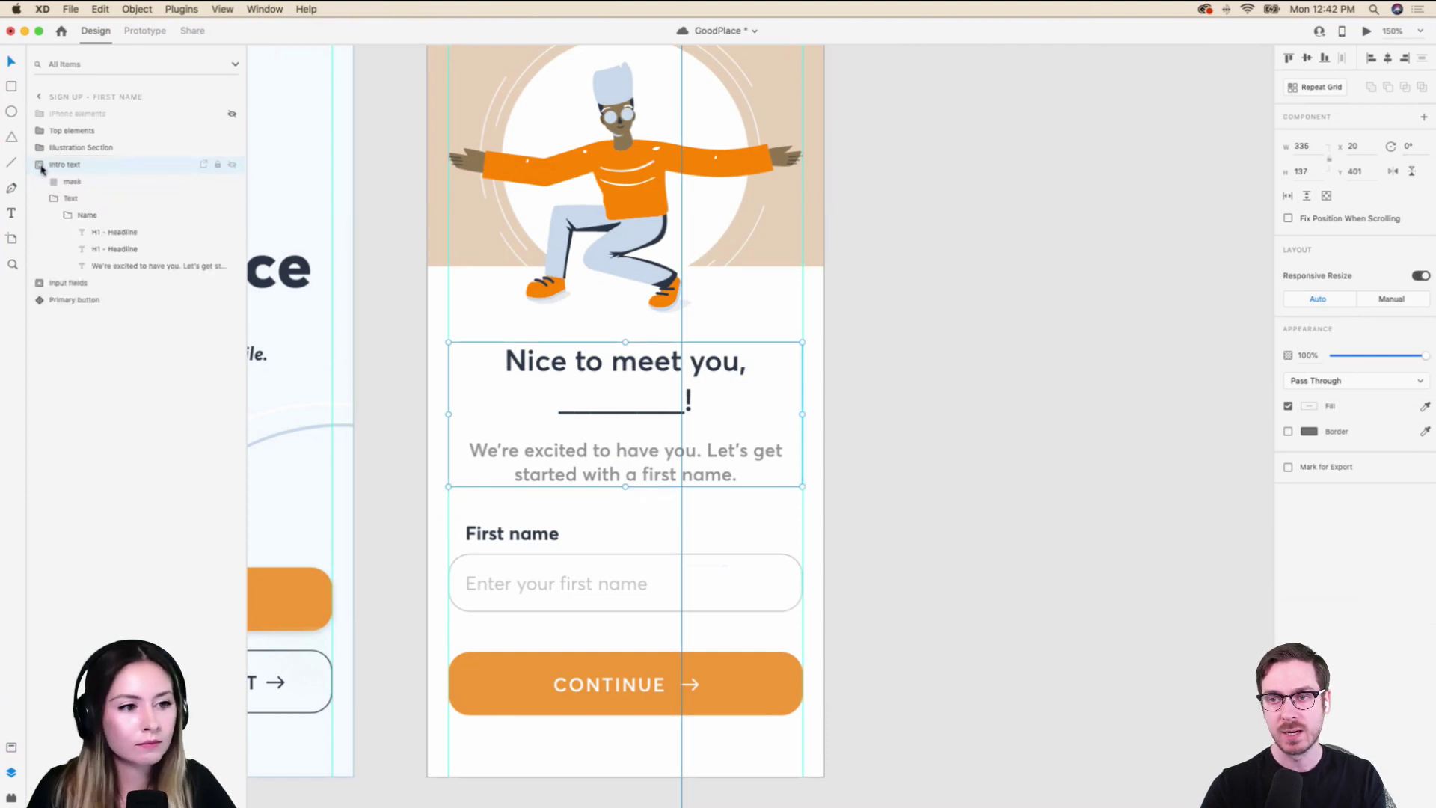
pyautogui.click(56, 200)
pyautogui.click(81, 201)
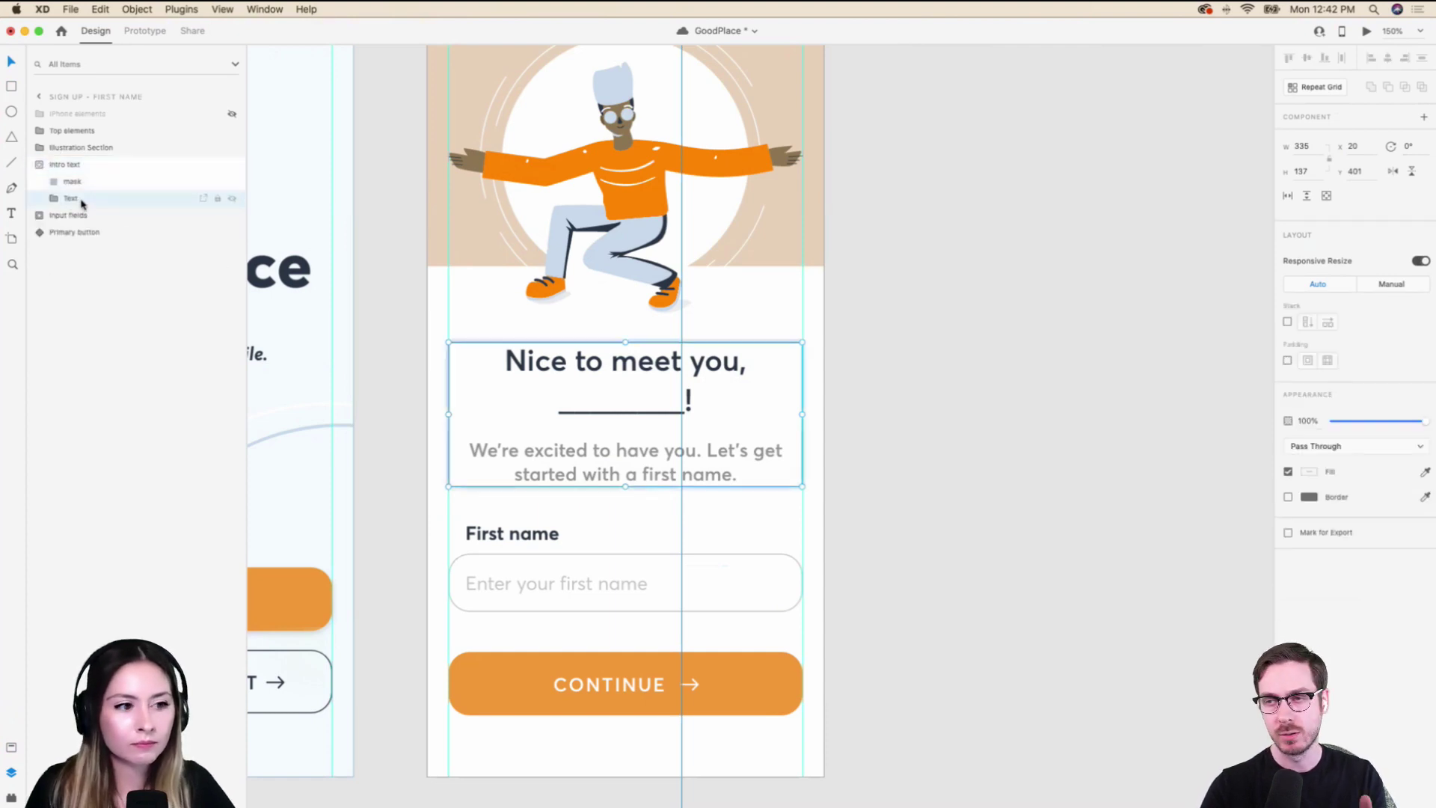
pyautogui.doubleClick(71, 200)
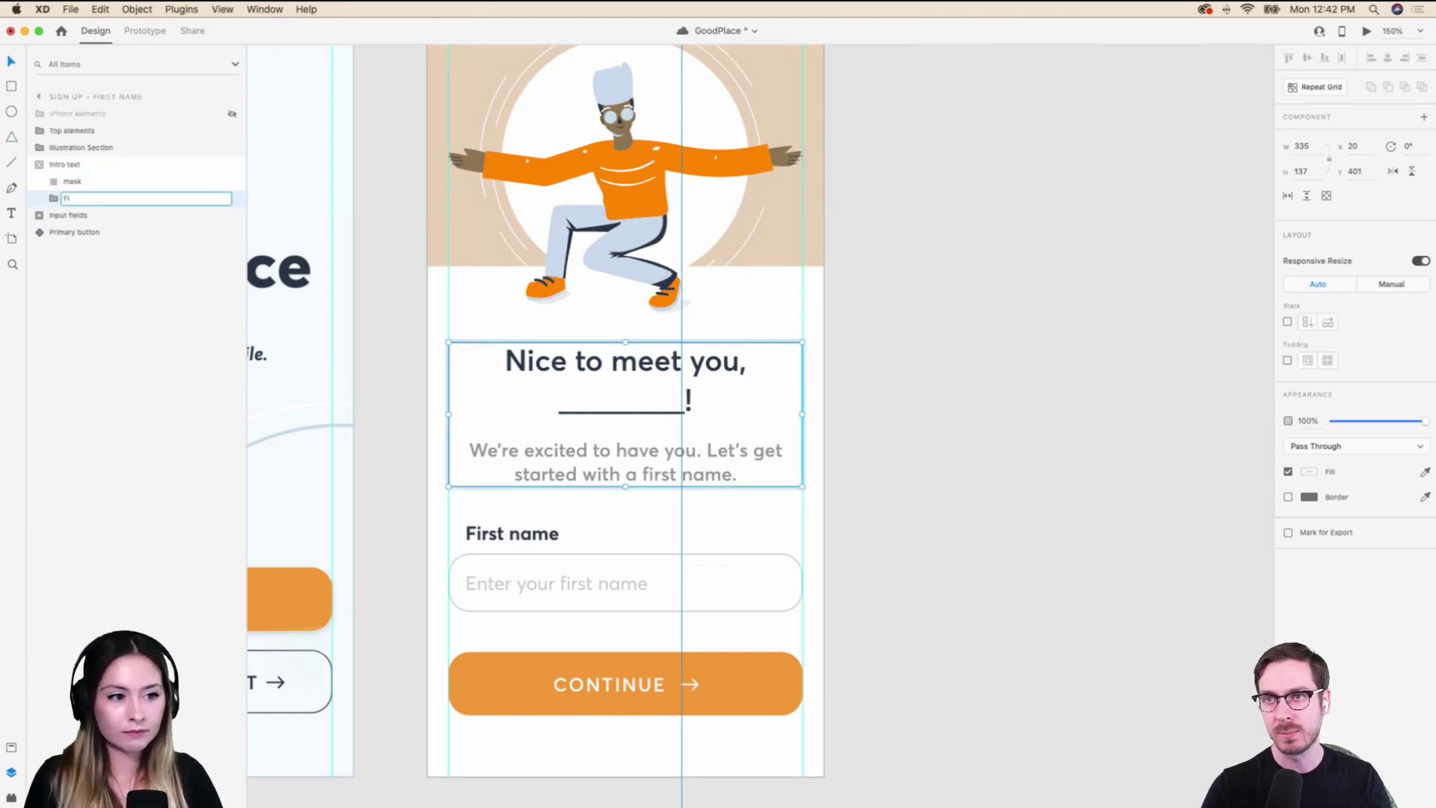
pyautogui.write('First name')
pyautogui.press('Return')
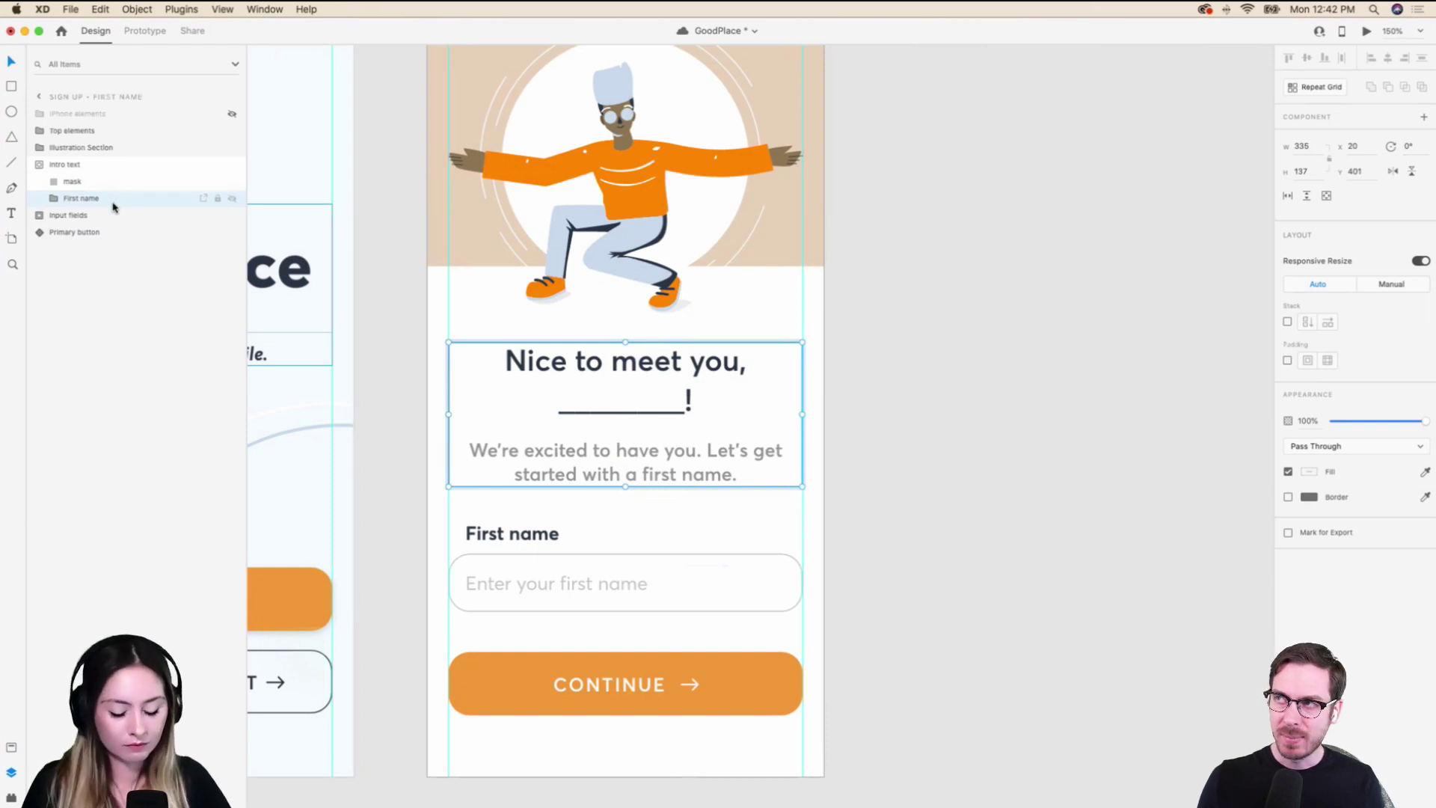
# Duplicate First name into copies named 'Email' and 'Password'.
pyautogui.press('super+d')
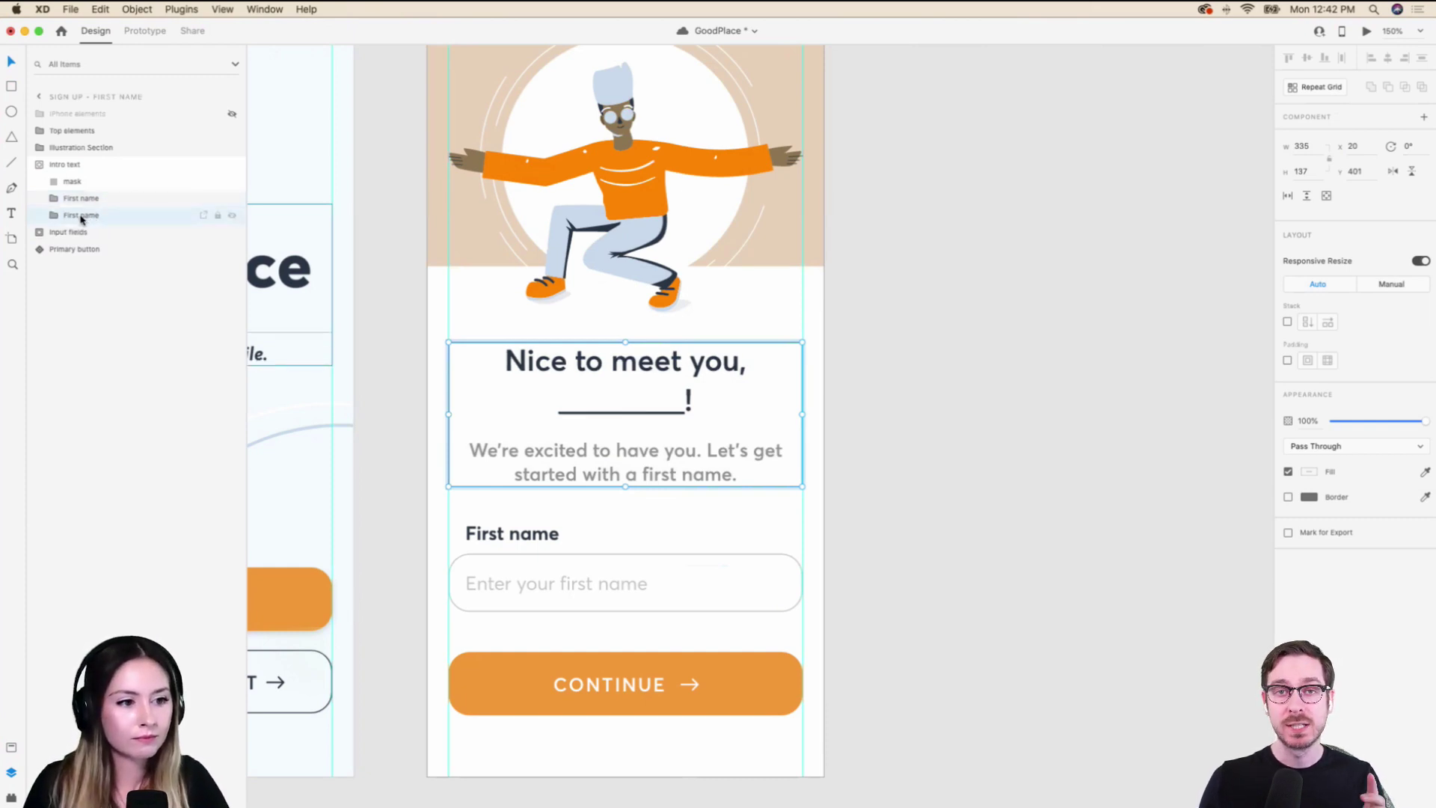
pyautogui.doubleClick(195, 215)
pyautogui.write('Email')
pyautogui.press('Return')
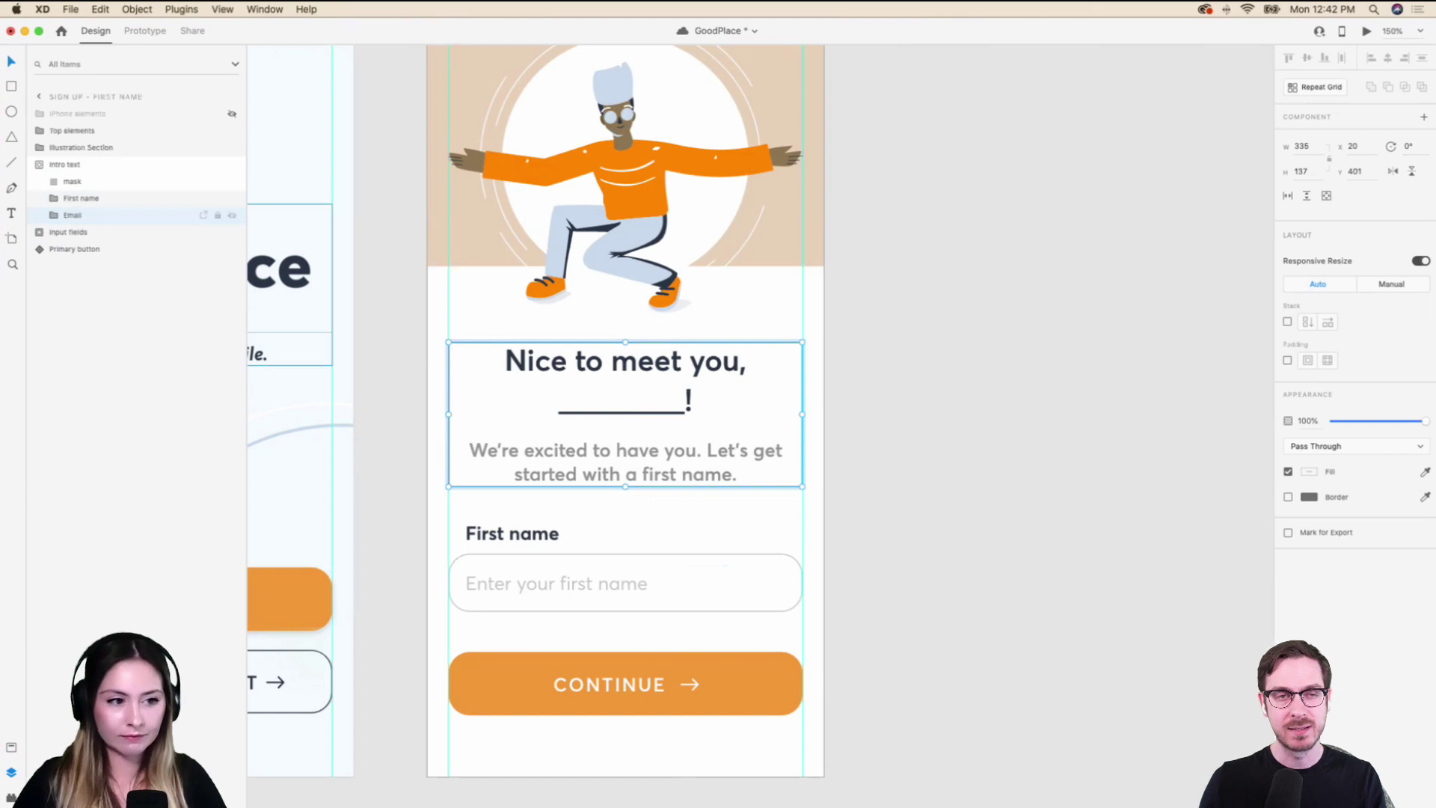
pyautogui.press('super+d')
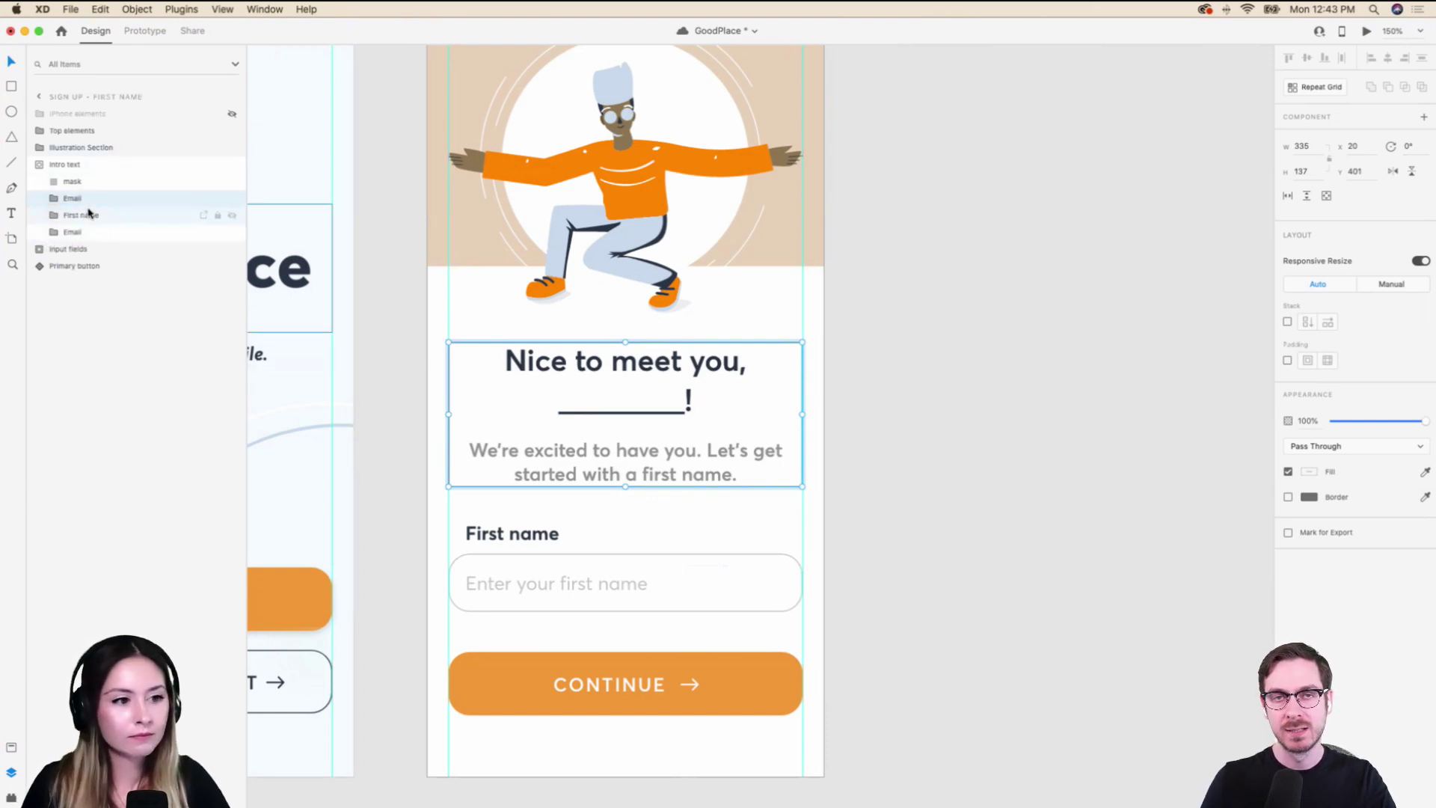
pyautogui.moveTo(88, 213); pyautogui.dragTo(84, 228)
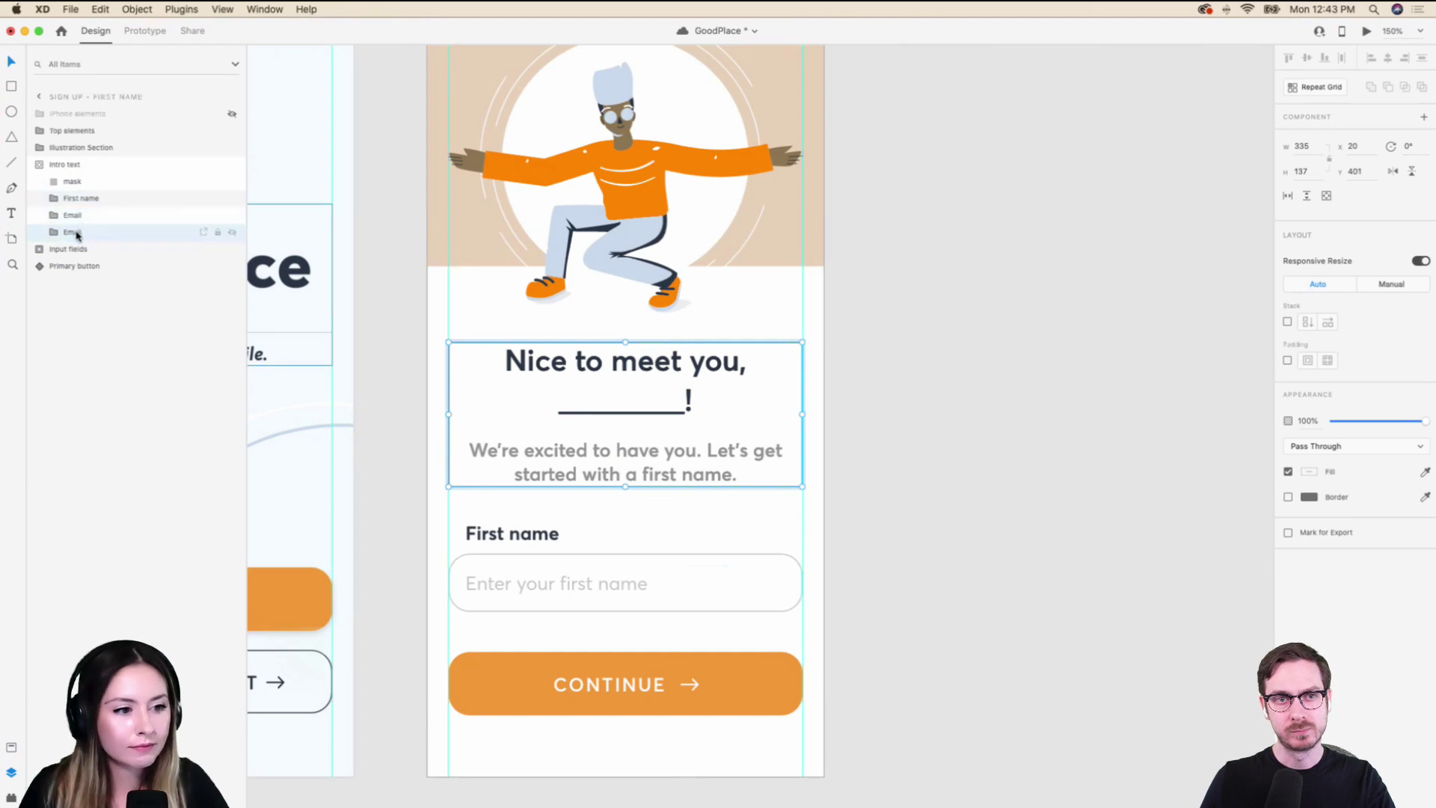
pyautogui.doubleClick(73, 233)
pyautogui.write('Passwo')
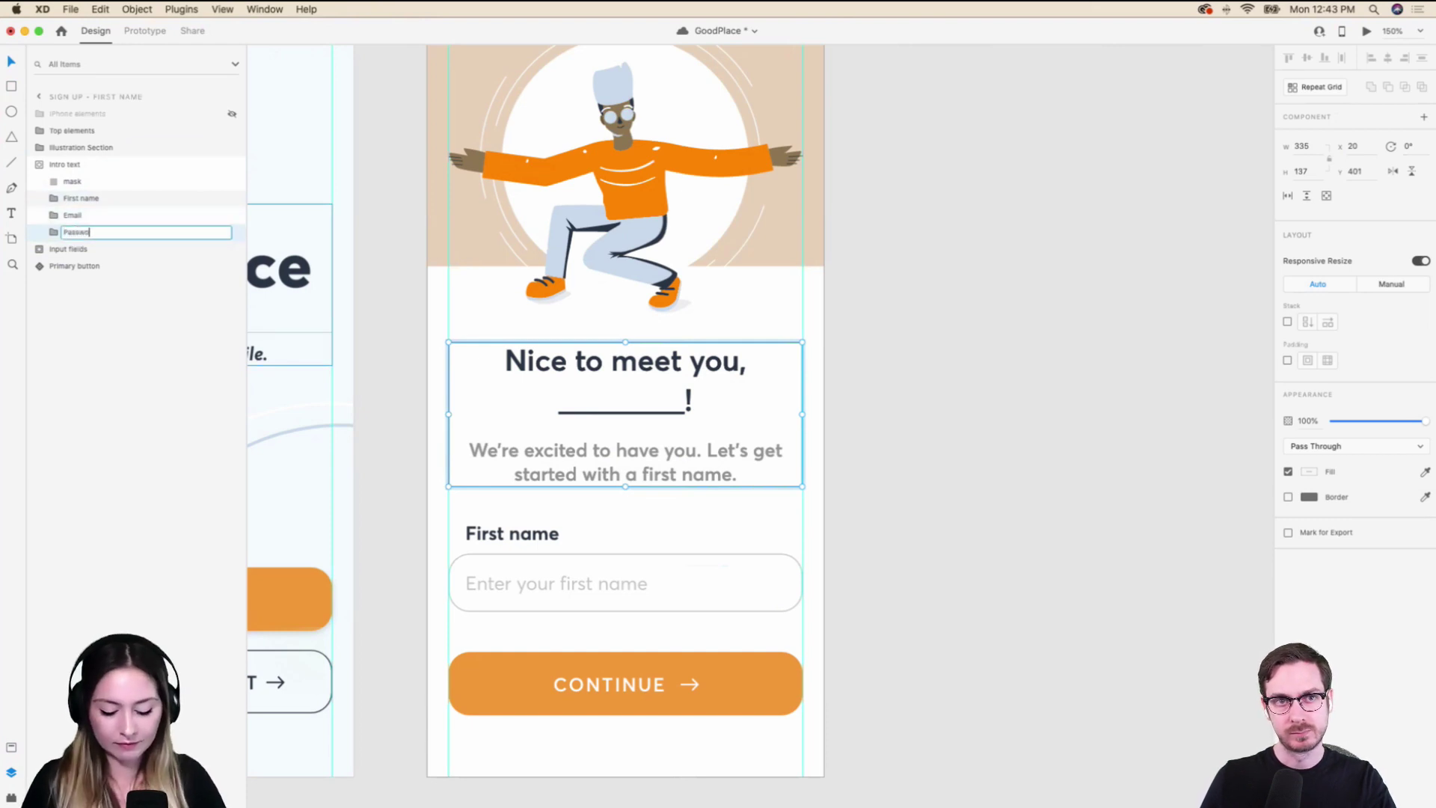
pyautogui.write('rd')
pyautogui.press('Return')
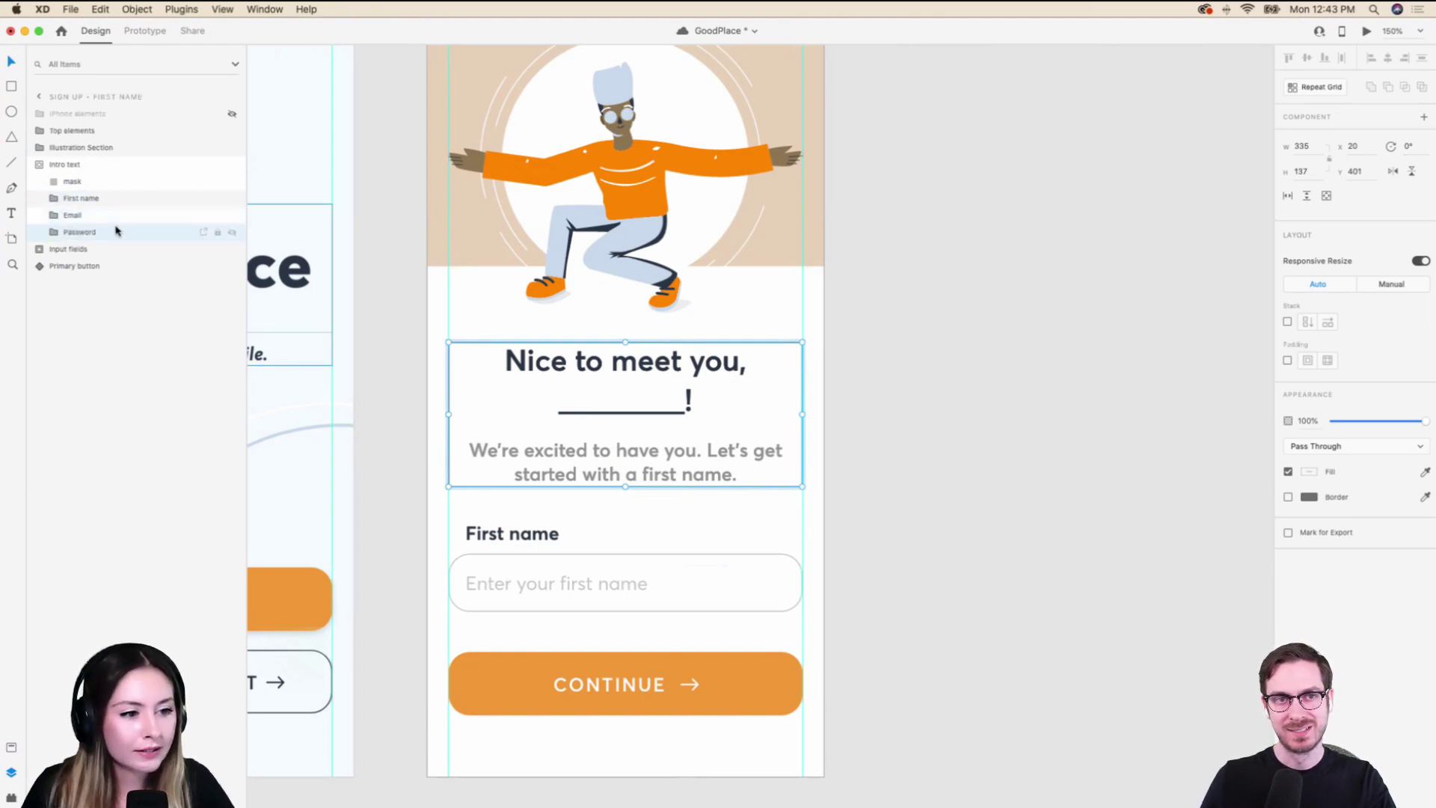
# Make another copy of the Password group and rename it 'Username'.
pyautogui.moveTo(116, 230); pyautogui.dragTo(103, 192)
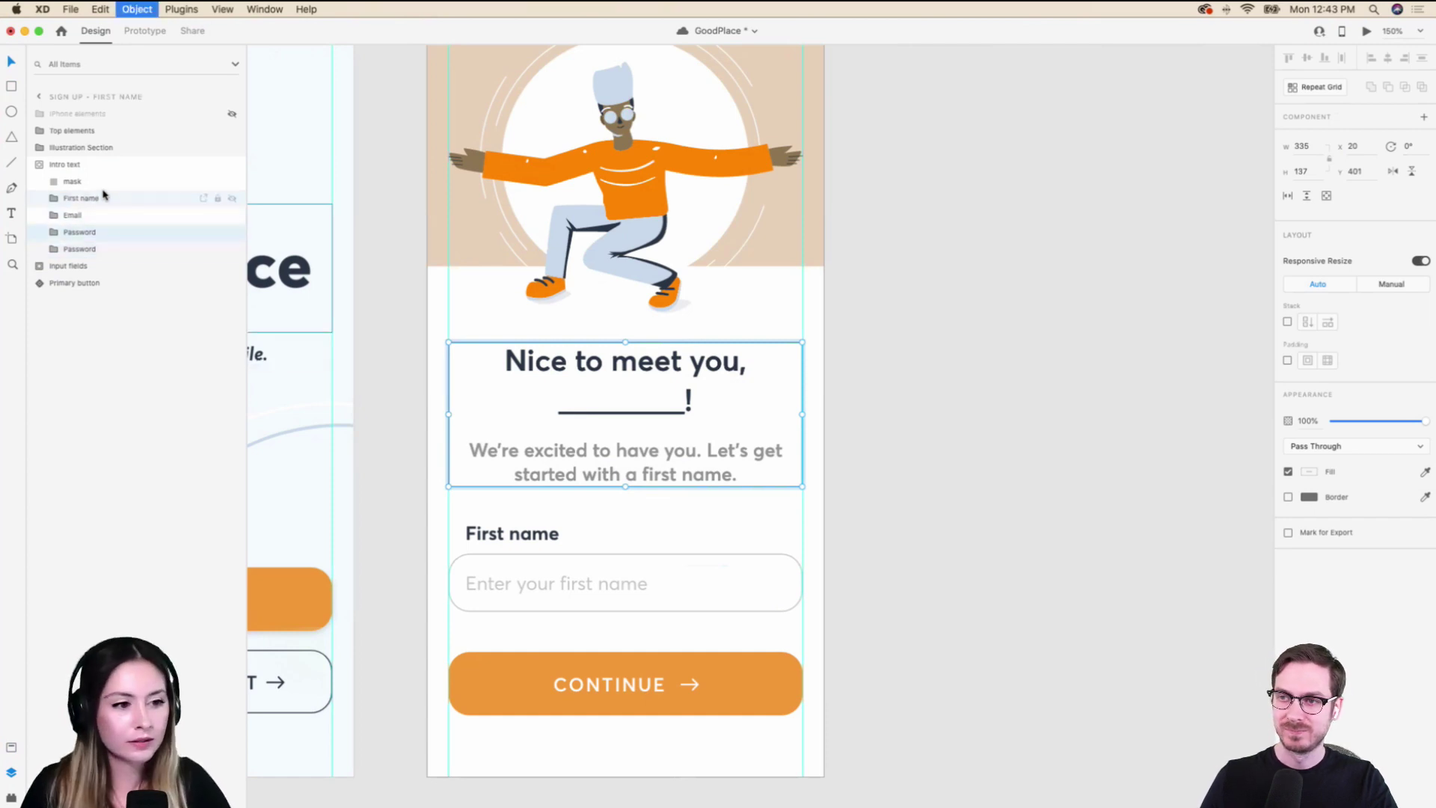
pyautogui.doubleClick(88, 252)
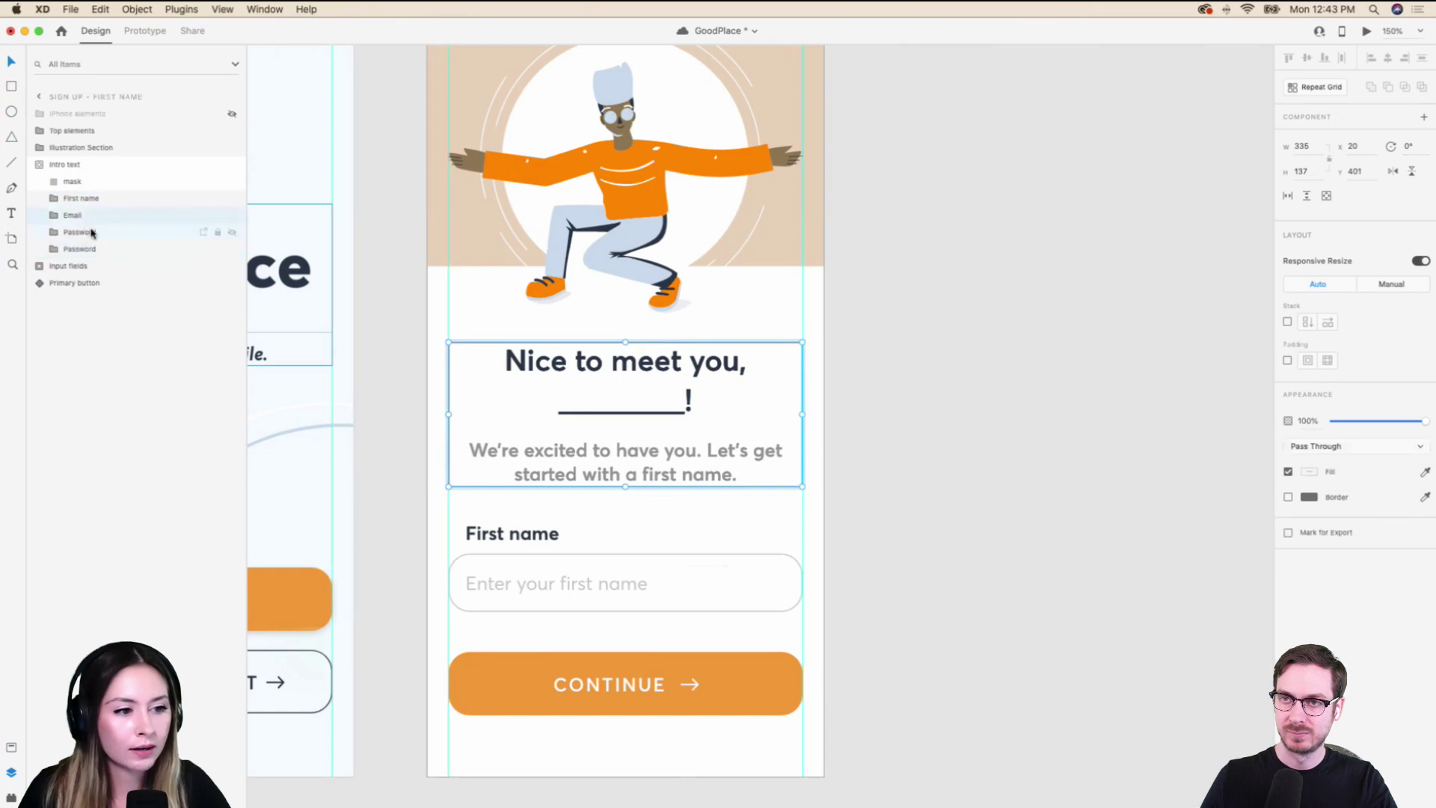
pyautogui.doubleClick(91, 231)
pyautogui.write('Username')
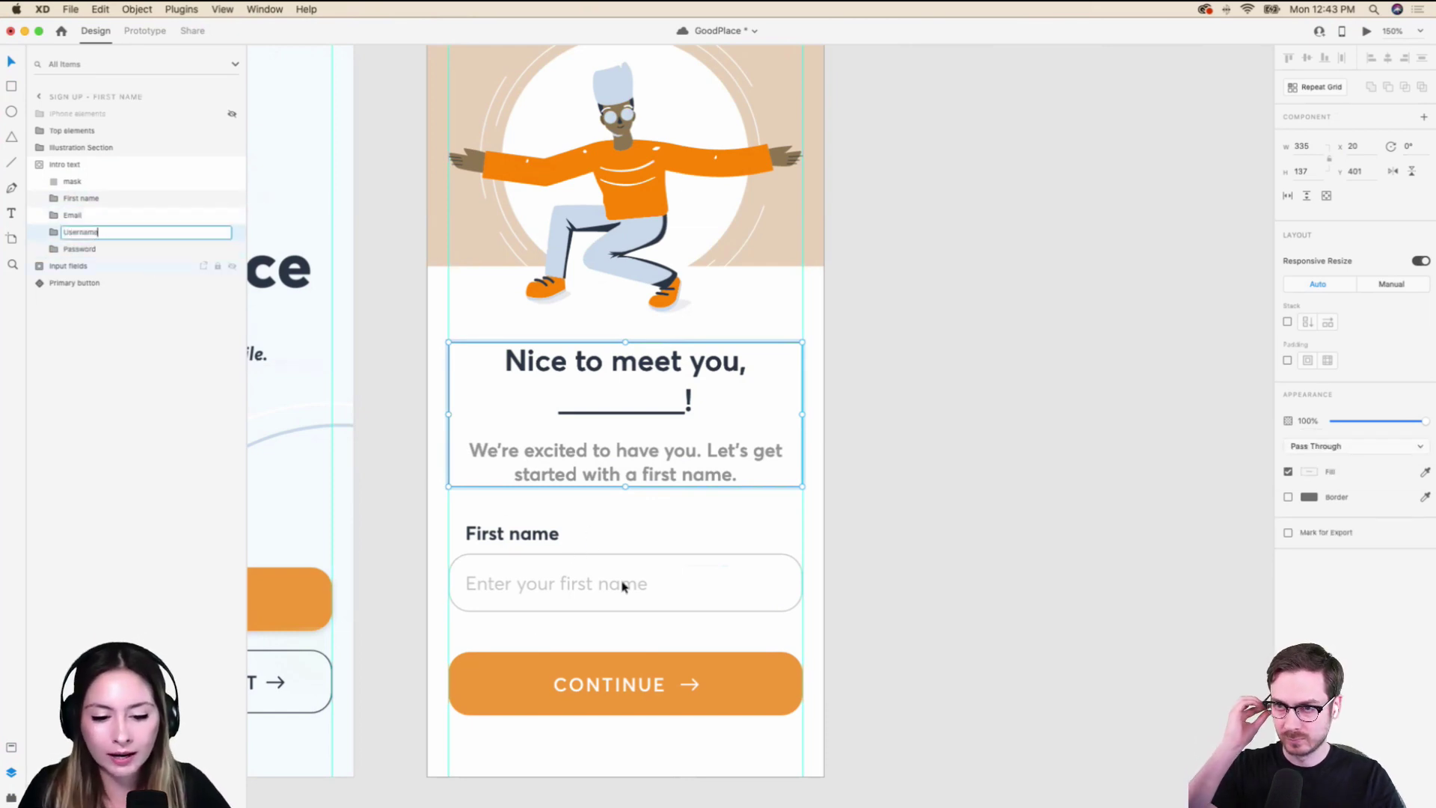
pyautogui.press('Return')
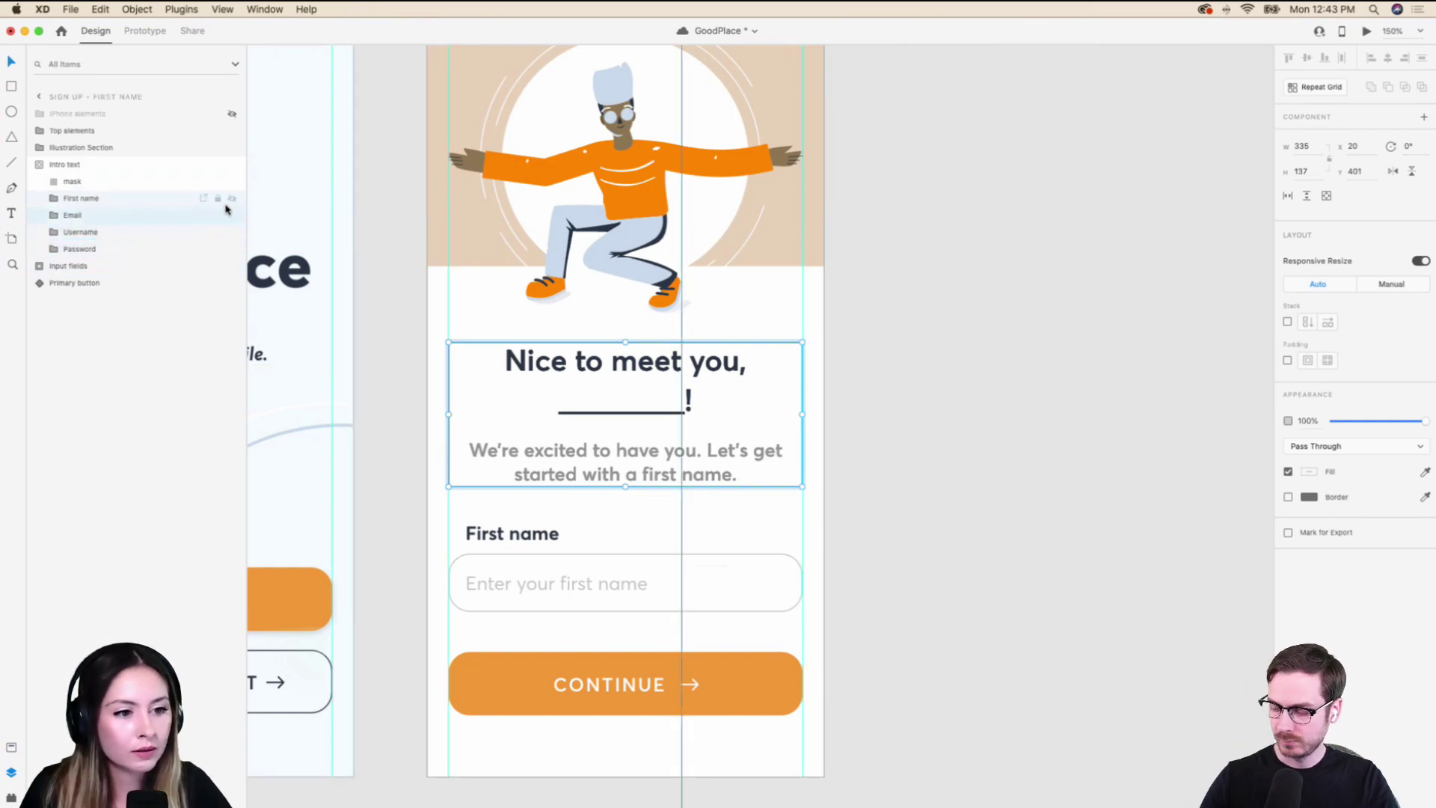
# Hide the First name, Username and Password groups, leaving only Email visible.
pyautogui.click(232, 198)
pyautogui.click(231, 232)
pyautogui.click(232, 249)
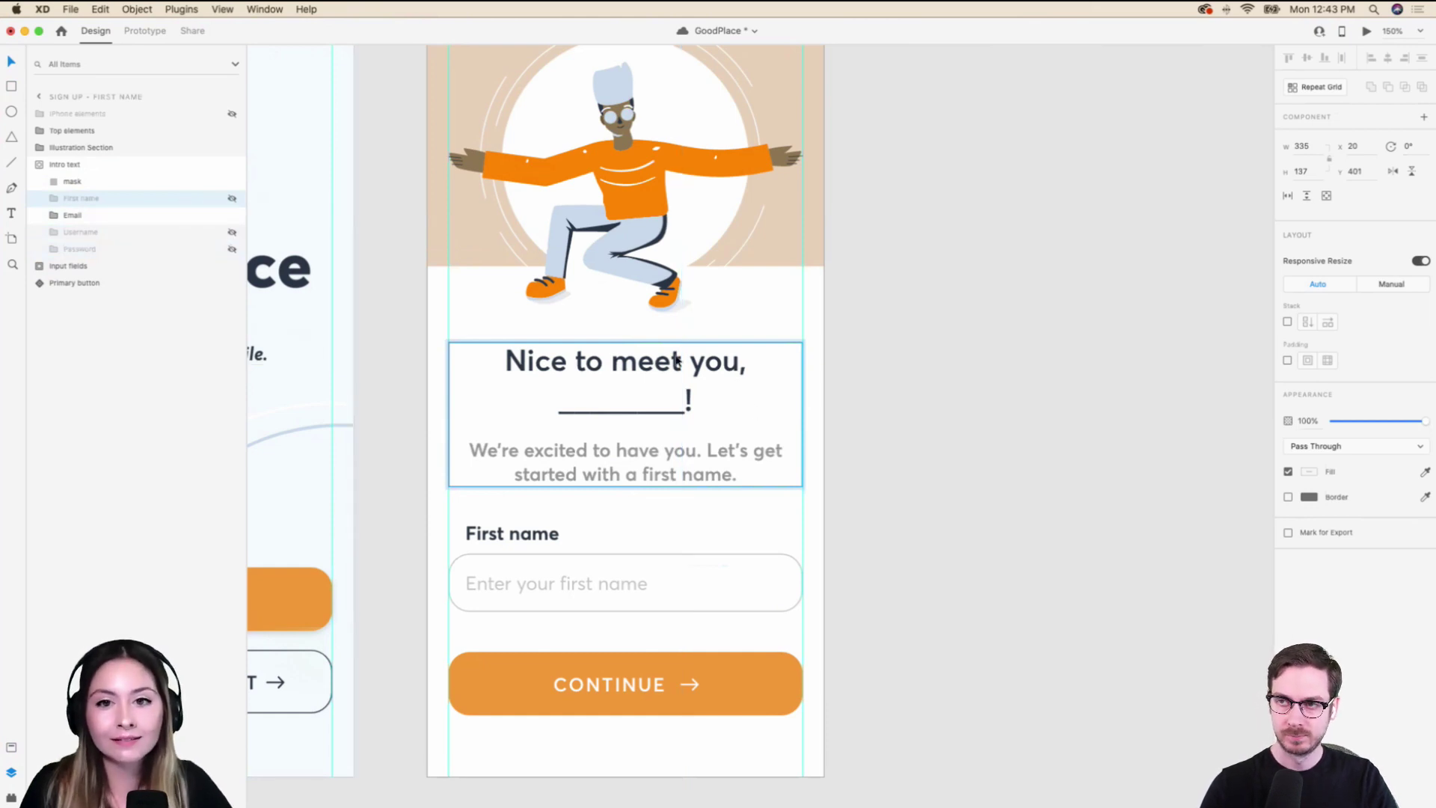
# Delete the separate '!' line from the Email headline and select the remaining headline text.
pyautogui.click(141, 214)
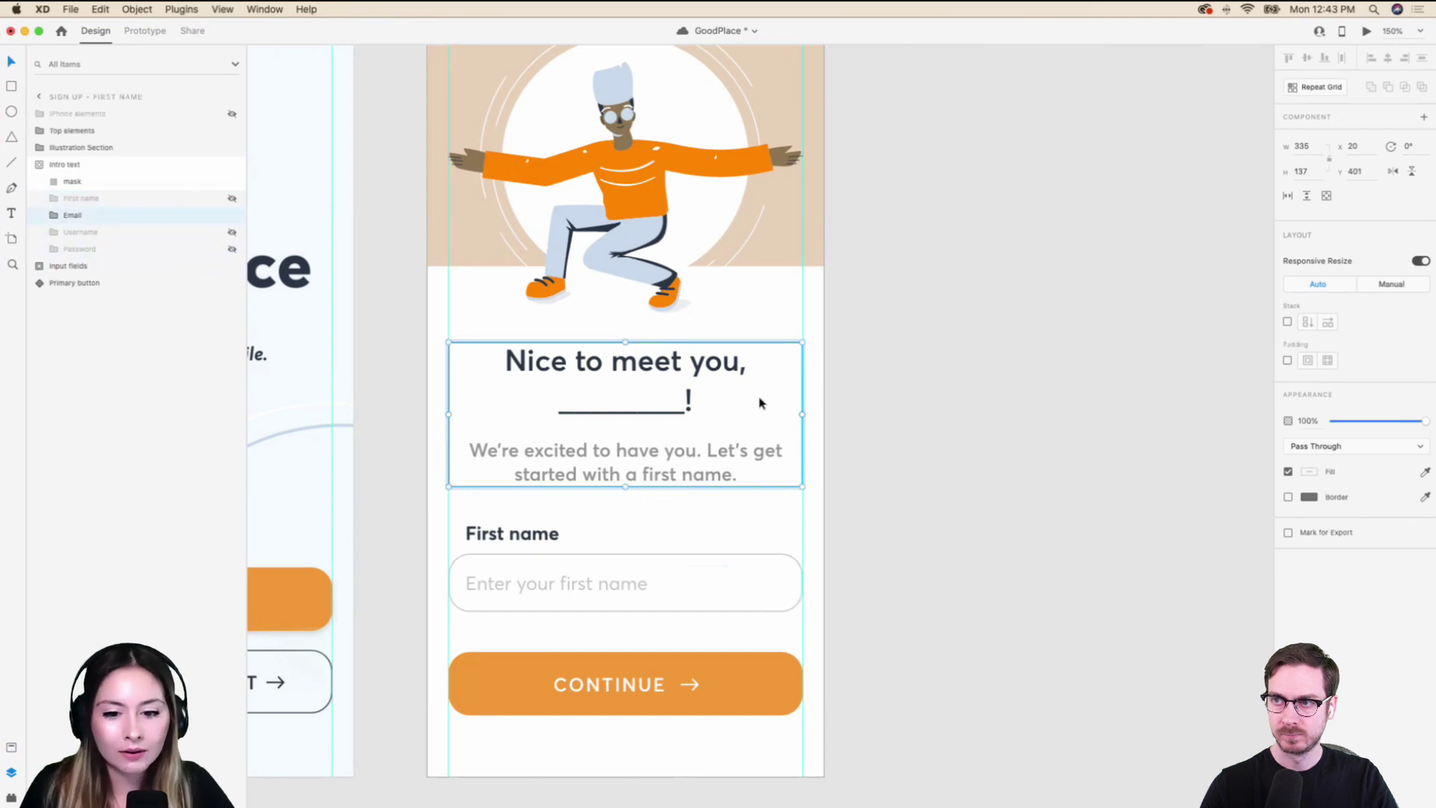
pyautogui.doubleClick(630, 378)
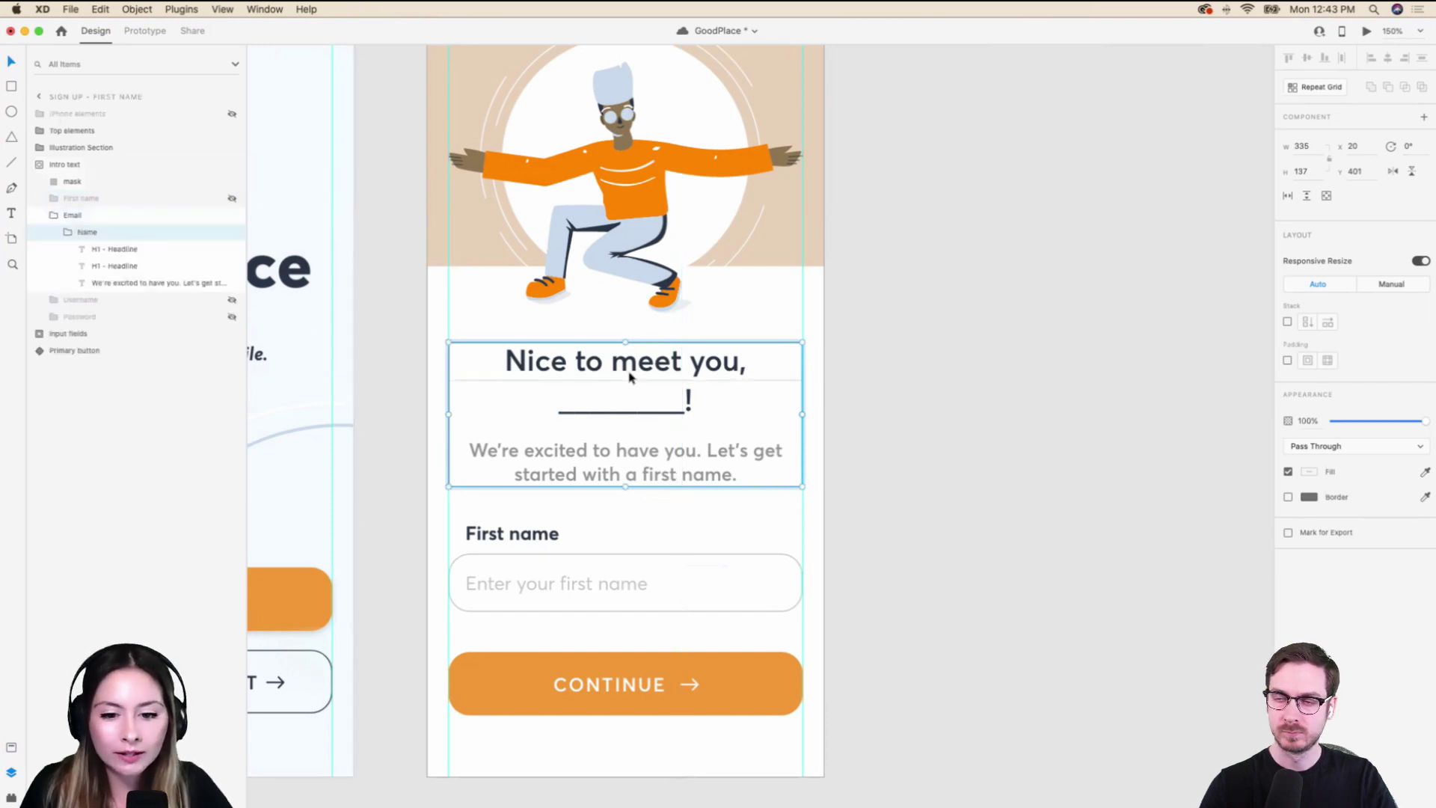
pyautogui.doubleClick(630, 367)
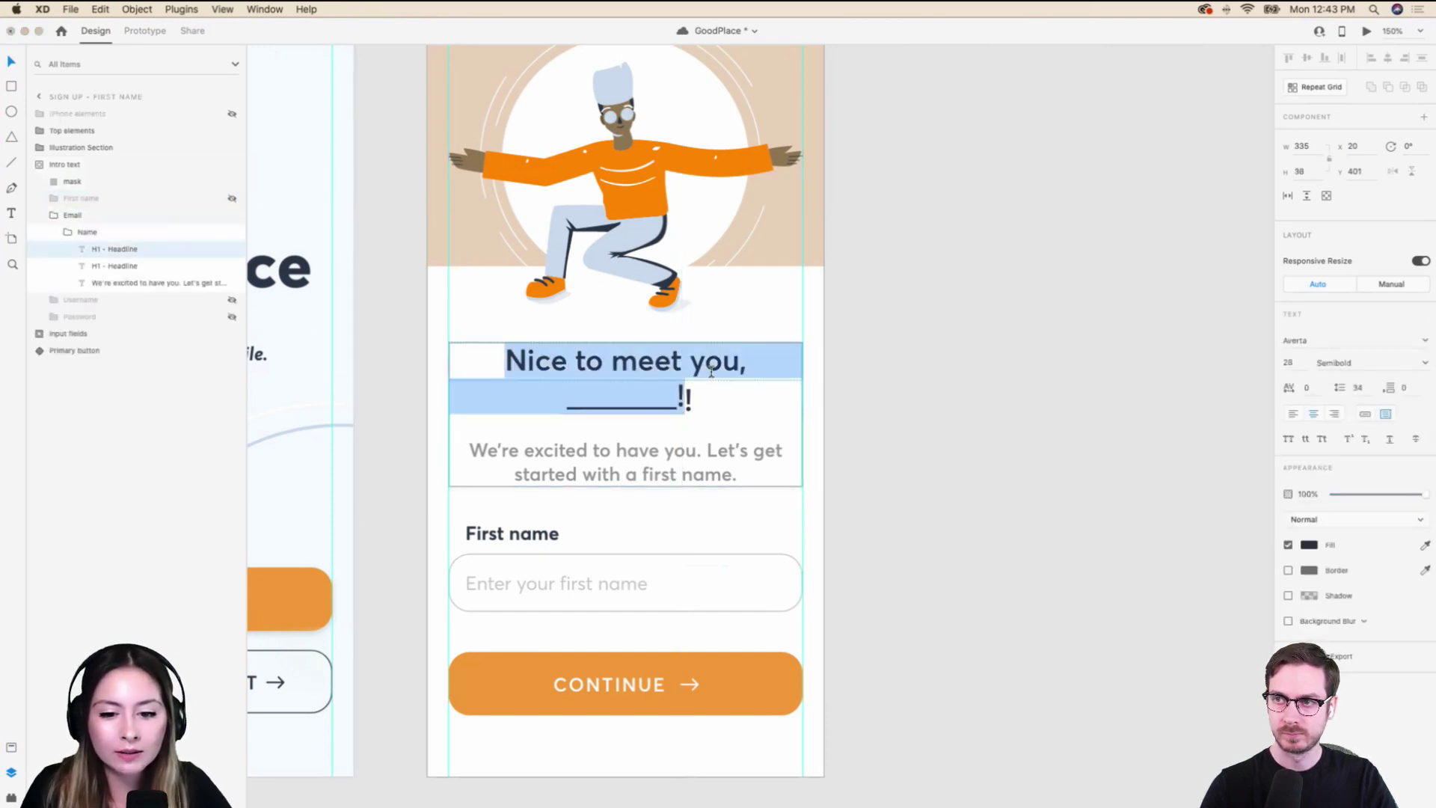
pyautogui.click(154, 266)
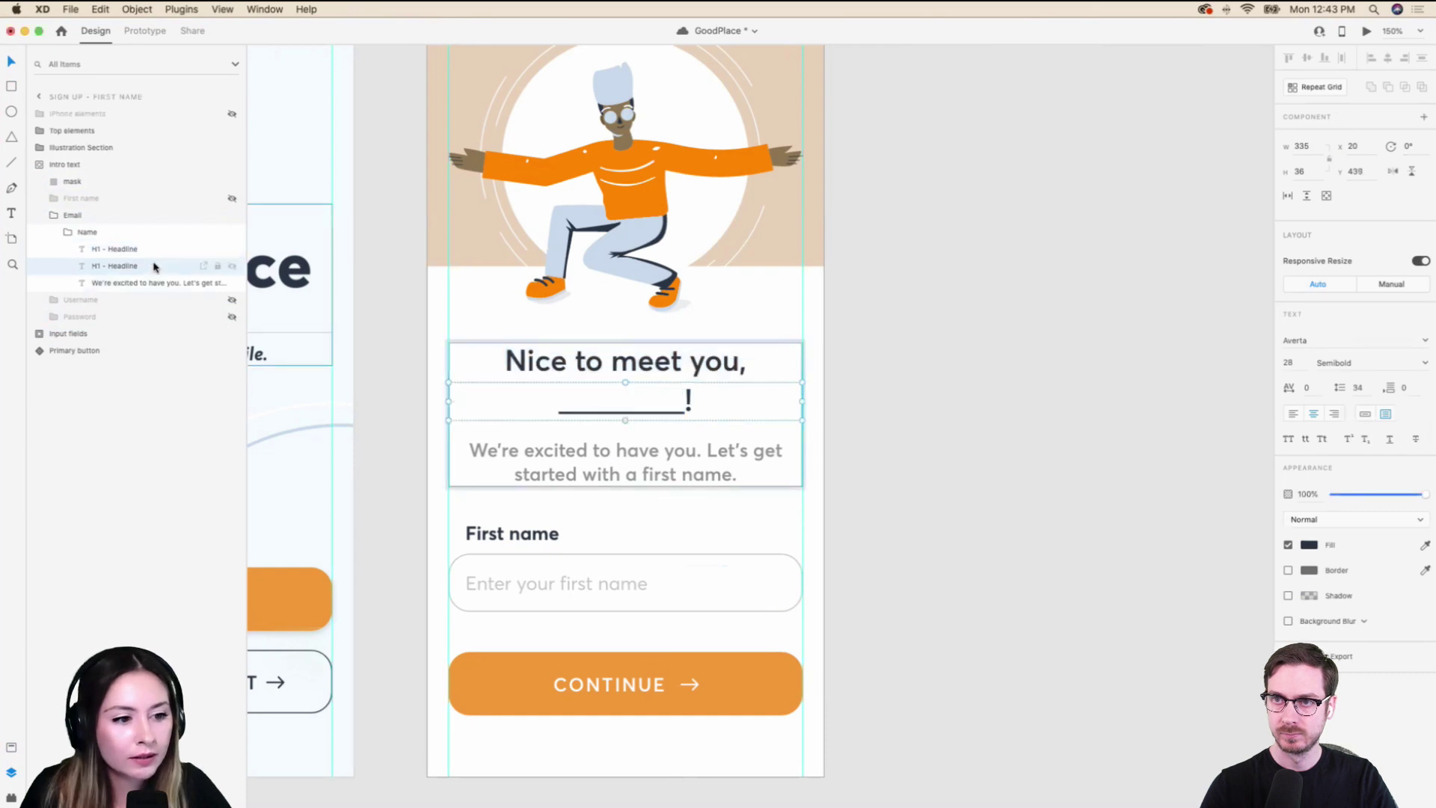
pyautogui.press('Delete')
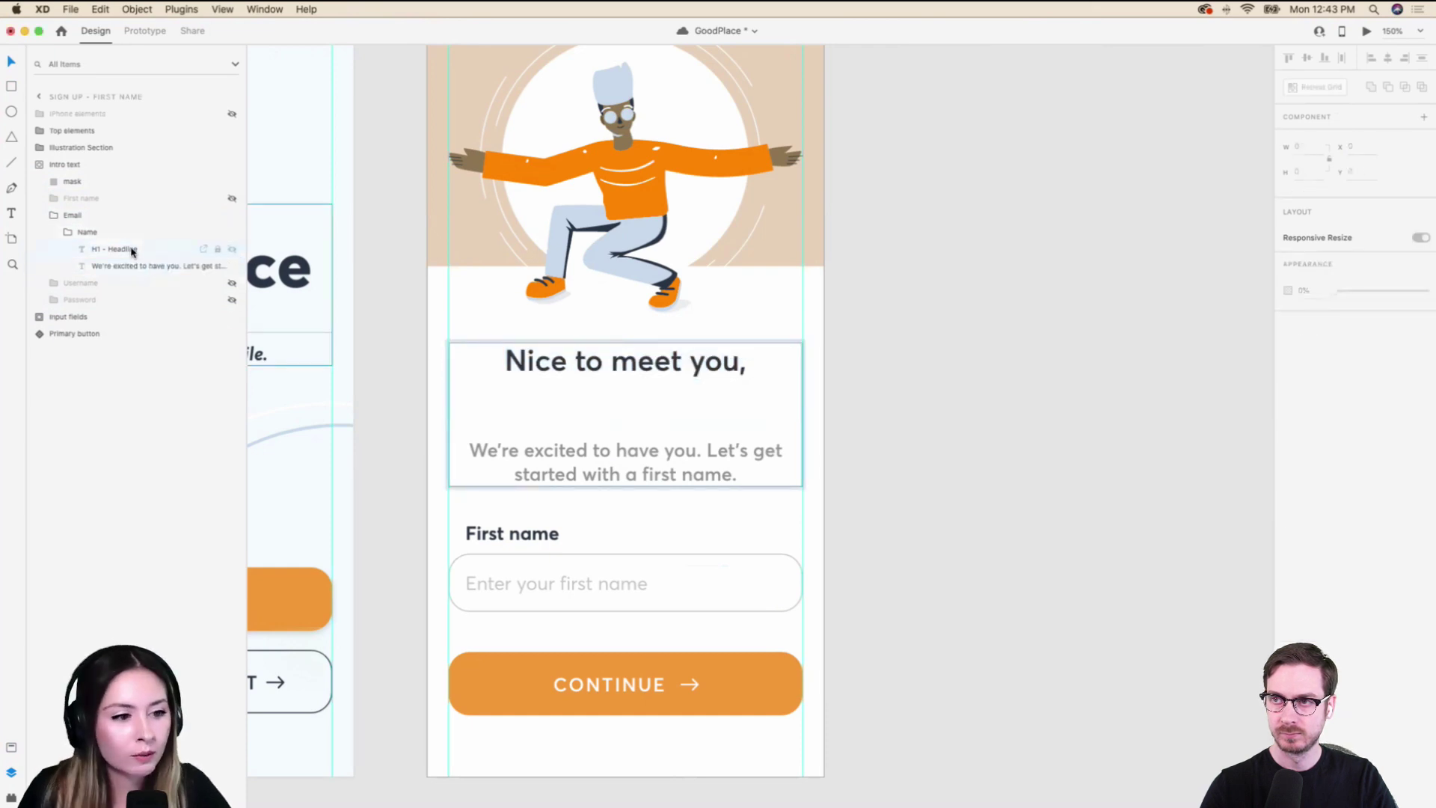
pyautogui.click(127, 249)
pyautogui.doubleClick(670, 366)
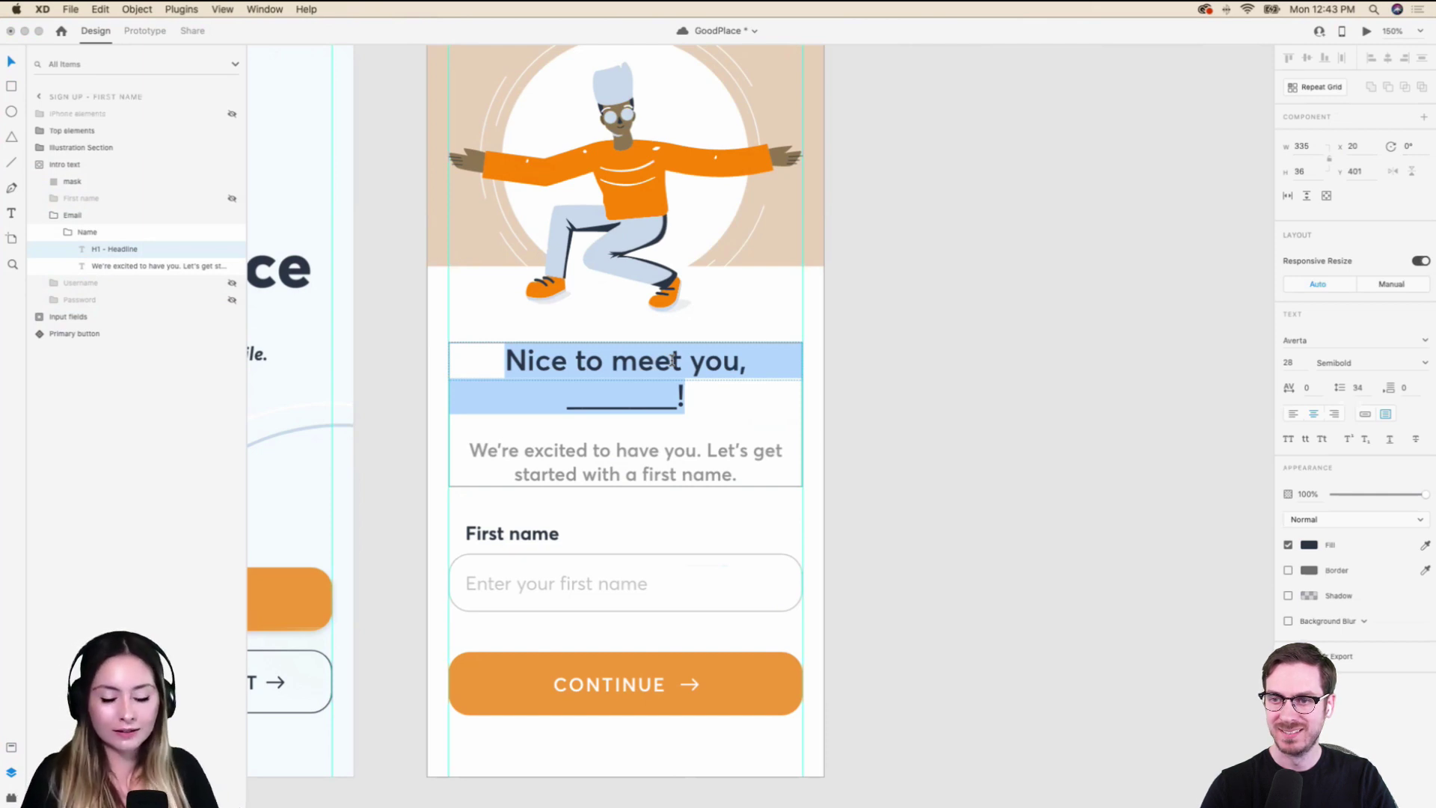
# Change the headline to 'What's your email, <user's first name>?' and enlarge its box to show both lines.
pyautogui.write('What')
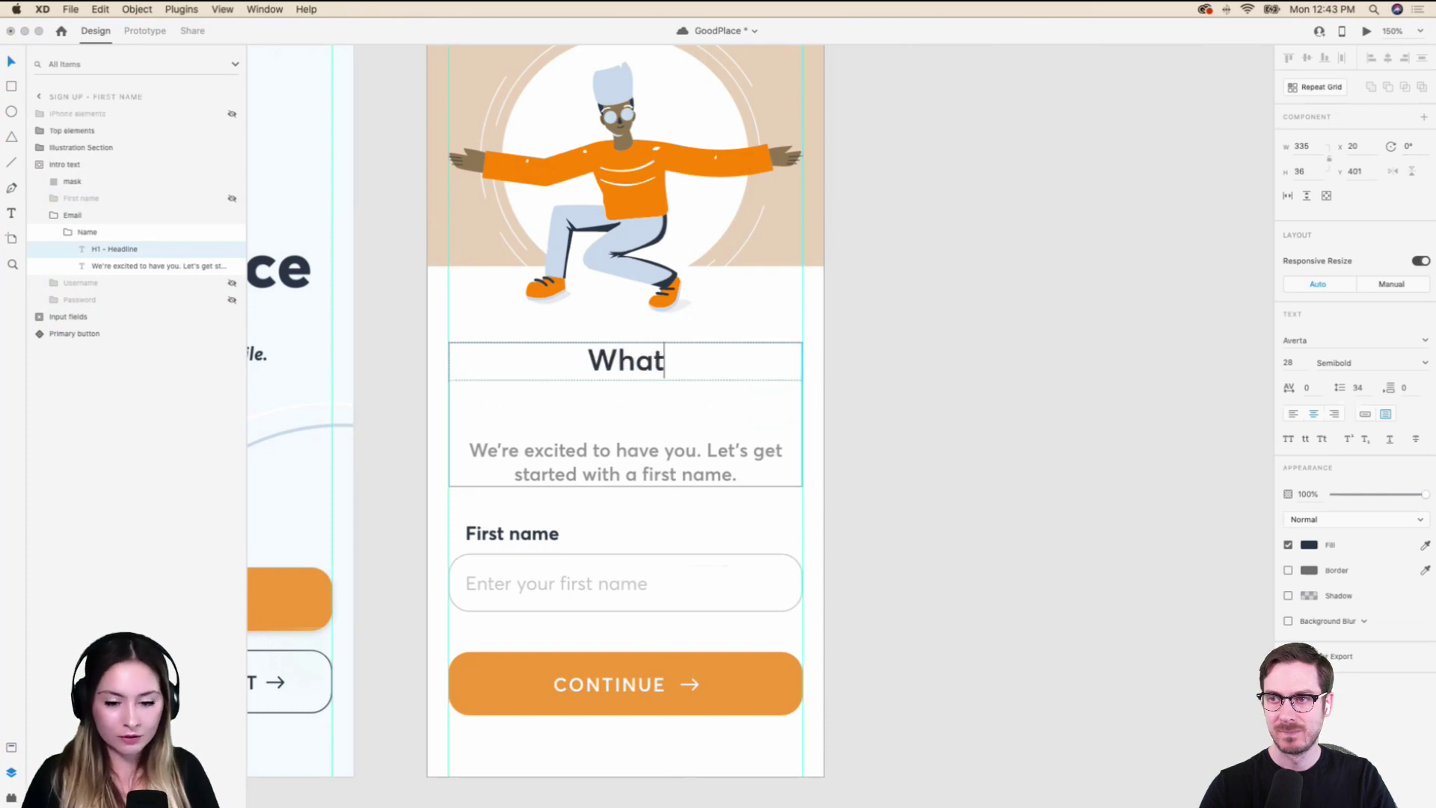
pyautogui.write("'s")
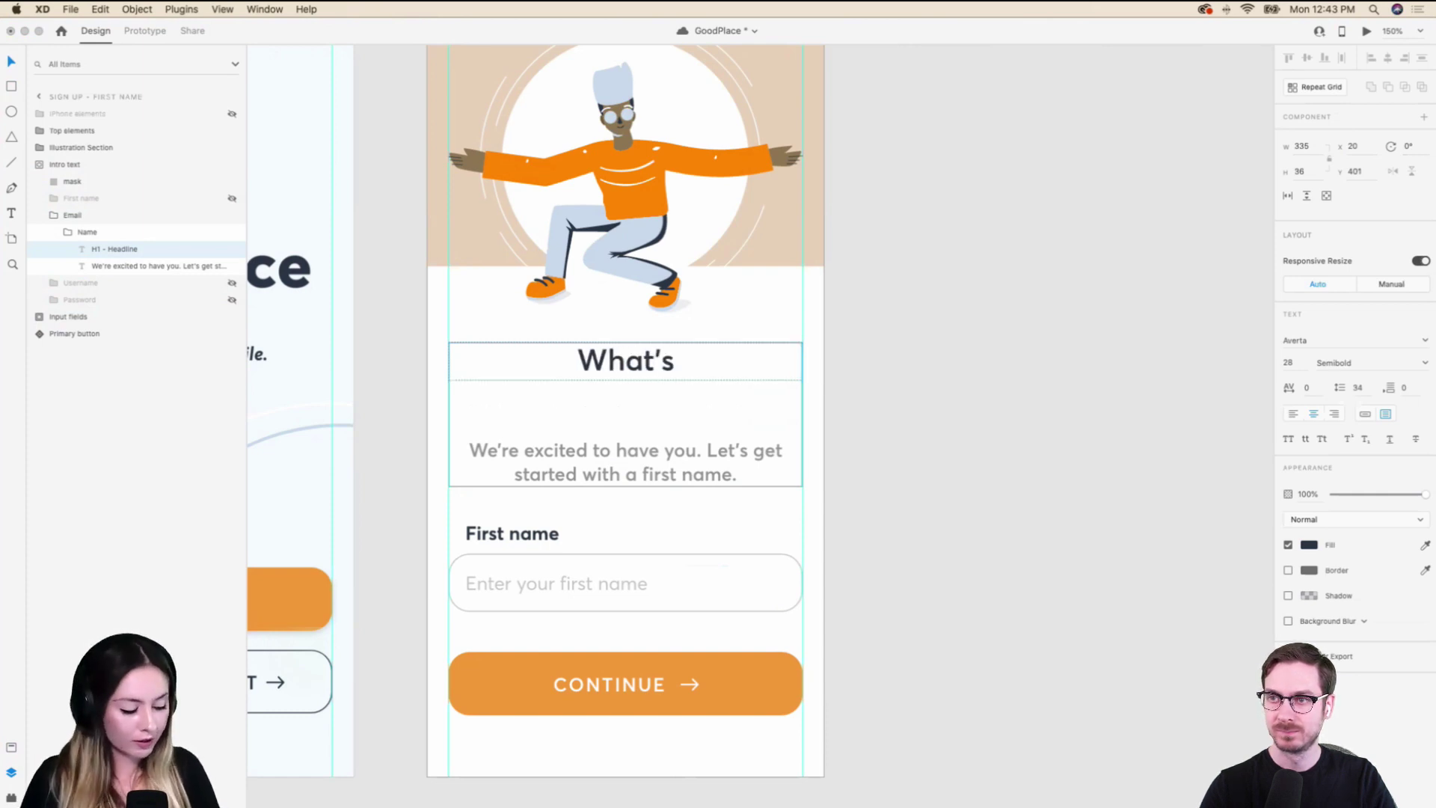
pyautogui.write(' your email')
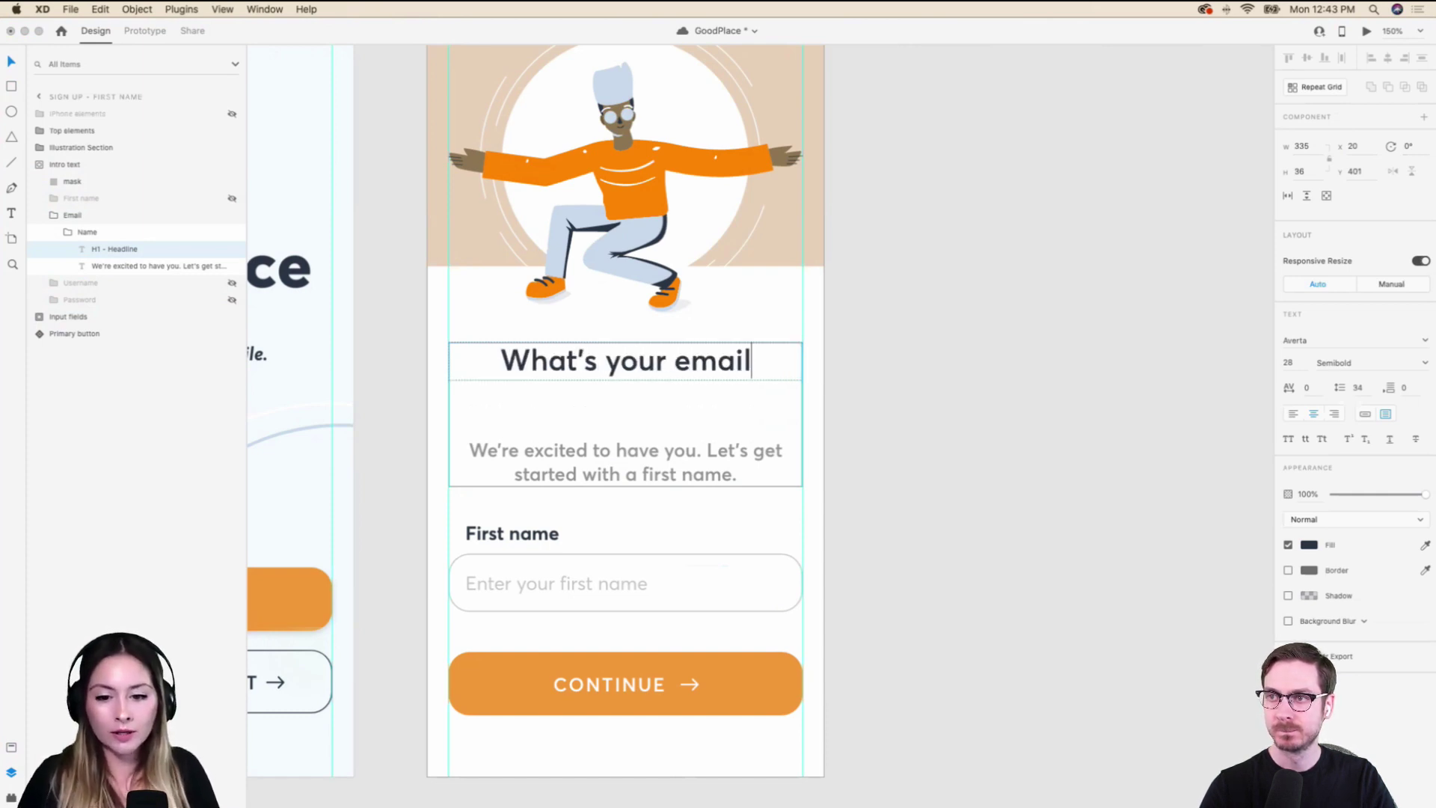
pyautogui.write(', Kaye')
pyautogui.press('BackSpace')
pyautogui.press('BackSpace')
pyautogui.press('BackSpace')
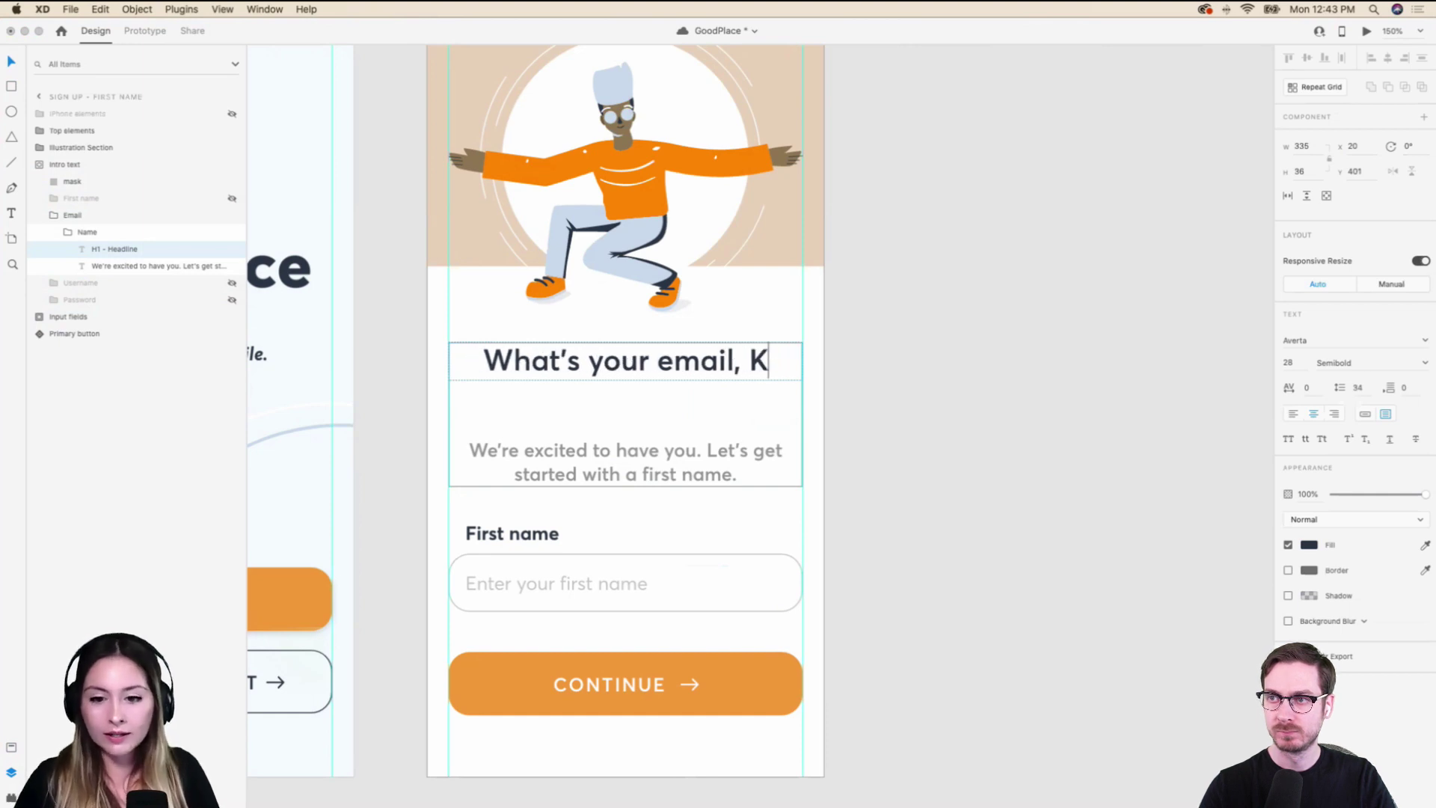
pyautogui.press('BackSpace')
pyautogui.write('Kvin')
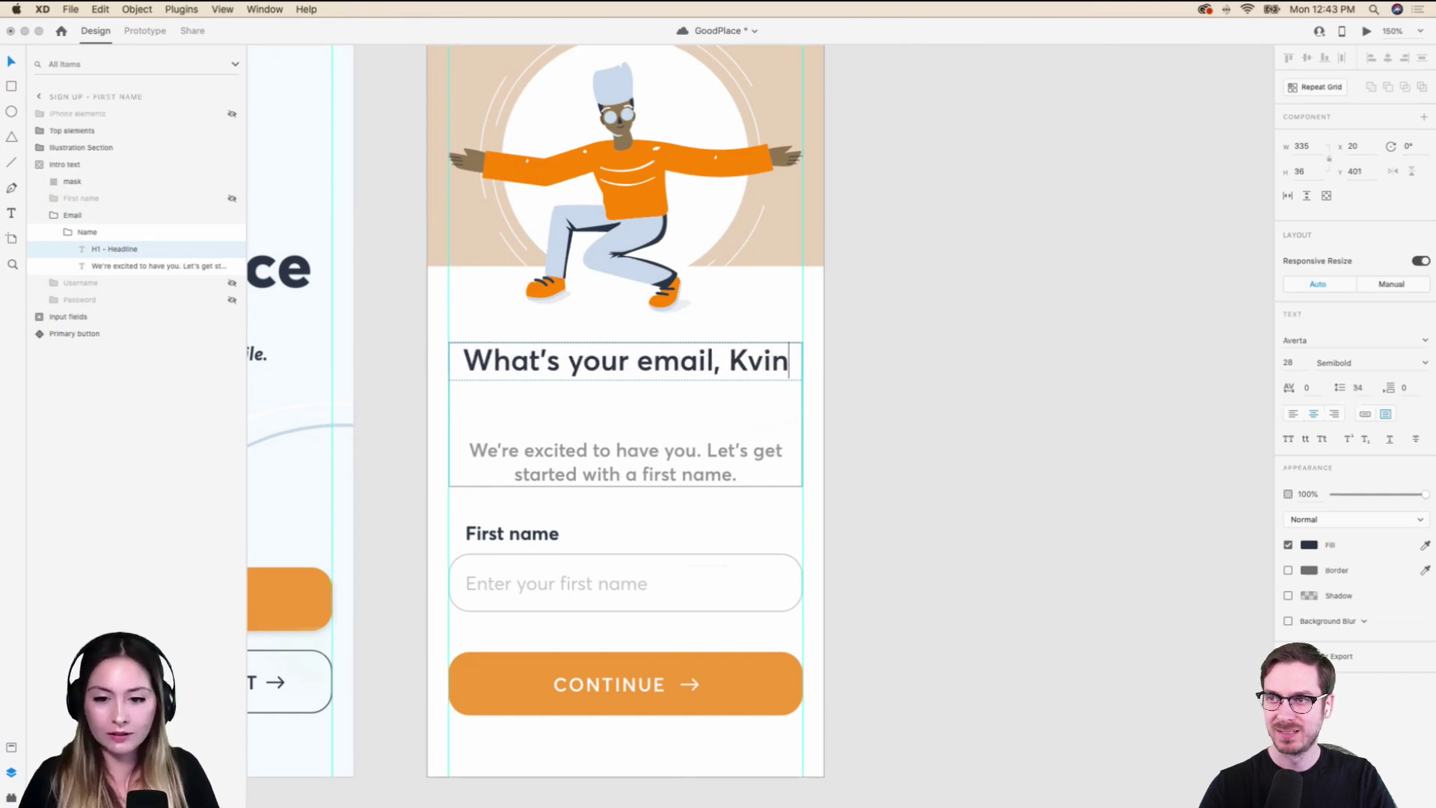
pyautogui.press('BackSpace')
pyautogui.press('BackSpace')
pyautogui.press('BackSpace')
pyautogui.press('BackSpace')
pyautogui.write('Kevbi')
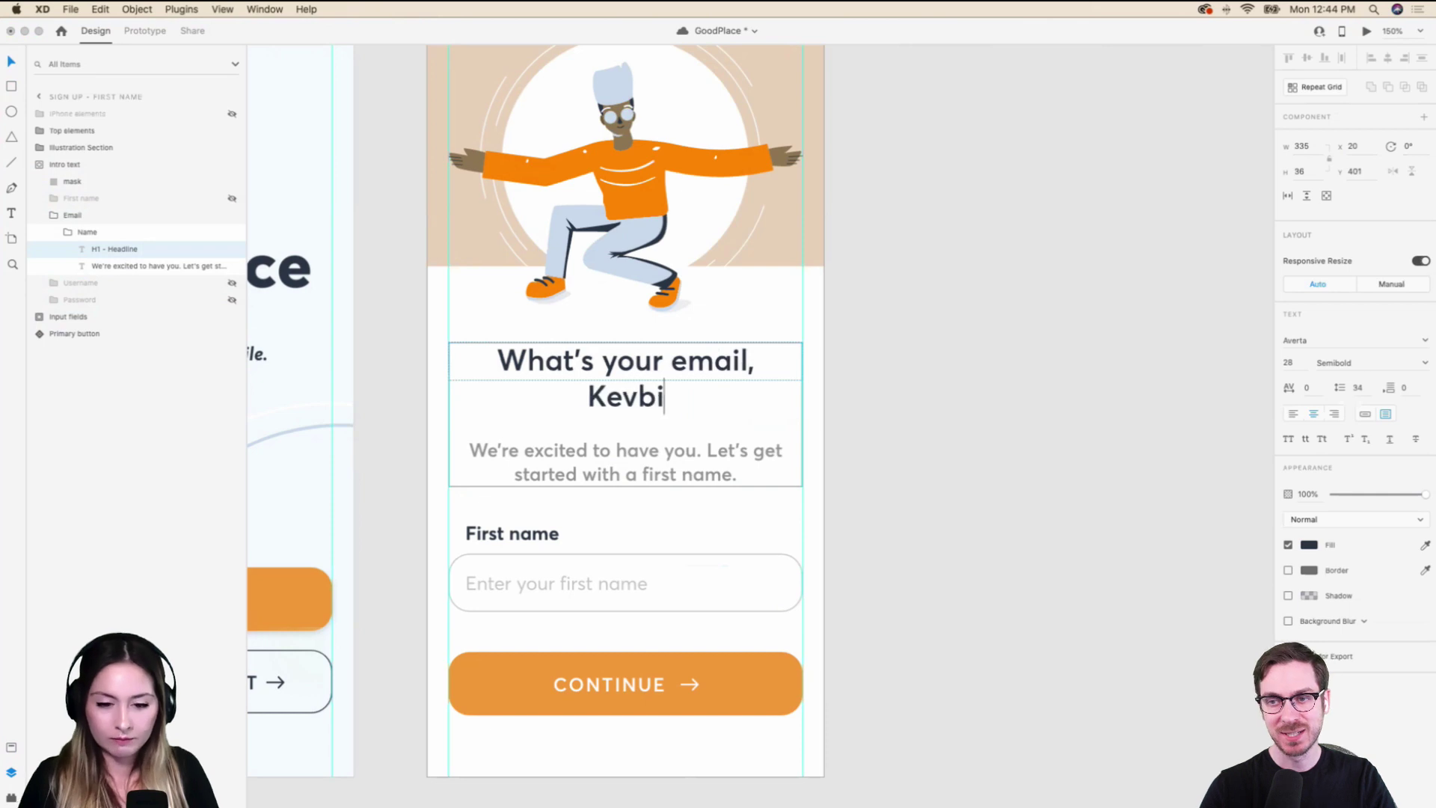
pyautogui.press('BackSpace')
pyautogui.press('BackSpace')
pyautogui.write('in?')
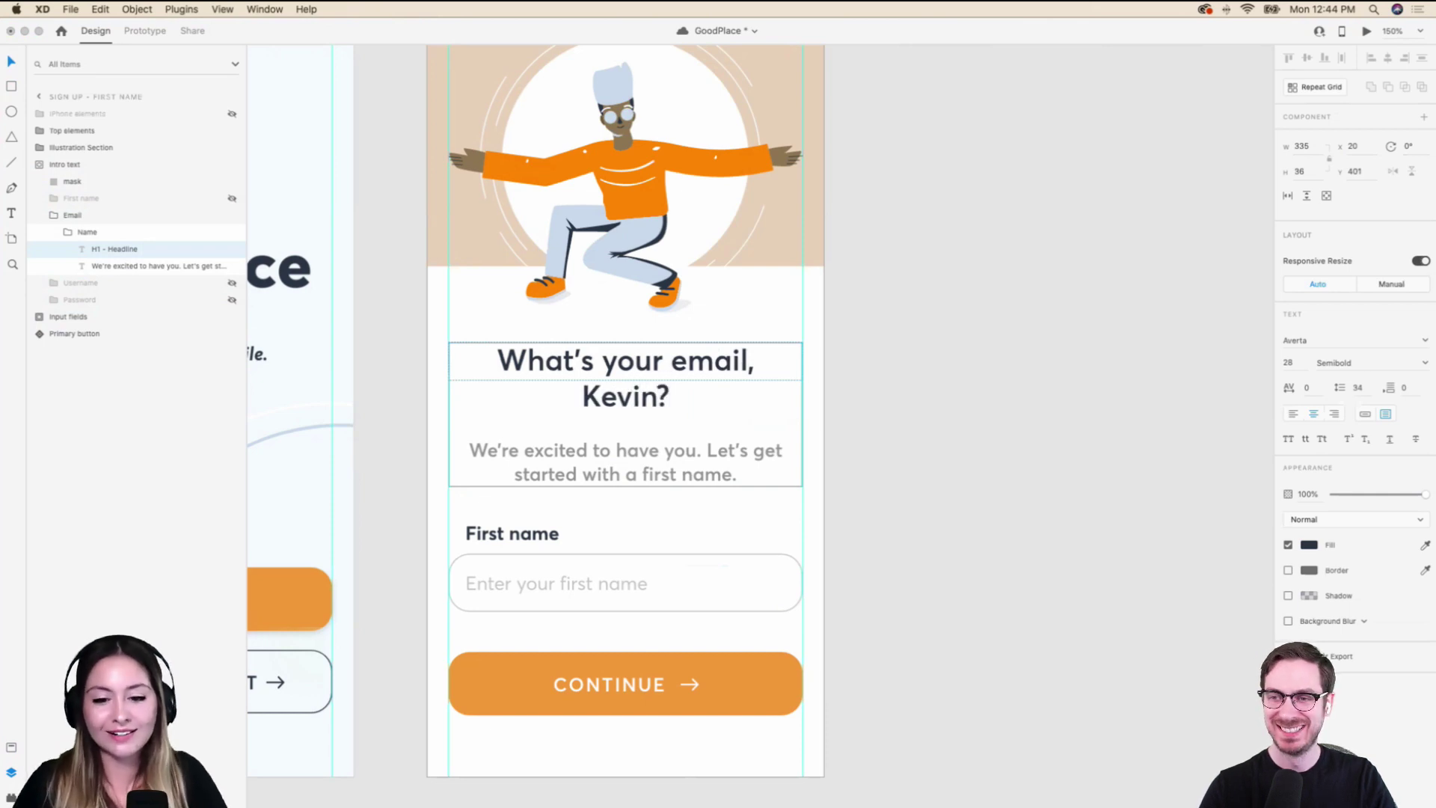
pyautogui.press('super+z')
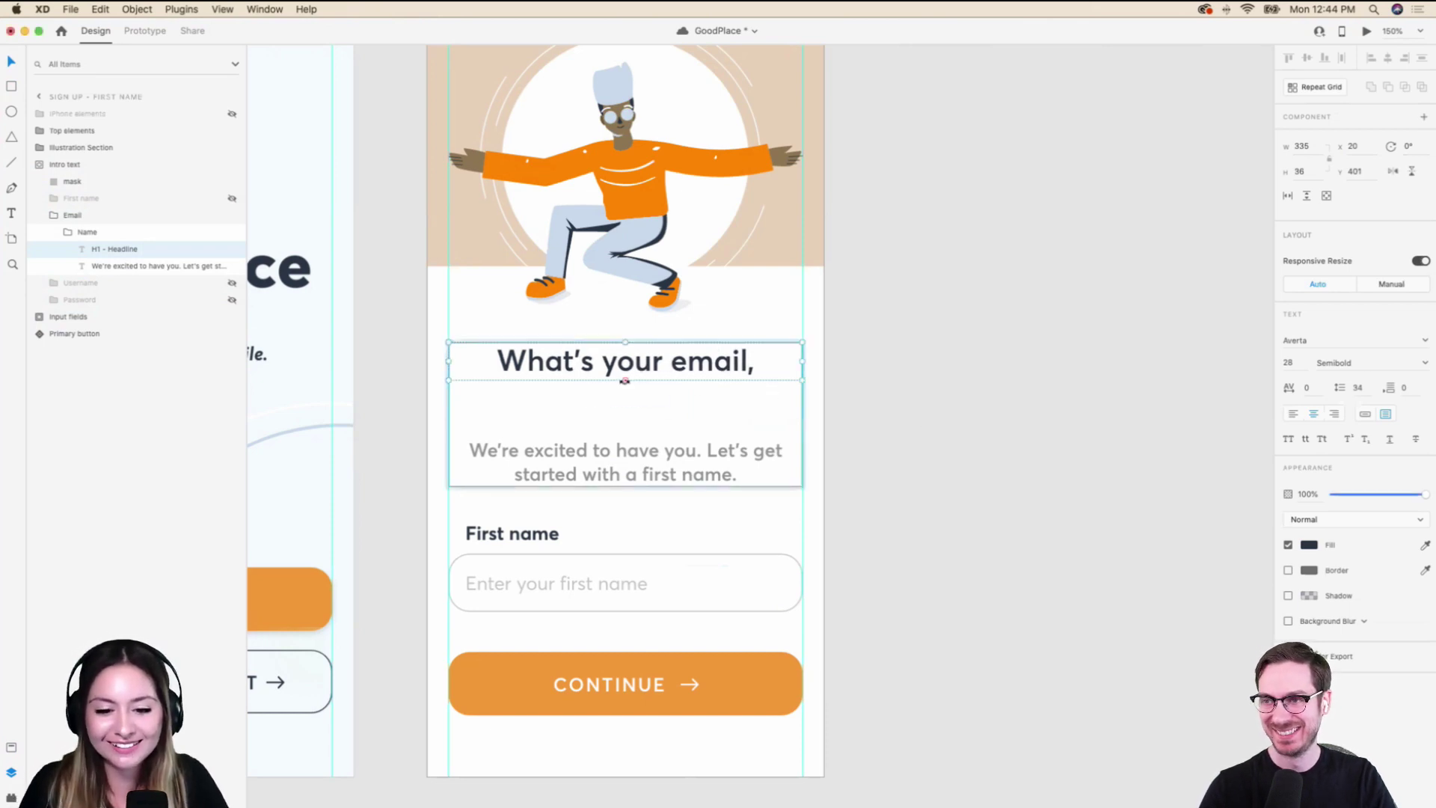
pyautogui.moveTo(625, 380); pyautogui.dragTo(624, 414)
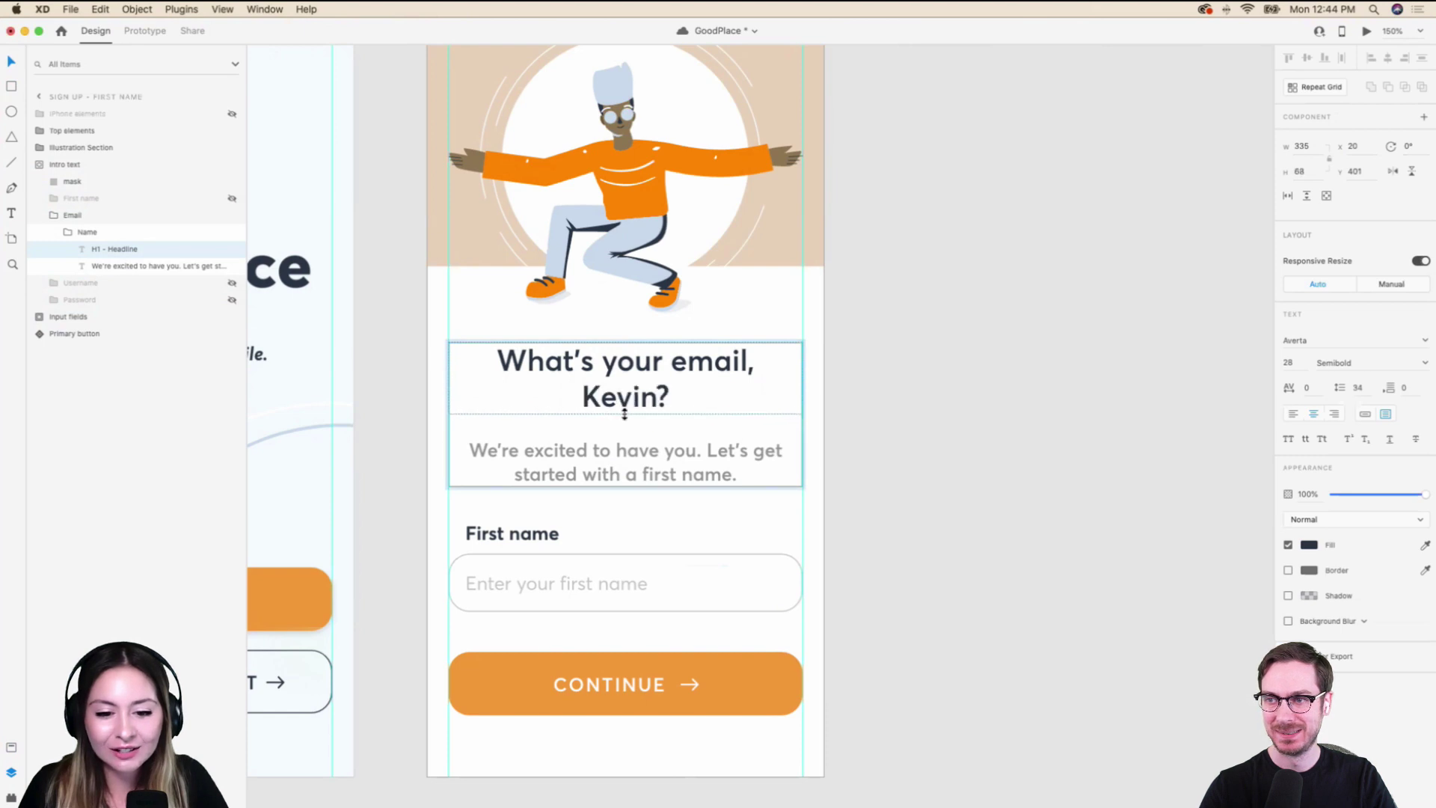
# Replace the subtext with 'No spam, we promise. You're here for good news, not a flooded inbox.'.
pyautogui.click(652, 471)
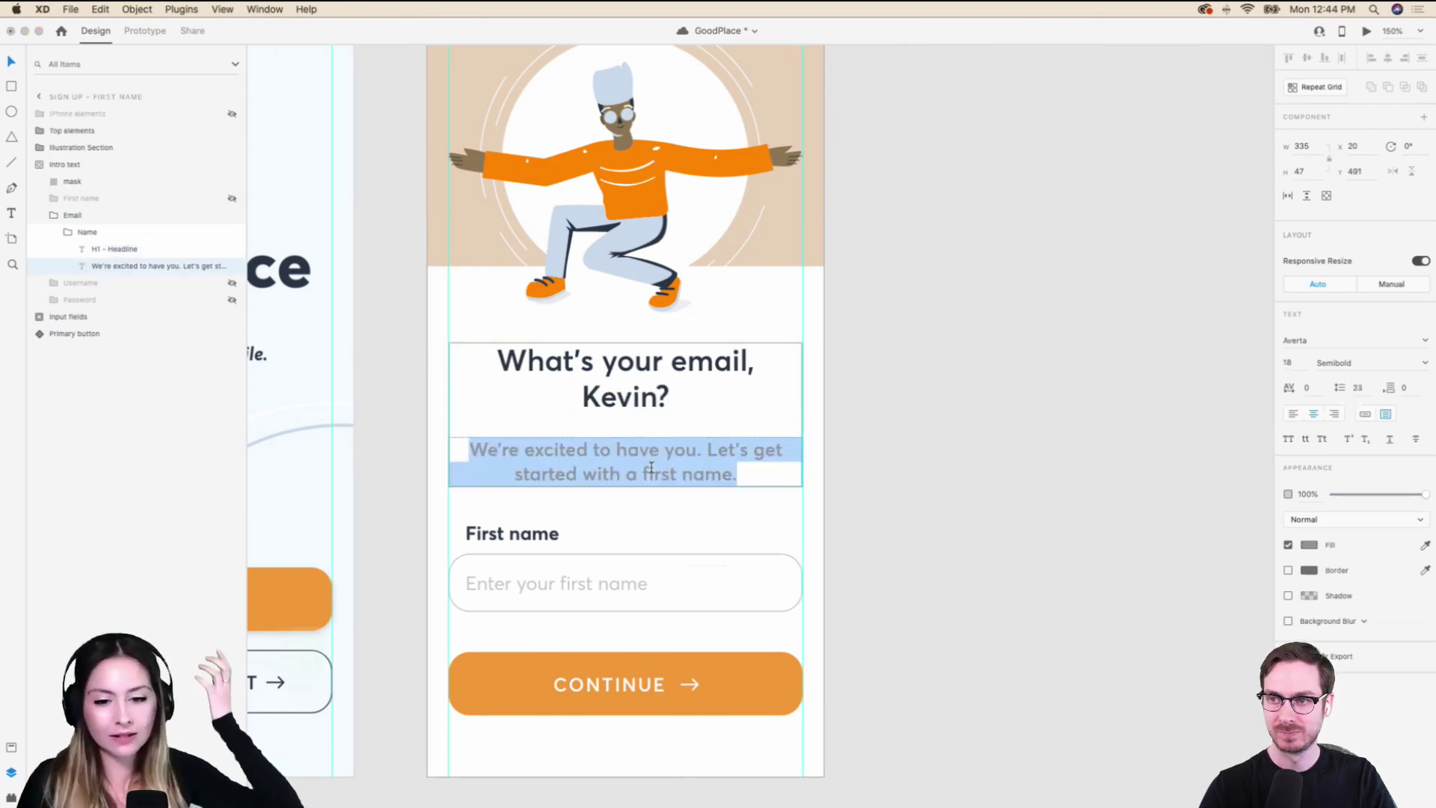
pyautogui.write('No soa')
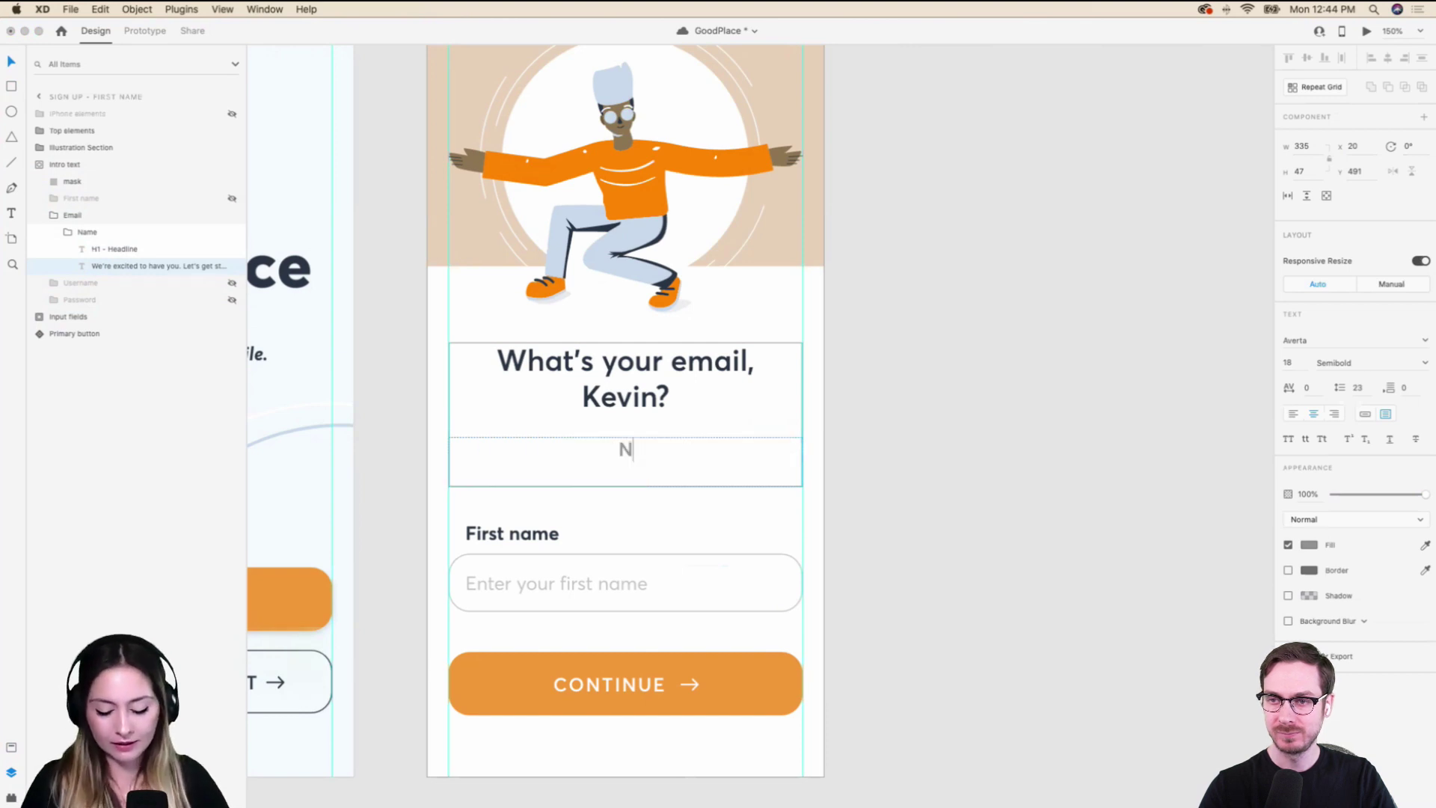
pyautogui.press('BackSpace')
pyautogui.press('BackSpace')
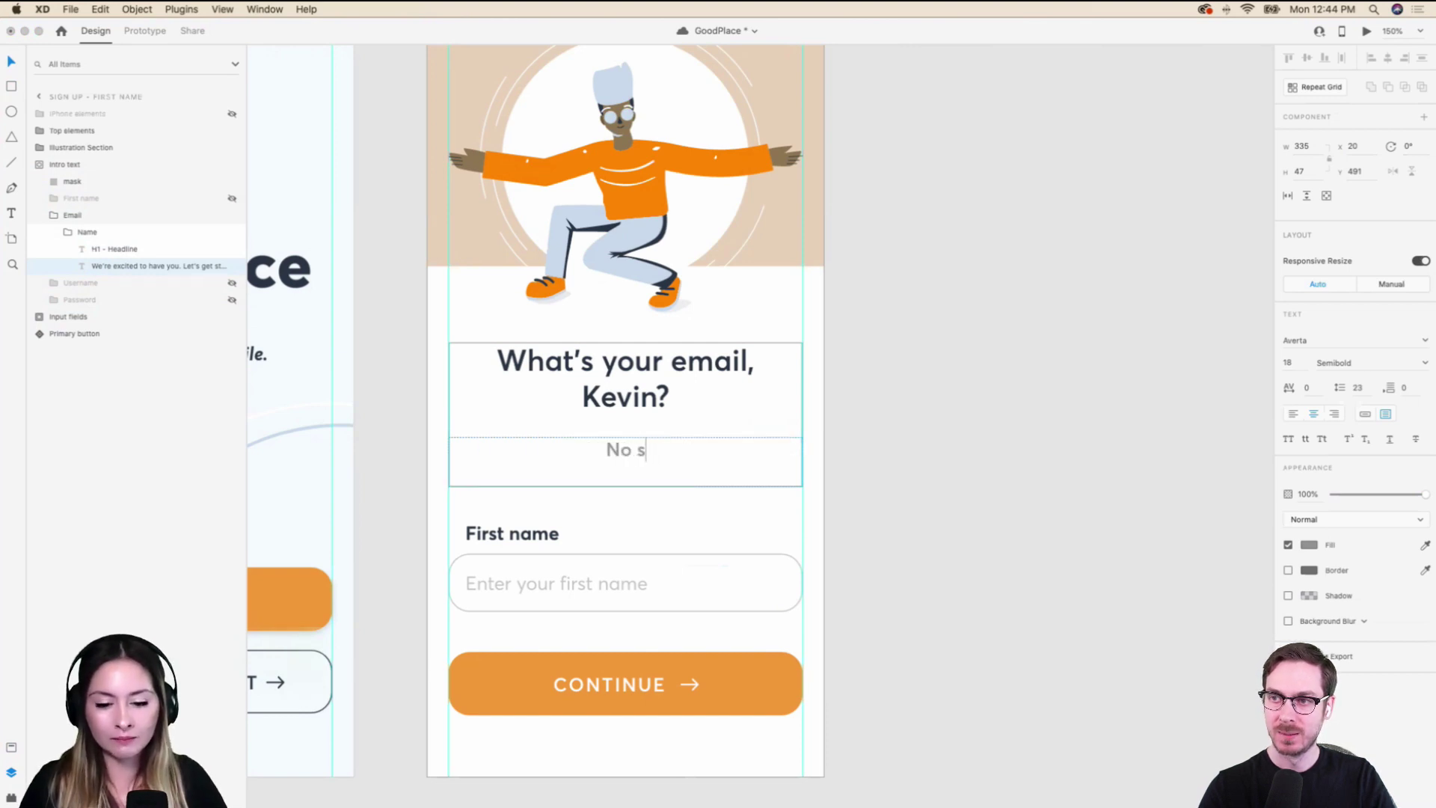
pyautogui.write('pam, we promise.')
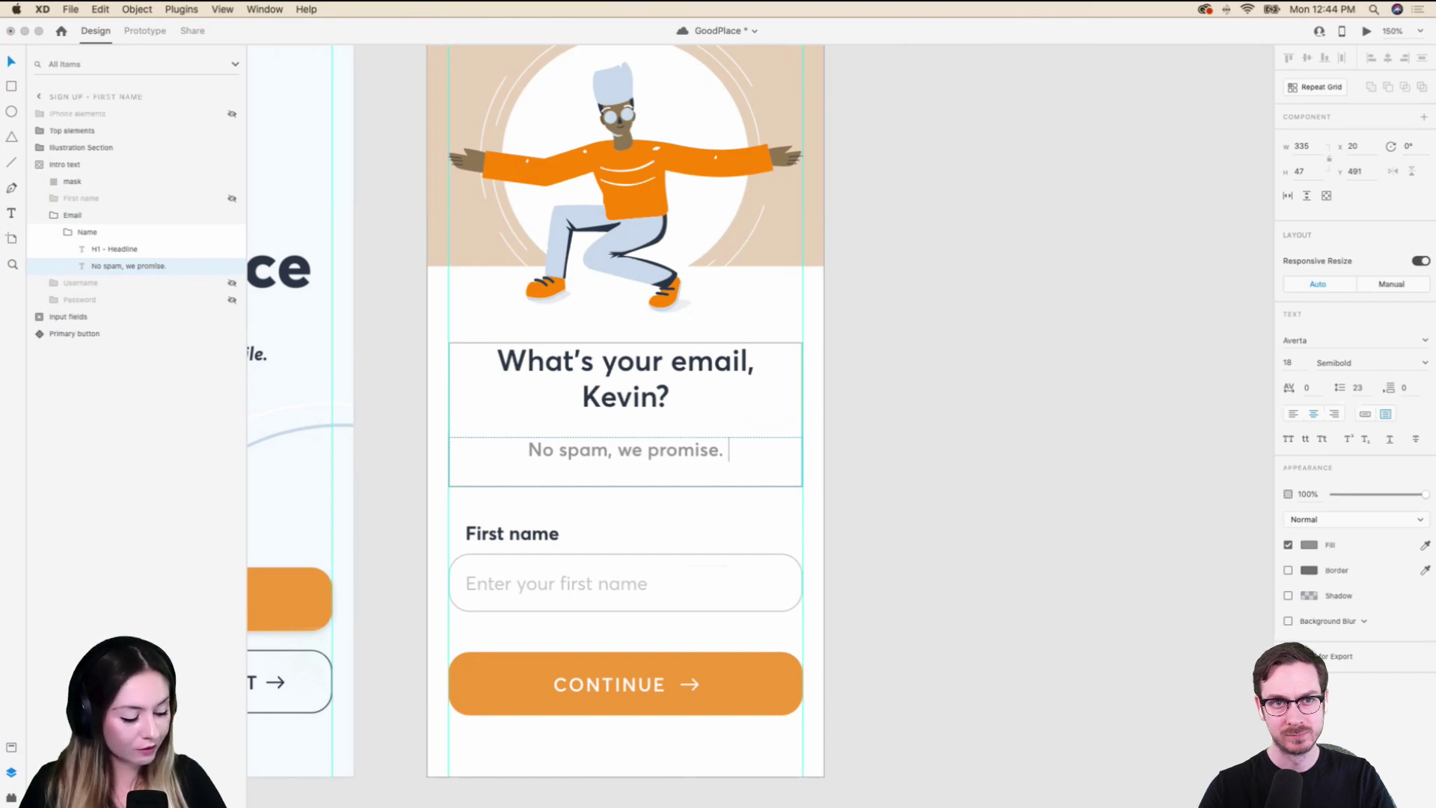
pyautogui.write('You')
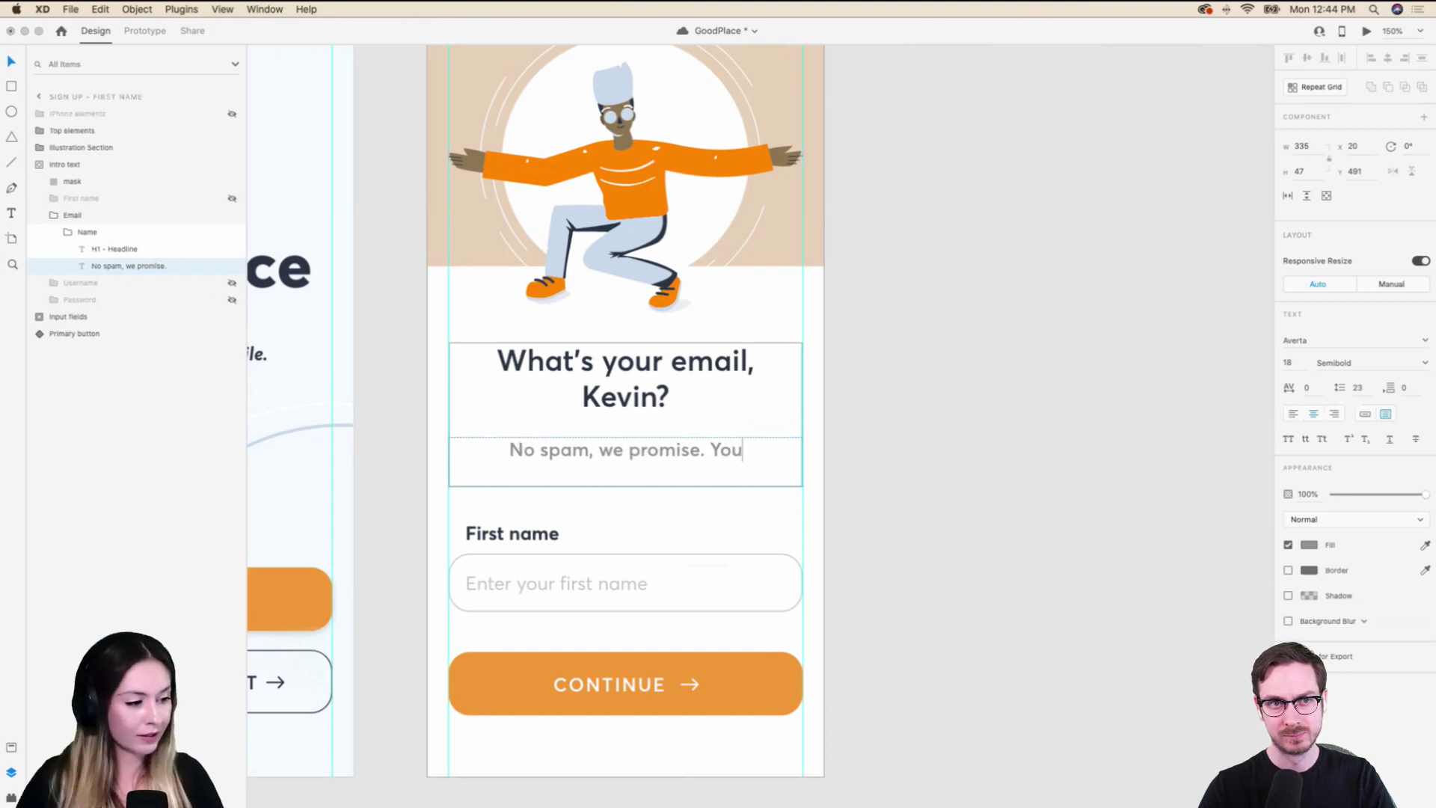
pyautogui.write("'re")
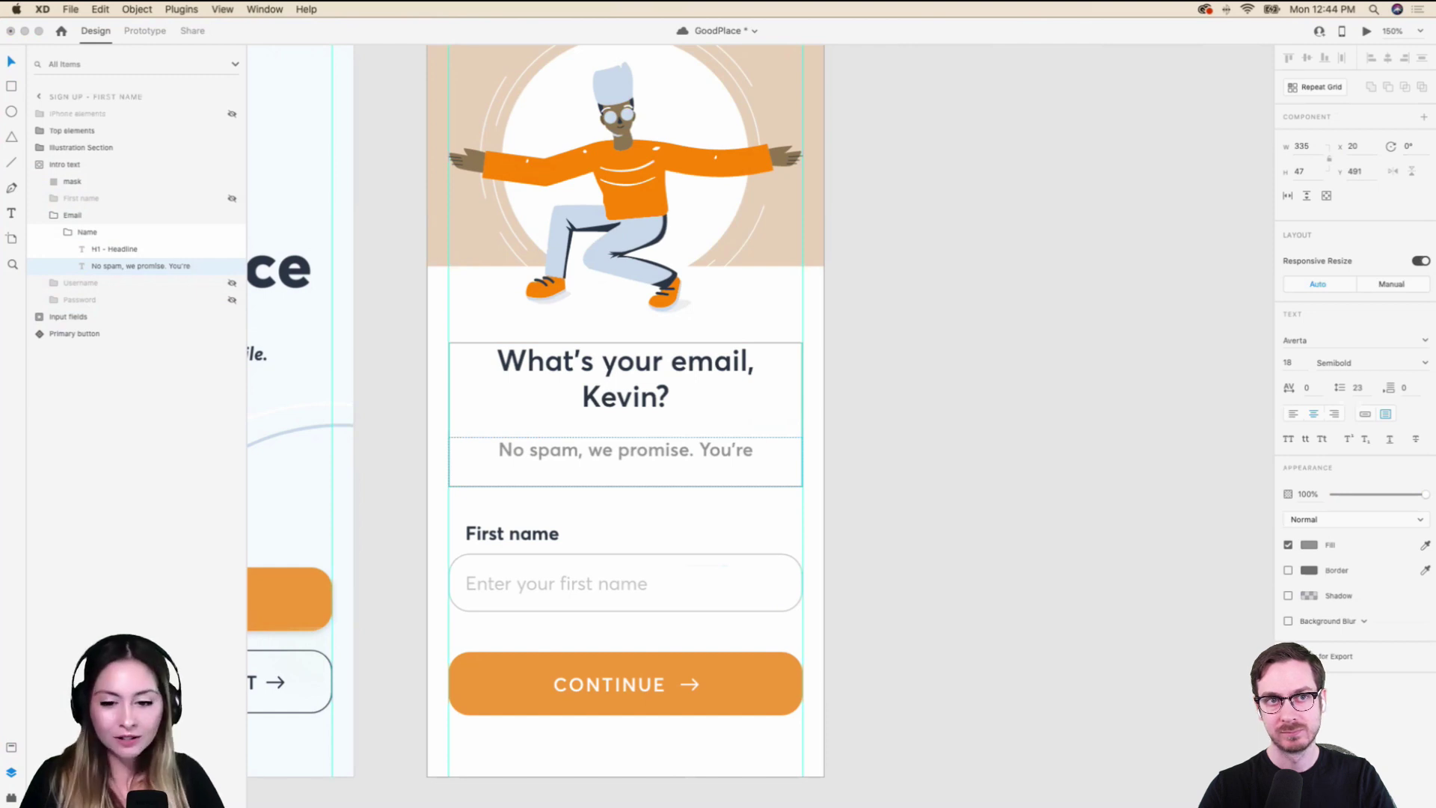
pyautogui.write(' here for a')
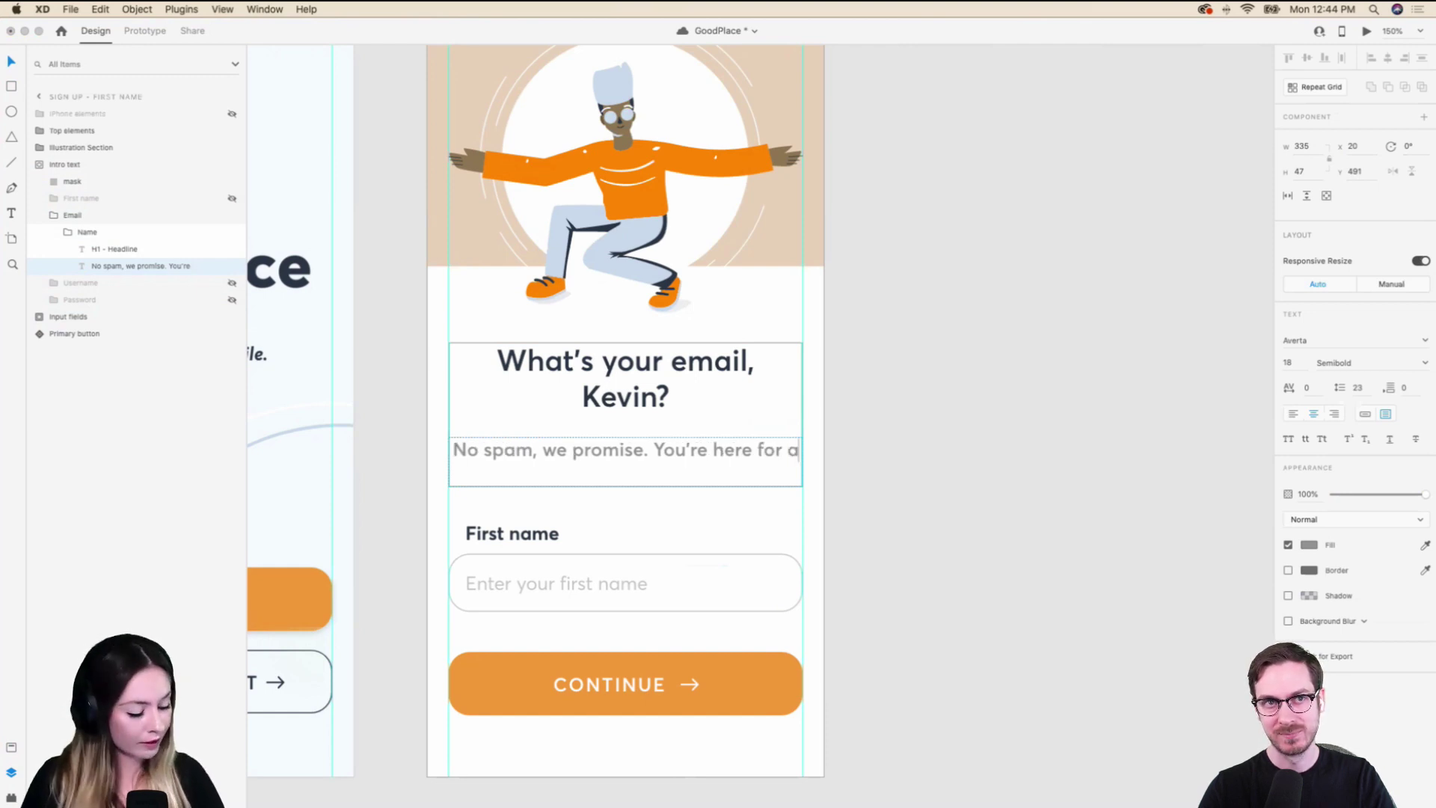
pyautogui.press('BackSpace')
pyautogui.write('good ness')
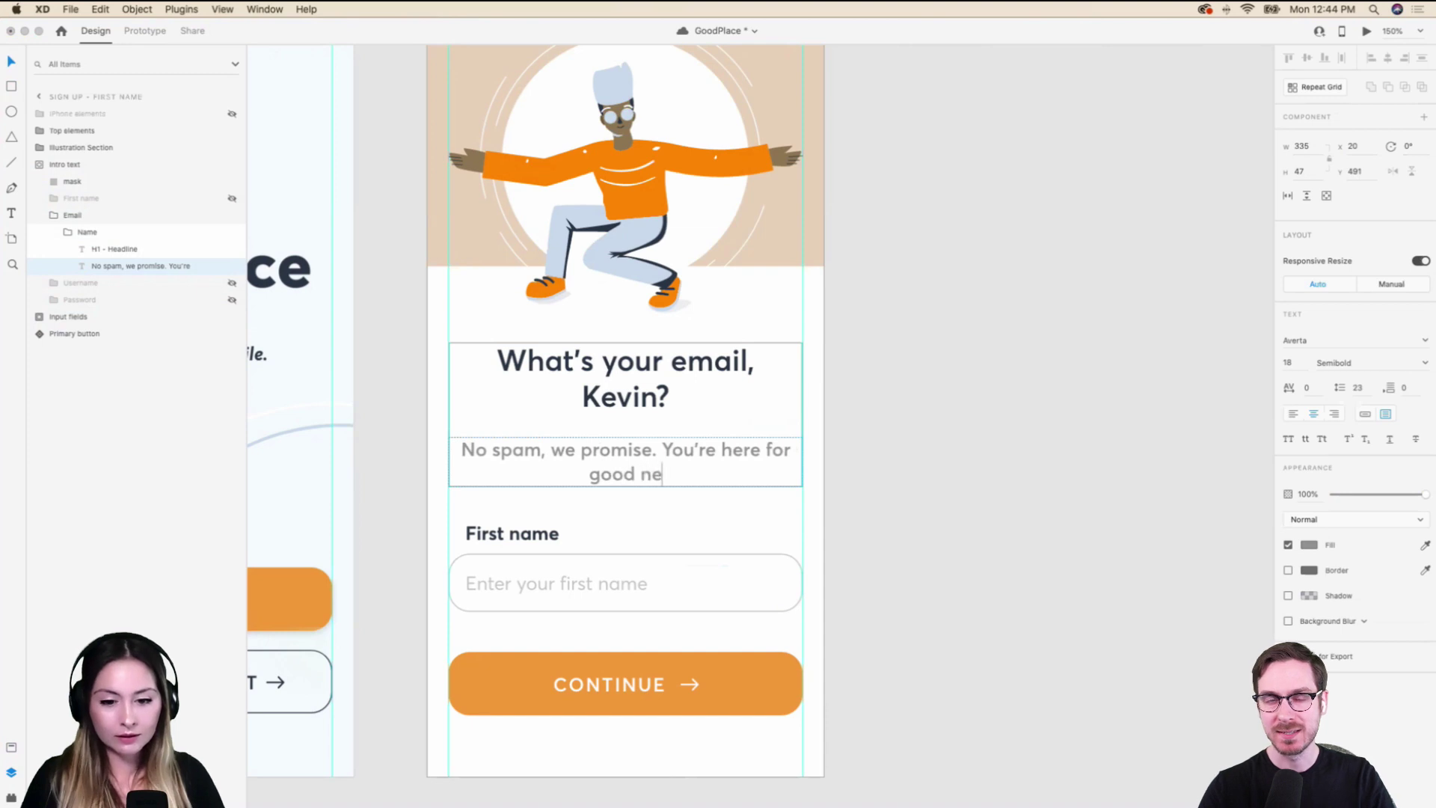
pyautogui.press('BackSpace')
pyautogui.press('BackSpace')
pyautogui.write('ws')
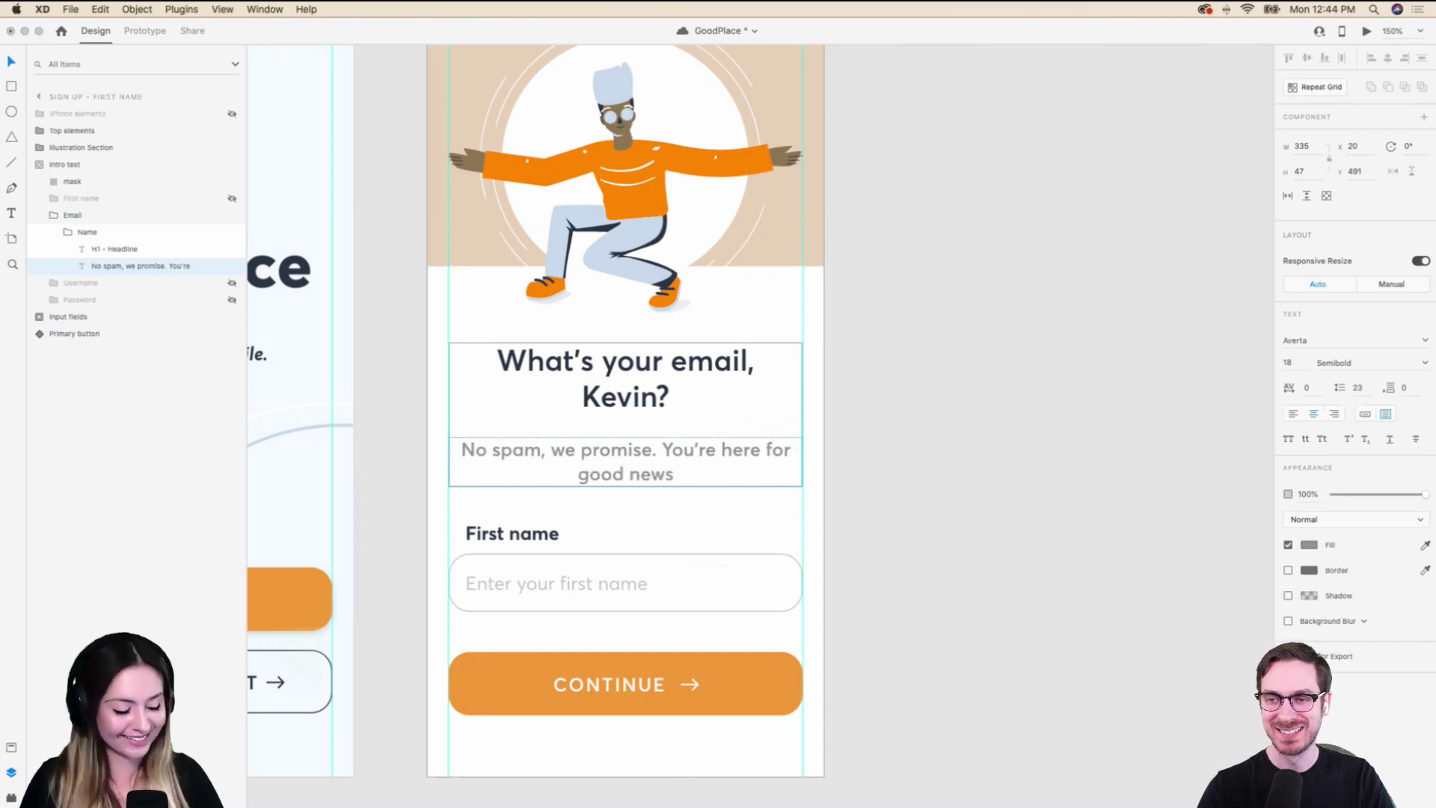
pyautogui.write(', not ')
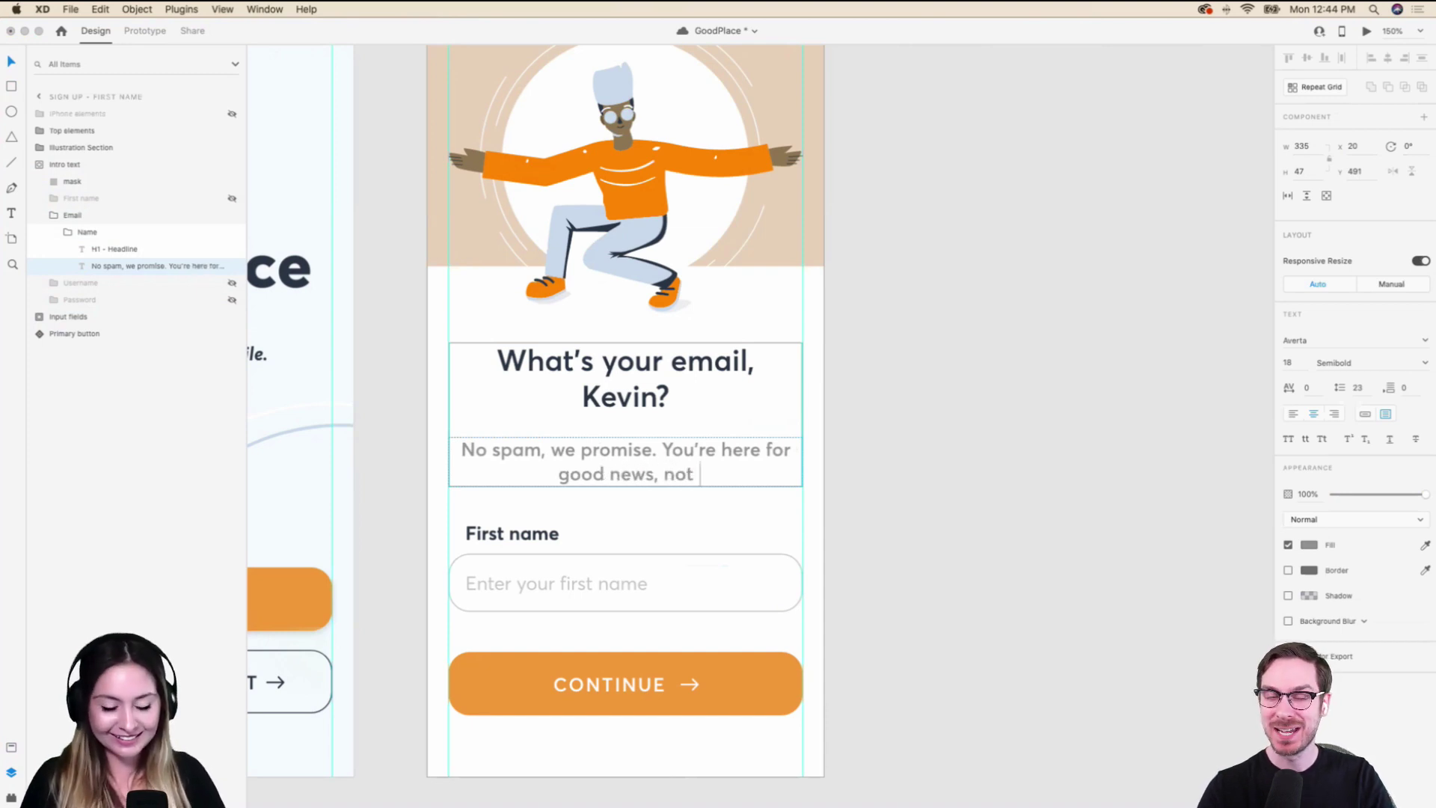
pyautogui.write('a glo')
pyautogui.press('BackSpace')
pyautogui.press('BackSpace')
pyautogui.press('BackSpace')
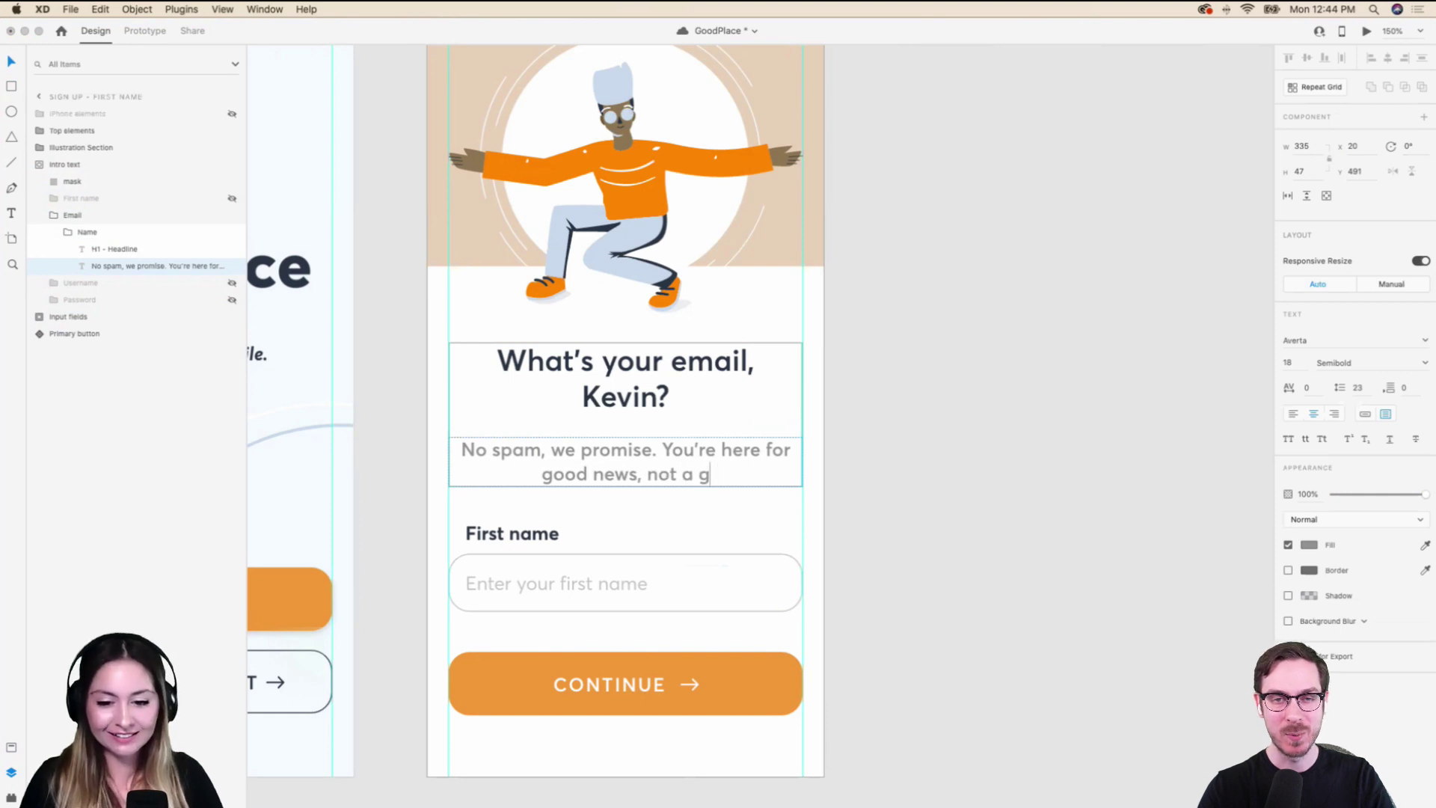
pyautogui.write('flooded ')
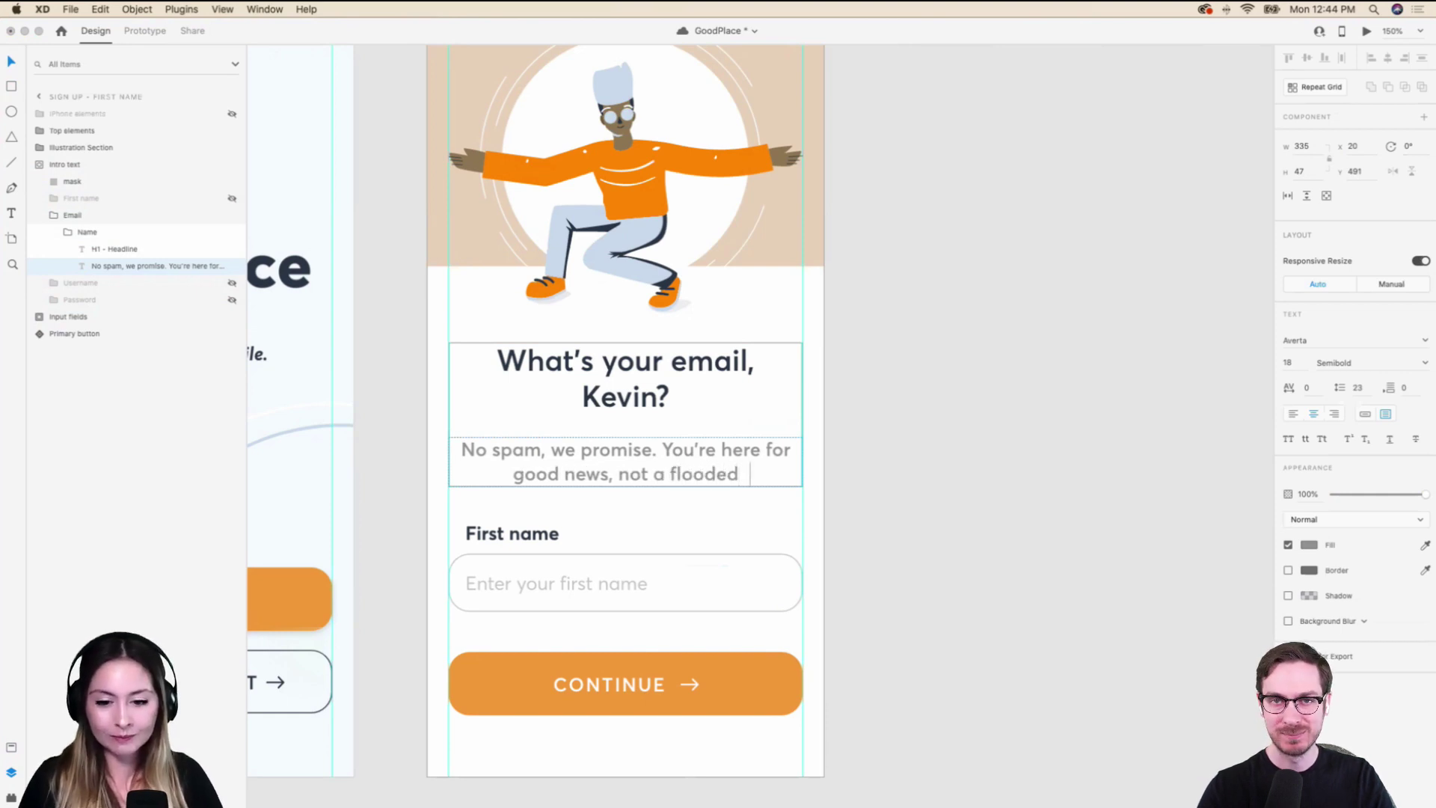
pyautogui.write('inbox.')
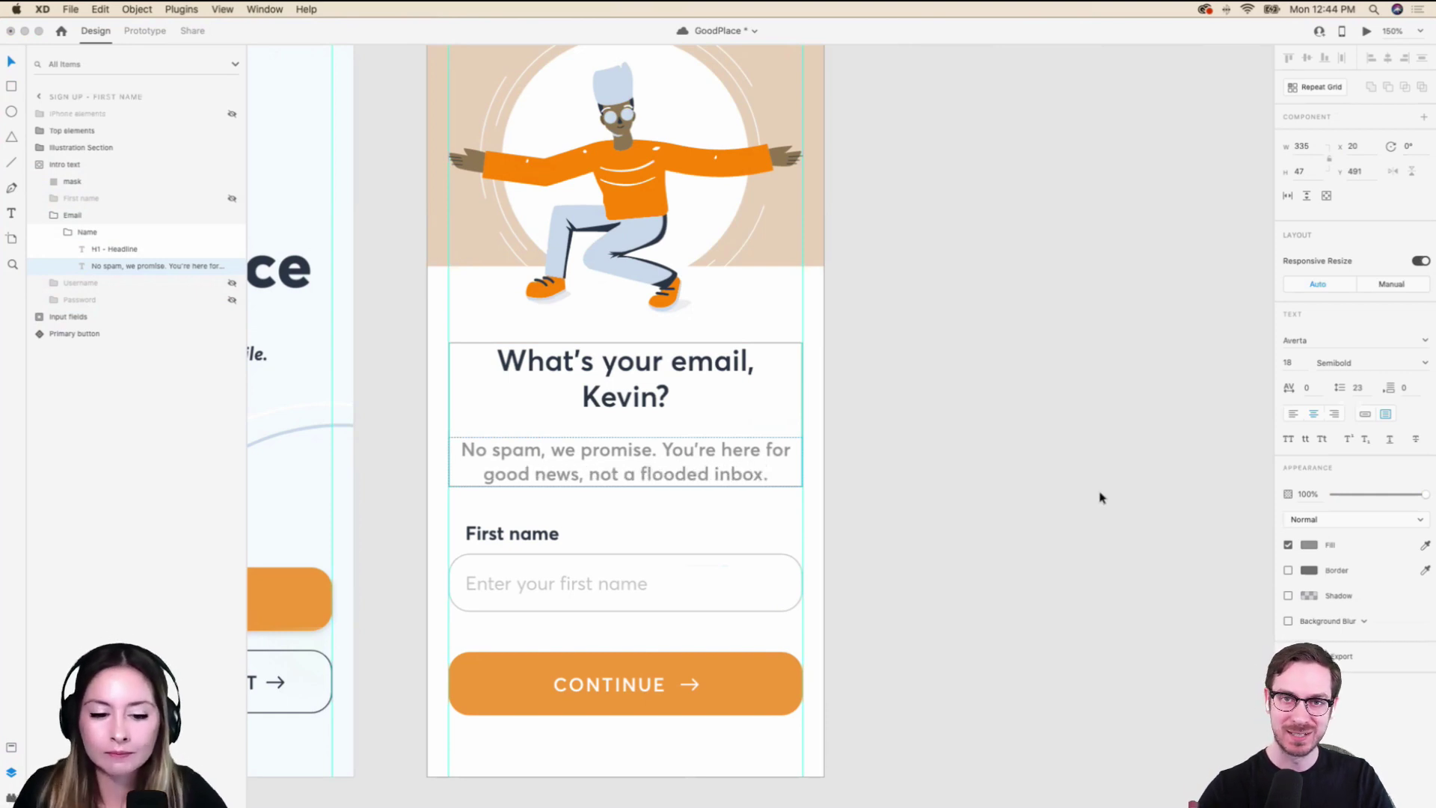
pyautogui.press('Escape')
pyautogui.press('Escape')
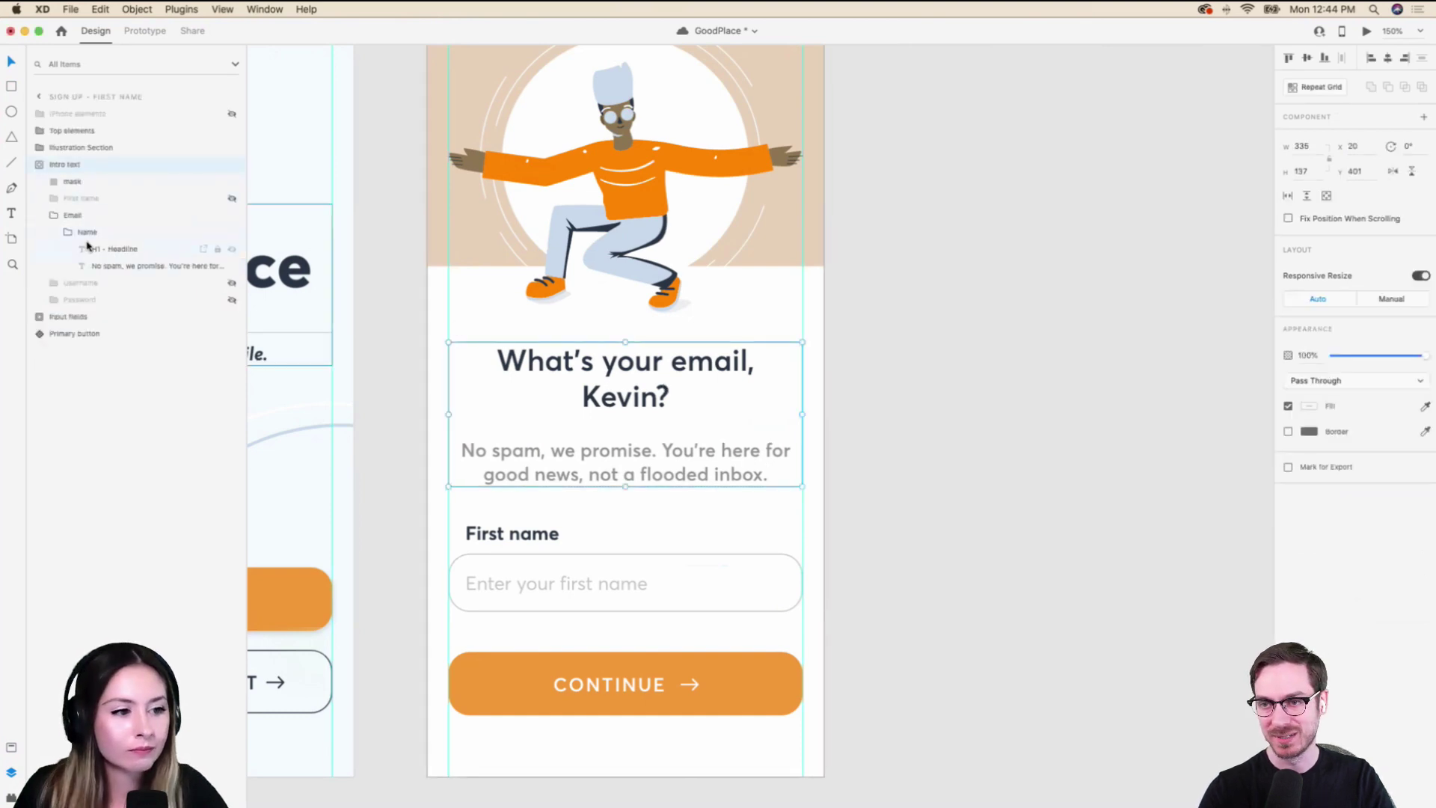
# Hide the Email intro state, show the Username state, and drill into its headline.
pyautogui.click(45, 214)
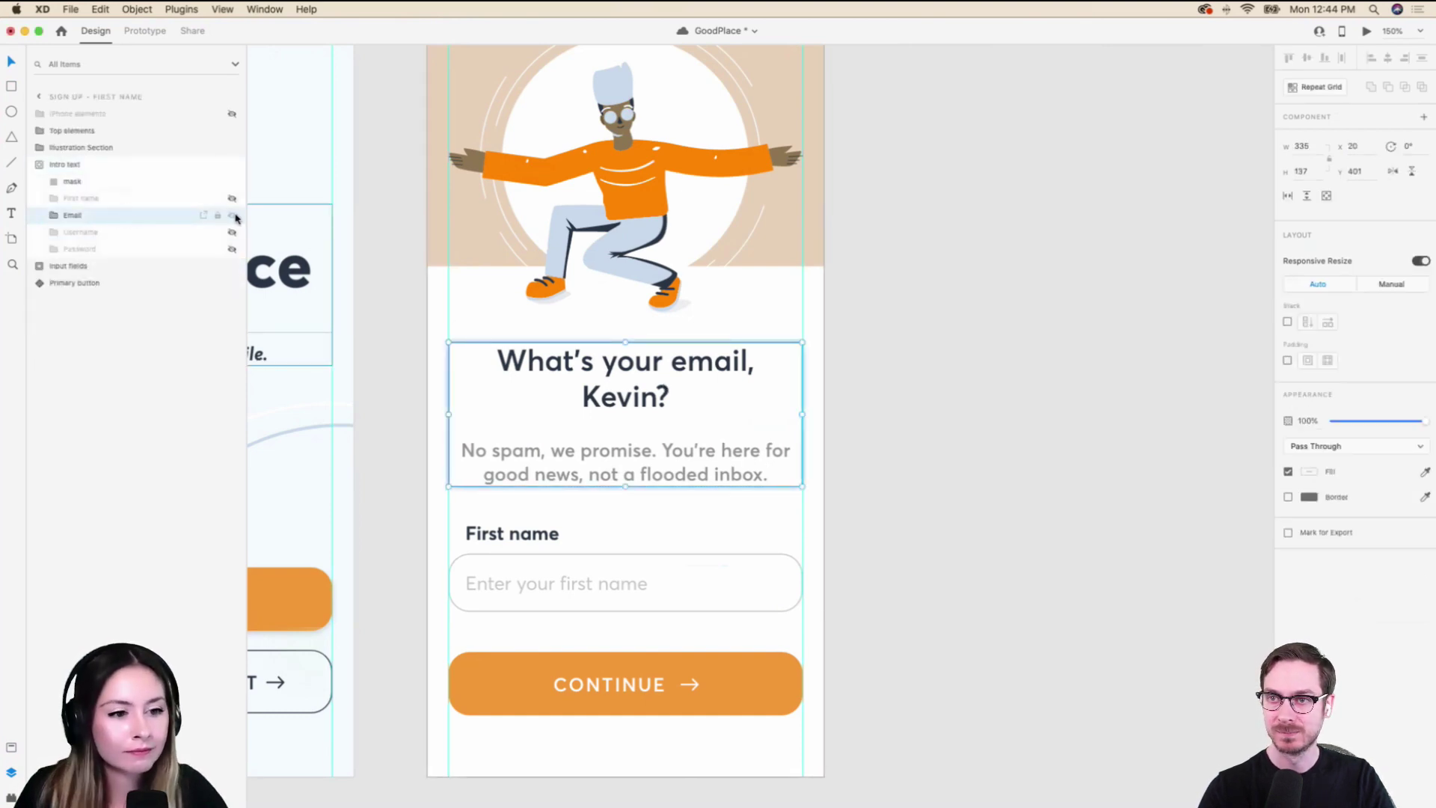
pyautogui.click(234, 217)
pyautogui.click(231, 232)
pyautogui.click(119, 231)
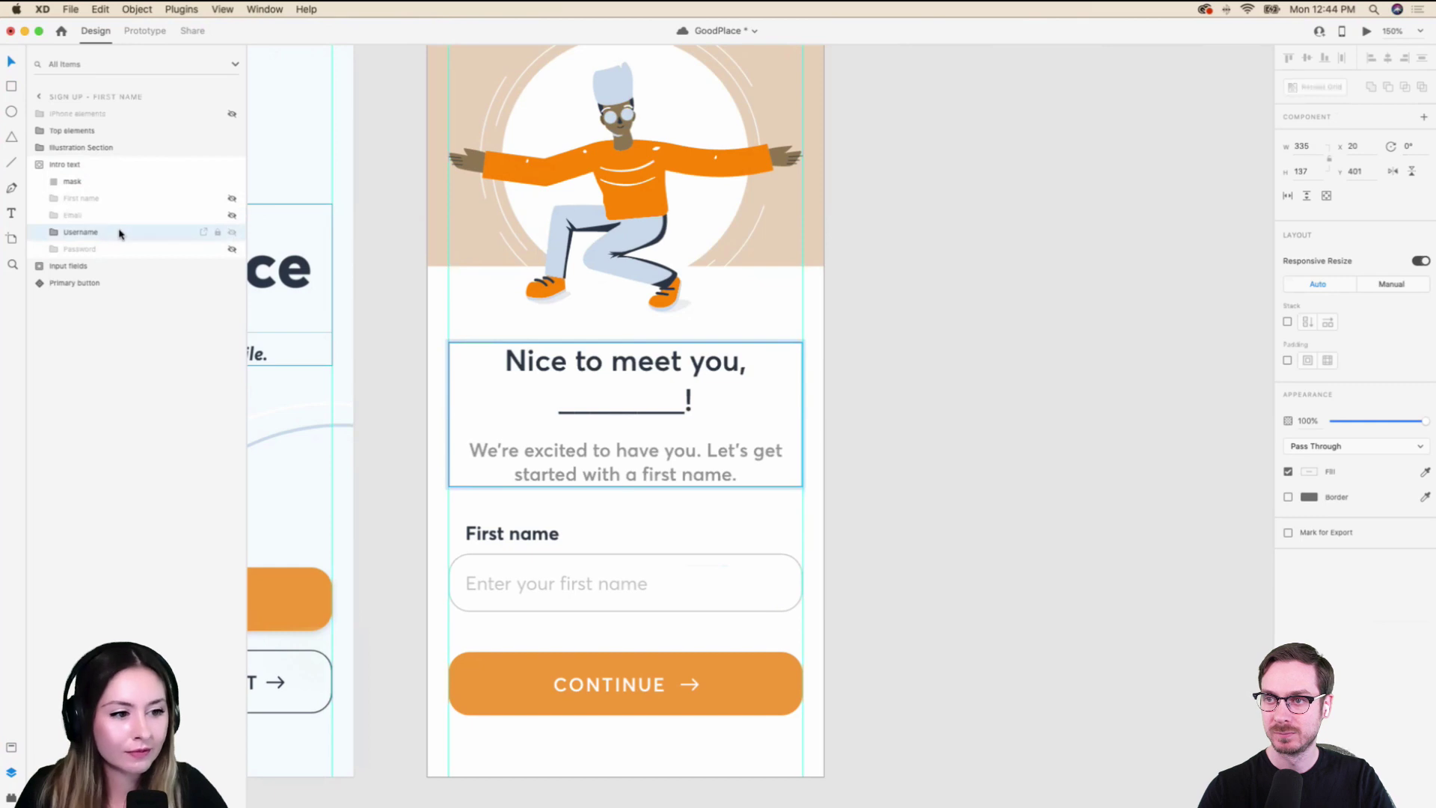
pyautogui.doubleClick(654, 366)
pyautogui.doubleClick(654, 366)
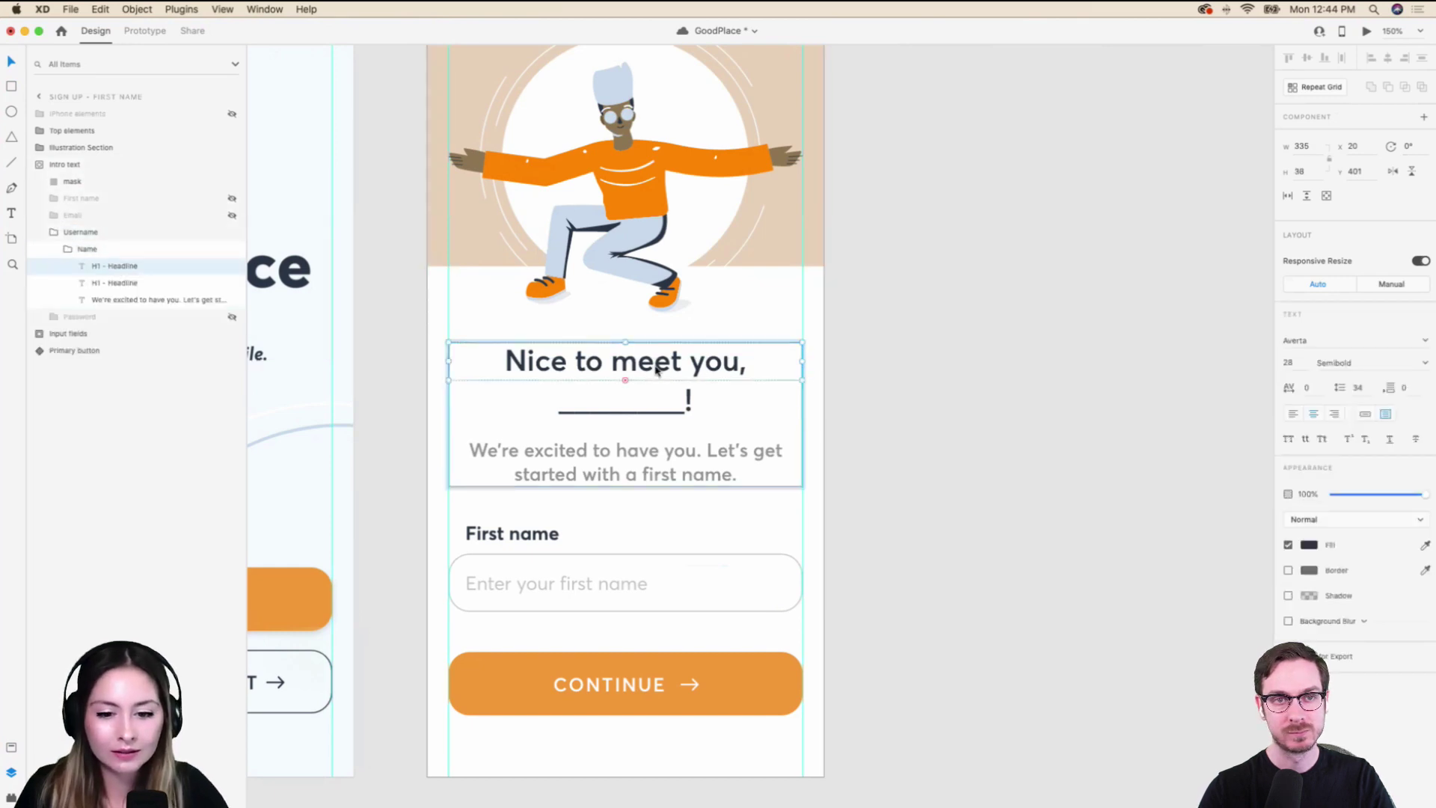
pyautogui.doubleClick(654, 366)
# Delete the duplicate headline, retype it as 'Create a unique username.' and enlarge its box.
pyautogui.click(111, 284)
pyautogui.press('Delete')
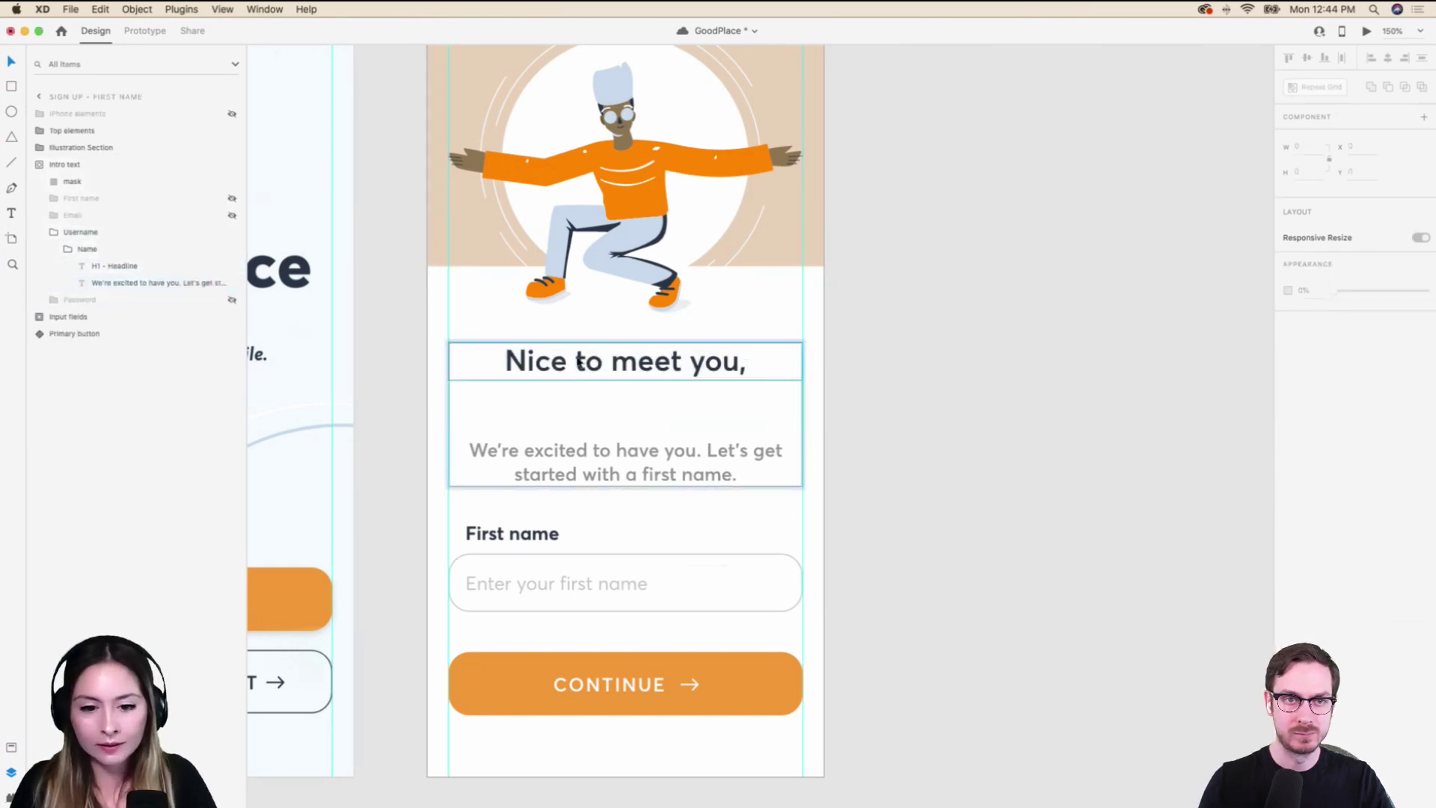
pyautogui.tripleClick(578, 359)
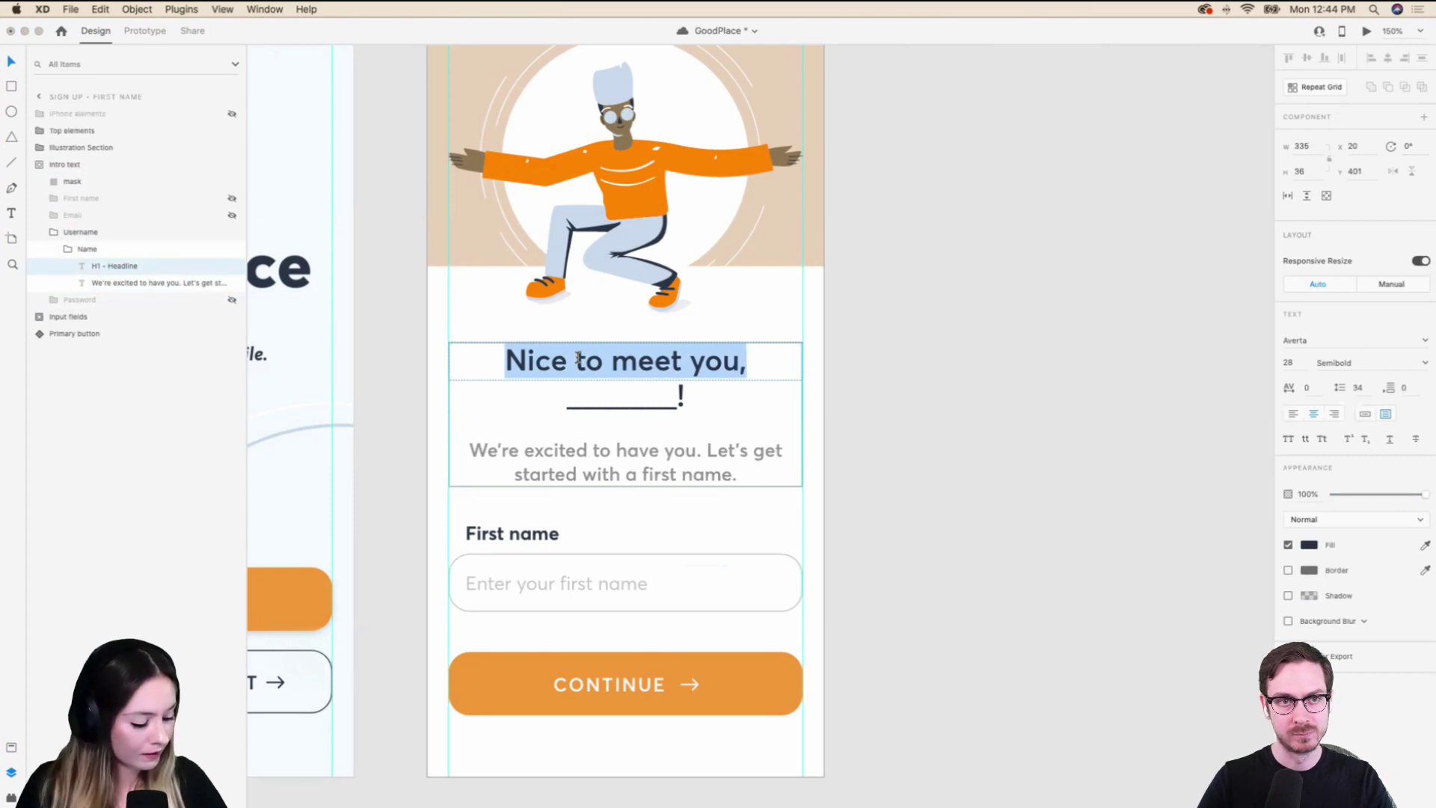
pyautogui.press('super+a')
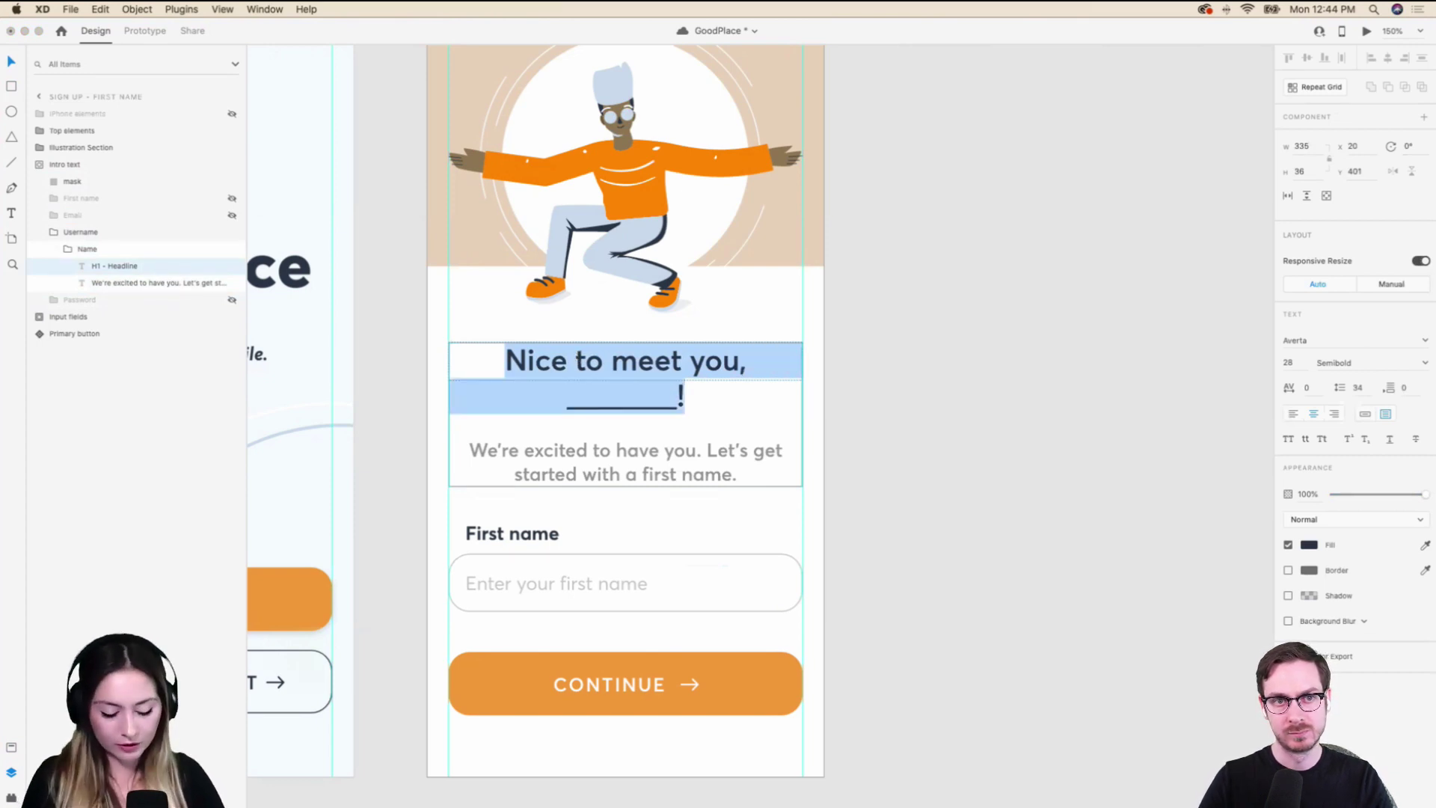
pyautogui.write('Create a ')
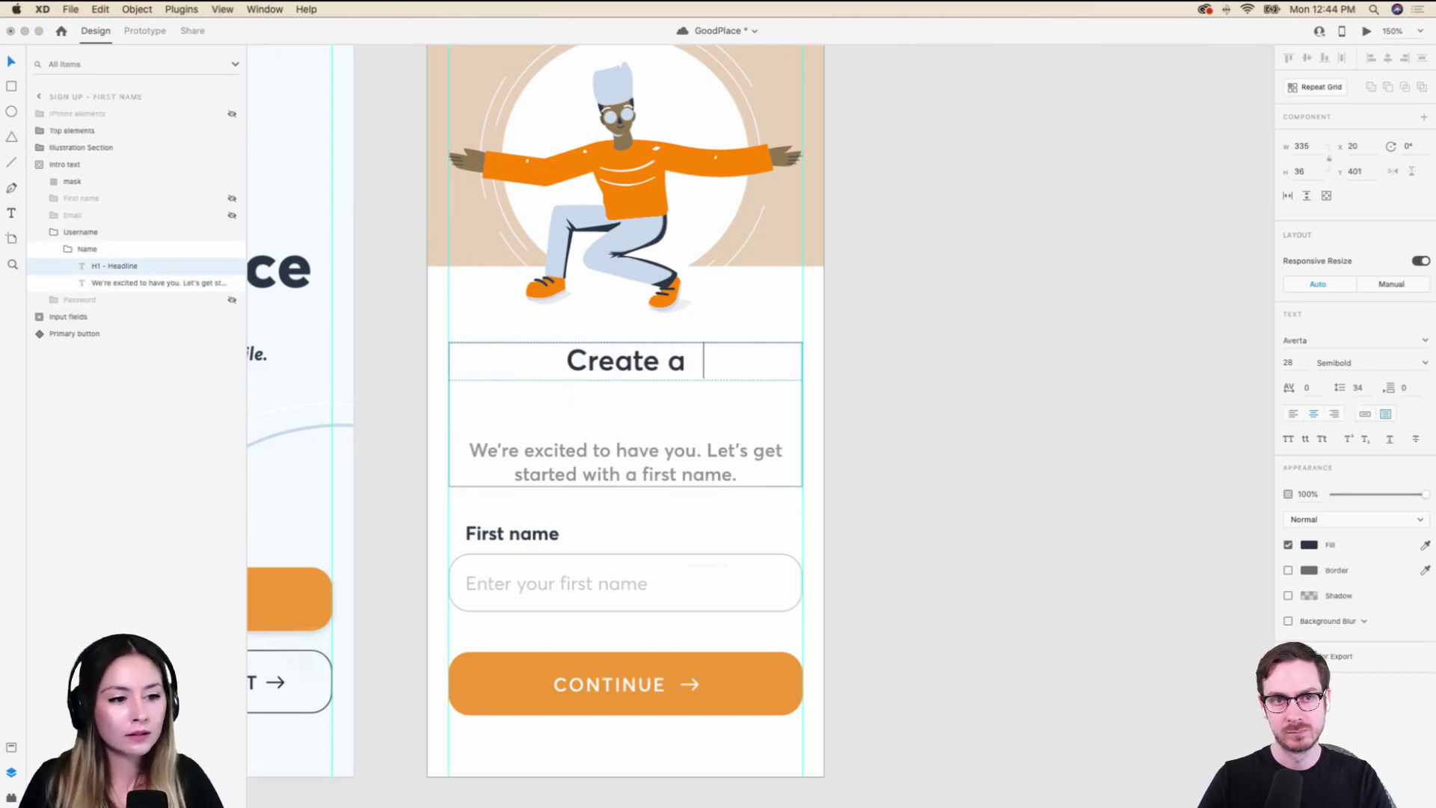
pyautogui.write('unique u')
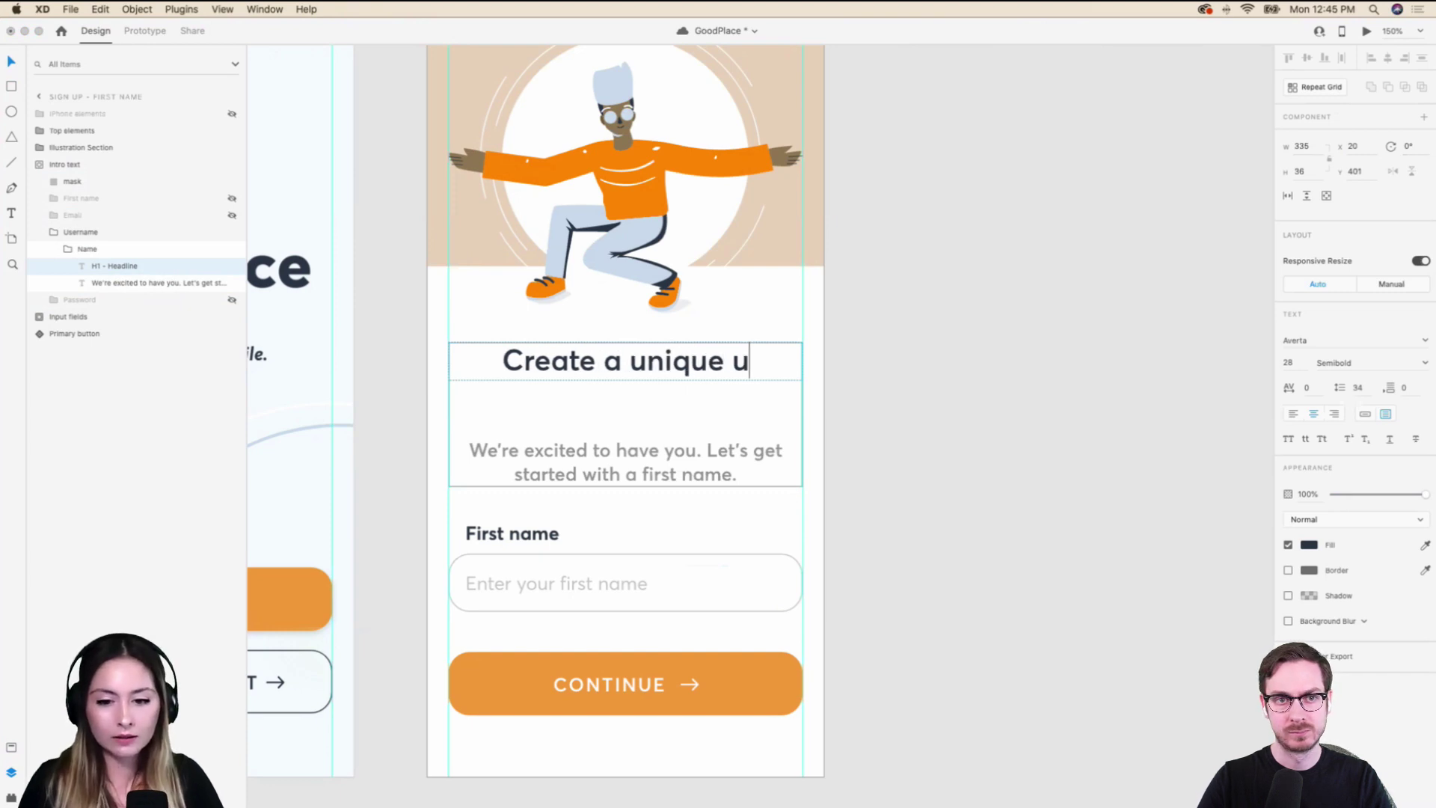
pyautogui.write('sername.')
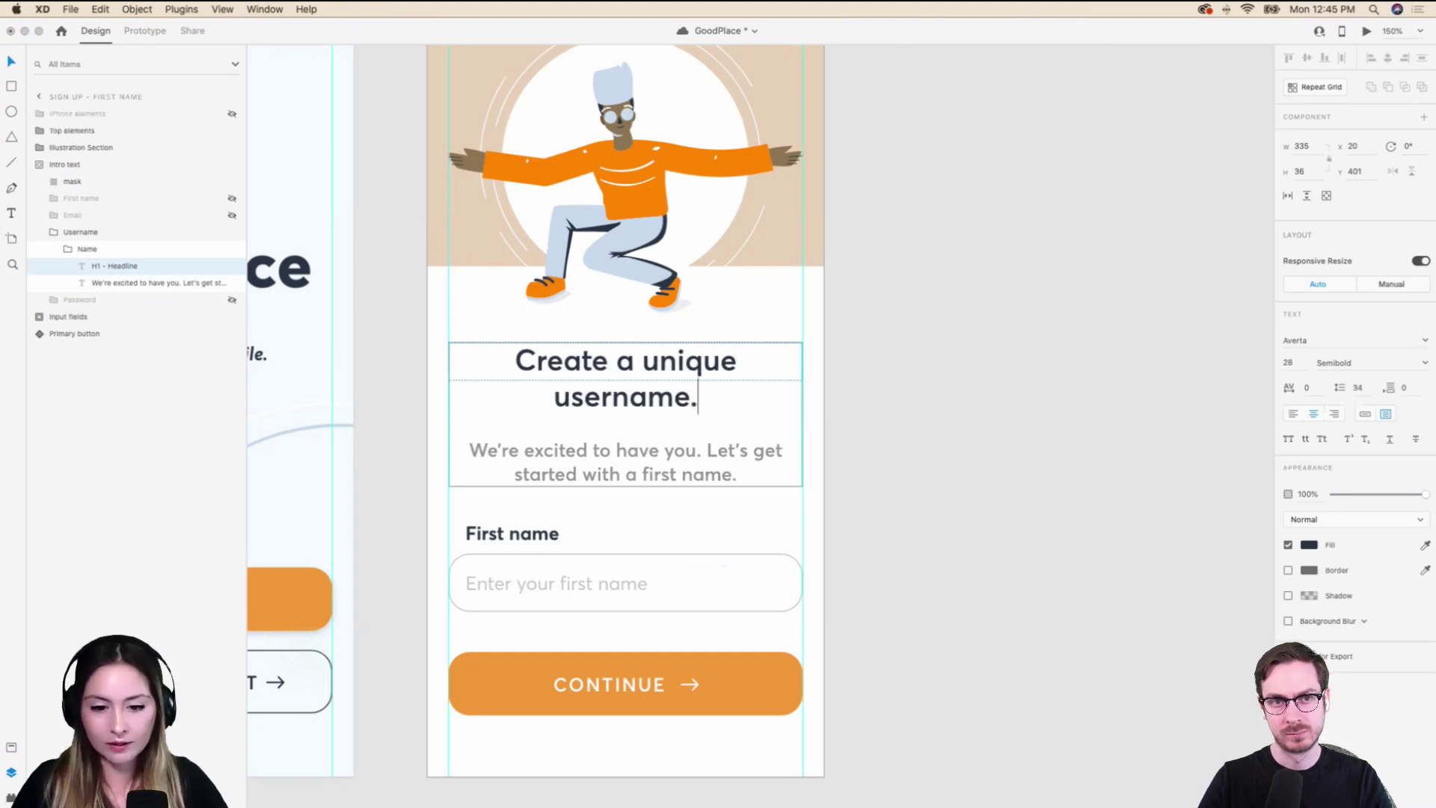
pyautogui.press('Escape')
pyautogui.moveTo(627, 380); pyautogui.dragTo(627, 413)
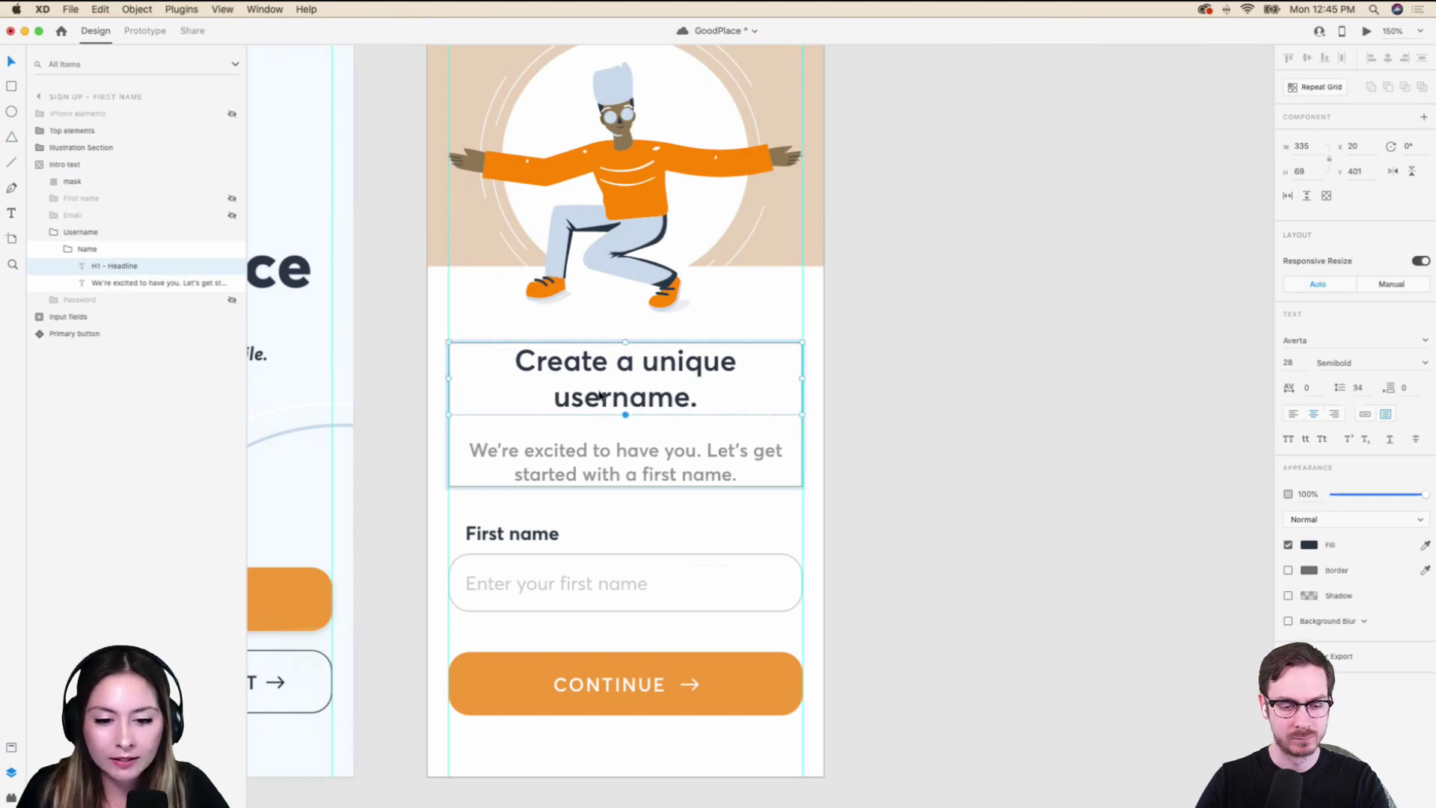
# Toggle the Username, Email and First name states to compare them, leaving Username visible.
pyautogui.click(95, 234)
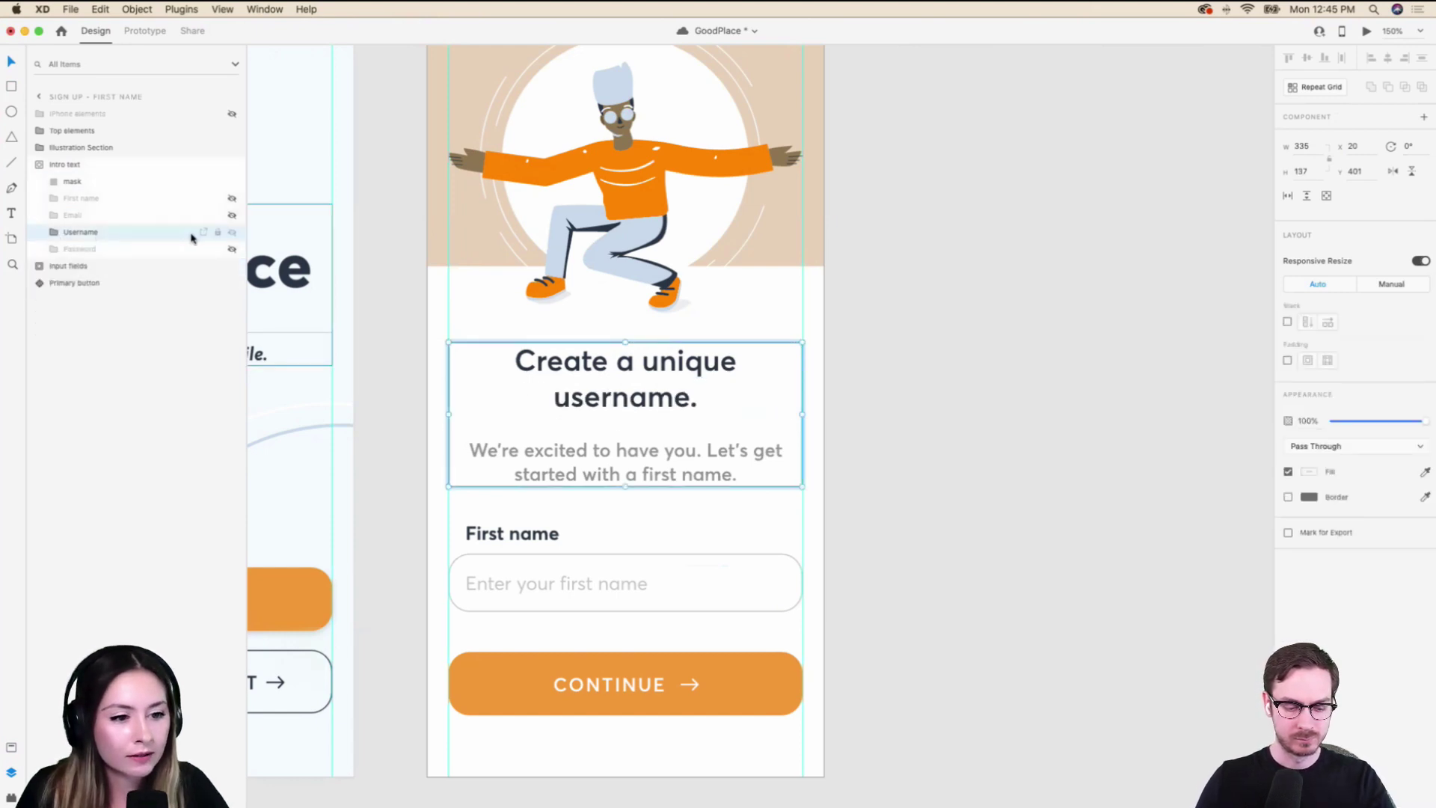
pyautogui.click(233, 234)
pyautogui.click(233, 216)
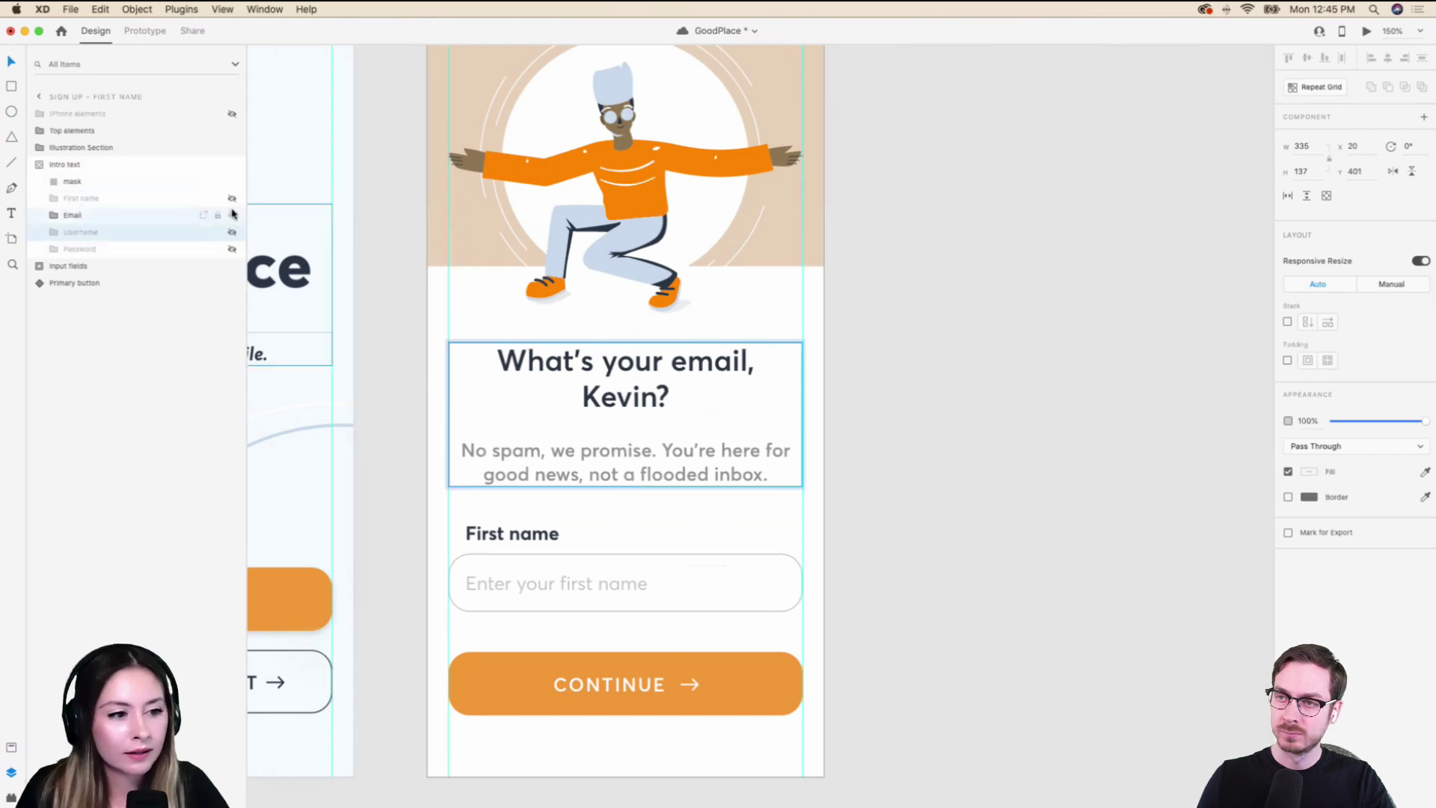
pyautogui.click(233, 215)
pyautogui.click(232, 198)
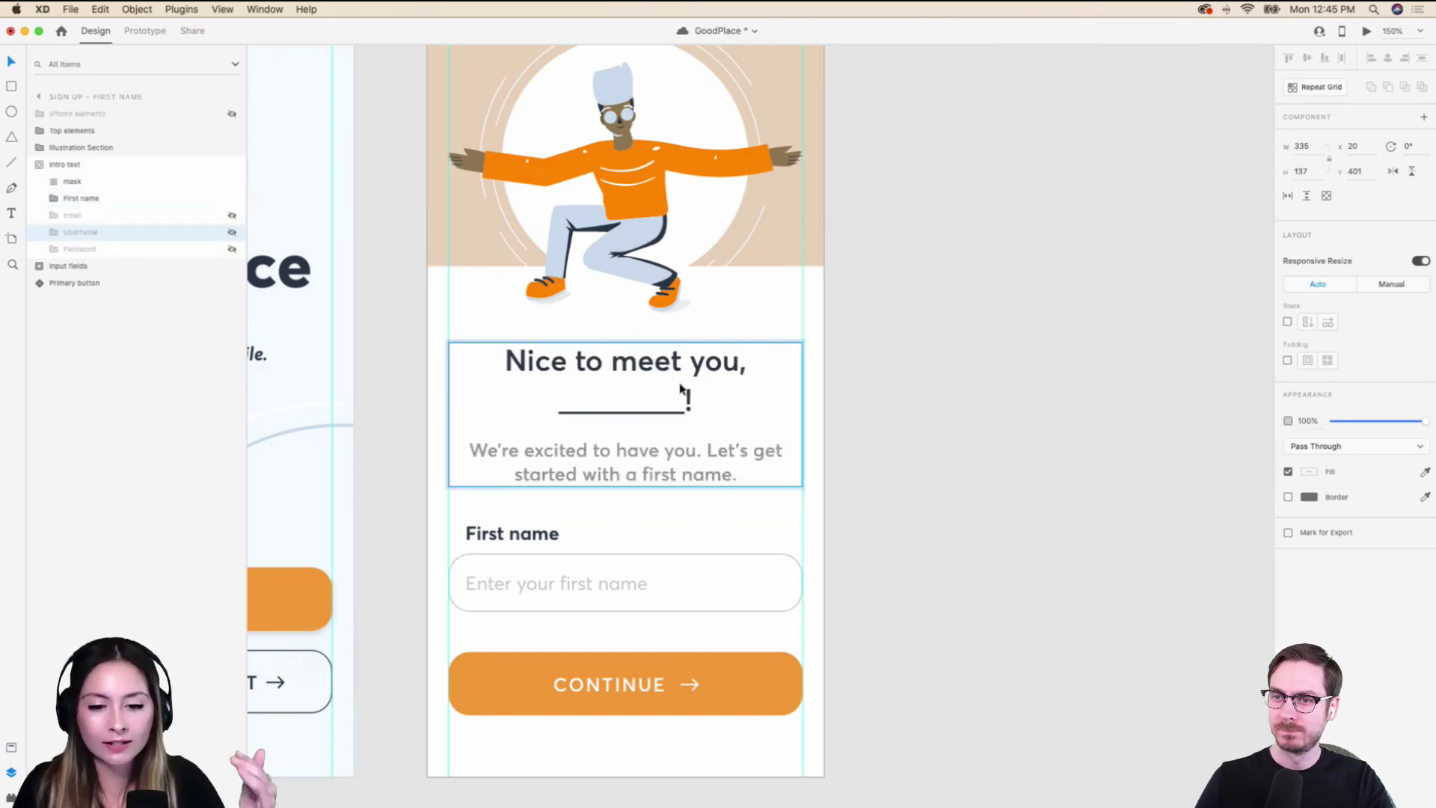
pyautogui.click(233, 215)
pyautogui.click(232, 232)
pyautogui.click(233, 216)
pyautogui.click(232, 215)
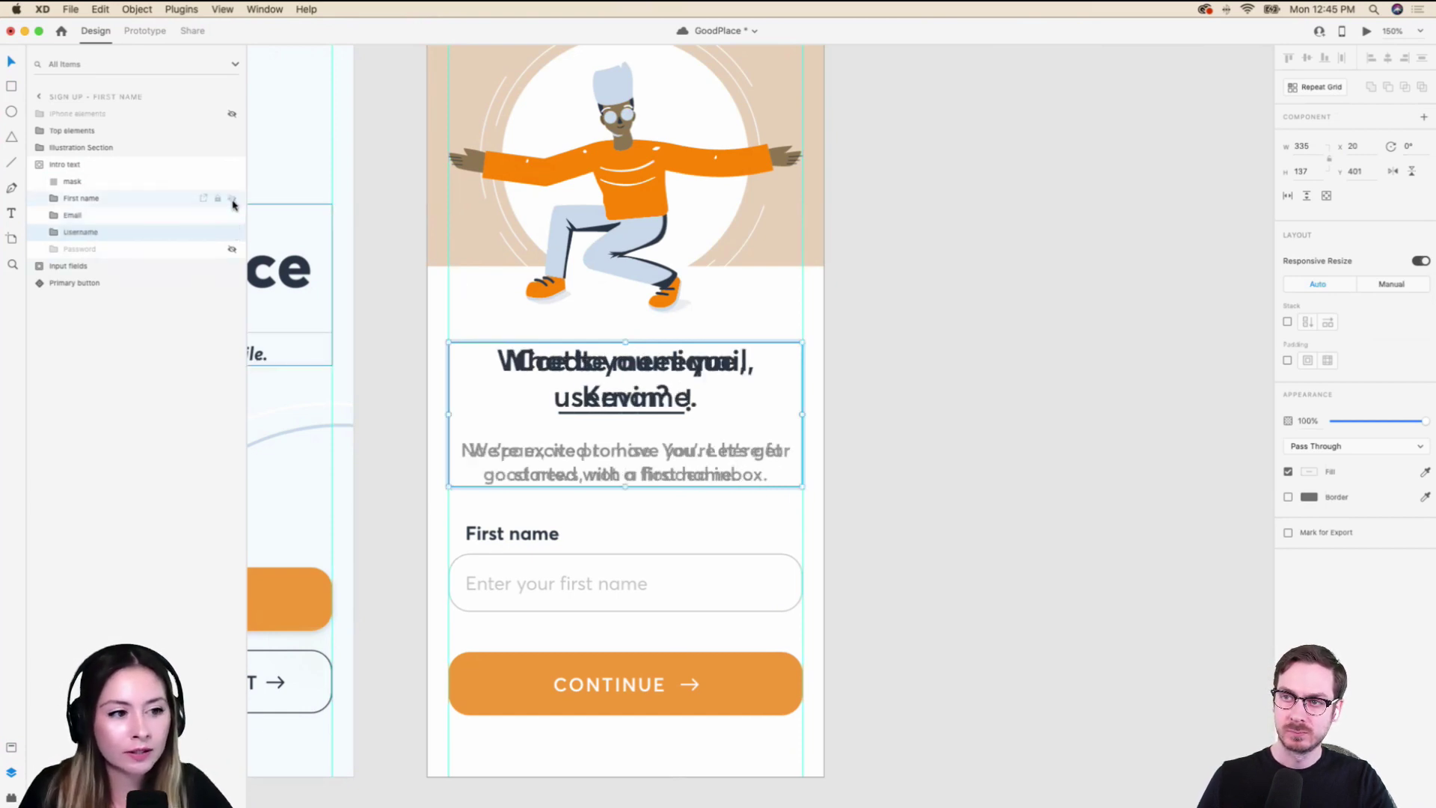
pyautogui.click(233, 199)
pyautogui.click(233, 215)
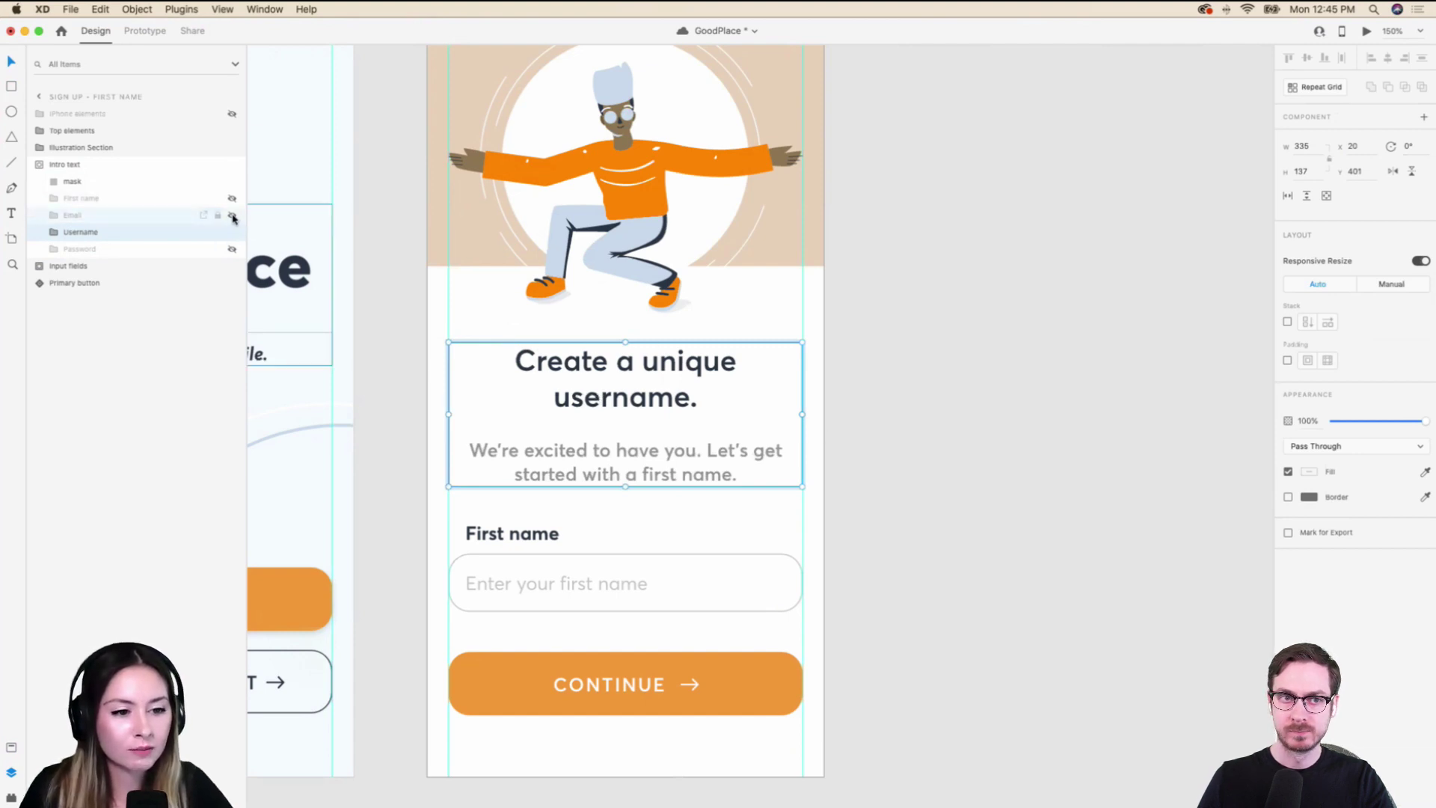
# Check the Password state, then show only Username and drill into its Name group.
pyautogui.click(232, 231)
pyautogui.click(232, 249)
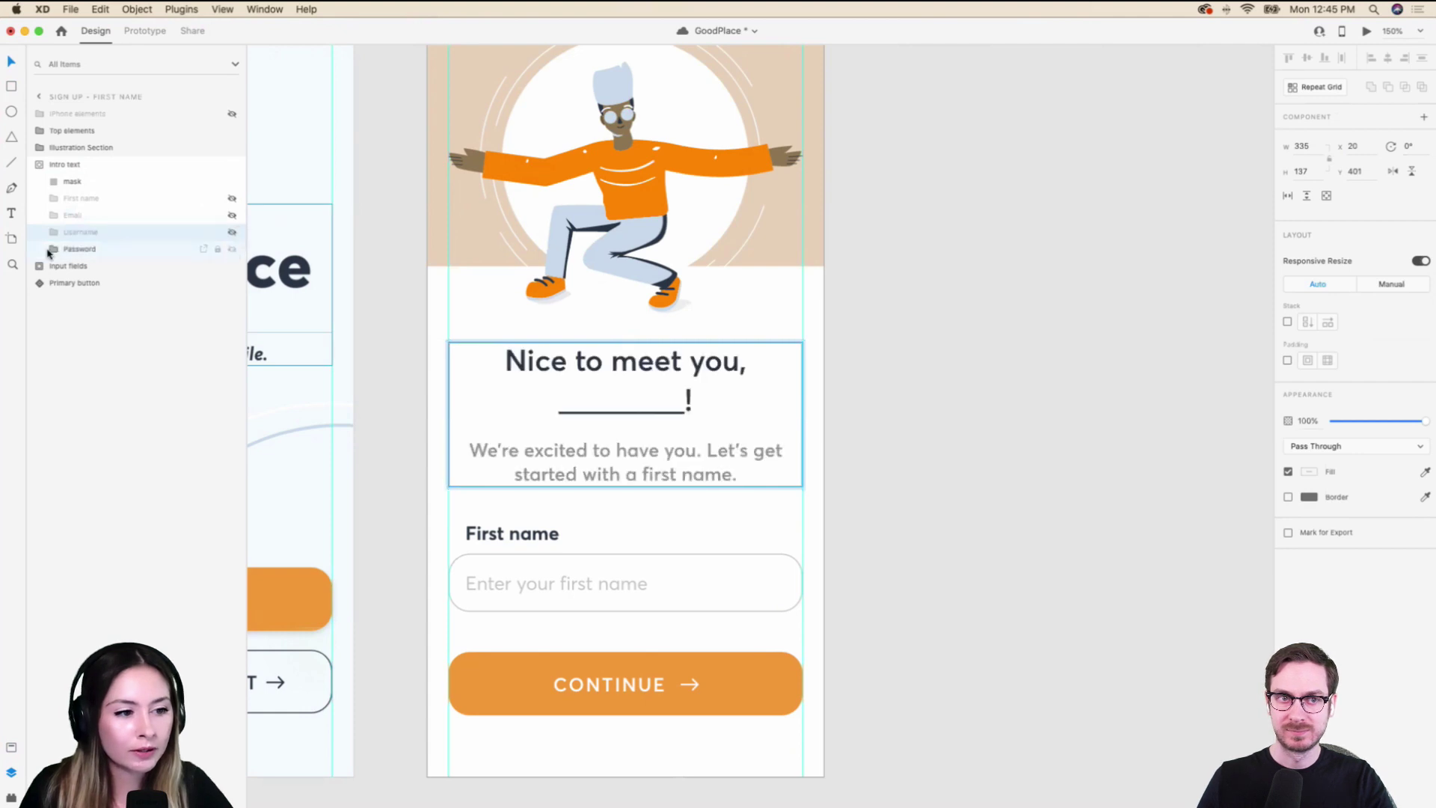
pyautogui.doubleClick(666, 366)
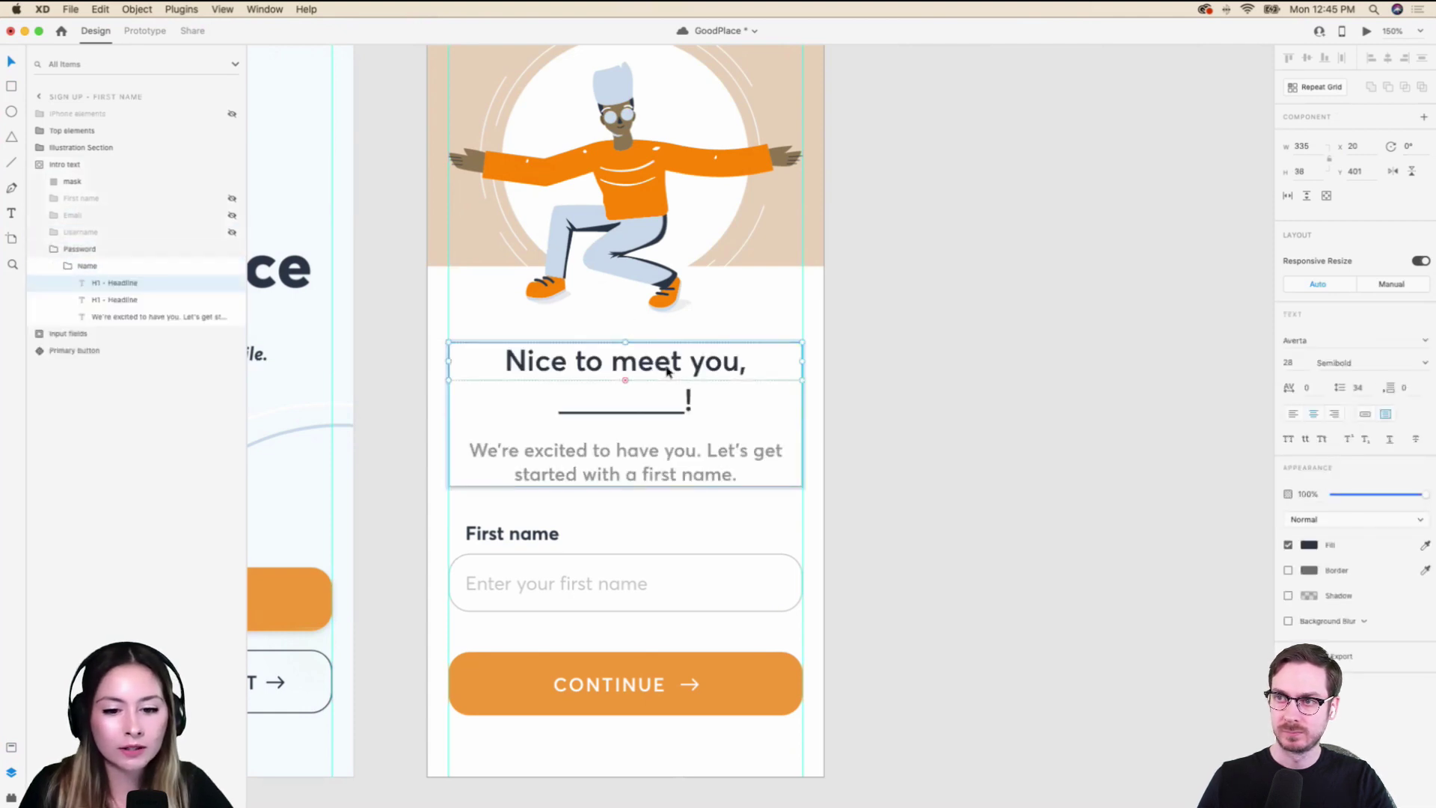
pyautogui.click(105, 248)
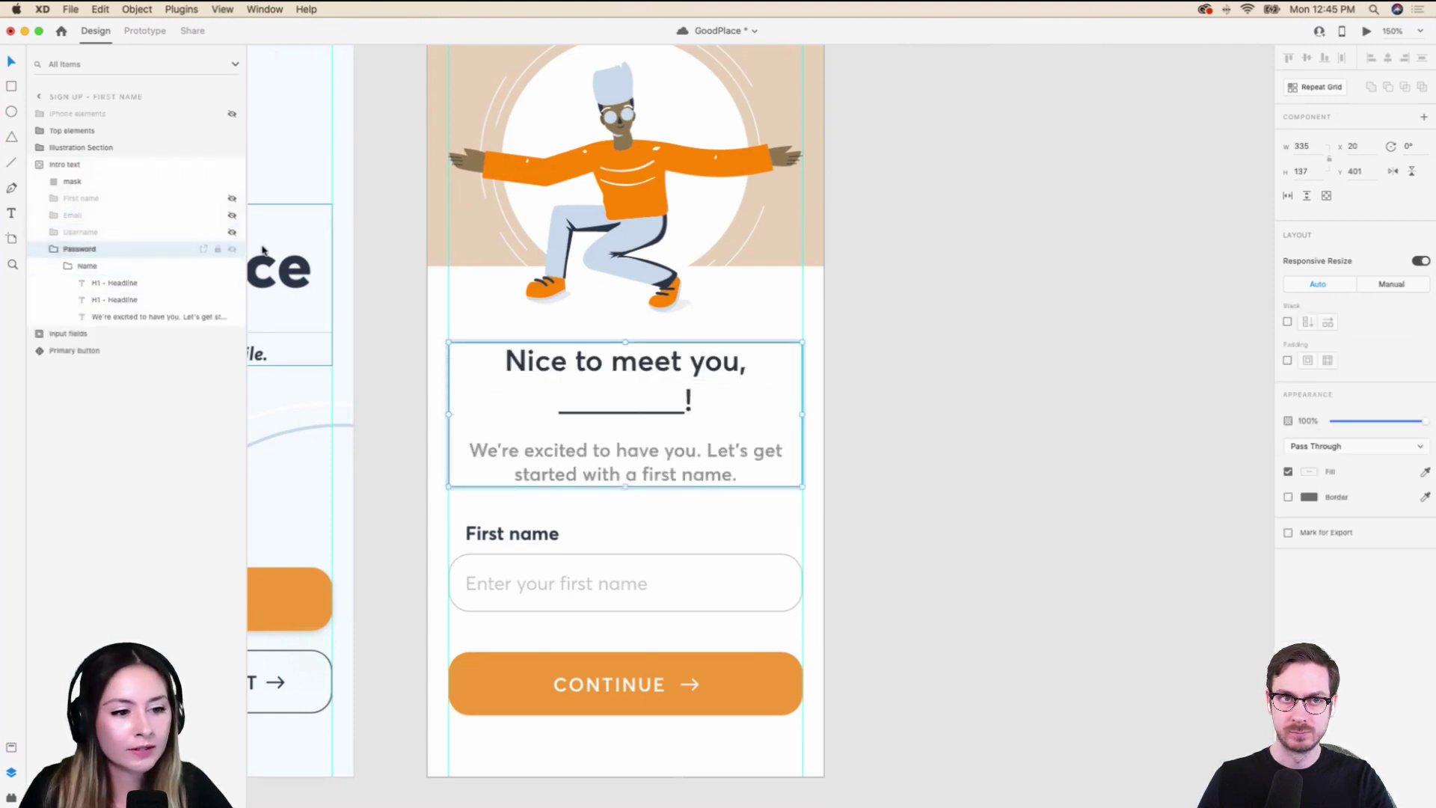
pyautogui.click(231, 248)
pyautogui.click(232, 232)
pyautogui.click(189, 233)
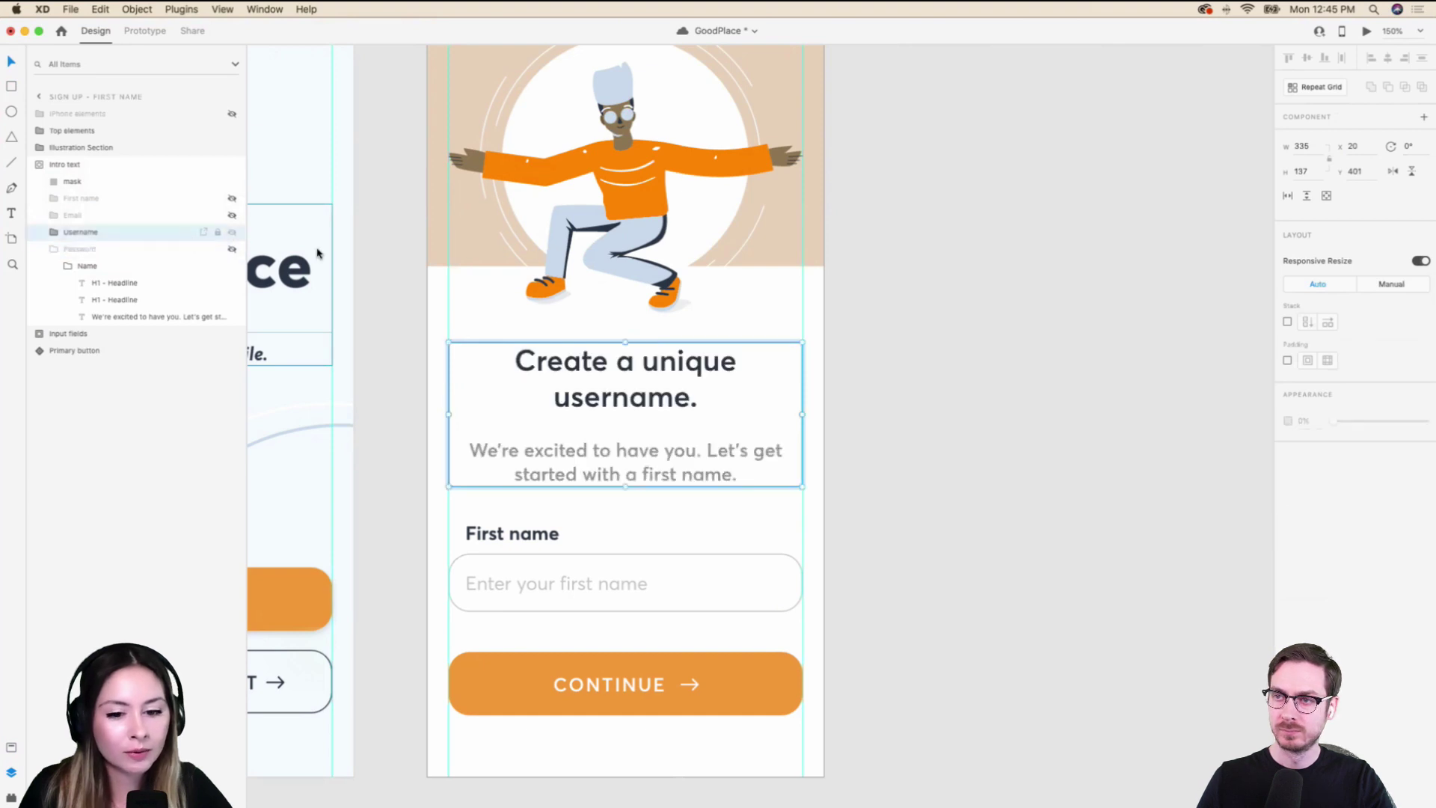
pyautogui.doubleClick(640, 469)
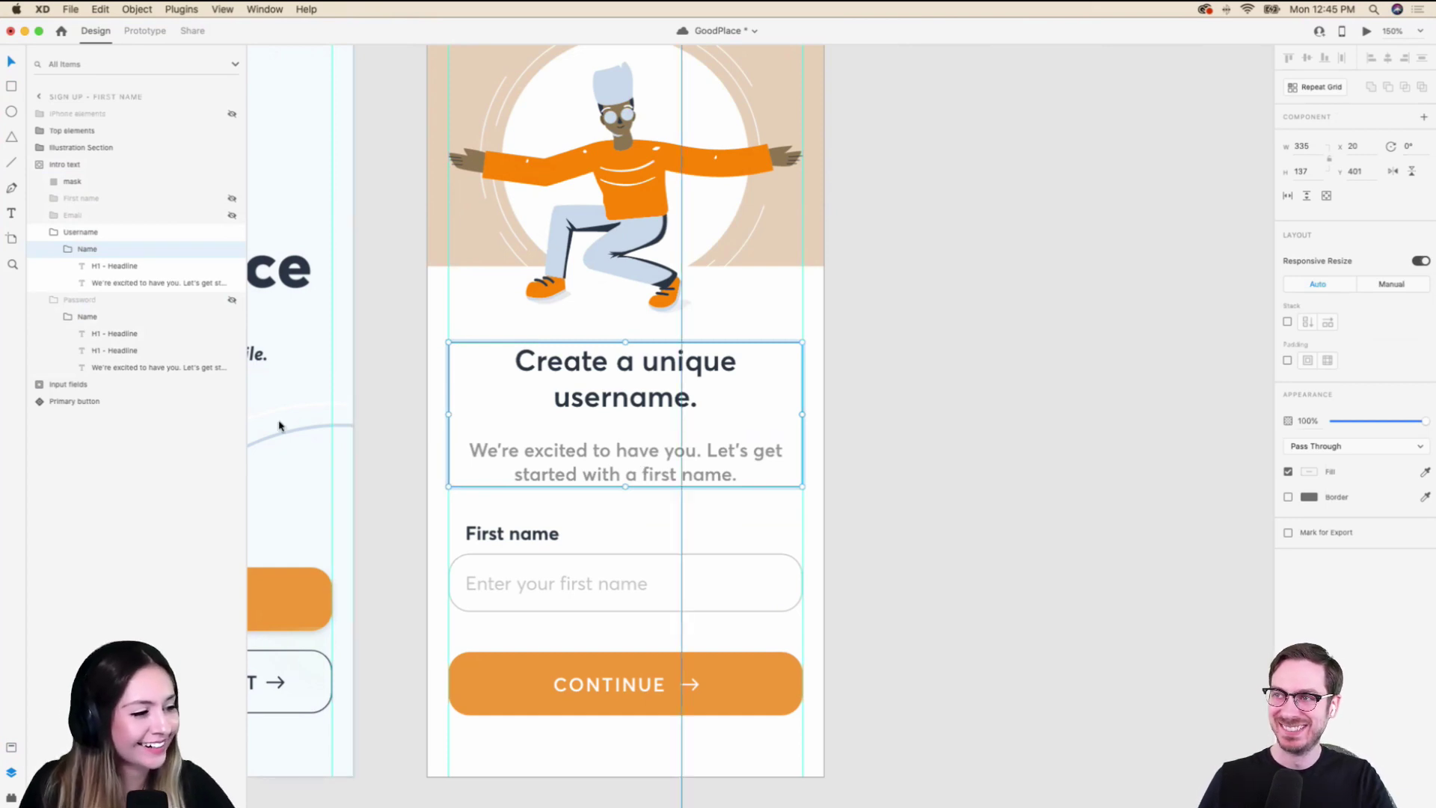
# Retype the Username subtext as 'Create a username that slays as much as you do, queen.', fixing the typo.
pyautogui.doubleClick(670, 453)
pyautogui.doubleClick(669, 453)
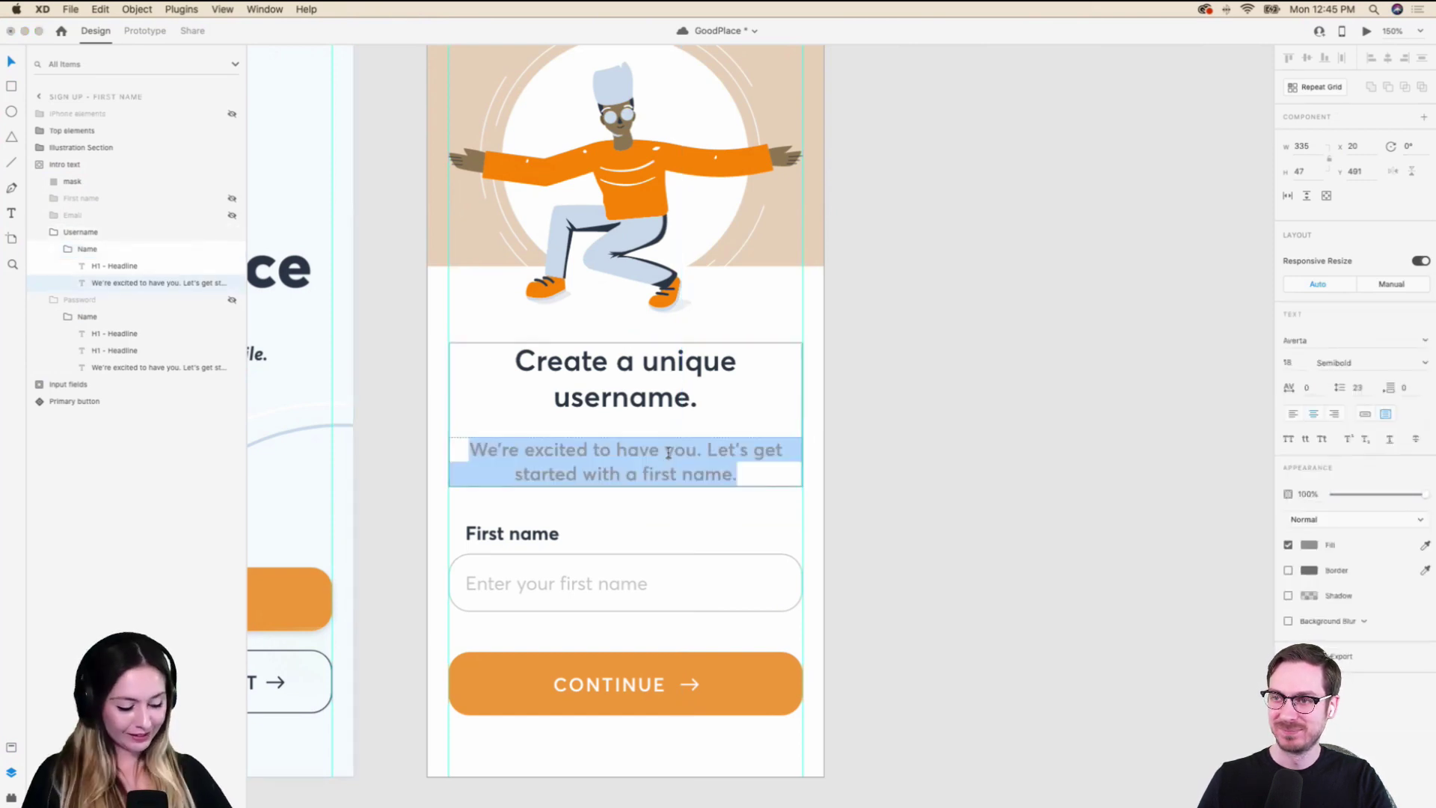
pyautogui.write('Create a us')
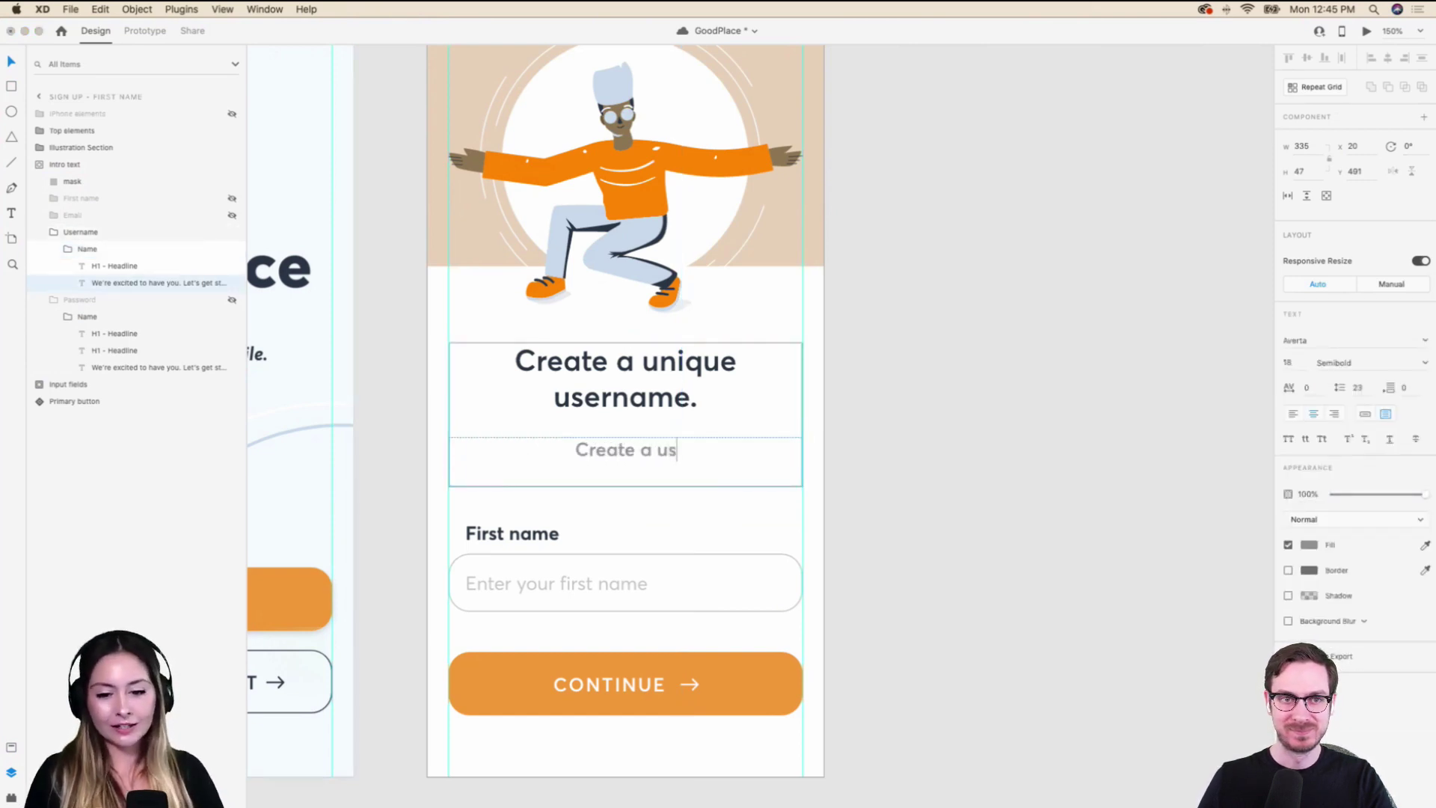
pyautogui.write('ername that slays as')
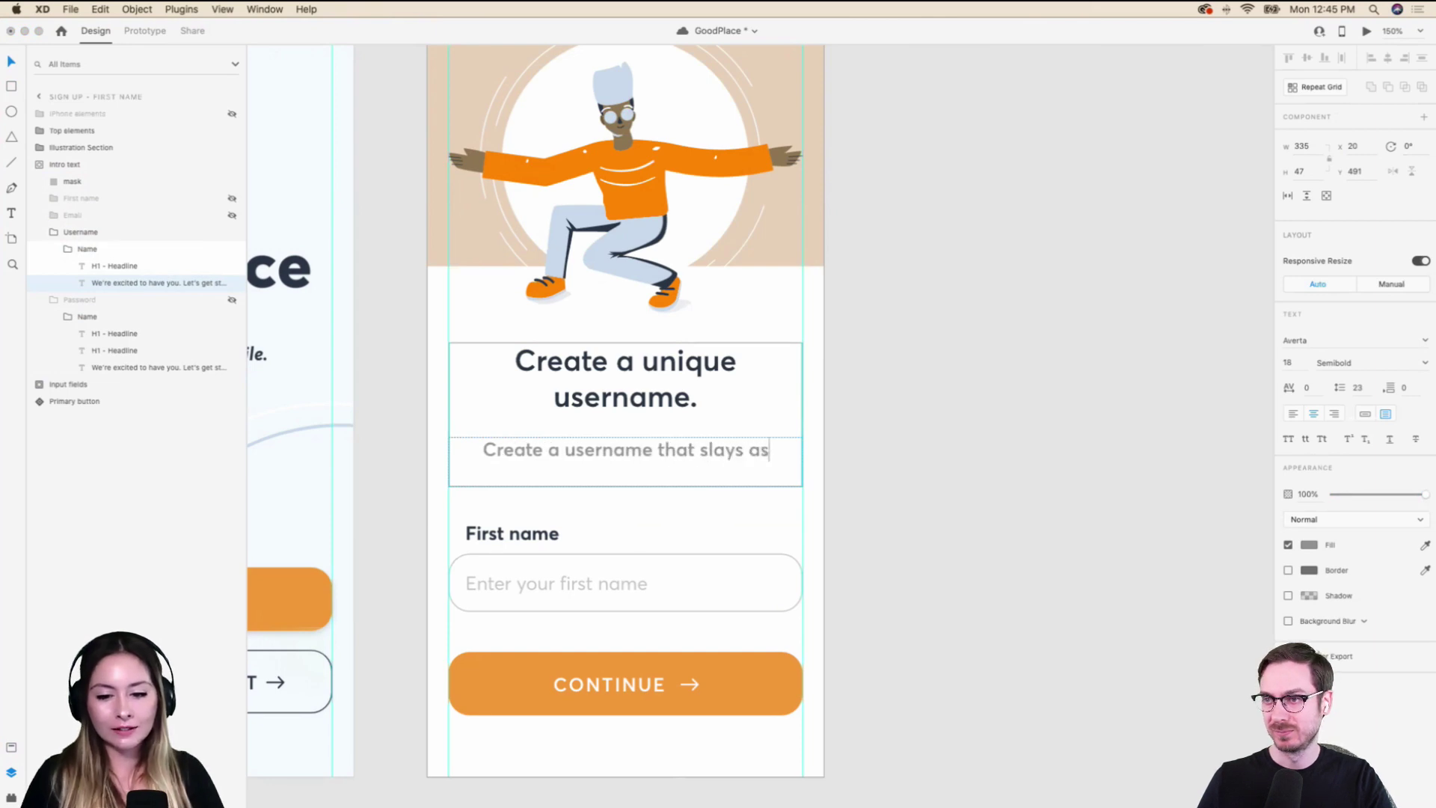
pyautogui.write(' much as you do, quene.')
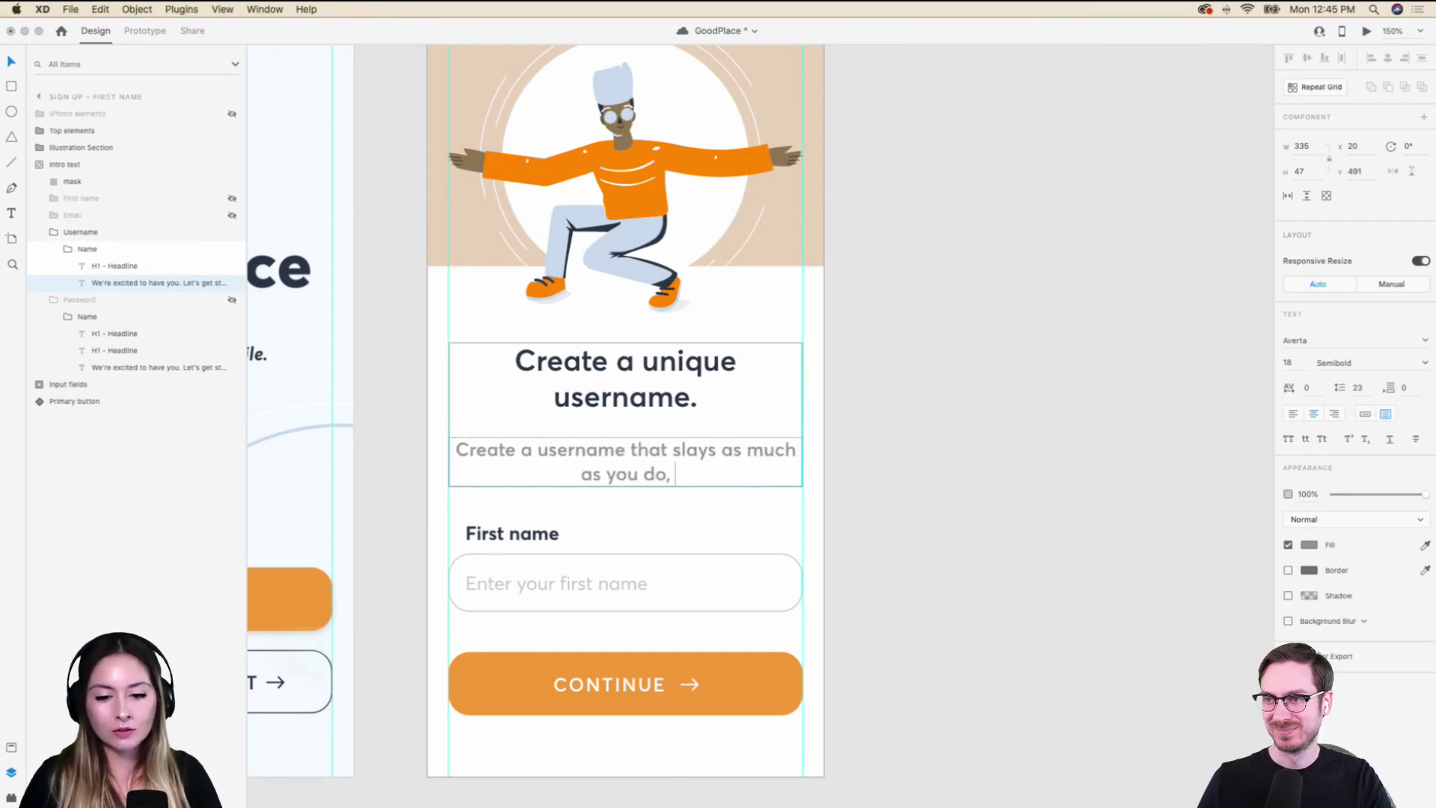
pyautogui.press('BackSpace')
pyautogui.press('BackSpace')
pyautogui.press('BackSpace')
pyautogui.write('en.')
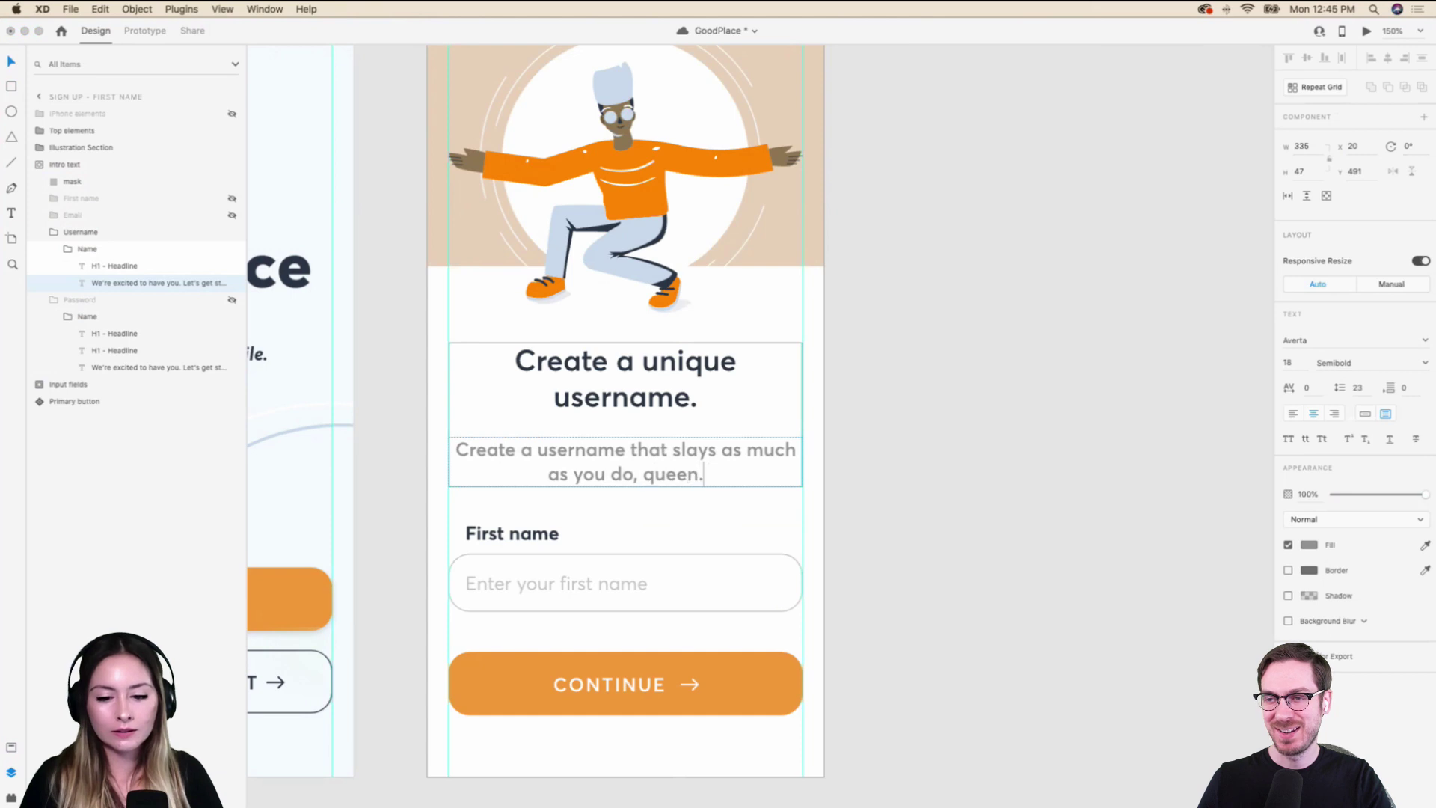
pyautogui.write('Or')
pyautogui.press('BackSpace')
pyautogui.press('BackSpace')
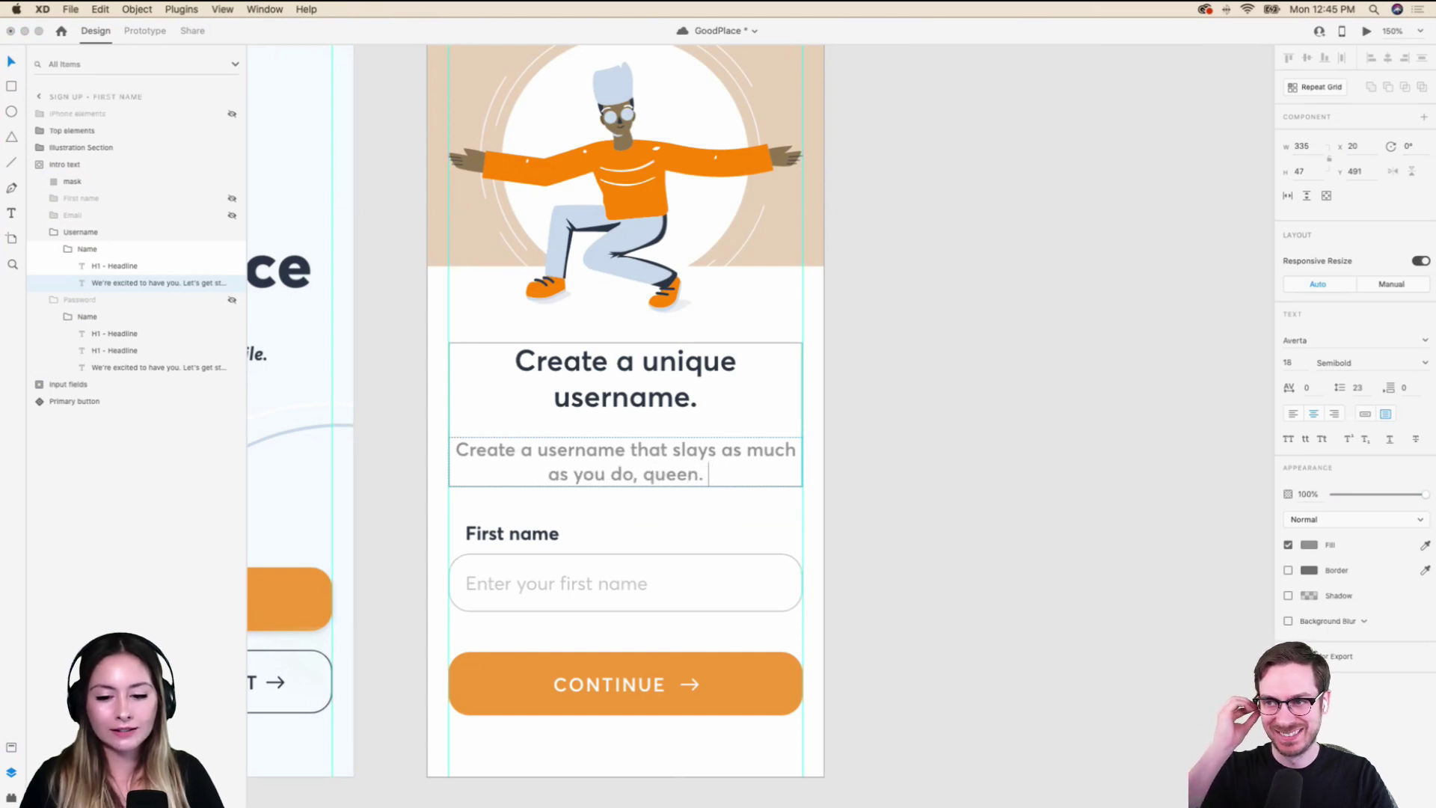
pyautogui.click(617, 496)
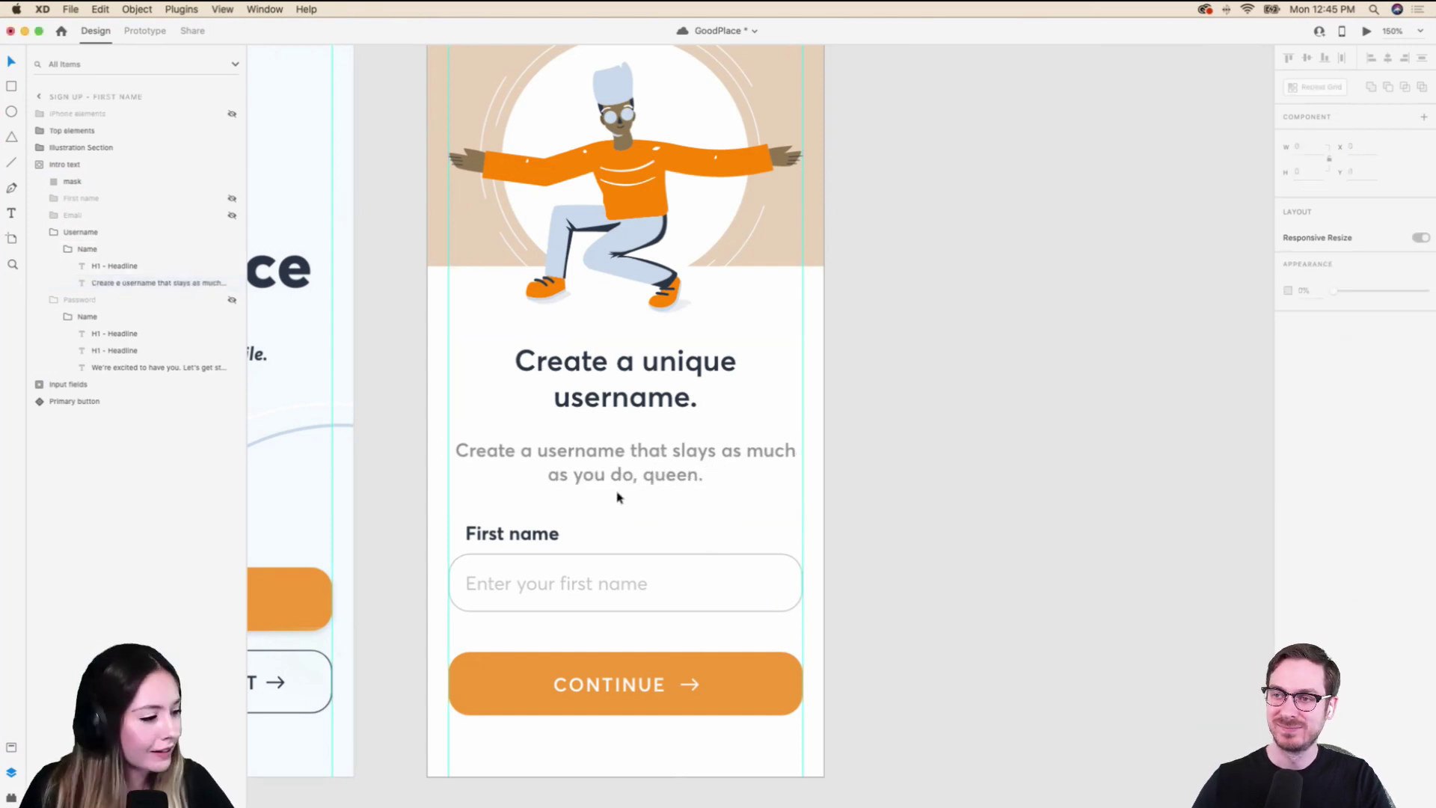
# Collapse the Username and Password layers, hide Username, and check the Email state's subtext.
pyautogui.click(696, 459)
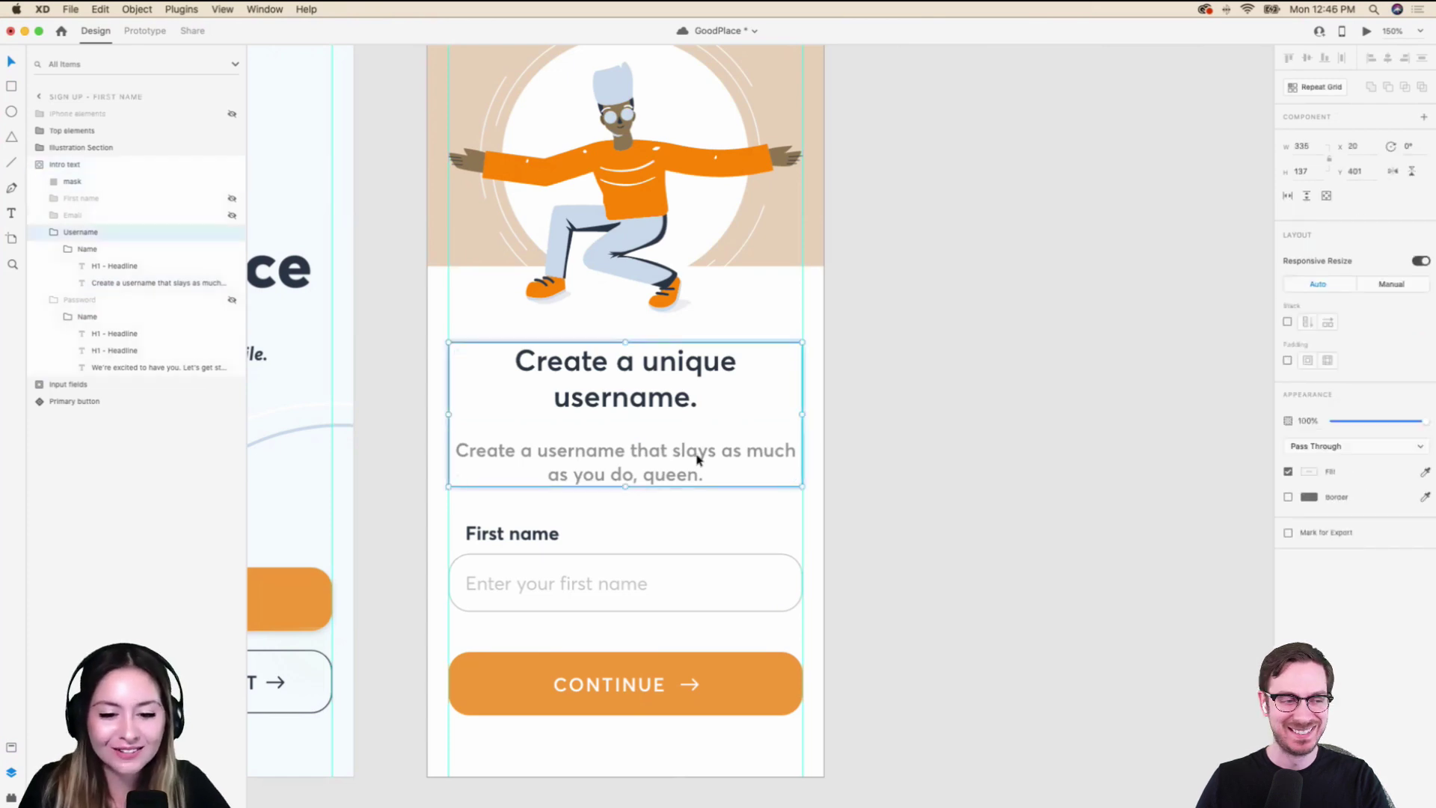
pyautogui.click(55, 233)
pyautogui.click(55, 249)
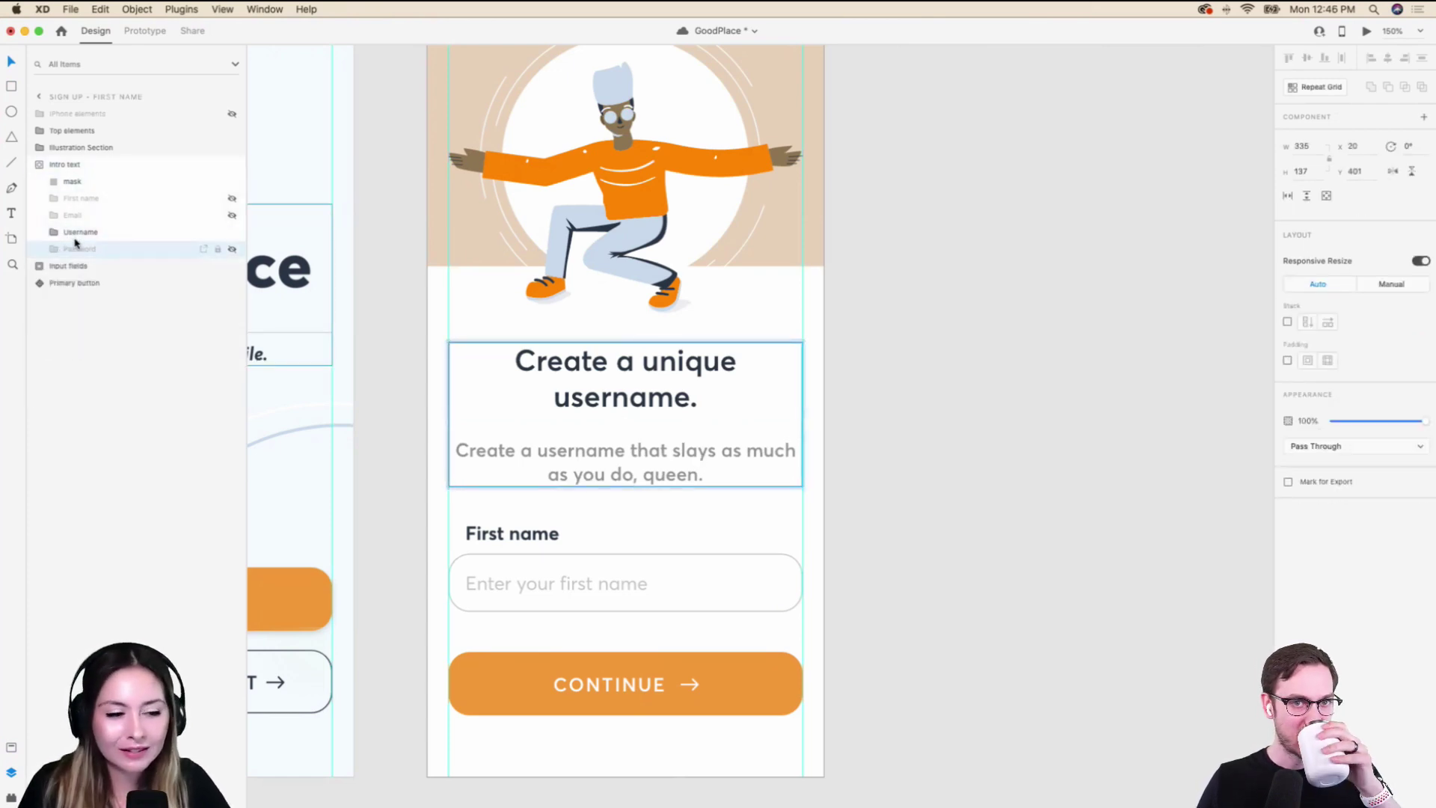
pyautogui.click(232, 232)
pyautogui.click(232, 216)
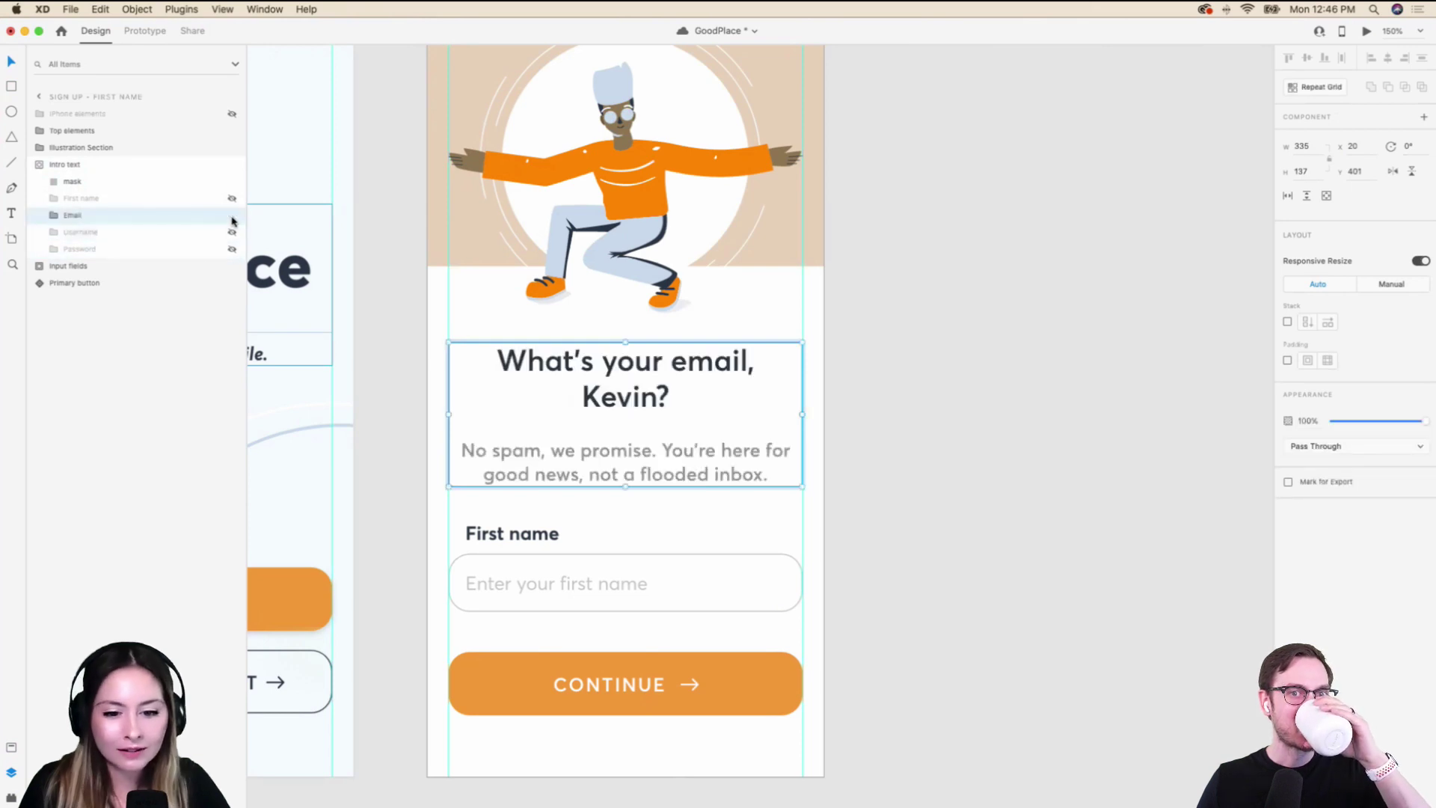
pyautogui.doubleClick(621, 452)
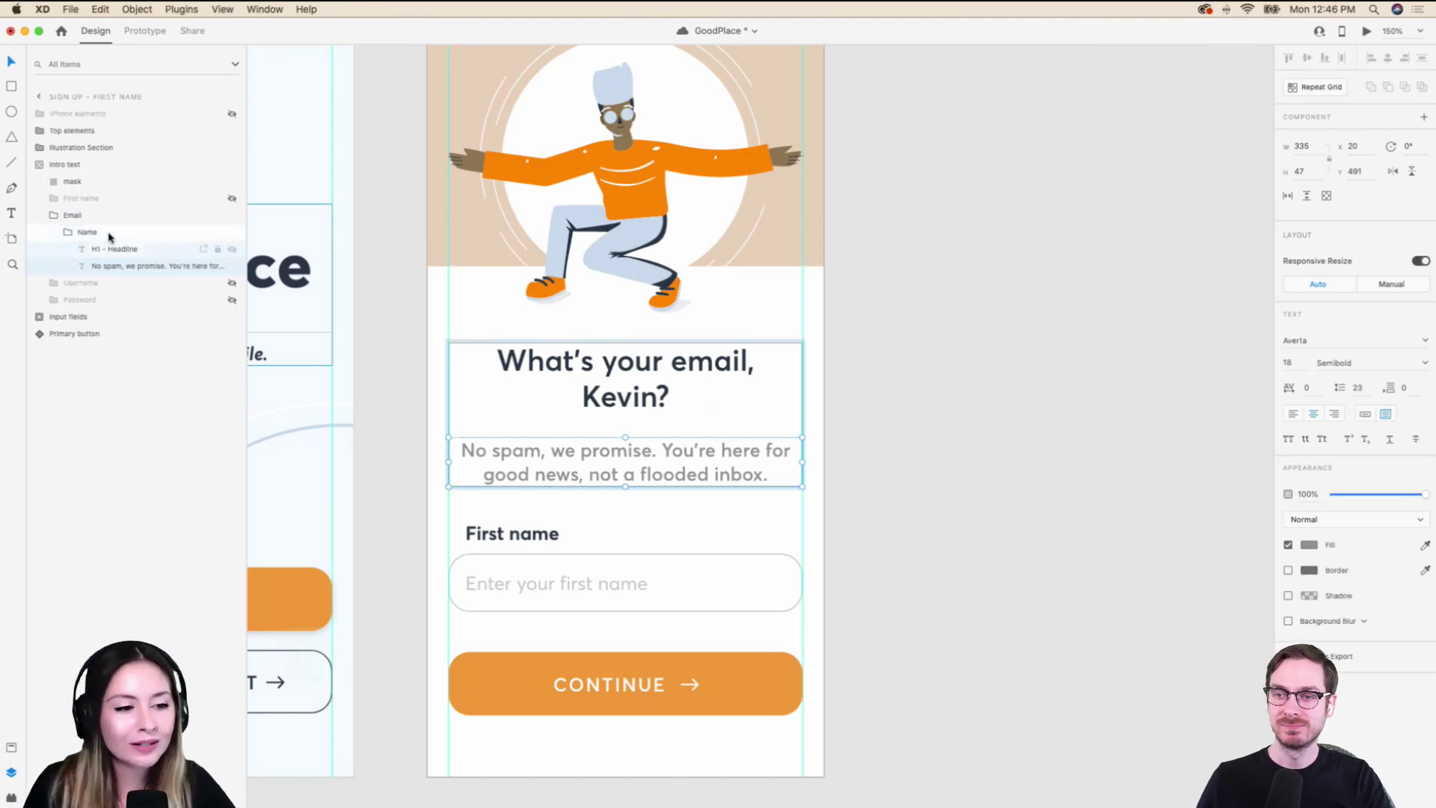
pyautogui.click(75, 233)
pyautogui.click(58, 217)
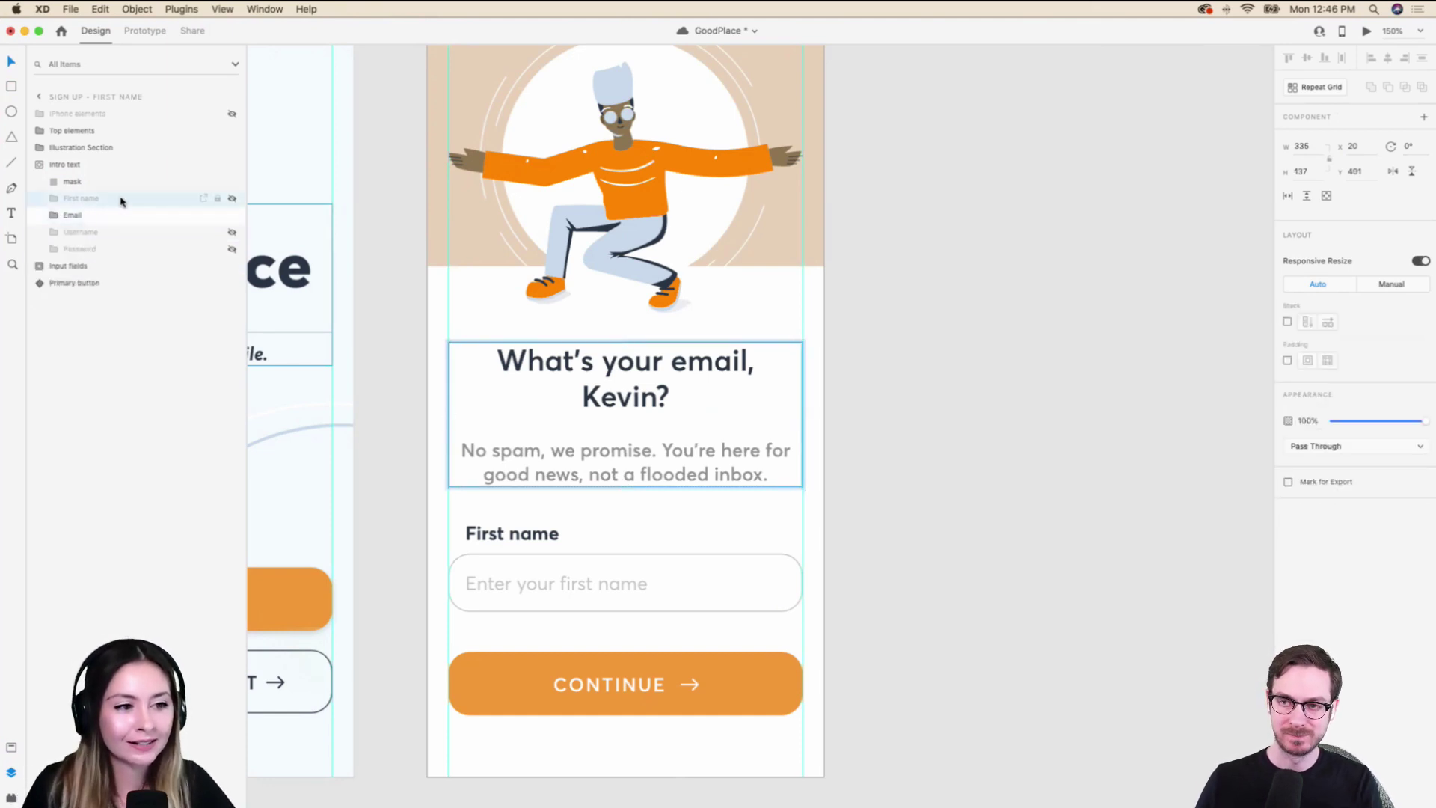
# Show the First name state with Email hidden, then zoom out to see both artboards.
pyautogui.click(232, 198)
pyautogui.click(232, 215)
pyautogui.doubleClick(732, 456)
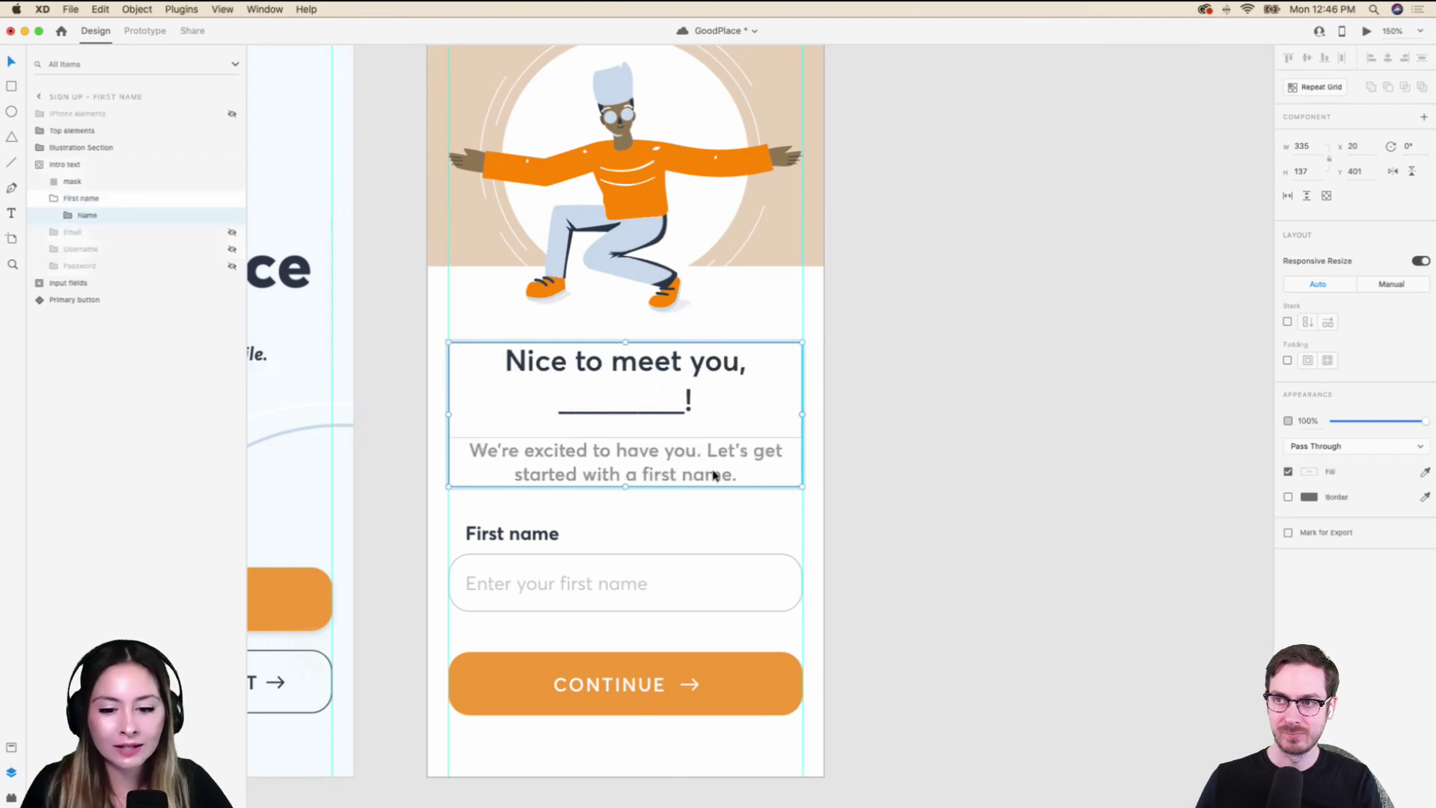
pyautogui.doubleClick(715, 474)
pyautogui.click(682, 358)
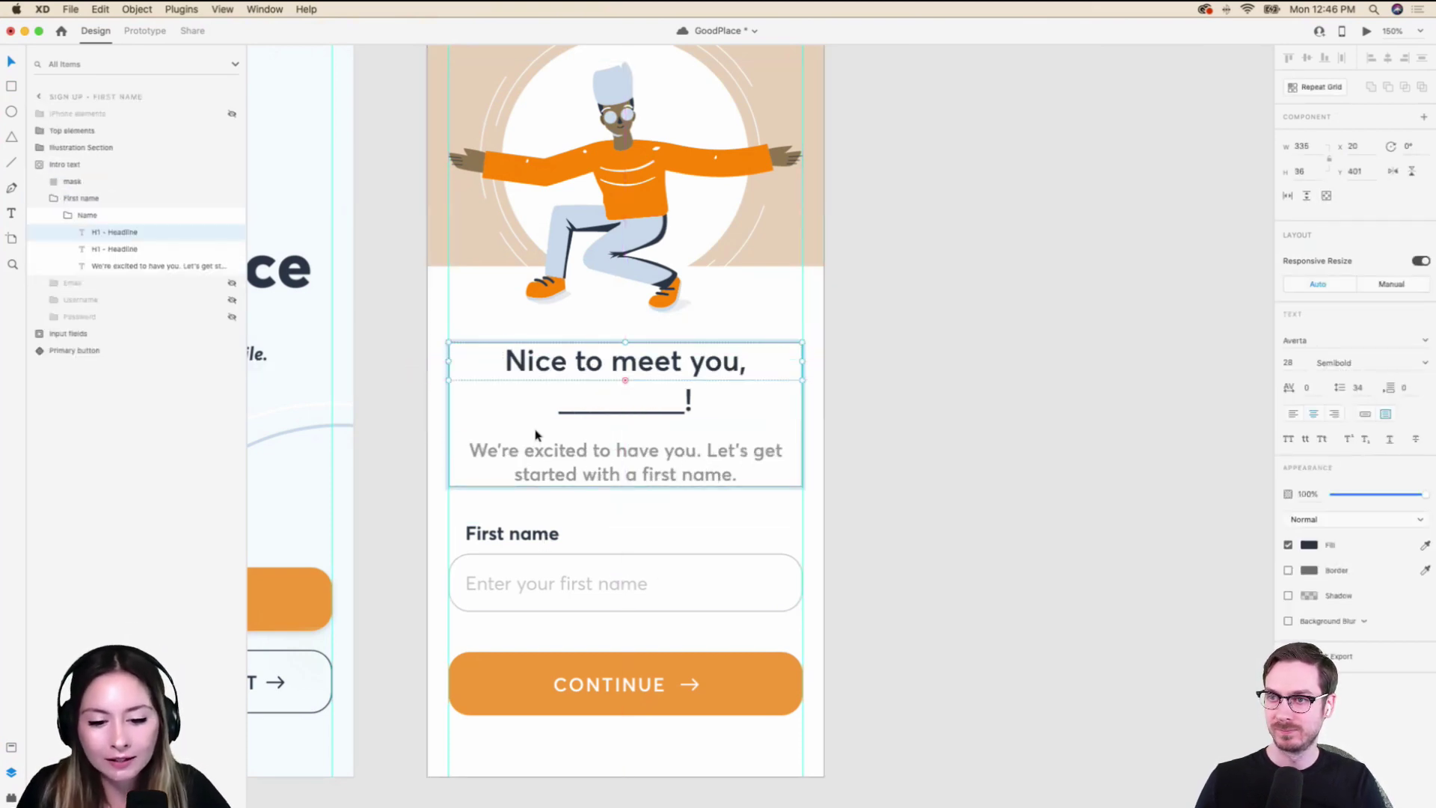
pyautogui.press('super+minus')
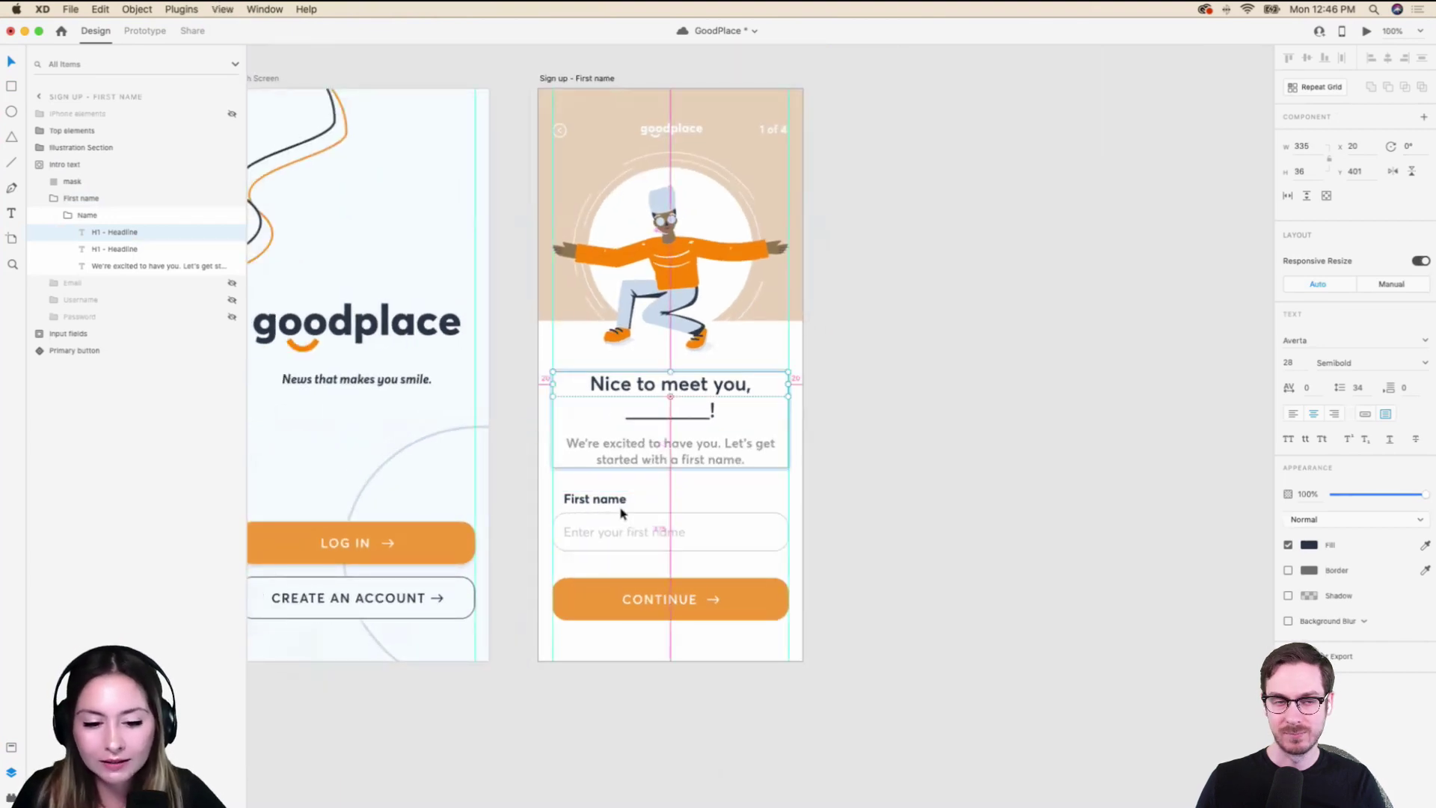
pyautogui.click(84, 201)
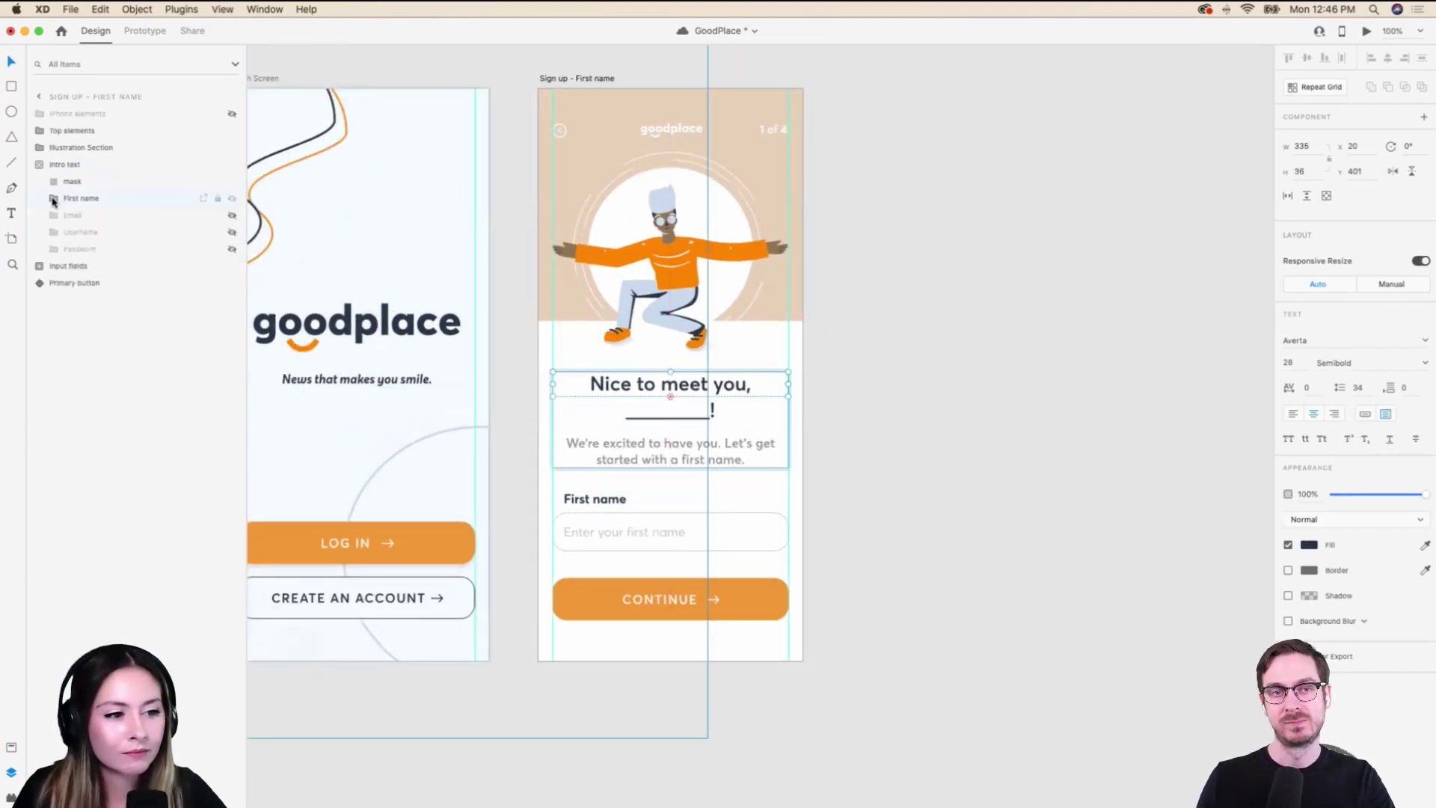
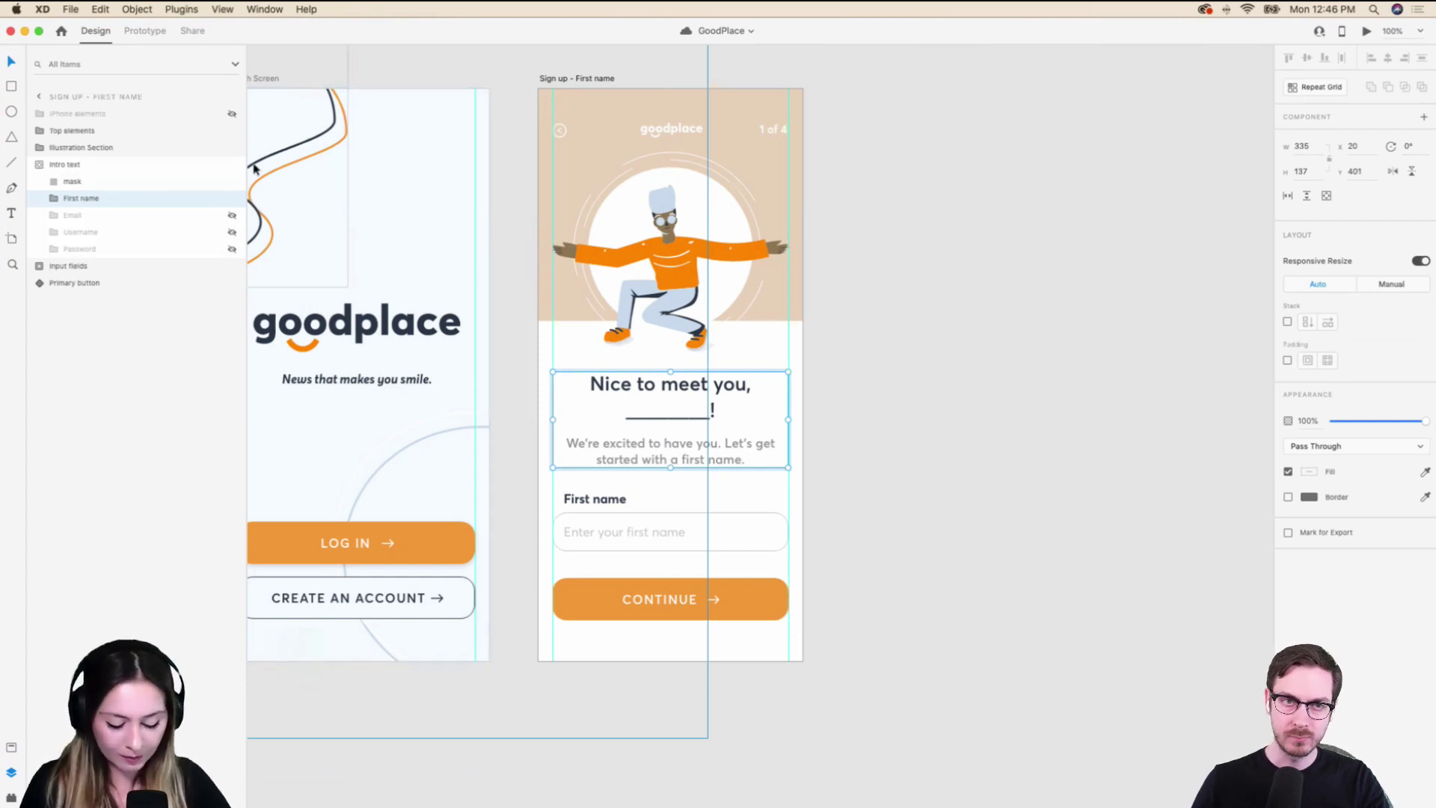
# At 200% zoom, show the Email state and nudge its 'No spam' subtext up toward the headline.
pyautogui.press('super+equal')
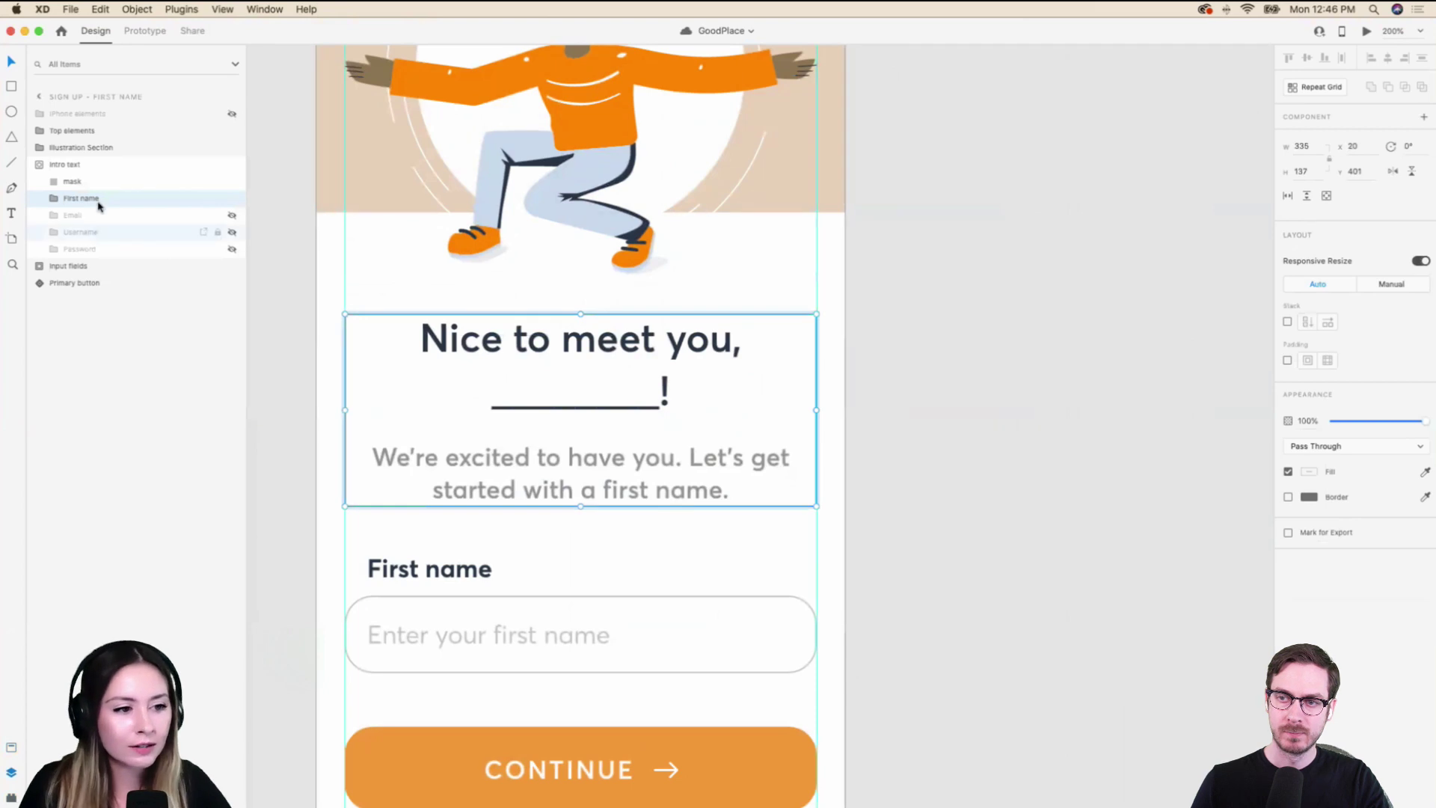
pyautogui.click(229, 199)
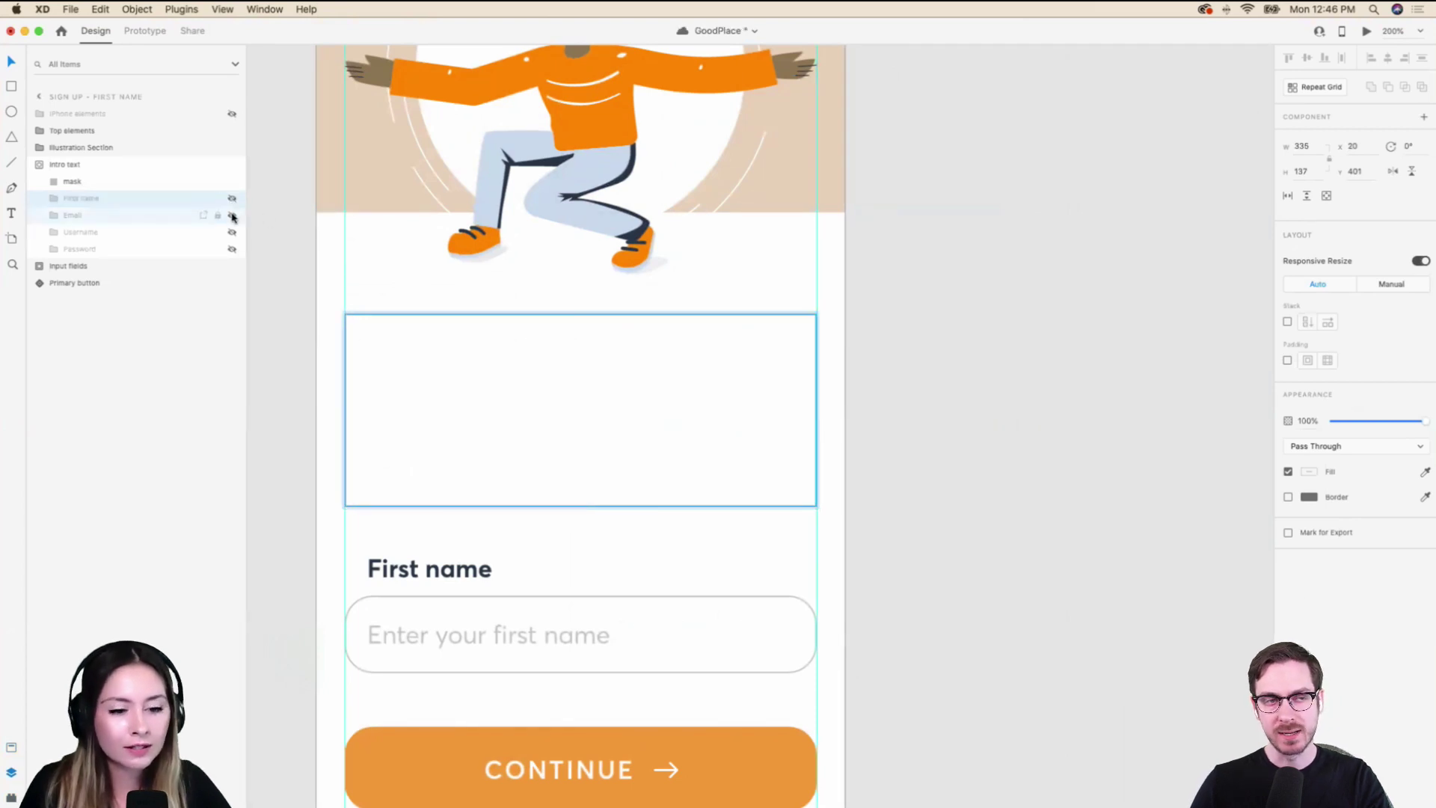
pyautogui.click(233, 216)
pyautogui.doubleClick(578, 490)
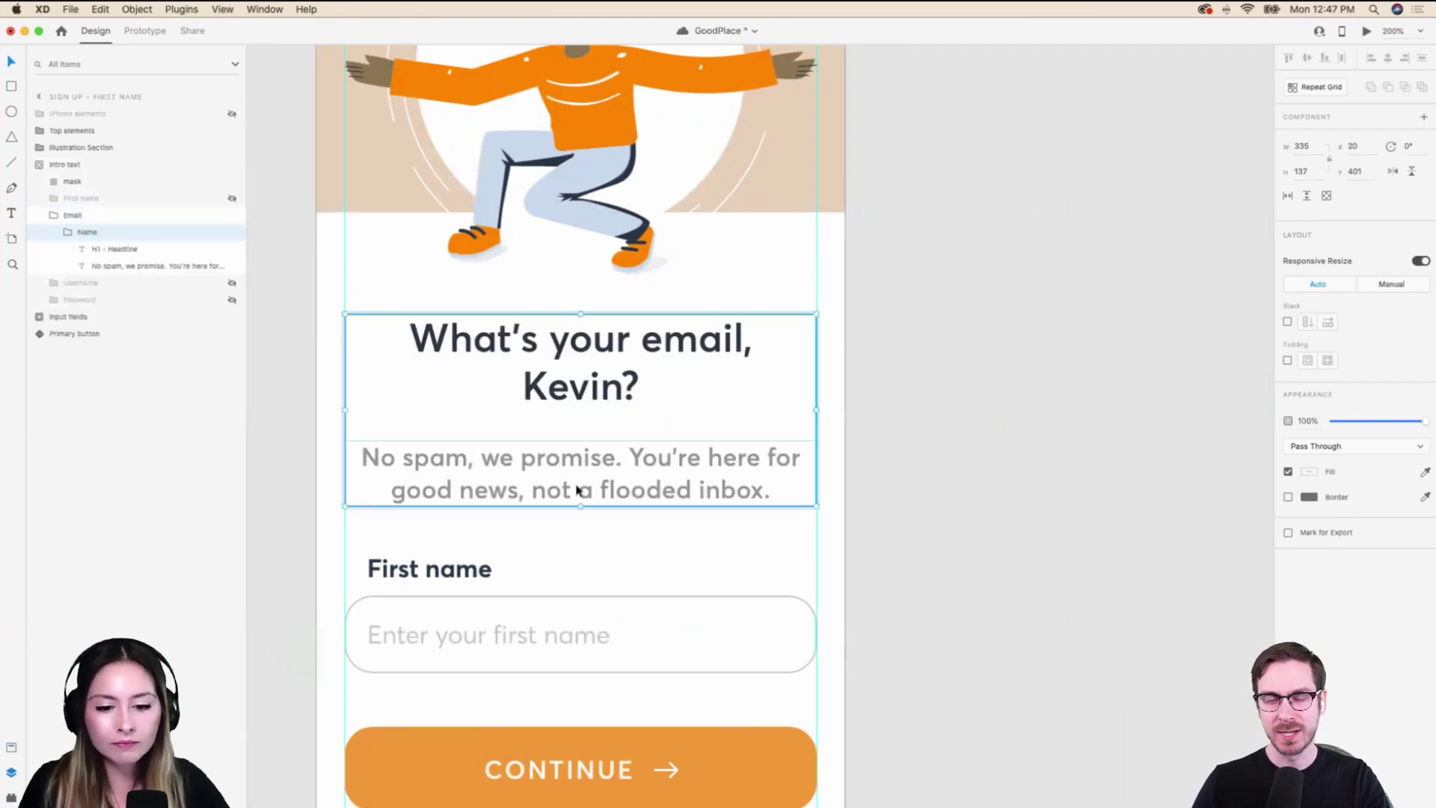
pyautogui.doubleClick(578, 490)
pyautogui.press('Up')
pyautogui.press('Up')
pyautogui.press('Up')
pyautogui.press('Up')
pyautogui.press('Up')
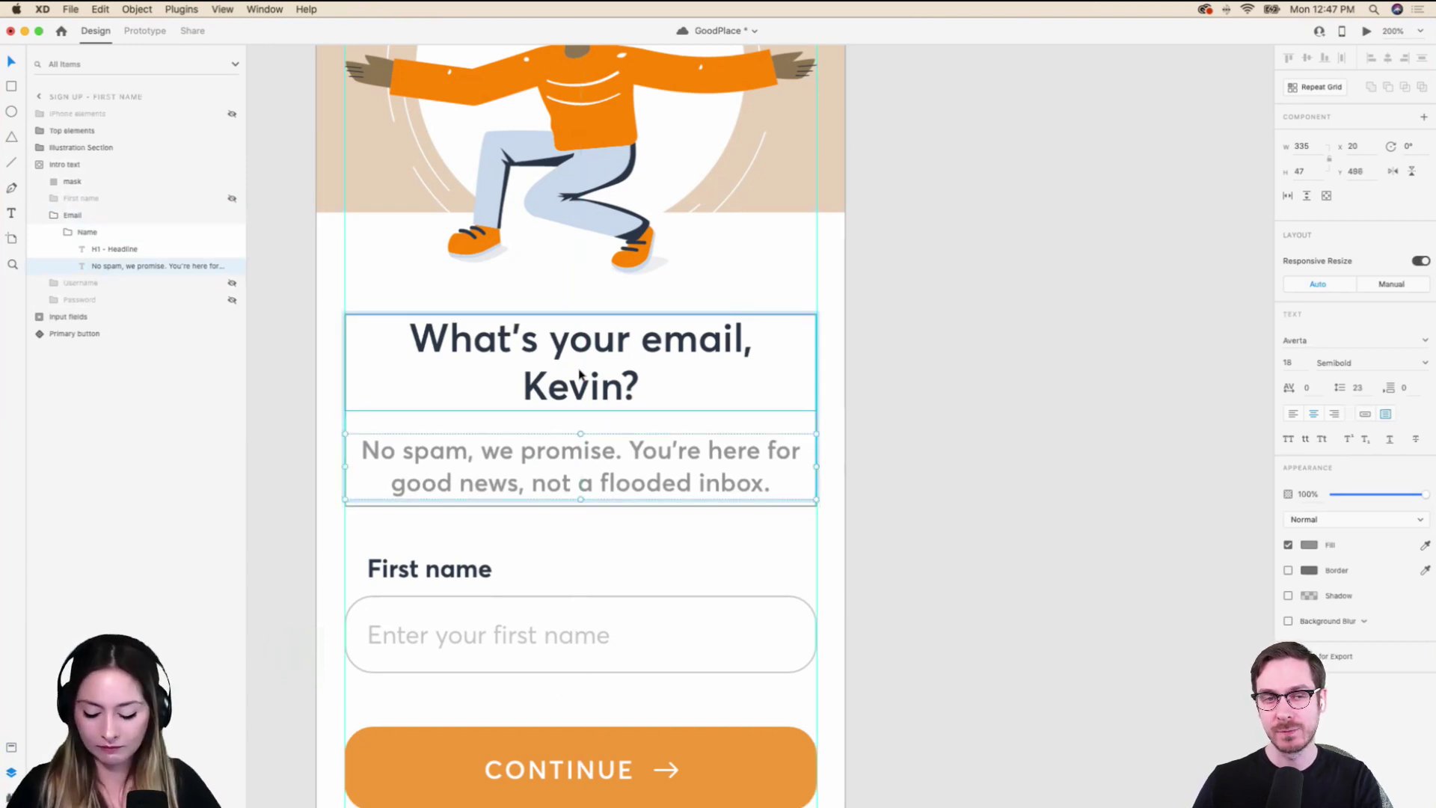
pyautogui.press('Up')
pyautogui.press('Up')
pyautogui.press('Up')
pyautogui.press('Up')
pyautogui.press('Up')
pyautogui.press('Up')
pyautogui.press('Up')
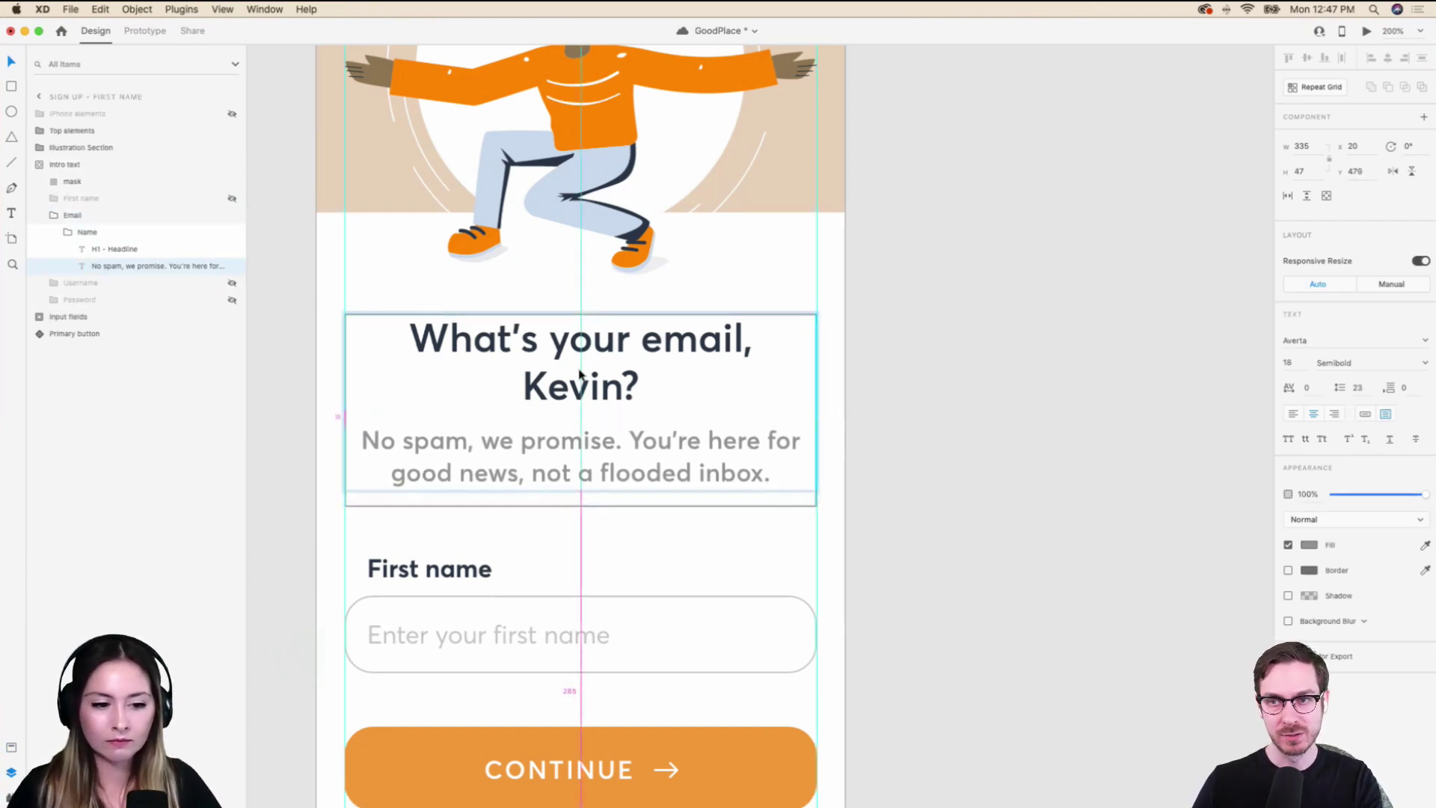
# Switch to the Username state and nudge its 'Create a username' subtext up toward the headline.
pyautogui.click(69, 215)
pyautogui.click(232, 215)
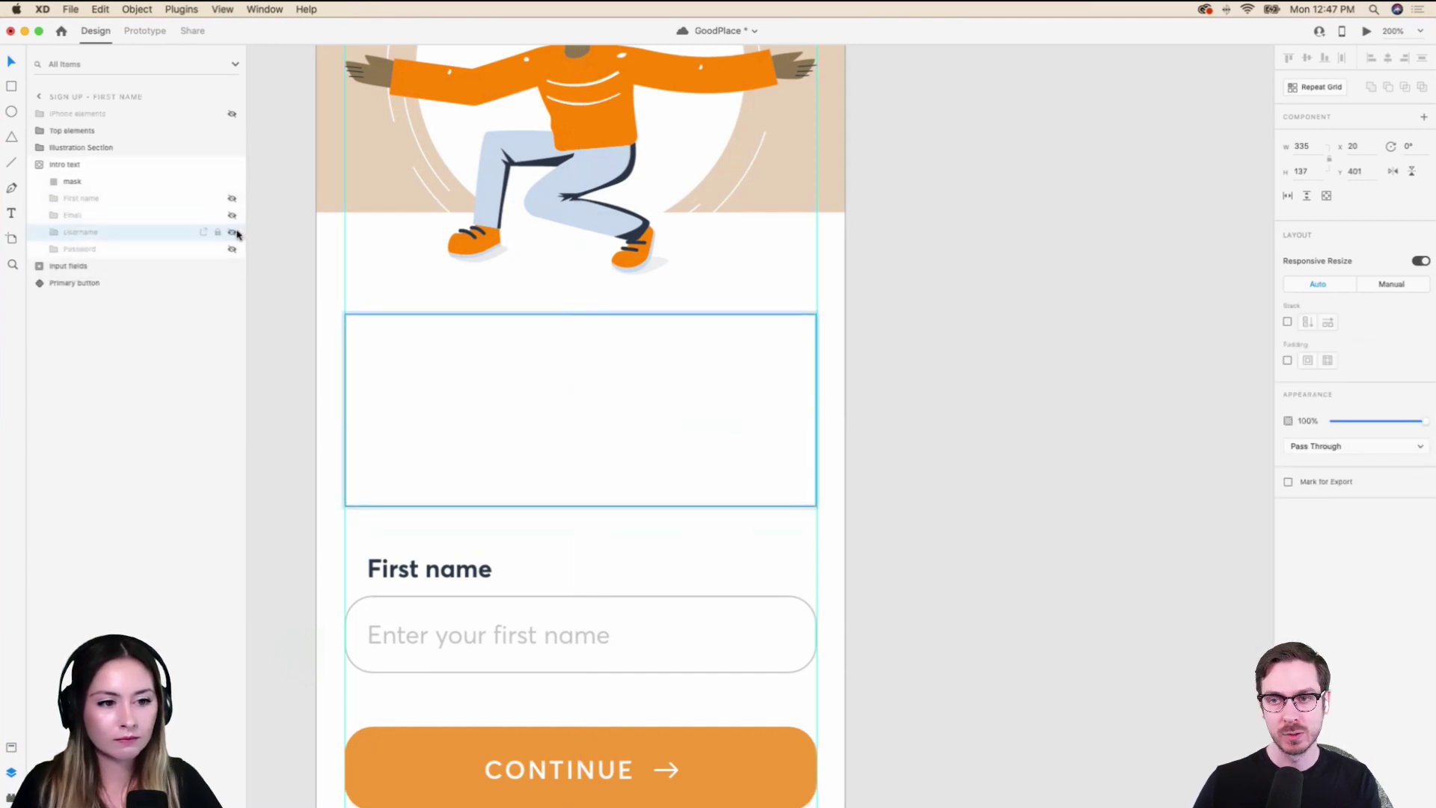
pyautogui.click(233, 232)
pyautogui.click(552, 479)
pyautogui.doubleClick(552, 478)
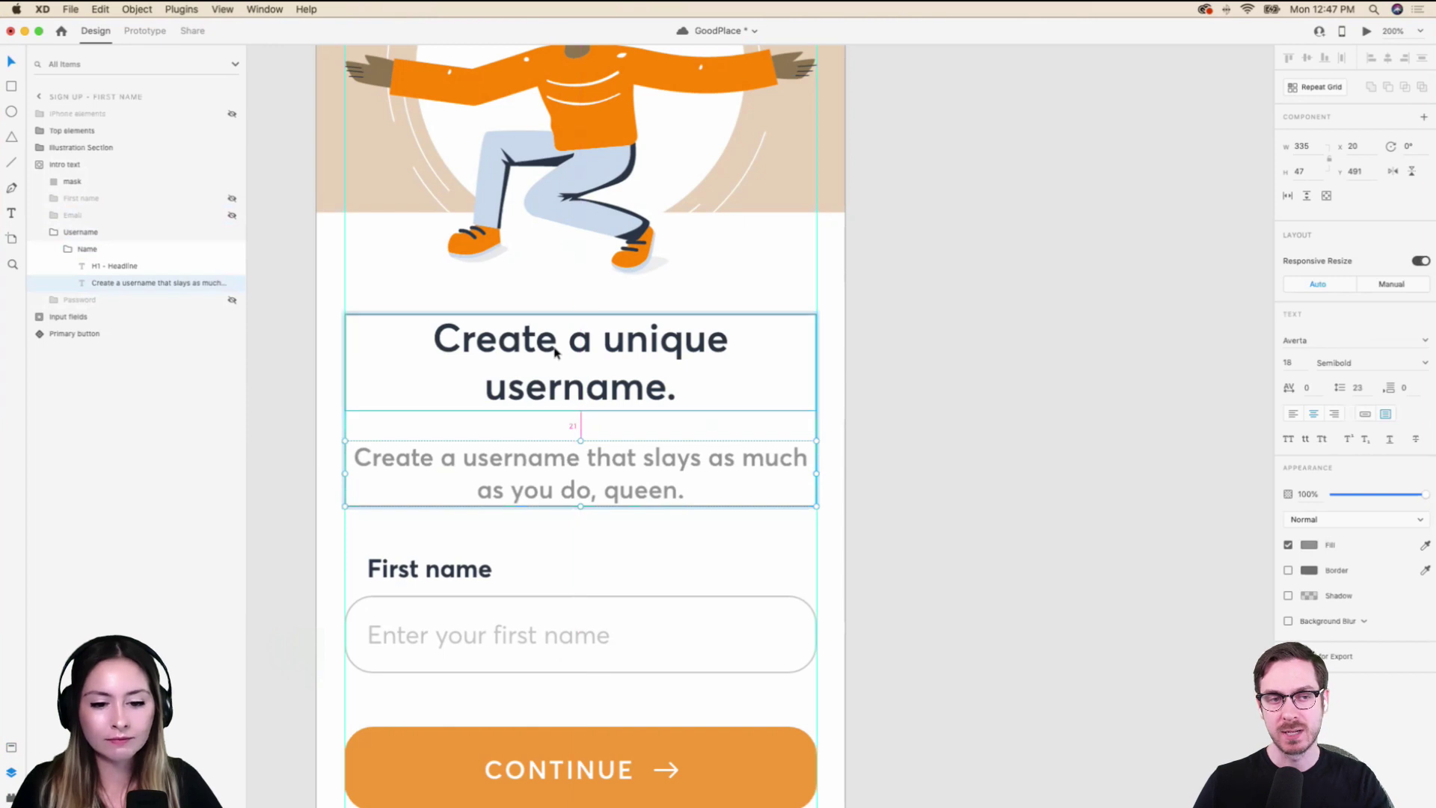
pyautogui.press('Up')
pyautogui.press('Up')
pyautogui.press('Up')
pyautogui.press('Up')
pyautogui.press('Up')
pyautogui.press('Up')
pyautogui.press('Up')
pyautogui.press('Up')
pyautogui.press('Up')
pyautogui.press('Up')
pyautogui.press('Up')
pyautogui.press('Up')
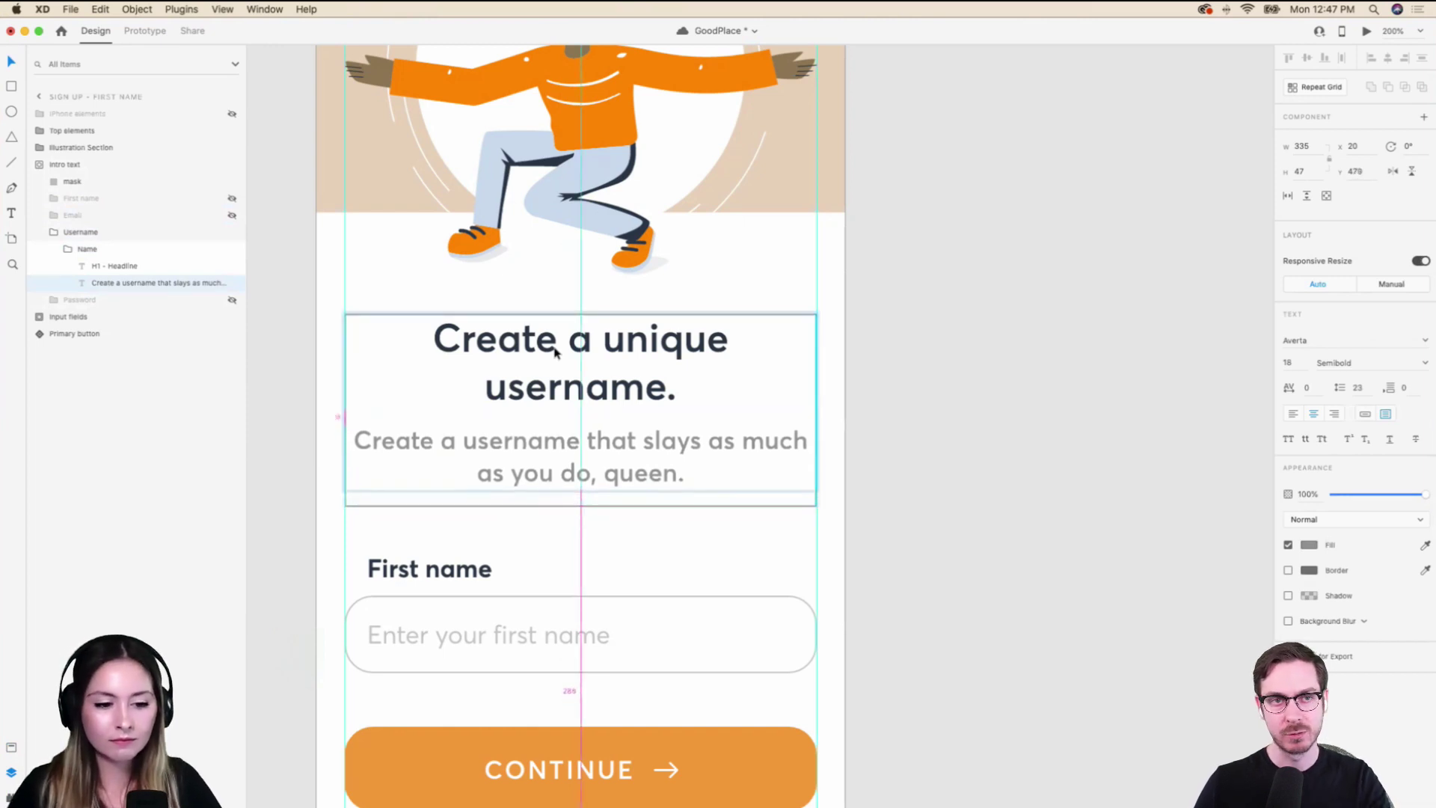
pyautogui.press('Escape')
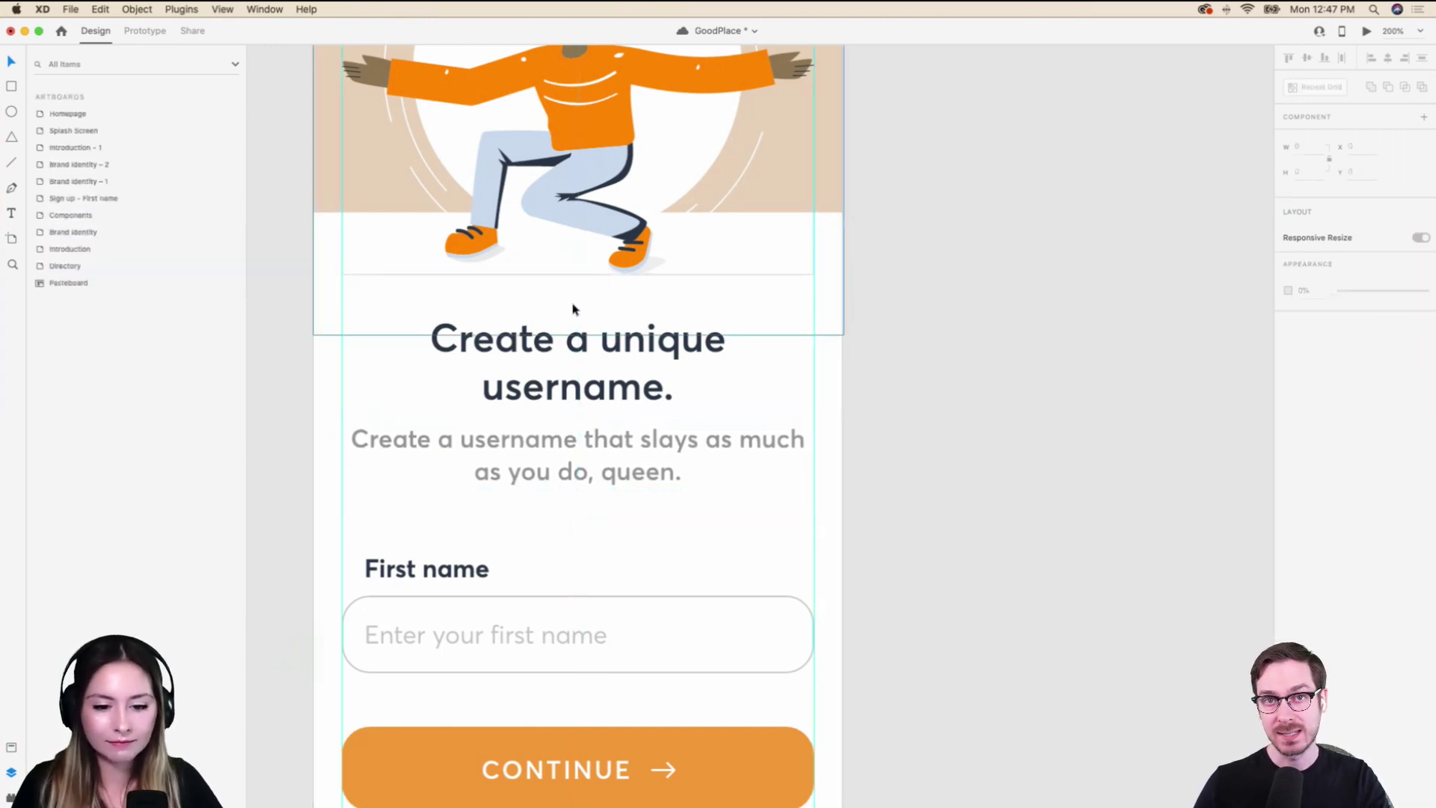
pyautogui.click(496, 418)
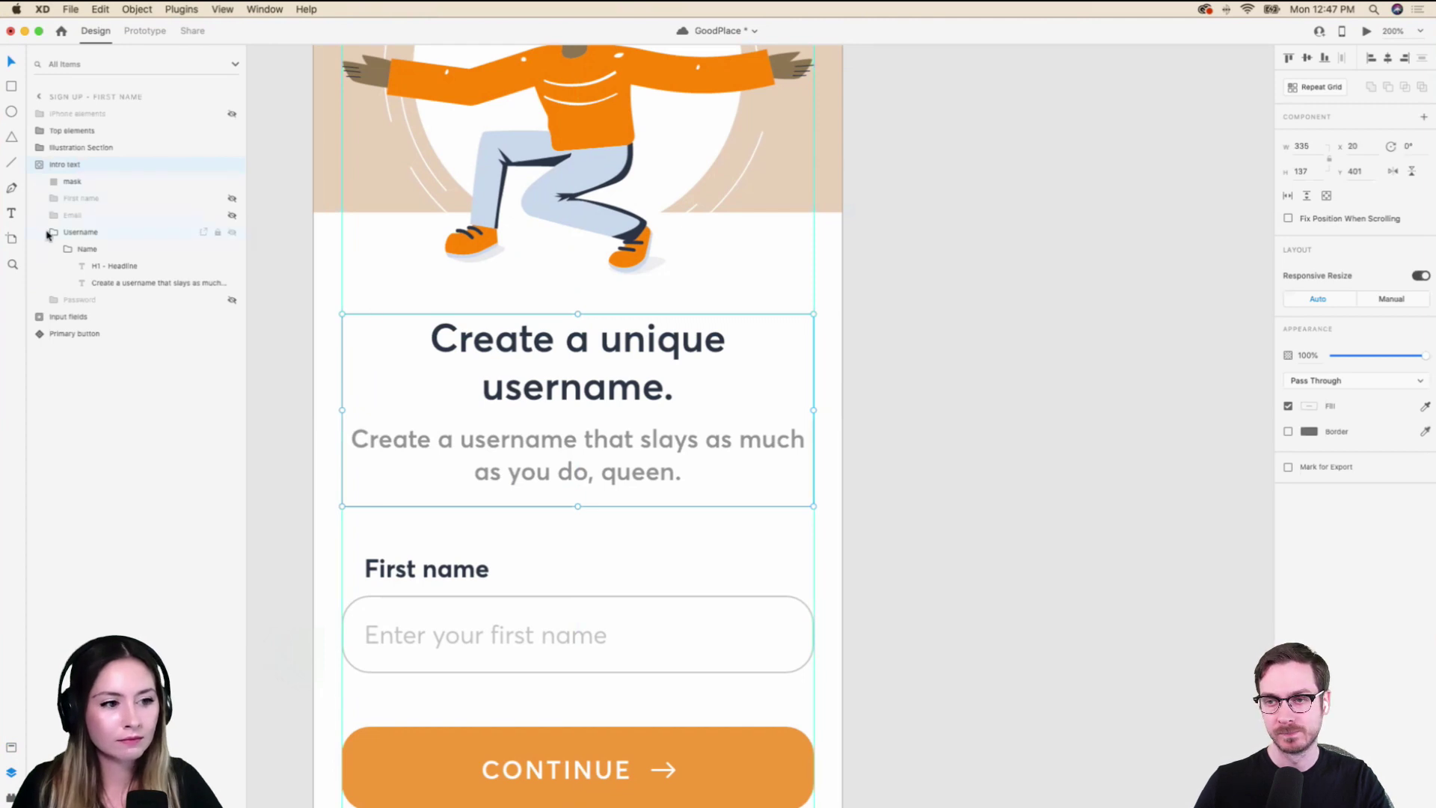
# Hide the Username intro text and show the Password intro text.
pyautogui.click(101, 233)
pyautogui.click(232, 232)
pyautogui.click(232, 248)
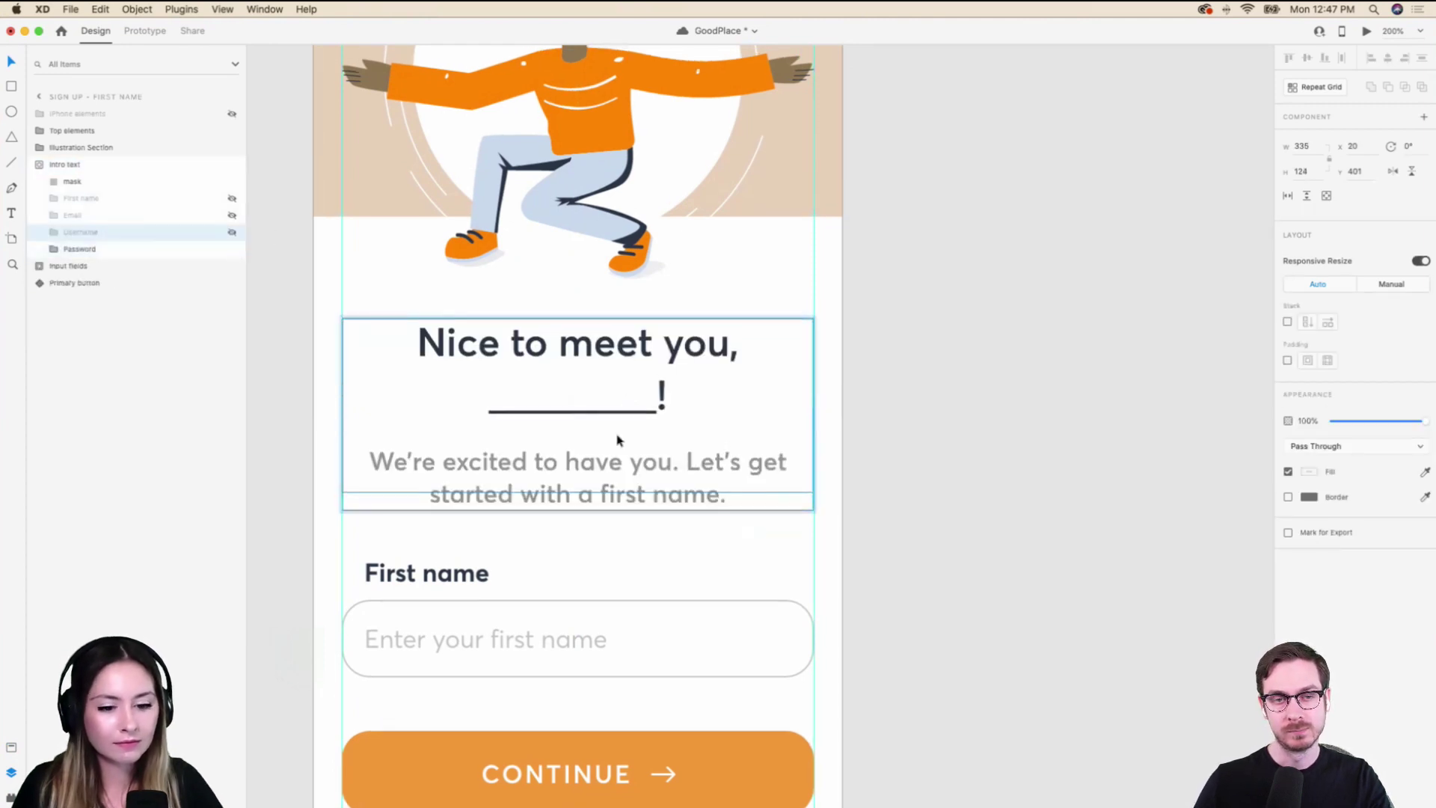
# Make the password headline one two-line box reading 'Lastly, let's set up a password.'.
pyautogui.keyDown('super'); pyautogui.click(619, 493); pyautogui.keyUp('super')
pyautogui.doubleClick(587, 354)
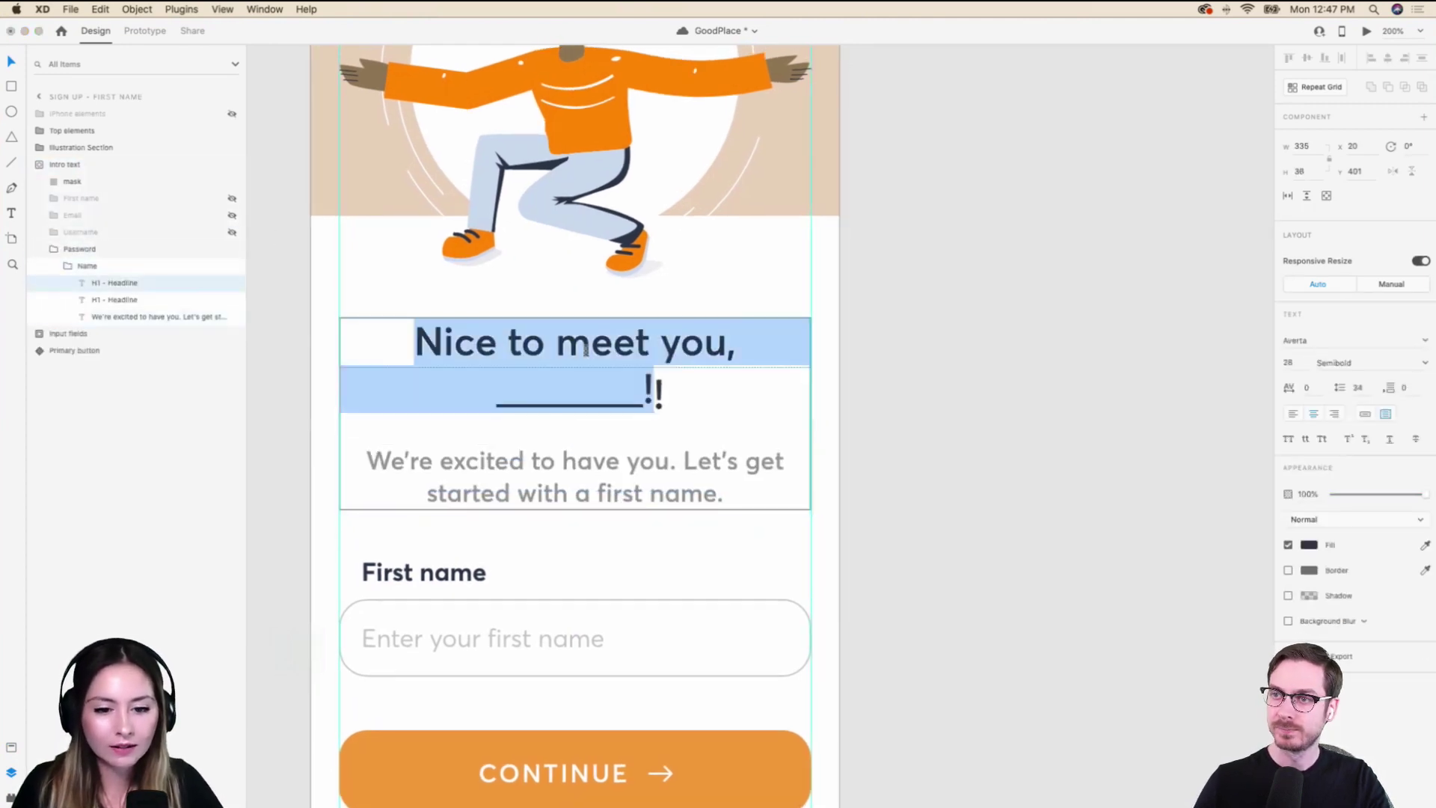
pyautogui.click(86, 267)
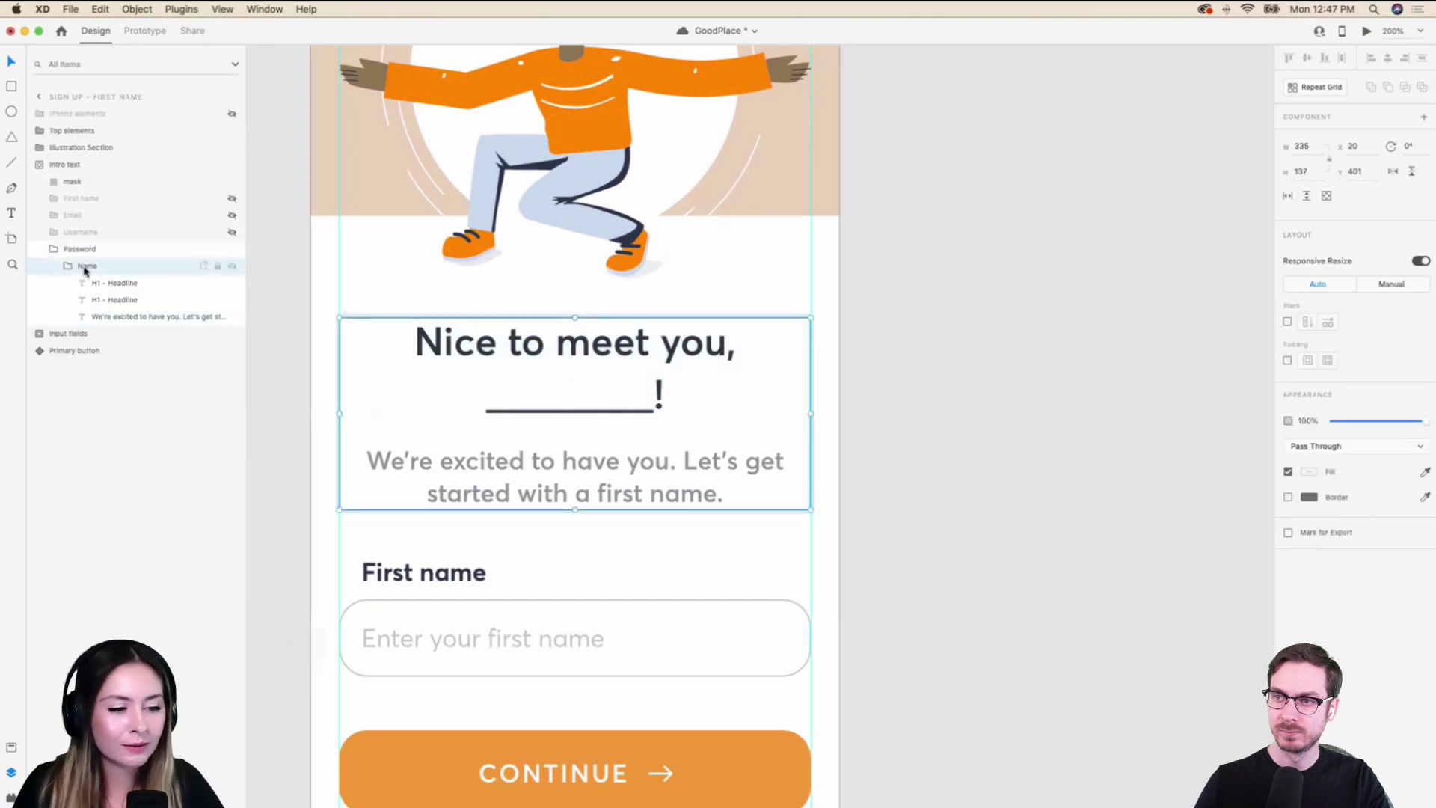
pyautogui.click(60, 267)
pyautogui.click(64, 267)
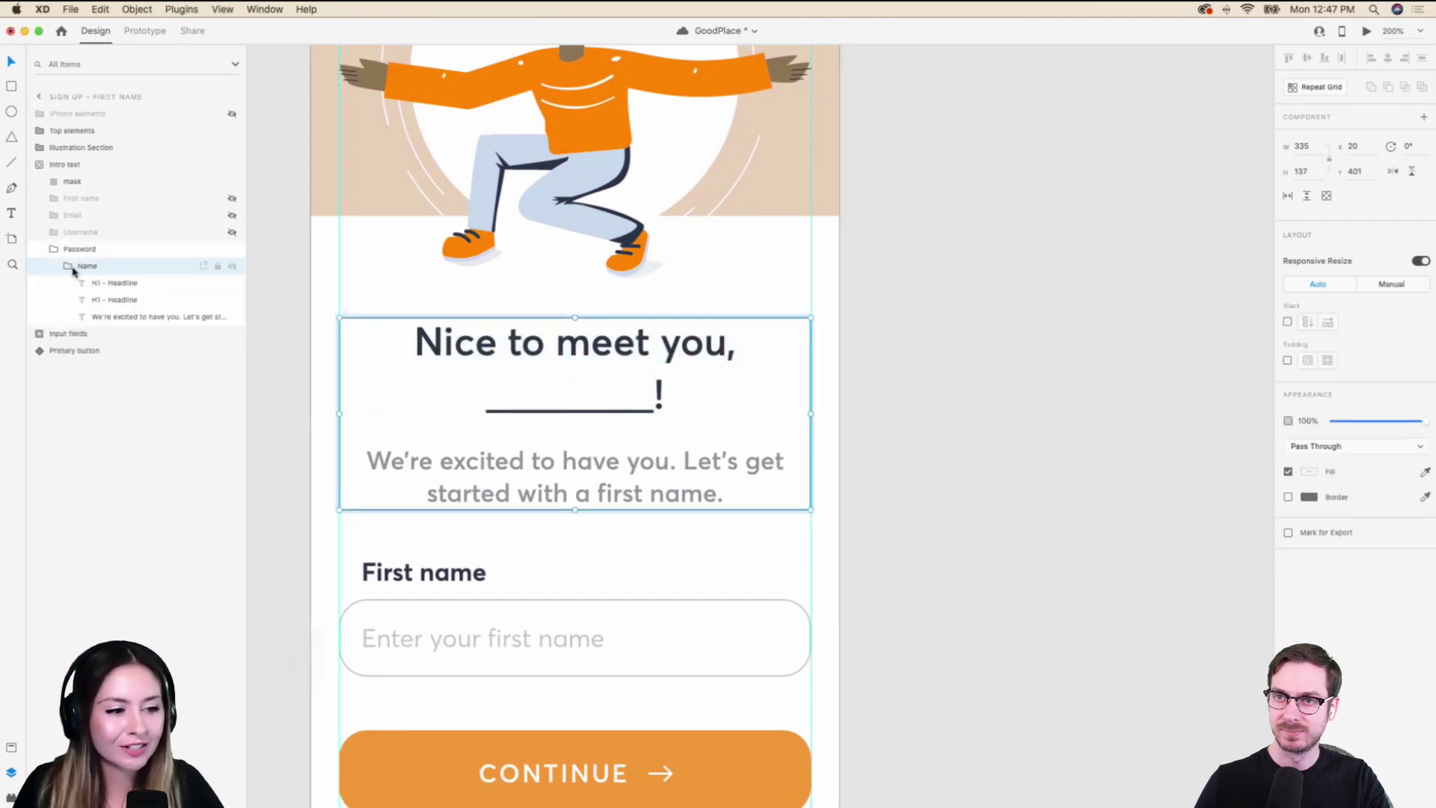
pyautogui.click(149, 285)
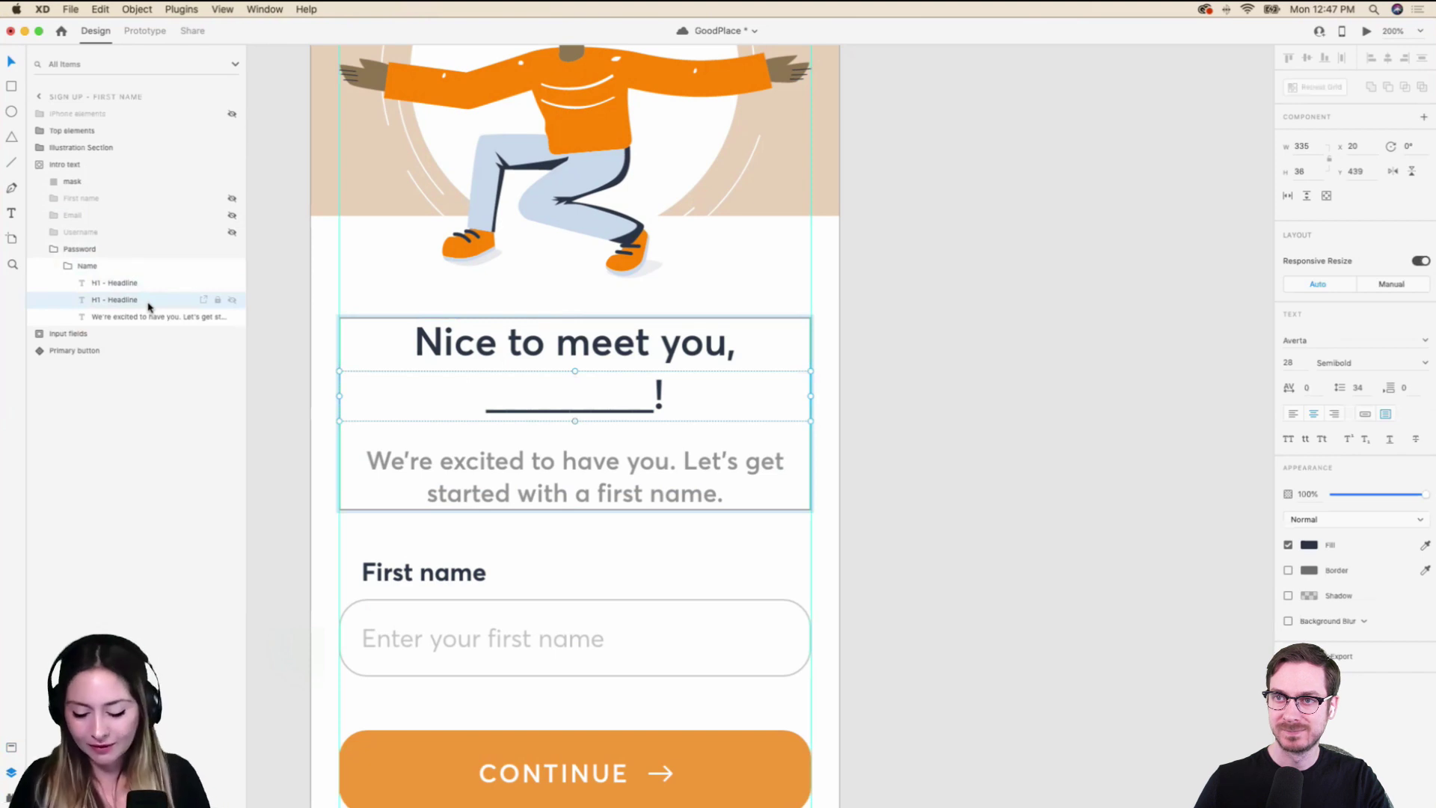
pyautogui.press('Delete')
pyautogui.click(577, 362)
pyautogui.moveTo(577, 374); pyautogui.dragTo(577, 416)
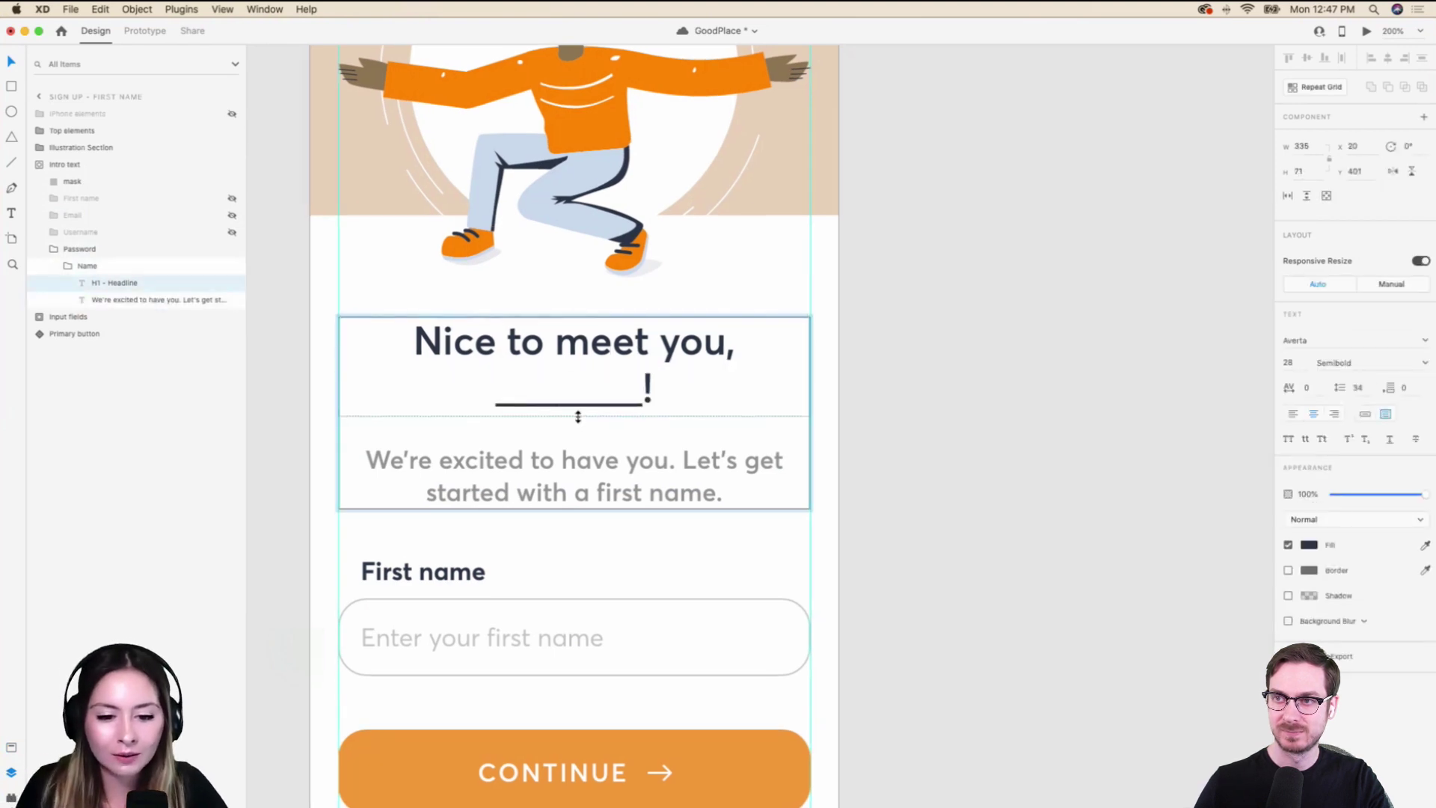
pyautogui.tripleClick(685, 346)
pyautogui.moveTo(666, 385); pyautogui.dragTo(333, 311)
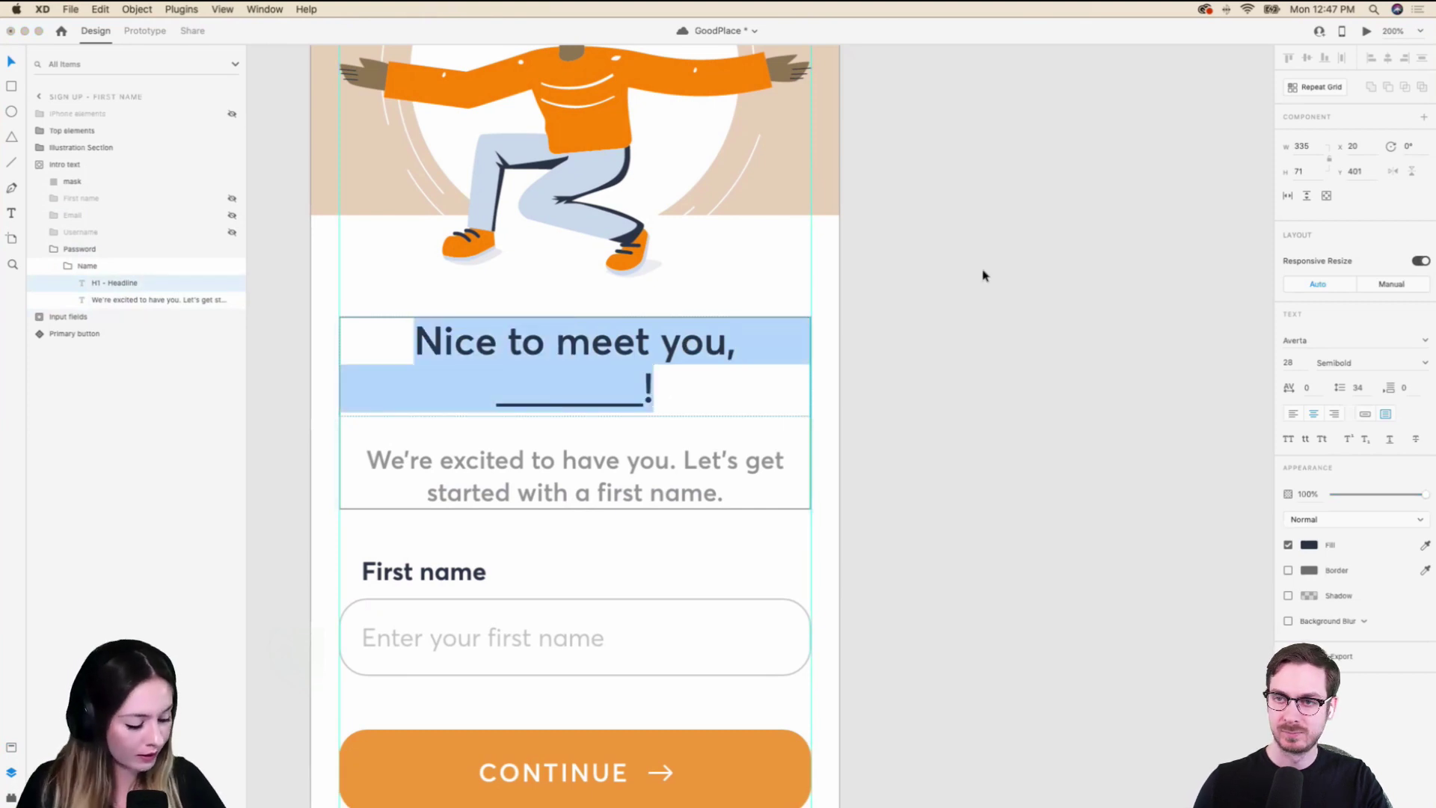
pyautogui.write('Laslyu.')
pyautogui.press('BackSpace')
pyautogui.press('BackSpace')
pyautogui.press('BackSpace')
pyautogui.press('BackSpace')
pyautogui.write('t')
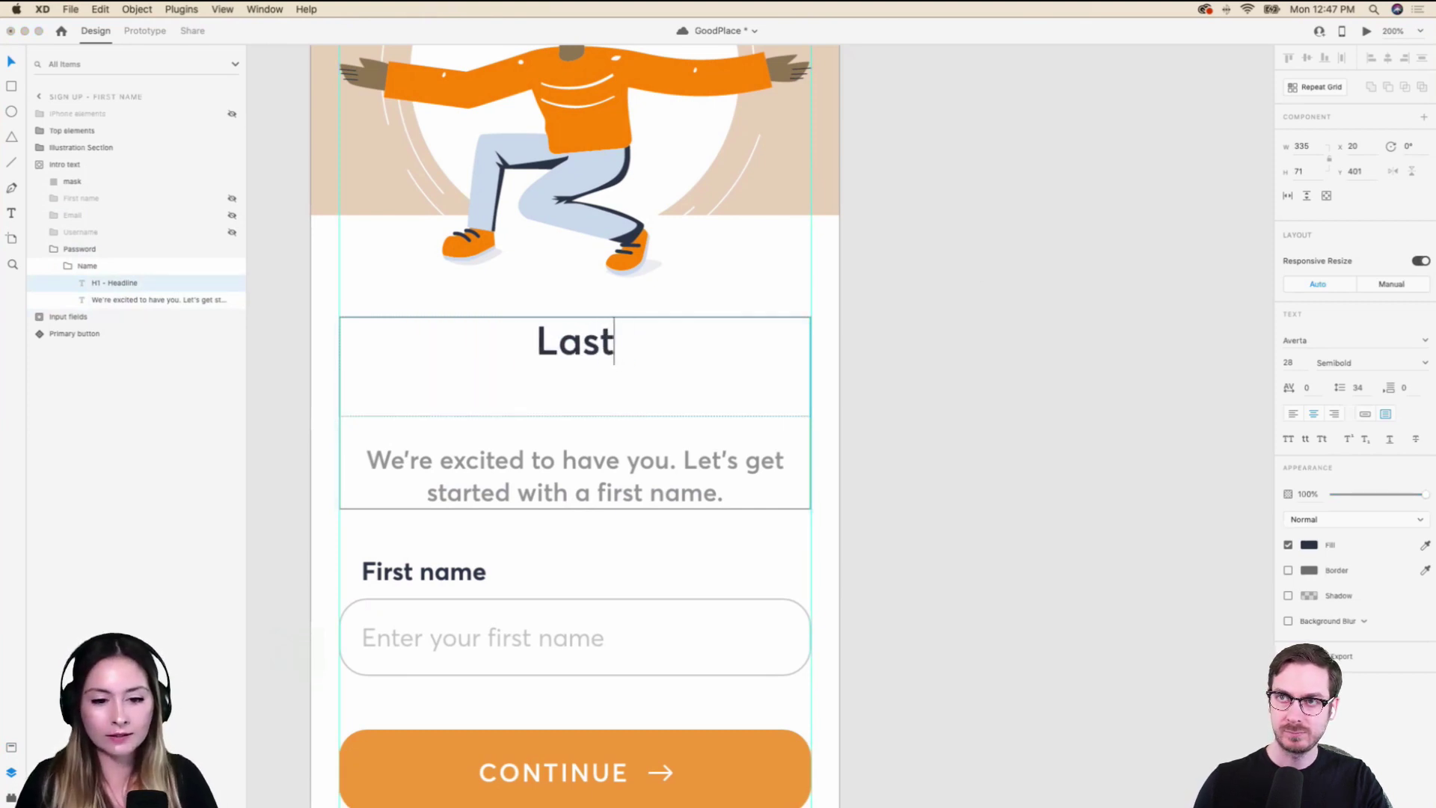
pyautogui.write("ly, let's ")
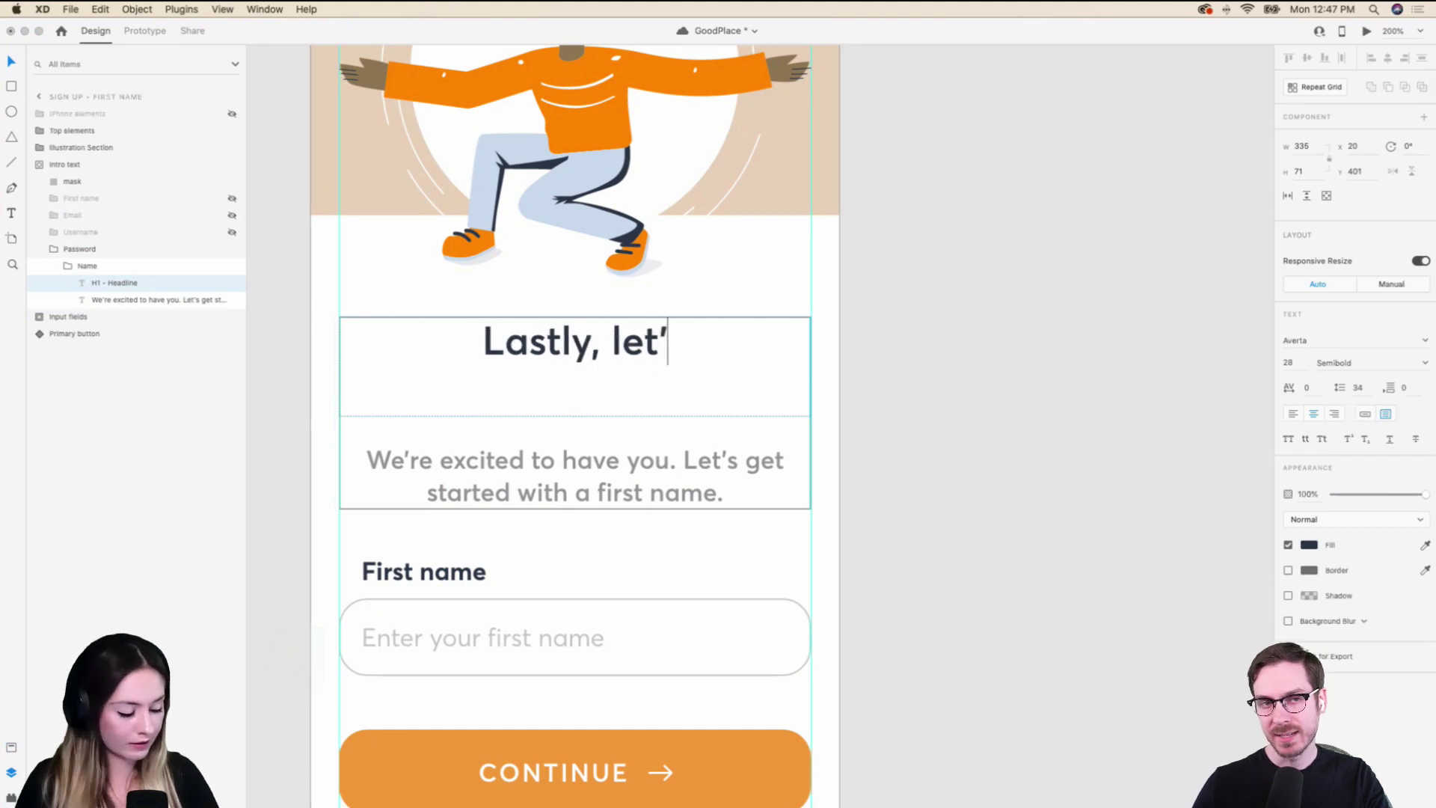
pyautogui.write('set up a ')
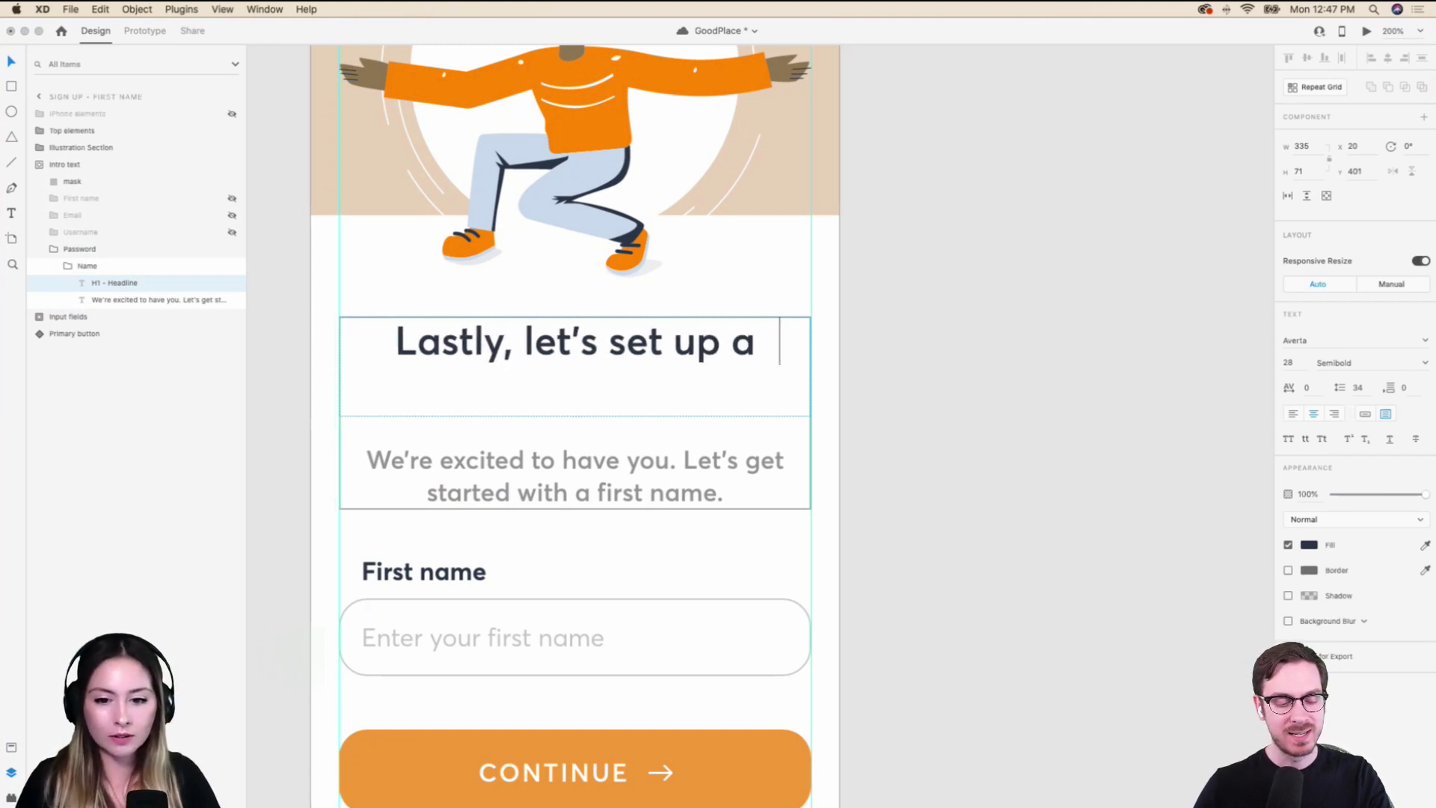
pyautogui.write('password.')
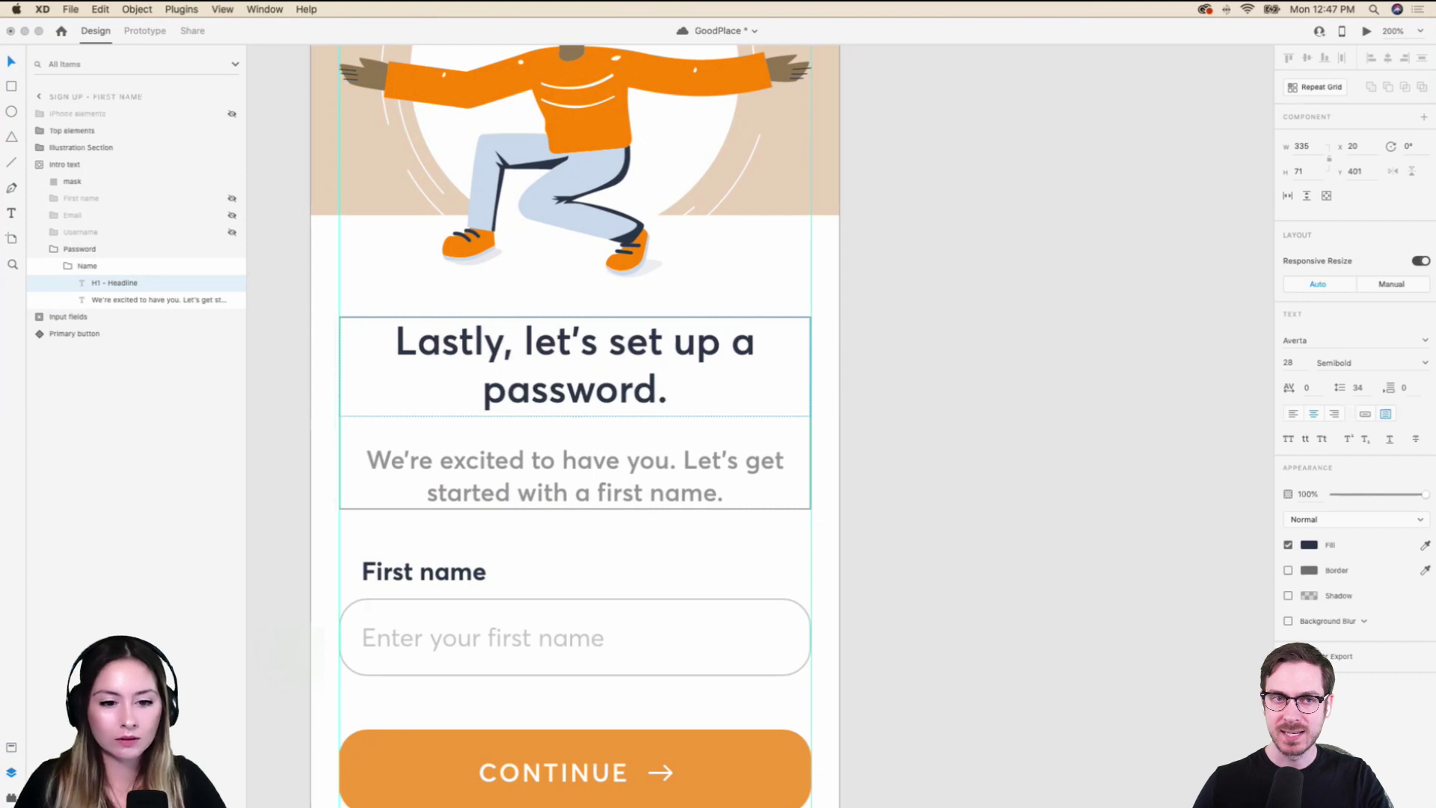
pyautogui.click(79, 265)
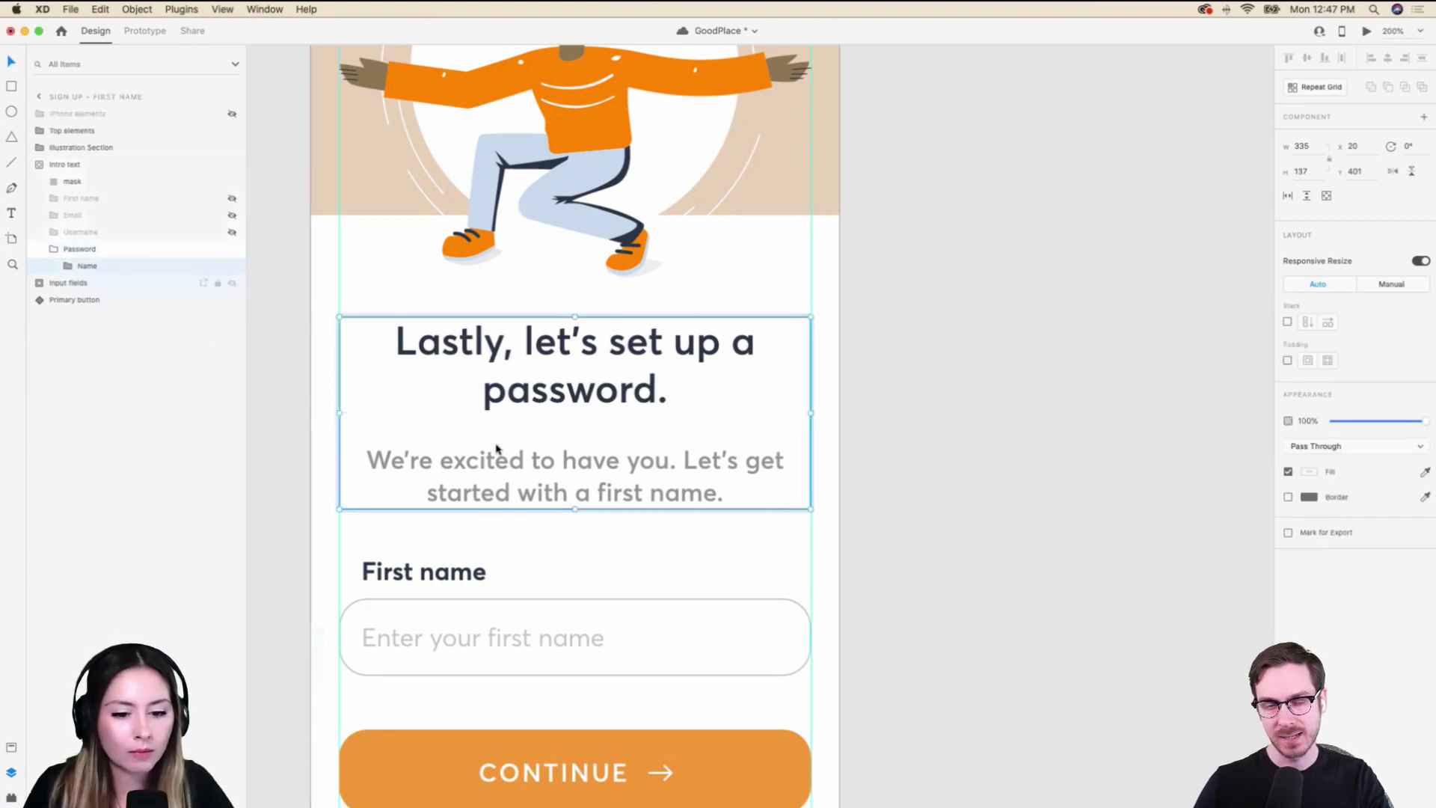
# Set the password subtext to 'Create a password—just not password1234 or your birthday.'.
pyautogui.doubleClick(544, 472)
pyautogui.doubleClick(544, 472)
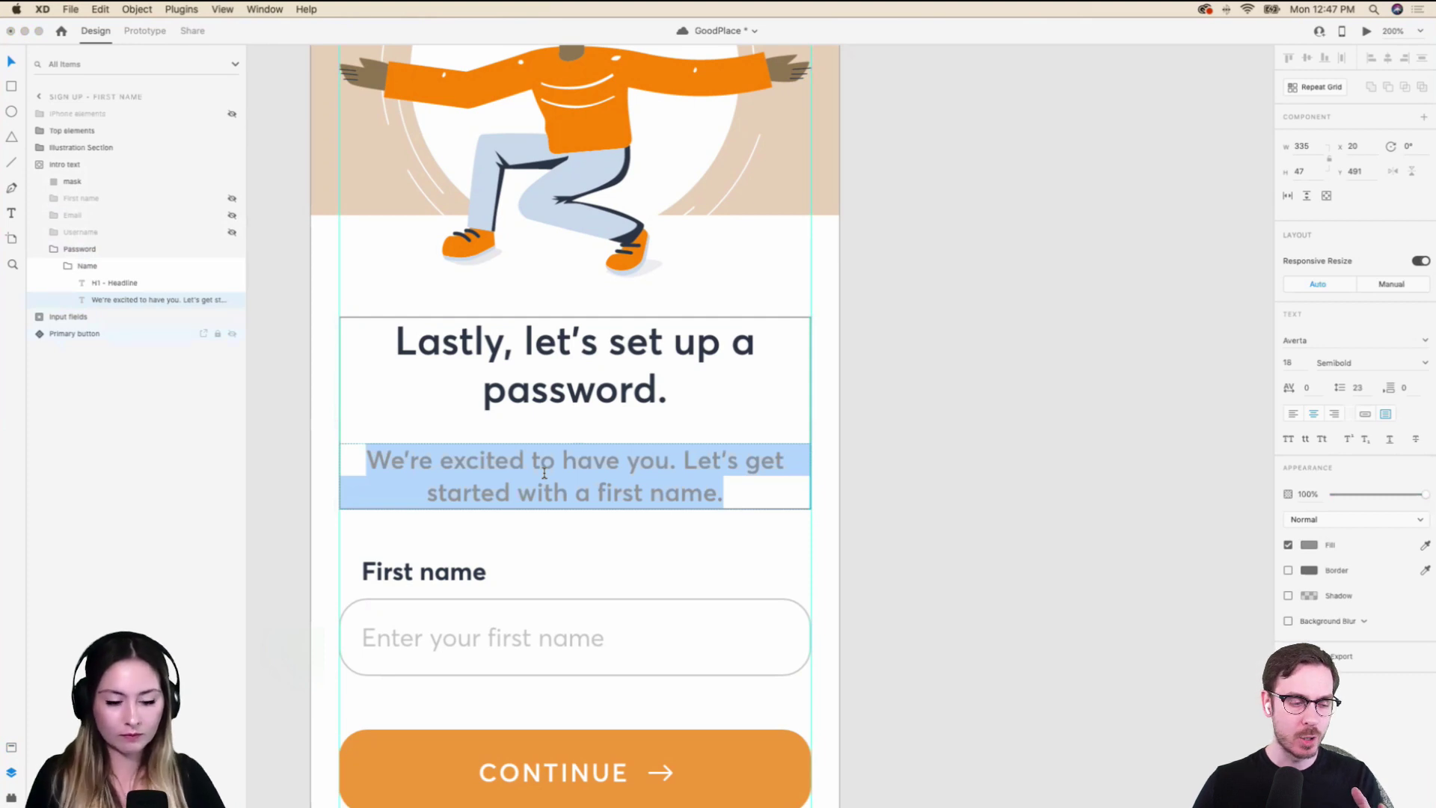
pyautogui.write('Ma')
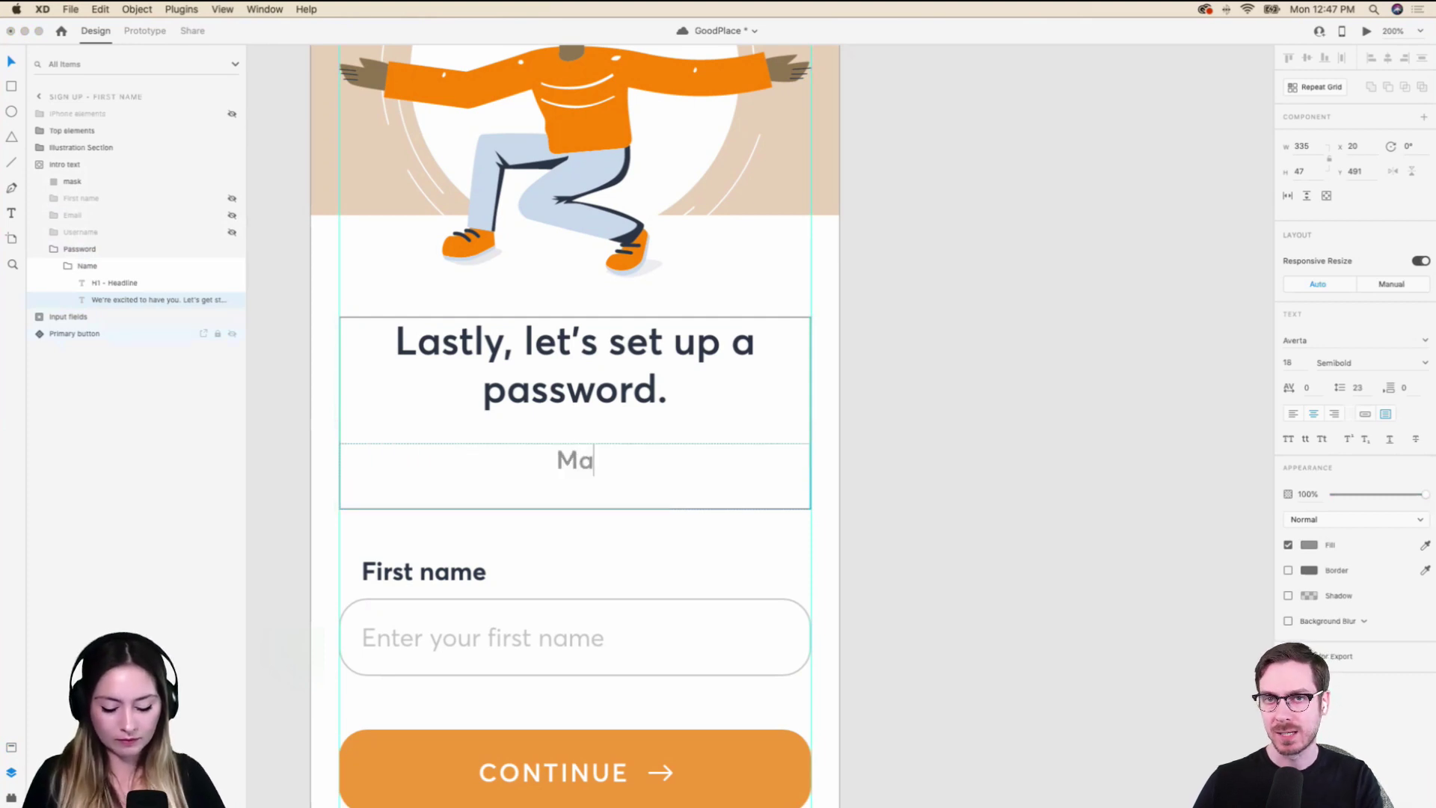
pyautogui.write('ke a password')
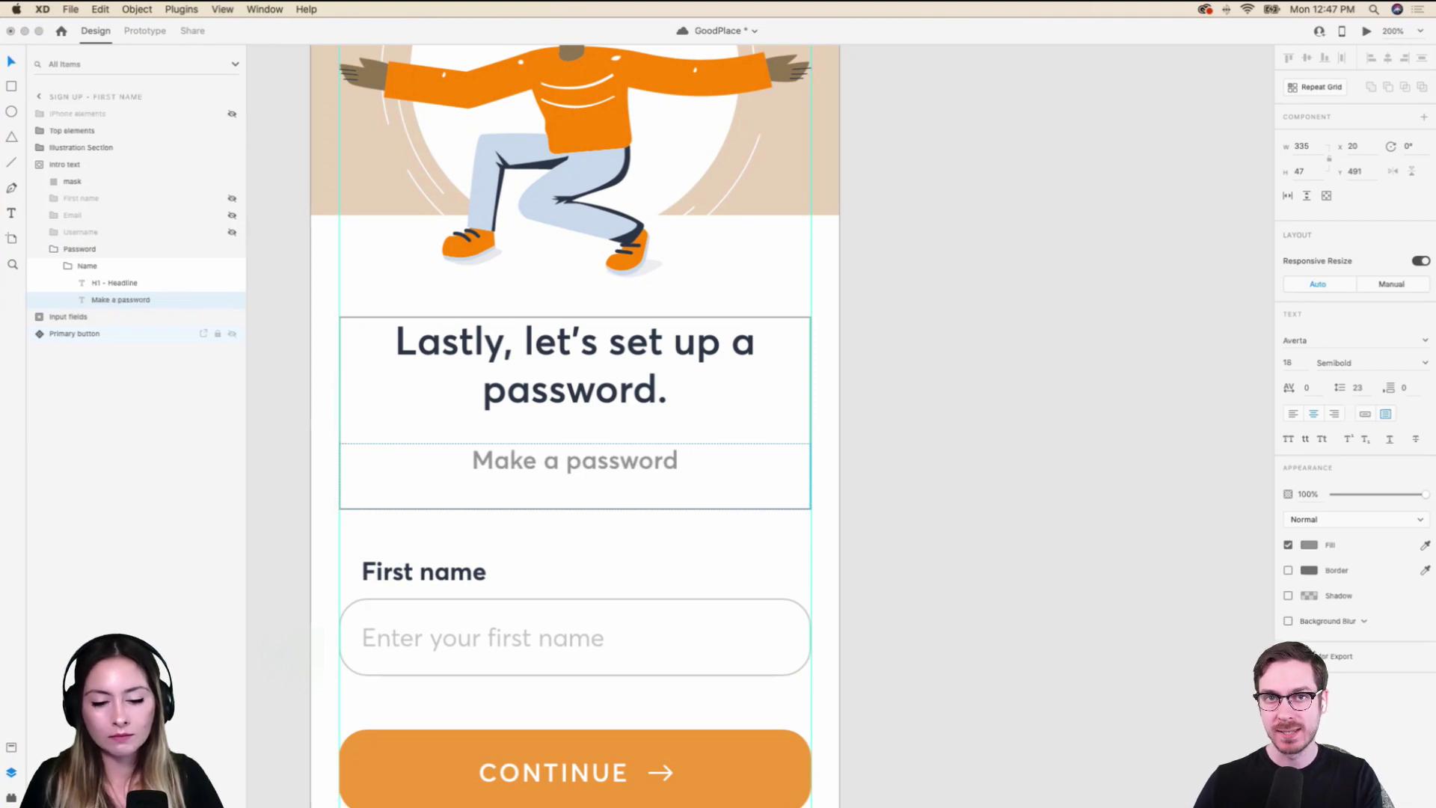
pyautogui.press('BackSpace')
pyautogui.press('BackSpace')
pyautogui.write('d')
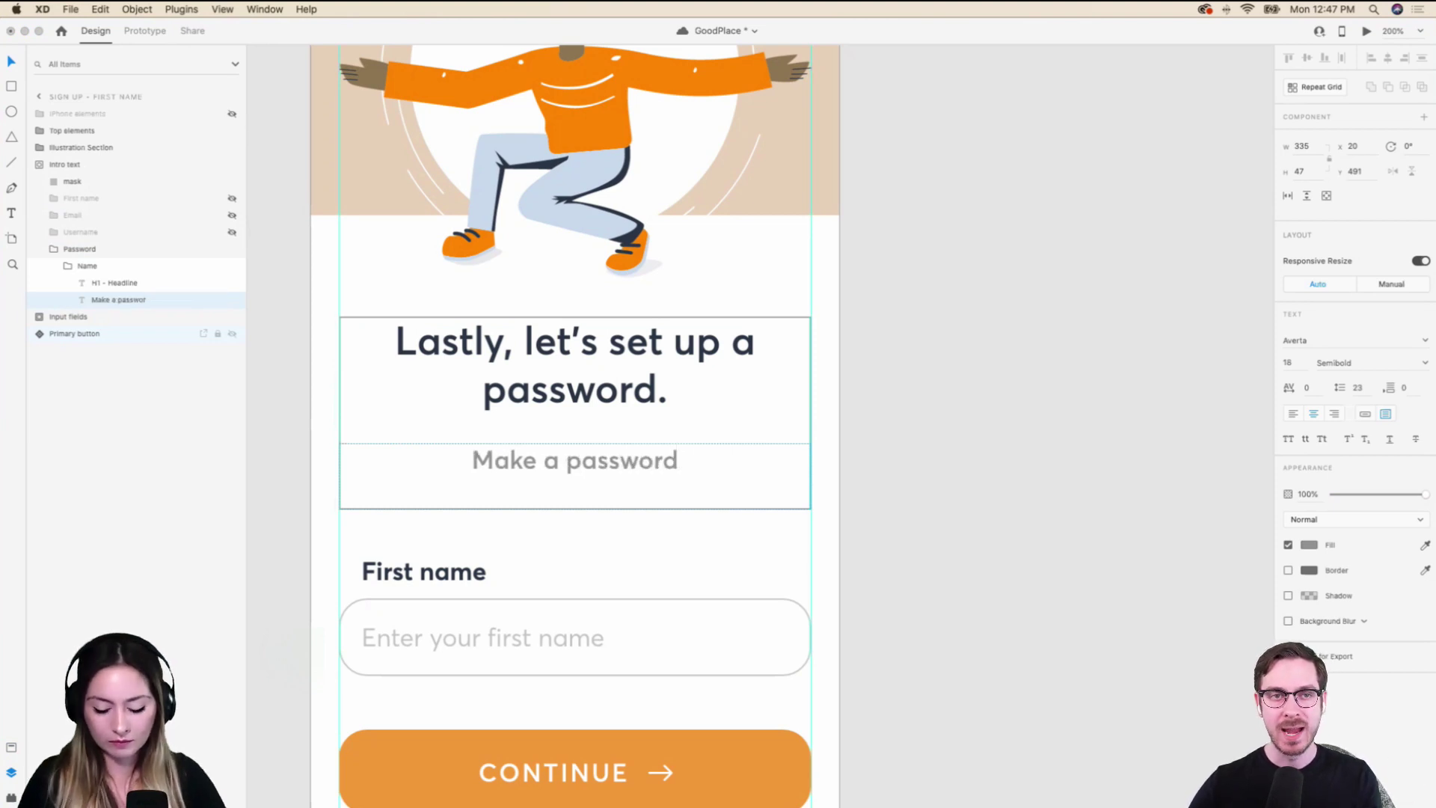
pyautogui.press('super+a')
pyautogui.press('BackSpace')
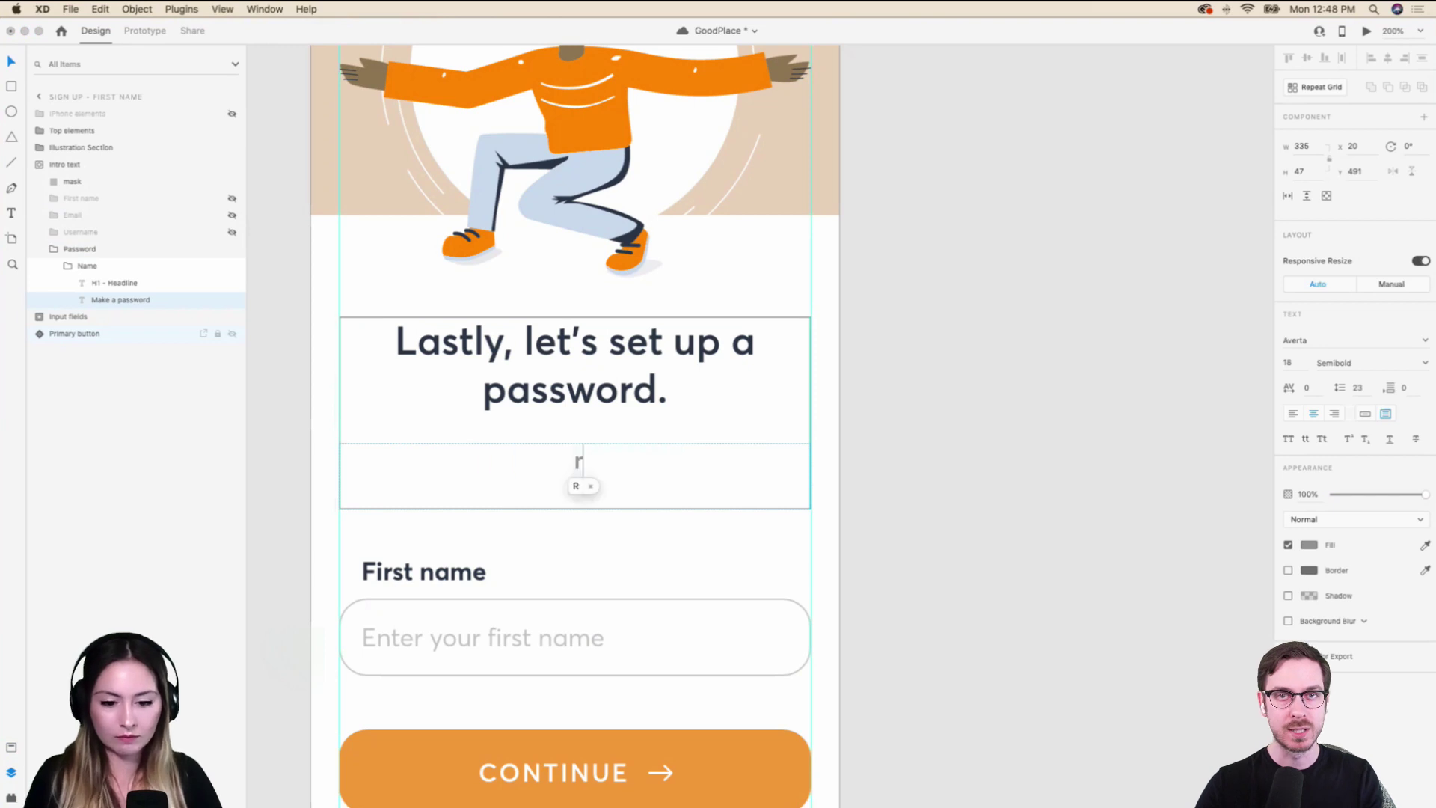
pyautogui.write('Creta')
pyautogui.press('BackSpace')
pyautogui.press('BackSpace')
pyautogui.write('ate a pa')
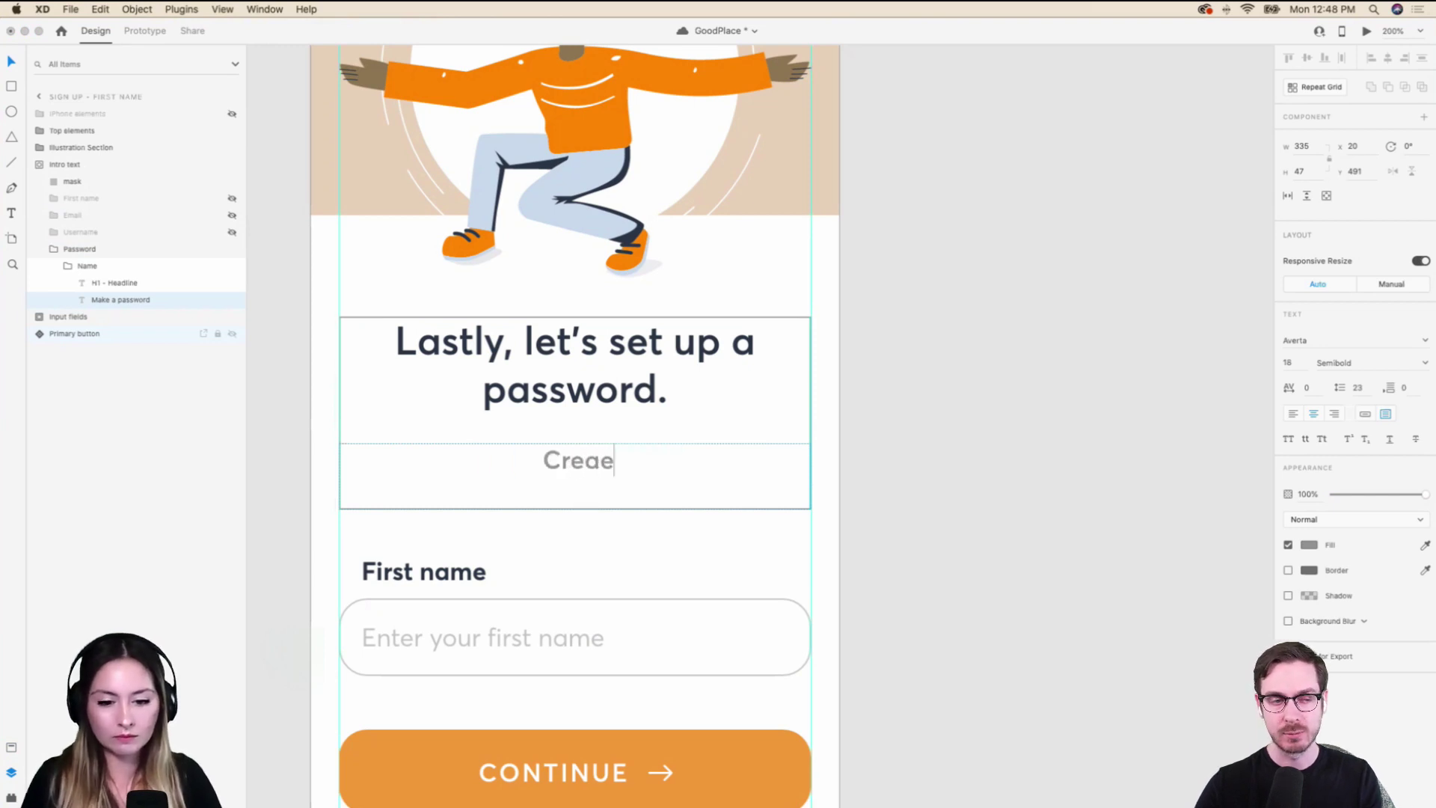
pyautogui.write('ssword')
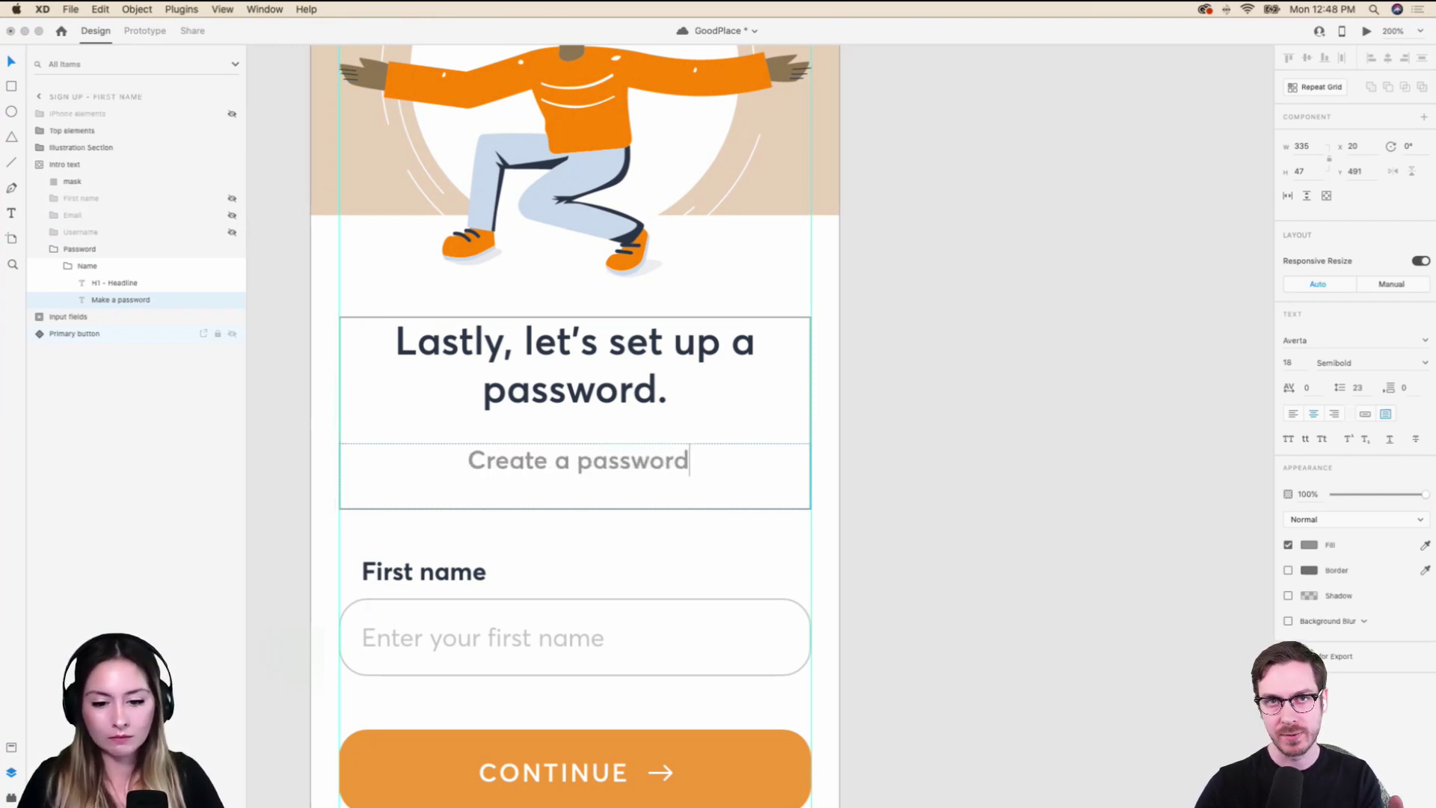
pyautogui.write('—')
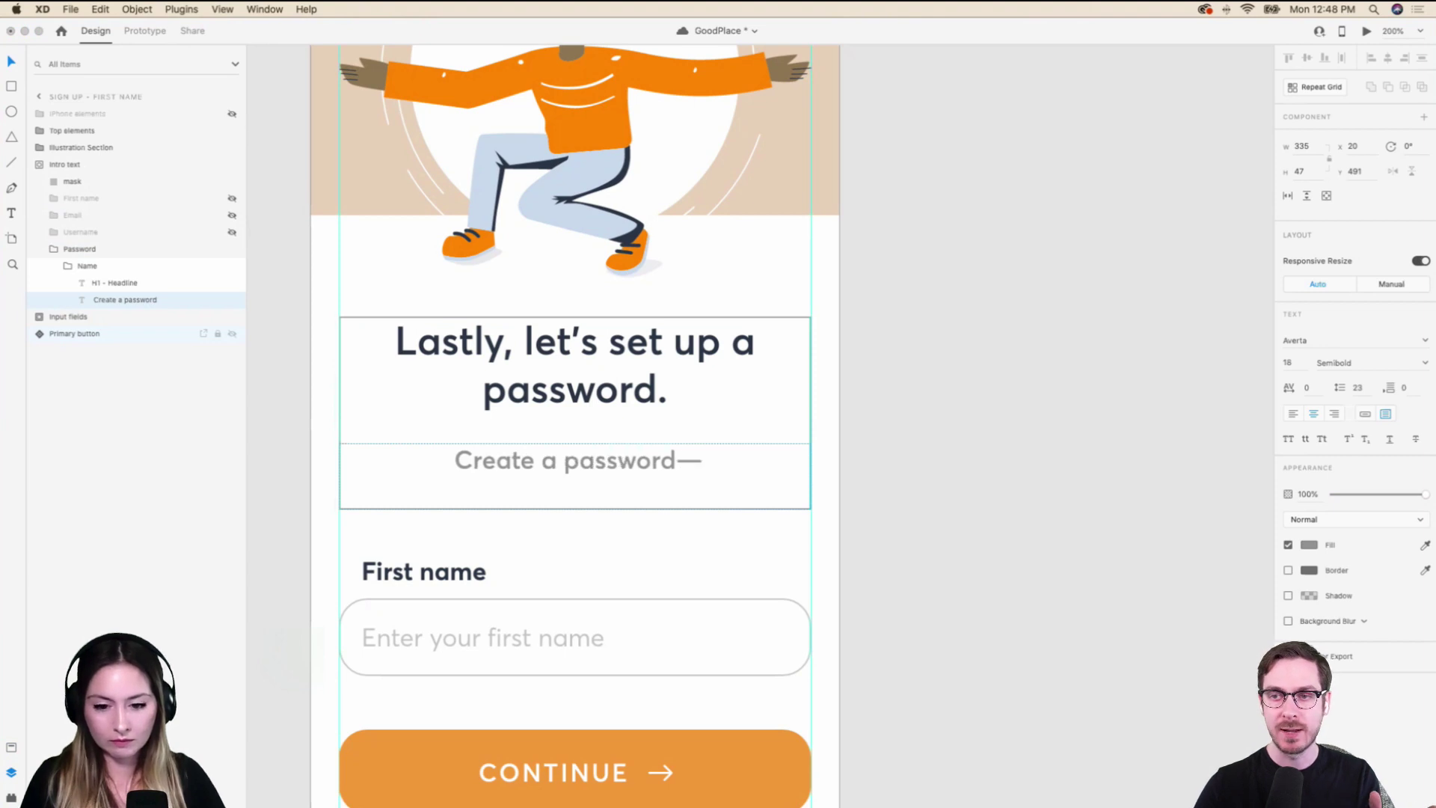
pyautogui.write('just not ')
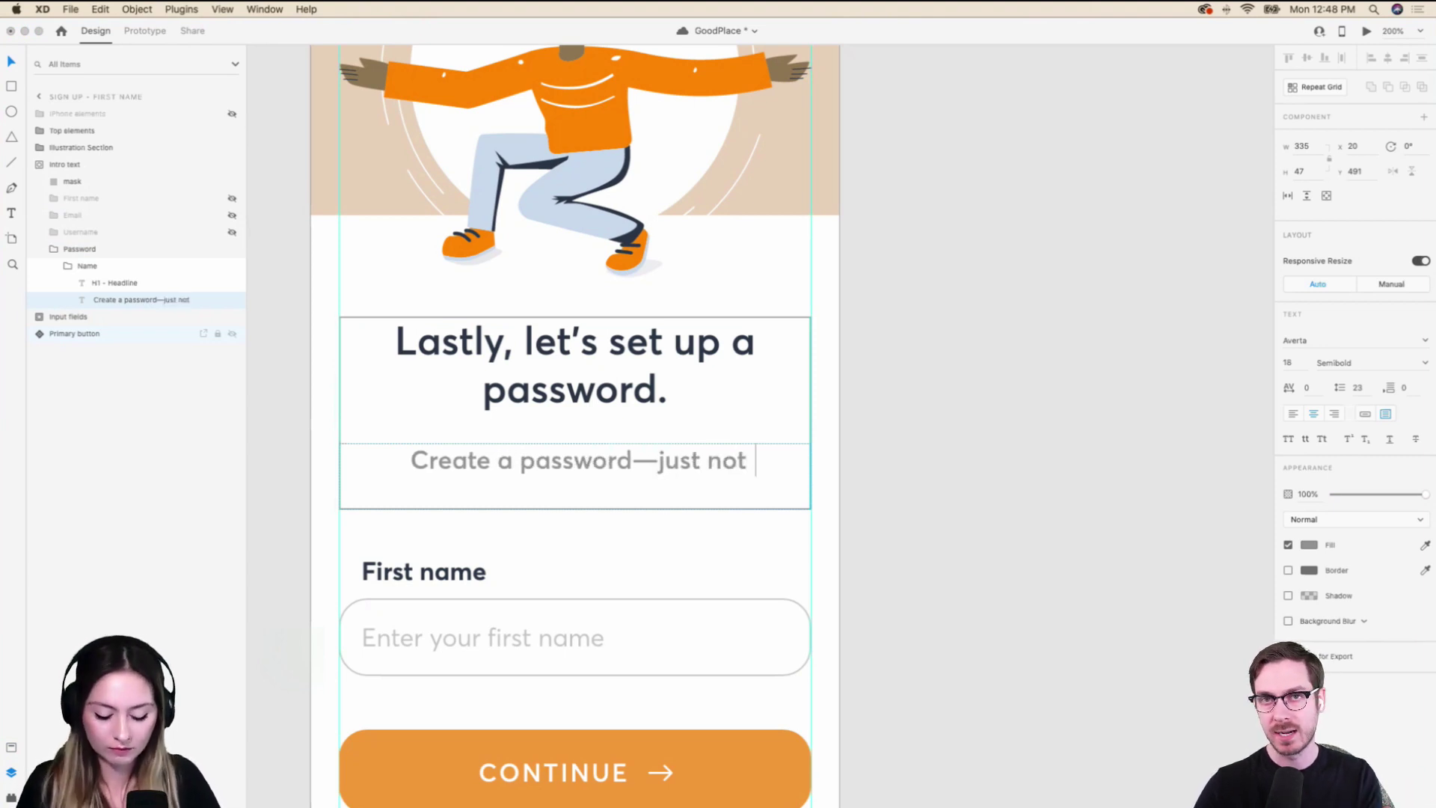
pyautogui.write('password23')
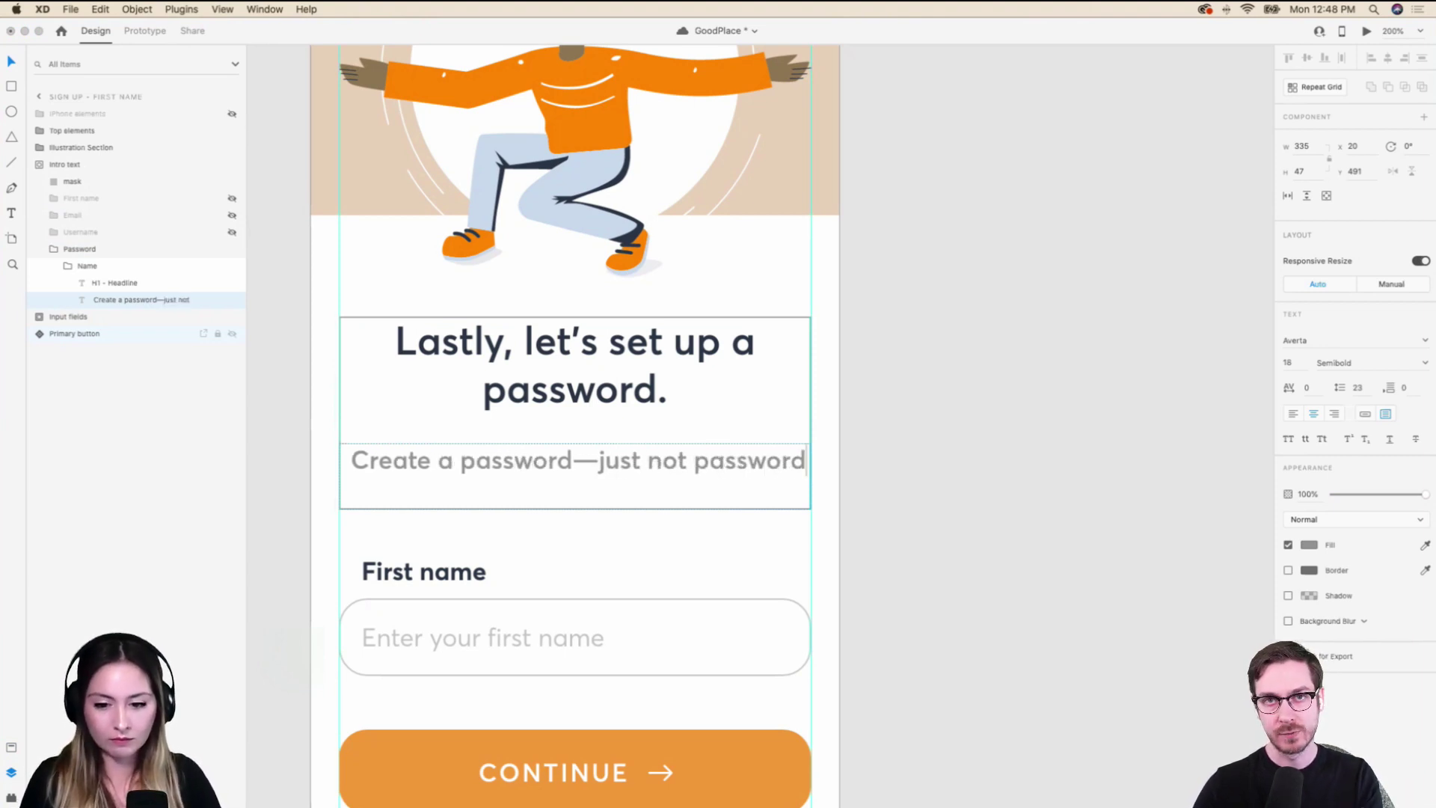
pyautogui.press('BackSpace')
pyautogui.press('BackSpace')
pyautogui.write('1234 ')
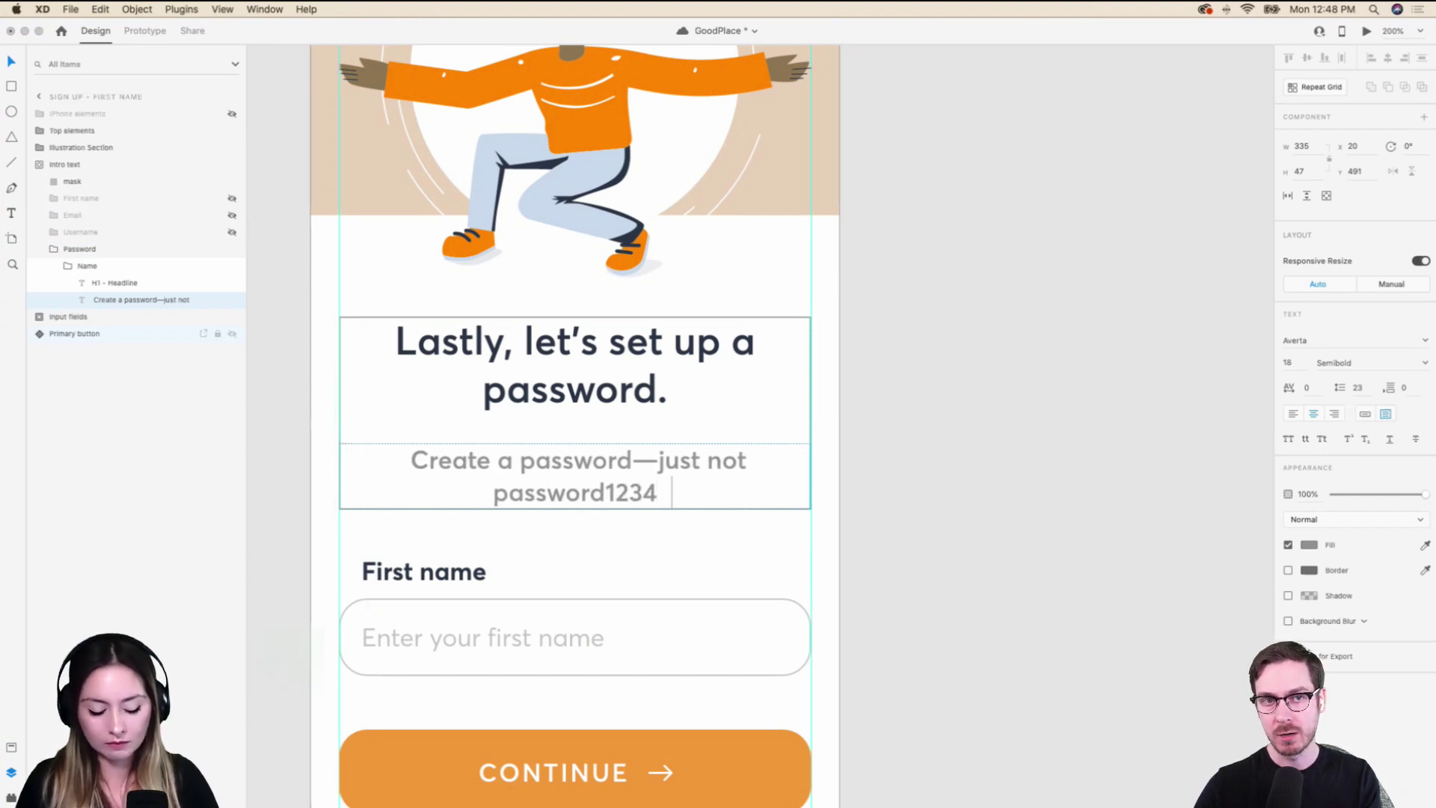
pyautogui.write('or your birthday.')
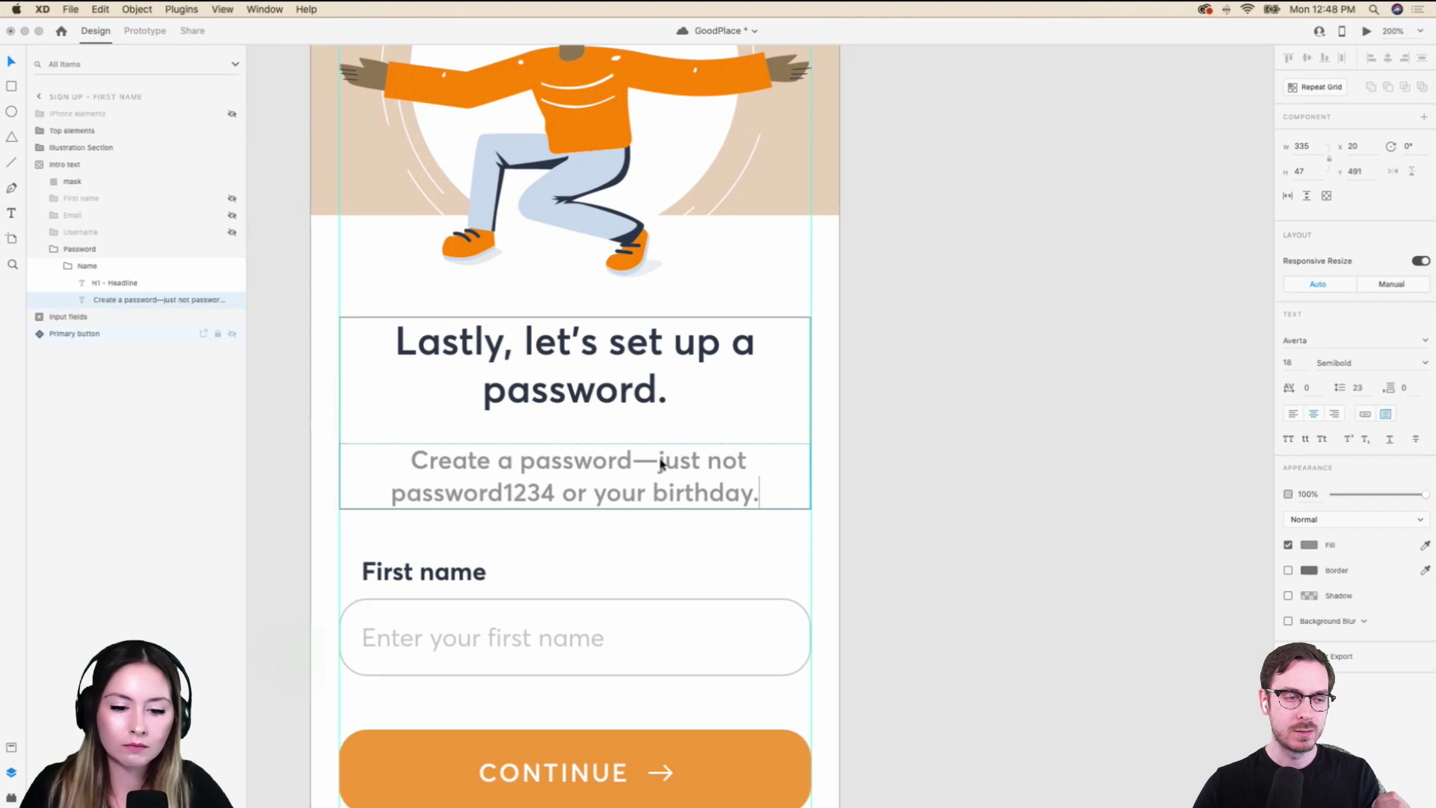
pyautogui.press('Escape')
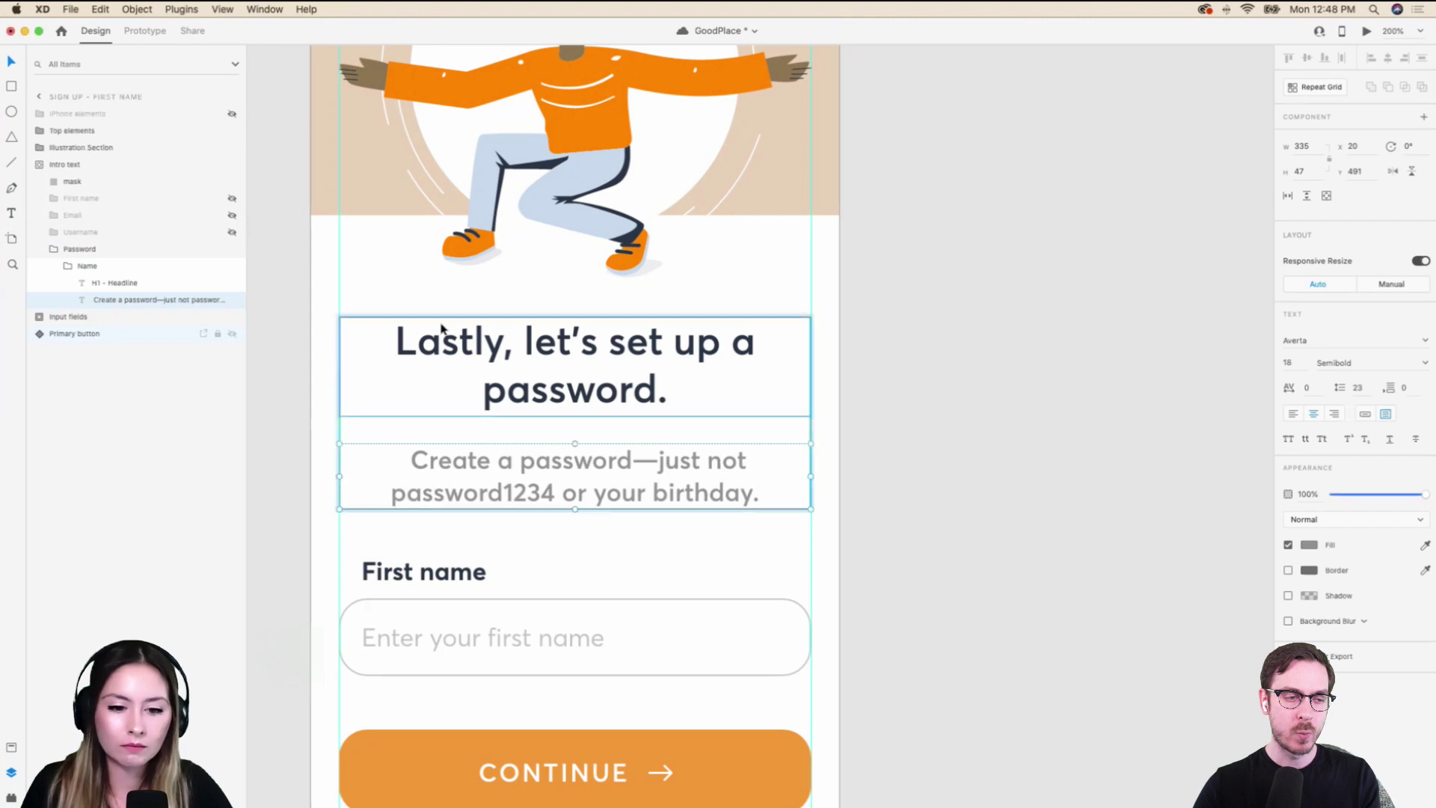
# Collapse and hide the Password intro text, then show the First name intro text again.
pyautogui.click(61, 251)
pyautogui.click(60, 252)
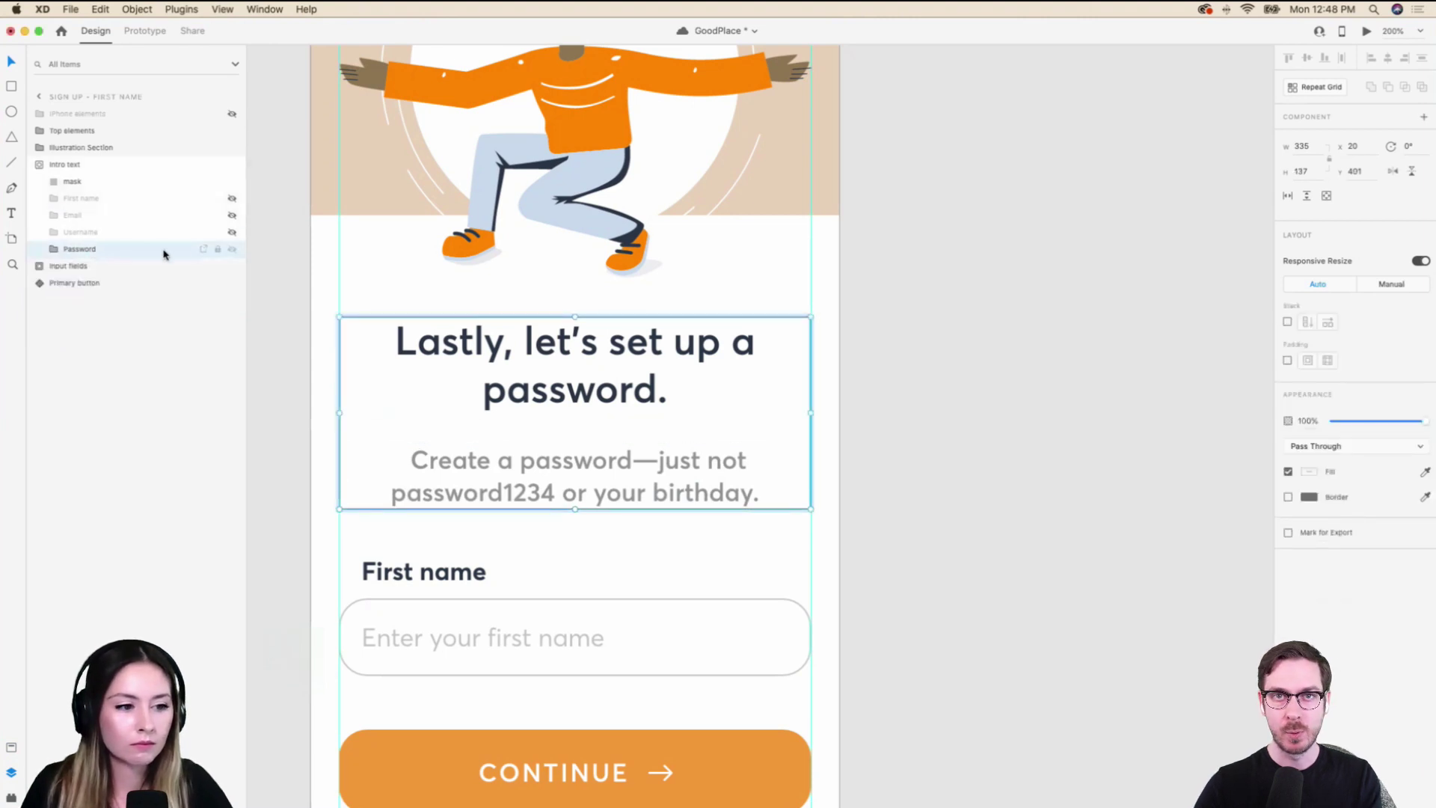
pyautogui.click(232, 249)
pyautogui.click(231, 199)
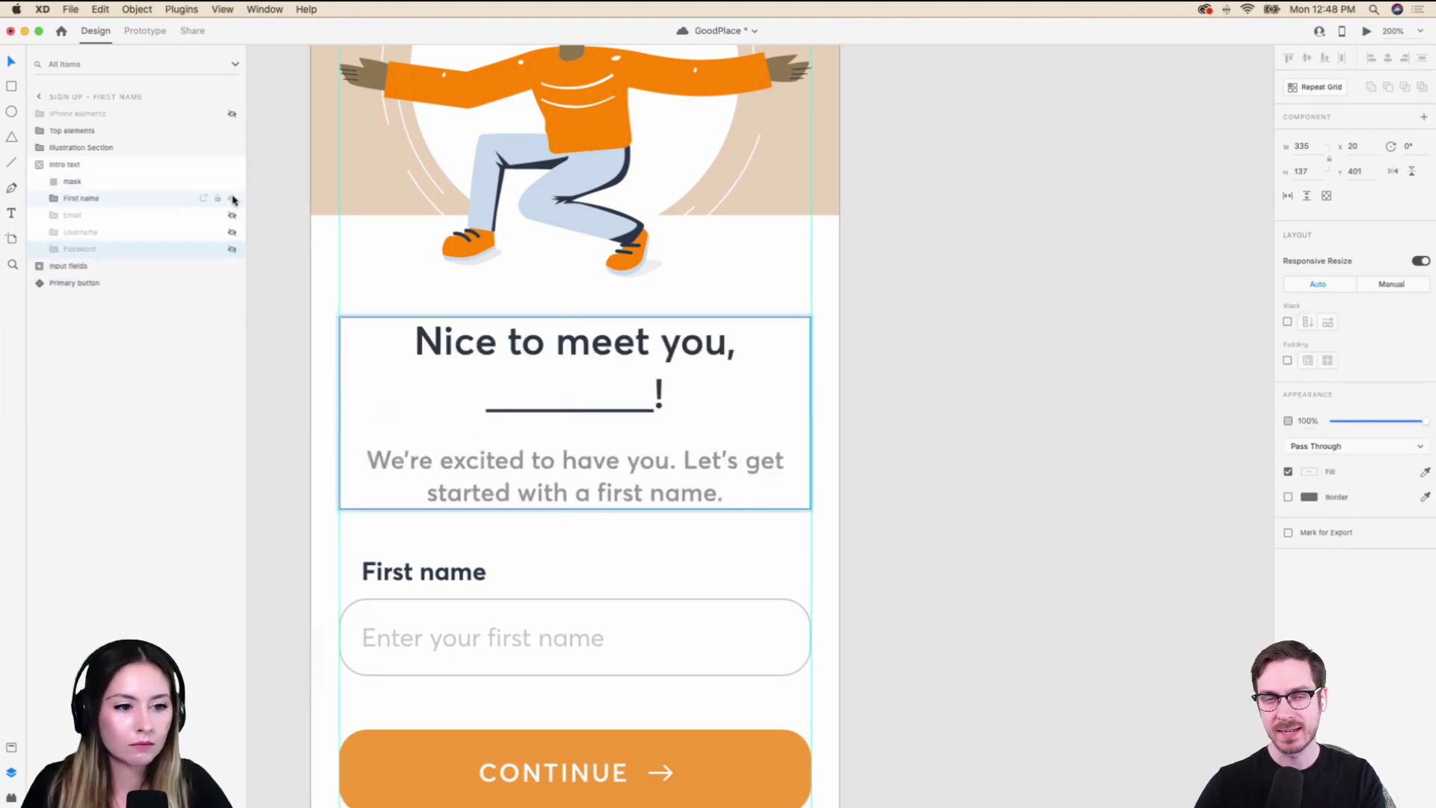
pyautogui.click(789, 561)
# Expand Illustration Section > Illustrations in Layers and select First Name Ilo.
pyautogui.press('super+minus')
pyautogui.scroll(2, 727, 287)
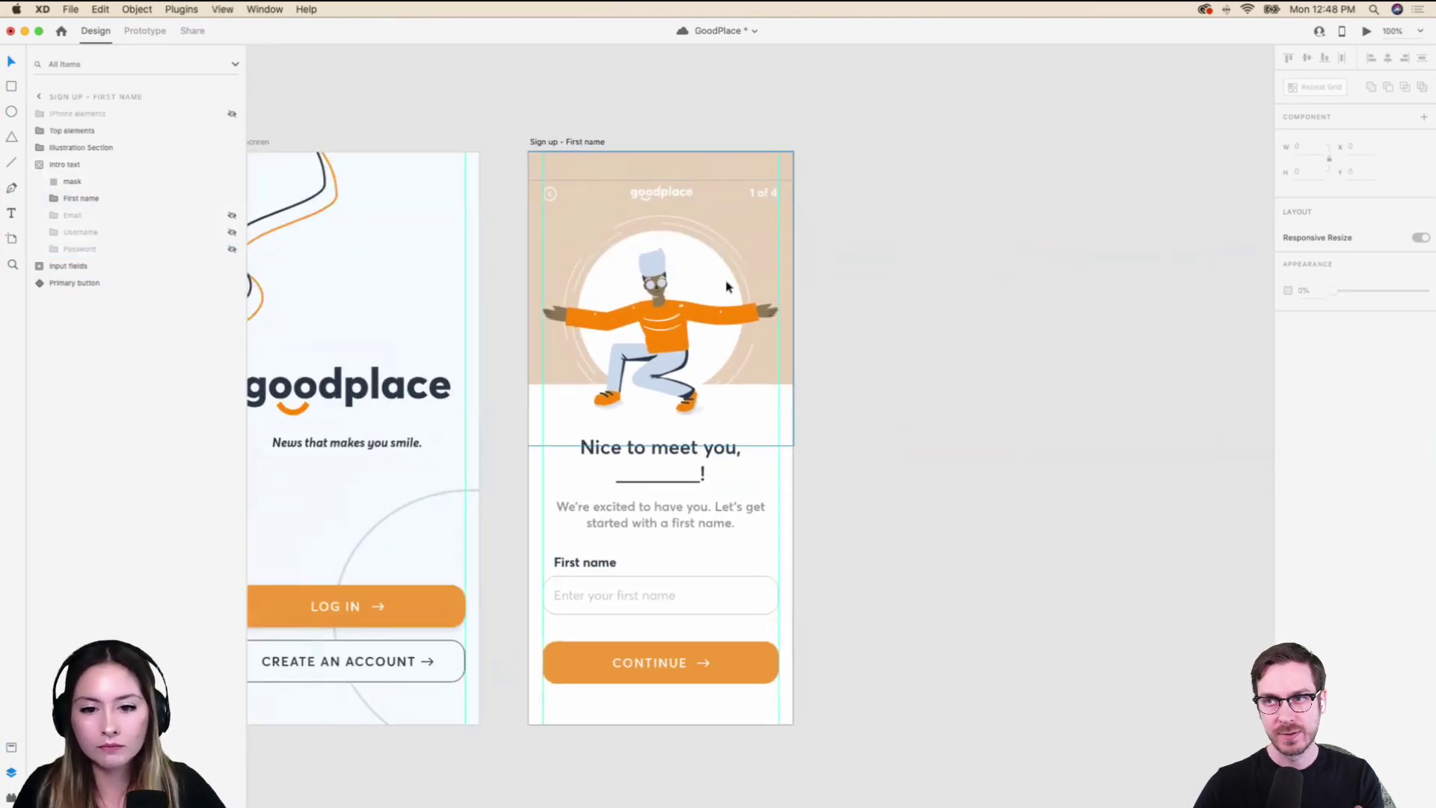
pyautogui.click(509, 323)
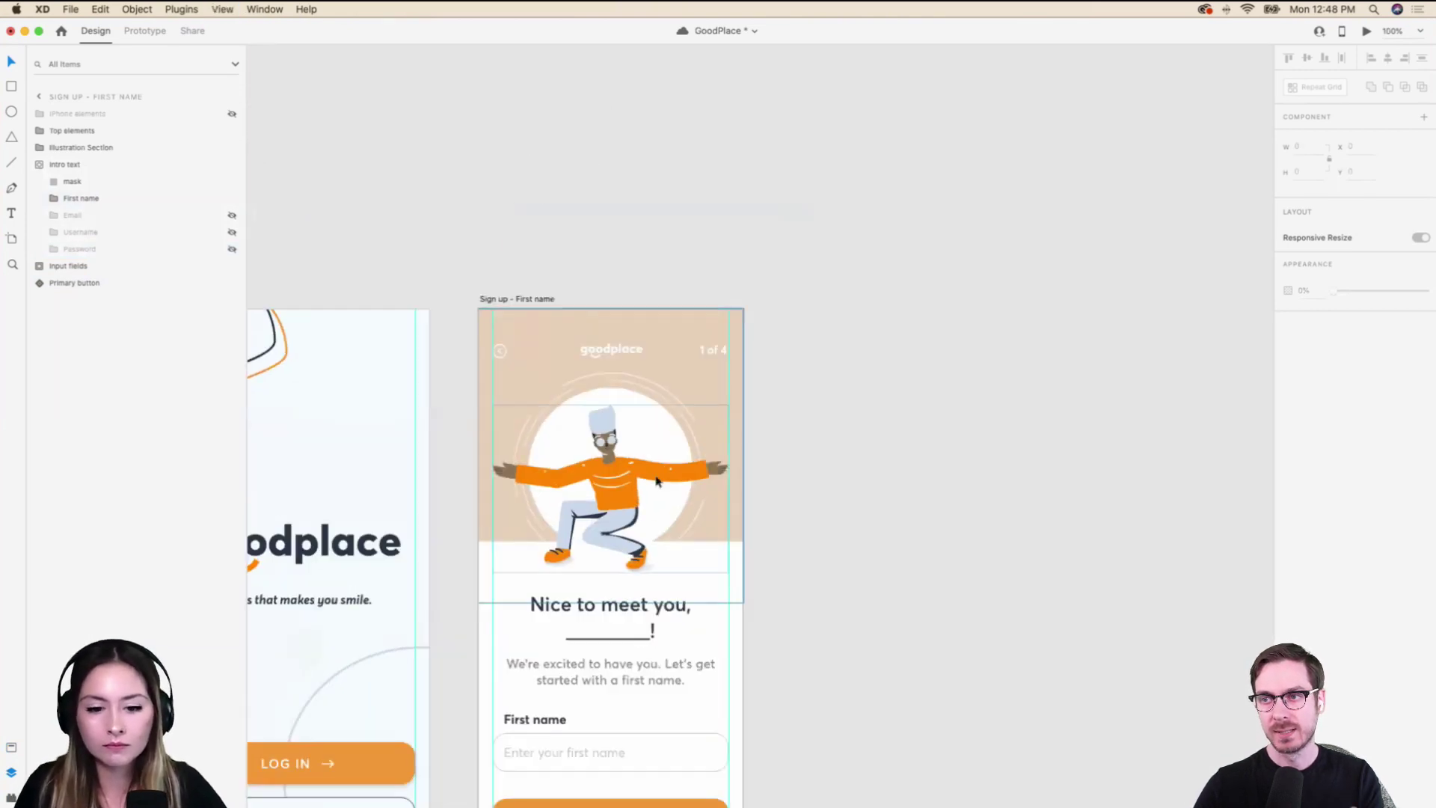
pyautogui.click(38, 164)
pyautogui.click(75, 165)
pyautogui.scroll(-3, 449, 322)
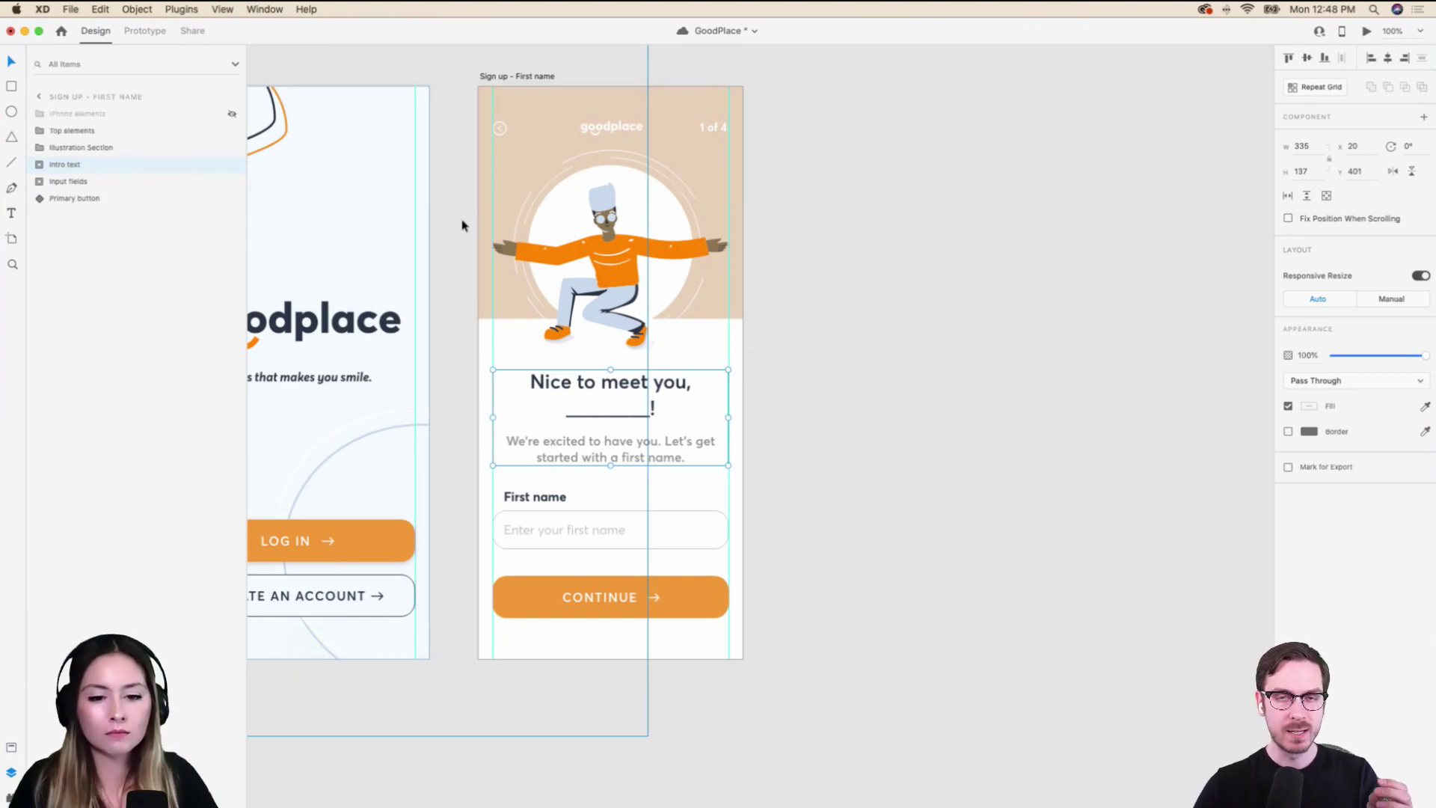
pyautogui.scroll(3, 461, 224)
pyautogui.click(485, 225)
pyautogui.click(39, 148)
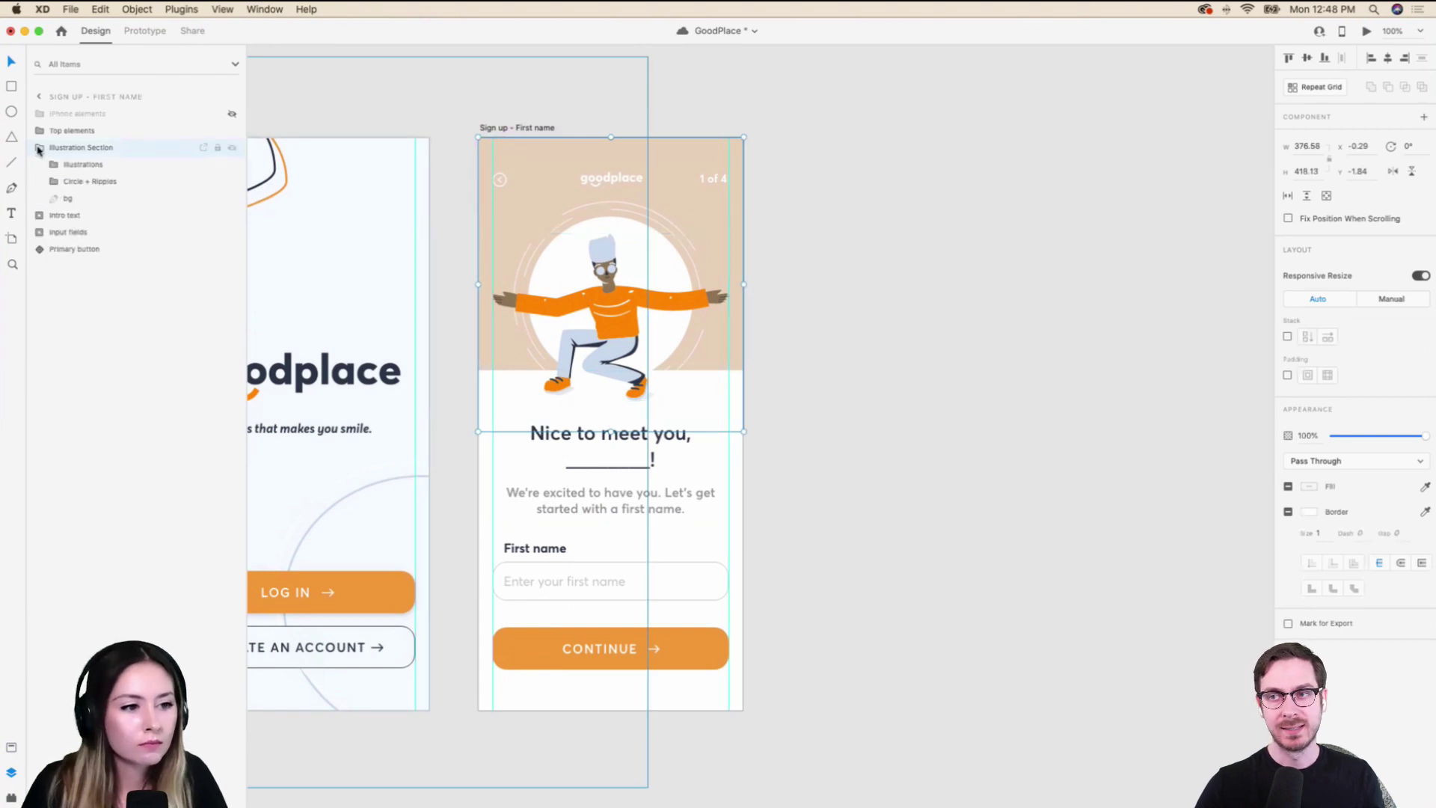
pyautogui.click(81, 165)
pyautogui.click(54, 164)
pyautogui.click(90, 182)
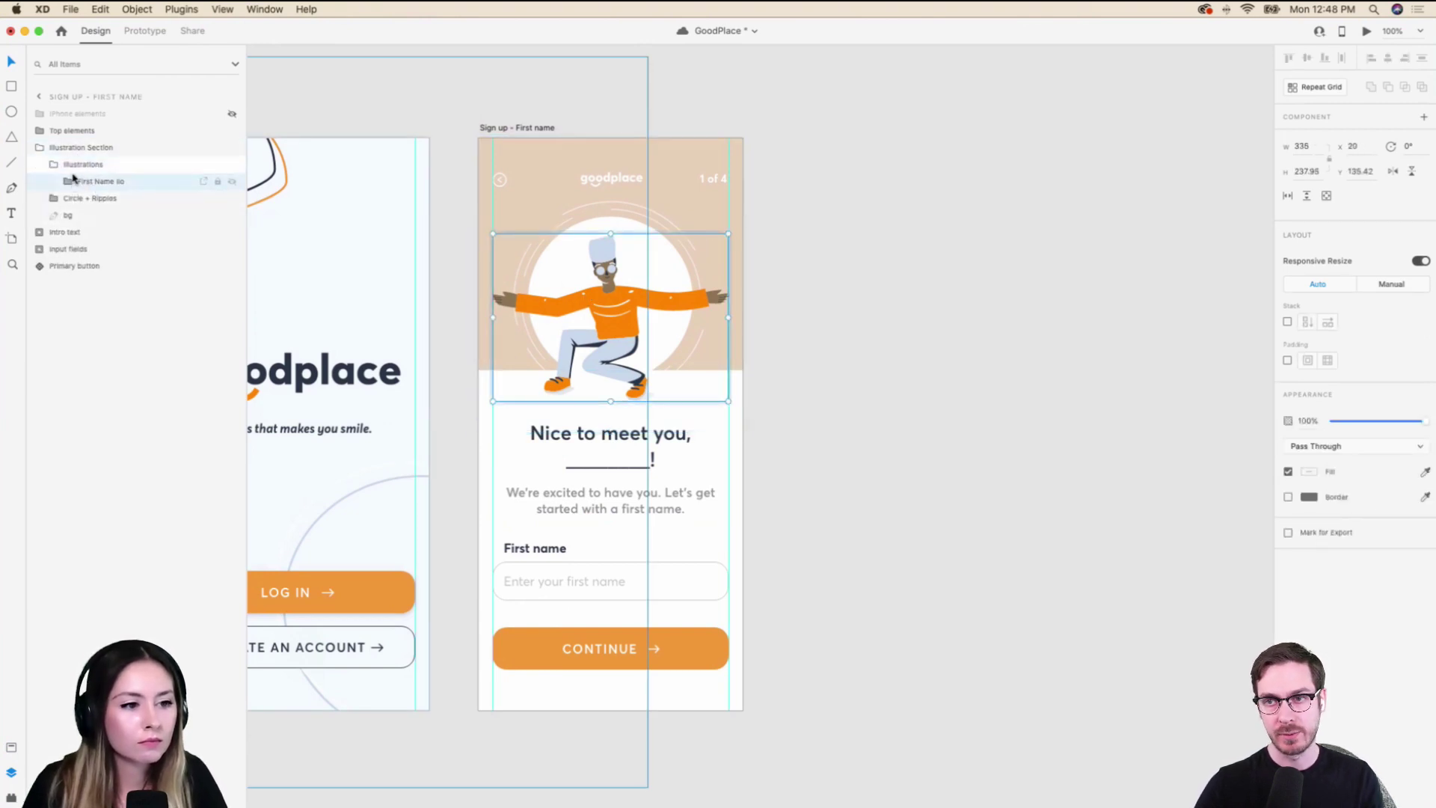
# Draw a rectangle, move it over the illustration and stretch it to 238 high.
pyautogui.click(12, 86)
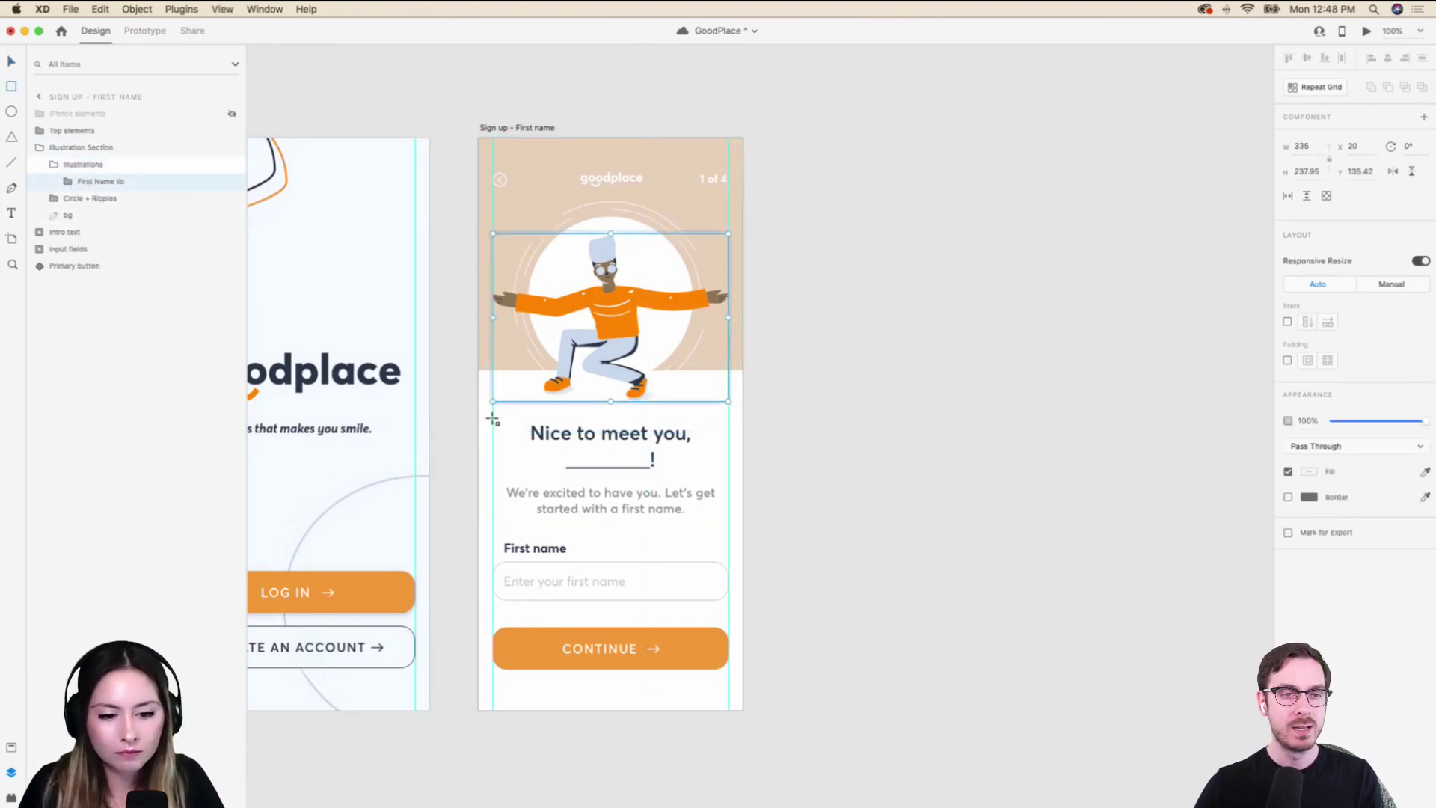
pyautogui.moveTo(492, 419); pyautogui.dragTo(730, 560)
pyautogui.click(11, 62)
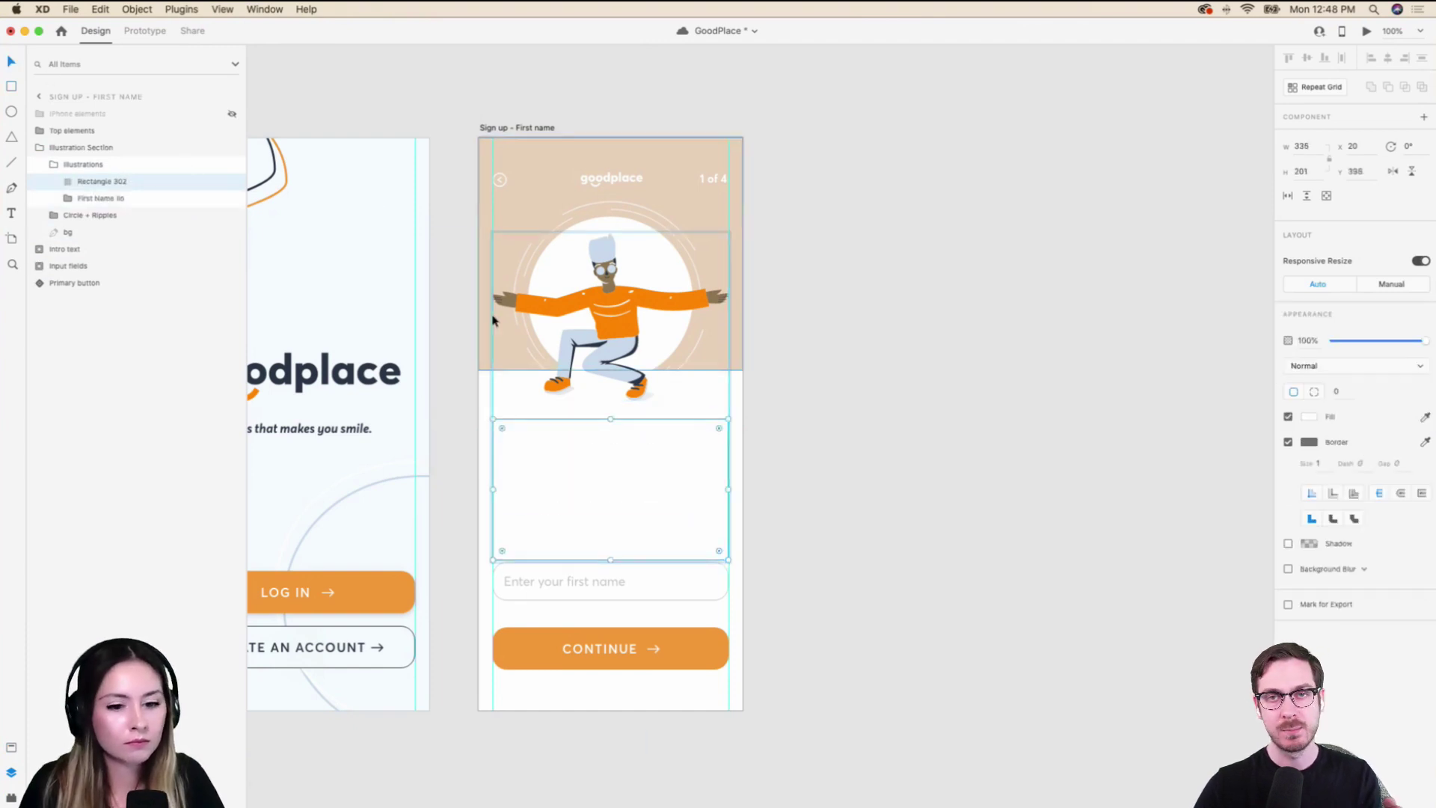
pyautogui.moveTo(648, 476); pyautogui.dragTo(647, 290)
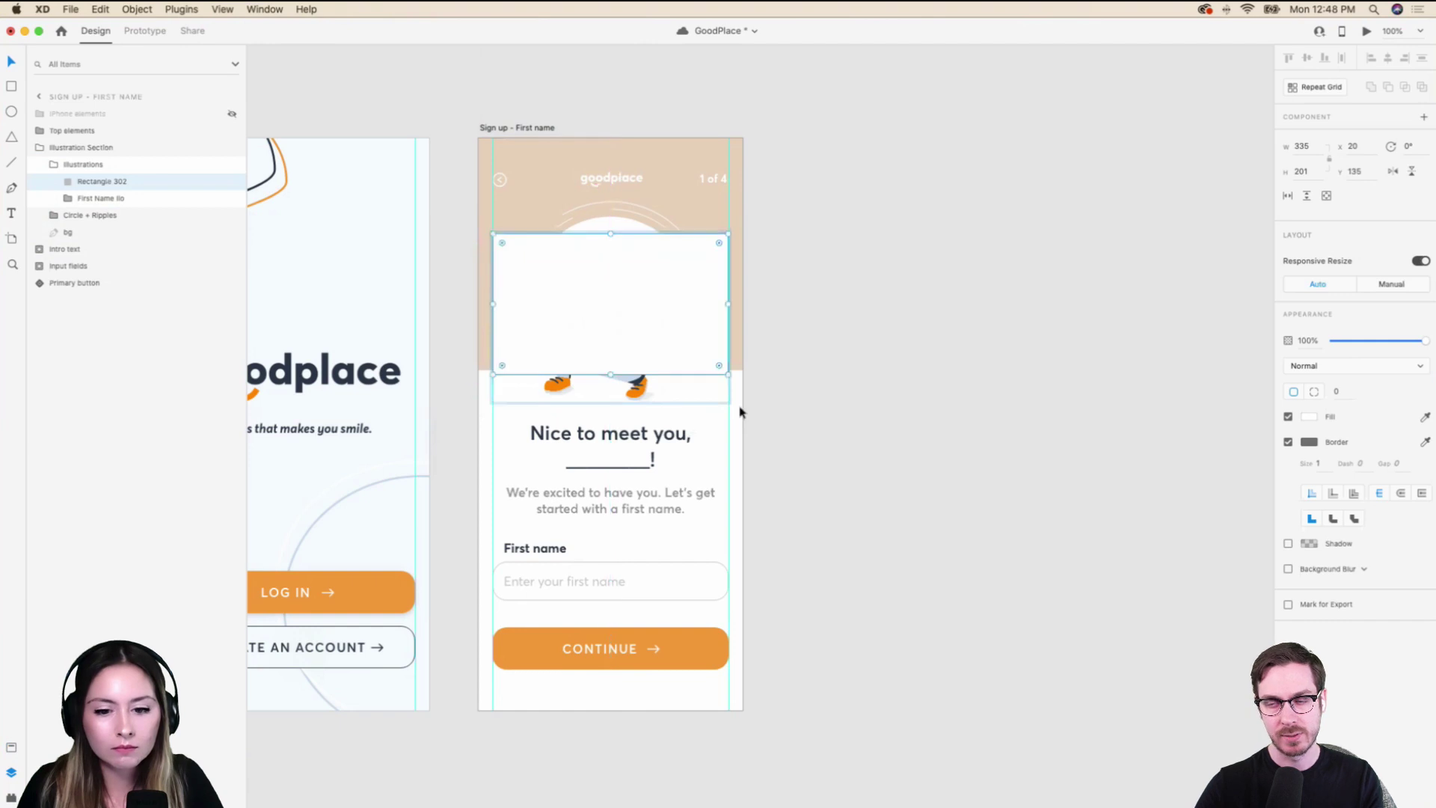
pyautogui.moveTo(611, 374); pyautogui.dragTo(611, 402)
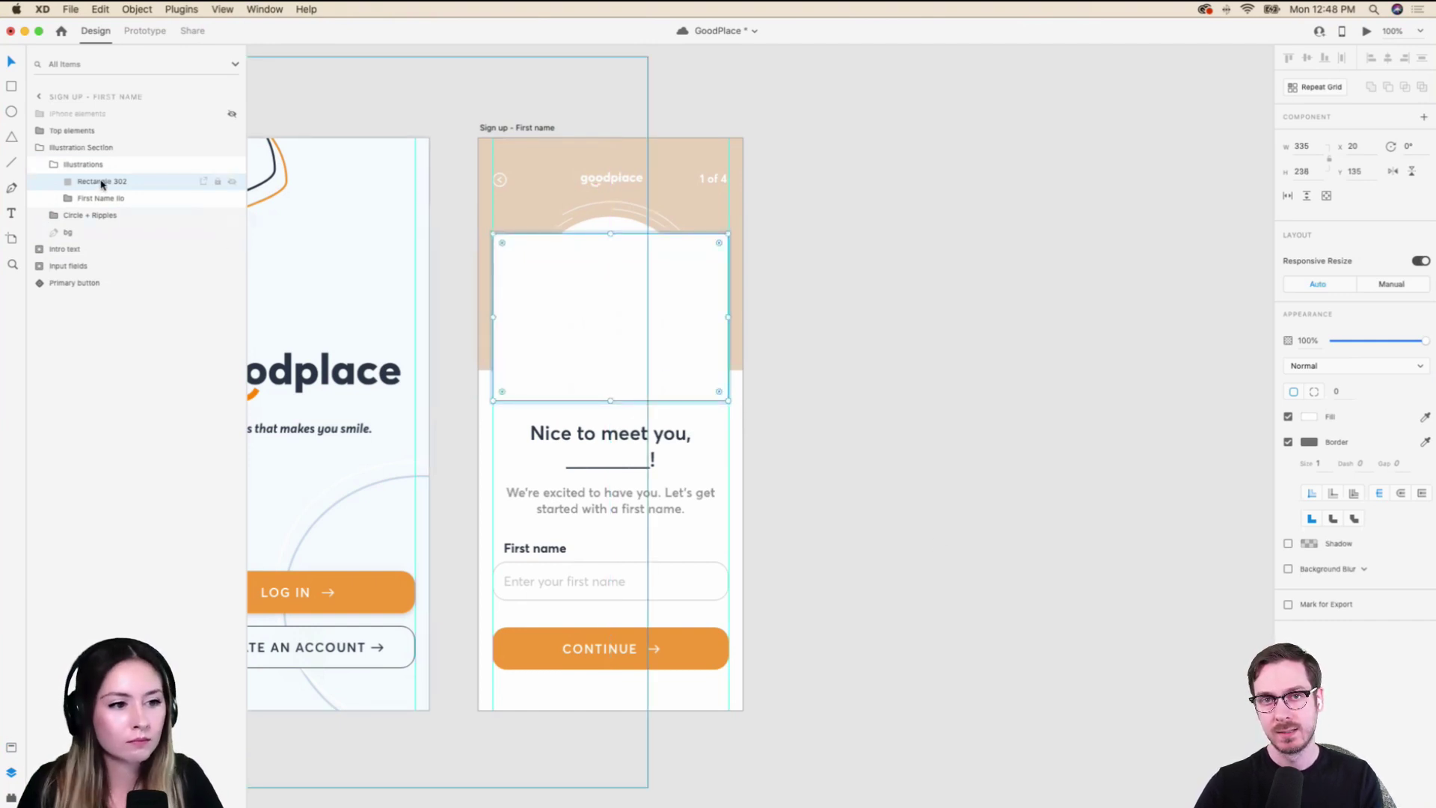
# Begin renaming the new Rectangle 302 layer.
pyautogui.doubleClick(100, 181)
pyautogui.click(68, 199)
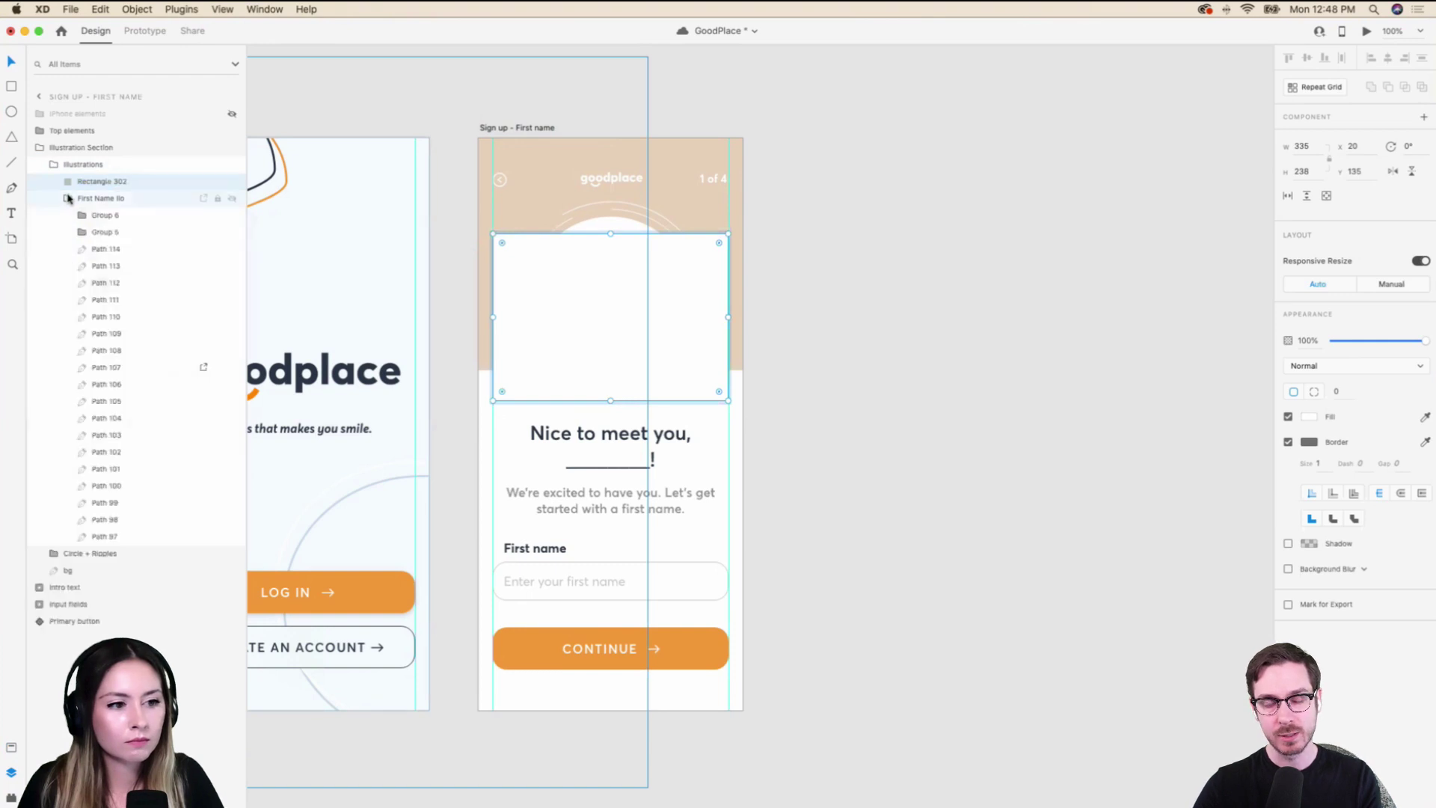
pyautogui.click(69, 198)
pyautogui.doubleClick(104, 182)
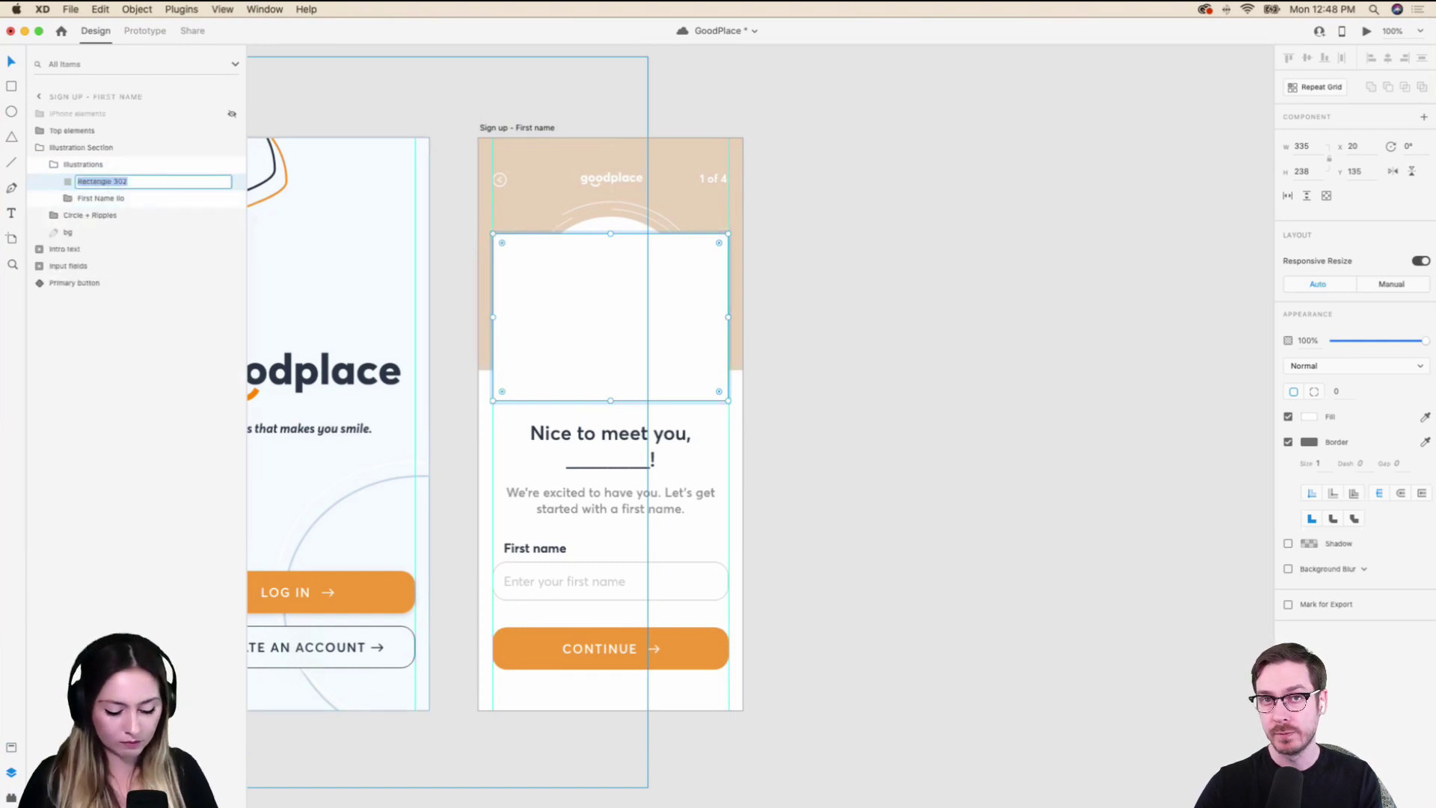
# Name the rectangle Email Ilo, duplicate it as Username Ilo, and move Email Ilo below First Name Ilo.
pyautogui.write('Email Ilo')
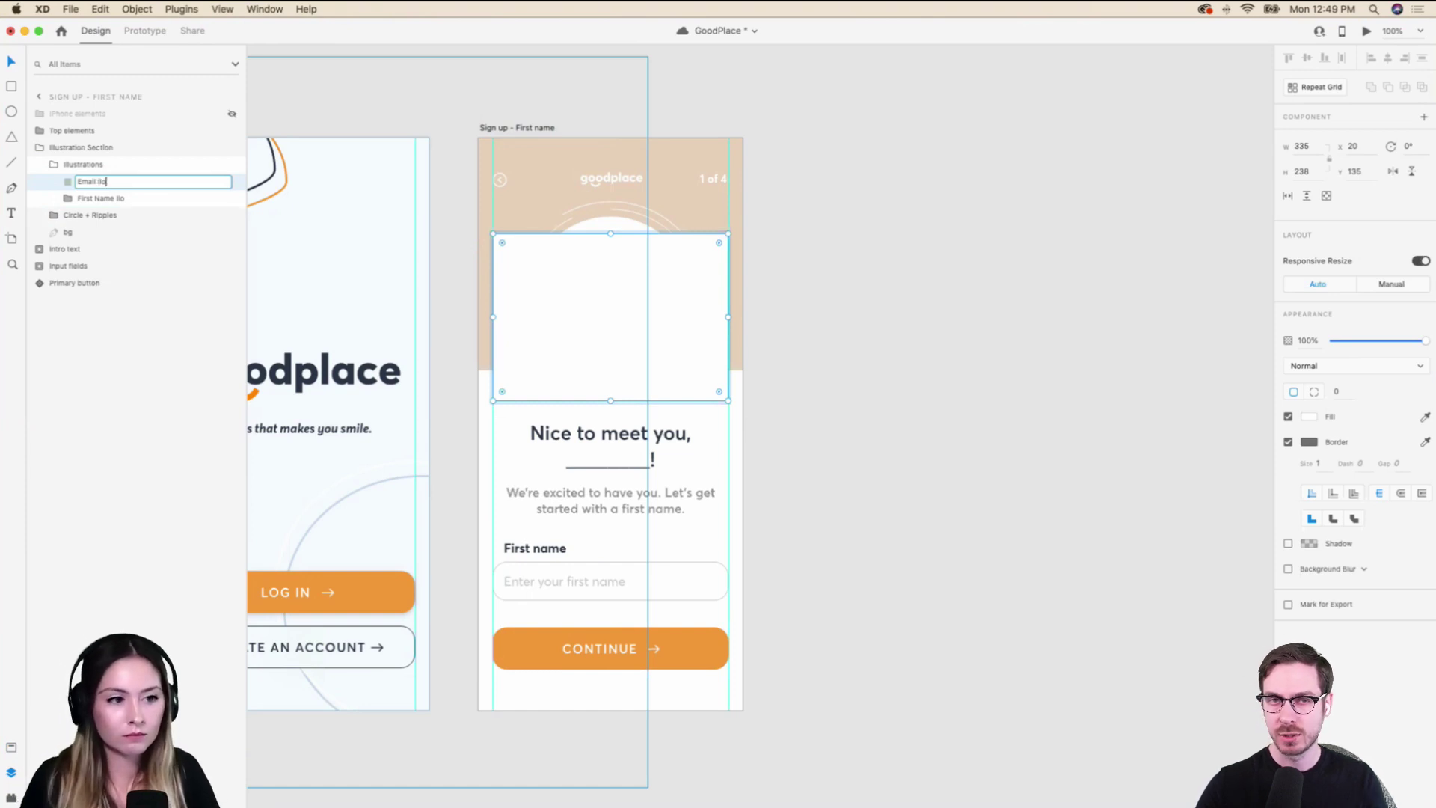
pyautogui.press('Return')
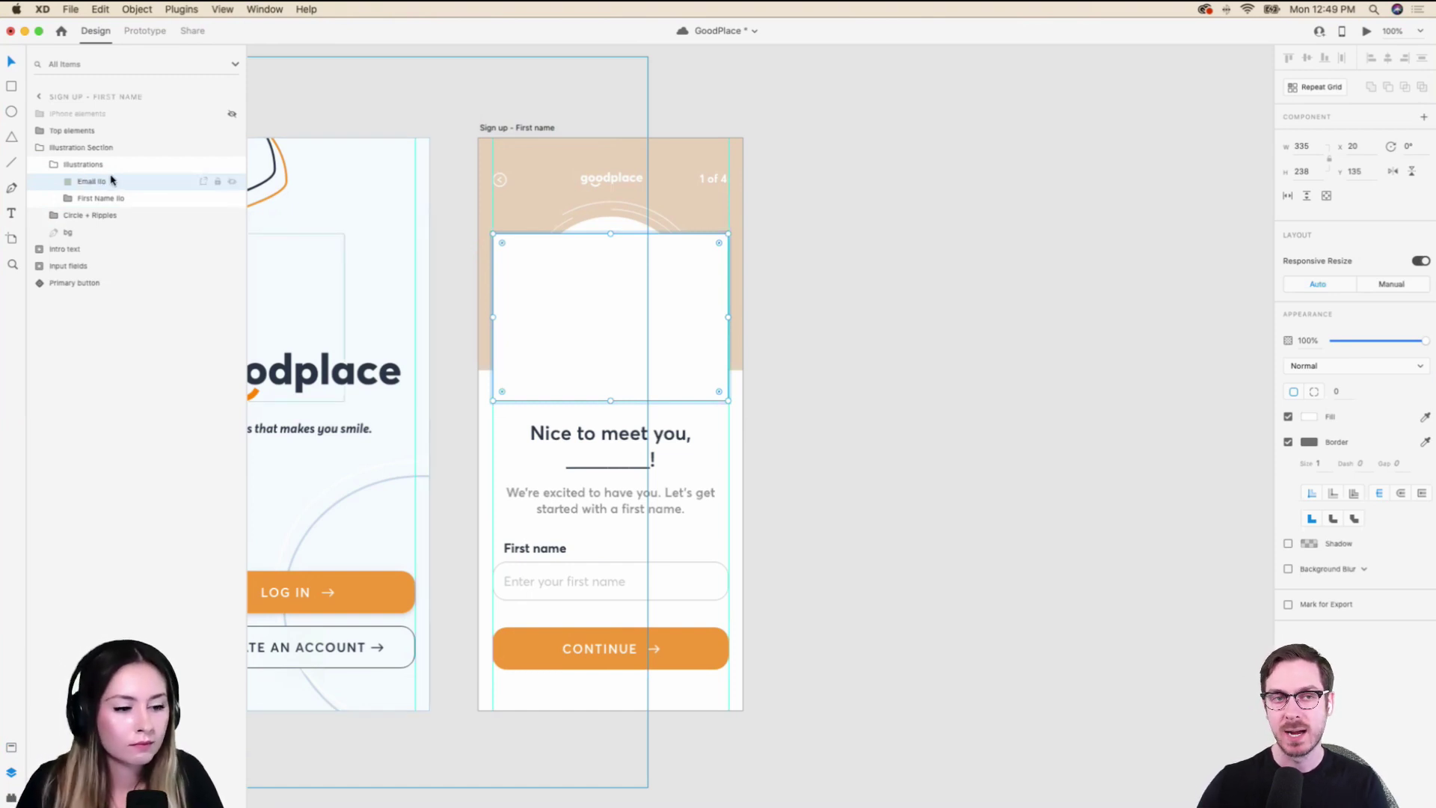
pyautogui.press('super+d')
pyautogui.doubleClick(106, 181)
pyautogui.write('U')
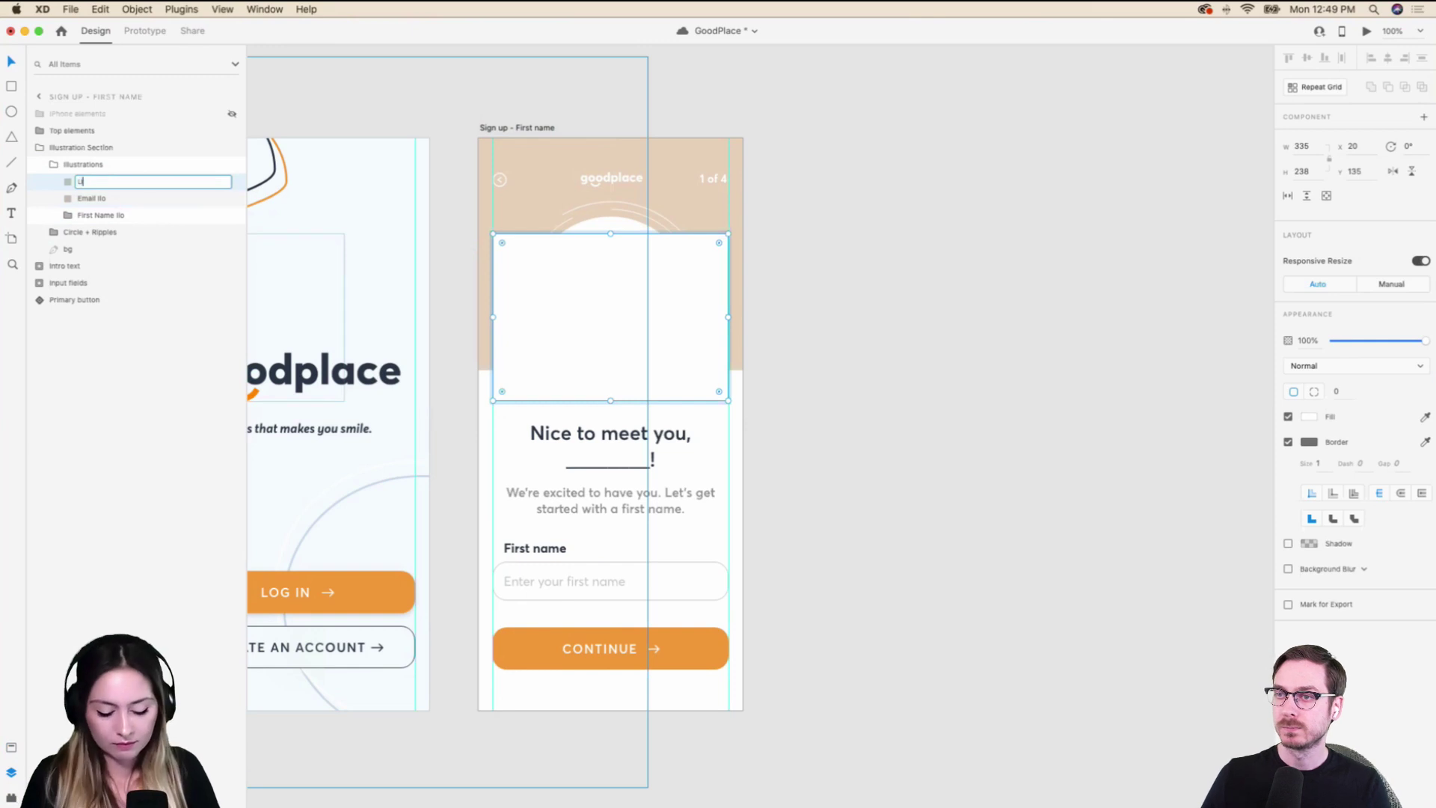
pyautogui.write('sername ')
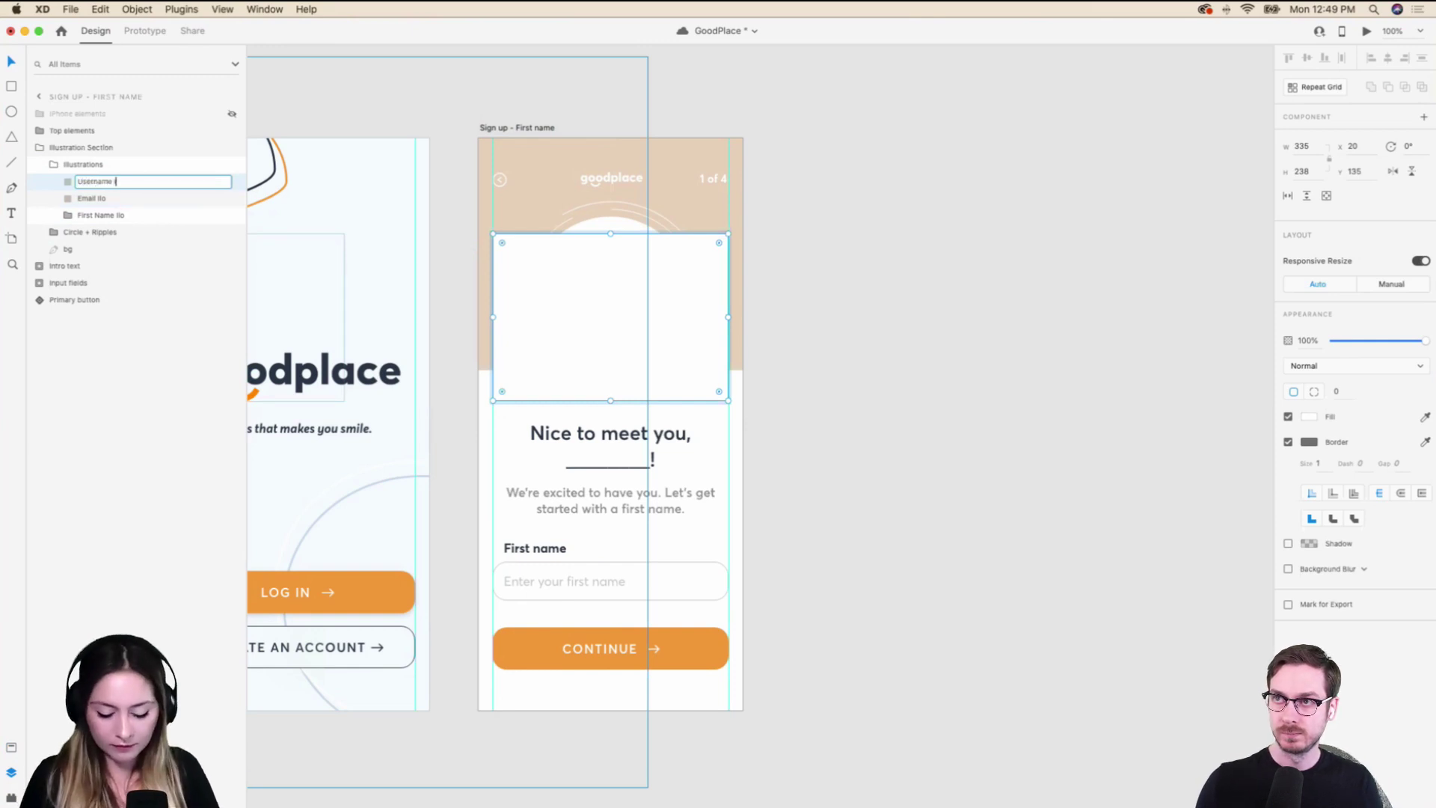
pyautogui.write('Ilo')
pyautogui.press('Return')
pyautogui.moveTo(108, 199); pyautogui.dragTo(118, 218)
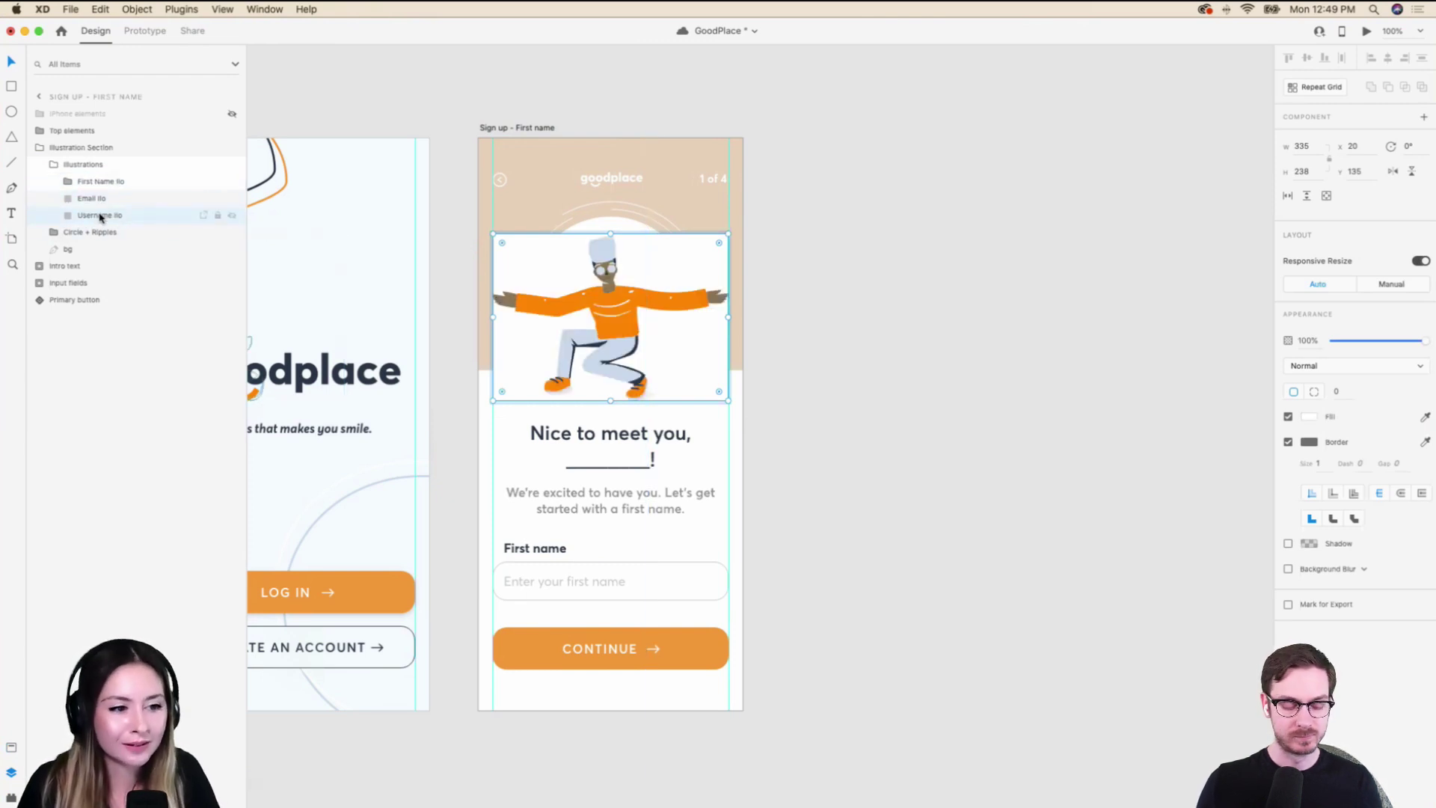
# Copy the placeholder as 'Password' and move First Name Ilo to the bottom of Illustrations.
pyautogui.moveTo(101, 216)
pyautogui.mouseDown()
pyautogui.moveTo(107, 182)
pyautogui.moveTo(99, 234)
pyautogui.mouseUp()
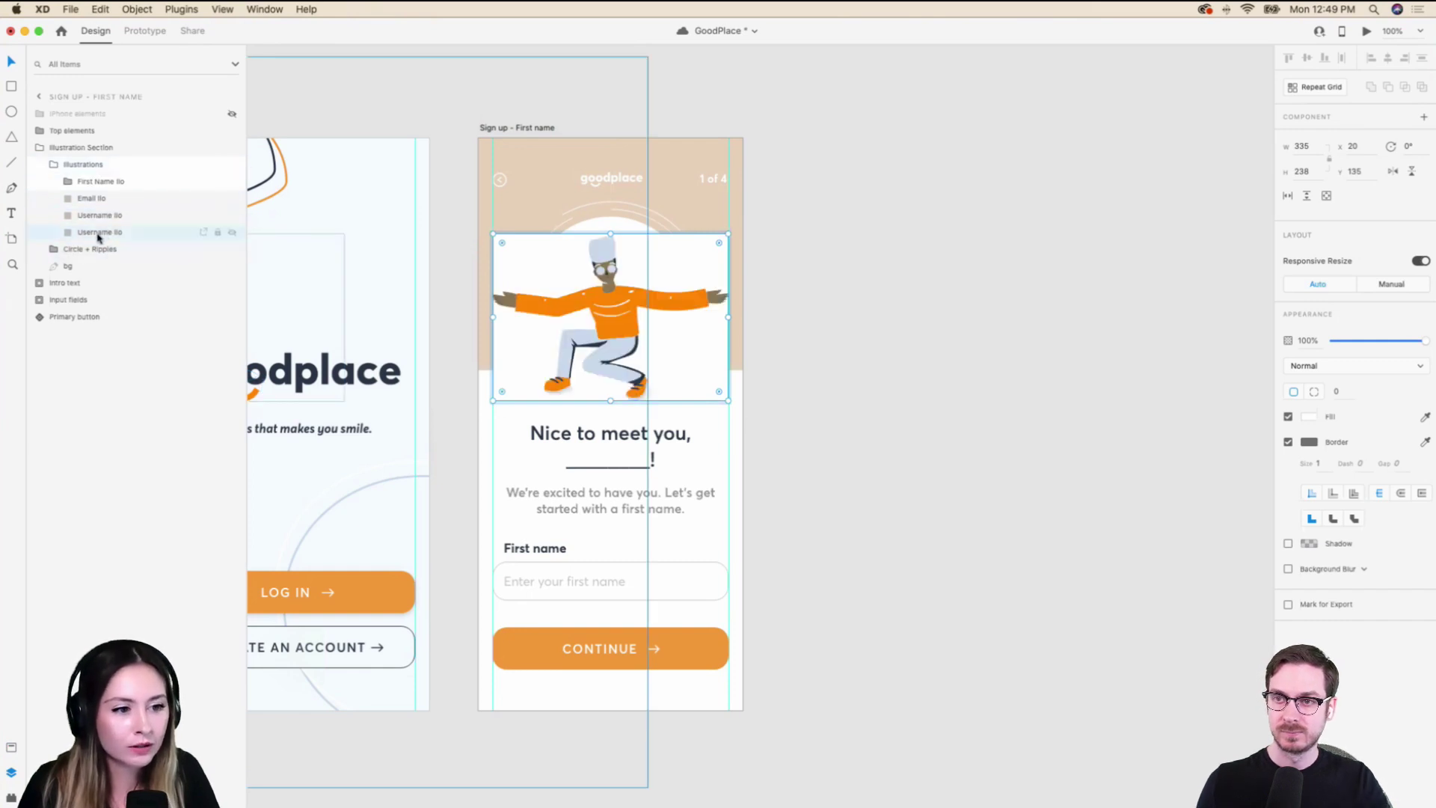
pyautogui.doubleClick(147, 232)
pyautogui.write('Passwor')
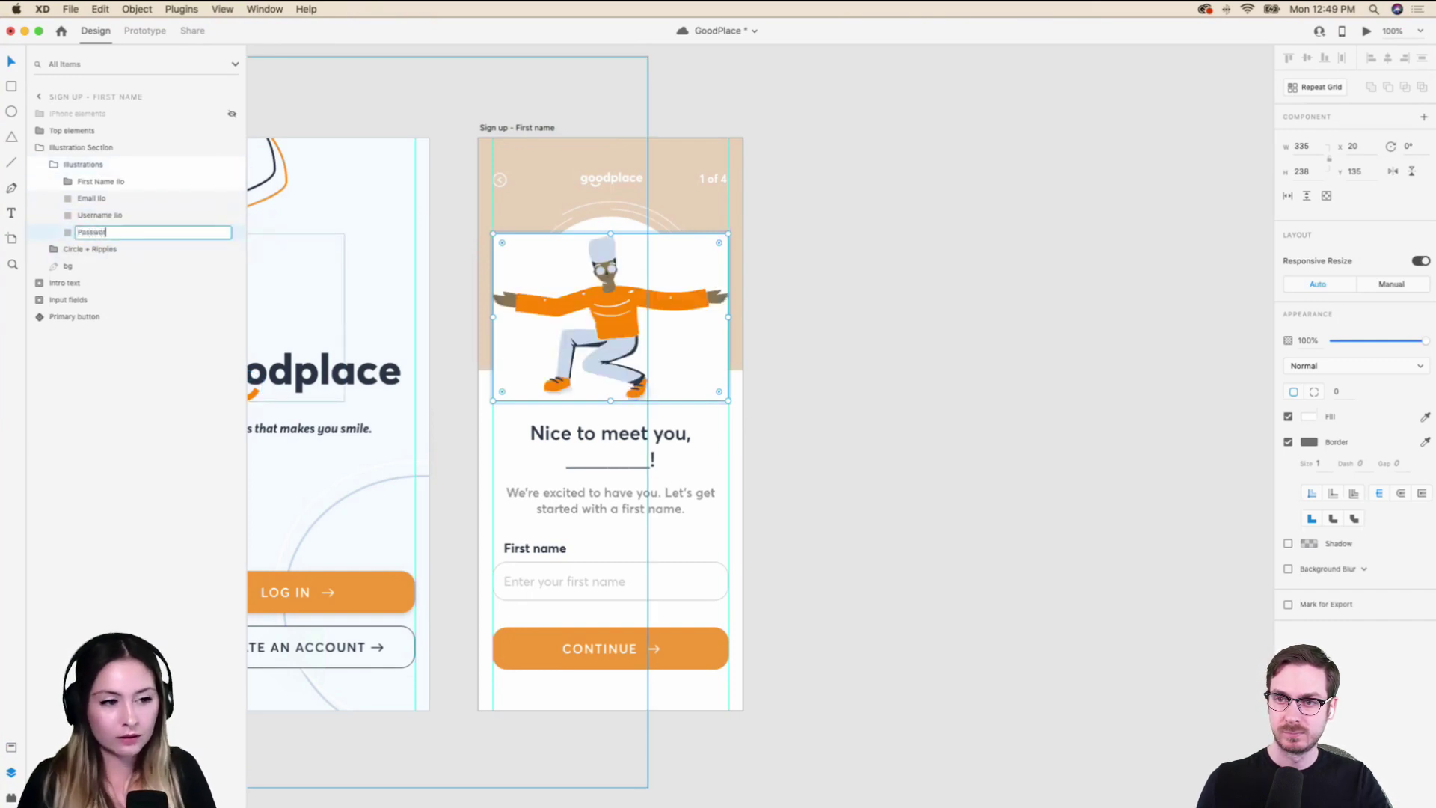
pyautogui.write('ds')
pyautogui.press('Return')
pyautogui.doubleClick(113, 233)
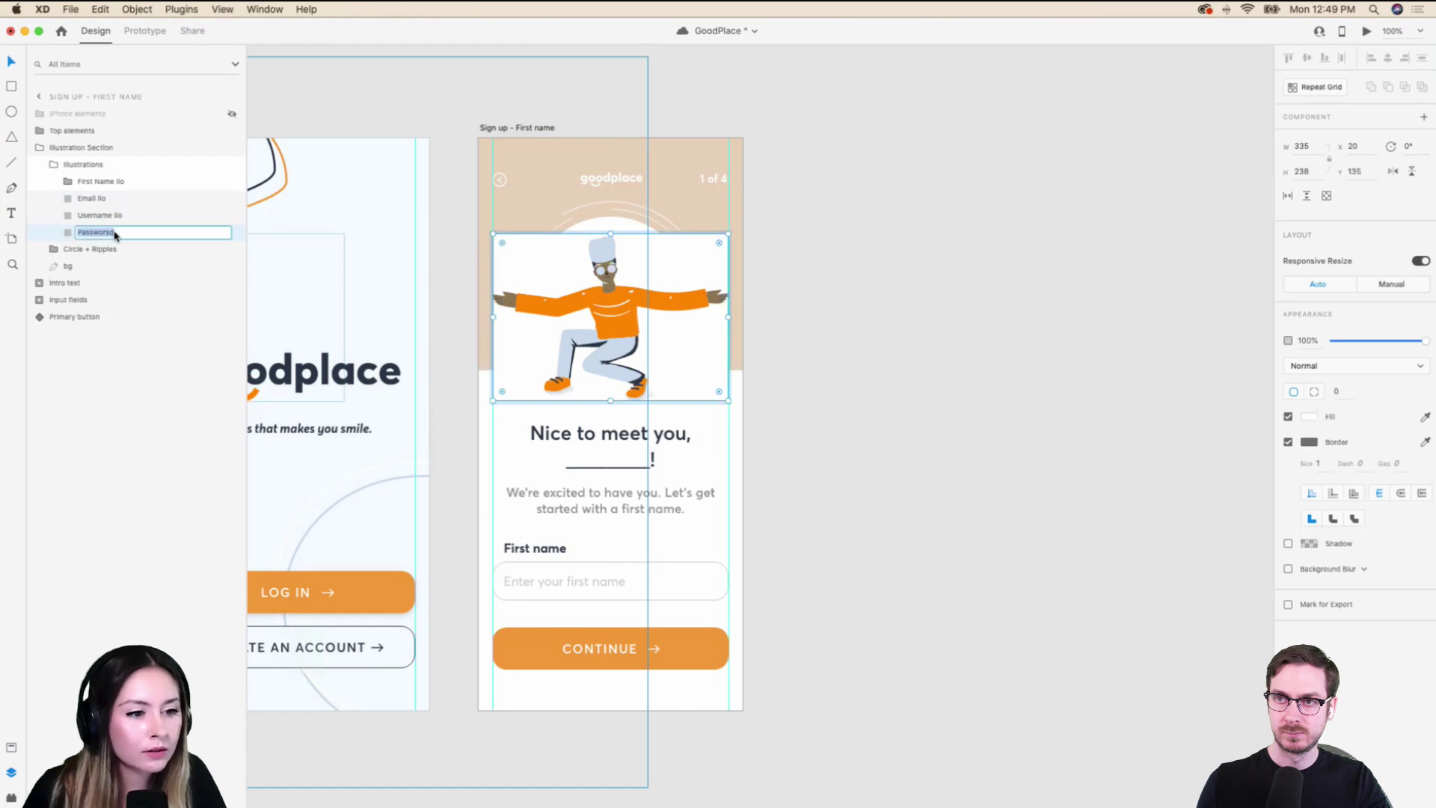
pyautogui.write('Password')
pyautogui.press('Return')
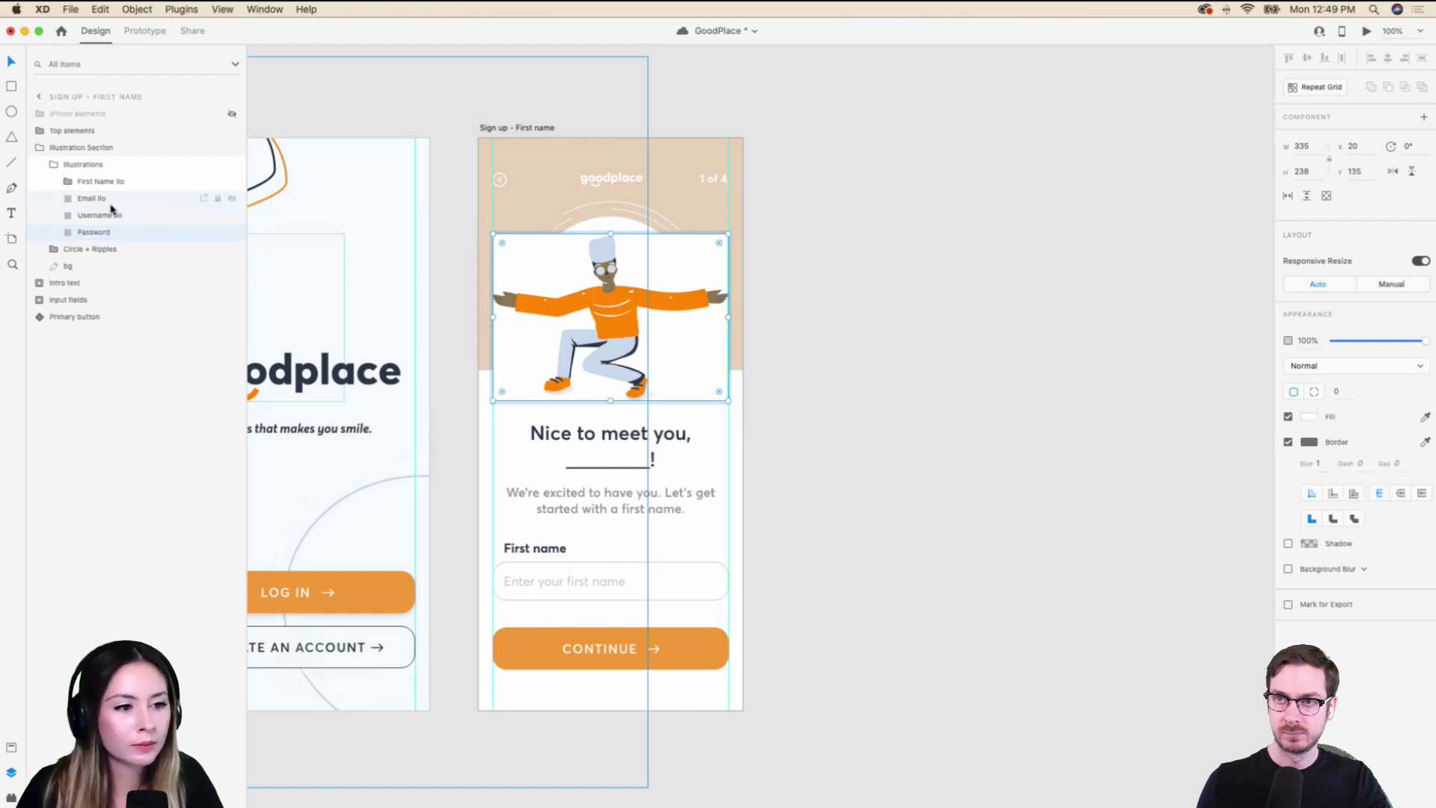
pyautogui.moveTo(100, 181); pyautogui.dragTo(101, 238)
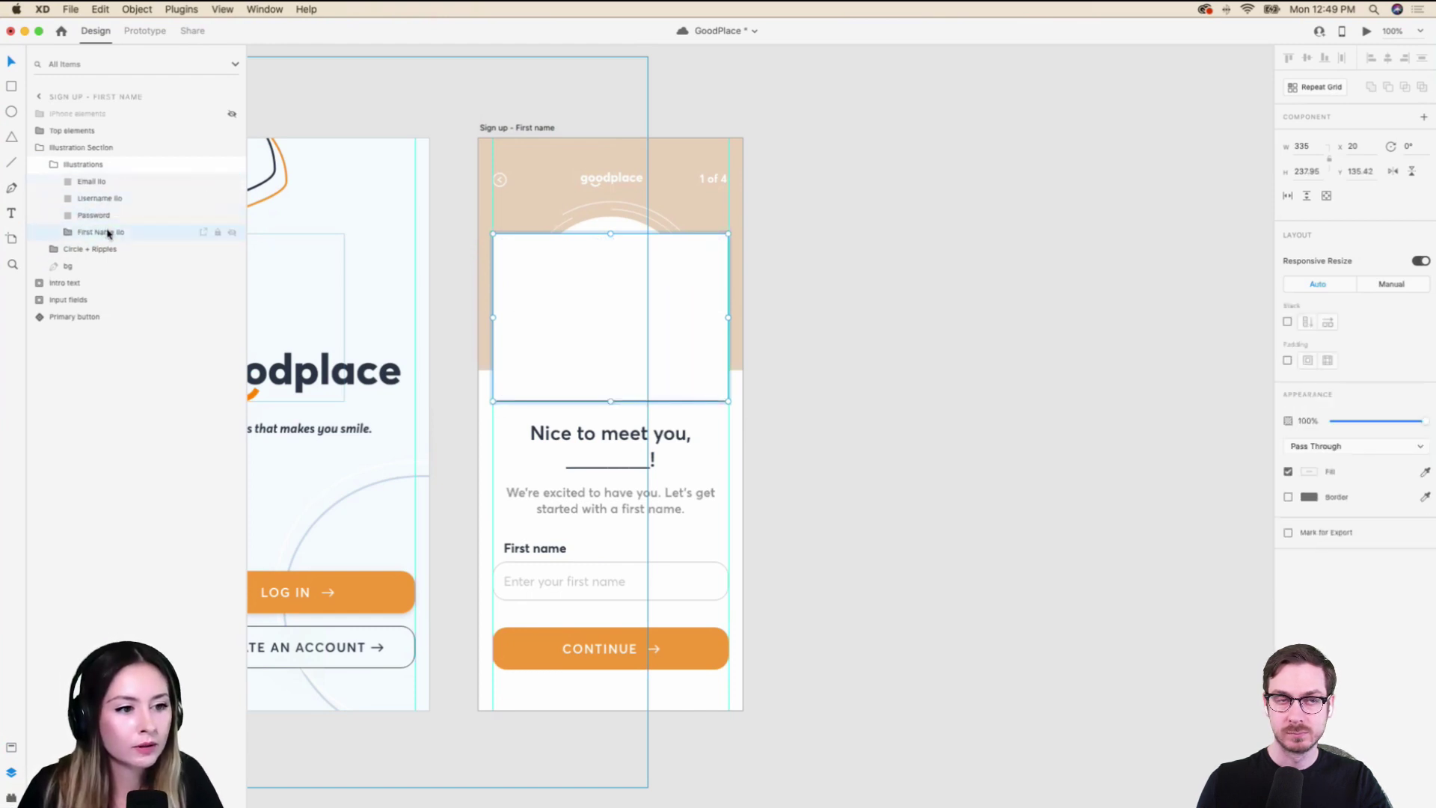
# Reorder the Email Ilo layer and select the three new placeholder layers.
pyautogui.press('super+minus')
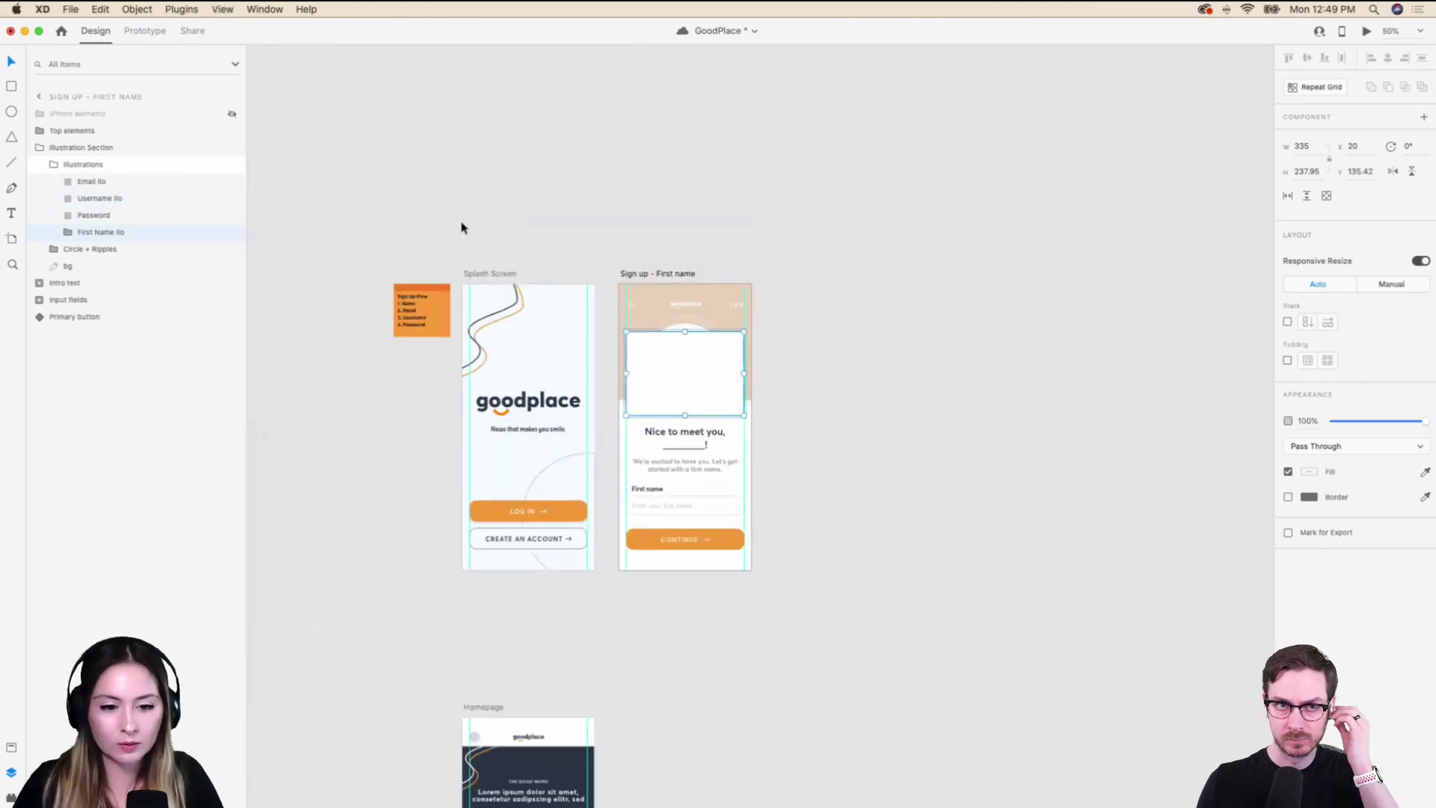
pyautogui.click(433, 313)
pyautogui.click(647, 334)
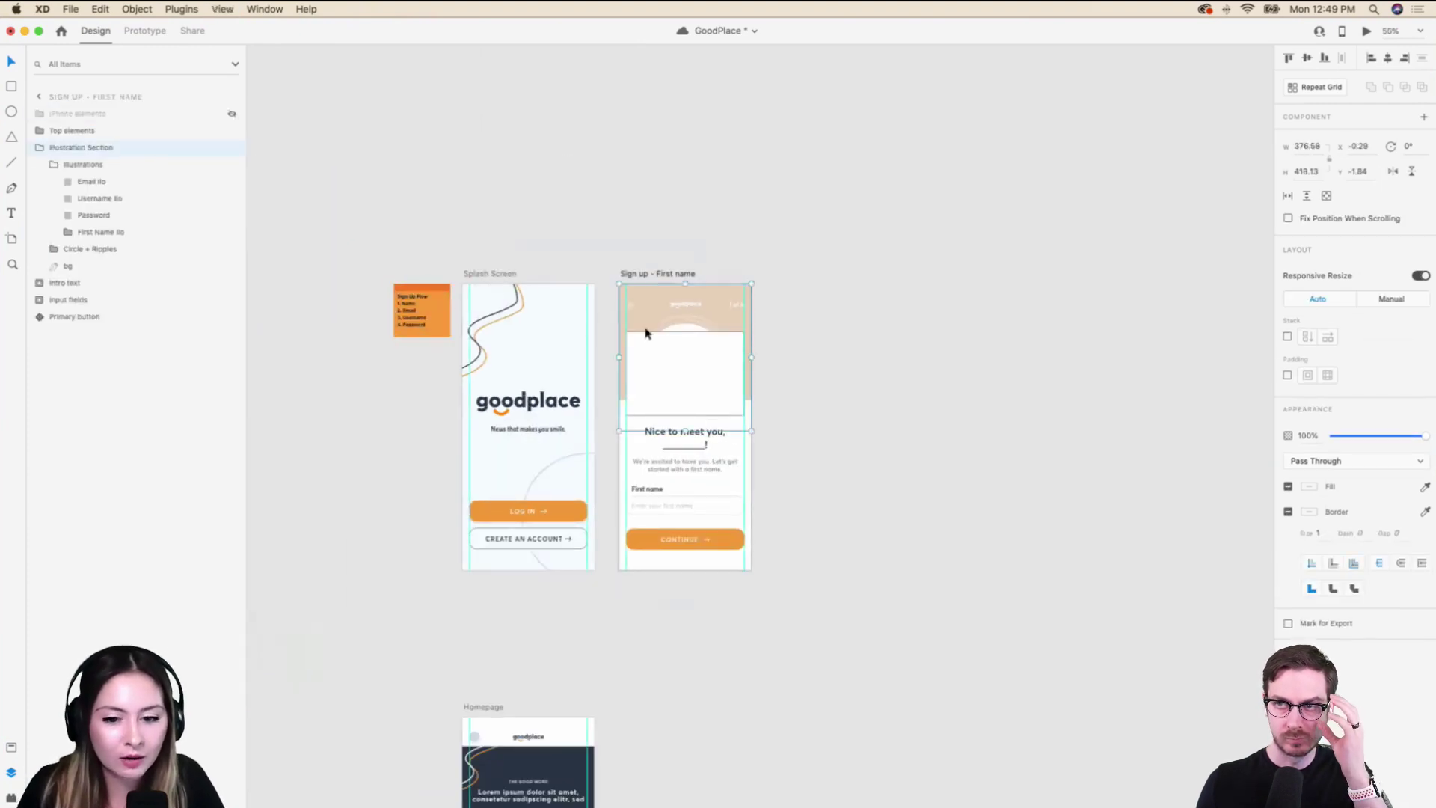
pyautogui.click(102, 234)
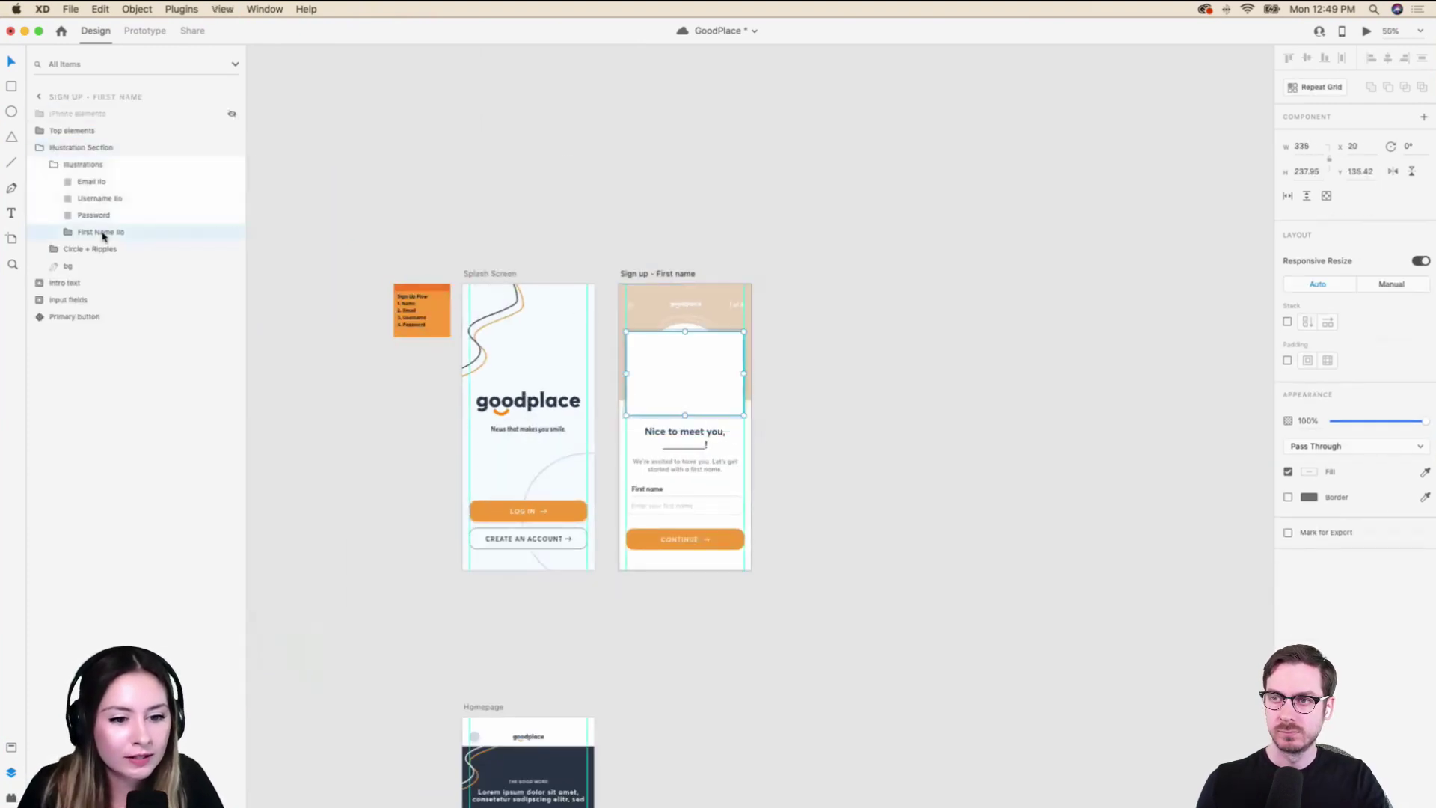
pyautogui.moveTo(96, 182)
pyautogui.mouseDown()
pyautogui.moveTo(98, 221)
pyautogui.moveTo(97, 187)
pyautogui.moveTo(96, 202)
pyautogui.mouseUp()
pyautogui.click(68, 232)
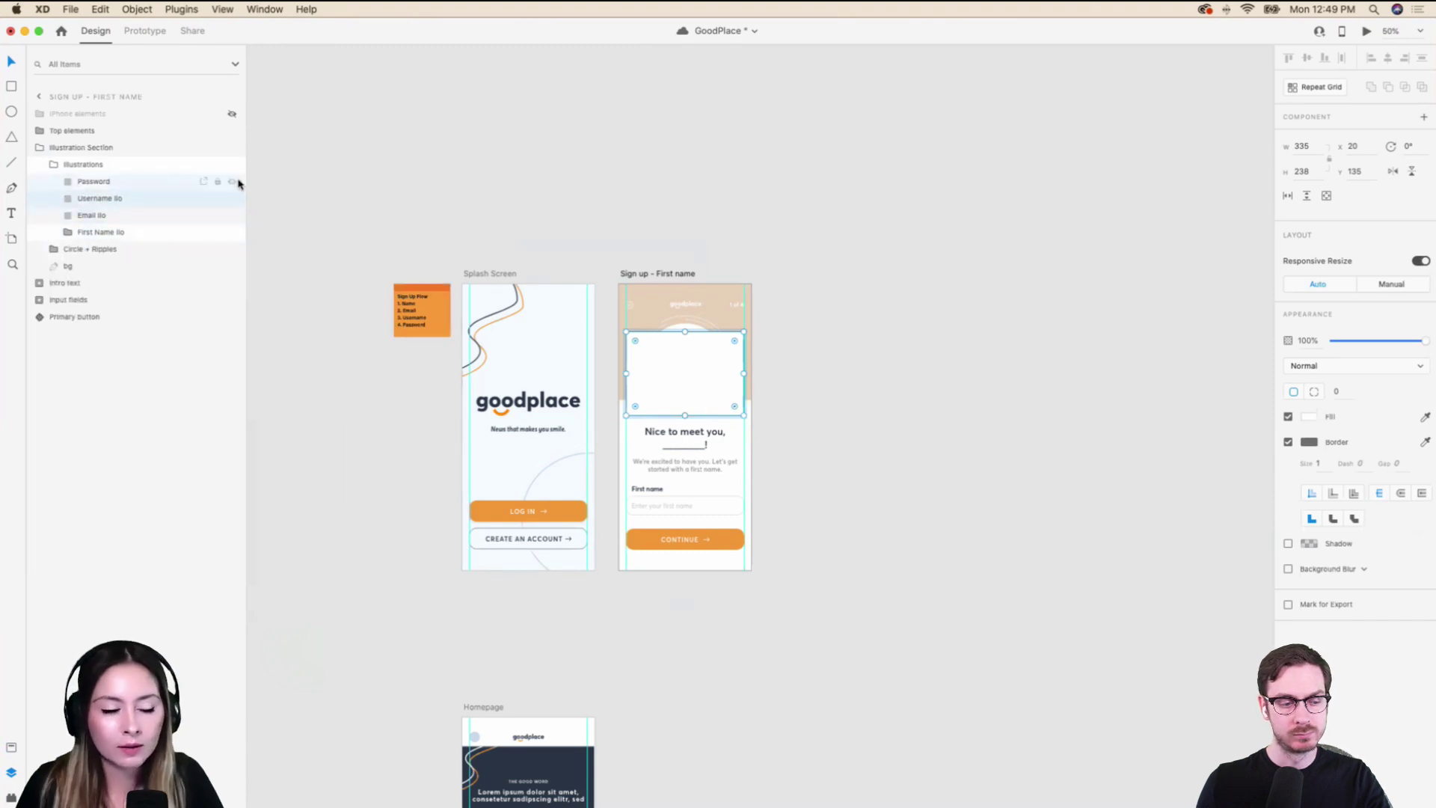
pyautogui.click(154, 215)
pyautogui.keyDown('shift'); pyautogui.click(154, 186); pyautogui.keyUp('shift')
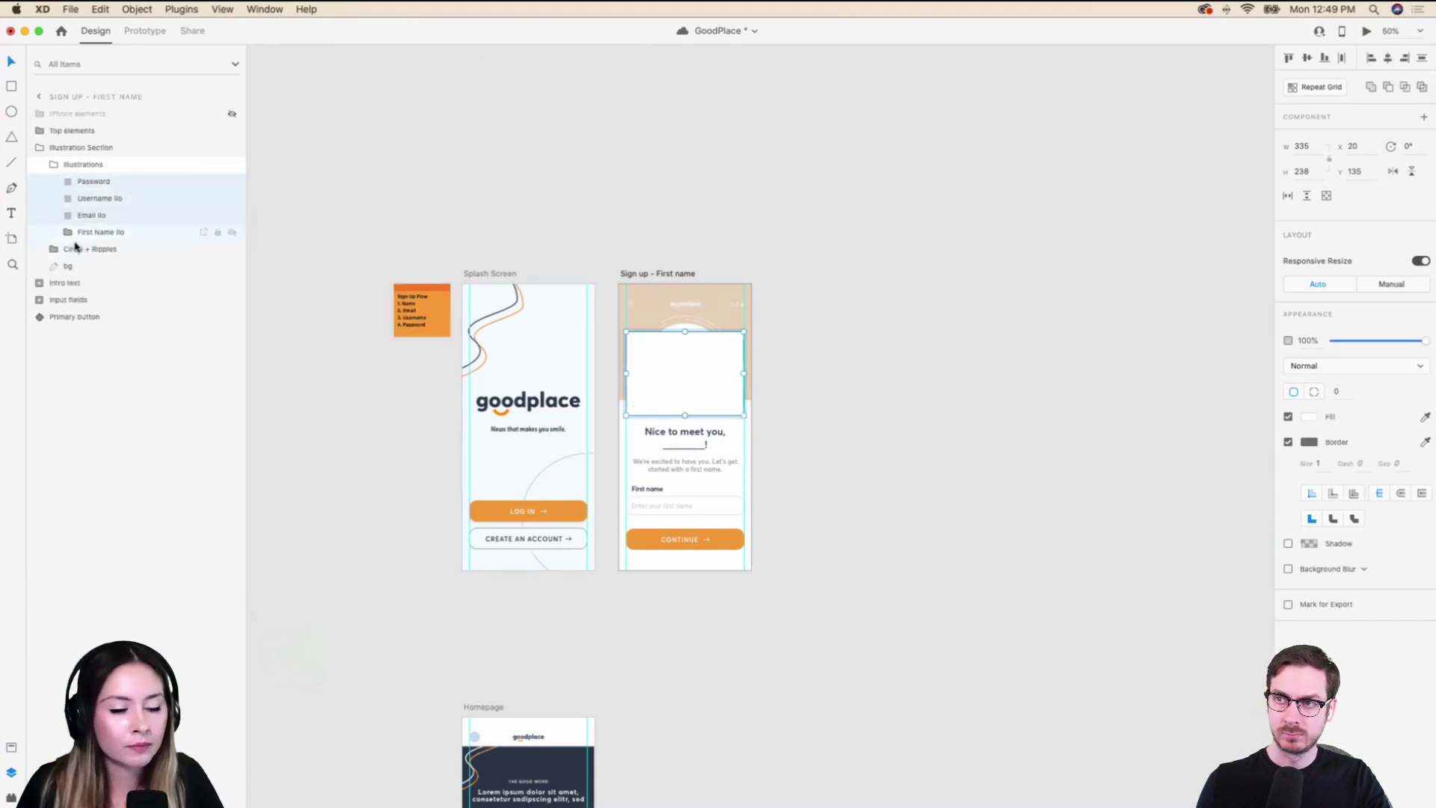
pyautogui.click(839, 413)
pyautogui.scroll(1, 834, 410)
# Turn off Border on the Password, Username and Email placeholders, then select Email Ilo.
pyautogui.press('super+1')
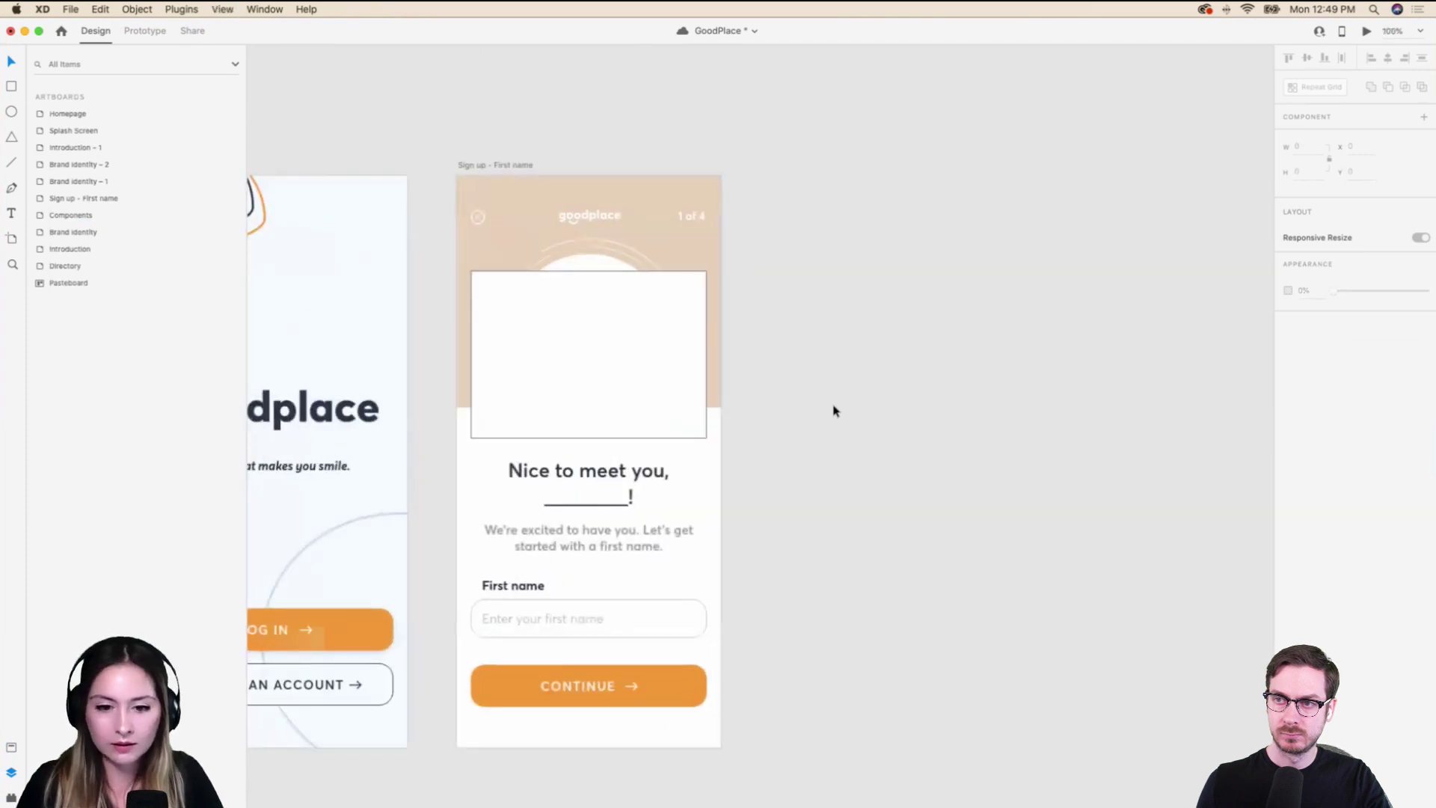
pyautogui.doubleClick(613, 382)
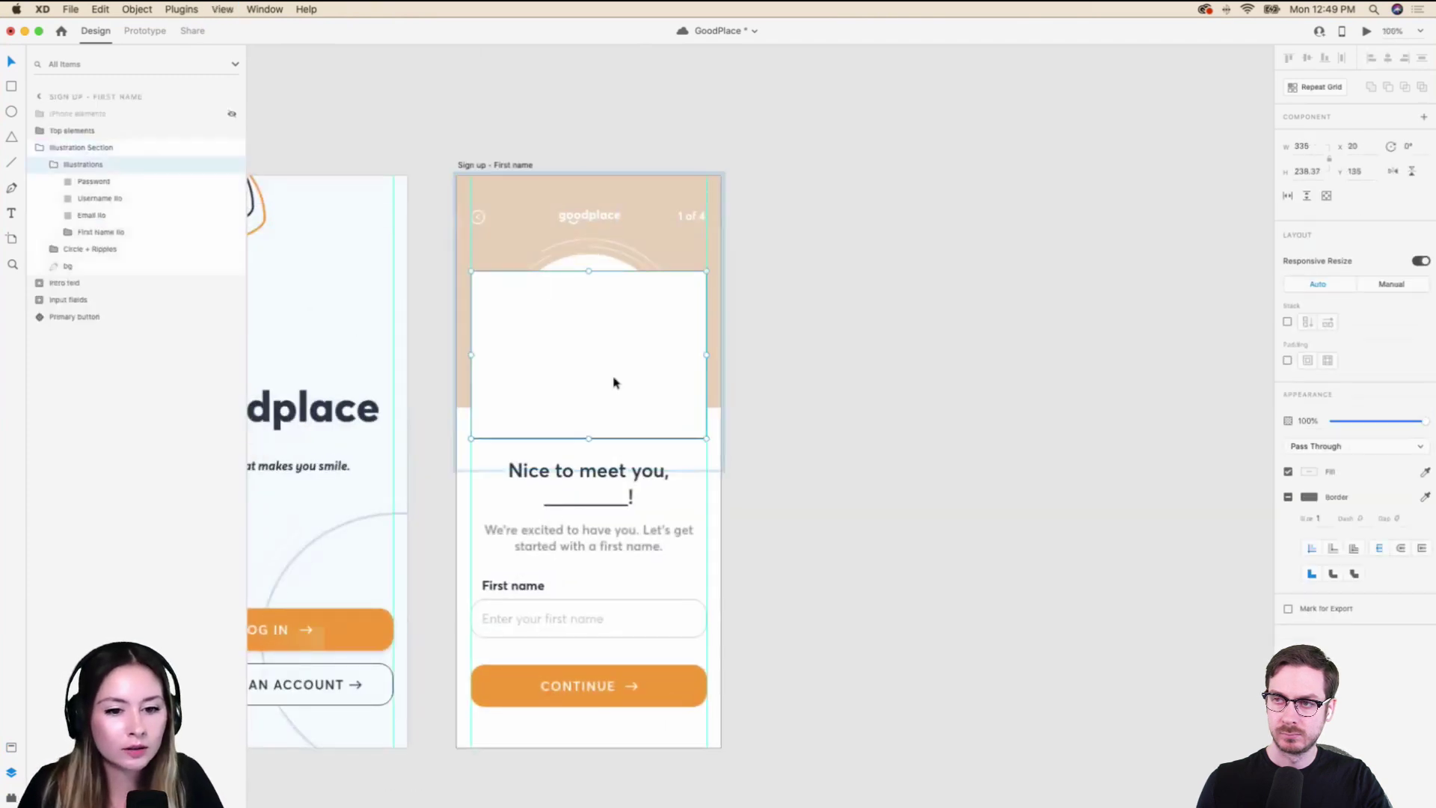
pyautogui.click(134, 182)
pyautogui.keyDown('shift'); pyautogui.click(135, 214); pyautogui.keyUp('shift')
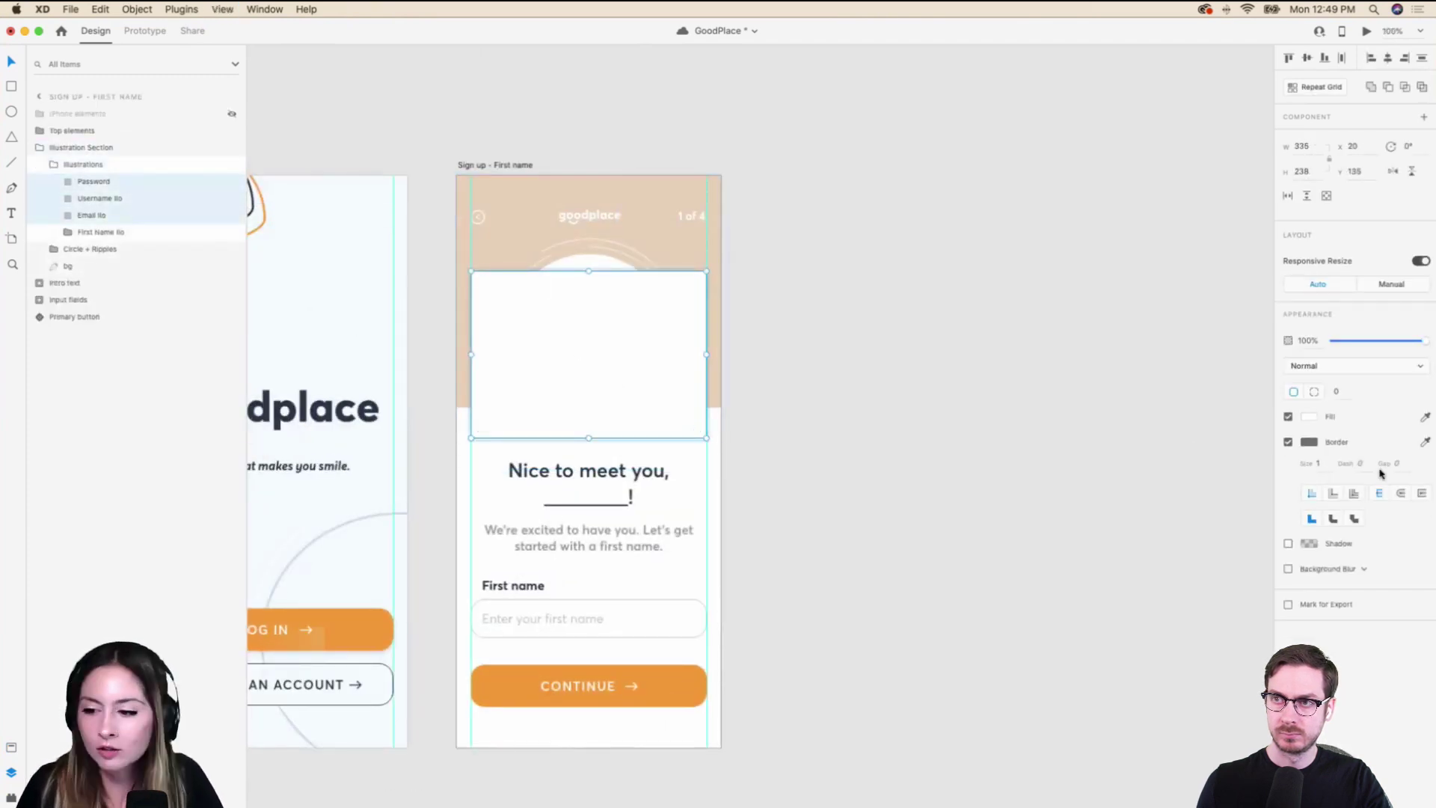
pyautogui.click(1289, 442)
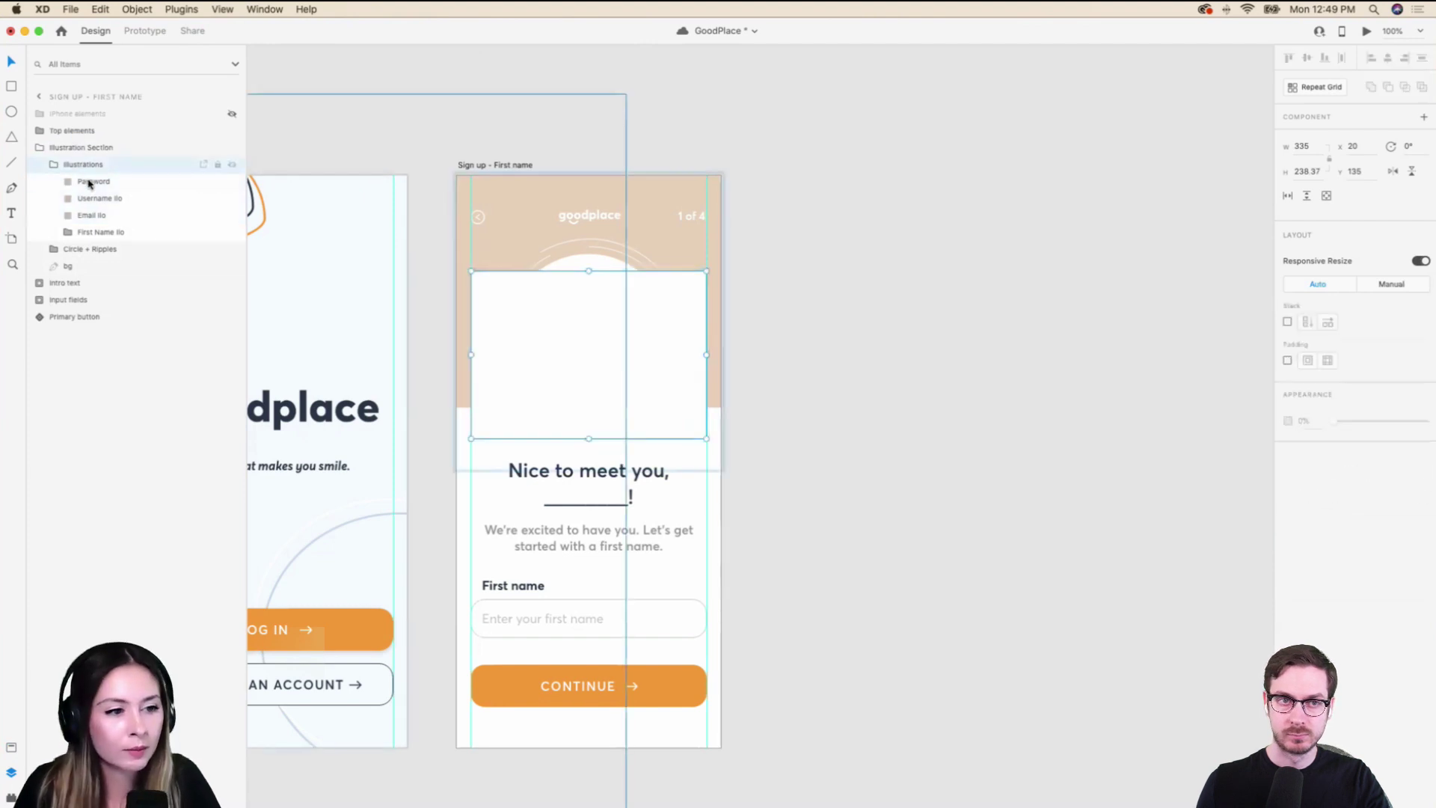
pyautogui.click(97, 215)
pyautogui.click(202, 778)
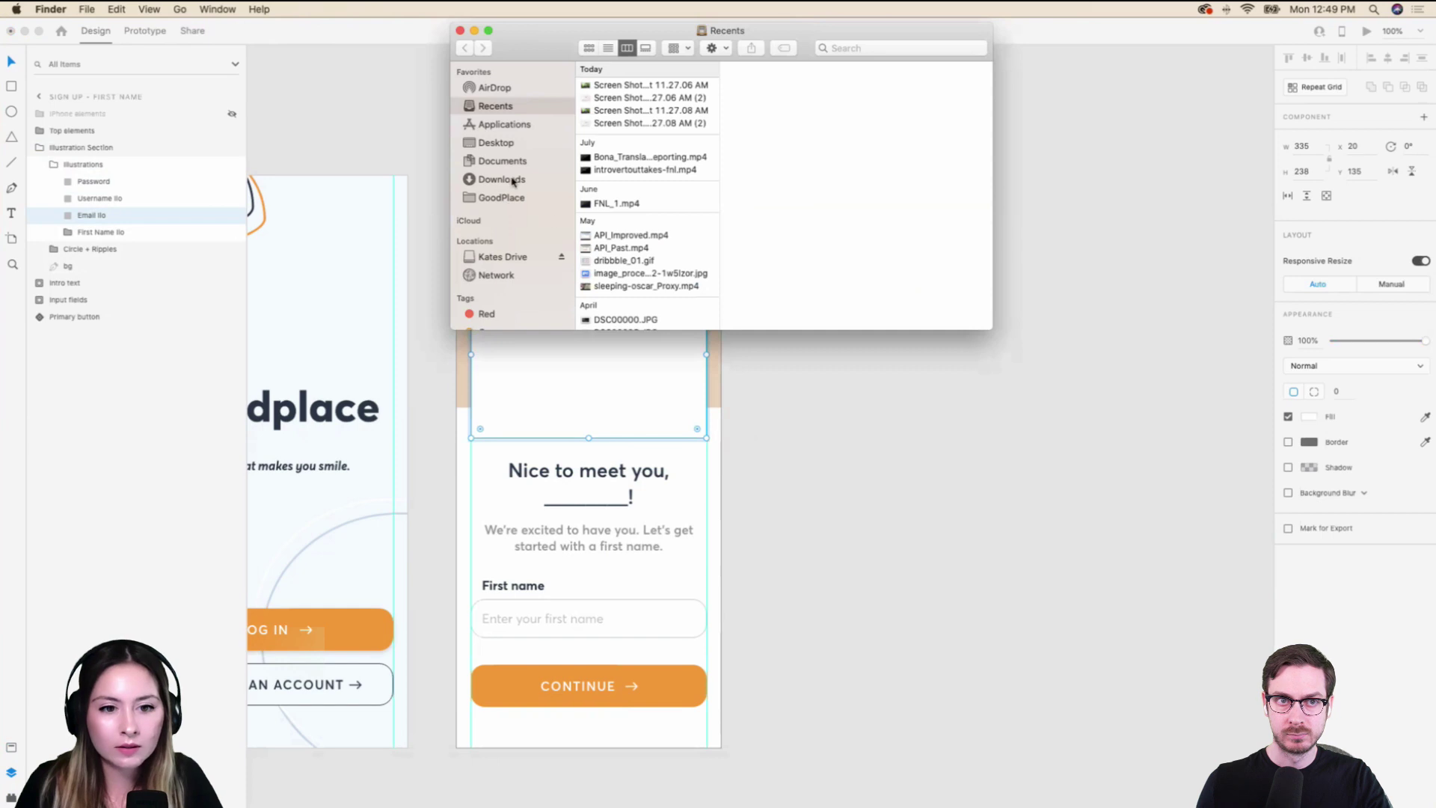
# Navigate Finder beside the artboard to GoodPlace > 02 Sign Up.
pyautogui.click(507, 199)
pyautogui.moveTo(858, 42); pyautogui.dragTo(1174, 177)
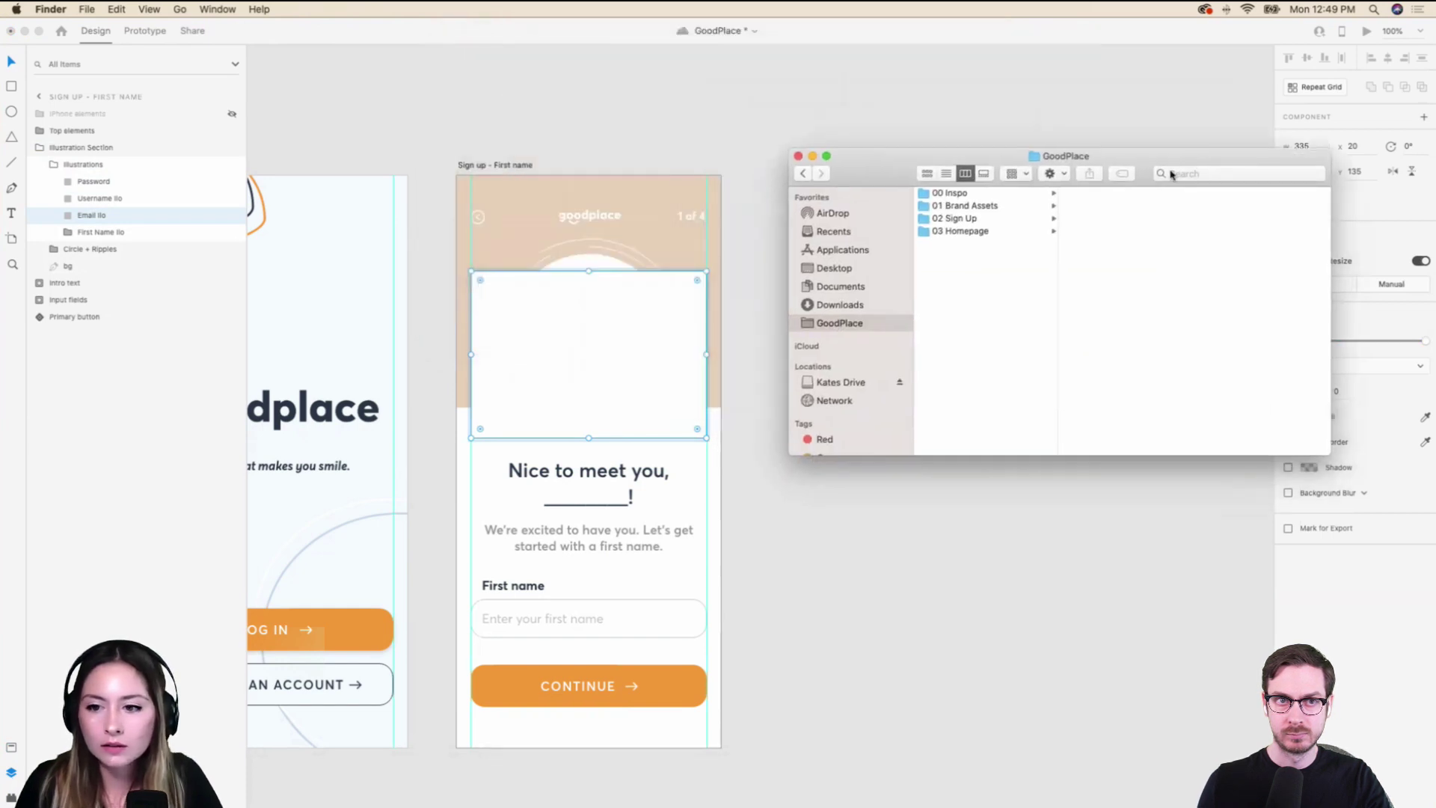
pyautogui.click(987, 206)
pyautogui.click(1116, 219)
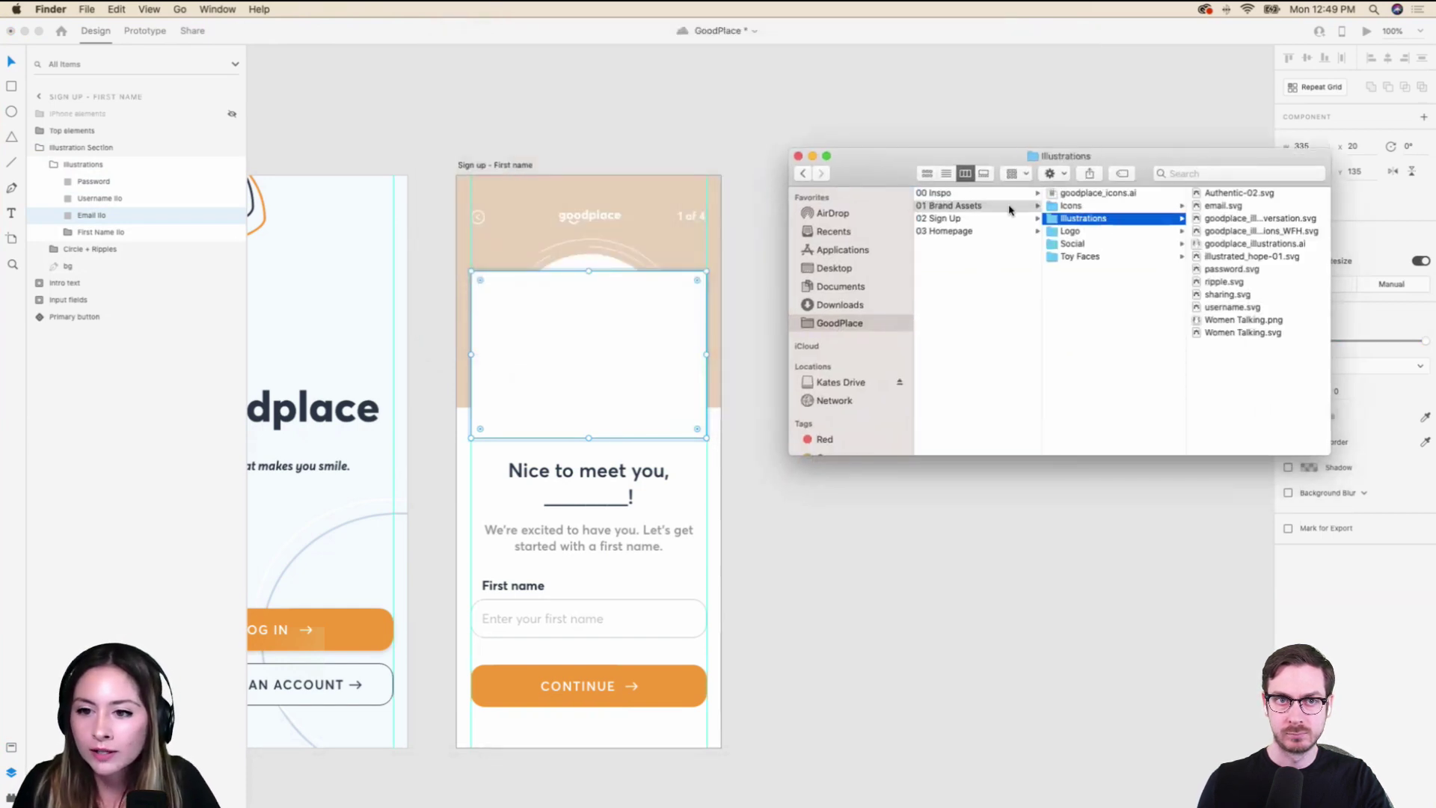
pyautogui.click(944, 218)
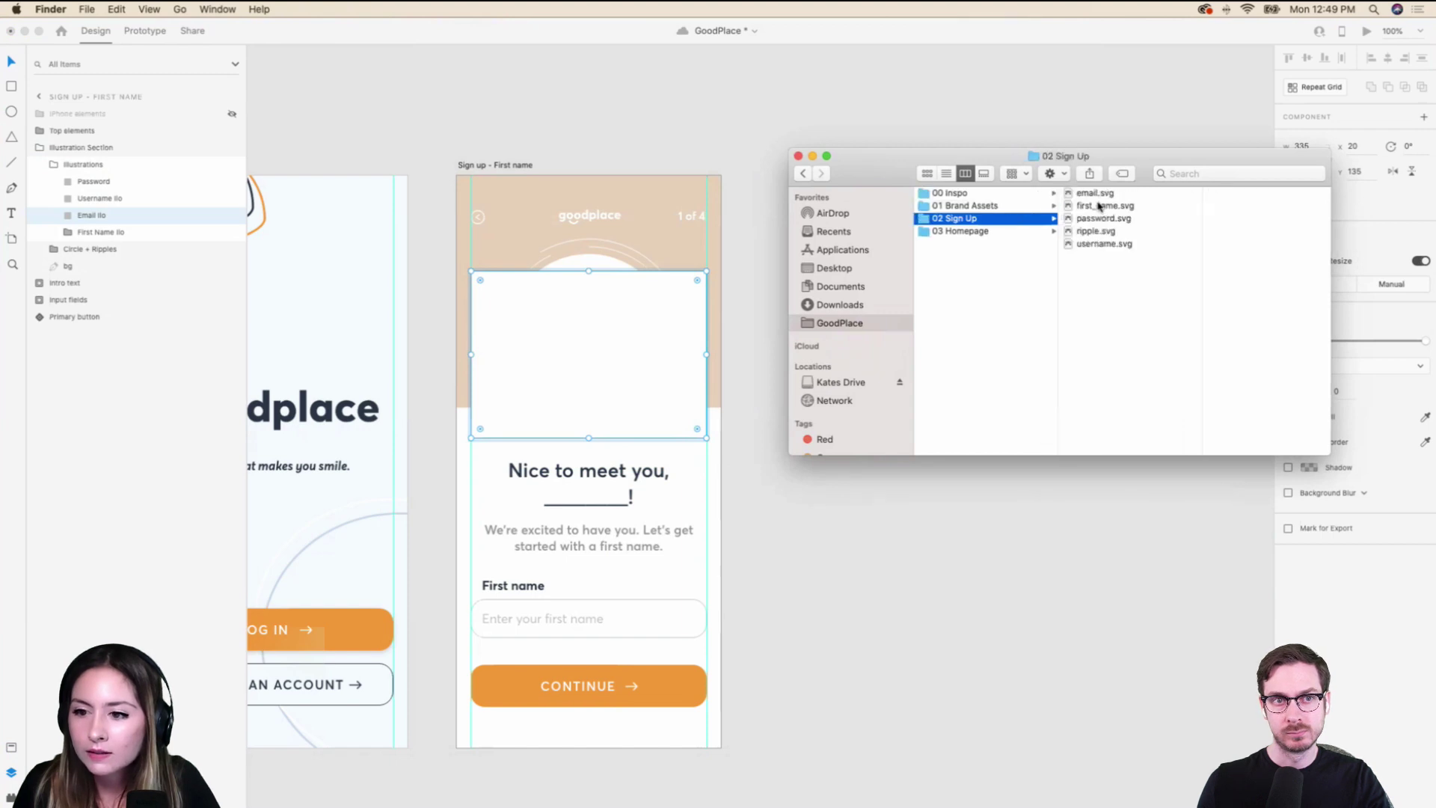
pyautogui.click(1099, 207)
# Preview the sign-up SVGs and drop email.svg into the white placeholder as a masked envelope.
pyautogui.press('Up')
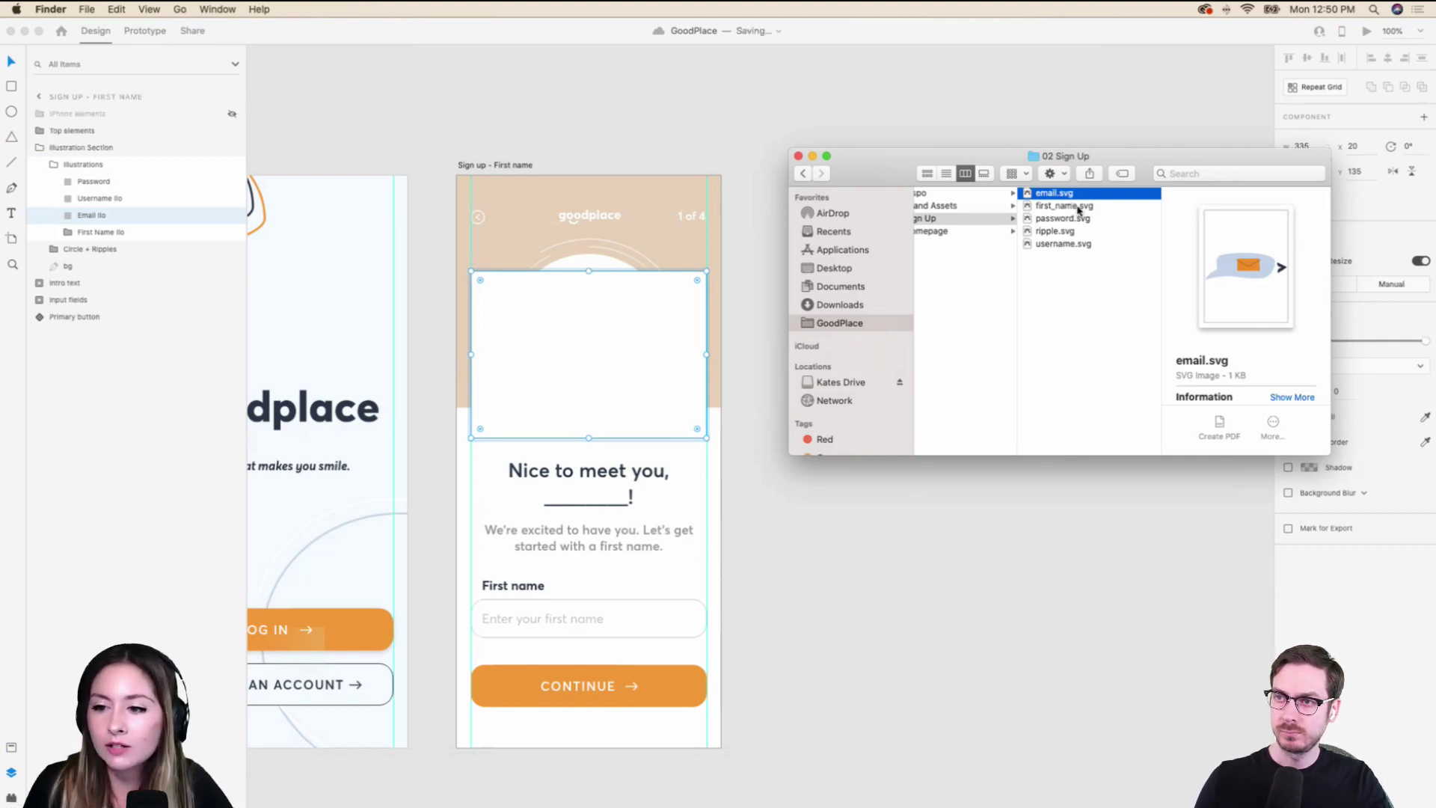
pyautogui.click(1100, 206)
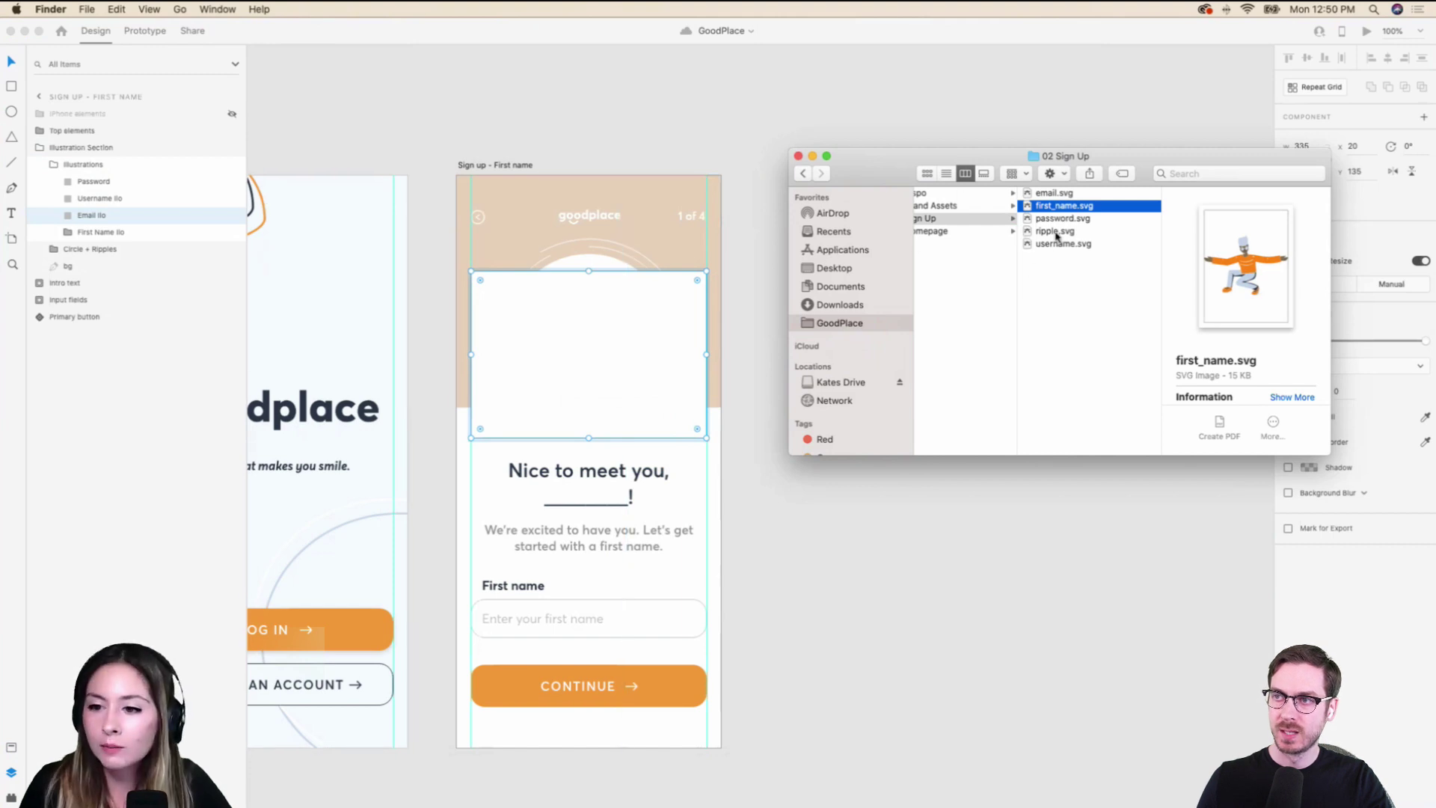
pyautogui.click(1094, 233)
pyautogui.click(1094, 193)
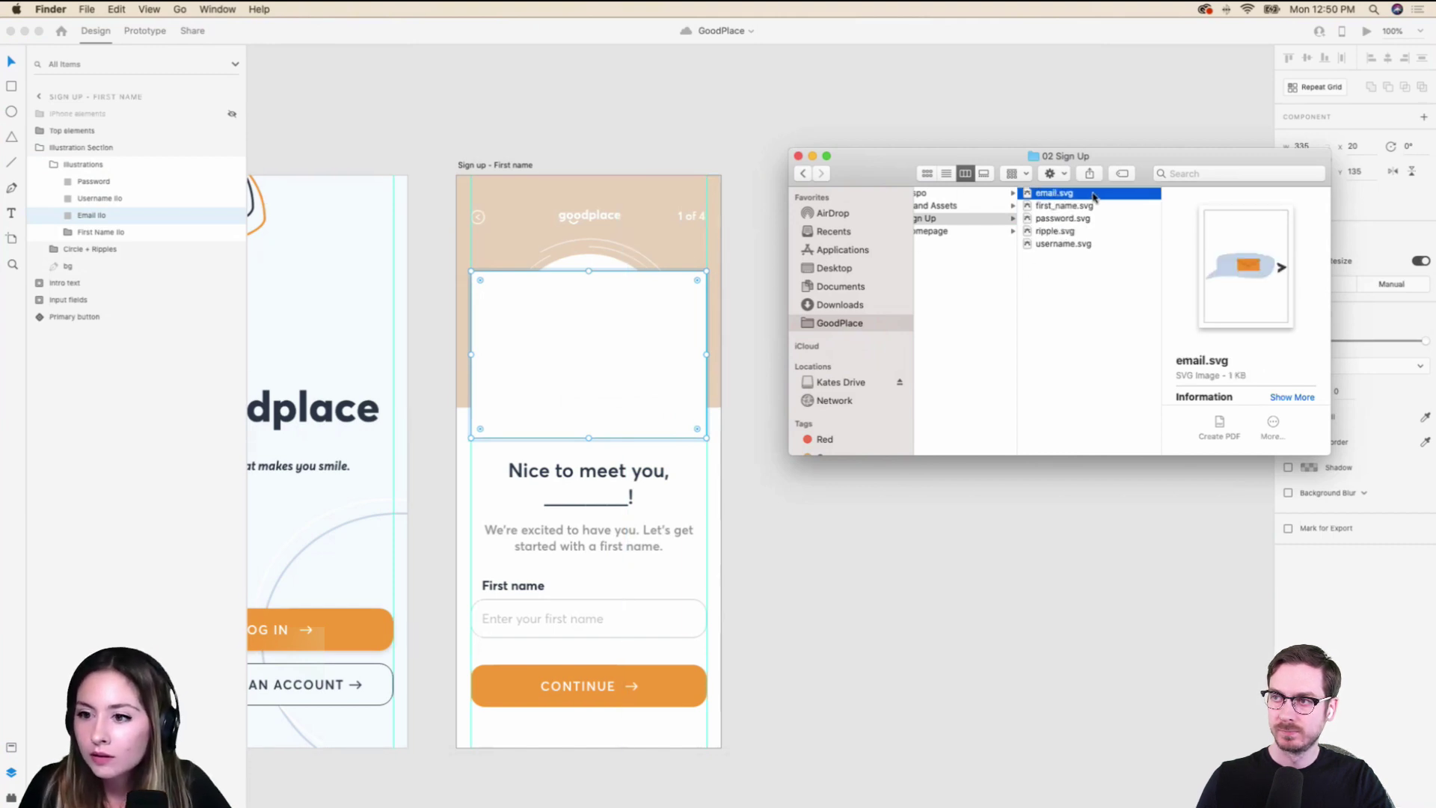
pyautogui.moveTo(1094, 193); pyautogui.dragTo(650, 385)
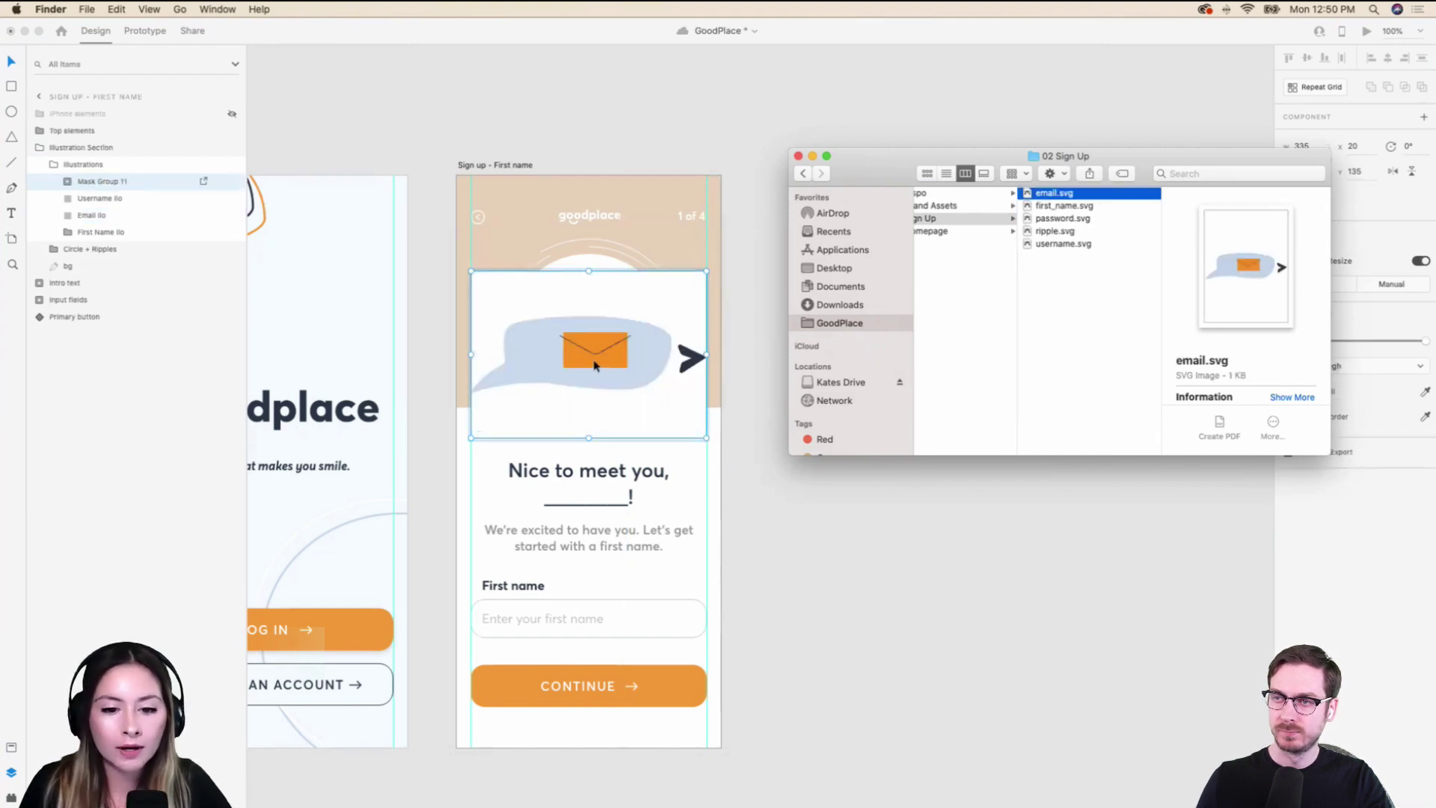
pyautogui.click(68, 182)
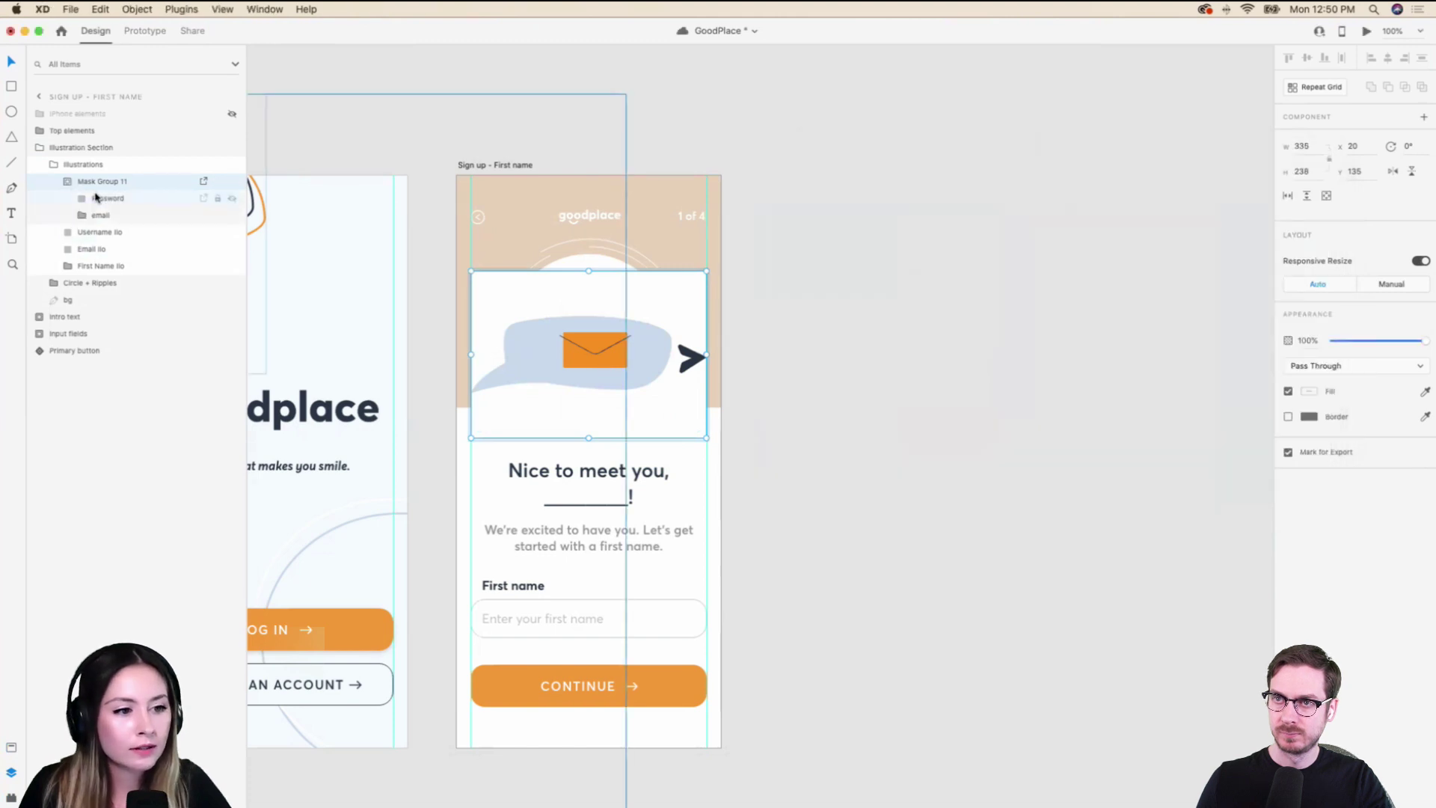
# Inspect Mask Group 11's mask shape and envelope artwork paths.
pyautogui.doubleClick(482, 287)
pyautogui.click(472, 272)
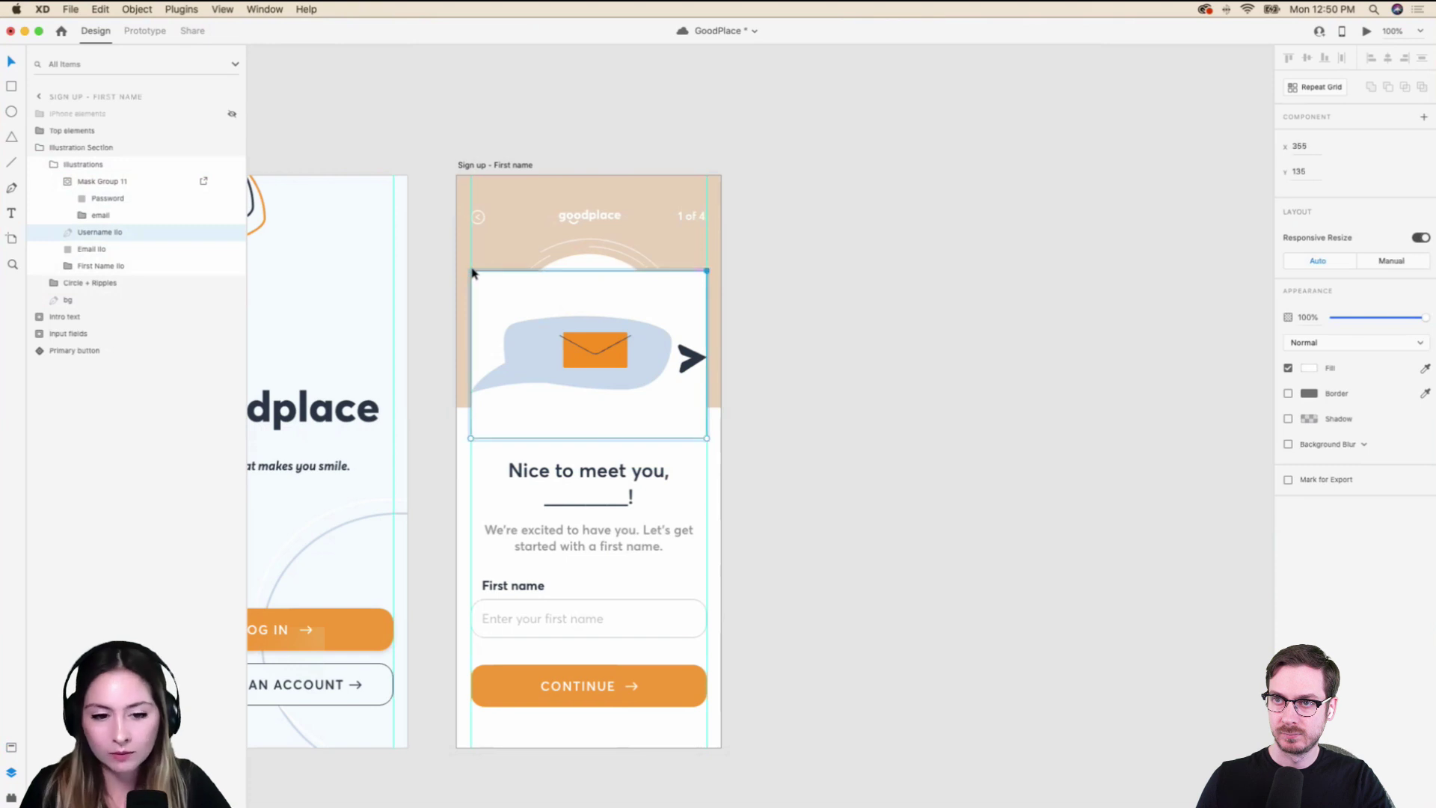
pyautogui.press('Escape')
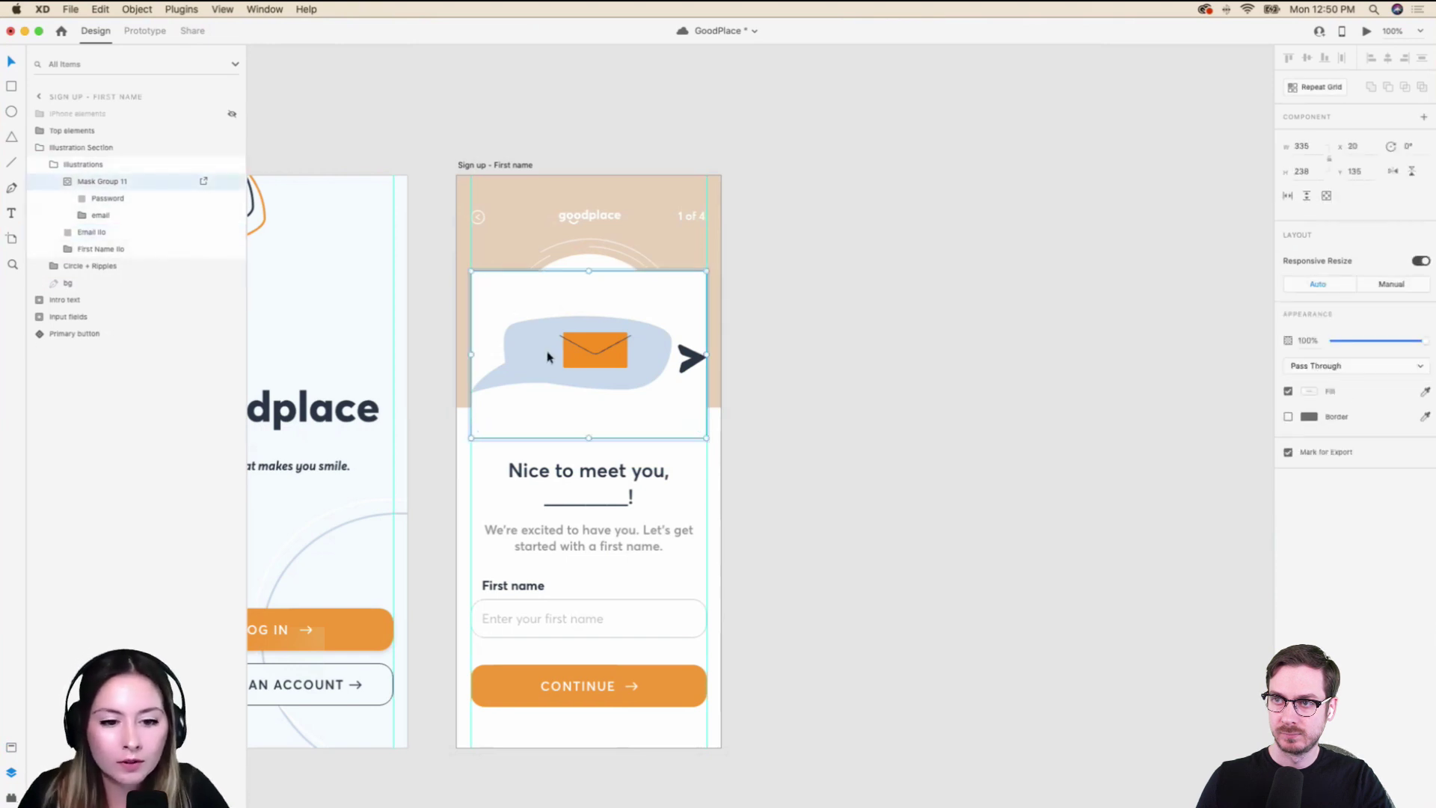
pyautogui.doubleClick(102, 213)
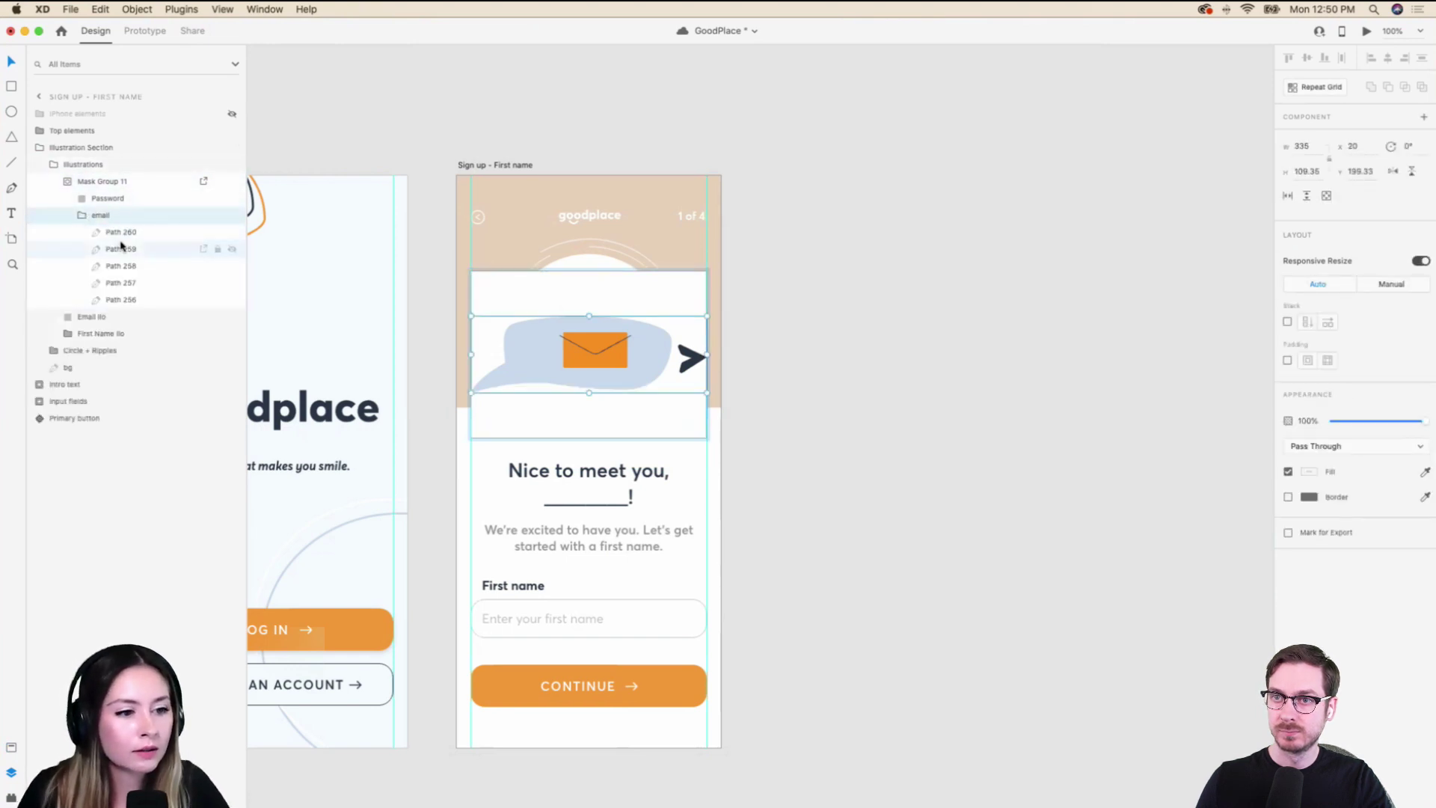
pyautogui.click(124, 283)
pyautogui.click(107, 198)
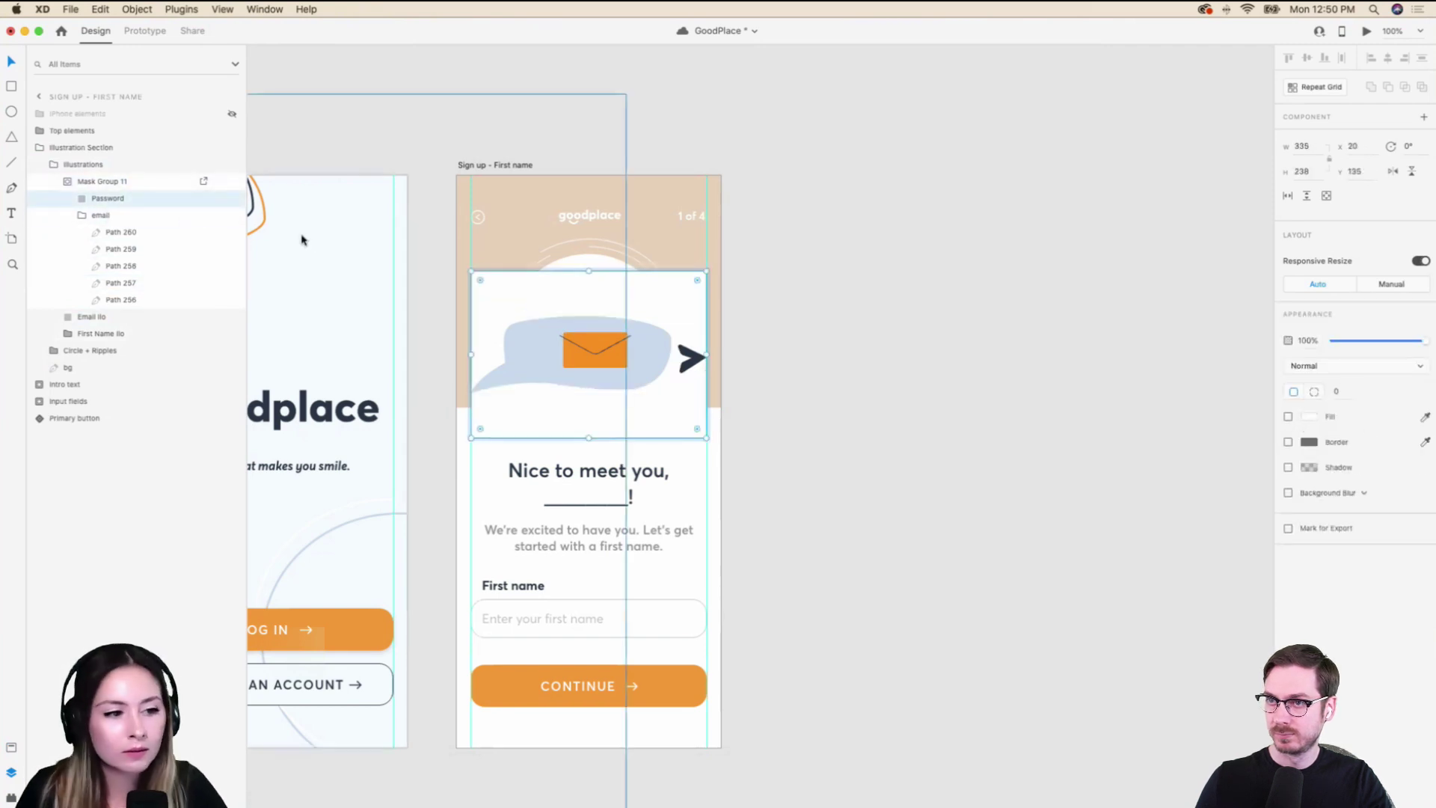
pyautogui.click(209, 215)
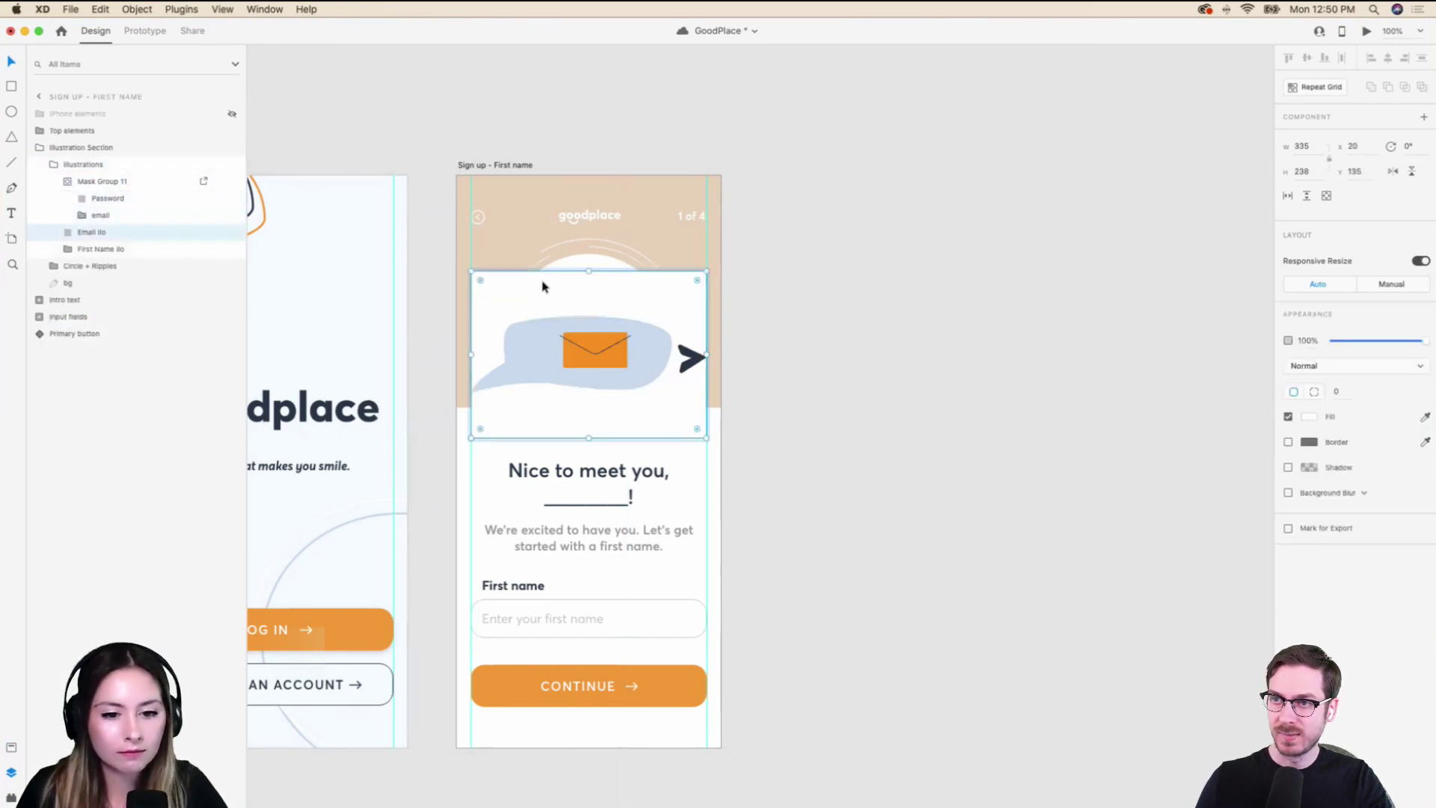
pyautogui.click(78, 182)
pyautogui.click(62, 181)
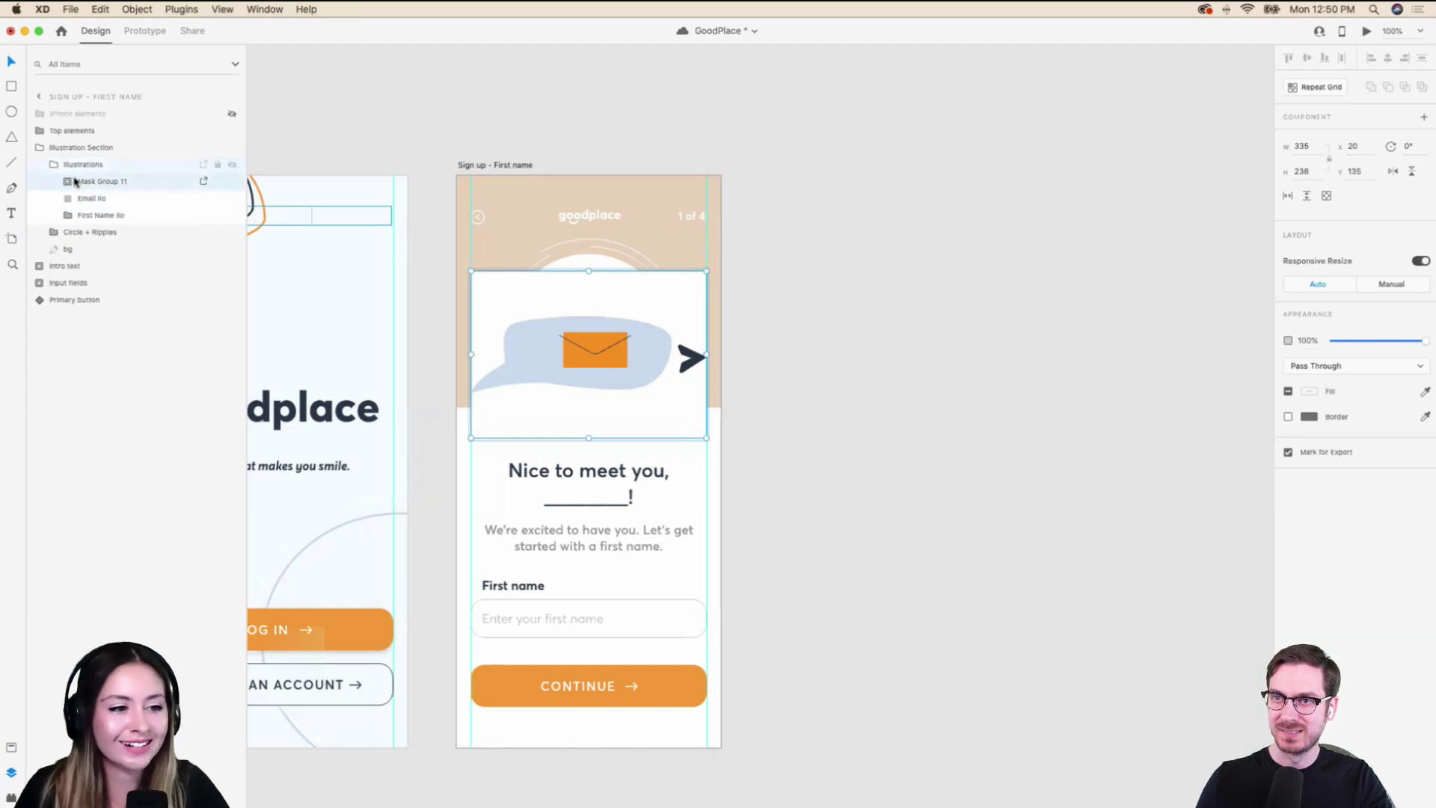
pyautogui.click(57, 166)
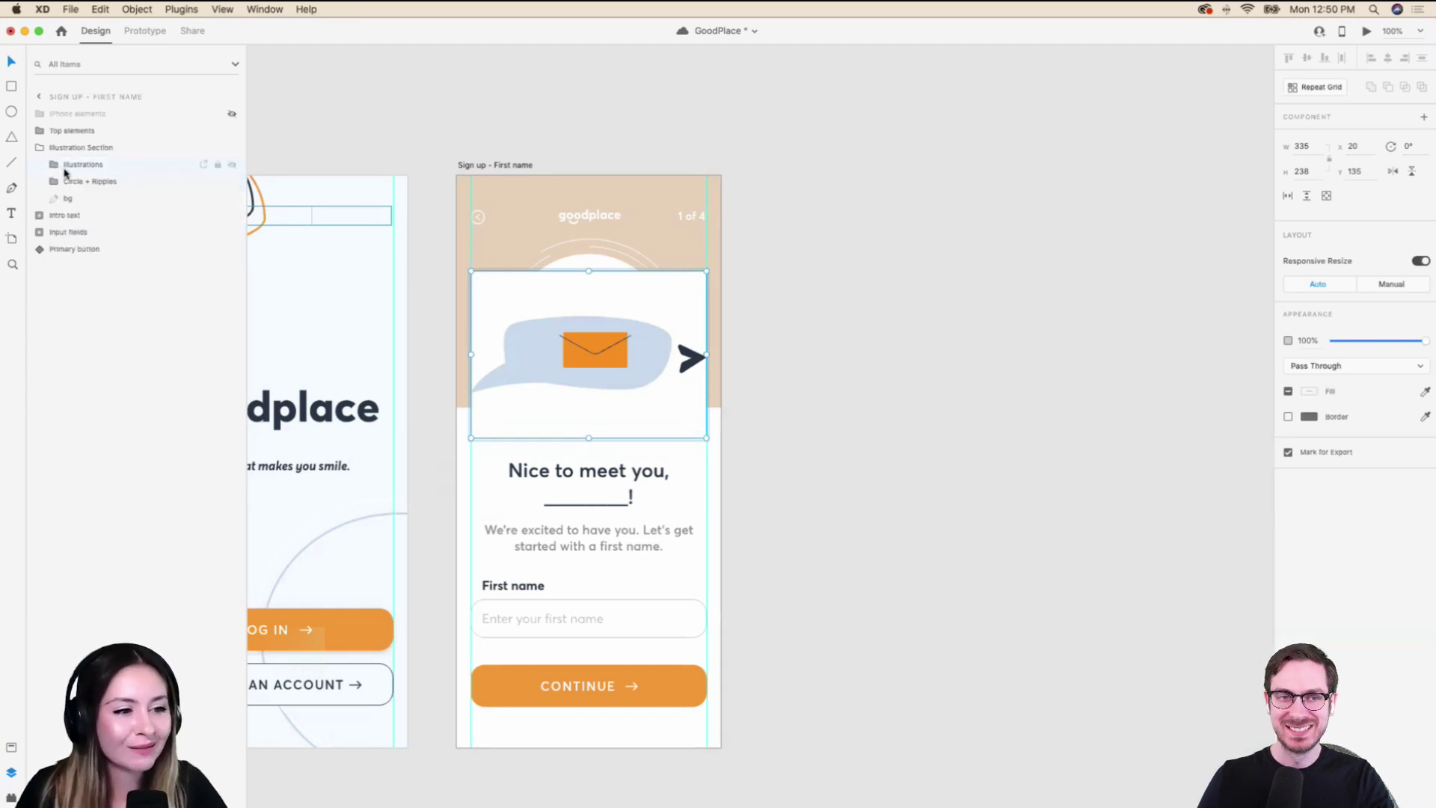
pyautogui.click(57, 166)
# Select Password and the email artwork inside Mask Group 11 and remove the envelope.
pyautogui.click(97, 214)
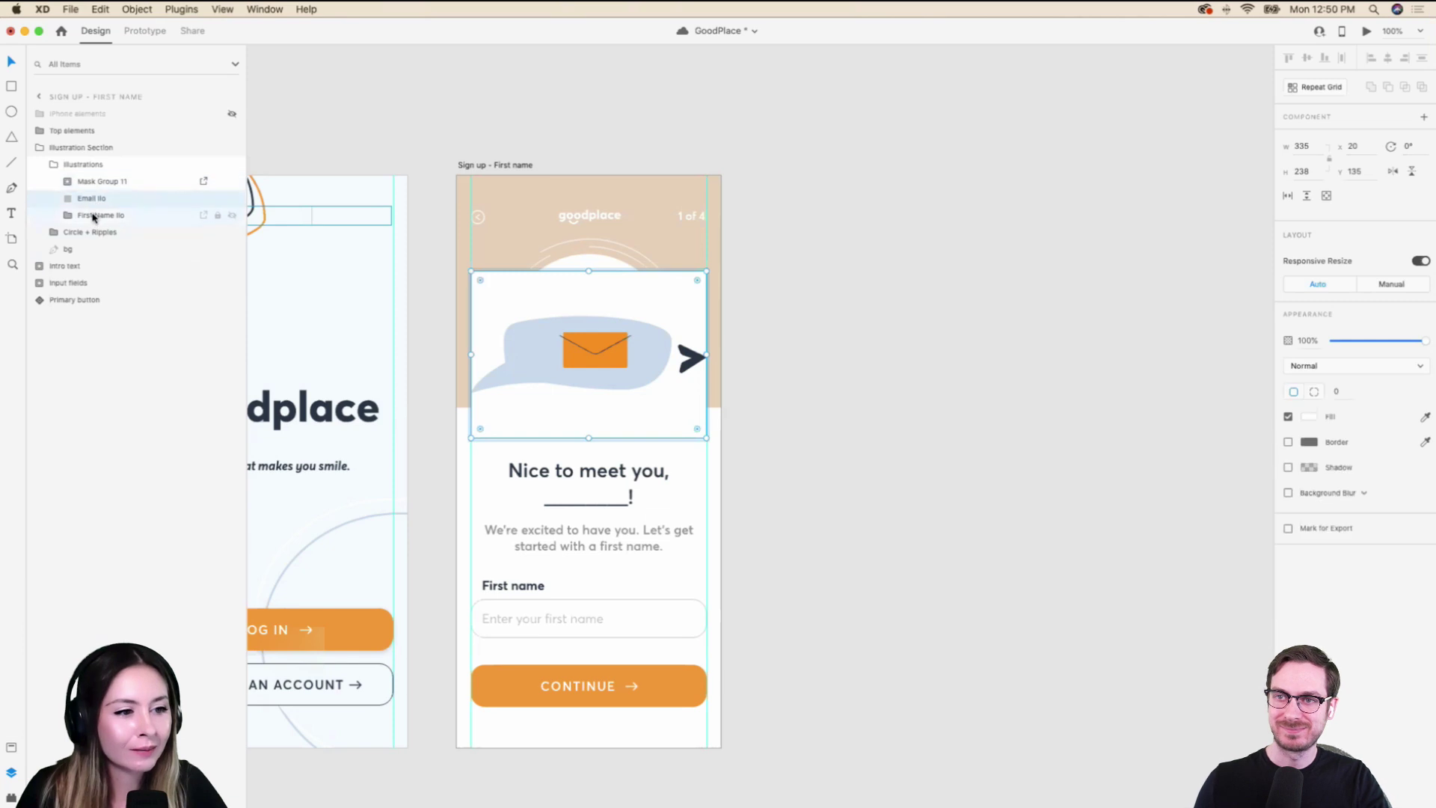
pyautogui.click(58, 215)
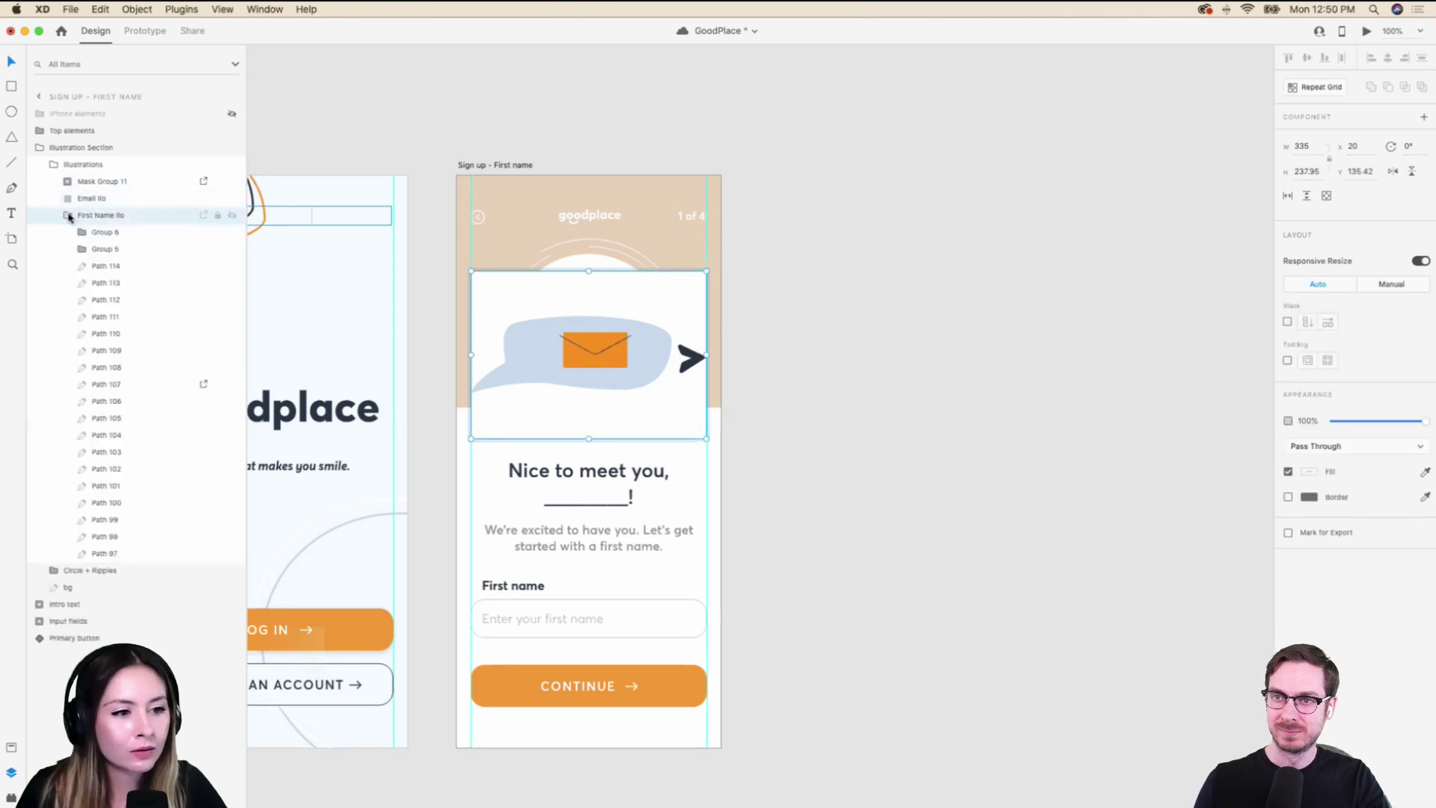
pyautogui.click(58, 215)
pyautogui.click(96, 182)
pyautogui.click(68, 183)
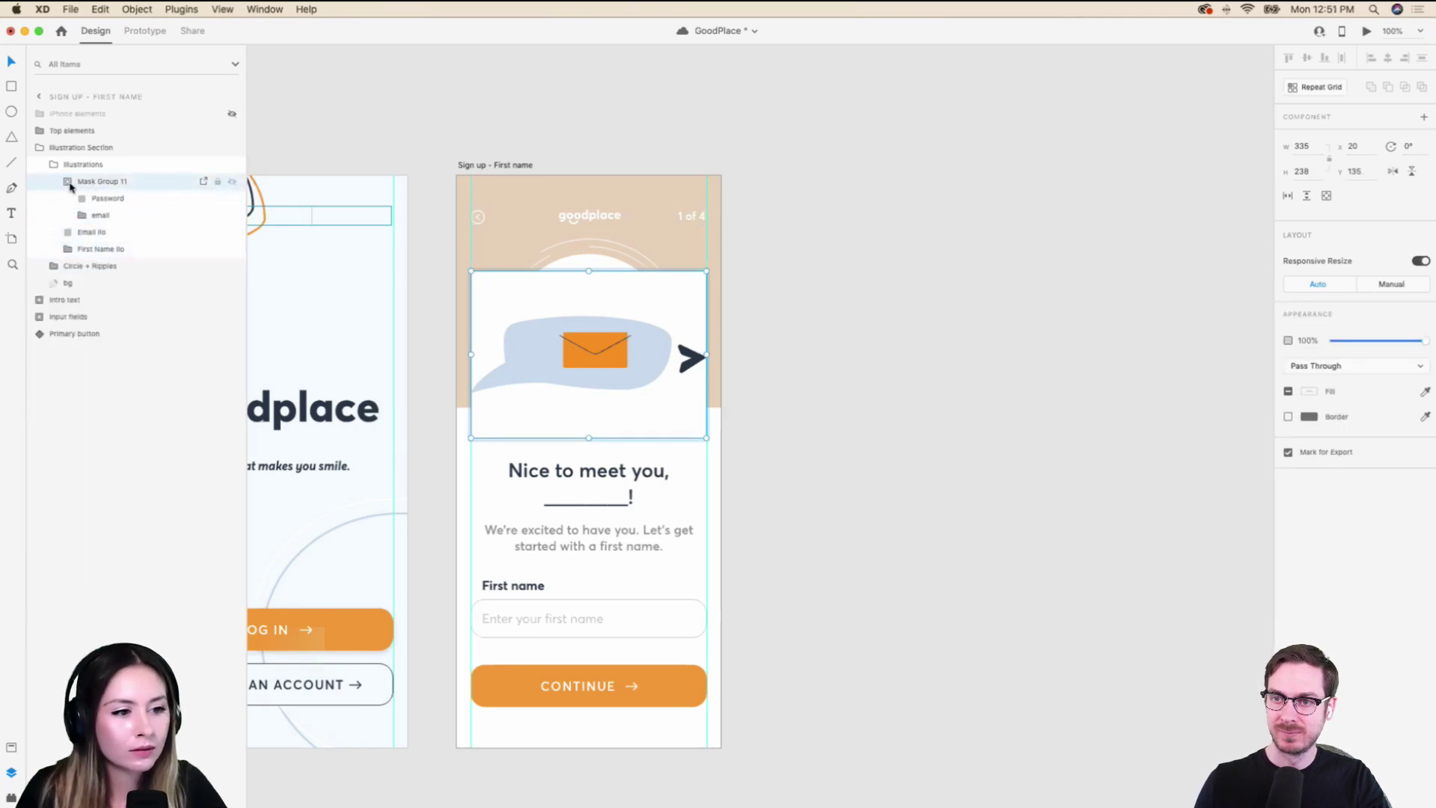
pyautogui.click(108, 198)
pyautogui.keyDown('shift'); pyautogui.click(100, 214); pyautogui.keyUp('shift')
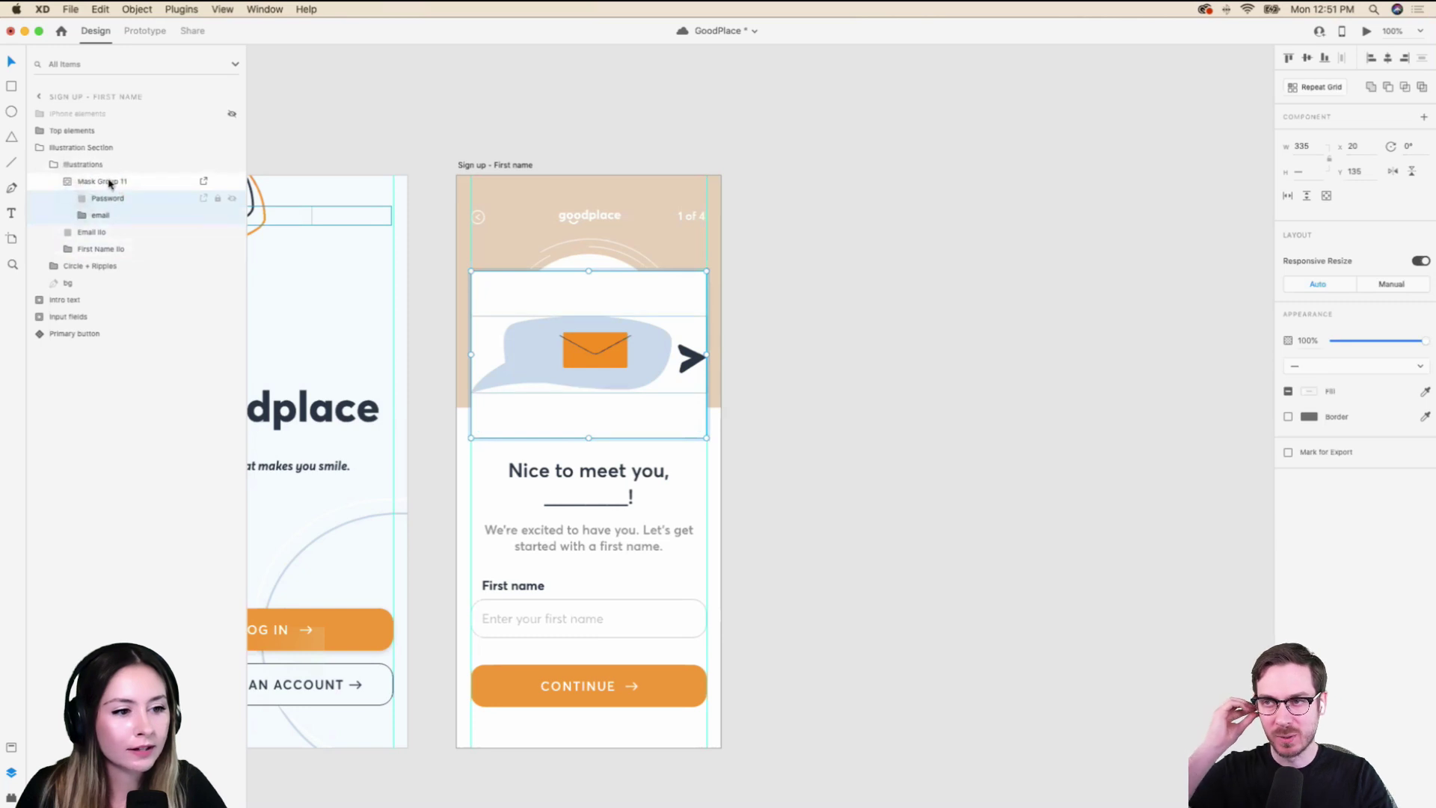
pyautogui.press('super+v')
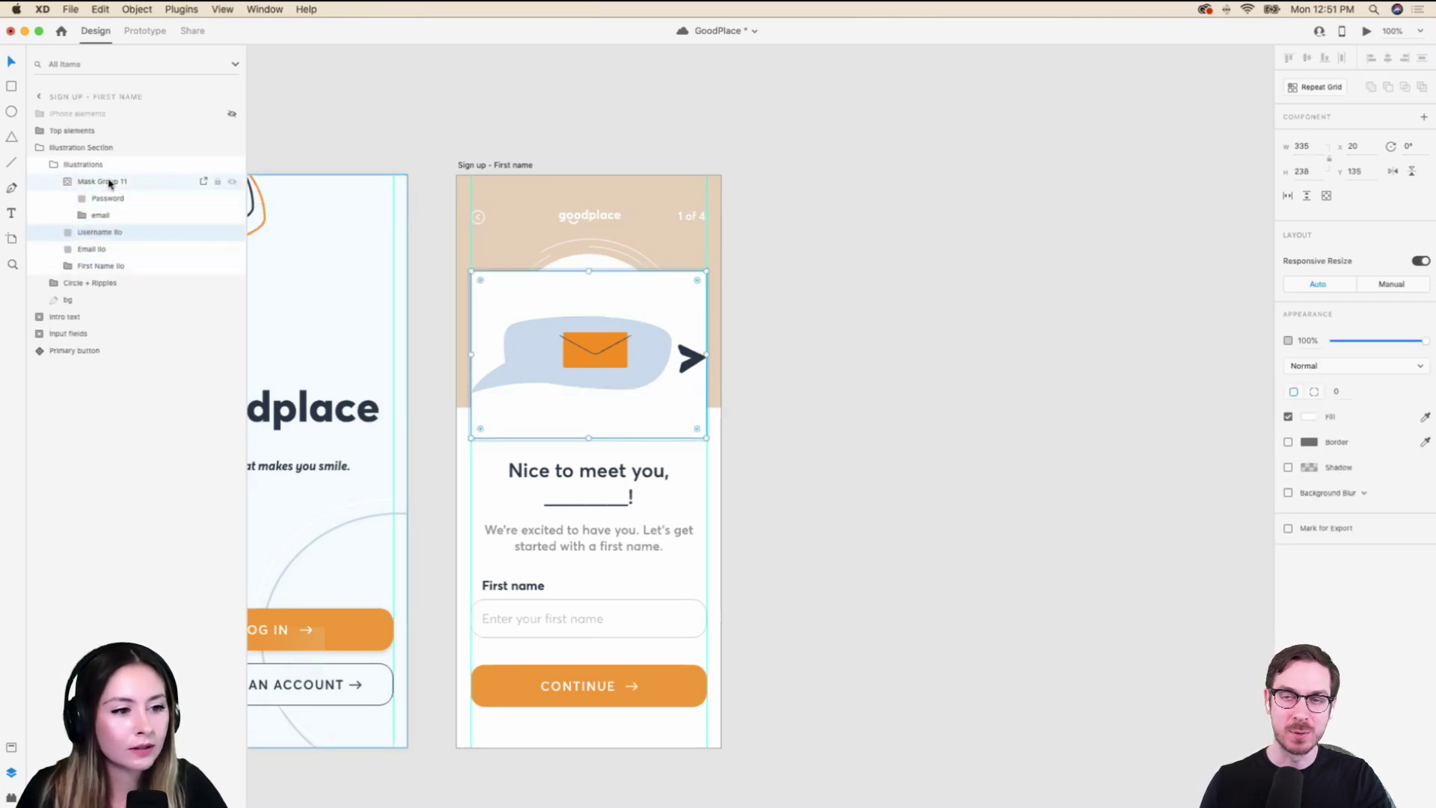
pyautogui.press('Delete')
# Hide the Username Illo, Password and First Name Illo layers.
pyautogui.click(232, 198)
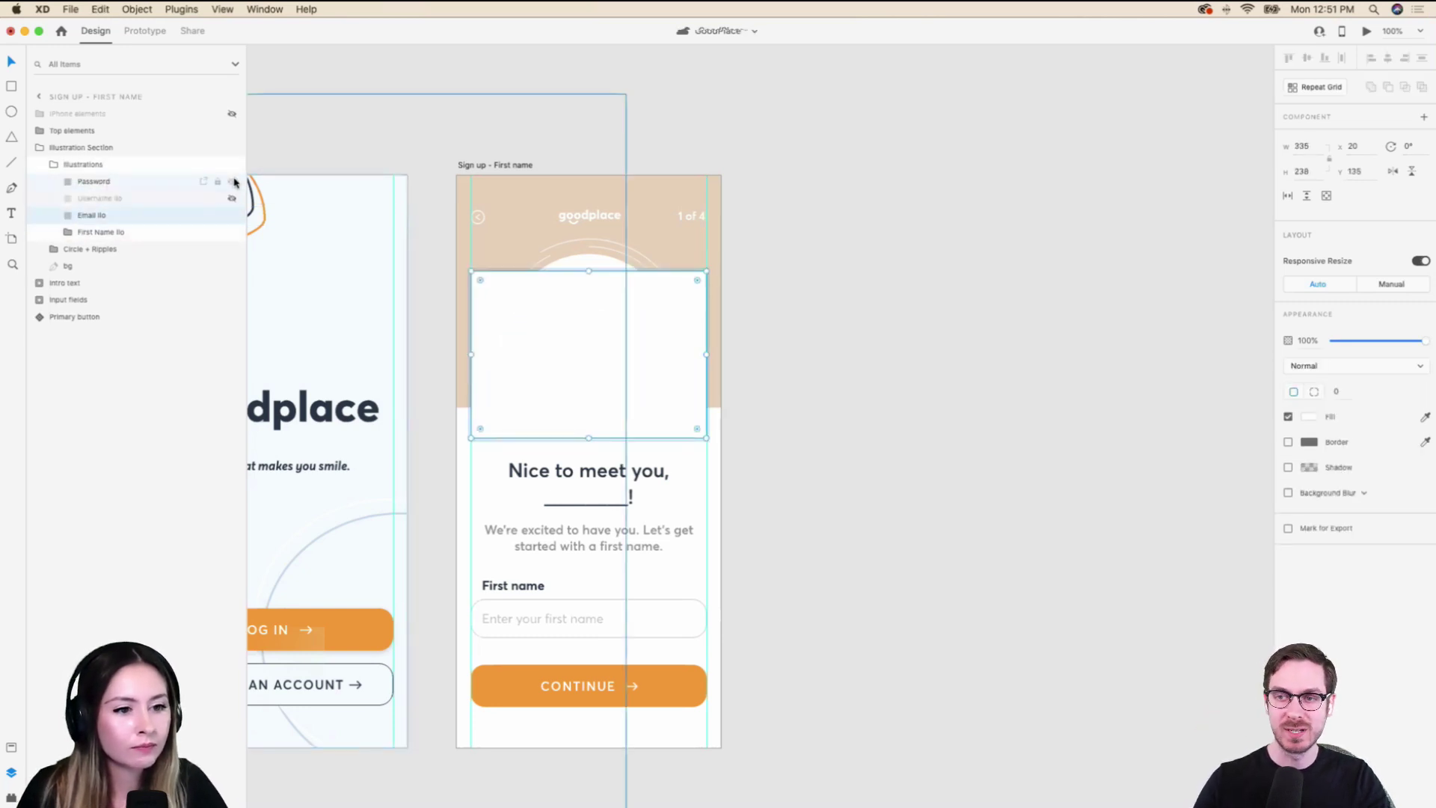
pyautogui.click(232, 182)
pyautogui.click(232, 232)
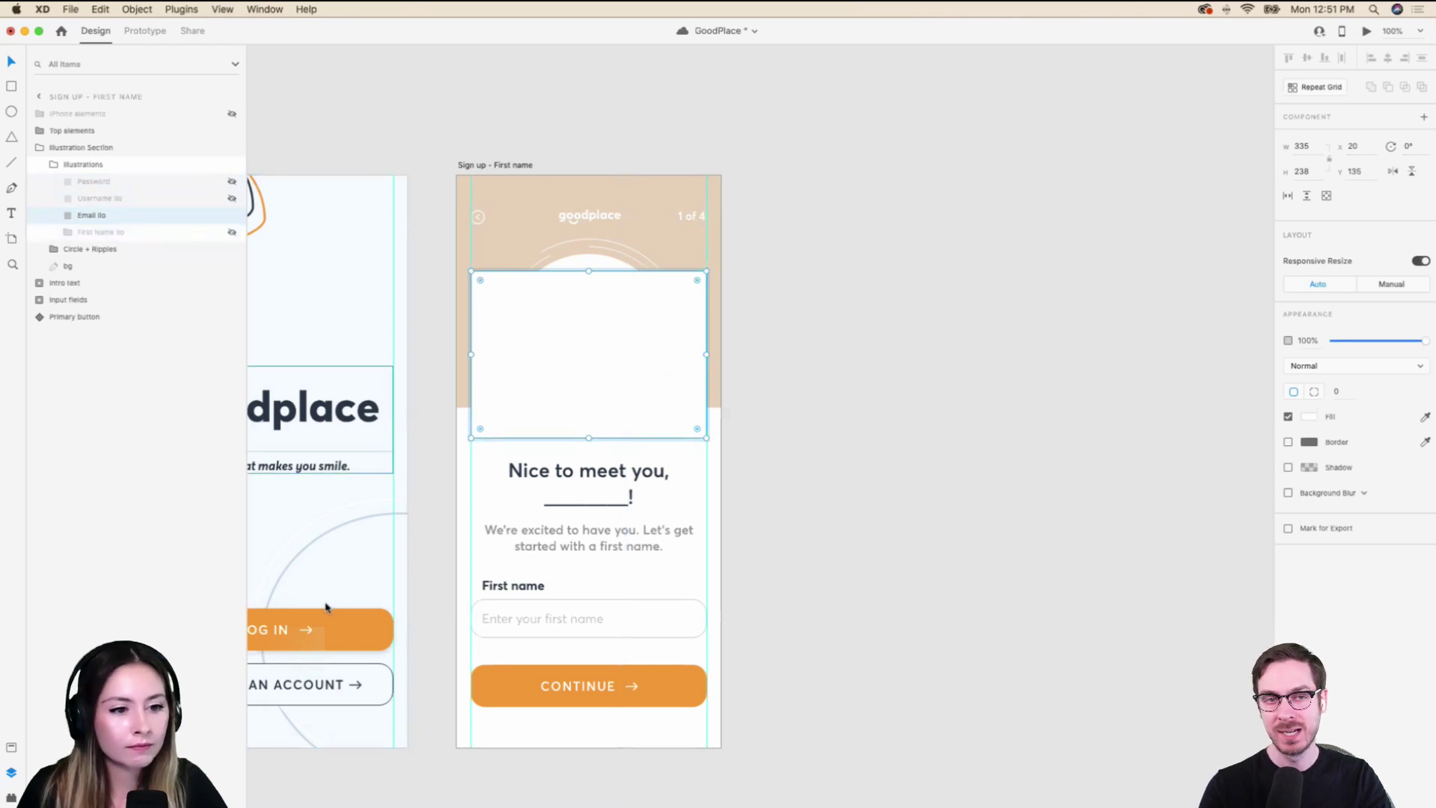
# Drop email.svg into the placeholder and stretch its blue blob taller upward.
pyautogui.moveTo(224, 804)
pyautogui.click(177, 777)
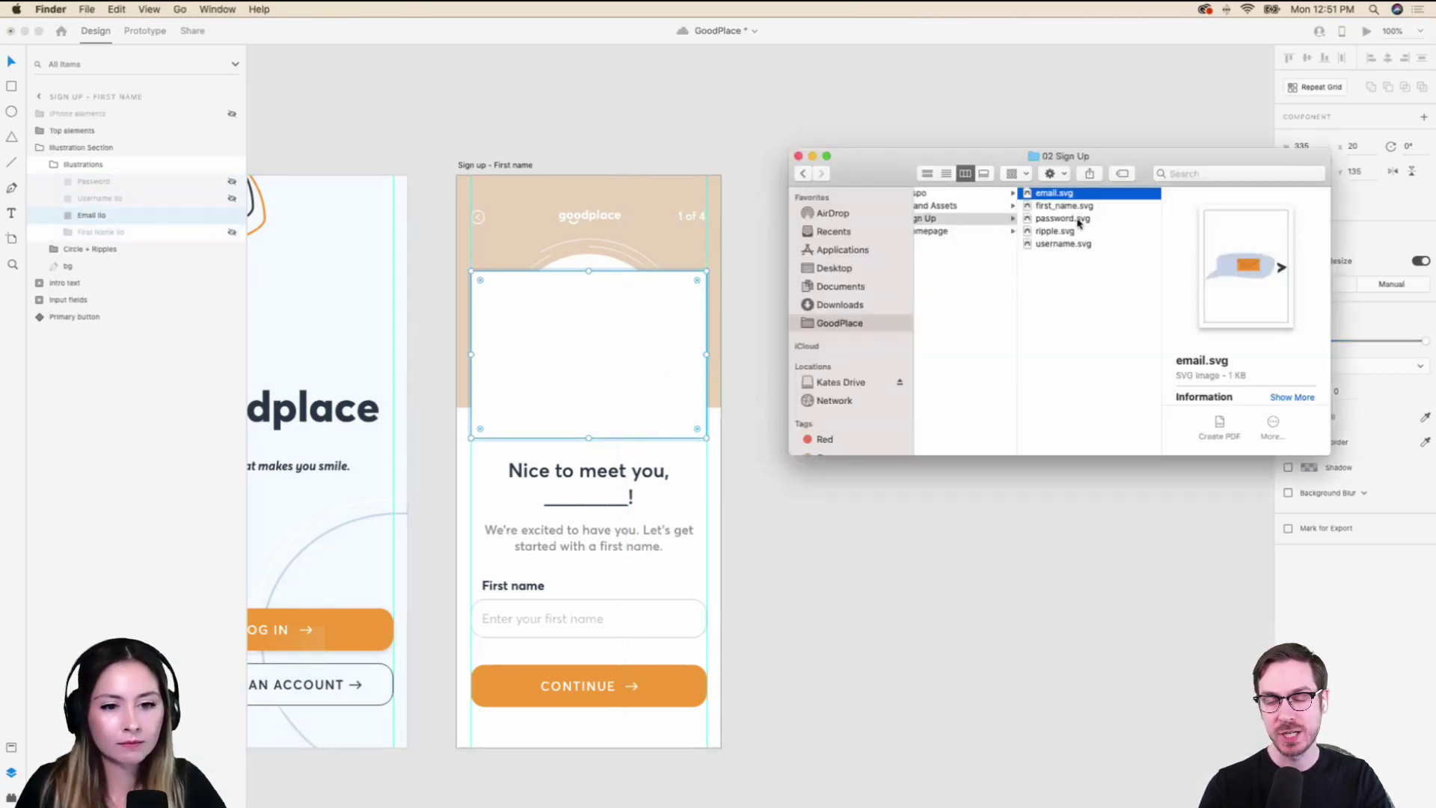
pyautogui.moveTo(1093, 196); pyautogui.dragTo(571, 346)
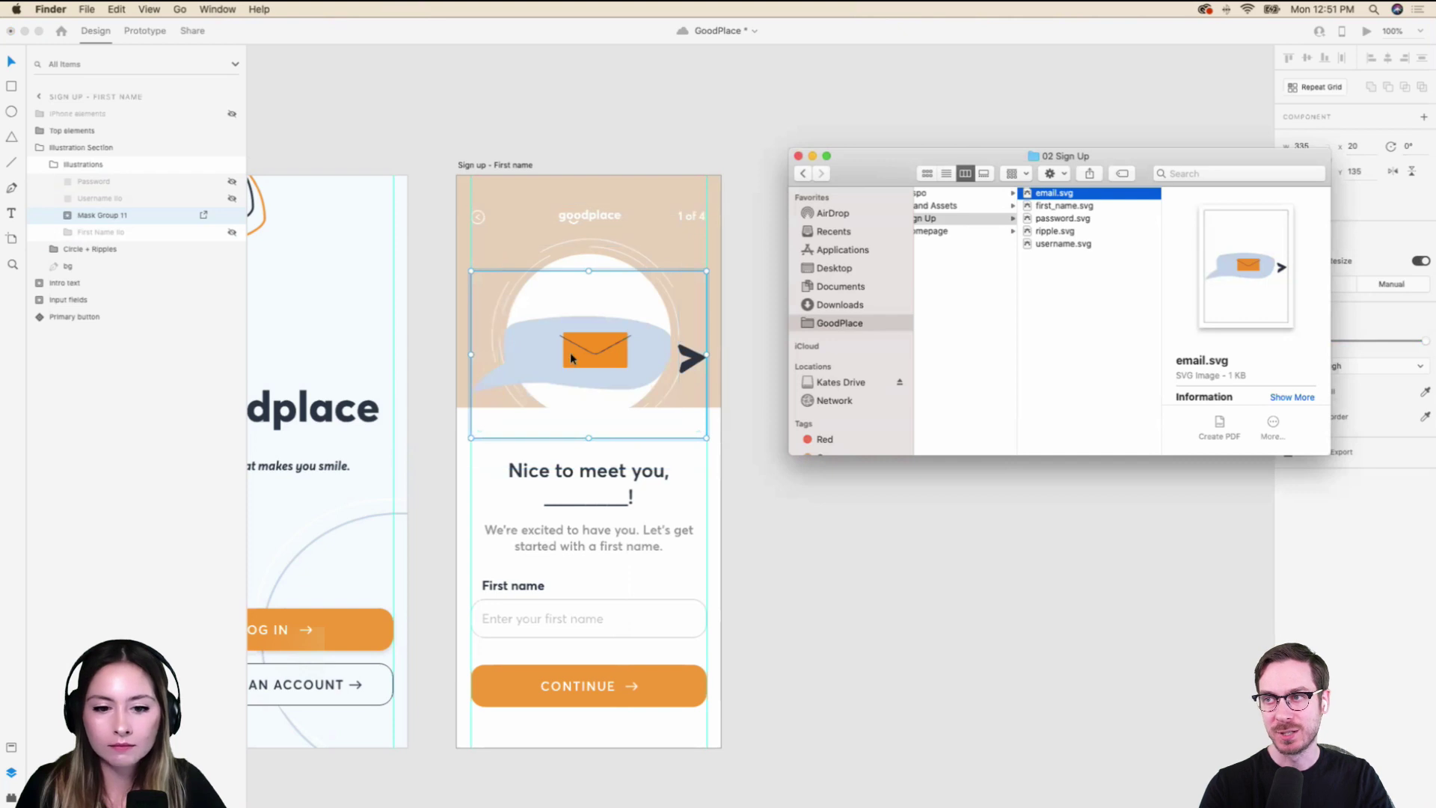
pyautogui.click(600, 332)
pyautogui.doubleClick(596, 326)
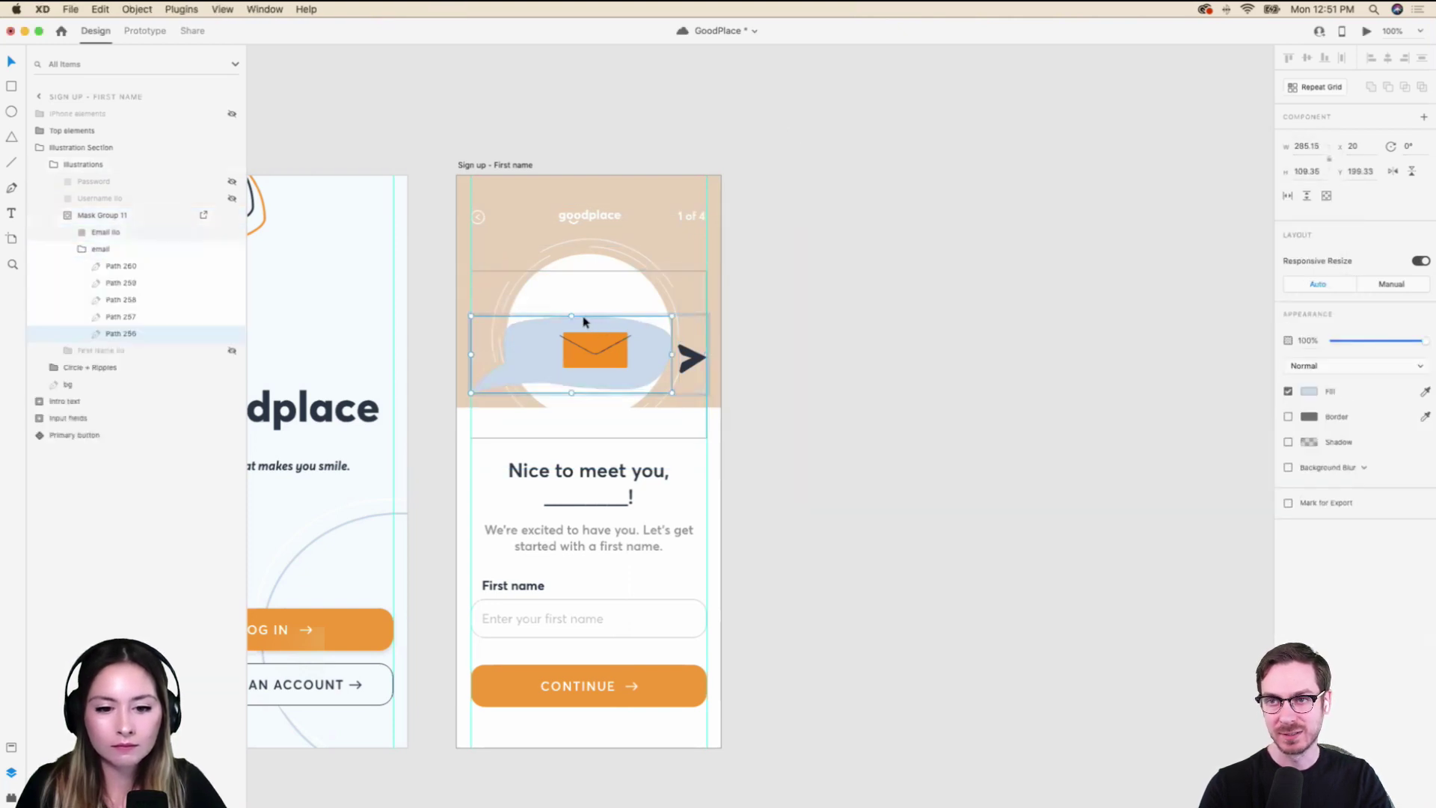
pyautogui.moveTo(571, 315); pyautogui.dragTo(570, 271)
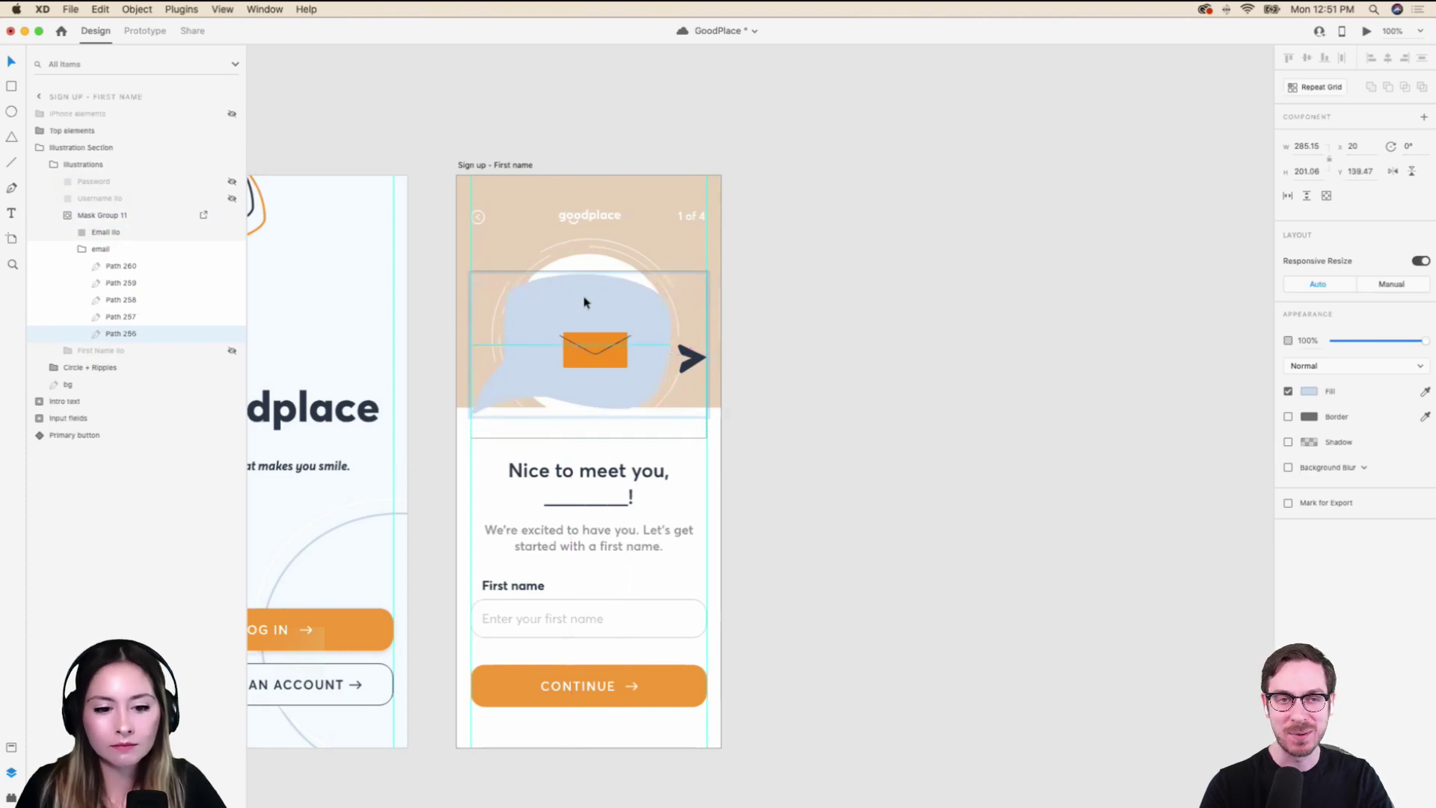
# Enlarge the orange envelope up and left, and move its flap lines to match.
pyautogui.click(591, 356)
pyautogui.moveTo(563, 332)
pyautogui.mouseDown()
pyautogui.moveTo(528, 306)
pyautogui.moveTo(539, 319)
pyautogui.mouseUp()
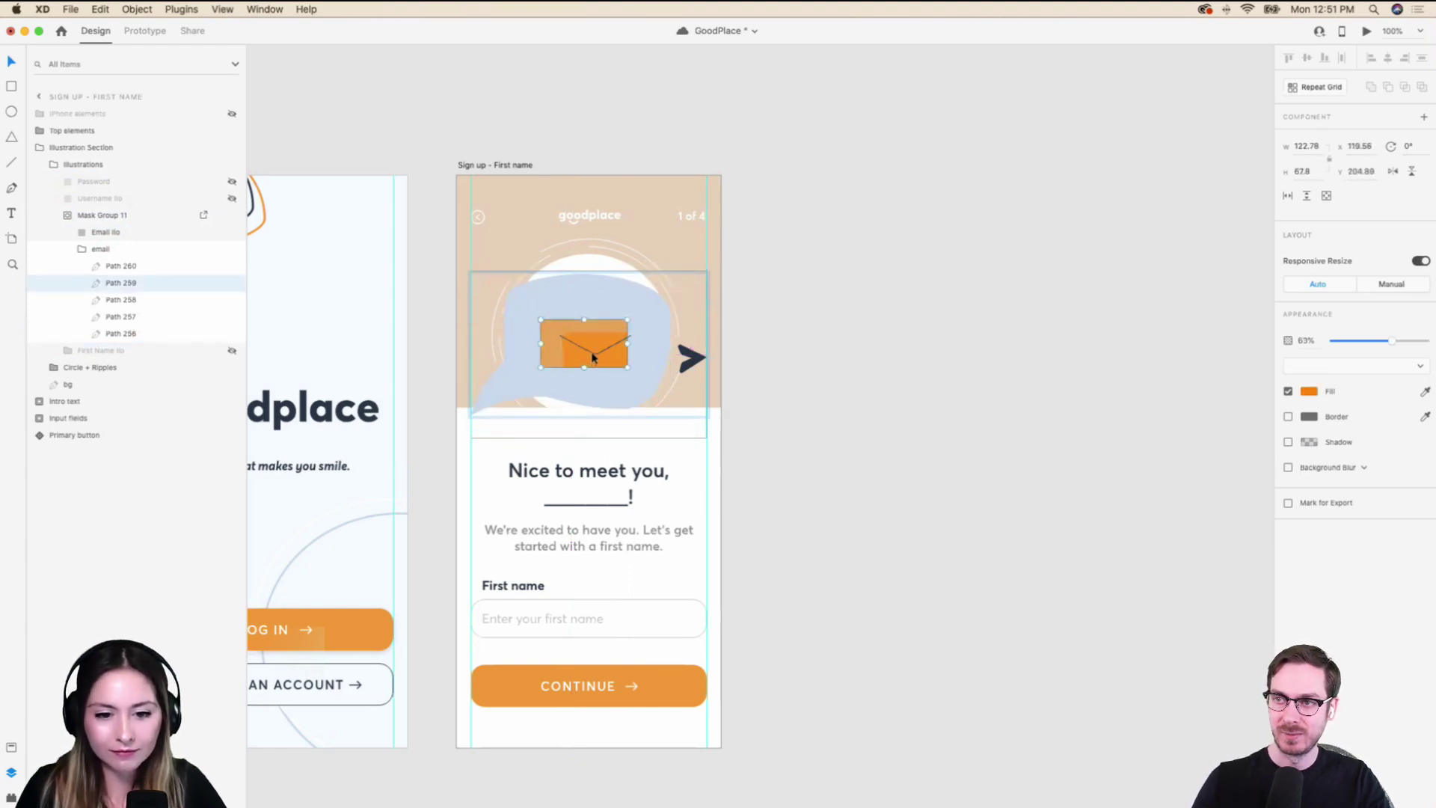
pyautogui.click(595, 356)
pyautogui.moveTo(599, 357); pyautogui.dragTo(589, 355)
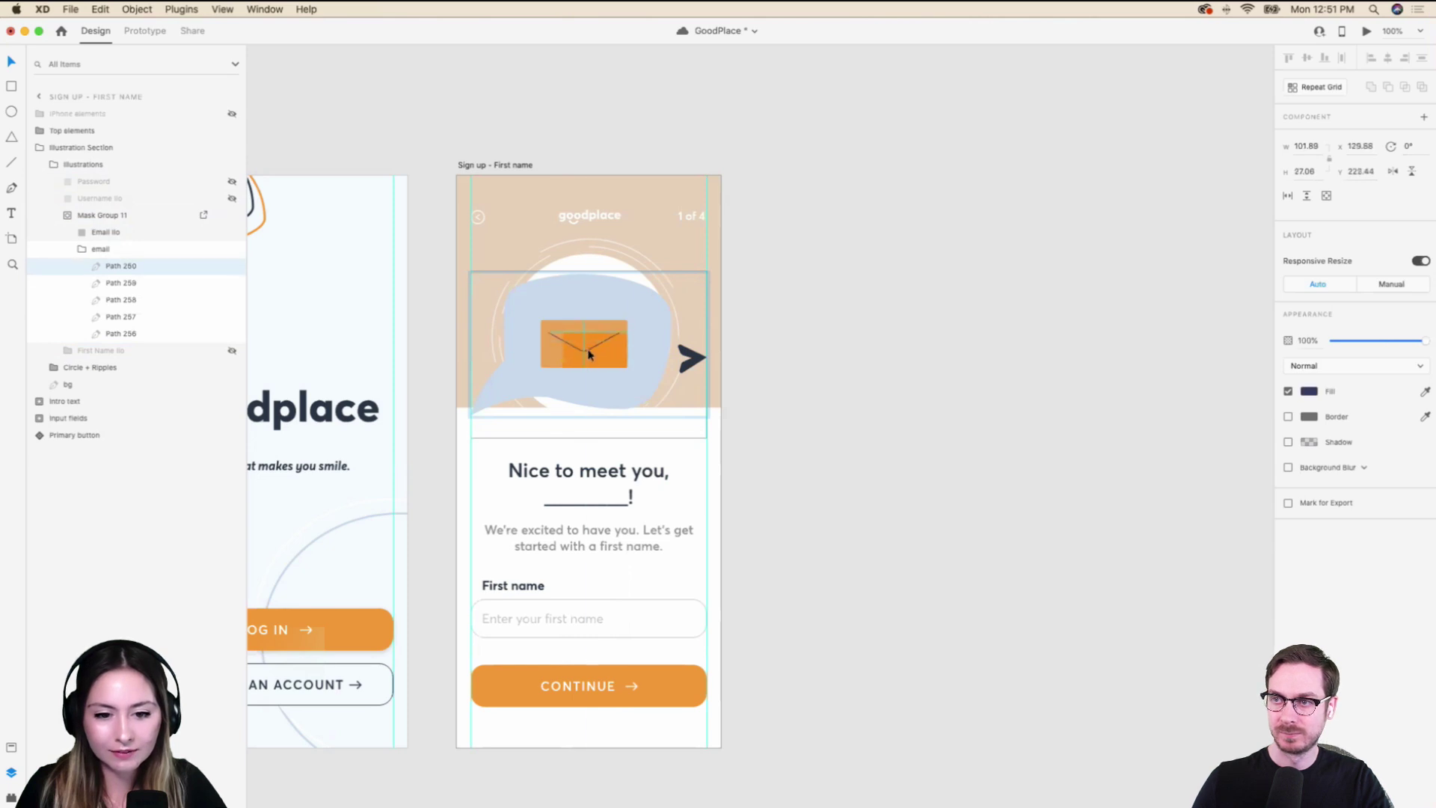
# Enlarge the envelope body further and nudge the flap lines left onto it.
pyautogui.press('Escape')
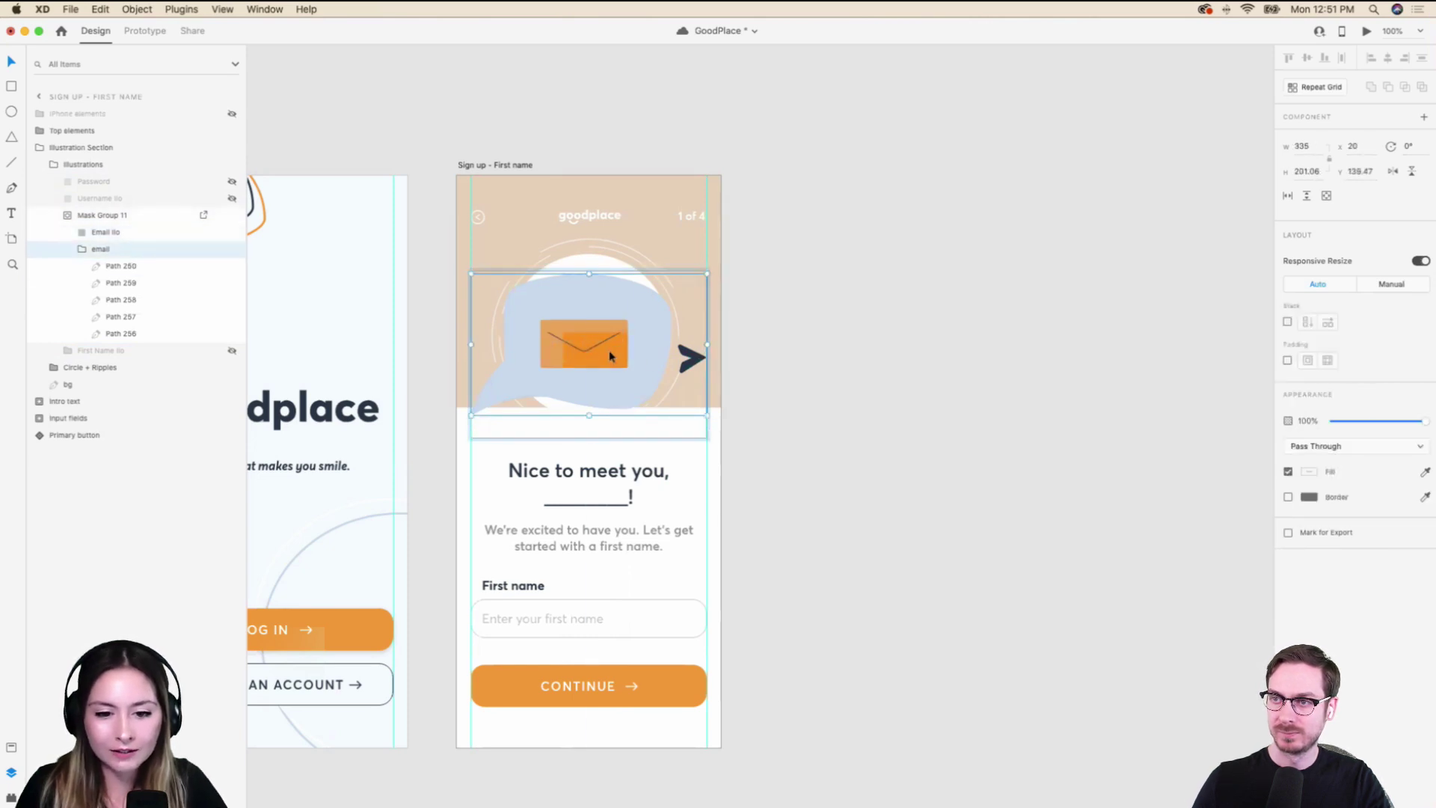
pyautogui.doubleClick(567, 338)
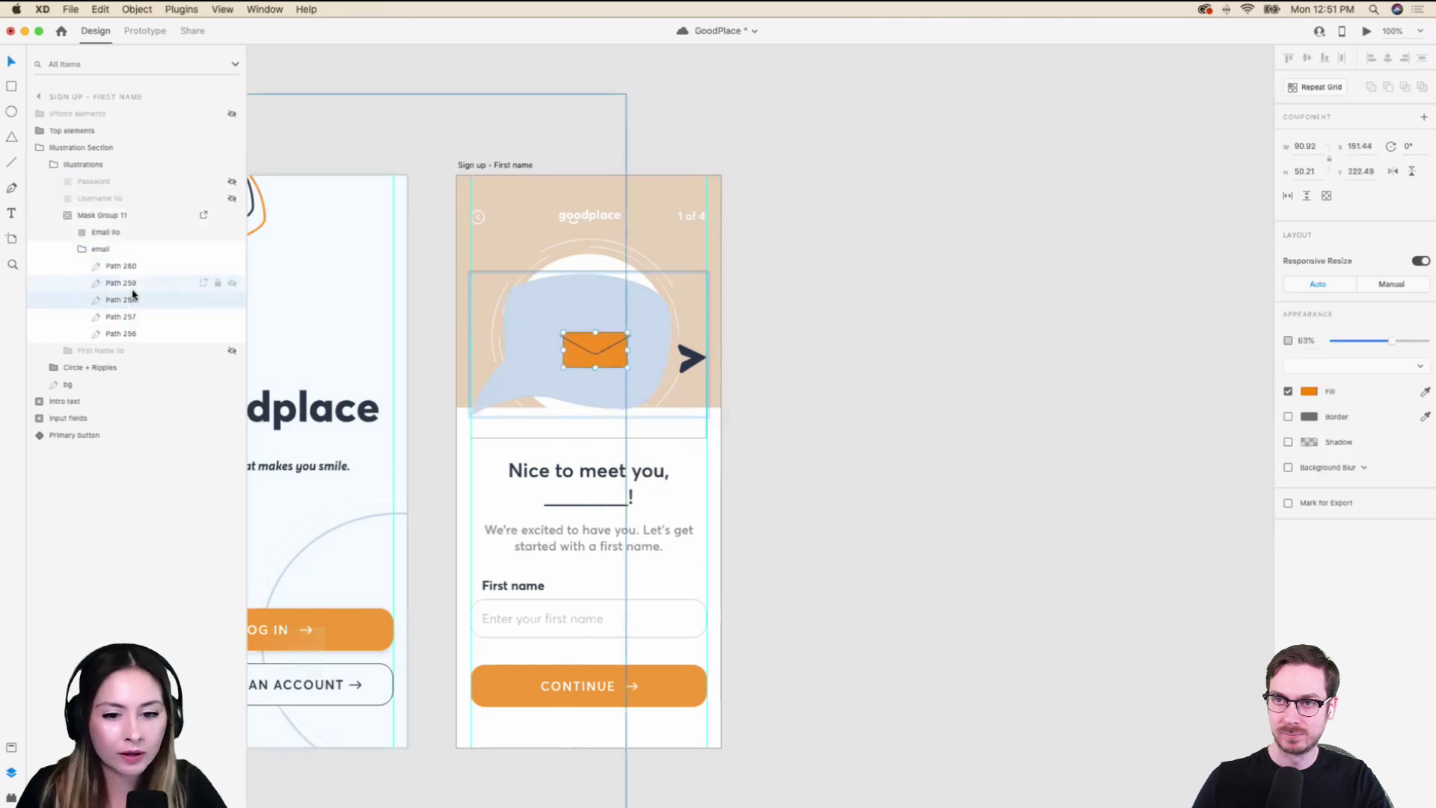
pyautogui.moveTo(563, 332)
pyautogui.mouseDown()
pyautogui.moveTo(532, 310)
pyautogui.moveTo(571, 333)
pyautogui.mouseUp()
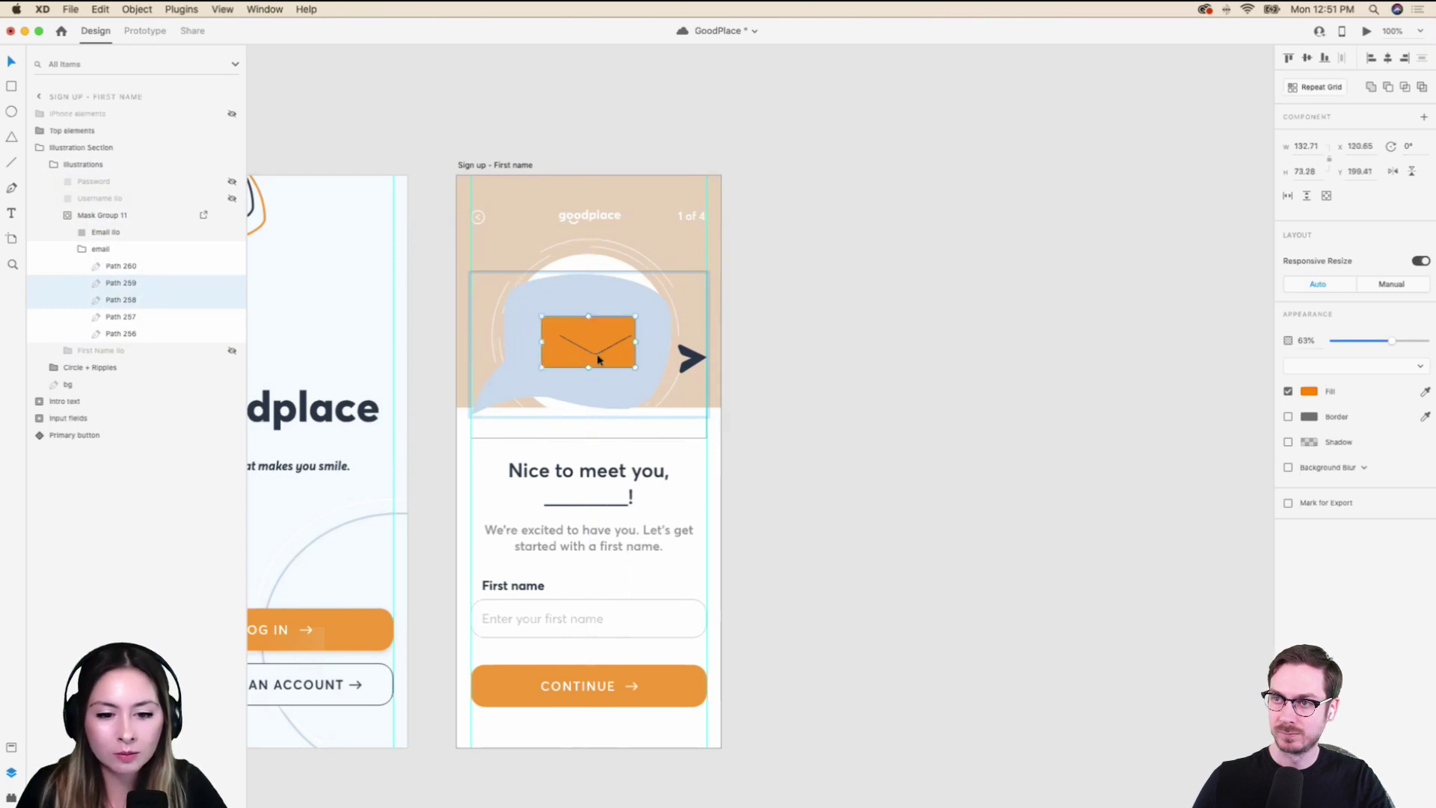
pyautogui.click(119, 266)
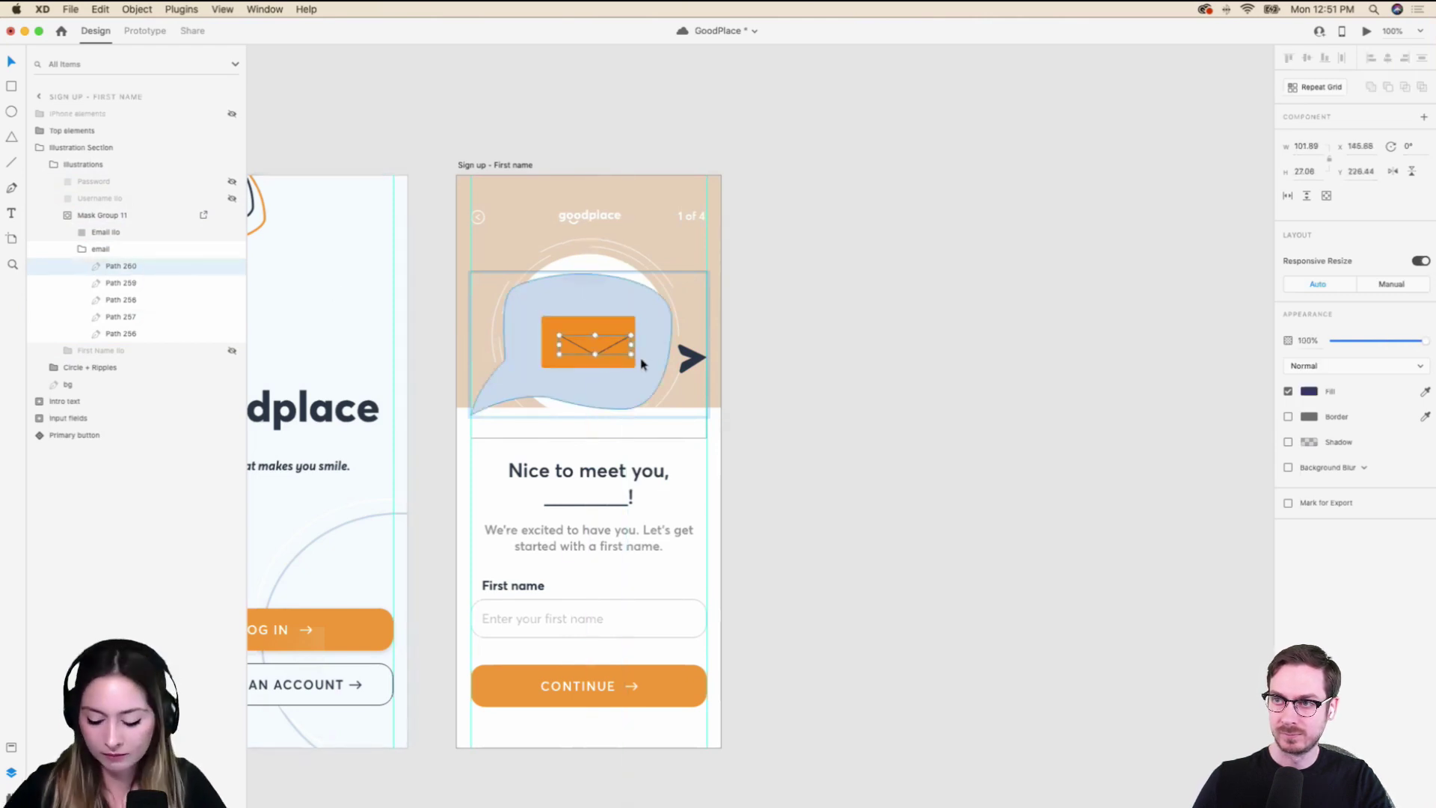
pyautogui.hotkey('shift', 'Left')
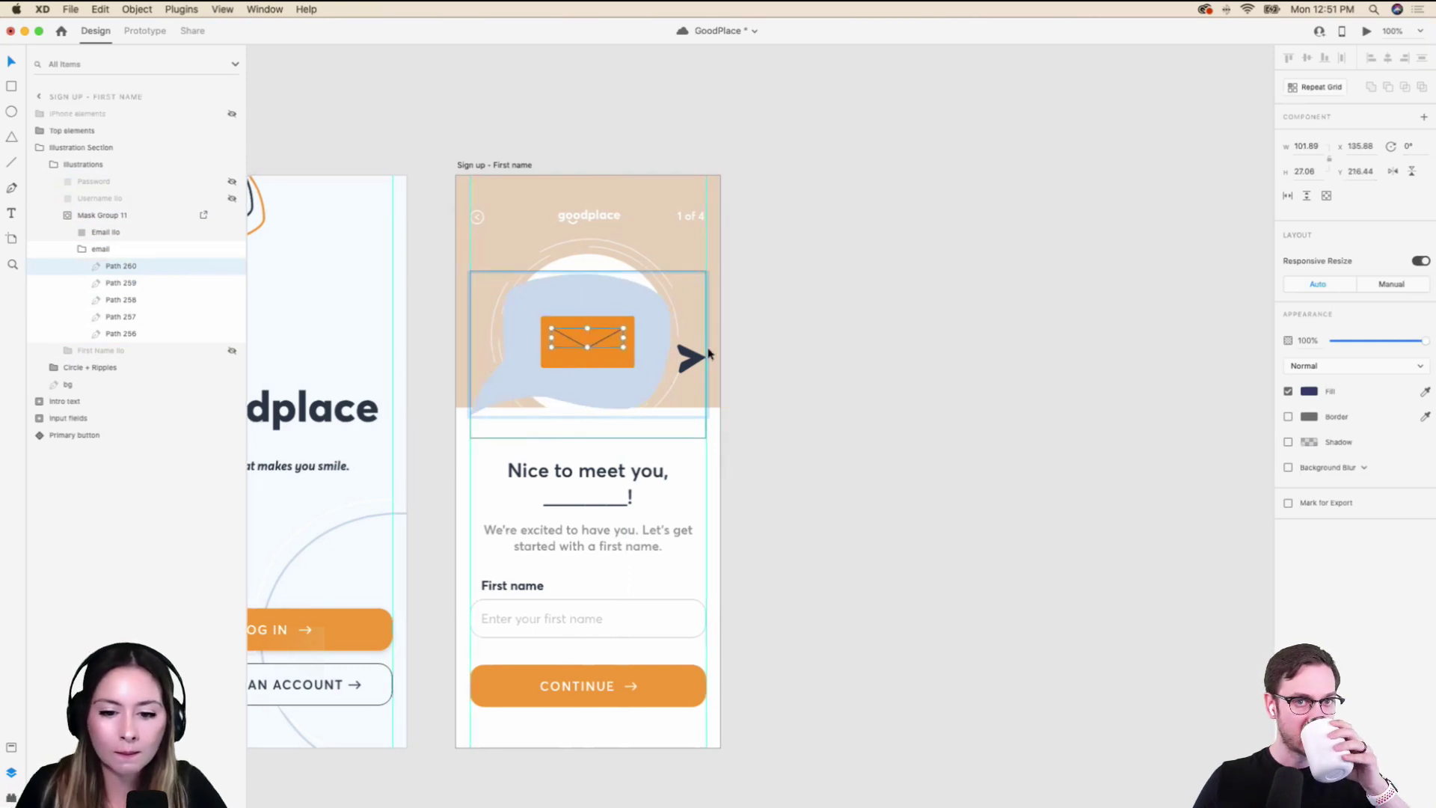
pyautogui.click(622, 364)
pyautogui.click(663, 378)
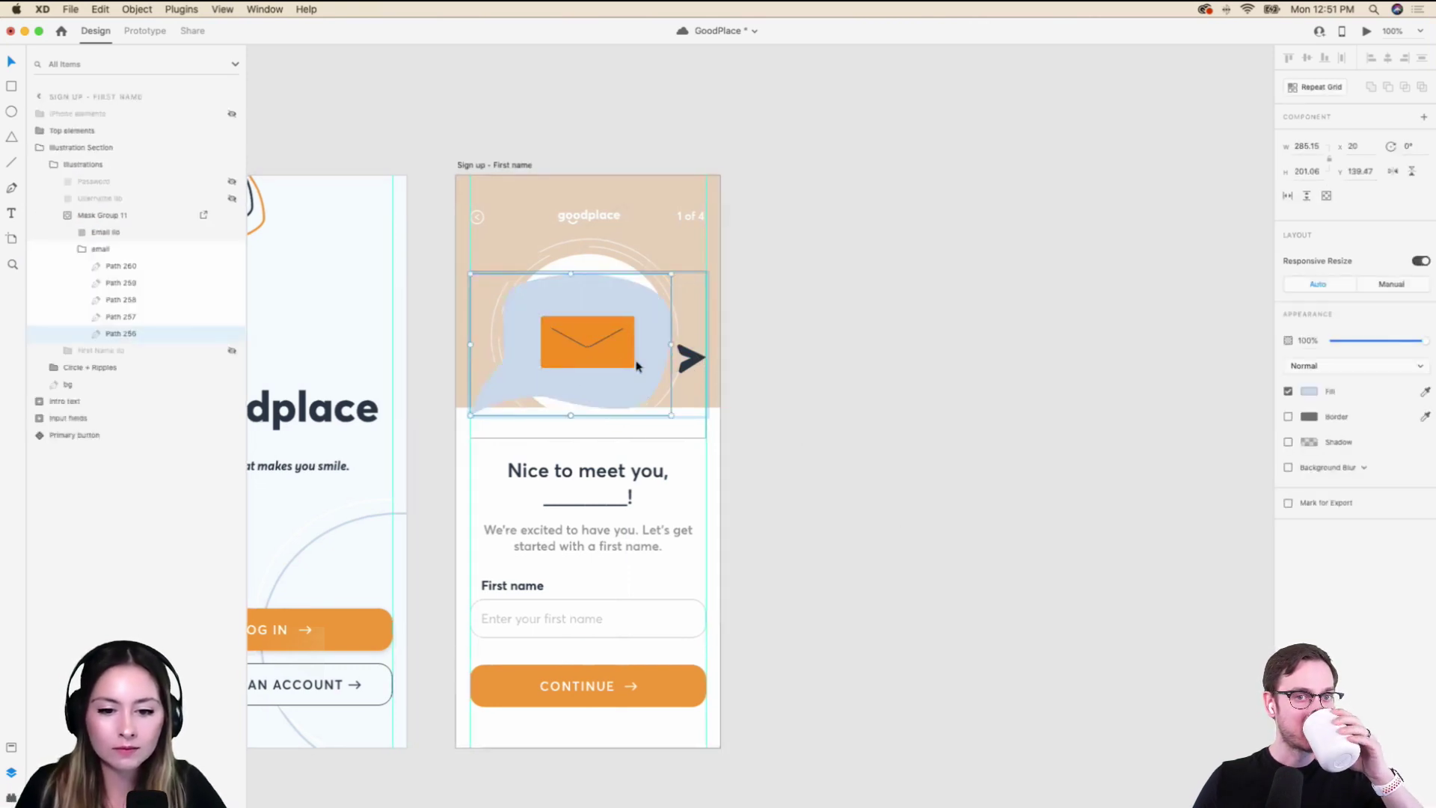
pyautogui.keyDown('shift'); pyautogui.click(694, 363); pyautogui.keyUp('shift')
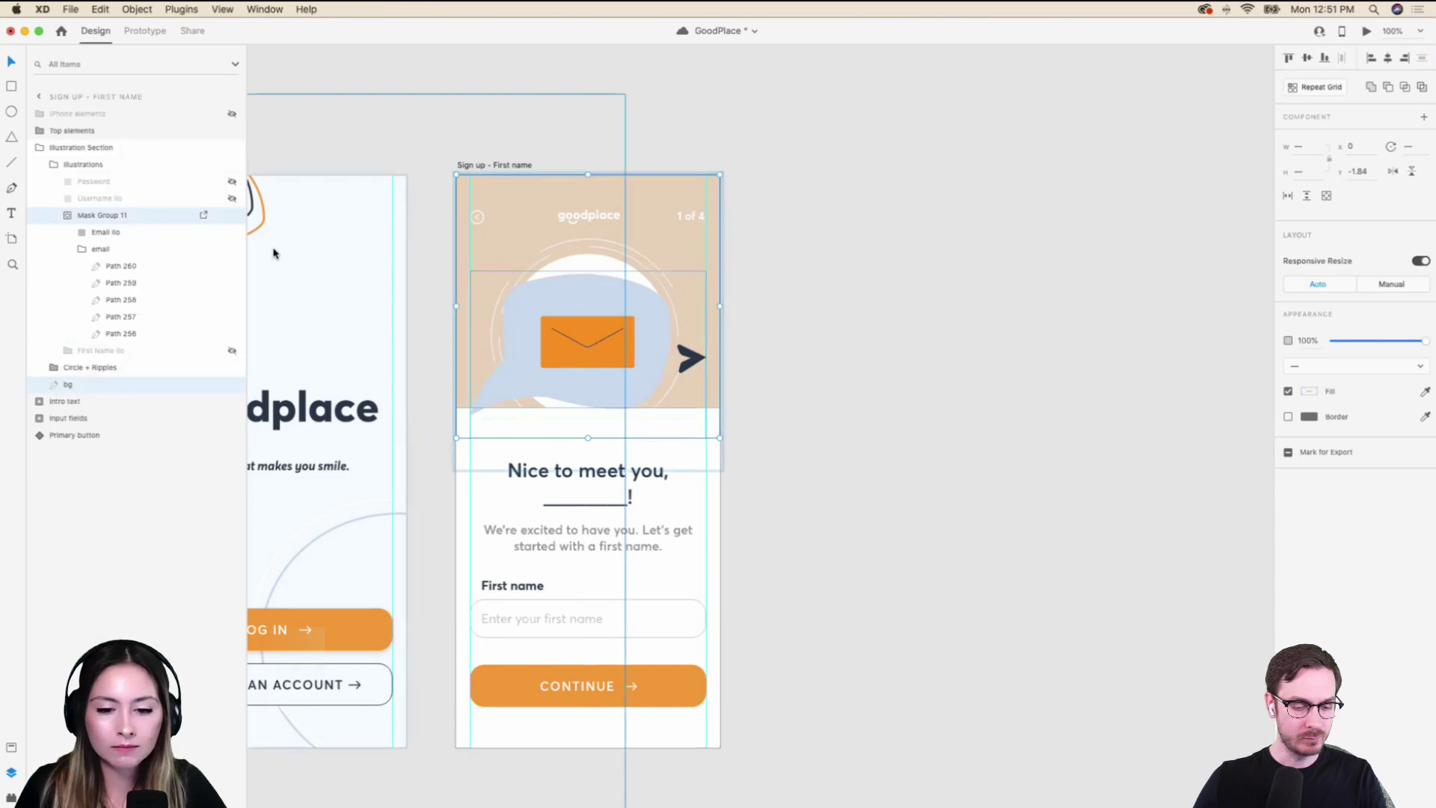
# Rename the Mask Group 11 layer to Email.
pyautogui.click(104, 233)
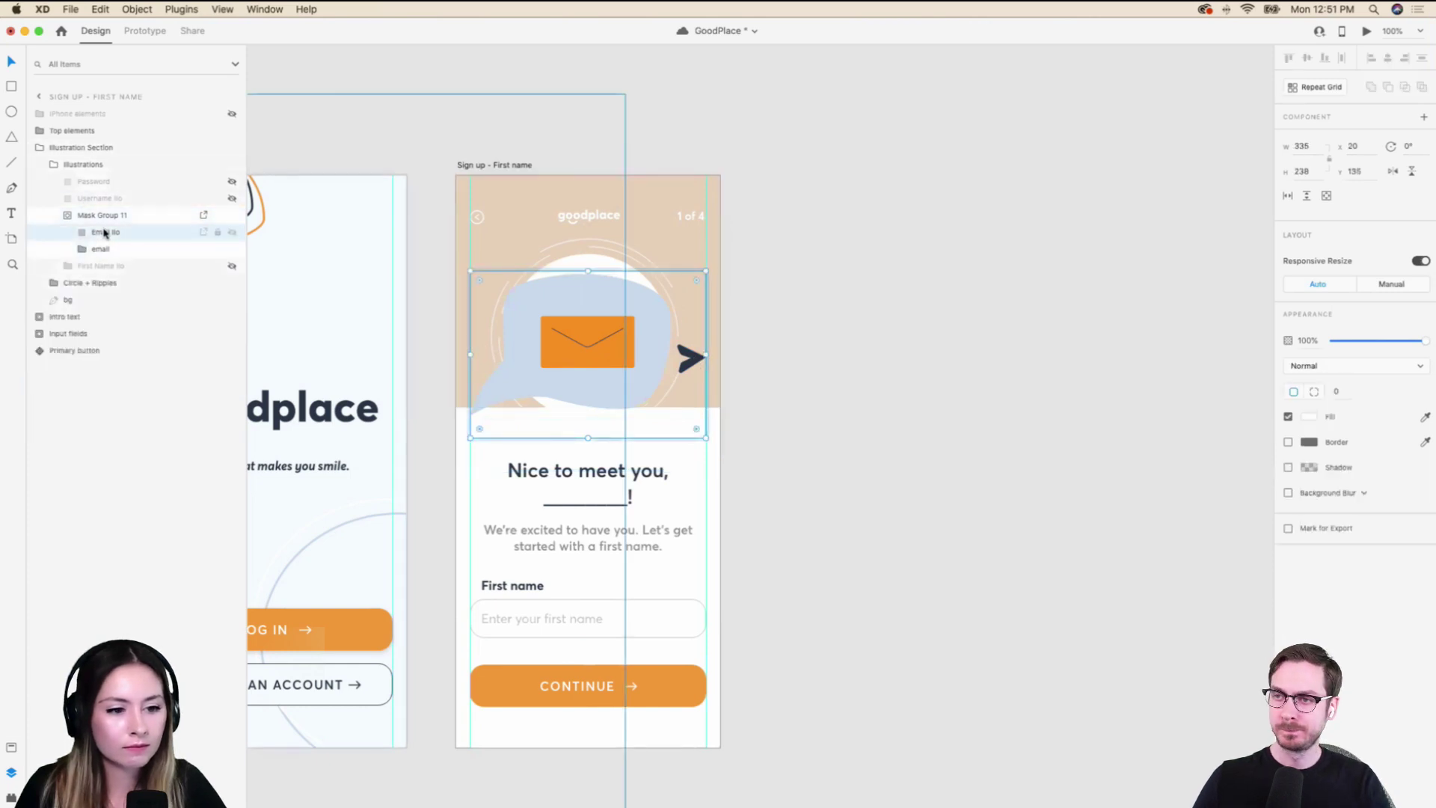
pyautogui.click(102, 248)
pyautogui.doubleClick(99, 215)
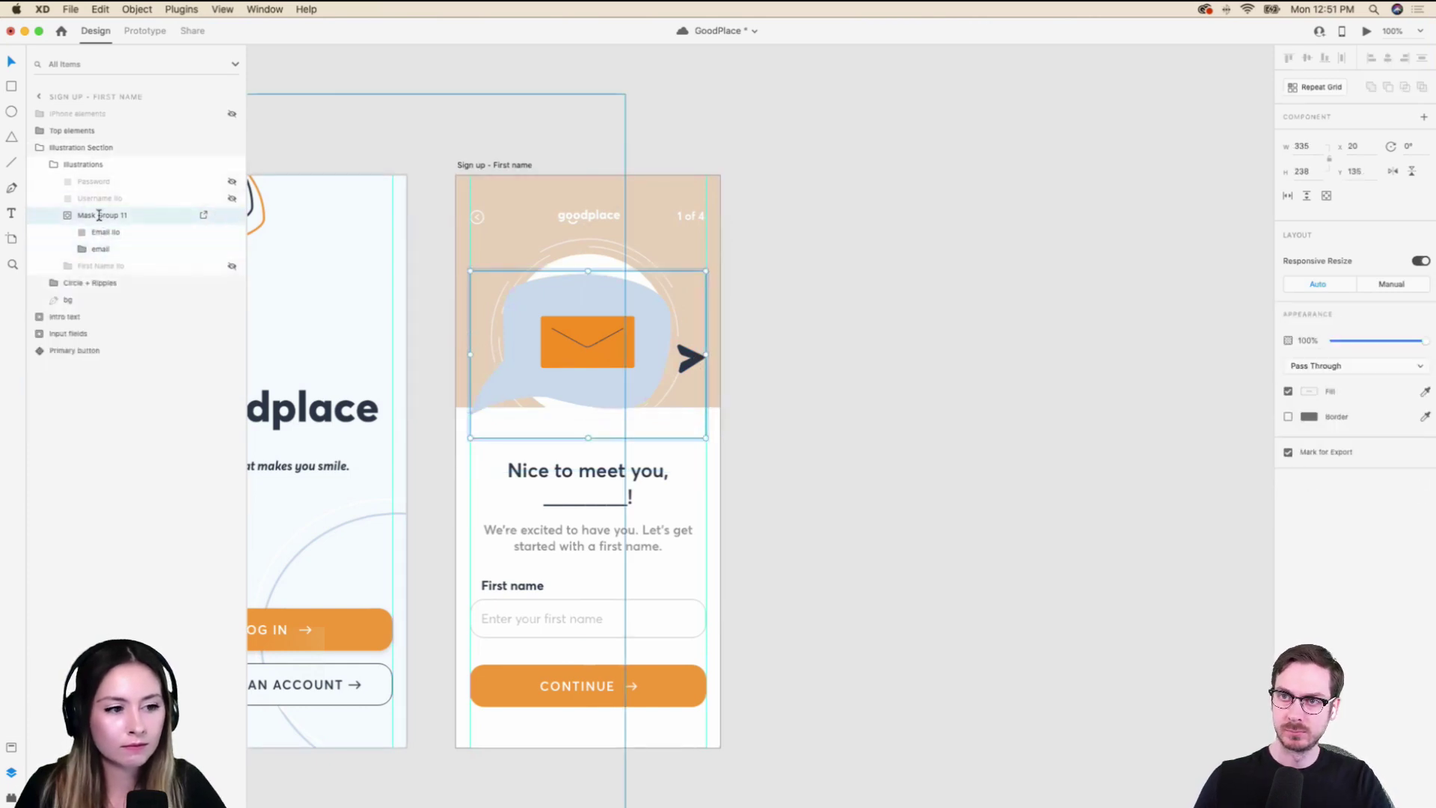
pyautogui.write('Email')
pyautogui.press('Return')
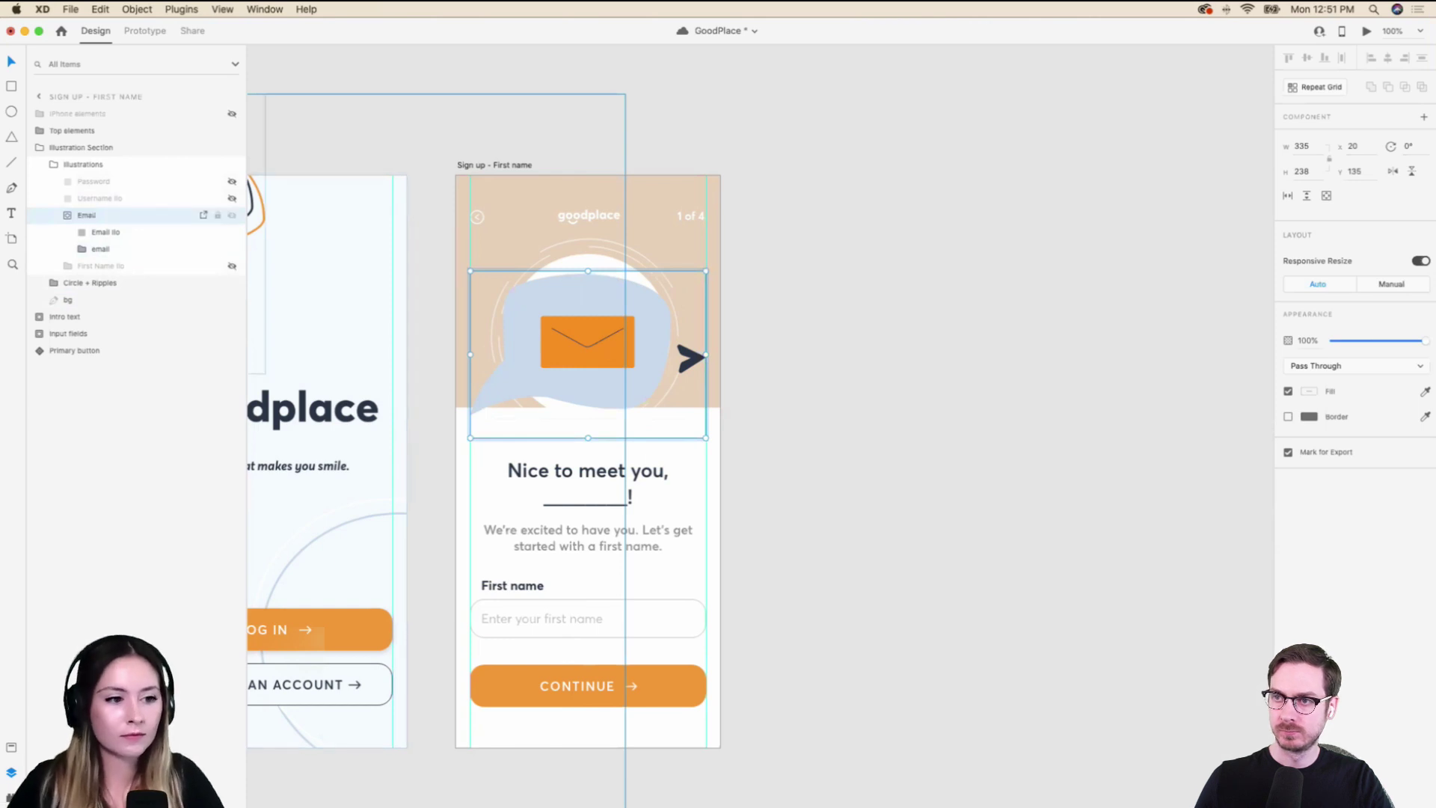
# Rename the Email Illo layer to Mask, collapse the Email group and nudge it up slightly.
pyautogui.click(105, 233)
pyautogui.doubleClick(112, 233)
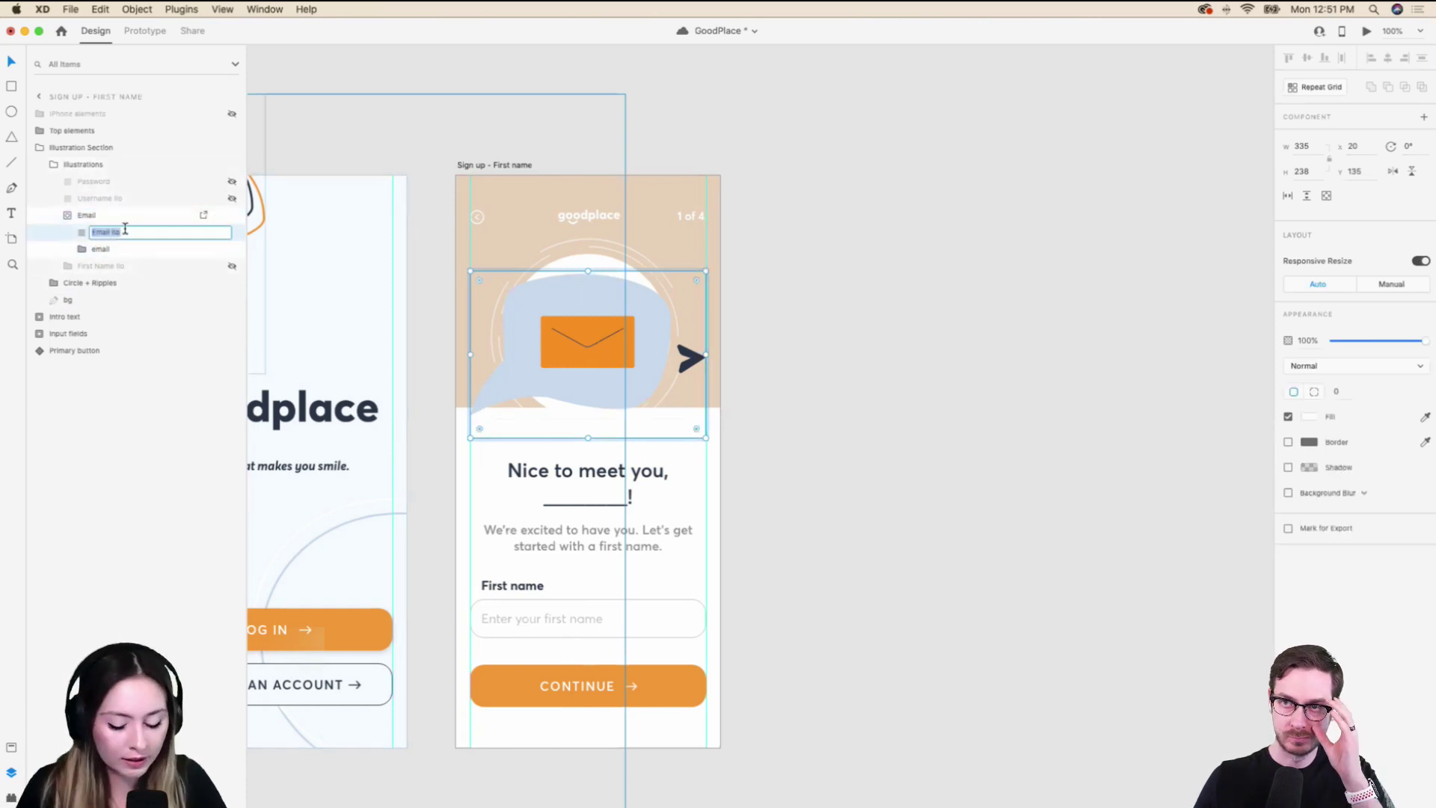
pyautogui.write('Masks')
pyautogui.press('Return')
pyautogui.click(86, 215)
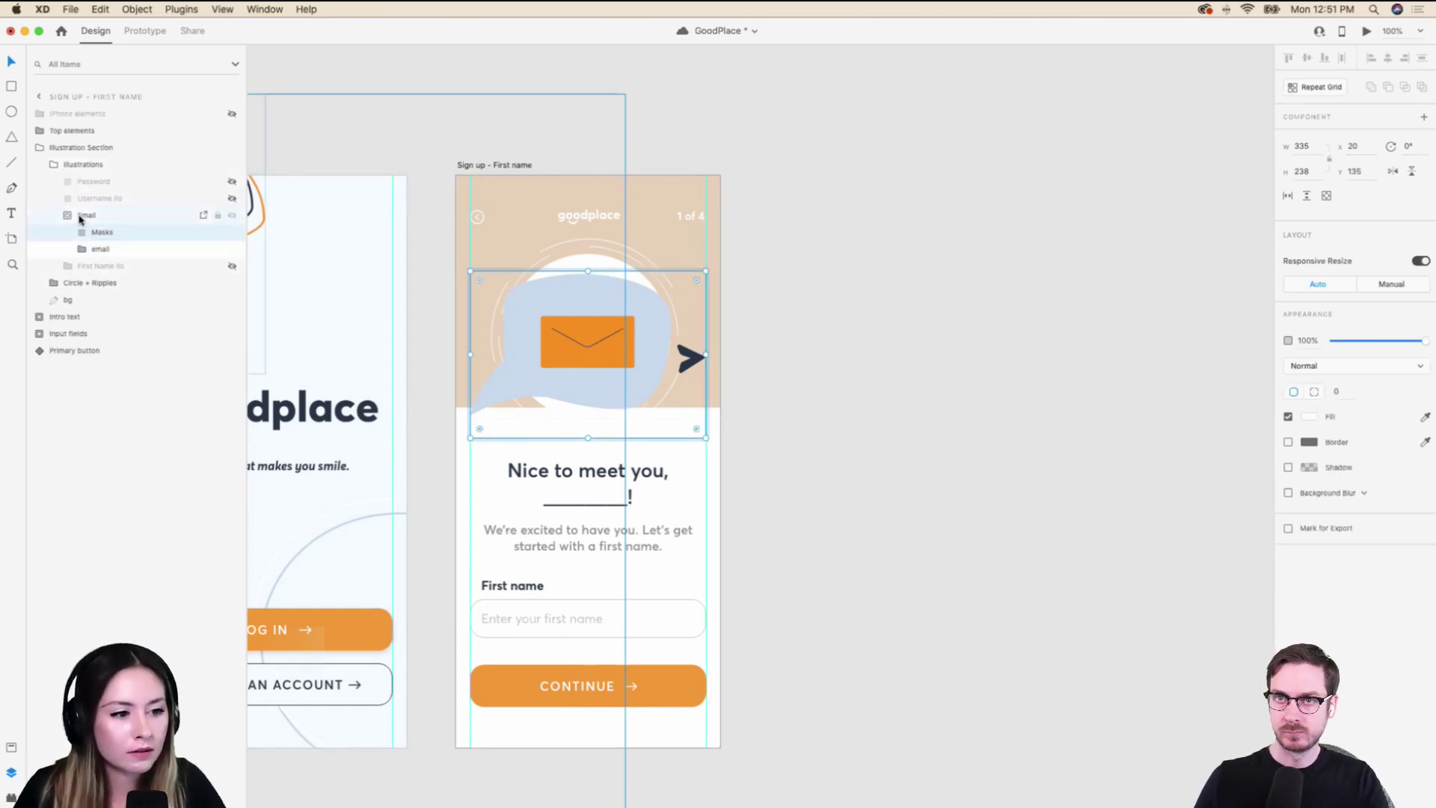
pyautogui.click(71, 216)
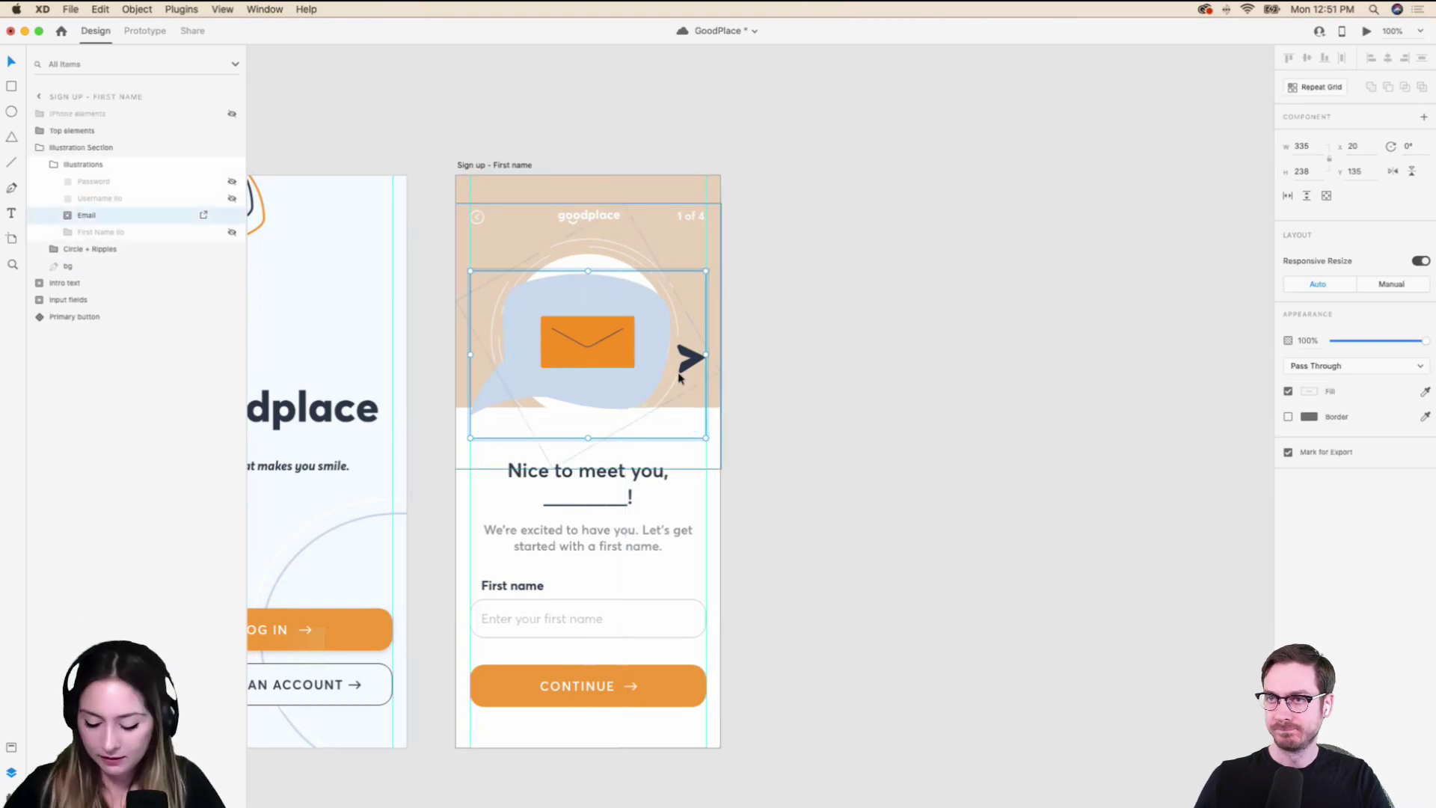
pyautogui.moveTo(680, 378); pyautogui.dragTo(680, 377)
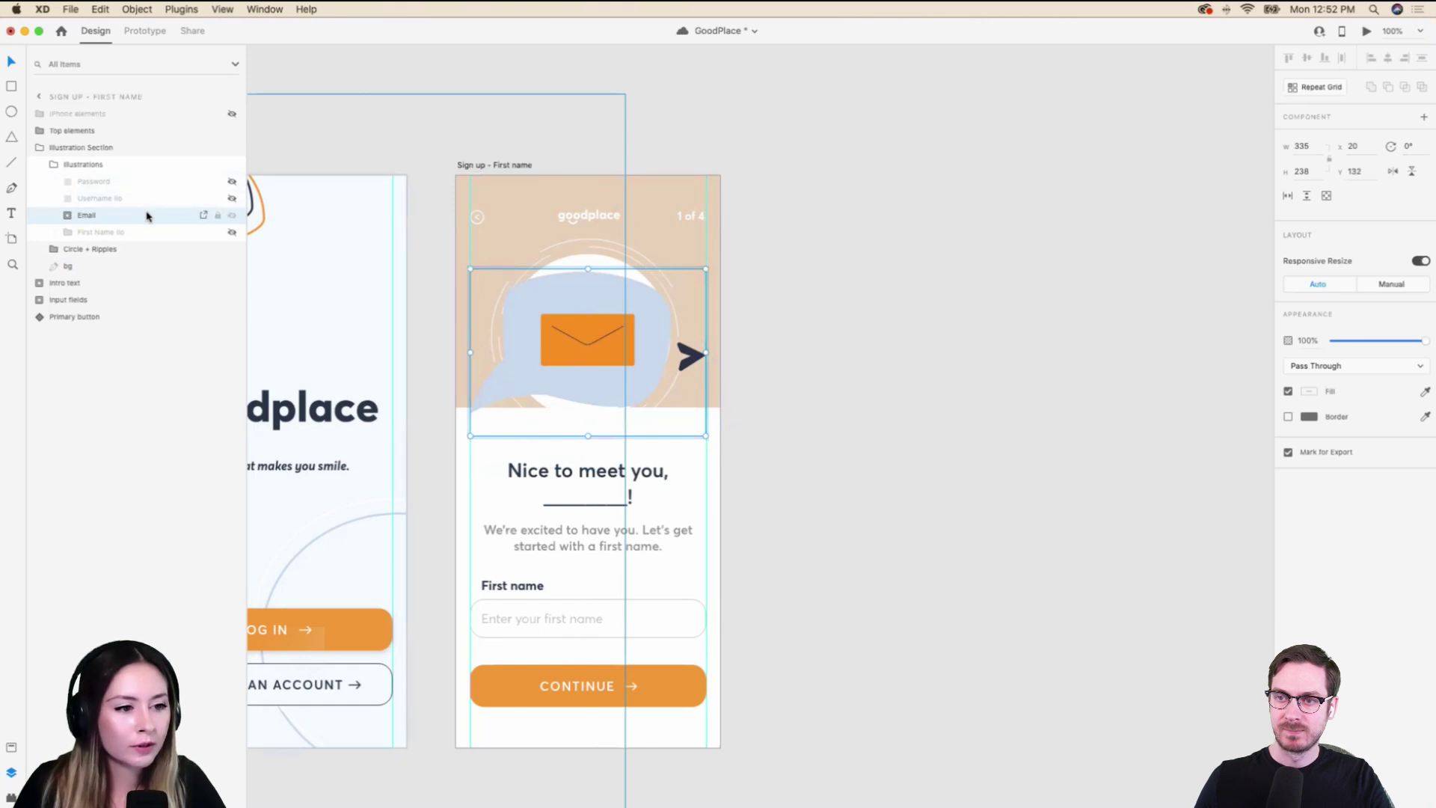
# Hide the Email illustration and show the Username Illo placeholder.
pyautogui.click(101, 232)
pyautogui.click(68, 231)
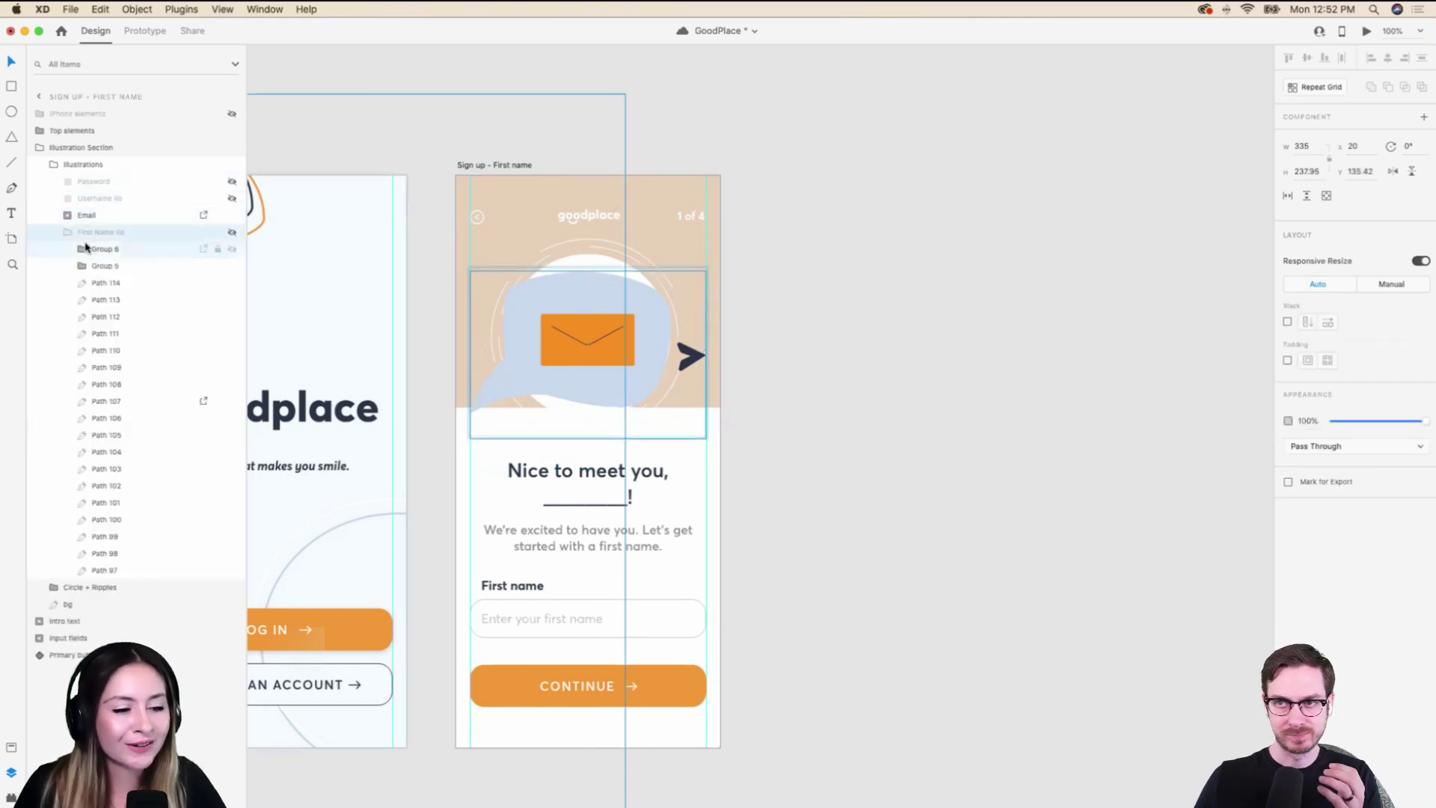
pyautogui.click(68, 232)
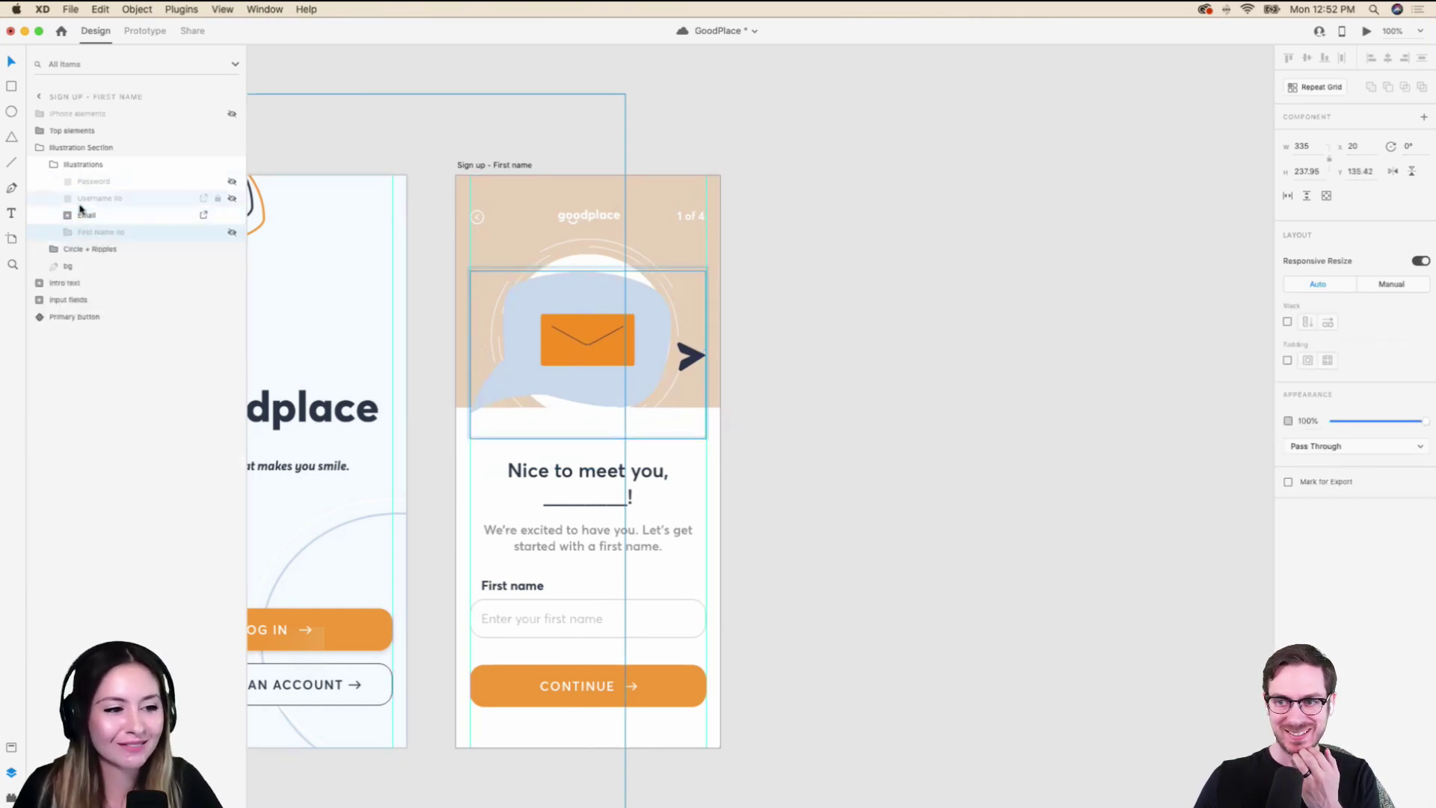
pyautogui.click(102, 203)
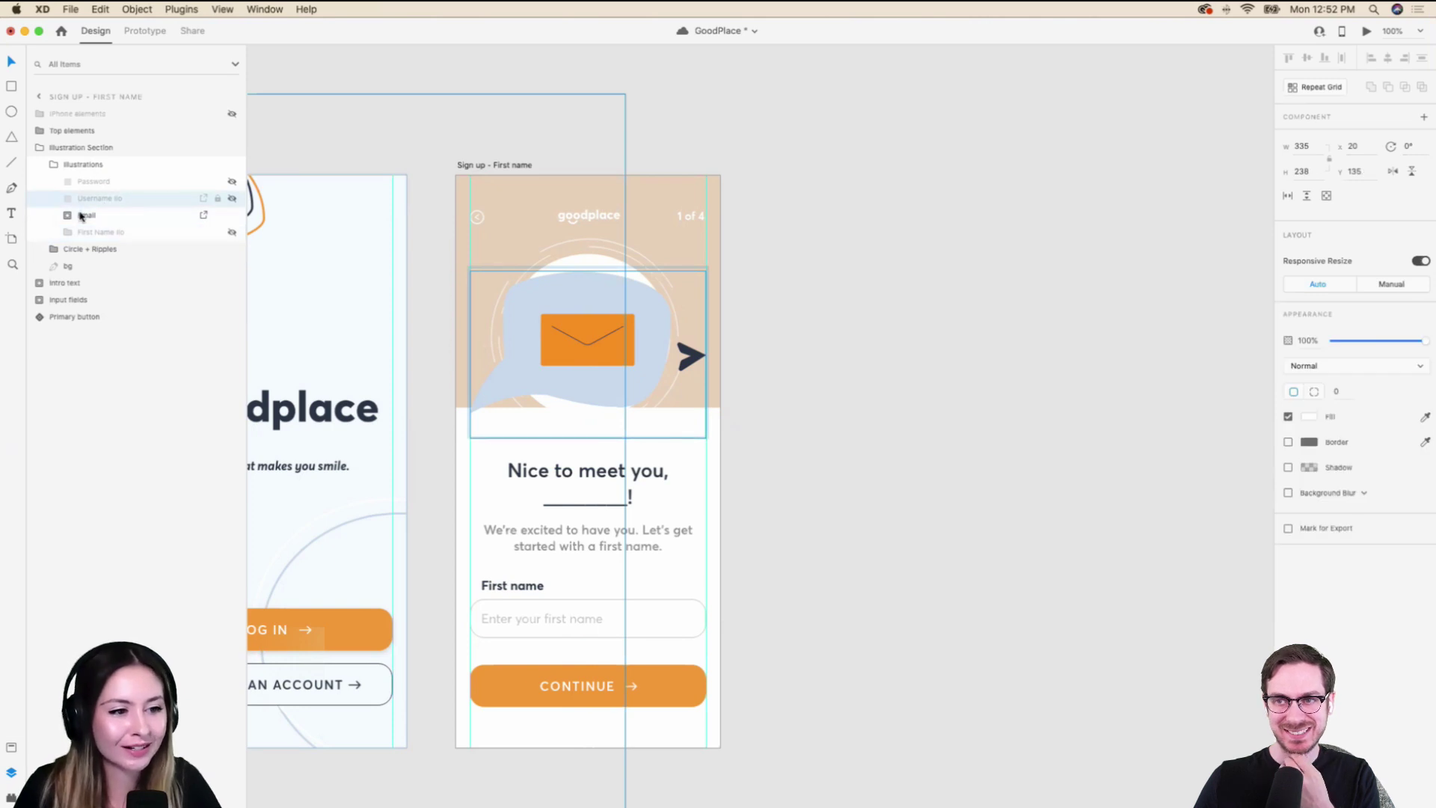
pyautogui.click(233, 215)
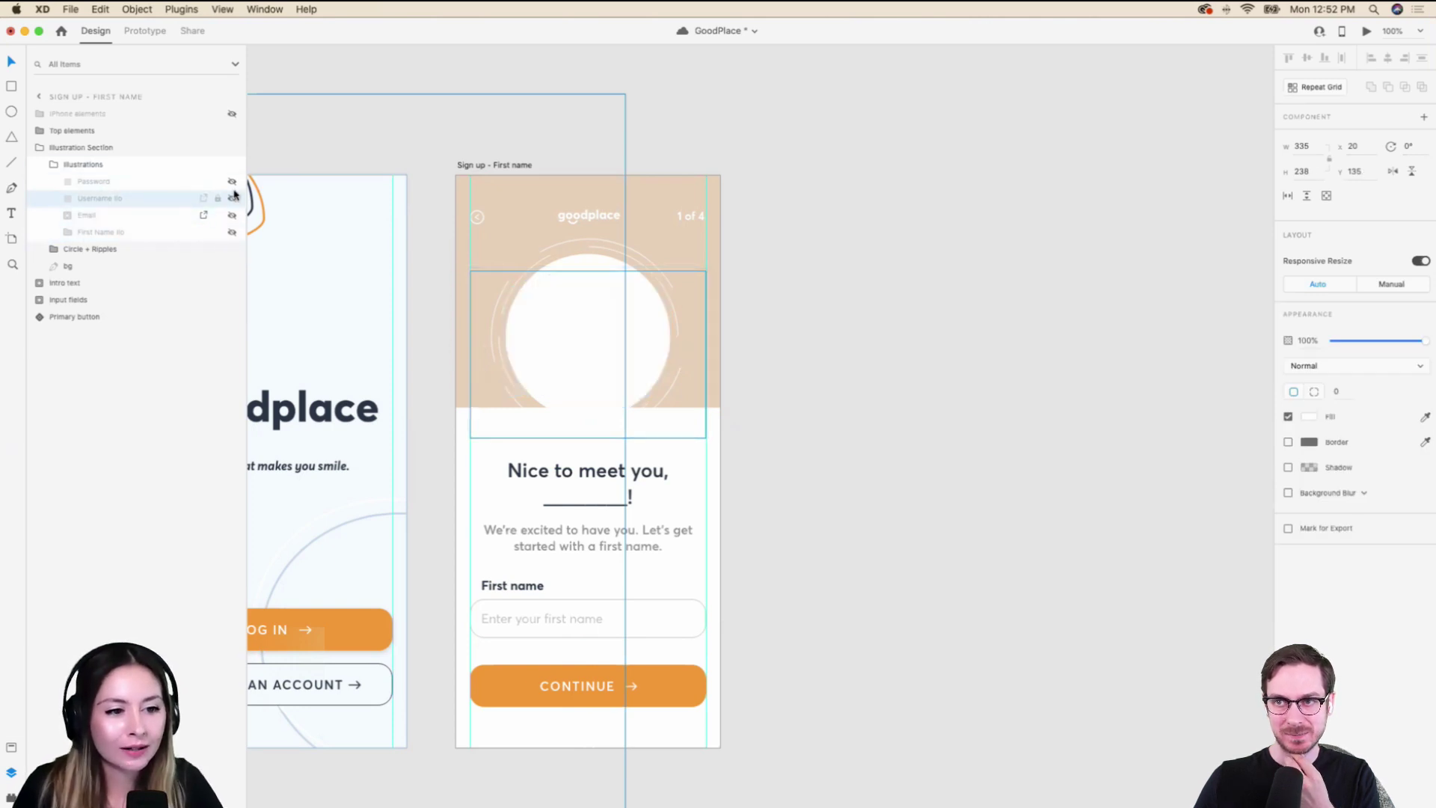
pyautogui.click(232, 199)
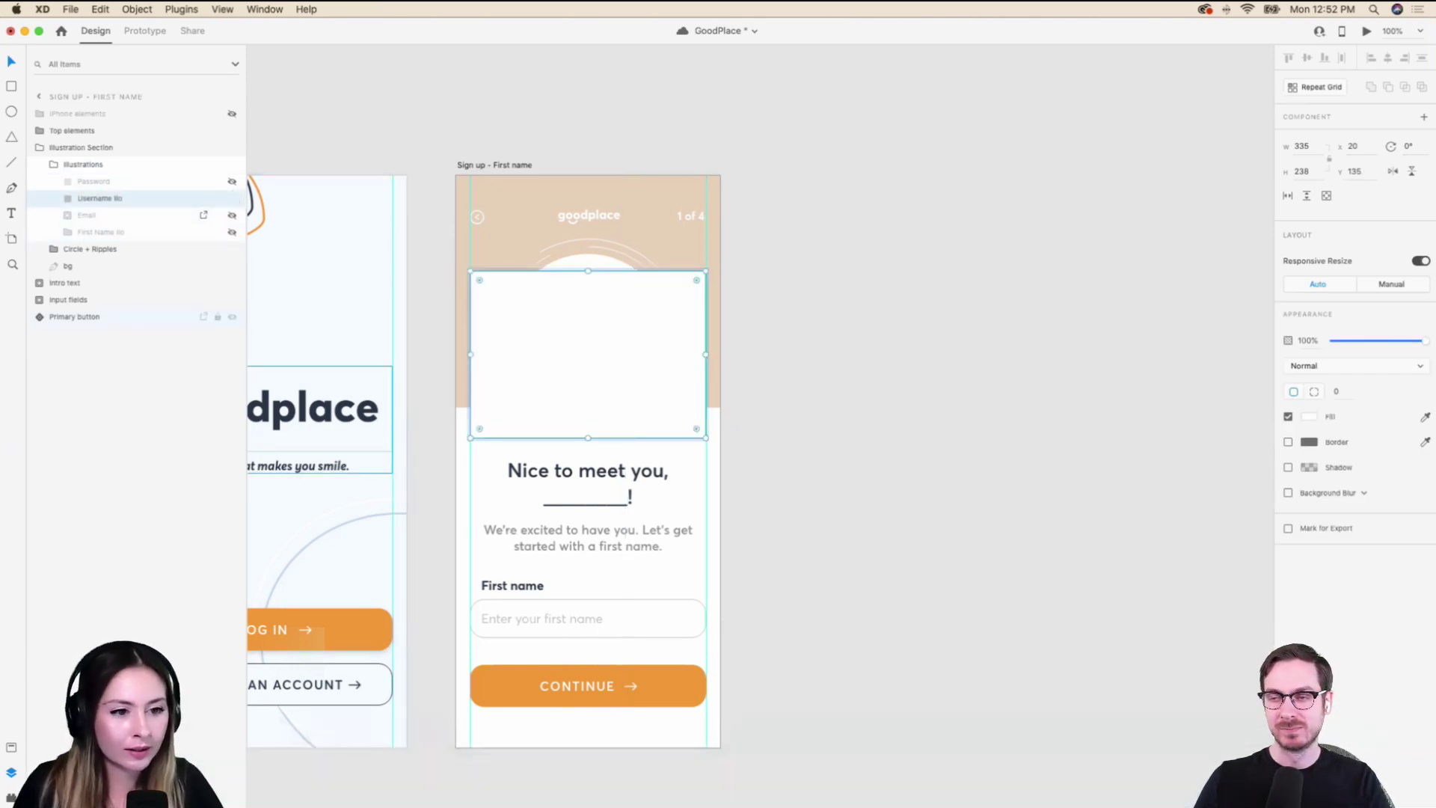
# Place username.svg from the sign-up assets folder into the header placeholder.
pyautogui.click(179, 778)
pyautogui.click(1084, 220)
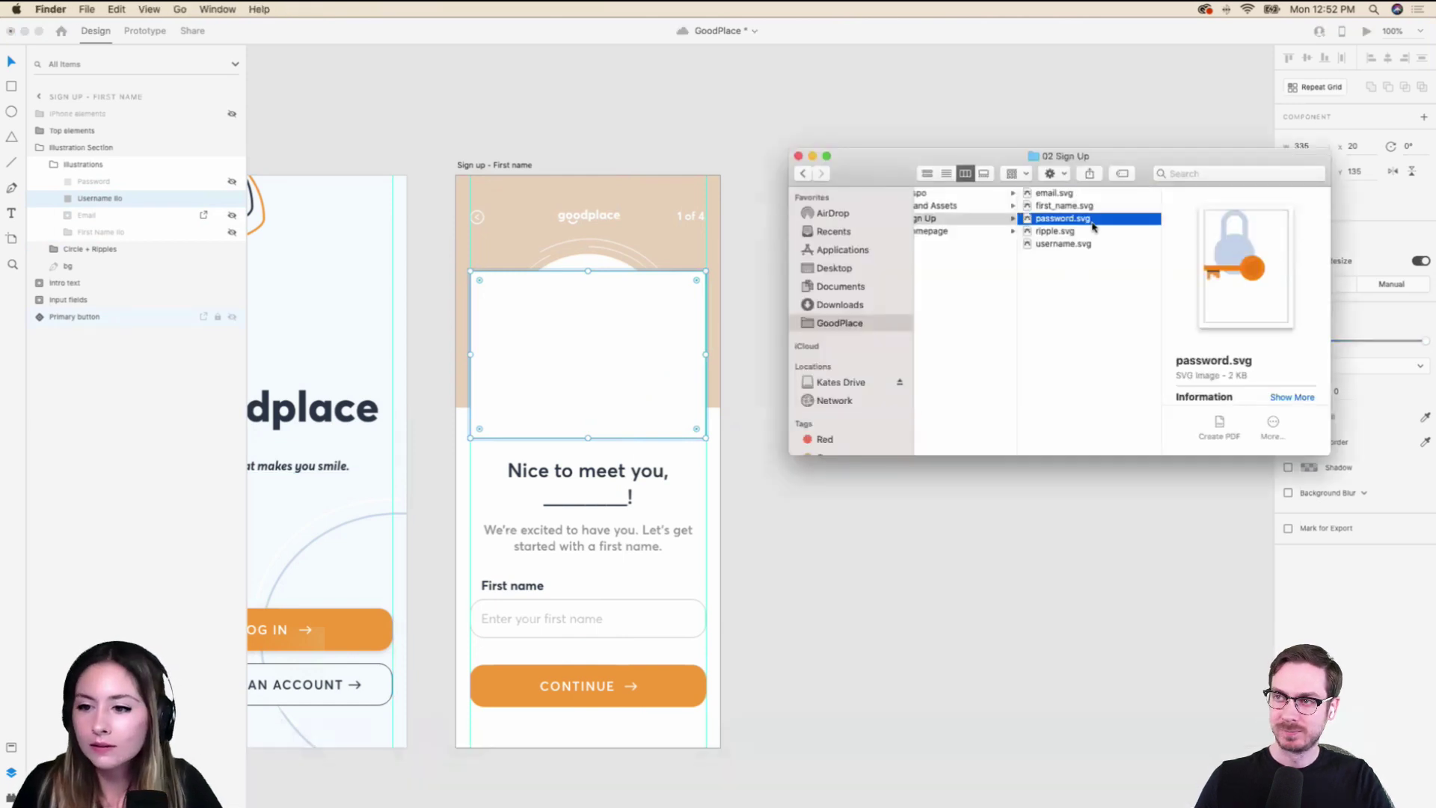
pyautogui.click(1093, 247)
pyautogui.moveTo(1093, 247); pyautogui.dragTo(645, 396)
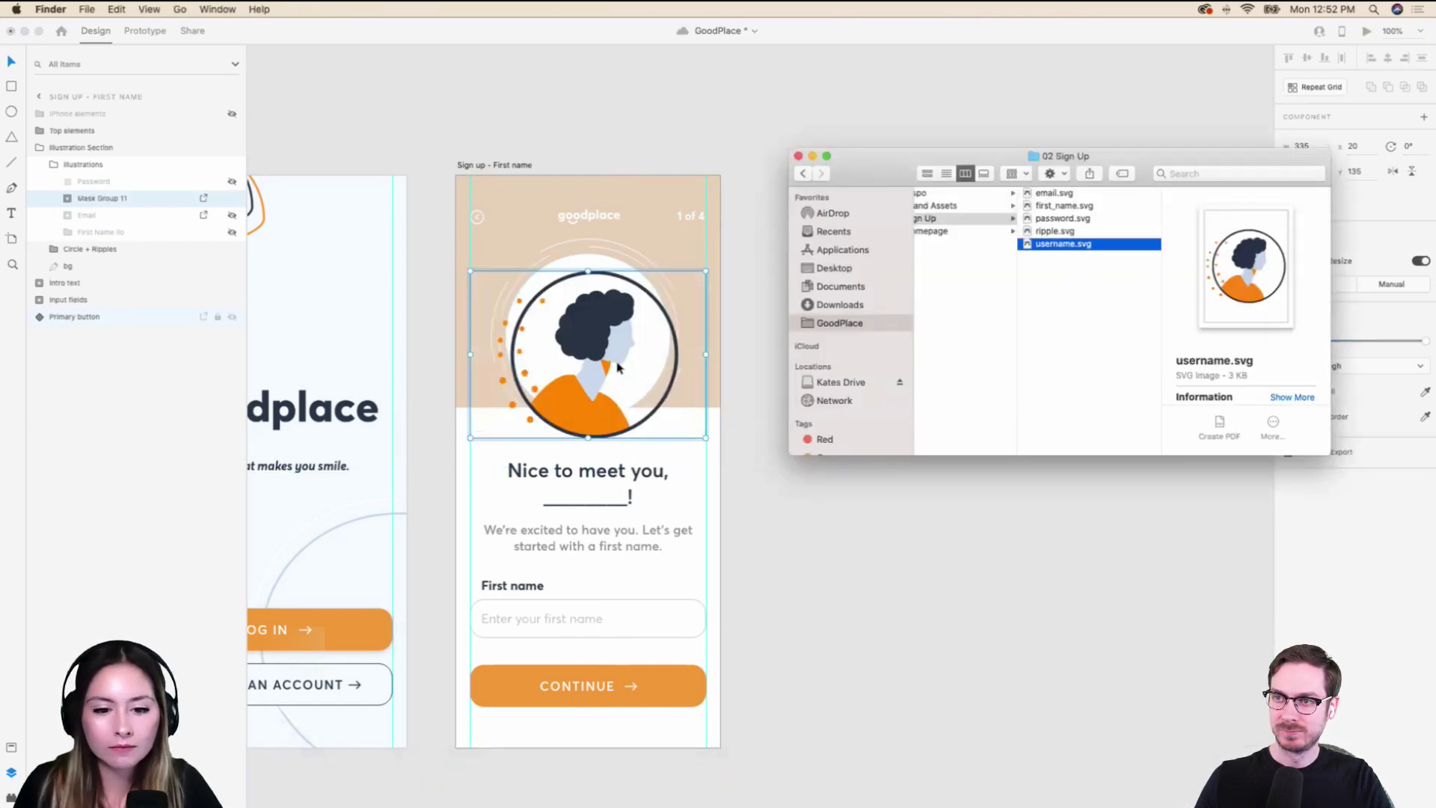
pyautogui.hotkey('shift', 'Up')
pyautogui.hotkey('shift', 'Up')
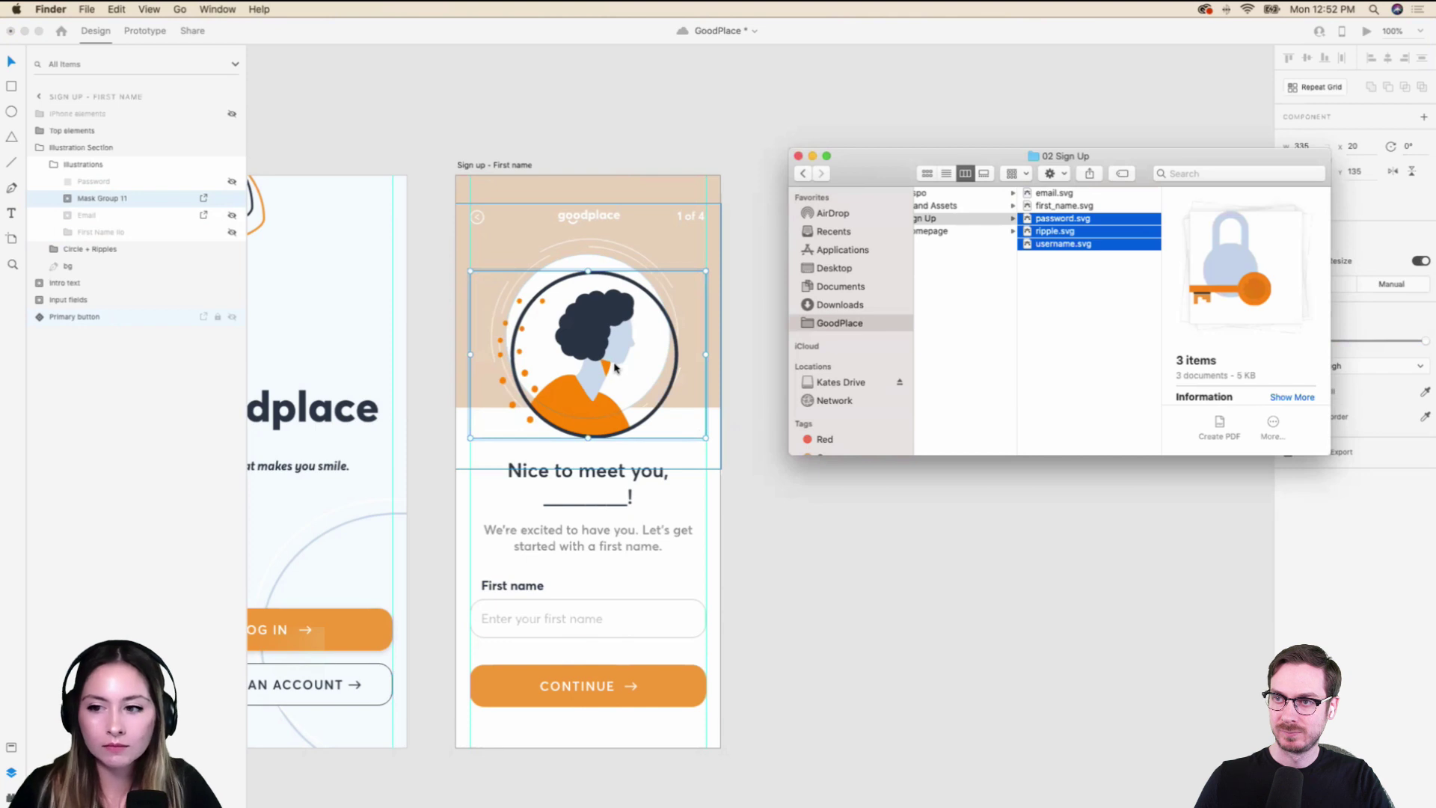
# Move the portrait up in the header and centre it horizontally.
pyautogui.click(665, 414)
pyautogui.moveTo(666, 413); pyautogui.dragTo(665, 392)
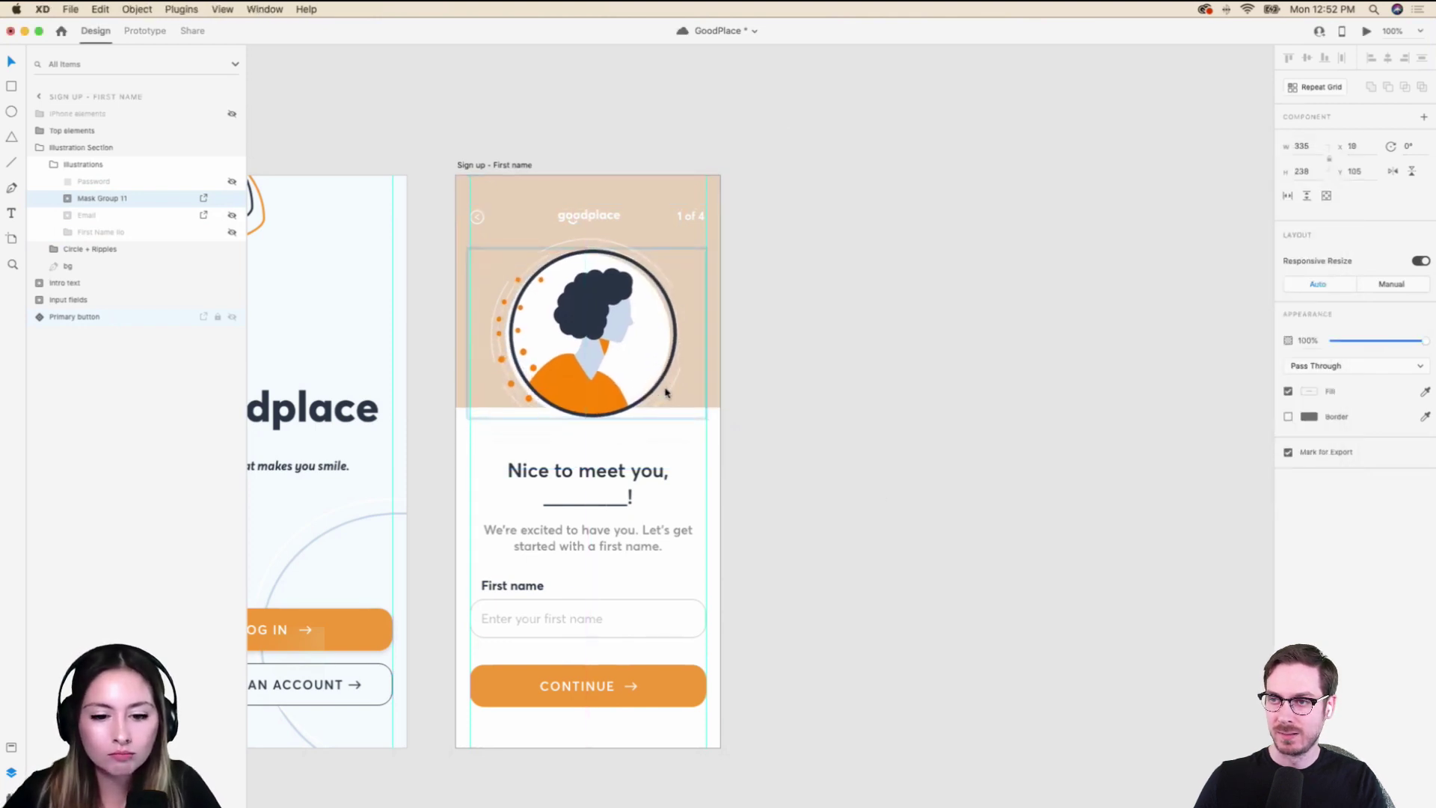
pyautogui.press('Left')
pyautogui.press('Left')
pyautogui.press('Left')
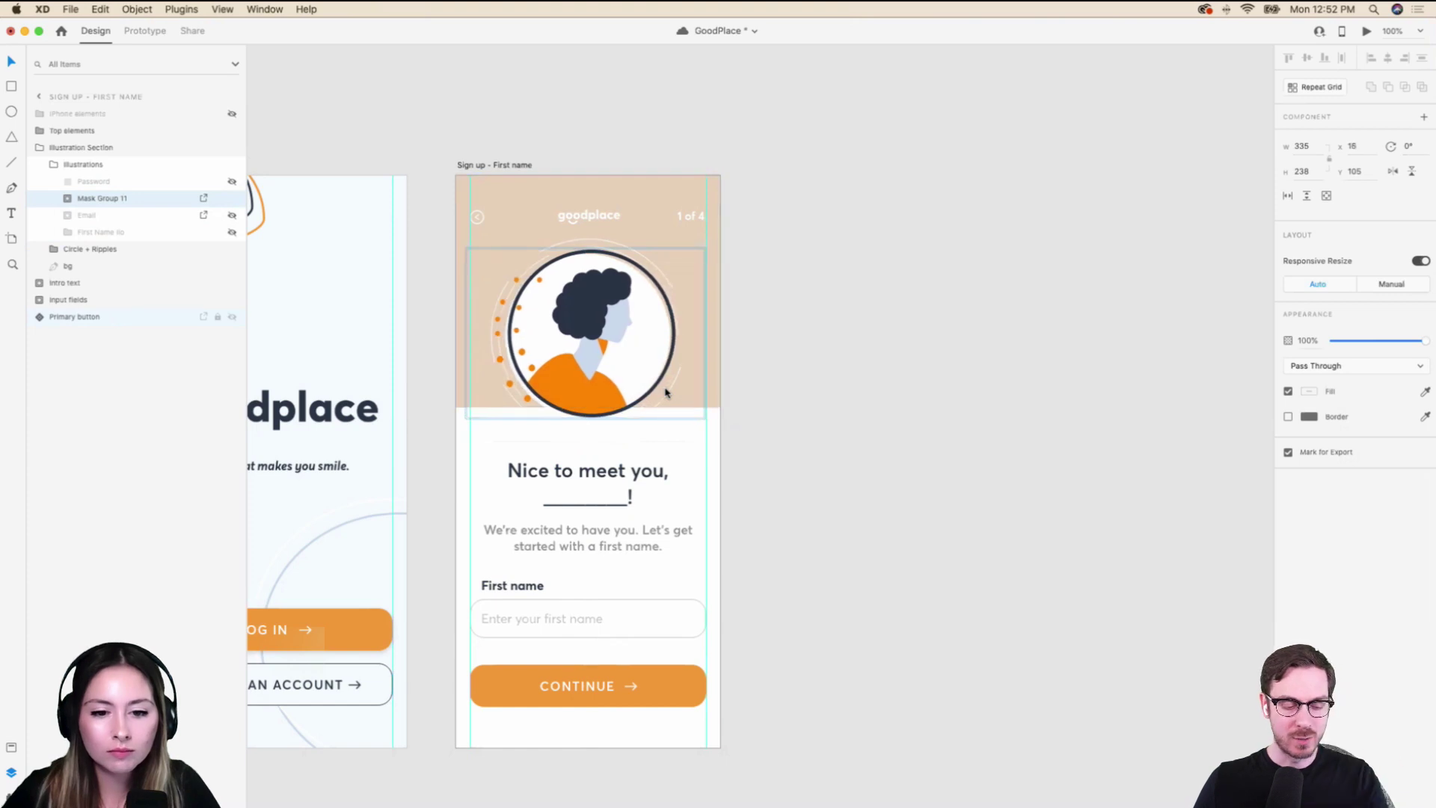
pyautogui.press('Left')
pyautogui.press('Left')
pyautogui.press('Left')
pyautogui.press('Right')
pyautogui.press('Right')
pyautogui.press('Right')
pyautogui.press('Right')
pyautogui.press('Right')
pyautogui.press('Right')
pyautogui.press('Right')
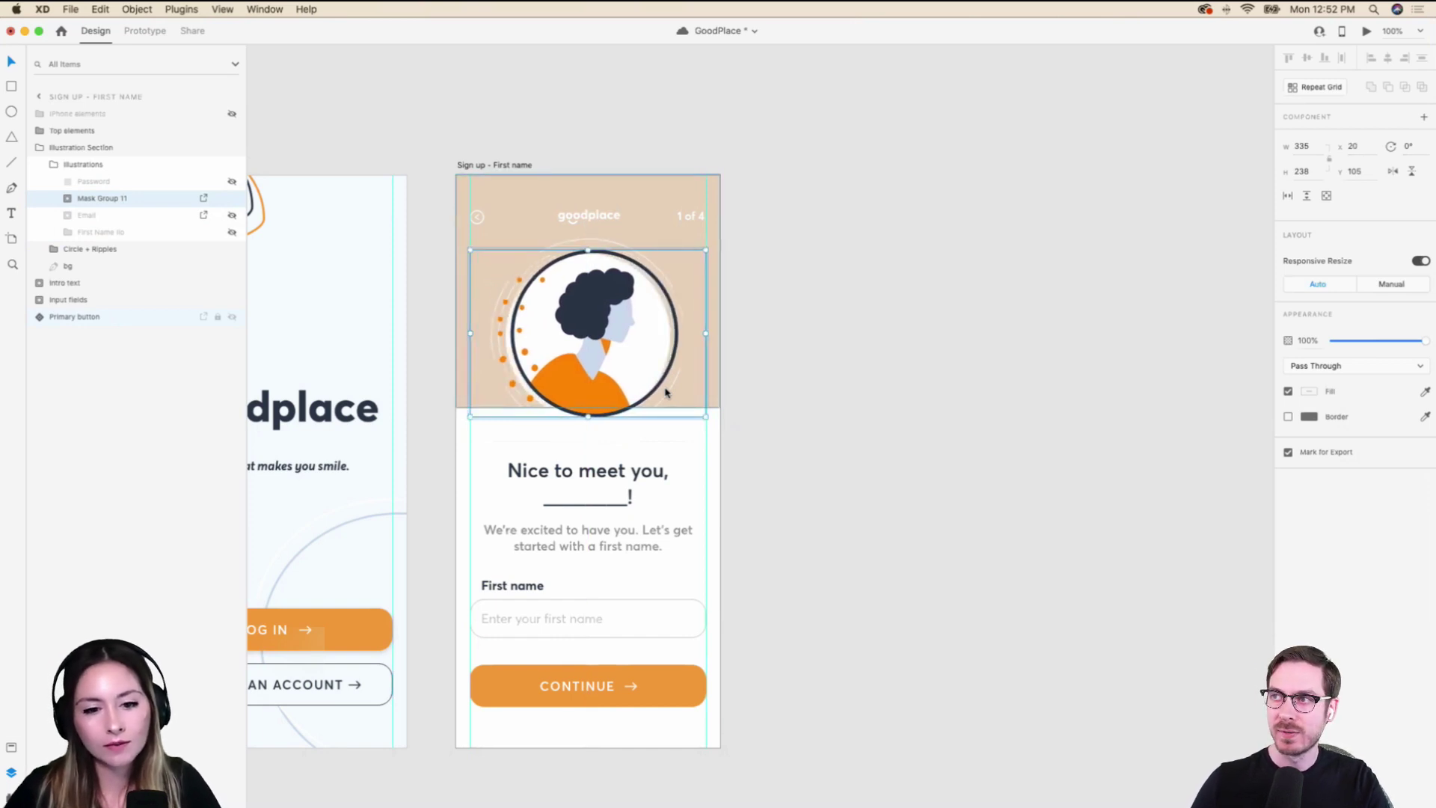
# Select the portrait mask group in Layers and expand it to show its layers.
pyautogui.click(102, 231)
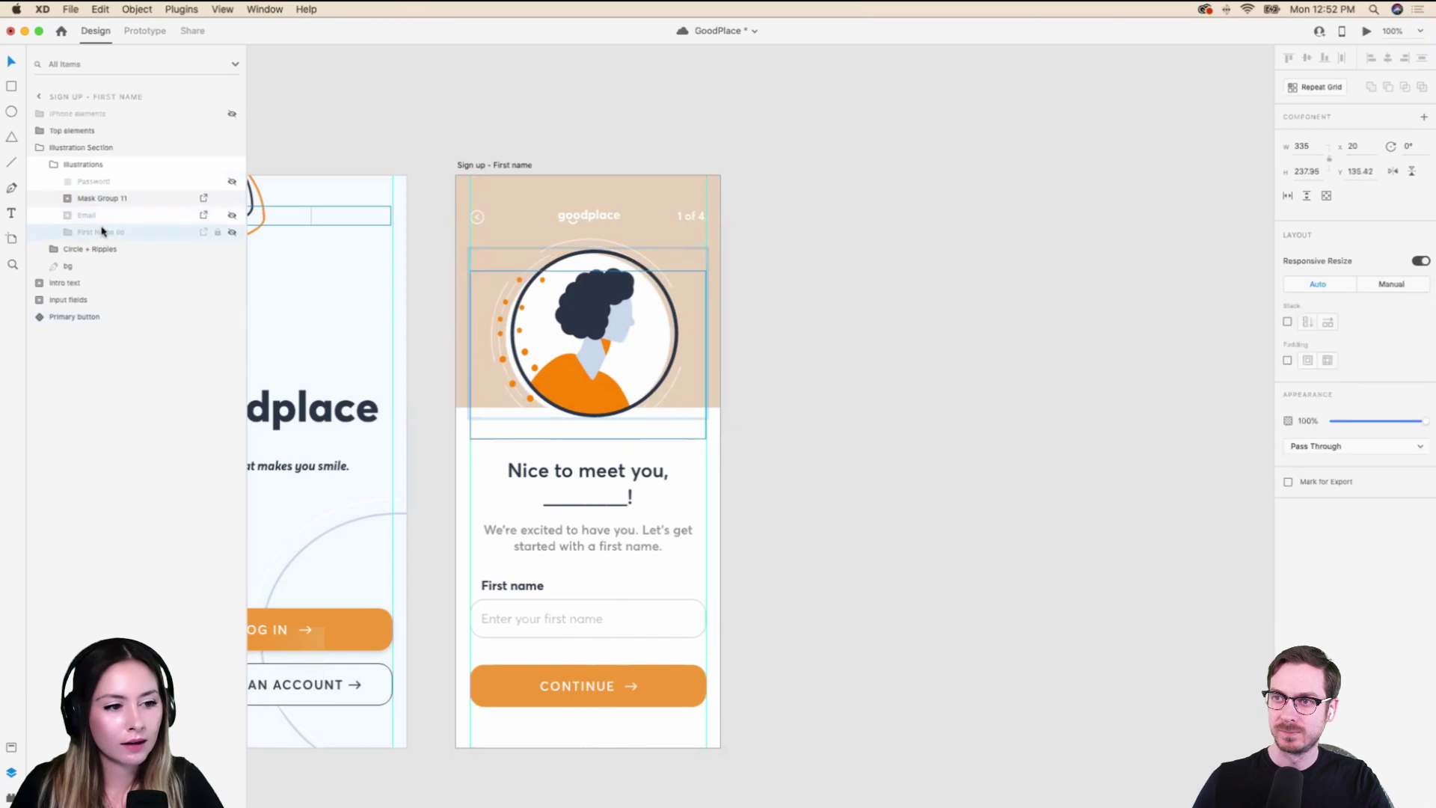
pyautogui.click(100, 215)
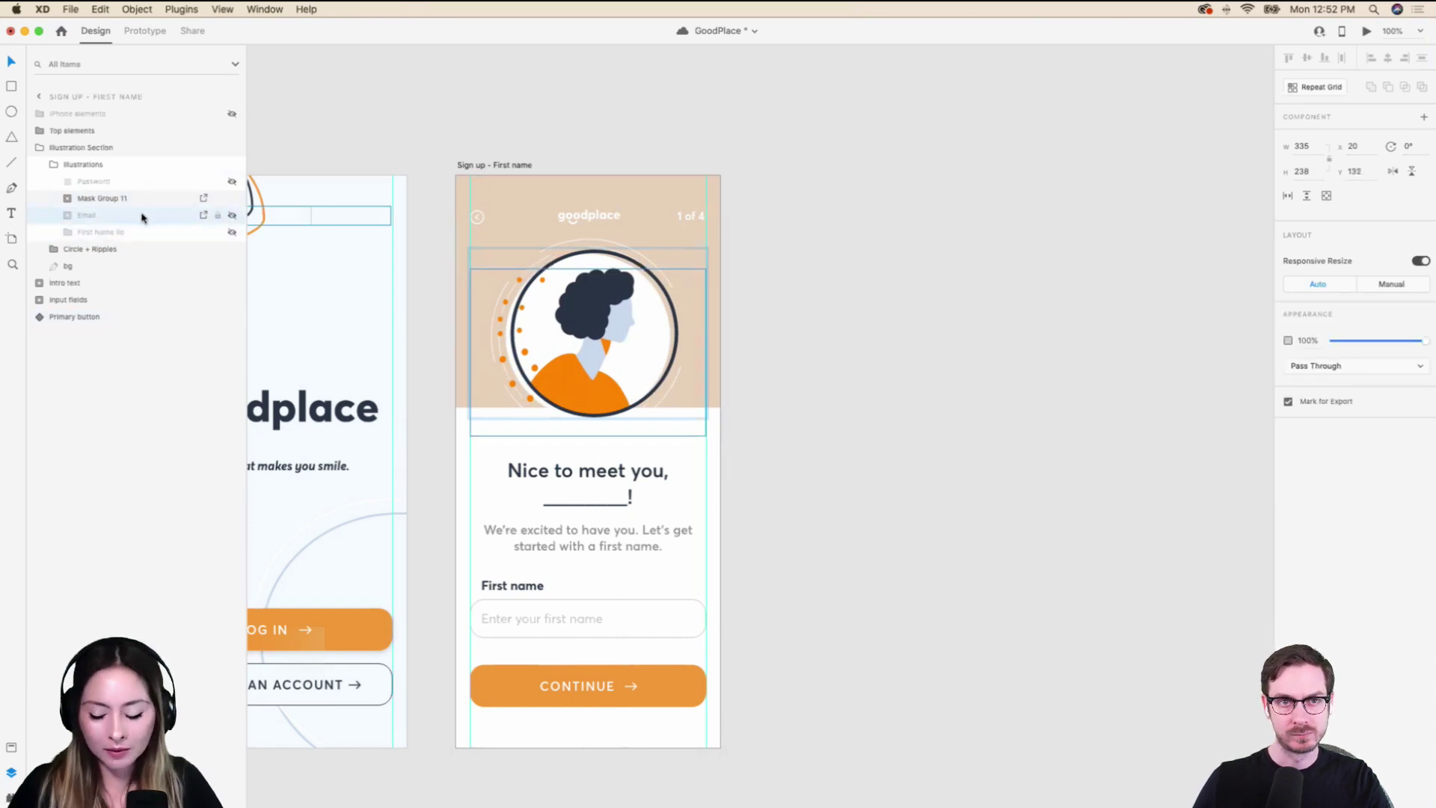
pyautogui.click(122, 198)
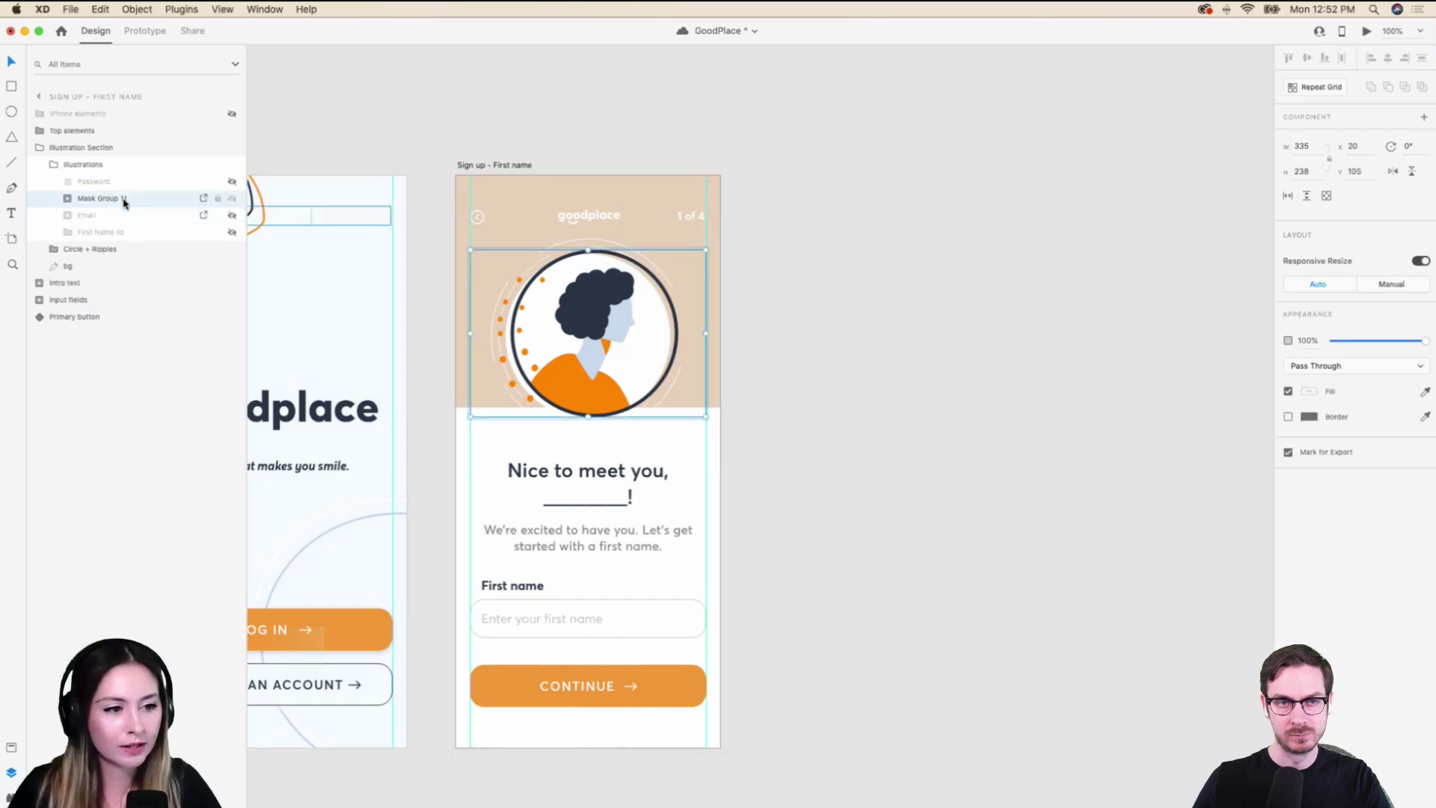
pyautogui.click(778, 475)
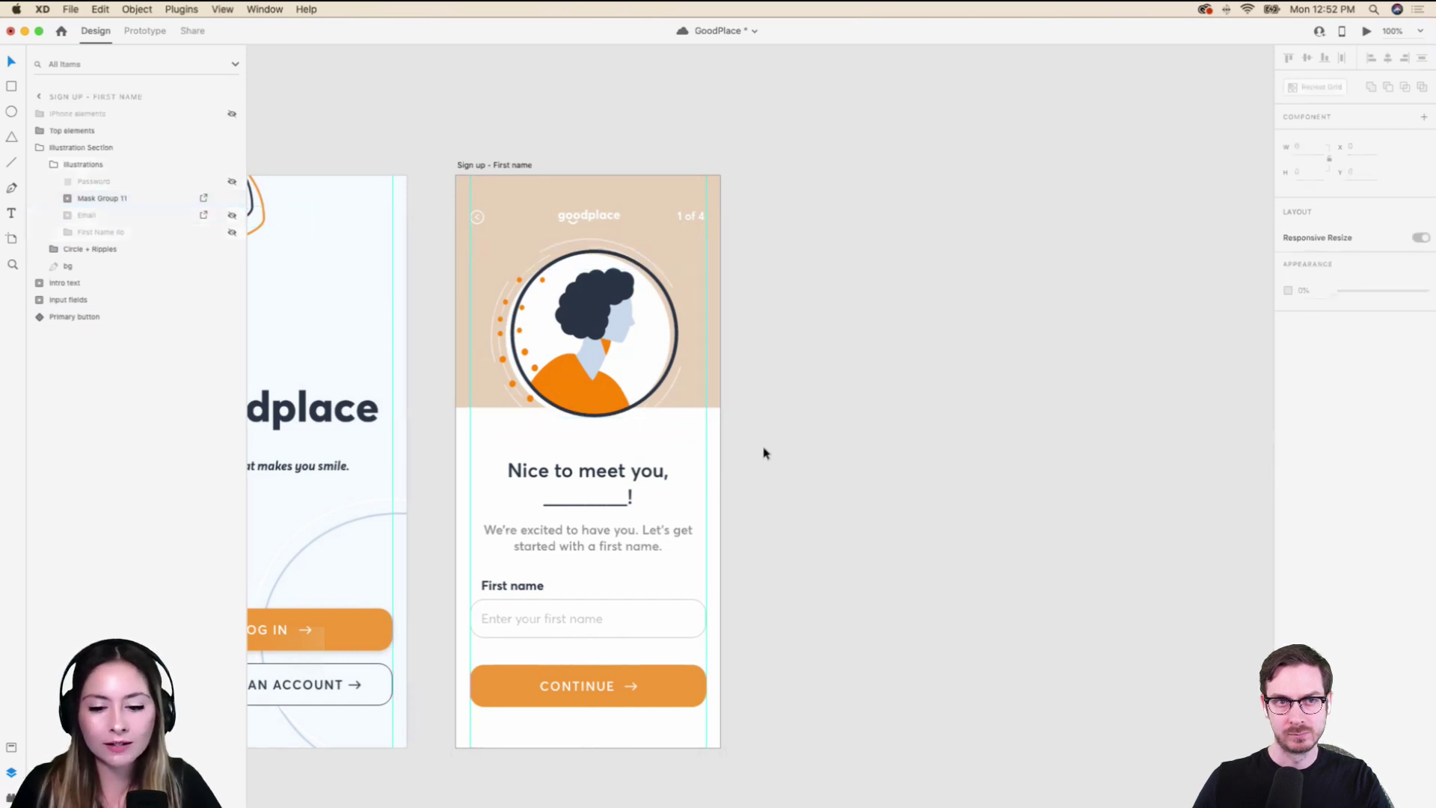
pyautogui.click(645, 342)
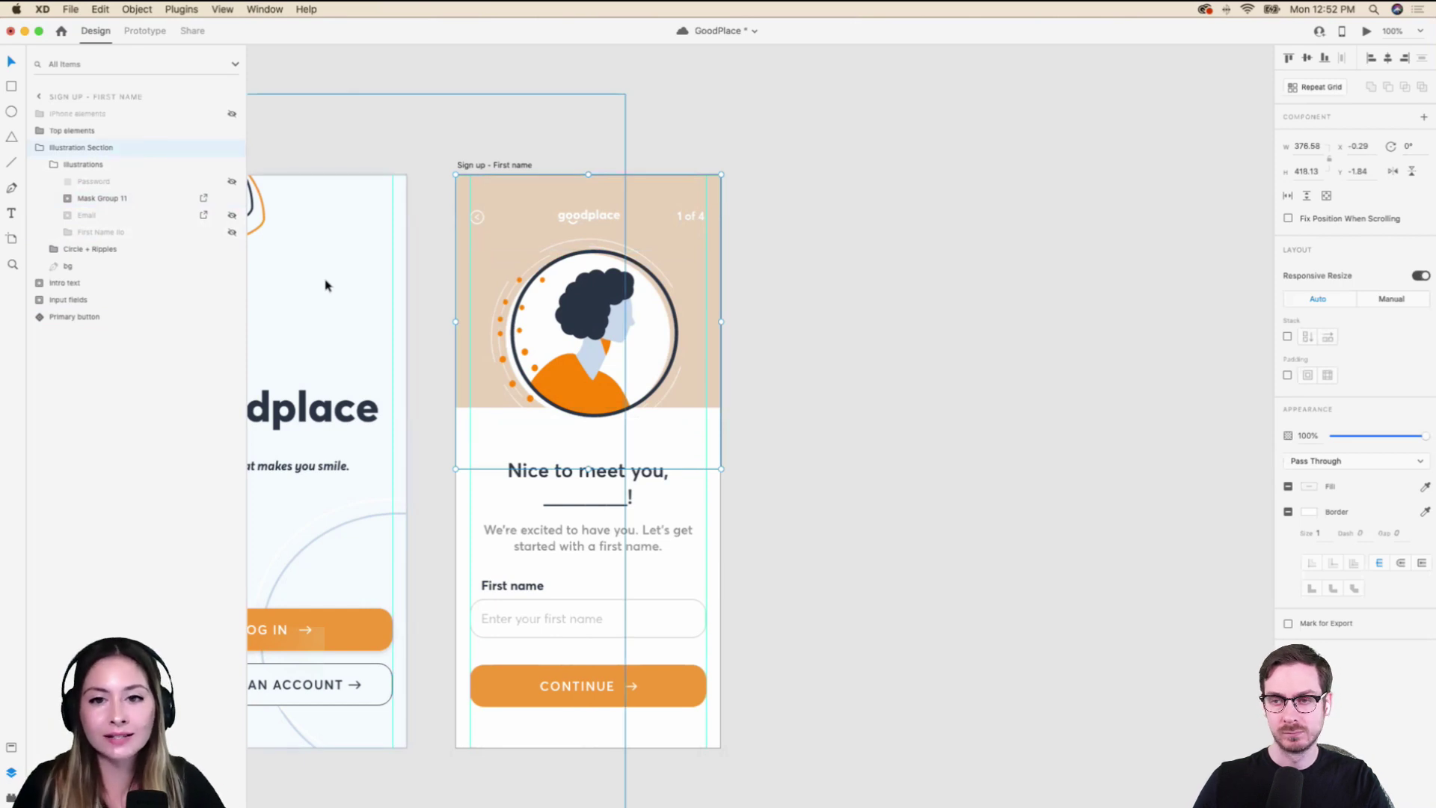
pyautogui.click(144, 198)
pyautogui.click(73, 200)
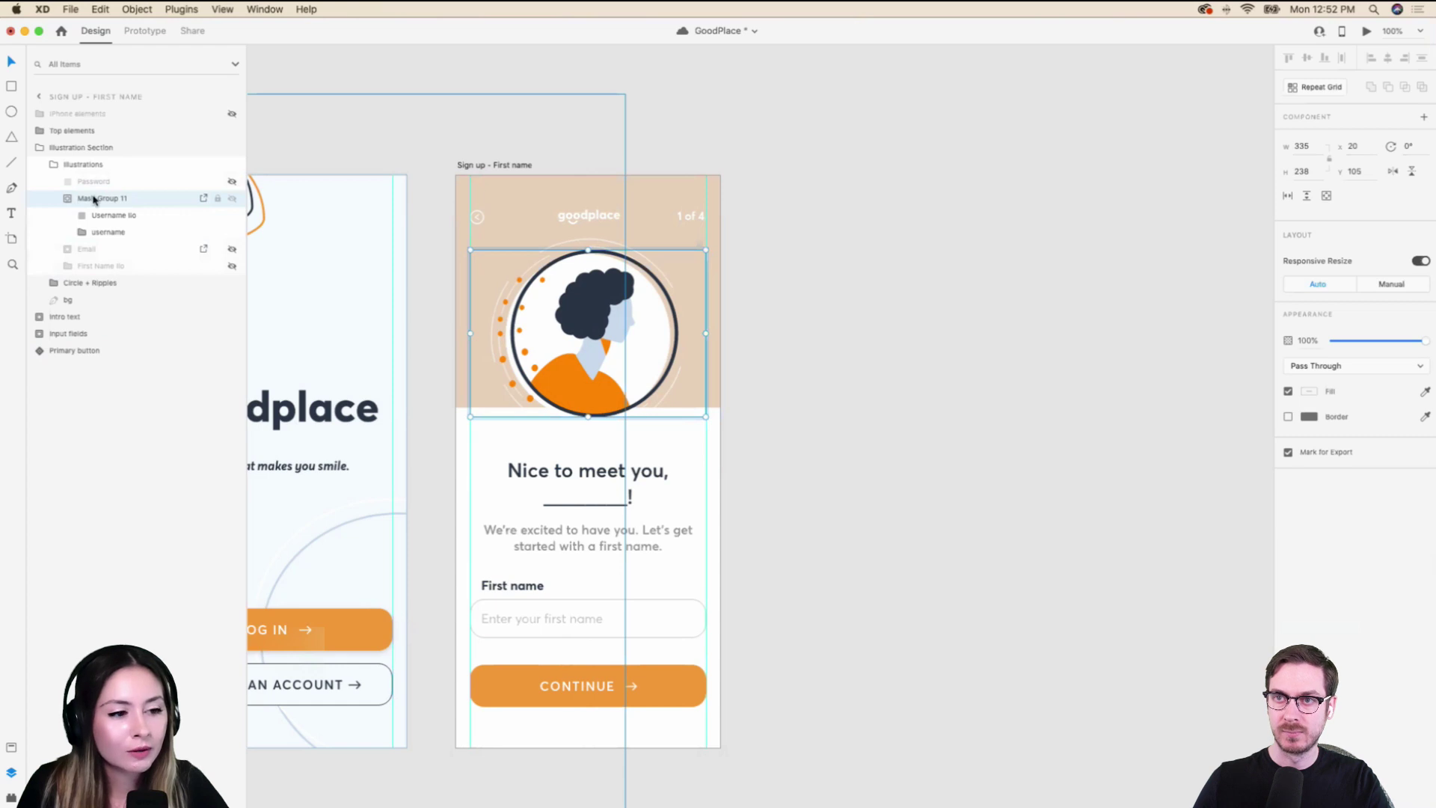
# Rename Mask Group 11 to Username and its inner layer to Mask.
pyautogui.doubleClick(97, 198)
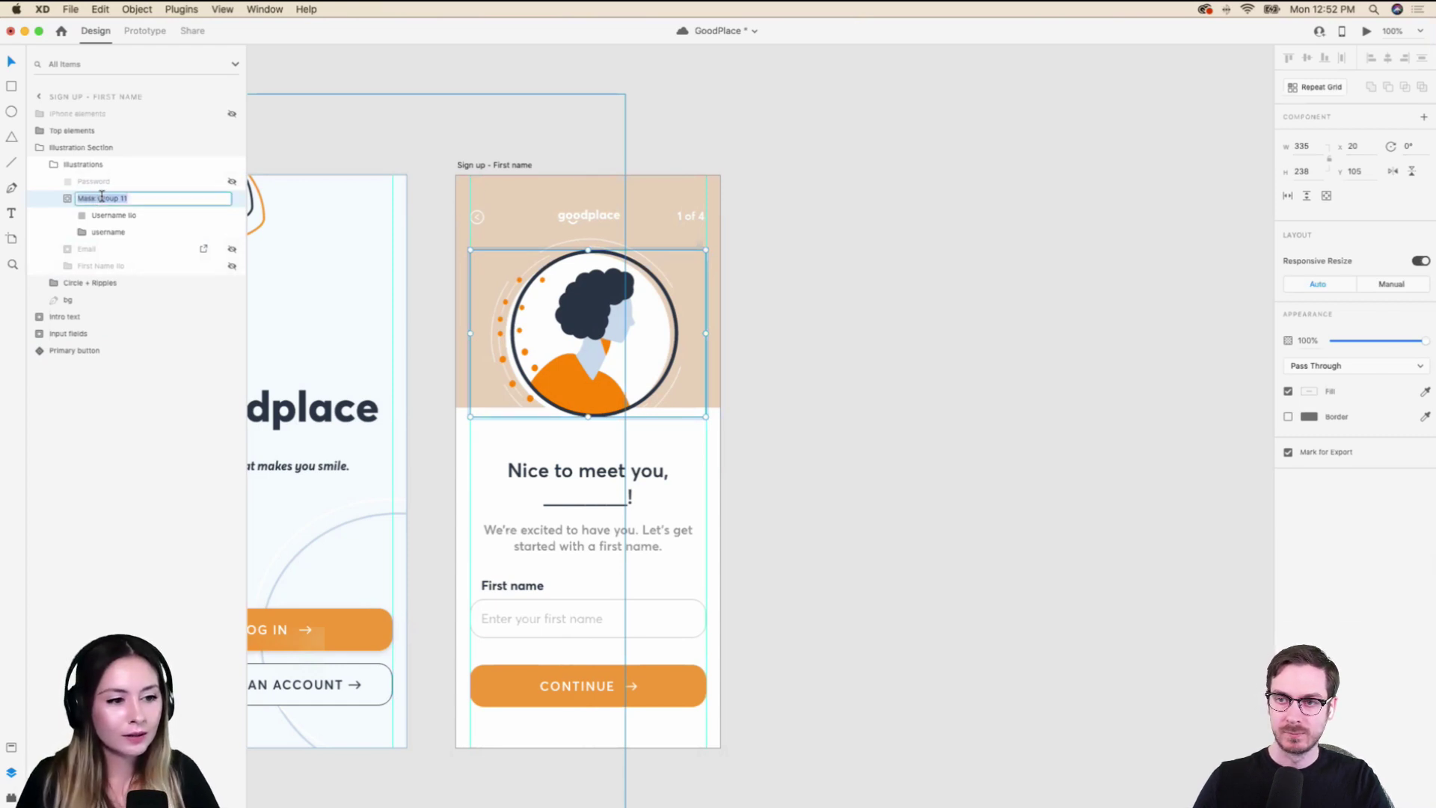
pyautogui.write('Use')
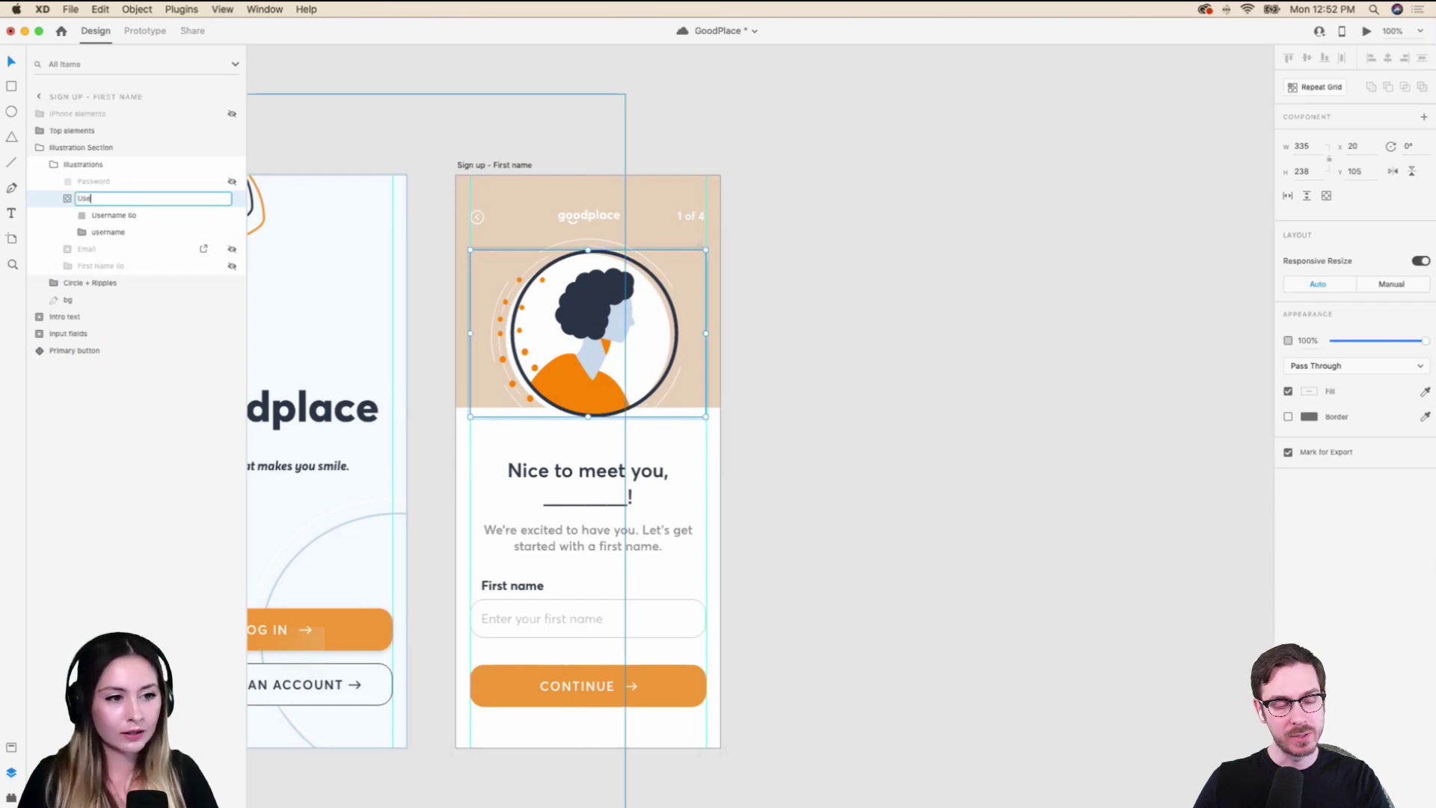
pyautogui.write('rname')
pyautogui.press('Return')
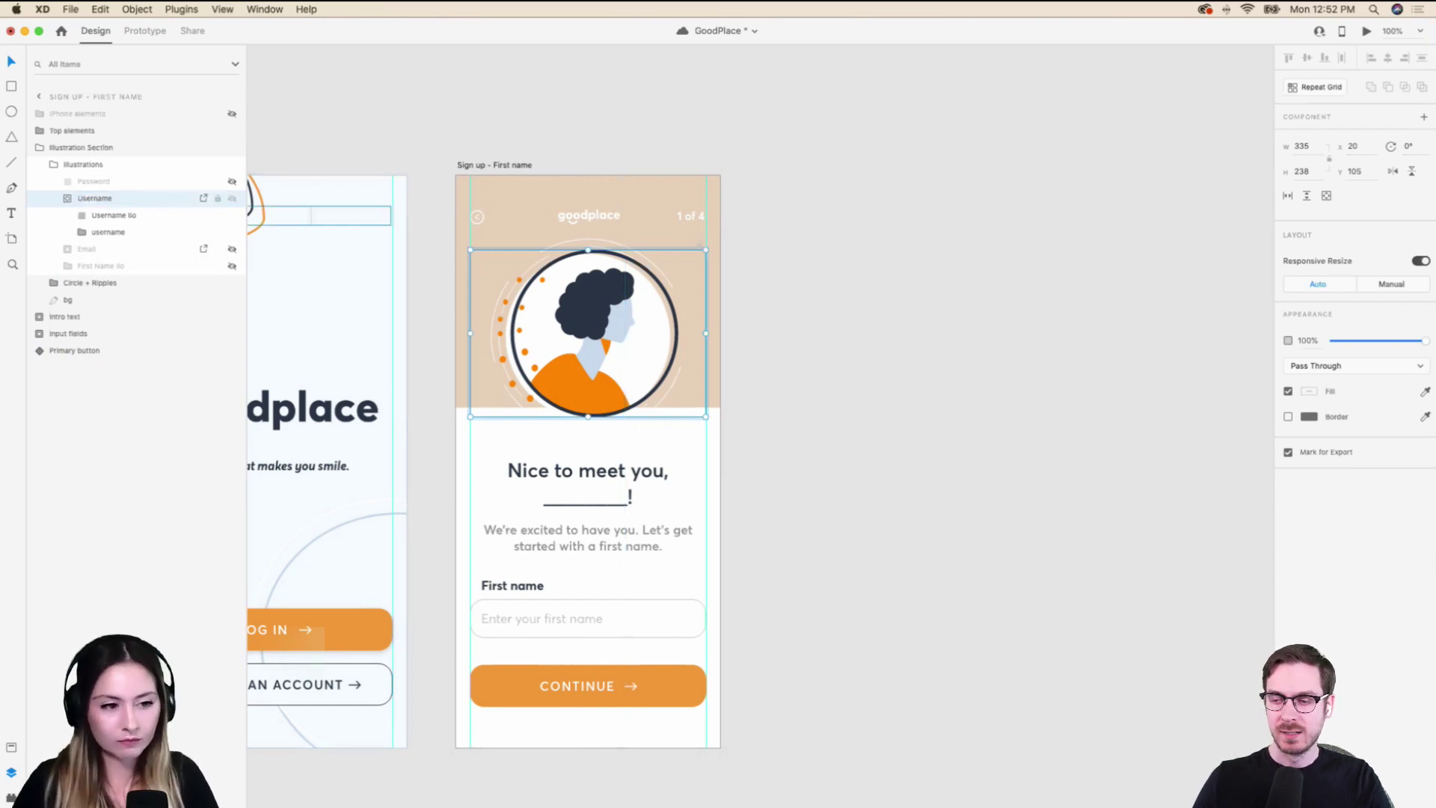
pyautogui.doubleClick(100, 216)
pyautogui.write('Masks')
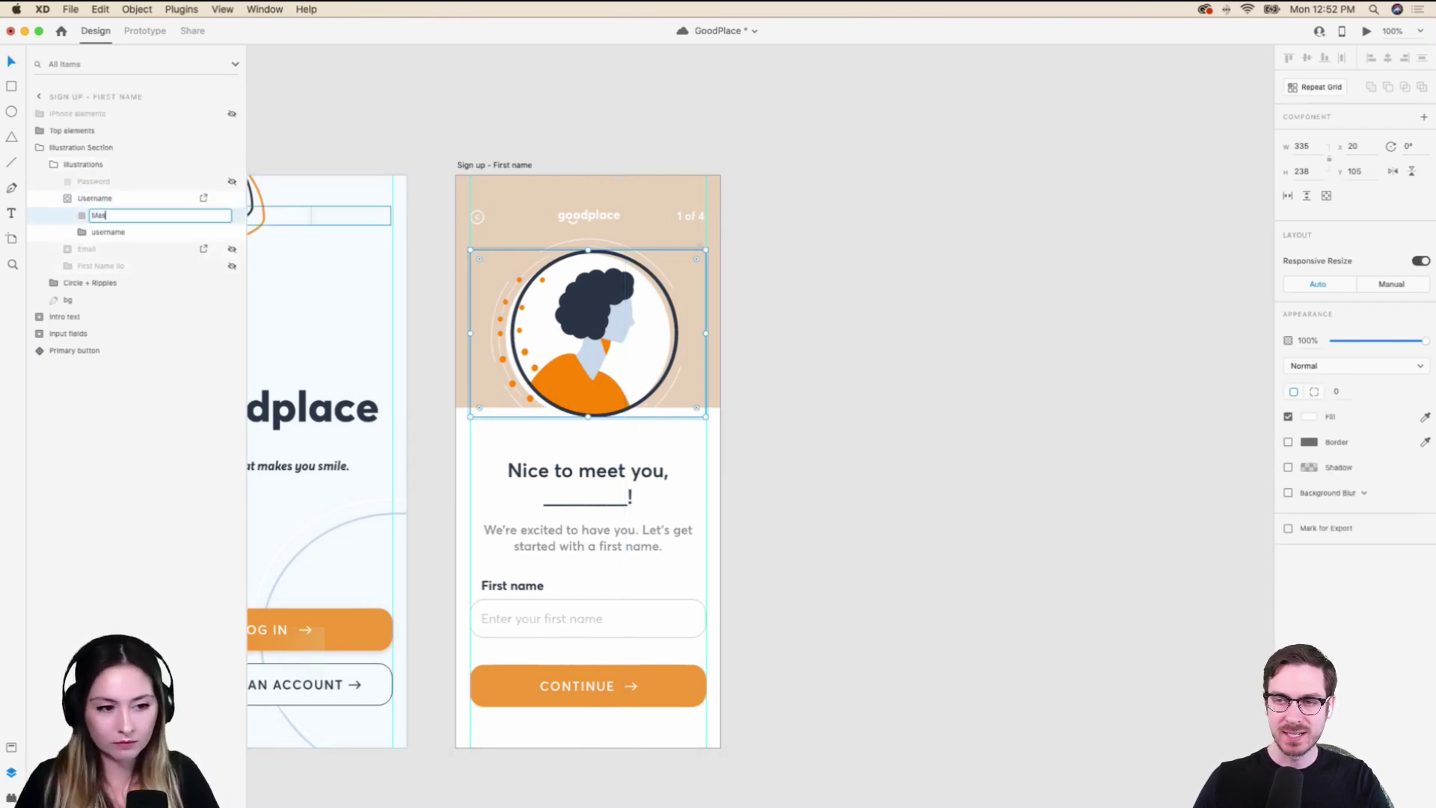
pyautogui.press('Return')
pyautogui.doubleClick(100, 217)
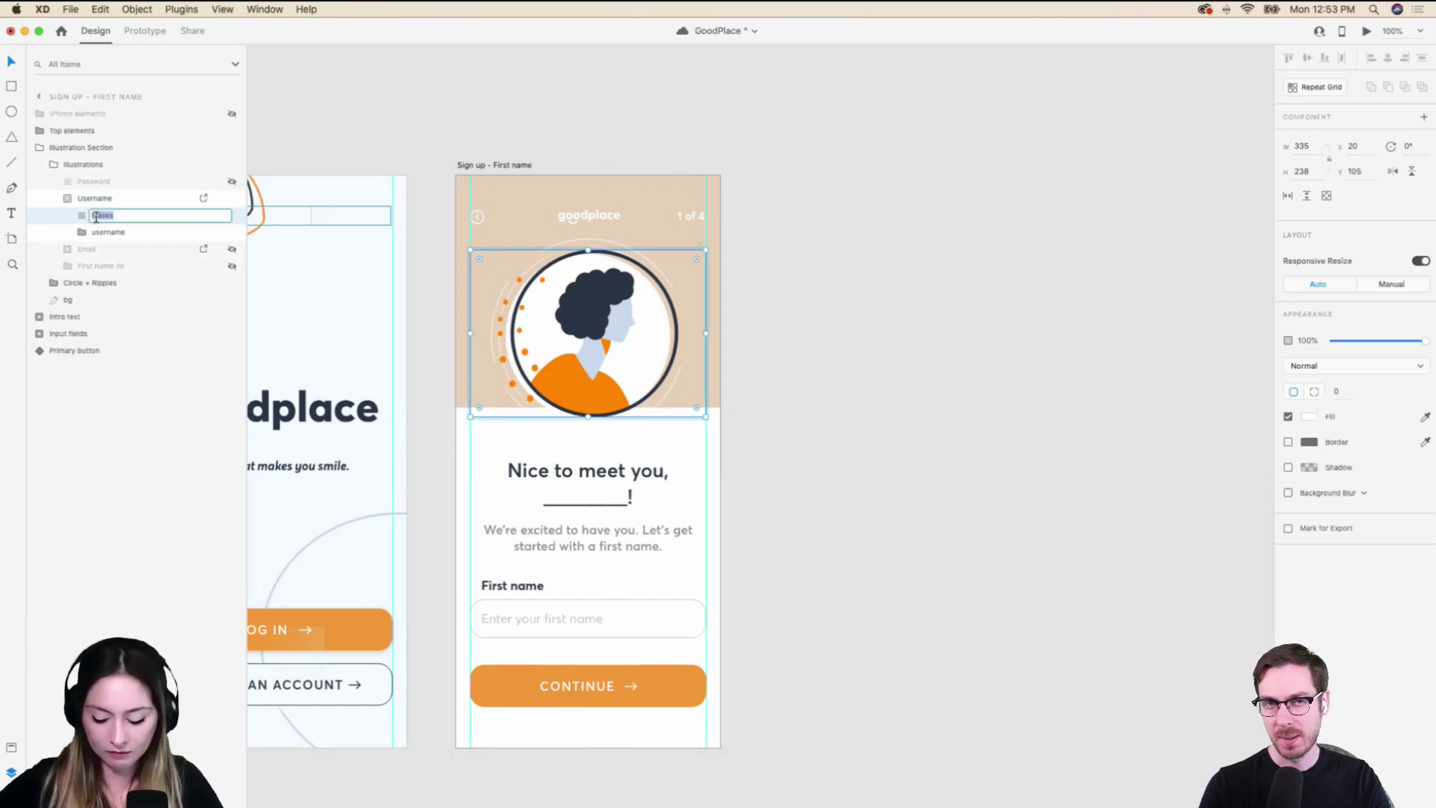
pyautogui.write('Mask')
pyautogui.press('Return')
# Collapse the Username group and nudge the illustration slightly left.
pyautogui.click(93, 199)
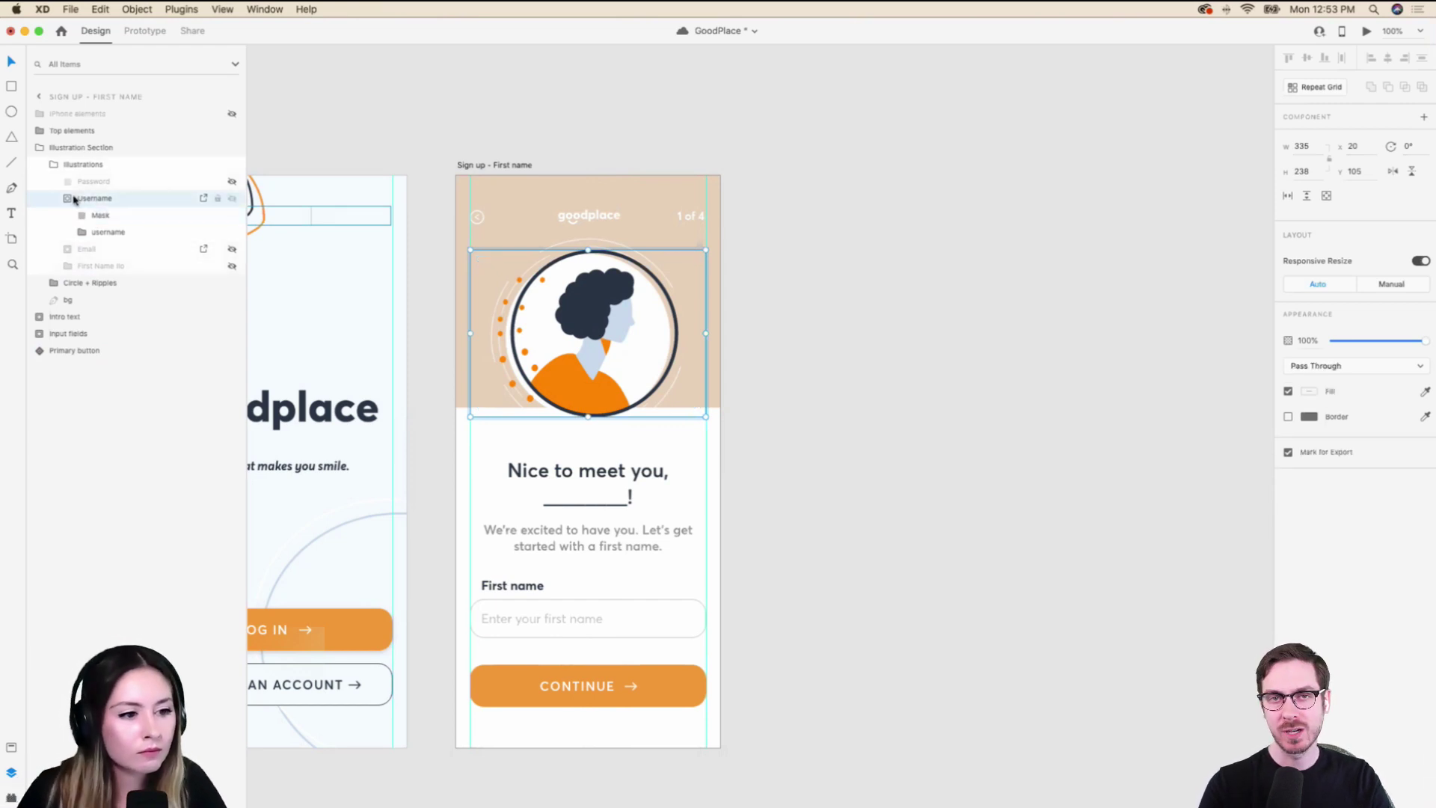
pyautogui.click(74, 200)
pyautogui.click(95, 250)
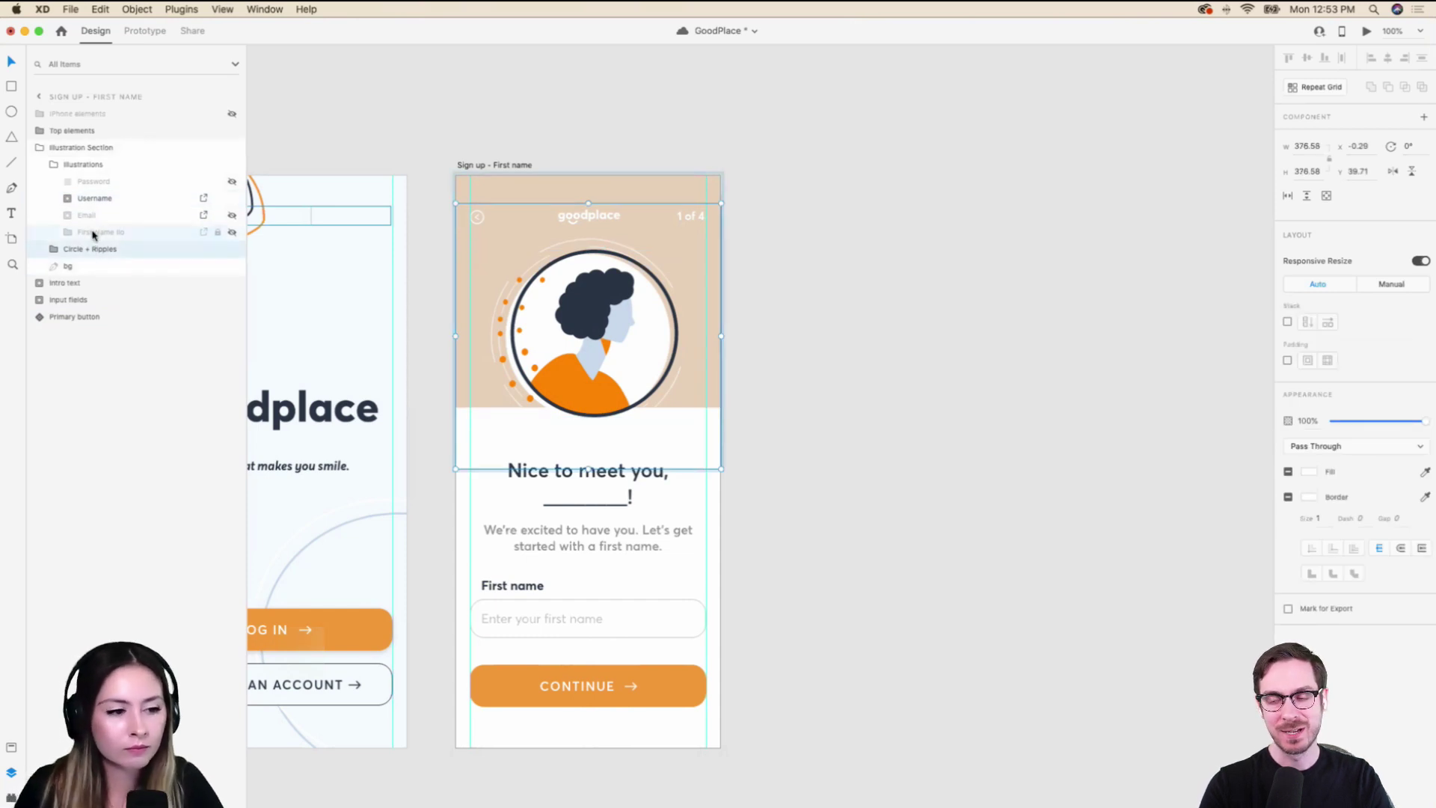
pyautogui.click(92, 198)
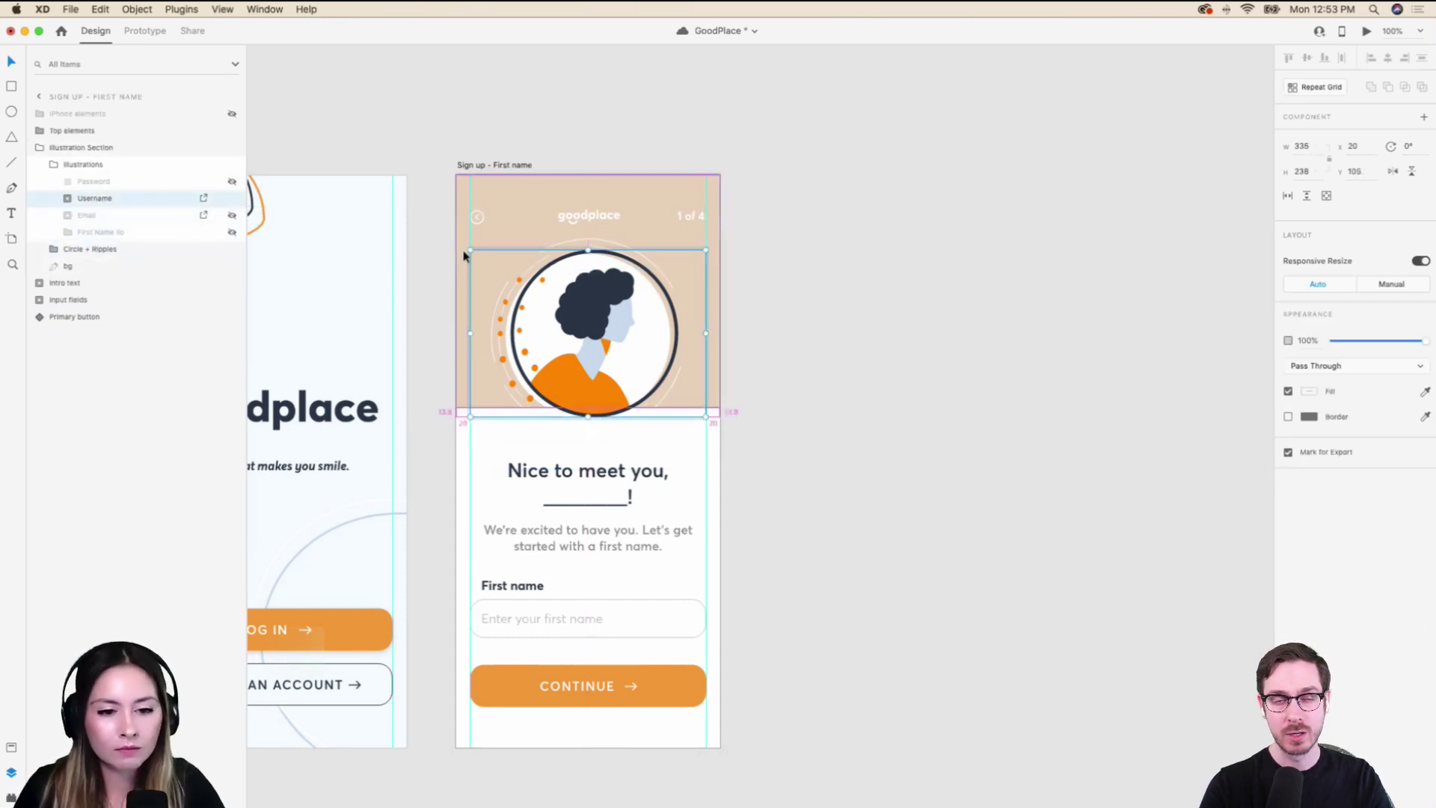
pyautogui.moveTo(470, 250); pyautogui.dragTo(464, 249)
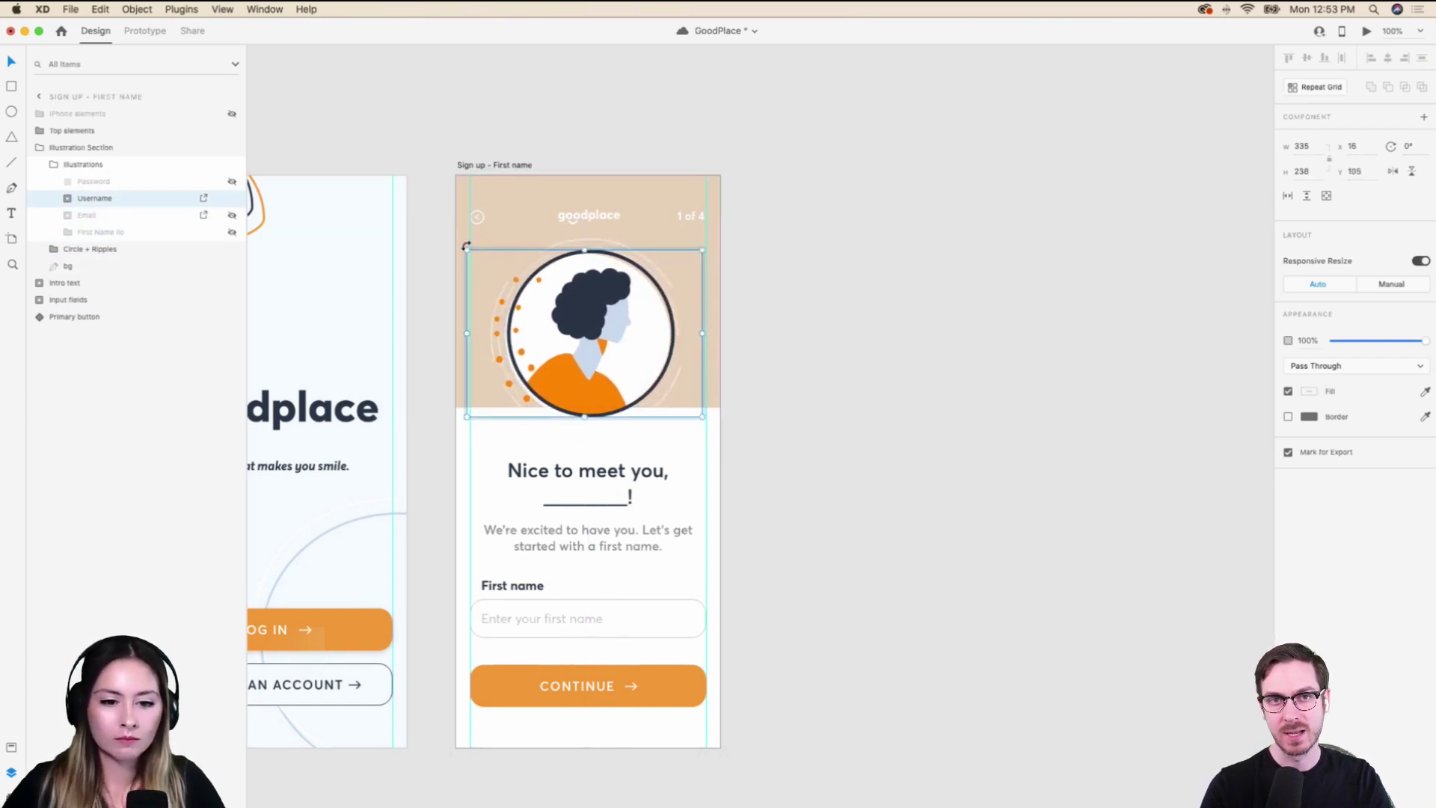
# Hide Username, show the Password placeholder, and place password.svg into it.
pyautogui.click(232, 198)
pyautogui.click(232, 181)
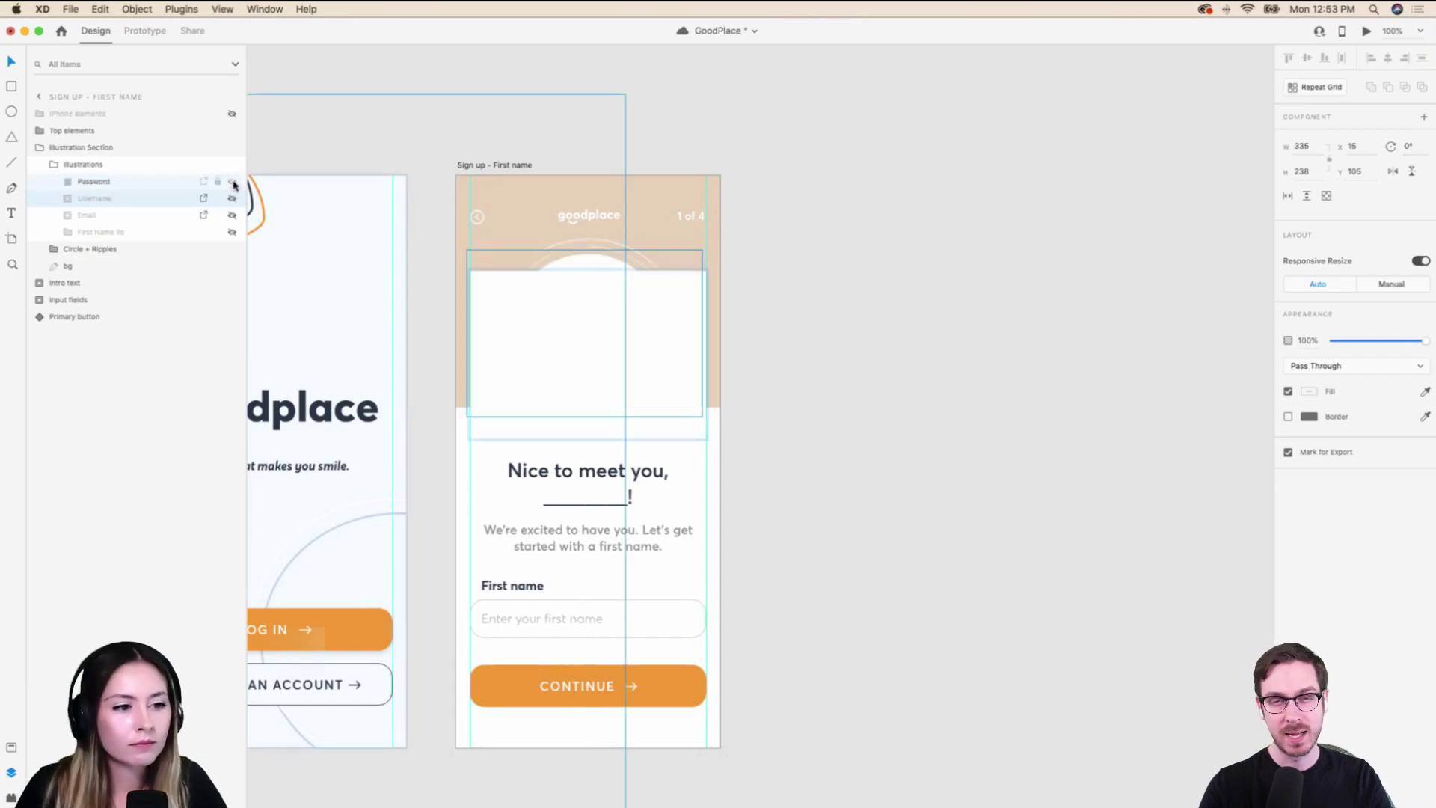
pyautogui.click(135, 181)
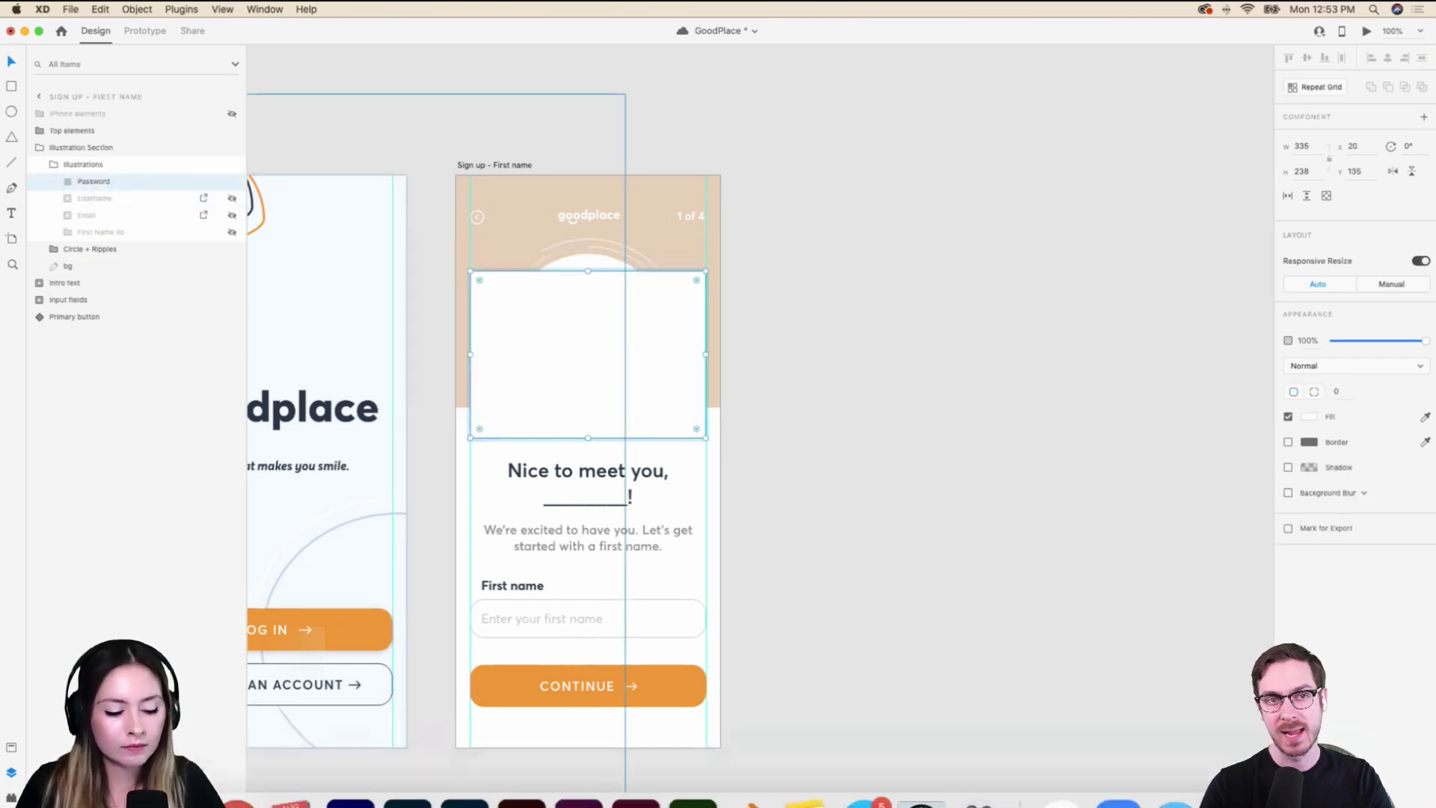
pyautogui.click(176, 789)
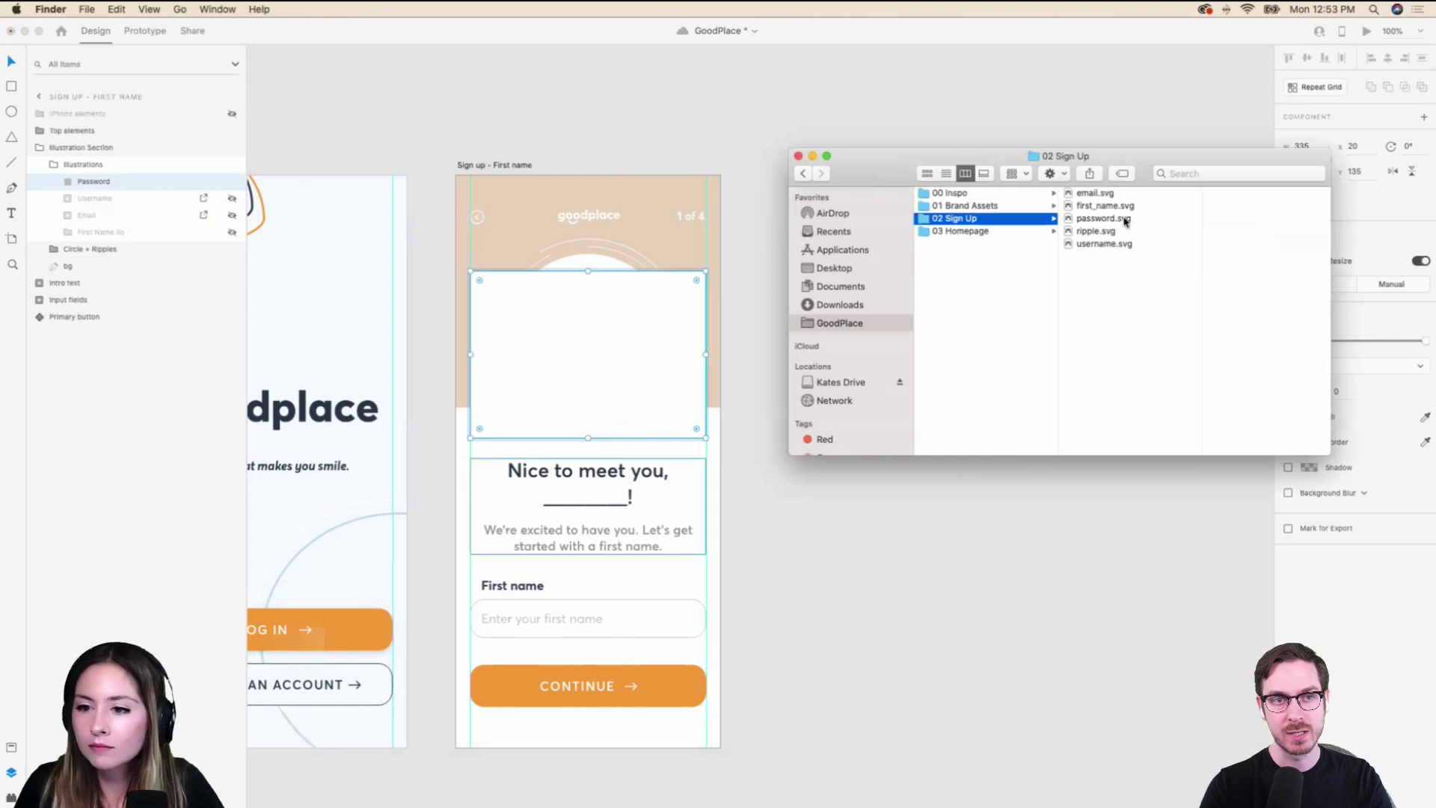
pyautogui.click(1120, 218)
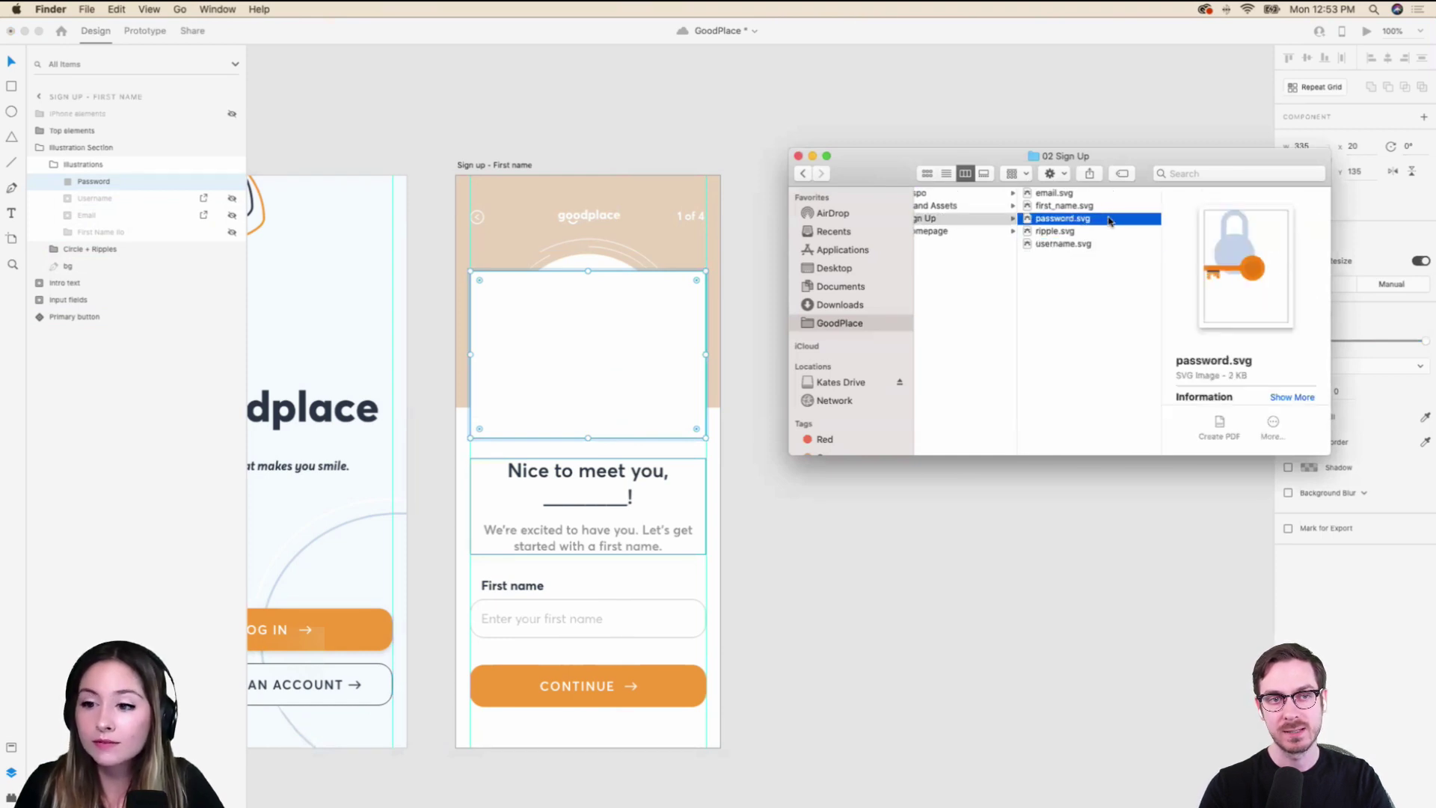
pyautogui.moveTo(1113, 222); pyautogui.dragTo(667, 321)
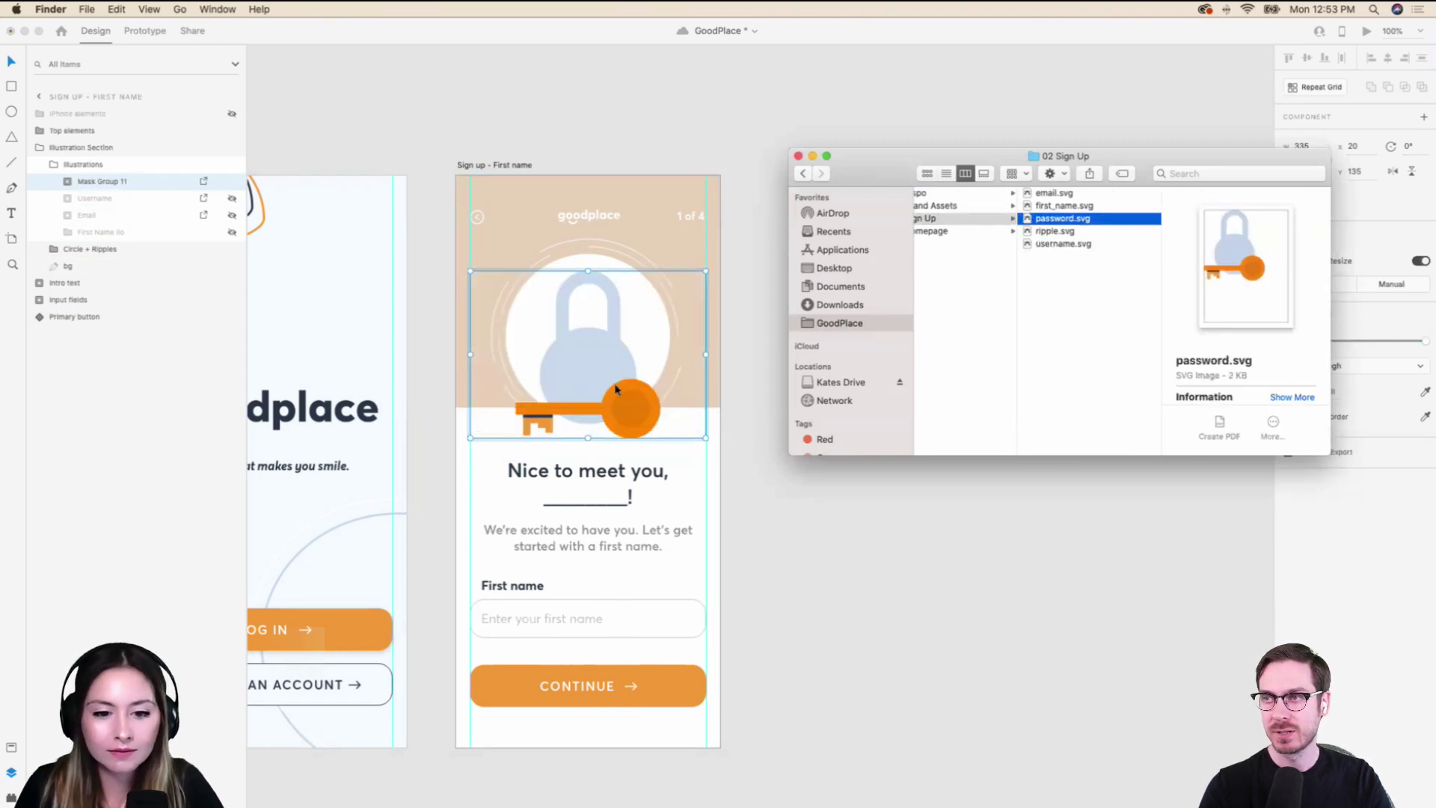
# Rename the new mask group to Password and its inner clipping layer to Mask.
pyautogui.click(615, 388)
pyautogui.doubleClick(615, 388)
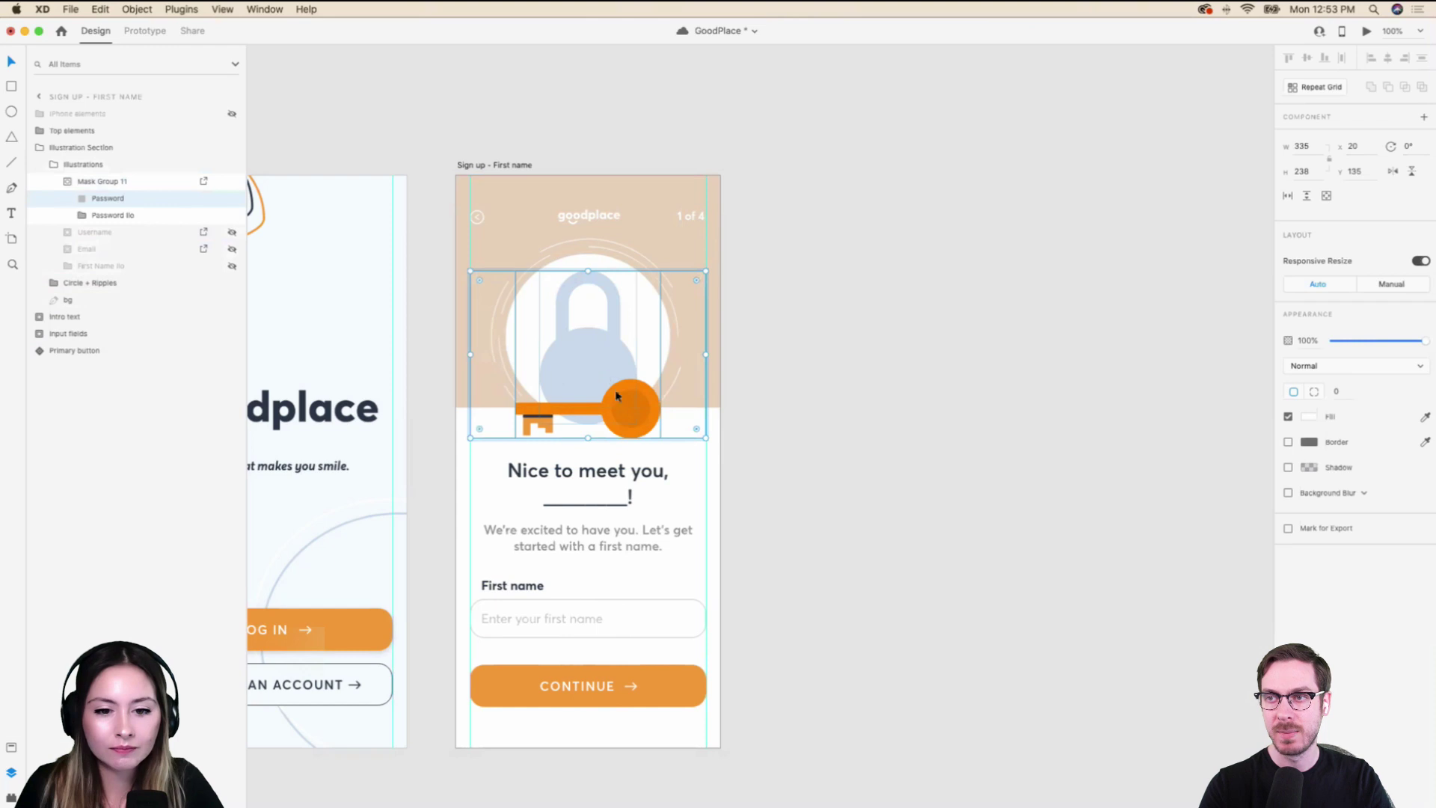
pyautogui.doubleClick(101, 183)
pyautogui.write('Password')
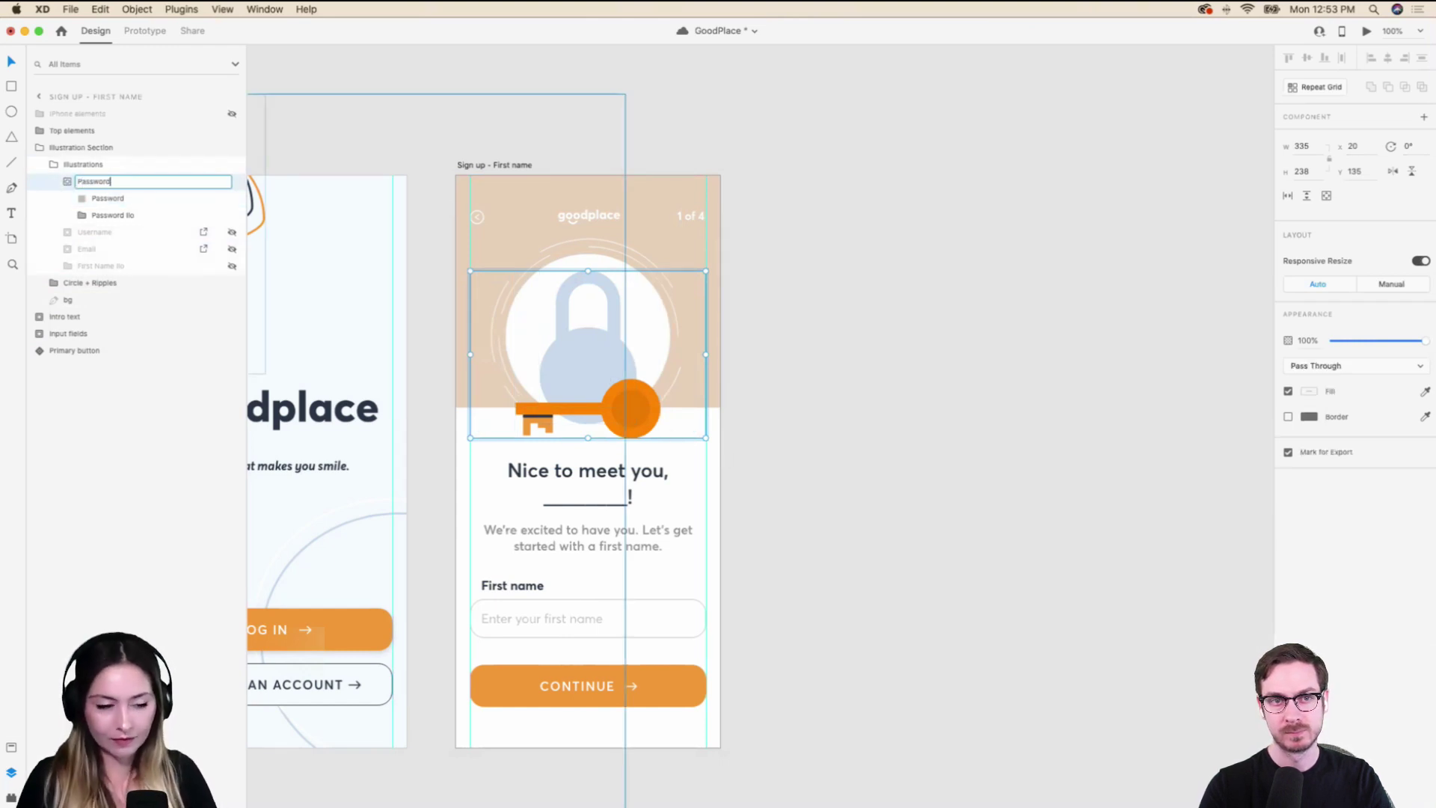
pyautogui.press('Return')
pyautogui.click(96, 199)
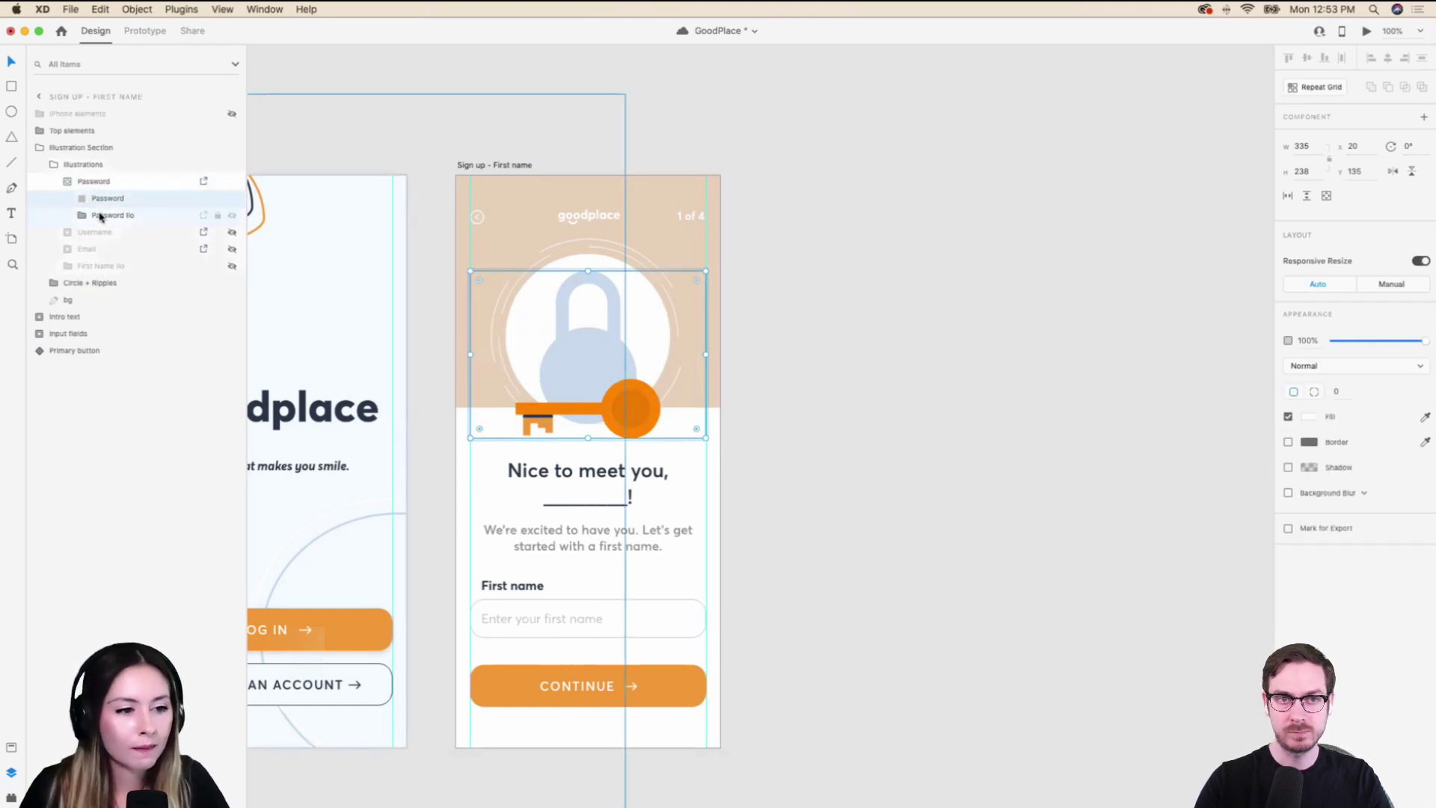
pyautogui.doubleClick(99, 199)
pyautogui.write('Ma')
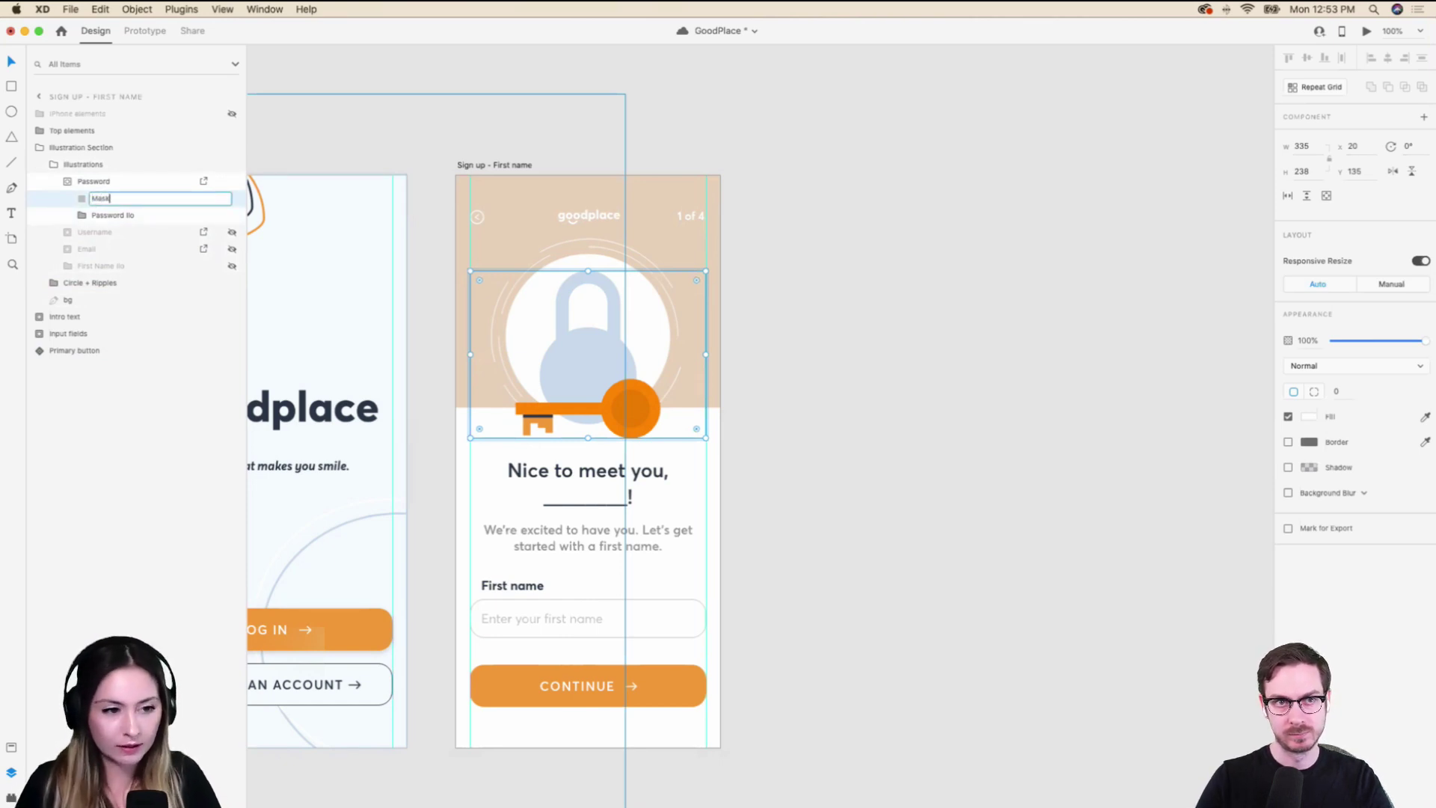
pyautogui.write('sk')
pyautogui.press('Return')
# Test the Mask layer position 10 px up and back, then collapse the Password group.
pyautogui.click(113, 184)
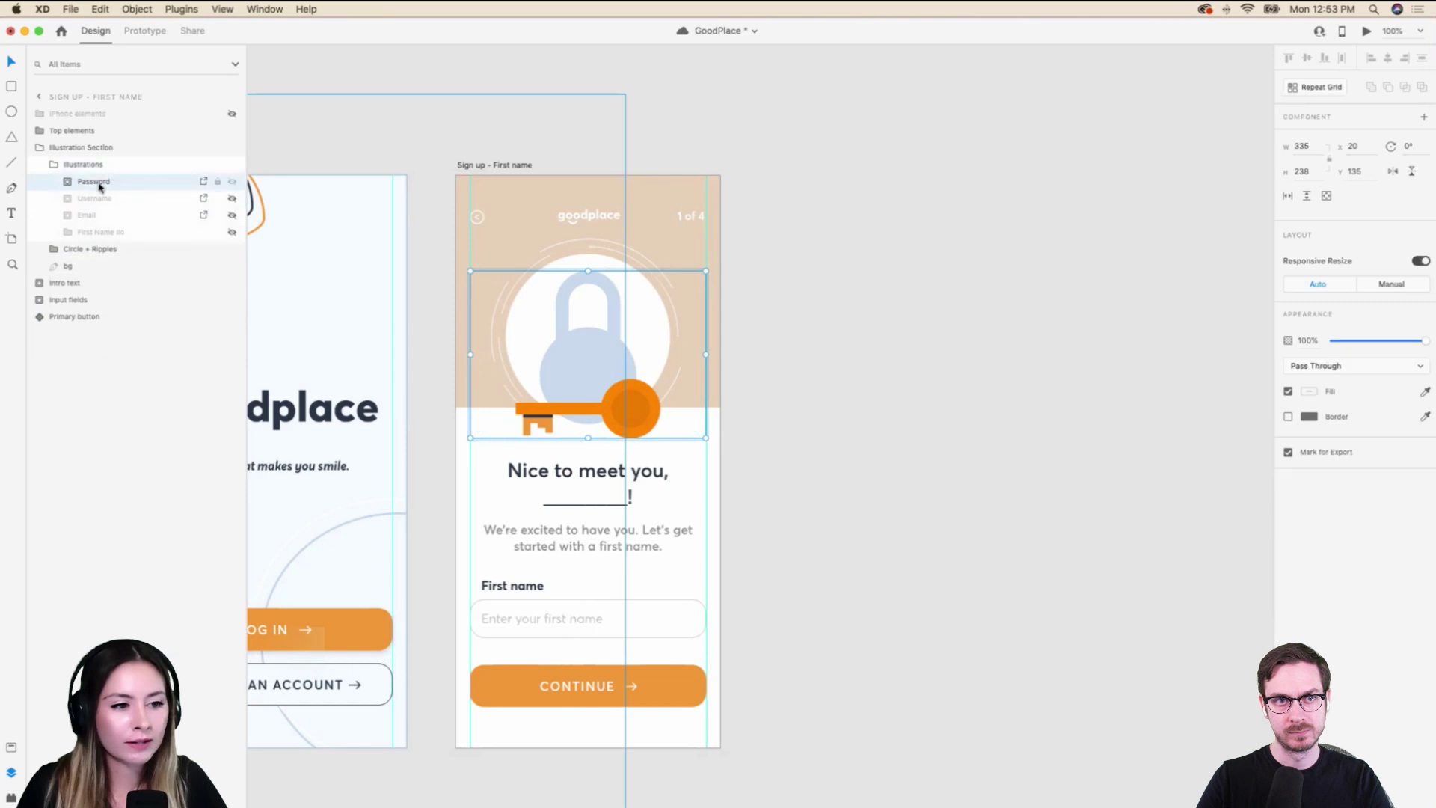
pyautogui.click(67, 182)
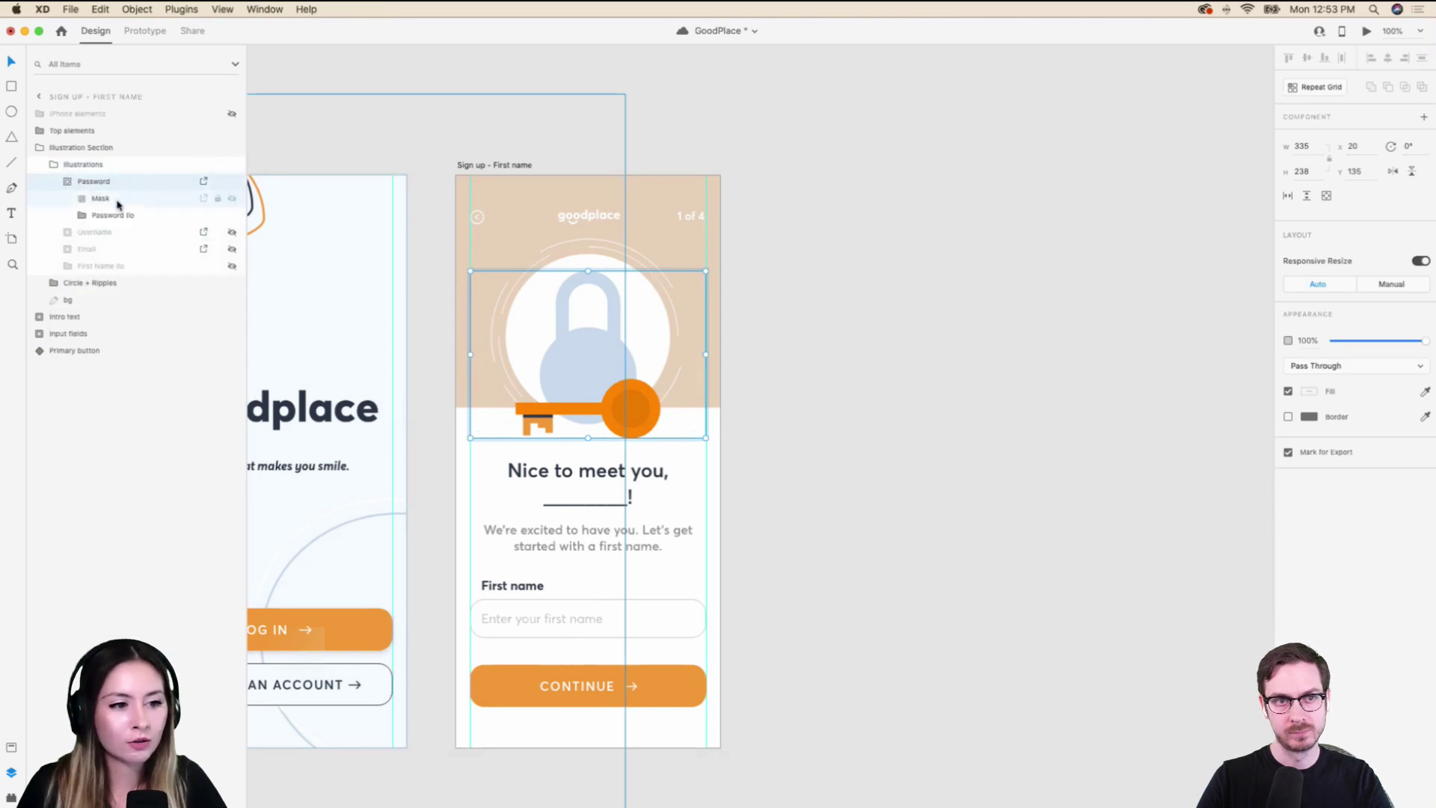
pyautogui.click(116, 201)
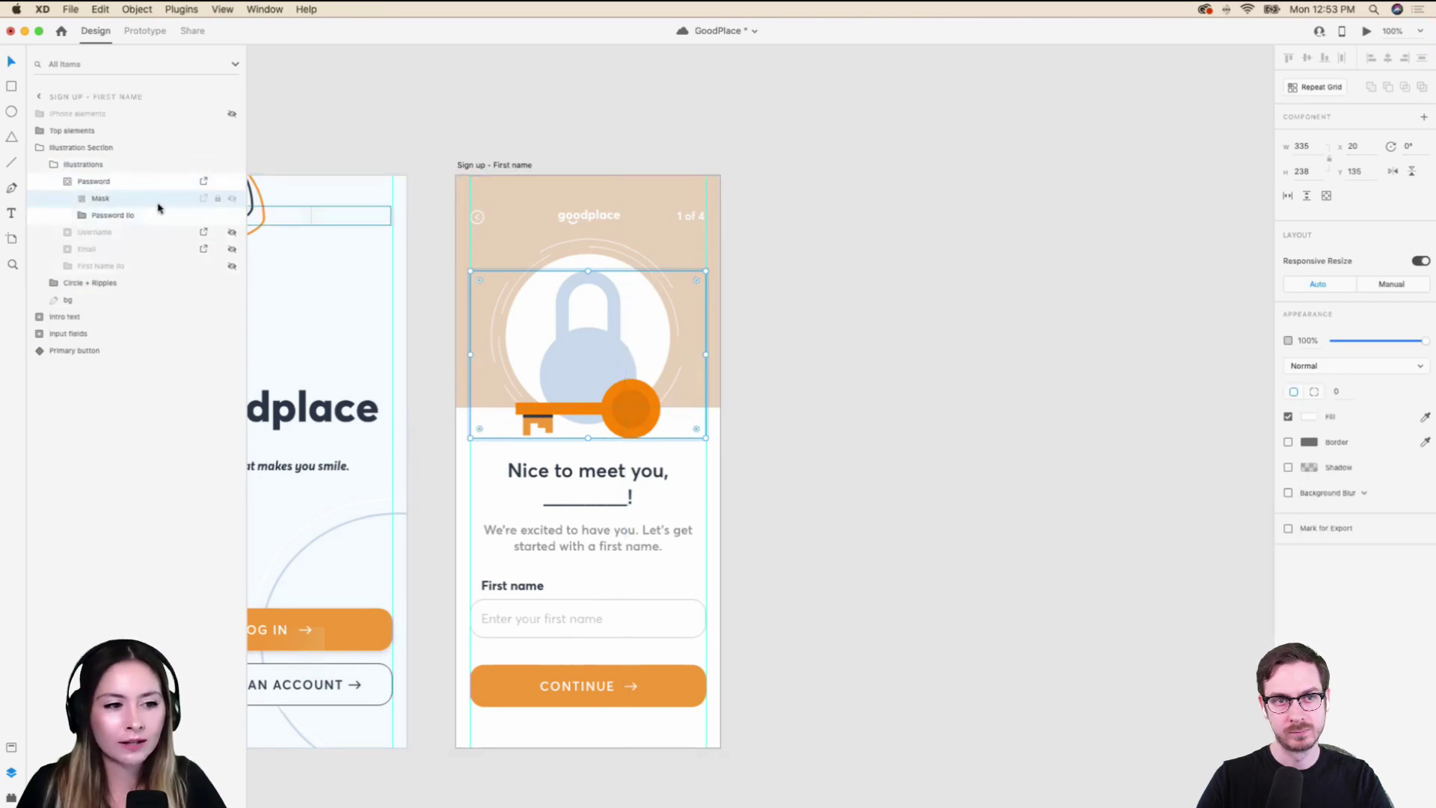
pyautogui.hotkey('shift', 'Up')
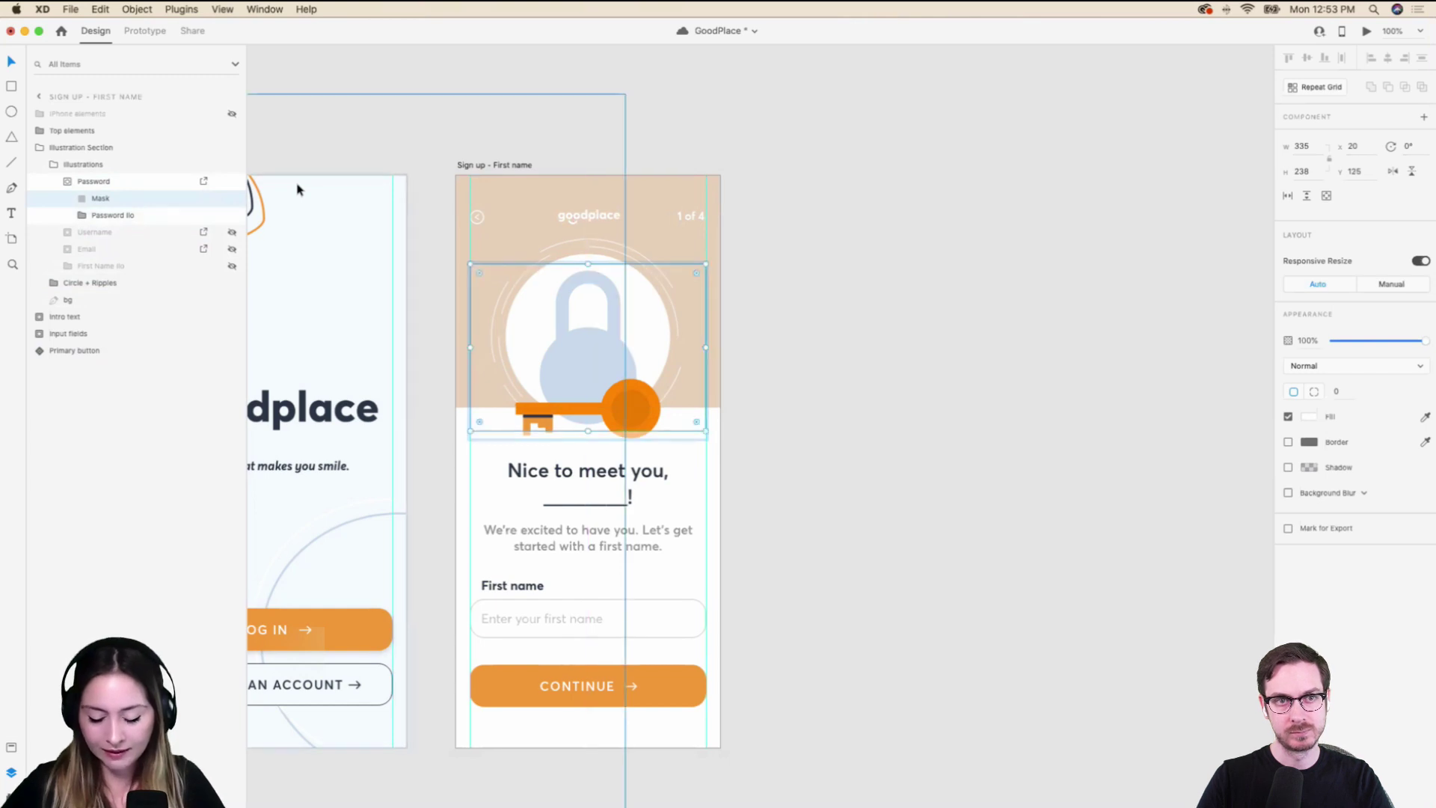
pyautogui.hotkey('shift', 'Down')
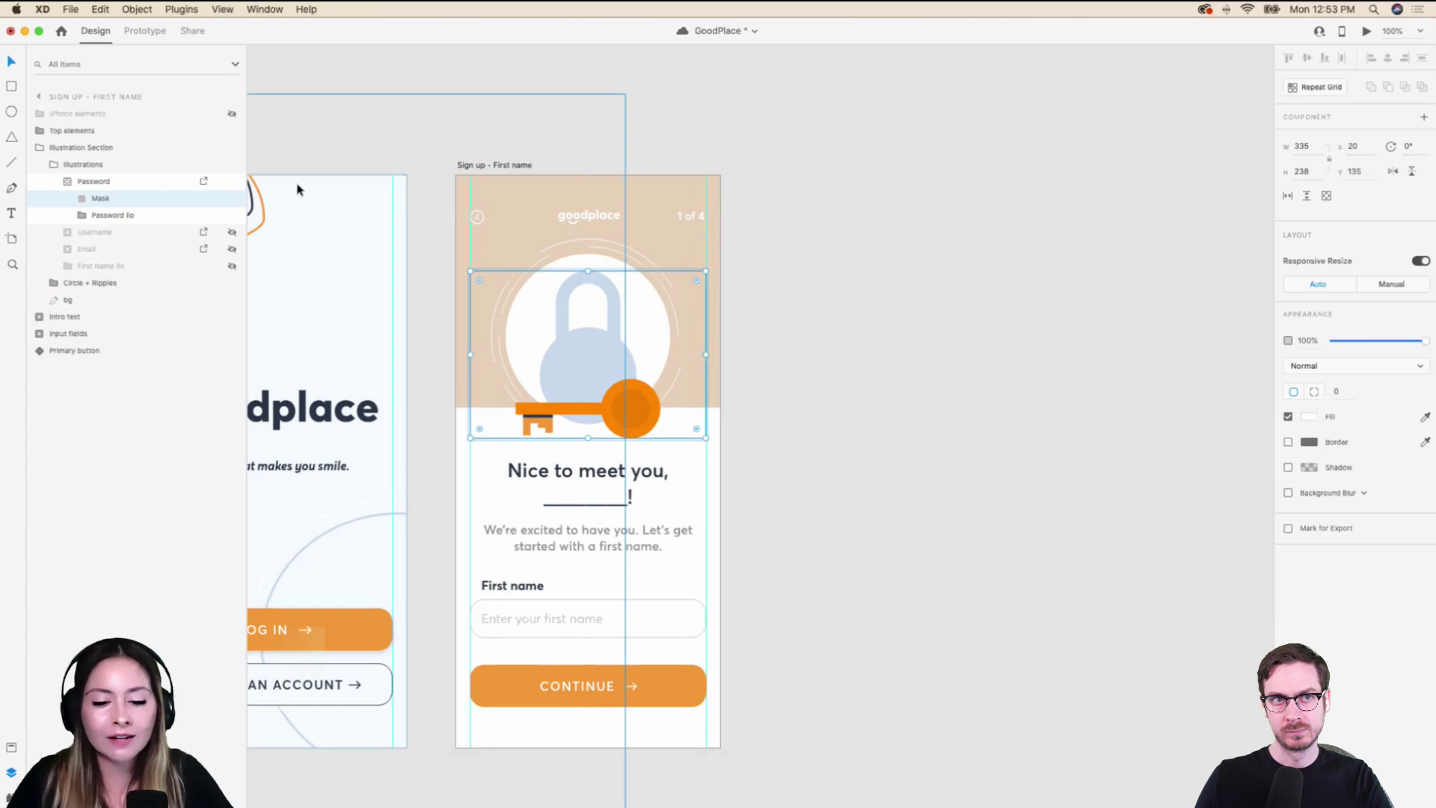
pyautogui.click(93, 182)
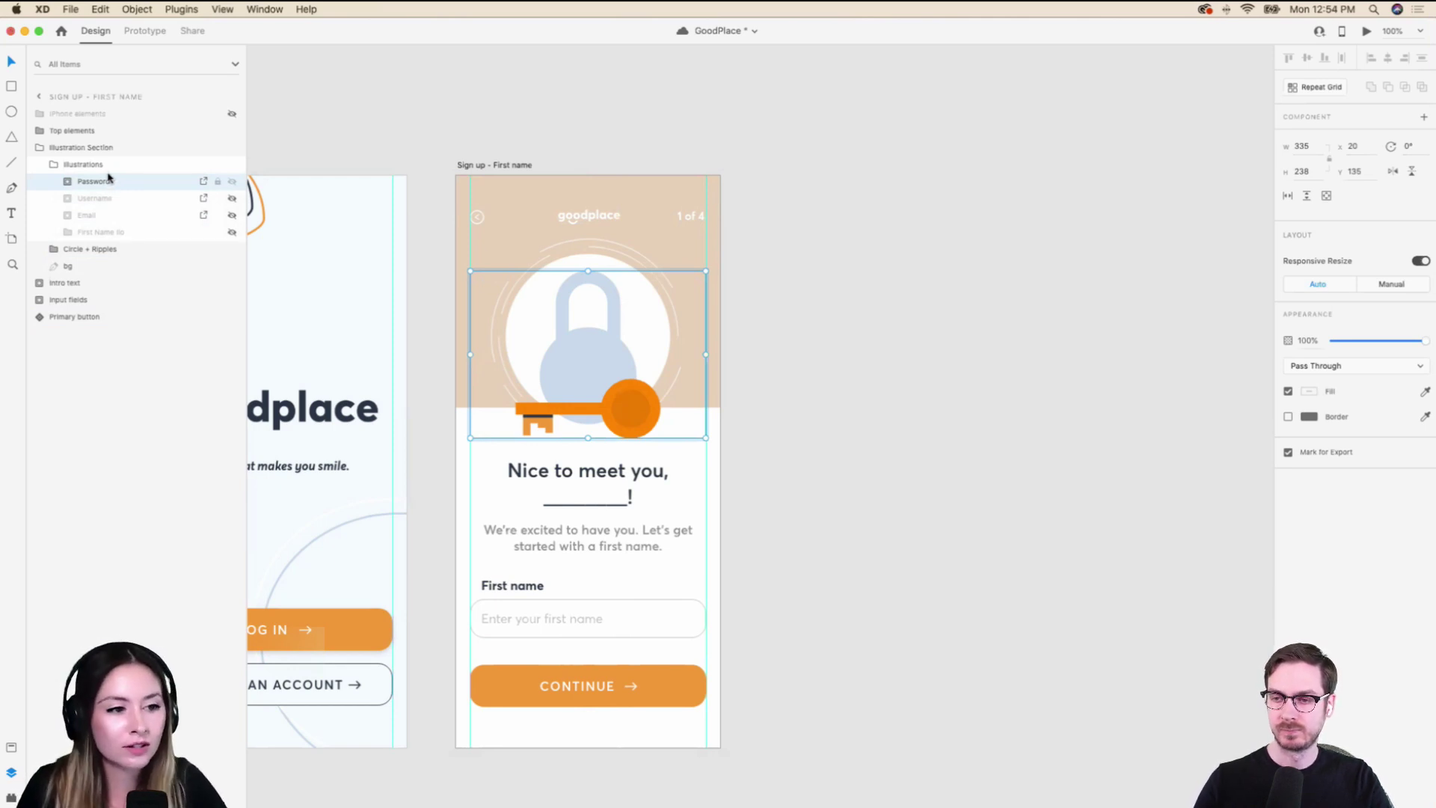
# Move the lock-and-key art up, hide it, and shift Password, Username and Email left together.
pyautogui.hotkey('shift', 'Up')
pyautogui.hotkey('shift', 'Up')
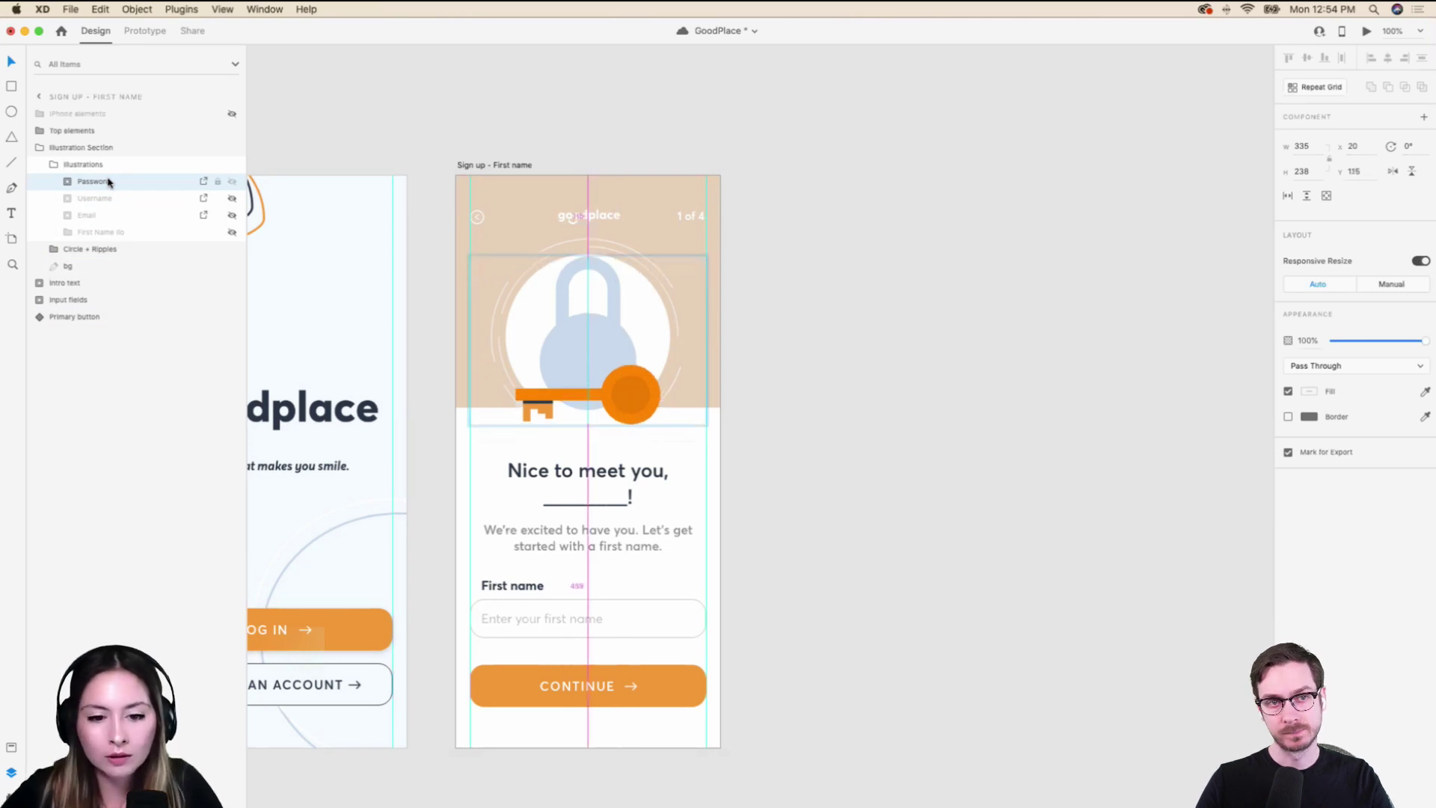
pyautogui.click(105, 199)
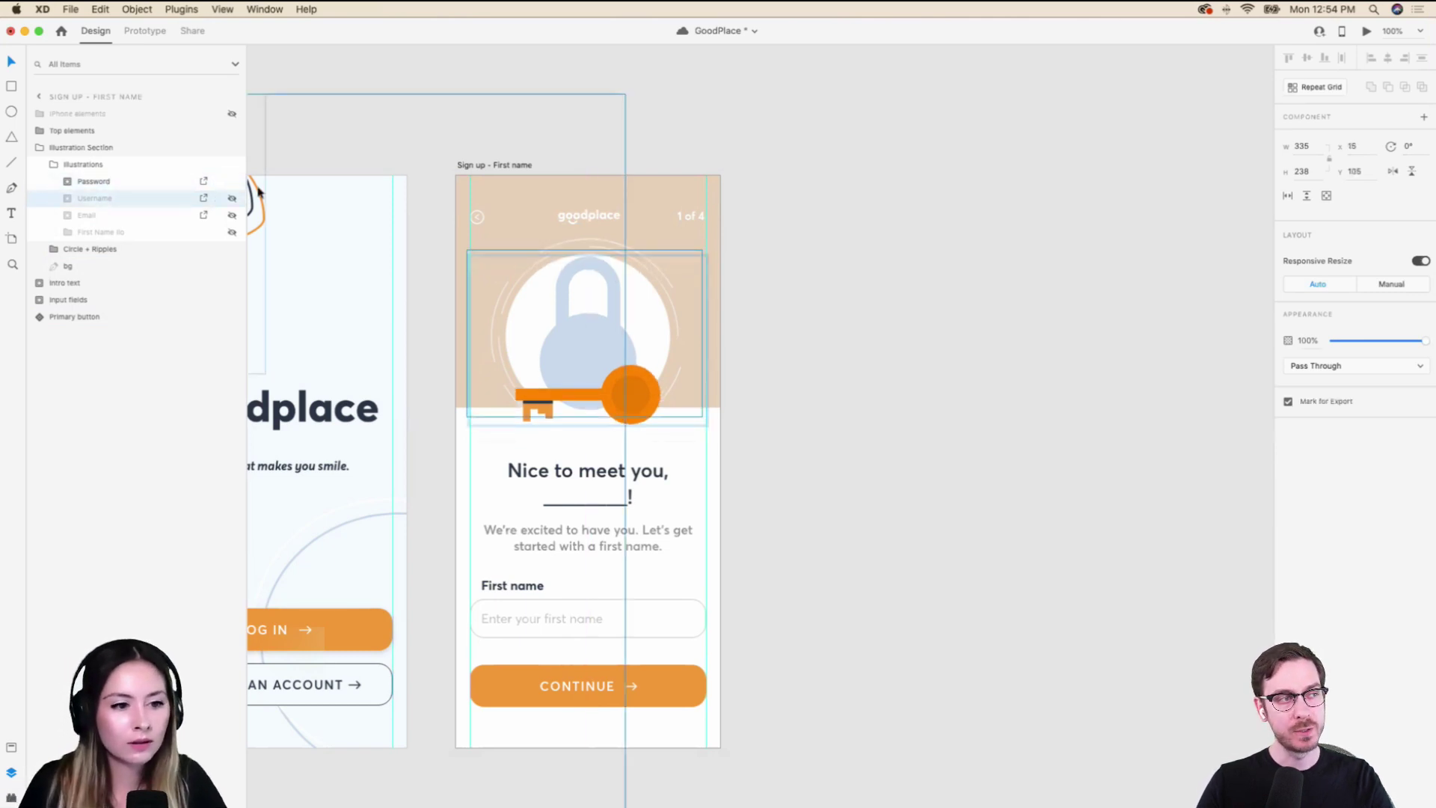
pyautogui.click(232, 181)
pyautogui.click(105, 215)
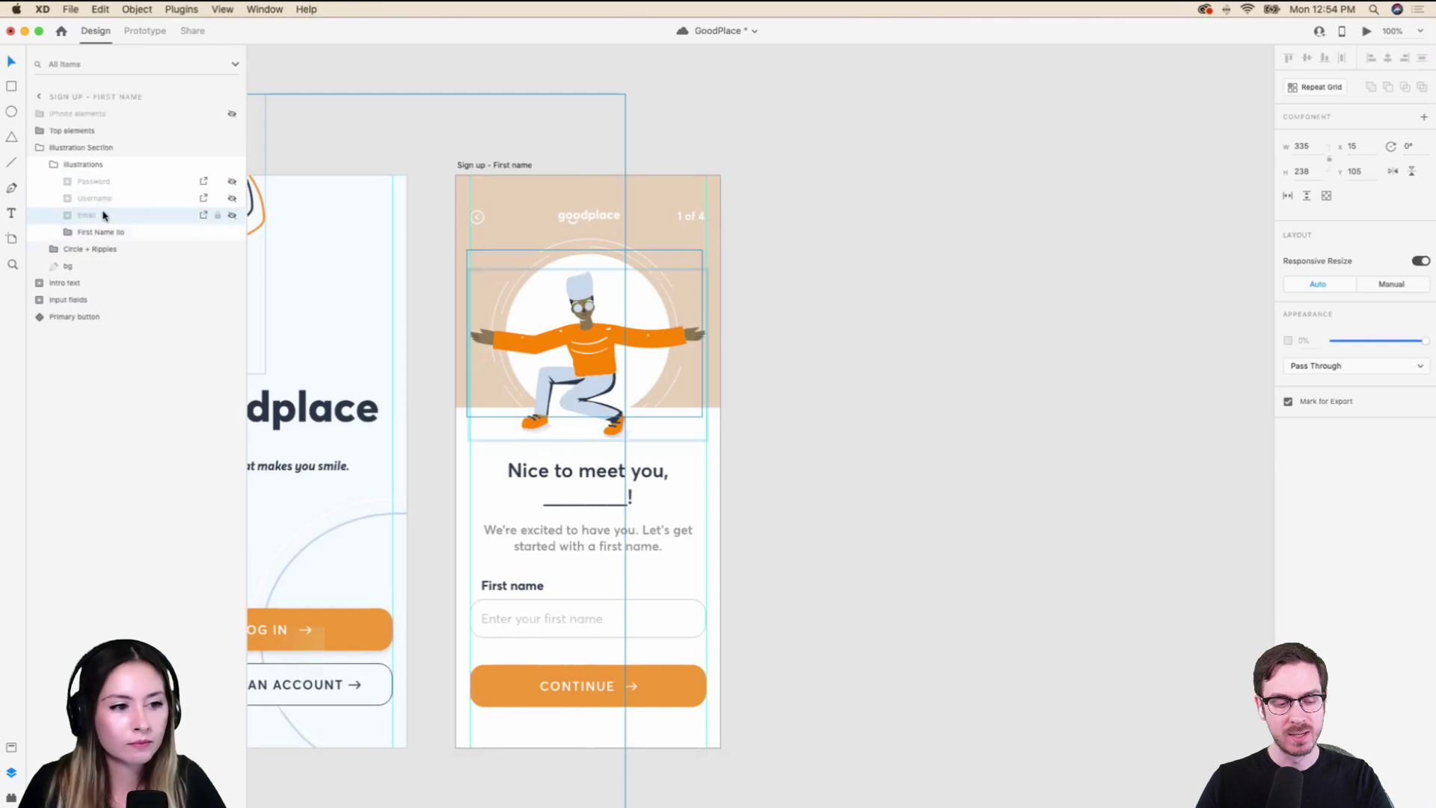
pyautogui.keyDown('shift'); pyautogui.click(97, 182); pyautogui.keyUp('shift')
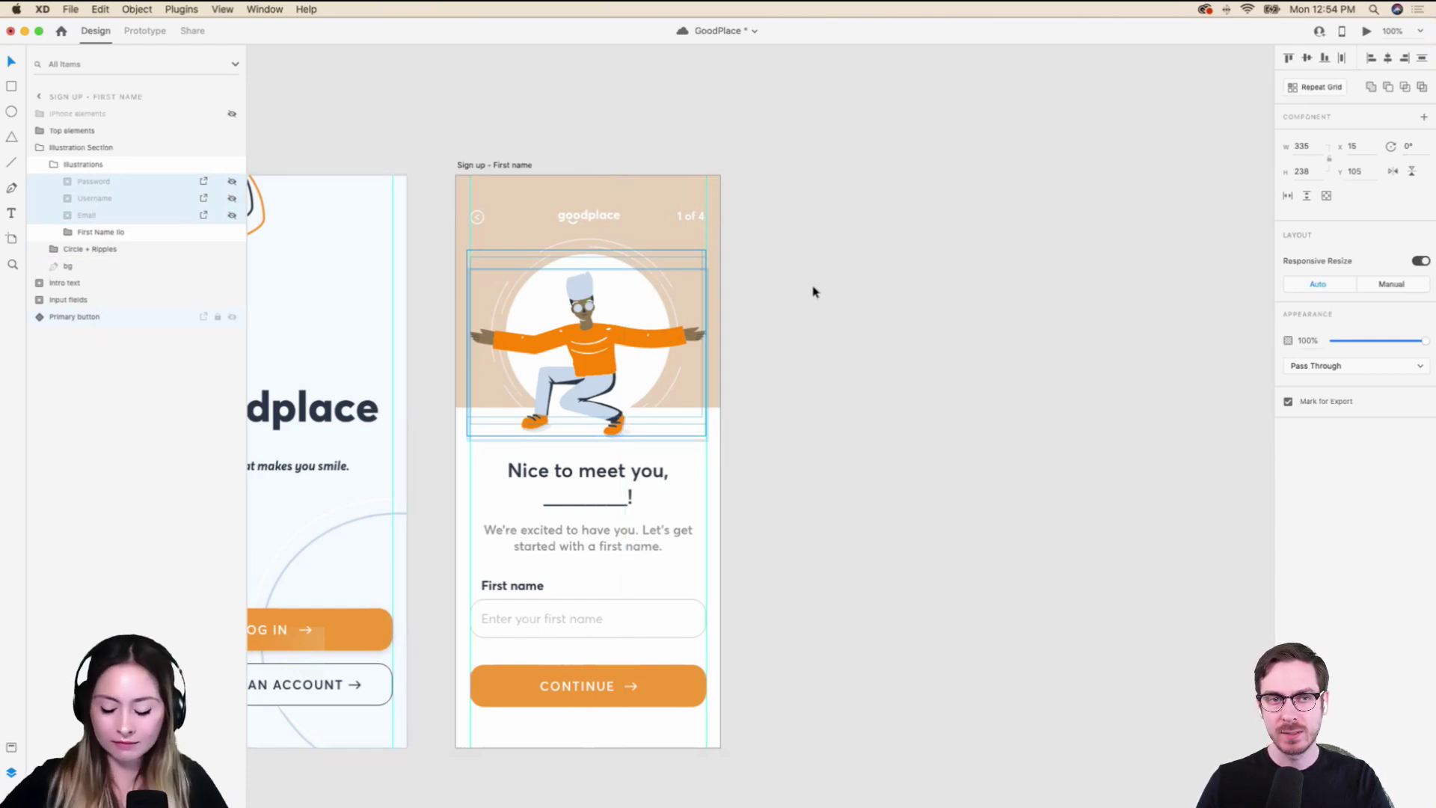
pyautogui.hotkey('shift', 'Left')
pyautogui.hotkey('shift', 'Left')
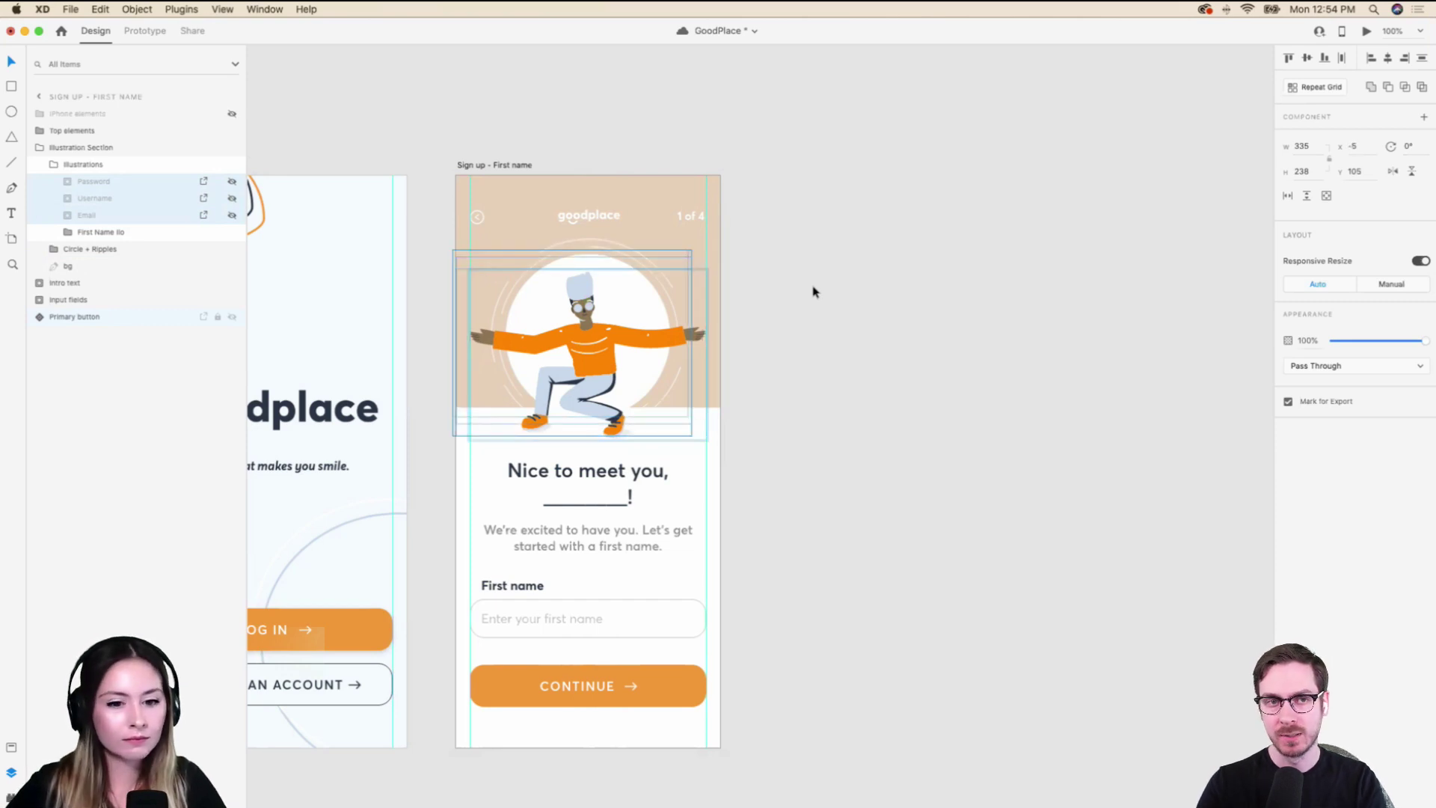
pyautogui.hotkey('shift', 'Left')
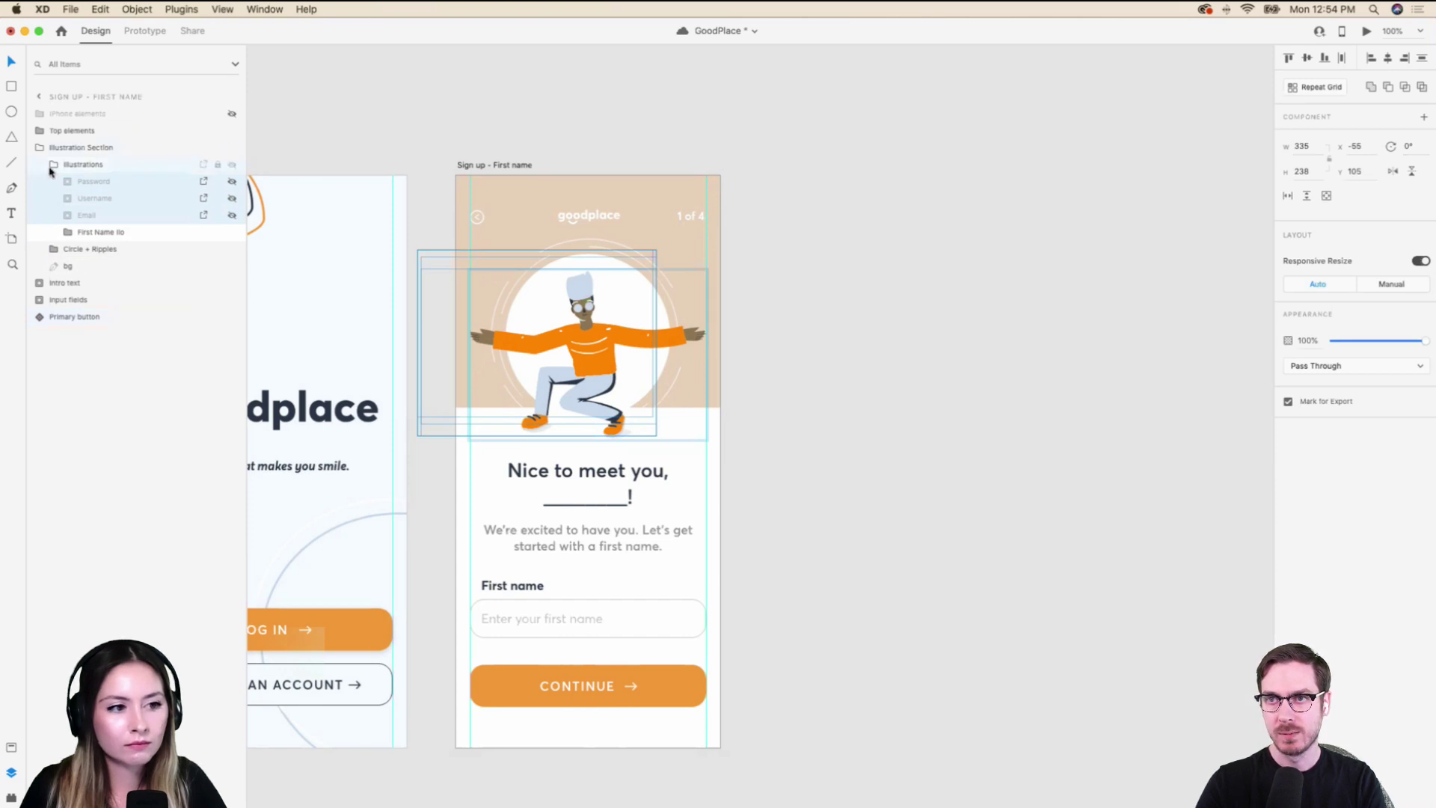
# Expand Illustration Section > Illustrations, select Password, Username and Email, and zoom out.
pyautogui.click(82, 148)
pyautogui.click(82, 148)
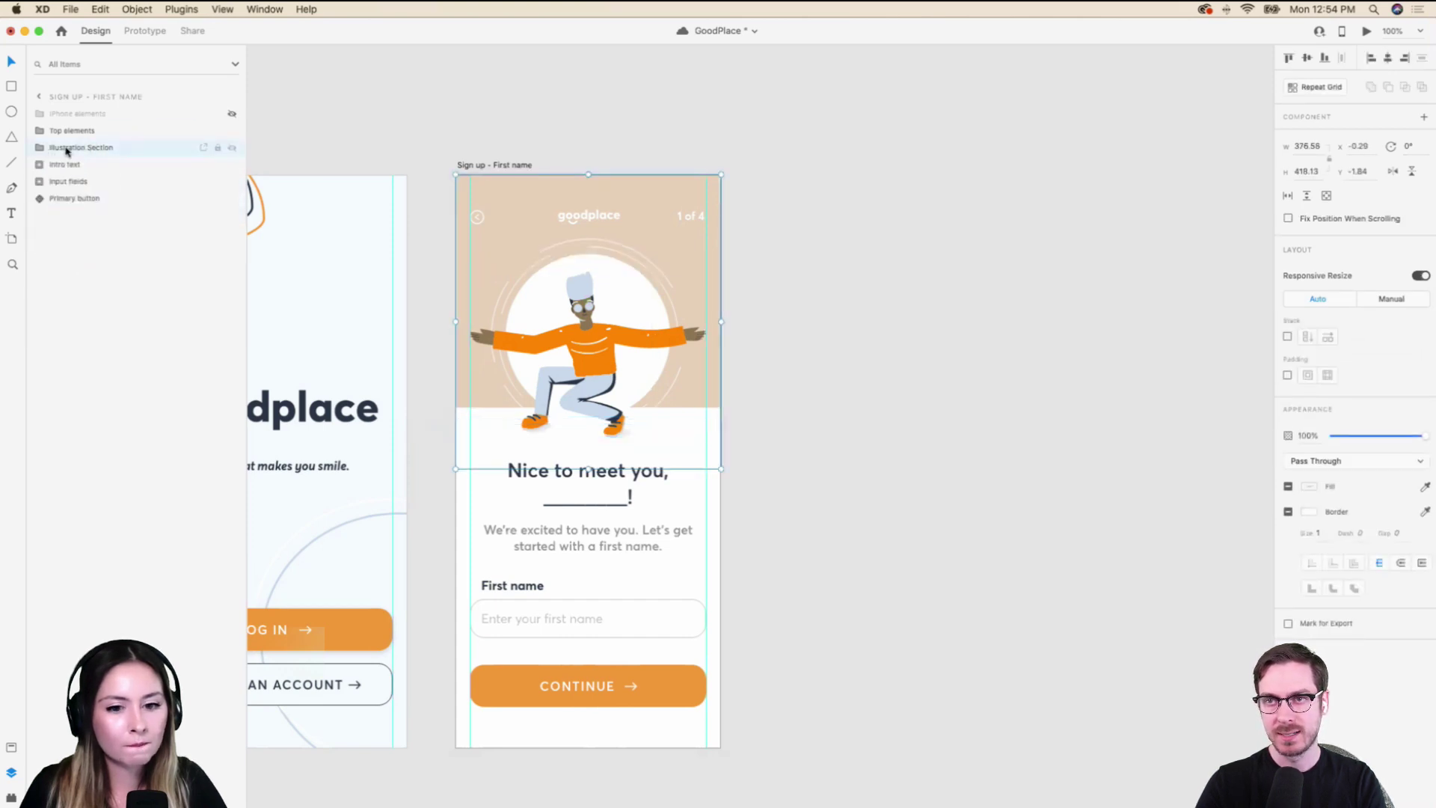
pyautogui.click(838, 365)
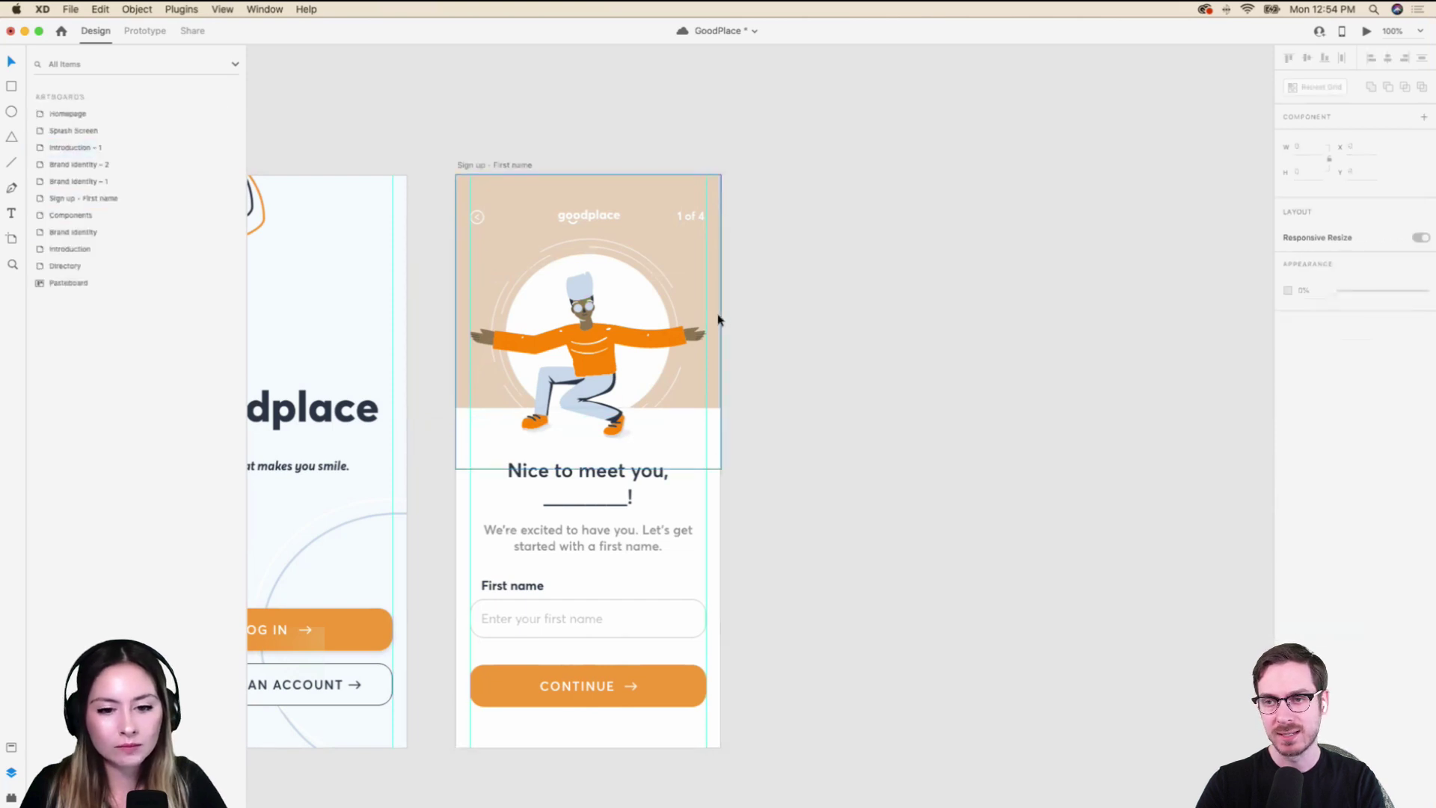
pyautogui.hscroll(-5, 718, 320)
pyautogui.scroll(-3, 718, 320)
pyautogui.click(638, 251)
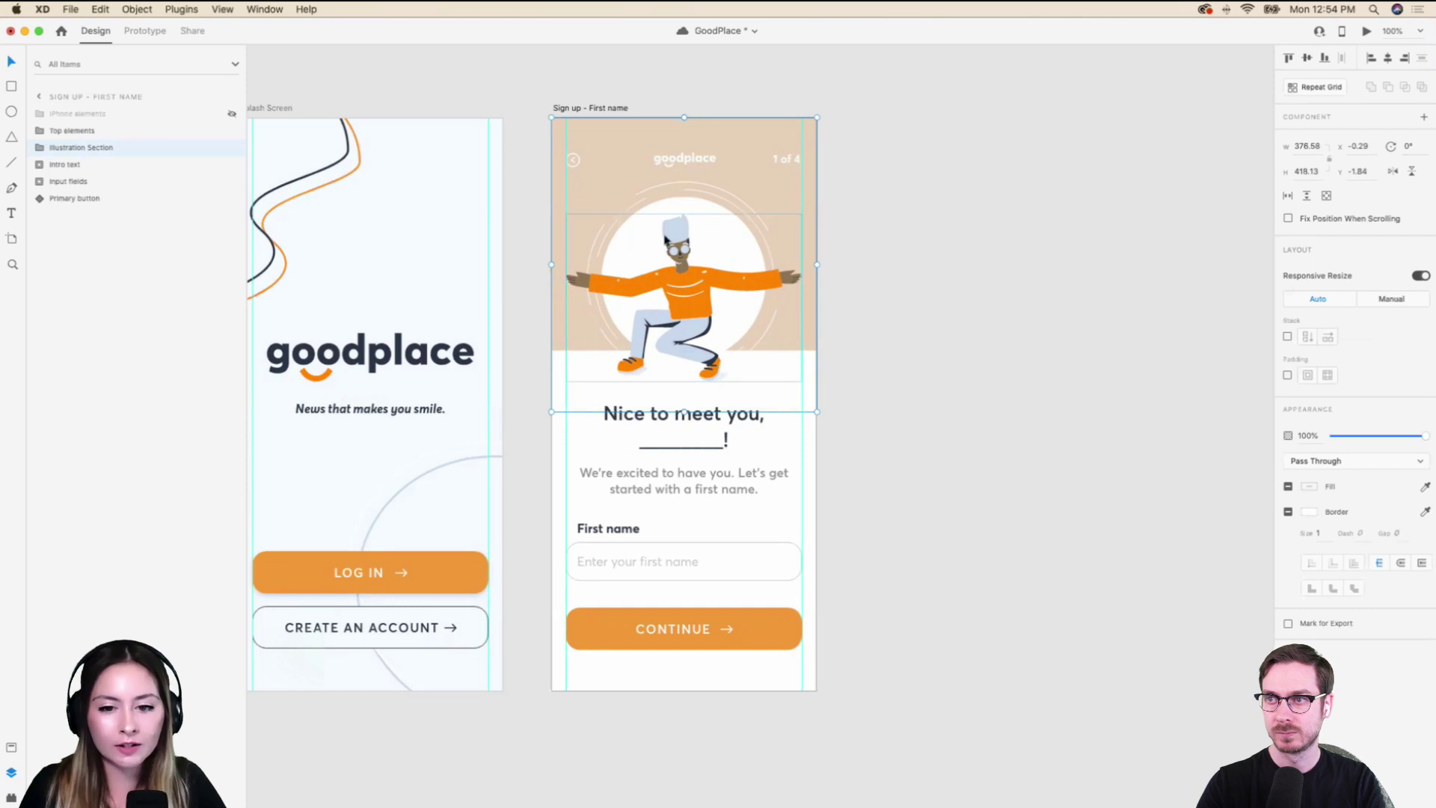
pyautogui.click(42, 148)
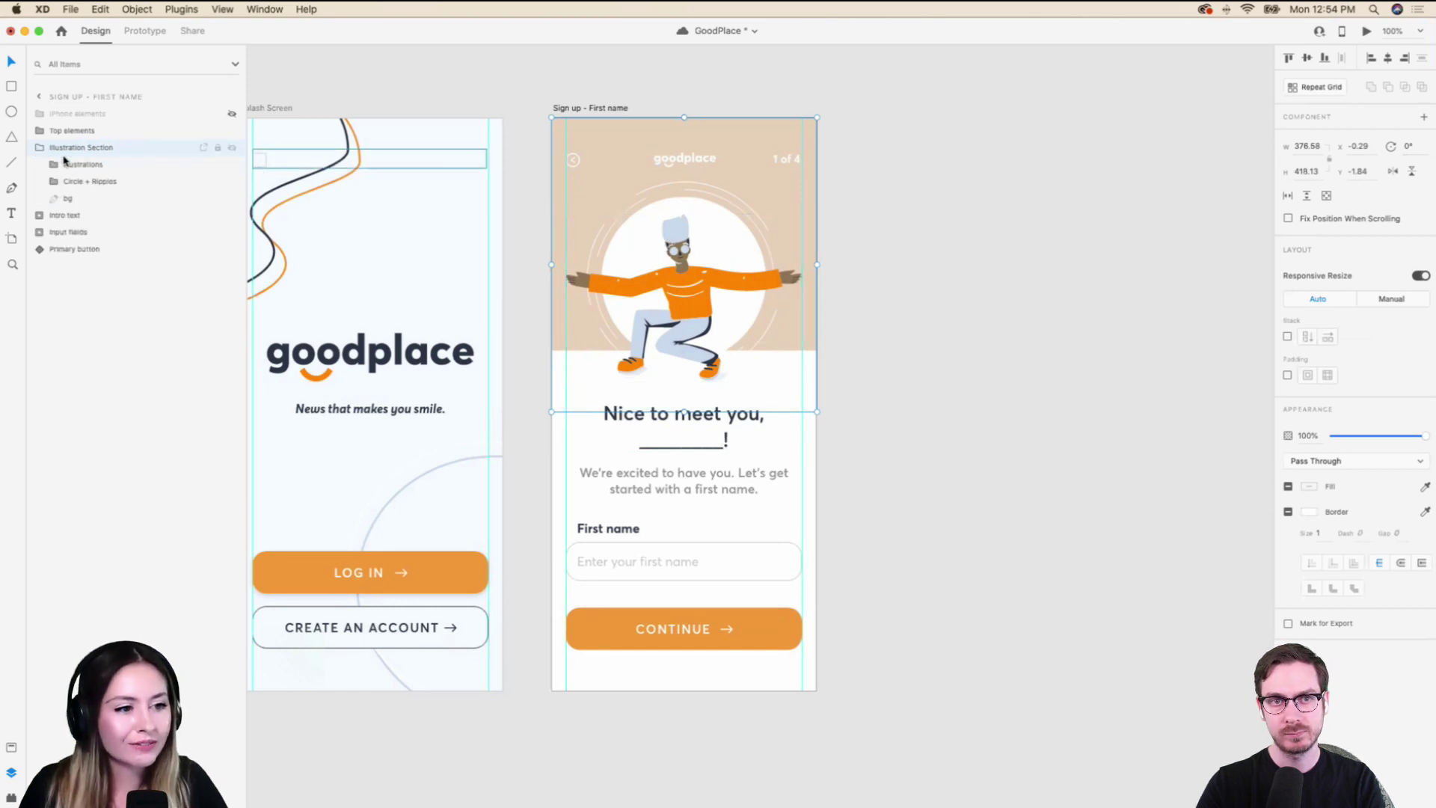
pyautogui.click(47, 164)
pyautogui.click(60, 165)
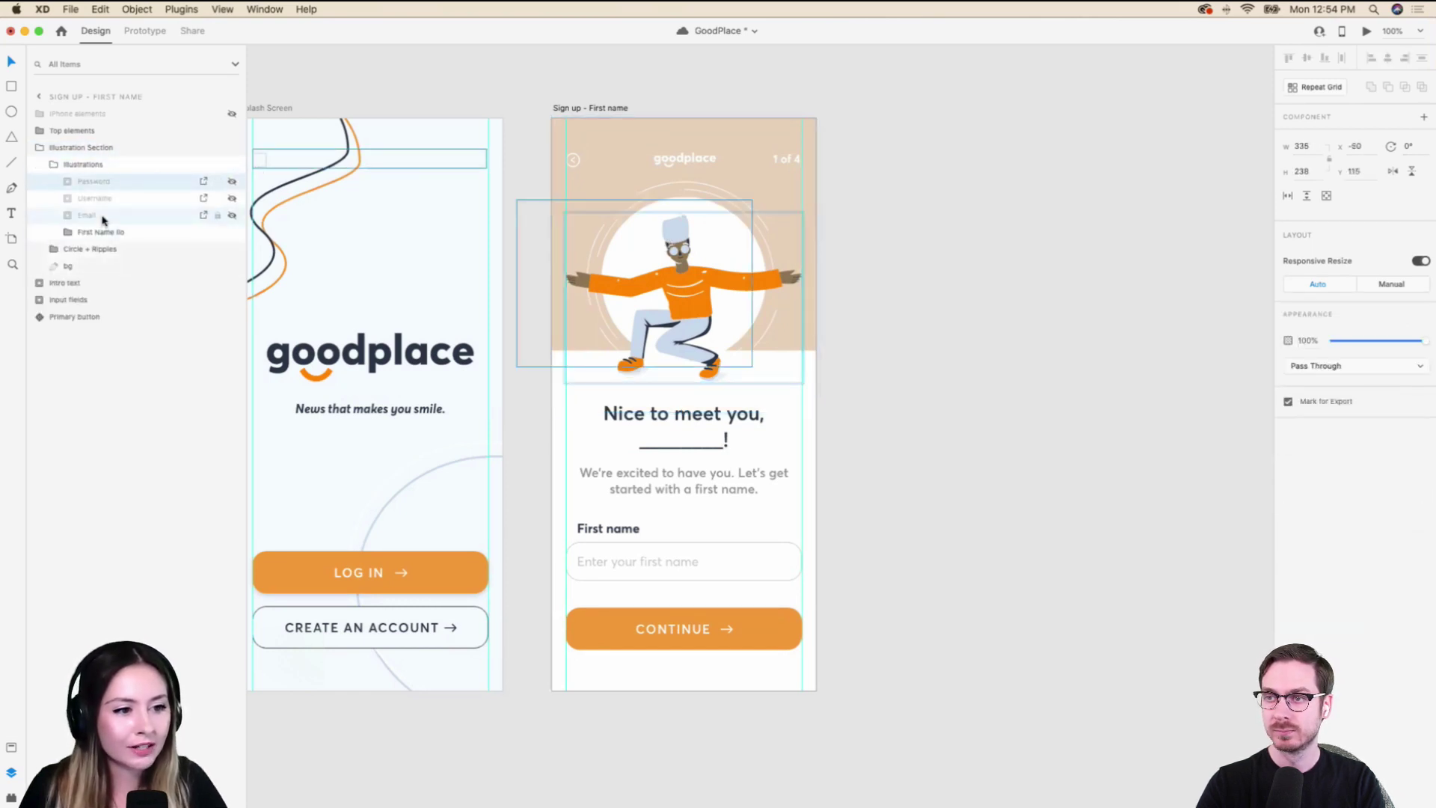
pyautogui.keyDown('shift'); pyautogui.click(102, 216); pyautogui.keyUp('shift')
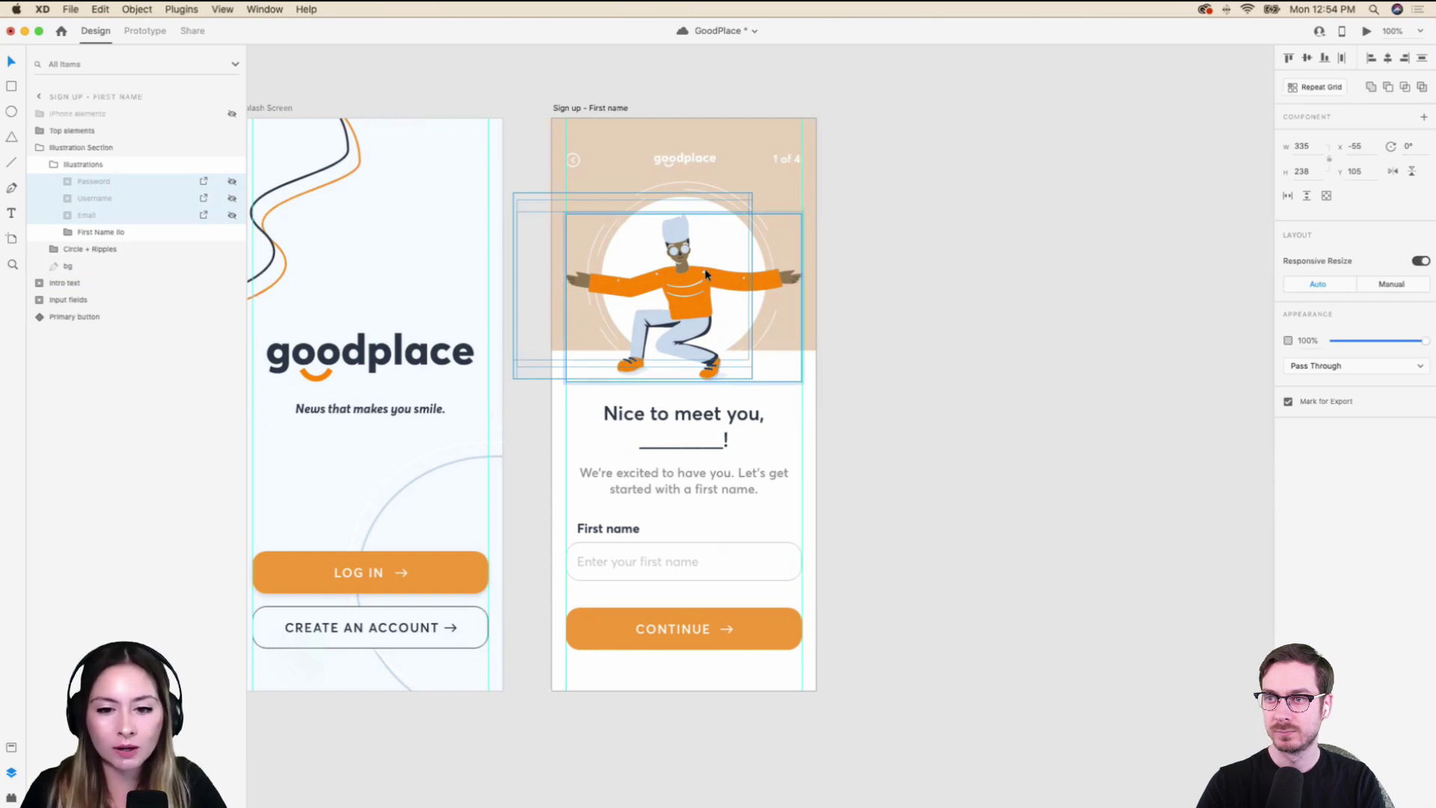
pyautogui.press('super+minus')
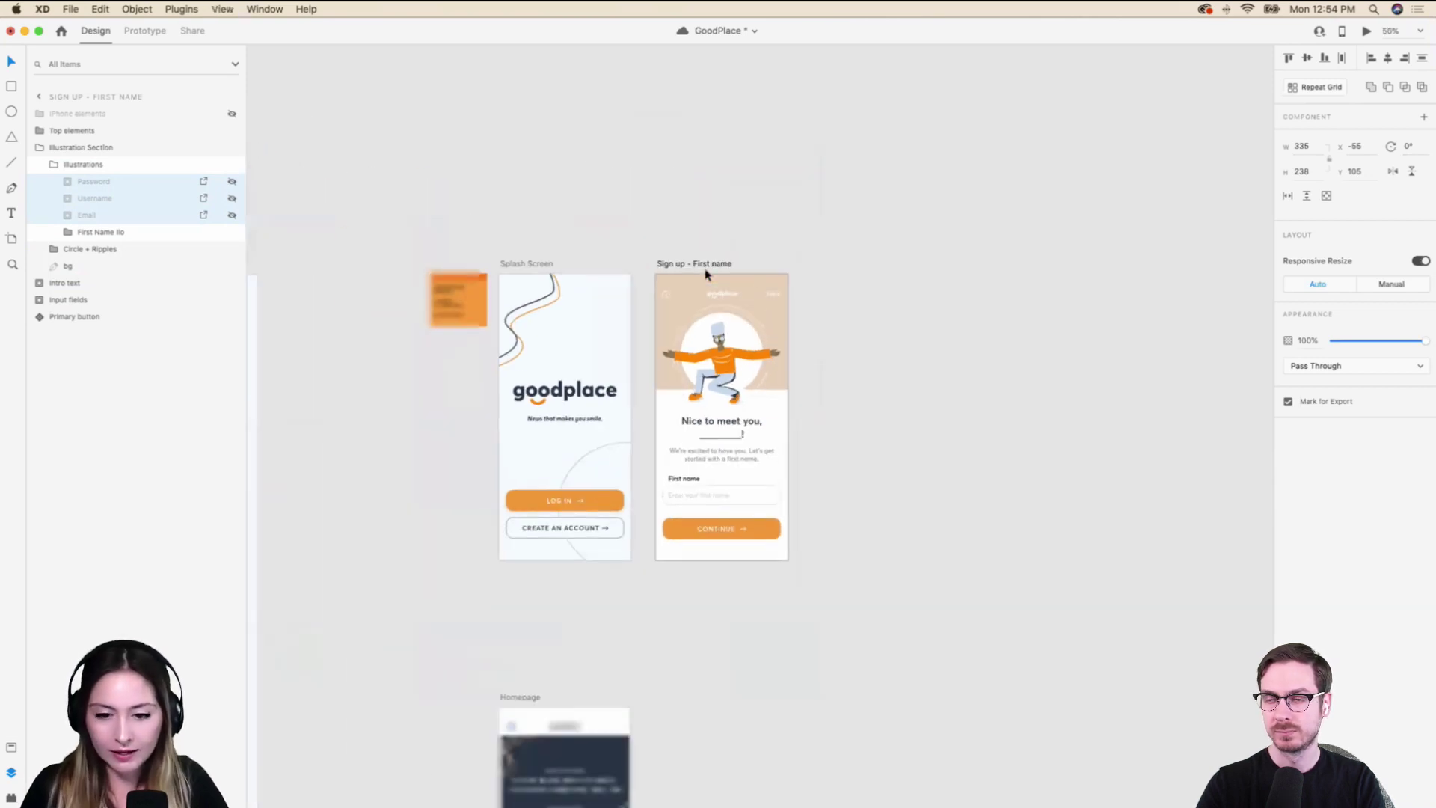
# Start the Whiteboard plugin's freehand drawing mode from the Plugins list.
pyautogui.click(969, 340)
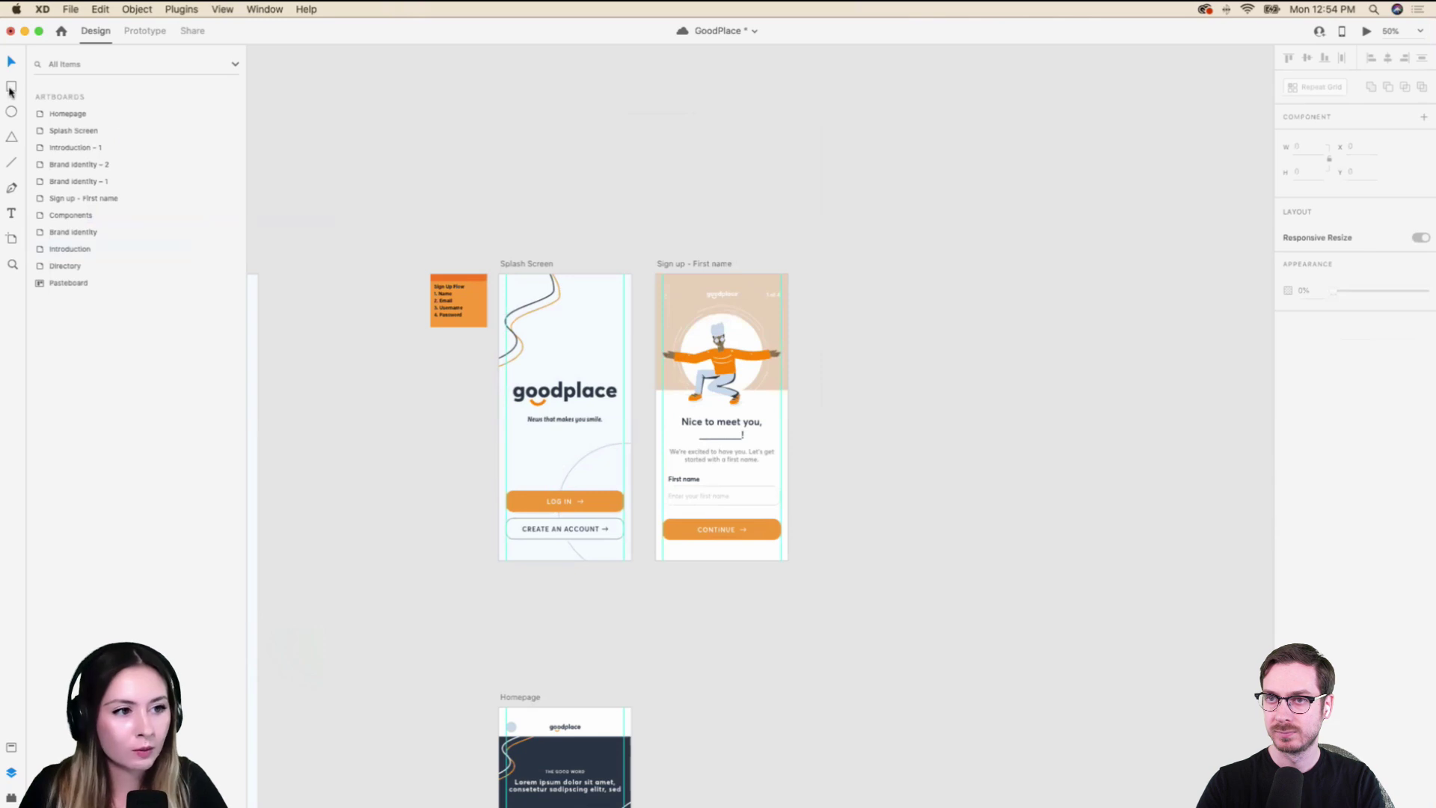
pyautogui.hscroll(2, 790, 263)
pyautogui.hscroll(6, 791, 263)
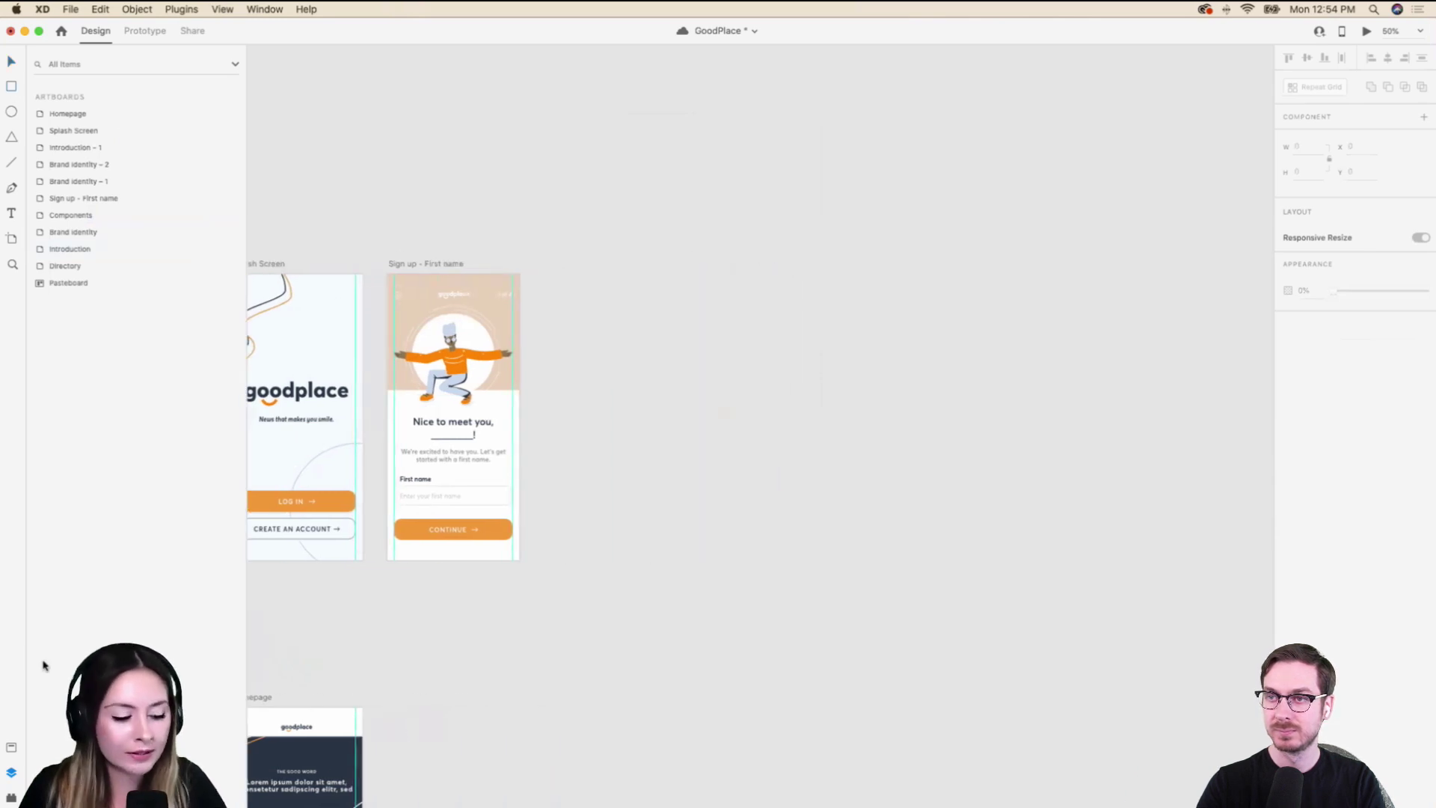
pyautogui.click(11, 798)
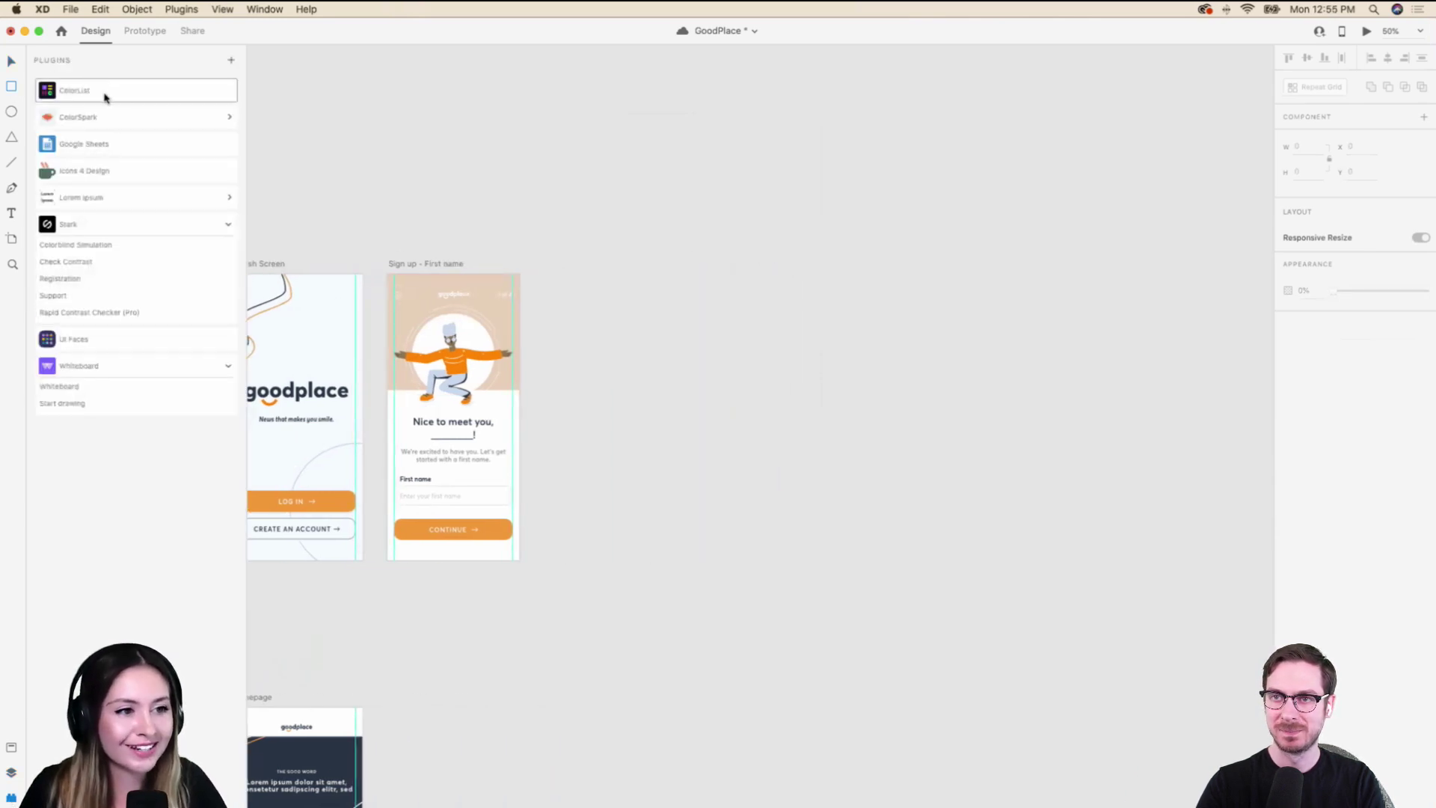
pyautogui.click(98, 403)
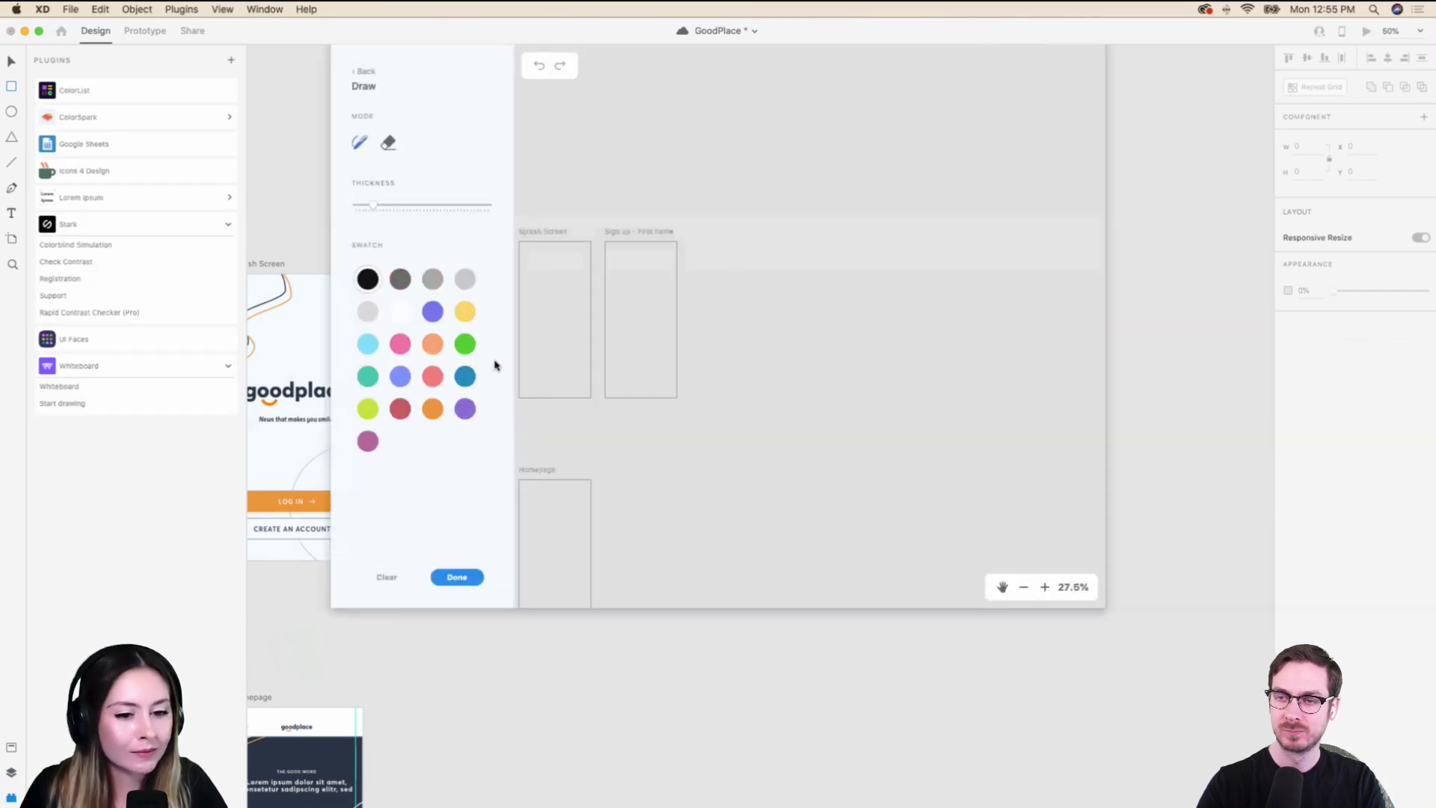
pyautogui.moveTo(914, 35); pyautogui.dragTo(905, 68)
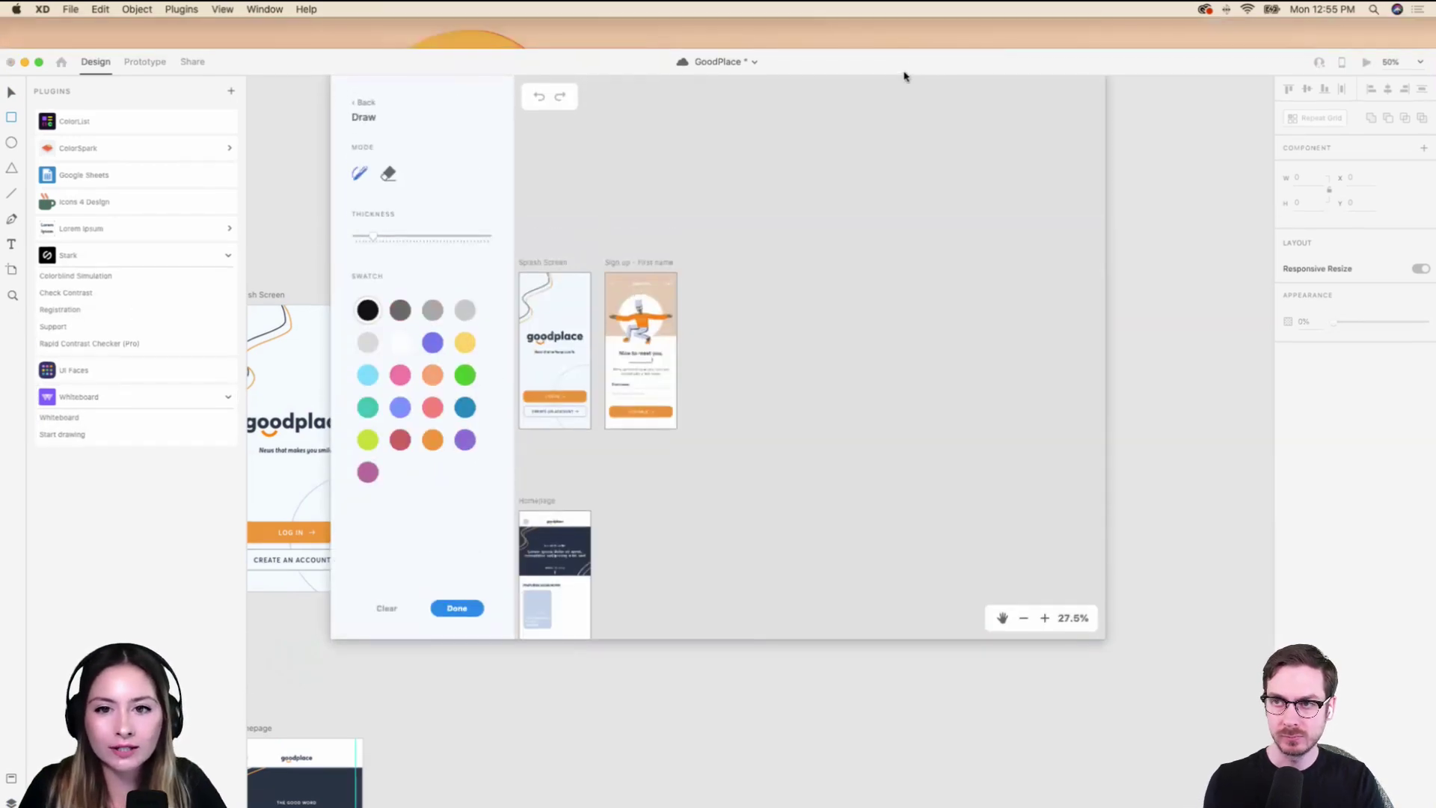
# Draw purple test strokes over the artboards, clear them all, and exit drawing mode.
pyautogui.click(432, 342)
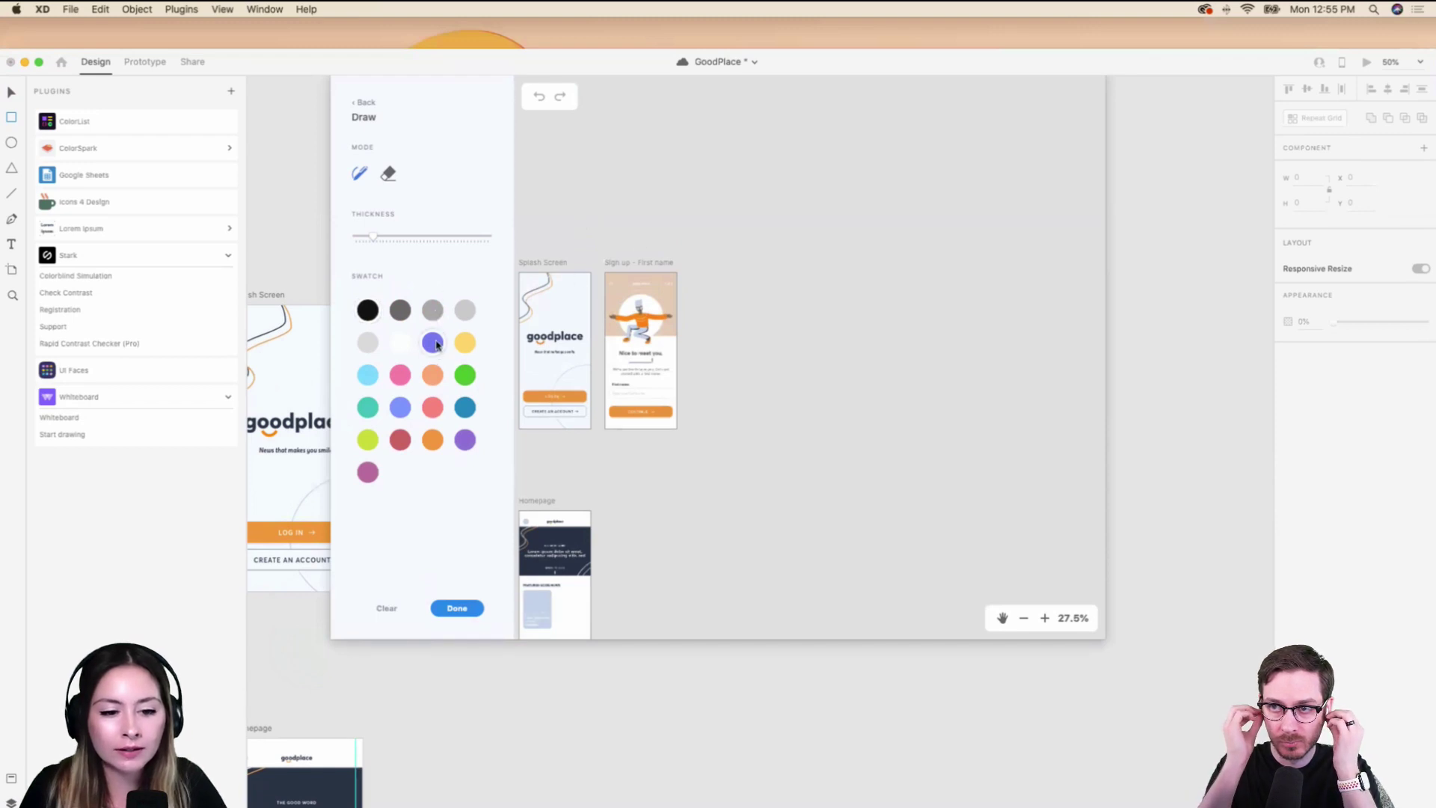
pyautogui.moveTo(682, 240)
pyautogui.mouseDown()
pyautogui.moveTo(737, 304)
pyautogui.moveTo(808, 276)
pyautogui.moveTo(792, 346)
pyautogui.moveTo(729, 354)
pyautogui.mouseUp()
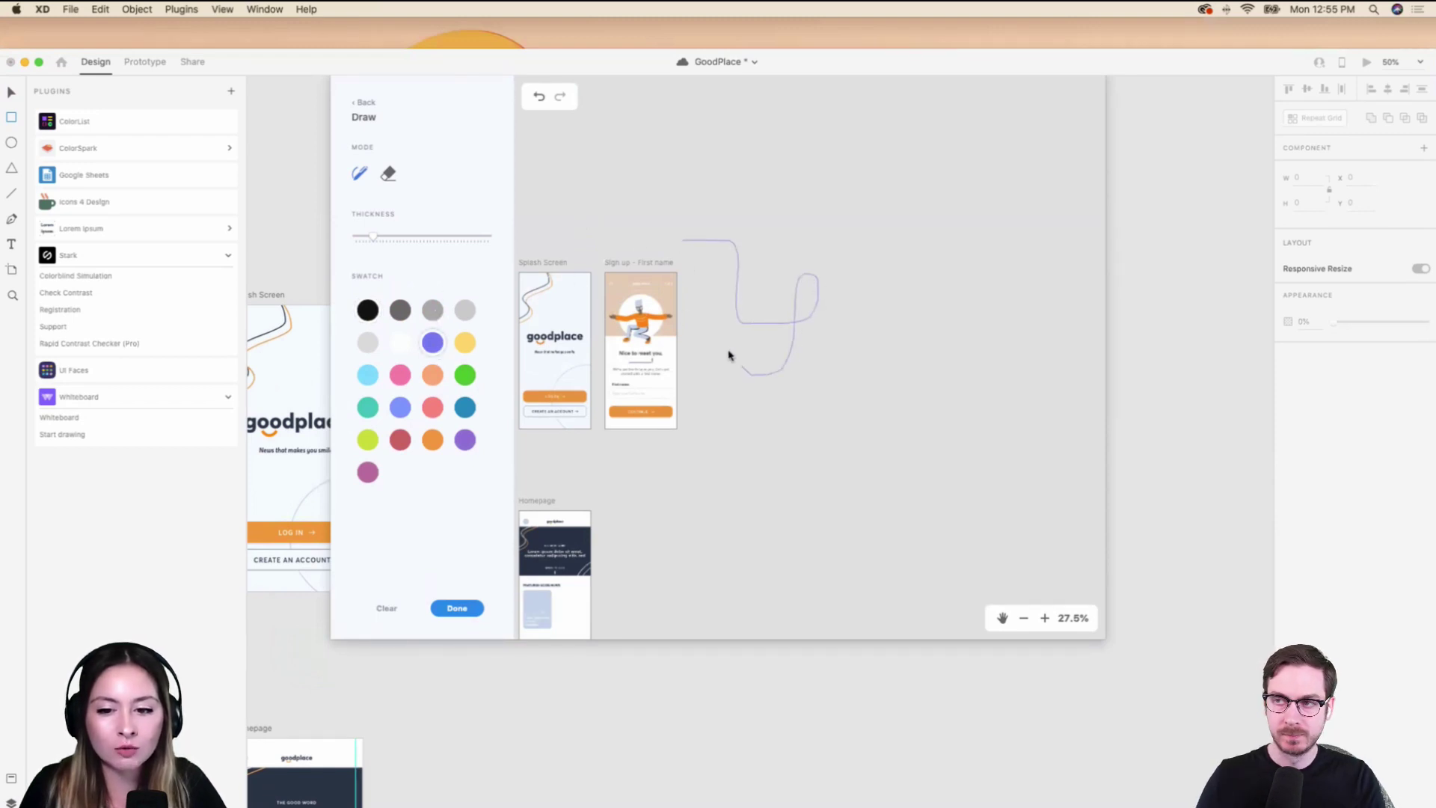
pyautogui.click(387, 175)
pyautogui.click(361, 173)
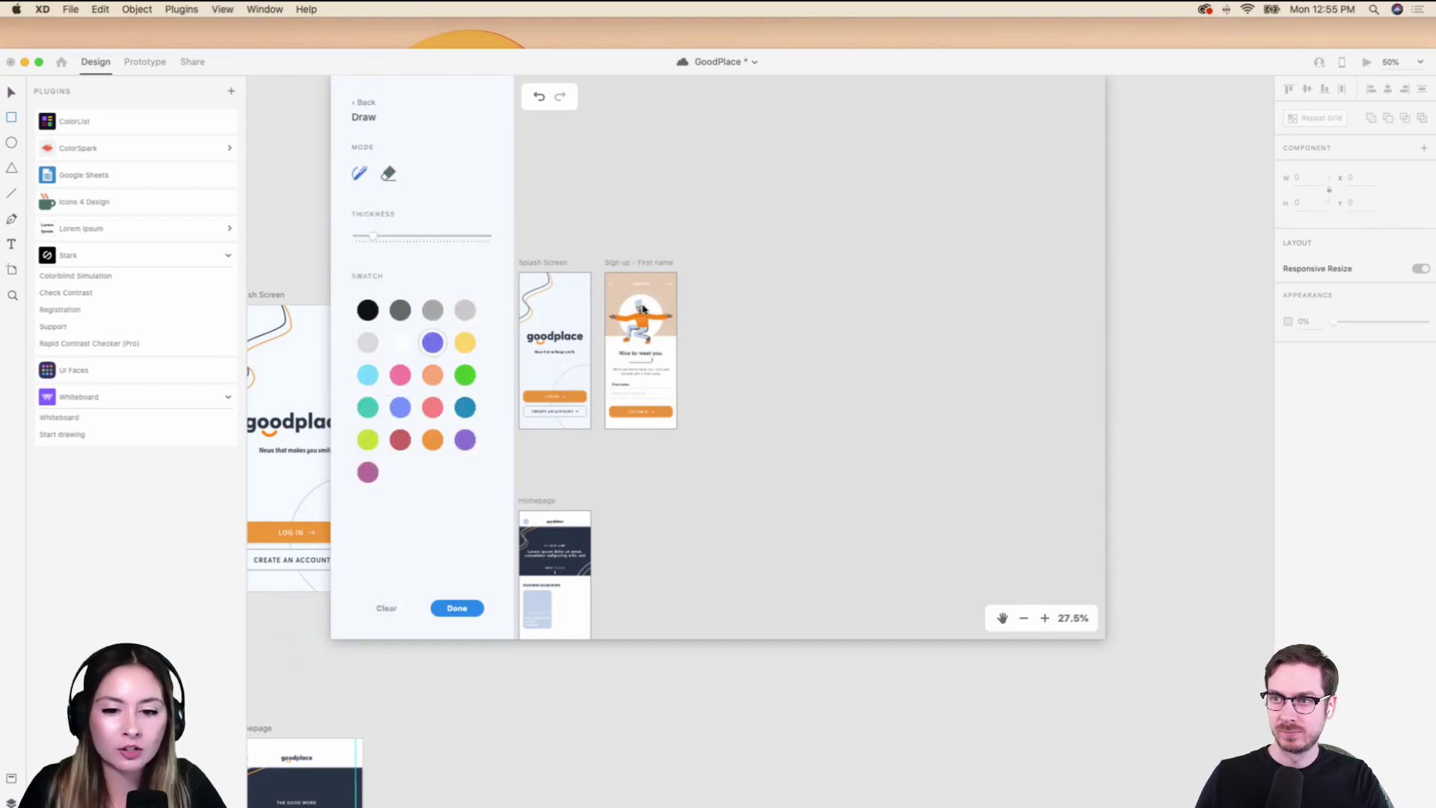
pyautogui.moveTo(649, 283)
pyautogui.mouseDown()
pyautogui.moveTo(601, 319)
pyautogui.moveTo(636, 361)
pyautogui.moveTo(677, 300)
pyautogui.moveTo(632, 285)
pyautogui.mouseUp()
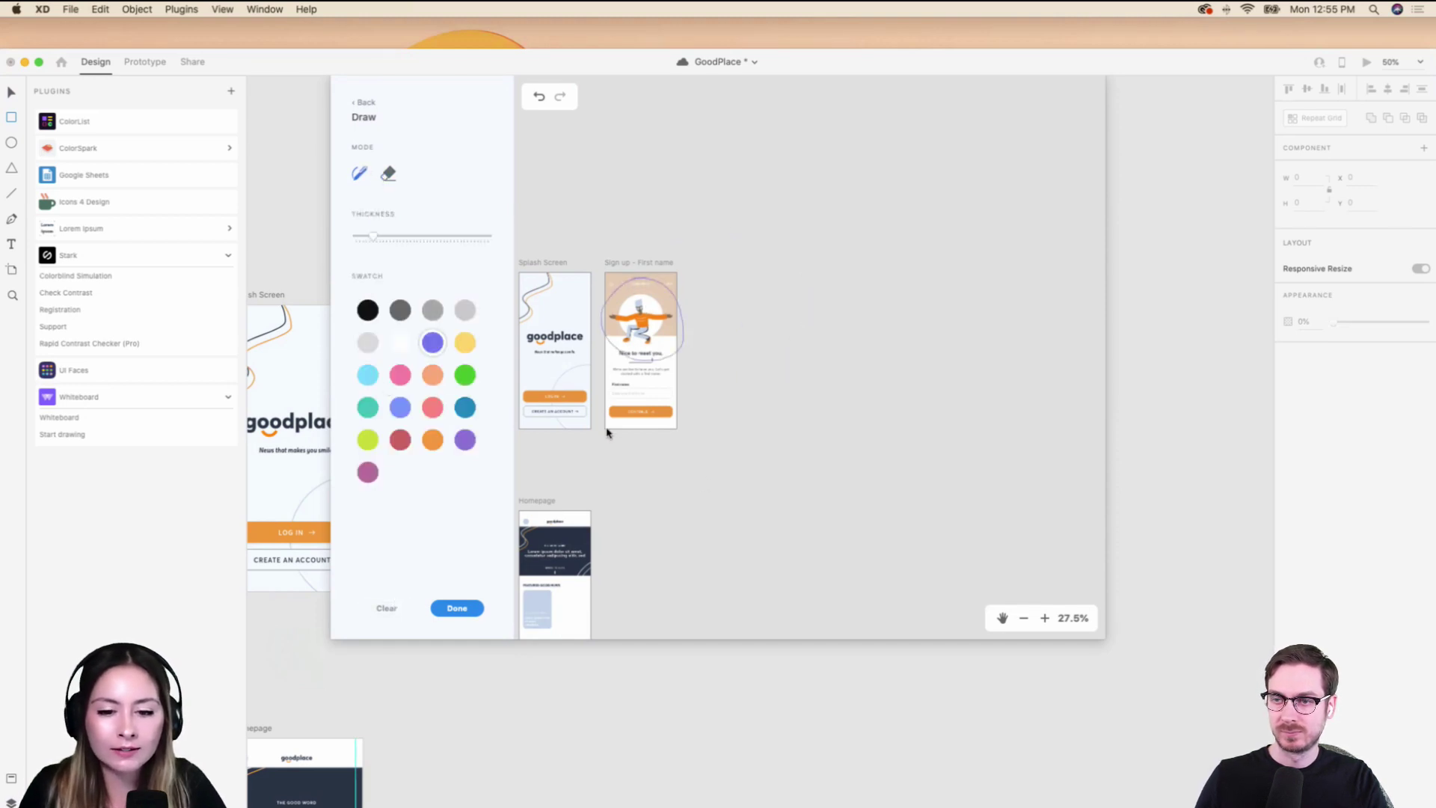
pyautogui.moveTo(559, 524); pyautogui.dragTo(580, 487)
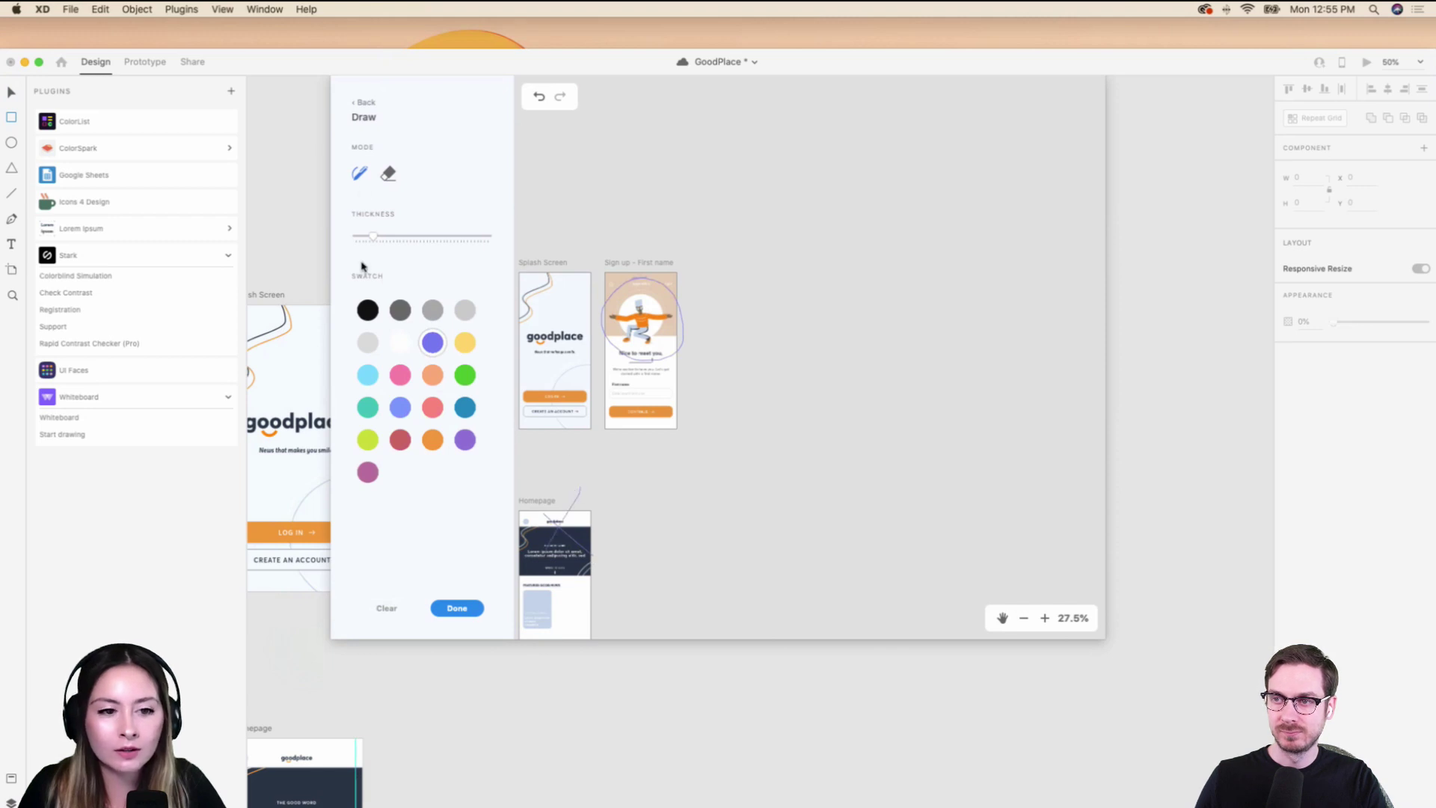
pyautogui.click(381, 605)
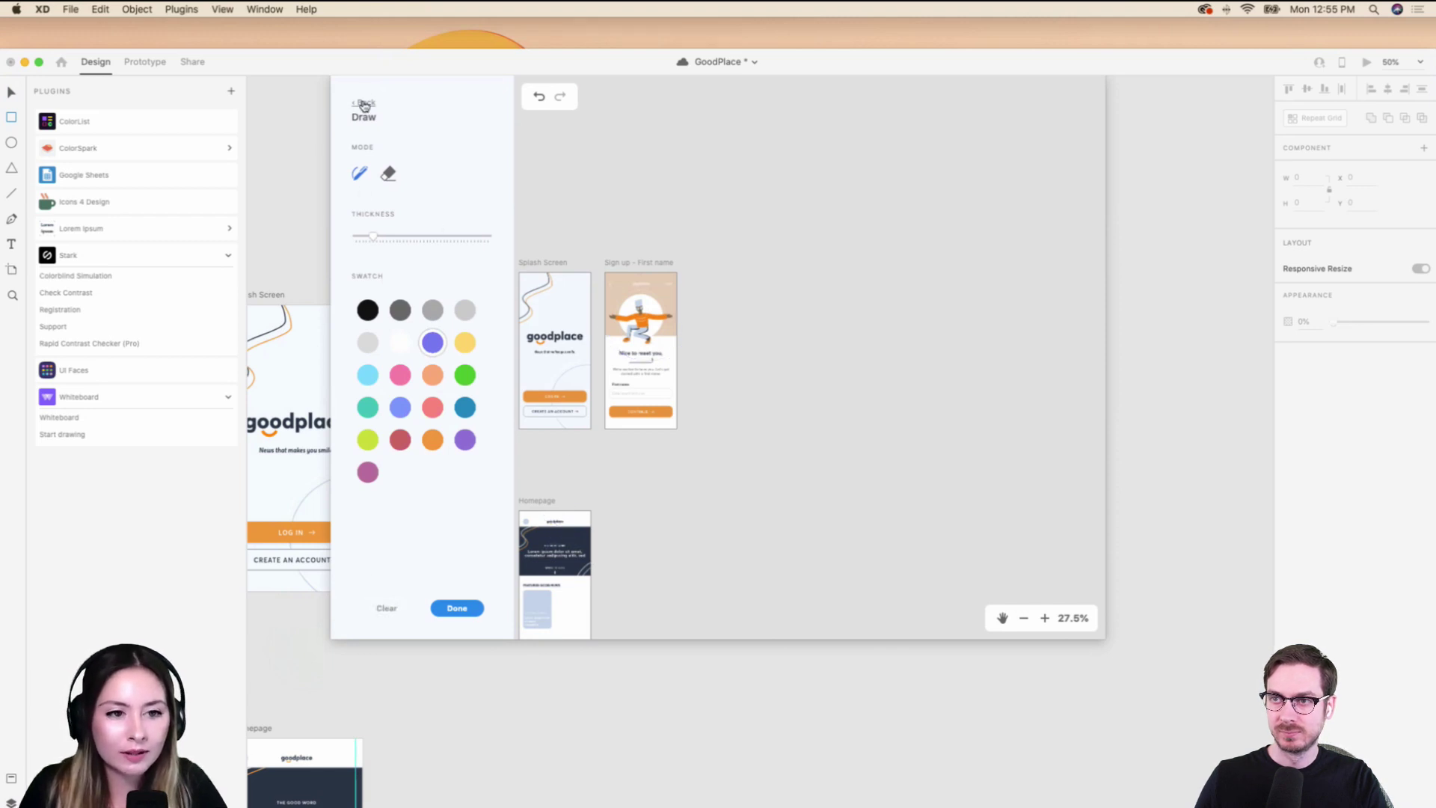
pyautogui.click(362, 103)
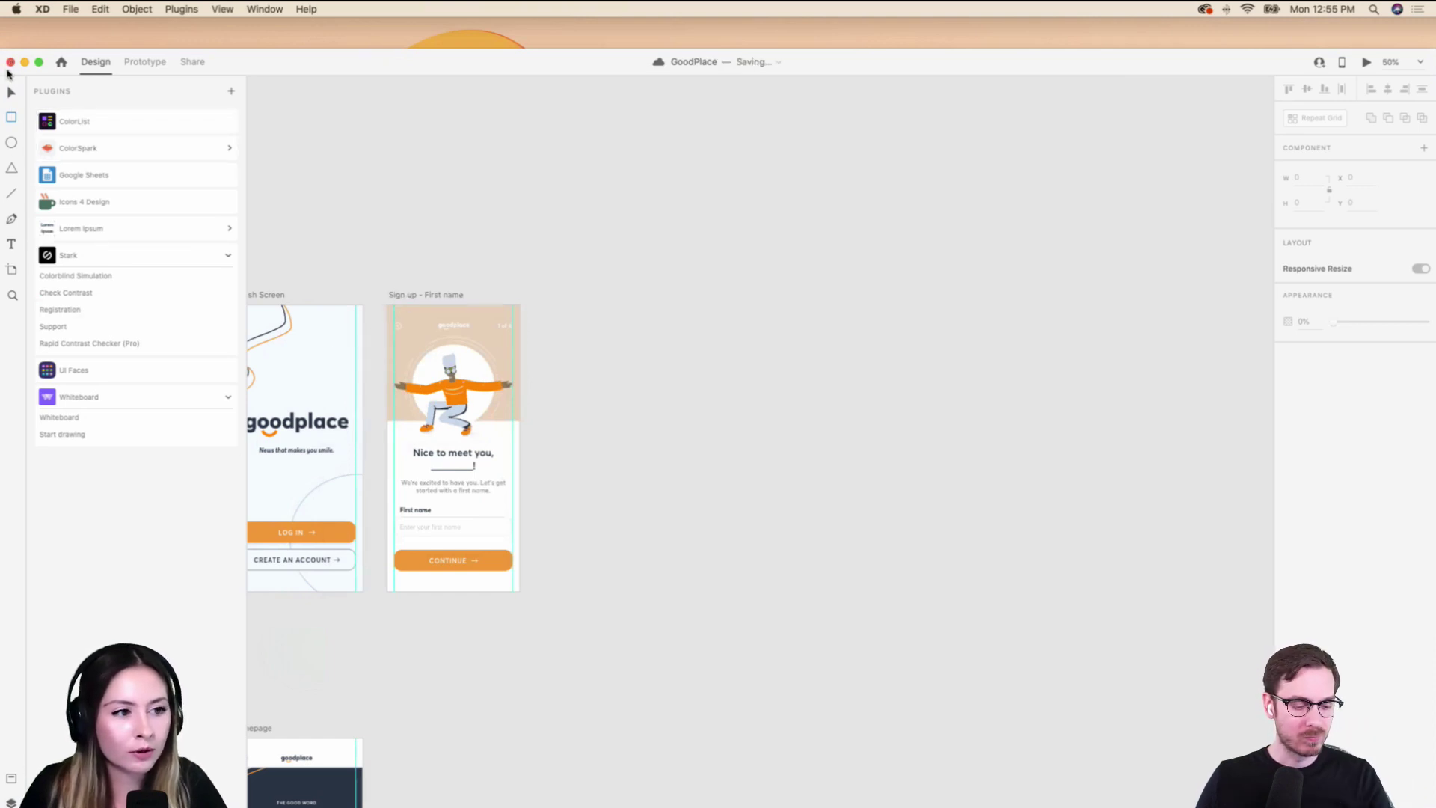
# Duplicate the Sign up – First name artboard and delete all its contents.
pyautogui.click(438, 294)
pyautogui.press('super+d')
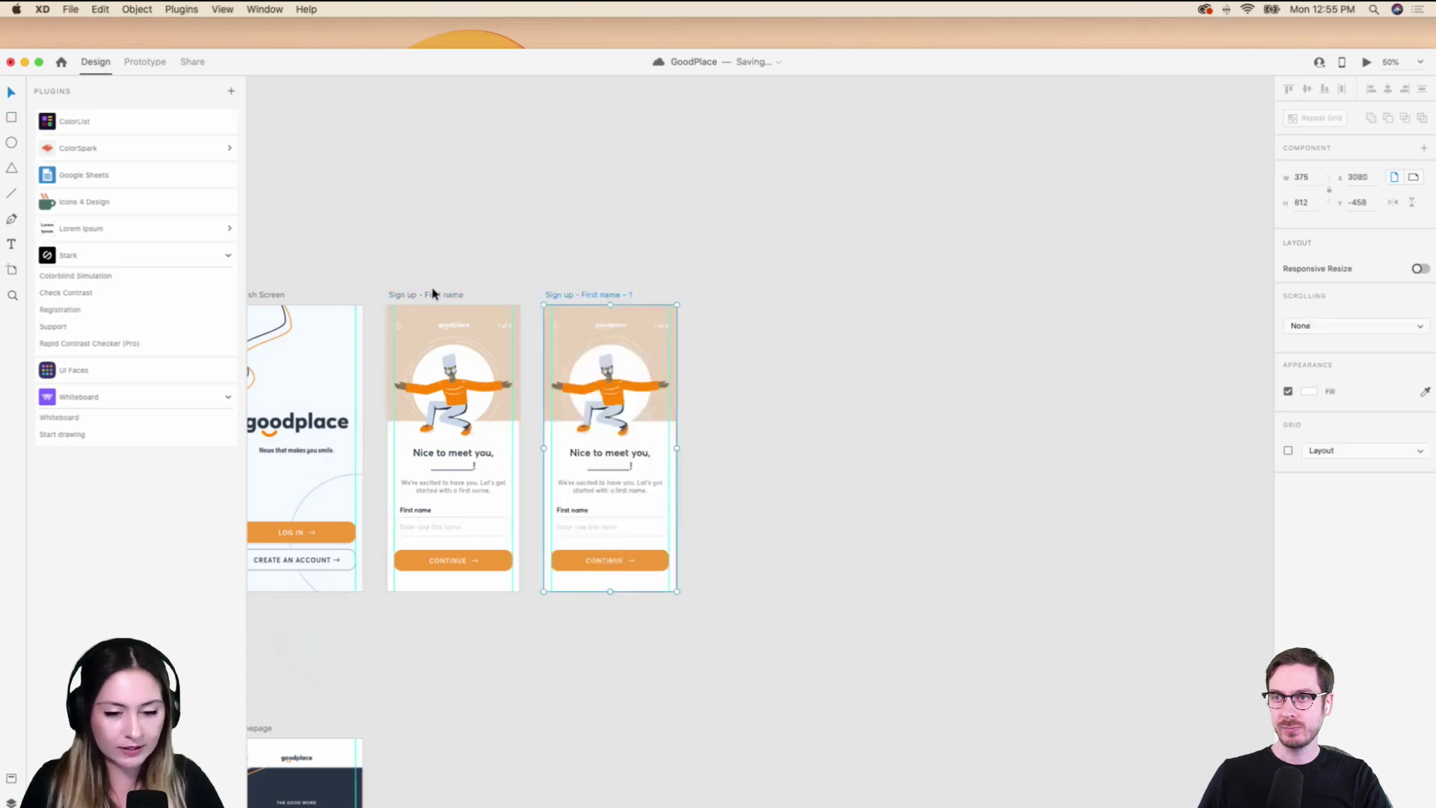
pyautogui.moveTo(523, 272); pyautogui.dragTo(759, 648)
pyautogui.press('Delete')
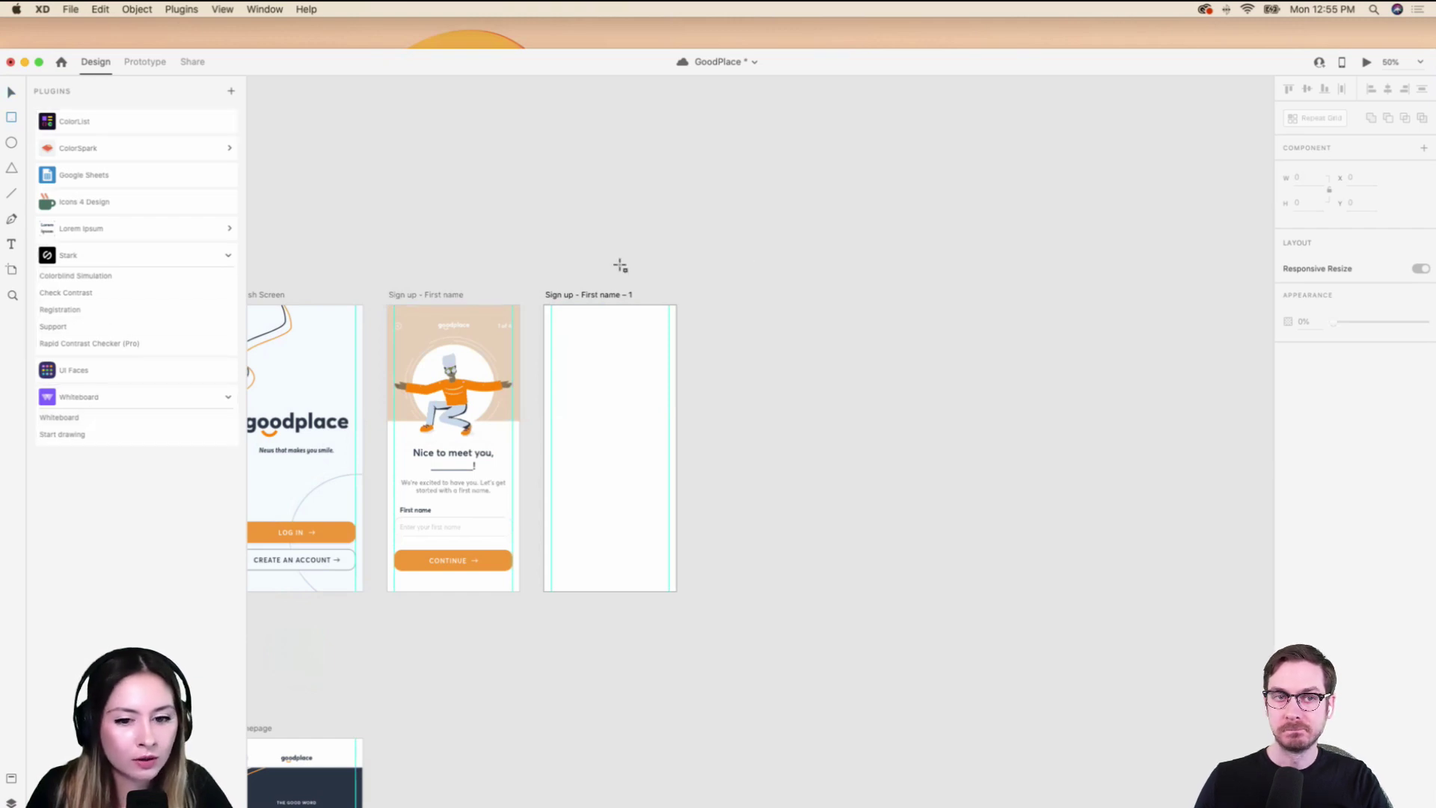
# Rename the empty duplicate artboard 'Doodle' and show the Whiteboard plugin's drawing options.
pyautogui.click(23, 96)
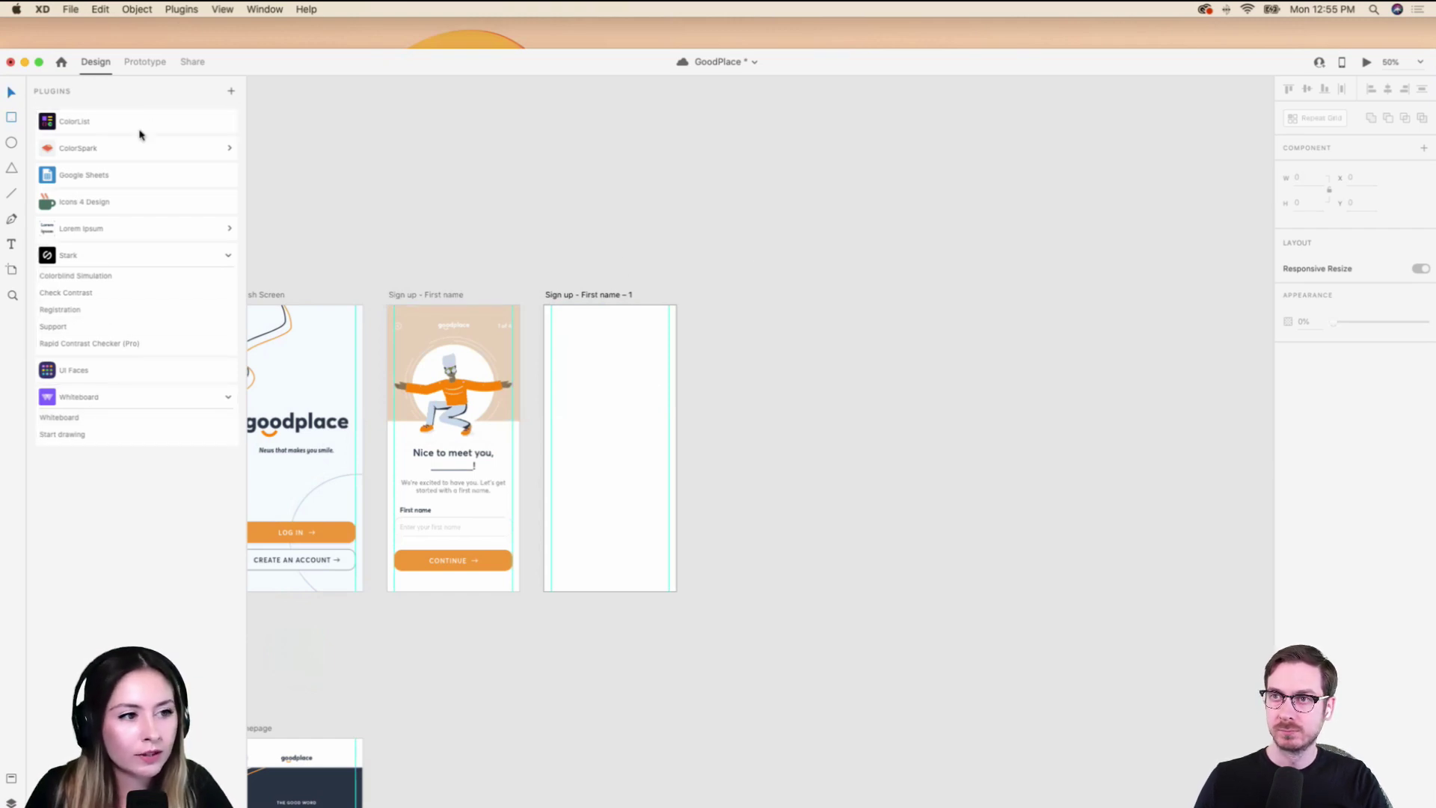
pyautogui.doubleClick(593, 295)
pyautogui.write('S')
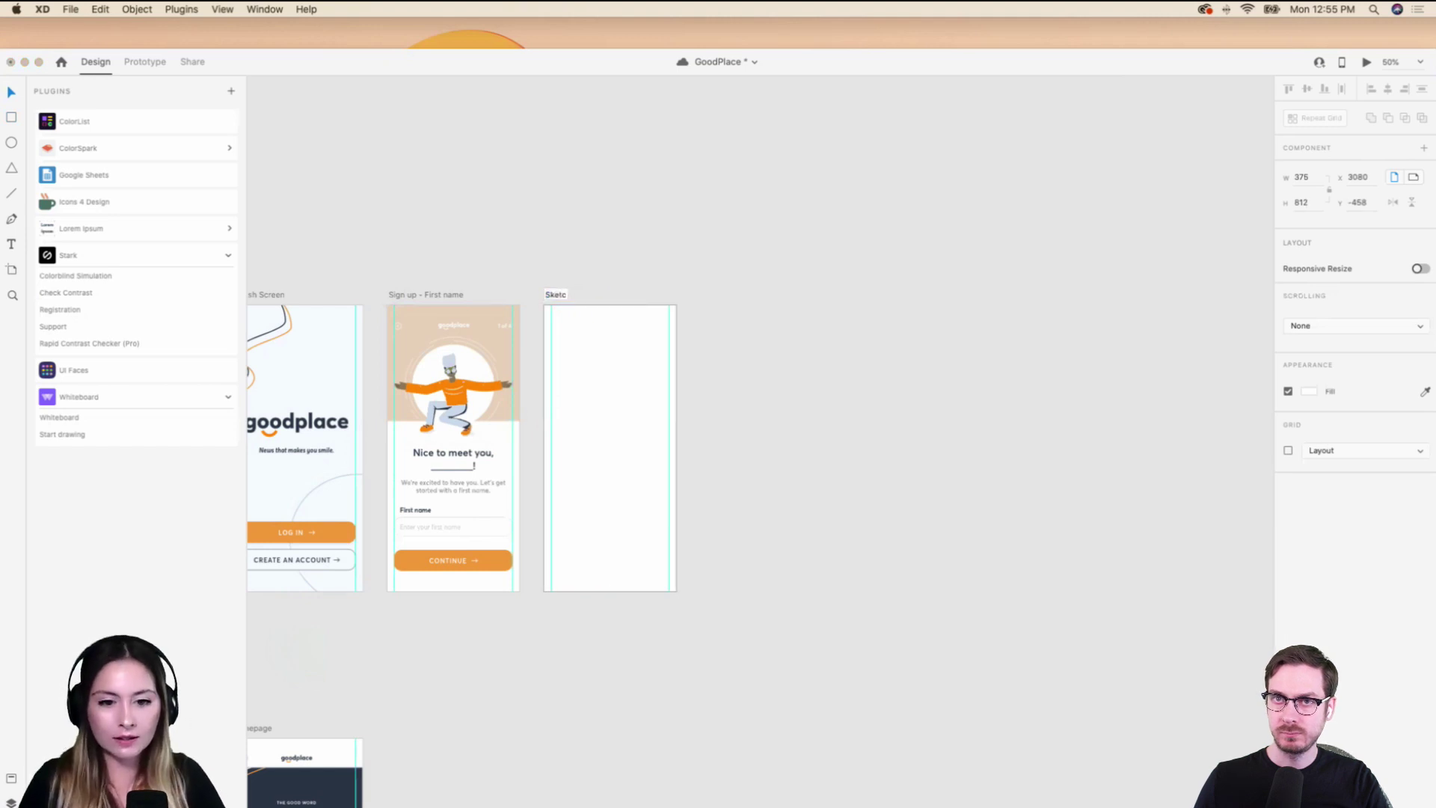
pyautogui.write('ketc')
pyautogui.press('super+a')
pyautogui.write('D')
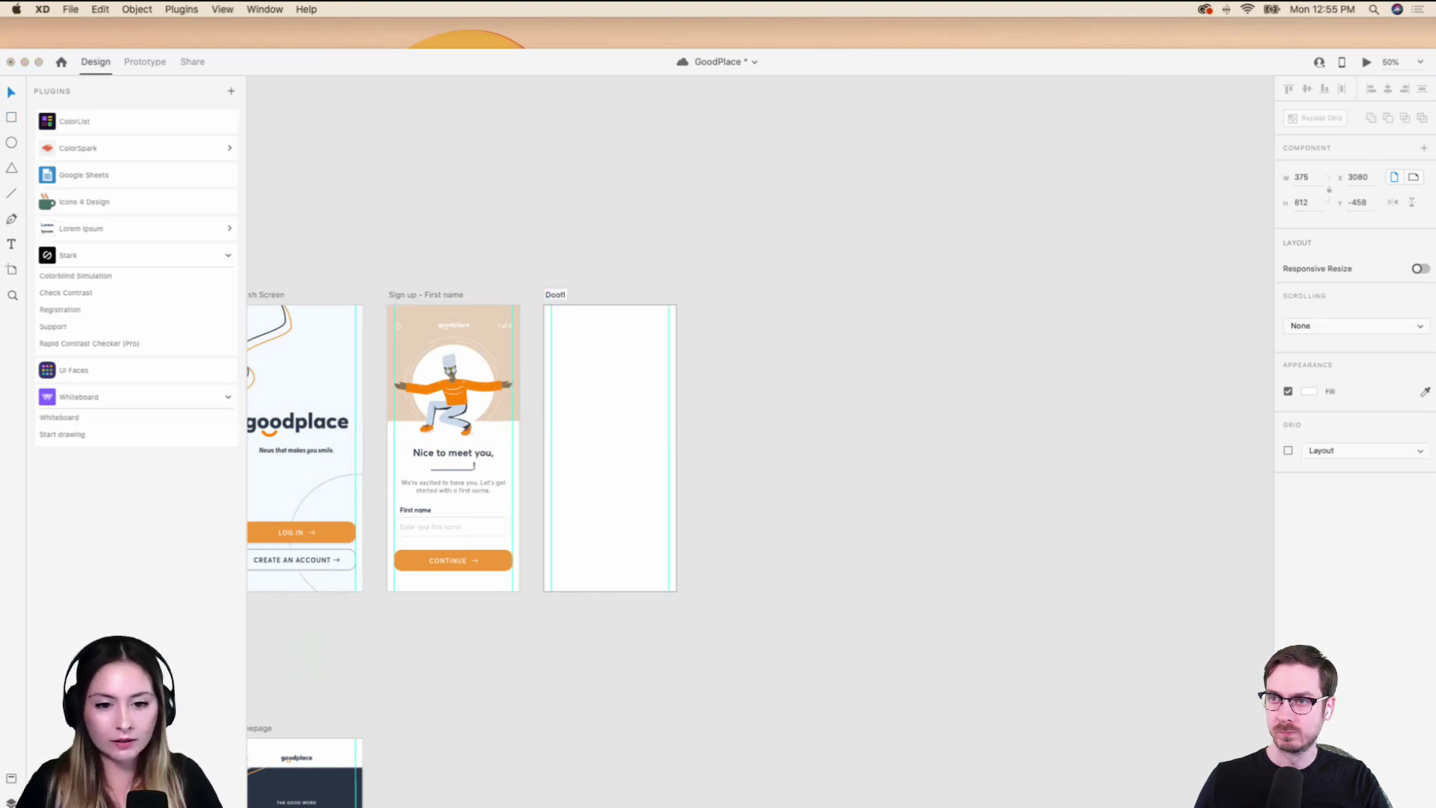
pyautogui.press('Return')
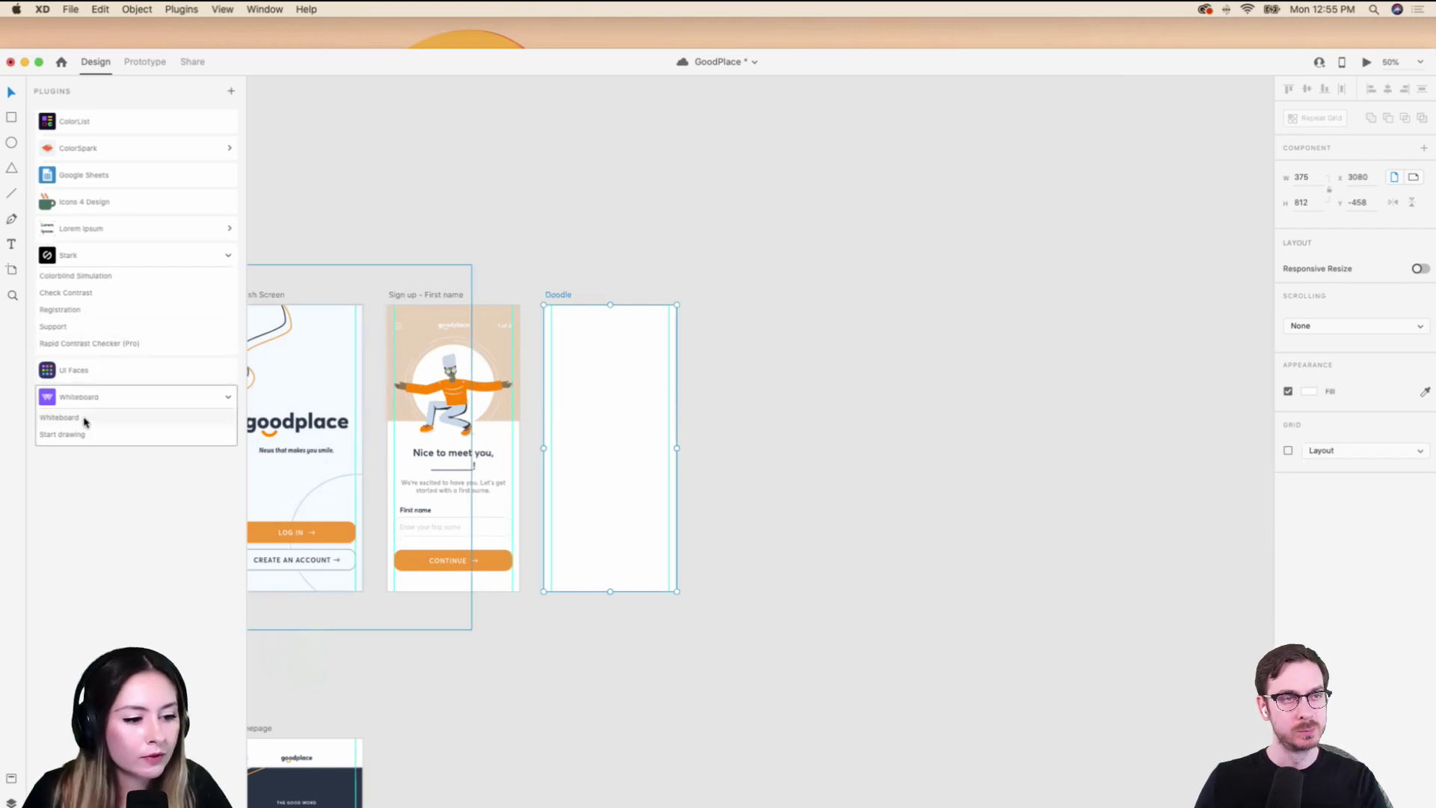
pyautogui.click(84, 418)
pyautogui.click(134, 158)
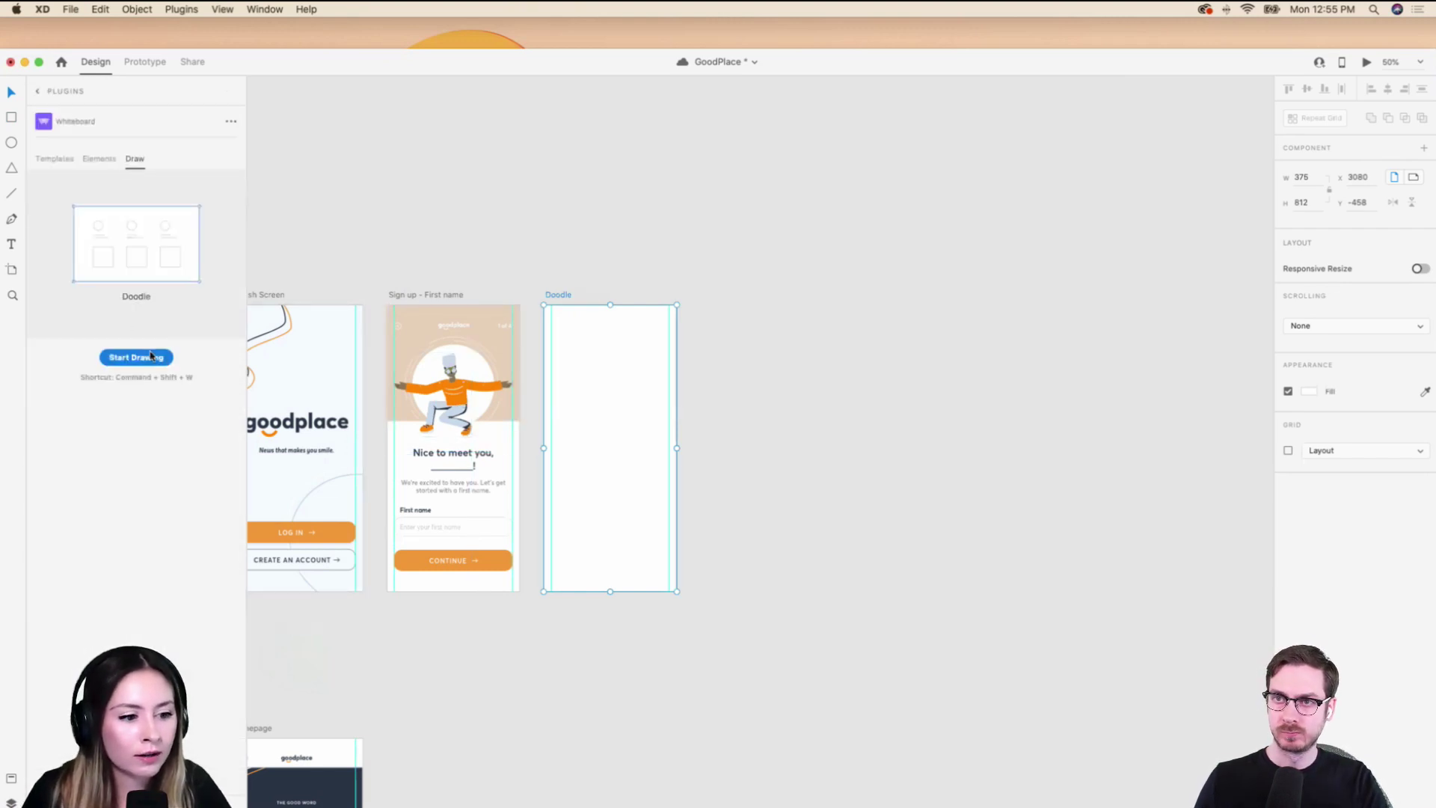
# Sketch crossed boxes in purple, salmon red and orange down the Doodle artboard.
pyautogui.click(136, 357)
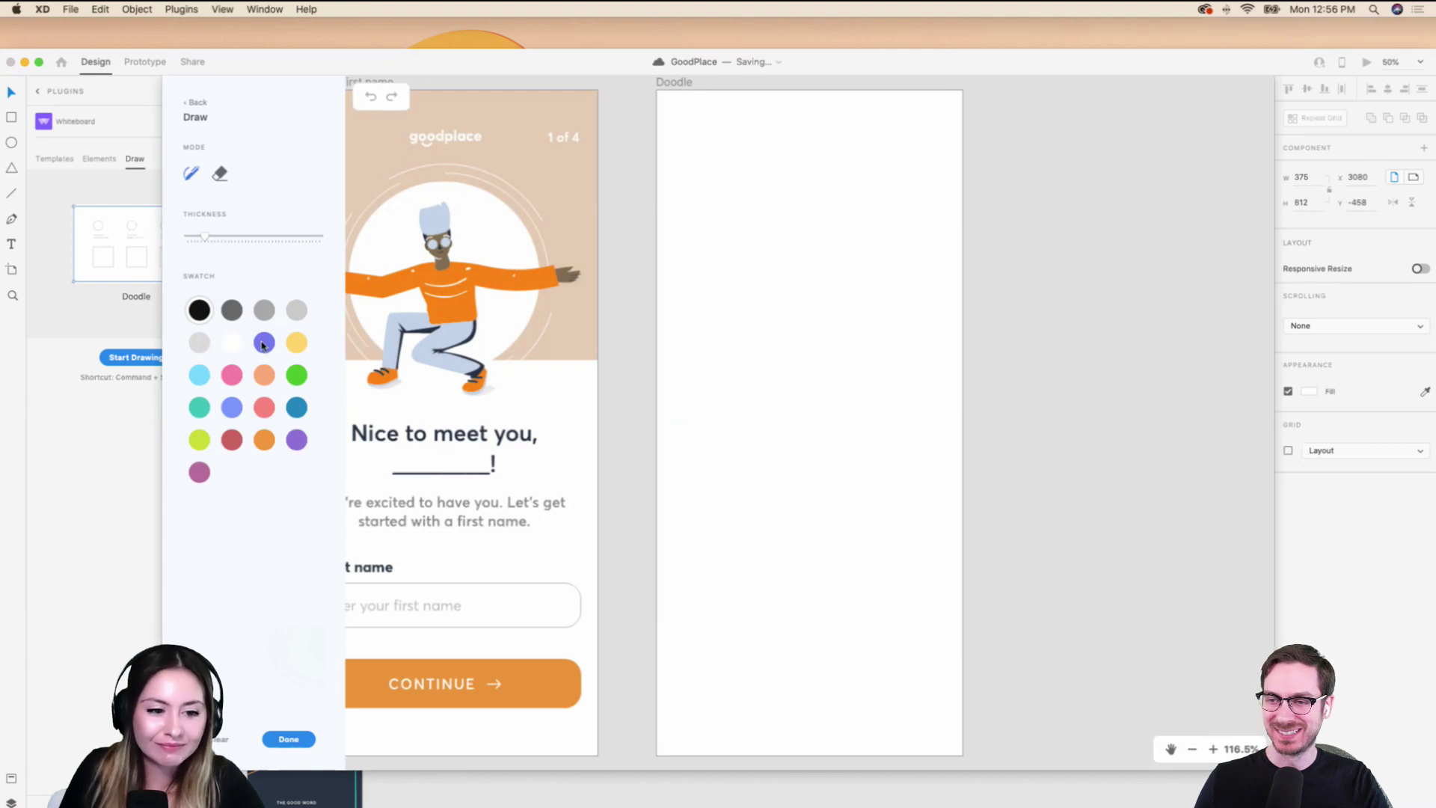
pyautogui.click(263, 342)
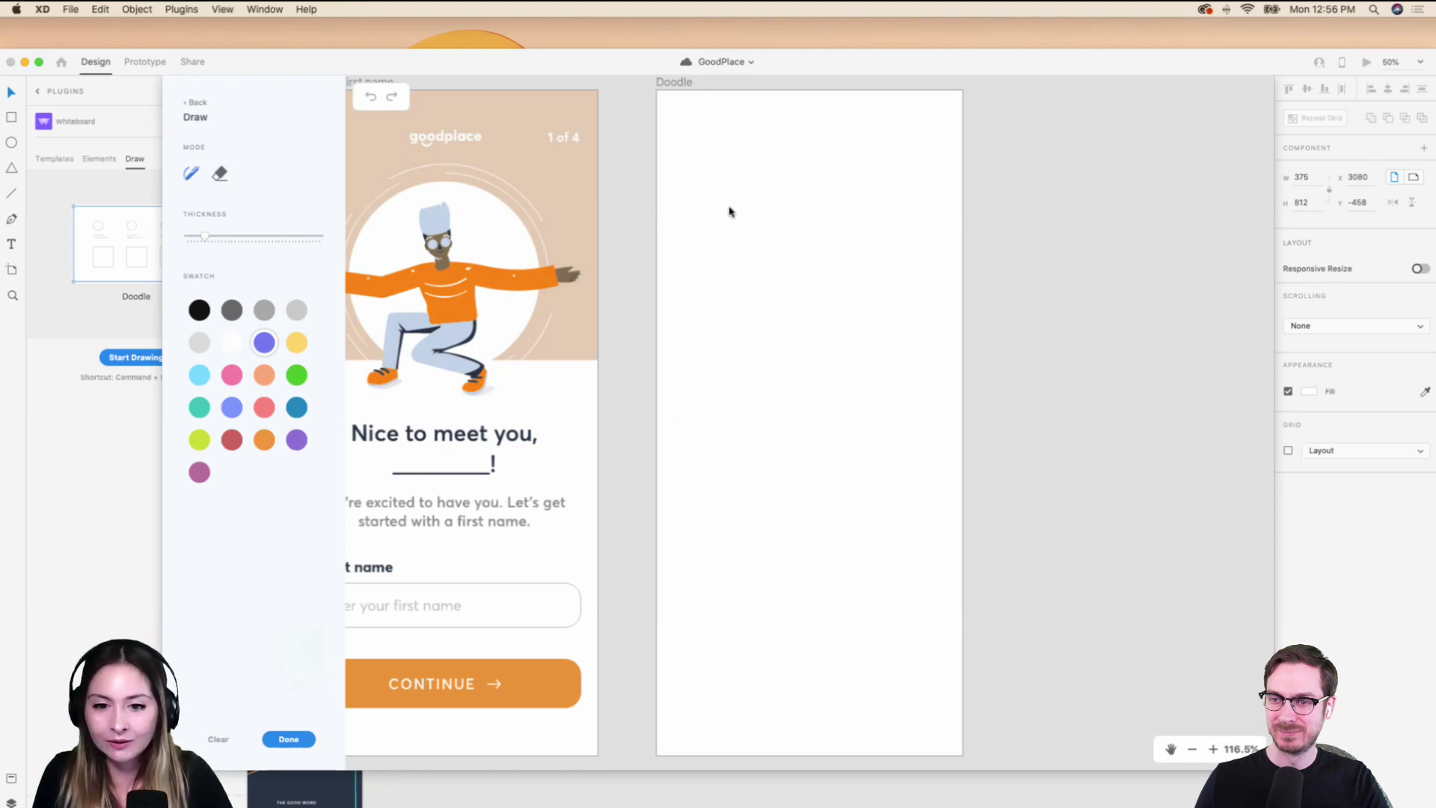
pyautogui.moveTo(720, 158)
pyautogui.mouseDown()
pyautogui.moveTo(701, 318)
pyautogui.moveTo(906, 318)
pyautogui.moveTo(920, 182)
pyautogui.moveTo(708, 183)
pyautogui.moveTo(928, 291)
pyautogui.mouseUp()
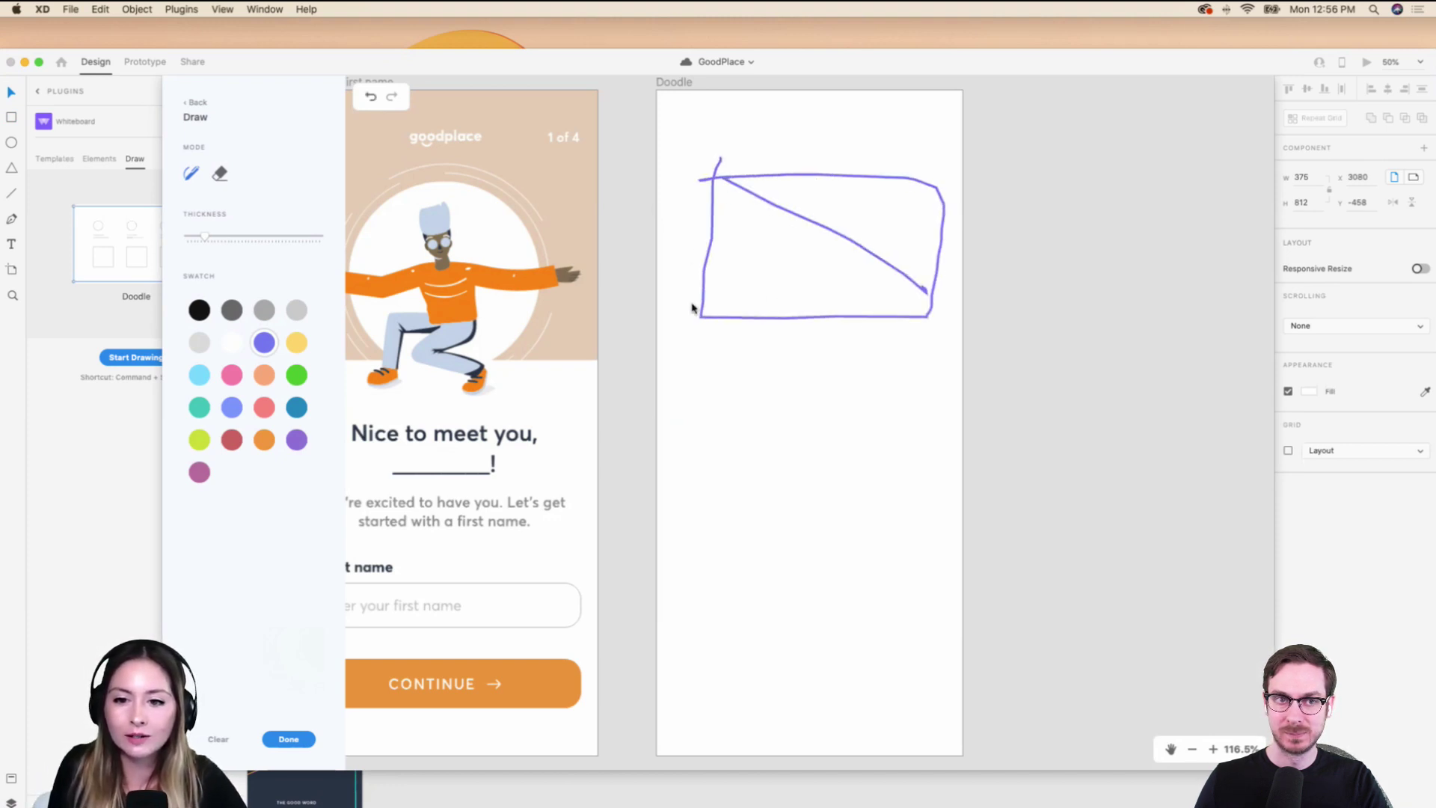
pyautogui.moveTo(692, 305); pyautogui.dragTo(935, 196)
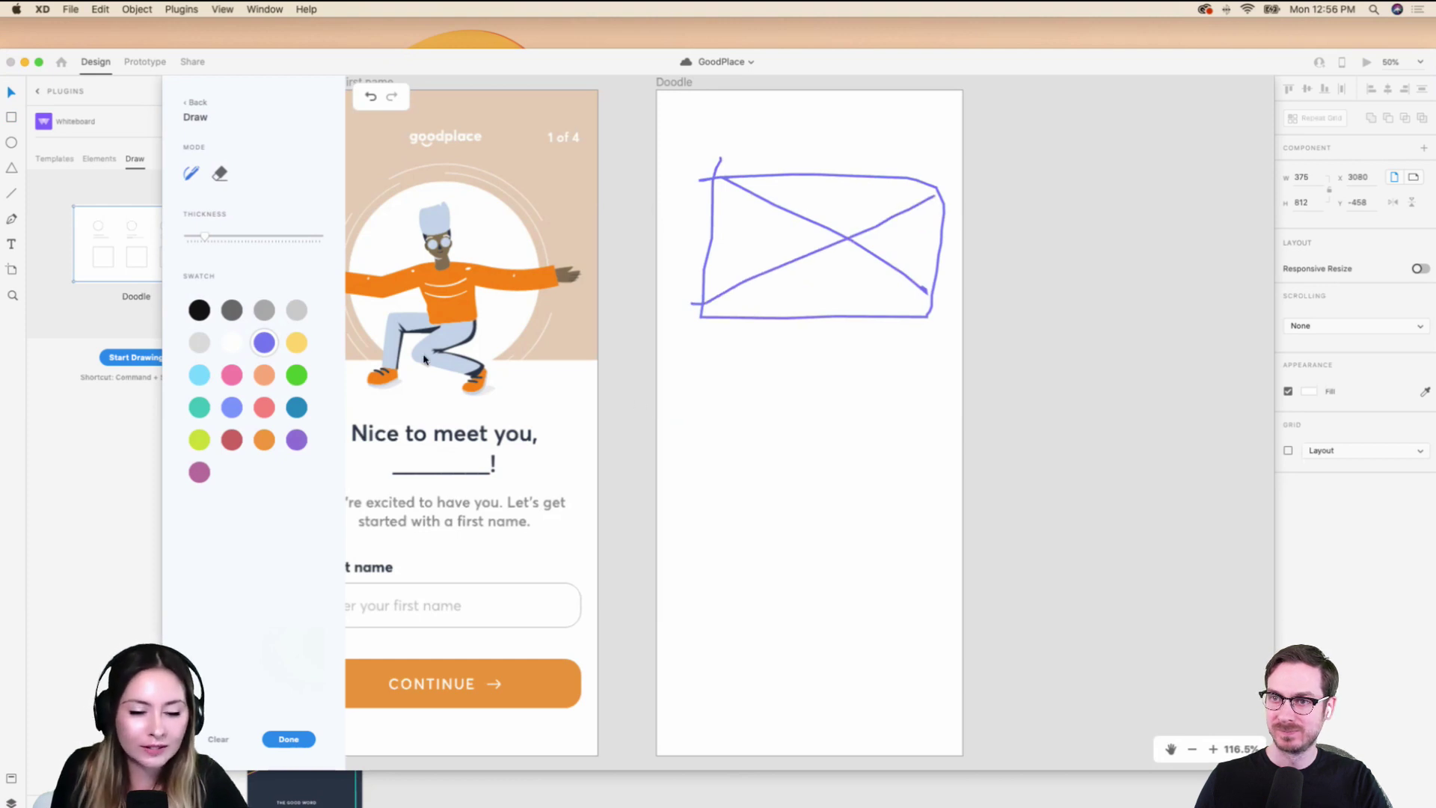
pyautogui.click(269, 408)
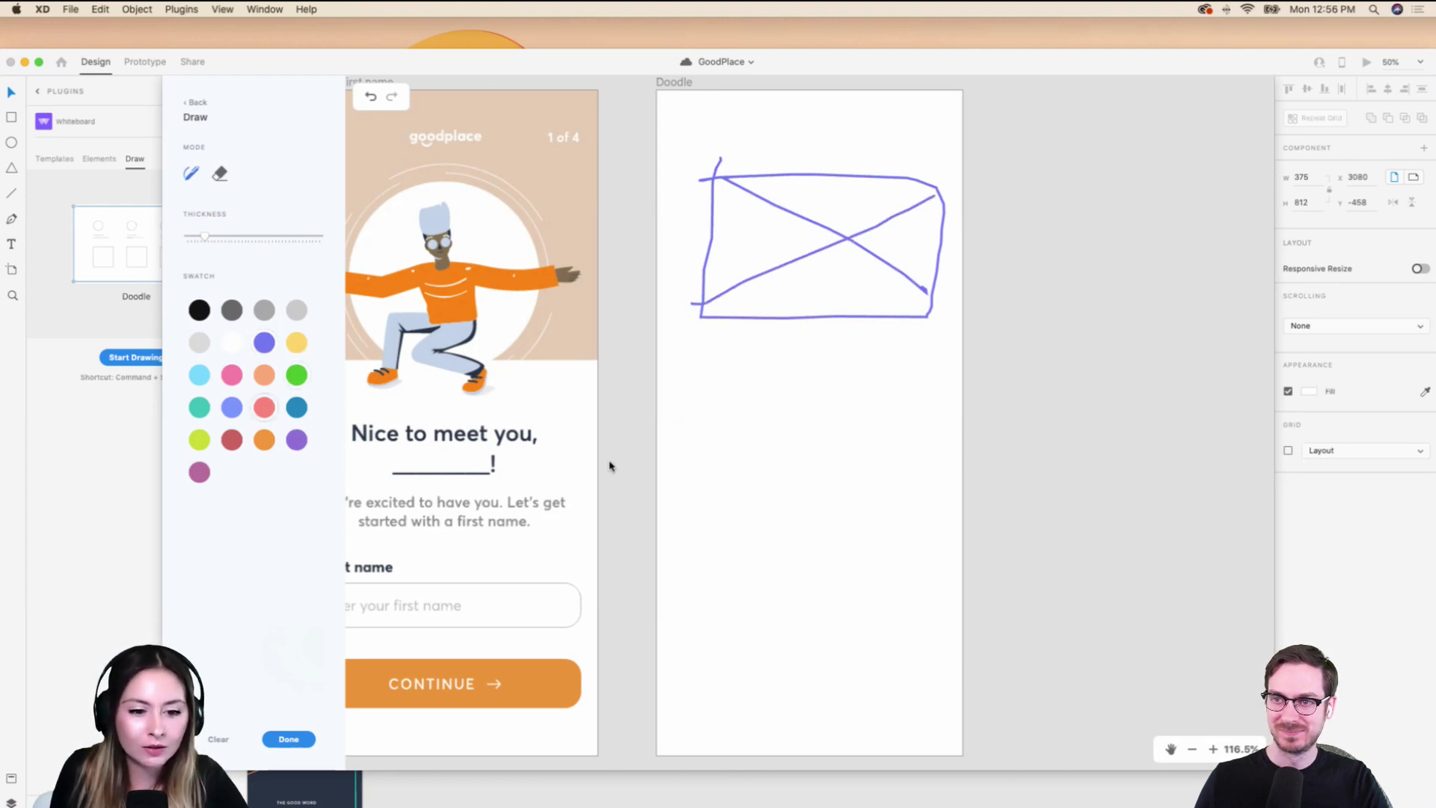
pyautogui.moveTo(715, 407)
pyautogui.mouseDown()
pyautogui.moveTo(721, 490)
pyautogui.moveTo(888, 497)
pyautogui.moveTo(907, 433)
pyautogui.moveTo(785, 405)
pyautogui.moveTo(798, 439)
pyautogui.moveTo(894, 491)
pyautogui.mouseUp()
pyautogui.moveTo(729, 485); pyautogui.dragTo(918, 401)
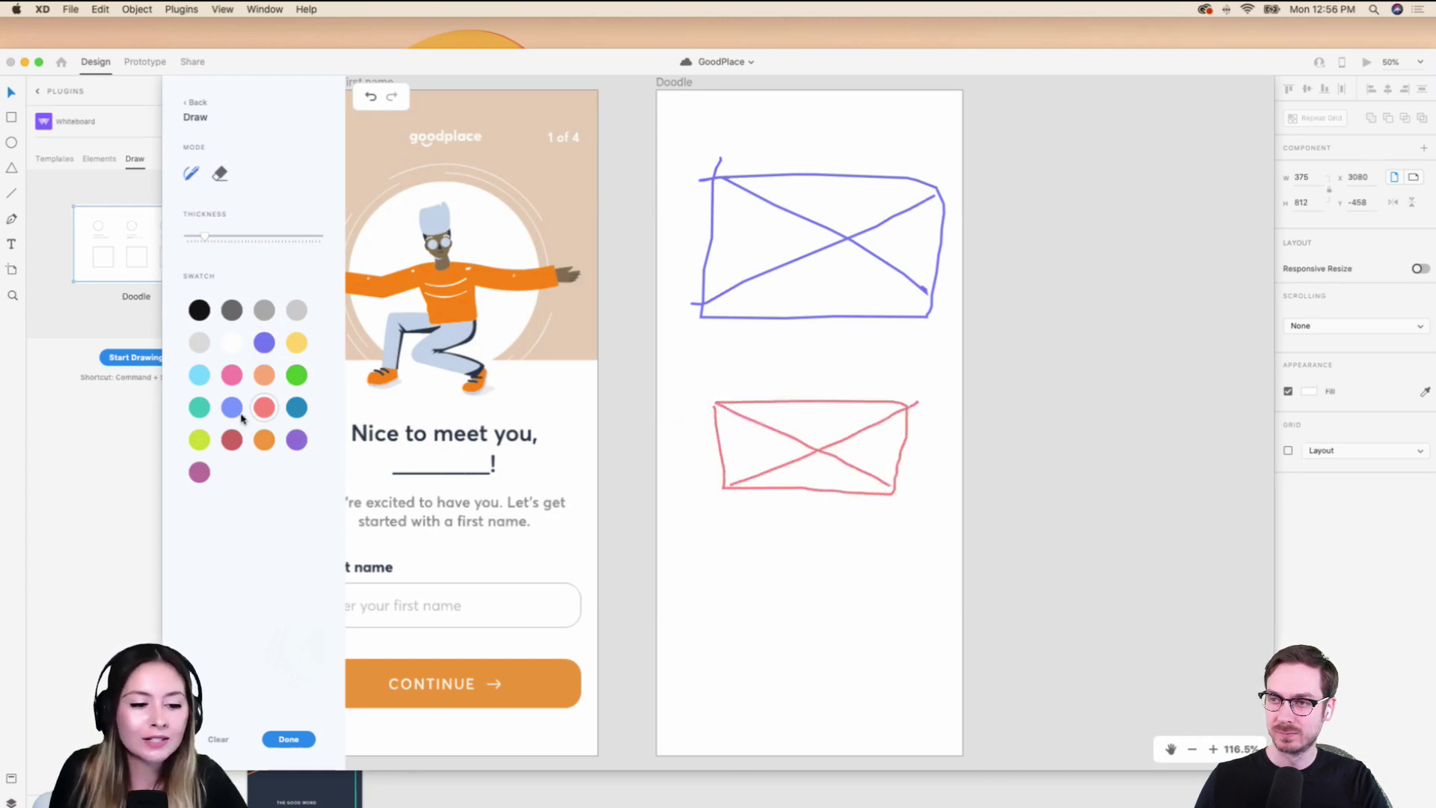
pyautogui.click(263, 442)
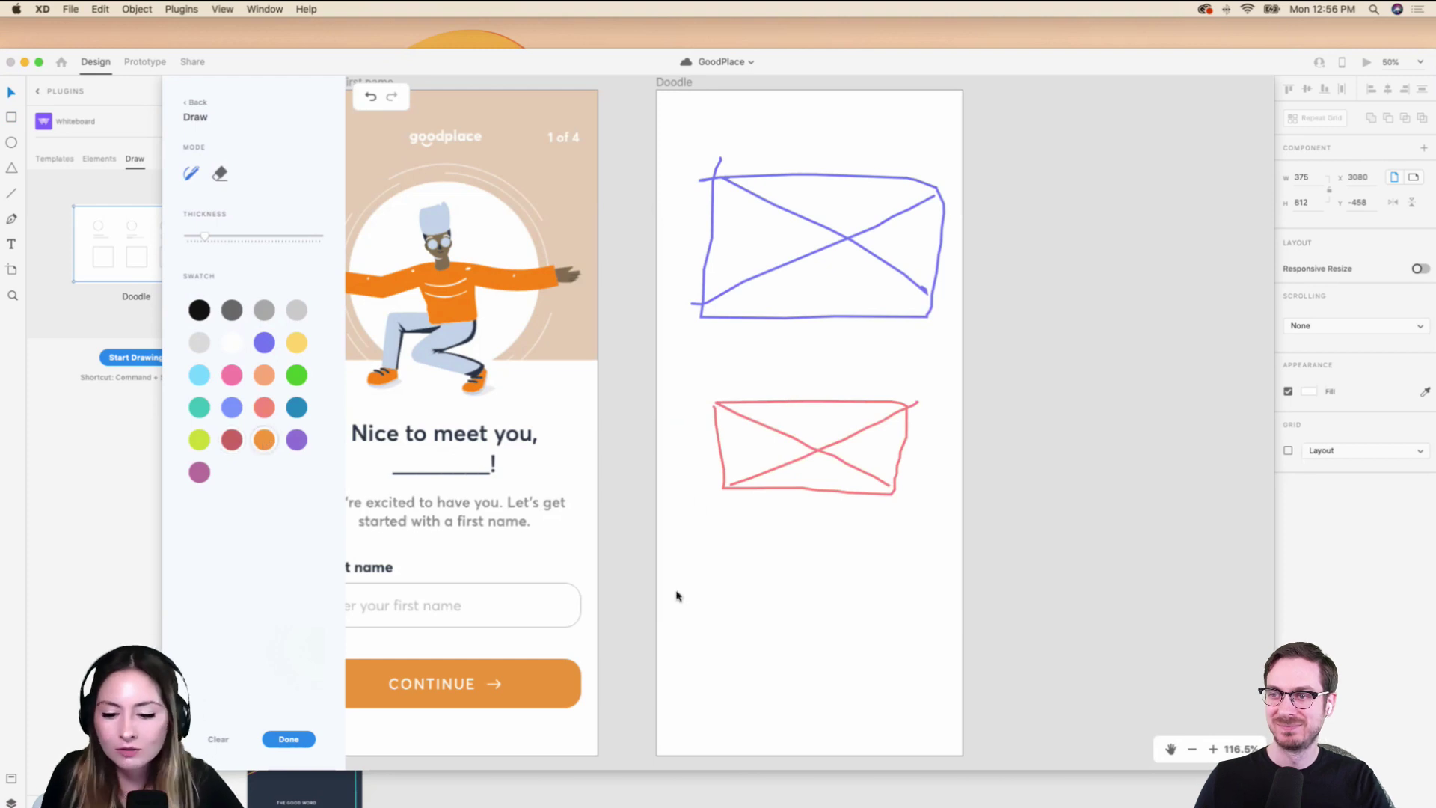
pyautogui.moveTo(728, 572)
pyautogui.mouseDown()
pyautogui.moveTo(734, 635)
pyautogui.moveTo(897, 641)
pyautogui.moveTo(925, 581)
pyautogui.moveTo(892, 567)
pyautogui.moveTo(696, 569)
pyautogui.moveTo(897, 626)
pyautogui.mouseUp()
pyautogui.moveTo(760, 632); pyautogui.dragTo(914, 575)
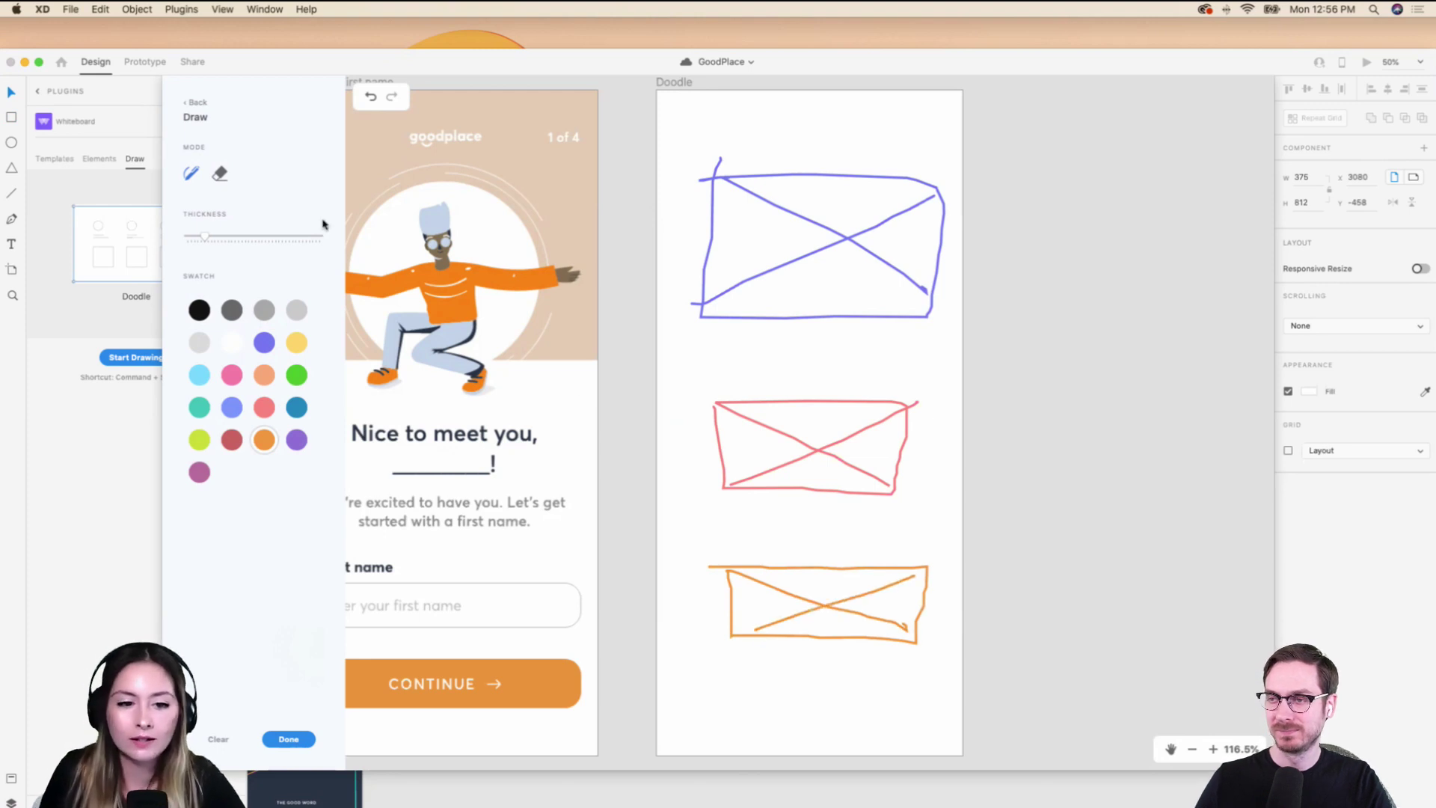
# Draw a teal crossed box inside the purple one, with a teal arrow pointing left.
pyautogui.click(274, 371)
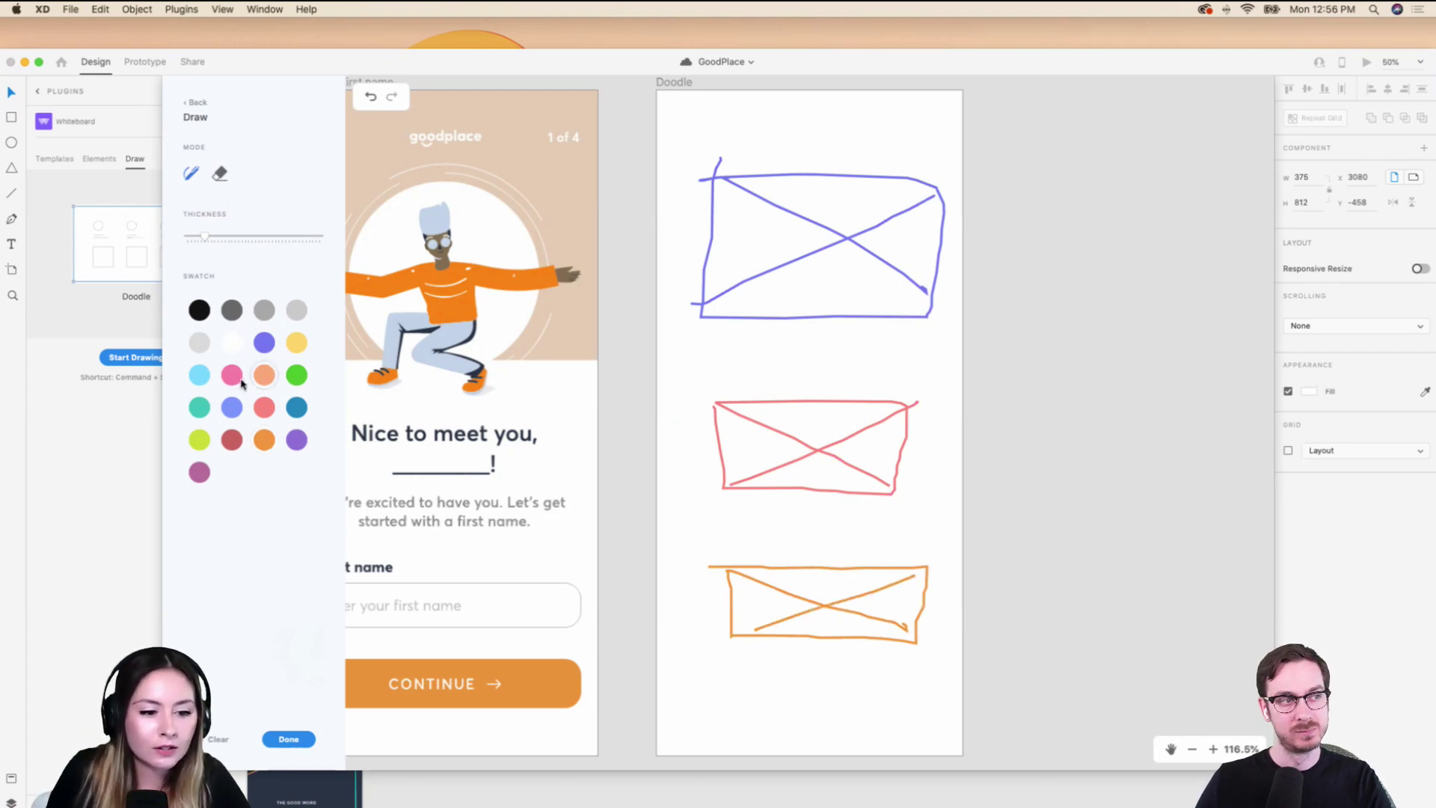
pyautogui.click(201, 407)
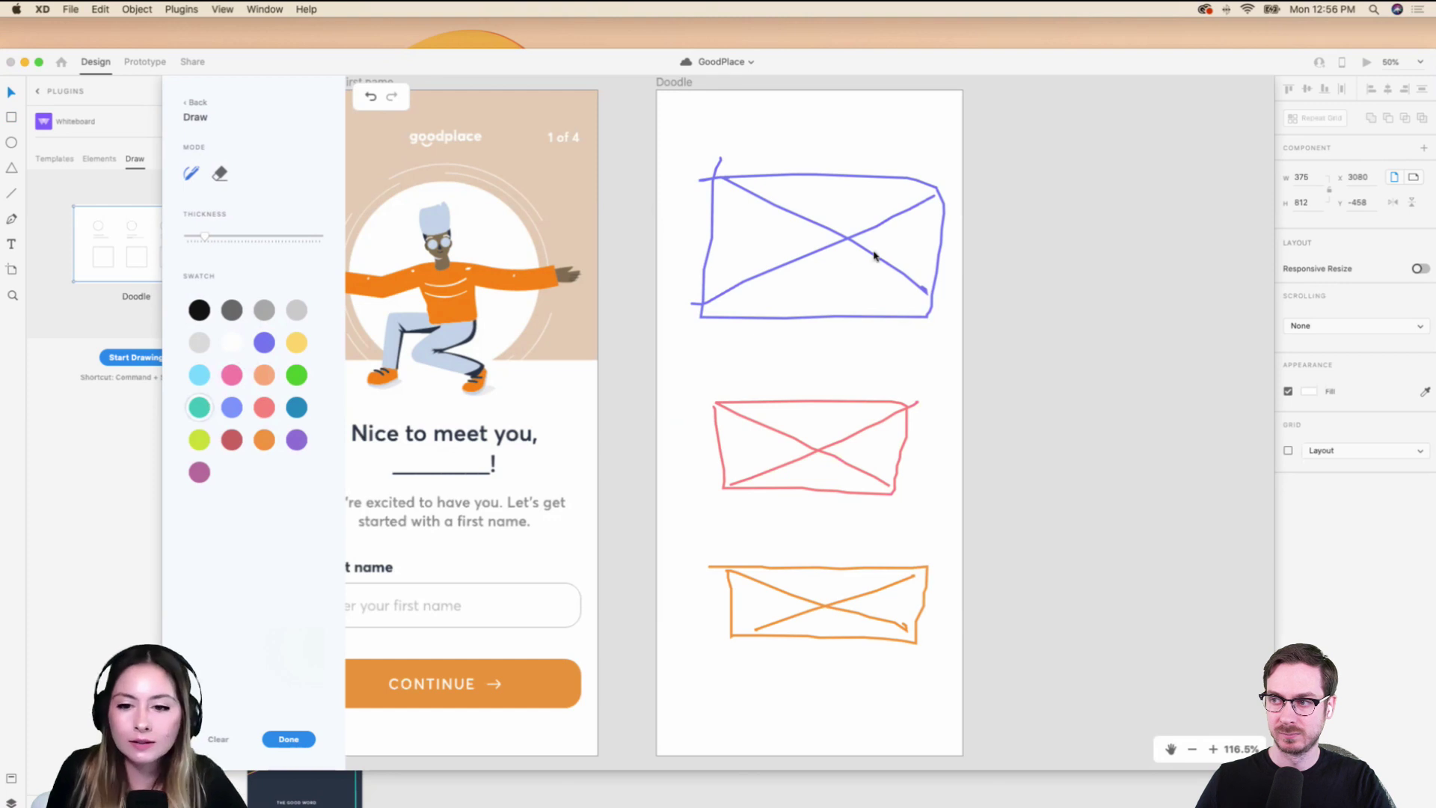
pyautogui.moveTo(761, 200)
pyautogui.mouseDown()
pyautogui.moveTo(756, 332)
pyautogui.moveTo(887, 322)
pyautogui.moveTo(875, 200)
pyautogui.moveTo(758, 201)
pyautogui.moveTo(882, 325)
pyautogui.mouseUp()
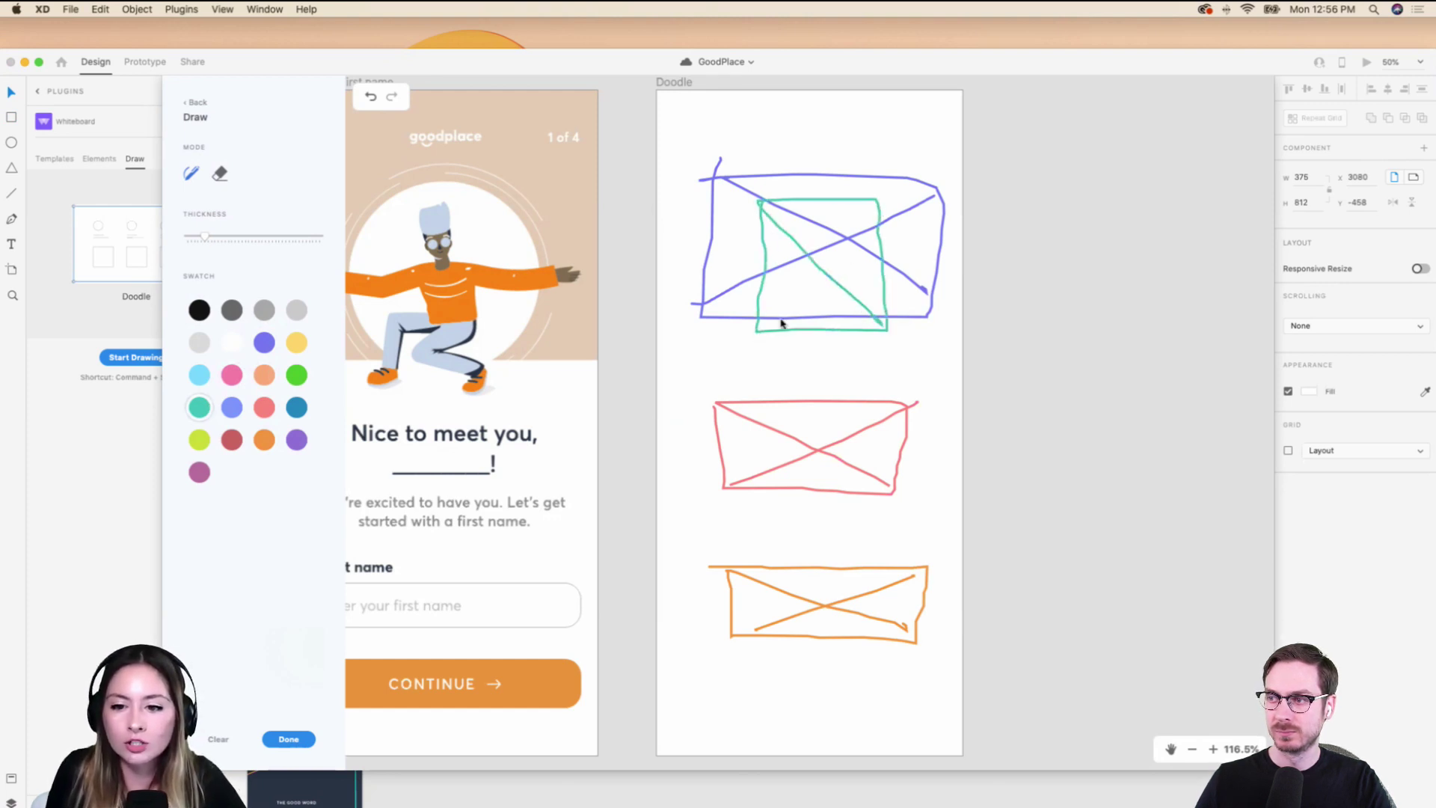
pyautogui.moveTo(759, 331)
pyautogui.mouseDown()
pyautogui.moveTo(837, 276)
pyautogui.moveTo(870, 226)
pyautogui.mouseUp()
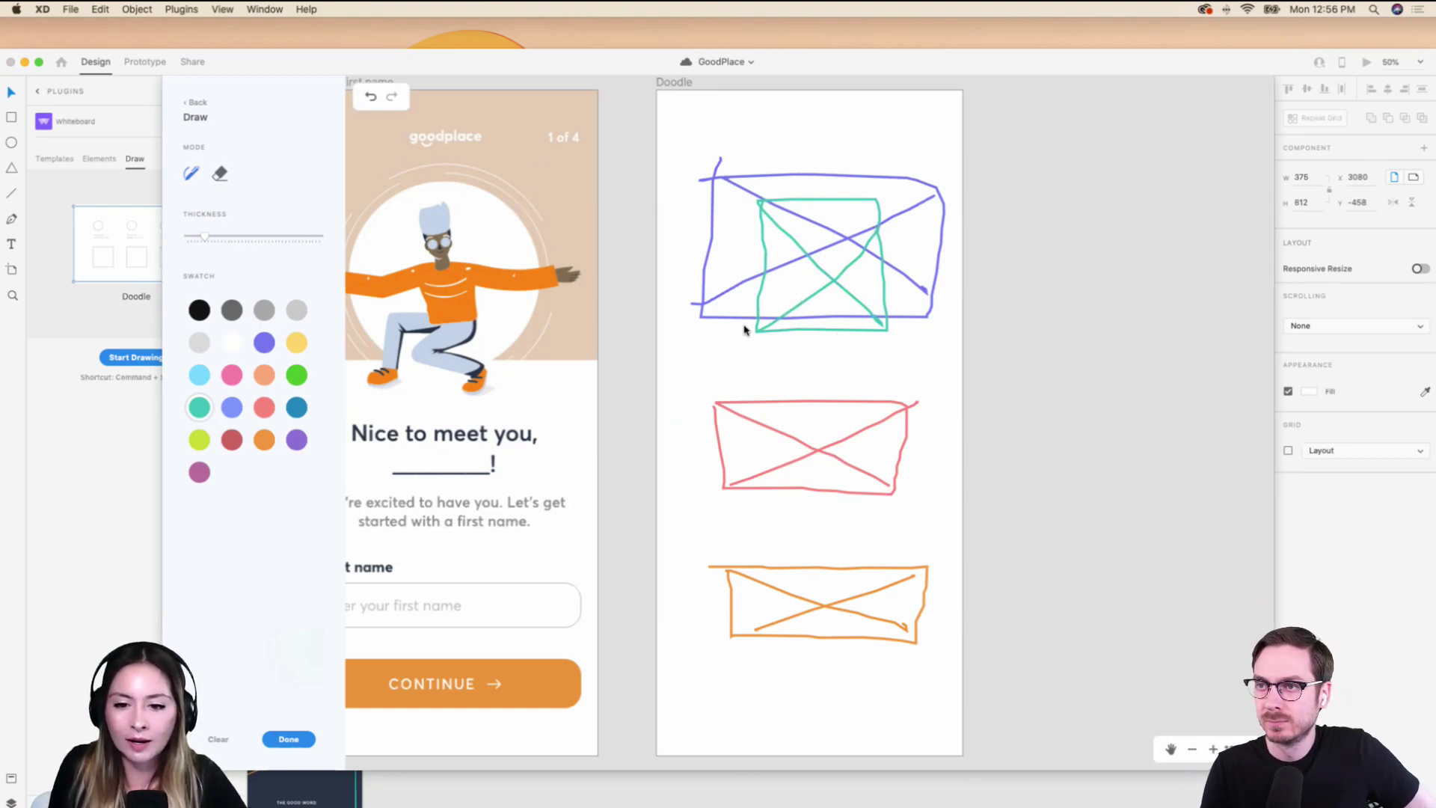
pyautogui.moveTo(751, 327)
pyautogui.mouseDown()
pyautogui.moveTo(658, 318)
pyautogui.moveTo(676, 327)
pyautogui.moveTo(673, 309)
pyautogui.mouseUp()
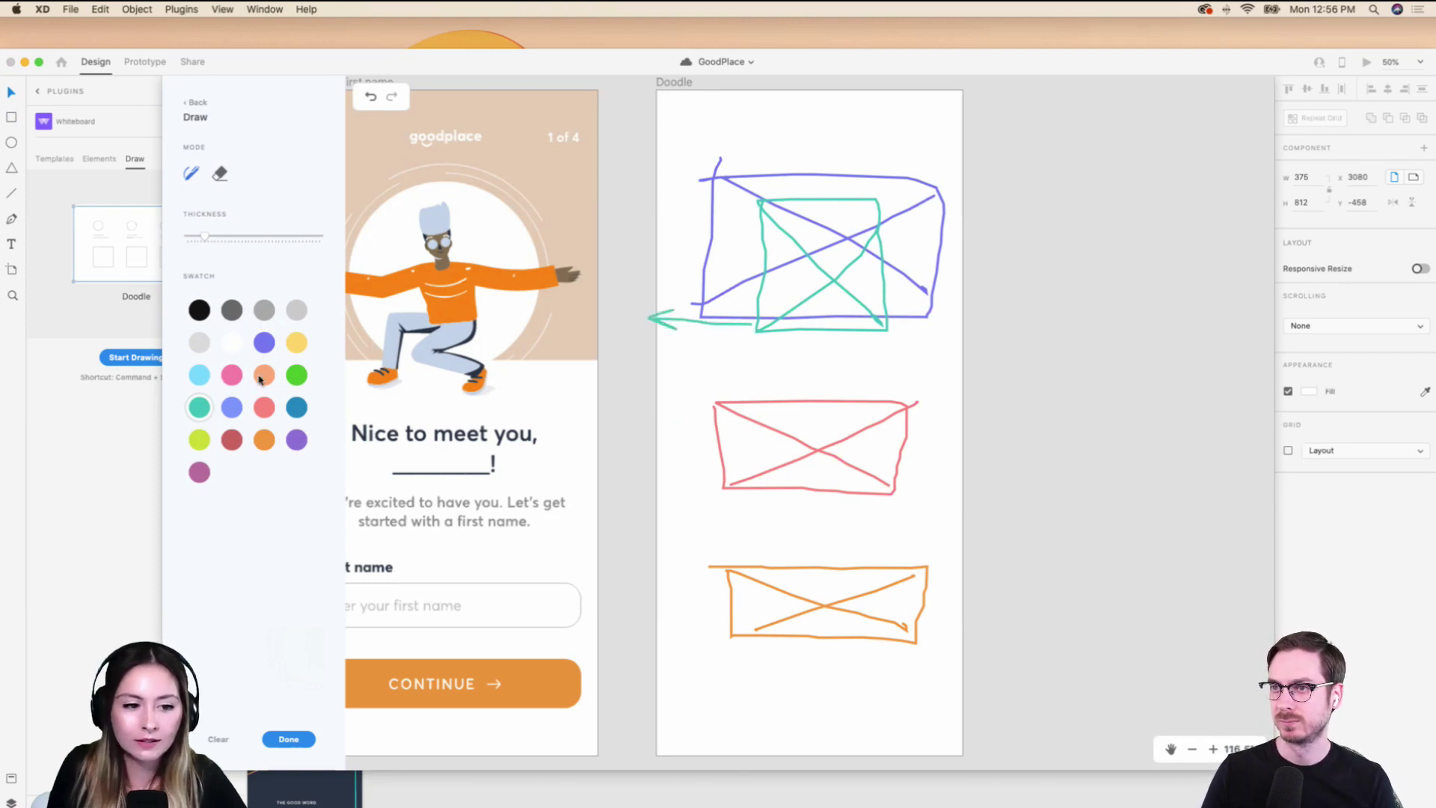
# Add purple, pink and orange flow arrows beside the boxes and place the doodle.
pyautogui.click(266, 343)
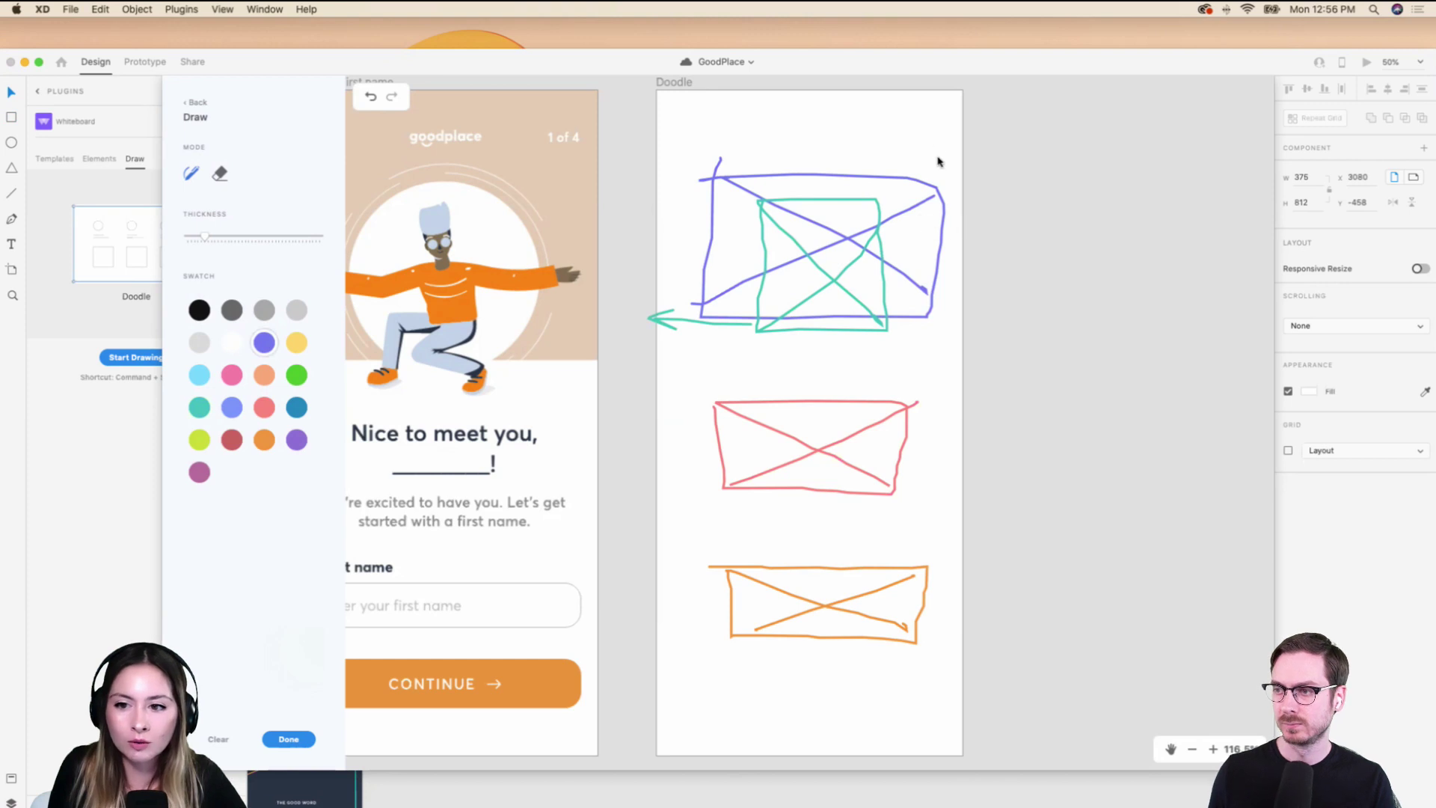
pyautogui.moveTo(868, 142)
pyautogui.mouseDown()
pyautogui.moveTo(927, 135)
pyautogui.moveTo(931, 167)
pyautogui.mouseUp()
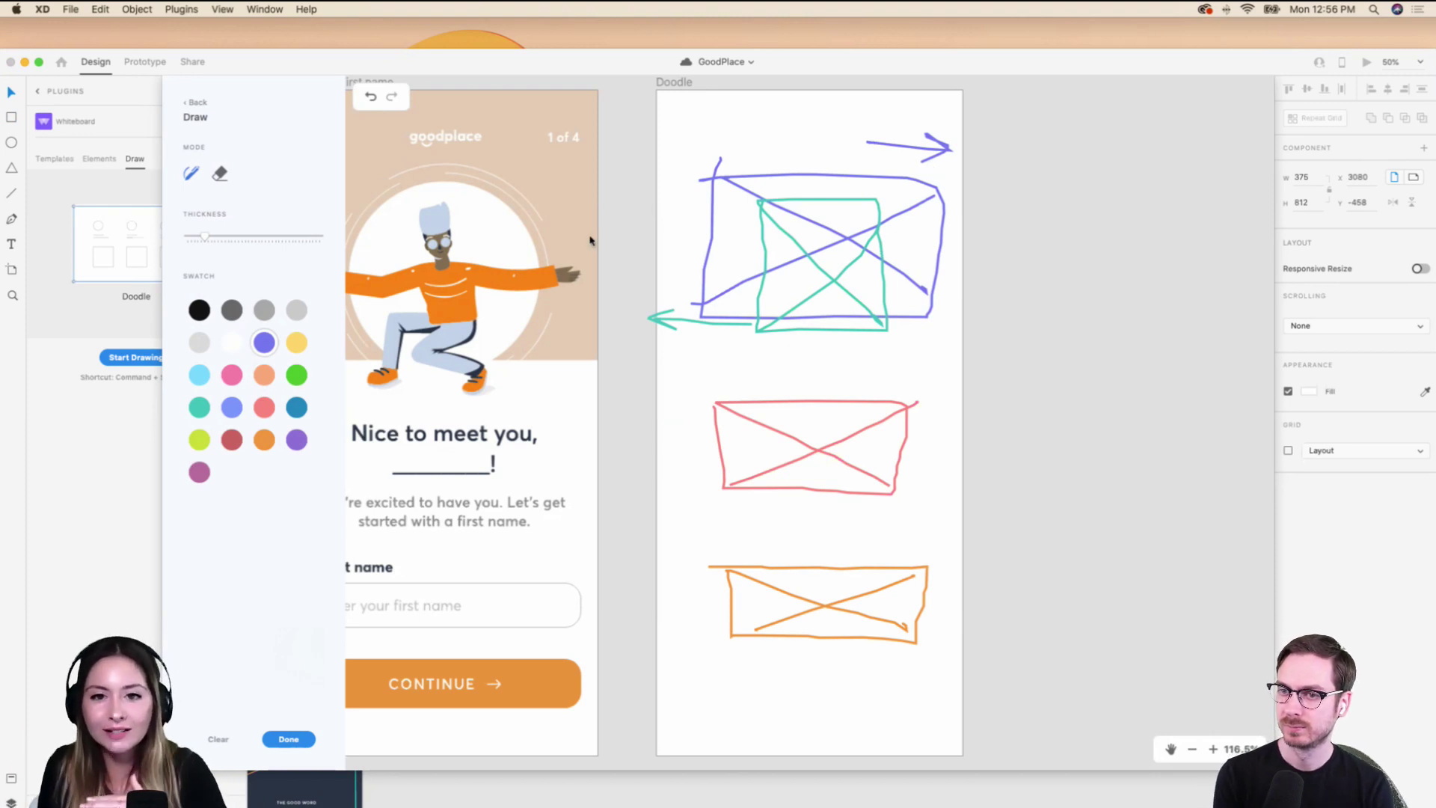
pyautogui.click(232, 375)
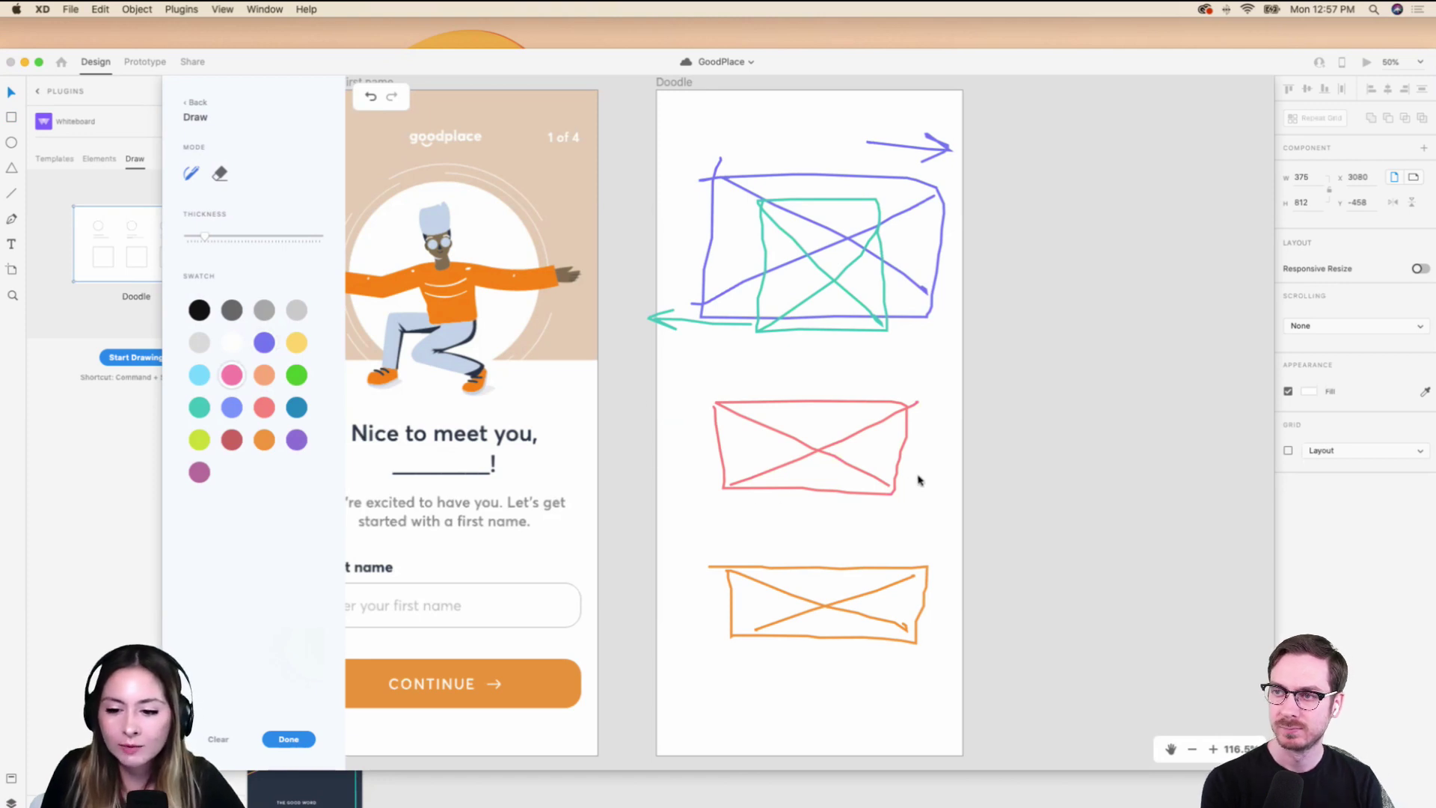
pyautogui.moveTo(935, 437)
pyautogui.mouseDown()
pyautogui.moveTo(927, 499)
pyautogui.moveTo(947, 493)
pyautogui.moveTo(934, 510)
pyautogui.moveTo(924, 492)
pyautogui.moveTo(932, 504)
pyautogui.mouseUp()
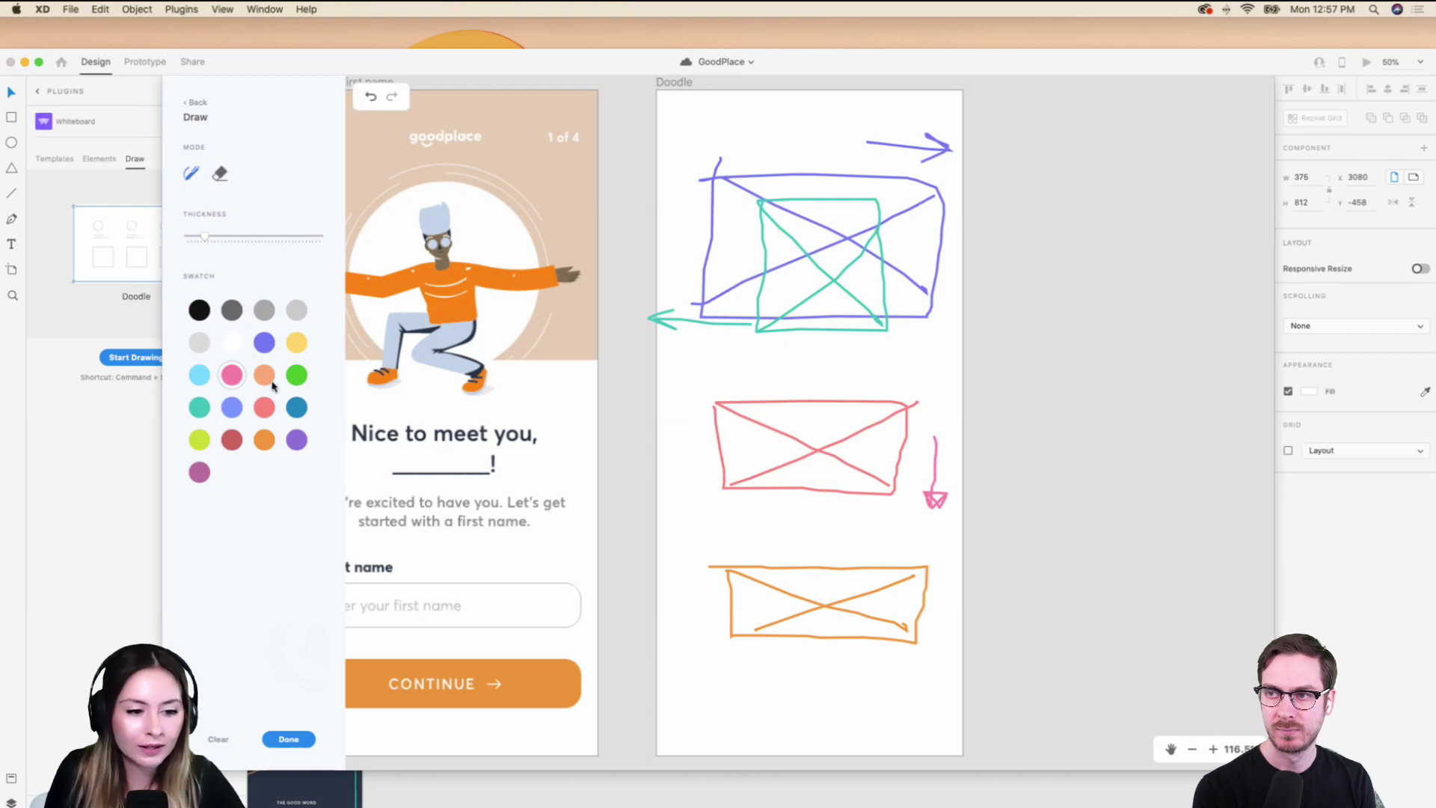
pyautogui.click(271, 439)
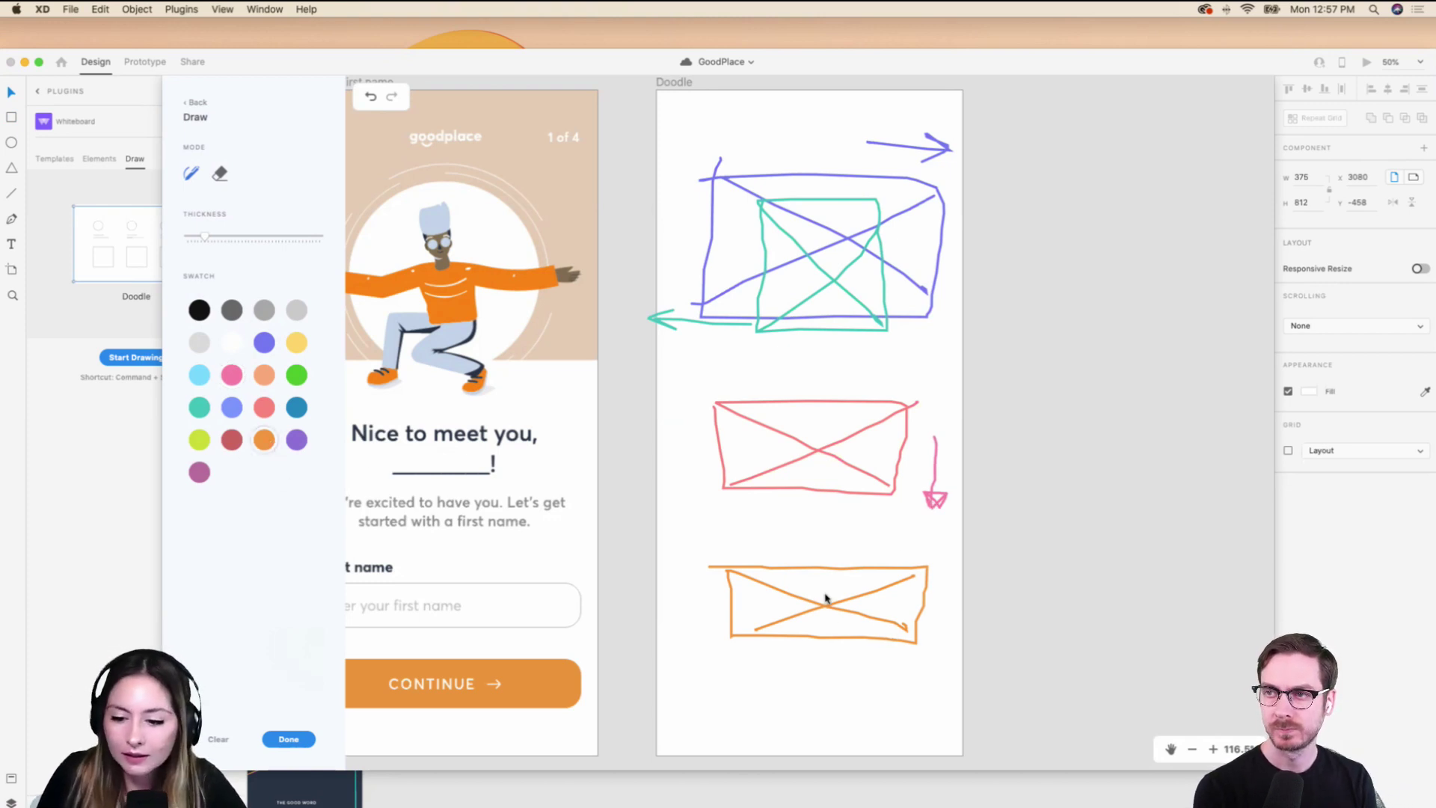
pyautogui.moveTo(948, 562)
pyautogui.mouseDown()
pyautogui.moveTo(943, 631)
pyautogui.moveTo(963, 615)
pyautogui.mouseUp()
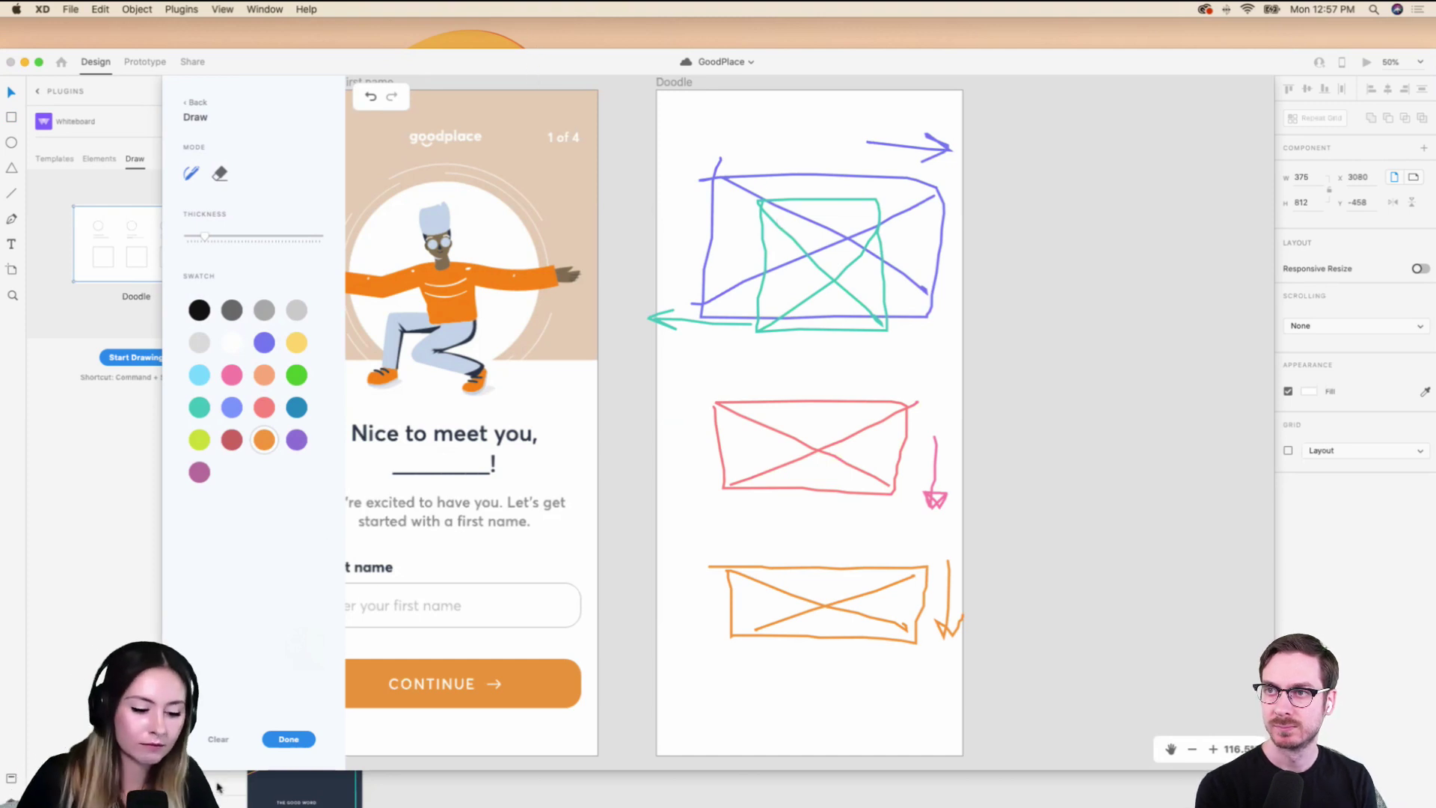
pyautogui.click(288, 739)
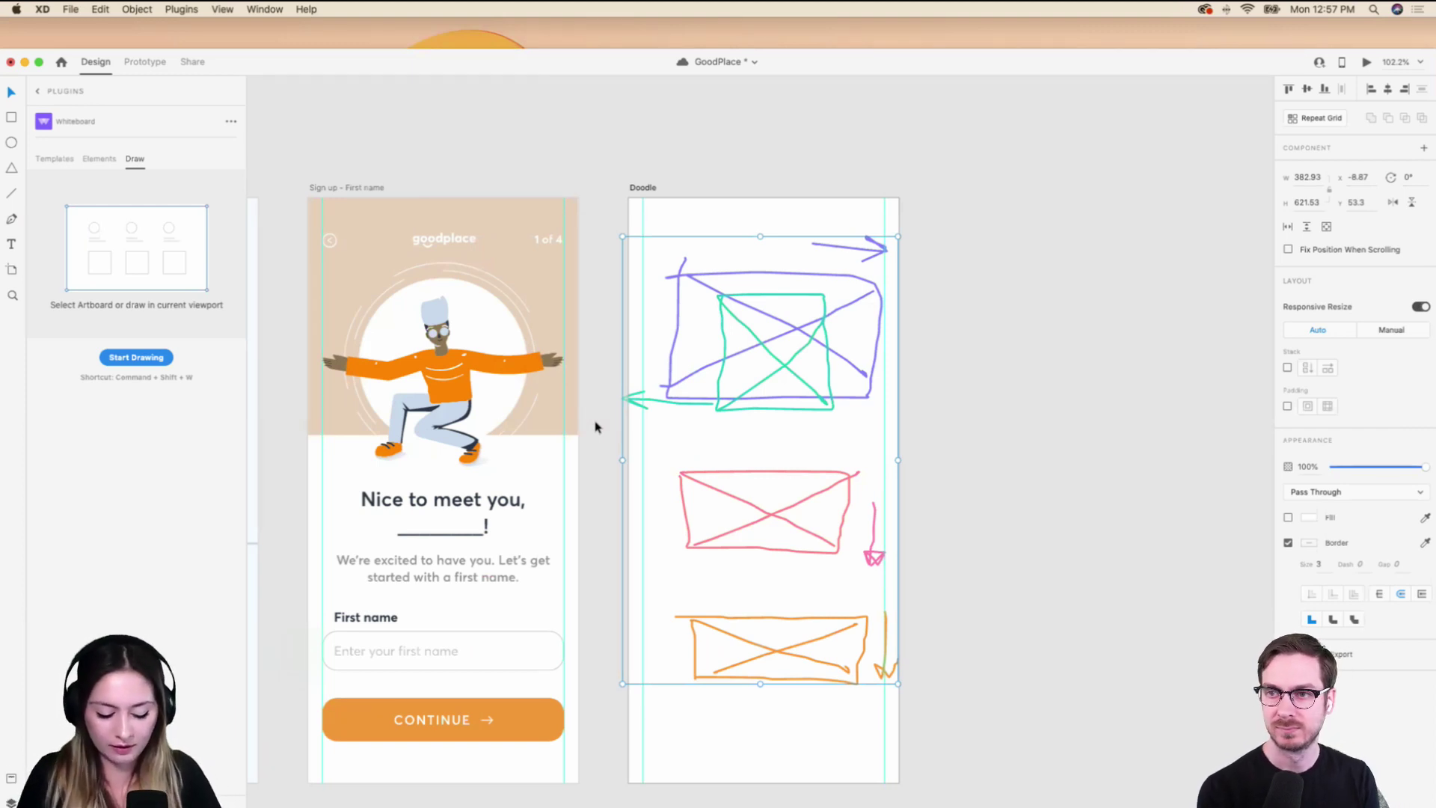
# Move the Doodle artboard above the Sign up - First name screen.
pyautogui.press('super+minus')
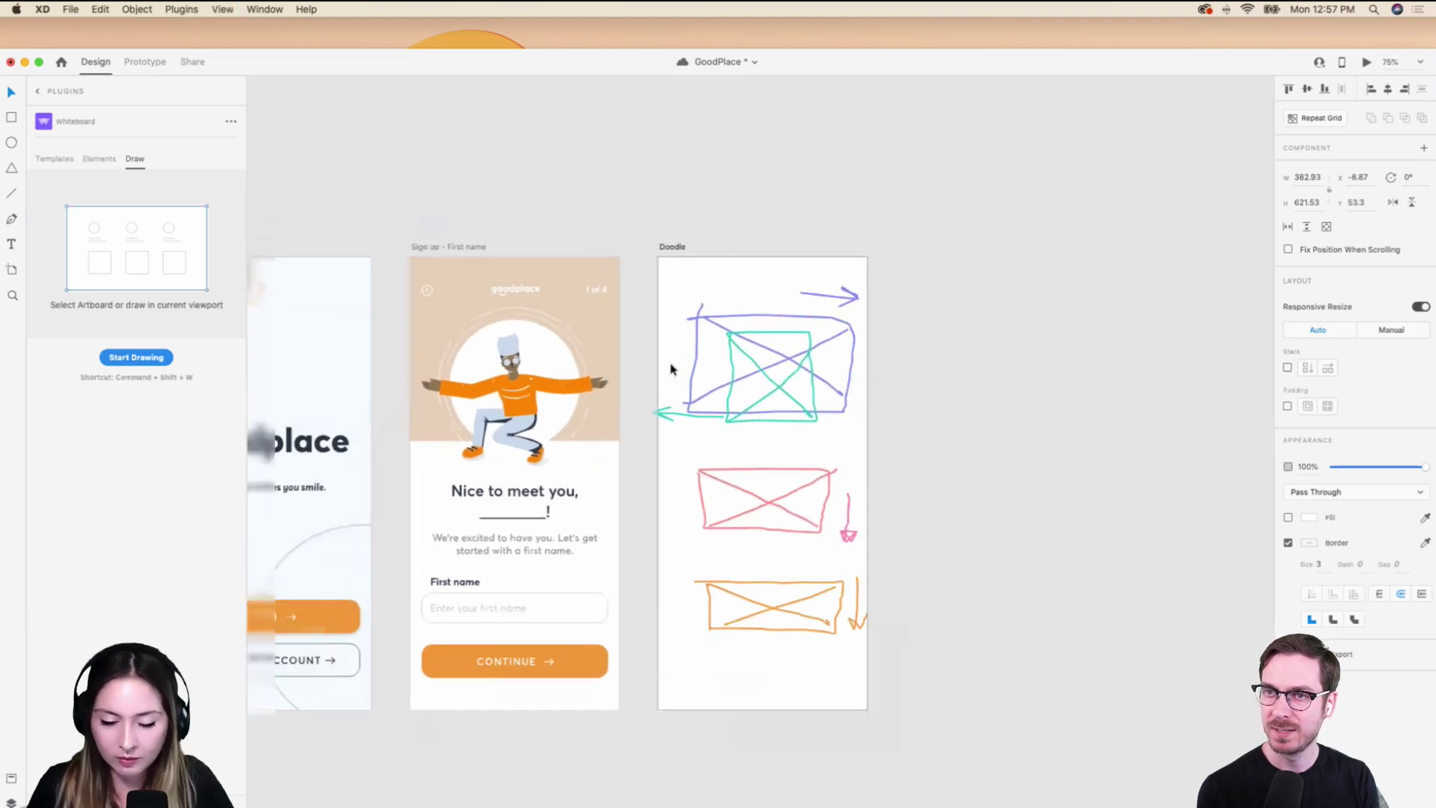
pyautogui.moveTo(542, 195)
pyautogui.mouseDown()
pyautogui.moveTo(545, 58)
pyautogui.moveTo(549, 155)
pyautogui.mouseUp()
pyautogui.hscroll(4, 683, 369)
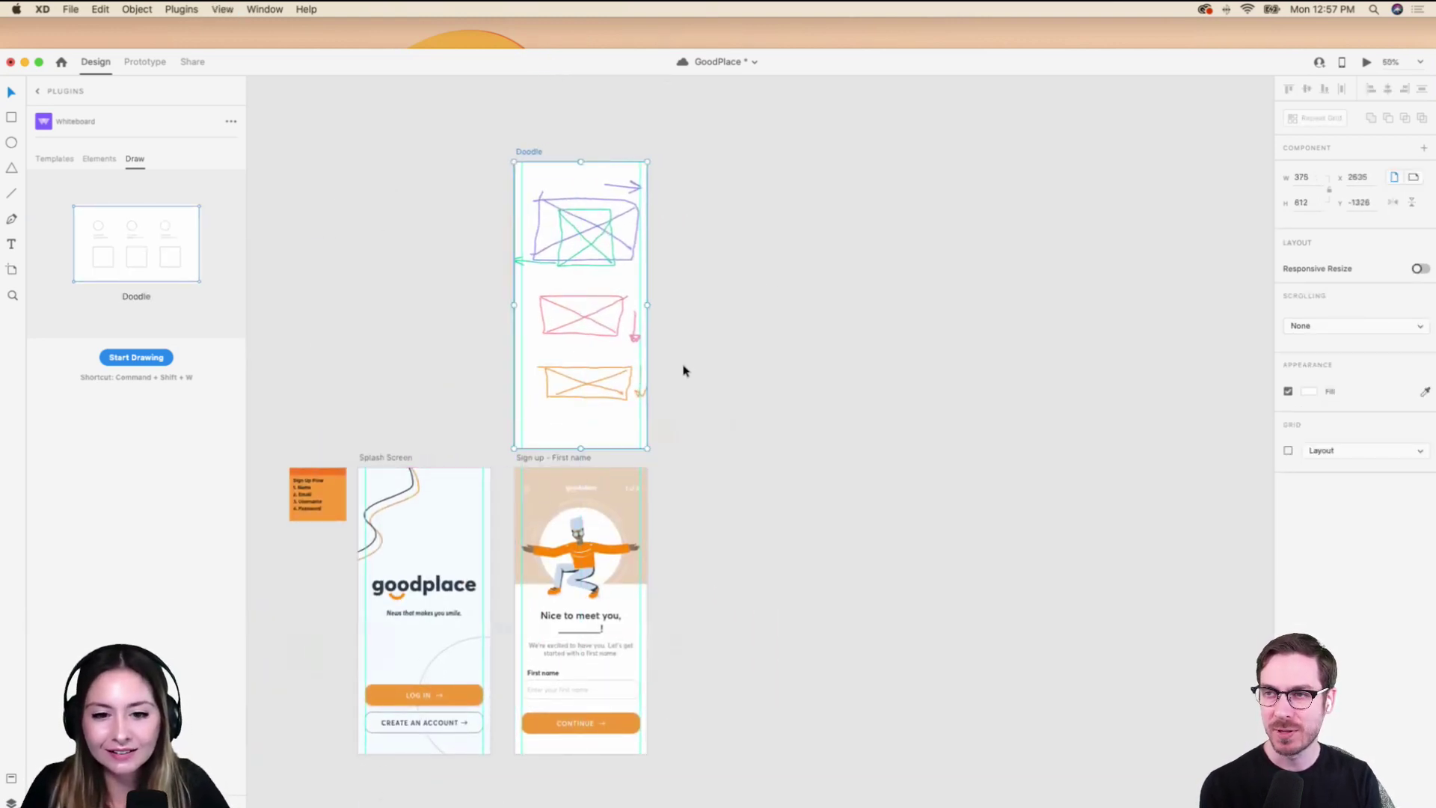
pyautogui.click(621, 492)
# Duplicate the Sign up - First name artboard with Cmd+D.
pyautogui.scroll(-5, 612, 500)
pyautogui.click(425, 272)
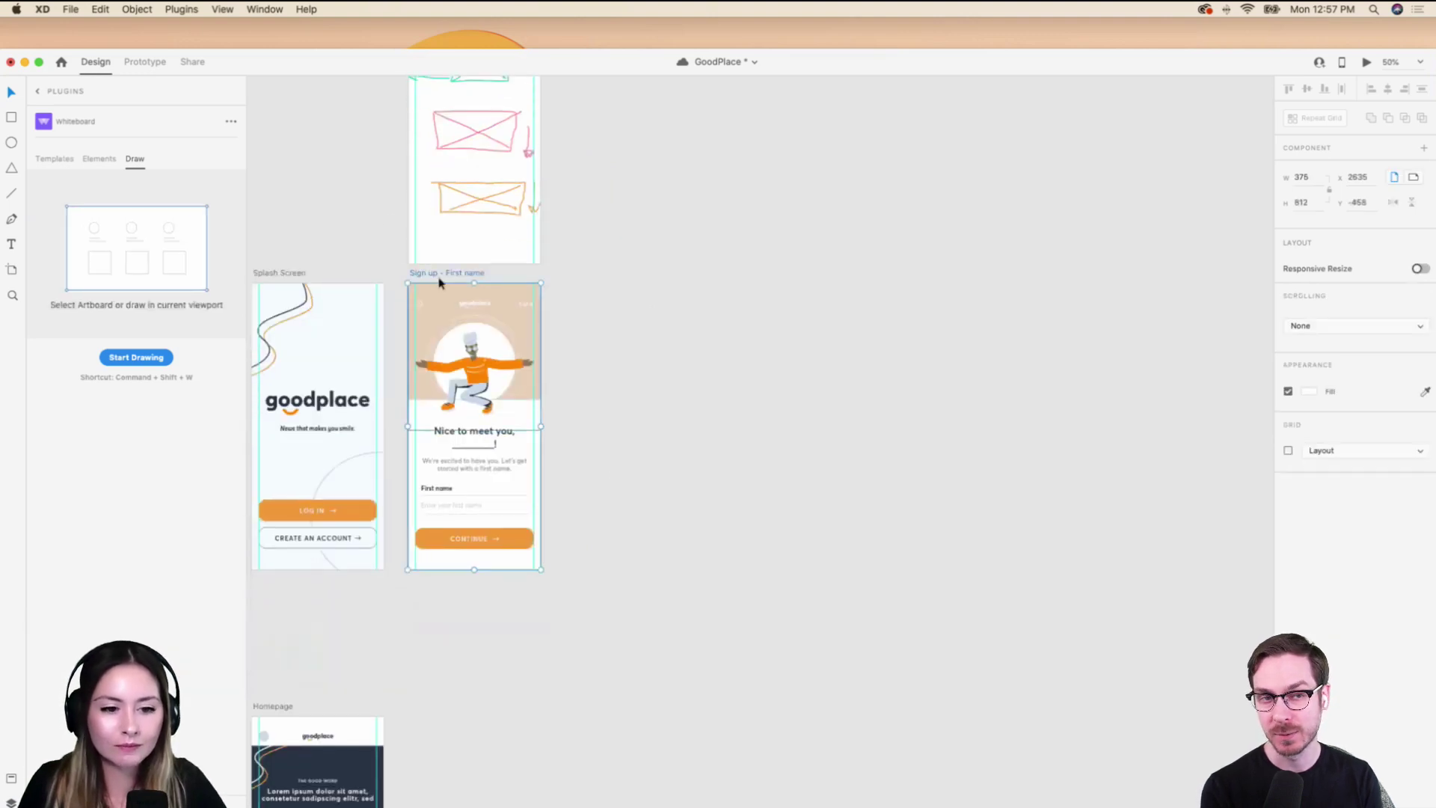
pyautogui.press('super+d')
pyautogui.scroll(3, 464, 196)
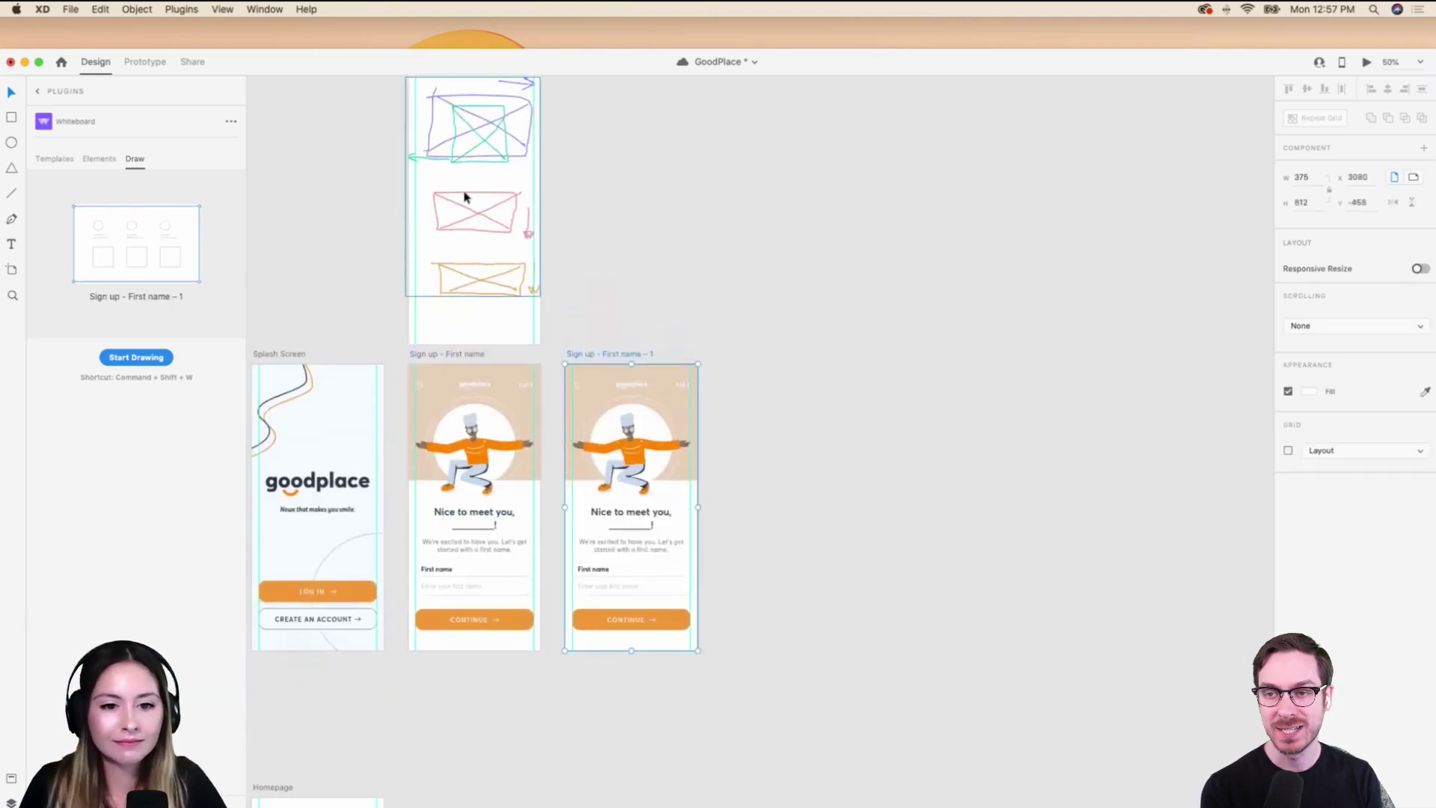
# Shift the pink rectangle in the doodle slightly to the right.
pyautogui.click(482, 213)
pyautogui.doubleClick(483, 213)
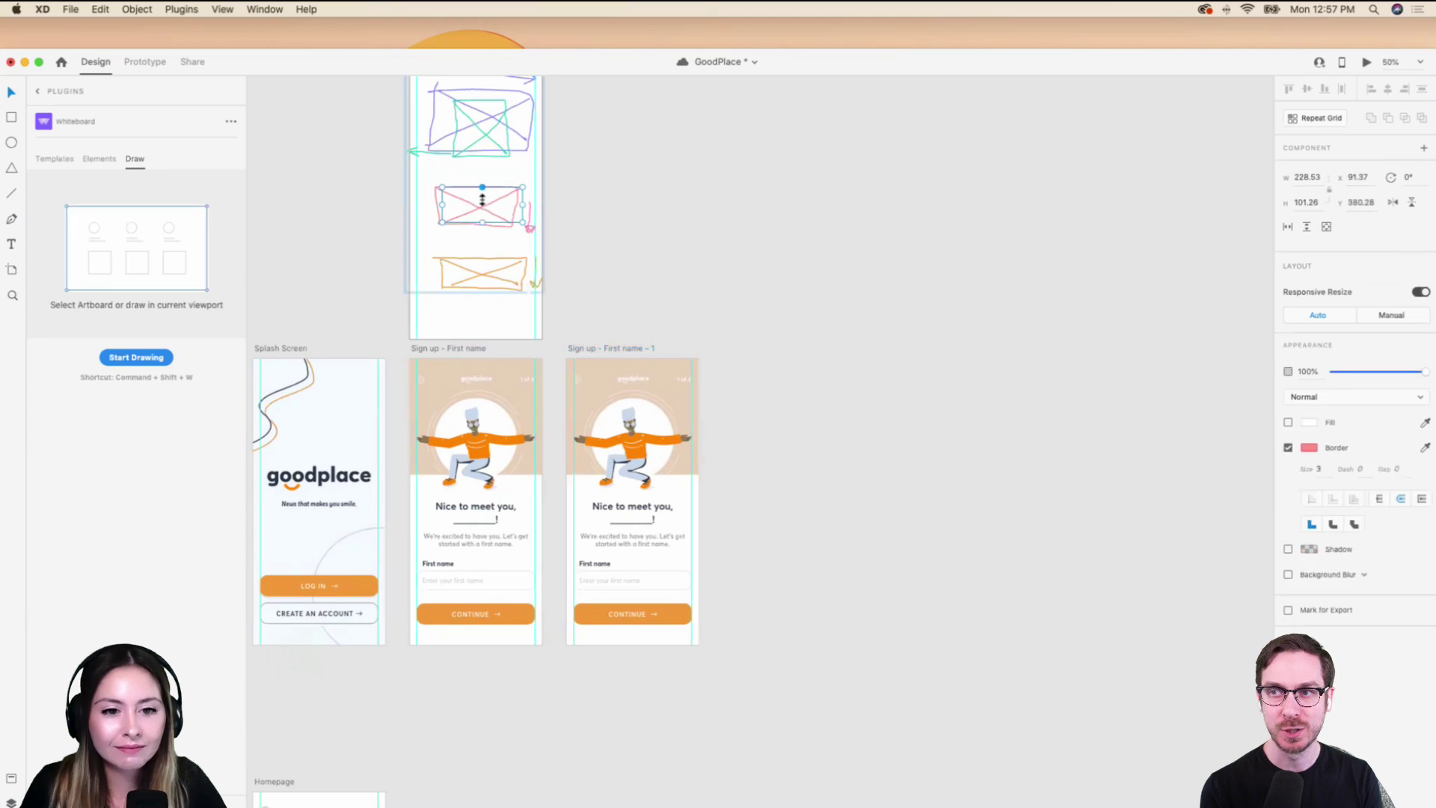
pyautogui.moveTo(480, 202)
pyautogui.mouseDown()
pyautogui.moveTo(481, 154)
pyautogui.moveTo(487, 218)
pyautogui.moveTo(453, 211)
pyautogui.moveTo(491, 244)
pyautogui.moveTo(519, 199)
pyautogui.mouseUp()
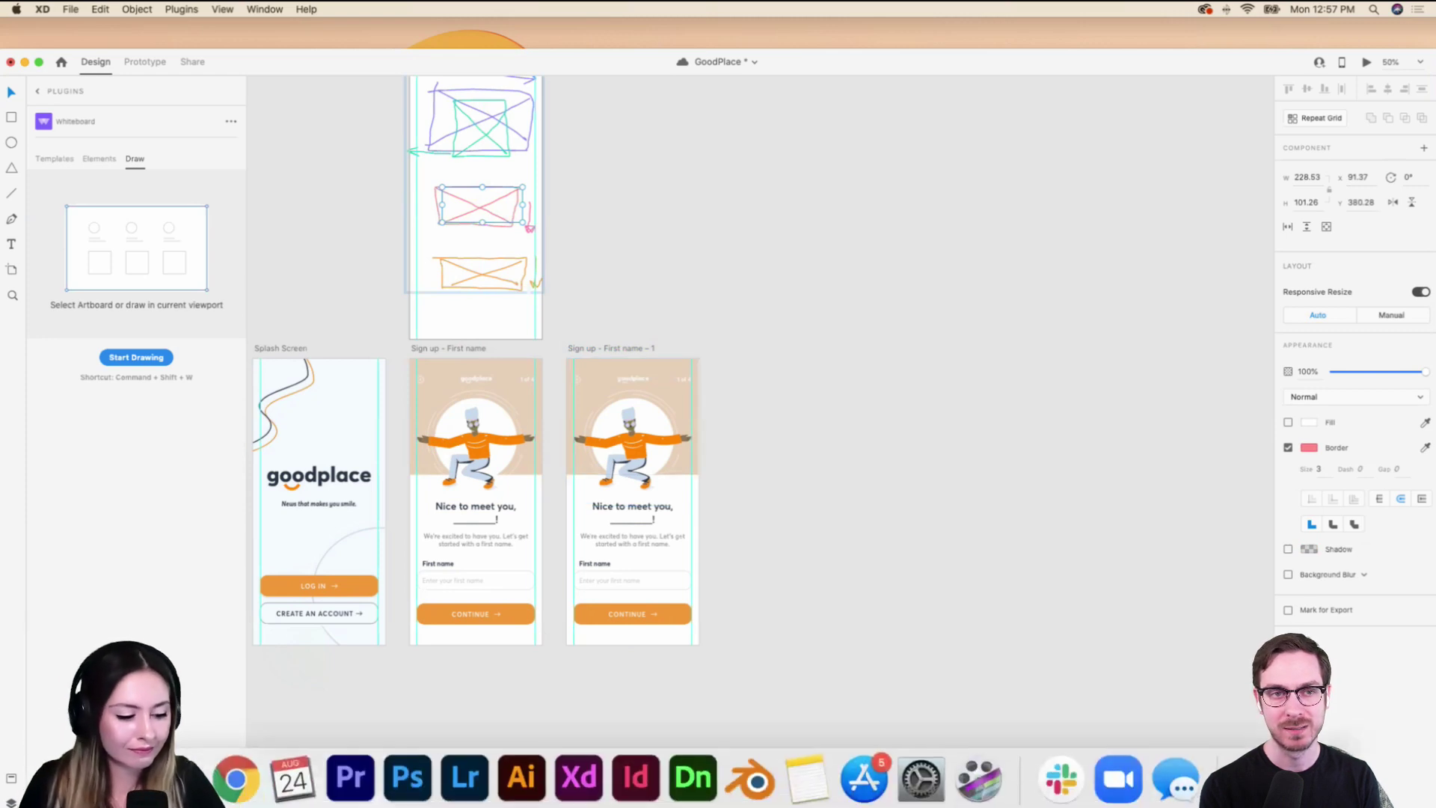
# On the copy, select the First Name Illo figure in Layers and shift it left to X -50.
pyautogui.click(13, 784)
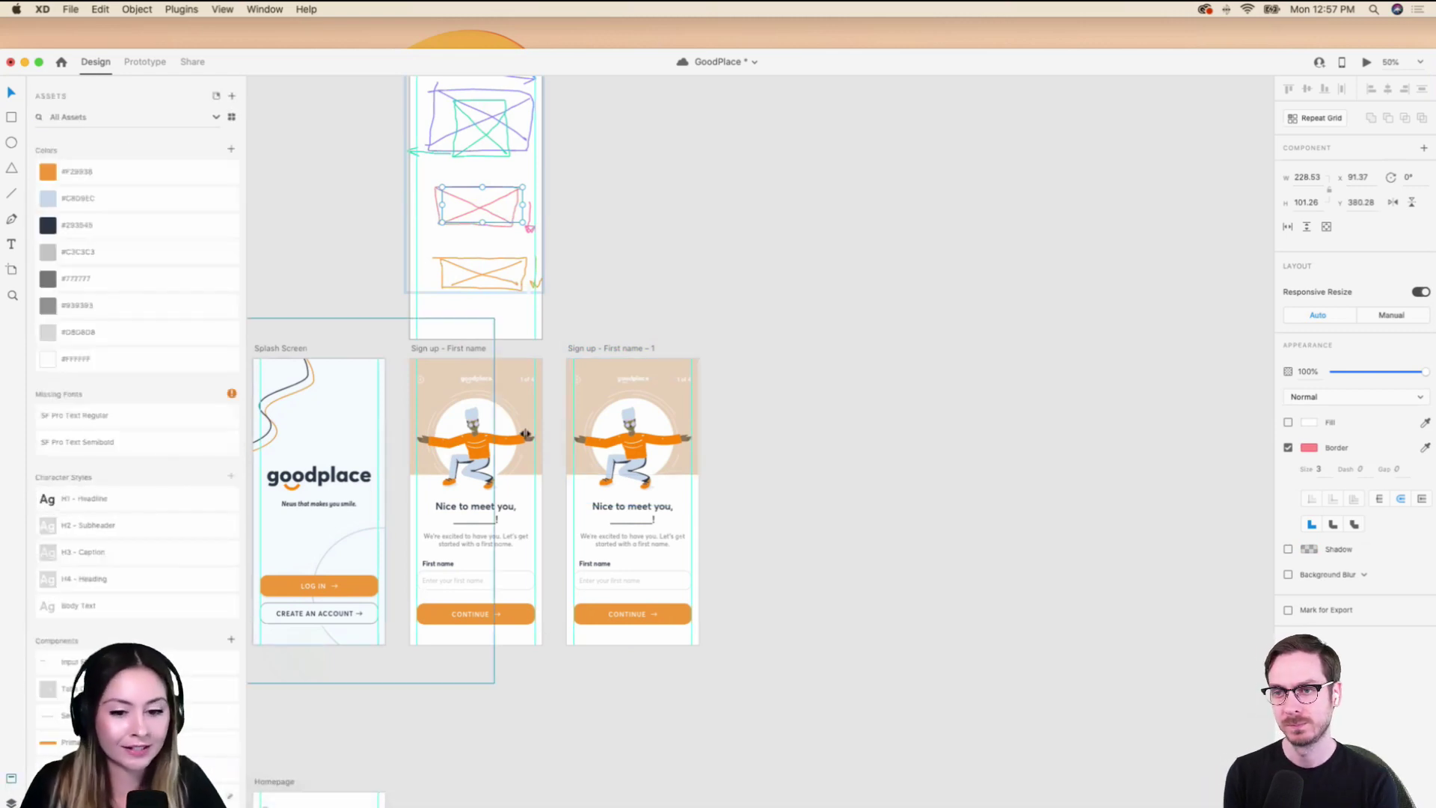
pyautogui.click(591, 392)
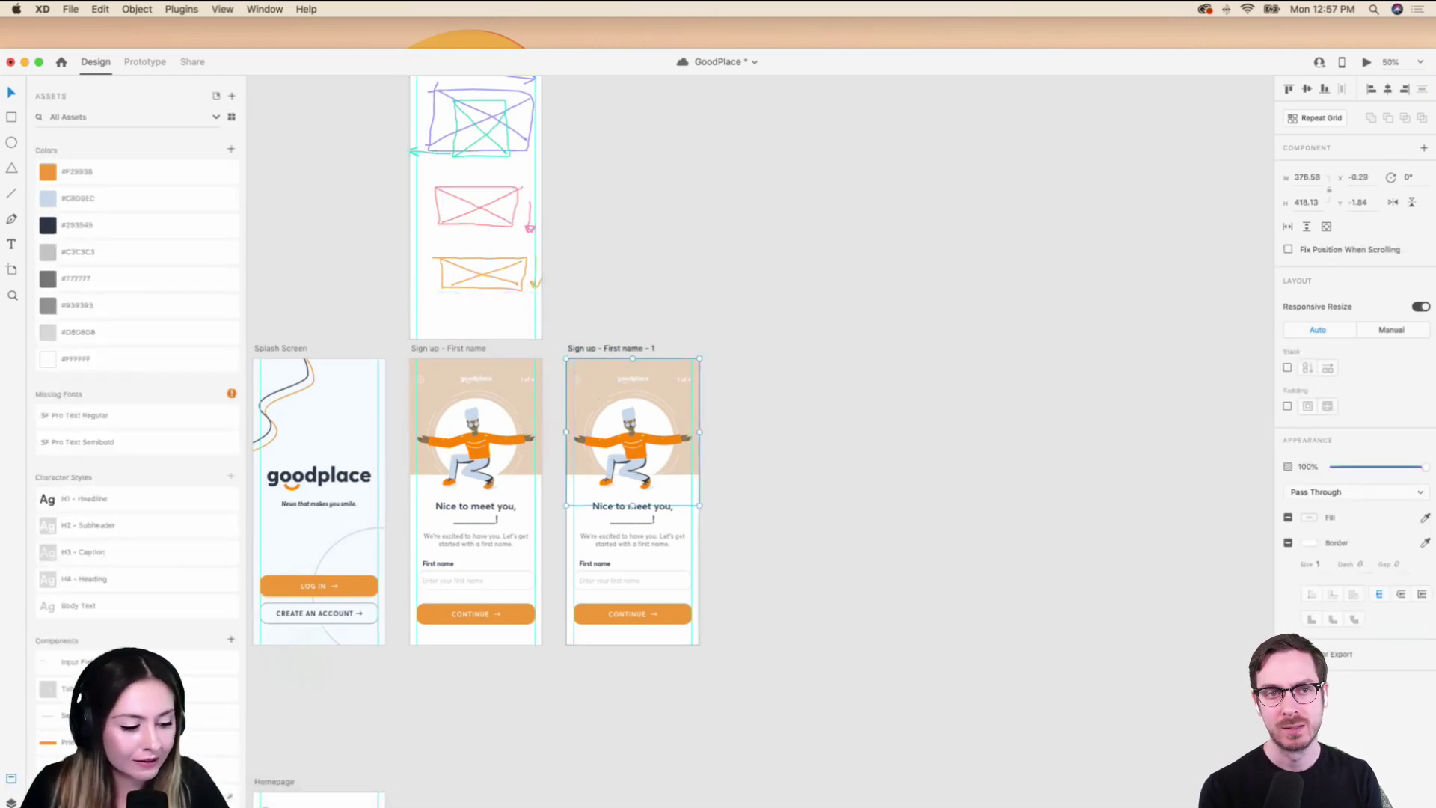
pyautogui.press('super+y')
pyautogui.moveTo(216, 64); pyautogui.dragTo(218, 32)
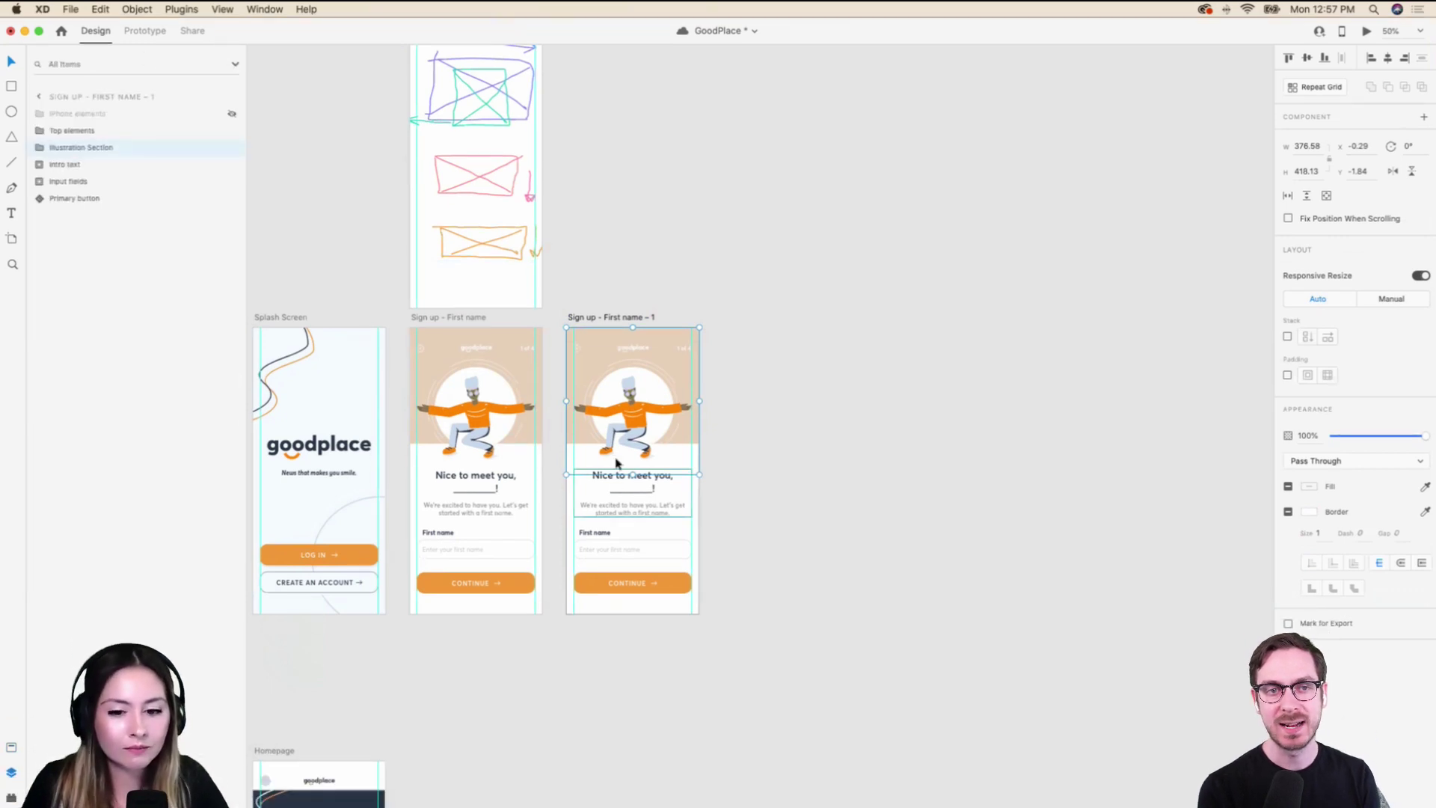
pyautogui.click(47, 150)
pyautogui.click(66, 181)
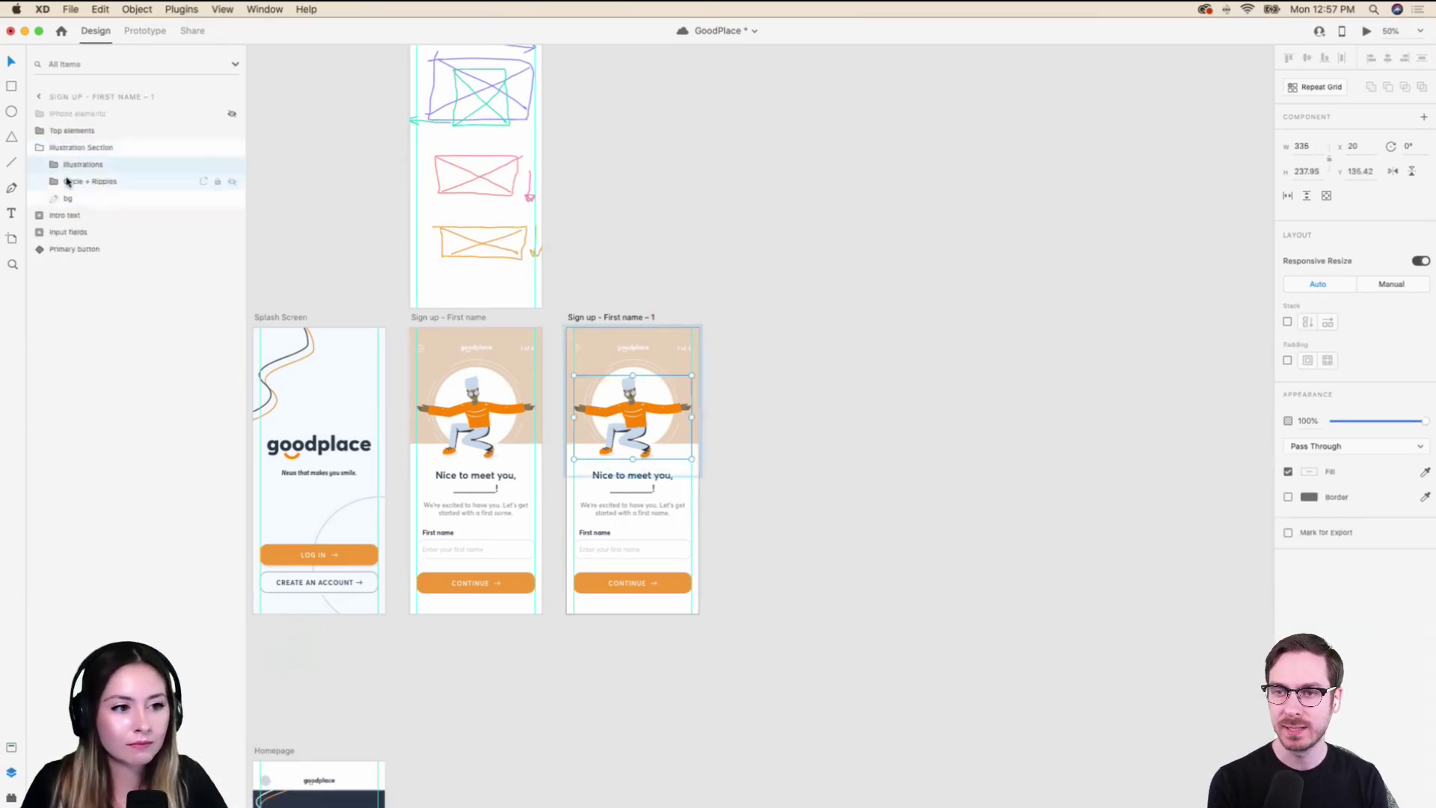
pyautogui.click(55, 165)
pyautogui.click(57, 167)
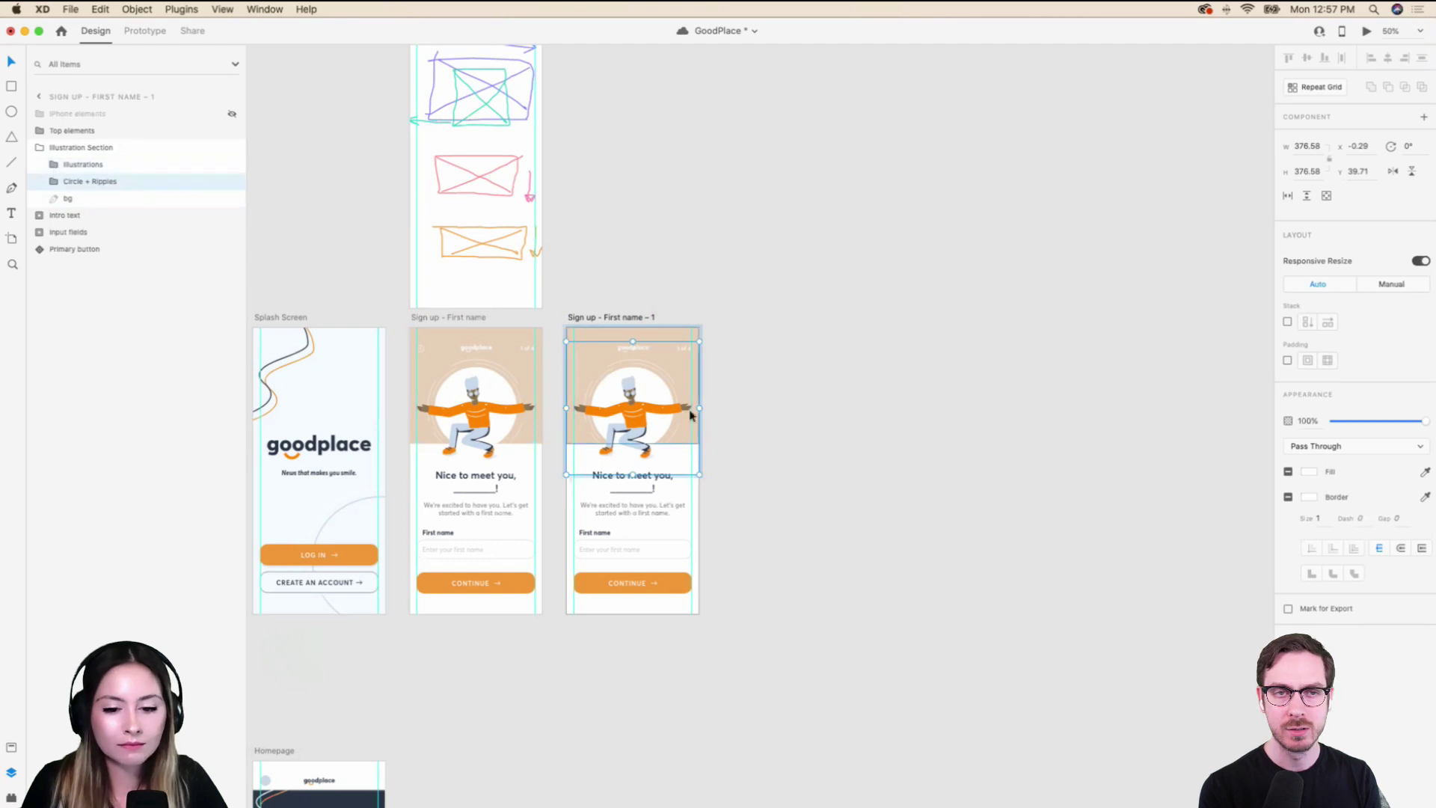
pyautogui.click(82, 164)
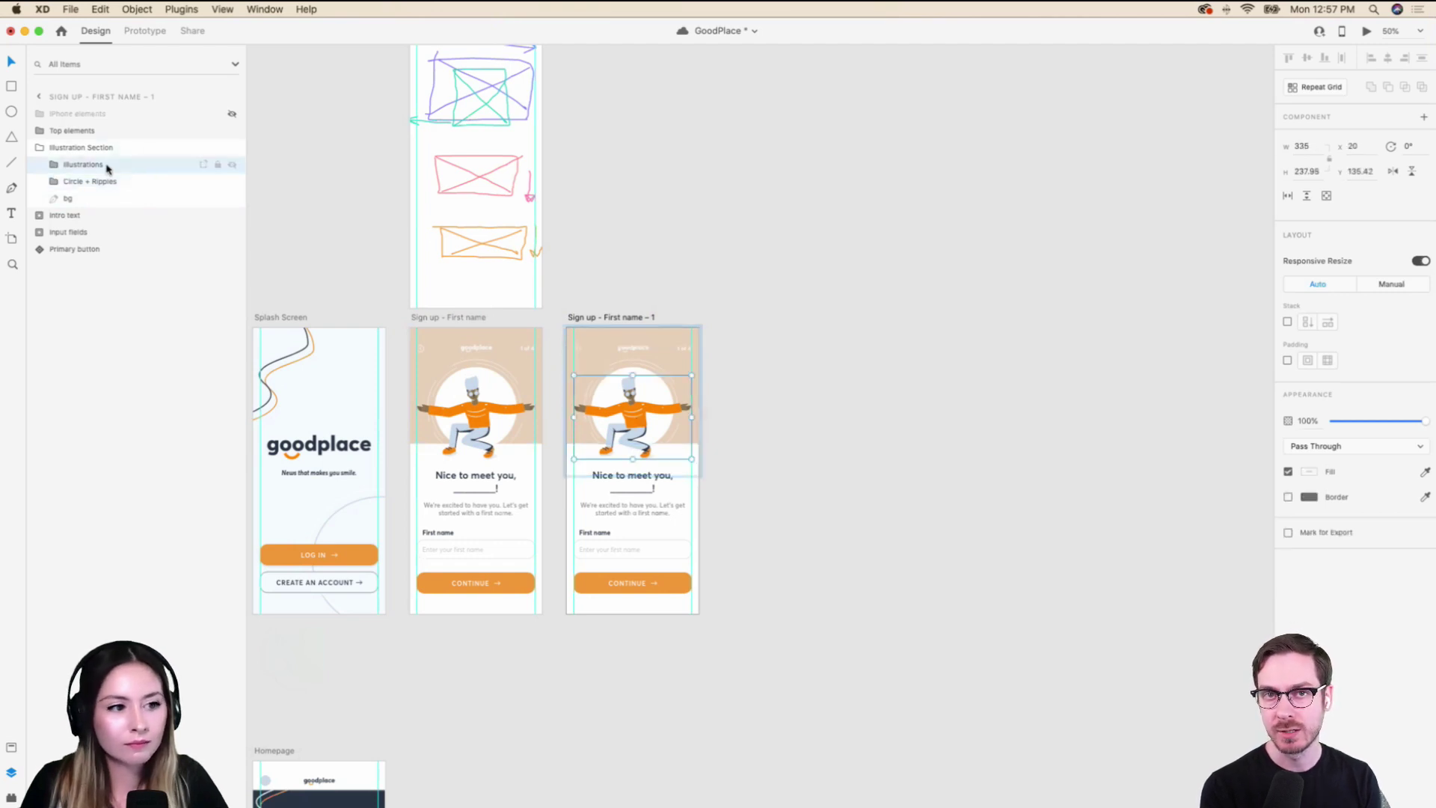
pyautogui.click(52, 168)
pyautogui.click(97, 232)
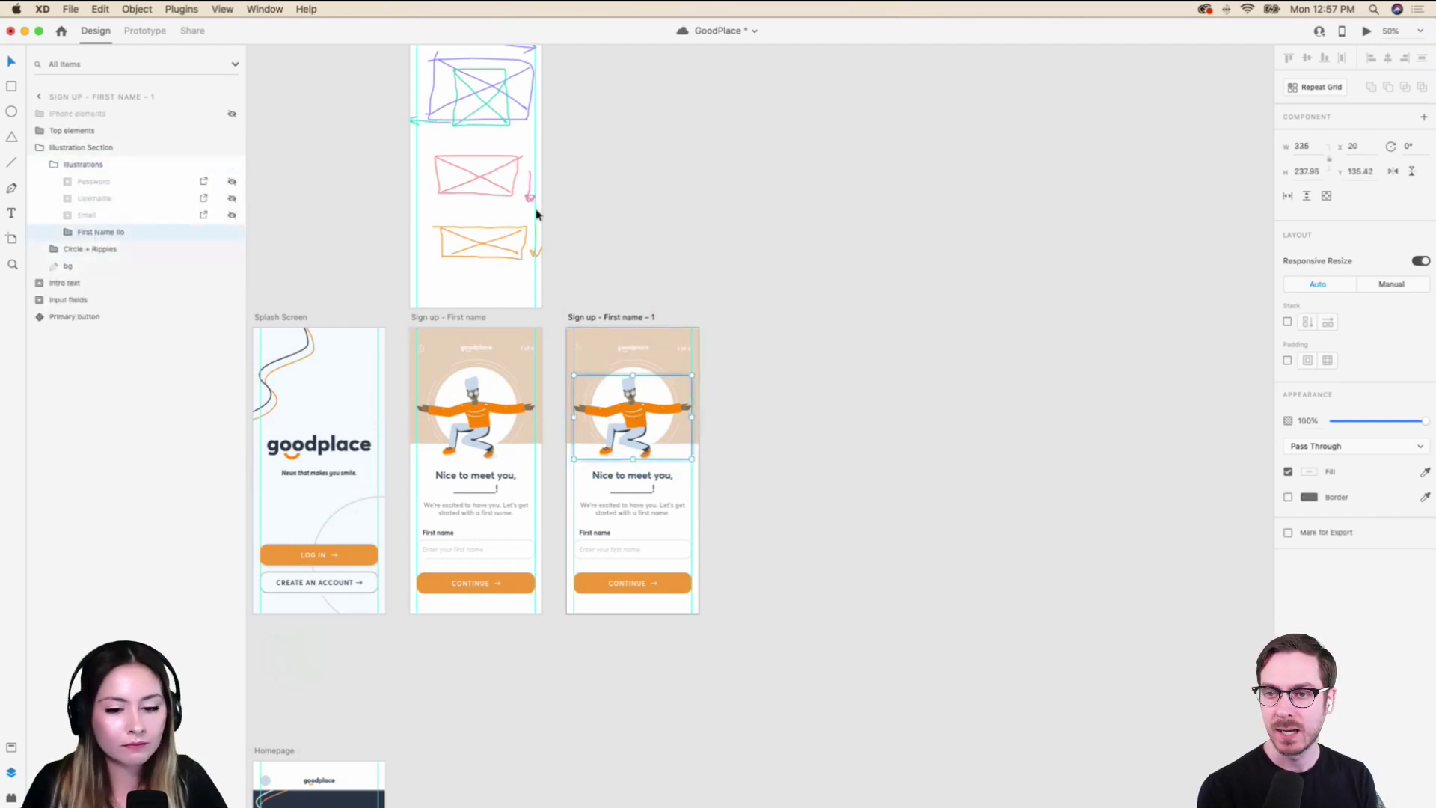
pyautogui.hotkey('shift', 'Left')
pyautogui.hotkey('shift', 'Left')
pyautogui.hotkey('shift', 'Left')
pyautogui.hotkey('shift', 'Left')
pyautogui.hotkey('shift', 'Left')
pyautogui.hotkey('shift', 'Left')
pyautogui.hotkey('shift', 'Left')
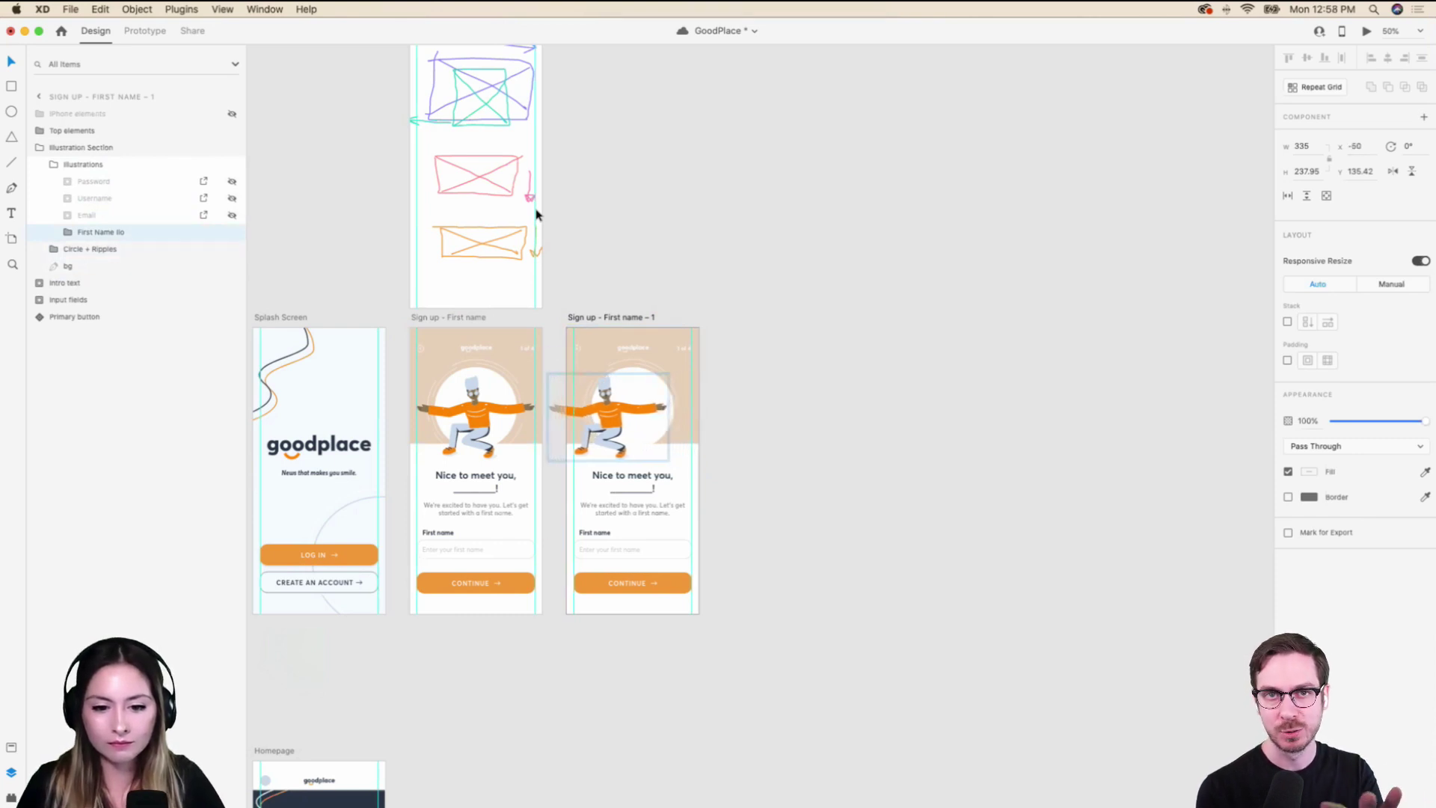
# Move the circle and ripple layers right to X 189.71.
pyautogui.click(61, 251)
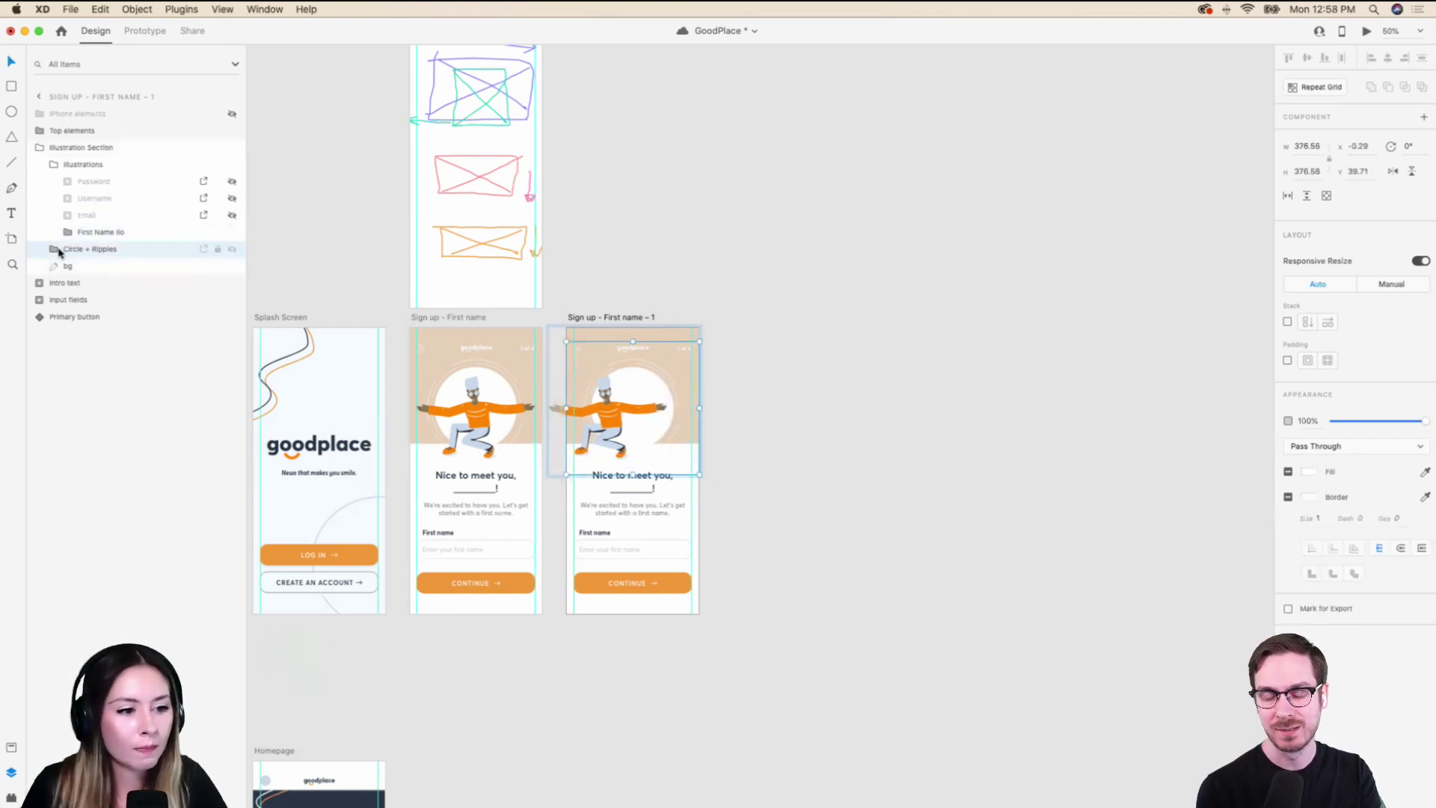
pyautogui.click(58, 251)
pyautogui.click(82, 266)
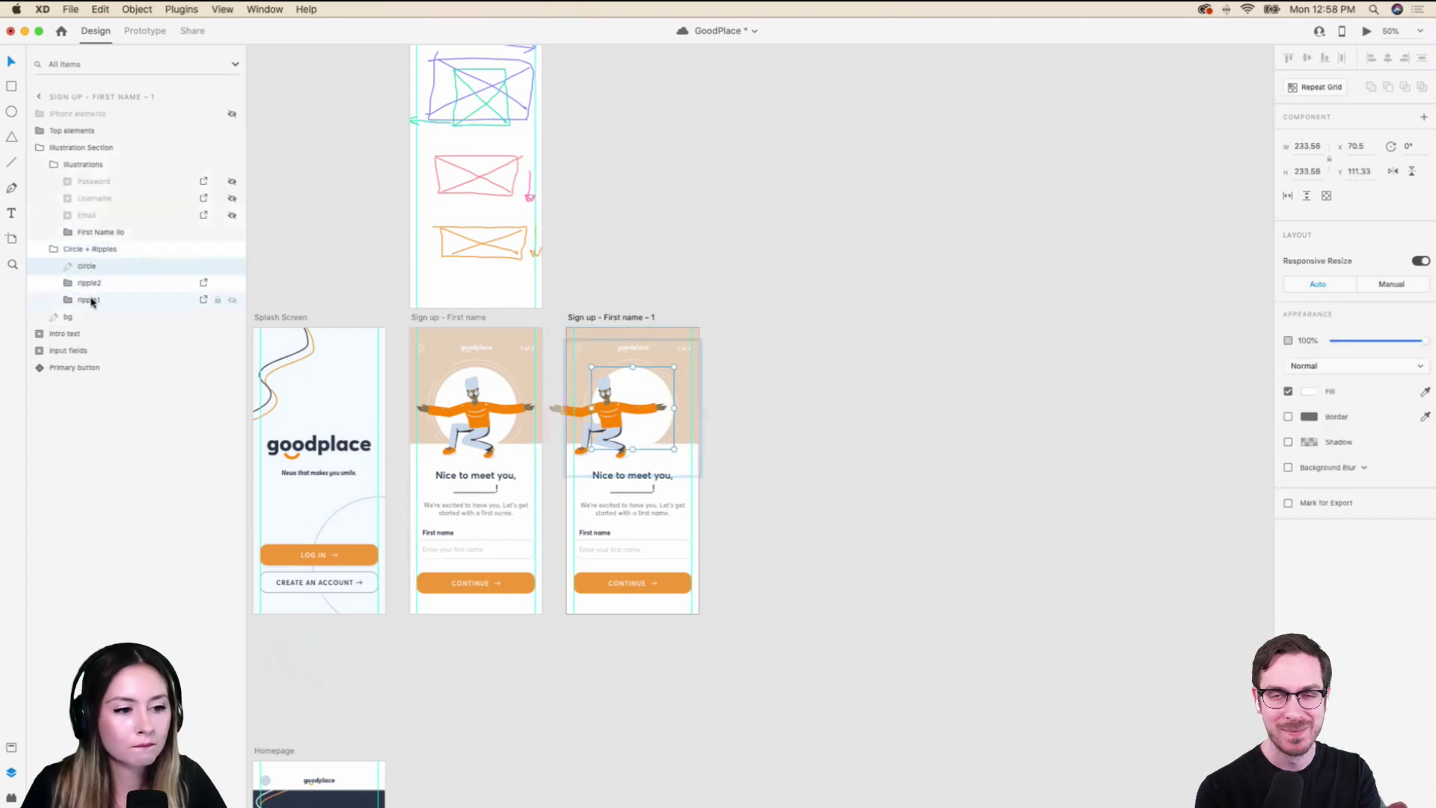
pyautogui.keyDown('shift'); pyautogui.click(93, 301); pyautogui.keyUp('shift')
pyautogui.hotkey('shift', 'Right')
pyautogui.hotkey('shift', 'Right')
pyautogui.hotkey('shift', 'Right')
pyautogui.hotkey('shift', 'Right')
pyautogui.hotkey('shift', 'Right')
pyautogui.hotkey('shift', 'Right')
pyautogui.hotkey('shift', 'Right')
pyautogui.hotkey('shift', 'Right')
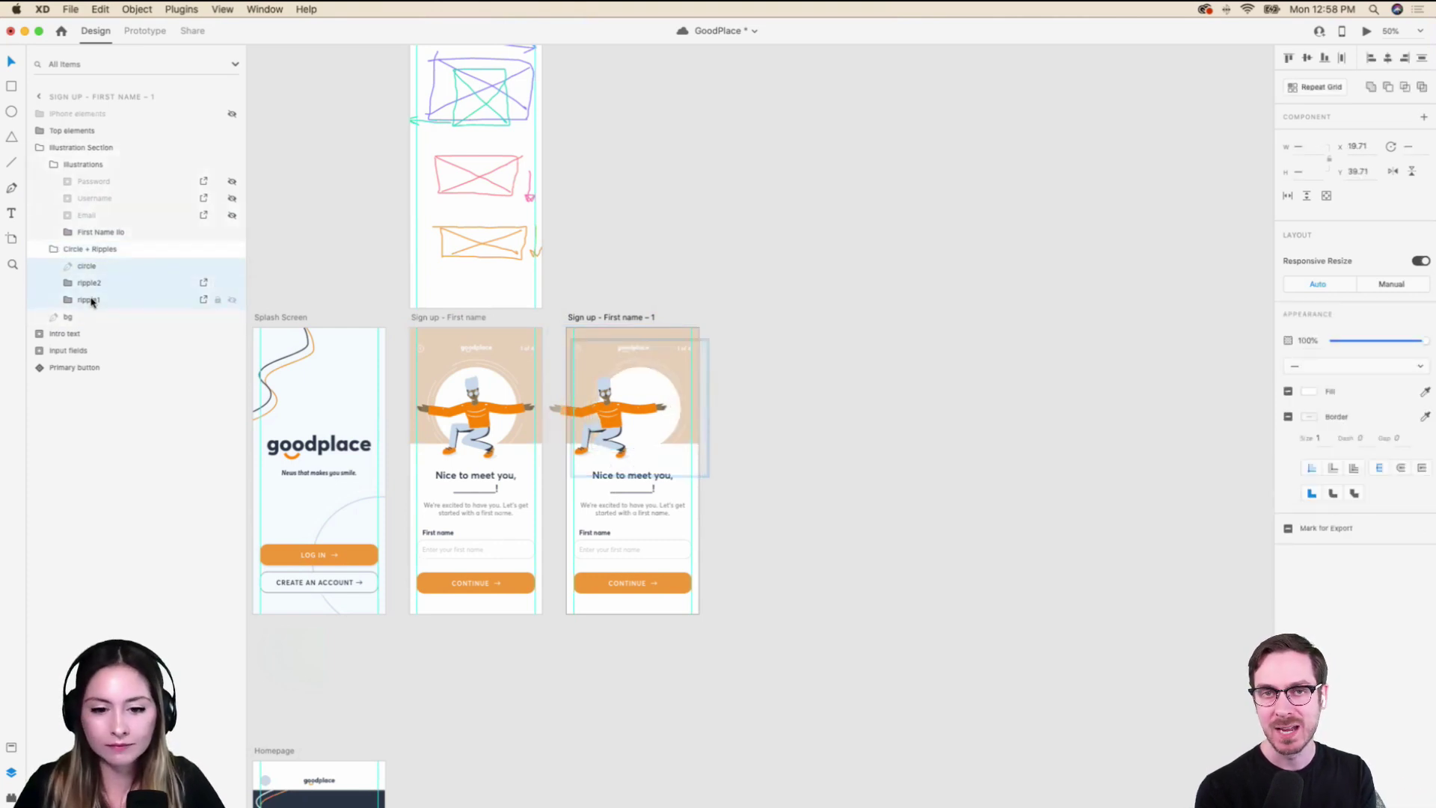
pyautogui.hotkey('shift', 'Right')
pyautogui.hotkey('shift', 'Right')
pyautogui.hotkey('shift', 'Right')
pyautogui.hotkey('shift', 'Right')
pyautogui.hotkey('shift', 'Right')
pyautogui.hotkey('shift', 'Right')
pyautogui.hotkey('shift', 'Right')
pyautogui.hotkey('shift', 'Right')
pyautogui.hotkey('shift', 'Right')
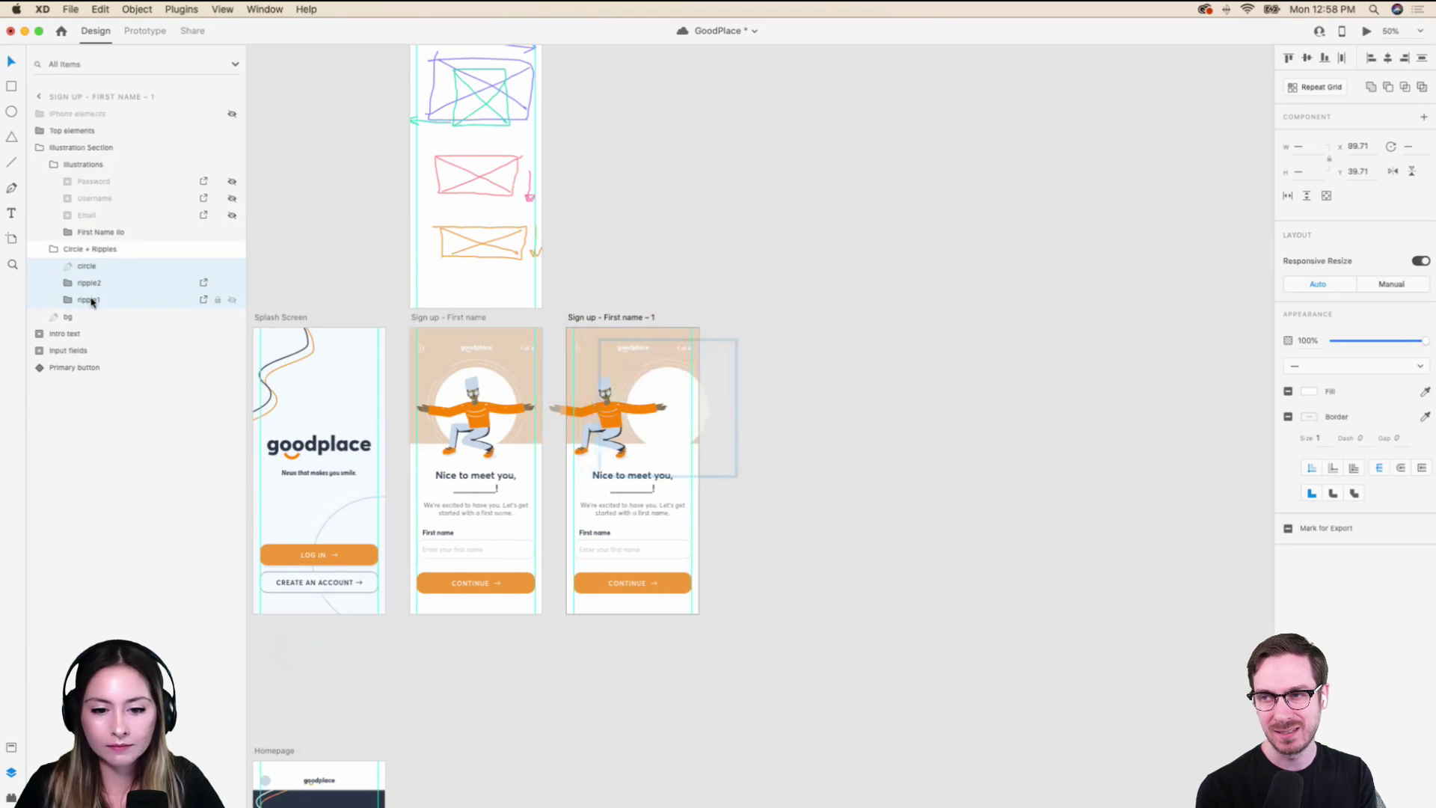
pyautogui.hotkey('shift', 'Right')
pyautogui.hotkey('shift', 'Right')
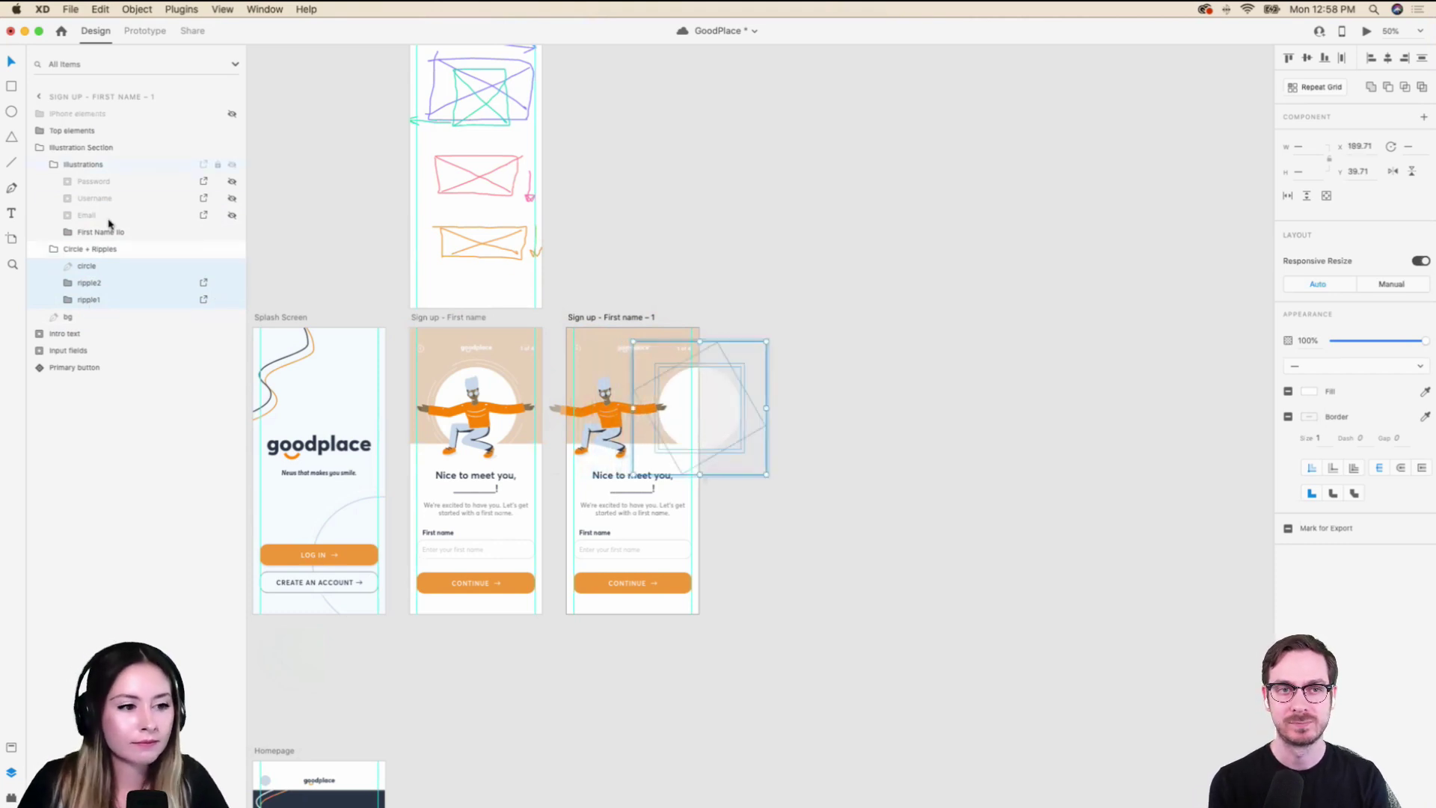
# Reselect the First Name Illo illustration layer.
pyautogui.click(99, 249)
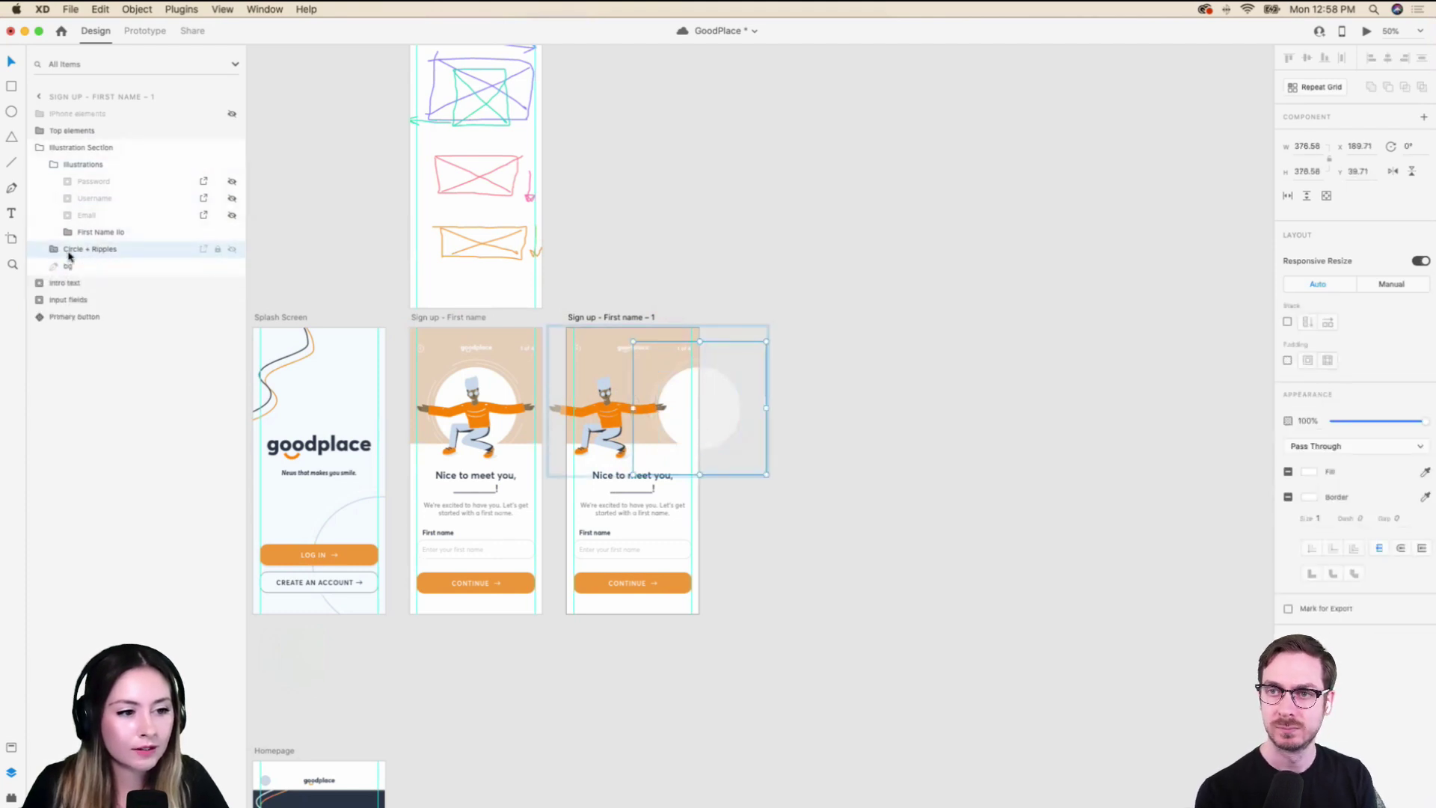
pyautogui.click(82, 166)
pyautogui.click(86, 233)
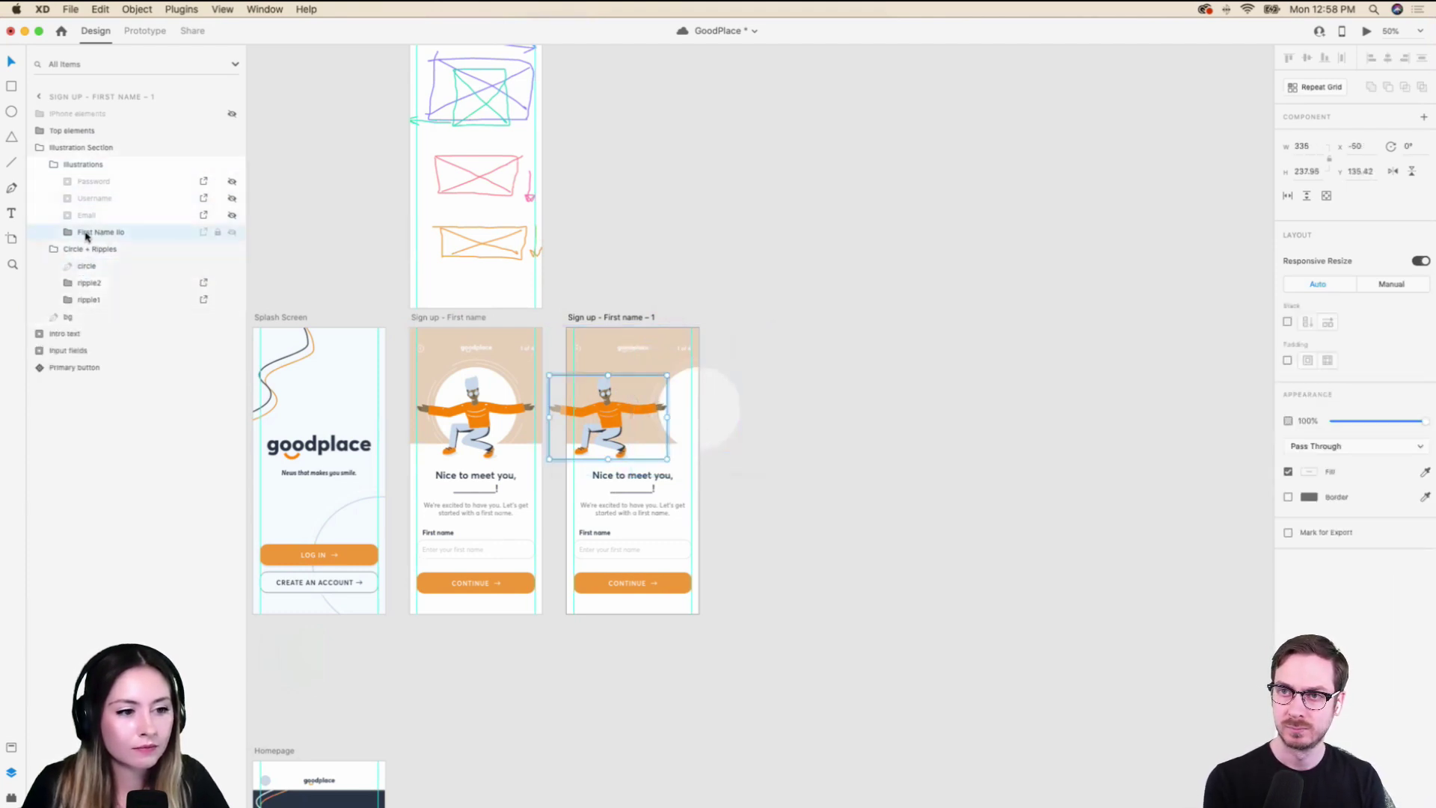
pyautogui.scroll(2, 470, 216)
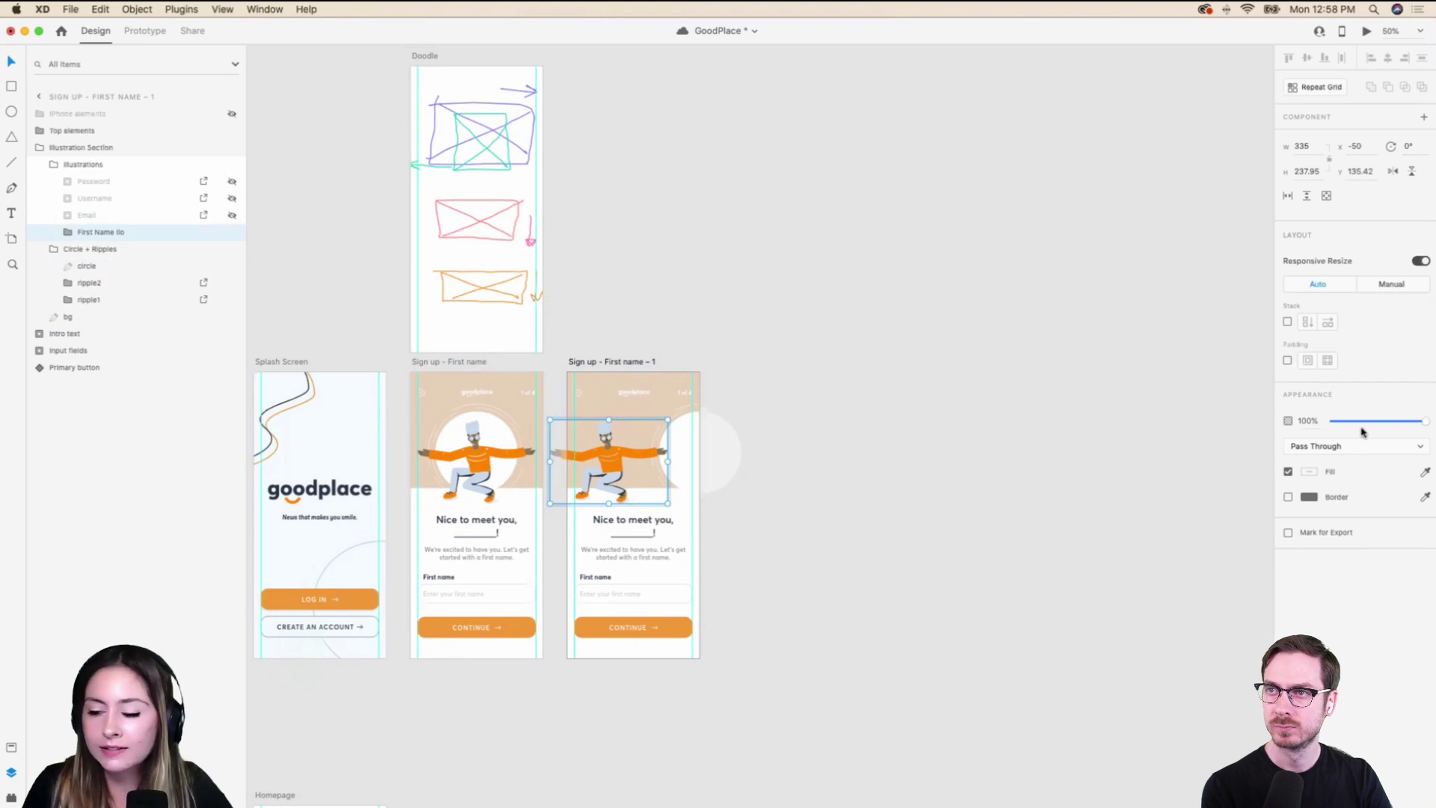
# Fade the First Name Illo chef figure to 0% opacity.
pyautogui.click(232, 232)
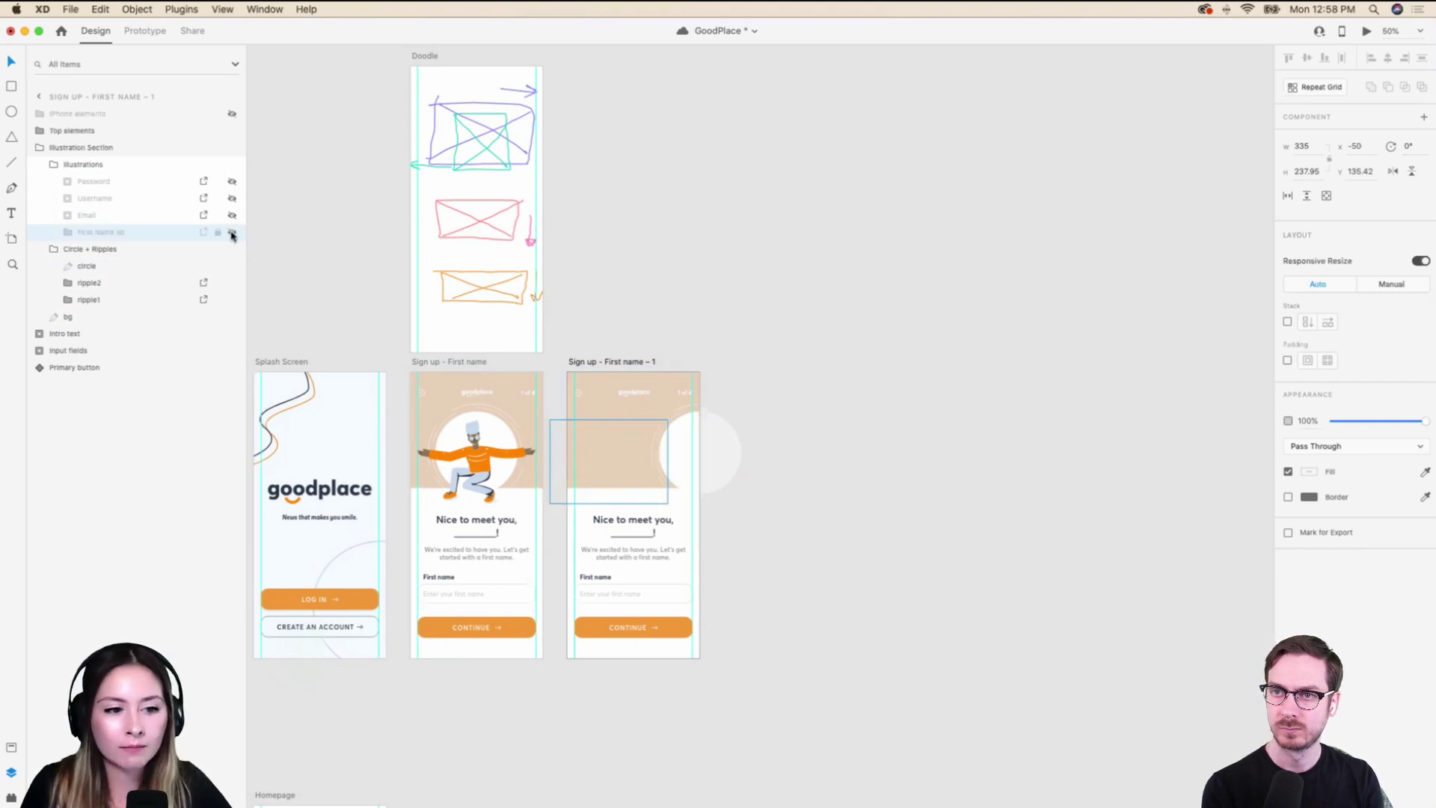
pyautogui.click(232, 232)
pyautogui.moveTo(1425, 421); pyautogui.dragTo(1308, 421)
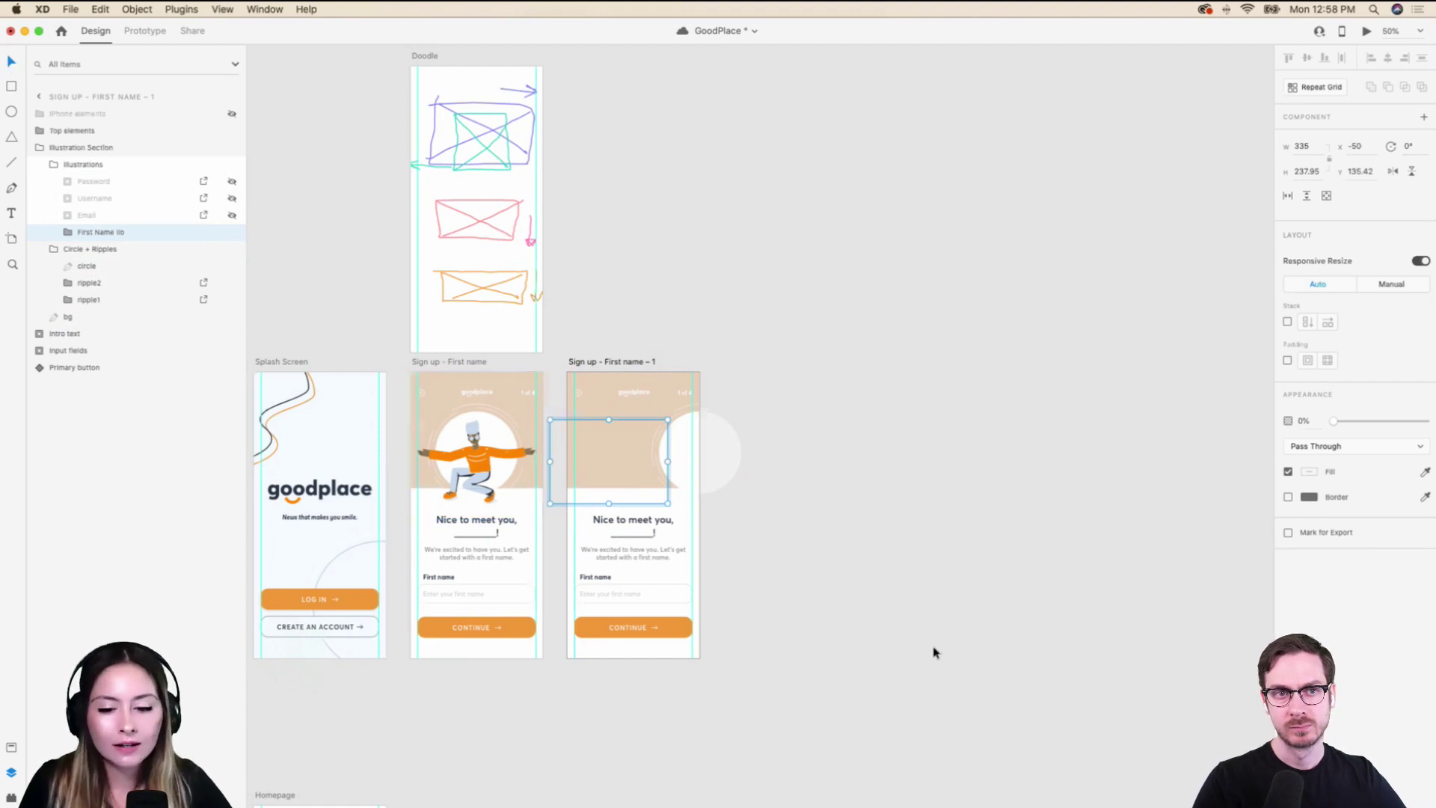
# Rotate the ripple1 ring to 300°.
pyautogui.click(104, 266)
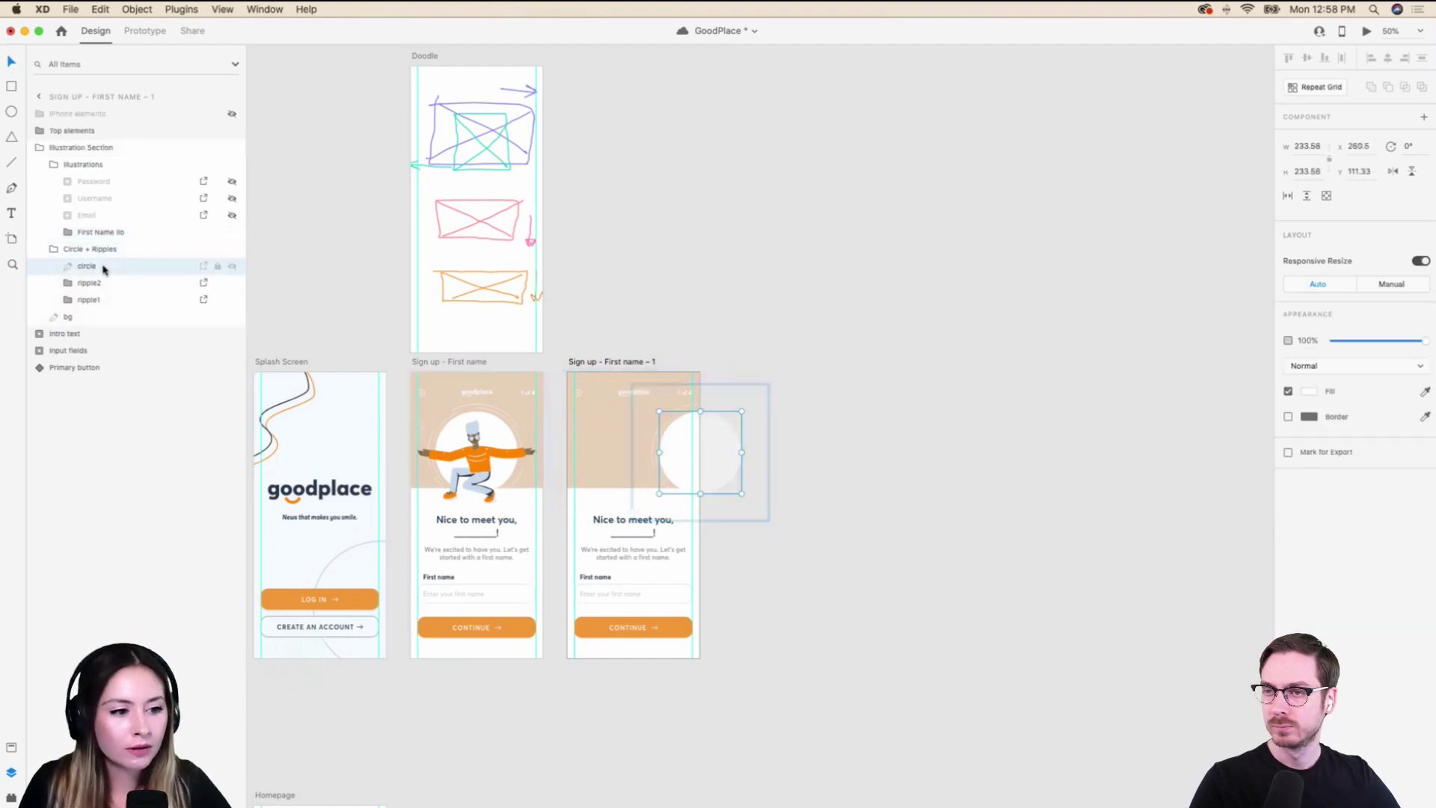
pyautogui.click(88, 283)
pyautogui.click(68, 282)
pyautogui.click(68, 282)
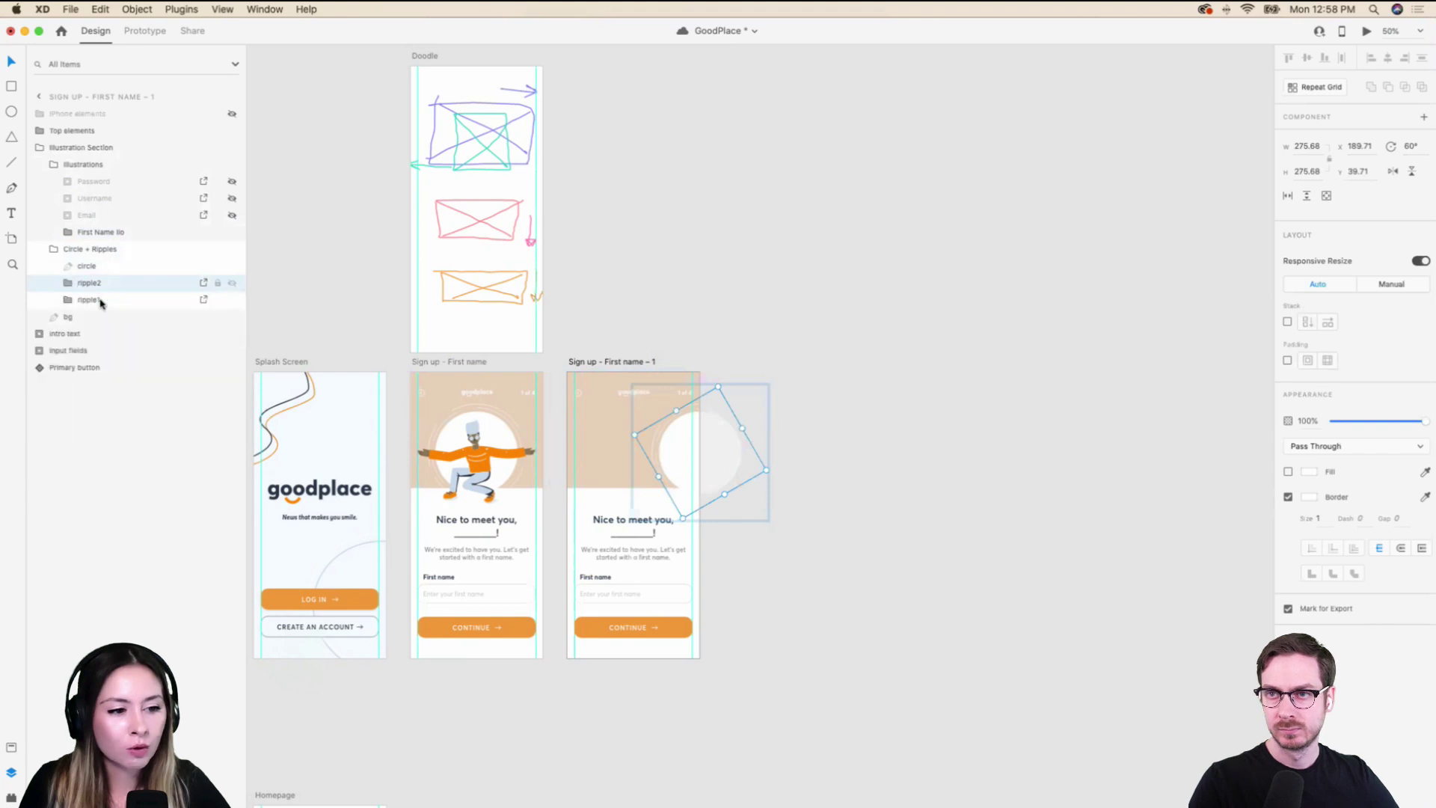
pyautogui.click(93, 300)
pyautogui.click(103, 288)
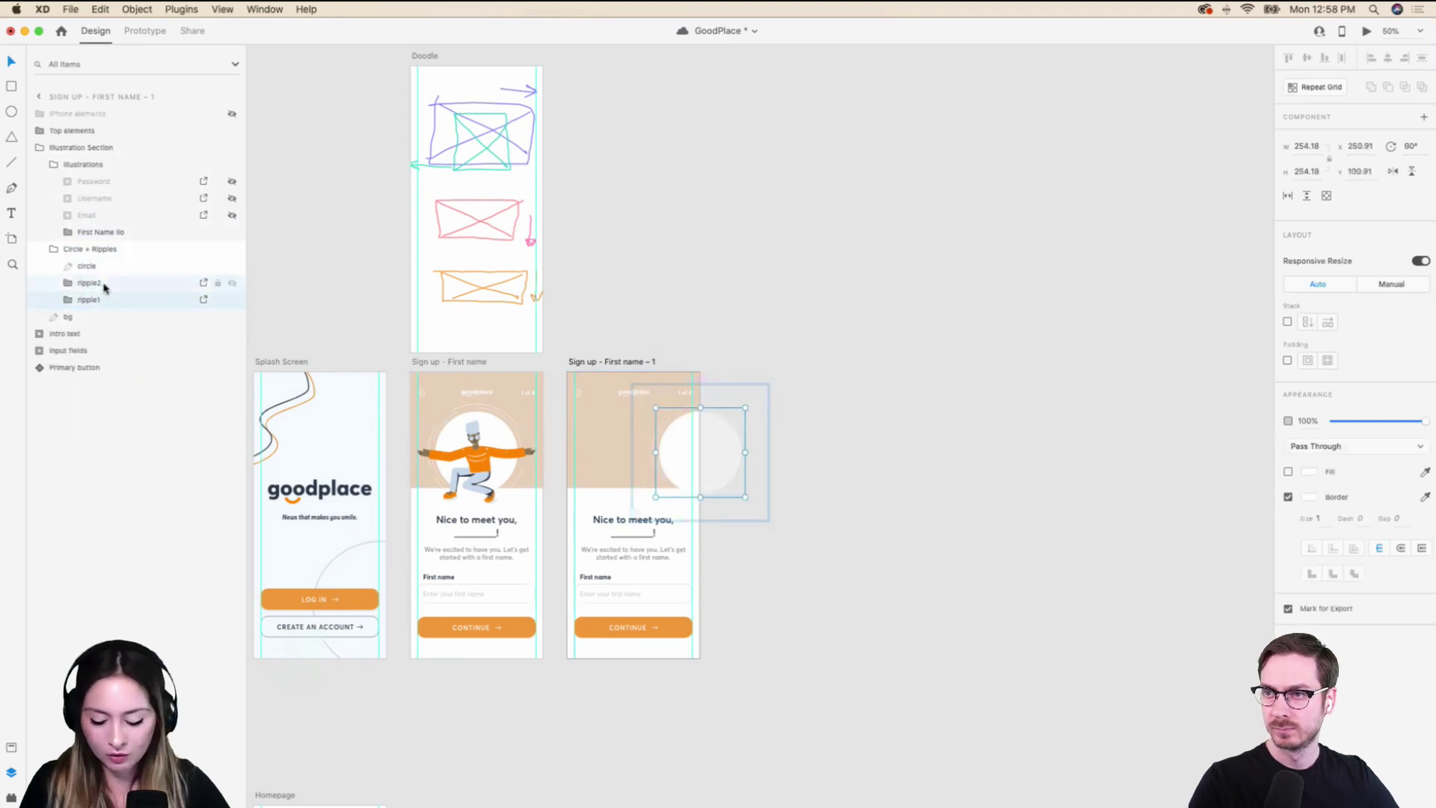
pyautogui.press('super+equal')
pyautogui.press('super+equal')
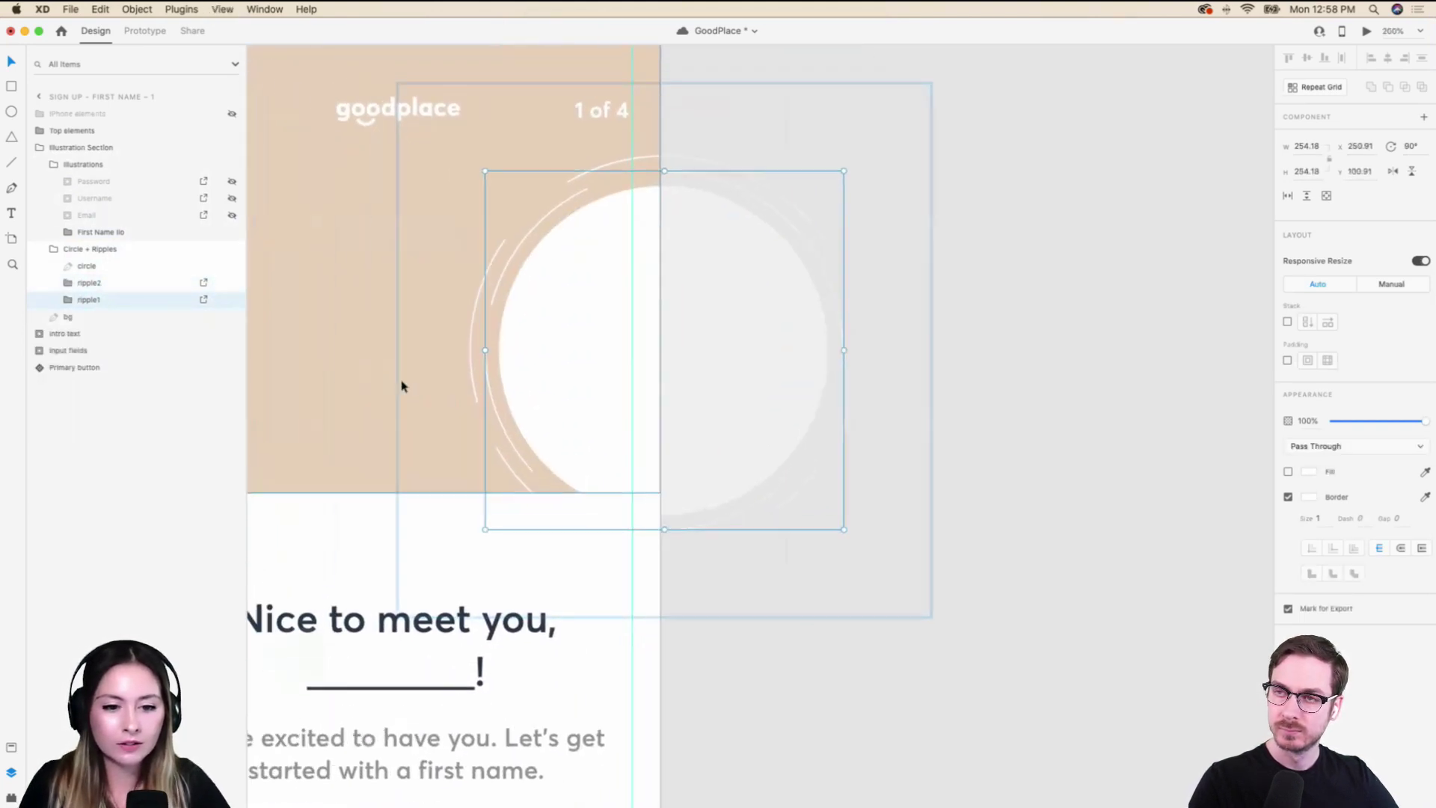
pyautogui.click(1411, 146)
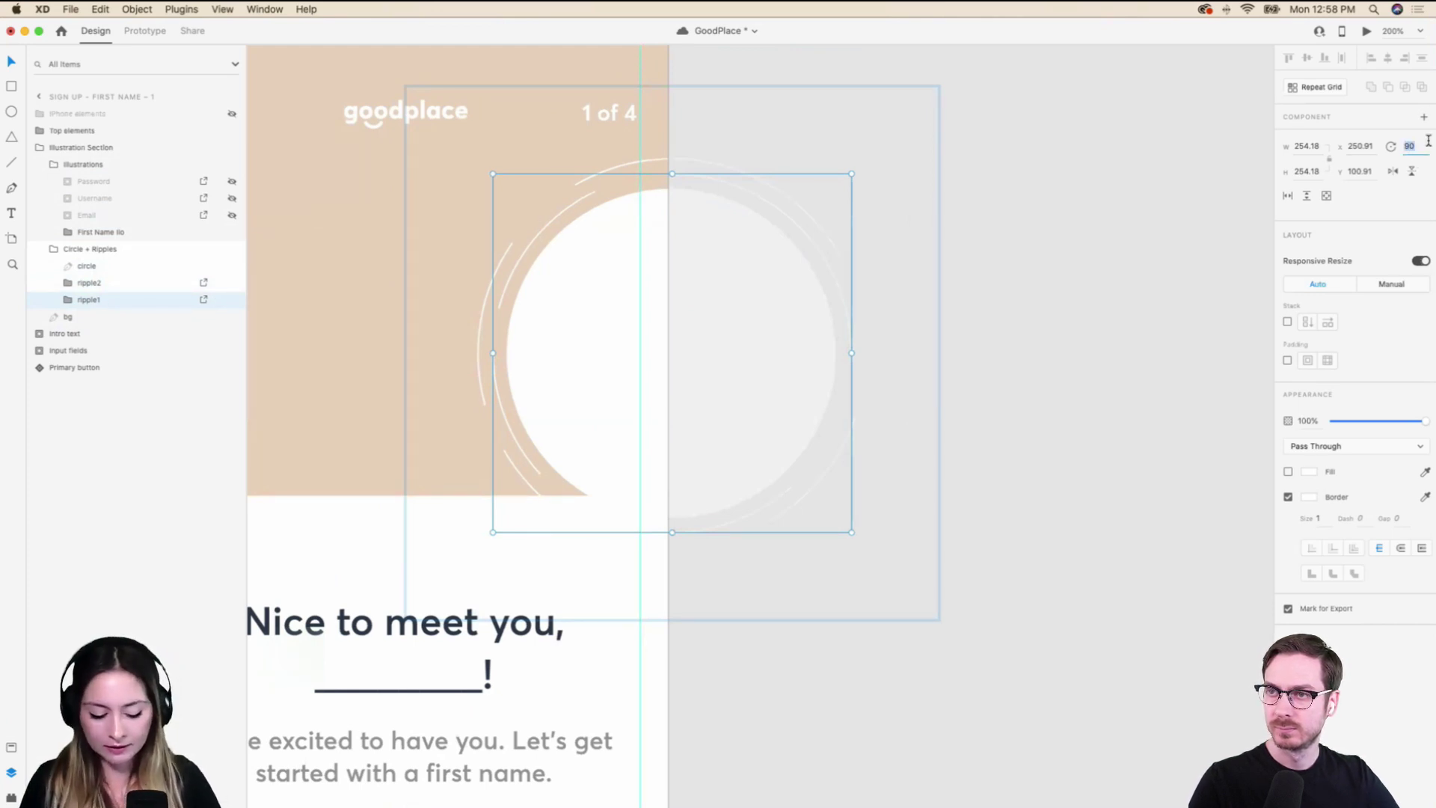
pyautogui.write('300')
pyautogui.press('Return')
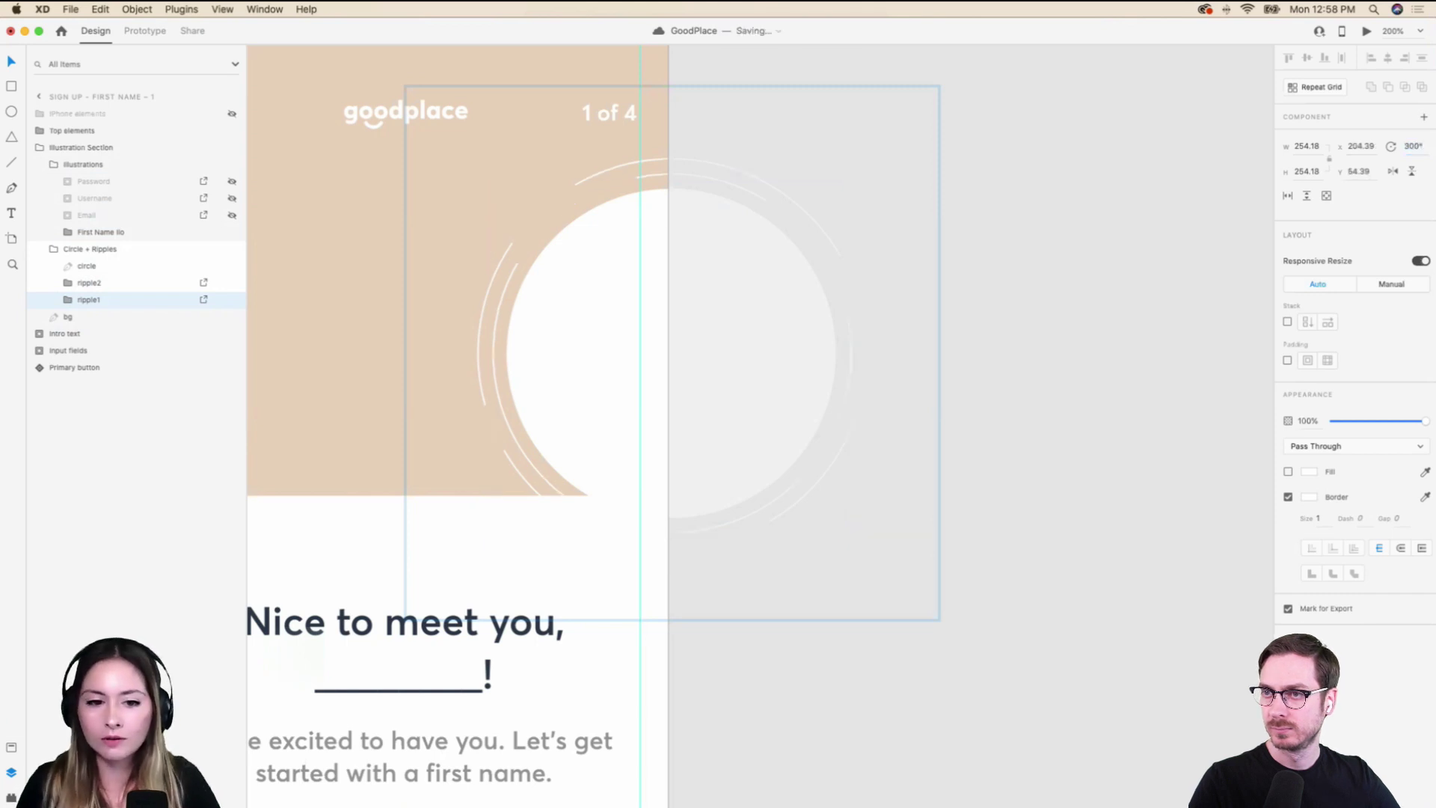
# Rotate the ripple2 ring to 120°.
pyautogui.click(95, 283)
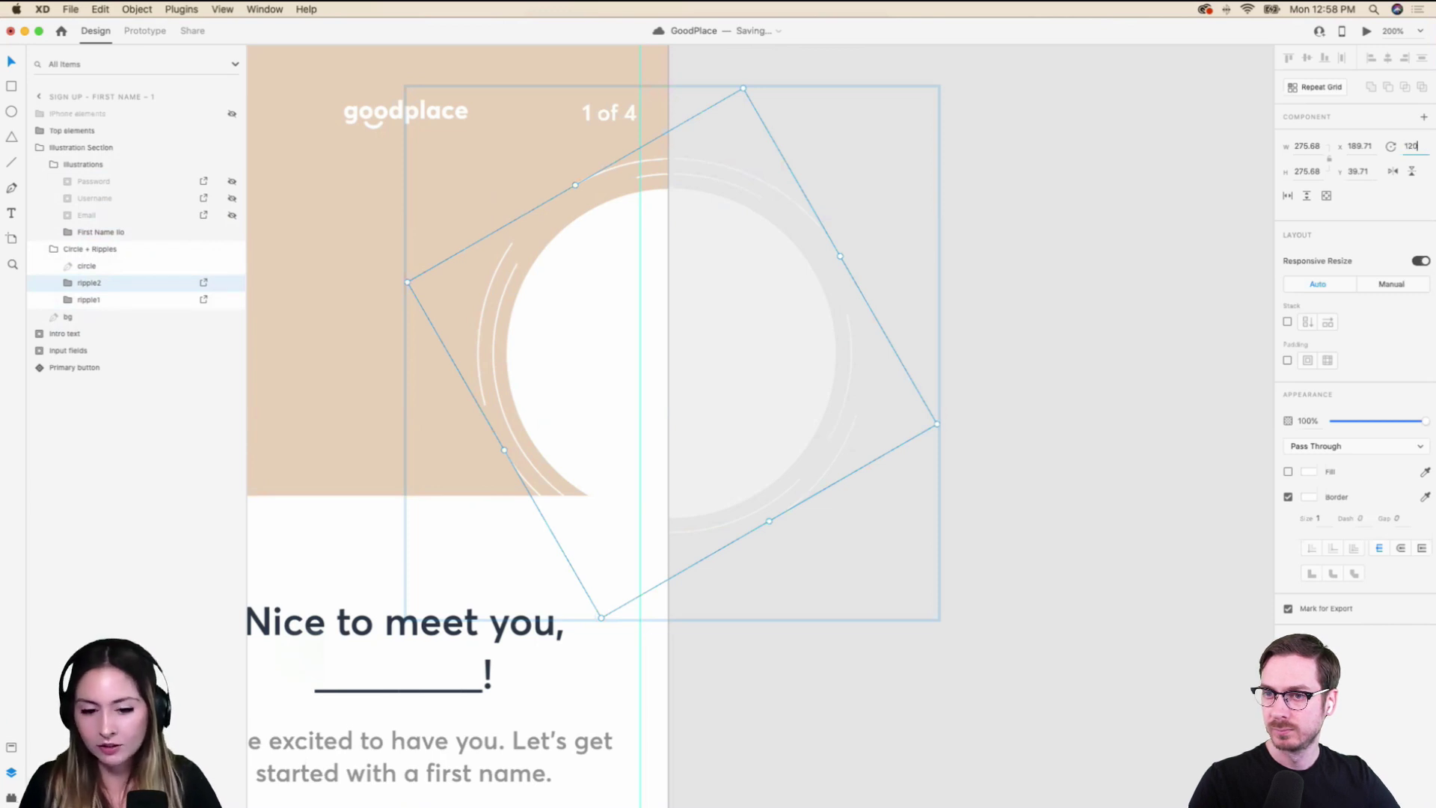
pyautogui.write('120')
pyautogui.press('Return')
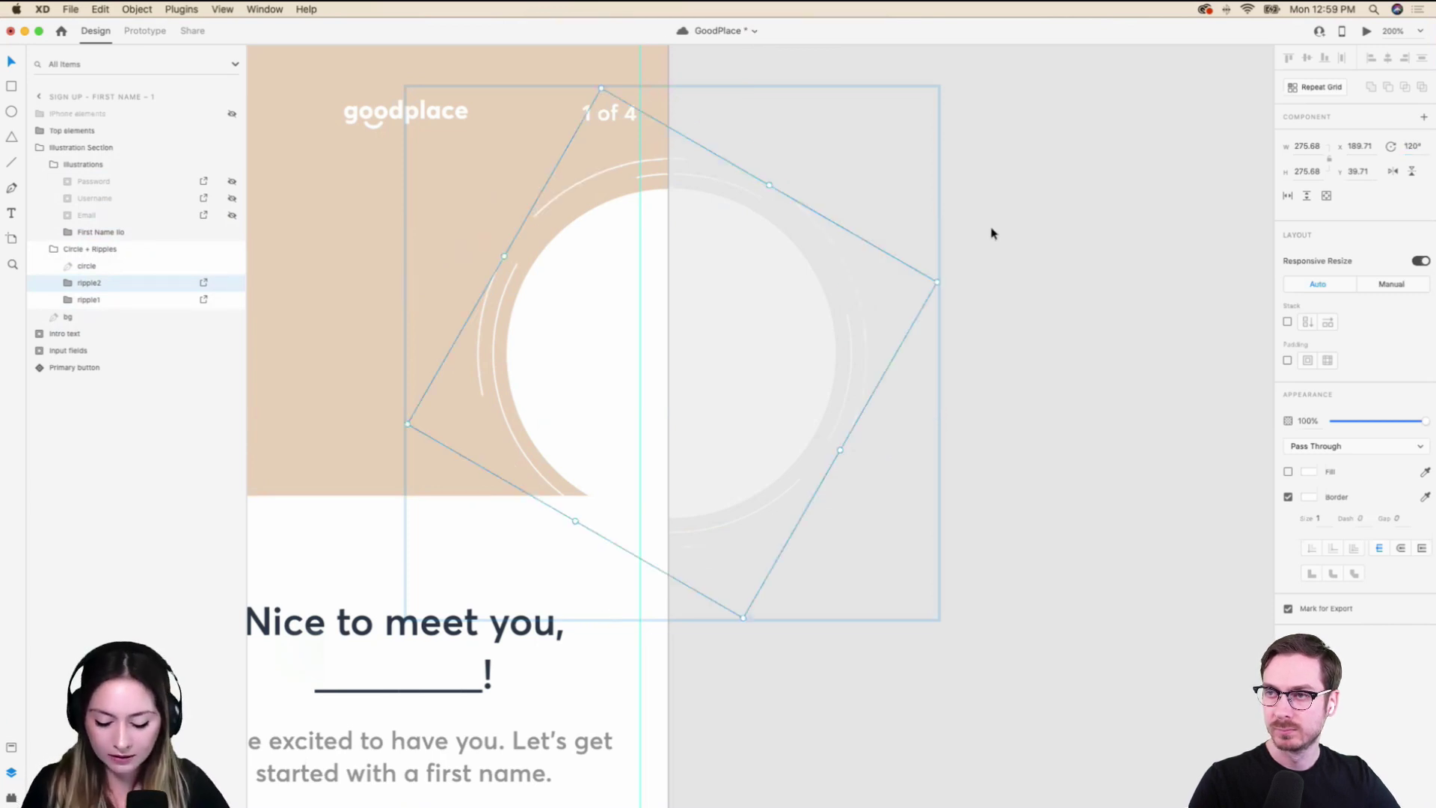
pyautogui.press('super+1')
pyautogui.scroll(-3, 598, 471)
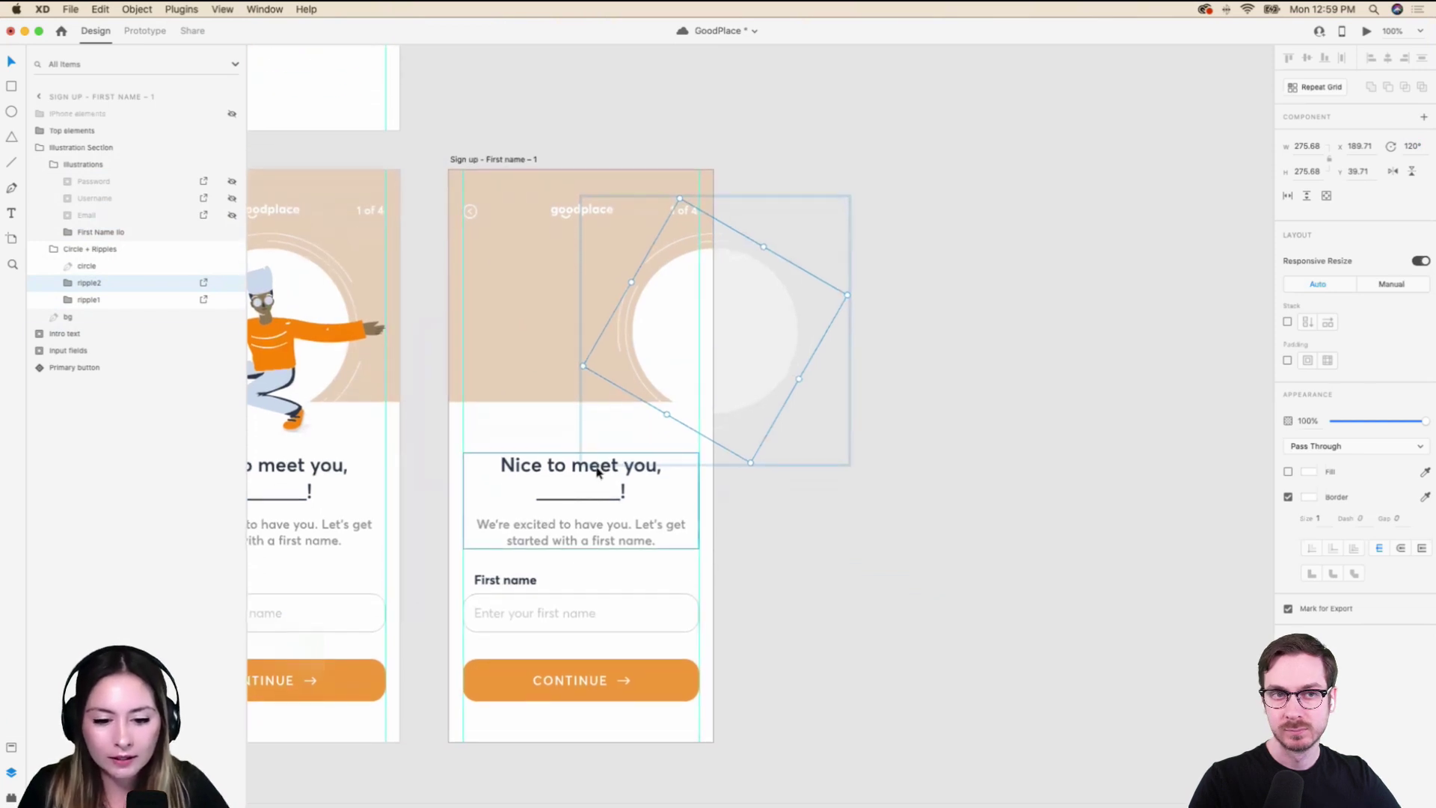
# Move the intro text down 40 px and fade it to 0% opacity.
pyautogui.click(598, 471)
pyautogui.click(39, 334)
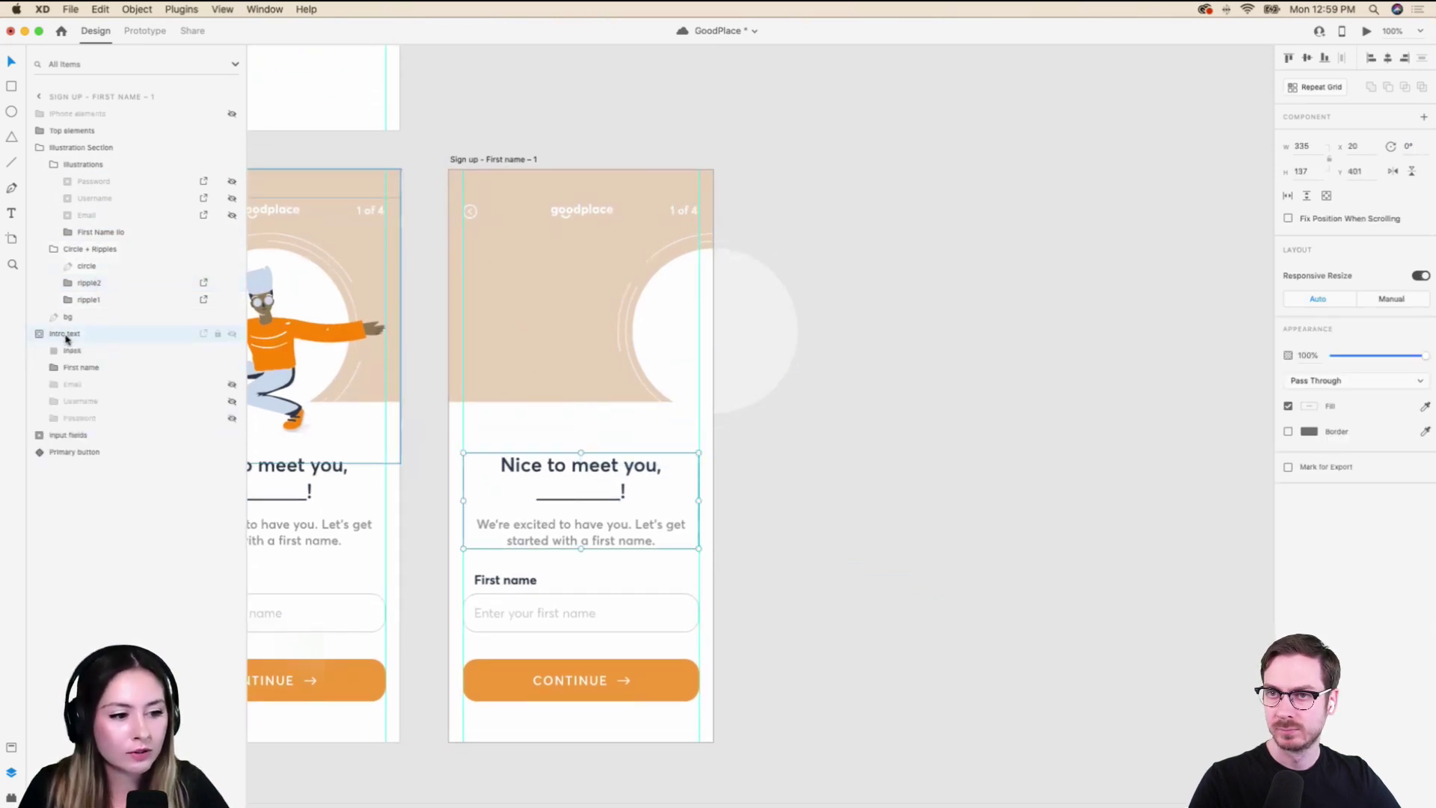
pyautogui.click(118, 367)
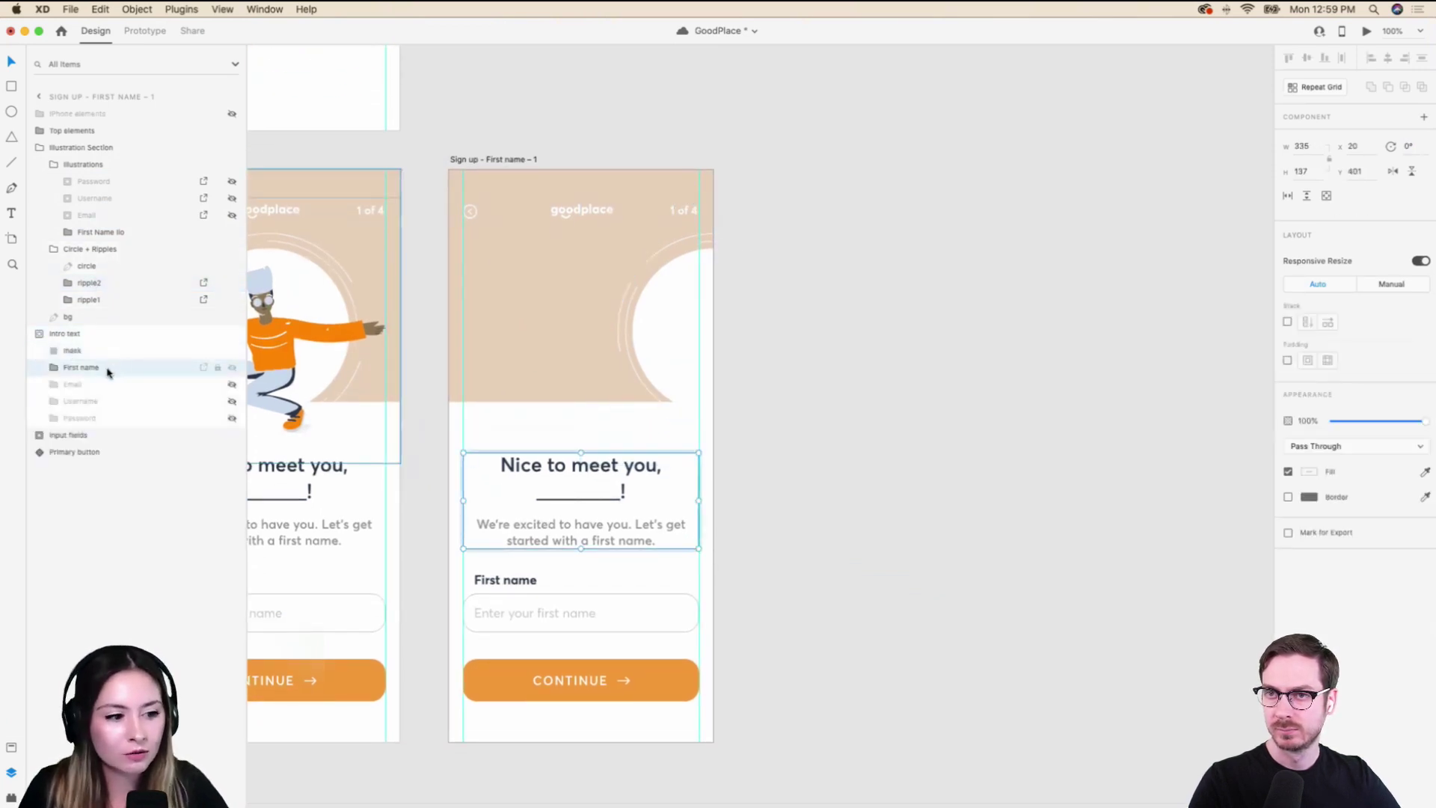
pyautogui.scroll(-2, 436, 411)
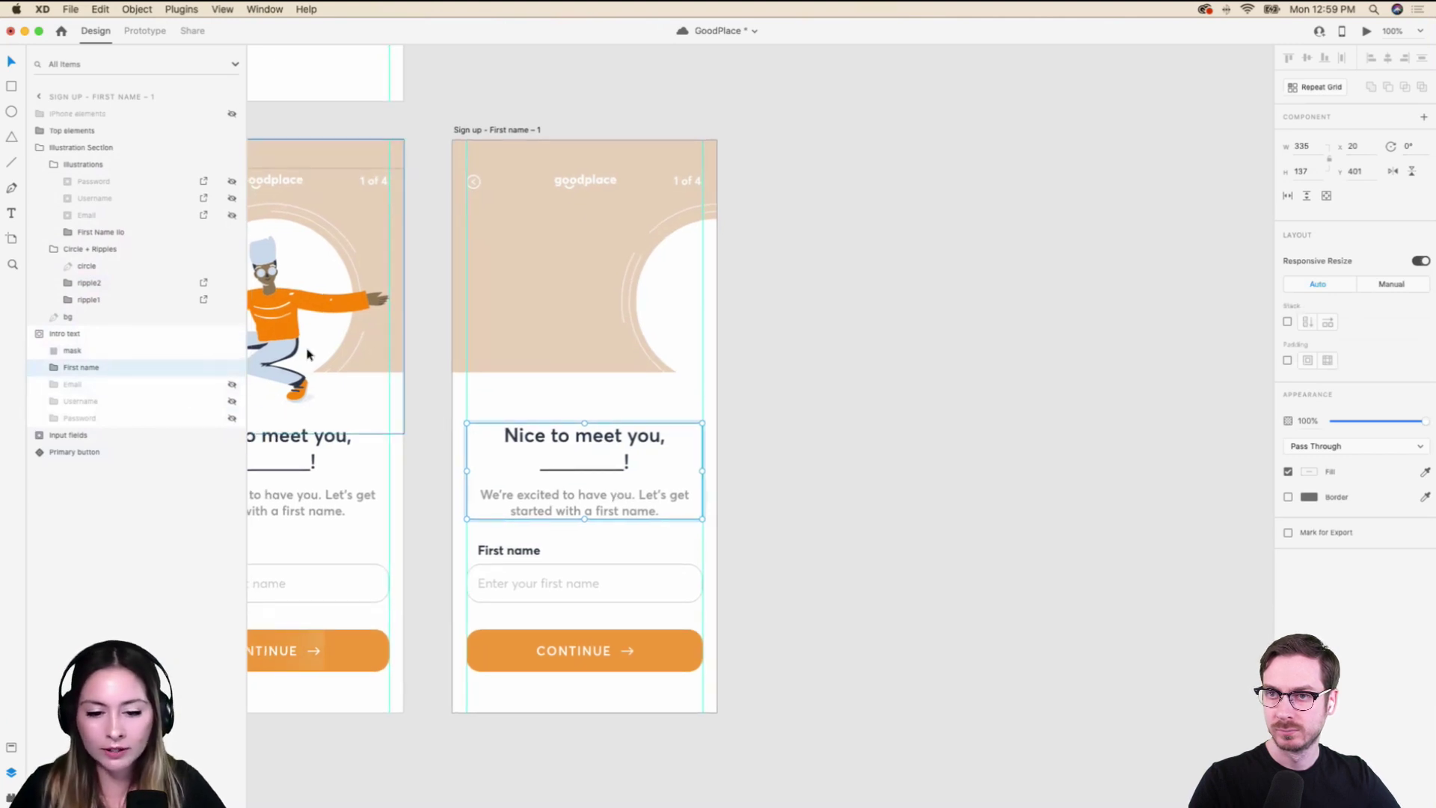
pyautogui.hotkey('shift', 'Down')
pyautogui.hotkey('shift', 'Down')
pyautogui.hotkey('shift', 'Down')
pyautogui.hotkey('shift', 'Down')
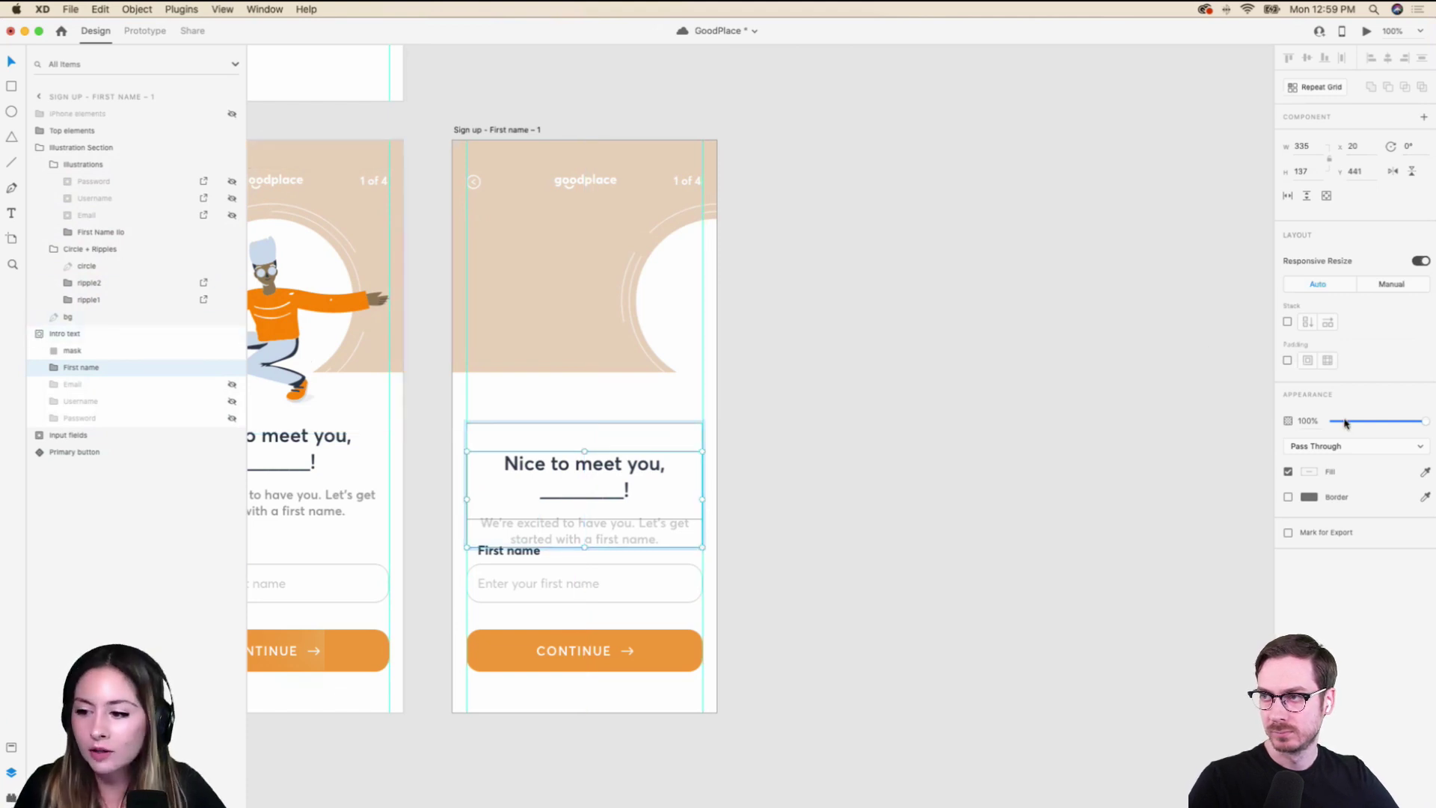
pyautogui.moveTo(1344, 423); pyautogui.dragTo(1281, 425)
# Nudge the First Name input field down and fade it to 0% opacity.
pyautogui.click(559, 583)
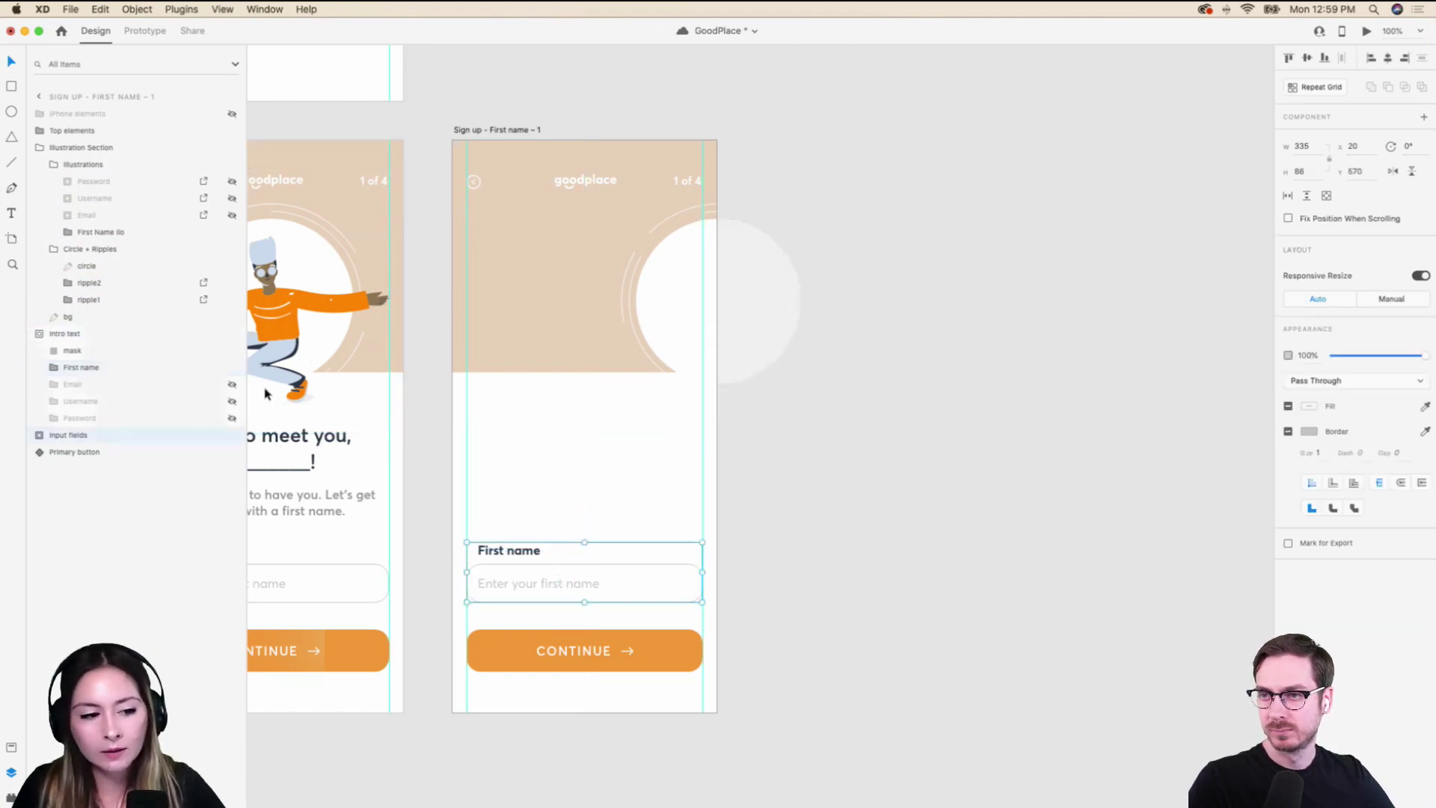
pyautogui.click(40, 435)
pyautogui.click(60, 470)
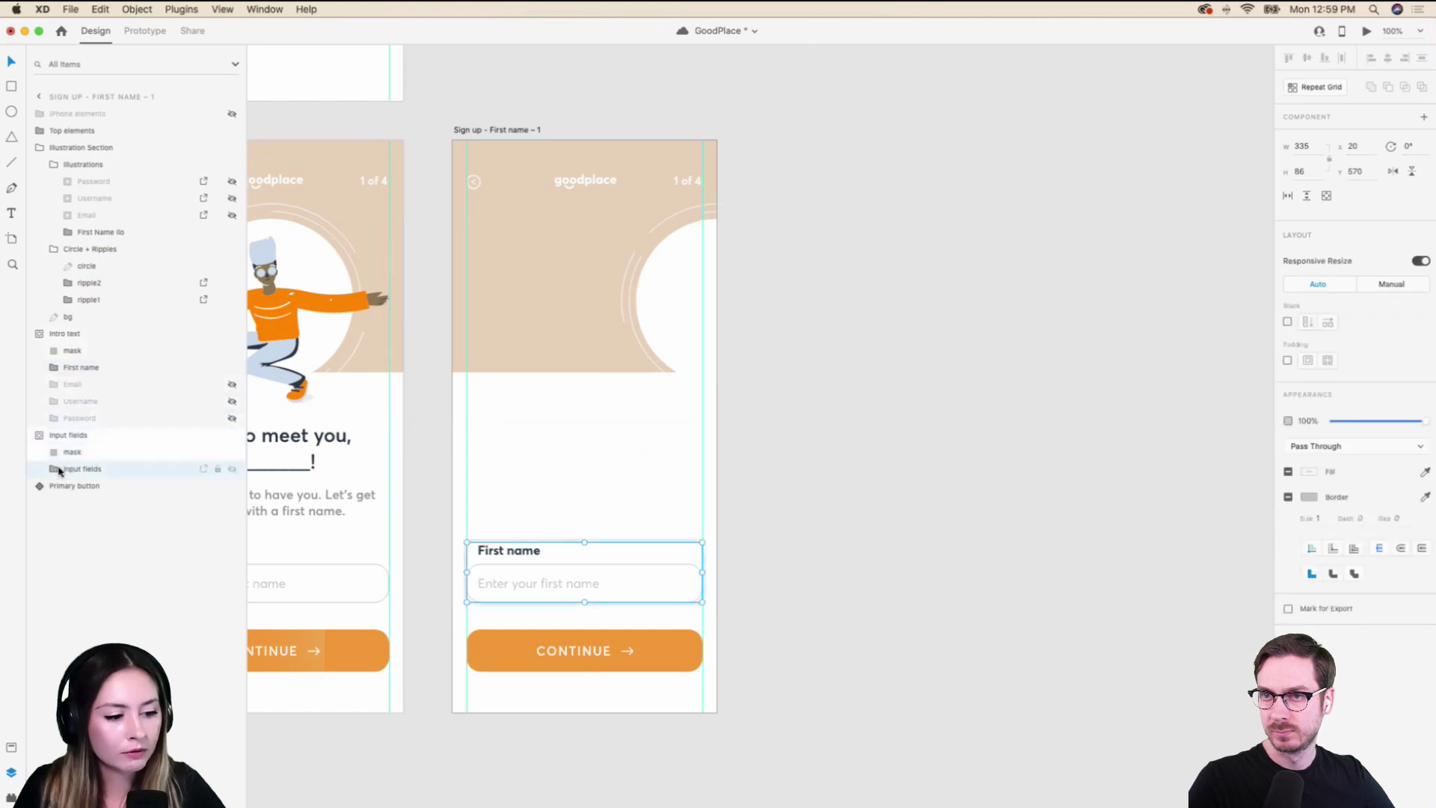
pyautogui.click(59, 470)
pyautogui.click(128, 481)
pyautogui.hotkey('shift', 'Down')
pyautogui.hotkey('shift', 'Down')
pyautogui.hotkey('shift', 'Down')
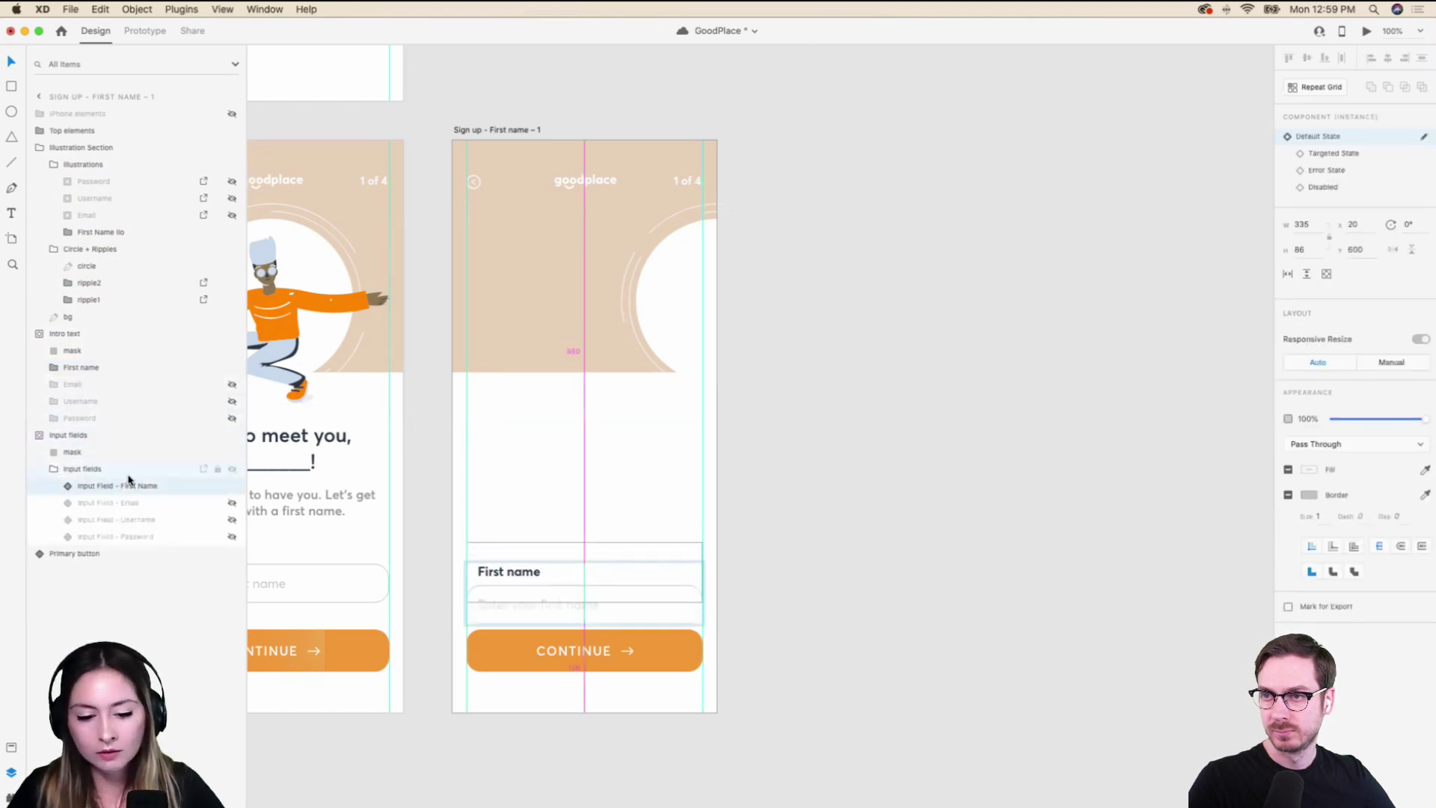
pyautogui.hotkey('shift', 'Down')
pyautogui.moveTo(1367, 421); pyautogui.dragTo(1334, 420)
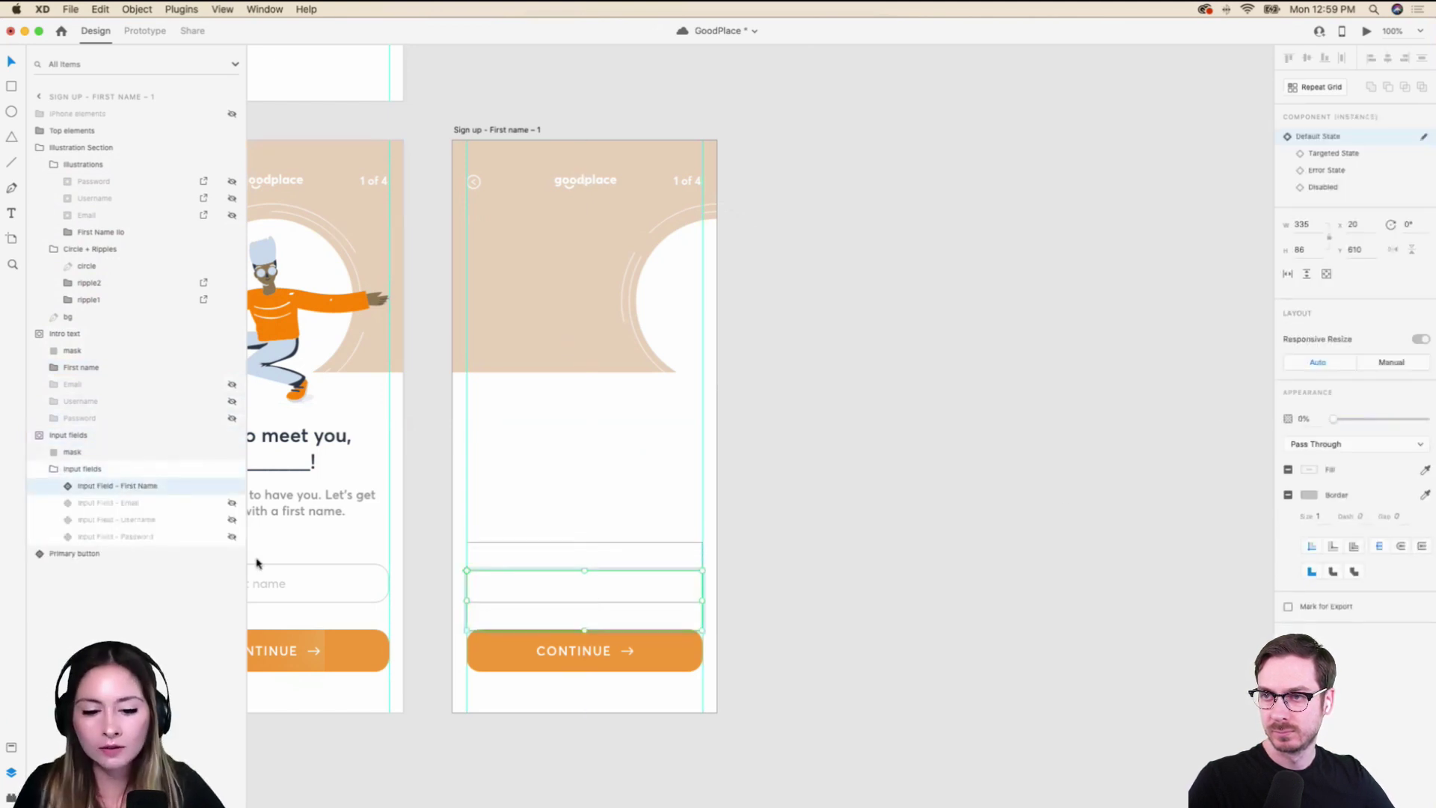
# Rename the copied artboard to 'Sign up - First name – Transition'.
pyautogui.click(485, 163)
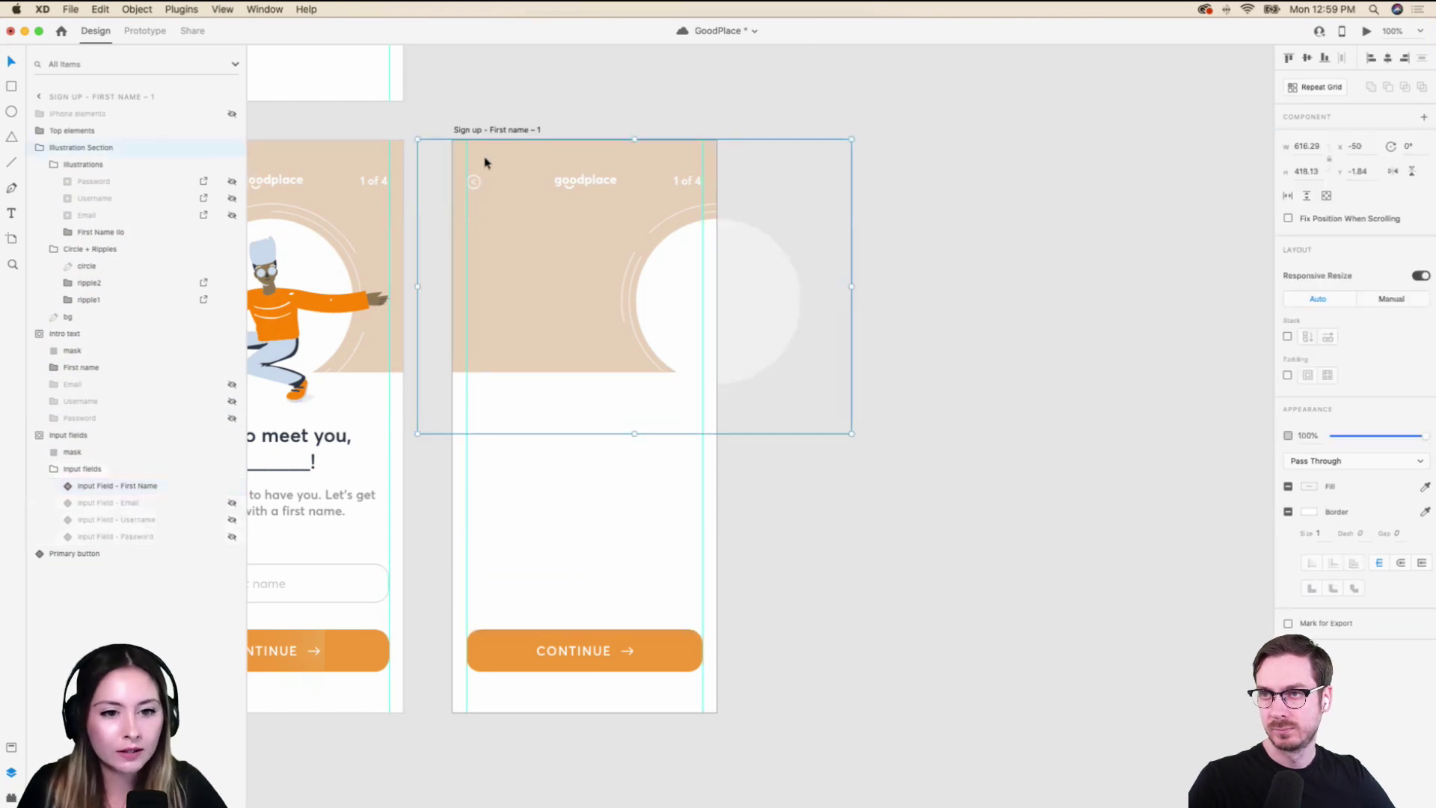
pyautogui.hscroll(-5, 479, 135)
pyautogui.scroll(3, 478, 134)
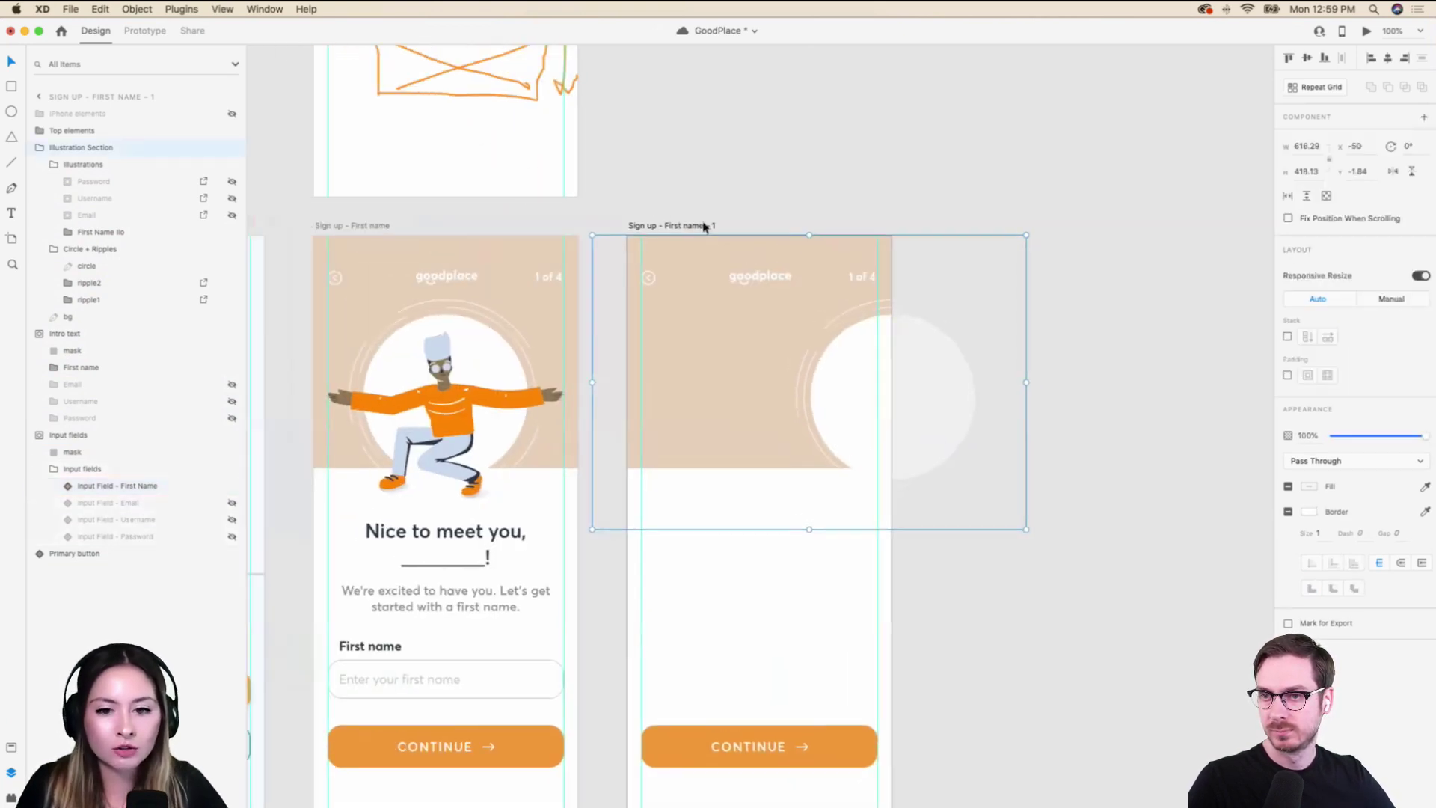
pyautogui.press('Escape')
pyautogui.click(701, 227)
pyautogui.click(704, 225)
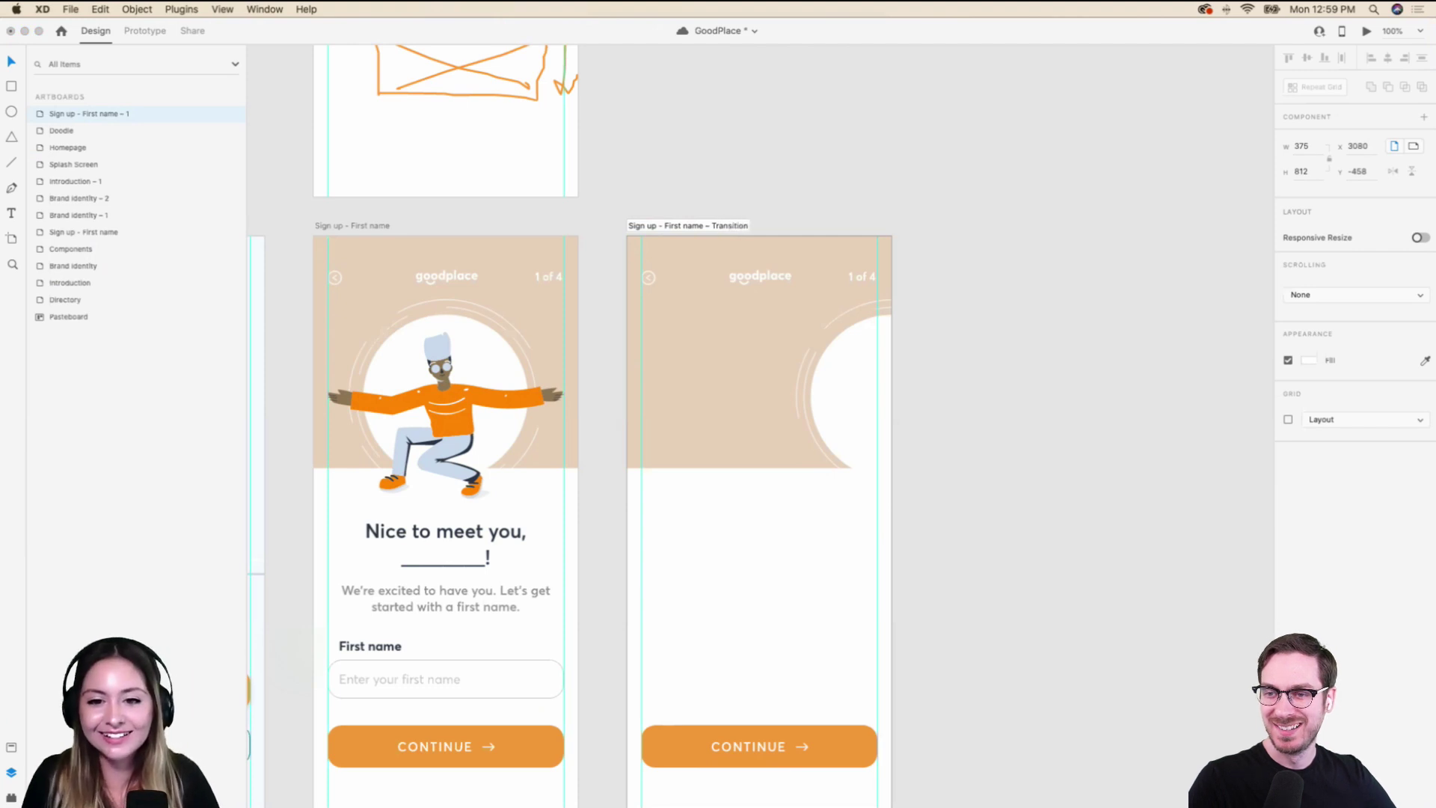
pyautogui.write('Transition')
pyautogui.press('Return')
# Fill the Transition artboard's top background orange, then select Sign up - First name in Prototype mode.
pyautogui.click(794, 291)
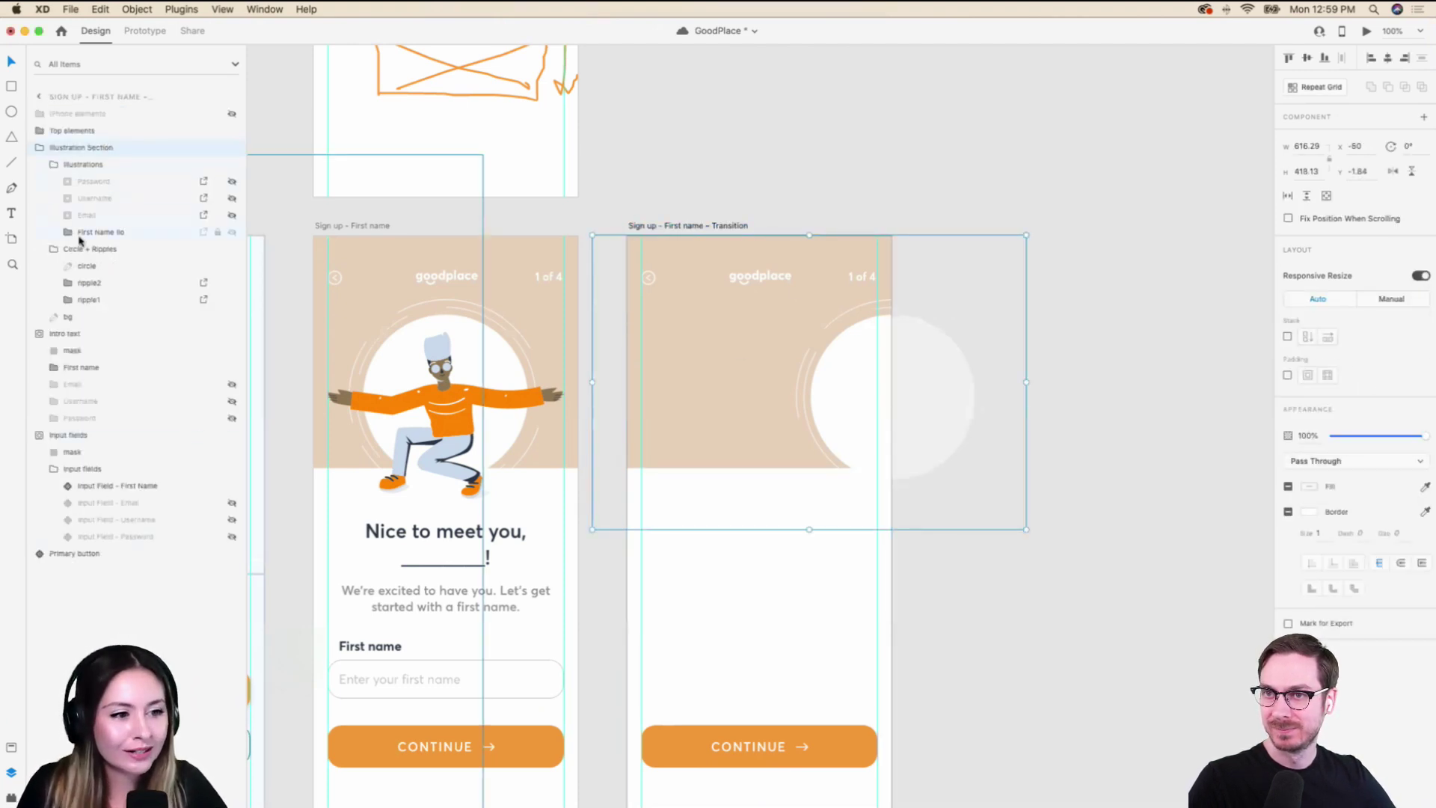
pyautogui.click(68, 232)
pyautogui.click(69, 232)
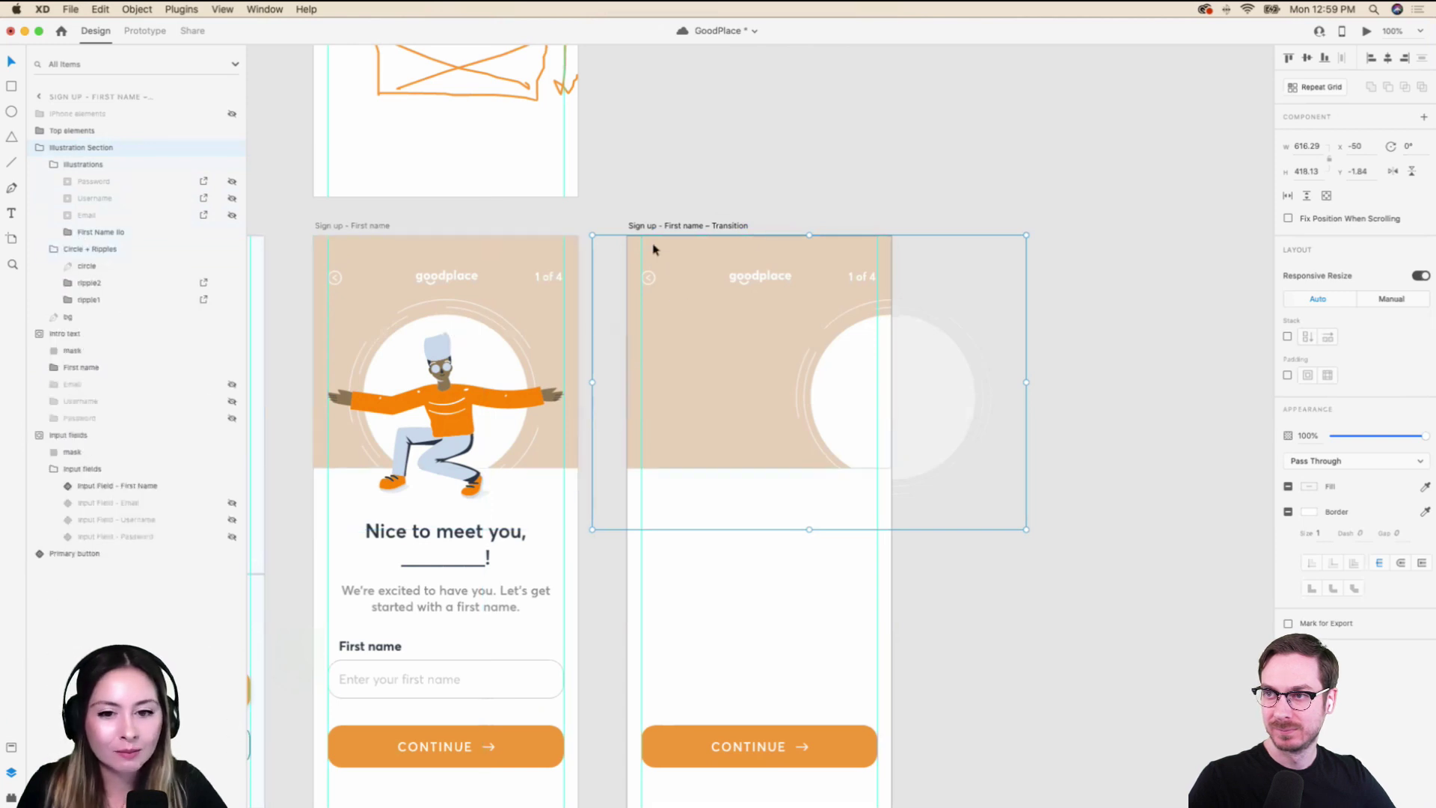
pyautogui.click(202, 316)
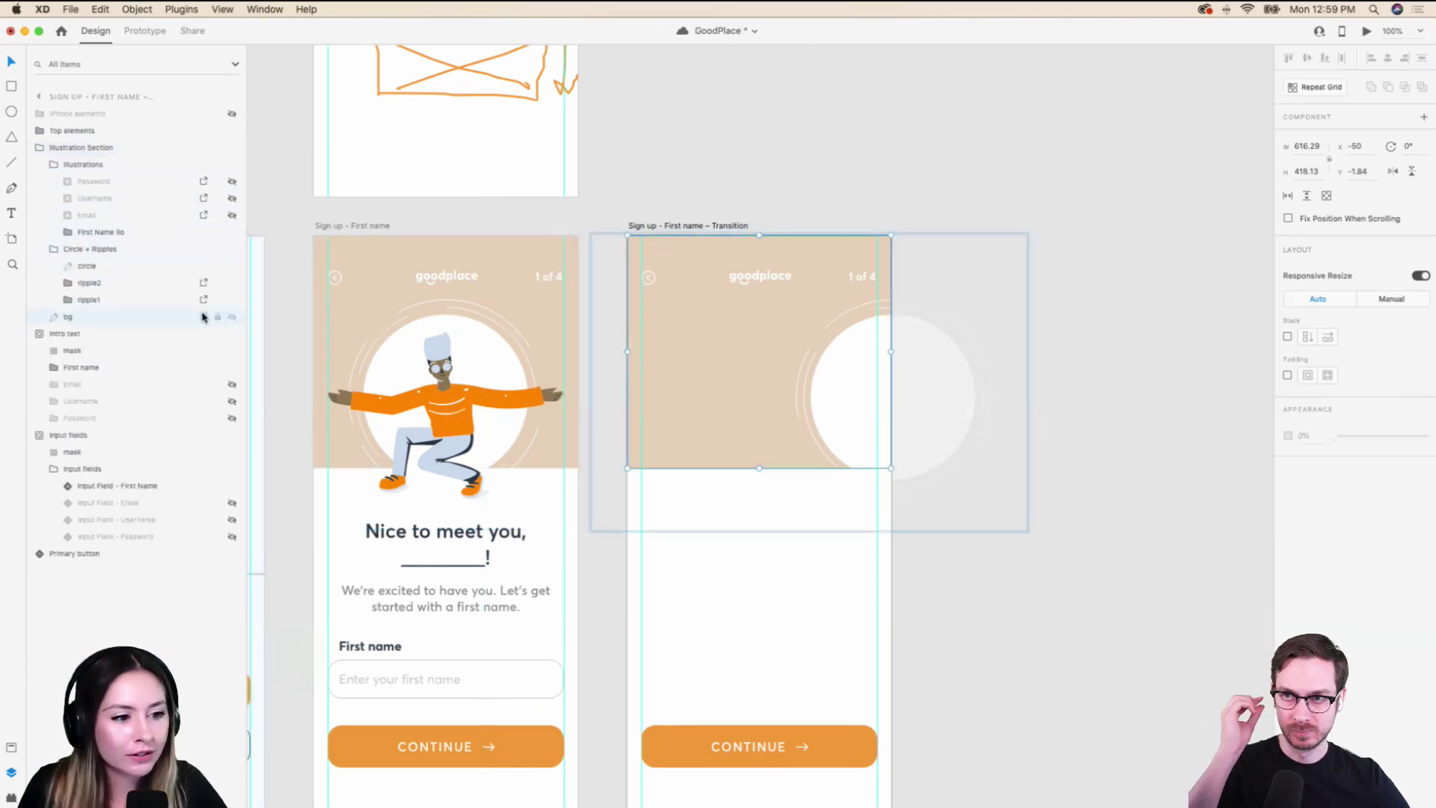
pyautogui.click(1309, 391)
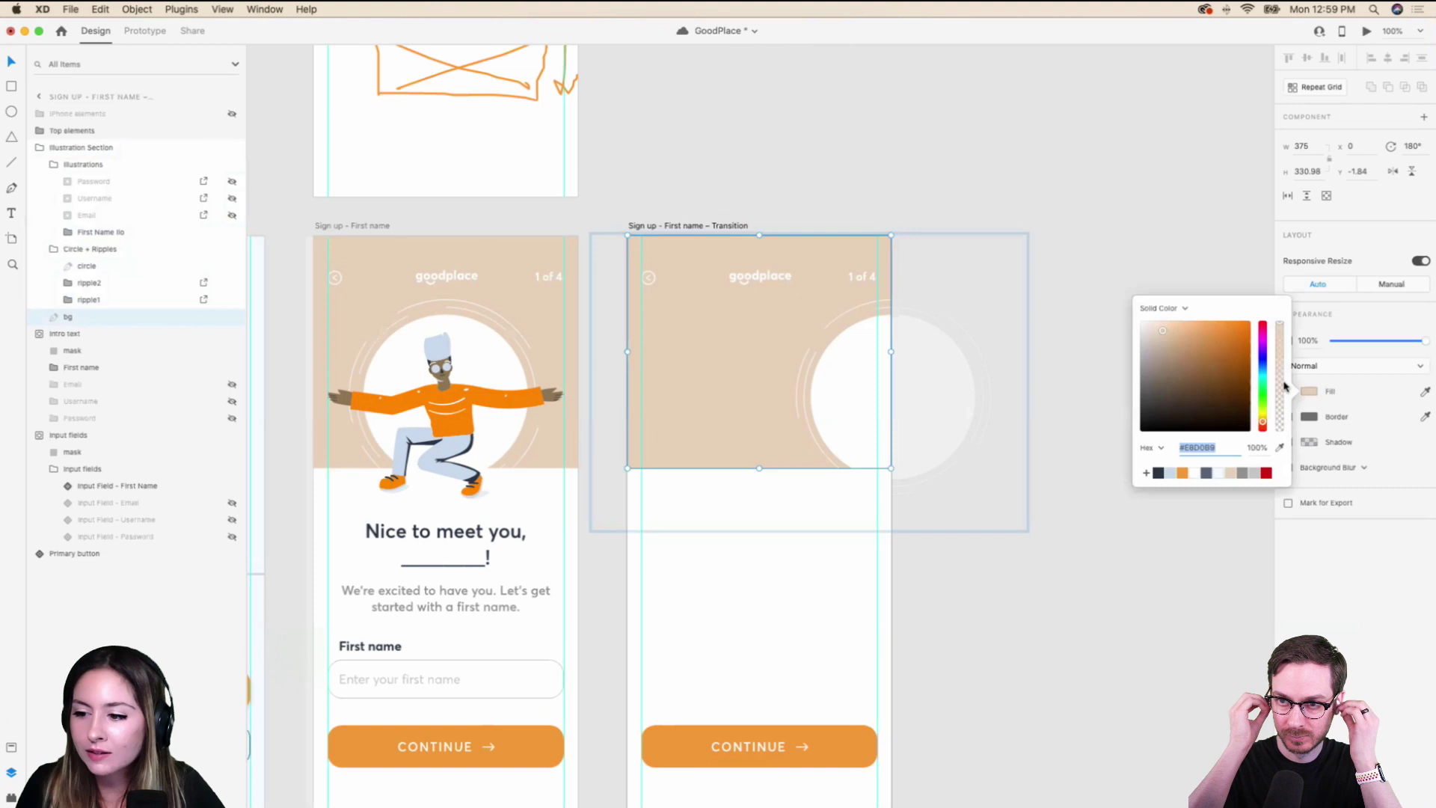
pyautogui.click(1182, 474)
pyautogui.click(1035, 558)
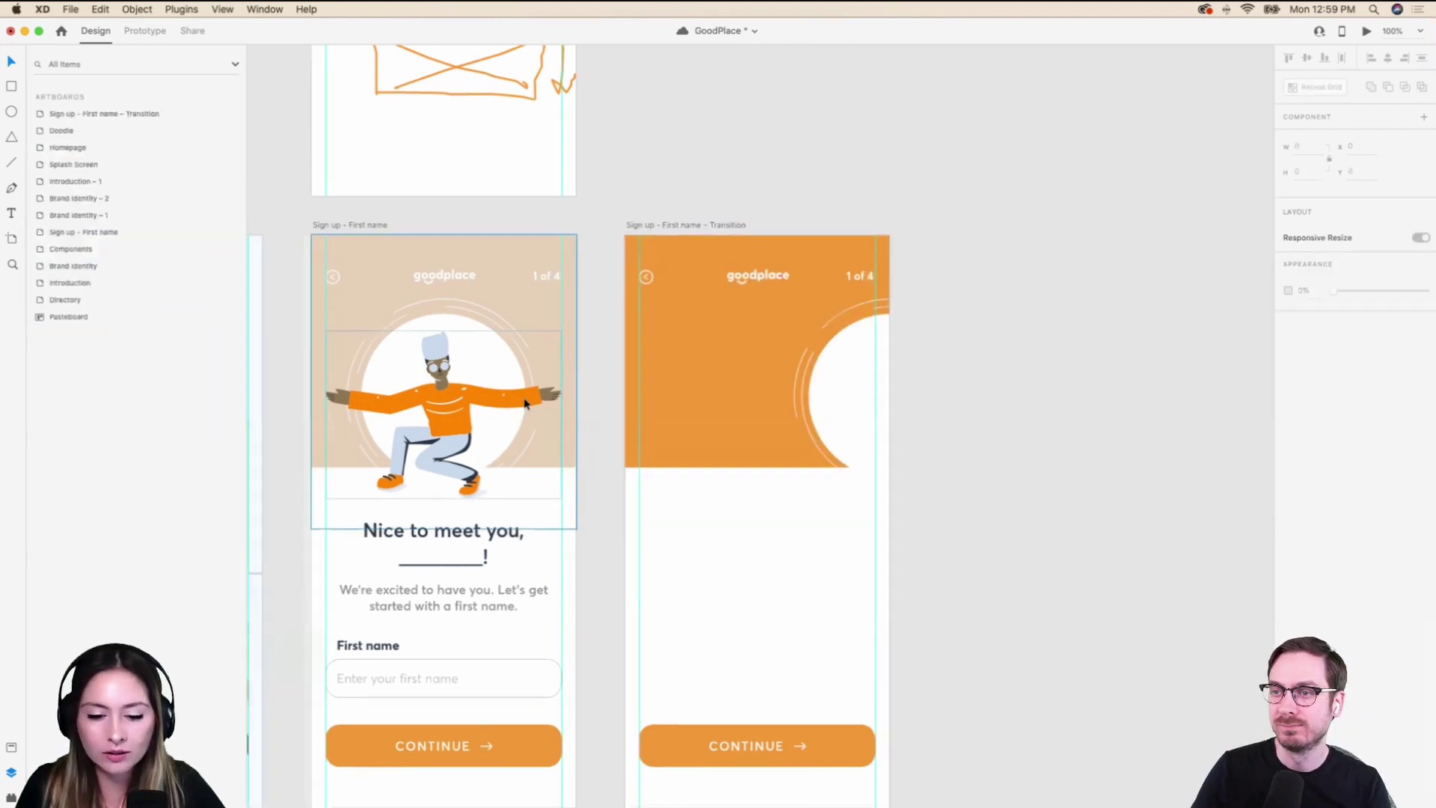
pyautogui.click(146, 31)
pyautogui.click(370, 227)
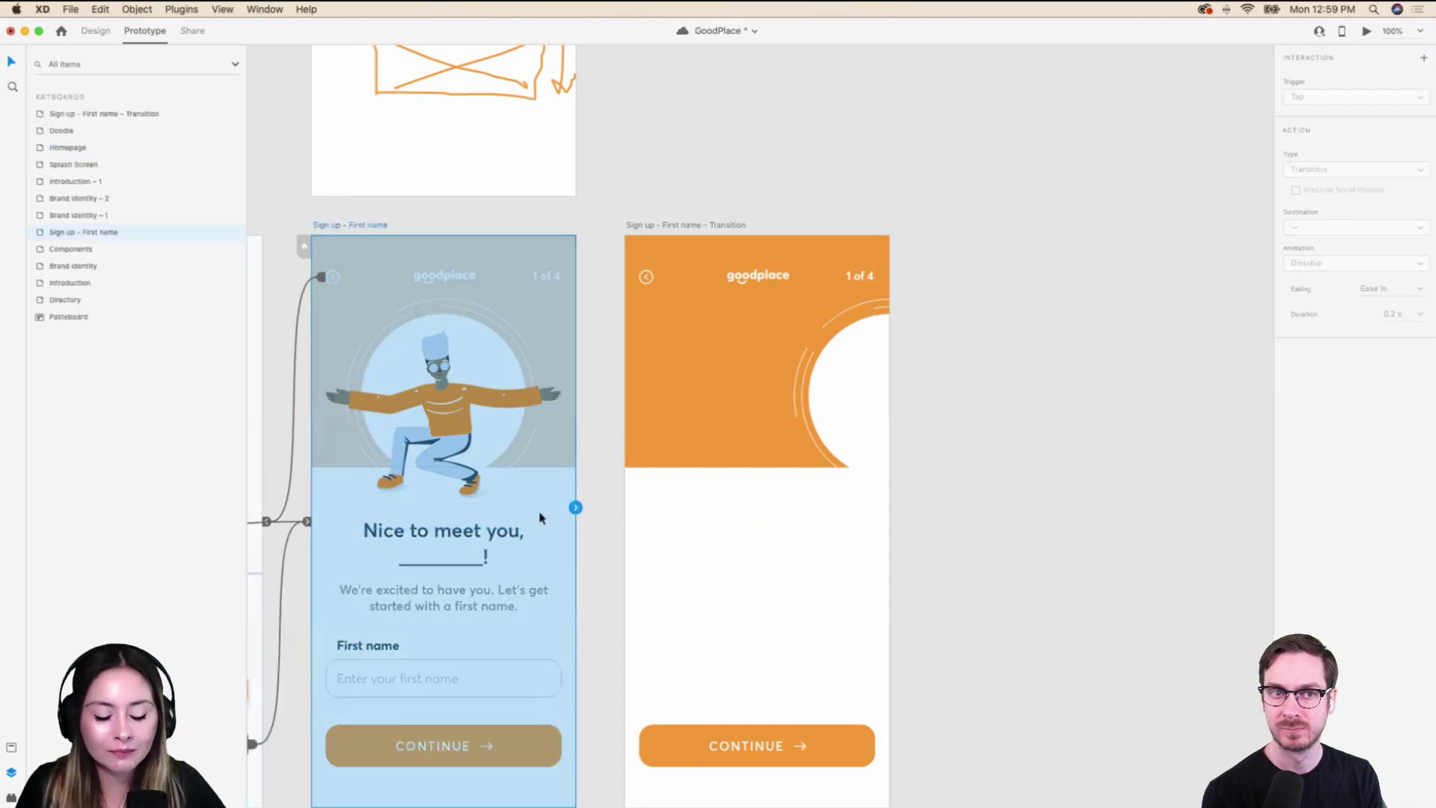
# Link CONTINUE to the Transition artboard using Auto-Animate with Ease In-Out easing.
pyautogui.scroll(-4, 539, 514)
pyautogui.click(524, 605)
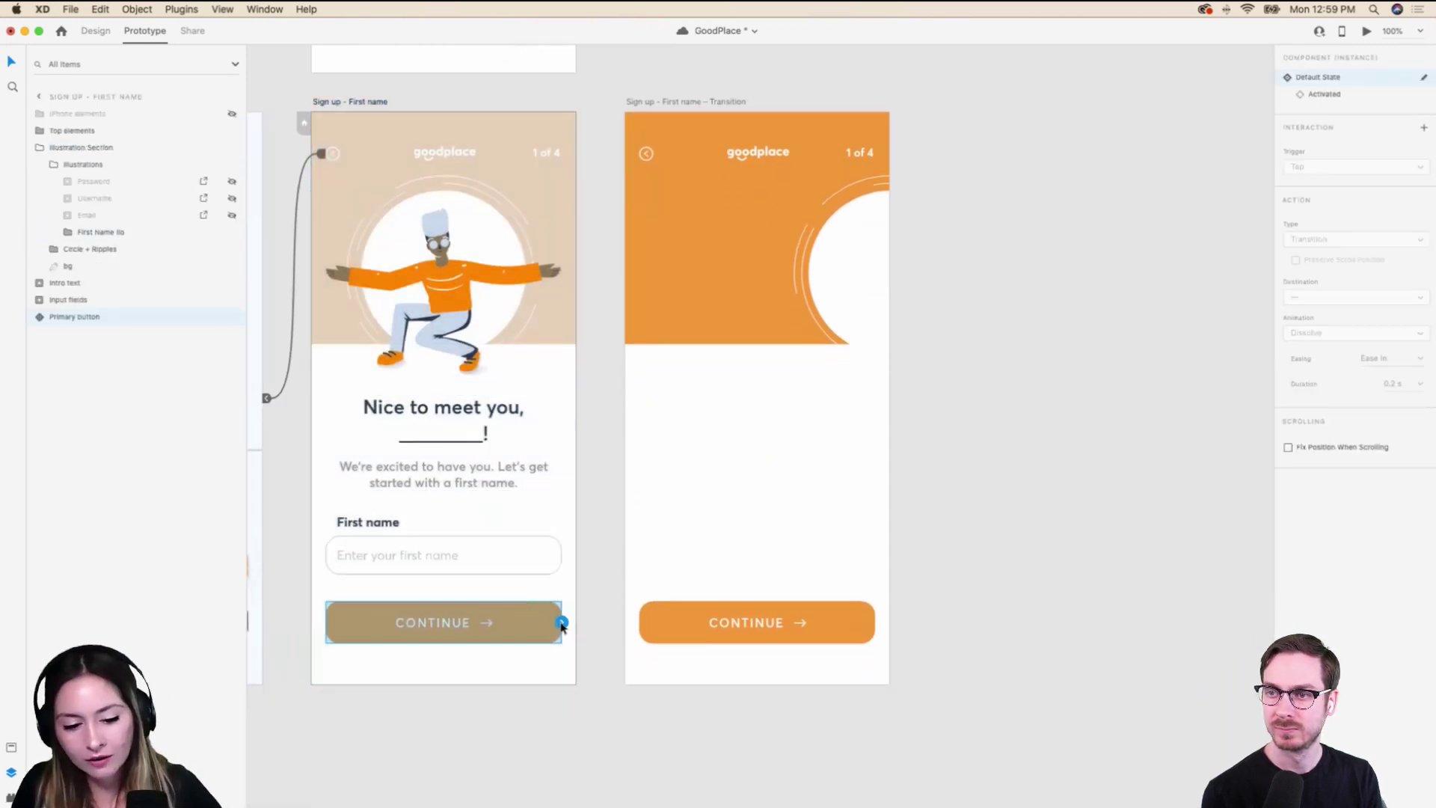
pyautogui.moveTo(562, 625); pyautogui.dragTo(721, 424)
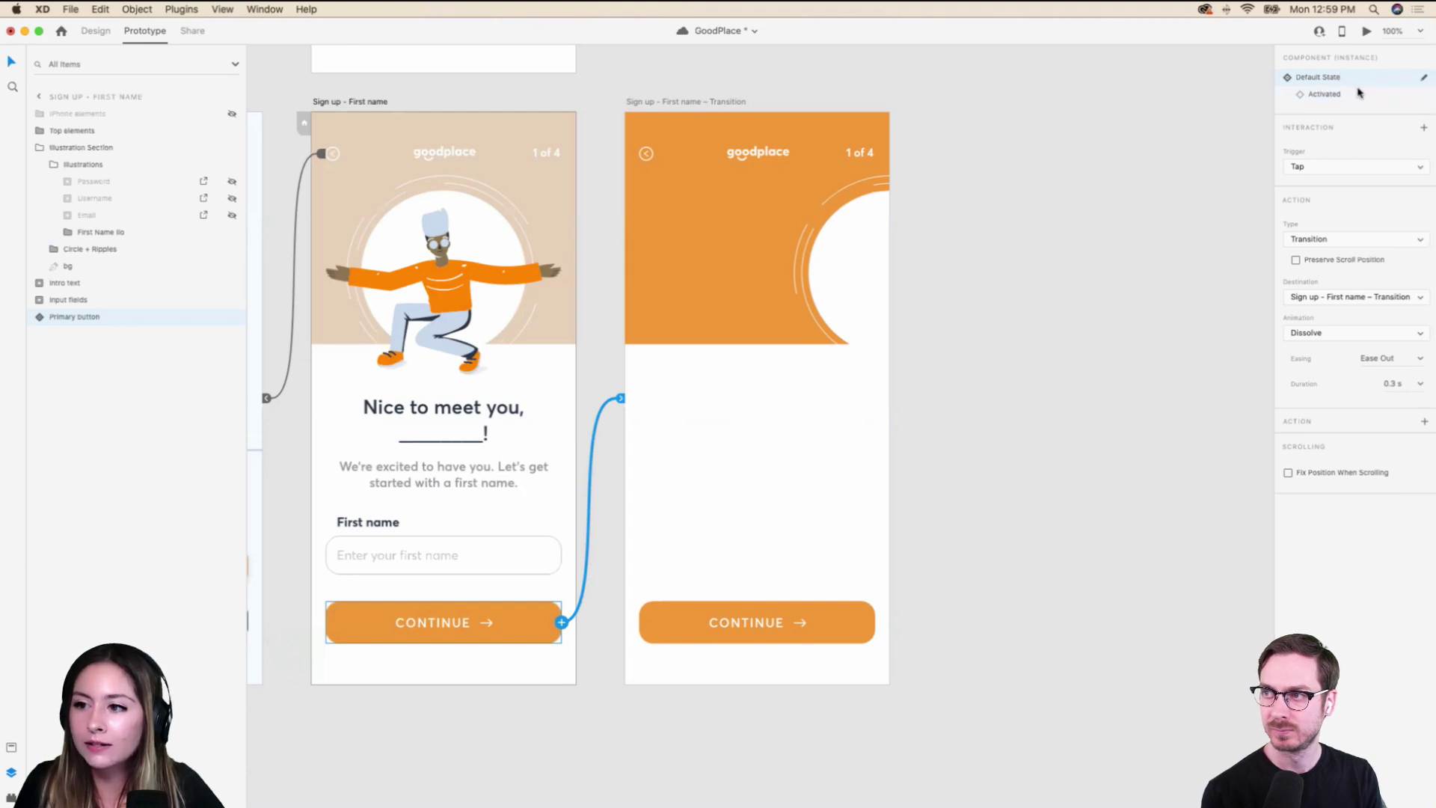
pyautogui.click(1346, 239)
pyautogui.click(1344, 250)
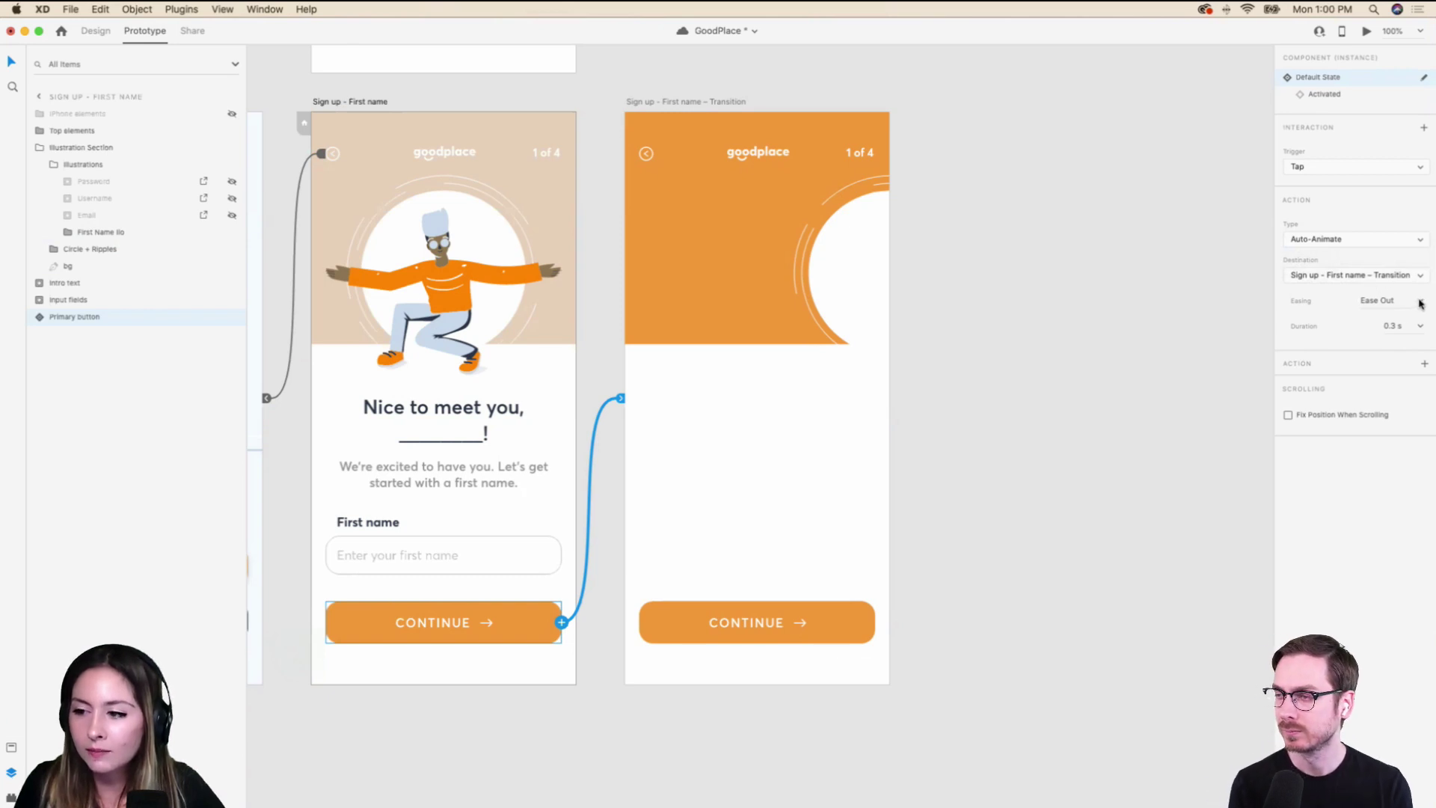
pyautogui.click(1420, 302)
pyautogui.click(1403, 359)
pyautogui.click(1394, 326)
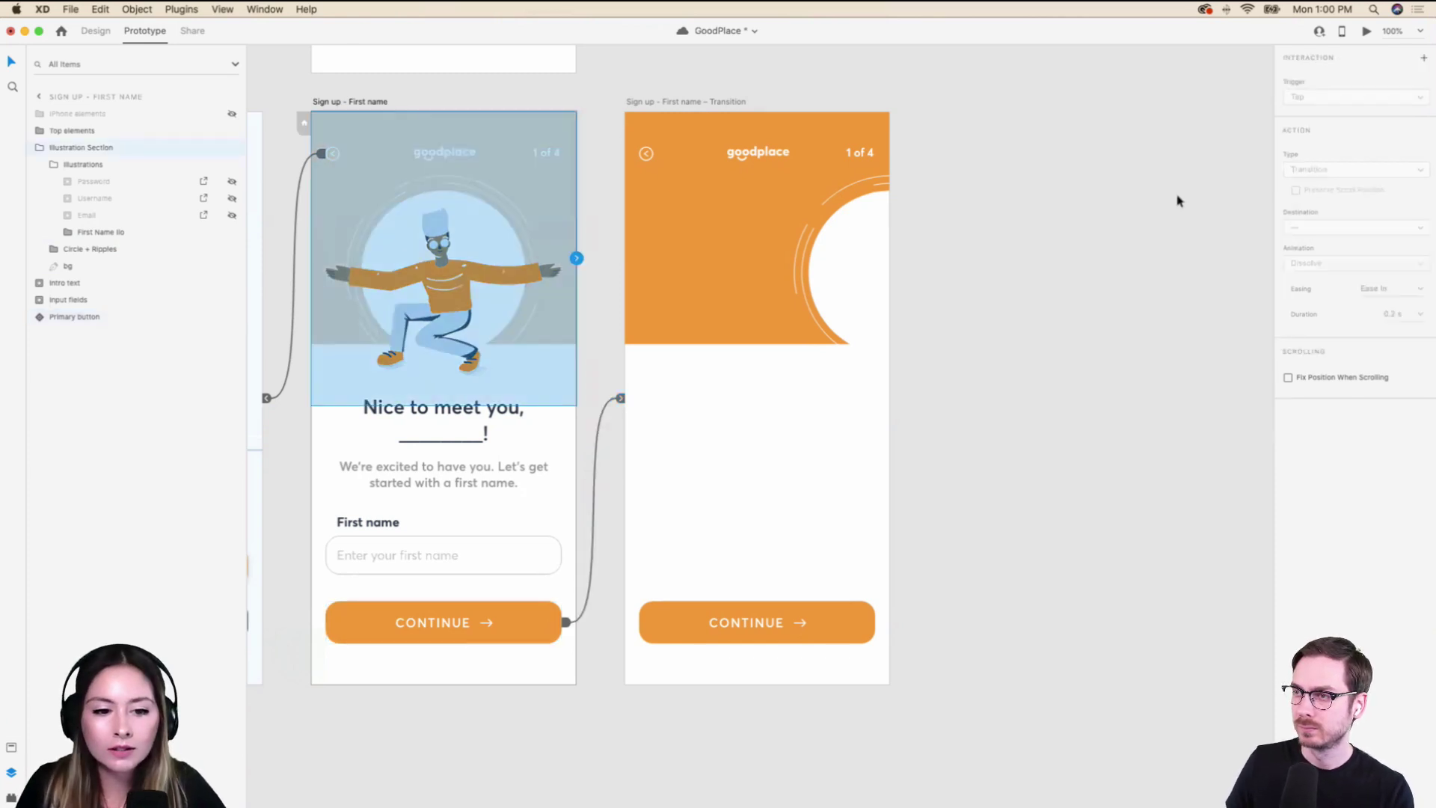
# Preview the flow and tap CONTINUE to watch the transition play.
pyautogui.click(1364, 33)
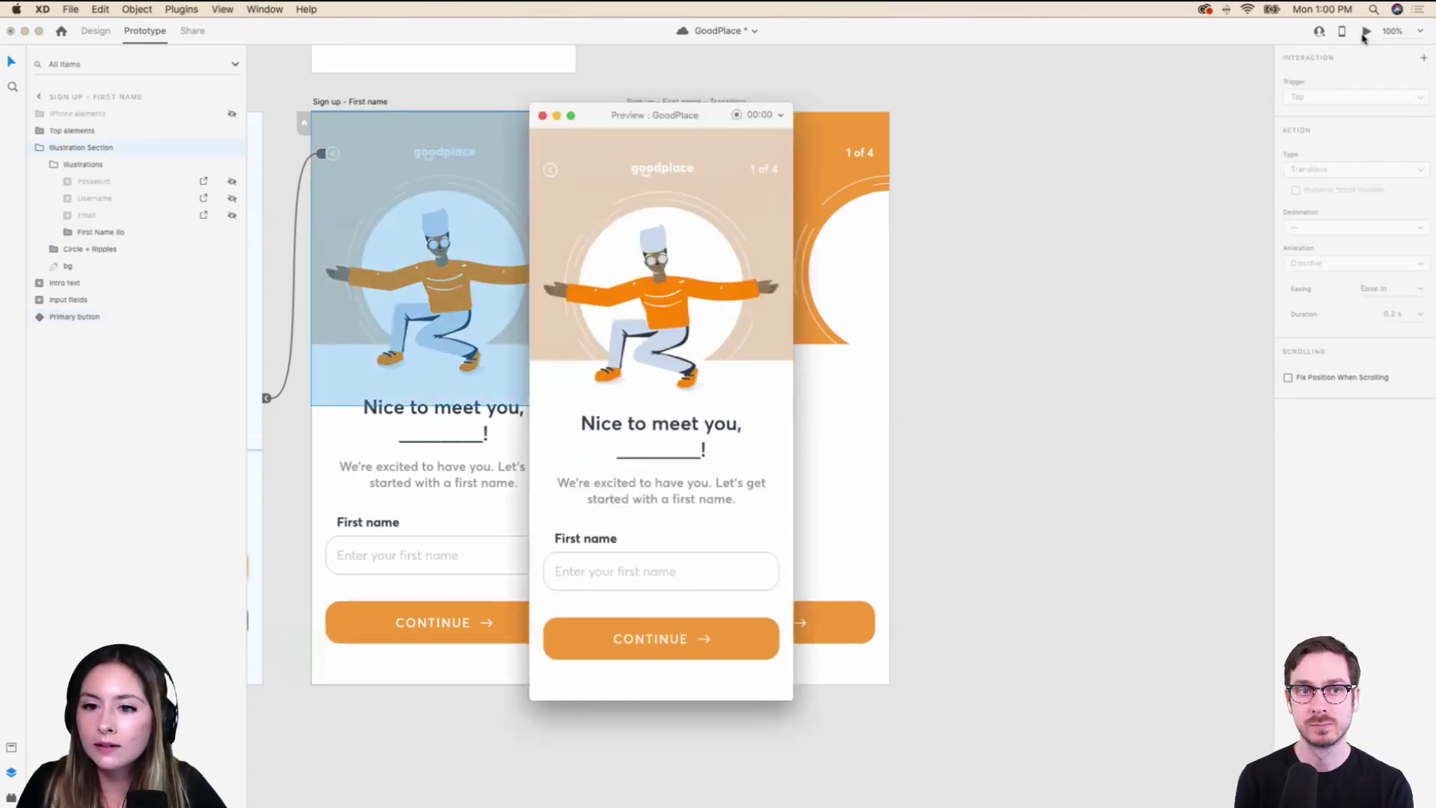
pyautogui.click(711, 639)
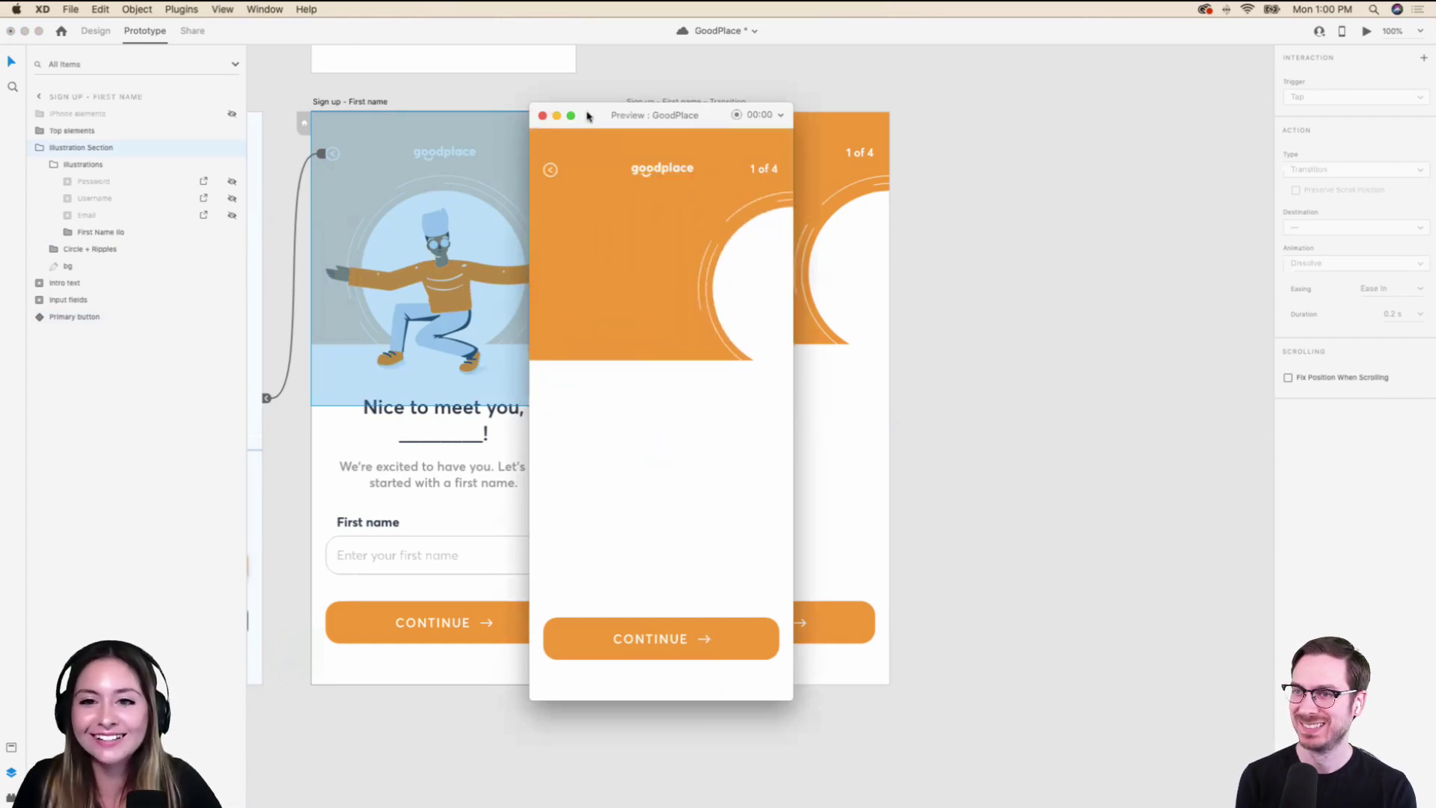
pyautogui.click(542, 115)
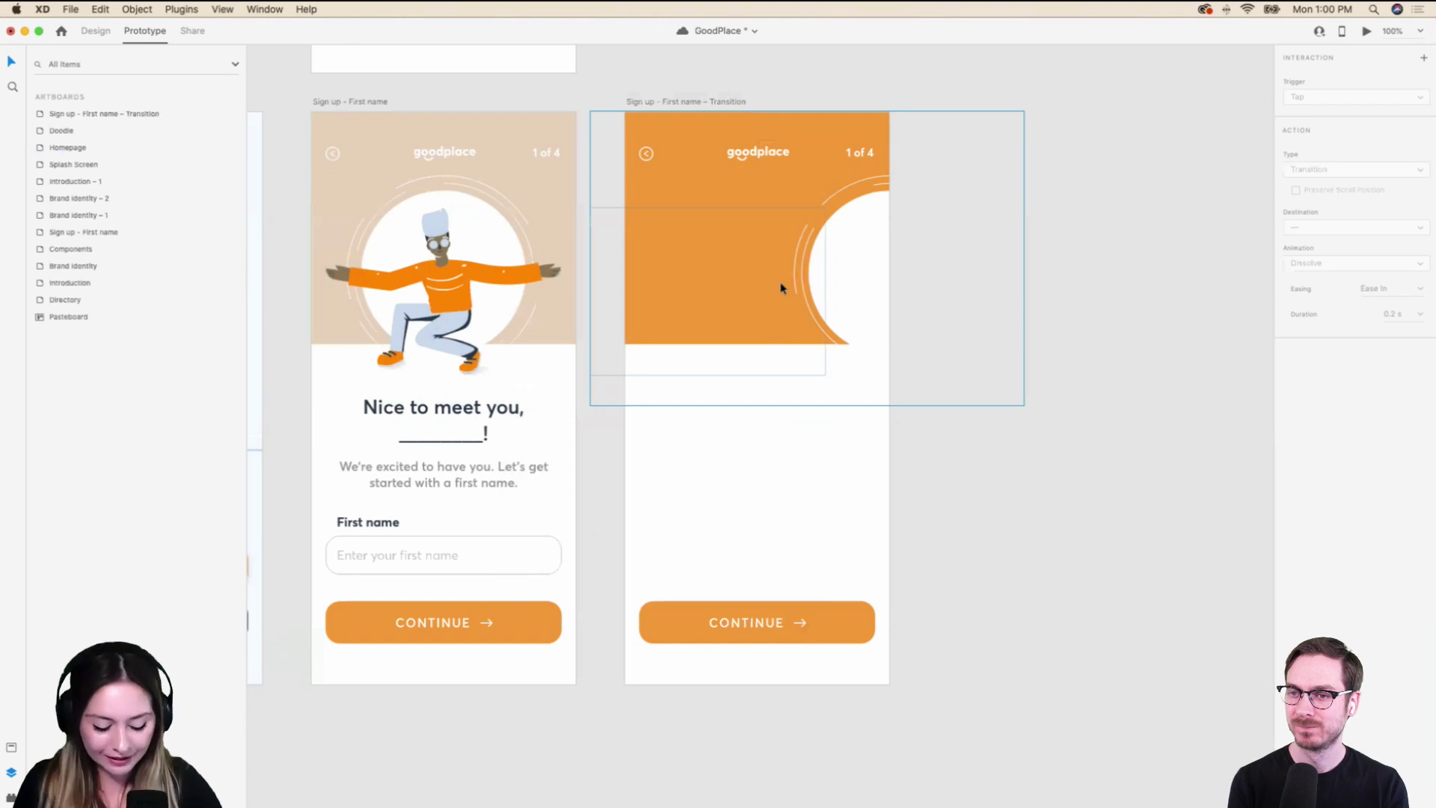
# Return to Design mode and save the GoodPlace document.
pyautogui.press('super+minus')
pyautogui.press('super+minus')
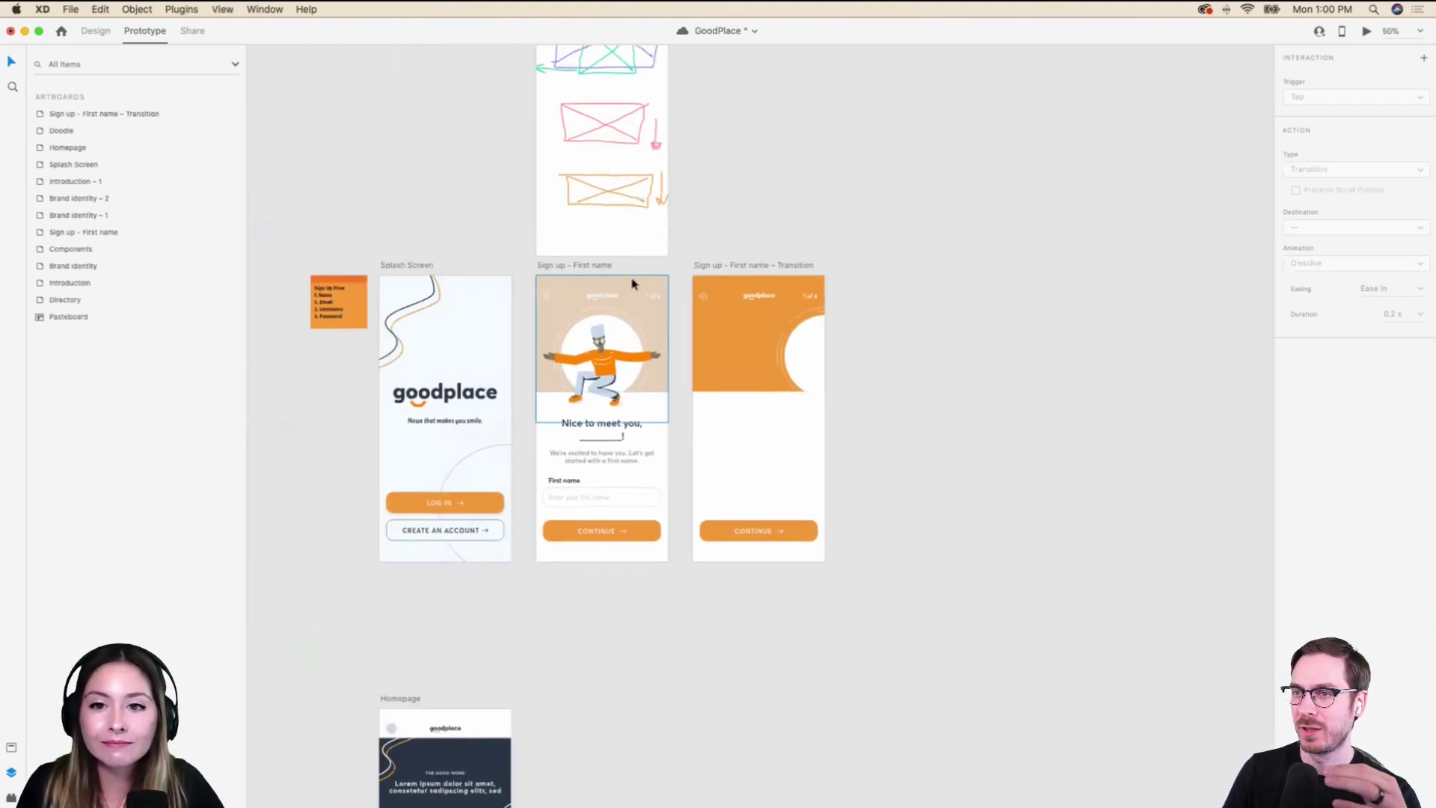
pyautogui.scroll(2, 632, 283)
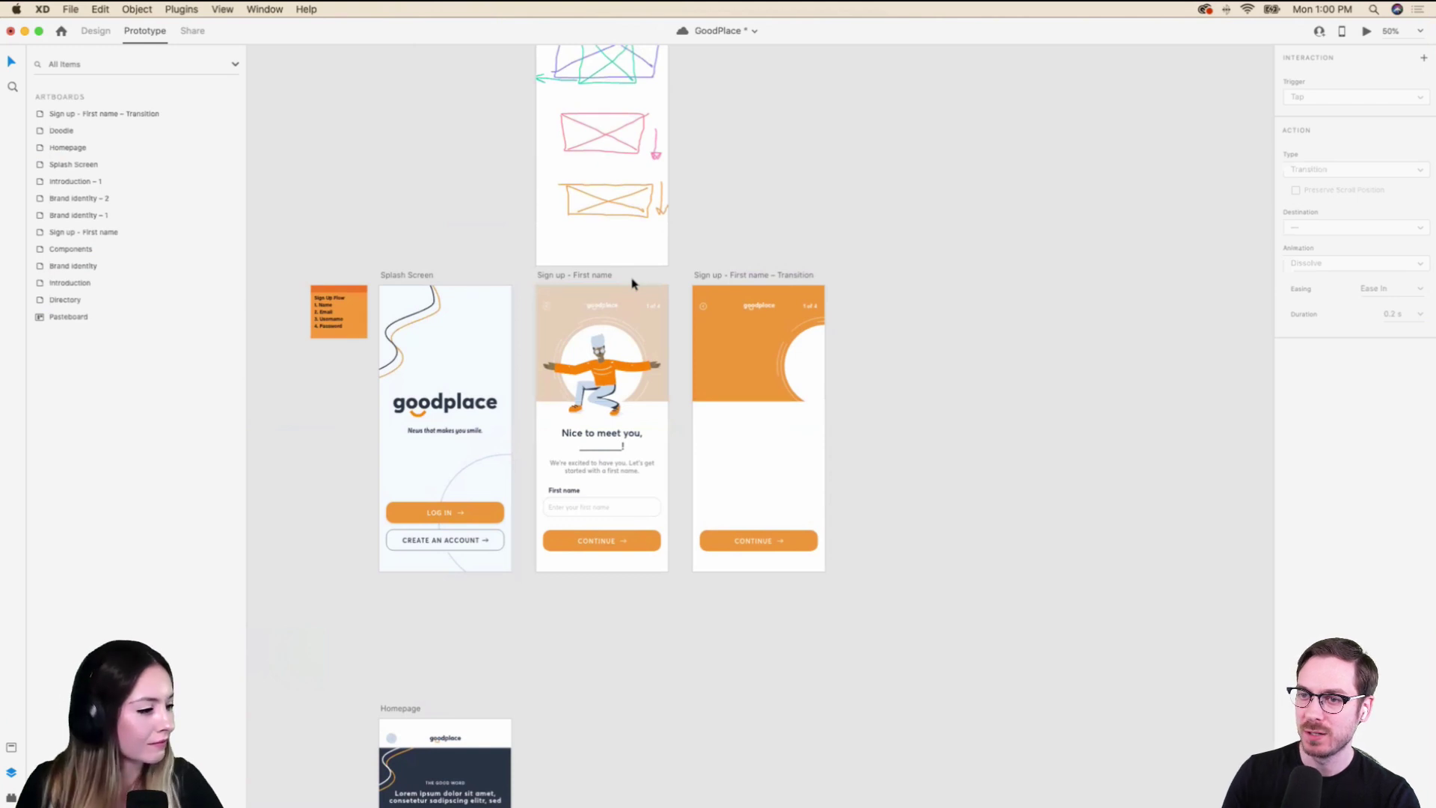
pyautogui.hscroll(5, 632, 283)
pyautogui.scroll(1, 631, 283)
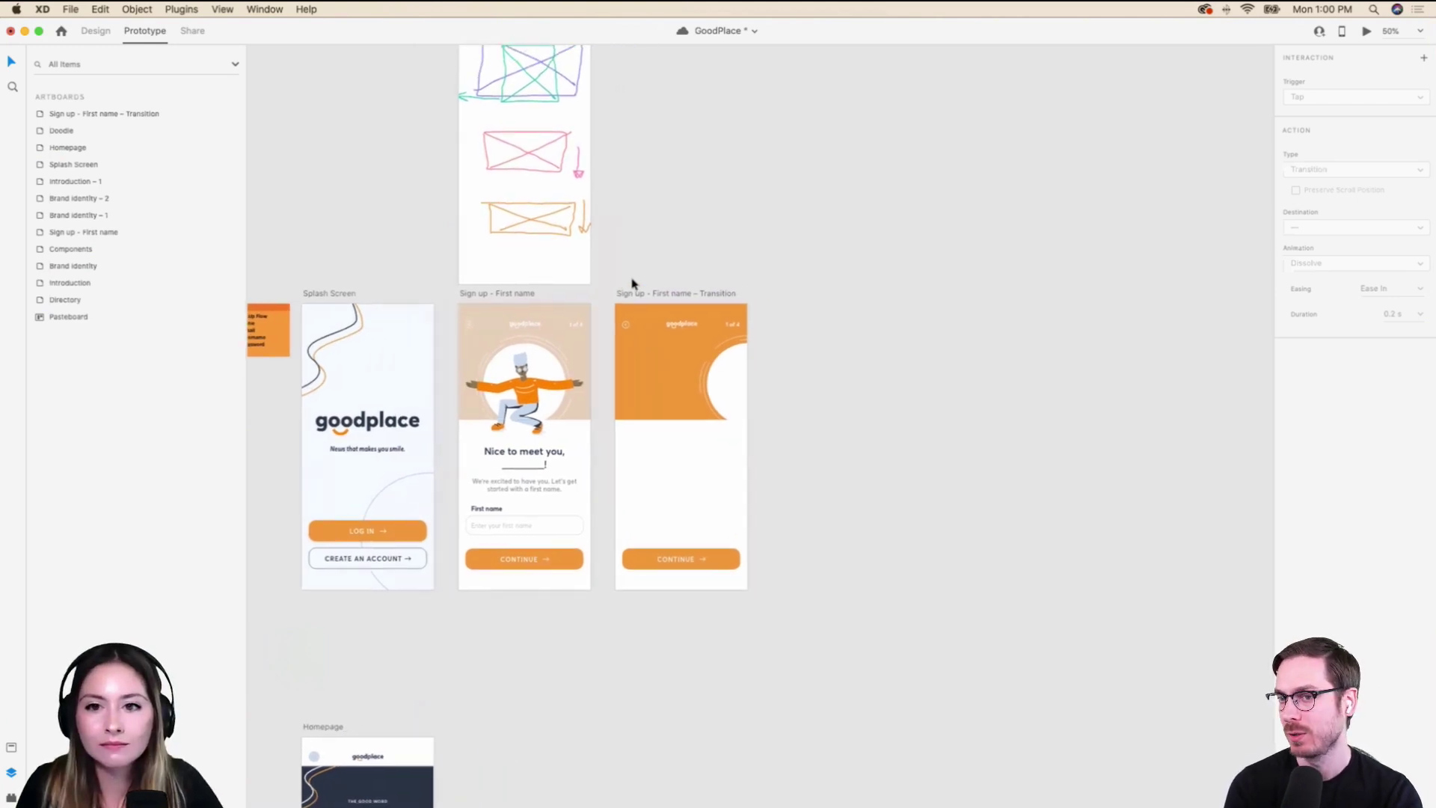
pyautogui.click(109, 32)
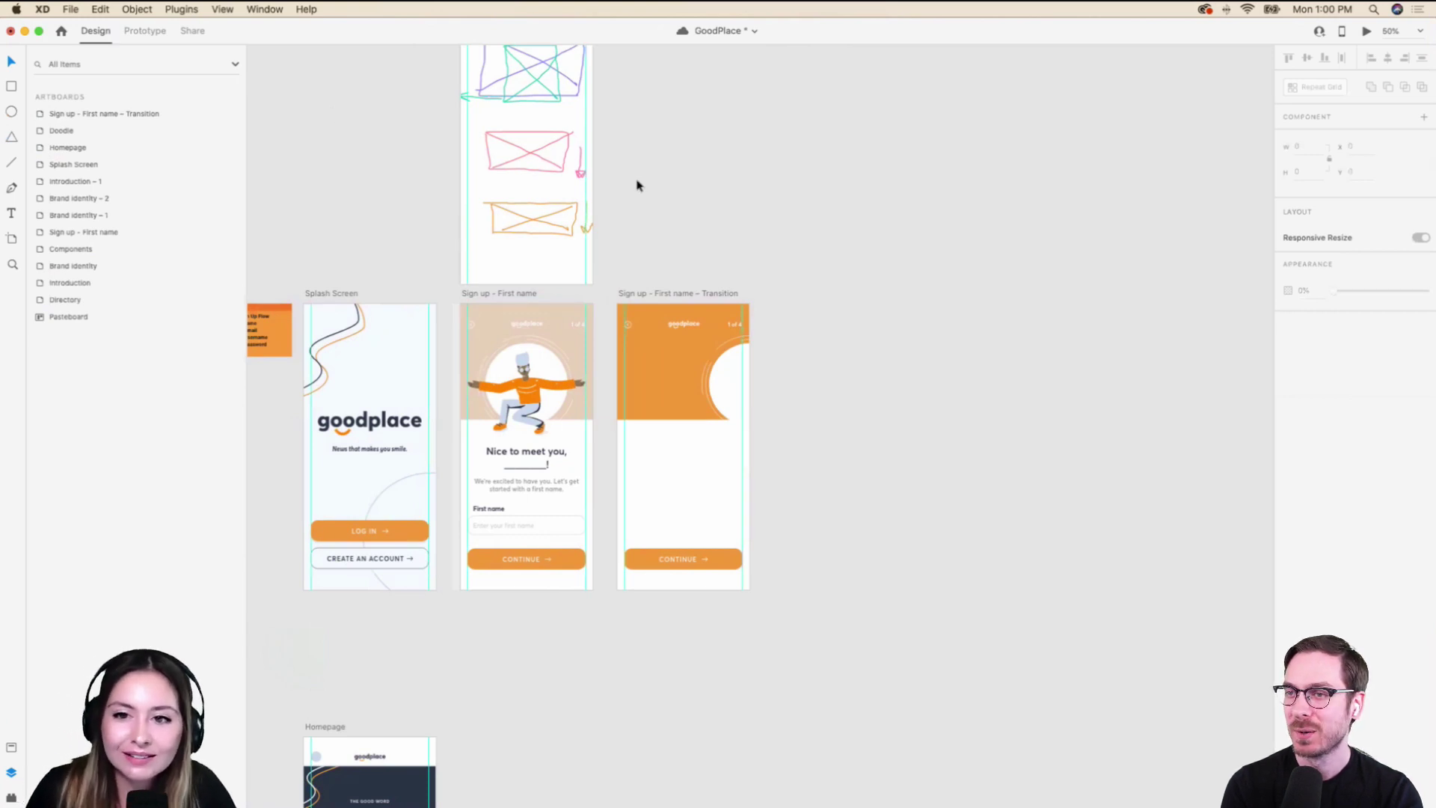
pyautogui.press('super+s')
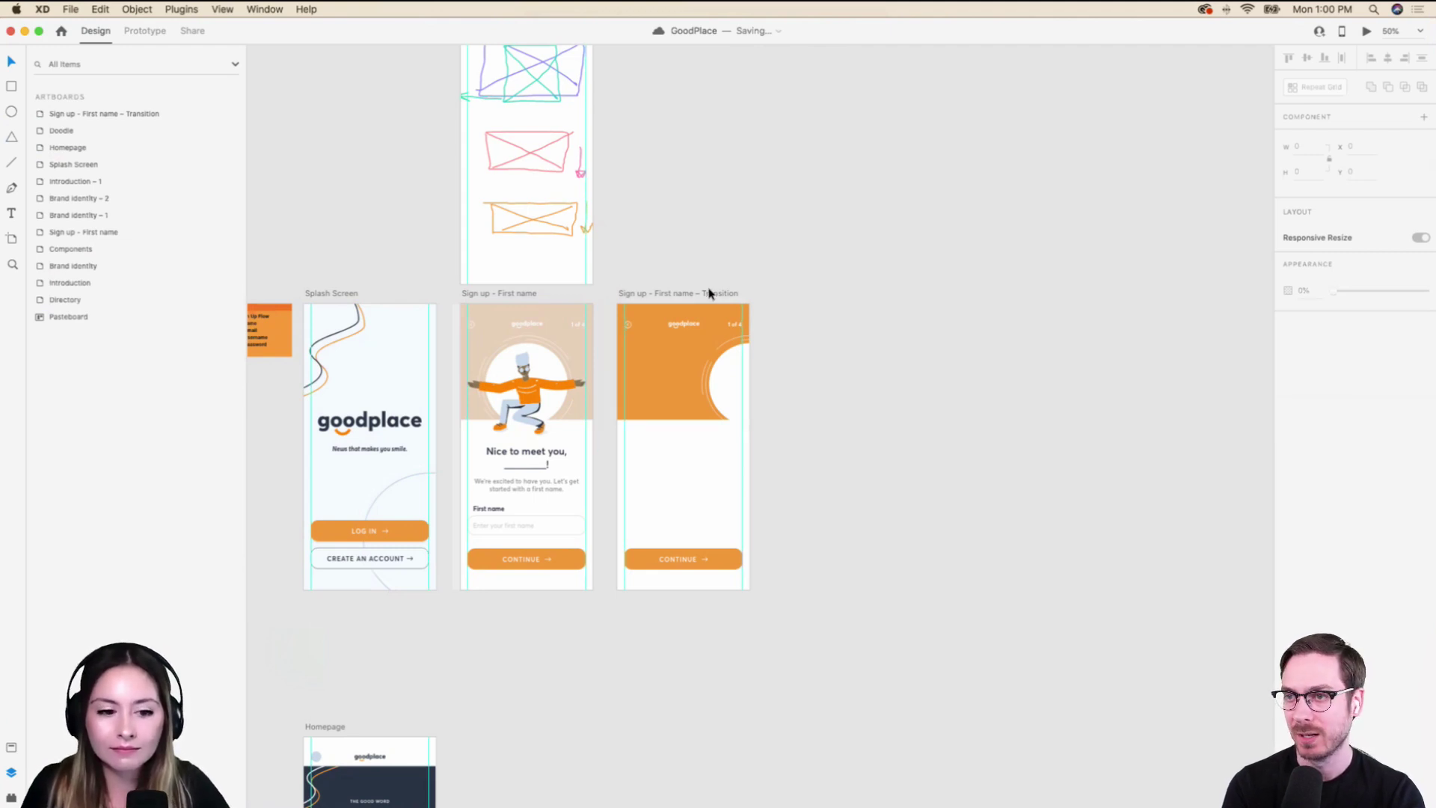
# Select the orange Transition artboard and zoom in on it.
pyautogui.scroll(2, 708, 293)
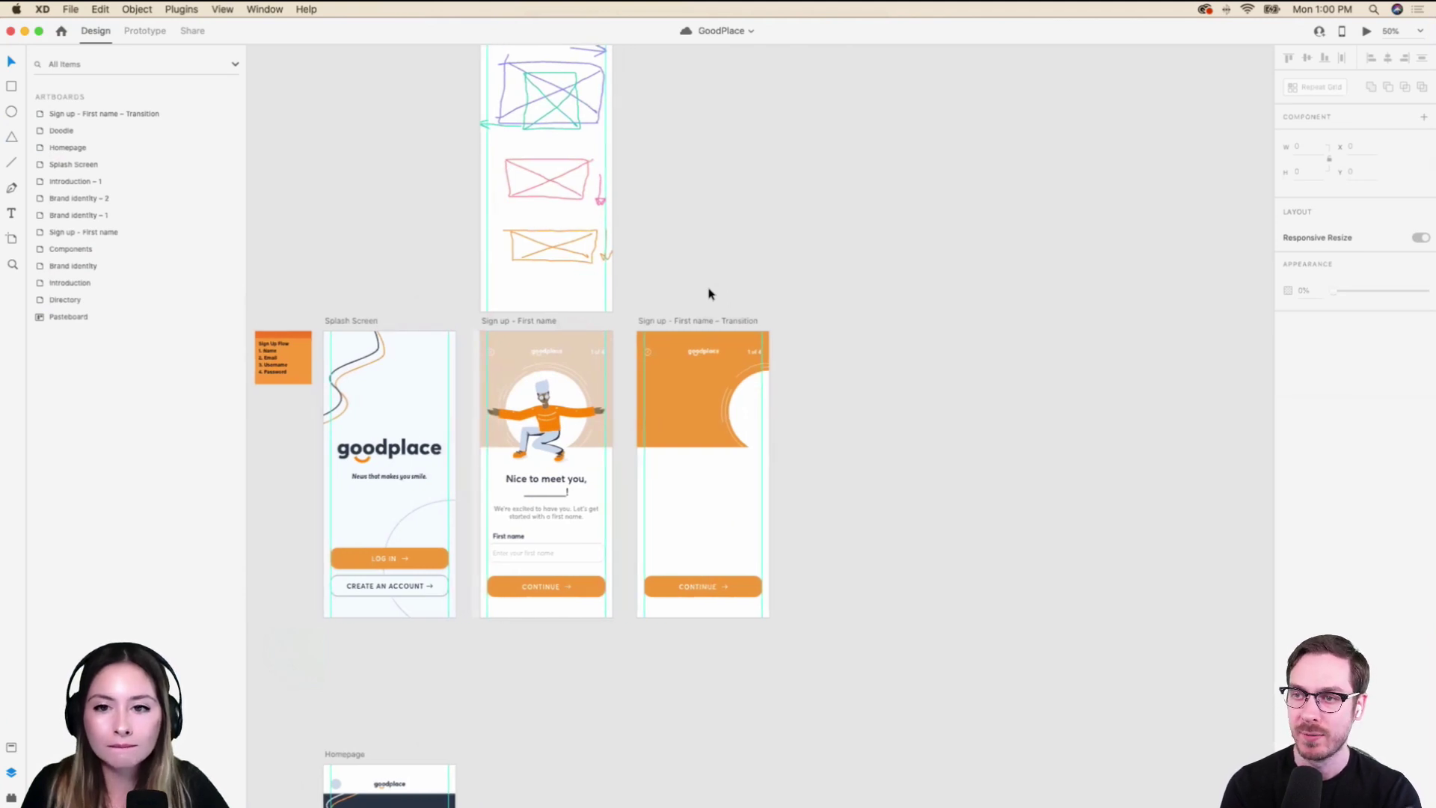
pyautogui.scroll(-1, 709, 293)
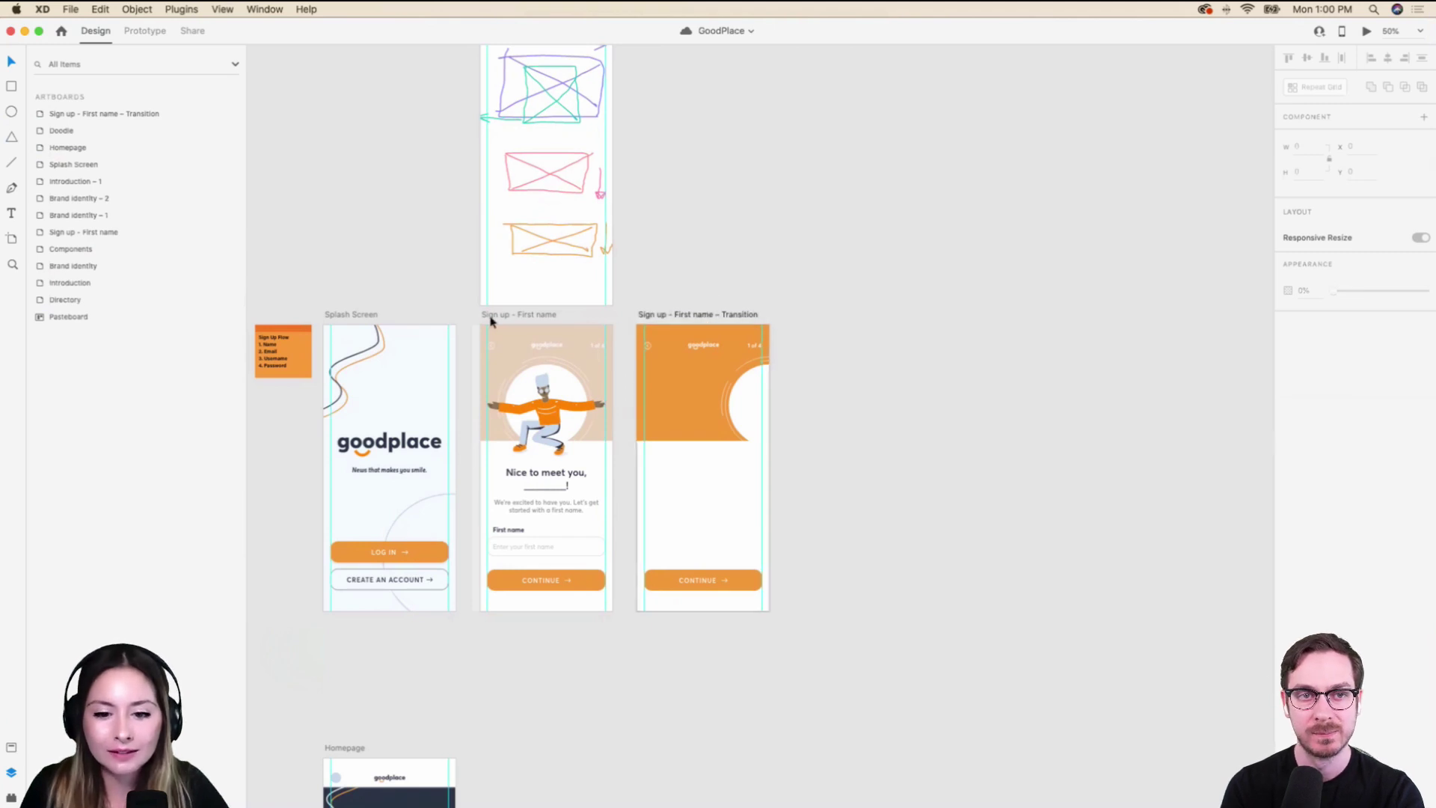
pyautogui.click(695, 315)
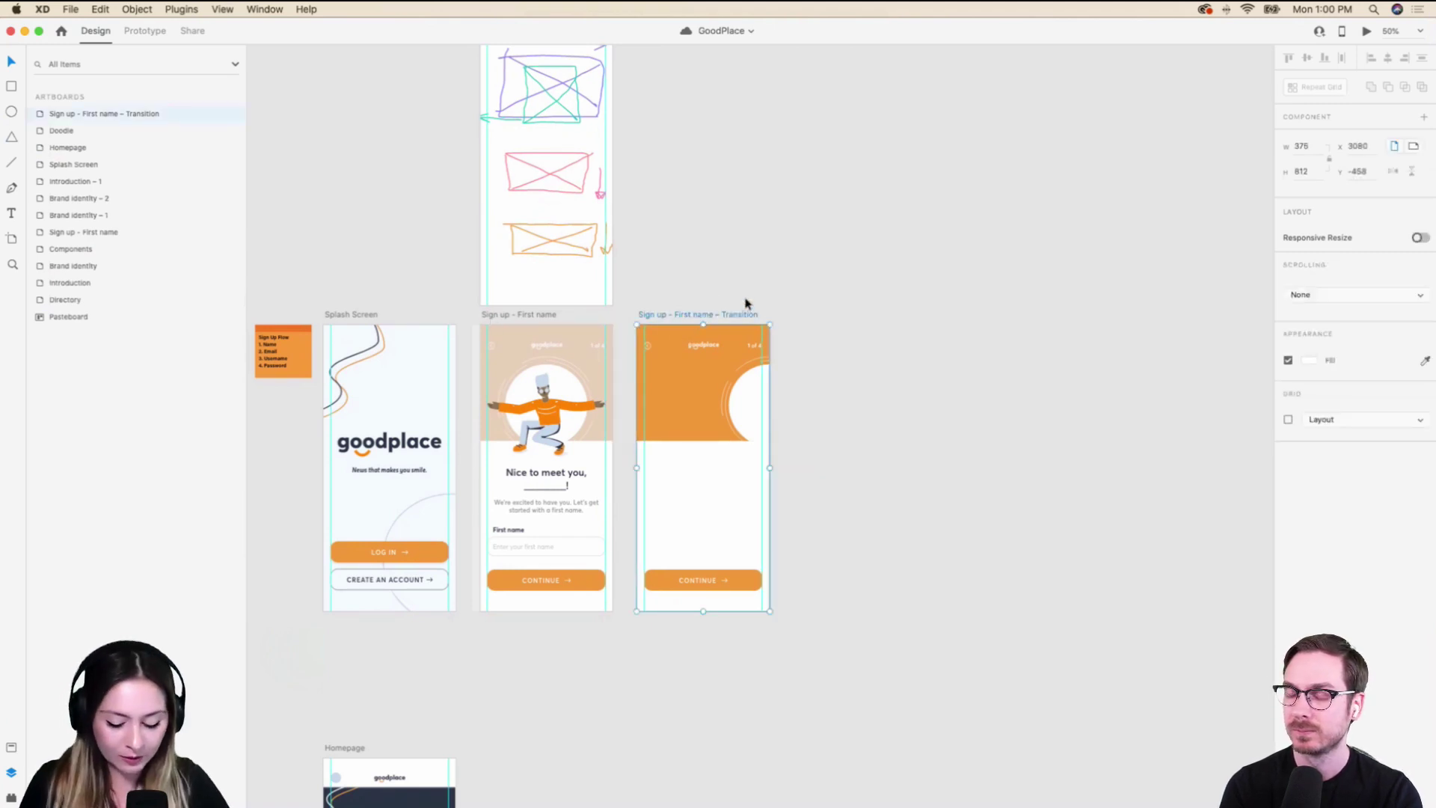
pyautogui.press('super+equal')
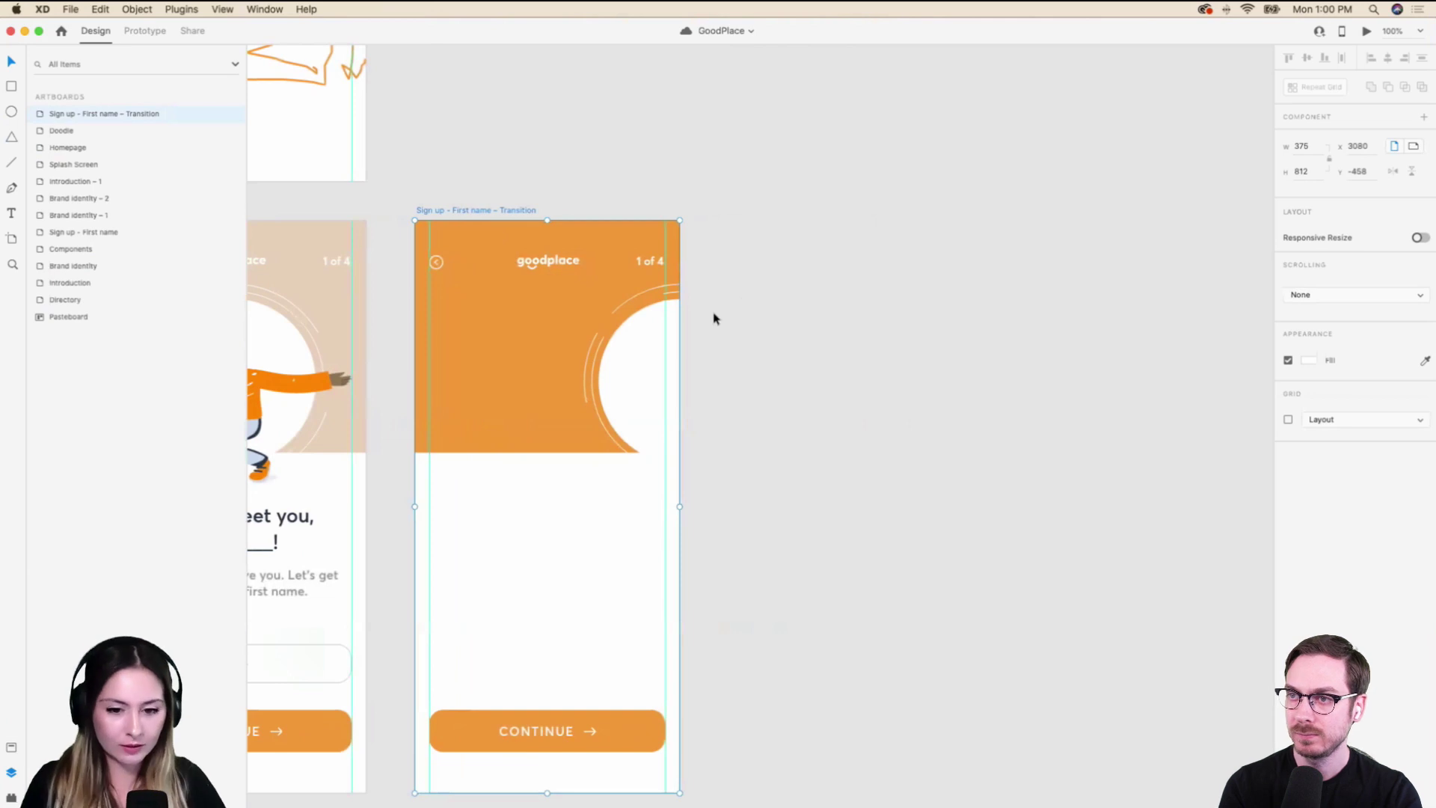
# Duplicate the transition artboard and change its step counter to read 2 of 4.
pyautogui.press('super+d')
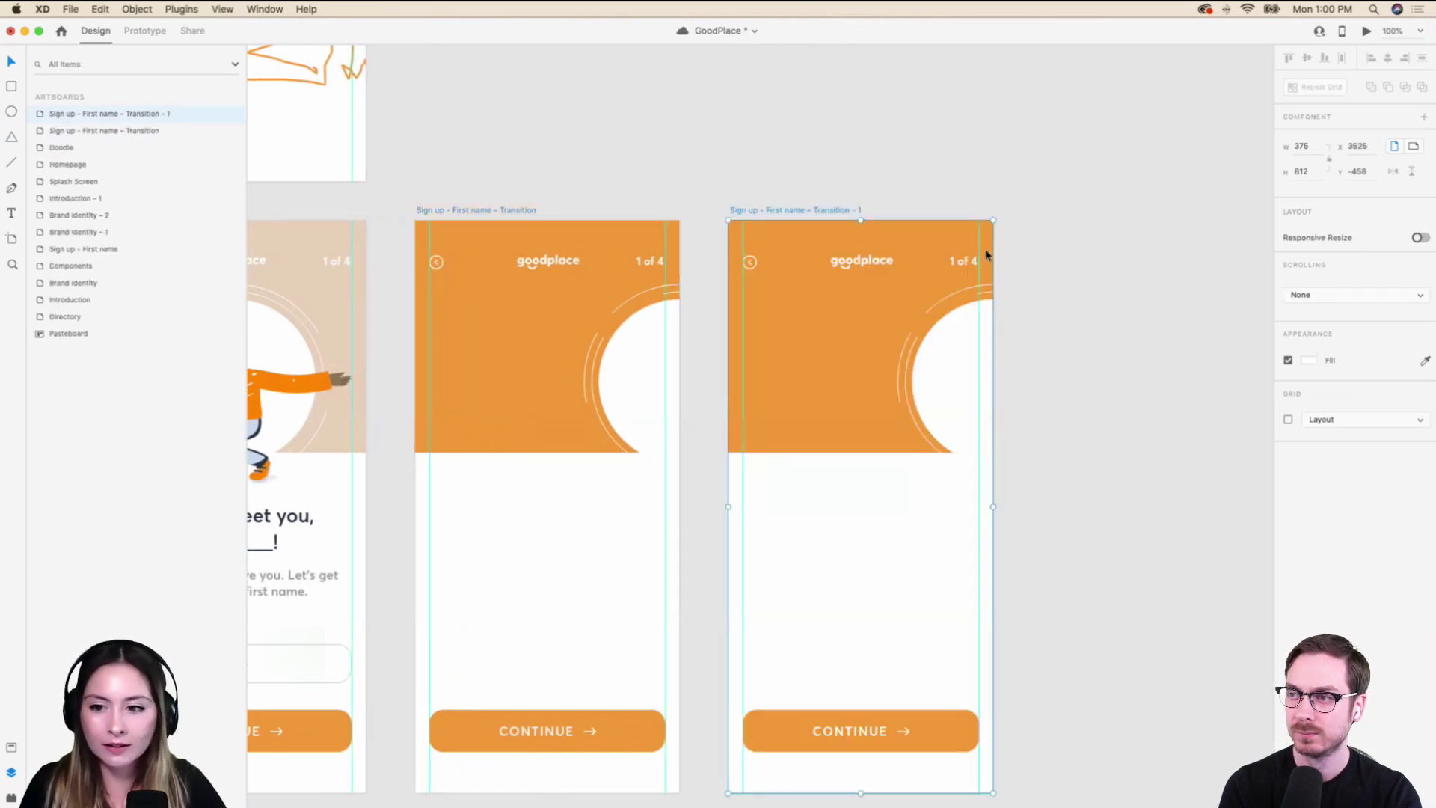
pyautogui.doubleClick(964, 261)
pyautogui.doubleClick(959, 261)
pyautogui.moveTo(955, 261); pyautogui.dragTo(943, 261)
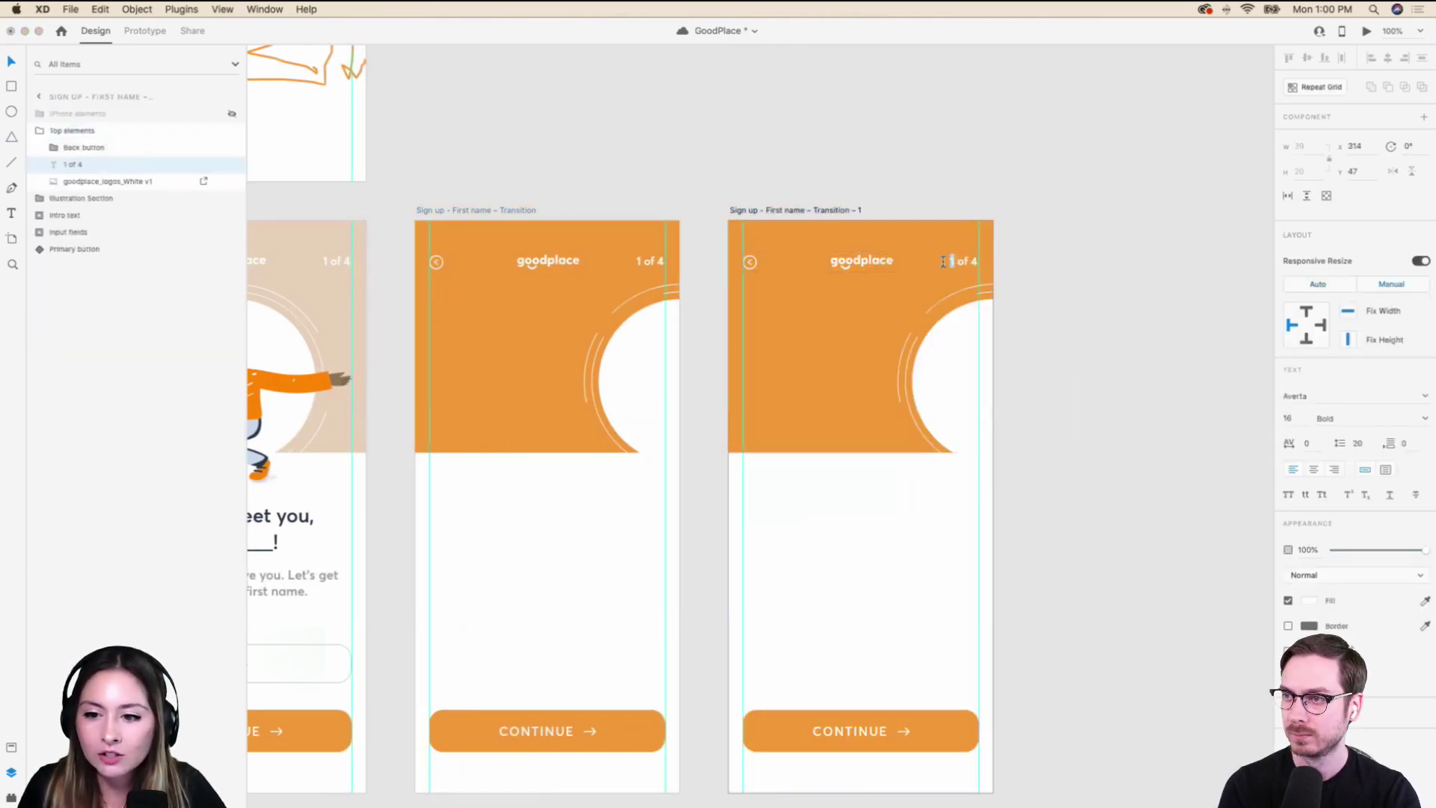
pyautogui.write('2')
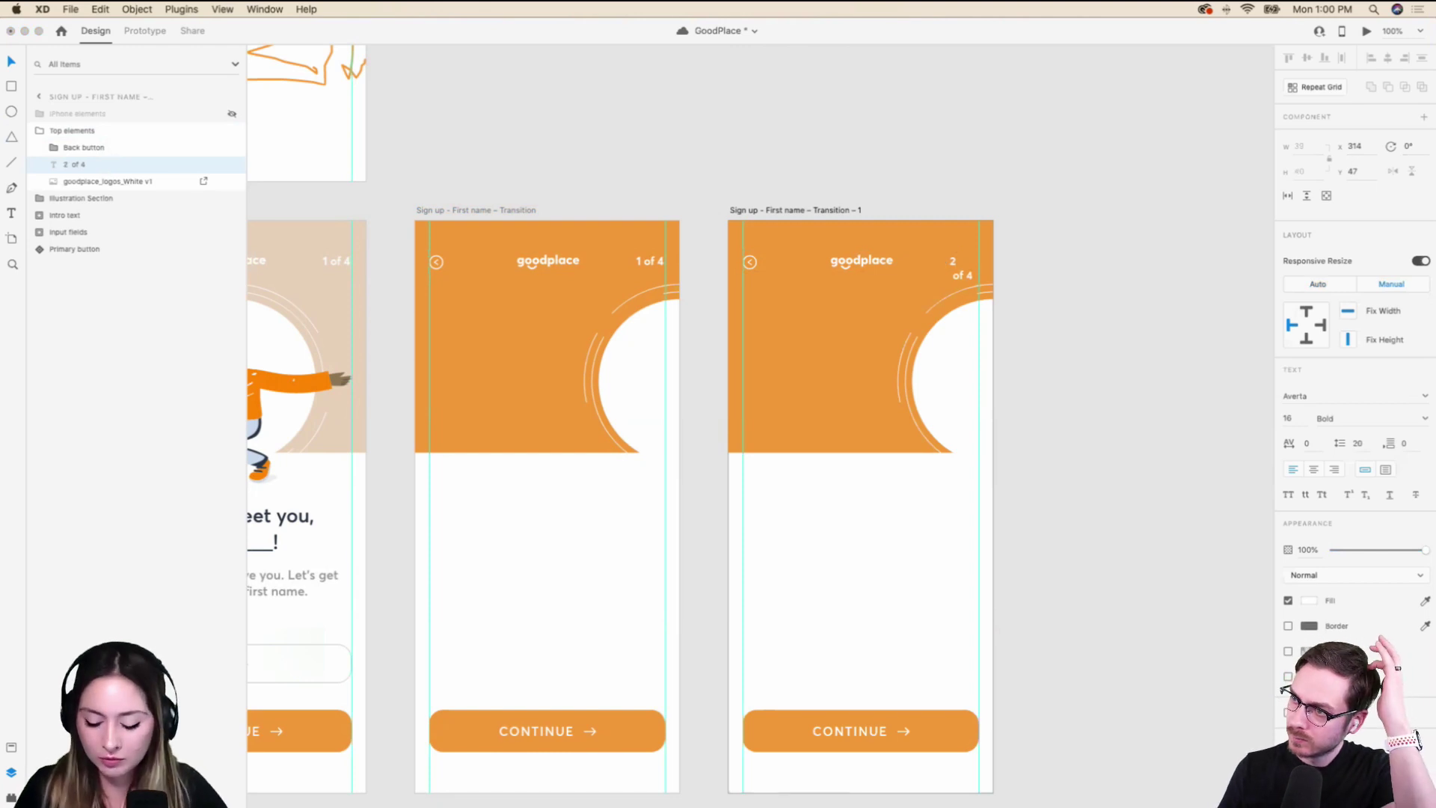
pyautogui.press('Escape')
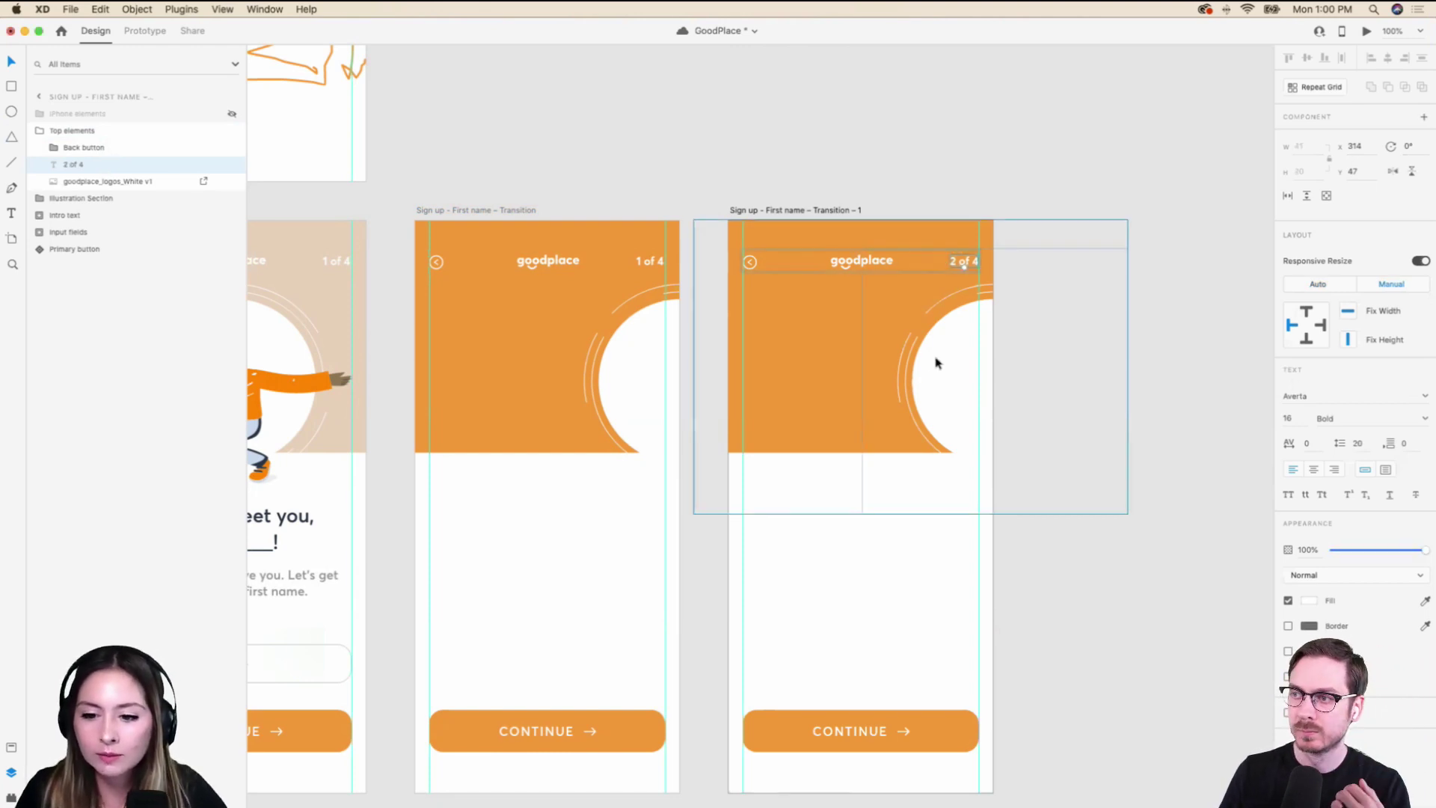
# Move the Circle and Ripples group left to the centre of the header.
pyautogui.click(936, 362)
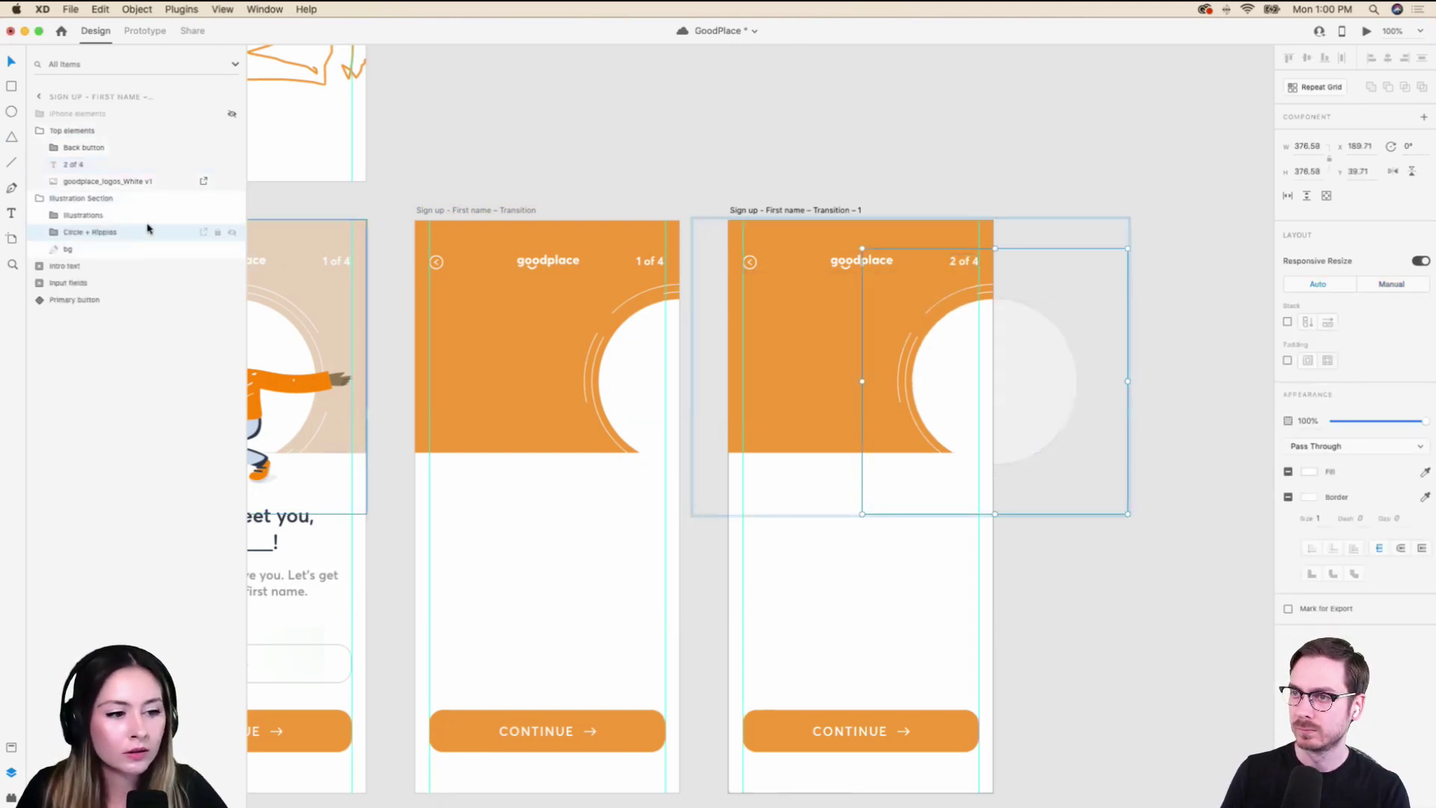
pyautogui.hotkey('shift', 'Left')
pyautogui.hotkey('shift', 'Left')
pyautogui.hotkey('shift', 'Left')
pyautogui.hotkey('shift', 'Left')
pyautogui.hotkey('shift', 'Left')
pyautogui.hotkey('shift', 'Left')
pyautogui.hotkey('shift', 'Left')
pyautogui.hotkey('shift', 'Left')
pyautogui.hotkey('shift', 'Left')
pyautogui.hotkey('shift', 'Left')
pyautogui.hotkey('shift', 'Left')
pyautogui.hotkey('shift', 'Left')
pyautogui.hotkey('shift', 'Left')
pyautogui.hotkey('shift', 'Left')
pyautogui.hotkey('shift', 'Left')
pyautogui.hotkey('shift', 'Left')
pyautogui.hotkey('shift', 'Left')
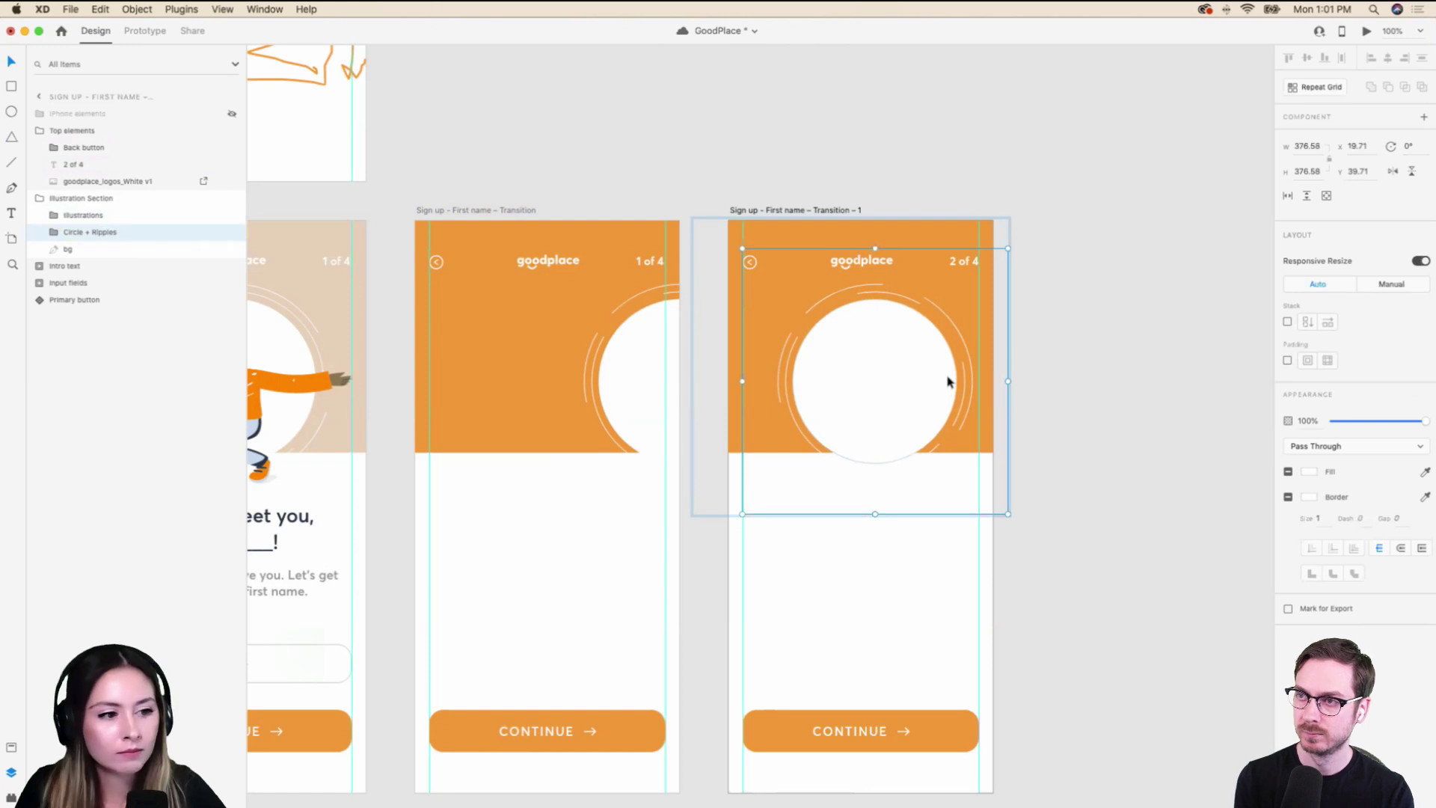
pyautogui.moveTo(946, 381); pyautogui.dragTo(933, 379)
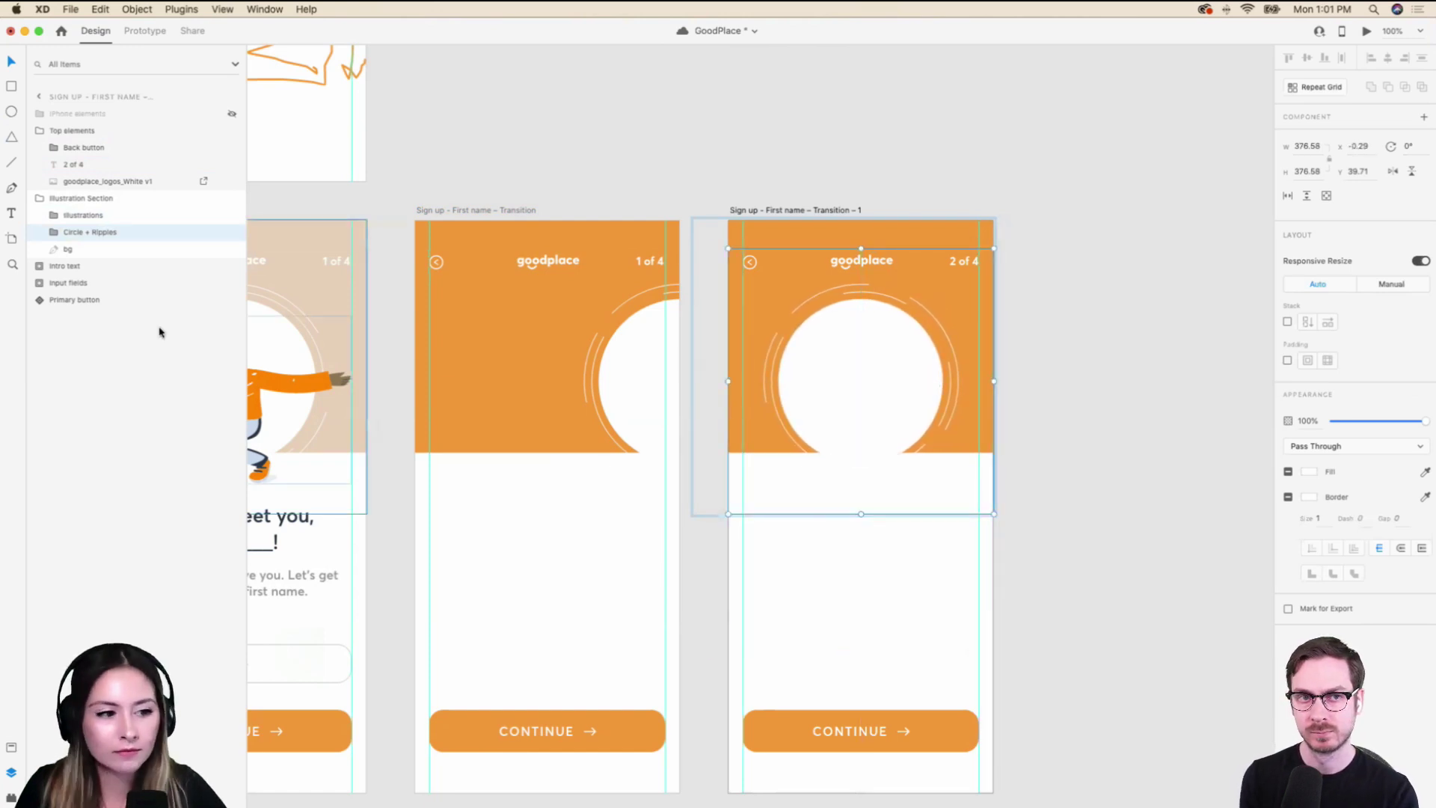
# Hide the First Name illustration and show the Email envelope, centred on the artboard.
pyautogui.click(73, 219)
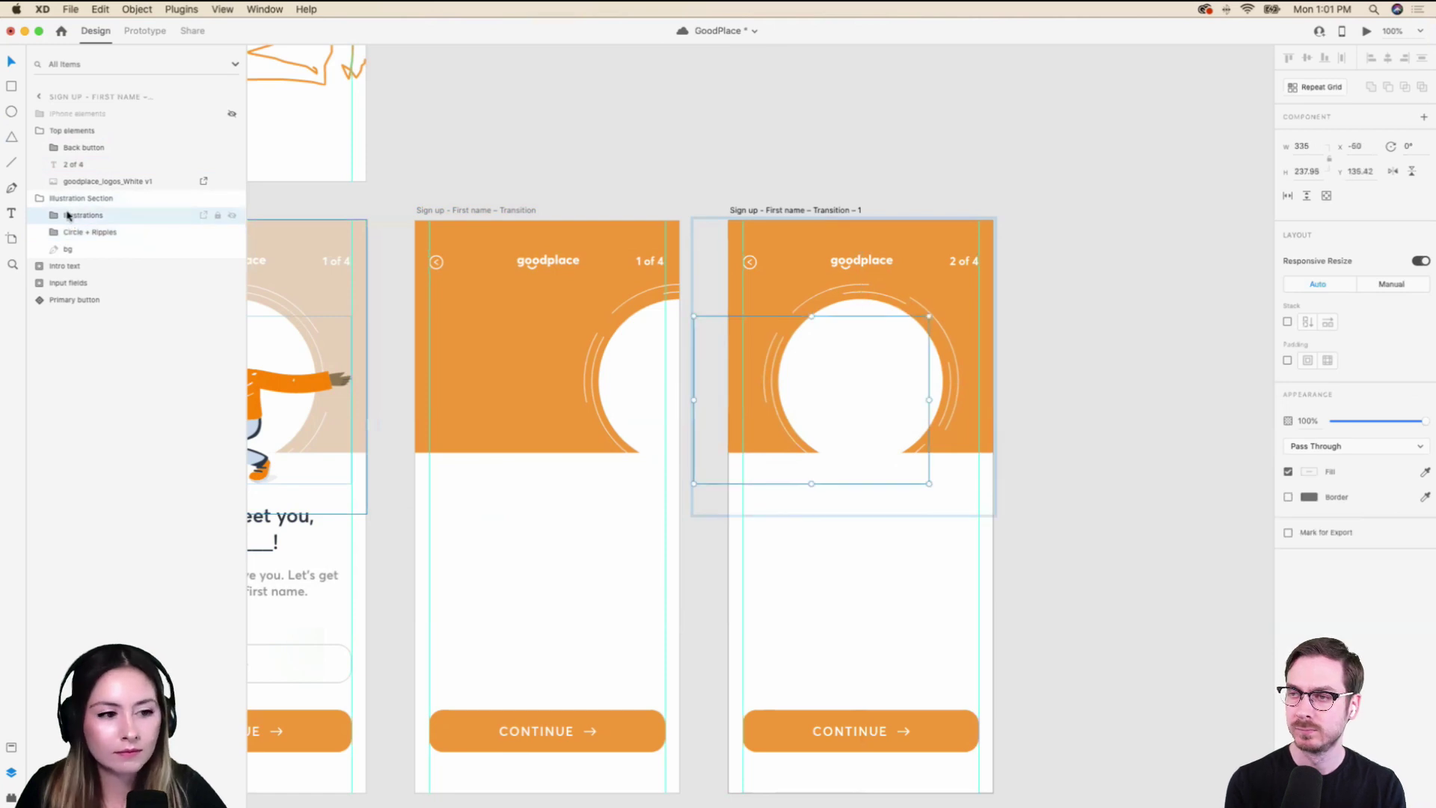
pyautogui.click(64, 218)
pyautogui.click(93, 232)
pyautogui.click(89, 266)
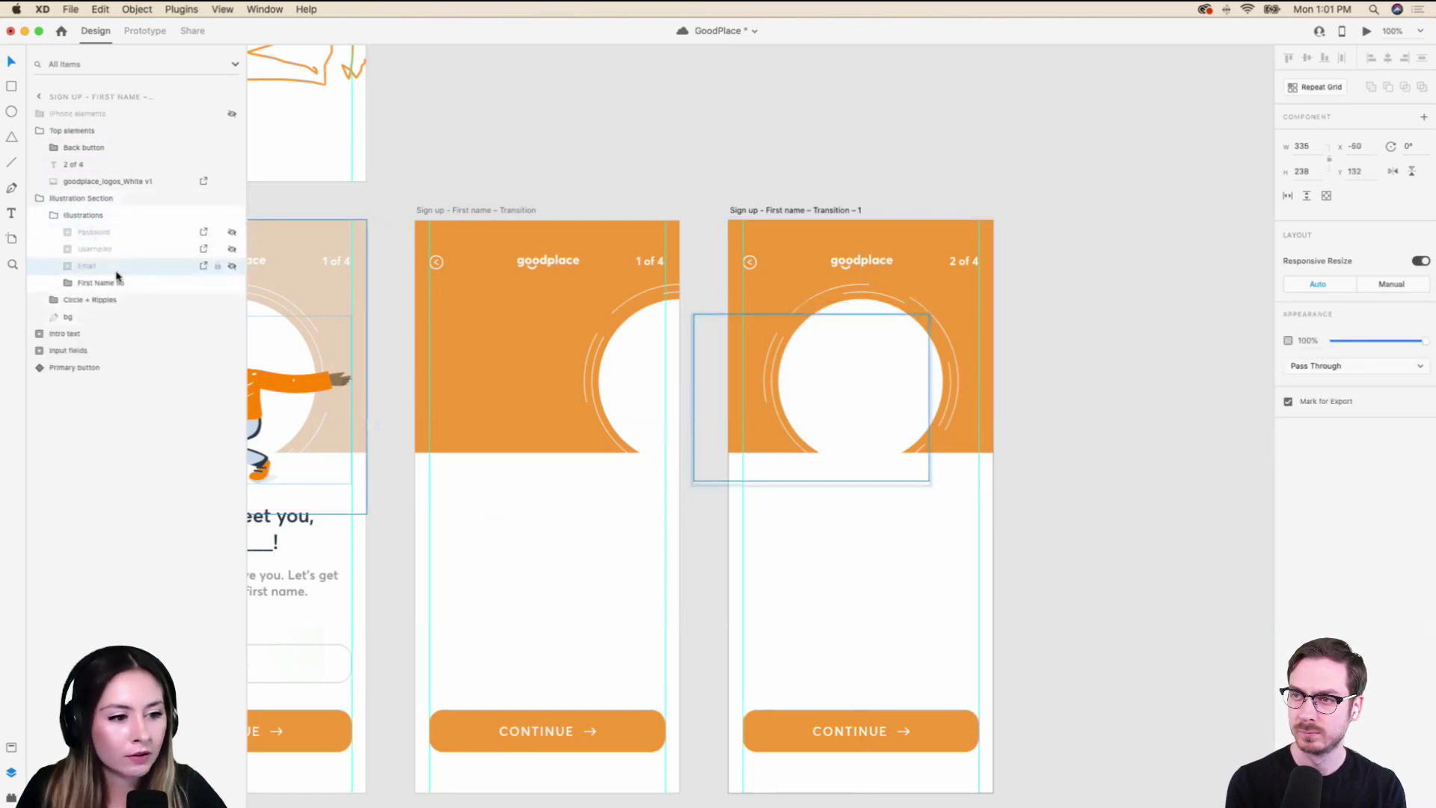
pyautogui.click(232, 283)
pyautogui.click(232, 266)
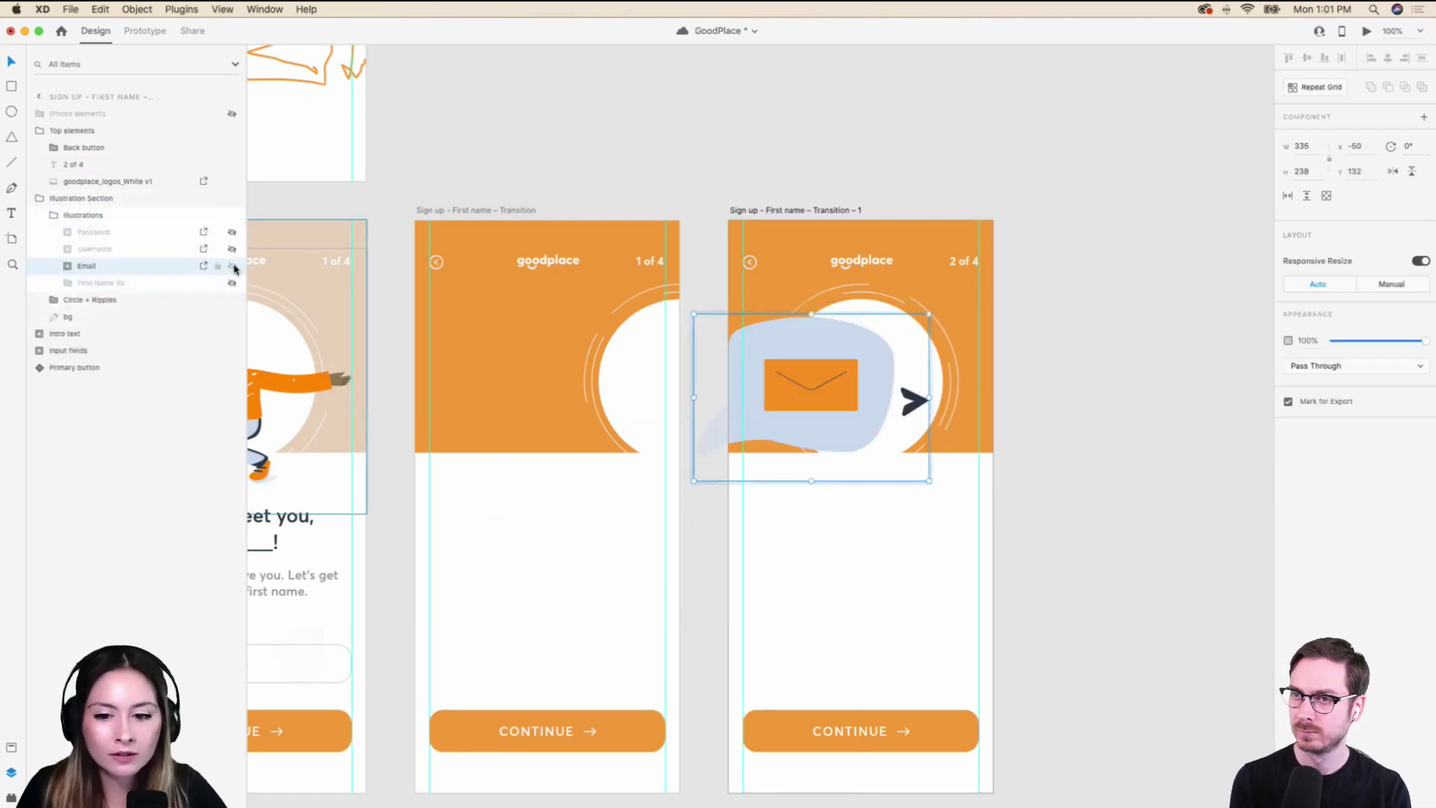
pyautogui.hotkey('shift', 'Right')
pyautogui.hotkey('shift', 'Right')
pyautogui.hotkey('shift', 'Right')
pyautogui.hotkey('shift', 'Right')
pyautogui.hotkey('shift', 'Right')
pyautogui.hotkey('shift', 'Right')
pyautogui.hotkey('shift', 'Right')
pyautogui.hotkey('shift', 'Right')
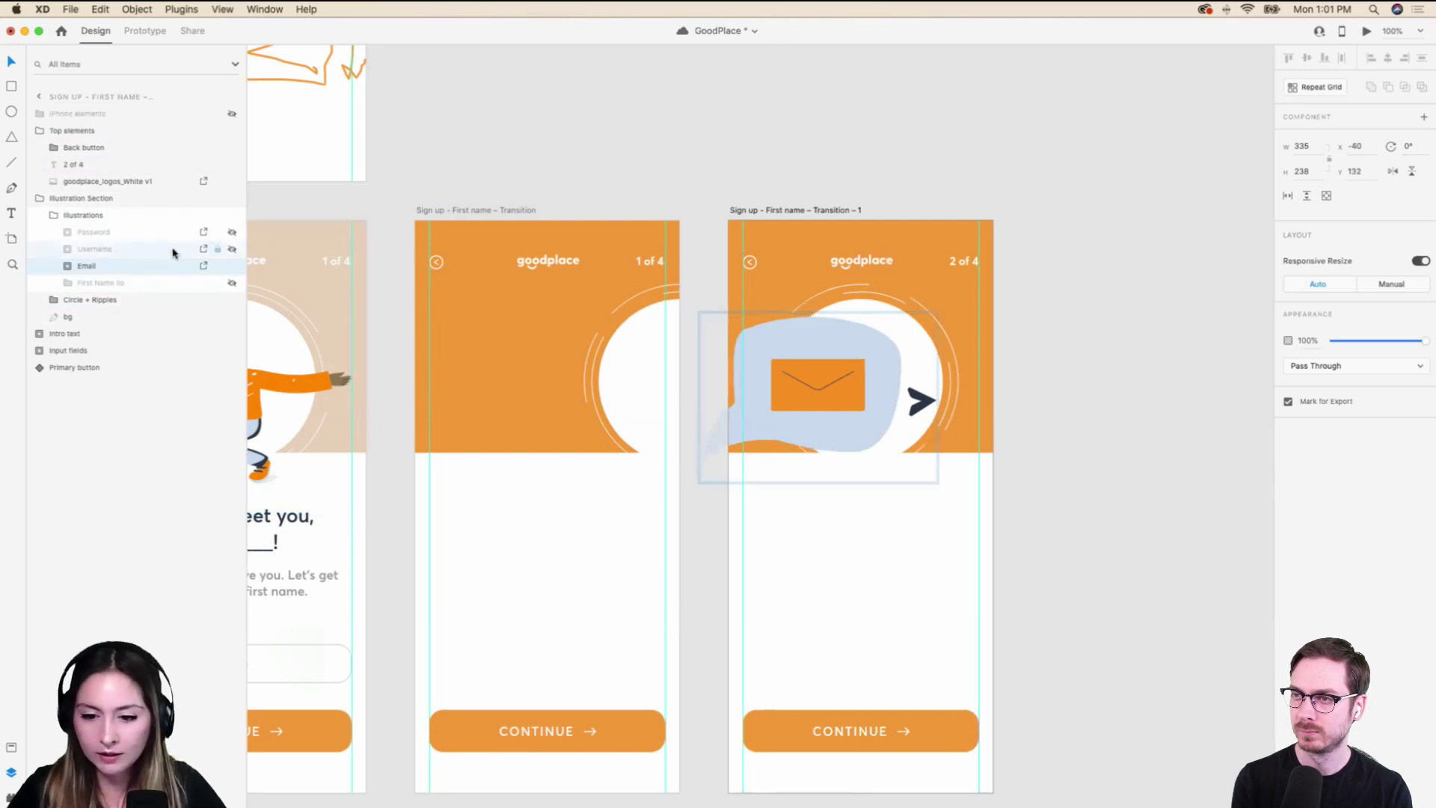
pyautogui.hotkey('shift', 'Left')
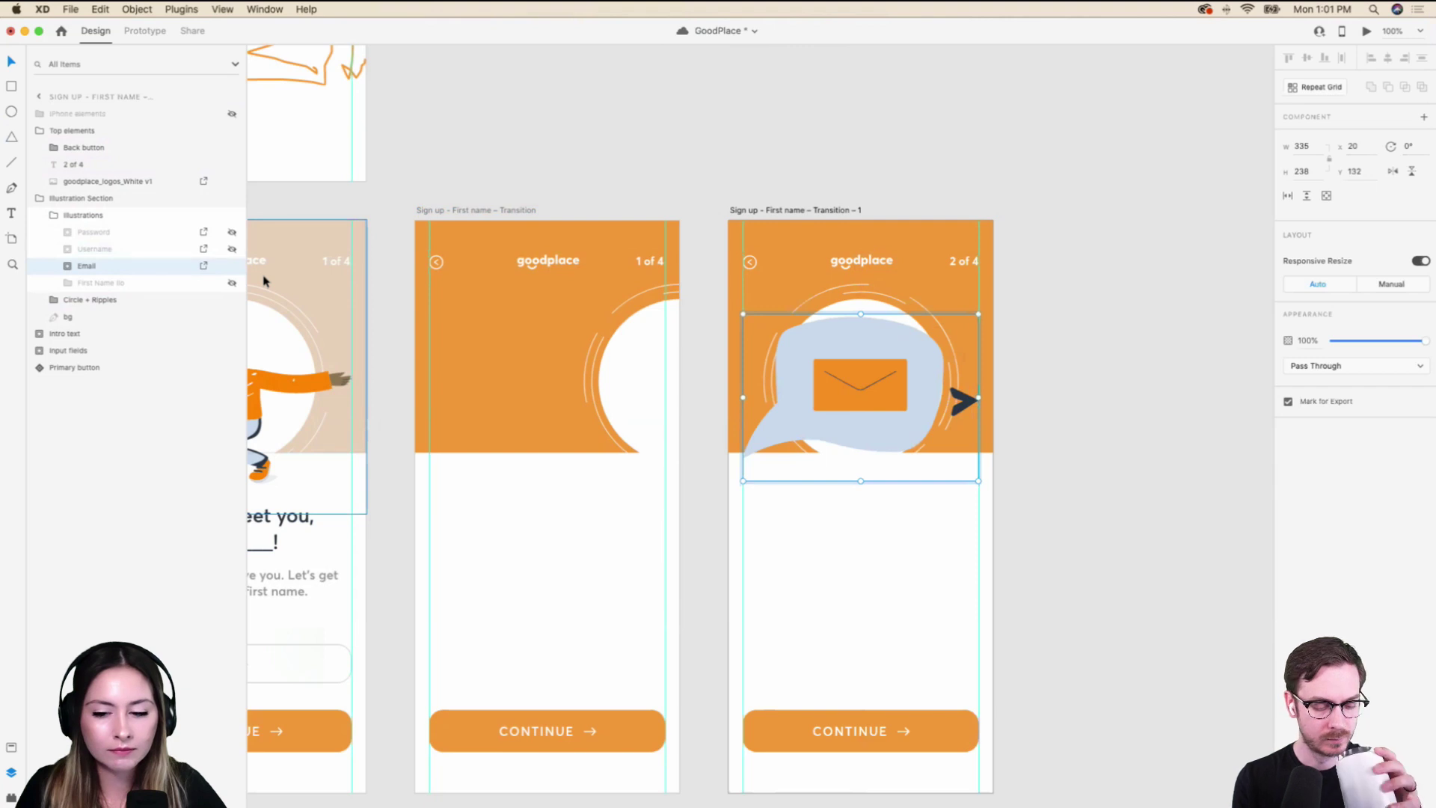
# Hide the First name intro text and select the Name text inside the Email intro group.
pyautogui.scroll(-1, 821, 479)
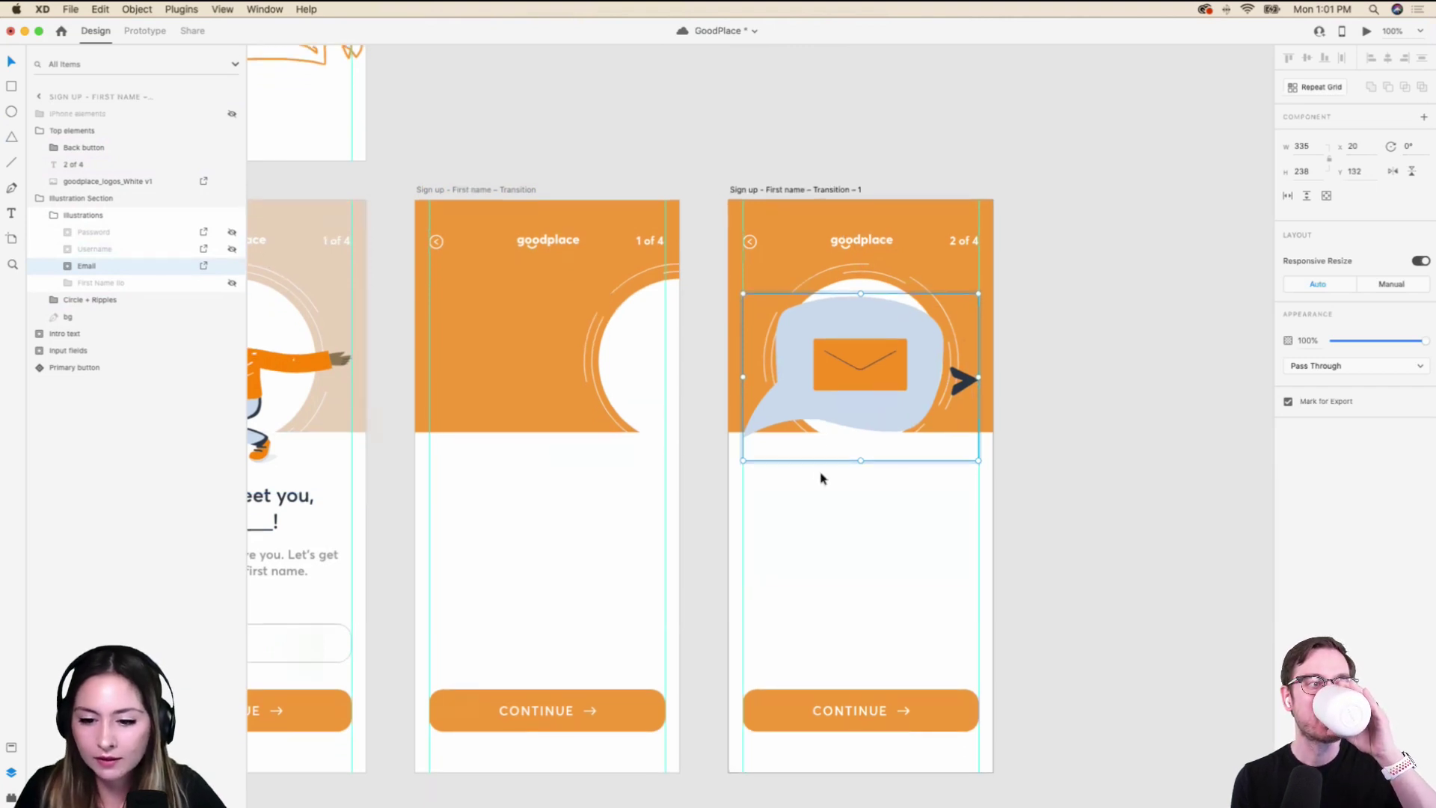
pyautogui.click(895, 534)
pyautogui.click(51, 217)
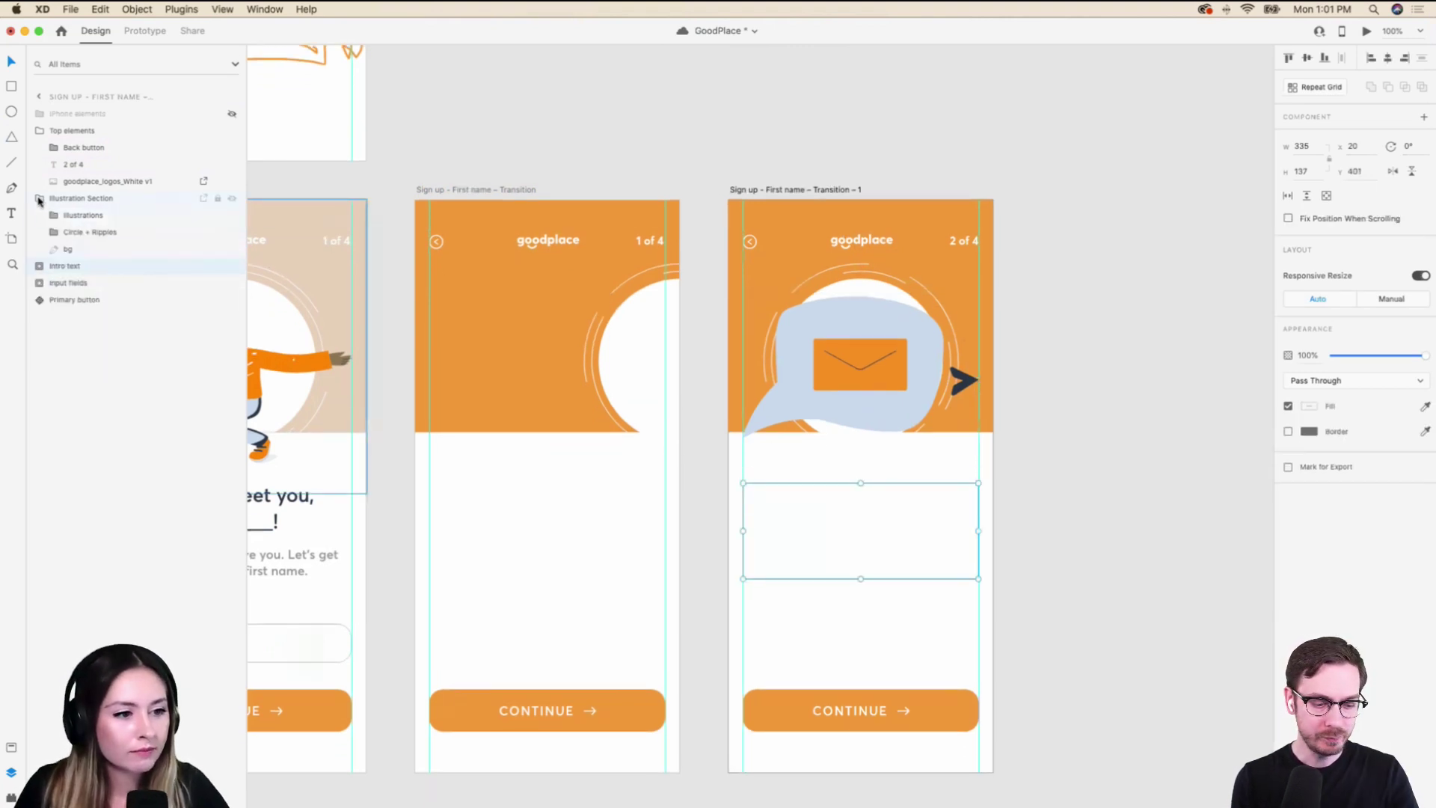
pyautogui.click(40, 201)
pyautogui.click(40, 216)
pyautogui.click(72, 232)
pyautogui.click(80, 251)
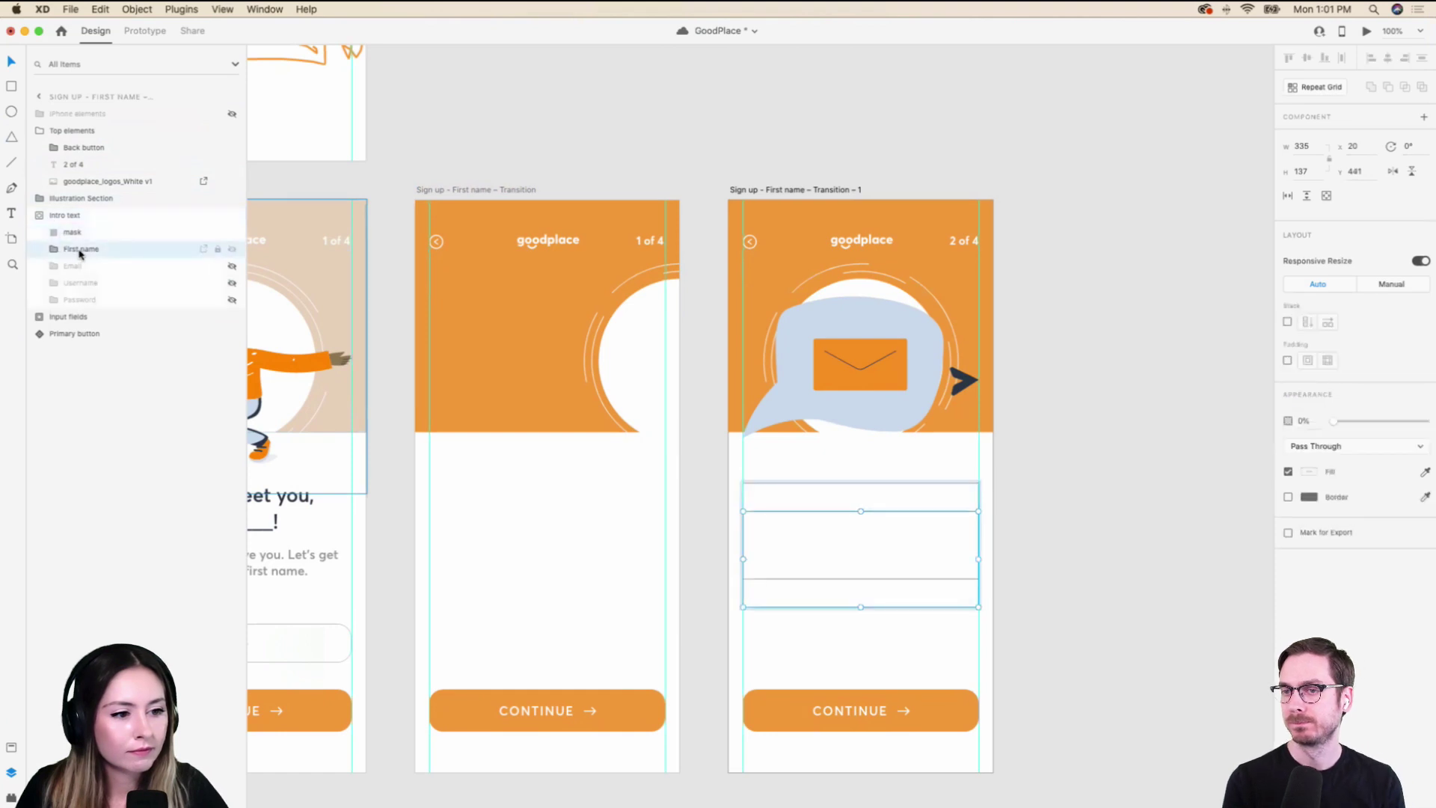
pyautogui.click(96, 266)
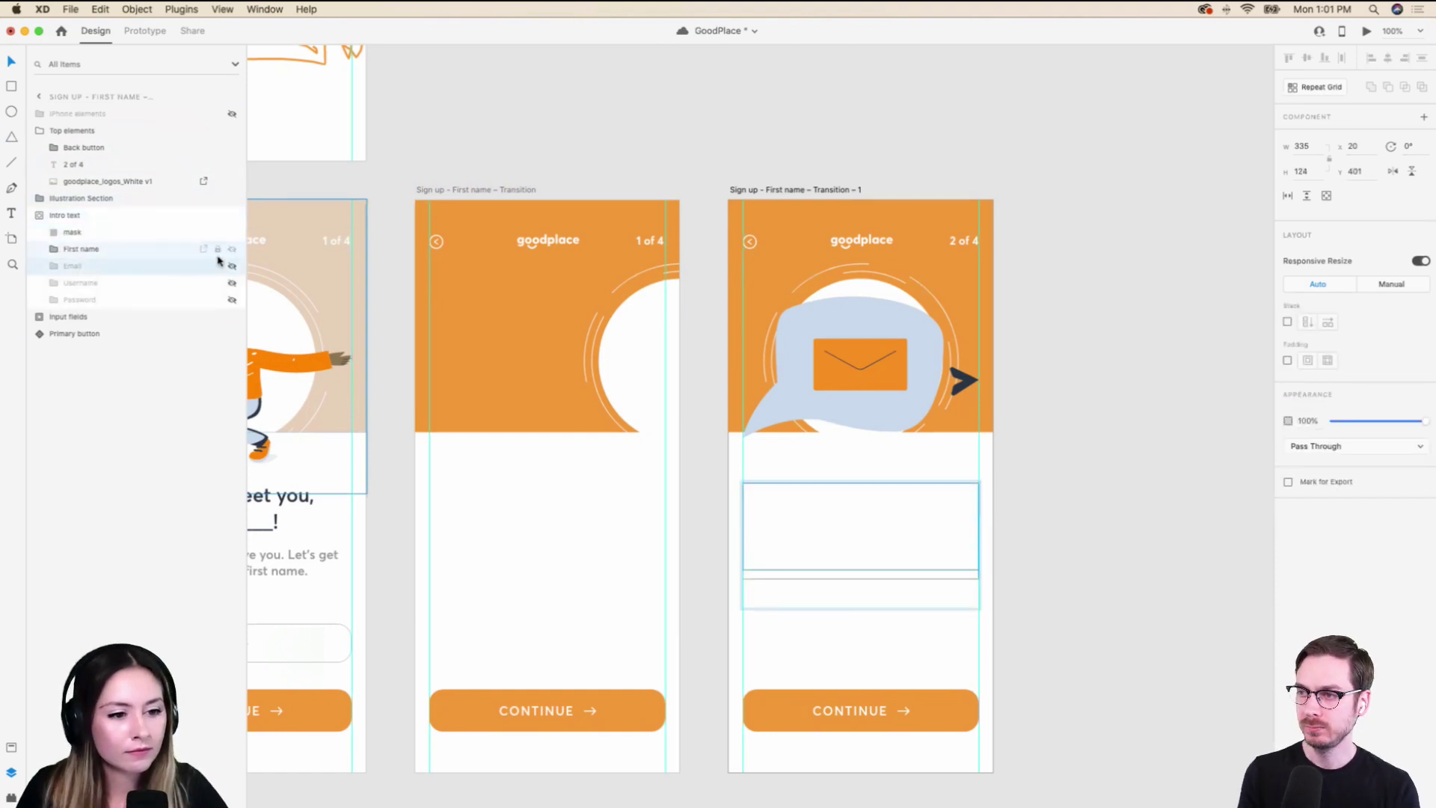
pyautogui.click(232, 249)
pyautogui.click(54, 266)
pyautogui.click(84, 283)
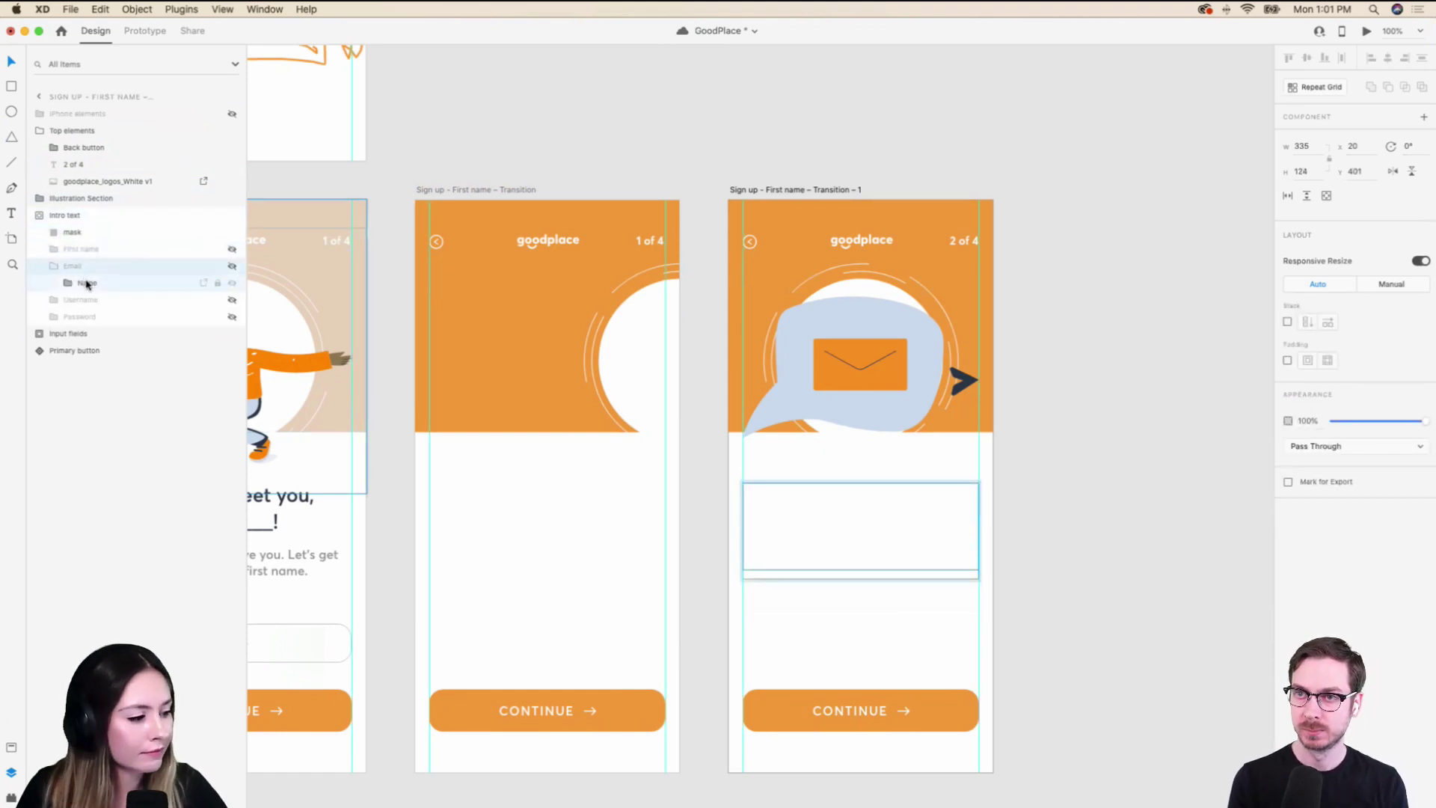
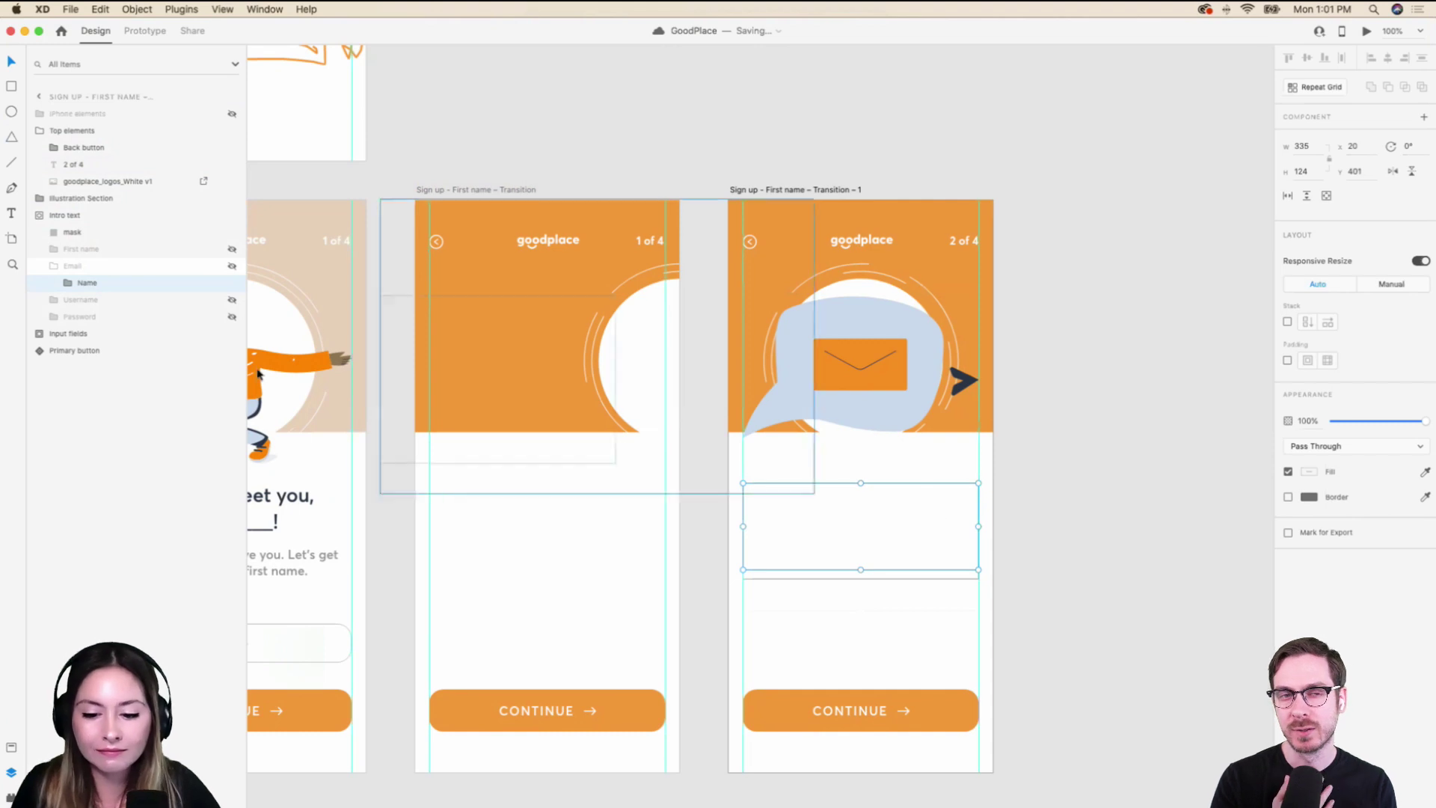
# Show the 2 of 4 screen's Email intro text and nudge the transition screen's Email, Username and Password texts down.
pyautogui.click(96, 271)
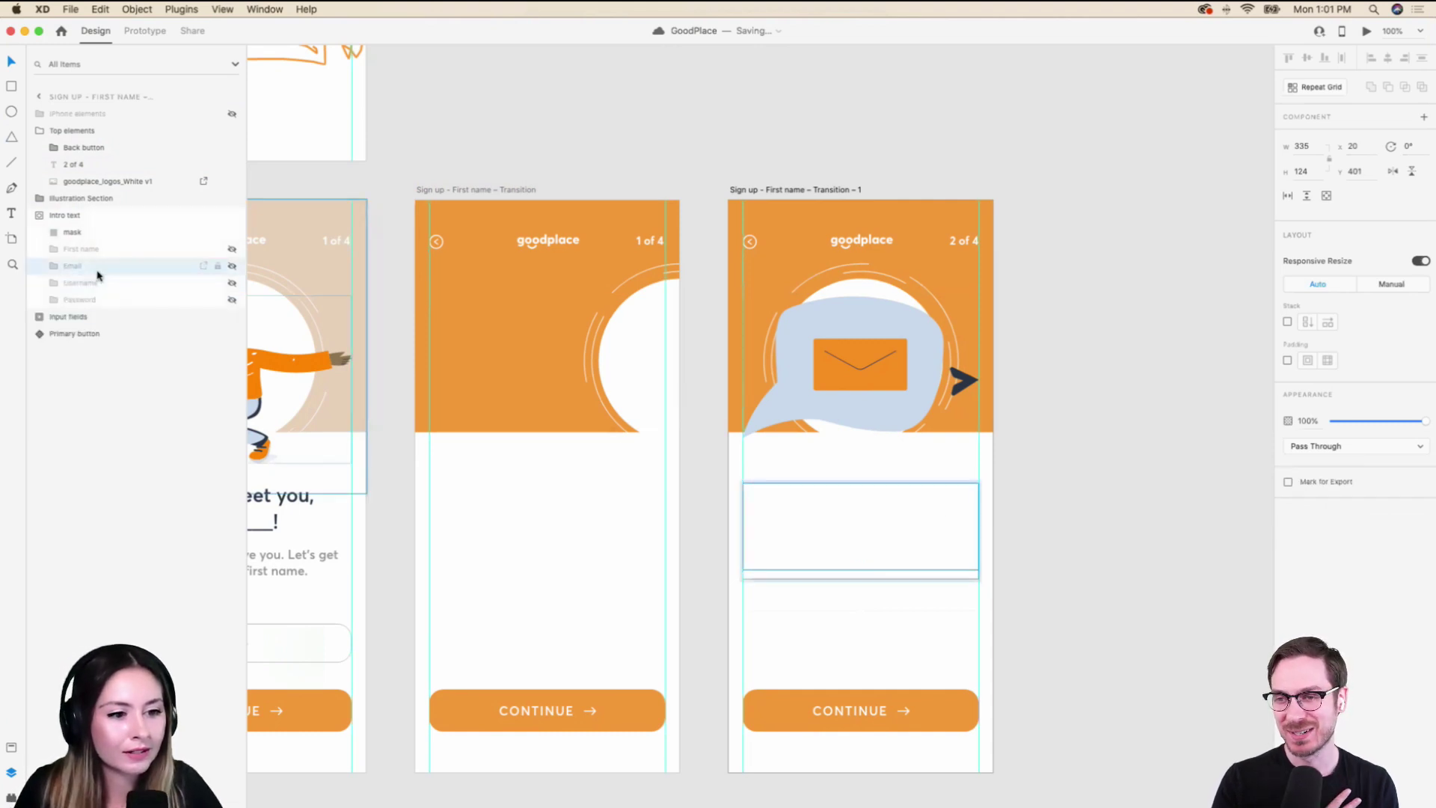
pyautogui.click(233, 267)
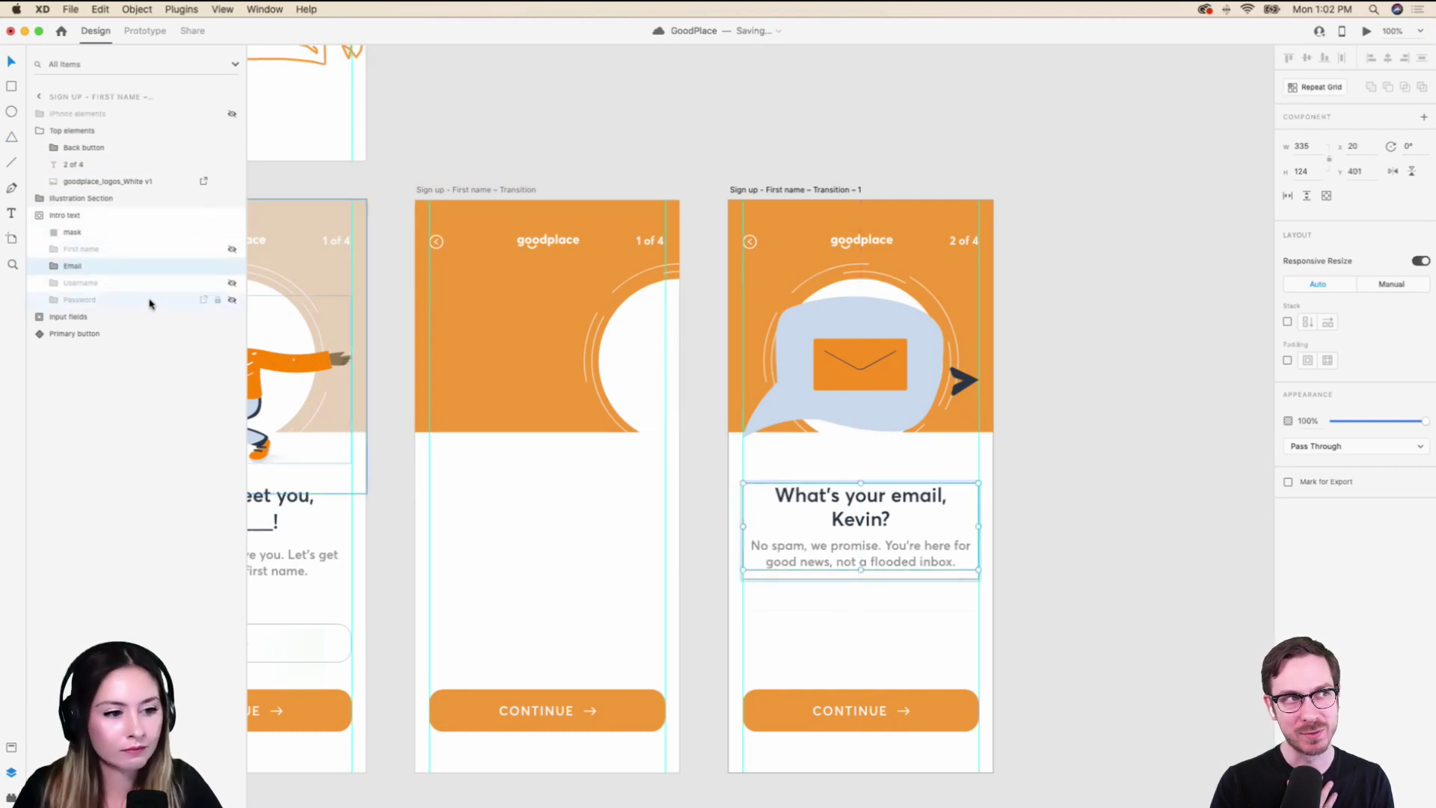
pyautogui.click(524, 539)
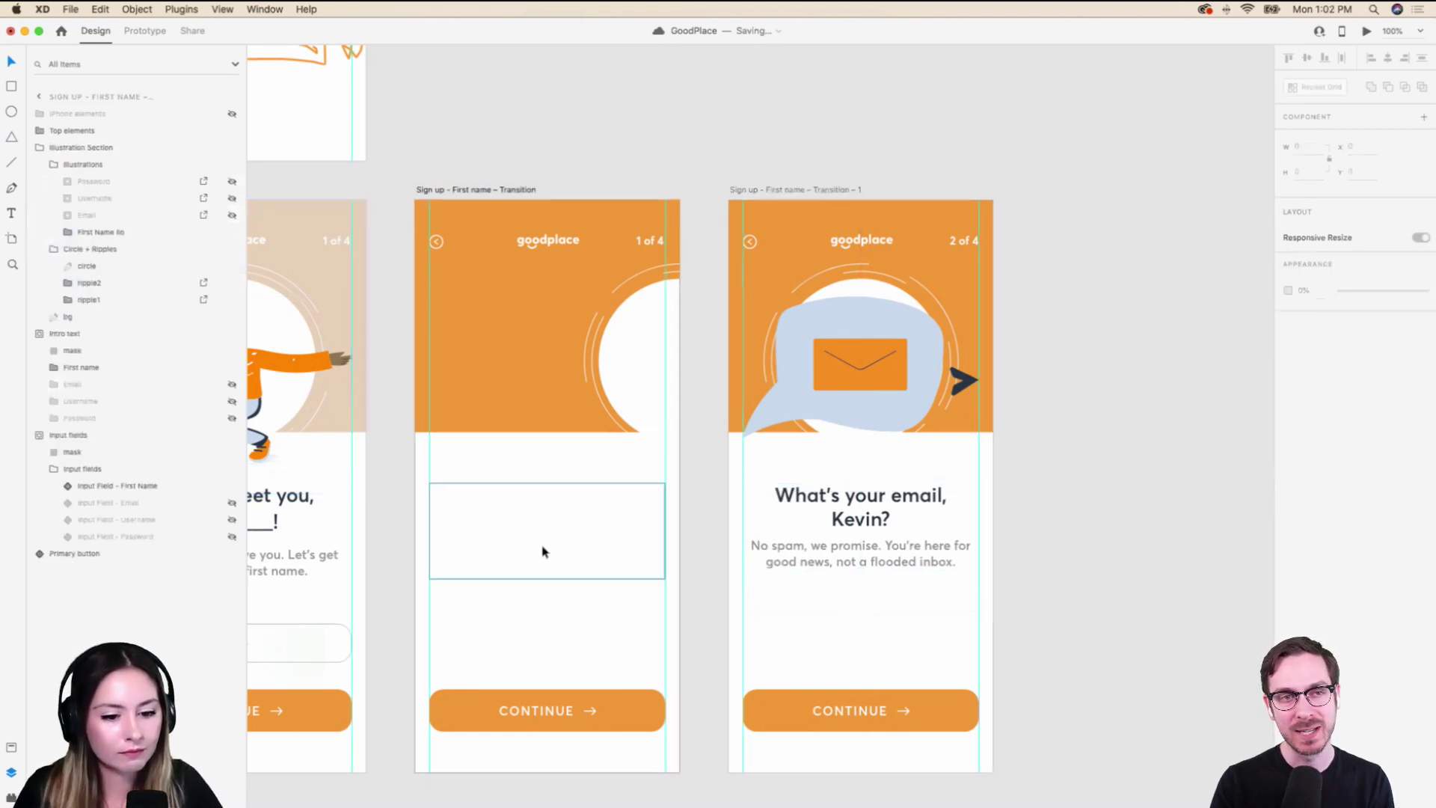
pyautogui.click(80, 385)
pyautogui.keyDown('shift'); pyautogui.click(112, 413); pyautogui.keyUp('shift')
pyautogui.hotkey('shift', 'Down')
pyautogui.hotkey('shift', 'Down')
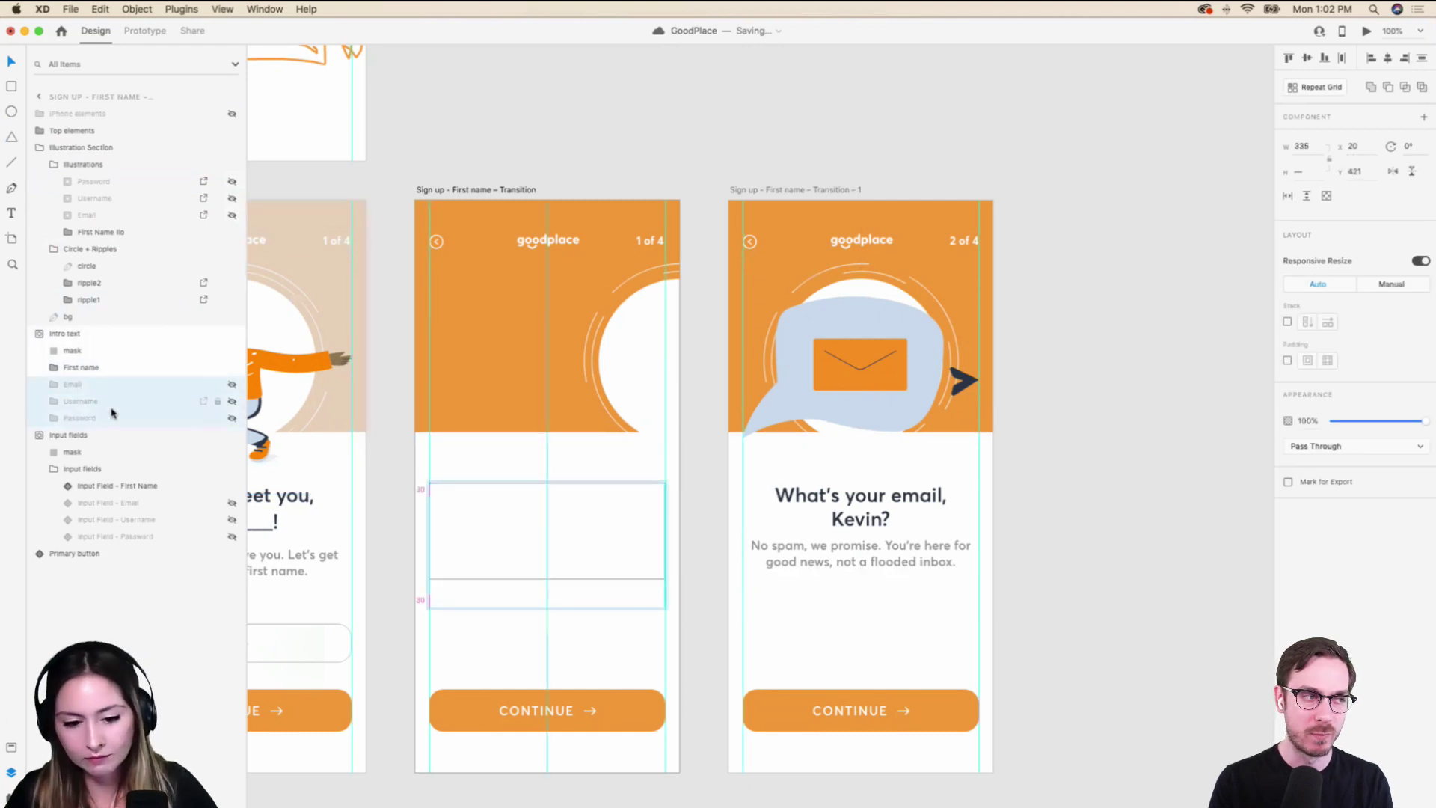
pyautogui.hotkey('shift', 'Down')
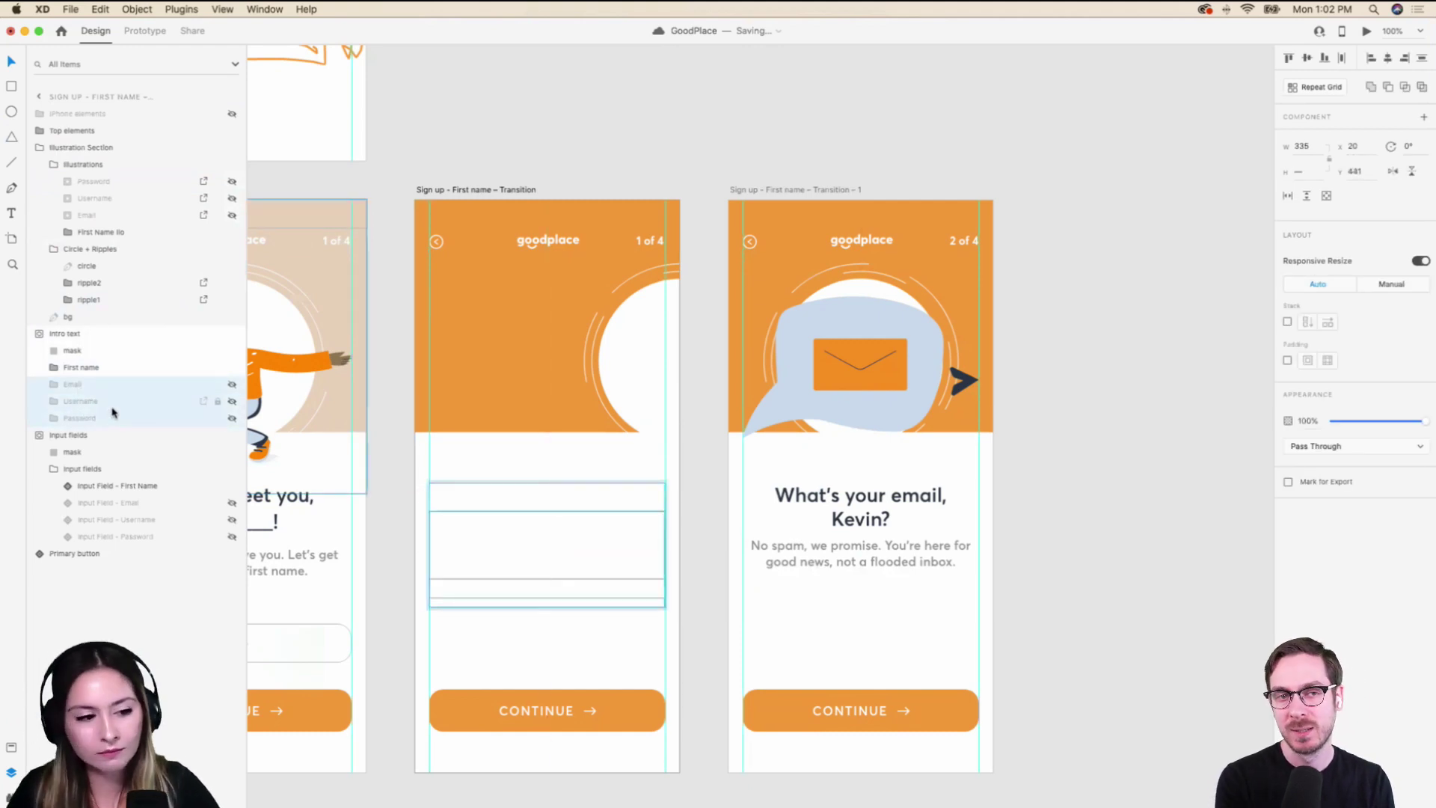
# Return the 2 of 4 screen's Email intro text to Y 401 and keep it visible.
pyautogui.click(830, 535)
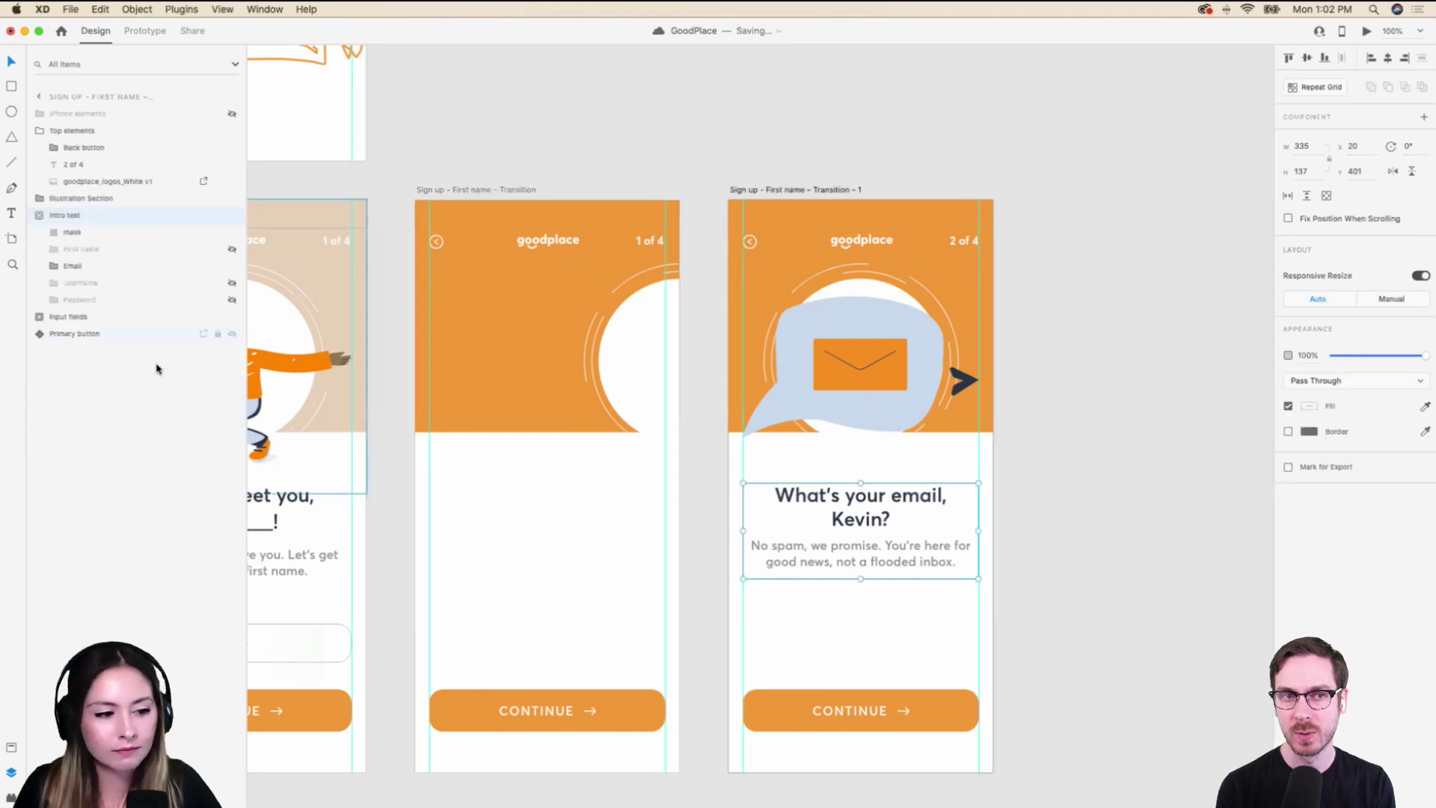
pyautogui.click(86, 268)
pyautogui.click(237, 268)
pyautogui.keyDown('shift'); pyautogui.click(139, 298); pyautogui.keyUp('shift')
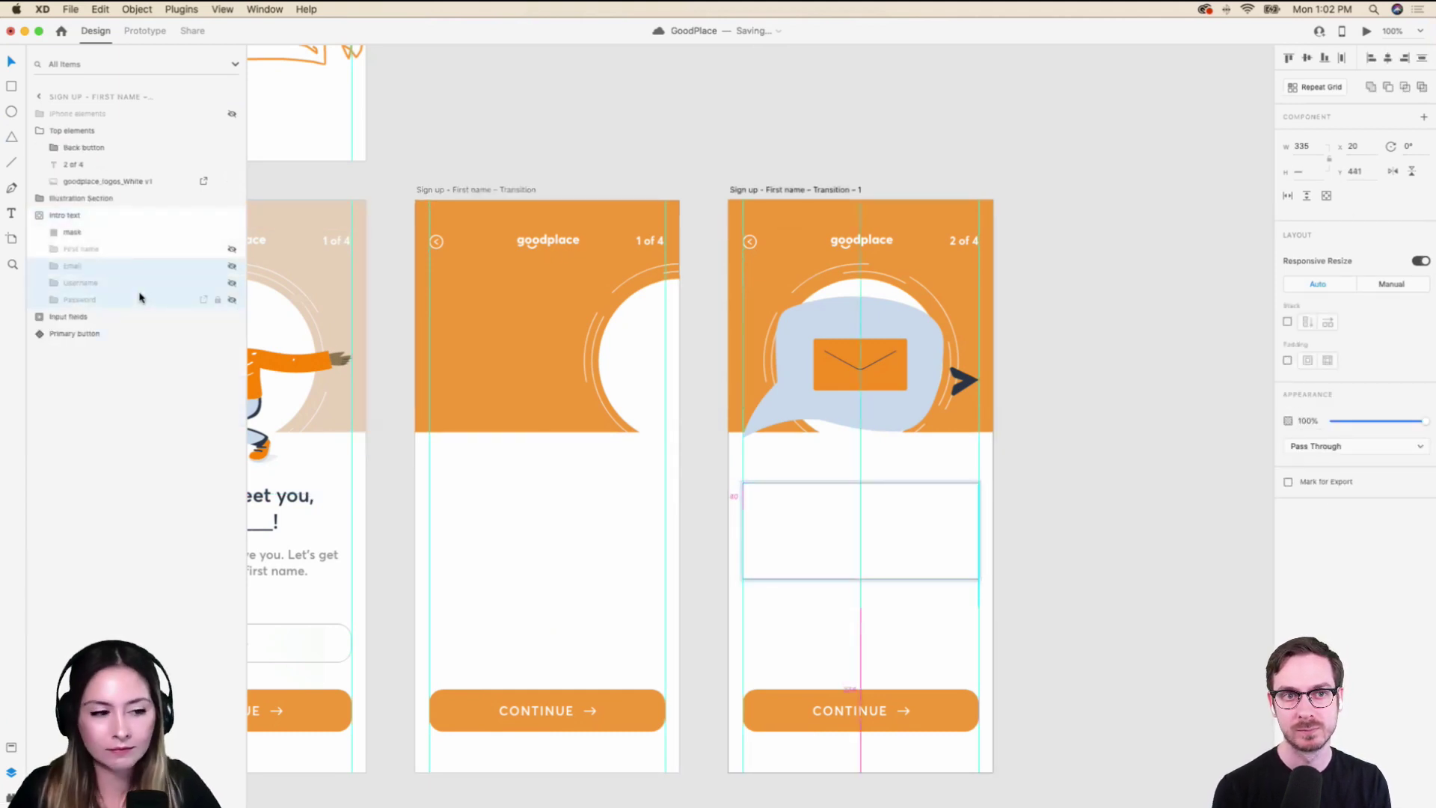
pyautogui.click(214, 264)
pyautogui.press('super+z')
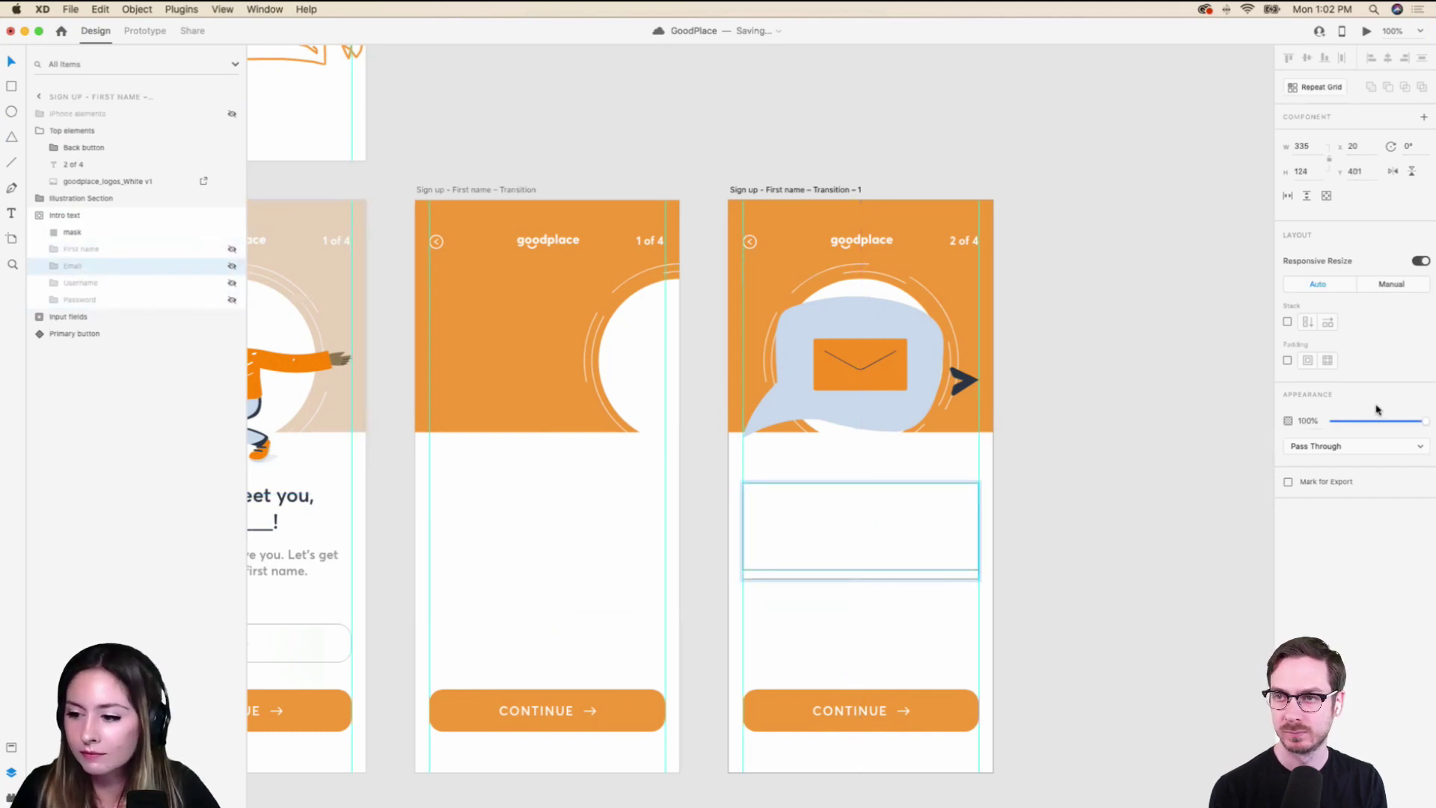
pyautogui.click(233, 266)
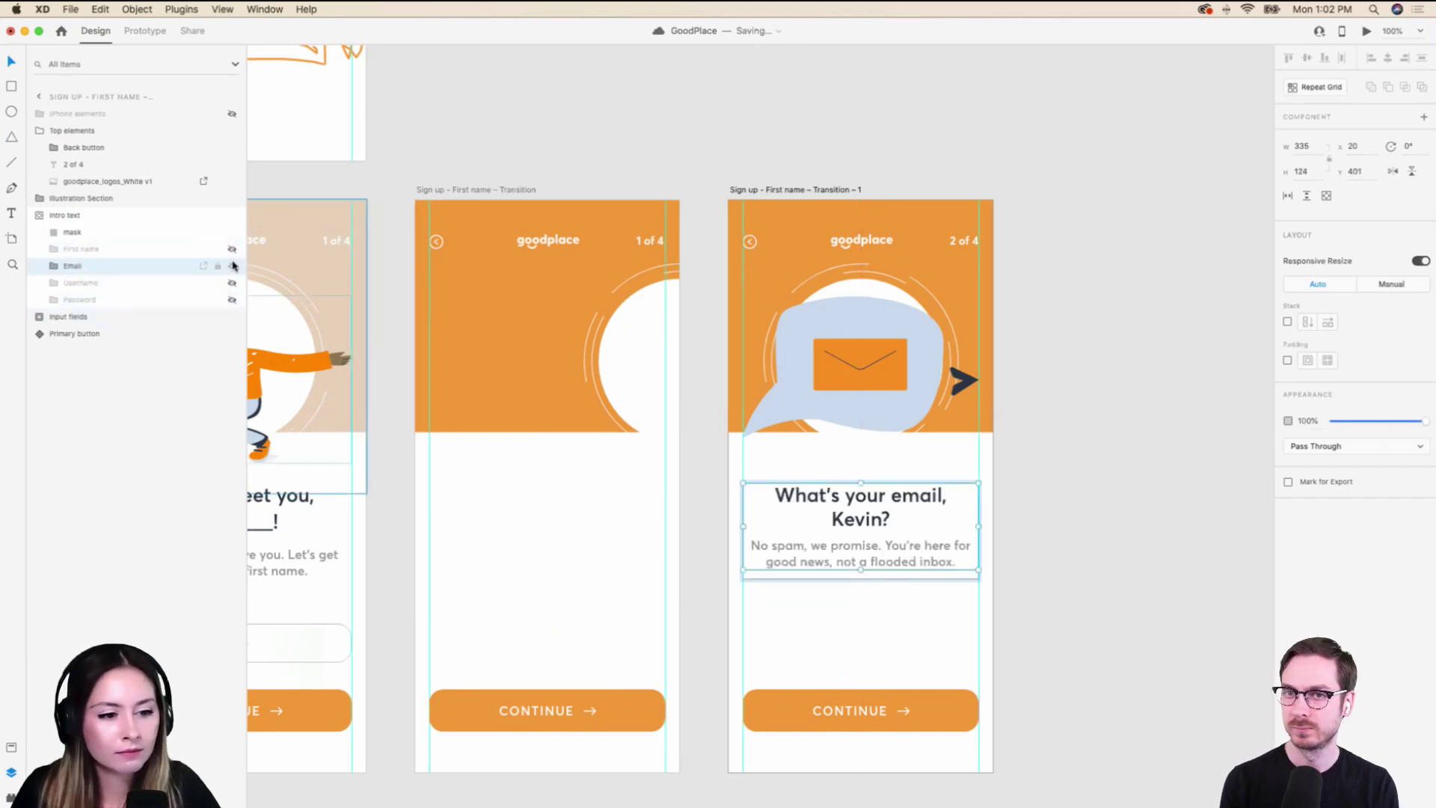
# Set the transition screen's Email, Username and Password intro texts to 0% opacity.
pyautogui.click(561, 551)
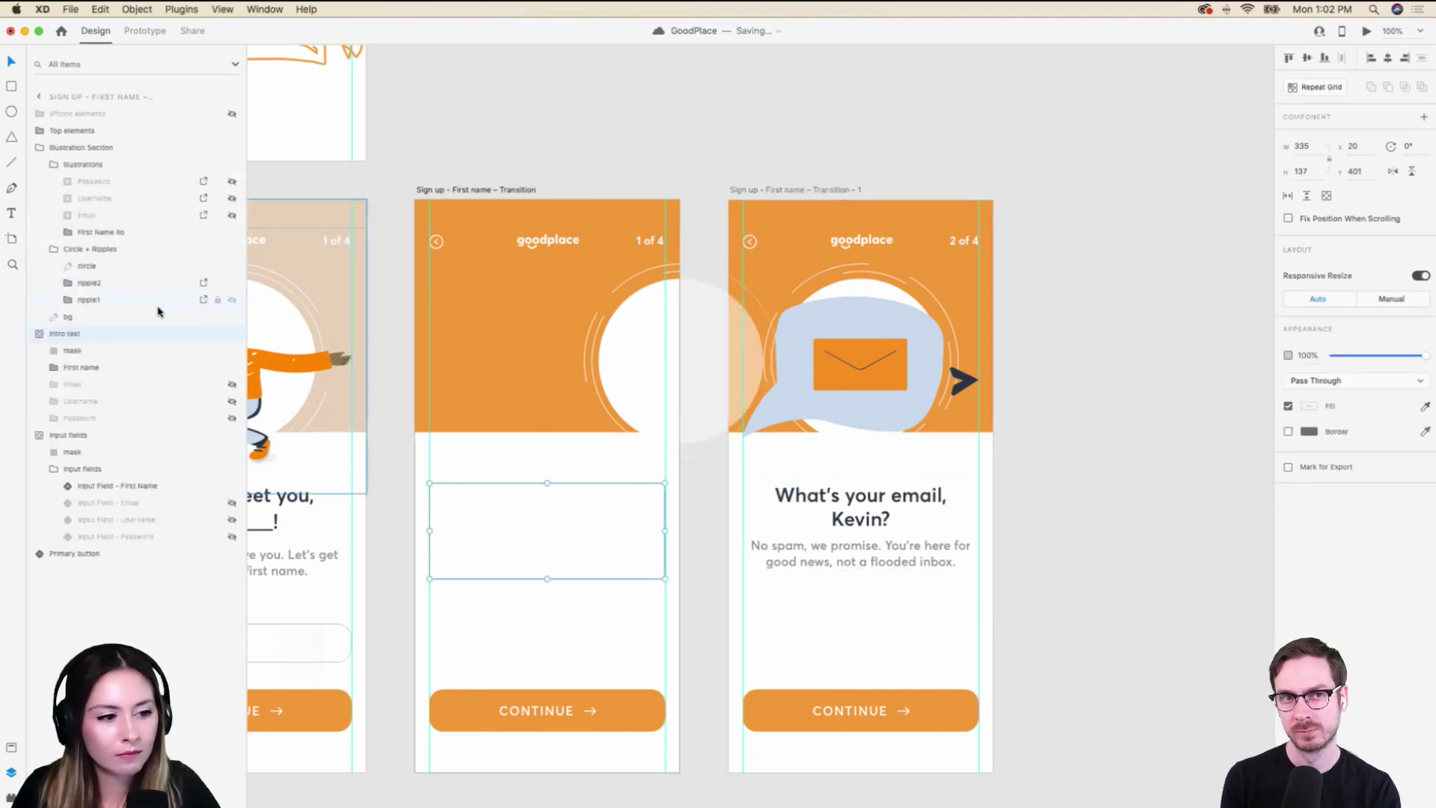
pyautogui.keyDown('shift'); pyautogui.click(105, 417); pyautogui.keyUp('shift')
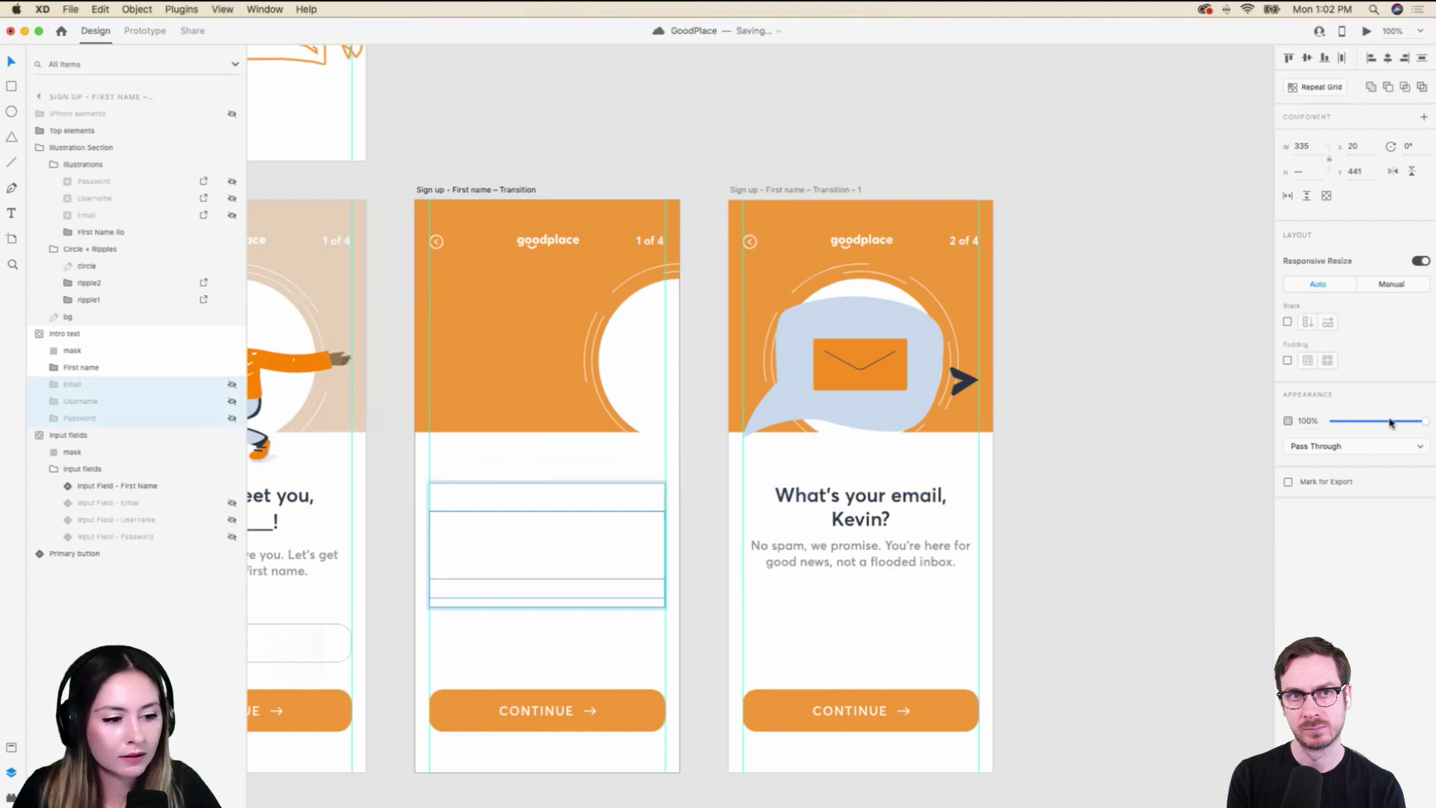
pyautogui.moveTo(1423, 414); pyautogui.dragTo(1332, 420)
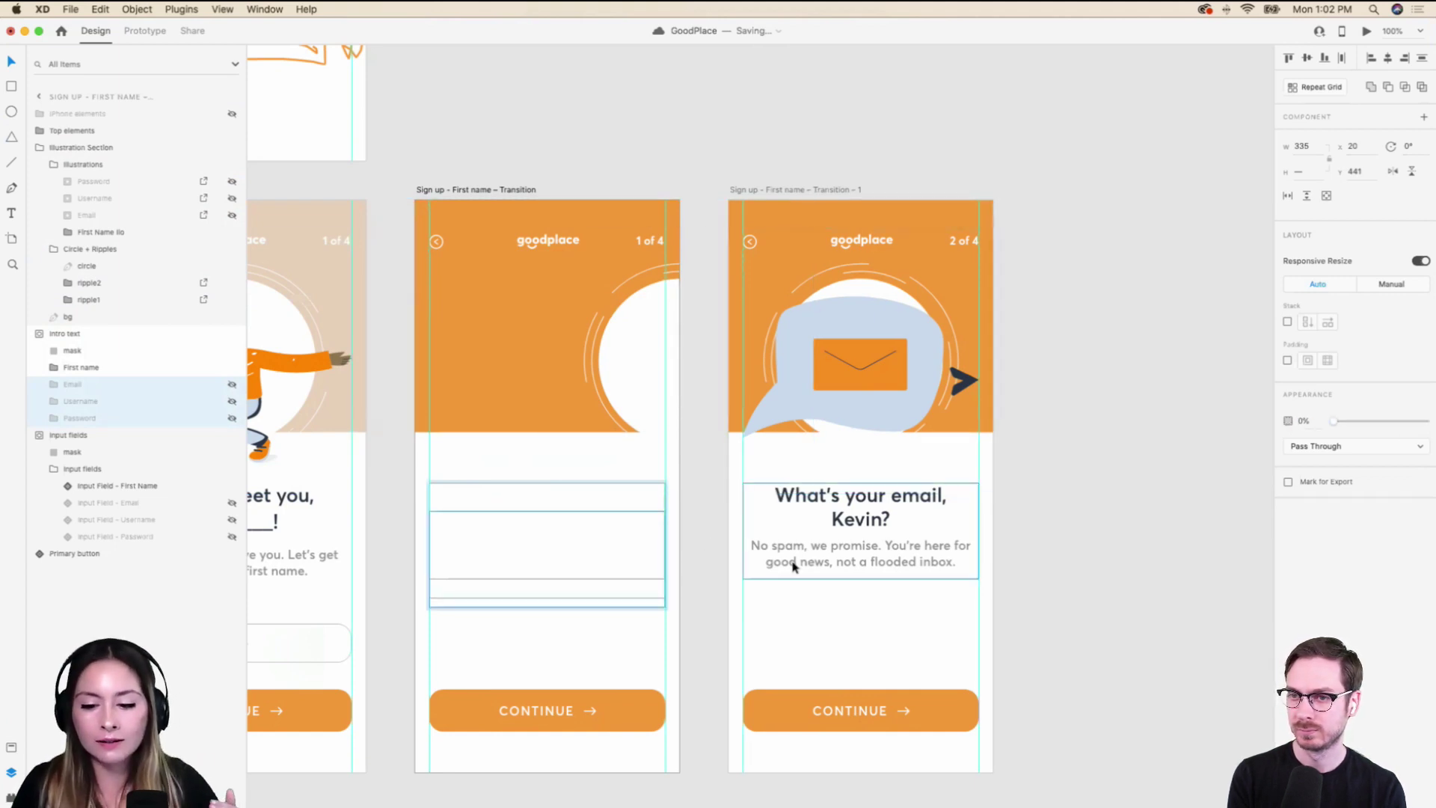
pyautogui.click(515, 538)
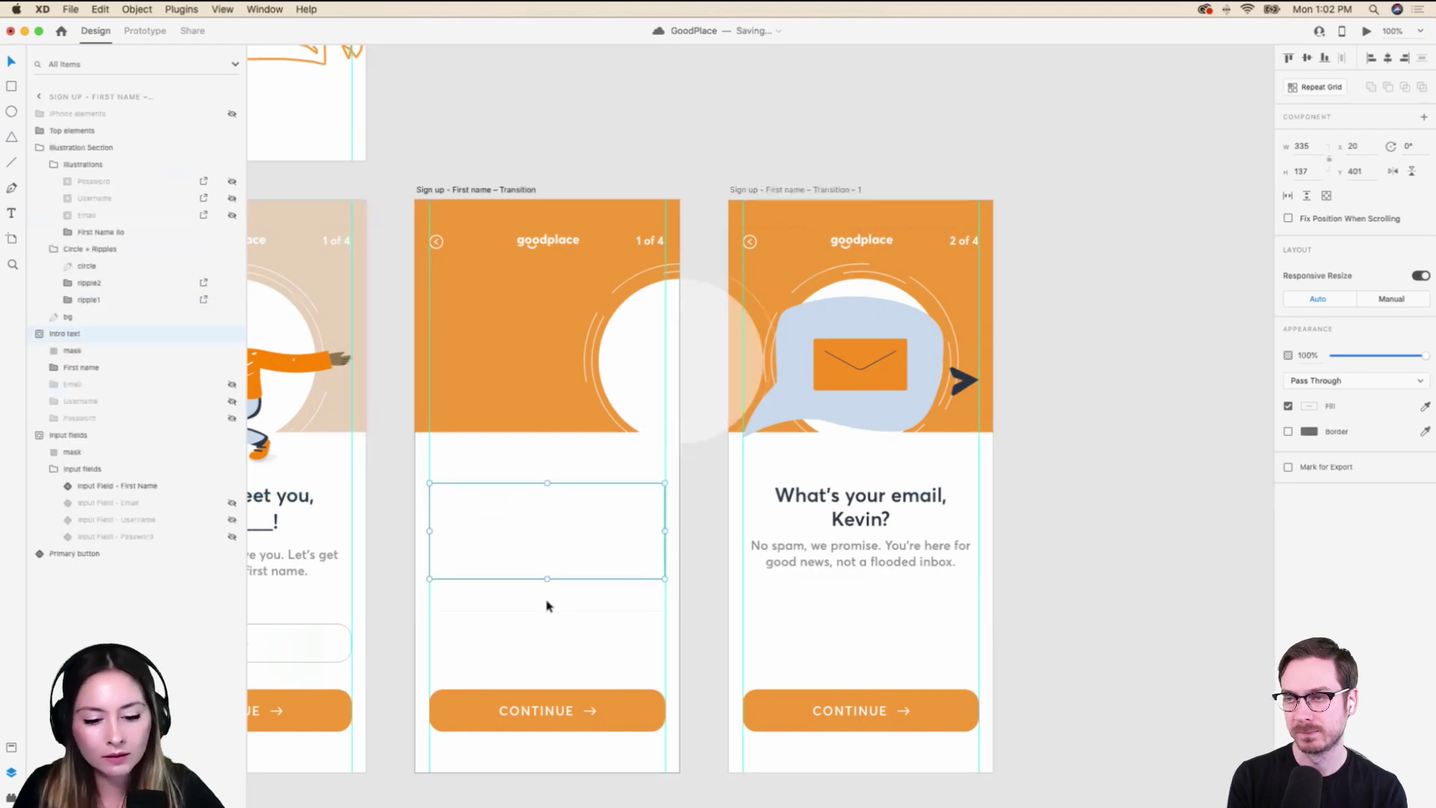
pyautogui.click(884, 662)
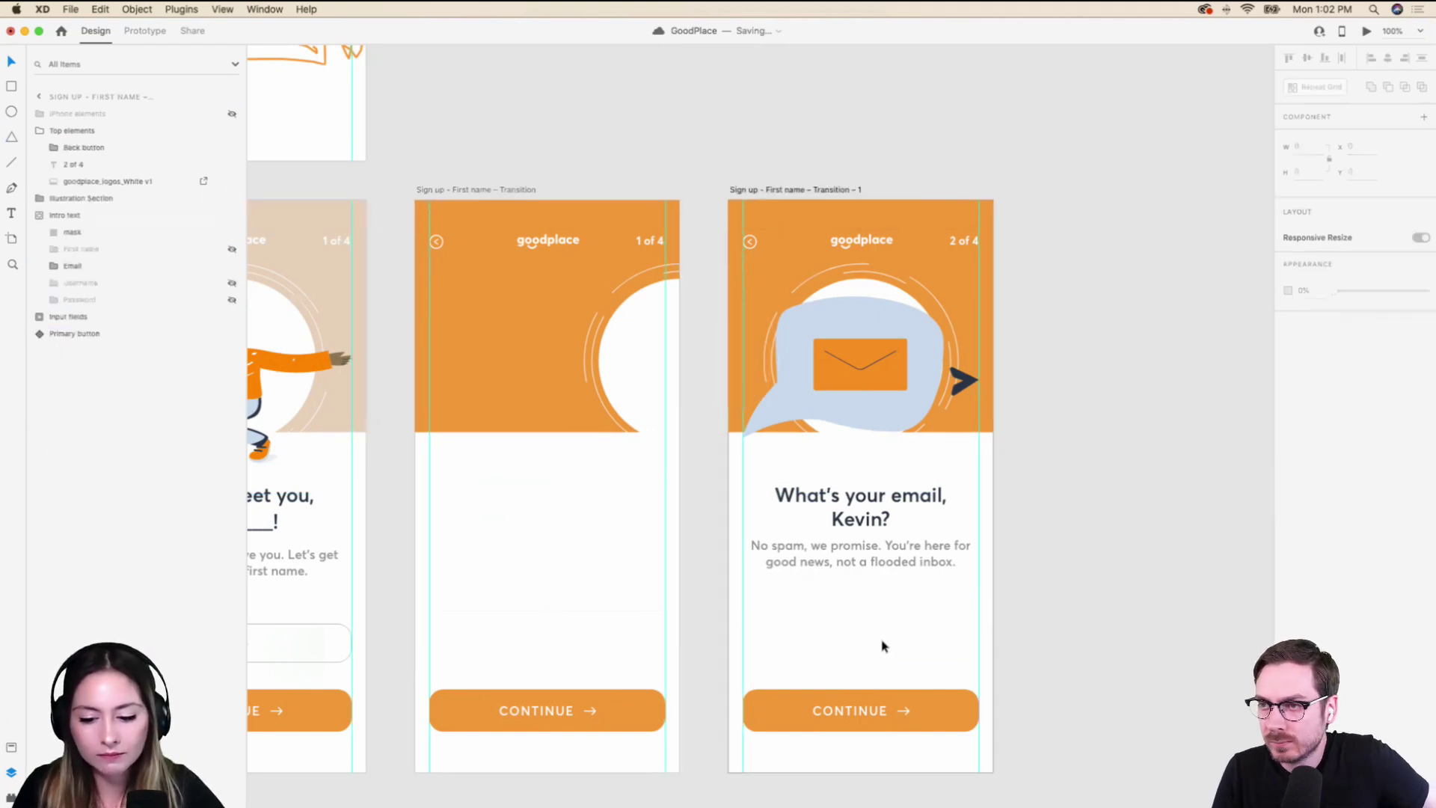
pyautogui.click(580, 639)
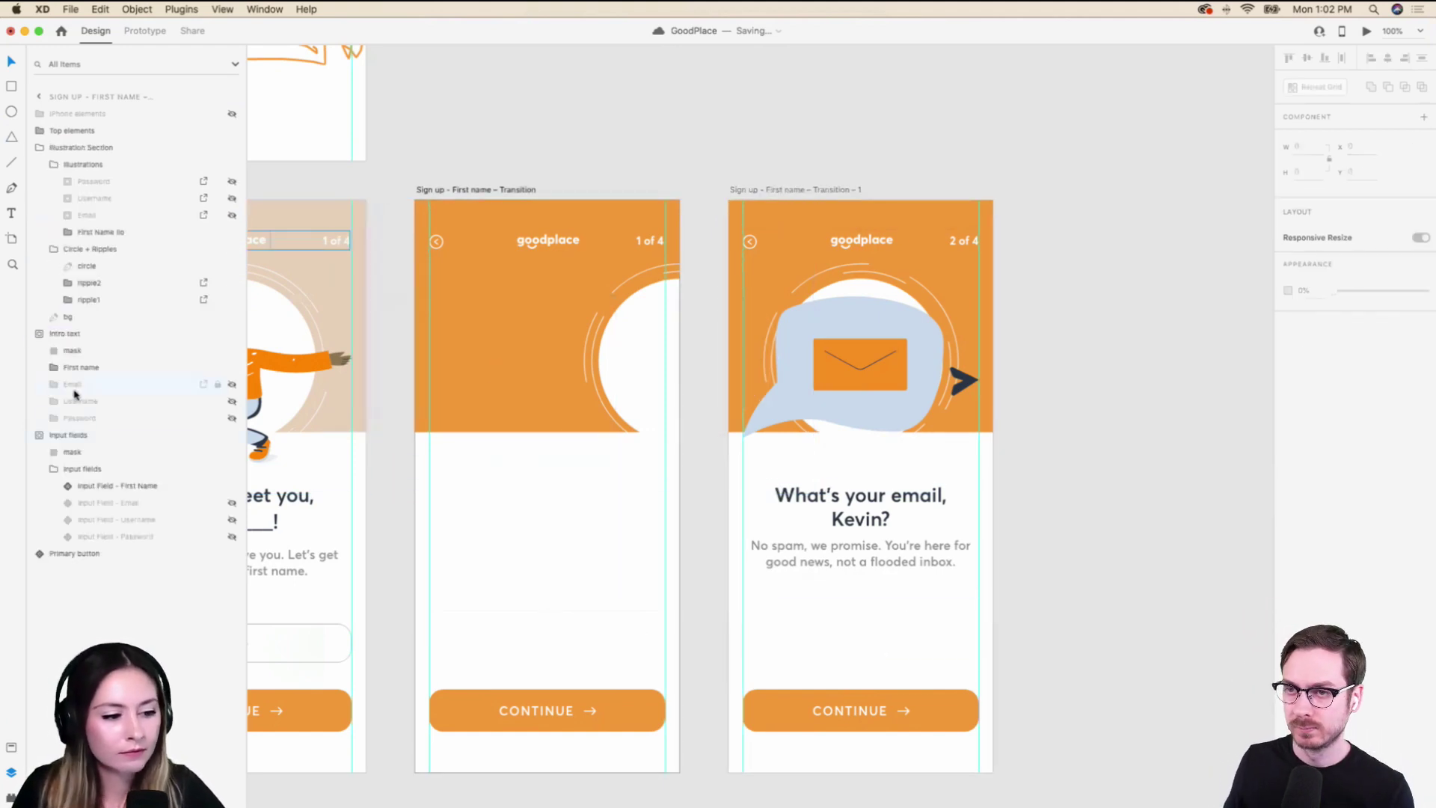
pyautogui.click(56, 470)
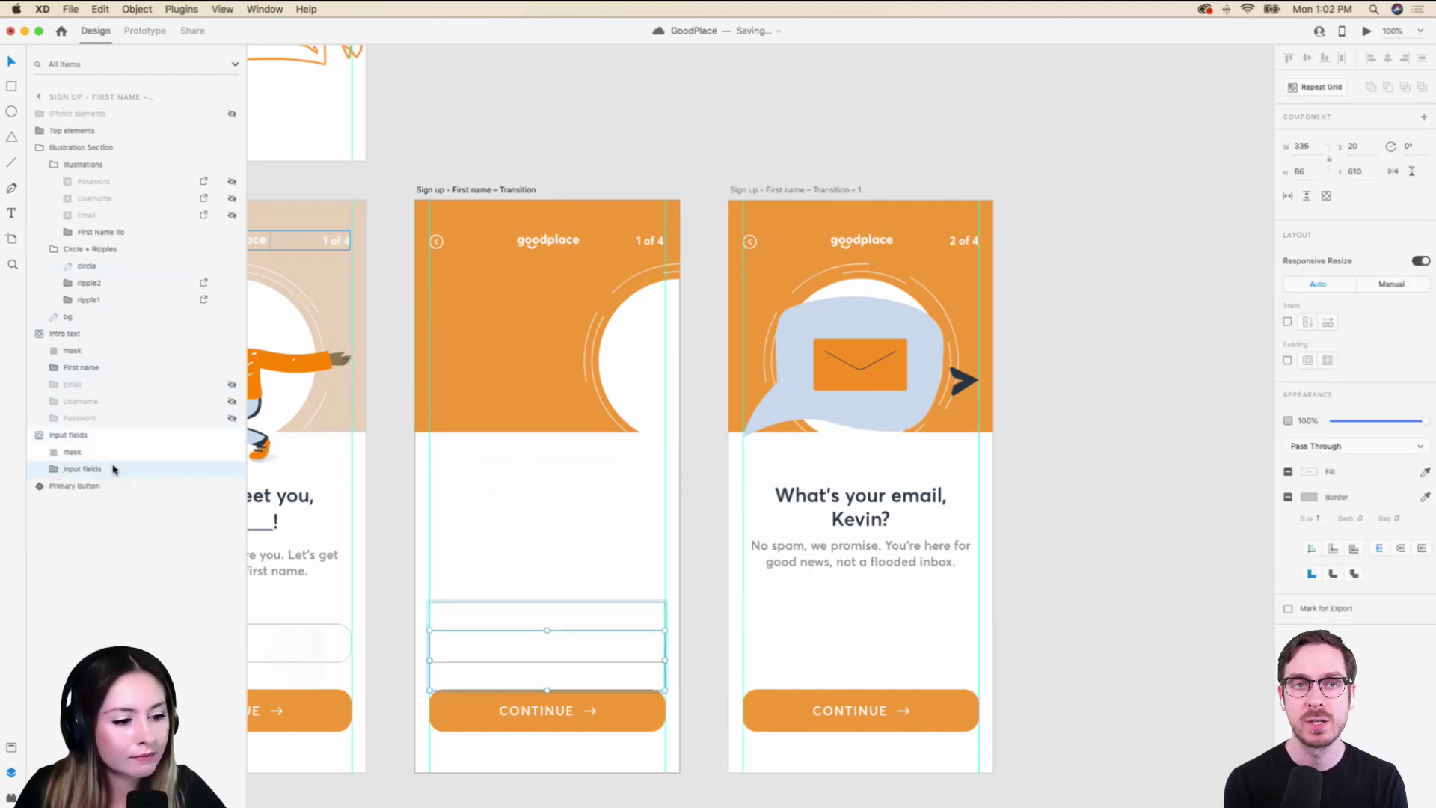
# Move the 2 of 4 screen's Input Field - Email down 20 px.
pyautogui.click(58, 468)
pyautogui.click(124, 503)
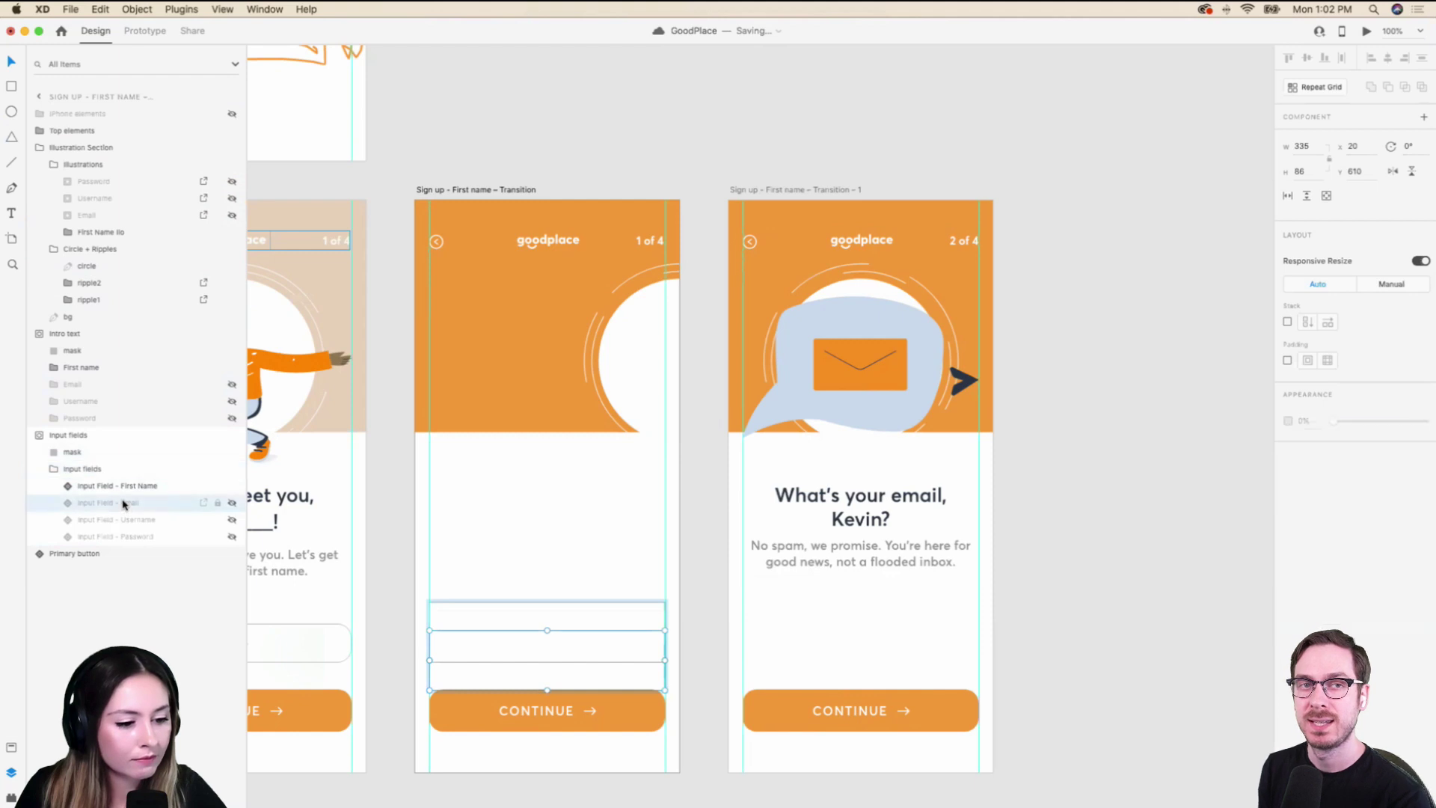
pyautogui.scroll(-2, 513, 496)
pyautogui.hscroll(-2, 513, 496)
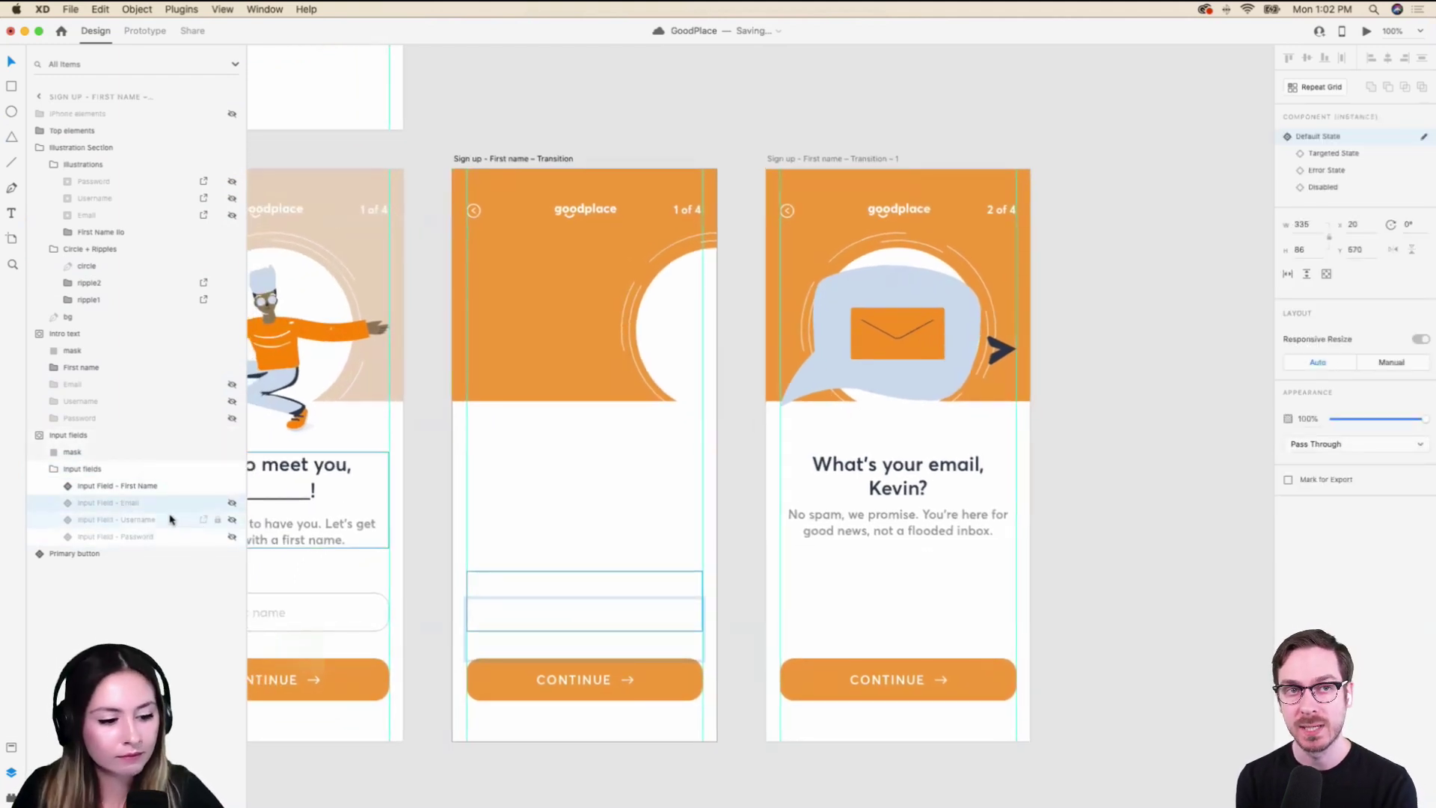
pyautogui.click(474, 427)
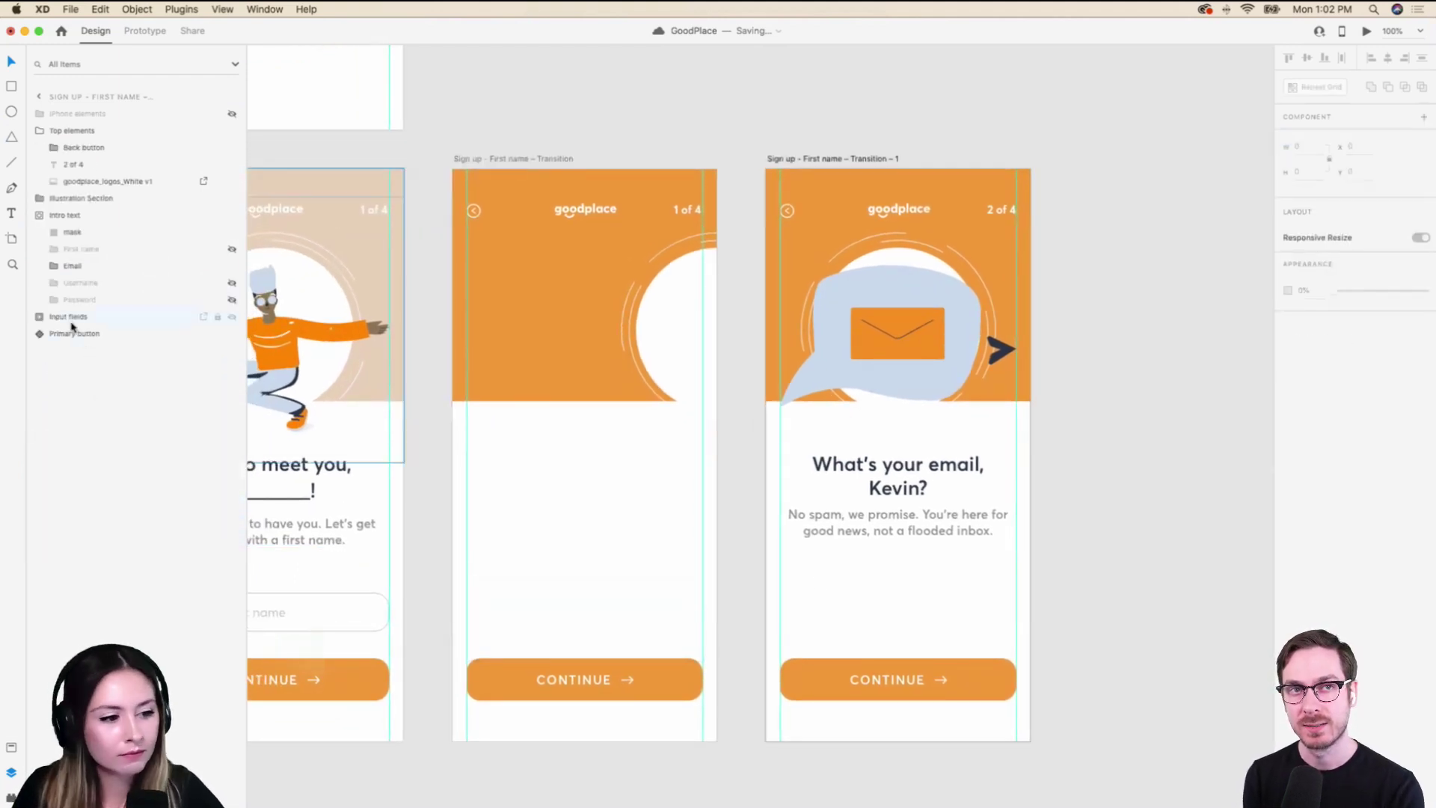
pyautogui.click(40, 317)
pyautogui.click(69, 350)
pyautogui.click(54, 351)
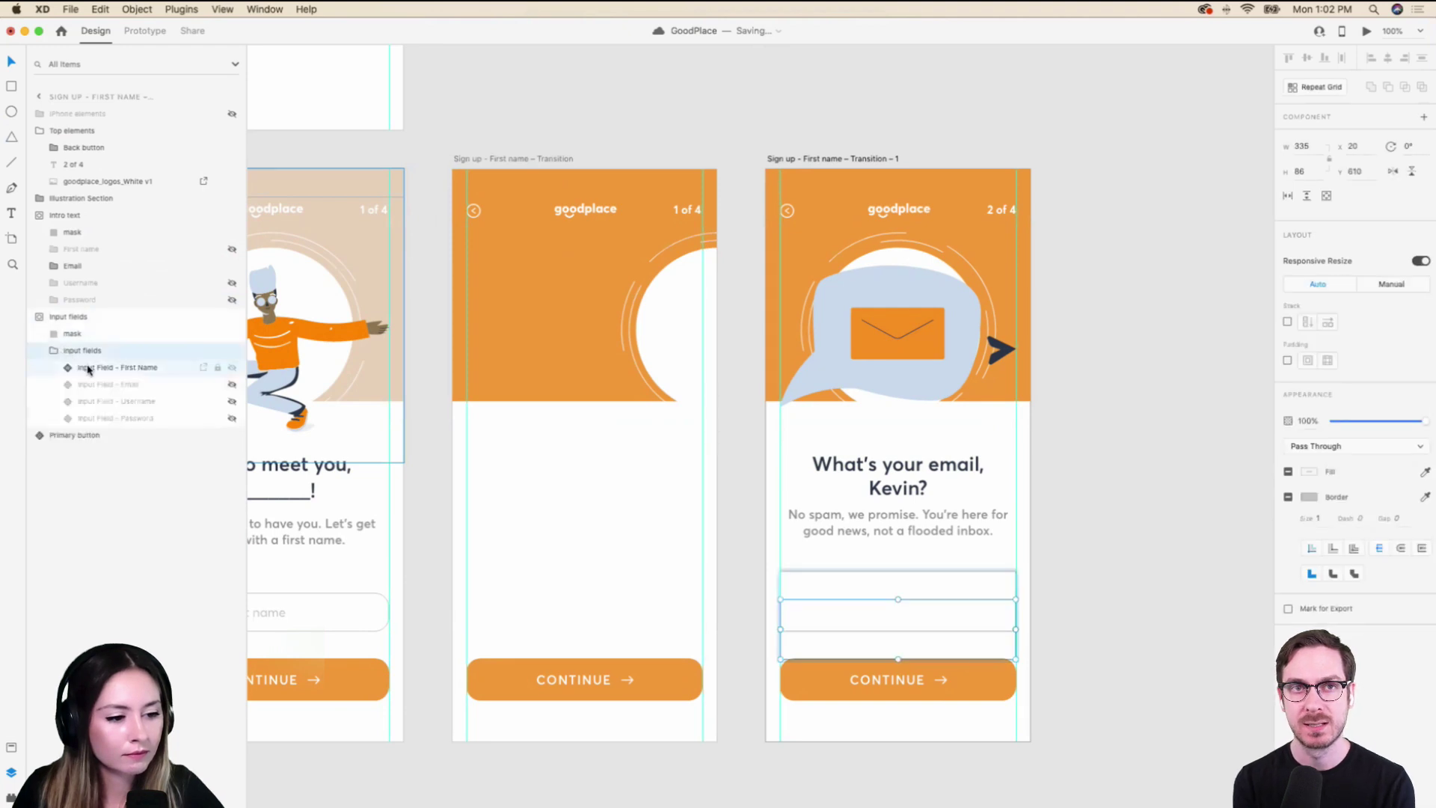
pyautogui.click(102, 385)
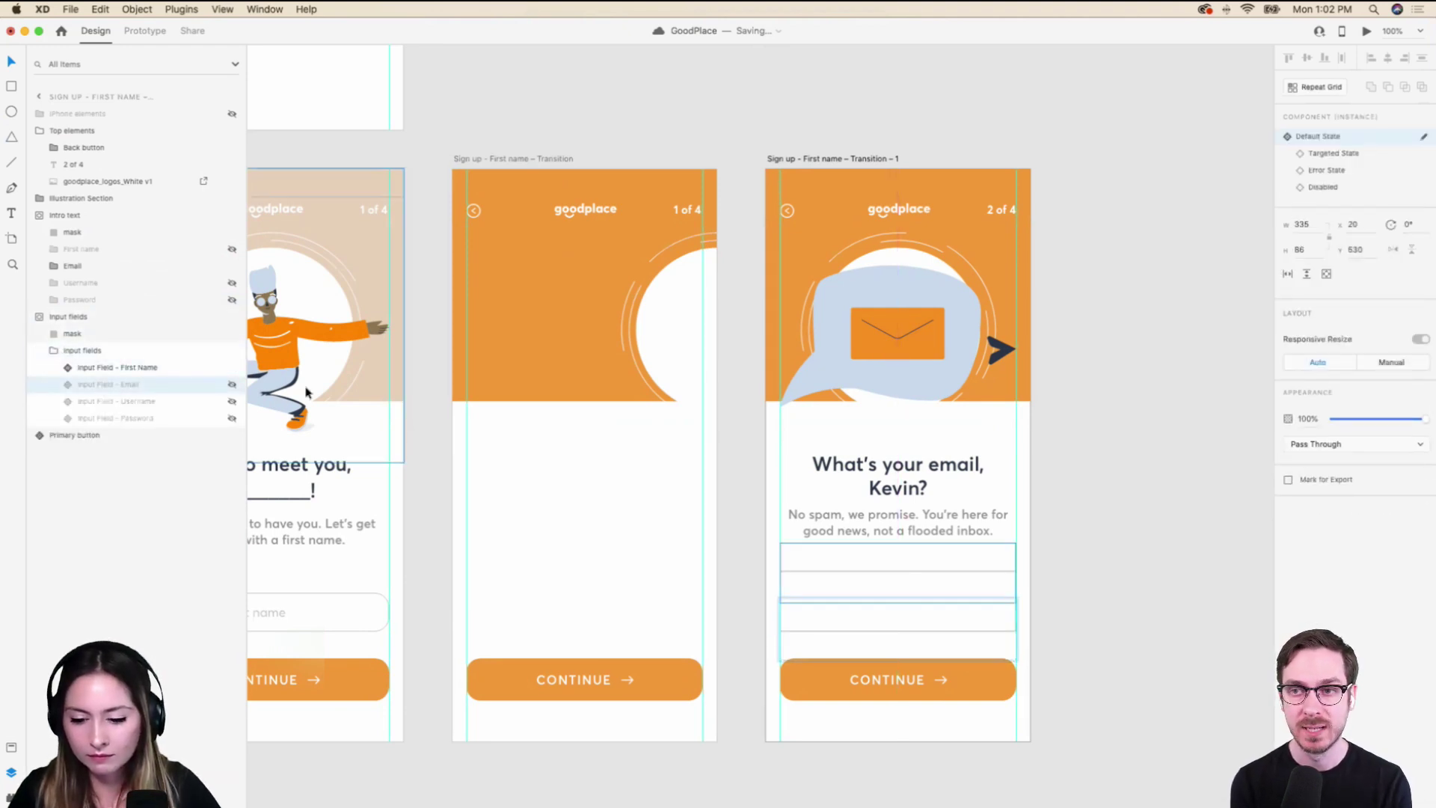
pyautogui.hotkey('shift', 'Down')
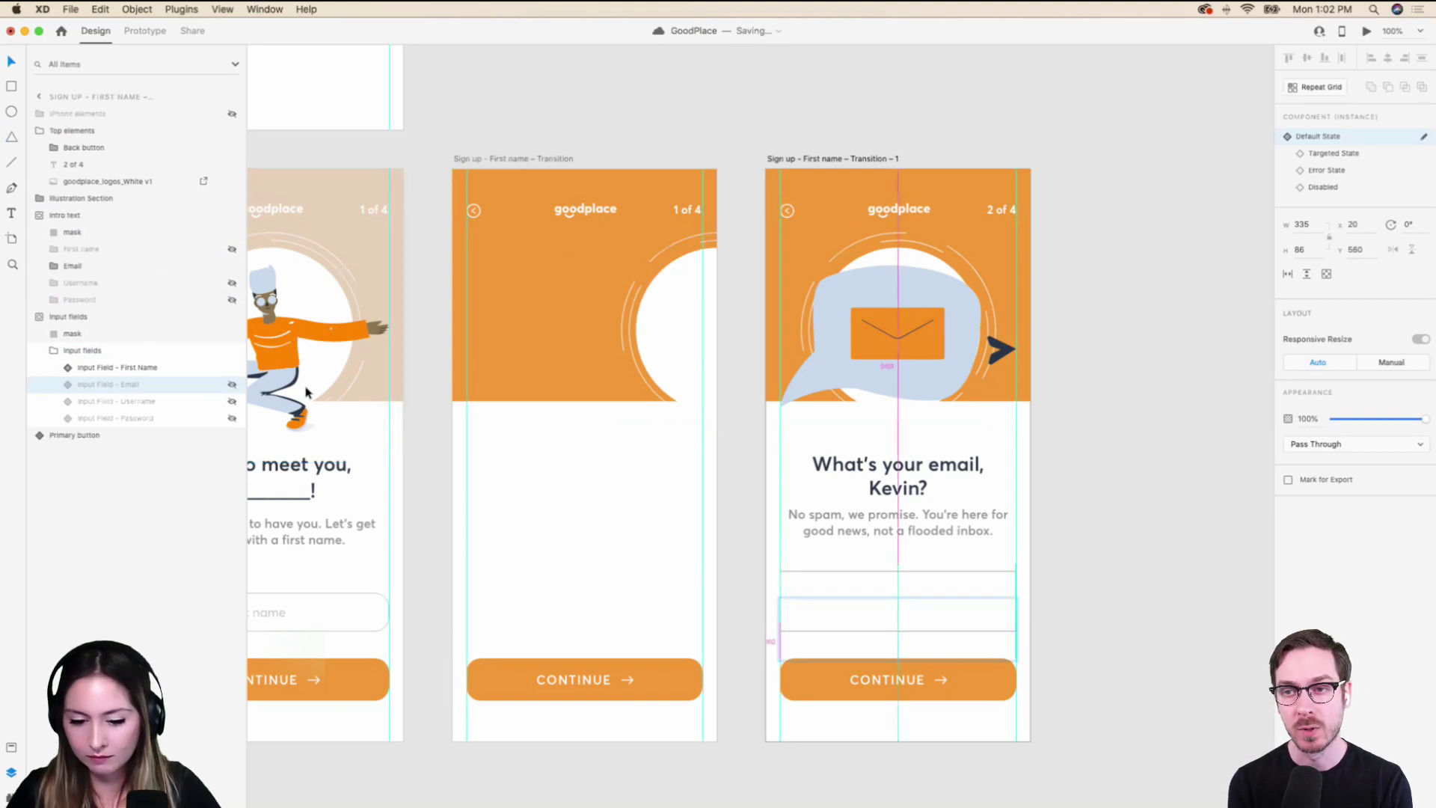
pyautogui.hotkey('shift', 'Down')
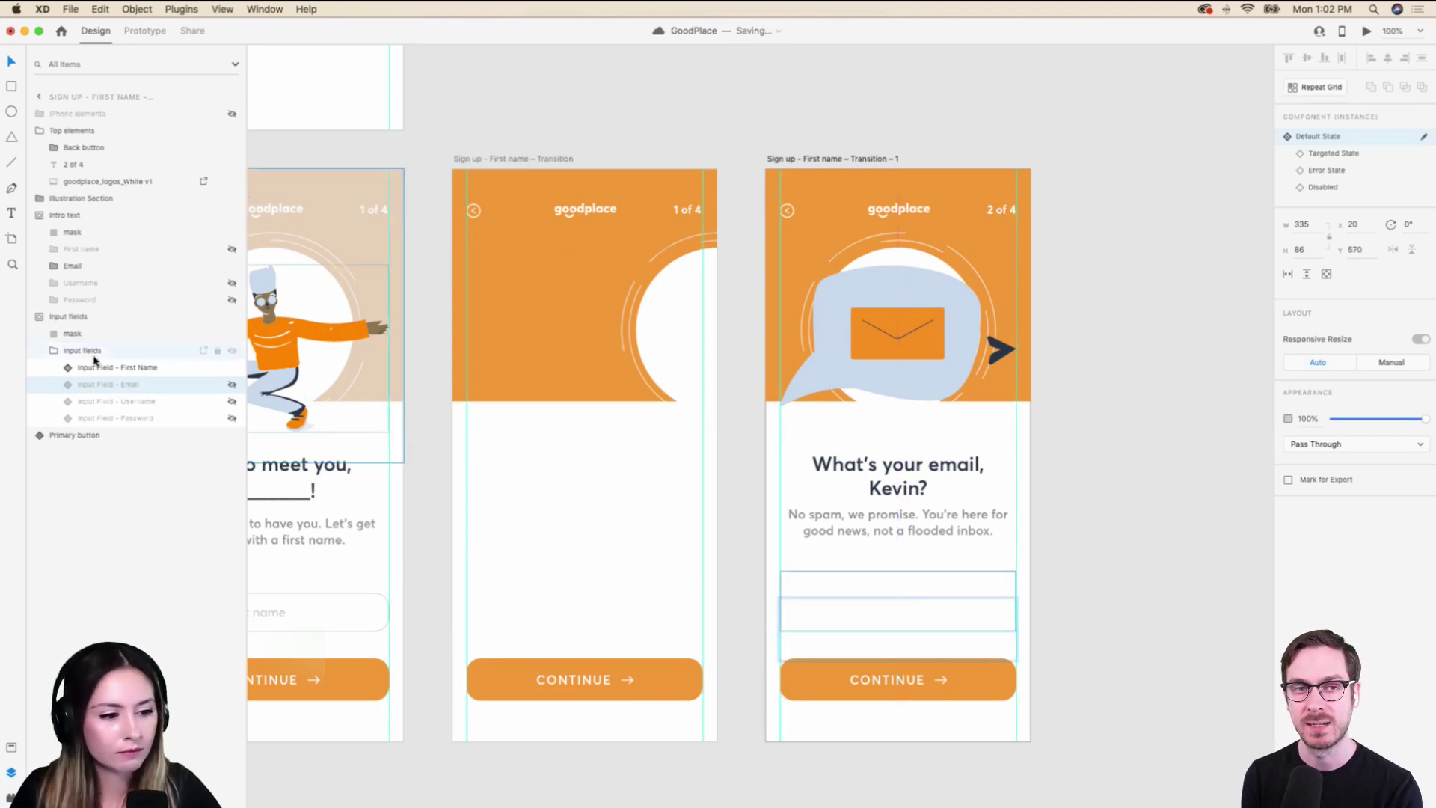
# Check the input fields mask and intro text, then select the whole 2 of 4 artboard.
pyautogui.click(60, 384)
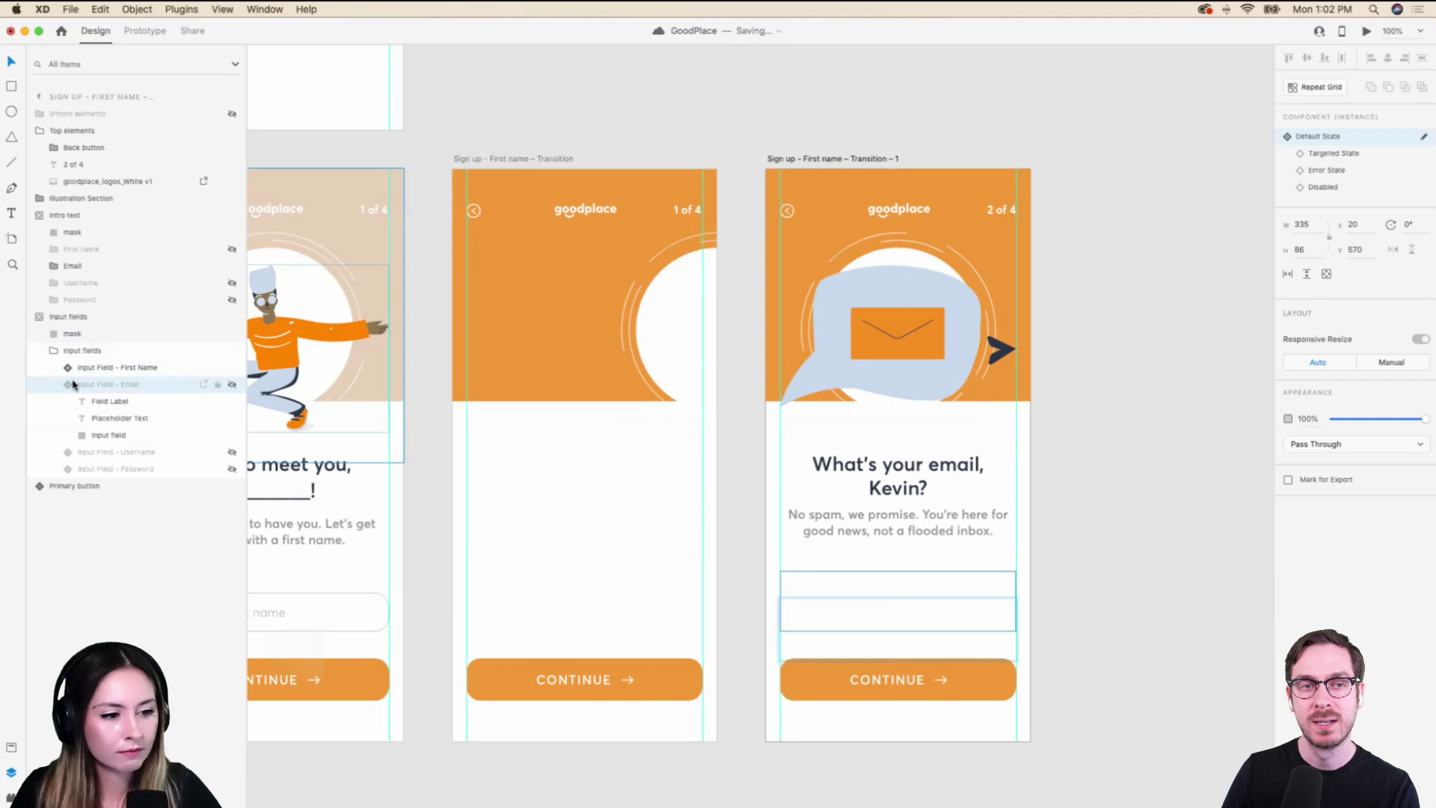
pyautogui.click(69, 336)
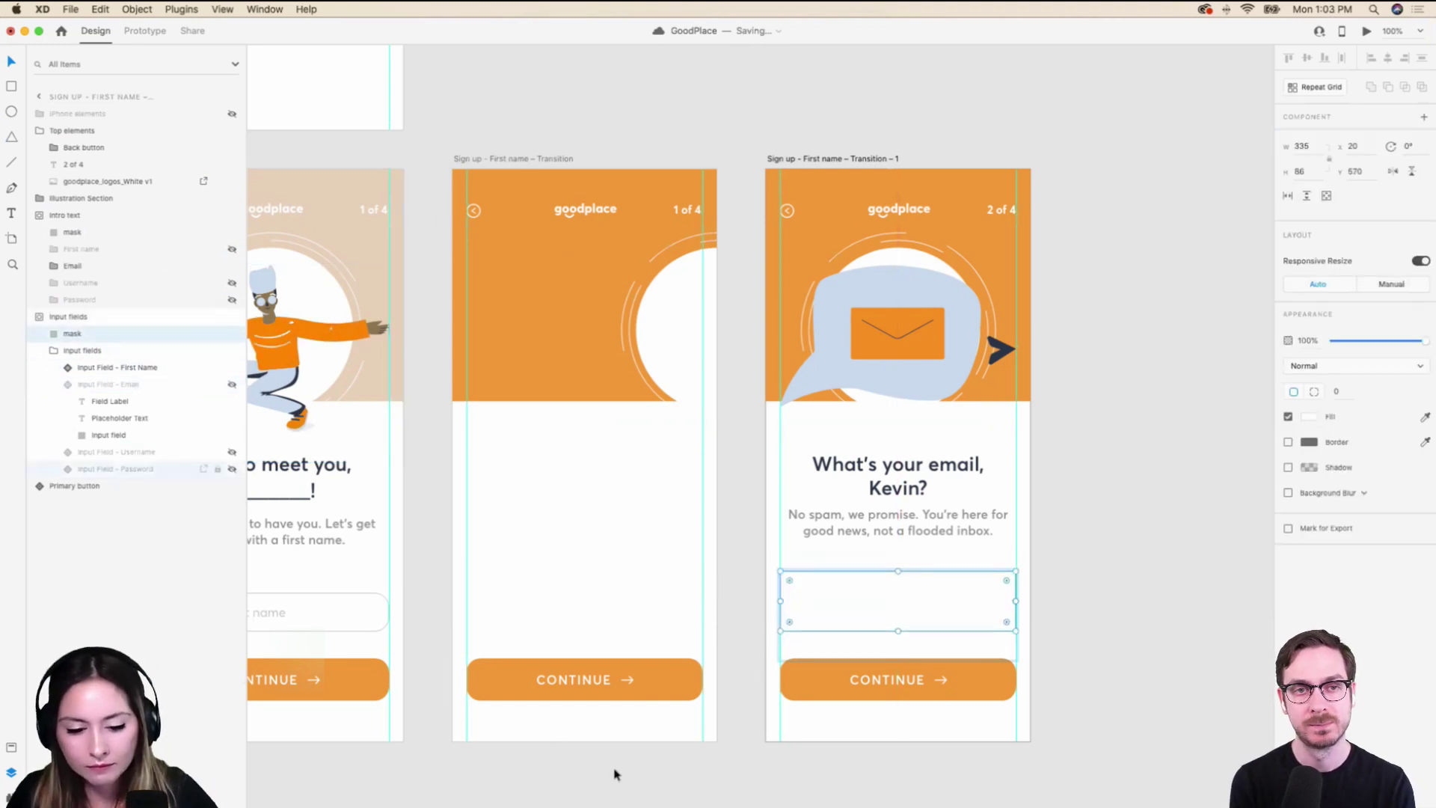
pyautogui.click(608, 546)
pyautogui.hscroll(-5, 801, 385)
pyautogui.scroll(2, 801, 384)
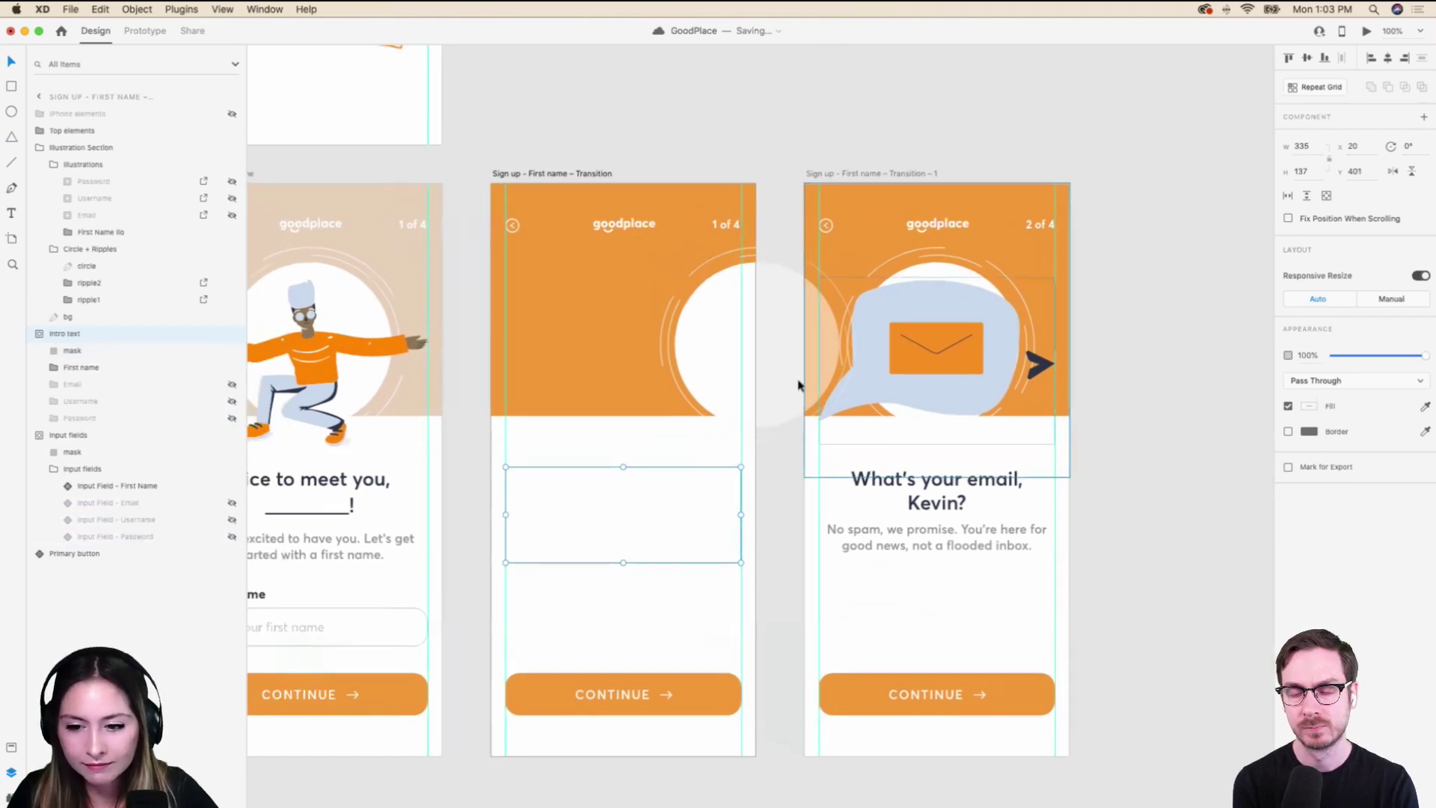
pyautogui.click(885, 231)
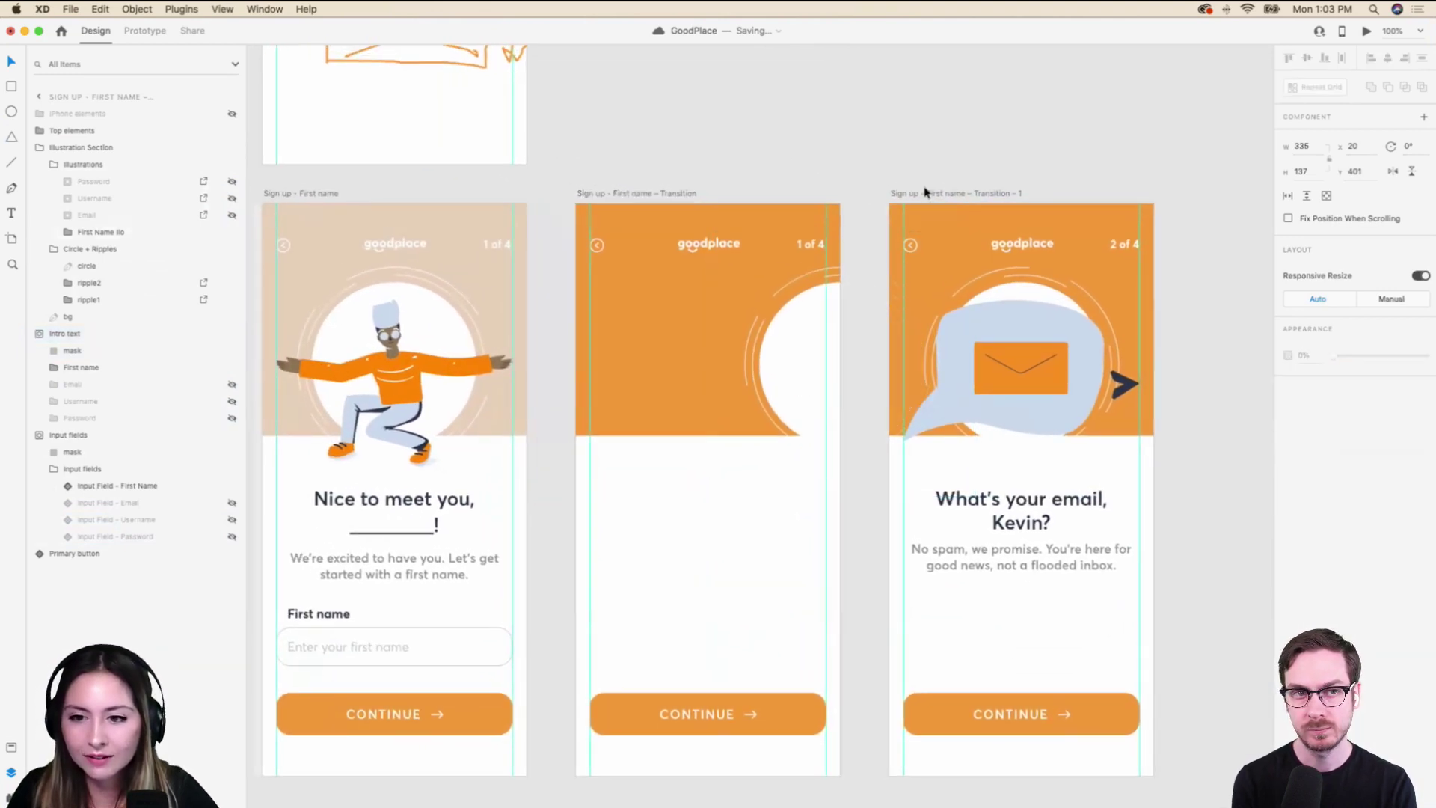
pyautogui.scroll(-1, 891, 254)
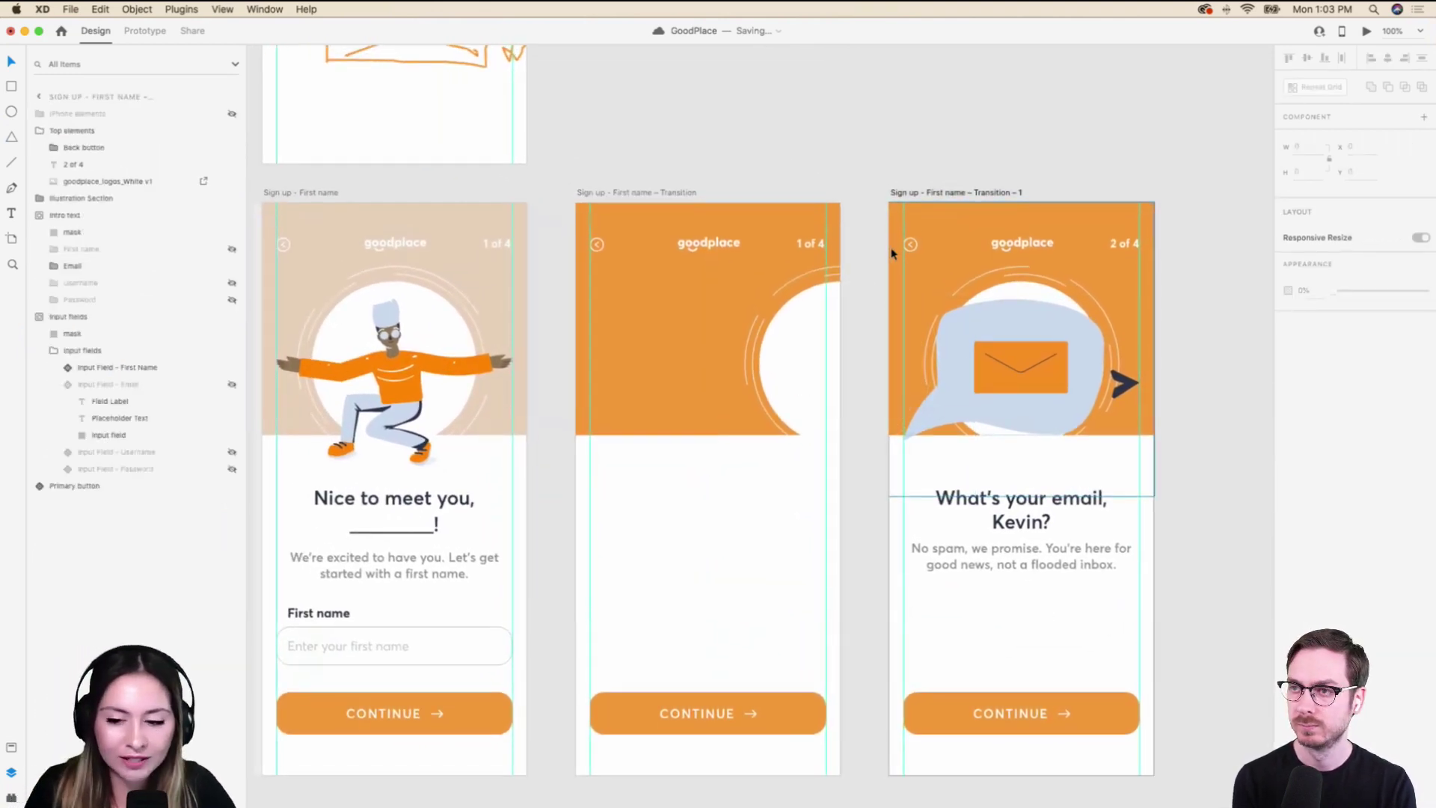
pyautogui.click(921, 193)
pyautogui.scroll(1, 926, 200)
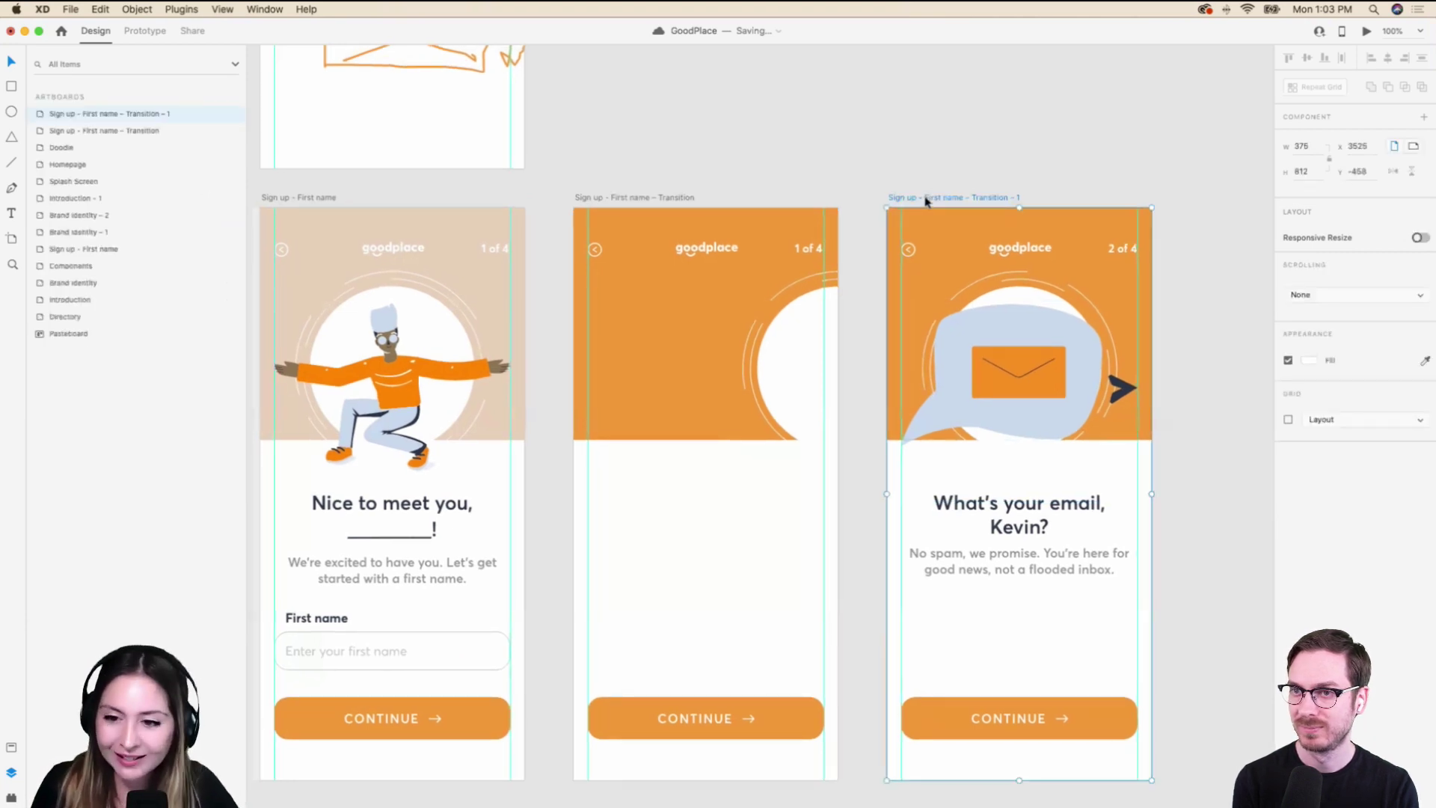
# Replace the outdated email artboard with a duplicate of Transition and centre its Circle + Ripples.
pyautogui.press('Delete')
pyautogui.click(693, 199)
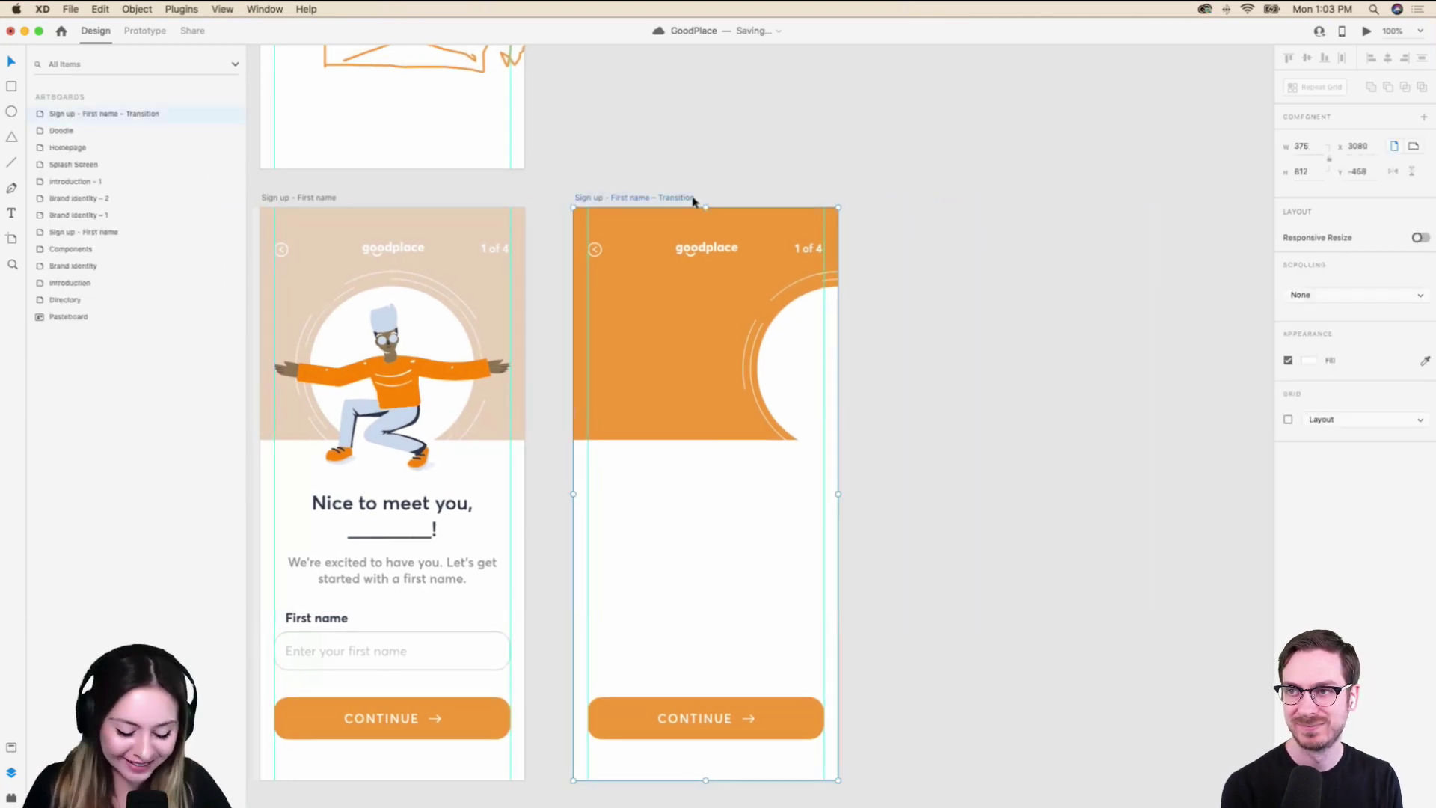
pyautogui.press('super+d')
pyautogui.click(984, 379)
pyautogui.doubleClick(1096, 352)
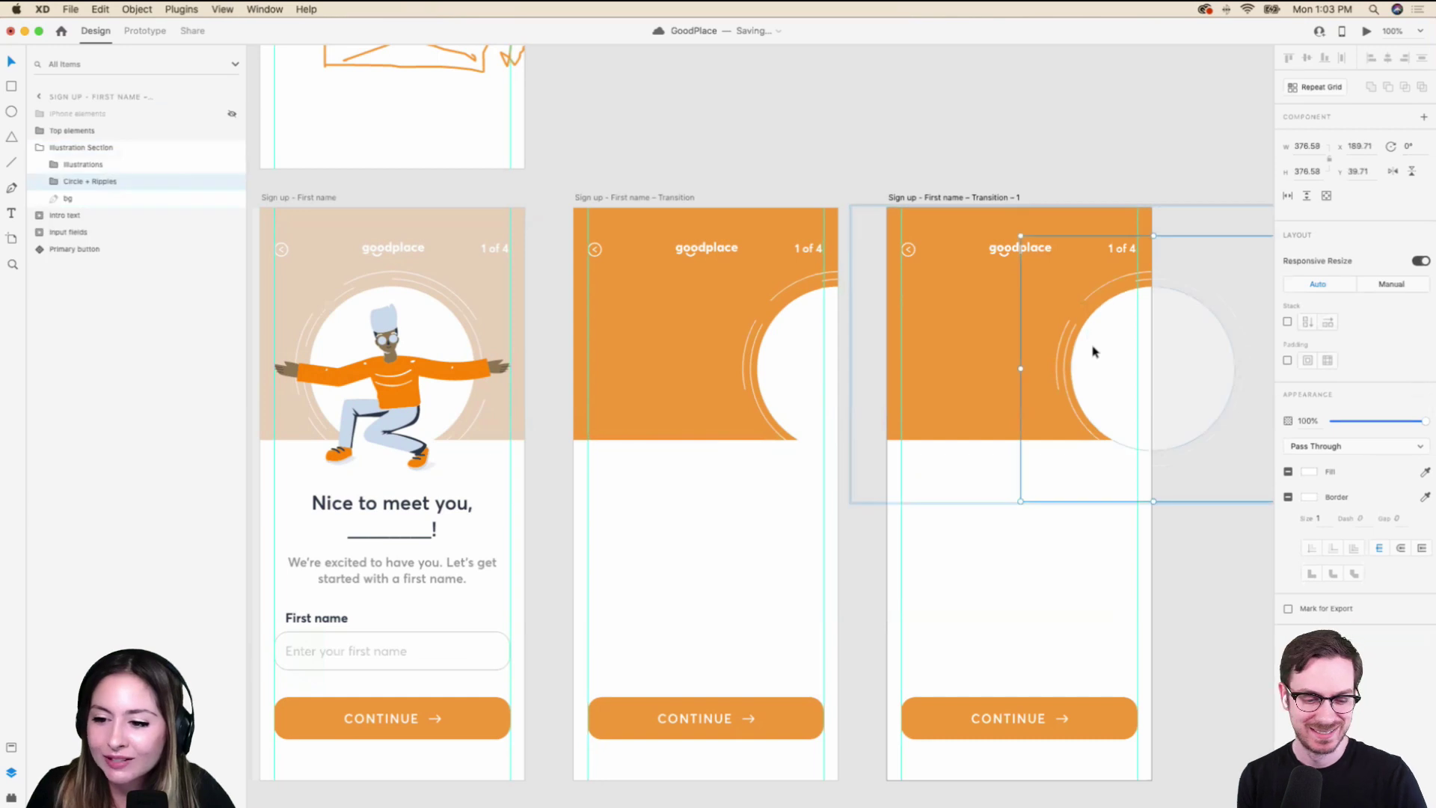
pyautogui.click(136, 183)
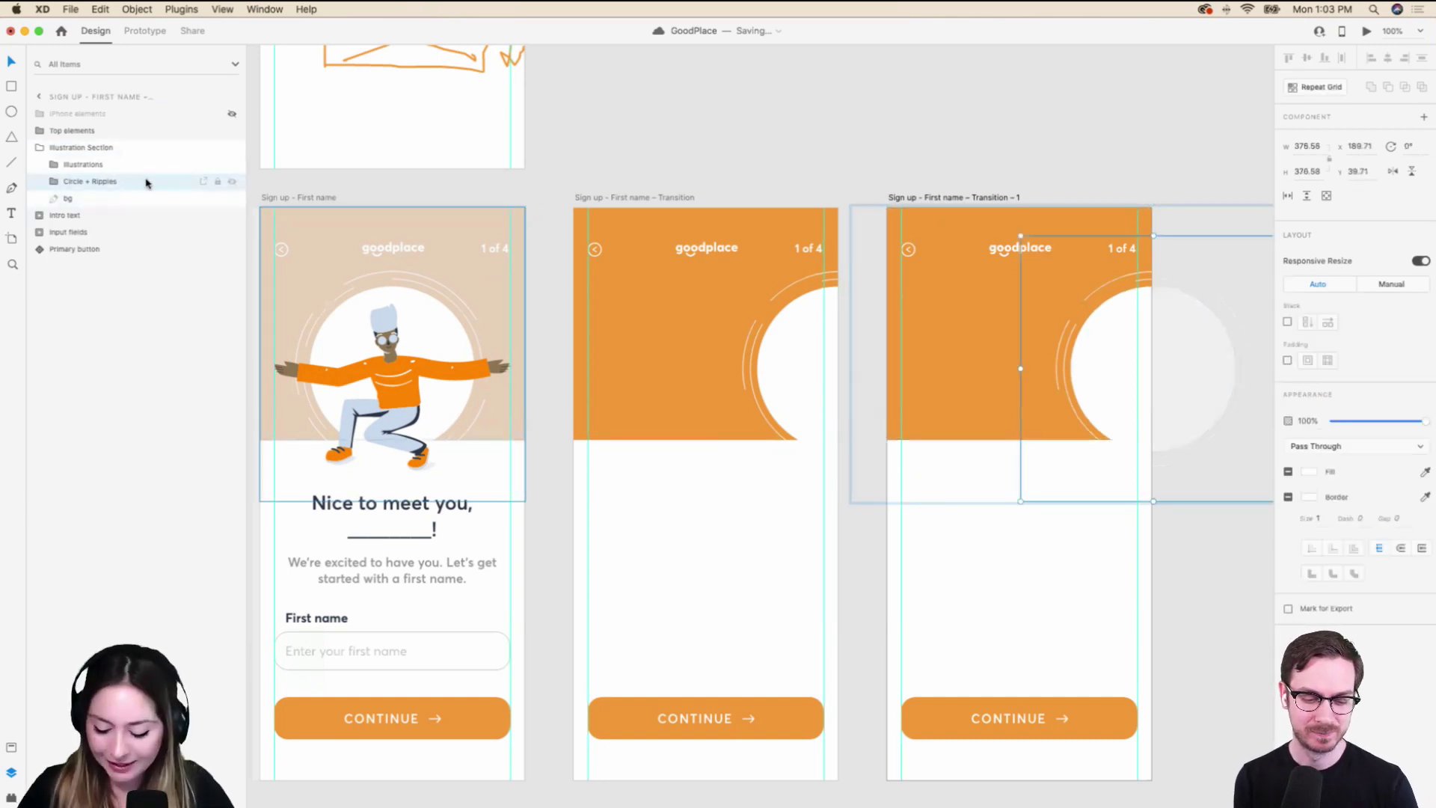
pyautogui.hotkey('shift', 'Left')
pyautogui.hotkey('shift', 'Left')
pyautogui.hotkey('shift', 'Left')
pyautogui.hotkey('shift', 'Left')
pyautogui.hotkey('shift', 'Left')
pyautogui.hotkey('shift', 'Left')
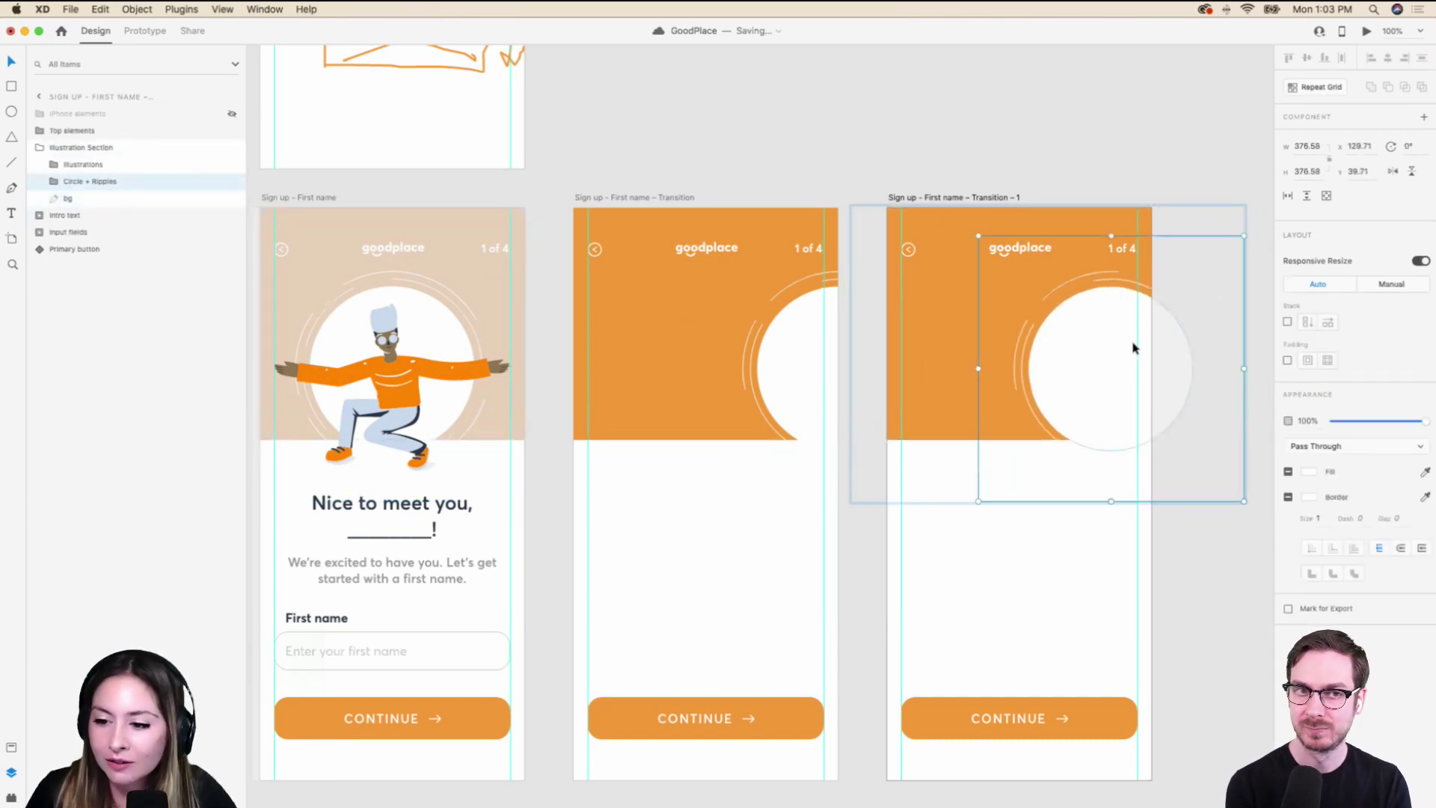
pyautogui.moveTo(1133, 348); pyautogui.dragTo(1017, 367)
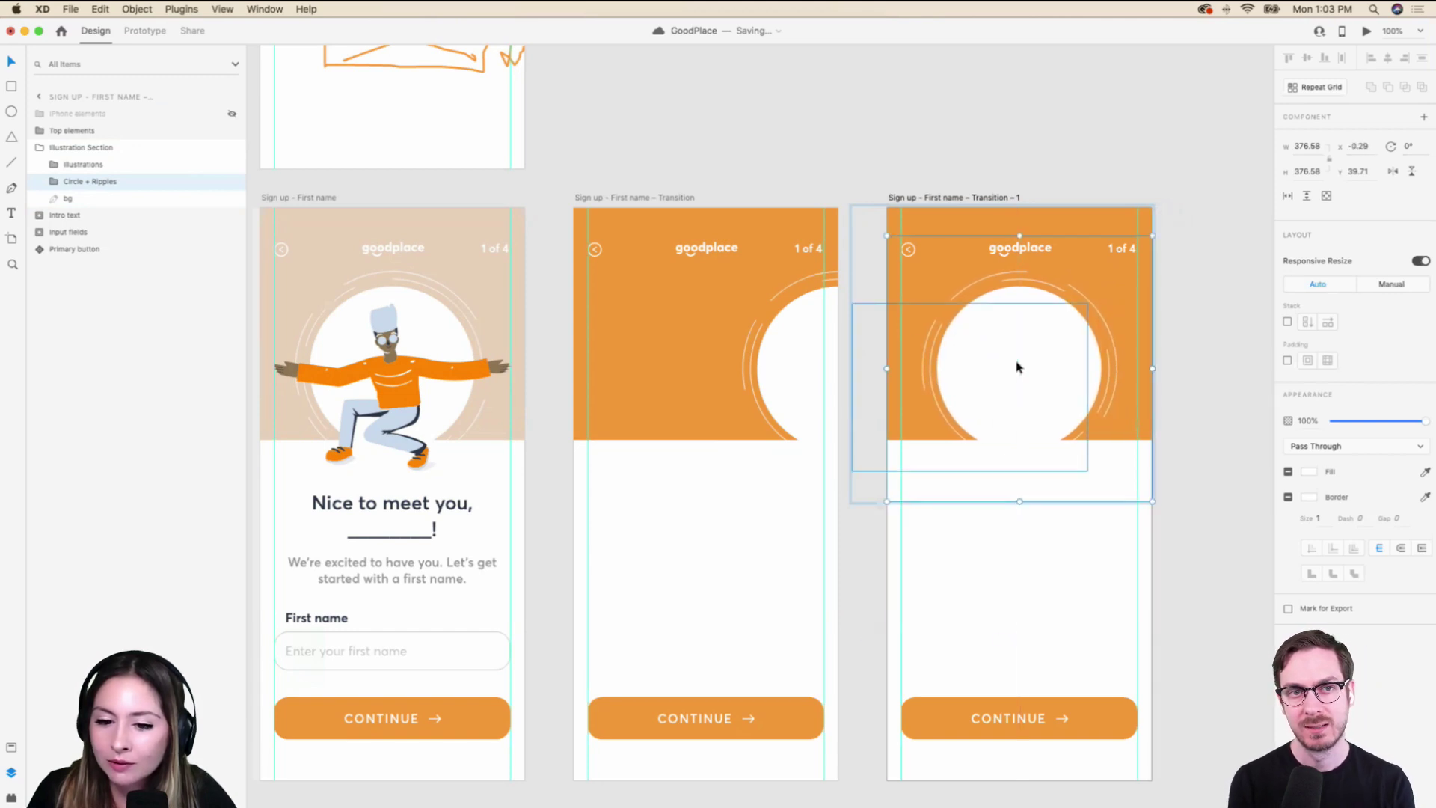
# Hide the first-name illustration and show the envelope, centred in the orange header.
pyautogui.click(60, 167)
pyautogui.click(59, 166)
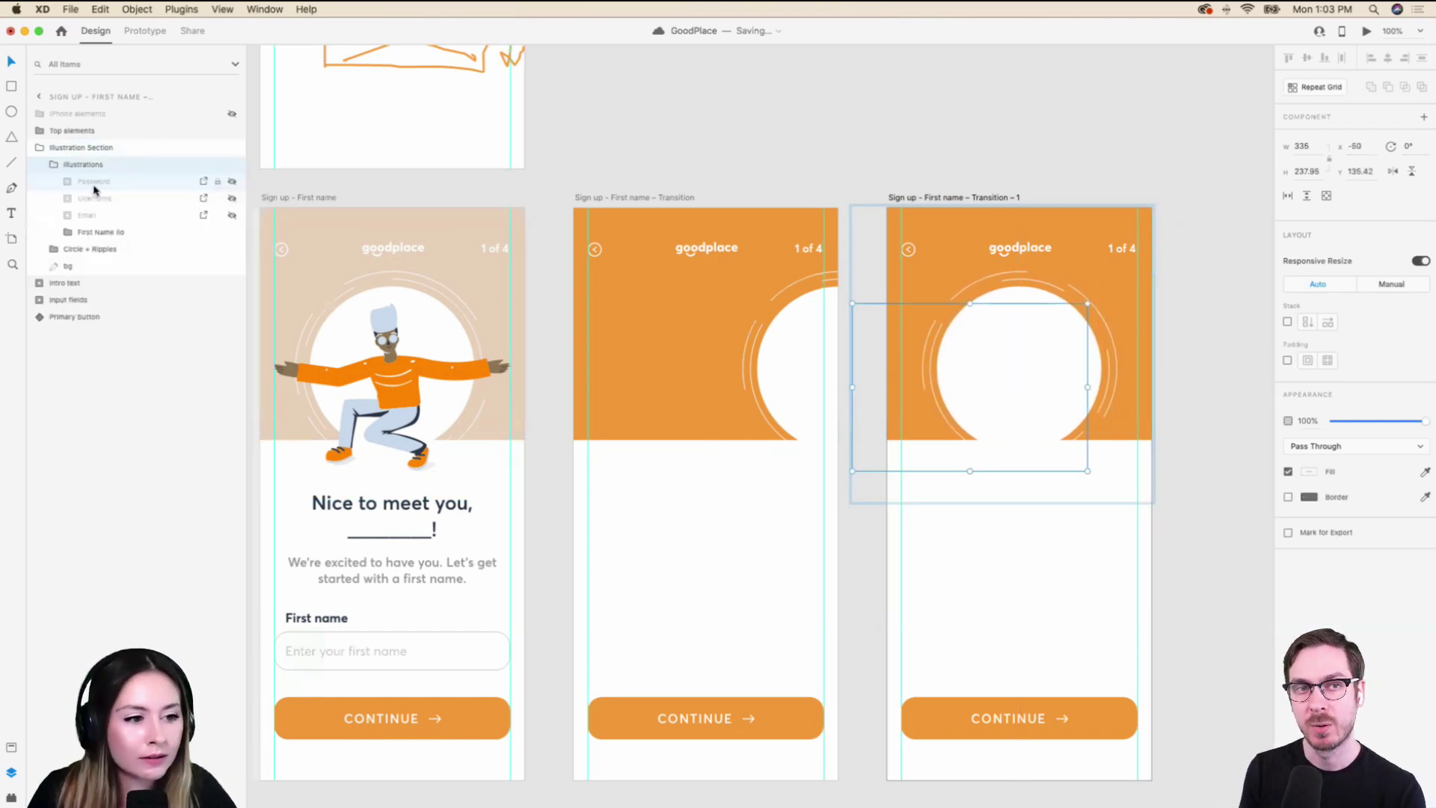
pyautogui.click(93, 185)
pyautogui.click(96, 216)
pyautogui.click(229, 232)
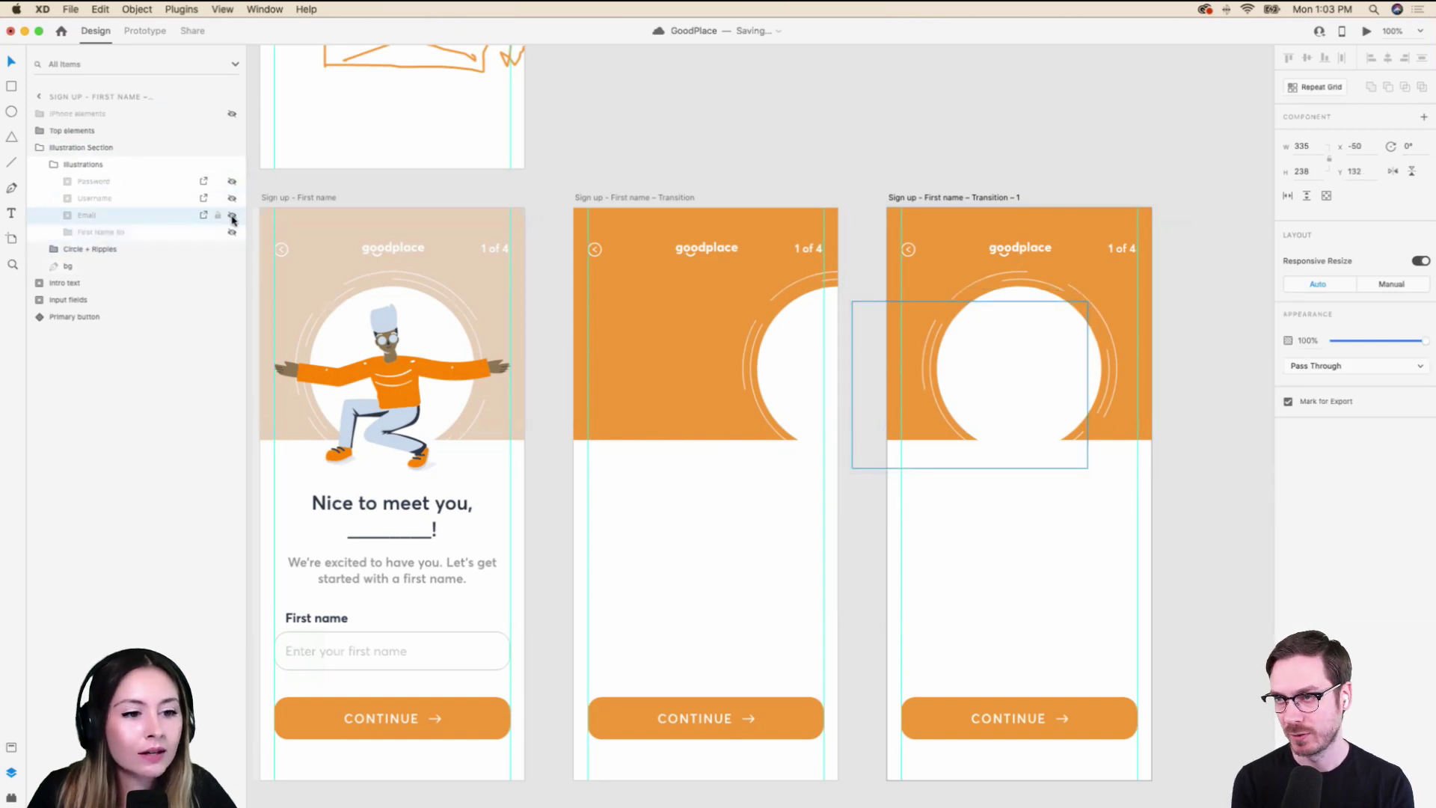
pyautogui.click(232, 217)
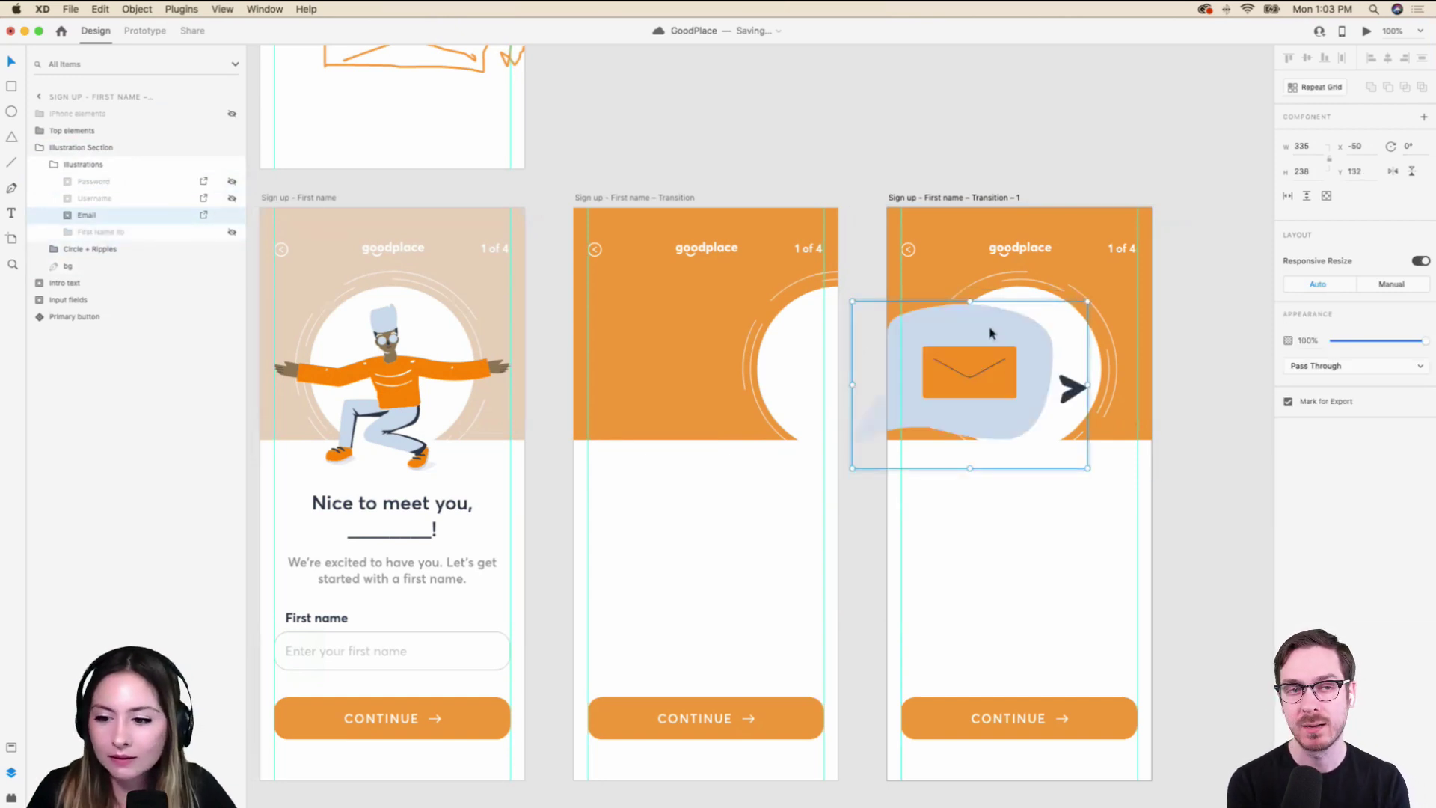
pyautogui.moveTo(990, 332); pyautogui.dragTo(1041, 330)
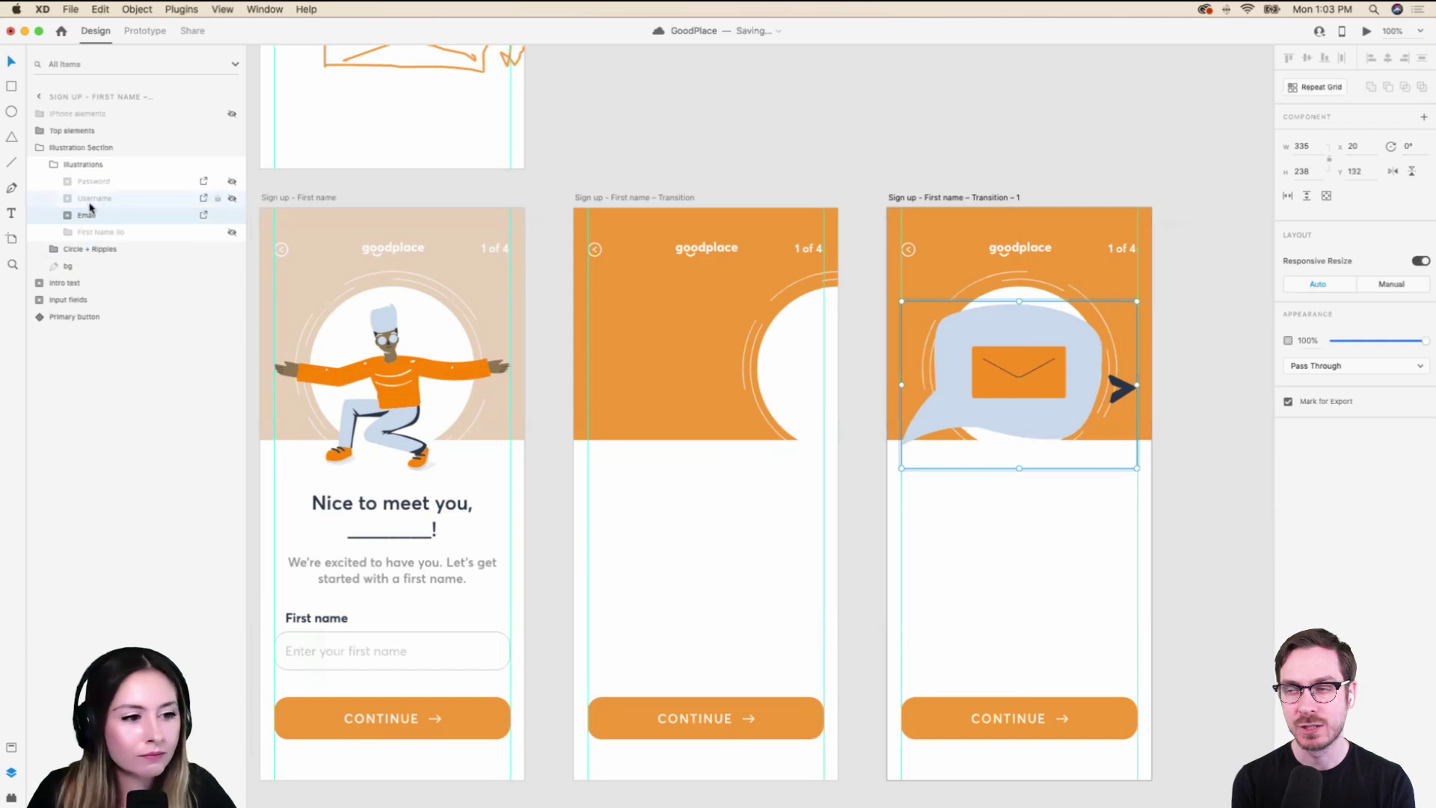
# Move the First name intro text up 40 px and set it to 100% opacity.
pyautogui.click(1079, 546)
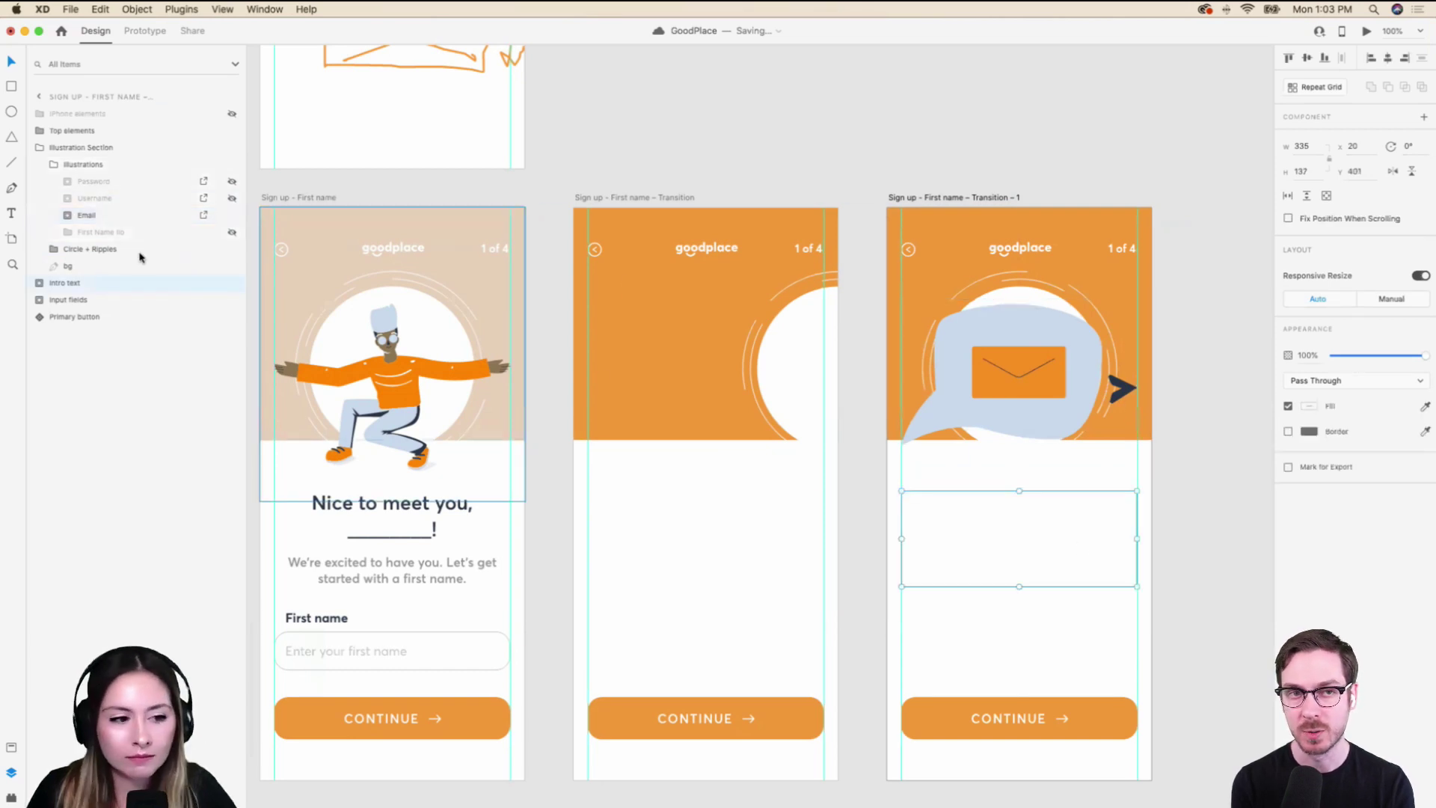
pyautogui.click(39, 282)
pyautogui.click(105, 317)
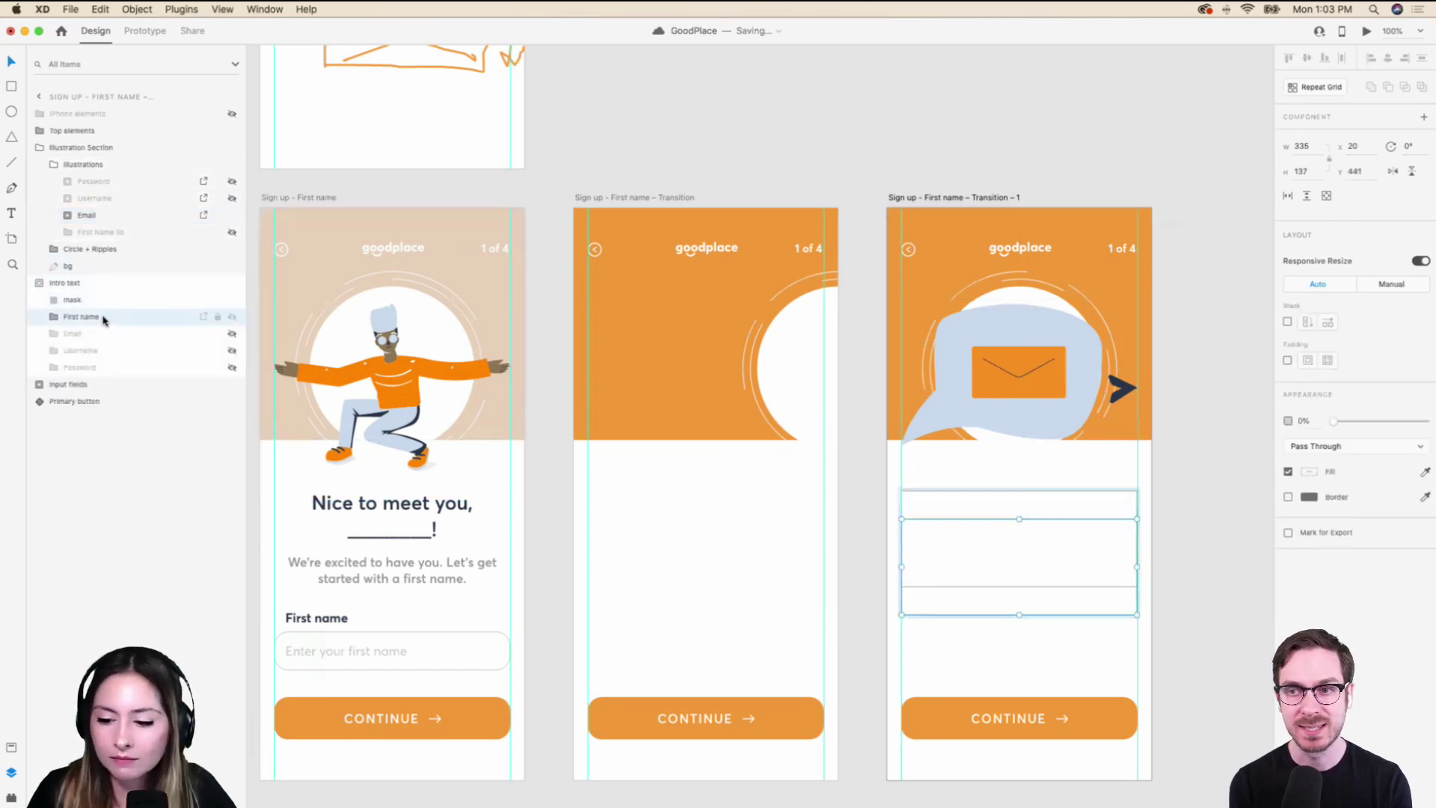
pyautogui.hotkey('shift', 'Up')
pyautogui.hotkey('shift', 'Up')
pyautogui.hotkey('shift', 'Up')
pyautogui.hotkey('shift', 'Up')
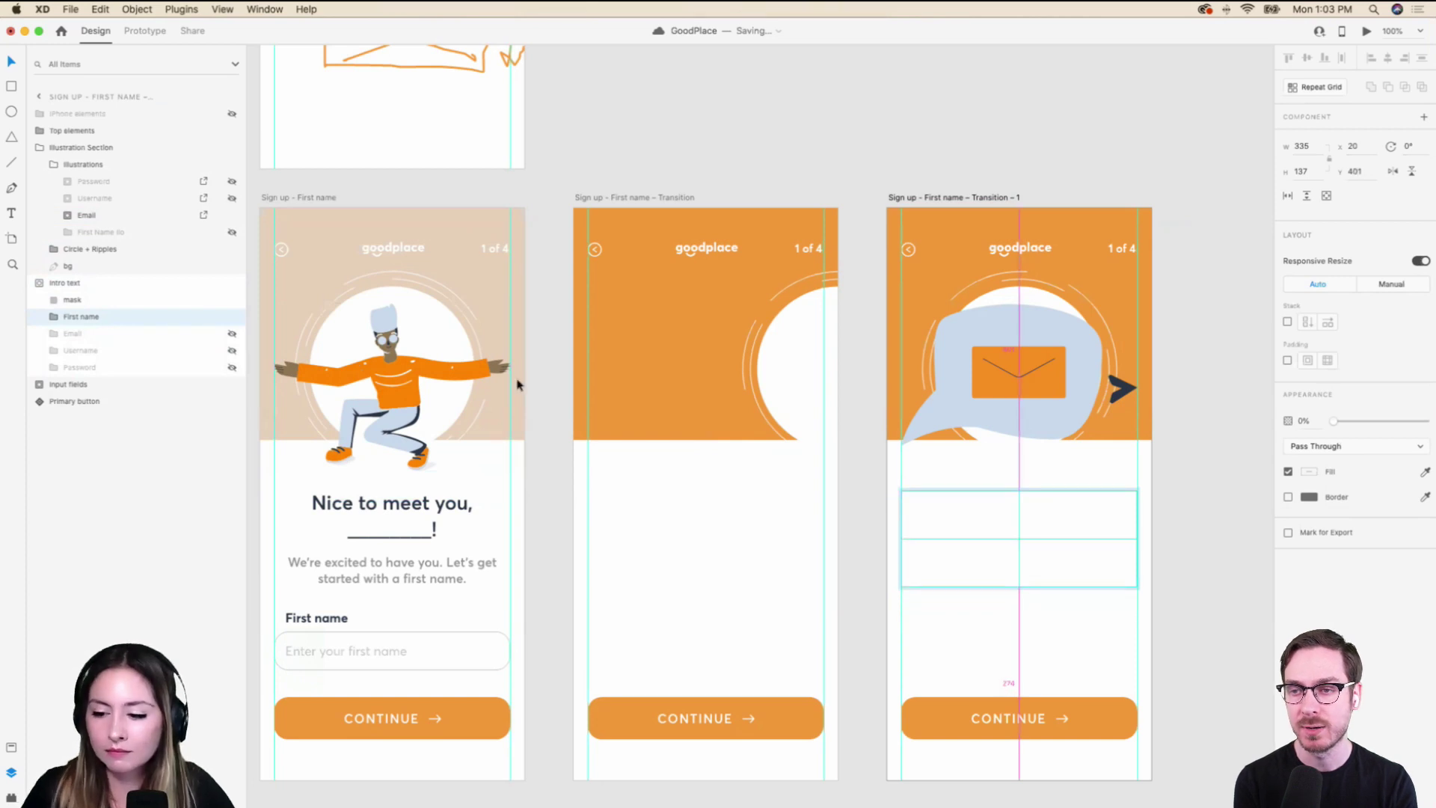
pyautogui.moveTo(1335, 423); pyautogui.dragTo(1425, 421)
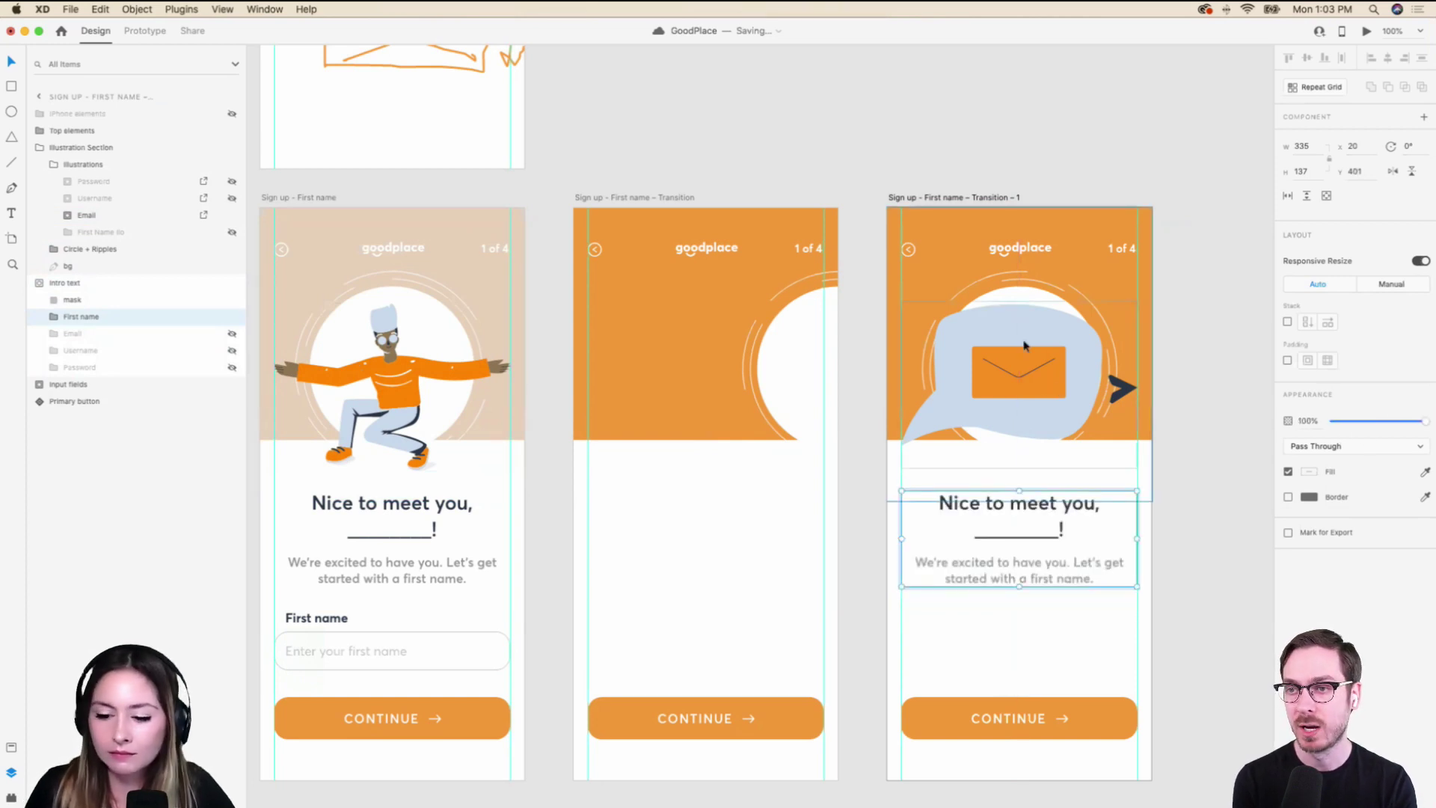
# Unhide Input Field - Email on the third artboard and nudge it to Y 570.
pyautogui.click(1023, 655)
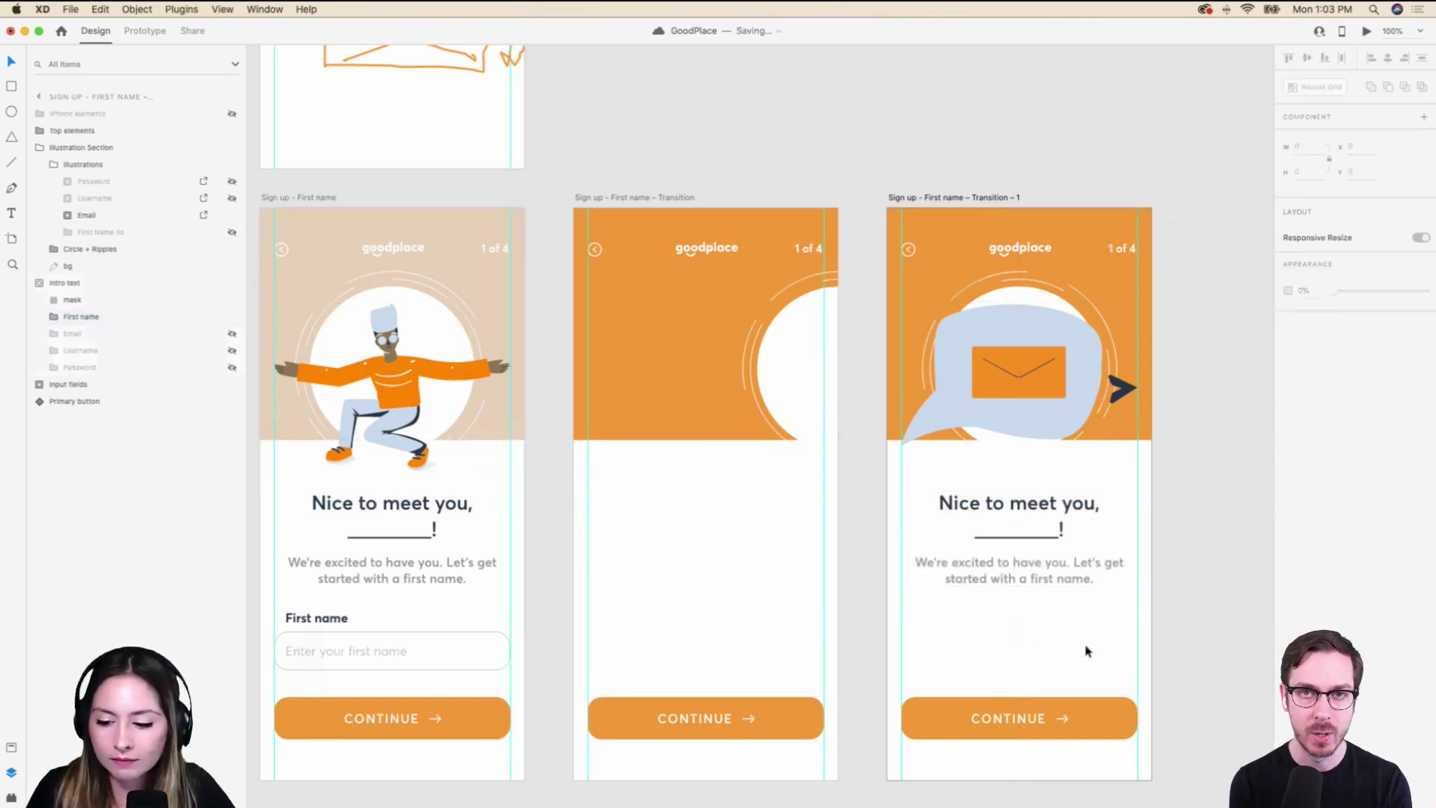
pyautogui.click(40, 383)
pyautogui.click(84, 410)
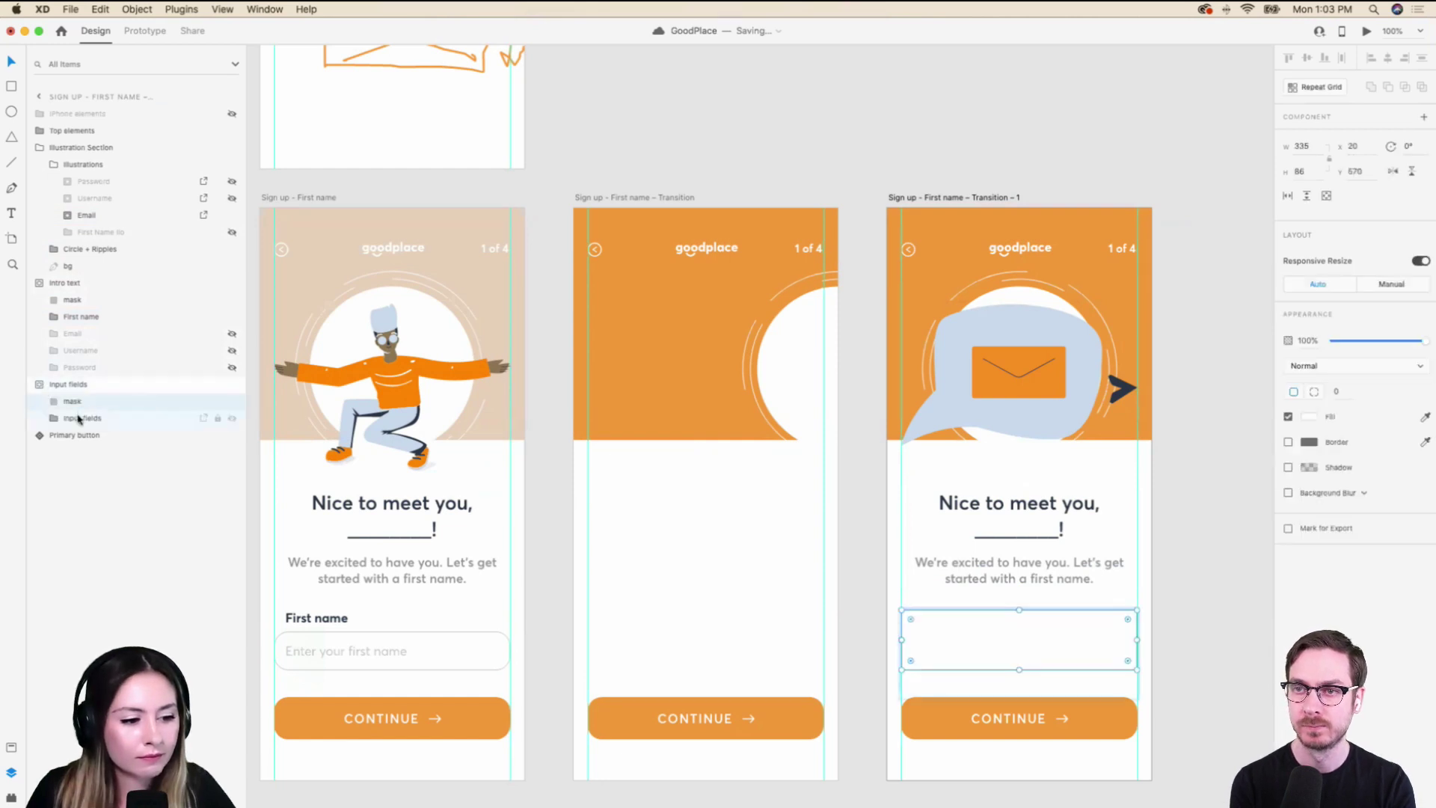
pyautogui.click(66, 422)
pyautogui.click(82, 435)
pyautogui.click(93, 450)
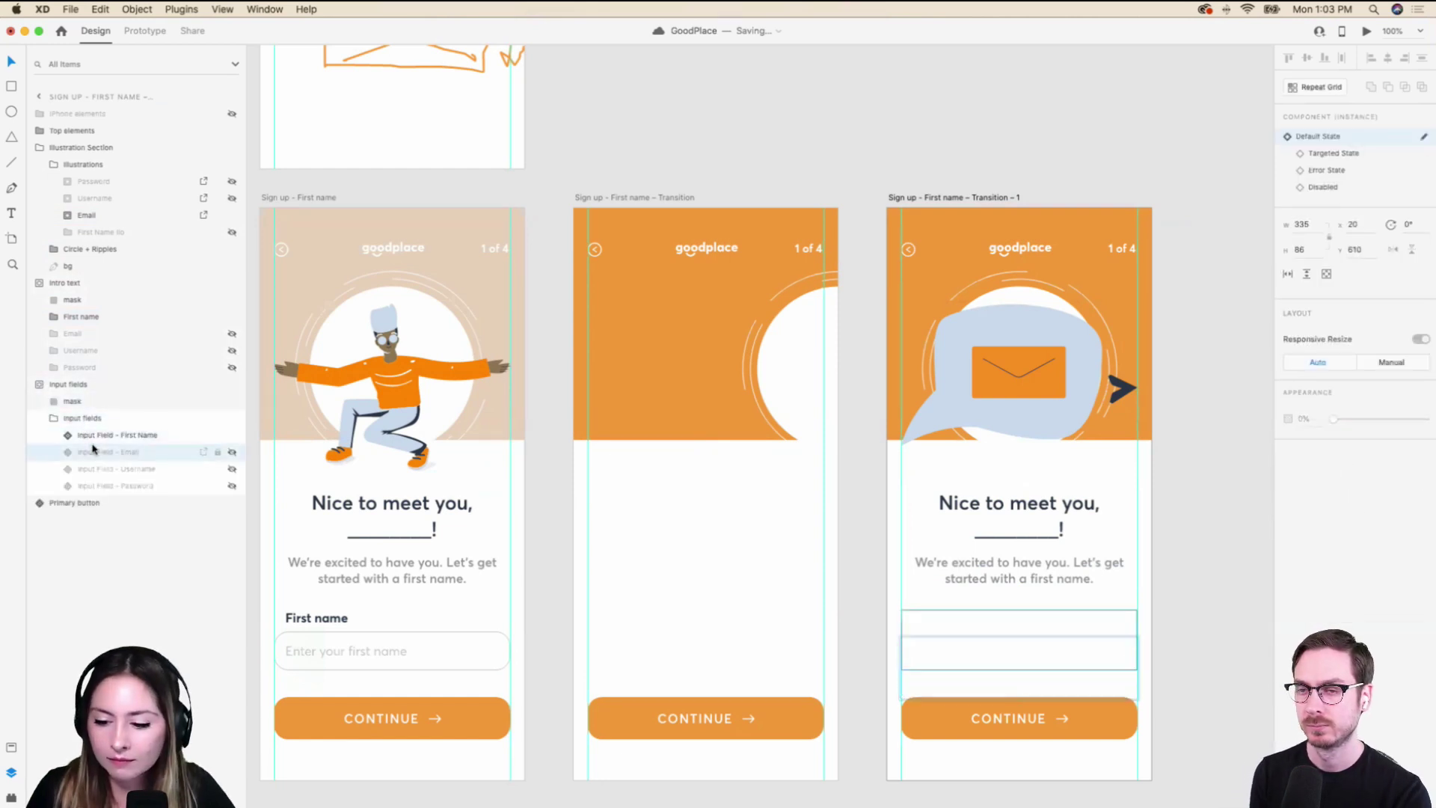
pyautogui.click(231, 452)
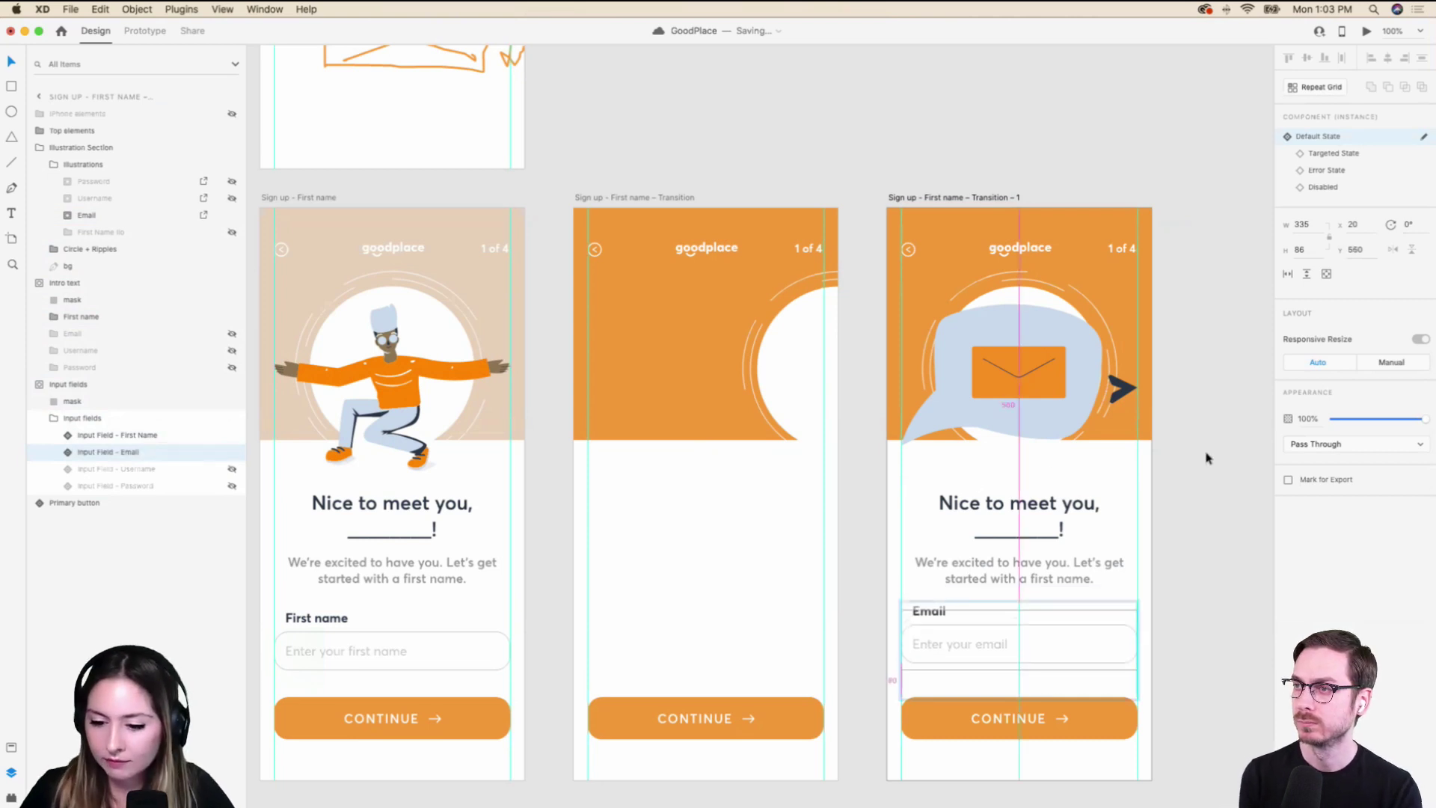
pyautogui.press('alt')
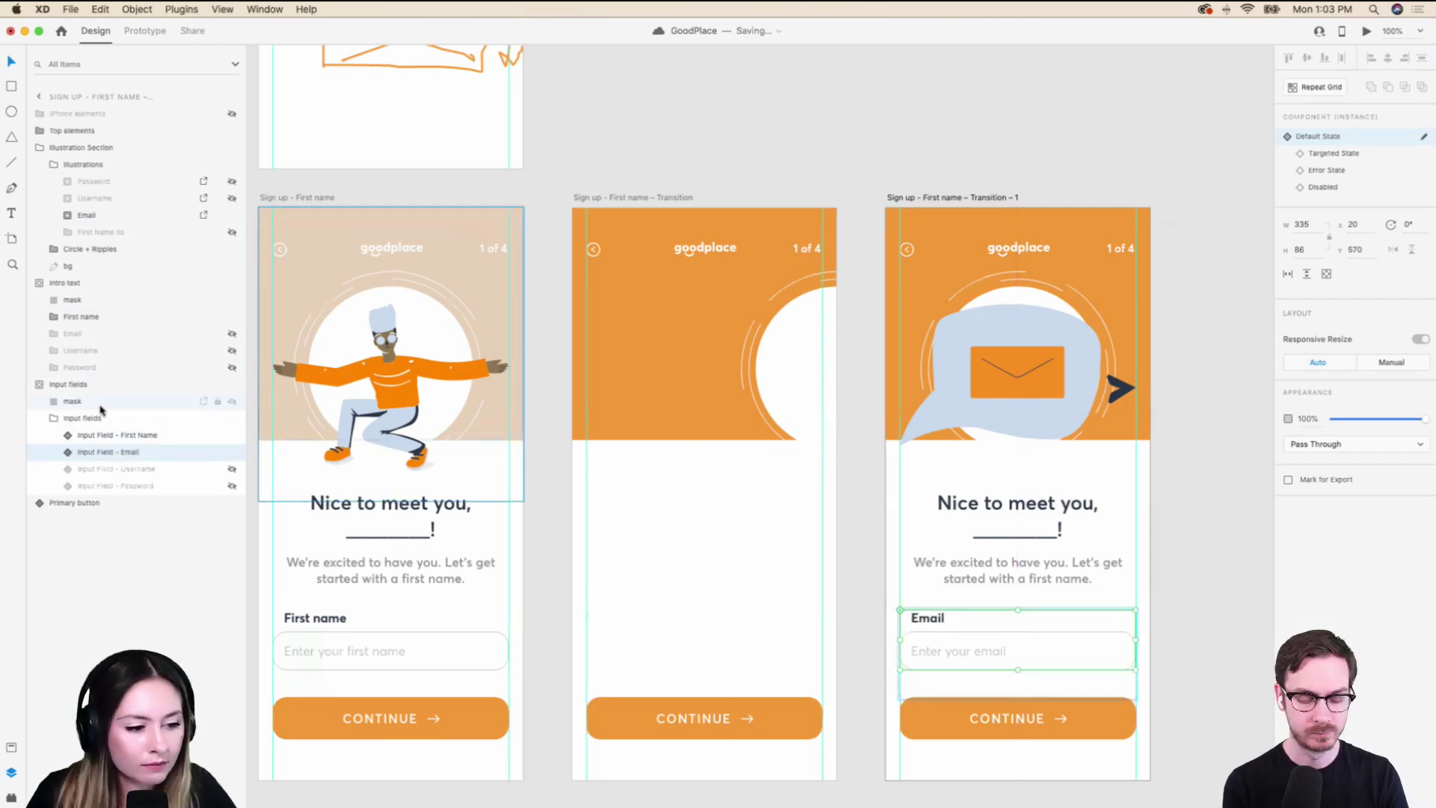
pyautogui.click(100, 419)
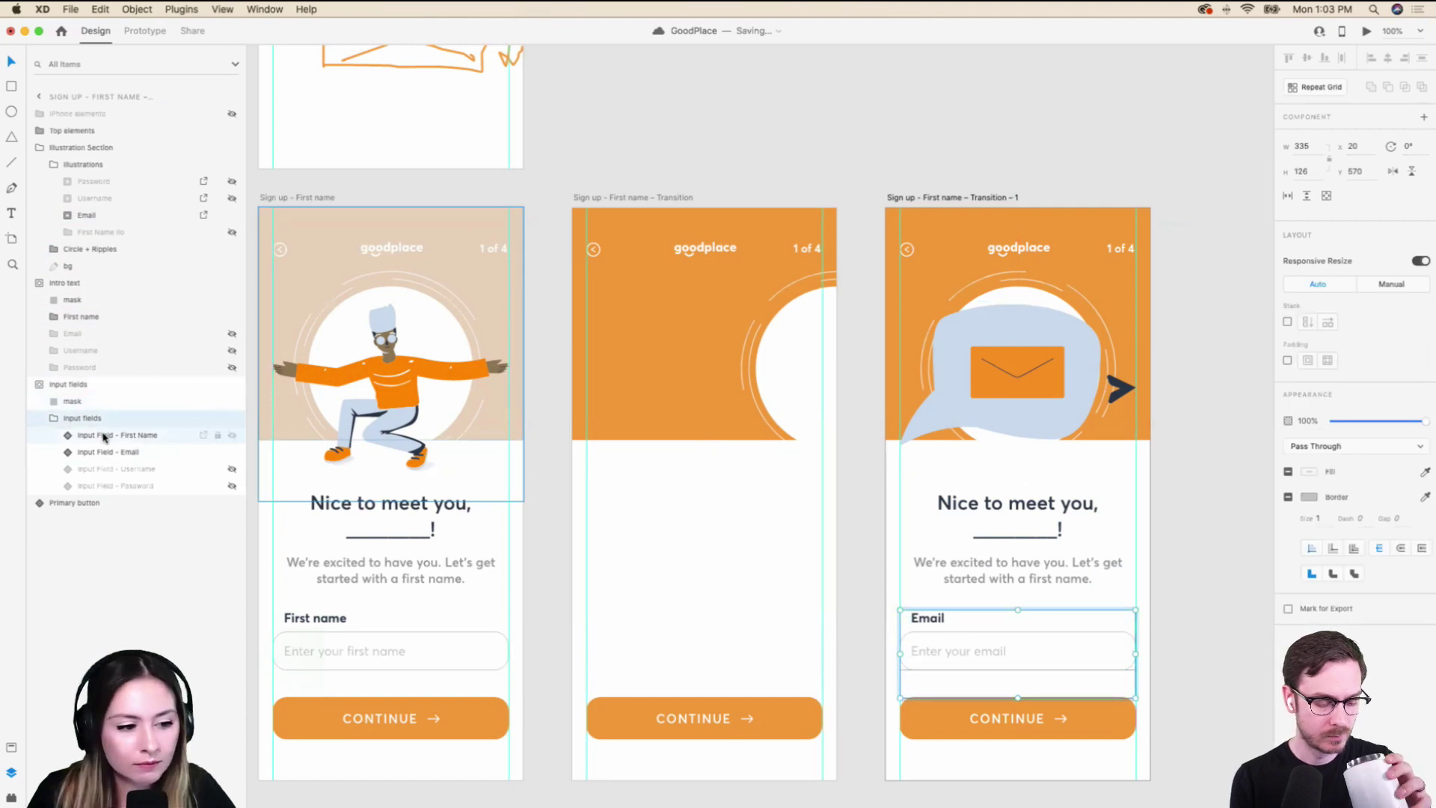
pyautogui.click(105, 436)
pyautogui.click(226, 452)
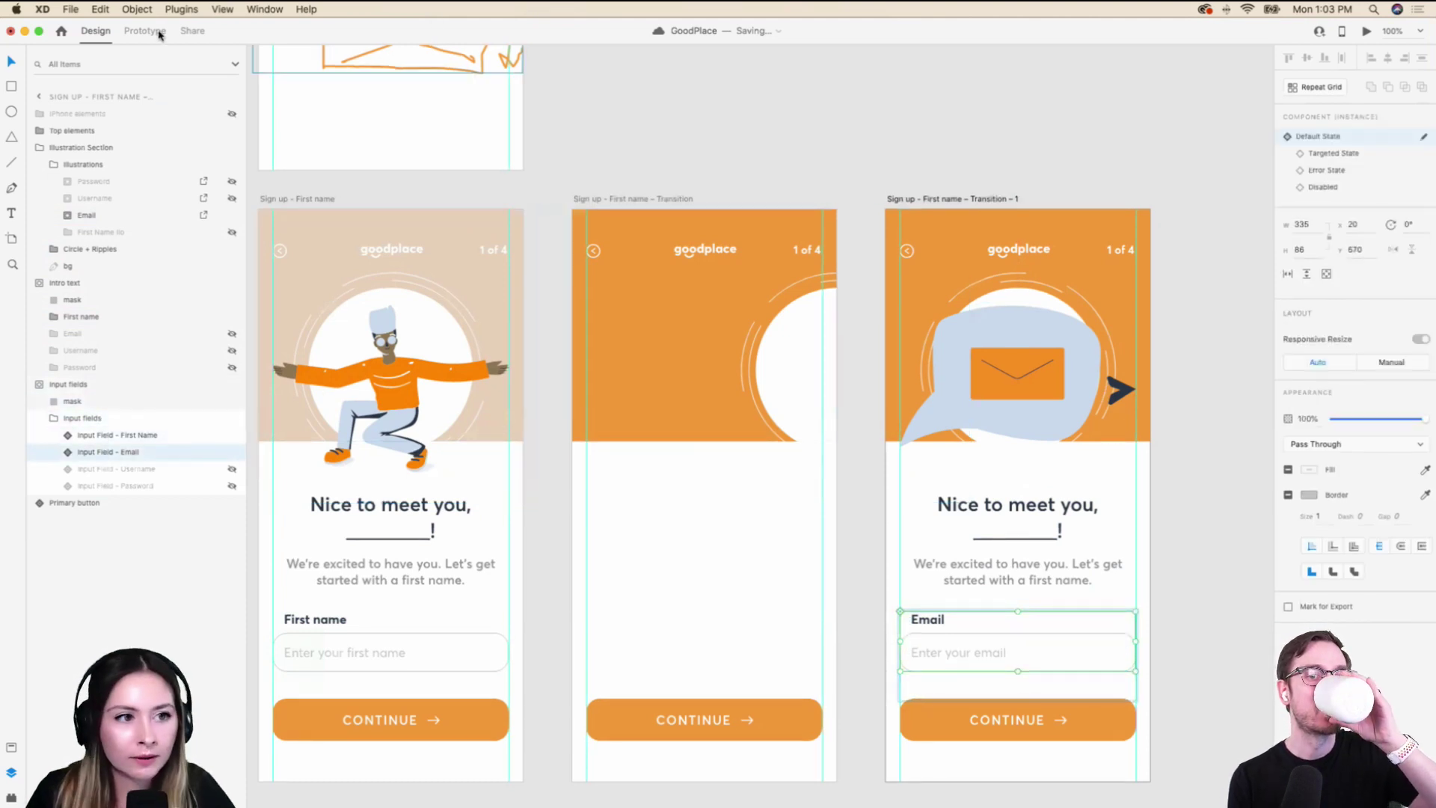
pyautogui.click(157, 31)
# On the email screen, hide the First name intro text and show the Email text at 100% opacity.
pyautogui.click(630, 200)
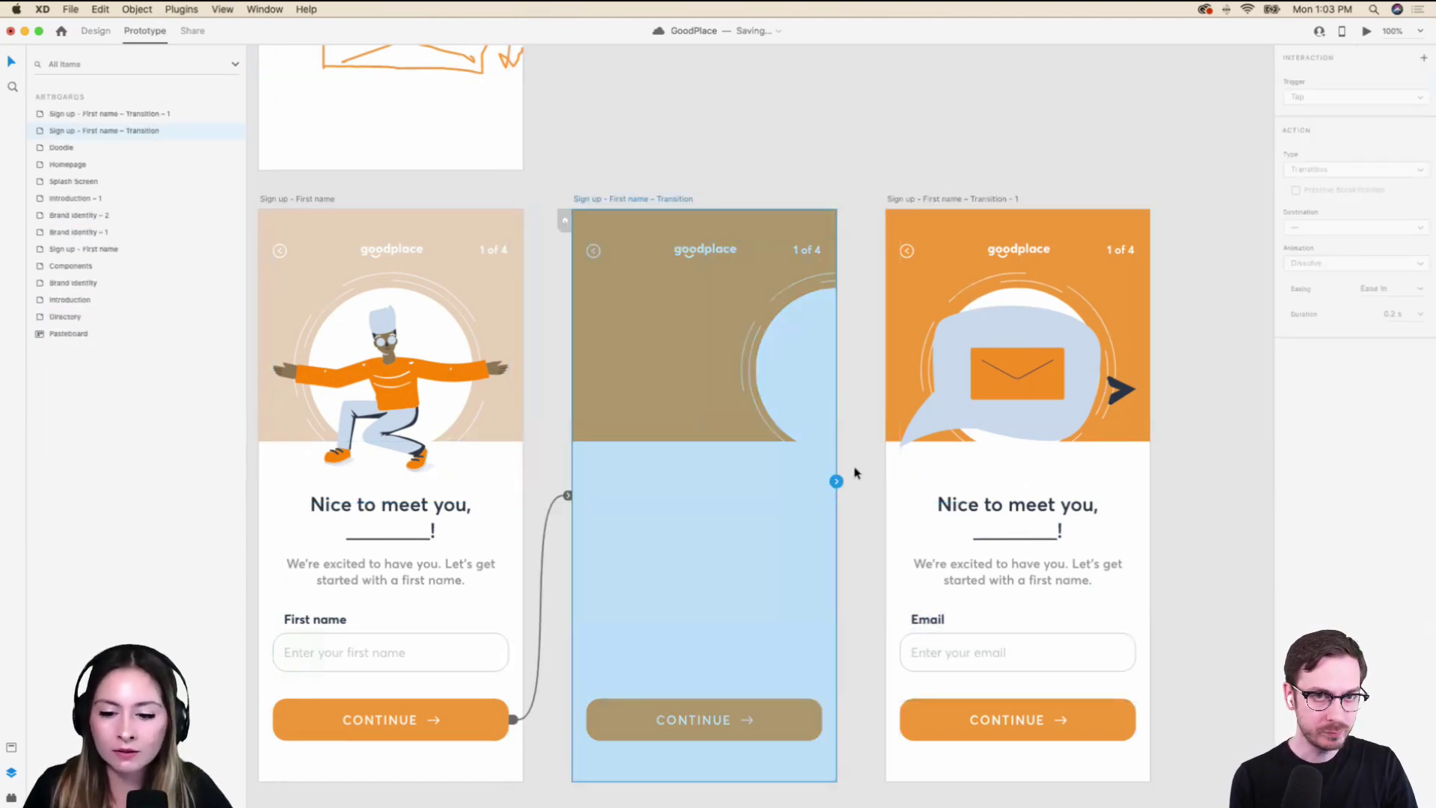
pyautogui.moveTo(836, 480); pyautogui.dragTo(770, 448)
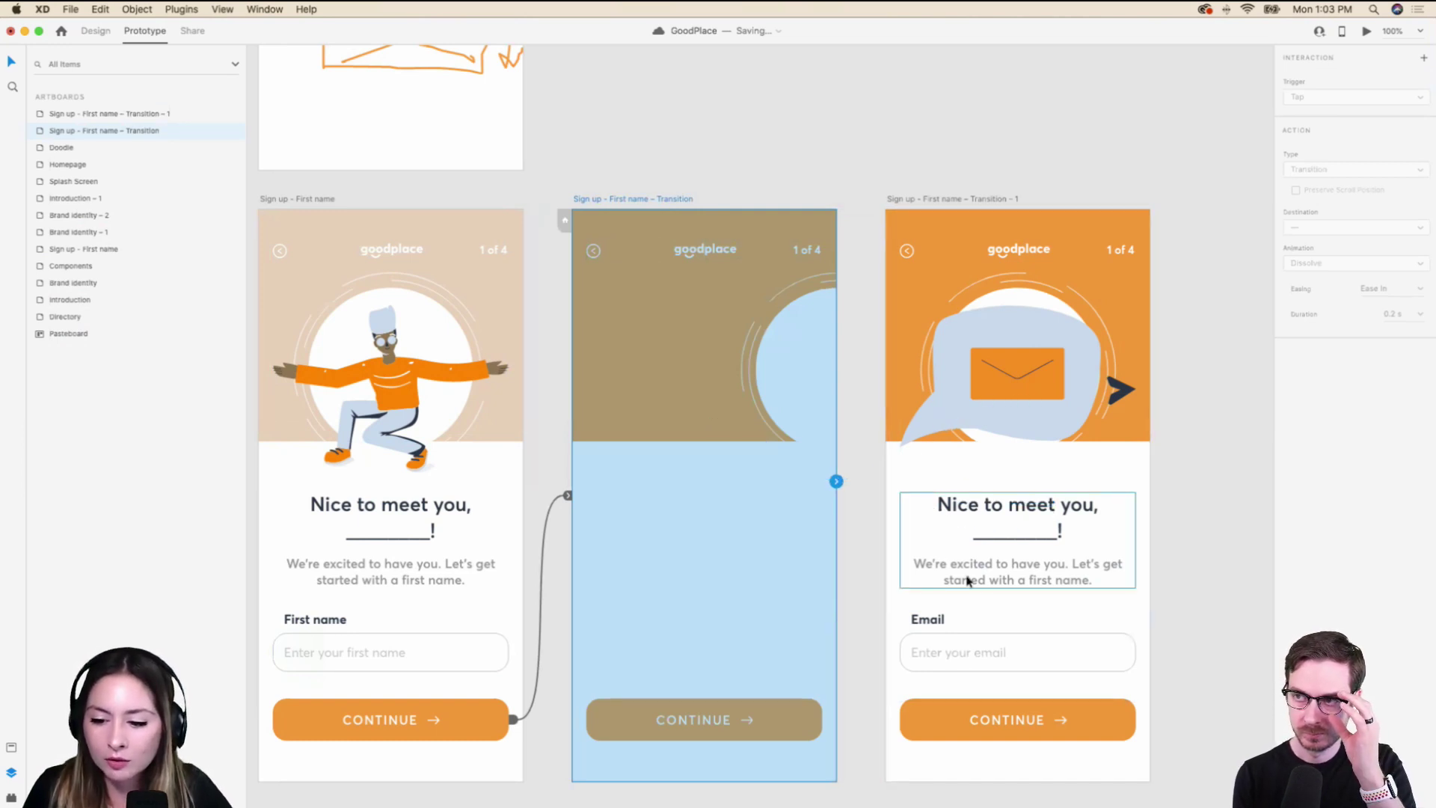
pyautogui.click(968, 580)
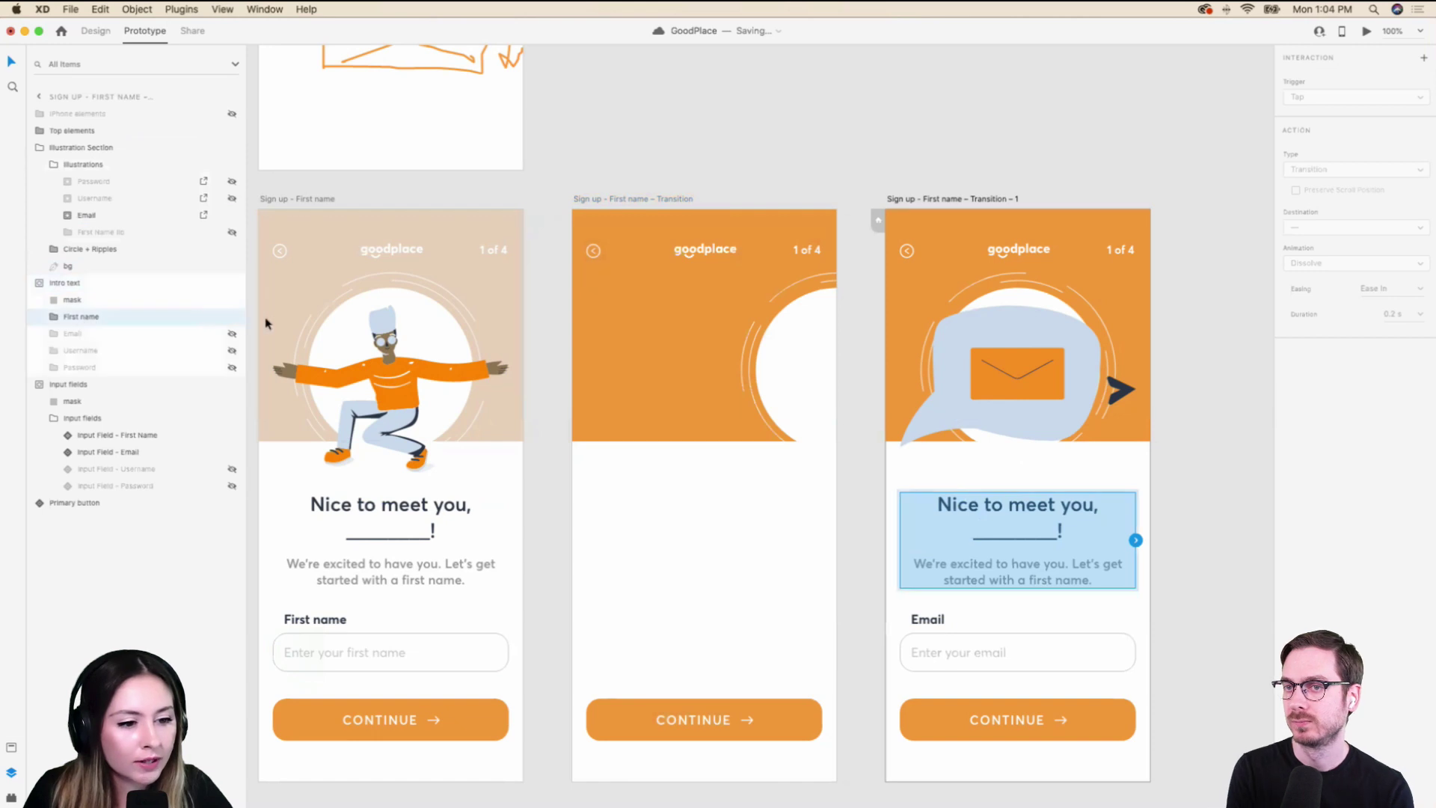
pyautogui.click(233, 317)
pyautogui.click(232, 334)
pyautogui.click(102, 333)
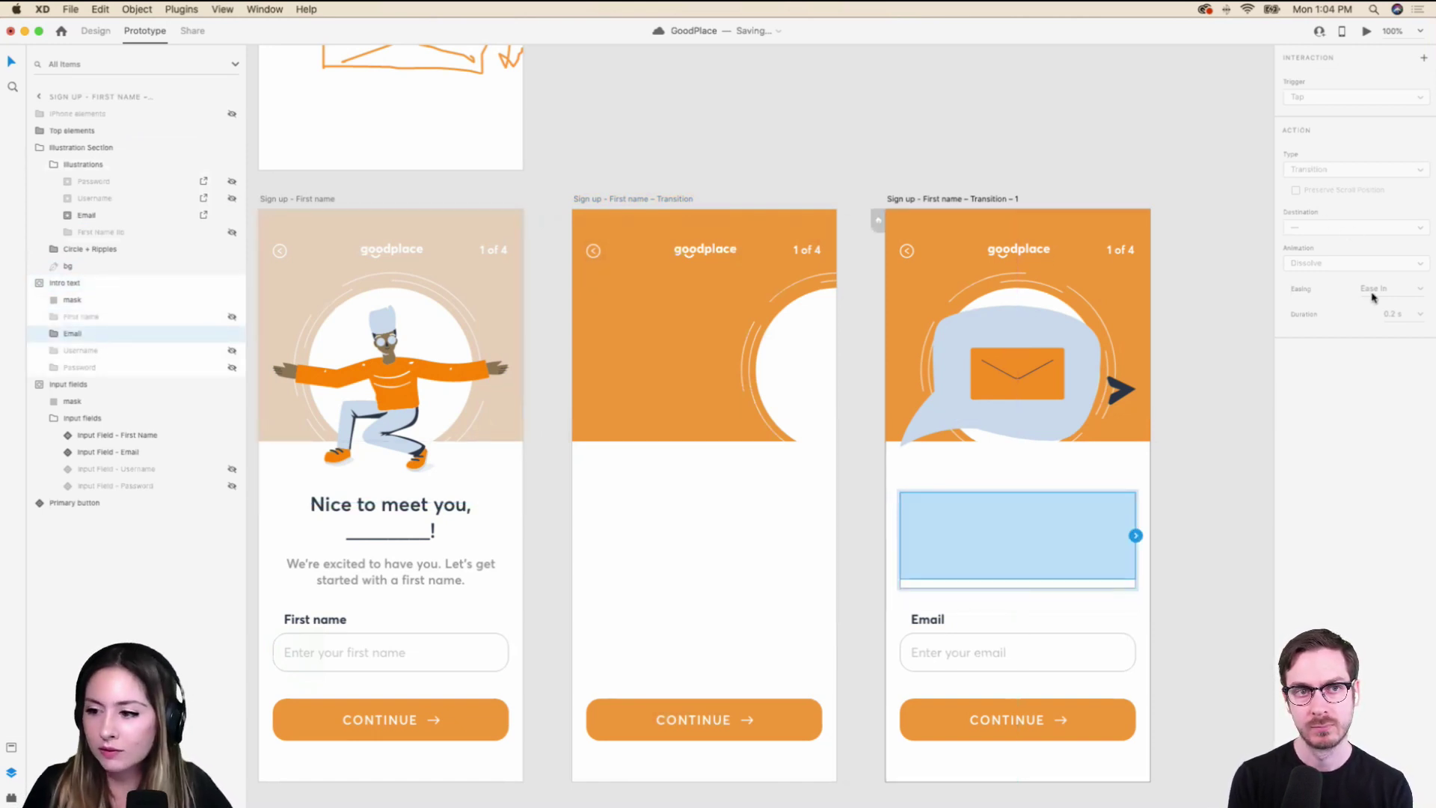
pyautogui.press('super+1')
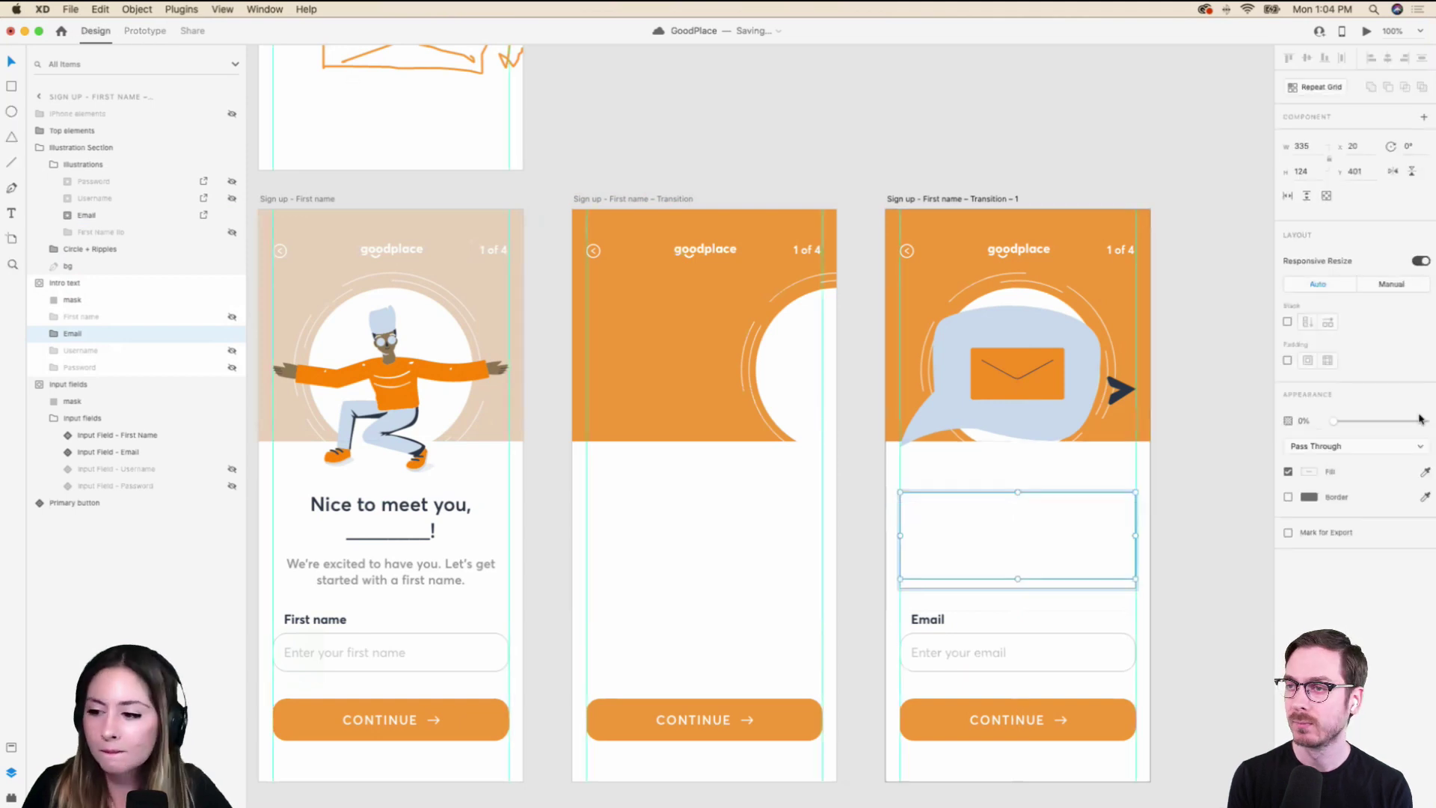
pyautogui.moveTo(1335, 421); pyautogui.dragTo(1425, 421)
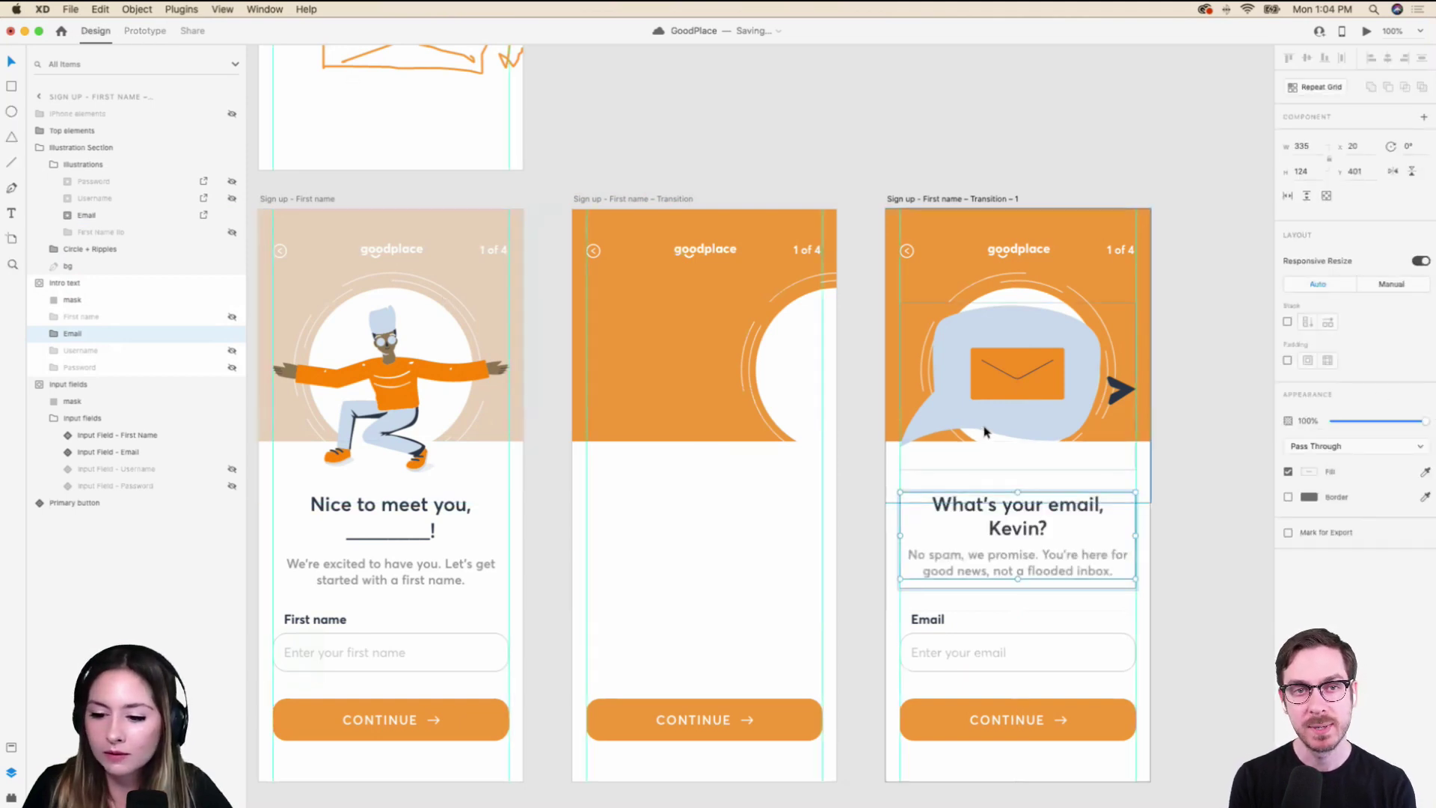
# Link Transition to the email screen with Tap Auto-Animate, Ease In-Out, 0.5 s, and open Chrome.
pyautogui.click(159, 33)
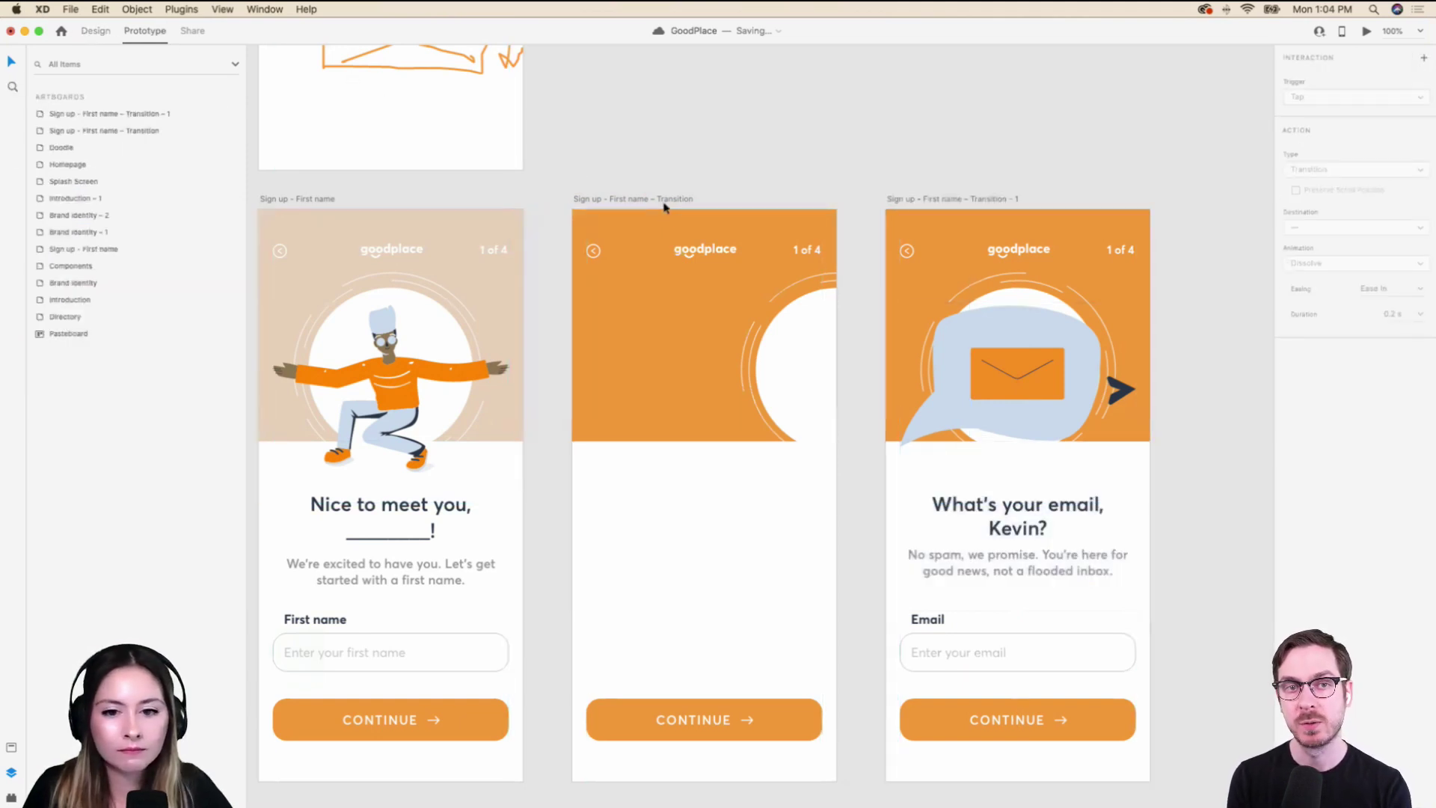
pyautogui.click(666, 200)
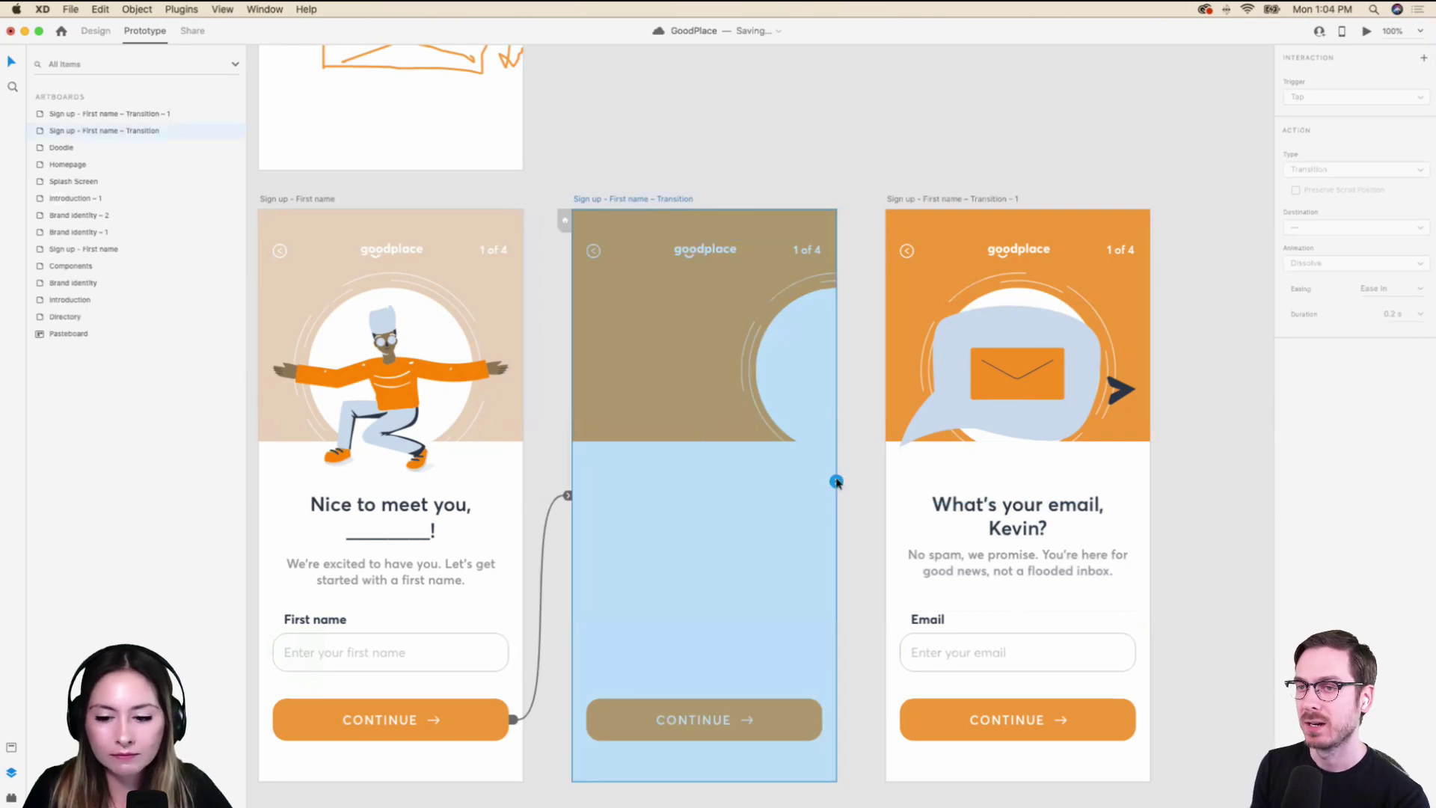
pyautogui.moveTo(836, 481); pyautogui.dragTo(888, 477)
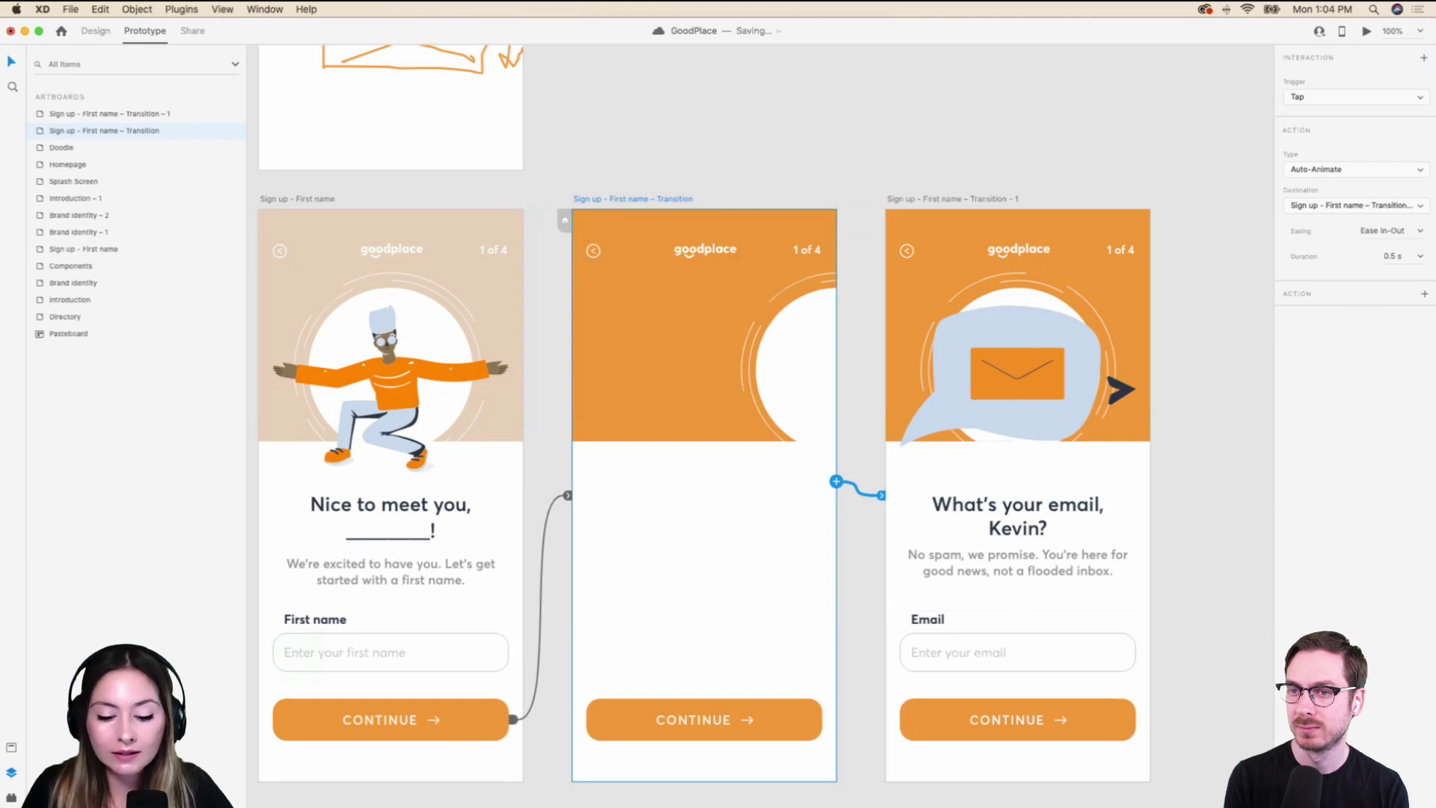
pyautogui.click(231, 791)
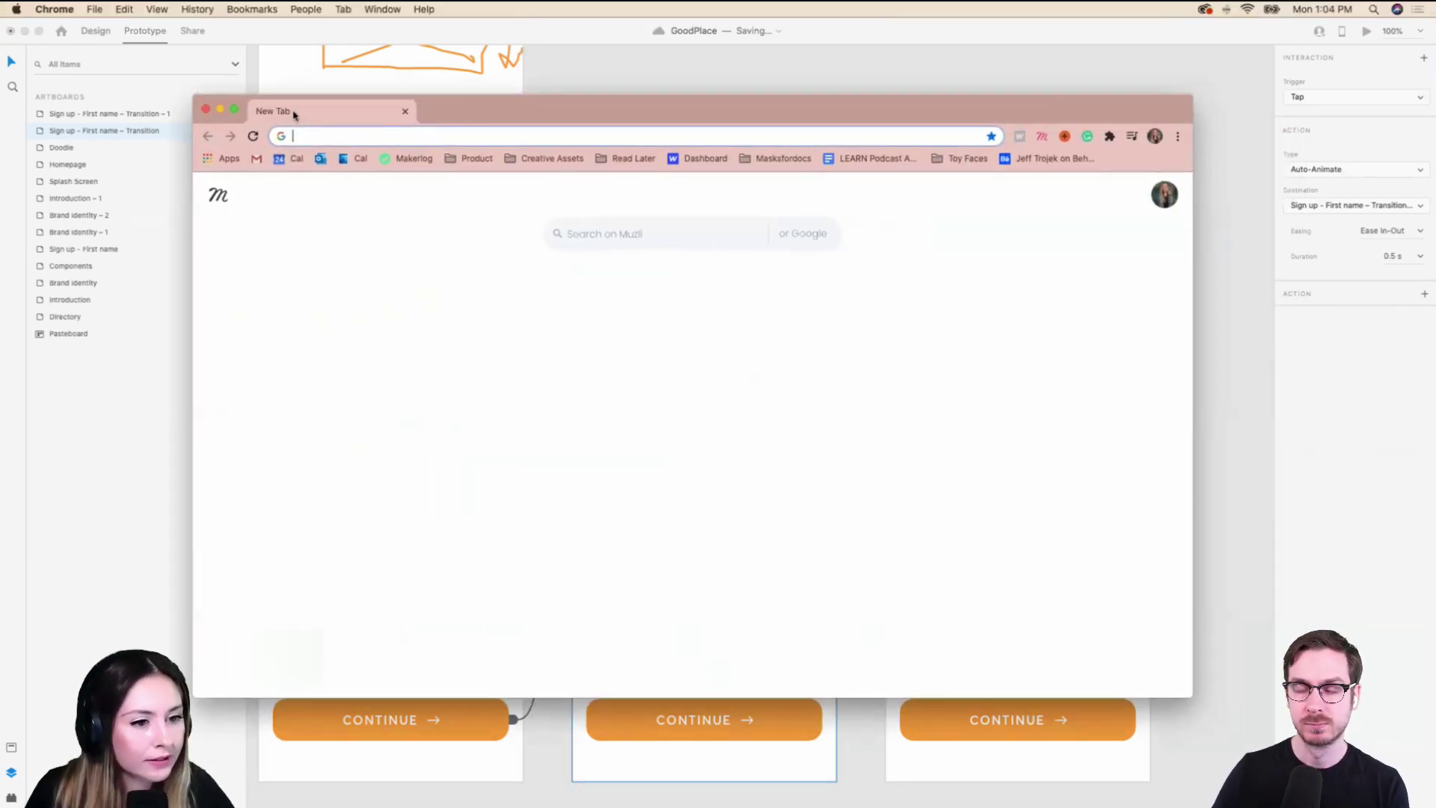
# Try loading the shapes.io and shapes.so addresses in Chrome.
pyautogui.click(309, 138)
pyautogui.write('shapes.io')
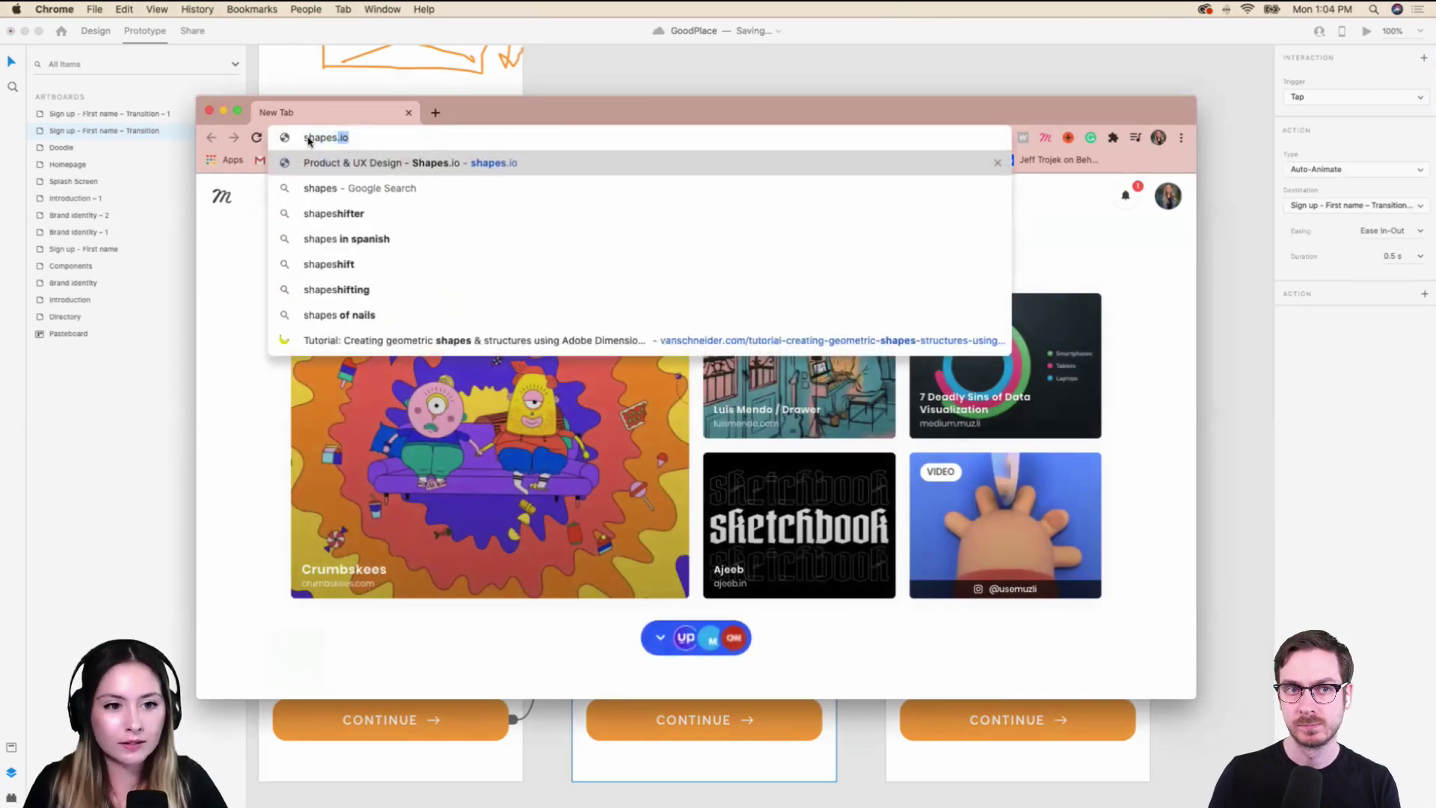
pyautogui.press('Return')
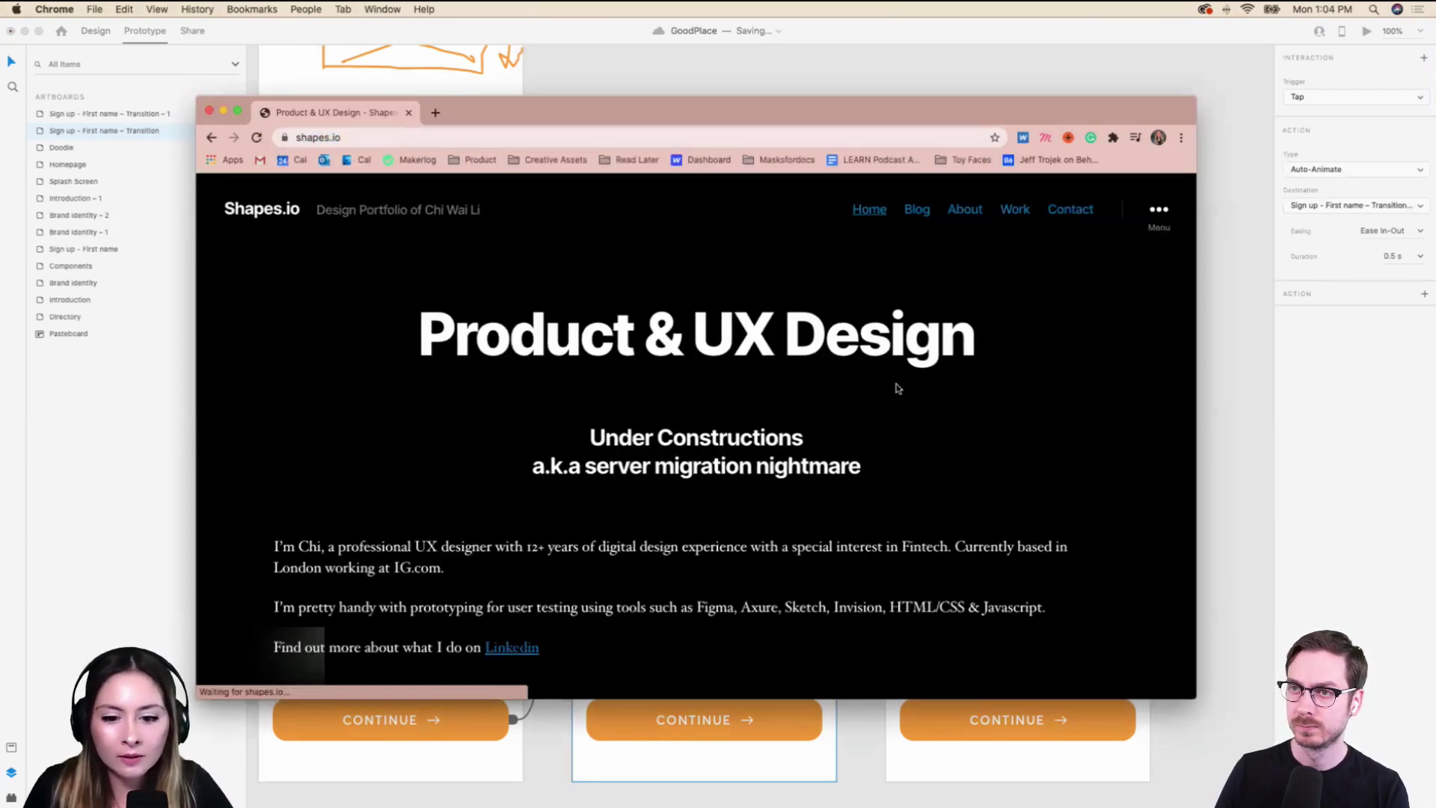
pyautogui.click(1017, 215)
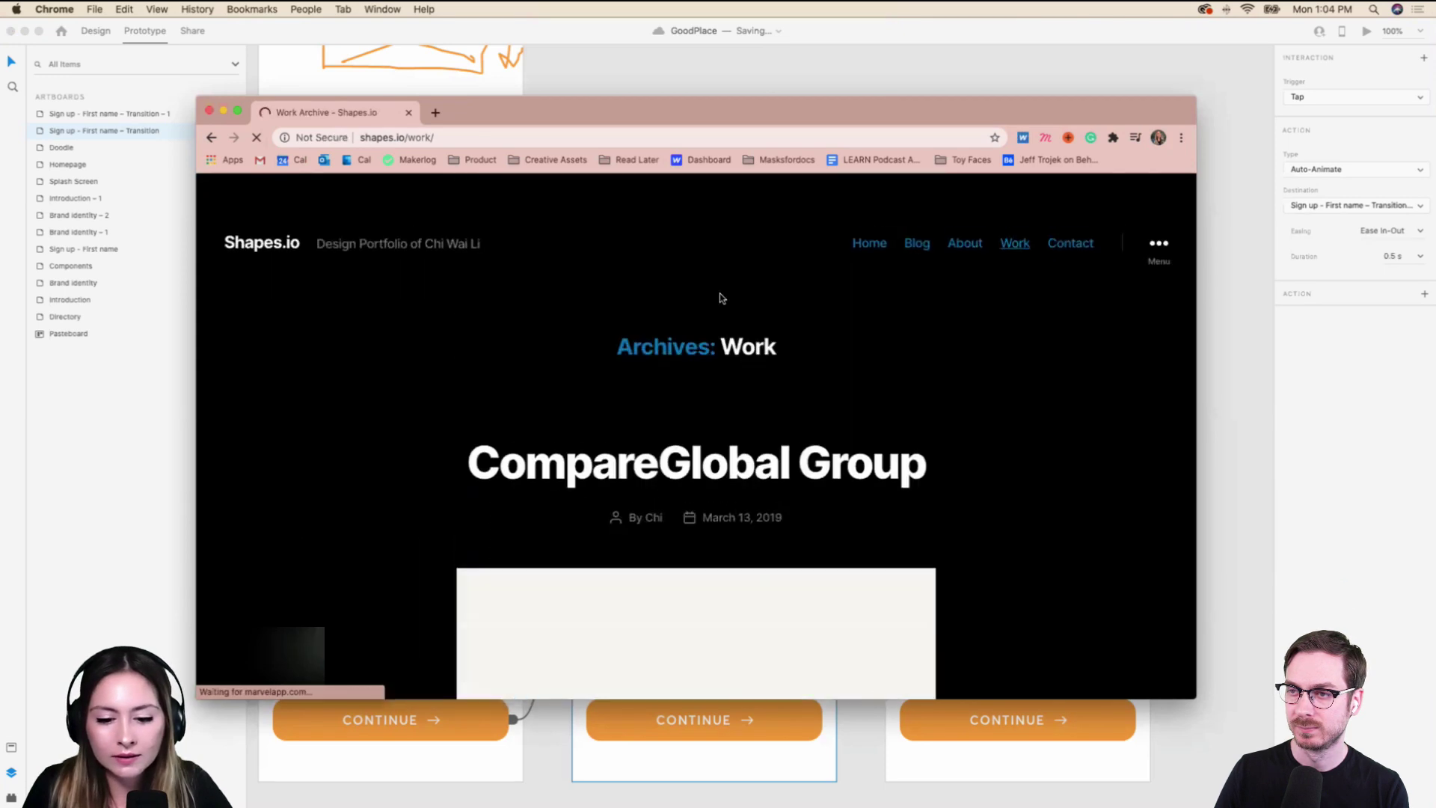
pyautogui.click(412, 138)
pyautogui.write('shapes')
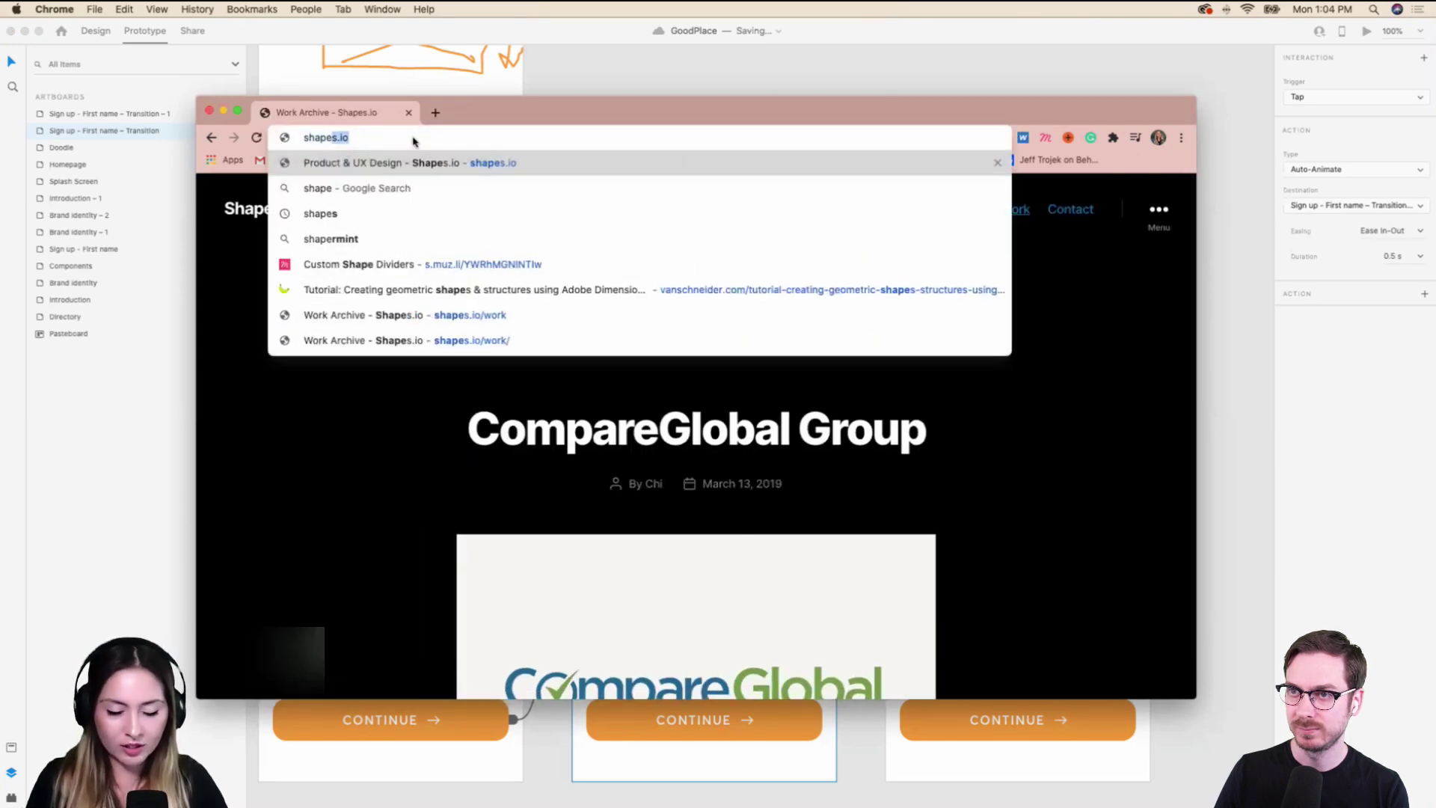
pyautogui.write('.so')
pyautogui.press('Return')
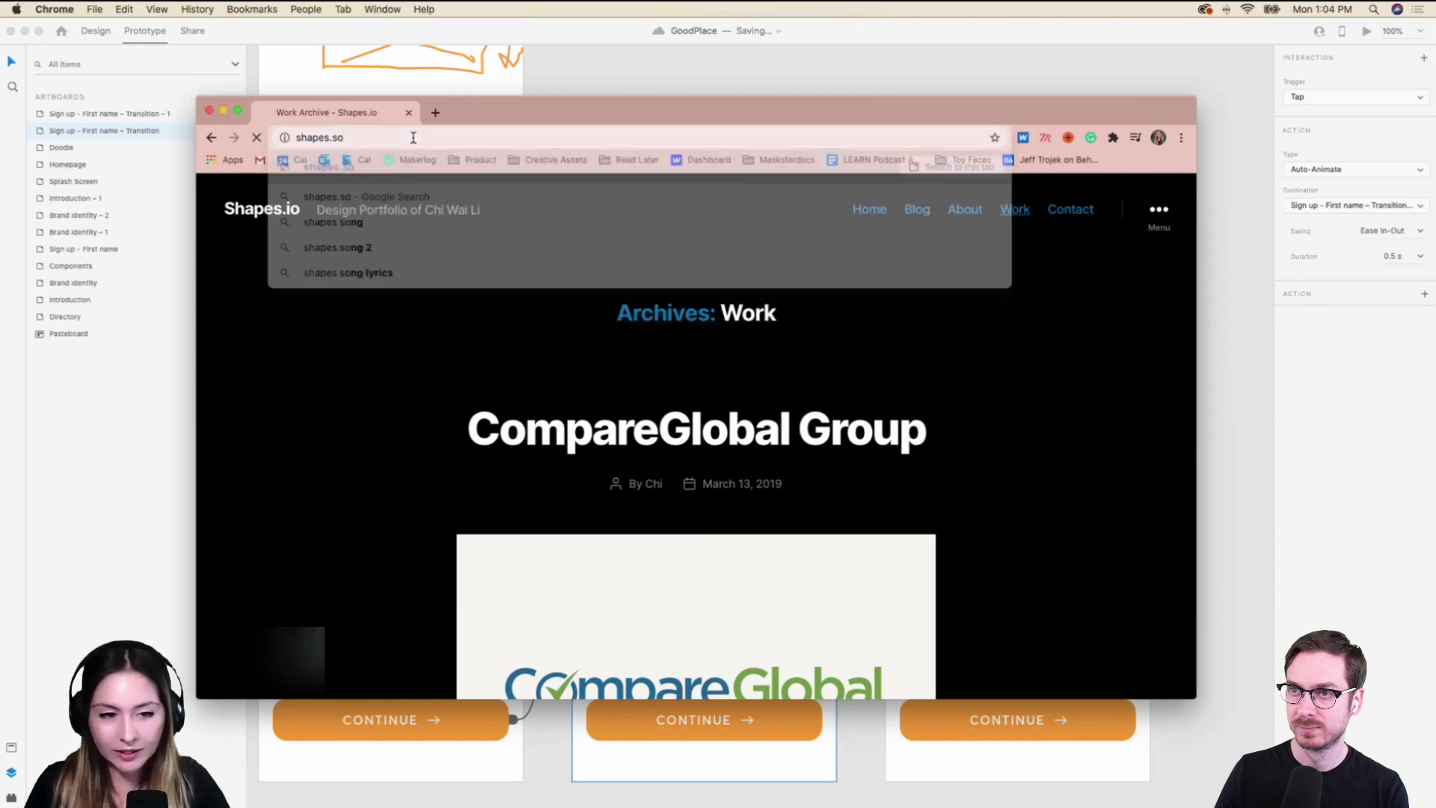
# Search Google for 'shapes so' and open the shape.so result.
pyautogui.click(337, 137)
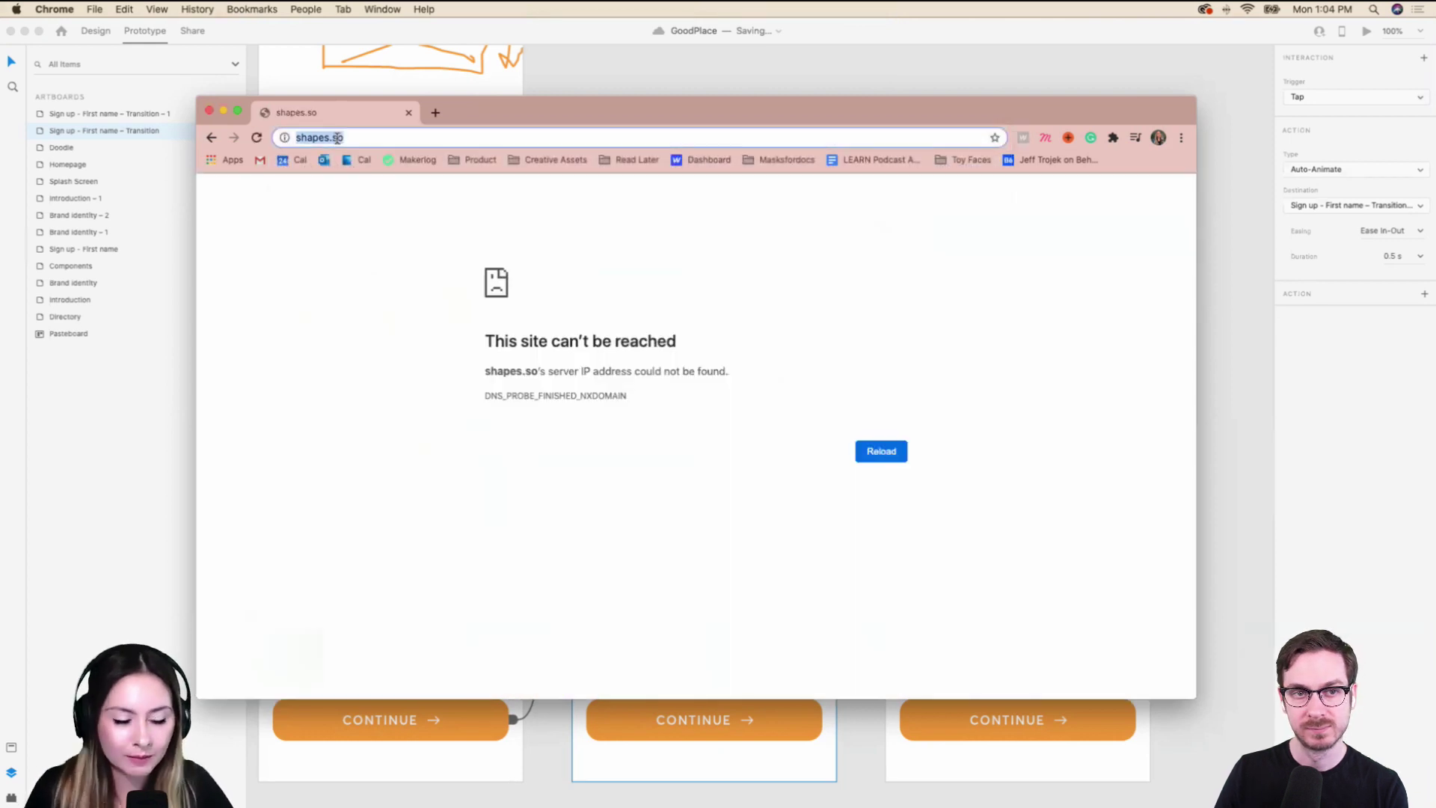
pyautogui.write('shapes so')
pyautogui.press('Return')
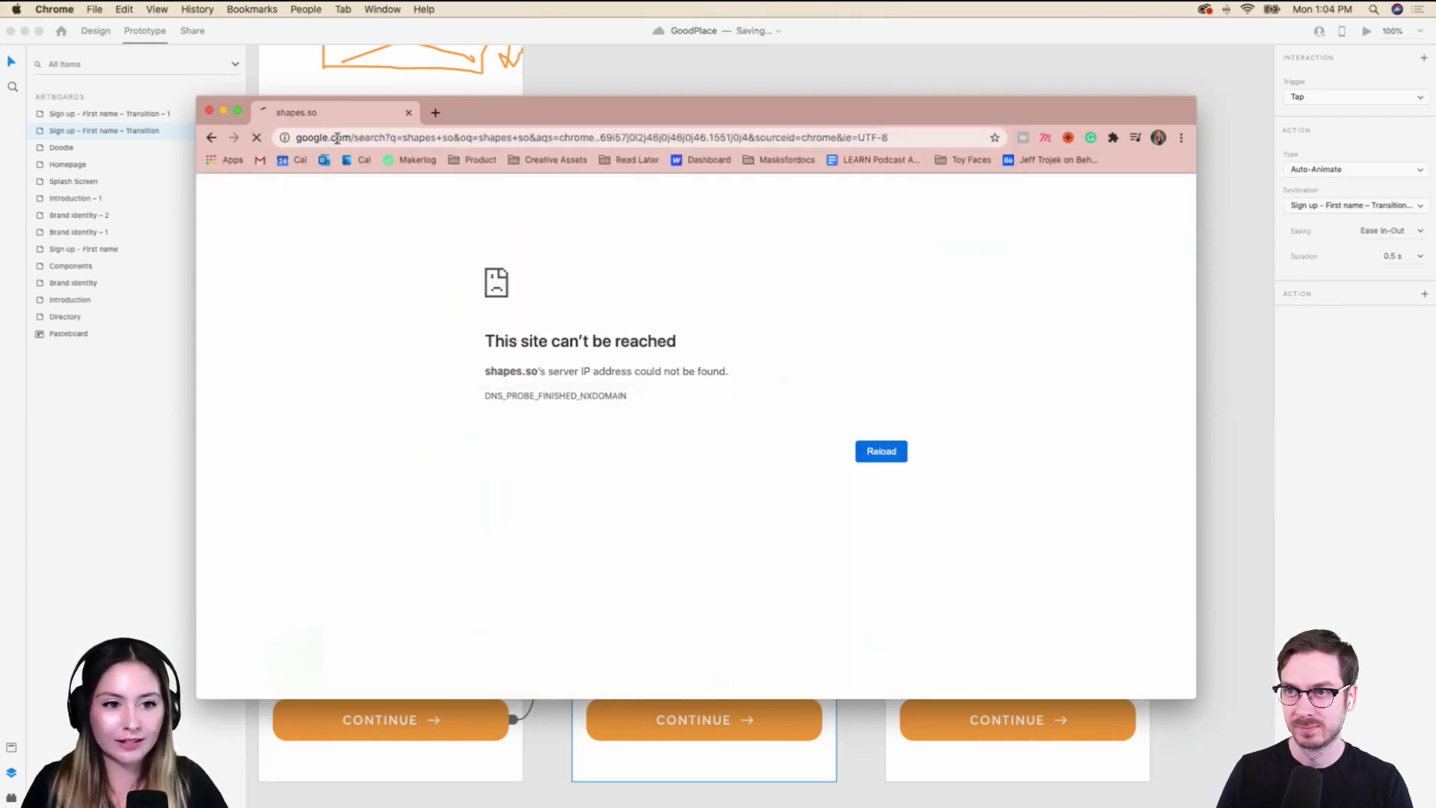
pyautogui.click(430, 322)
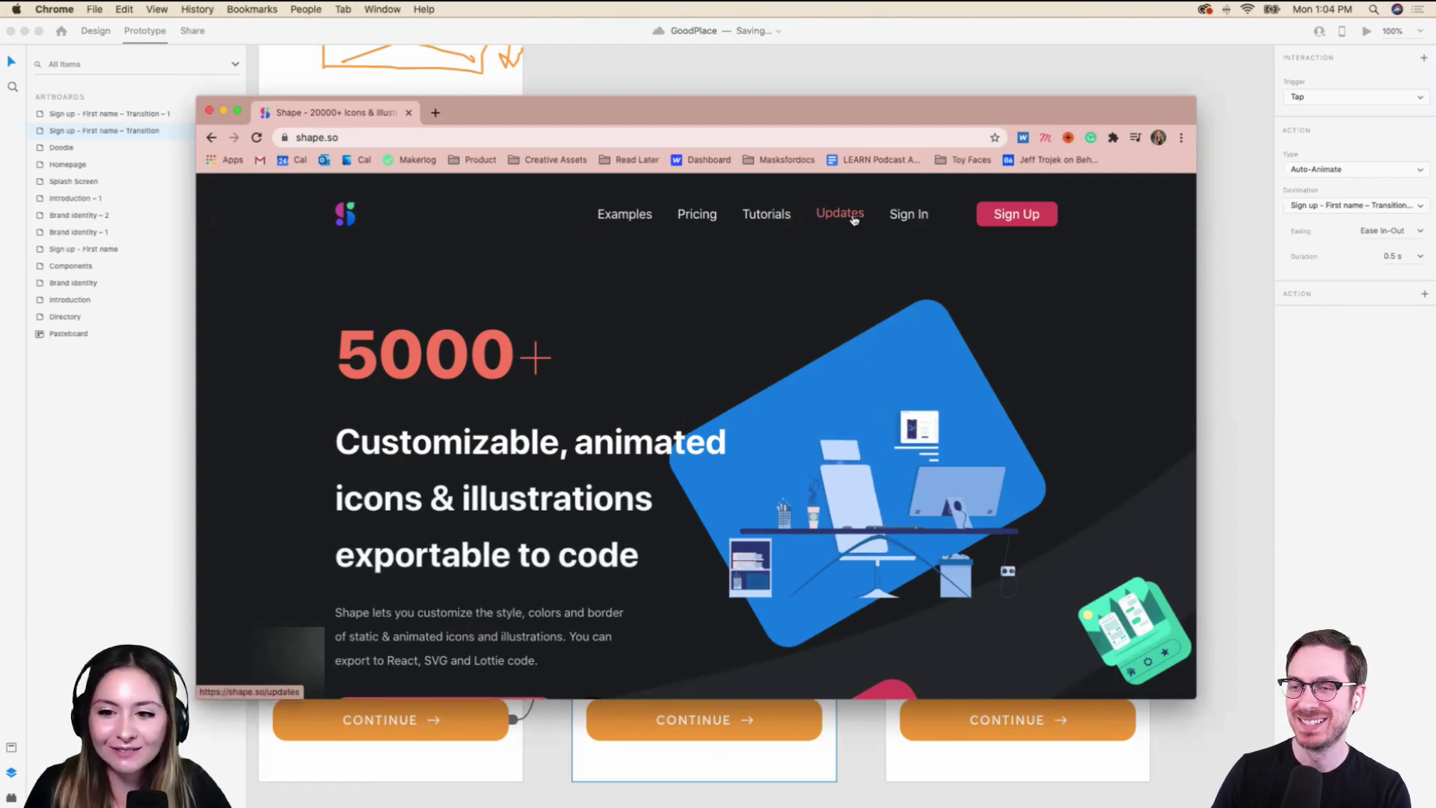
# Sign in to shape.so with the saved login details.
pyautogui.click(907, 216)
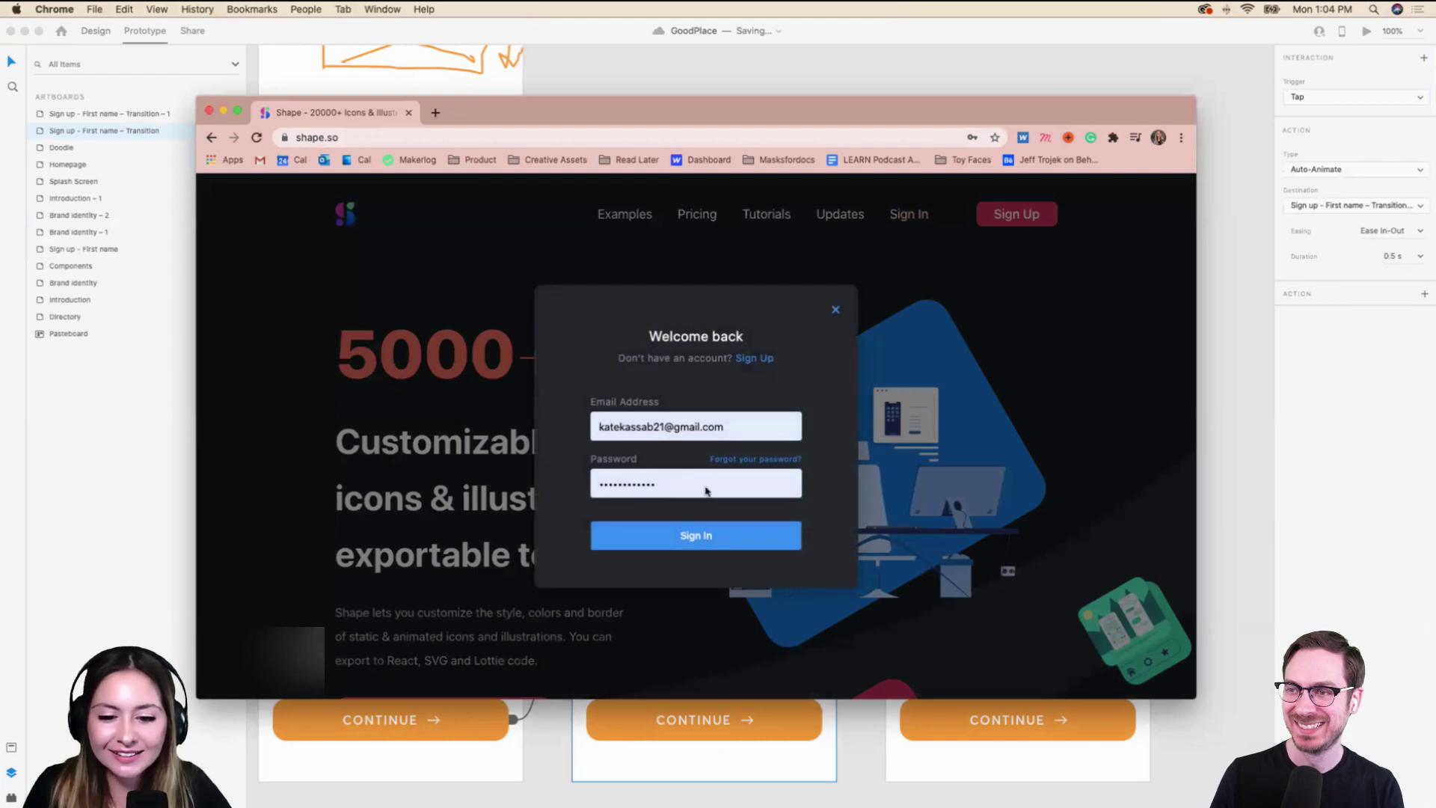
pyautogui.click(697, 535)
pyautogui.moveTo(492, 114); pyautogui.dragTo(476, 53)
# Scroll through shape.so's editor and icon-style sections, then close the window.
pyautogui.scroll(-10, 777, 514)
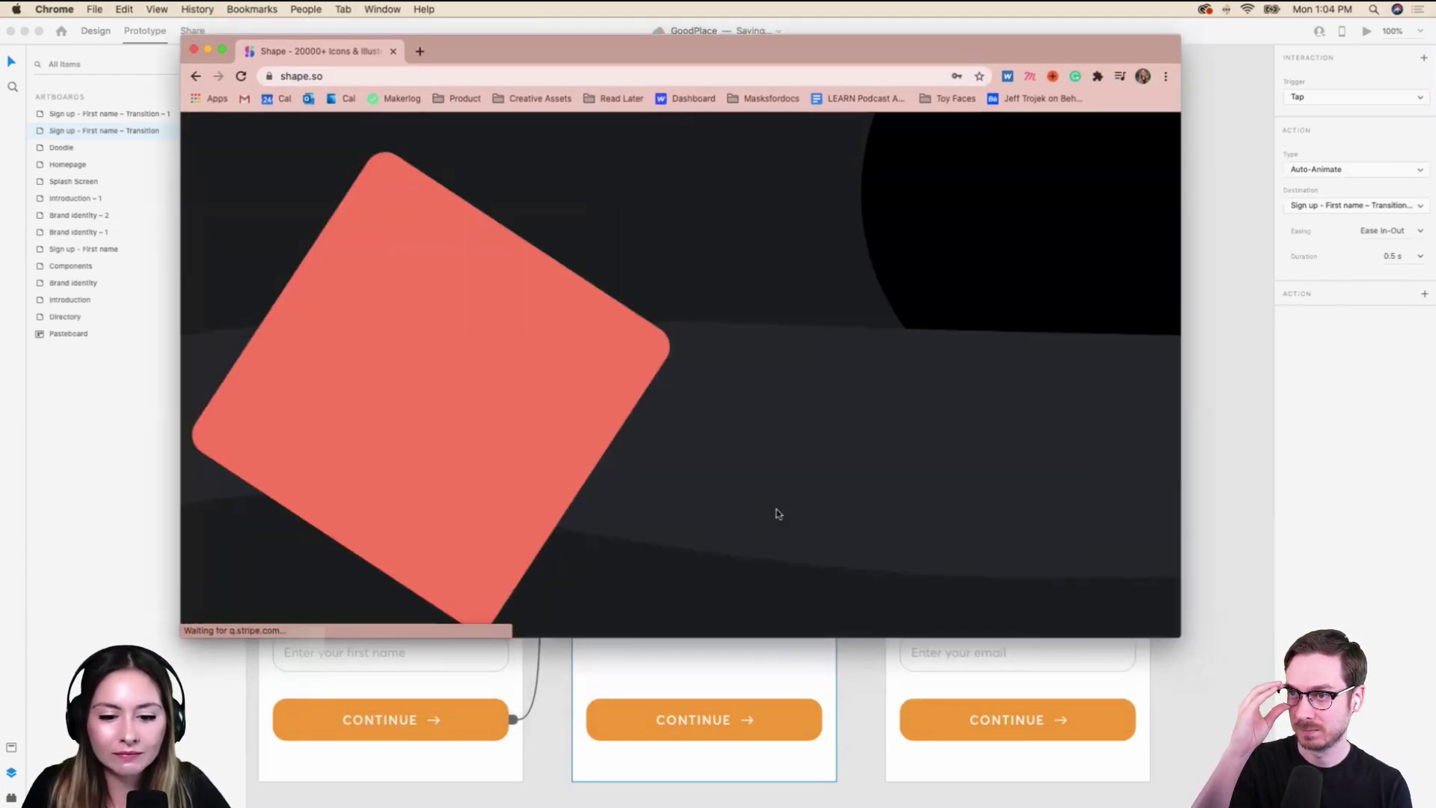
pyautogui.scroll(-5, 777, 514)
pyautogui.scroll(3, 778, 514)
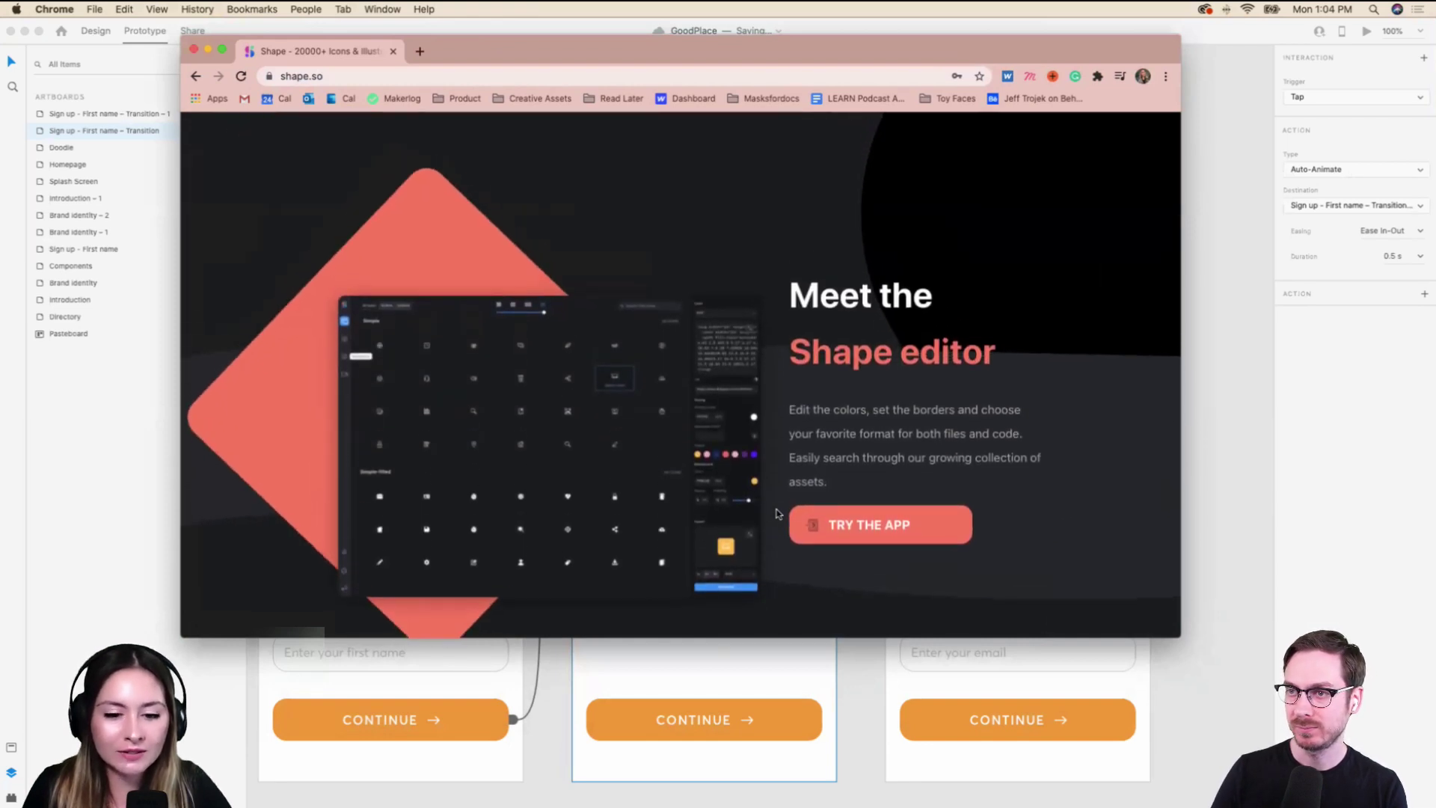
pyautogui.scroll(-3, 778, 513)
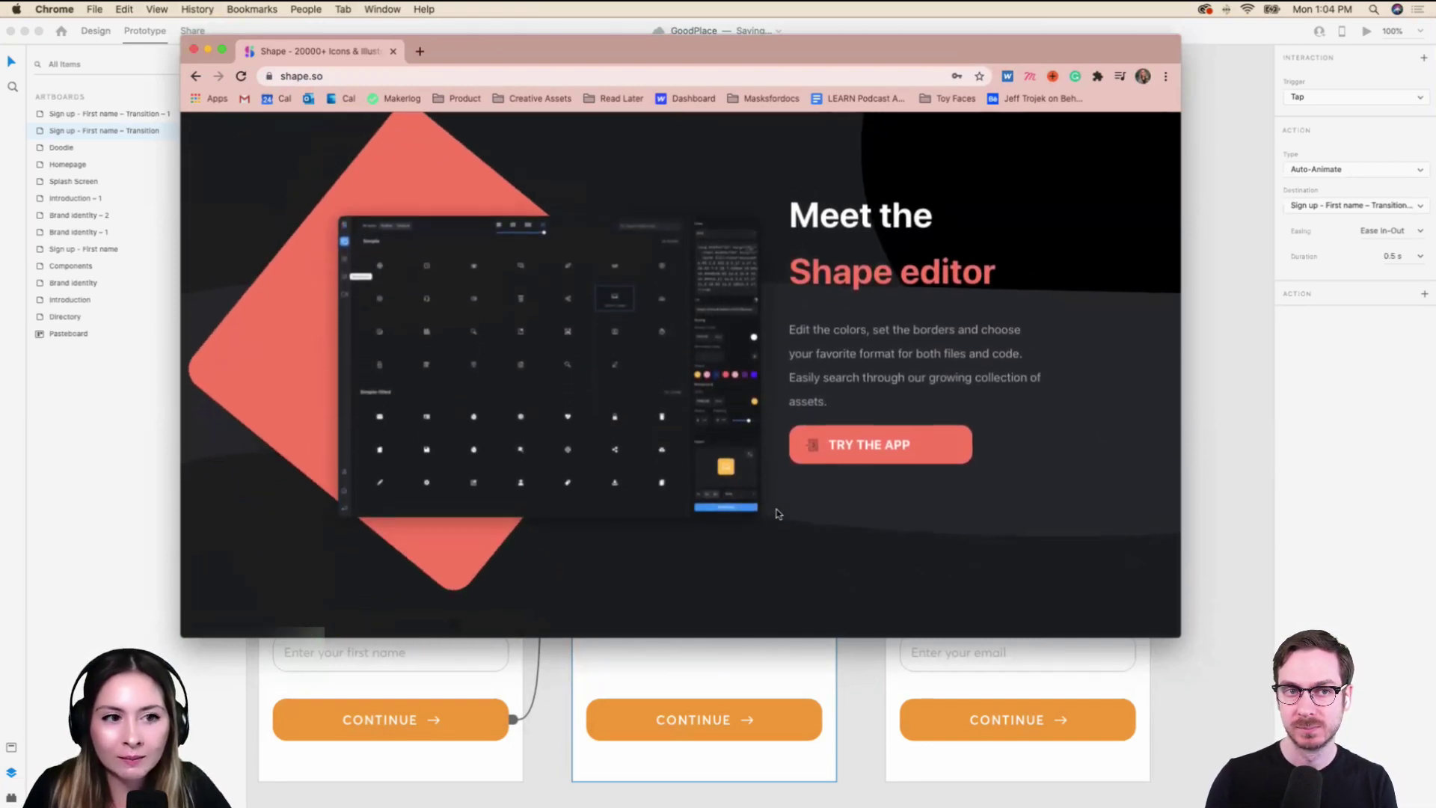
pyautogui.scroll(-5, 778, 514)
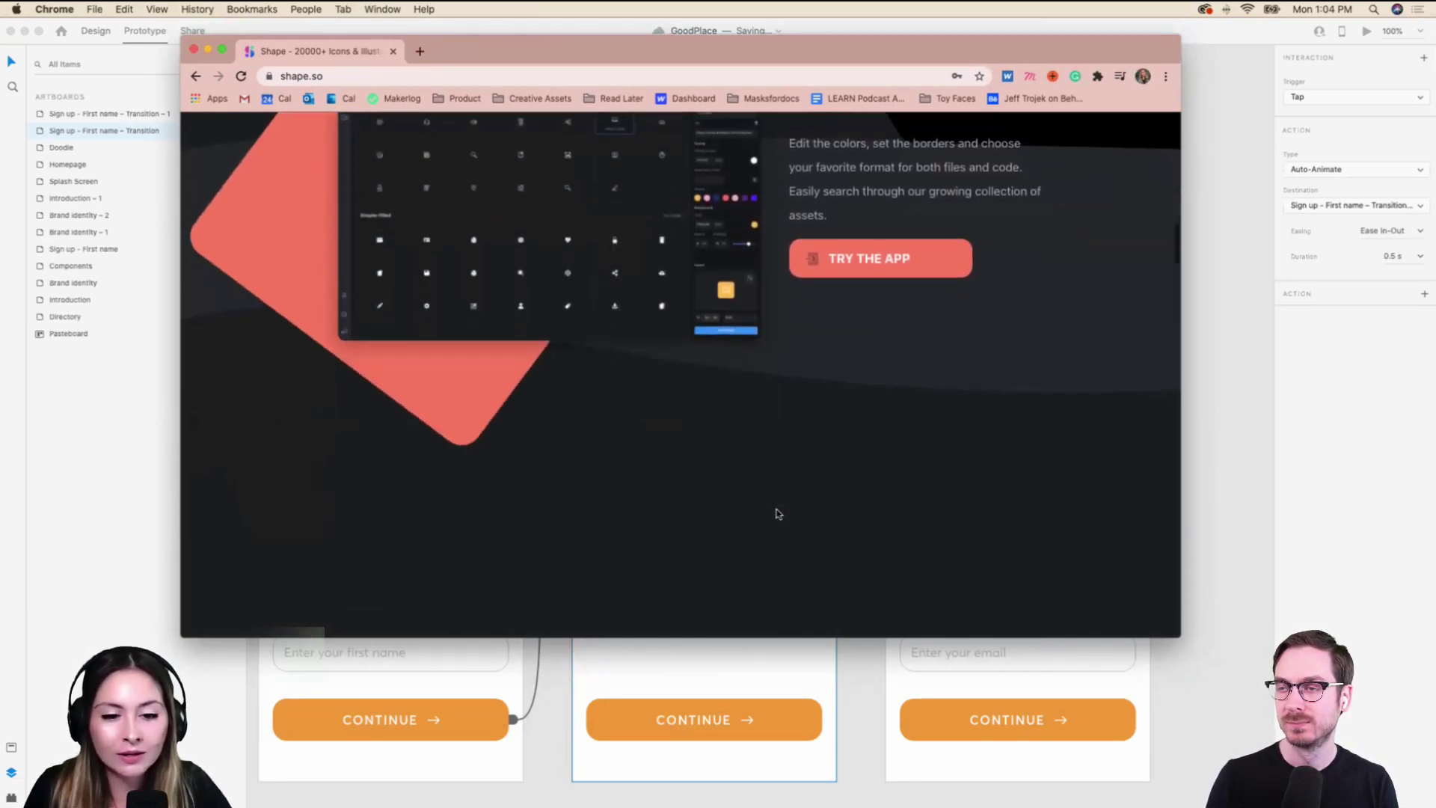
pyautogui.scroll(3, 772, 509)
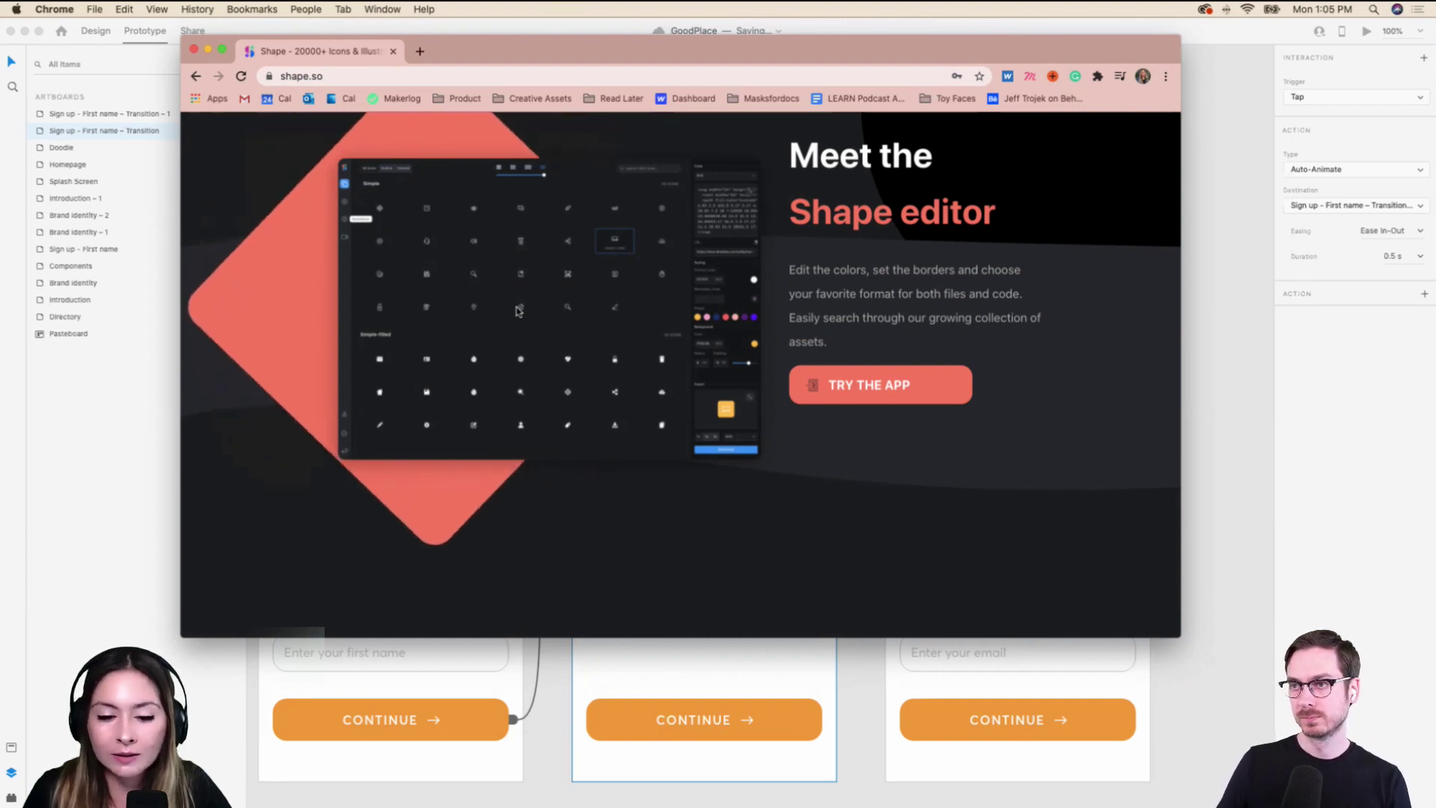
pyautogui.scroll(-5, 735, 396)
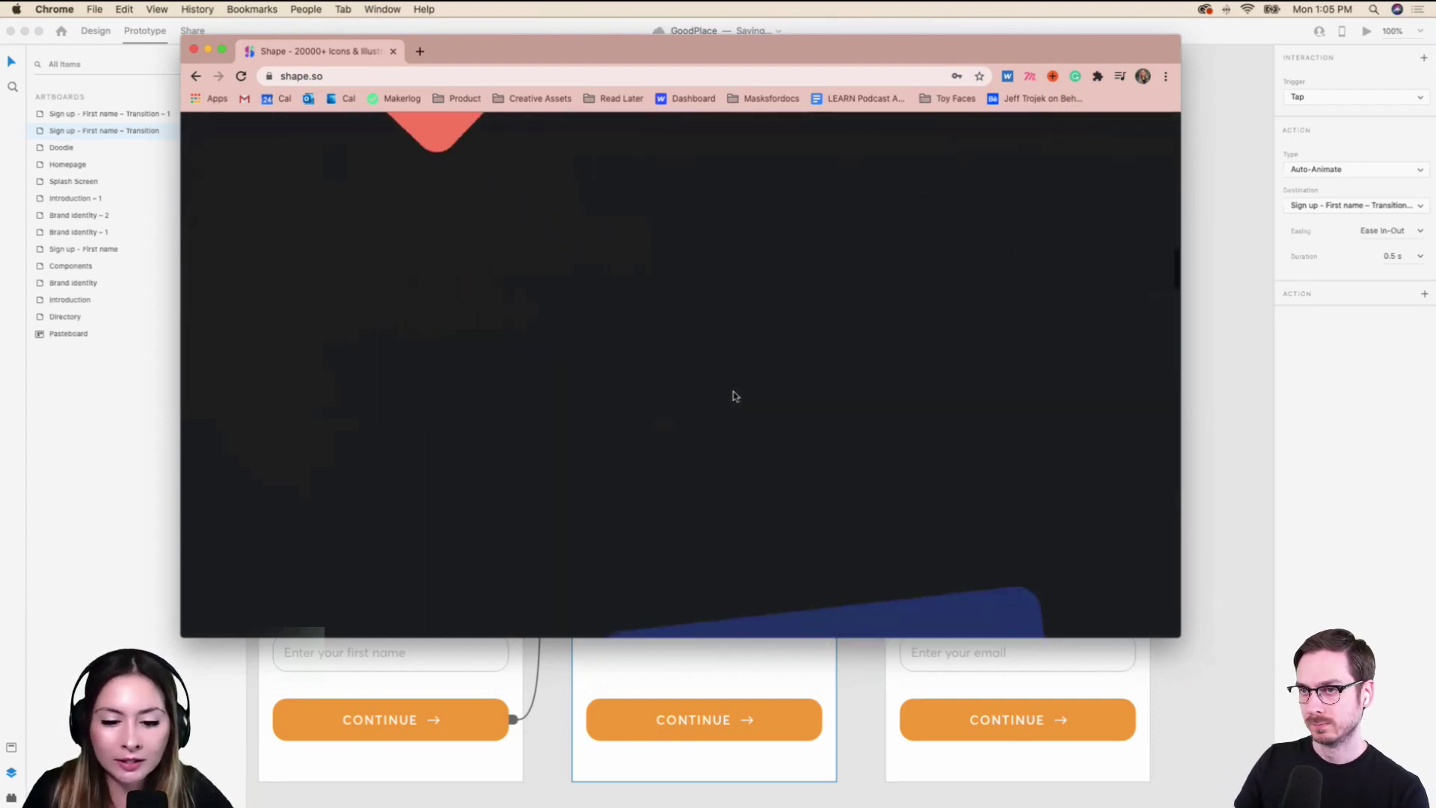
pyautogui.scroll(-5, 733, 396)
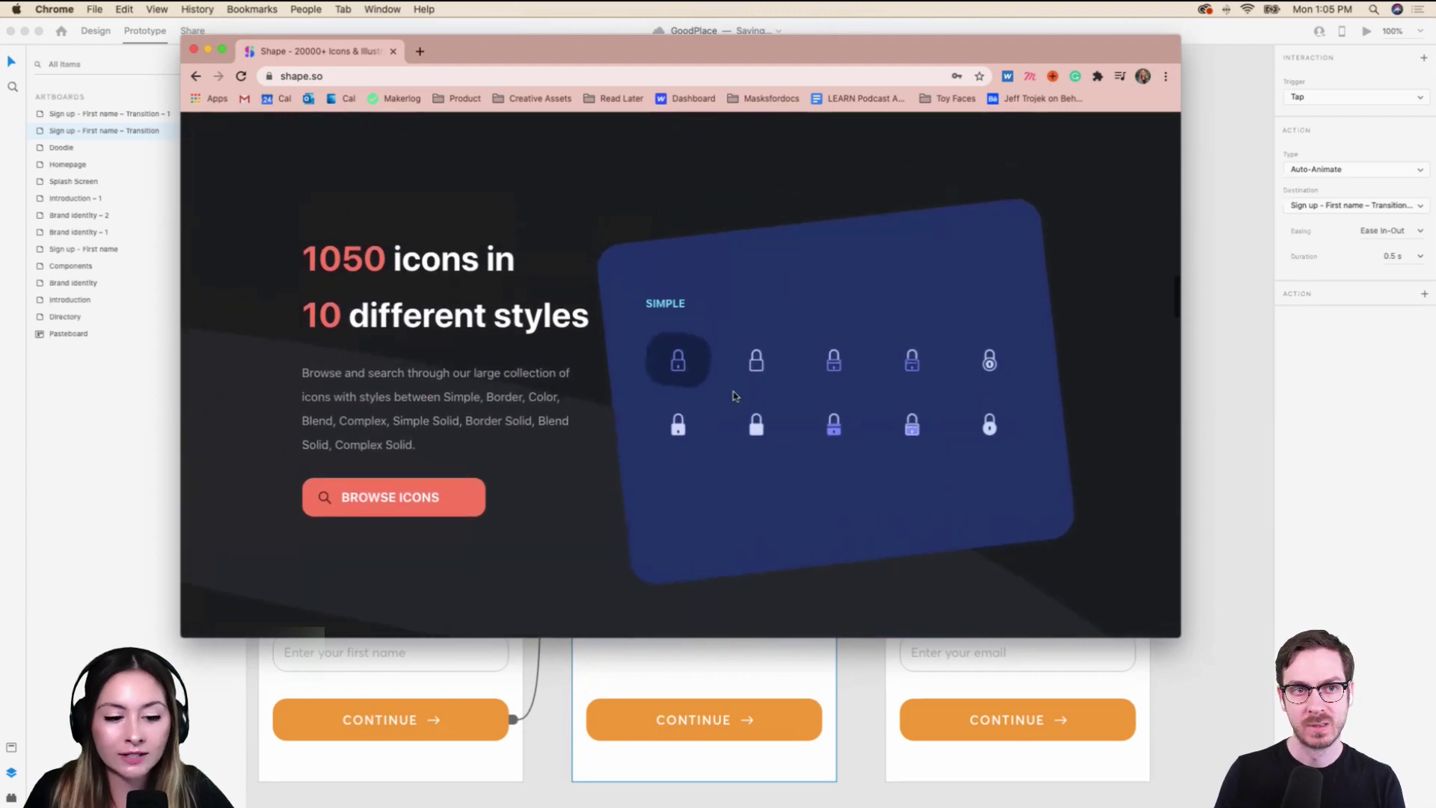
pyautogui.scroll(-8, 733, 396)
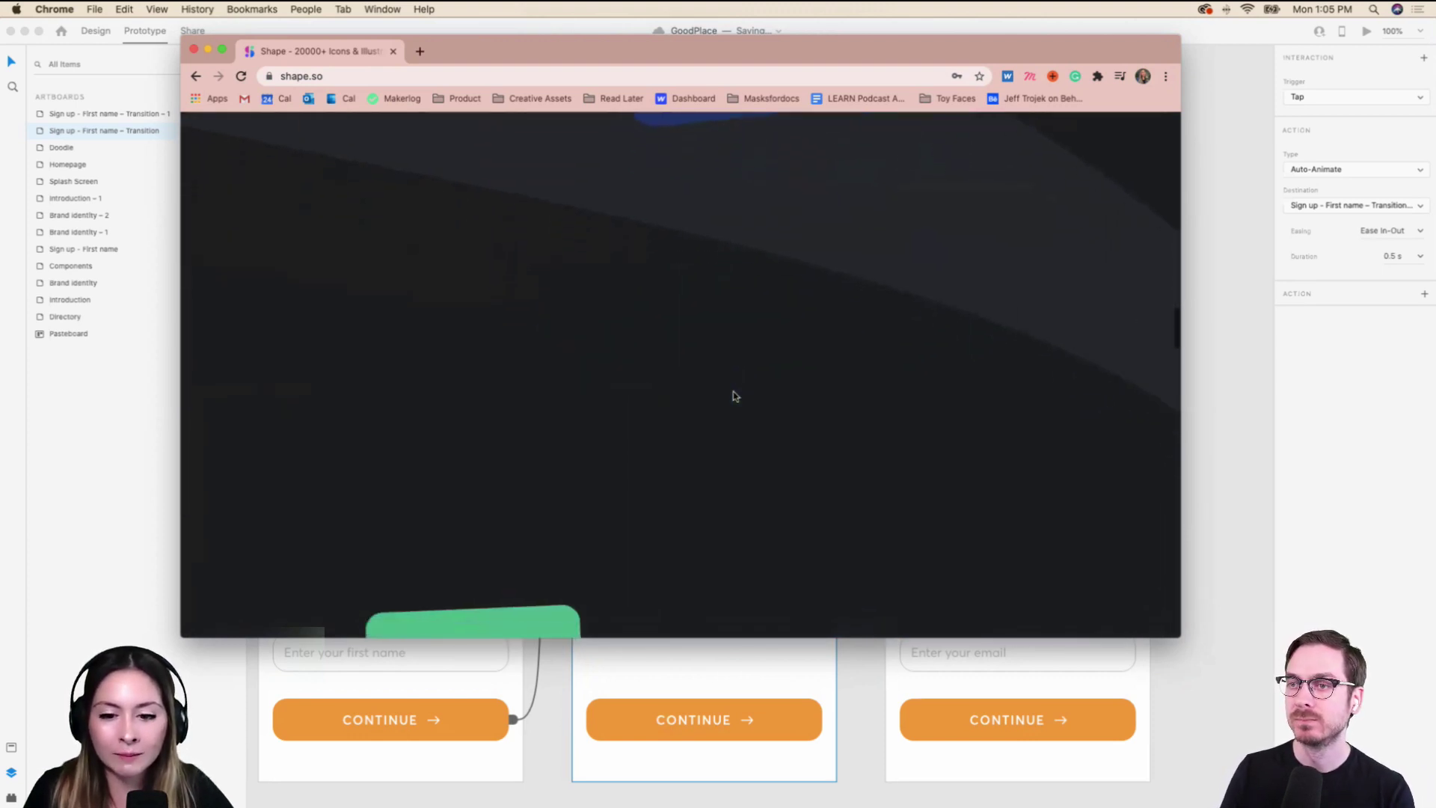
pyautogui.scroll(-3, 733, 391)
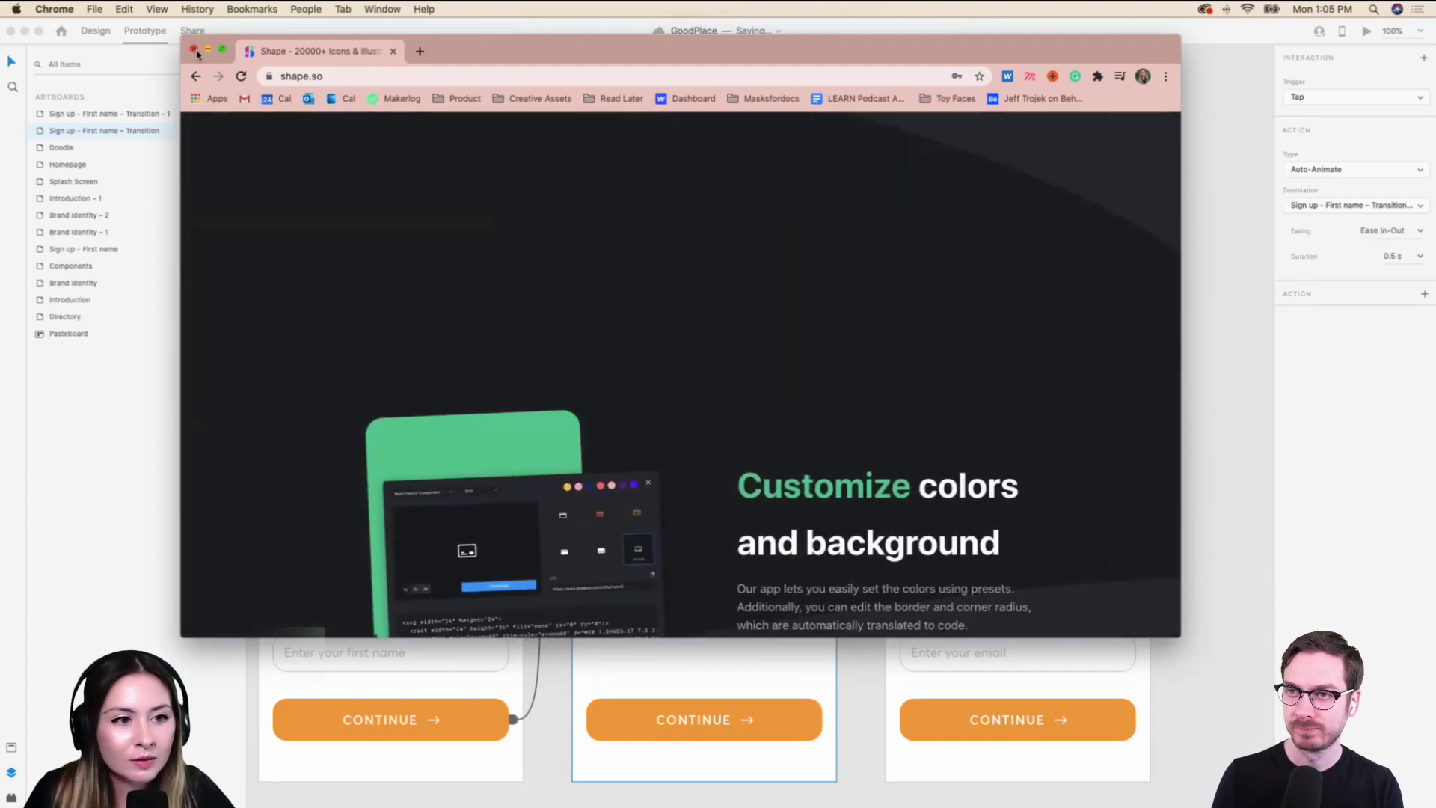
pyautogui.click(205, 50)
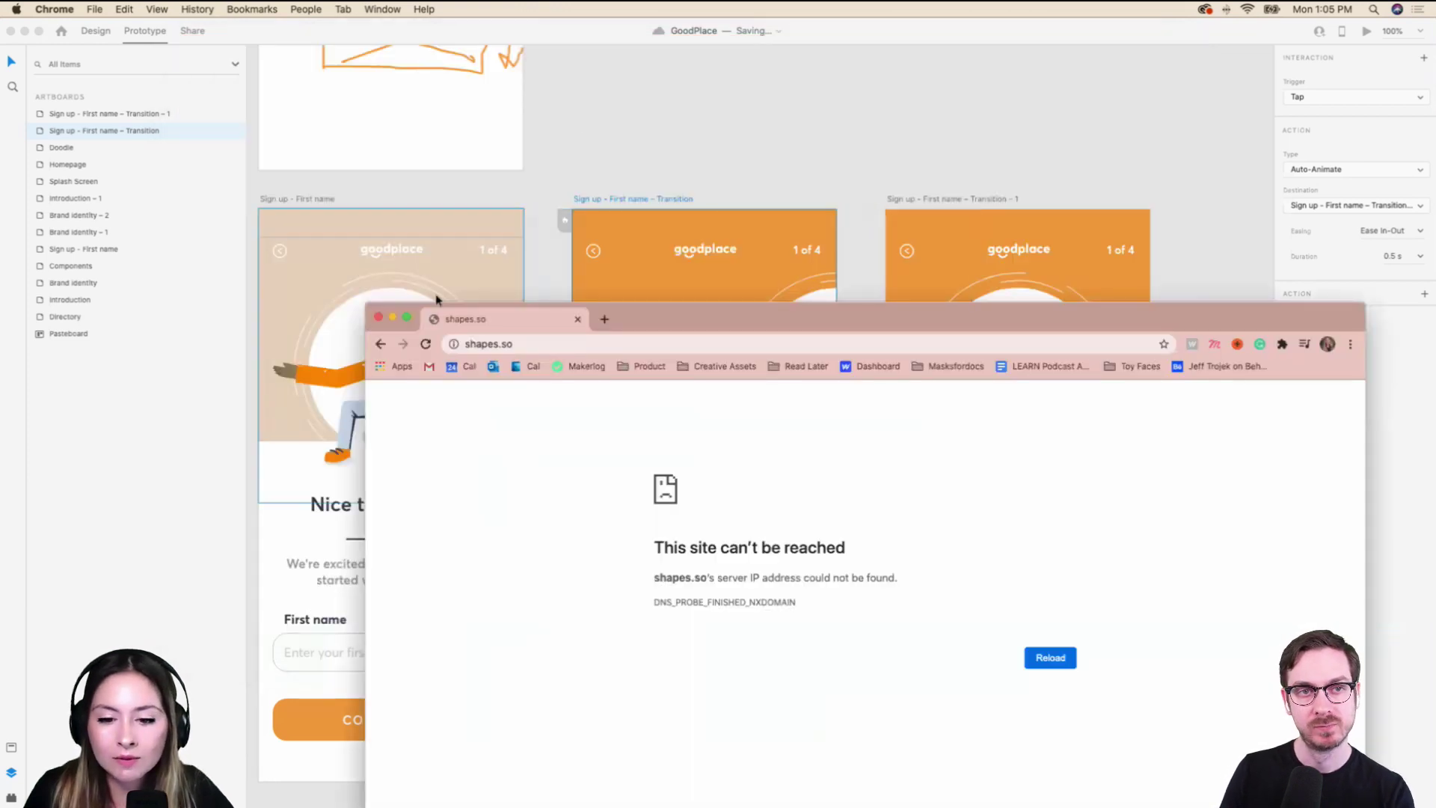
# Close the unreachable shapes.so page and return to Adobe XD.
pyautogui.click(378, 317)
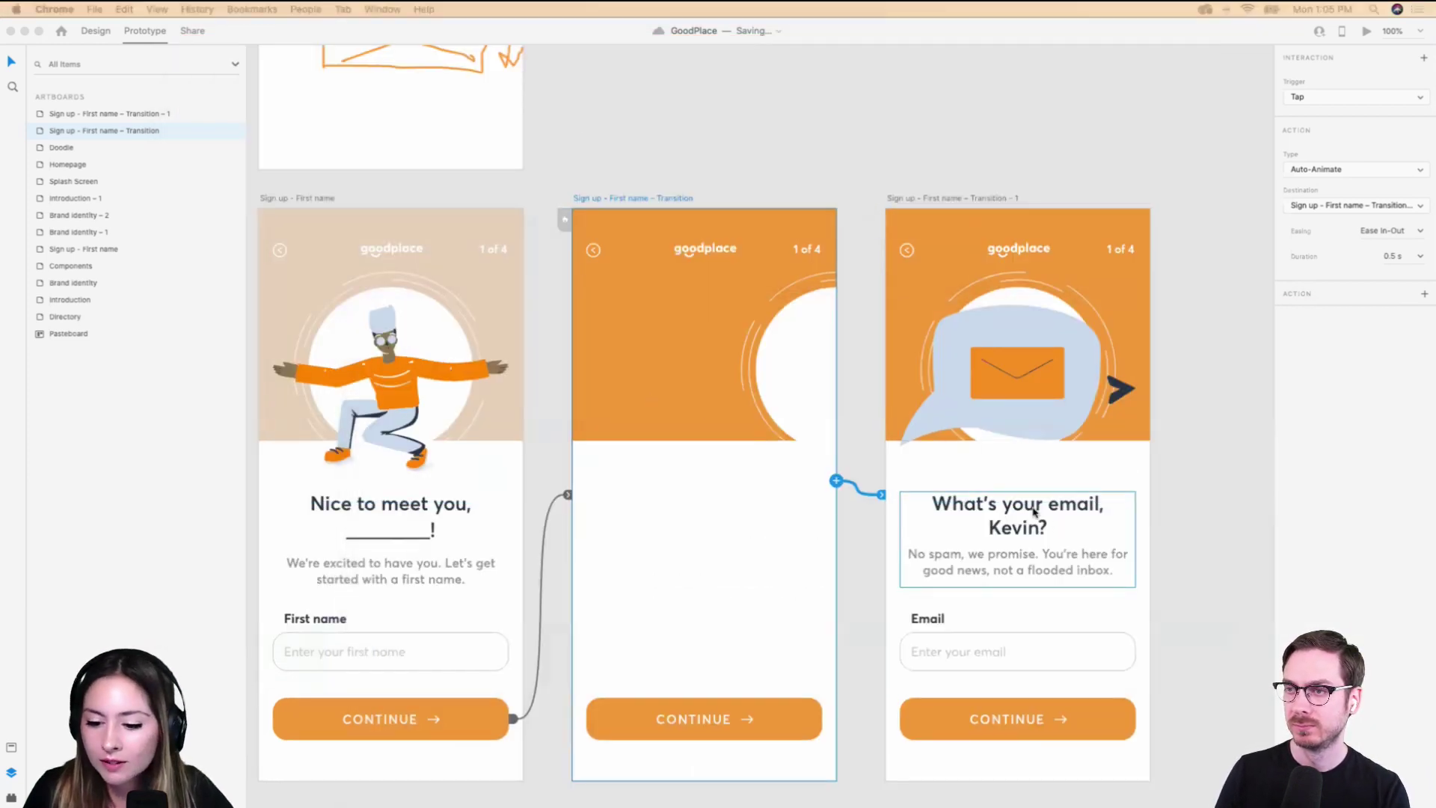
pyautogui.scroll(-1, 843, 399)
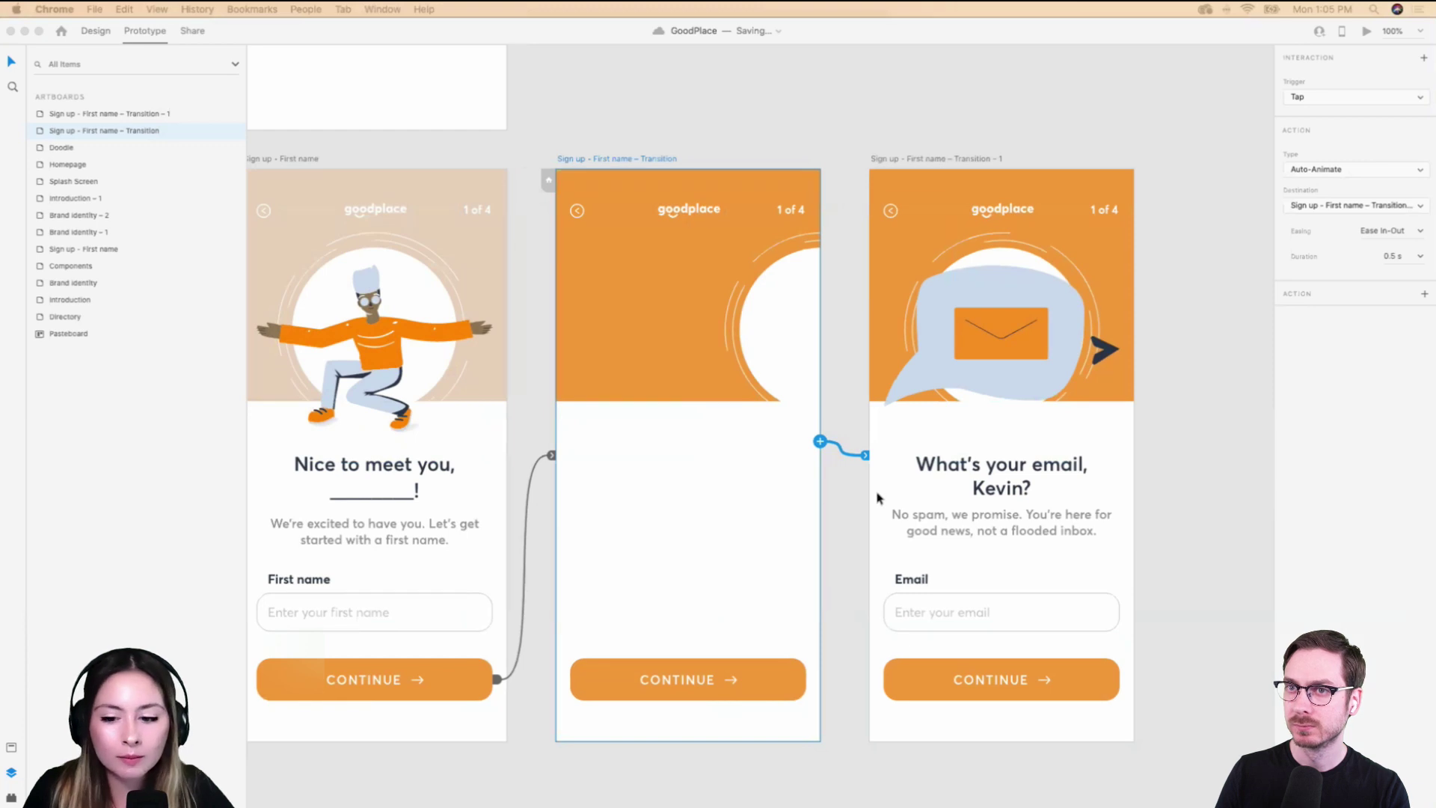
pyautogui.click(809, 567)
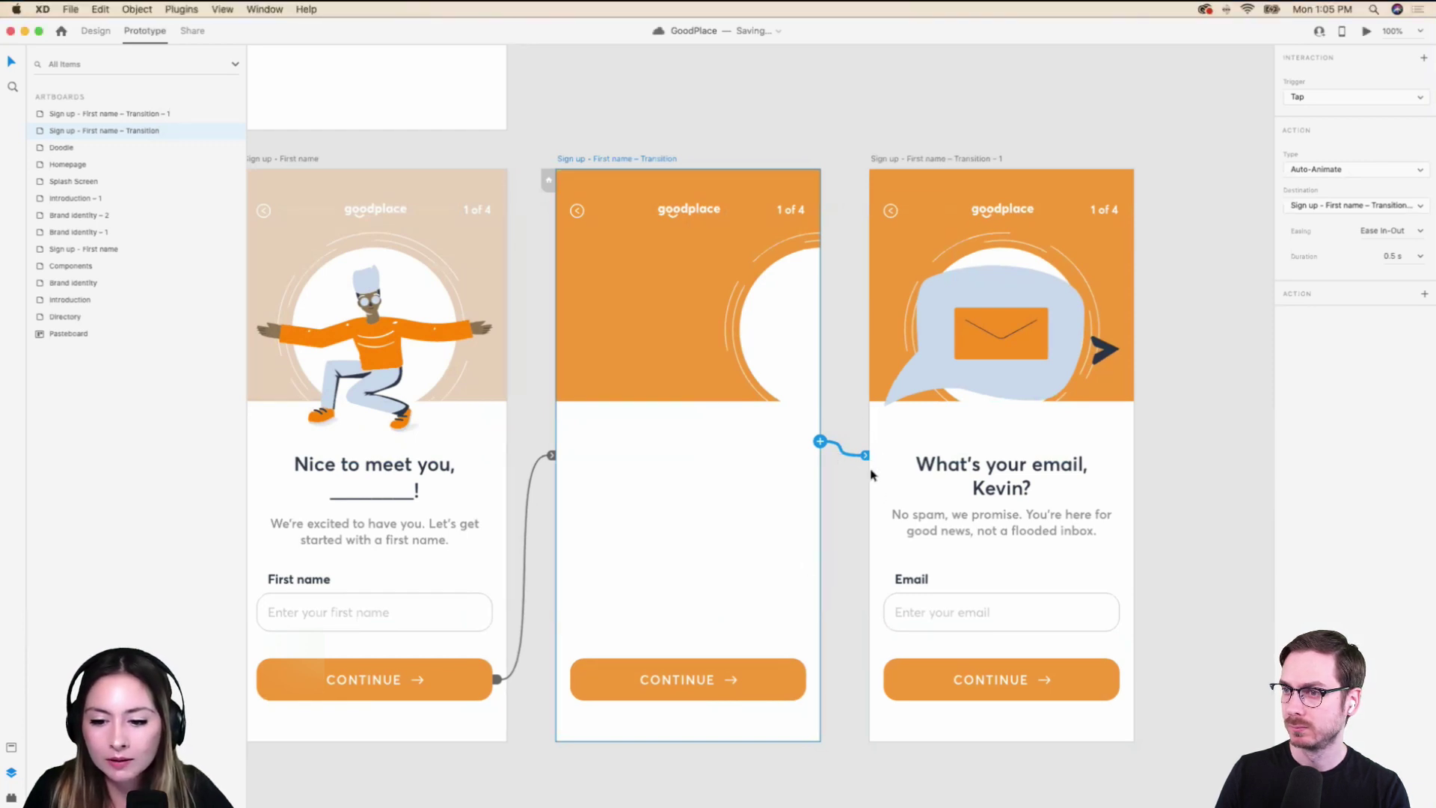
# Try linking the middle artboard's Continue button to the right artboard, then remove that link.
pyautogui.click(791, 678)
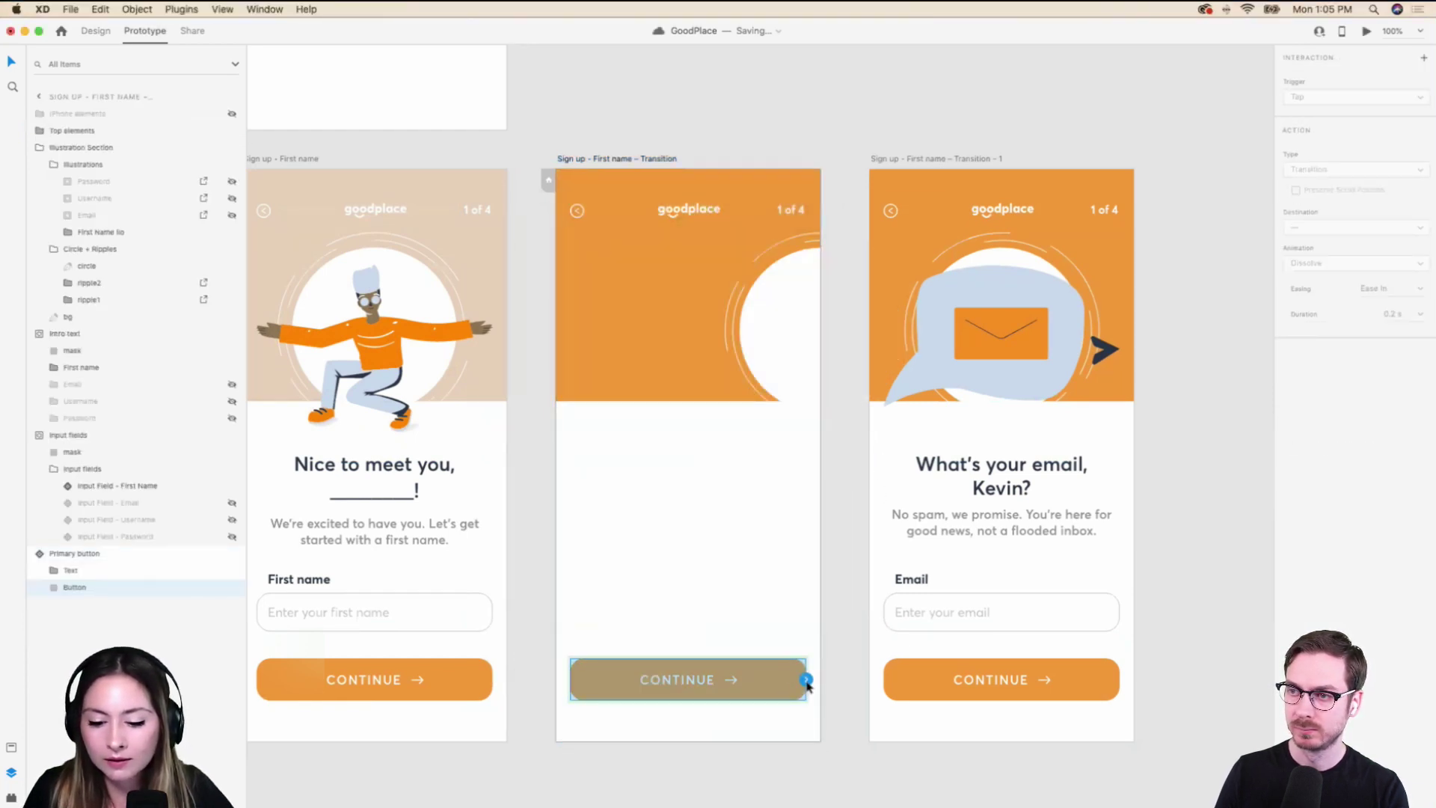
pyautogui.moveTo(812, 673); pyautogui.dragTo(843, 625)
pyautogui.click(804, 679)
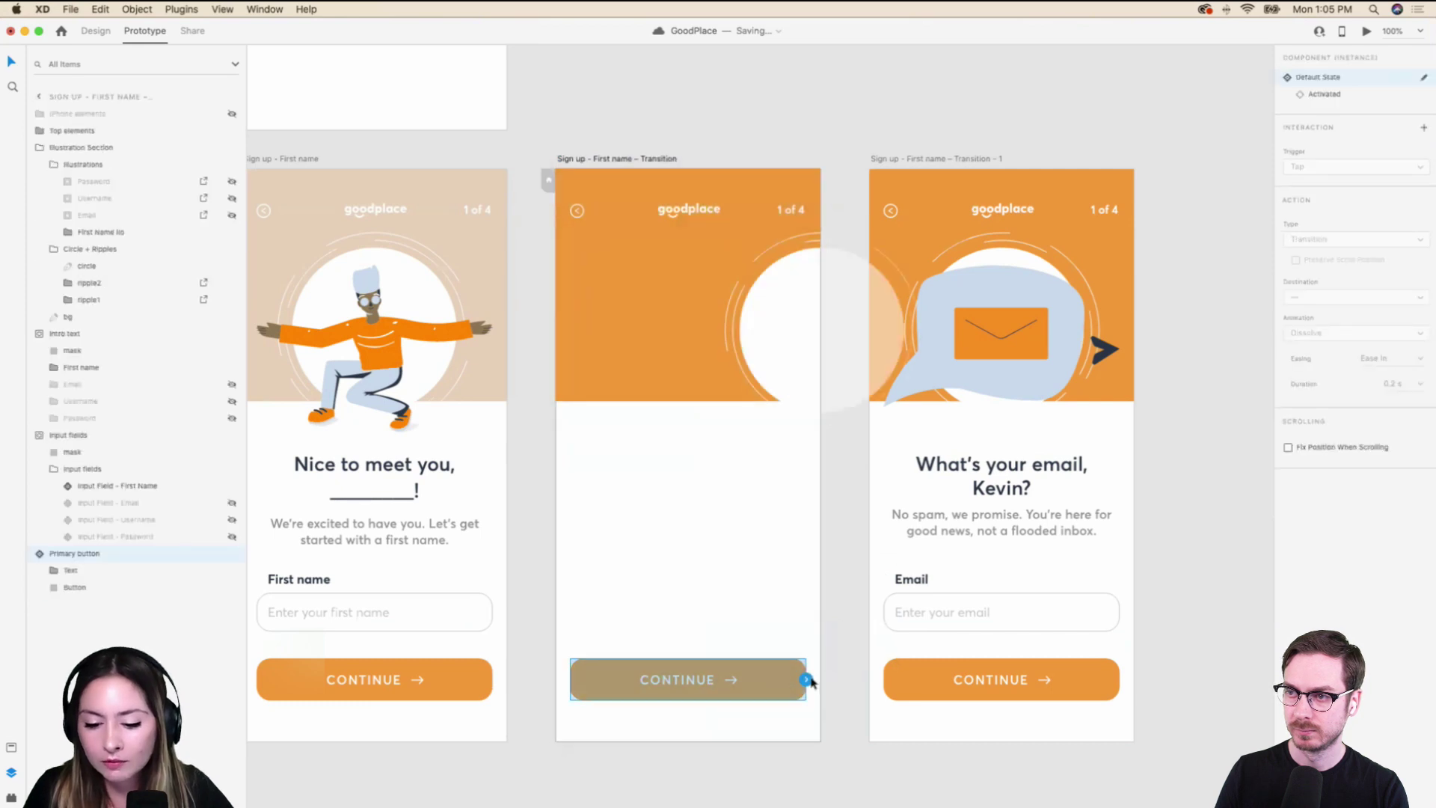
pyautogui.moveTo(805, 679); pyautogui.dragTo(920, 535)
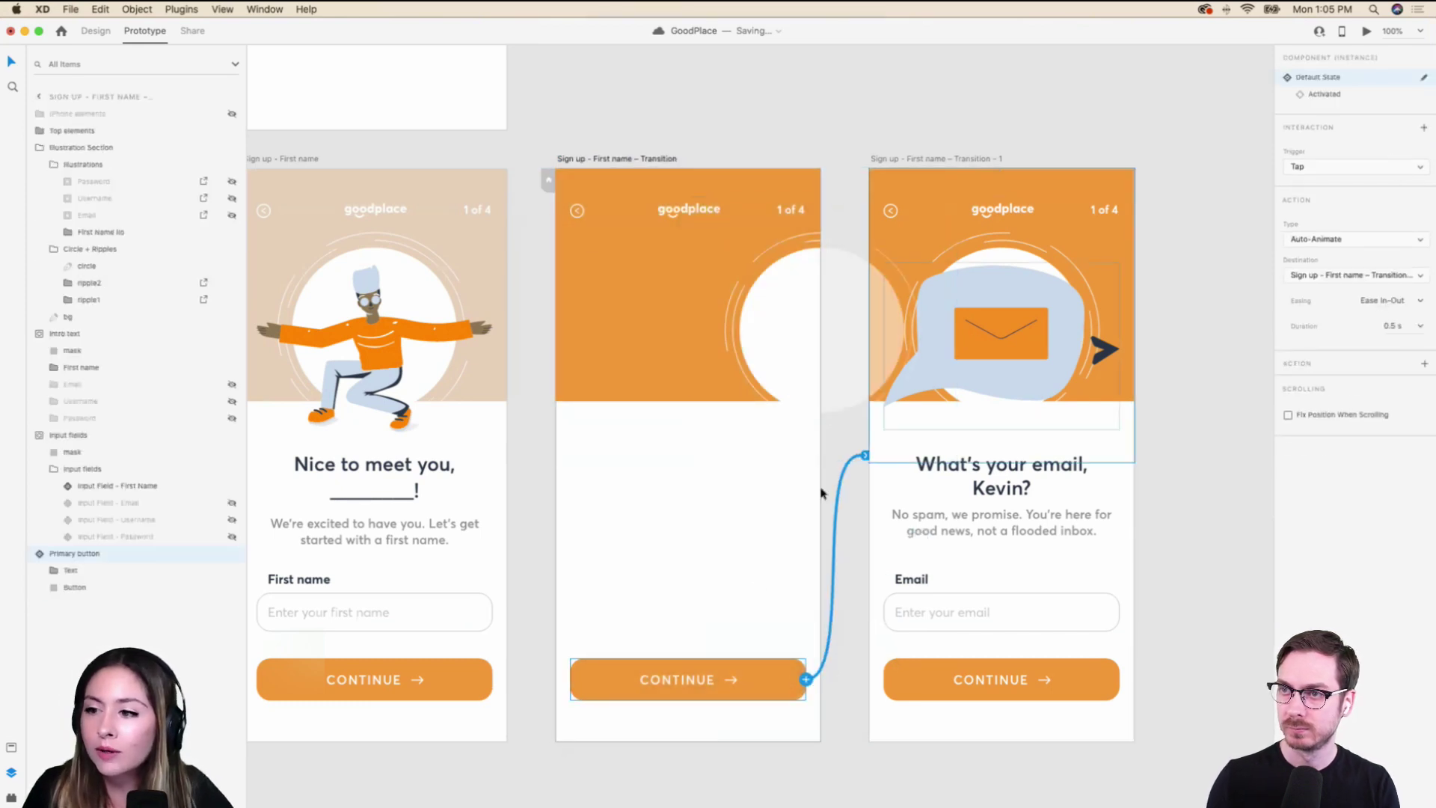
pyautogui.moveTo(845, 458); pyautogui.dragTo(922, 441)
pyautogui.click(661, 158)
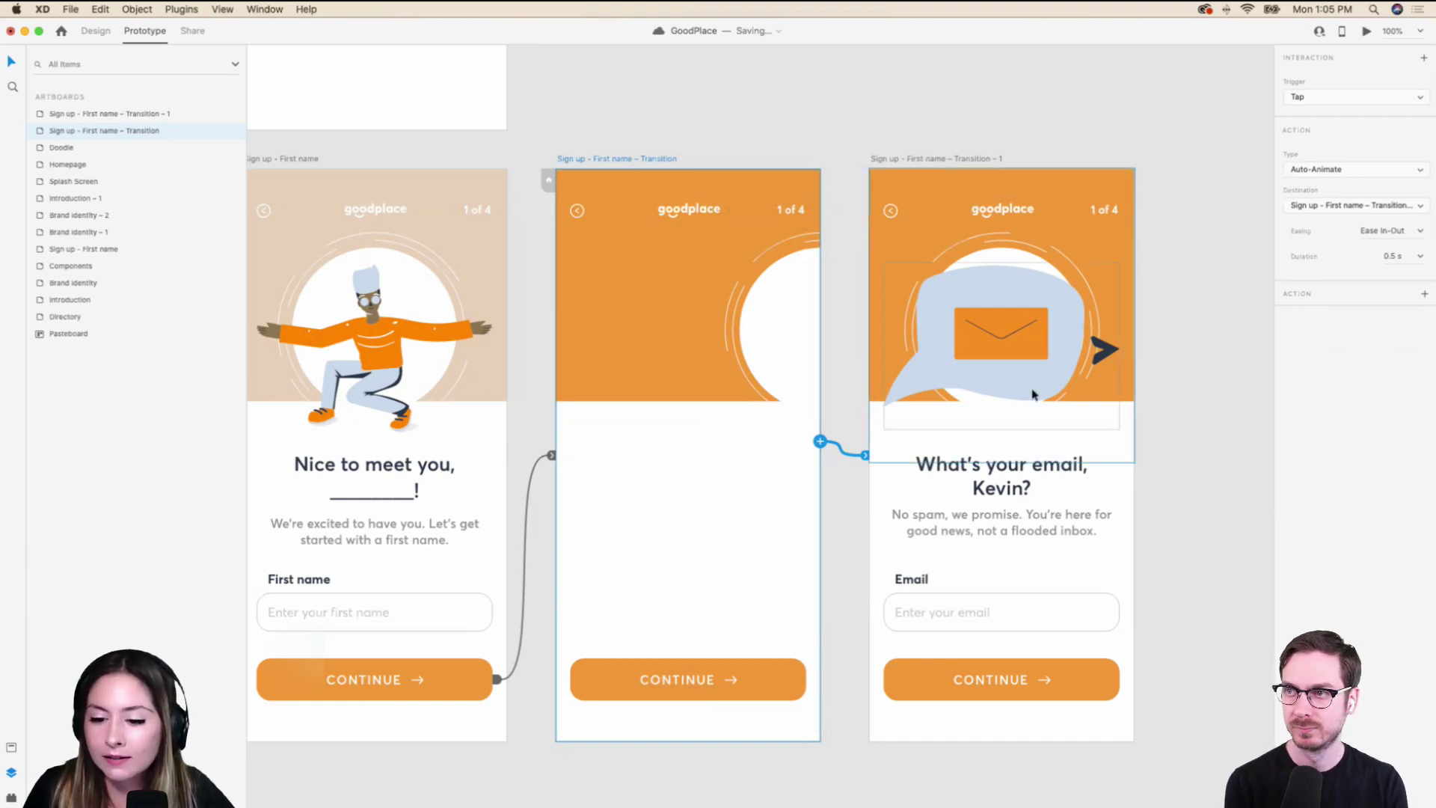
pyautogui.click(1336, 95)
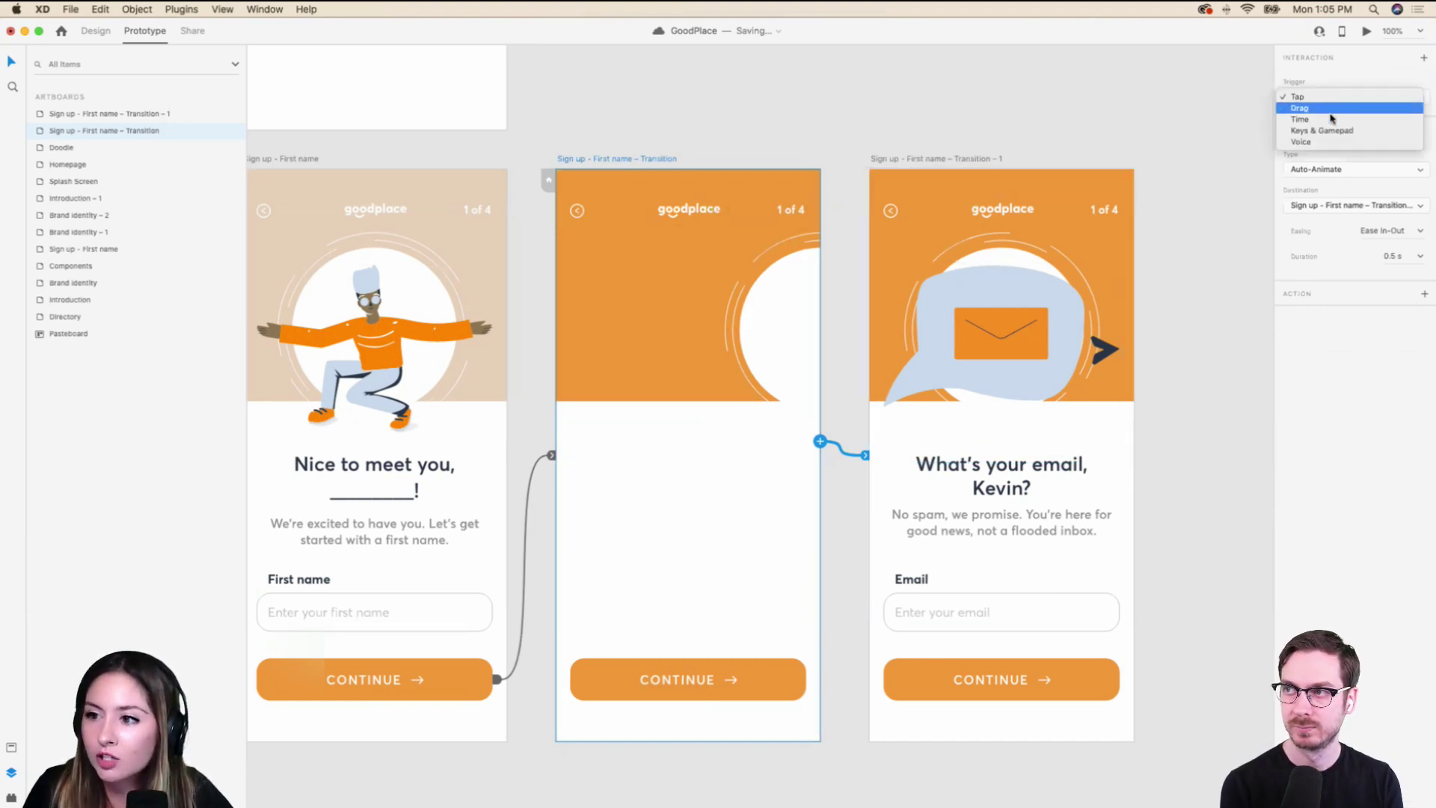
pyautogui.click(1333, 118)
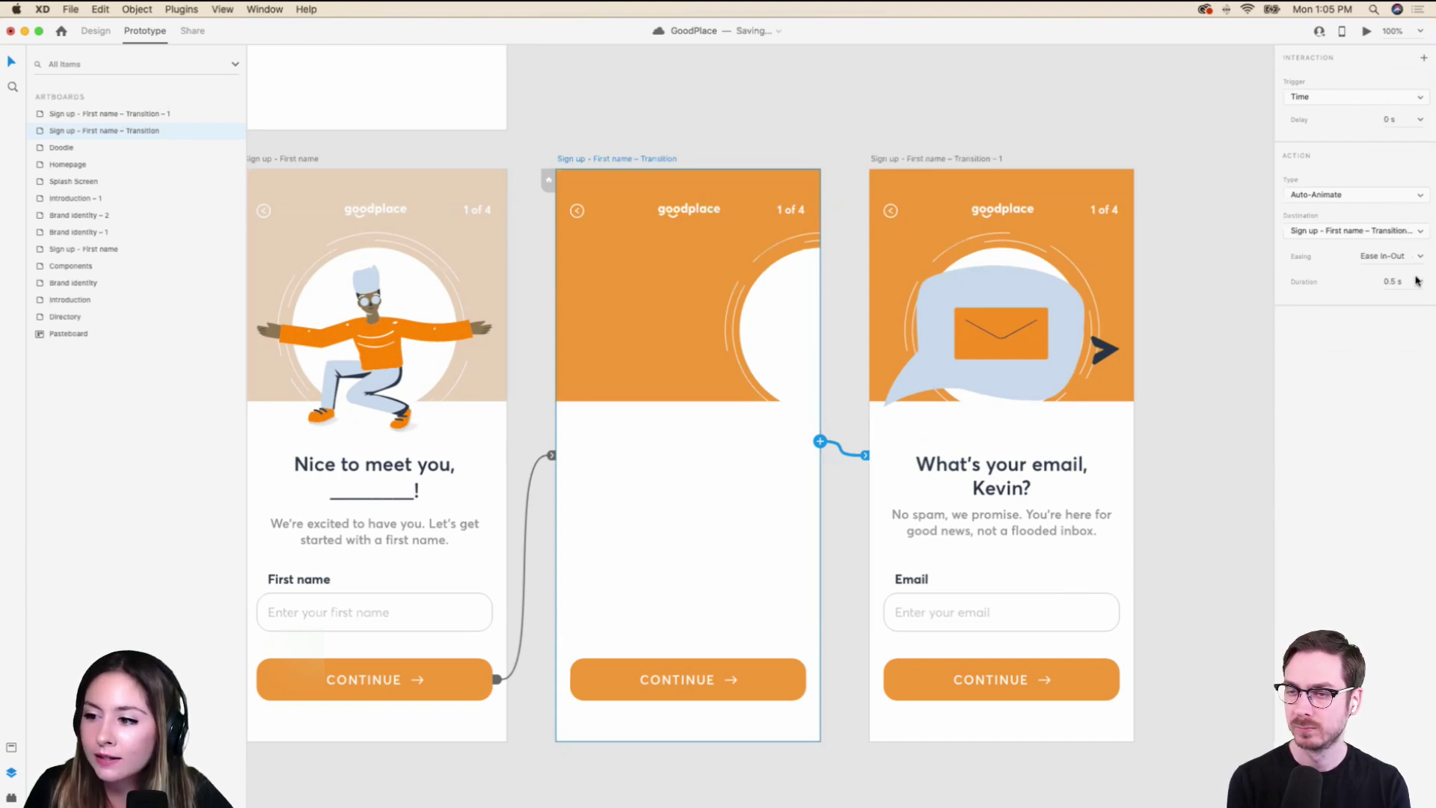
pyautogui.press('super+minus')
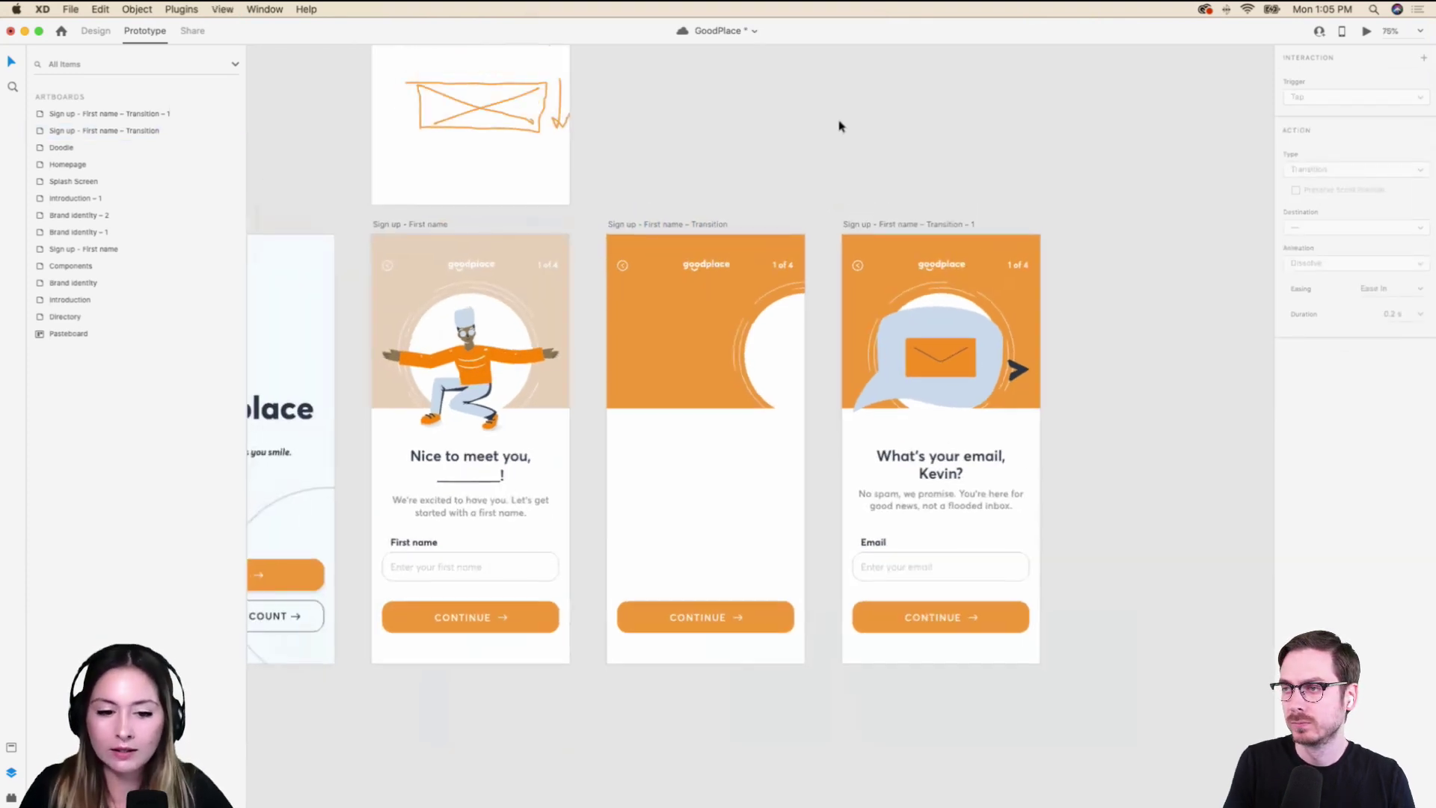
pyautogui.click(542, 271)
pyautogui.click(1365, 33)
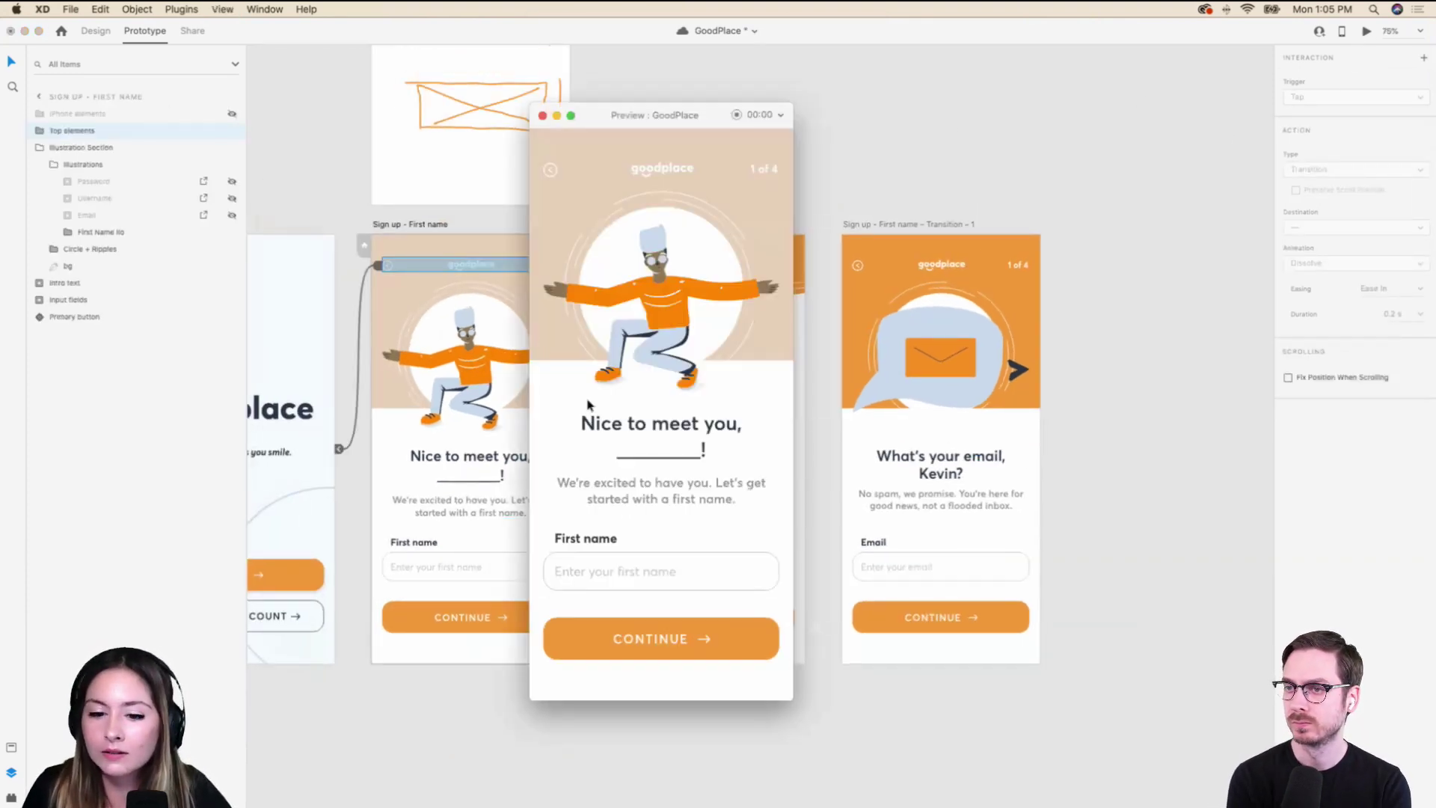
pyautogui.click(612, 658)
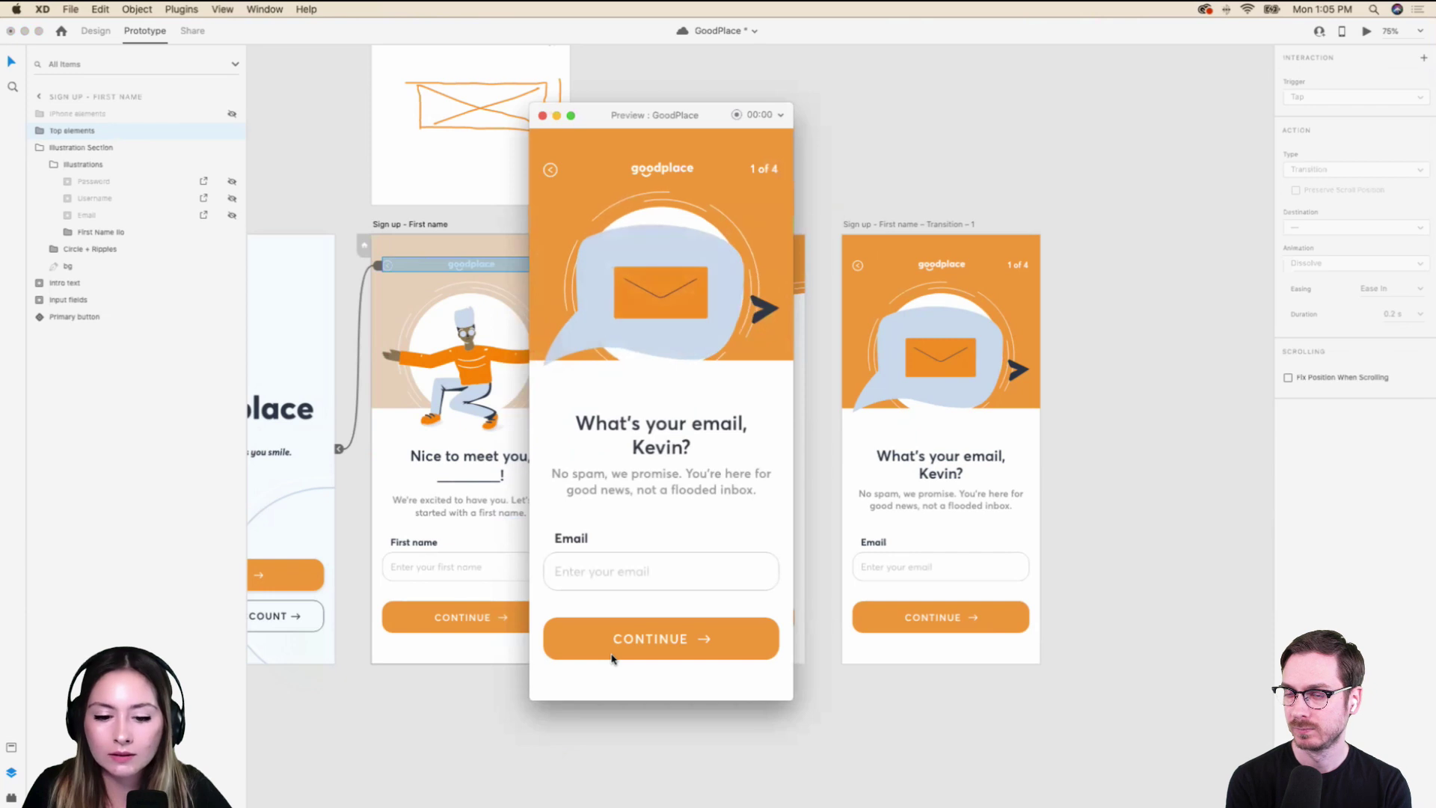
pyautogui.click(543, 117)
pyautogui.click(394, 401)
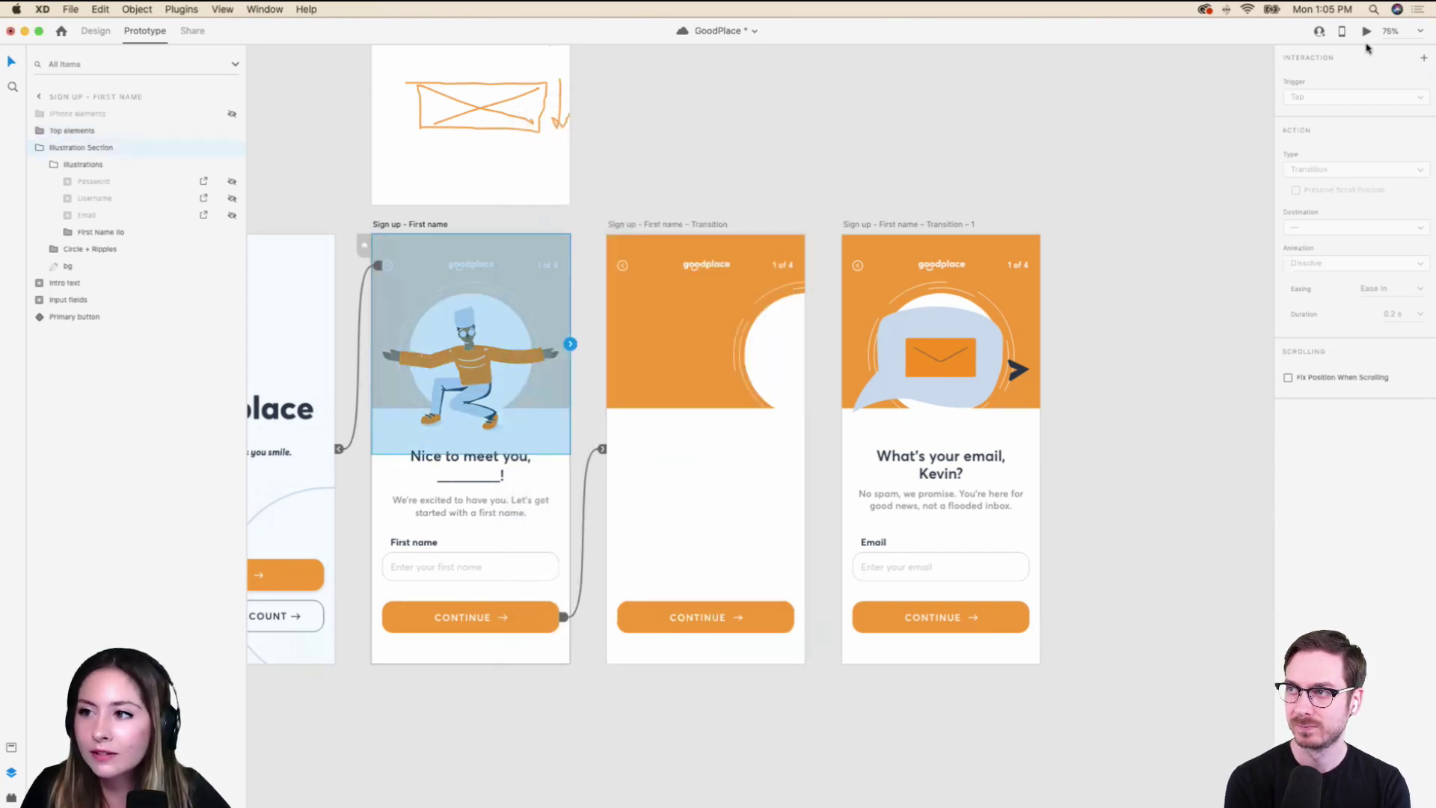
pyautogui.press('super+Return')
pyautogui.click(689, 648)
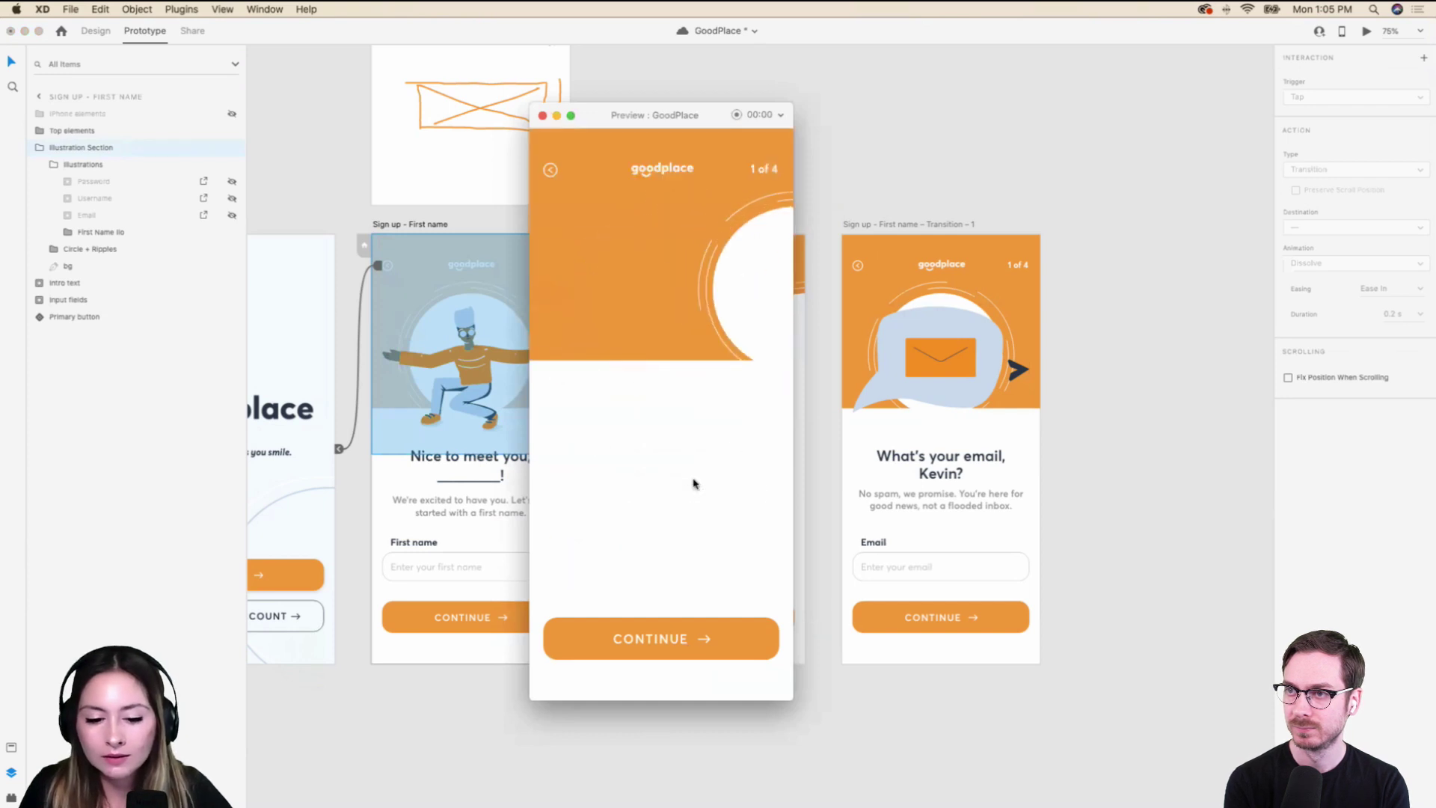
pyautogui.click(543, 115)
pyautogui.click(905, 562)
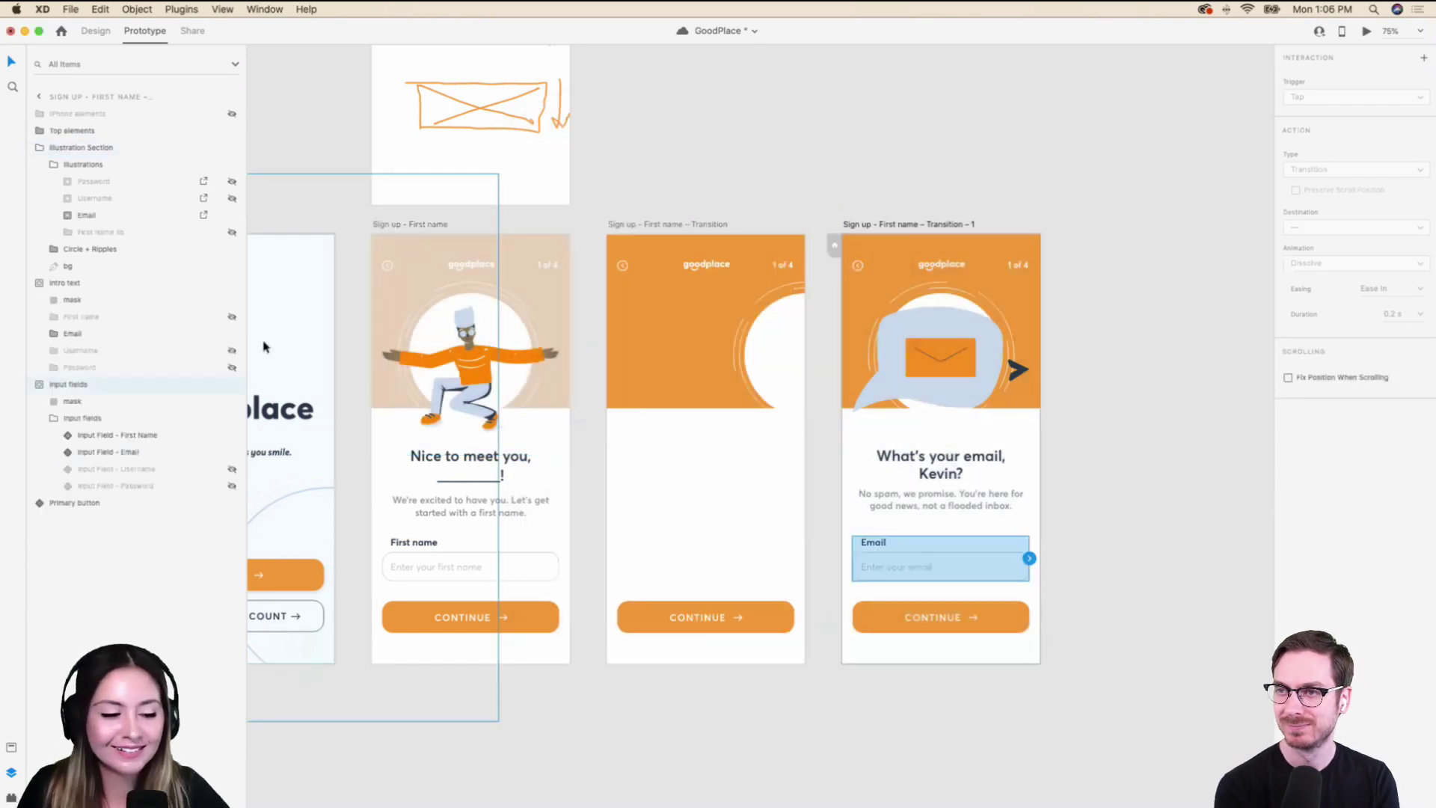
pyautogui.click(120, 452)
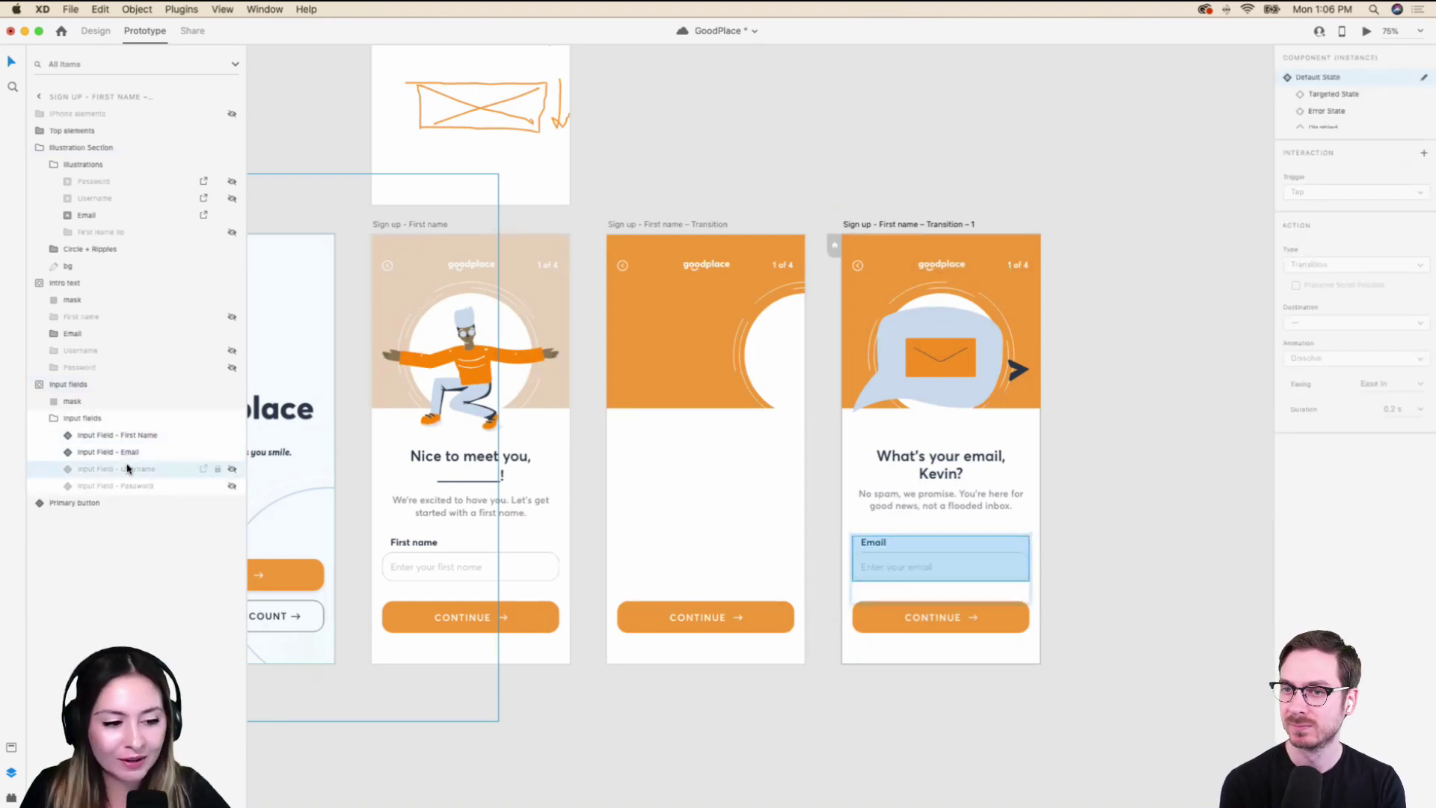
pyautogui.click(129, 438)
pyautogui.click(124, 452)
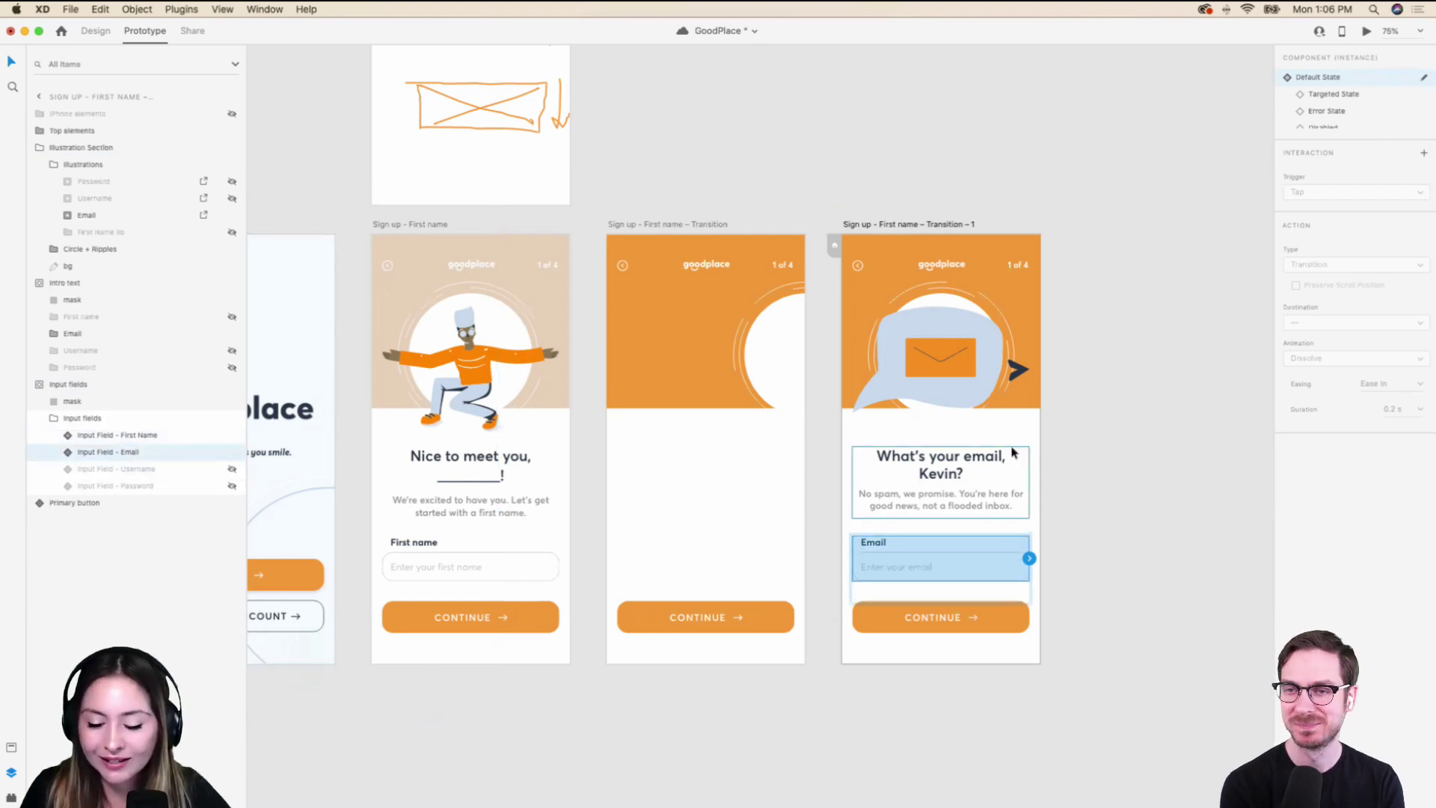
pyautogui.click(1167, 452)
pyautogui.click(897, 223)
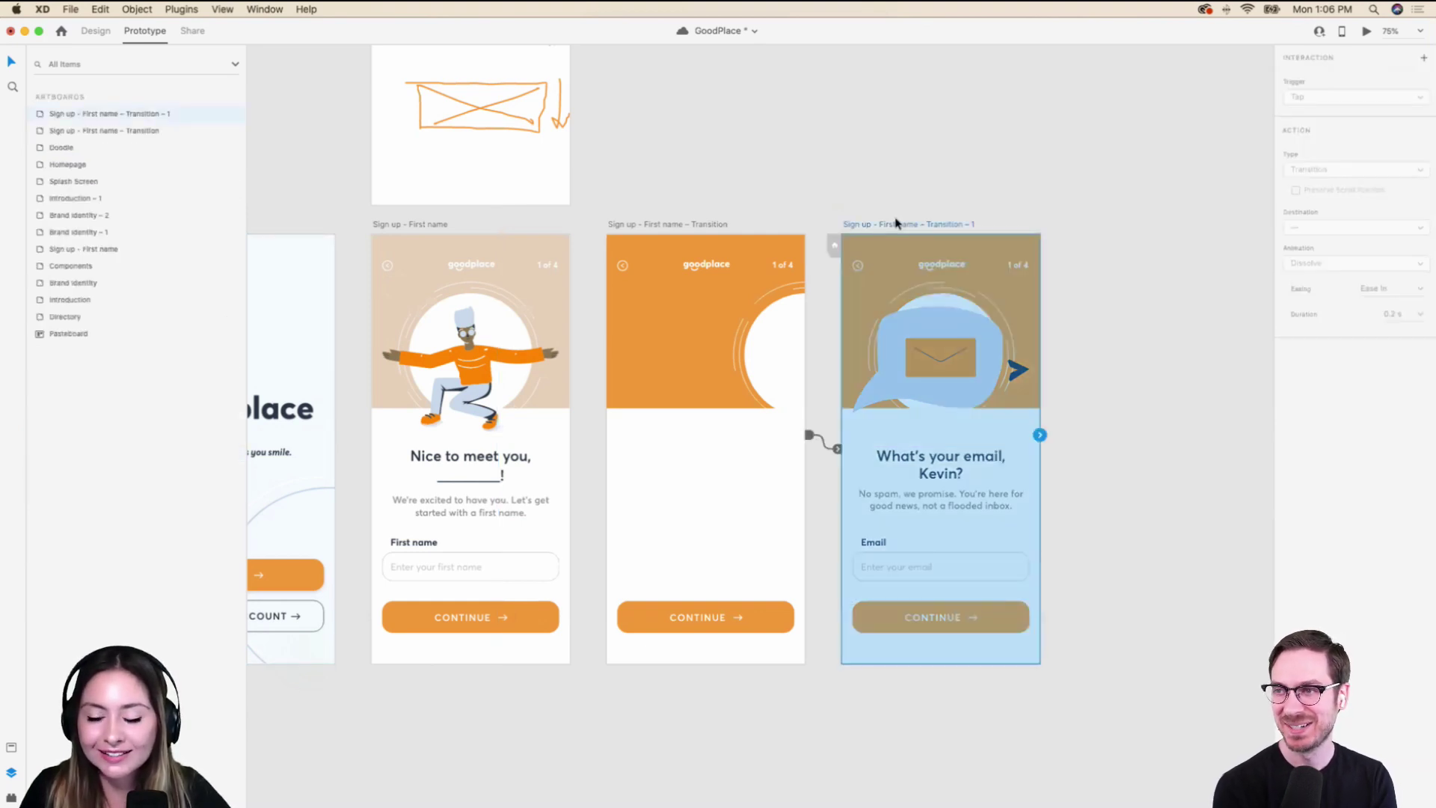
# Zoom out to 33% and undo a link drawn from the whole first-name artboard.
pyautogui.press('super+minus')
pyautogui.press('super+minus')
pyautogui.press('super+minus')
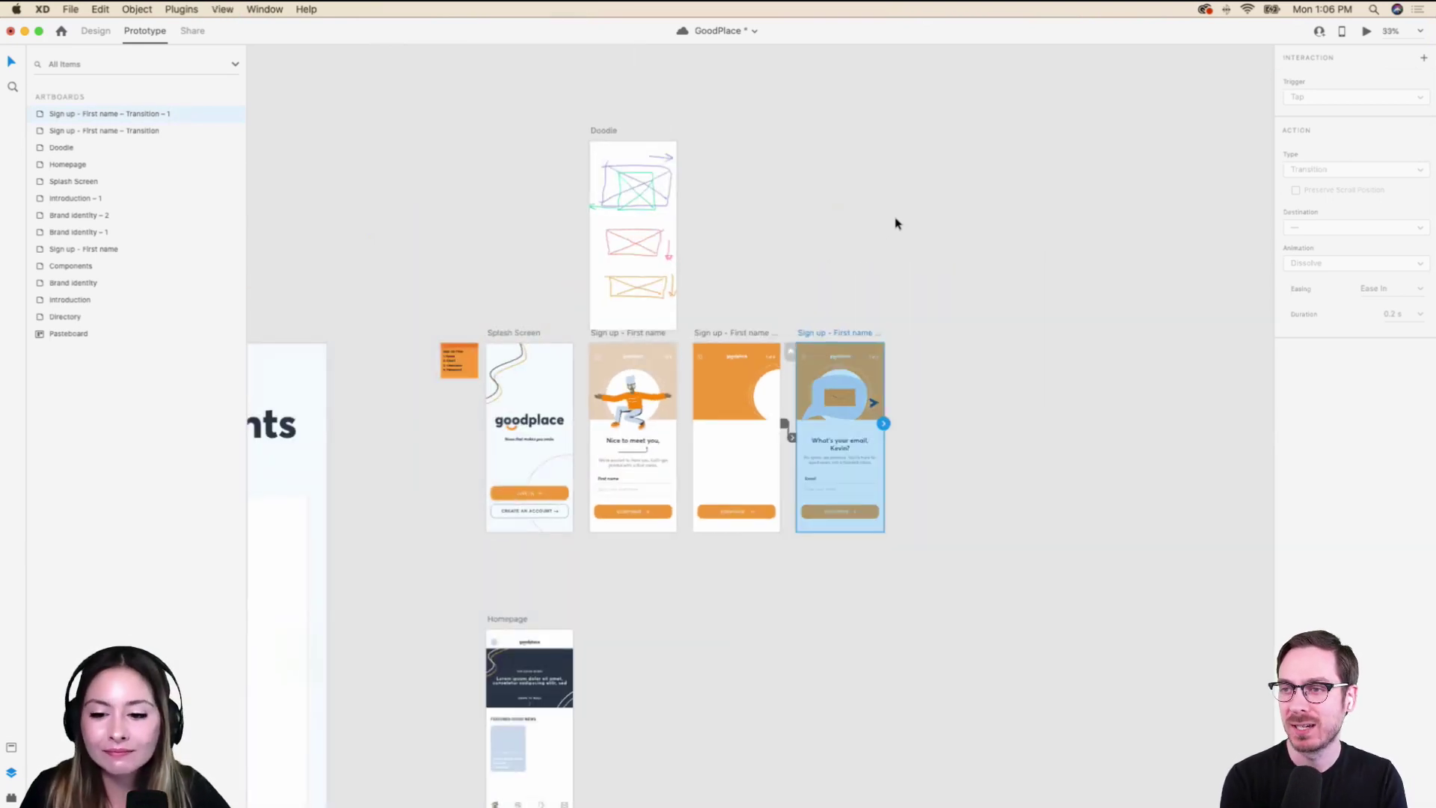
pyautogui.click(897, 223)
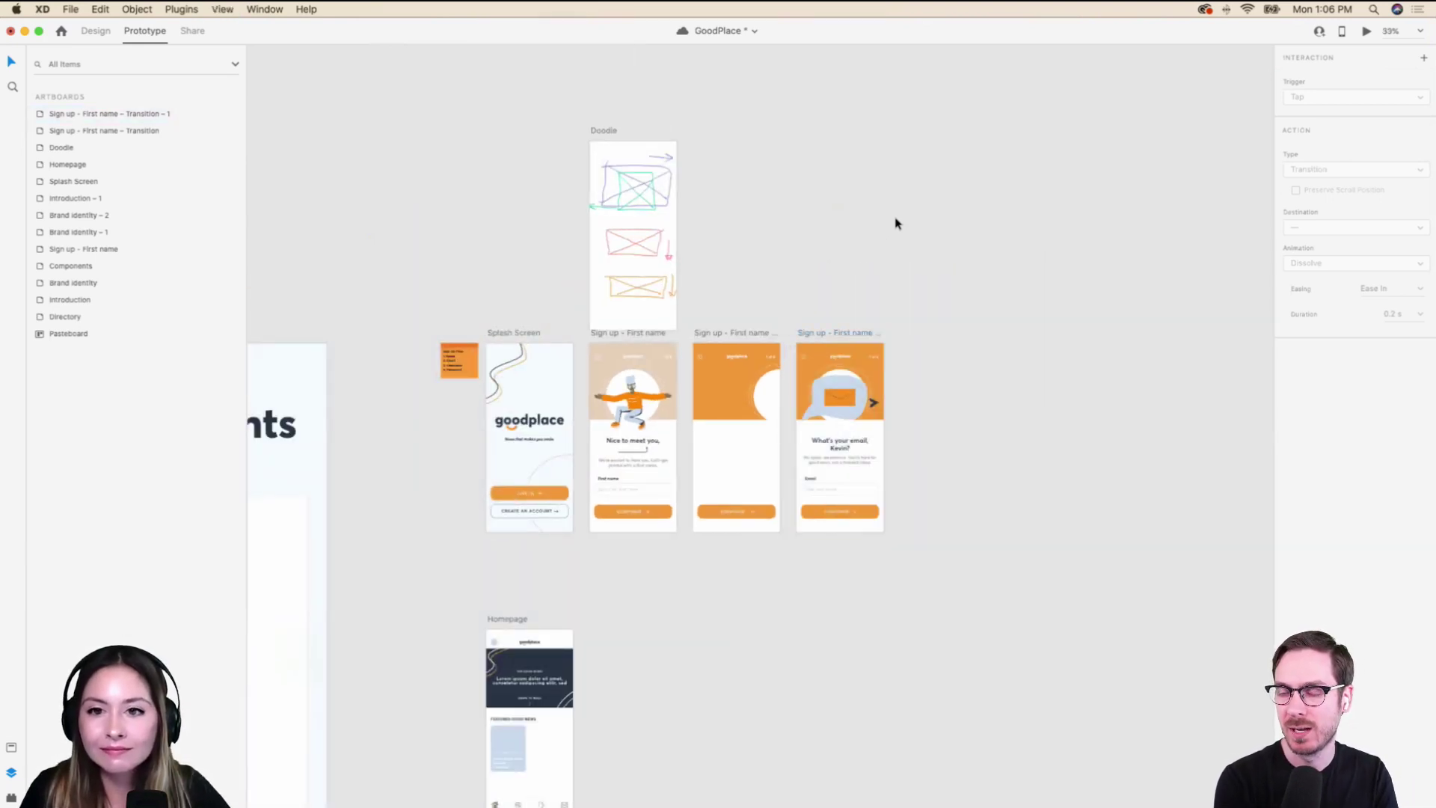
pyautogui.hscroll(2, 896, 223)
pyautogui.hscroll(2, 897, 223)
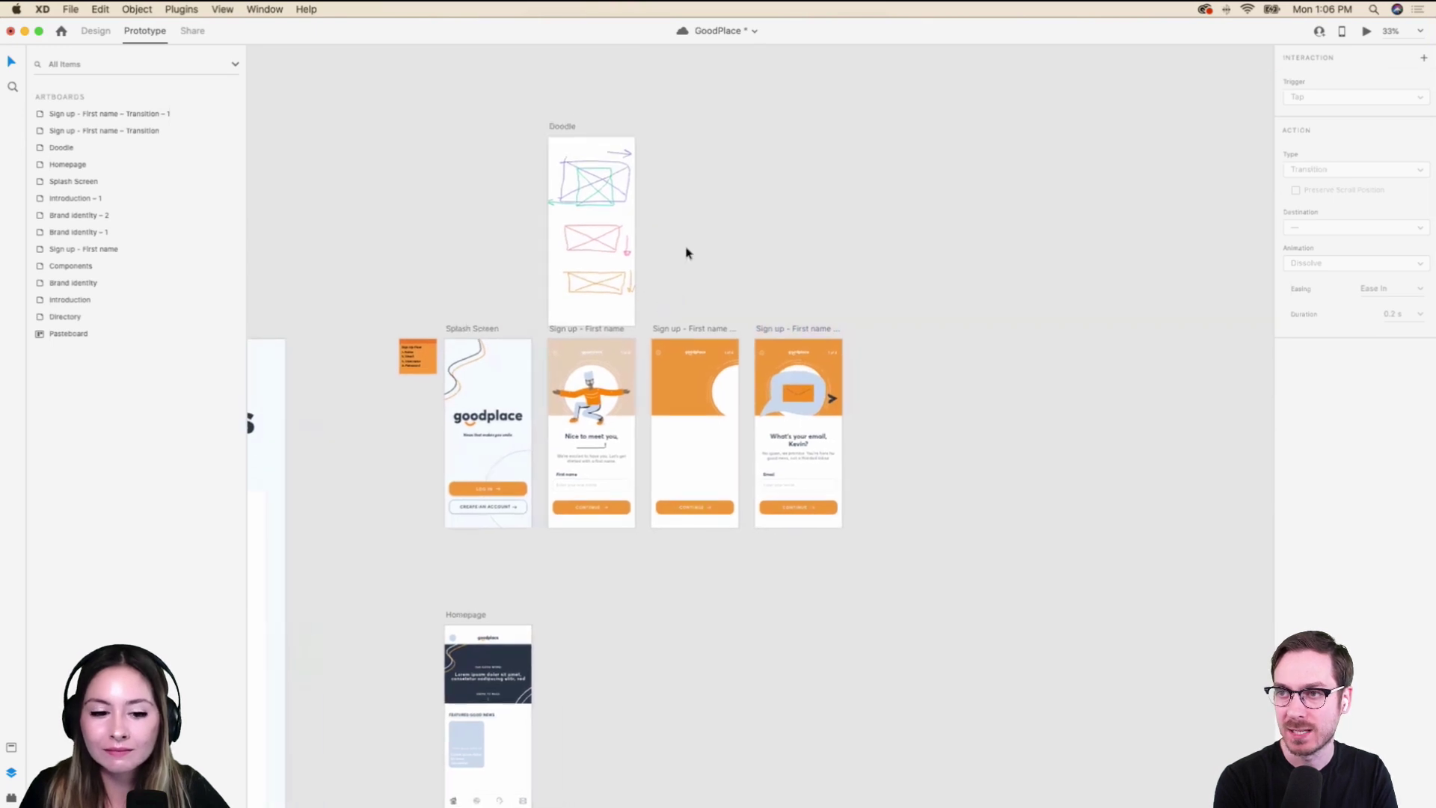
pyautogui.moveTo(368, 309); pyautogui.dragTo(606, 554)
pyautogui.click(613, 352)
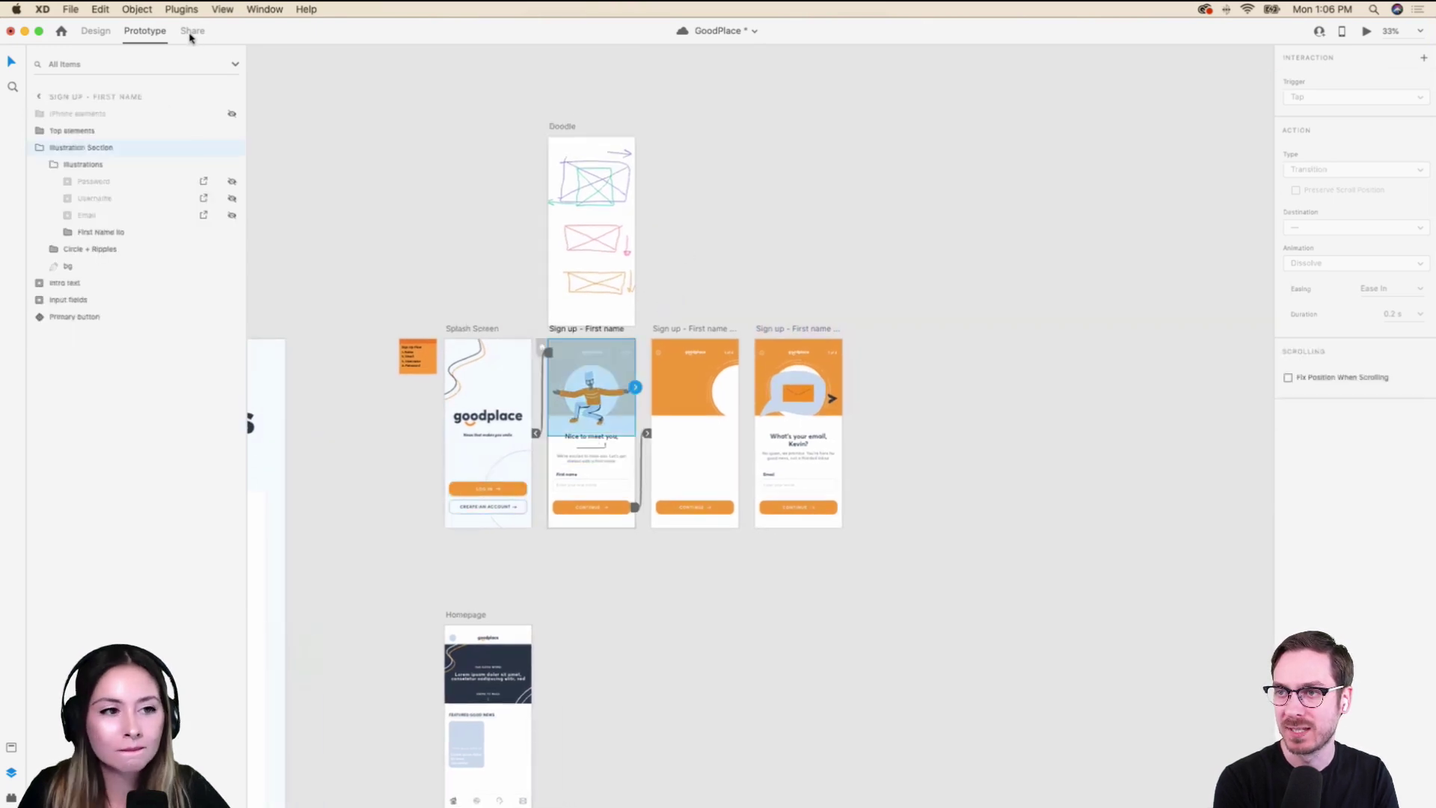
pyautogui.click(615, 329)
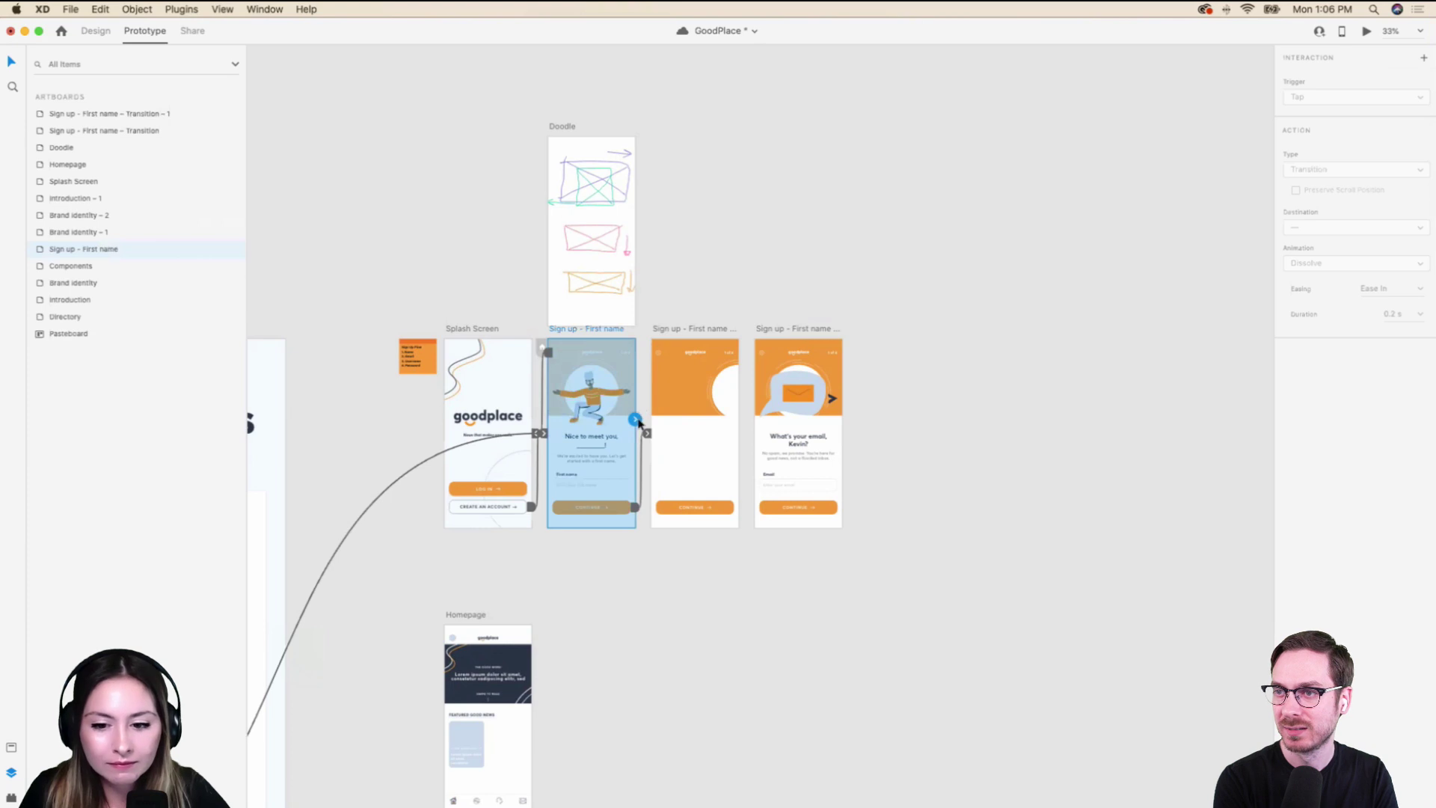
pyautogui.moveTo(638, 423); pyautogui.dragTo(797, 419)
pyautogui.hotkey('ctrl', 'z')
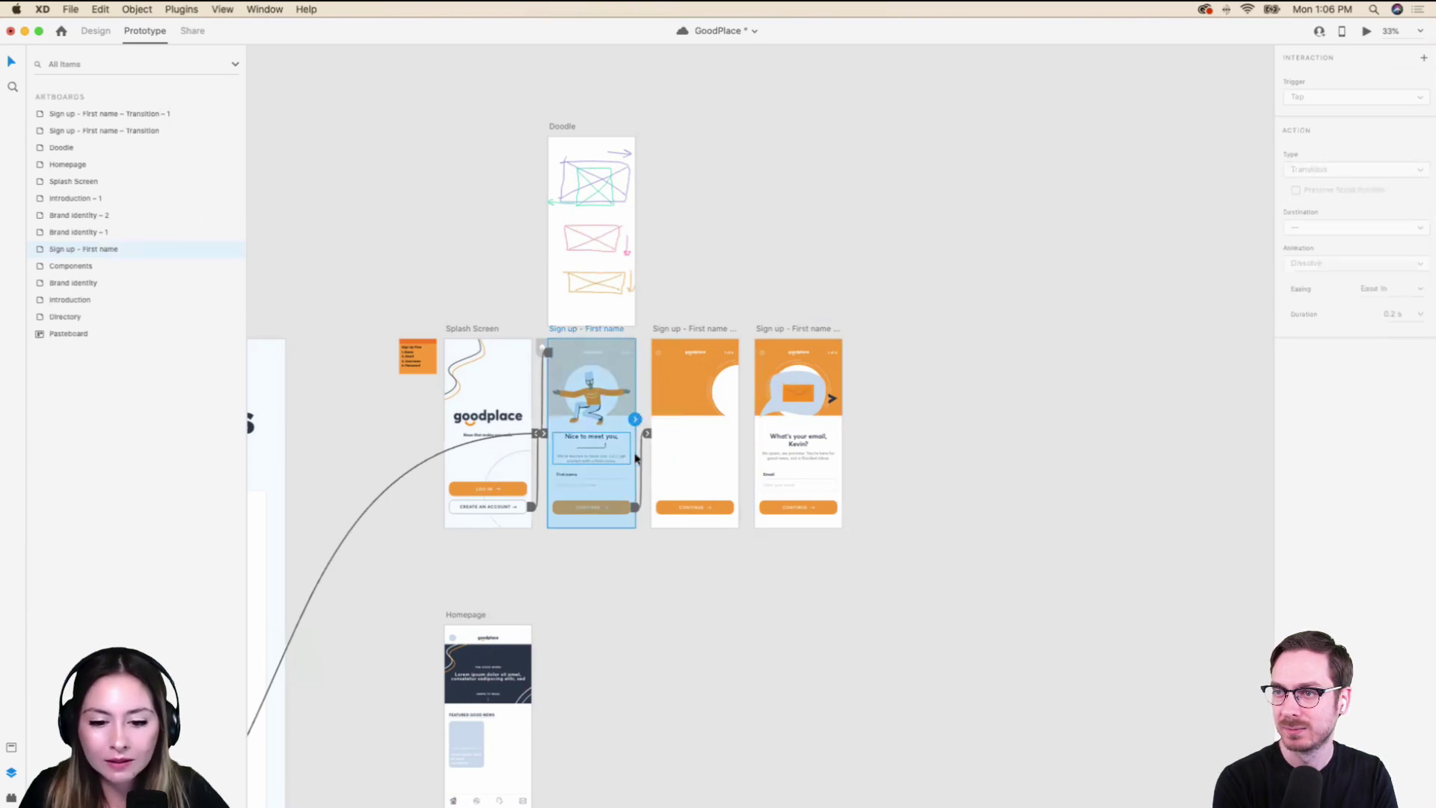
# Link the first-name Continue button to the email screen with Tap Auto-Animate and preview.
pyautogui.click(591, 507)
pyautogui.moveTo(635, 507); pyautogui.dragTo(796, 433)
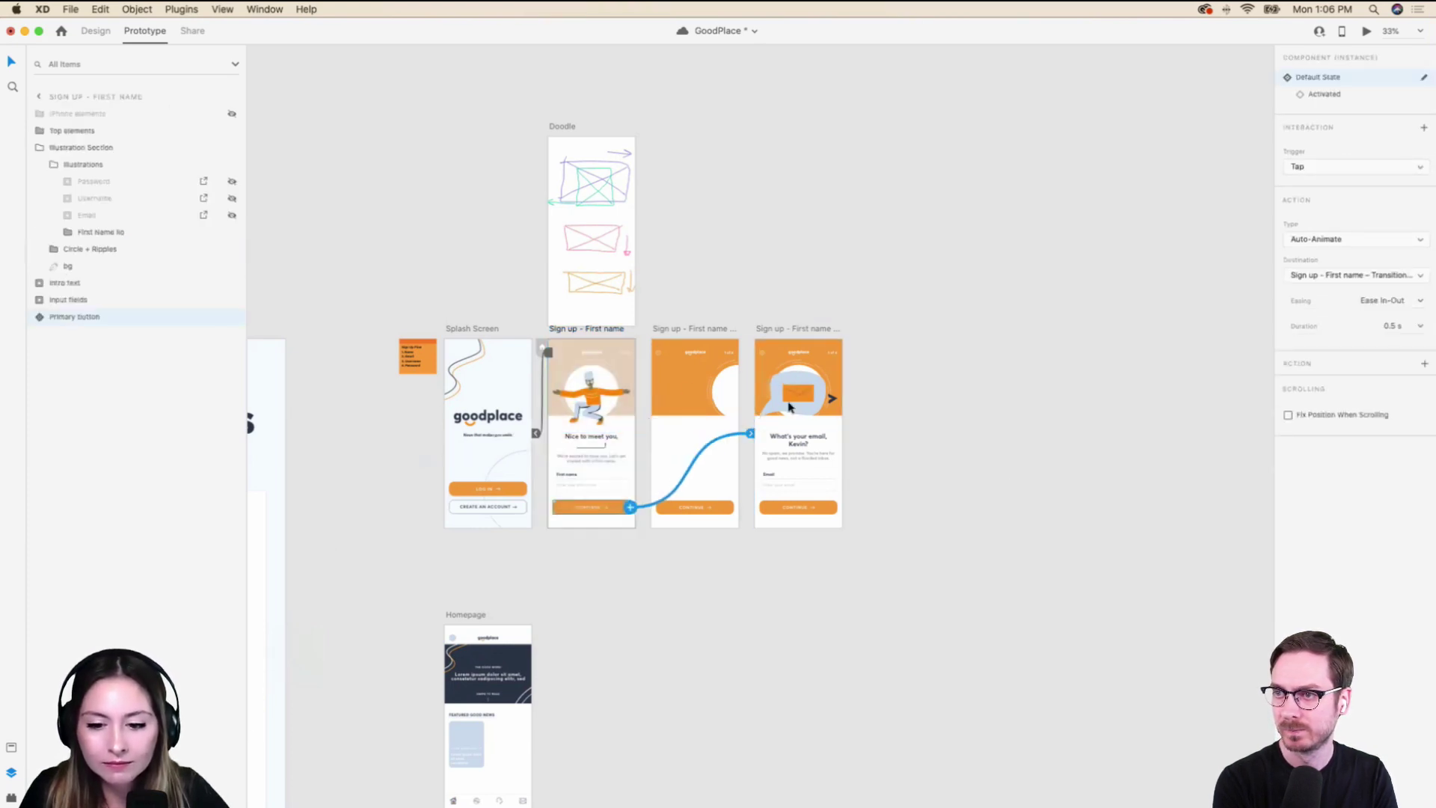
pyautogui.click(1155, 209)
pyautogui.click(1369, 32)
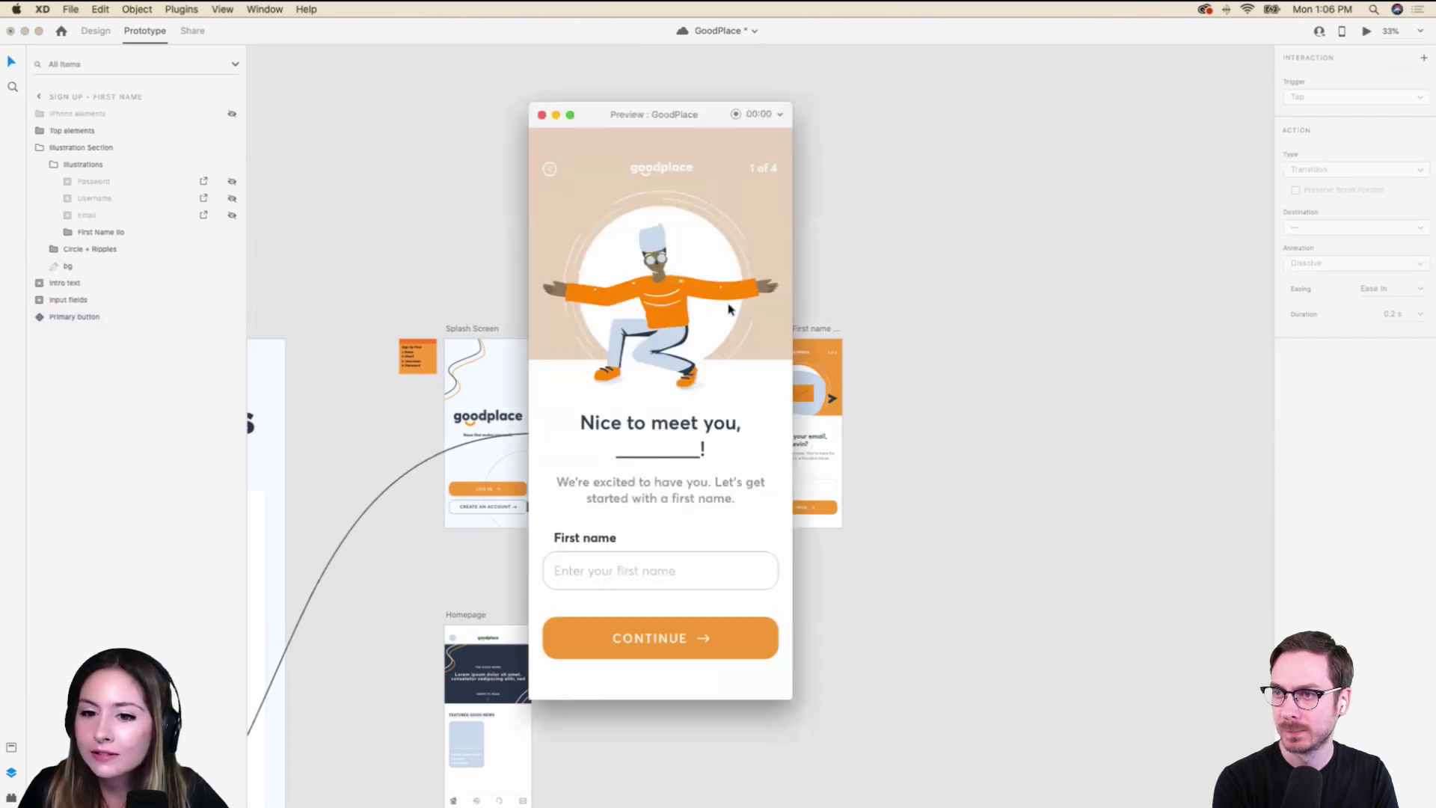
# Confirm twice in the preview that Continue goes from the first-name screen to the email screen.
pyautogui.click(649, 658)
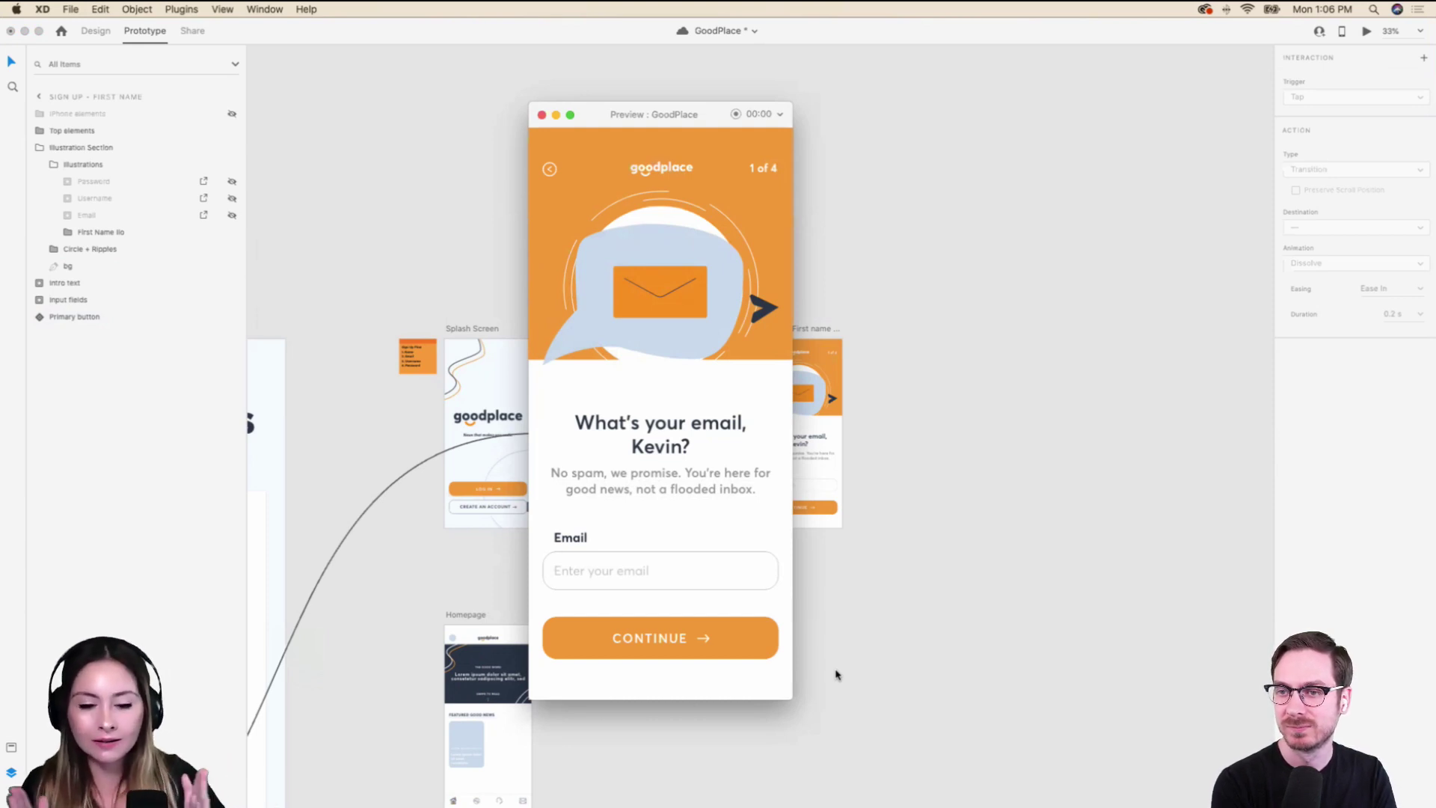
pyautogui.click(542, 115)
pyautogui.click(1366, 31)
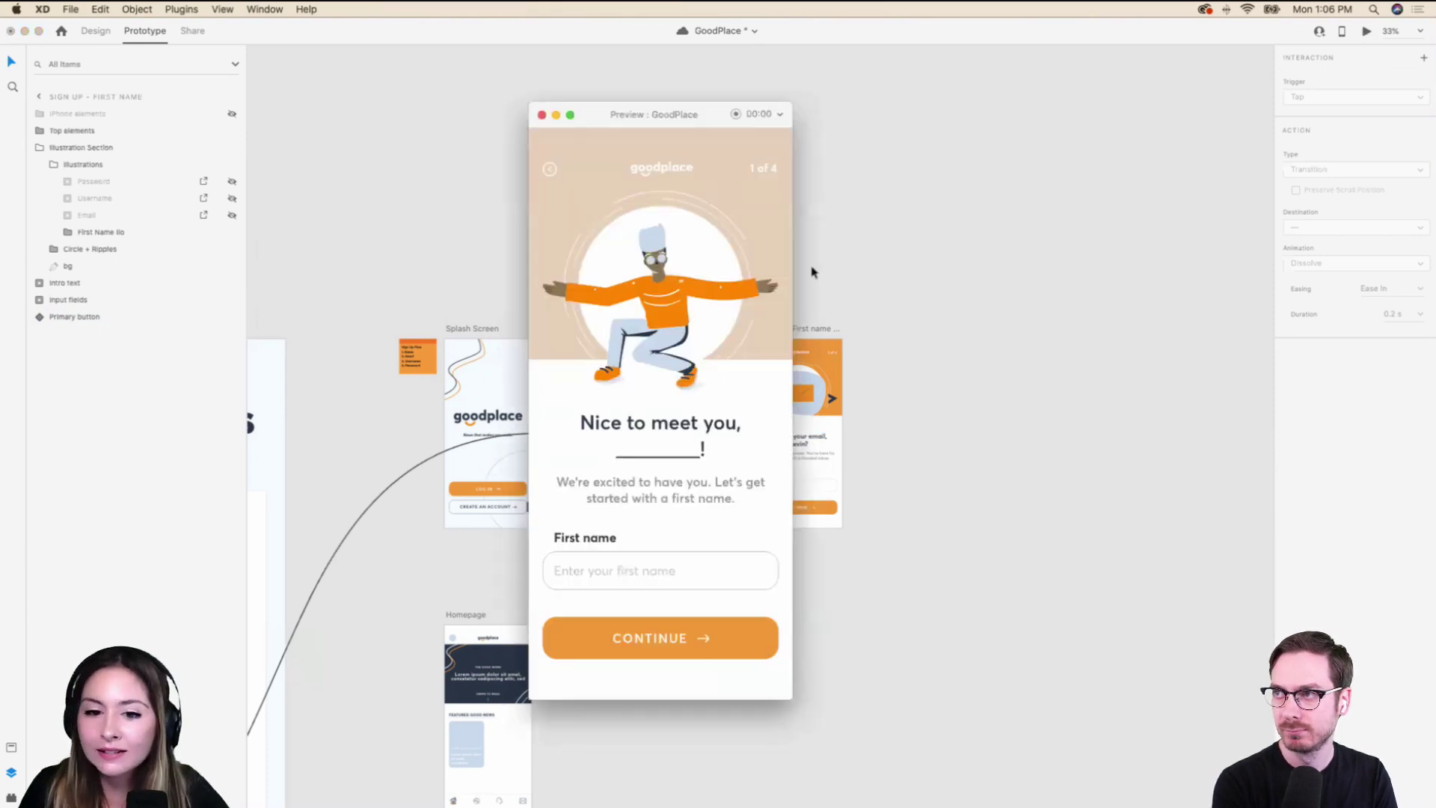
pyautogui.click(633, 632)
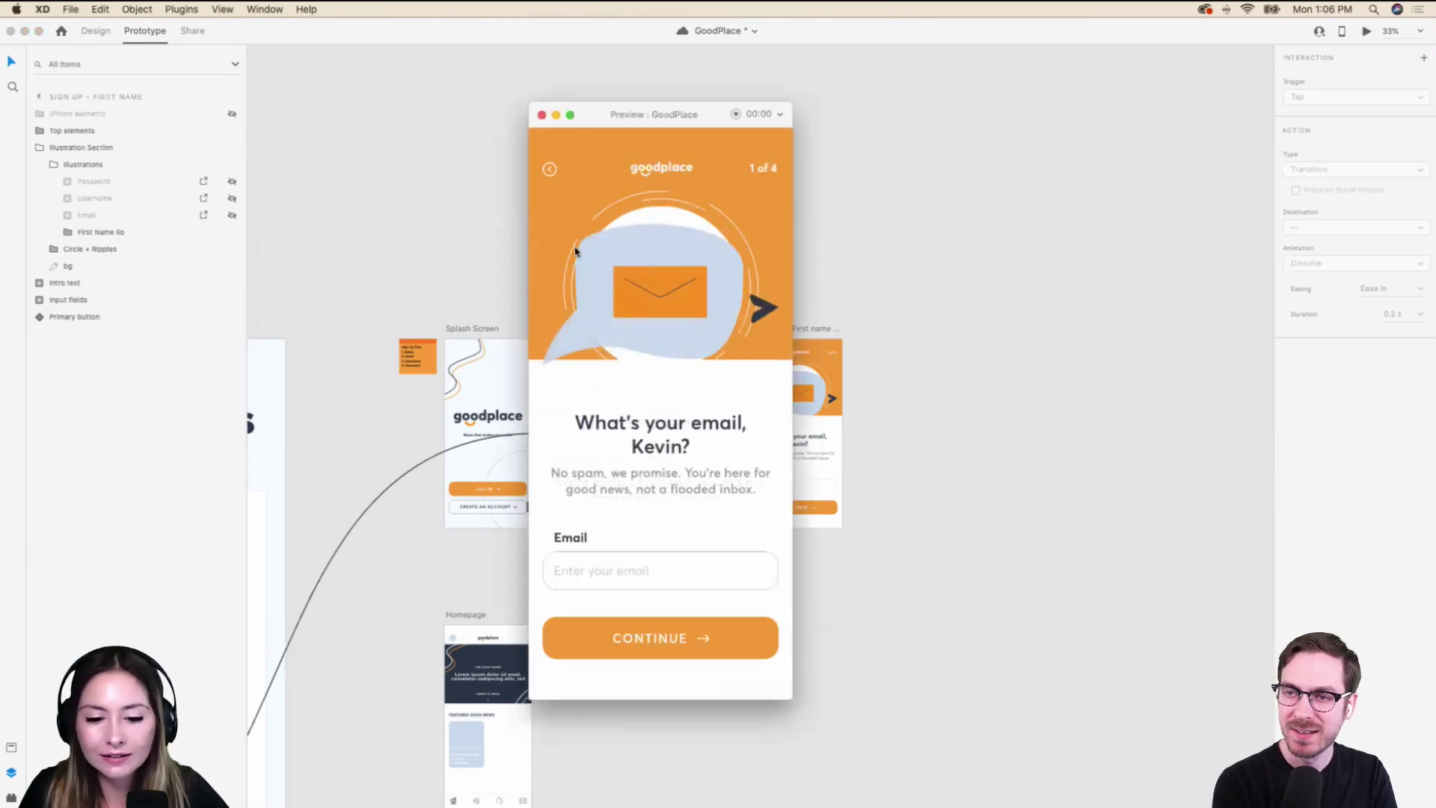
pyautogui.click(542, 115)
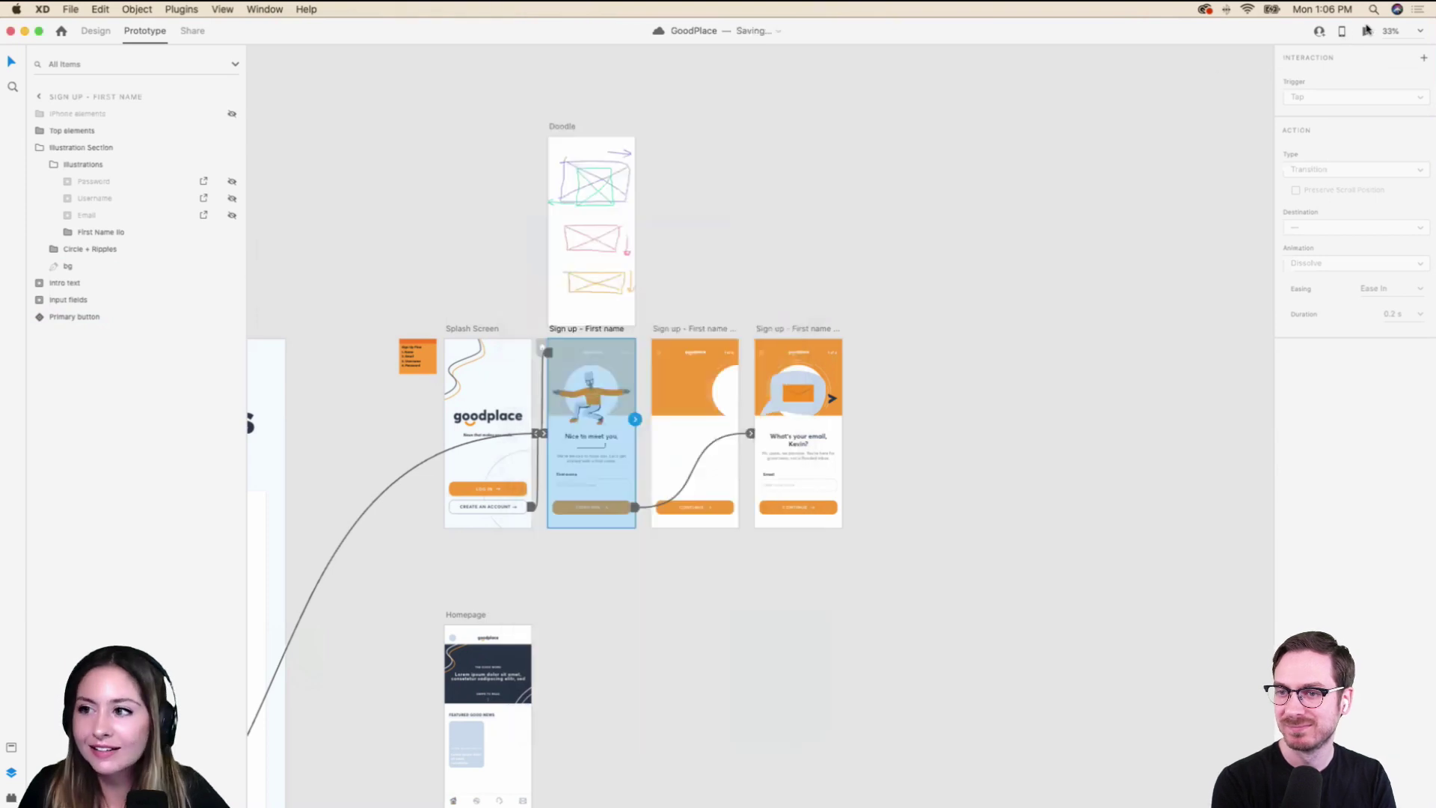
# Select and then deselect the in-between transition artboard.
pyautogui.click(653, 452)
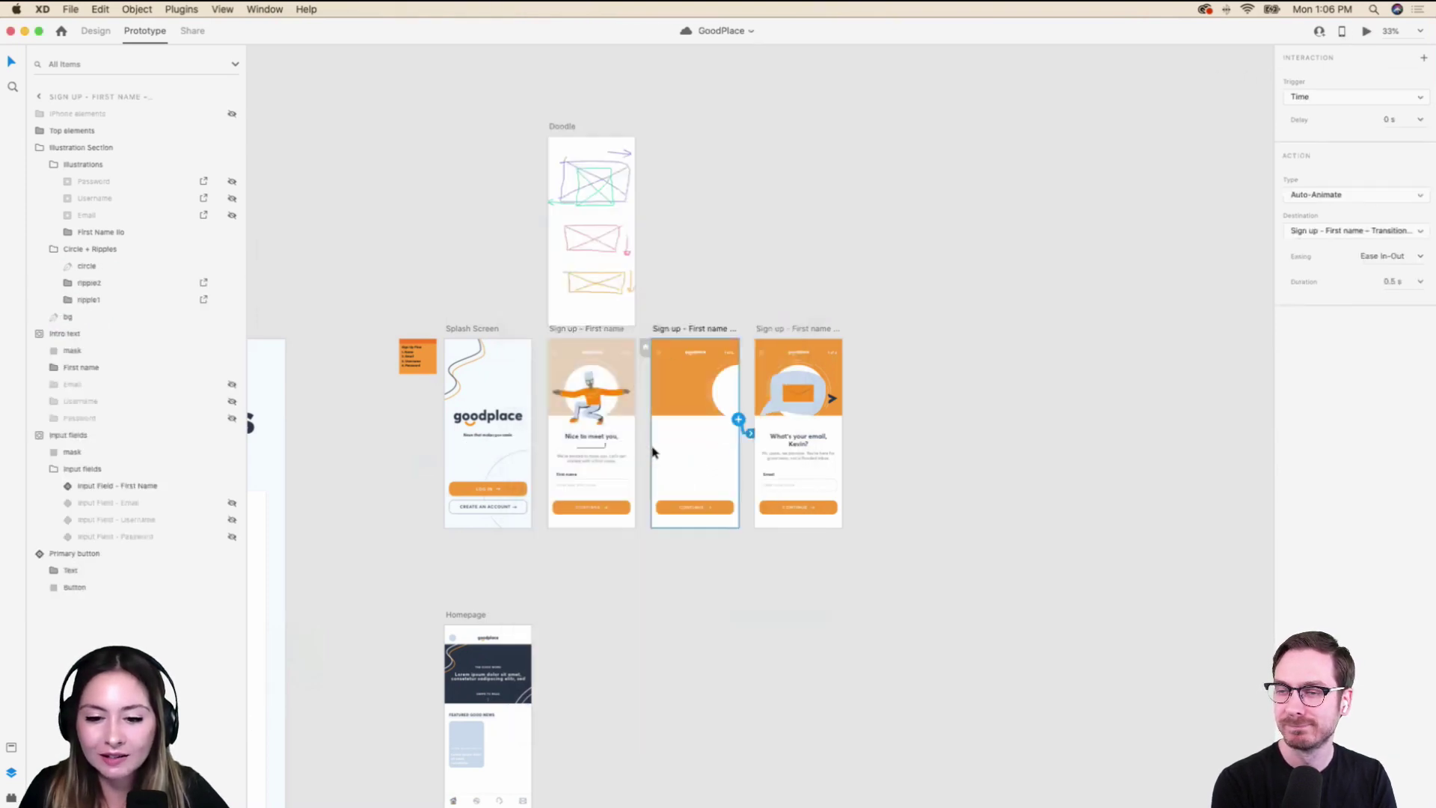
pyautogui.moveTo(521, 803)
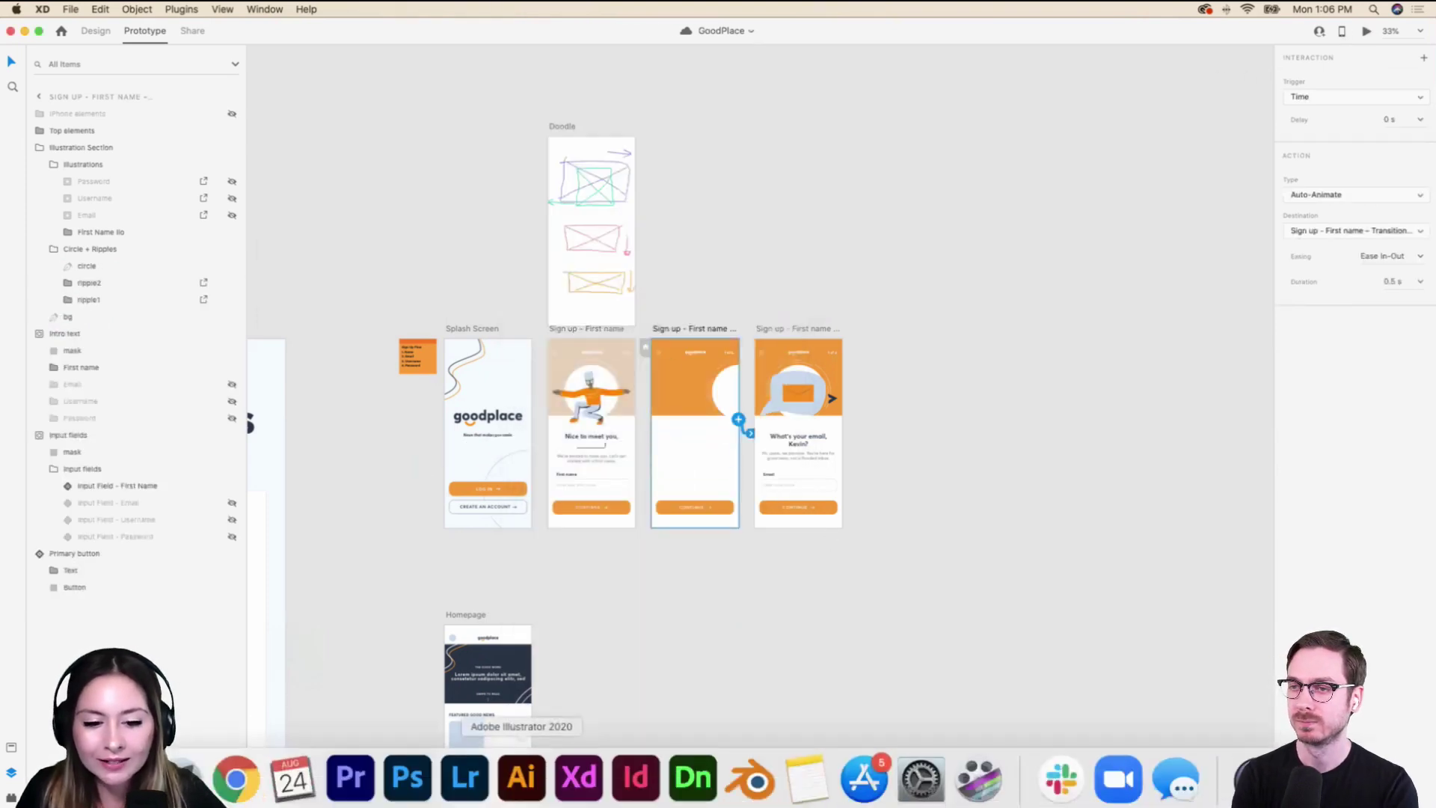
pyautogui.hscroll(-3, 731, 504)
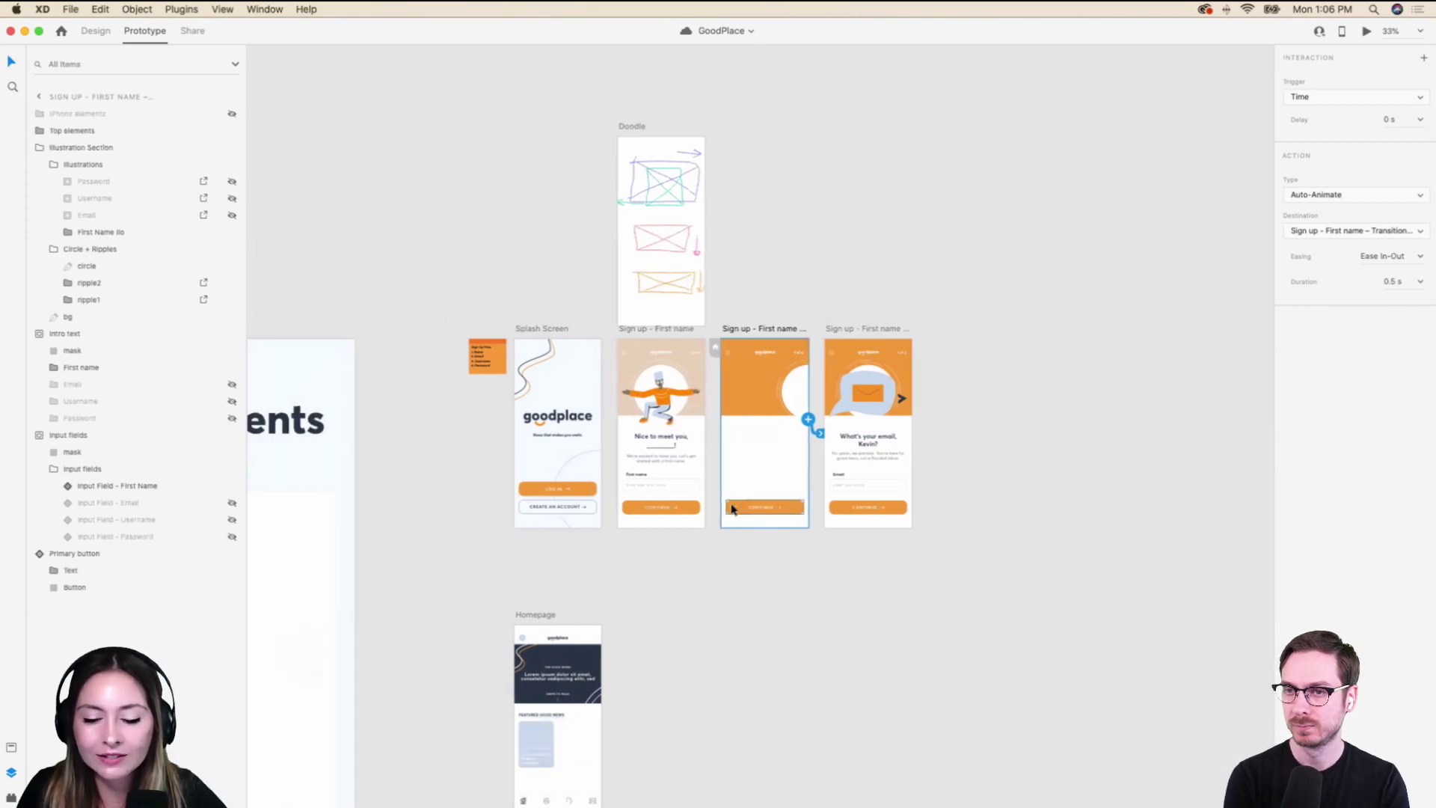
pyautogui.scroll(2, 710, 550)
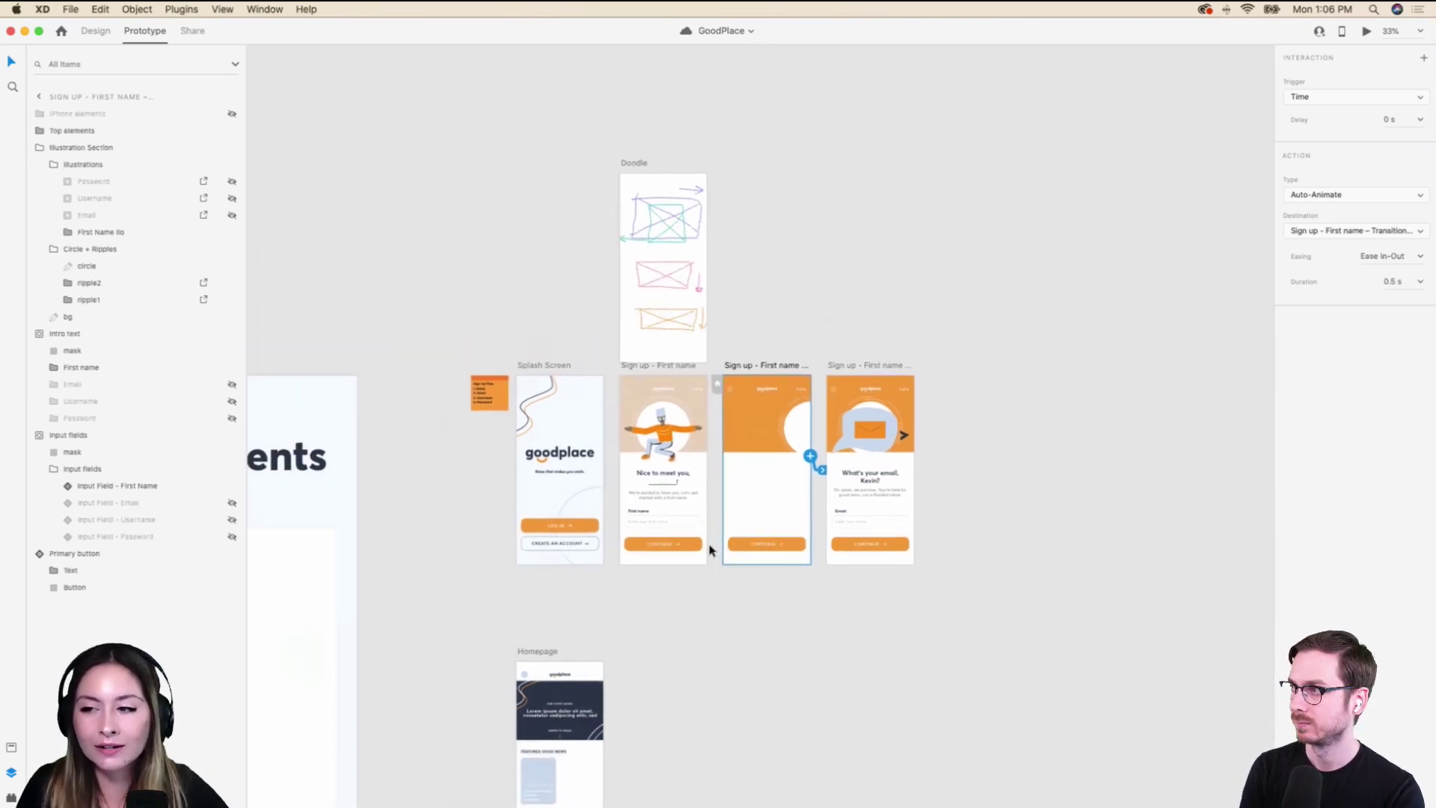
pyautogui.click(965, 448)
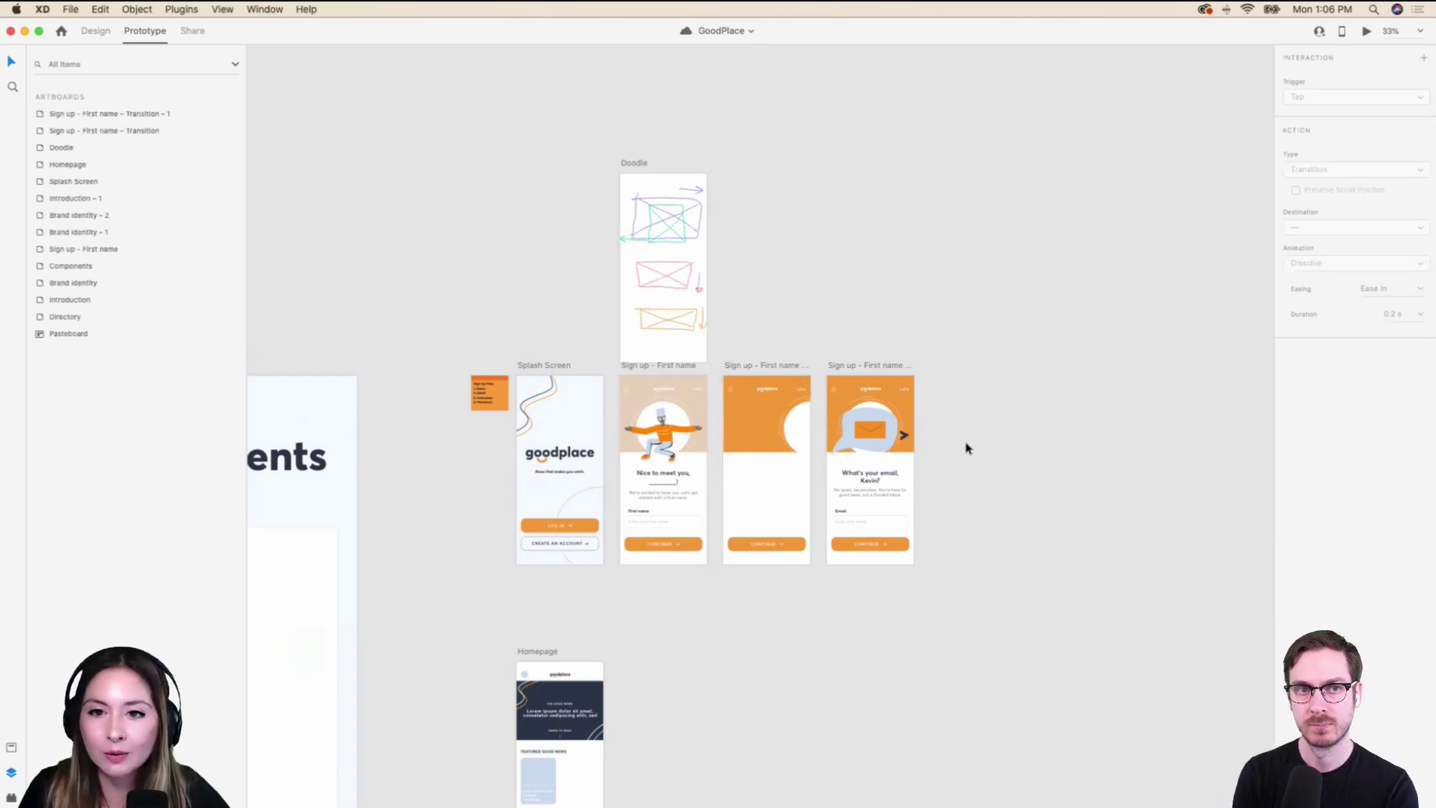
pyautogui.moveTo(463, 792)
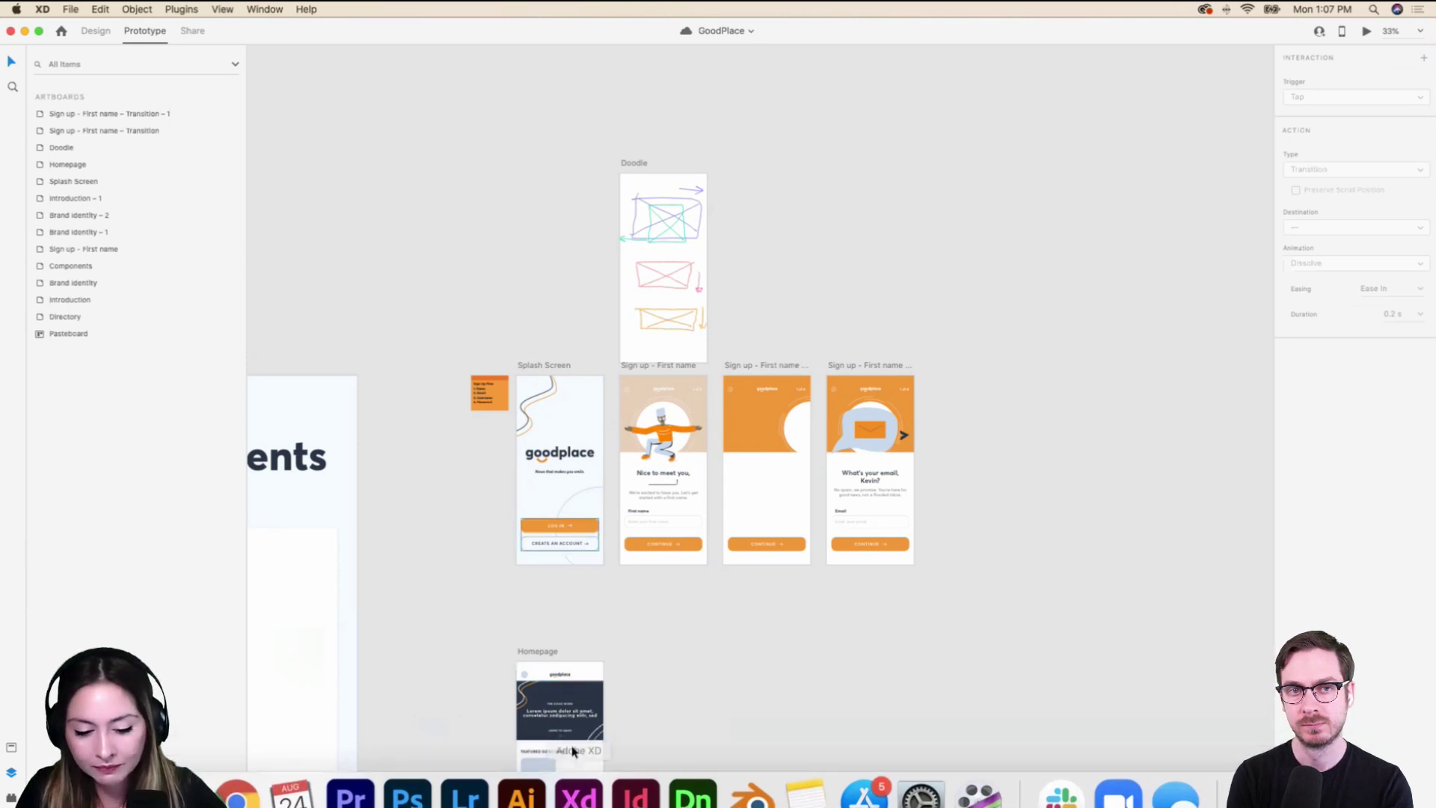
# Open the recent GoodPlace_FNL file and move and narrow its window.
pyautogui.click(71, 9)
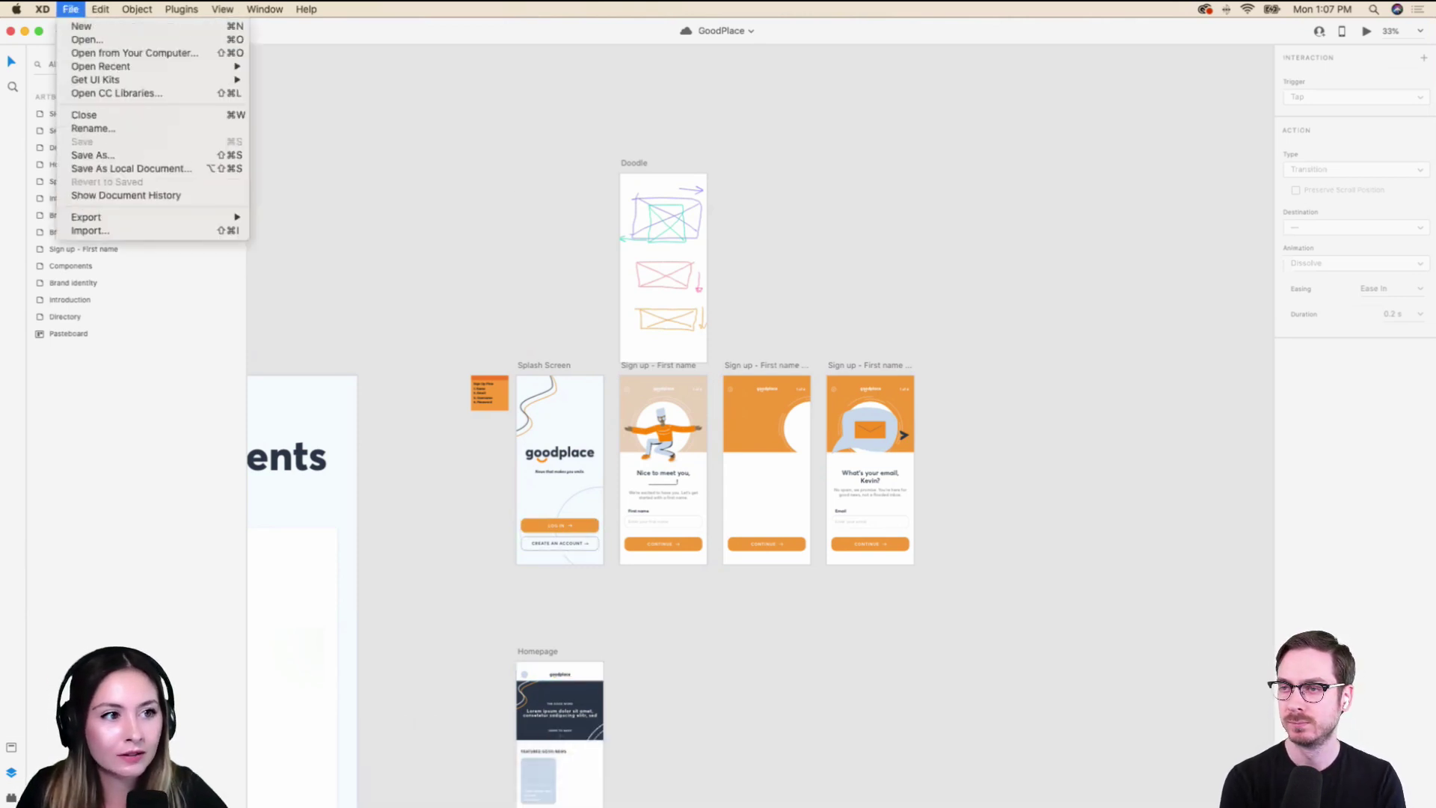
pyautogui.moveTo(233, 67)
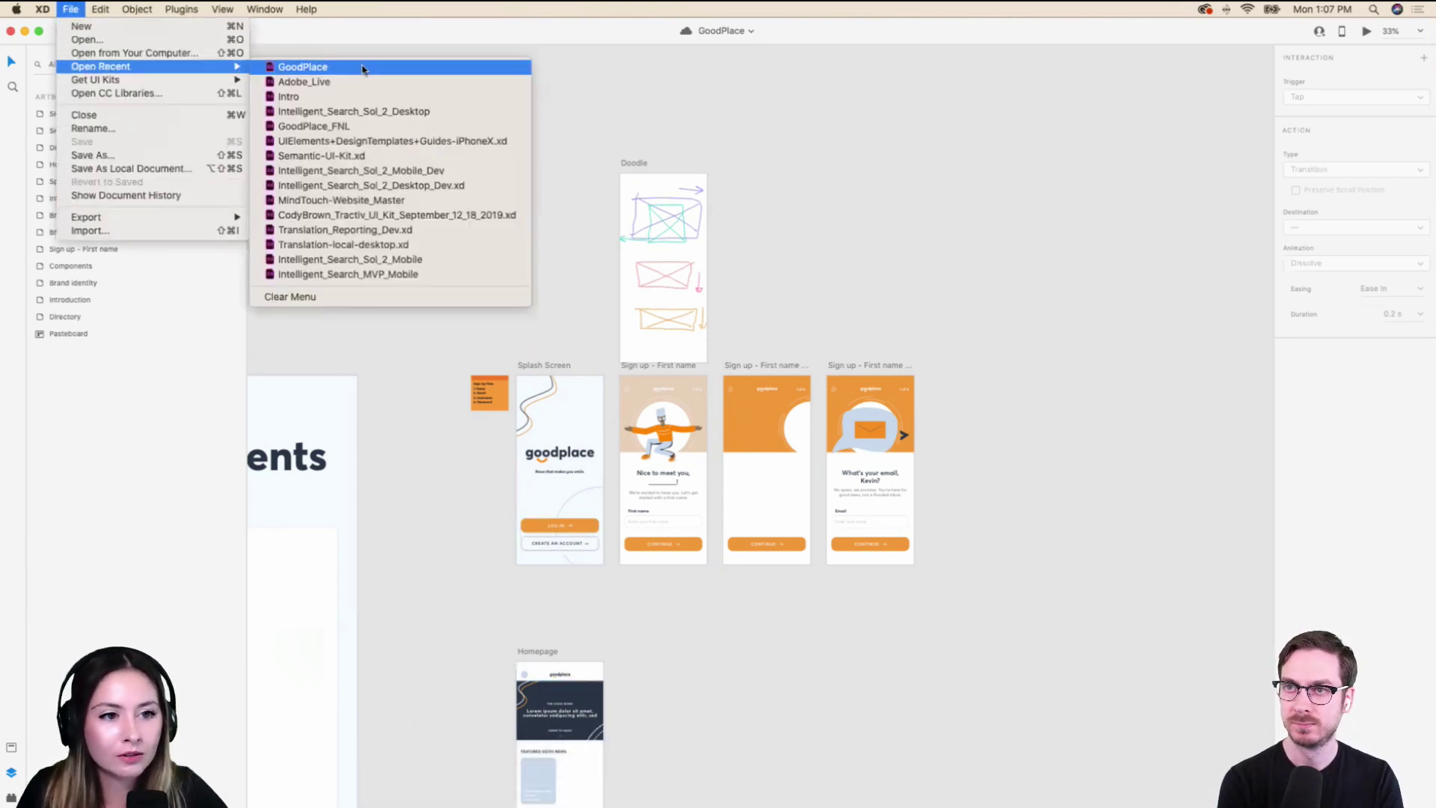
pyautogui.click(691, 305)
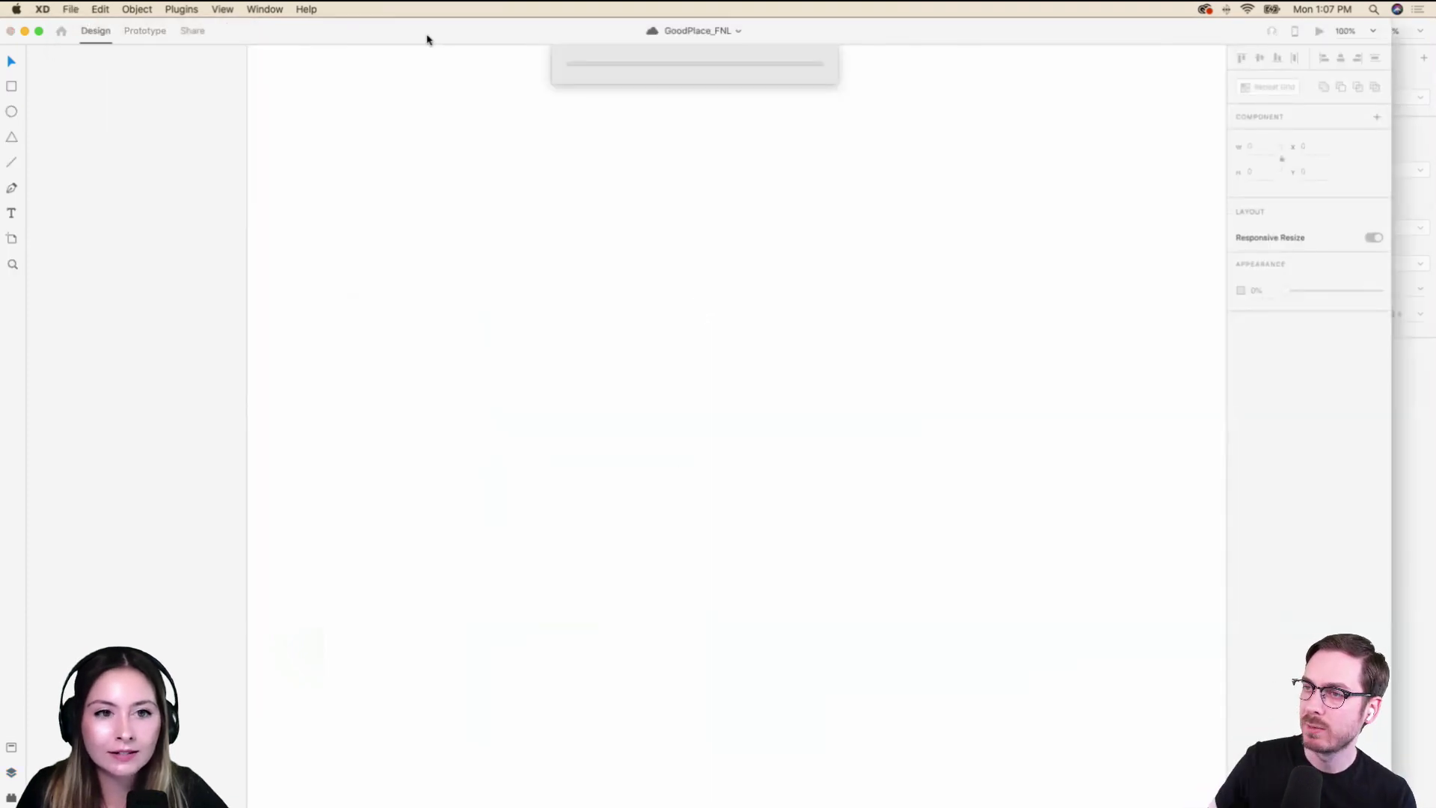
pyautogui.moveTo(427, 40); pyautogui.dragTo(301, 26)
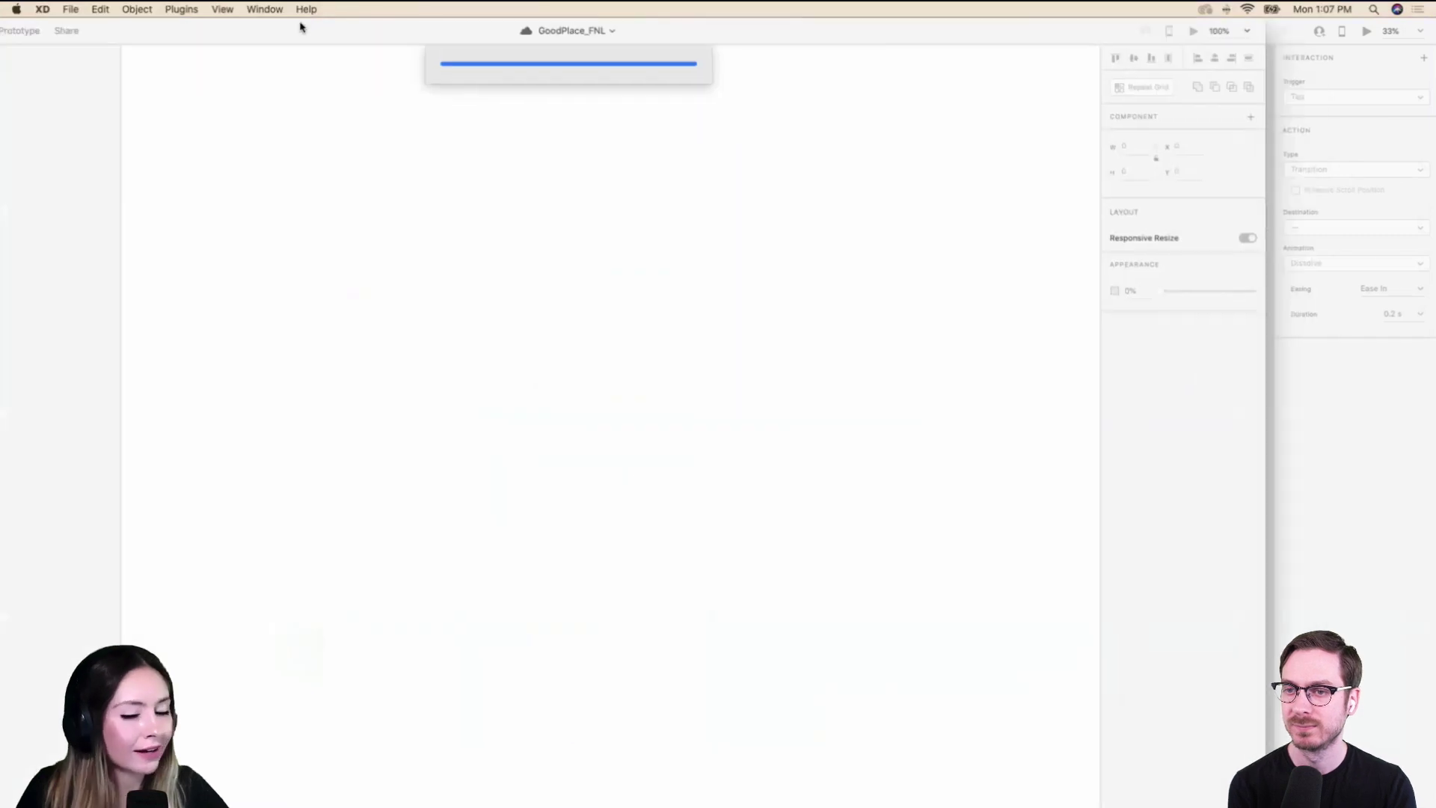
pyautogui.moveTo(1286, 556); pyautogui.dragTo(1254, 556)
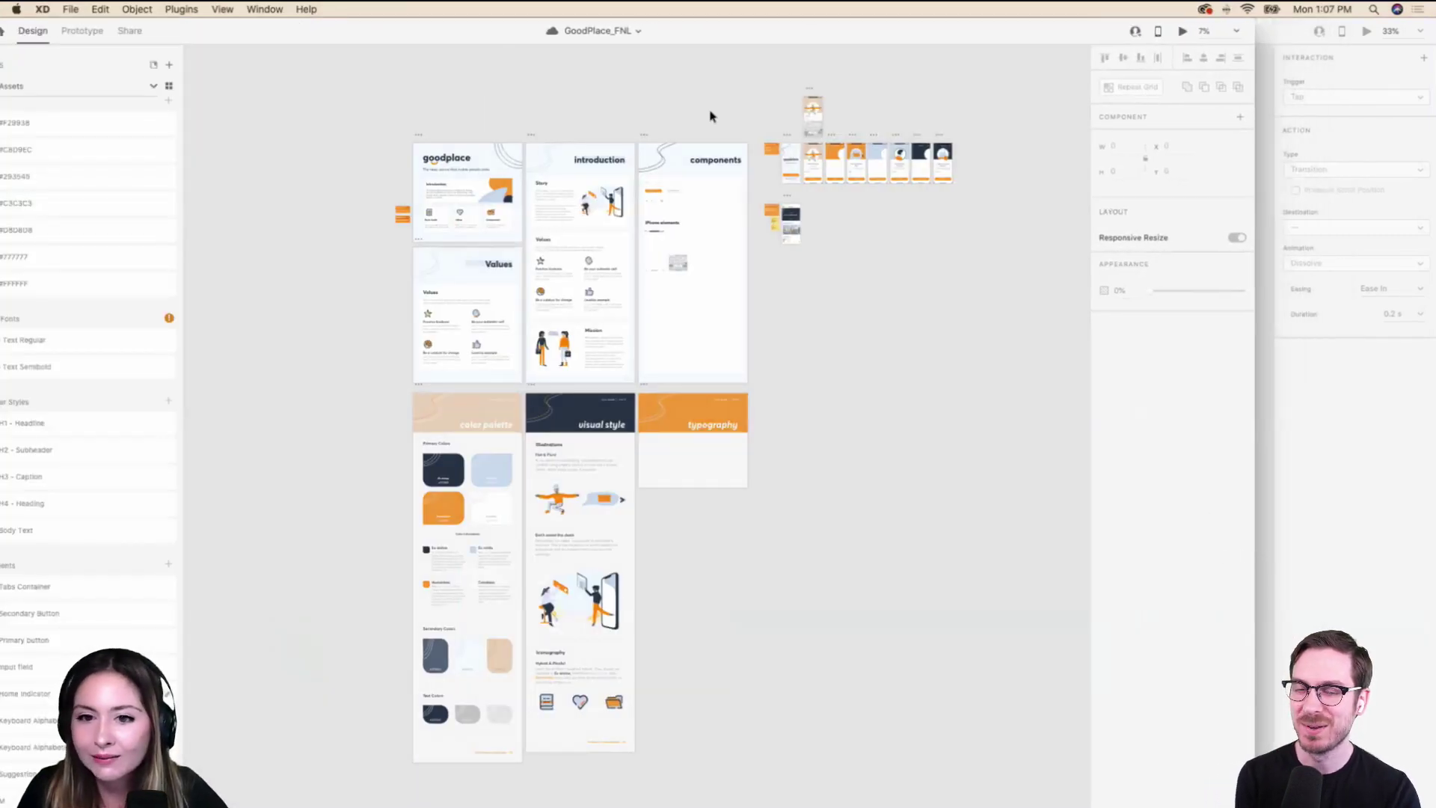
# Select the five small flow artboards, clear the selection, and widen the window to full screen.
pyautogui.click(788, 139)
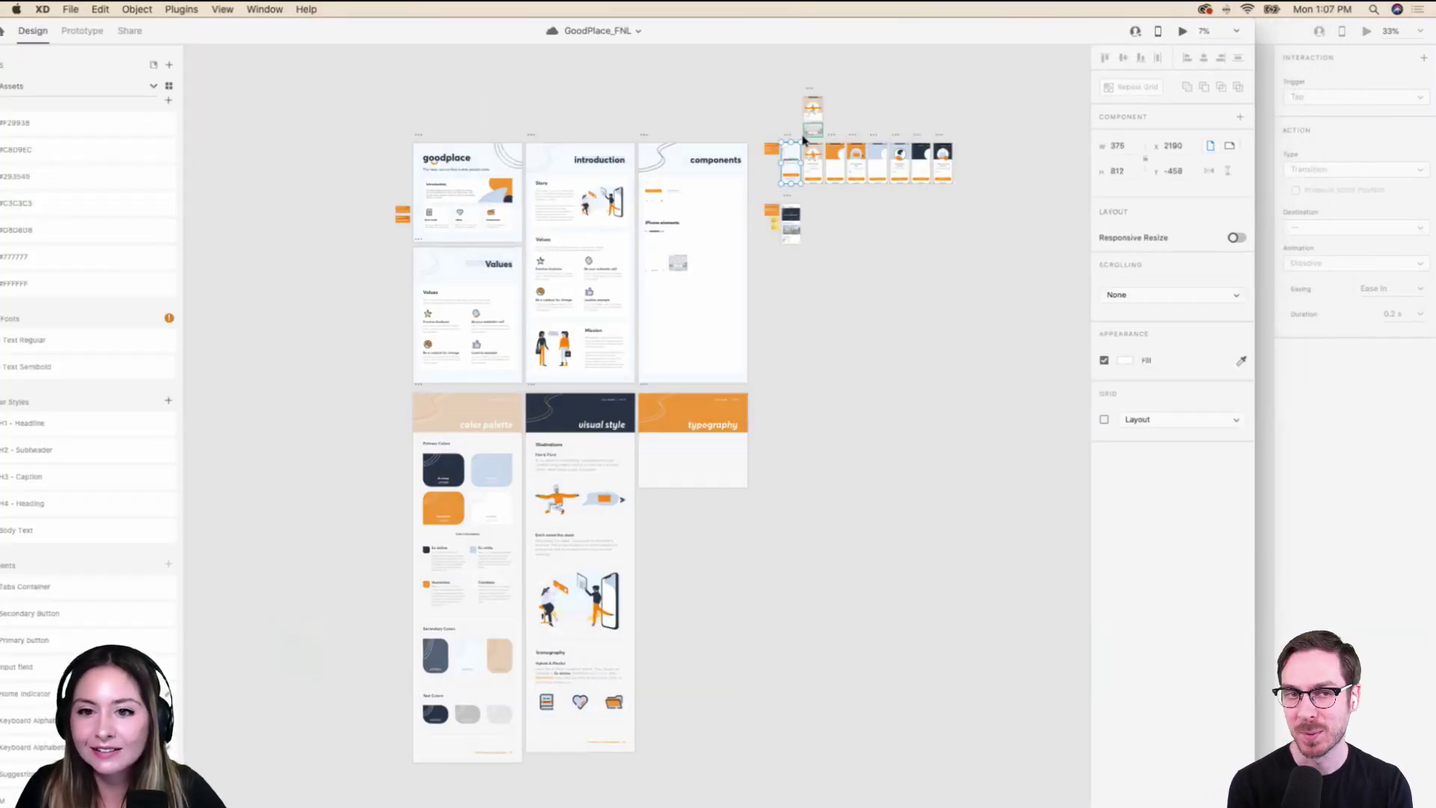
pyautogui.keyDown('shift'); pyautogui.click(812, 139); pyautogui.keyUp('shift')
pyautogui.keyDown('shift'); pyautogui.click(834, 138); pyautogui.keyUp('shift')
pyautogui.keyDown('shift'); pyautogui.click(856, 138); pyautogui.keyUp('shift')
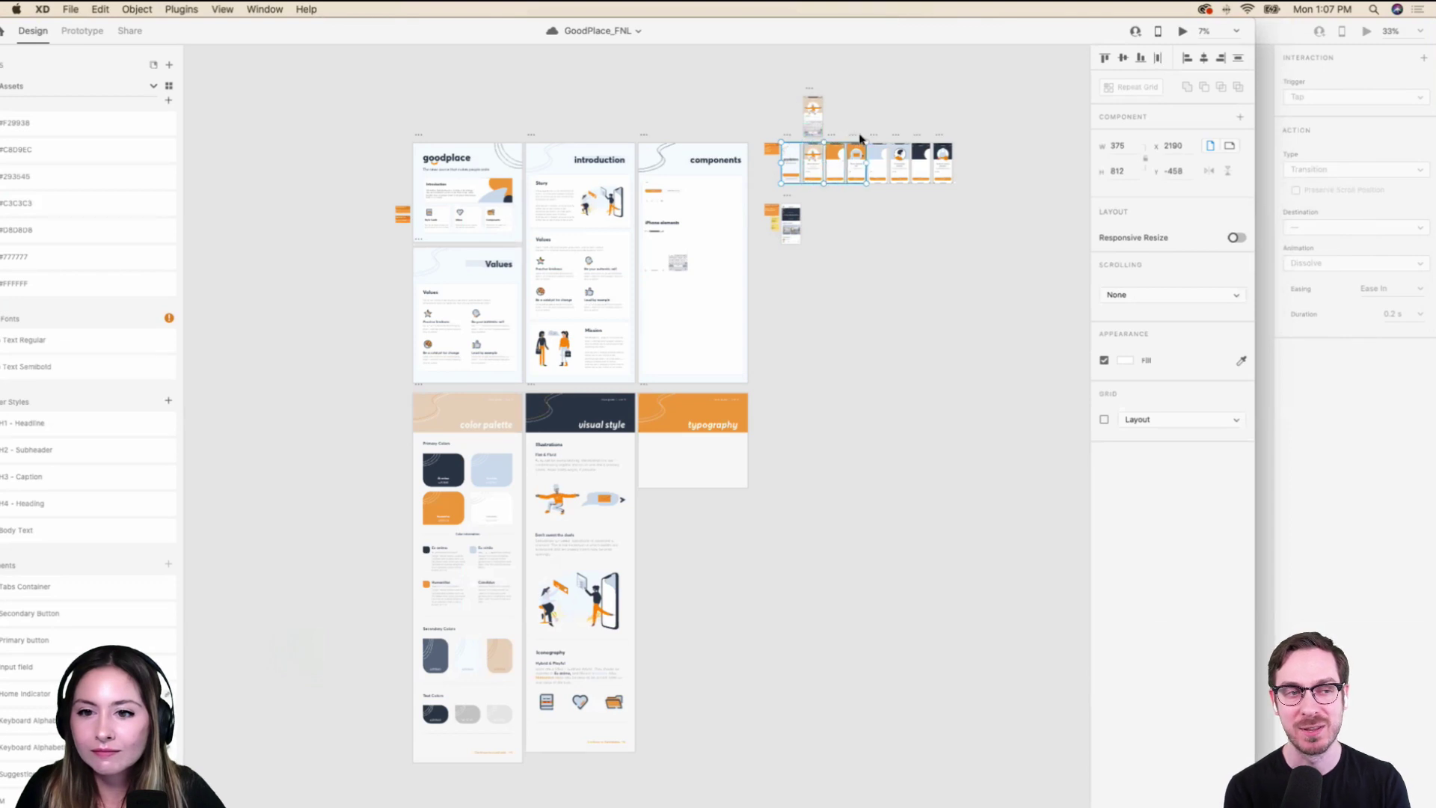
pyautogui.keyDown('shift'); pyautogui.click(877, 138); pyautogui.keyUp('shift')
pyautogui.click(912, 215)
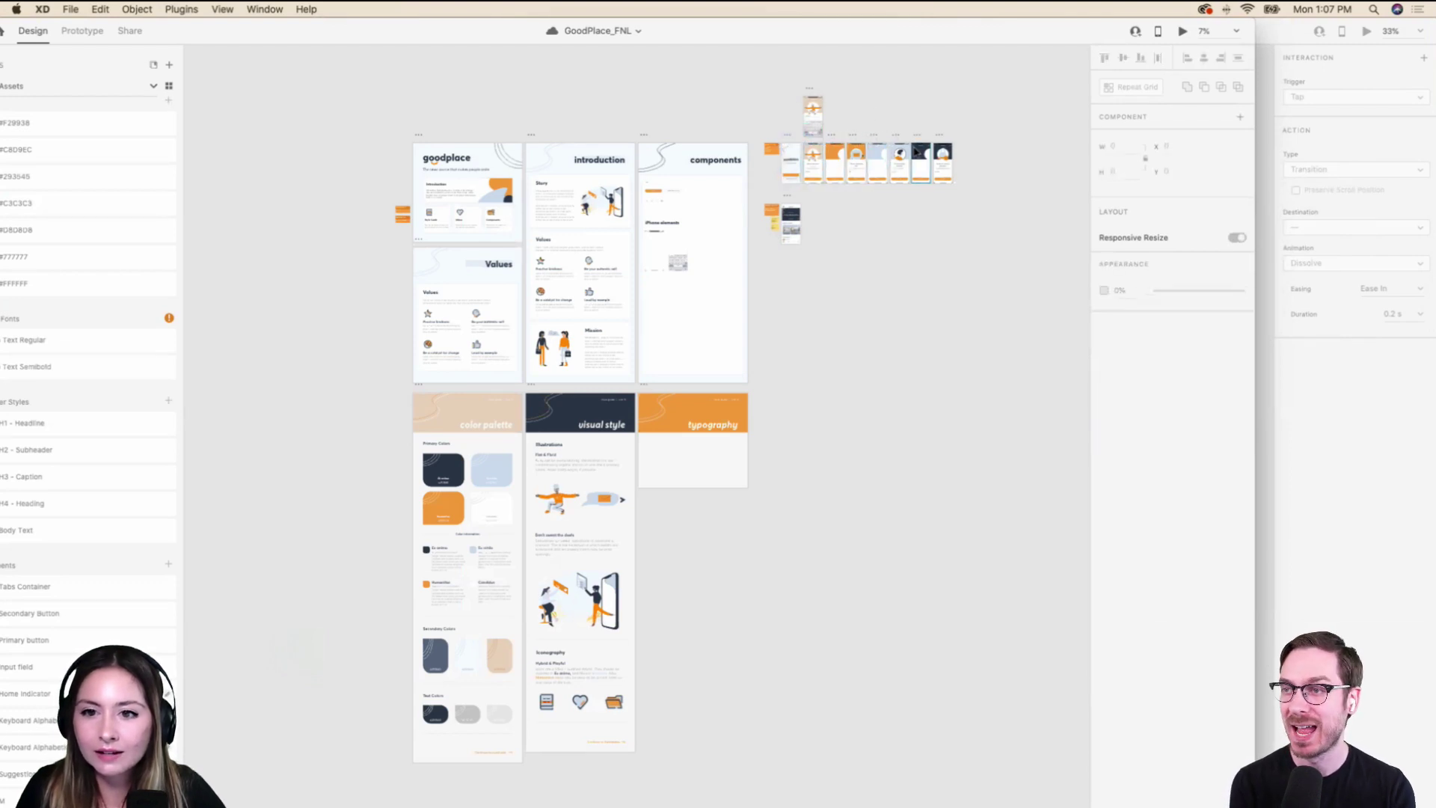
pyautogui.scroll(8, 910, 148)
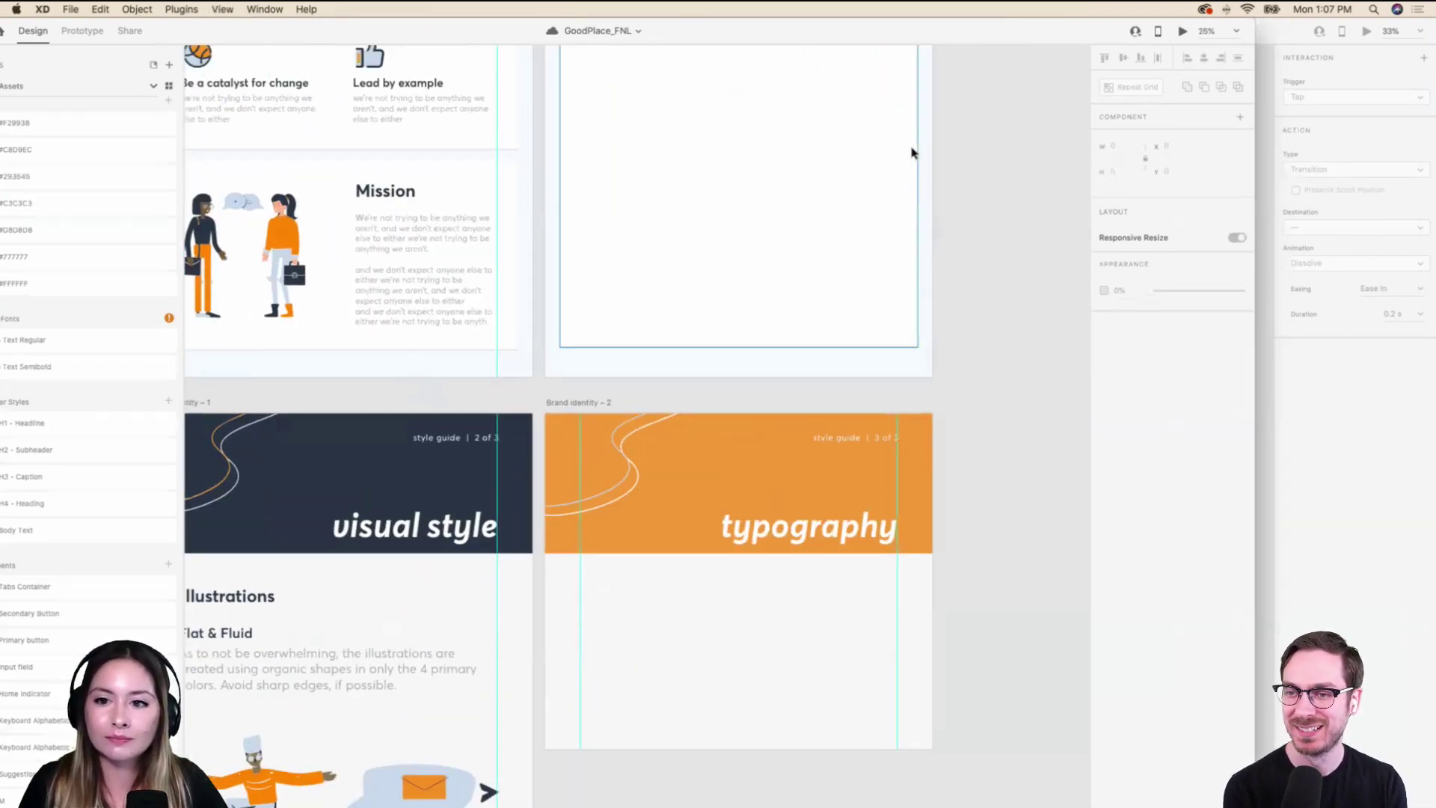
pyautogui.scroll(10, 910, 150)
pyautogui.hscroll(6, 910, 151)
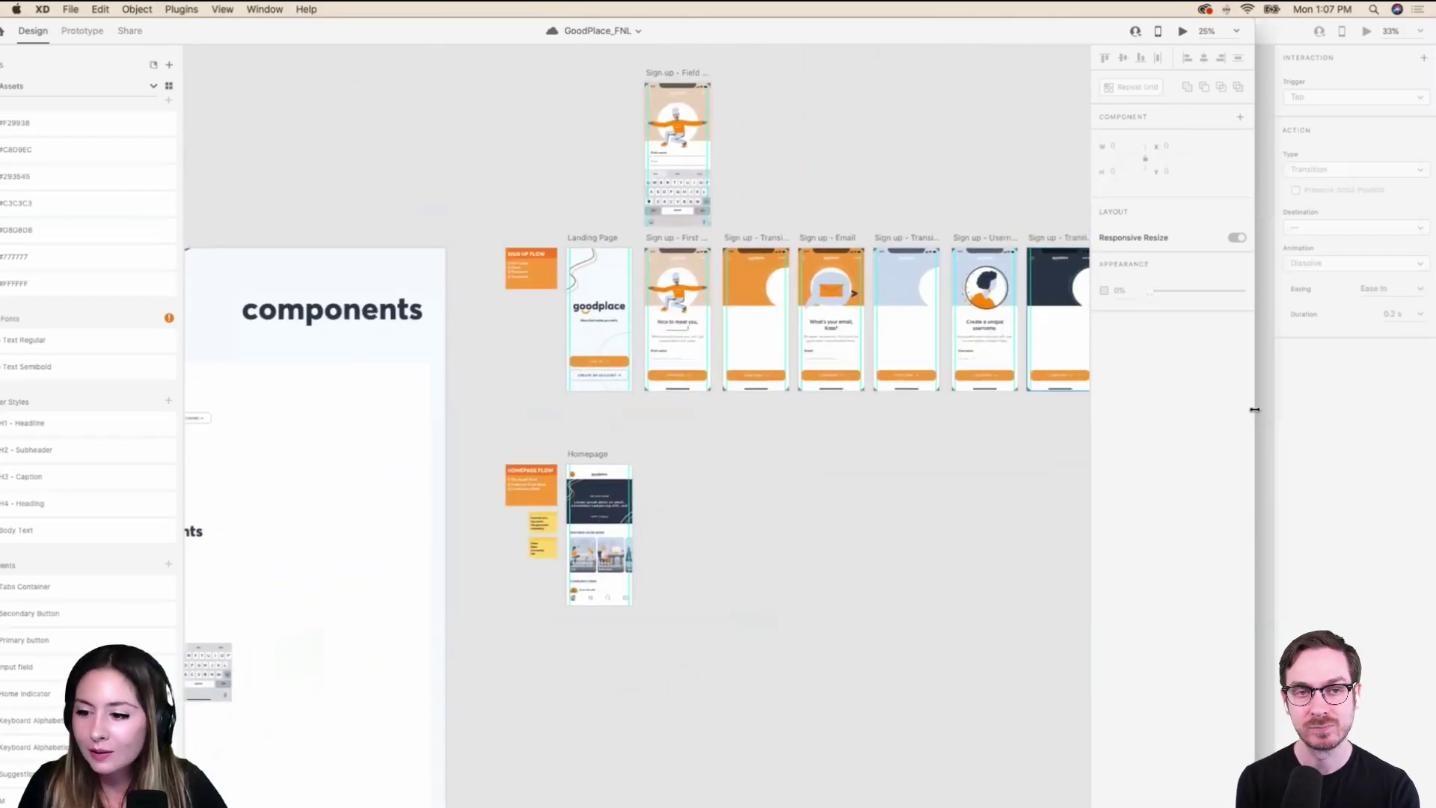
pyautogui.moveTo(1255, 412); pyautogui.dragTo(1433, 412)
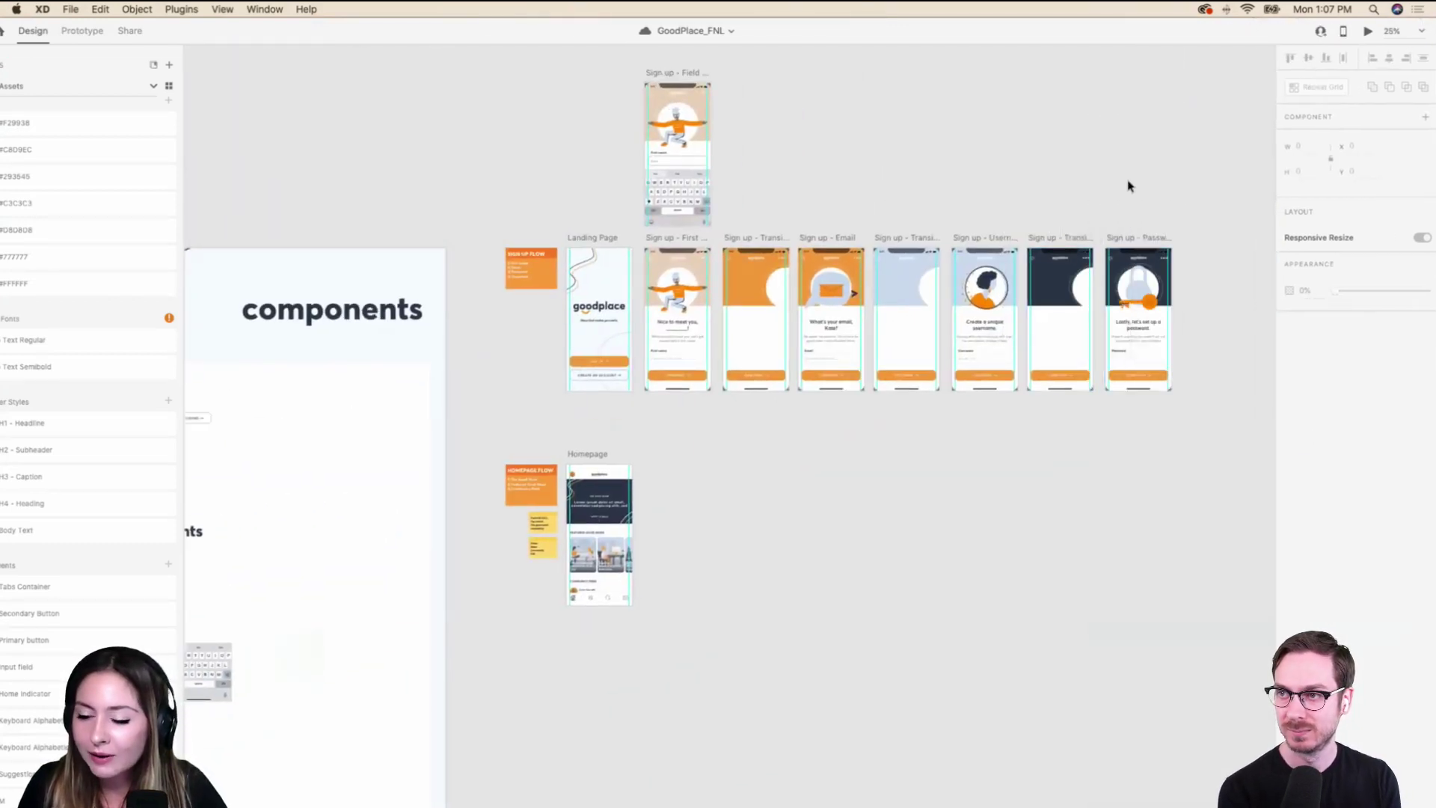
pyautogui.hscroll(5, 812, 275)
pyautogui.scroll(1, 812, 275)
pyautogui.scroll(3, 812, 276)
pyautogui.hscroll(-3, 812, 276)
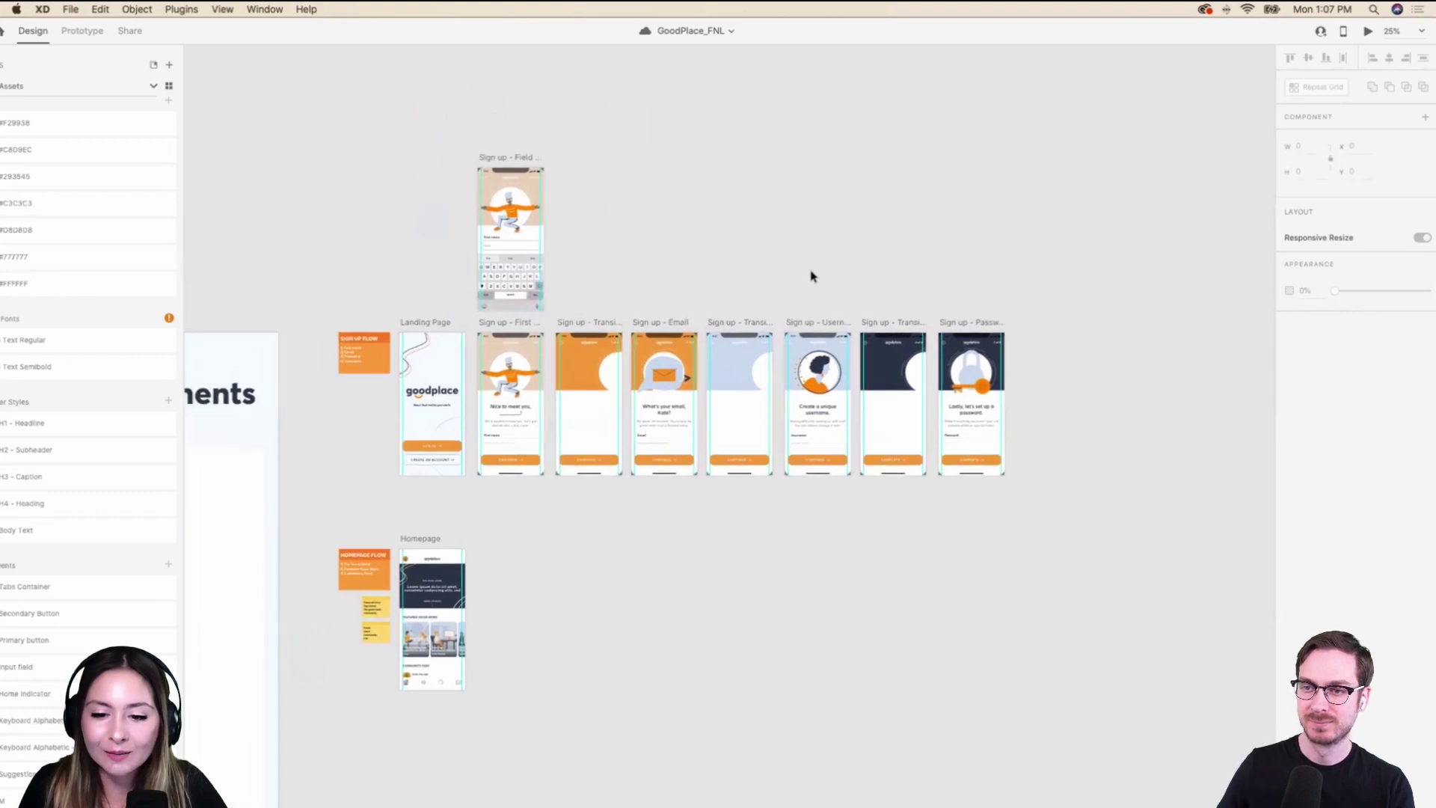
# Preview the sign-up group from Create an Account to the password step, then close it.
pyautogui.click(493, 434)
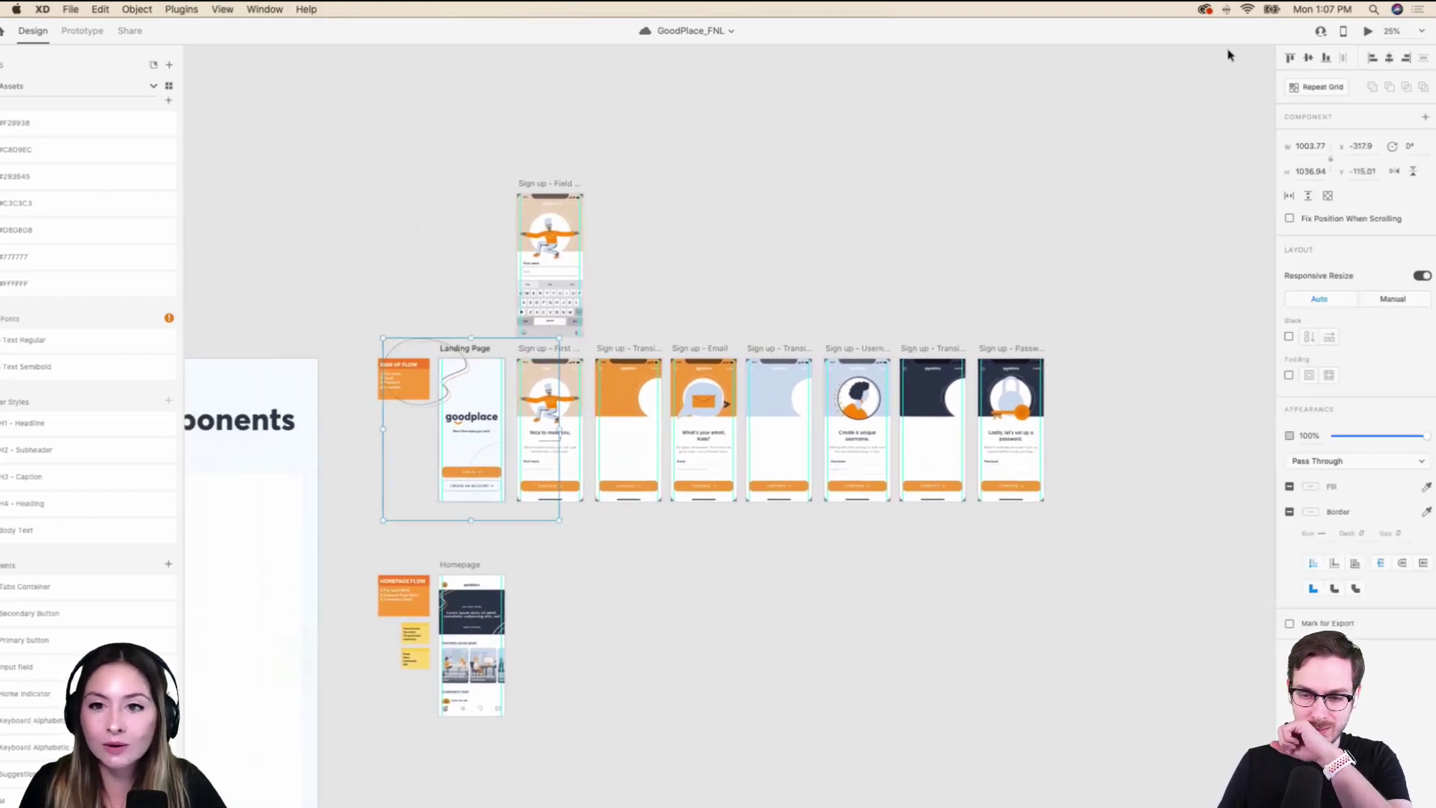
pyautogui.click(1368, 32)
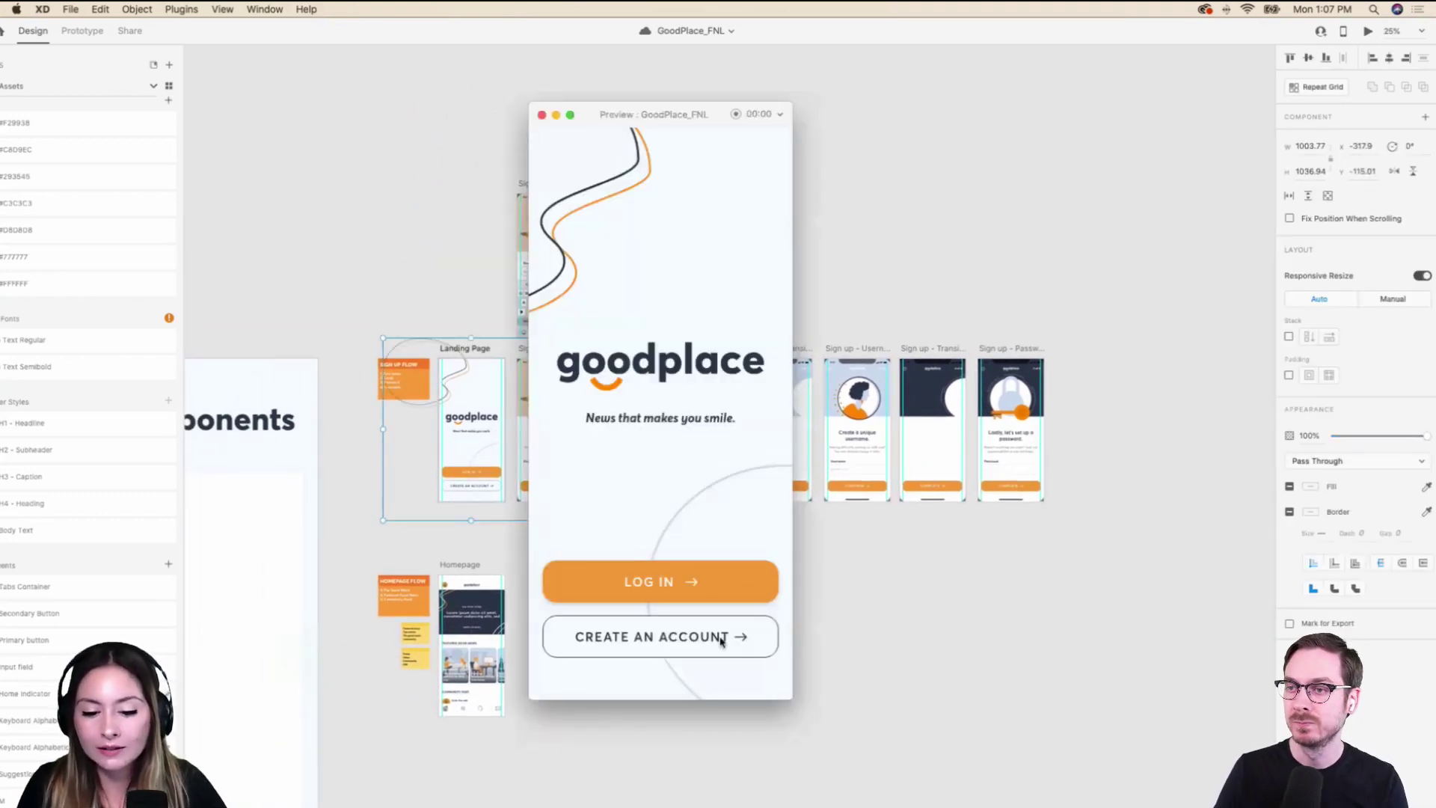
pyautogui.click(722, 641)
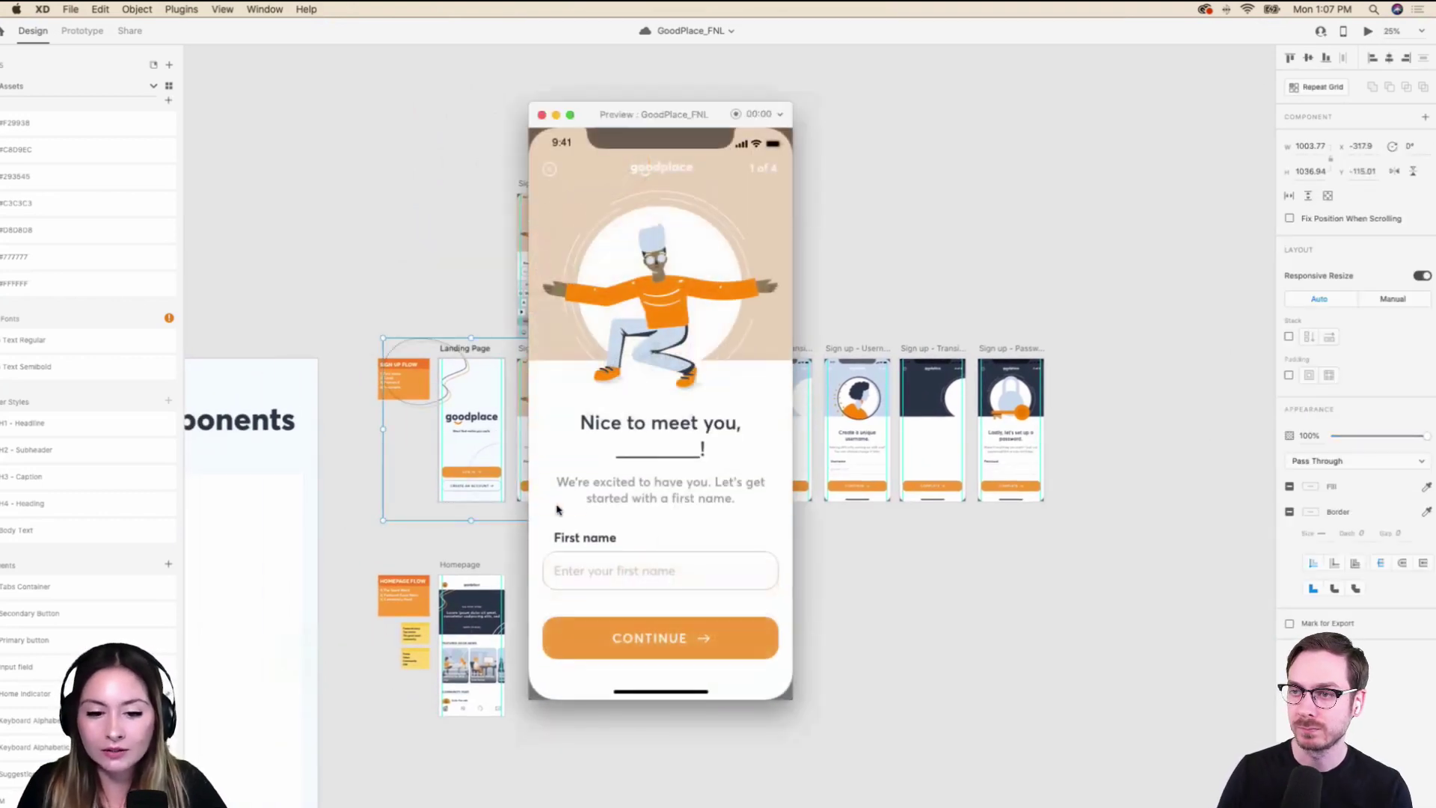
pyautogui.click(709, 641)
pyautogui.click(709, 640)
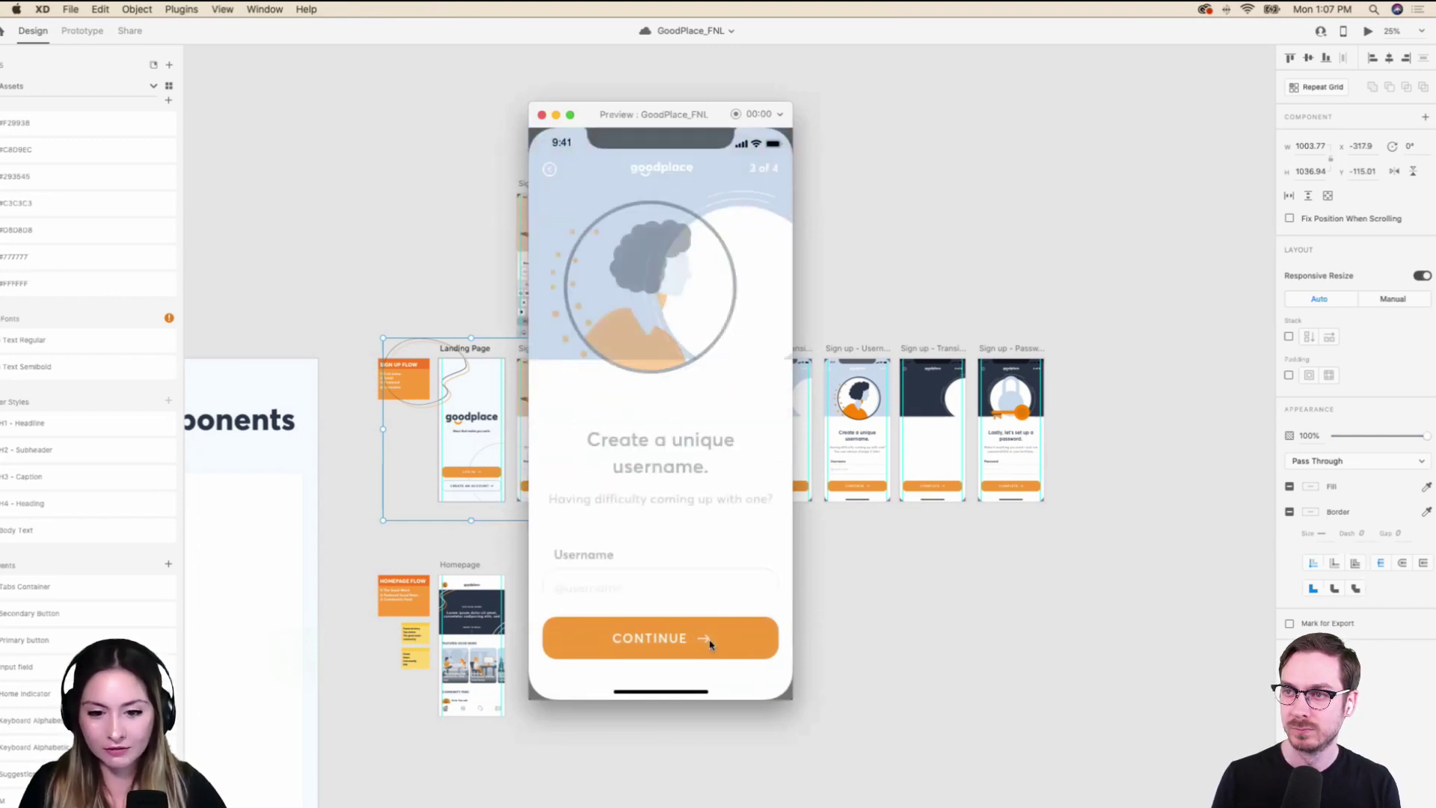
pyautogui.click(710, 642)
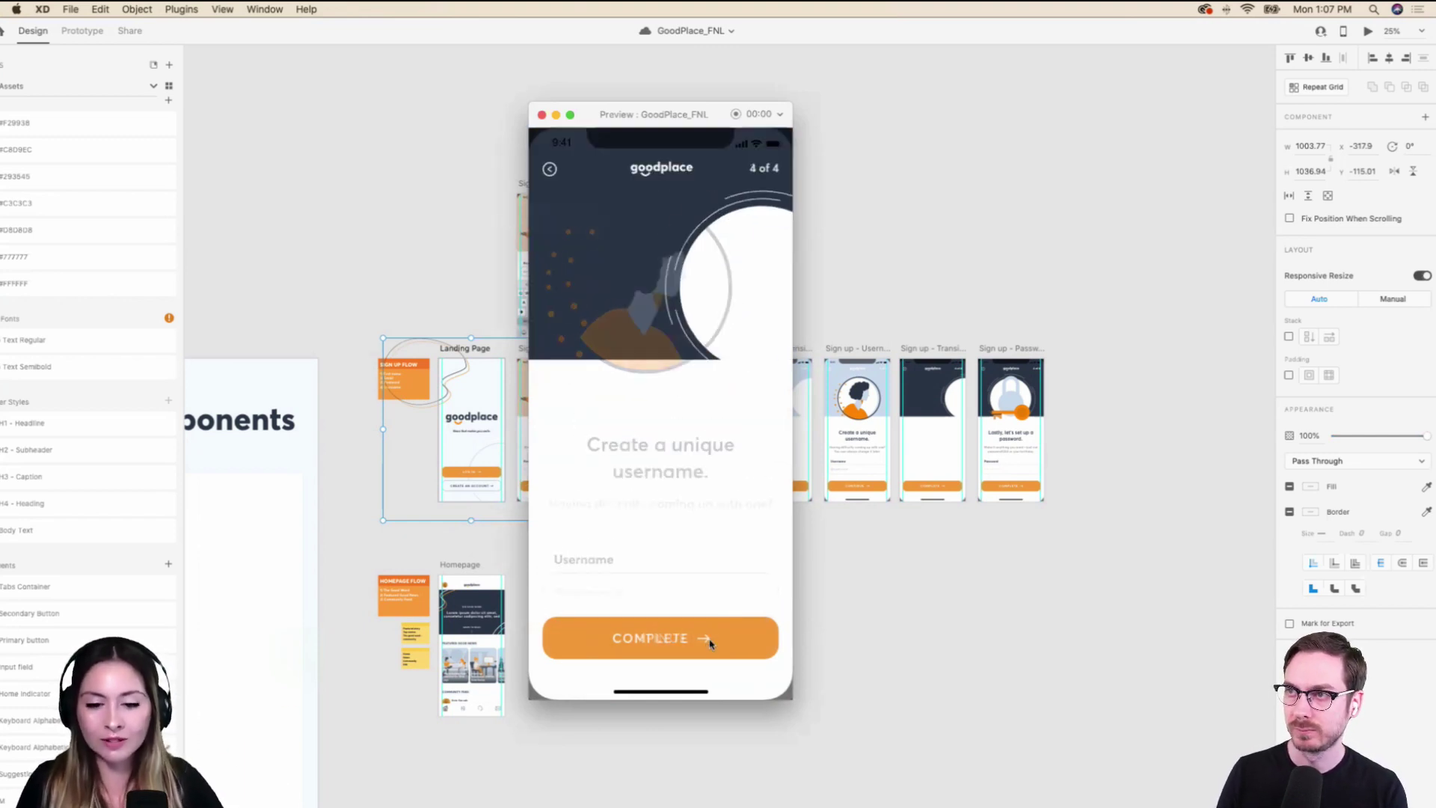
pyautogui.click(542, 115)
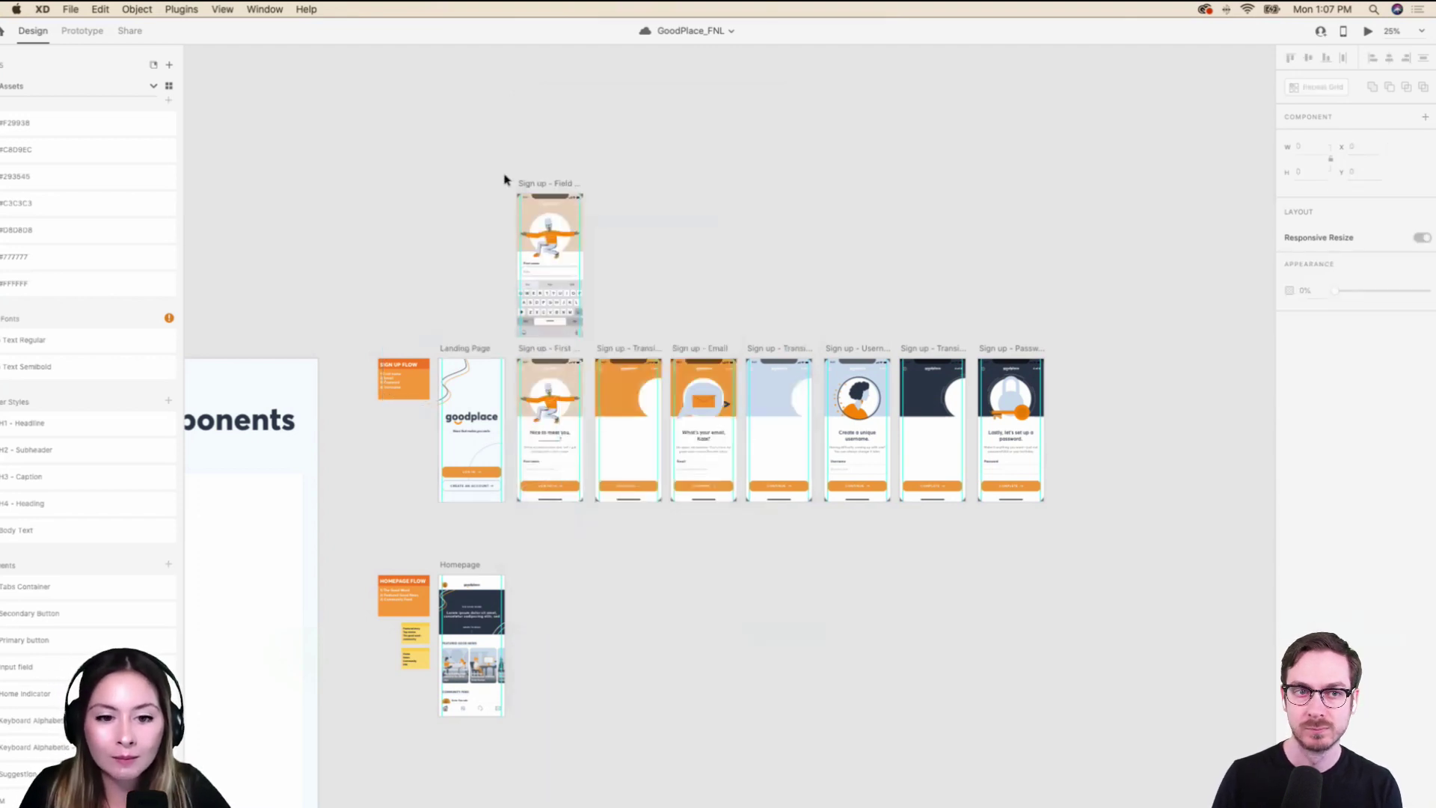
# Delete the keyboard-showing Sign up - Field artboard.
pyautogui.click(568, 184)
pyautogui.press('Delete')
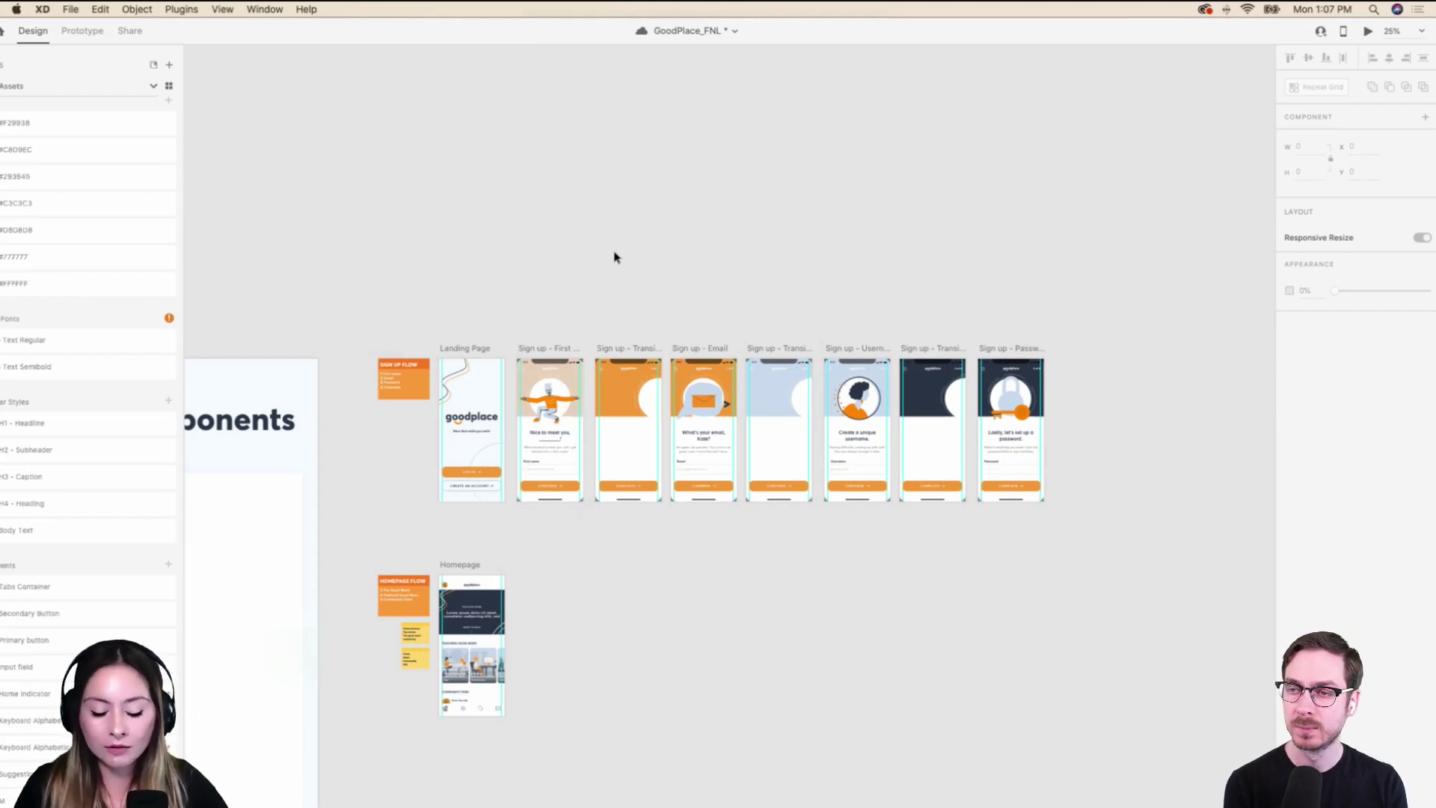
pyautogui.scroll(3, 613, 257)
pyautogui.hscroll(-5, 603, 311)
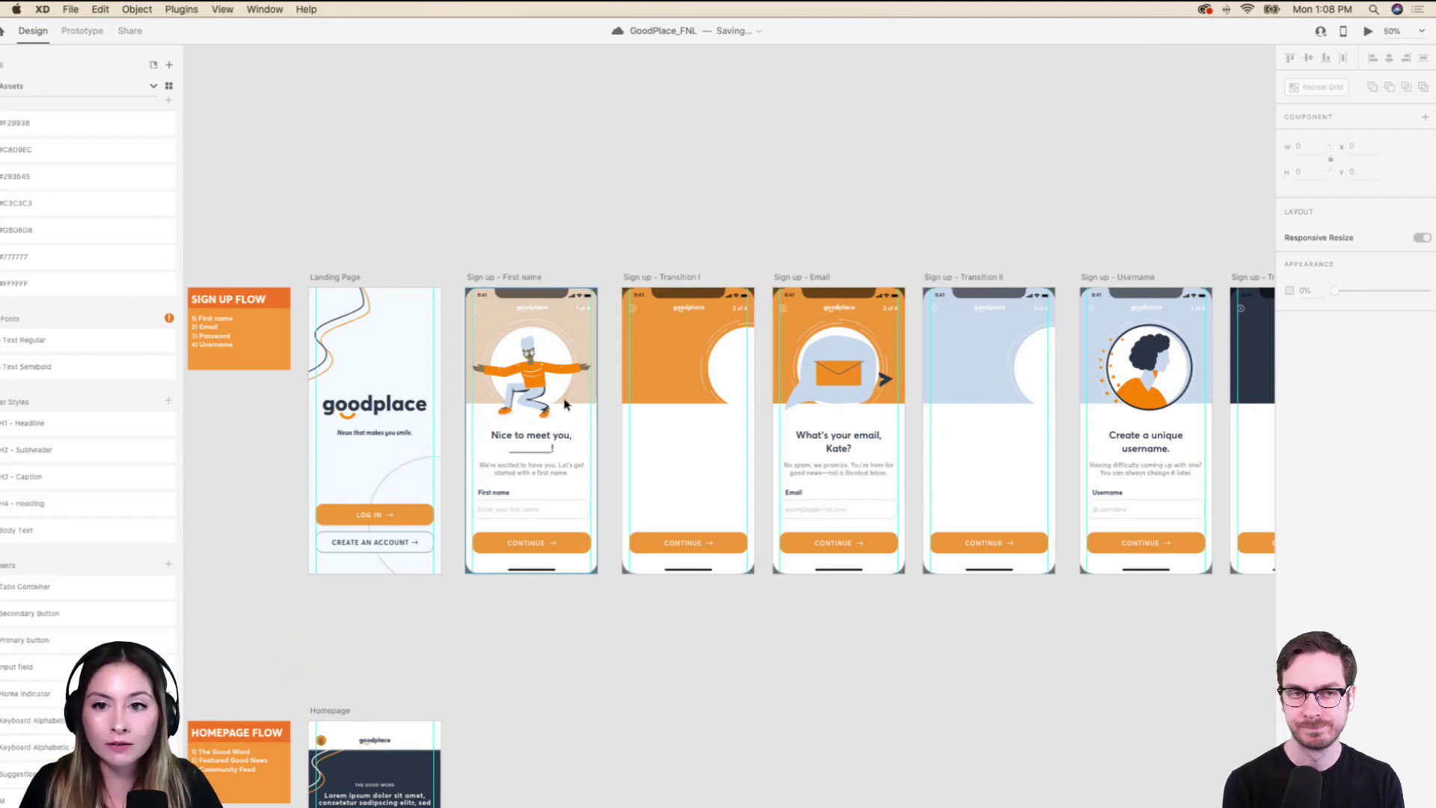
pyautogui.scroll(2, 565, 396)
pyautogui.hscroll(-2, 565, 396)
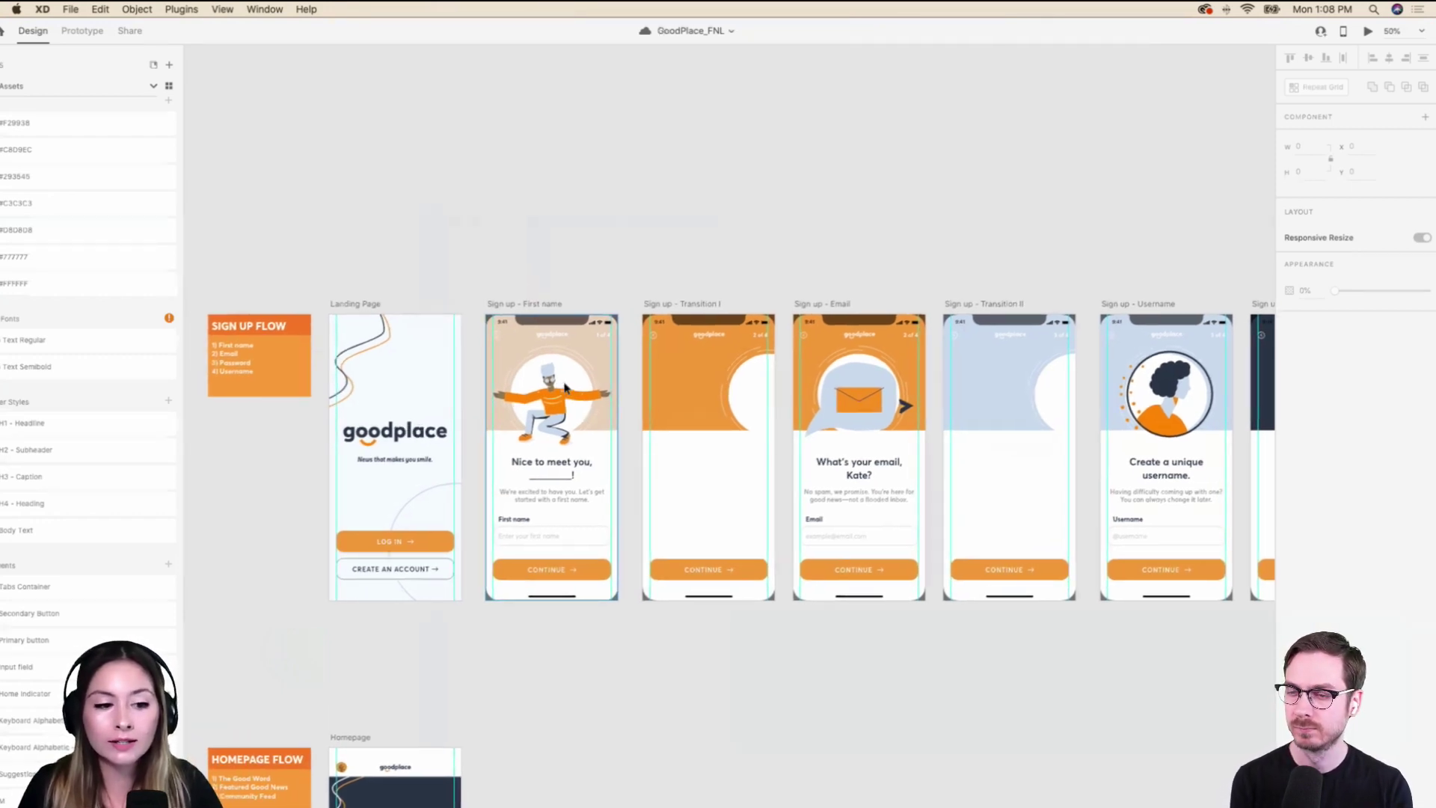
pyautogui.scroll(2, 565, 387)
pyautogui.hscroll(-1, 565, 388)
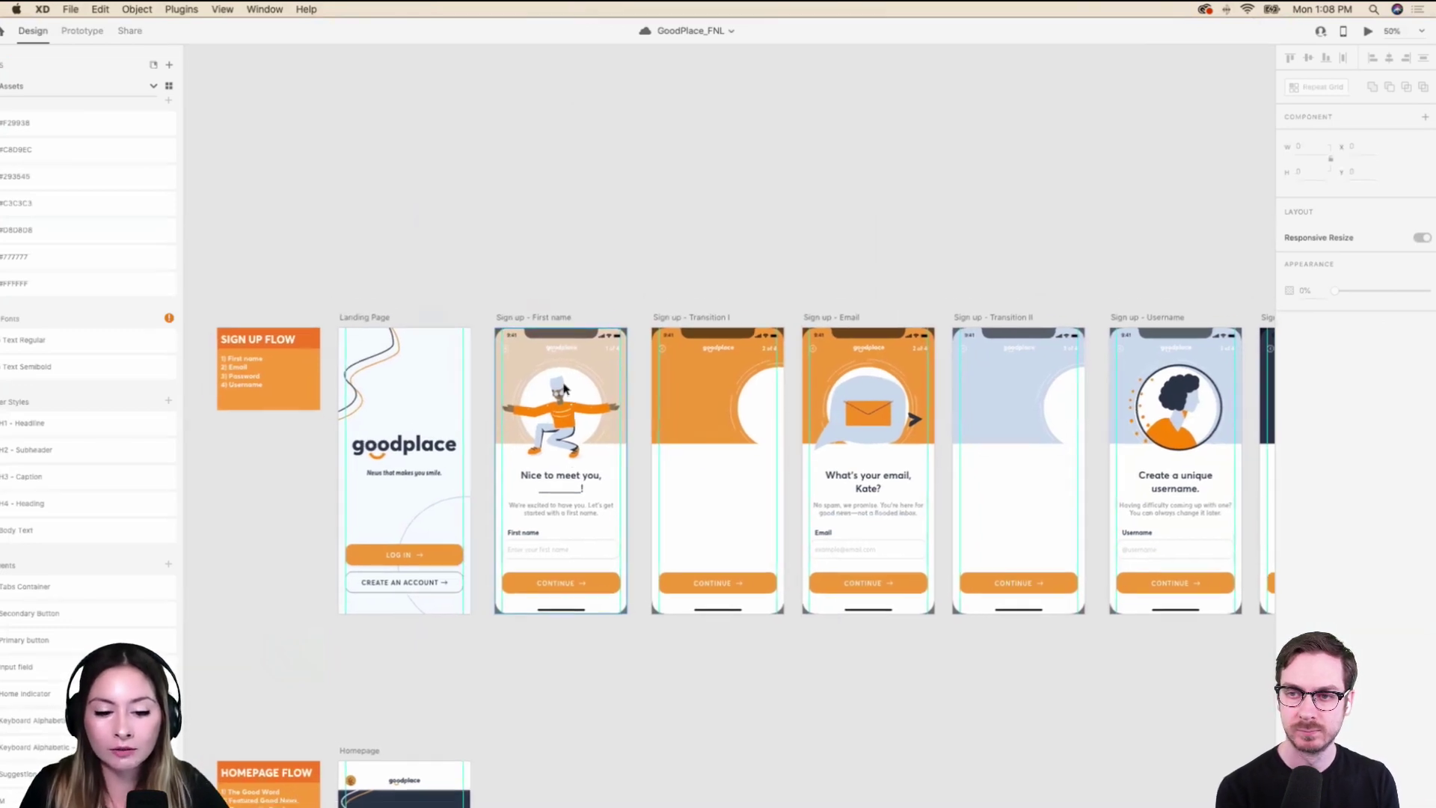
# Duplicate the Sign up - First name artboard and drag the copy above the sign-up row.
pyautogui.click(532, 348)
pyautogui.click(545, 326)
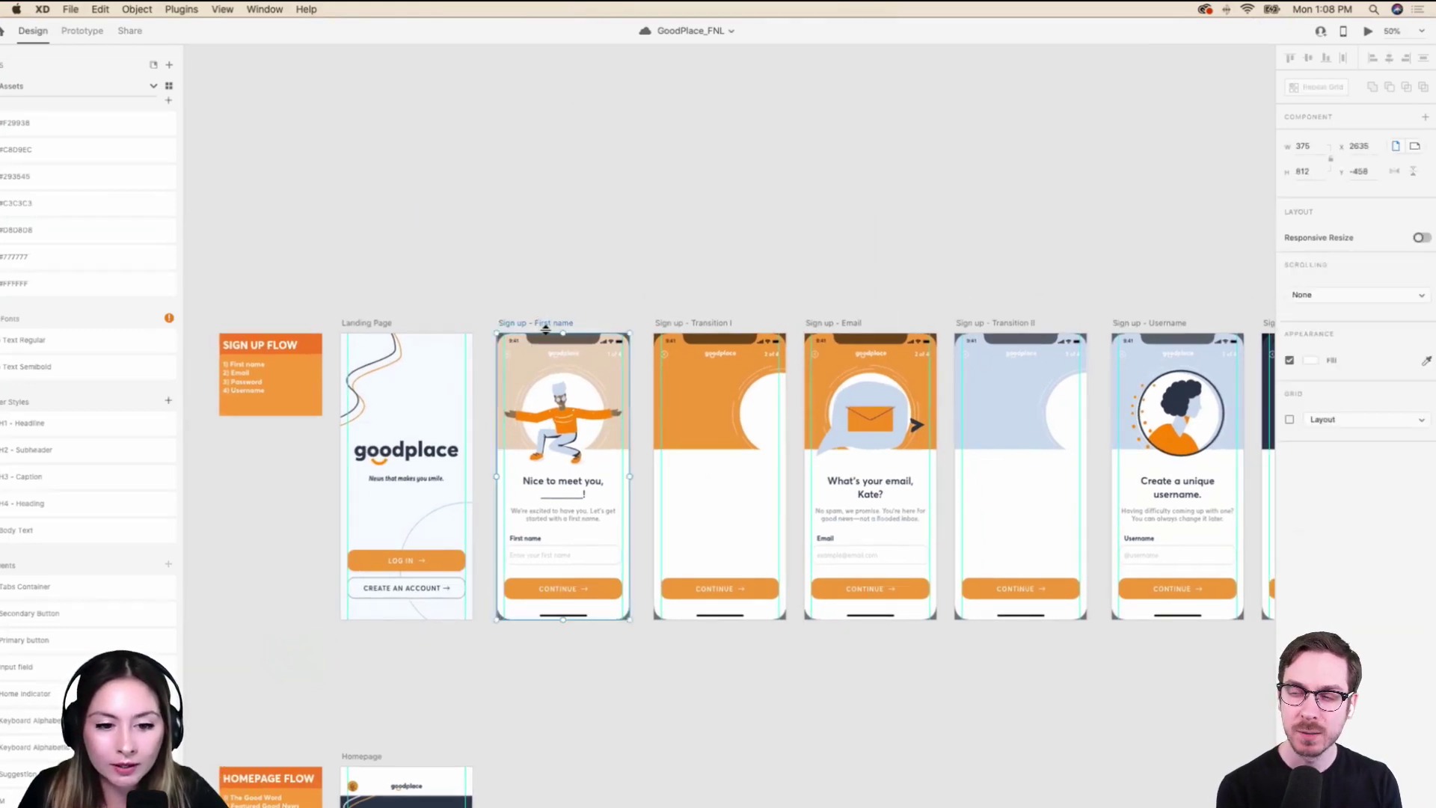
pyautogui.press('super+d')
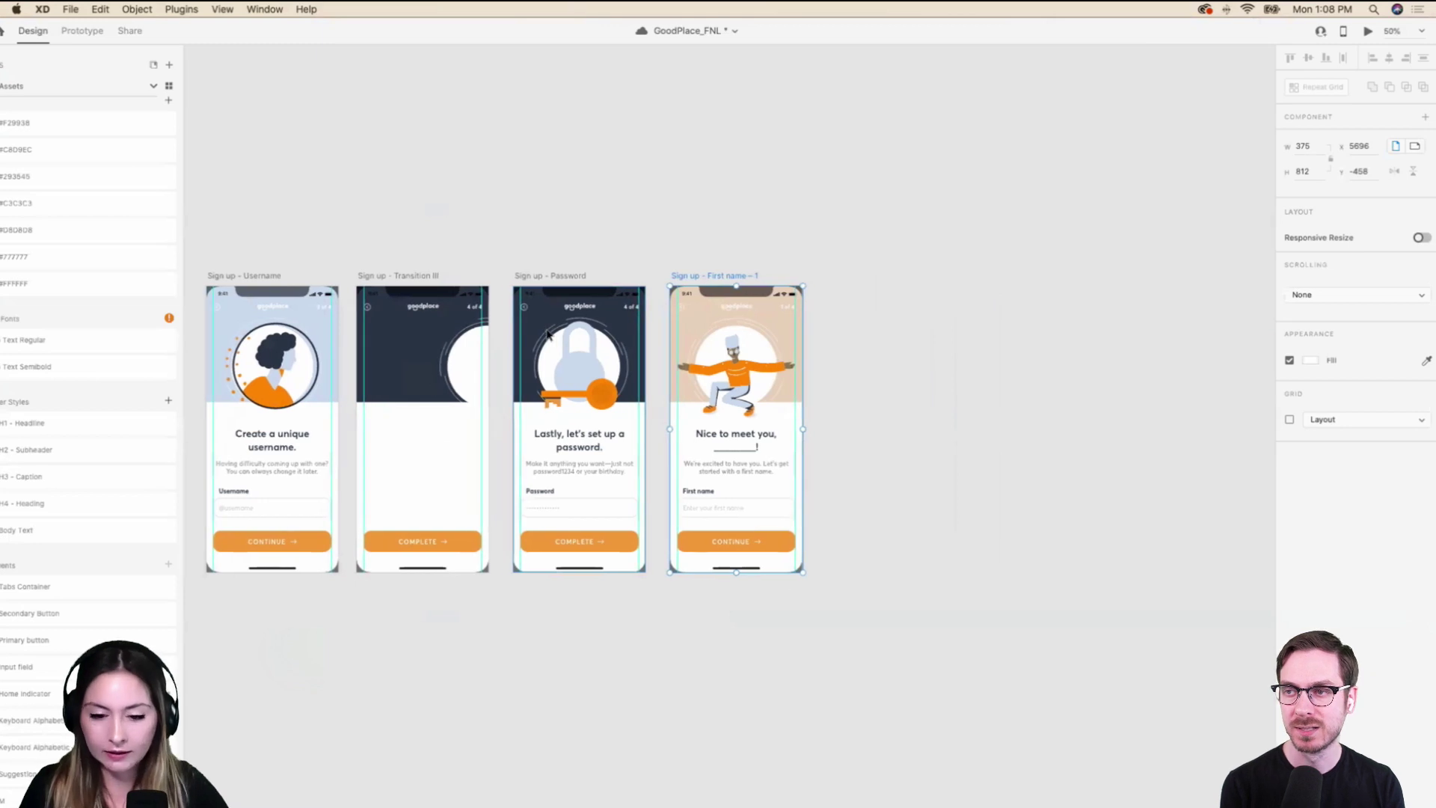
pyautogui.press('super+minus')
pyautogui.hscroll(-5, 1036, 409)
pyautogui.scroll(2, 1036, 409)
pyautogui.moveTo(1036, 432); pyautogui.dragTo(496, 263)
pyautogui.click(564, 353)
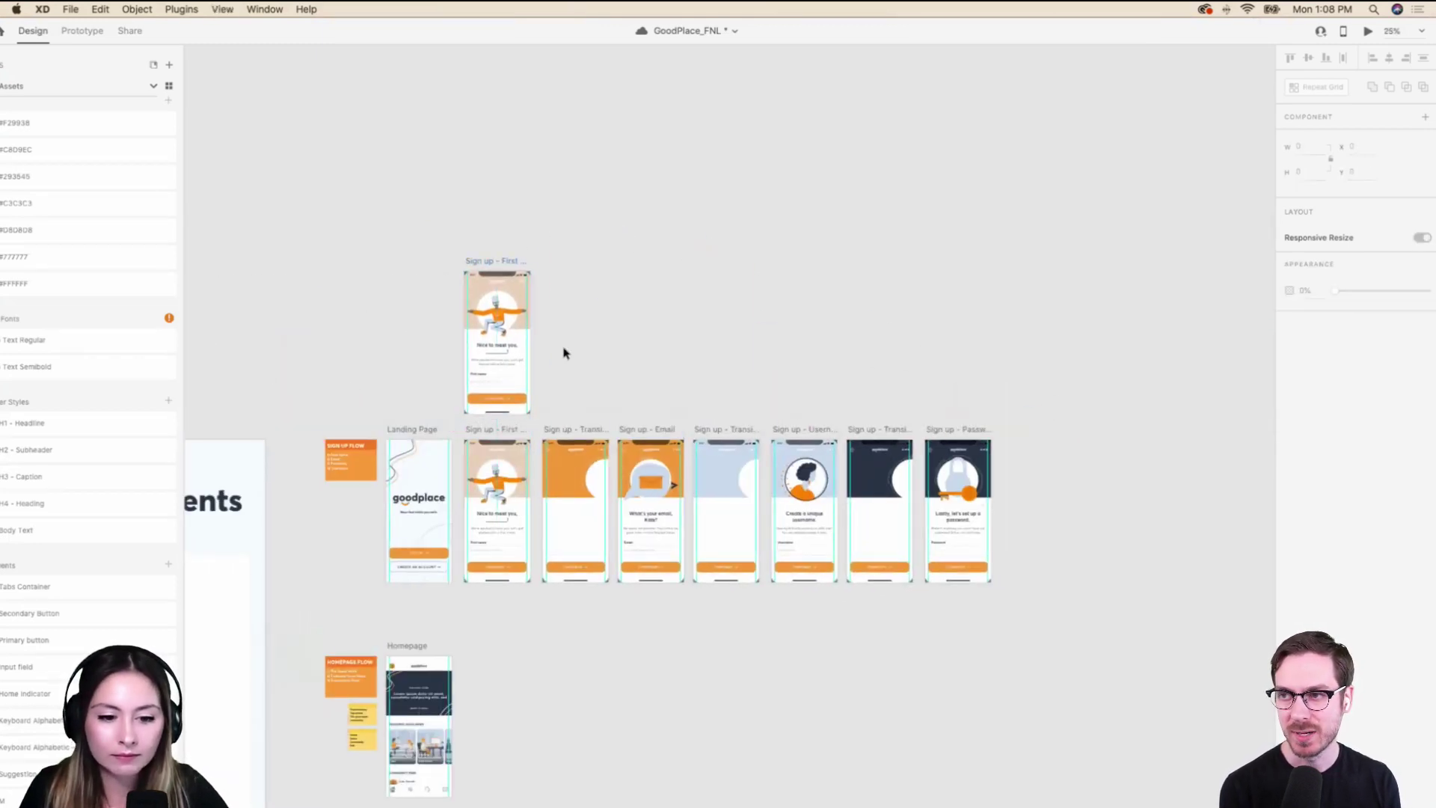
# Select the white rectangle, keyboard top bar and Keyboard Alphabetic components on the Components board.
pyautogui.hscroll(-10, 564, 388)
pyautogui.scroll(-5, 564, 388)
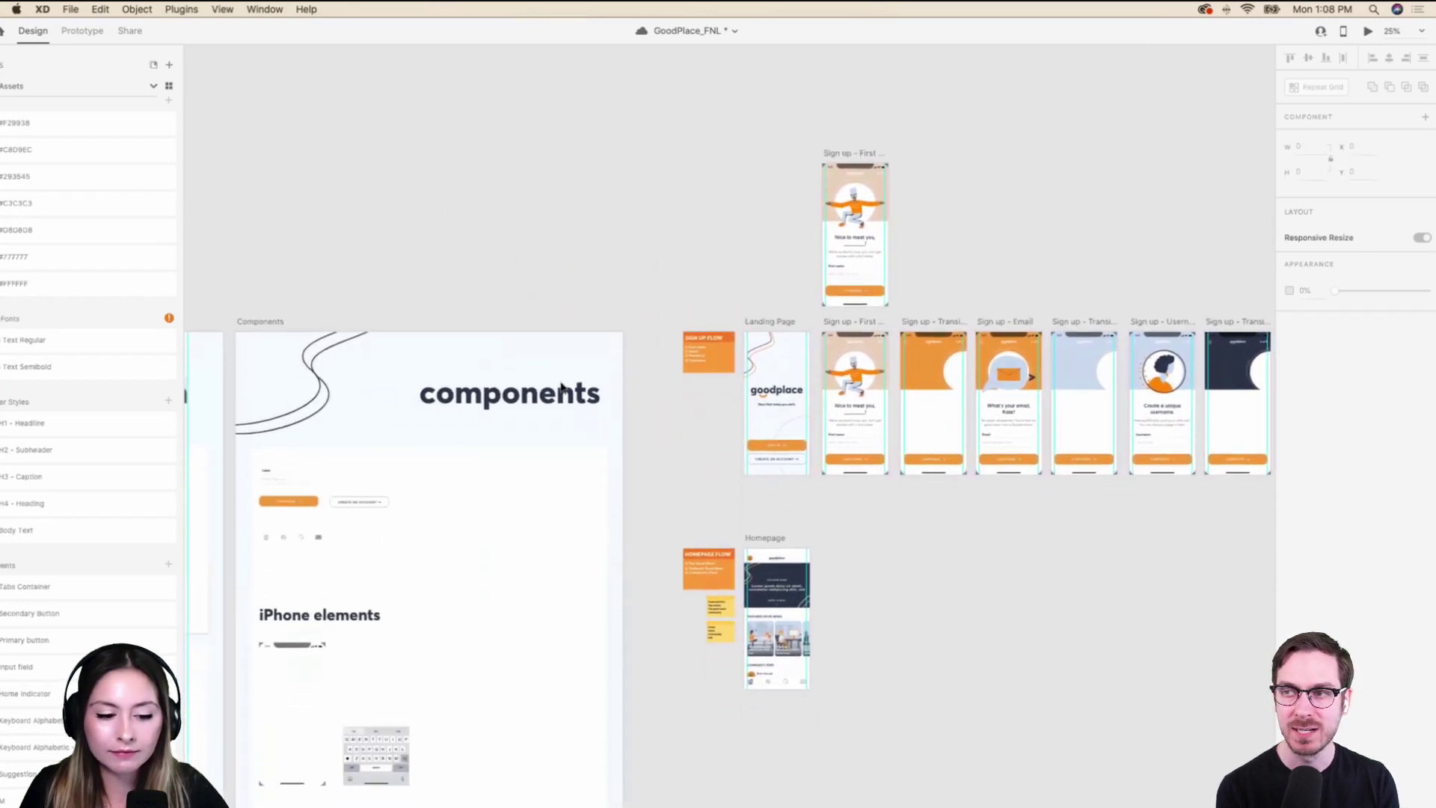
pyautogui.hscroll(-8, 563, 388)
pyautogui.scroll(-6, 564, 388)
pyautogui.click(564, 474)
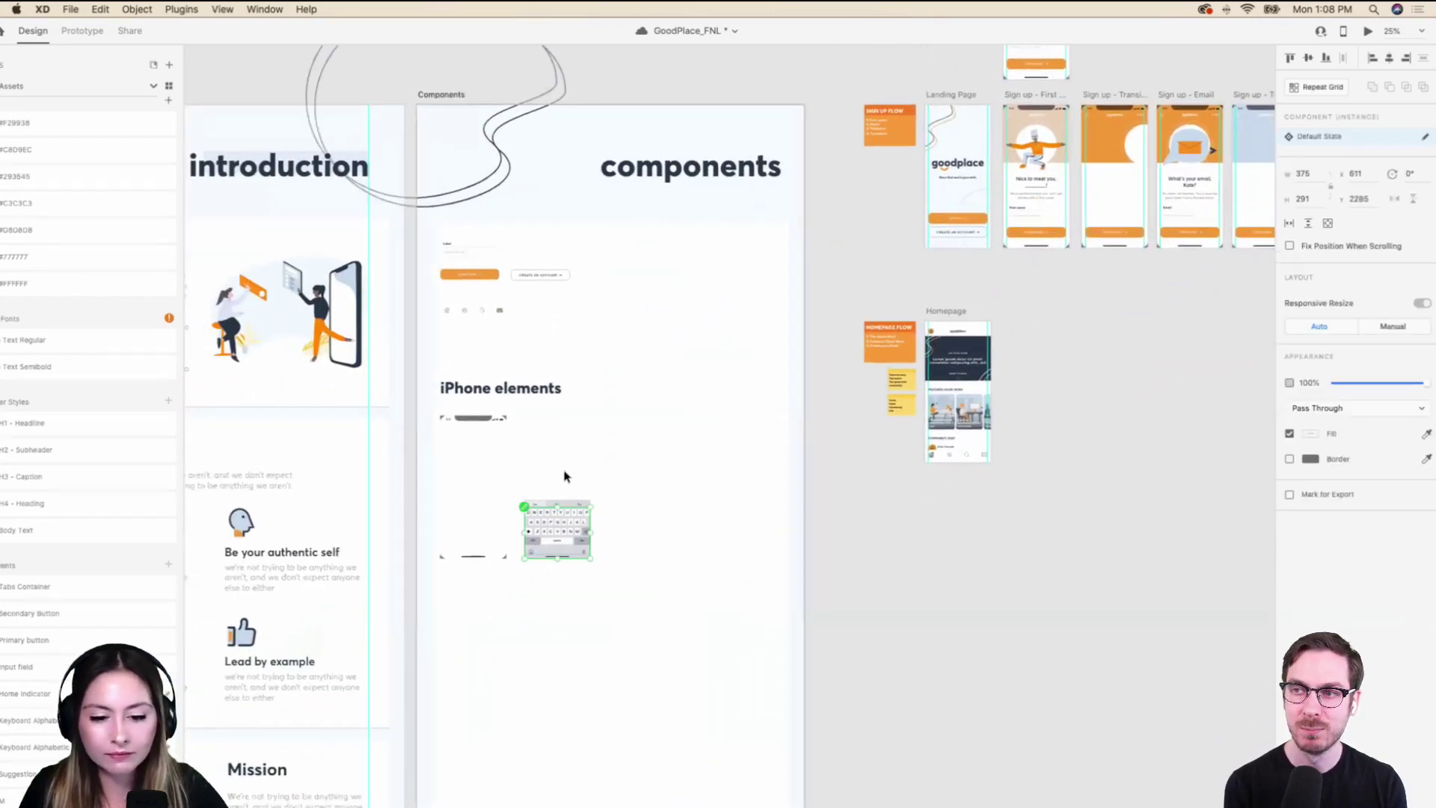
pyautogui.click(539, 503)
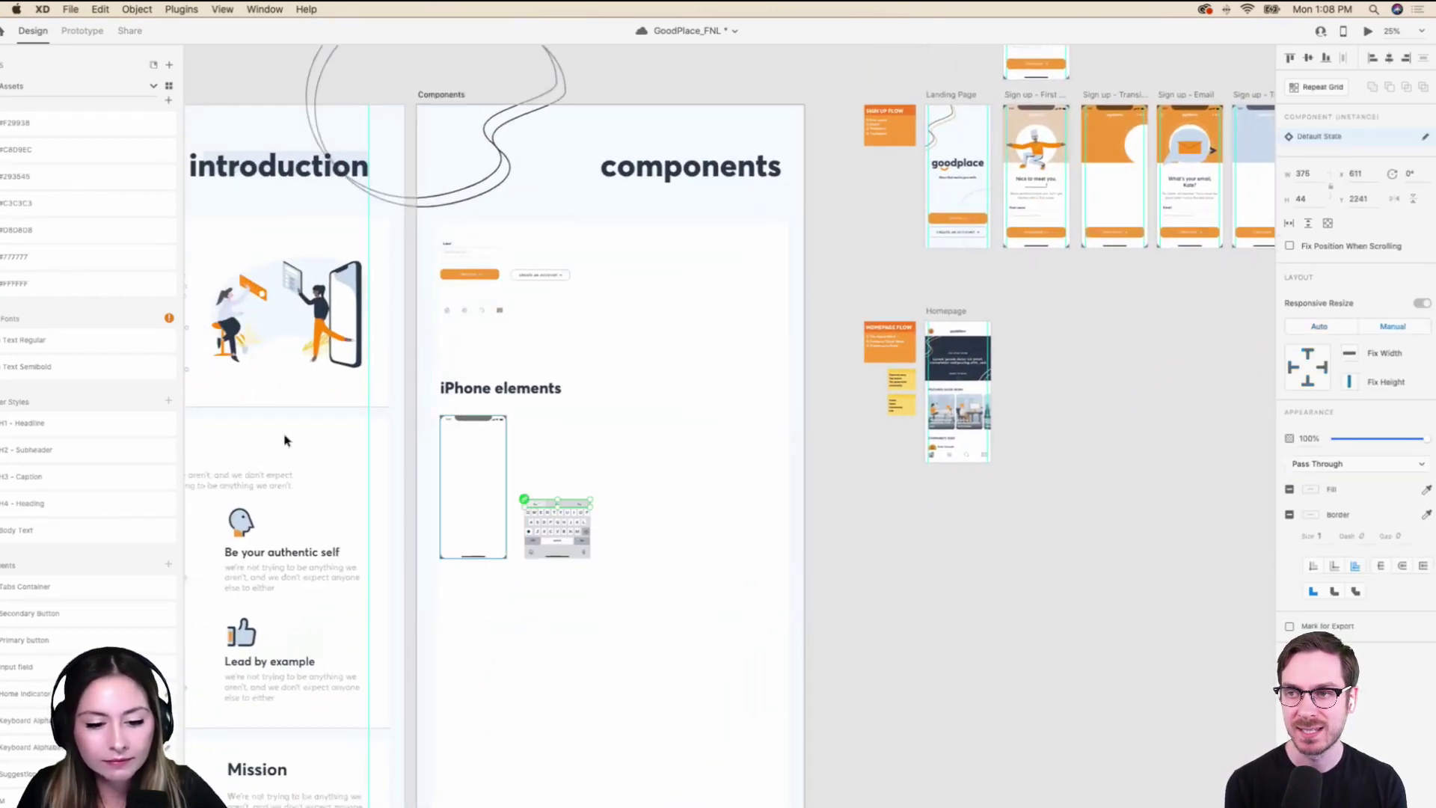
pyautogui.moveTo(213, 36); pyautogui.dragTo(301, 38)
pyautogui.moveTo(8, 140); pyautogui.dragTo(87, 140)
pyautogui.moveTo(355, 34); pyautogui.dragTo(291, 30)
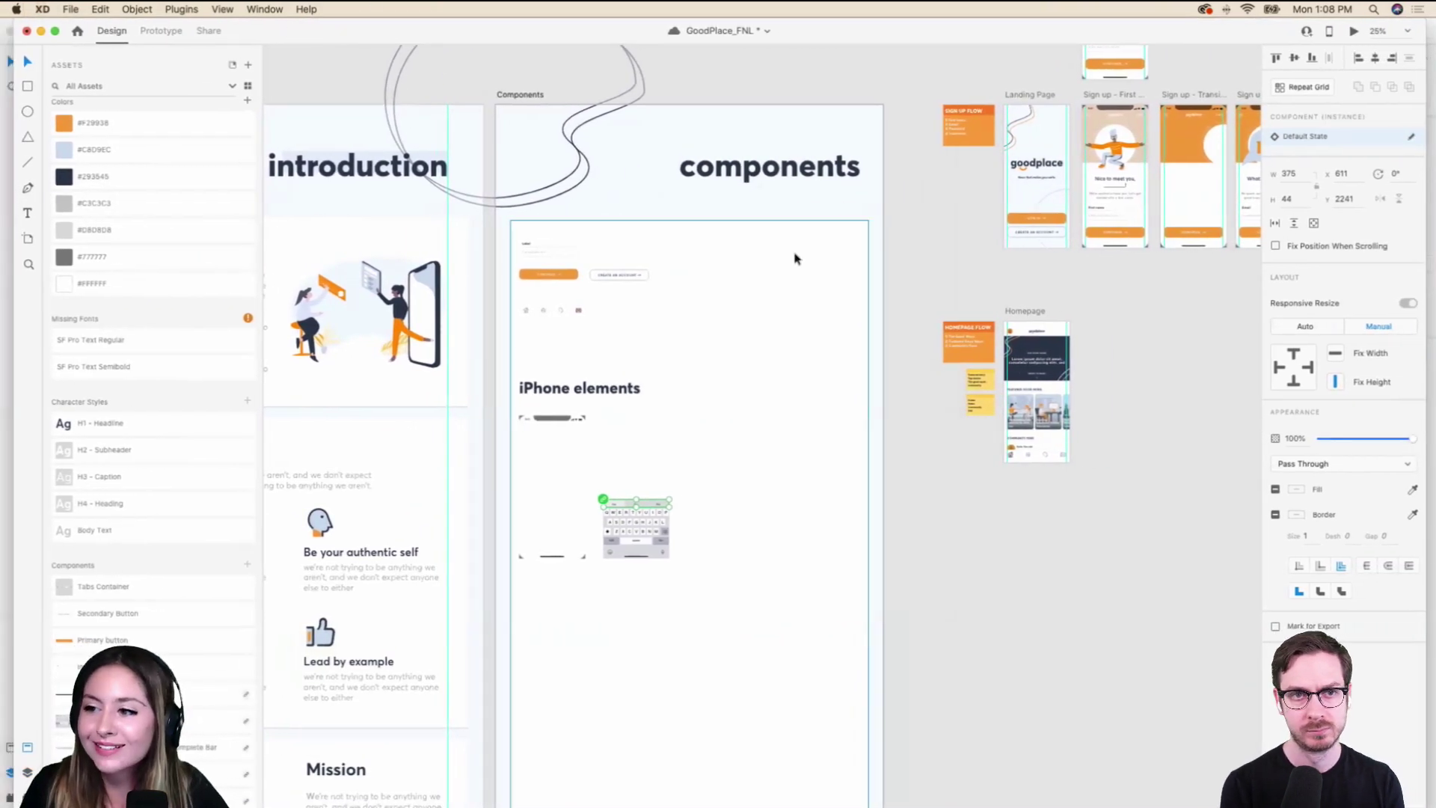
pyautogui.click(28, 772)
pyautogui.keyDown('shift'); pyautogui.click(128, 147); pyautogui.keyUp('shift')
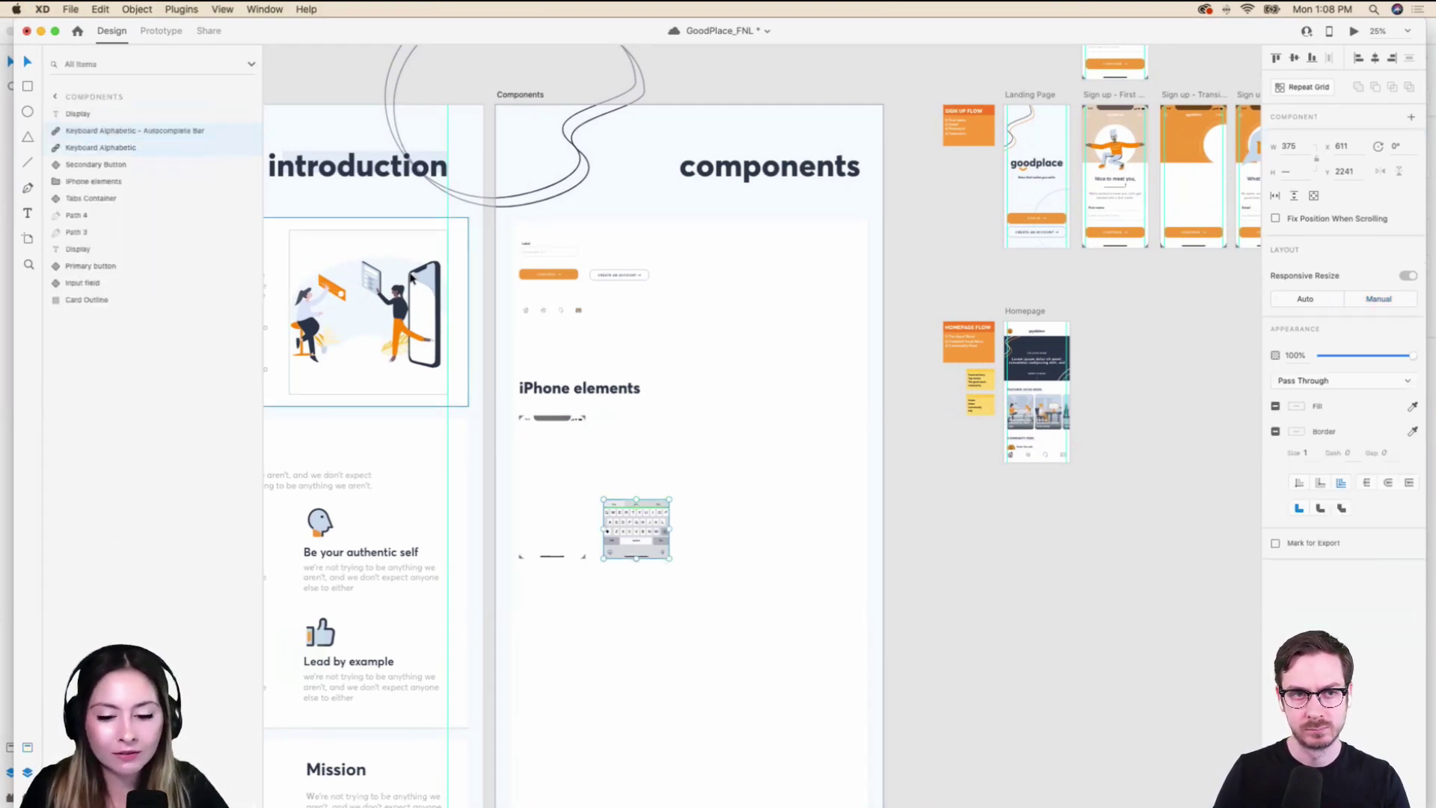
# Save GoodPlace_FNL and zoom in on the copied Sign up - First name screen.
pyautogui.press('super+s')
pyautogui.hscroll(4, 883, 450)
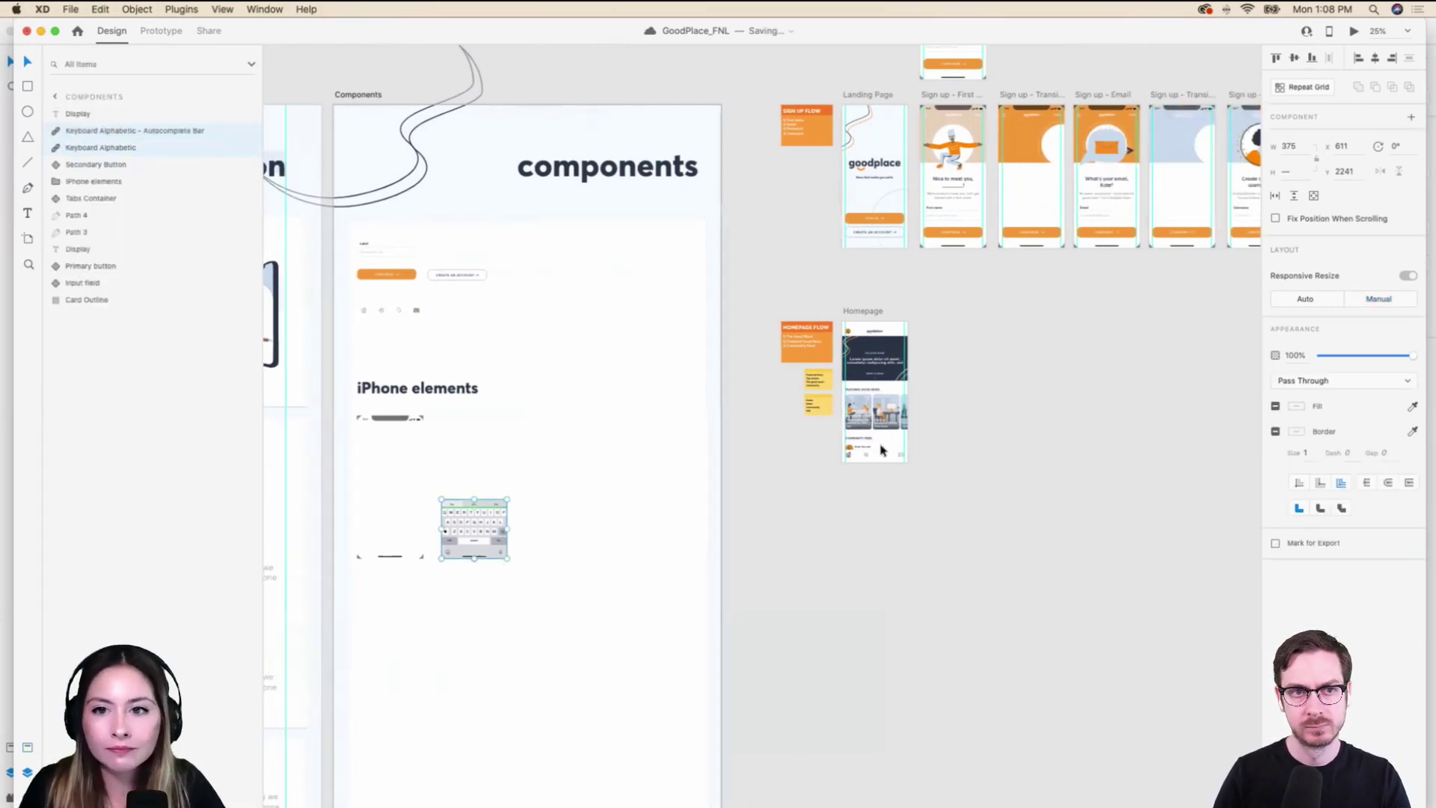
pyautogui.hscroll(5, 881, 450)
pyautogui.click(649, 262)
pyautogui.press('super+equal')
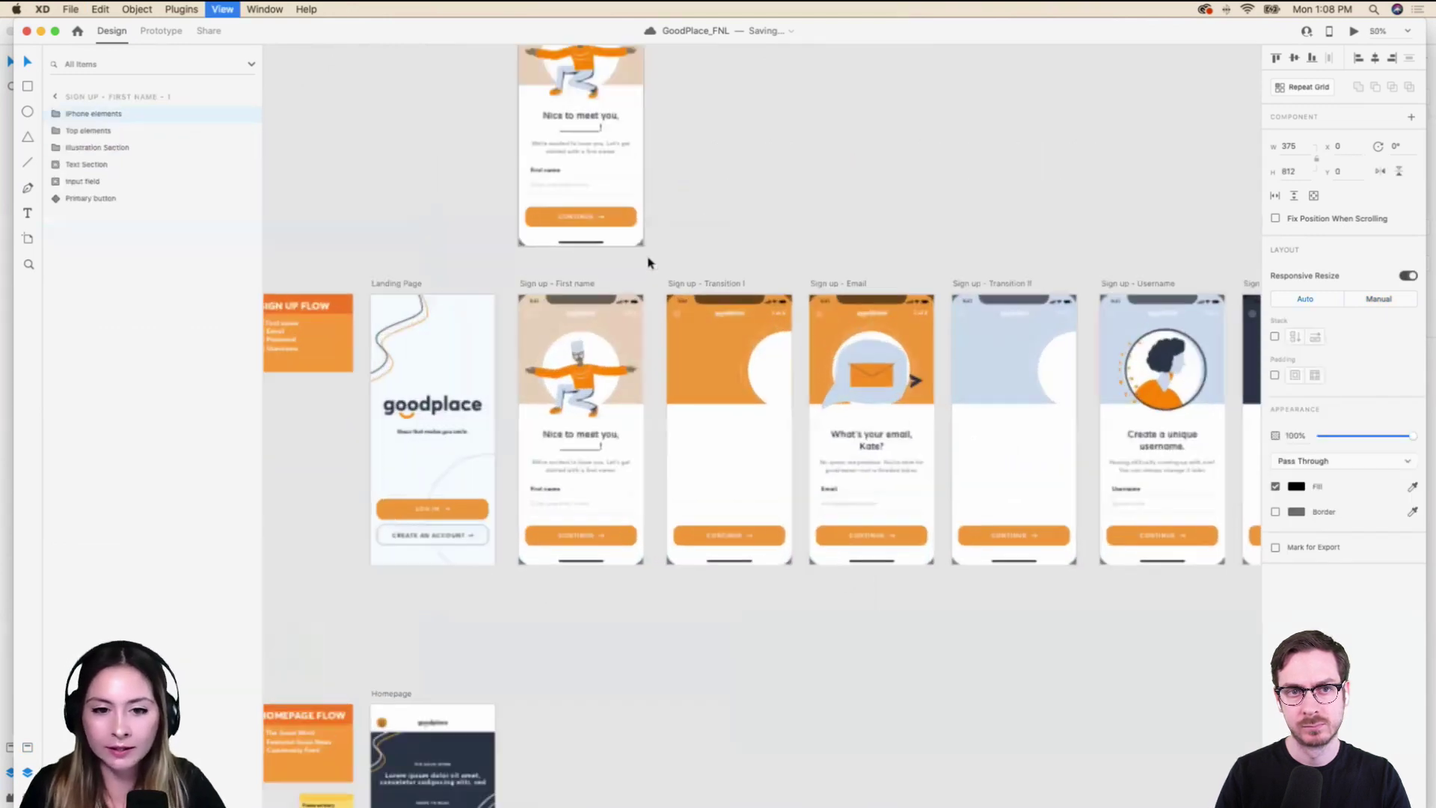
# Paste the iOS keyboard at the screen bottom and group it as 'Keyboard'.
pyautogui.press('super+equal')
pyautogui.scroll(6, 648, 258)
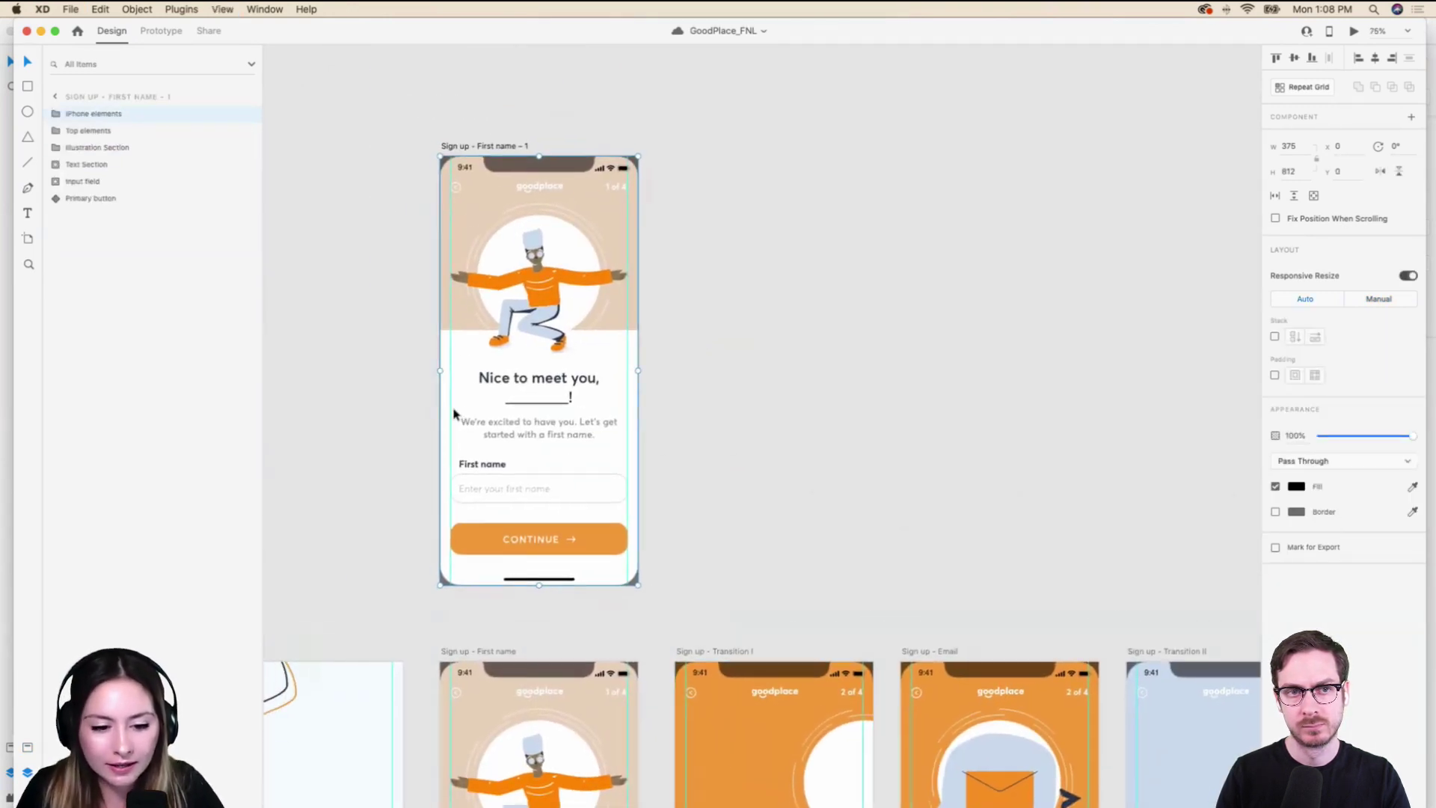
pyautogui.press('super+v')
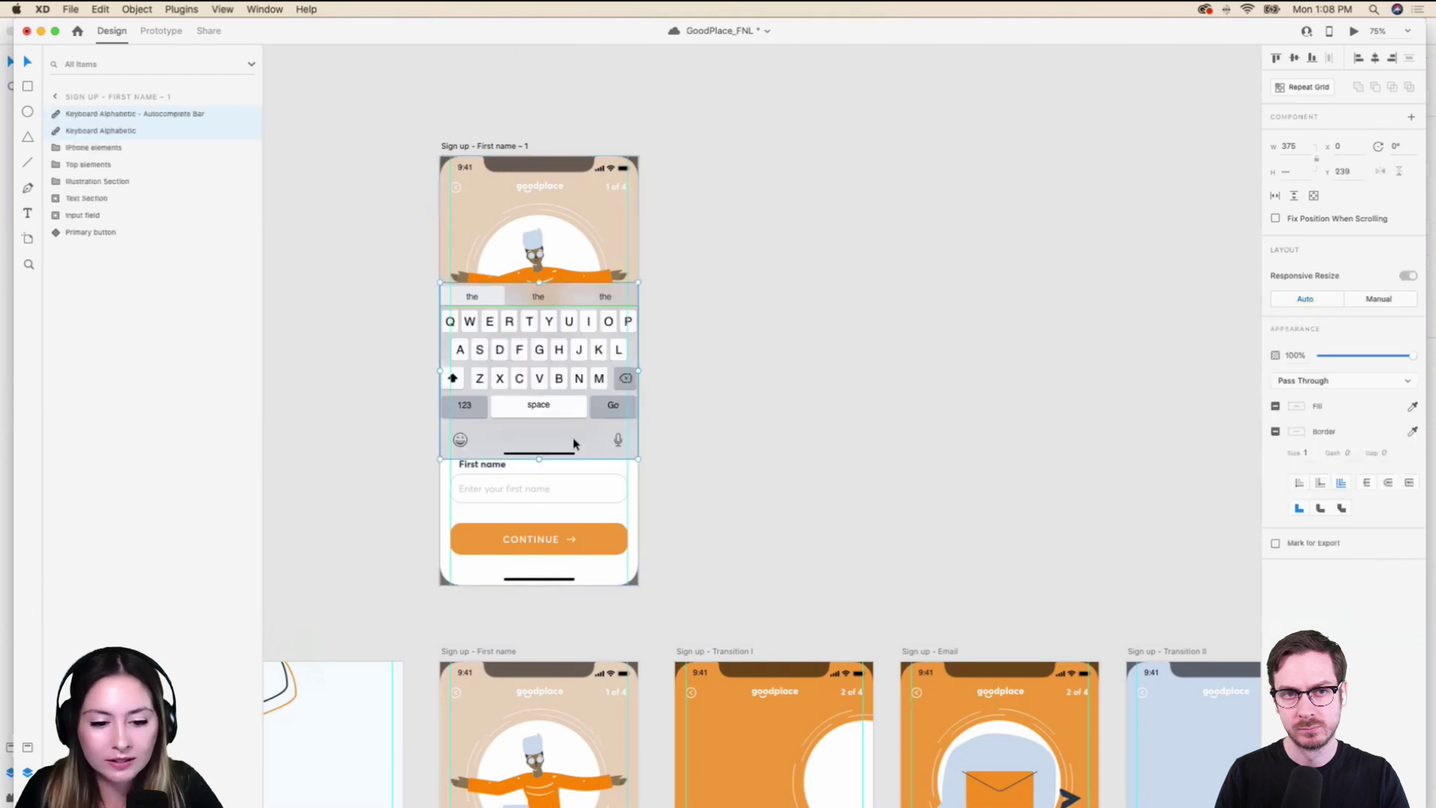
pyautogui.moveTo(580, 426); pyautogui.dragTo(580, 567)
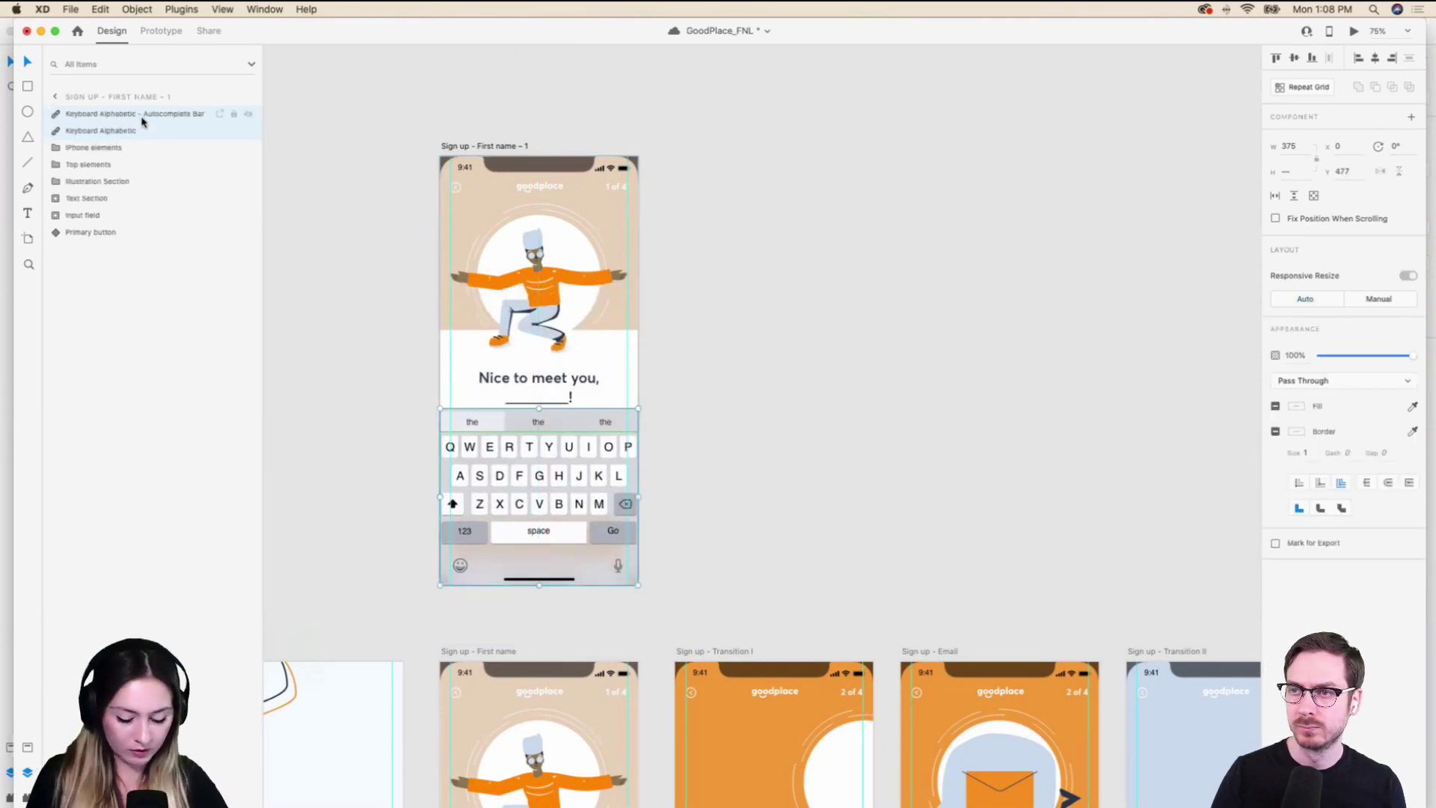
pyautogui.press('super+g')
pyautogui.doubleClick(90, 114)
pyautogui.write('K')
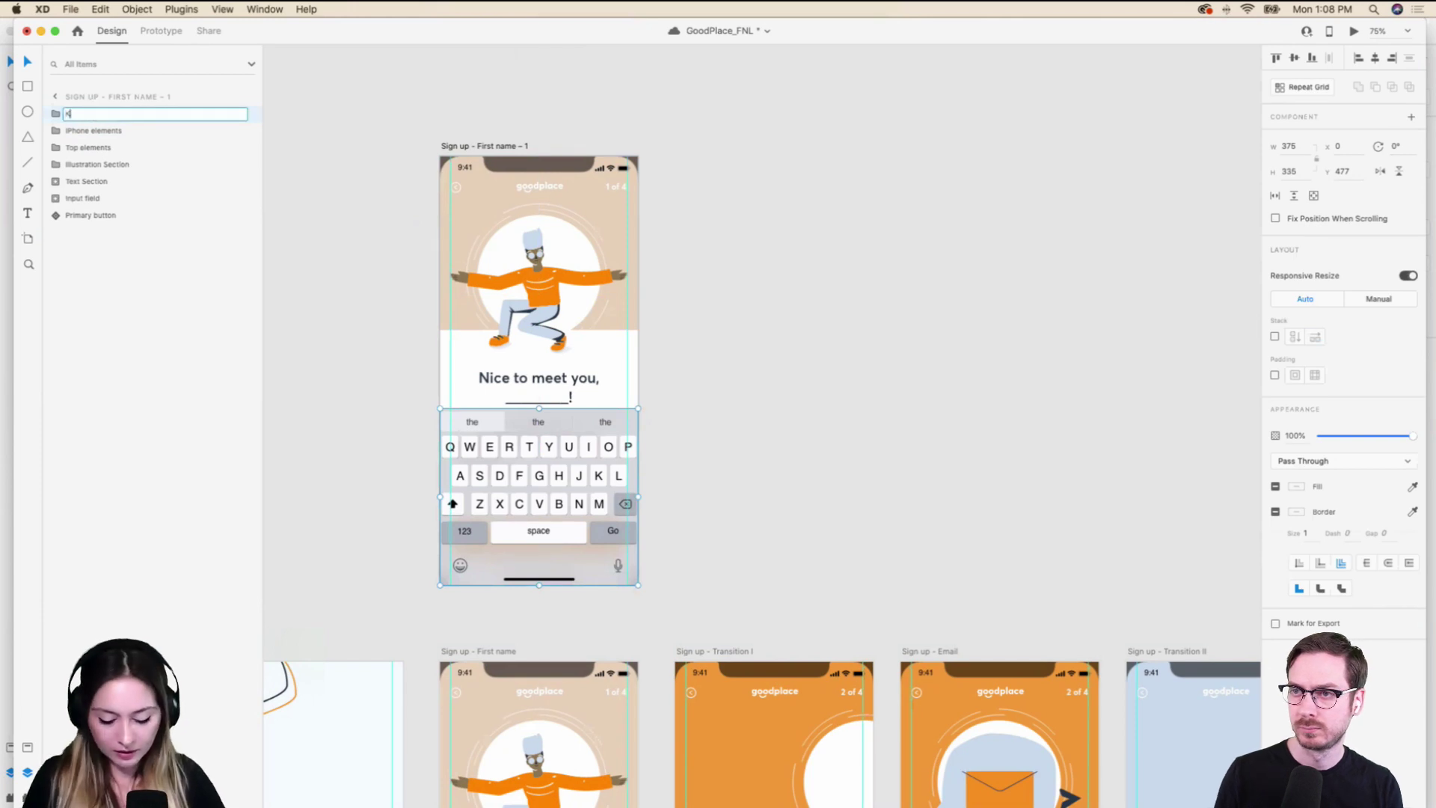
pyautogui.write('eyboard')
pyautogui.press('Return')
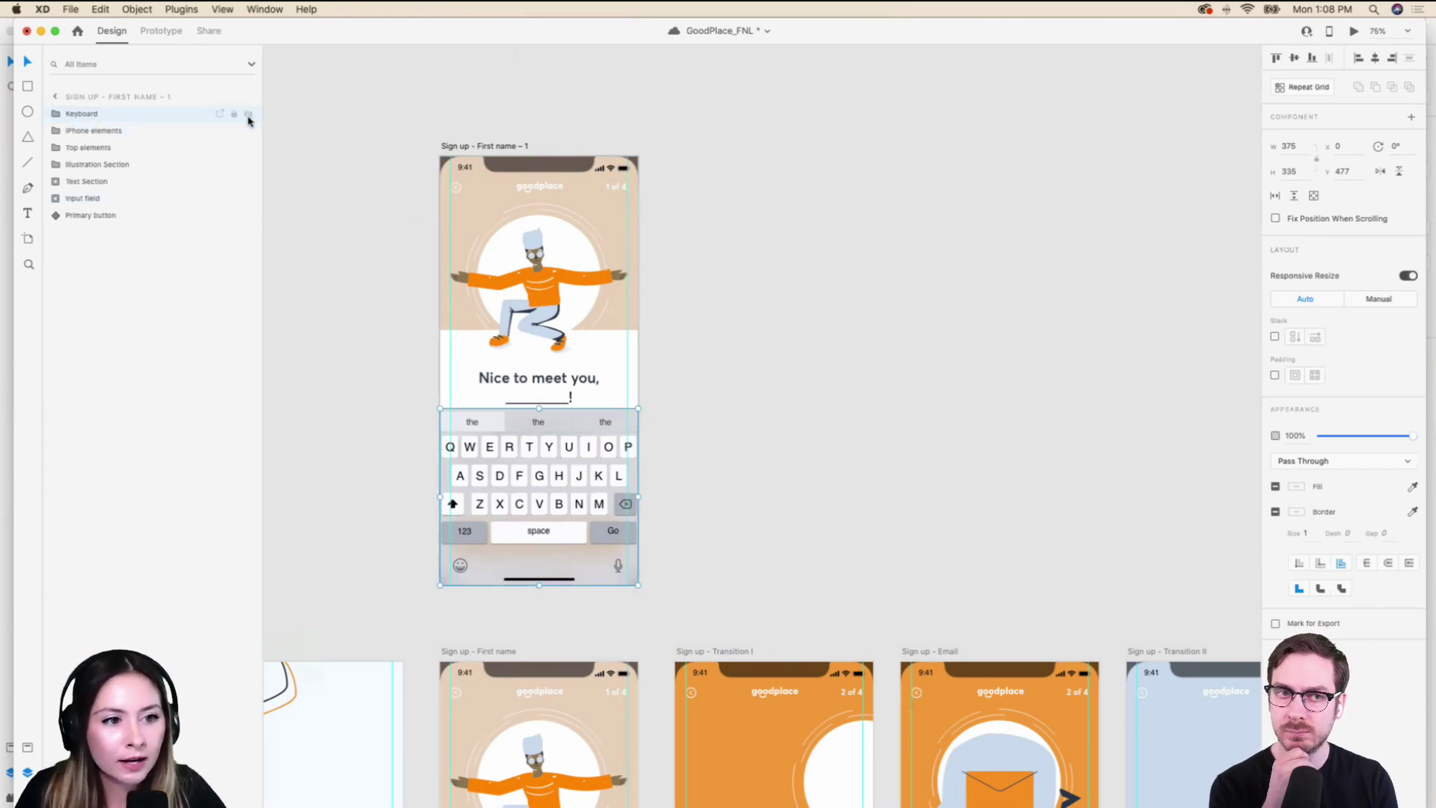
# Hide the Keyboard, move iPhone elements above it in the layers, and hide them too.
pyautogui.click(248, 113)
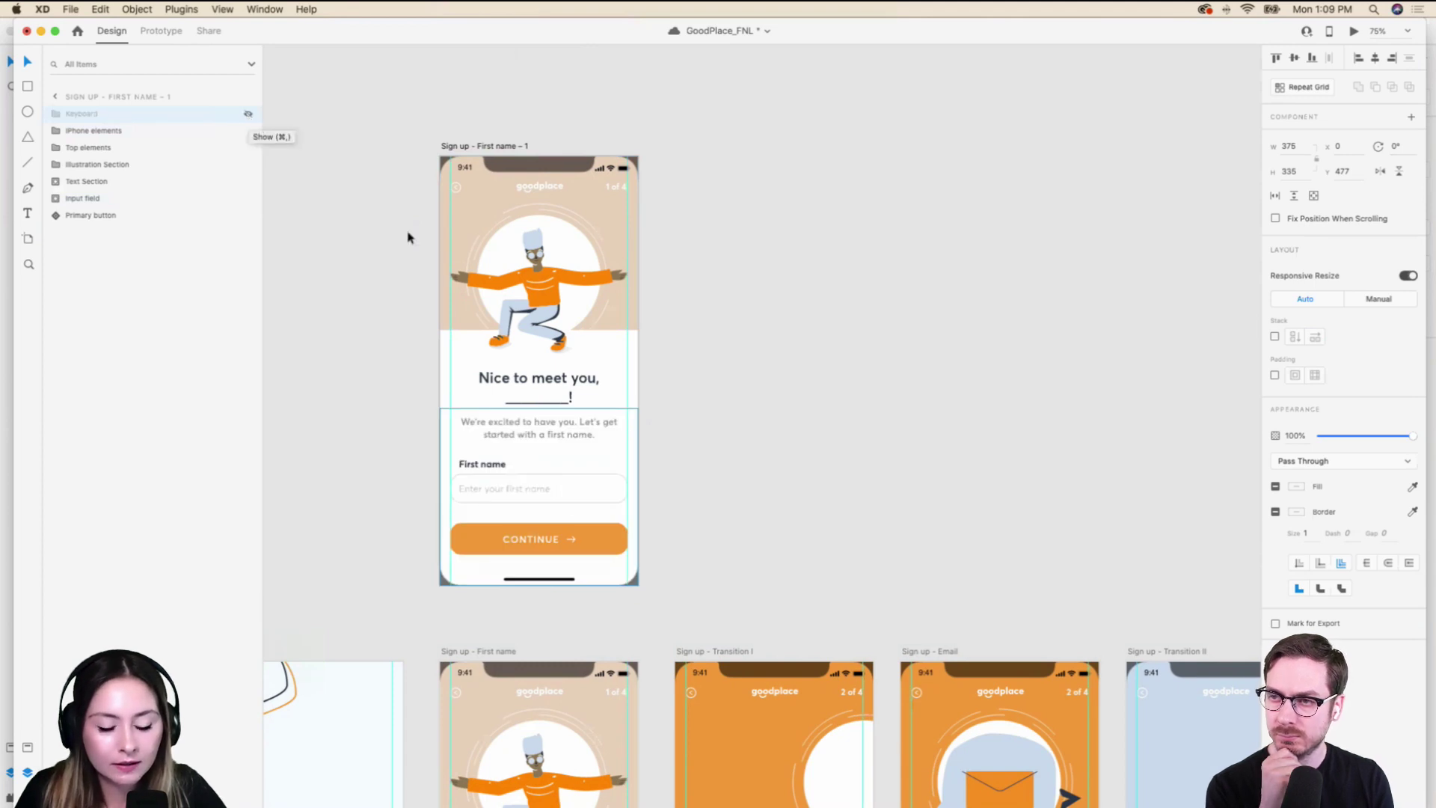
pyautogui.click(578, 381)
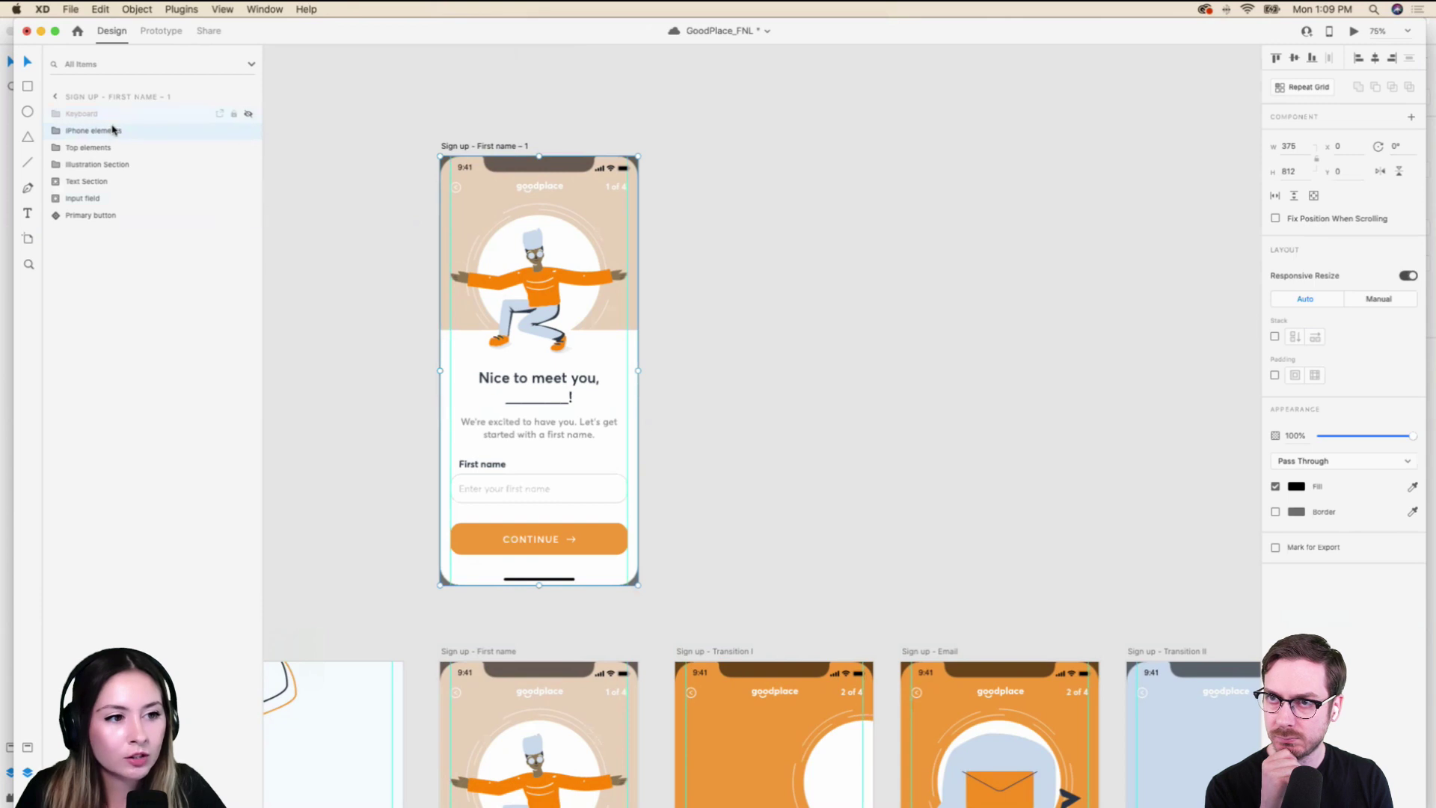
pyautogui.moveTo(112, 129); pyautogui.dragTo(105, 111)
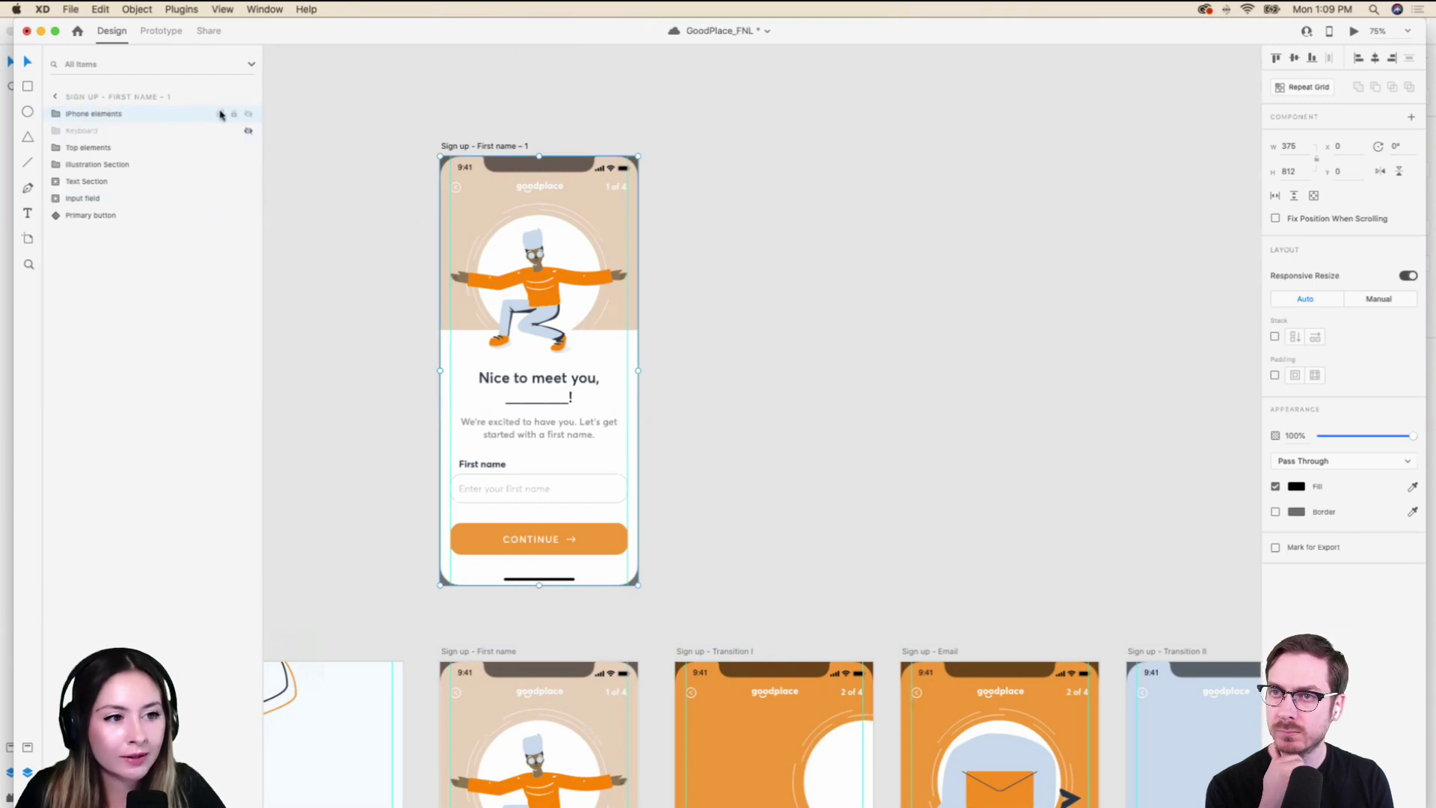
pyautogui.click(249, 114)
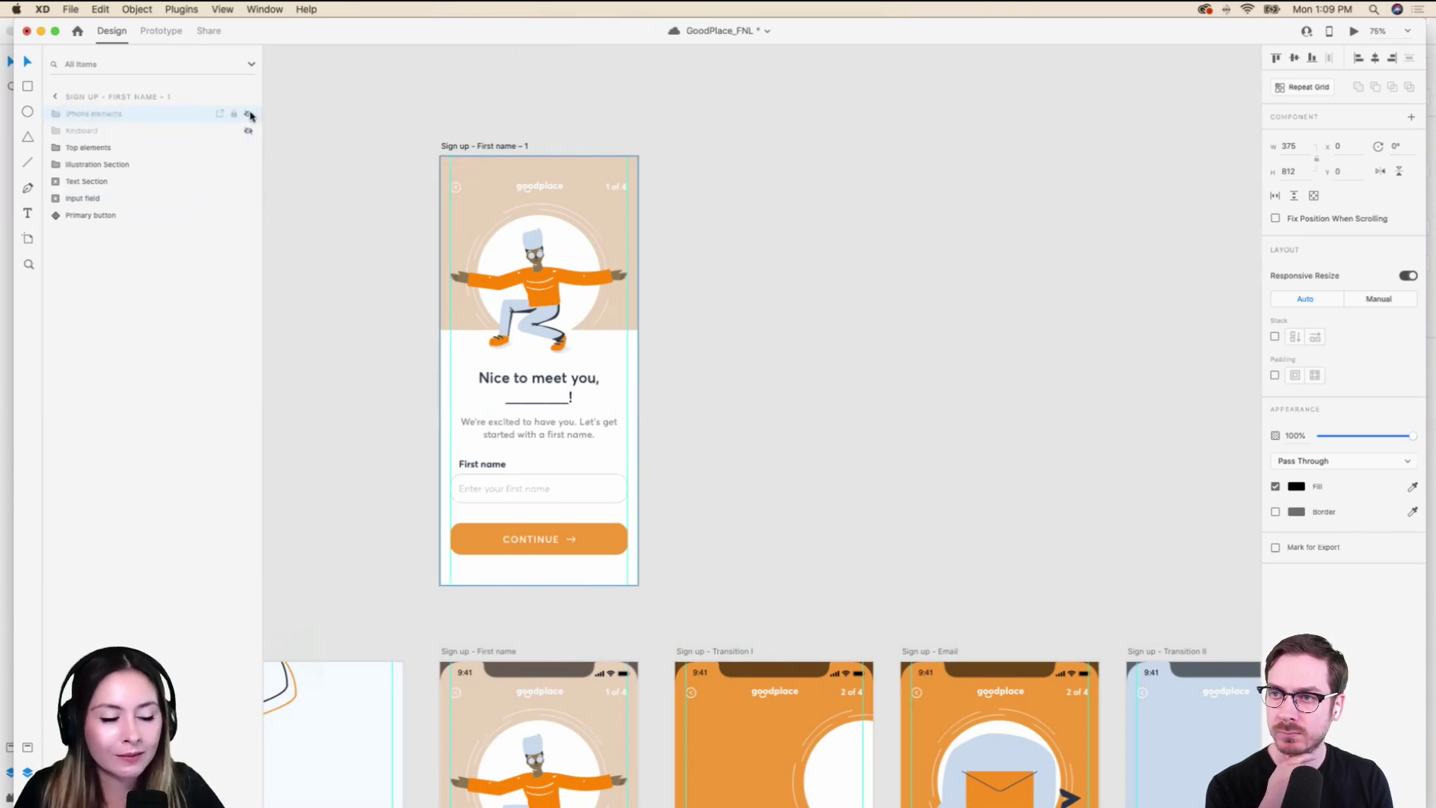
# Hide the intro Text Section and move the First name field up under the illustration.
pyautogui.click(140, 148)
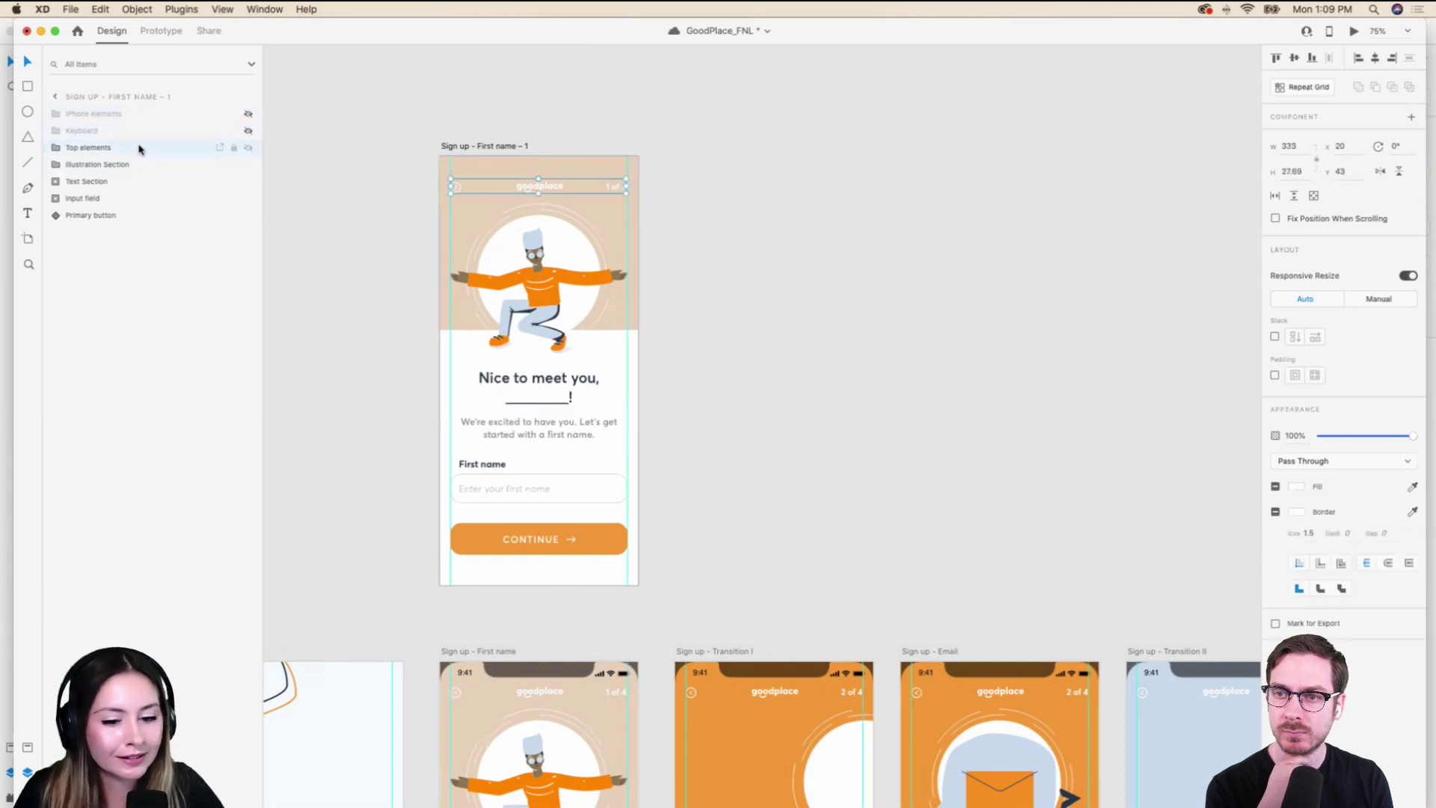
pyautogui.click(525, 430)
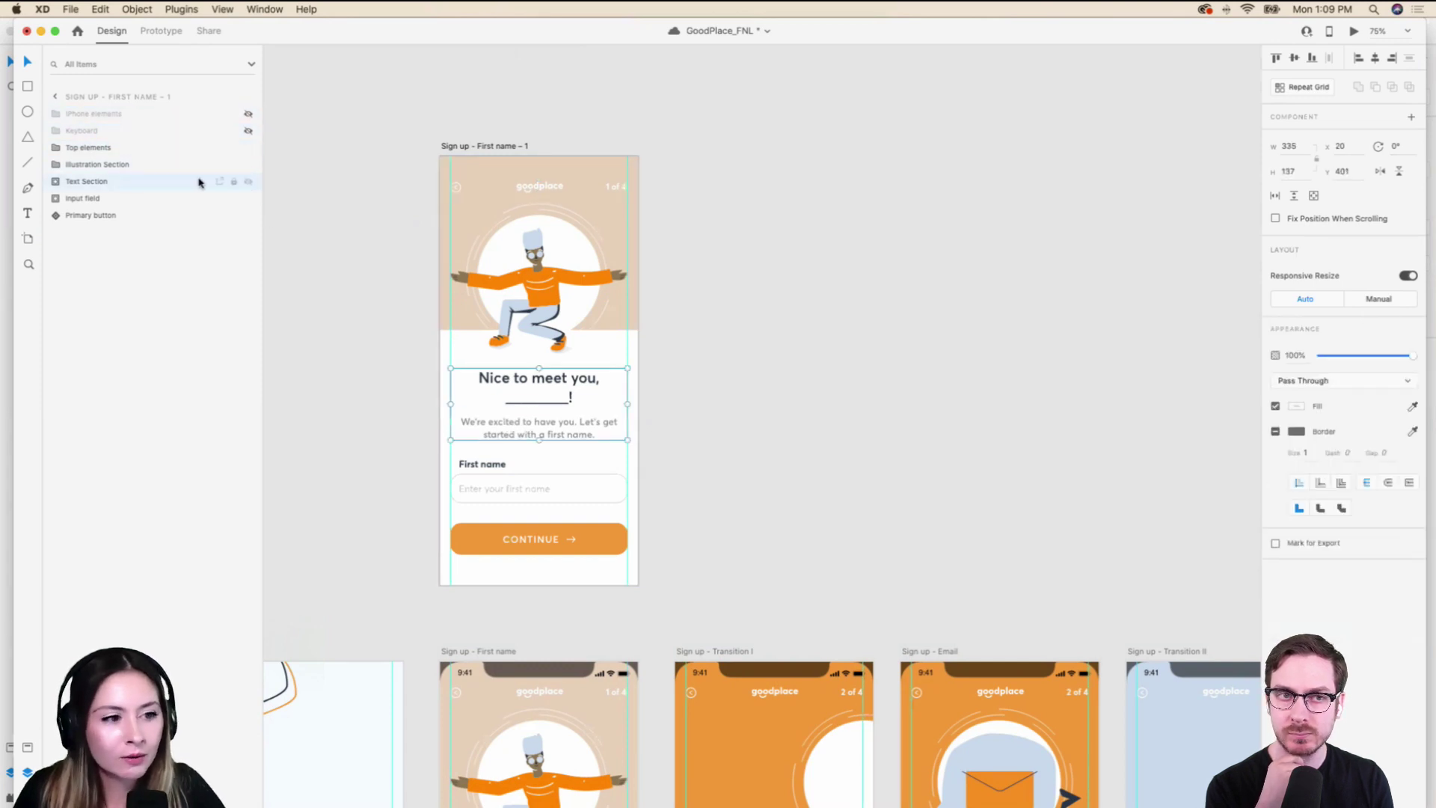
pyautogui.click(249, 182)
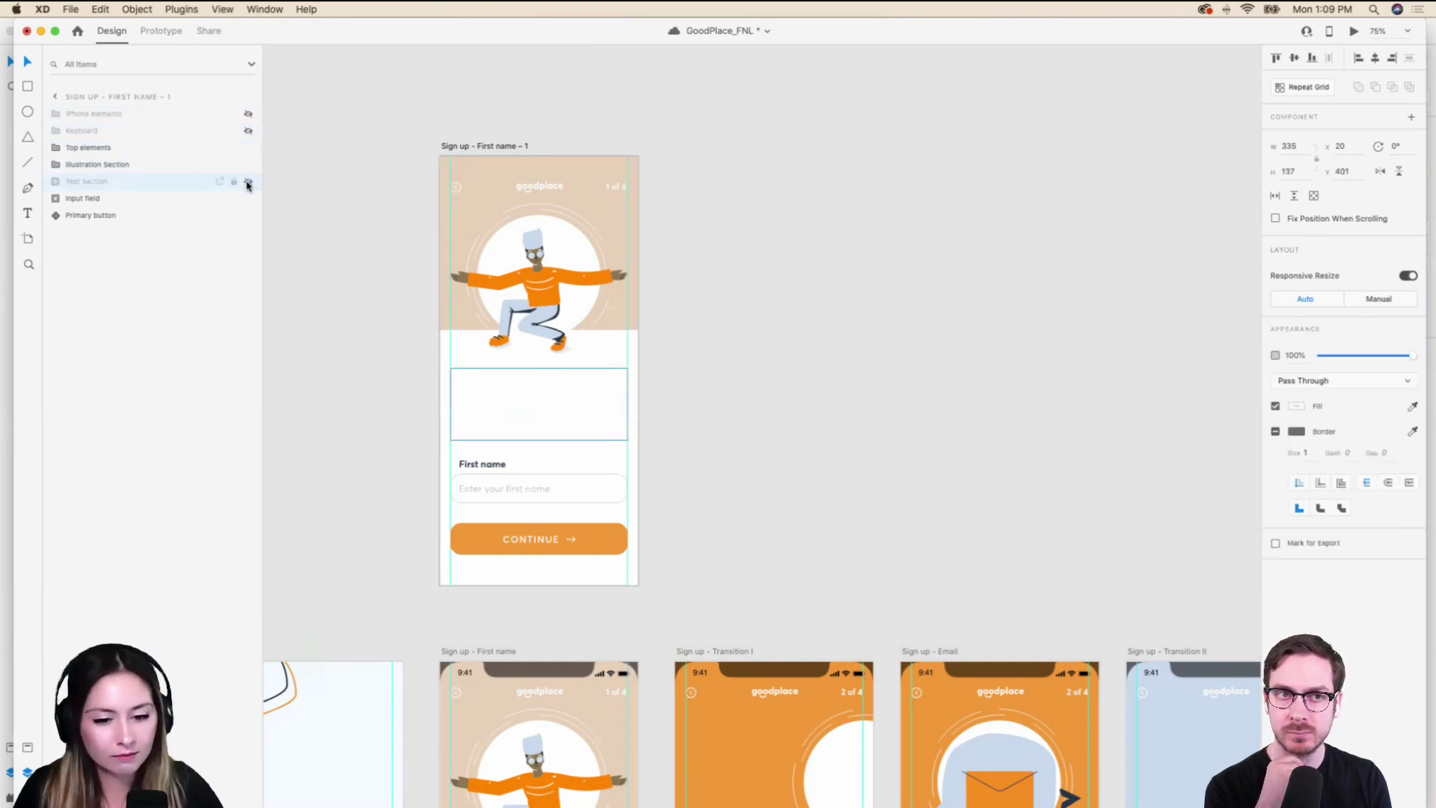
pyautogui.click(129, 197)
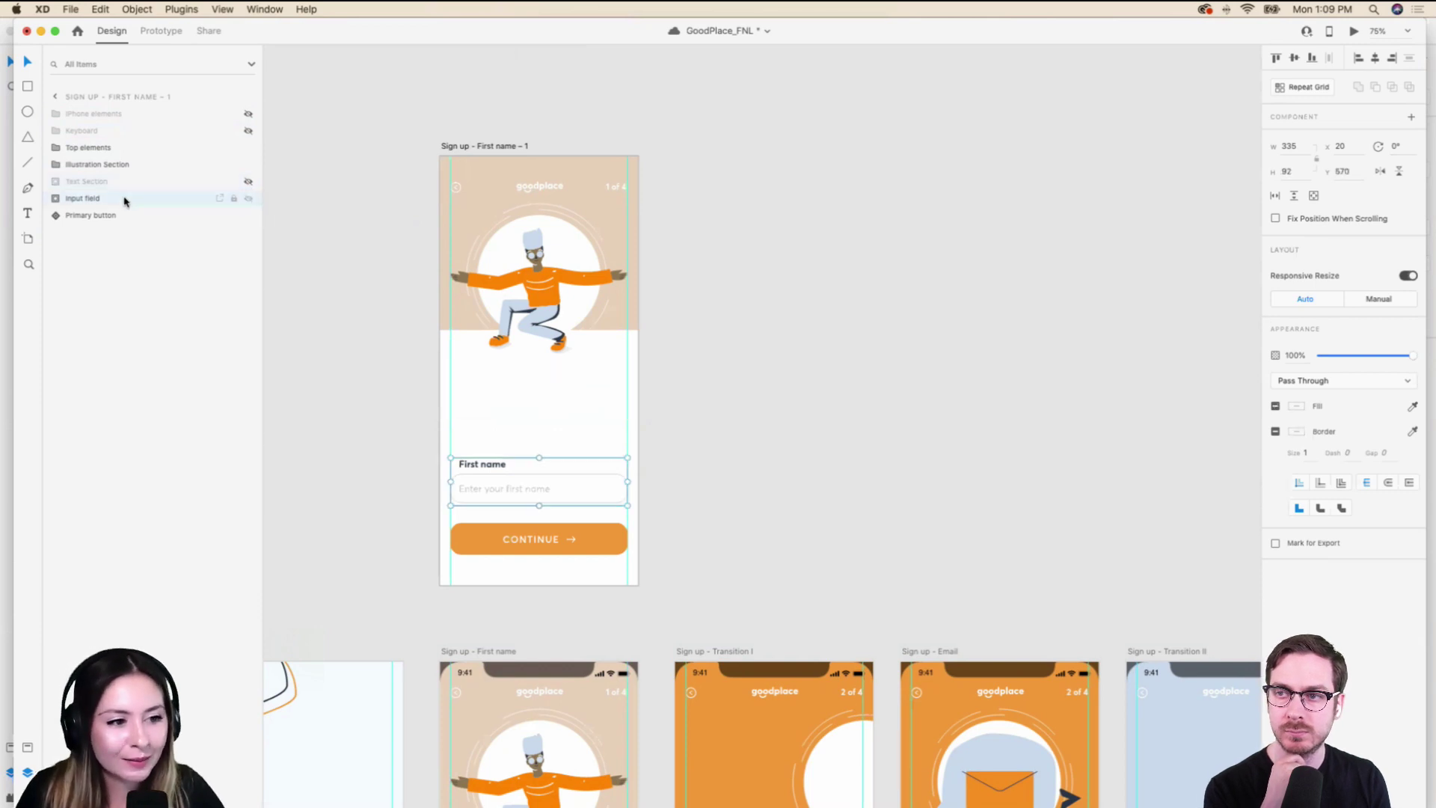
pyautogui.moveTo(475, 457); pyautogui.dragTo(483, 372)
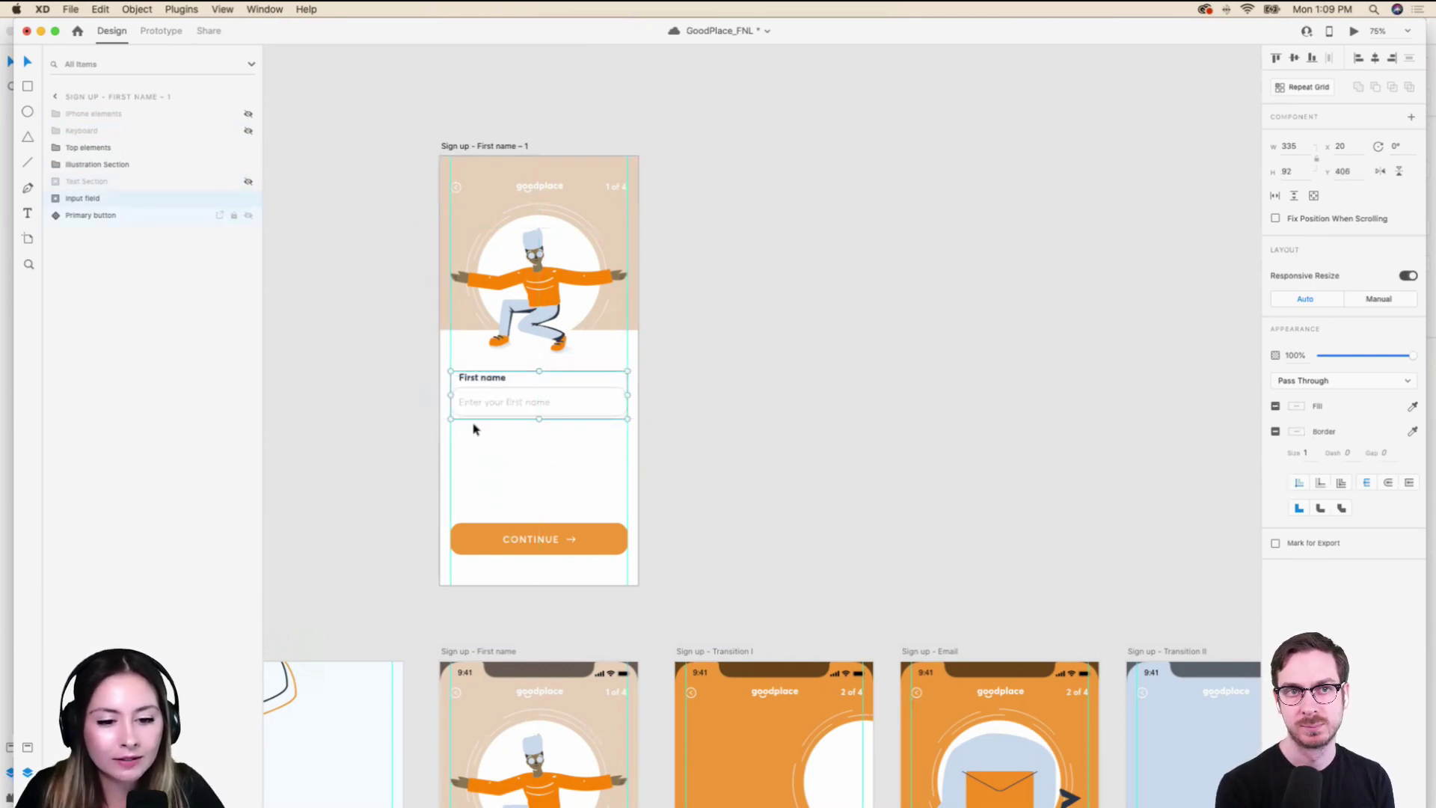
# Raise the First name field a little higher, checking its fit against the keyboard.
pyautogui.click(249, 131)
pyautogui.click(249, 131)
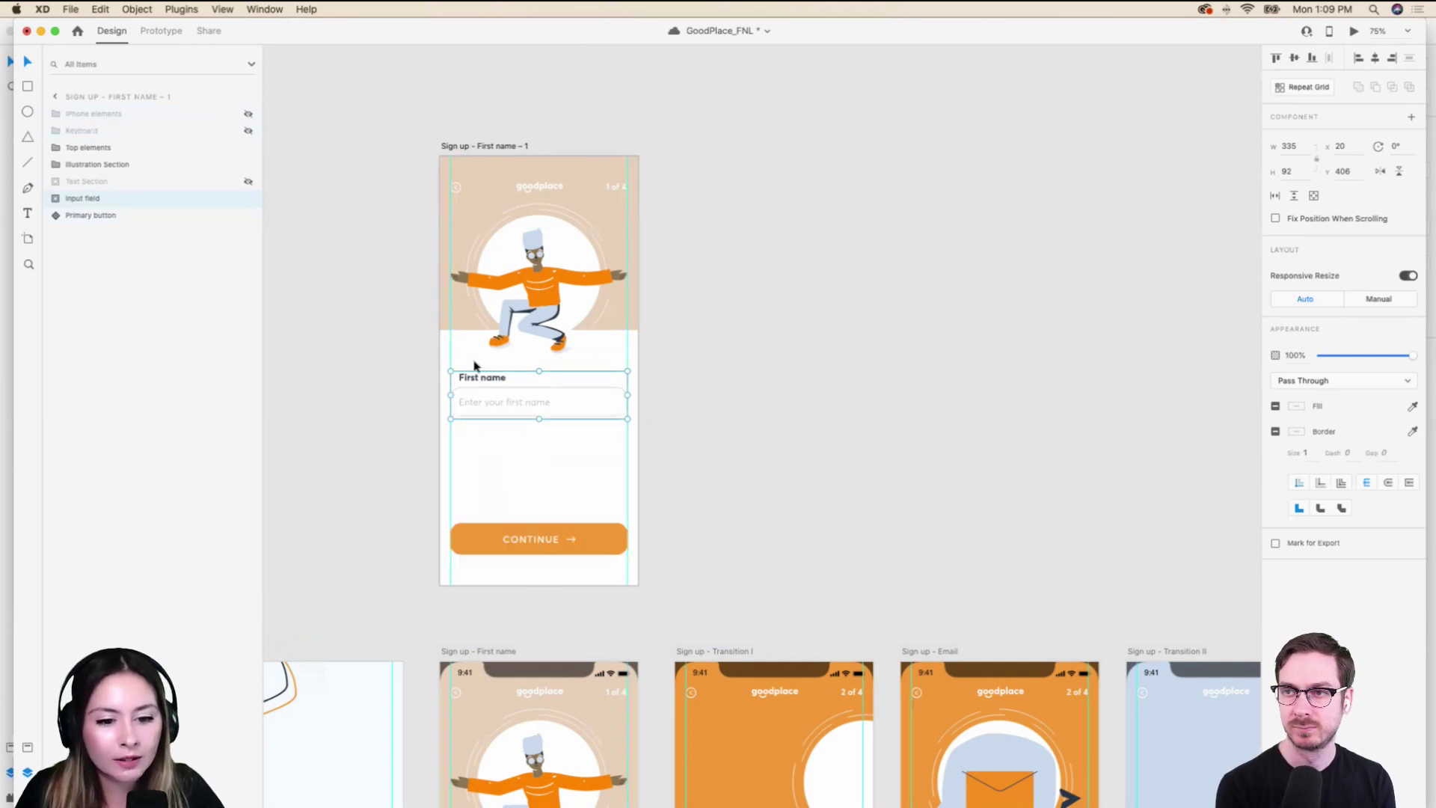
pyautogui.moveTo(483, 374); pyautogui.dragTo(483, 363)
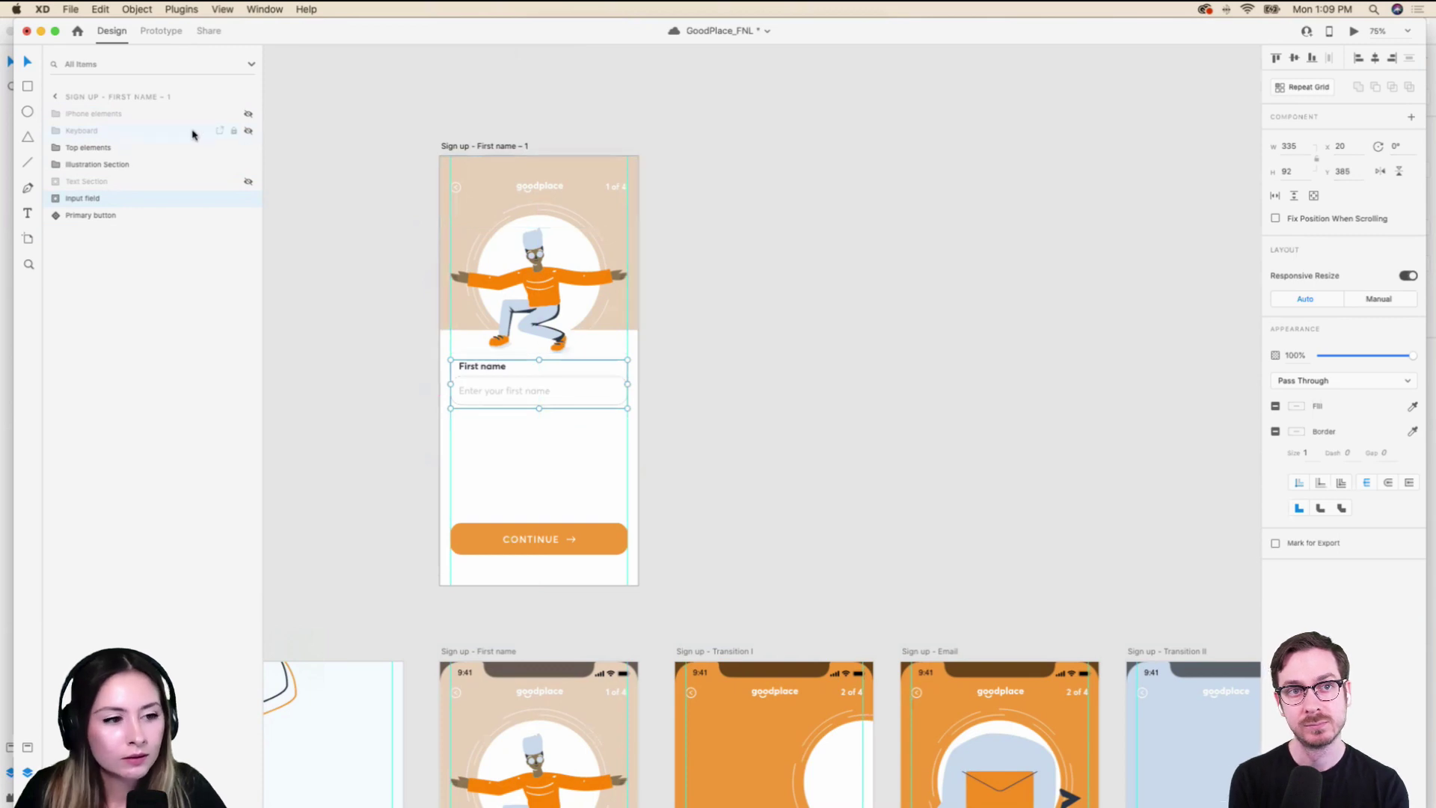
pyautogui.click(249, 131)
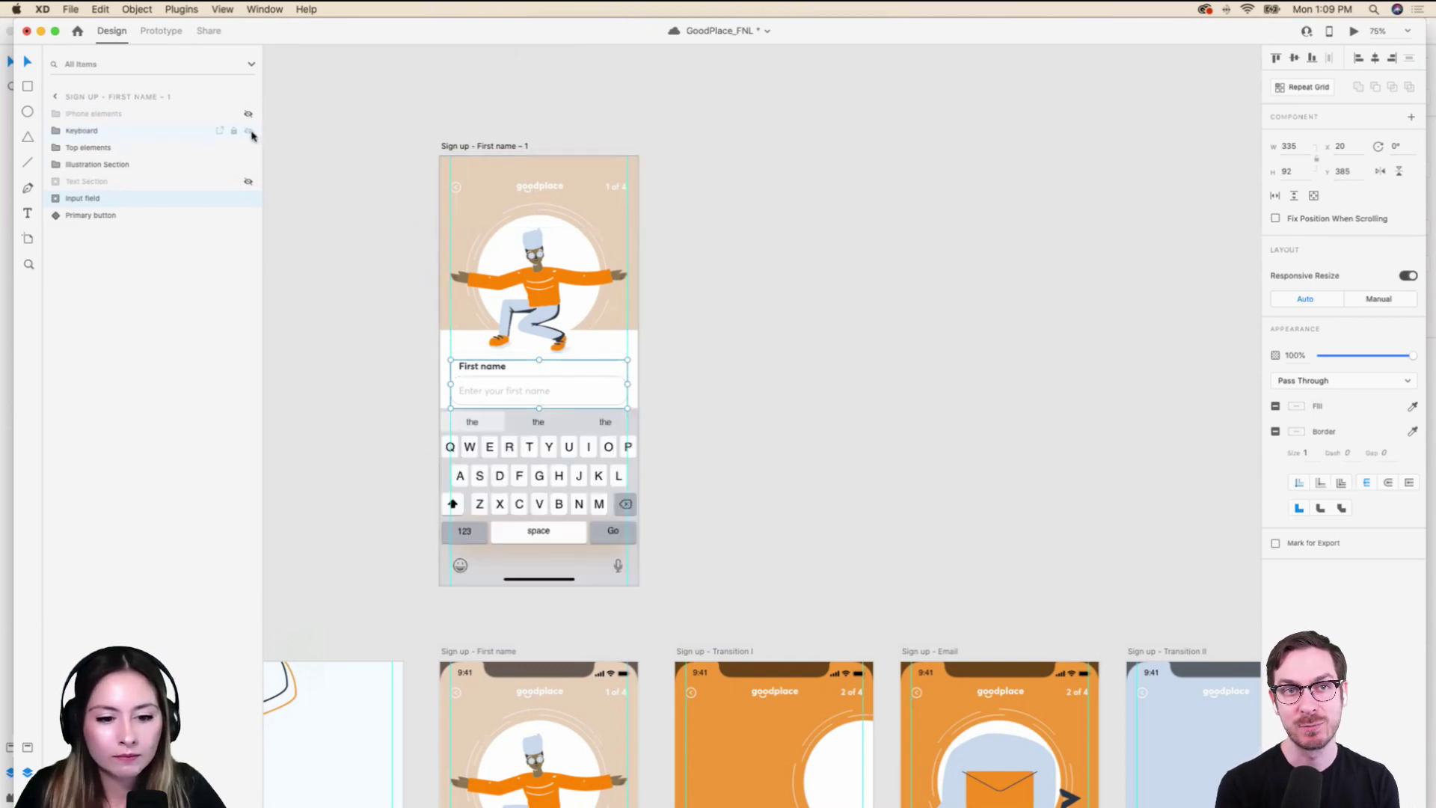
pyautogui.click(249, 132)
pyautogui.moveTo(513, 397); pyautogui.dragTo(515, 399)
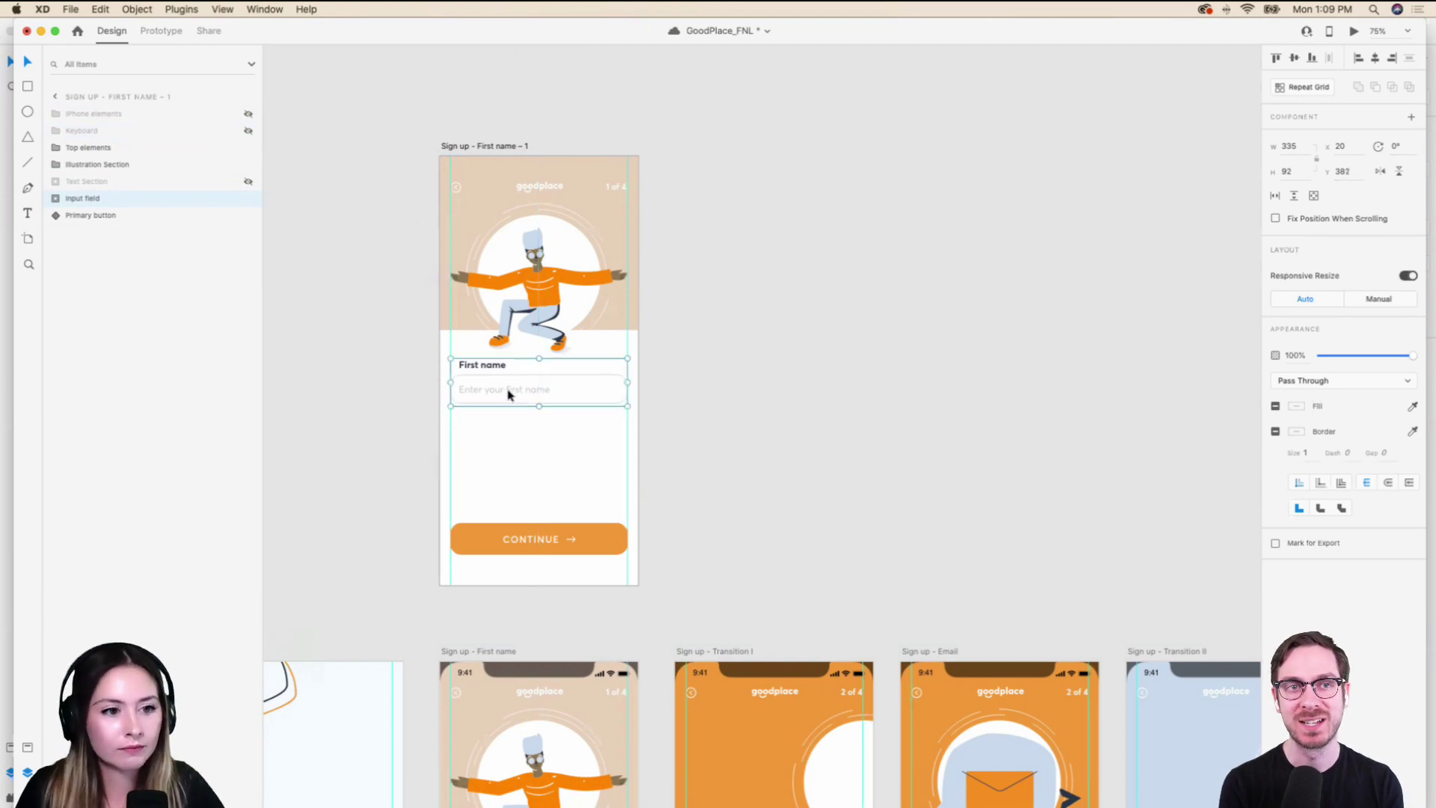
pyautogui.click(248, 198)
pyautogui.click(247, 199)
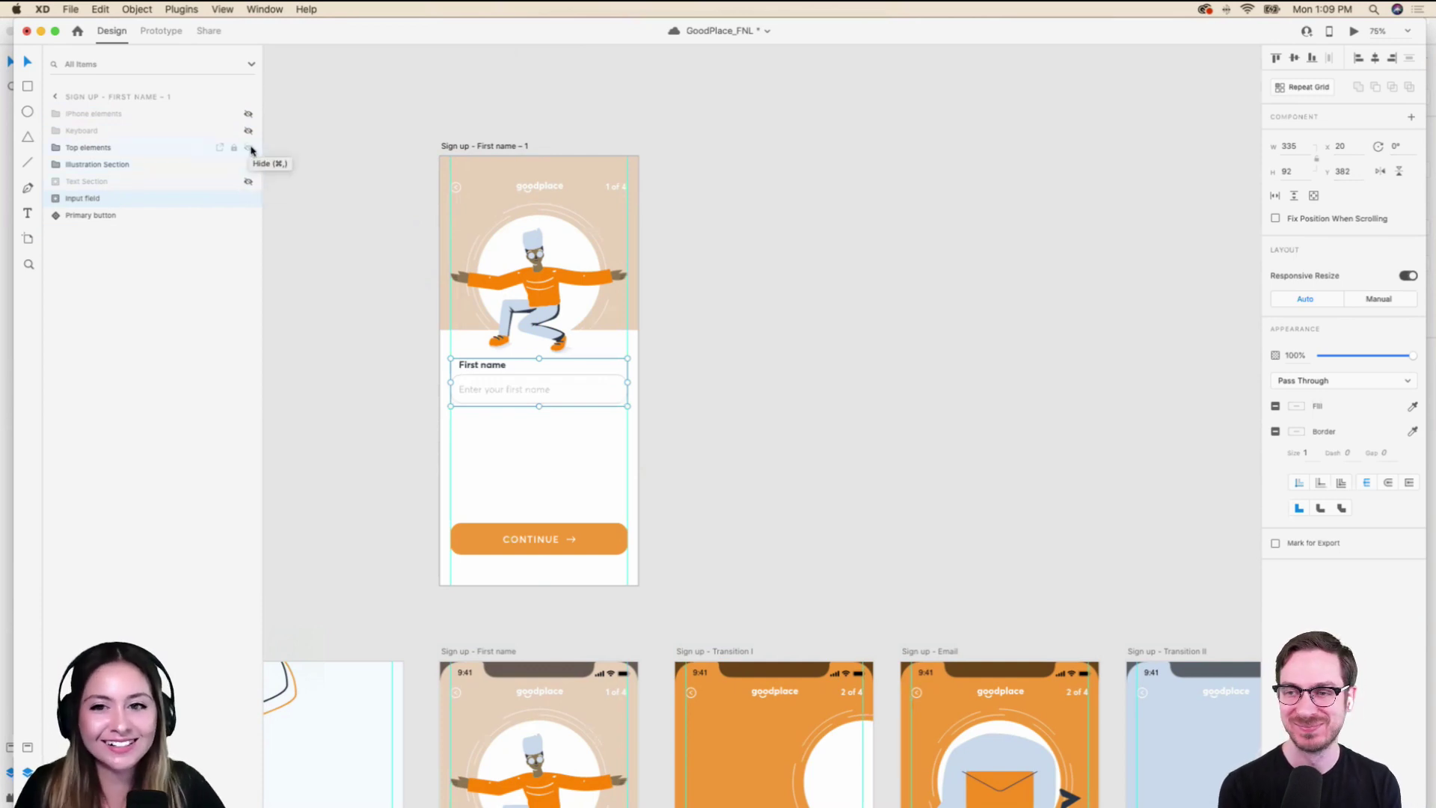
# Hide Top elements, show the Keyboard, and select the original Sign up - First name screen.
pyautogui.click(250, 148)
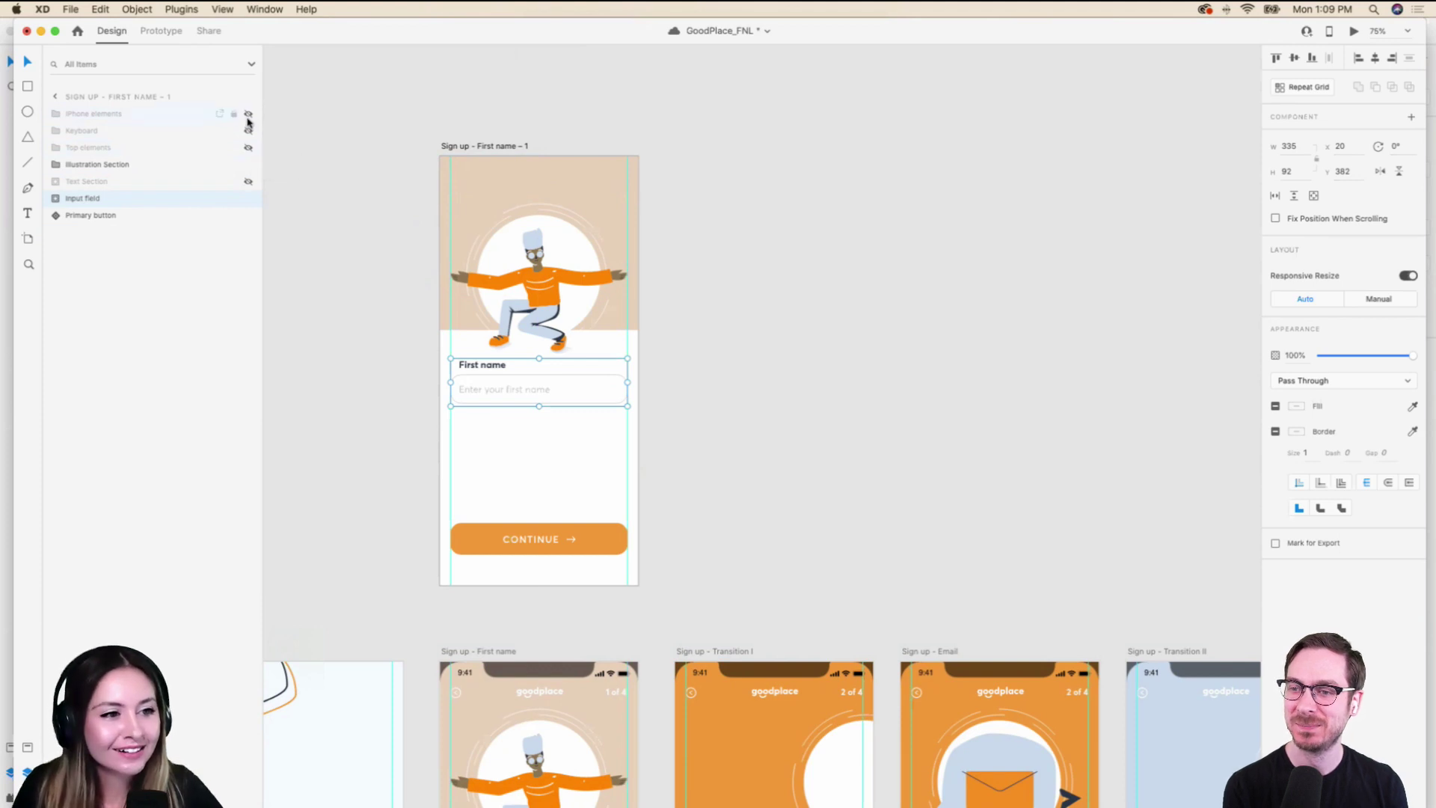
pyautogui.click(249, 131)
pyautogui.click(845, 492)
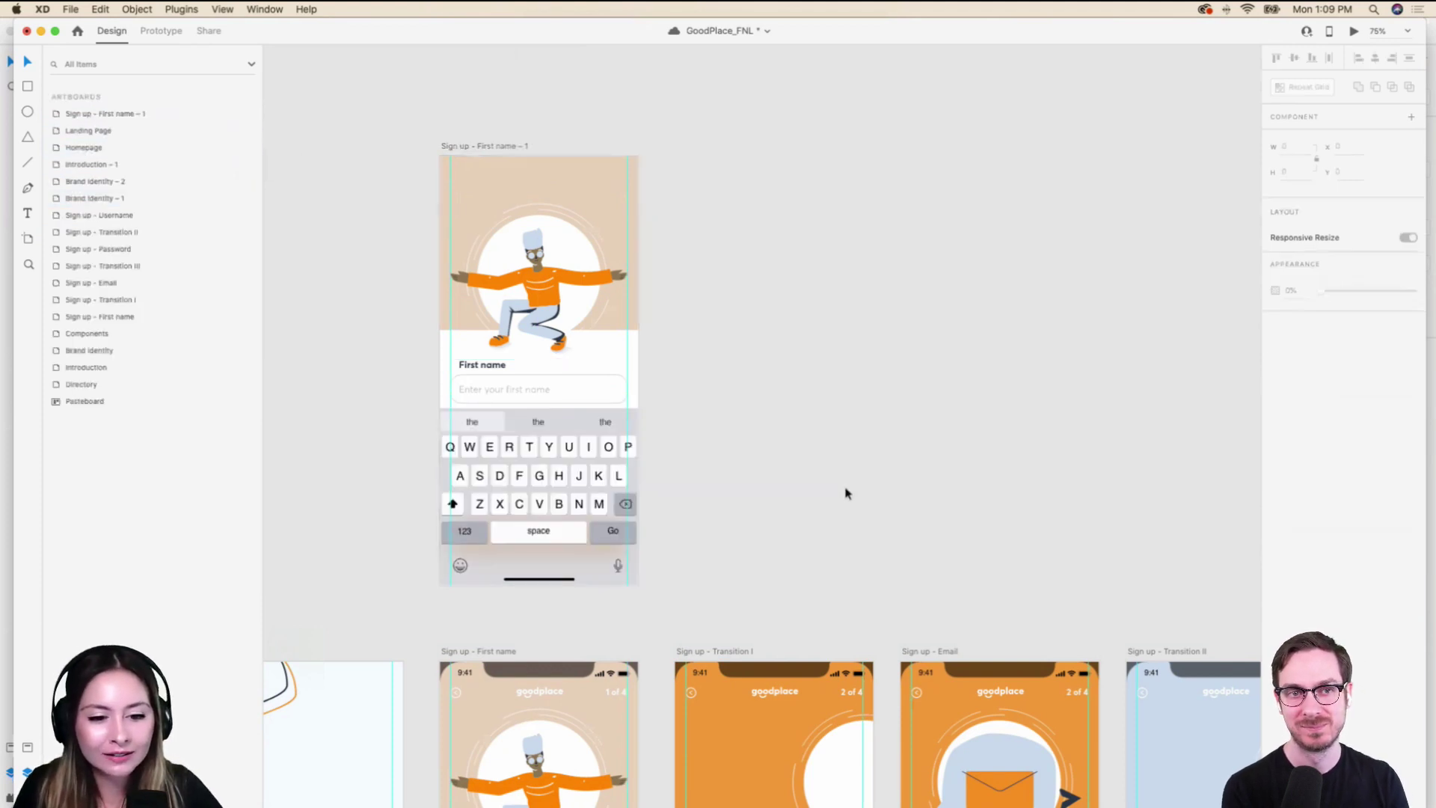
pyautogui.click(622, 294)
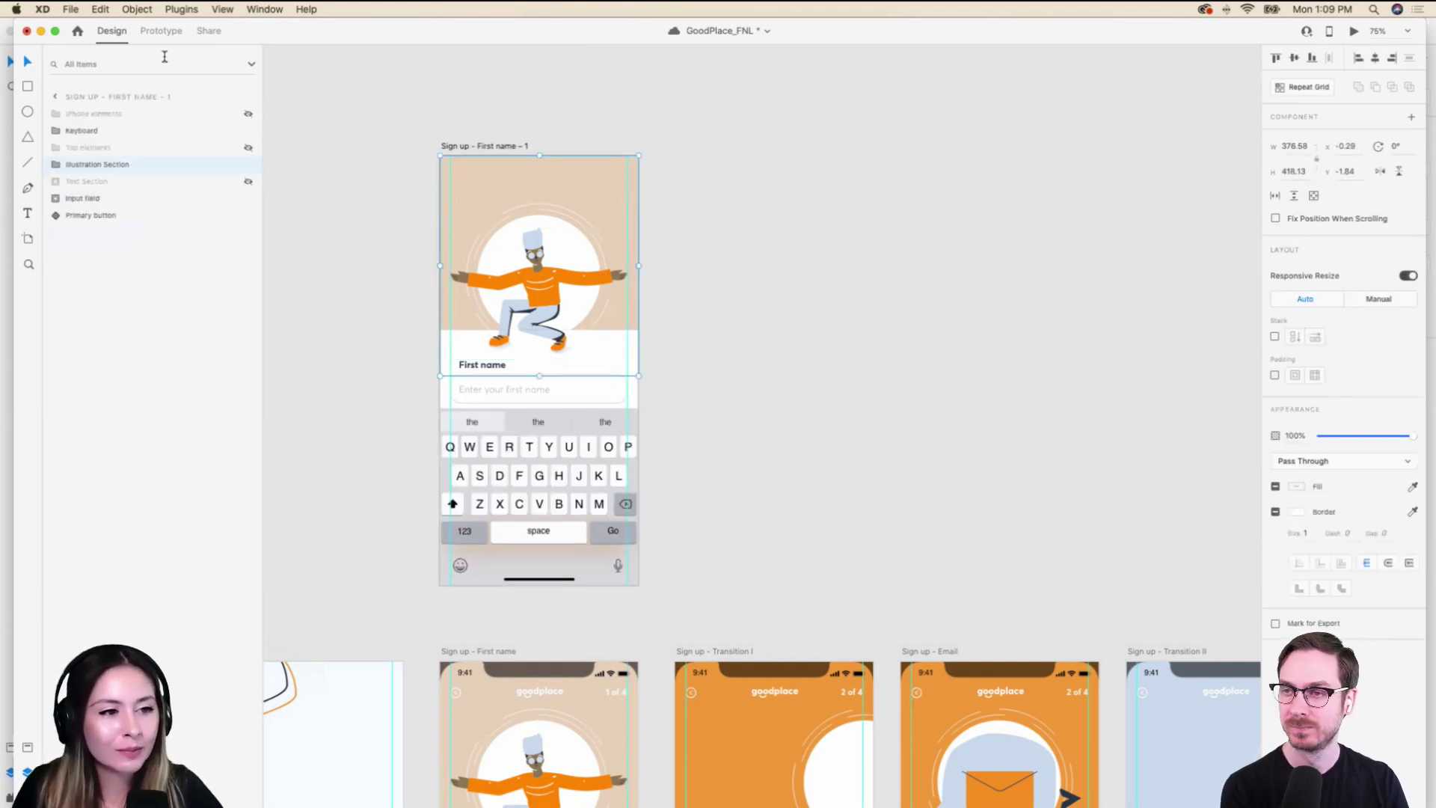
pyautogui.scroll(-3, 525, 340)
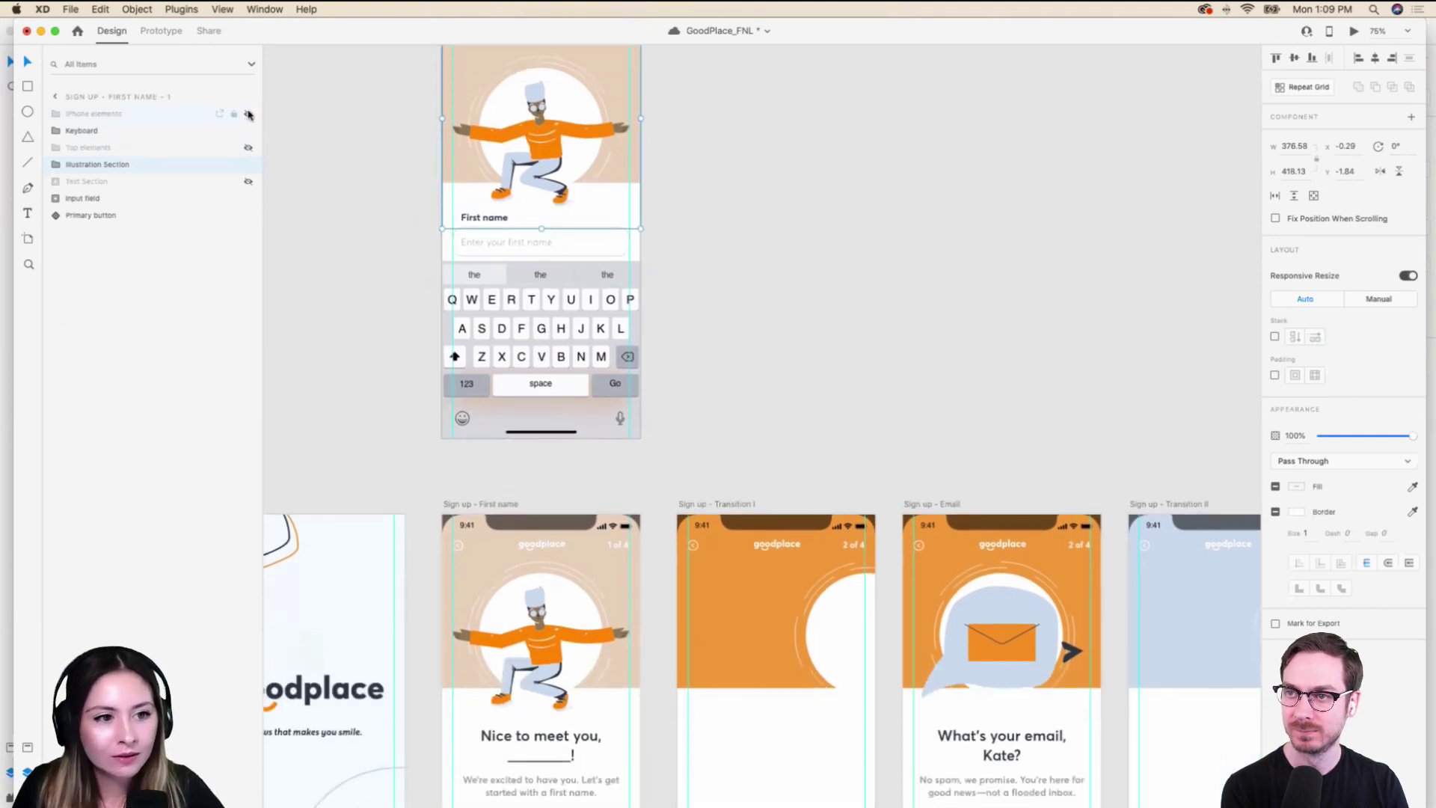
pyautogui.click(741, 307)
pyautogui.click(481, 504)
pyautogui.scroll(-9, 482, 504)
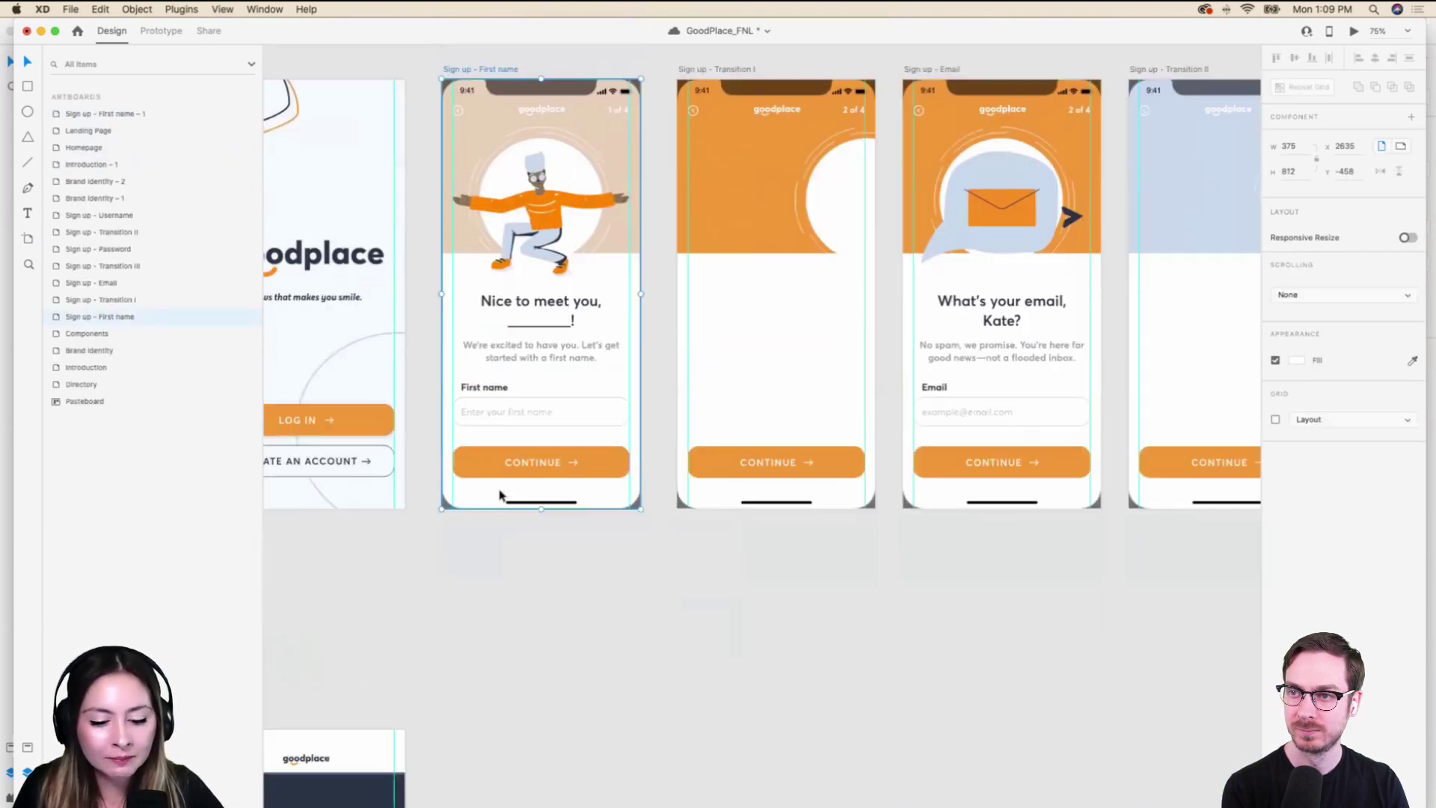
# In Prototype mode, hide iPhone elements and select the Input field - Name component.
pyautogui.click(161, 30)
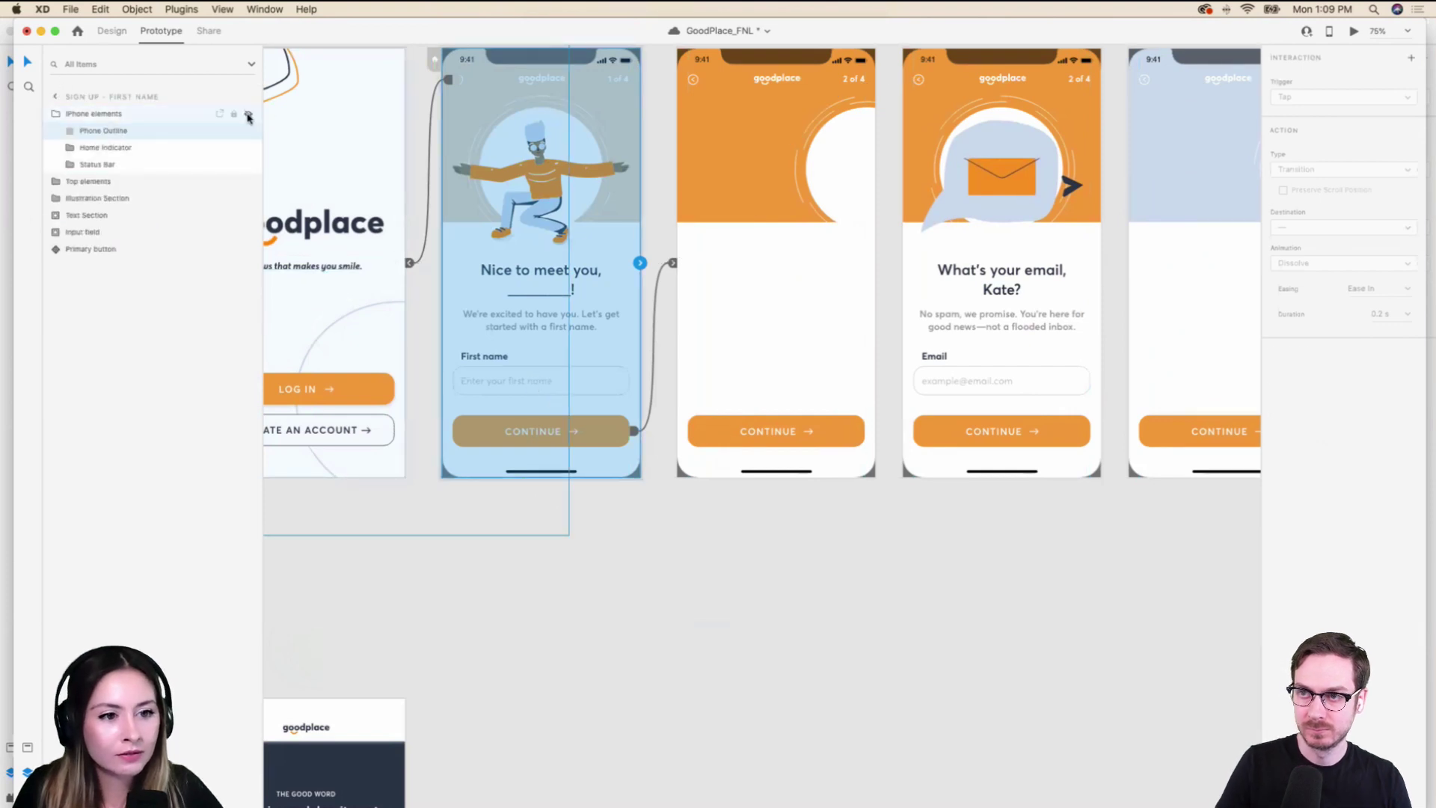
pyautogui.click(248, 114)
pyautogui.click(551, 385)
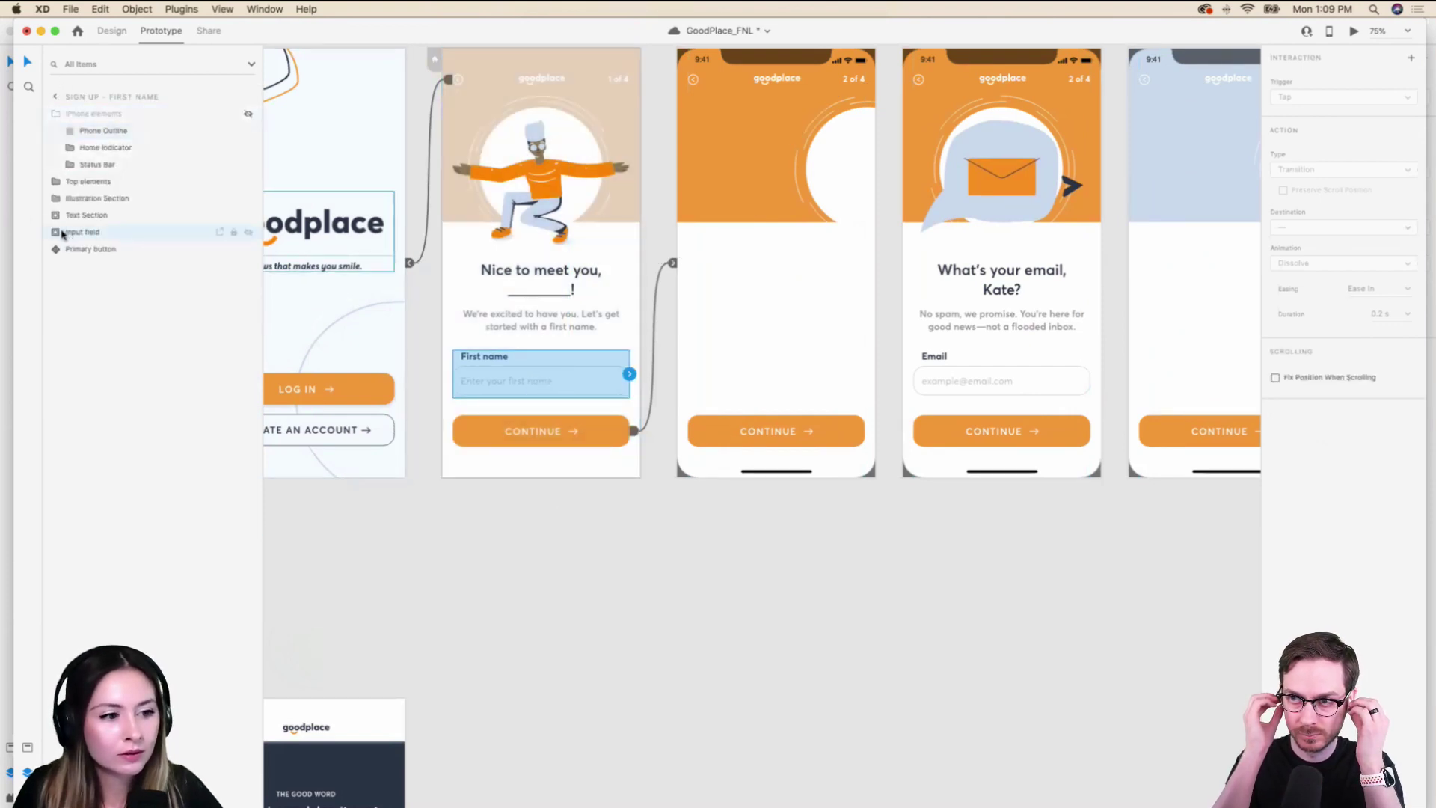
pyautogui.click(61, 232)
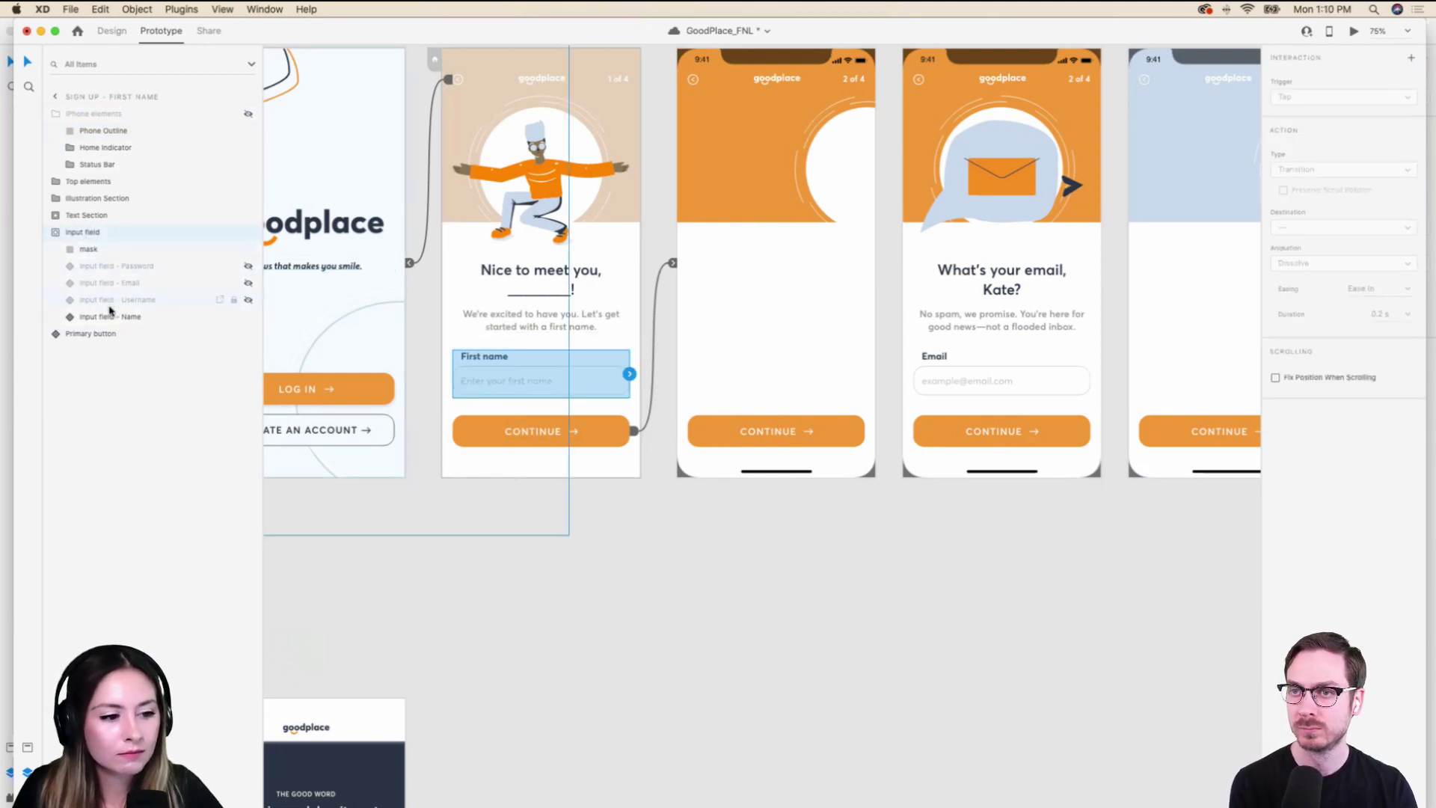
pyautogui.click(78, 319)
pyautogui.click(77, 320)
pyautogui.click(166, 349)
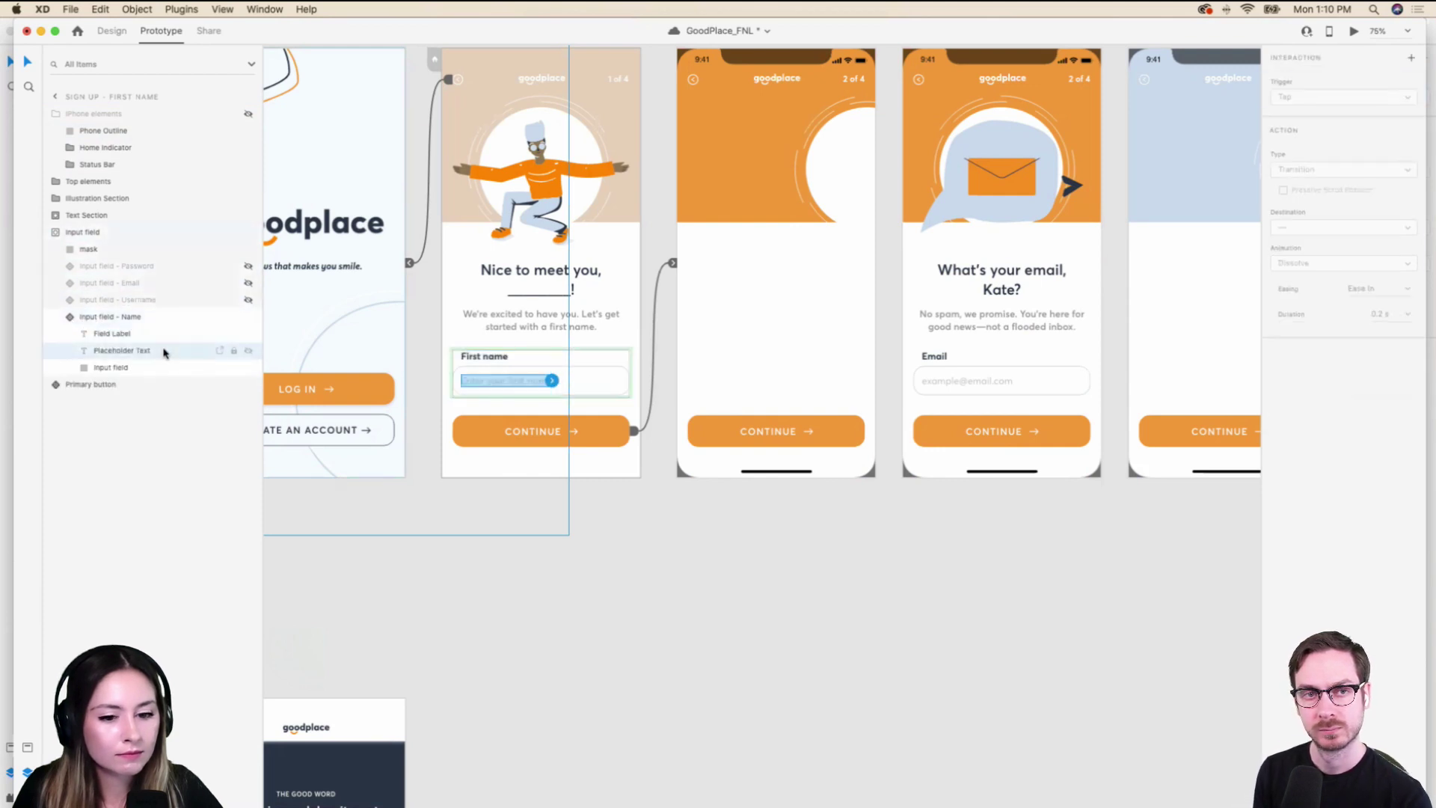
pyautogui.click(166, 336)
pyautogui.click(166, 320)
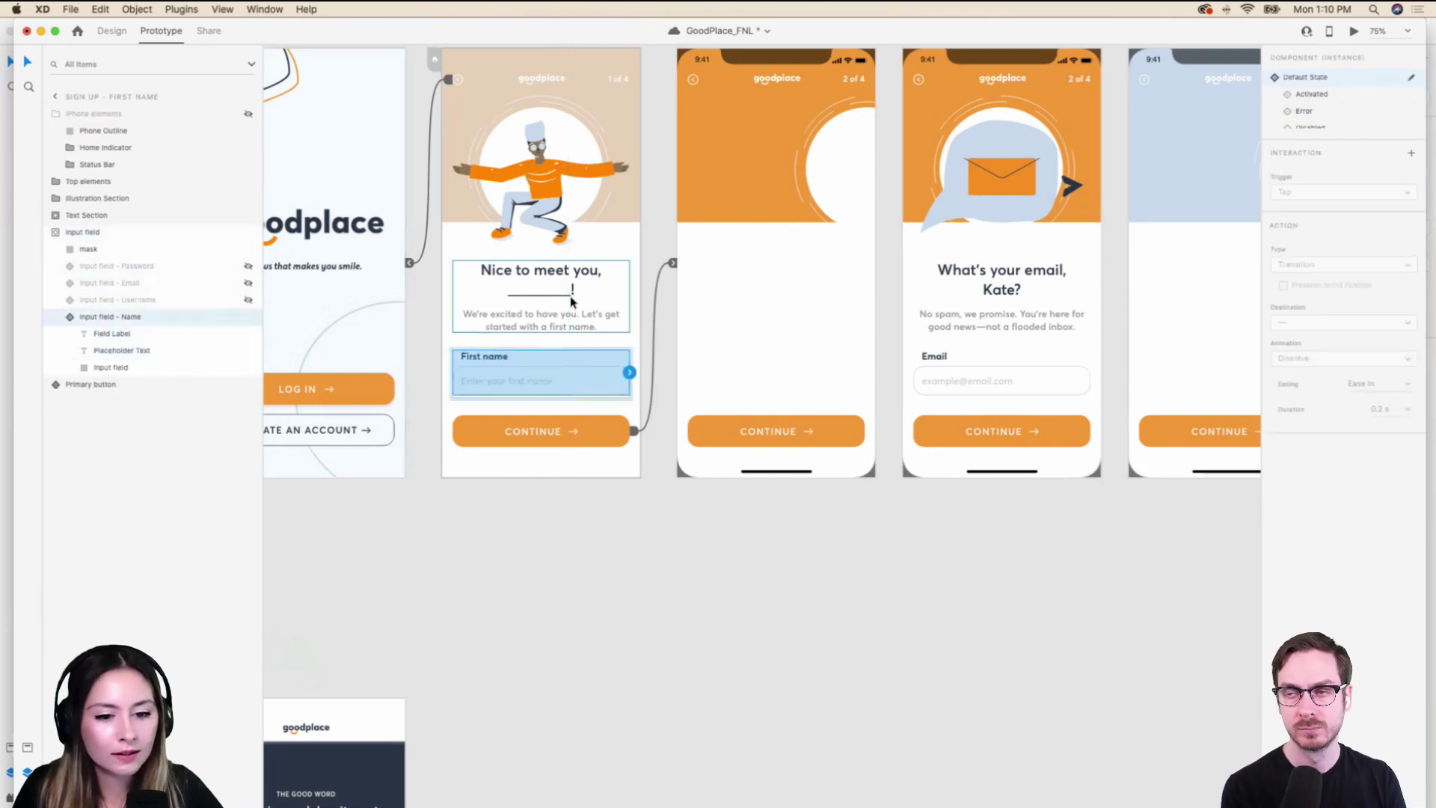
pyautogui.scroll(4, 631, 486)
# Link Input field - Name to Sign up - First name – 1 with Auto-Animate, Ease Out, 0.3 s.
pyautogui.moveTo(629, 521); pyautogui.dragTo(610, 83)
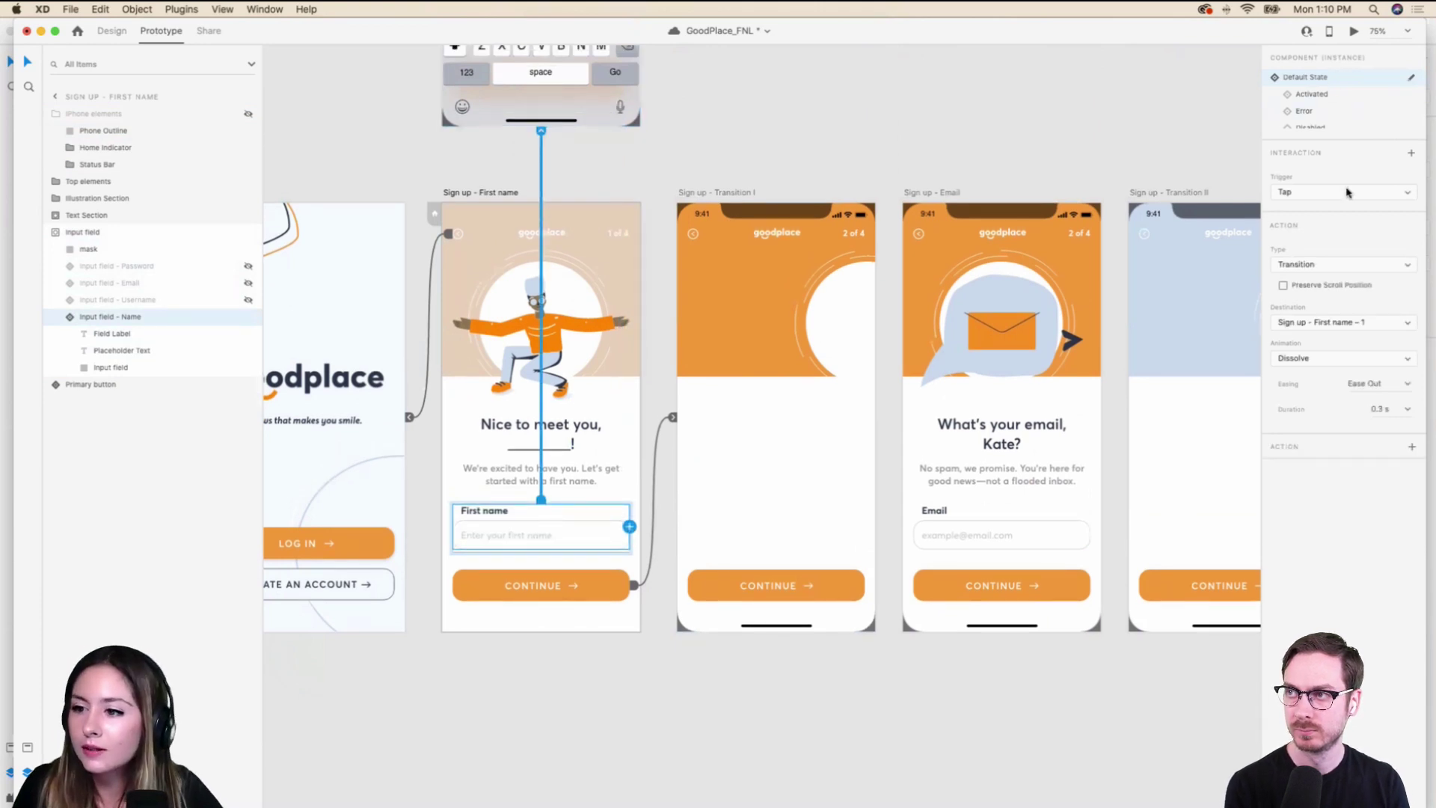
pyautogui.click(1363, 264)
pyautogui.click(1352, 273)
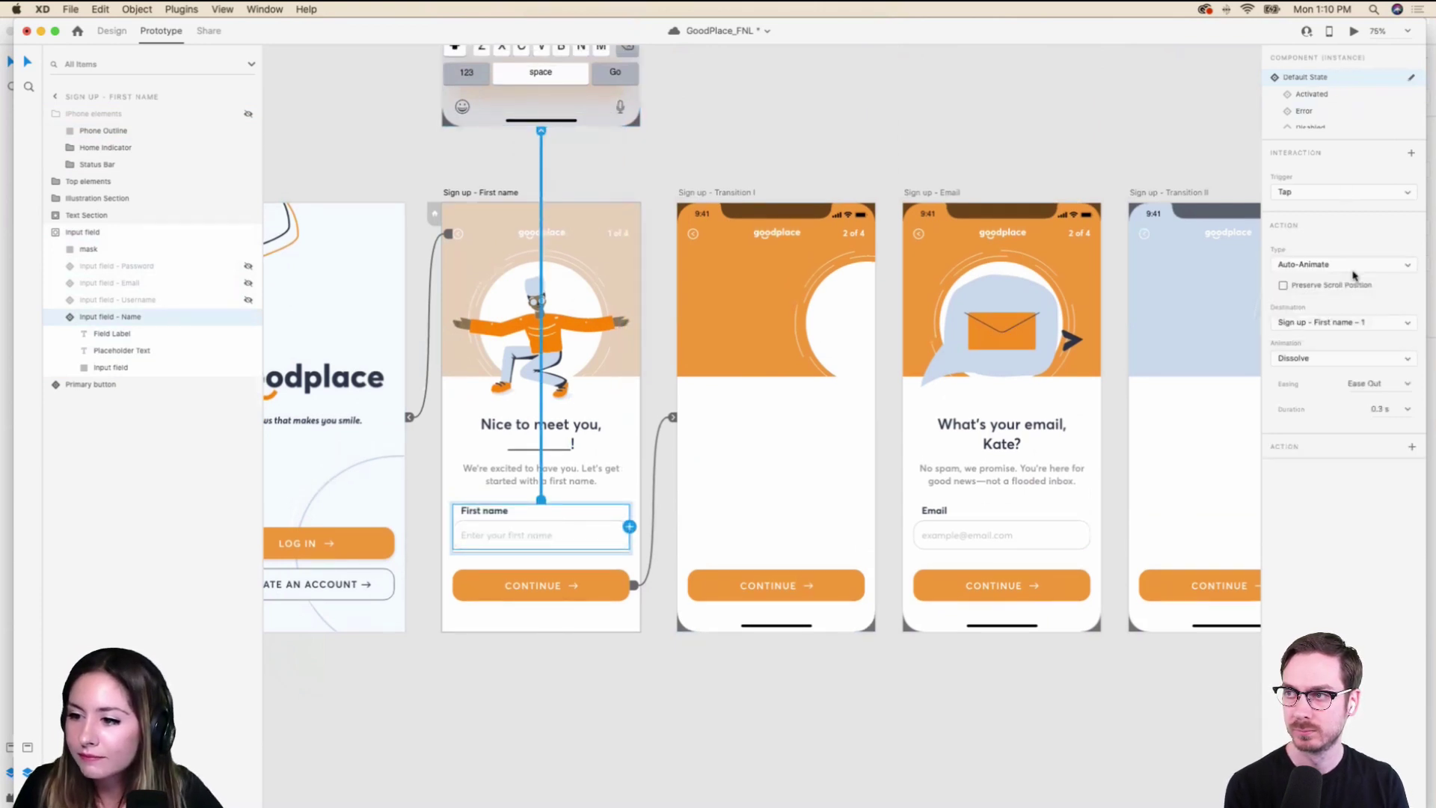
pyautogui.scroll(5, 562, 176)
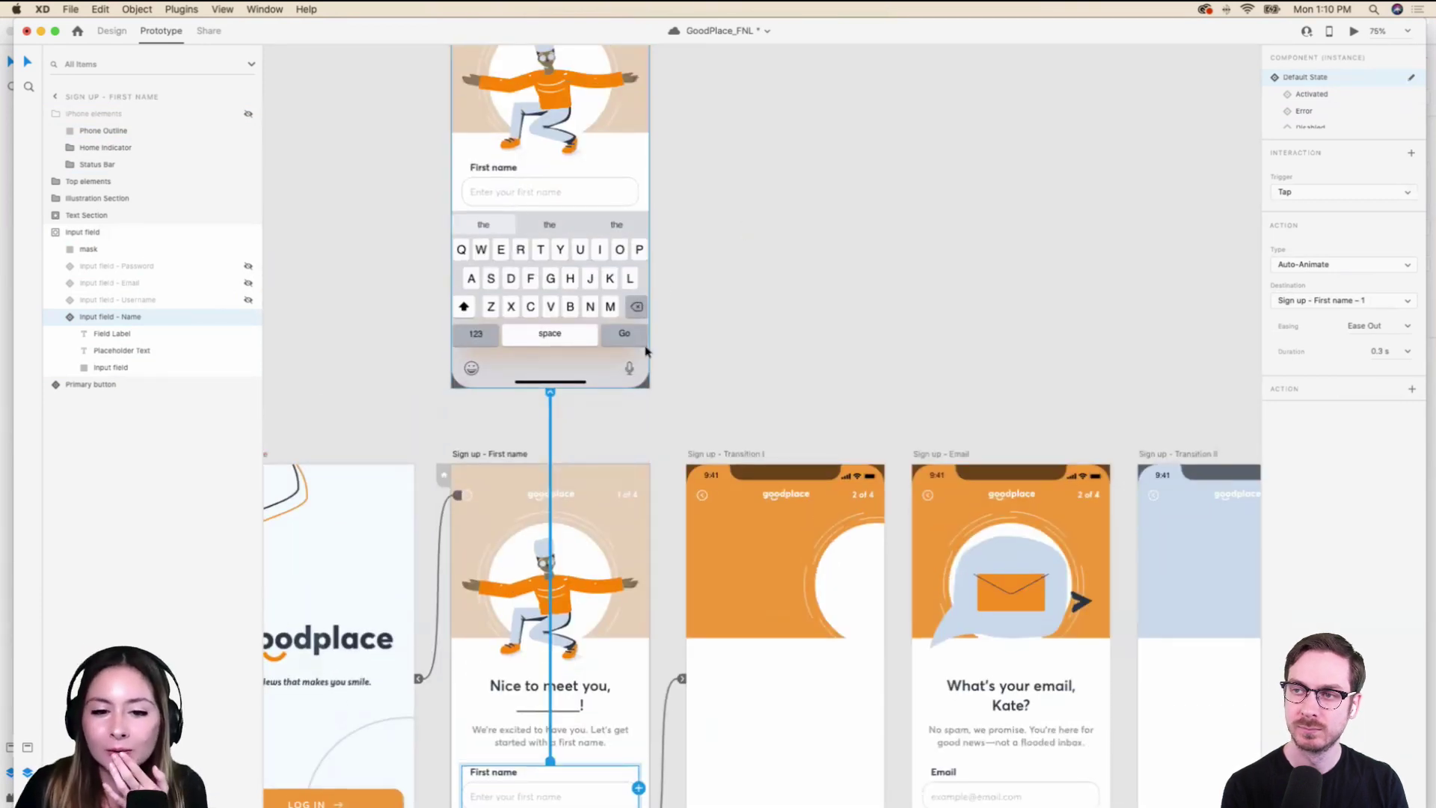
pyautogui.click(121, 34)
pyautogui.click(587, 376)
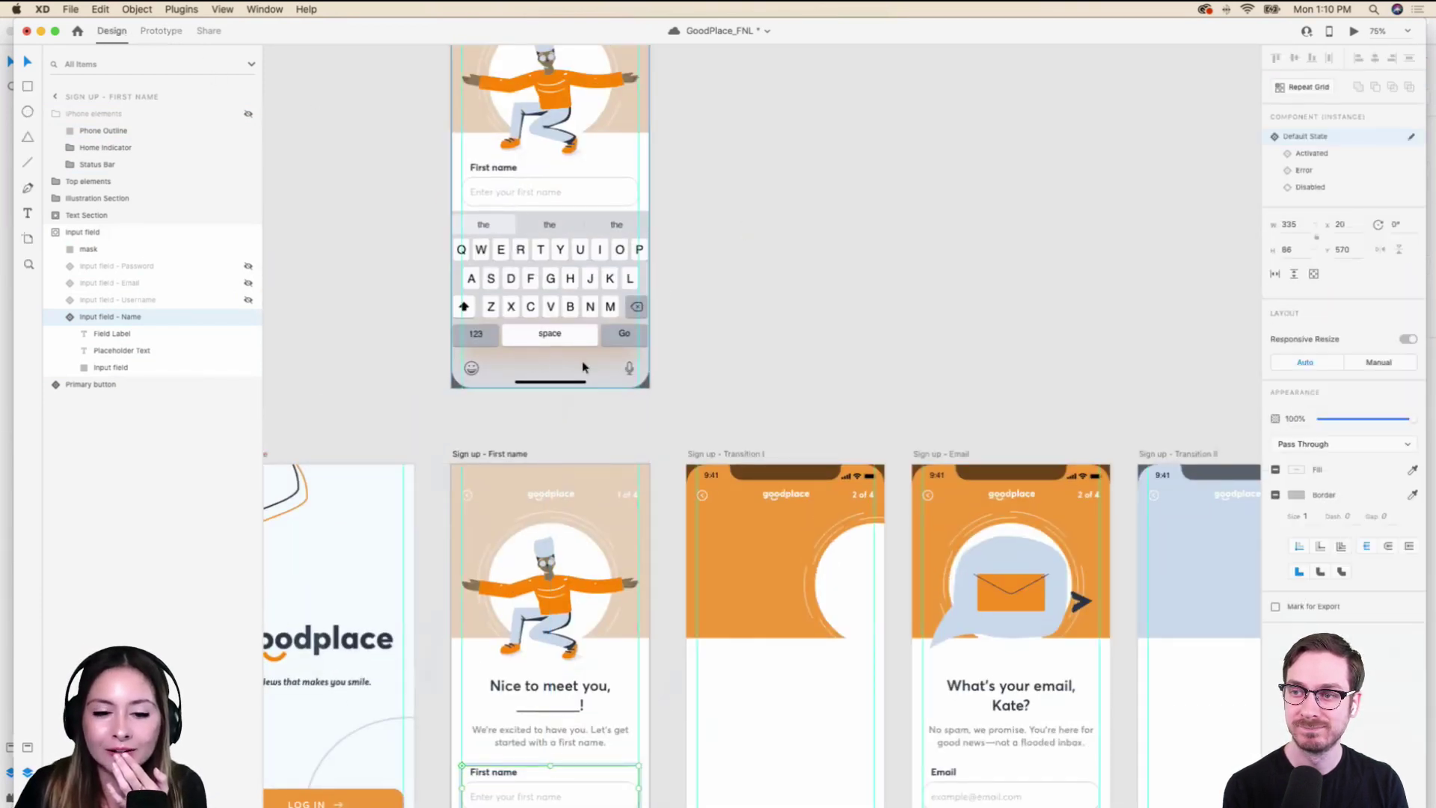
# Select the Keyboard group and move iPhone elements below Text Section in the layers.
pyautogui.scroll(-2, 587, 376)
pyautogui.click(78, 128)
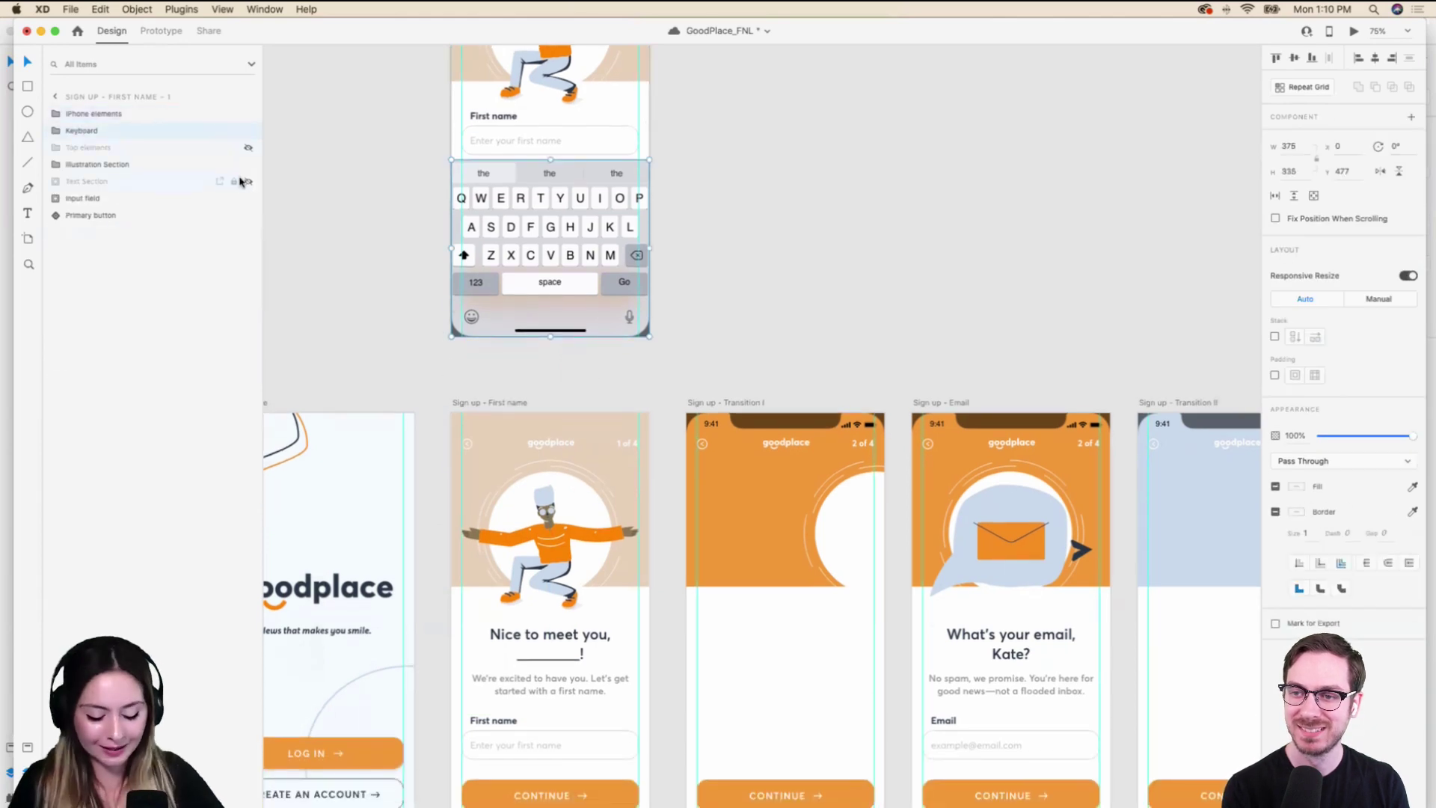
pyautogui.scroll(-10, 557, 299)
pyautogui.scroll(2, 568, 247)
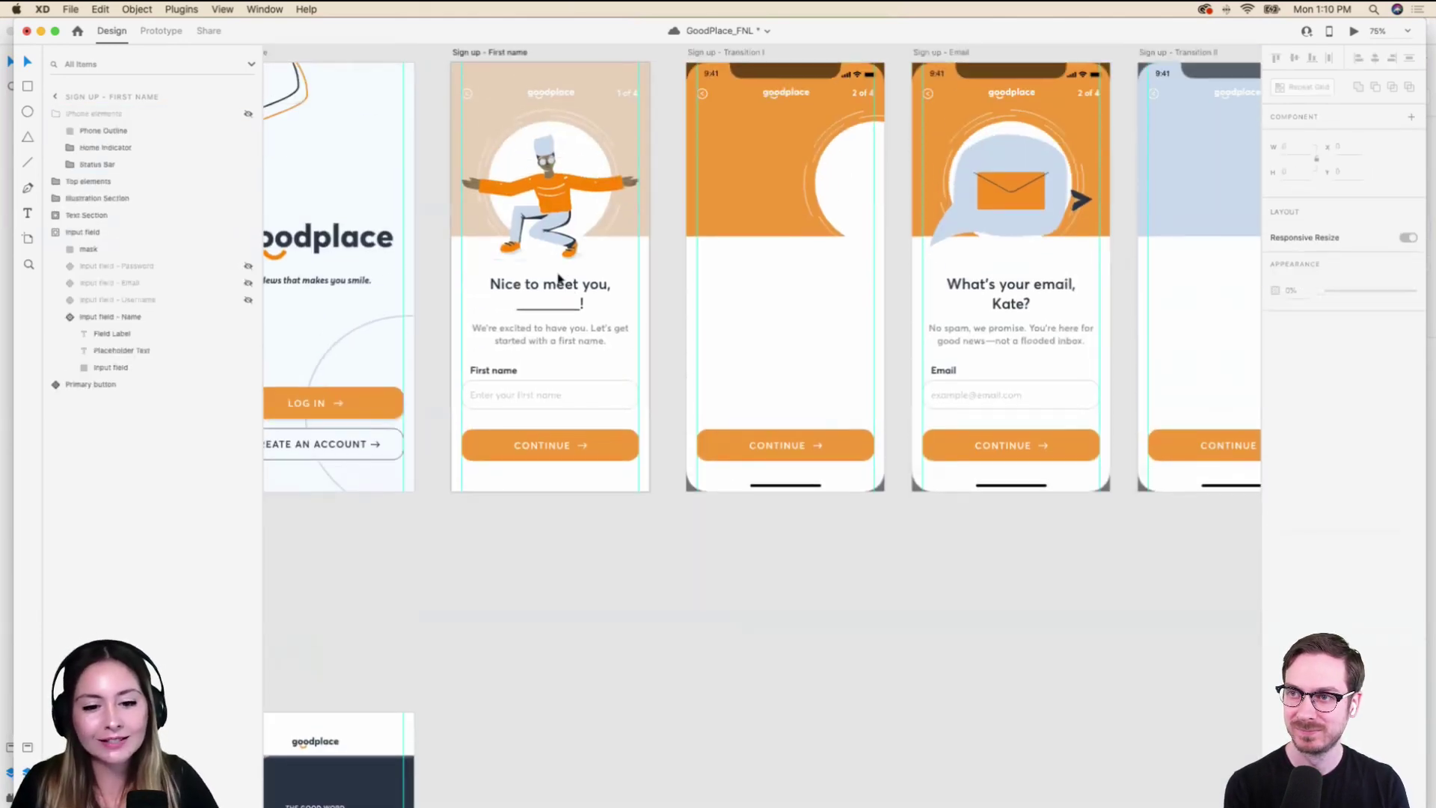
pyautogui.moveTo(79, 131)
pyautogui.mouseDown()
pyautogui.moveTo(109, 287)
pyautogui.moveTo(101, 403)
pyautogui.moveTo(104, 263)
pyautogui.moveTo(75, 243)
pyautogui.moveTo(87, 111)
pyautogui.mouseUp()
pyautogui.click(57, 164)
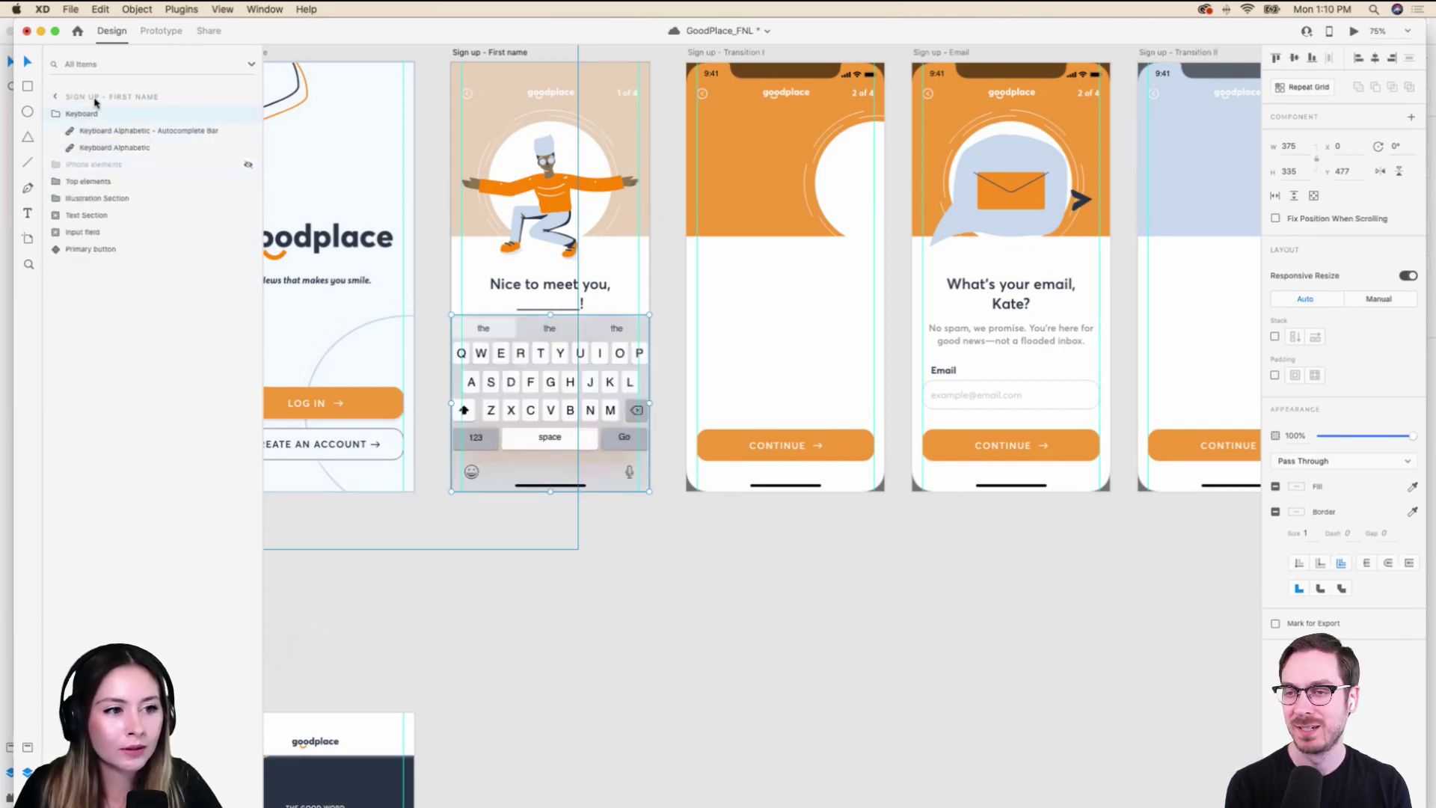
# Push the Keyboard down to Y 687 and set its opacity to 0%.
pyautogui.hotkey('shift', 'Down')
pyautogui.hotkey('shift', 'Down')
pyautogui.hotkey('shift', 'Down')
pyautogui.hotkey('shift', 'Down')
pyautogui.hotkey('shift', 'Down')
pyautogui.hotkey('shift', 'Down')
pyautogui.hotkey('shift', 'Down')
pyautogui.hotkey('shift', 'Down')
pyautogui.hotkey('shift', 'Down')
pyautogui.hotkey('shift', 'Down')
pyautogui.hotkey('shift', 'Down')
pyautogui.hotkey('shift', 'Down')
pyautogui.hotkey('shift', 'Down')
pyautogui.hotkey('shift', 'Down')
pyautogui.hotkey('shift', 'Down')
pyautogui.hotkey('shift', 'Down')
pyautogui.hotkey('shift', 'Down')
pyautogui.hotkey('shift', 'Down')
pyautogui.hotkey('shift', 'Down')
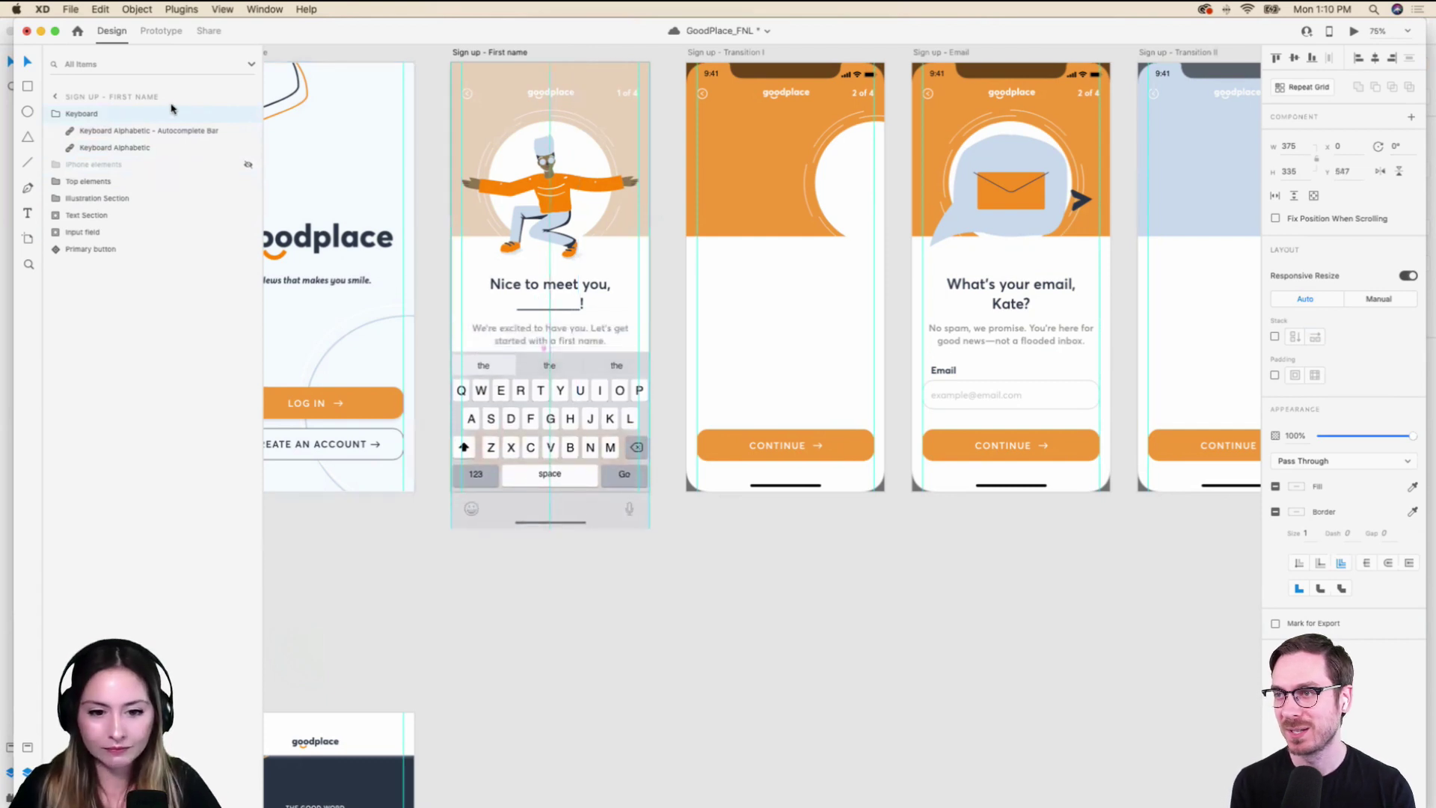
pyautogui.hotkey('shift', 'Down')
pyautogui.hotkey('shift', 'Down')
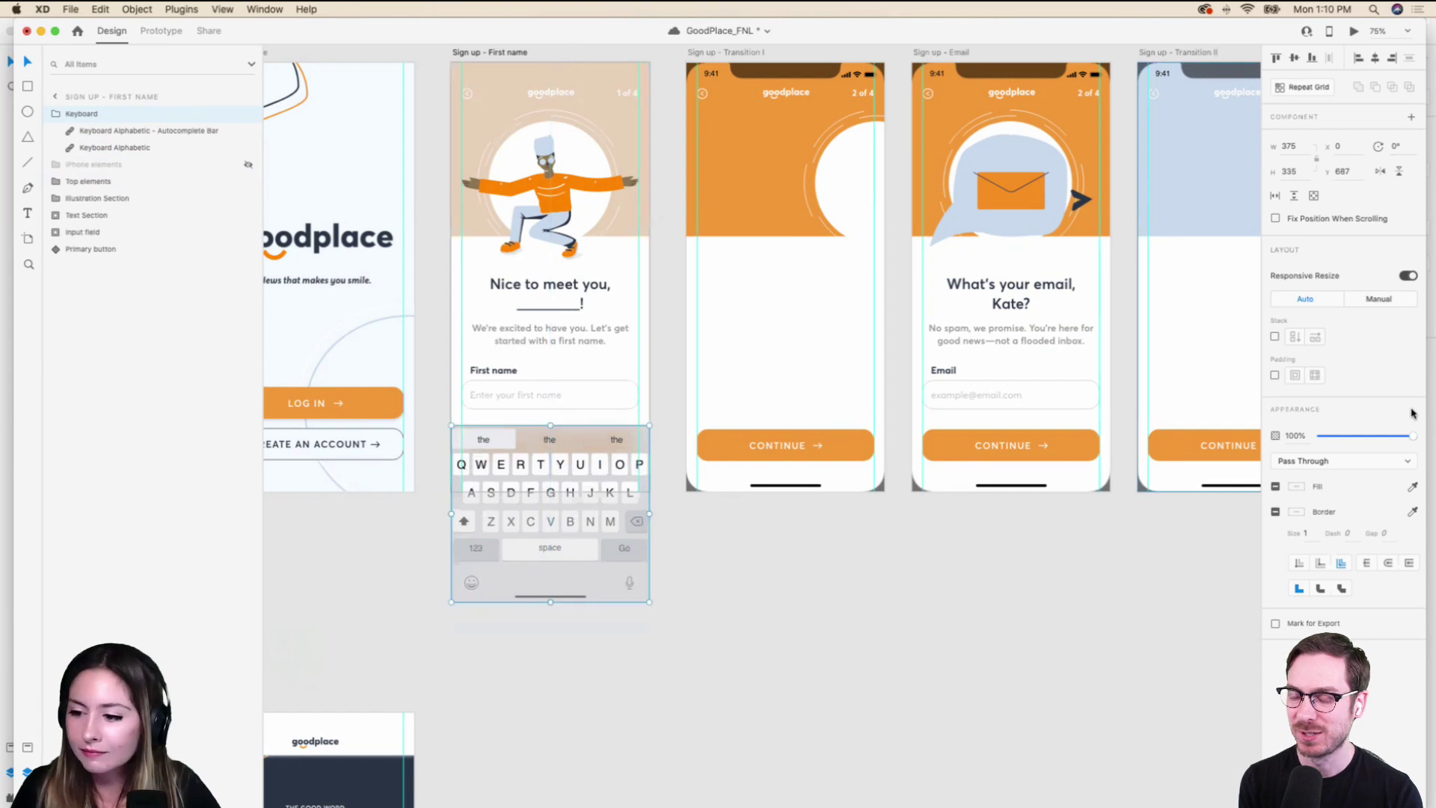
pyautogui.click(1319, 436)
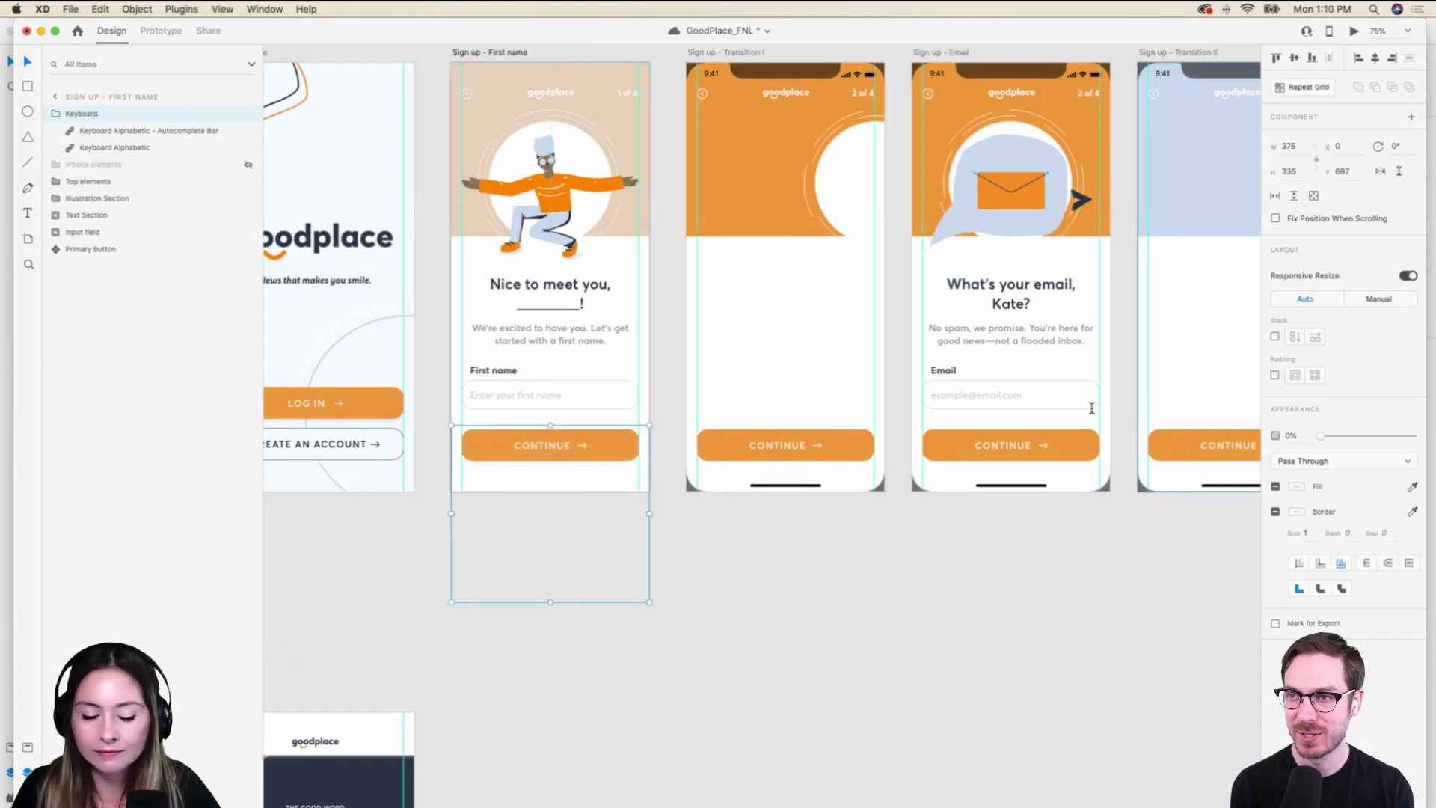
pyautogui.scroll(10, 654, 294)
pyautogui.hscroll(-5, 654, 294)
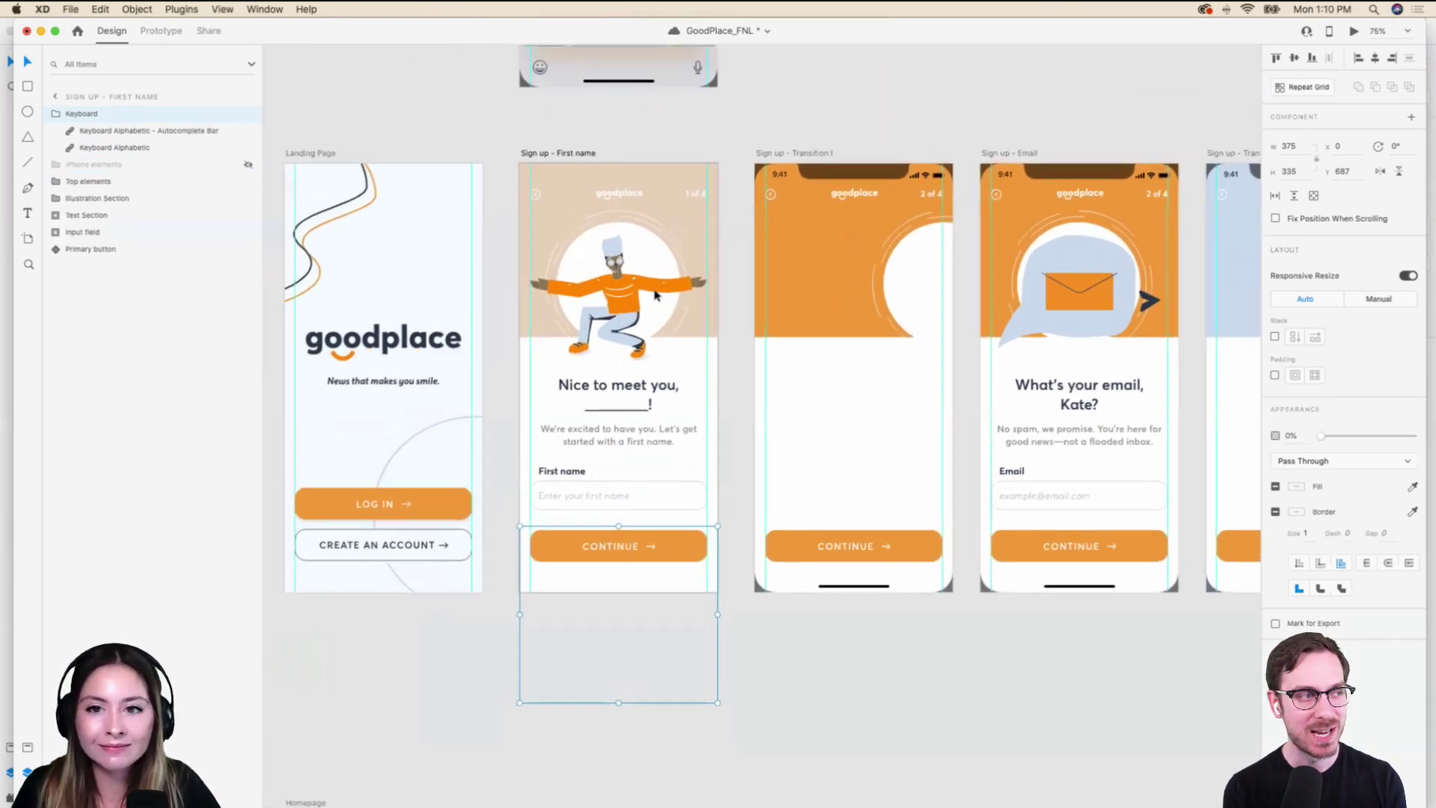
pyautogui.scroll(6, 654, 294)
pyautogui.hscroll(2, 654, 294)
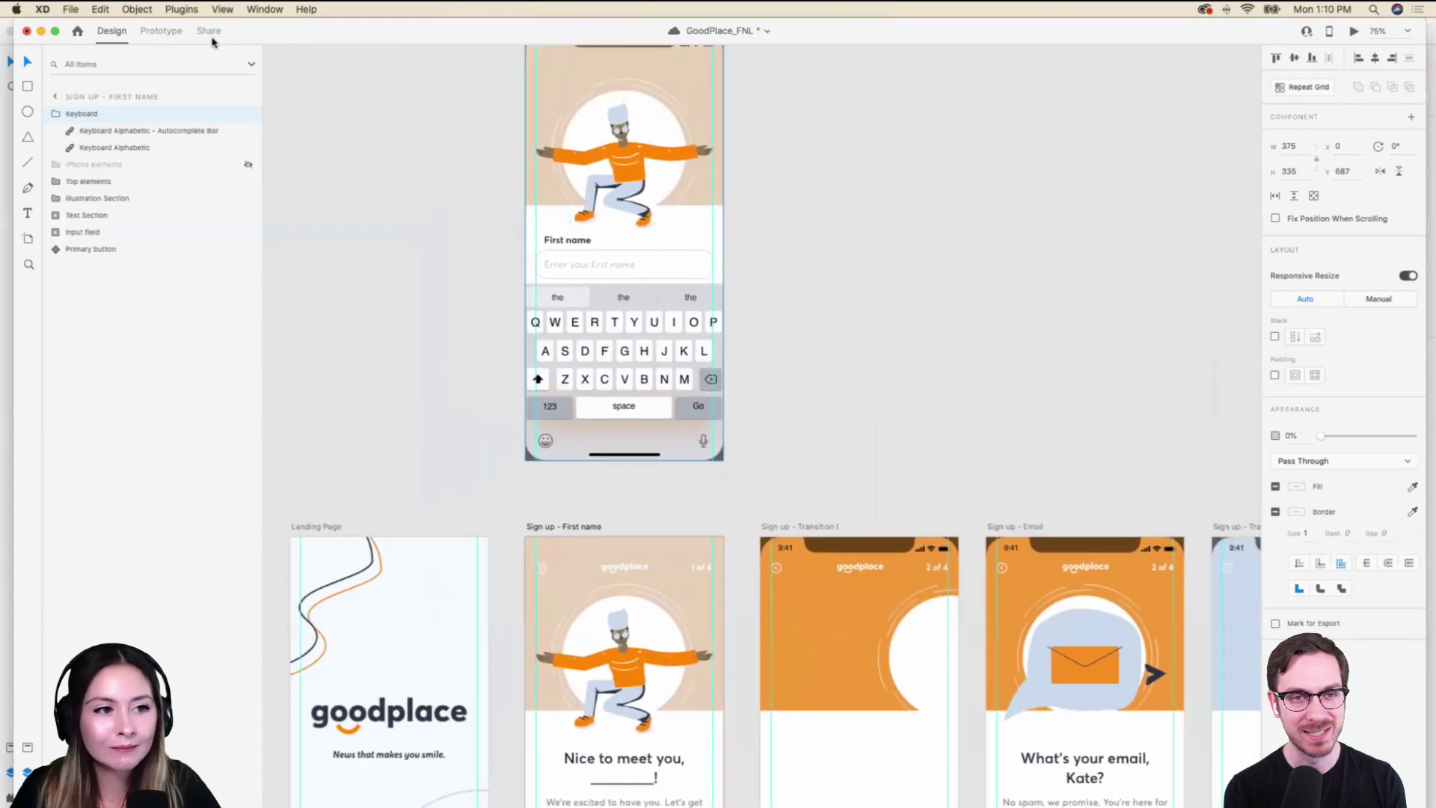
# In Prototype mode, review the Continue button's auto-animate interaction.
pyautogui.click(160, 30)
pyautogui.scroll(-1, 712, 517)
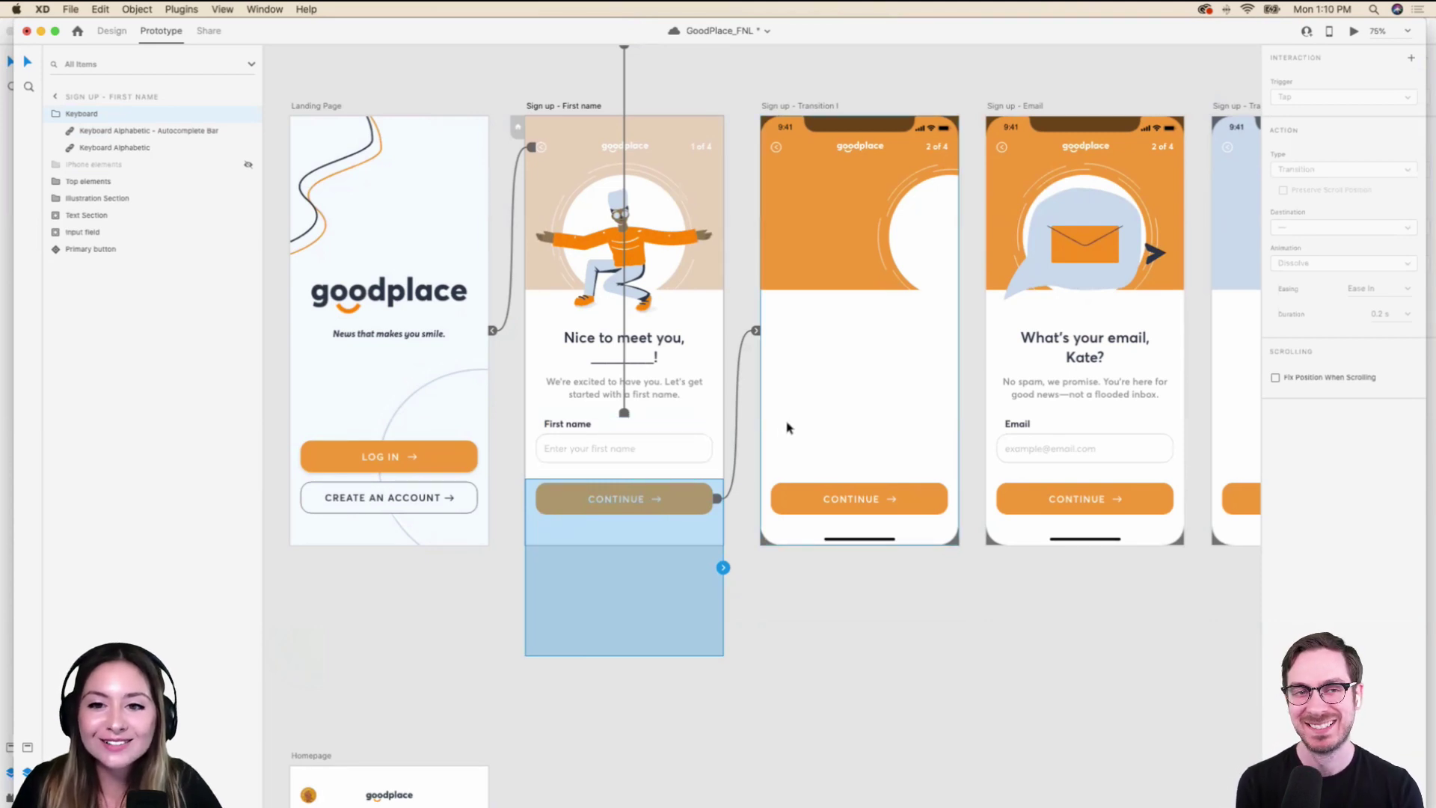
pyautogui.hscroll(10, 787, 424)
pyautogui.hscroll(15, 788, 425)
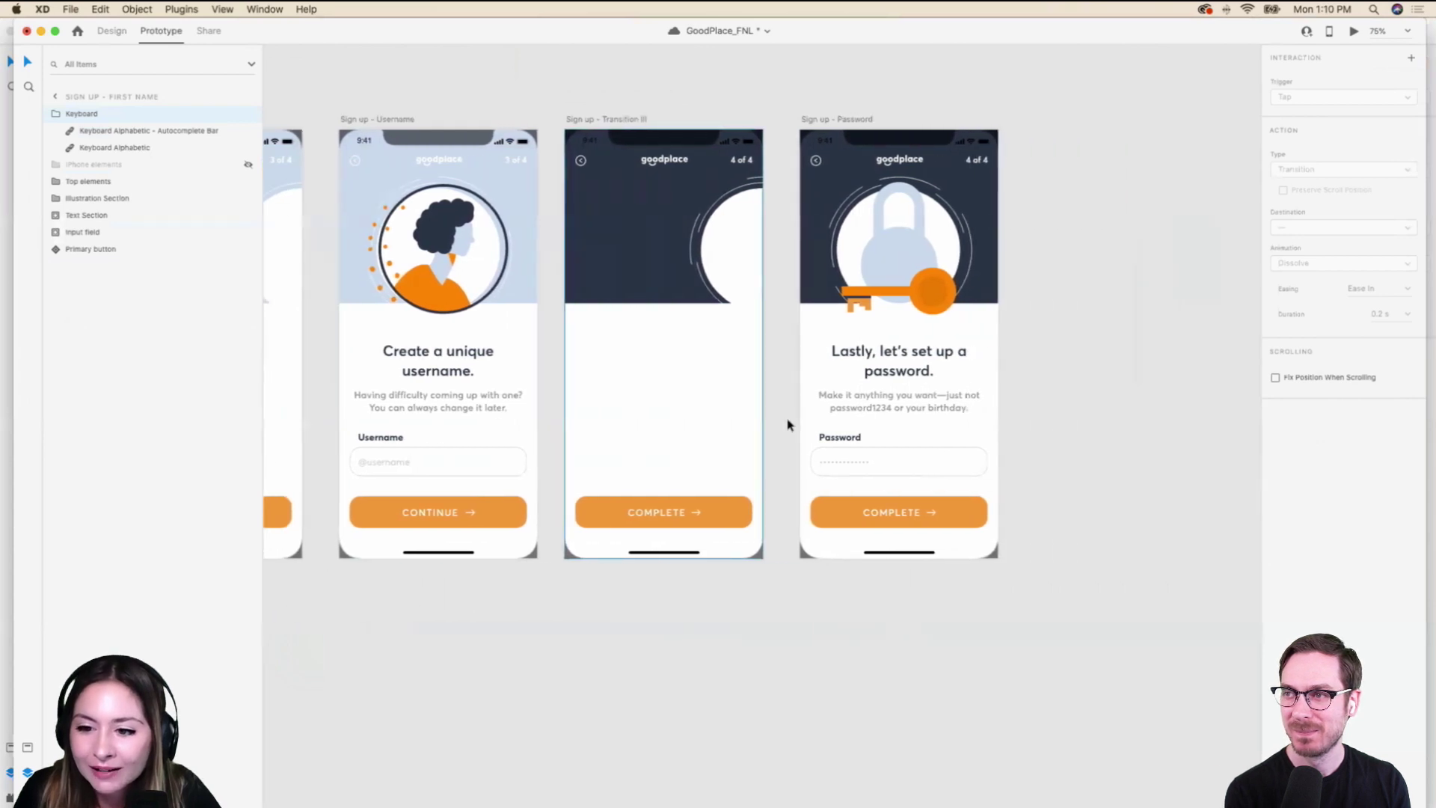
pyautogui.hscroll(-18, 708, 305)
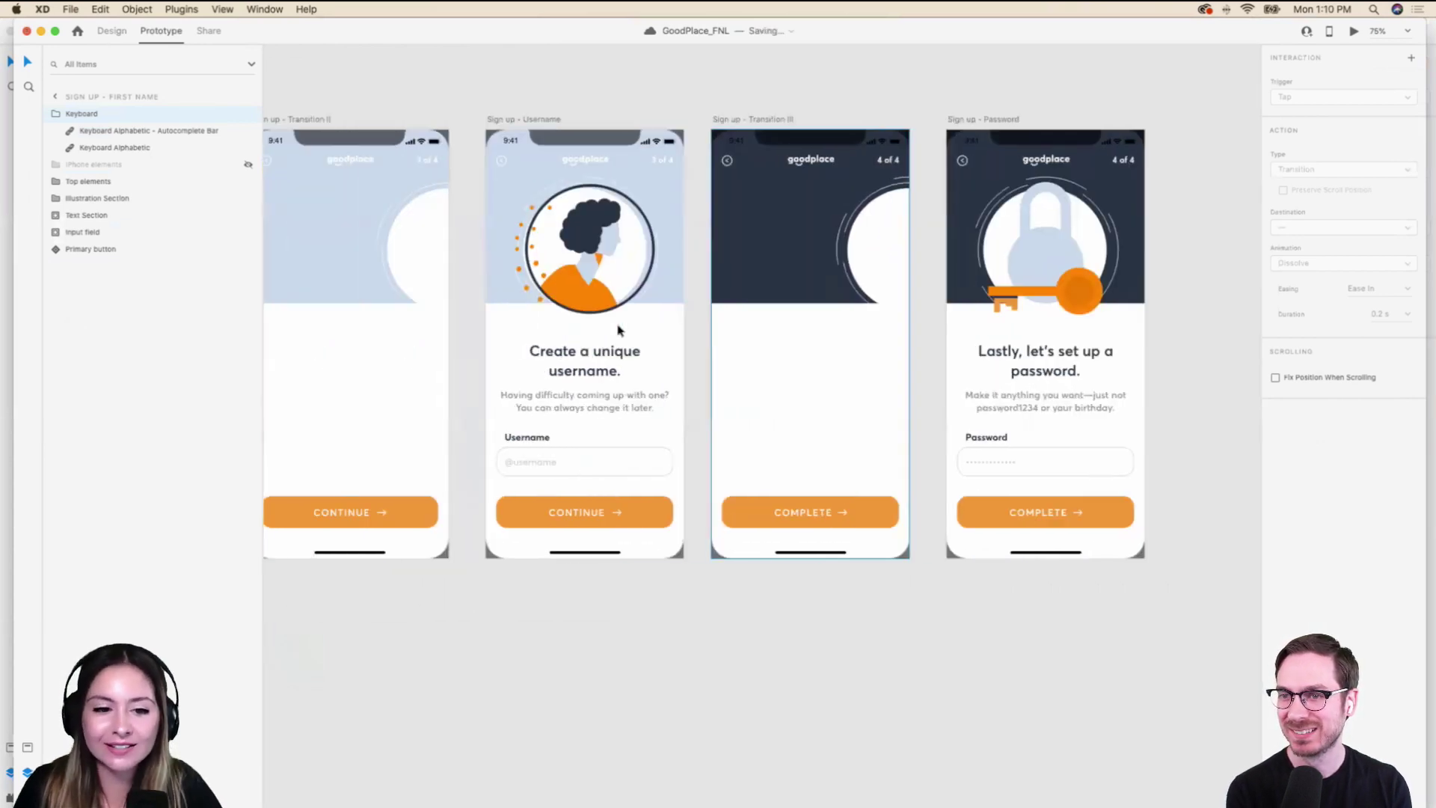
pyautogui.hscroll(-1, 449, 240)
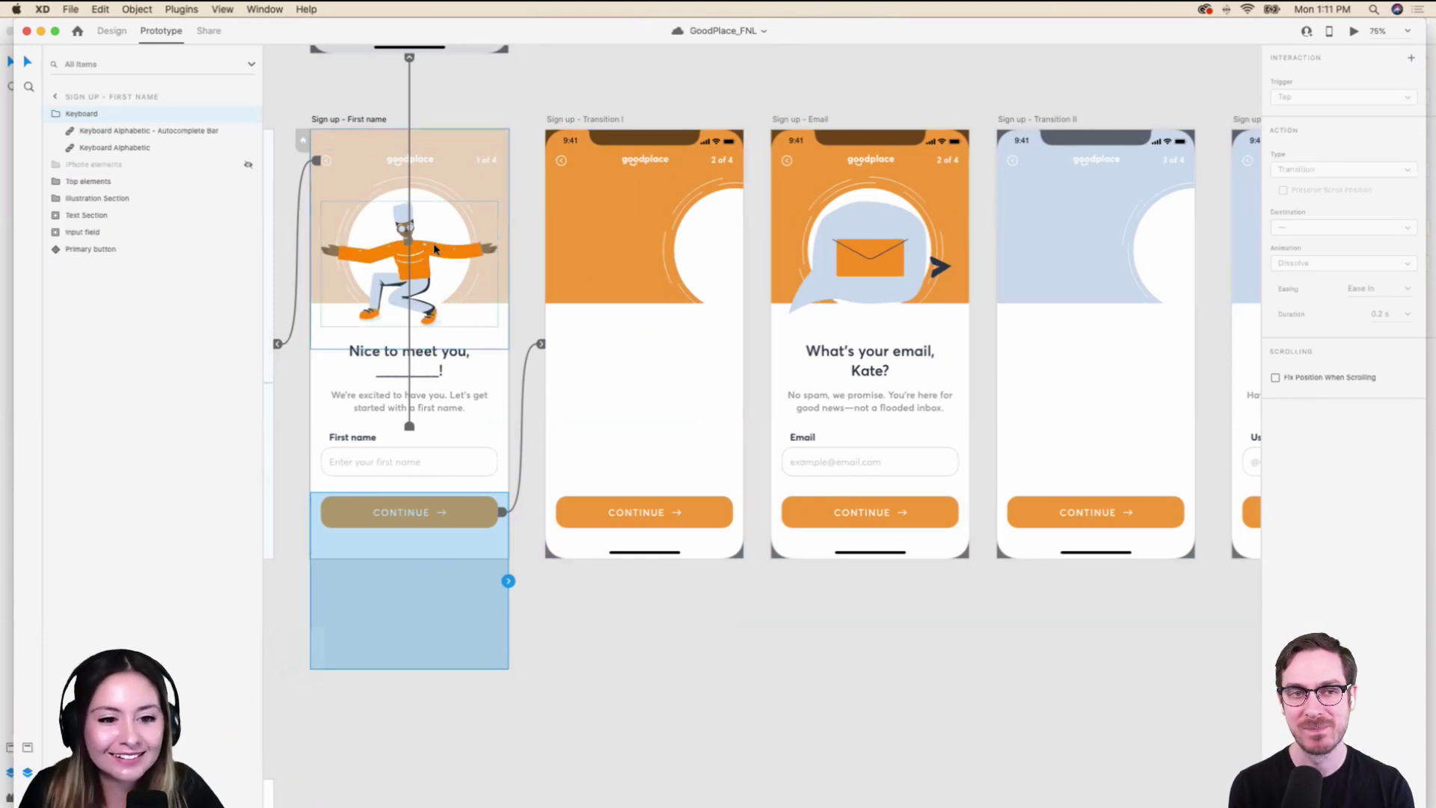
pyautogui.click(467, 257)
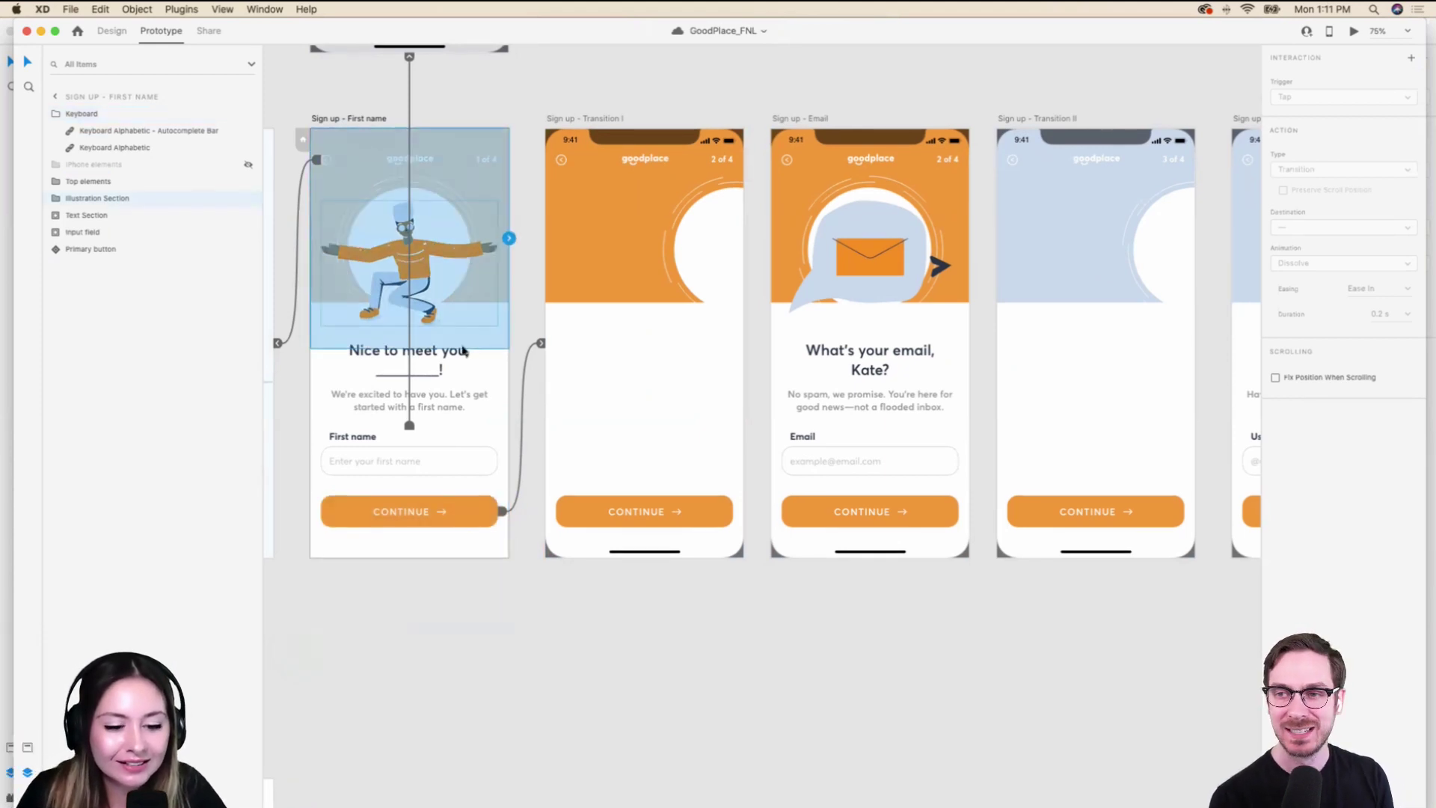
pyautogui.click(520, 394)
pyautogui.click(568, 634)
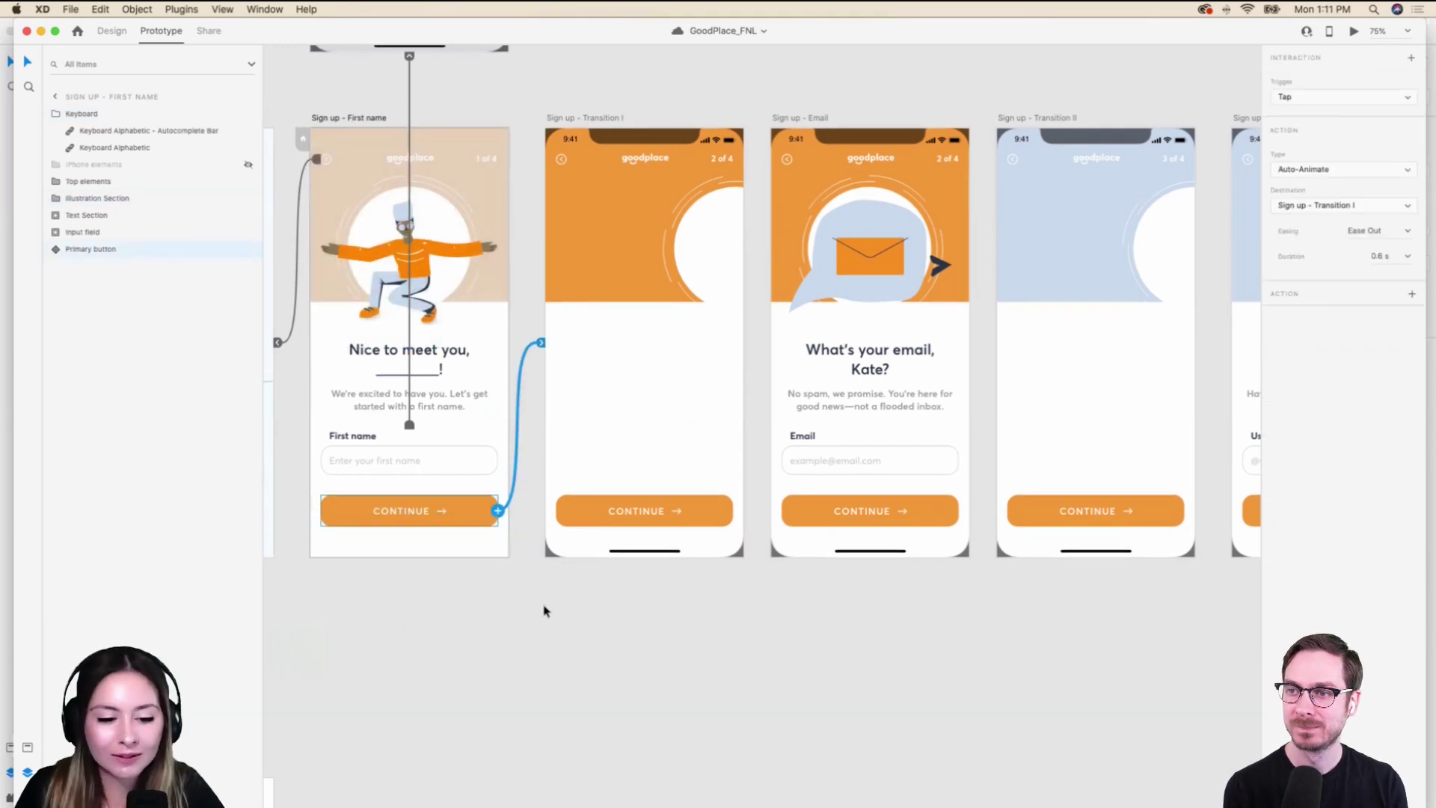
# On the First name keyboard screen, unhide the iPhone elements group so the status bar shows.
pyautogui.scroll(3, 458, 423)
pyautogui.hscroll(-2, 458, 423)
pyautogui.scroll(2, 530, 329)
pyautogui.hscroll(-1, 529, 329)
pyautogui.click(530, 329)
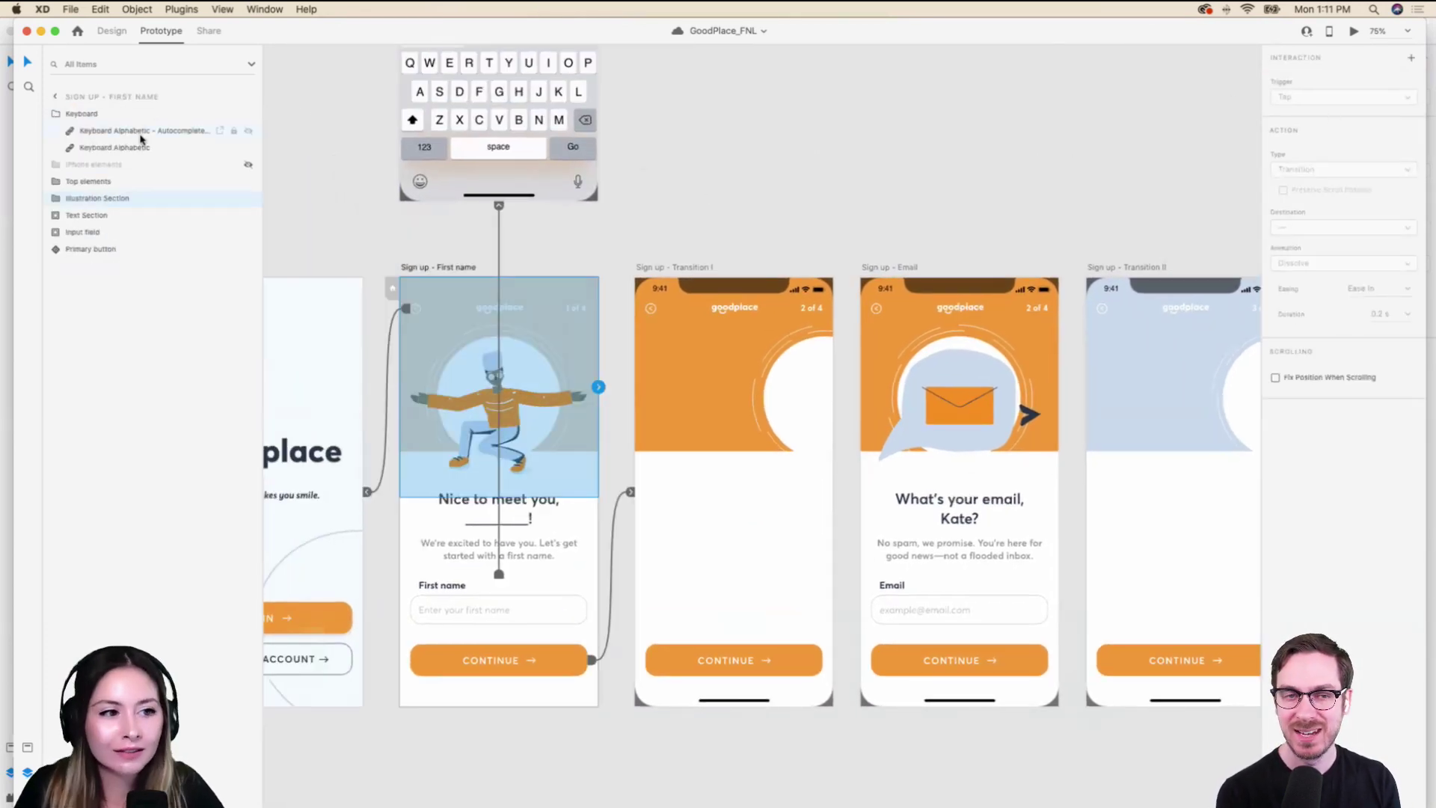
pyautogui.click(78, 115)
pyautogui.click(187, 132)
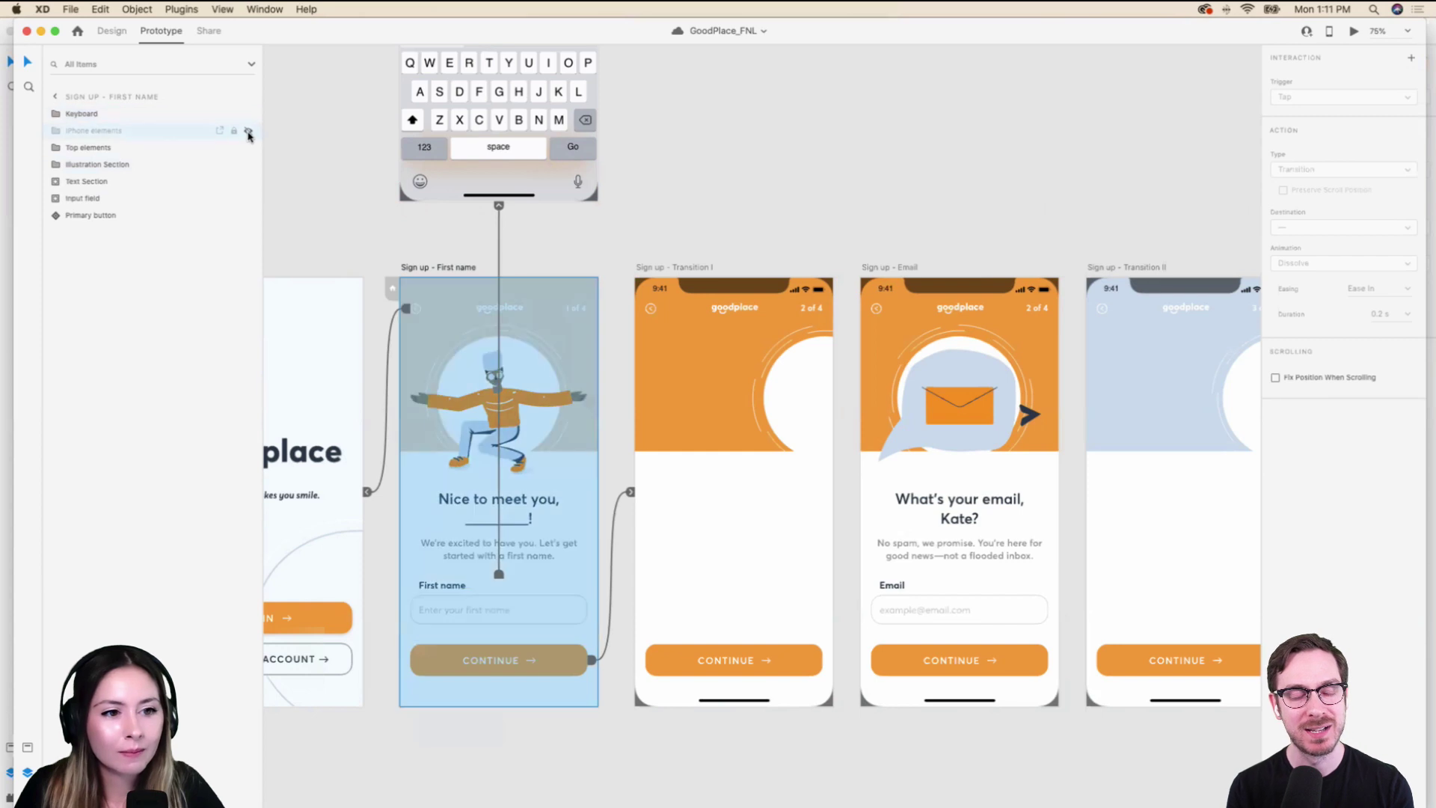
pyautogui.click(248, 131)
# Move Top elements above Keyboard in the layers, unhide it, and select the First name artboard.
pyautogui.scroll(6, 570, 268)
pyautogui.click(570, 268)
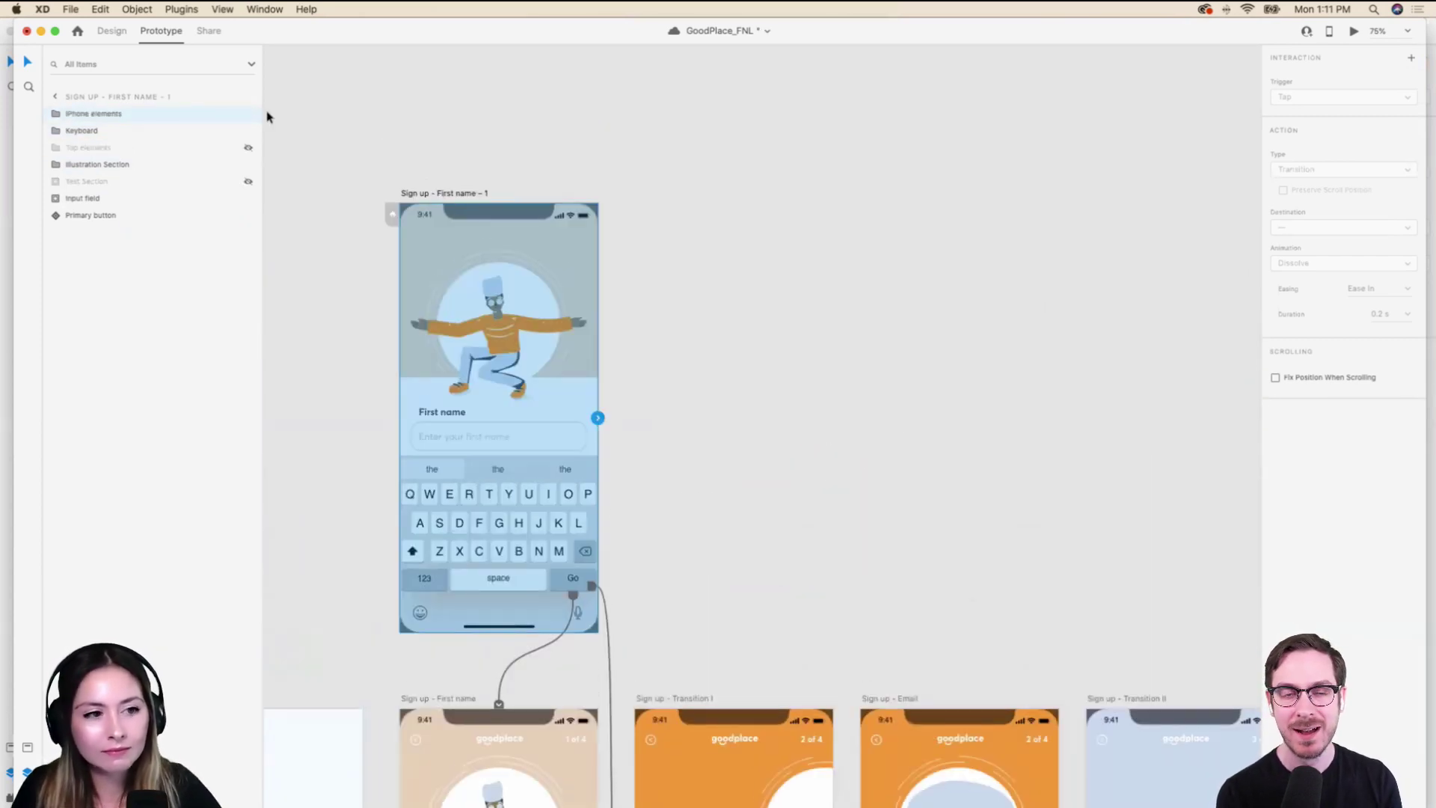
pyautogui.moveTo(86, 148); pyautogui.dragTo(84, 125)
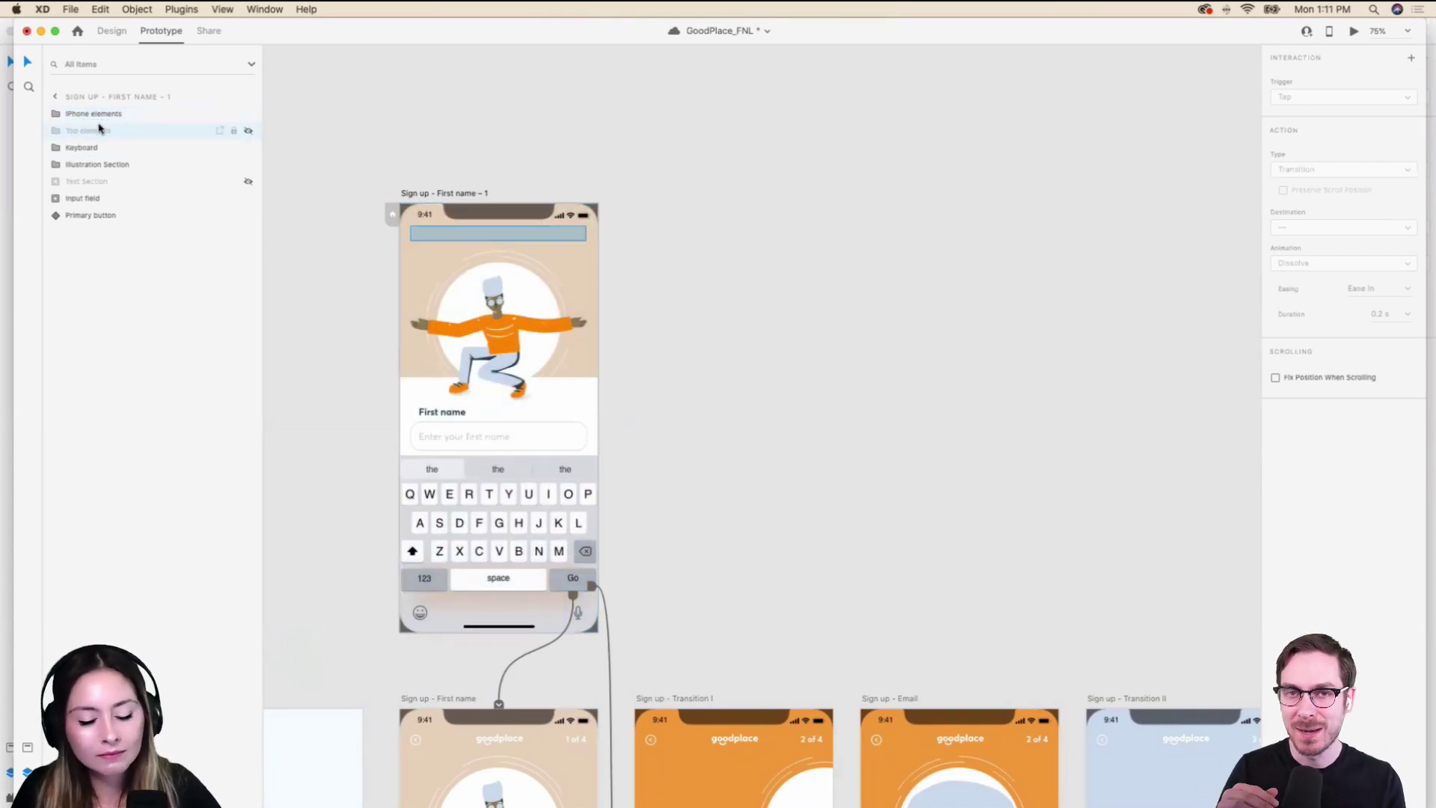
pyautogui.click(248, 131)
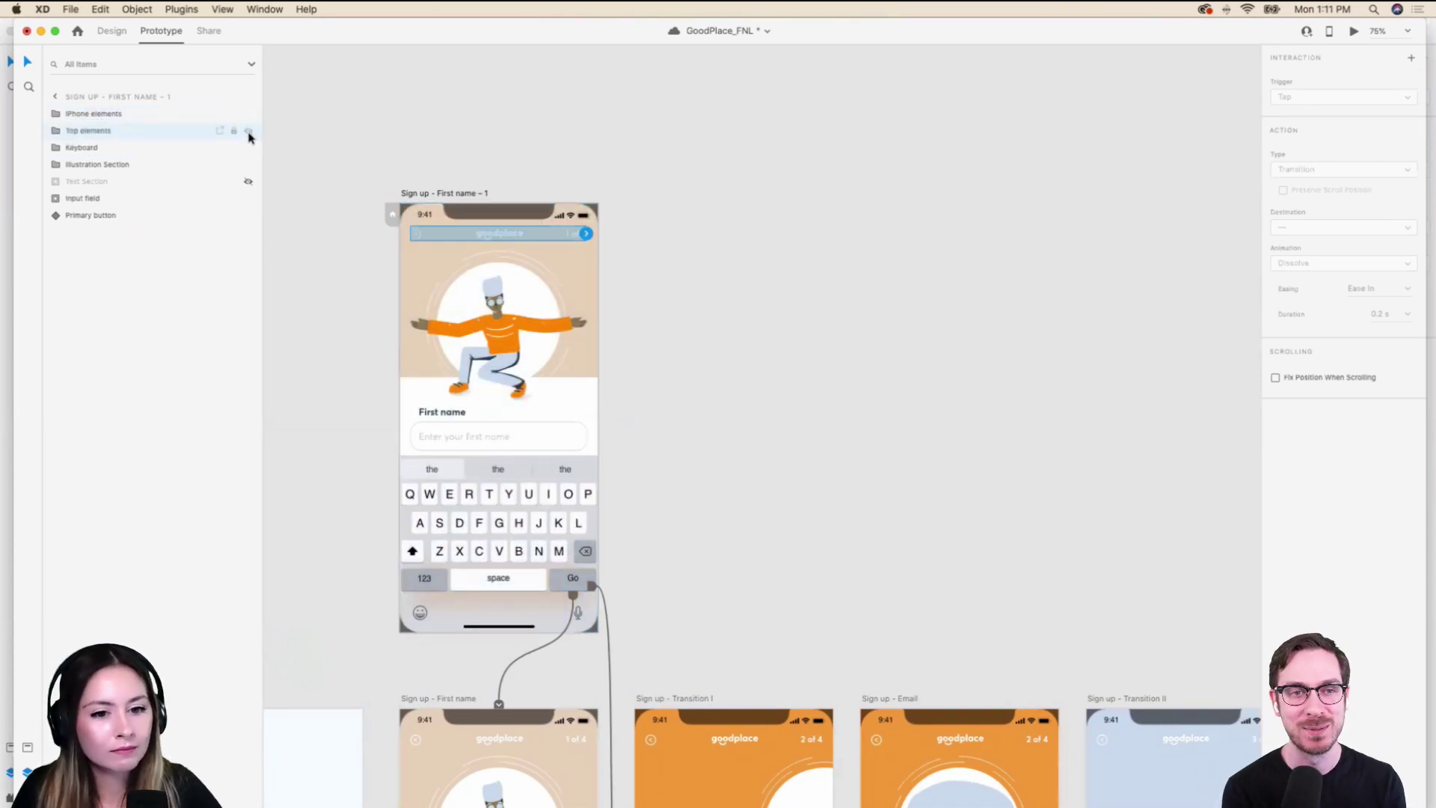
pyautogui.click(689, 341)
pyautogui.scroll(-7, 690, 340)
pyautogui.hscroll(-2, 689, 340)
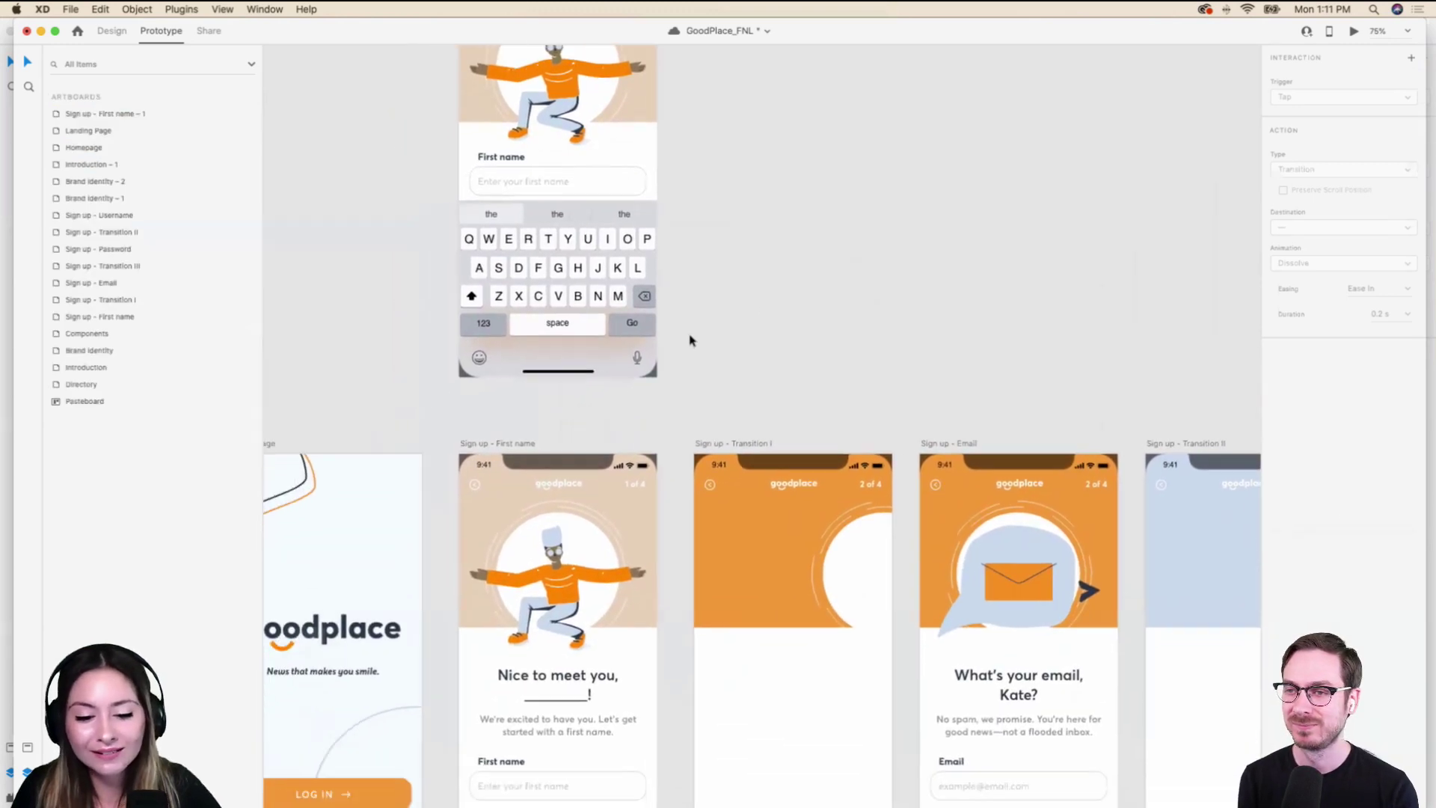
pyautogui.click(608, 506)
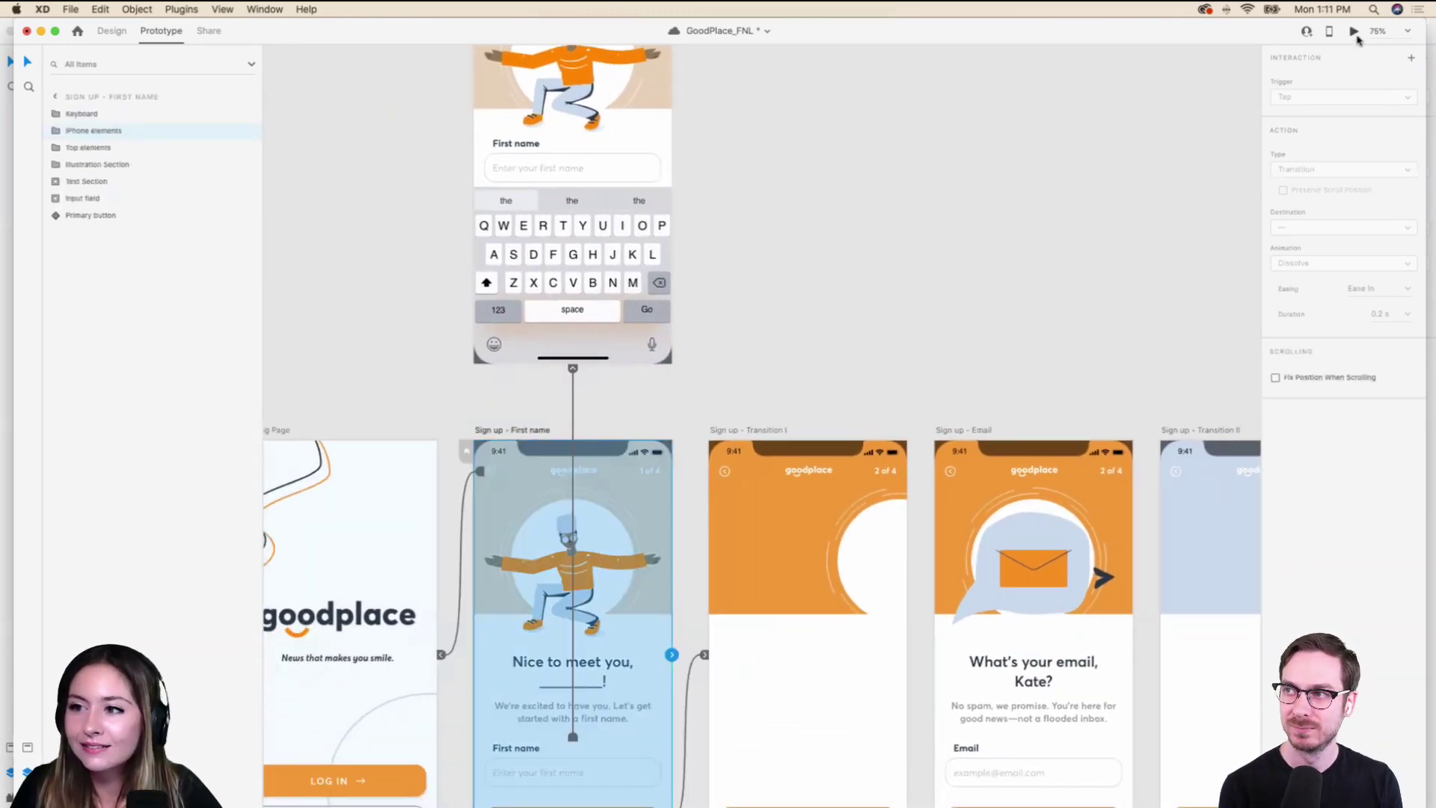
# Preview the Sign up - First name screen, test tapping its field, then close the preview.
pyautogui.click(1353, 31)
pyautogui.click(683, 573)
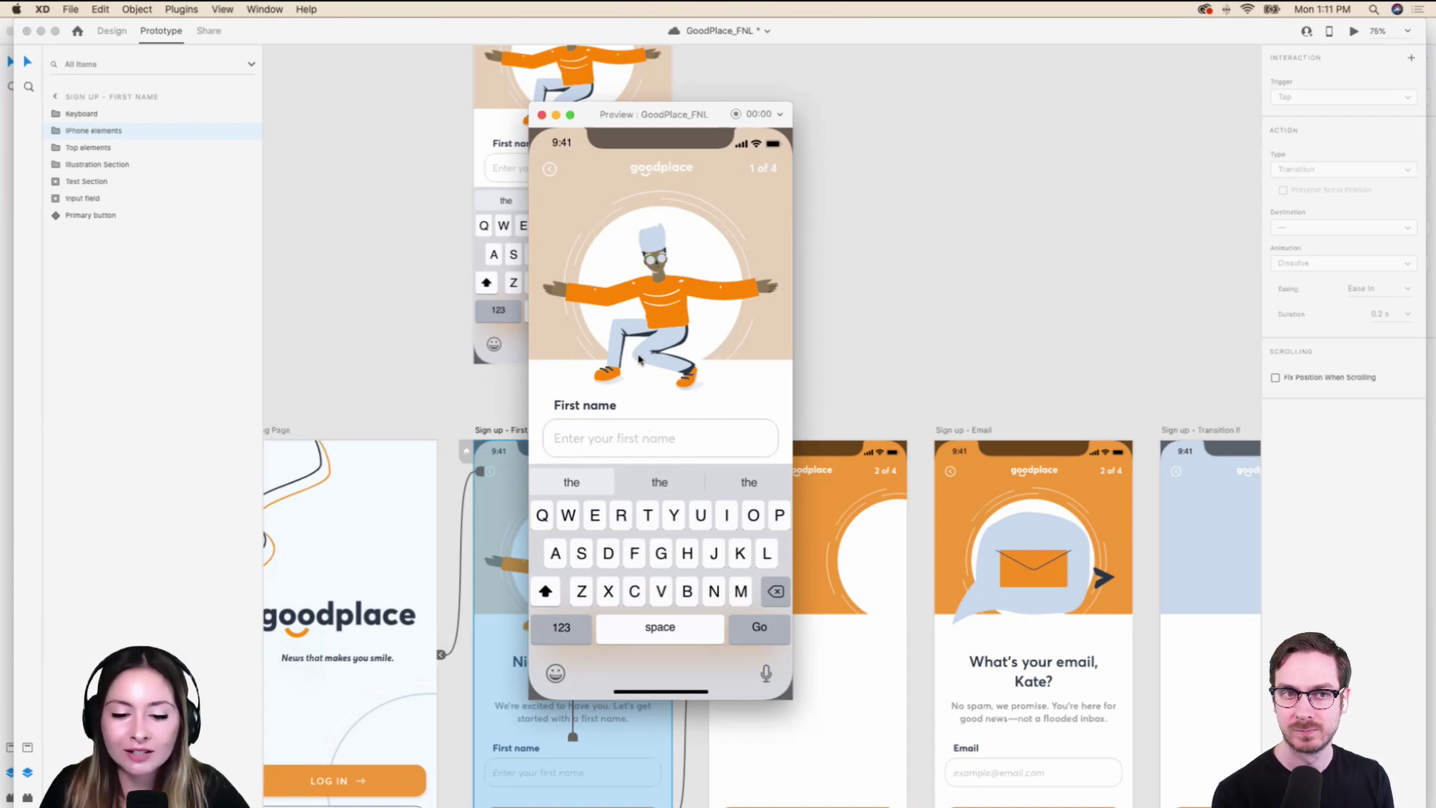
pyautogui.click(542, 114)
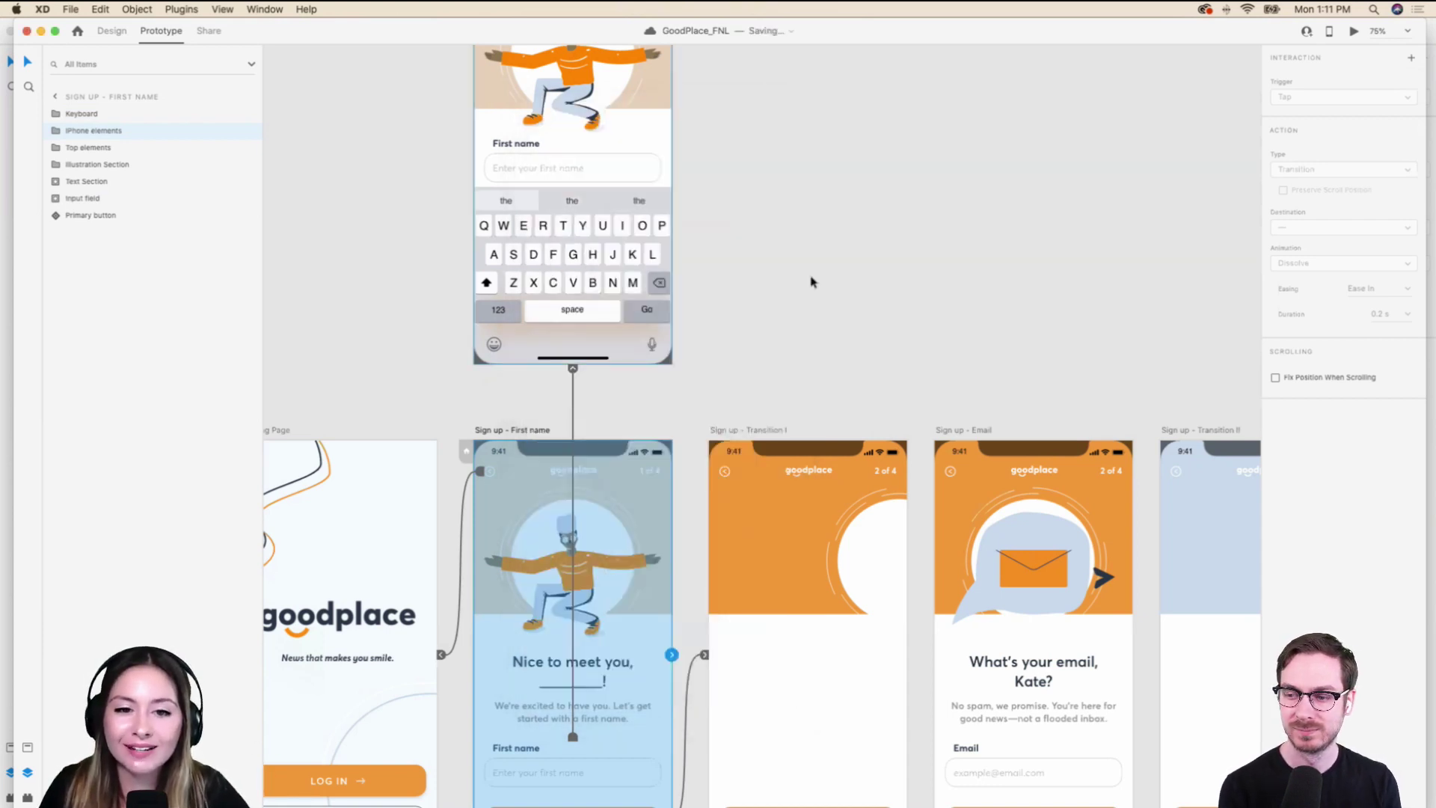
# Deselect the artboard and zoom out to 33% to see all artboards.
pyautogui.click(830, 321)
pyautogui.scroll(-2, 699, 364)
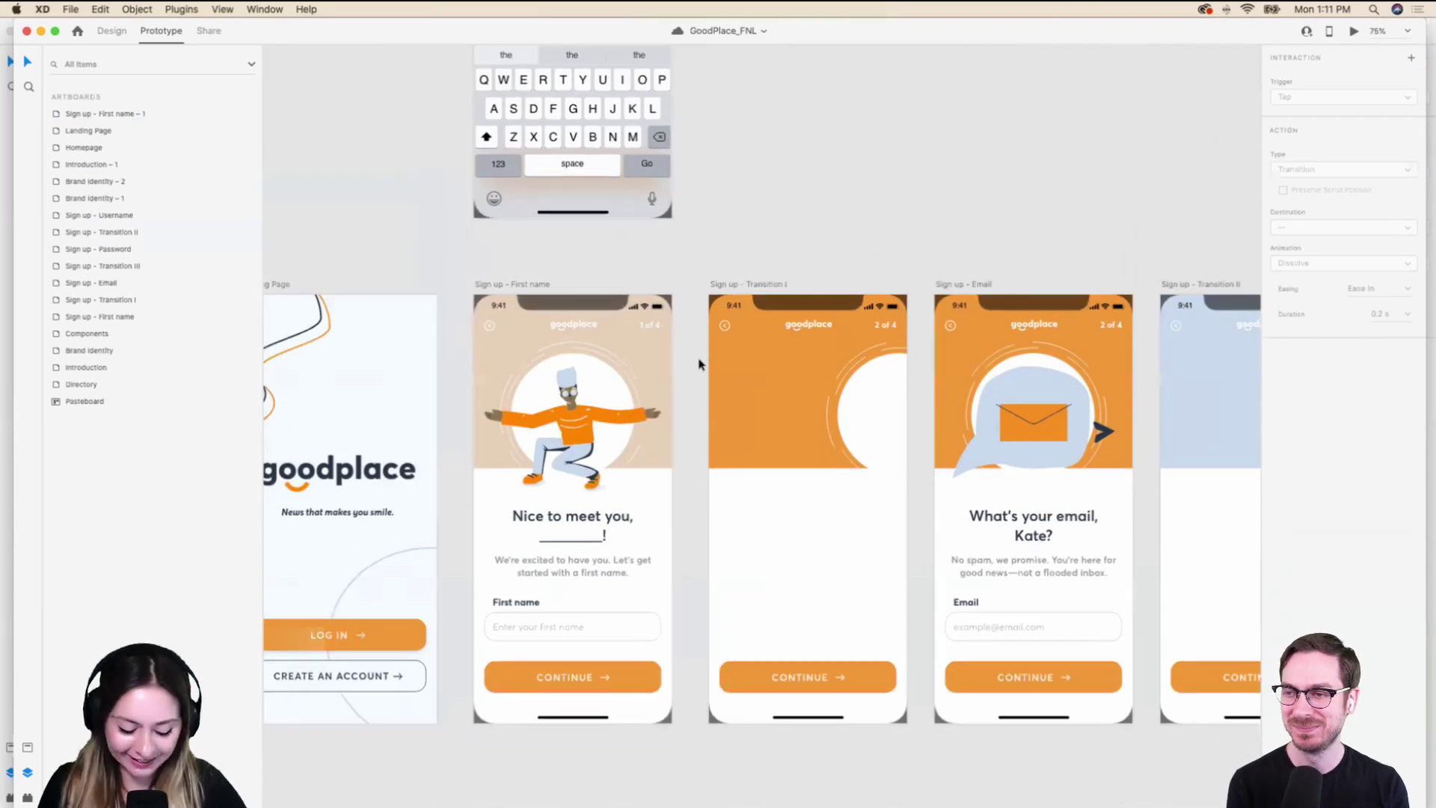
pyautogui.press('super+minus')
pyautogui.press('super+minus')
pyautogui.scroll(2, 699, 364)
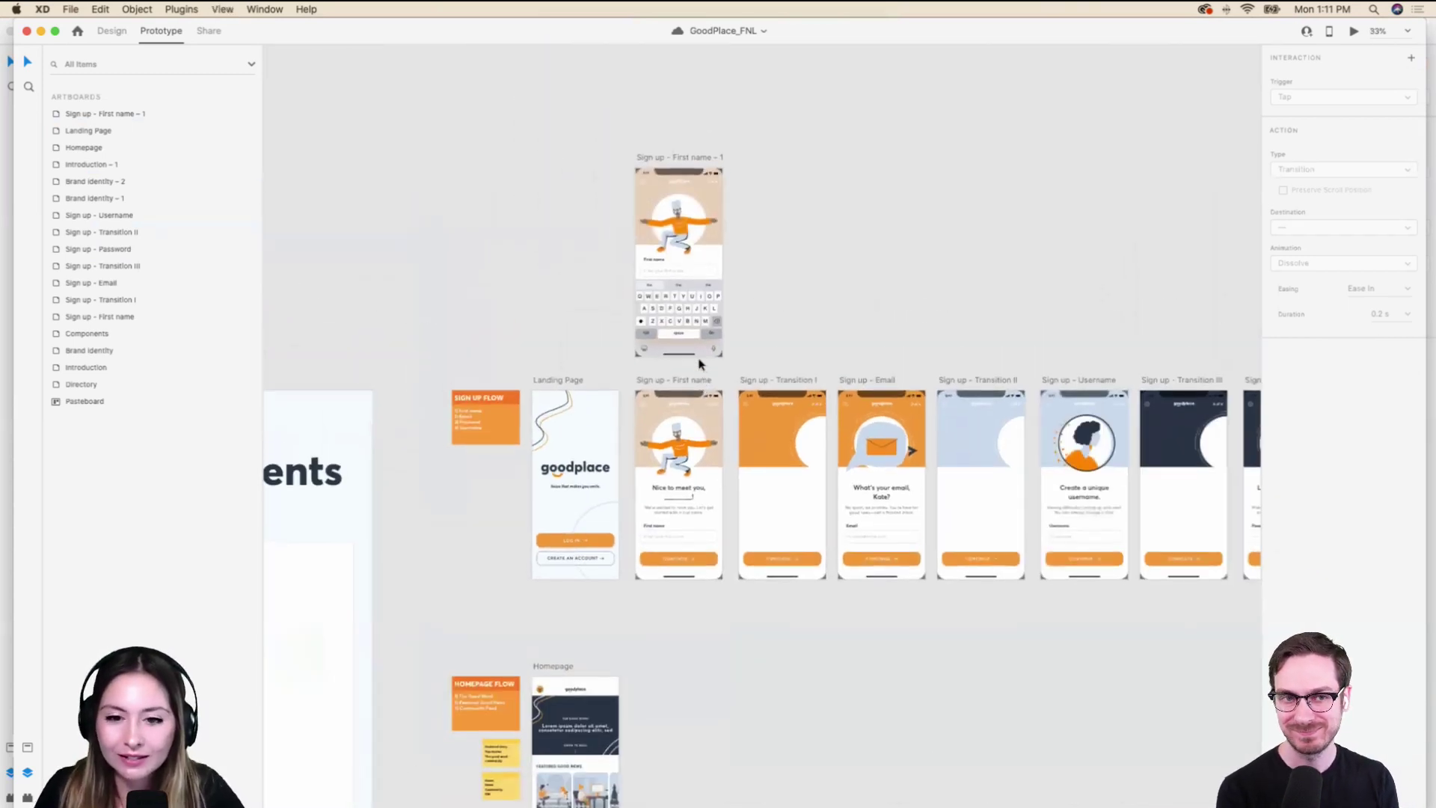
# Preview from Landing Page through Create an Account and each Continue to the password screen, then close.
pyautogui.click(563, 471)
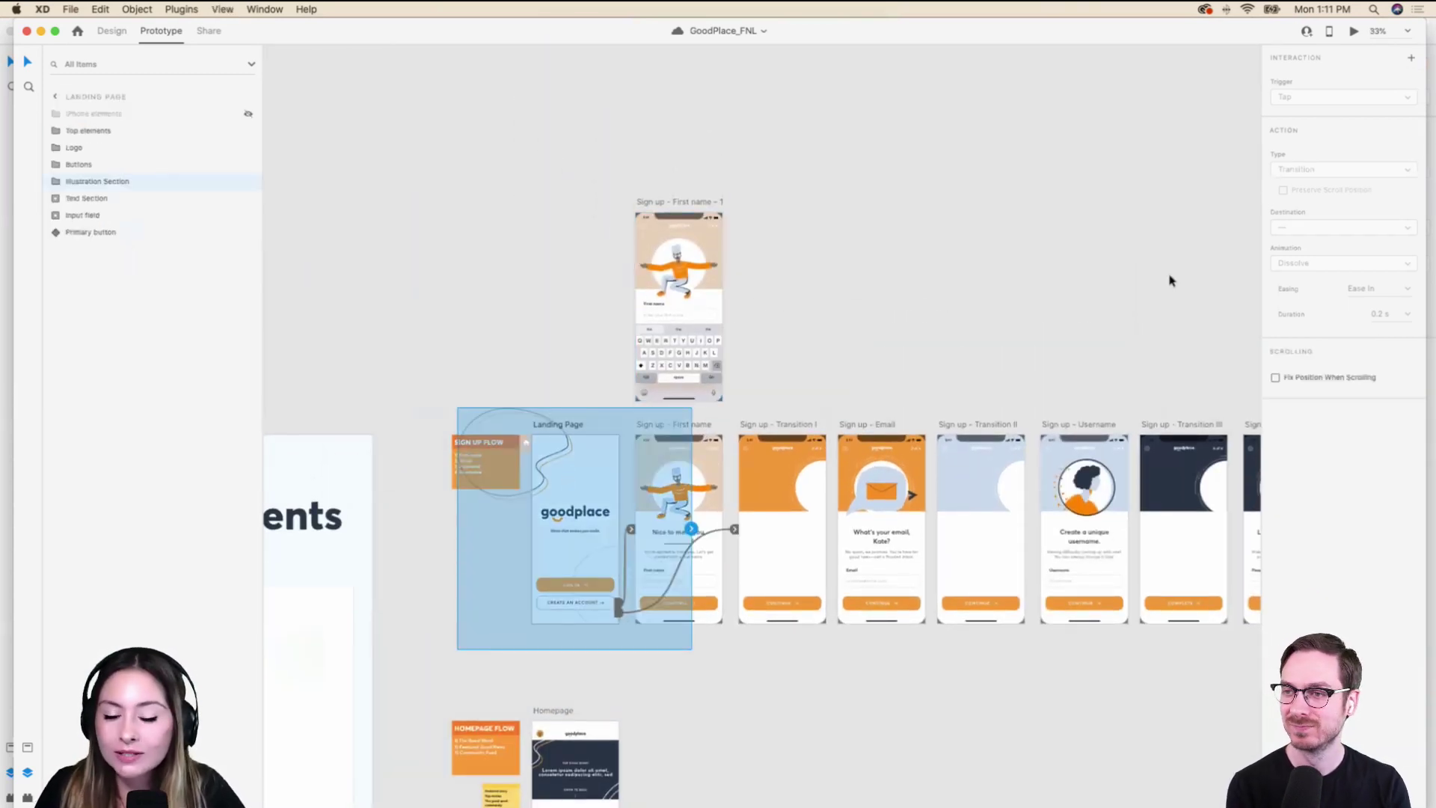
pyautogui.click(1353, 30)
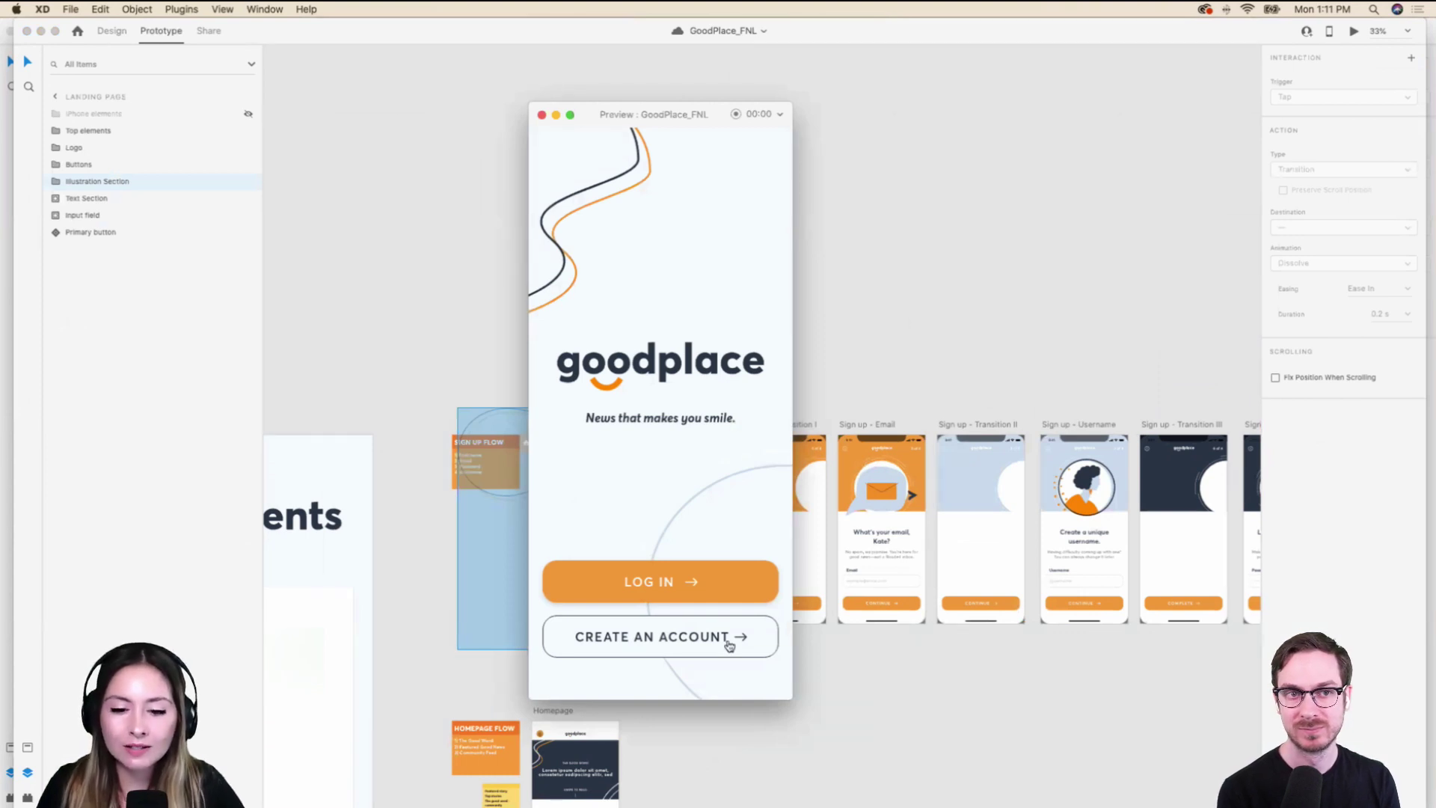
pyautogui.click(729, 646)
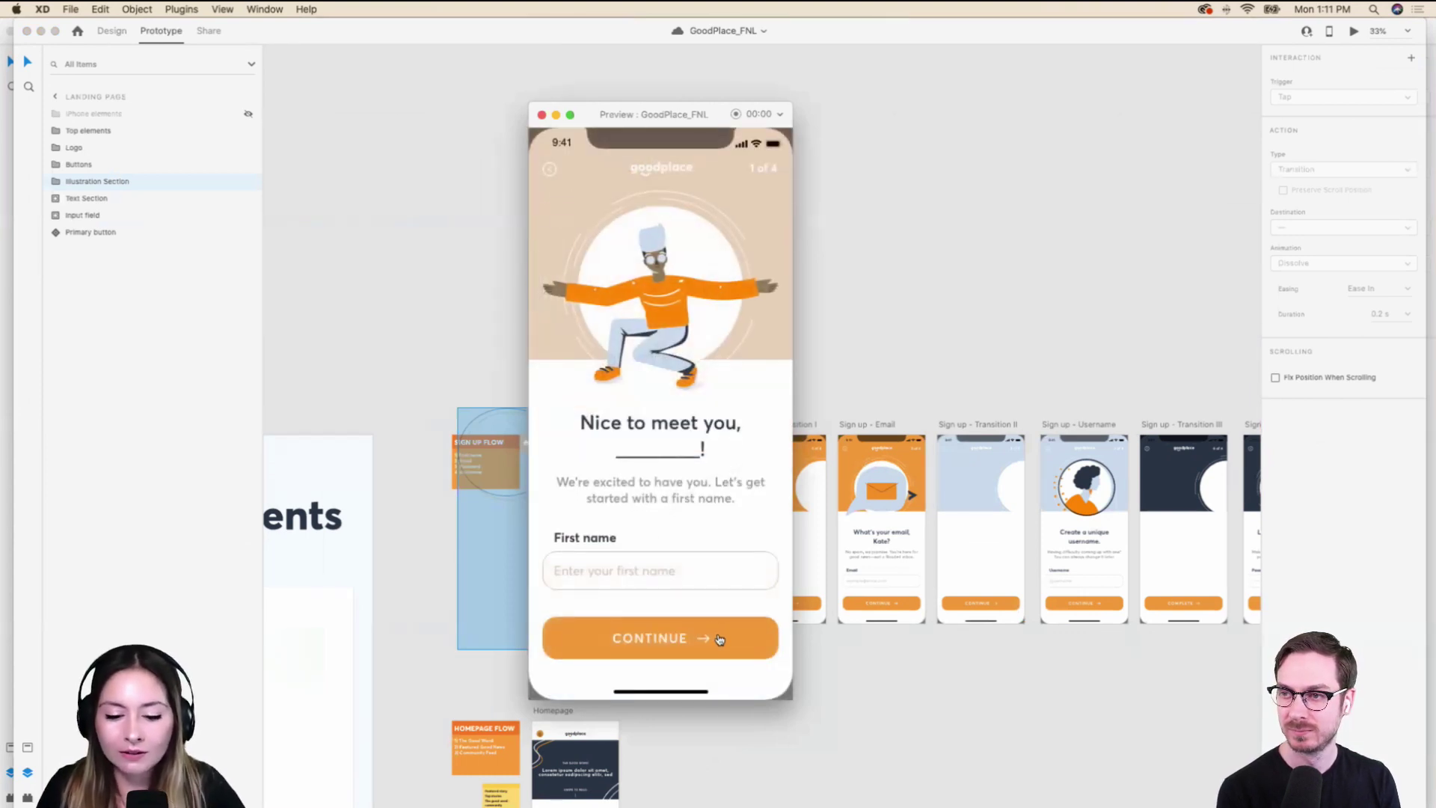
pyautogui.click(719, 639)
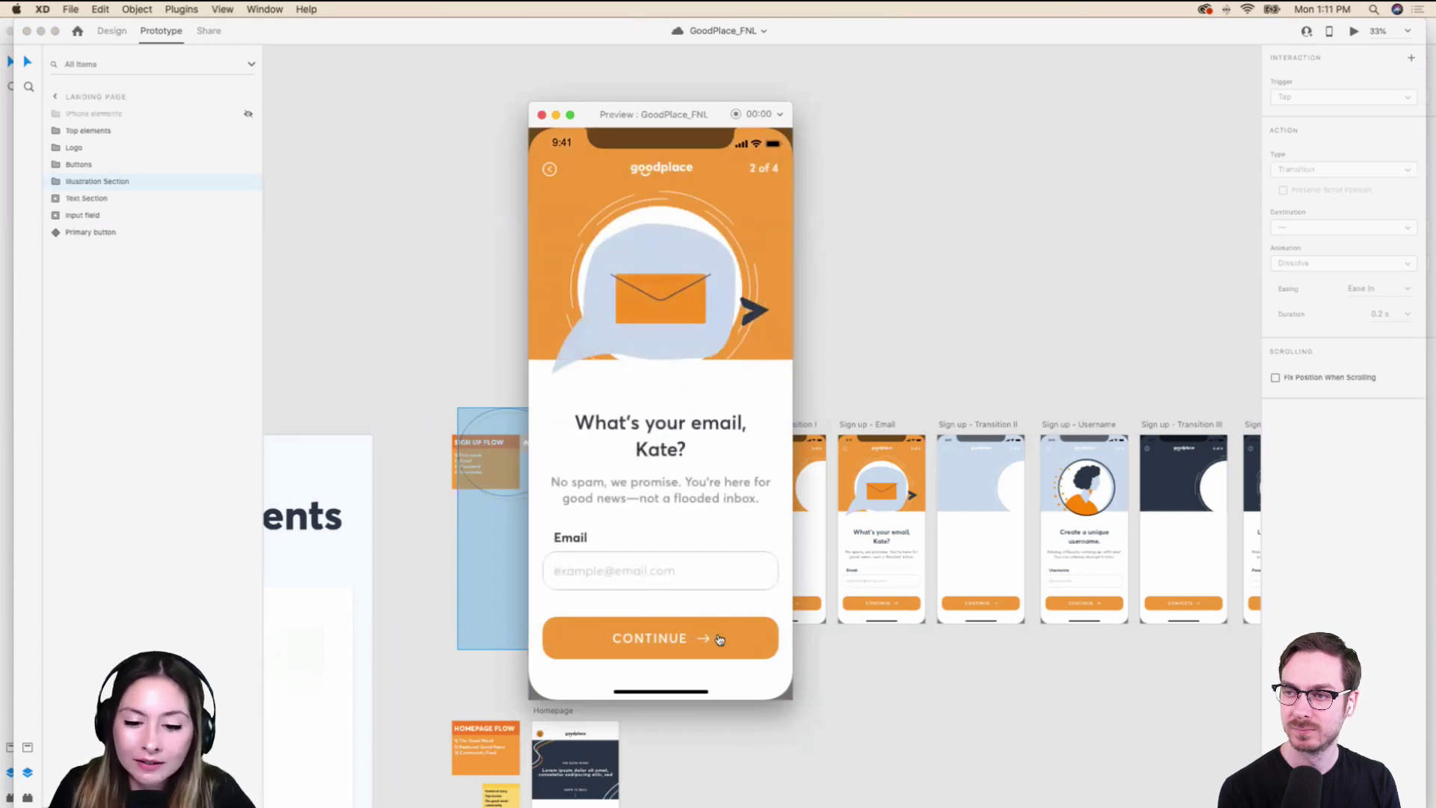
pyautogui.click(719, 638)
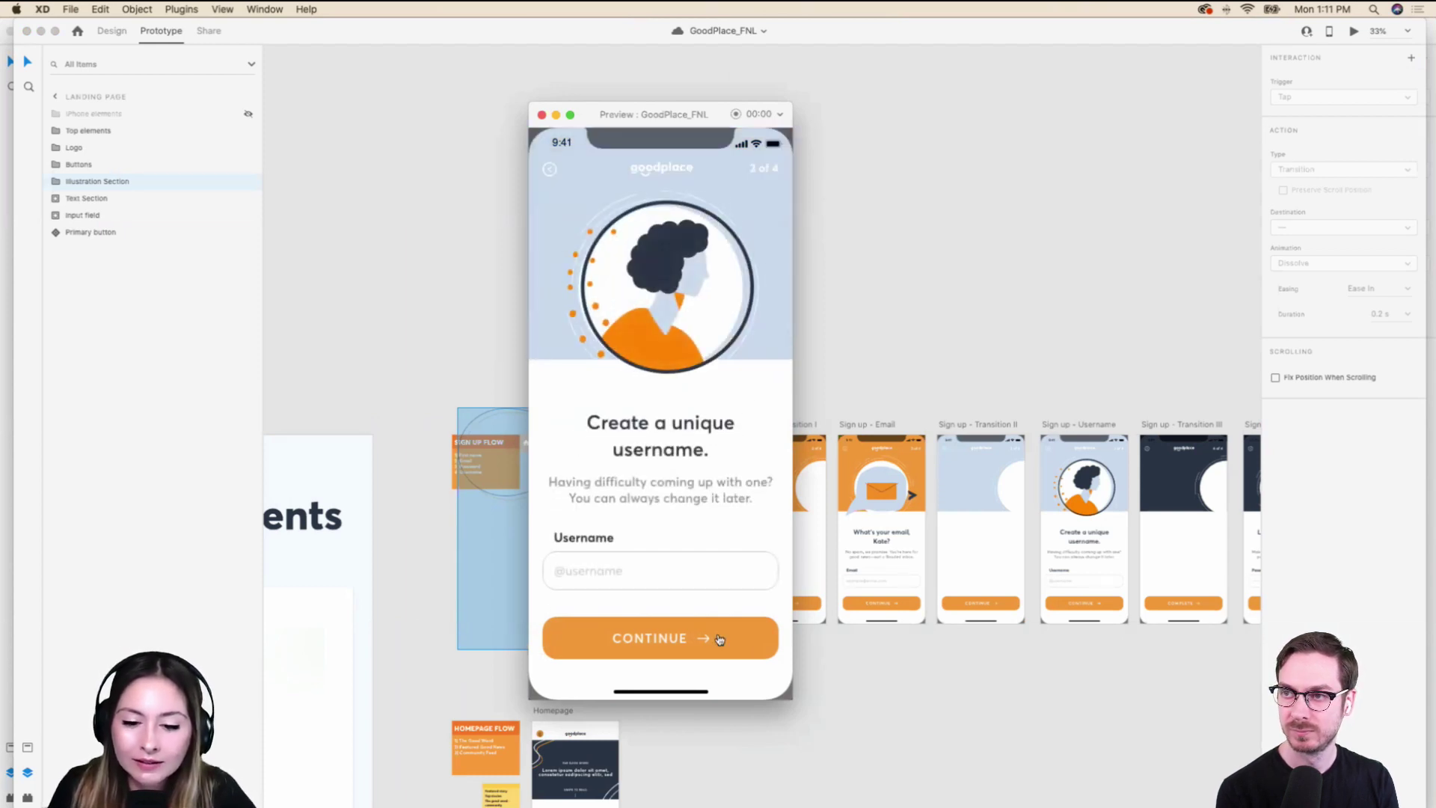
pyautogui.click(719, 638)
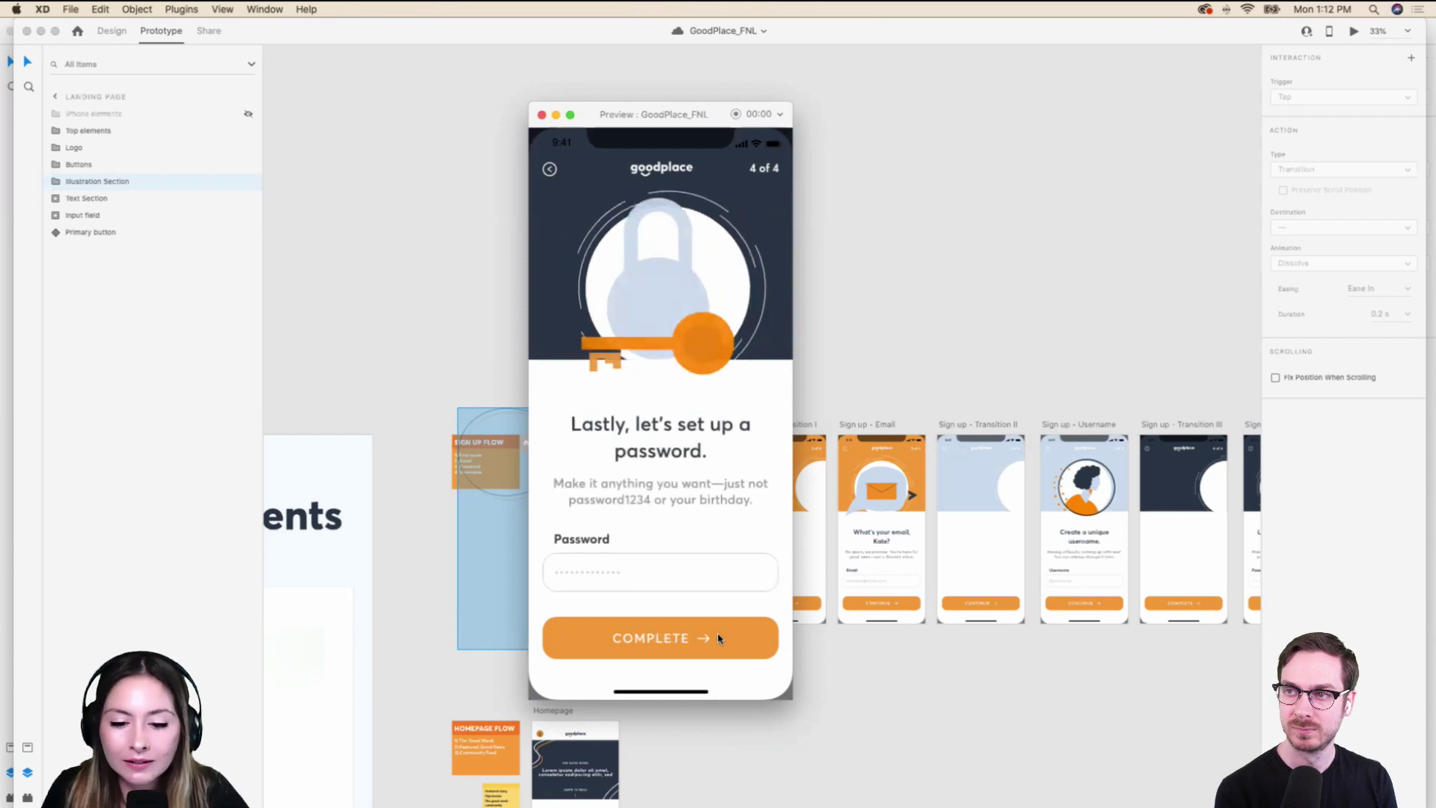
pyautogui.click(542, 116)
# Inspect the Sign up - Email artboard's links and look over the artboard row.
pyautogui.click(918, 688)
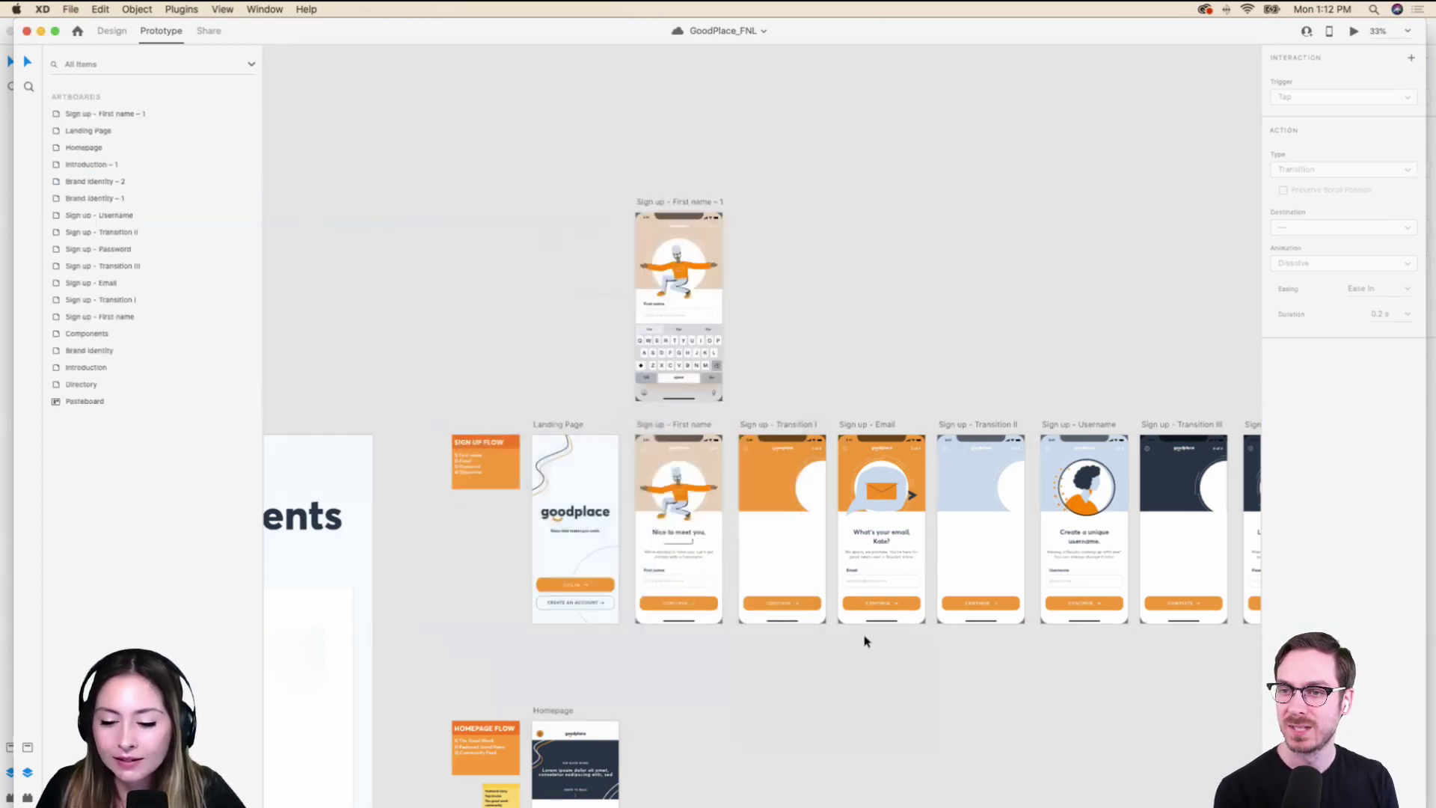
pyautogui.scroll(-2, 888, 638)
pyautogui.click(886, 499)
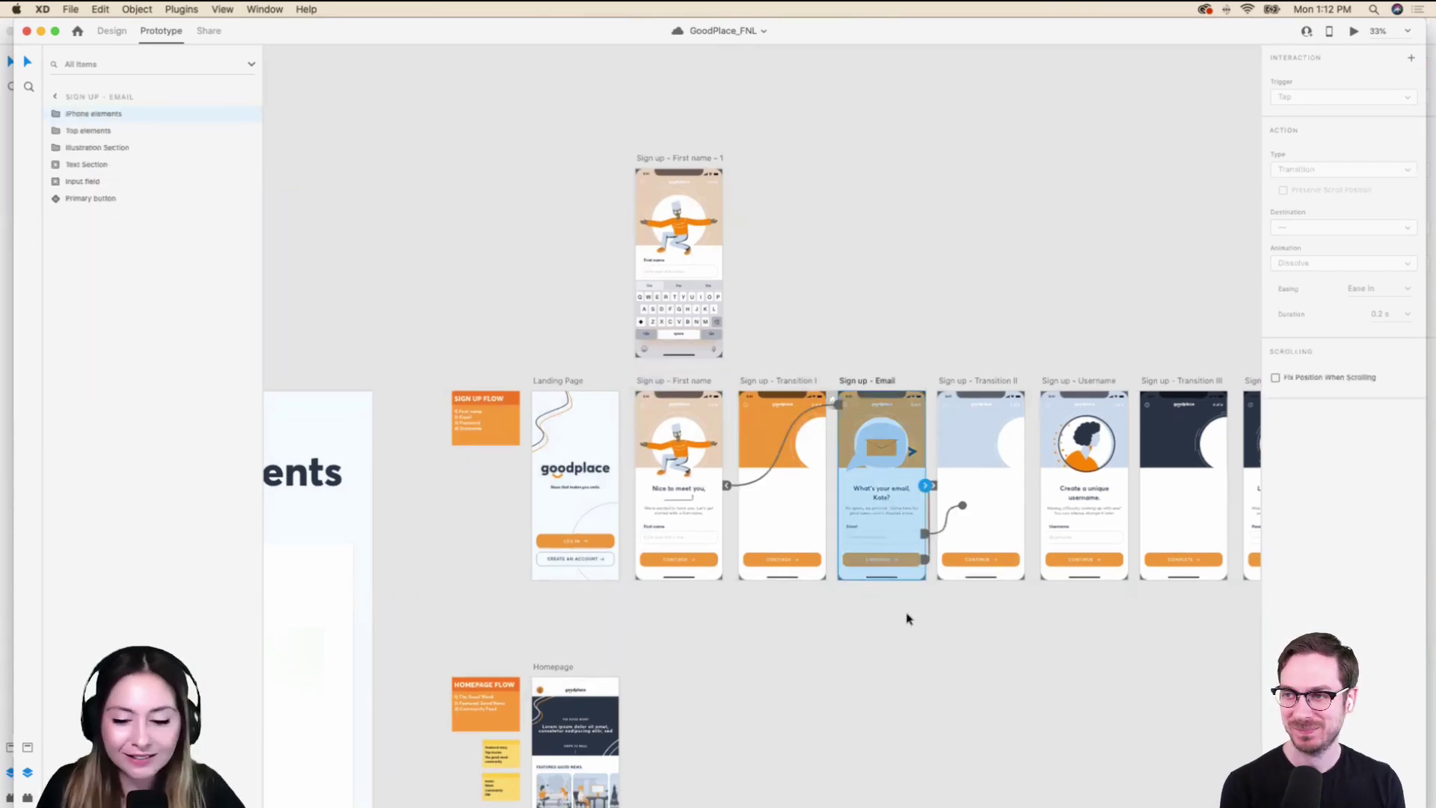
pyautogui.click(724, 574)
pyautogui.scroll(-5, 726, 572)
pyautogui.scroll(3, 726, 571)
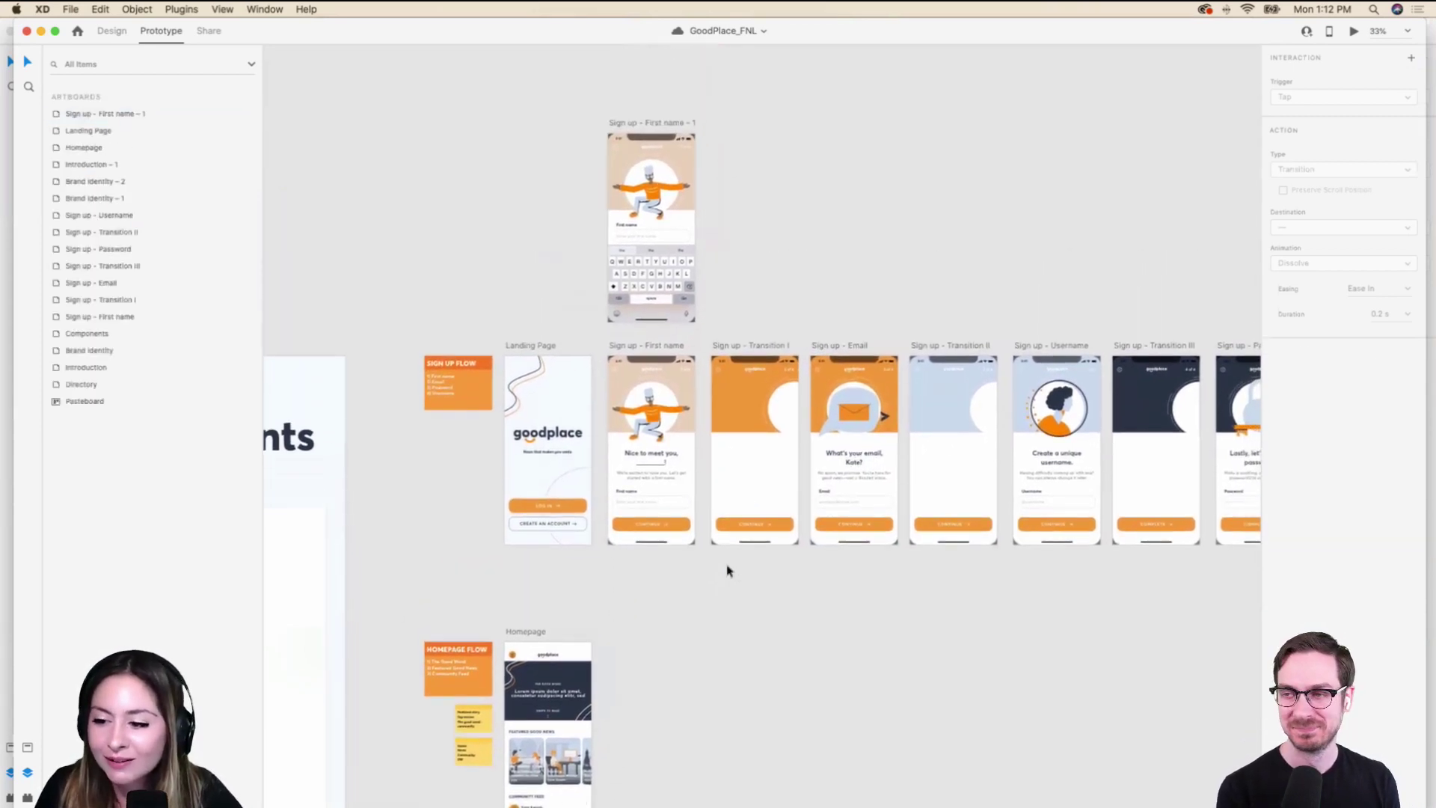
pyautogui.scroll(-6, 726, 570)
pyautogui.hscroll(-3, 726, 570)
pyautogui.scroll(1, 727, 570)
pyautogui.hscroll(1, 726, 571)
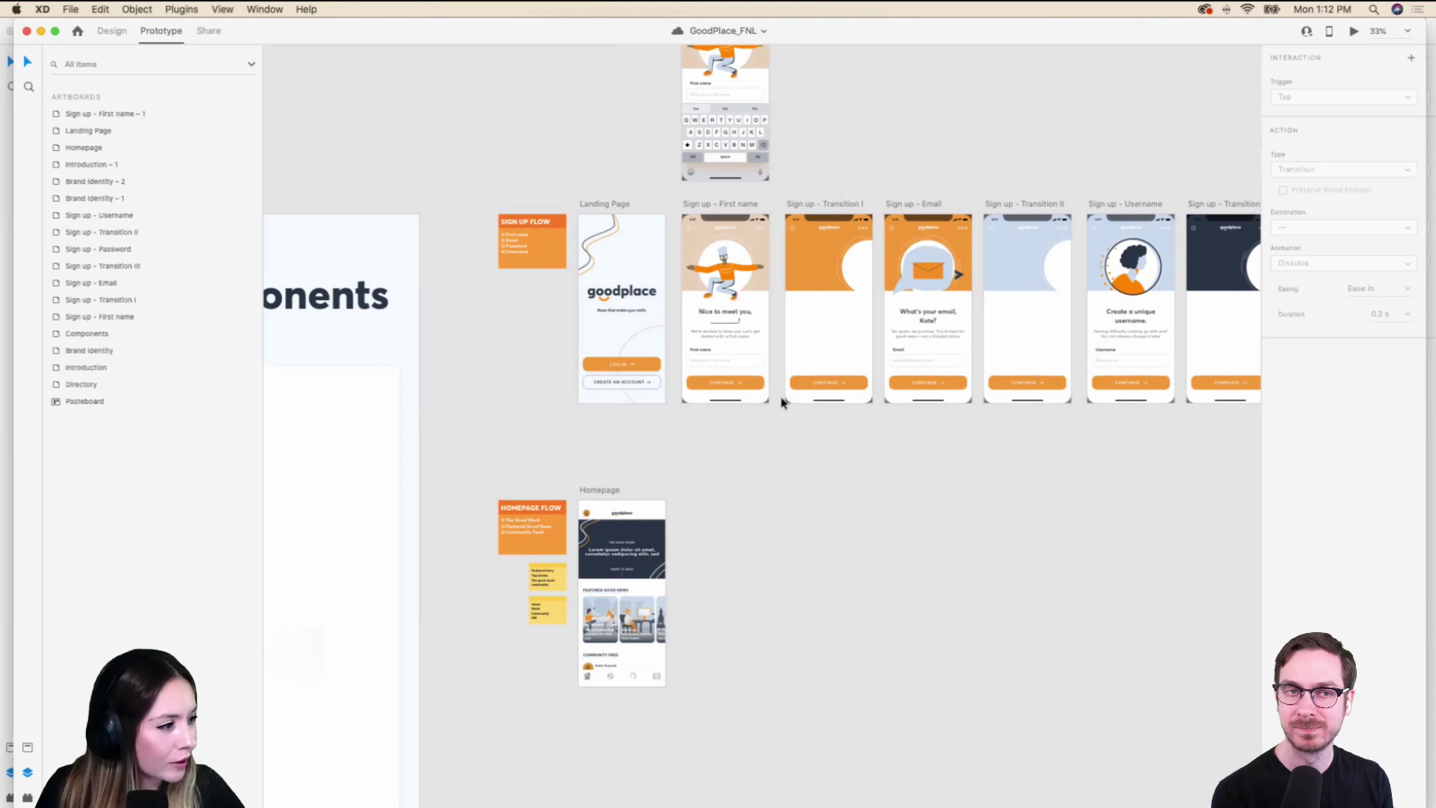
# Move the GoodPlace_FNL window aside and minimize it.
pyautogui.scroll(-1, 736, 505)
pyautogui.hscroll(-1, 737, 505)
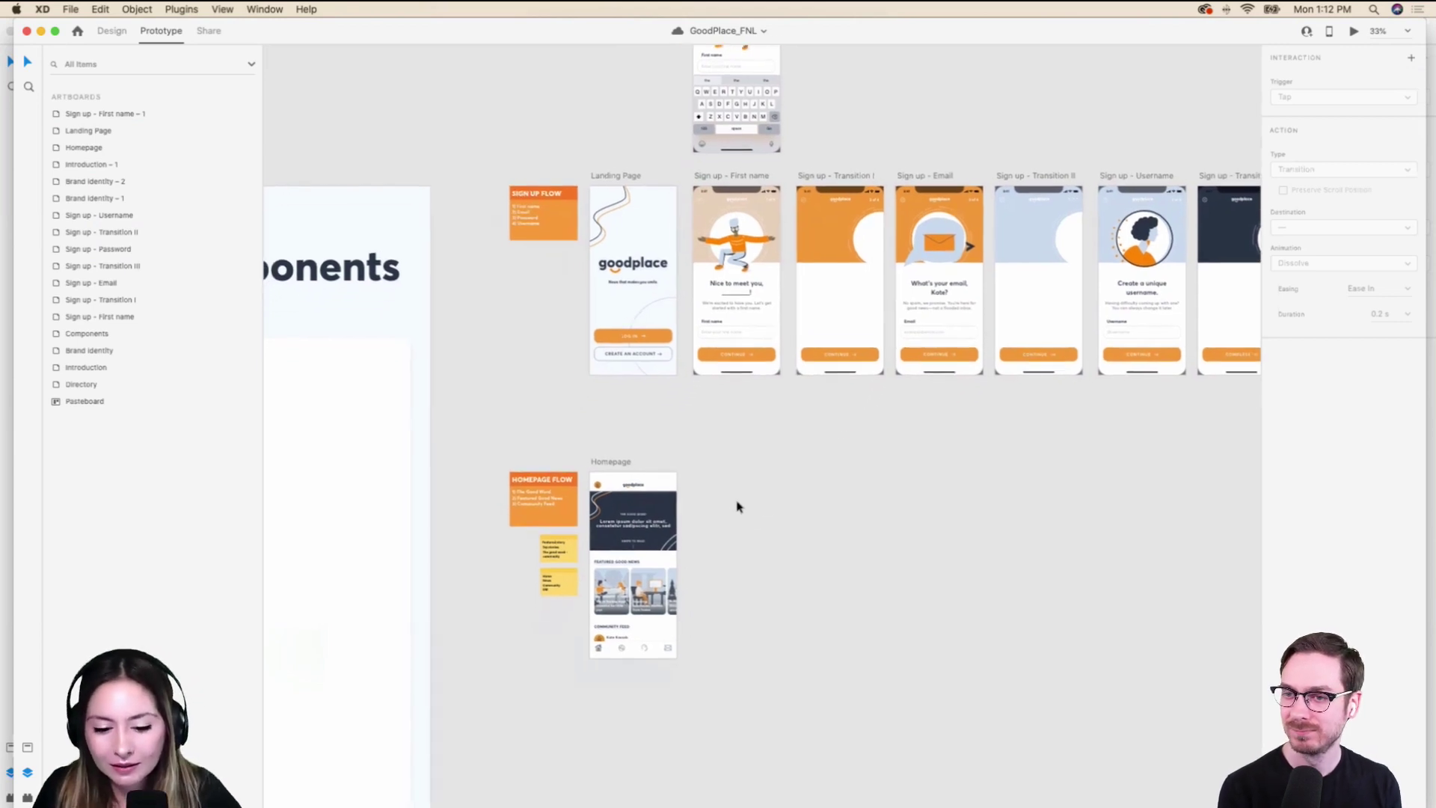
pyautogui.moveTo(429, 33); pyautogui.dragTo(487, 79)
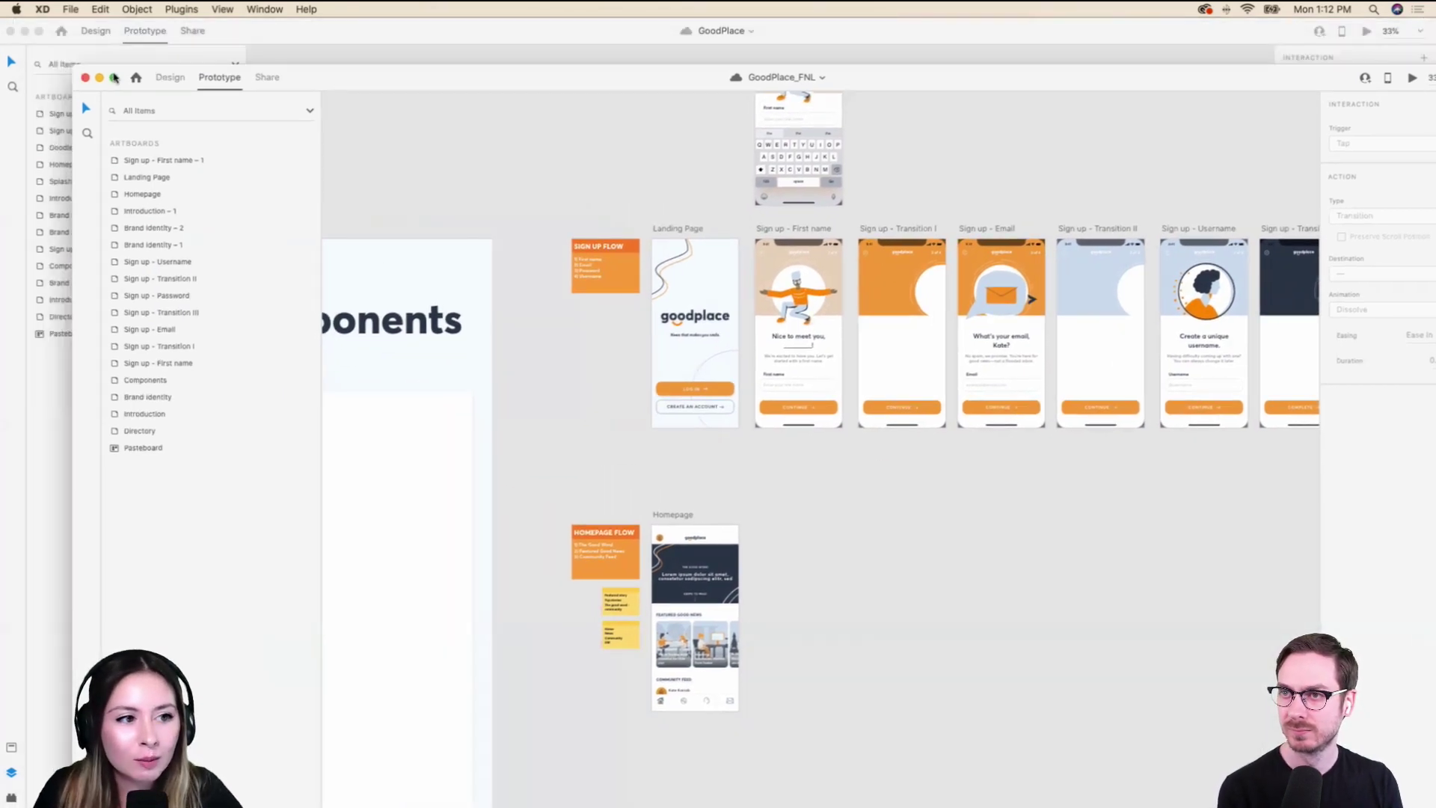
pyautogui.press('super+m')
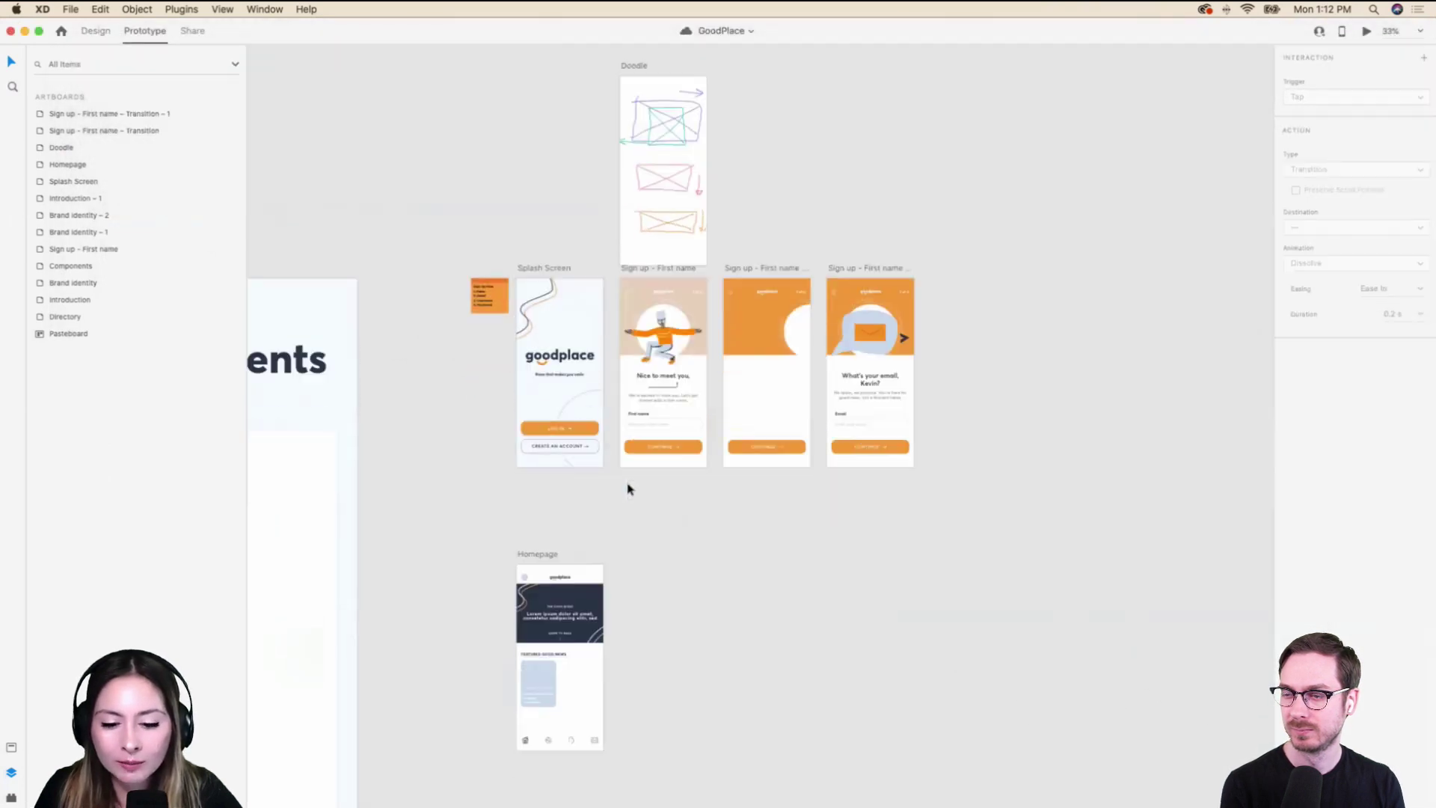
# Bring the GoodPlace file's Homepage artboard into view.
pyautogui.scroll(5, 627, 489)
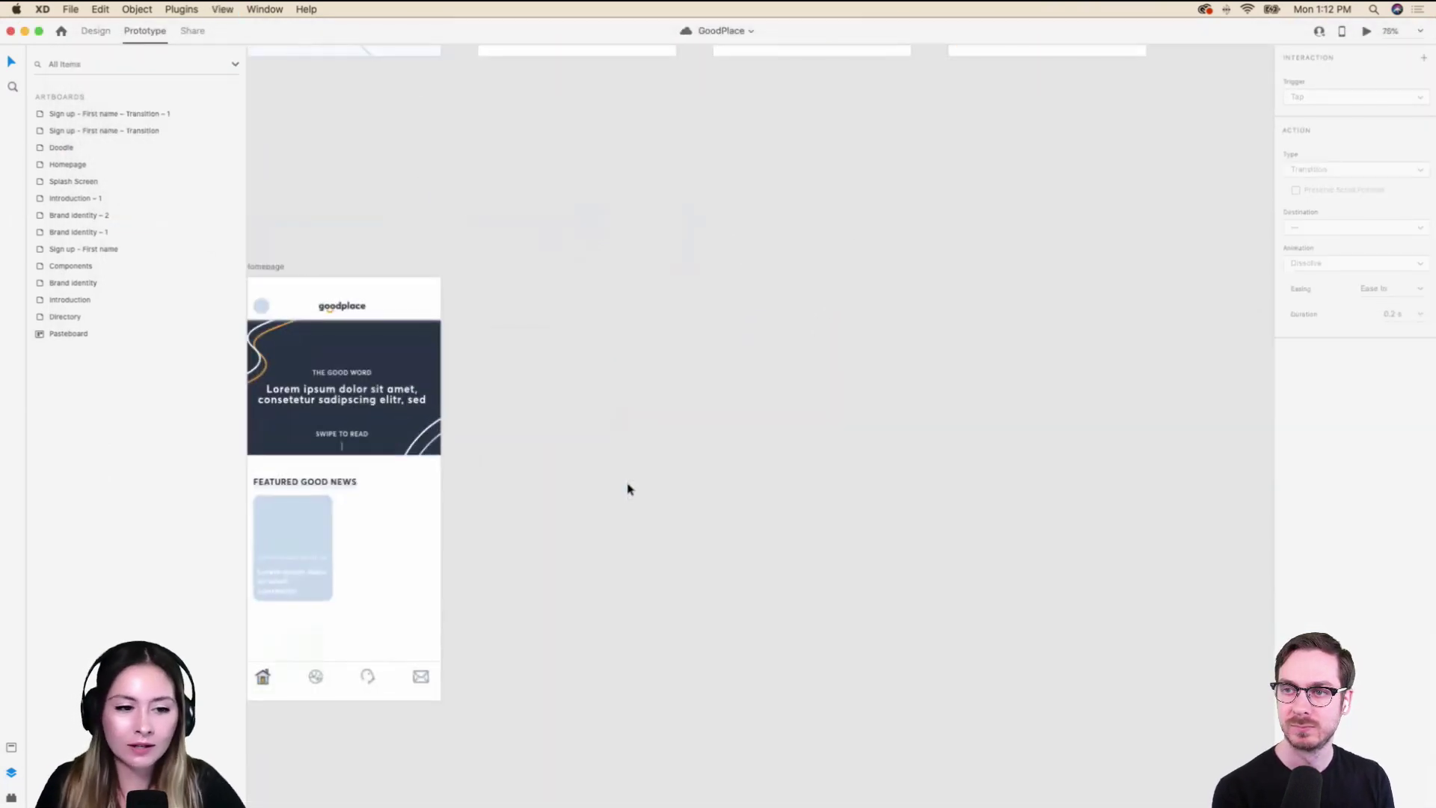
pyautogui.scroll(1, 627, 489)
pyautogui.hscroll(-1, 627, 489)
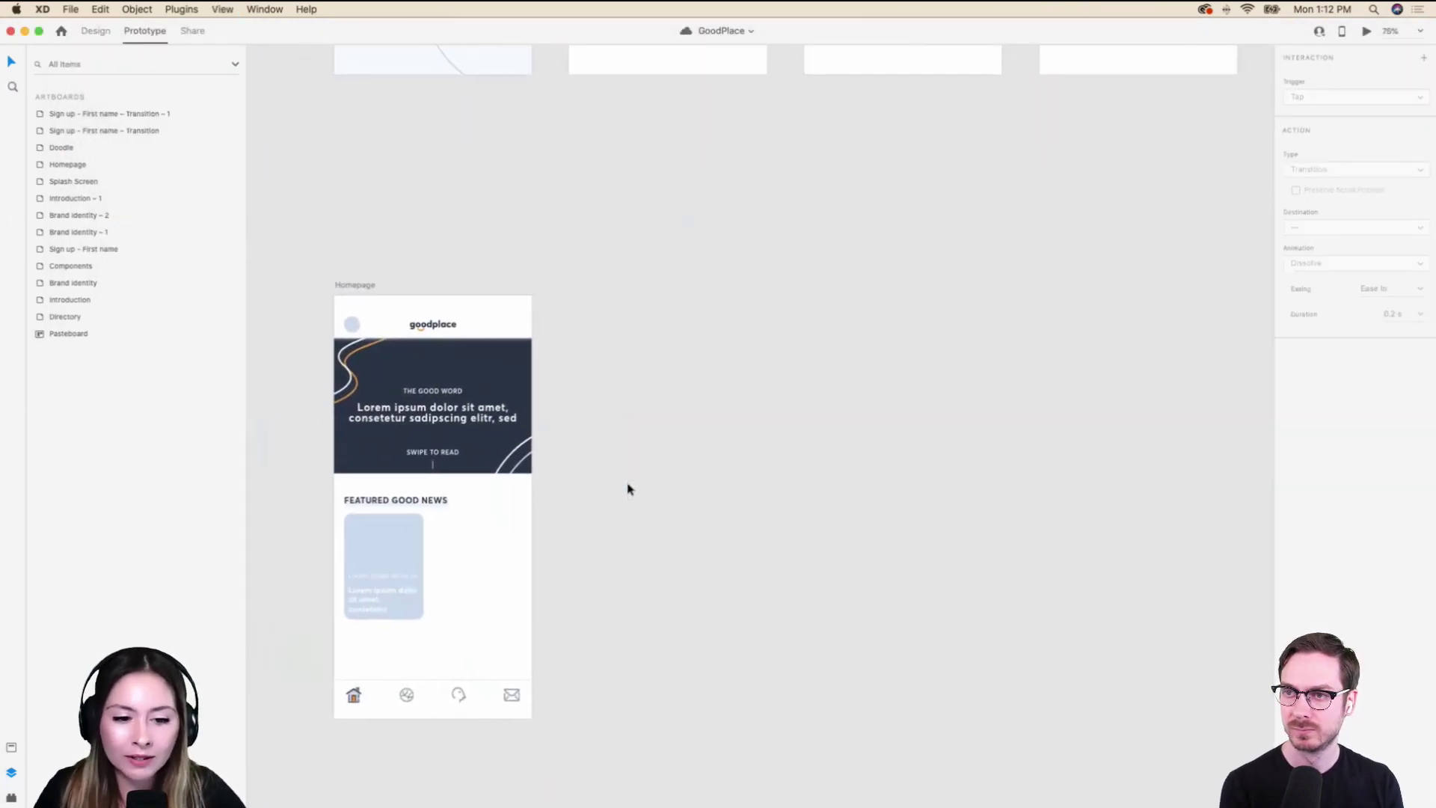
pyautogui.scroll(-5, 628, 489)
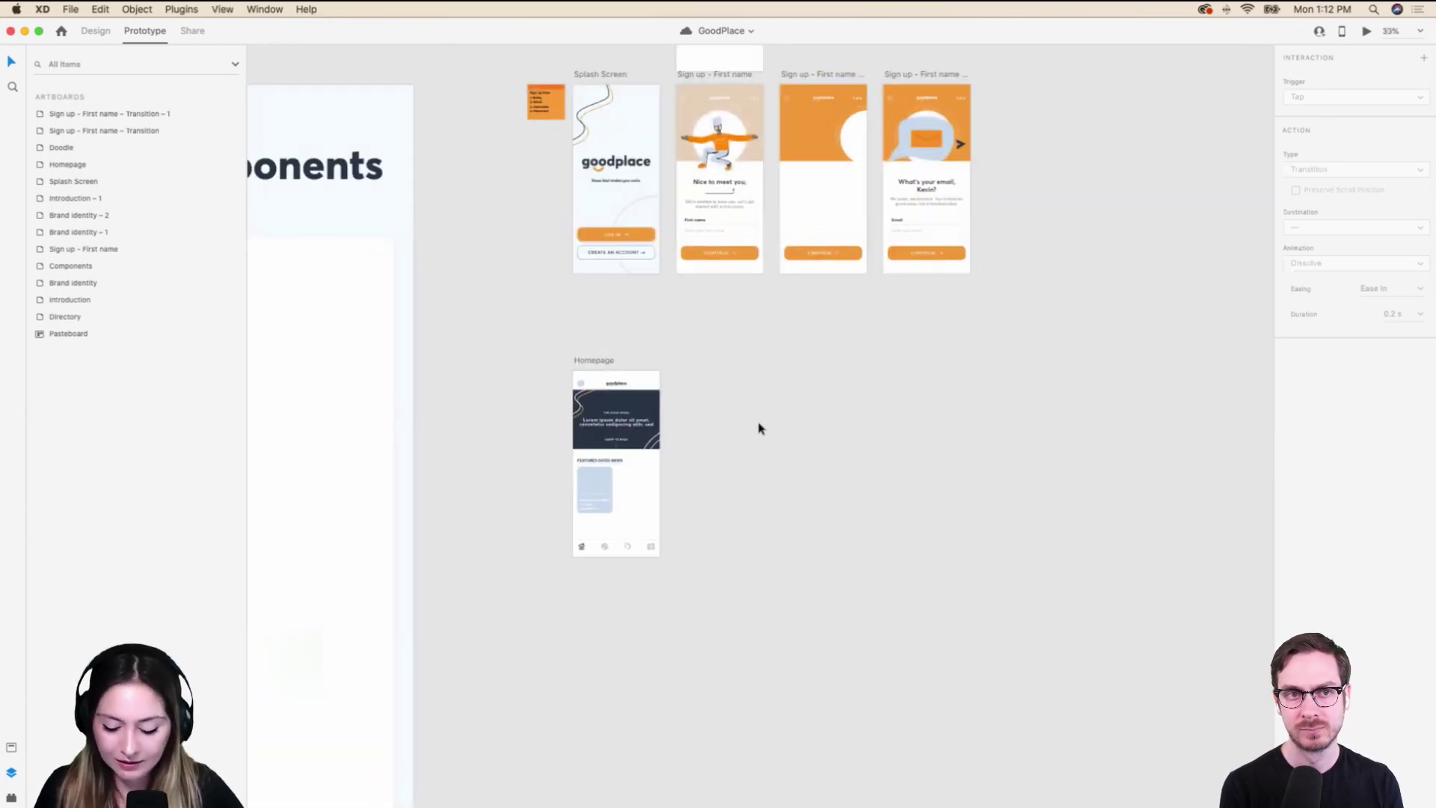
pyautogui.scroll(5, 759, 428)
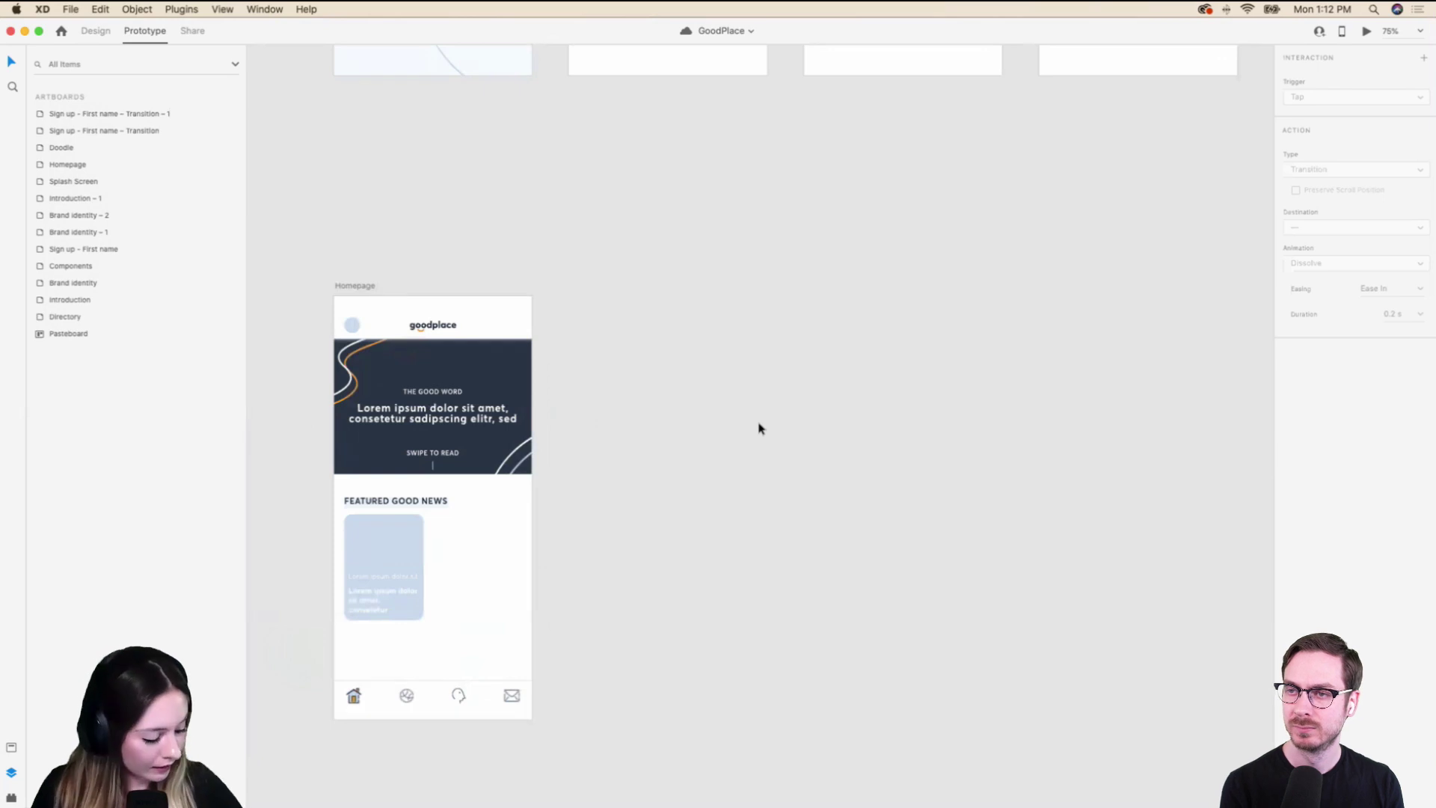
pyautogui.hscroll(-3, 583, 436)
pyautogui.scroll(-1, 583, 436)
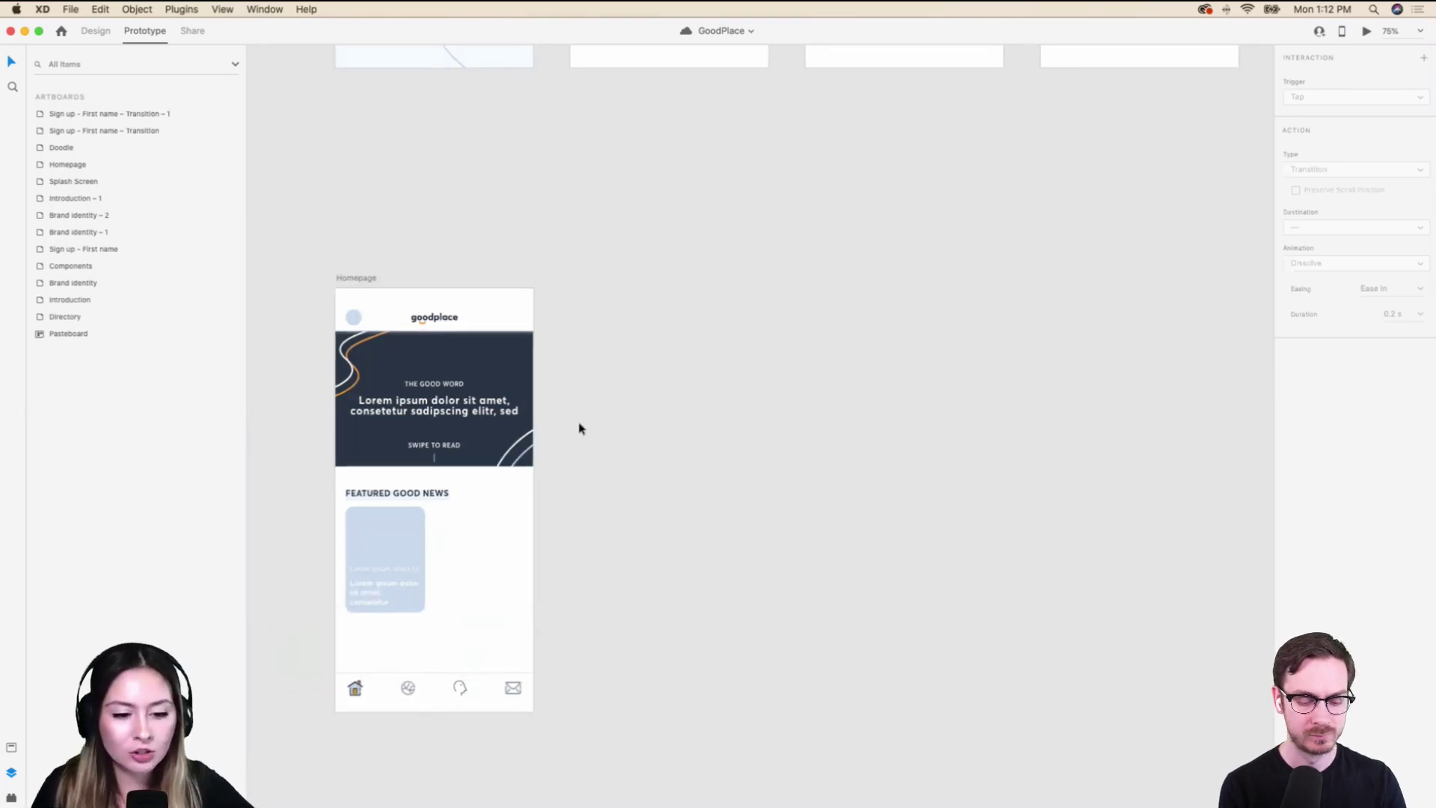
pyautogui.hscroll(-3, 552, 366)
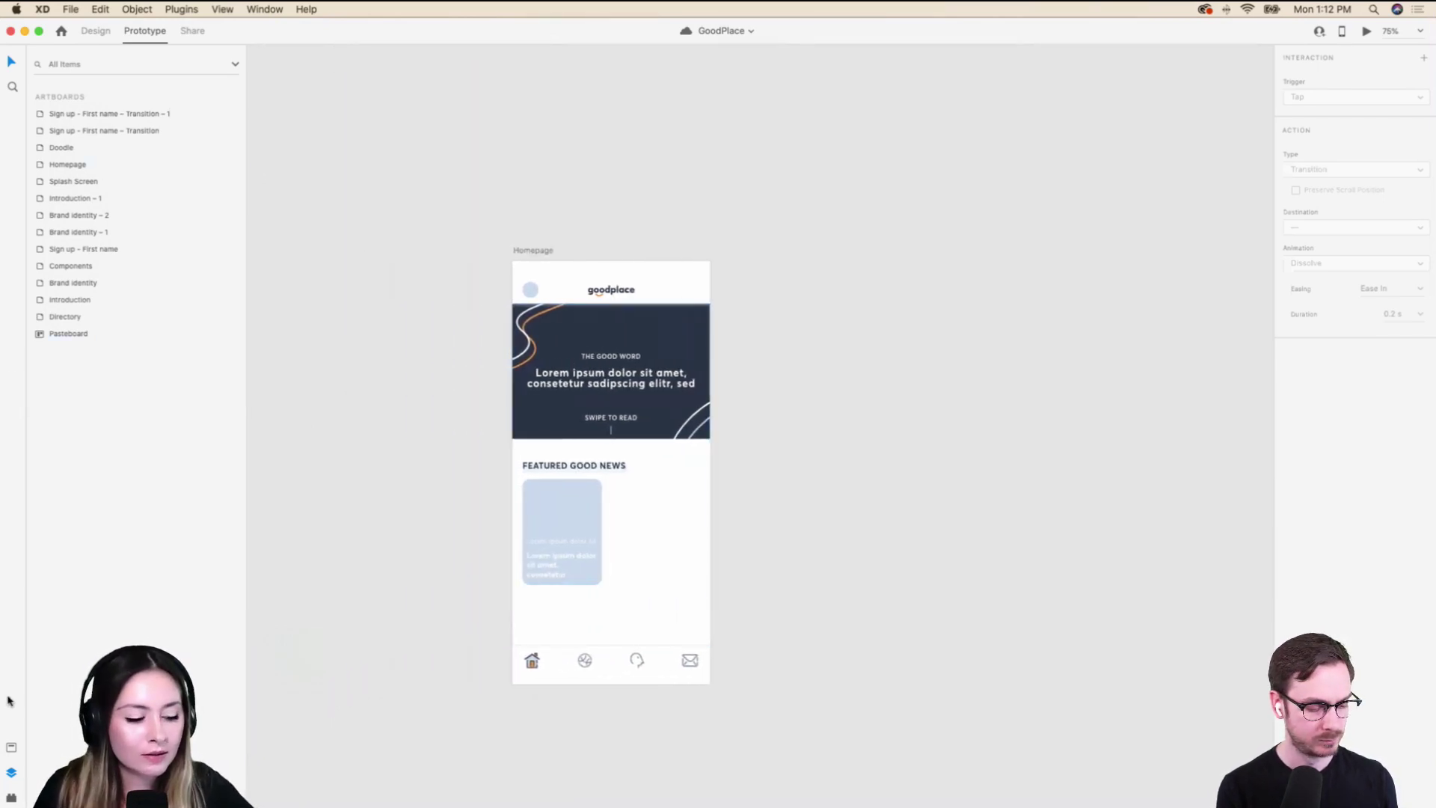
# Show the Whiteboard plugin's Elements, such as post-its.
pyautogui.click(11, 793)
pyautogui.click(11, 747)
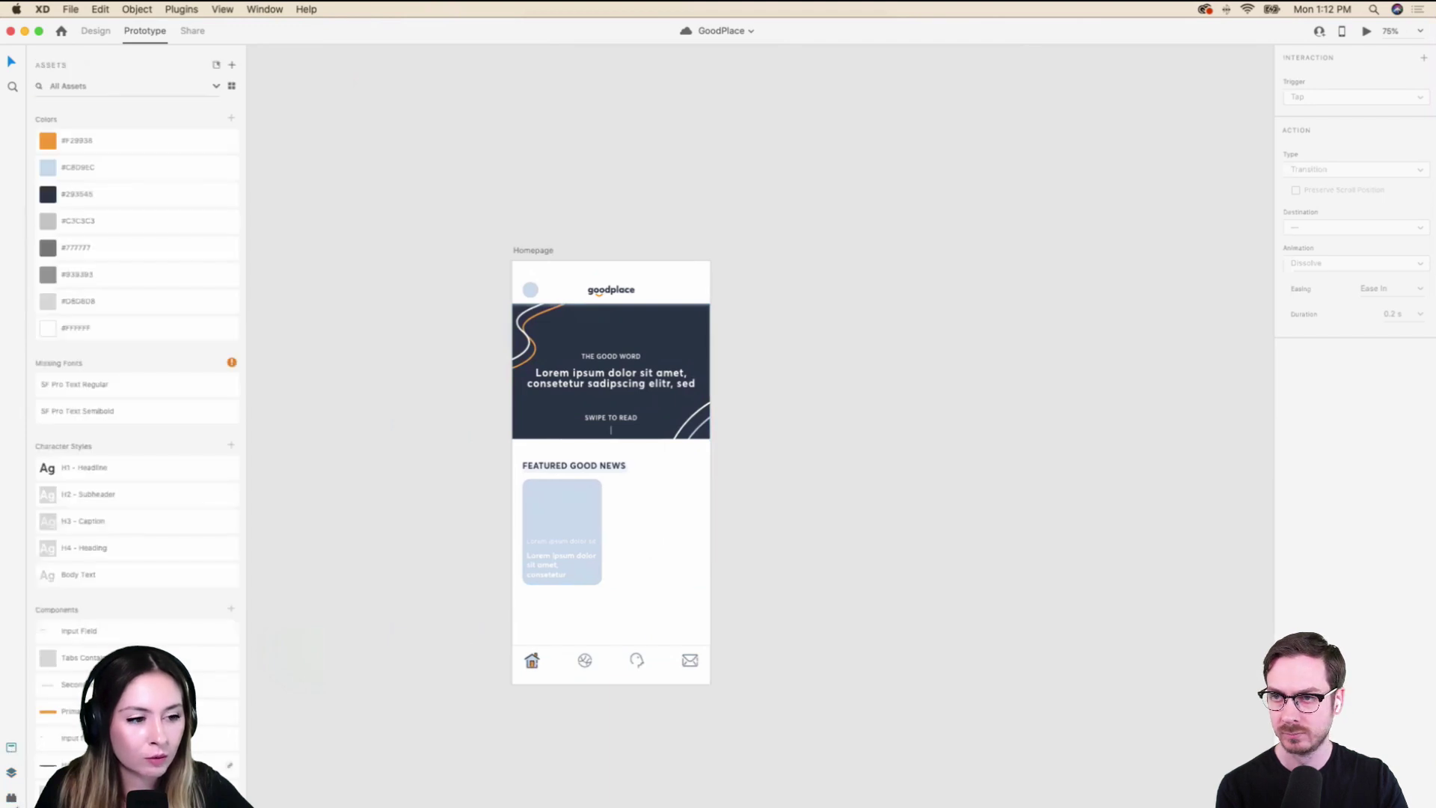
pyautogui.click(10, 797)
pyautogui.click(68, 129)
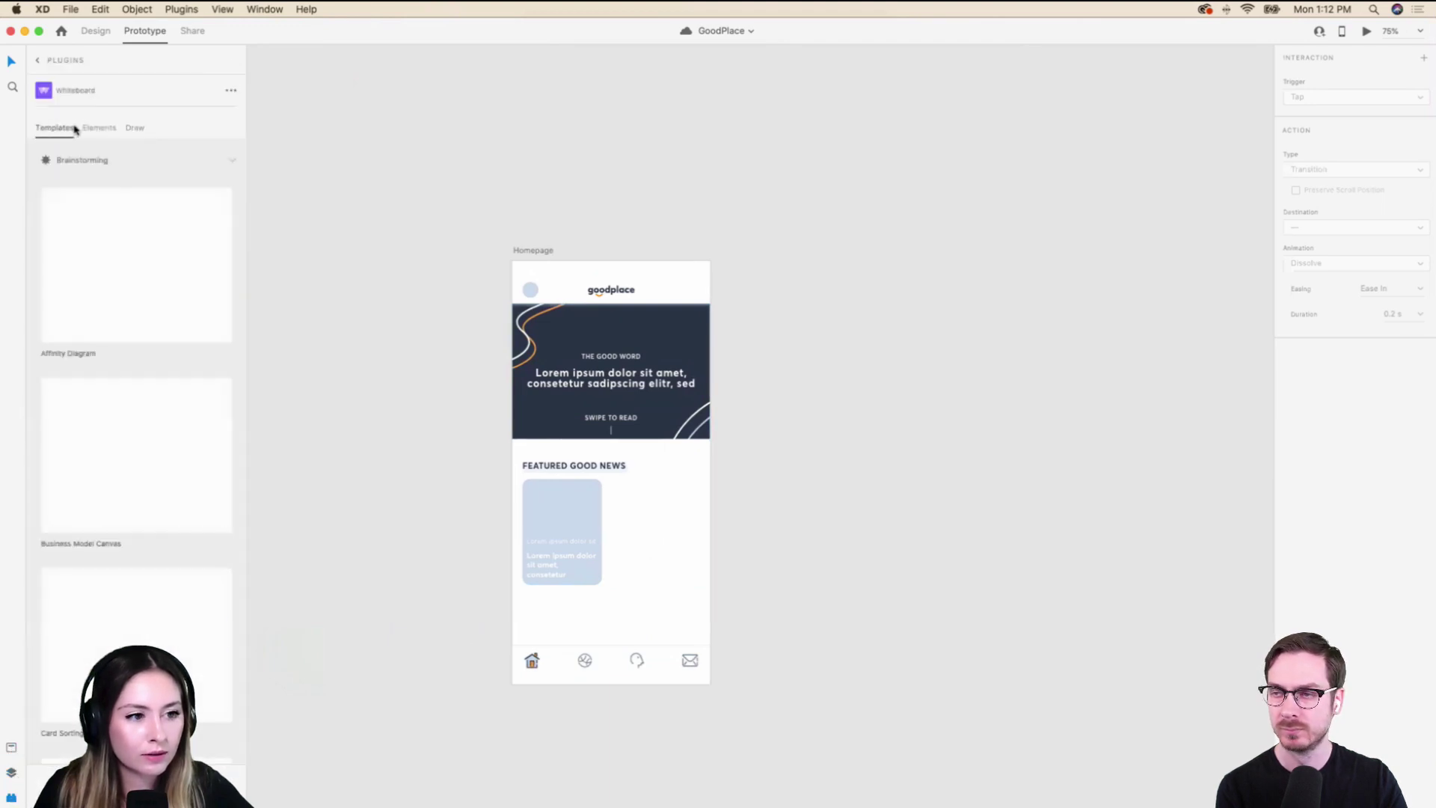
pyautogui.click(101, 128)
# Place a Post-it note just left of the Homepage artboard and select its text.
pyautogui.moveTo(220, 224); pyautogui.dragTo(711, 404)
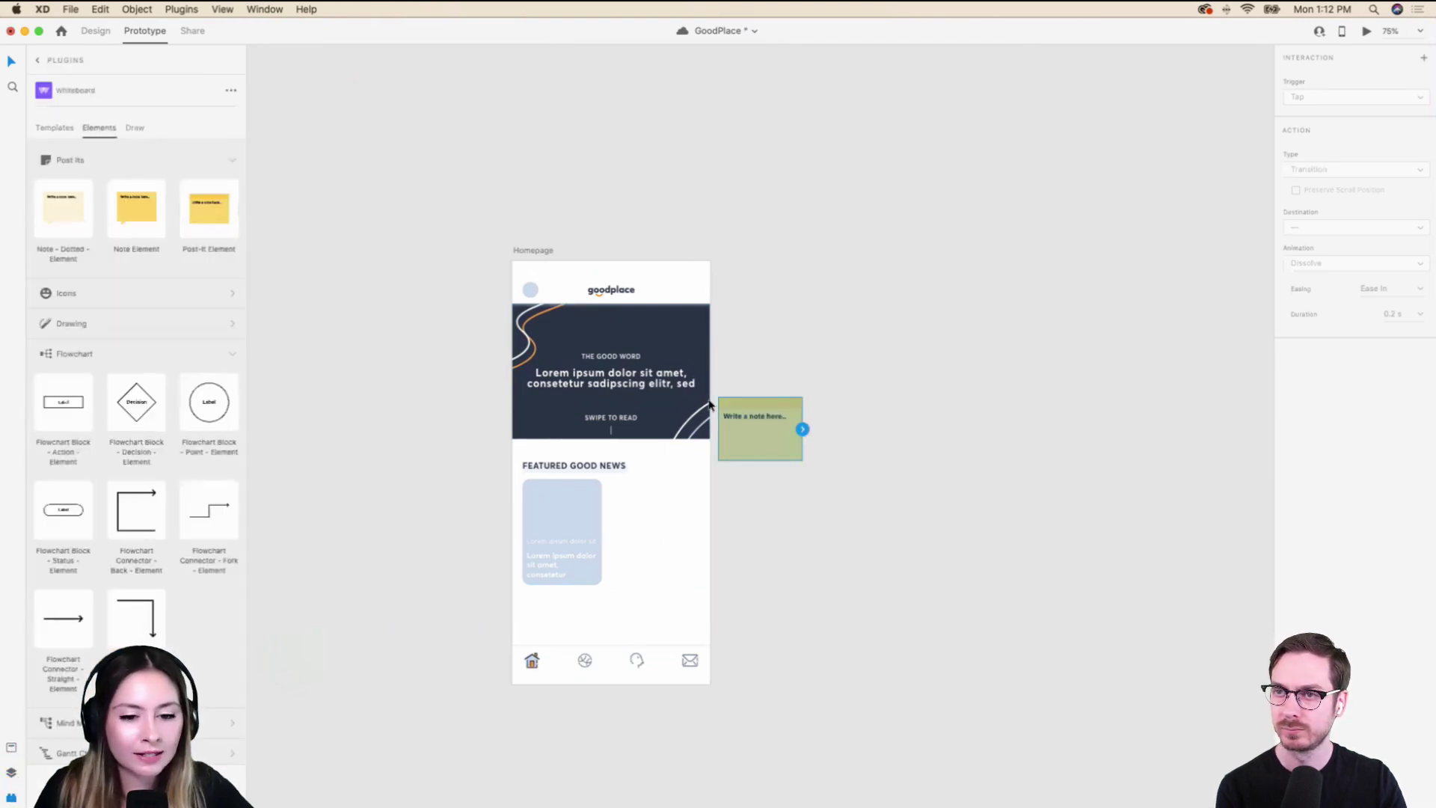
pyautogui.moveTo(673, 351); pyautogui.dragTo(465, 296)
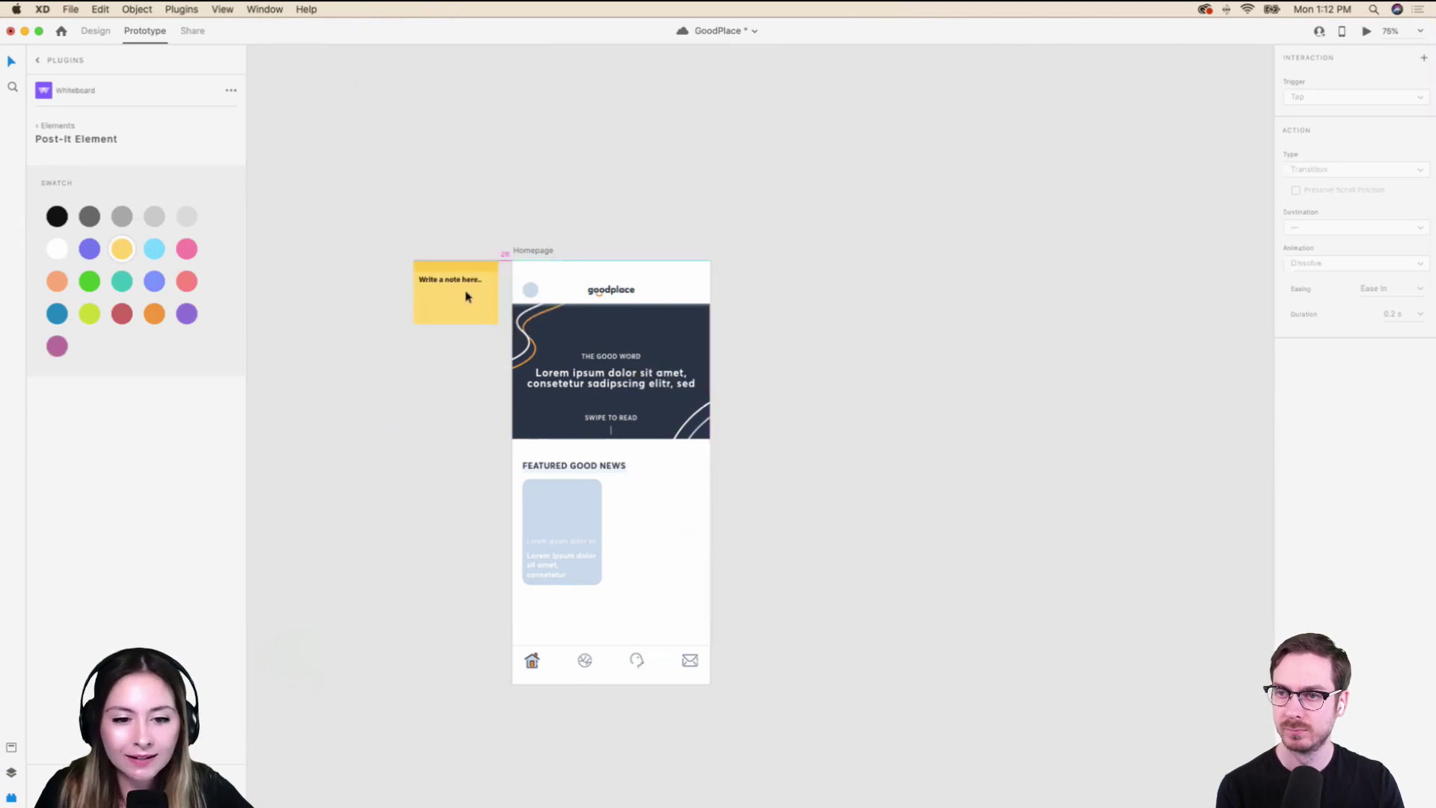
pyautogui.doubleClick(460, 280)
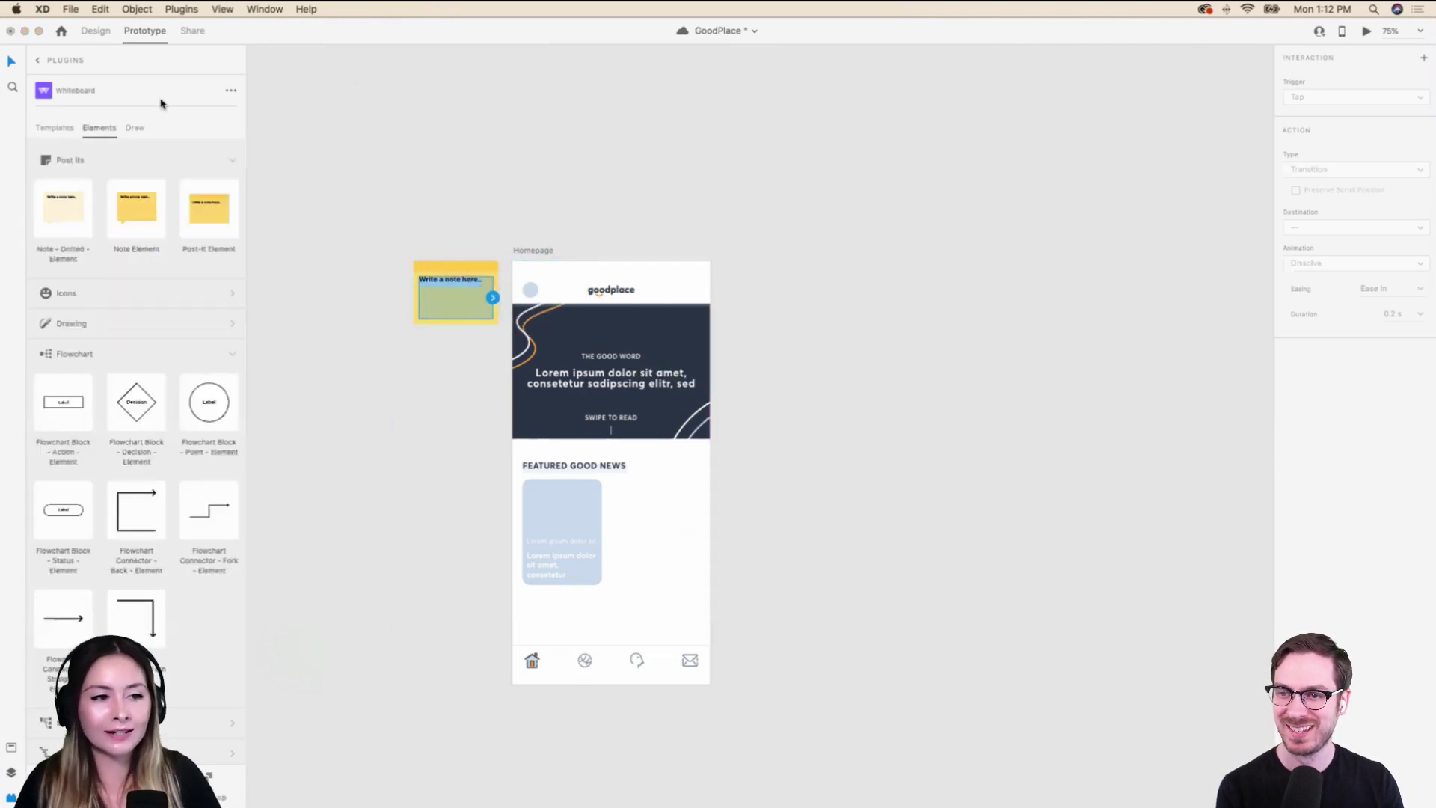
pyautogui.click(104, 33)
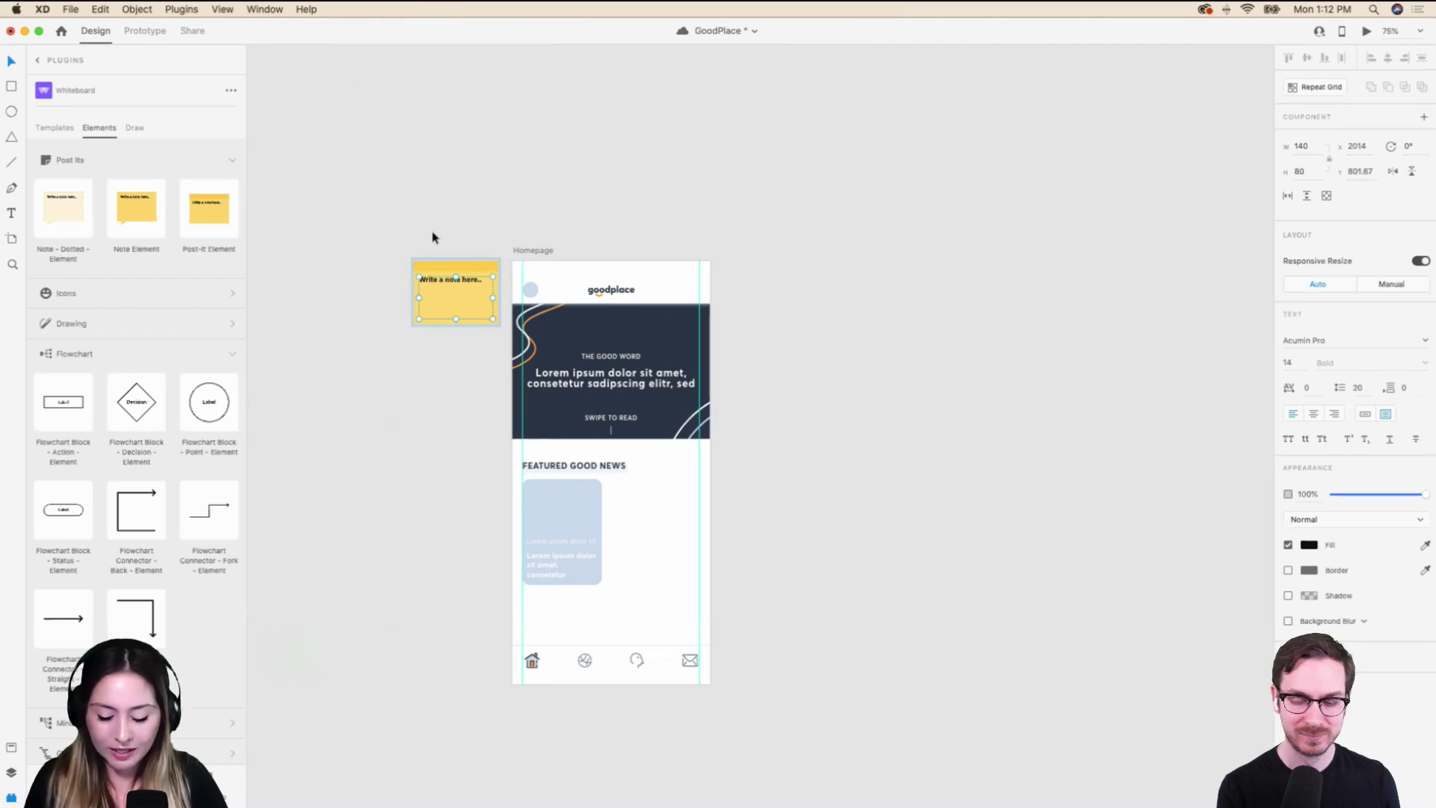
pyautogui.scroll(5, 432, 237)
pyautogui.hscroll(-4, 434, 239)
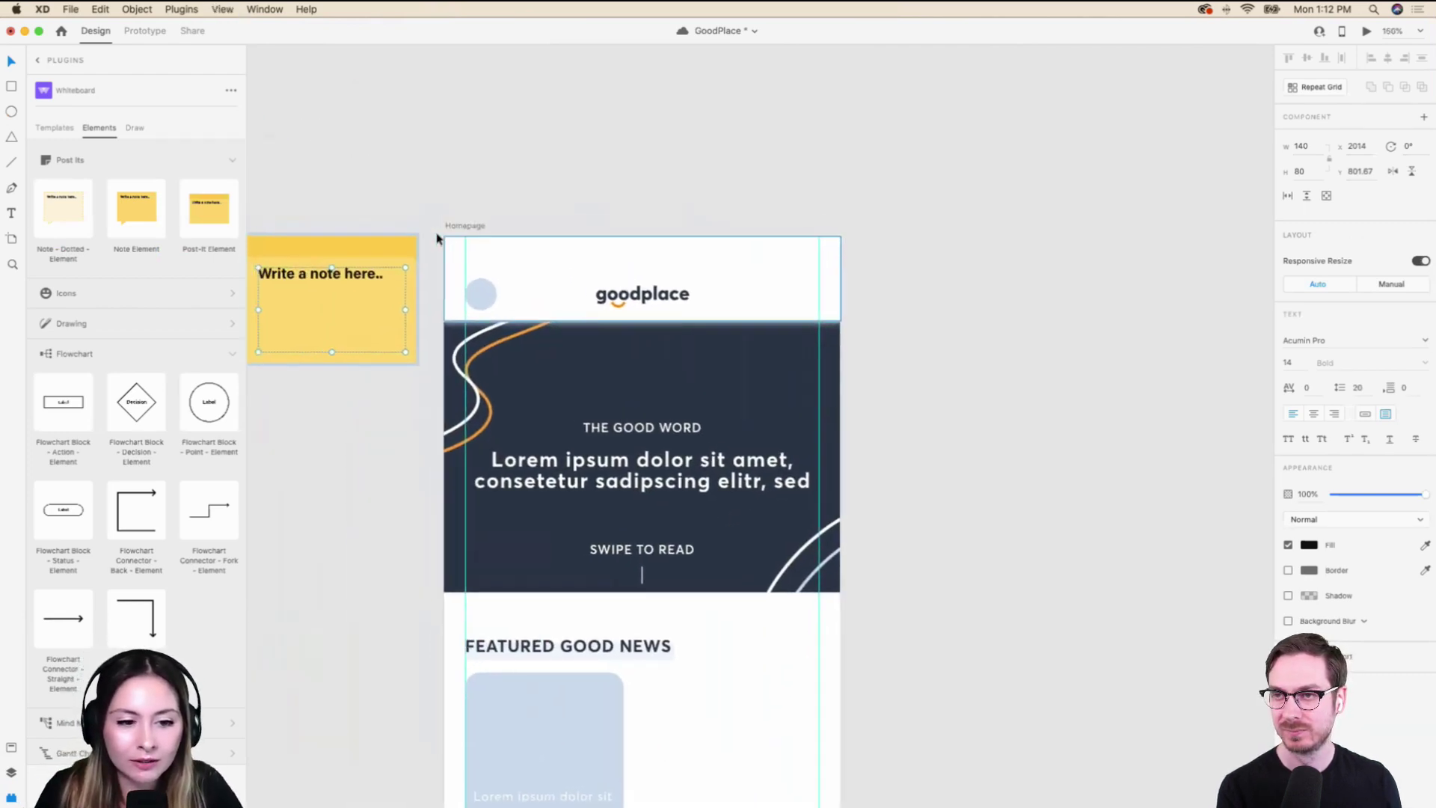
pyautogui.hscroll(-1, 437, 240)
# Type 'Homepage Flow' and '1) The Good Word' into the post-it, starting item 2).
pyautogui.doubleClick(406, 292)
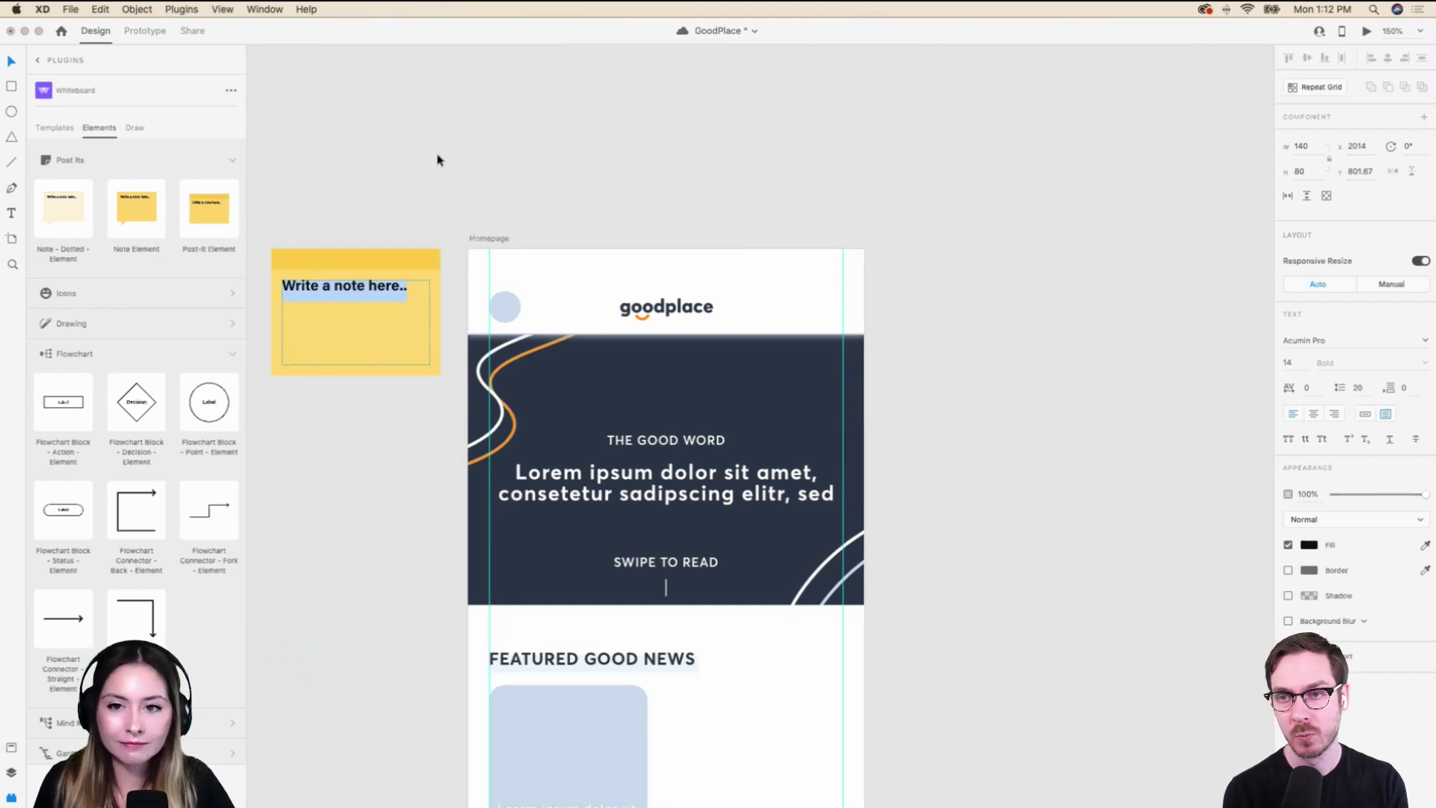
pyautogui.write('Homepate')
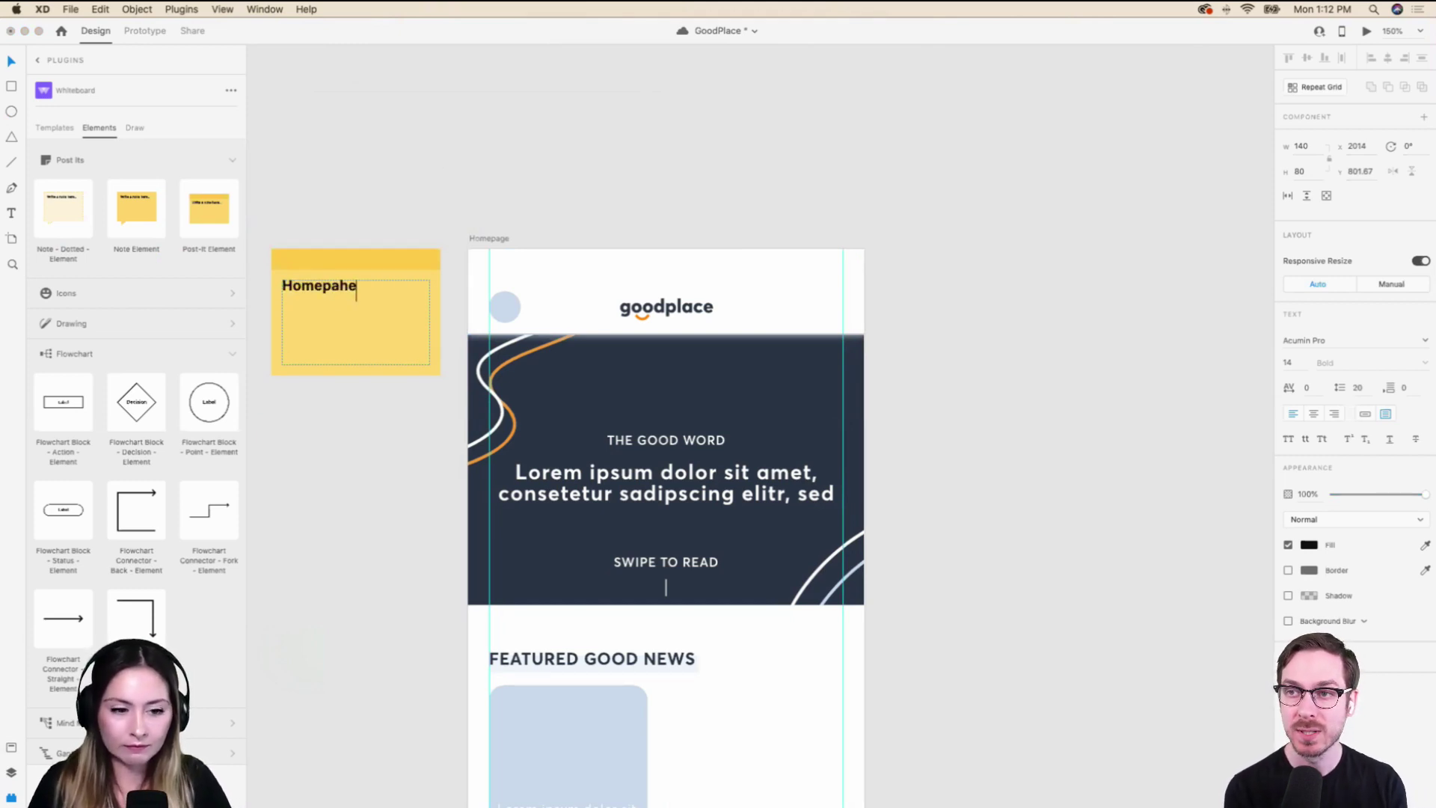
pyautogui.press('BackSpace')
pyautogui.press('BackSpace')
pyautogui.write('ge')
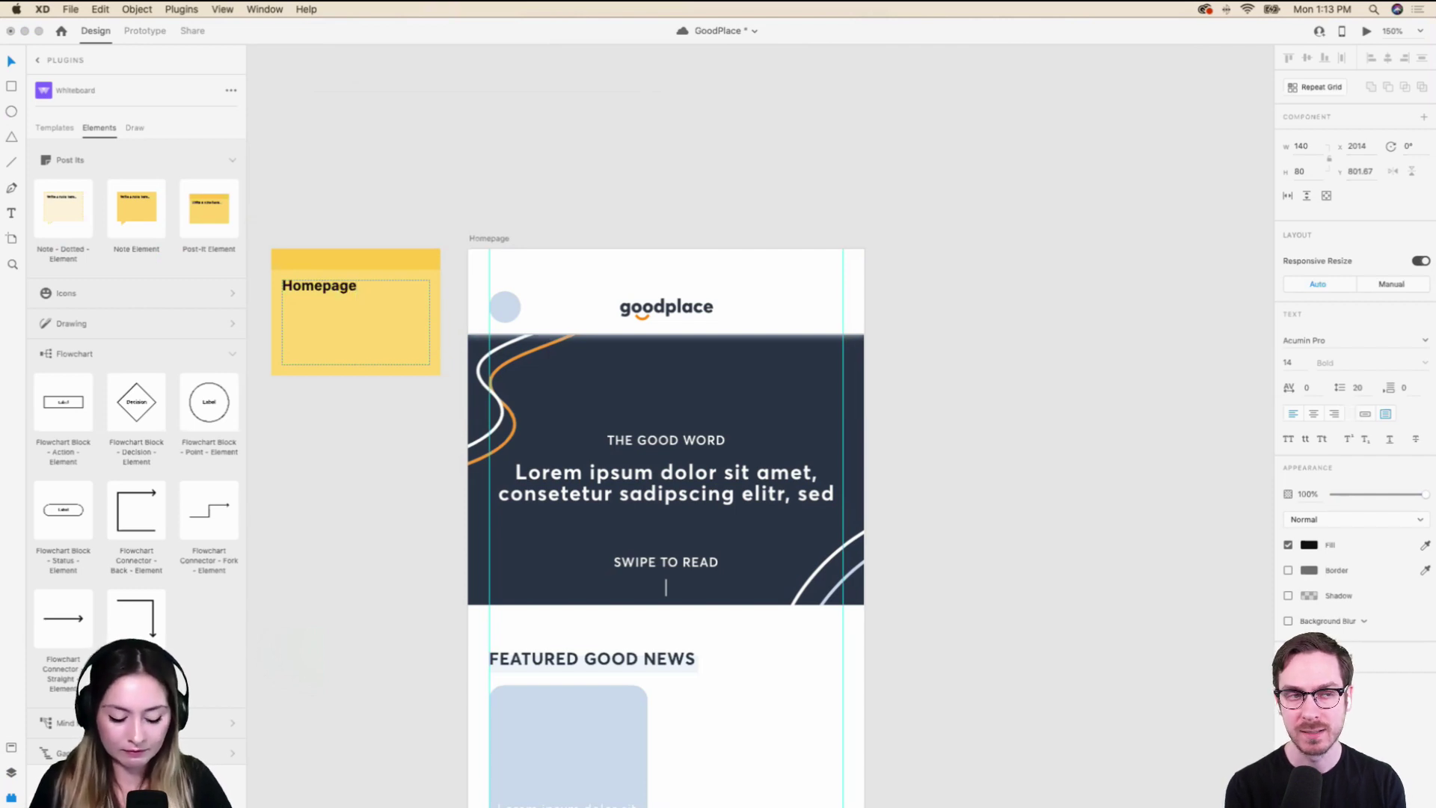
pyautogui.write(' Flpw')
pyautogui.press('BackSpace')
pyautogui.press('BackSpace')
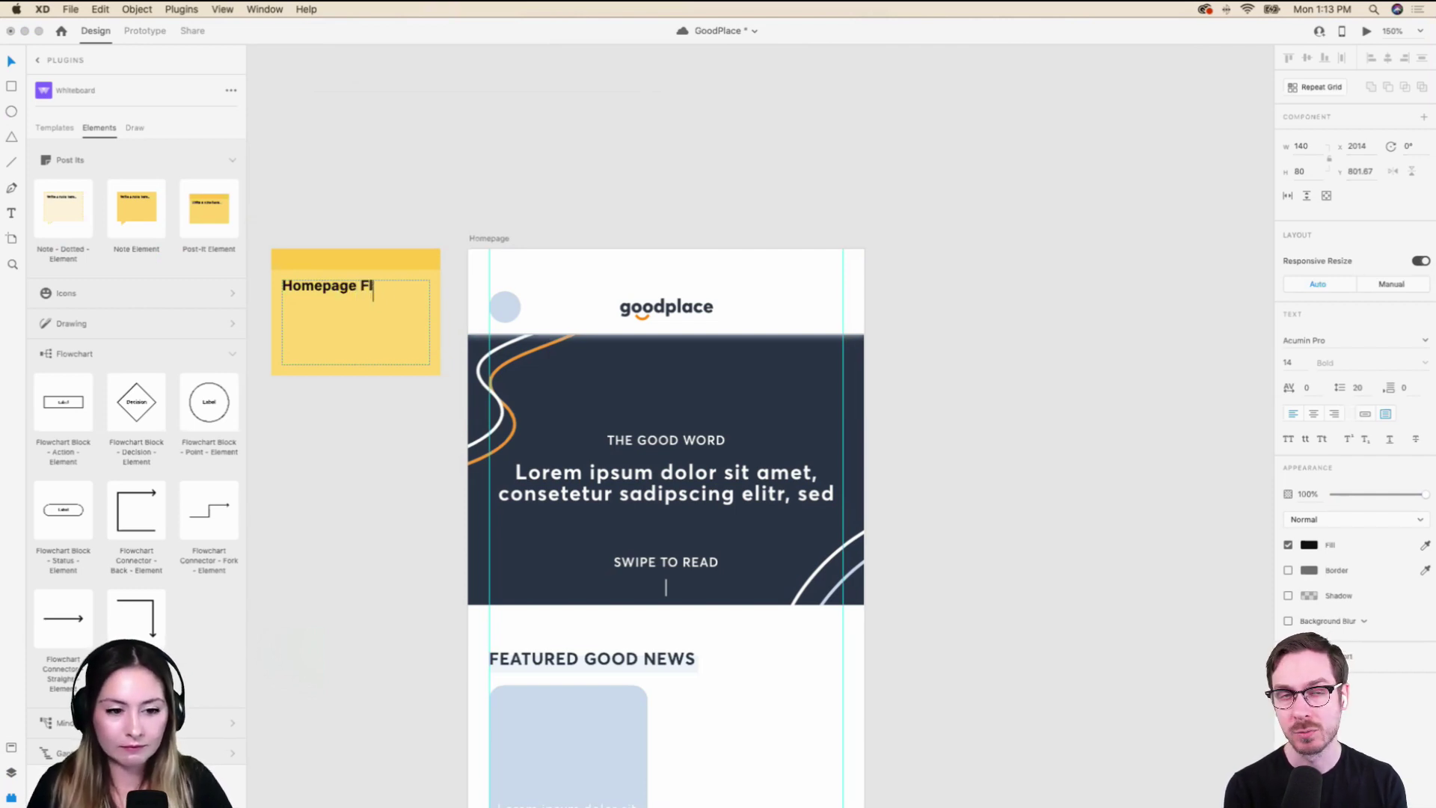
pyautogui.write('ow')
pyautogui.press('Return')
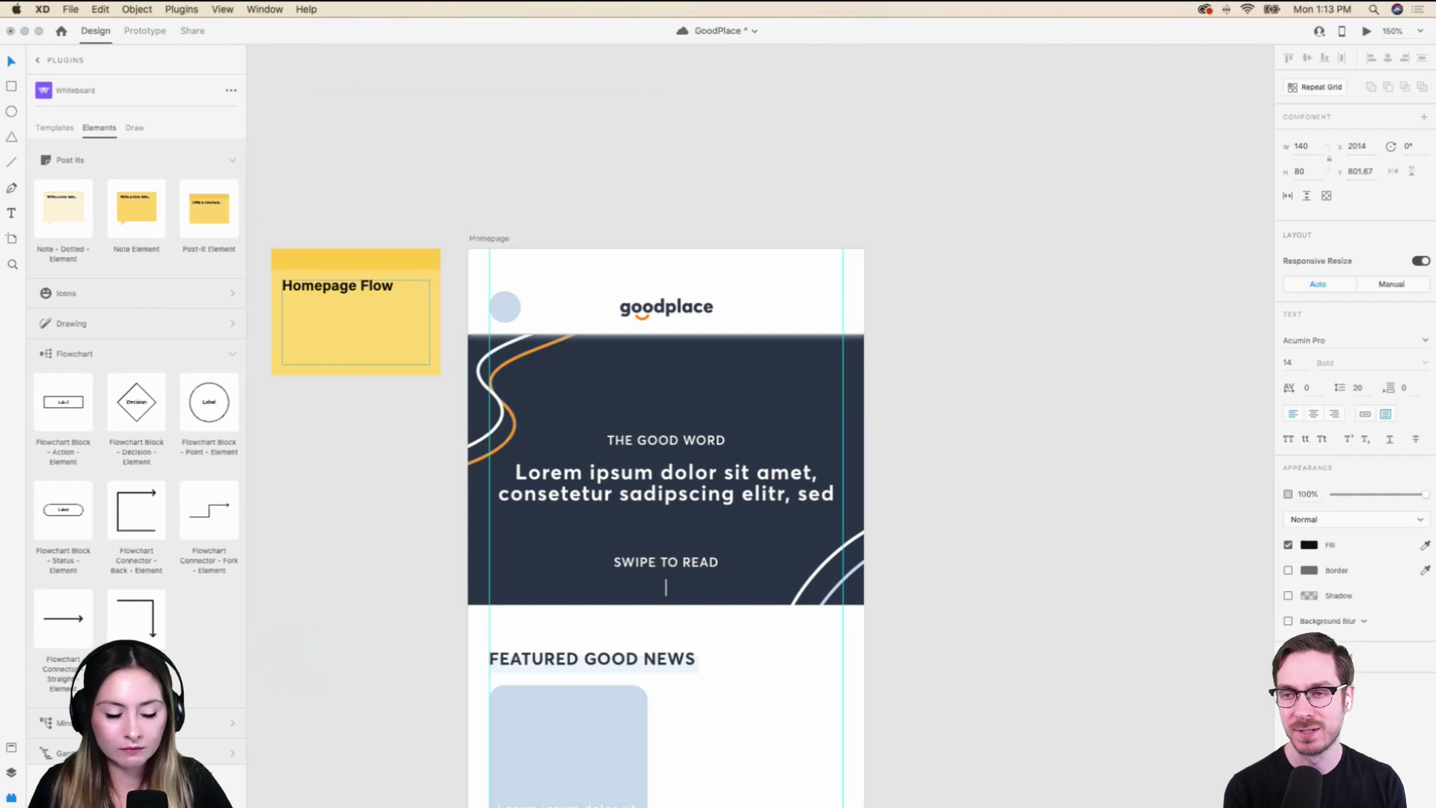
pyautogui.write('1) the')
pyautogui.press('BackSpace')
pyautogui.press('BackSpace')
pyautogui.press('BackSpace')
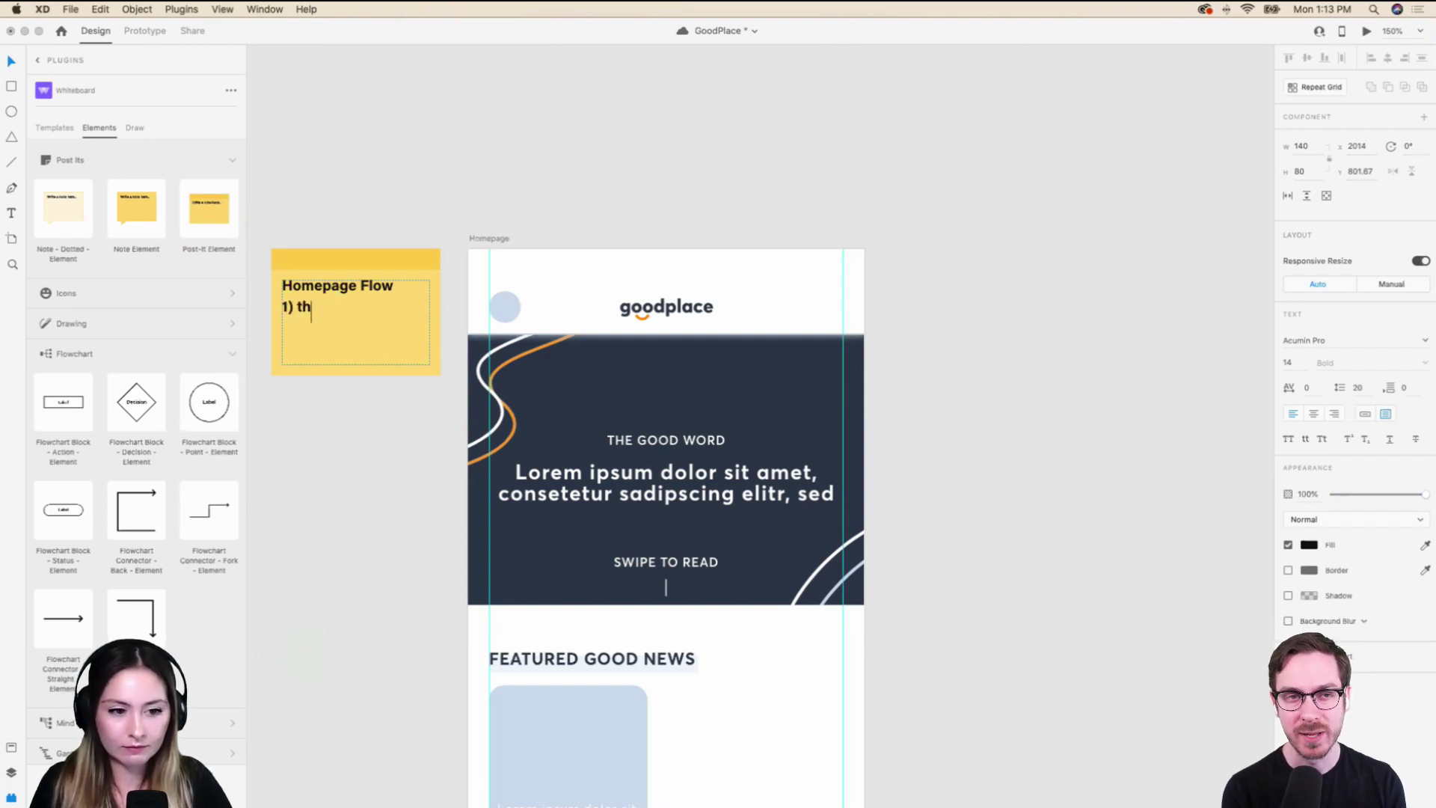
pyautogui.write('The ')
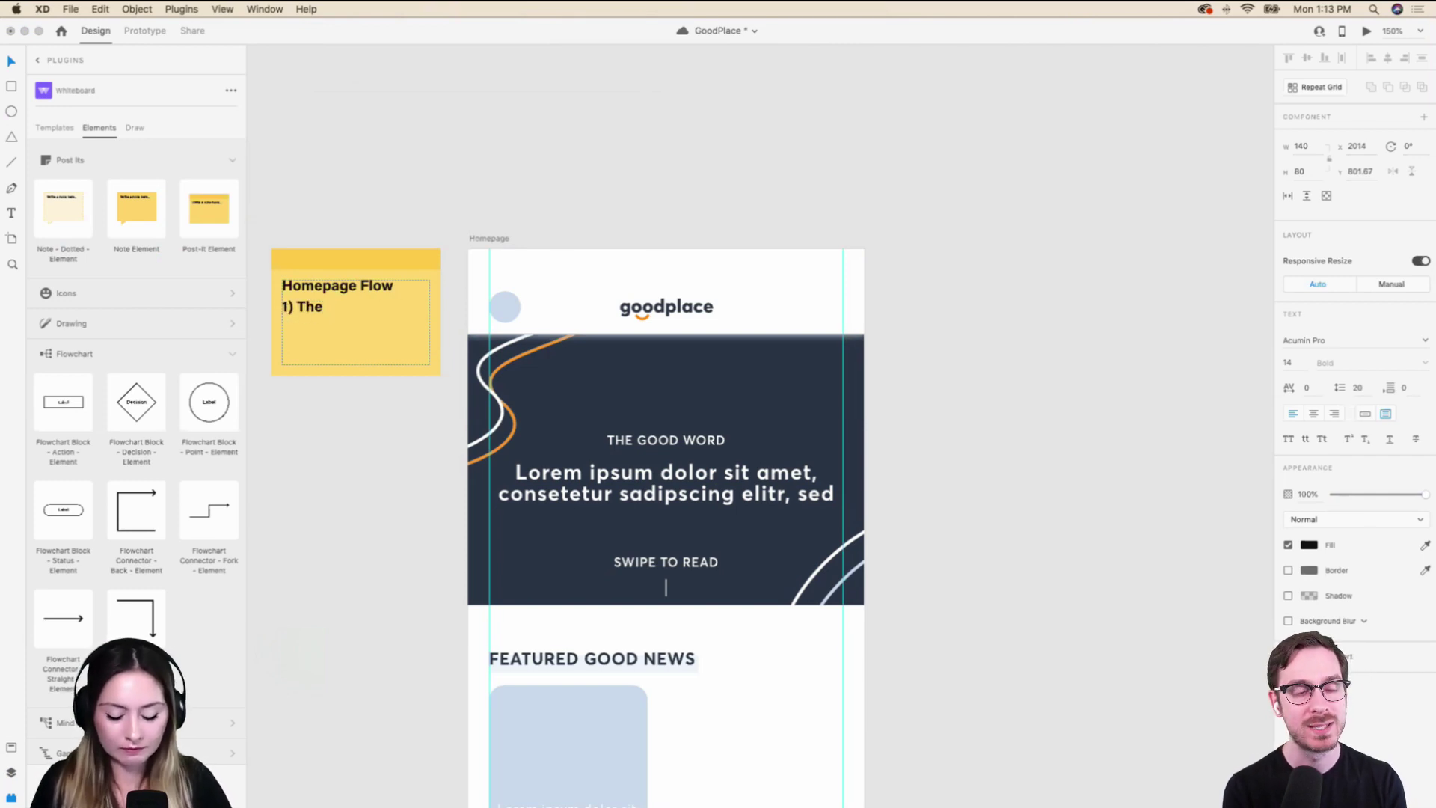
pyautogui.write('Good')
pyautogui.press('BackSpace')
pyautogui.press('BackSpace')
pyautogui.write('ood')
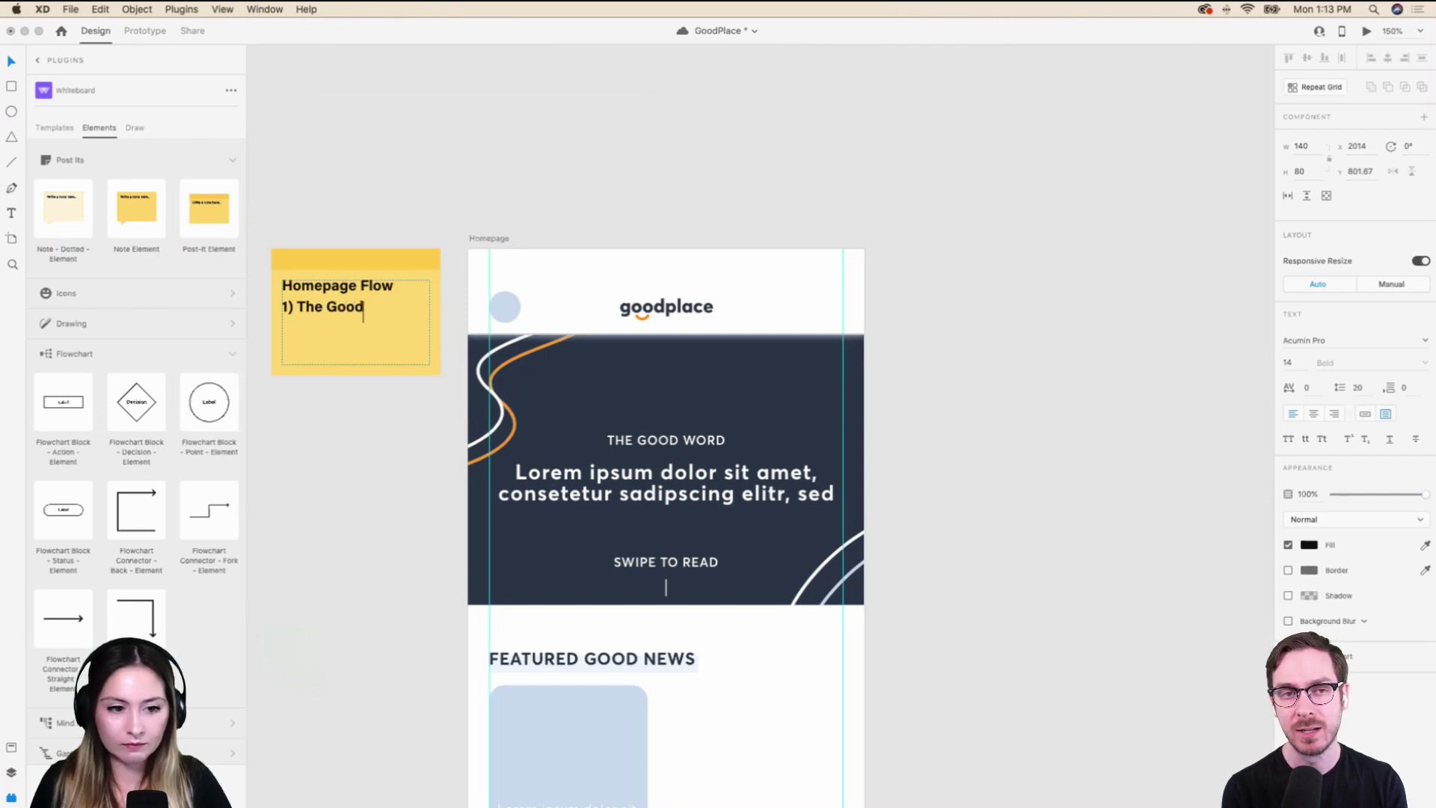
pyautogui.write(' Word ')
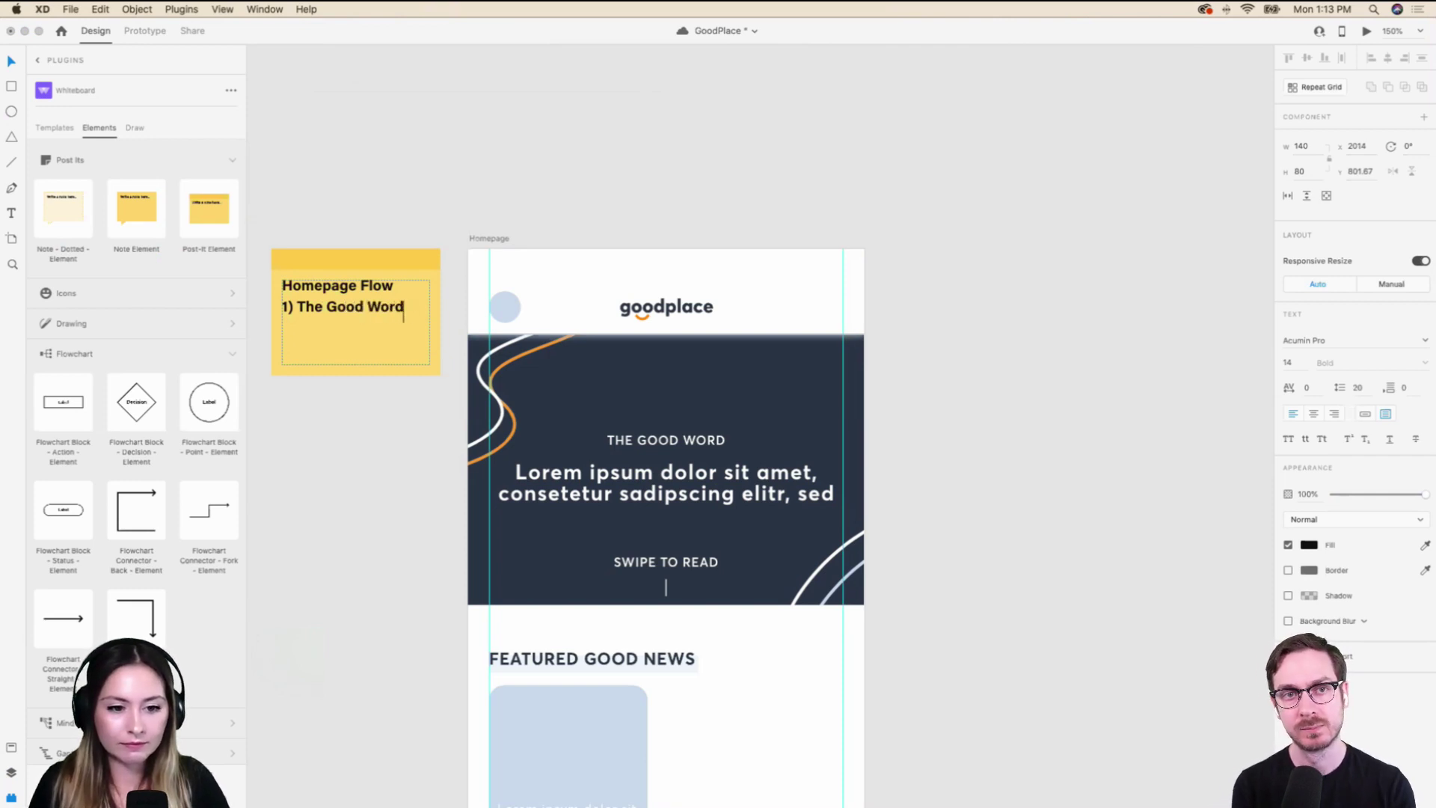
pyautogui.write('2)')
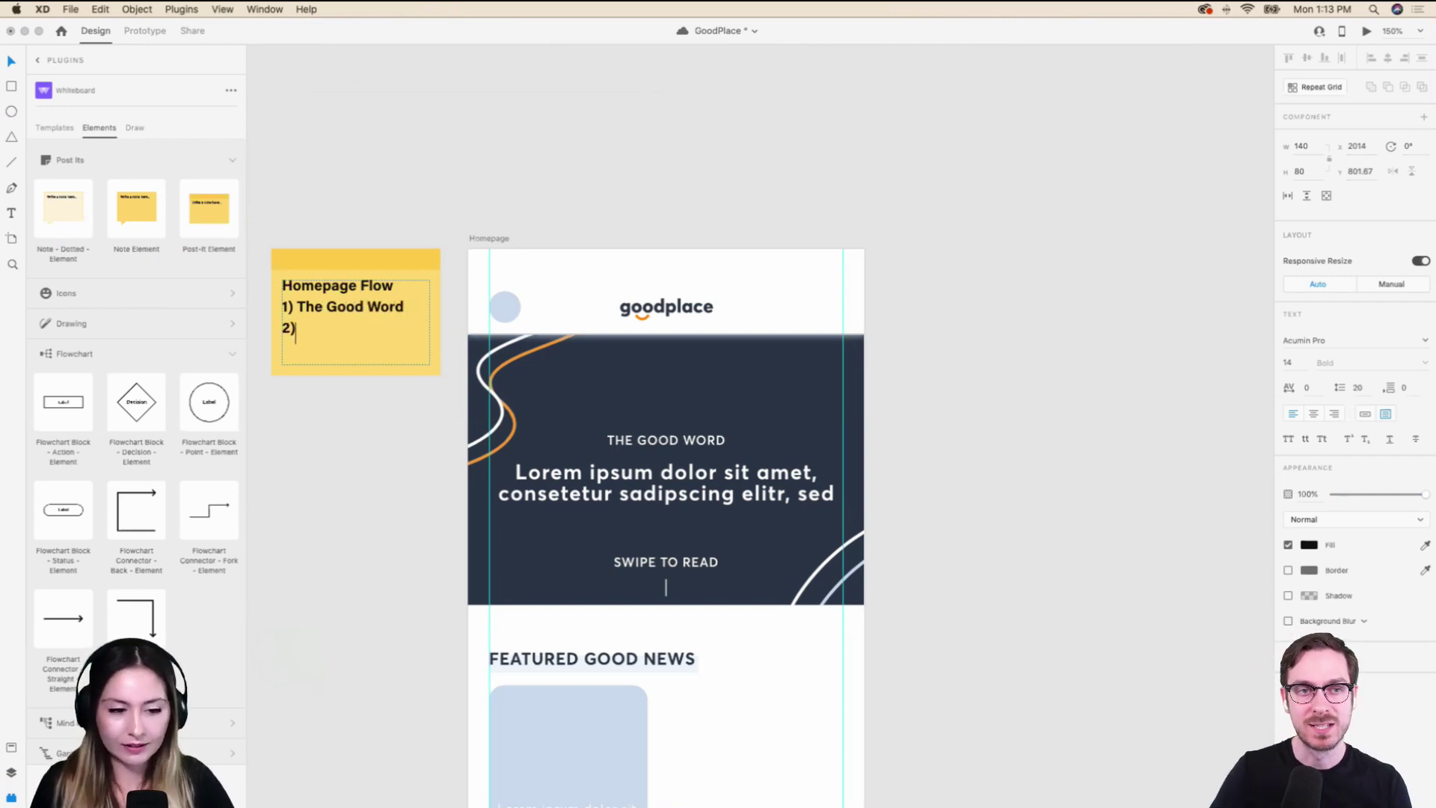
pyautogui.press('Escape')
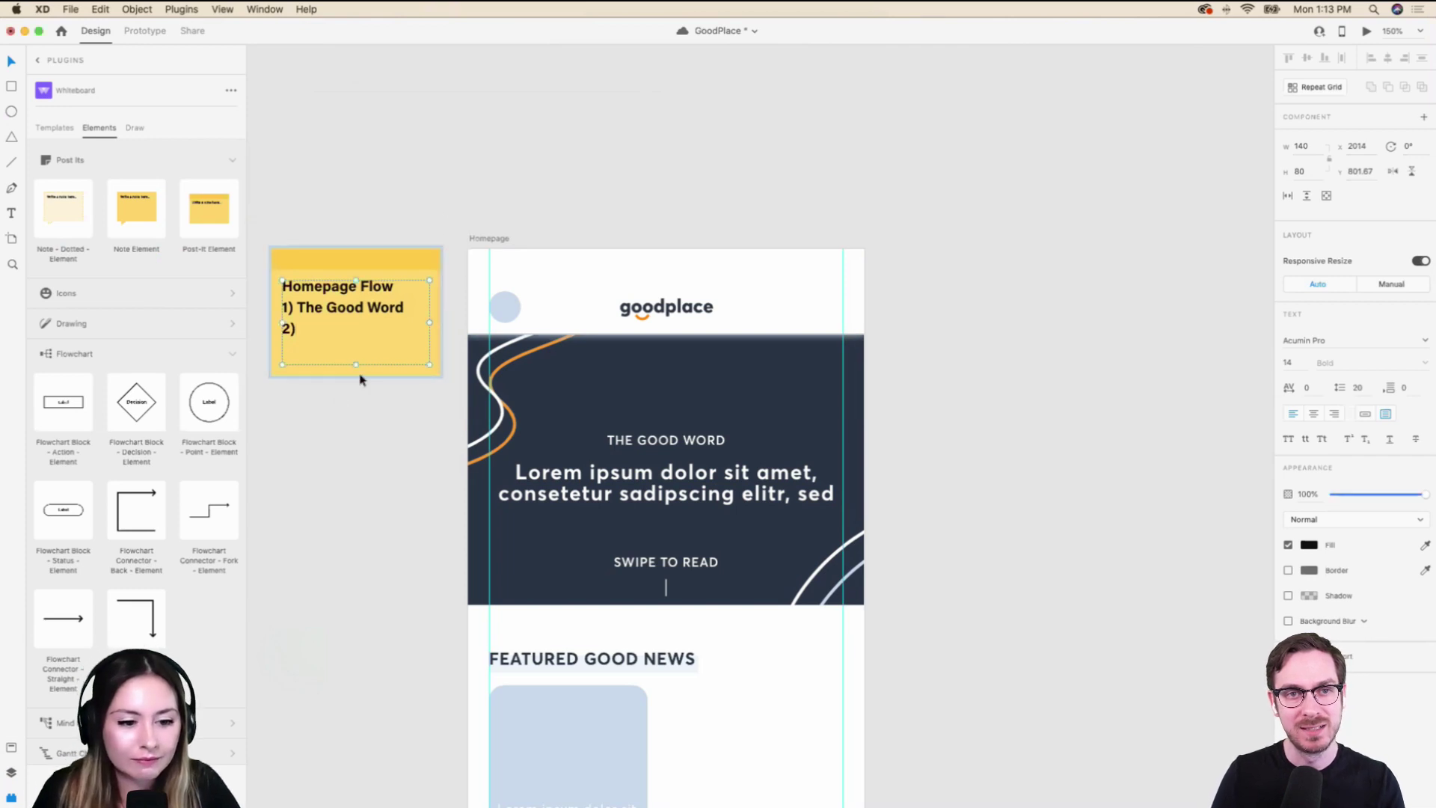
# Make the sticky note's yellow rectangle and its text box taller.
pyautogui.click(360, 375)
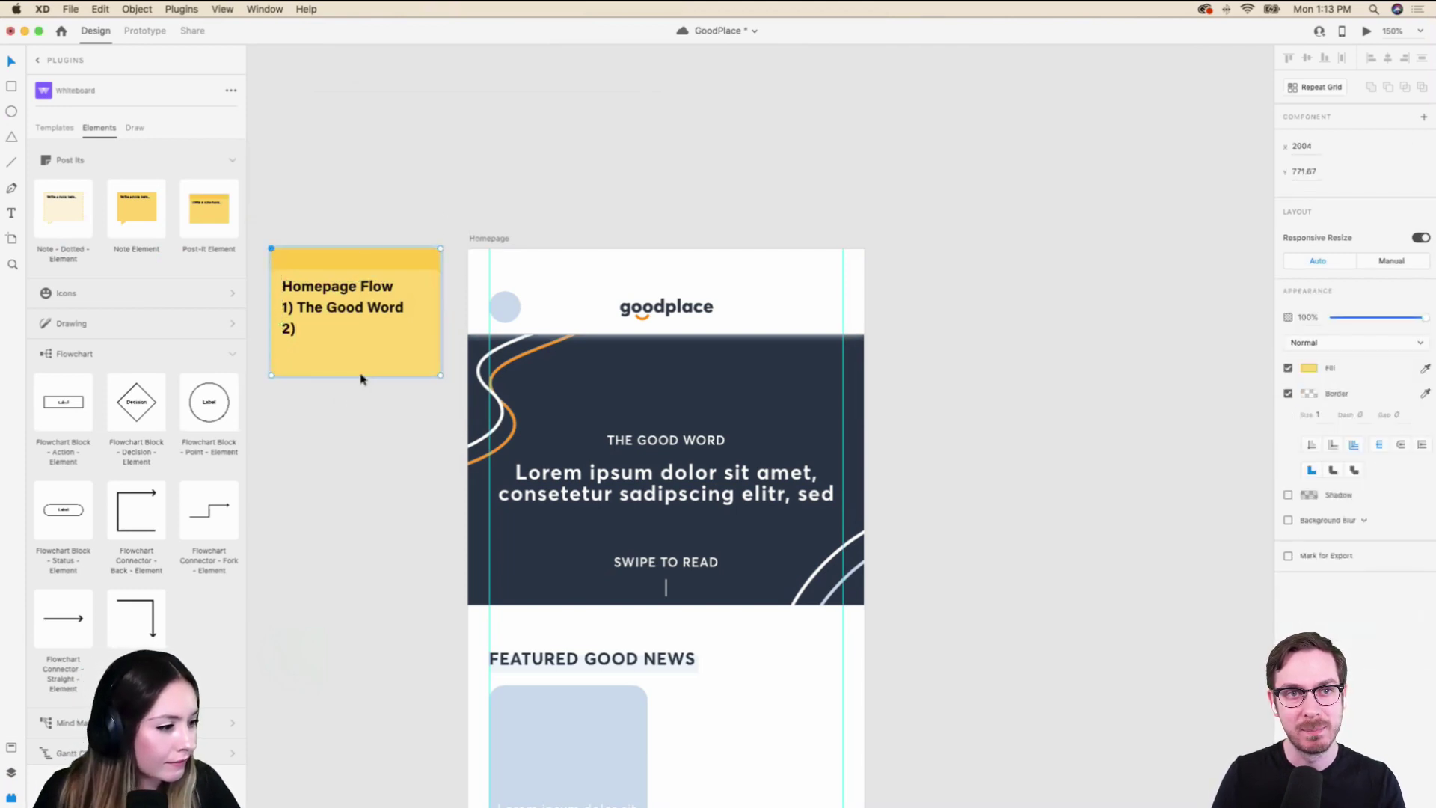
pyautogui.click(358, 374)
pyautogui.moveTo(356, 374); pyautogui.dragTo(356, 458)
pyautogui.click(349, 313)
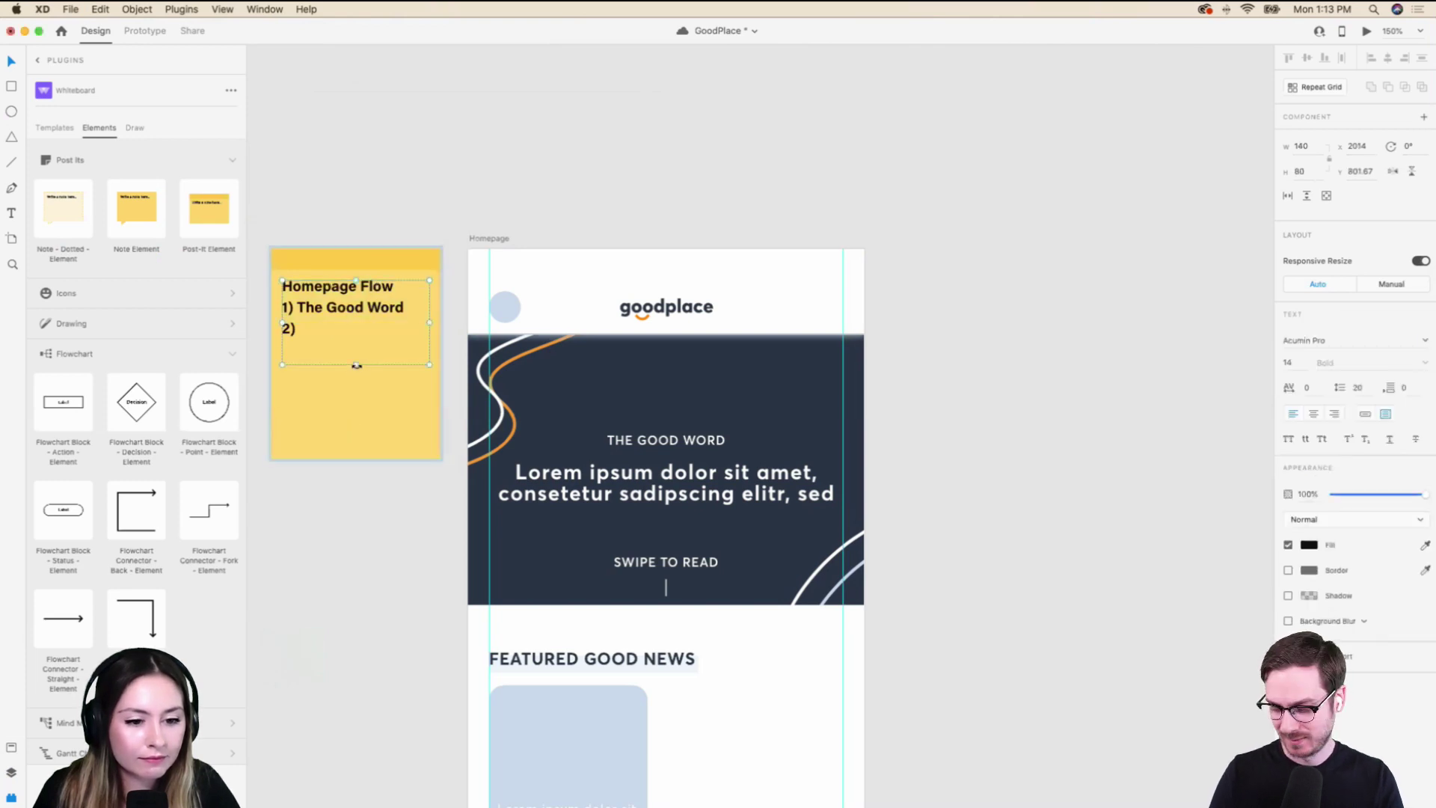
pyautogui.moveTo(356, 365); pyautogui.dragTo(360, 442)
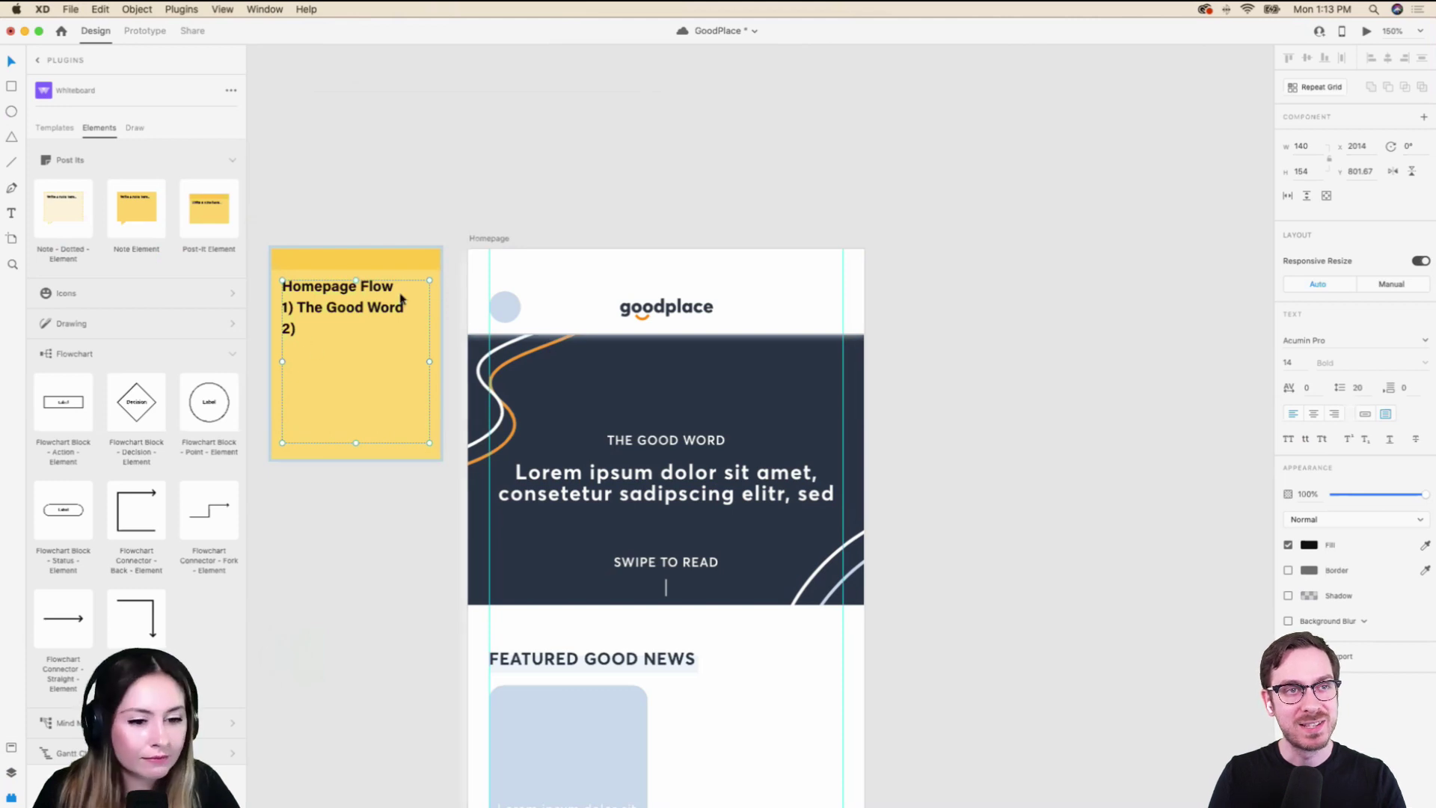
# Add 'Featured Good news' and '3) Community News' to the note's list.
pyautogui.doubleClick(357, 325)
pyautogui.click(359, 327)
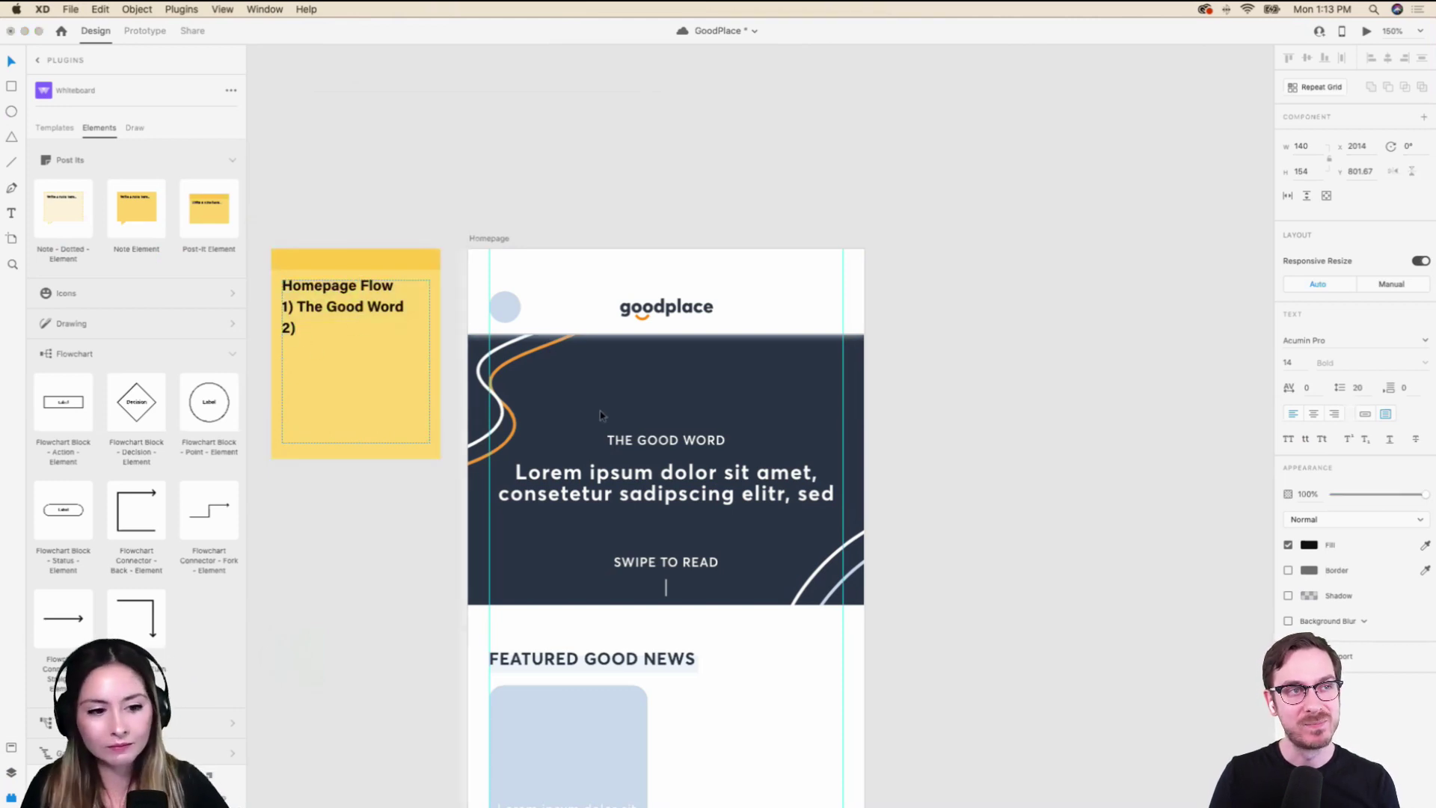
pyautogui.write('Featured')
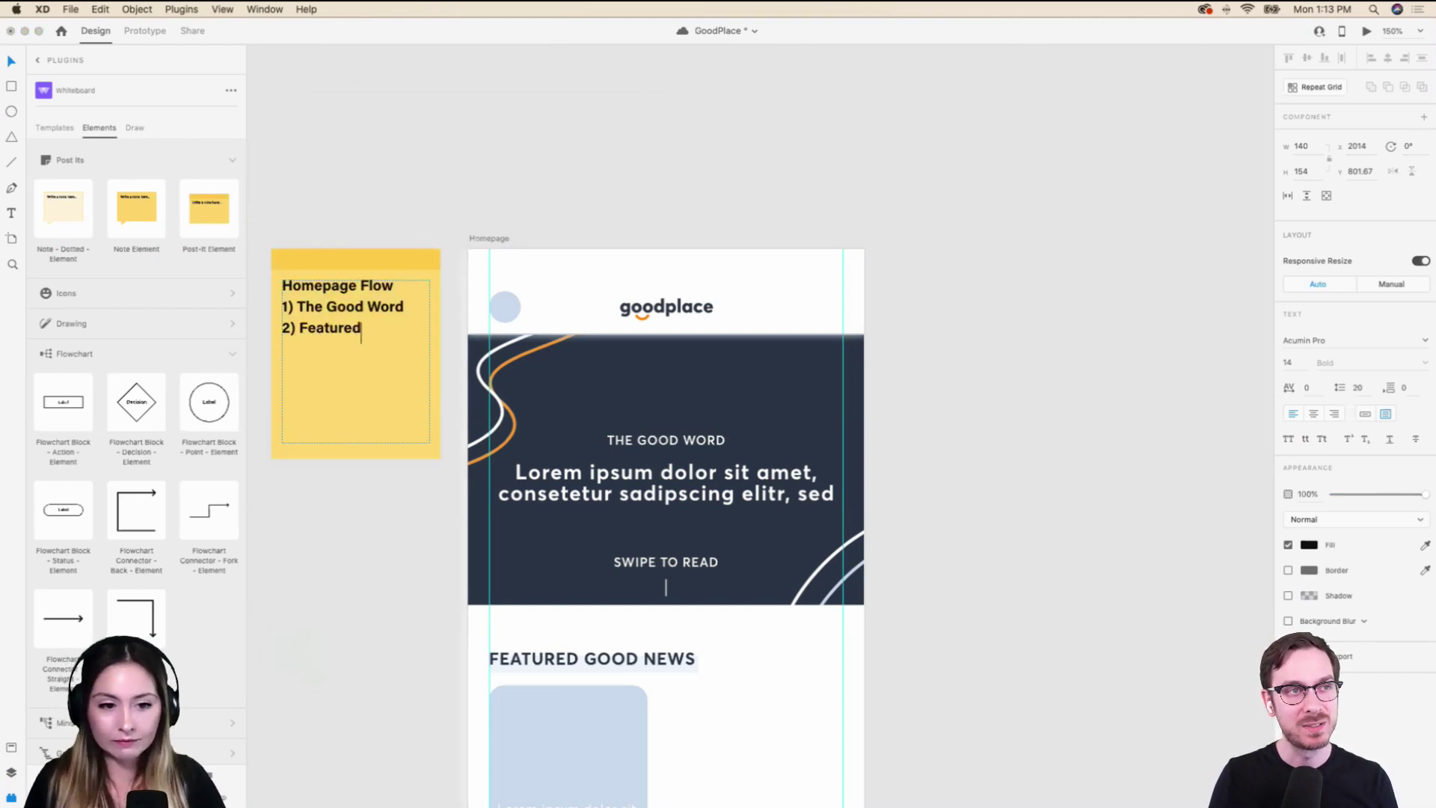
pyautogui.write(' Good news')
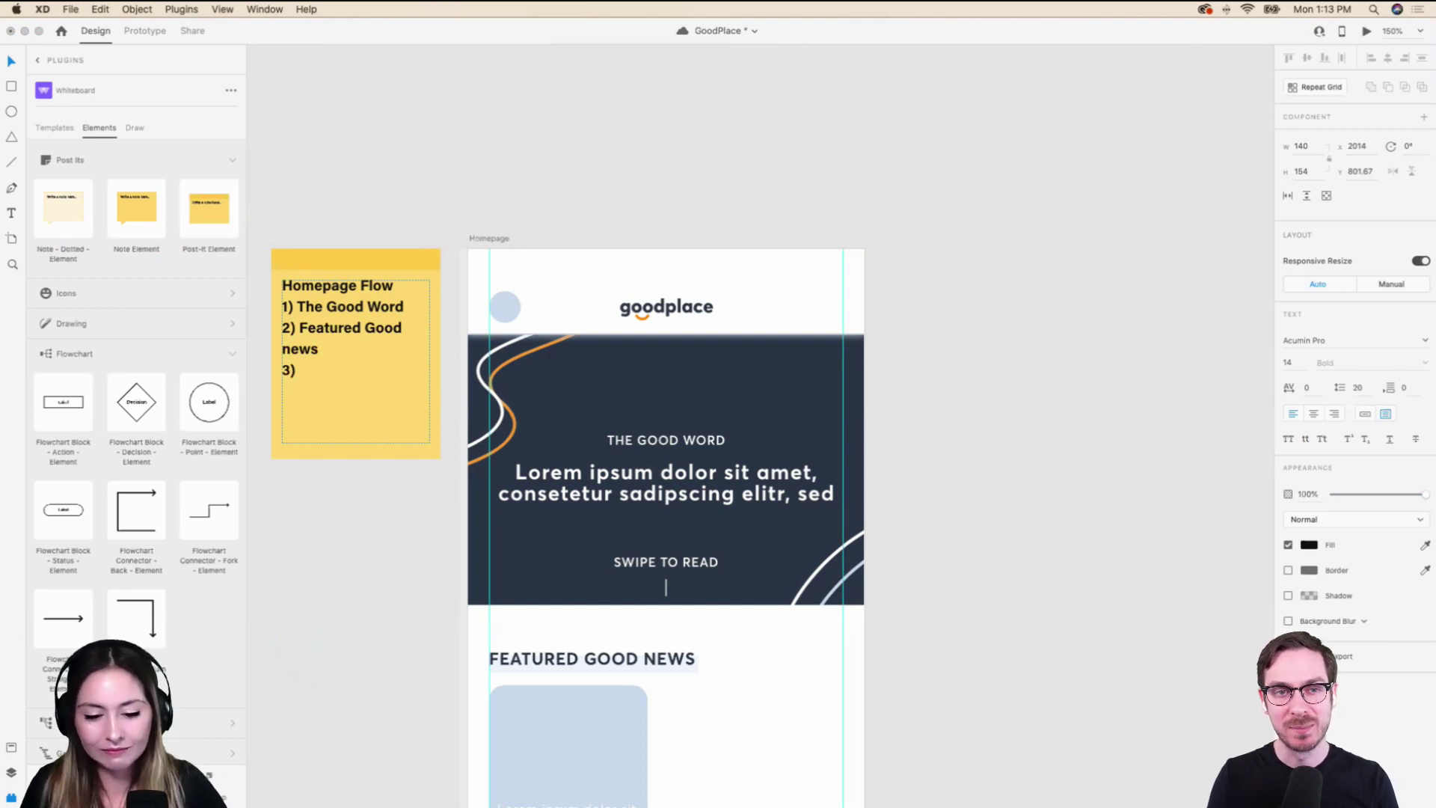
pyautogui.write('CXommu')
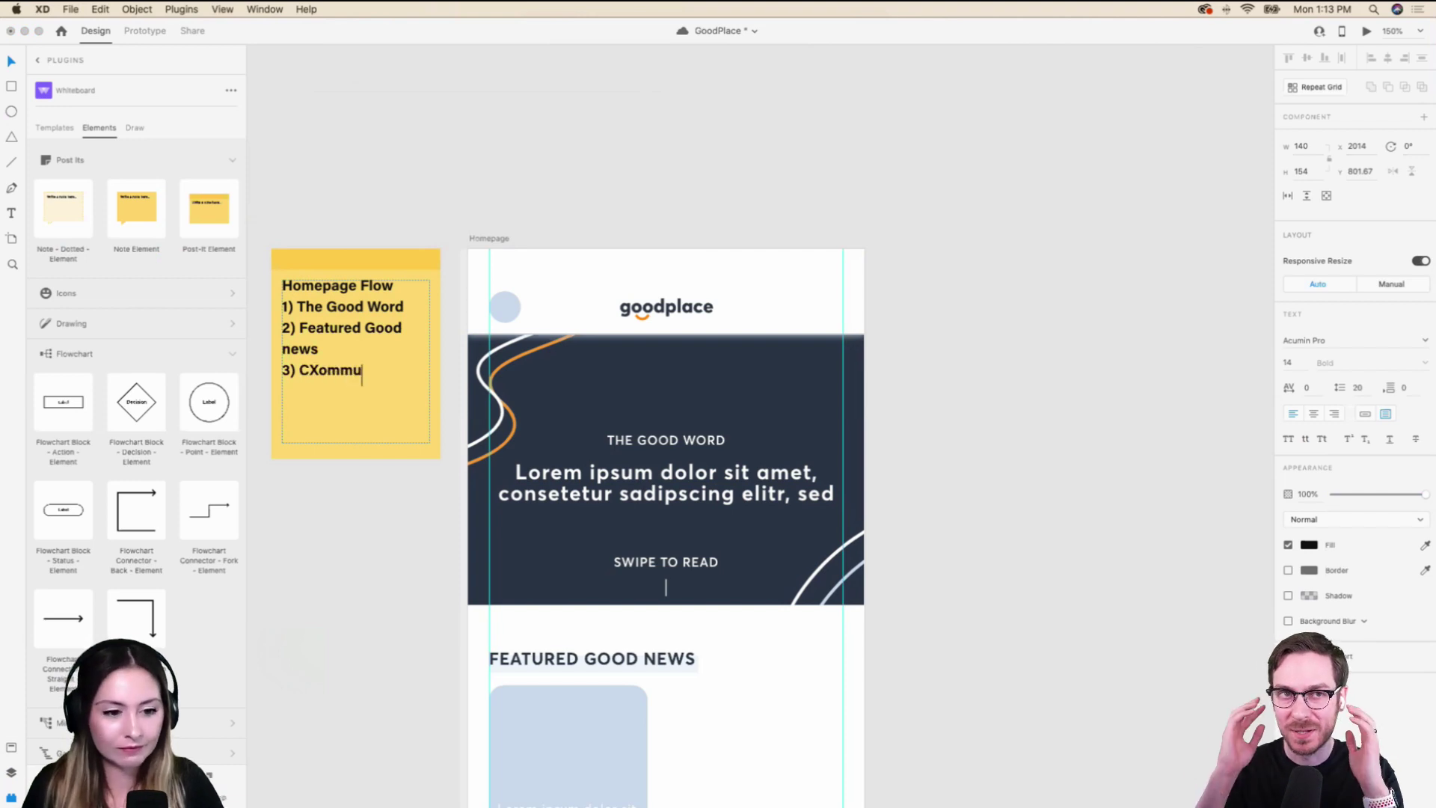
pyautogui.press('BackSpace')
pyautogui.press('BackSpace')
pyautogui.press('BackSpace')
pyautogui.press('BackSpace')
pyautogui.press('BackSpace')
pyautogui.write('ommie')
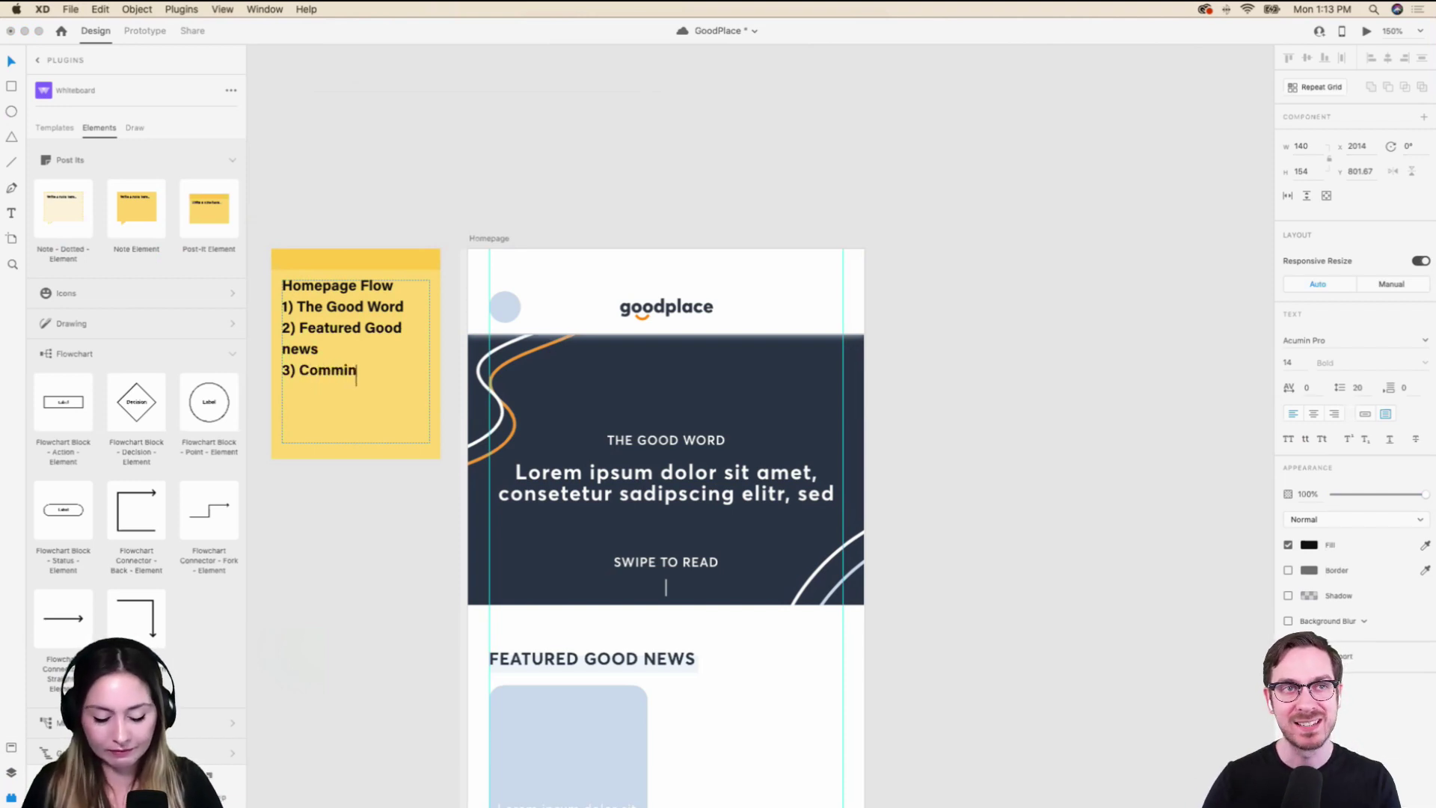
pyautogui.press('BackSpace')
pyautogui.press('BackSpace')
pyautogui.write('unity ')
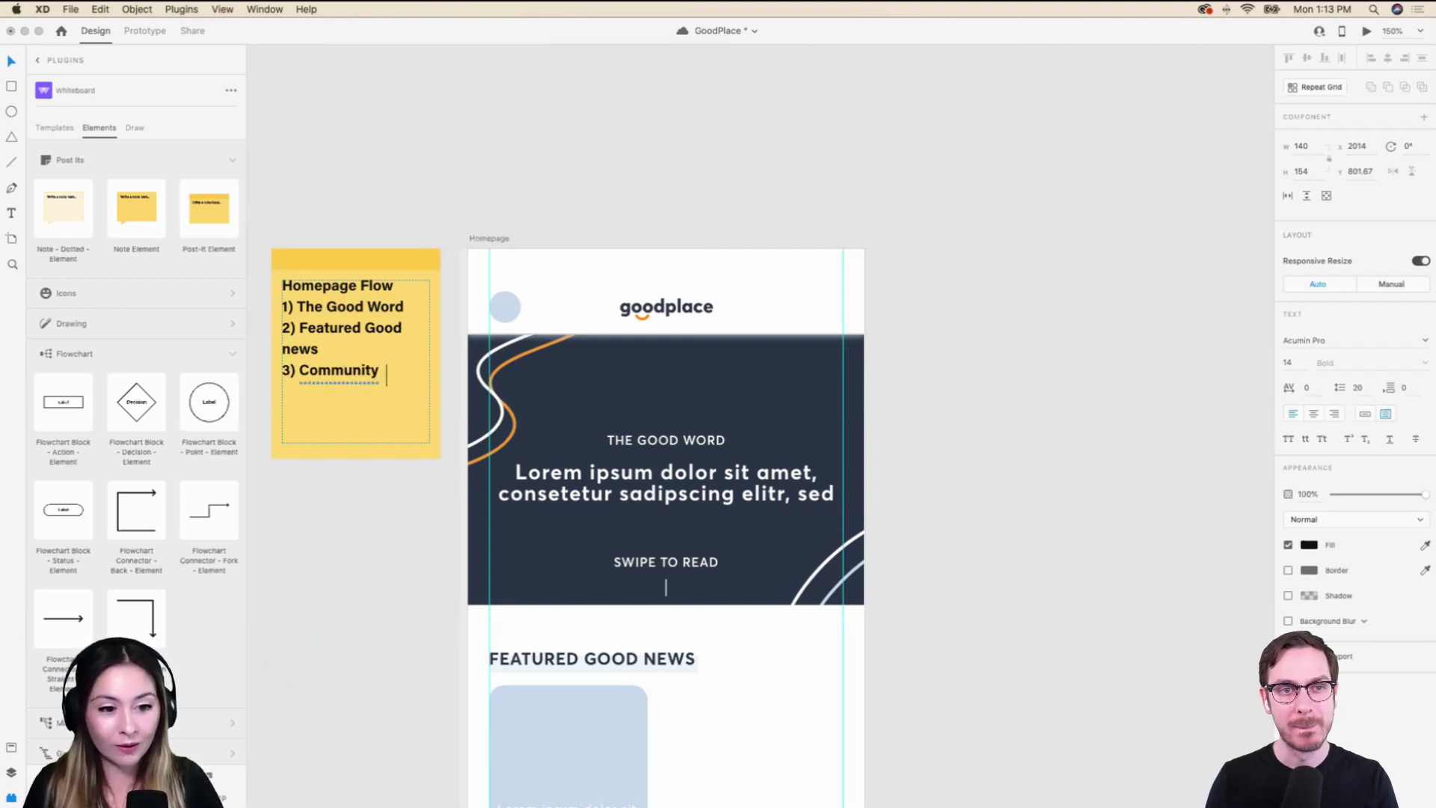
pyautogui.write('Wo')
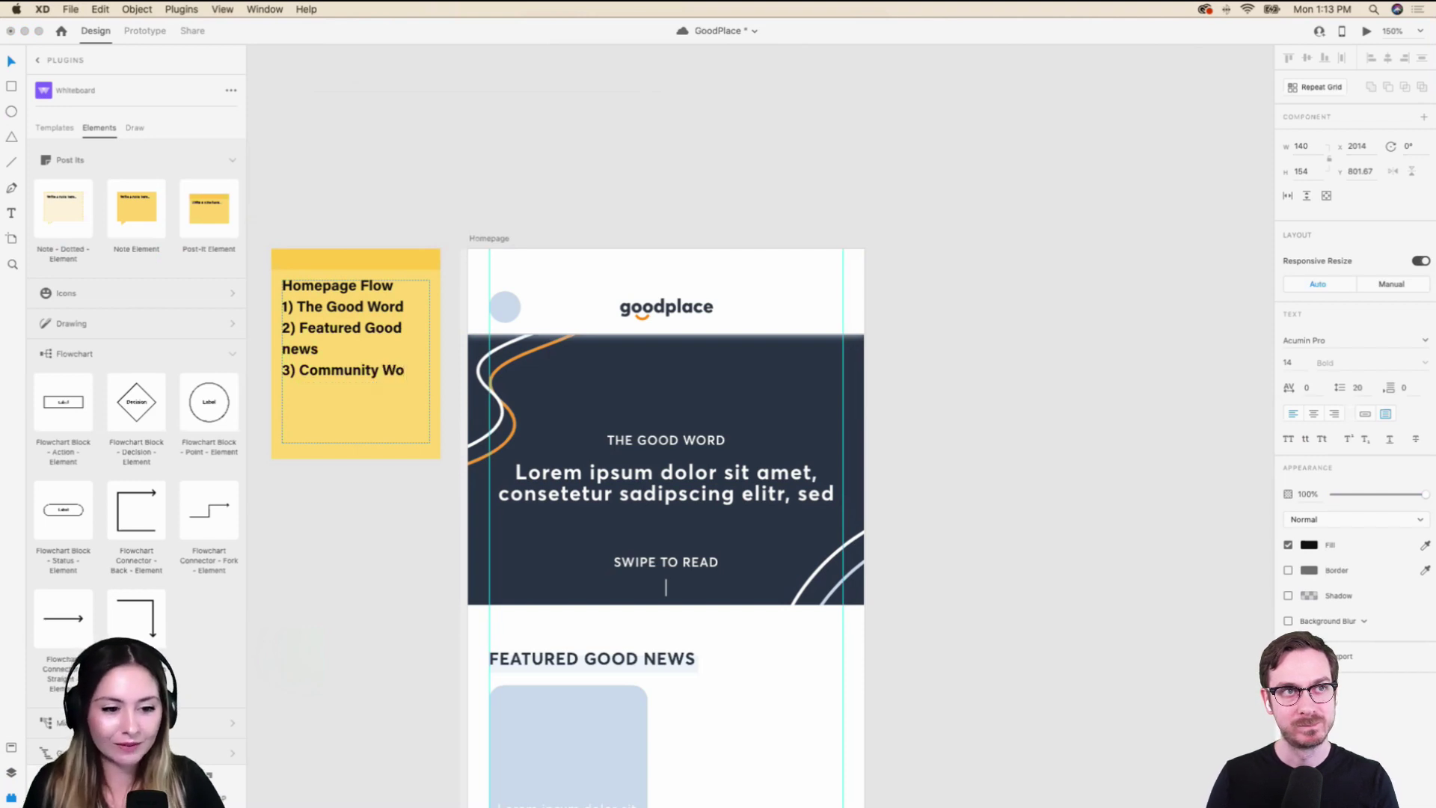
pyautogui.press('BackSpace')
pyautogui.write('N')
pyautogui.press('BackSpace')
pyautogui.press('BackSpace')
pyautogui.write('Ne')
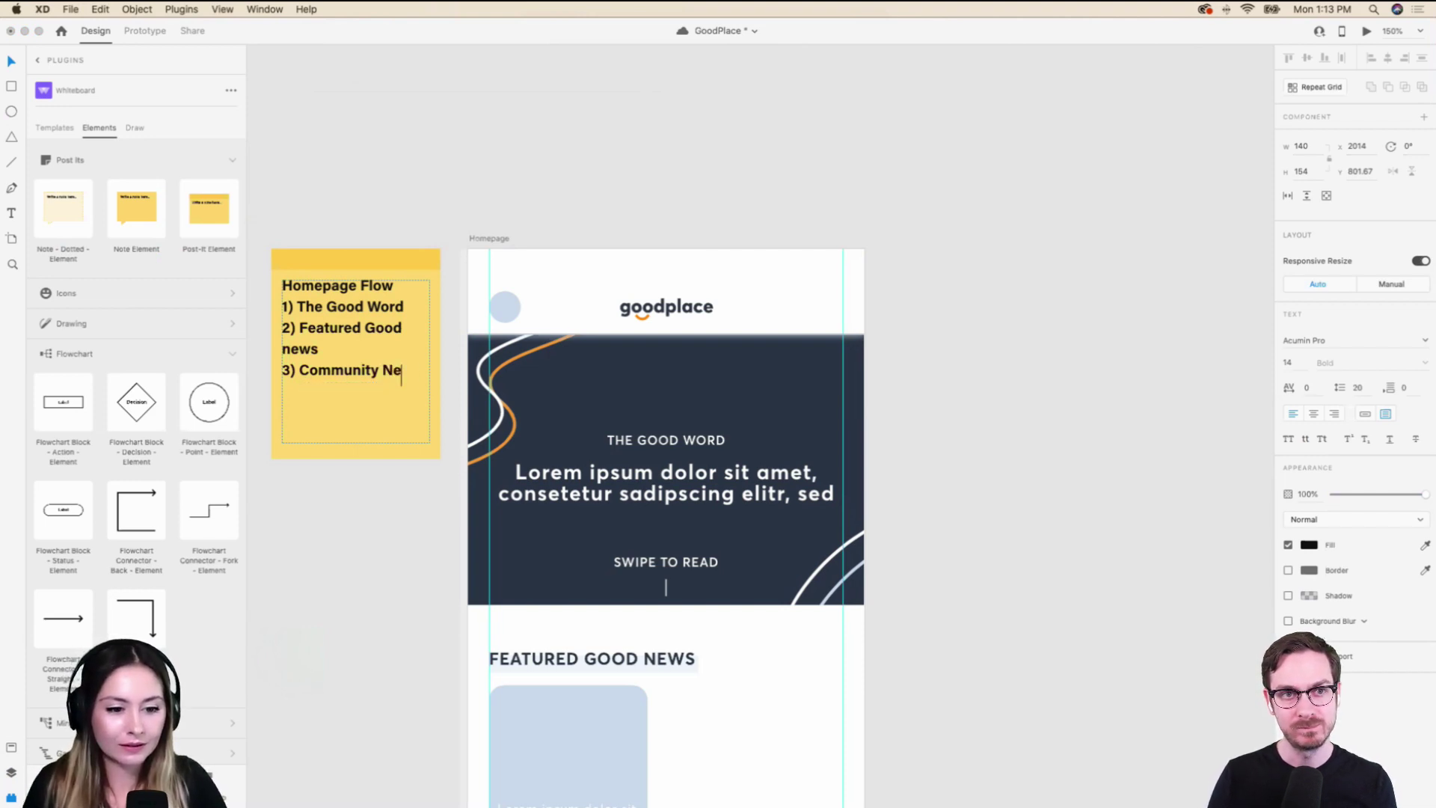
pyautogui.write('ws')
pyautogui.press('Escape')
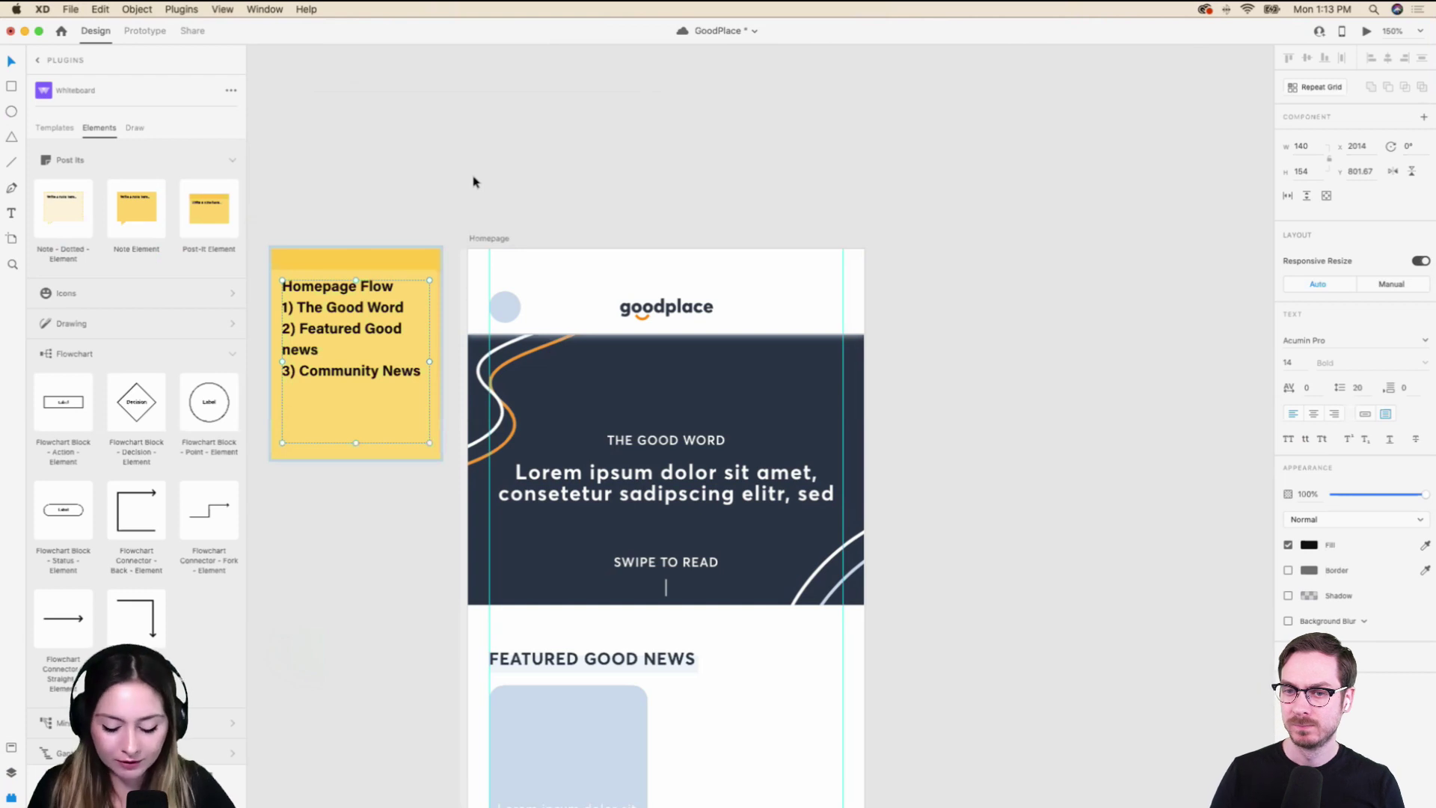
pyautogui.press('super+1')
pyautogui.scroll(-2, 709, 437)
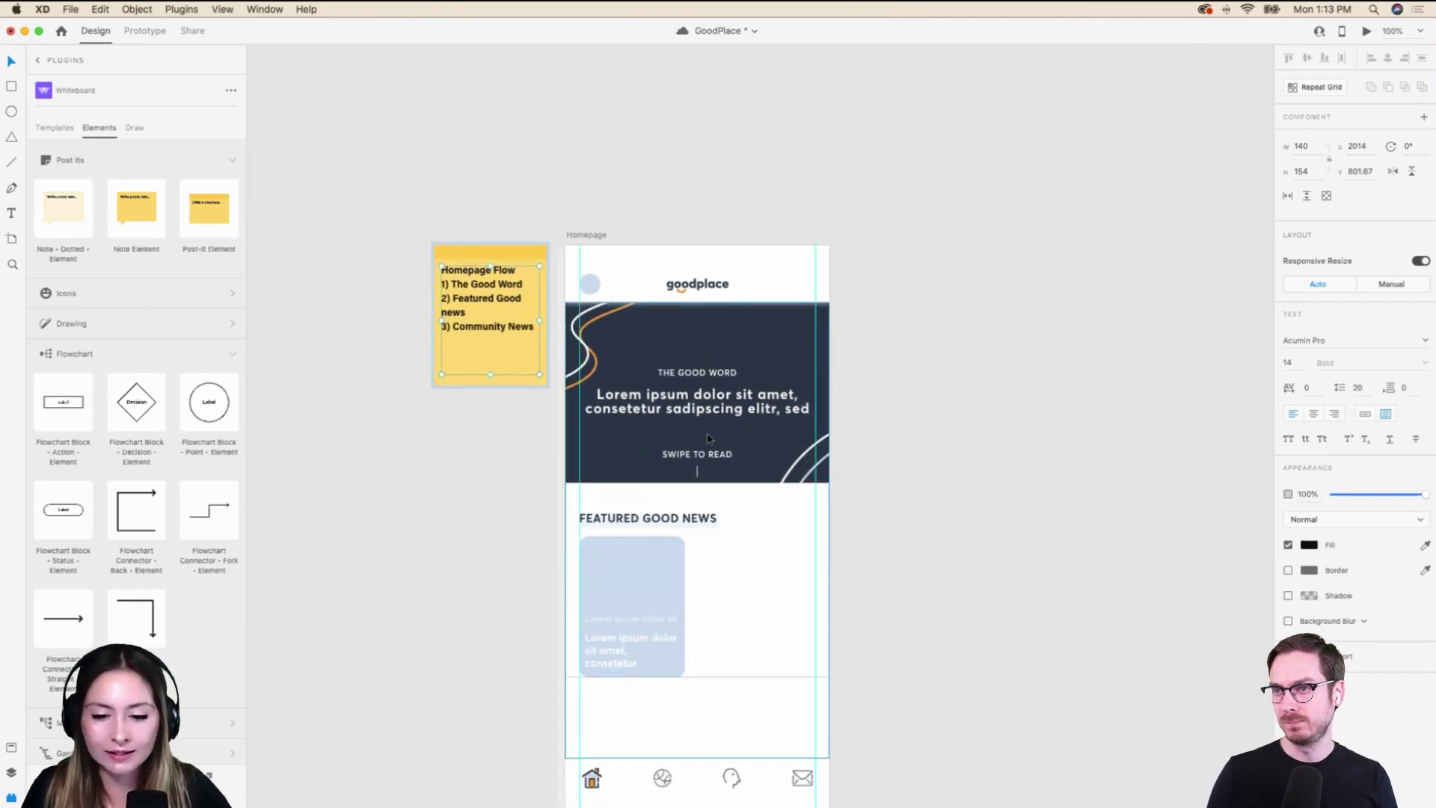
pyautogui.scroll(-1, 709, 437)
pyautogui.hscroll(1, 709, 438)
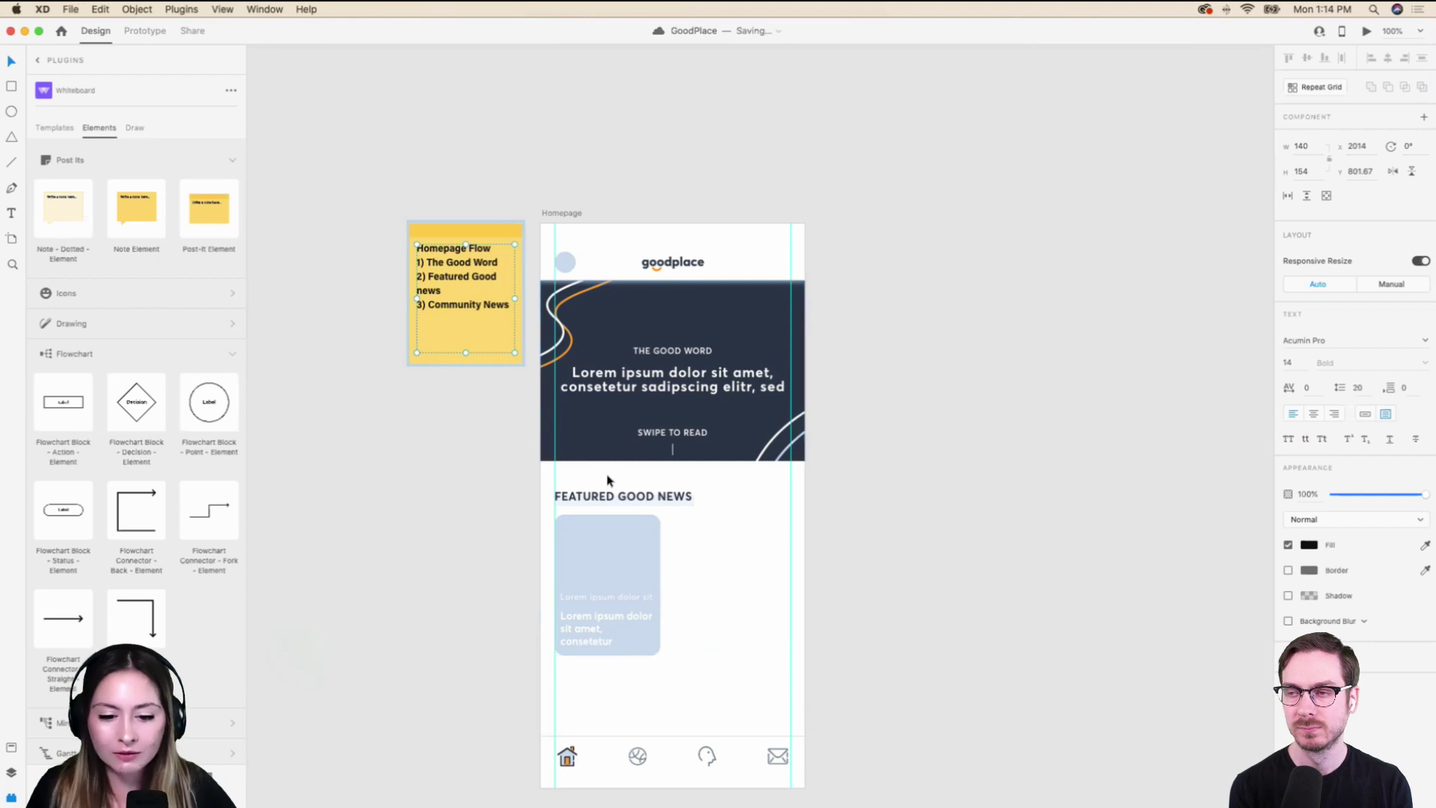
pyautogui.click(619, 551)
pyautogui.scroll(-3, 648, 528)
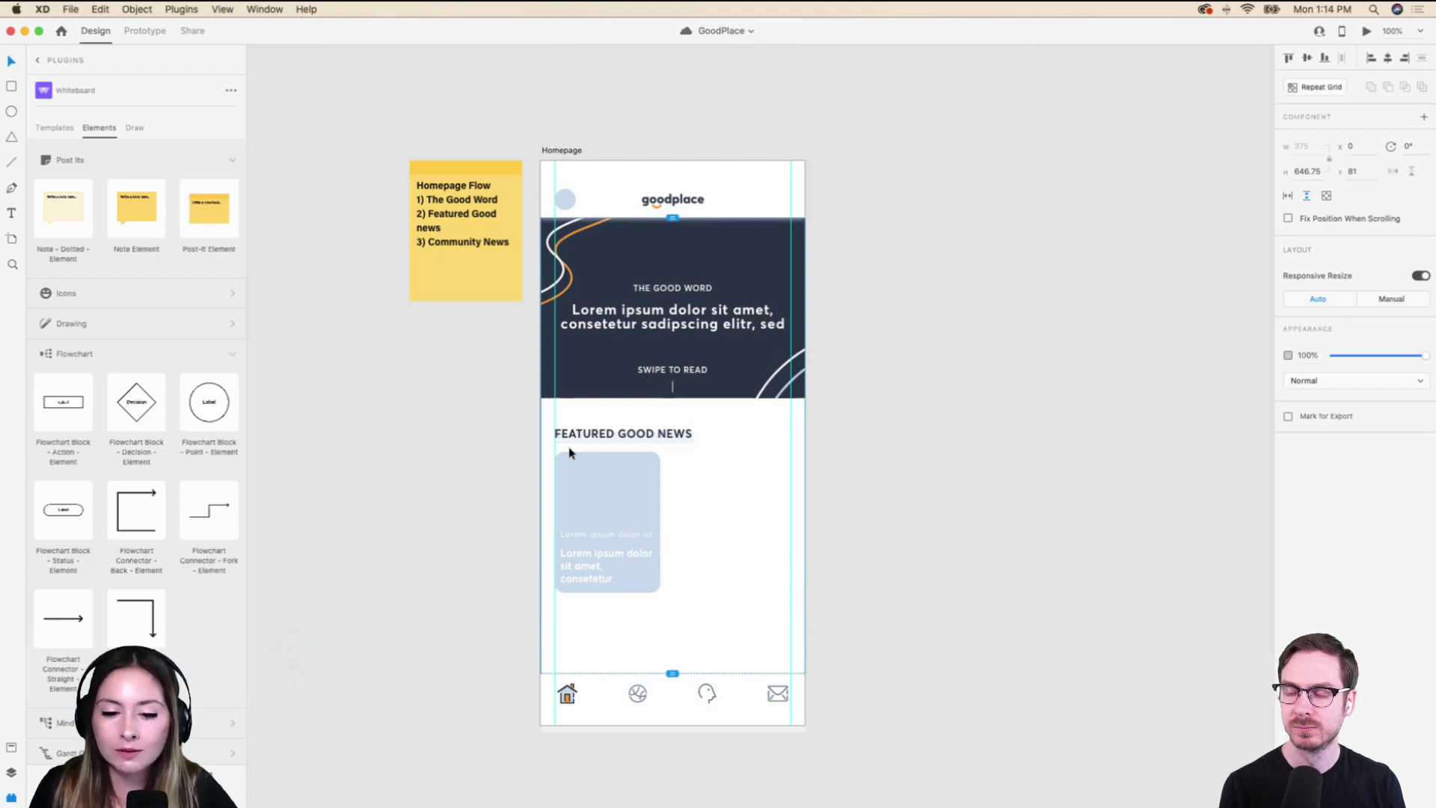
pyautogui.doubleClick(631, 485)
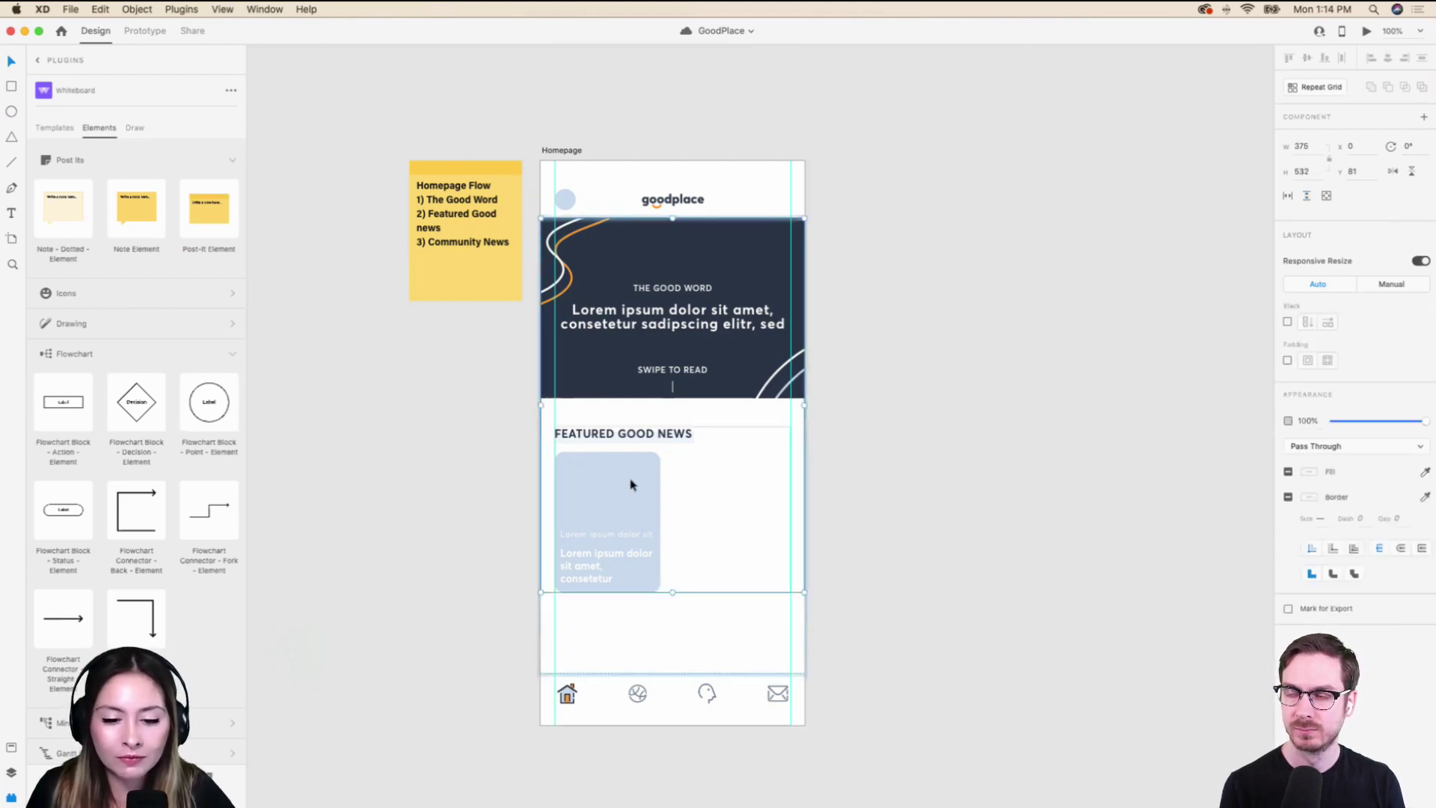
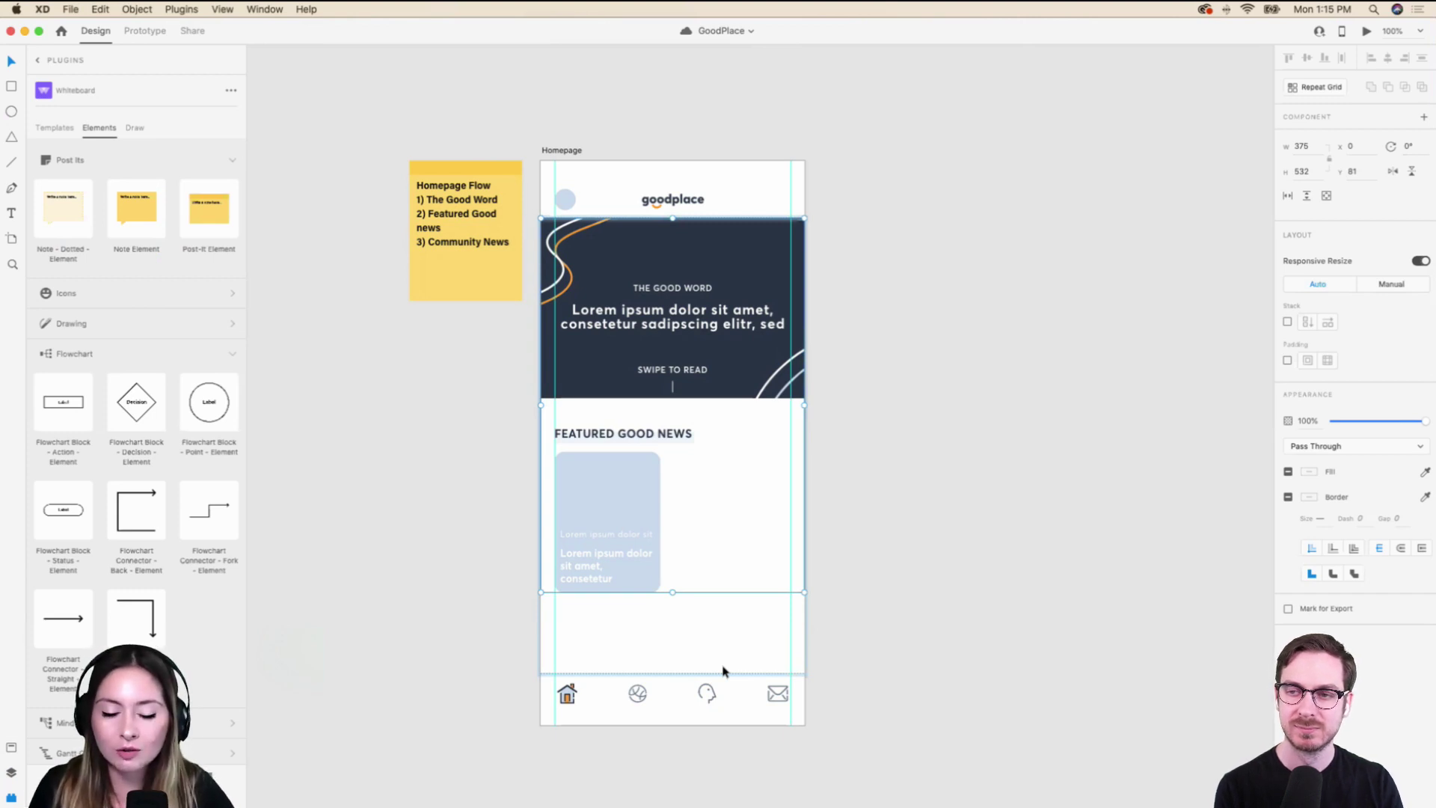
# Select the News Card and show it collapsed in the Homepage layer list.
pyautogui.click(874, 575)
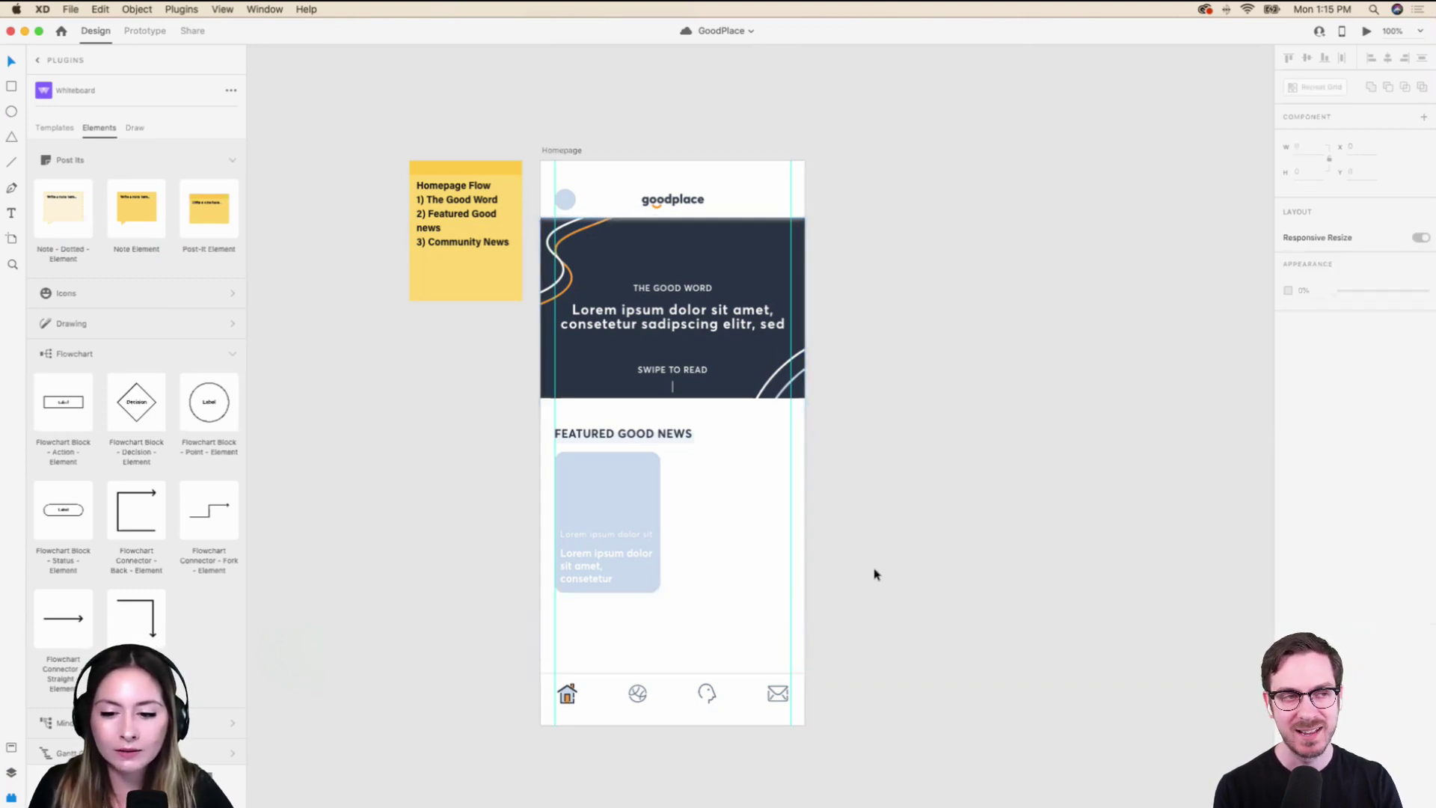
pyautogui.click(600, 486)
pyautogui.doubleClick(599, 486)
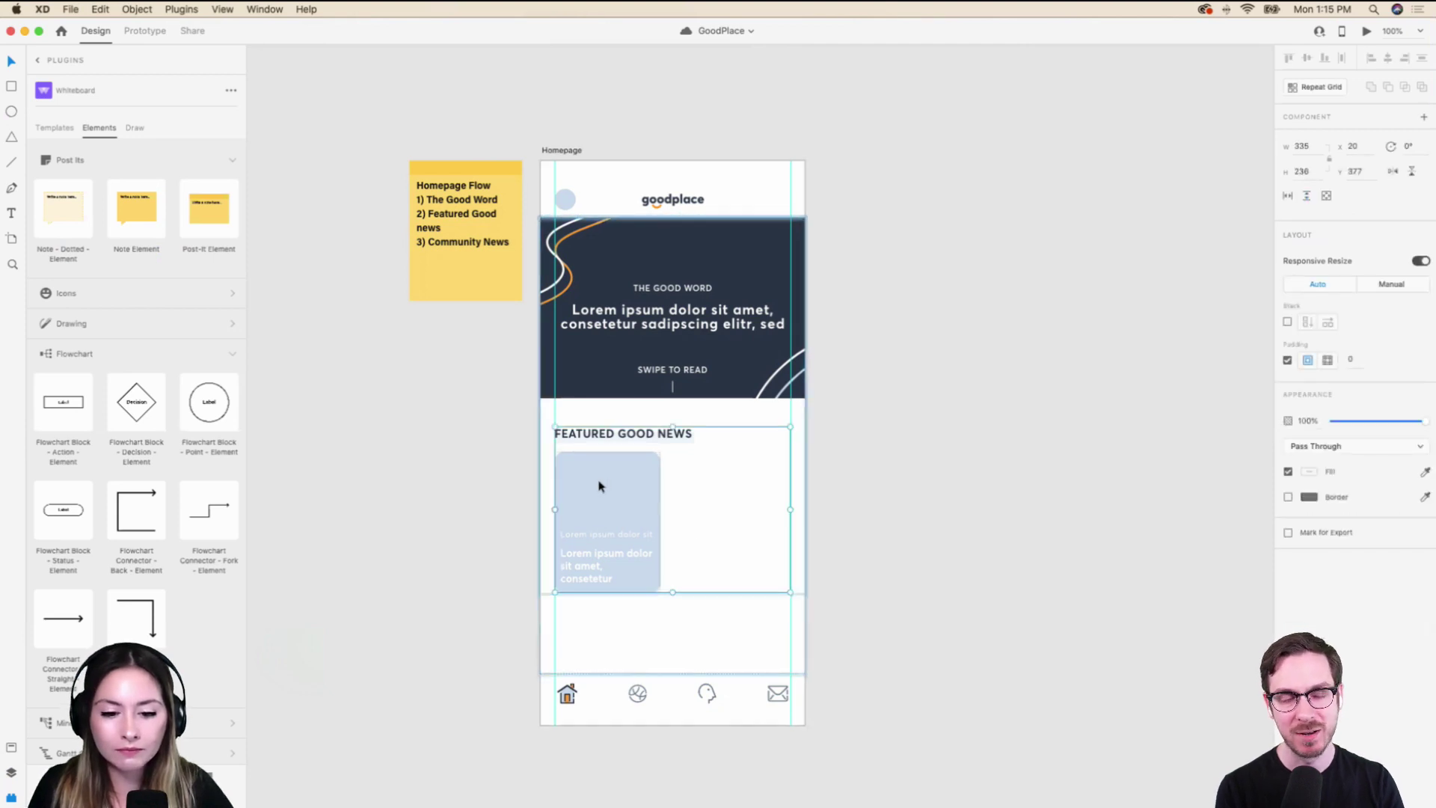
pyautogui.doubleClick(600, 486)
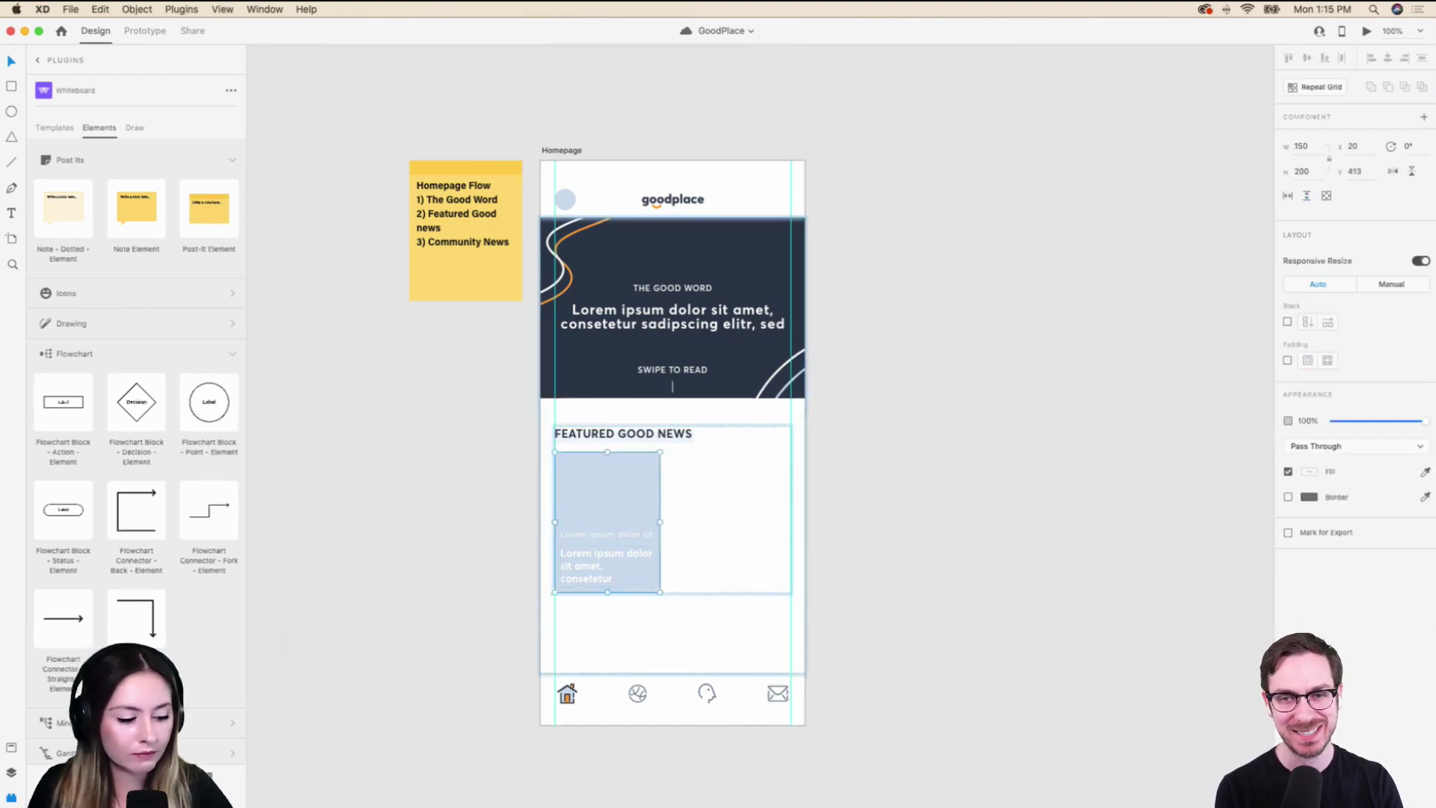
pyautogui.click(11, 773)
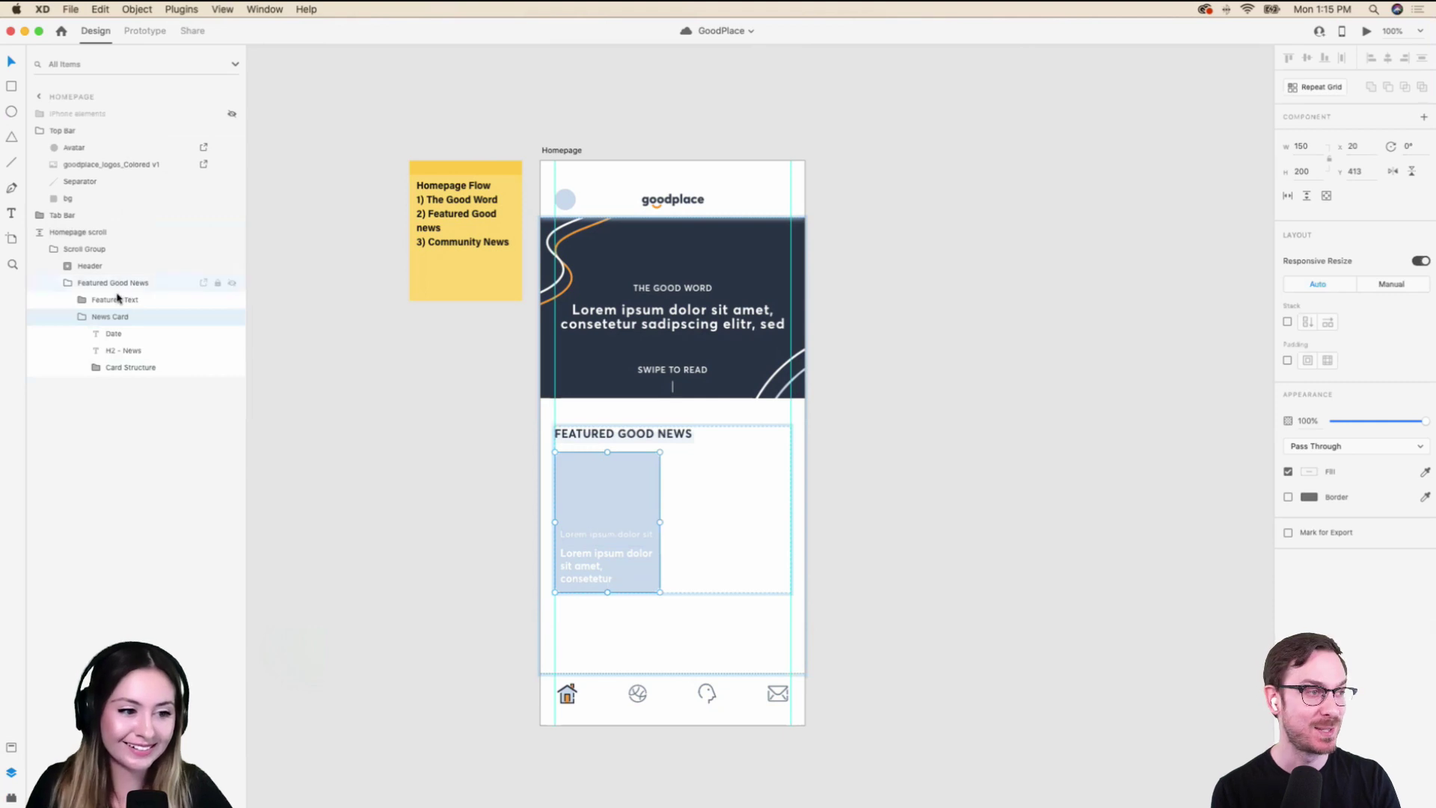
pyautogui.click(83, 316)
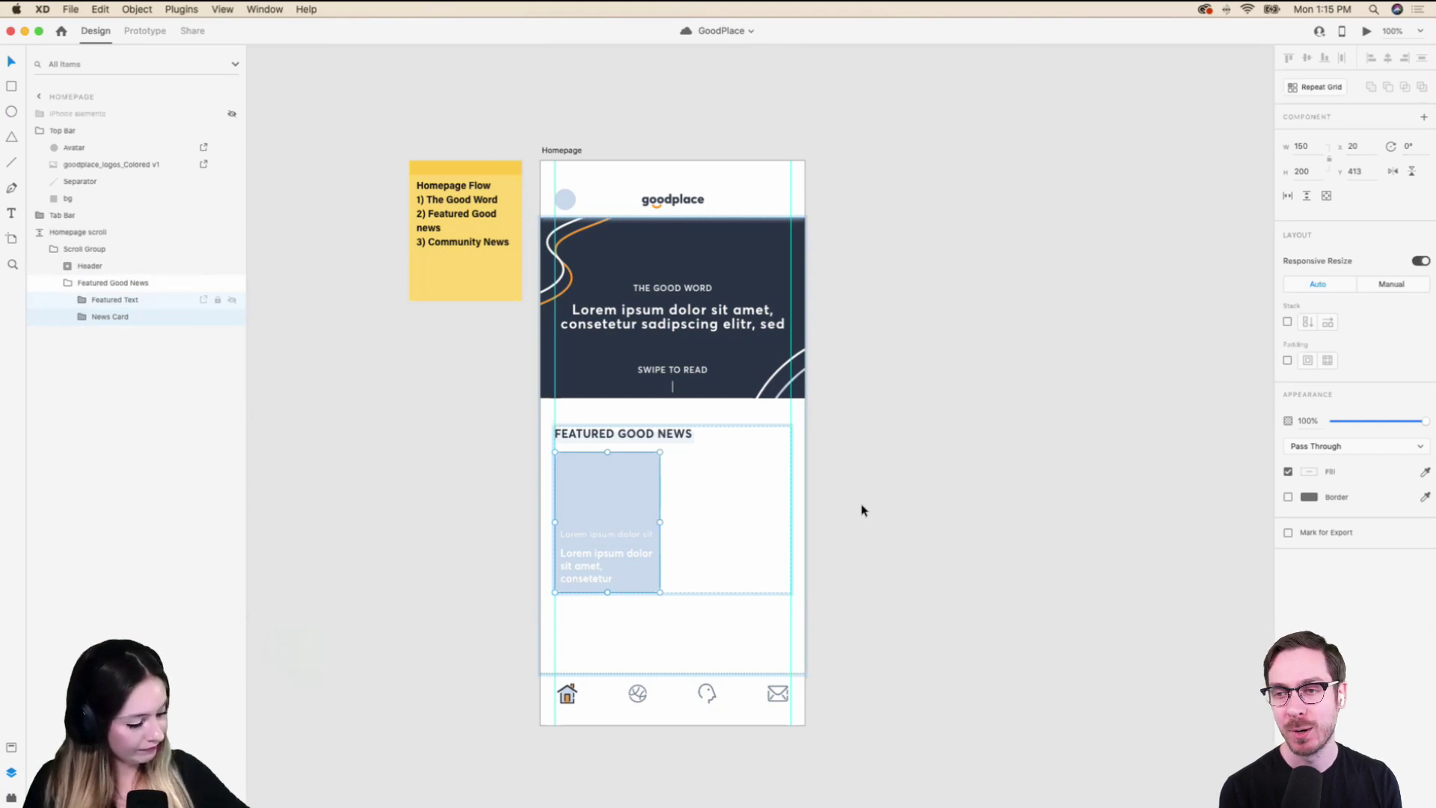
# Zoom to 200%, select the News Card and pan around it to inspect it.
pyautogui.click(914, 438)
pyautogui.press('super+equal')
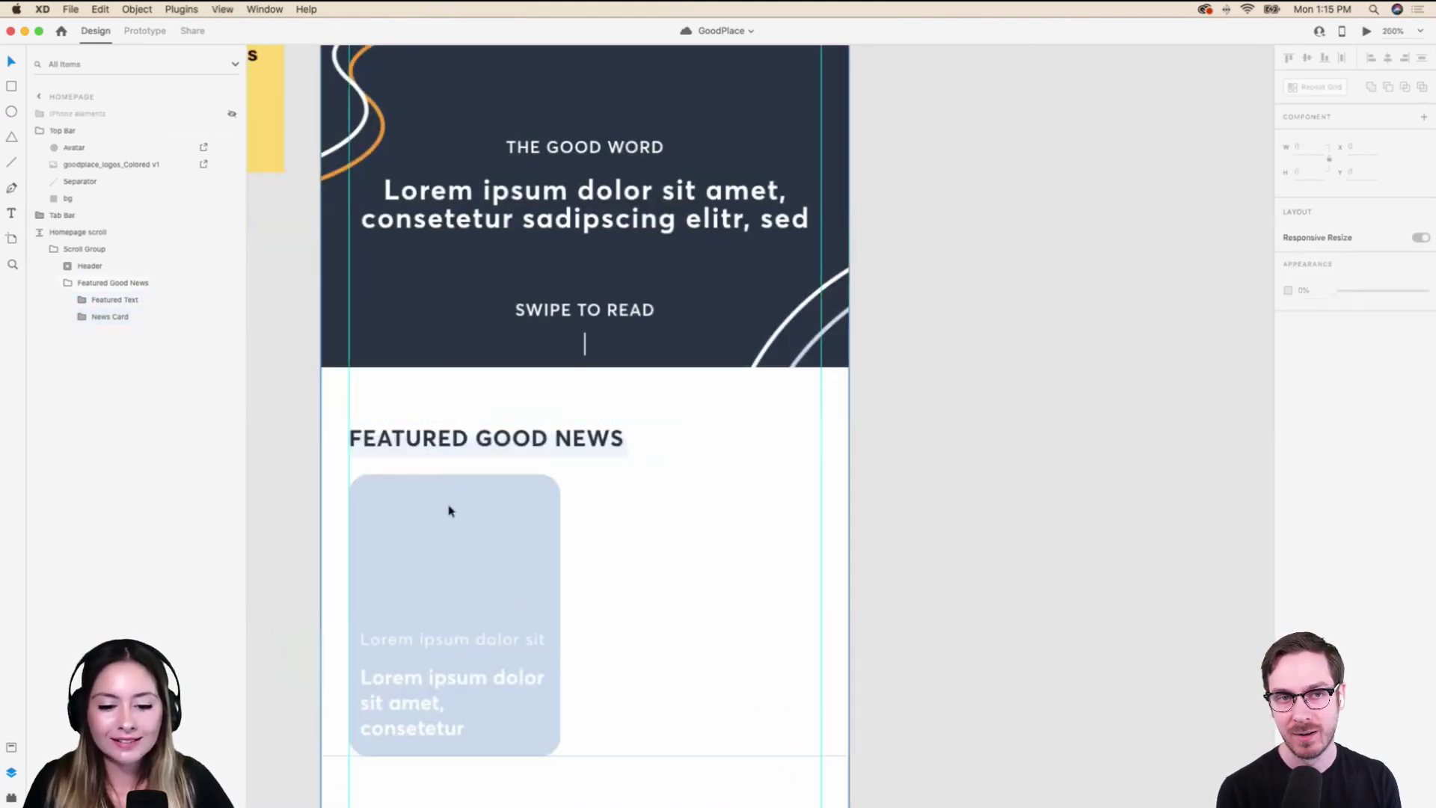
pyautogui.doubleClick(449, 511)
pyautogui.doubleClick(449, 510)
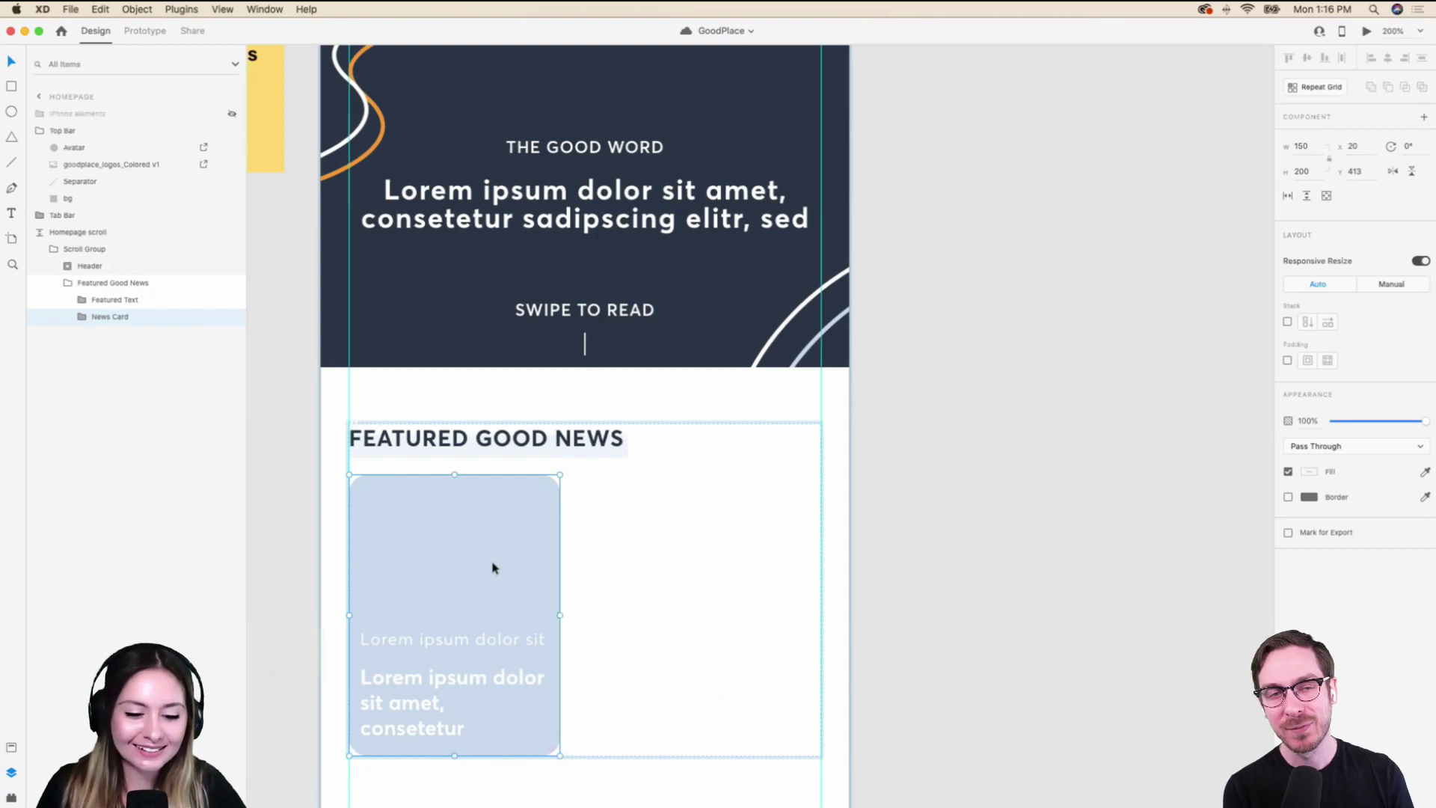
pyautogui.scroll(-2, 491, 567)
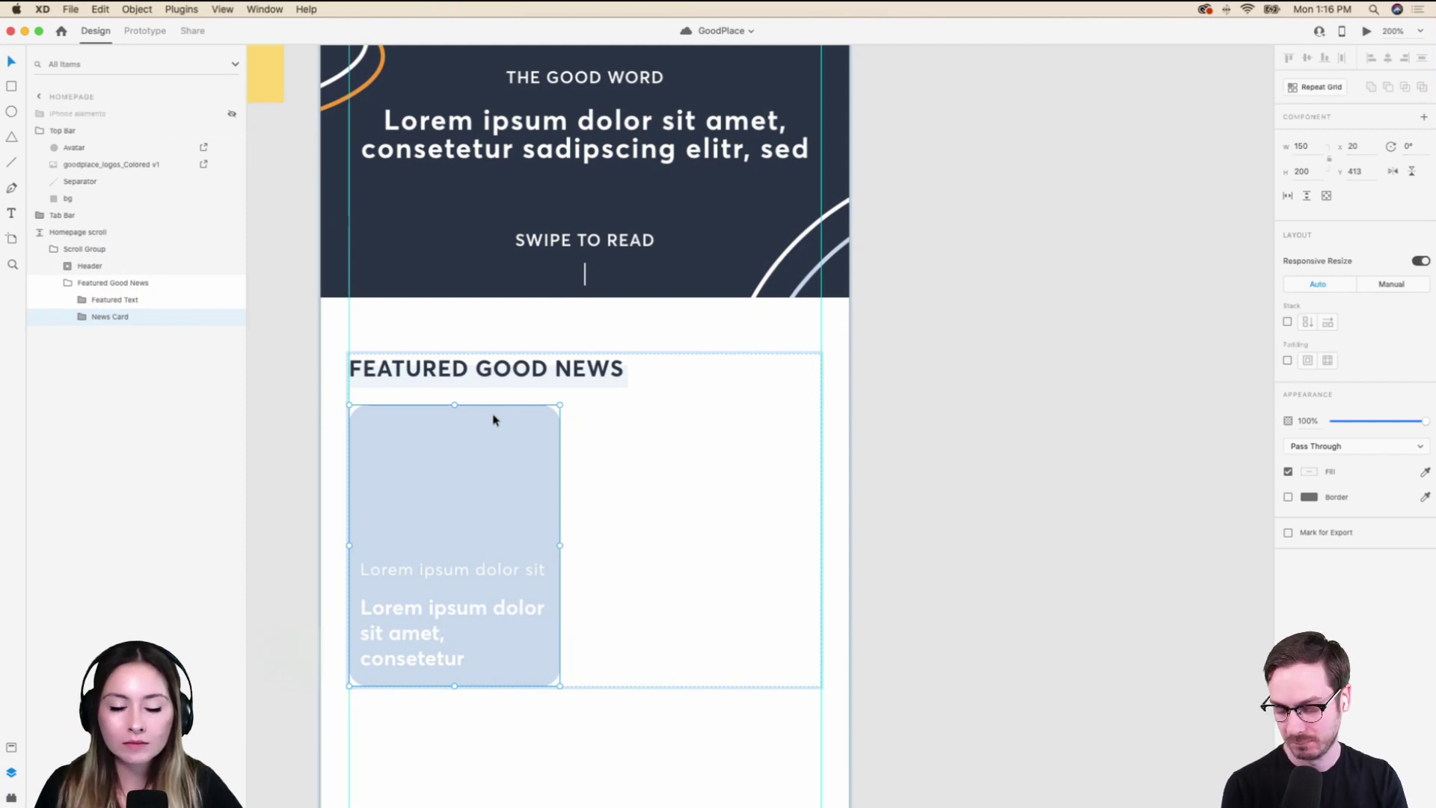
pyautogui.scroll(5, 493, 416)
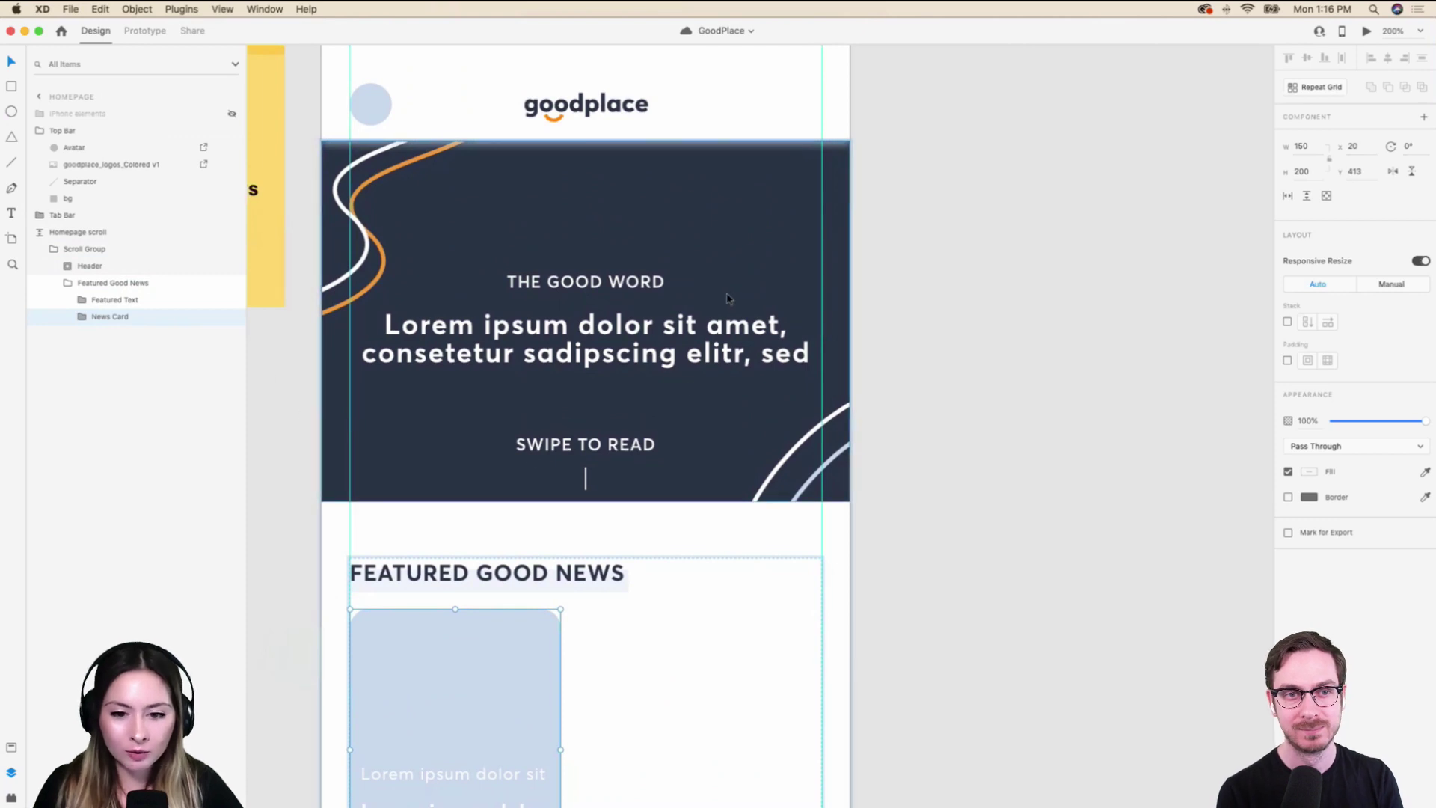
pyautogui.hscroll(1, 731, 298)
pyautogui.hscroll(-2, 815, 490)
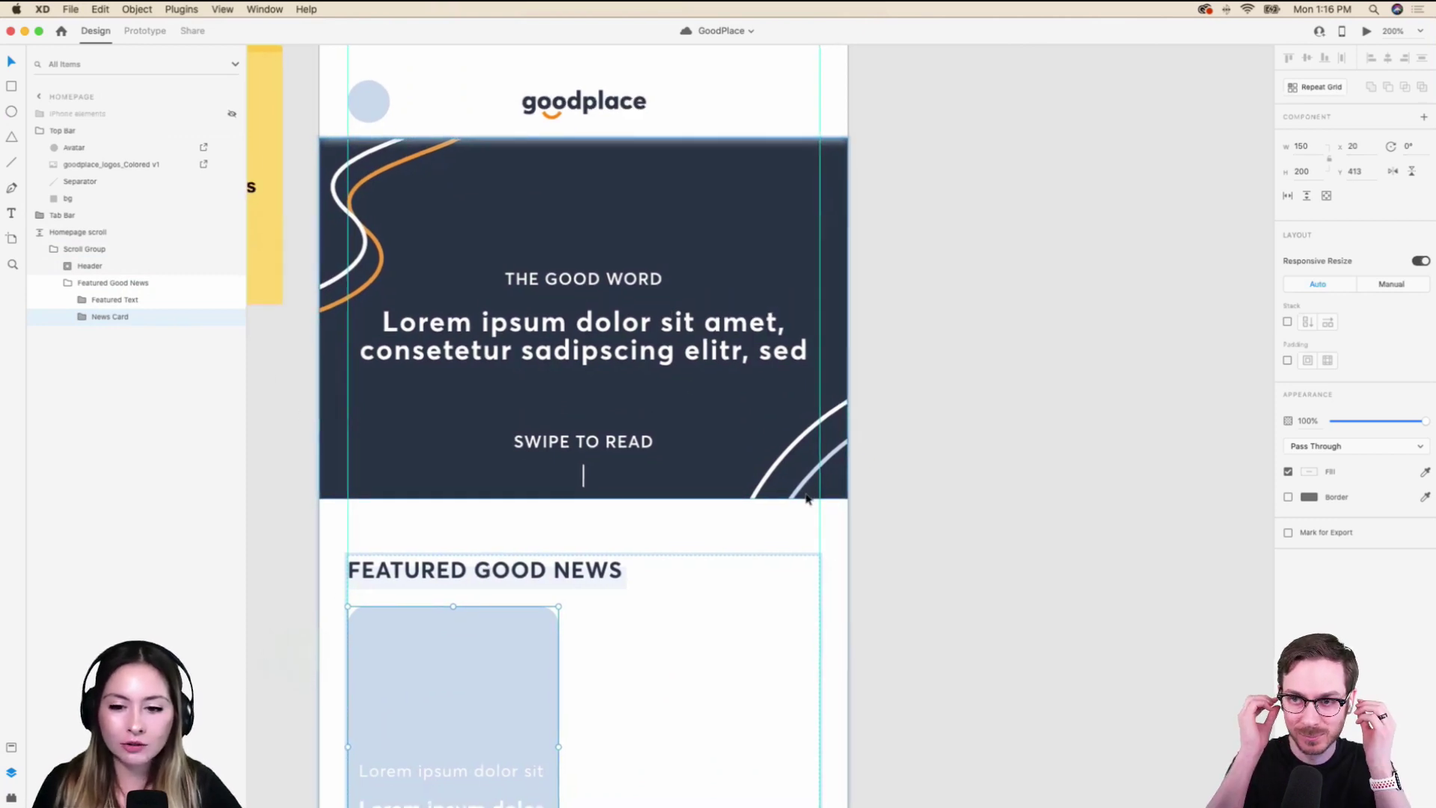
pyautogui.scroll(2, 806, 498)
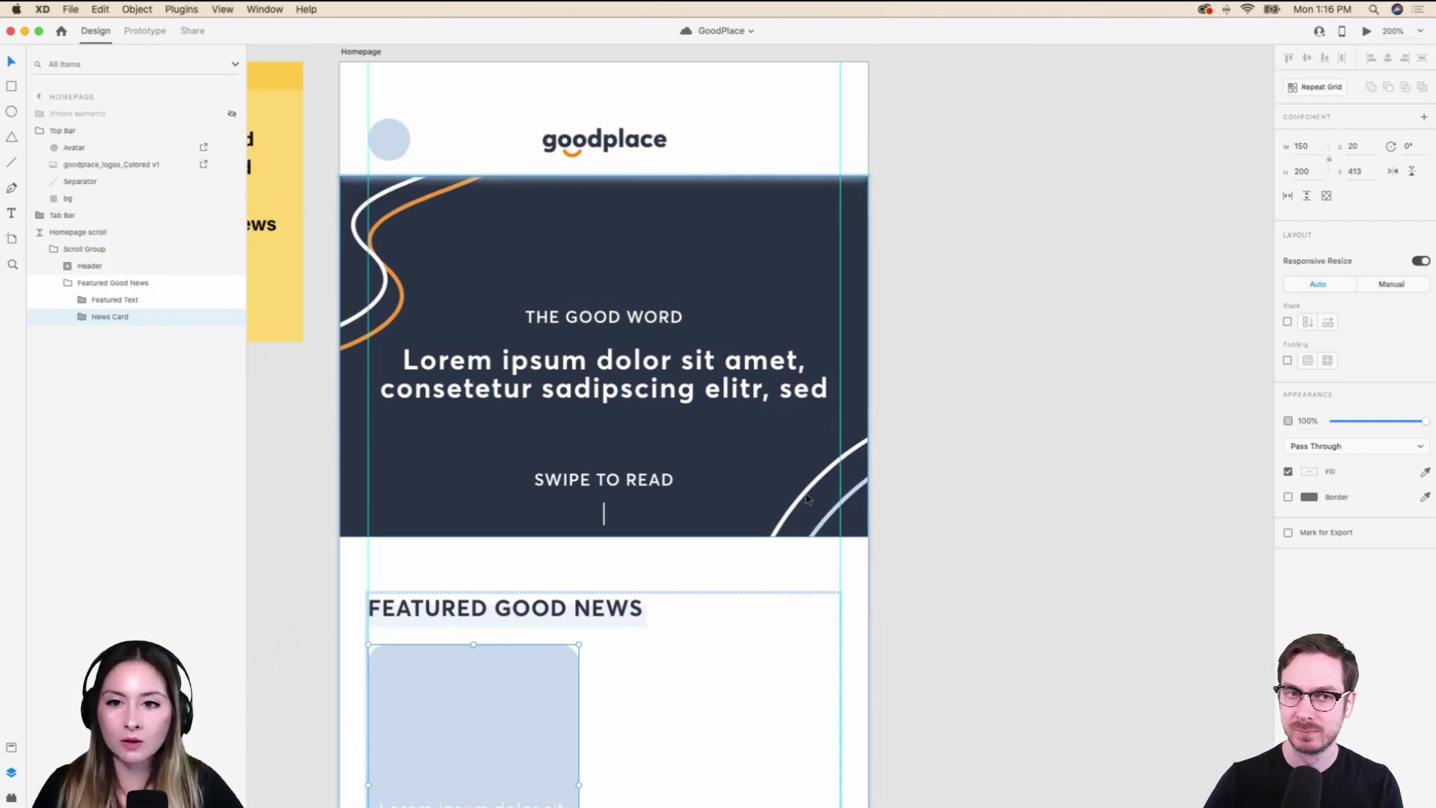
pyautogui.scroll(-5, 806, 497)
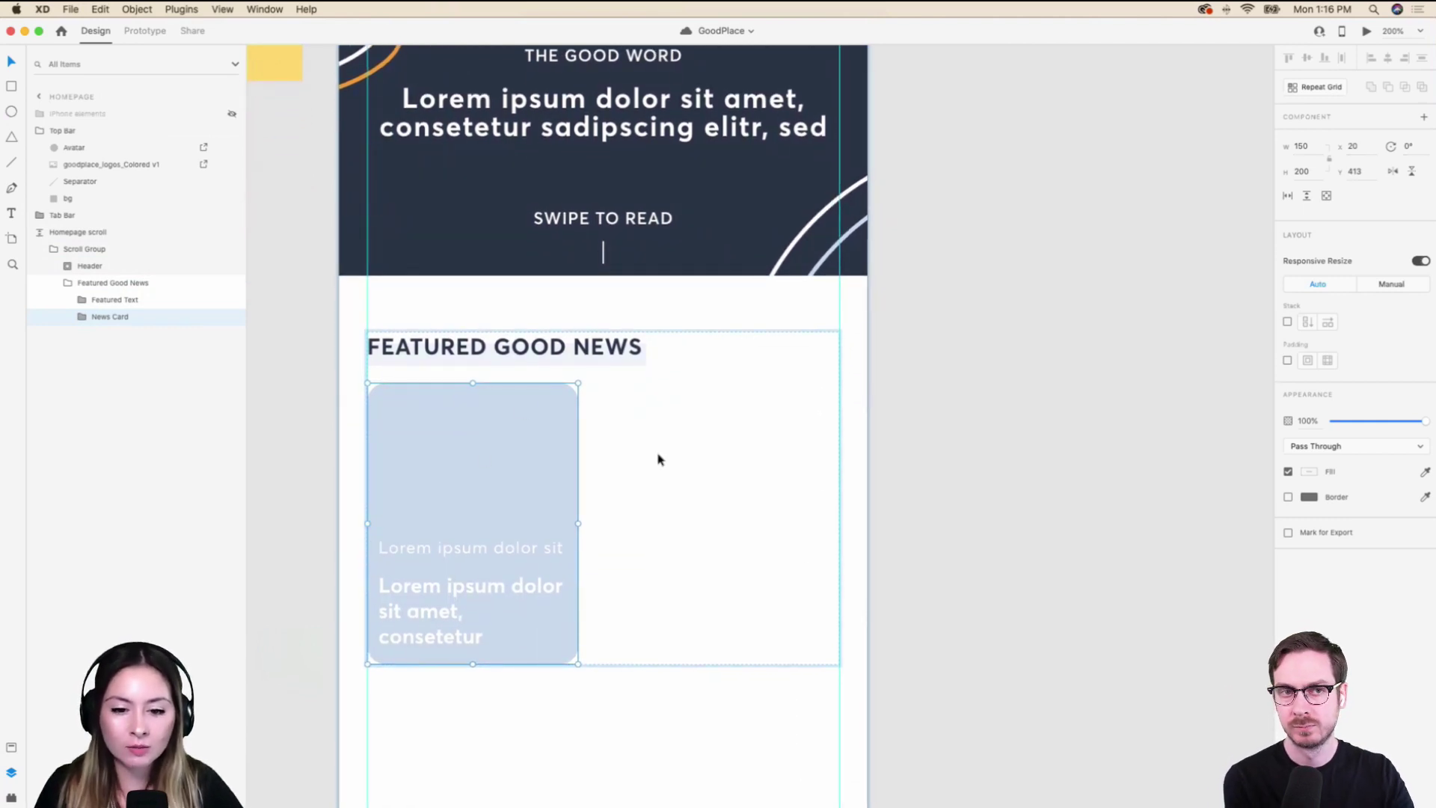
pyautogui.scroll(-2, 658, 459)
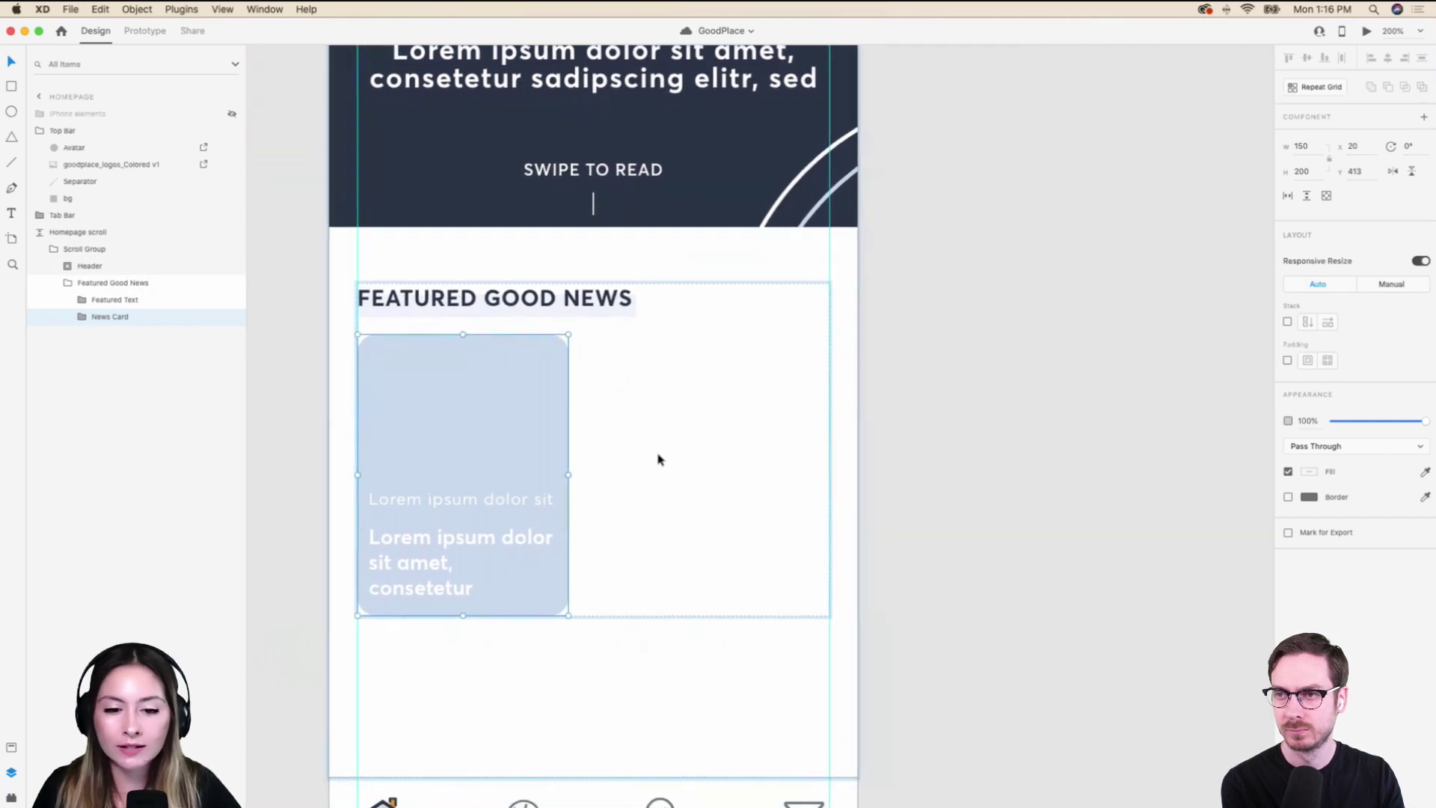
pyautogui.scroll(-1, 658, 459)
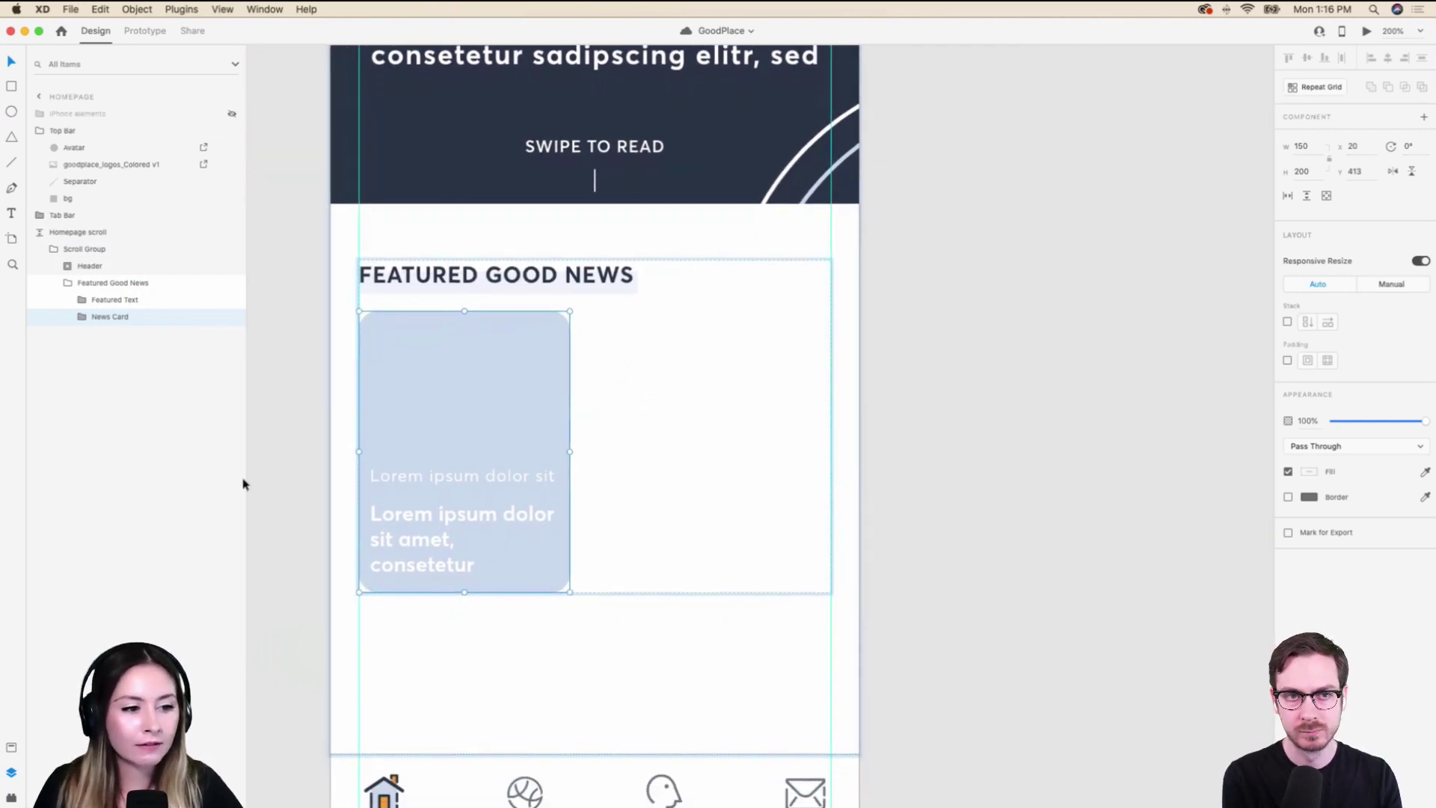
pyautogui.scroll(-5, 557, 631)
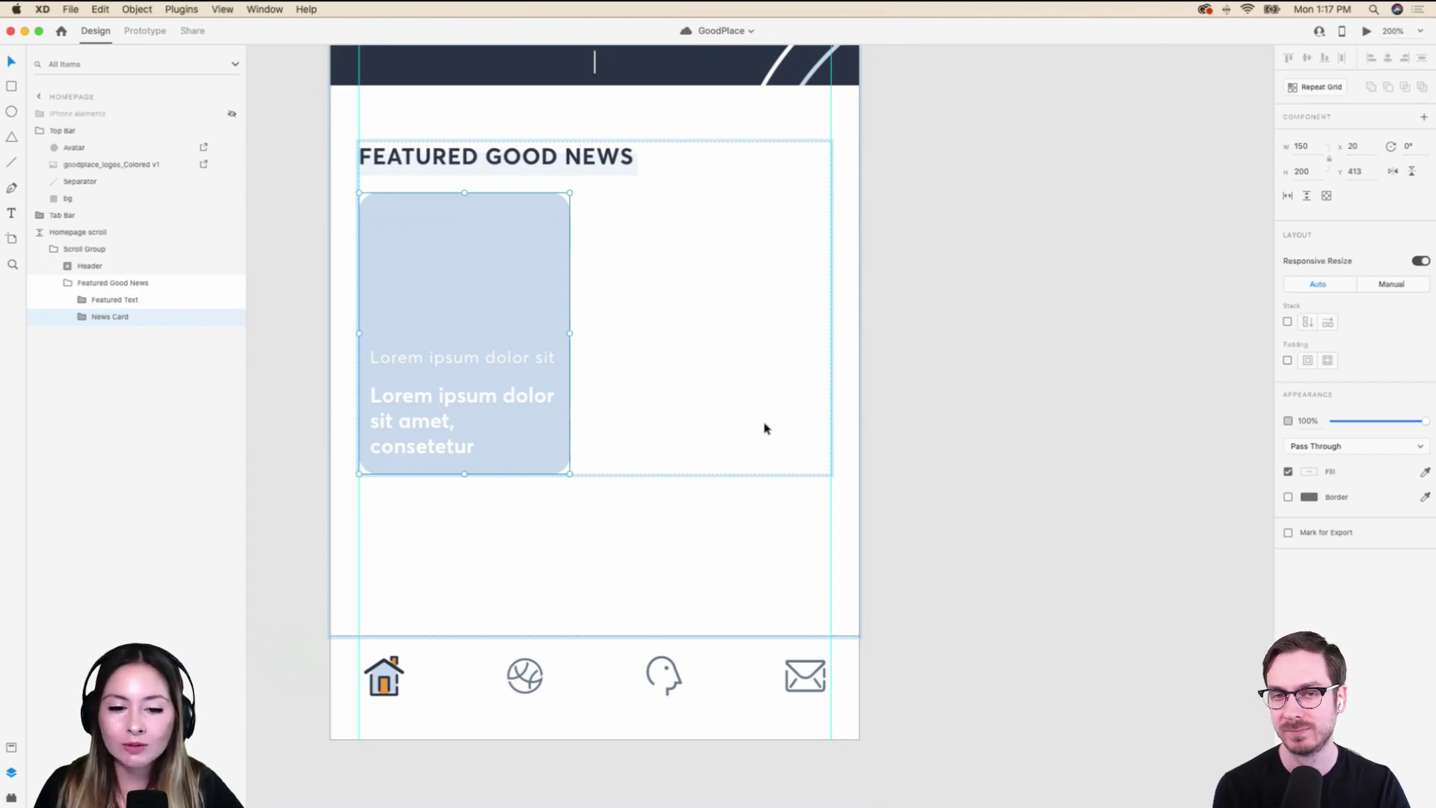
pyautogui.click(764, 427)
pyautogui.scroll(2, 764, 427)
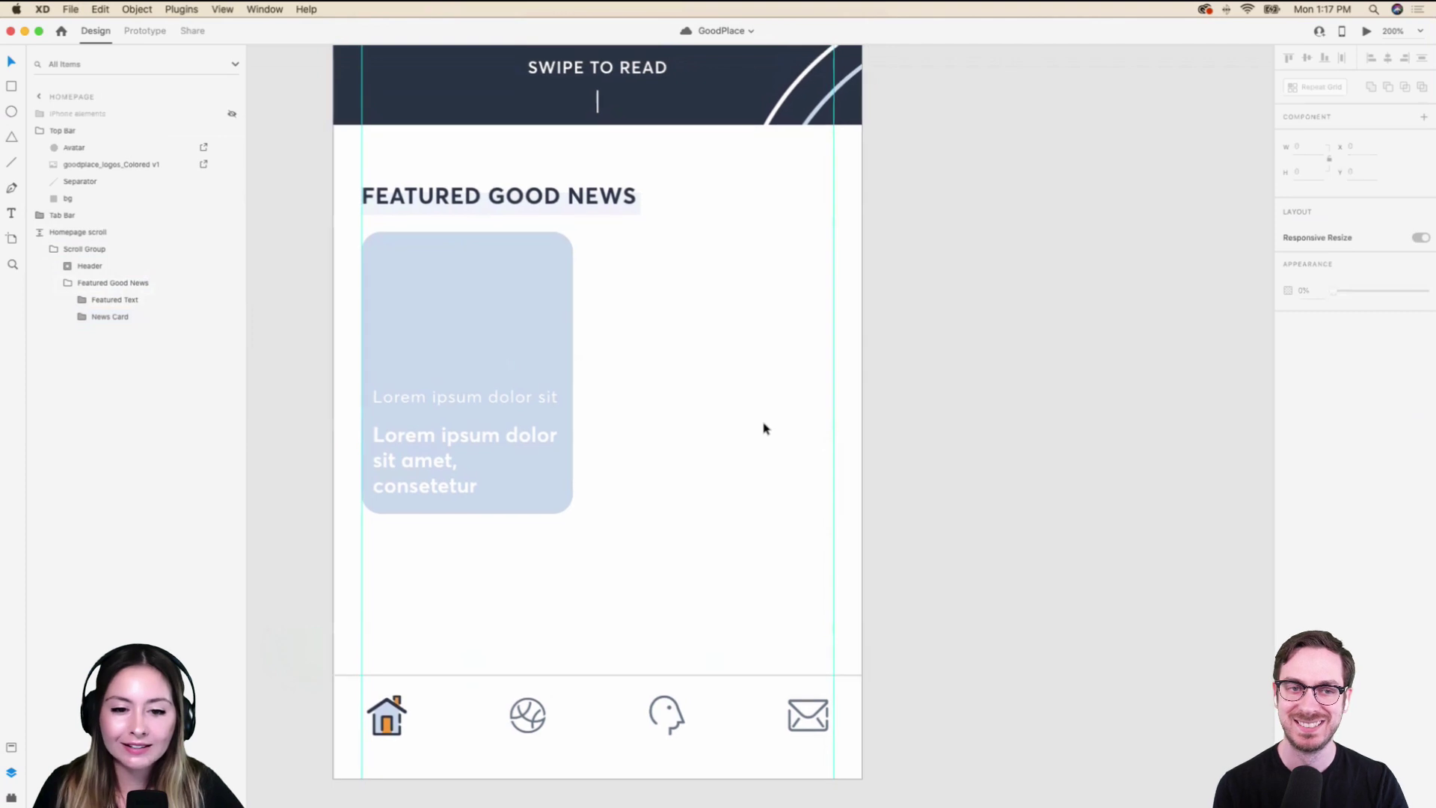
pyautogui.scroll(-1, 764, 428)
pyautogui.scroll(3, 764, 428)
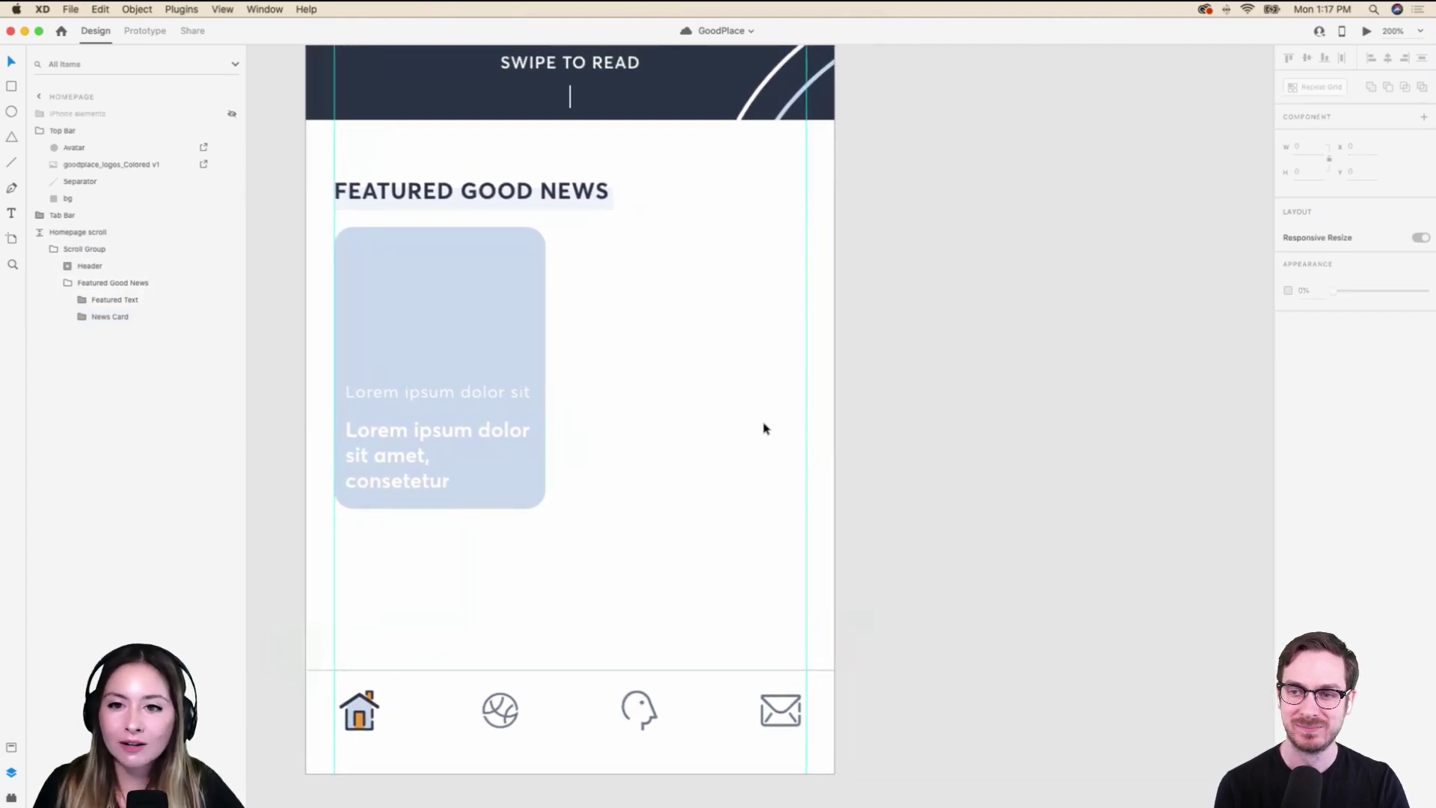
pyautogui.scroll(3, 765, 428)
pyautogui.scroll(-2, 765, 428)
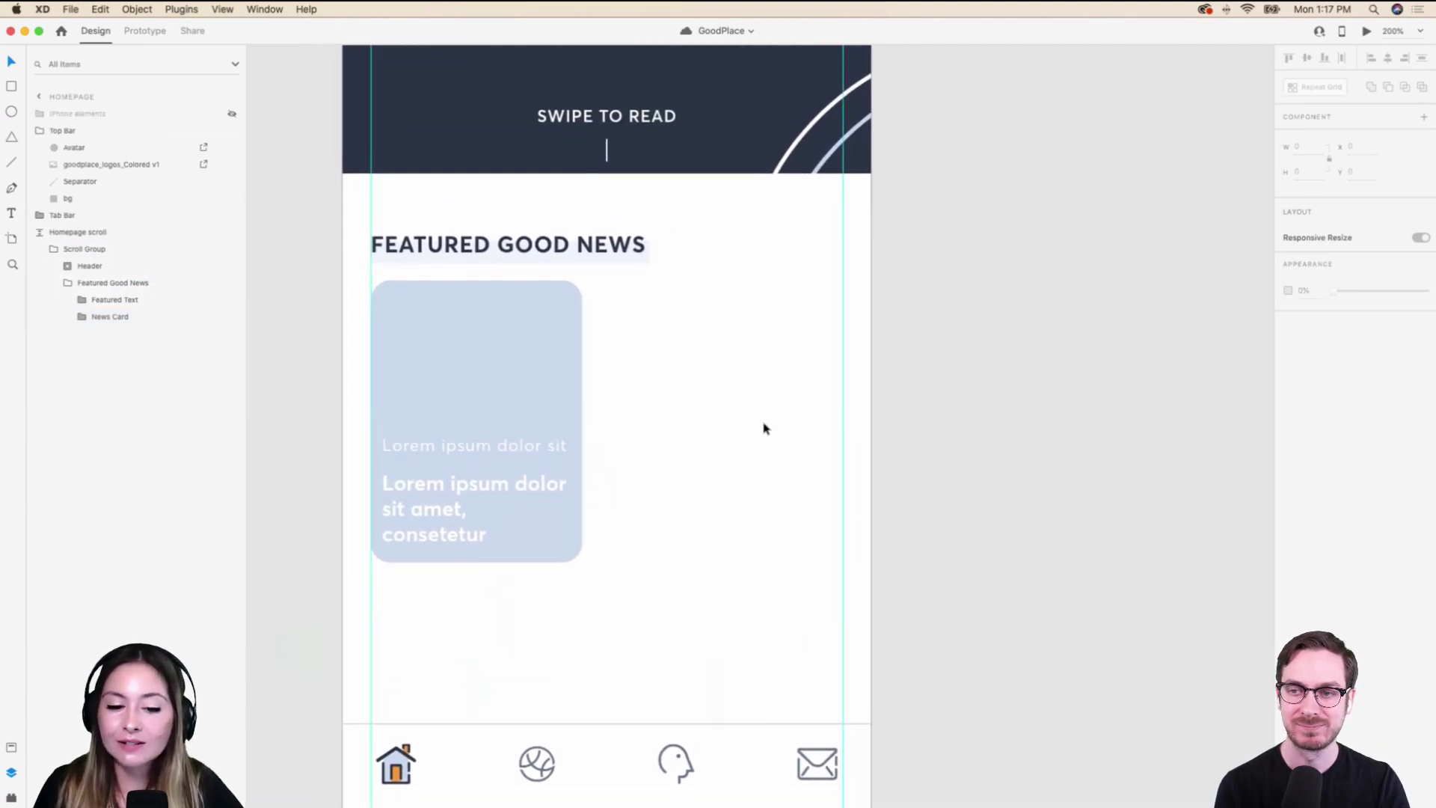
pyautogui.scroll(-2, 763, 428)
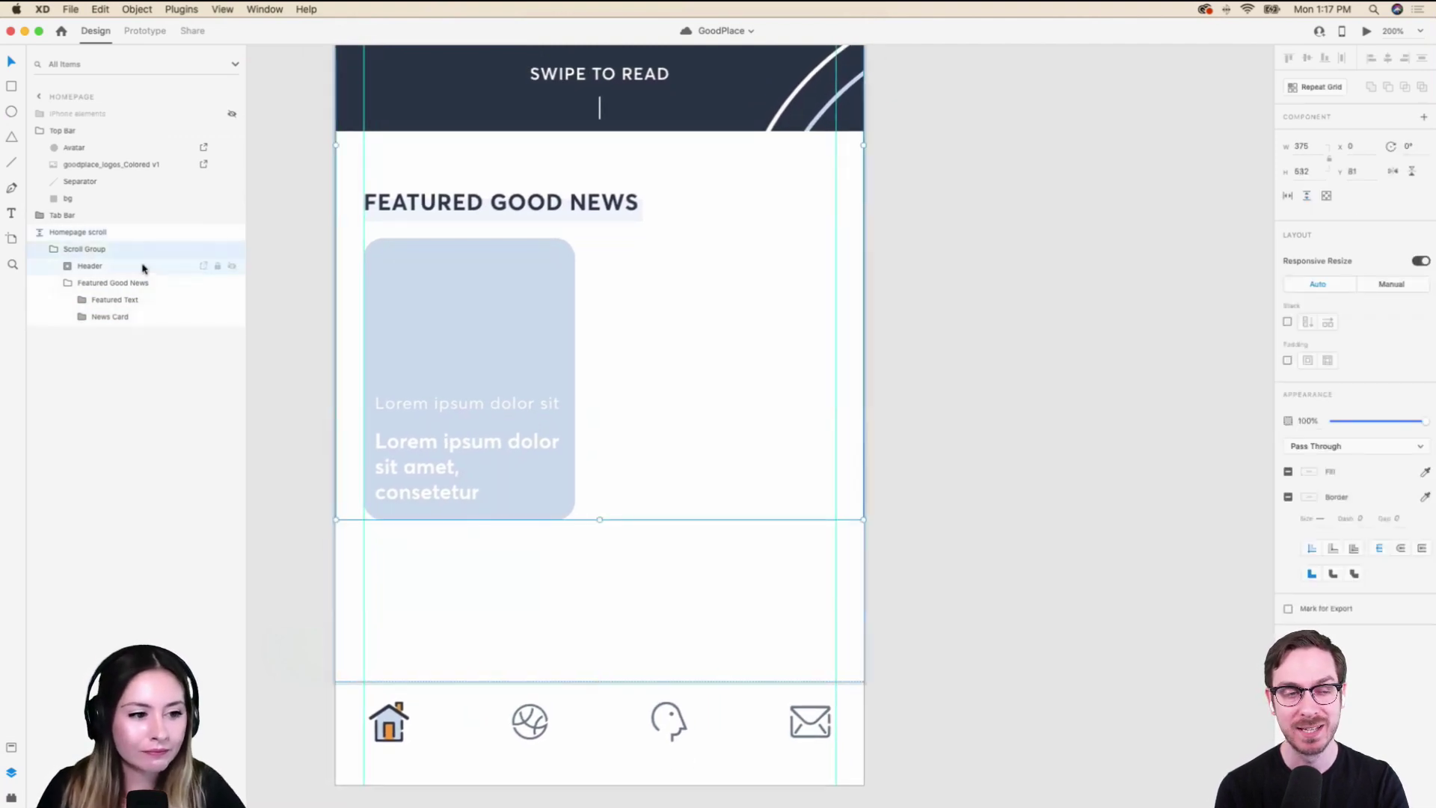
pyautogui.click(110, 289)
pyautogui.click(112, 299)
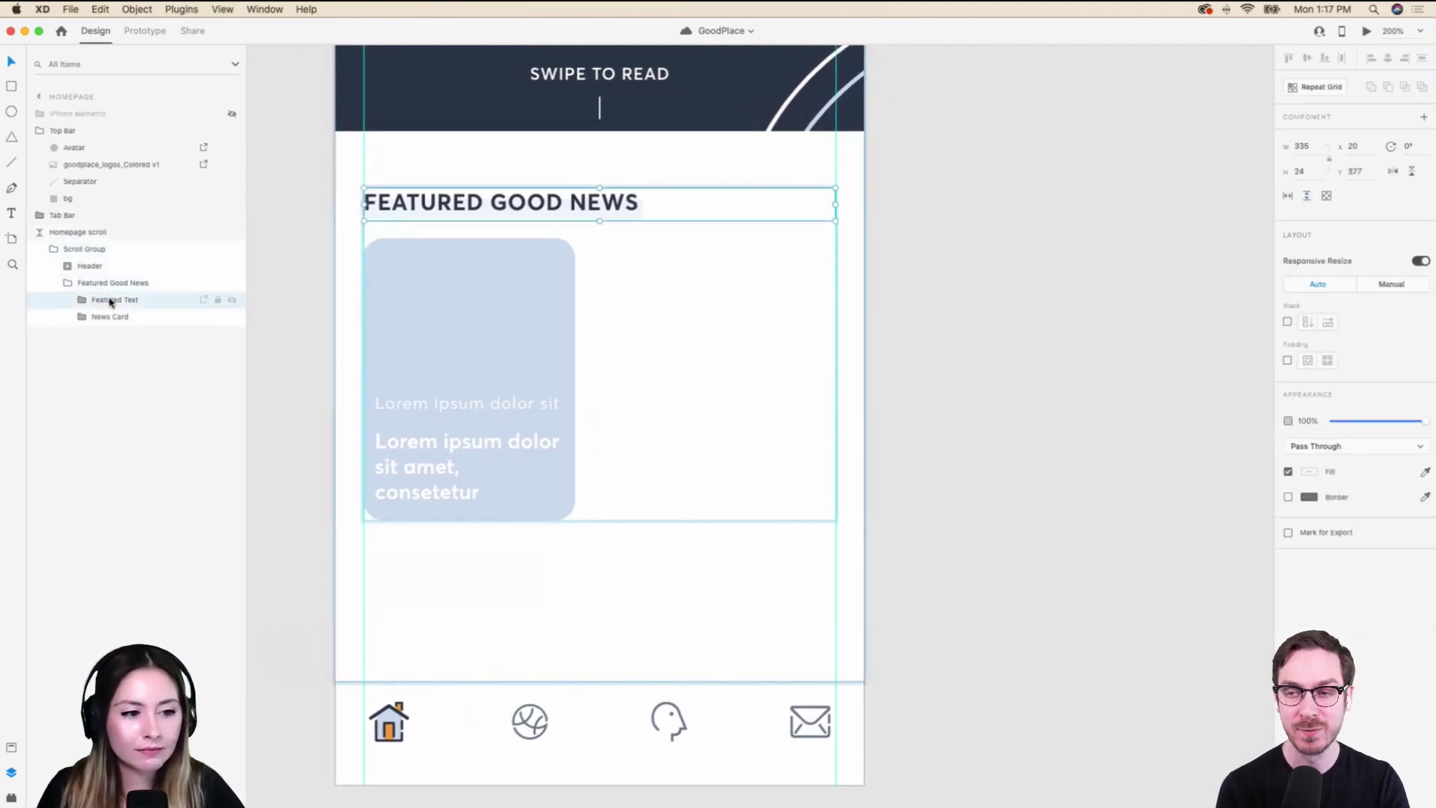
pyautogui.click(118, 317)
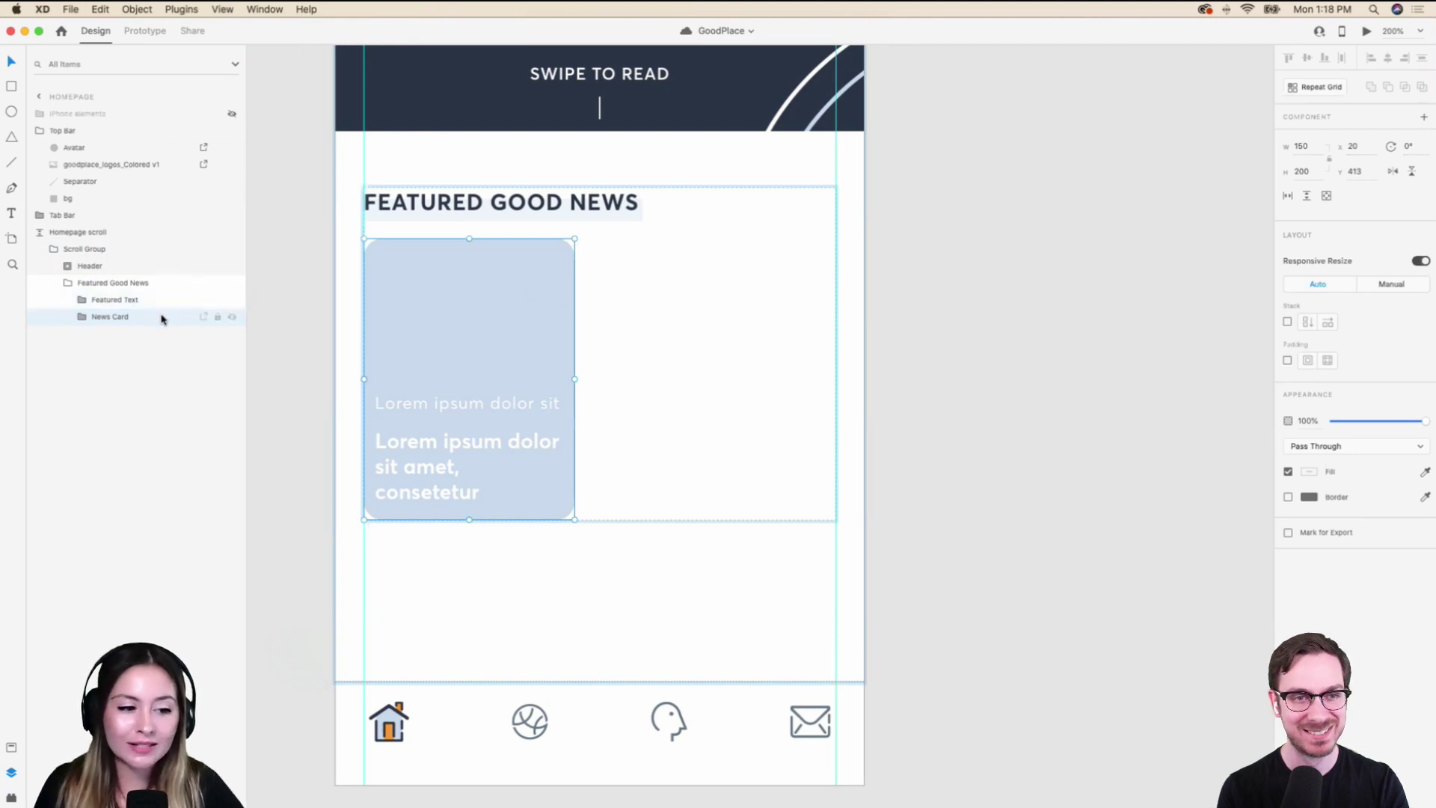
# Enable Stack layout on the News Card and select its H2 headline text.
pyautogui.click(1287, 323)
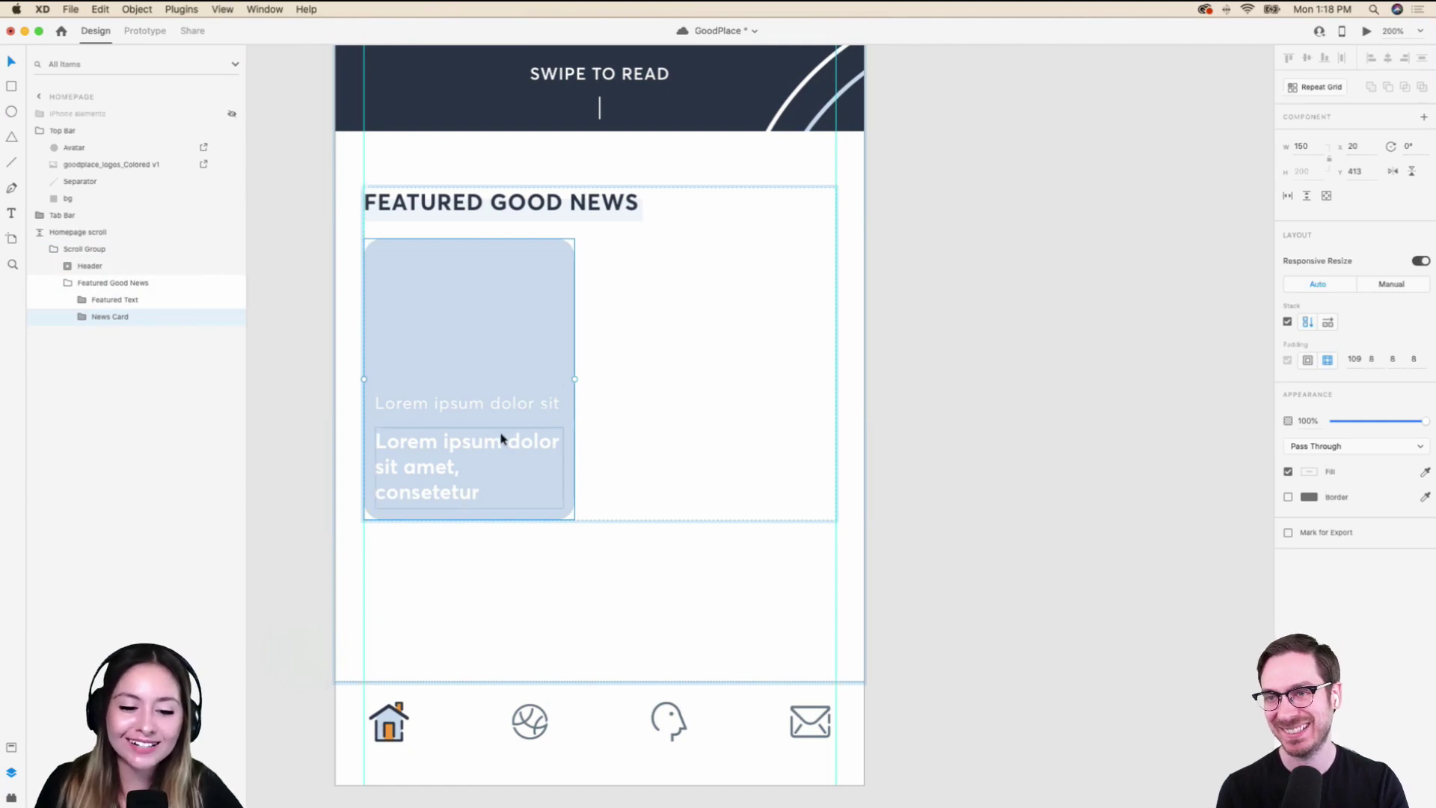
pyautogui.click(78, 316)
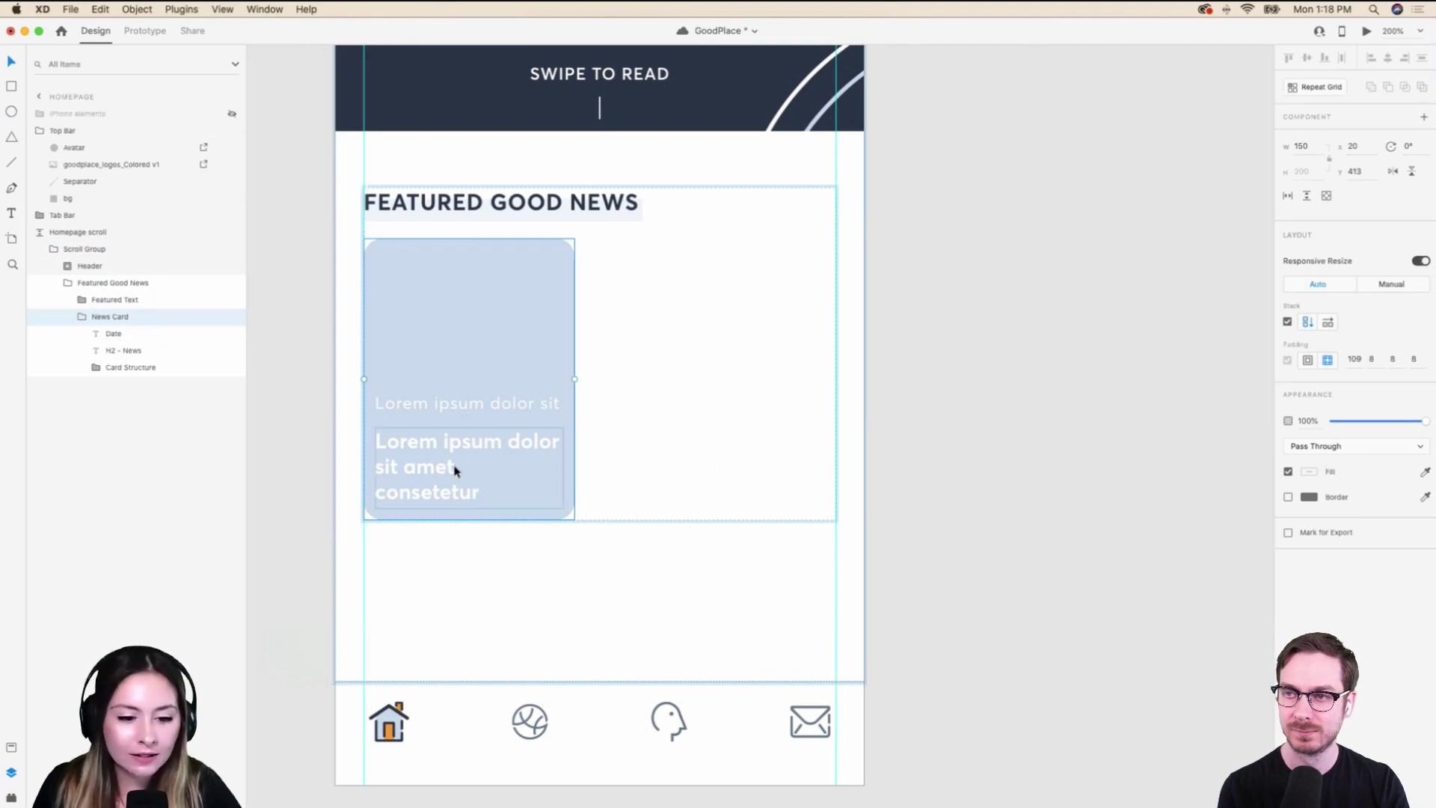
pyautogui.click(635, 452)
pyautogui.doubleClick(518, 447)
pyautogui.doubleClick(503, 447)
pyautogui.doubleClick(492, 446)
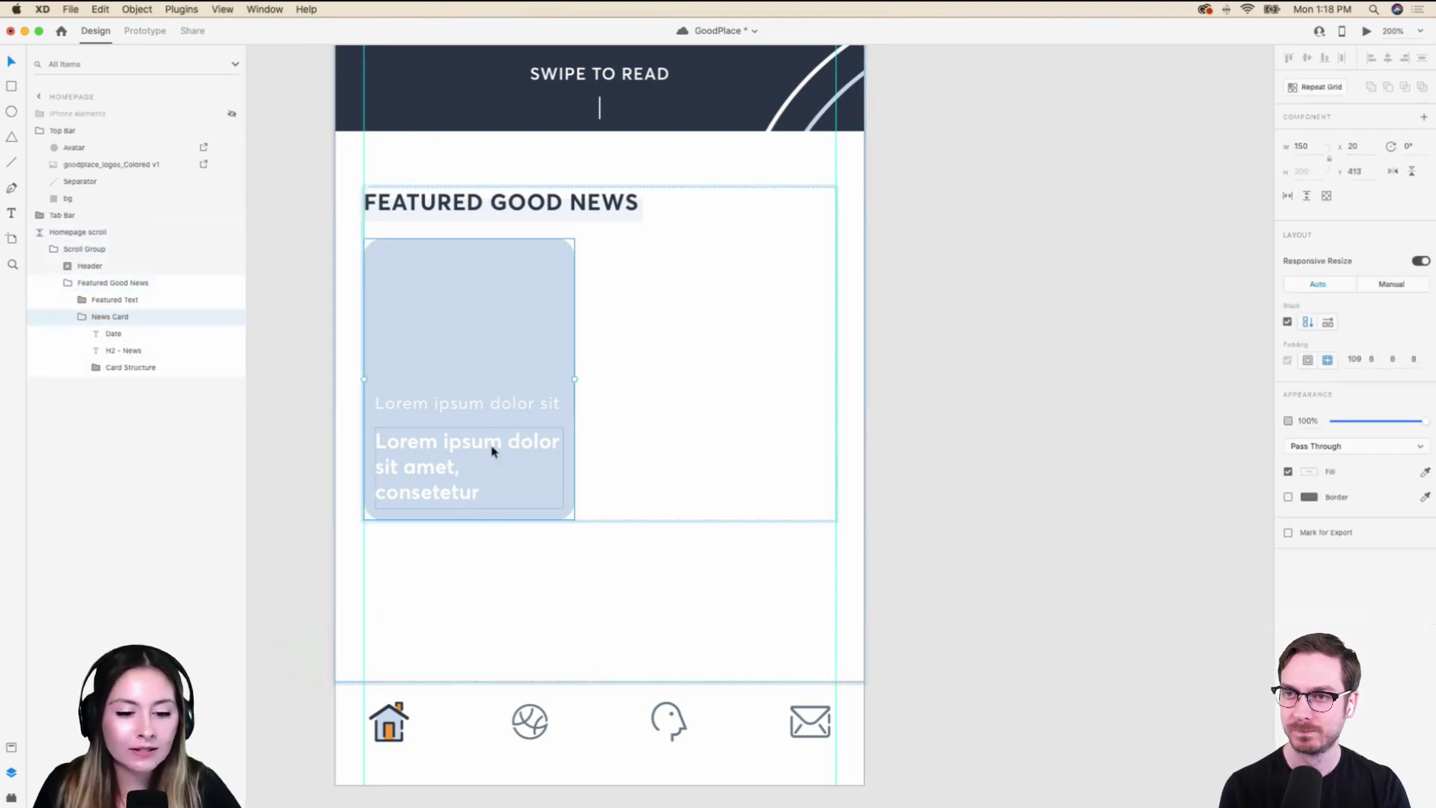
pyautogui.doubleClick(491, 449)
# Reorder the headline and date in the stack, ending with the date line on top.
pyautogui.moveTo(490, 450); pyautogui.dragTo(487, 394)
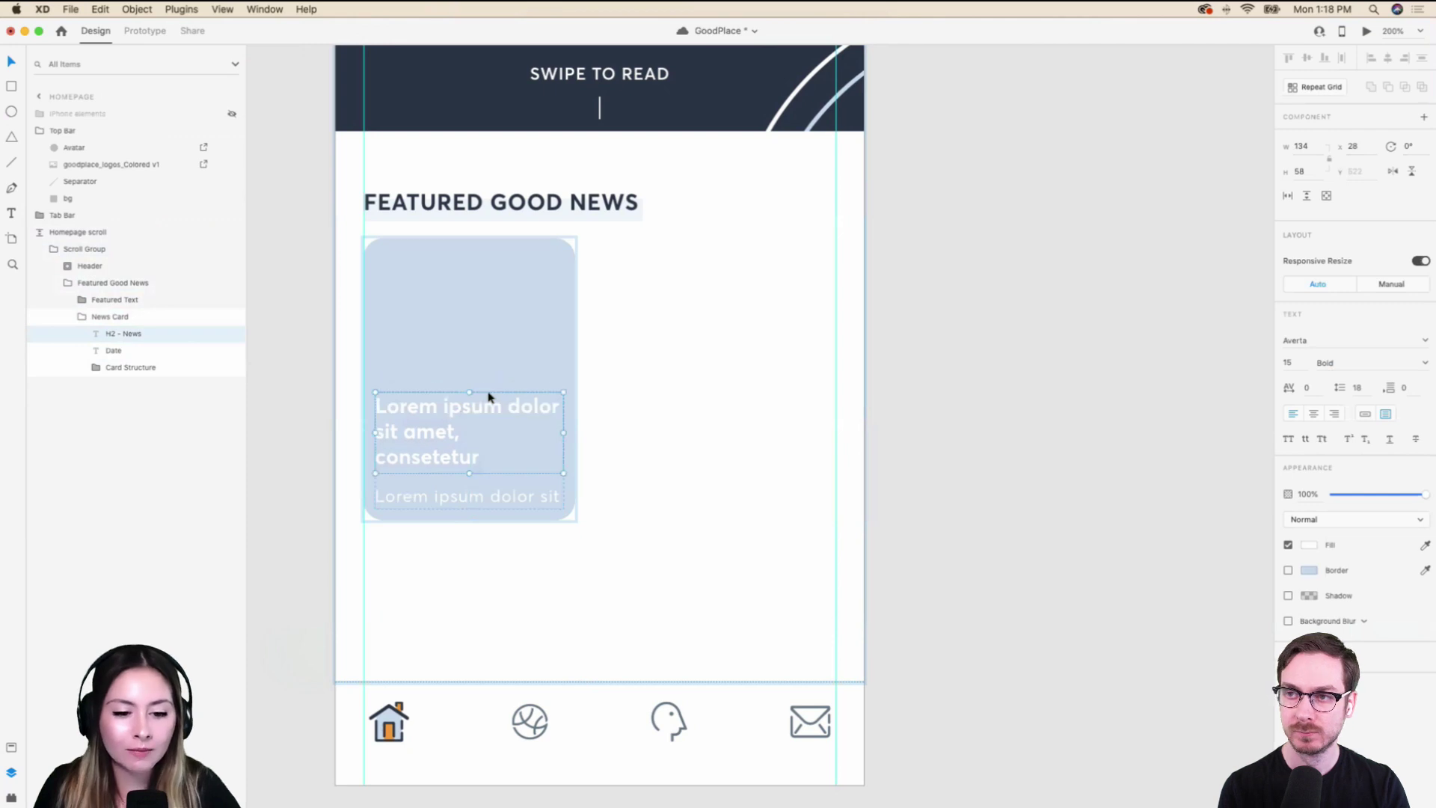
pyautogui.moveTo(481, 494); pyautogui.dragTo(478, 421)
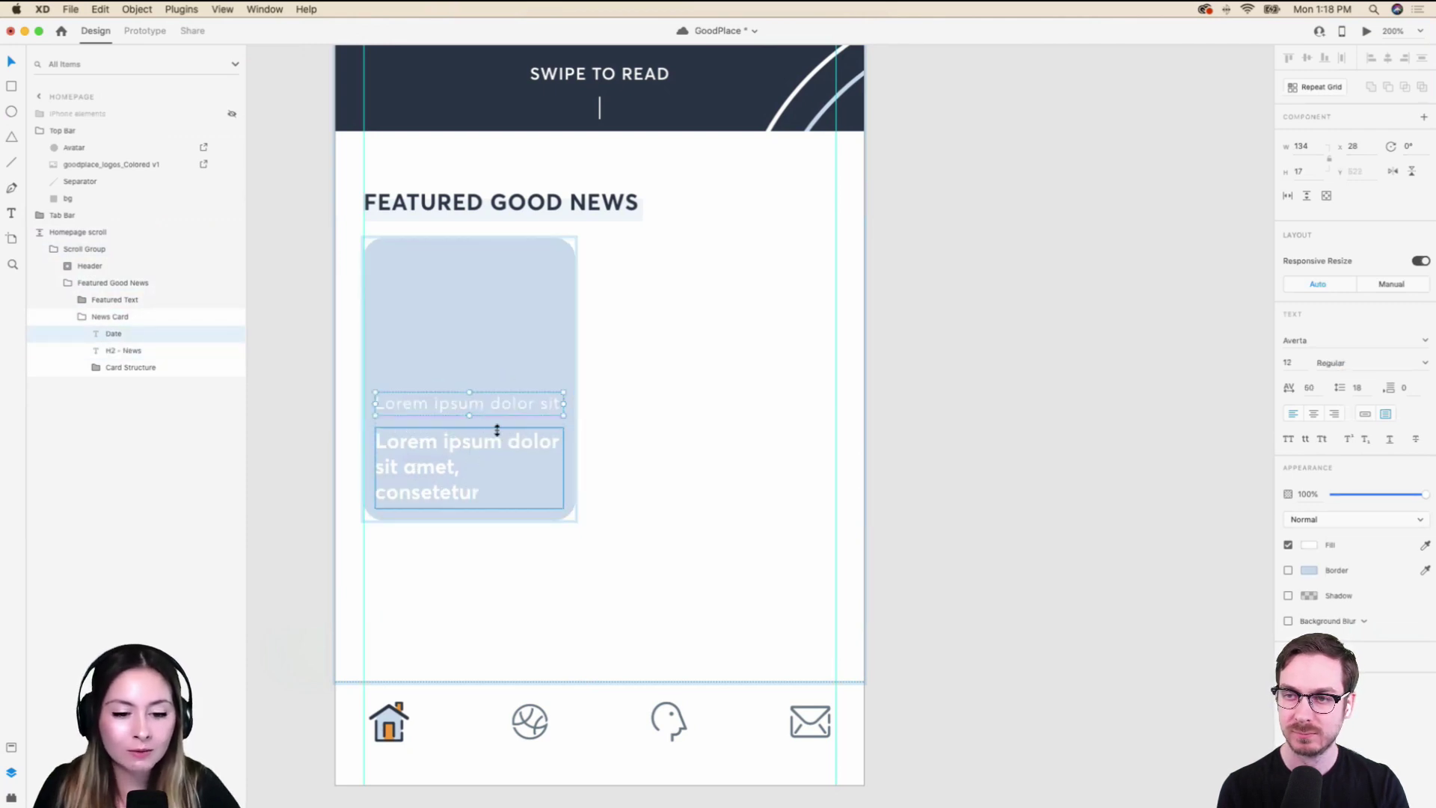
pyautogui.moveTo(456, 404)
pyautogui.mouseDown()
pyautogui.moveTo(455, 464)
pyautogui.moveTo(452, 375)
pyautogui.mouseUp()
pyautogui.click(693, 397)
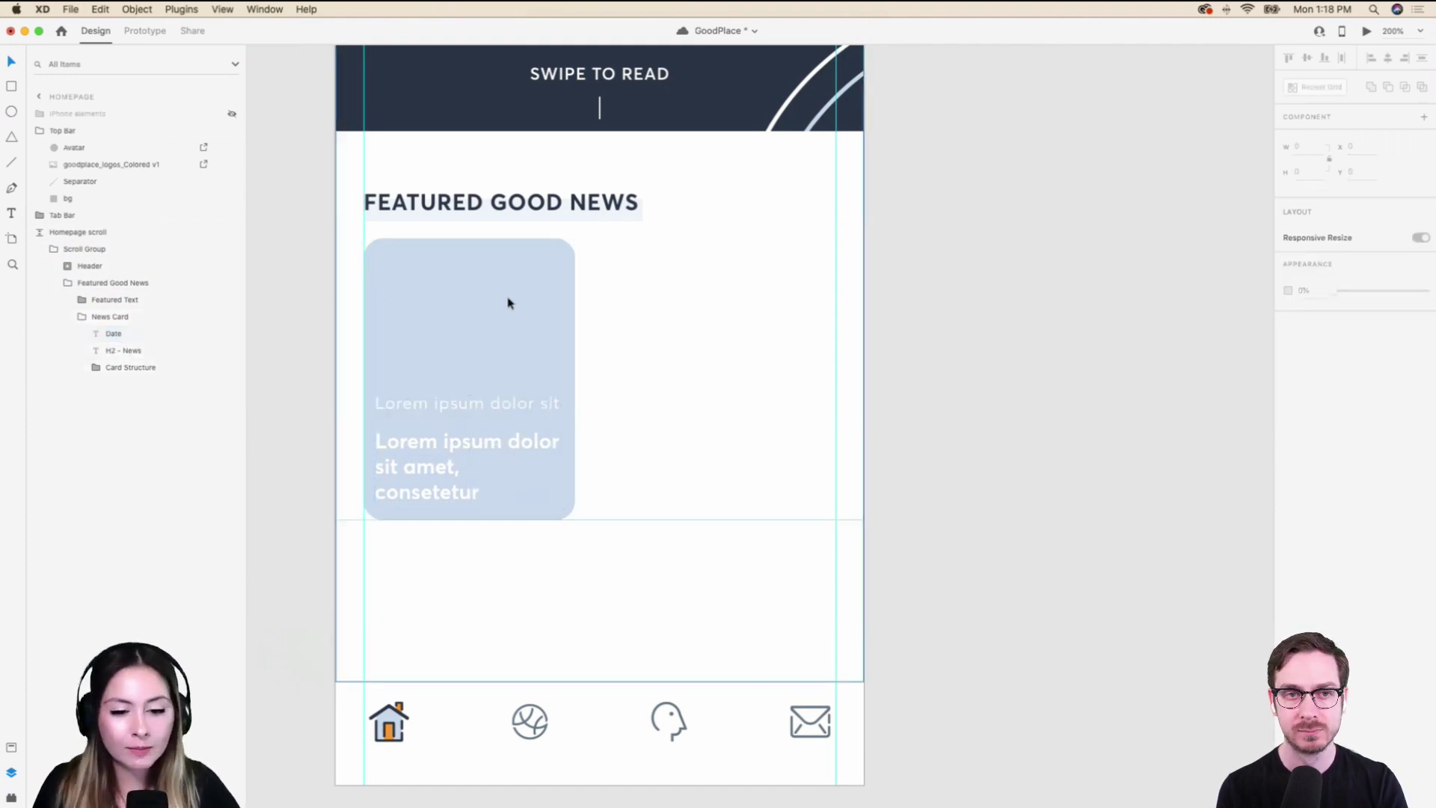
pyautogui.click(487, 344)
pyautogui.doubleClick(487, 344)
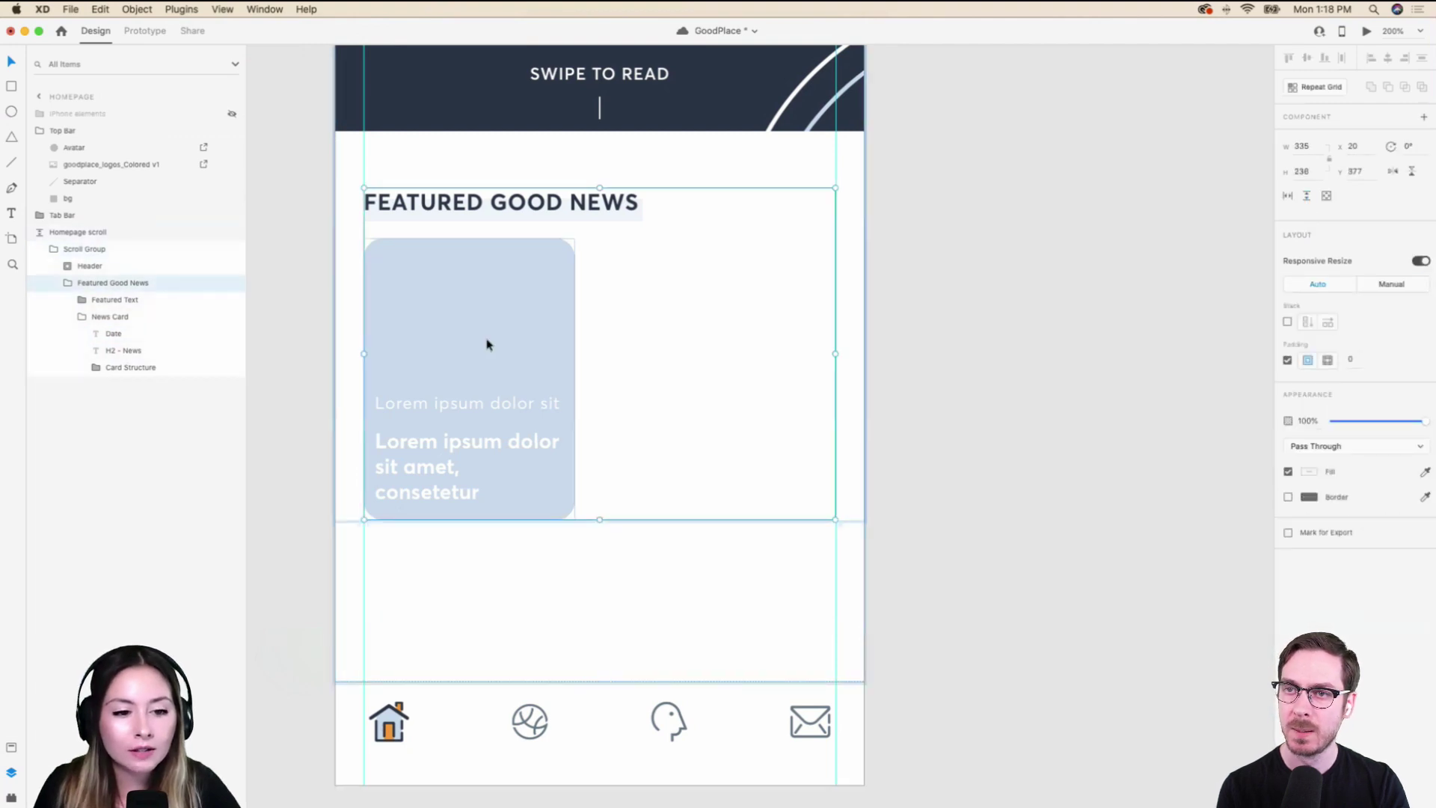
pyautogui.click(487, 344)
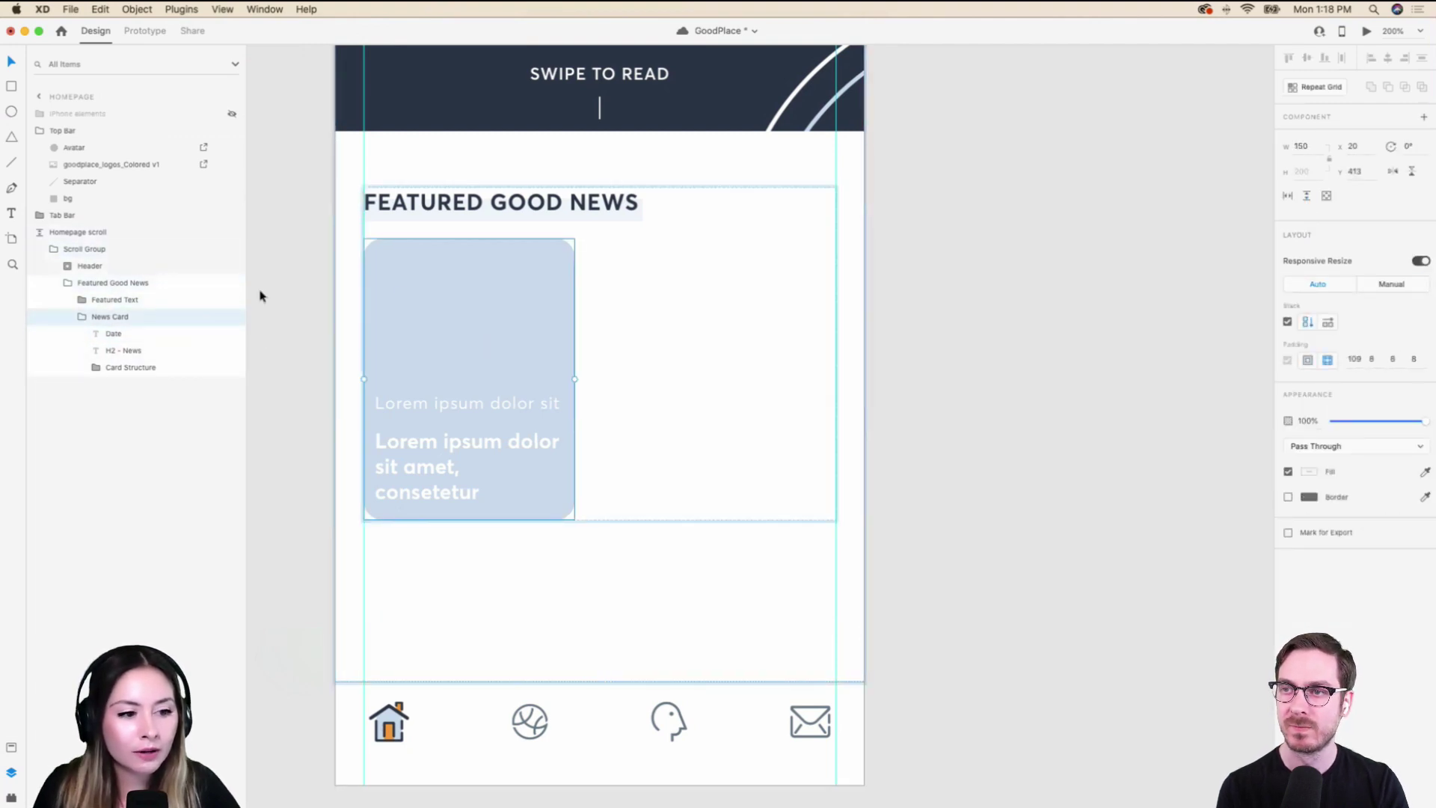
# Repeat the News Card into a horizontal row of four with a narrower column gap.
pyautogui.click(82, 316)
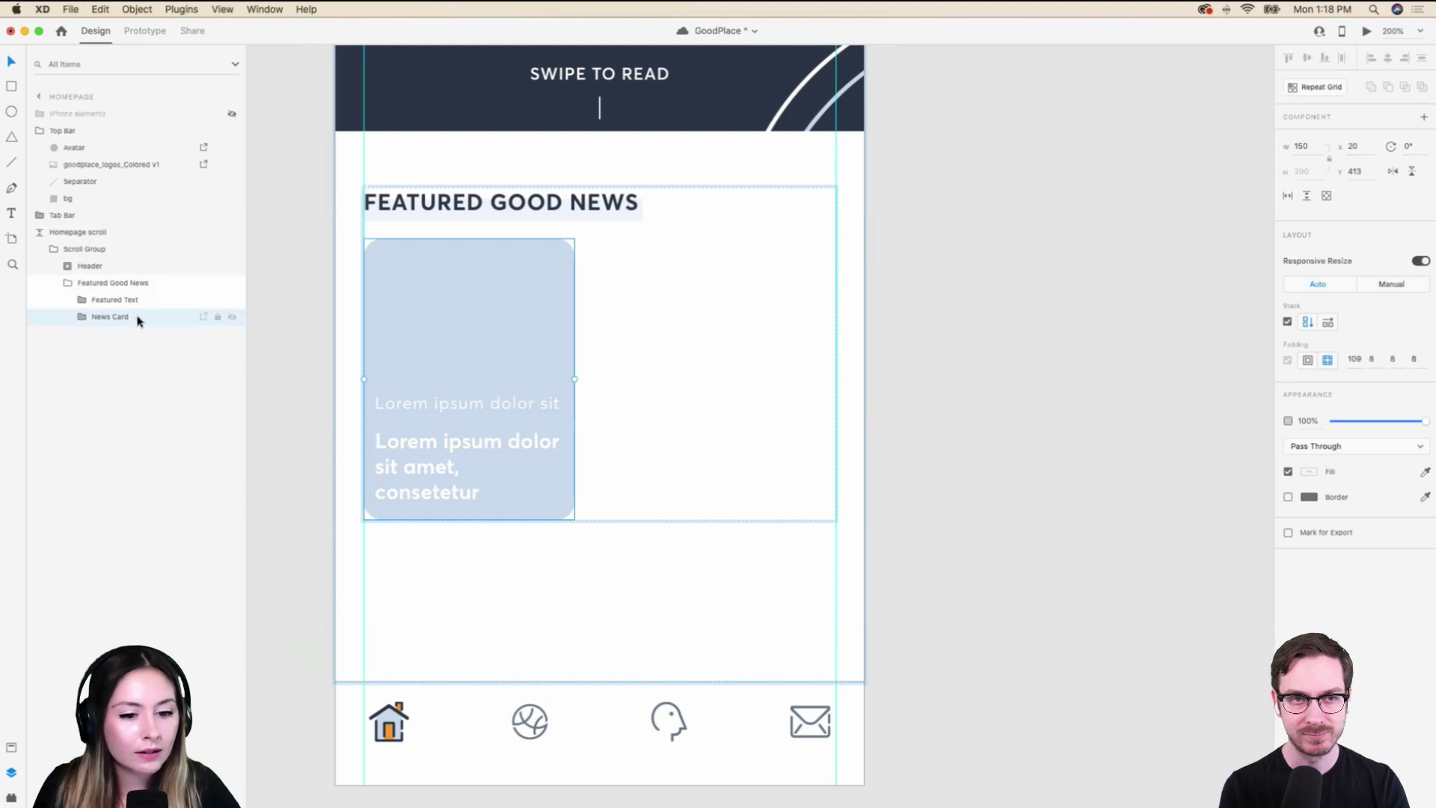
pyautogui.click(1314, 88)
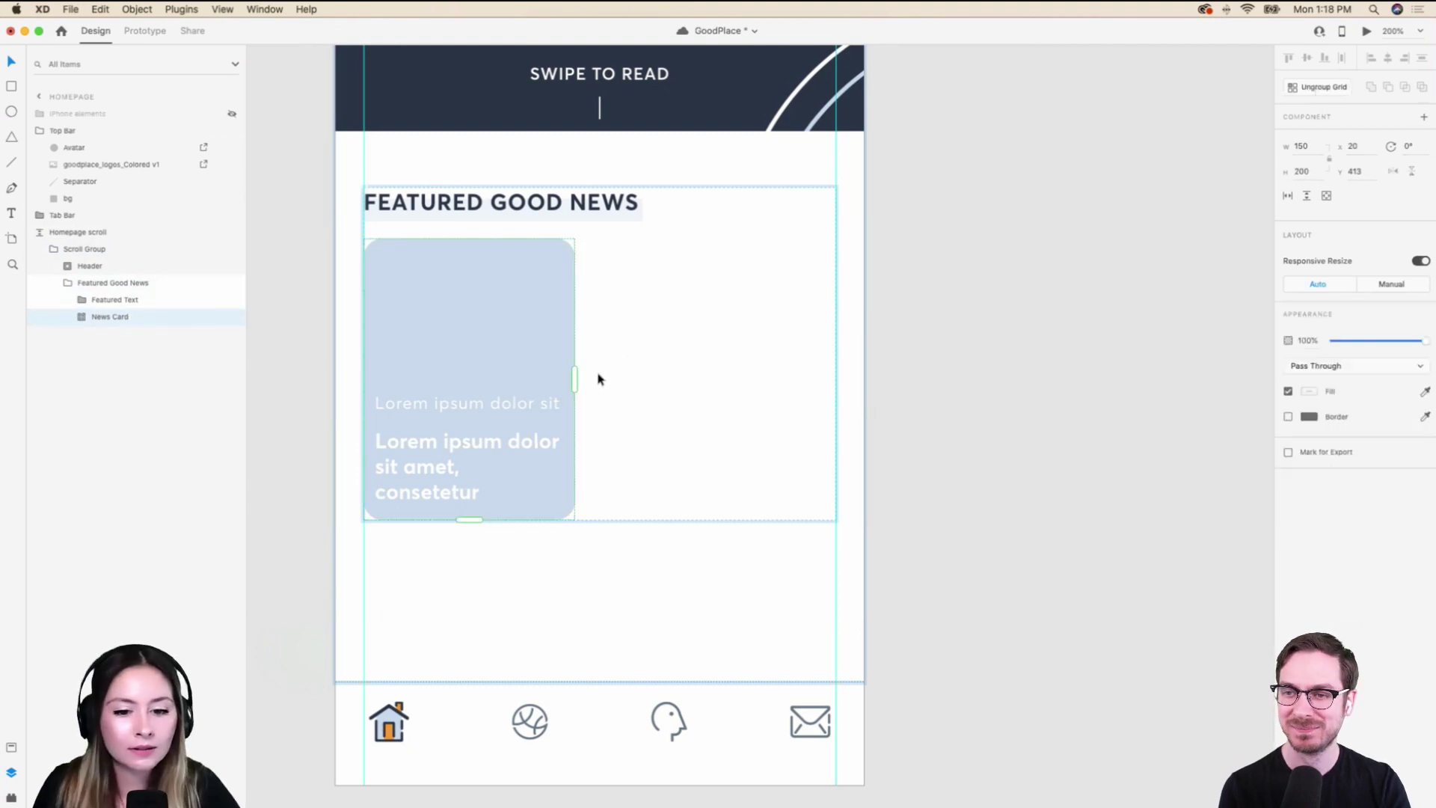
pyautogui.moveTo(599, 379); pyautogui.dragTo(1160, 404)
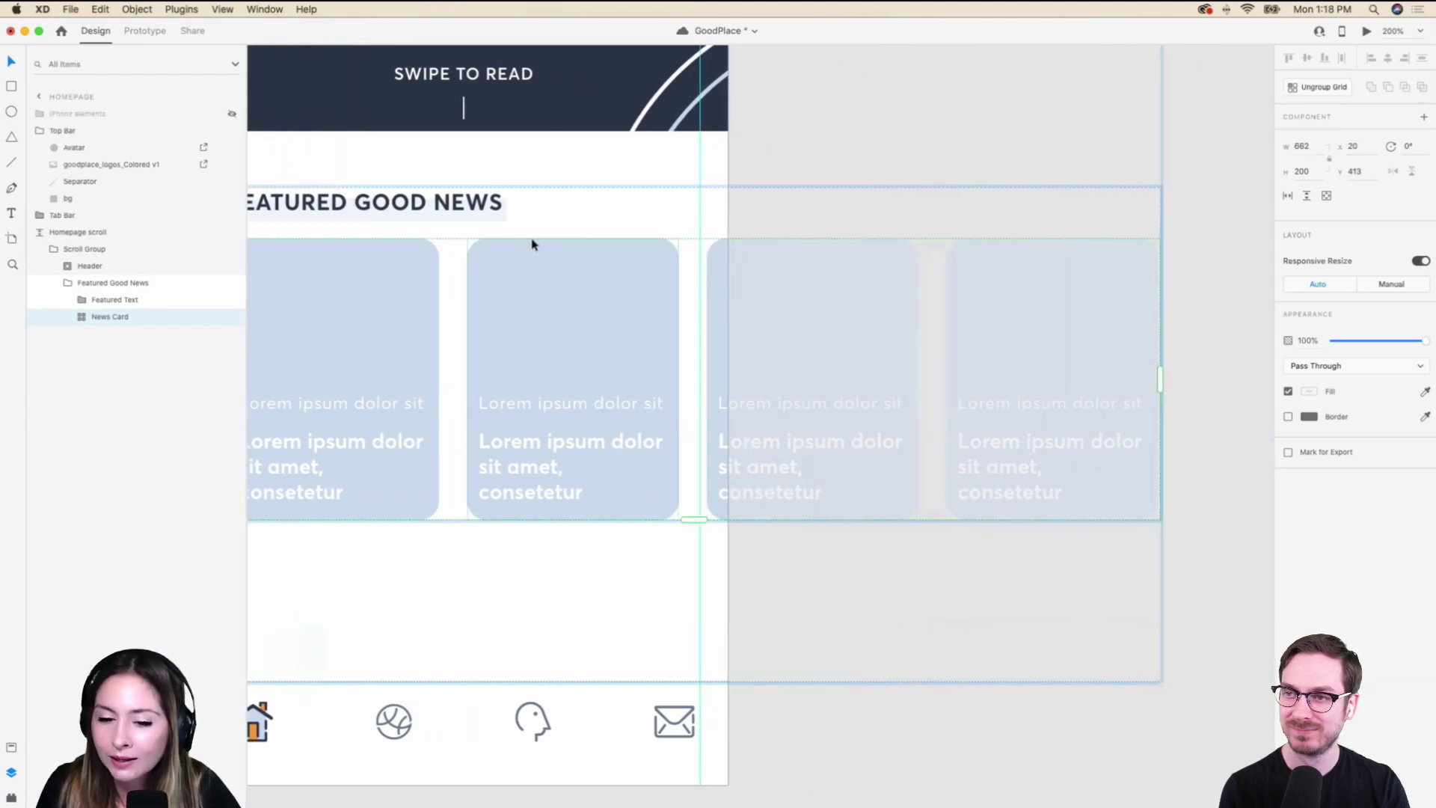
pyautogui.hscroll(-3, 529, 250)
pyautogui.moveTo(555, 270); pyautogui.dragTo(536, 271)
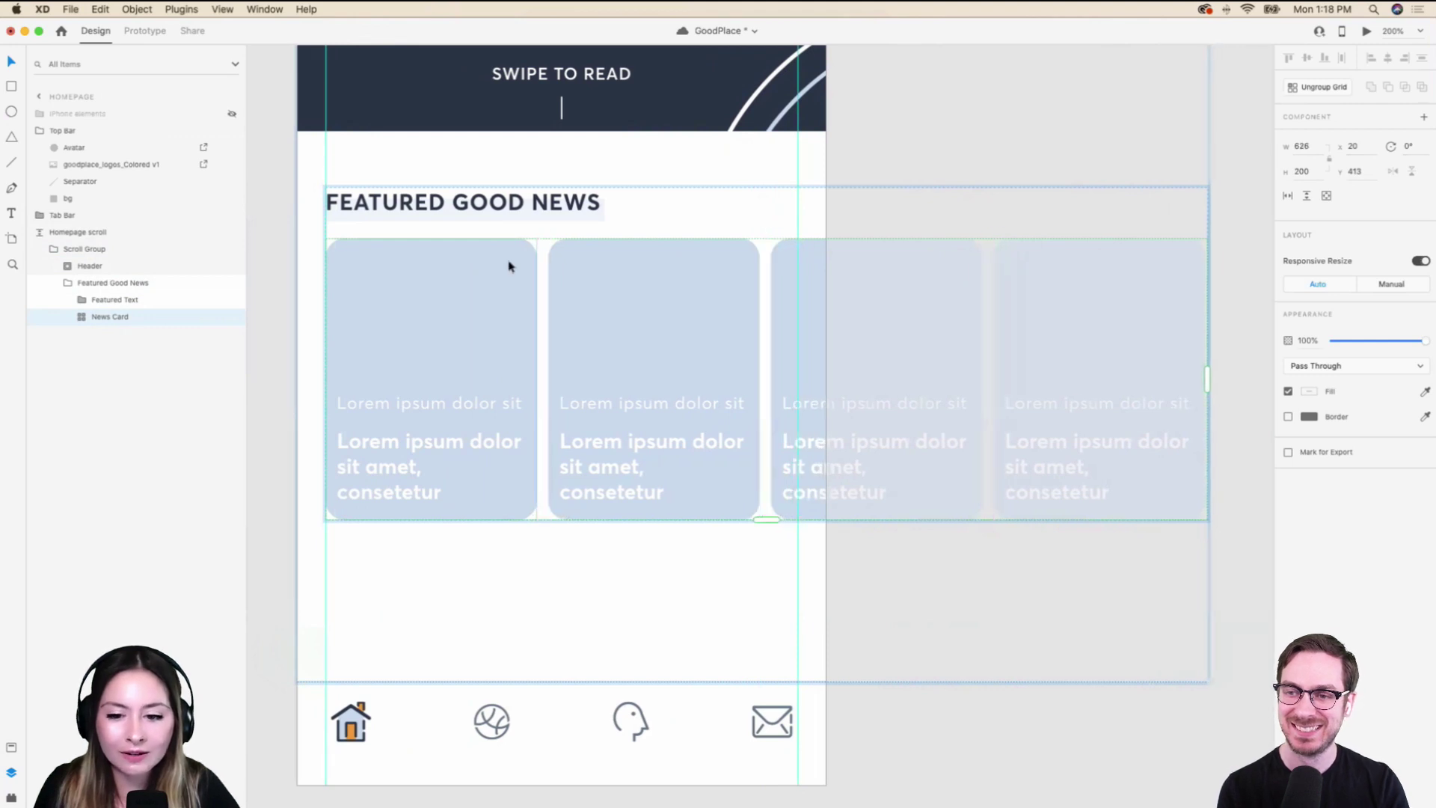
pyautogui.click(426, 572)
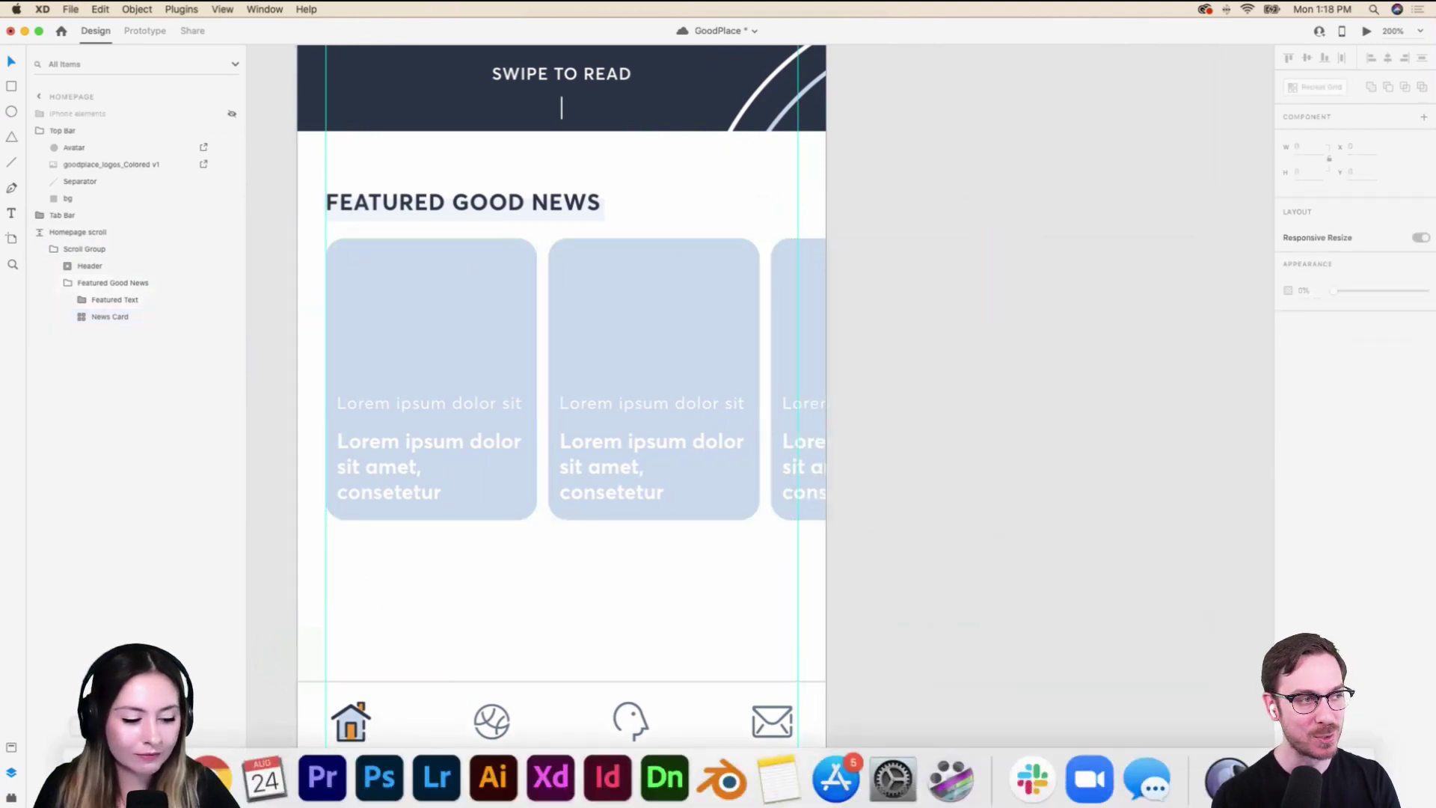
pyautogui.click(212, 783)
# Fill the card dates from Goodplace - Dates.txt in the 03 Homepage folder.
pyautogui.hscroll(-3, 946, 266)
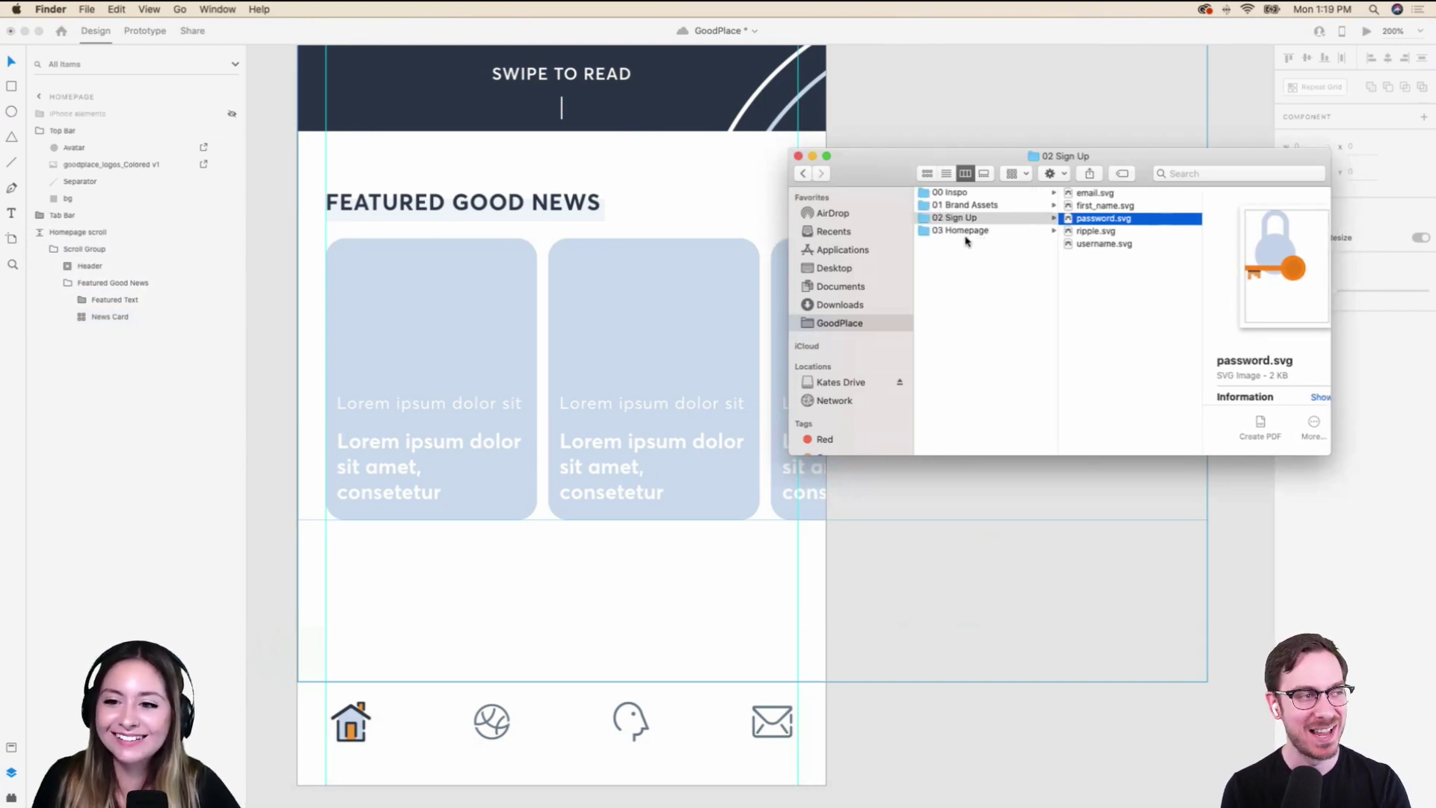
pyautogui.click(968, 232)
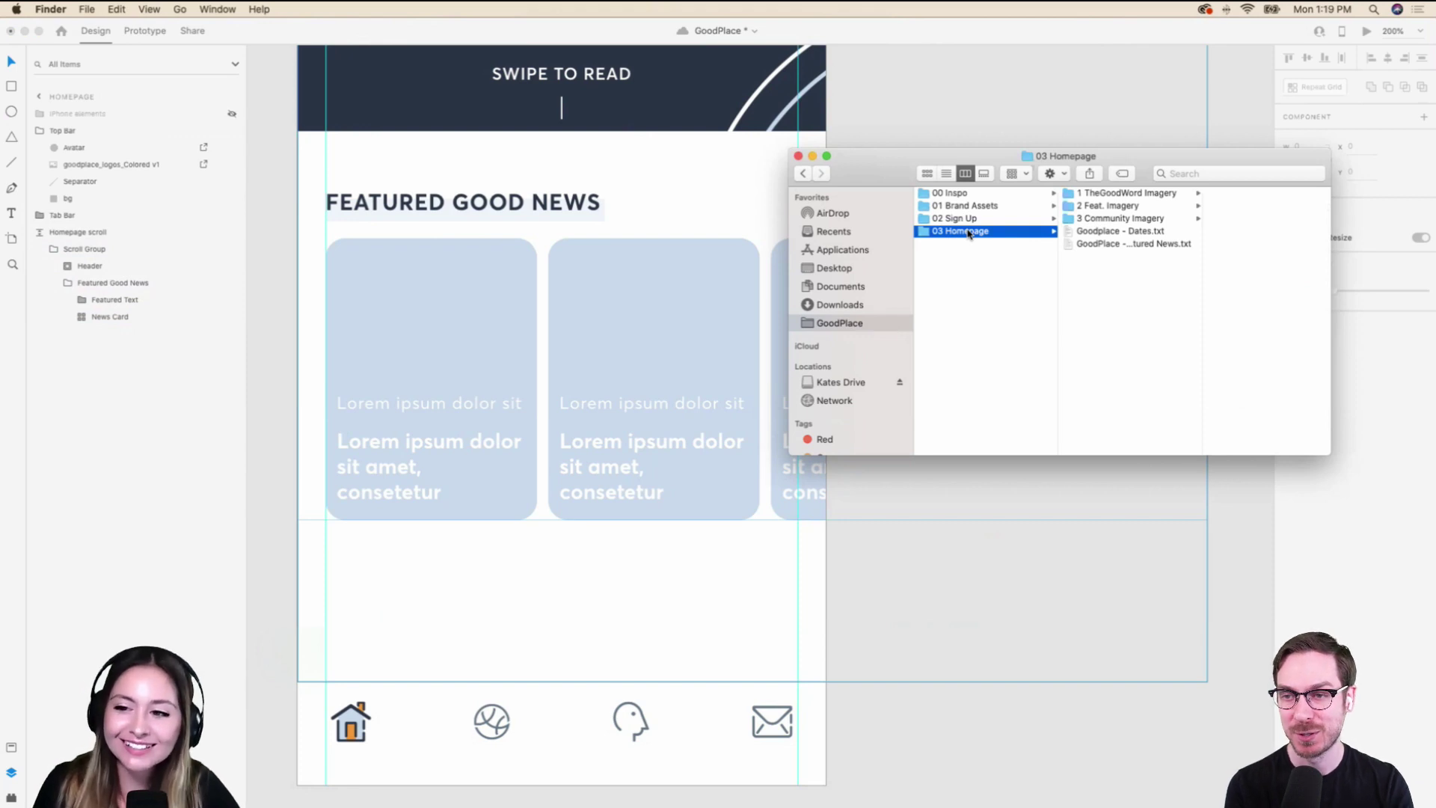
pyautogui.click(990, 218)
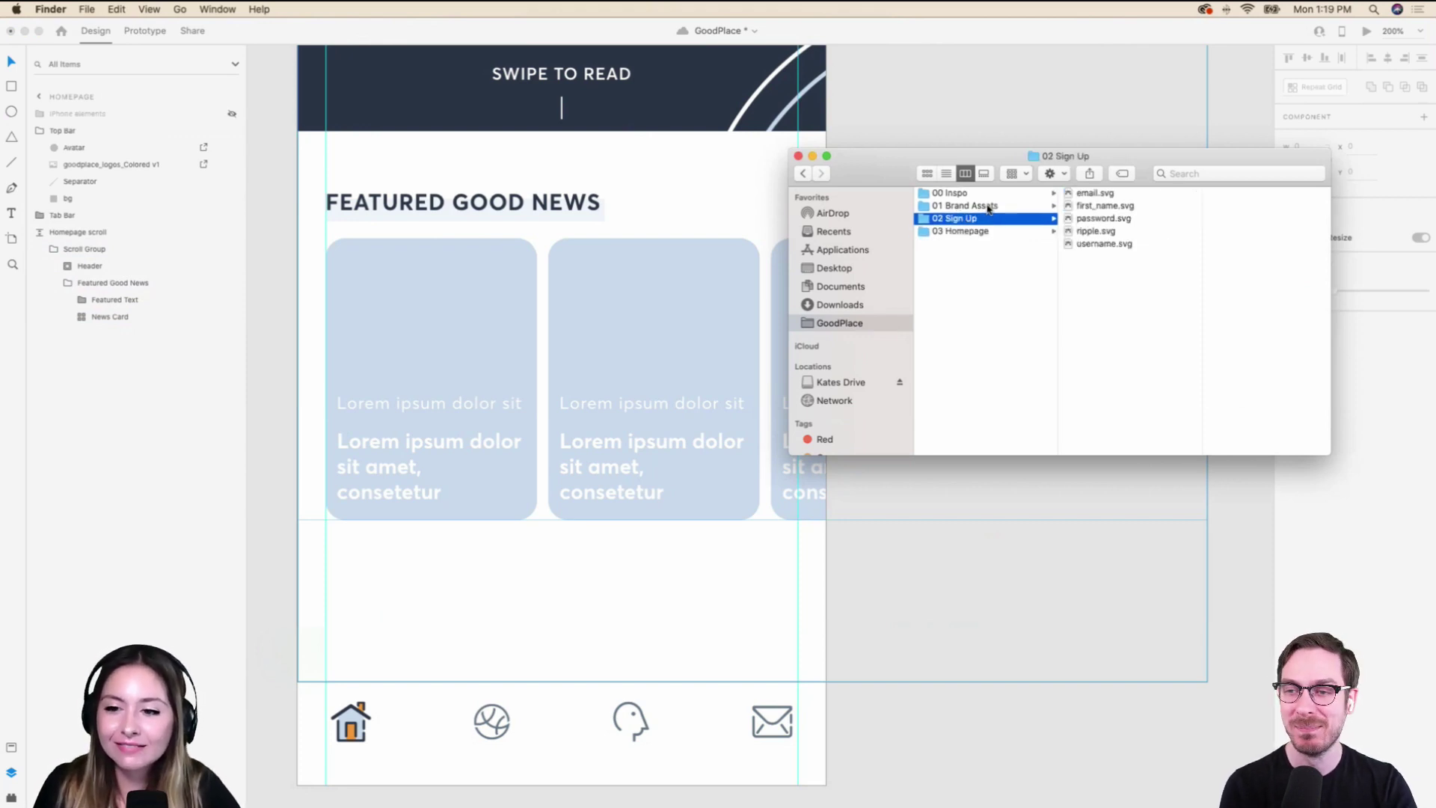
pyautogui.click(988, 206)
pyautogui.click(989, 218)
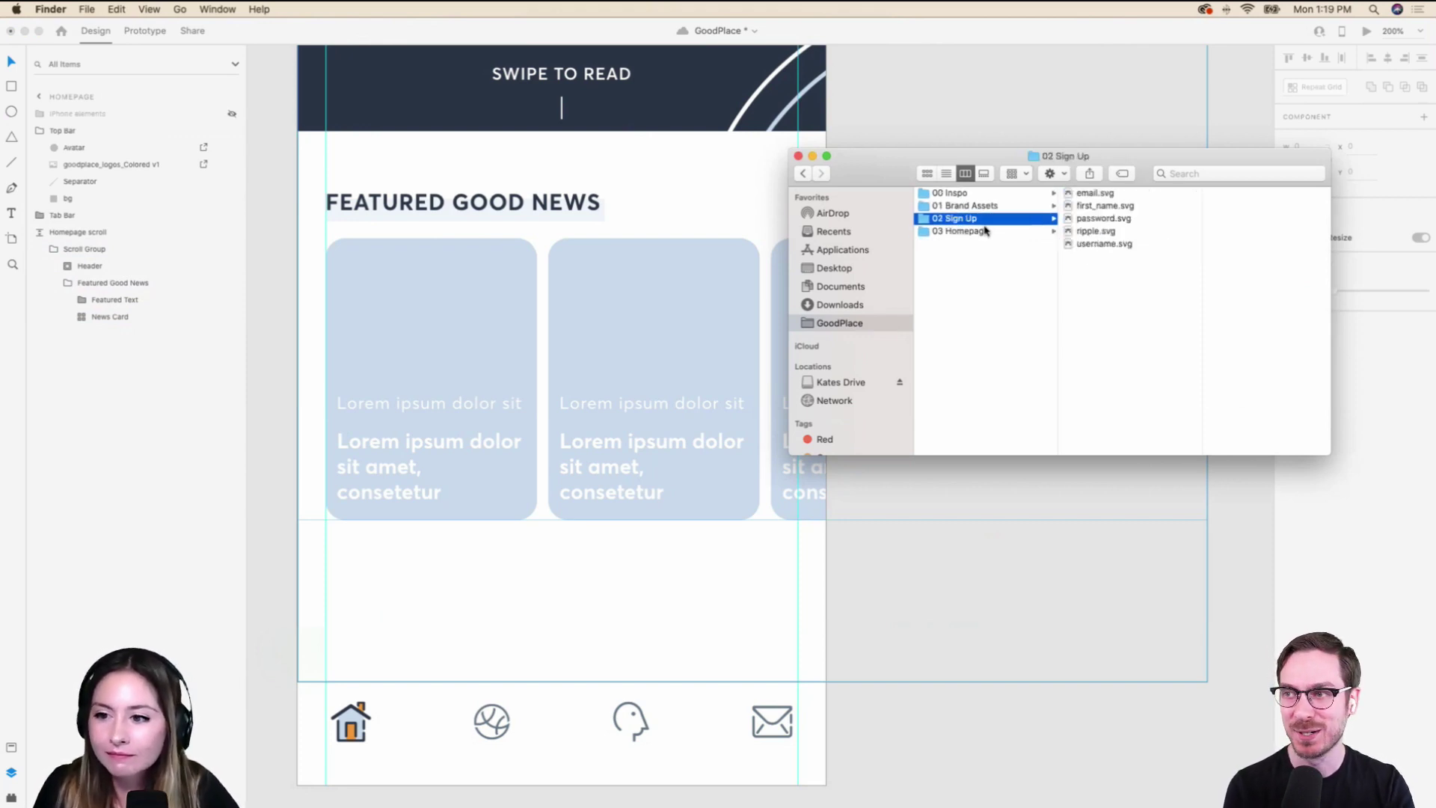
pyautogui.click(985, 231)
pyautogui.click(1122, 233)
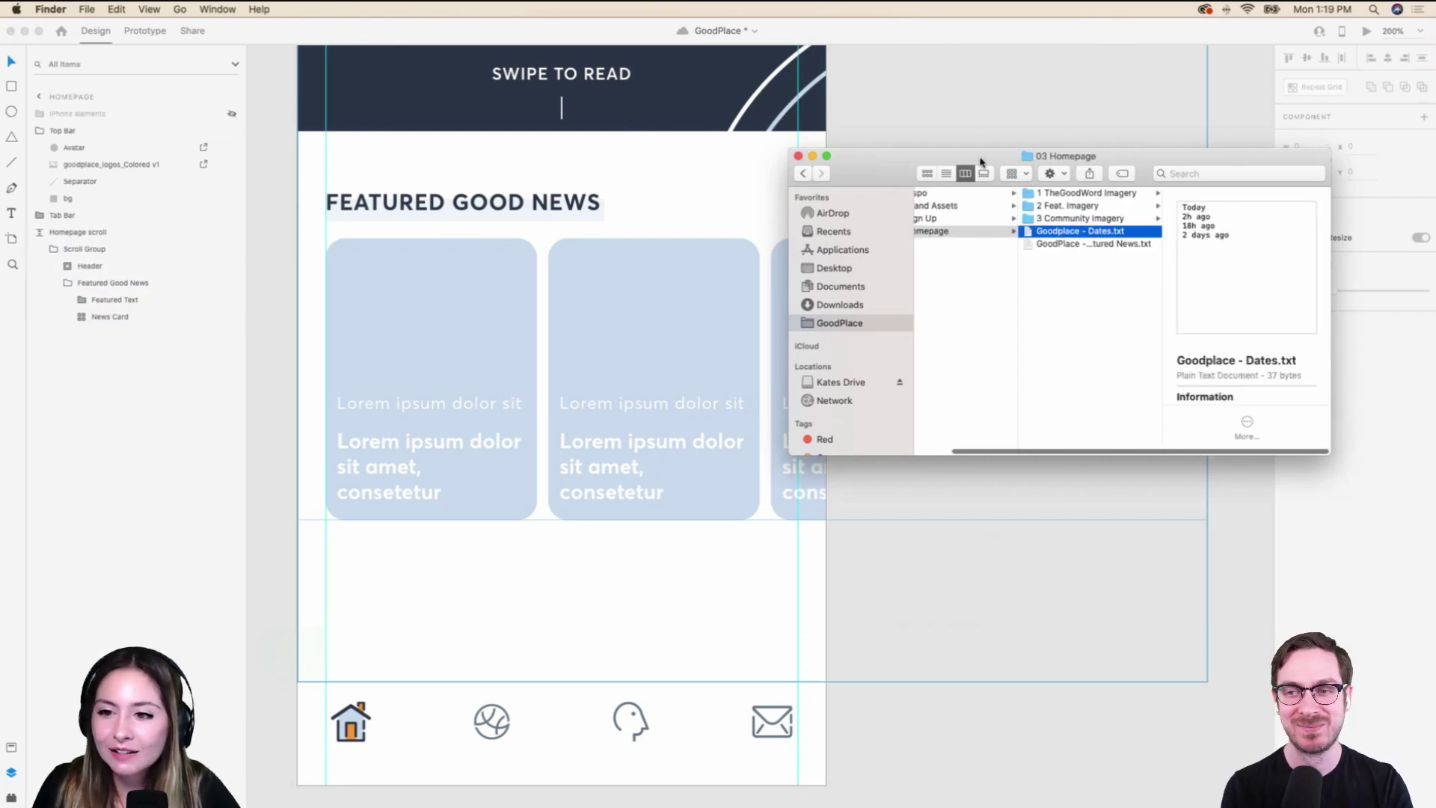
pyautogui.moveTo(981, 159); pyautogui.dragTo(1049, 65)
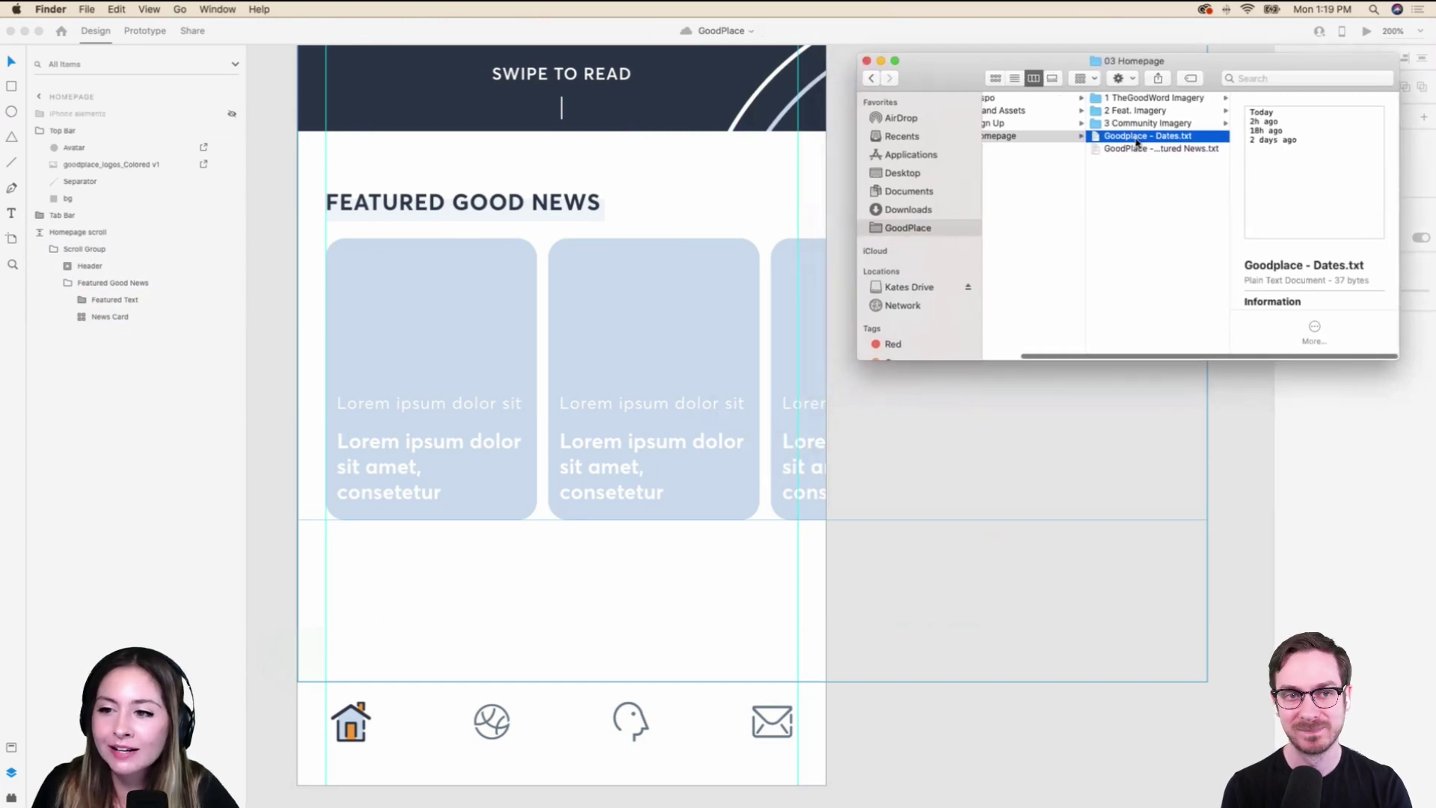
pyautogui.moveTo(1167, 139); pyautogui.dragTo(462, 405)
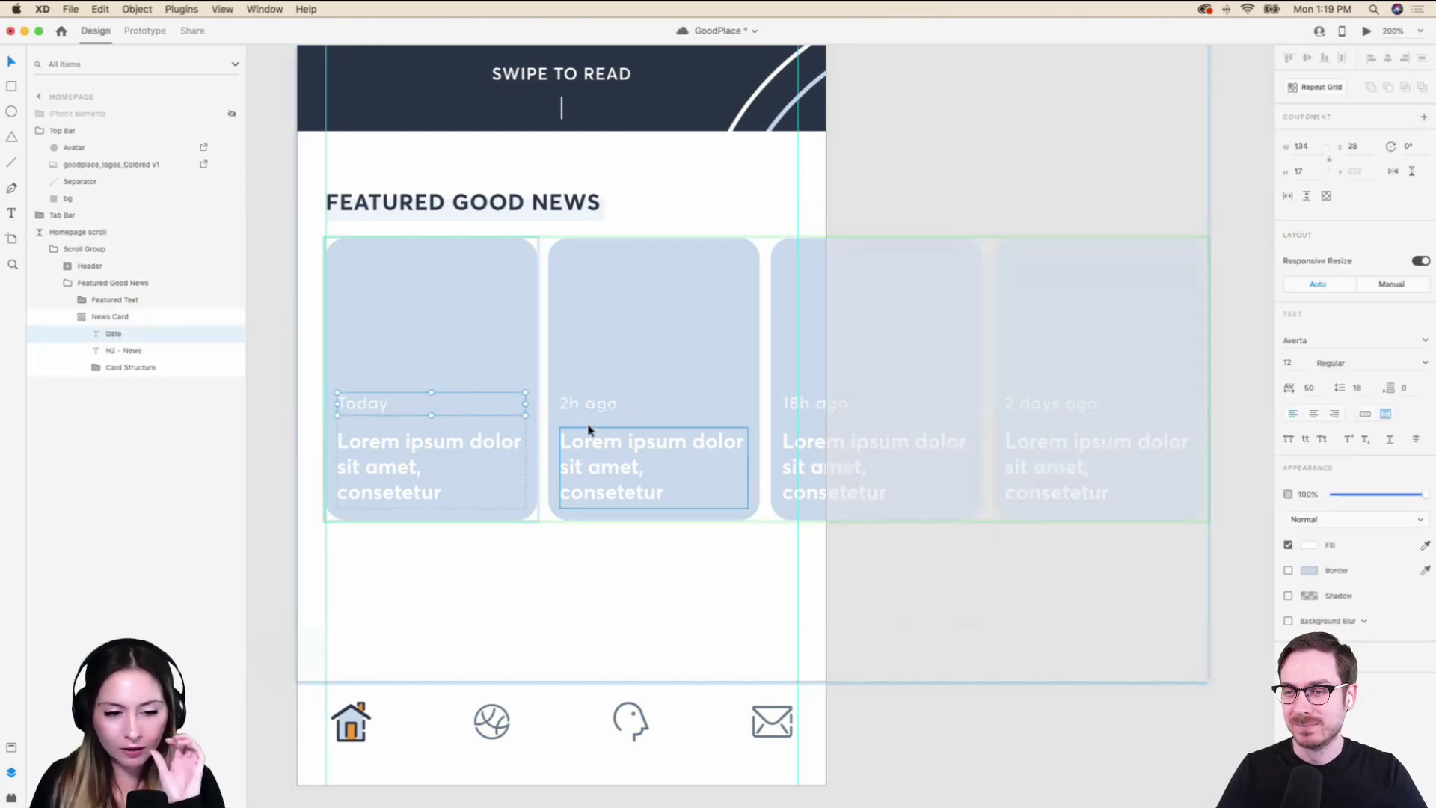
# Fill the card headlines from GoodPlace - Featured News.txt.
pyautogui.click(153, 778)
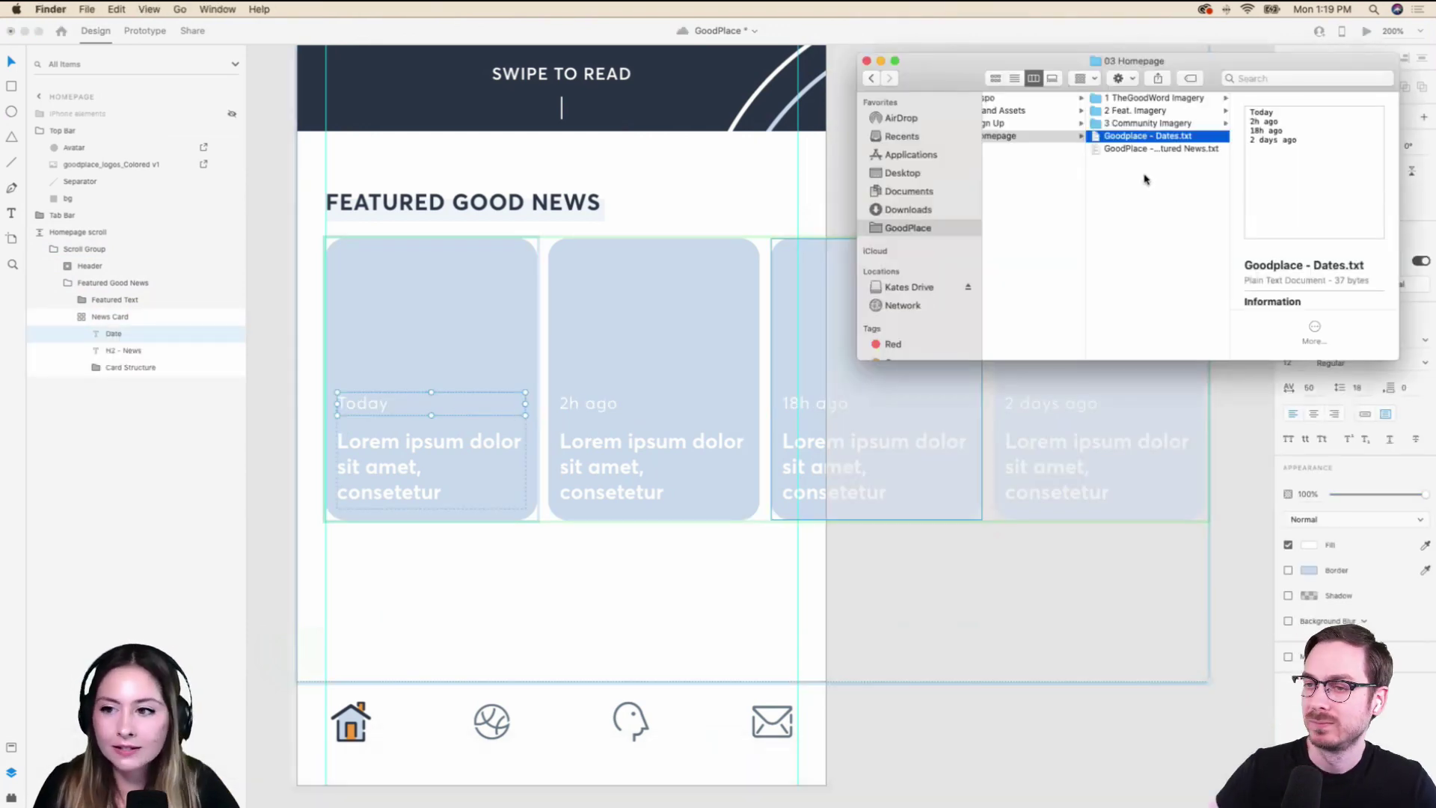
pyautogui.click(1197, 148)
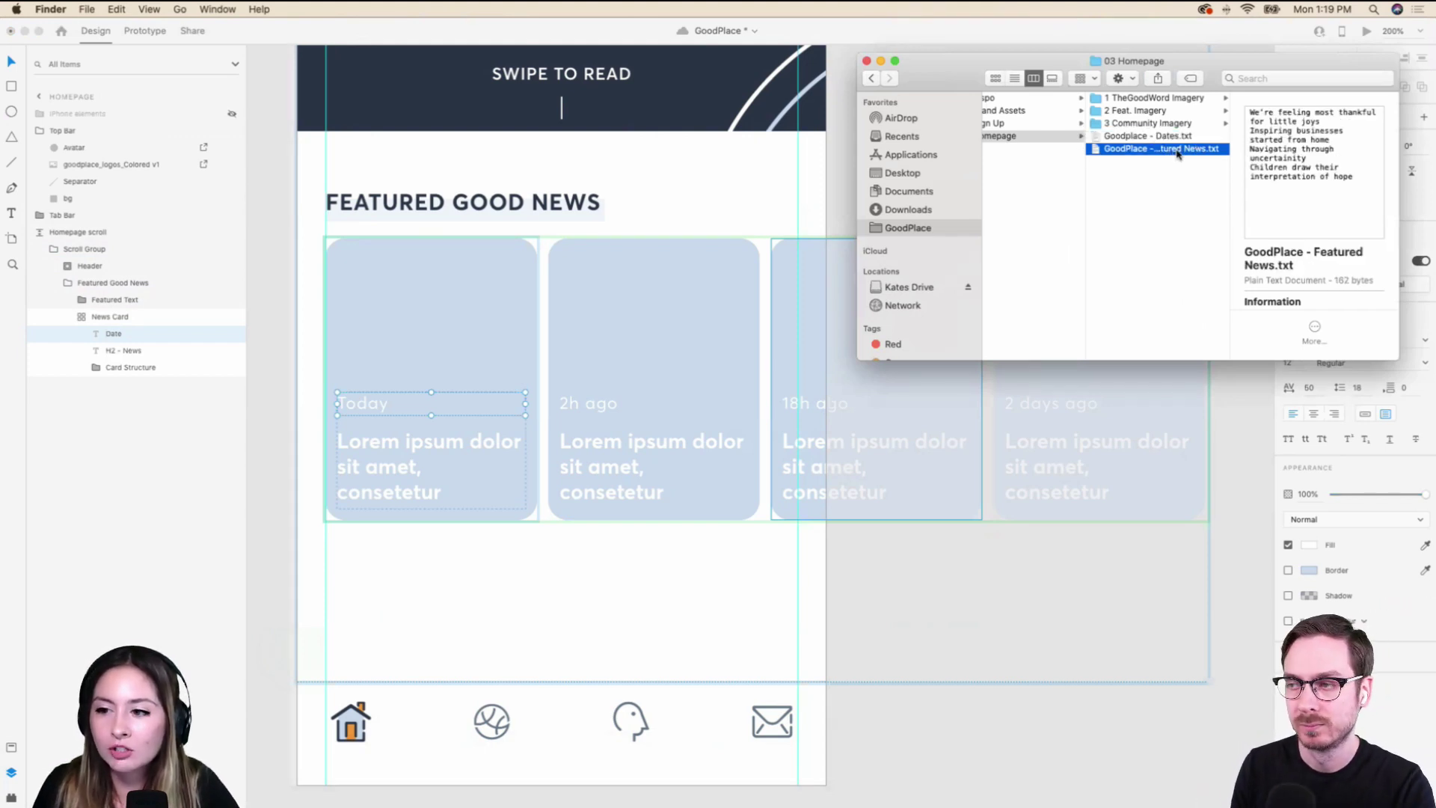
pyautogui.click(1174, 149)
pyautogui.press('Return')
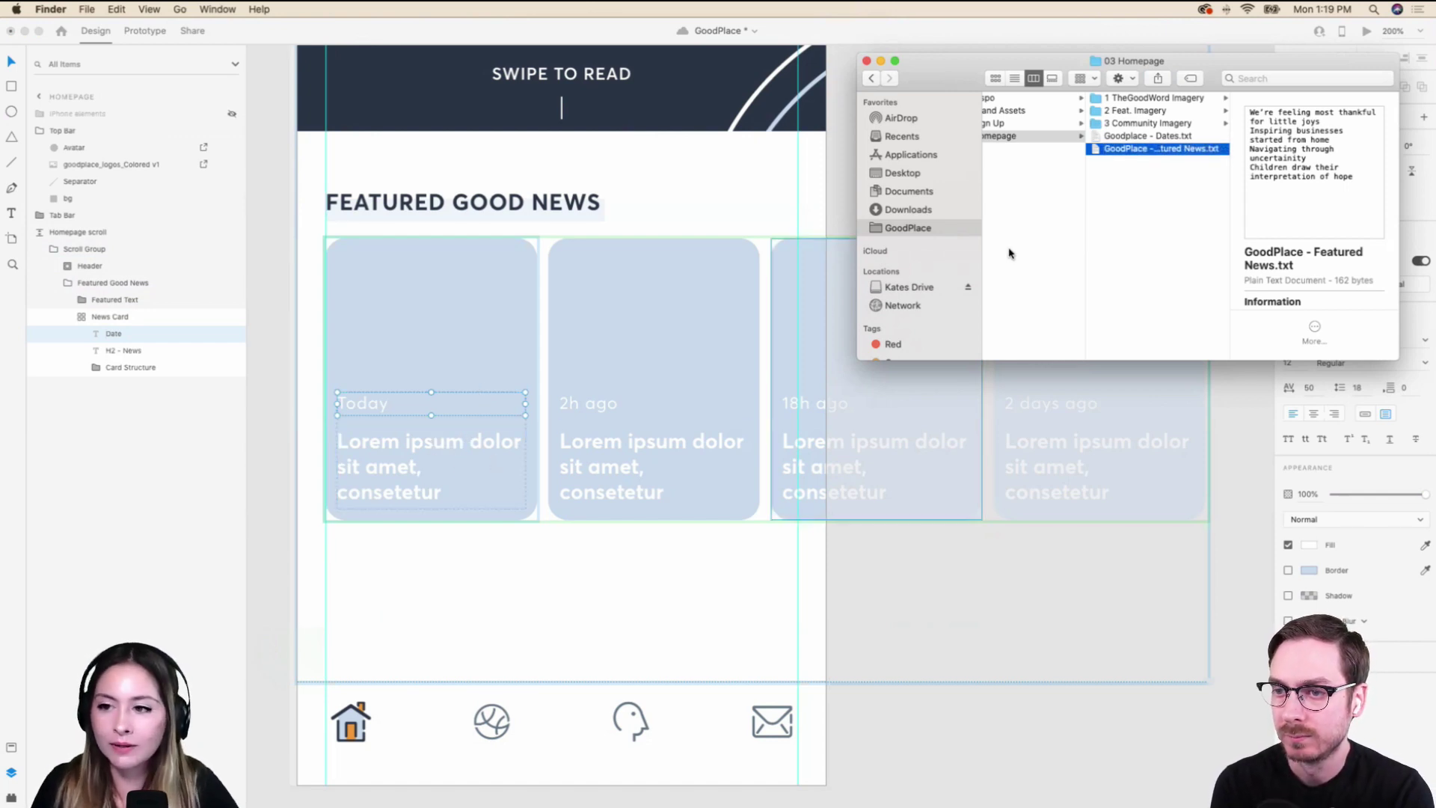
pyautogui.moveTo(1146, 150); pyautogui.dragTo(412, 490)
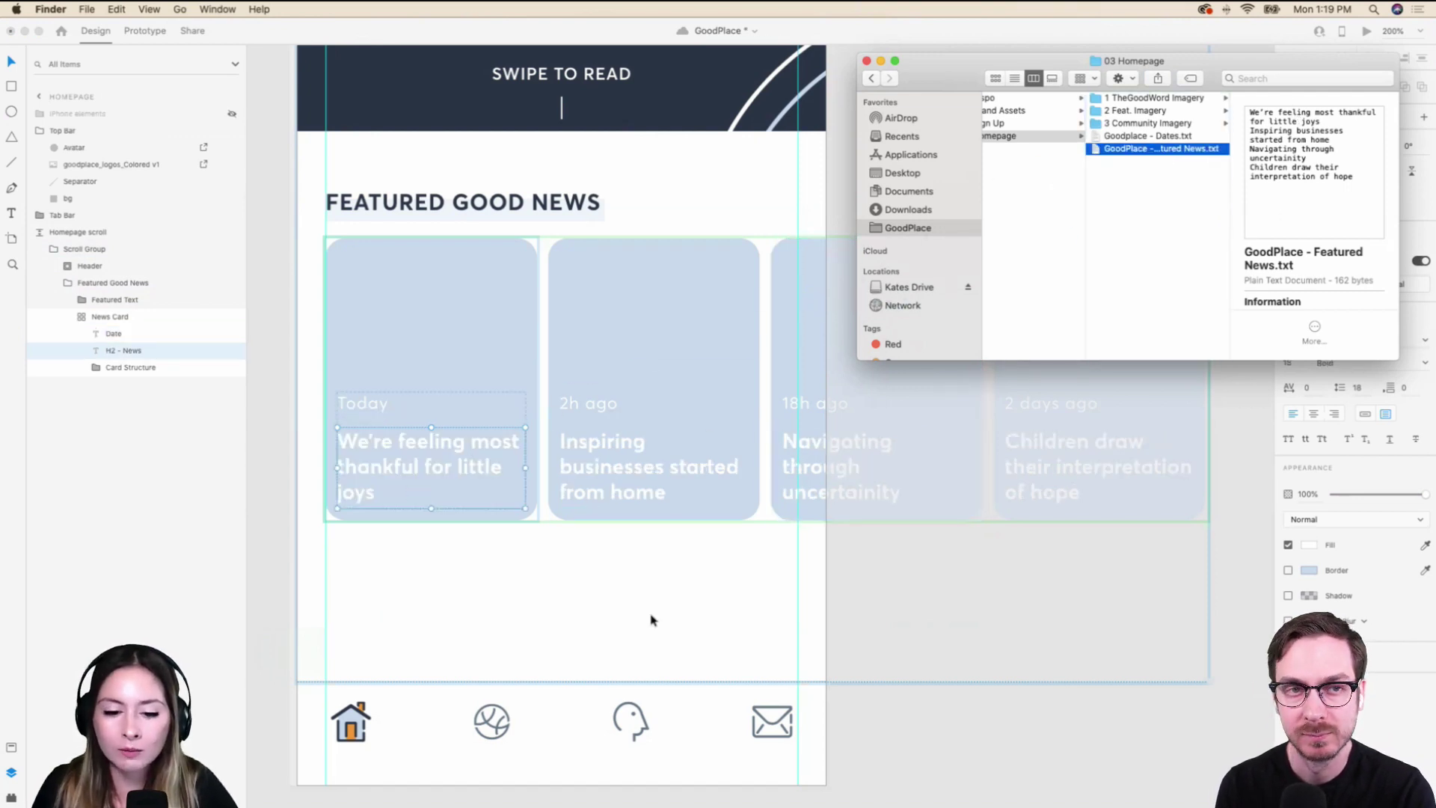
pyautogui.click(593, 513)
pyautogui.press('Escape')
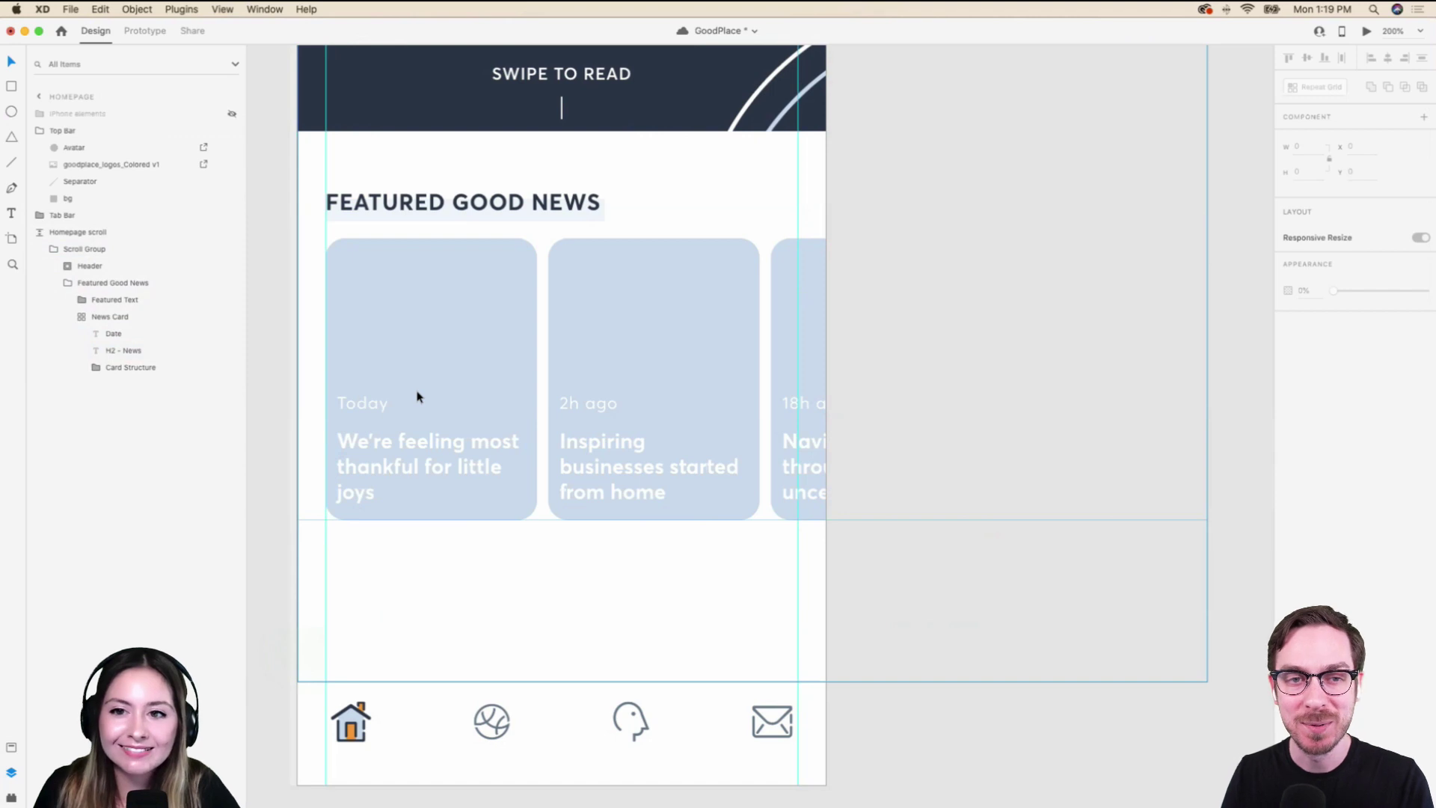
# Select the first card's image placeholder inside the Featured Good News group.
pyautogui.click(450, 288)
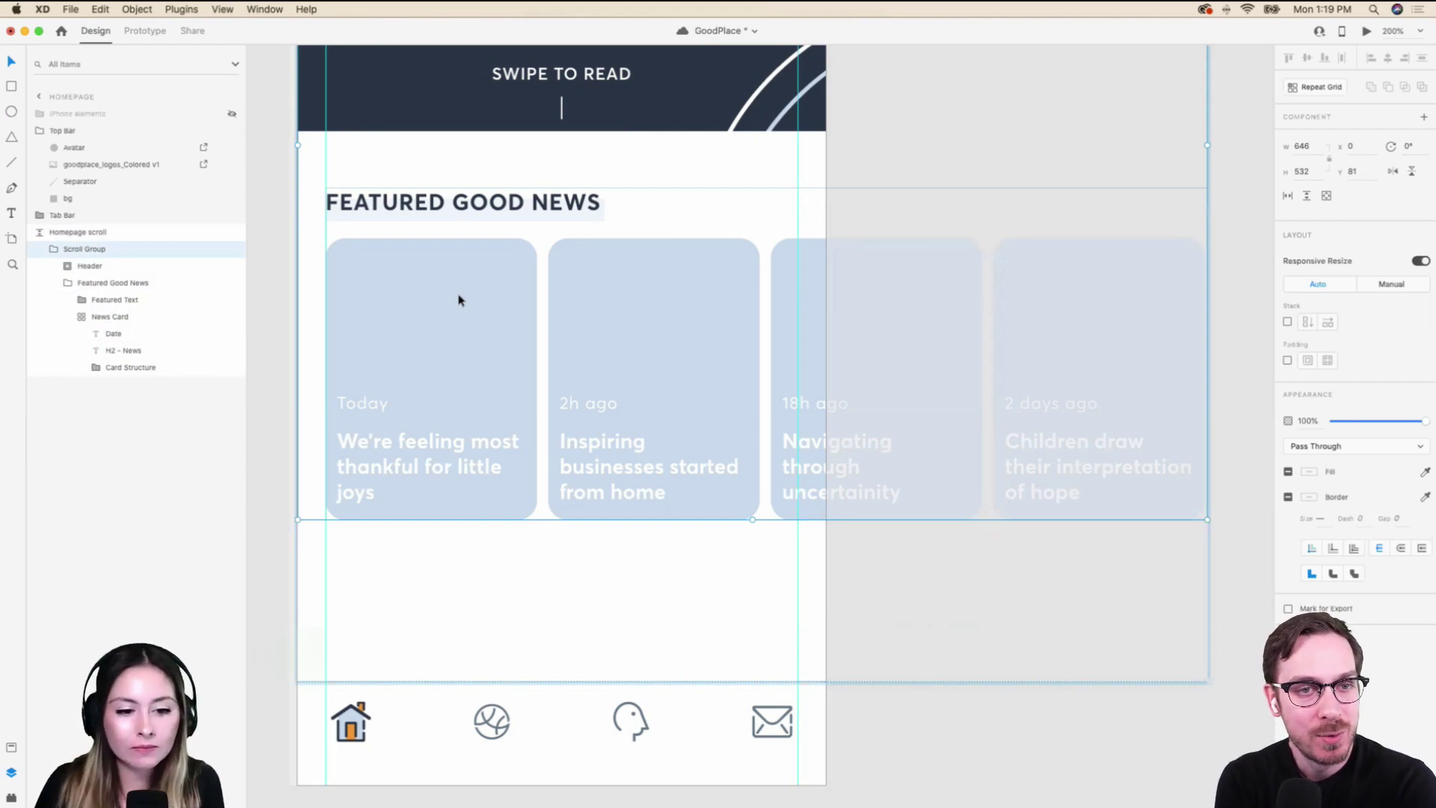
pyautogui.doubleClick(458, 300)
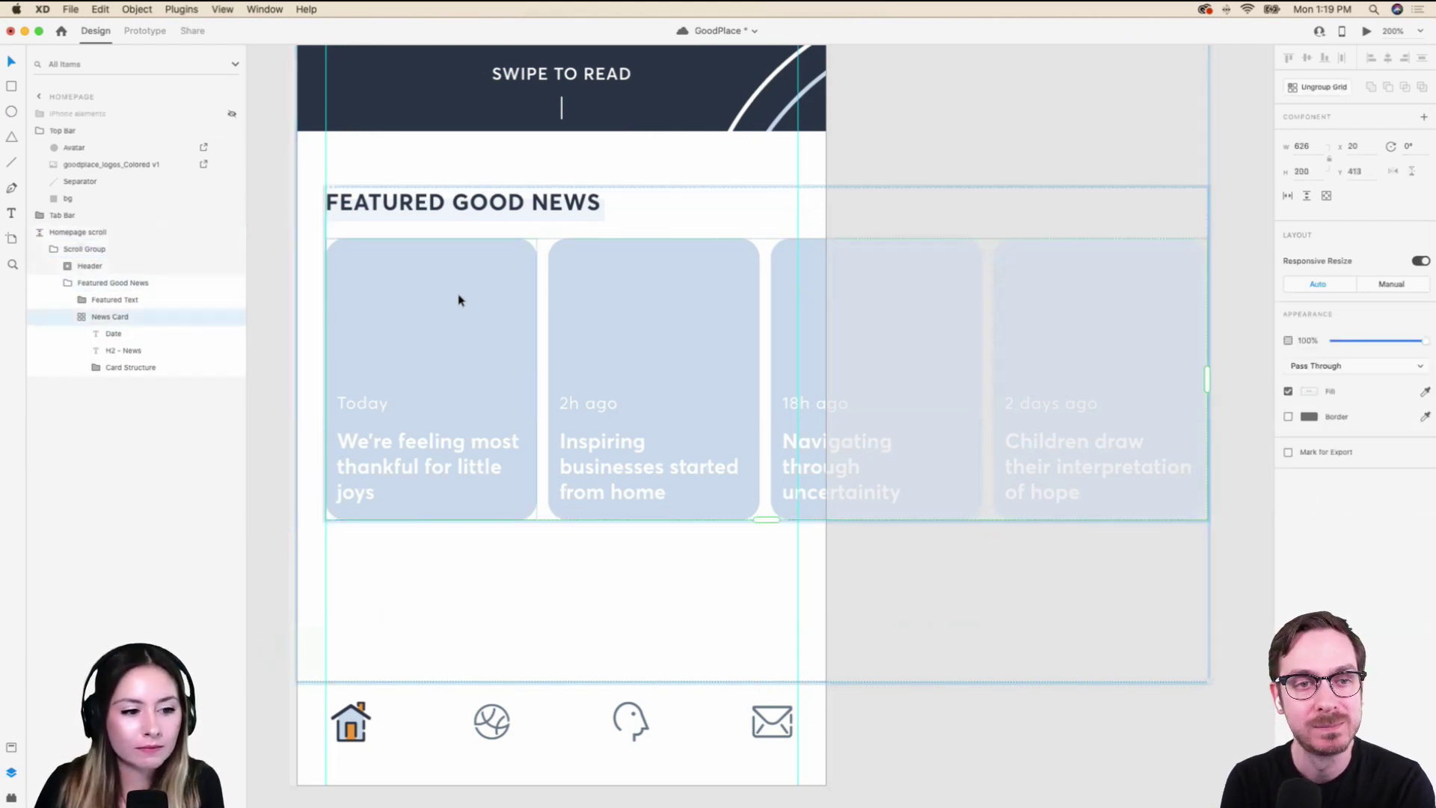
pyautogui.doubleClick(388, 317)
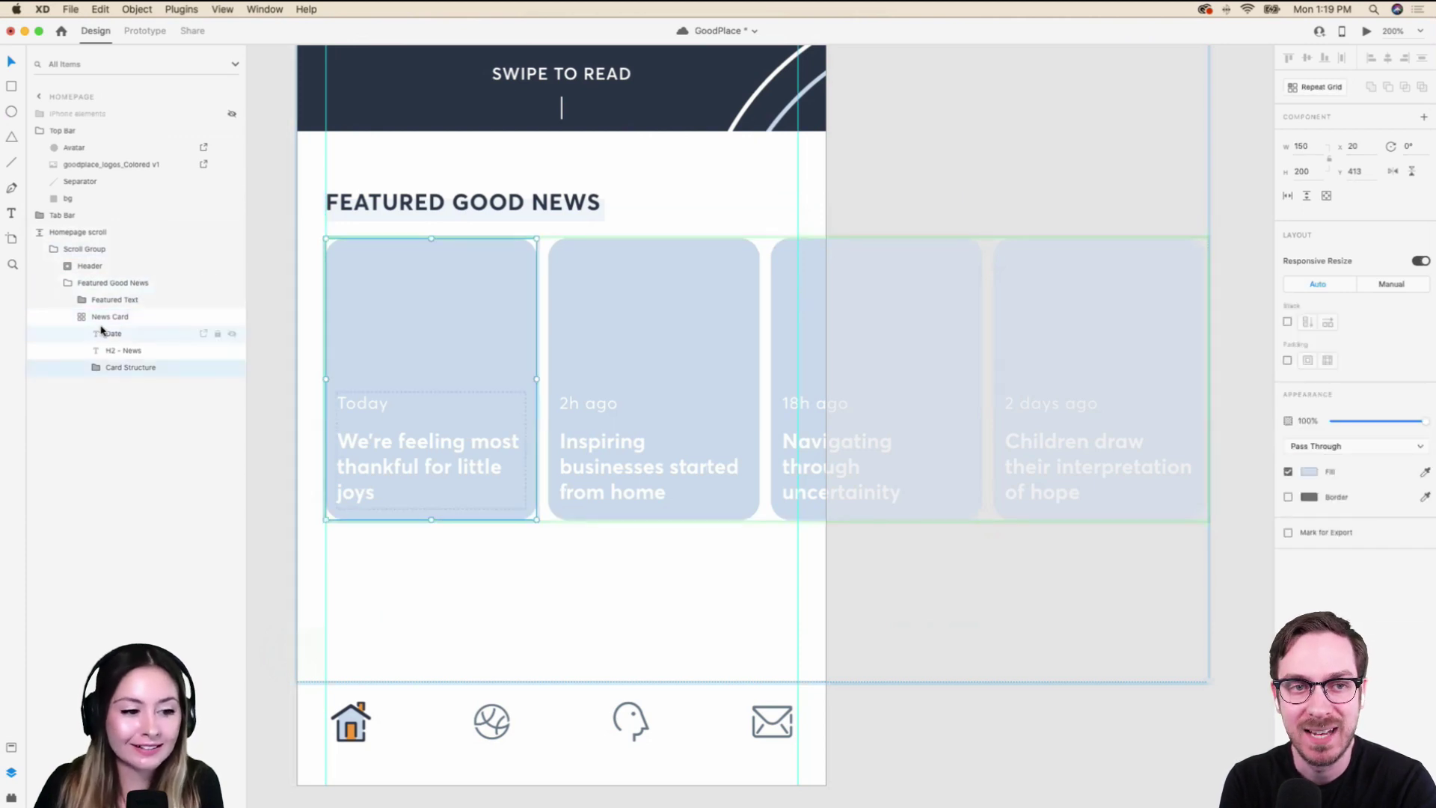
pyautogui.click(86, 367)
pyautogui.click(131, 383)
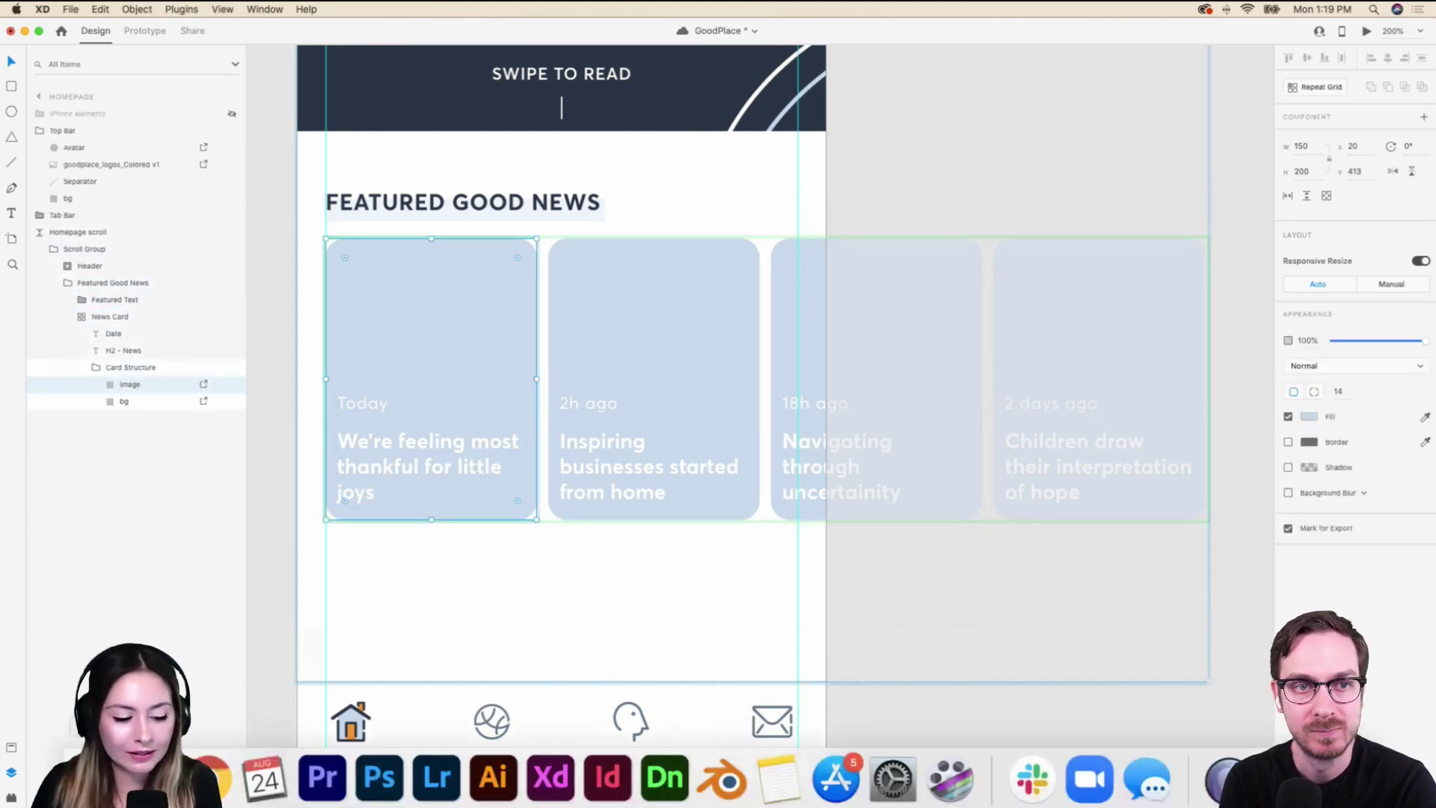
# Drop 1, 2, 4 and 5.png from the 2 Feat. Imagery folder onto the card images.
pyautogui.click(148, 787)
pyautogui.hscroll(-1, 1086, 157)
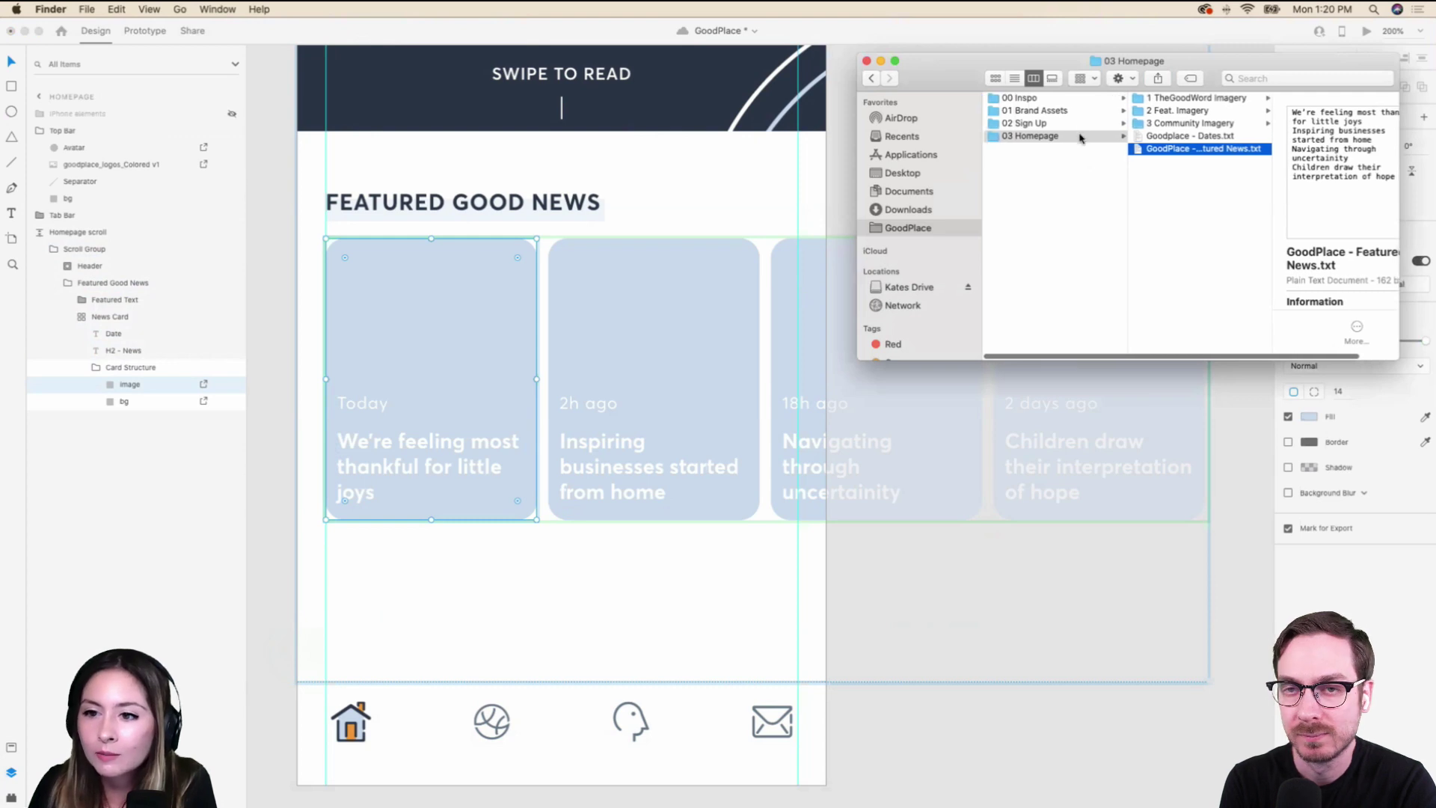
pyautogui.click(1079, 124)
pyautogui.click(1068, 136)
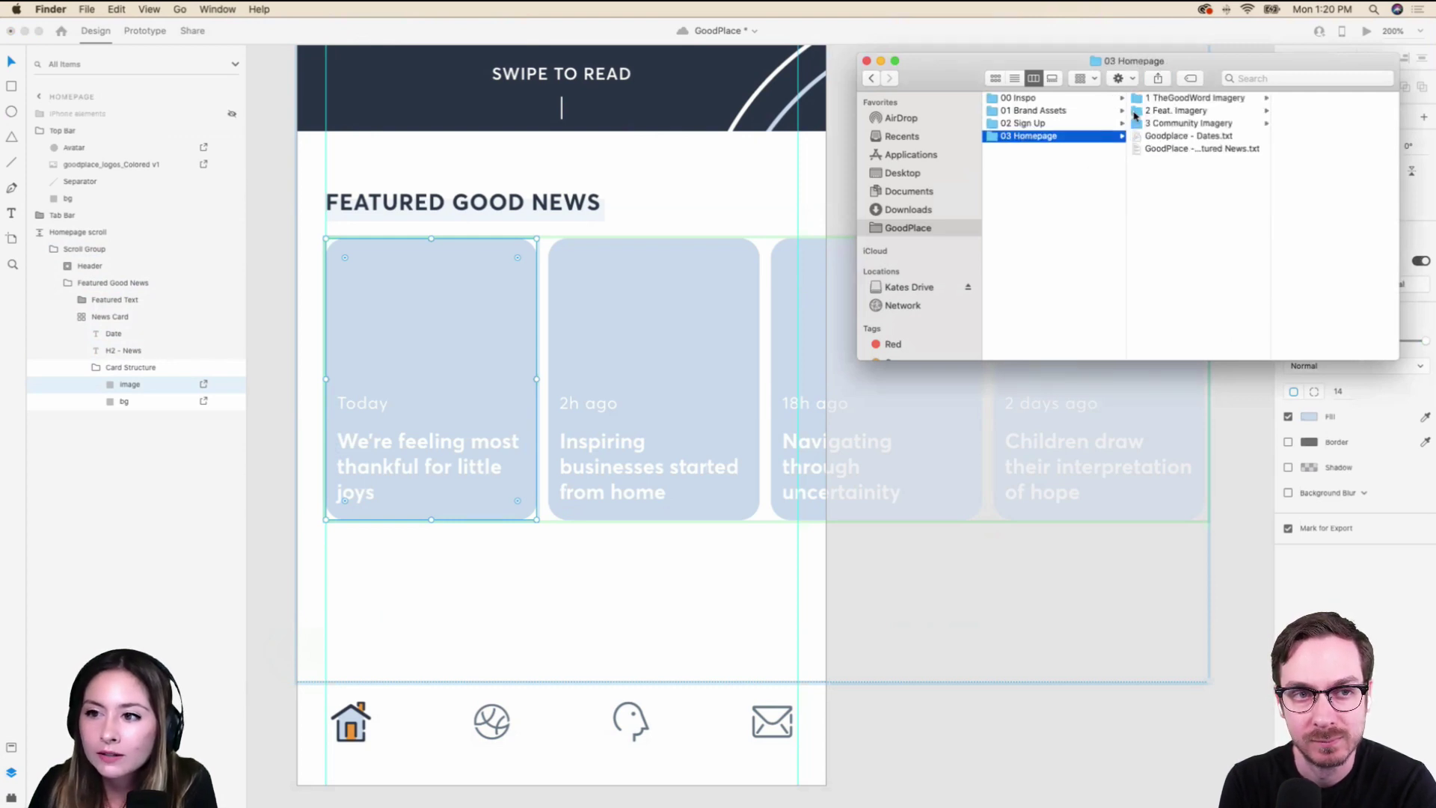
pyautogui.click(1210, 105)
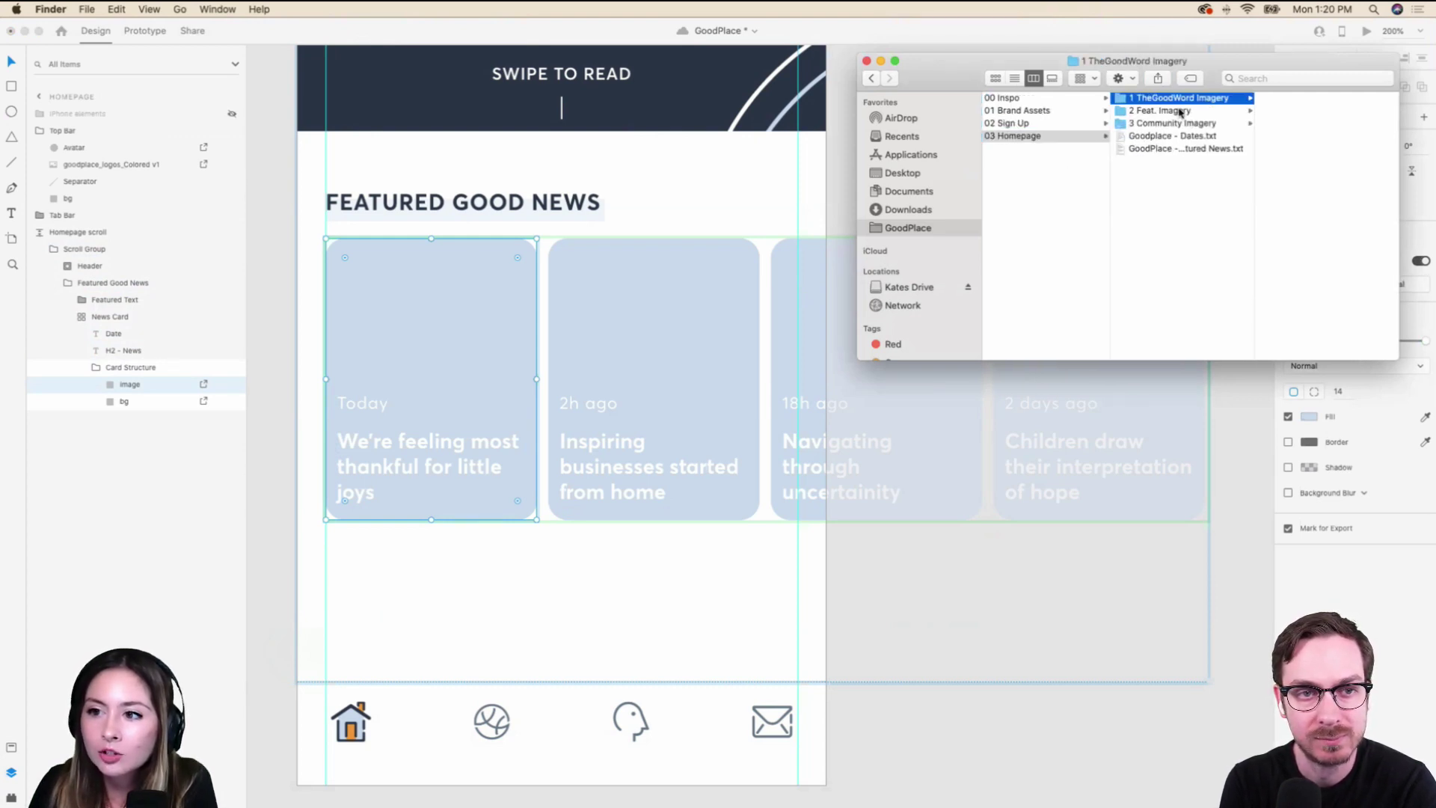
pyautogui.click(1189, 112)
pyautogui.click(1264, 104)
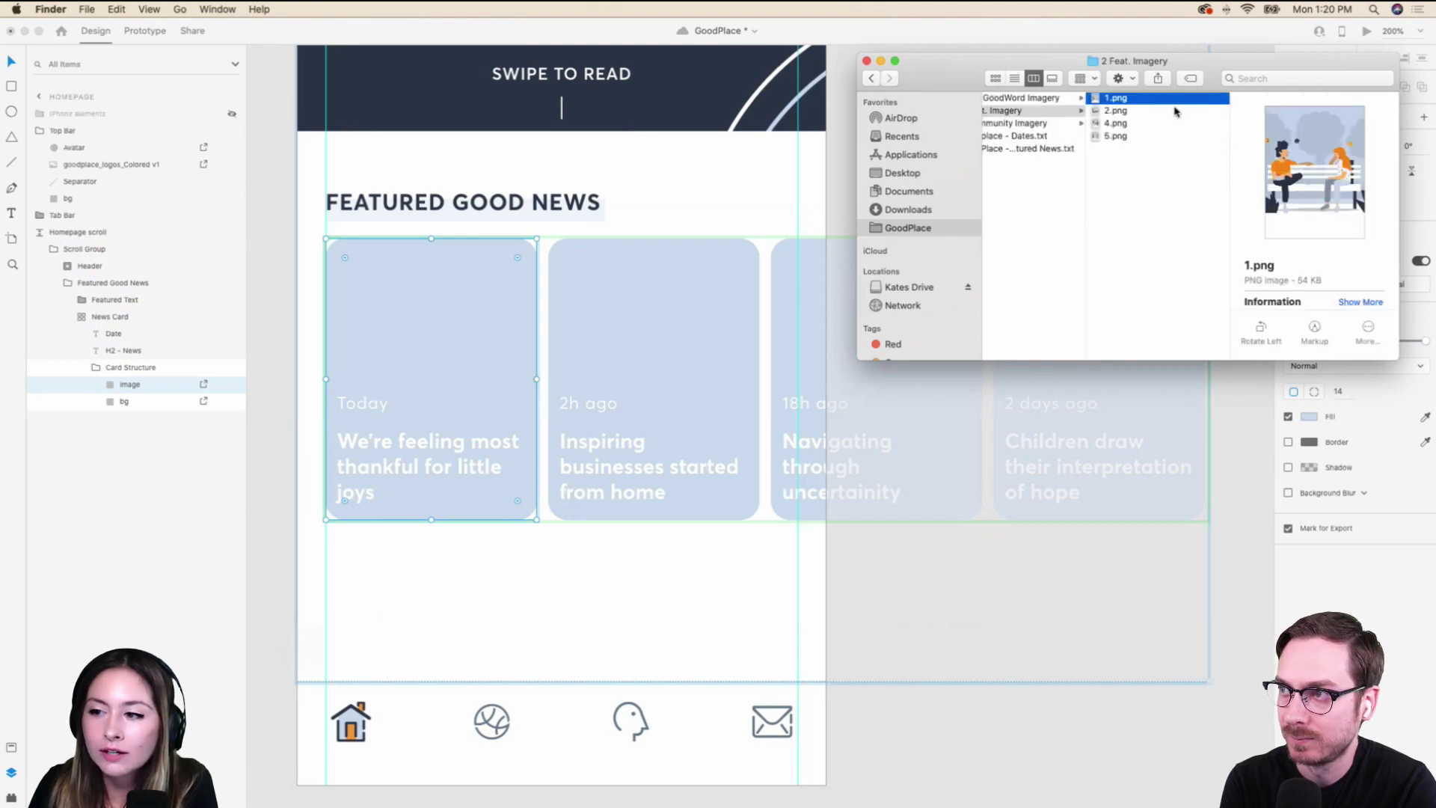
pyautogui.keyDown('shift'); pyautogui.click(1115, 136); pyautogui.keyUp('shift')
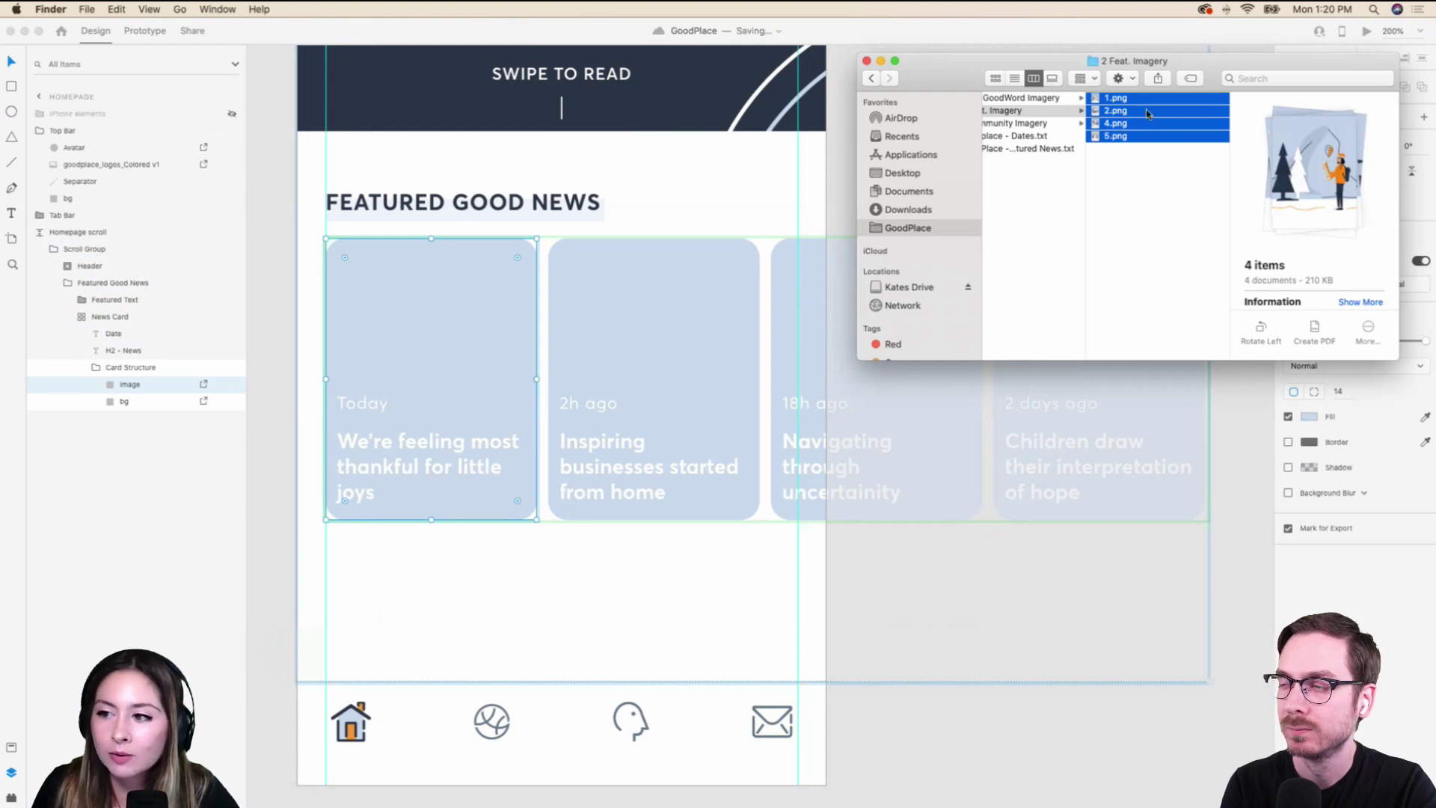
pyautogui.moveTo(1148, 113); pyautogui.dragTo(486, 321)
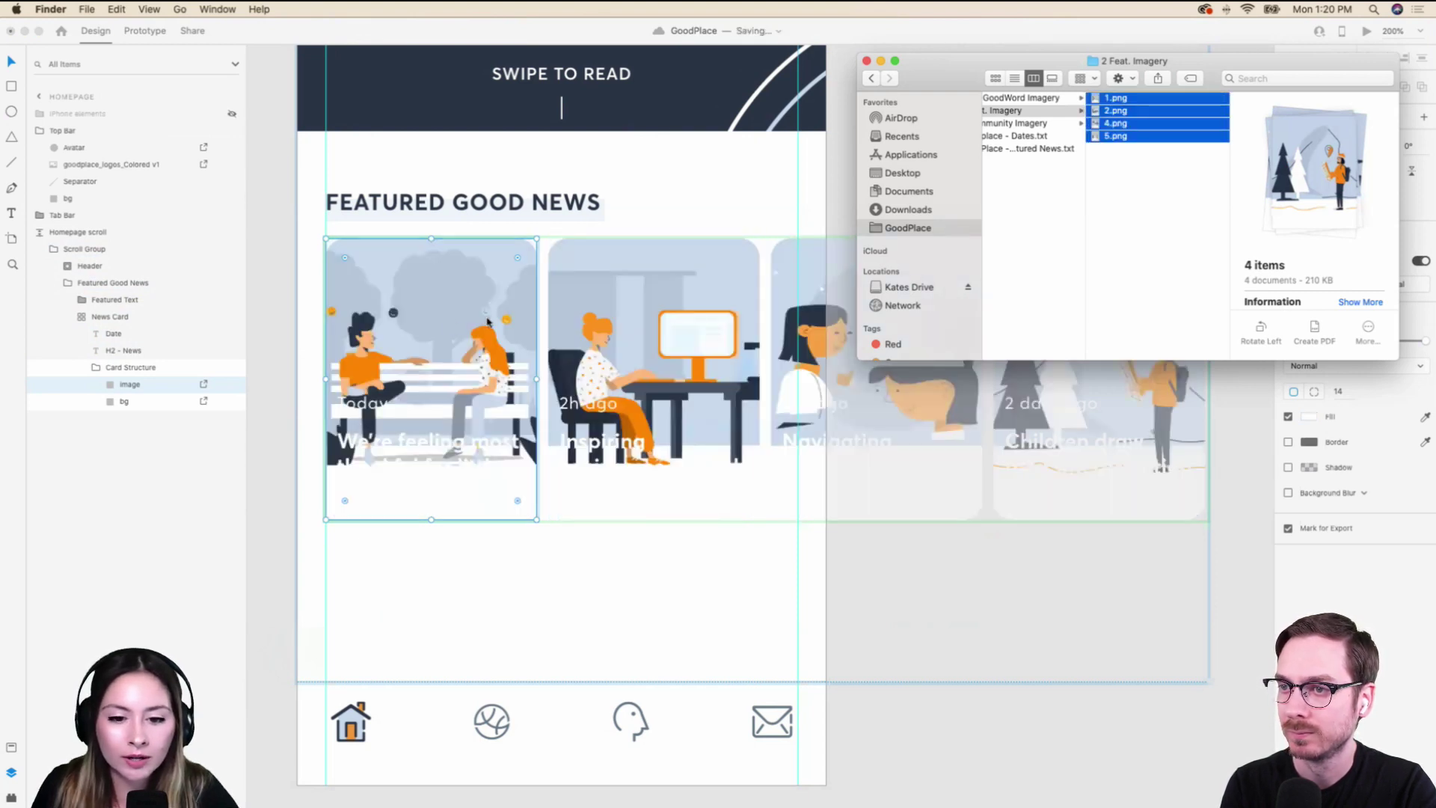
pyautogui.click(701, 596)
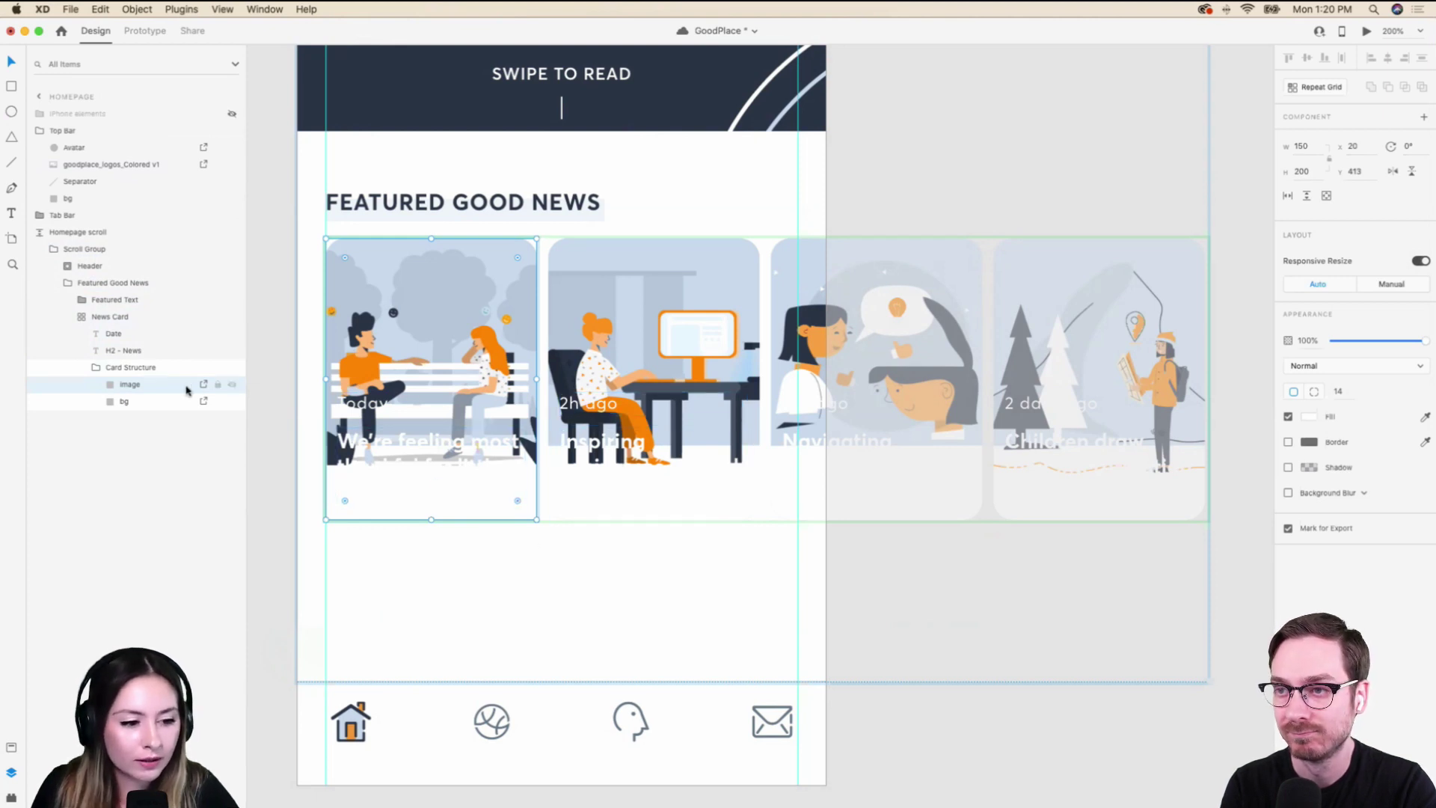
# Duplicate the card's image layer and rename the copy 'gradient'.
pyautogui.press('super+d')
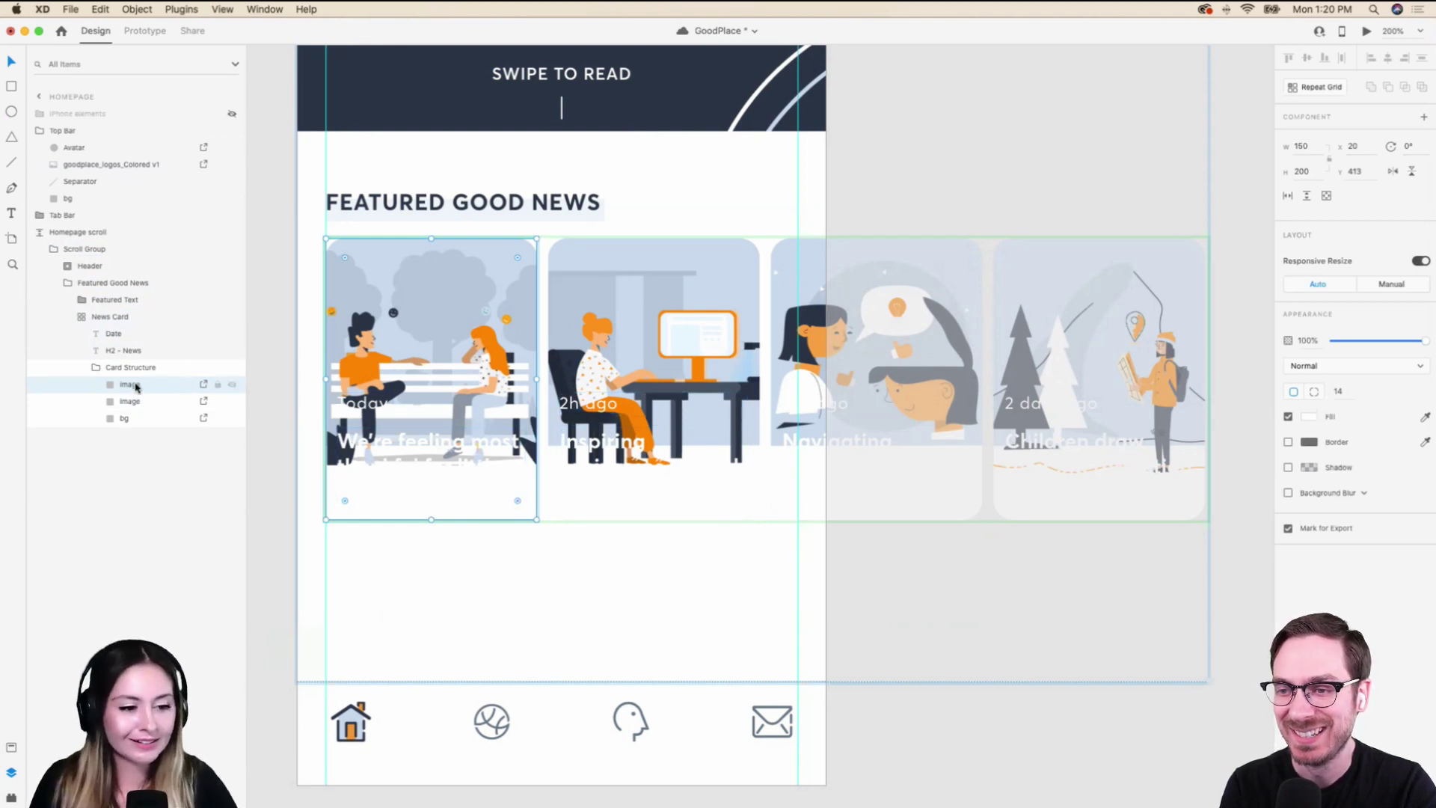
pyautogui.doubleClick(136, 385)
pyautogui.write('gra')
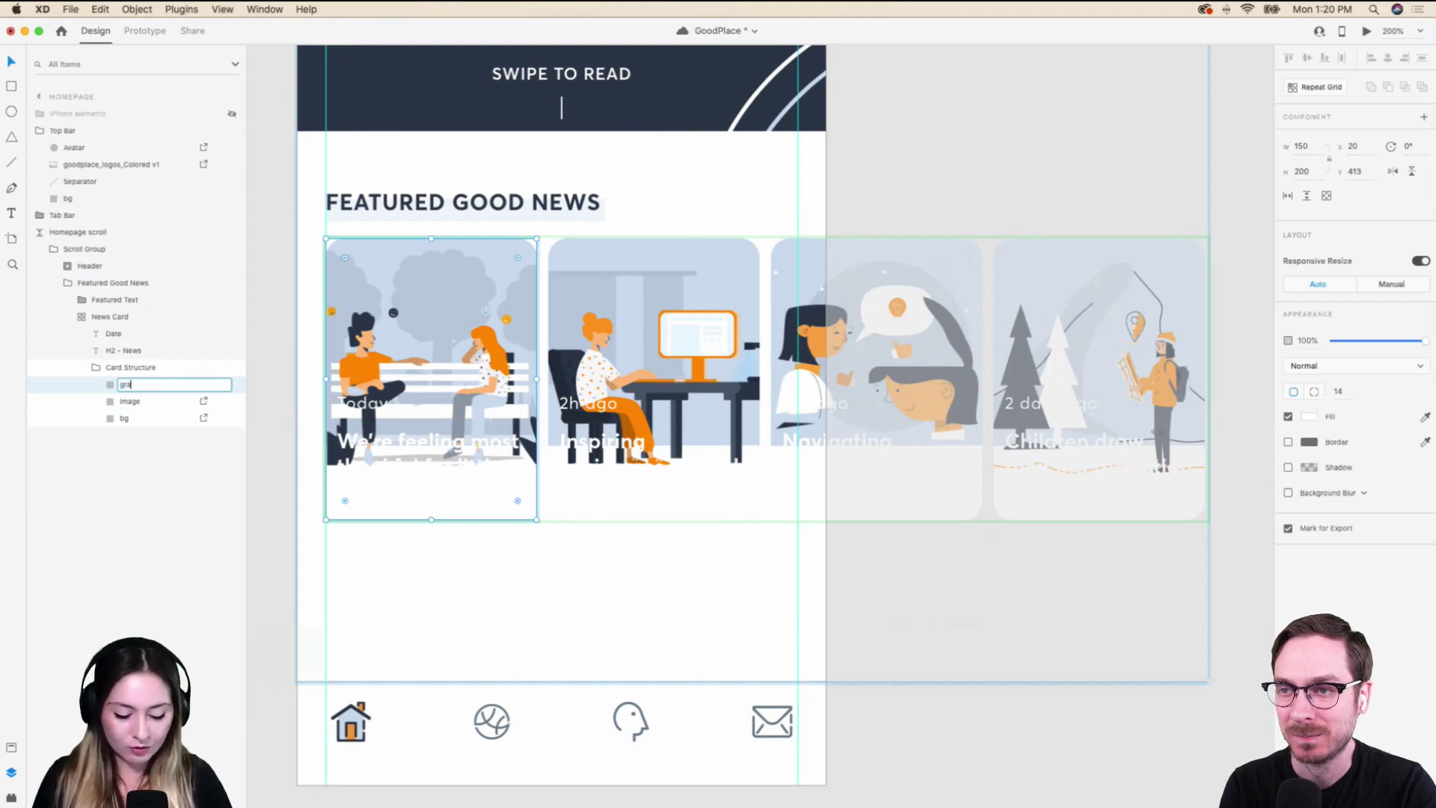
pyautogui.write('dient')
pyautogui.press('Return')
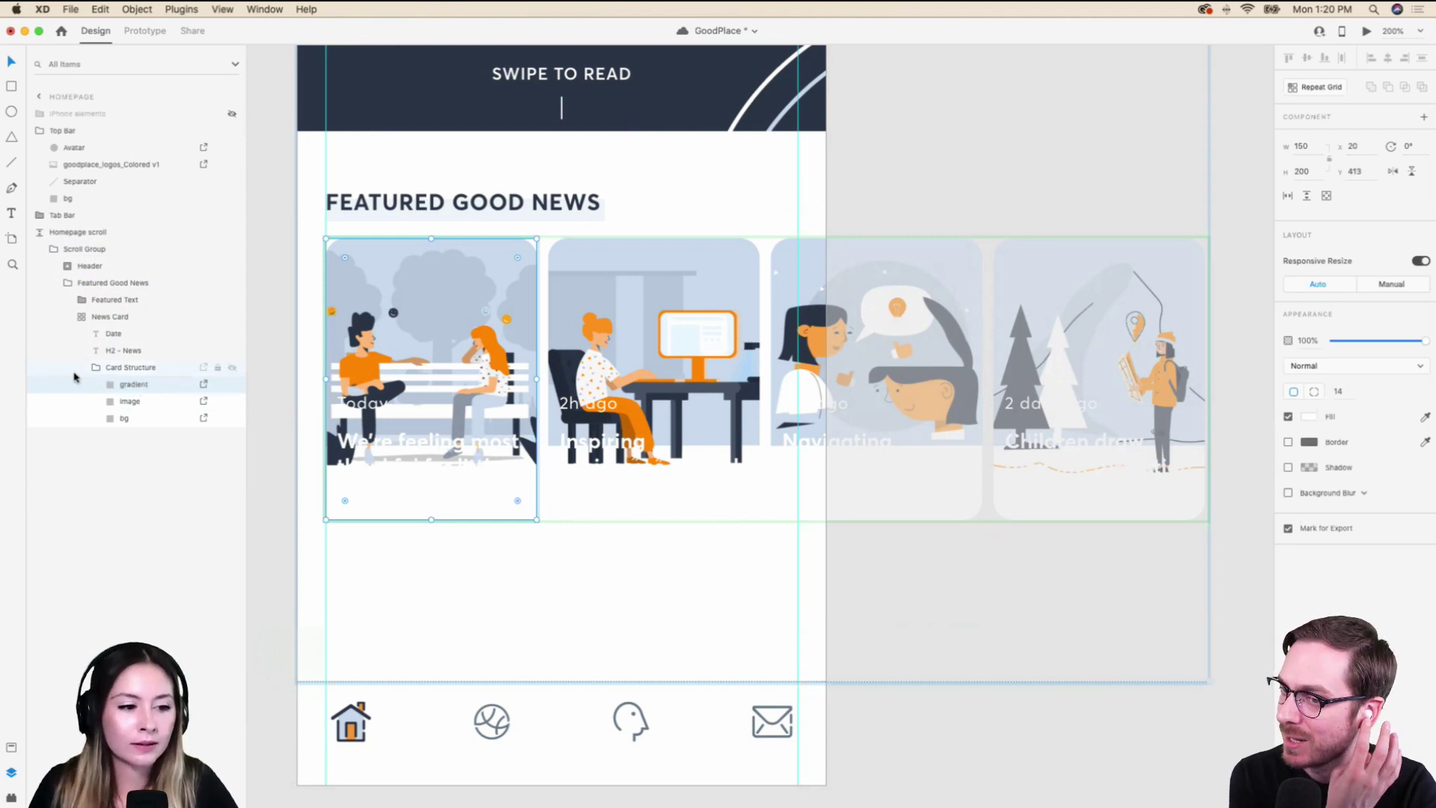
# Give the gradient layer a linear fill from transparent at top to dark navy at bottom.
pyautogui.click(1309, 417)
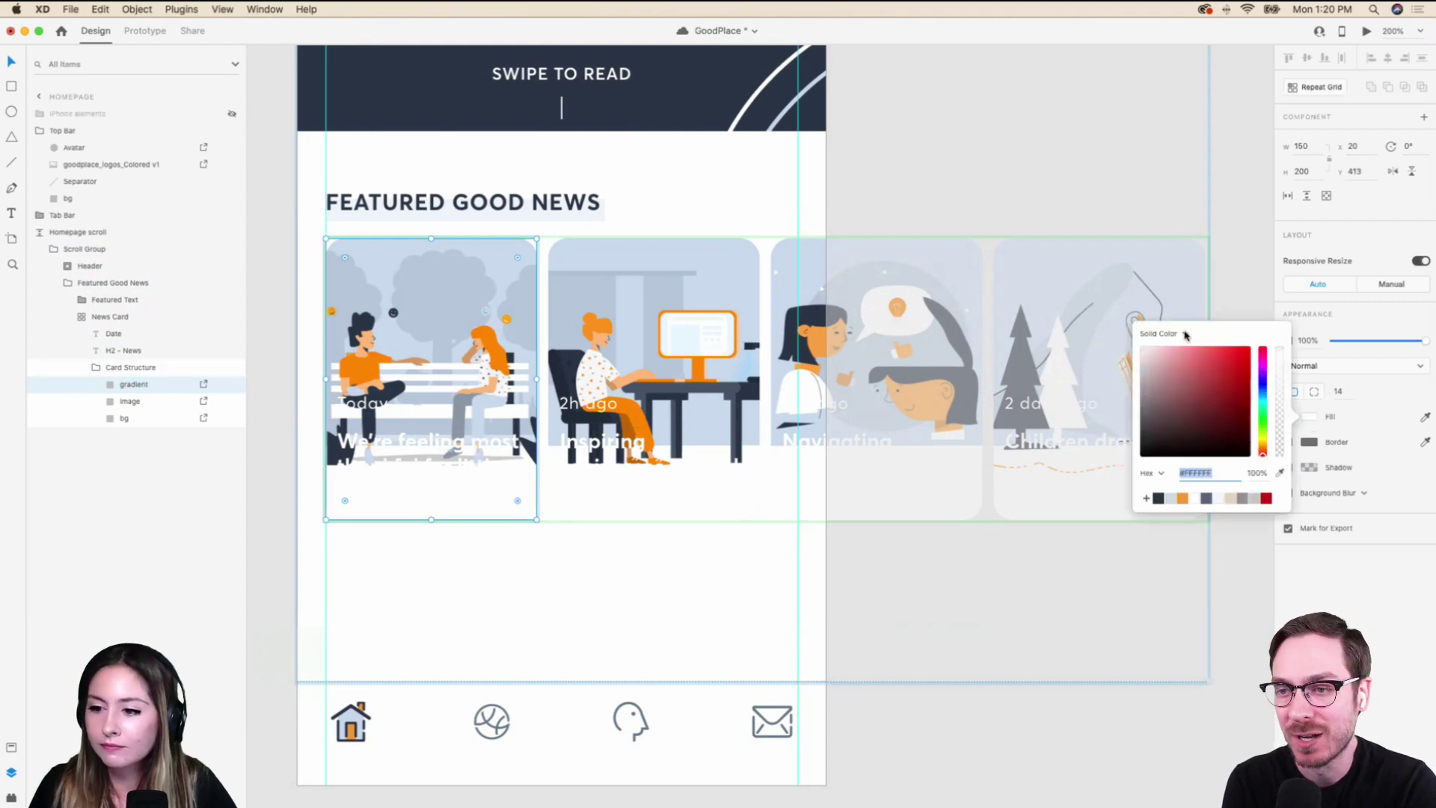
pyautogui.click(1163, 334)
pyautogui.click(1163, 333)
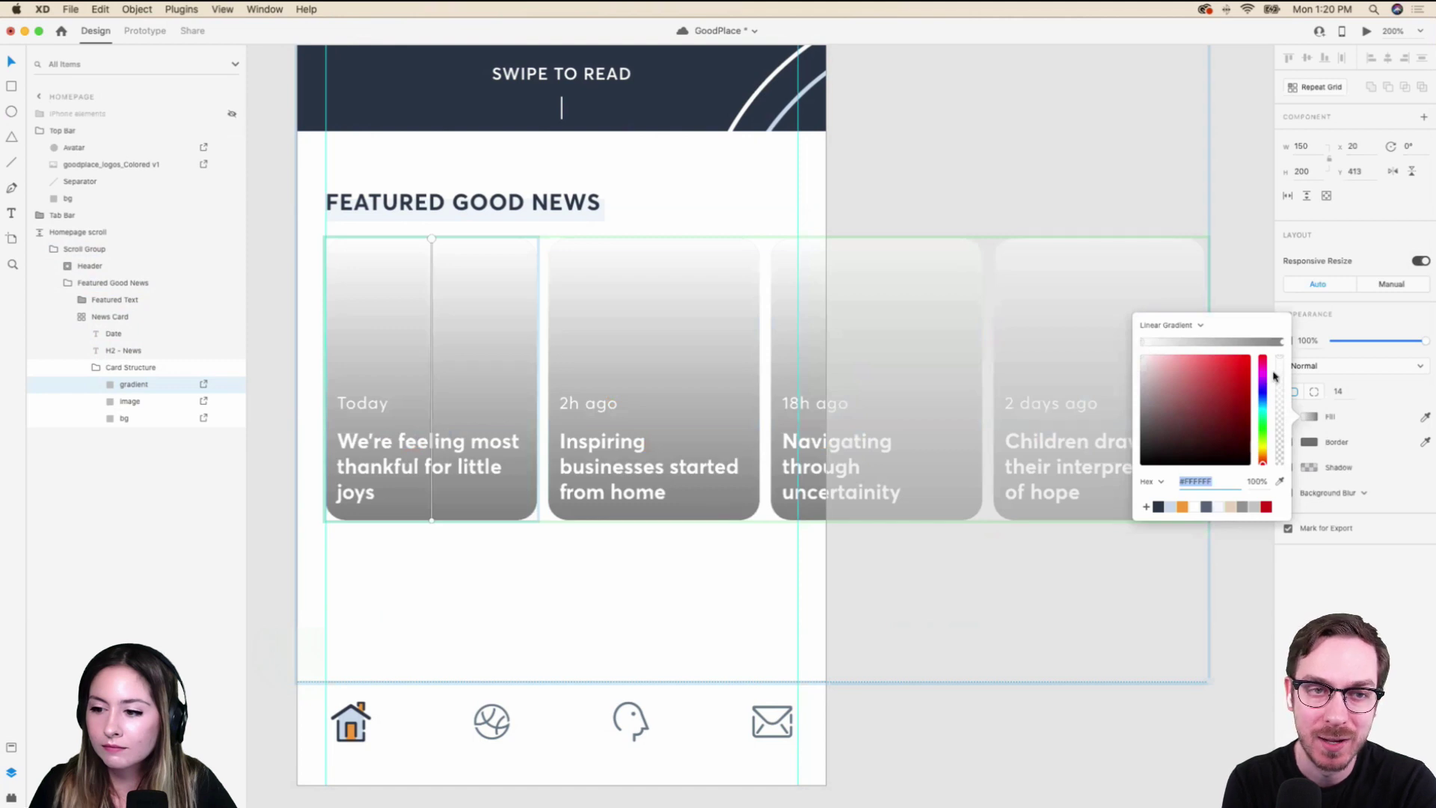
pyautogui.moveTo(1276, 376); pyautogui.dragTo(1280, 465)
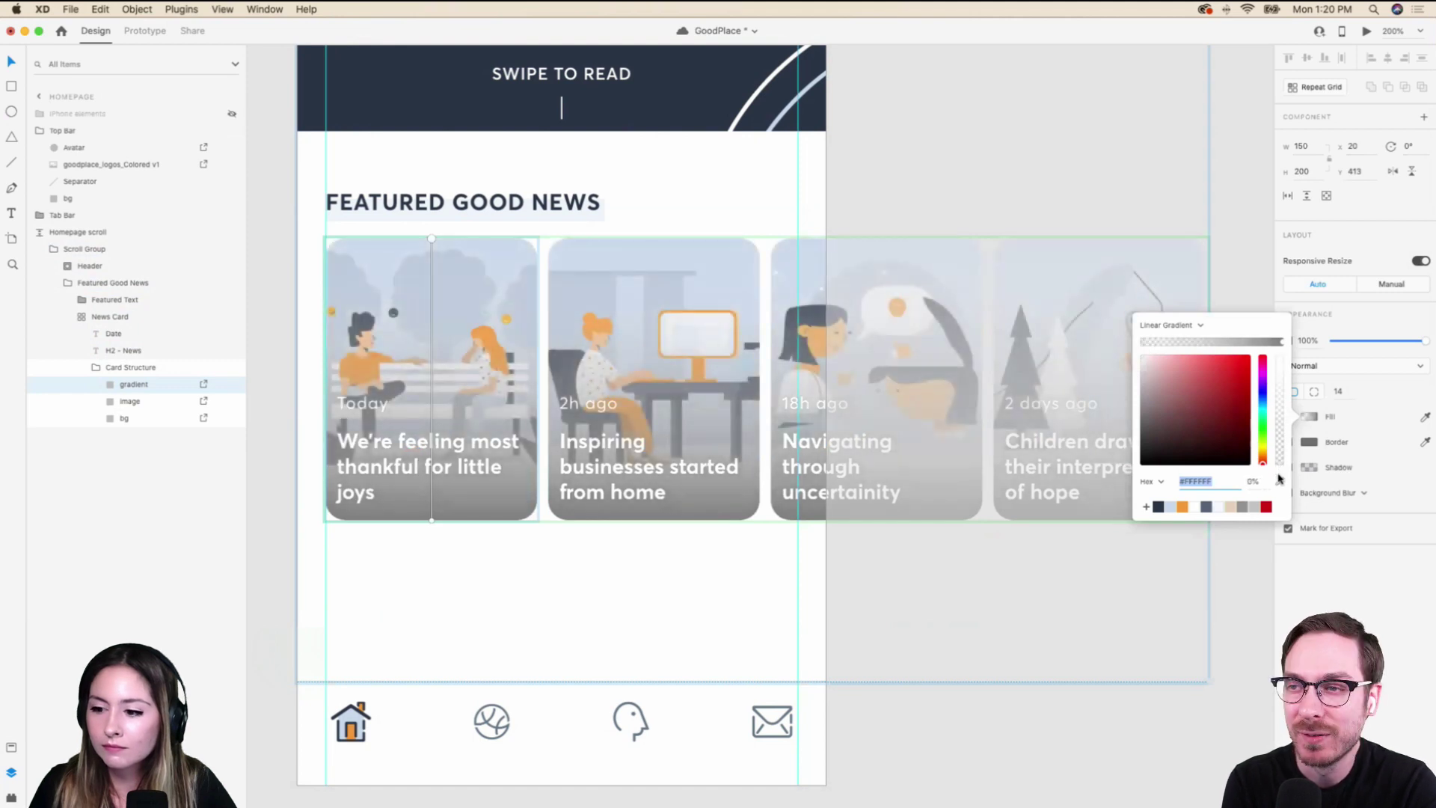
pyautogui.click(1281, 342)
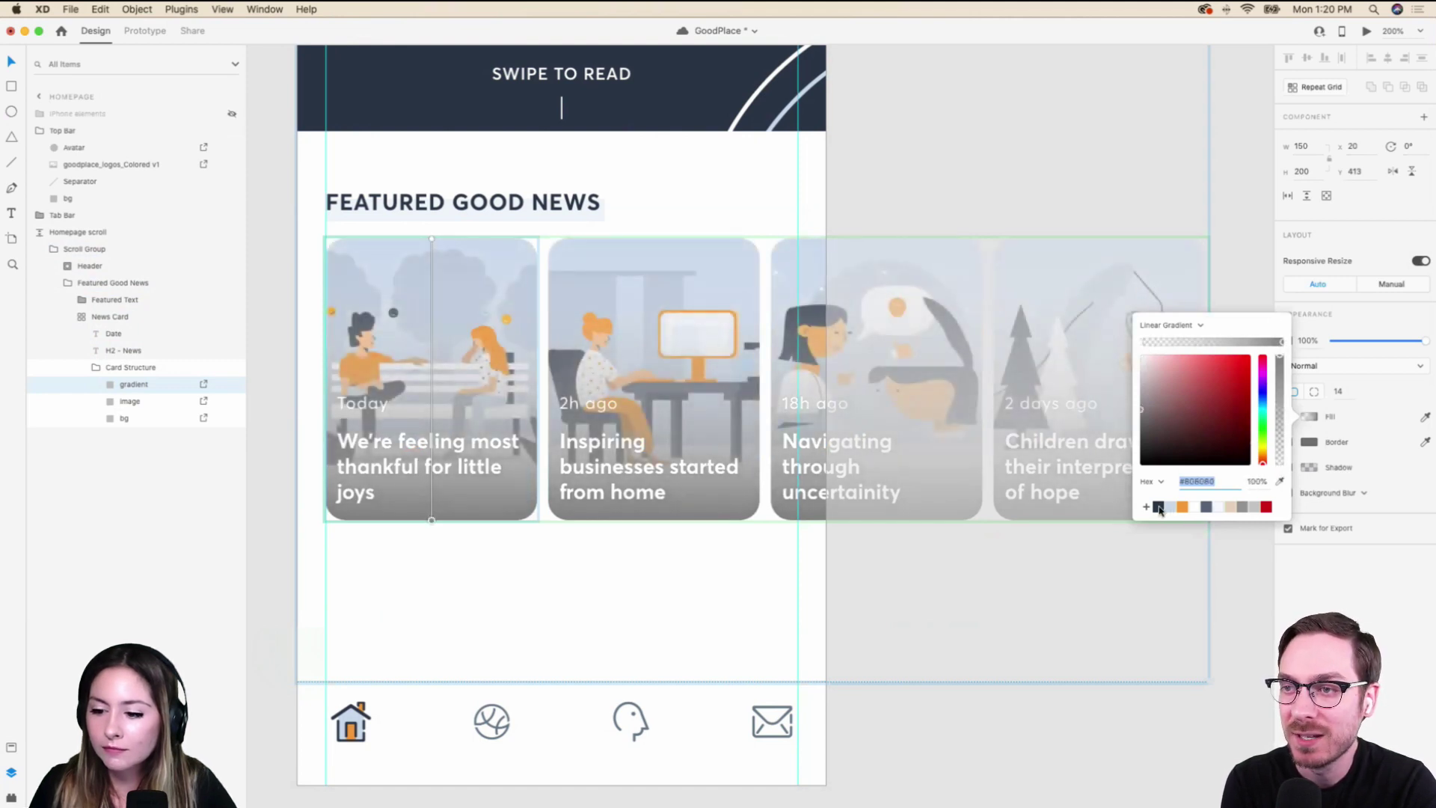
pyautogui.click(1158, 507)
pyautogui.moveTo(1200, 451)
pyautogui.mouseDown()
pyautogui.moveTo(1232, 435)
pyautogui.moveTo(1232, 449)
pyautogui.moveTo(1203, 448)
pyautogui.moveTo(1226, 452)
pyautogui.mouseUp()
pyautogui.moveTo(1227, 446); pyautogui.dragTo(1228, 442)
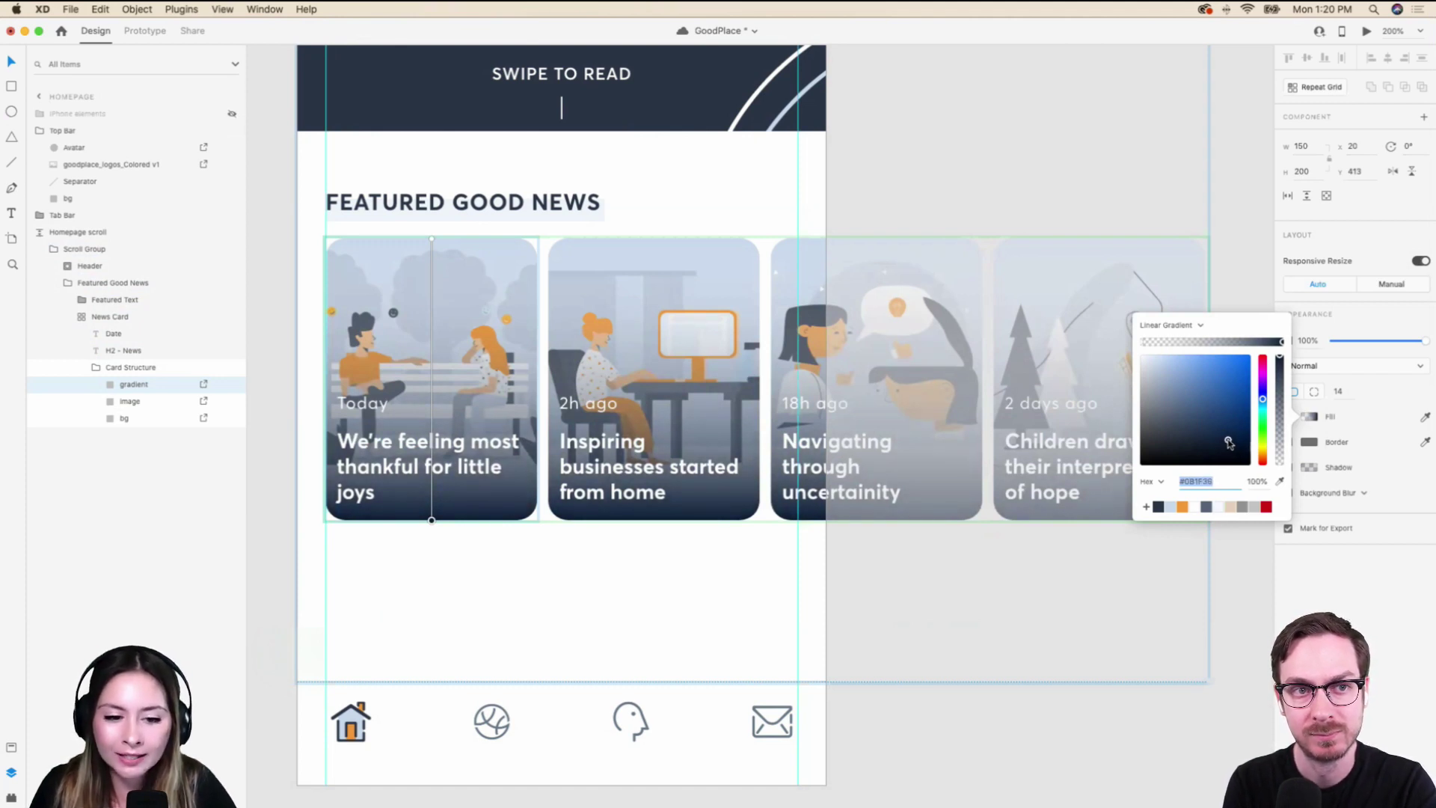
pyautogui.moveTo(1229, 443); pyautogui.dragTo(1232, 446)
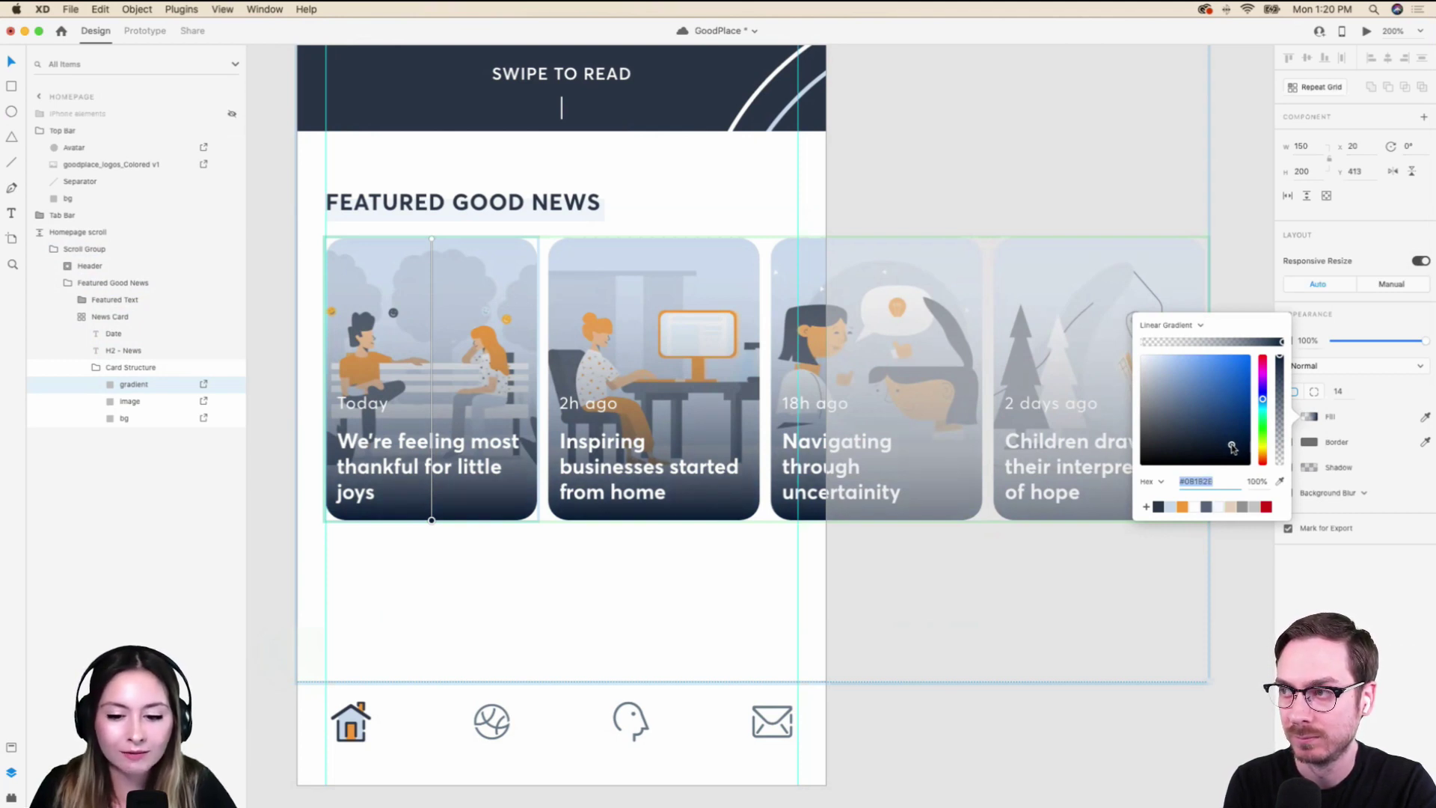
pyautogui.moveTo(1233, 447); pyautogui.dragTo(1229, 449)
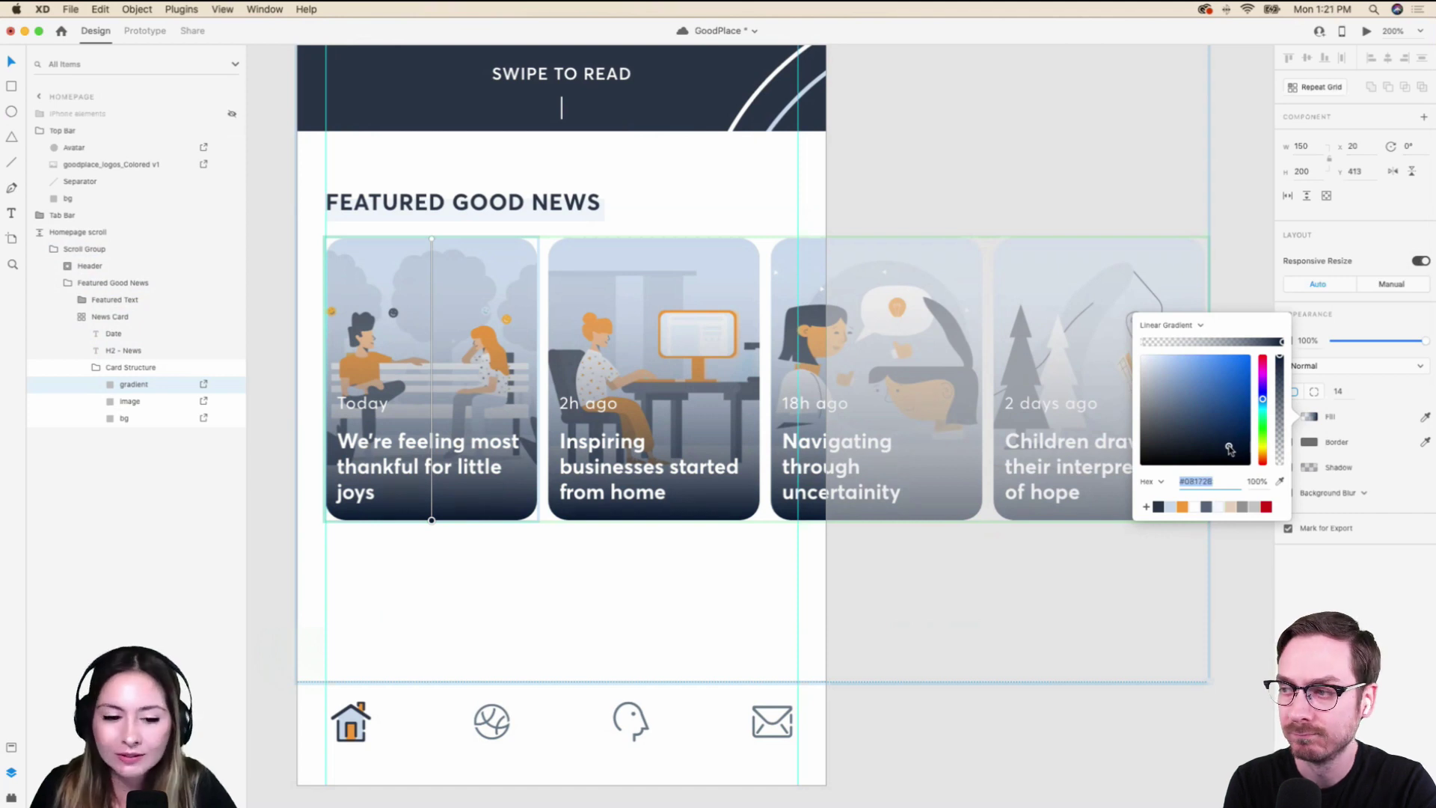
pyautogui.click(641, 609)
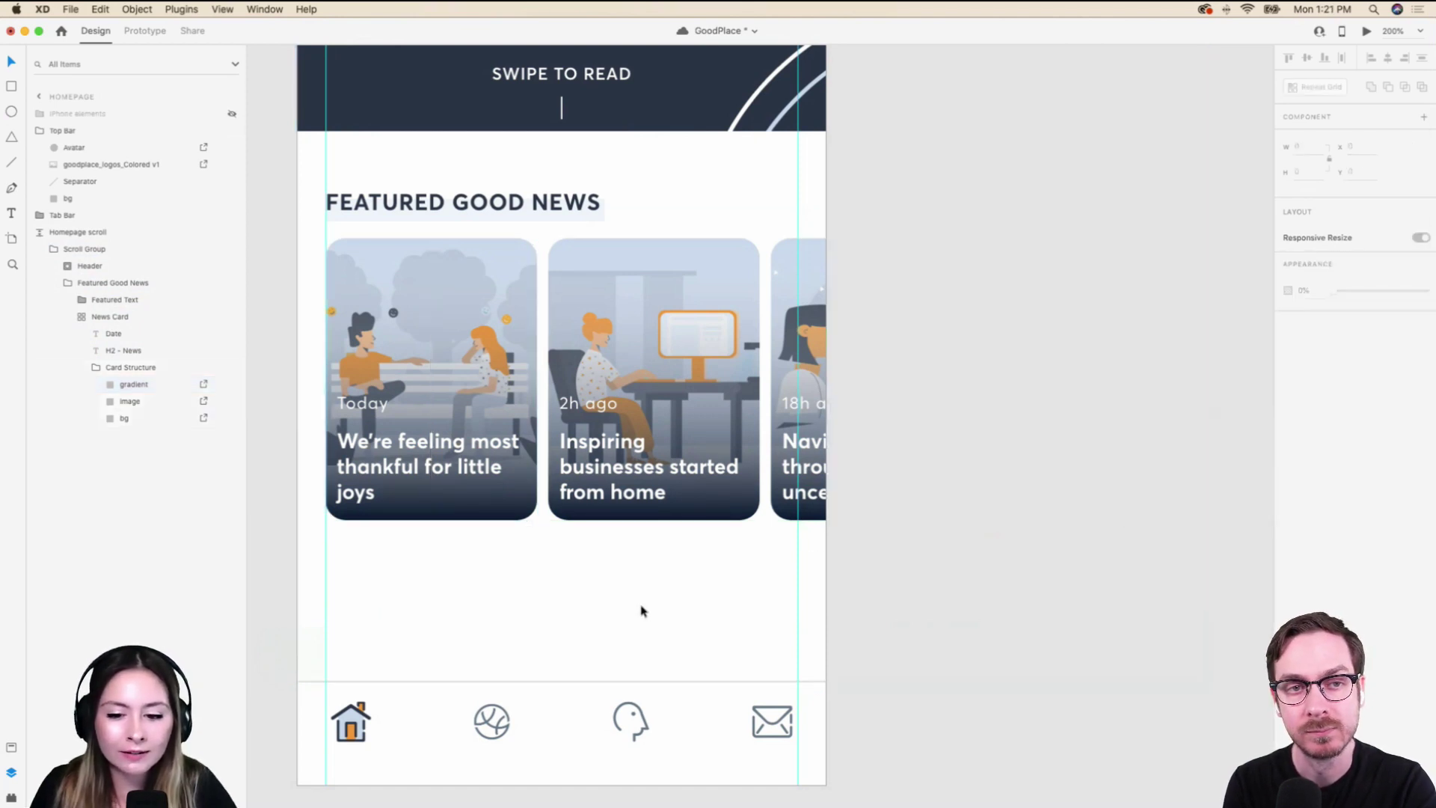
# Ungroup the News Card repeat grid into separate cards.
pyautogui.click(90, 317)
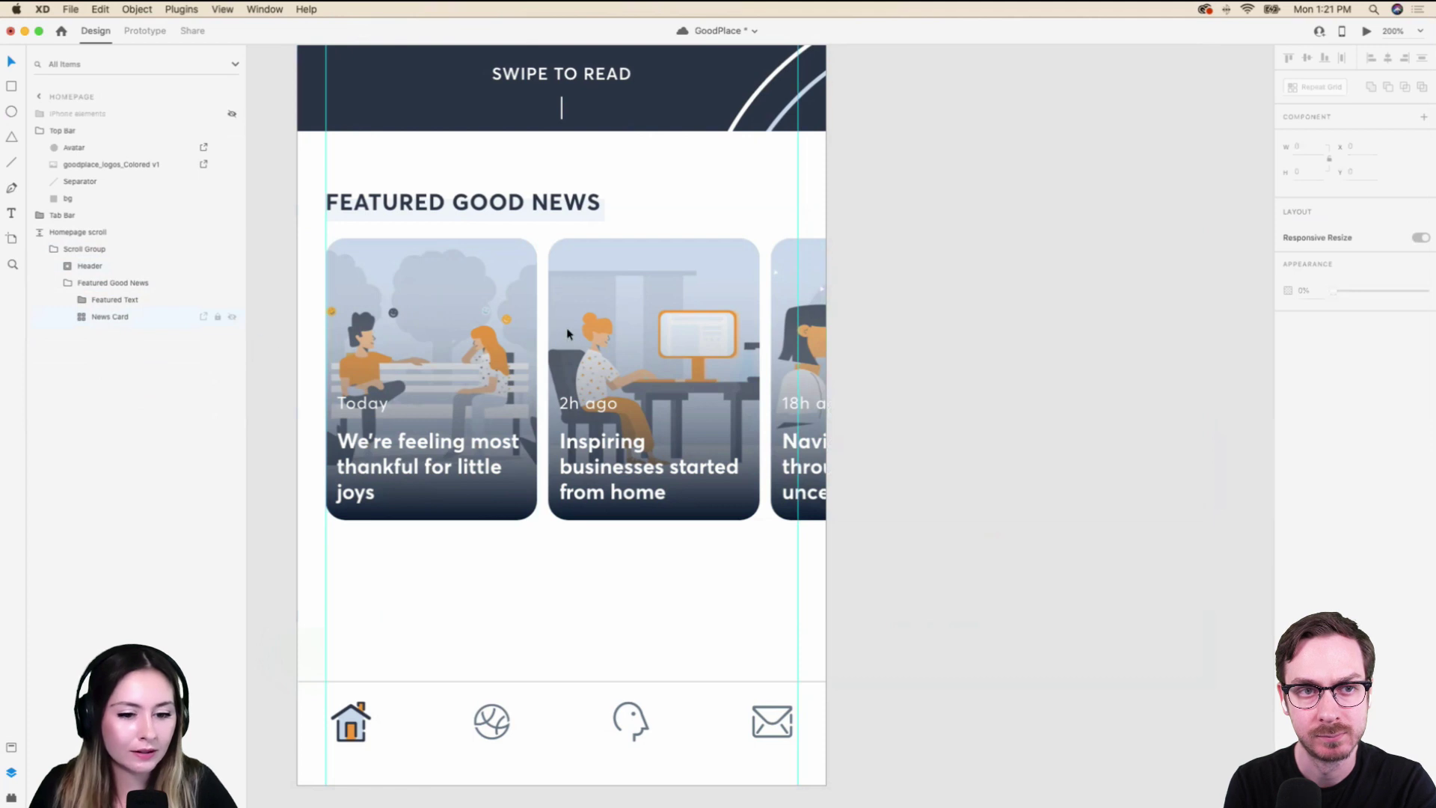
pyautogui.click(494, 331)
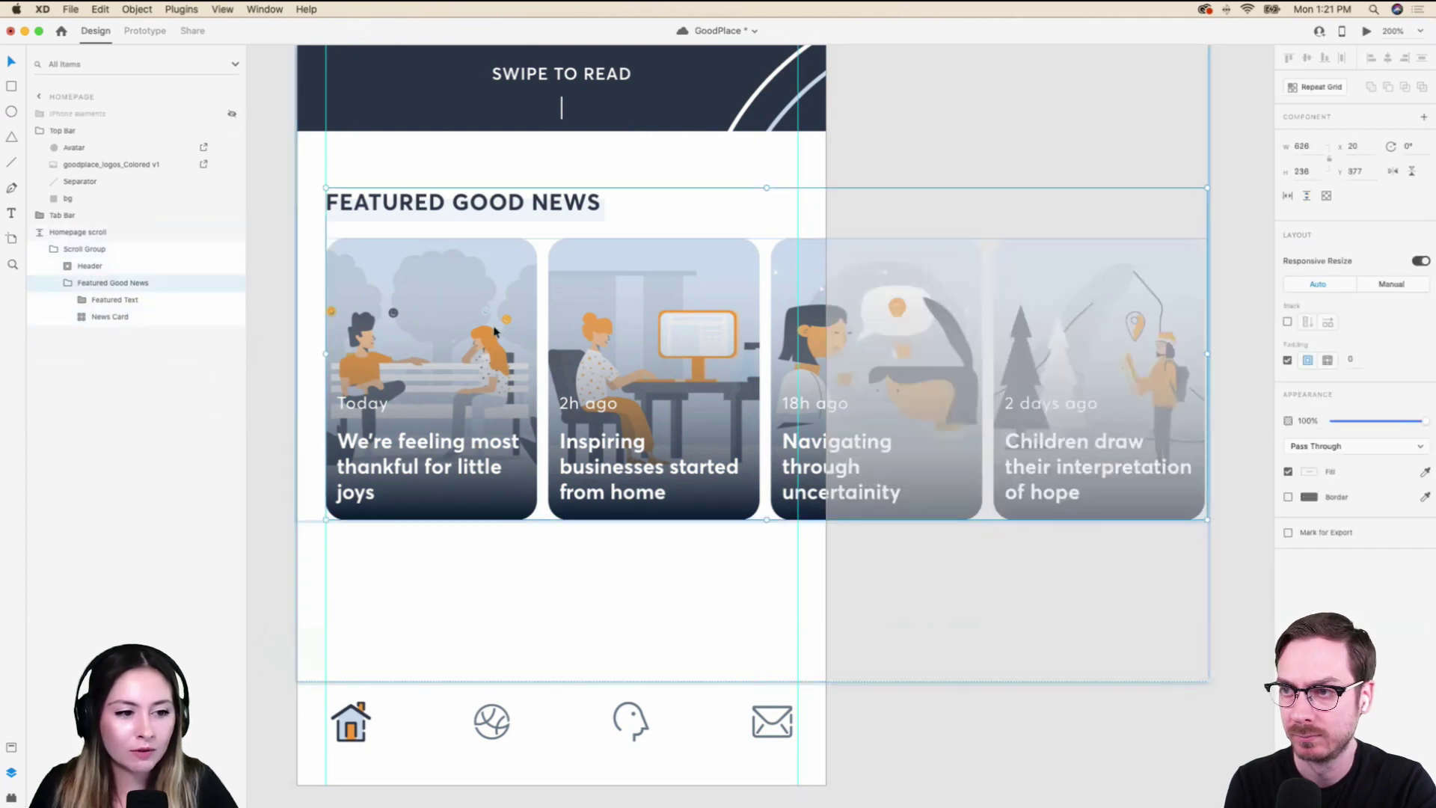
pyautogui.click(102, 316)
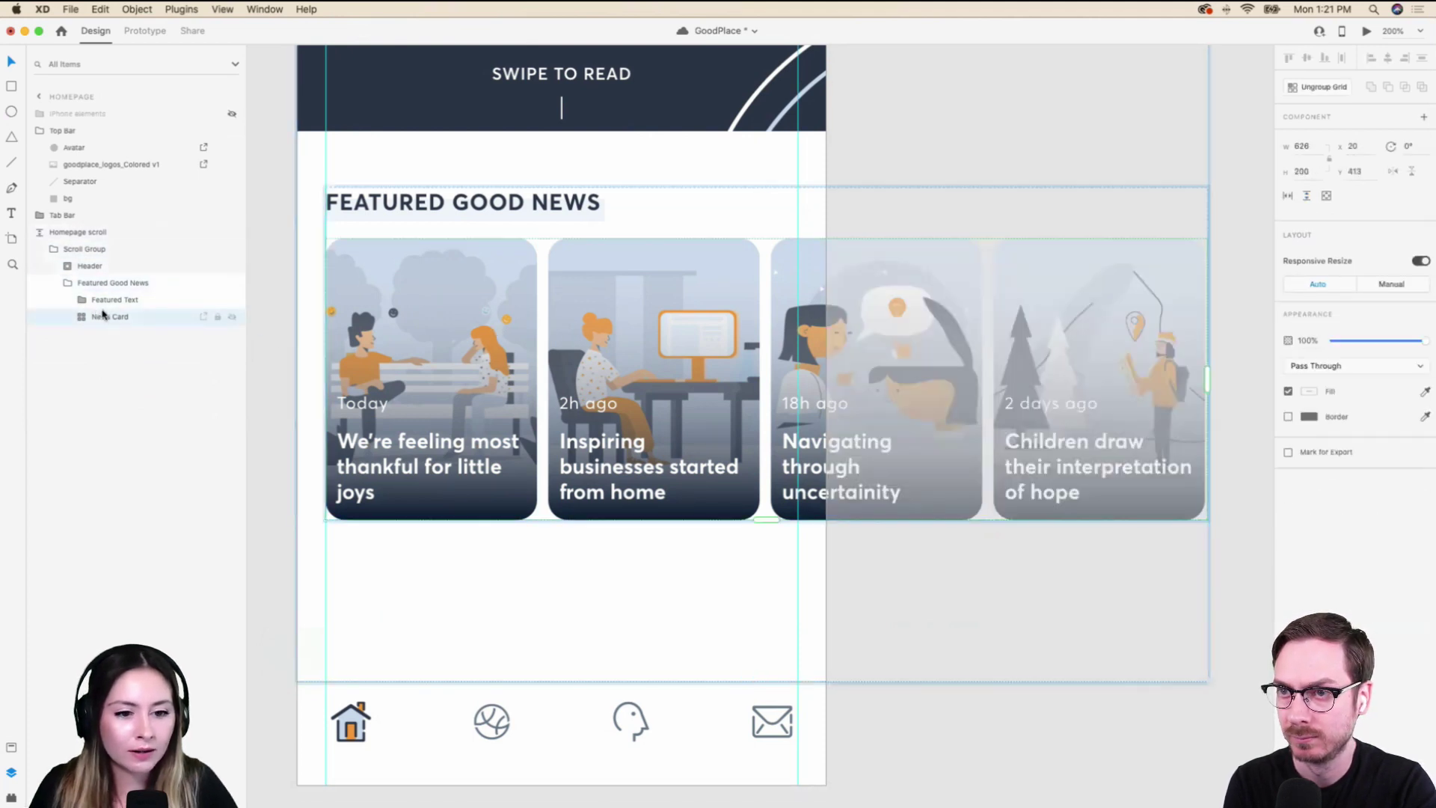
pyautogui.click(1320, 88)
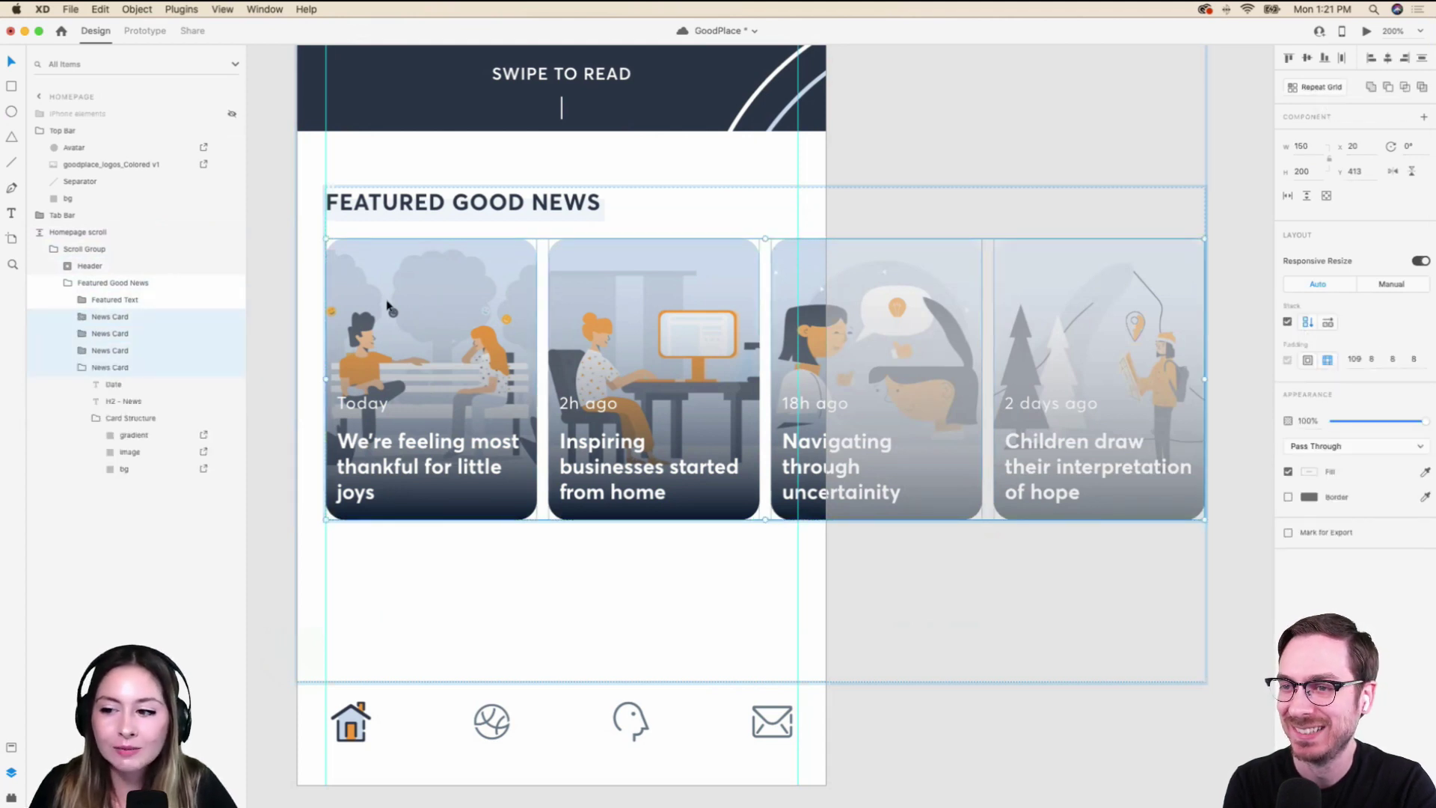
# Group the four News Cards into a stacked group named 'News cards'.
pyautogui.click(75, 372)
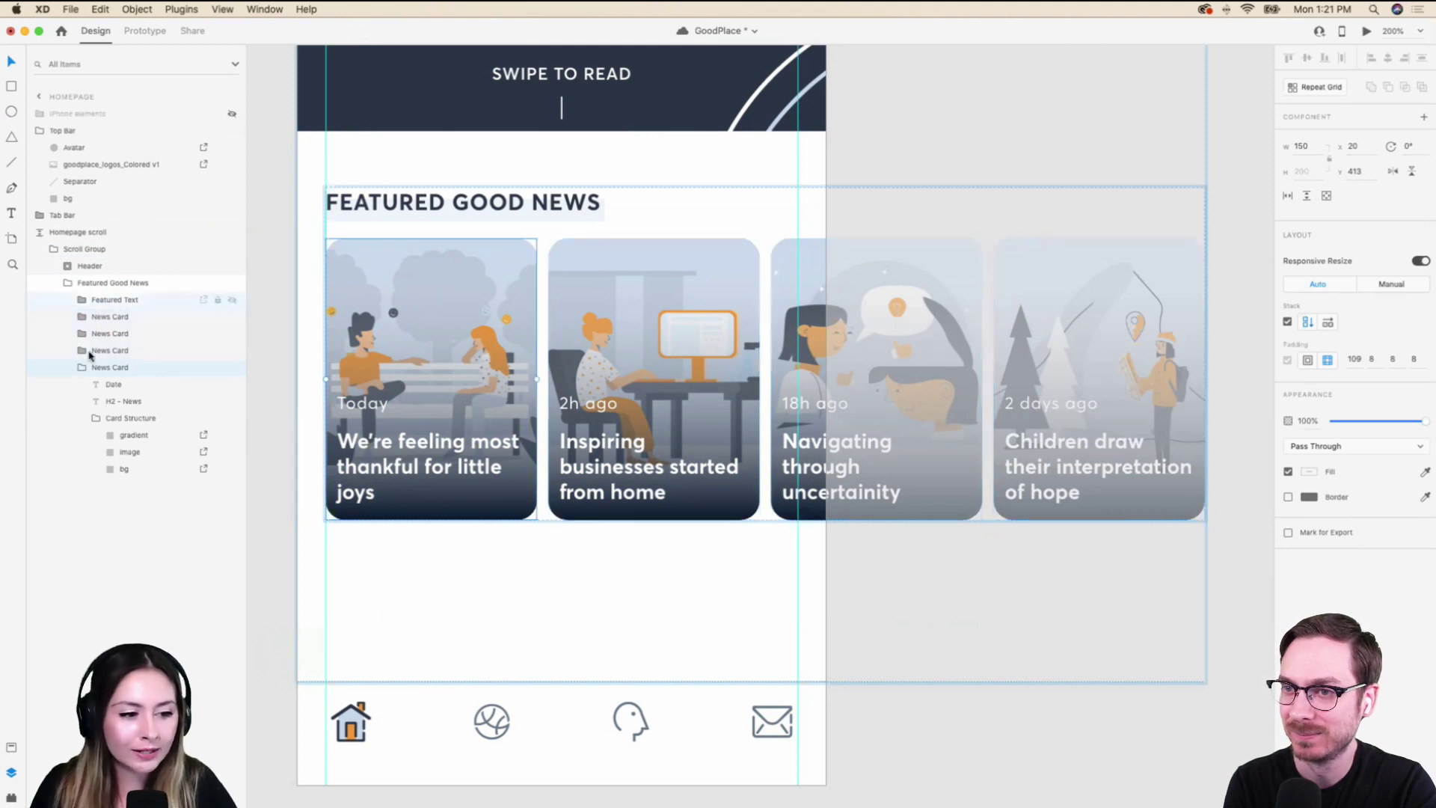
pyautogui.click(81, 367)
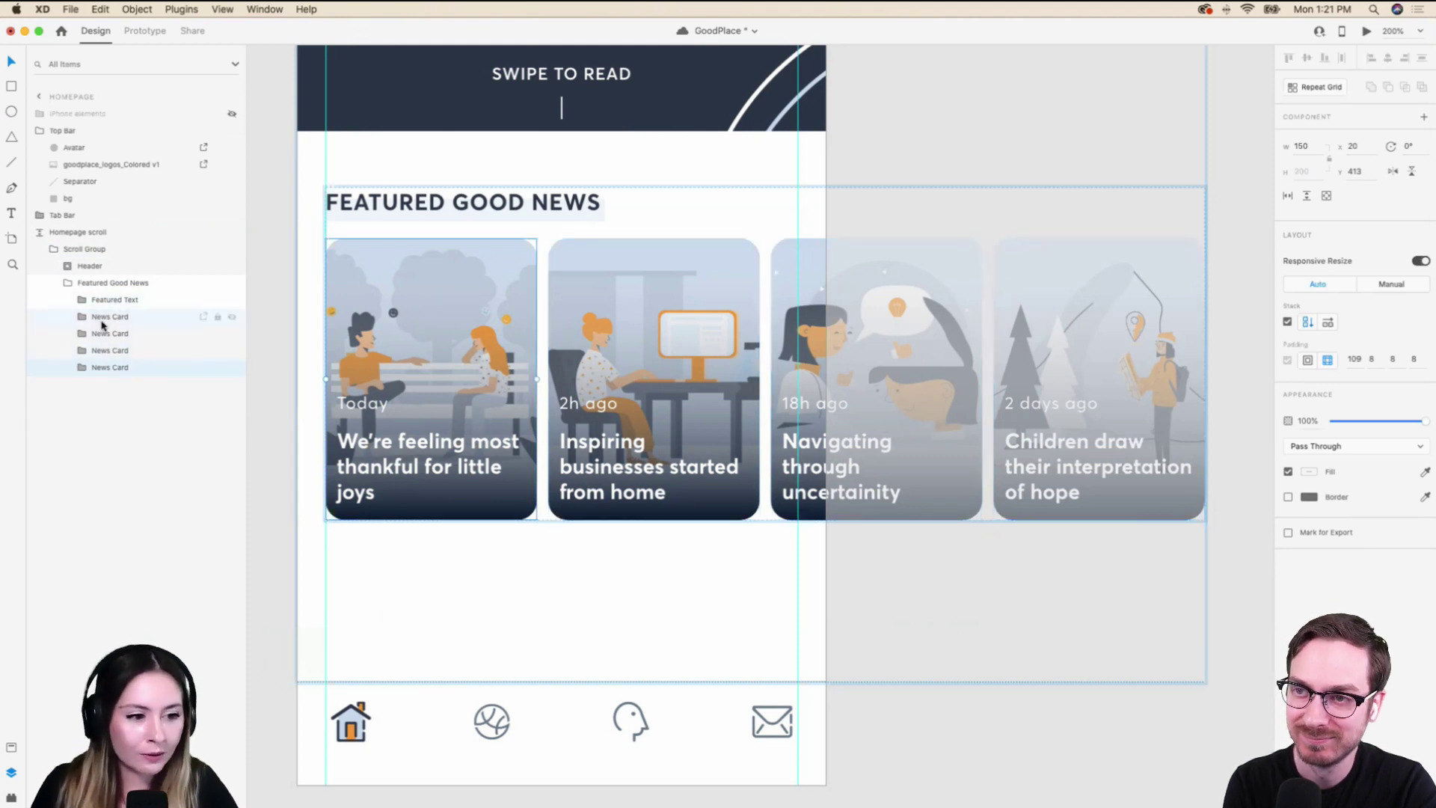
pyautogui.keyDown('shift'); pyautogui.click(105, 320); pyautogui.keyUp('shift')
pyautogui.press('super+g')
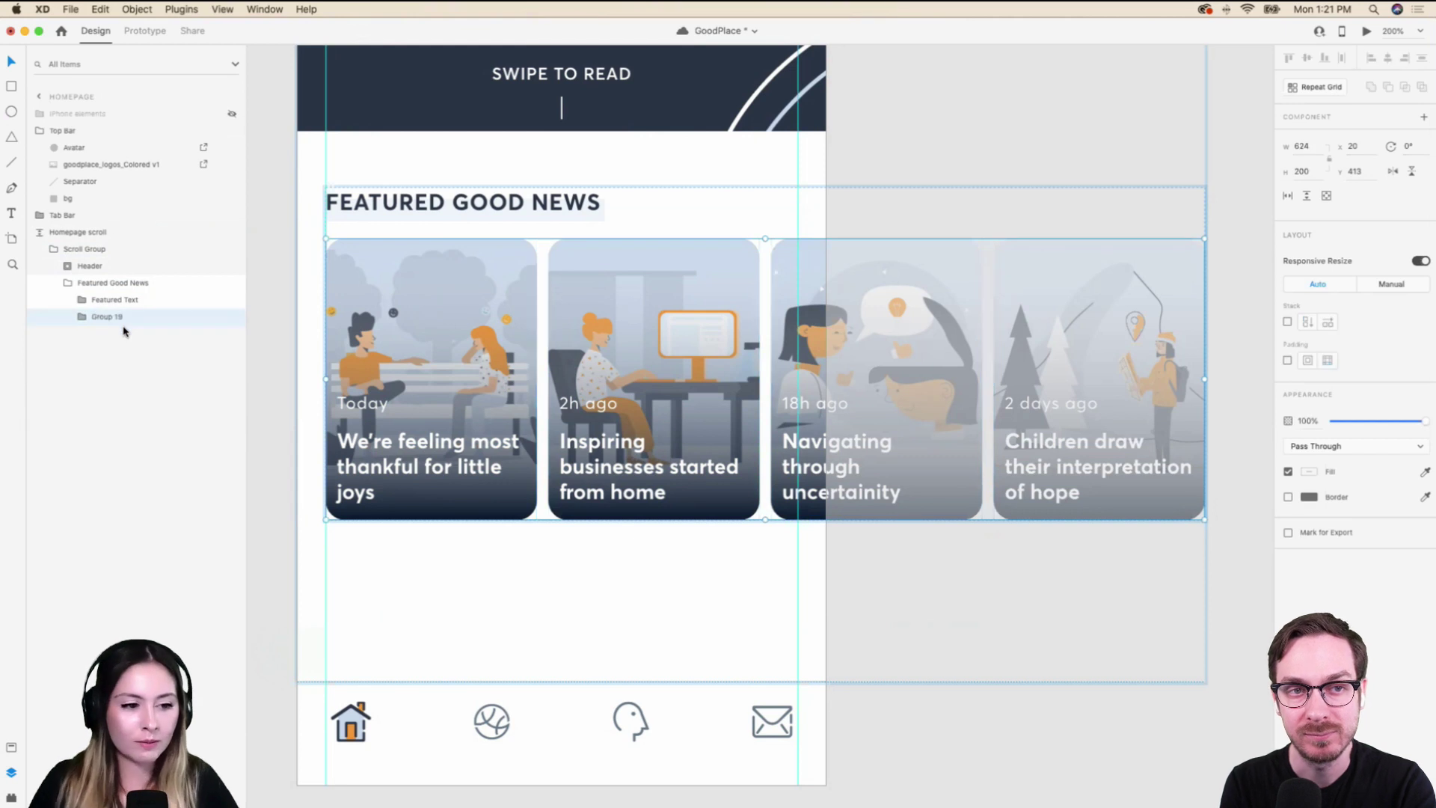
pyautogui.doubleClick(145, 318)
pyautogui.write('News cards')
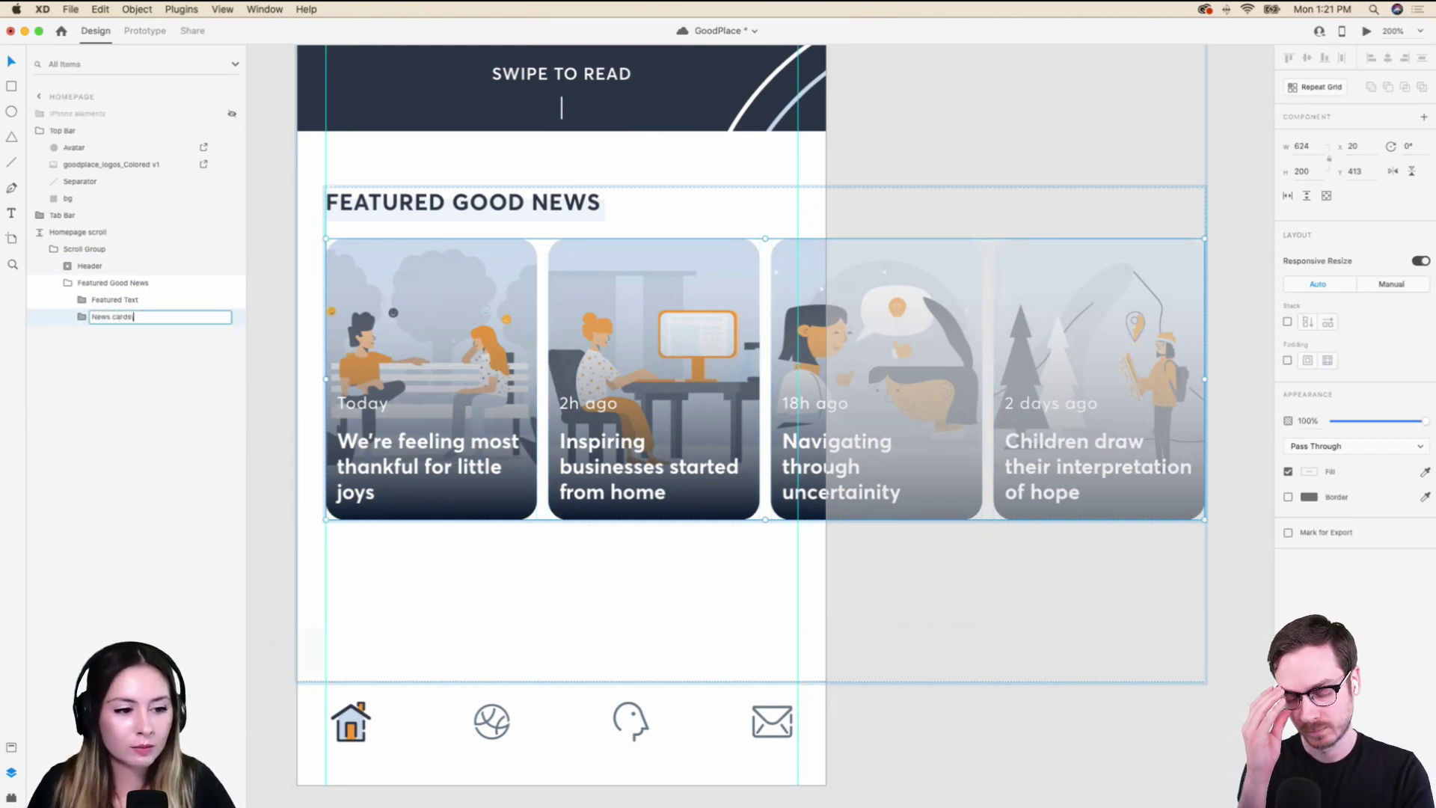
pyautogui.press('Return')
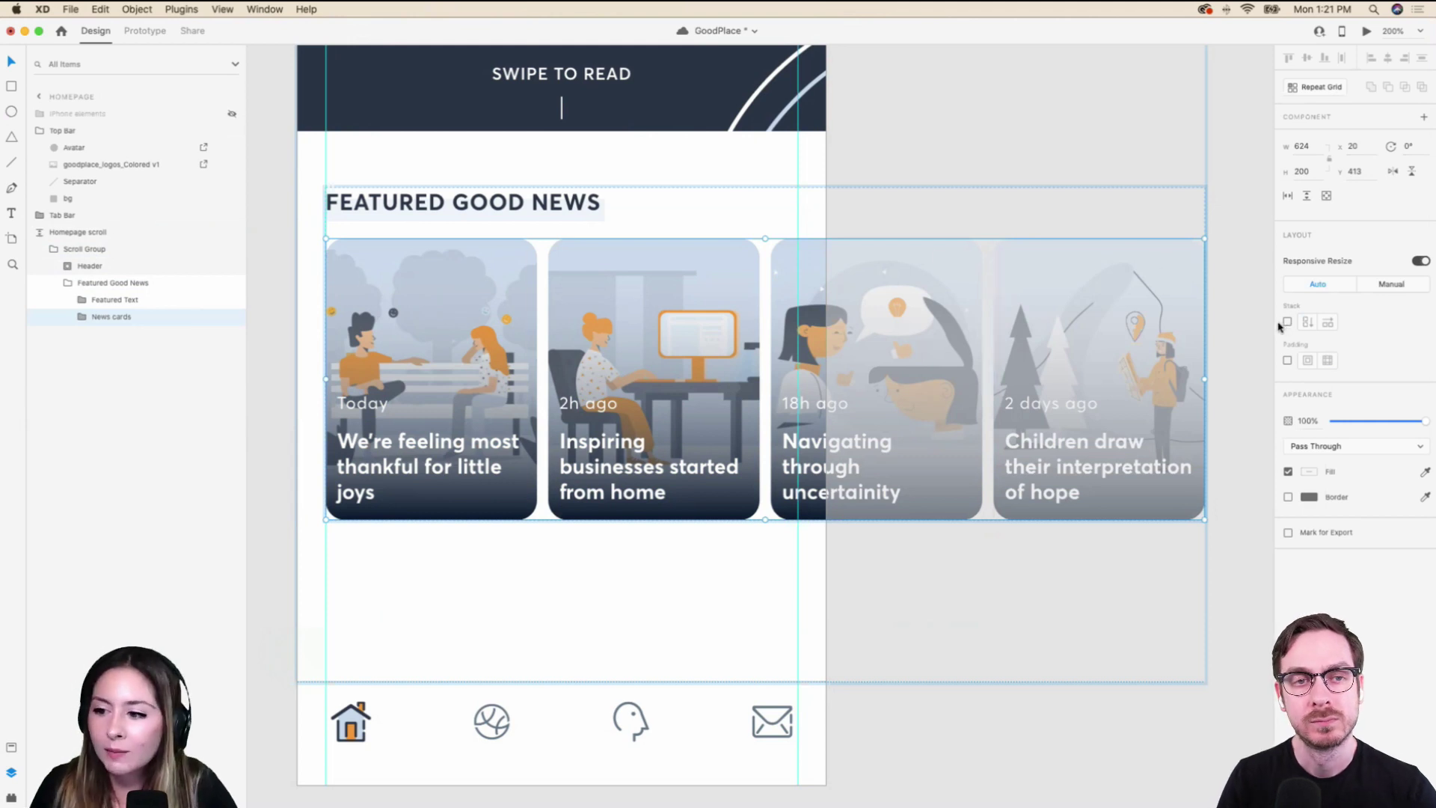
pyautogui.click(1287, 323)
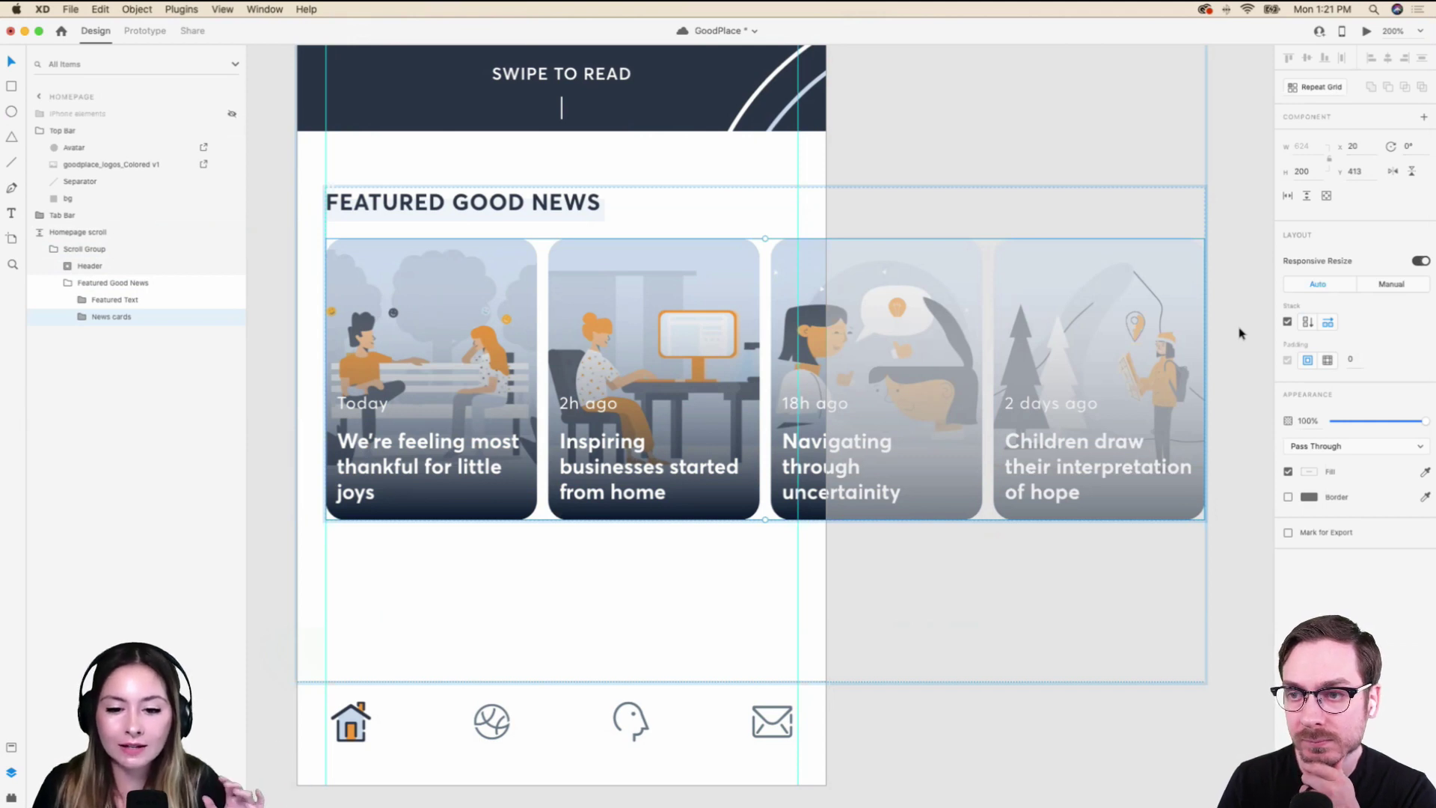
pyautogui.doubleClick(683, 337)
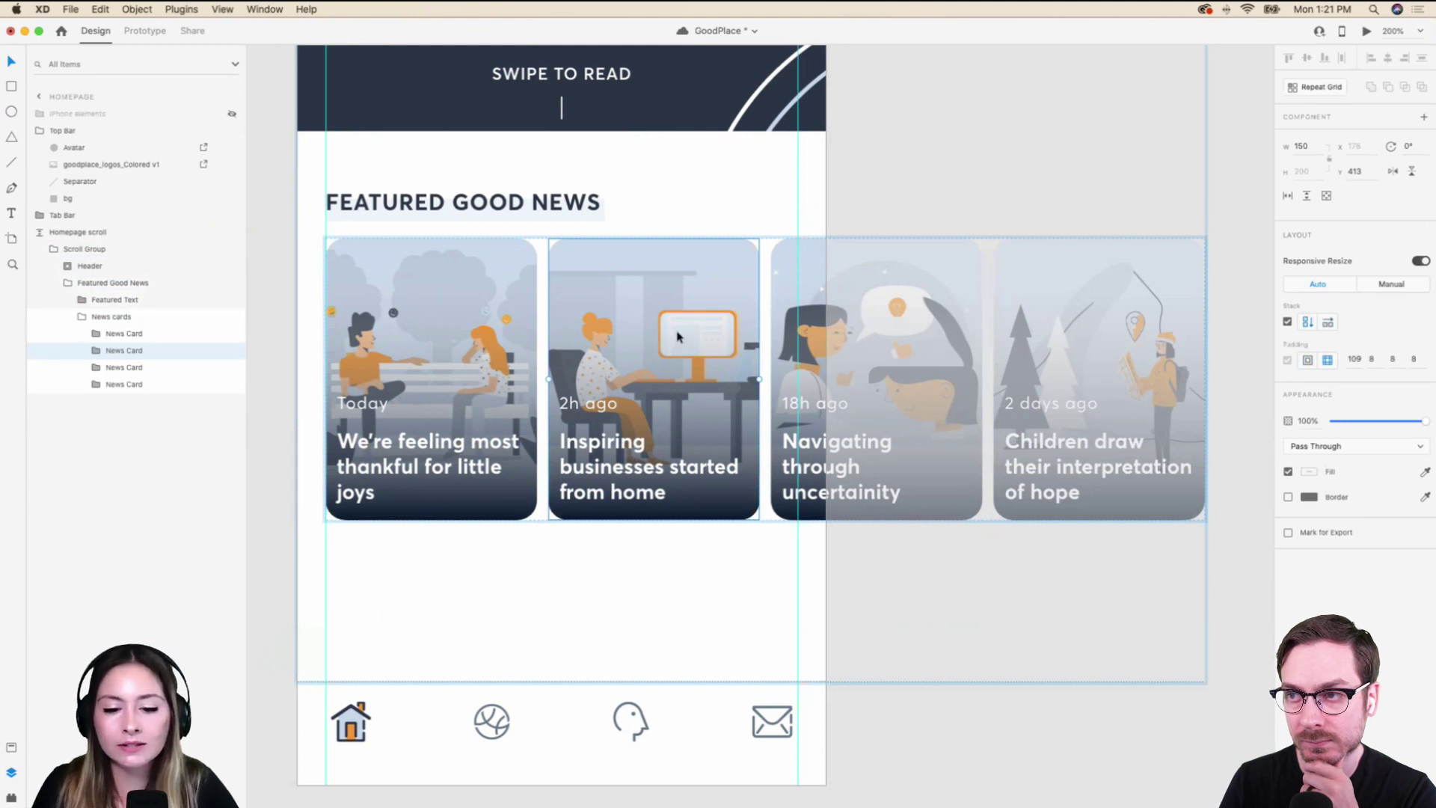
pyautogui.moveTo(689, 330); pyautogui.dragTo(513, 320)
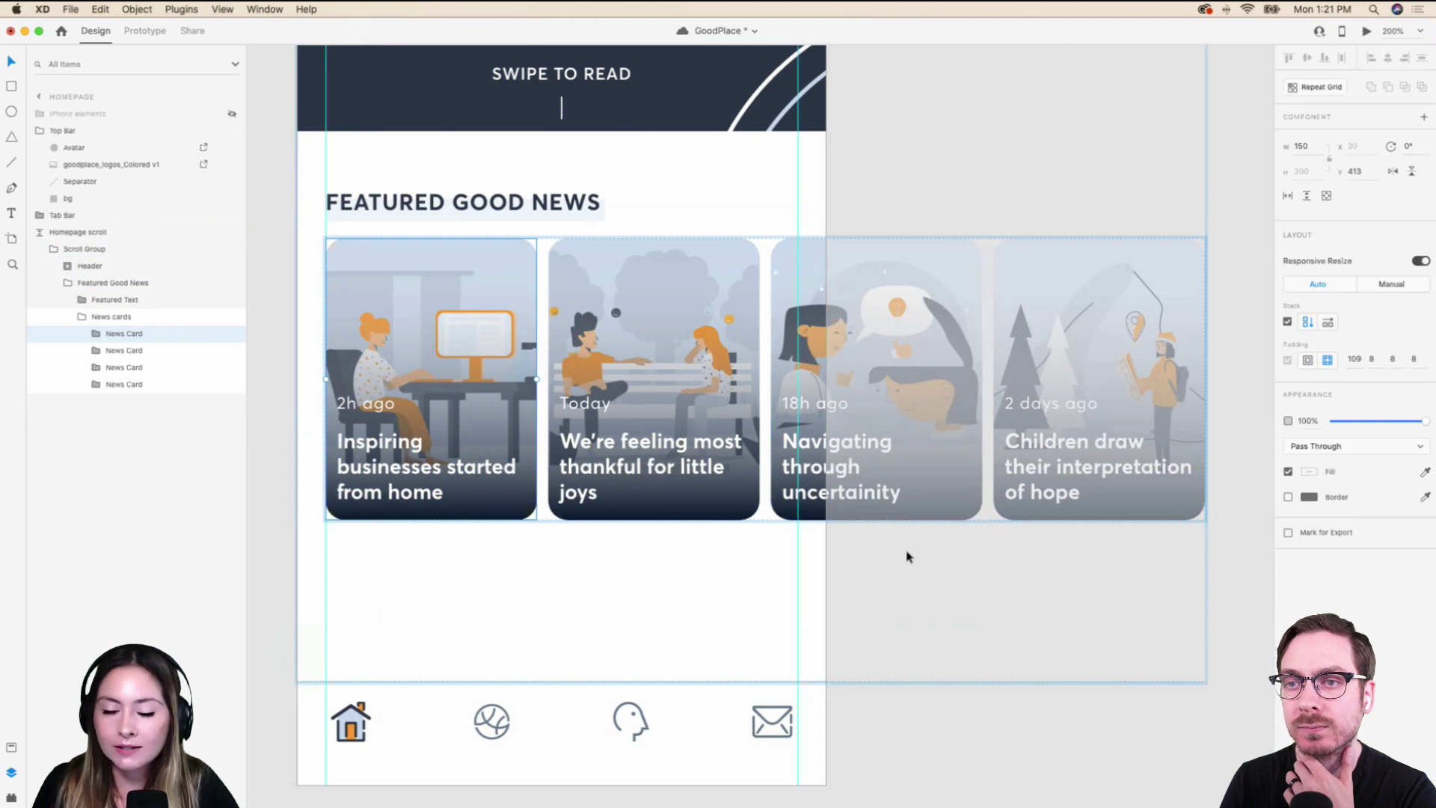
pyautogui.moveTo(683, 389); pyautogui.dragTo(460, 389)
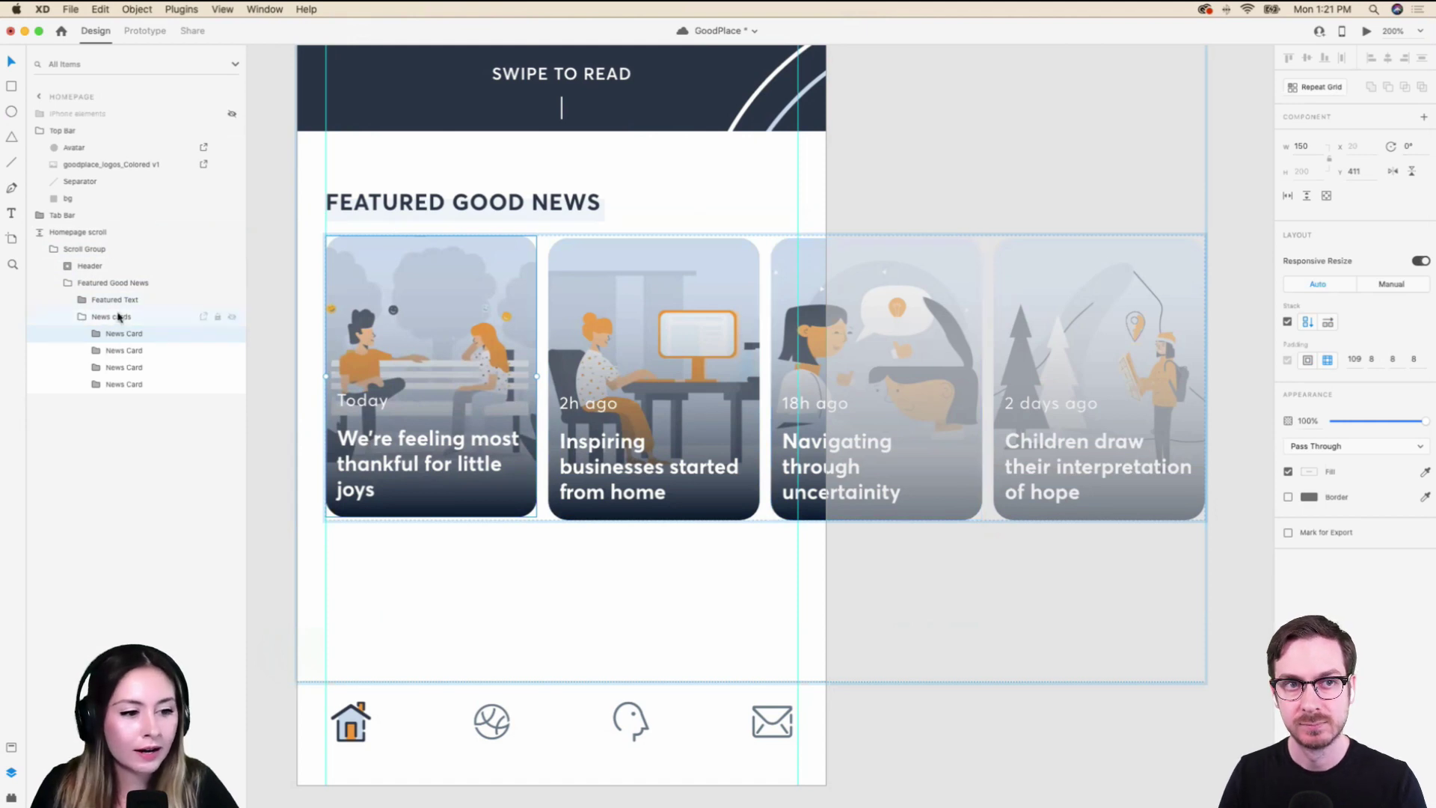
pyautogui.click(78, 319)
pyautogui.click(79, 318)
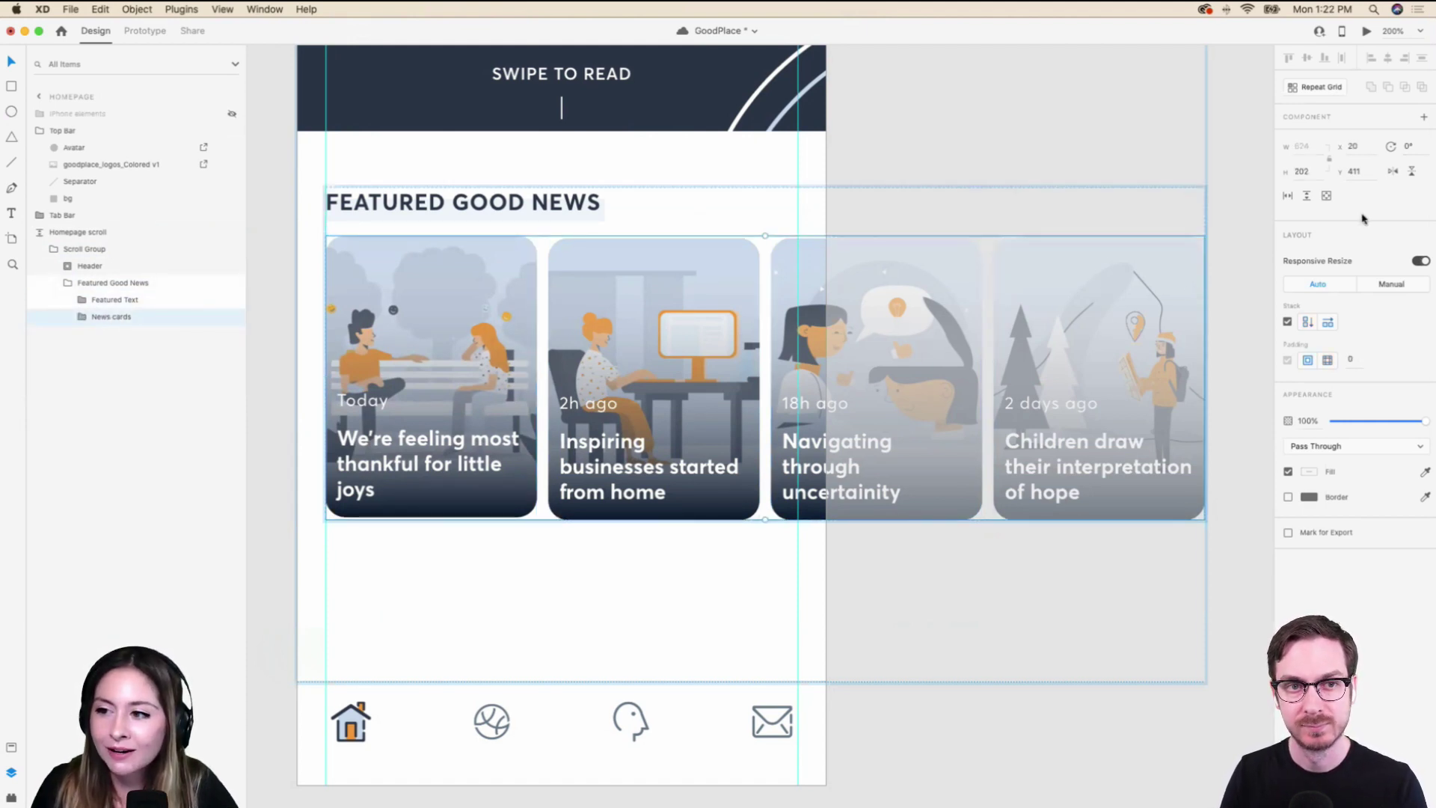
# Make the News cards scroll horizontally, test the sideways swipe in Preview, and close it.
pyautogui.click(1287, 196)
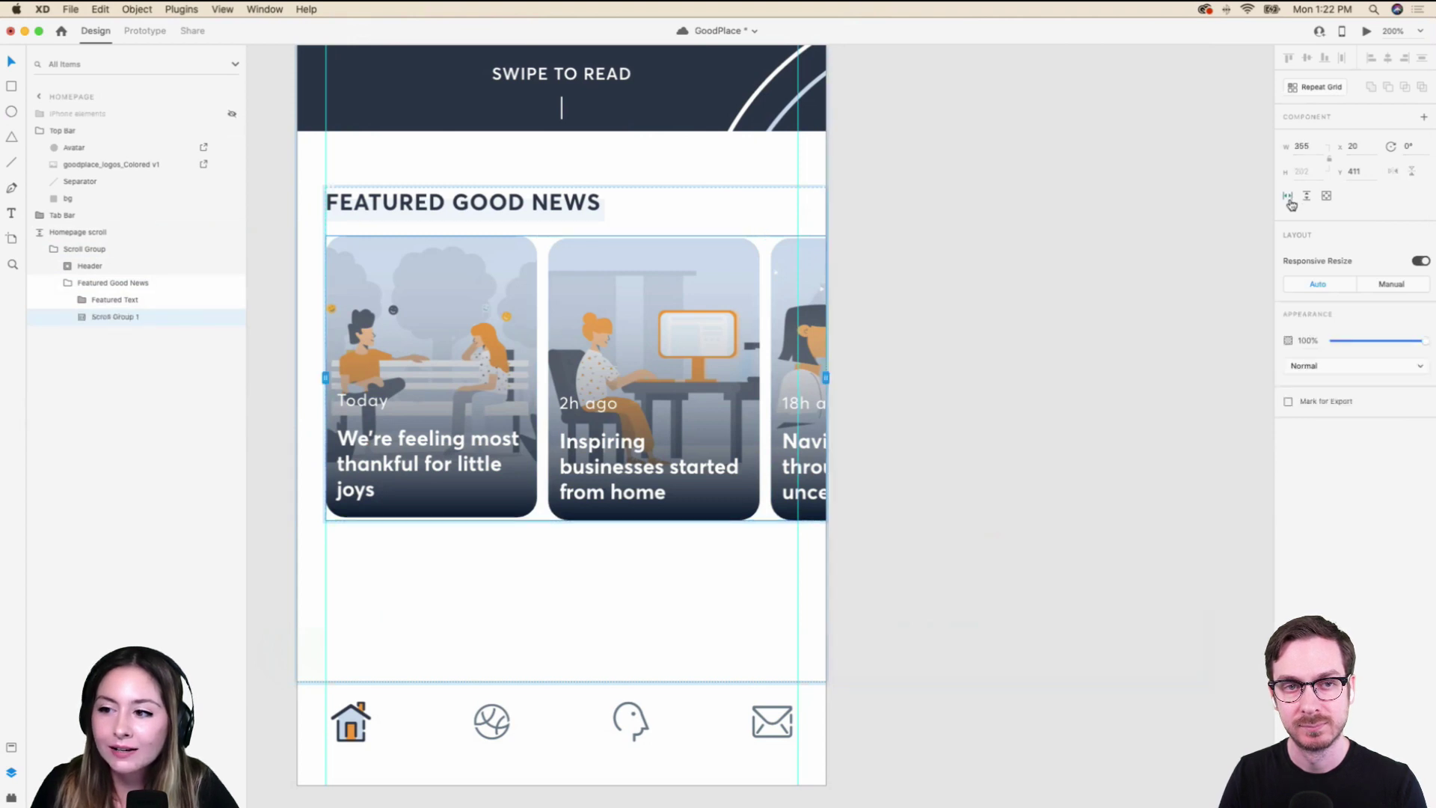
pyautogui.scroll(3, 552, 311)
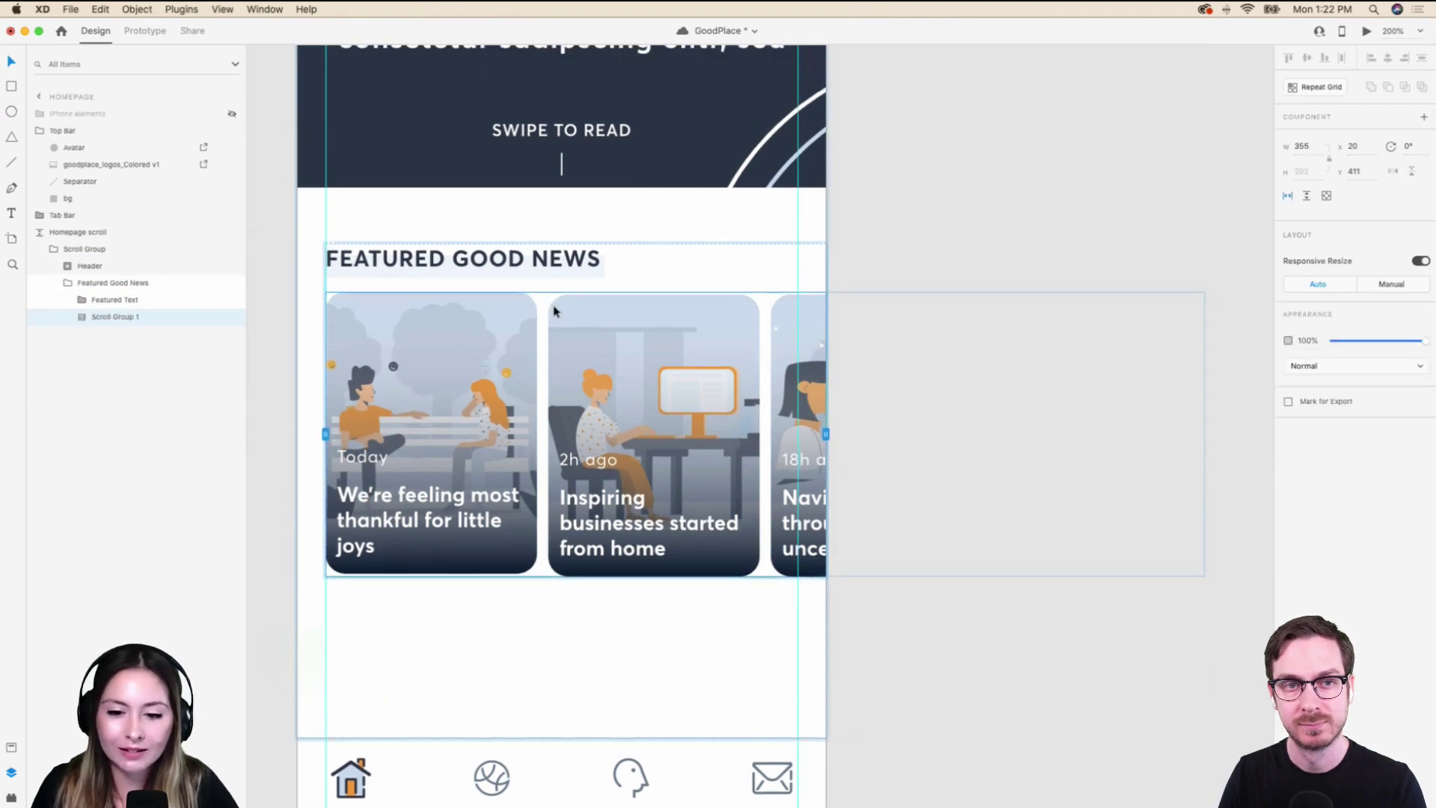
pyautogui.click(1366, 30)
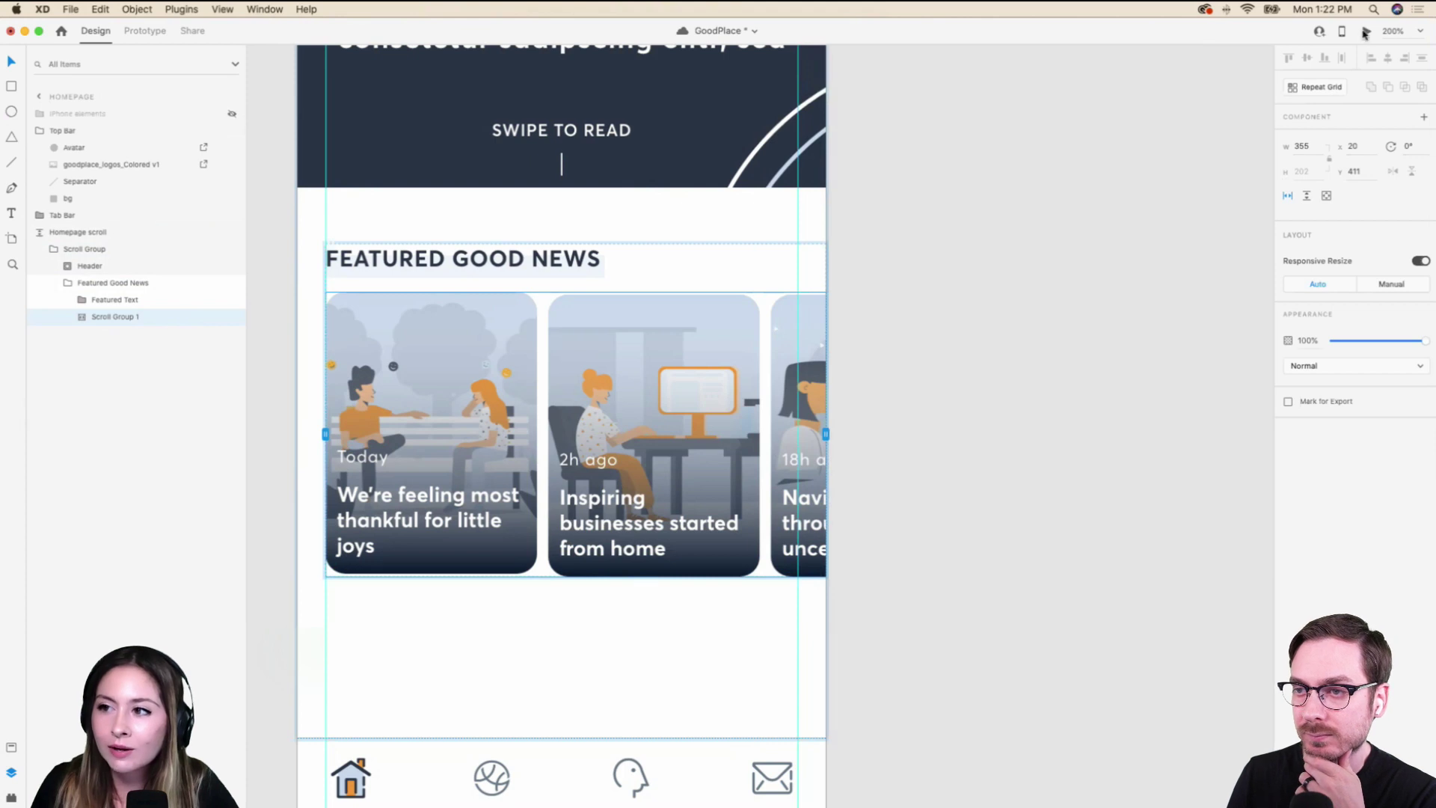
pyautogui.hscroll(5, 681, 484)
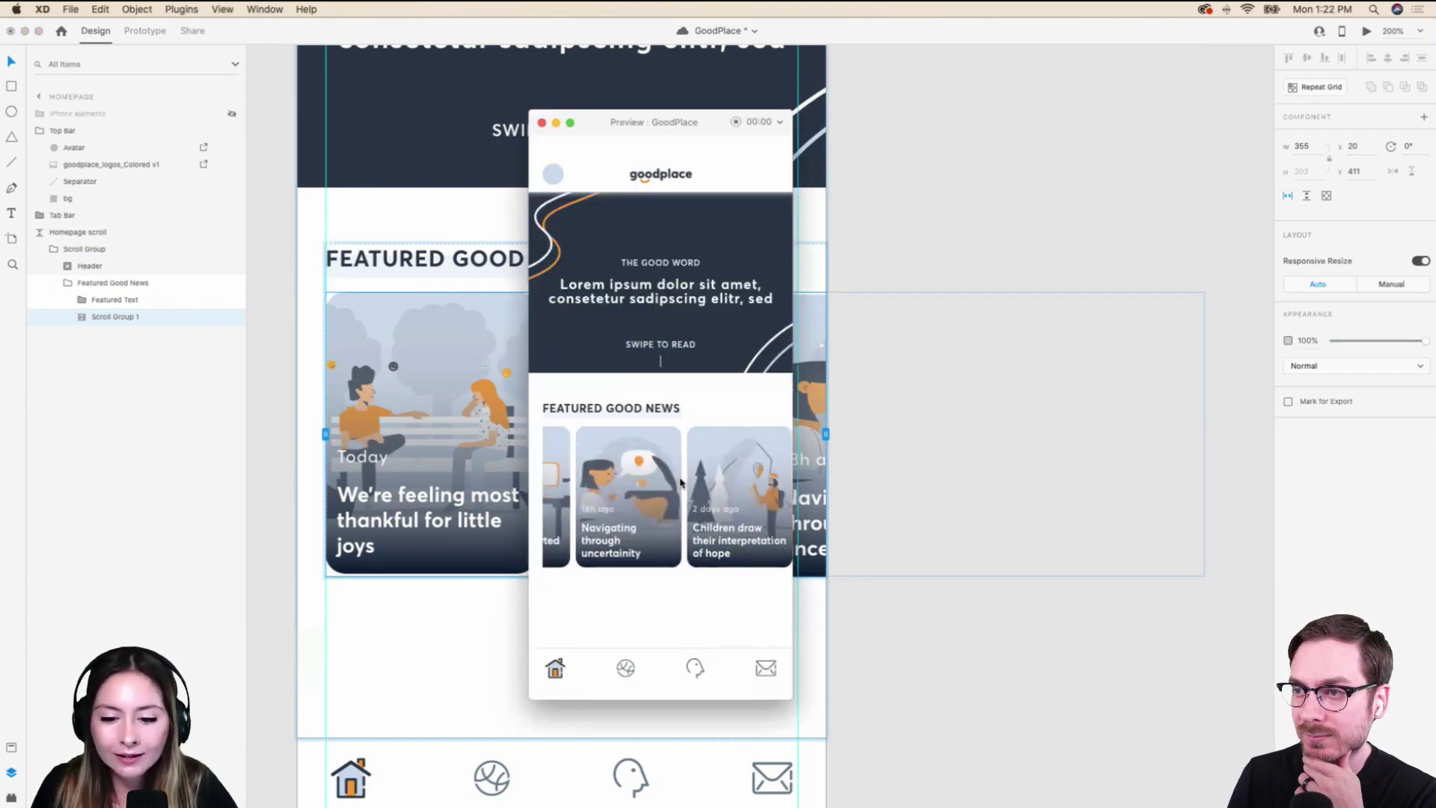
pyautogui.hscroll(-5, 678, 483)
pyautogui.hscroll(2, 678, 482)
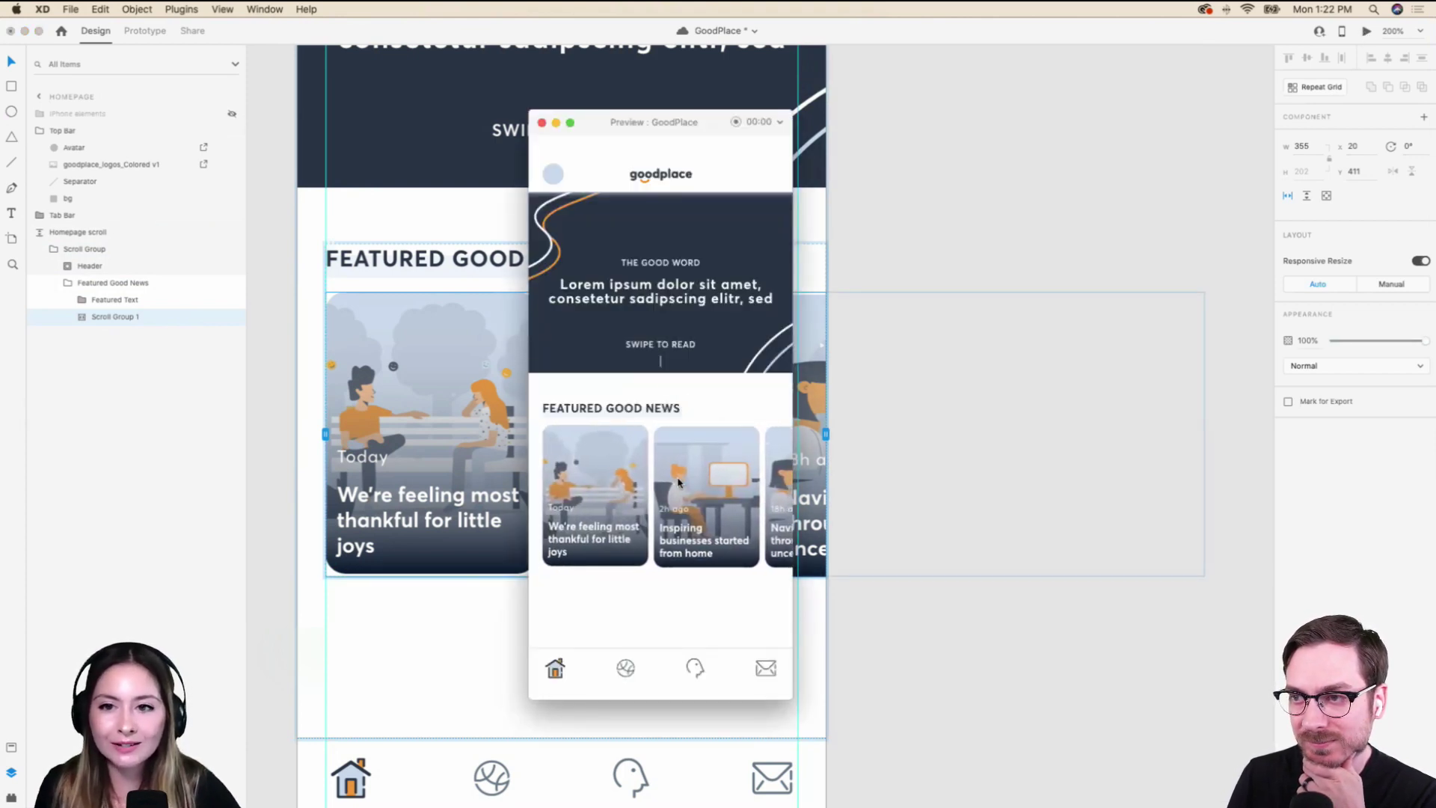
pyautogui.hscroll(3, 678, 482)
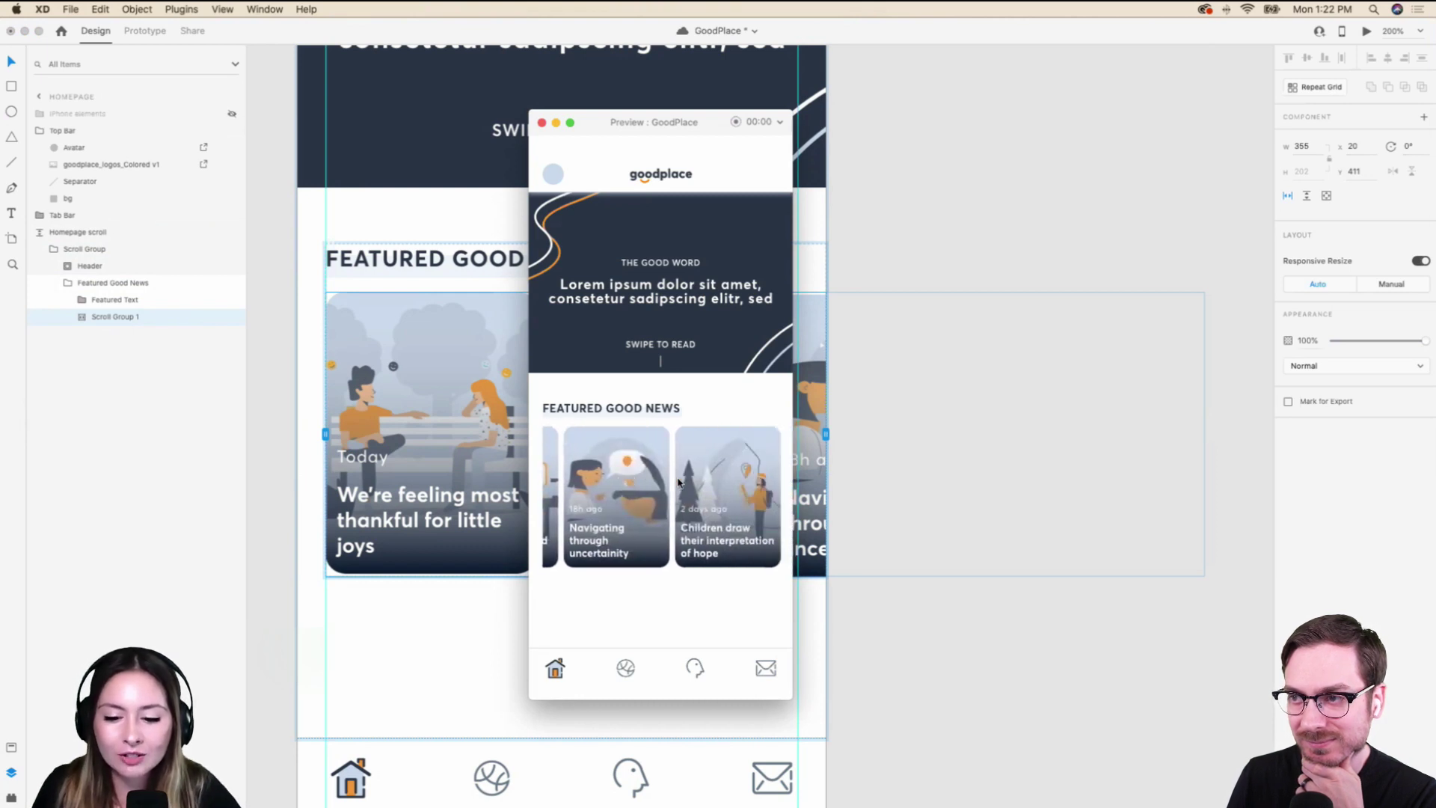
pyautogui.hscroll(-4, 678, 482)
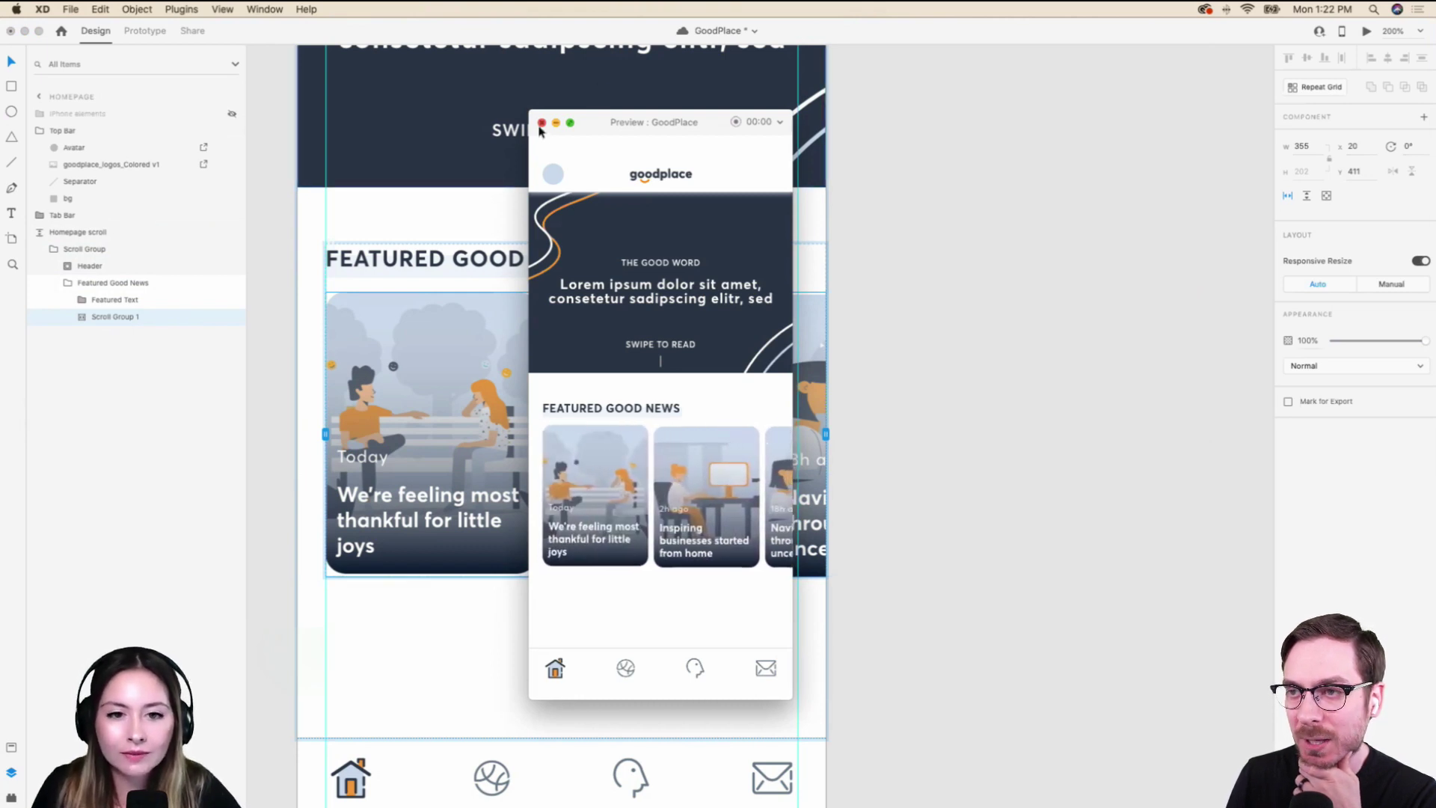
pyautogui.click(541, 123)
pyautogui.click(907, 292)
pyautogui.scroll(1, 722, 327)
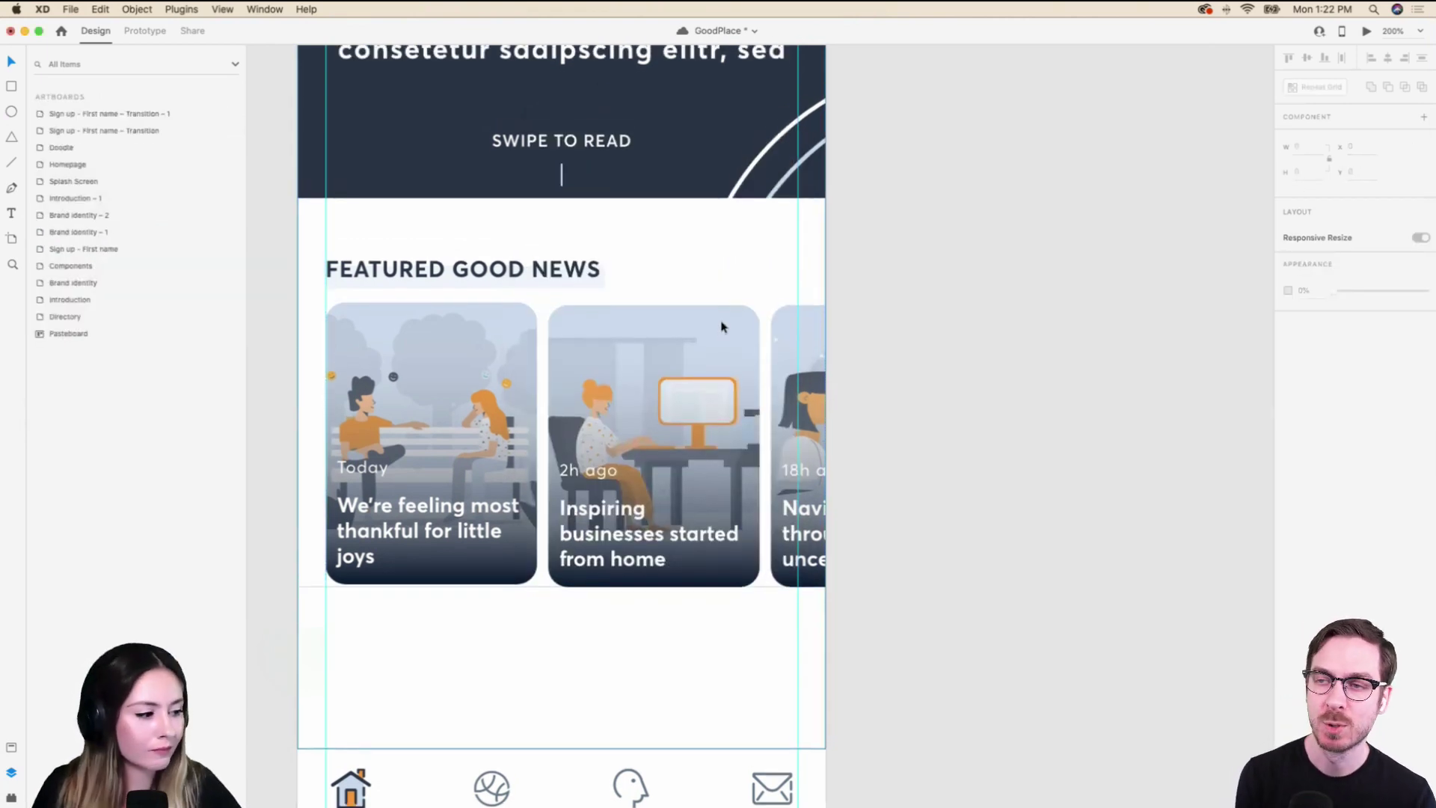
pyautogui.scroll(1, 721, 327)
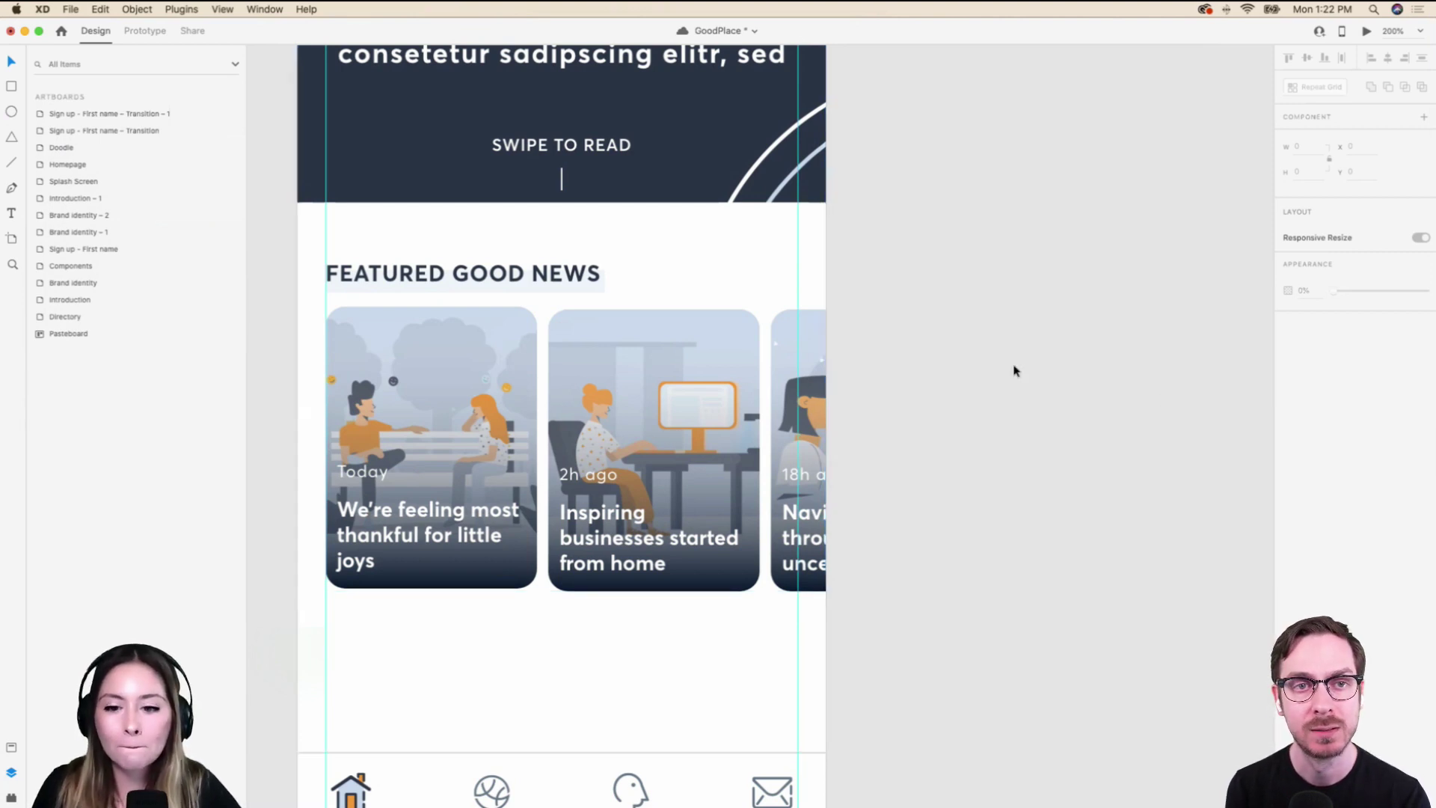
pyautogui.click(701, 378)
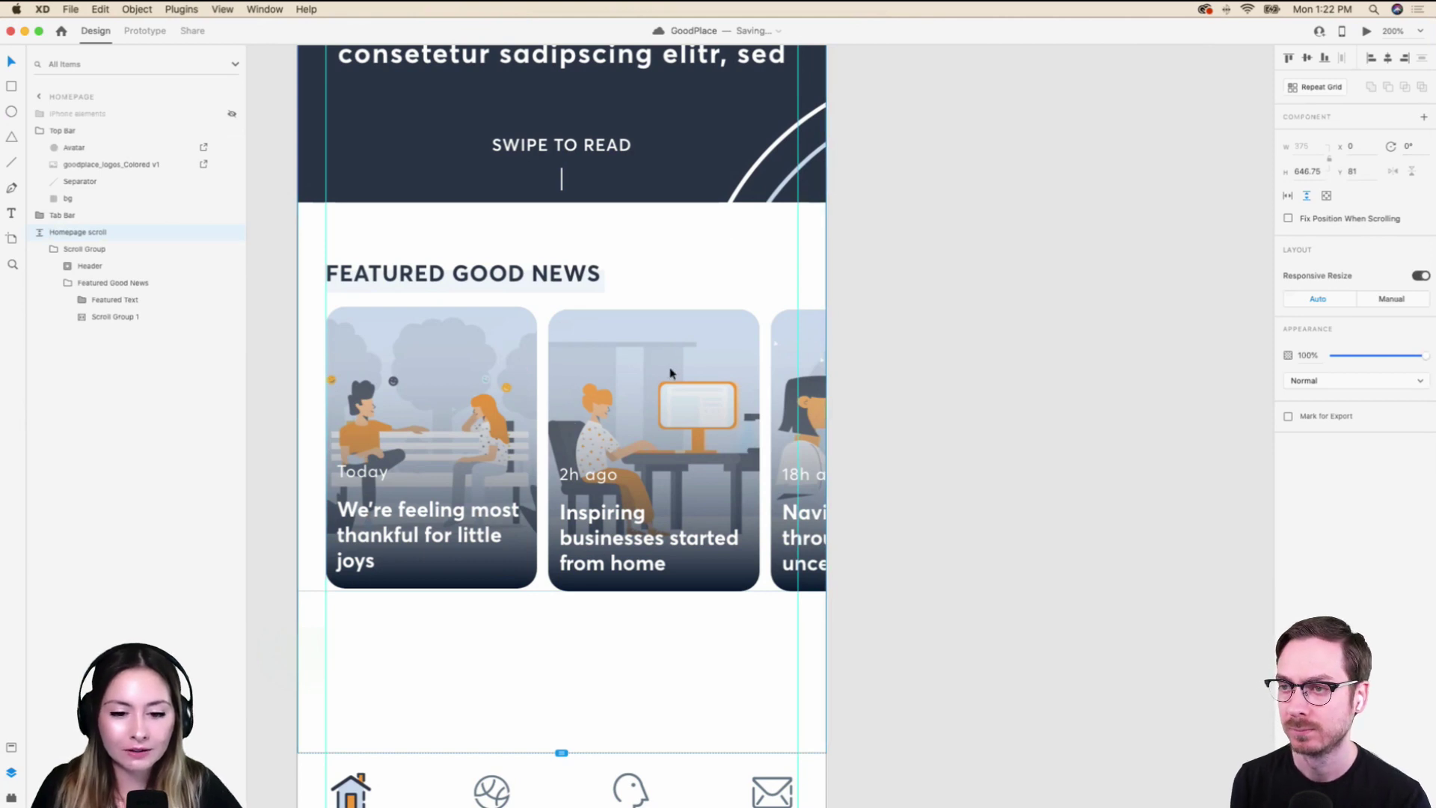
pyautogui.press('super+minus')
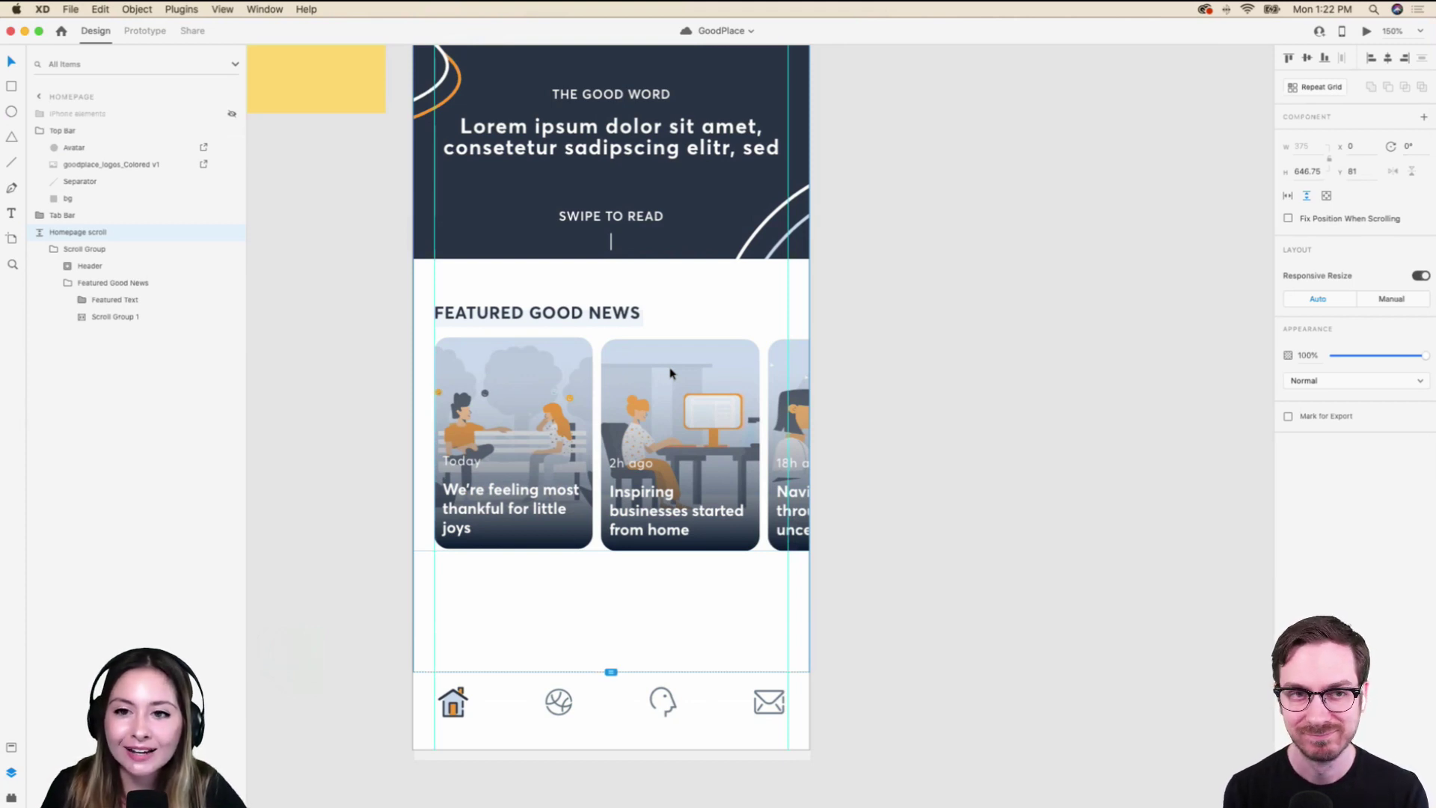
pyautogui.click(846, 418)
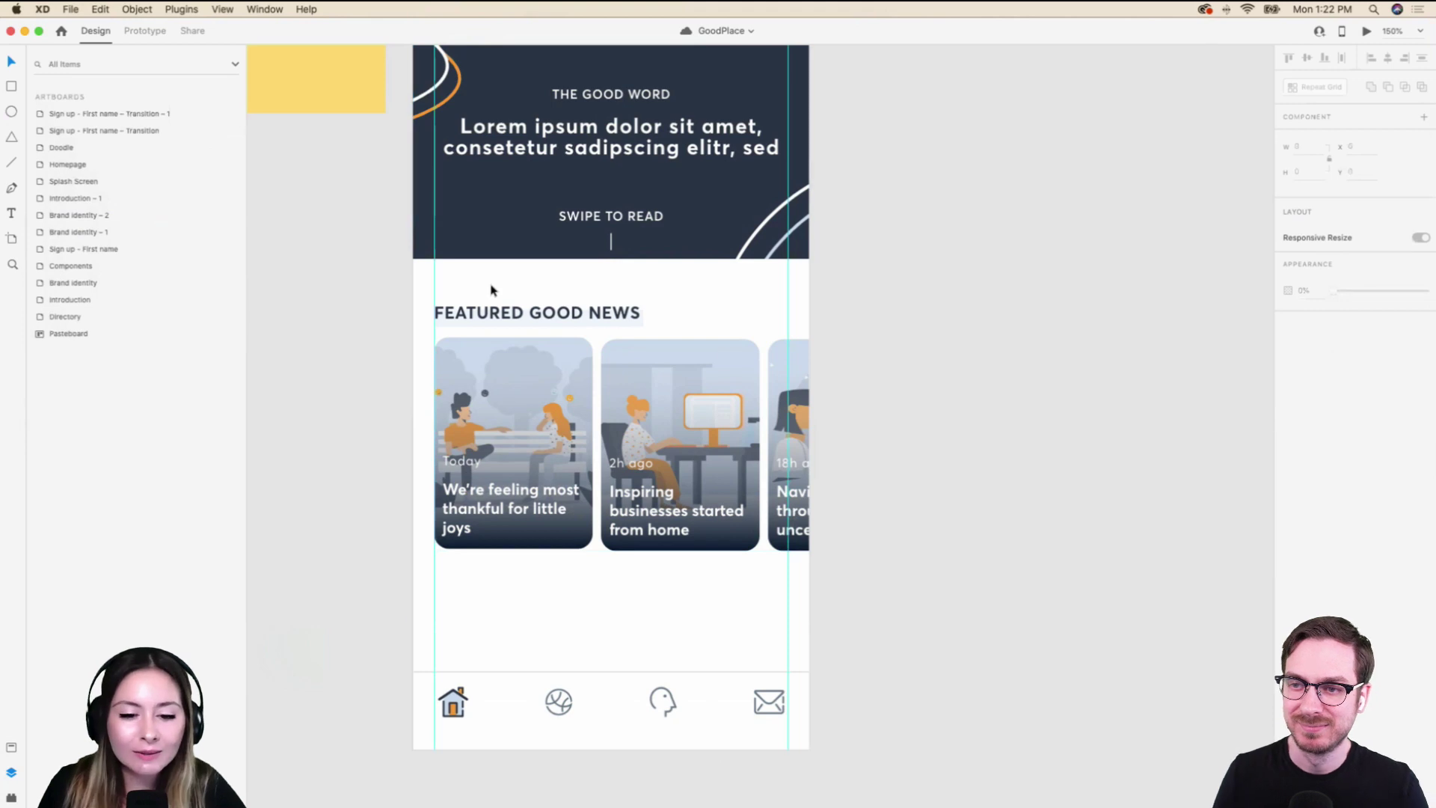
pyautogui.click(568, 314)
pyautogui.scroll(5, 534, 232)
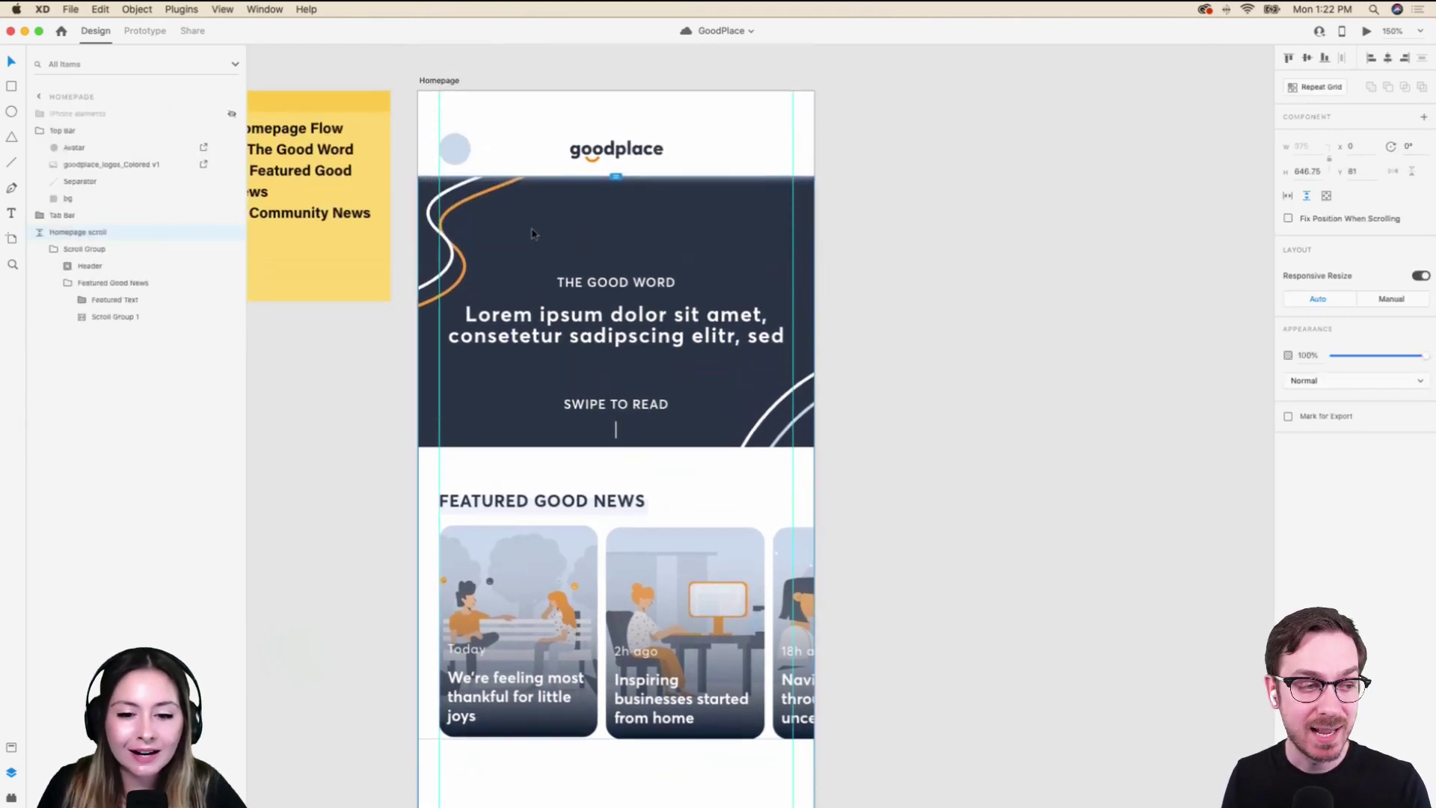
pyautogui.scroll(-2, 940, 382)
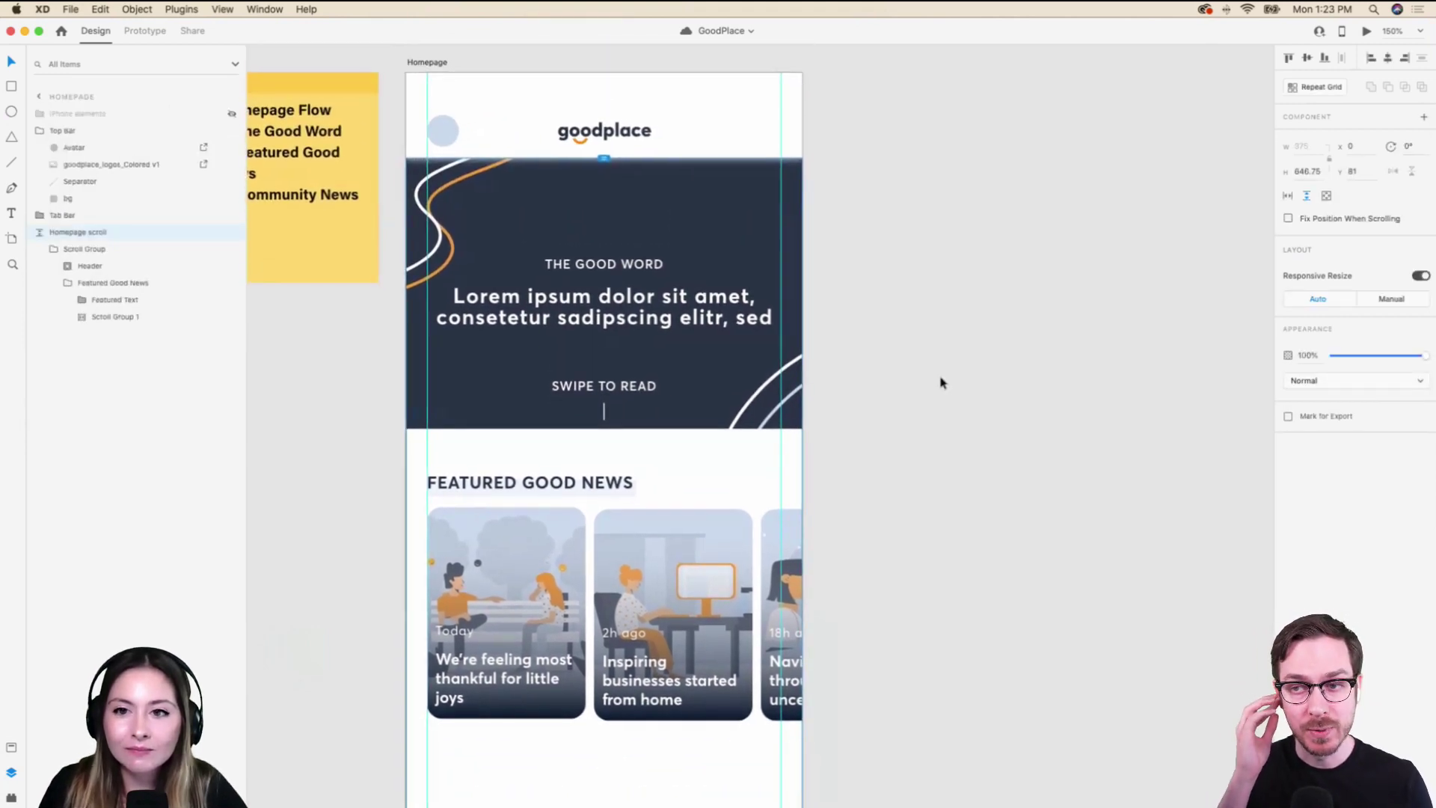
pyautogui.scroll(1, 941, 382)
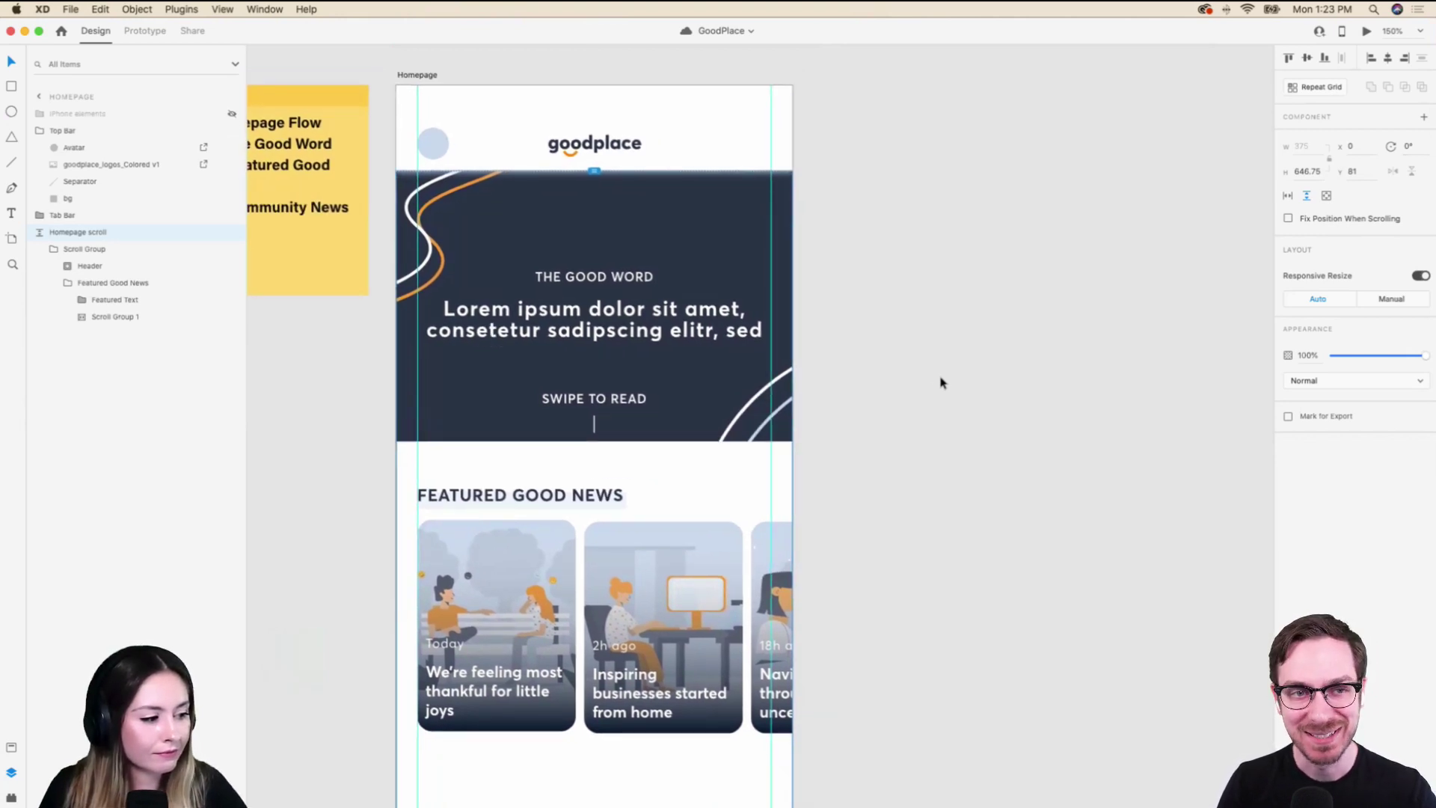
pyautogui.hscroll(-2, 941, 382)
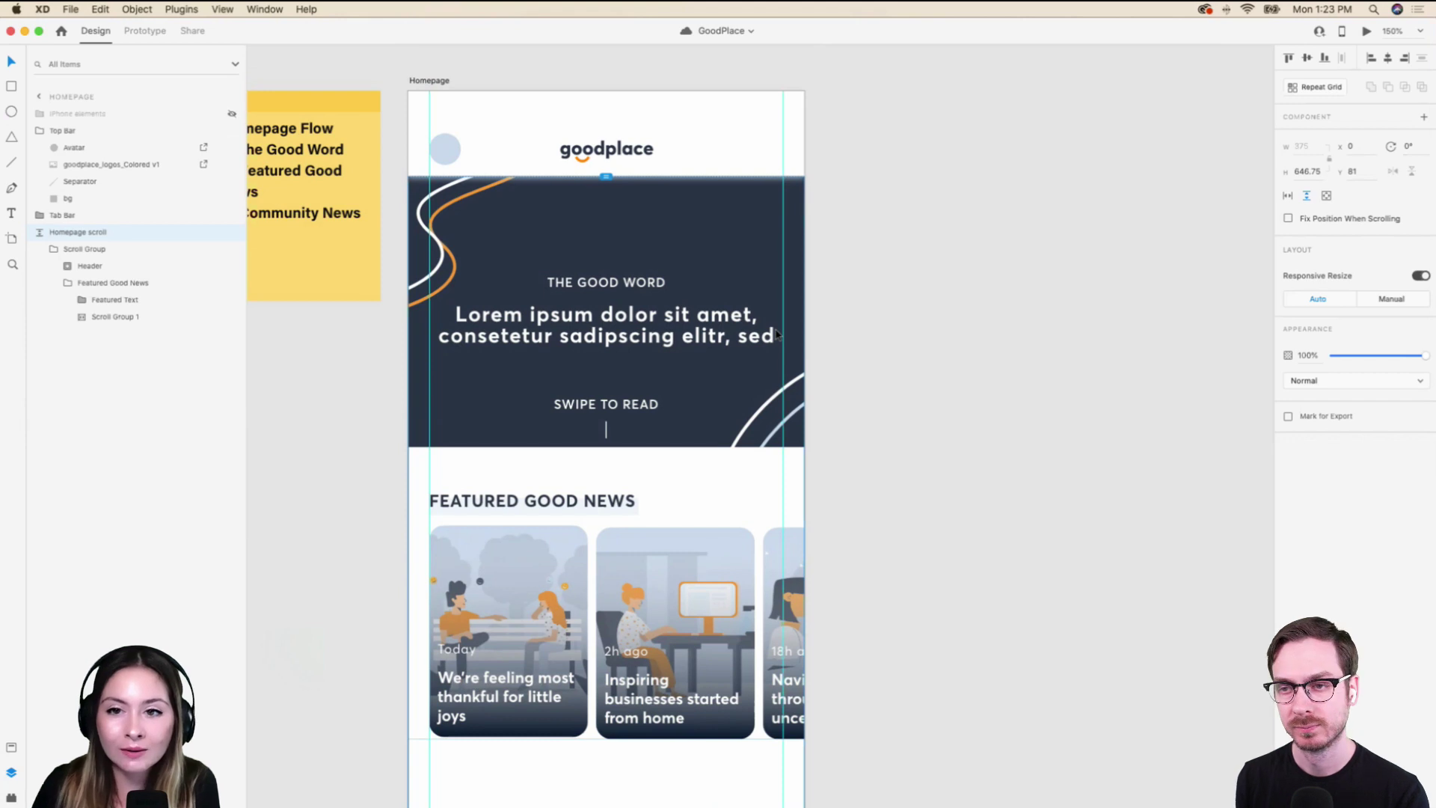
pyautogui.click(850, 402)
pyautogui.scroll(-3, 682, 352)
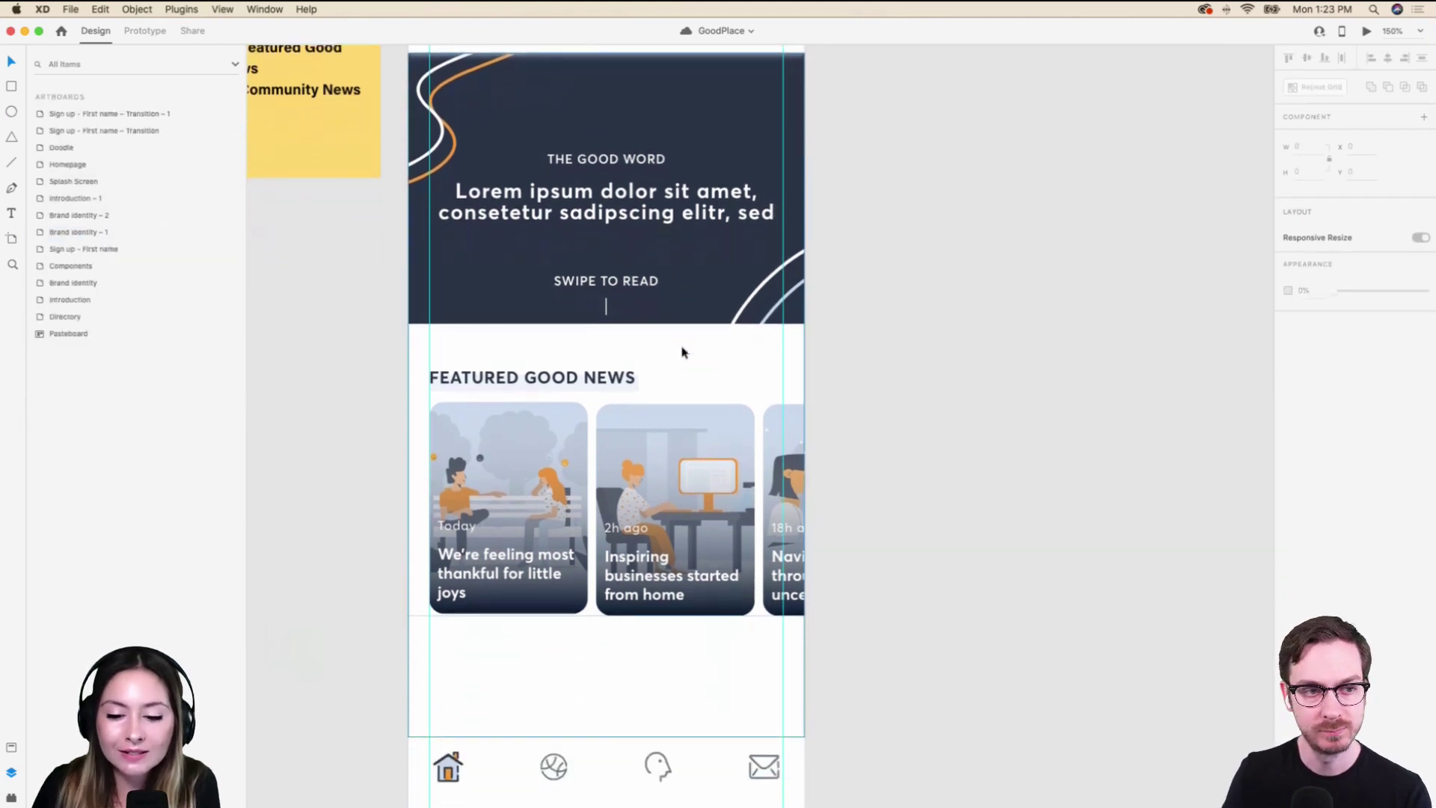
pyautogui.scroll(3, 682, 351)
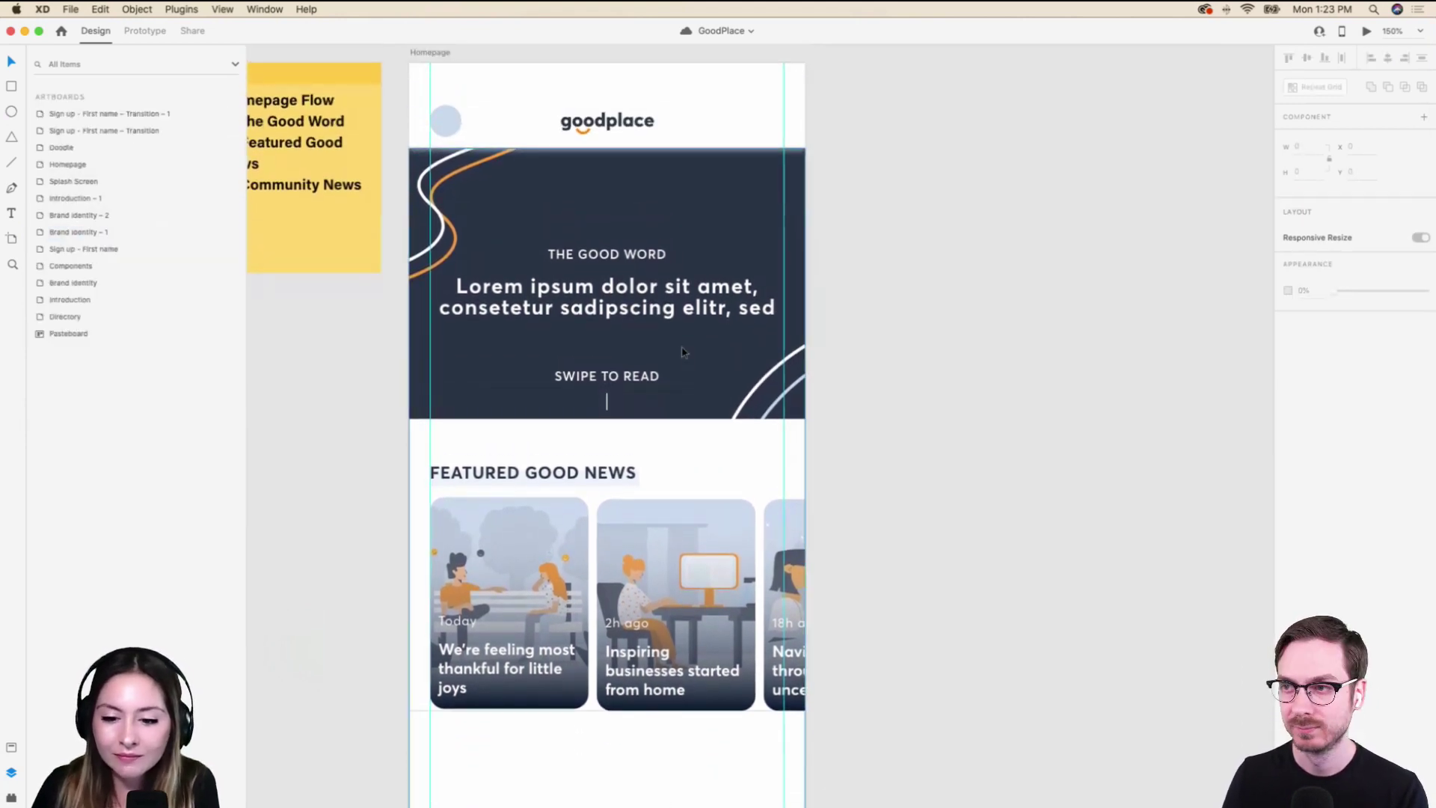
pyautogui.scroll(-2, 657, 473)
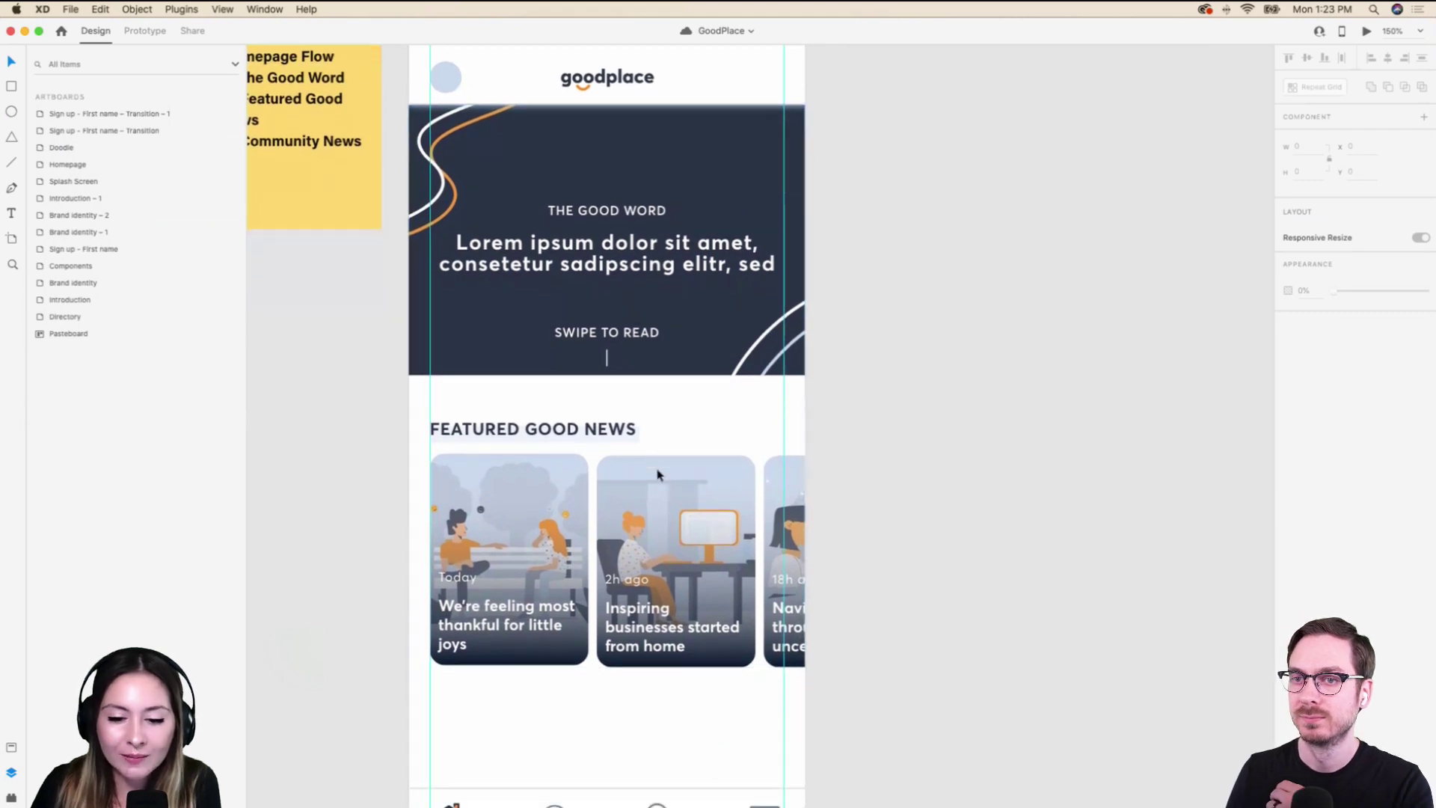
pyautogui.scroll(-3, 657, 473)
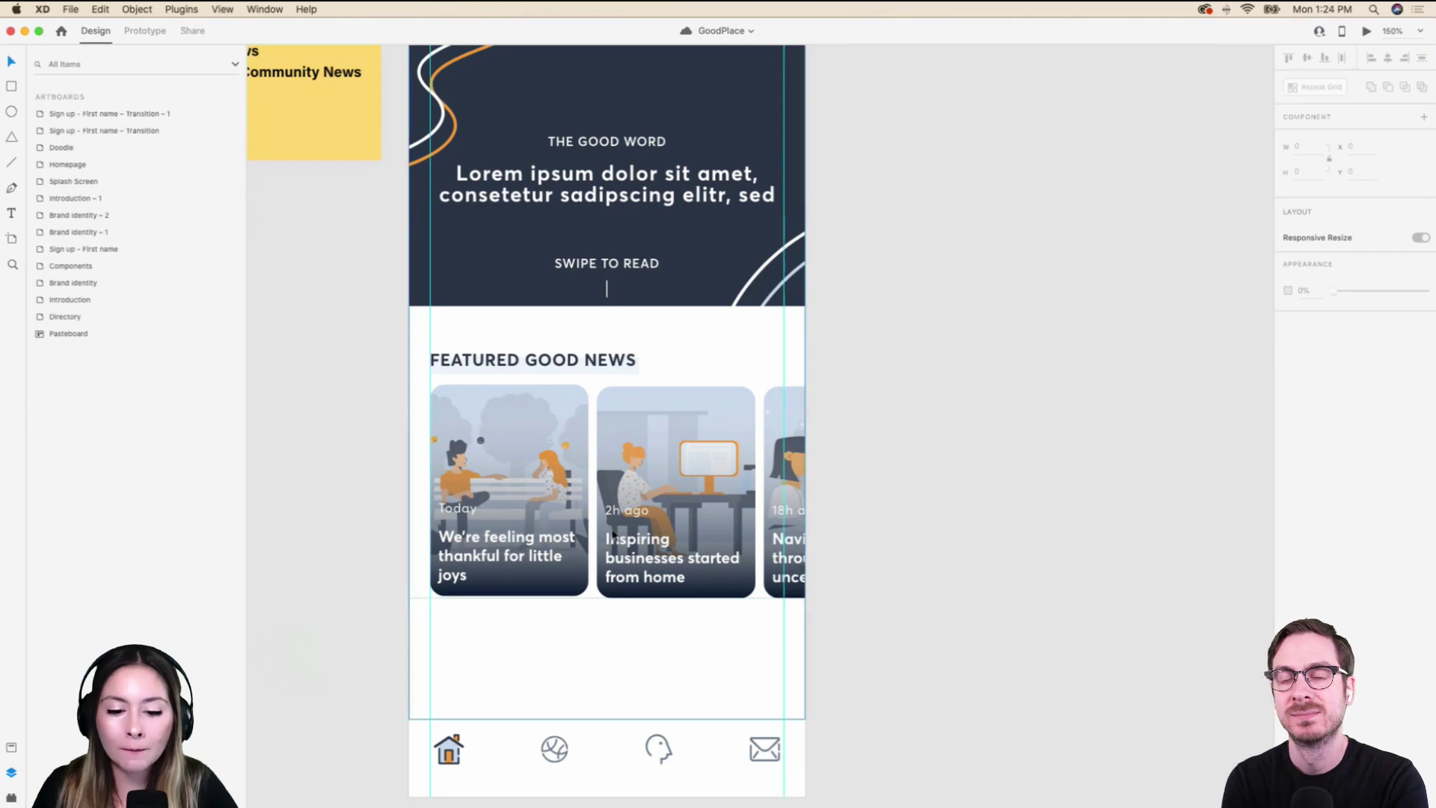
# Collapse the Homepage layer groups and zoom out to see the whole artboard.
pyautogui.click(68, 164)
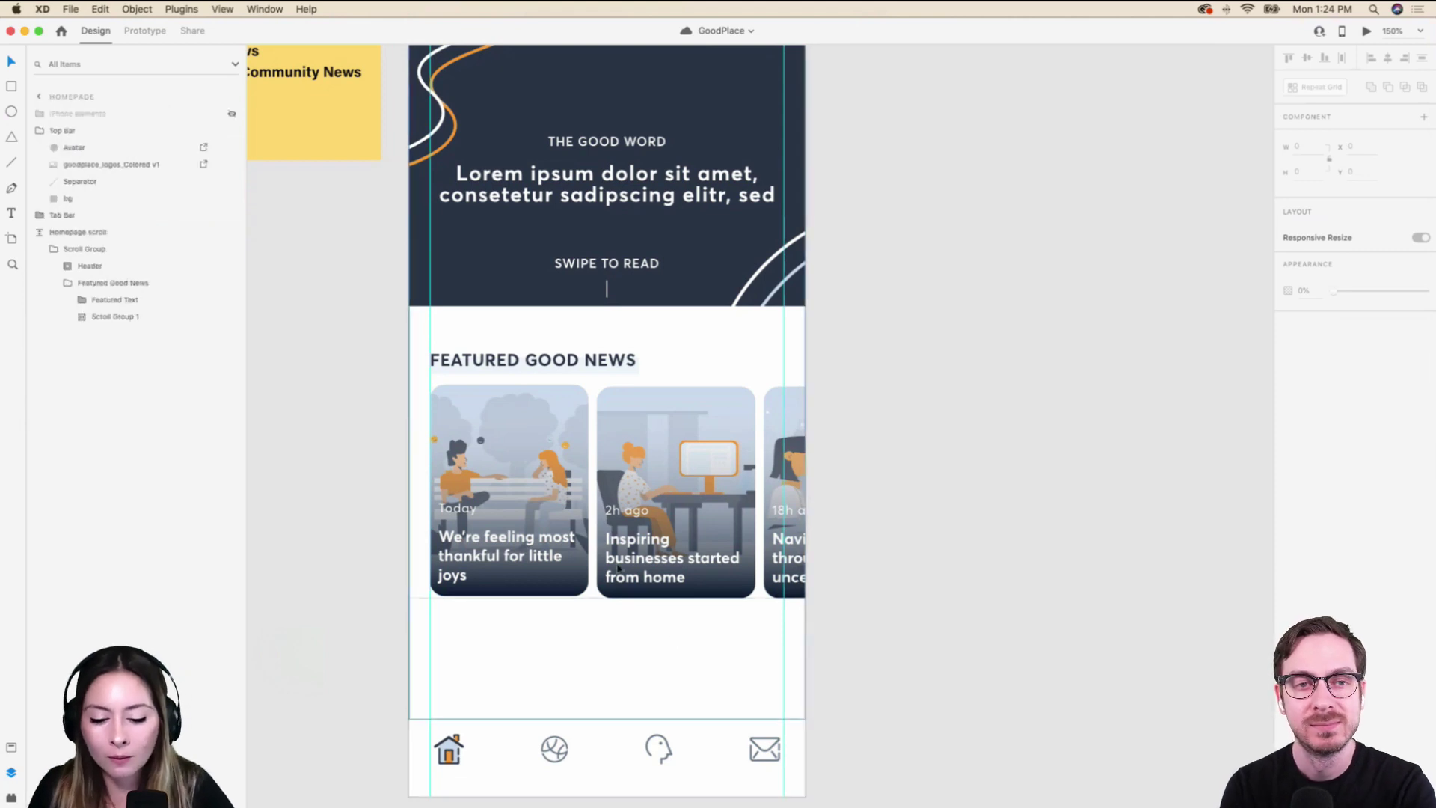
pyautogui.click(42, 130)
pyautogui.click(589, 360)
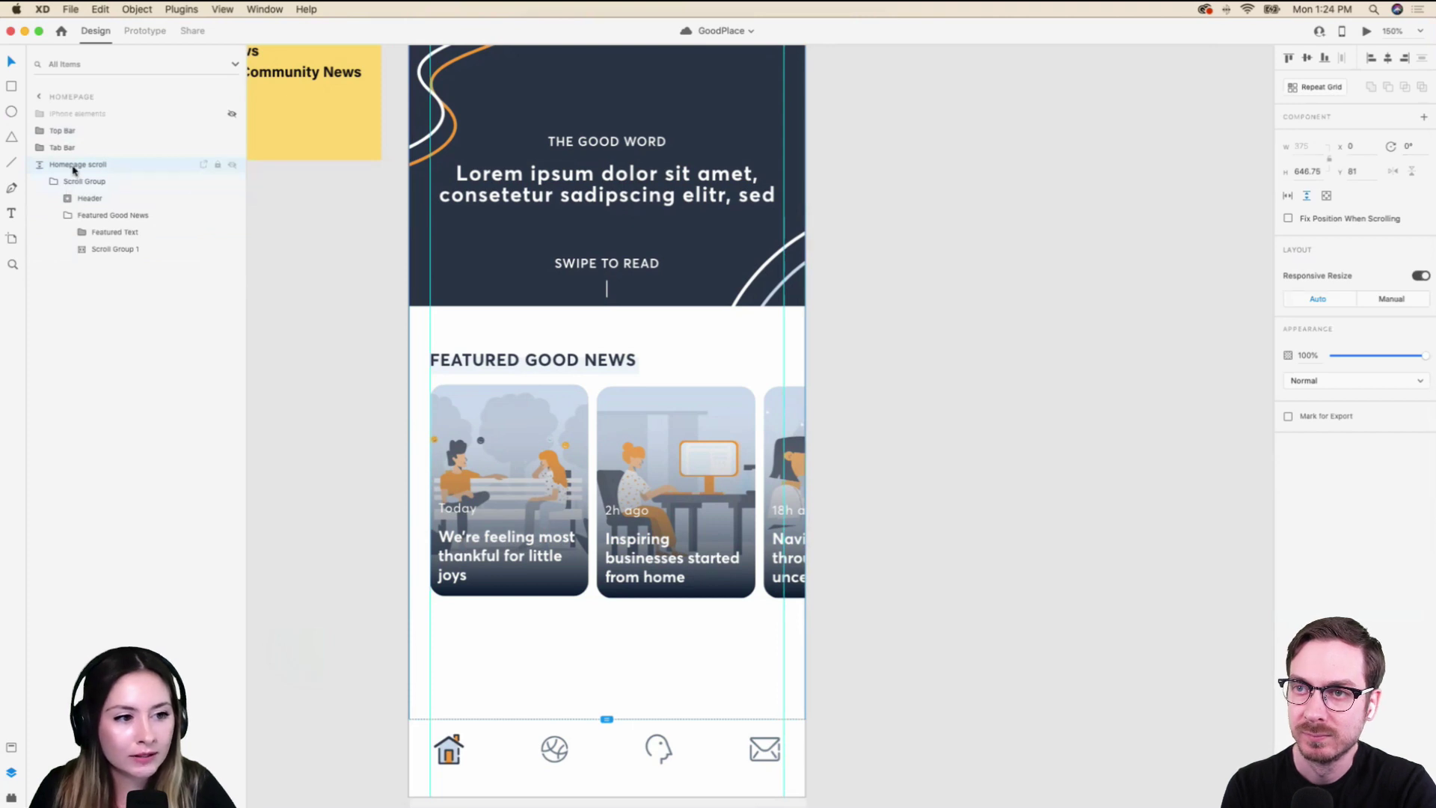
pyautogui.click(35, 166)
pyautogui.click(41, 165)
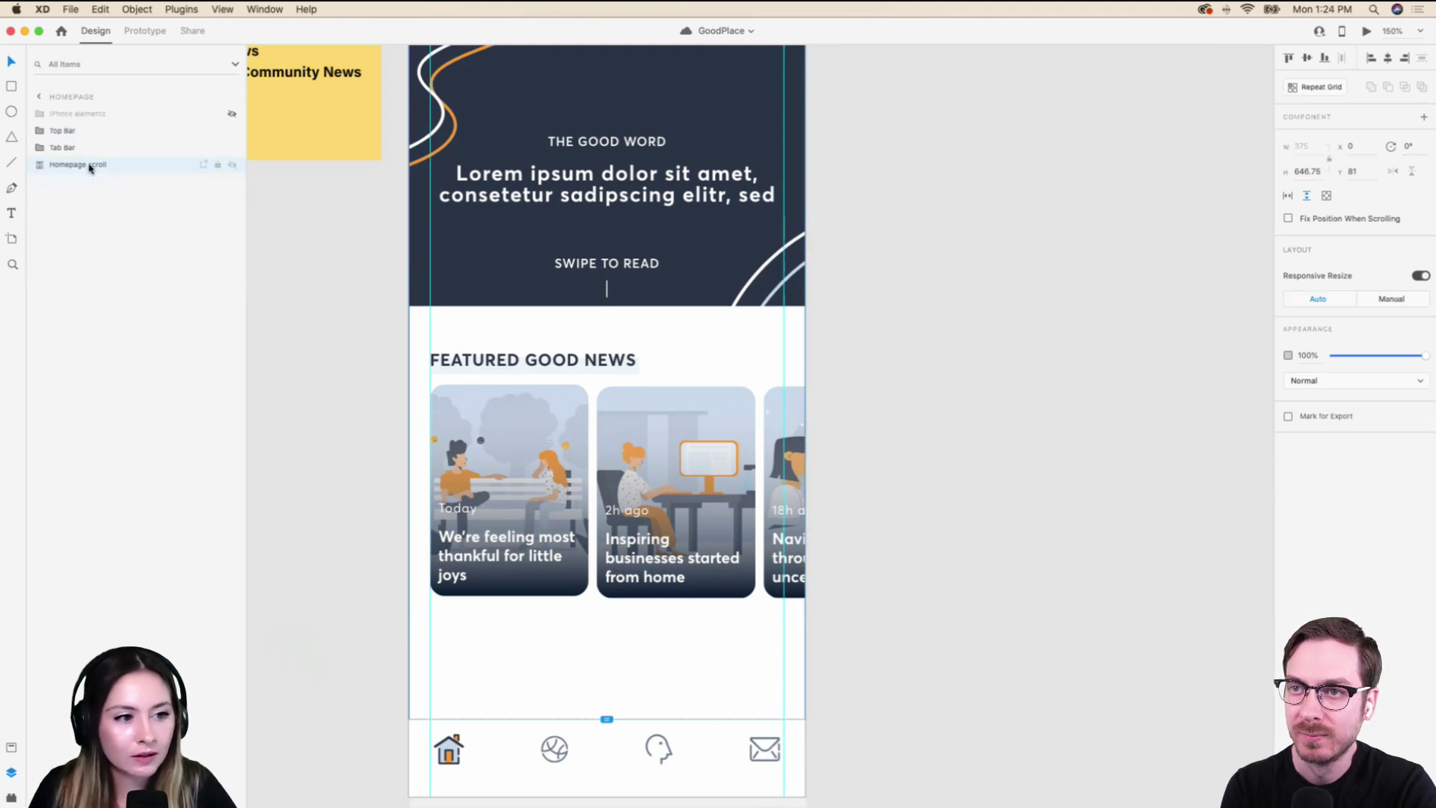
pyautogui.press('super+minus')
pyautogui.press('super+minus')
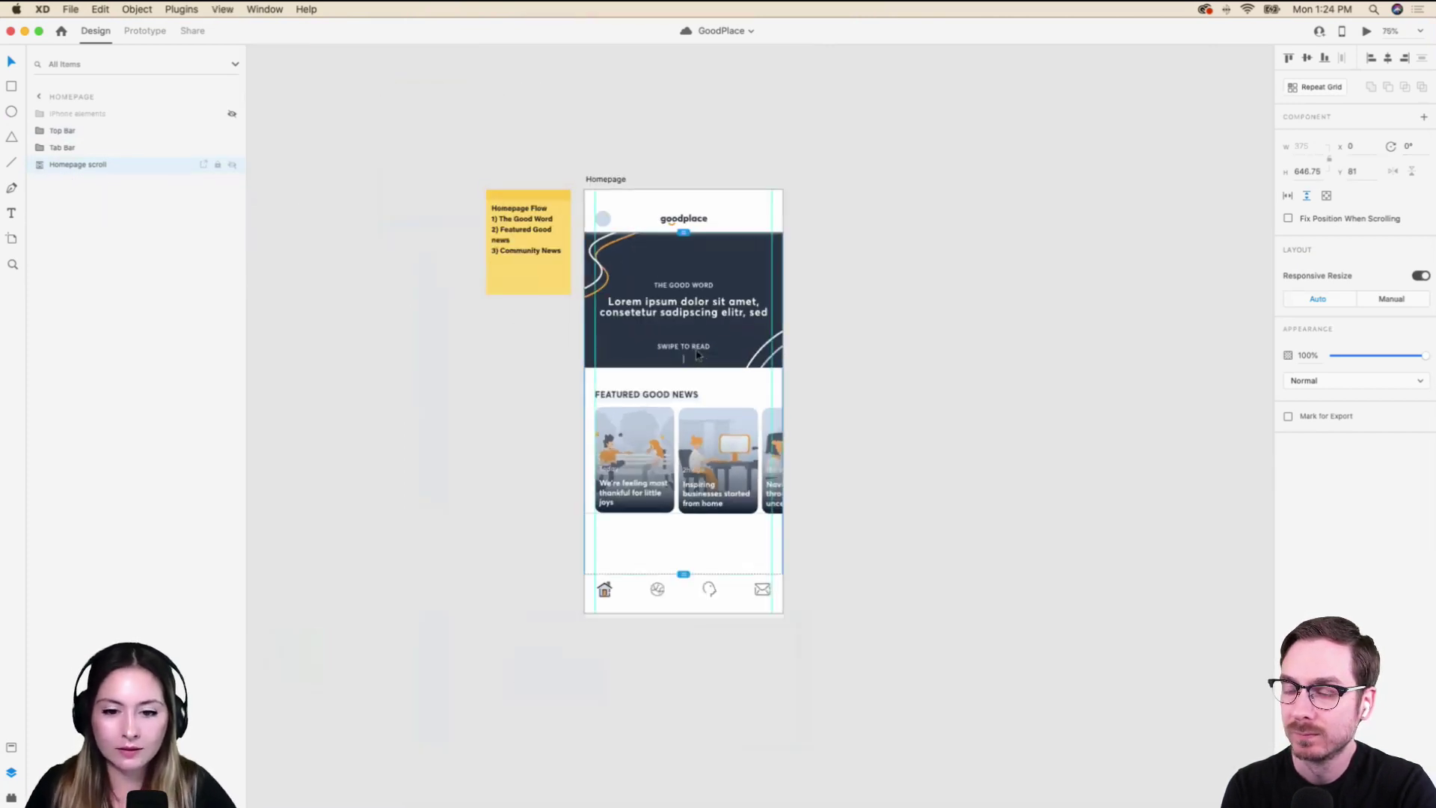
pyautogui.hscroll(3, 763, 297)
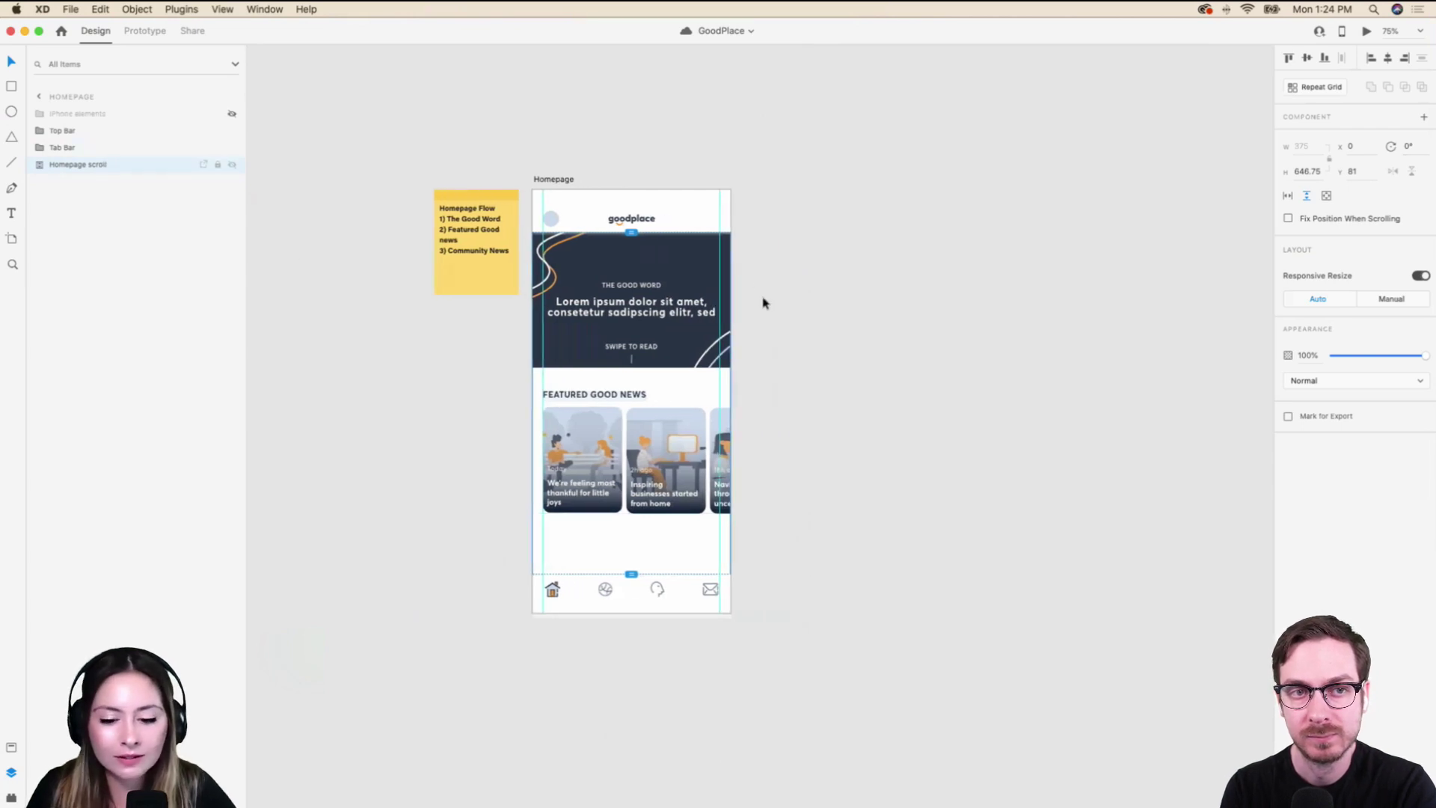
# Hide the Tab Bar and stretch the Homepage artboard down to 1297 px tall.
pyautogui.click(661, 610)
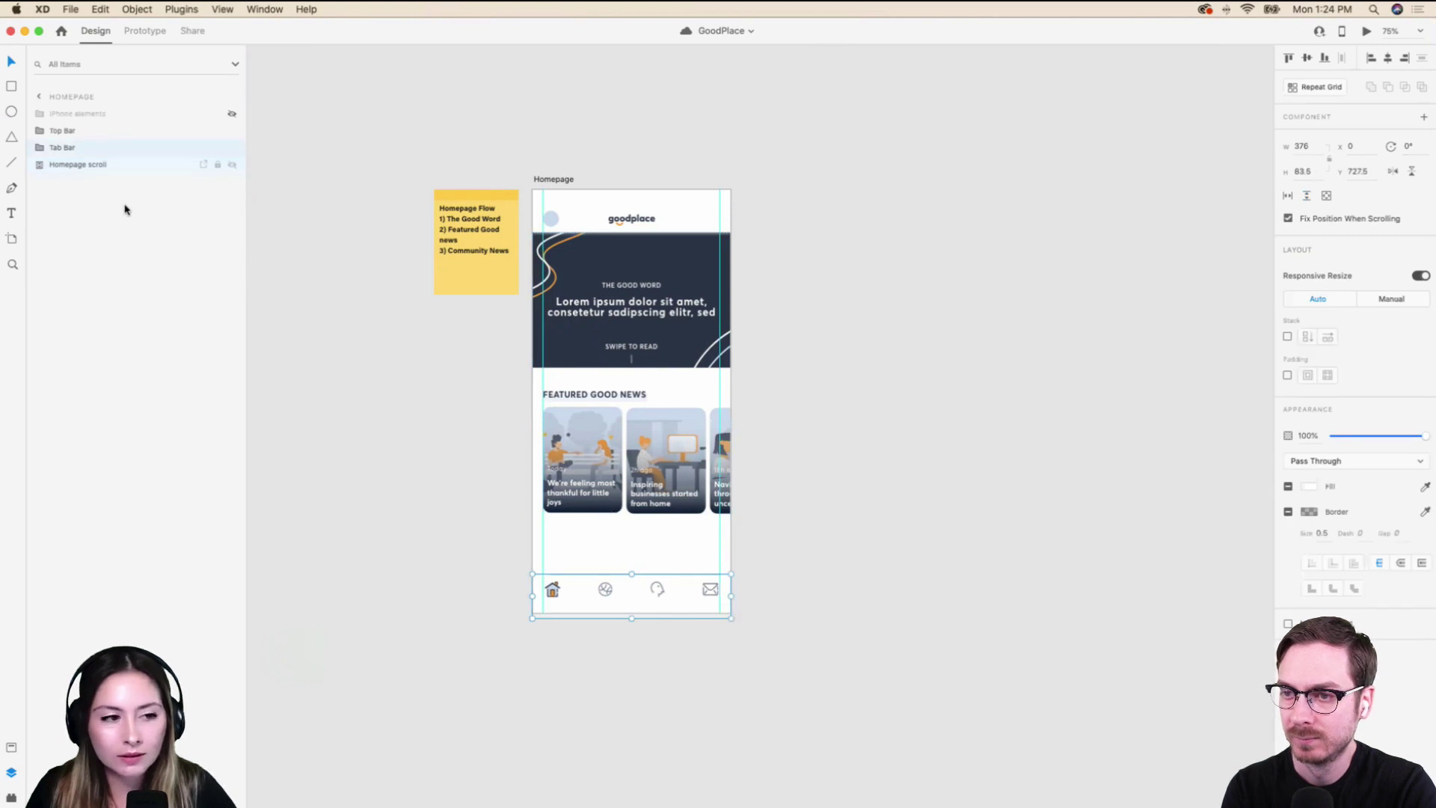
pyautogui.click(233, 147)
pyautogui.click(661, 565)
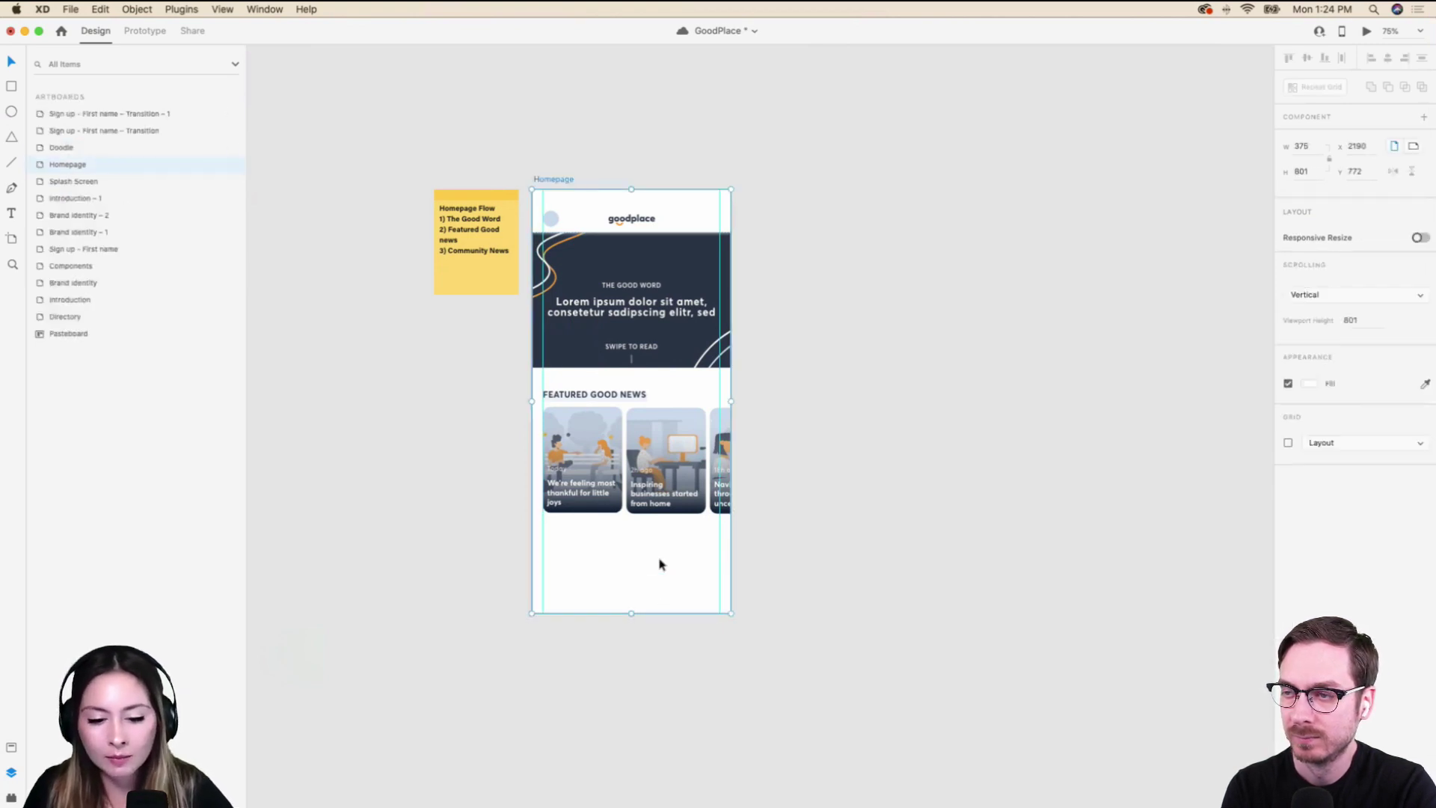
pyautogui.moveTo(632, 612)
pyautogui.mouseDown()
pyautogui.moveTo(634, 805)
pyautogui.moveTo(654, 628)
pyautogui.moveTo(652, 802)
pyautogui.moveTo(653, 699)
pyautogui.moveTo(654, 735)
pyautogui.mouseUp()
pyautogui.click(628, 224)
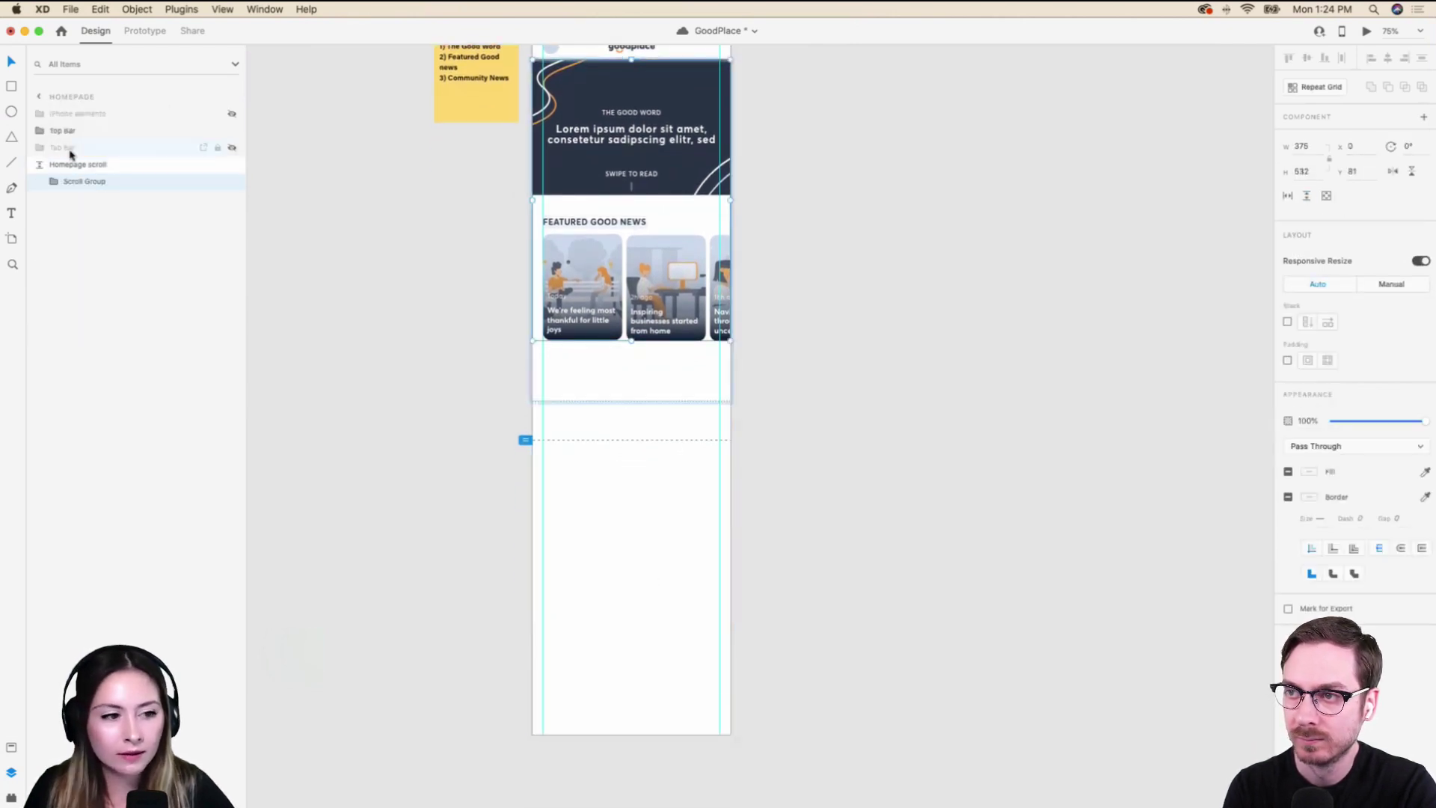
# Paste a copy of the Featured Text heading into the Homepage layers below Featured Good News.
pyautogui.click(54, 181)
pyautogui.click(93, 216)
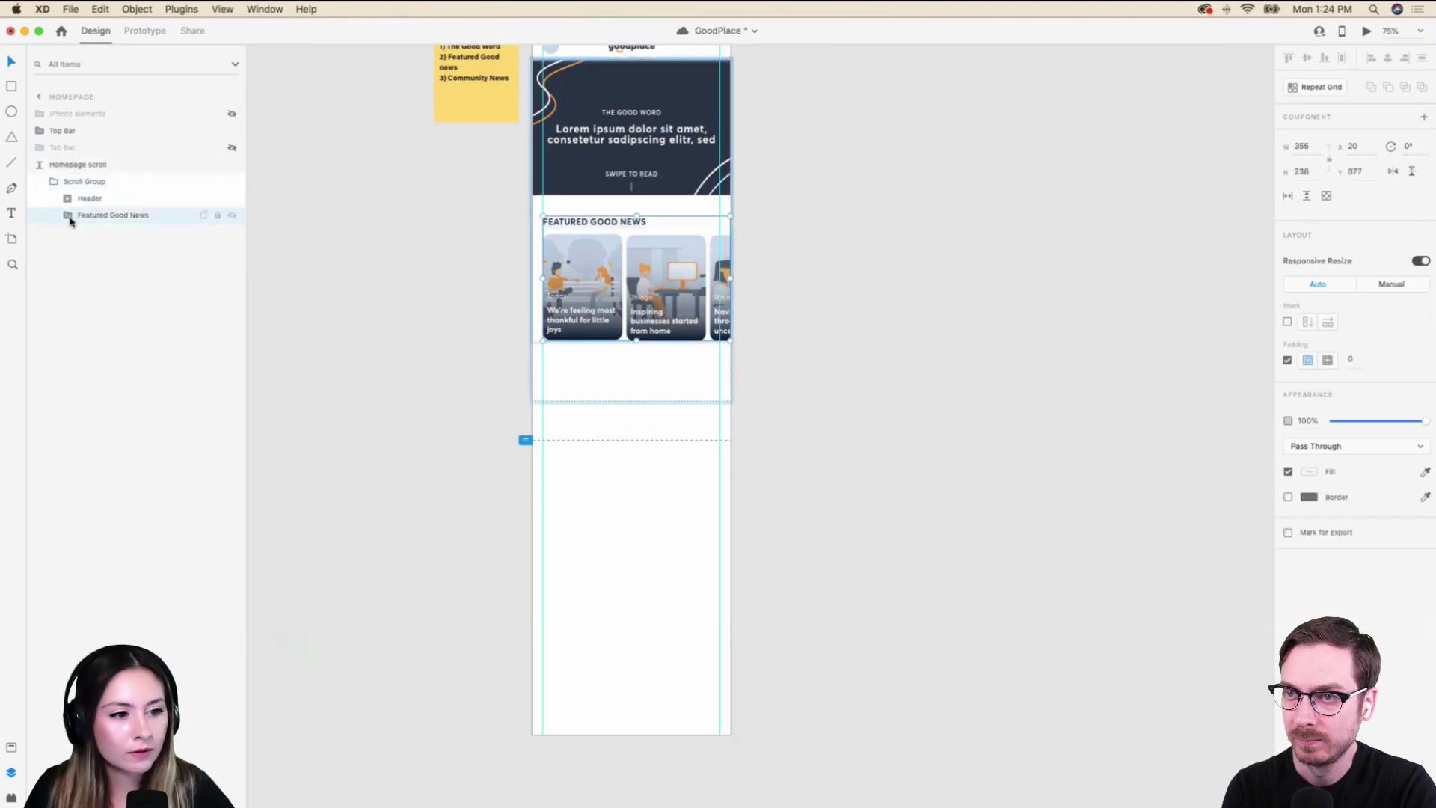
pyautogui.click(119, 232)
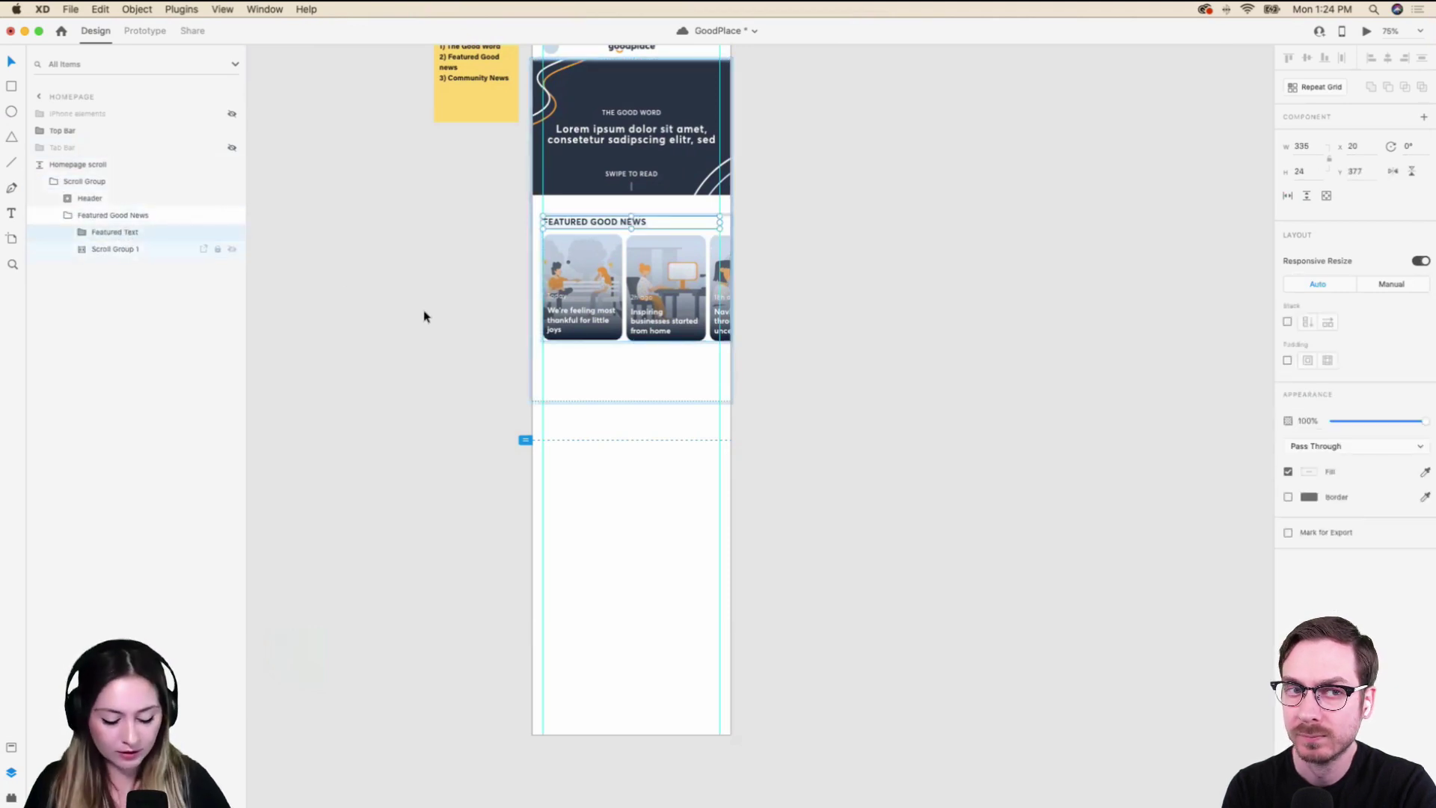
pyautogui.click(97, 215)
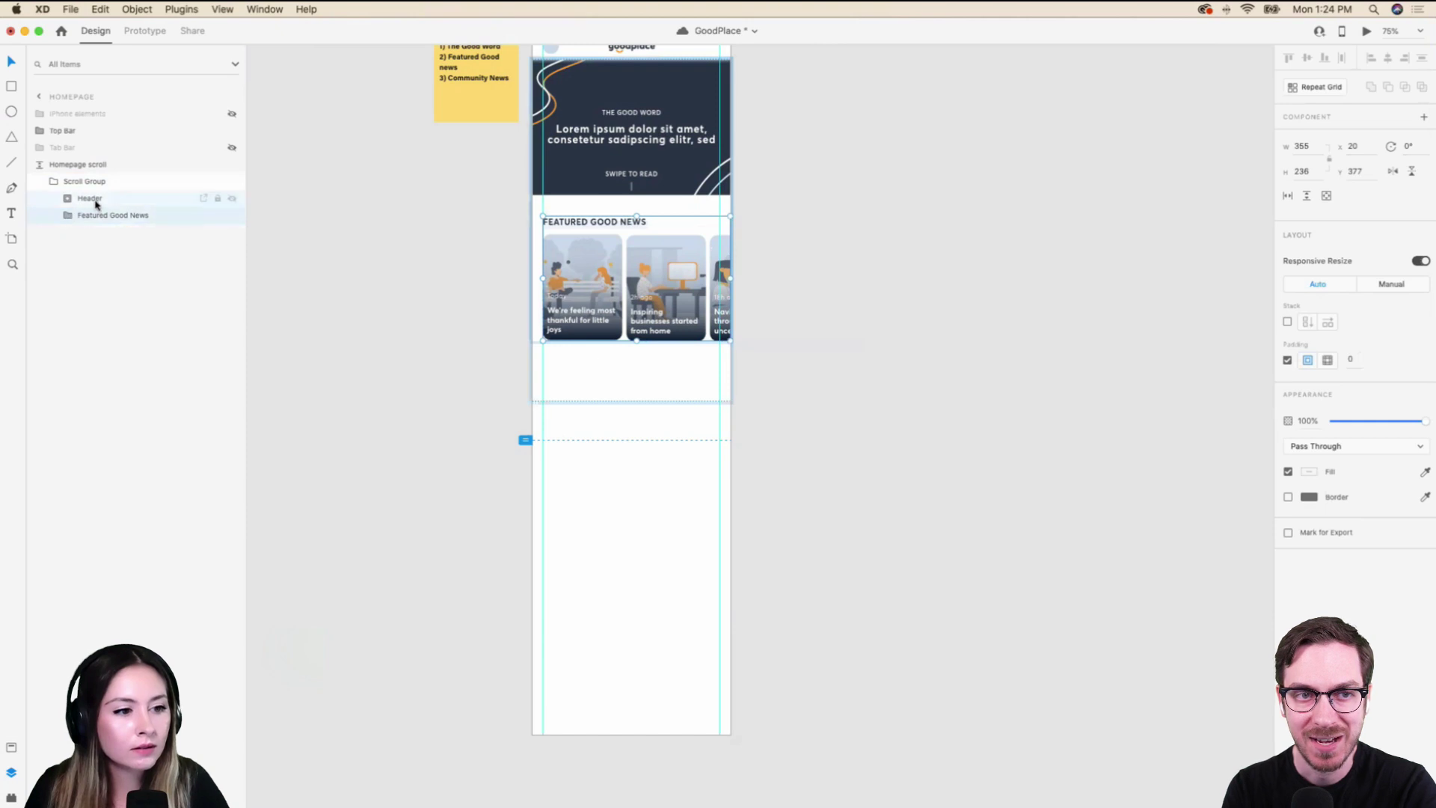
pyautogui.click(95, 201)
pyautogui.press('super+v')
pyautogui.moveTo(97, 199); pyautogui.dragTo(98, 241)
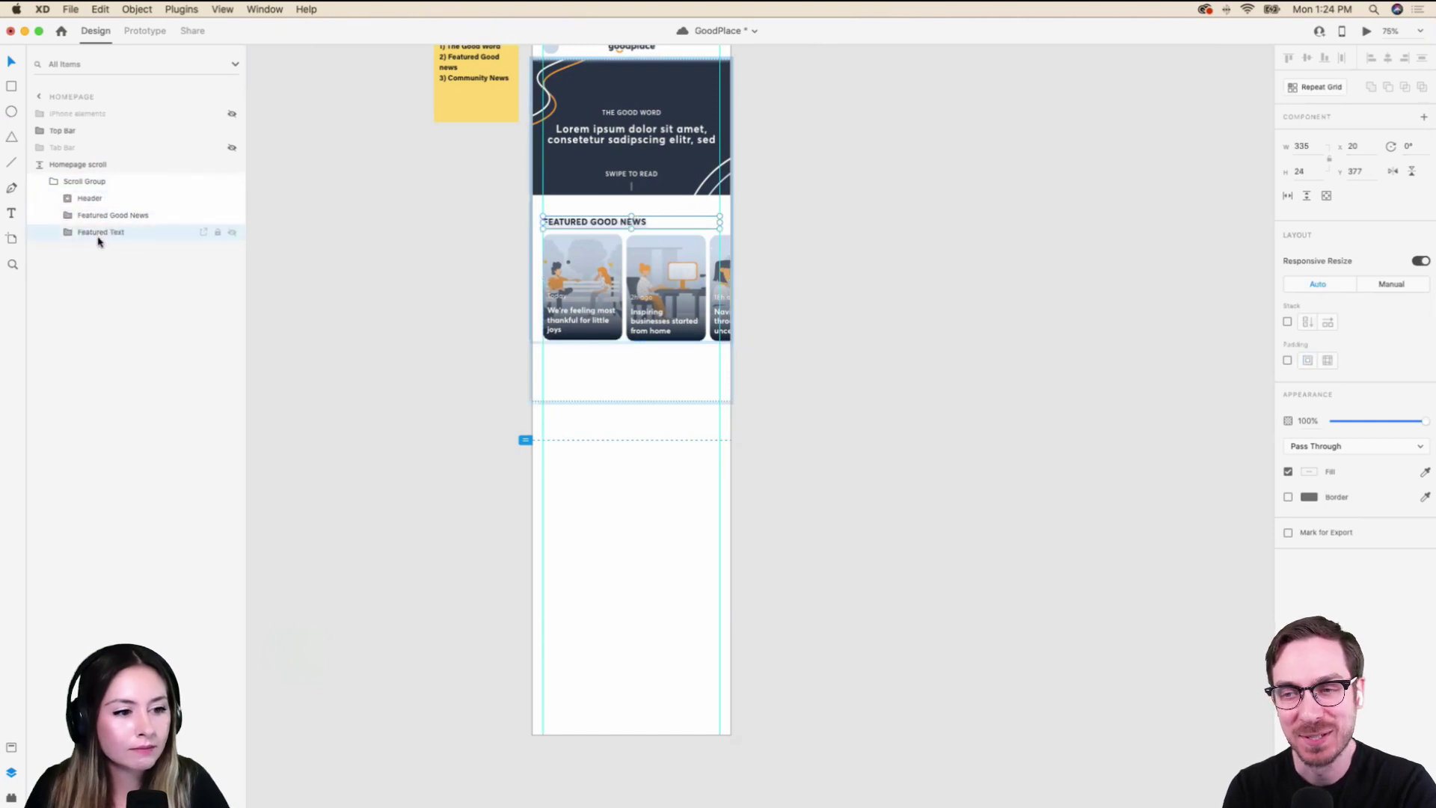
# Nudge the pasted heading down to sit beneath the news cards at about Y 653.
pyautogui.moveTo(602, 222); pyautogui.dragTo(604, 374)
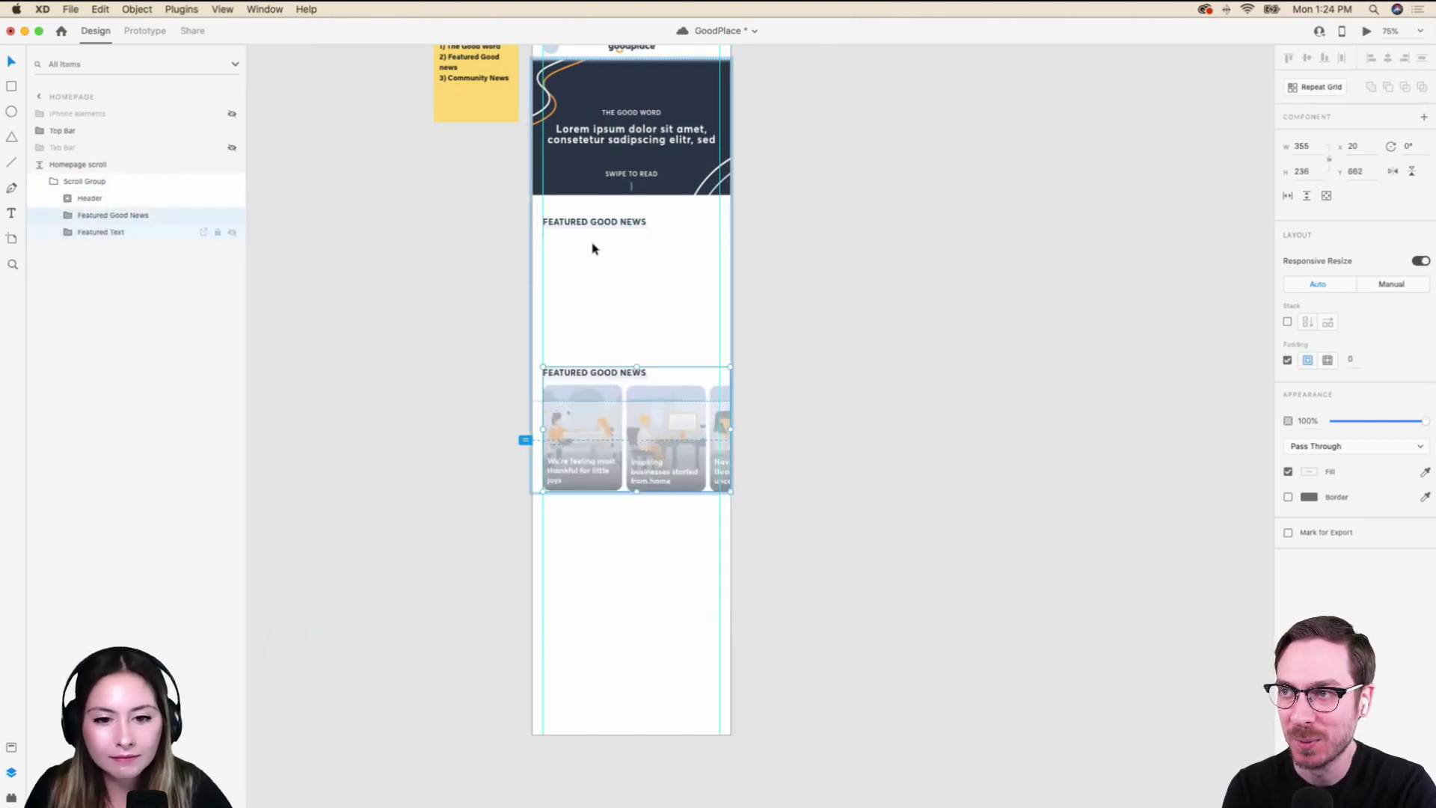
pyautogui.press('super+z')
pyautogui.click(153, 224)
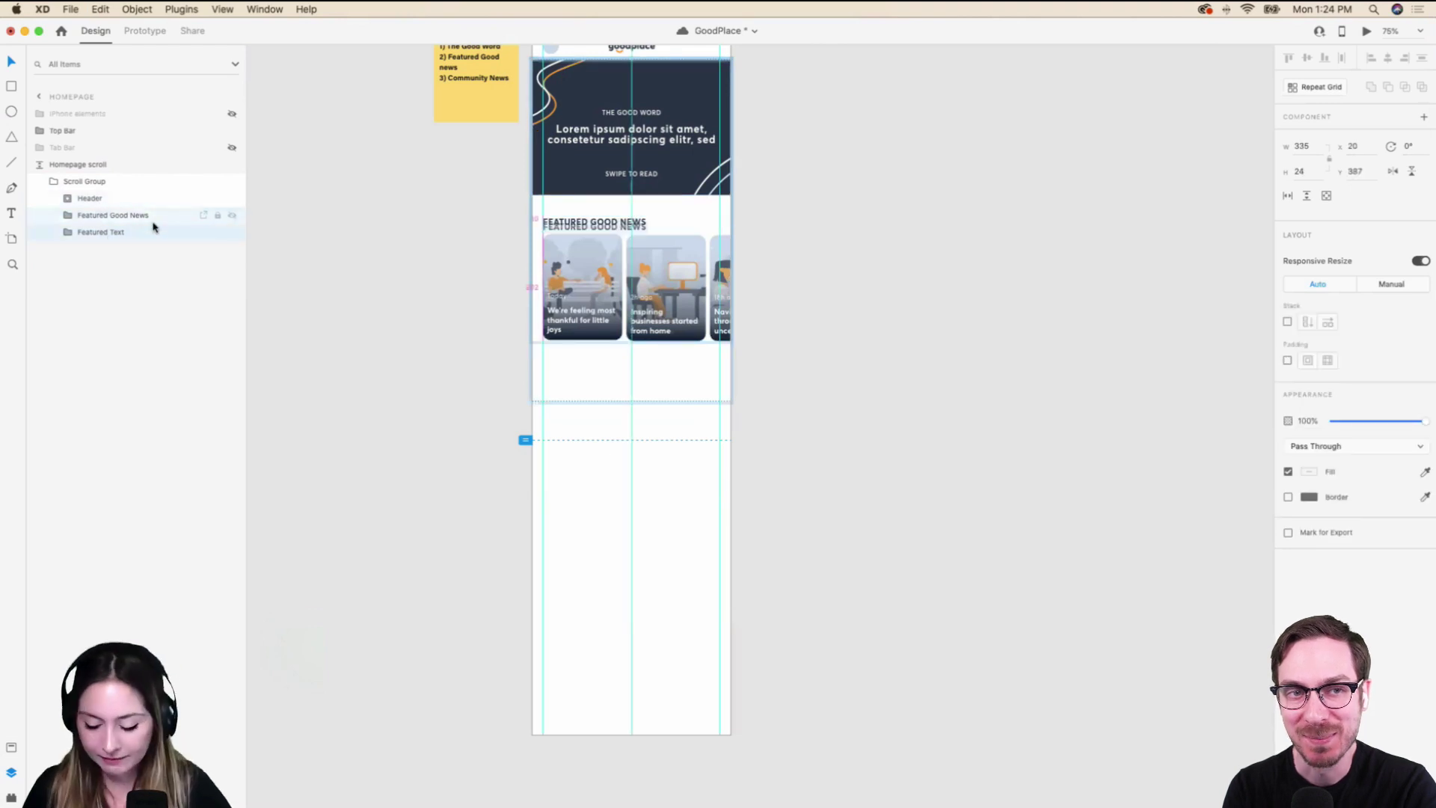
pyautogui.hotkey('shift', 'Down')
pyautogui.hotkey('shift', 'Down')
pyautogui.hotkey('shift', 'Down')
pyautogui.hotkey('shift', 'Down')
pyautogui.hotkey('shift', 'Down')
pyautogui.hotkey('shift', 'Down')
pyautogui.hotkey('shift', 'Down')
pyautogui.hotkey('shift', 'Down')
pyautogui.hotkey('shift', 'Down')
pyautogui.hotkey('shift', 'Down')
pyautogui.hotkey('shift', 'Down')
pyautogui.hotkey('shift', 'Down')
pyautogui.hotkey('shift', 'Down')
pyautogui.hotkey('shift', 'Down')
pyautogui.hotkey('shift', 'Down')
pyautogui.hotkey('shift', 'Down')
pyautogui.hotkey('shift', 'Down')
pyautogui.hotkey('shift', 'Down')
pyautogui.hotkey('shift', 'Down')
pyautogui.hotkey('shift', 'Down')
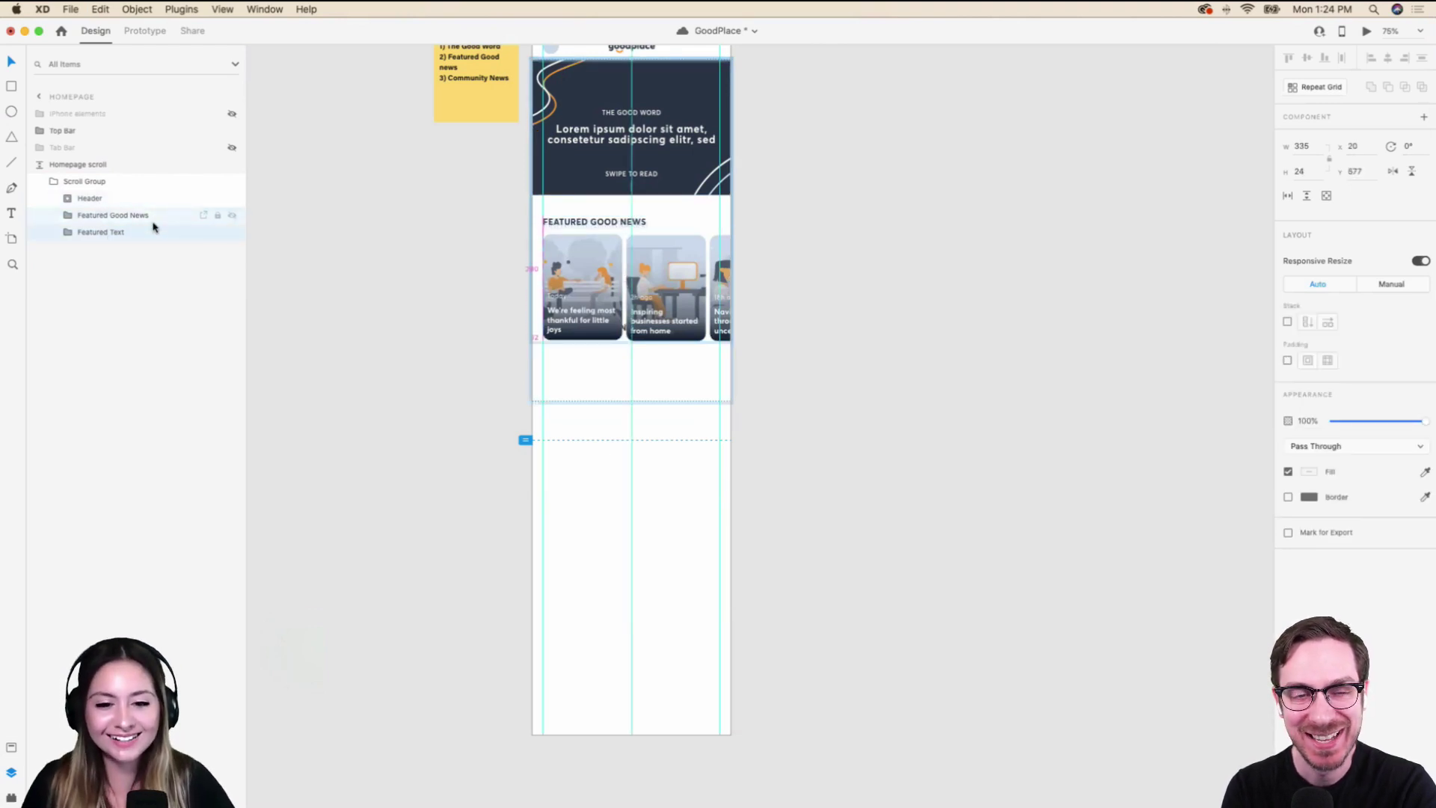
pyautogui.hotkey('shift', 'Up')
pyautogui.hotkey('shift', 'Up')
pyautogui.hotkey('shift', 'Up')
pyautogui.hotkey('shift', 'Up')
pyautogui.hotkey('shift', 'Up')
pyautogui.hotkey('shift', 'Up')
pyautogui.hotkey('shift', 'Up')
pyautogui.hotkey('shift', 'Up')
pyautogui.hotkey('shift', 'Up')
pyautogui.hotkey('shift', 'Up')
pyautogui.hotkey('shift', 'Up')
pyautogui.hotkey('shift', 'Up')
pyautogui.hotkey('shift', 'Up')
pyautogui.hotkey('shift', 'Up')
pyautogui.hotkey('shift', 'Up')
pyautogui.hotkey('shift', 'Up')
pyautogui.hotkey('shift', 'Up')
pyautogui.hotkey('shift', 'Up')
pyautogui.hotkey('shift', 'Up')
pyautogui.hotkey('shift', 'Up')
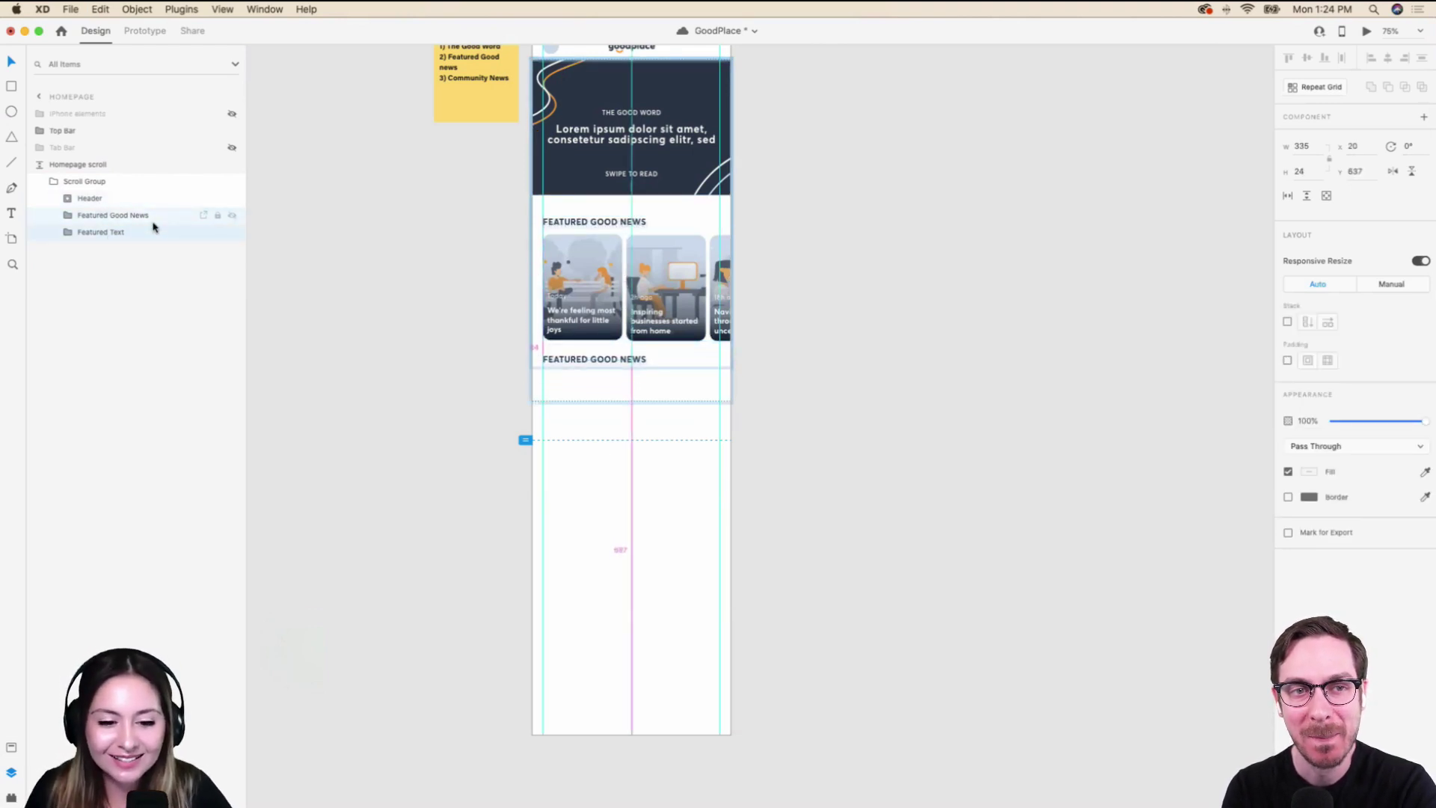
pyautogui.hotkey('shift', 'Down')
pyautogui.hotkey('shift', 'Down')
pyautogui.press('Up')
pyautogui.press('Up')
pyautogui.press('Up')
pyautogui.press('Up')
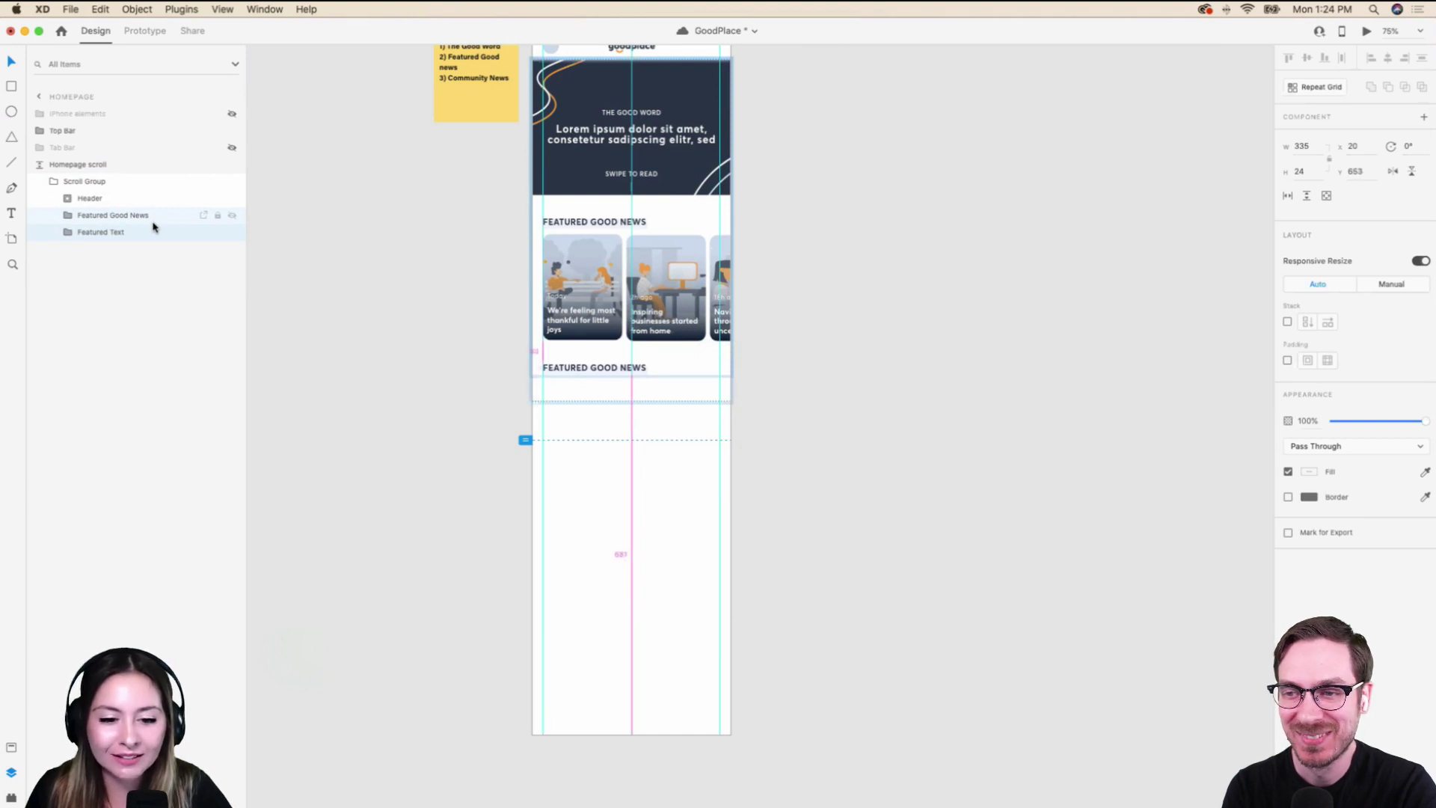
# Replace FEATURED GOOD with COMMUNITY so the copied heading reads COMMUNITY NEWS.
pyautogui.doubleClick(585, 369)
pyautogui.doubleClick(585, 367)
pyautogui.click(598, 367)
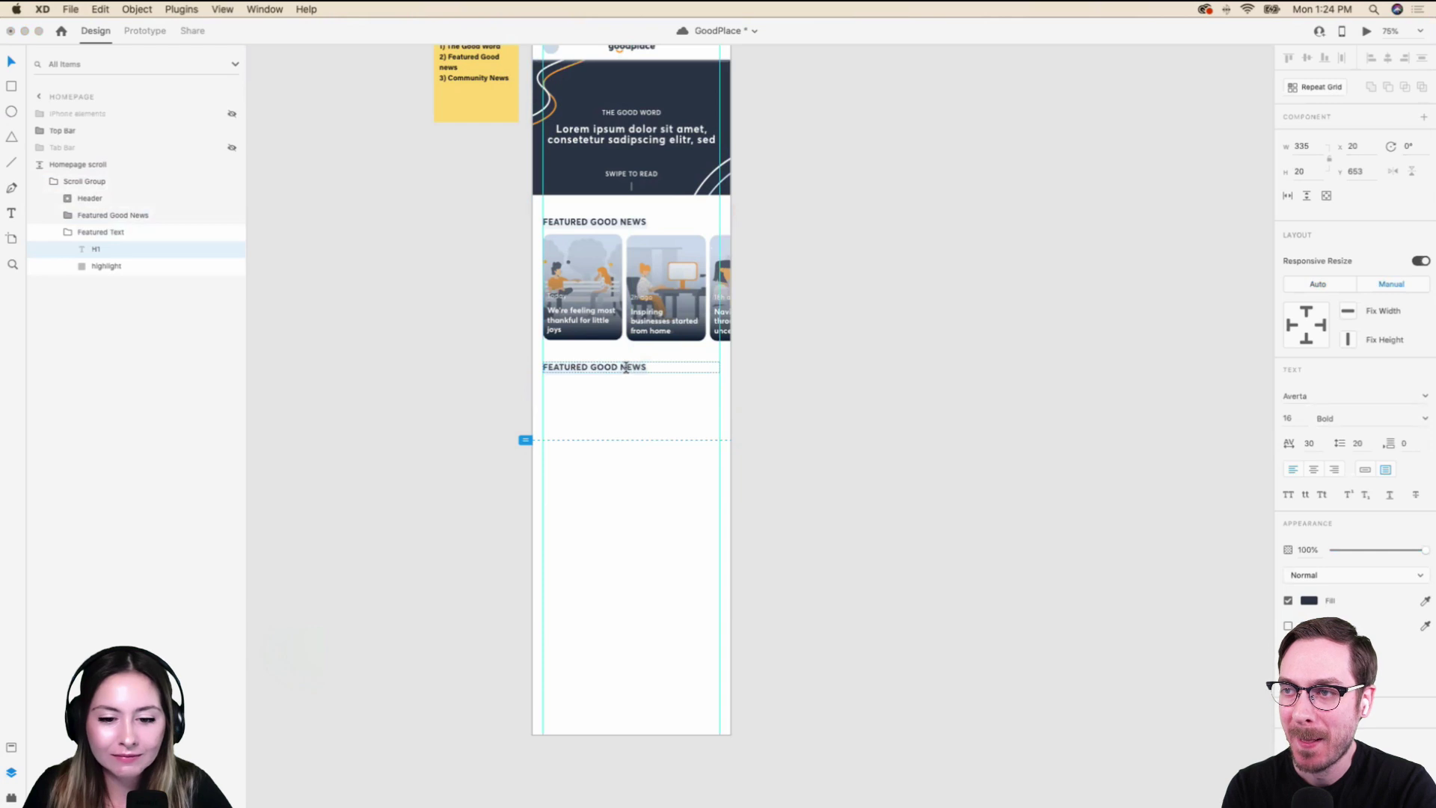
pyautogui.moveTo(621, 369); pyautogui.dragTo(444, 366)
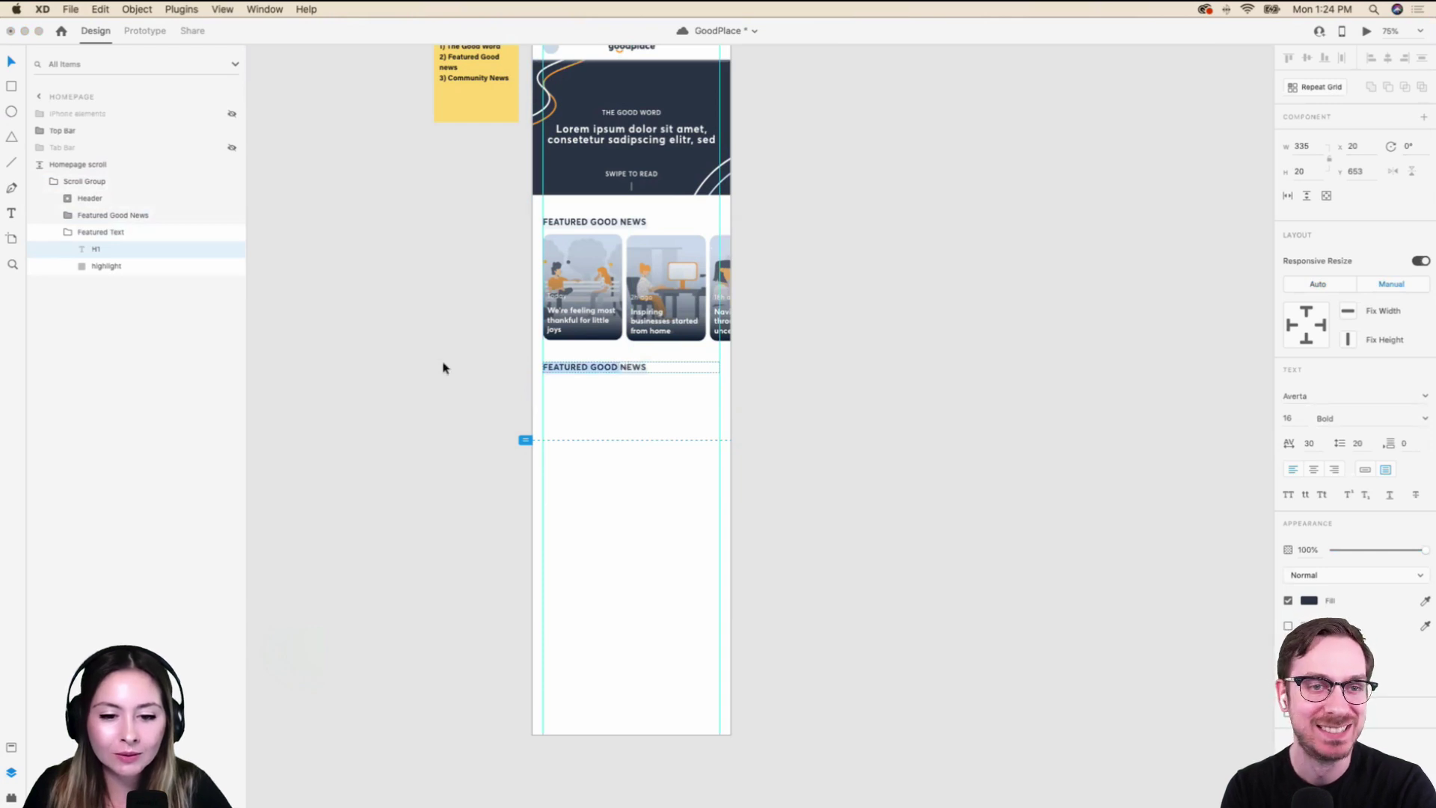
pyautogui.write('COMMUNITY')
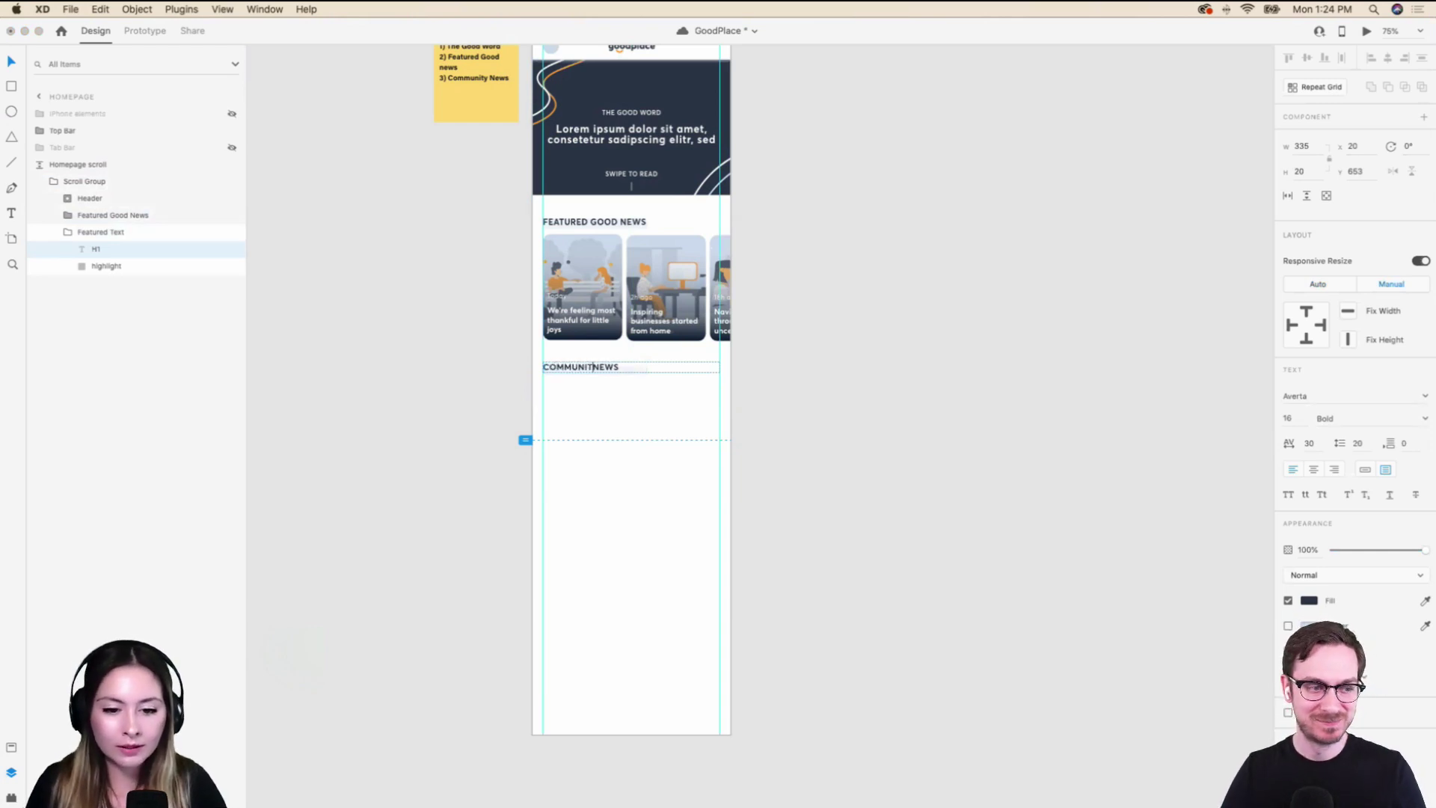
pyautogui.press('Escape')
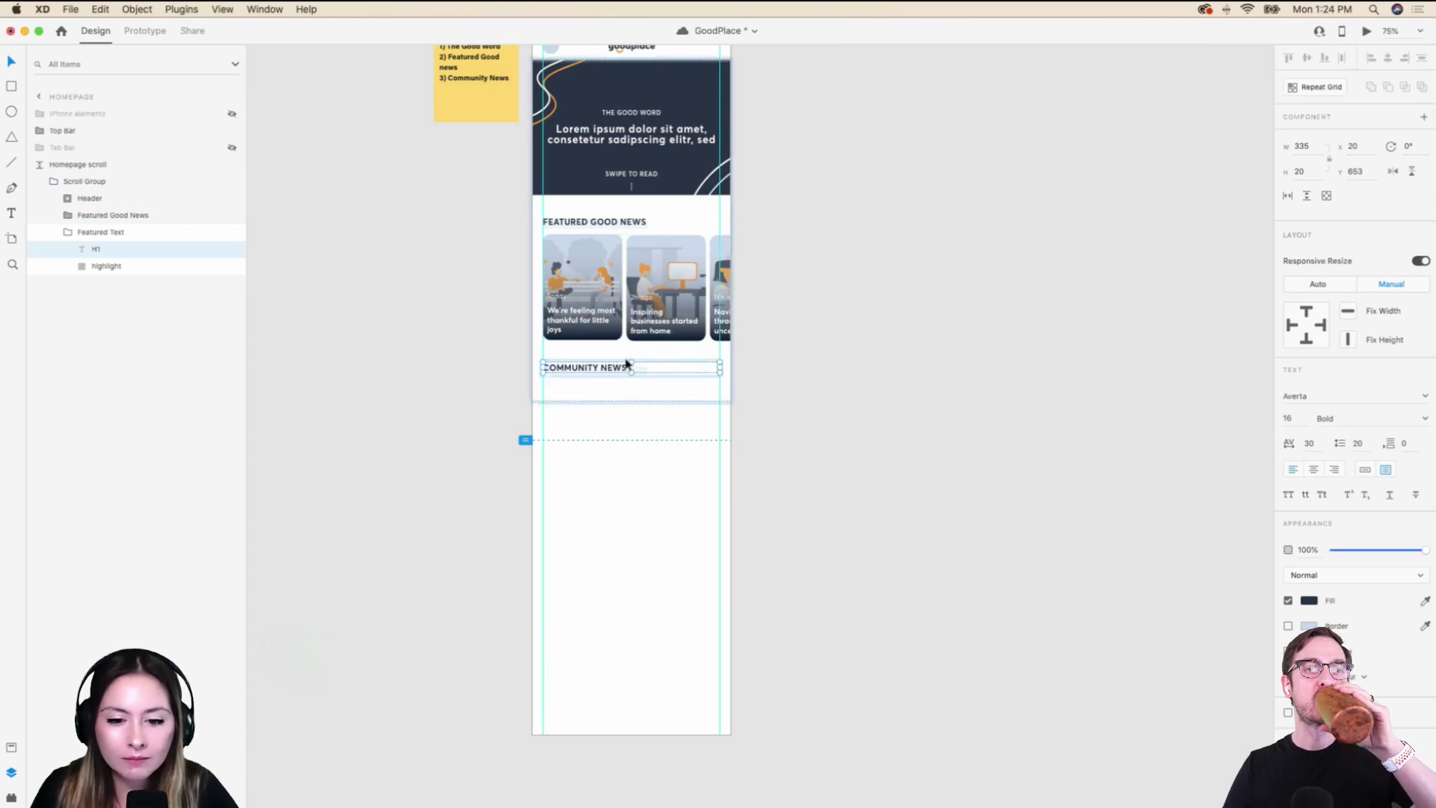
# Narrow the heading's highlight bar to 163 px to fit COMMUNITY NEWS.
pyautogui.scroll(5, 626, 368)
pyautogui.hscroll(-3, 626, 368)
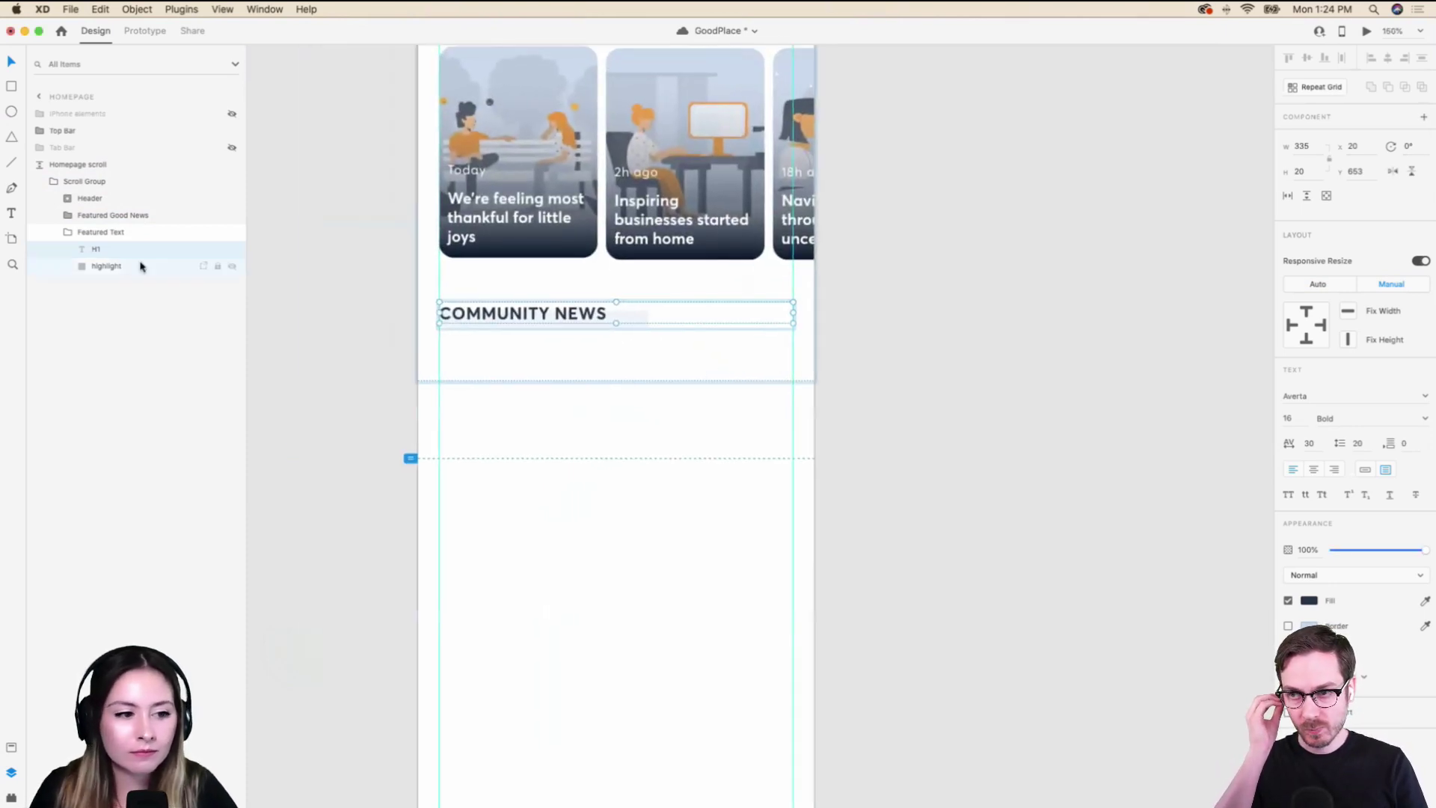
pyautogui.click(141, 266)
pyautogui.moveTo(646, 315); pyautogui.dragTo(609, 315)
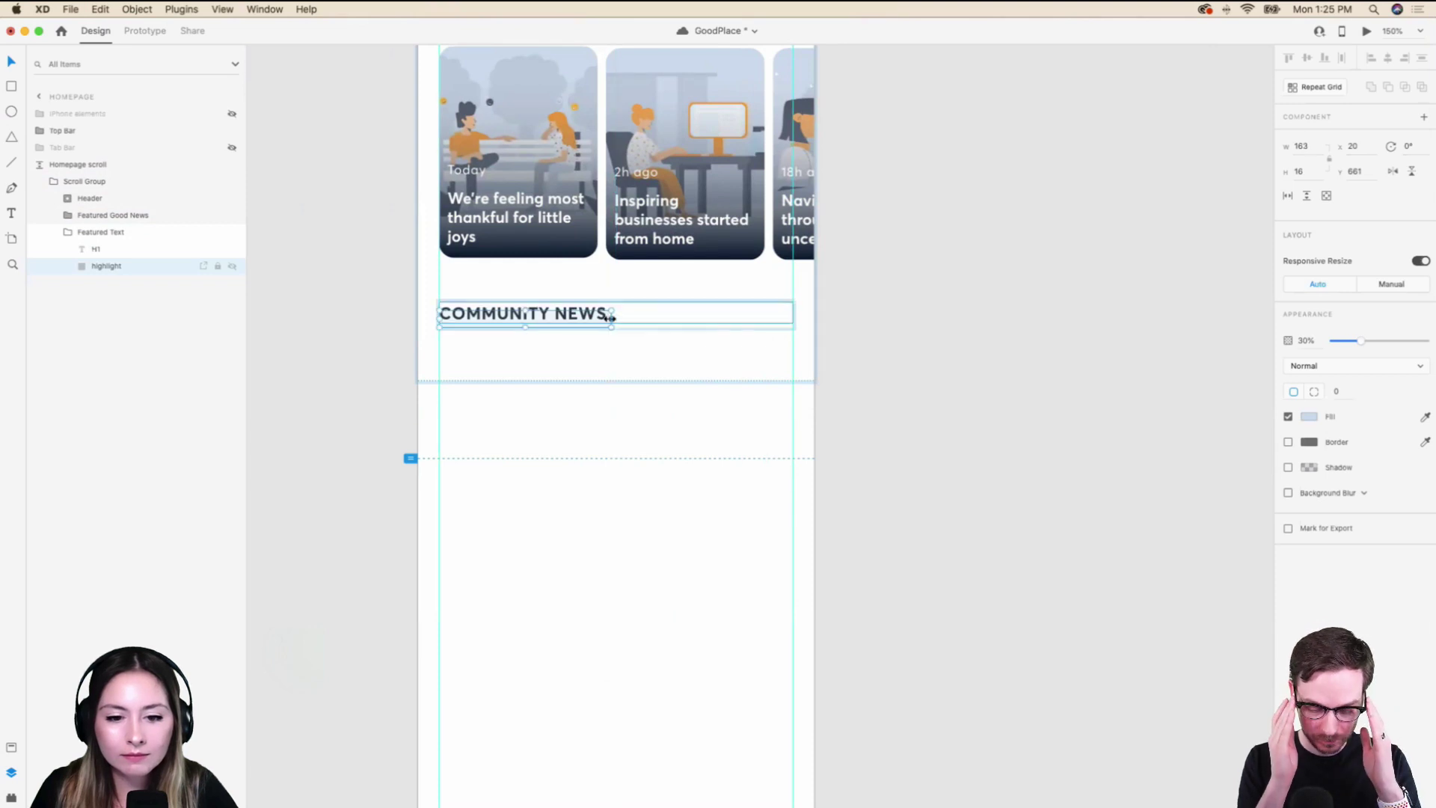
pyautogui.click(78, 235)
pyautogui.click(69, 232)
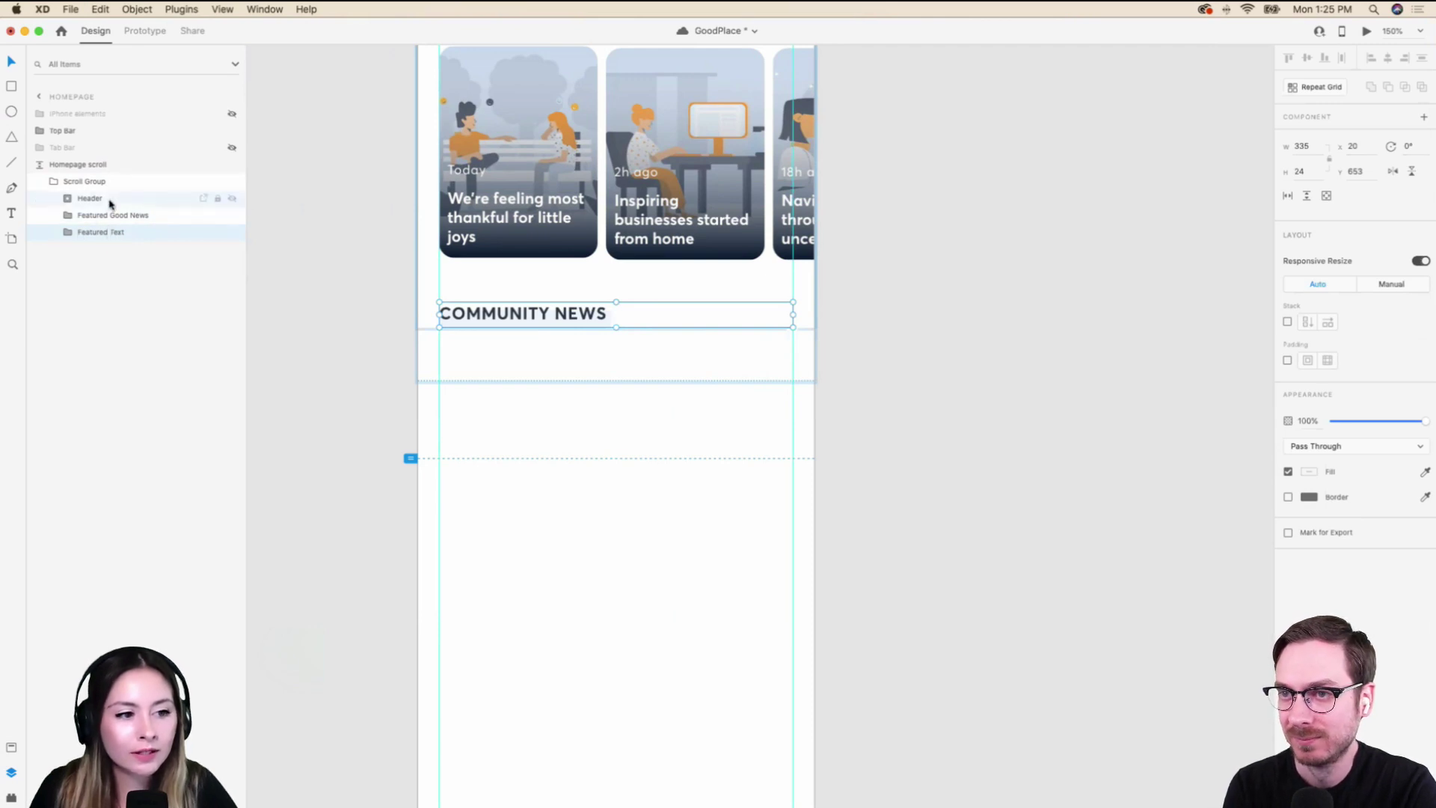
# Rename the copied Featured Text layer group to 'Community News' and select its heading and highlight layers.
pyautogui.doubleClick(116, 234)
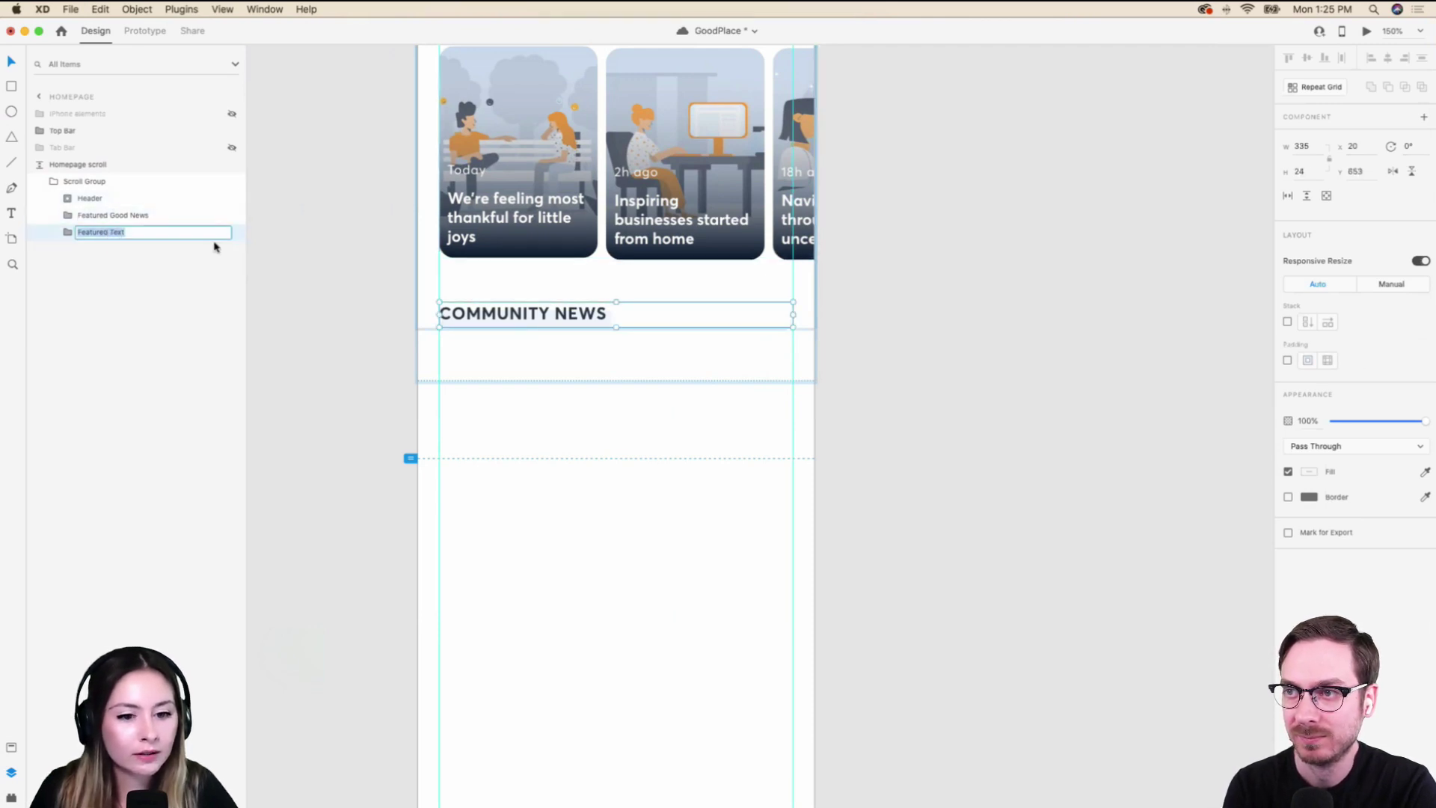
pyautogui.click(108, 216)
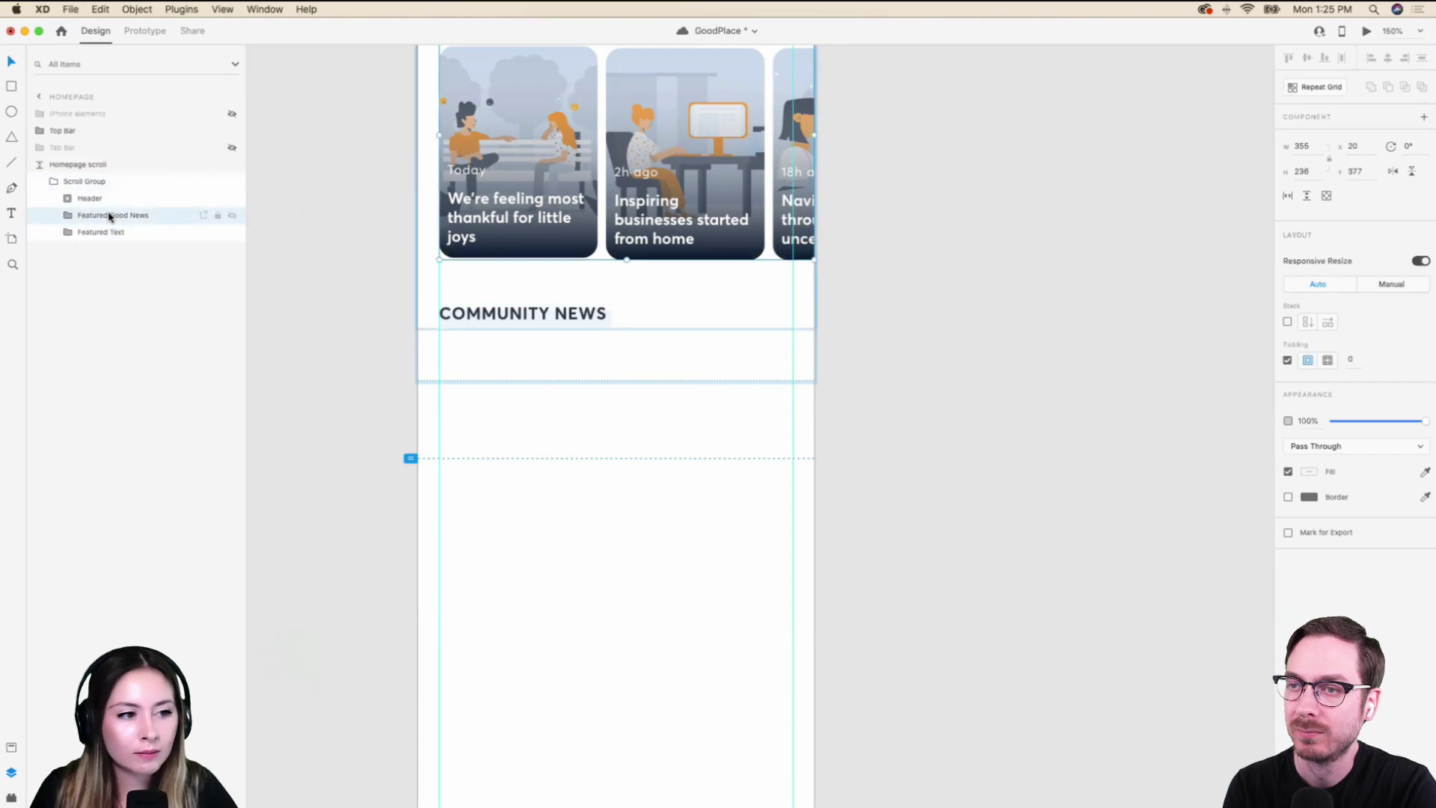
pyautogui.doubleClick(110, 231)
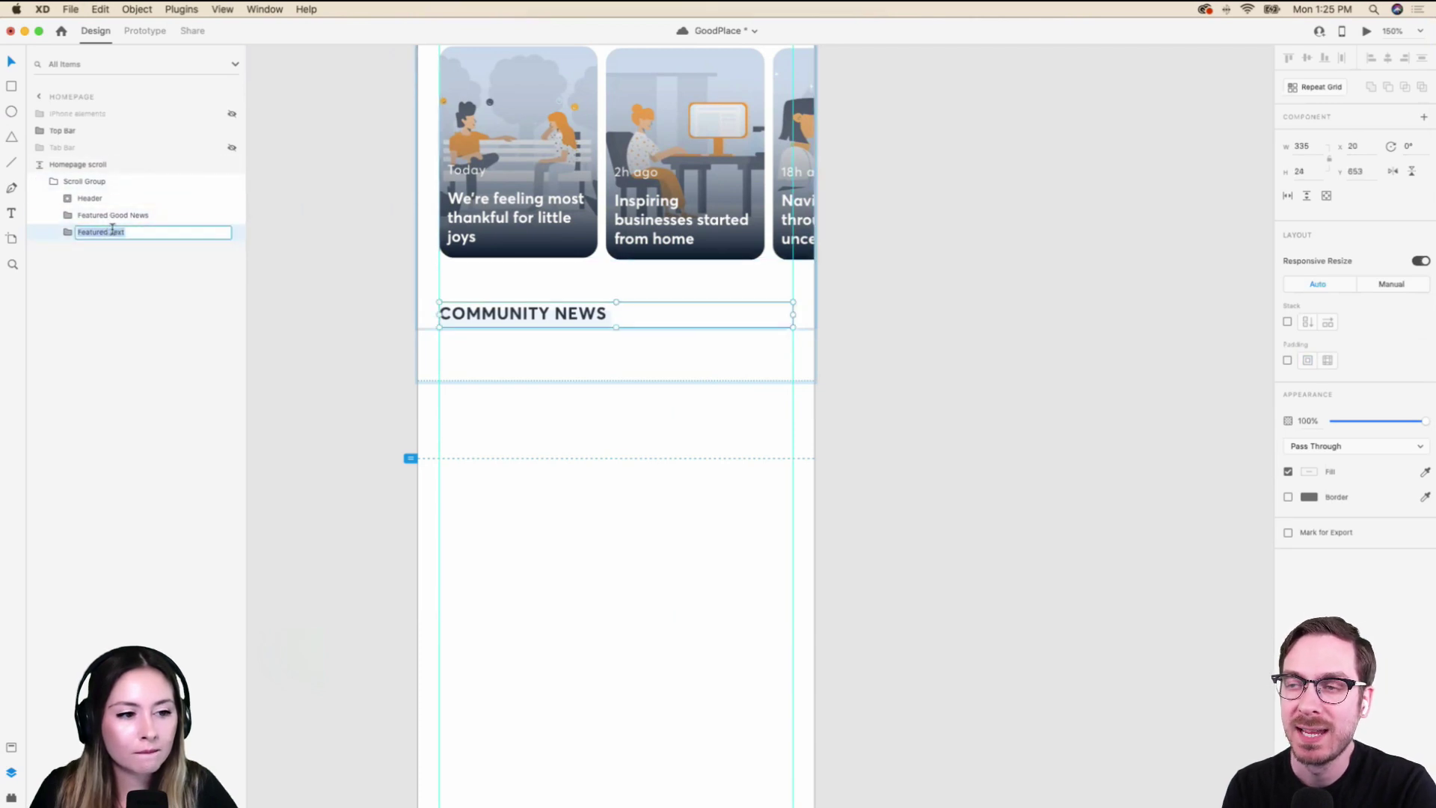
pyautogui.write('Co')
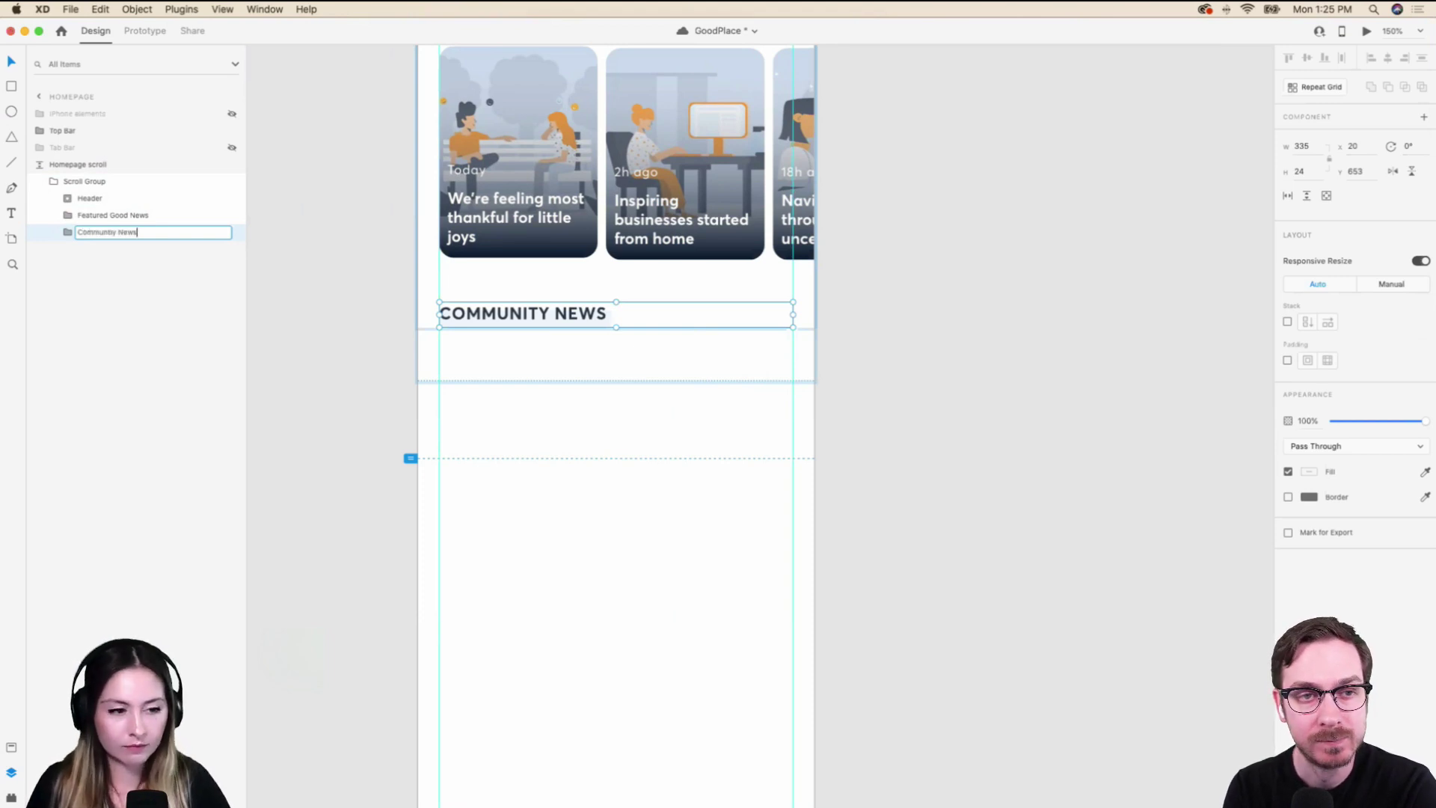
pyautogui.write('mmunity News')
pyautogui.press('Return')
pyautogui.click(68, 233)
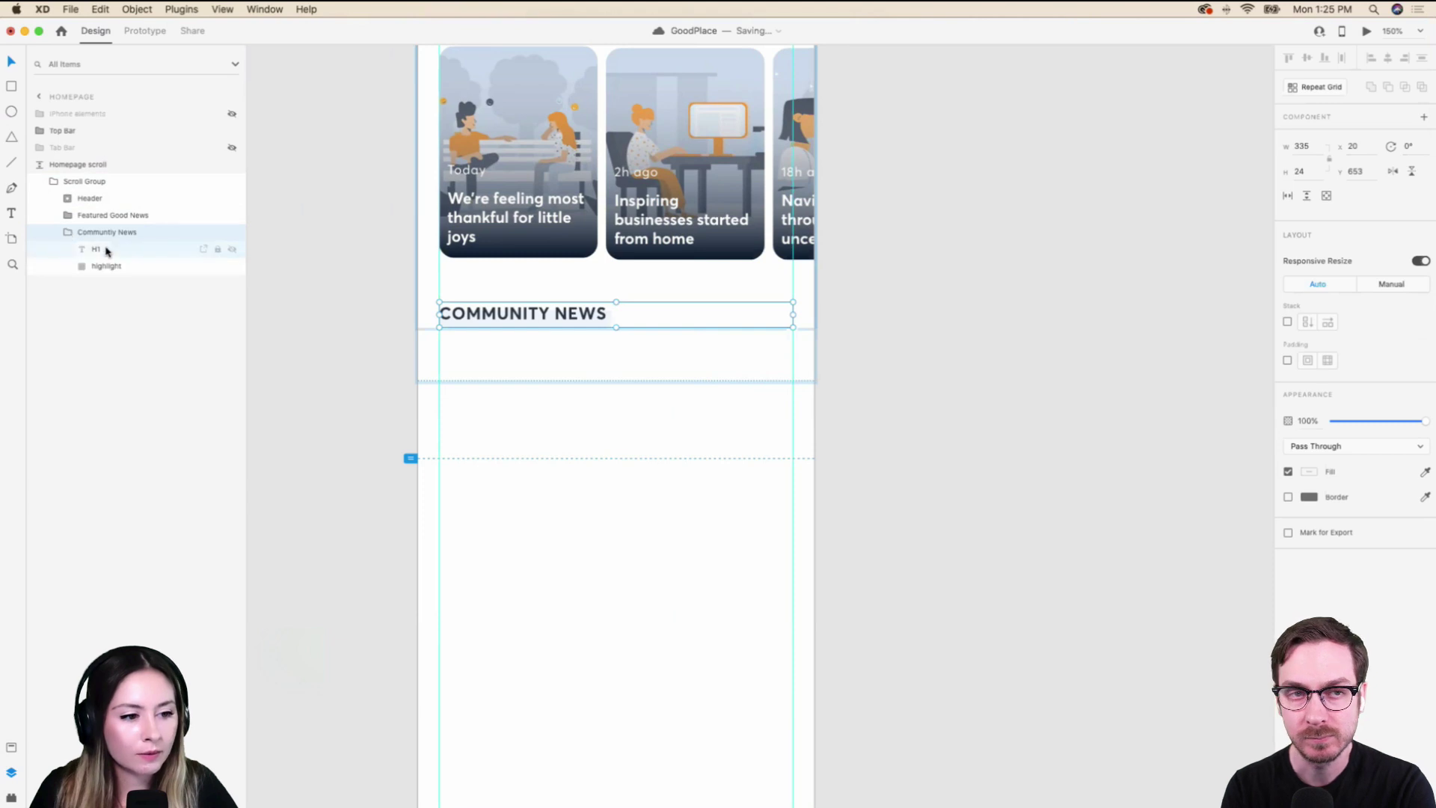
pyautogui.click(109, 269)
# Group the H1 text and highlight into a nested 'Featured Text' group inside Community News.
pyautogui.press('super+g')
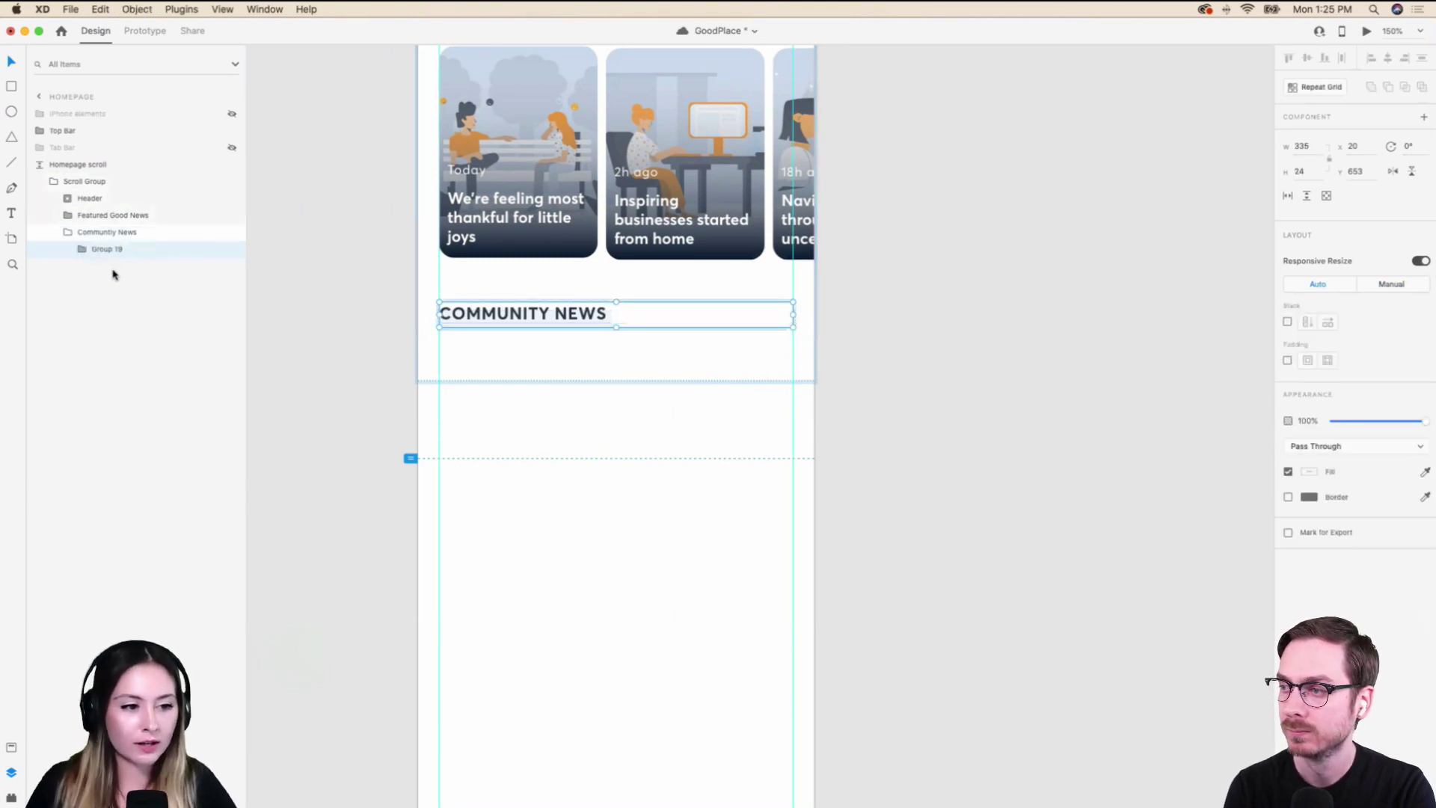
pyautogui.doubleClick(110, 250)
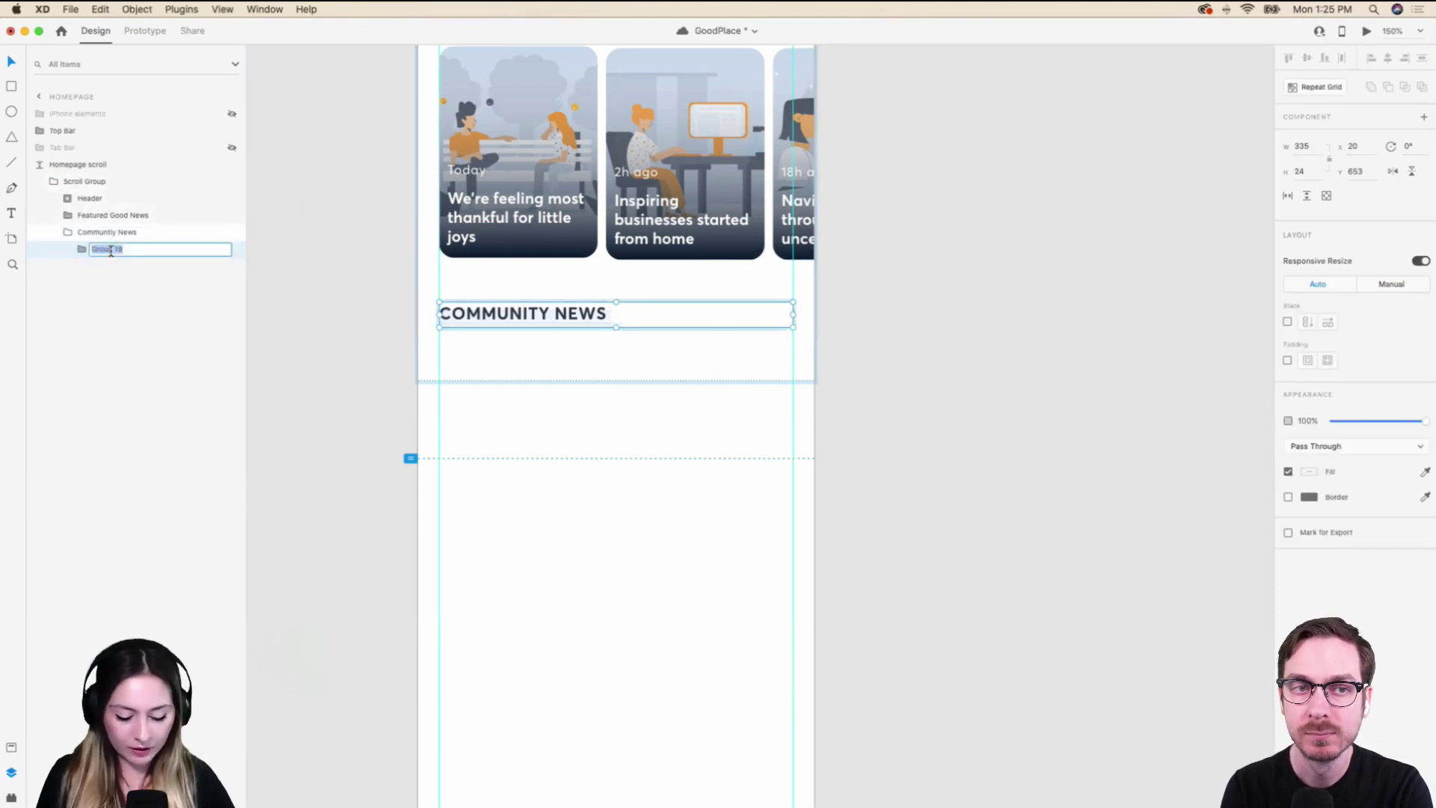
pyautogui.write('Text')
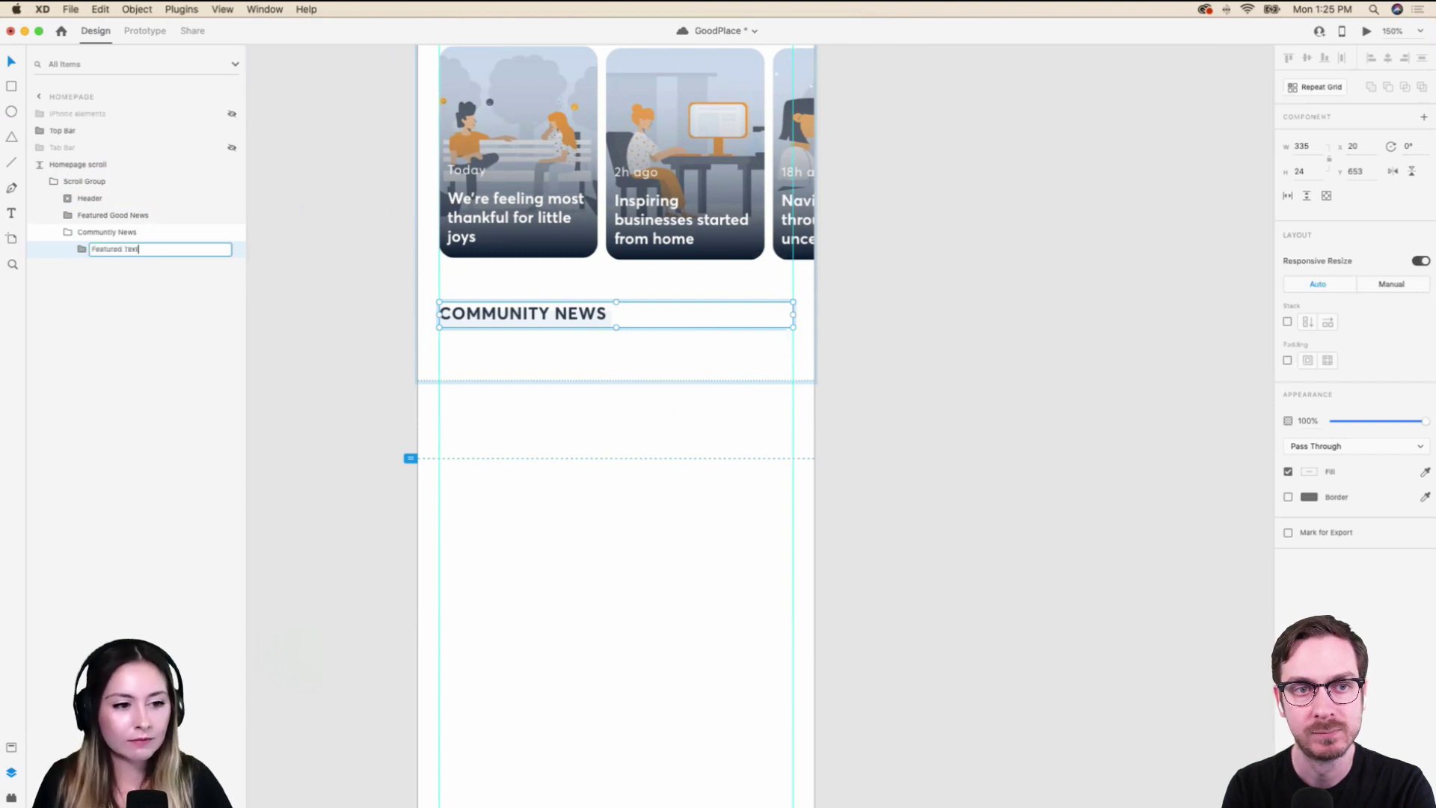
pyautogui.press('Return')
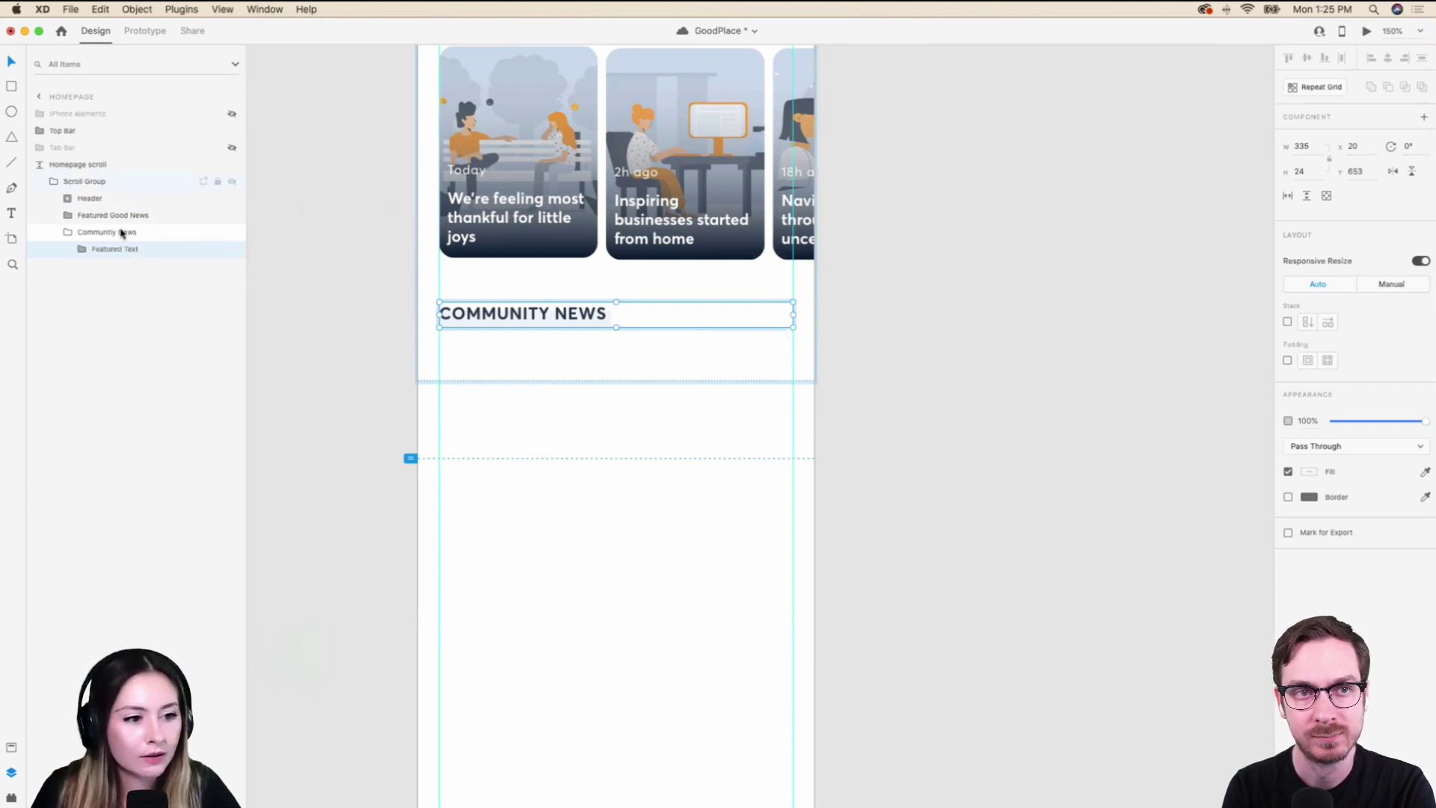
pyautogui.click(122, 233)
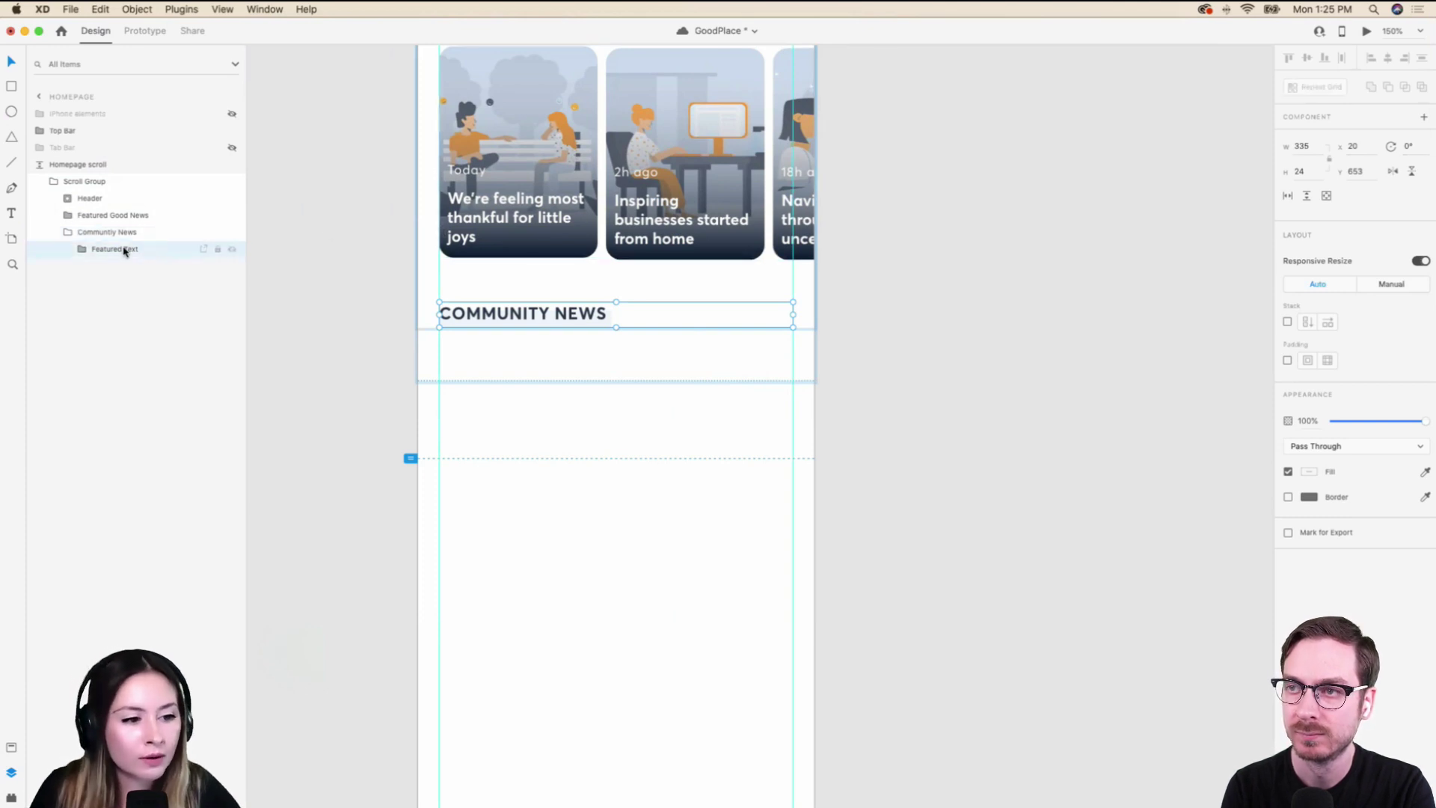
# Draw a circle below the COMMUNITY NEWS heading and size it to 50 × 50.
pyautogui.click(11, 112)
pyautogui.moveTo(460, 363); pyautogui.dragTo(439, 337)
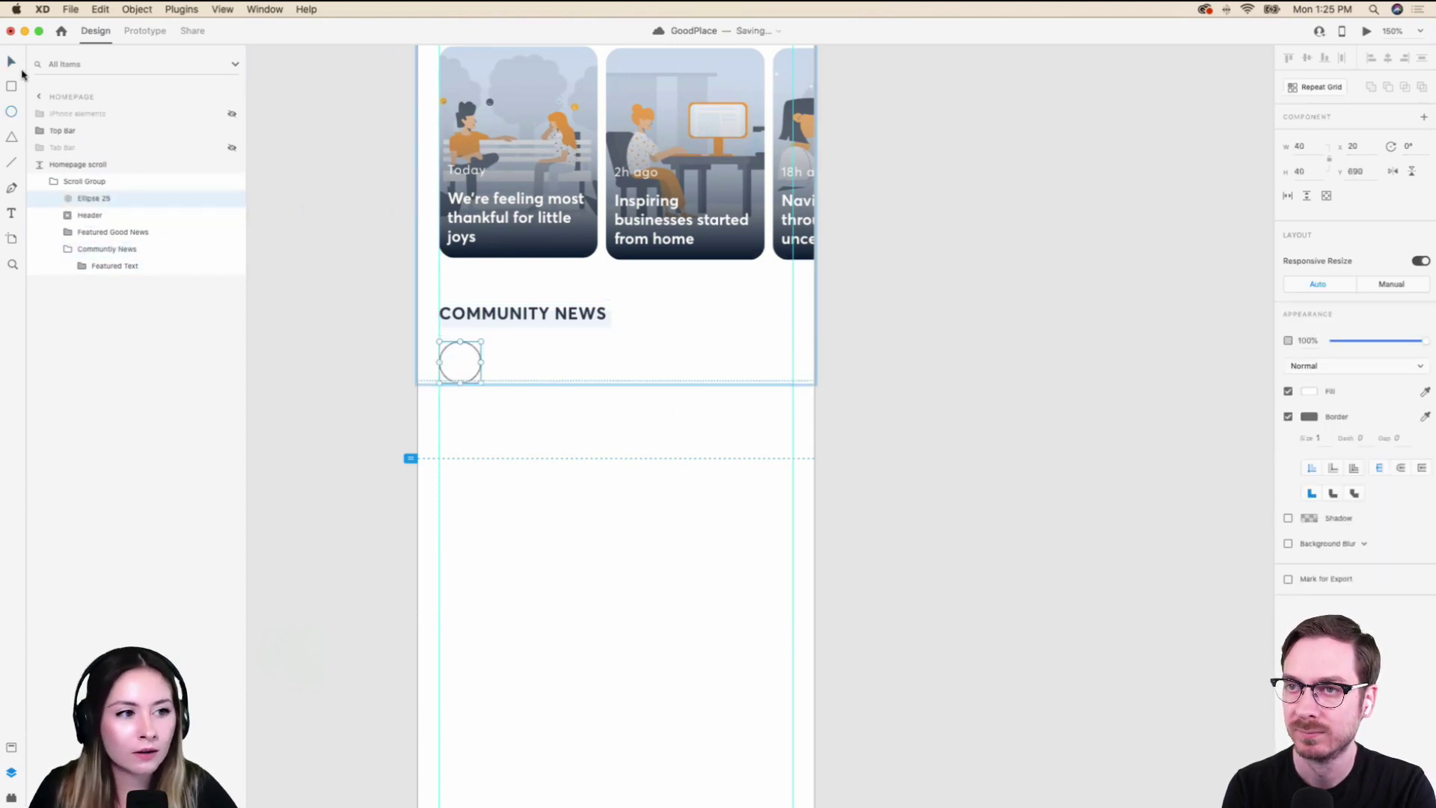
pyautogui.click(15, 64)
pyautogui.moveTo(460, 359); pyautogui.dragTo(459, 366)
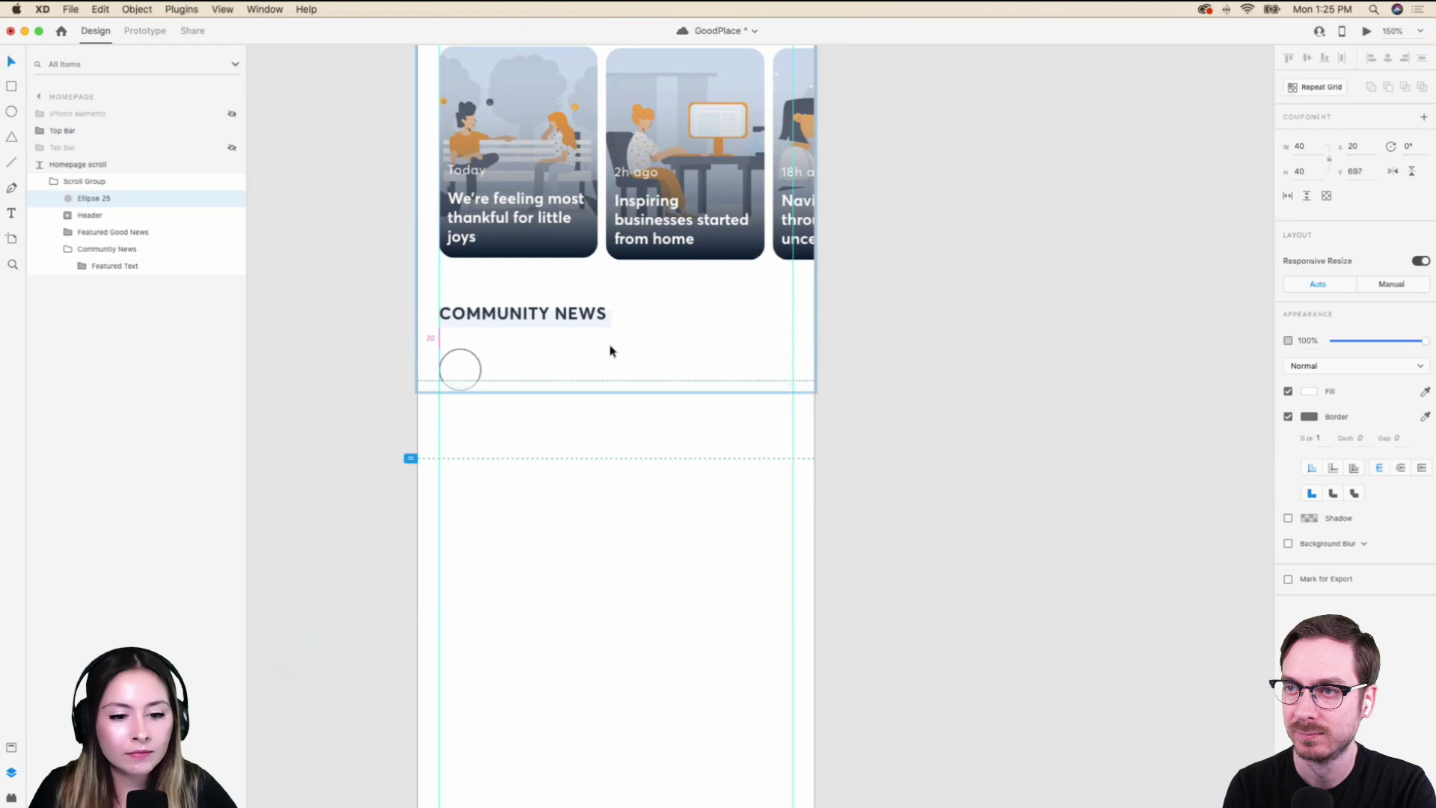
pyautogui.click(1311, 147)
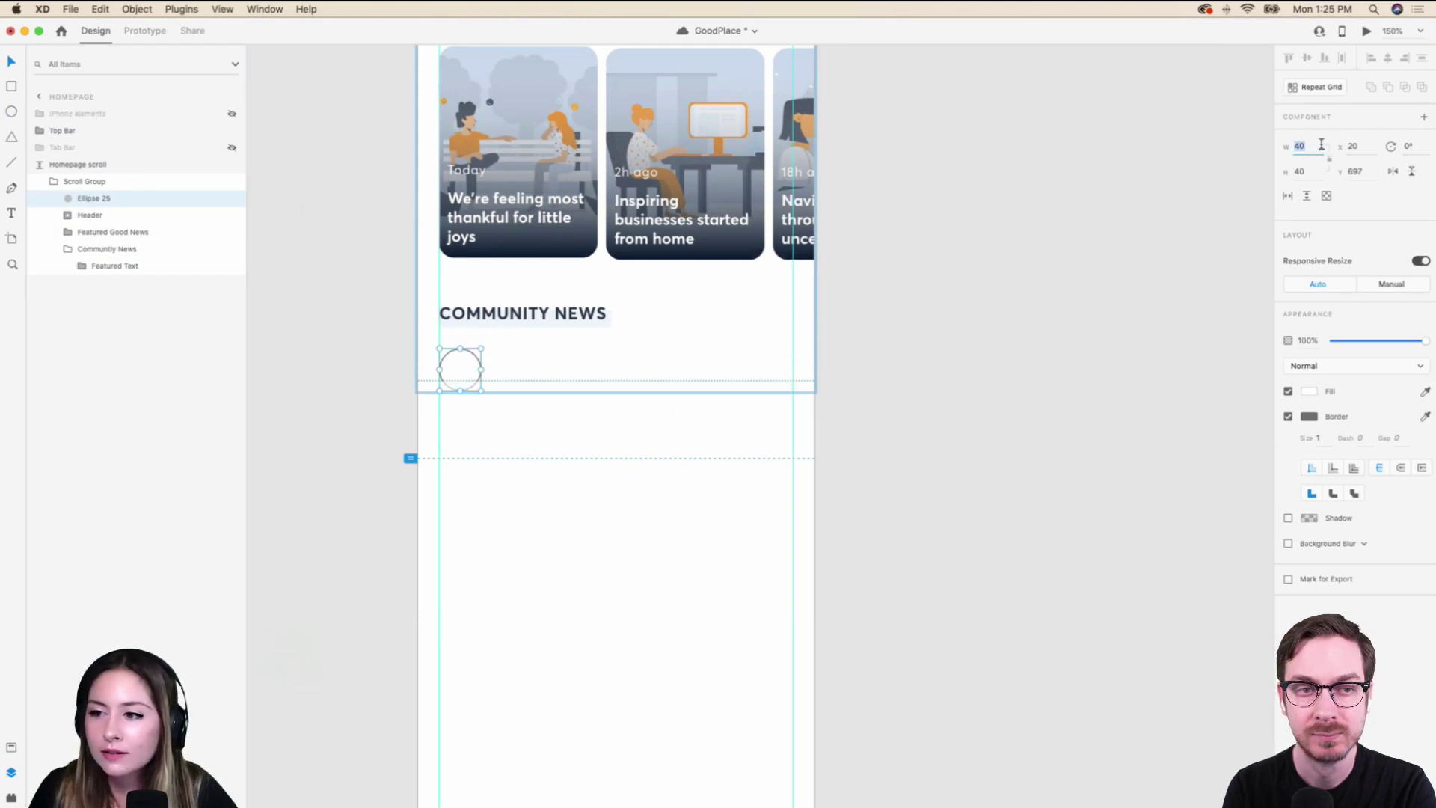
pyautogui.write('5')
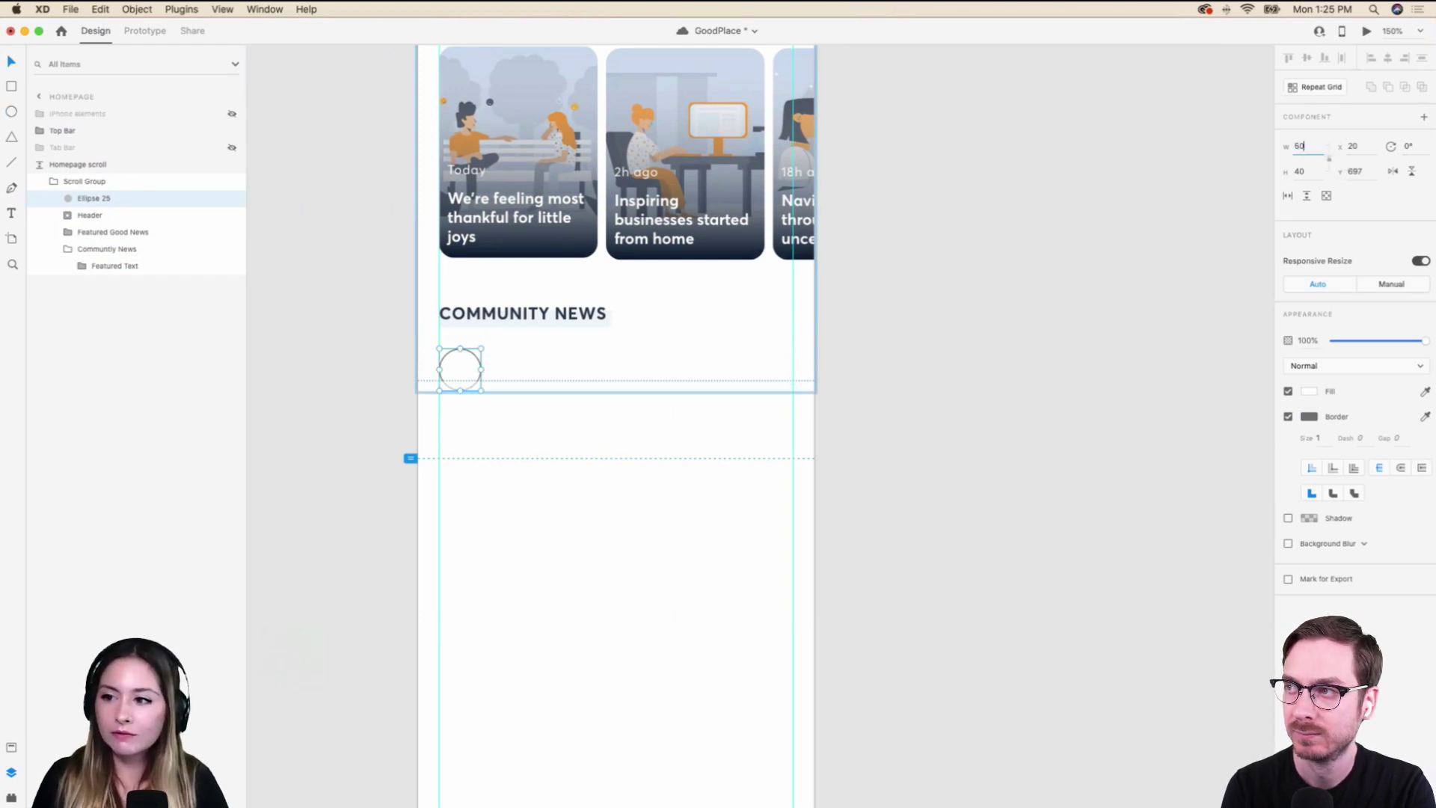
pyautogui.write('0')
pyautogui.press('Return')
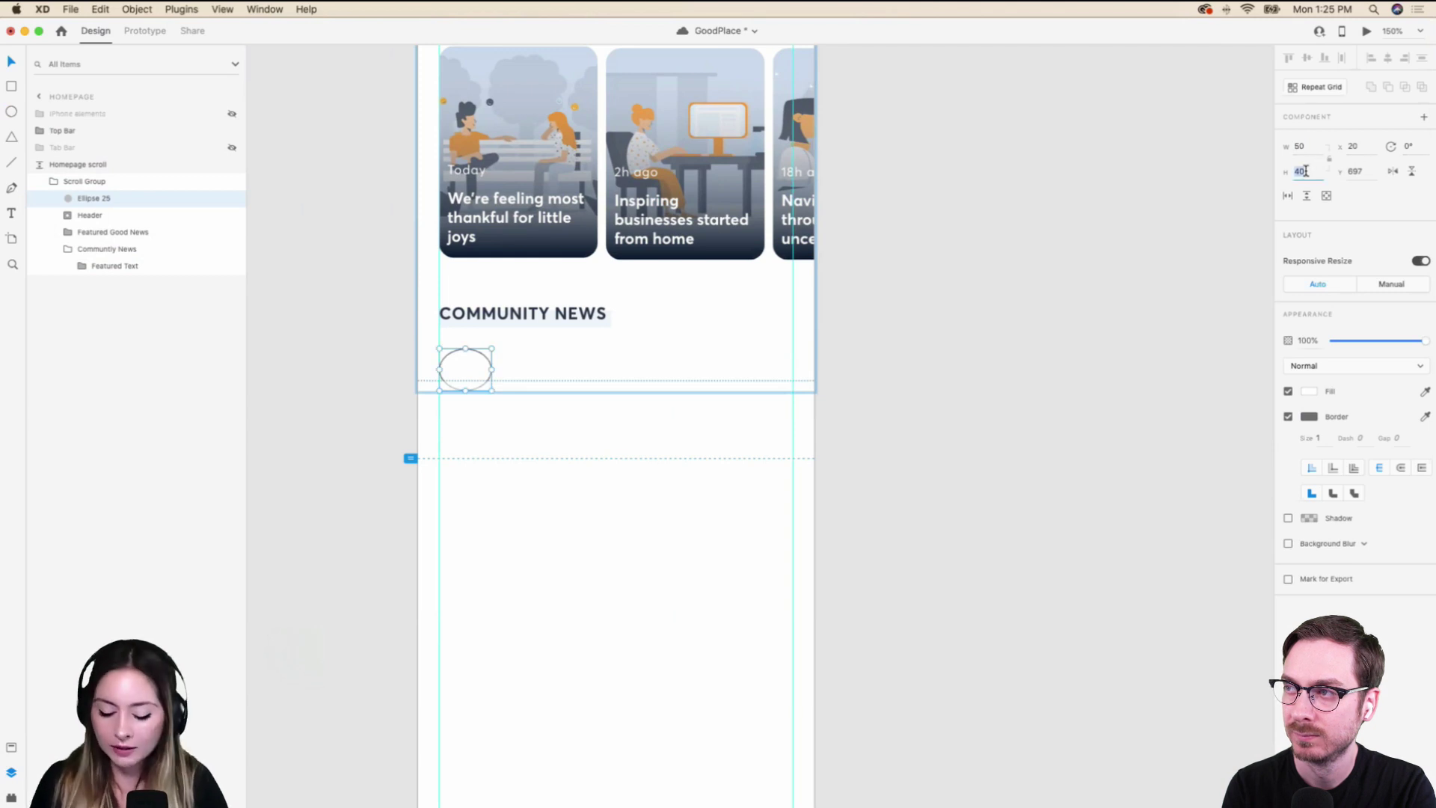
pyautogui.write('50')
pyautogui.press('Return')
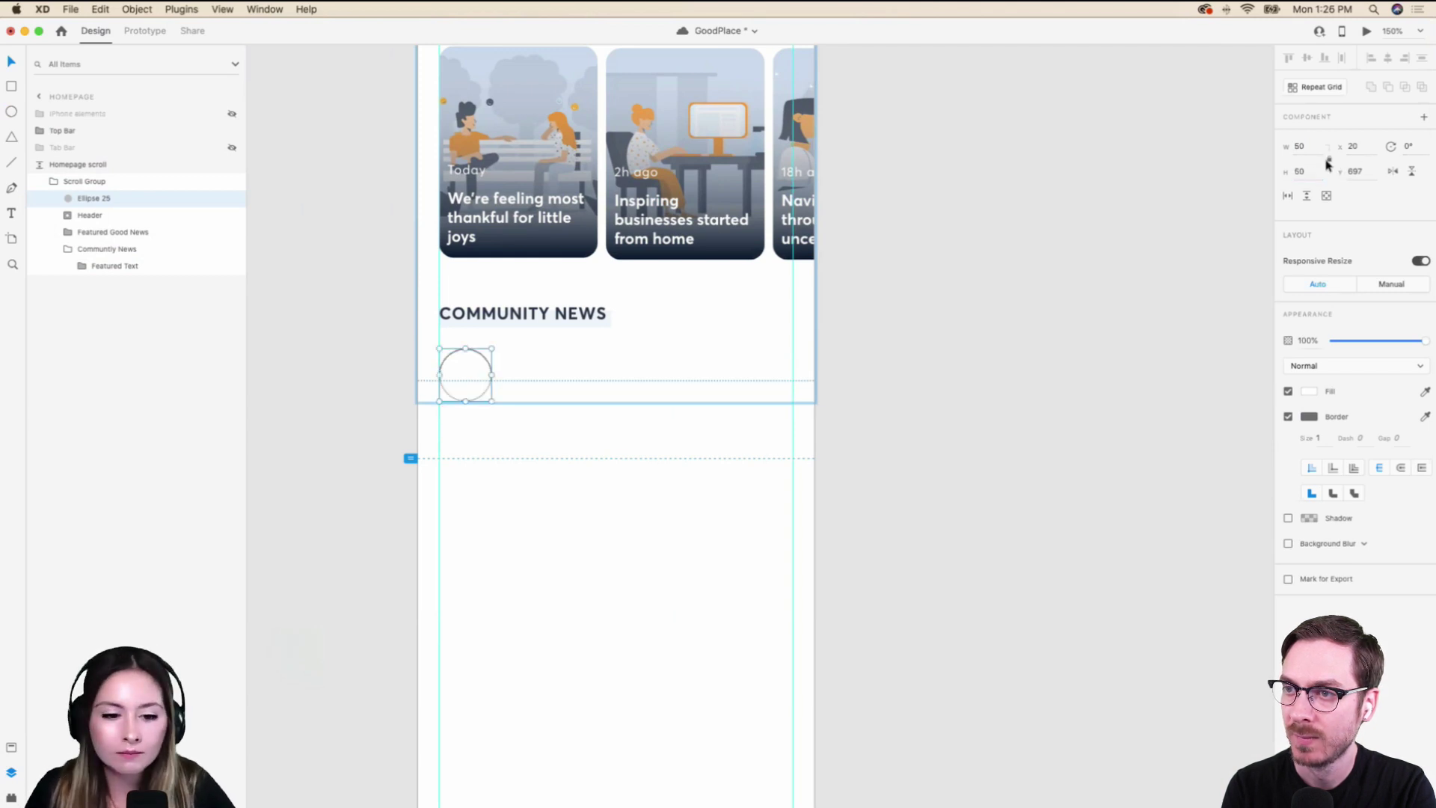
# Adjust the circle's position and switch from XD over to the Chrome browser.
pyautogui.scroll(3, 427, 396)
pyautogui.scroll(-2, 428, 396)
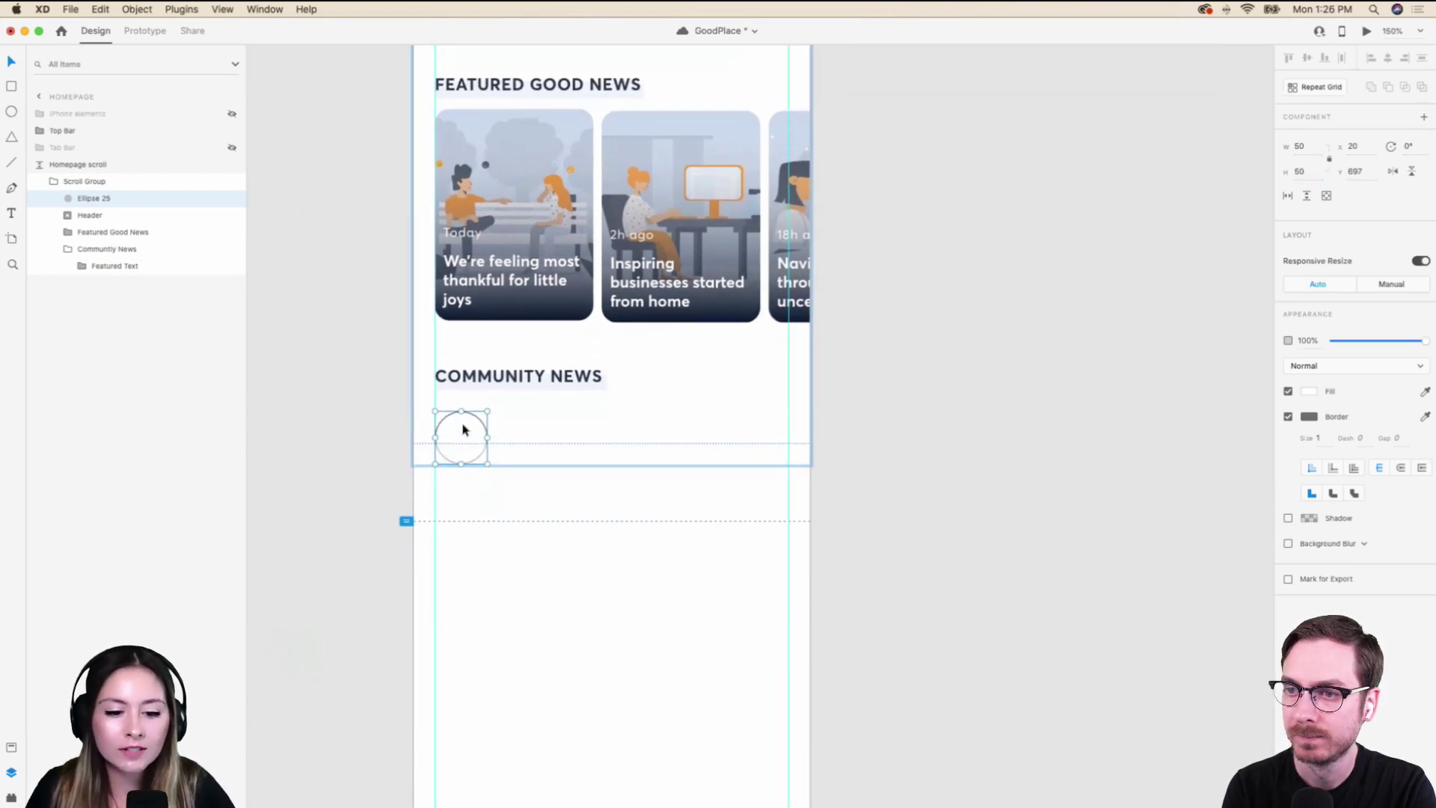
pyautogui.moveTo(465, 426); pyautogui.dragTo(462, 427)
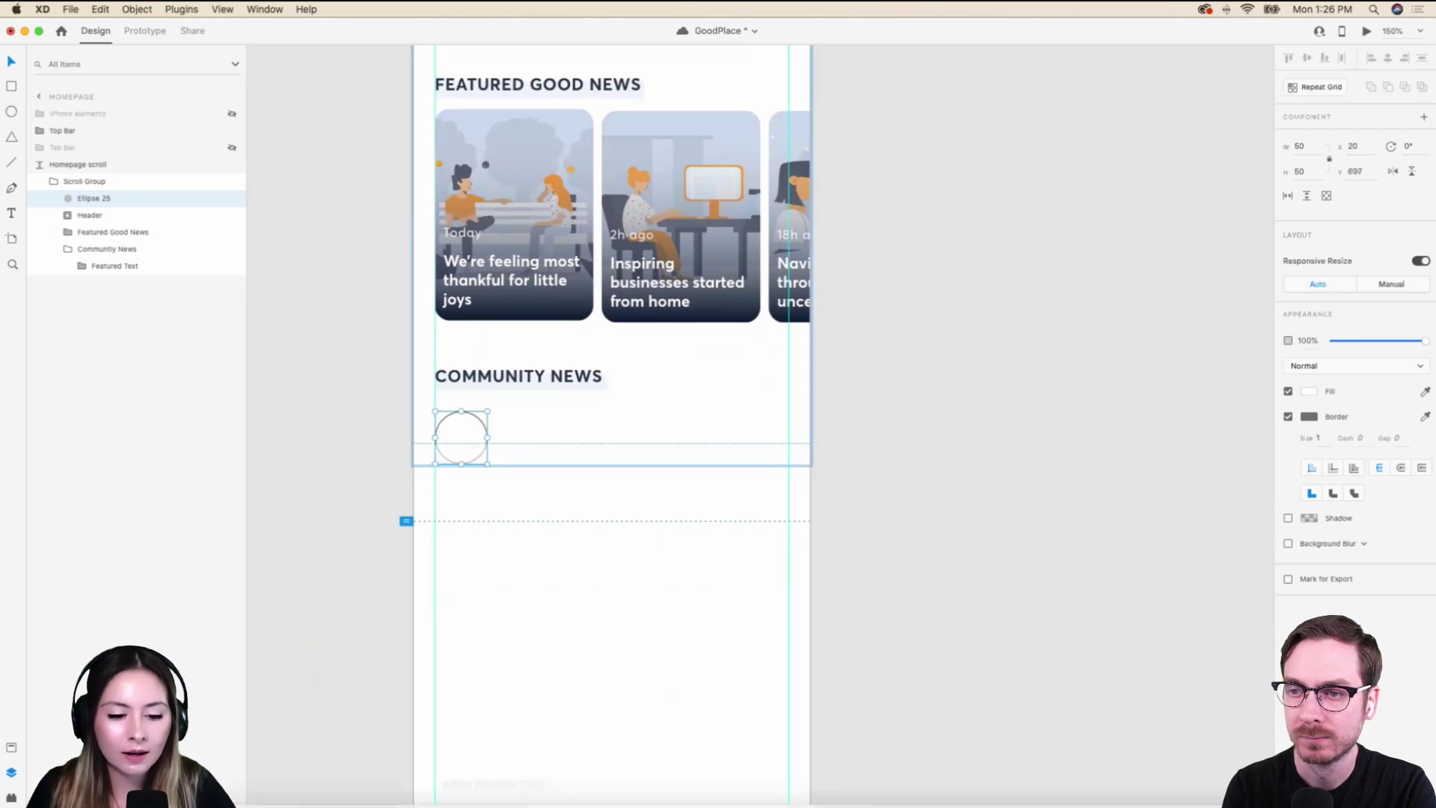
pyautogui.click(258, 792)
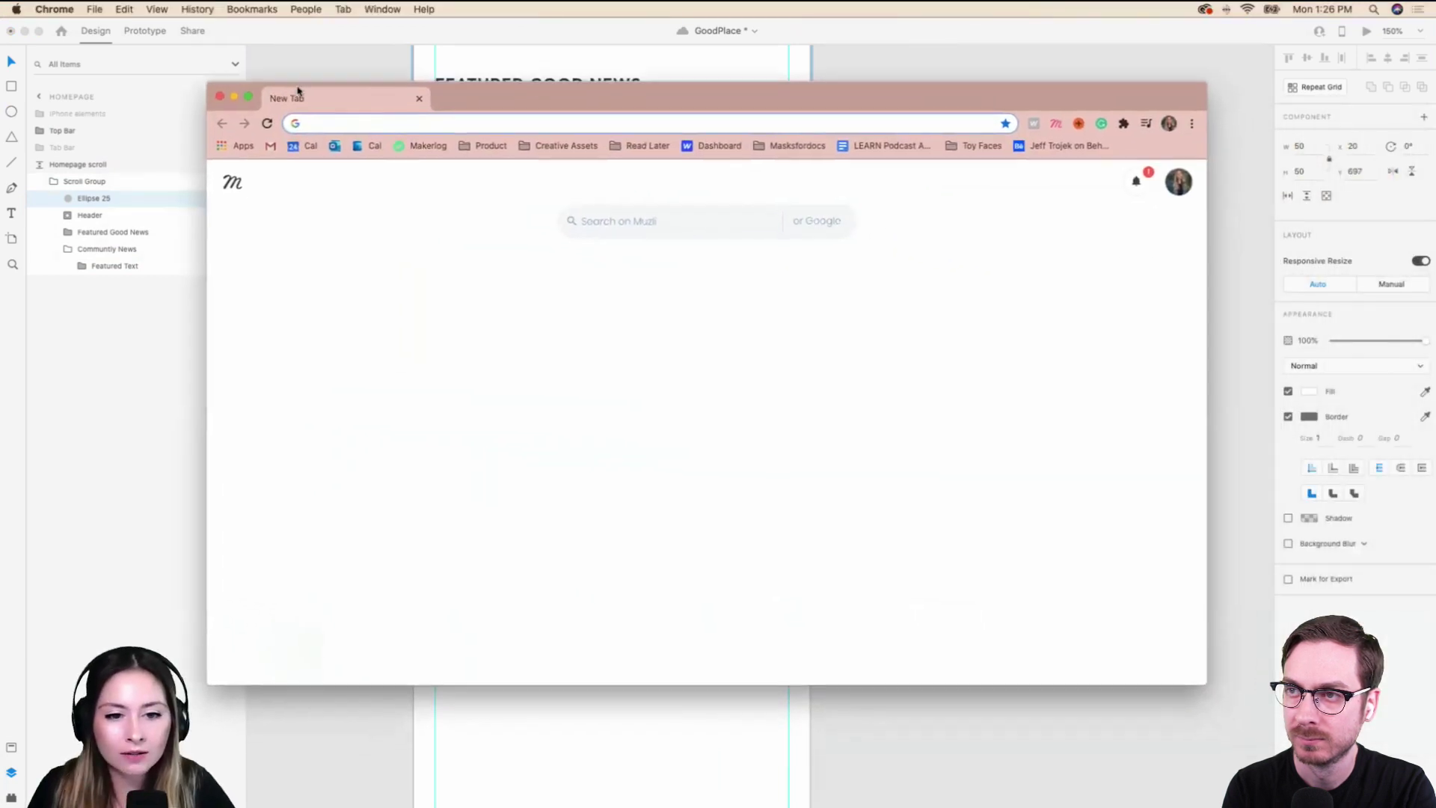
# Resize the Chrome window and load the Toy Faces avatar library from the bookmarks.
pyautogui.moveTo(1190, 640); pyautogui.dragTo(1388, 783)
pyautogui.moveTo(475, 60); pyautogui.dragTo(431, 56)
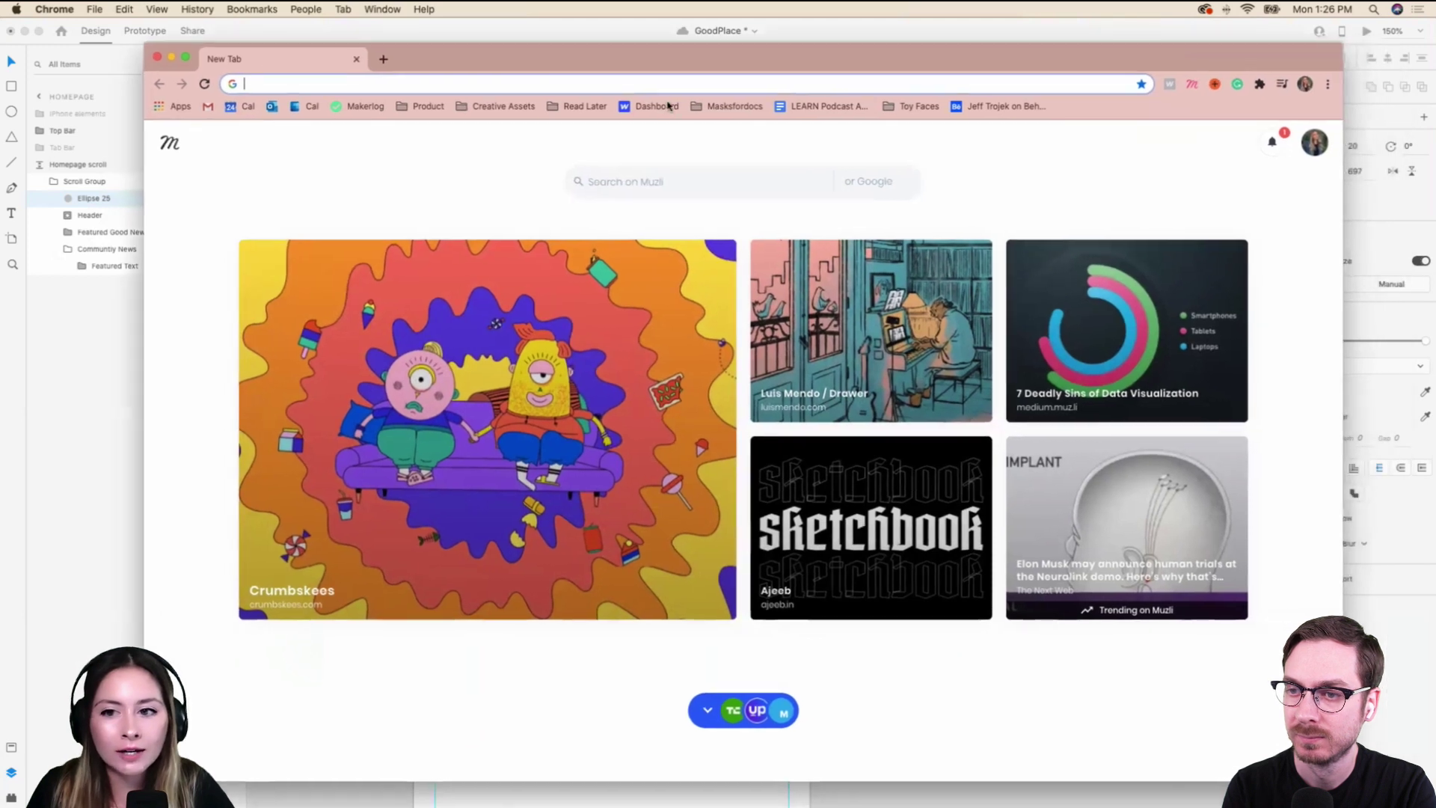
pyautogui.click(913, 107)
pyautogui.click(933, 151)
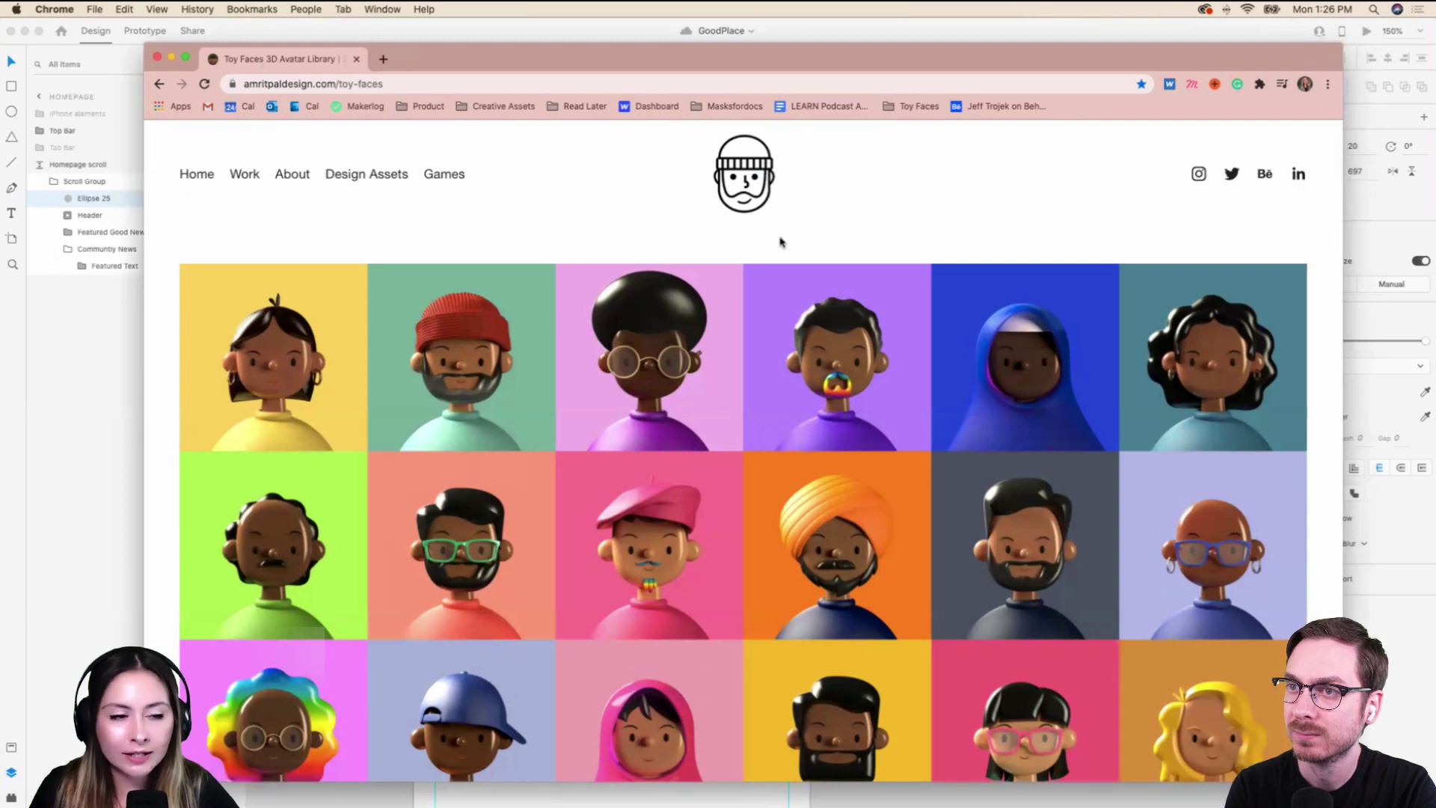
# Scroll through the Toy Faces 3D avatar grid and purchase details, then back to the top.
pyautogui.scroll(-5, 929, 329)
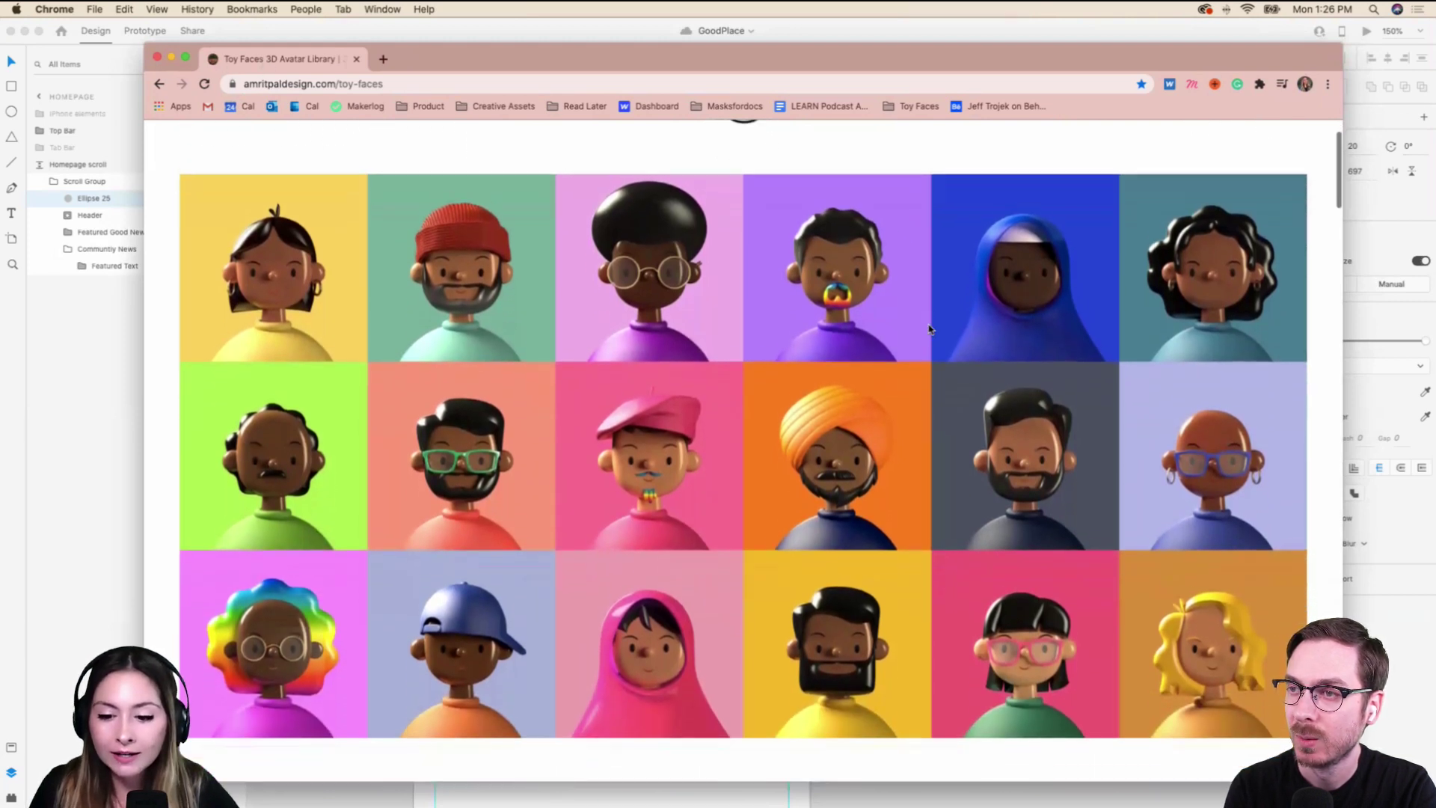
pyautogui.scroll(1, 930, 329)
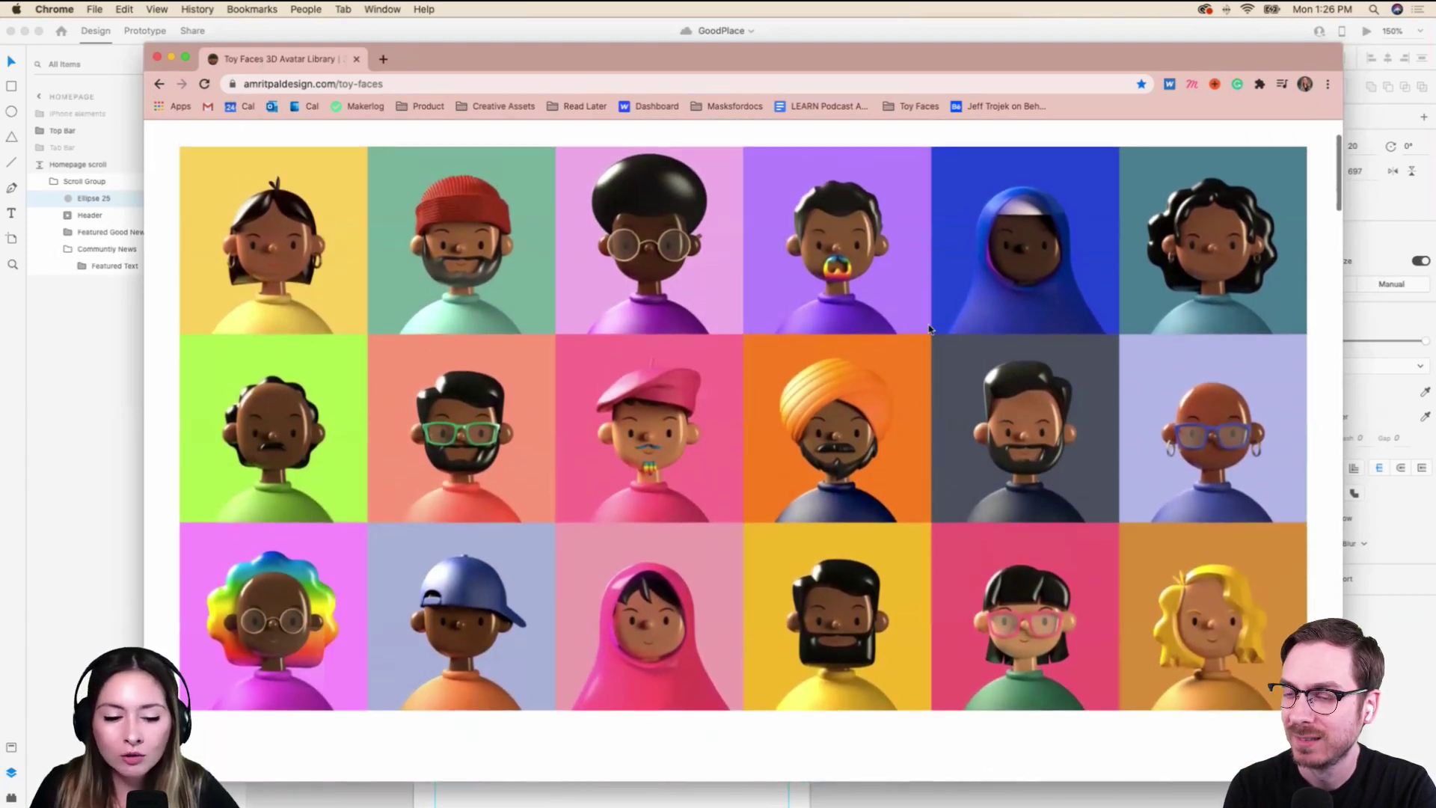
pyautogui.scroll(2, 929, 329)
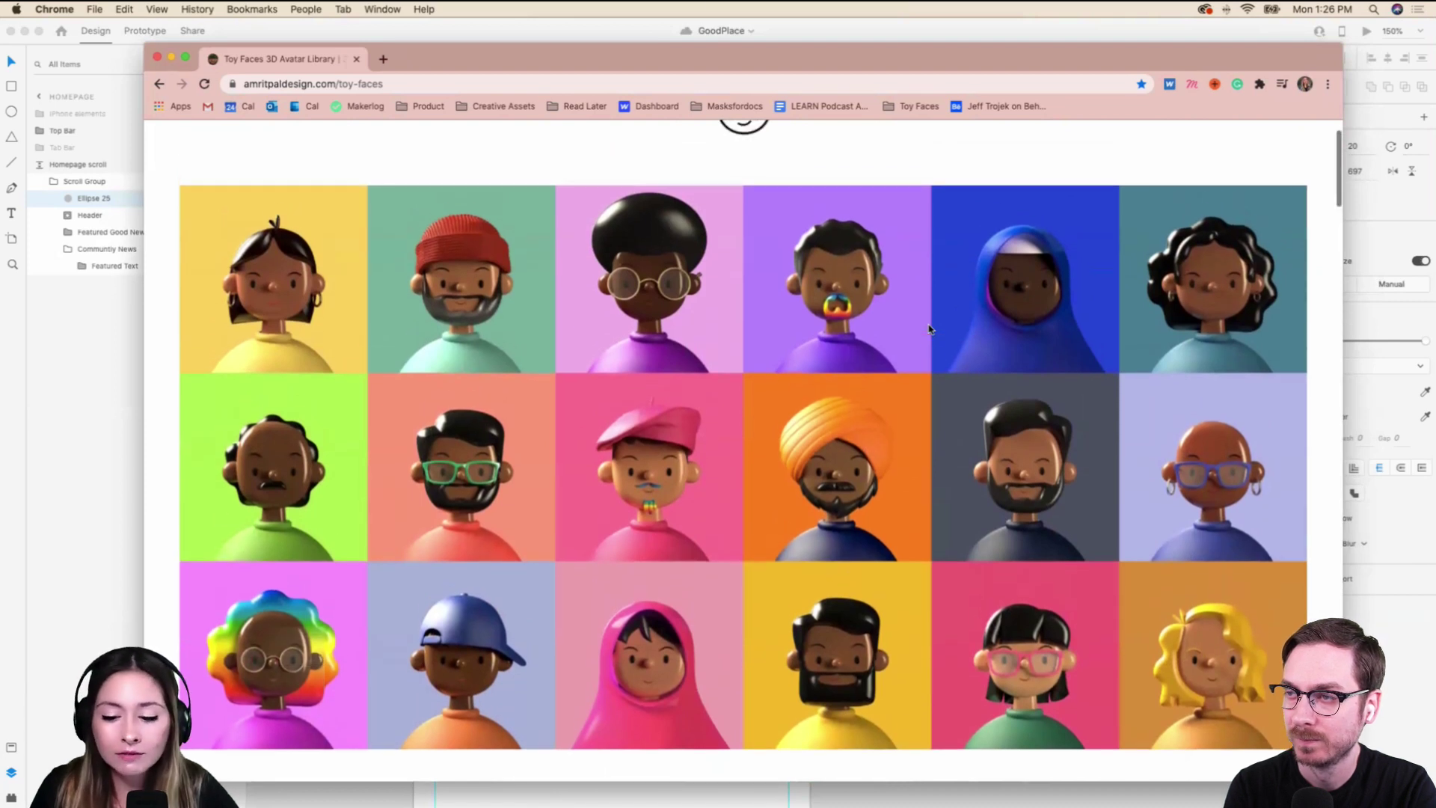
pyautogui.scroll(-10, 930, 329)
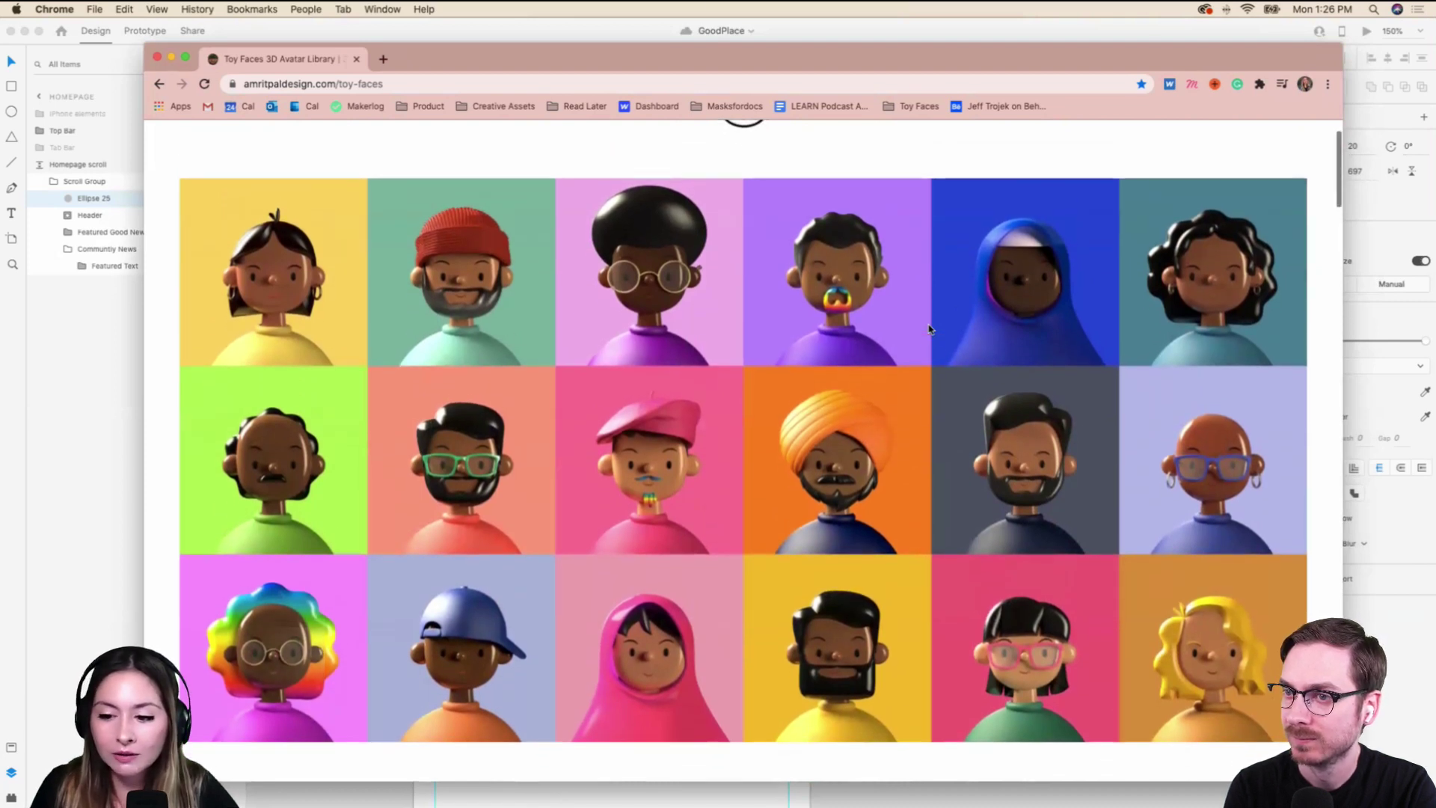
pyautogui.scroll(-15, 930, 329)
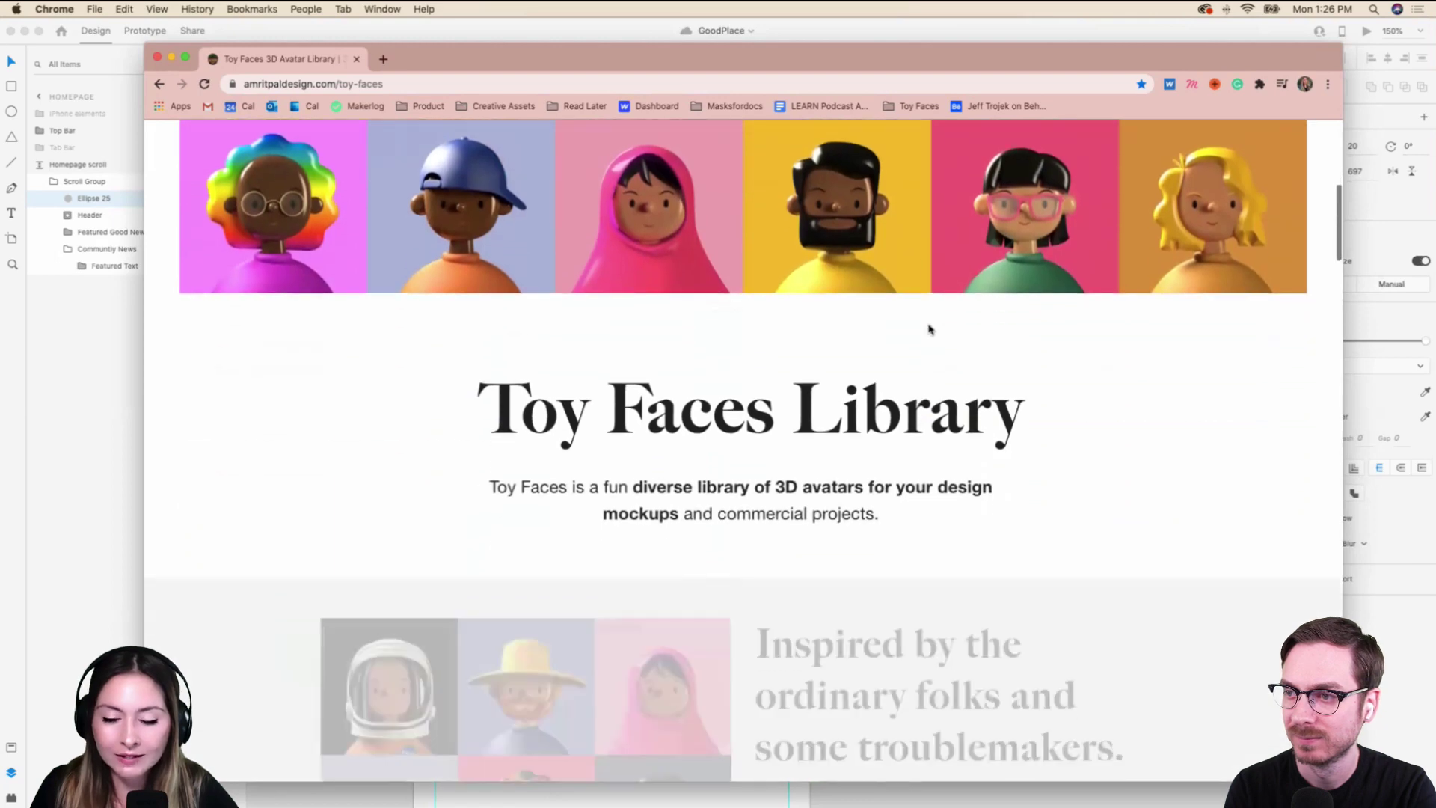
pyautogui.scroll(-5, 927, 323)
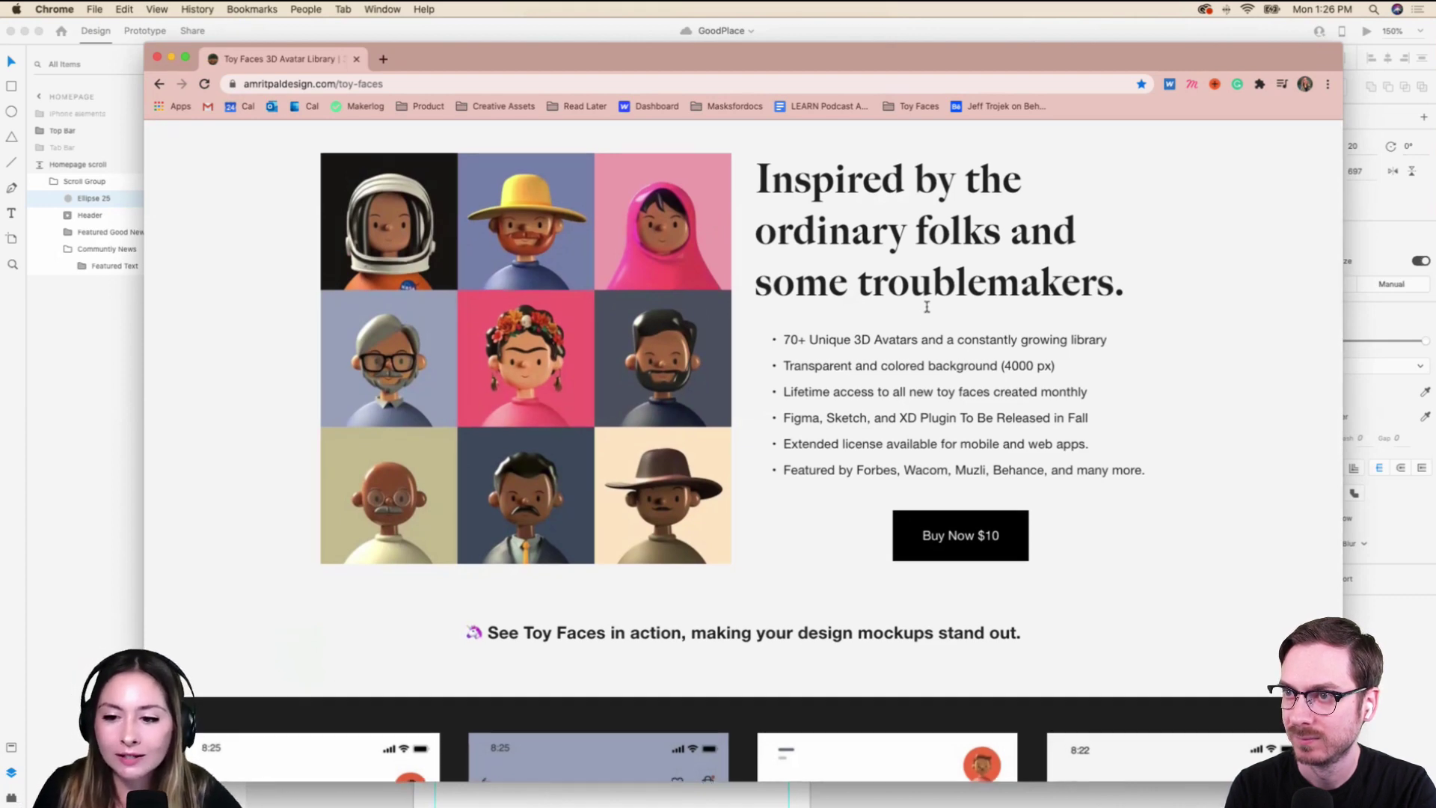
pyautogui.scroll(10, 928, 324)
pyautogui.scroll(3, 928, 310)
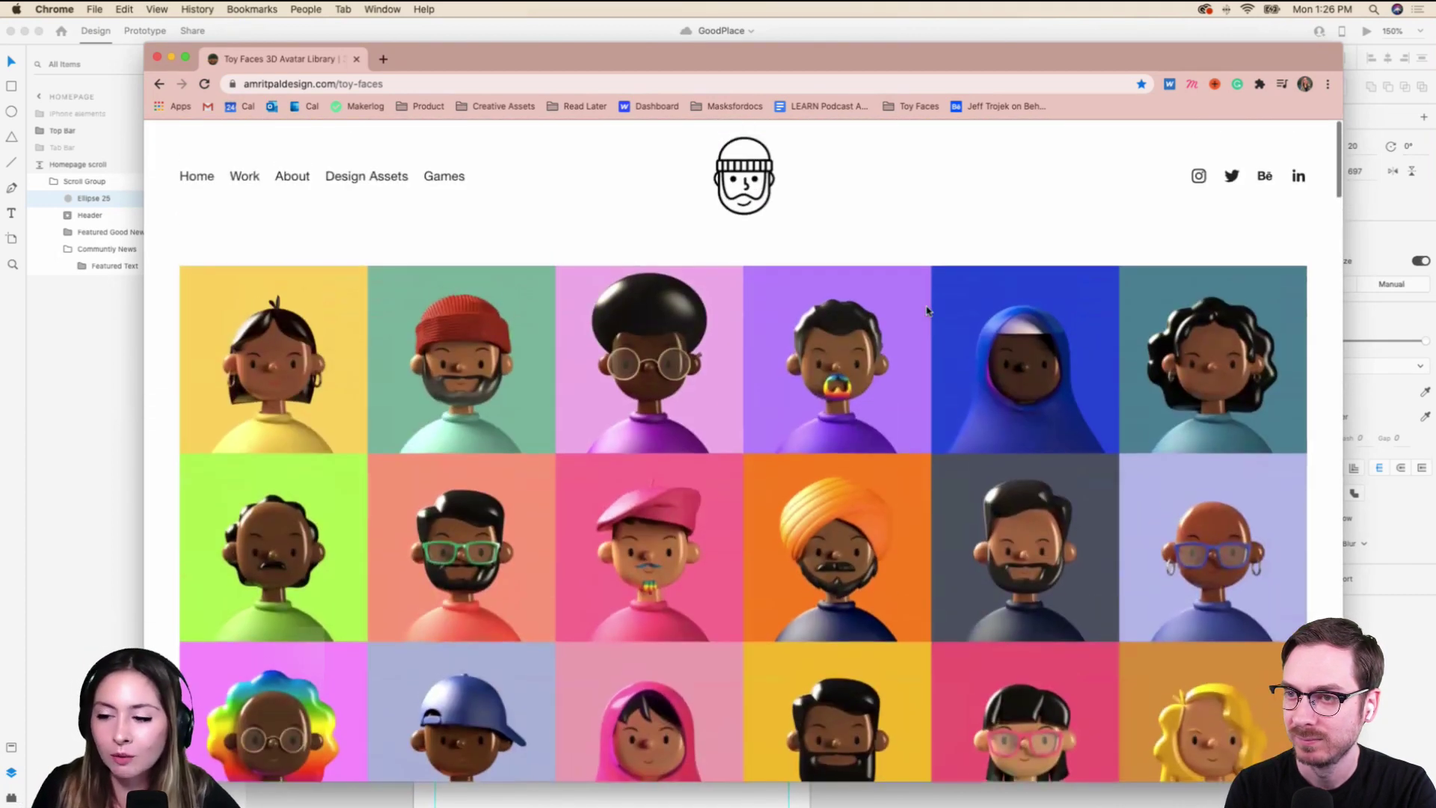
# Open the Toy Faces creator's Behance profile from the Toy Faces bookmark folder.
pyautogui.click(987, 107)
pyautogui.click(914, 106)
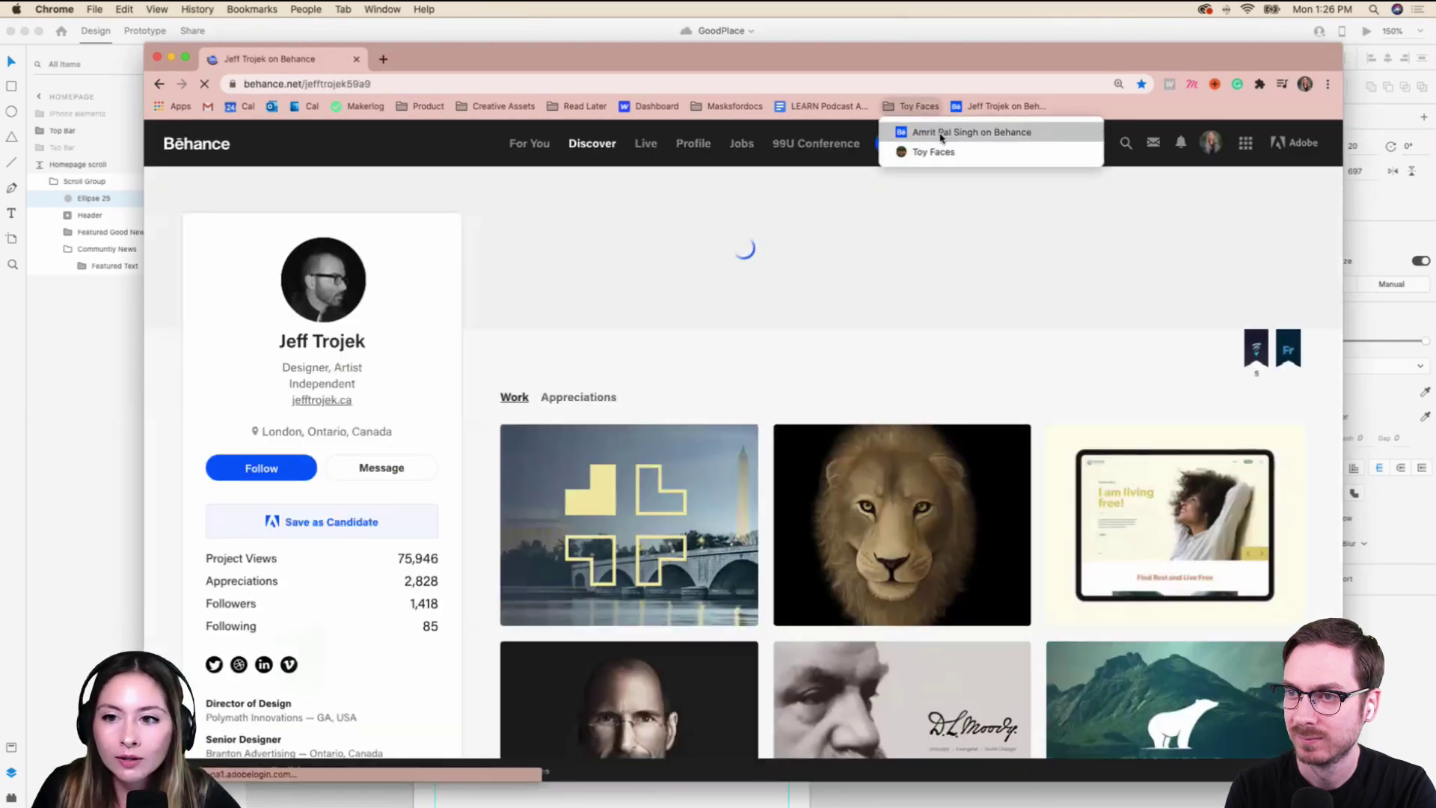
pyautogui.click(941, 134)
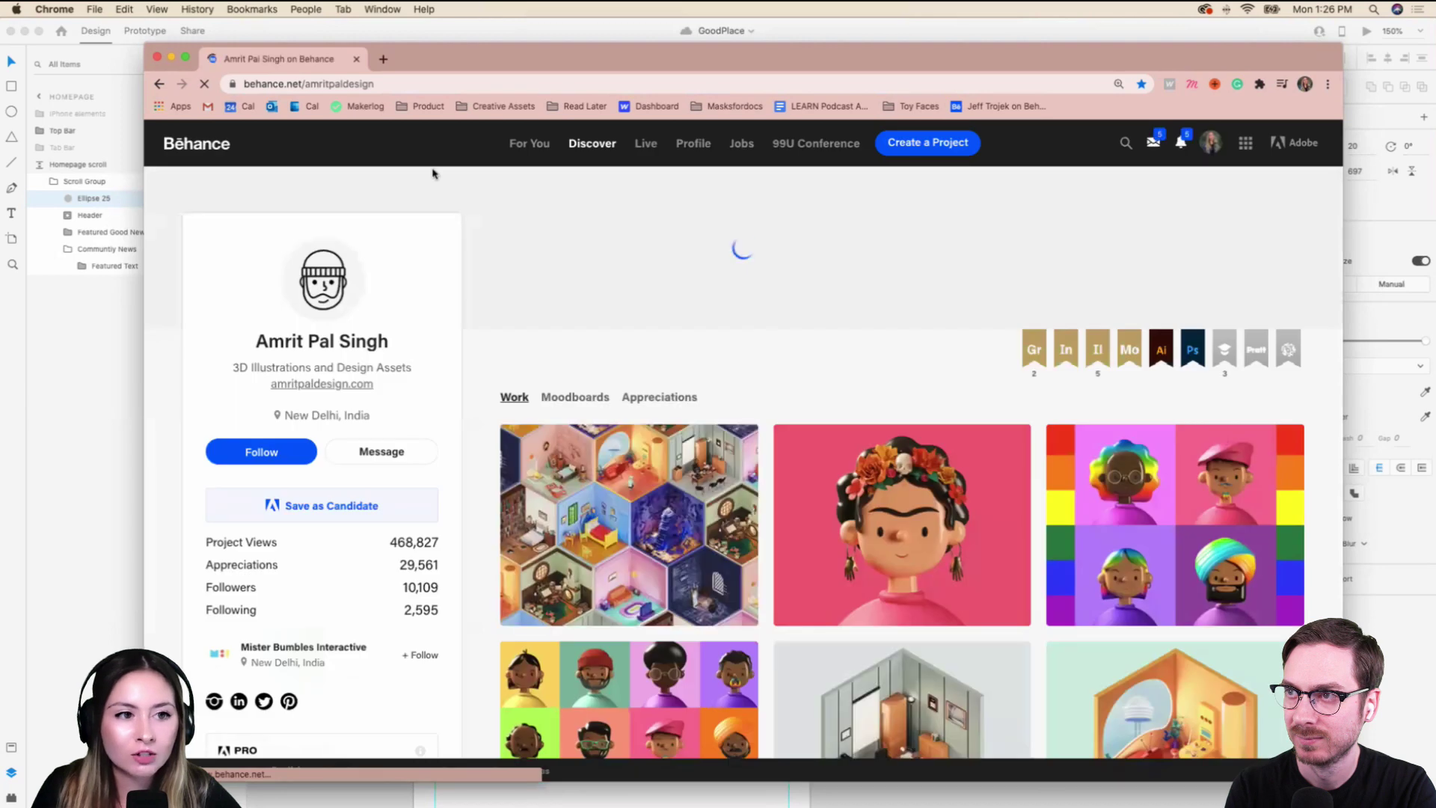
# Follow the creator on Behance and close Chrome to return to the GoodPlace design.
pyautogui.scroll(-1, 887, 359)
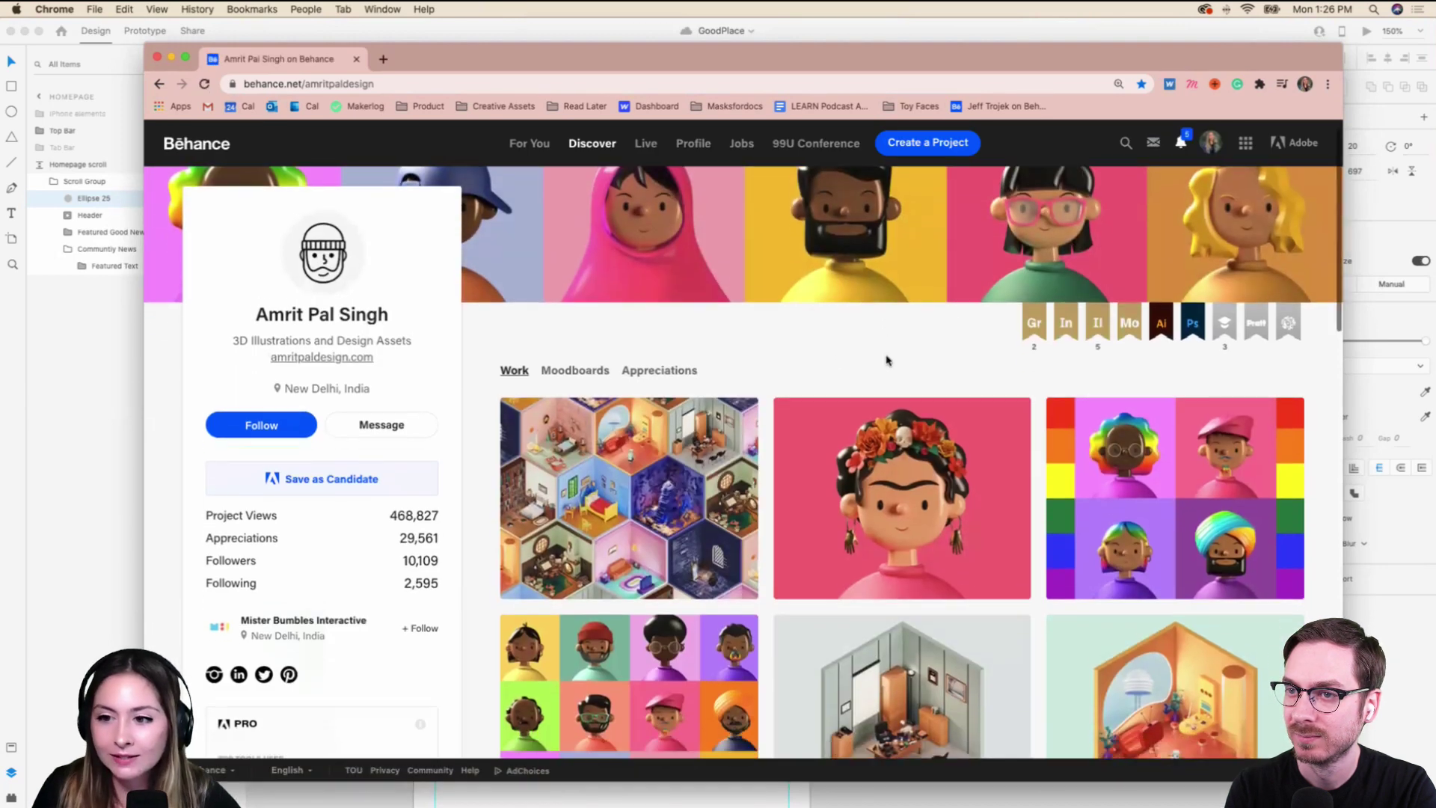
pyautogui.scroll(-5, 887, 361)
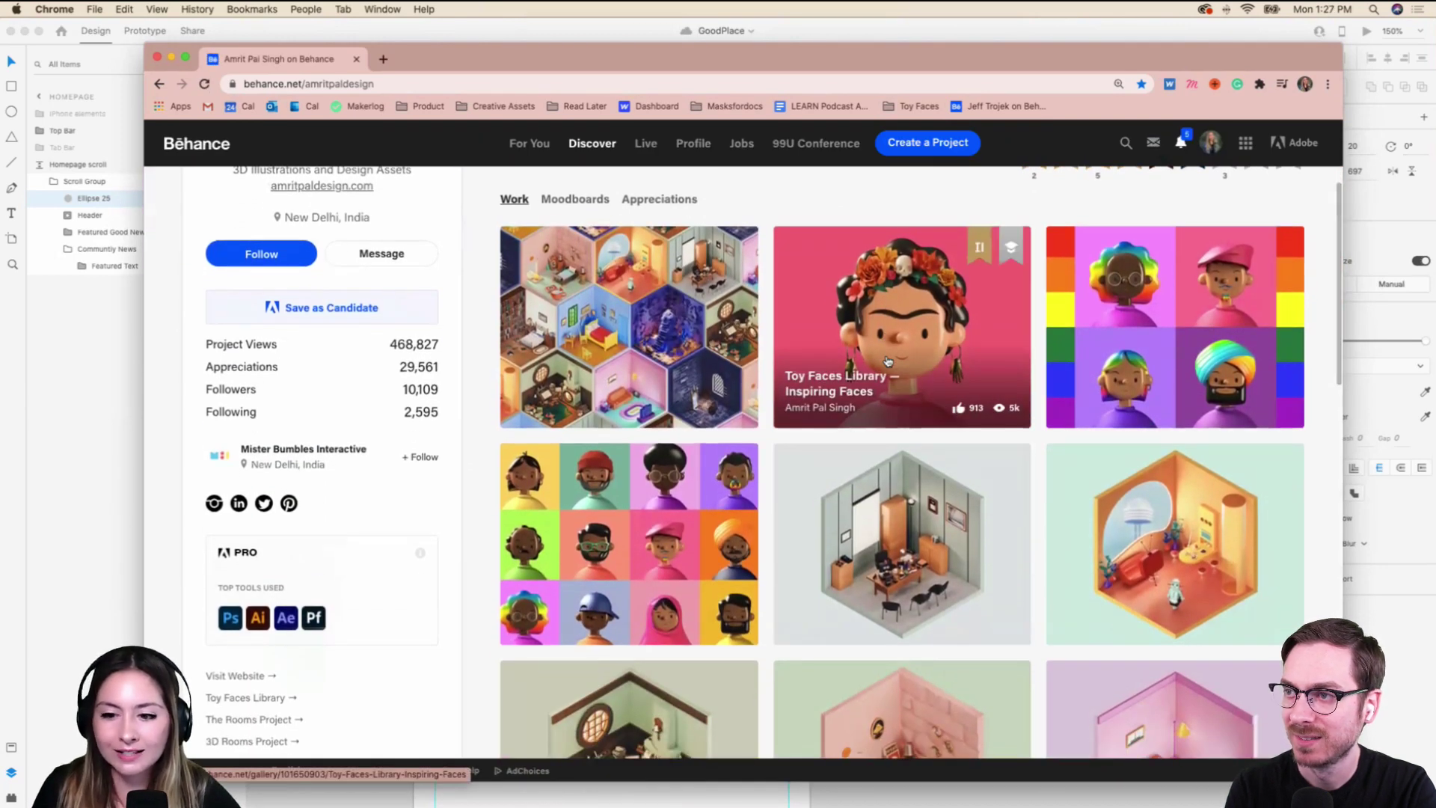
pyautogui.scroll(-7, 887, 361)
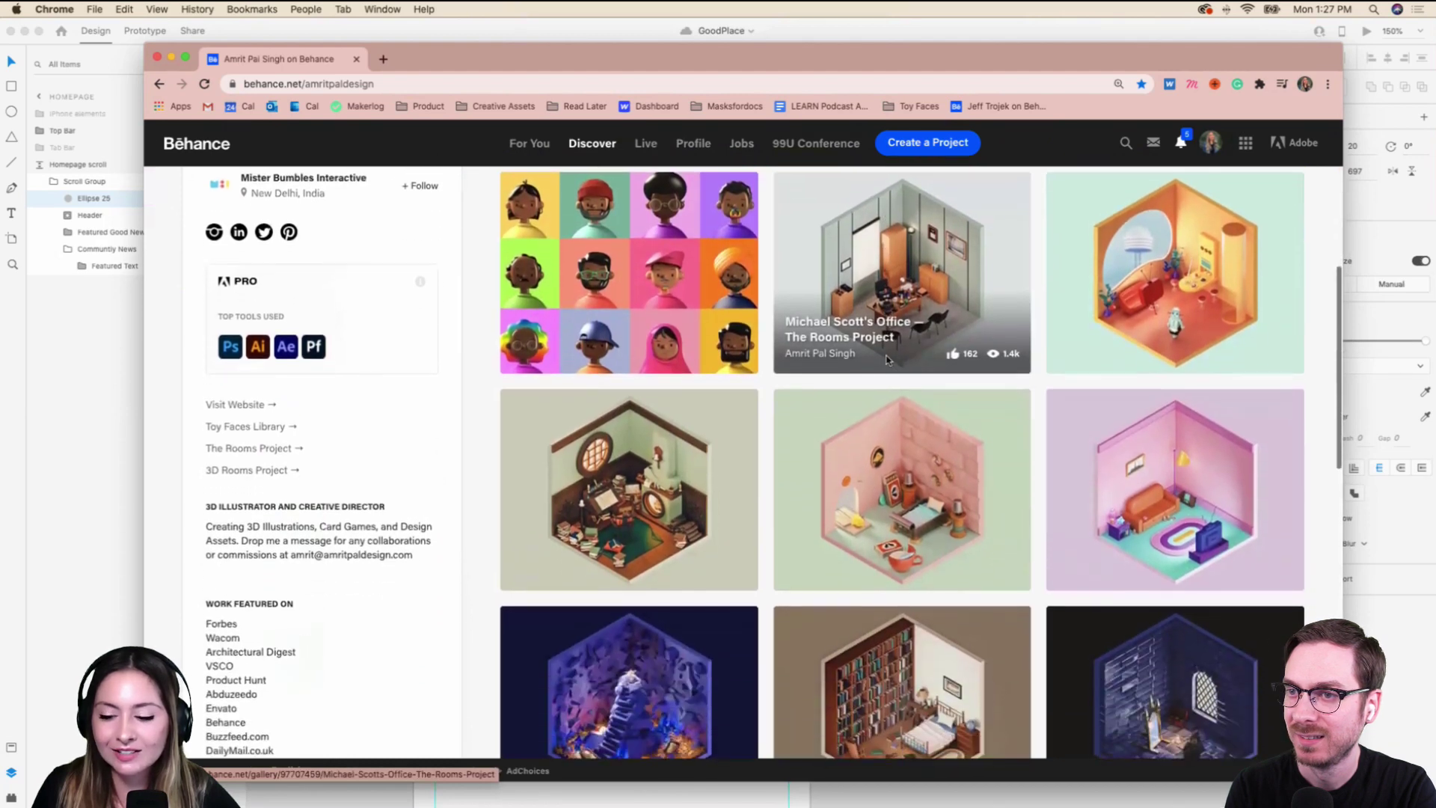
pyautogui.scroll(12, 887, 360)
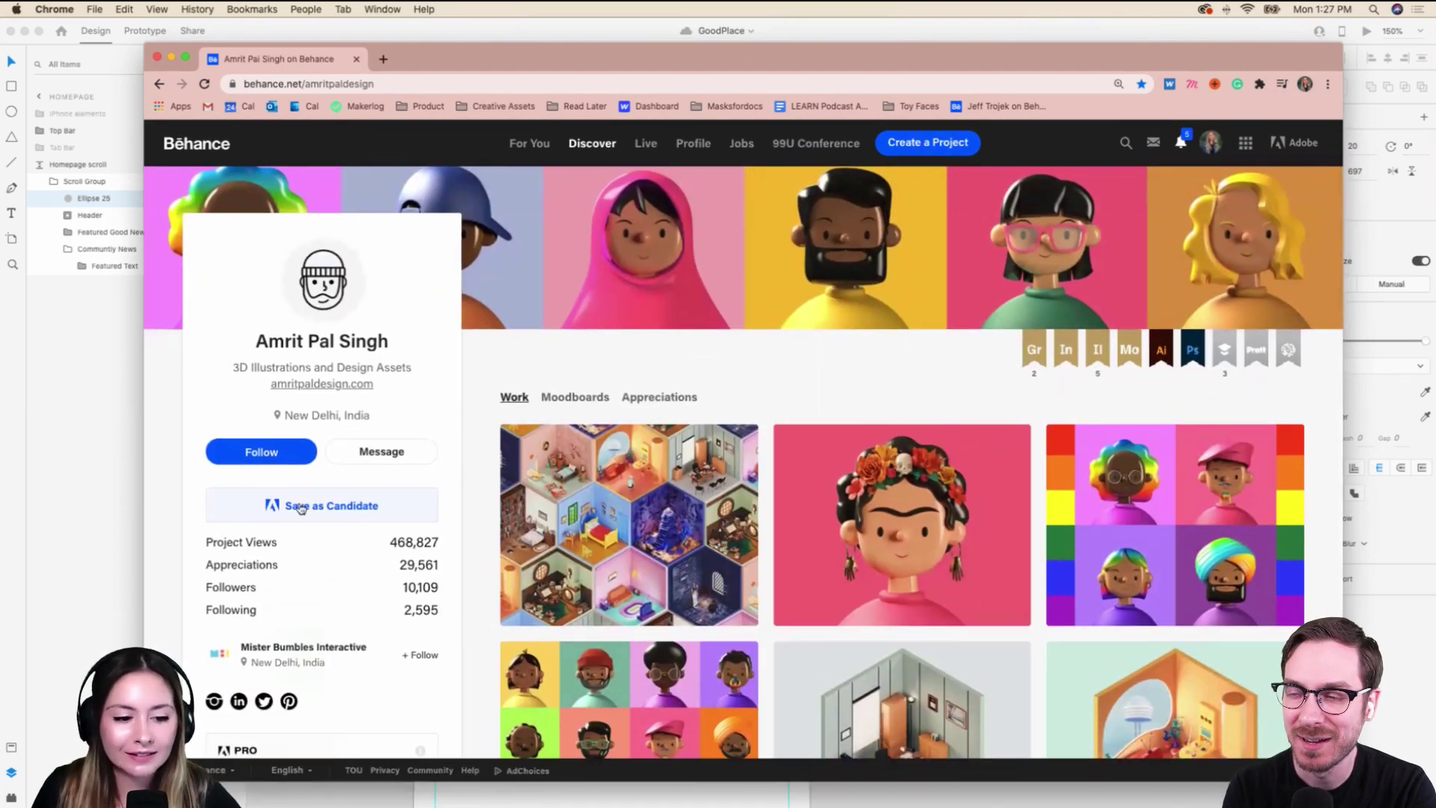
pyautogui.click(310, 451)
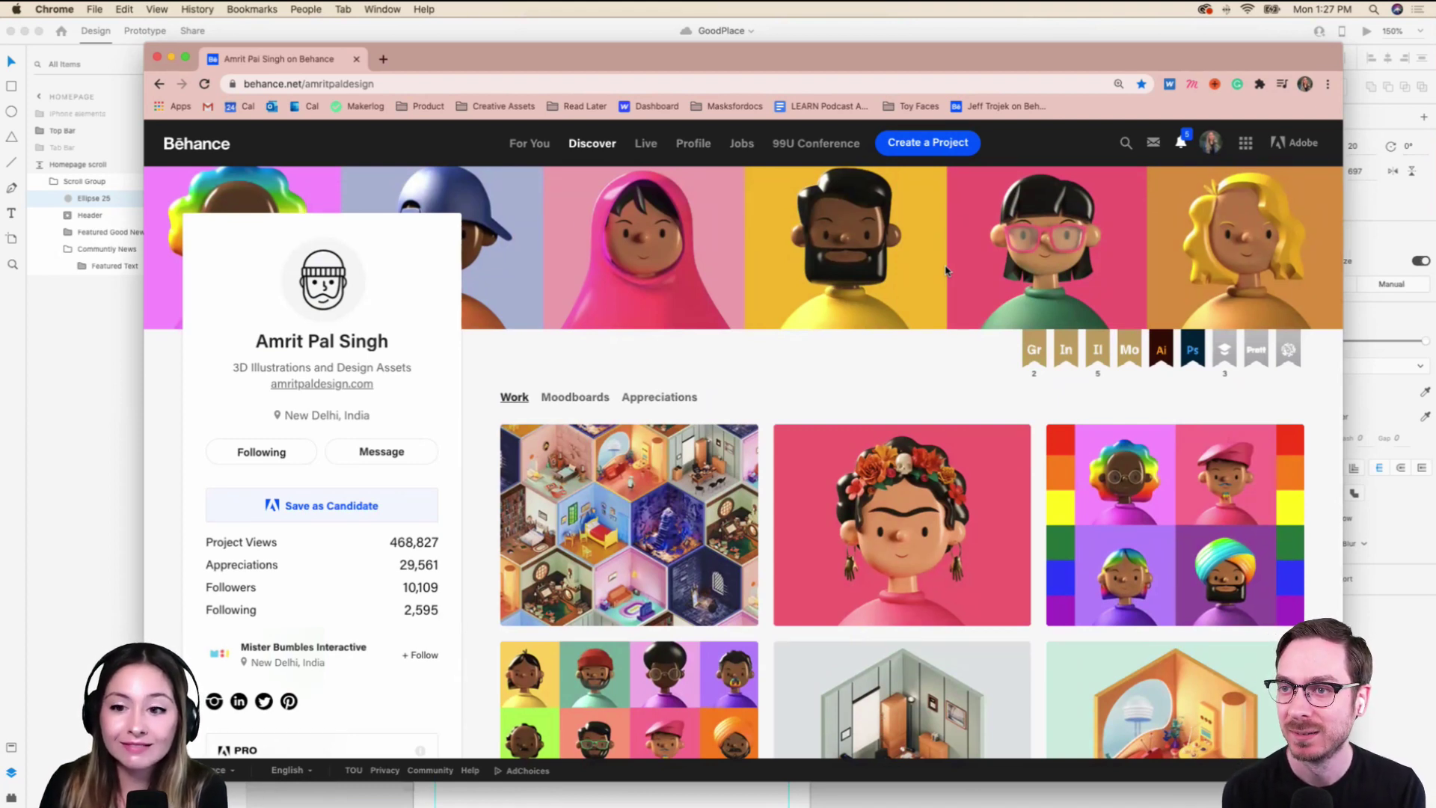
pyautogui.click(156, 58)
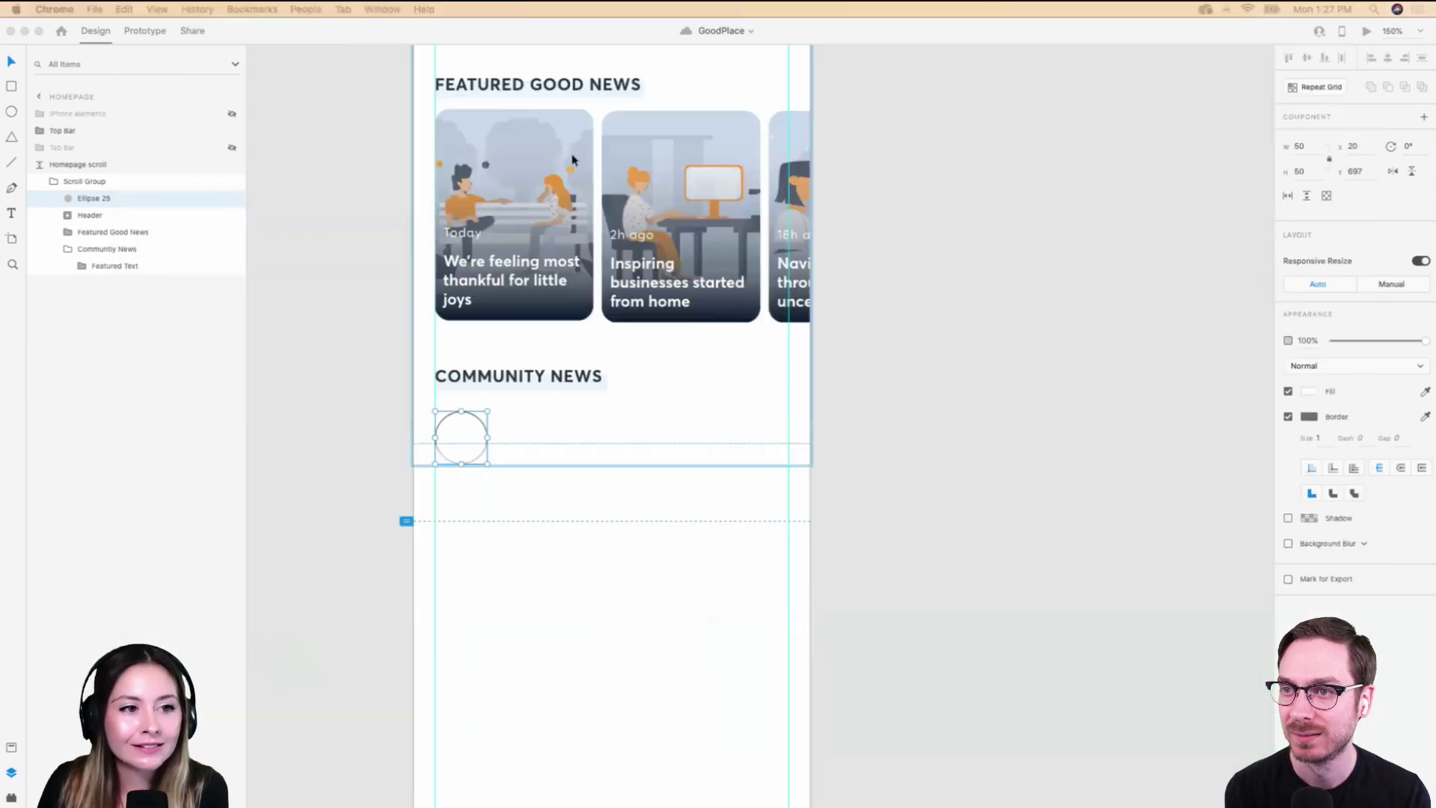
# Open a Finder window, enlarge it and move it toward the centre-left.
pyautogui.moveTo(210, 782)
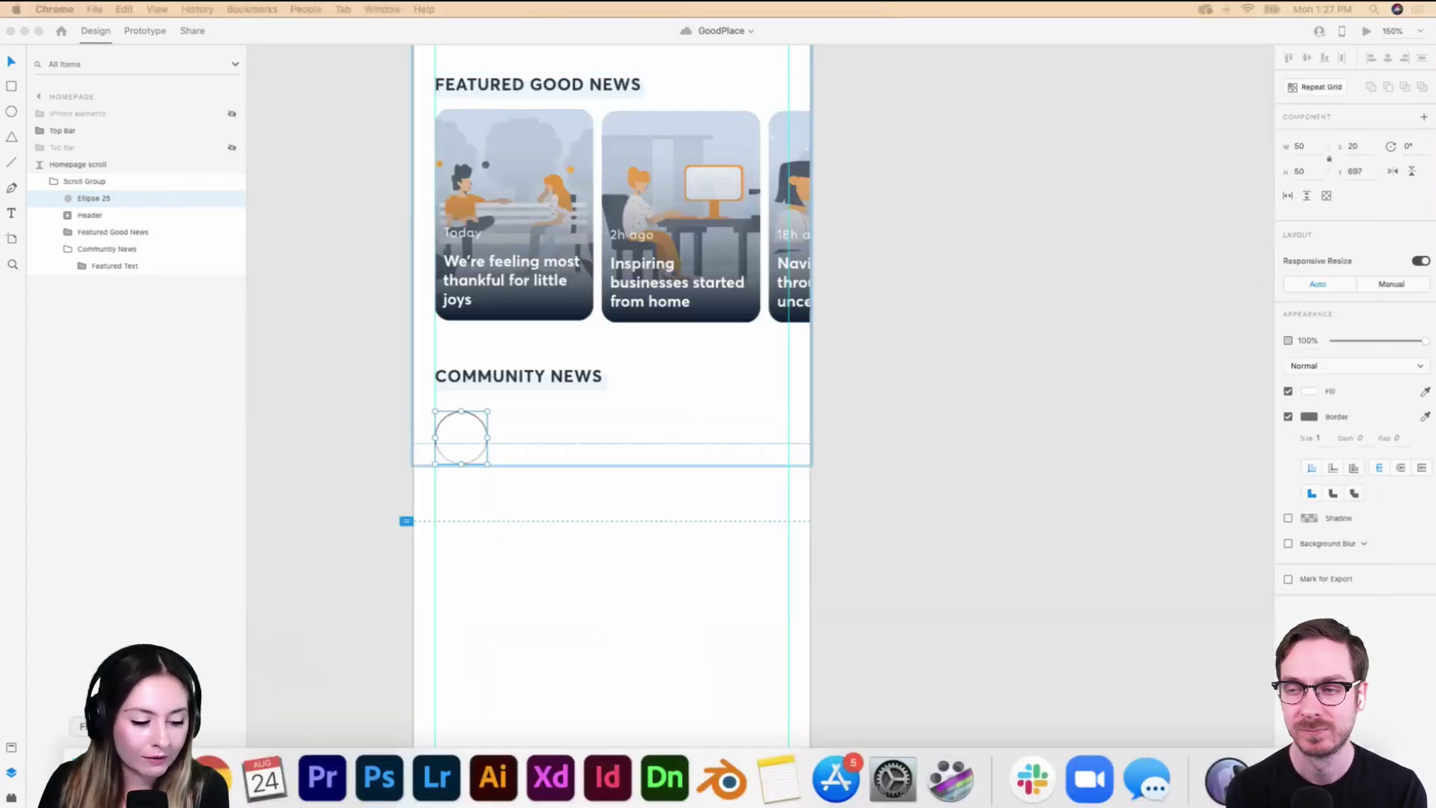
pyautogui.click(101, 781)
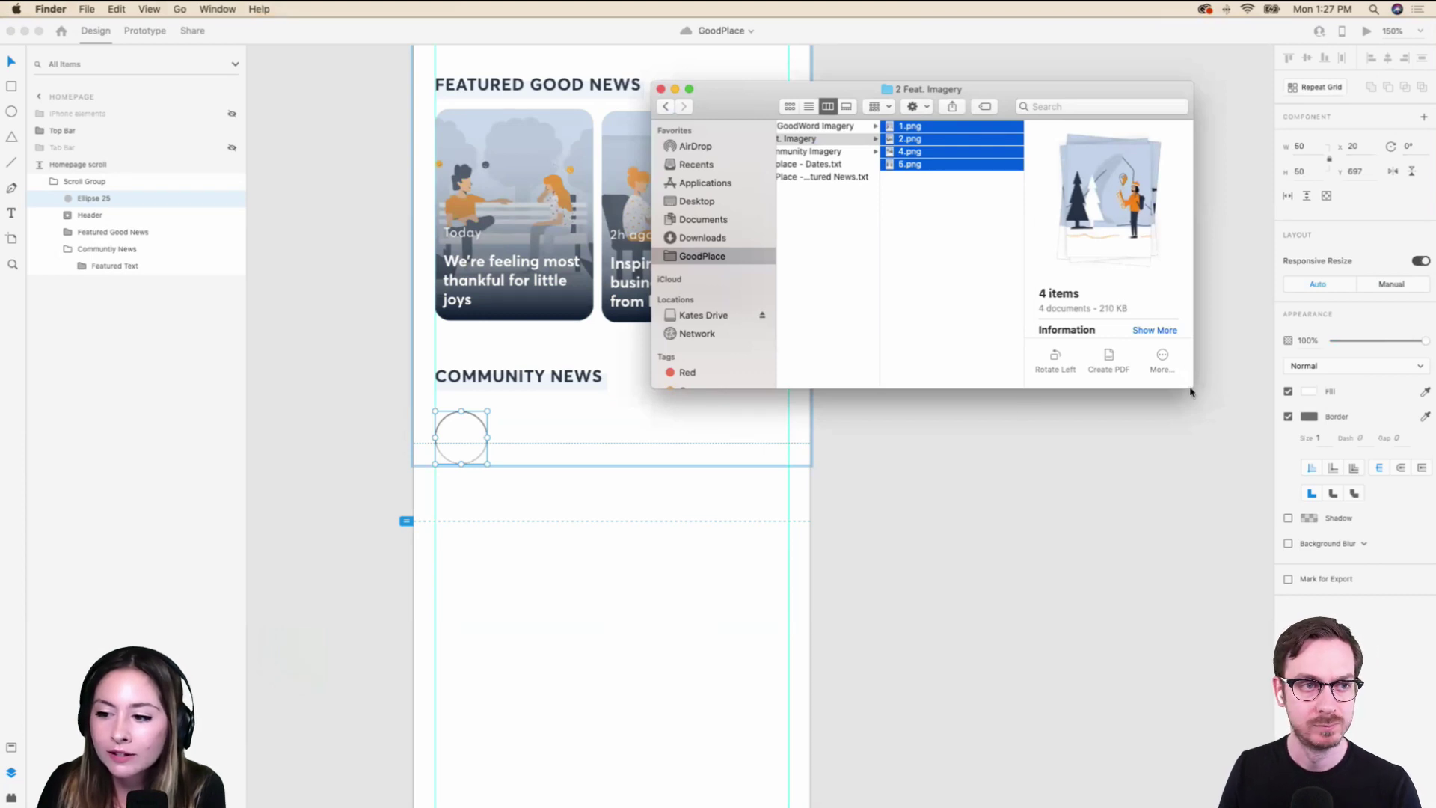
pyautogui.moveTo(1192, 392); pyautogui.dragTo(1374, 545)
pyautogui.click(875, 153)
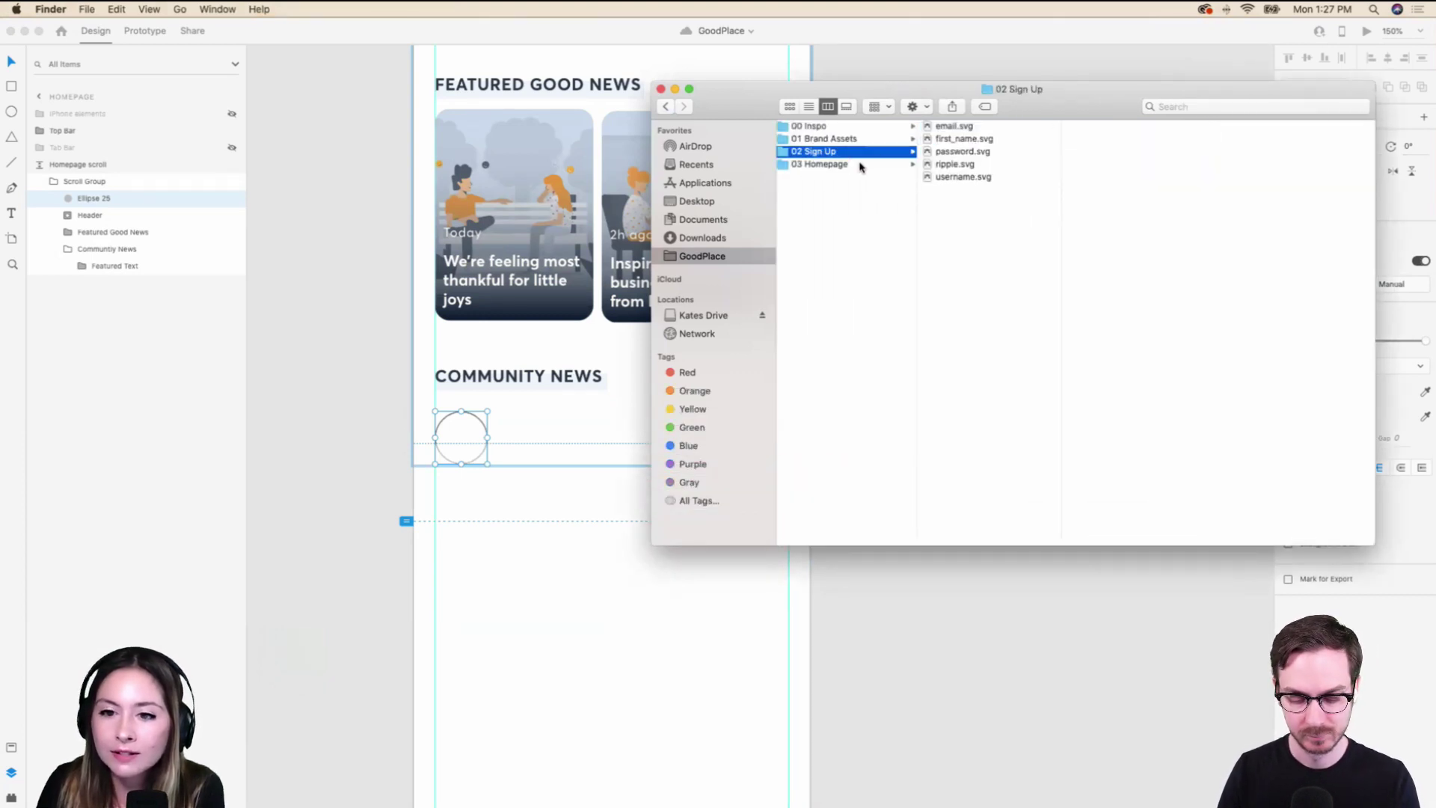
pyautogui.click(860, 164)
pyautogui.click(877, 153)
pyautogui.moveTo(955, 97); pyautogui.dragTo(652, 202)
# Navigate from 01 Brand Assets into Toy Faces › ToyFacesByAmrit › Black.
pyautogui.click(521, 242)
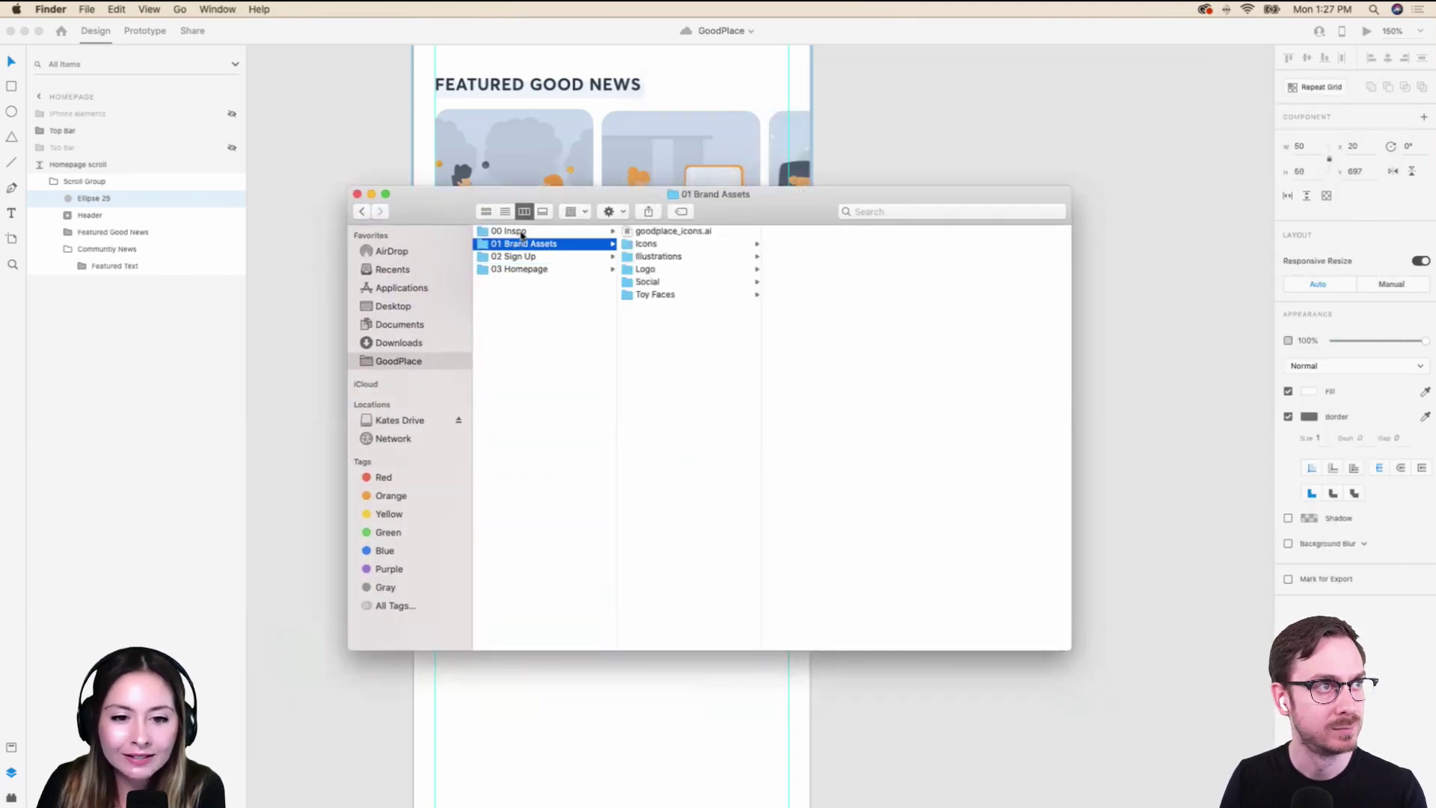
pyautogui.click(537, 271)
pyautogui.click(518, 245)
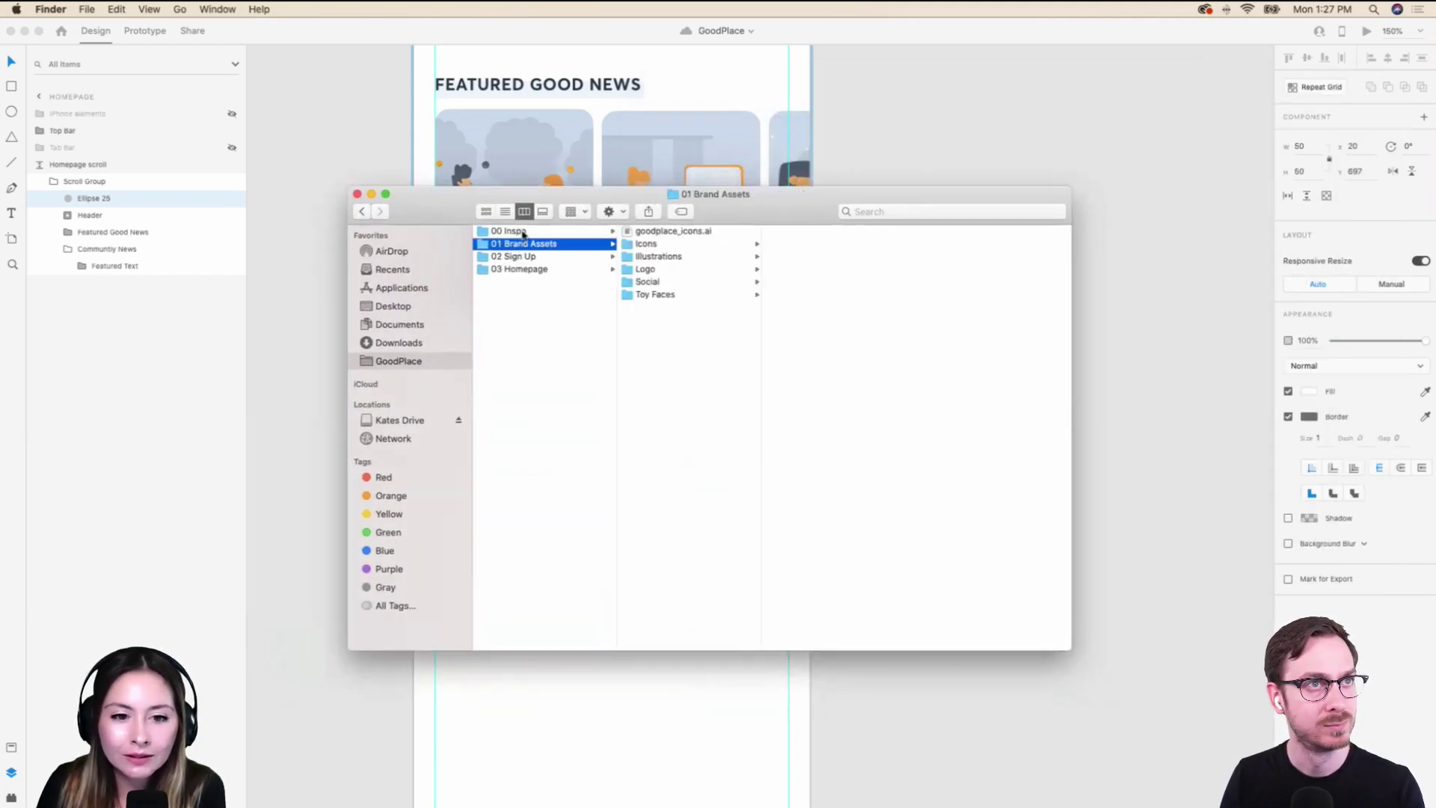
pyautogui.click(677, 257)
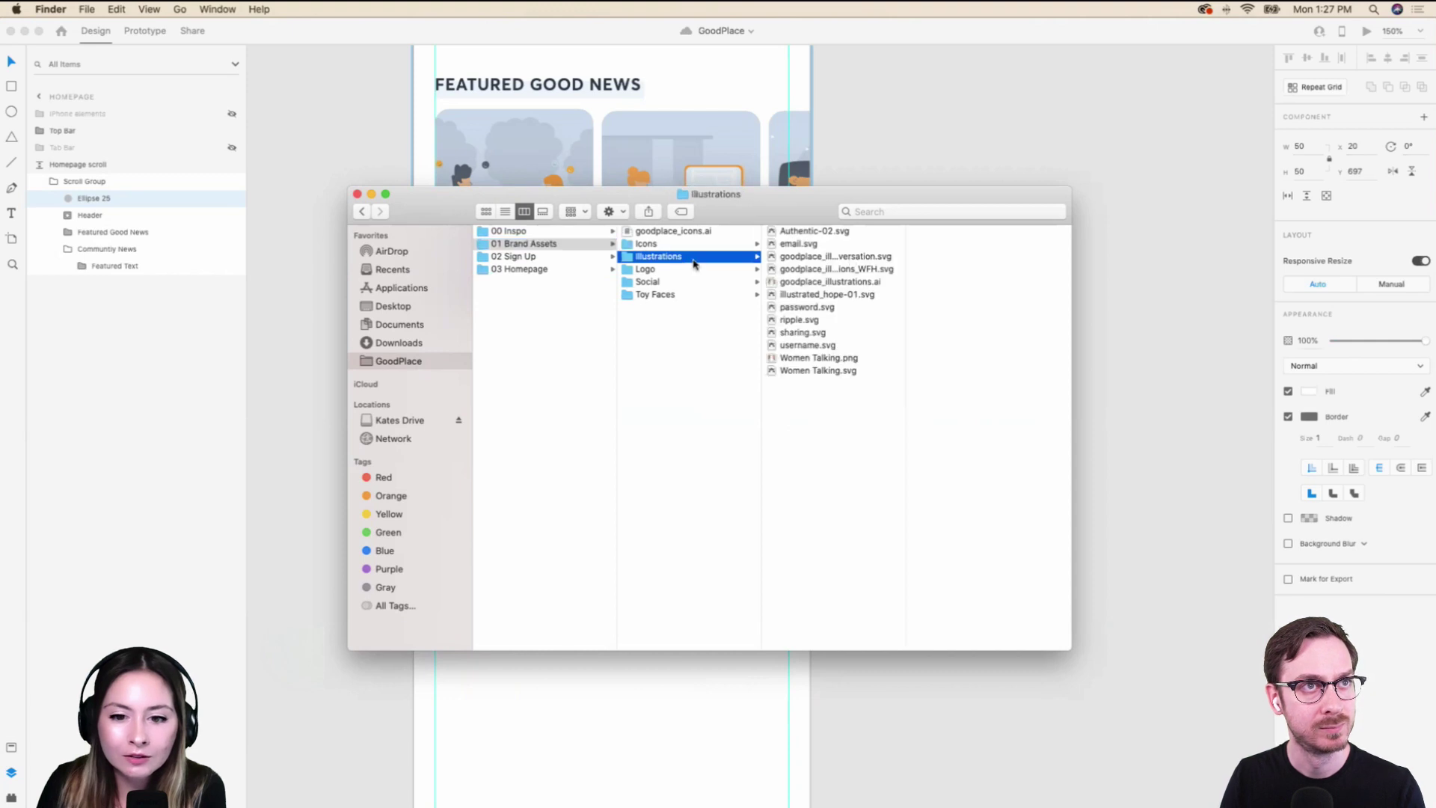
pyautogui.click(657, 295)
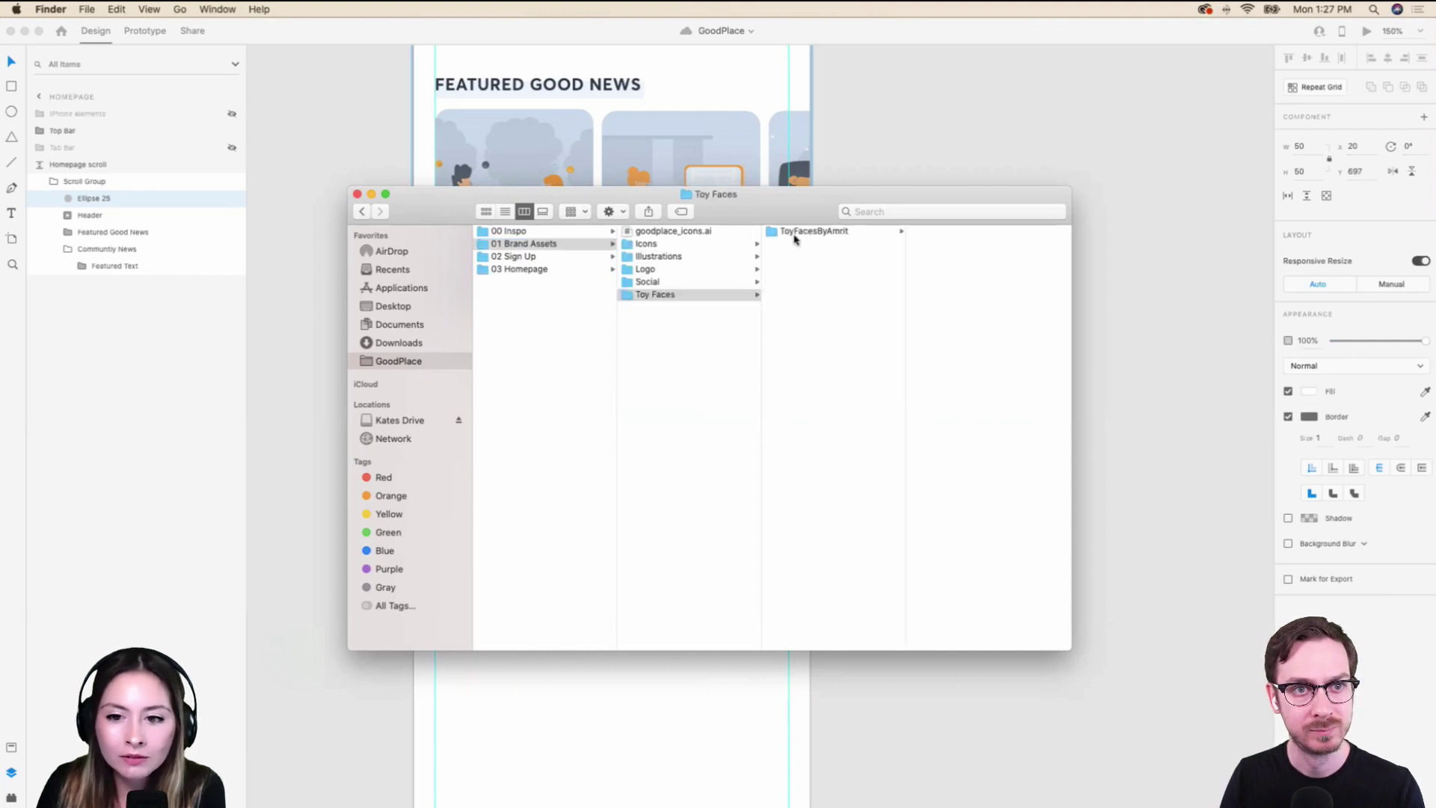
pyautogui.click(796, 232)
pyautogui.click(962, 233)
# Browse the Colored background avatars as enlarged thumbnails in a bigger Finder window.
pyautogui.press('Down')
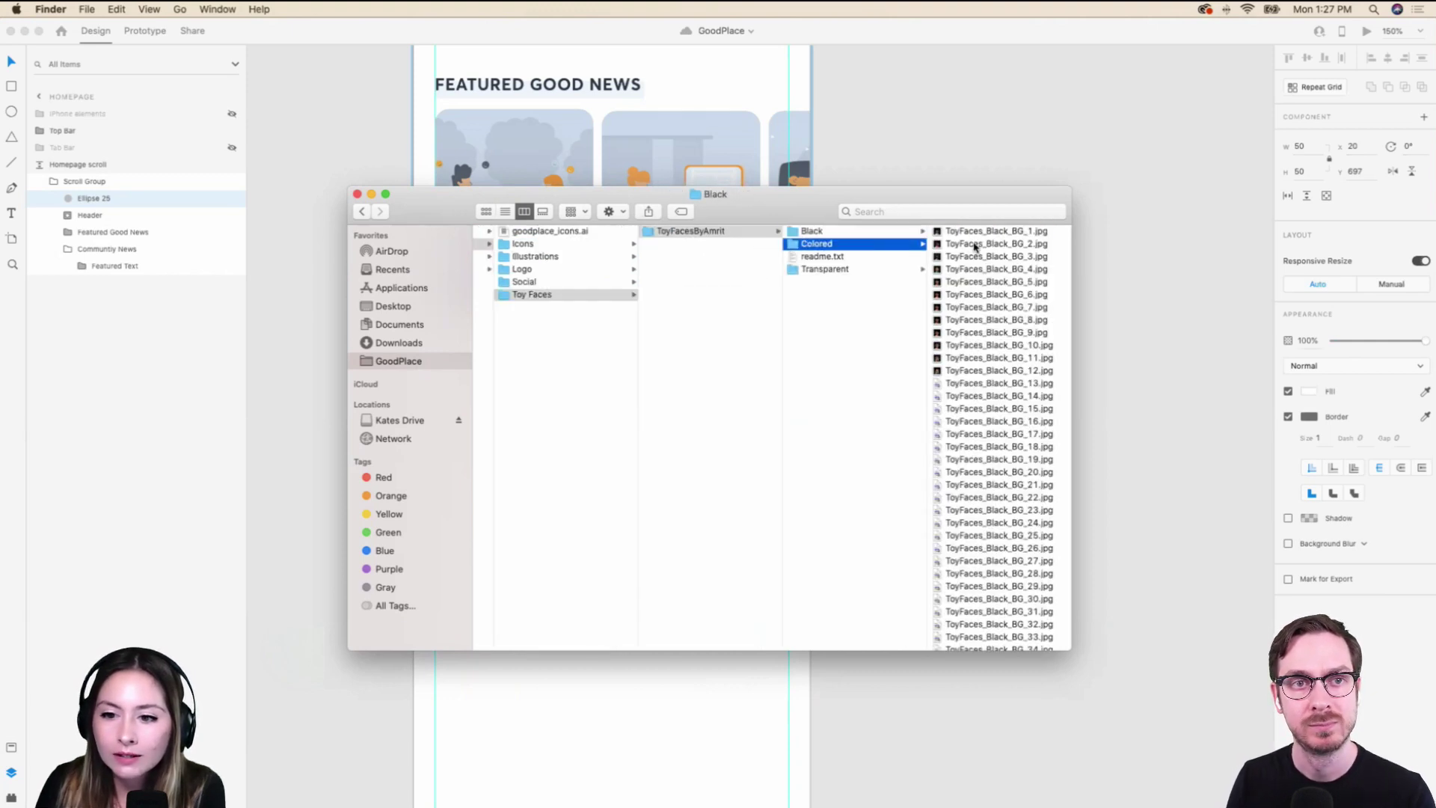
pyautogui.click(487, 216)
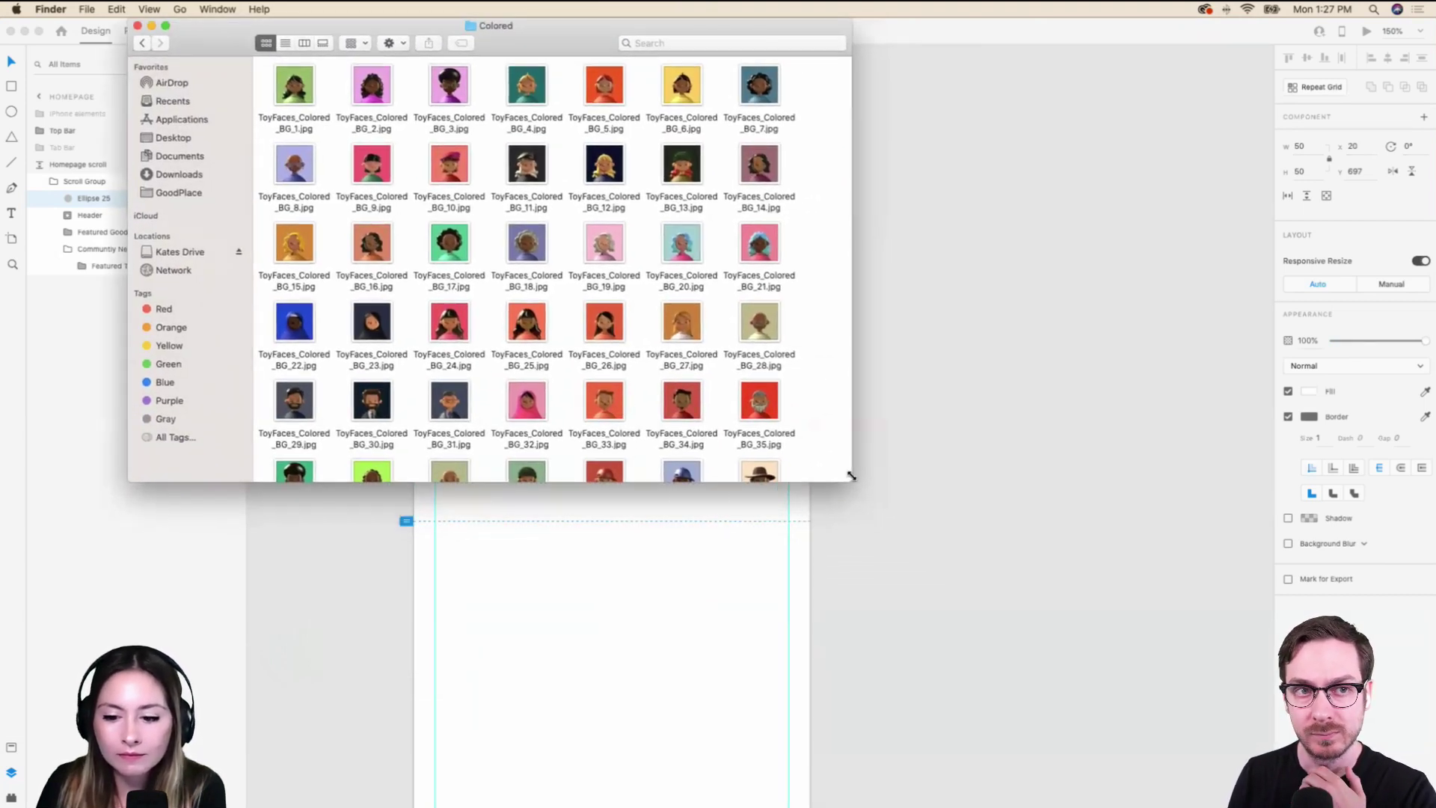
pyautogui.moveTo(849, 474); pyautogui.dragTo(1328, 738)
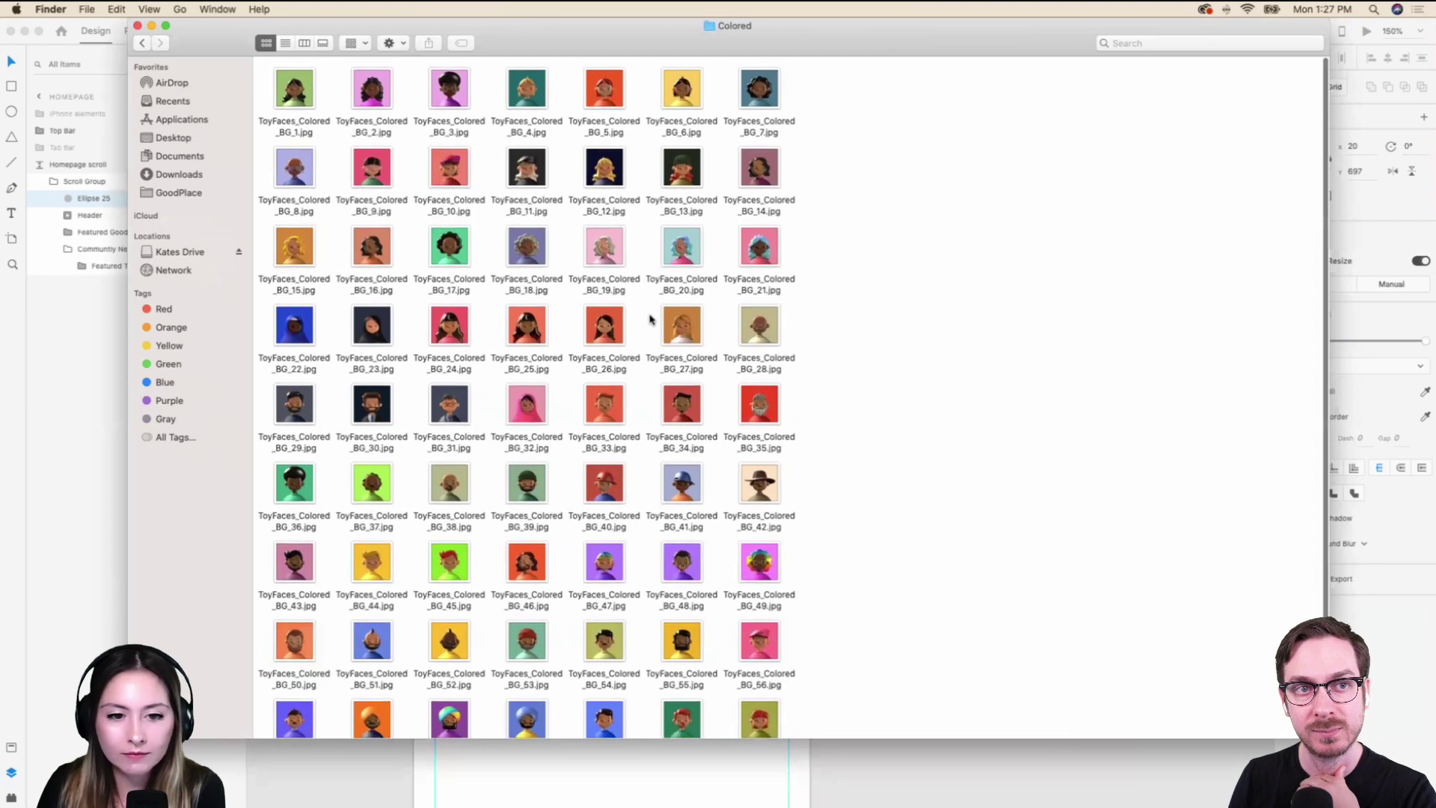
pyautogui.scroll(-5, 649, 319)
pyautogui.scroll(5, 736, 385)
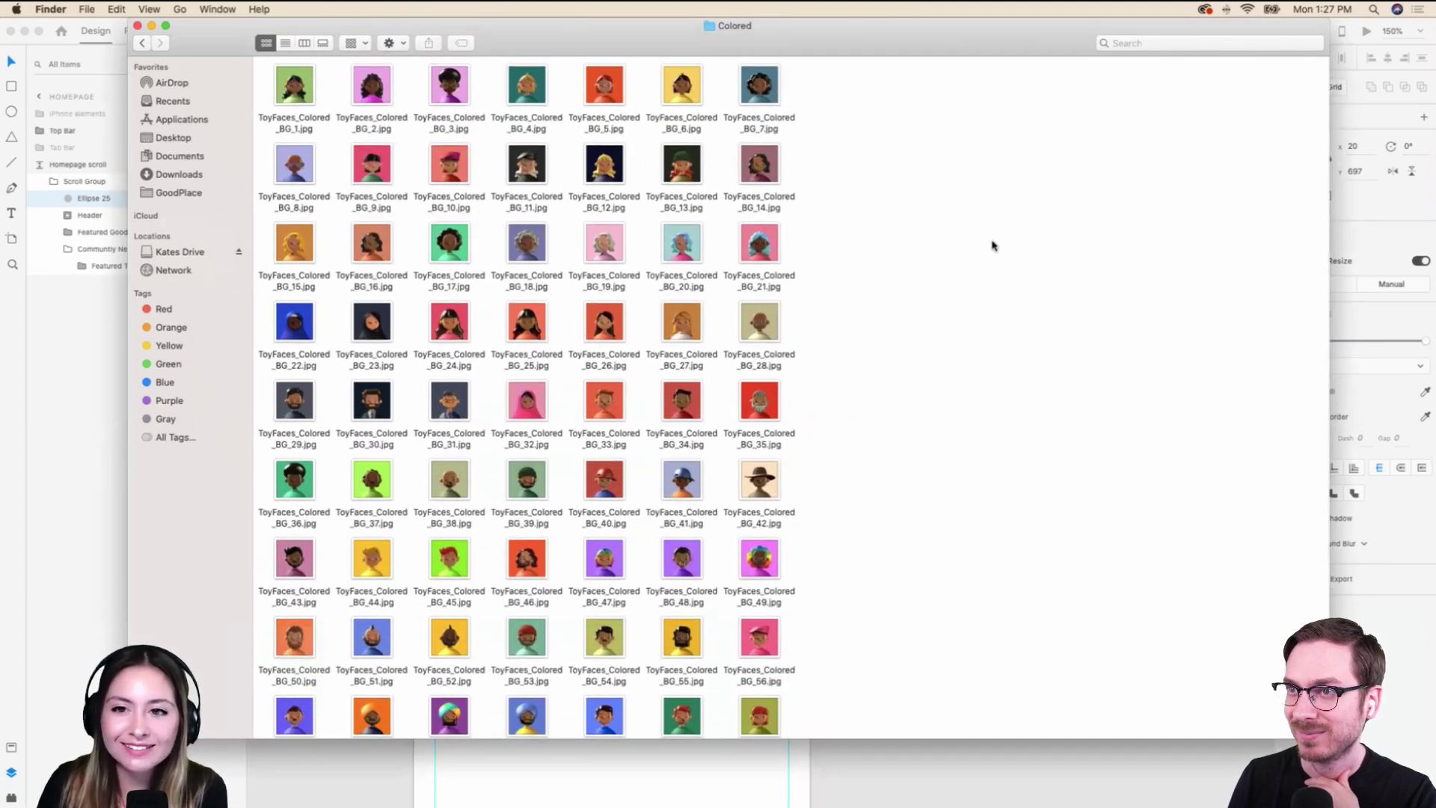
pyautogui.moveTo(920, 42); pyautogui.dragTo(1092, 90)
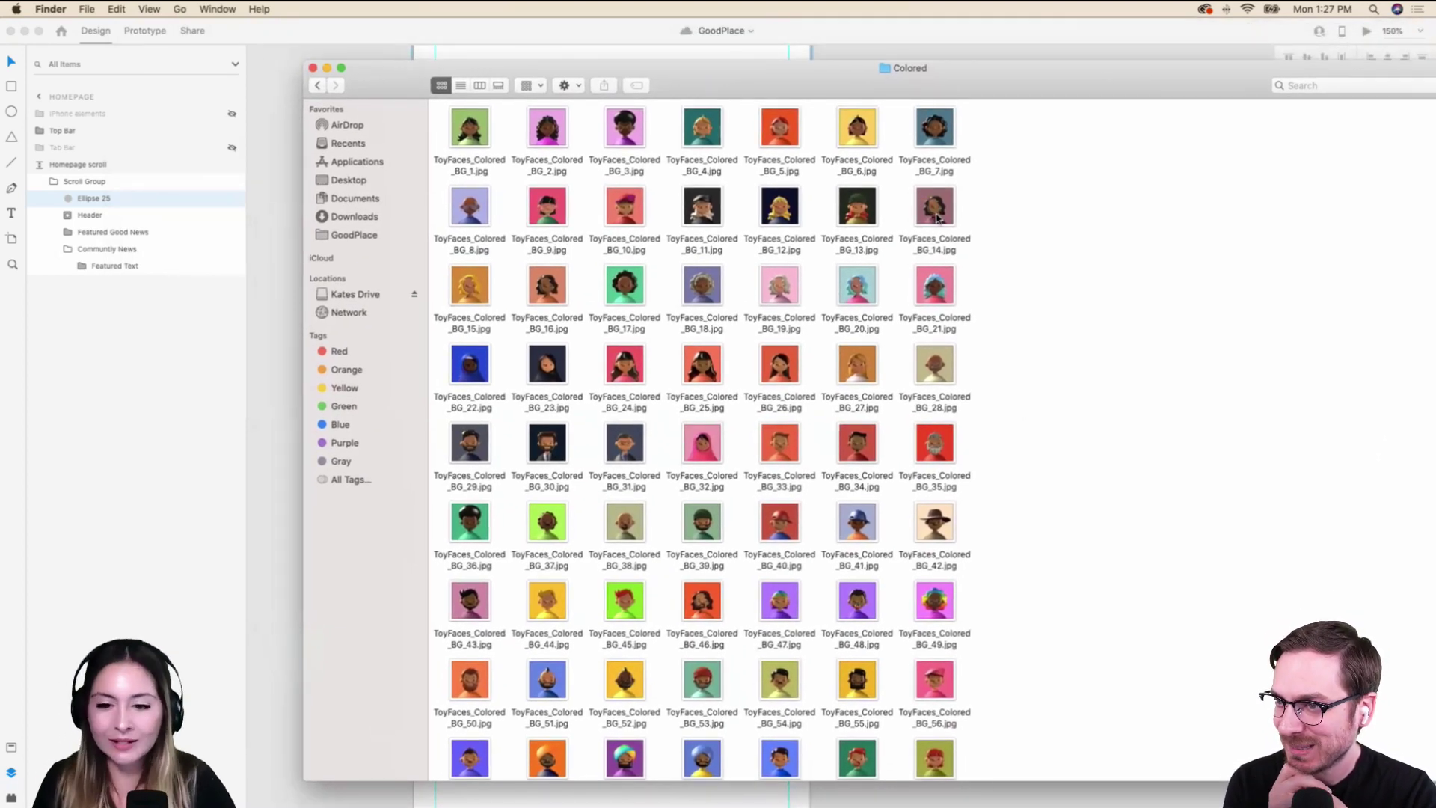
pyautogui.press('super+equal')
pyautogui.press('super+equal')
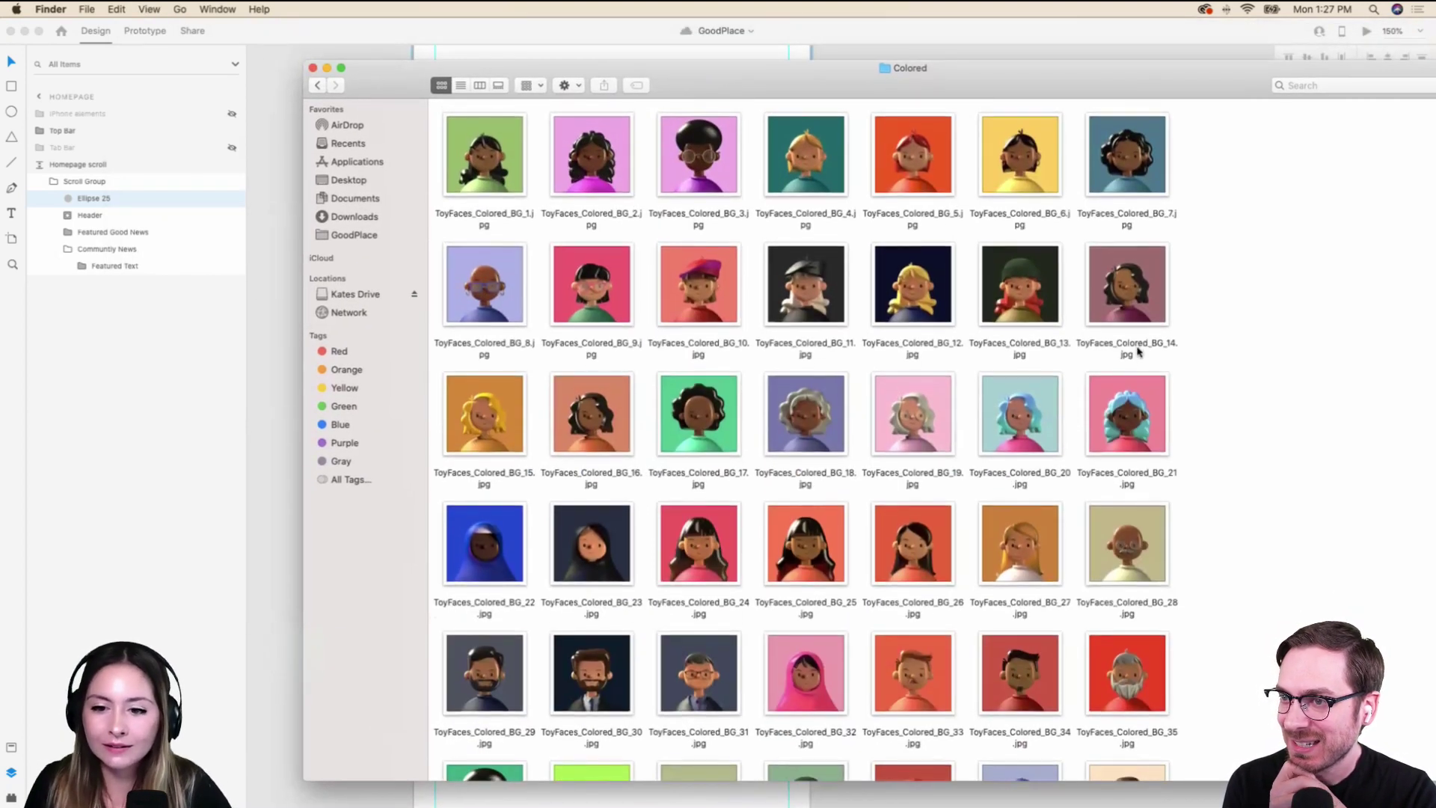
pyautogui.scroll(-3, 1126, 331)
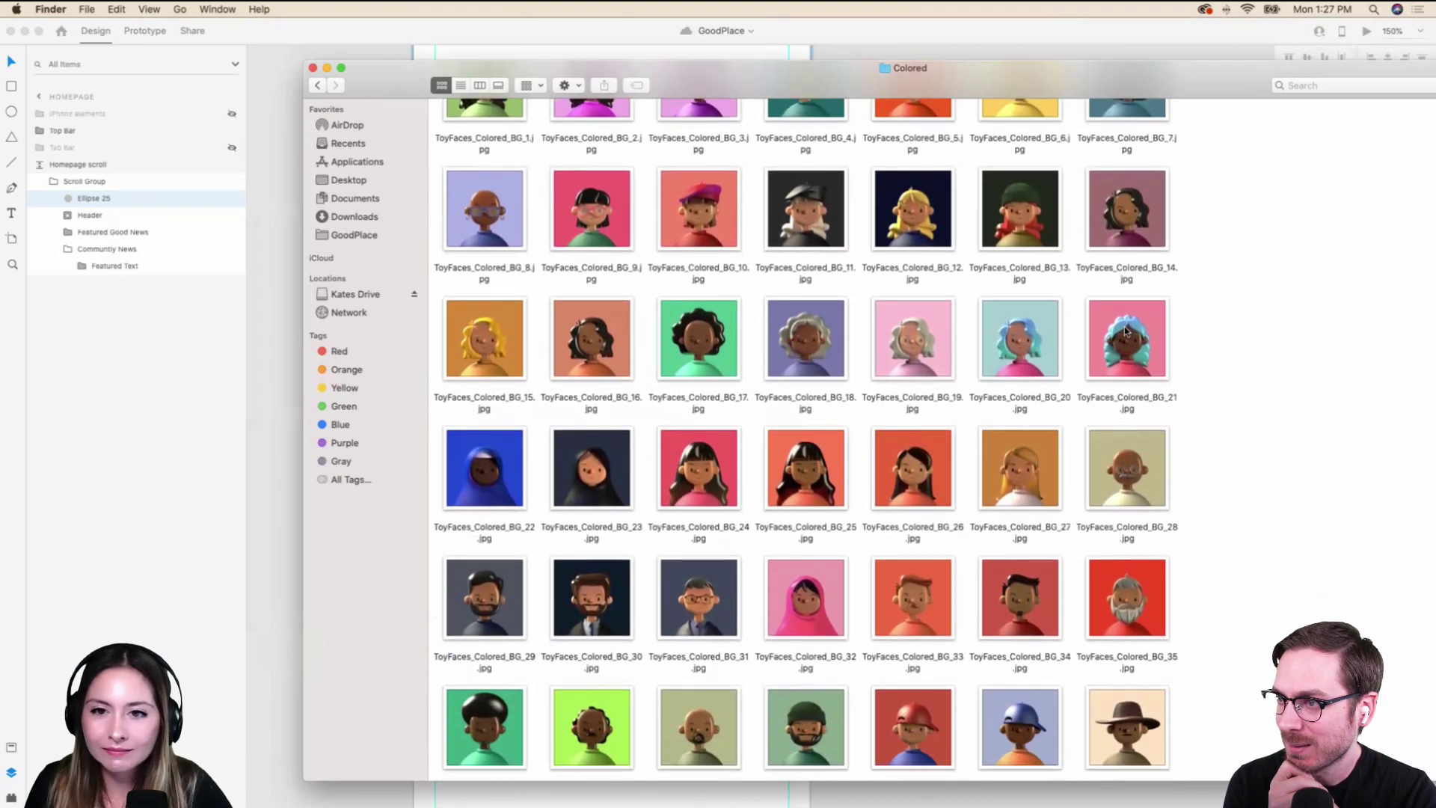
pyautogui.scroll(-3, 1125, 332)
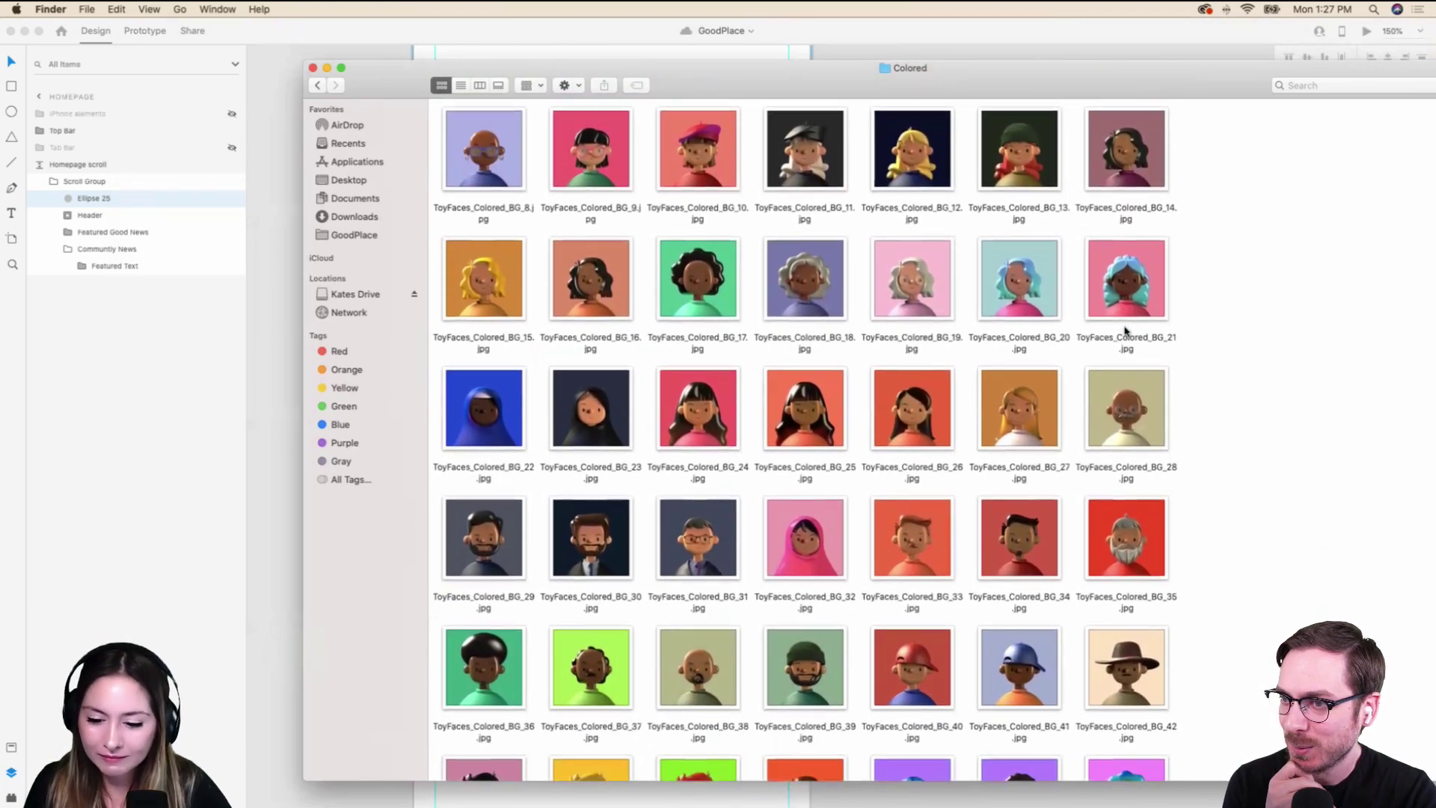
pyautogui.scroll(-2, 1126, 331)
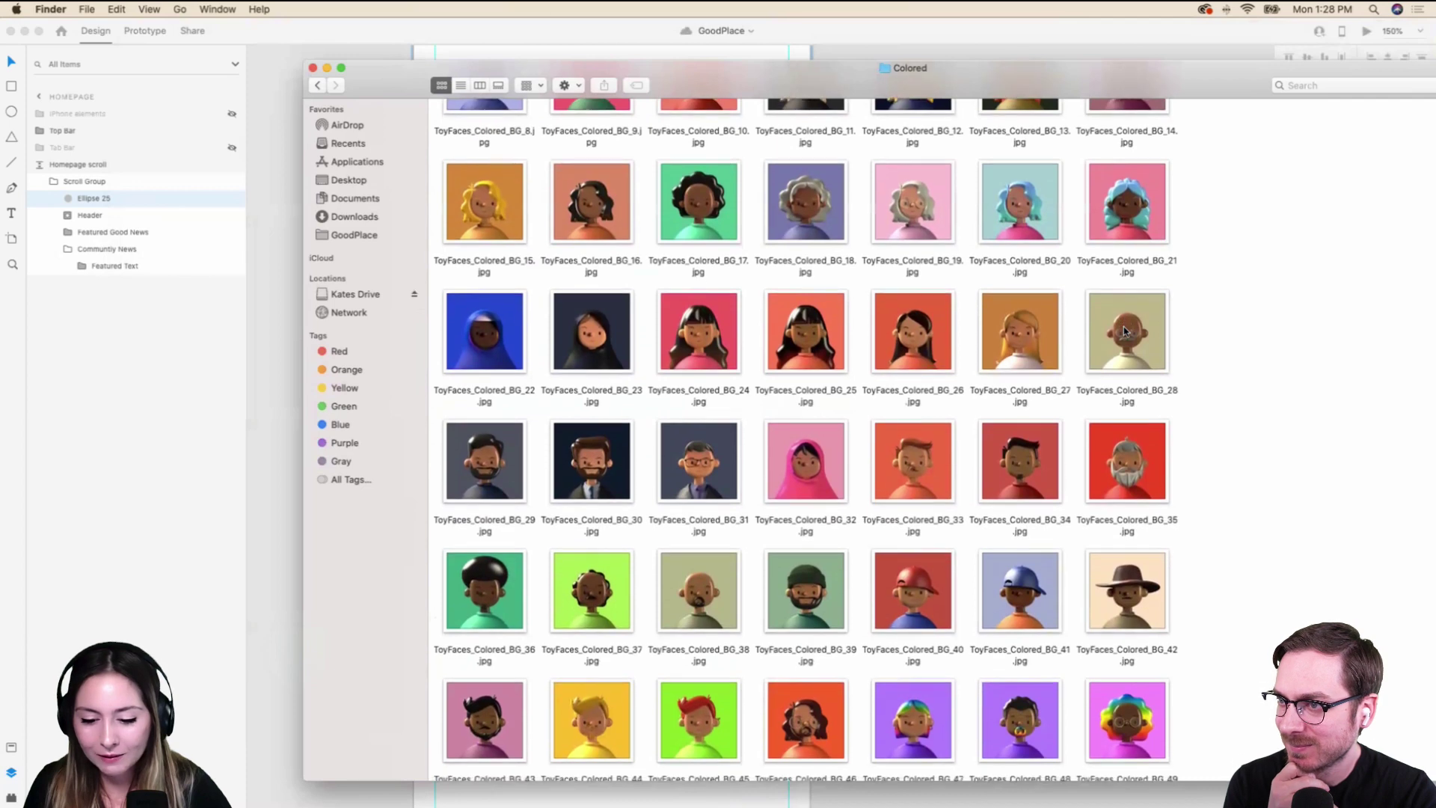
pyautogui.scroll(-3, 1125, 331)
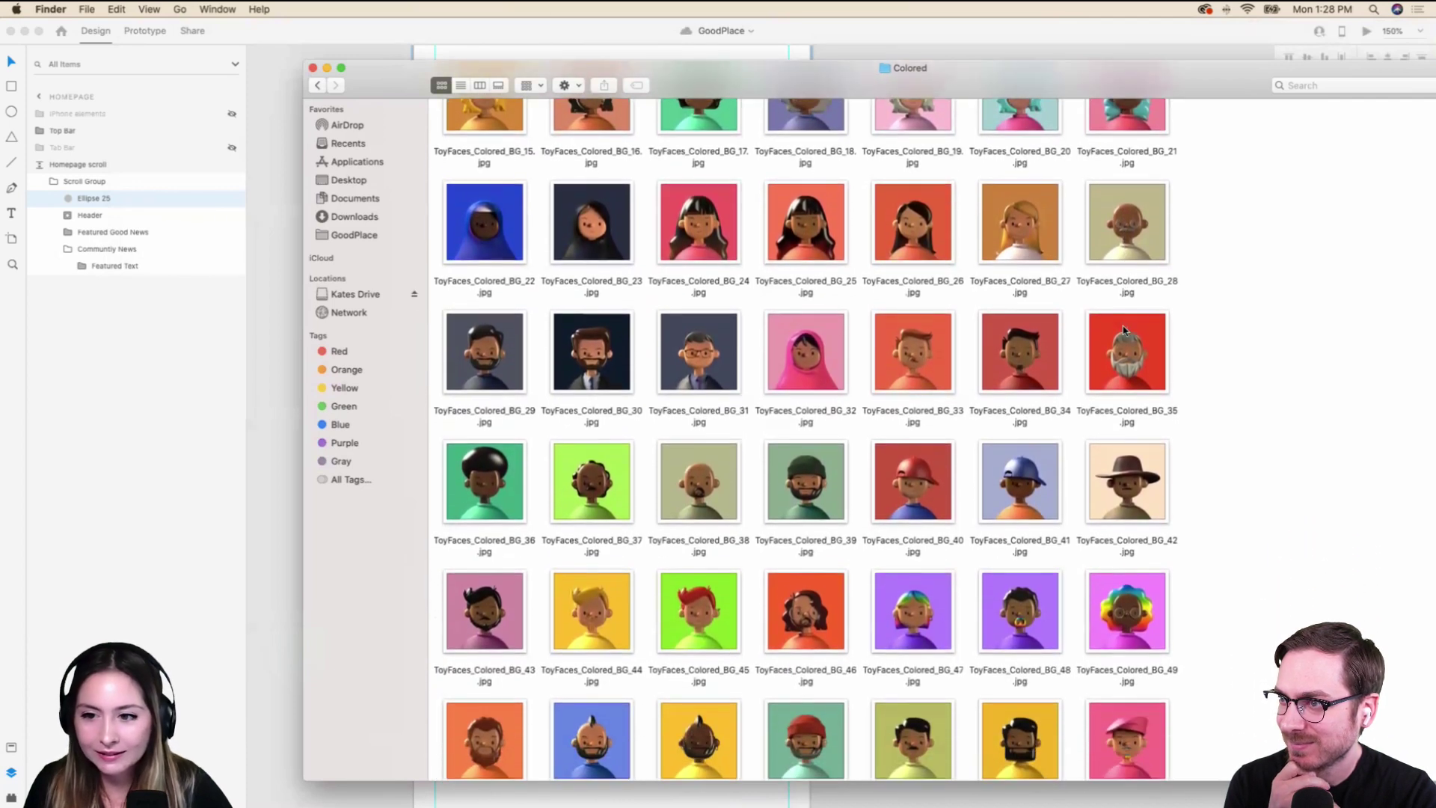
pyautogui.scroll(-3, 1126, 332)
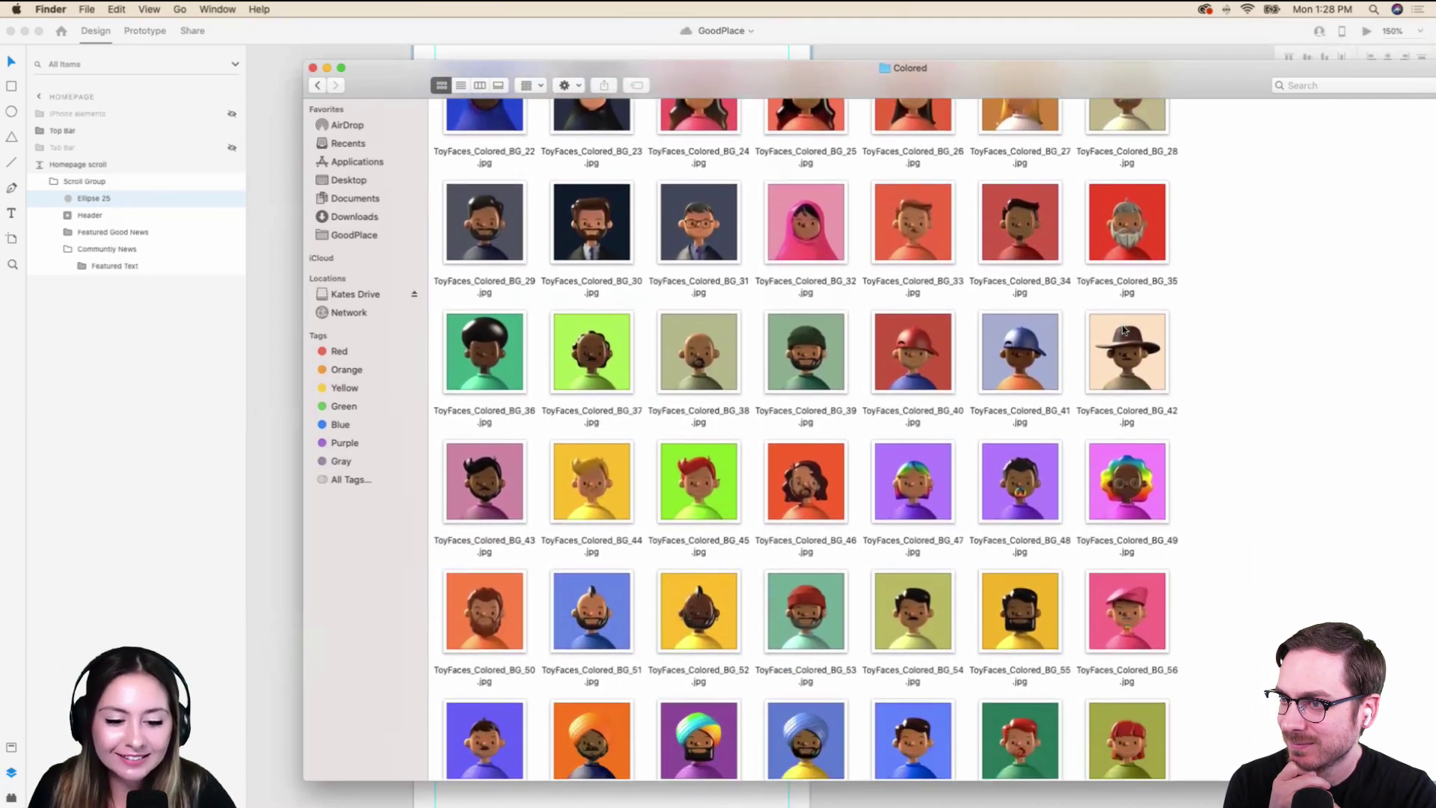
pyautogui.scroll(-1, 1123, 330)
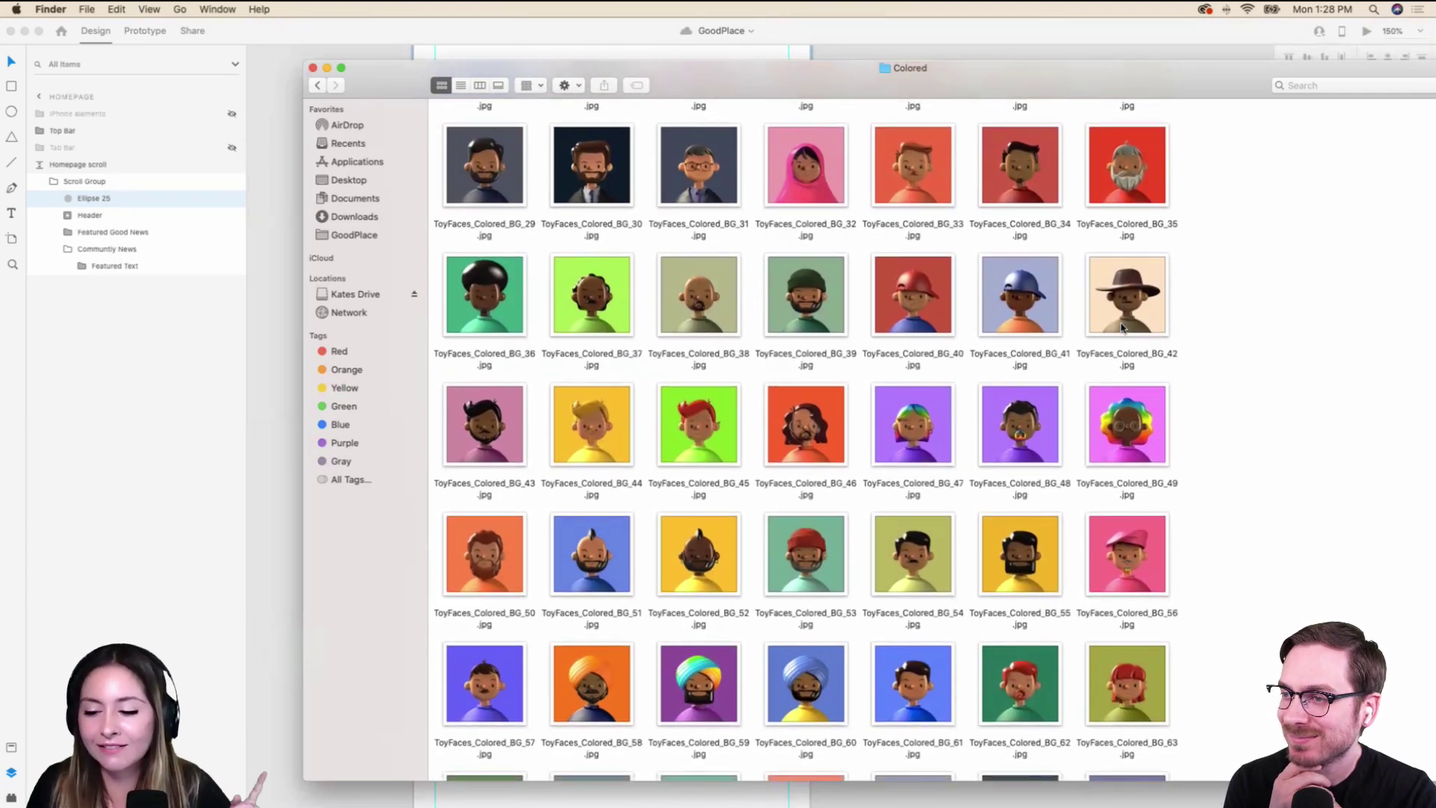
pyautogui.scroll(-3, 1123, 326)
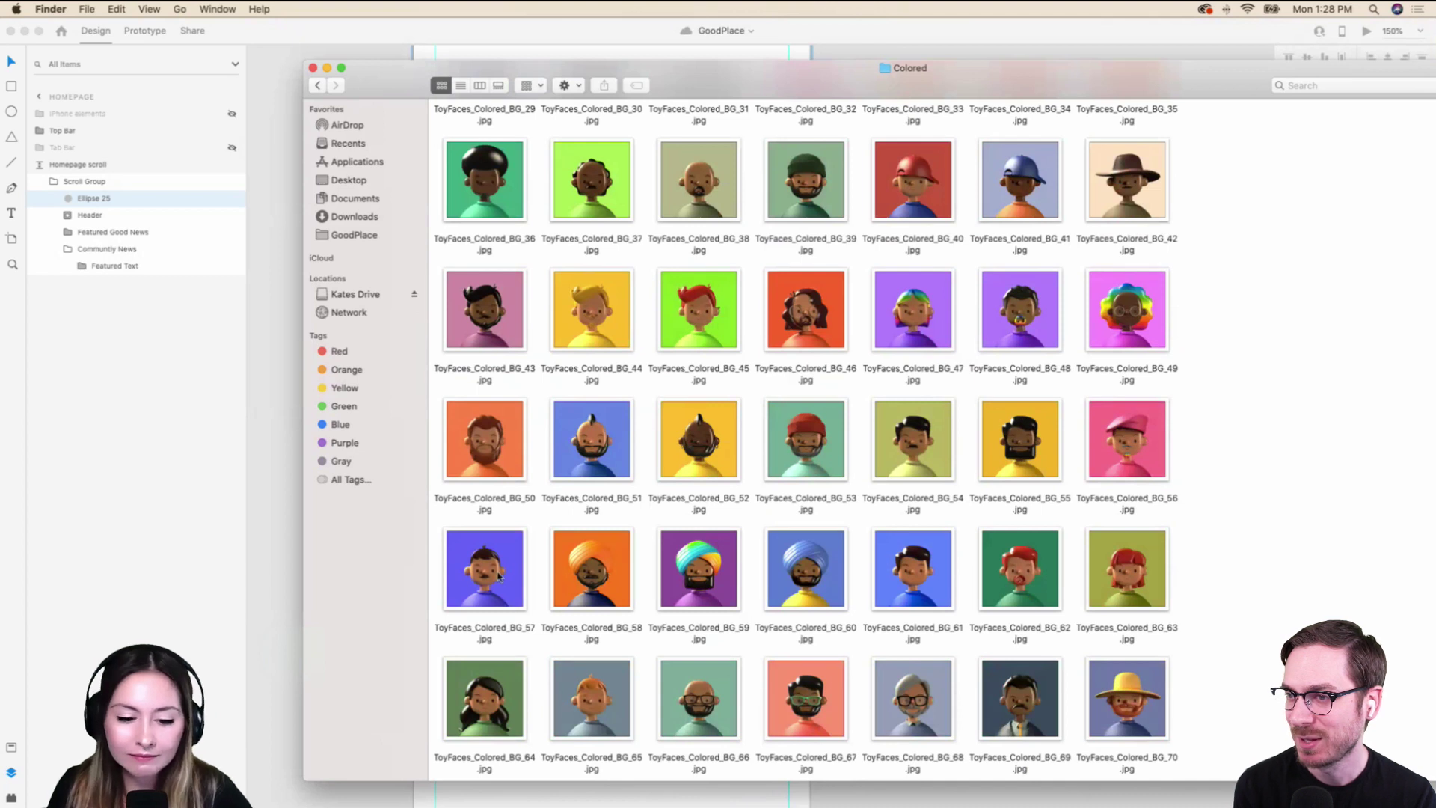
# Move ToyFaces BG_61 into GoodPlace › 03 Homepage › 3 Community Imagery via a second window.
pyautogui.click(920, 568)
pyautogui.press('super+n')
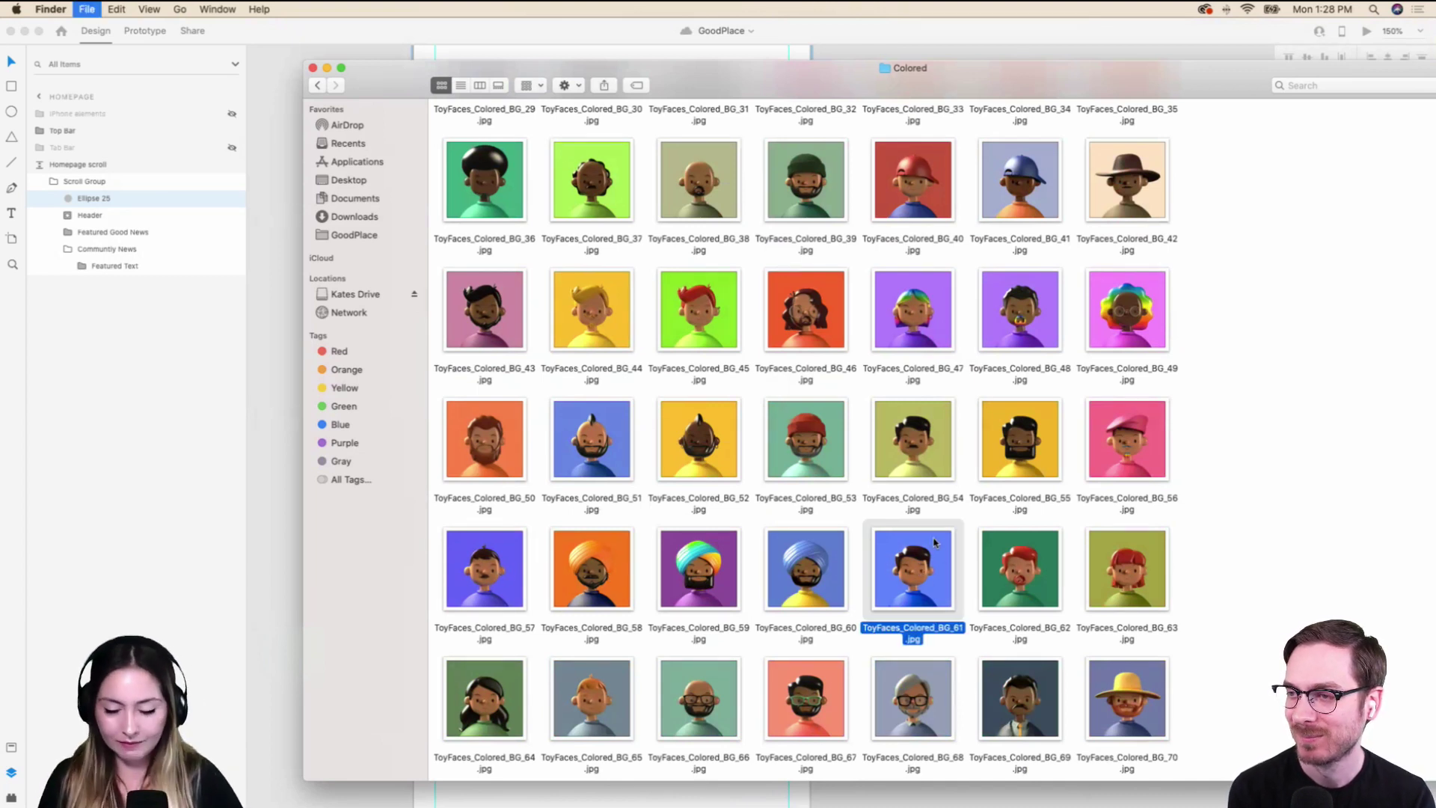
pyautogui.click(528, 200)
pyautogui.moveTo(584, 30); pyautogui.dragTo(378, 97)
pyautogui.click(426, 174)
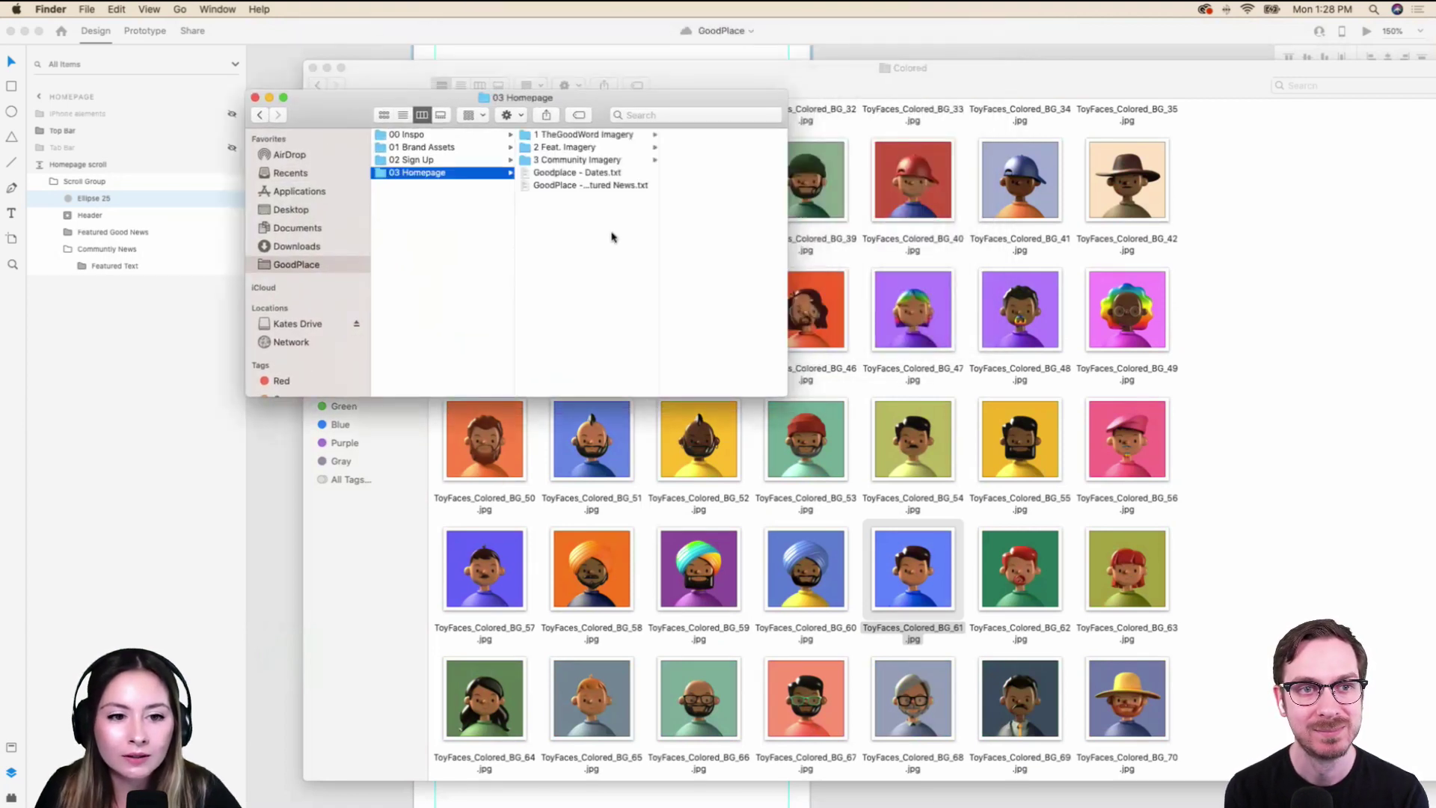
pyautogui.click(586, 146)
pyautogui.click(581, 161)
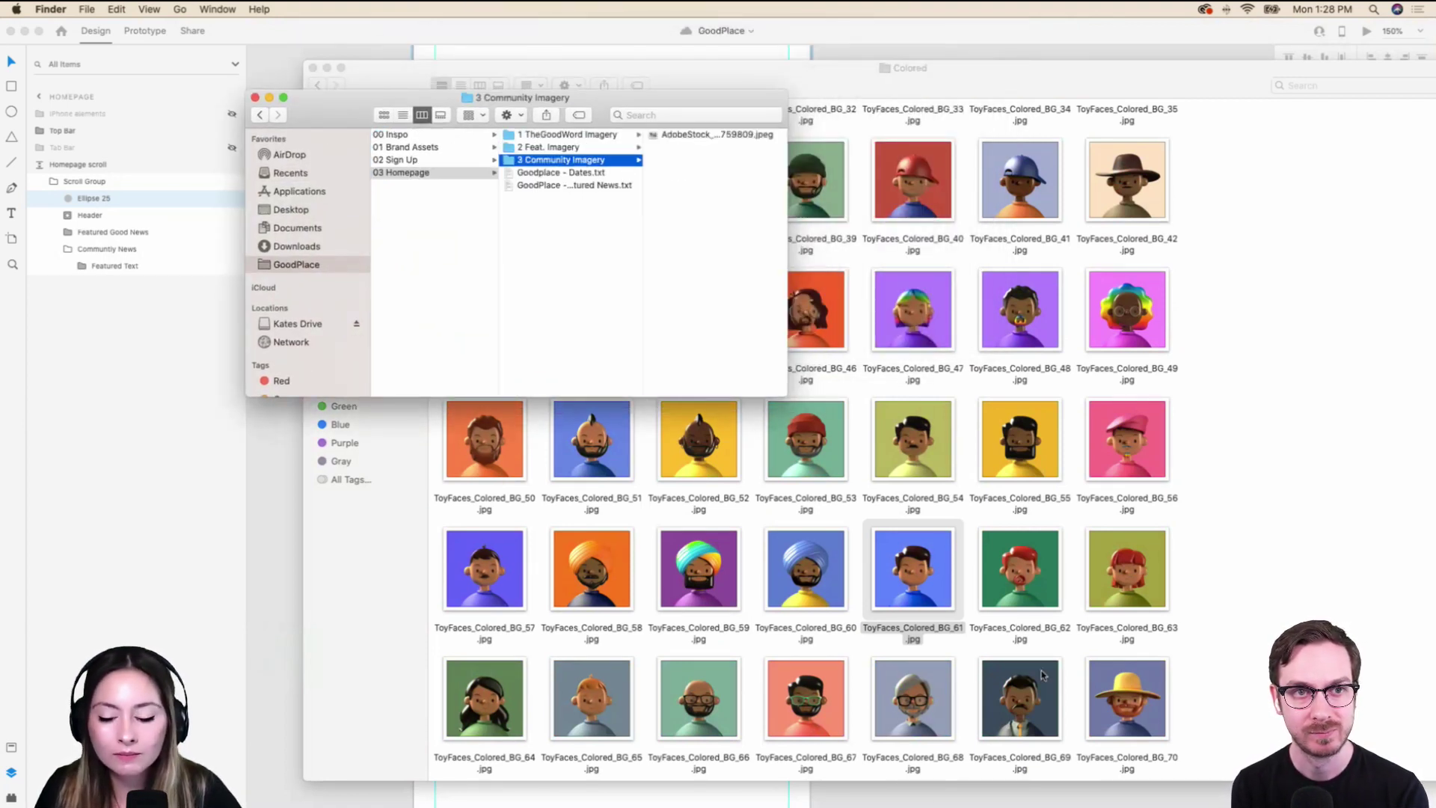
pyautogui.moveTo(910, 574); pyautogui.dragTo(673, 148)
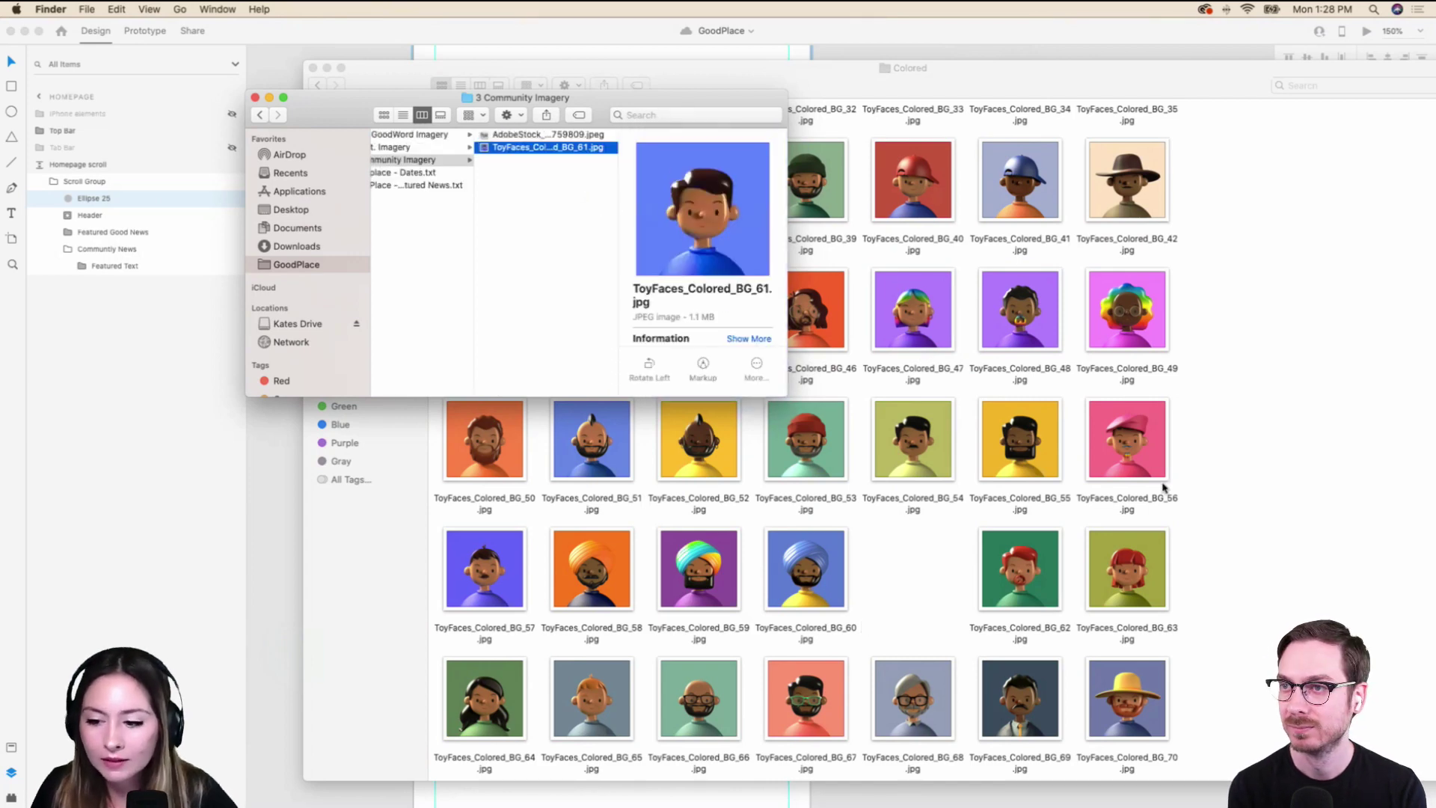
# Move the ToyFaces BG_19 avatar into the 3 Community Imagery folder as well.
pyautogui.click(1194, 452)
pyautogui.scroll(10, 1047, 419)
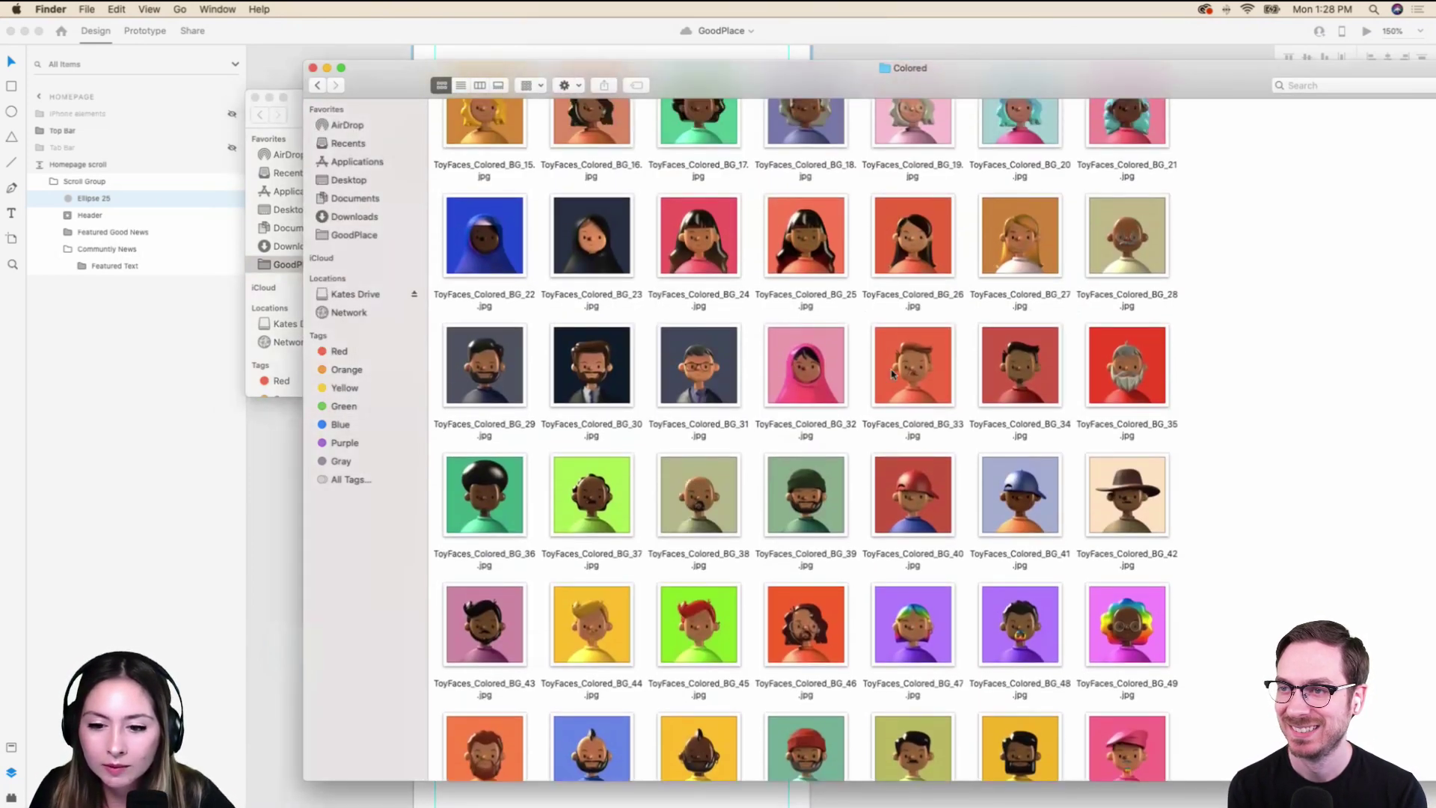
pyautogui.scroll(2, 897, 382)
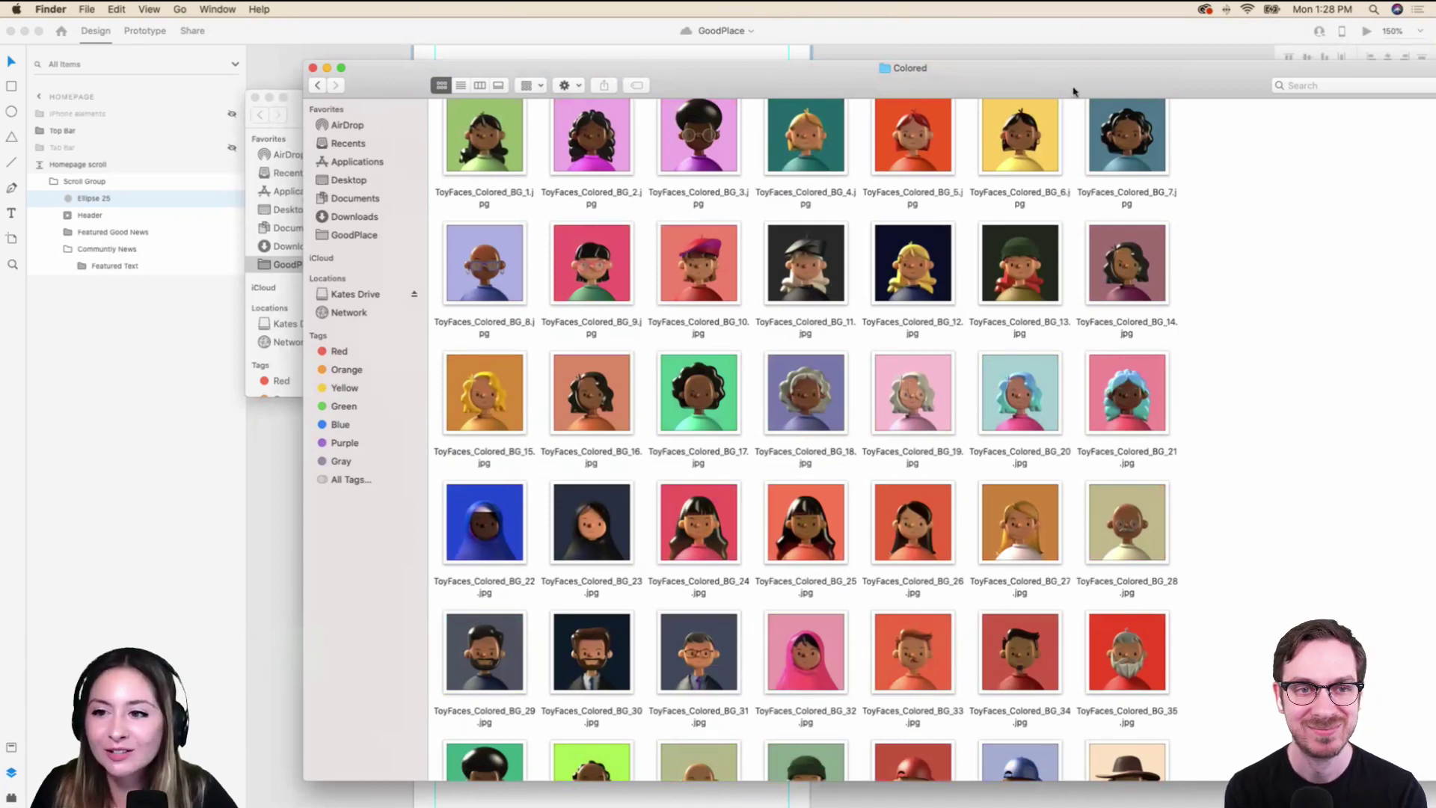
pyautogui.moveTo(1073, 92); pyautogui.dragTo(1313, 188)
pyautogui.moveTo(1153, 490); pyautogui.dragTo(516, 254)
# Drag the rainbow-haired BG_49 avatar into 3 Community Imagery, then return to the XD design.
pyautogui.click(372, 564)
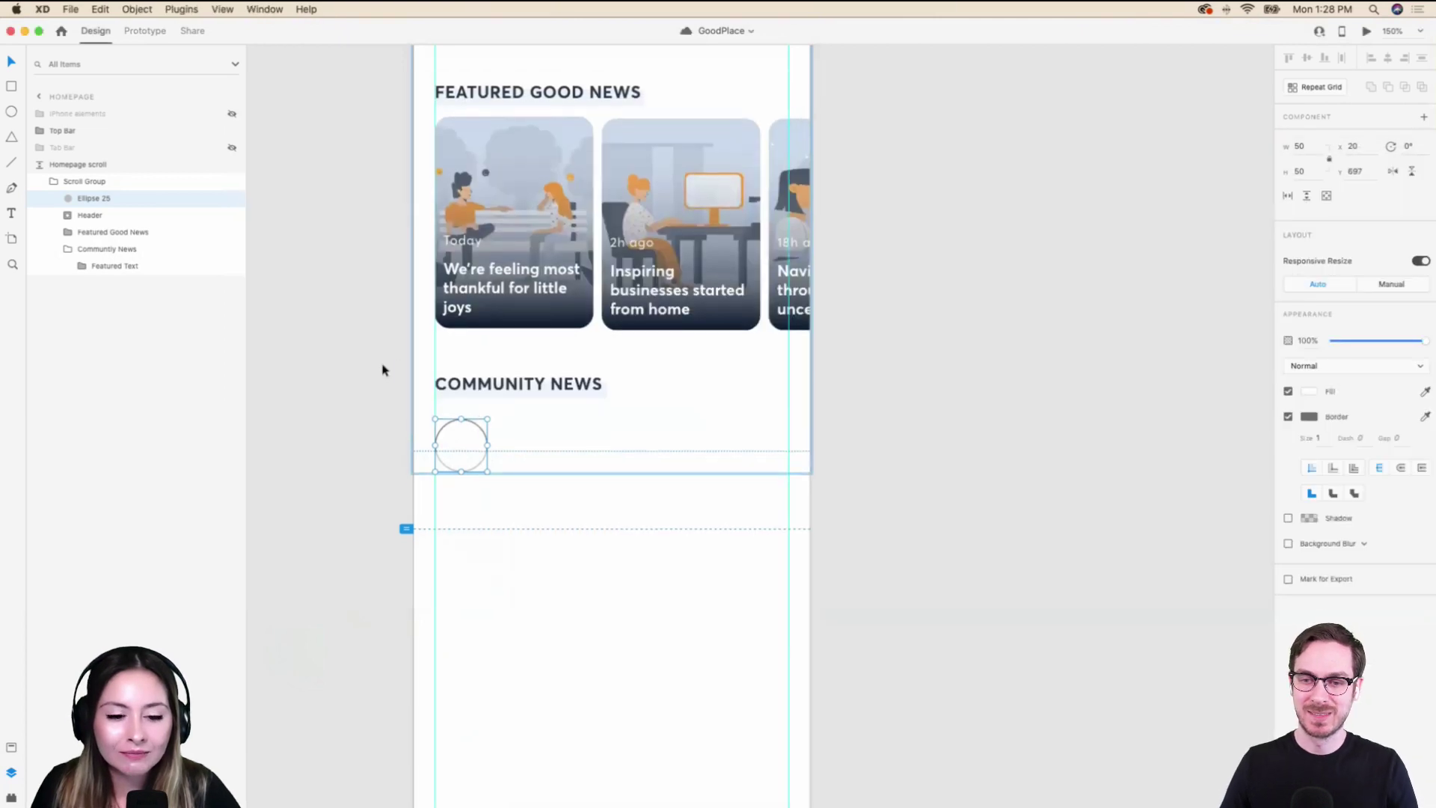
pyautogui.moveTo(378, 803)
pyautogui.click(90, 782)
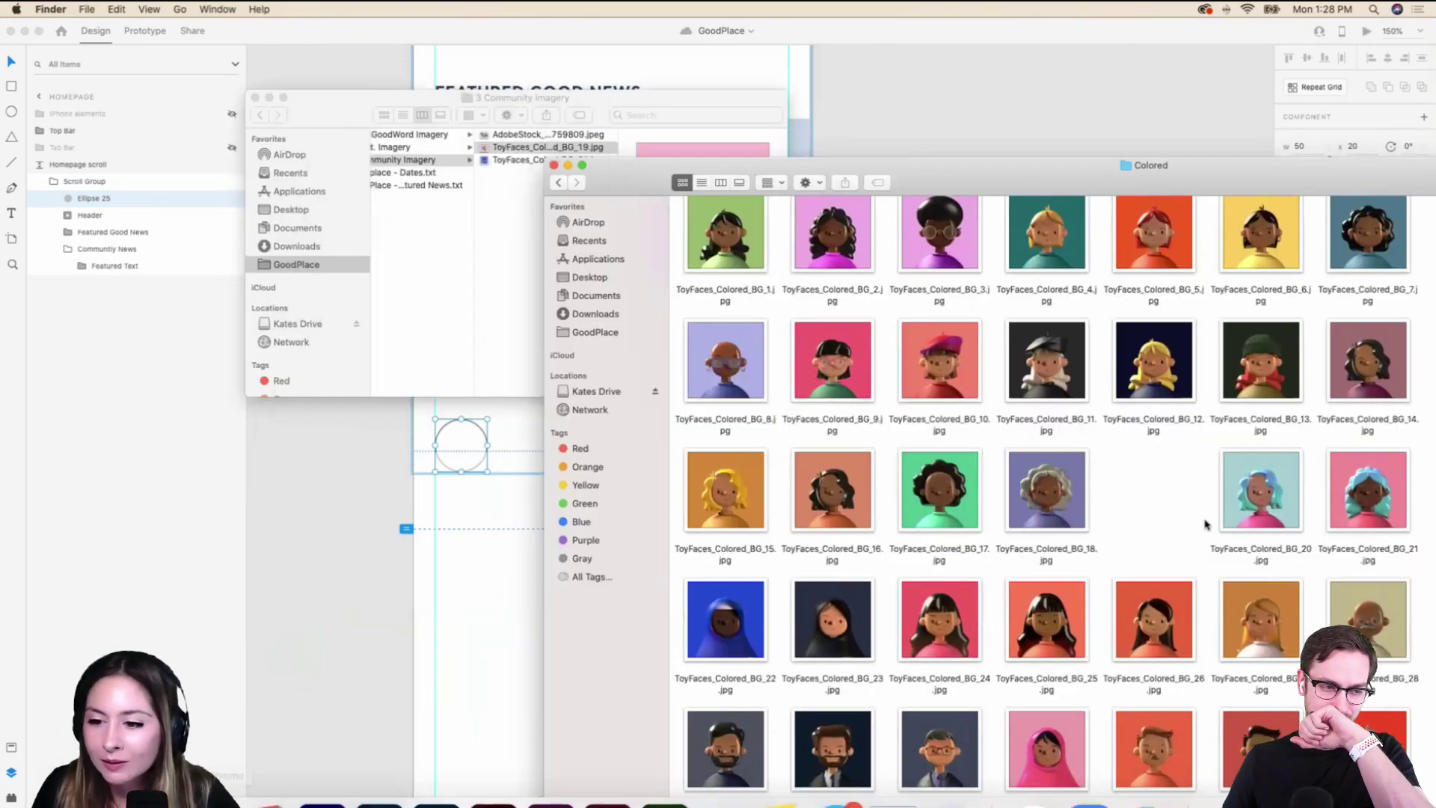
pyautogui.scroll(-3, 1086, 494)
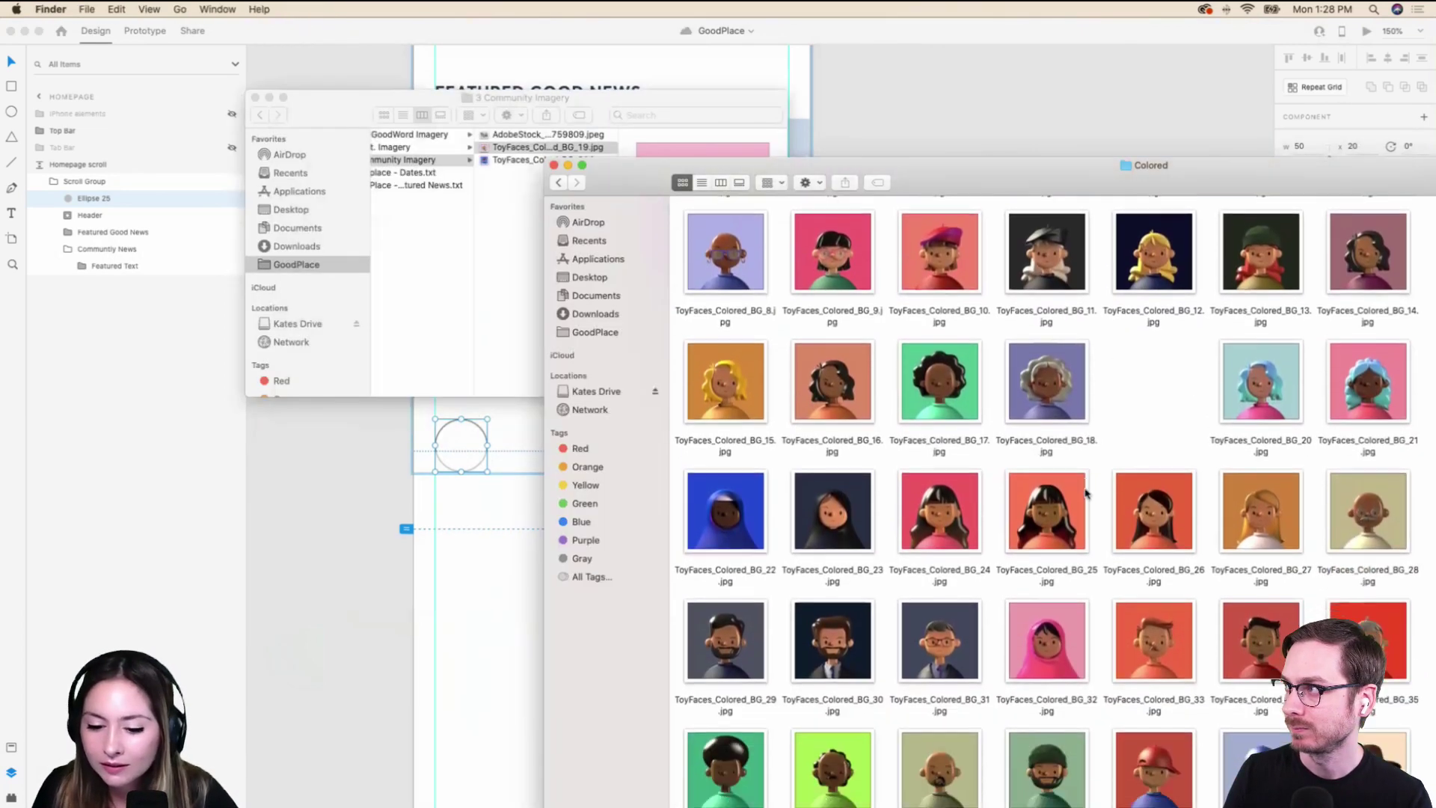
pyautogui.scroll(-10, 1085, 494)
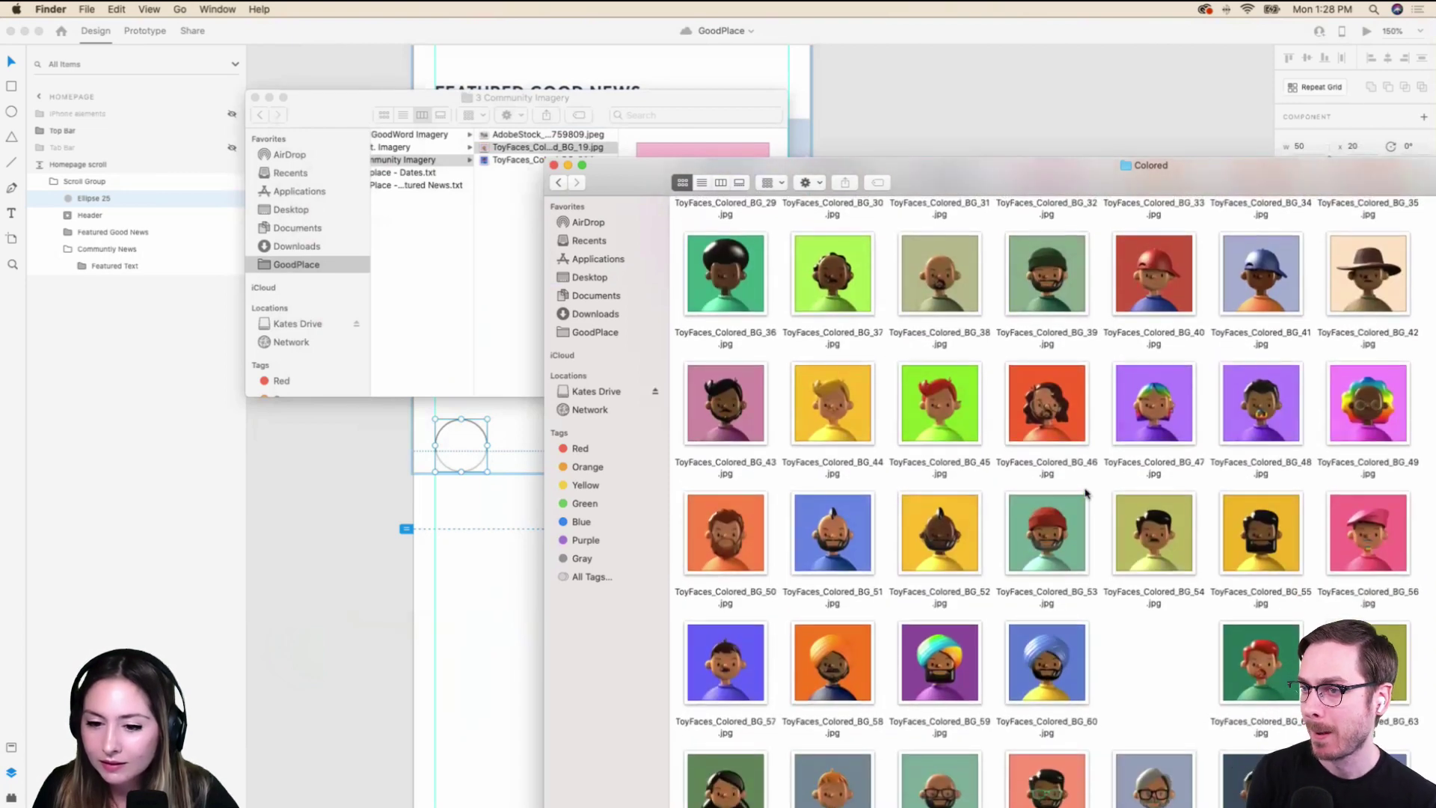
pyautogui.scroll(1, 972, 449)
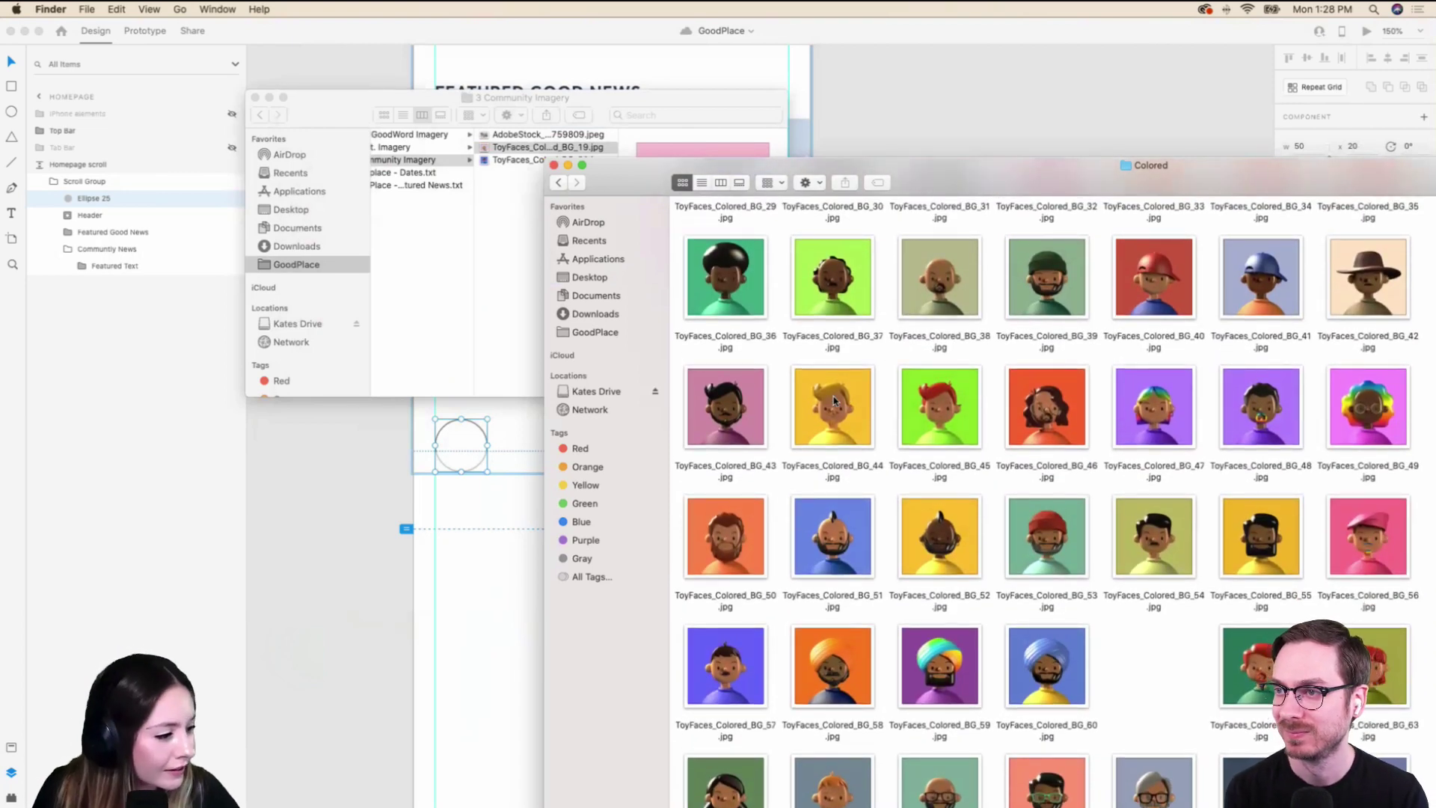
pyautogui.moveTo(964, 172); pyautogui.dragTo(814, 112)
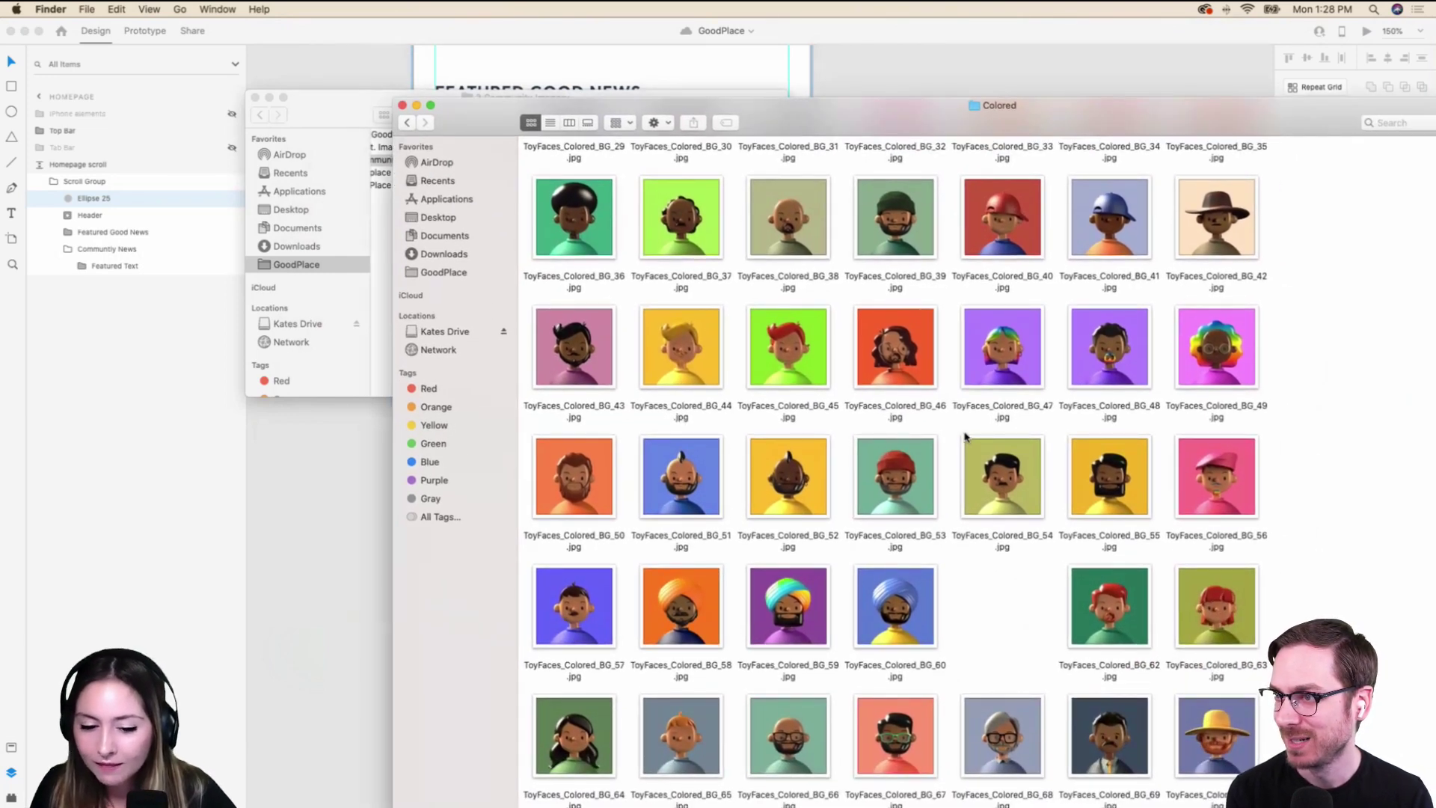
pyautogui.click(1206, 363)
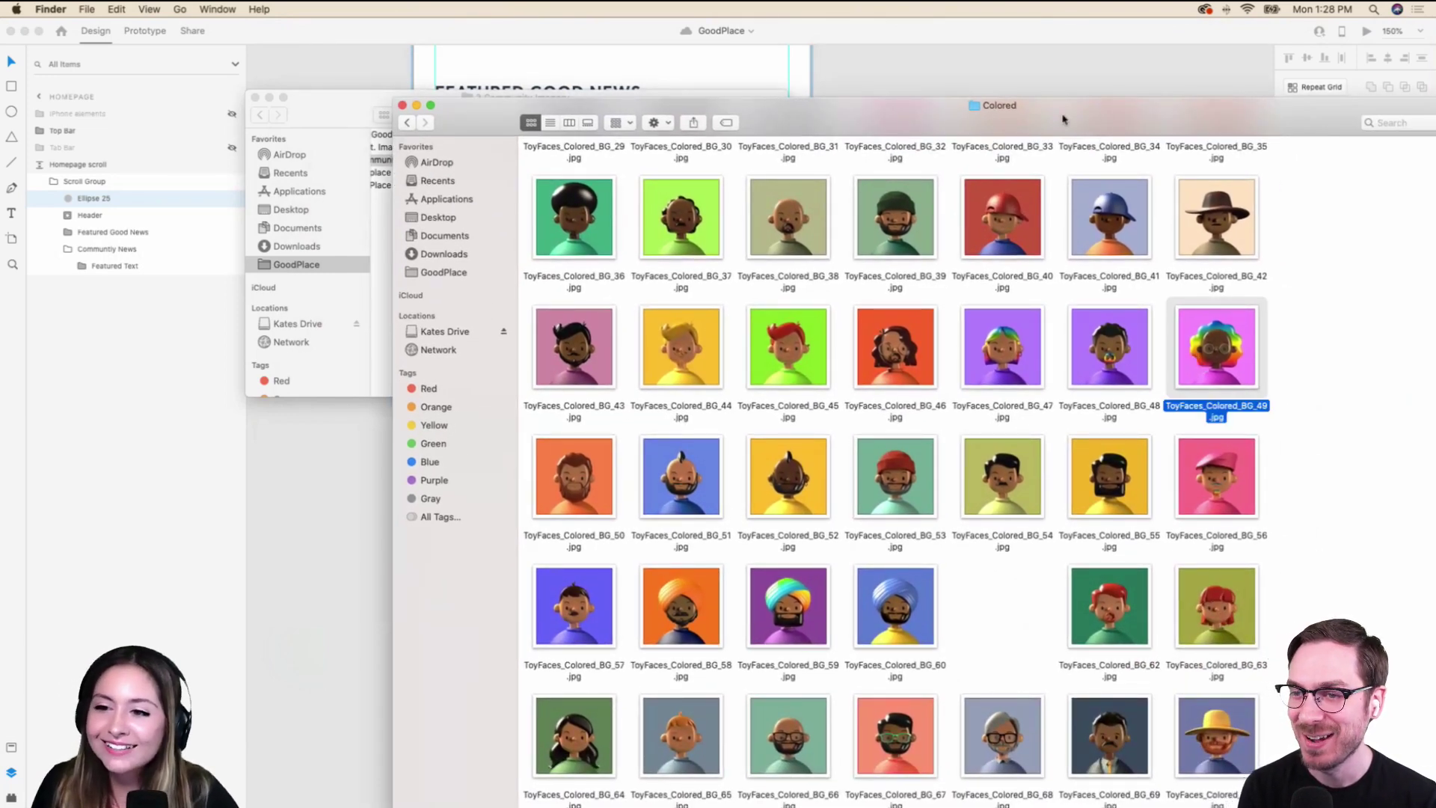
pyautogui.moveTo(1063, 120); pyautogui.dragTo(1276, 160)
pyautogui.moveTo(1228, 314); pyautogui.dragTo(531, 258)
pyautogui.click(537, 473)
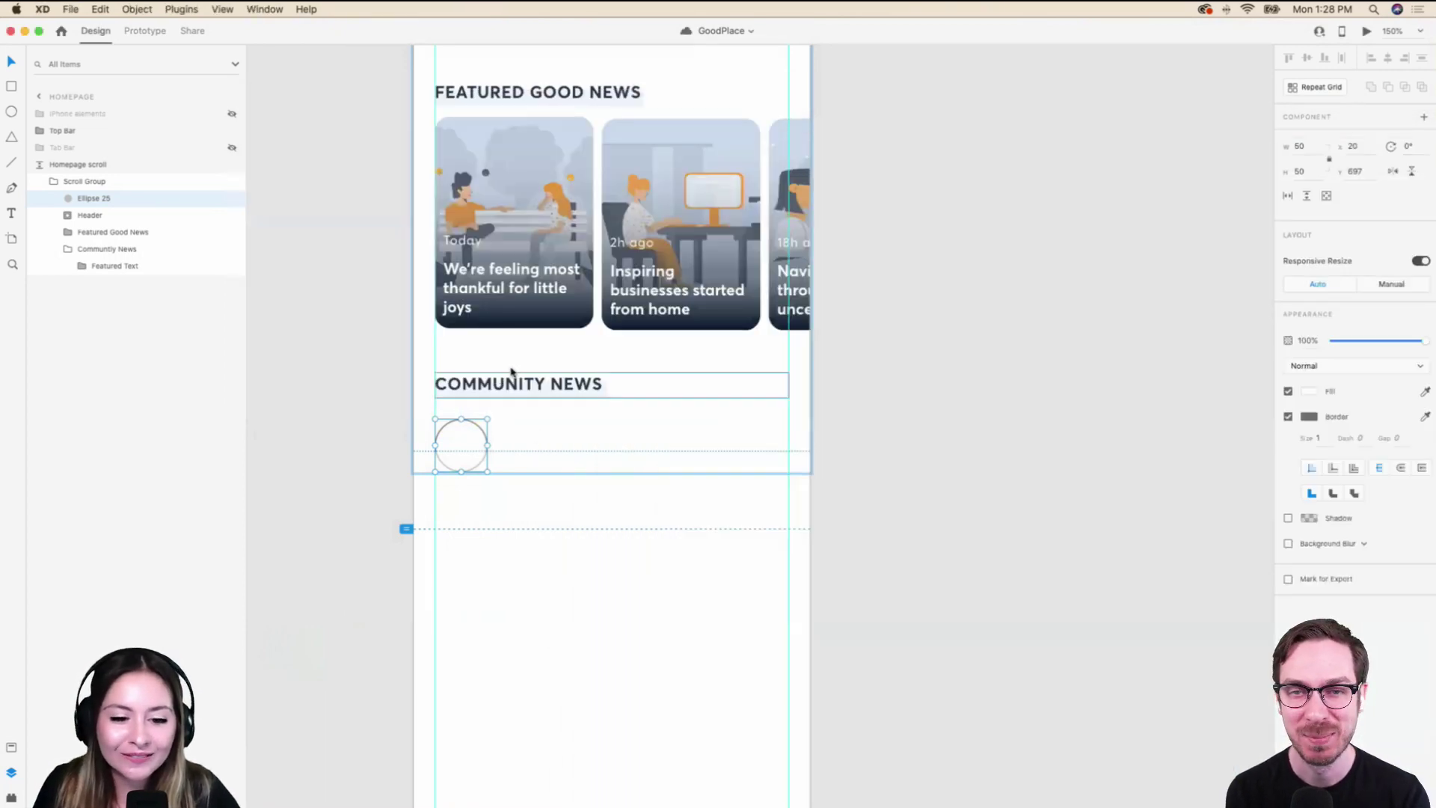
# Drag ToyFaces_Colored_BG_49.jpg from Finder onto the top bar's avatar circle to fill it.
pyautogui.scroll(8, 514, 374)
pyautogui.click(451, 213)
pyautogui.doubleClick(451, 213)
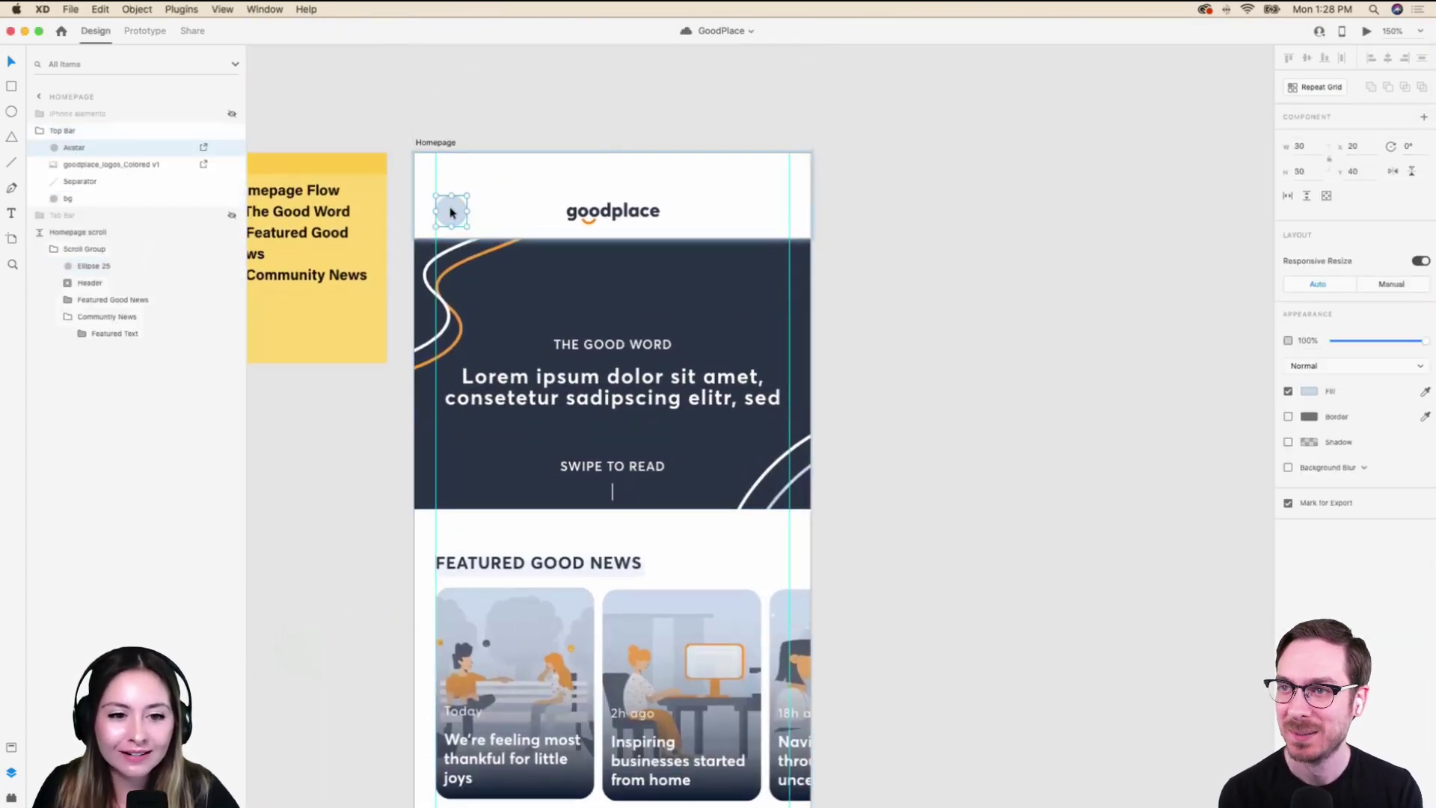
pyautogui.click(149, 787)
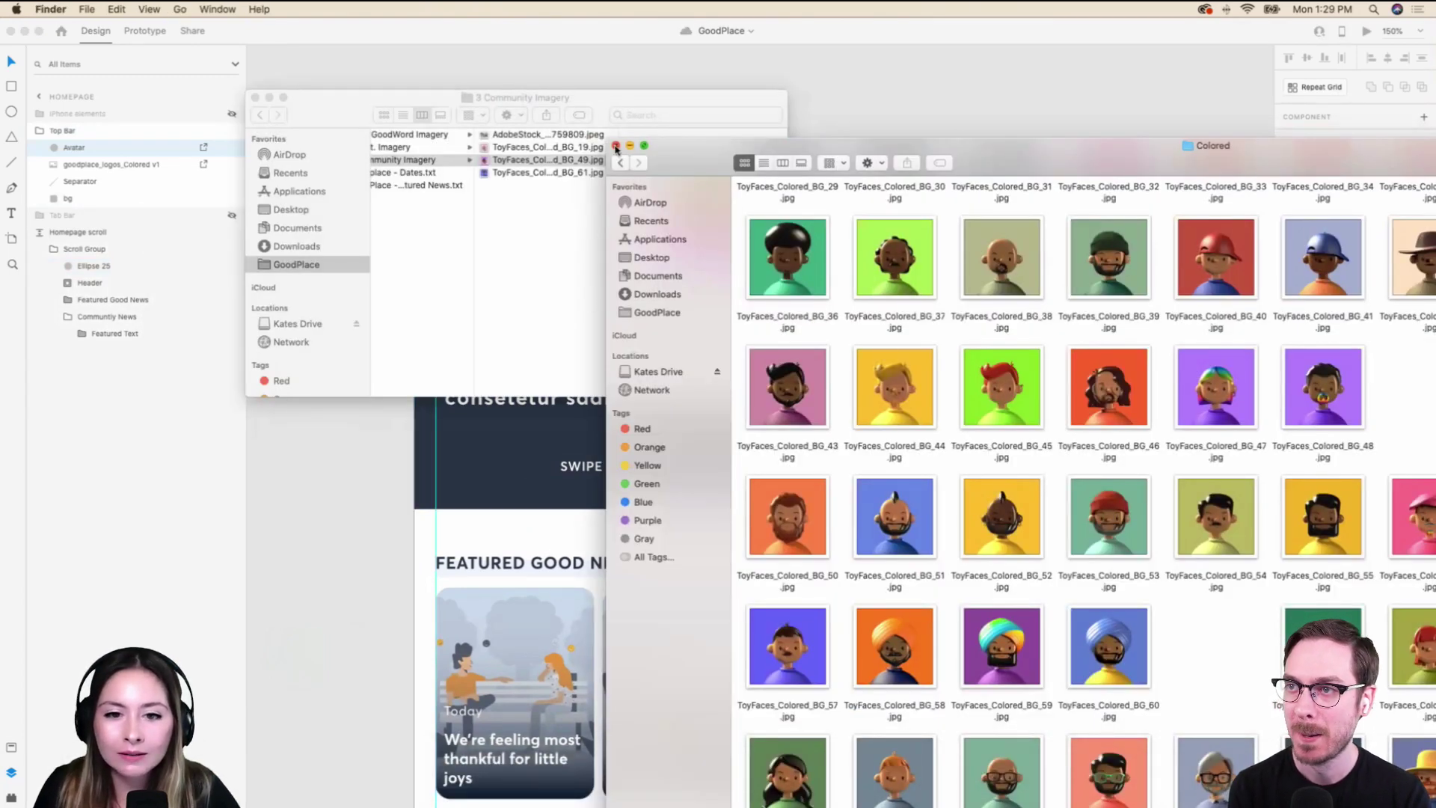
pyautogui.click(615, 145)
pyautogui.moveTo(545, 97); pyautogui.dragTo(940, 156)
pyautogui.moveTo(943, 218); pyautogui.dragTo(451, 212)
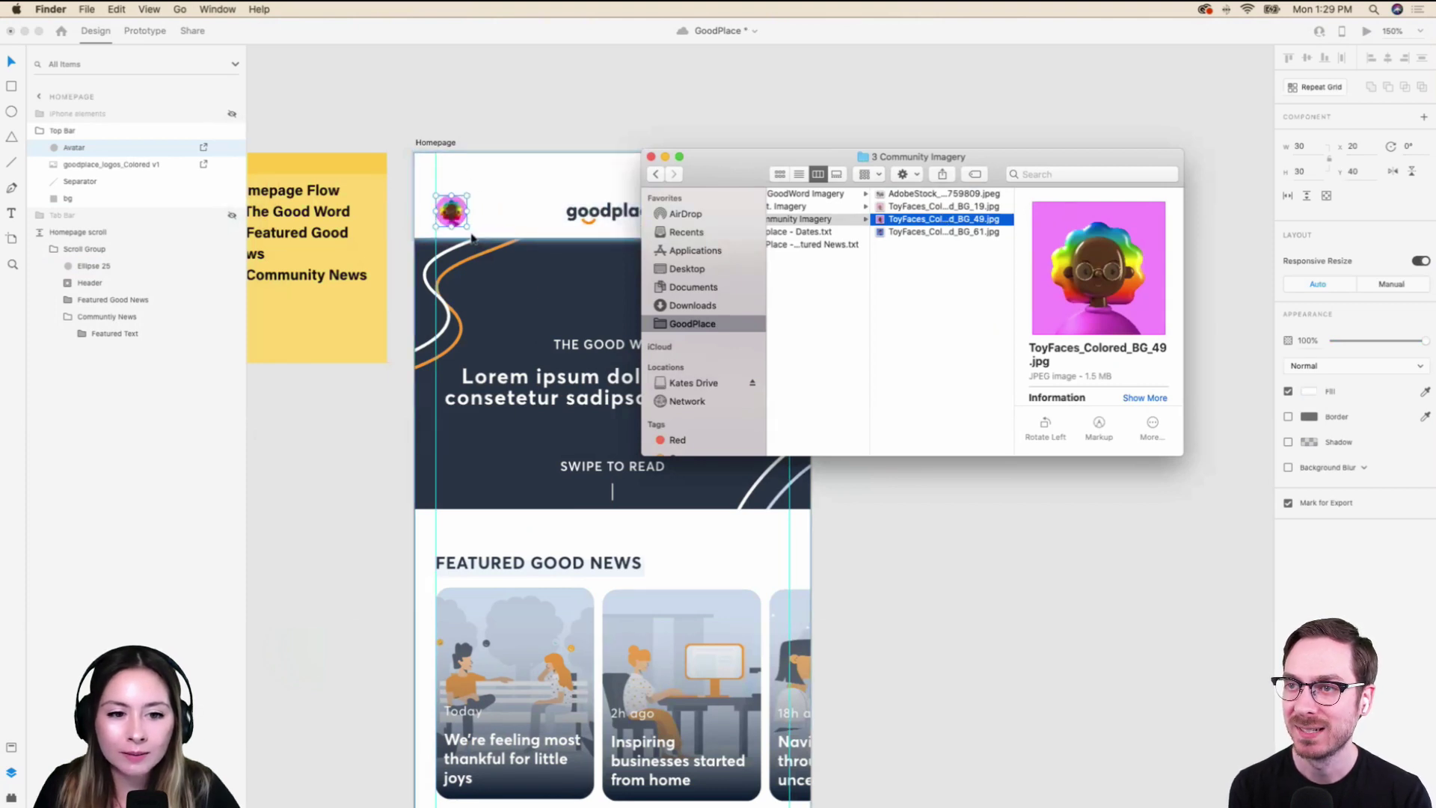
pyautogui.click(452, 203)
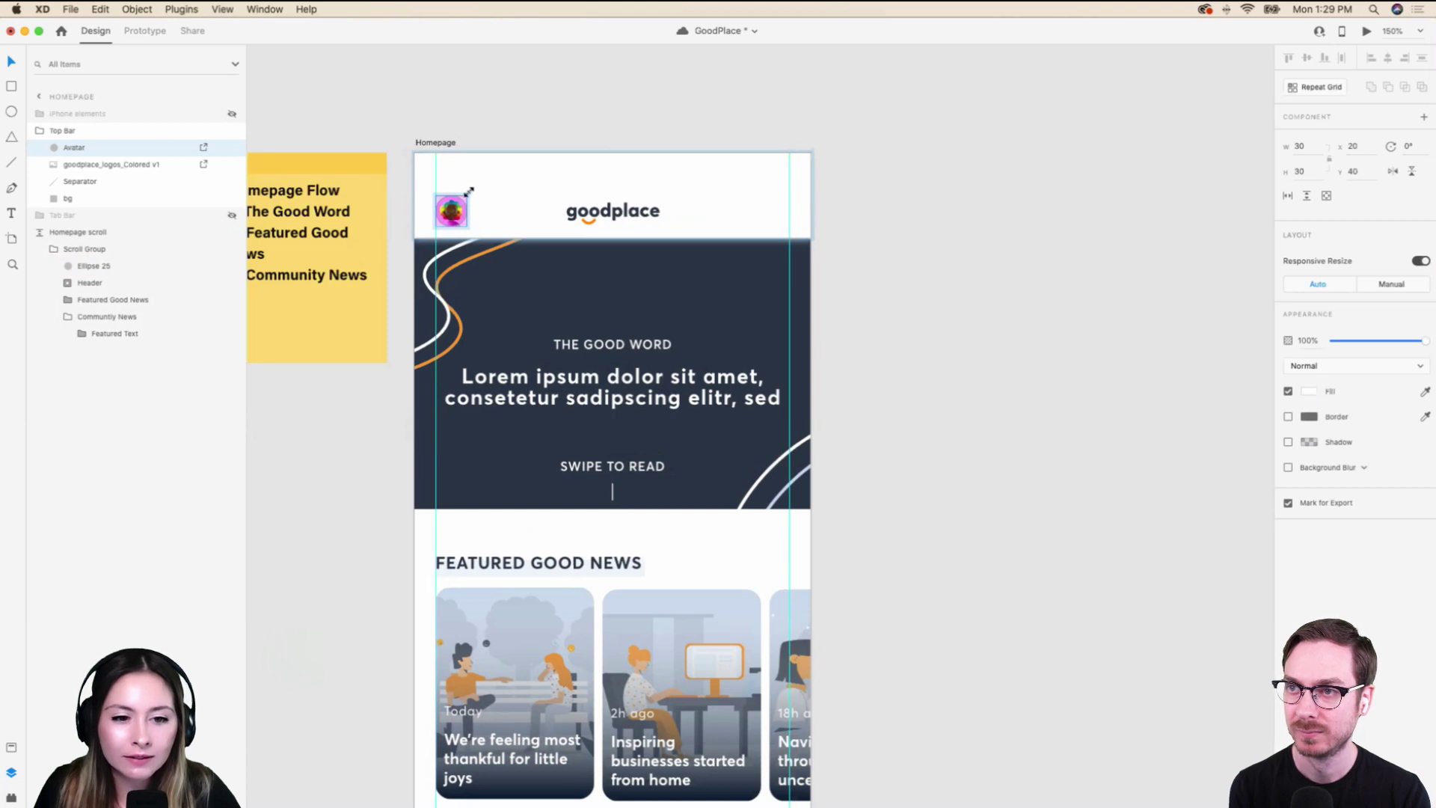
pyautogui.click(469, 193)
pyautogui.scroll(-10, 610, 315)
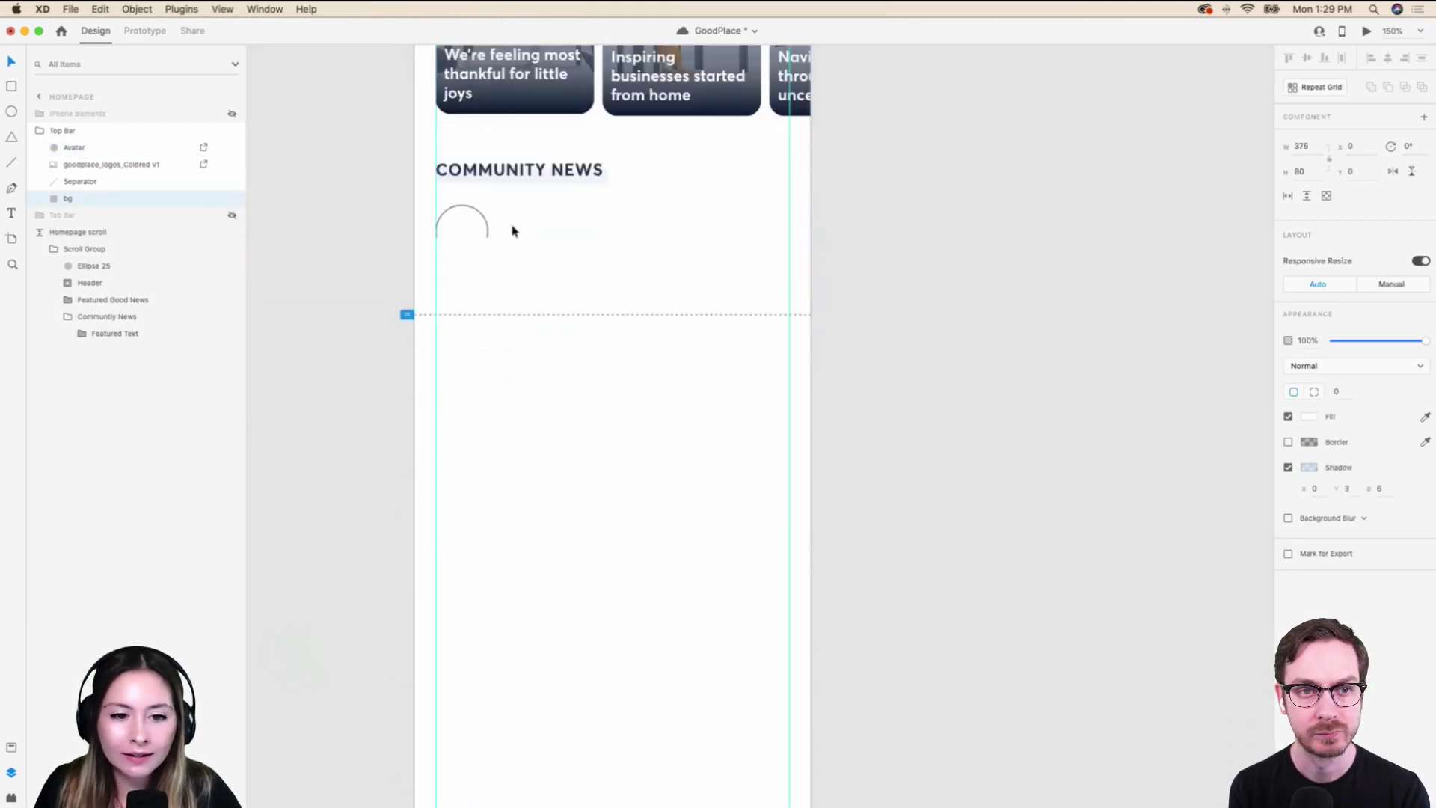
# Select the empty circle under Community News and rename its layer to 'icon'.
pyautogui.click(513, 230)
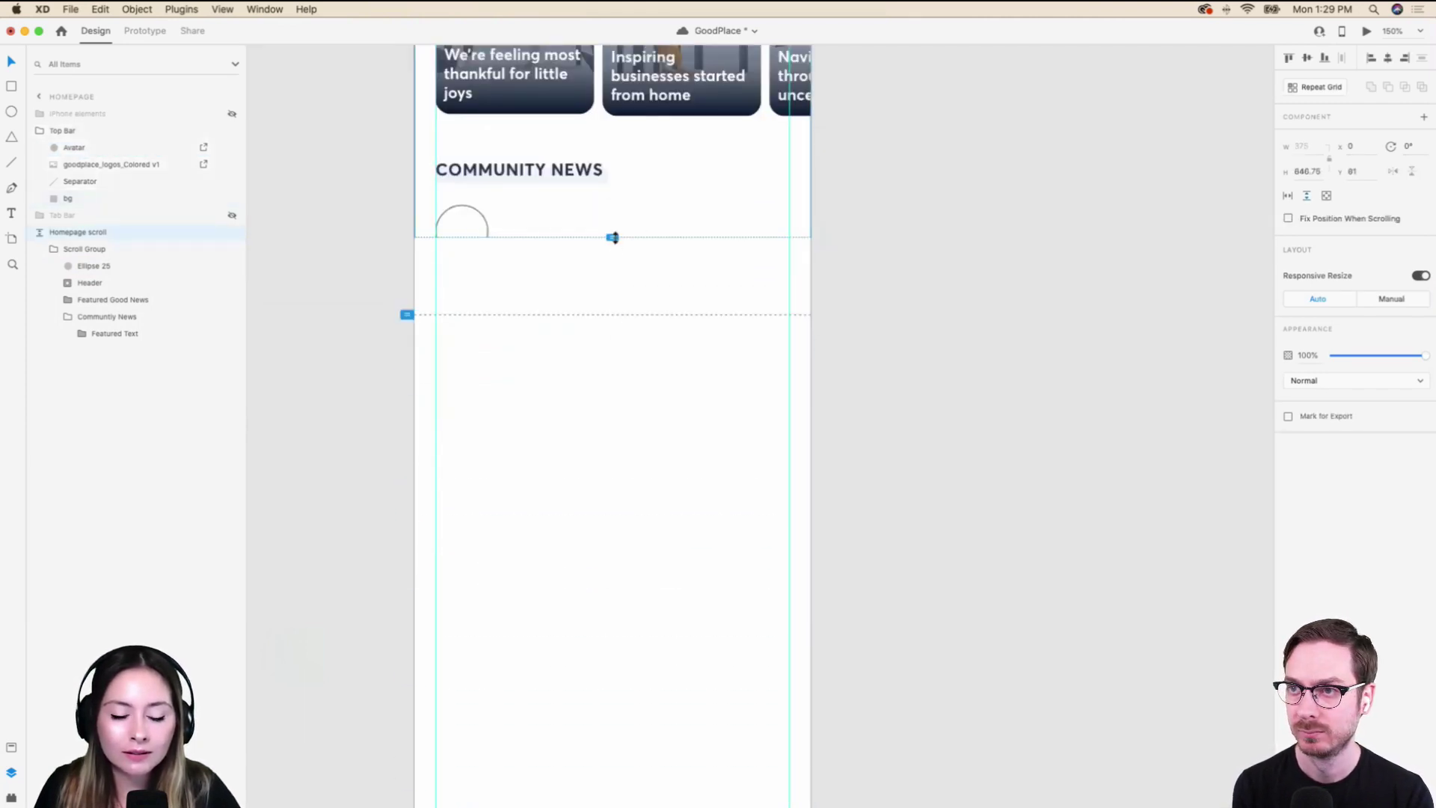
pyautogui.click(474, 220)
pyautogui.click(475, 227)
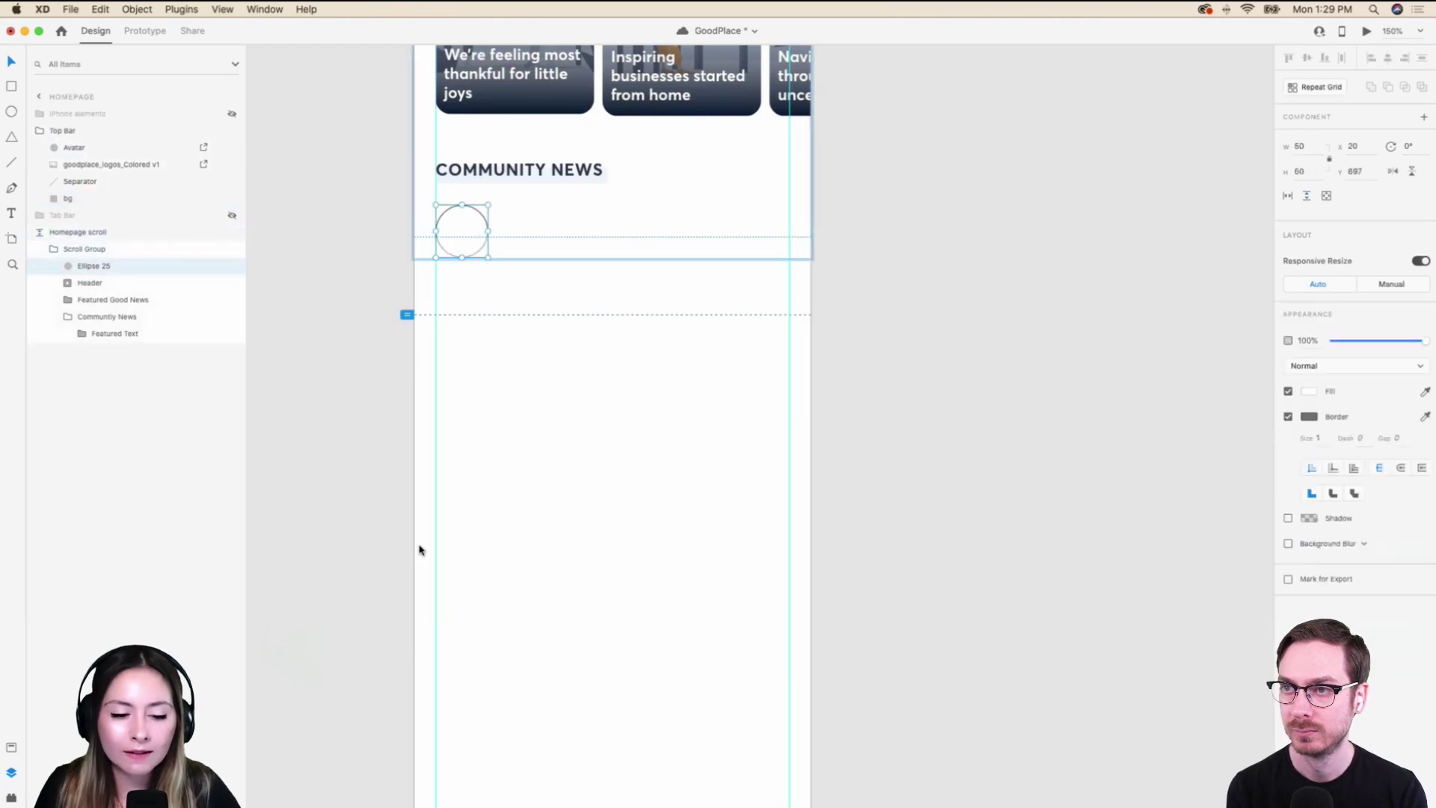
pyautogui.click(206, 778)
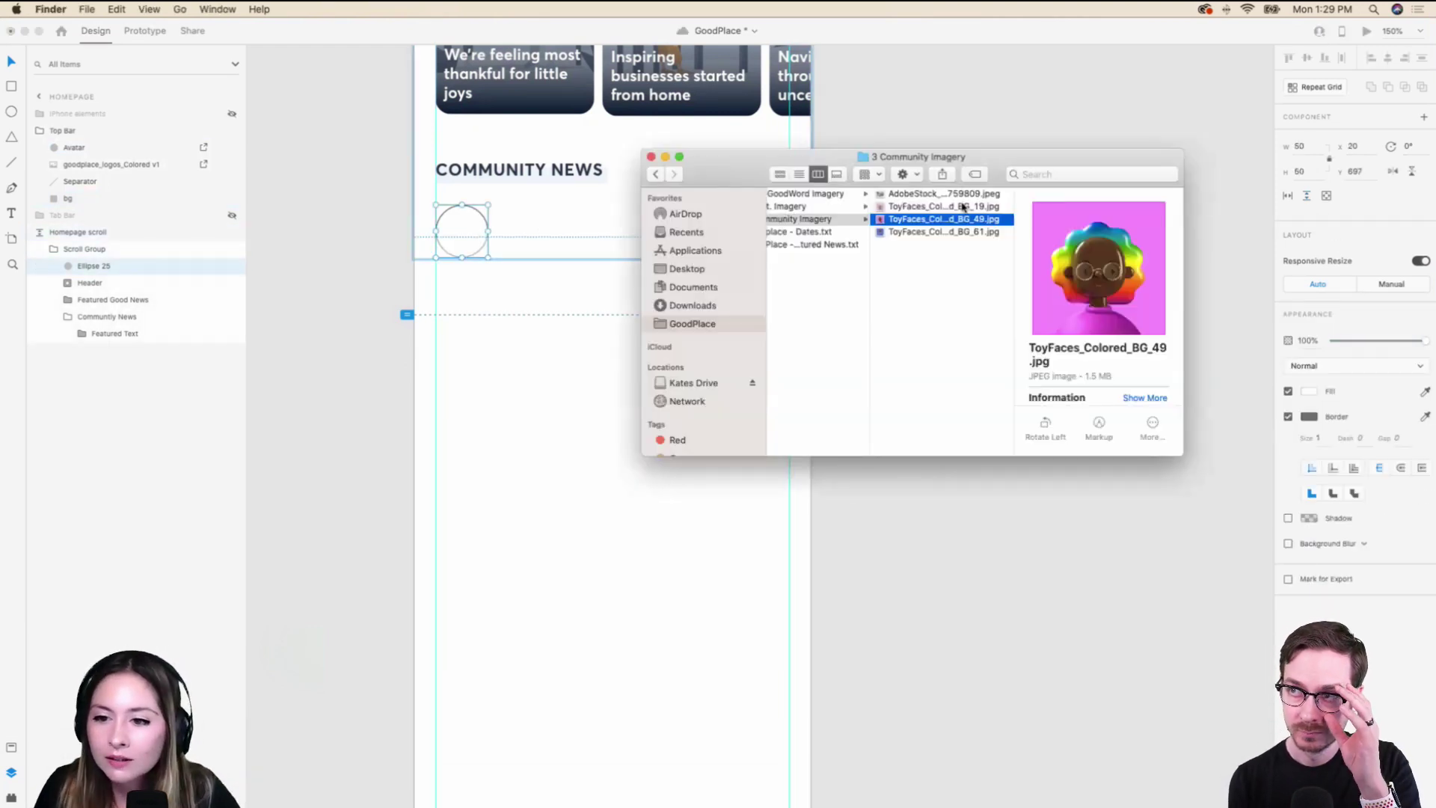
pyautogui.click(964, 207)
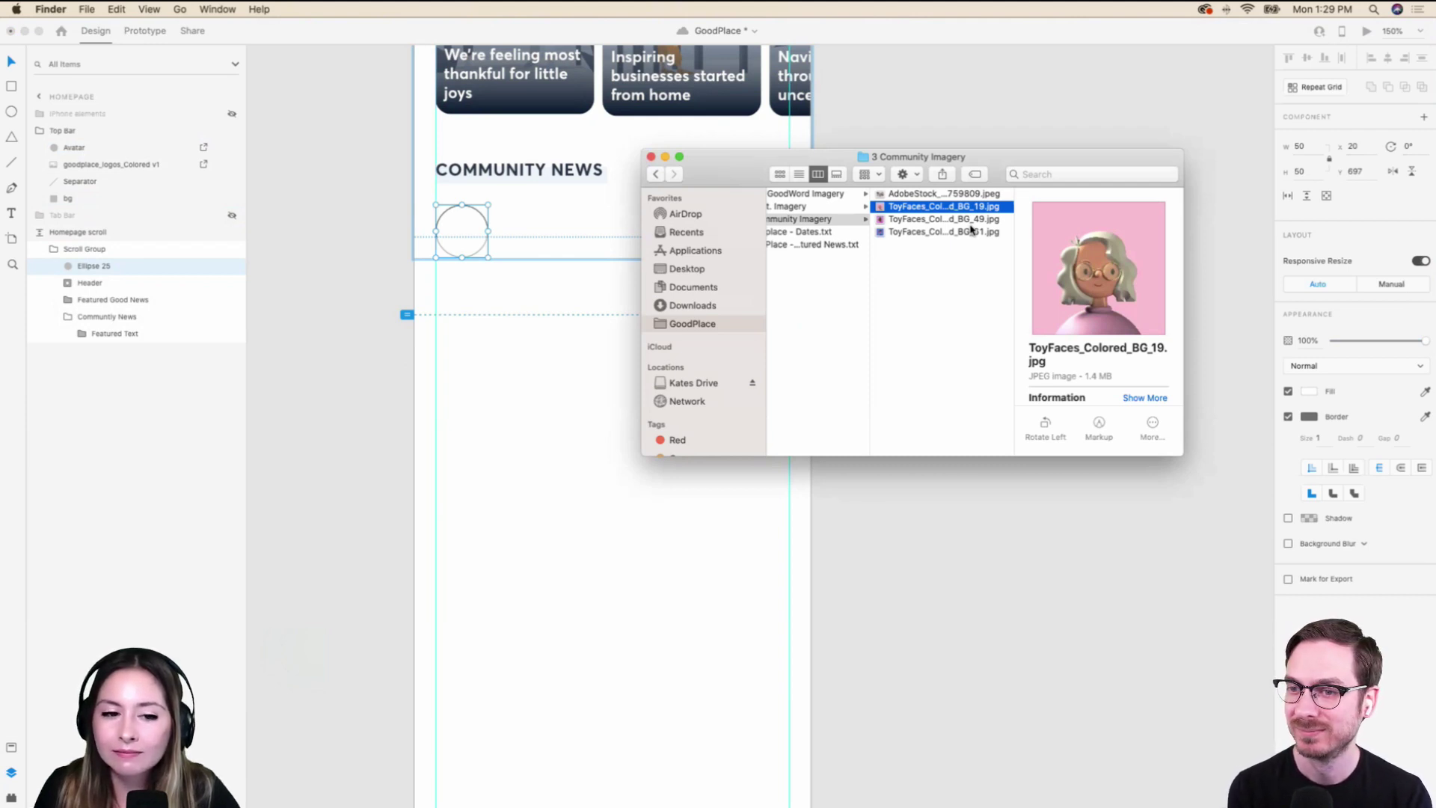
pyautogui.click(565, 312)
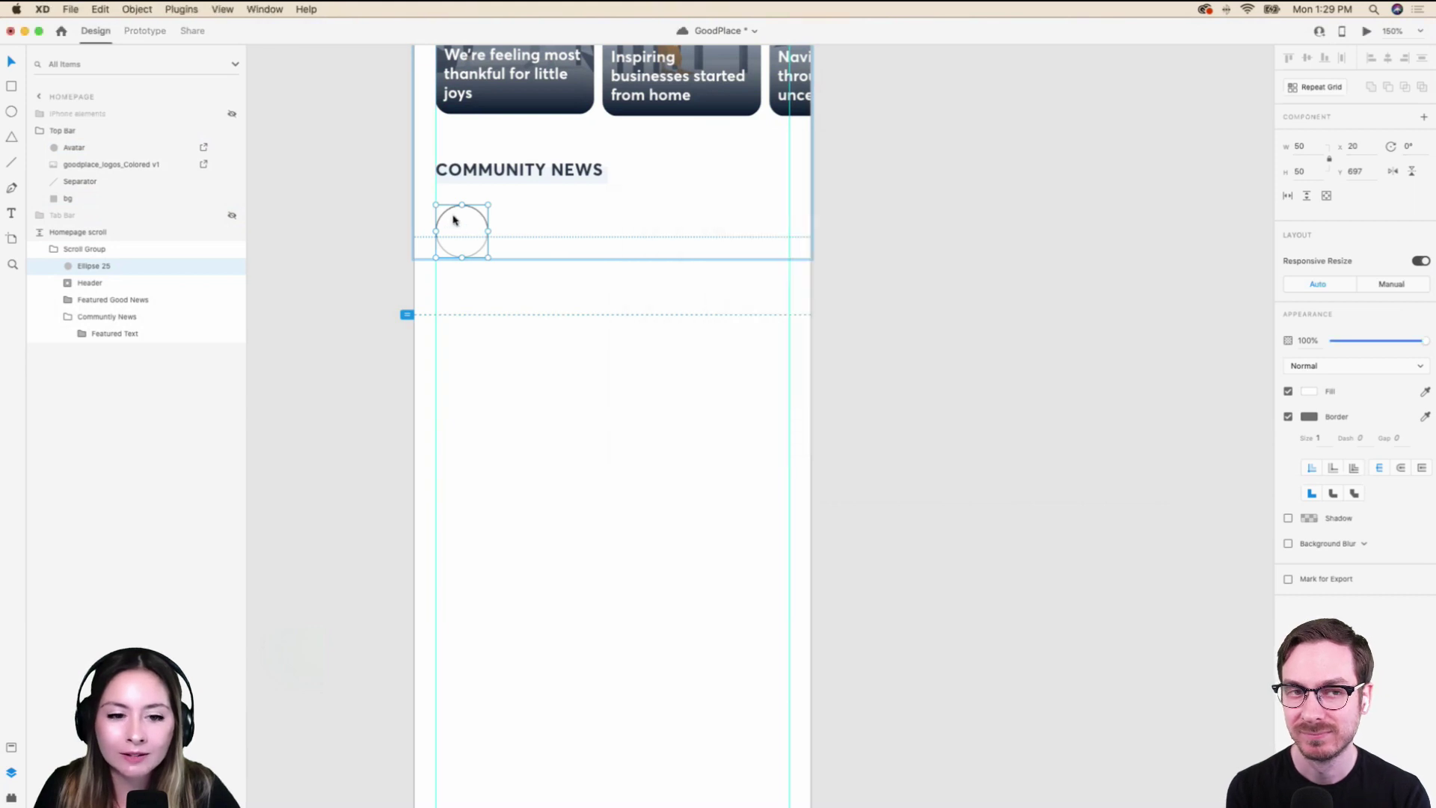
pyautogui.doubleClick(101, 266)
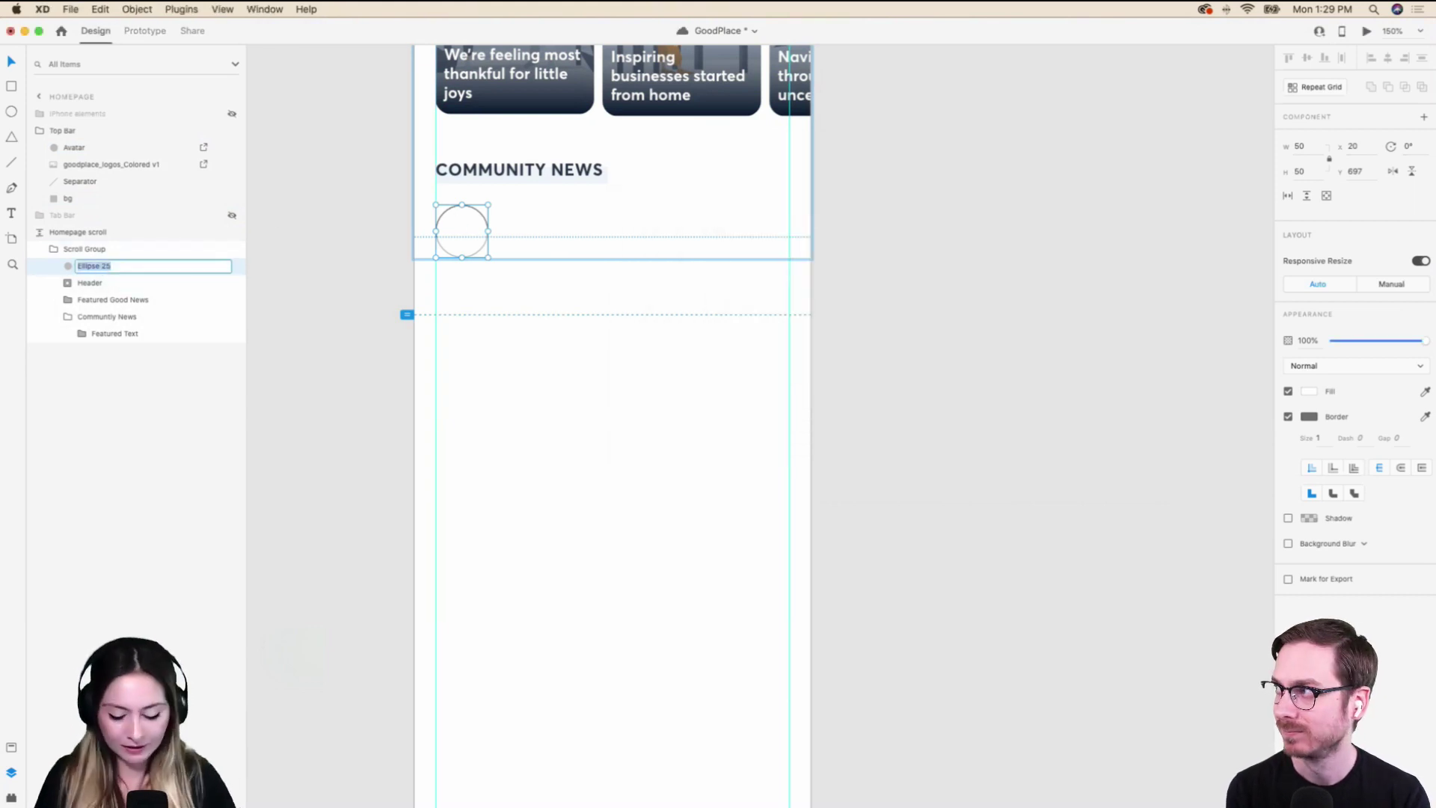
pyautogui.write('icon')
pyautogui.press('Return')
pyautogui.click(59, 317)
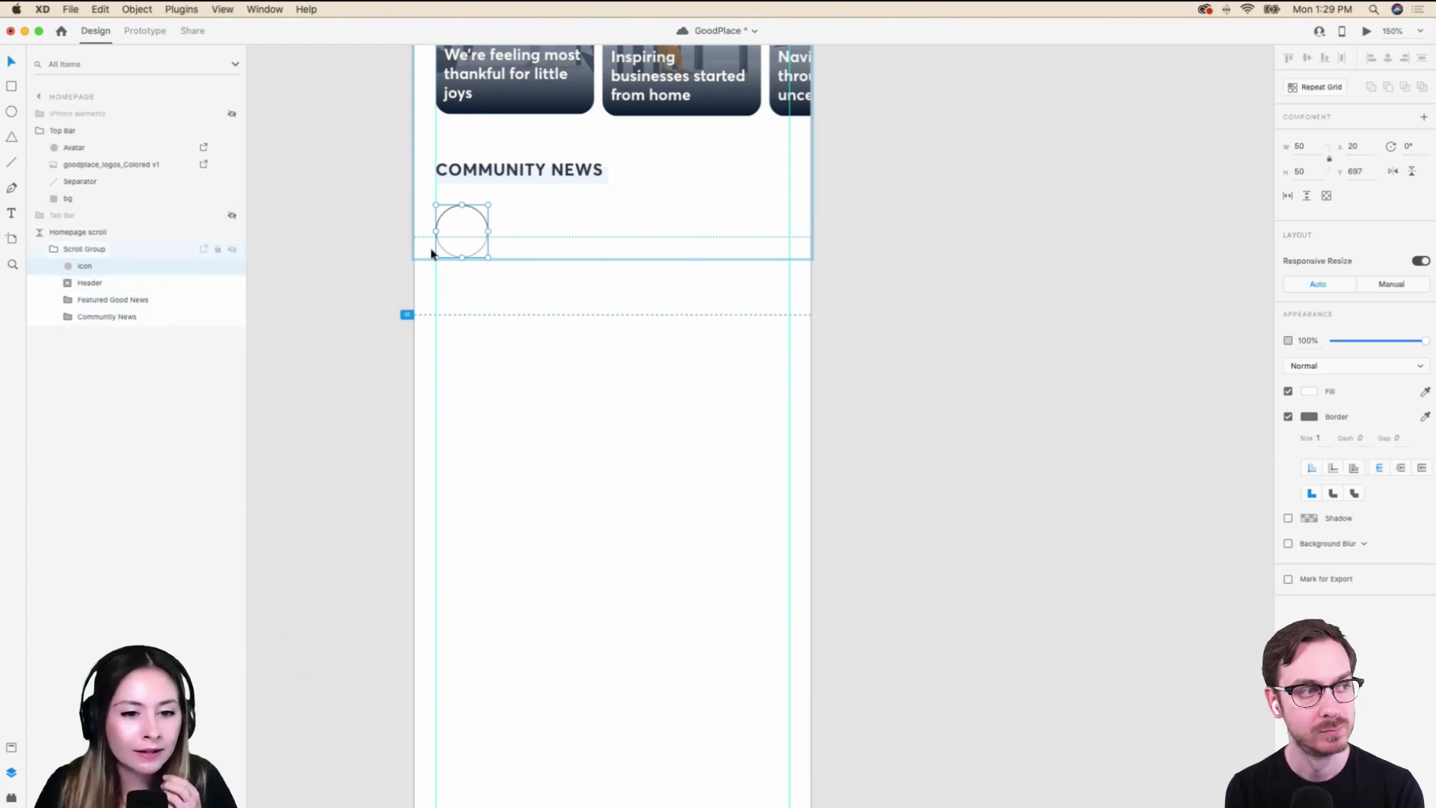
# Remove the circle's border and fill it light pink #FCCACA.
pyautogui.click(1288, 417)
pyautogui.click(1309, 391)
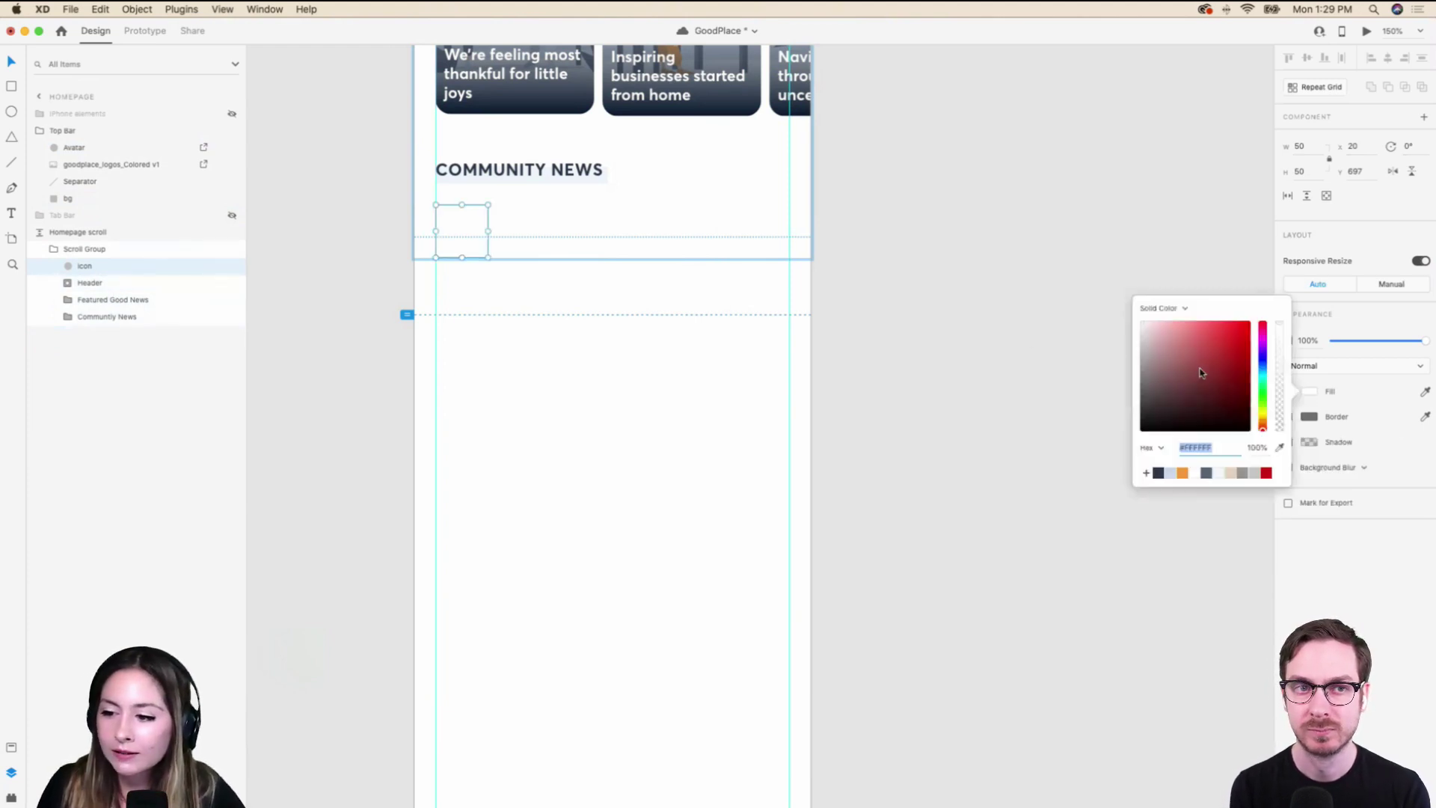
pyautogui.moveTo(1204, 366); pyautogui.dragTo(1163, 326)
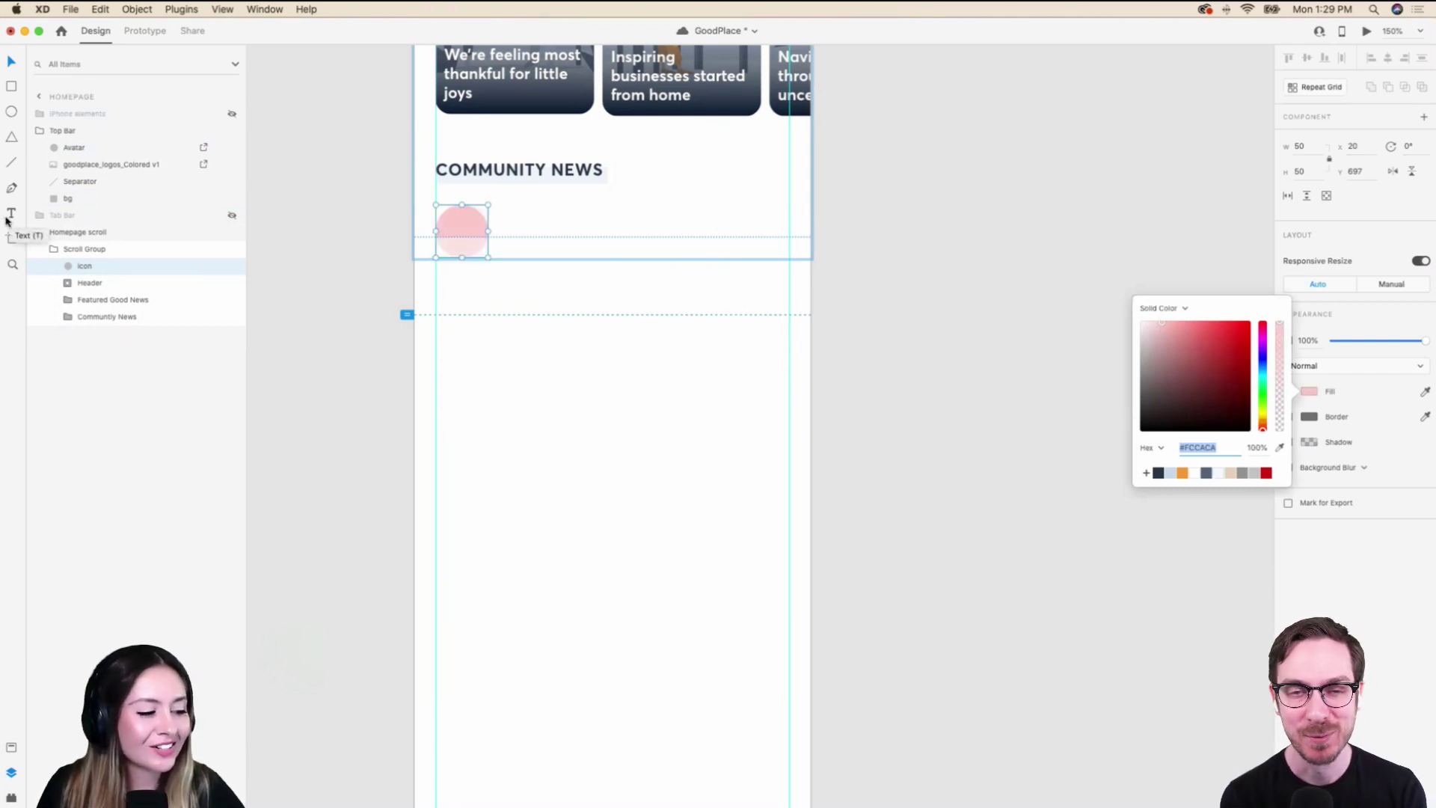
pyautogui.click(11, 215)
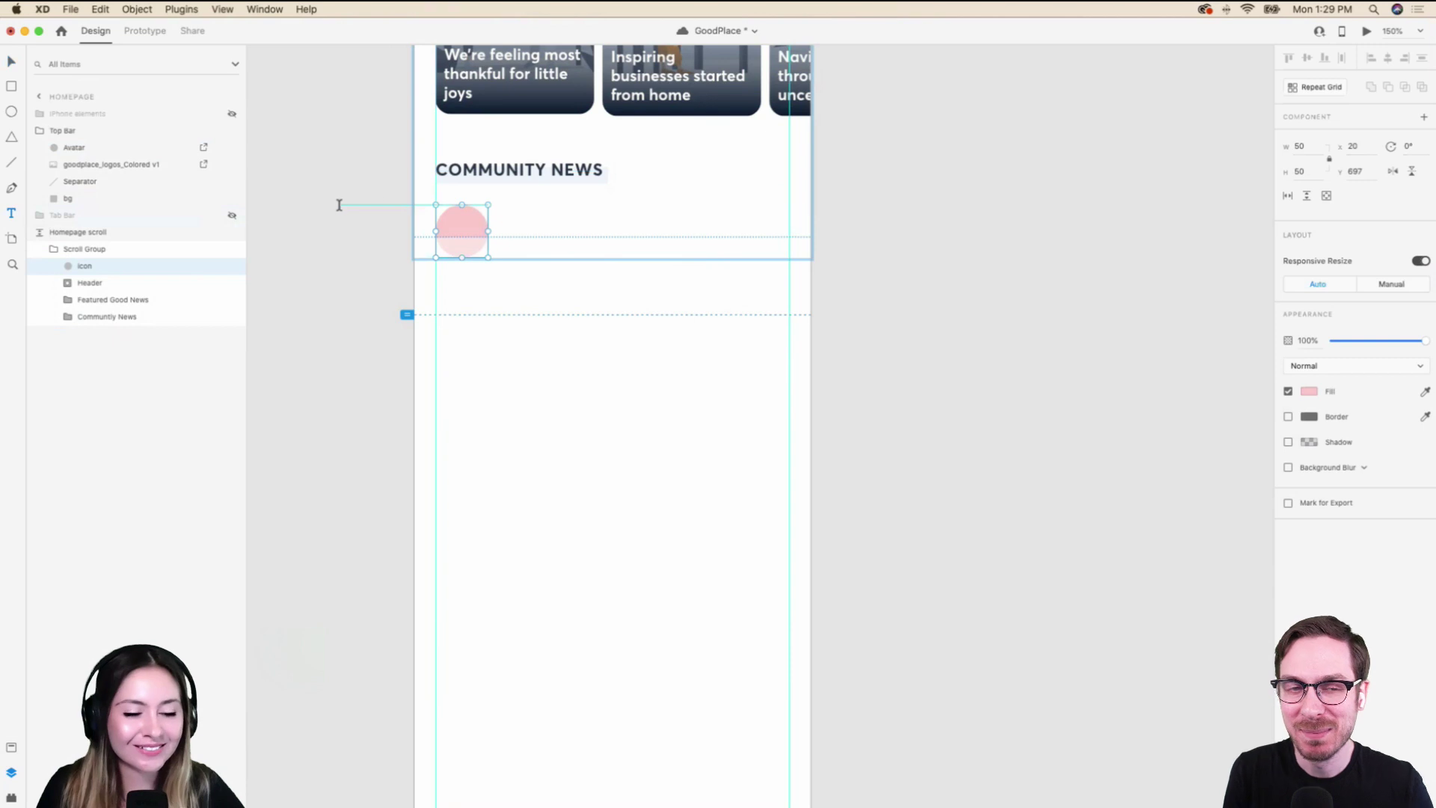
# Add a text label beside the pink circle containing a person's full name.
pyautogui.click(515, 211)
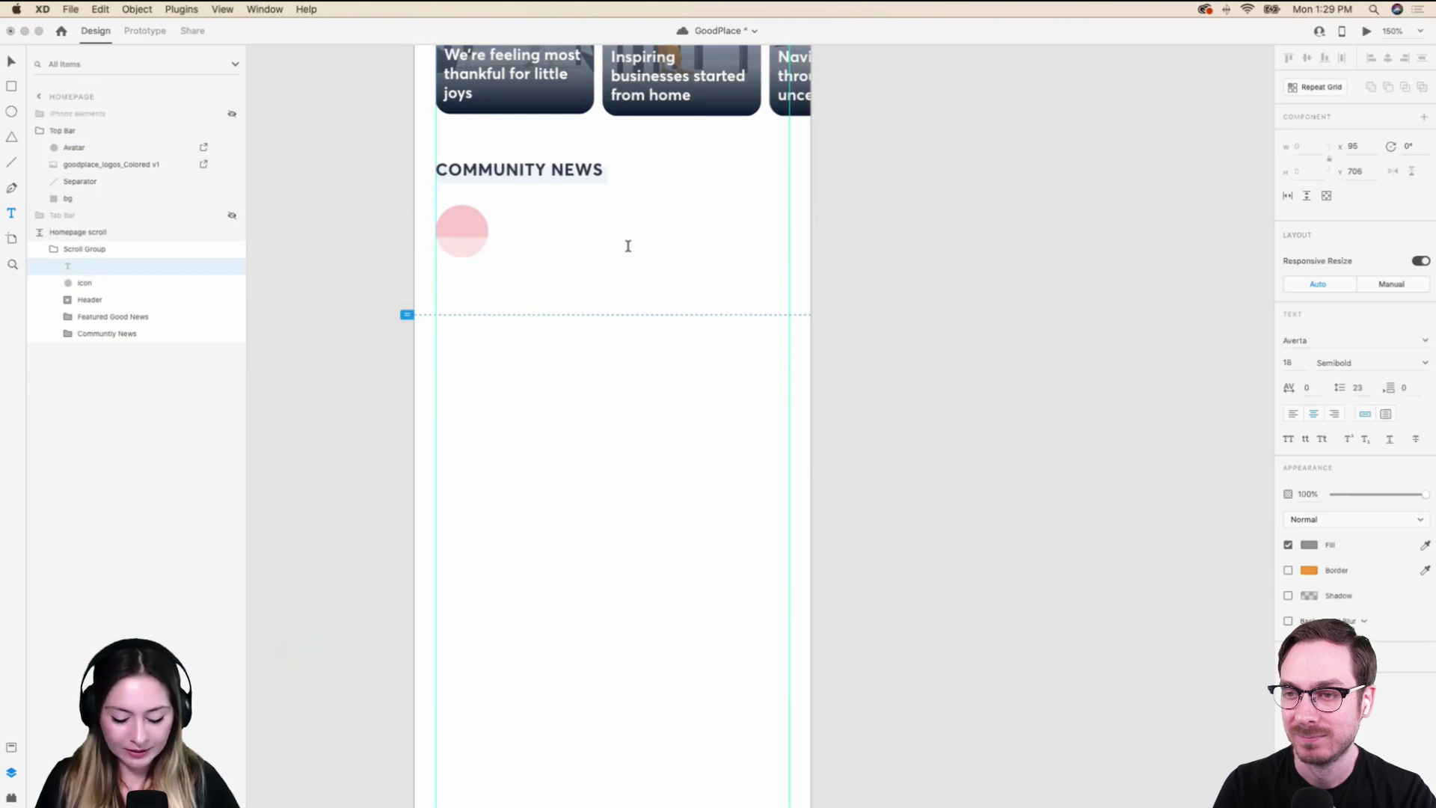
pyautogui.press('Escape')
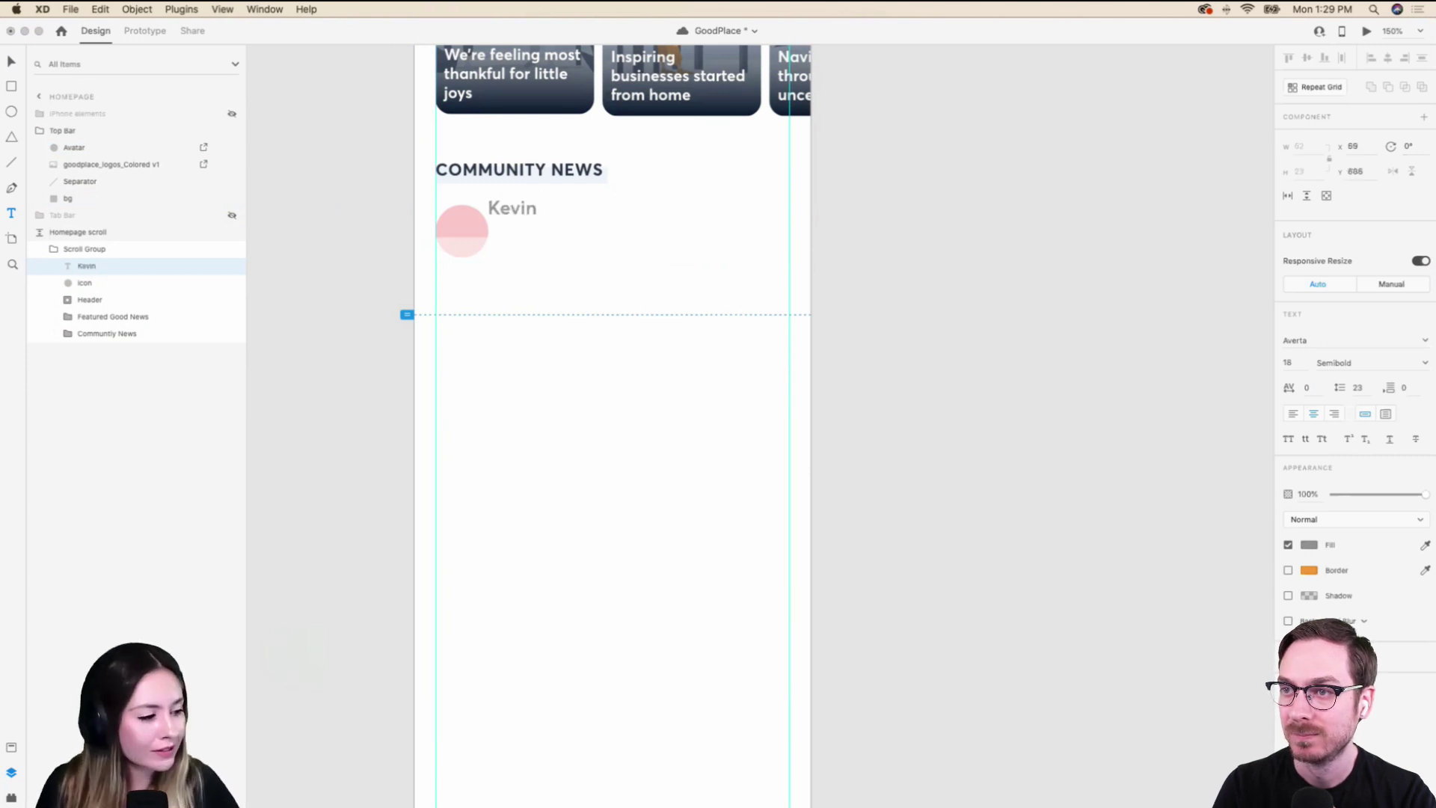
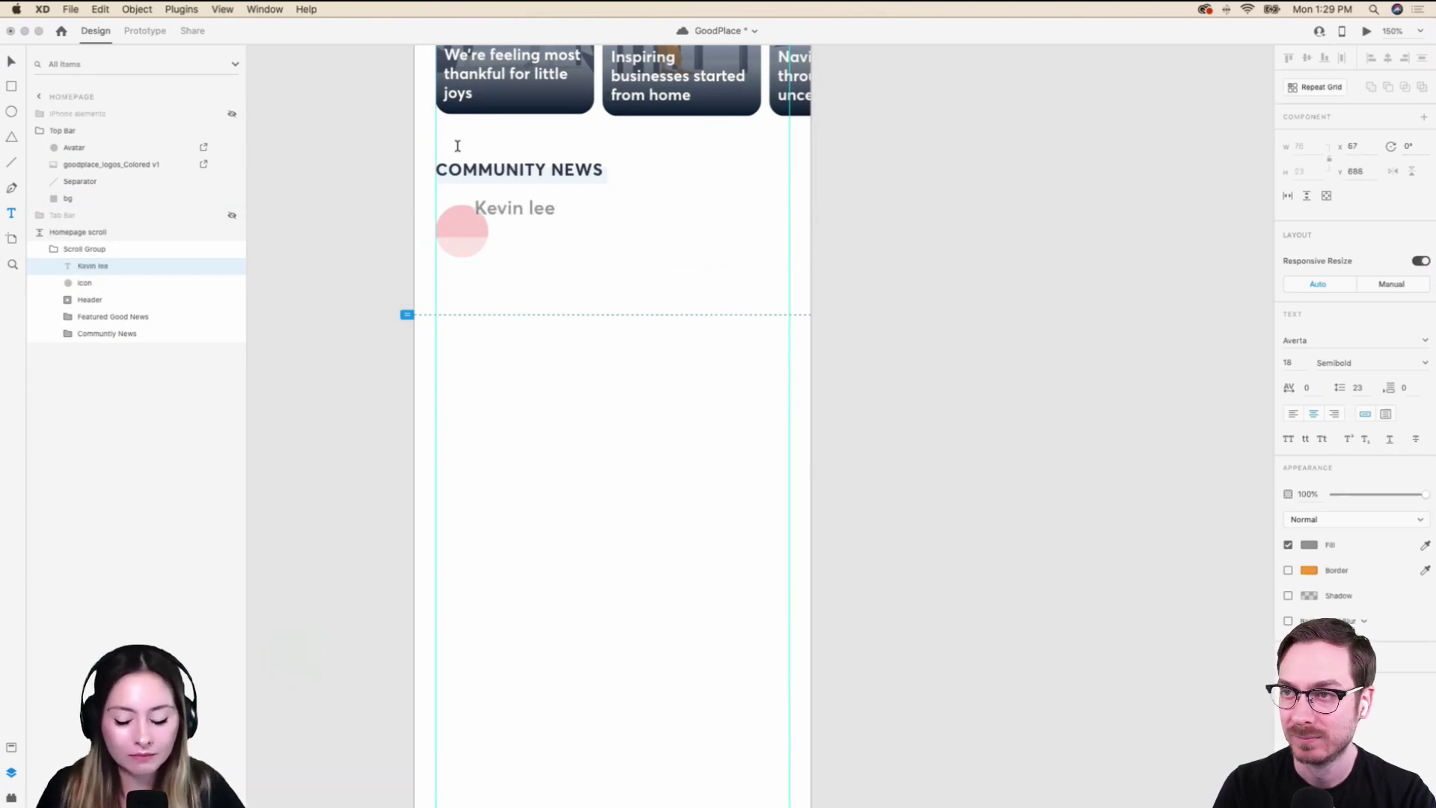
pyautogui.write('Lee')
pyautogui.press('super+a')
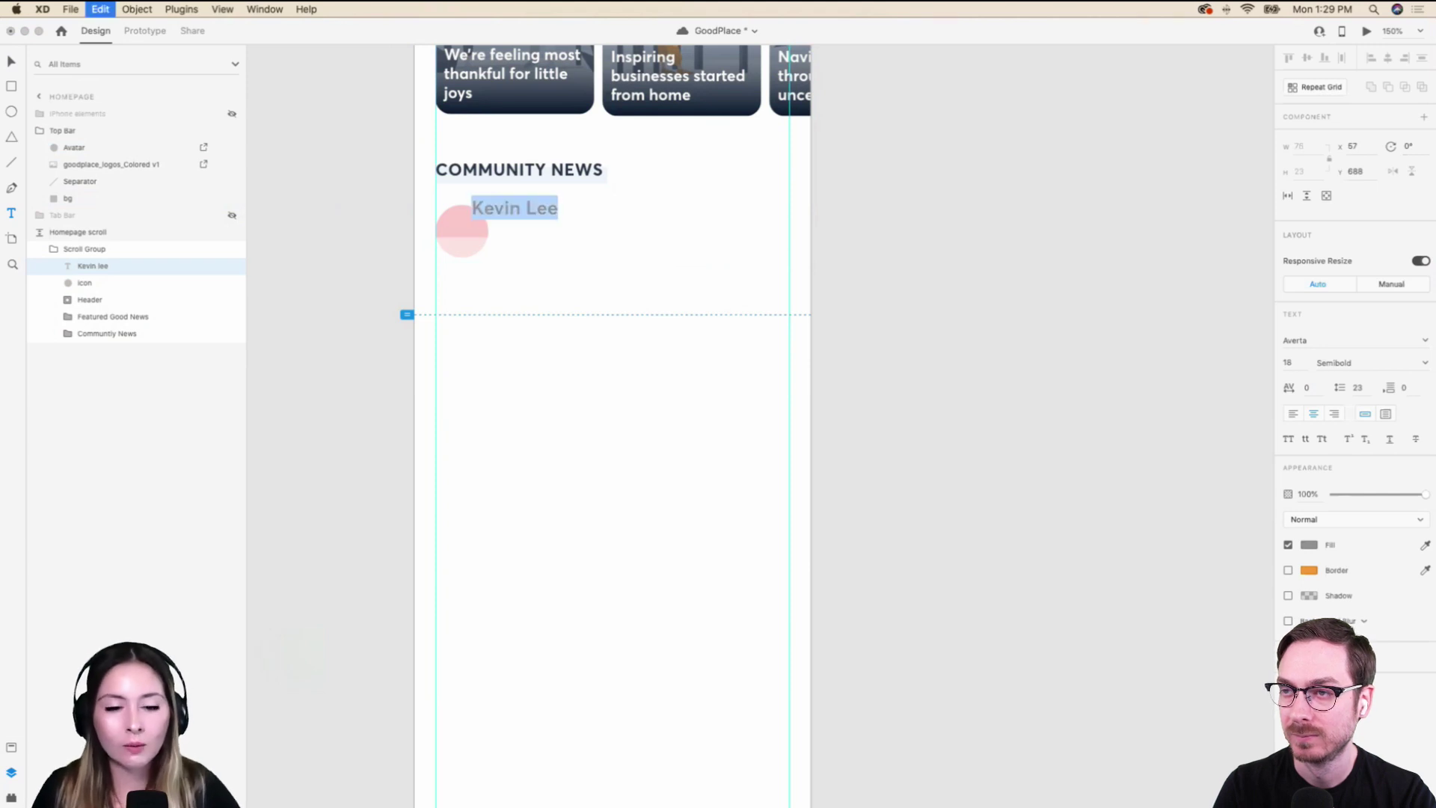
pyautogui.write('Howard P')
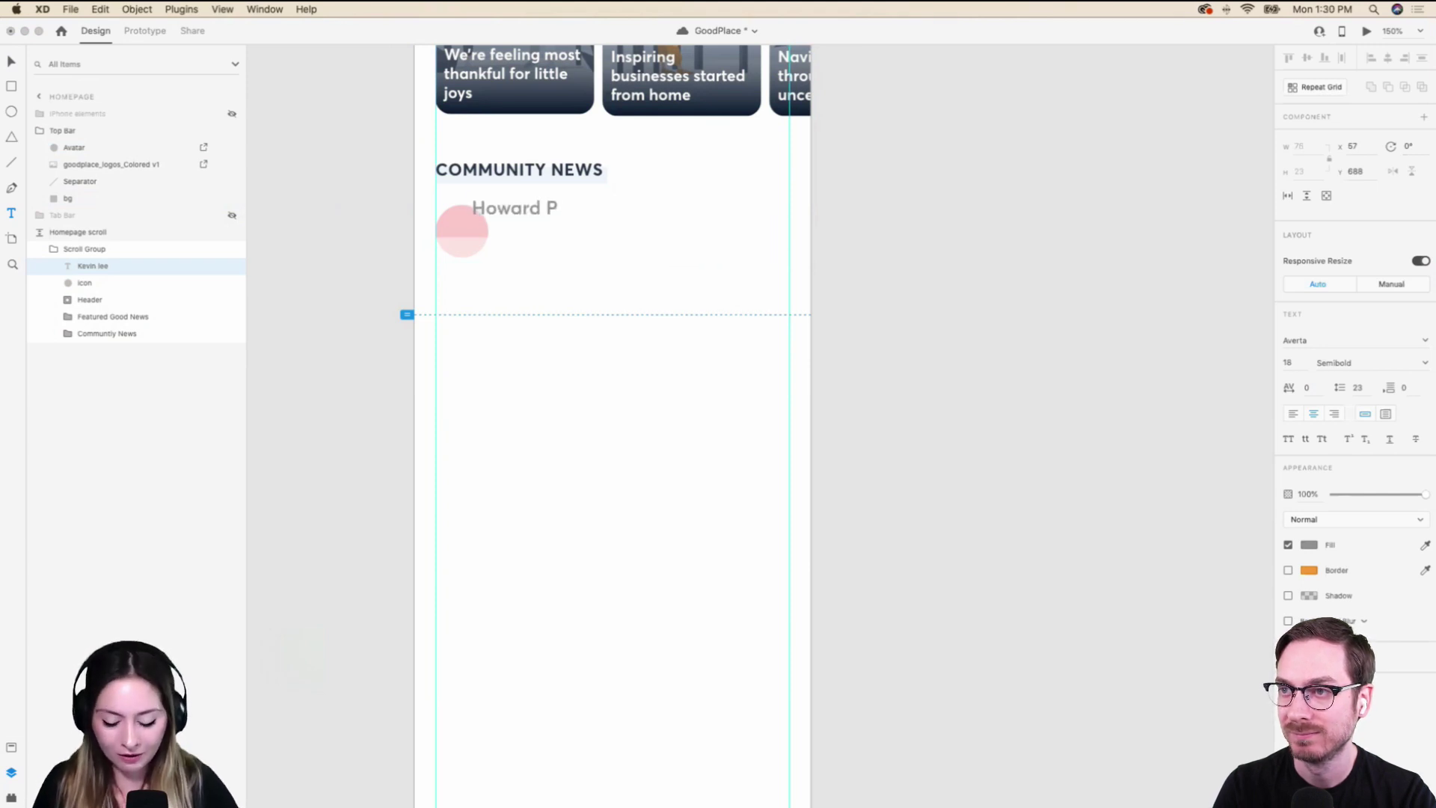
pyautogui.write('insky')
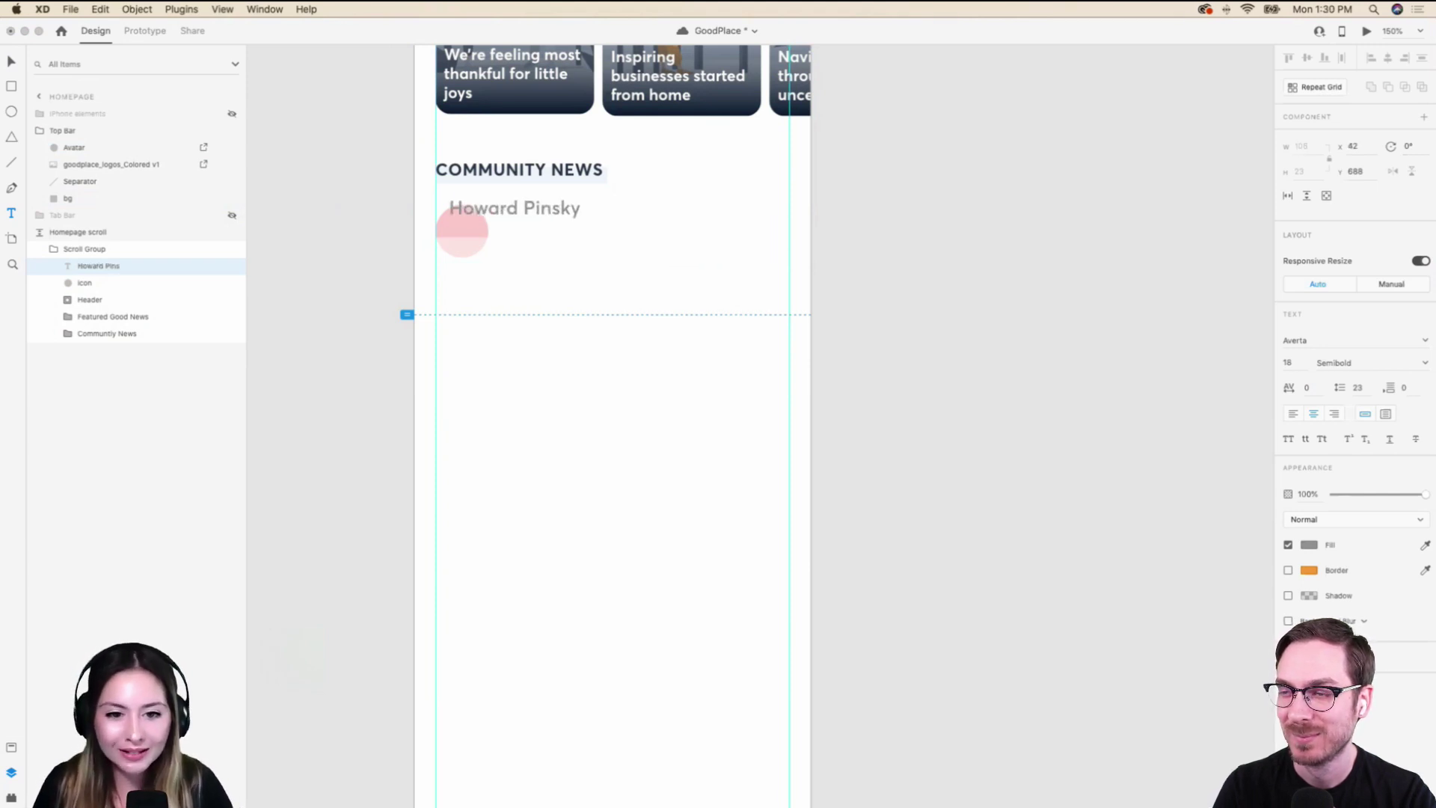
pyautogui.click(12, 62)
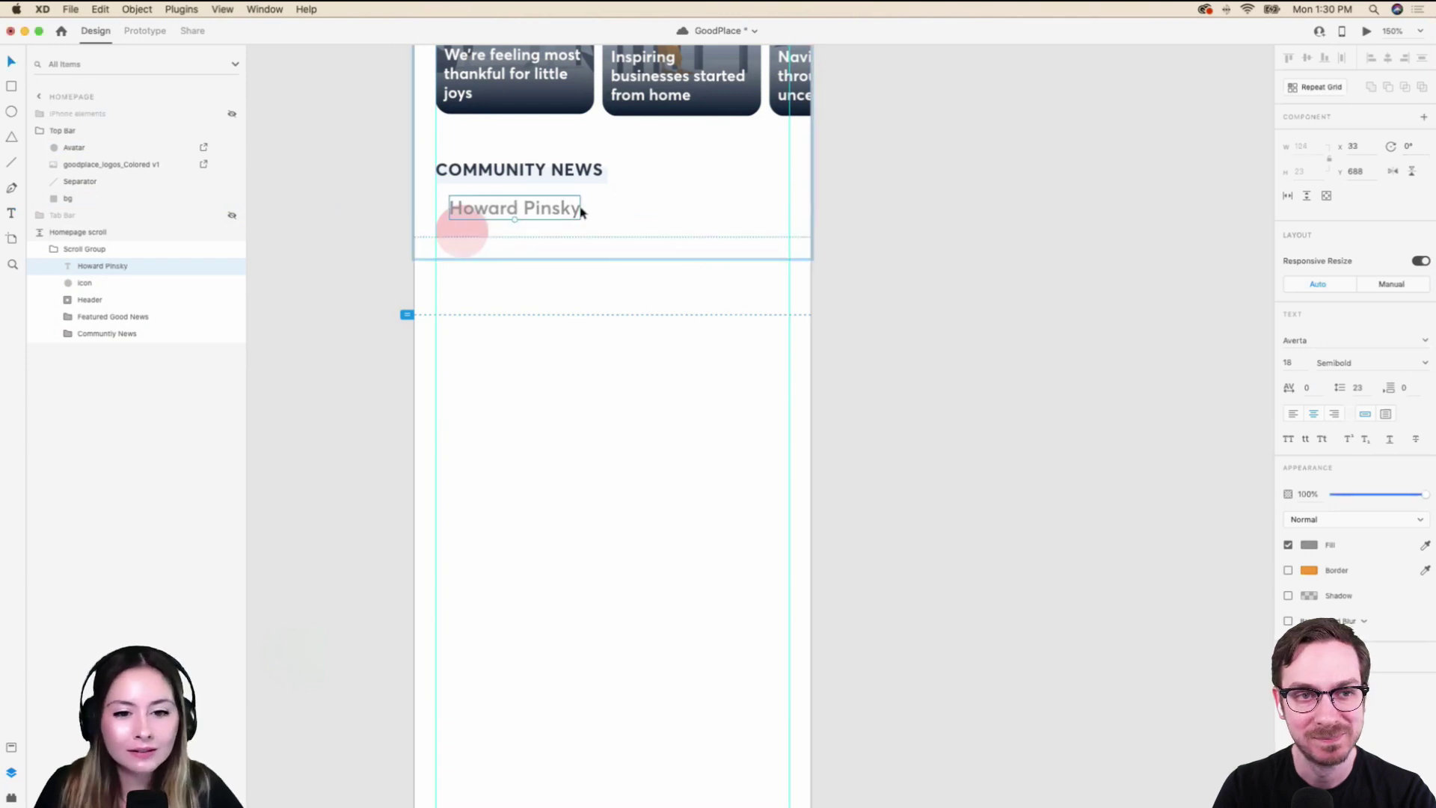
# Move the name just right of the circle and set its font size to 16.
pyautogui.moveTo(582, 211); pyautogui.dragTo(624, 222)
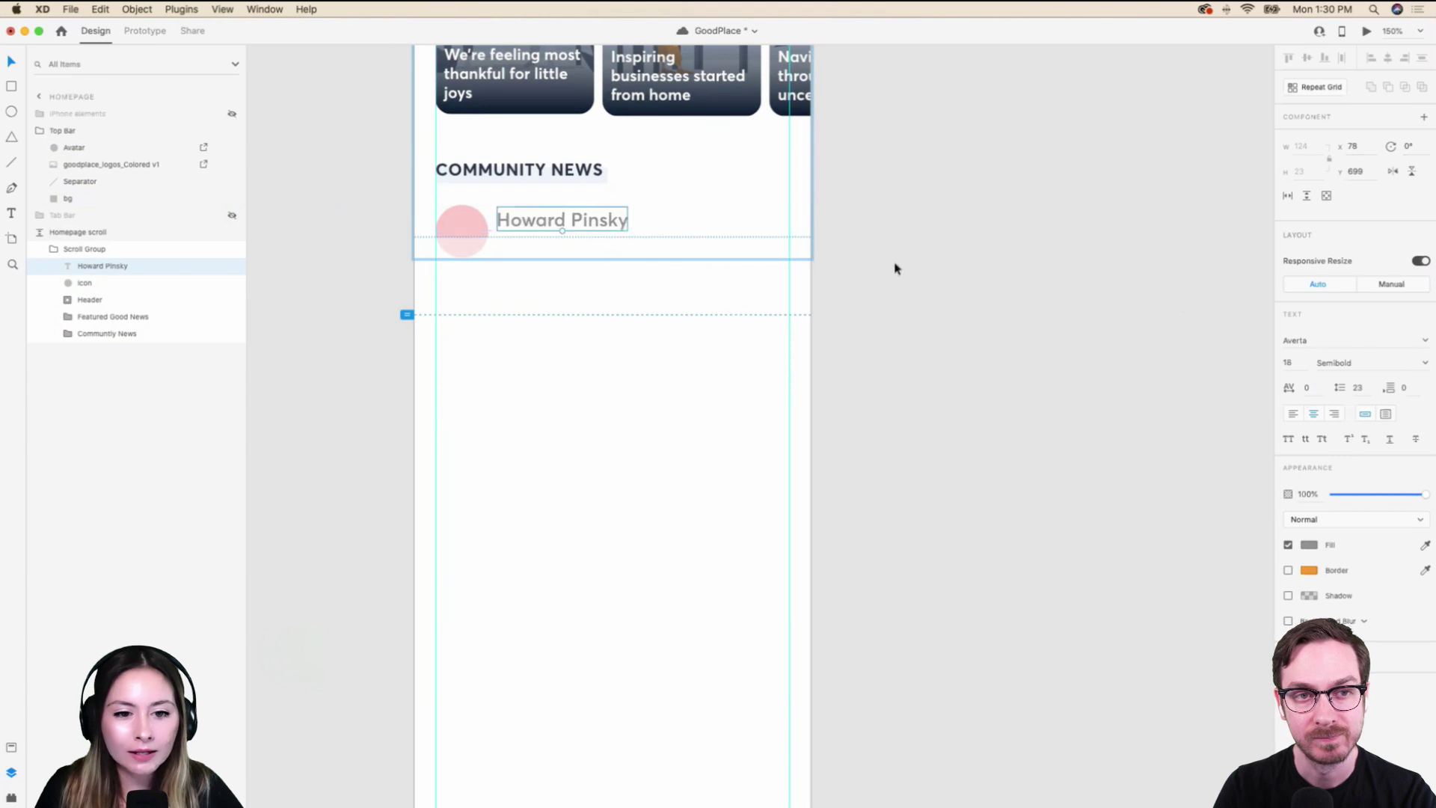
pyautogui.click(1296, 362)
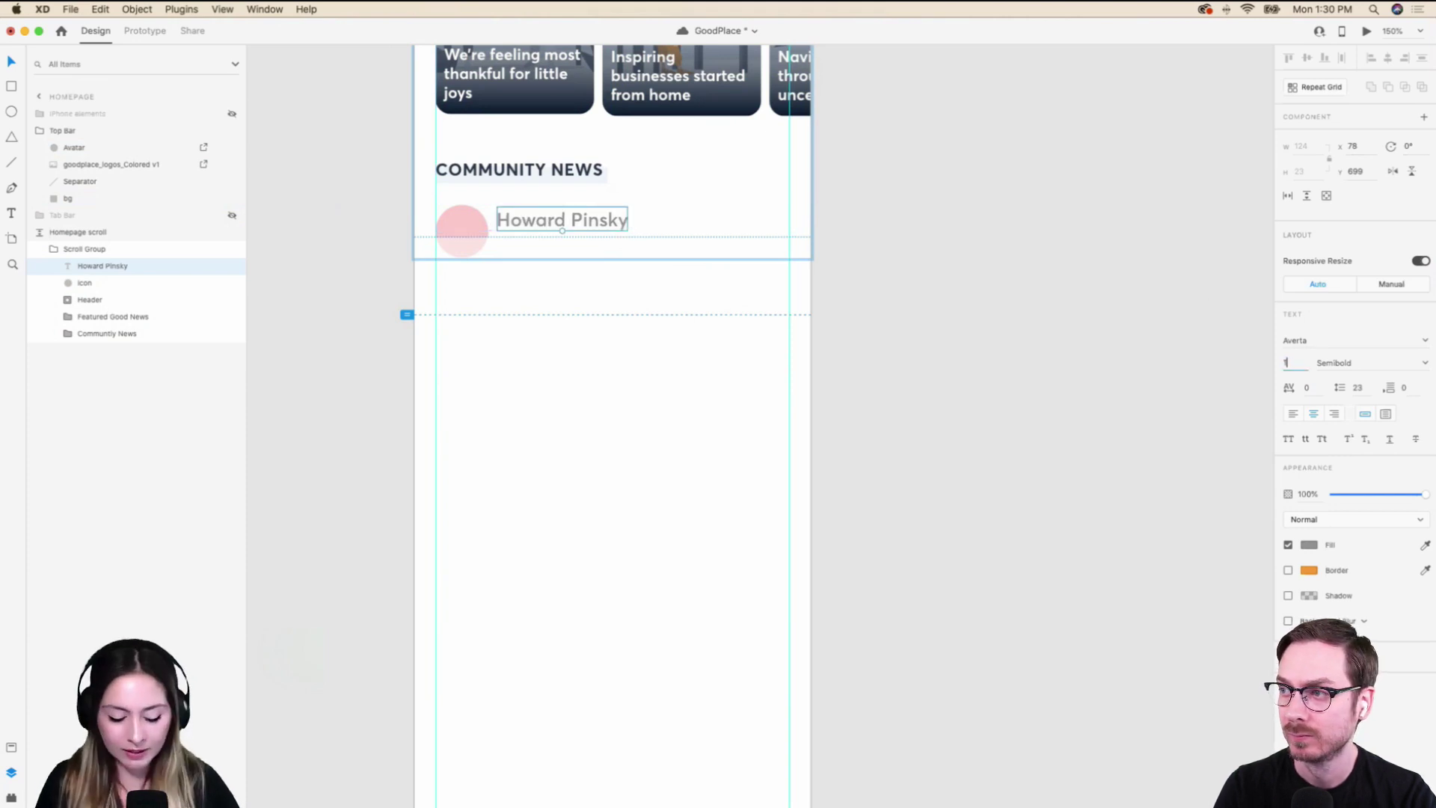
pyautogui.write('16')
pyautogui.press('Return')
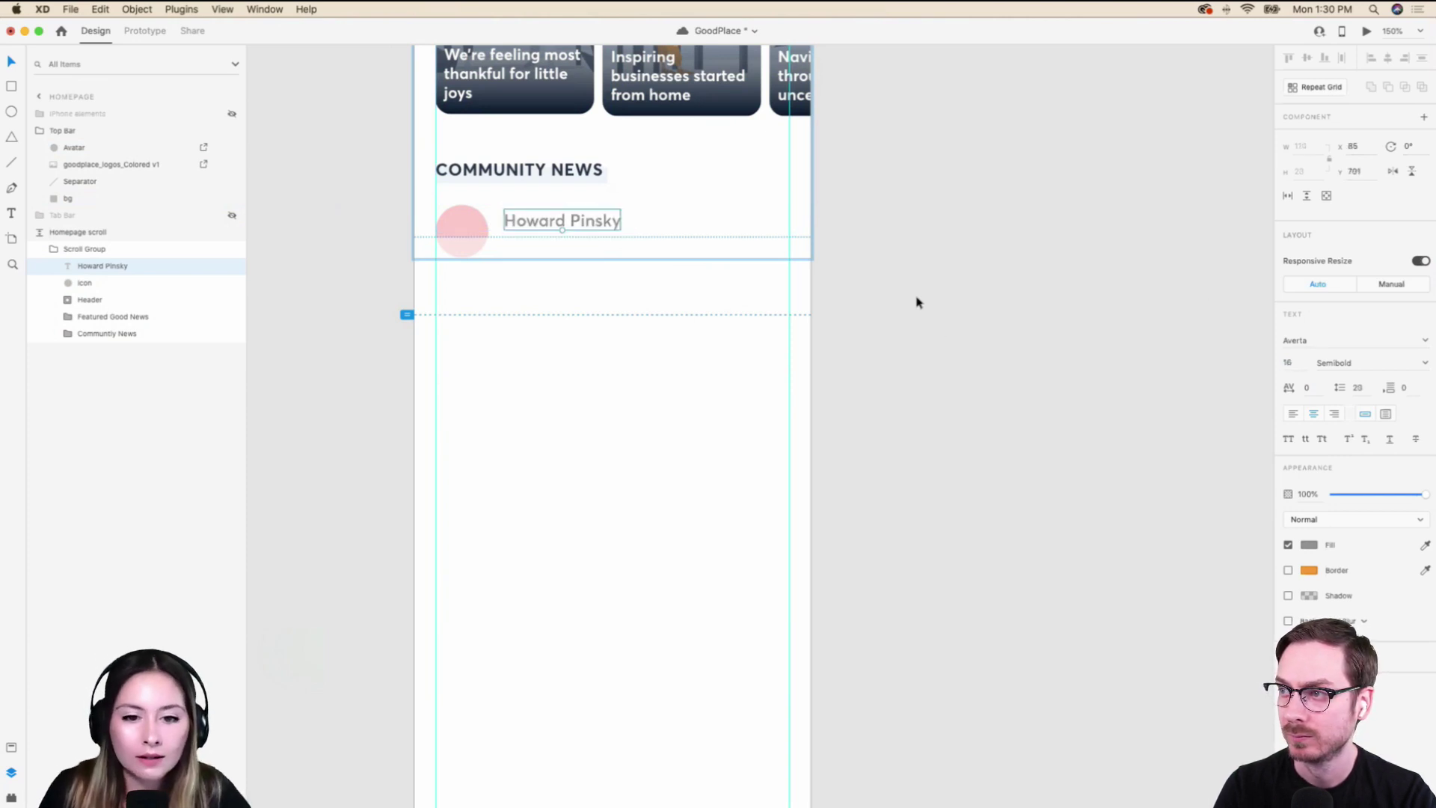
pyautogui.moveTo(600, 225); pyautogui.dragTo(593, 227)
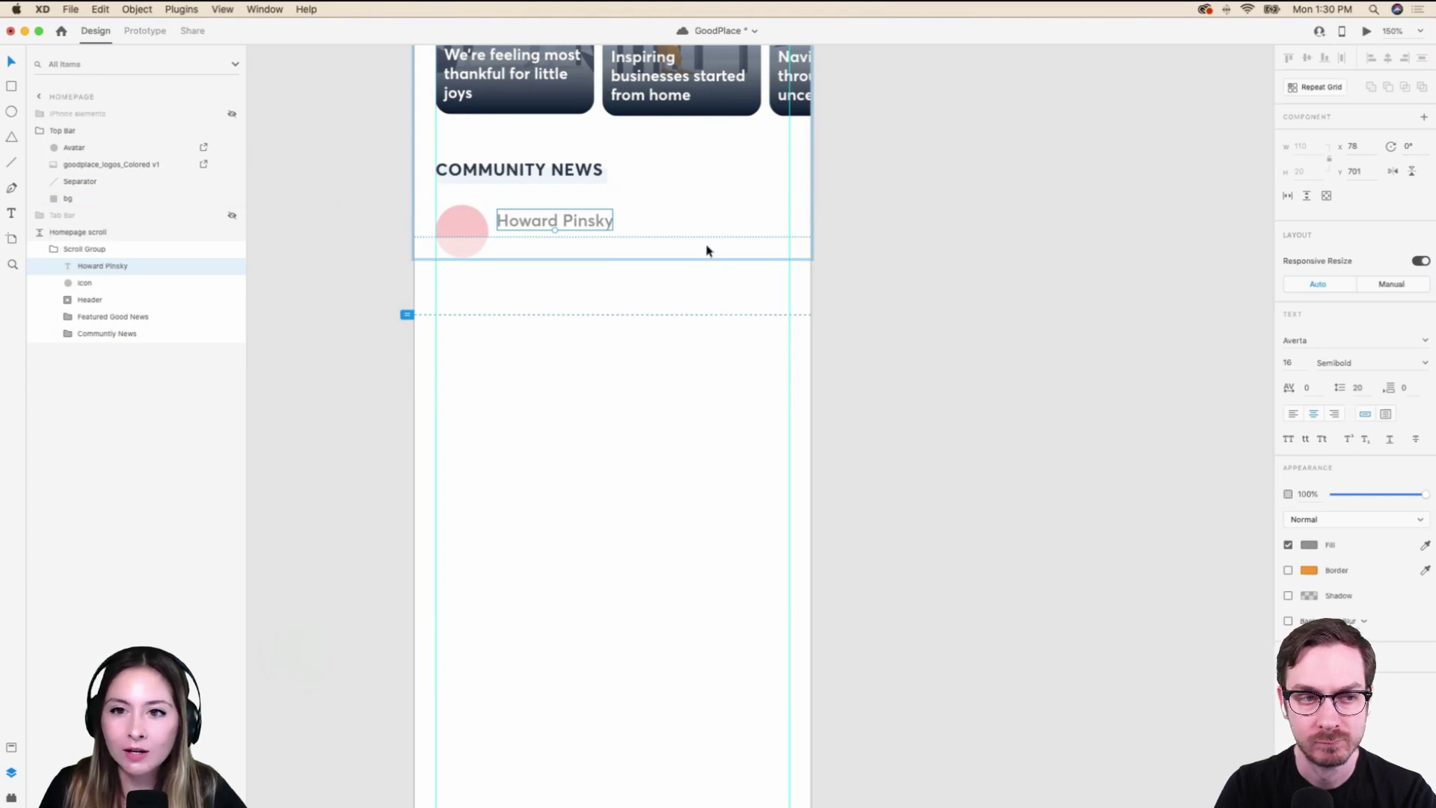
pyautogui.scroll(3, 706, 251)
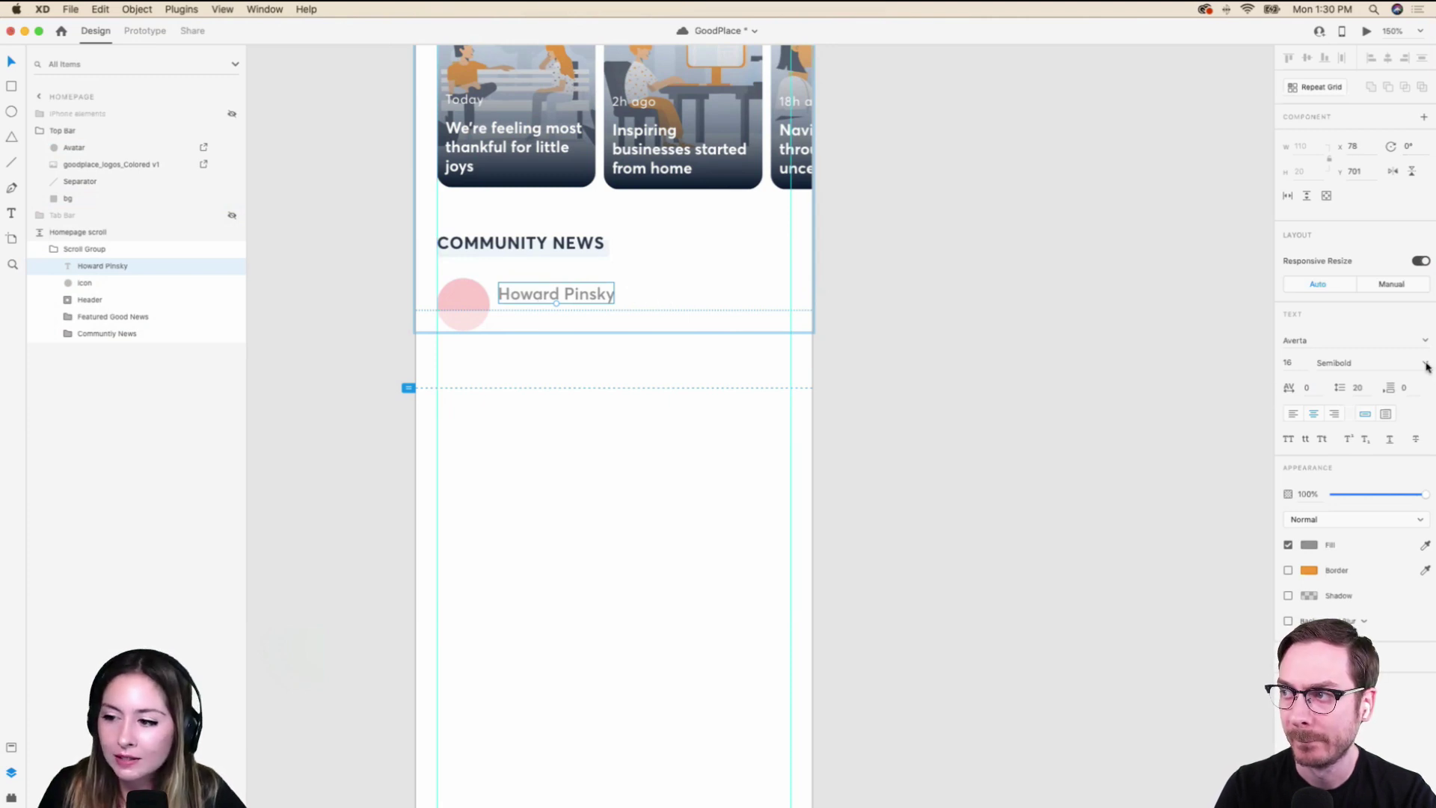
# Change the name text colour to dark navy.
pyautogui.click(1303, 544)
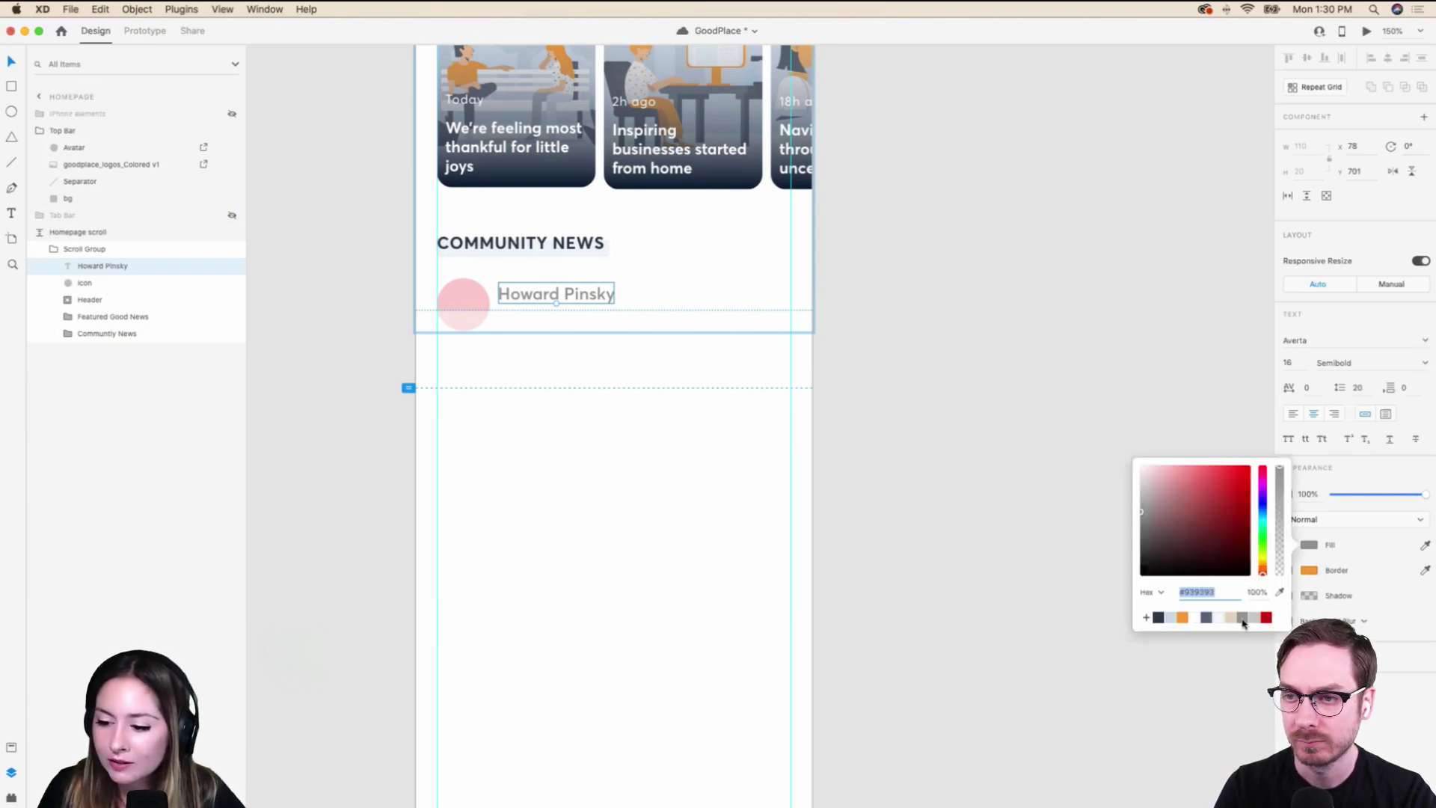
pyautogui.click(1242, 619)
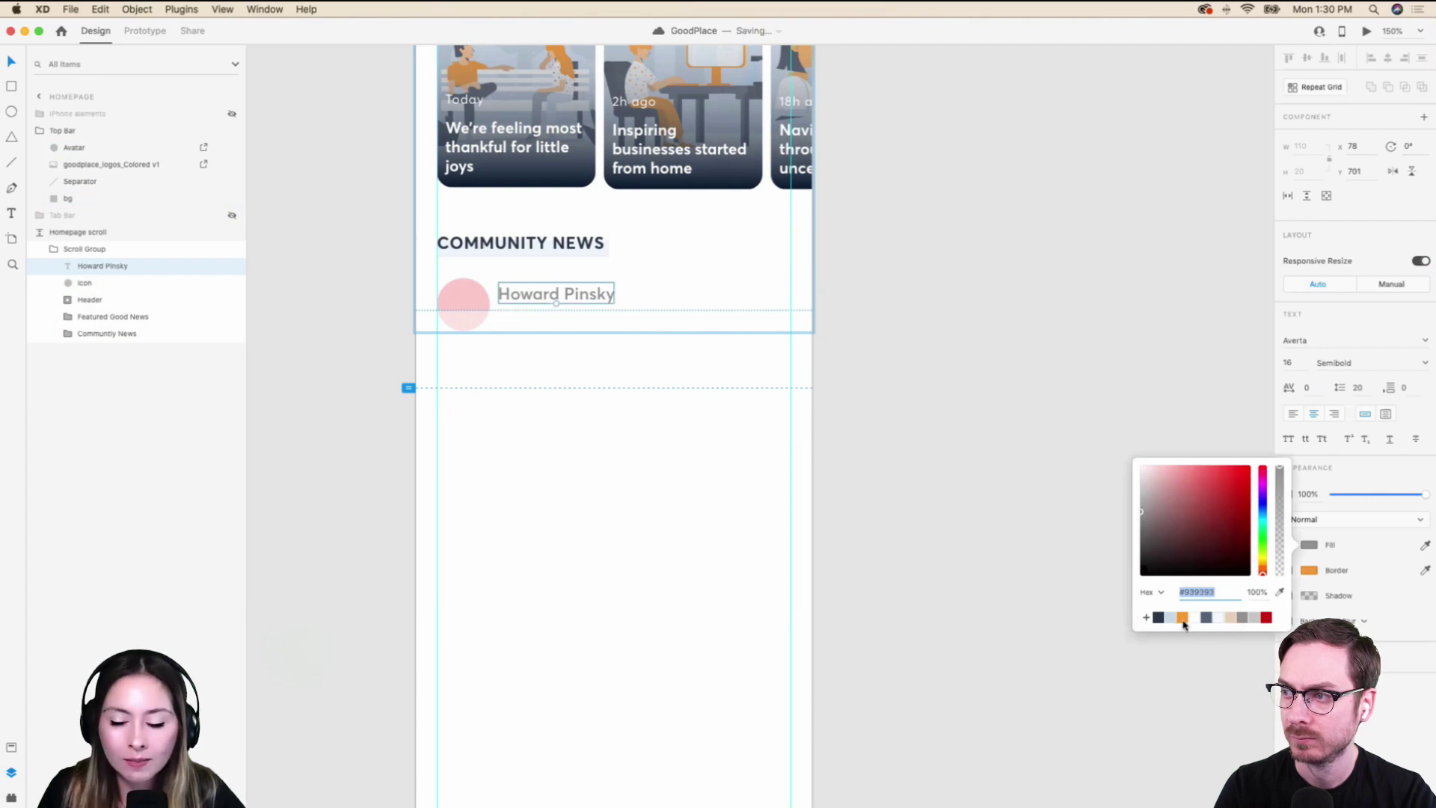
pyautogui.click(1157, 618)
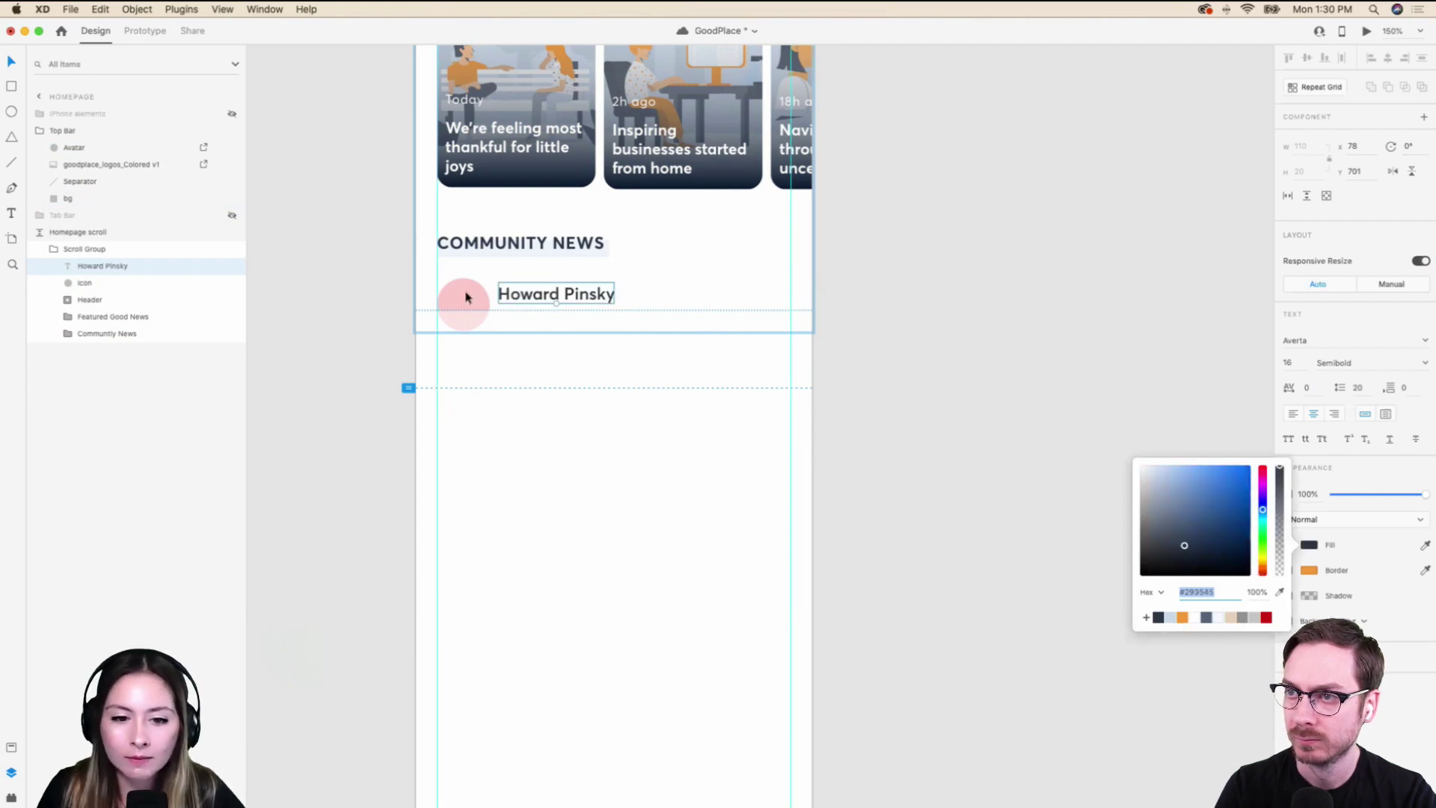
pyautogui.click(545, 300)
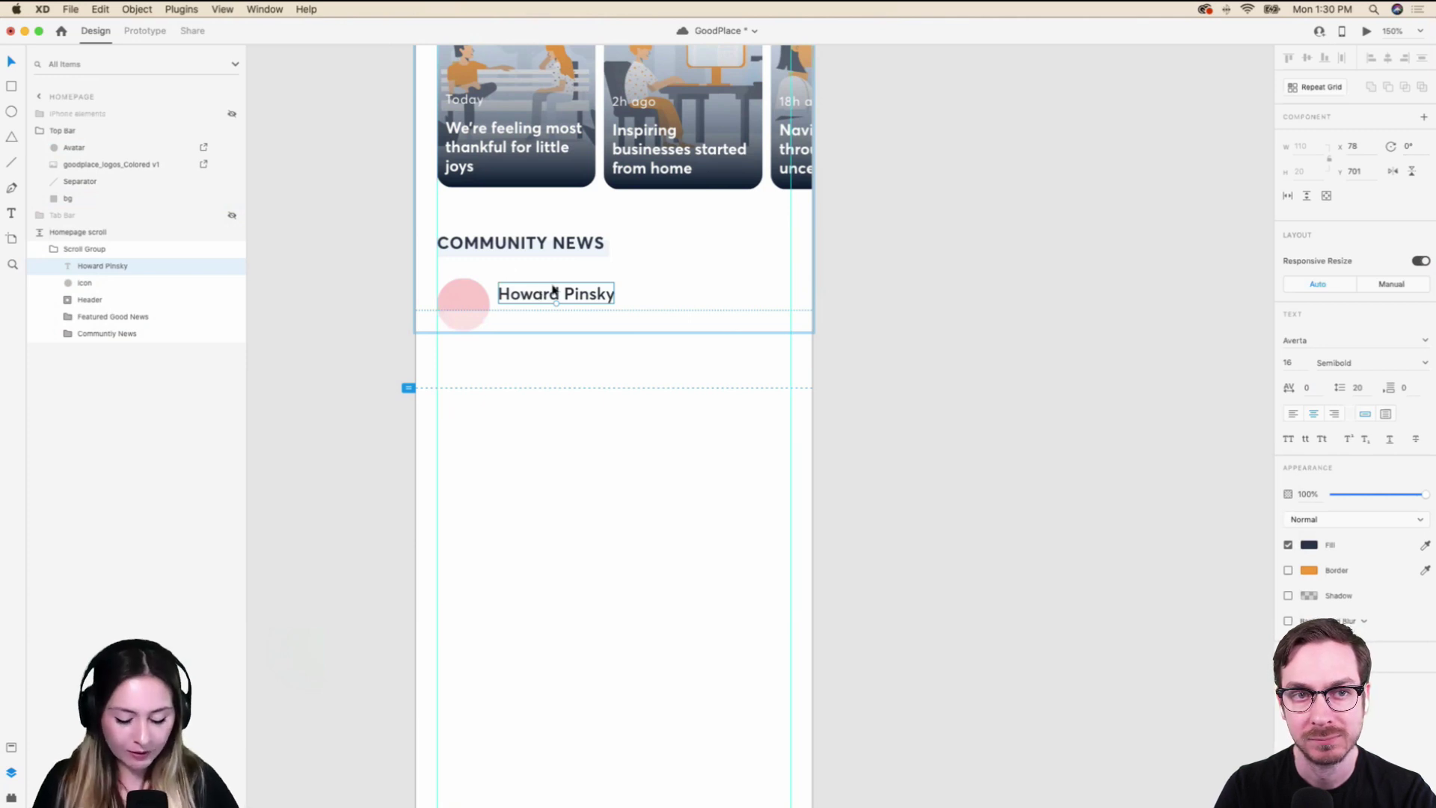
# Duplicate the name below itself as a wider fixed-size, left-aligned text box for a message.
pyautogui.press('super+d')
pyautogui.moveTo(560, 291); pyautogui.dragTo(561, 320)
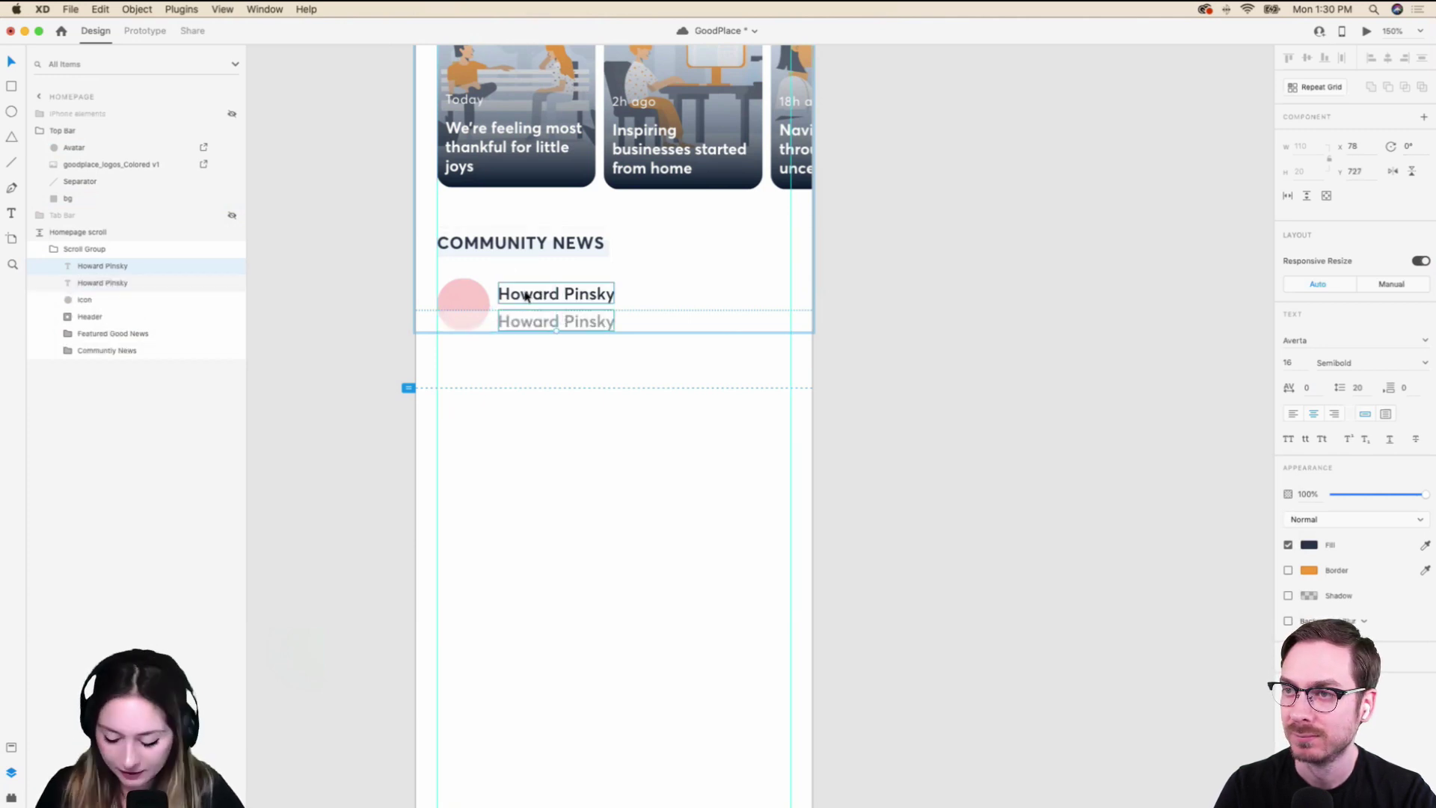
pyautogui.press('Down')
pyautogui.press('Down')
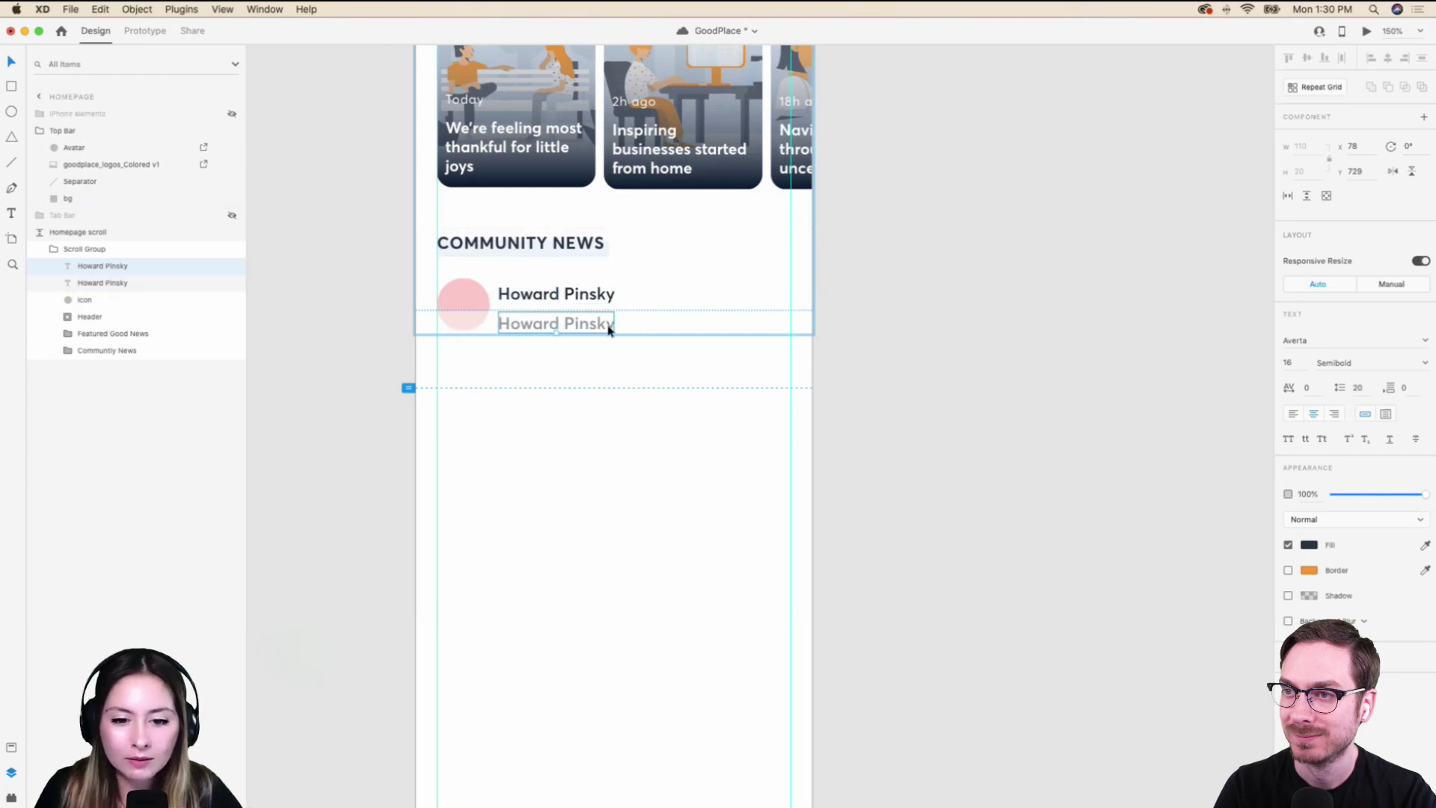
pyautogui.click(1384, 414)
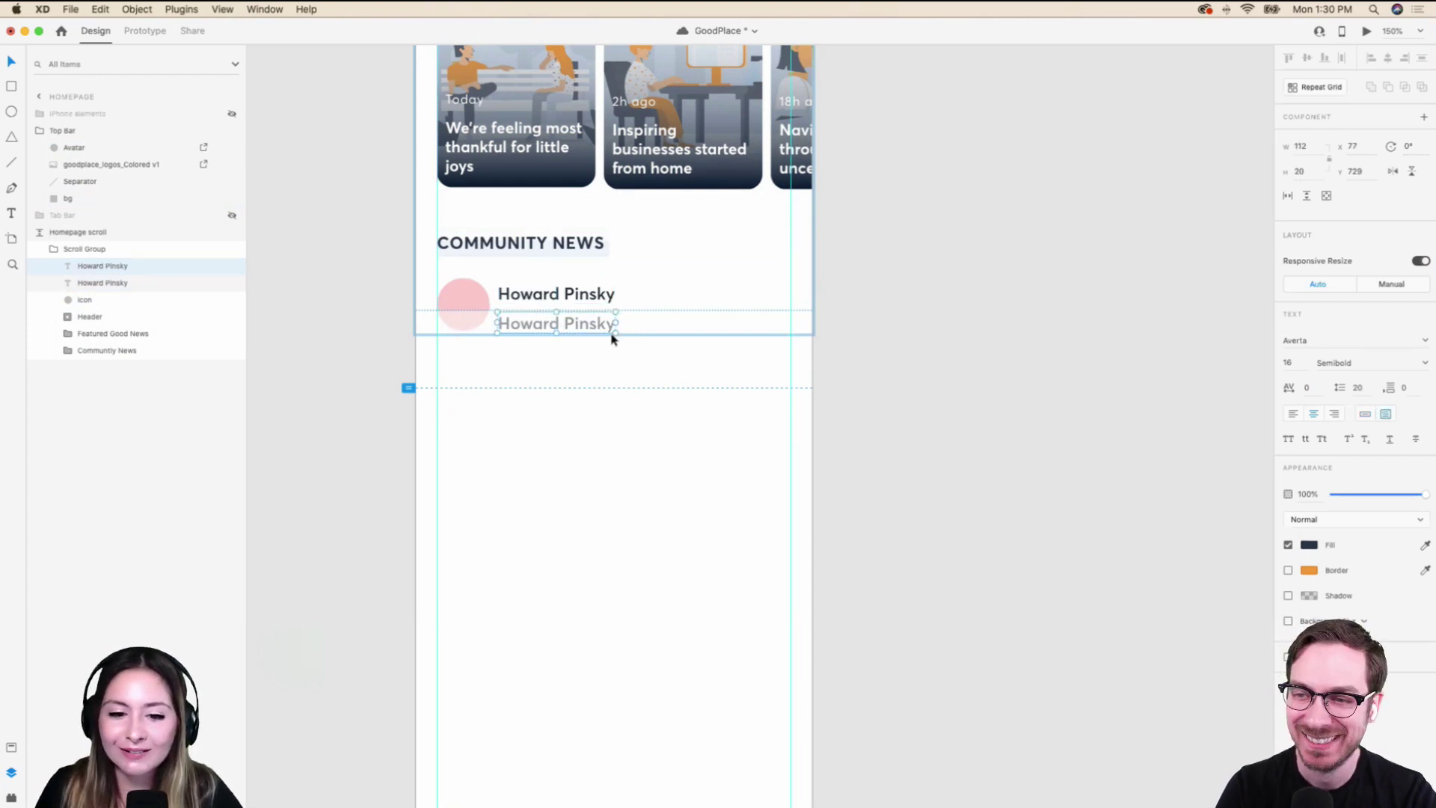
pyautogui.moveTo(638, 331); pyautogui.dragTo(790, 371)
pyautogui.click(1293, 414)
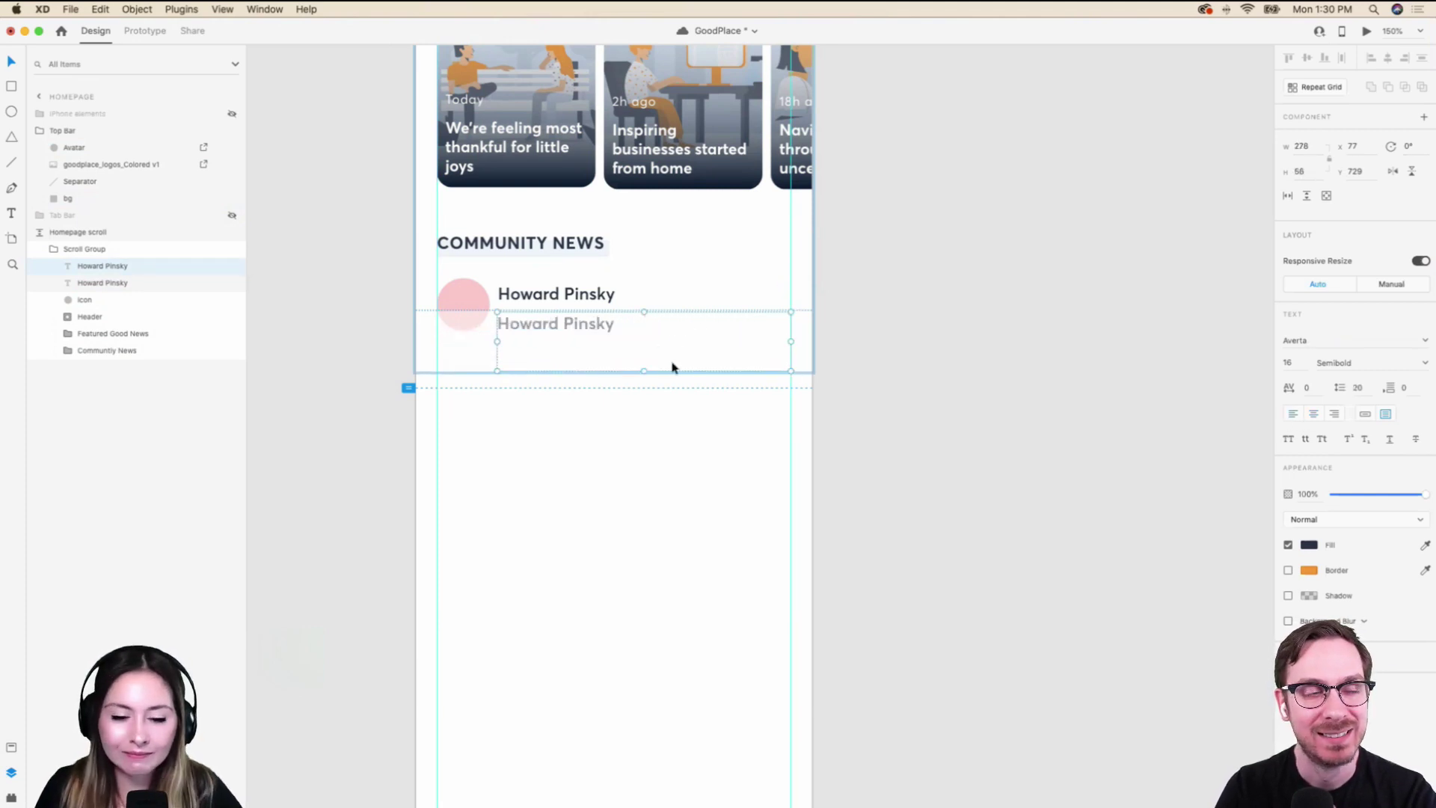
pyautogui.moveTo(643, 371); pyautogui.dragTo(641, 361)
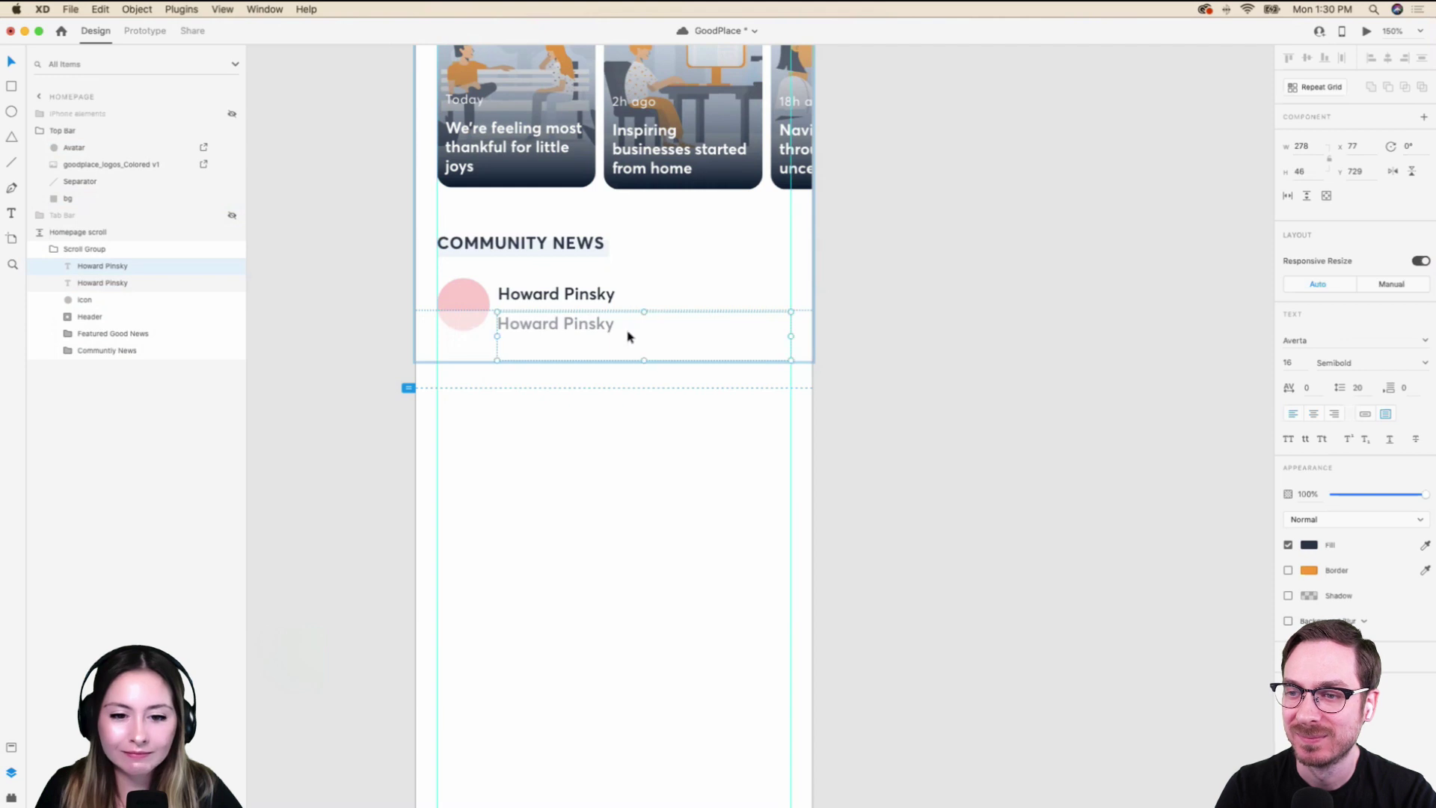
pyautogui.doubleClick(627, 335)
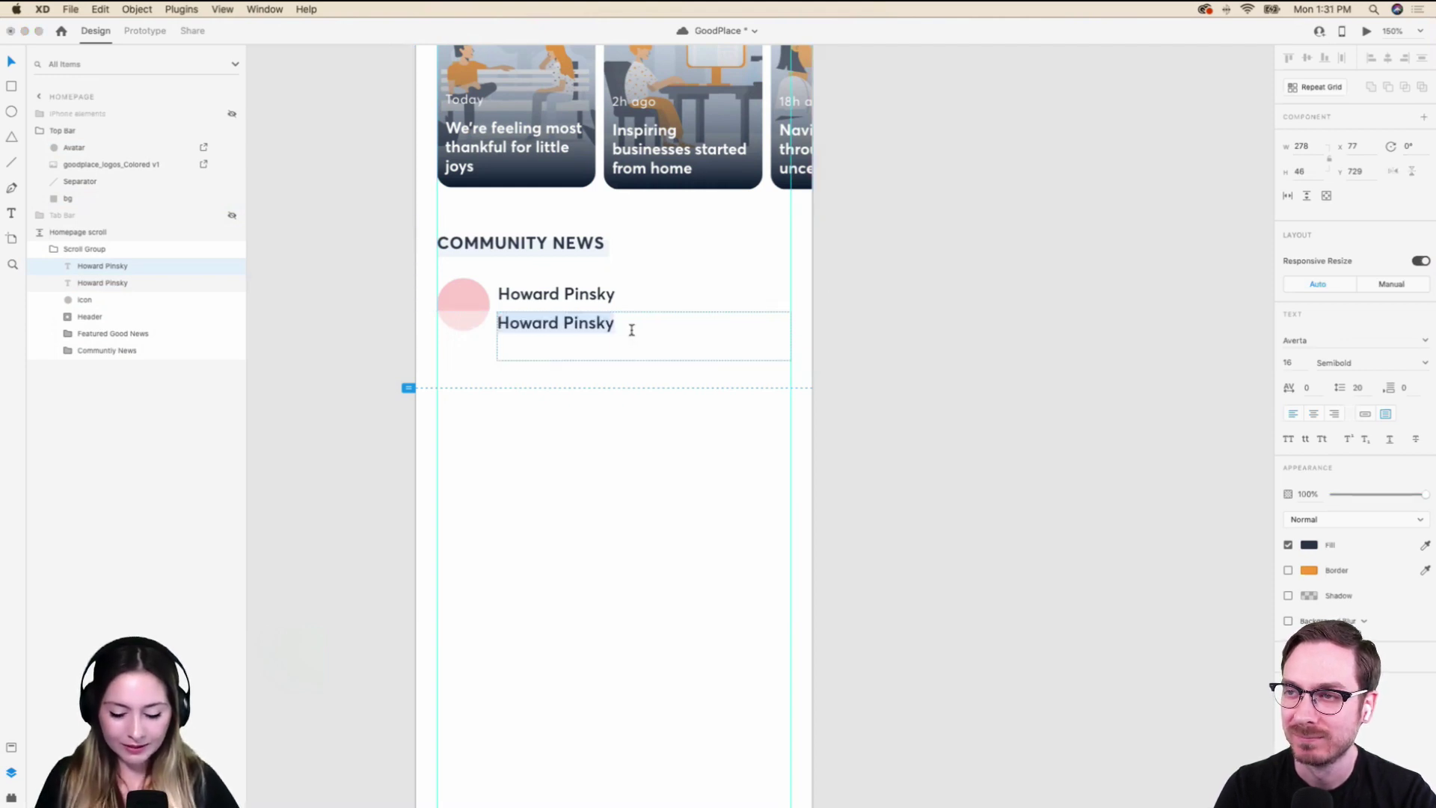
pyautogui.doubleClick(593, 296)
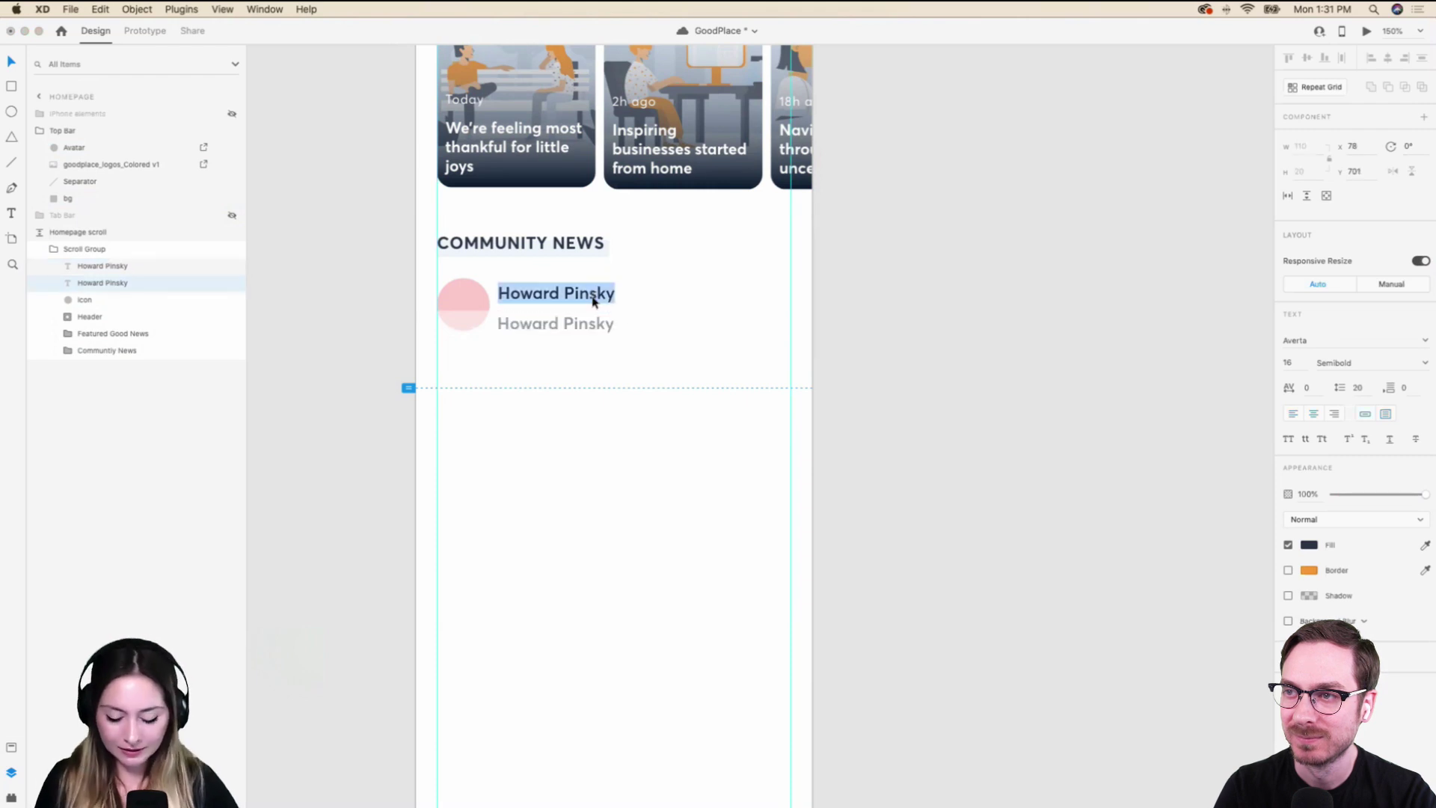
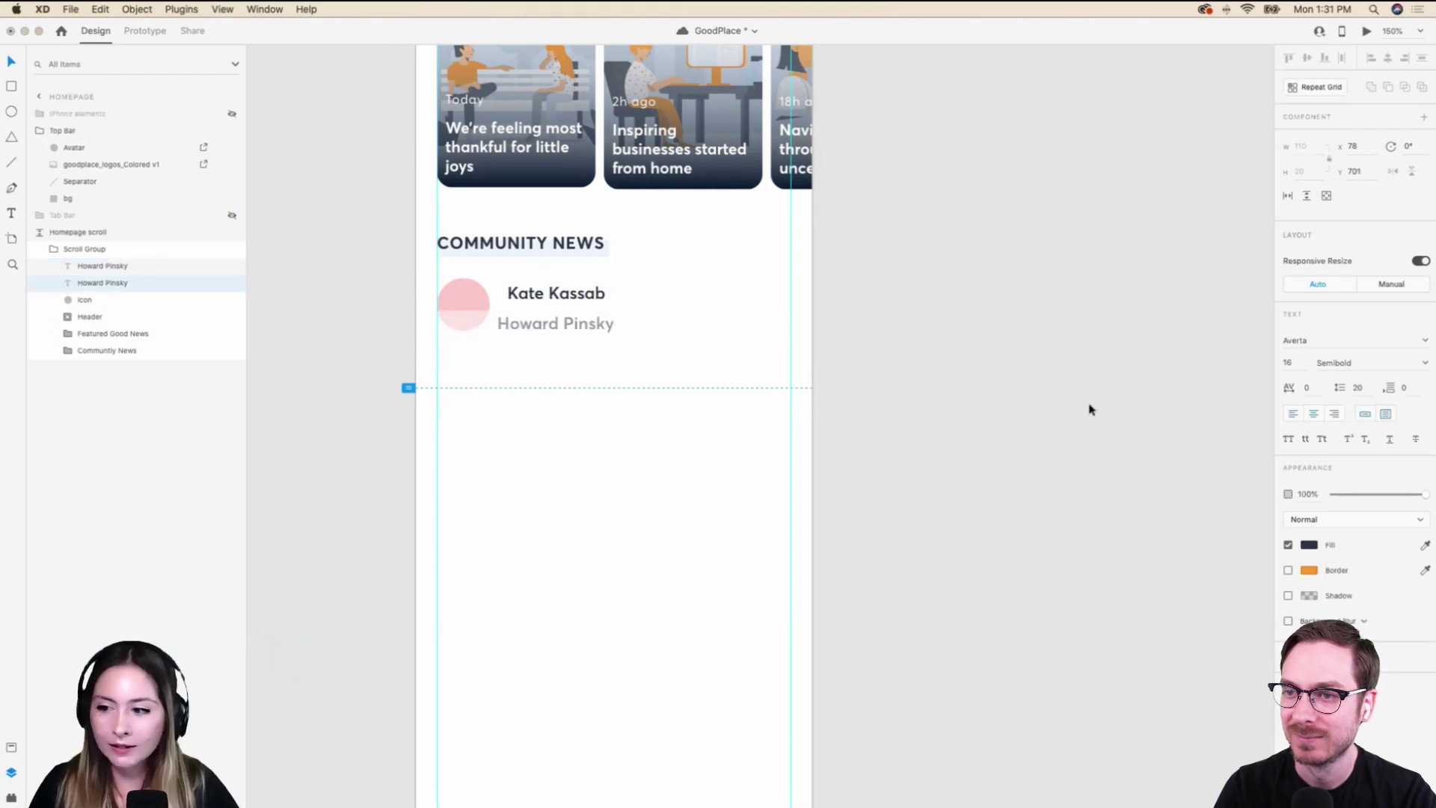
# Replace the top line with a different person's name and nudge both lines into alignment.
pyautogui.press('Escape')
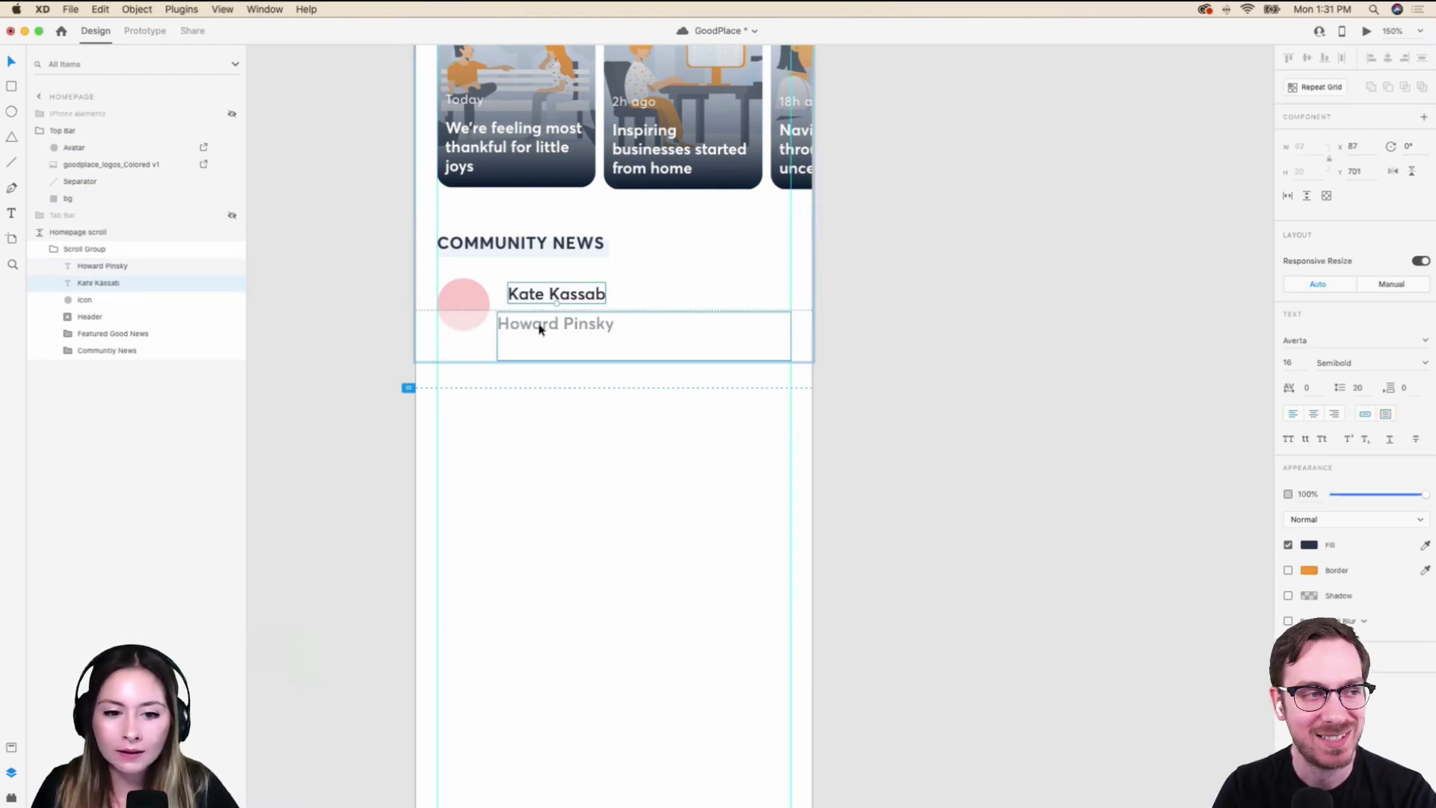
pyautogui.keyDown('shift'); pyautogui.click(534, 329); pyautogui.keyUp('shift')
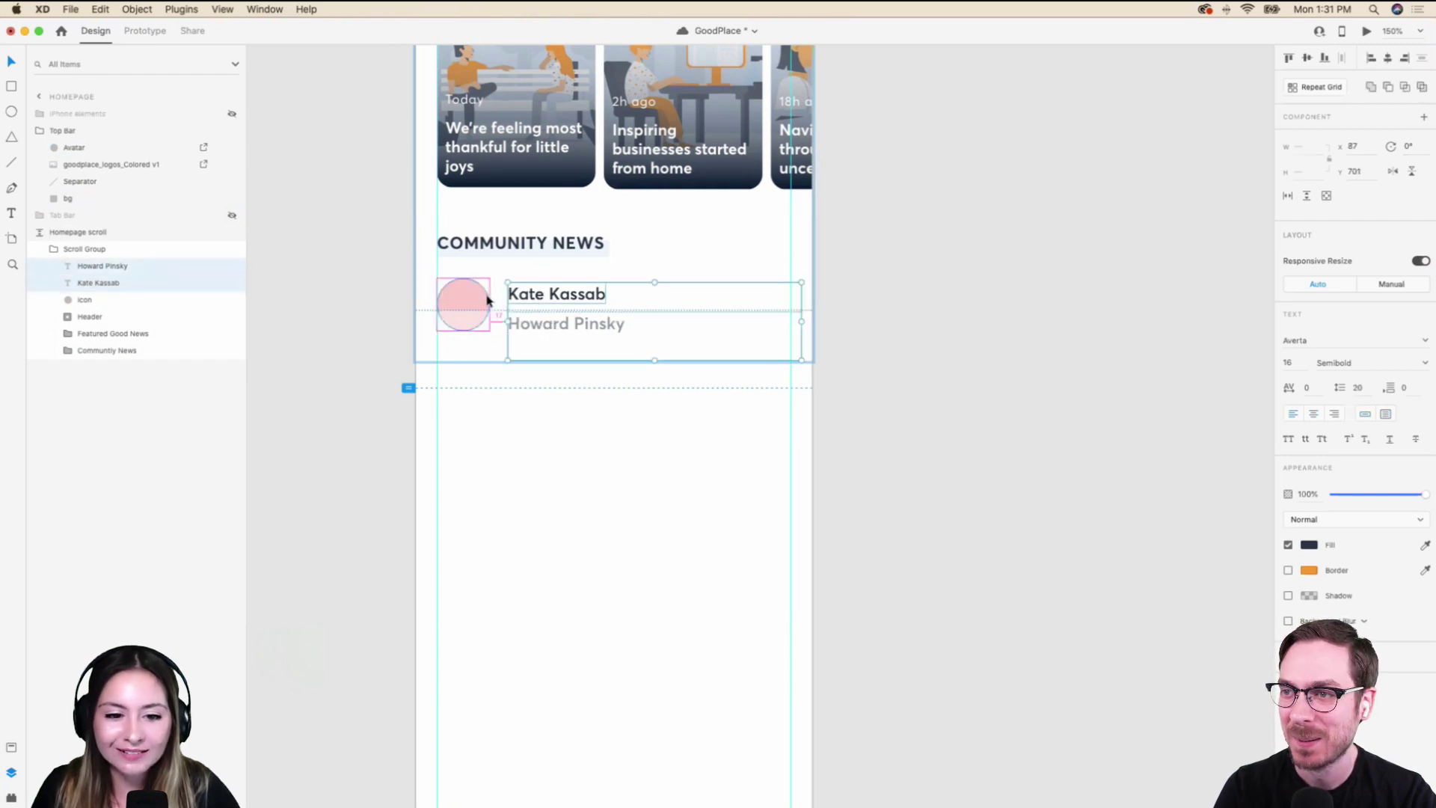
pyautogui.press('Left')
pyautogui.press('Left')
pyautogui.press('Left')
pyautogui.press('Left')
pyautogui.press('Left')
pyautogui.press('Left')
pyautogui.press('Left')
pyautogui.press('Left')
pyautogui.press('Left')
pyautogui.press('Left')
pyautogui.press('Left')
pyautogui.press('Left')
pyautogui.press('Left')
pyautogui.press('Left')
pyautogui.press('Left')
pyautogui.press('Left')
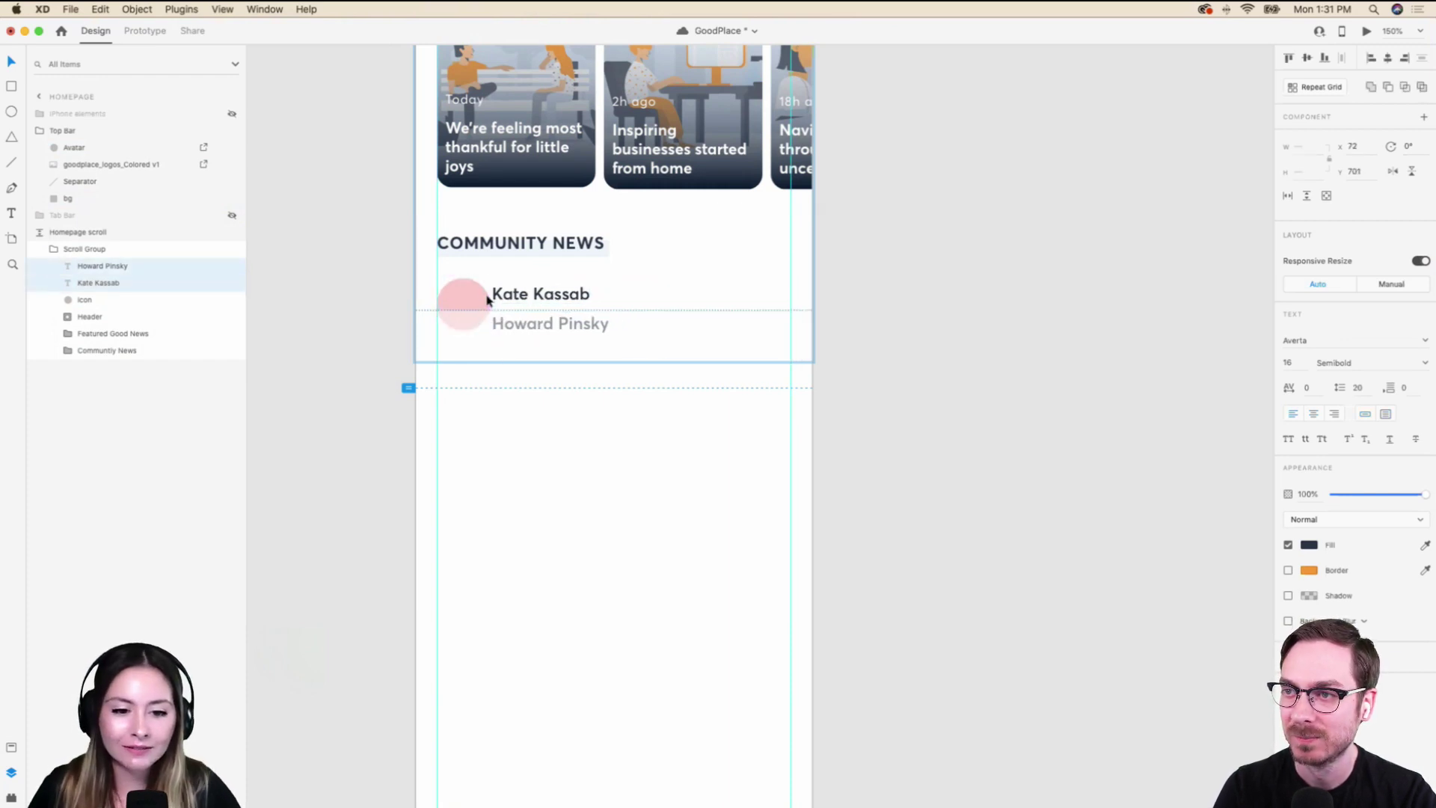
pyautogui.press('Right')
pyautogui.press('Right')
pyautogui.press('Right')
pyautogui.press('Right')
pyautogui.press('Right')
pyautogui.press('Right')
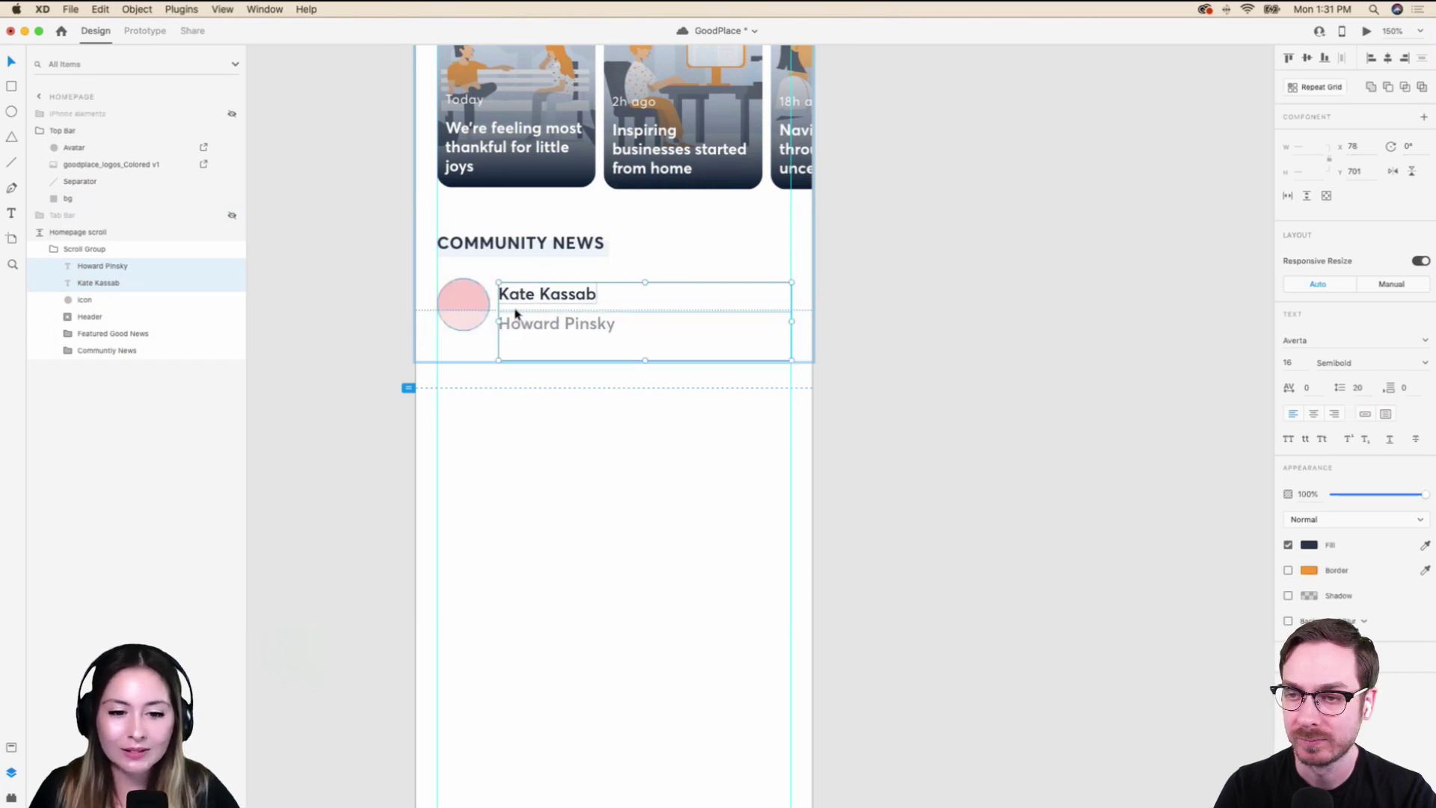
# Retype the second line as a thank-you about buying boba for an amazing Adobe XD host.
pyautogui.doubleClick(557, 329)
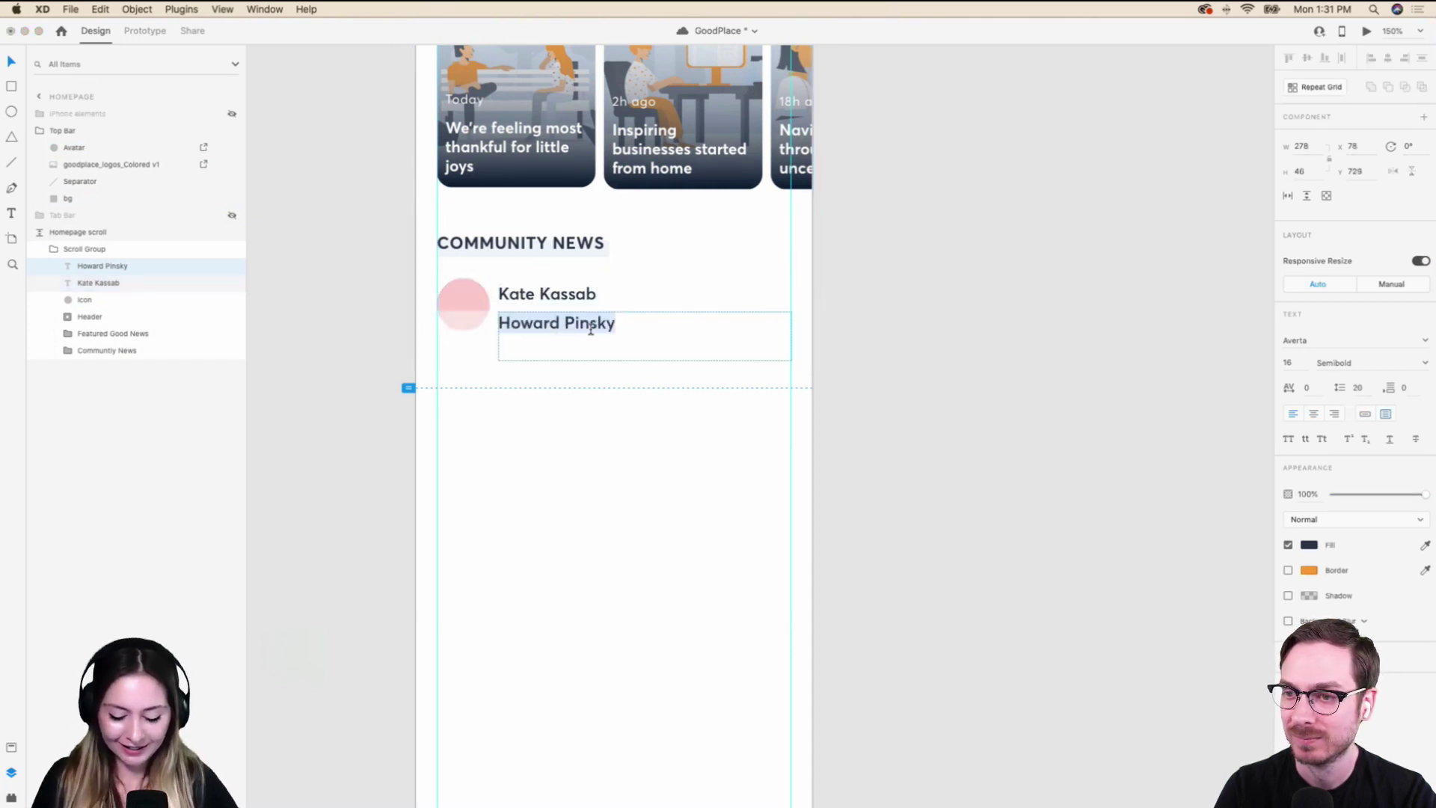
pyautogui.write('I bought Howar')
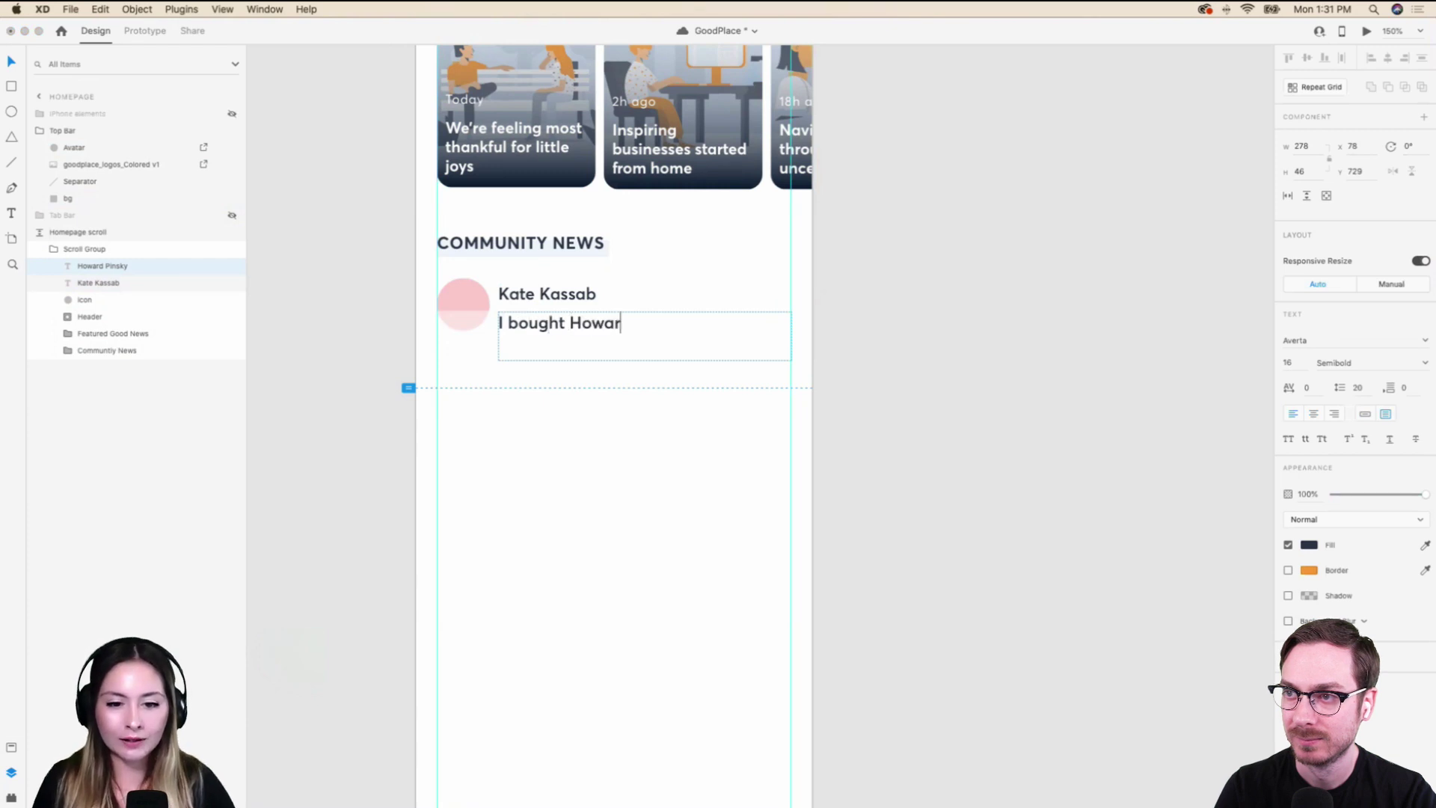
pyautogui.write('d boba for being such')
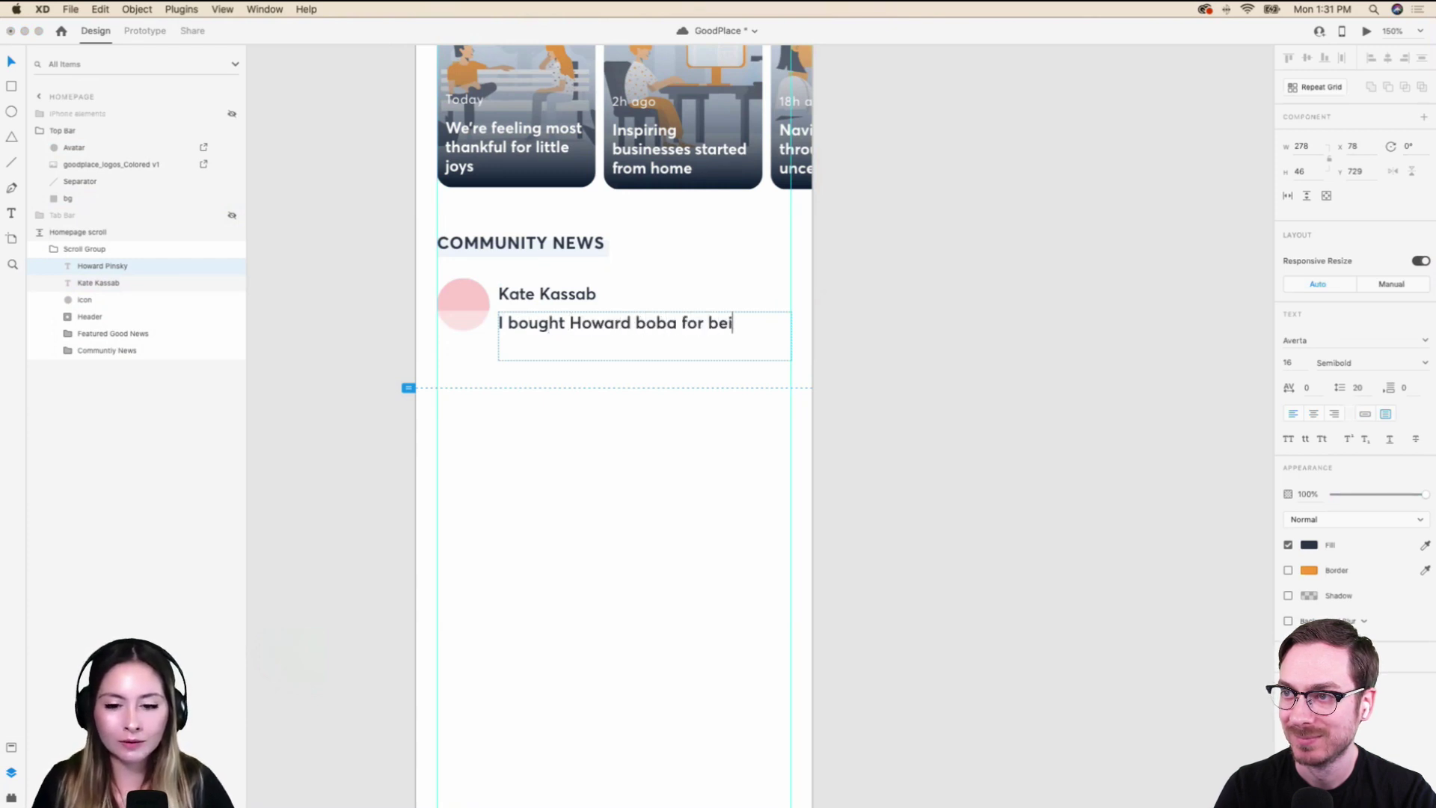
pyautogui.press('BackSpace')
pyautogui.press('BackSpace')
pyautogui.press('BackSpace')
pyautogui.write('uc')
pyautogui.press('BackSpace')
pyautogui.press('BackSpace')
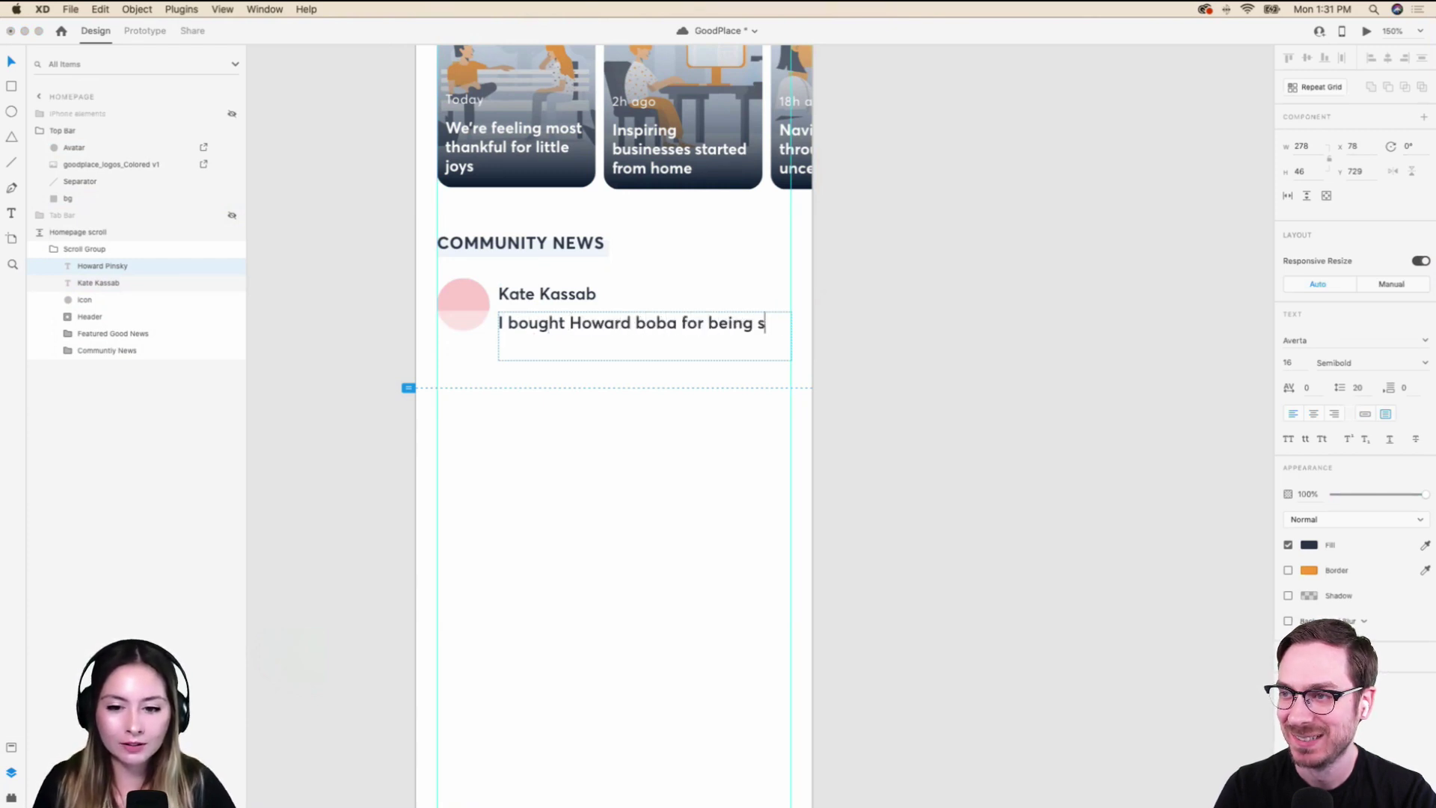
pyautogui.write('uch an amazing ')
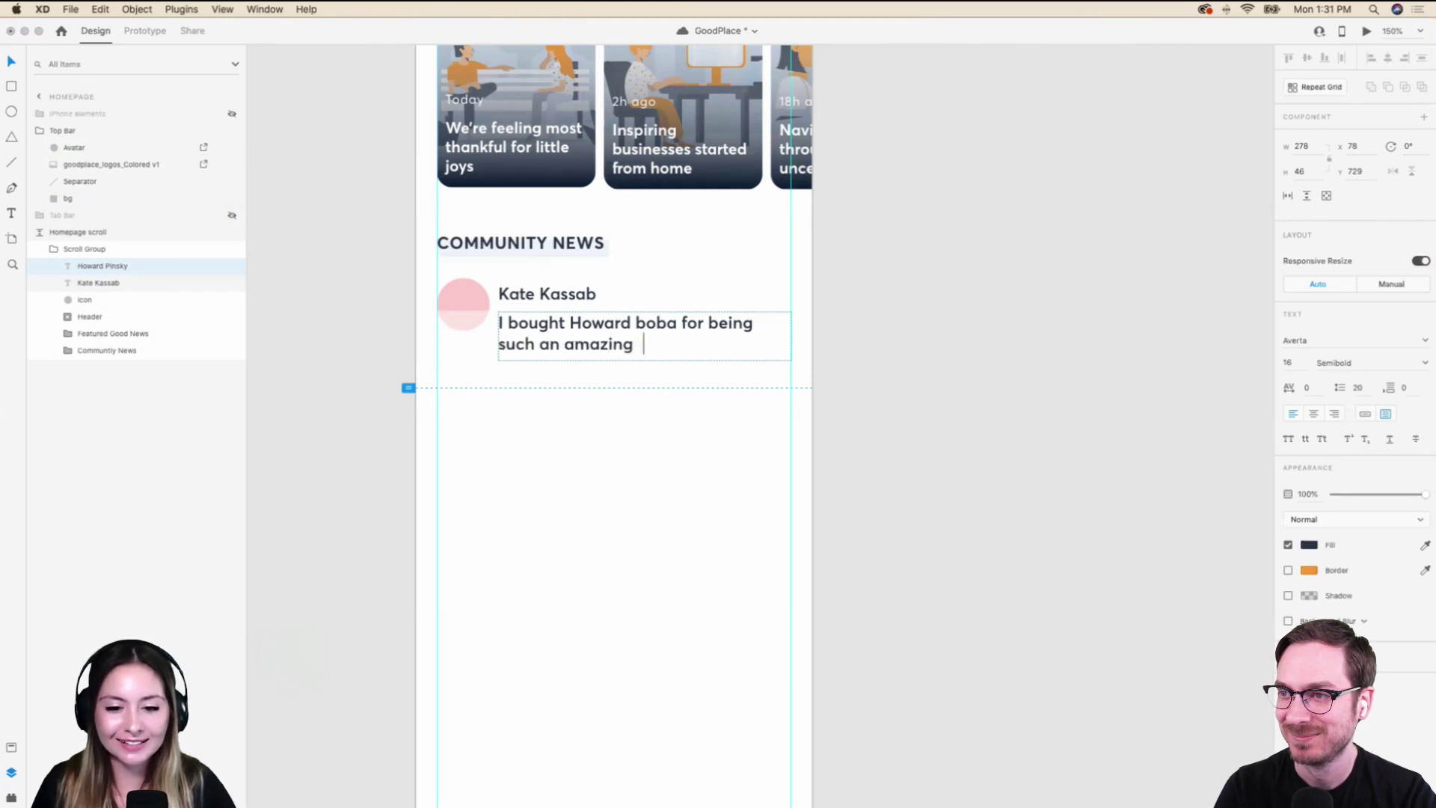
pyautogui.write('Adobe X')
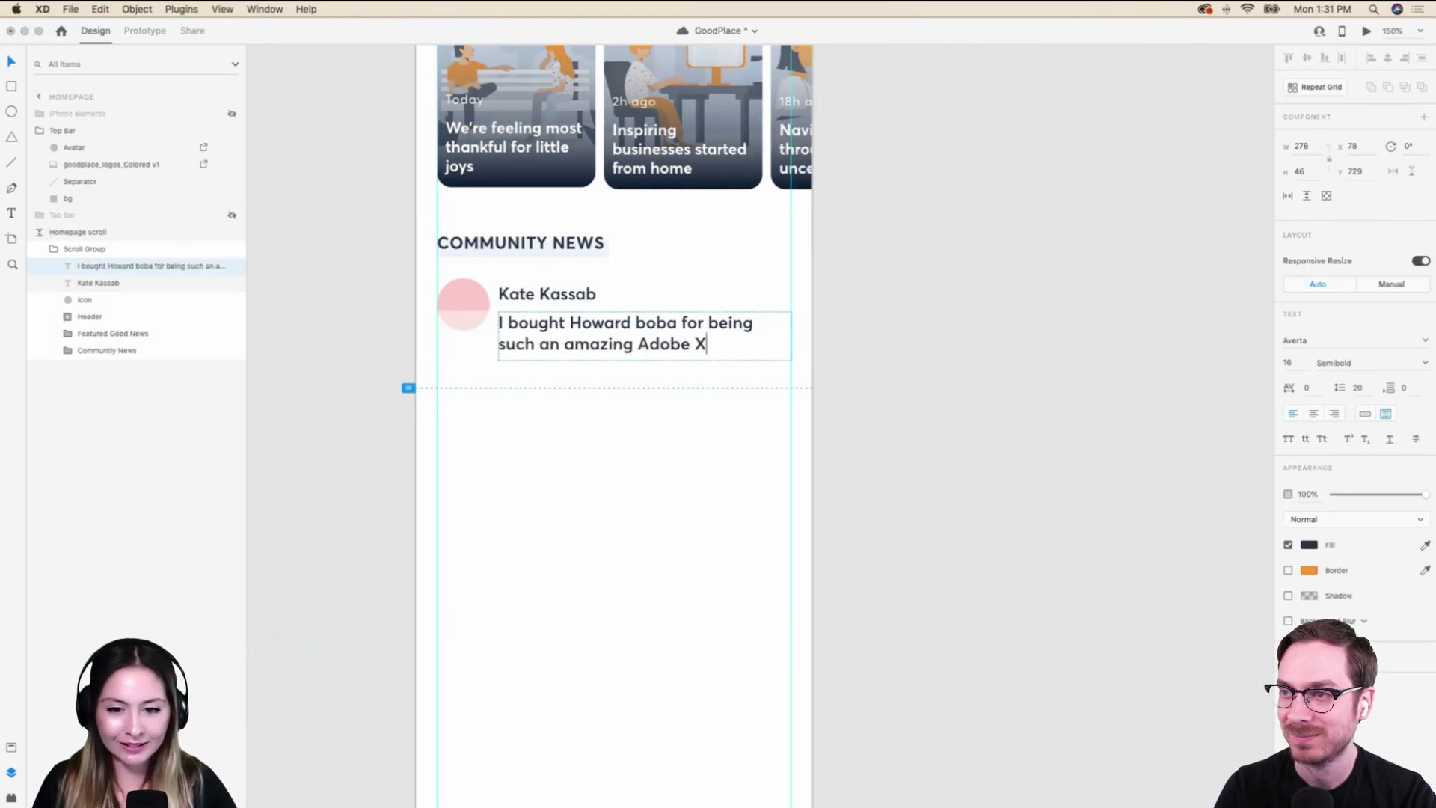
pyautogui.write('D host')
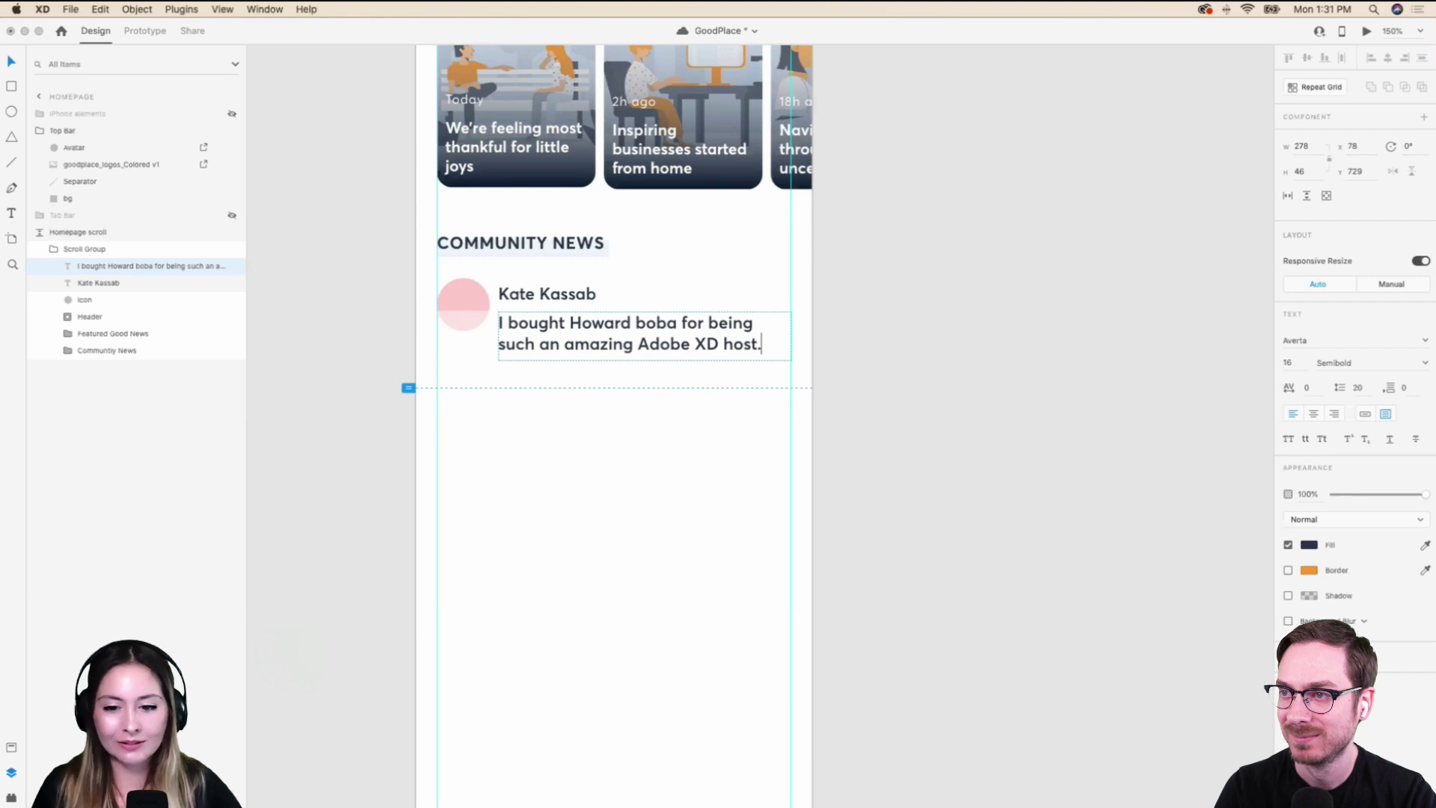
pyautogui.write('.')
pyautogui.press('Escape')
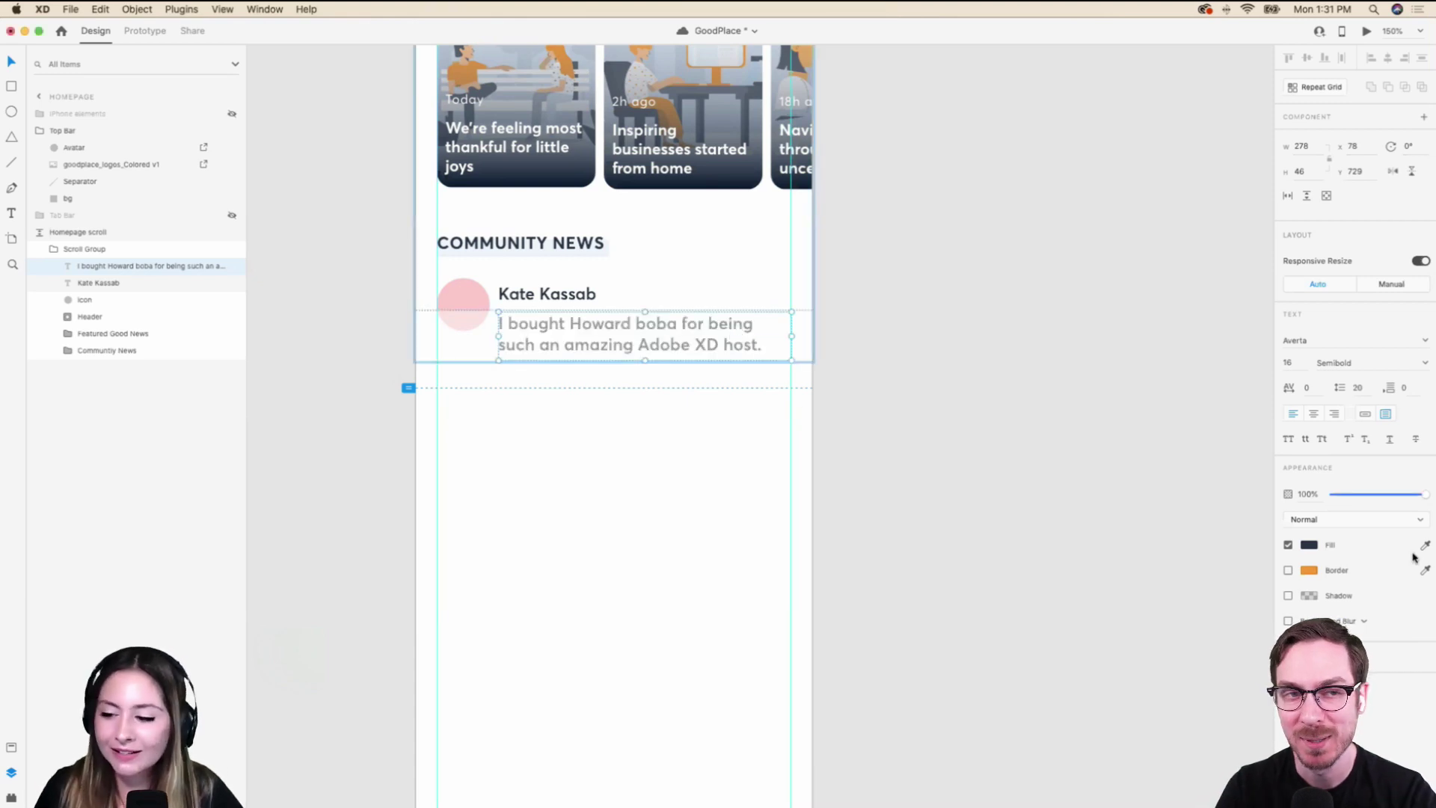
# Set the message text to a lighter gray swatch.
pyautogui.click(1306, 547)
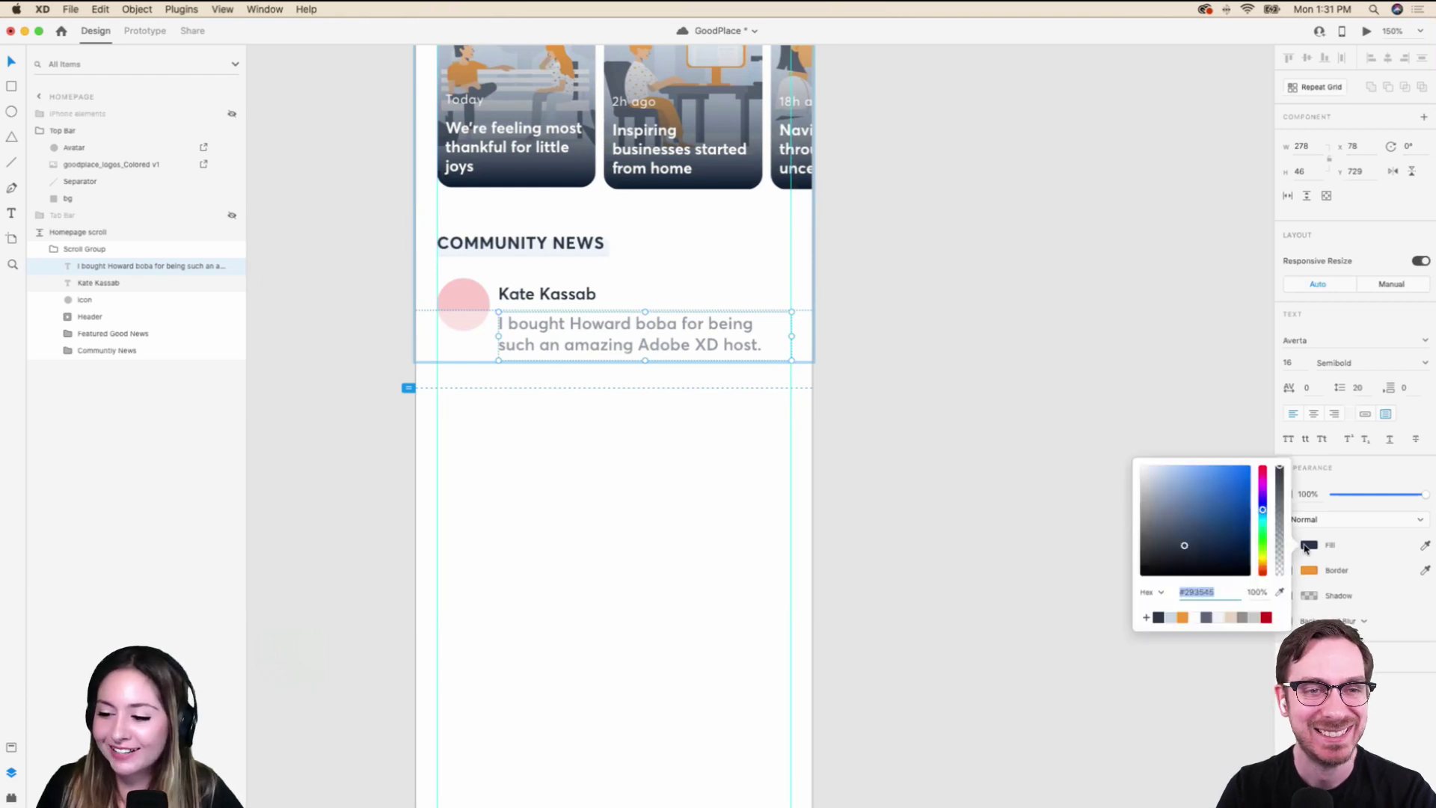
pyautogui.click(1239, 619)
pyautogui.click(858, 368)
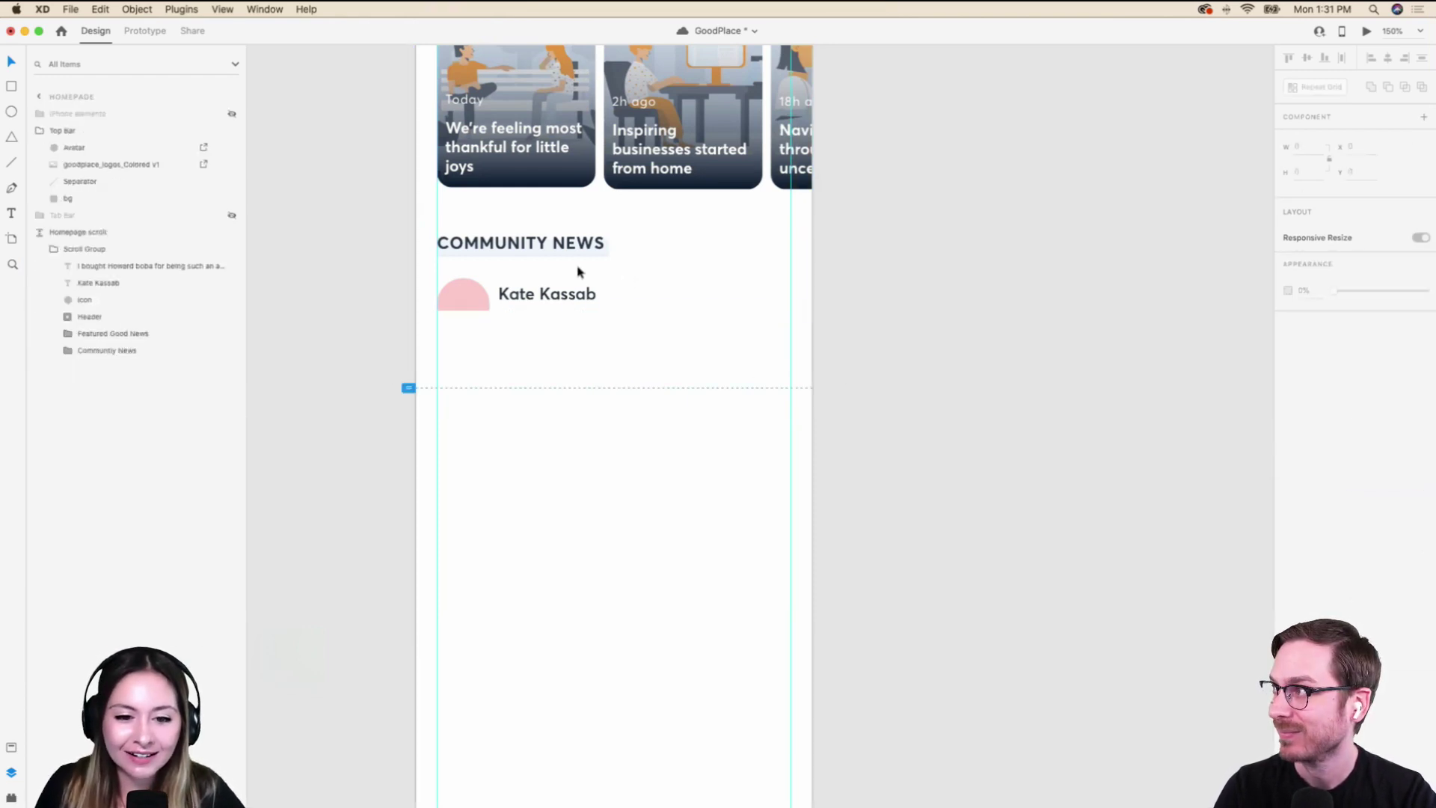
pyautogui.scroll(3, 611, 260)
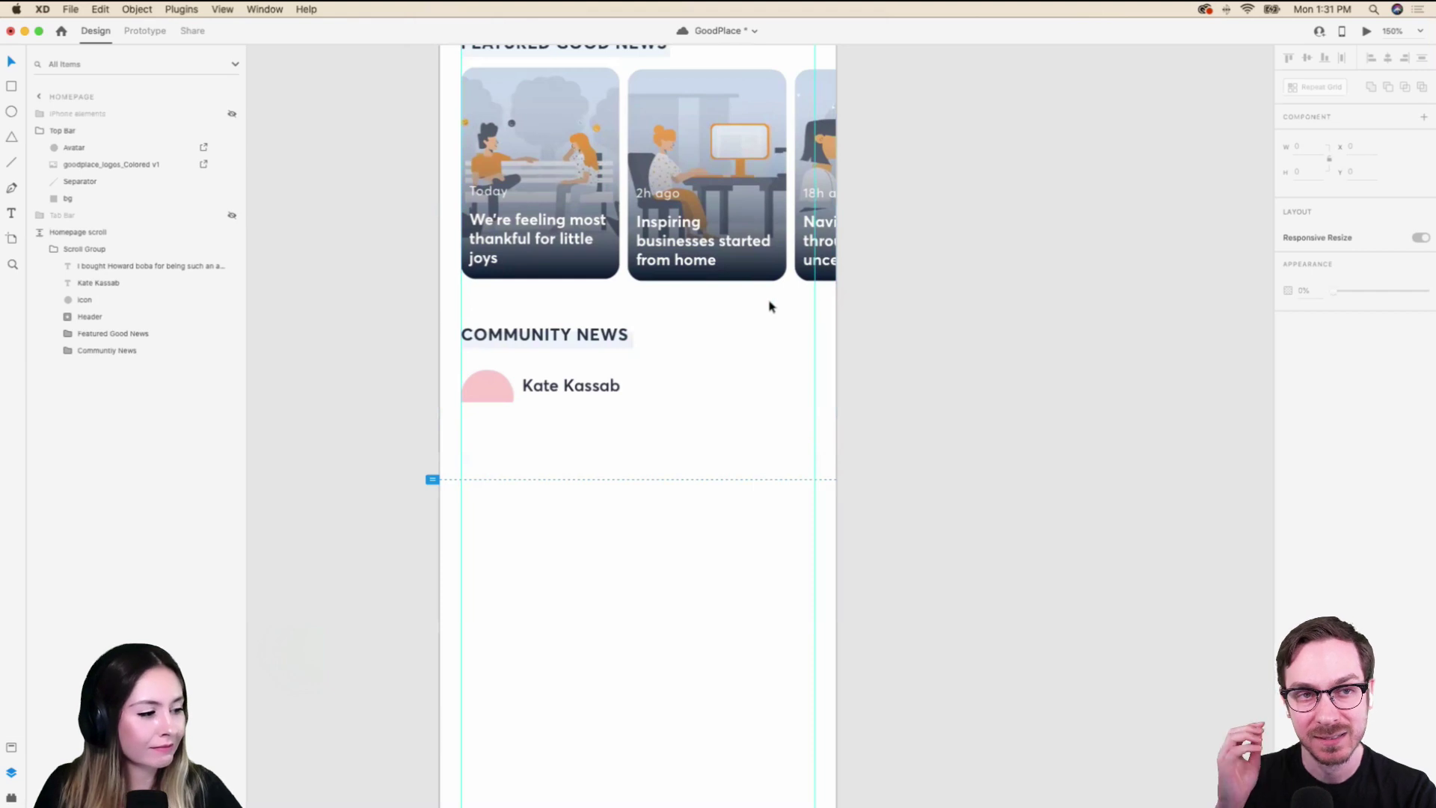
pyautogui.scroll(2, 770, 307)
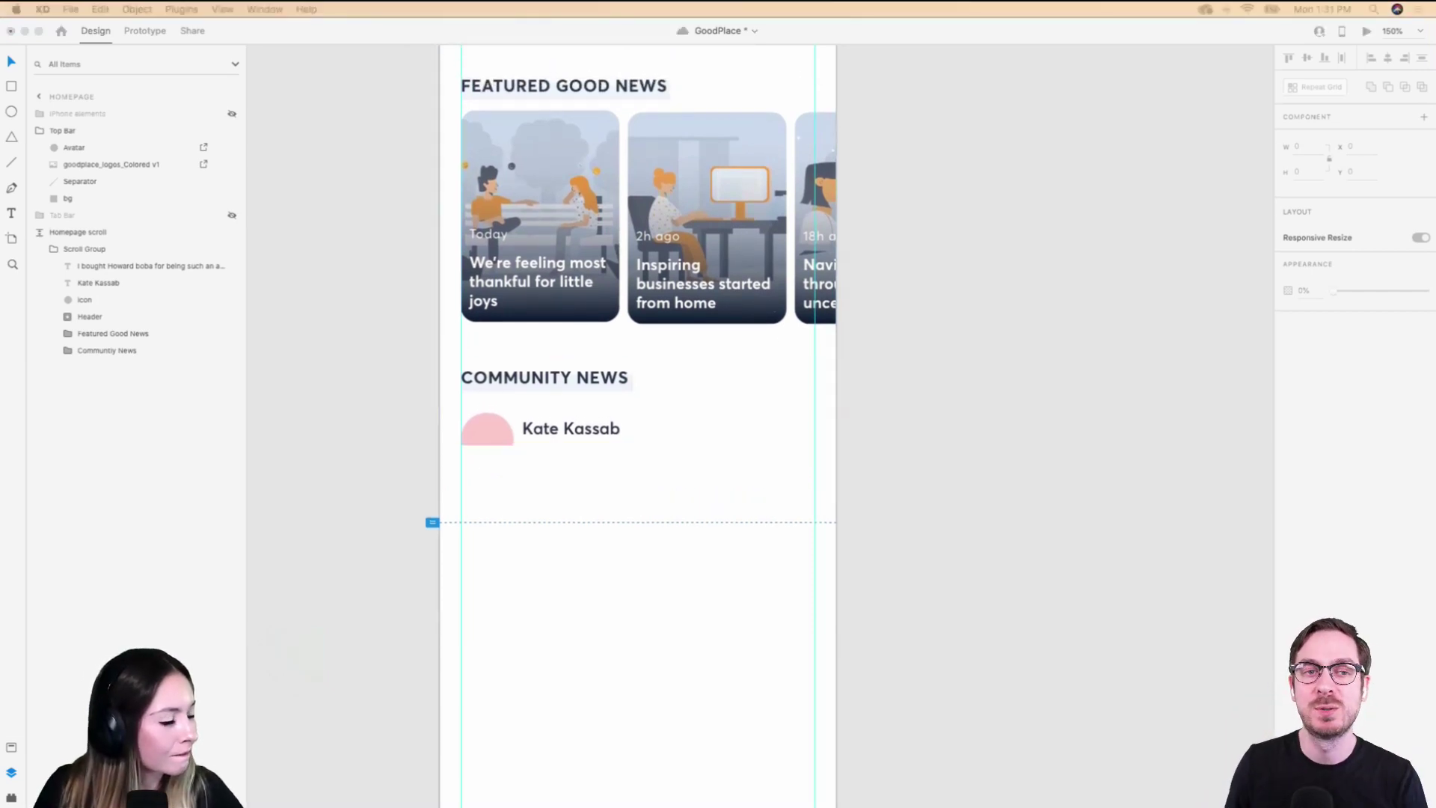
# Load a designer's Behance profile from the bookmark in a new, enlarged Chrome window.
pyautogui.press('super+n')
pyautogui.moveTo(820, 180); pyautogui.dragTo(725, 20)
pyautogui.click(1085, 206)
pyautogui.moveTo(994, 628); pyautogui.dragTo(1432, 804)
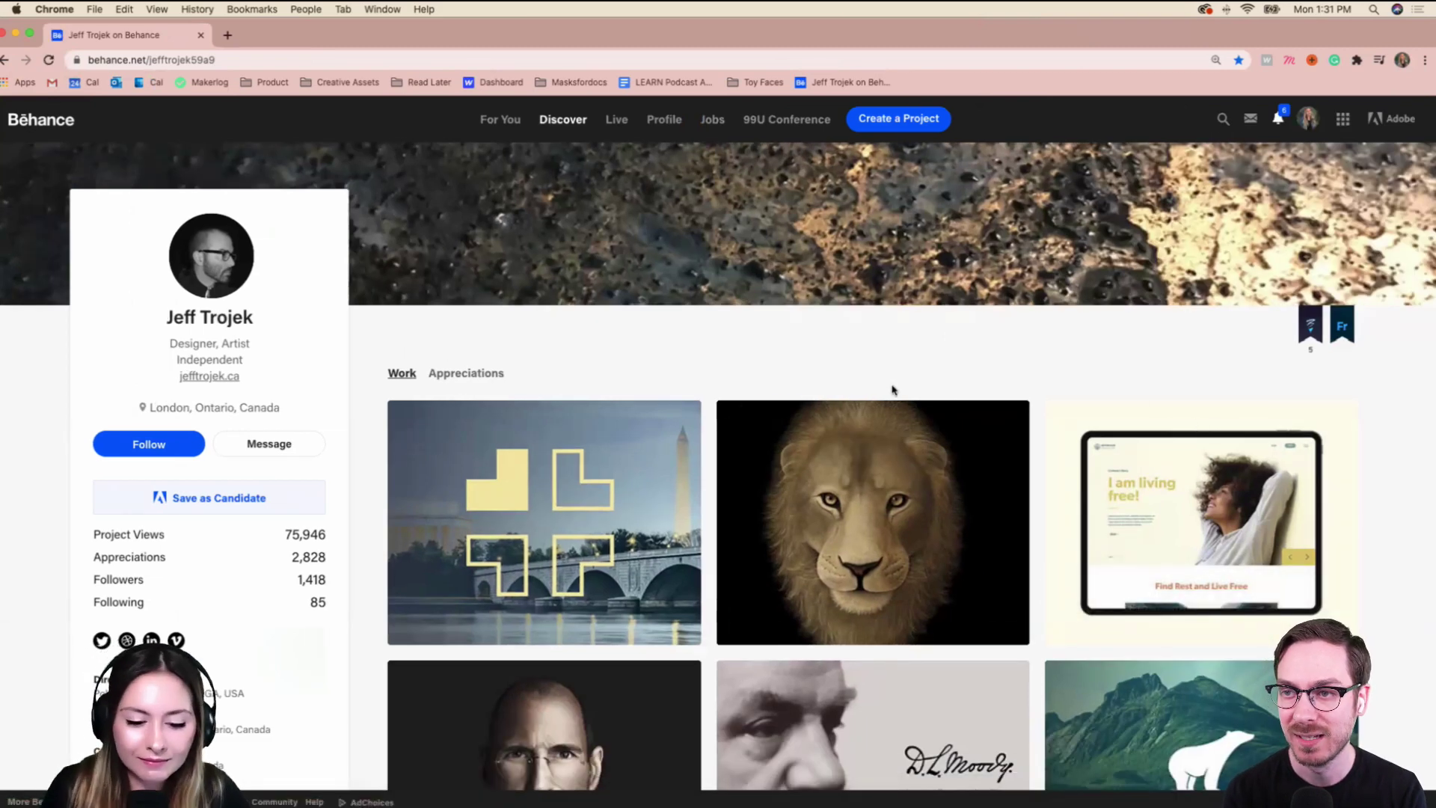
# Scroll the profile's project grid and open the 'Beaker - Digital Illustration' project.
pyautogui.scroll(-3, 892, 390)
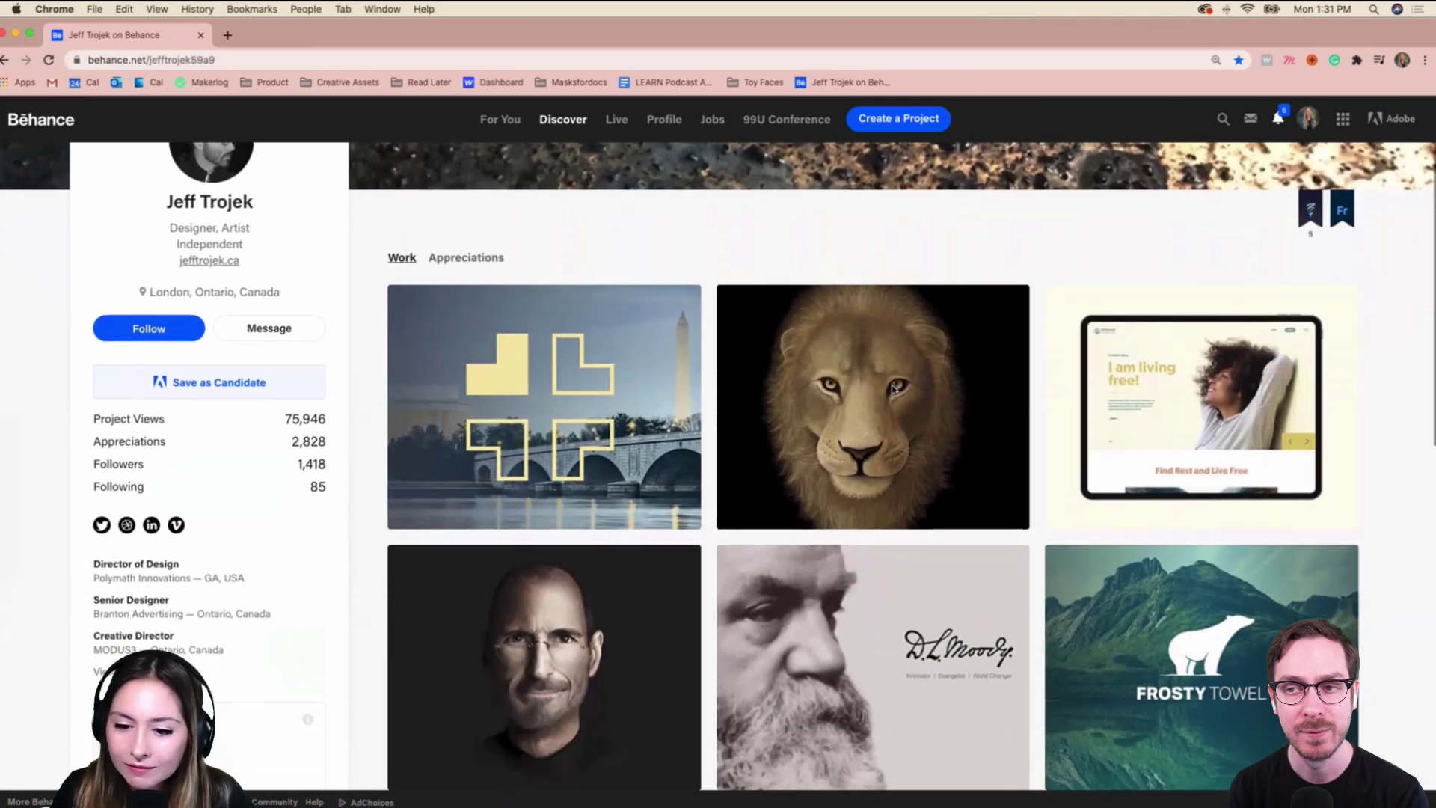
pyautogui.scroll(-1, 892, 390)
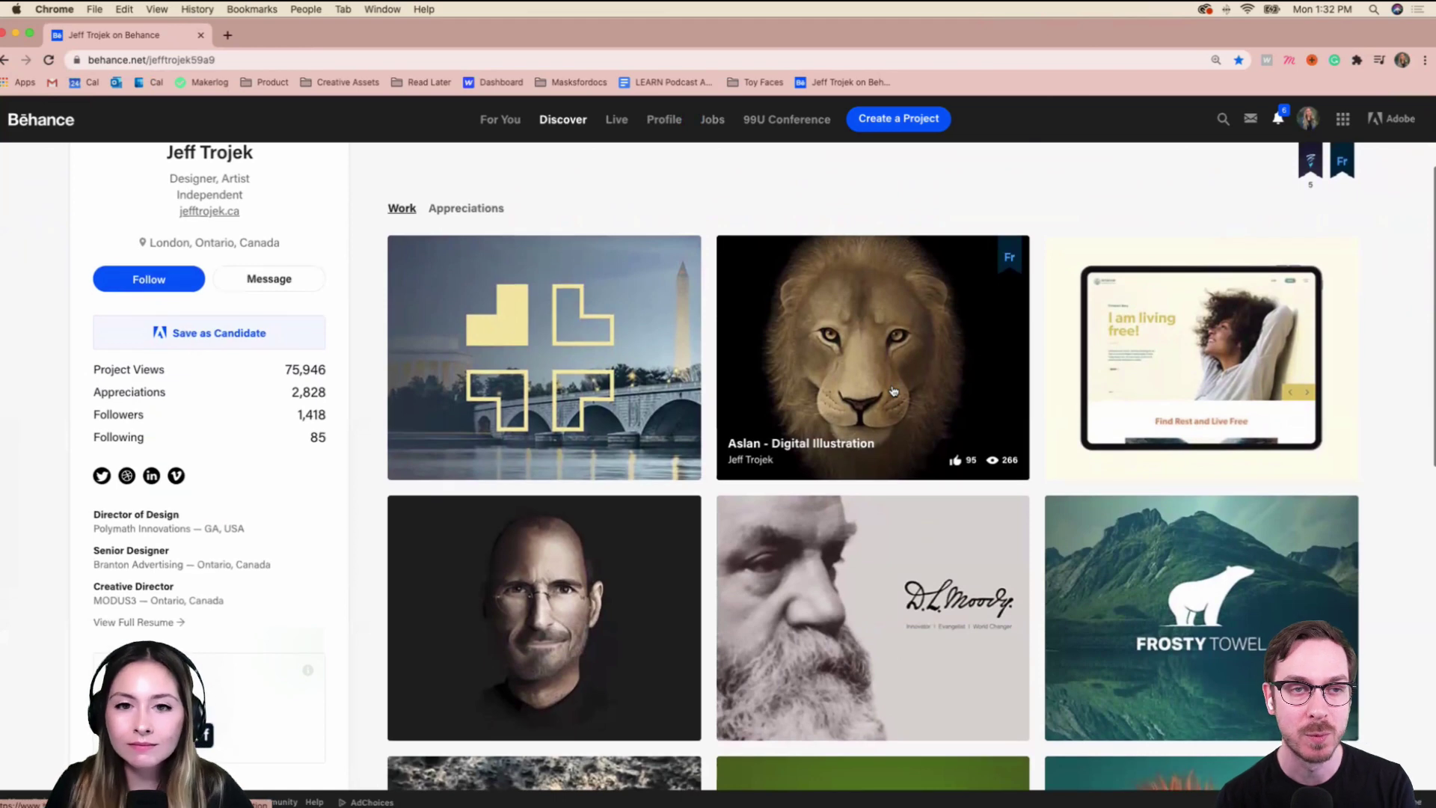
pyautogui.scroll(-3, 892, 389)
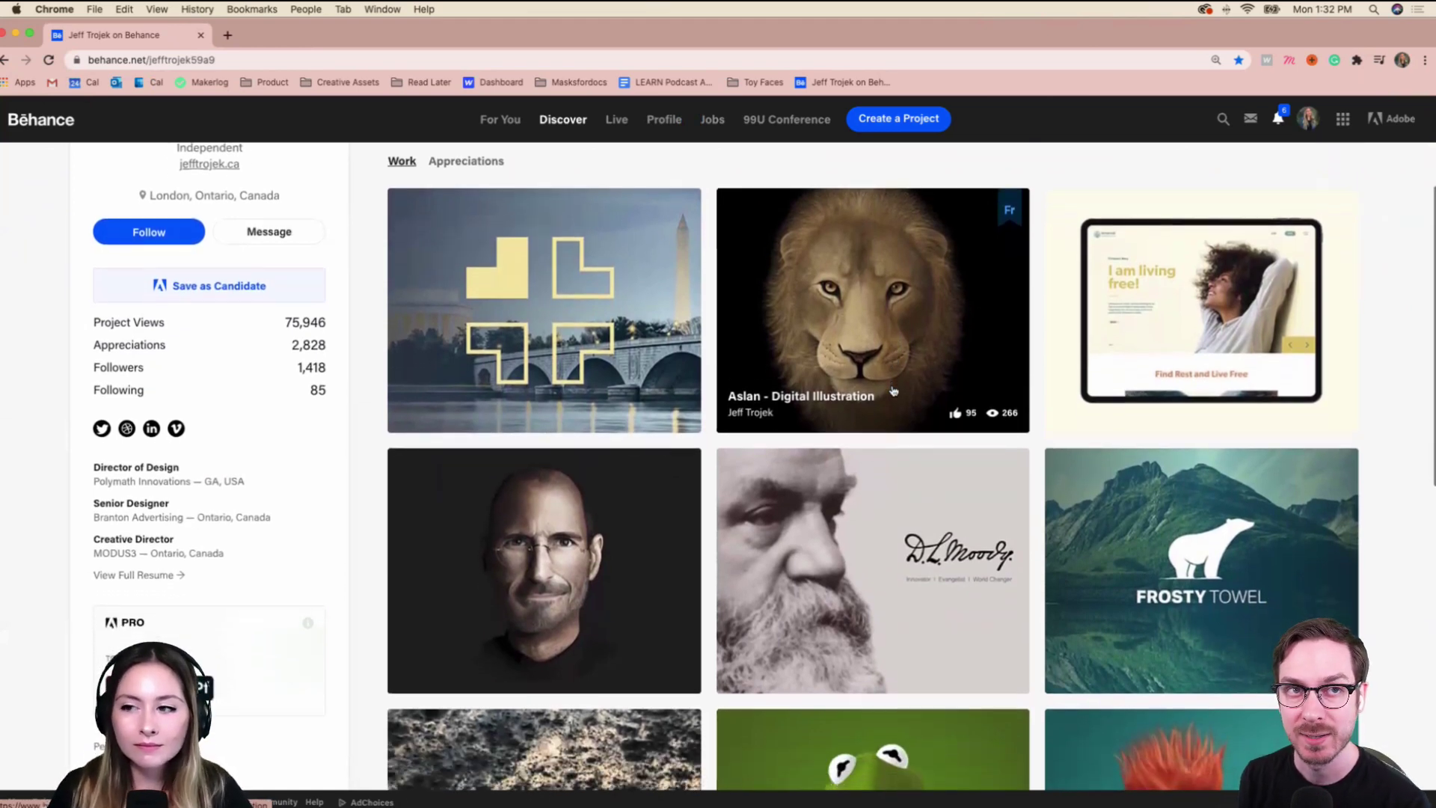
pyautogui.scroll(-3, 894, 390)
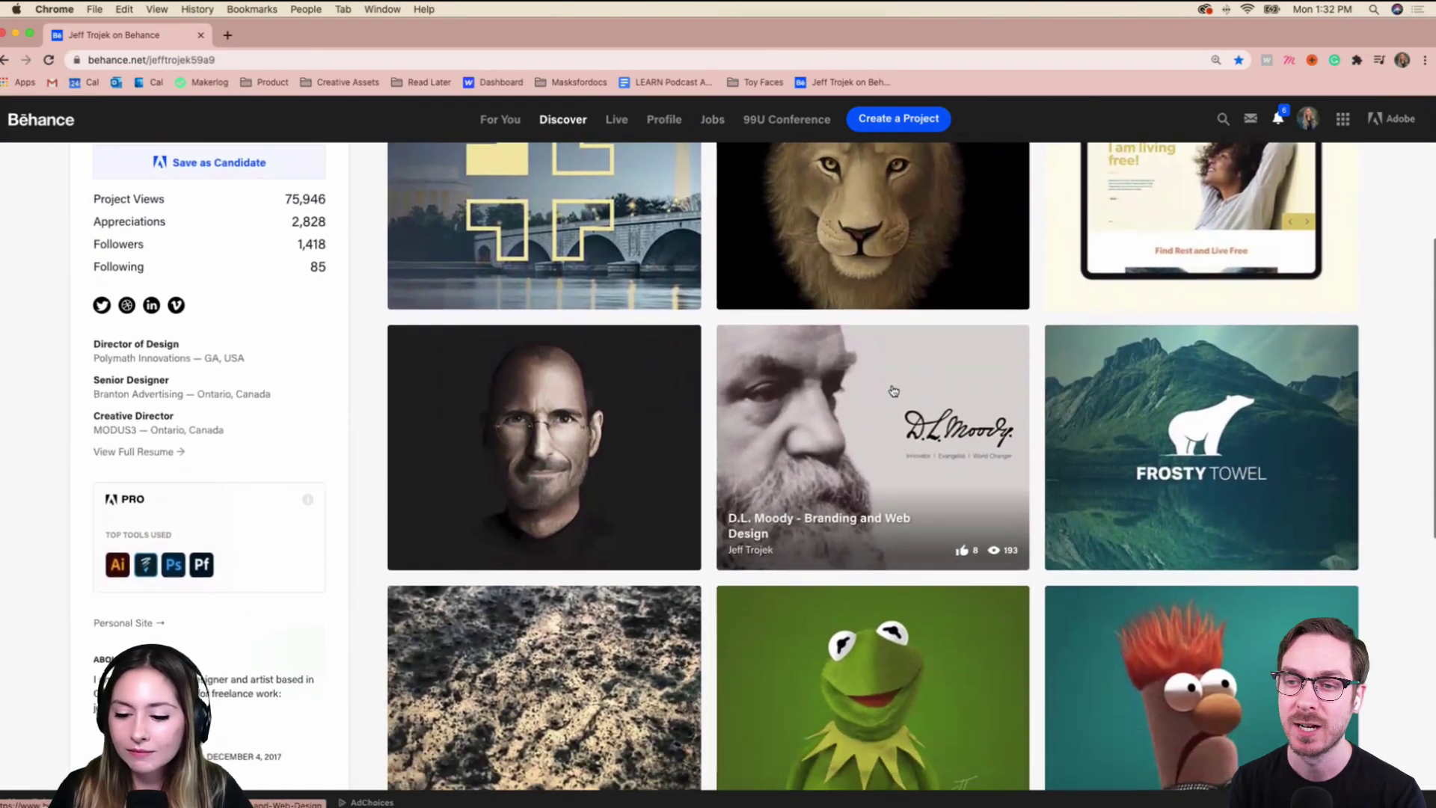
pyautogui.scroll(-5, 894, 391)
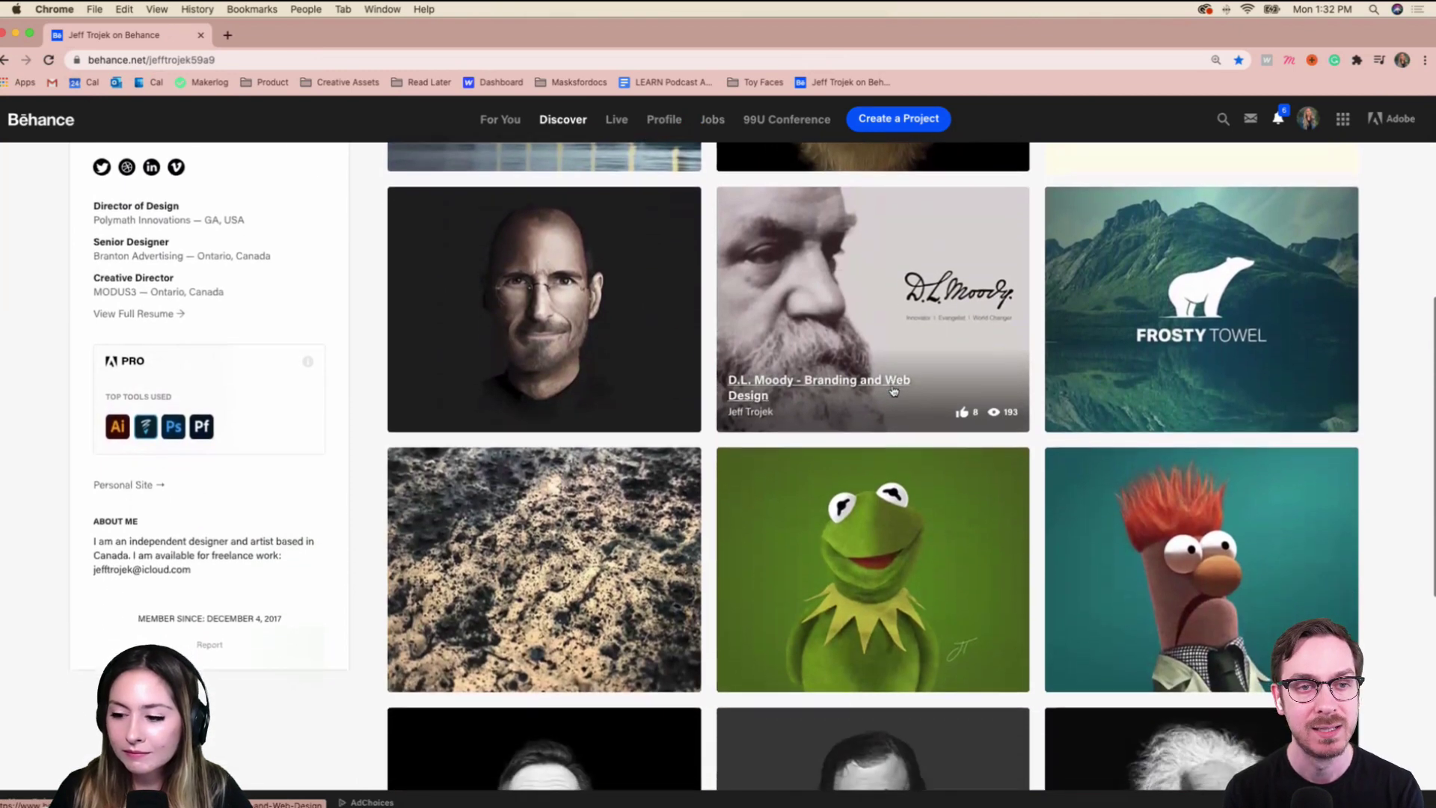
pyautogui.scroll(-4, 894, 390)
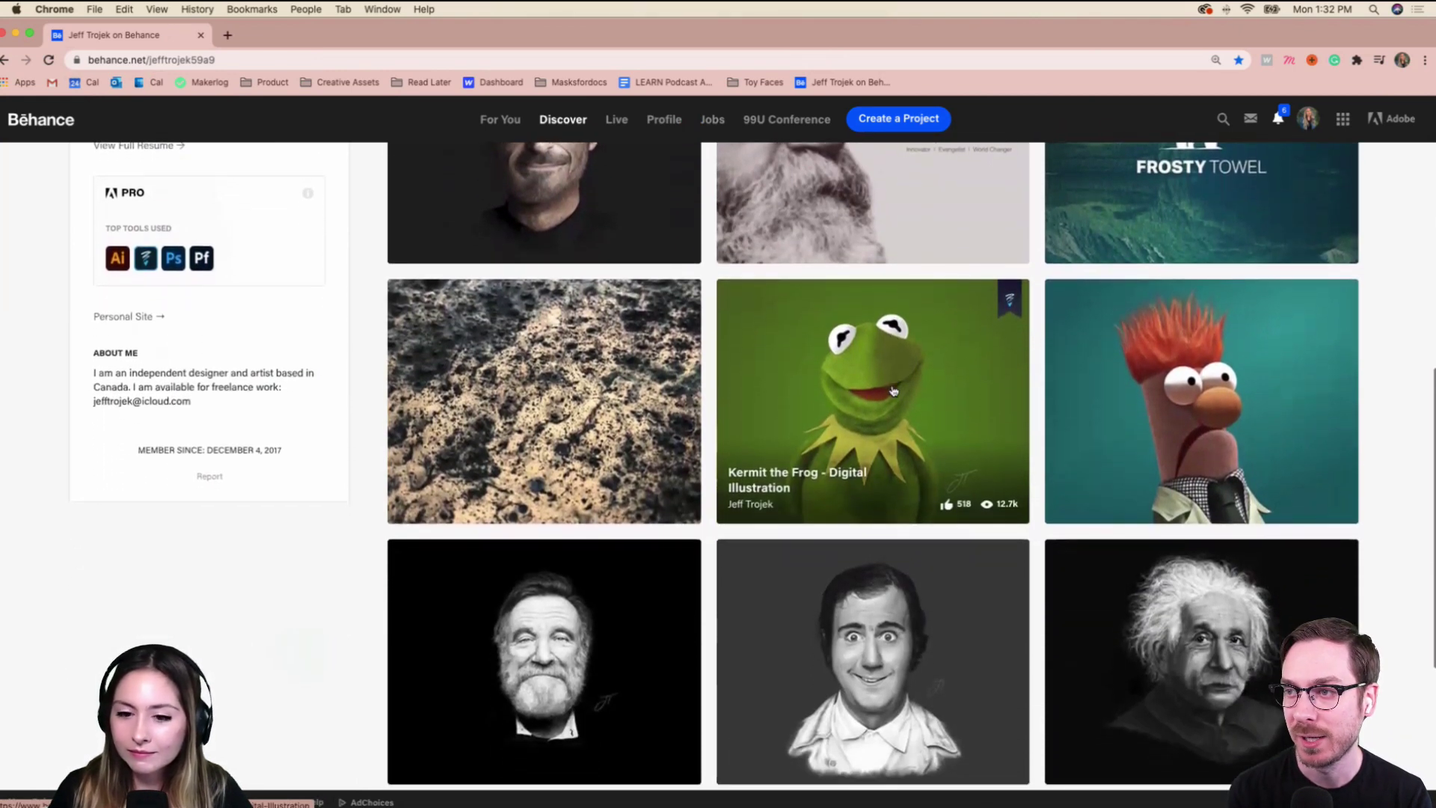
pyautogui.scroll(-1, 892, 391)
pyautogui.scroll(3, 897, 381)
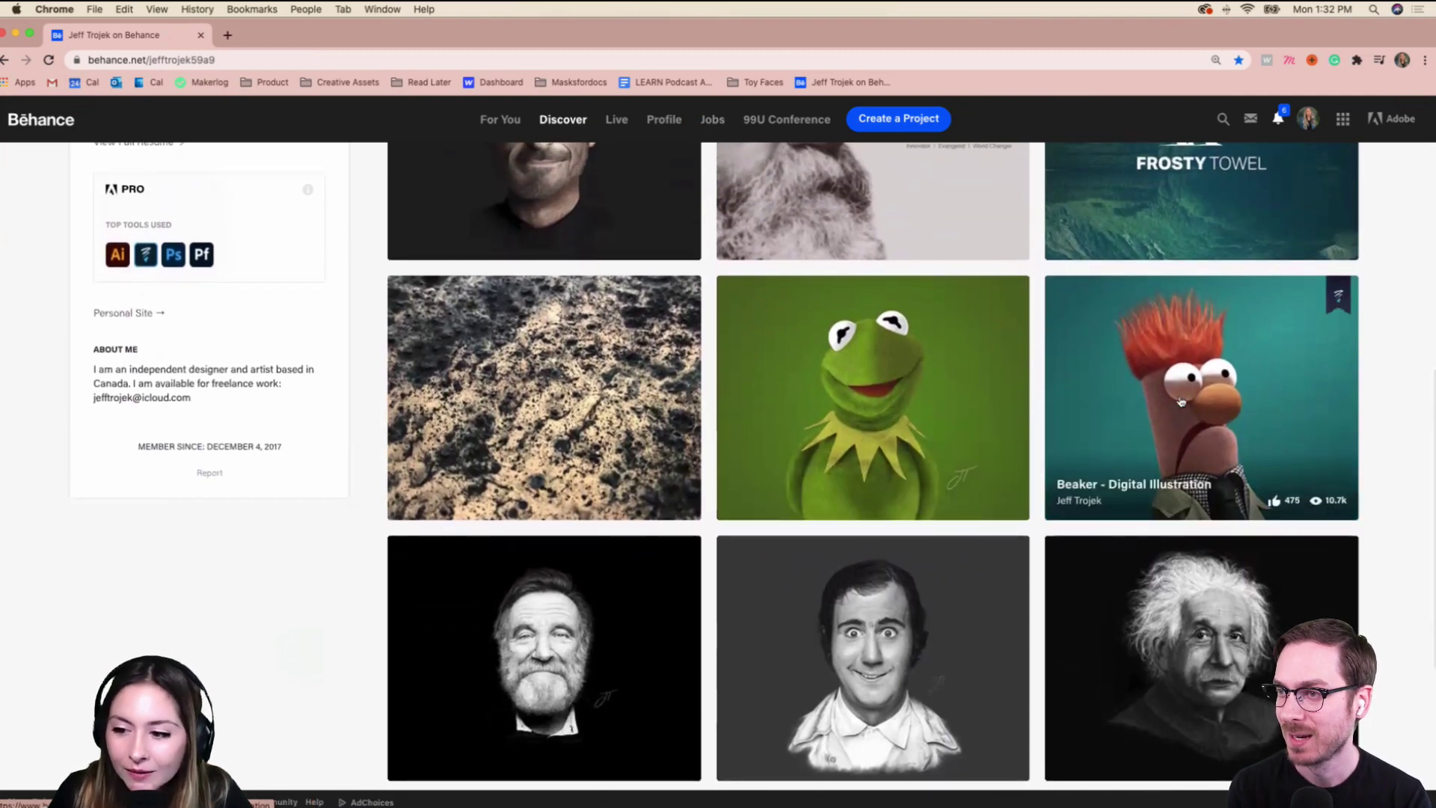
pyautogui.click(1179, 395)
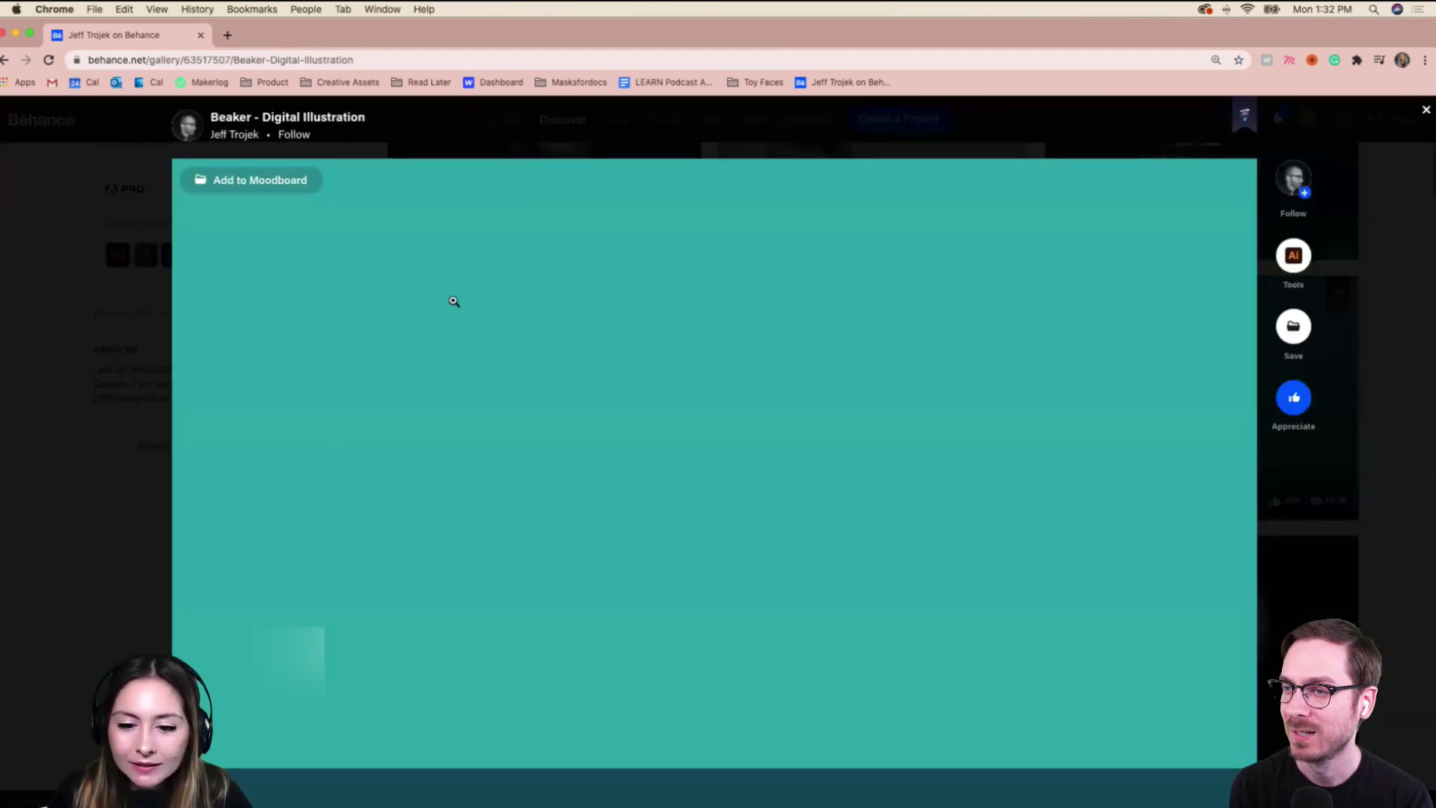
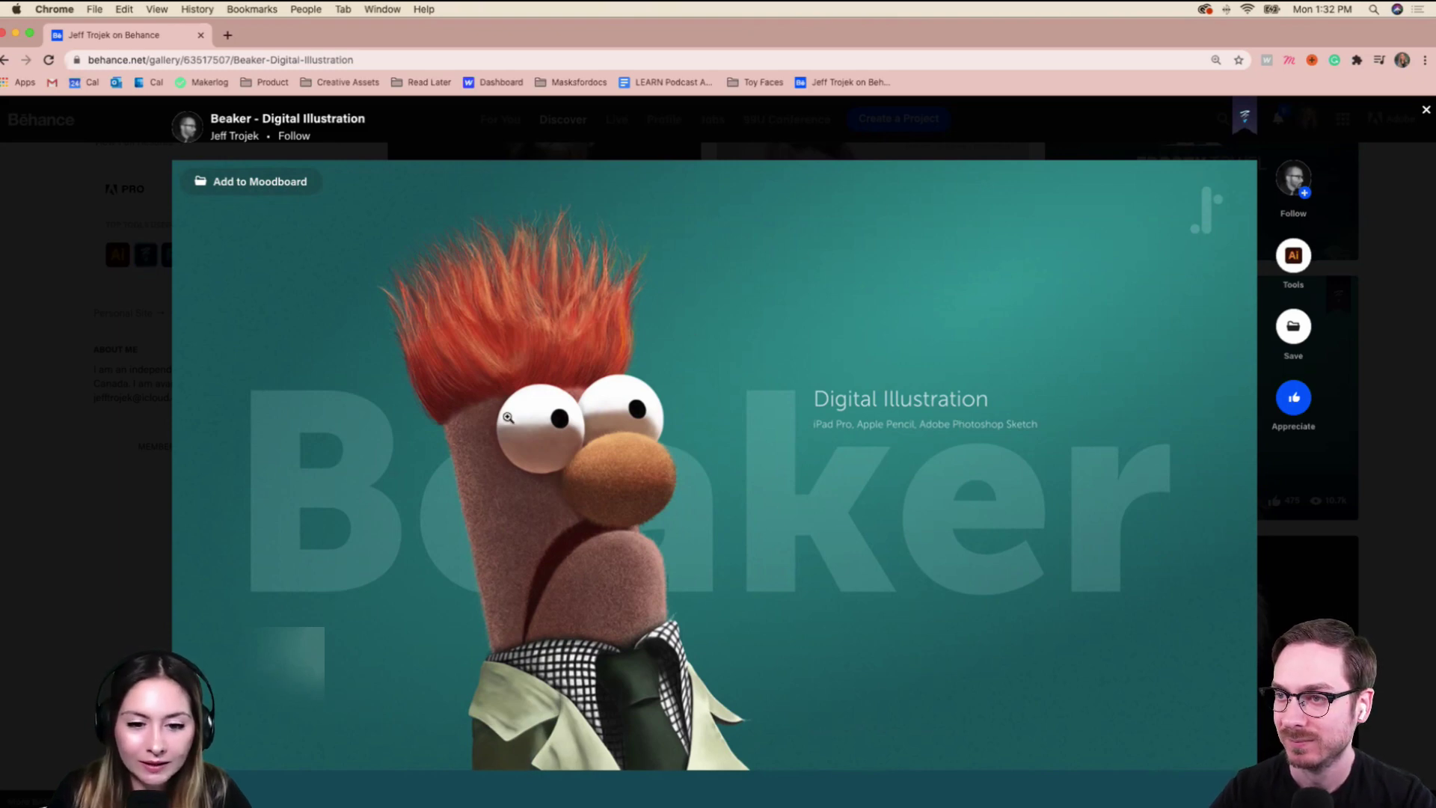
# View the Beaker illustration at full size, then leave the Beaker project.
pyautogui.click(574, 464)
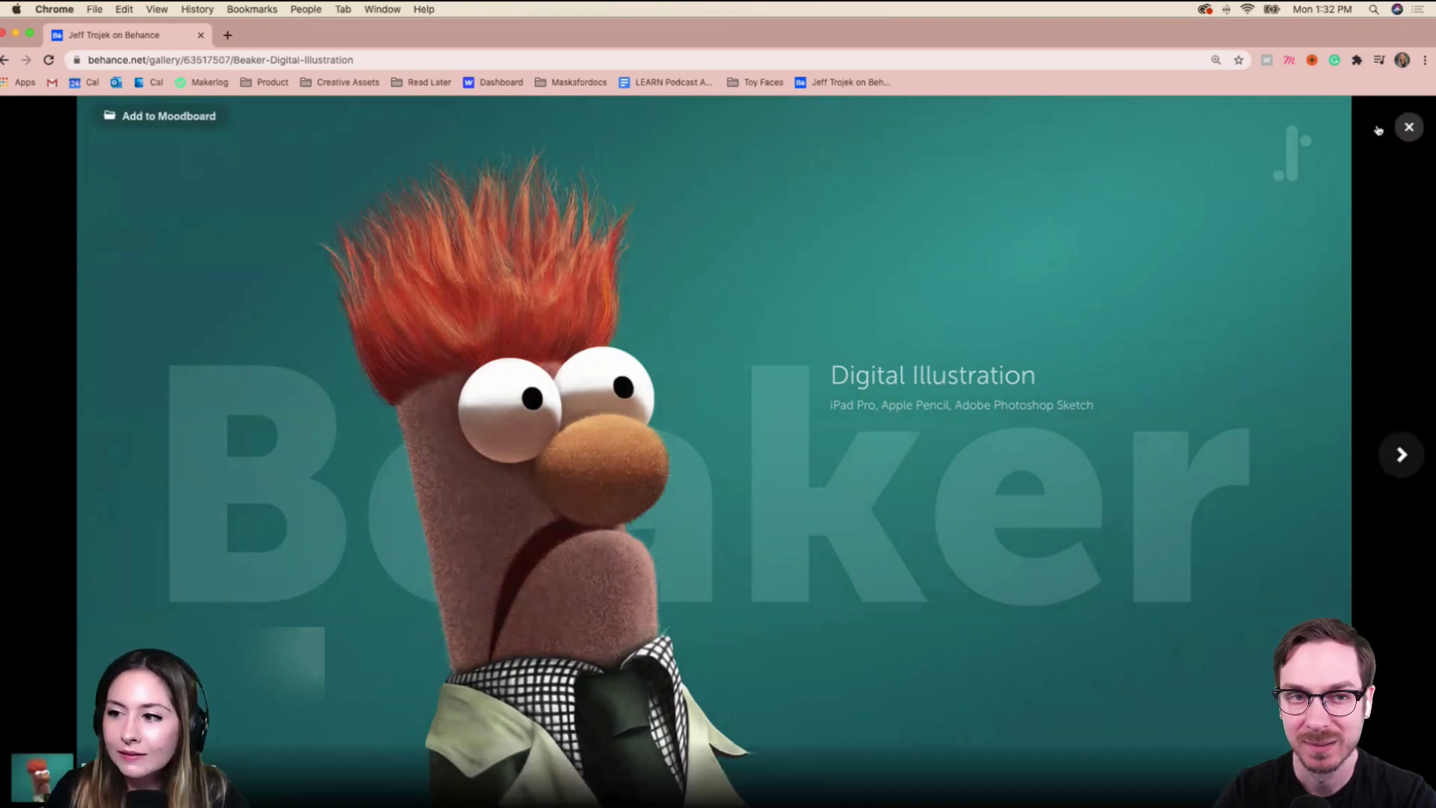
pyautogui.click(1409, 126)
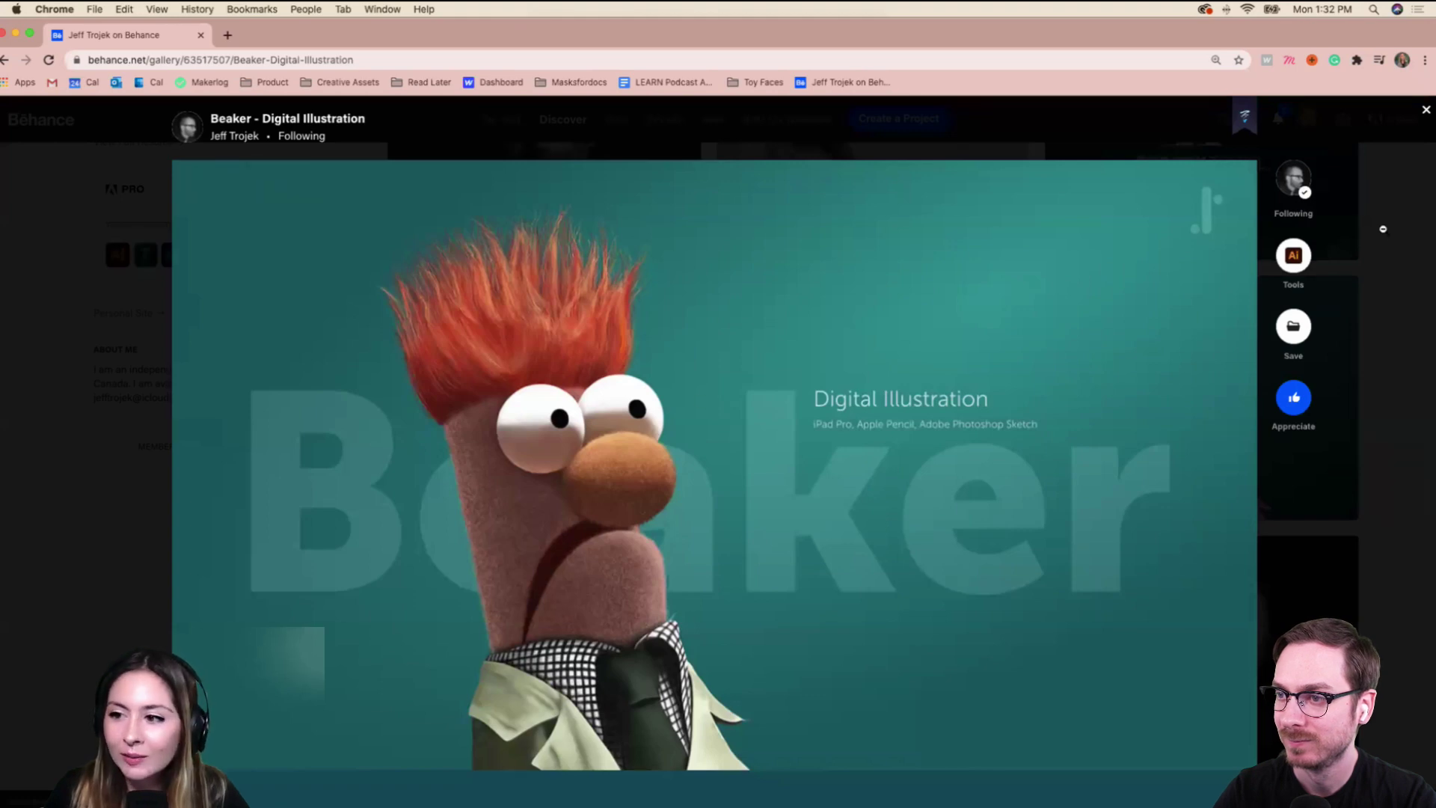
pyautogui.click(1383, 228)
# Open the Kermit the Frog project, appreciate it, and close it.
pyautogui.click(829, 407)
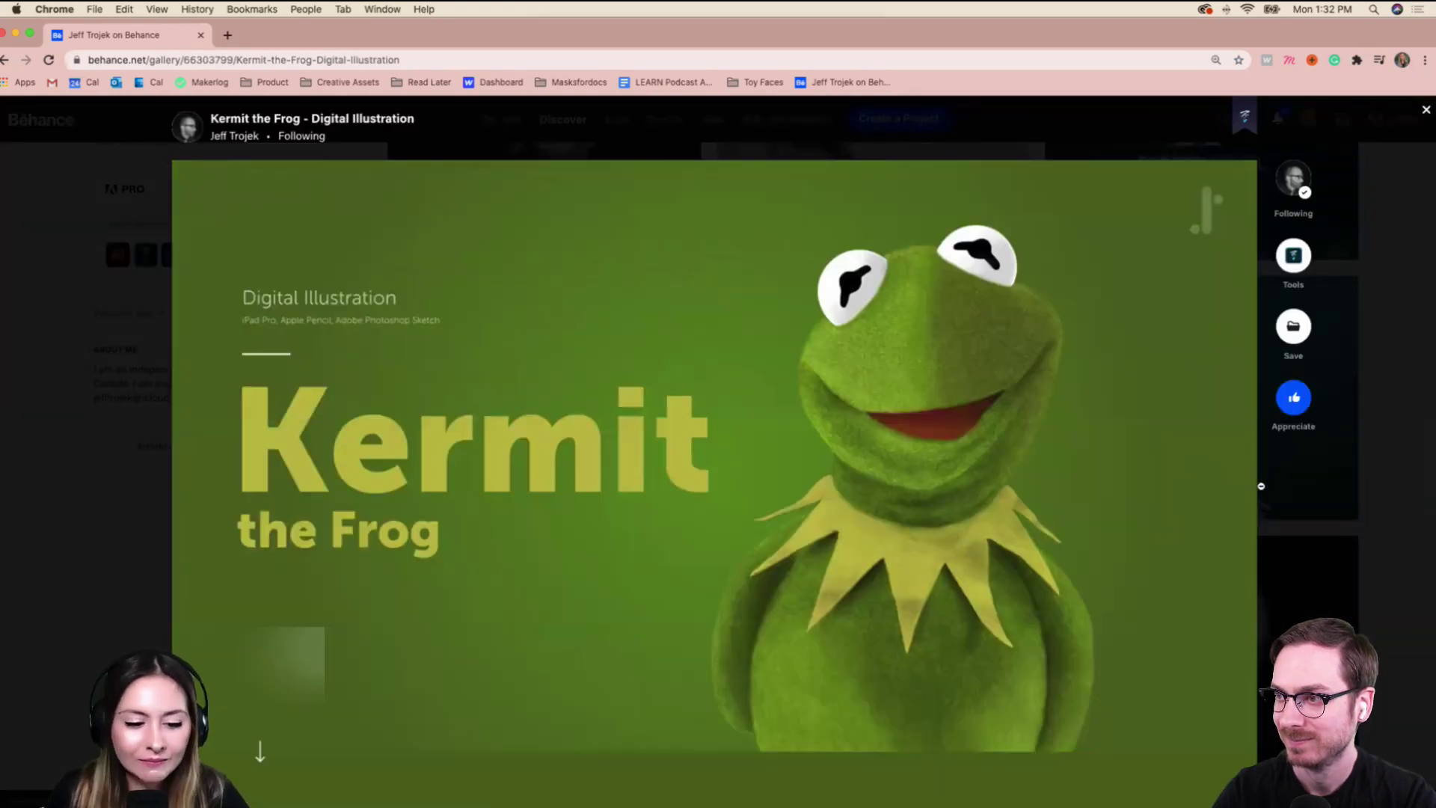
pyautogui.scroll(-3, 1261, 486)
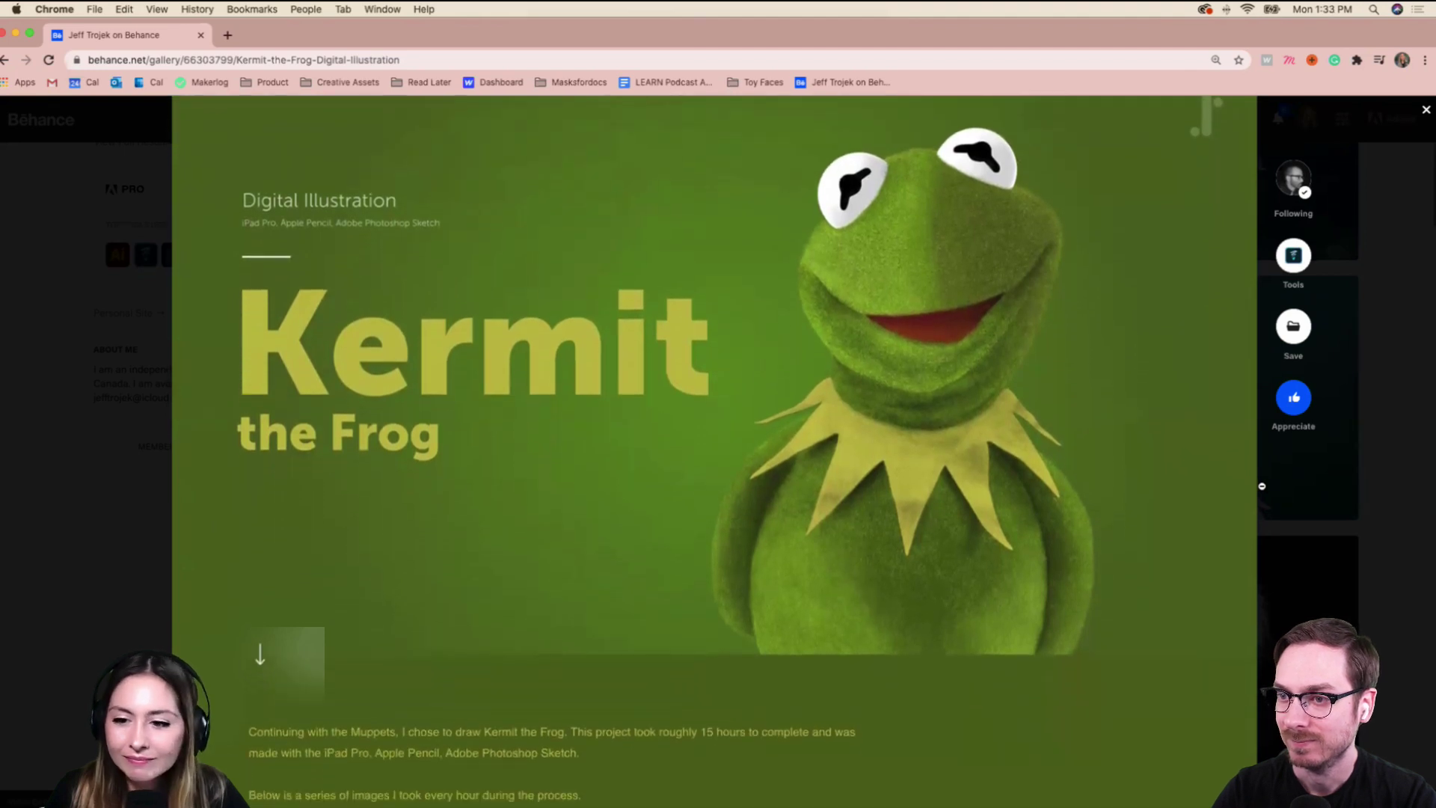
pyautogui.click(1293, 397)
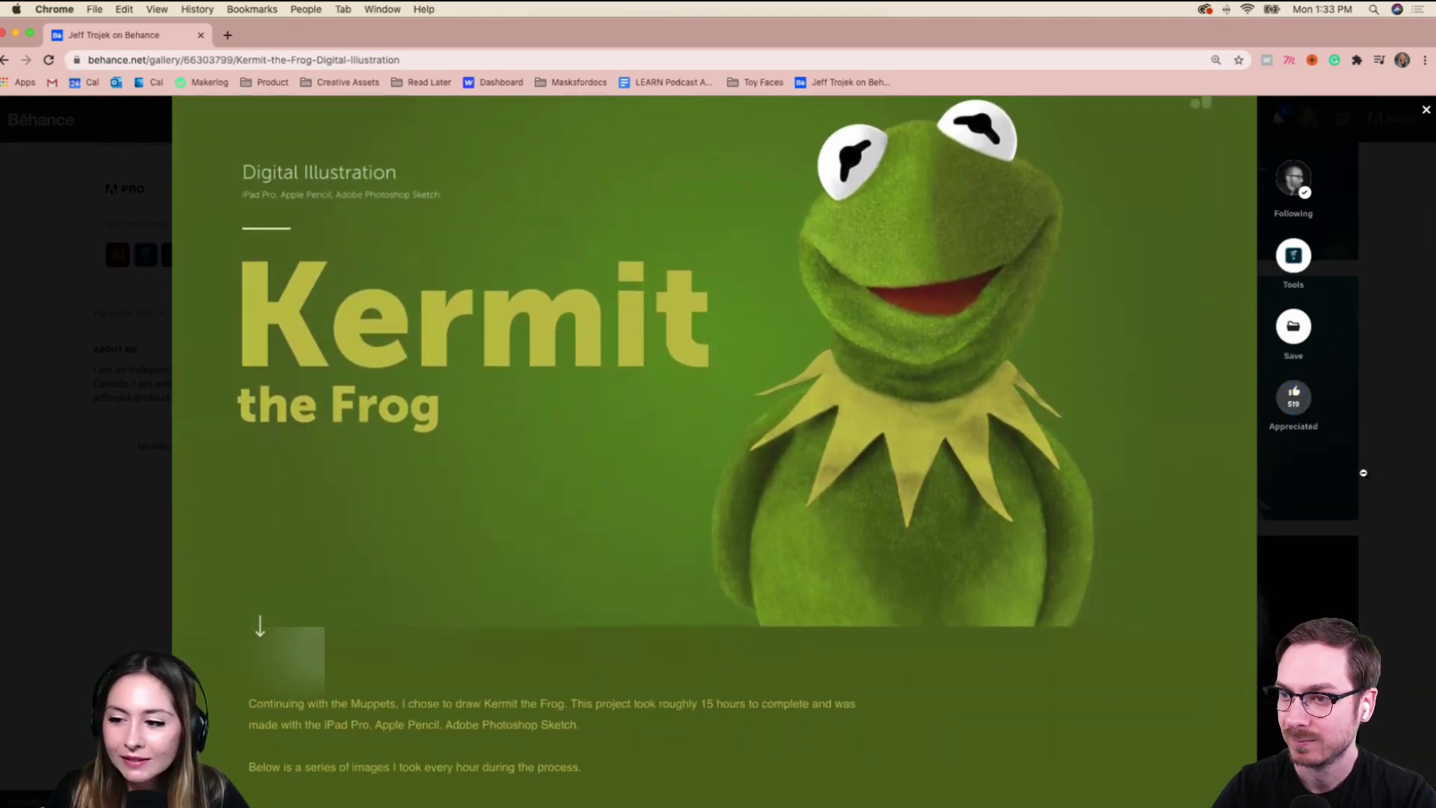
pyautogui.scroll(3, 1363, 472)
pyautogui.click(1369, 472)
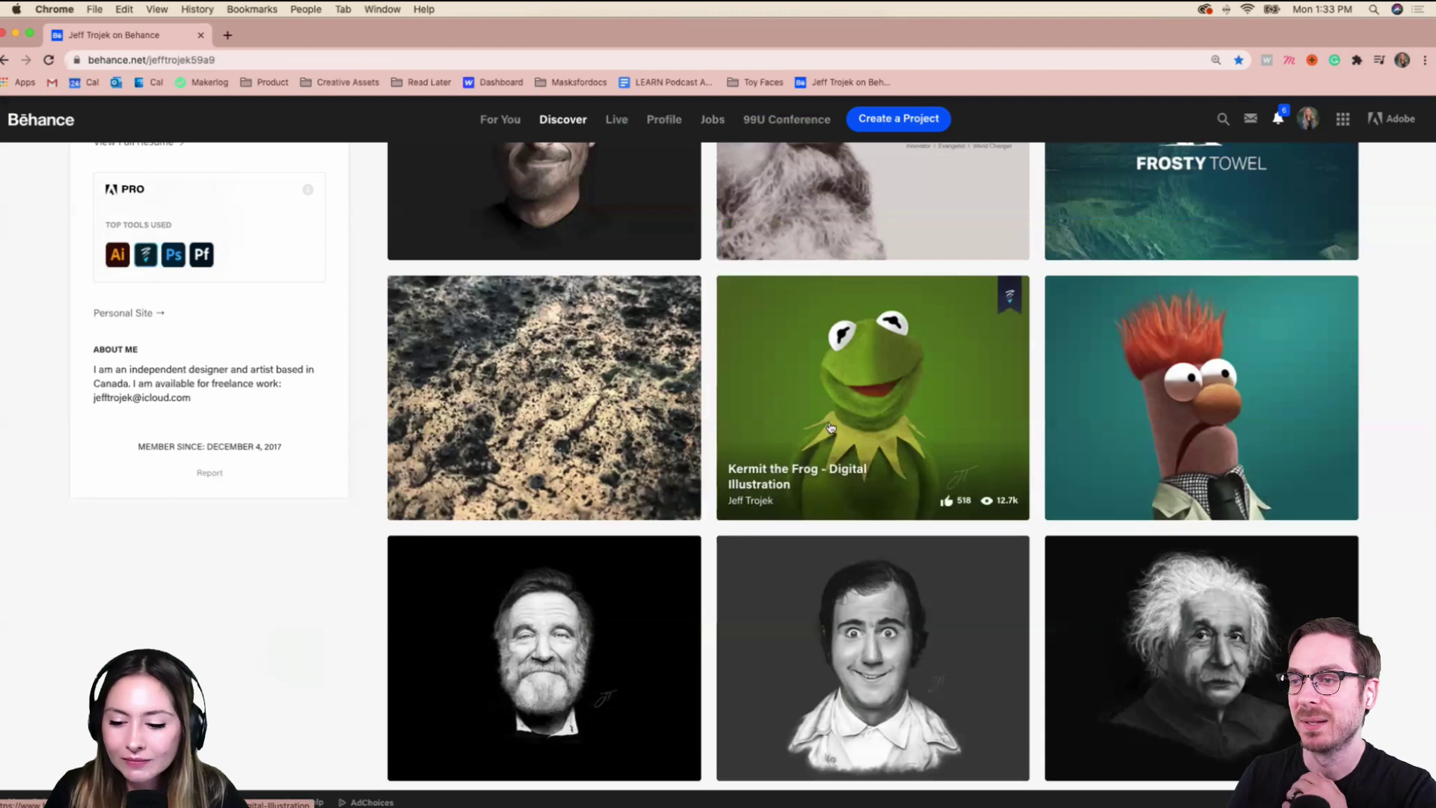
pyautogui.scroll(-3, 830, 427)
pyautogui.scroll(2, 830, 427)
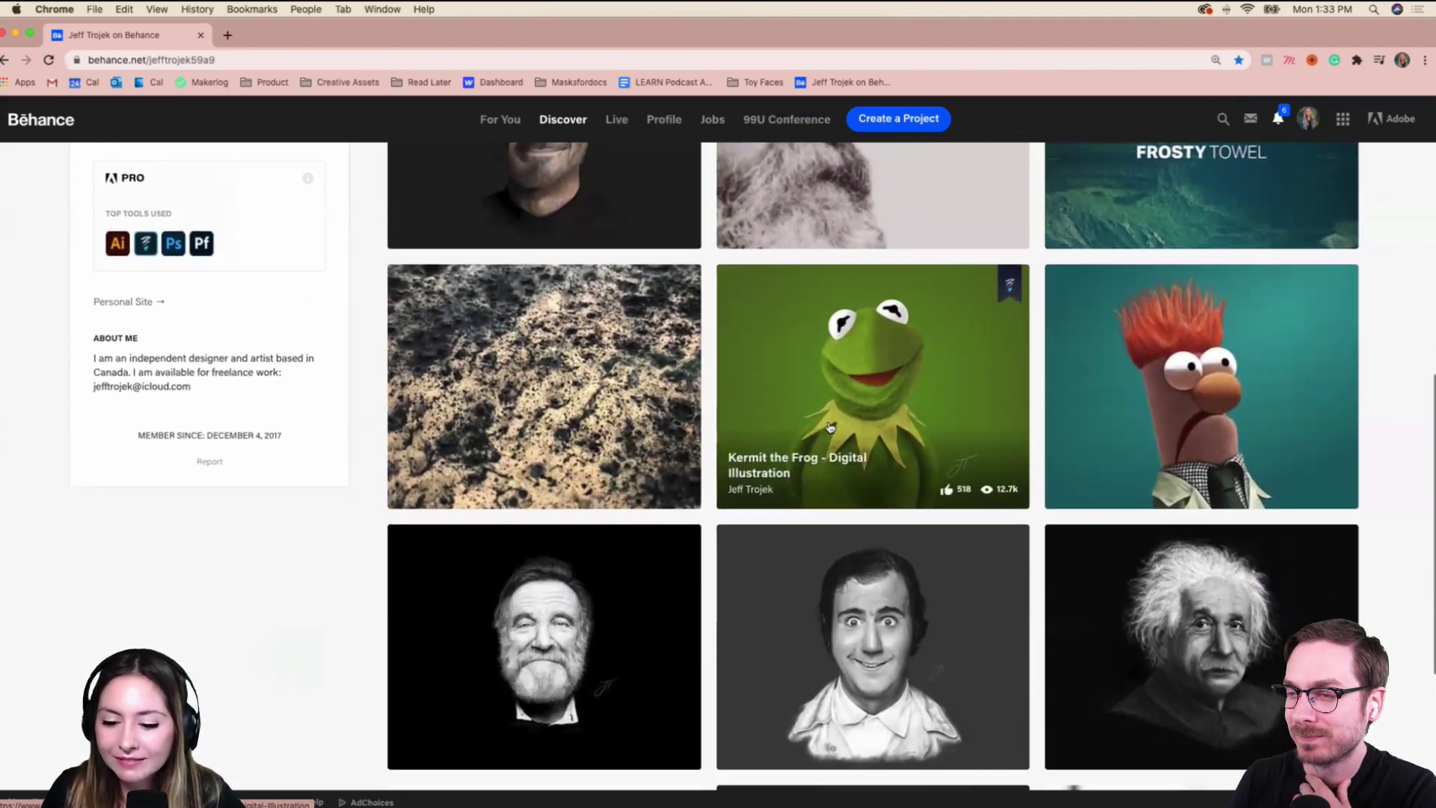
pyautogui.scroll(-3, 830, 427)
pyautogui.scroll(-1, 830, 427)
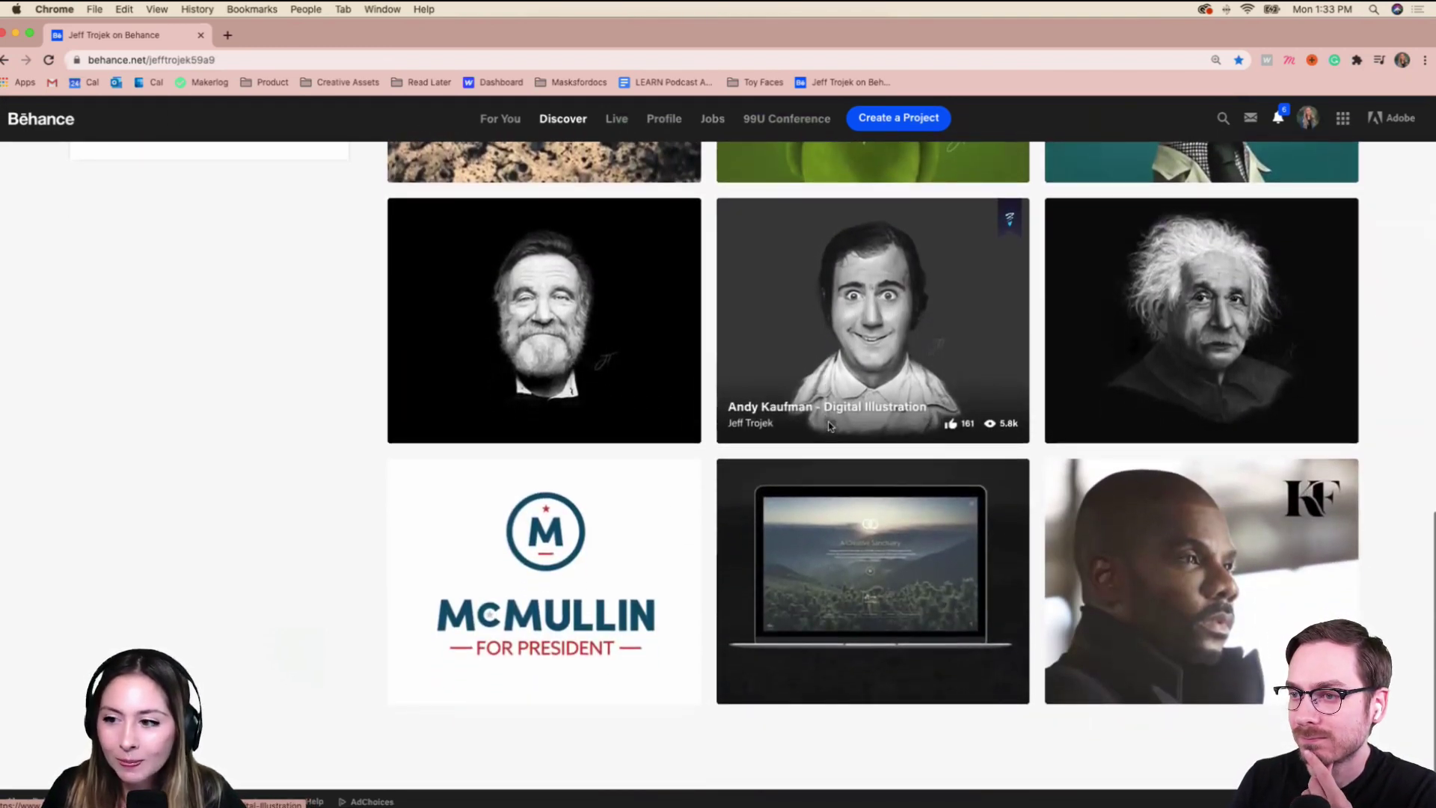
pyautogui.click(1187, 278)
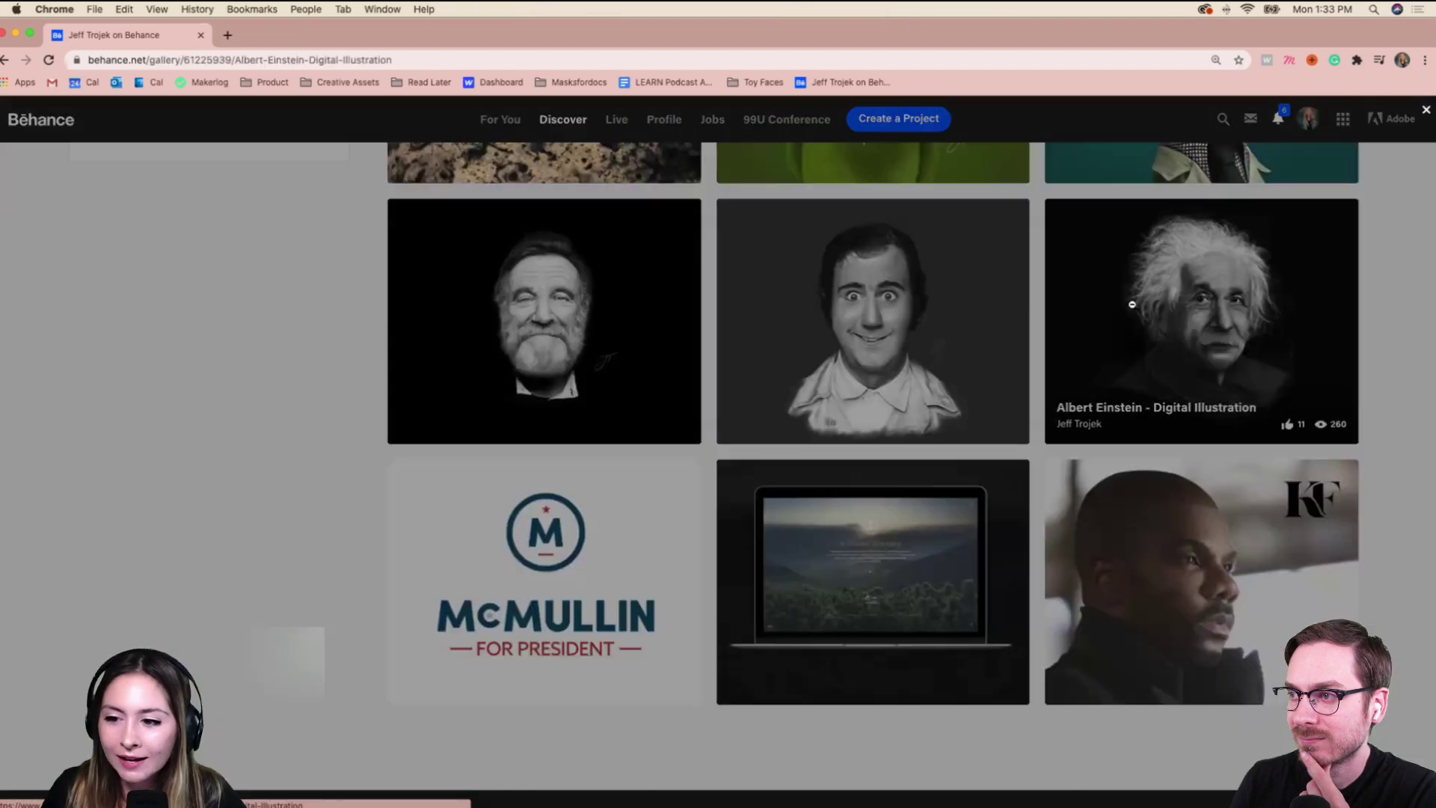
pyautogui.scroll(-5, 905, 440)
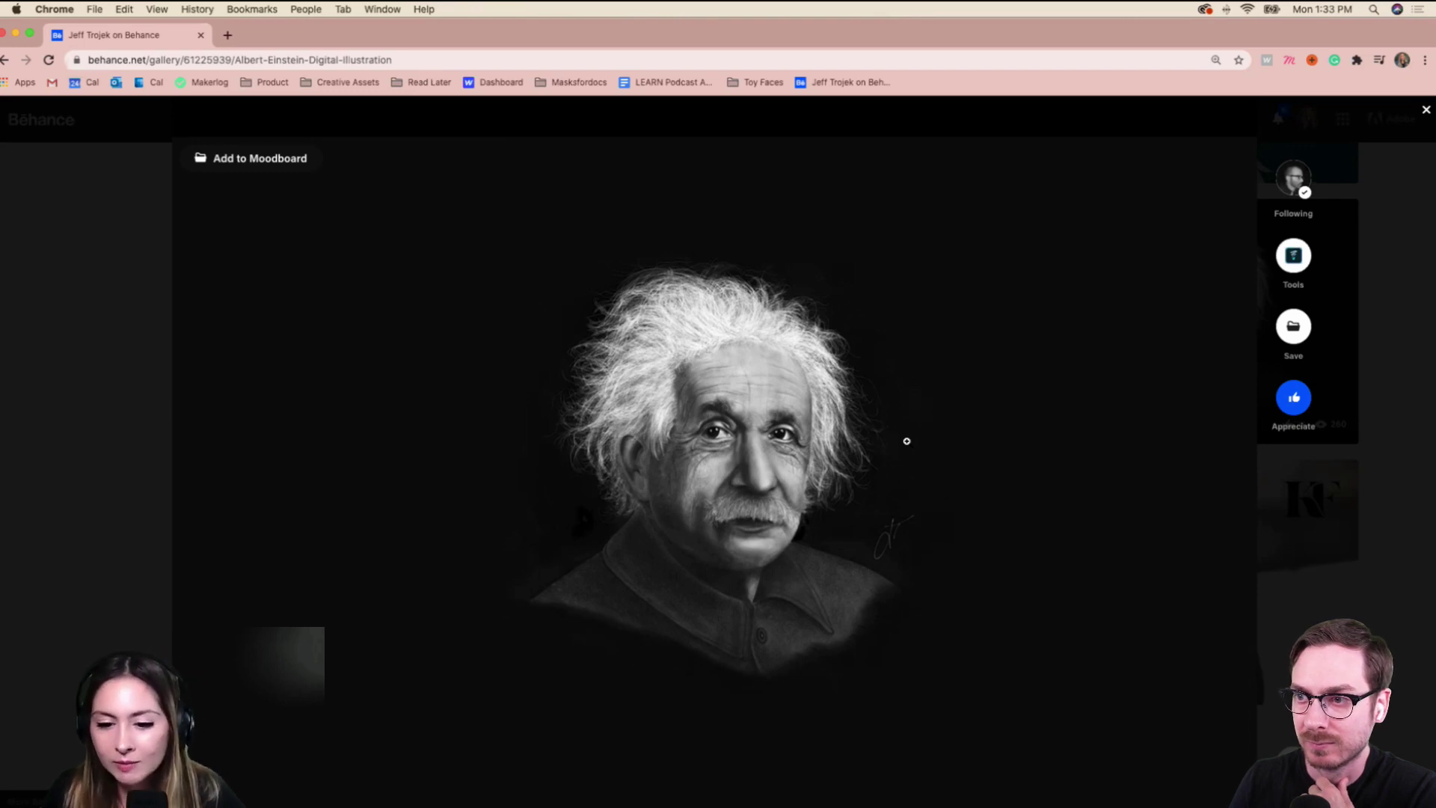
pyautogui.scroll(-4, 906, 440)
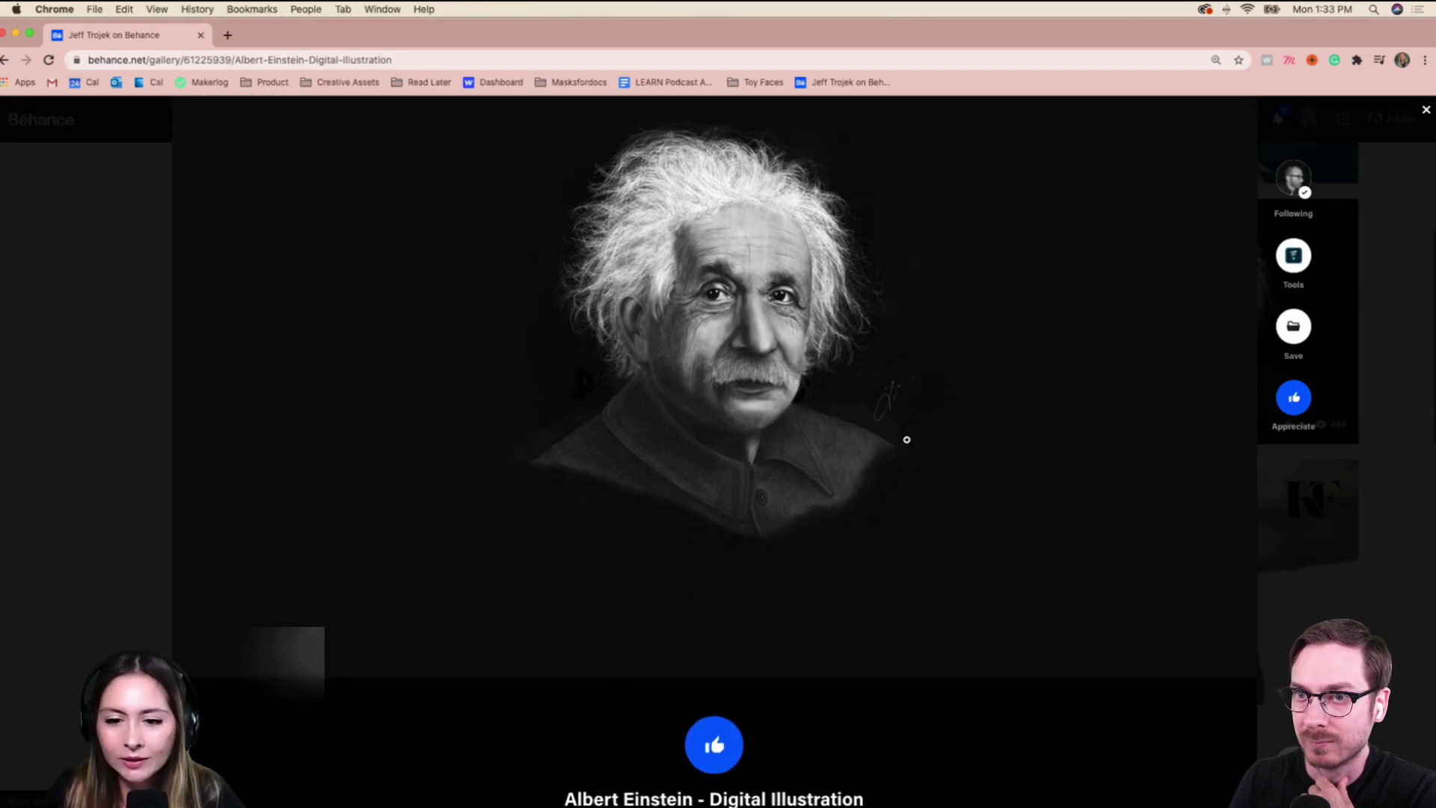
pyautogui.scroll(2, 906, 440)
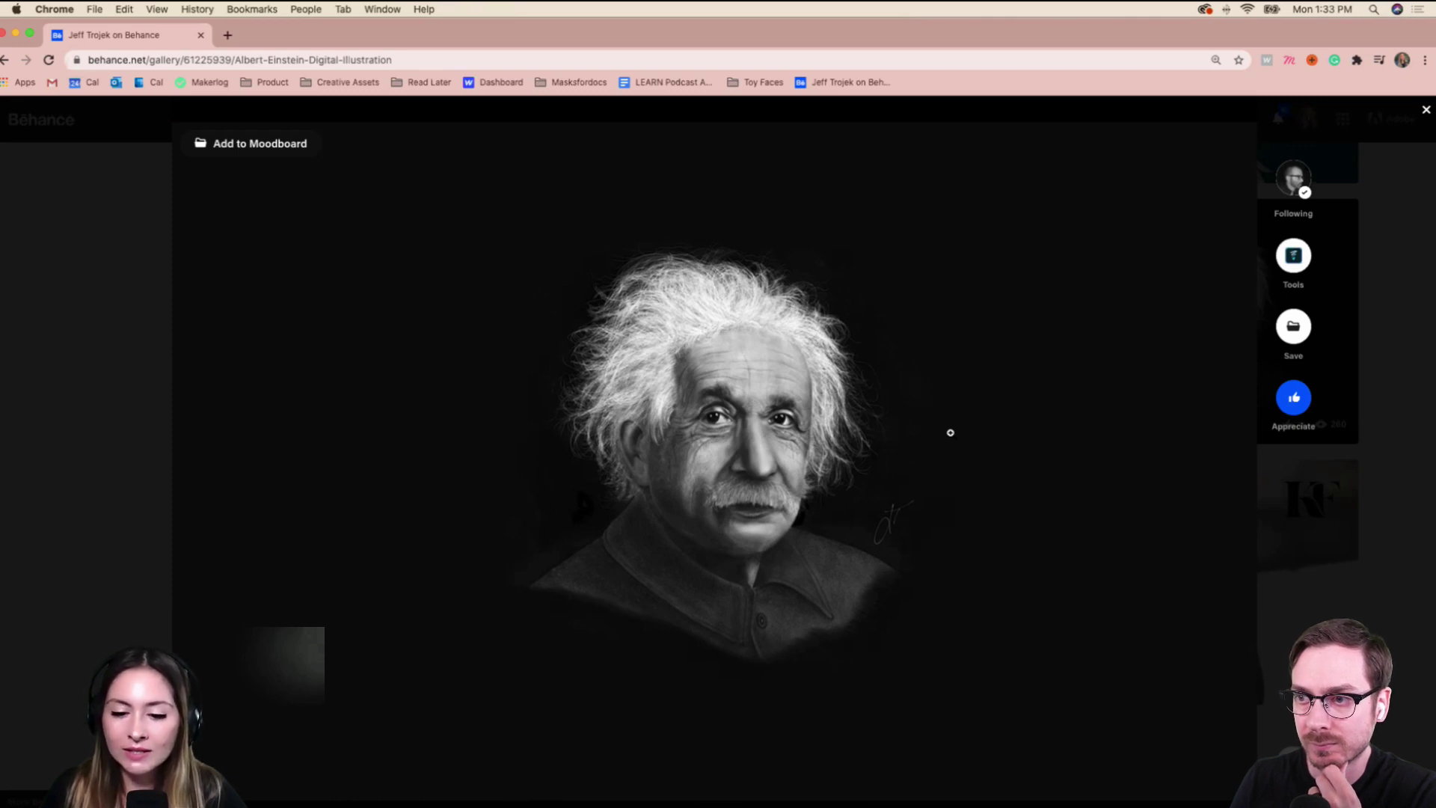
pyautogui.press('Escape')
pyautogui.scroll(2, 914, 217)
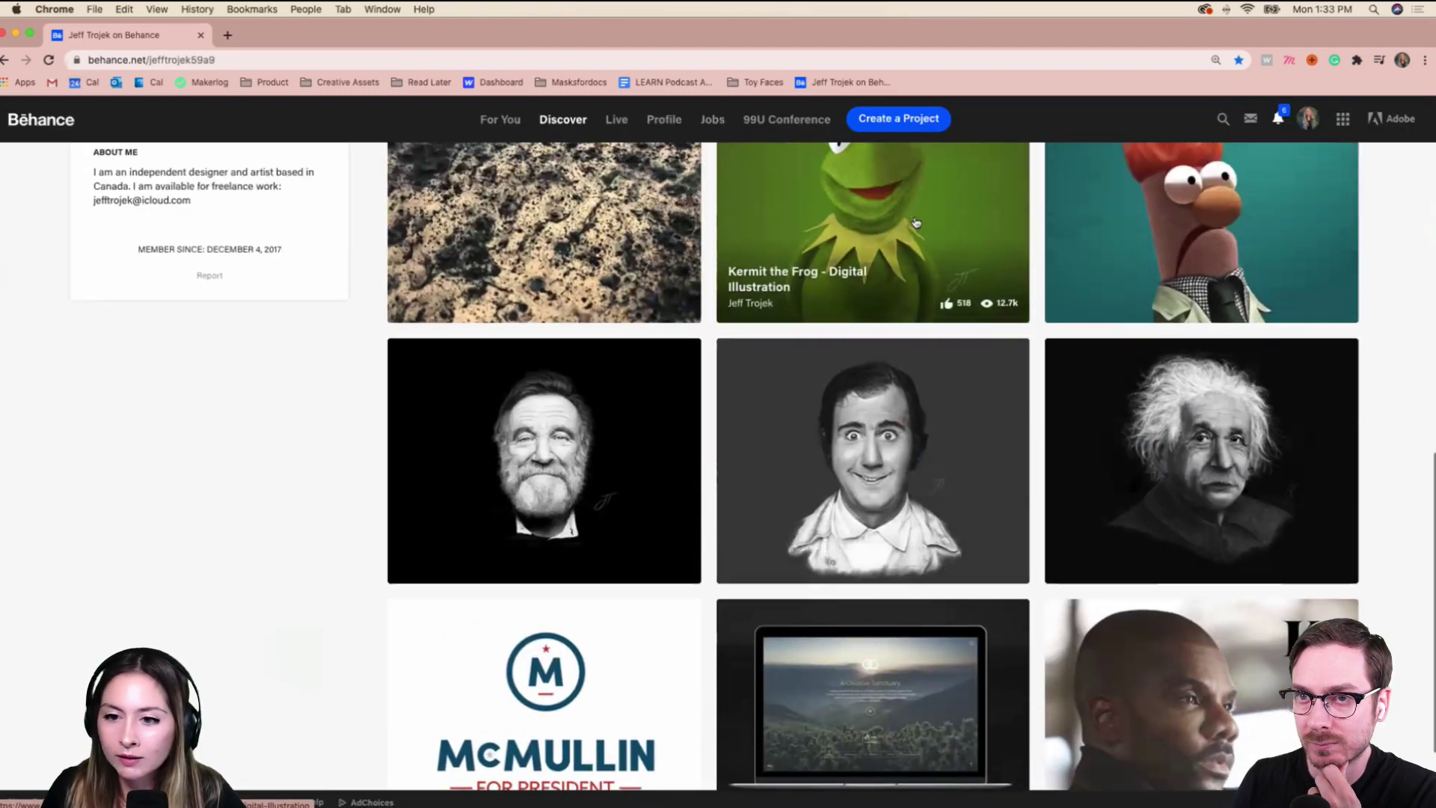
pyautogui.scroll(-3, 1097, 251)
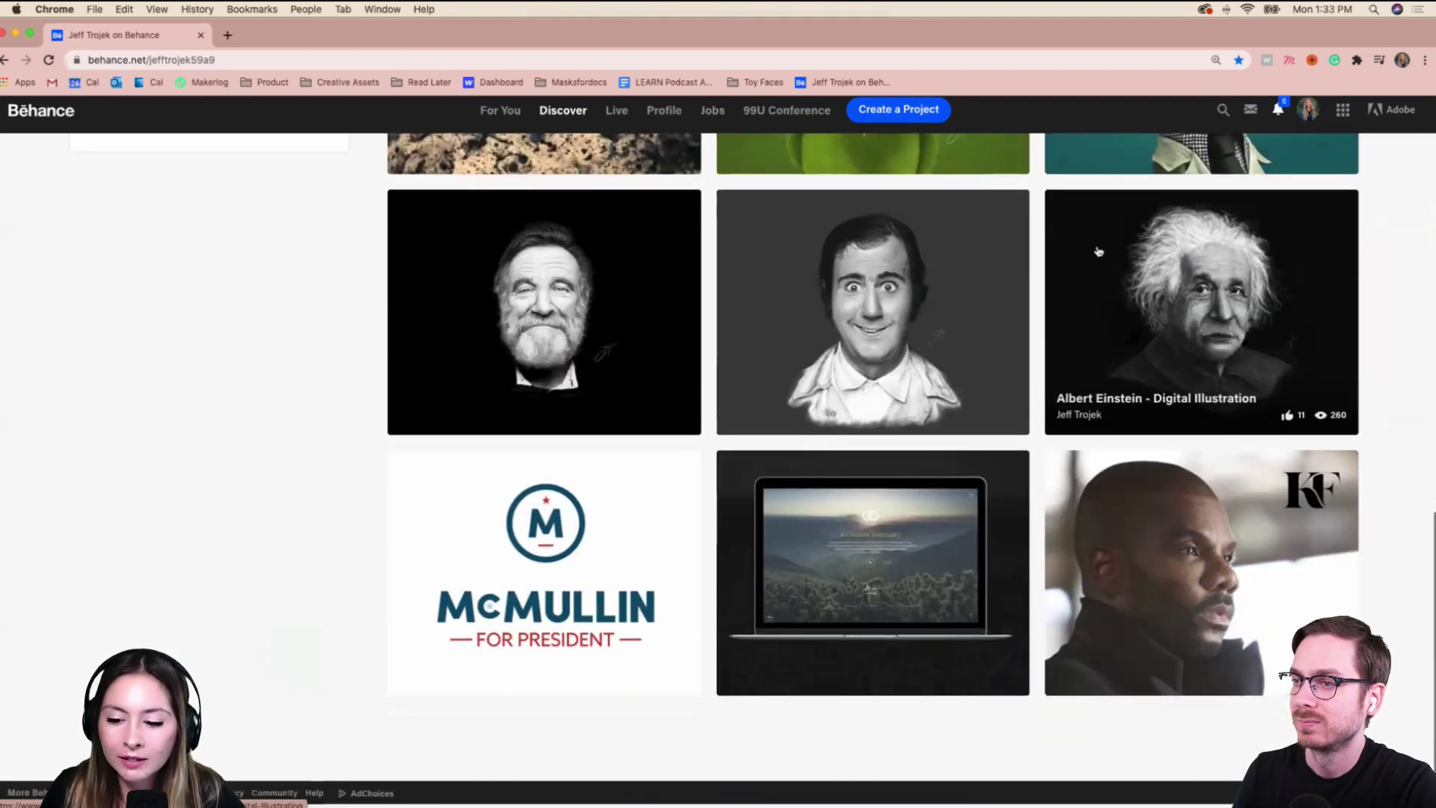
pyautogui.scroll(6, 1098, 252)
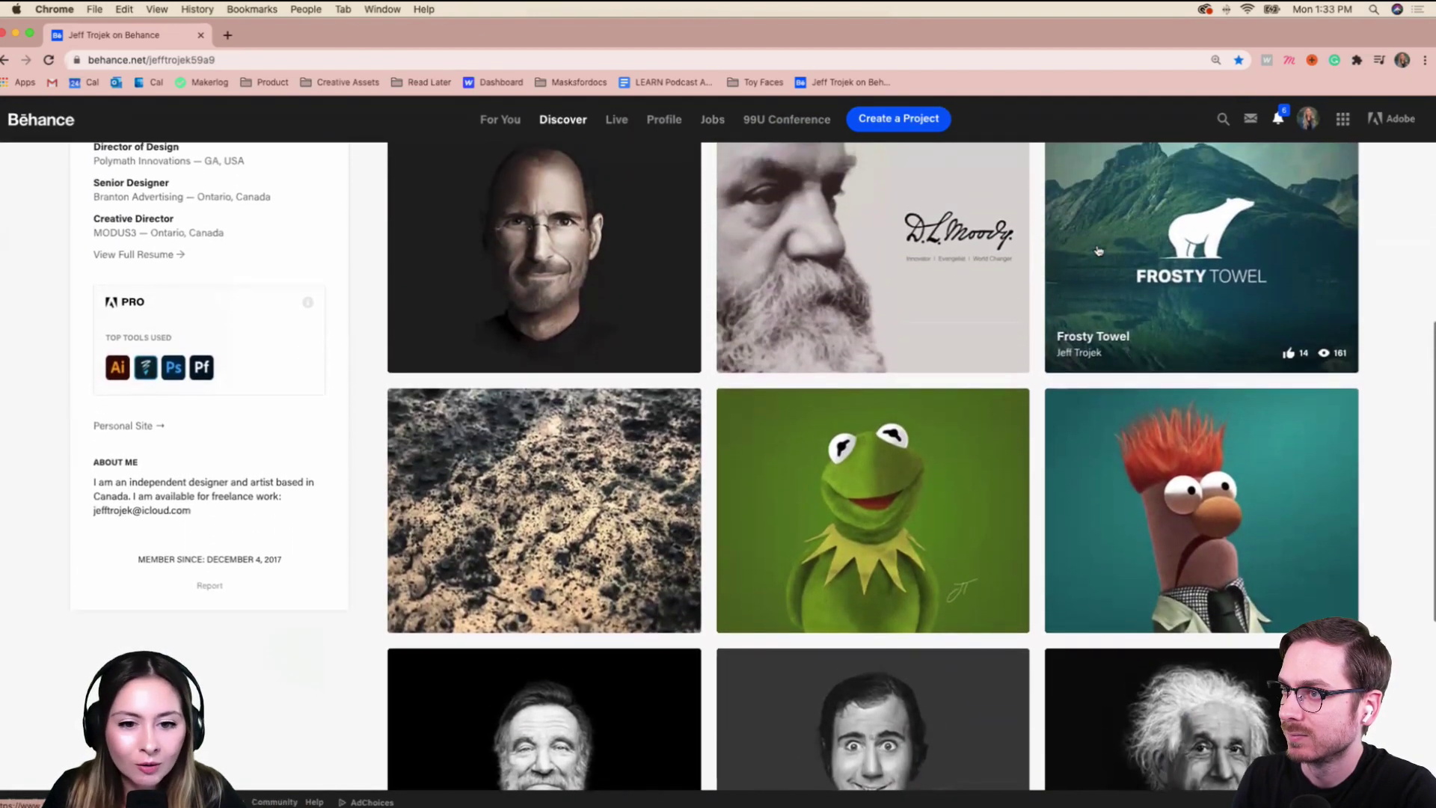
pyautogui.scroll(3, 1098, 251)
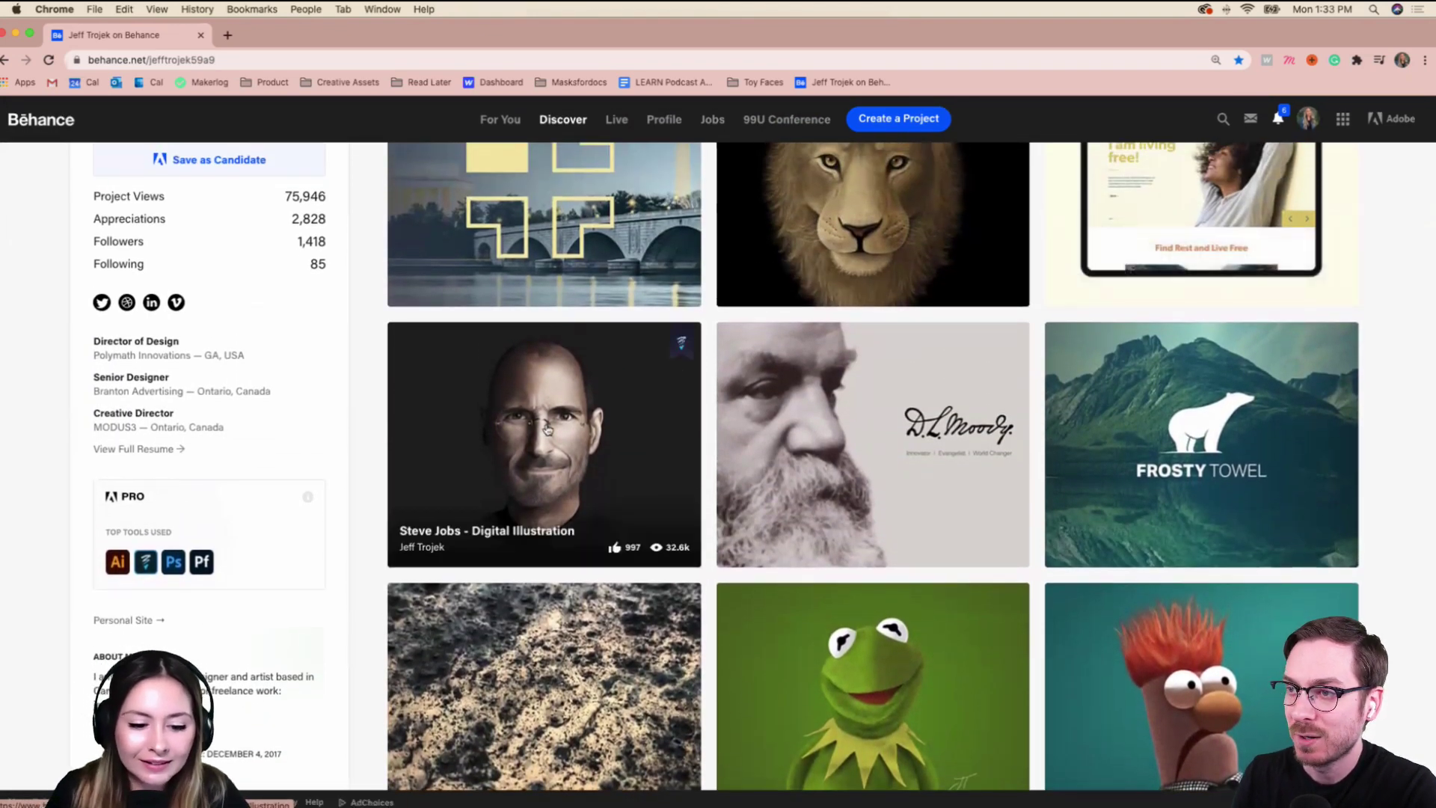
pyautogui.click(547, 428)
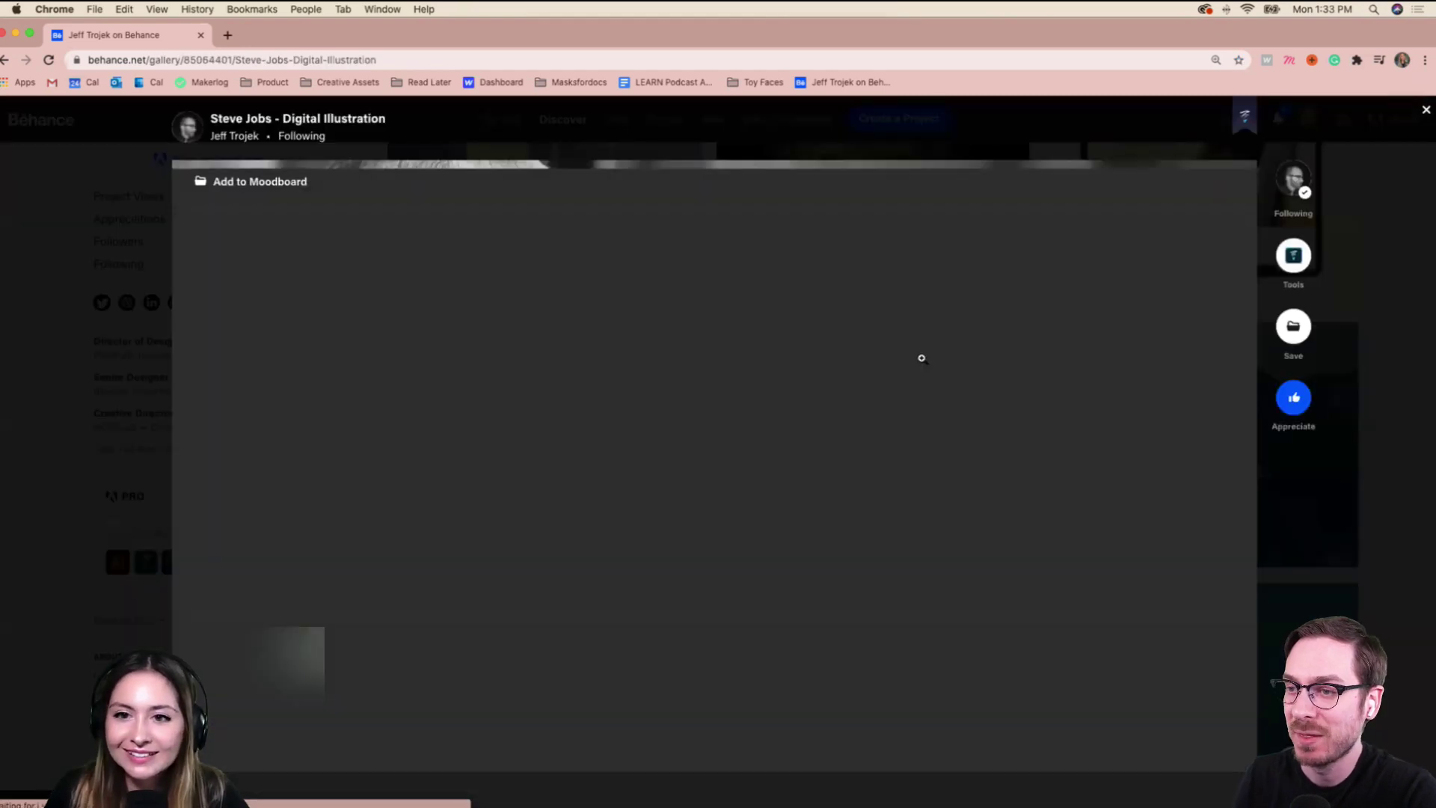
pyautogui.scroll(-5, 1102, 411)
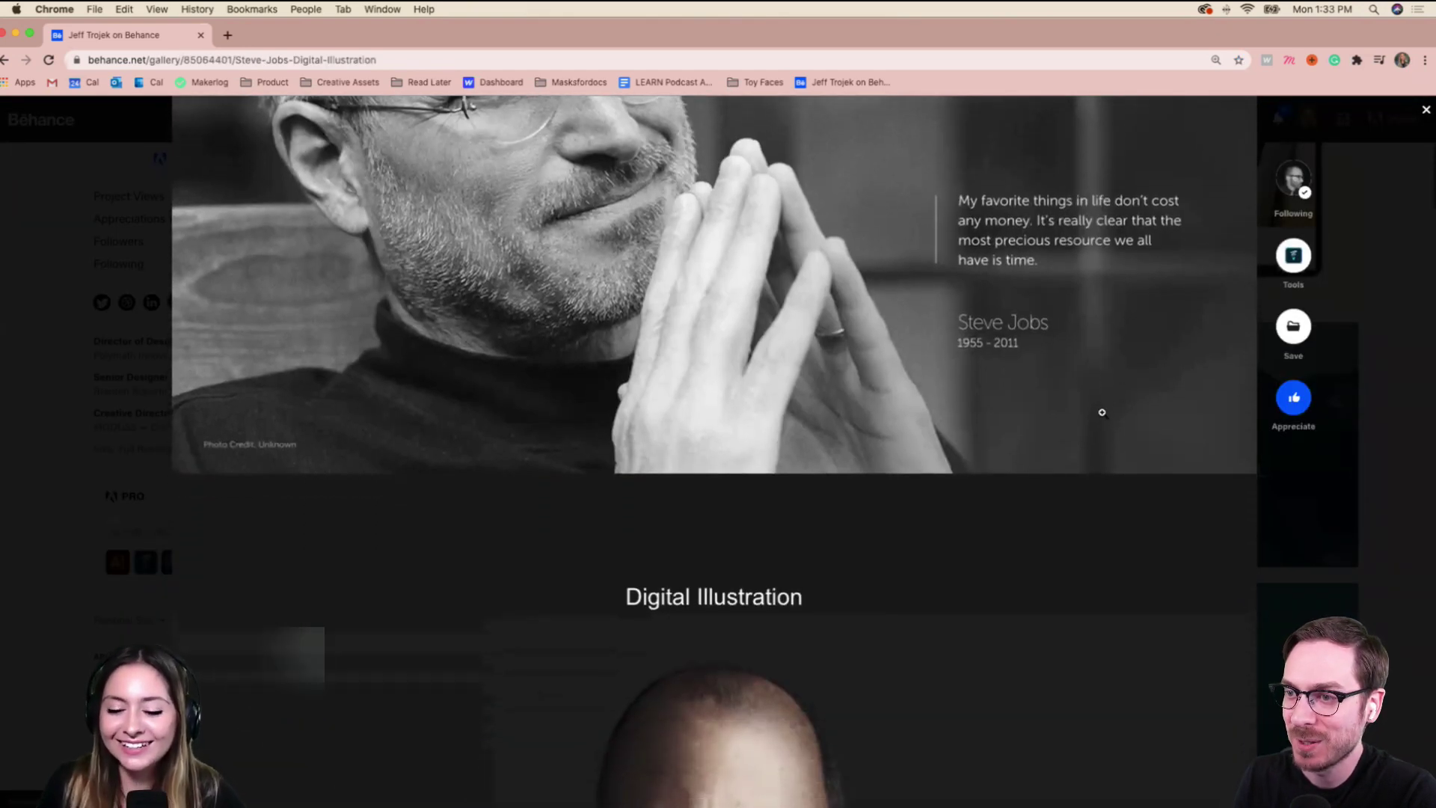
pyautogui.scroll(-4, 1101, 411)
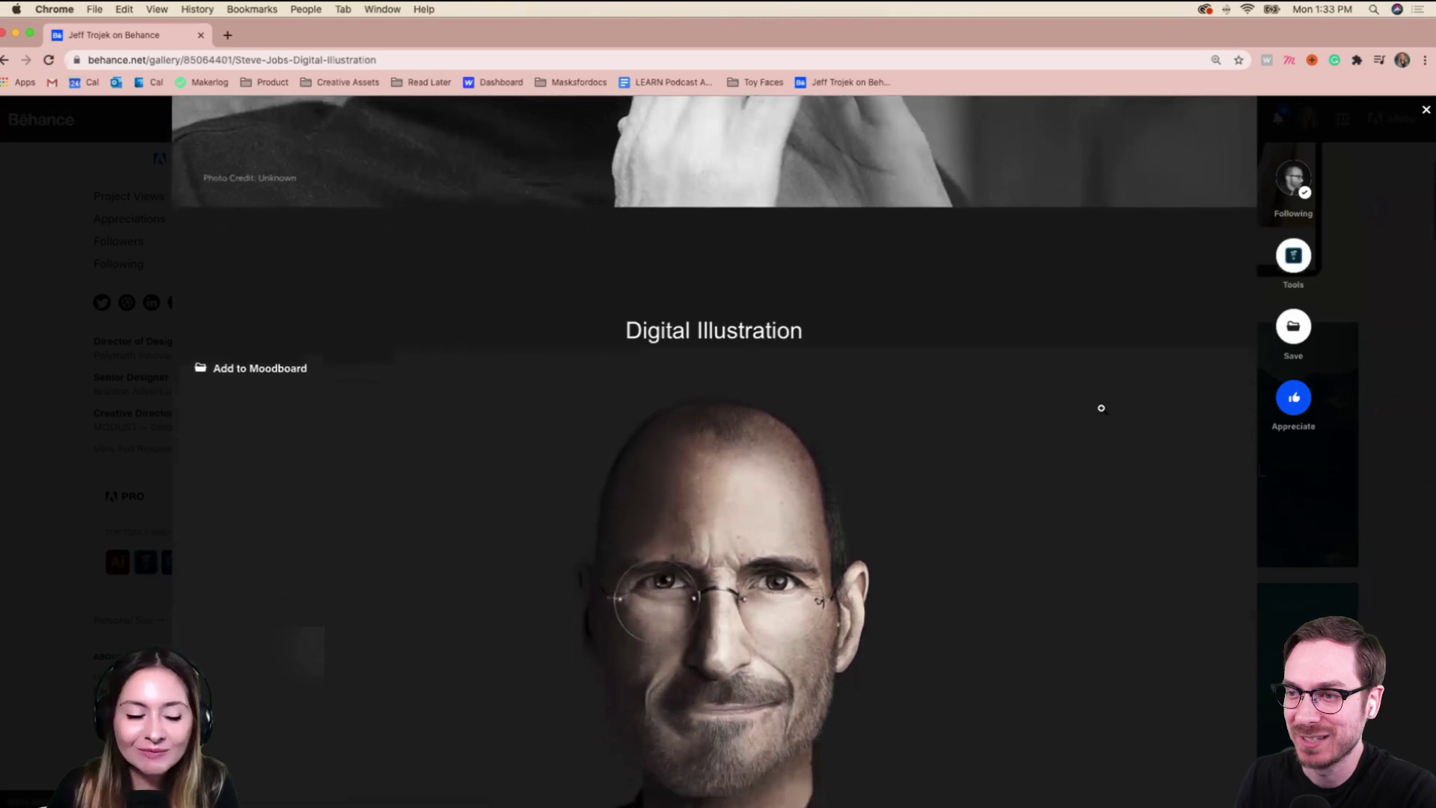
pyautogui.scroll(-2, 1100, 407)
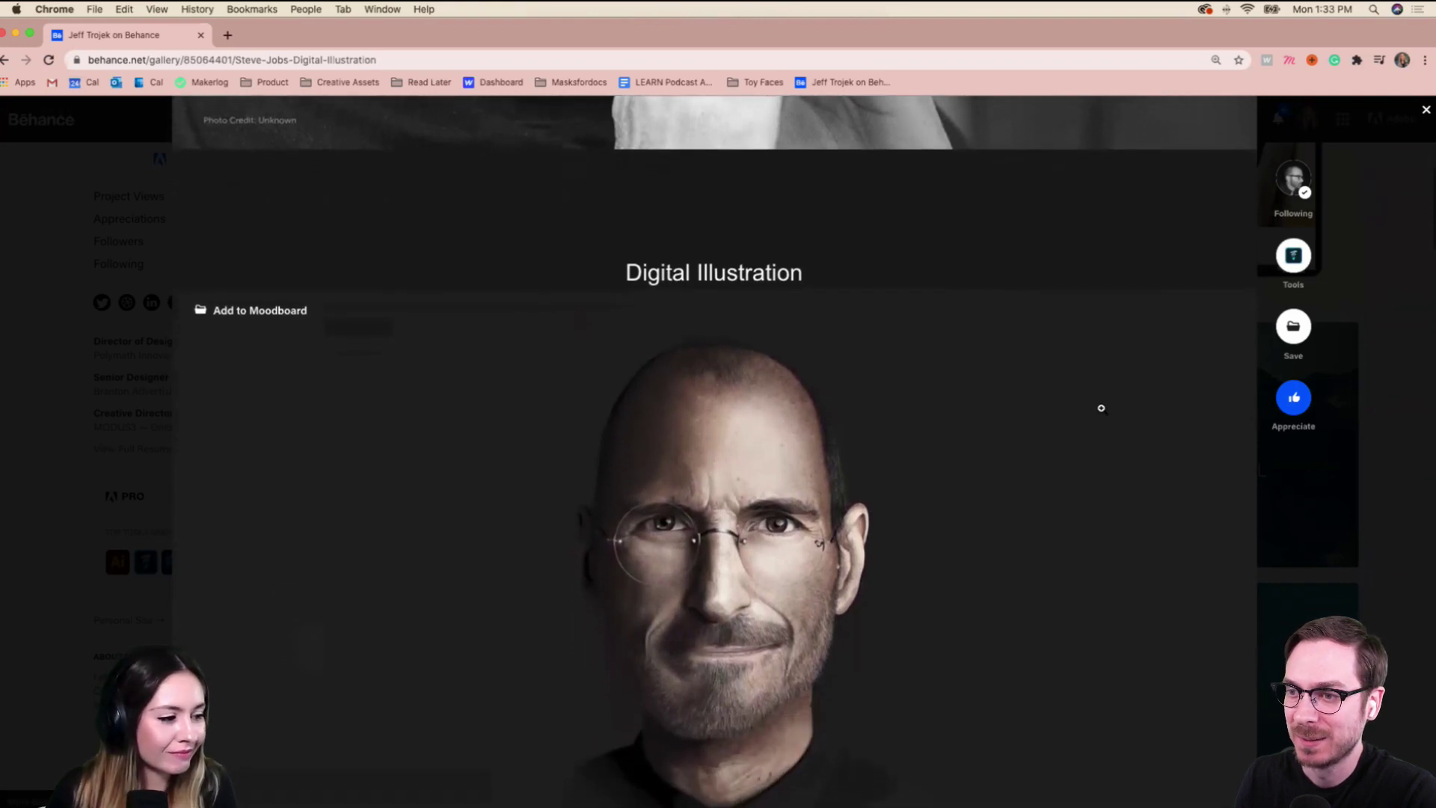
pyautogui.scroll(-3, 1101, 408)
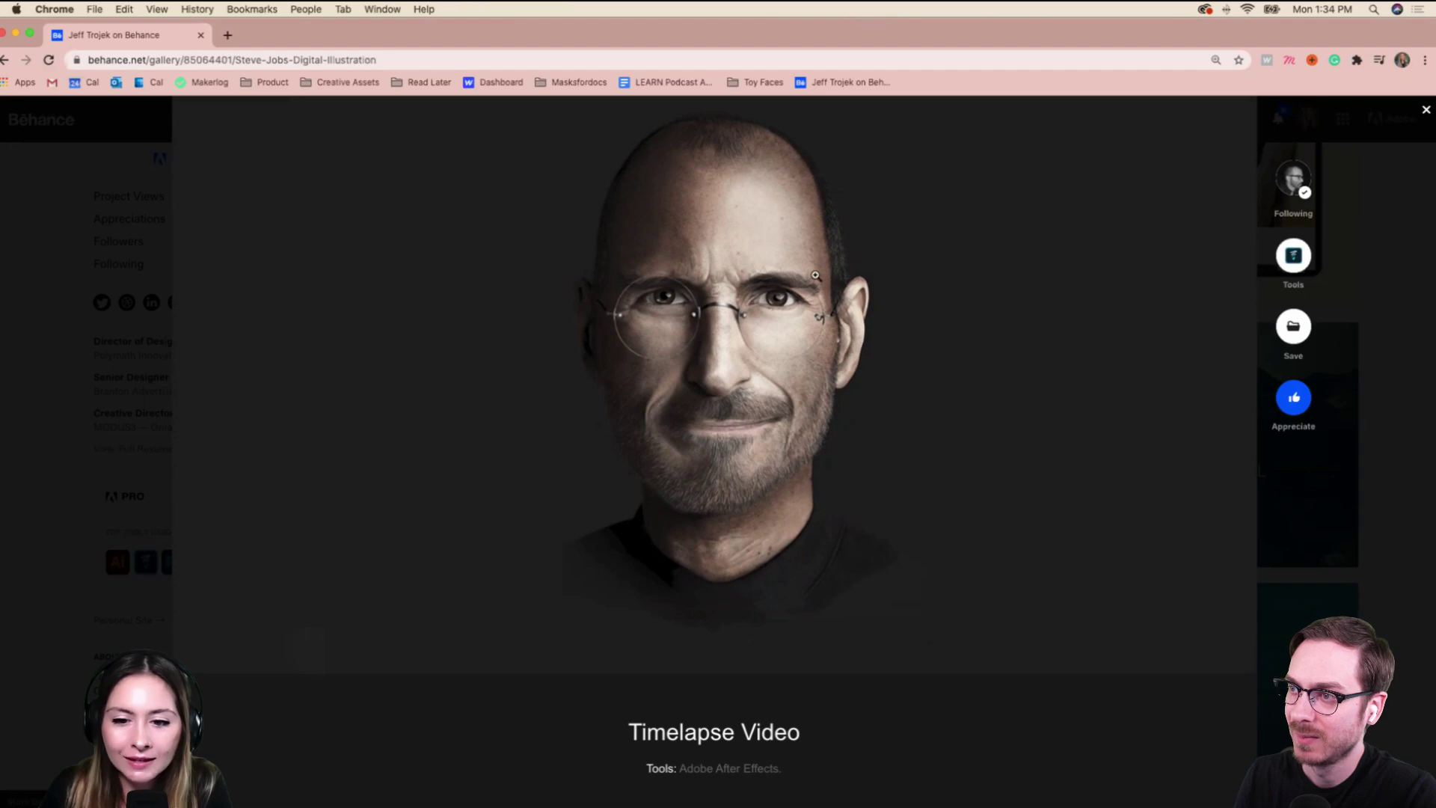
pyautogui.click(1407, 509)
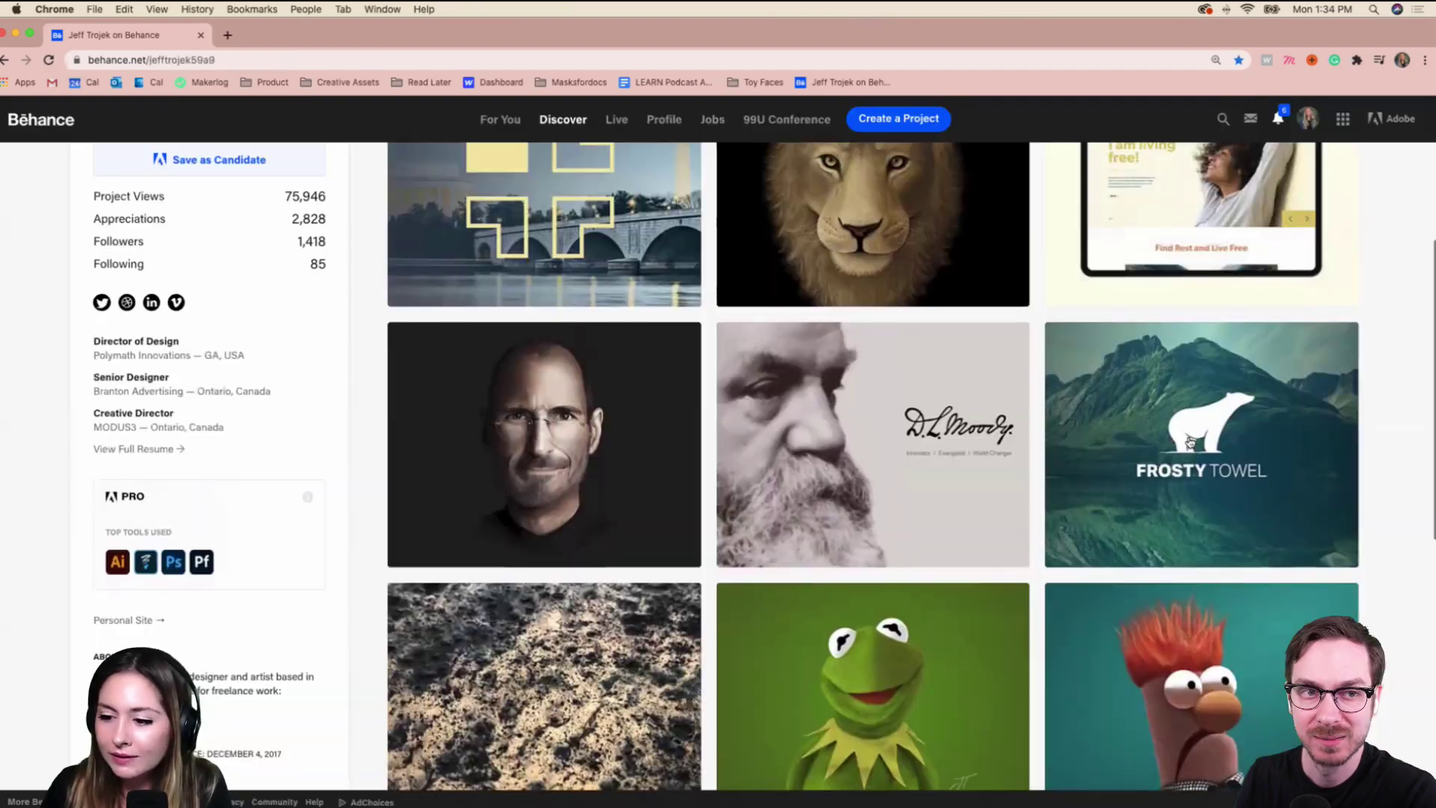
pyautogui.scroll(5, 940, 438)
pyautogui.scroll(-10, 941, 437)
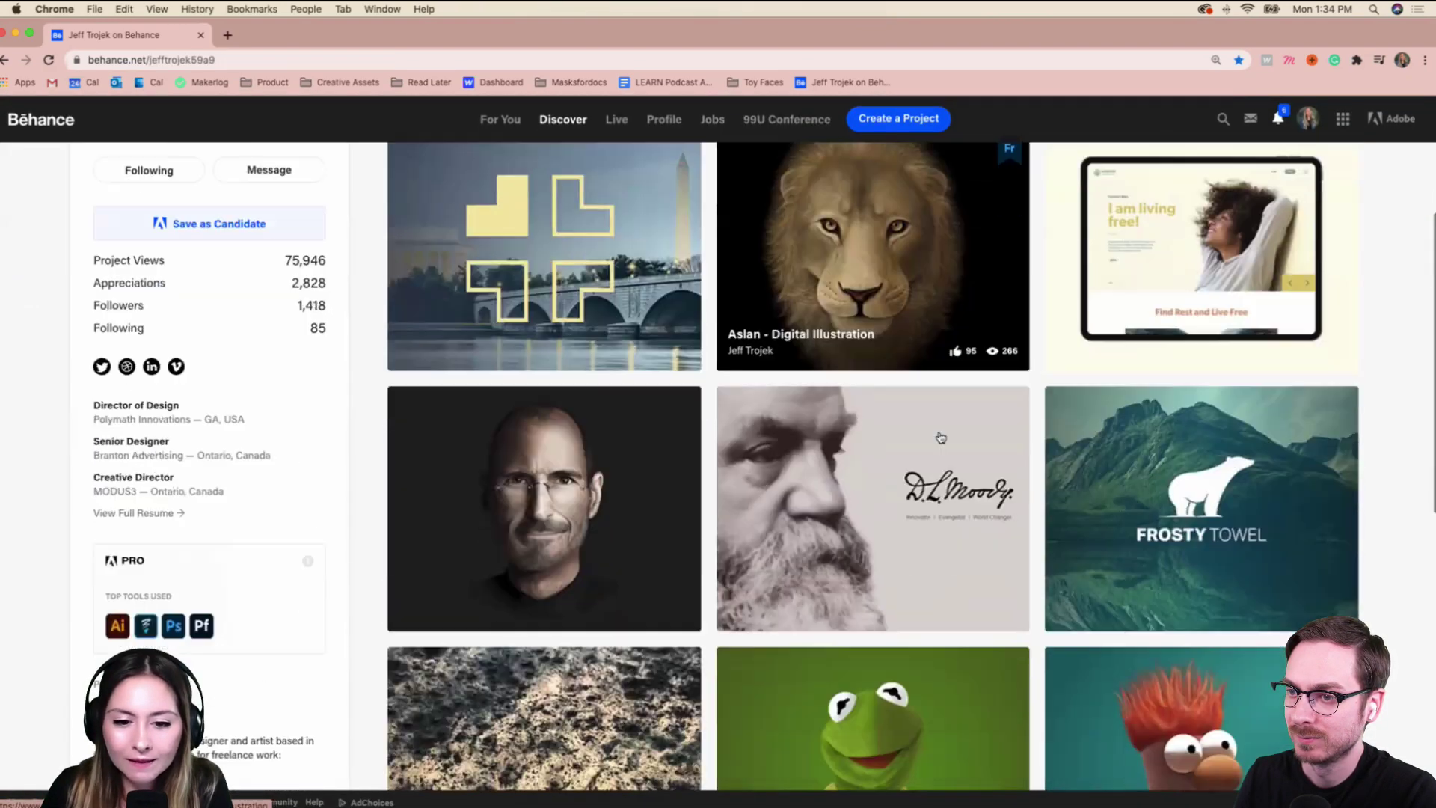
pyautogui.scroll(1, 874, 404)
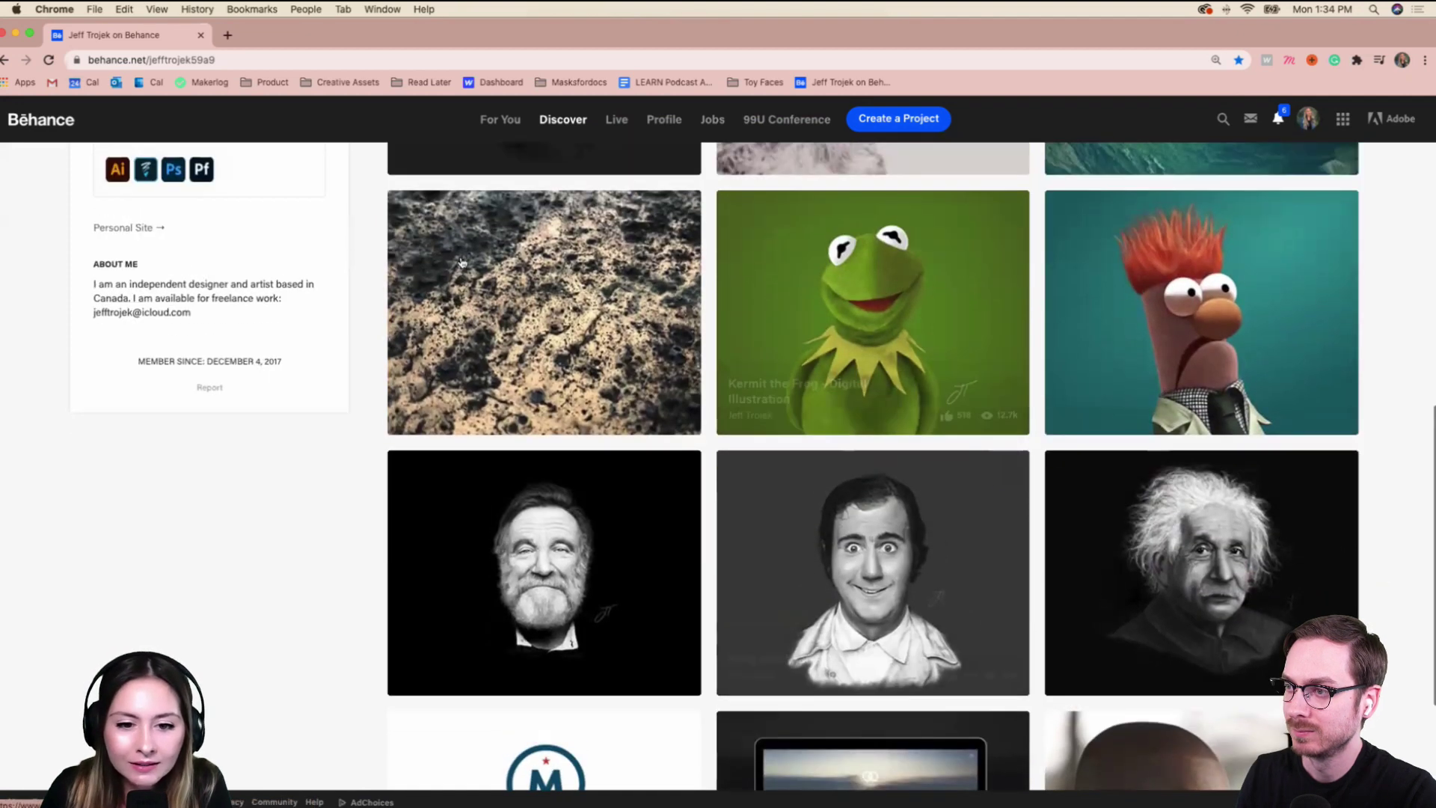
# Open the Light painting project, scroll through it, and appreciate it.
pyautogui.click(638, 253)
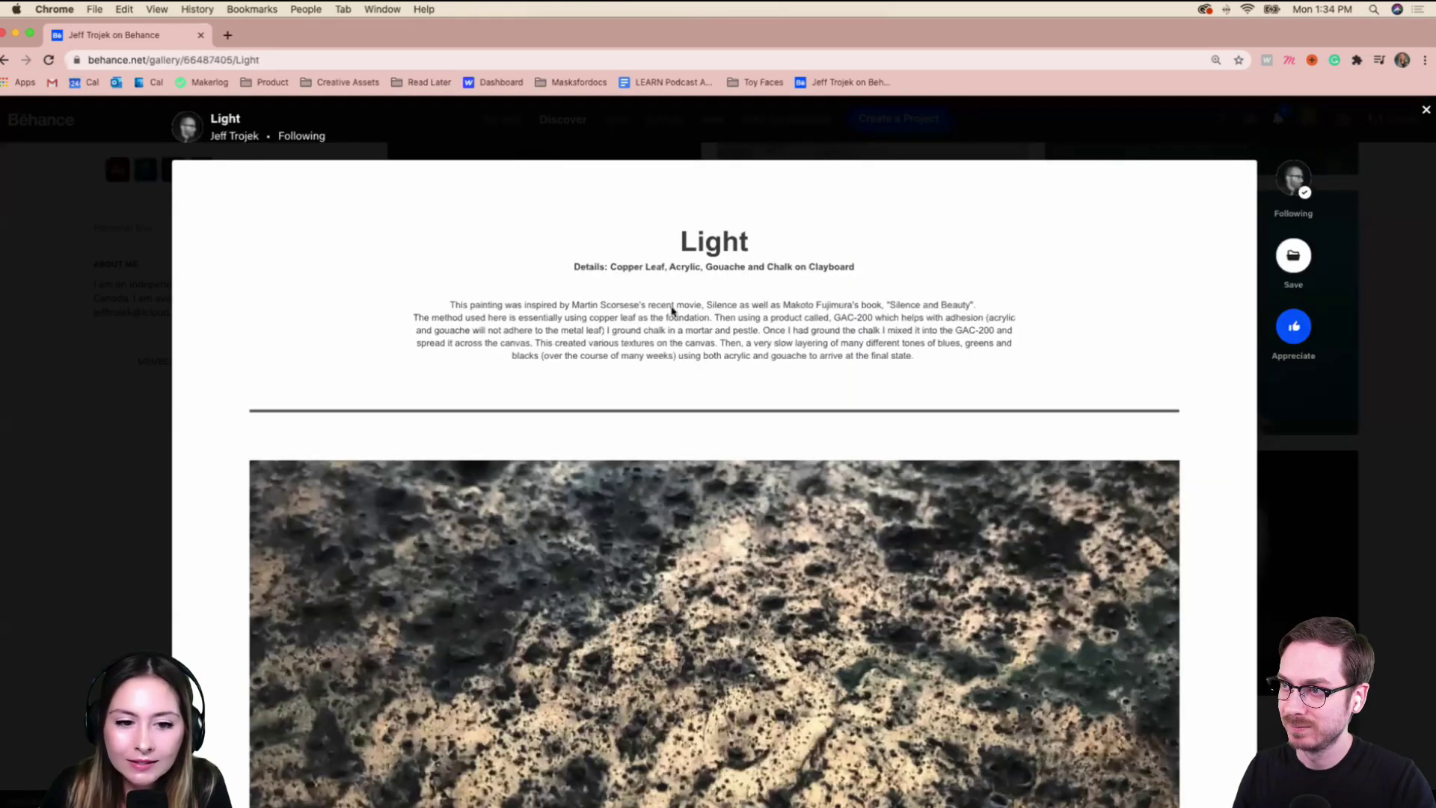
pyautogui.scroll(-2, 847, 382)
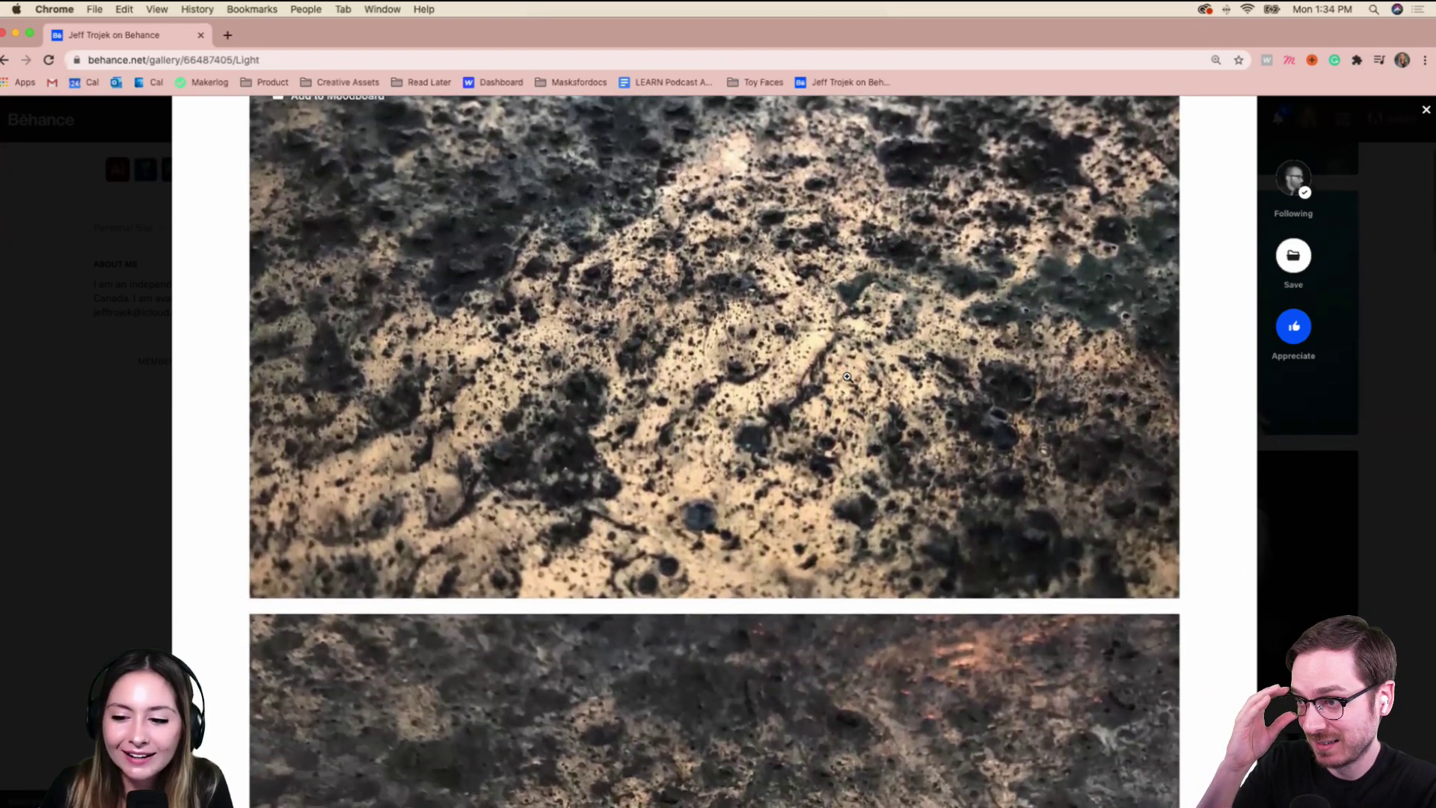
pyautogui.scroll(-2, 846, 376)
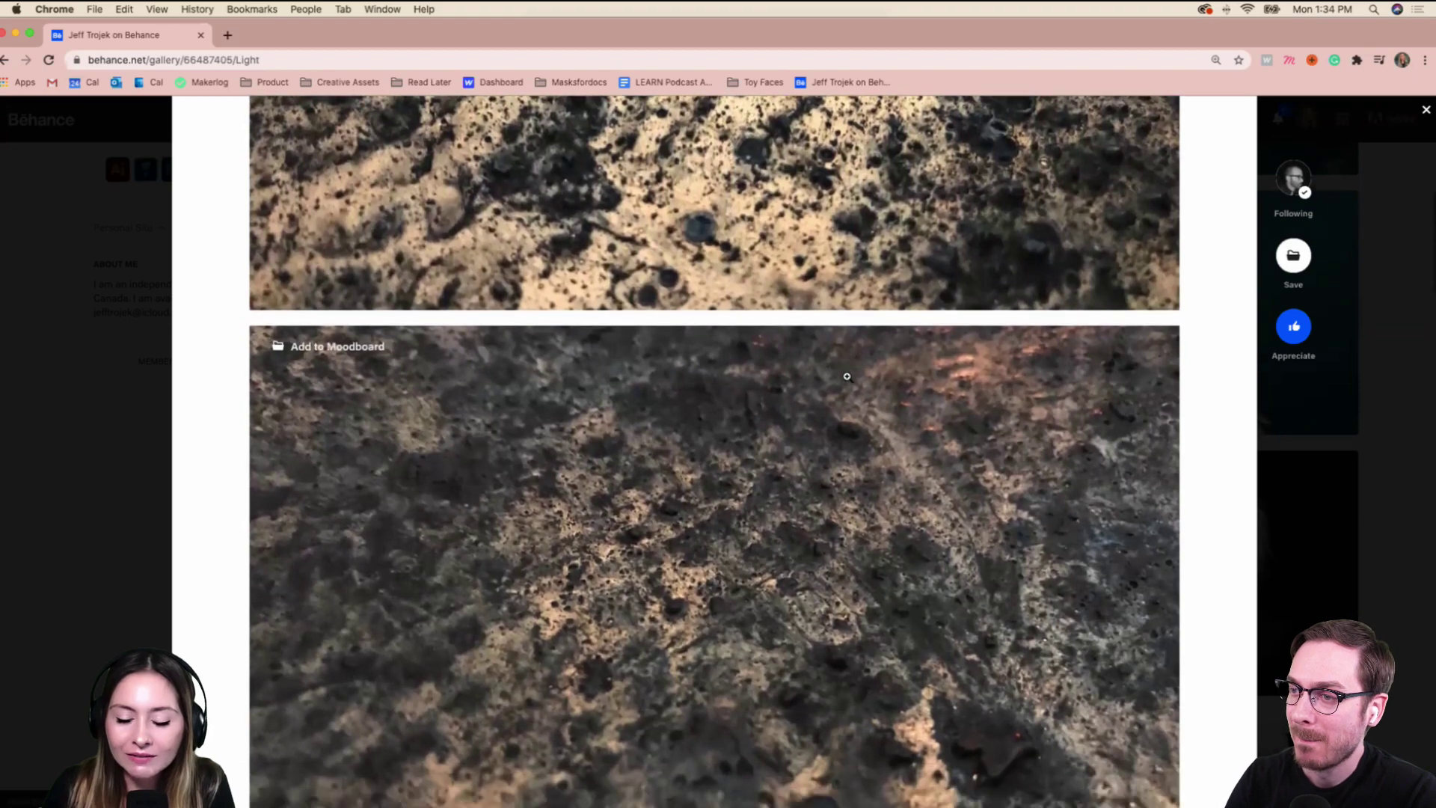
pyautogui.scroll(4, 847, 377)
pyautogui.scroll(2, 848, 376)
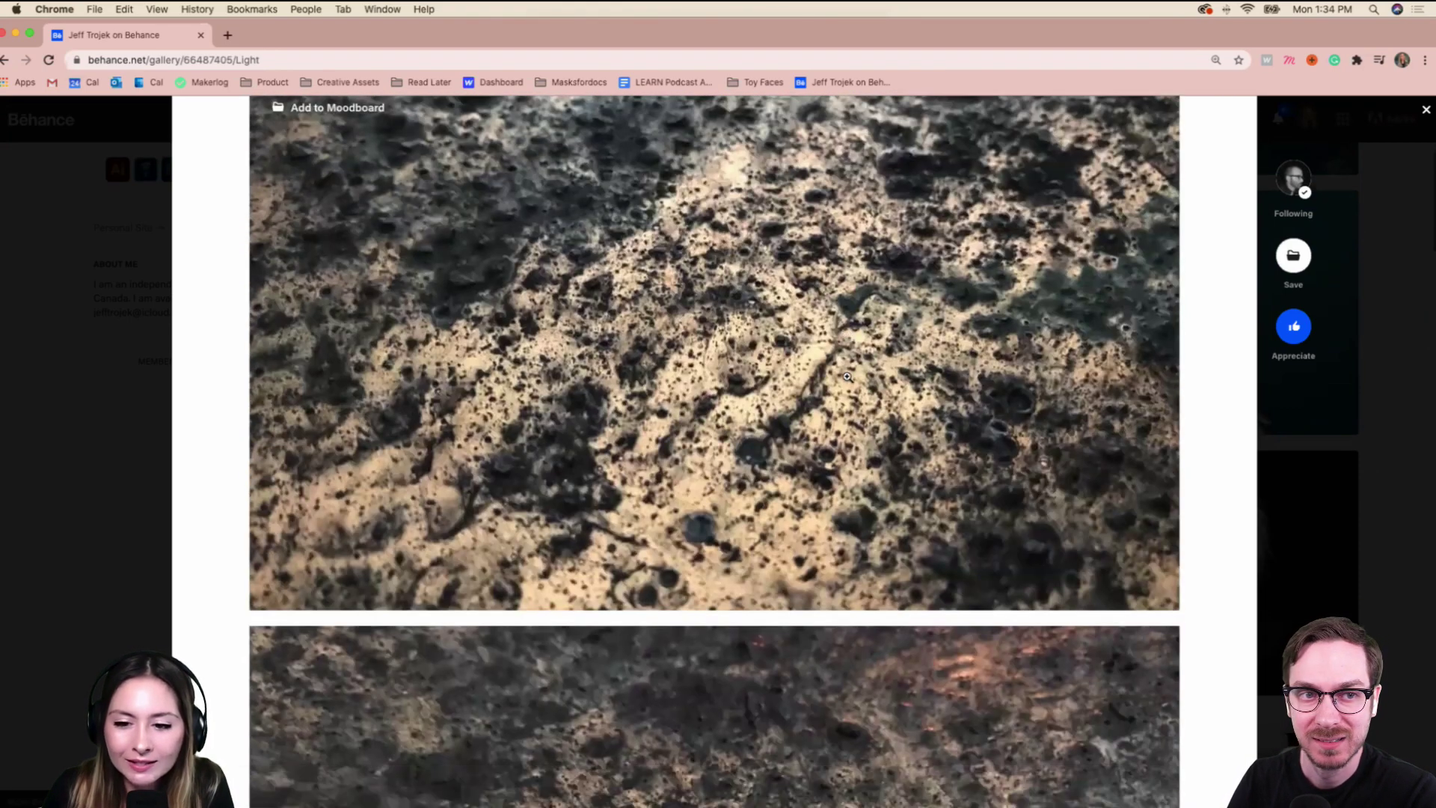
pyautogui.scroll(-8, 847, 376)
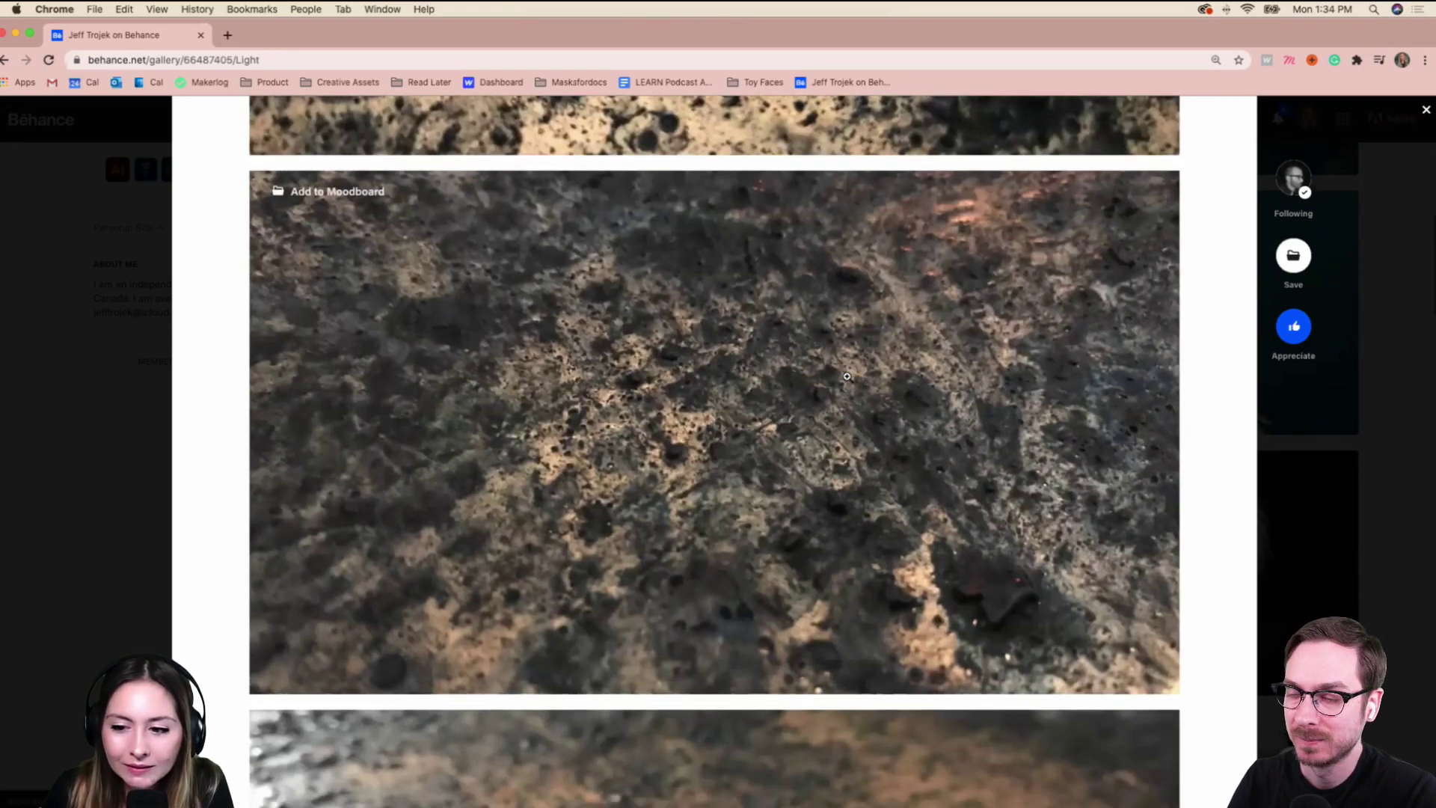
pyautogui.scroll(-5, 846, 376)
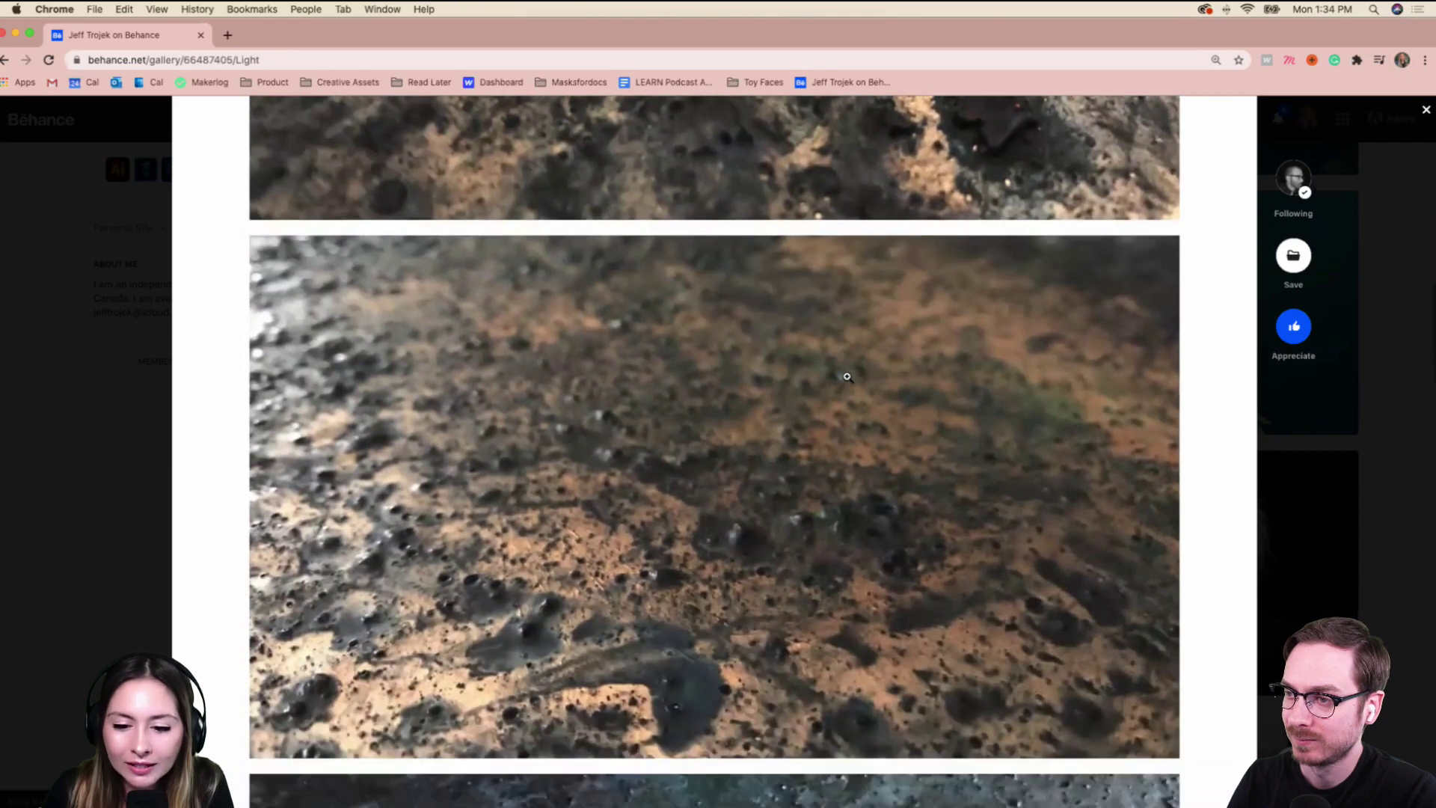
pyautogui.scroll(-10, 847, 376)
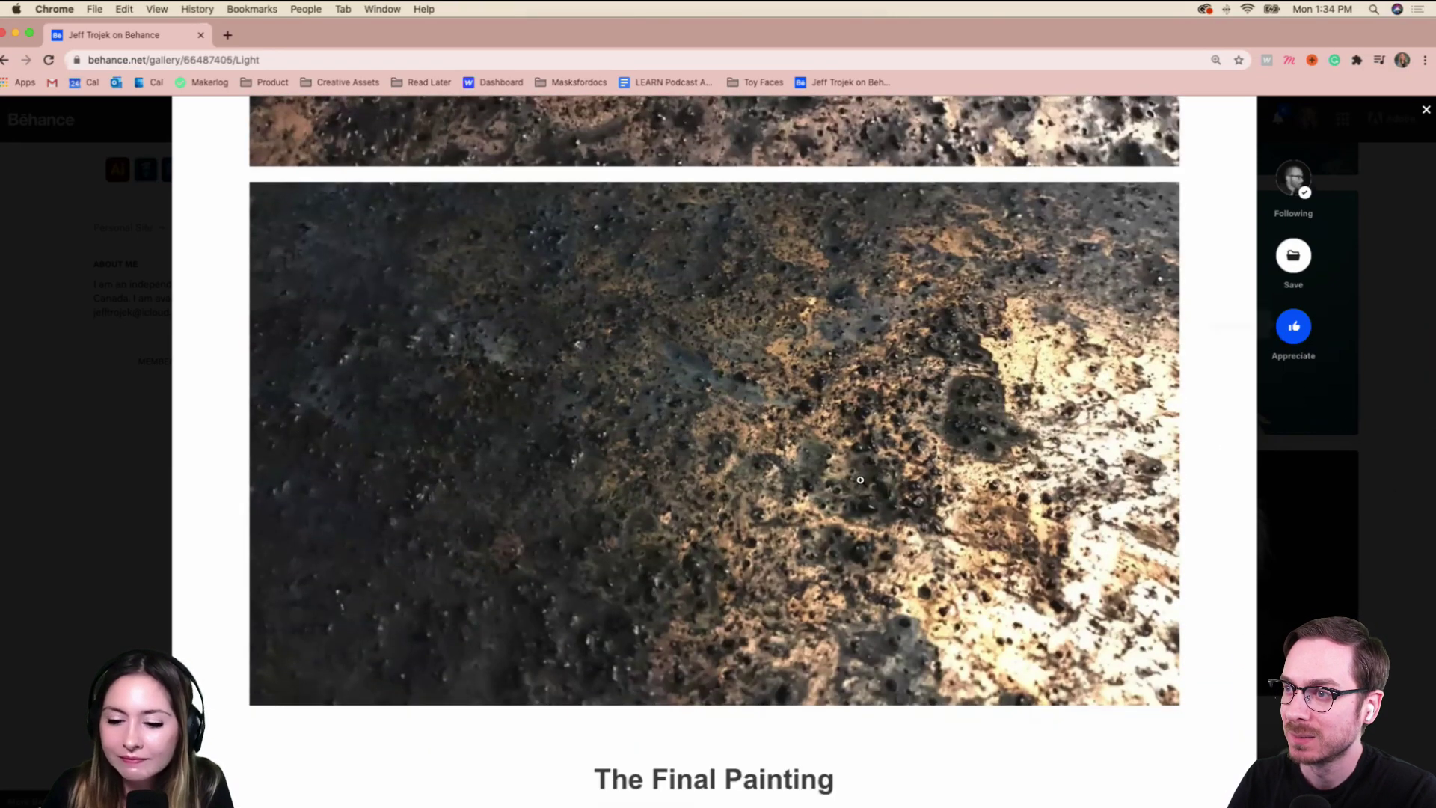
pyautogui.click(1283, 337)
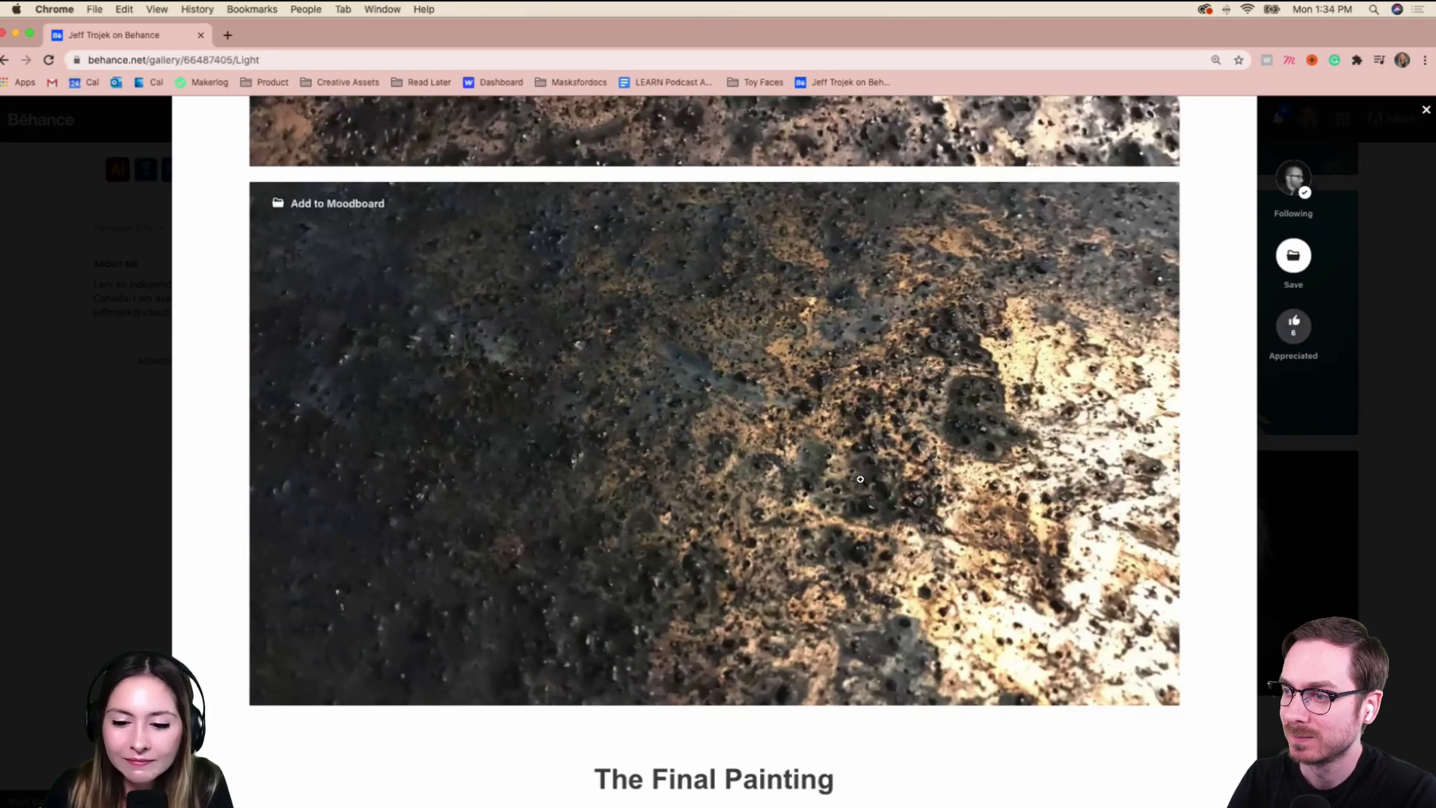
# Browse the rest of the Light project and close it back to the profile.
pyautogui.scroll(-2, 1113, 507)
pyautogui.scroll(-2, 1113, 507)
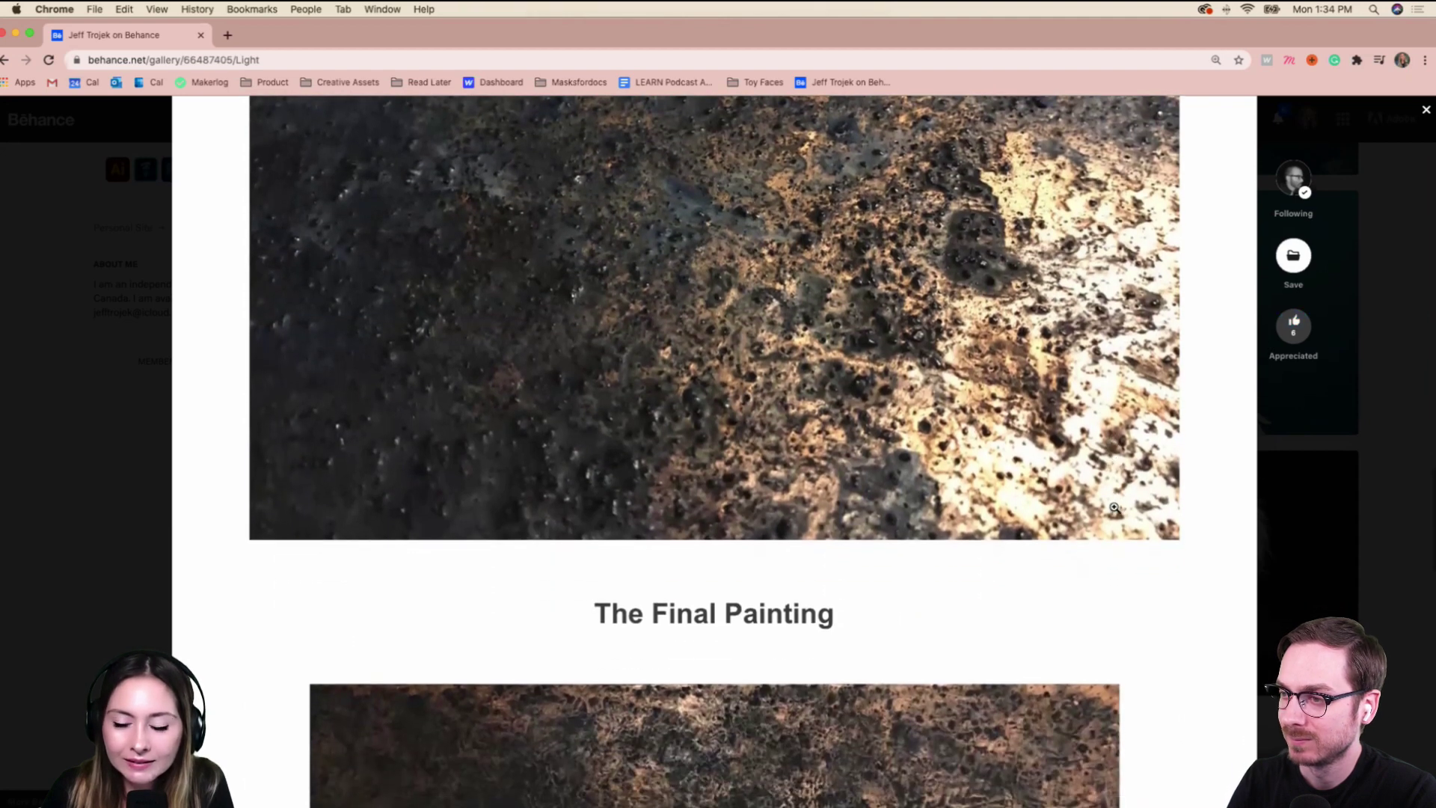
pyautogui.scroll(3, 1174, 391)
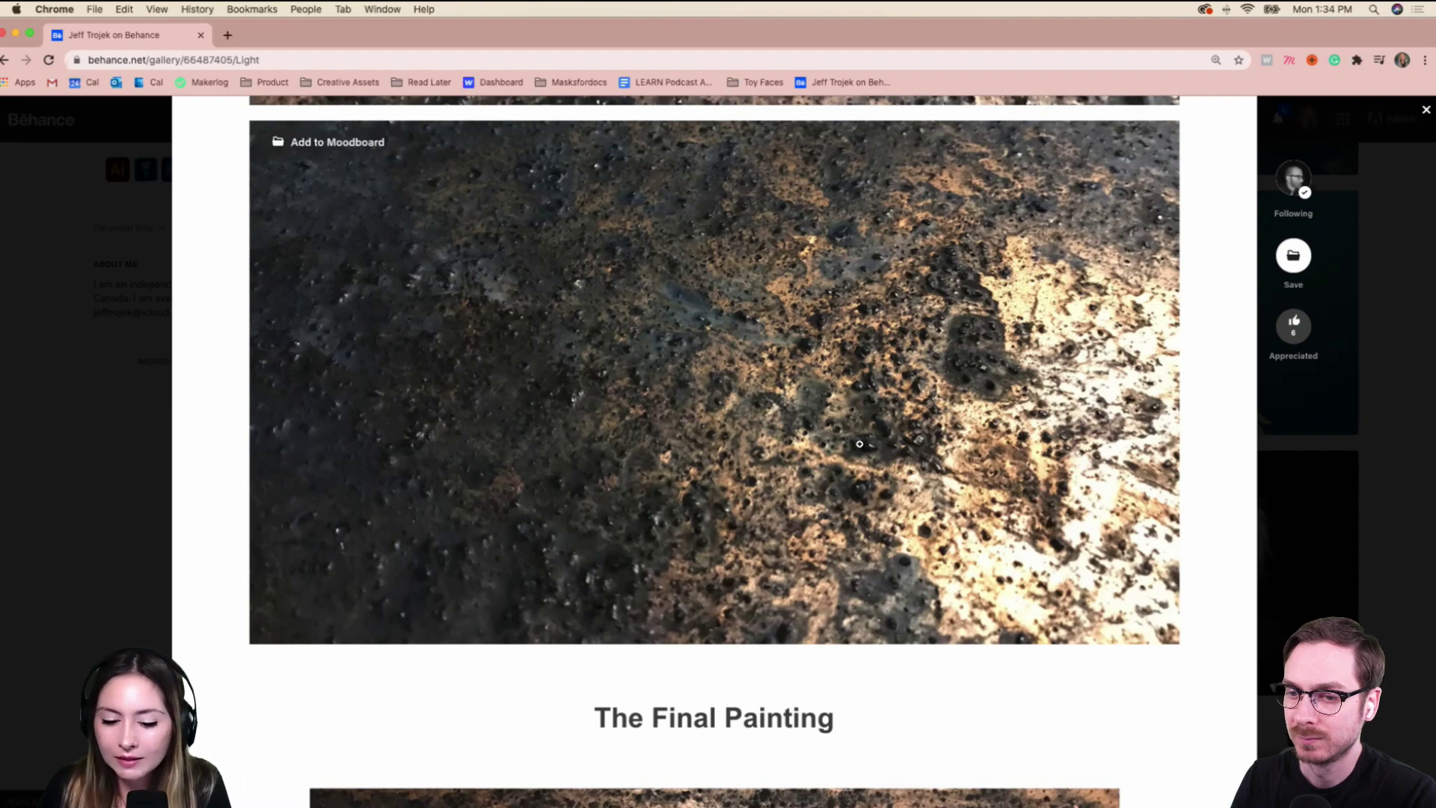
pyautogui.scroll(-2, 861, 439)
pyautogui.scroll(-10, 861, 440)
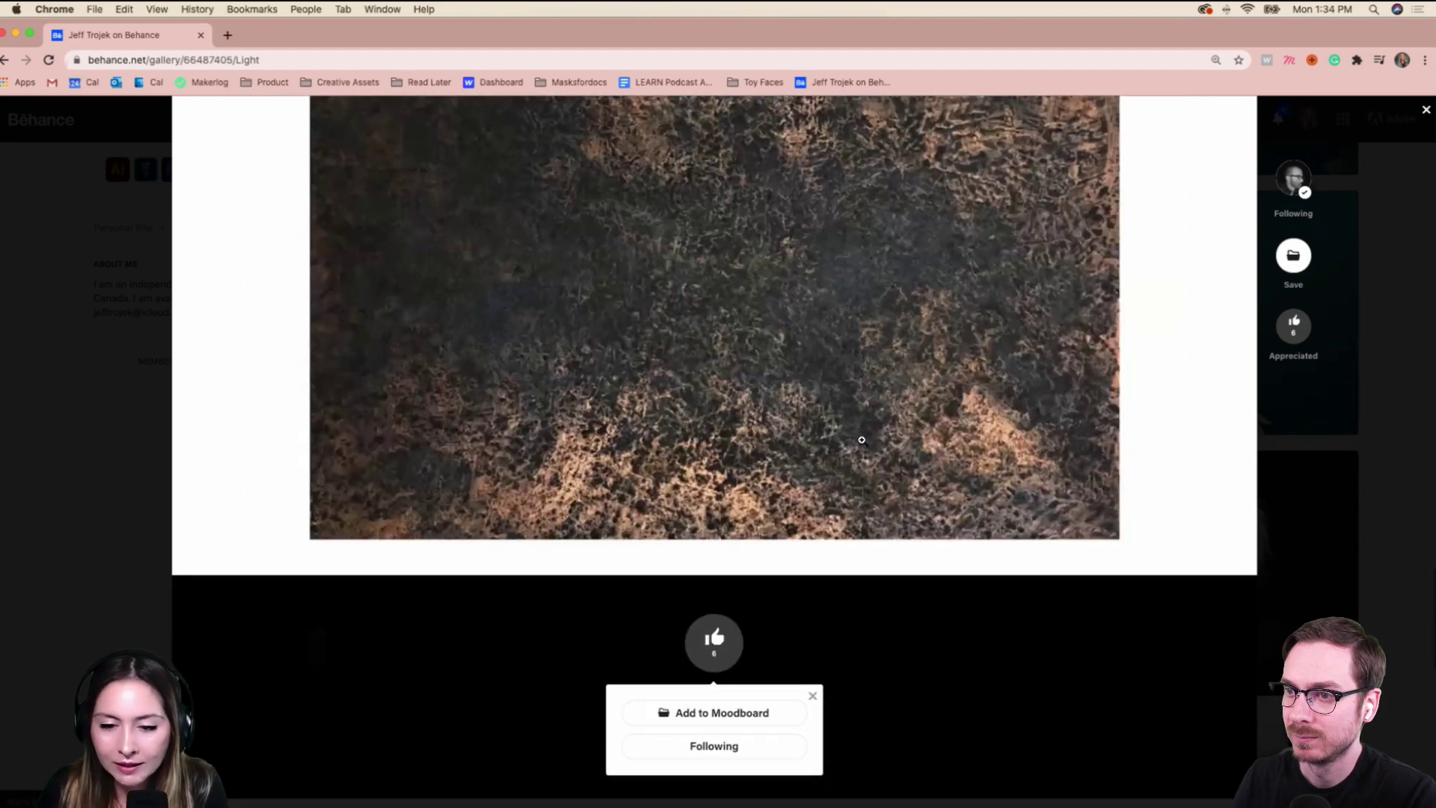
pyautogui.scroll(8, 861, 440)
pyautogui.scroll(15, 862, 439)
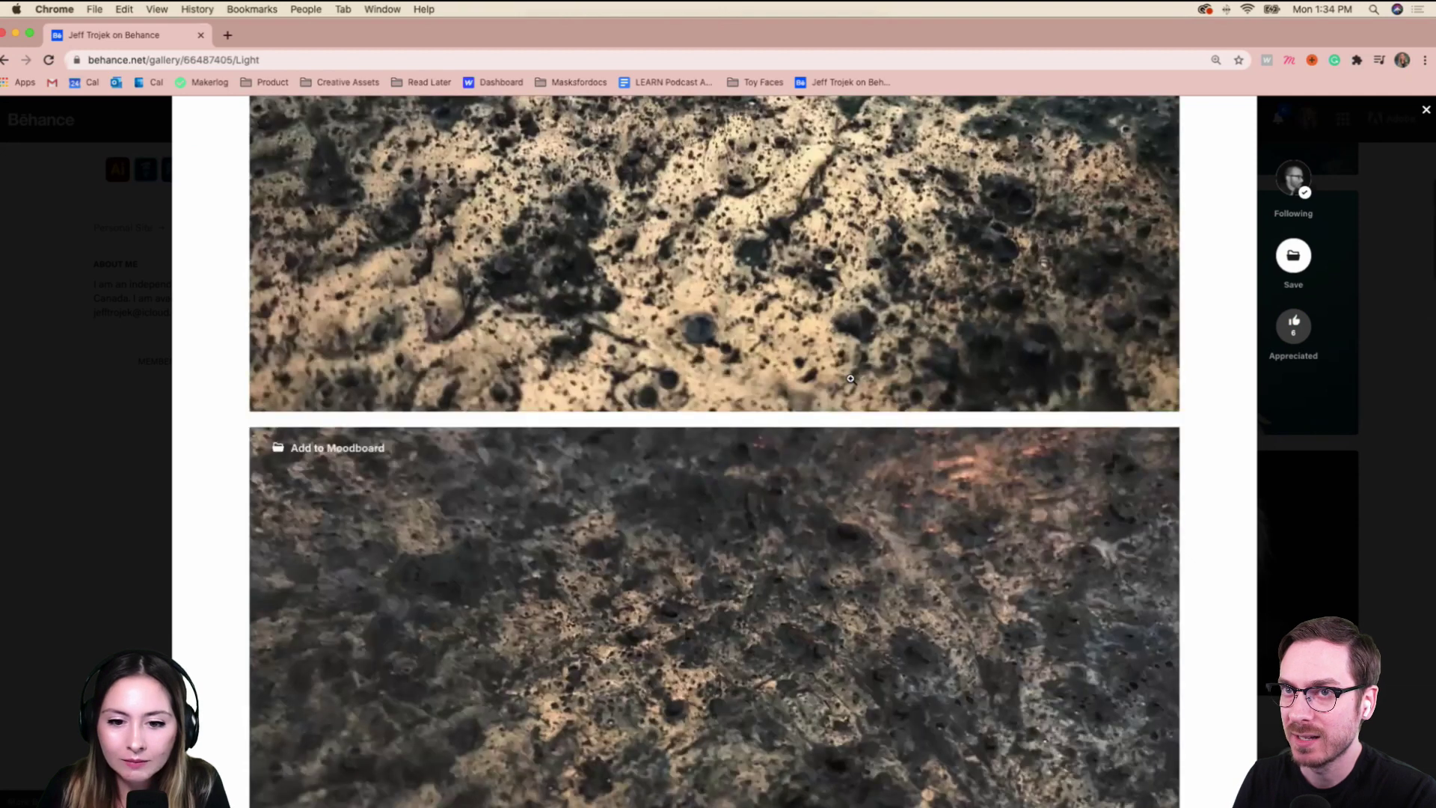
pyautogui.scroll(-1, 961, 404)
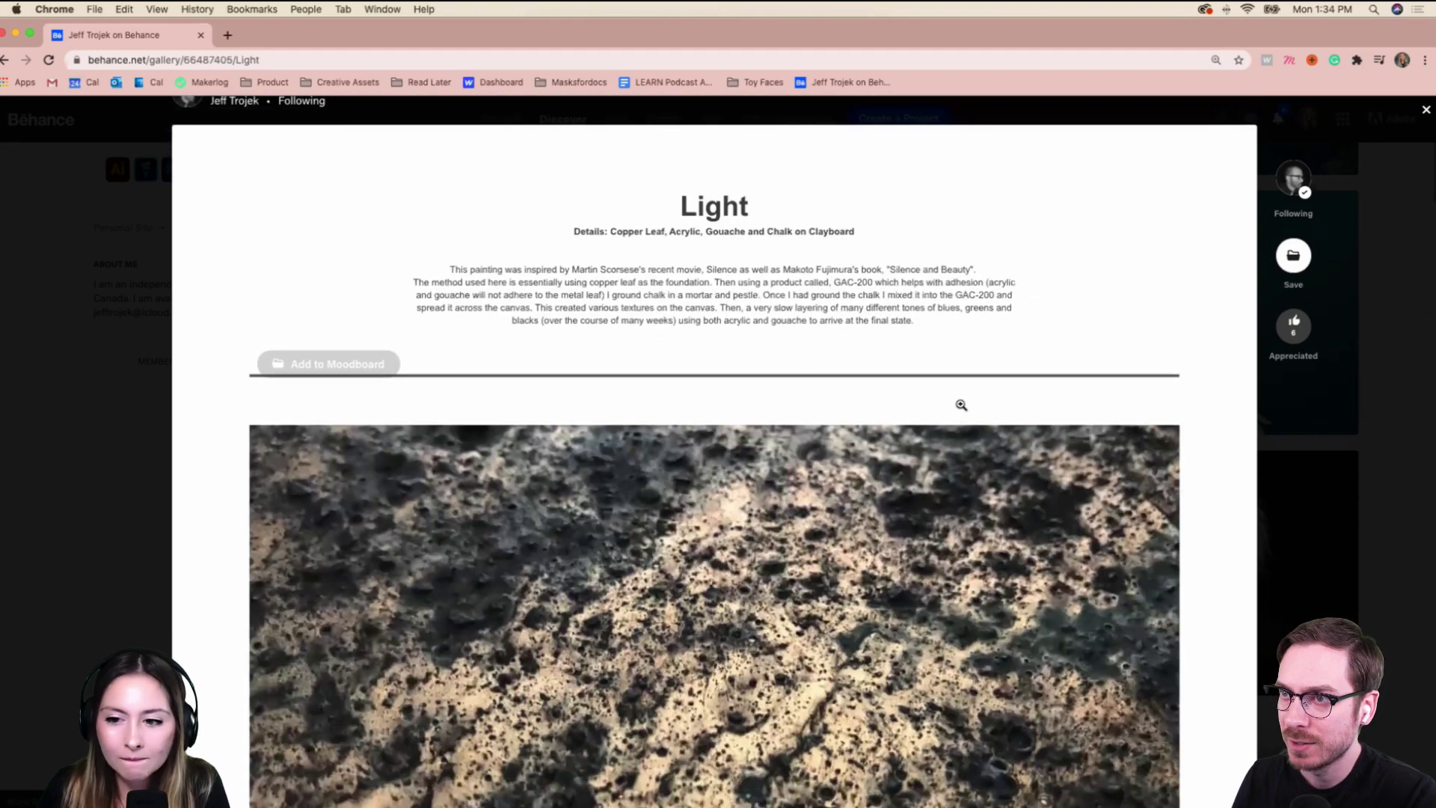
pyautogui.scroll(1, 961, 404)
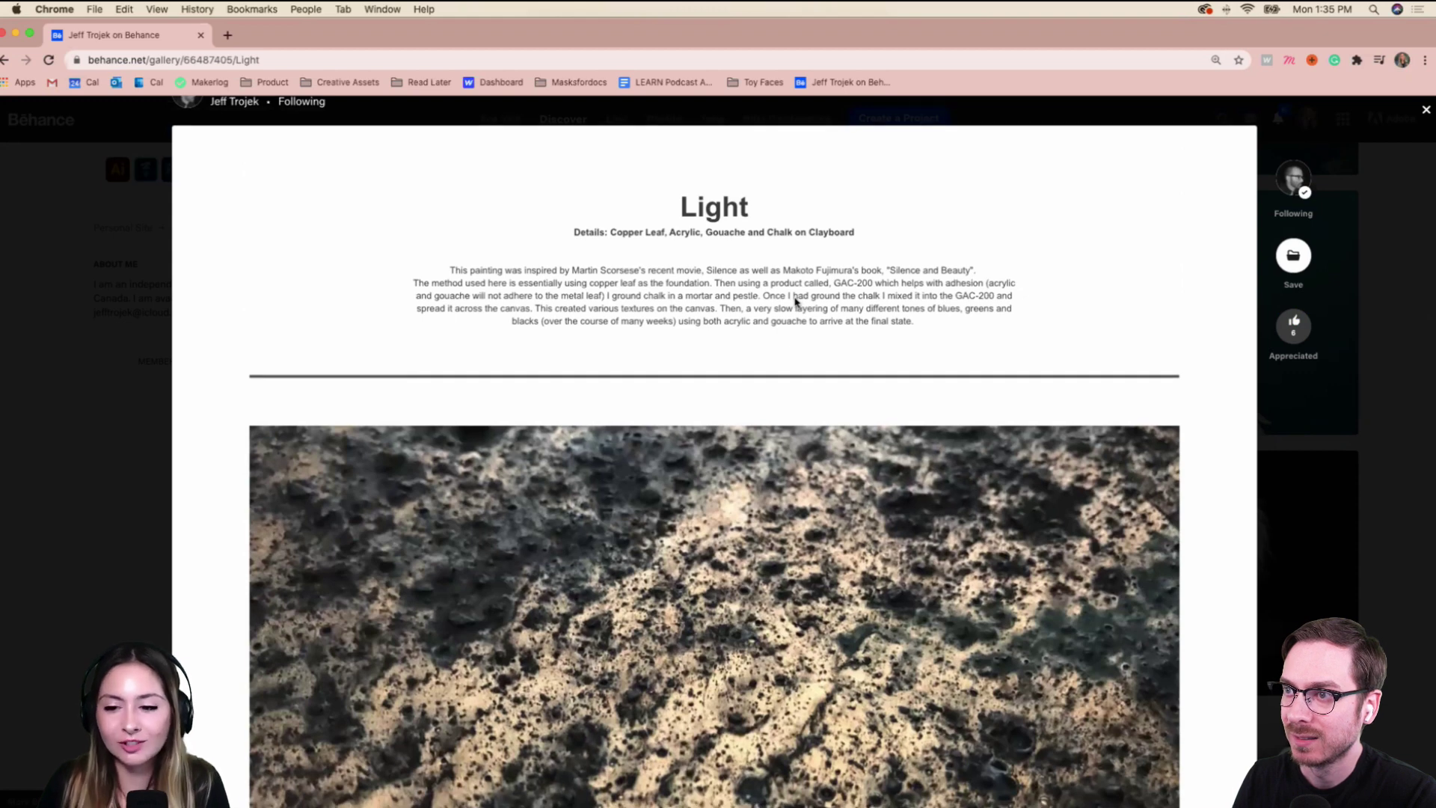
pyautogui.scroll(-1, 976, 361)
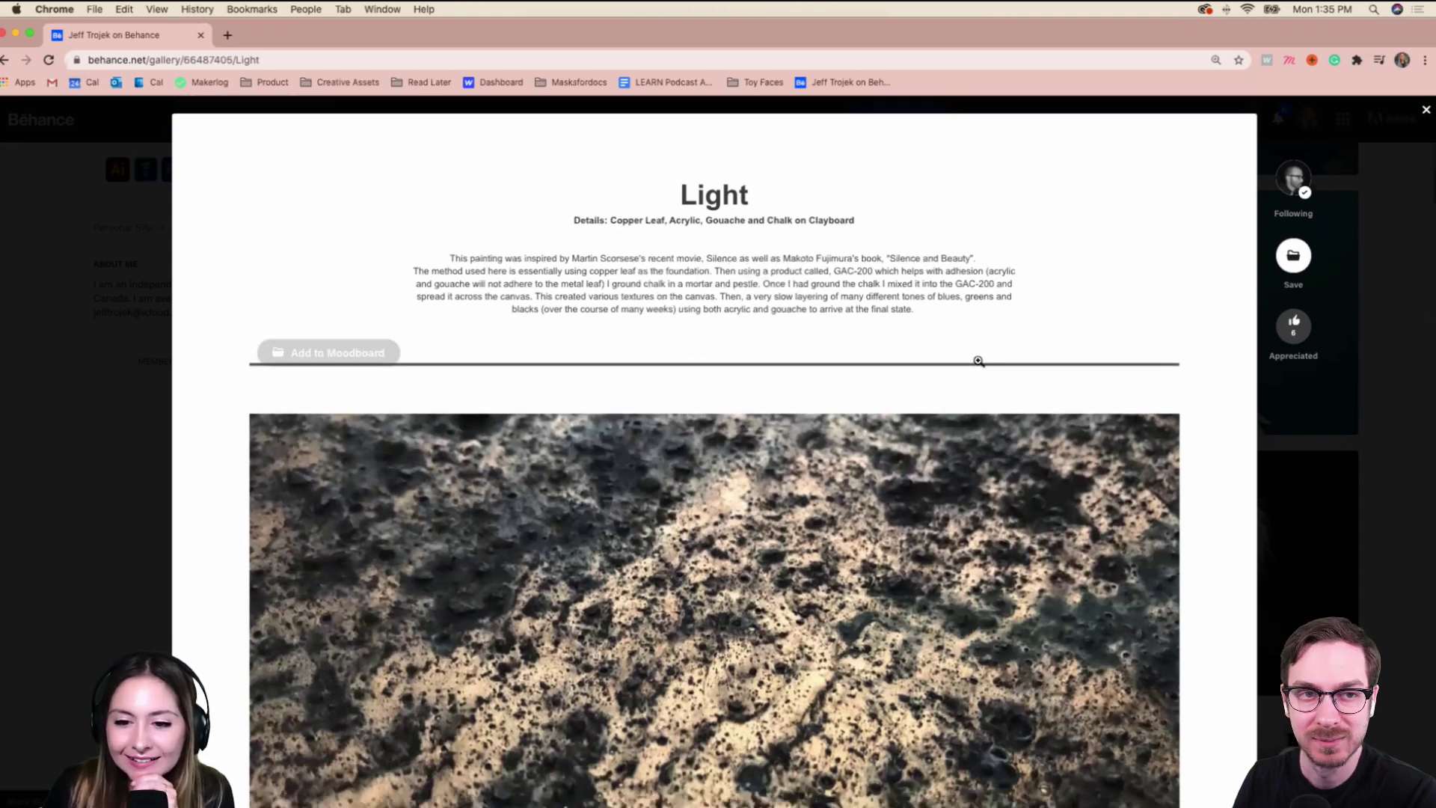
pyautogui.click(1324, 415)
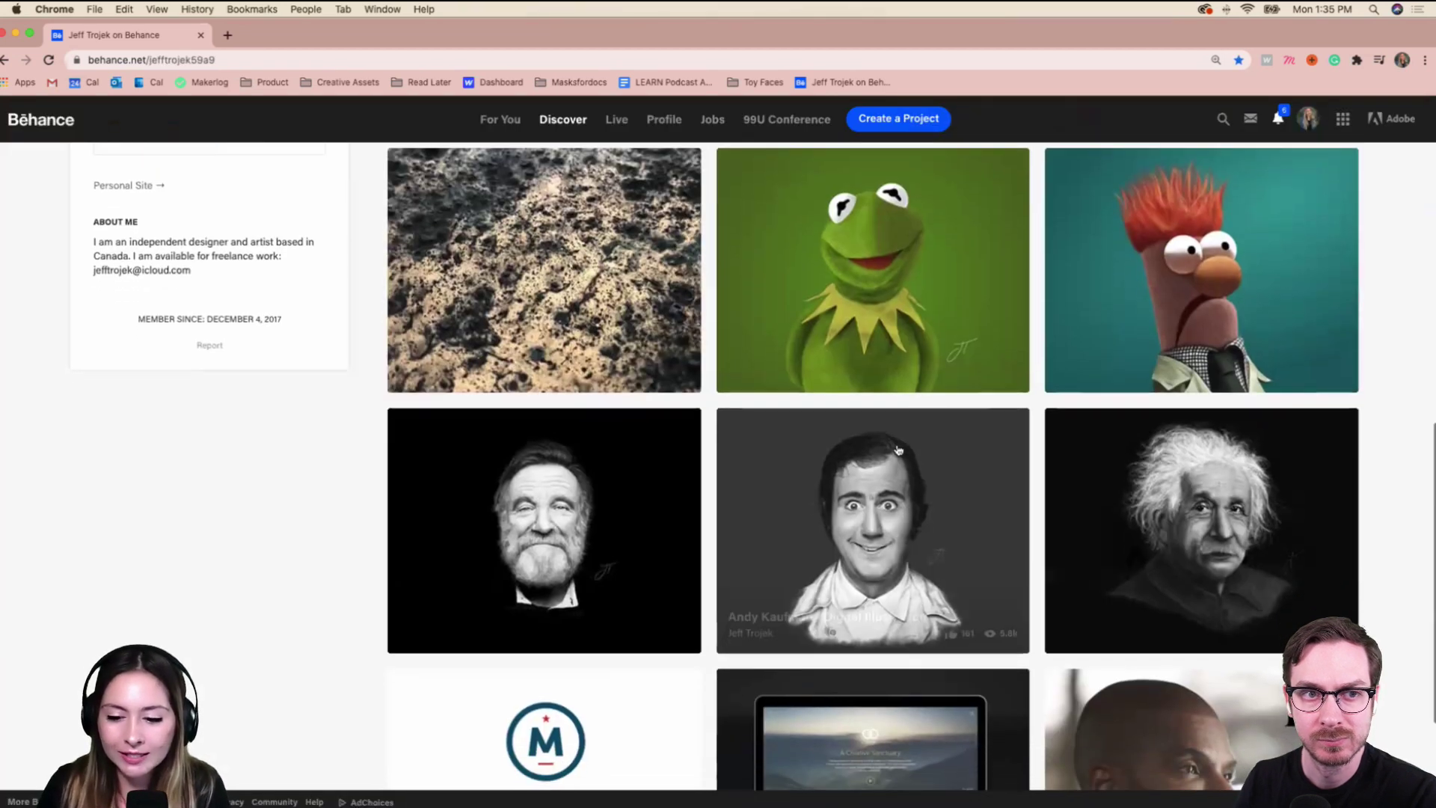
# Open the OQ Farm branding project, review its images, and appreciate it.
pyautogui.scroll(-1, 898, 449)
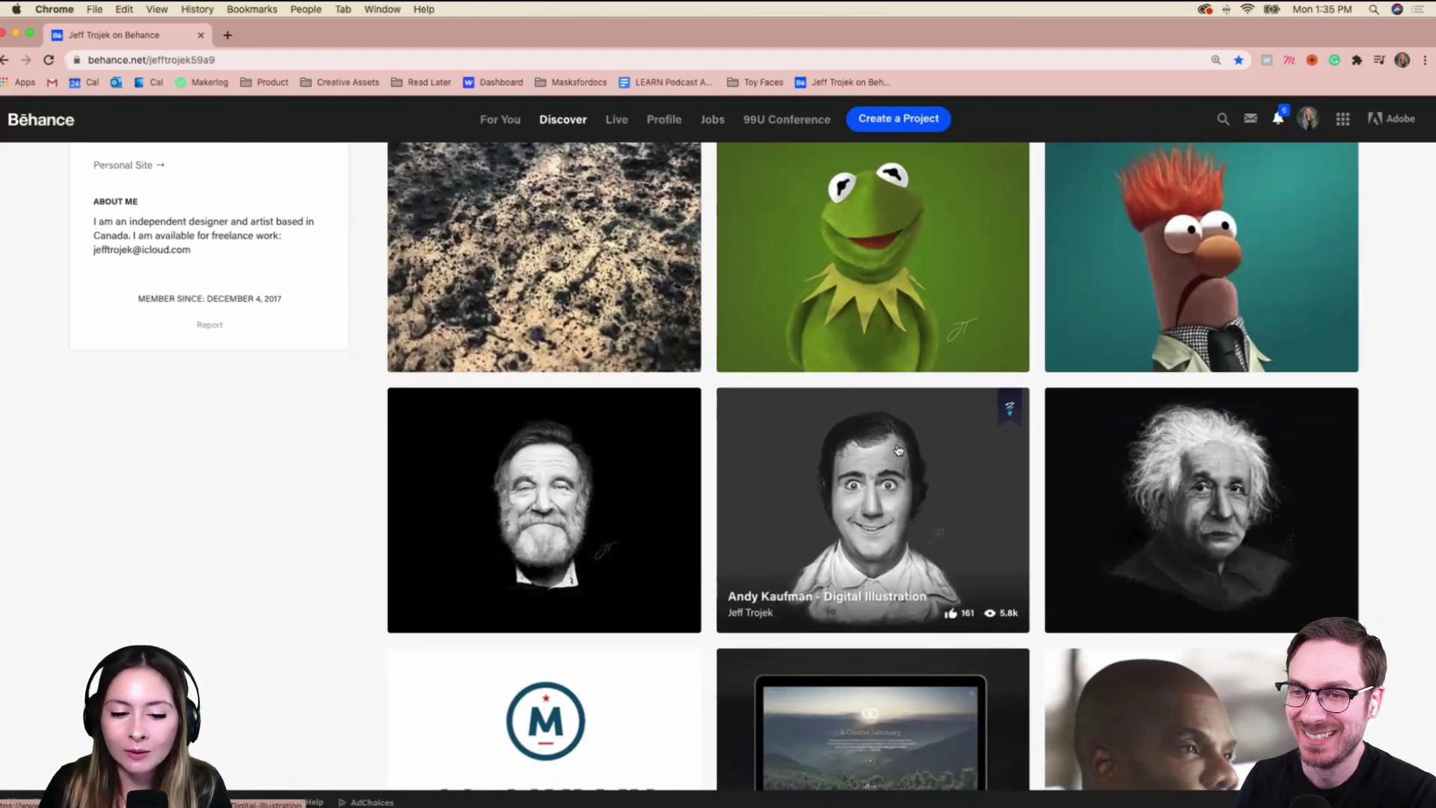
pyautogui.scroll(-5, 898, 449)
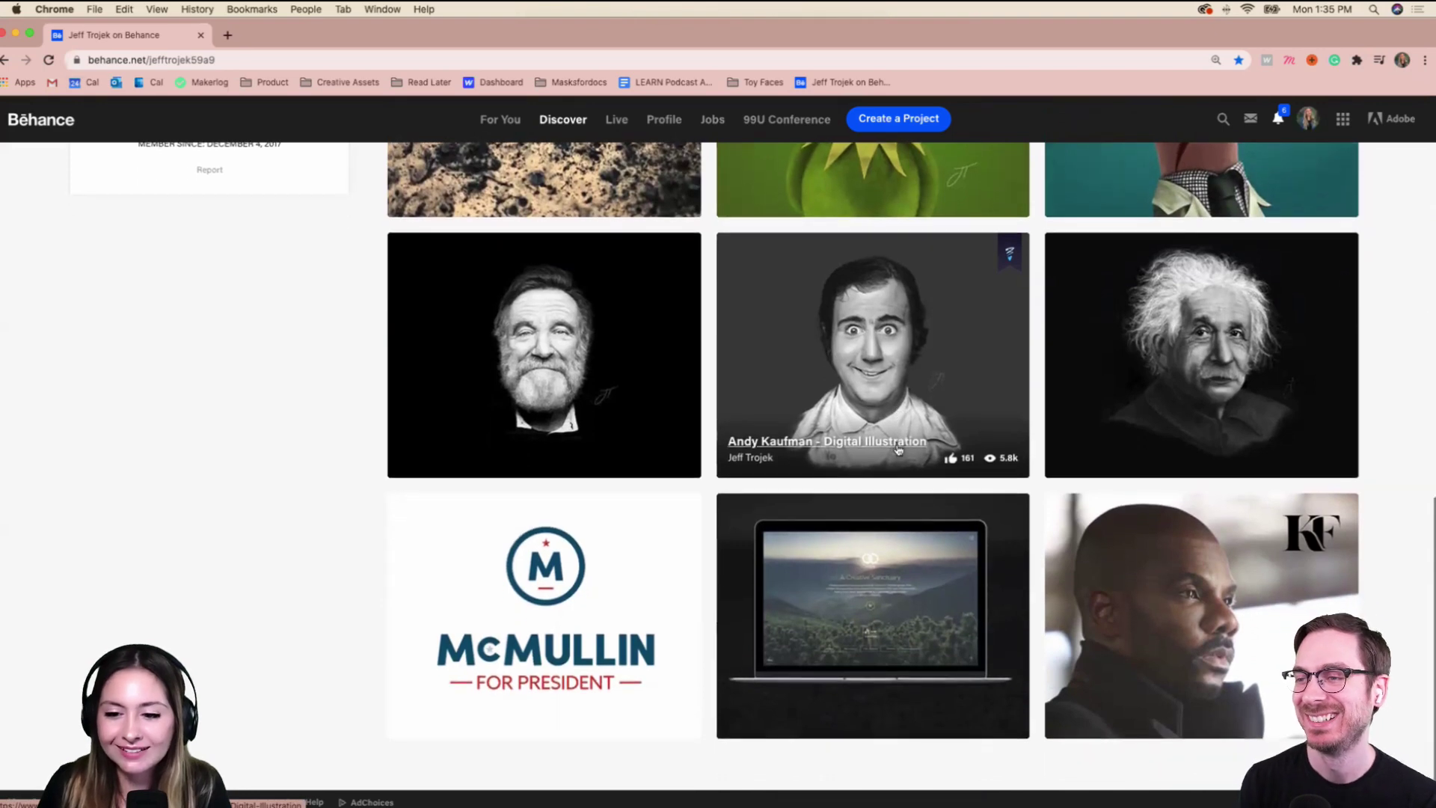
pyautogui.scroll(1, 899, 450)
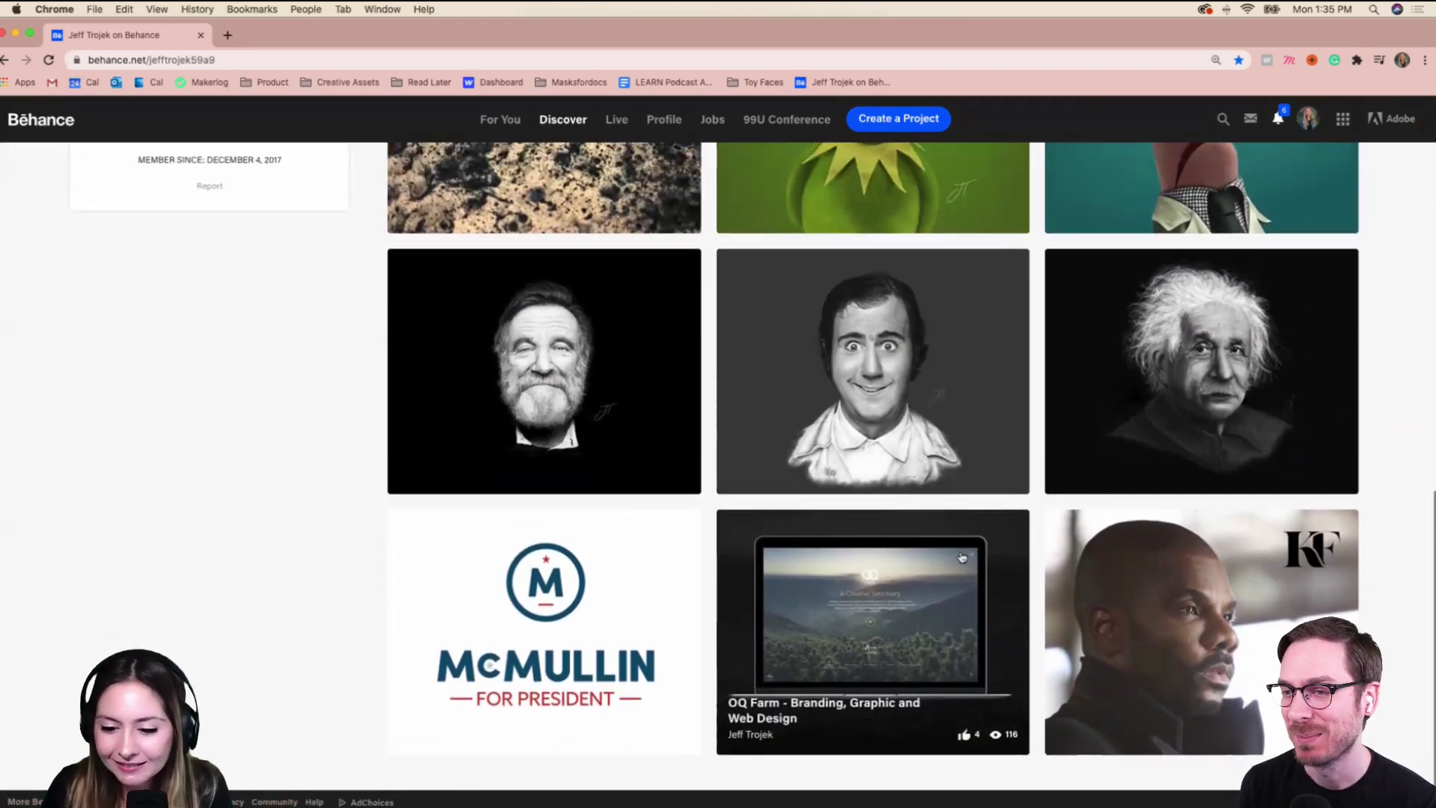
pyautogui.click(867, 583)
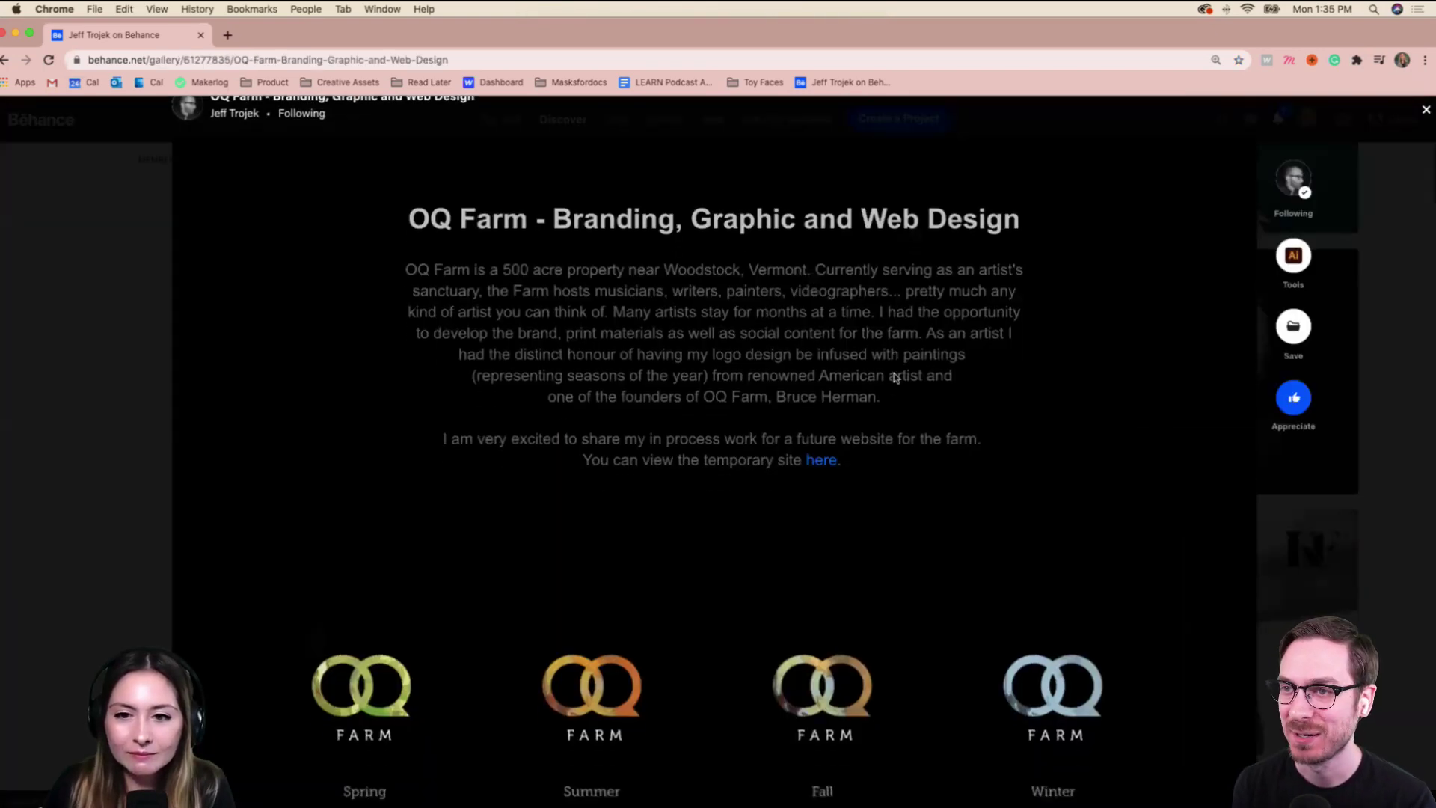
pyautogui.scroll(-1, 895, 378)
pyautogui.scroll(-2, 894, 377)
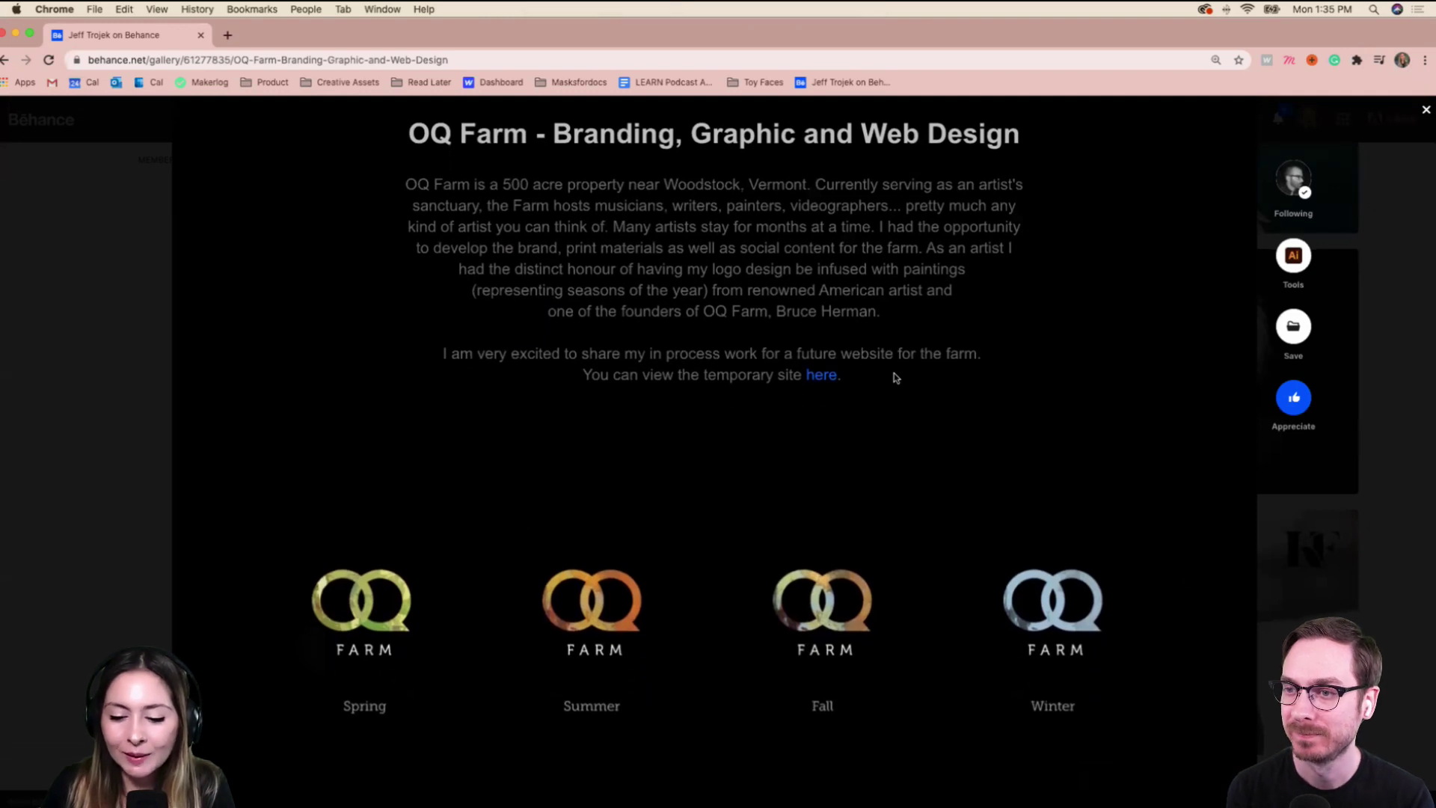
pyautogui.scroll(-1, 894, 376)
pyautogui.scroll(-1, 895, 377)
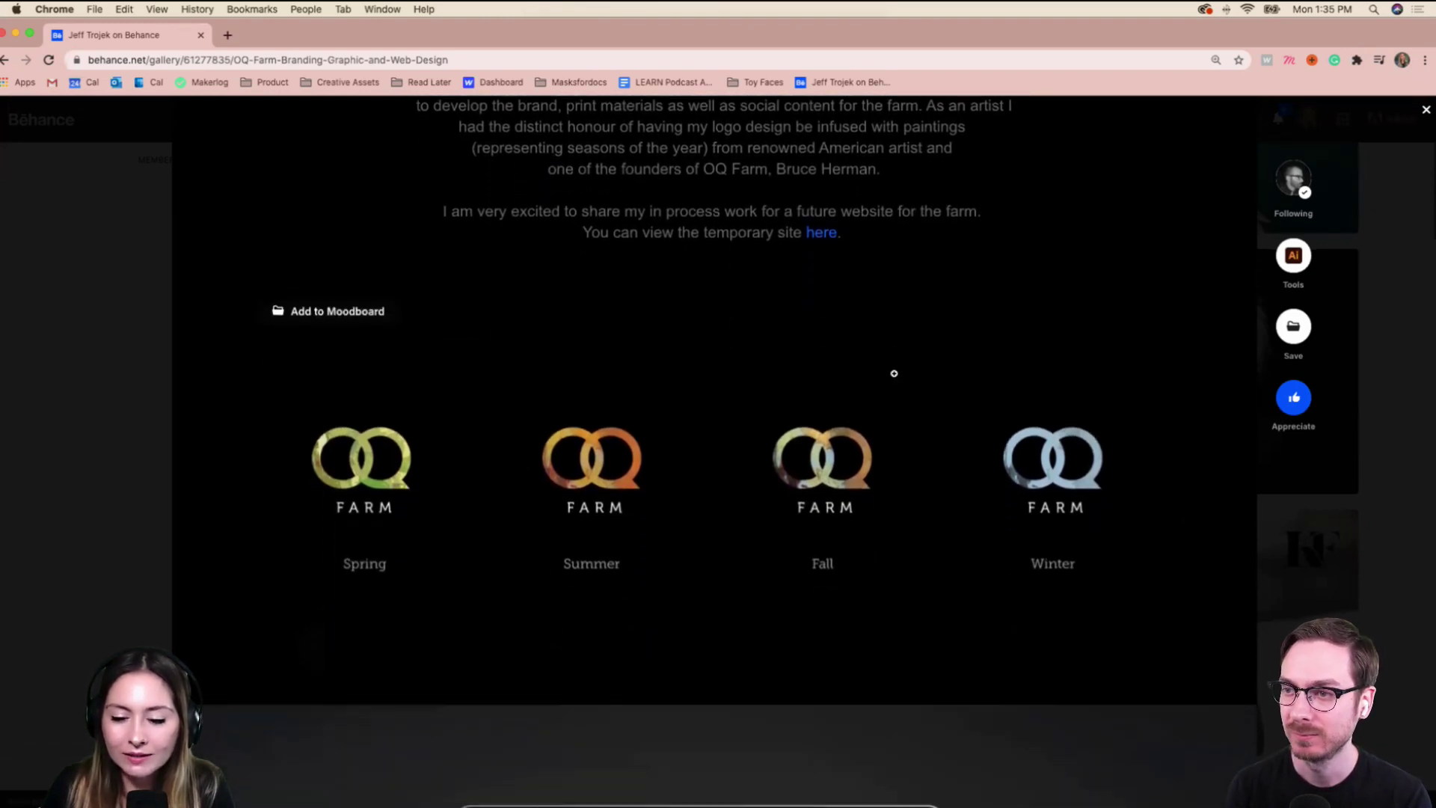
pyautogui.scroll(-1, 894, 373)
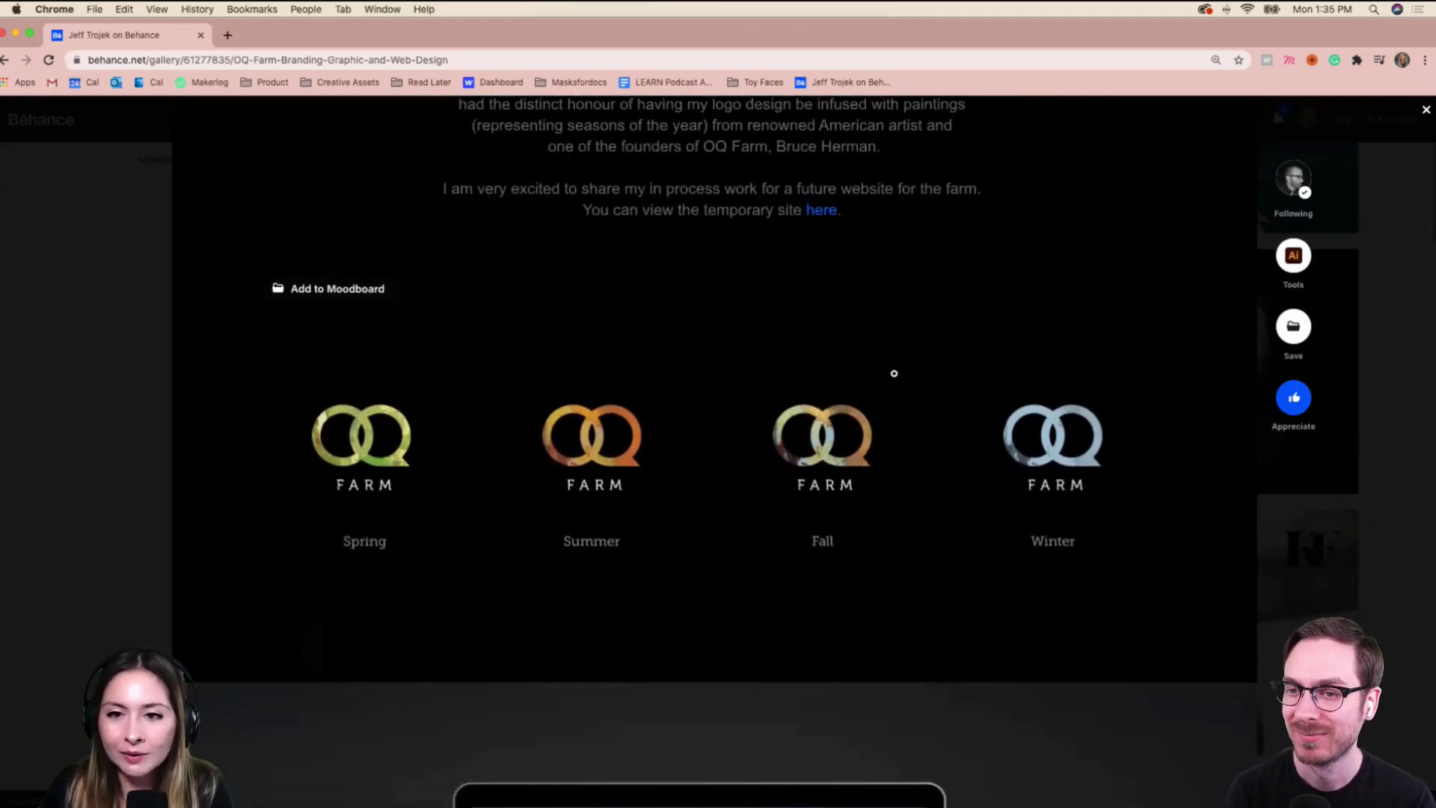
pyautogui.scroll(2, 894, 373)
pyautogui.scroll(-3, 894, 373)
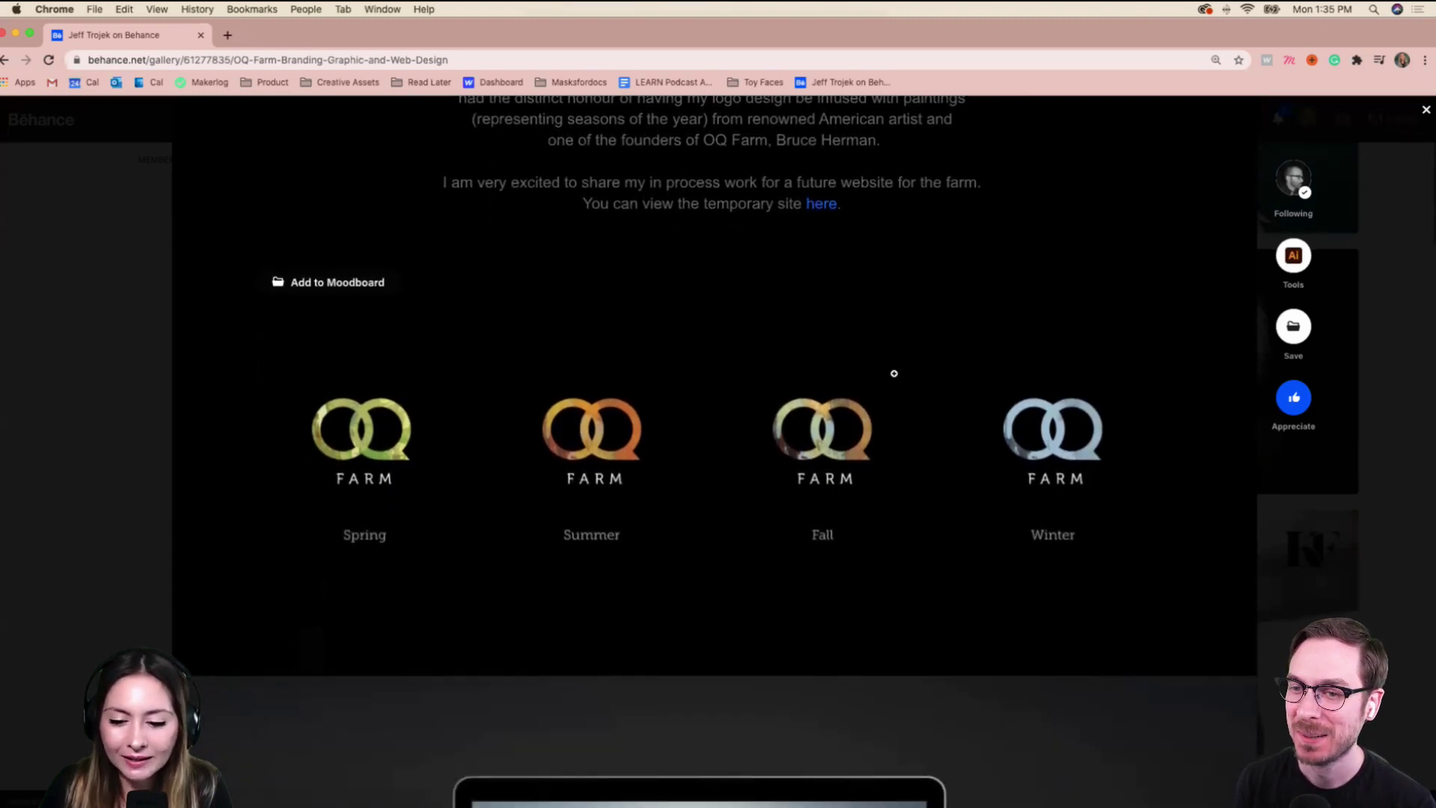
pyautogui.scroll(1, 894, 373)
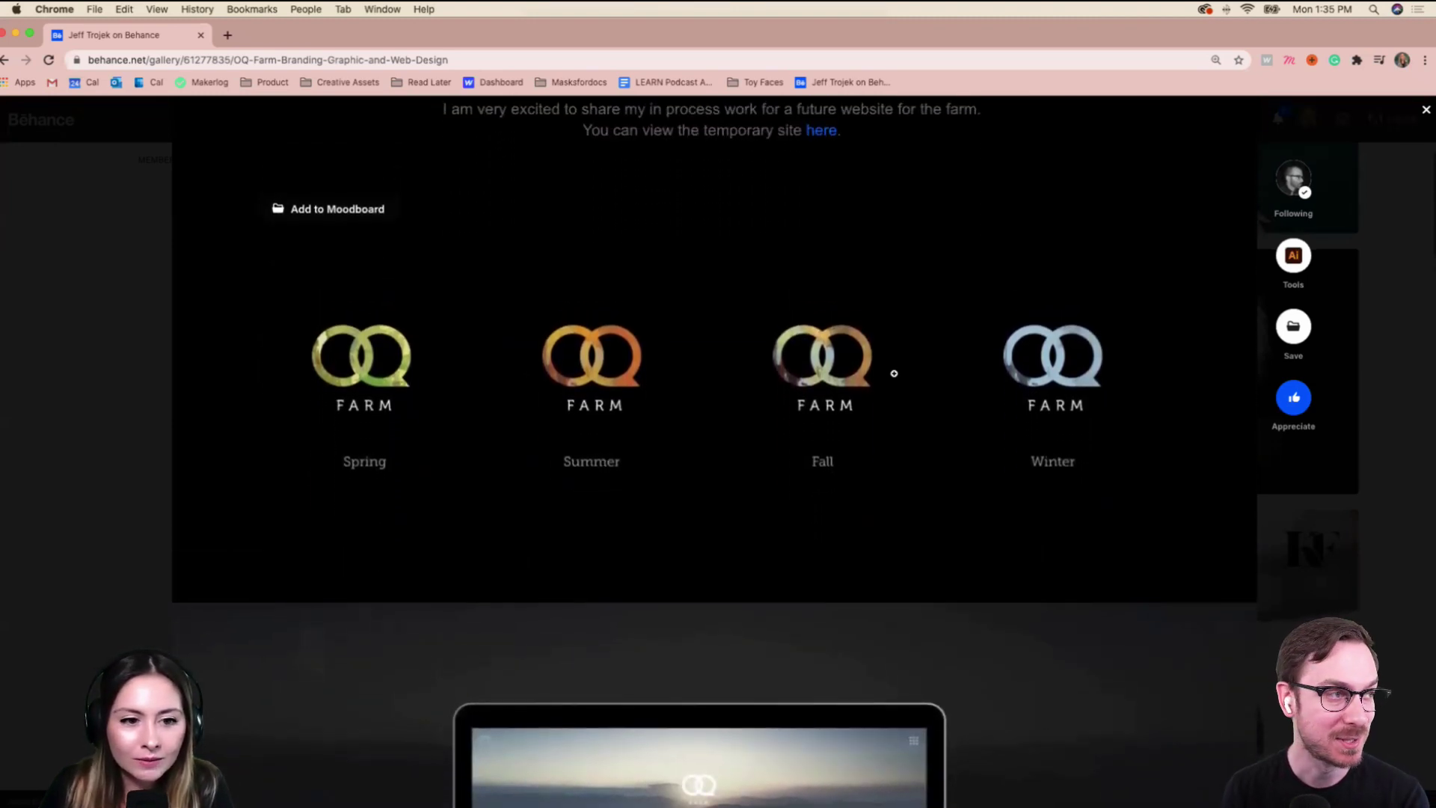
pyautogui.scroll(-3, 894, 373)
pyautogui.click(1294, 397)
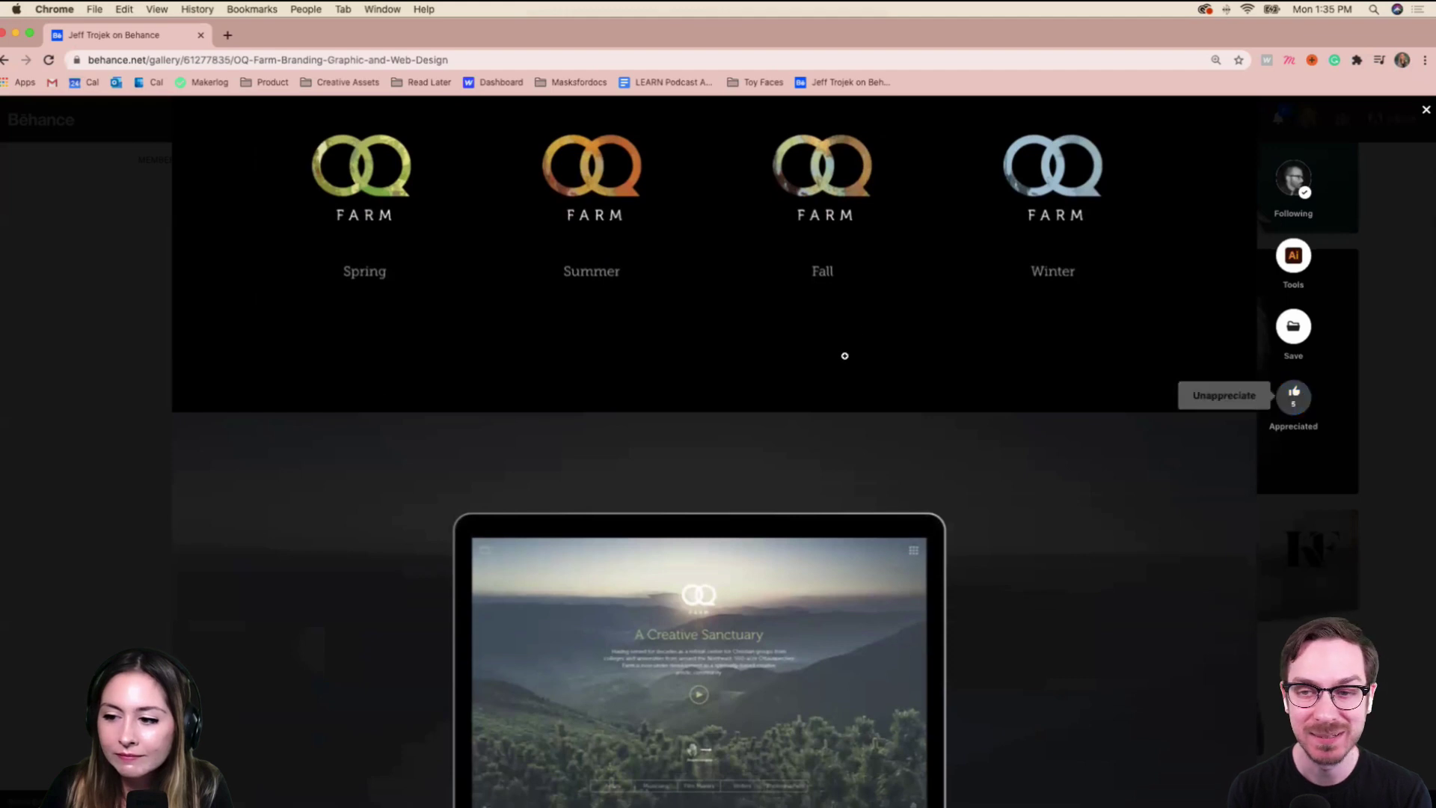
# Scroll through the OQ Farm website mockups and close the project with Esc.
pyautogui.scroll(-4, 952, 451)
pyautogui.scroll(-5, 957, 460)
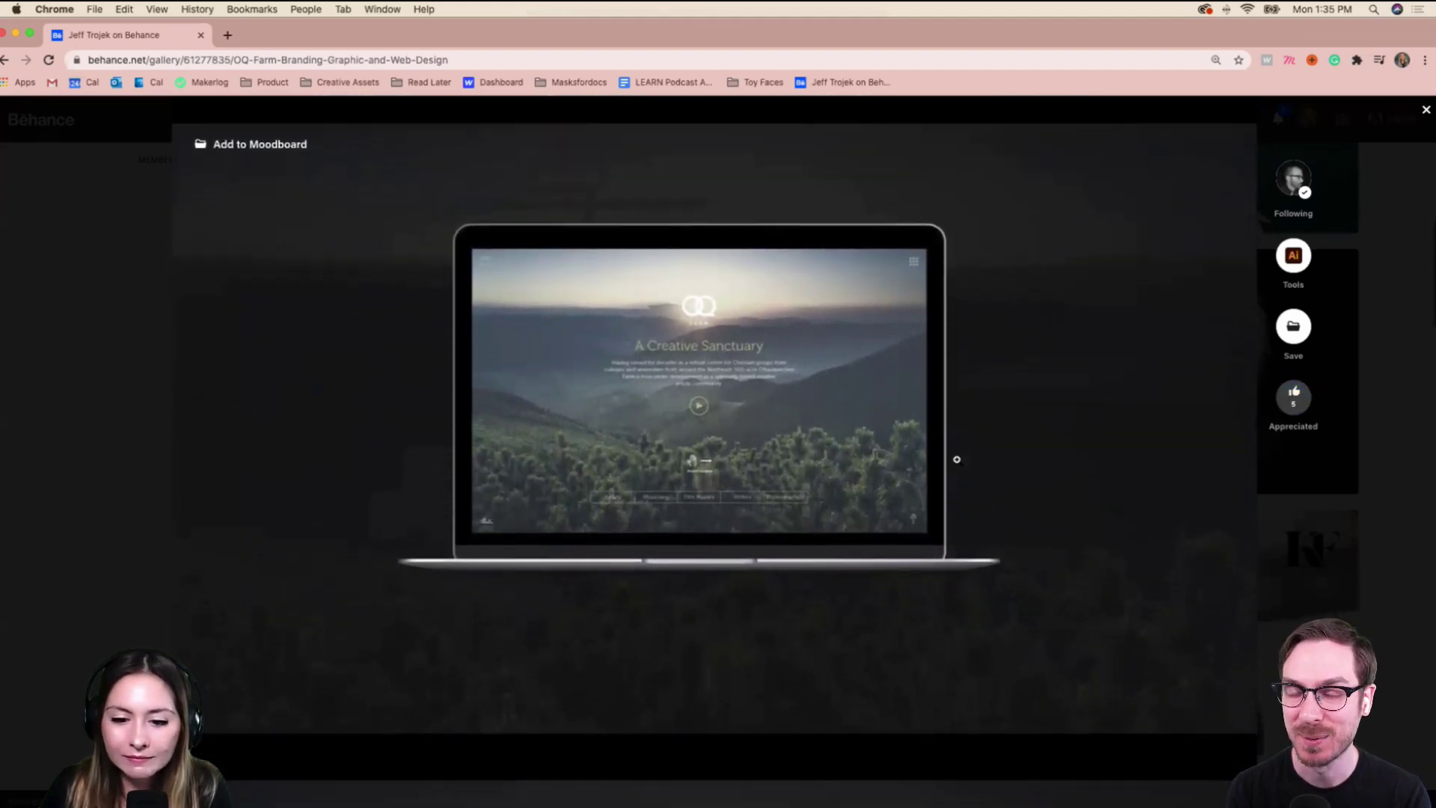
pyautogui.scroll(-4, 956, 459)
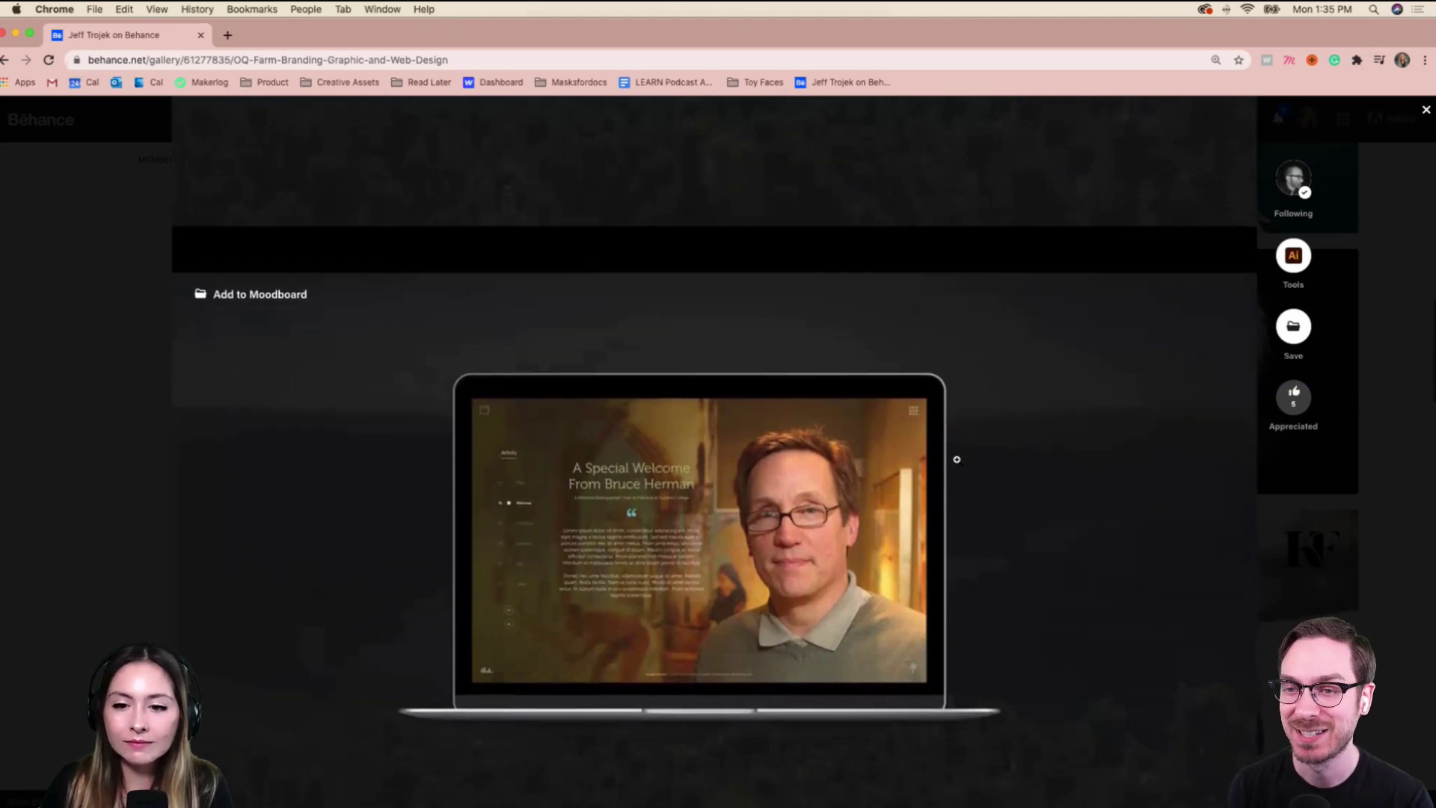
pyautogui.scroll(-1, 956, 459)
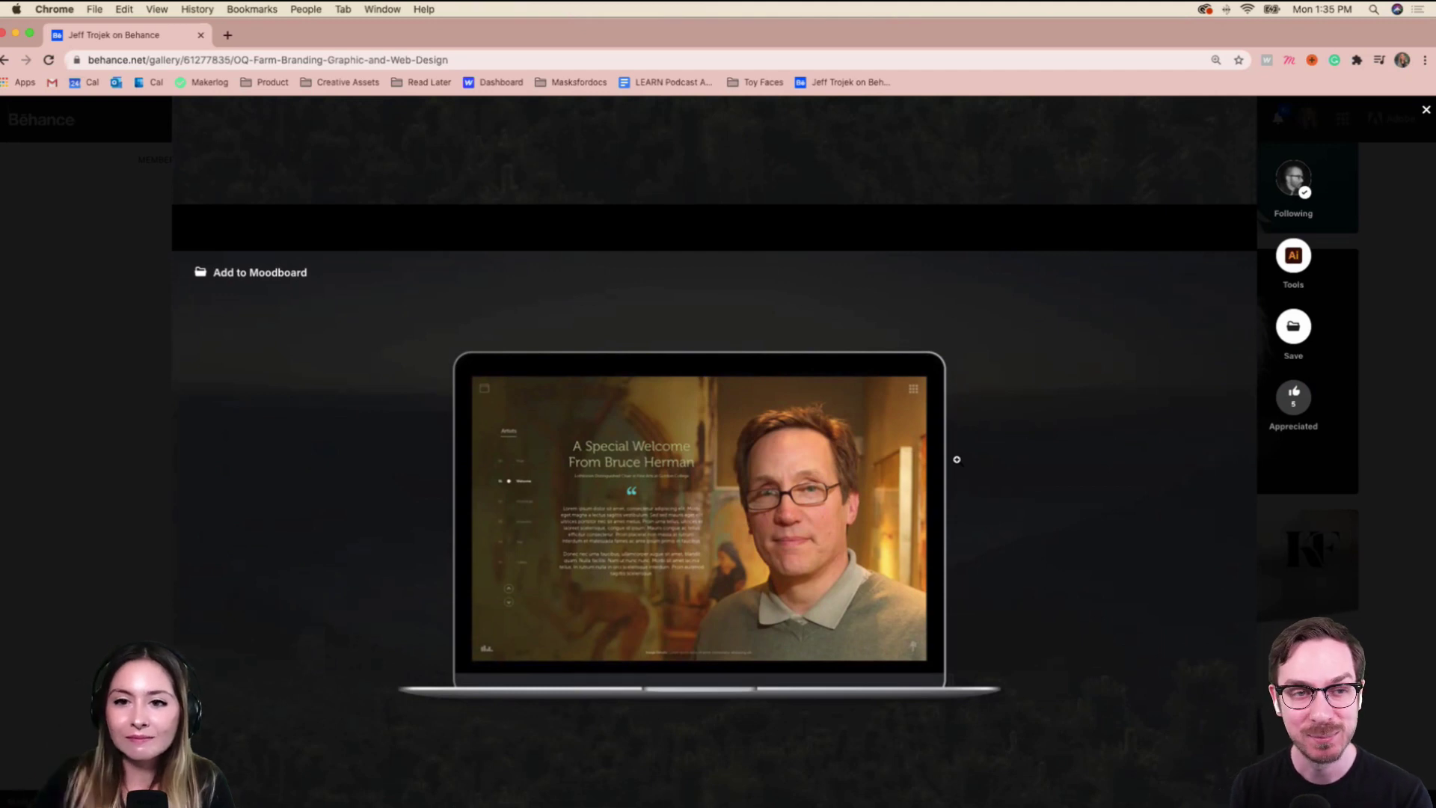
pyautogui.scroll(-8, 957, 459)
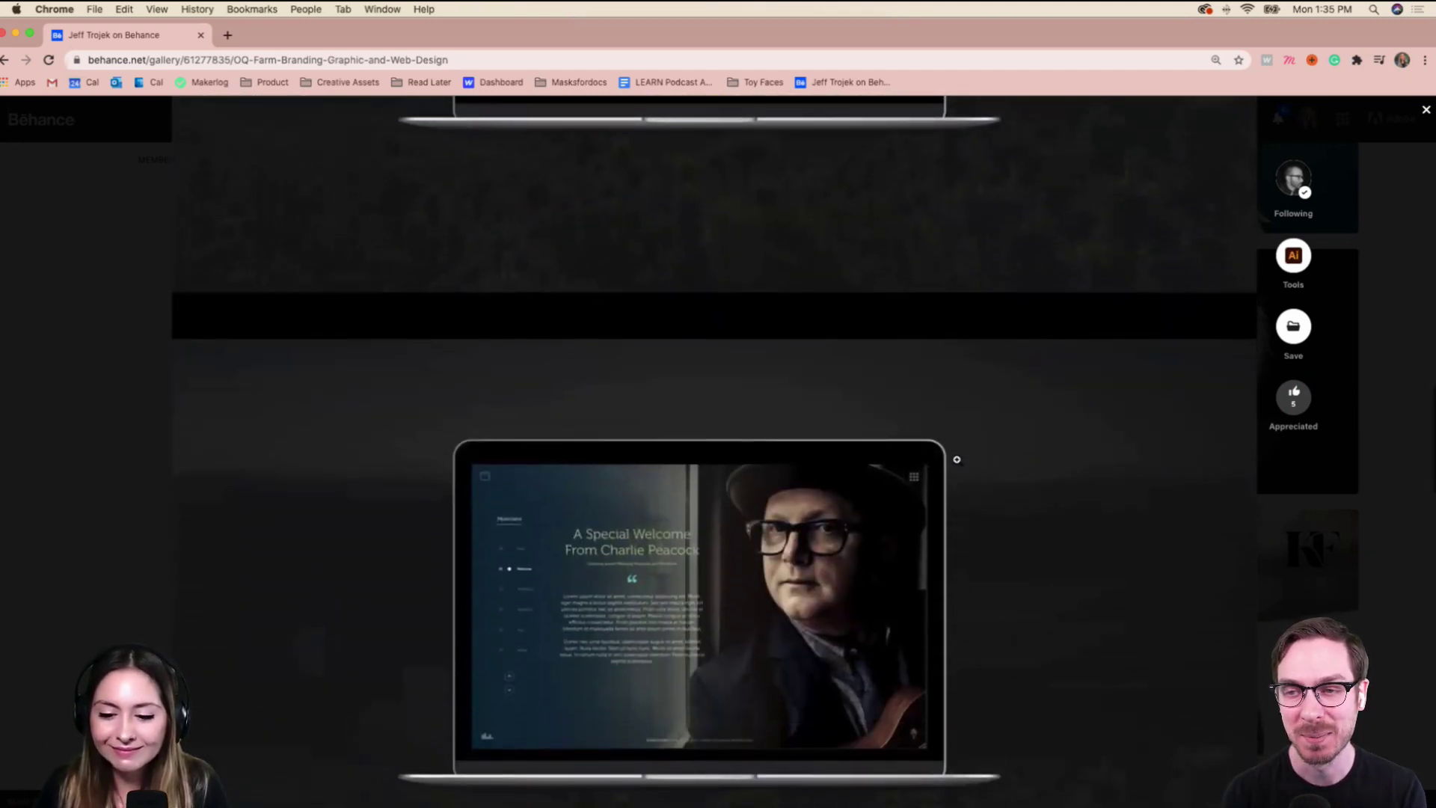
pyautogui.scroll(-4, 957, 459)
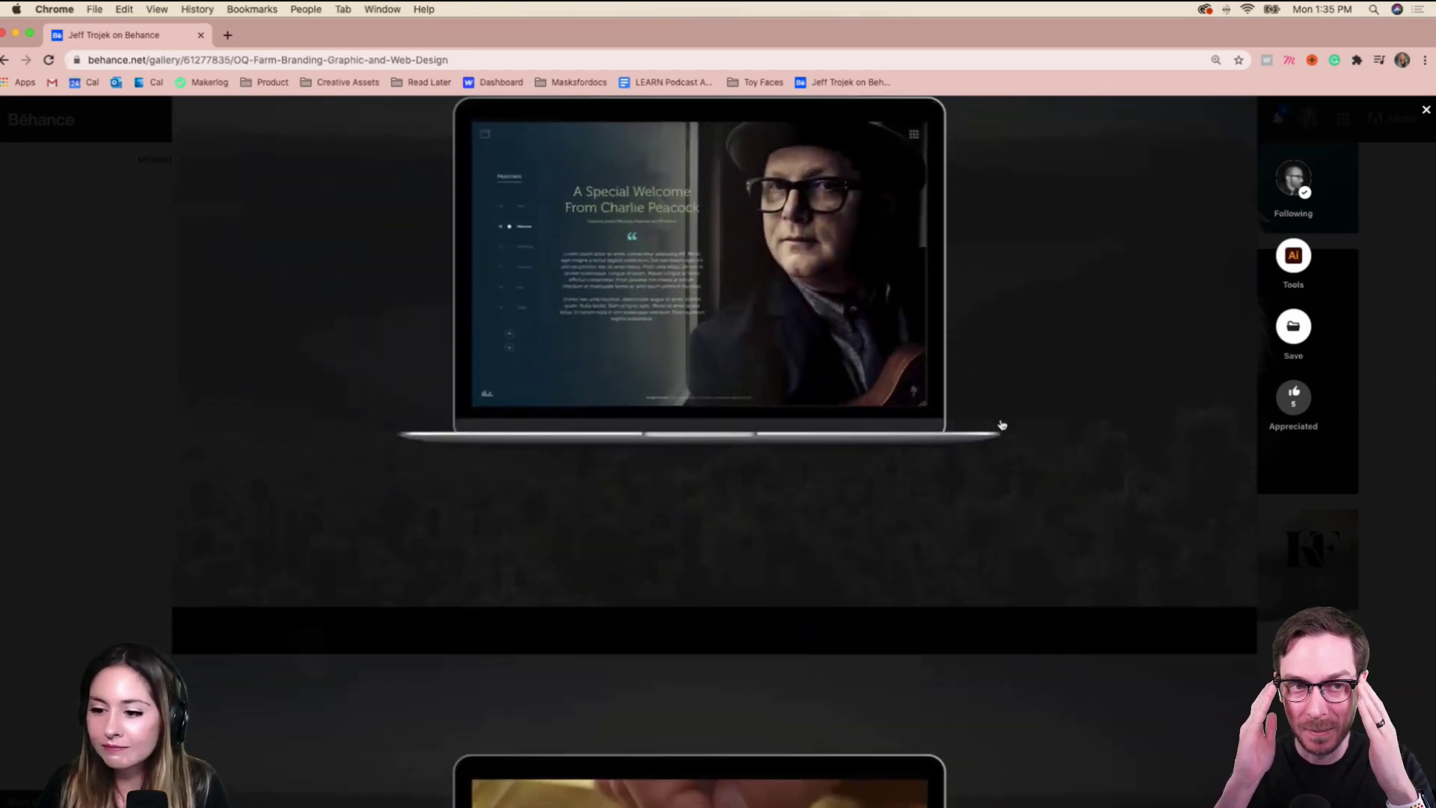
pyautogui.press('Escape')
# Browse the profile's project thumbnails, then move the Chrome window aside and hide it.
pyautogui.scroll(3, 924, 488)
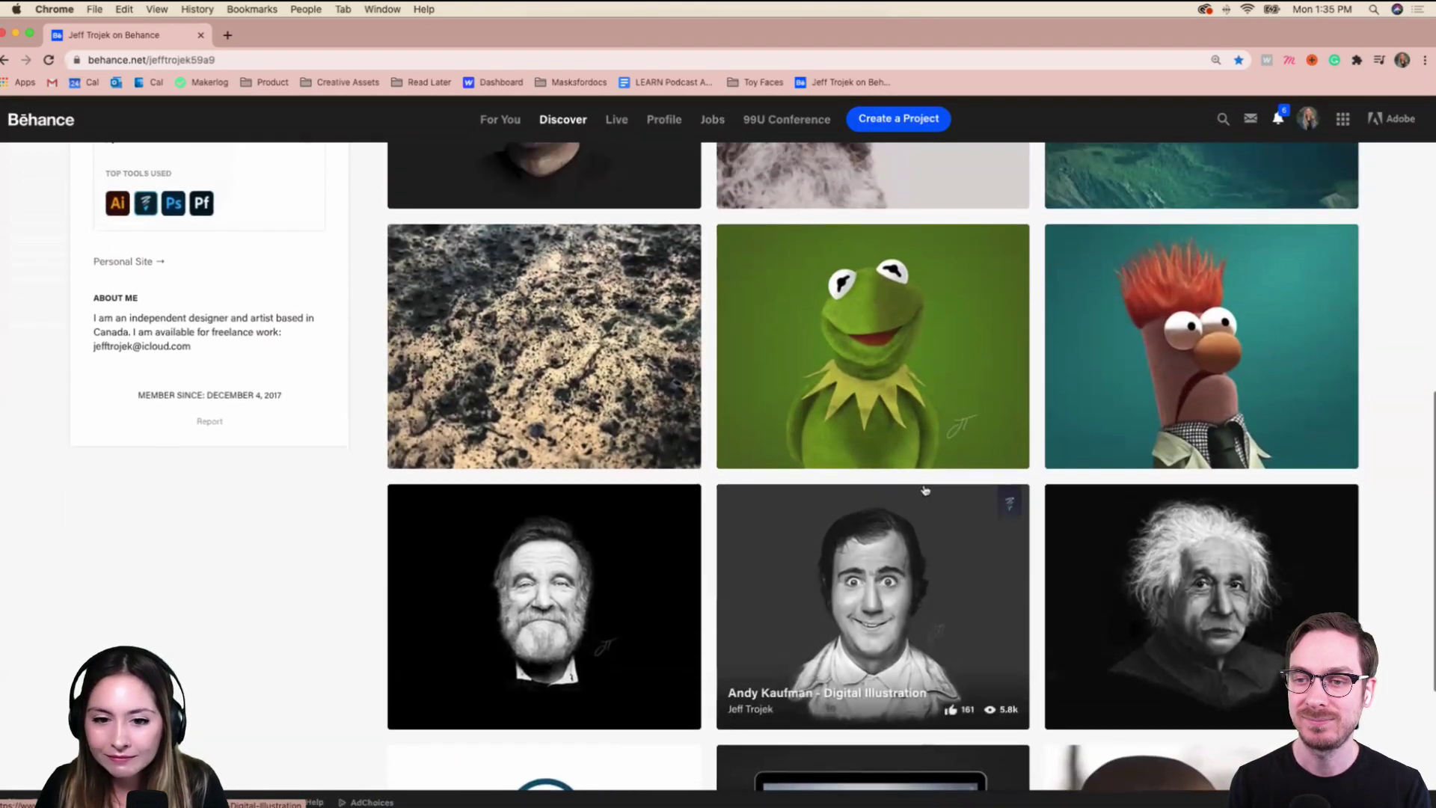
pyautogui.scroll(8, 925, 490)
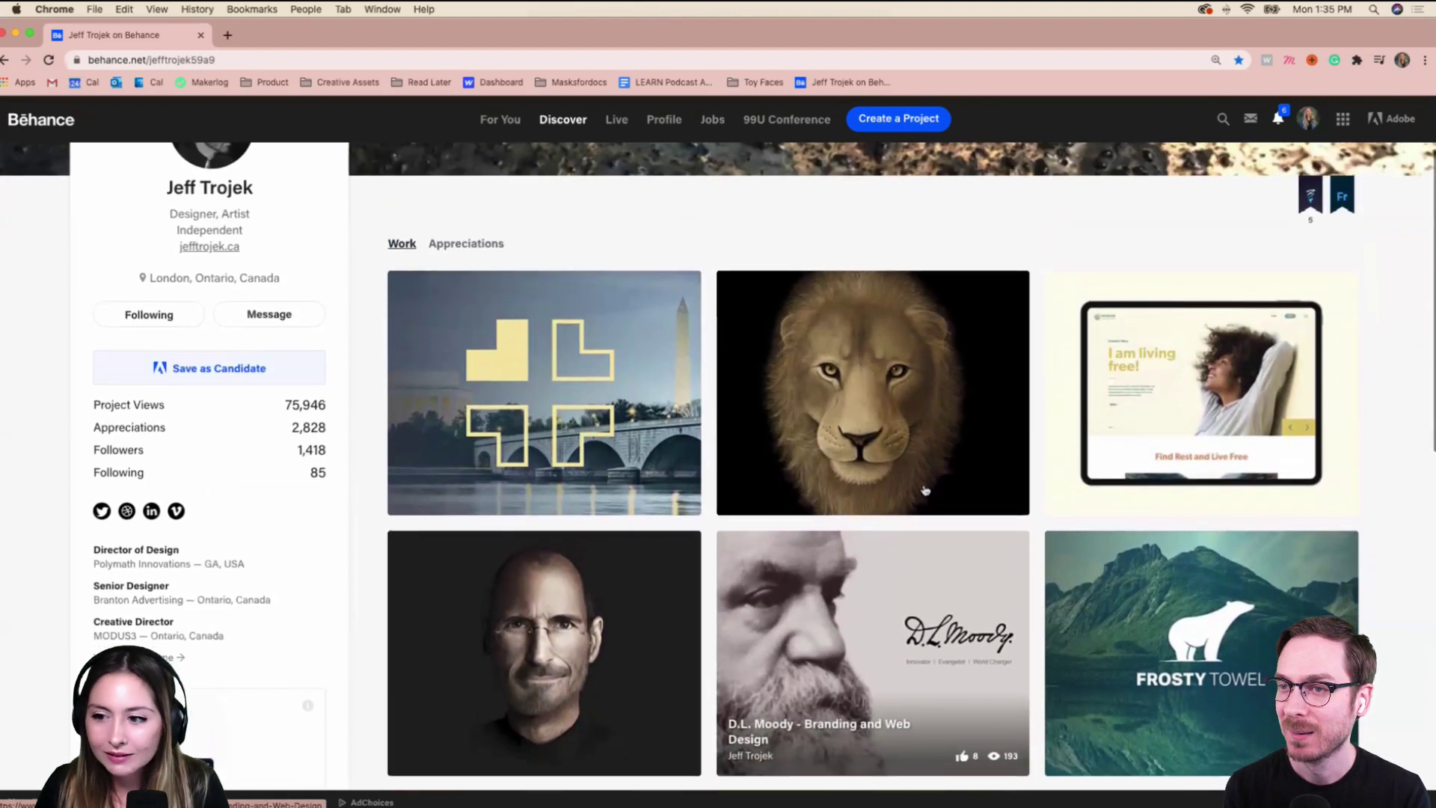
pyautogui.scroll(2, 925, 489)
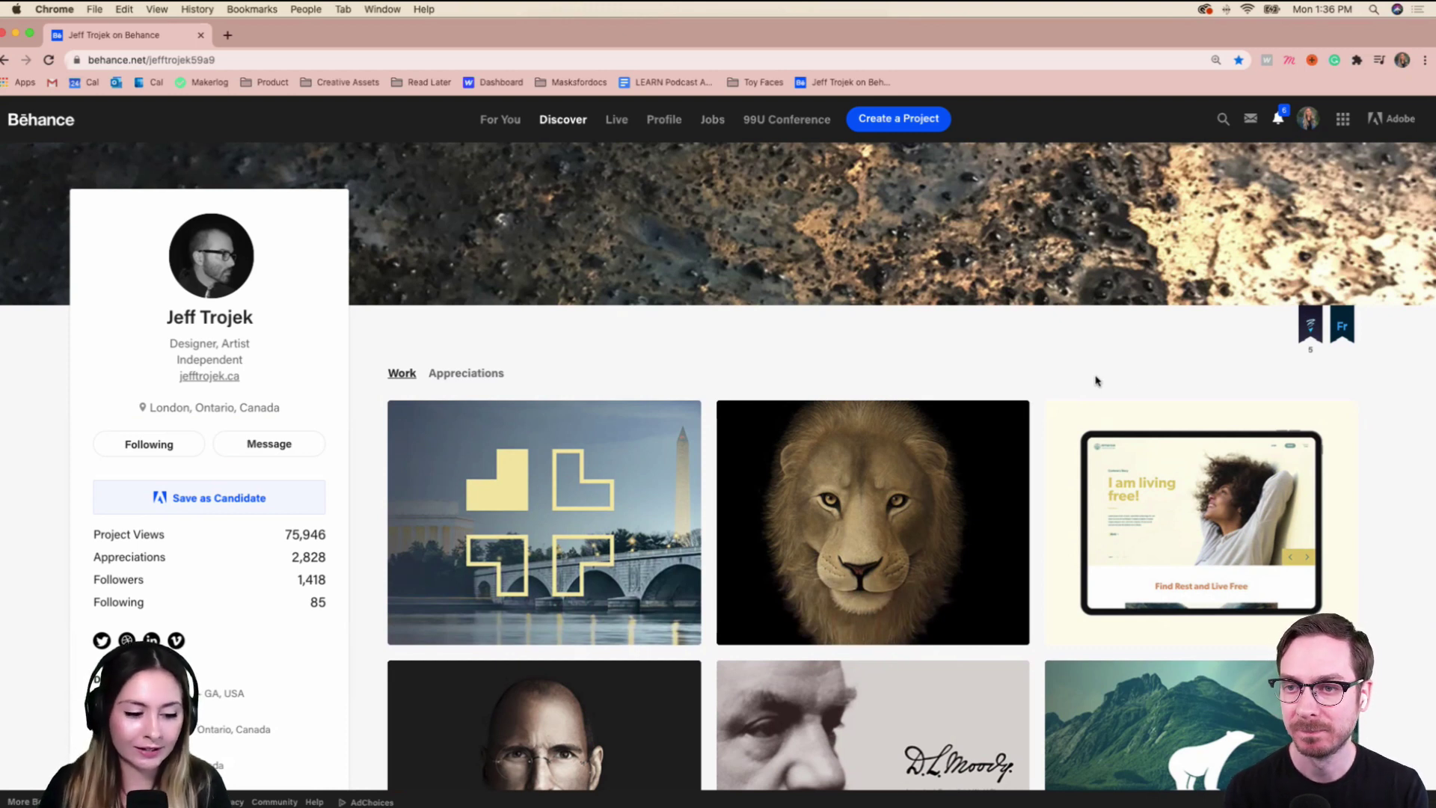
pyautogui.scroll(-2, 836, 460)
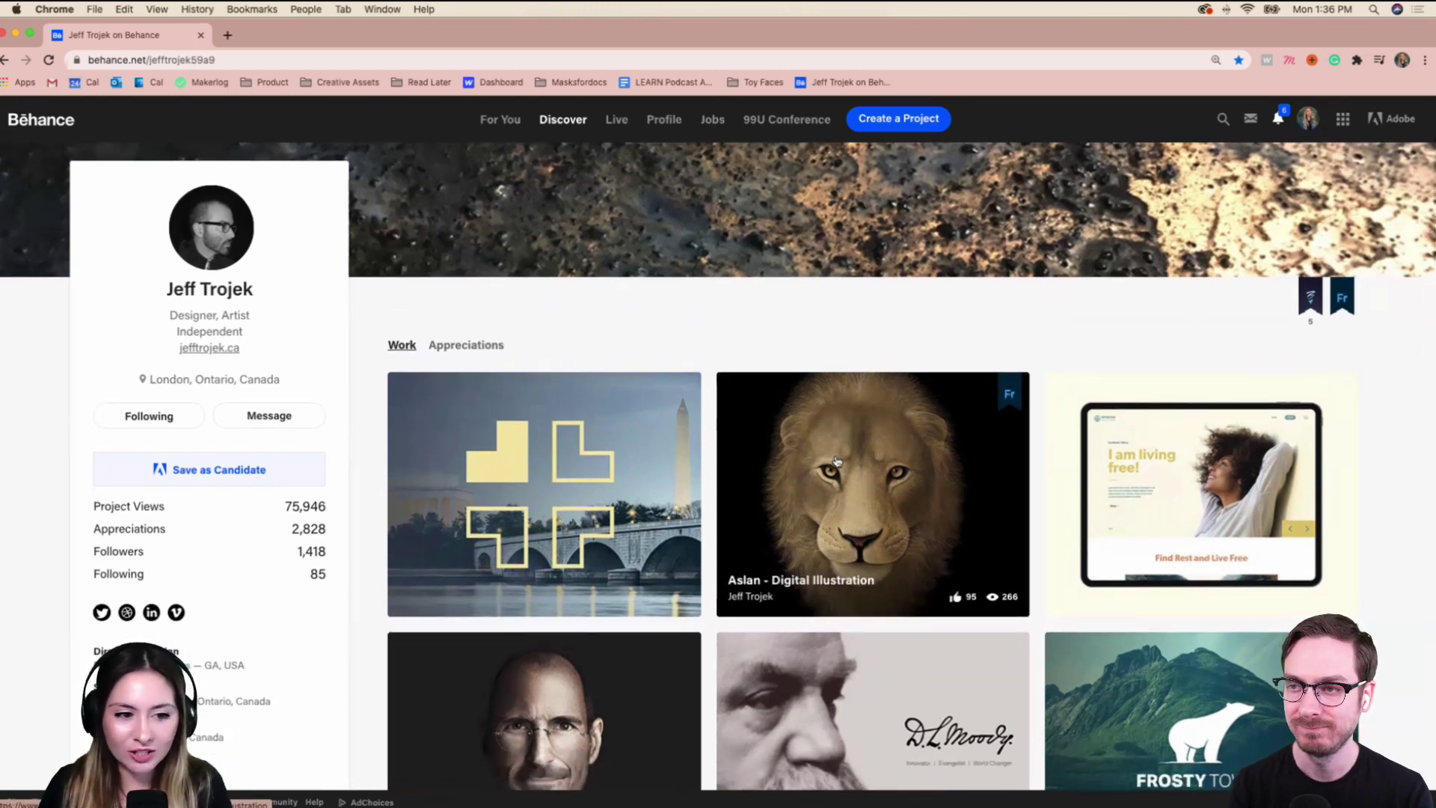
pyautogui.scroll(-4, 836, 461)
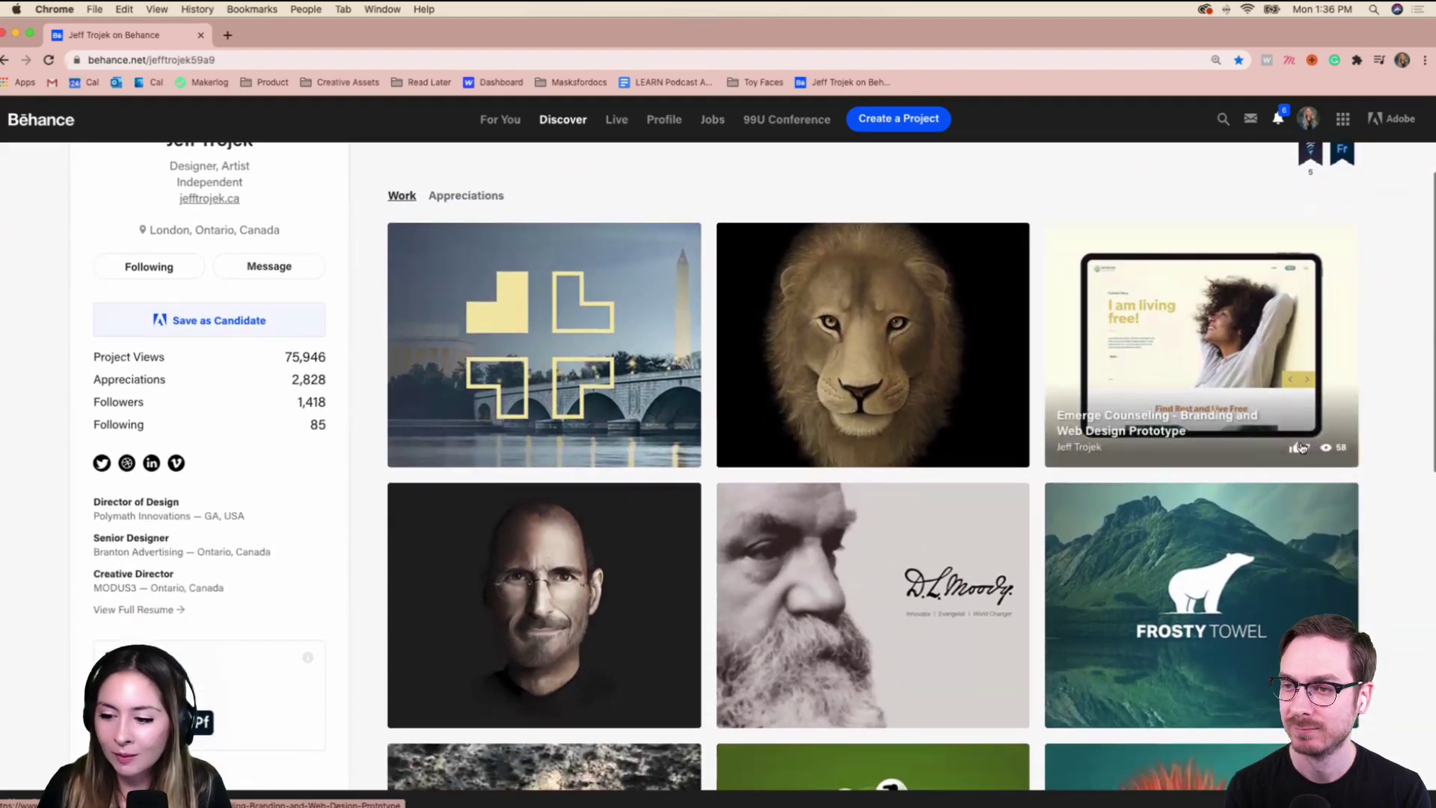
pyautogui.scroll(-5, 1385, 497)
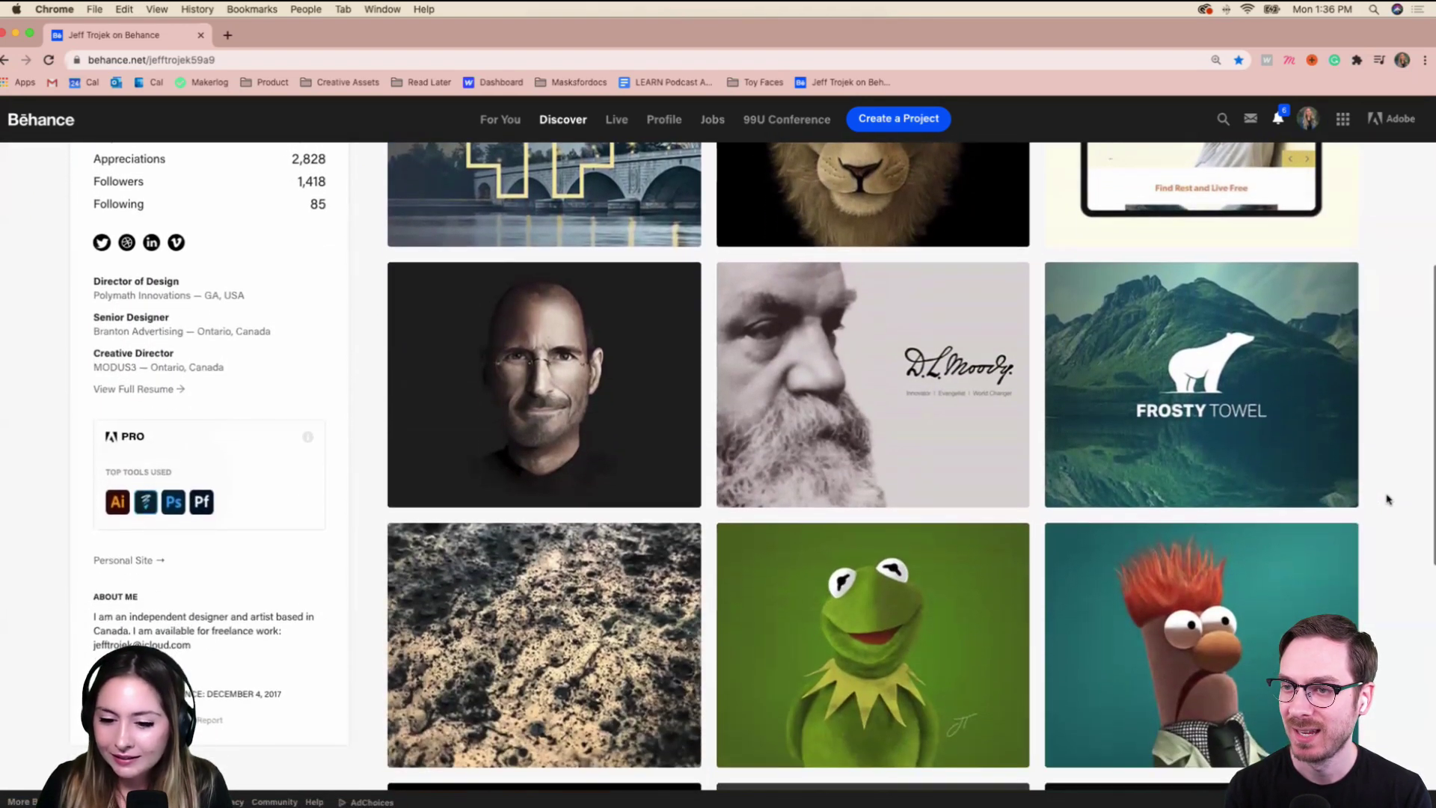
pyautogui.scroll(10, 1385, 497)
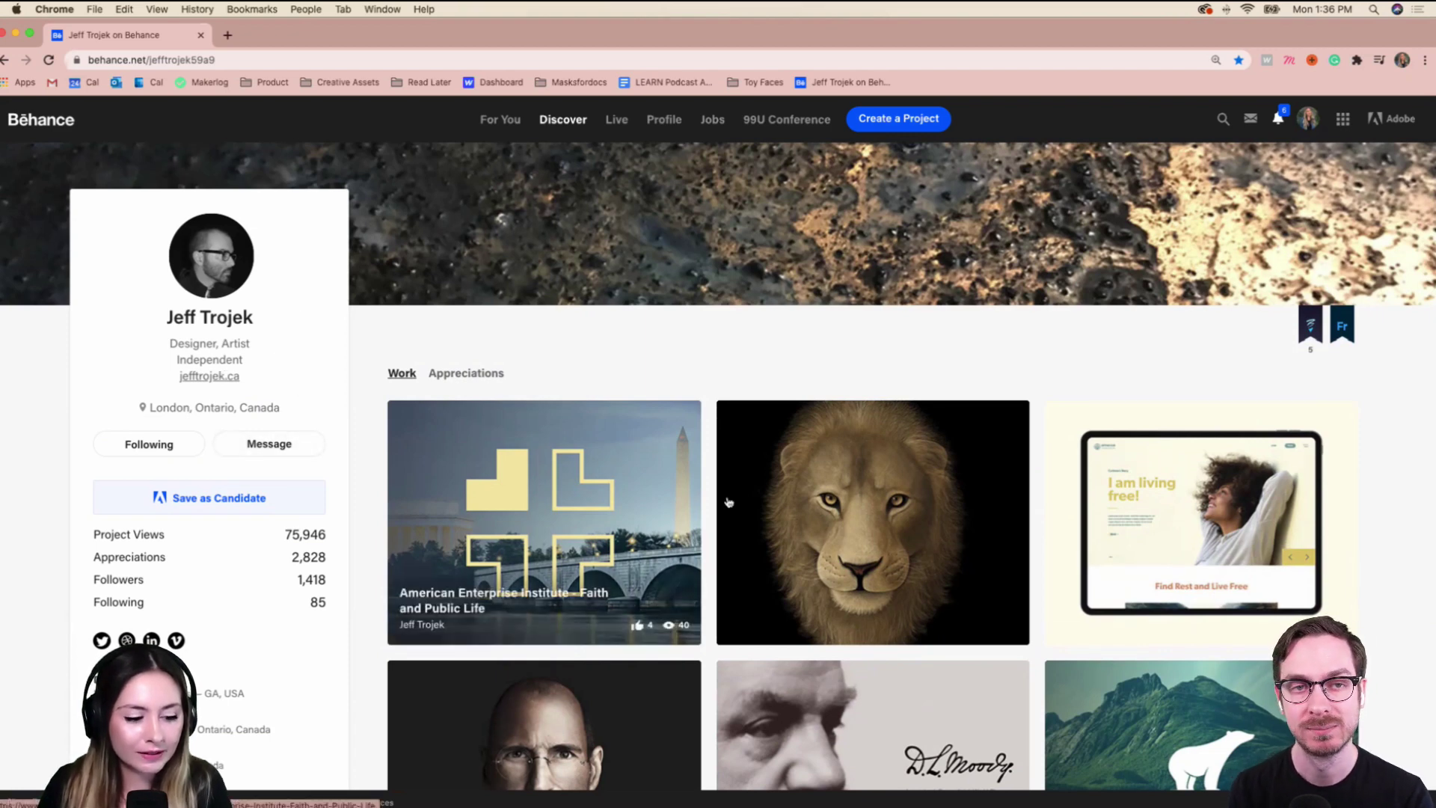
pyautogui.scroll(-5, 523, 524)
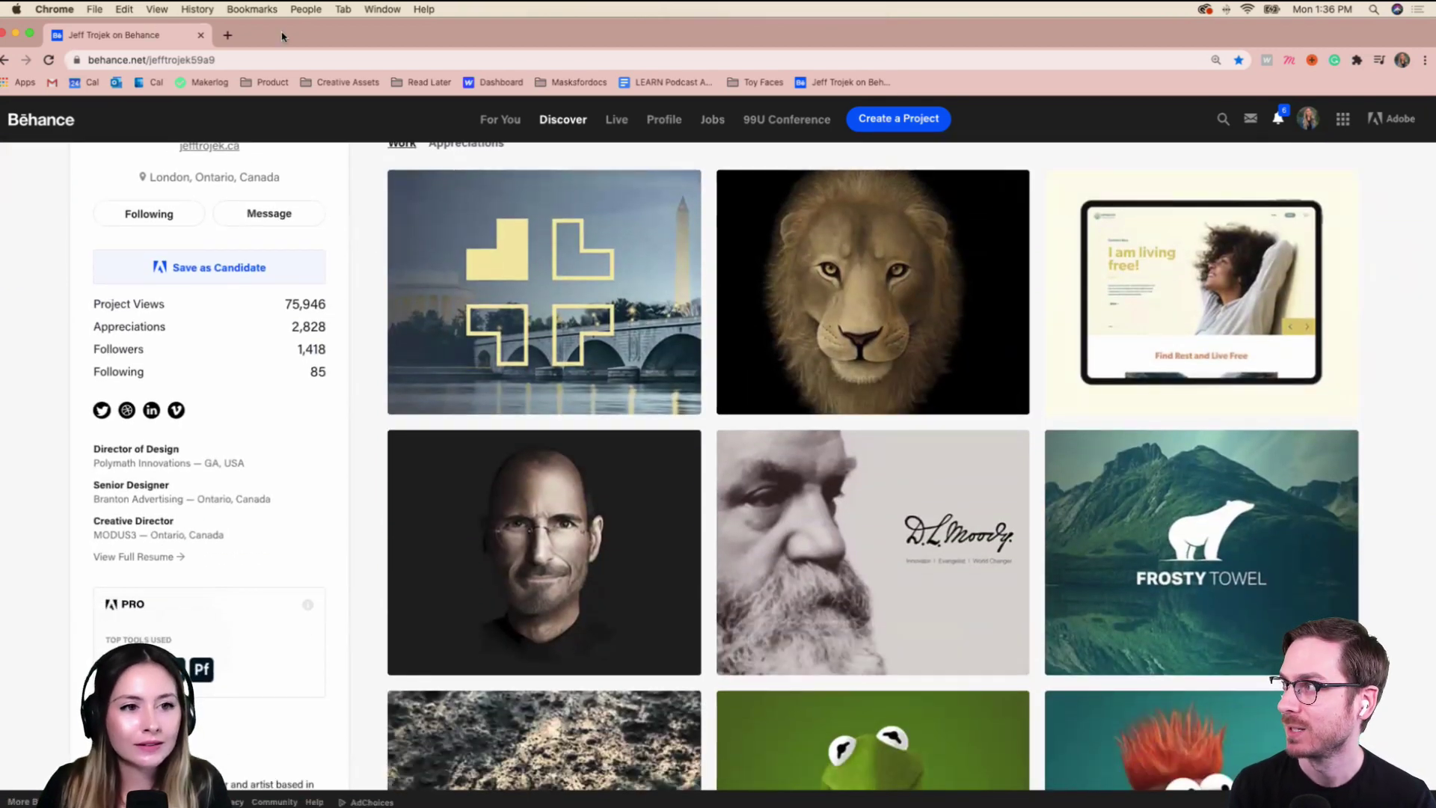
pyautogui.moveTo(306, 43); pyautogui.dragTo(329, 44)
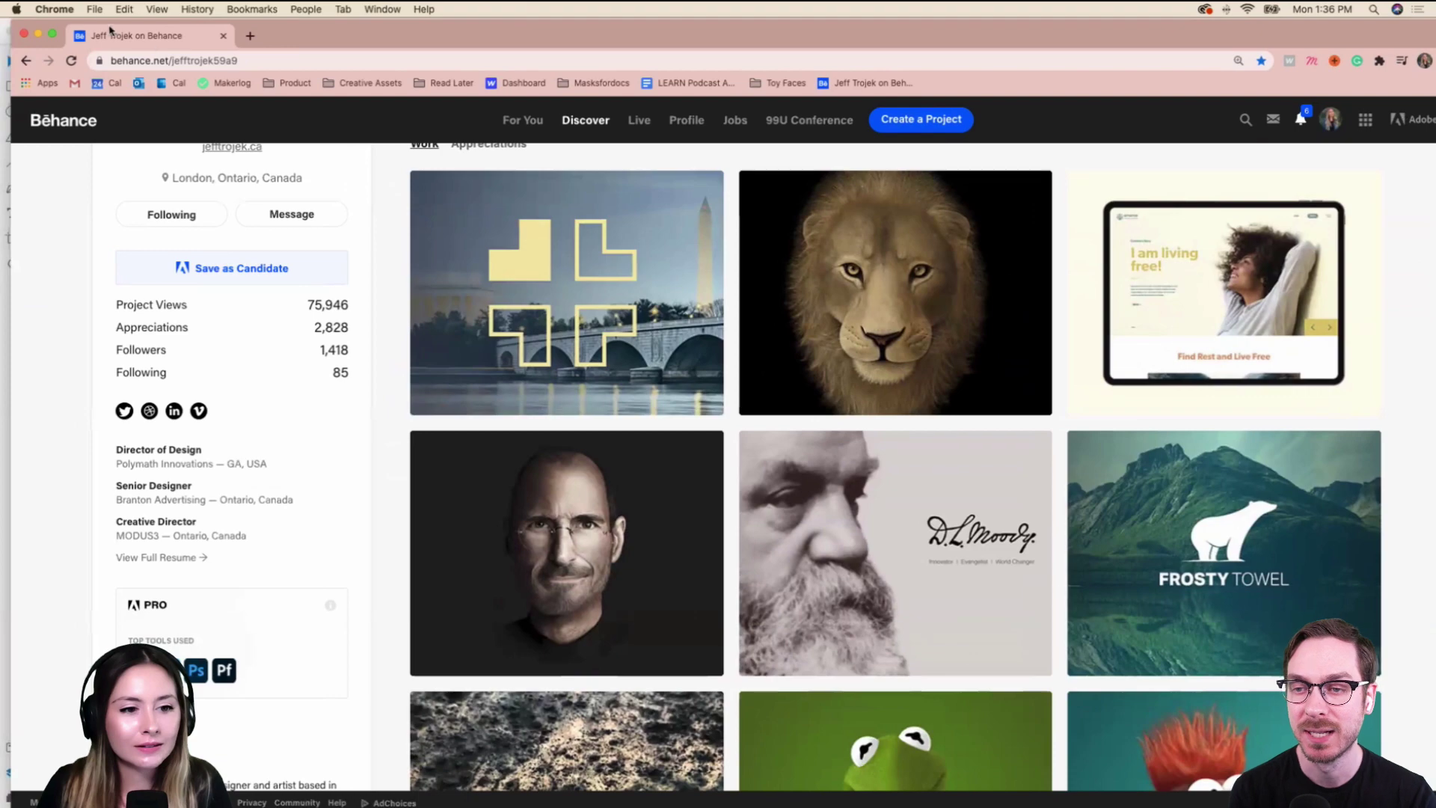
pyautogui.click(23, 35)
# Move the author name layer above the message text layer in the Layers panel.
pyautogui.click(596, 432)
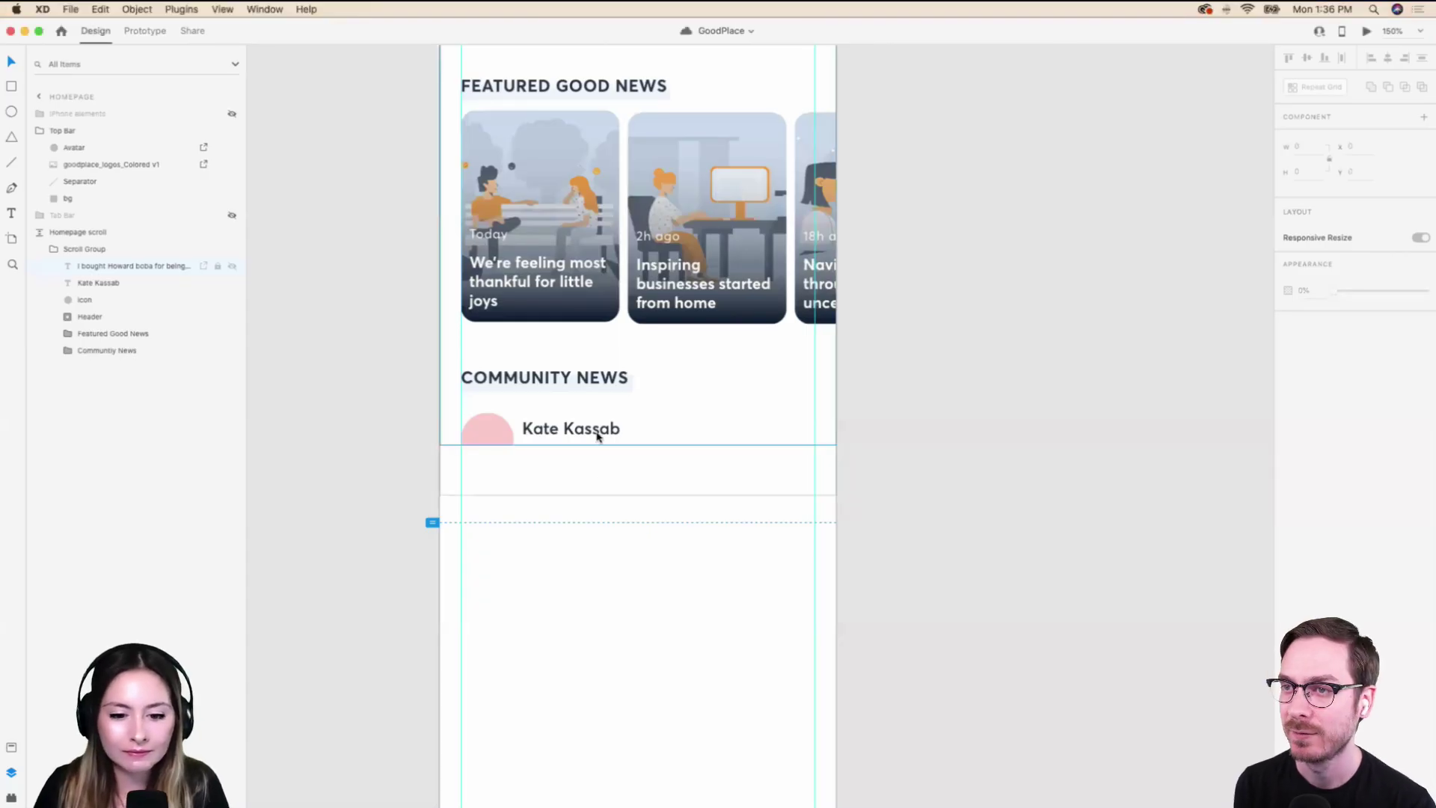
pyautogui.doubleClick(639, 470)
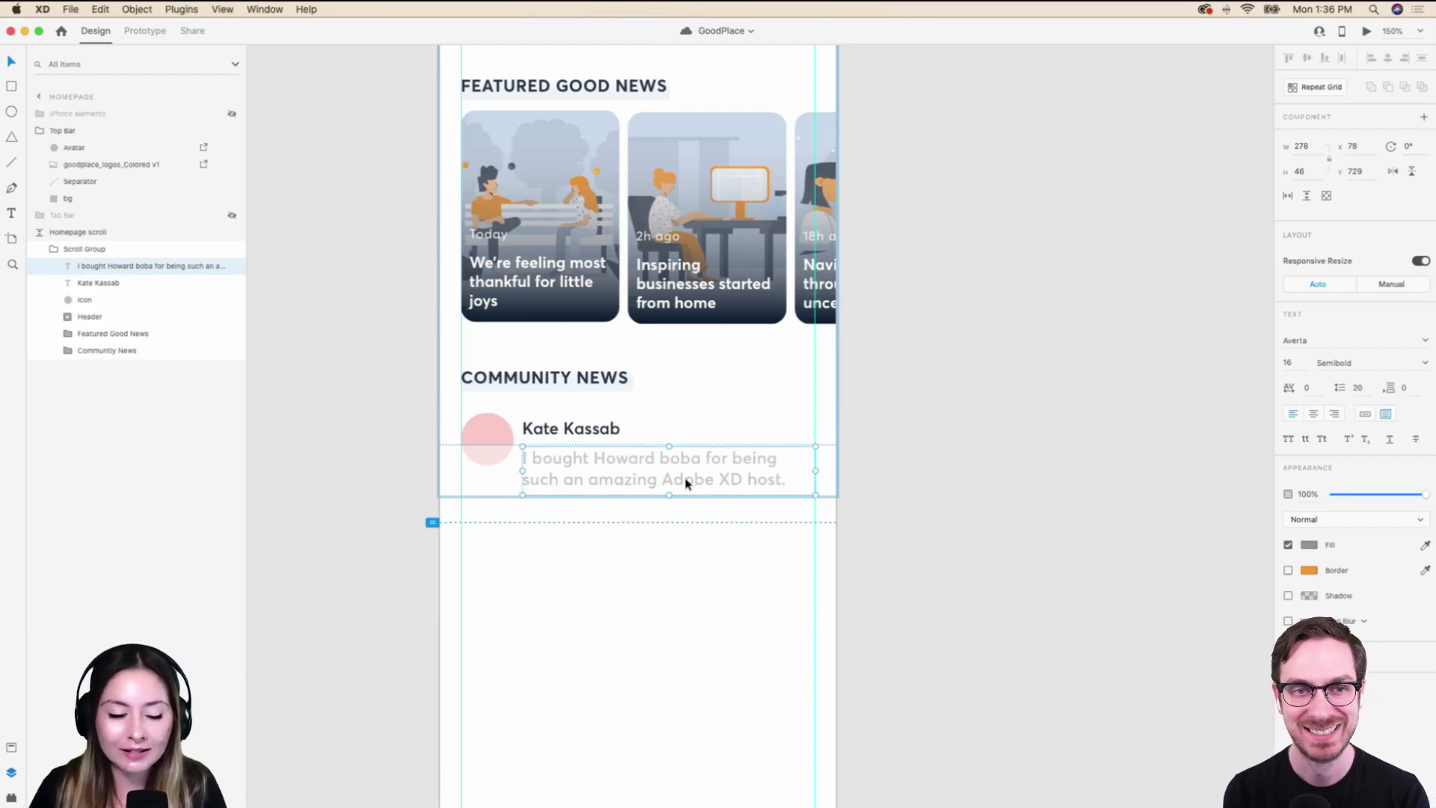
pyautogui.moveTo(101, 284); pyautogui.dragTo(103, 267)
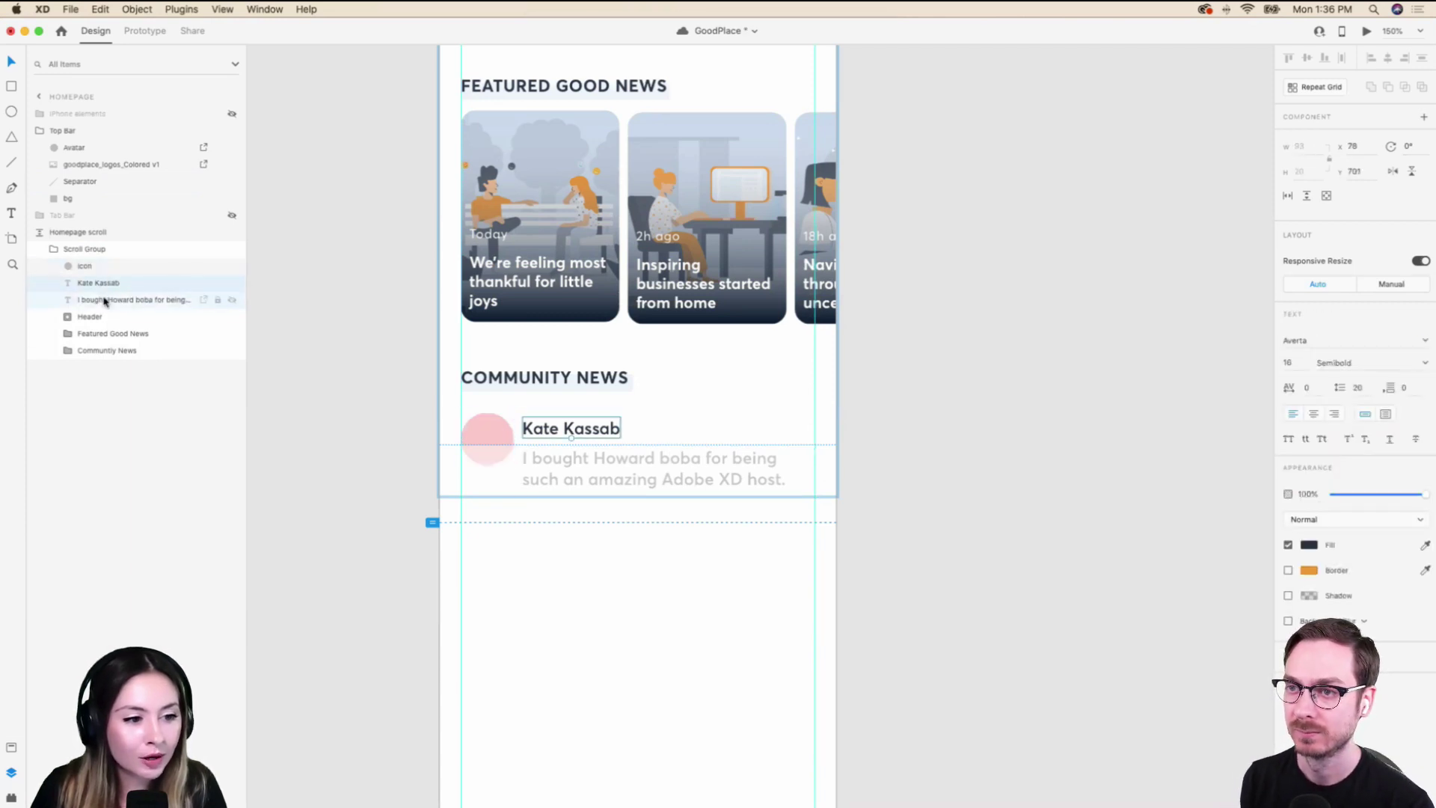
pyautogui.click(104, 300)
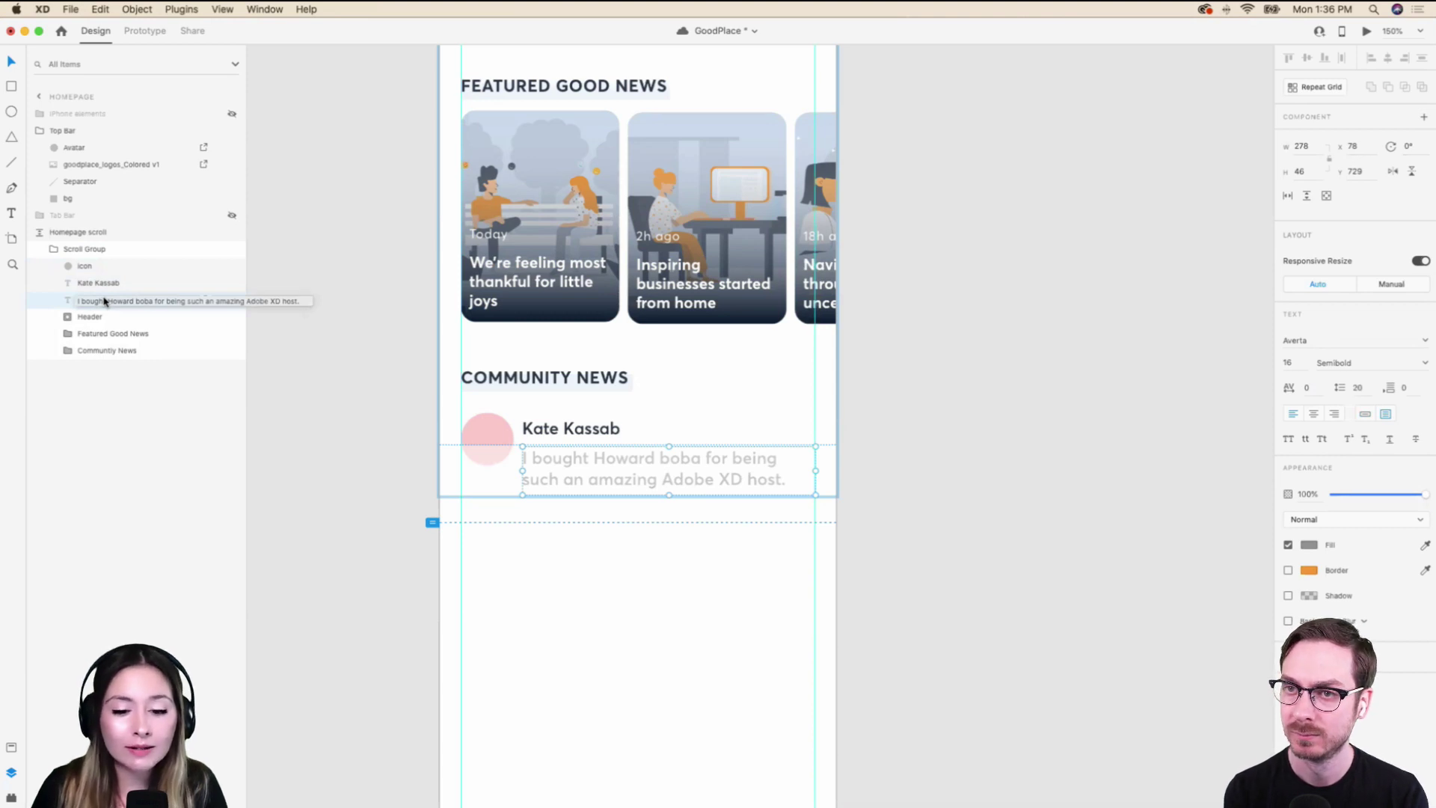
# Add a 'Follow' text label beside the author name, then delete it again.
pyautogui.click(11, 213)
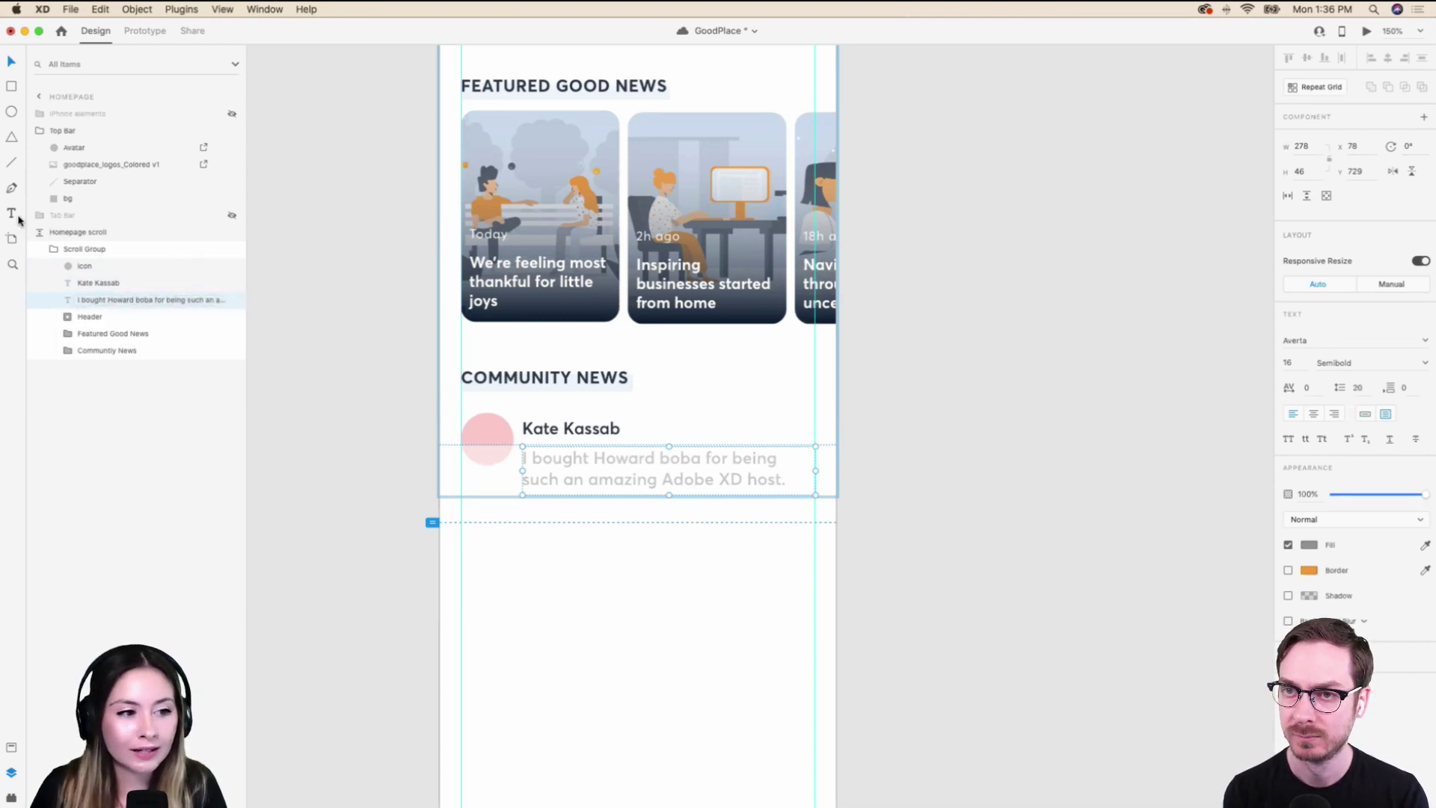
pyautogui.click(637, 426)
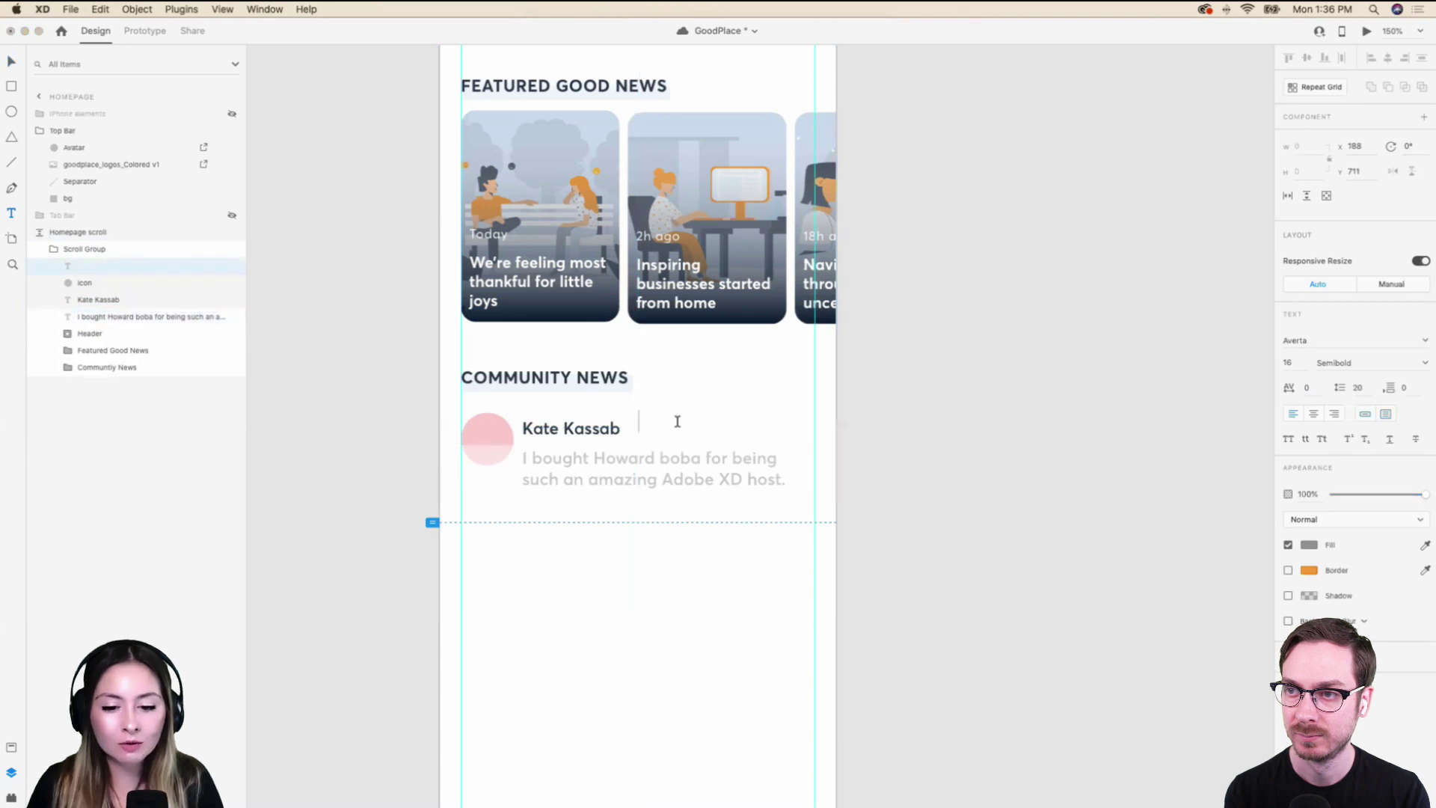
pyautogui.write('follwoi')
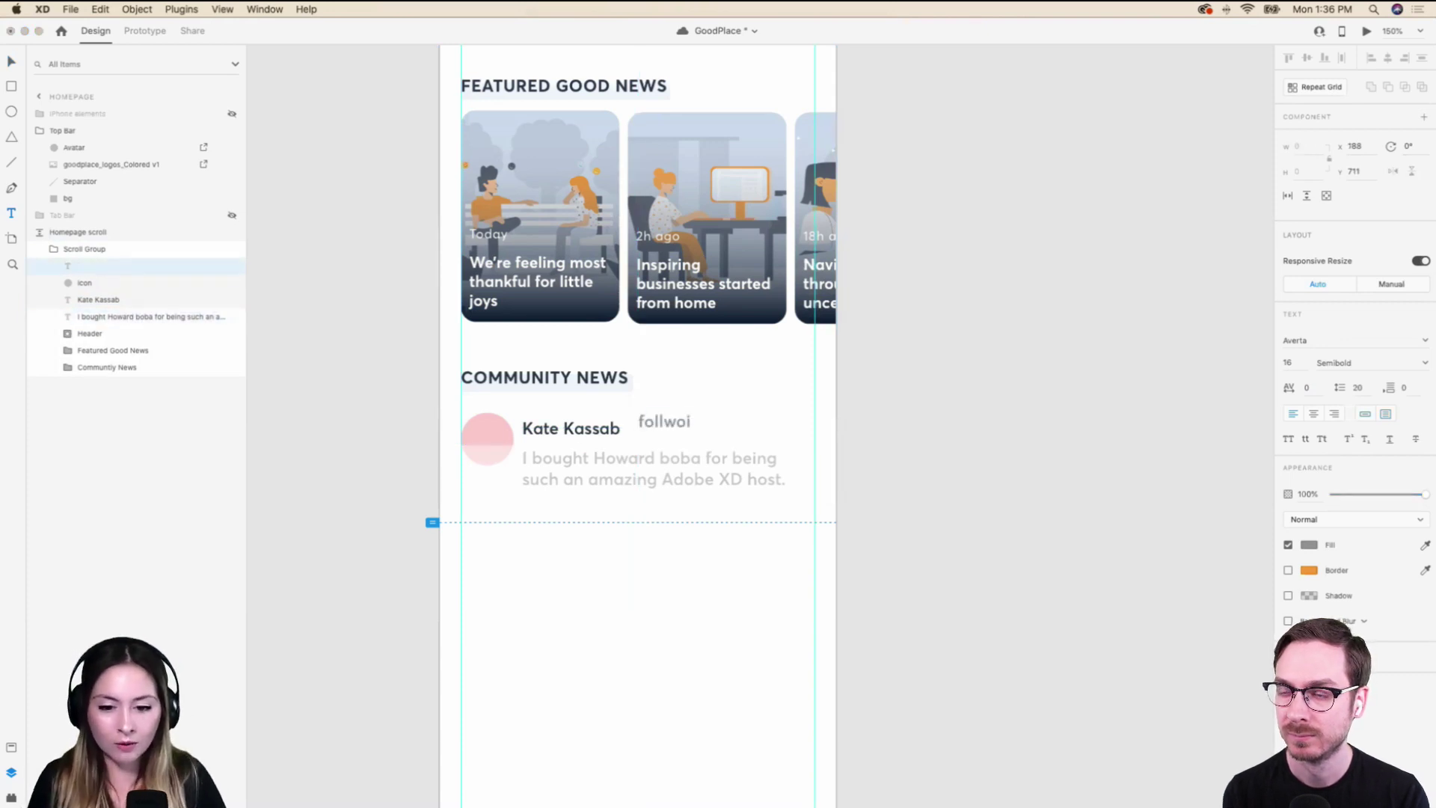
pyautogui.write('nwing')
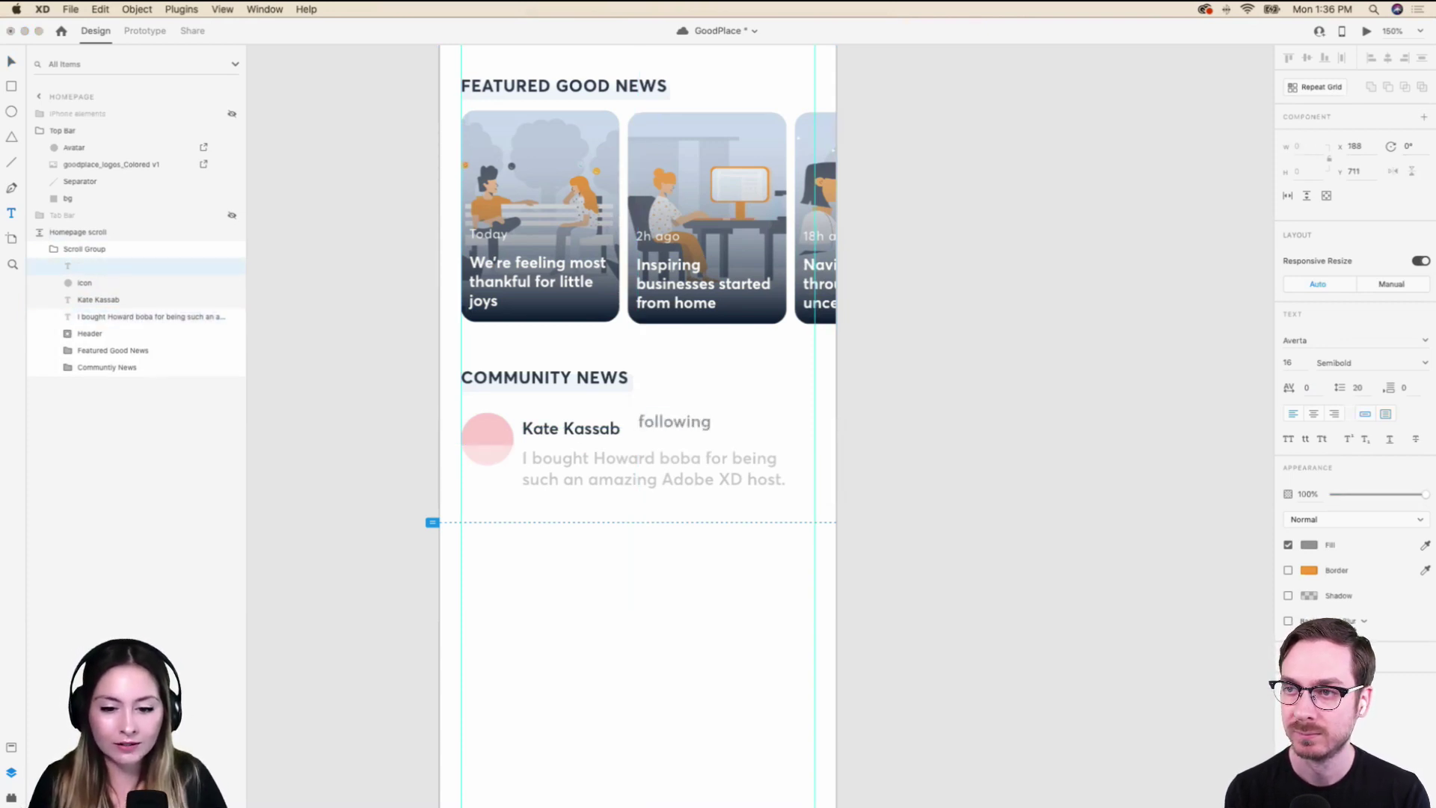
pyautogui.press('BackSpace')
pyautogui.press('BackSpace')
pyautogui.press('BackSpace')
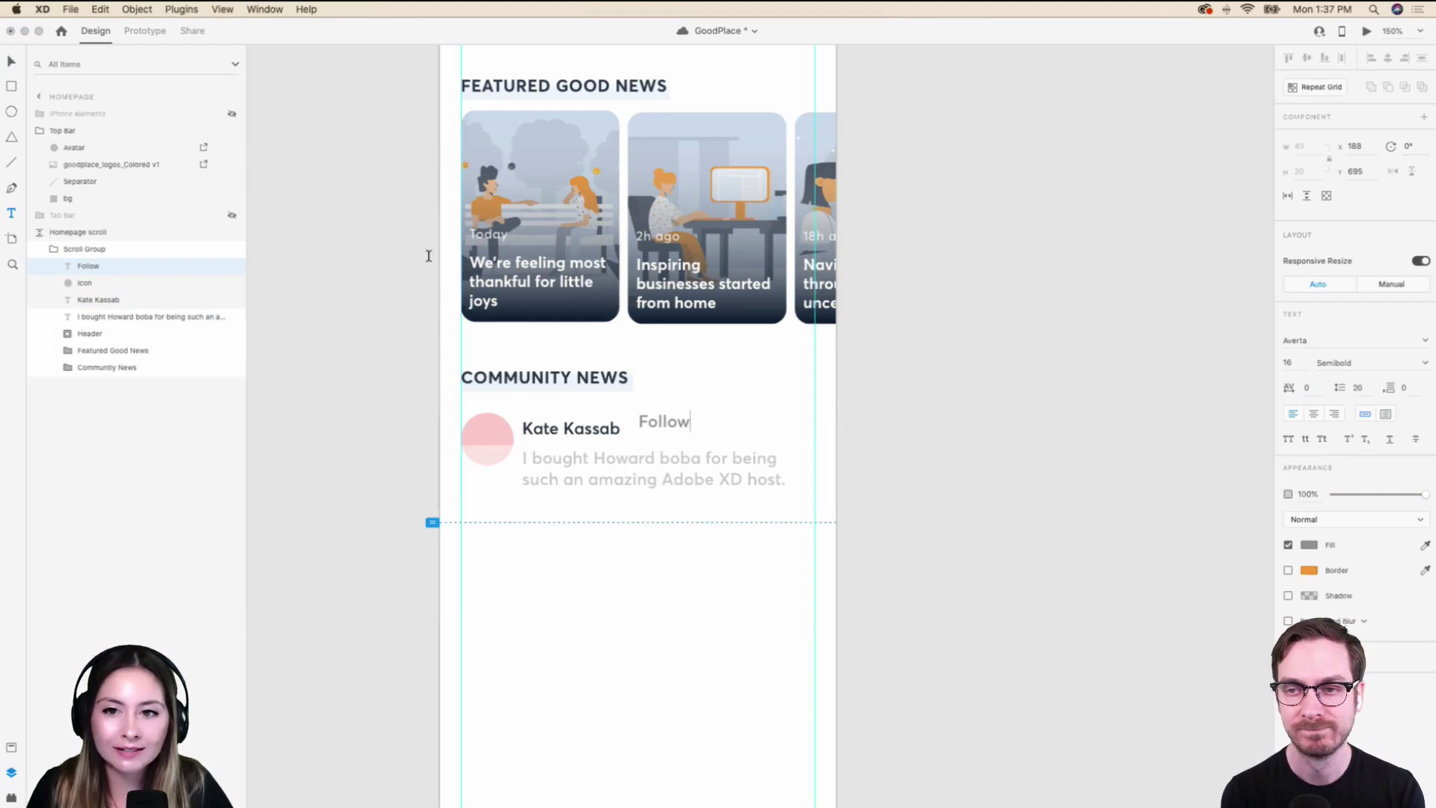
pyautogui.click(13, 65)
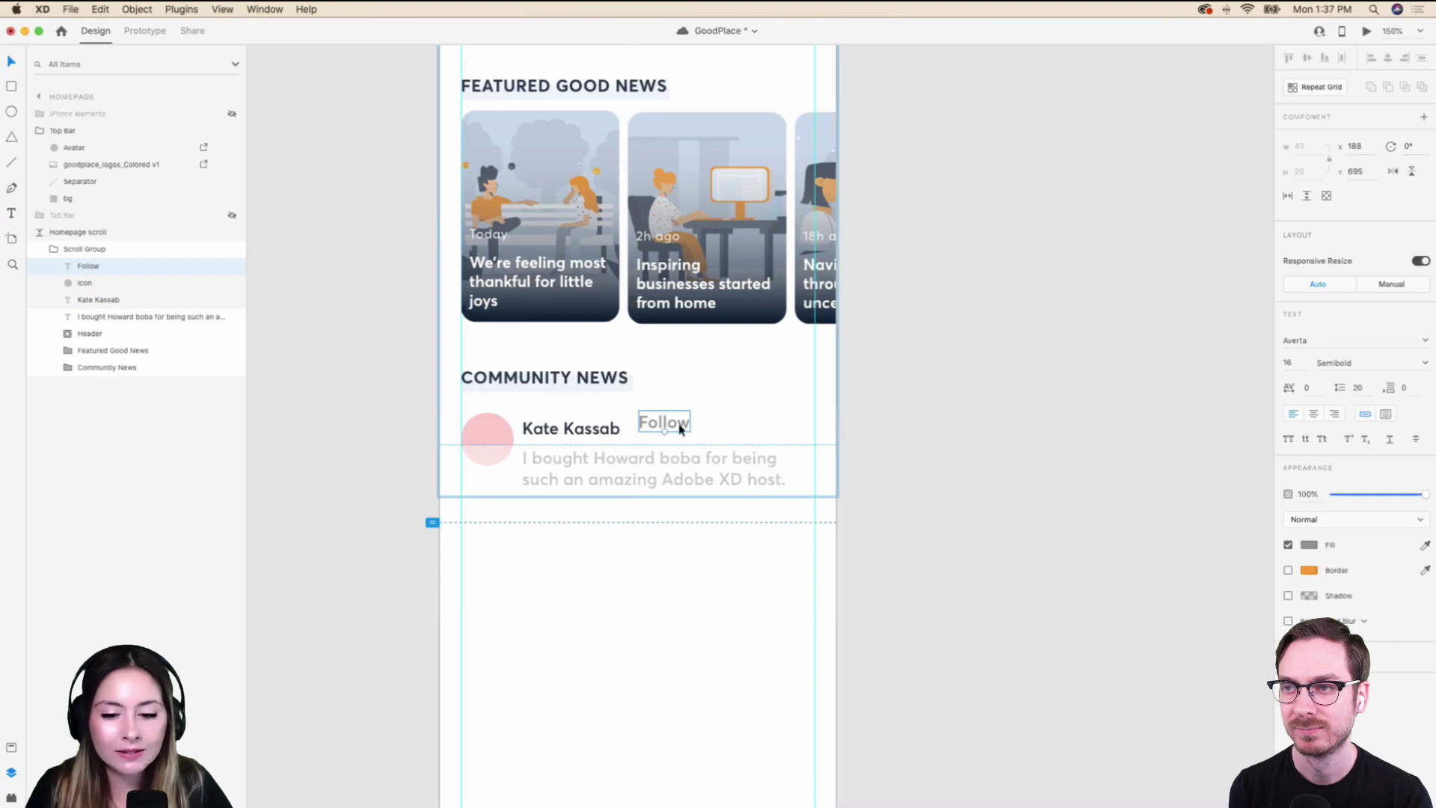
pyautogui.press('Delete')
pyautogui.click(632, 490)
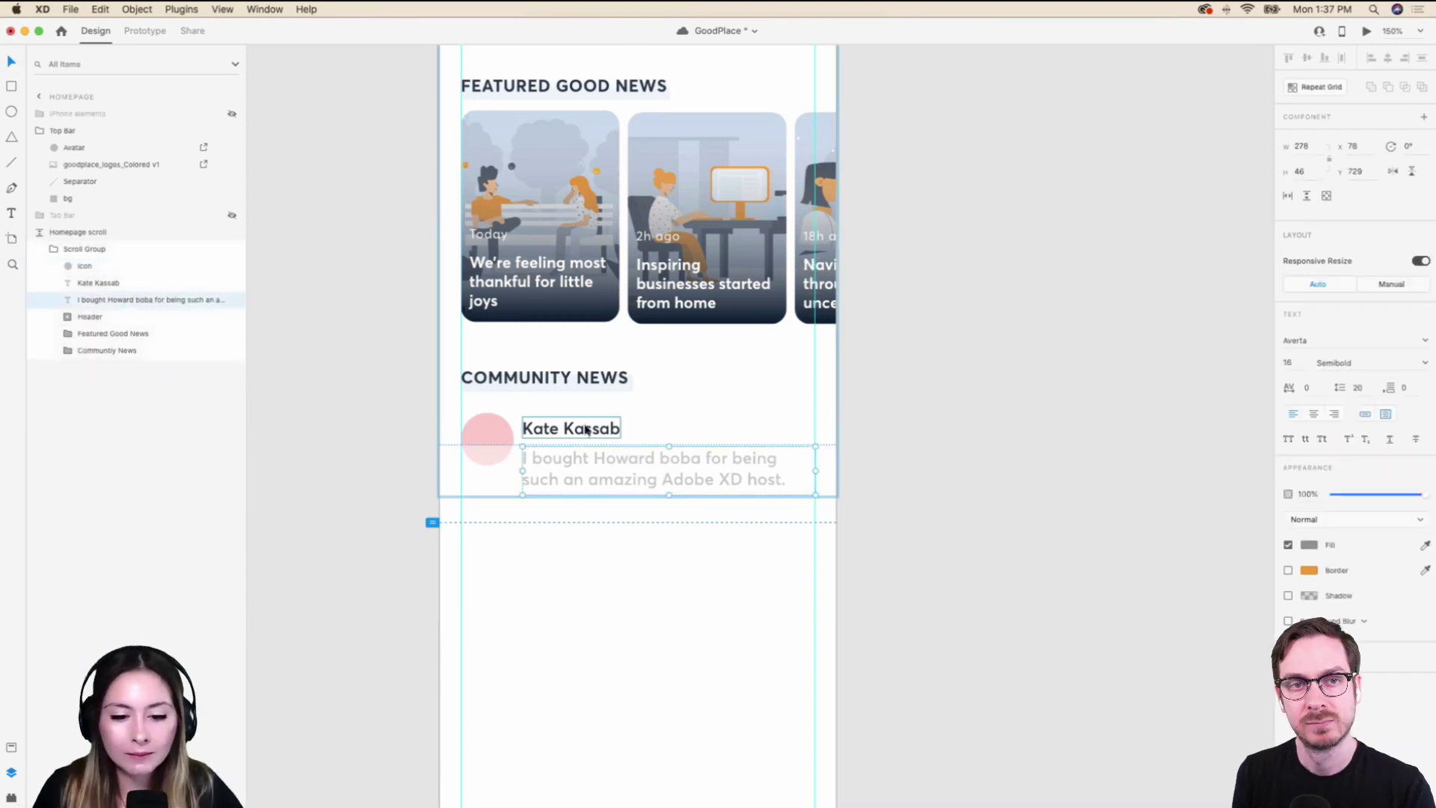
pyautogui.click(11, 163)
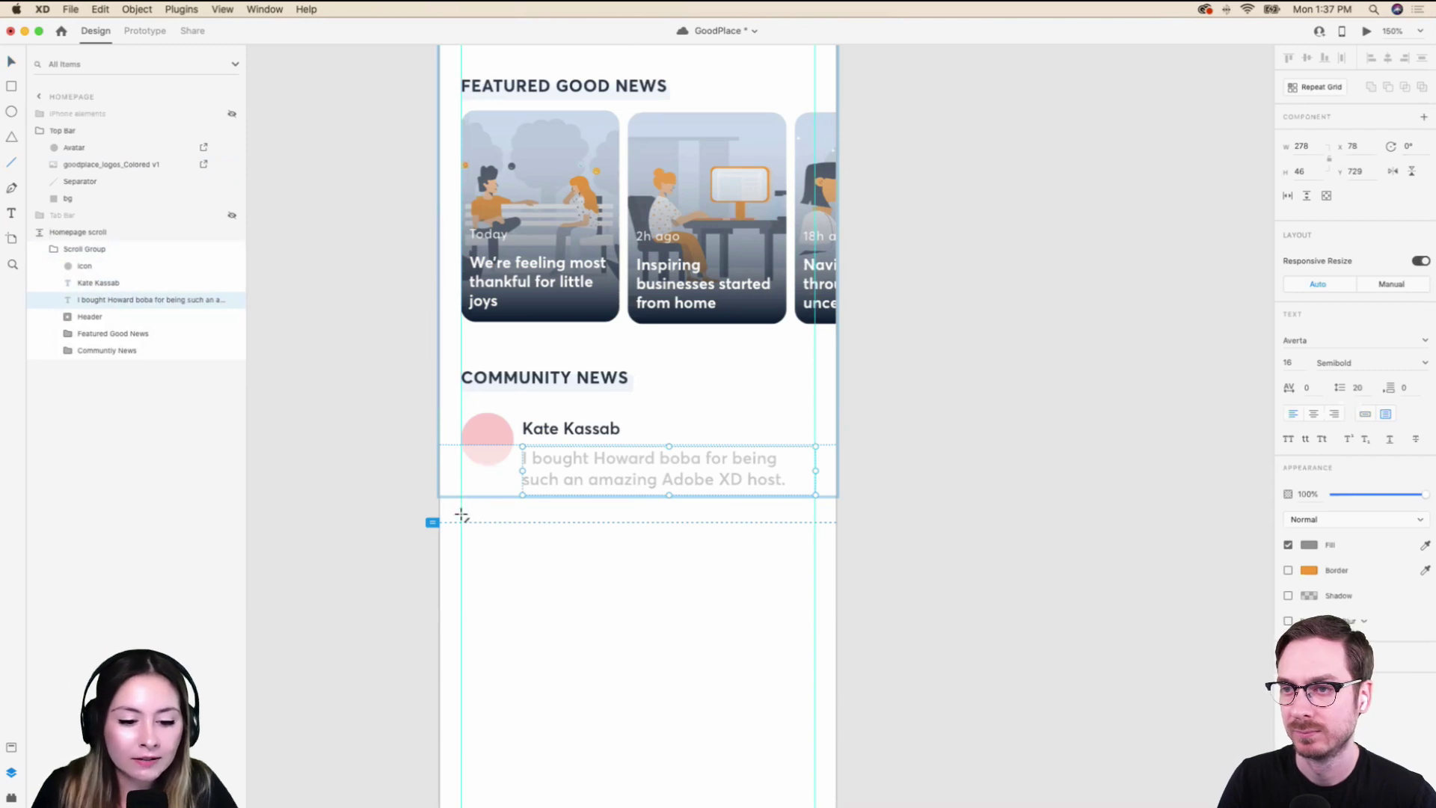
# Draw a light grey horizontal divider under the post, nudged up 2 px.
pyautogui.moveTo(461, 514); pyautogui.dragTo(845, 535)
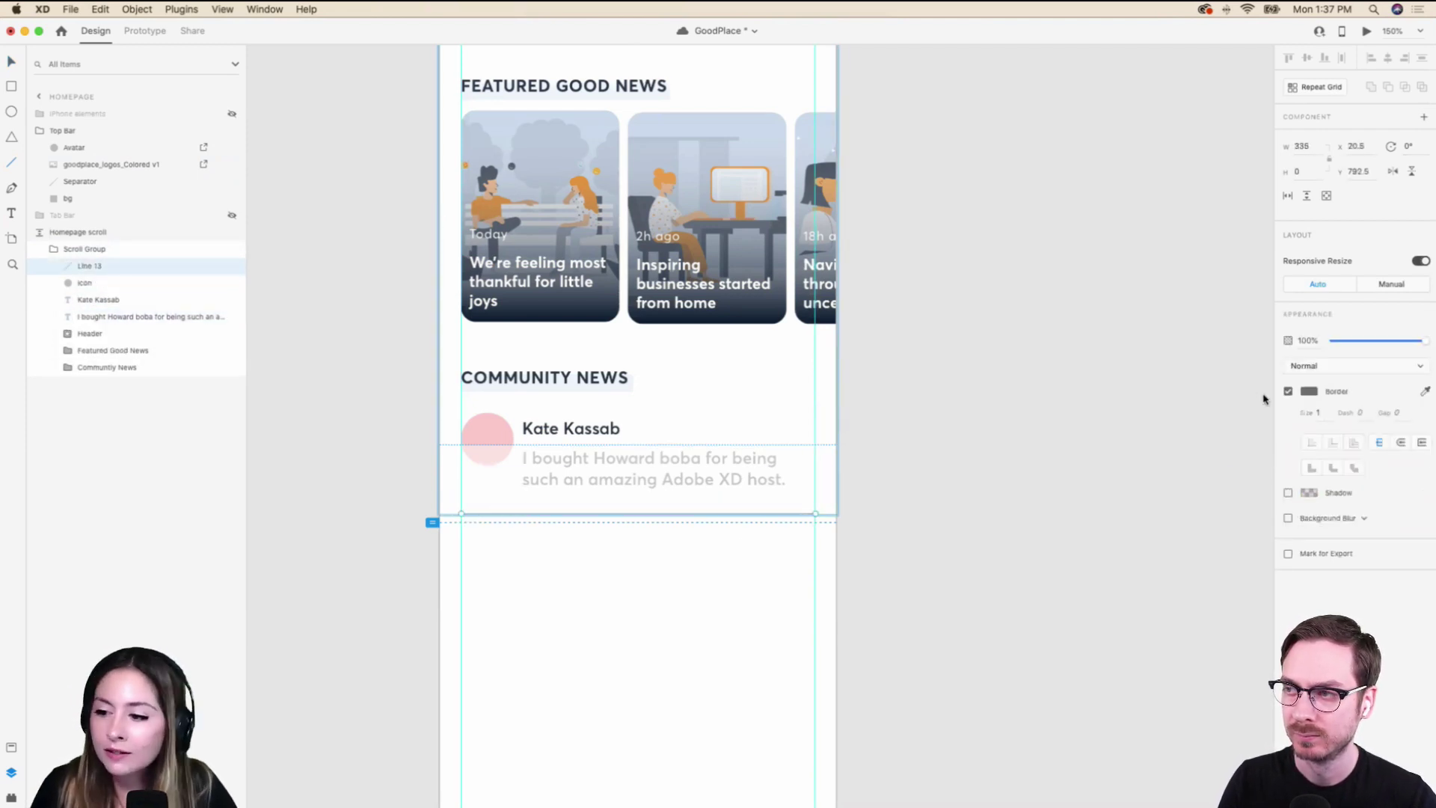
pyautogui.click(1318, 393)
pyautogui.click(1256, 465)
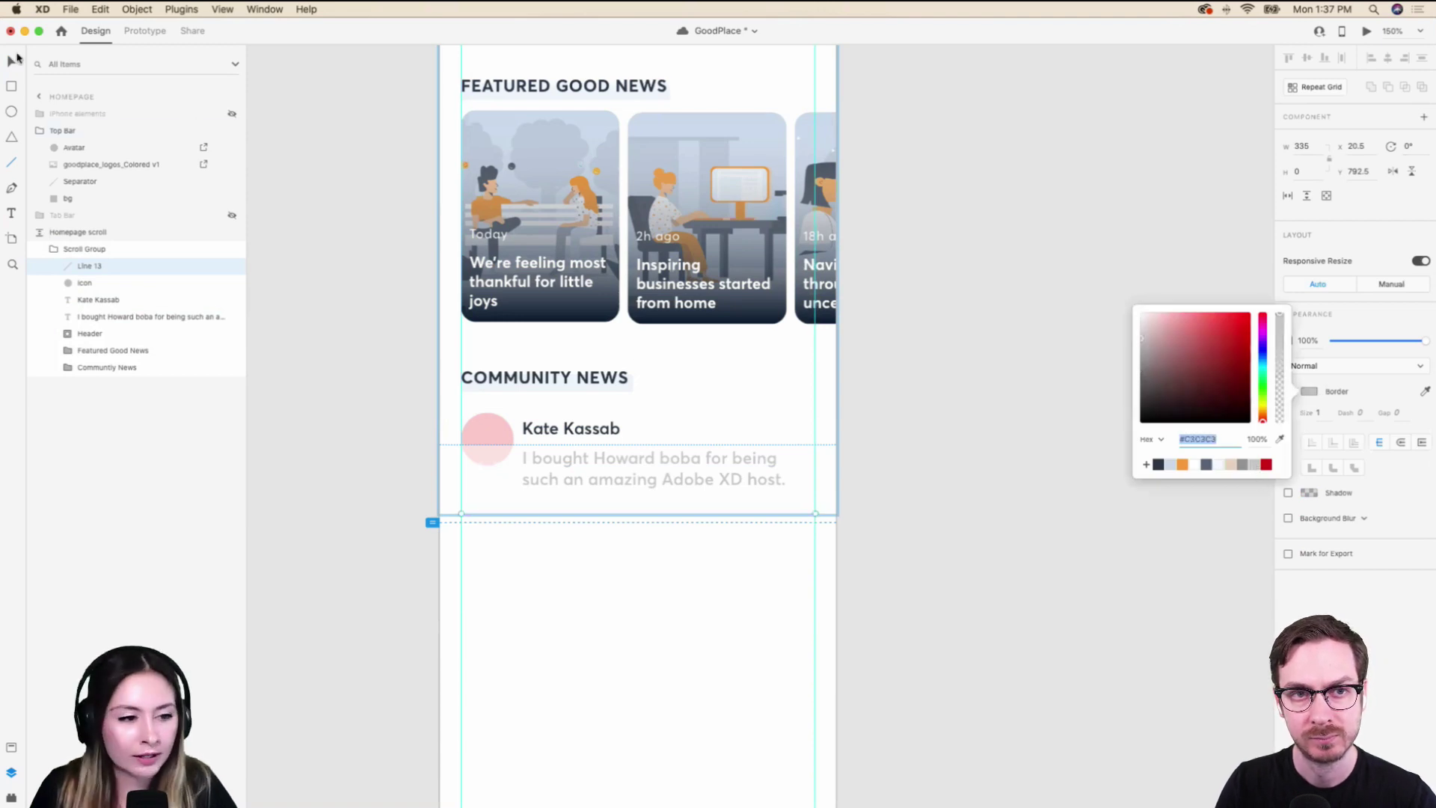
pyautogui.press('Escape')
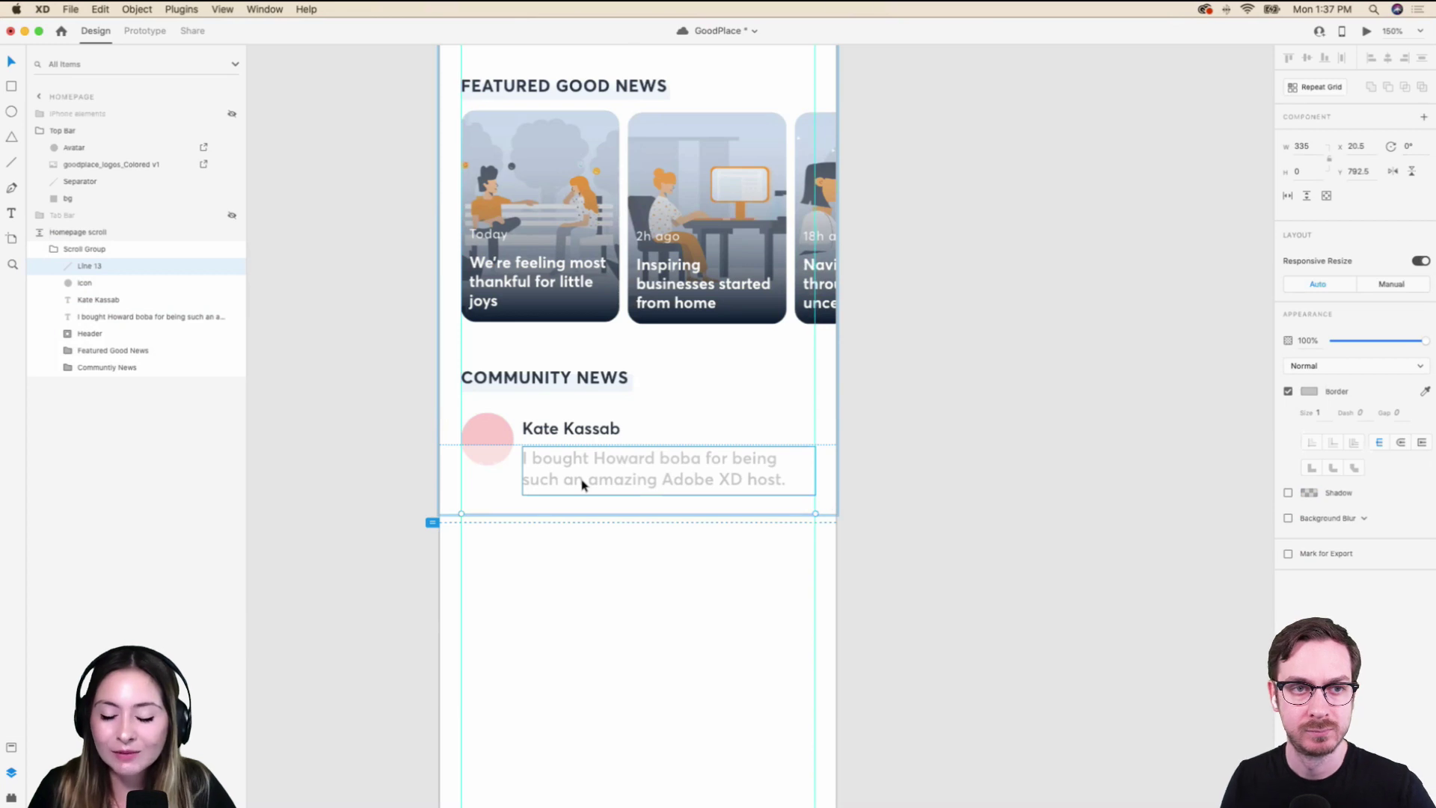
pyautogui.press('Up')
pyautogui.press('Up')
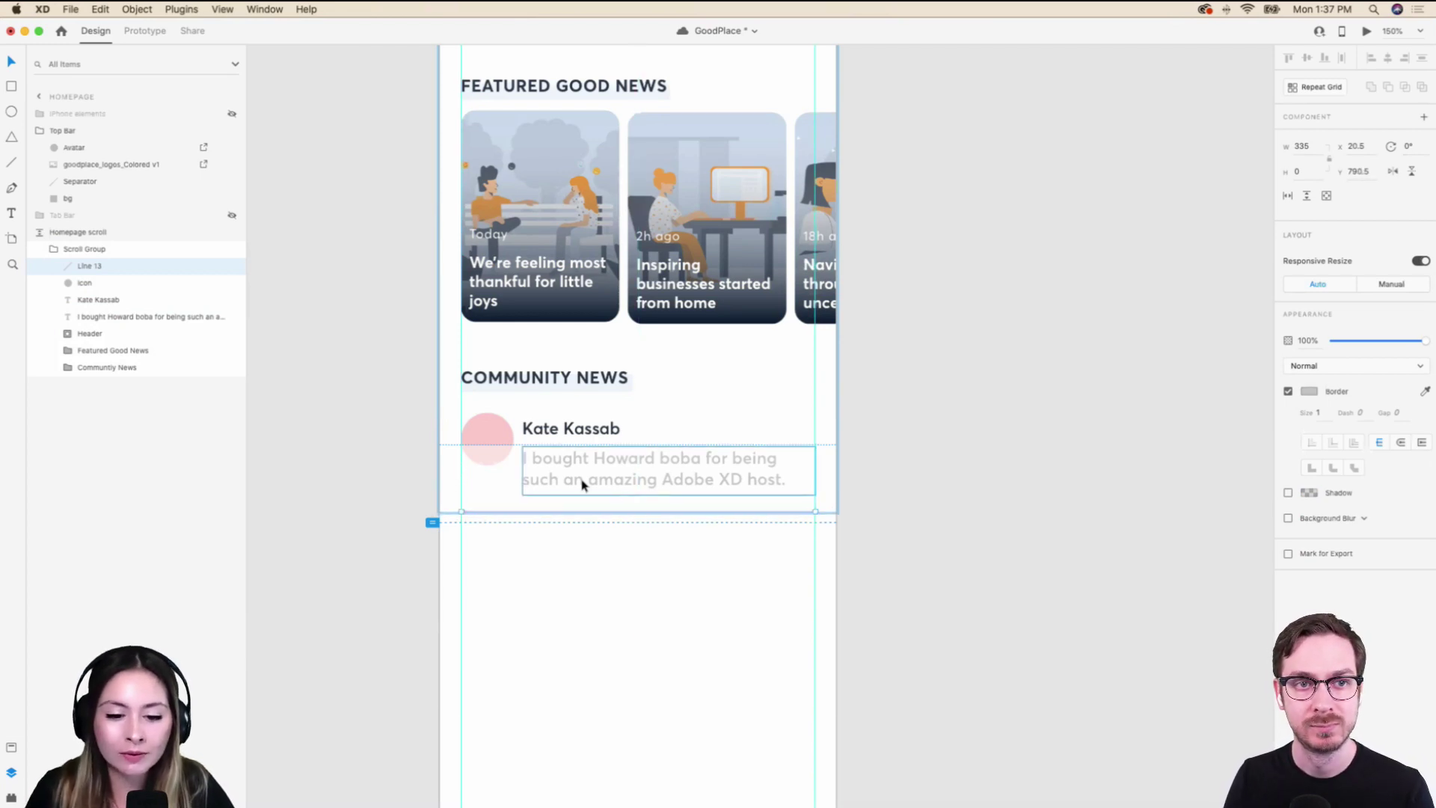
# Rename the line layer 'divider' and place it below the message text layer.
pyautogui.moveTo(113, 266); pyautogui.dragTo(96, 269)
pyautogui.doubleClick(96, 267)
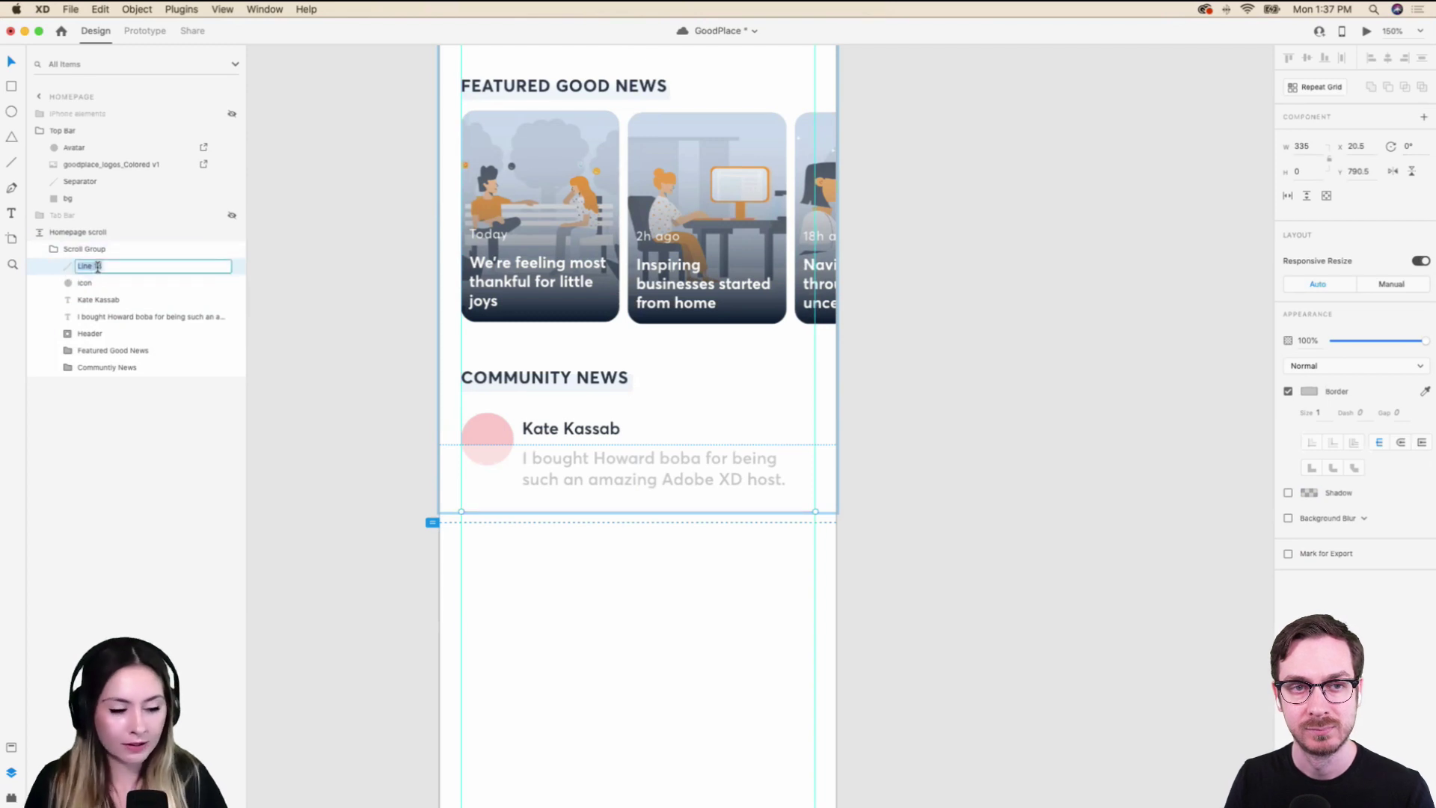
pyautogui.write('divide')
pyautogui.write('r')
pyautogui.press('Return')
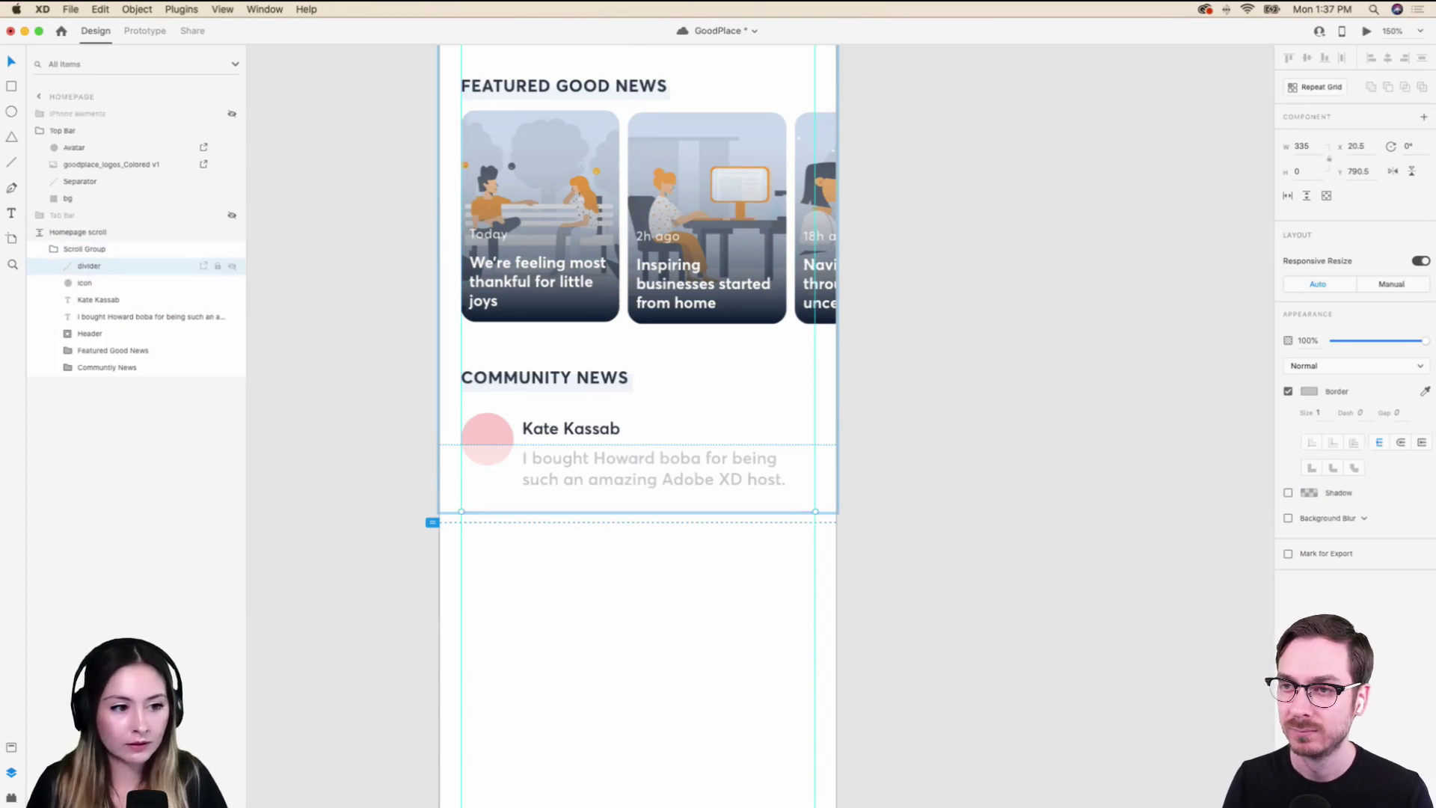
pyautogui.moveTo(89, 275); pyautogui.dragTo(90, 324)
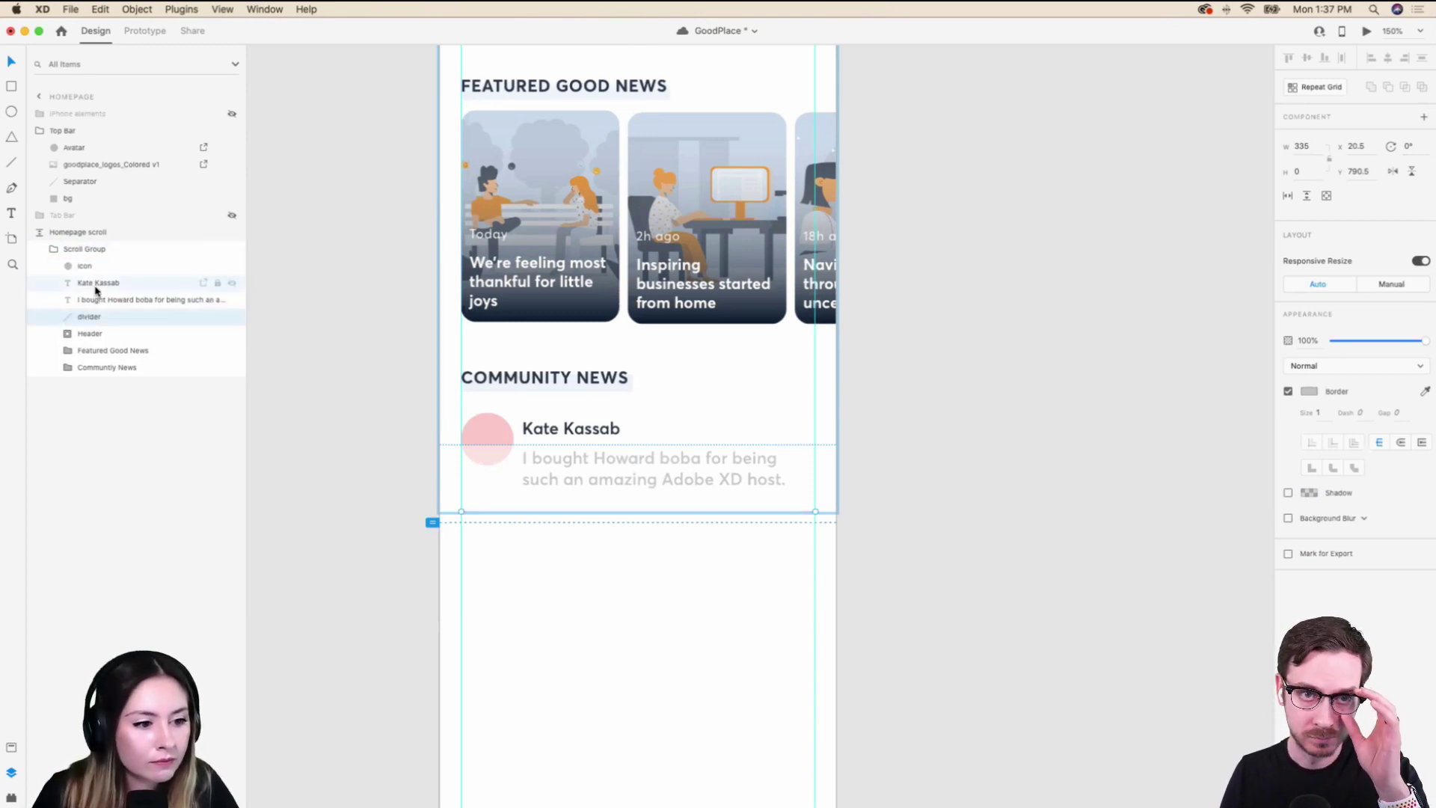
# Group the avatar, name, text and divider layers and name the group 'Social post'.
pyautogui.click(95, 269)
pyautogui.keyDown('shift'); pyautogui.click(95, 301); pyautogui.keyUp('shift')
pyautogui.press('super+g')
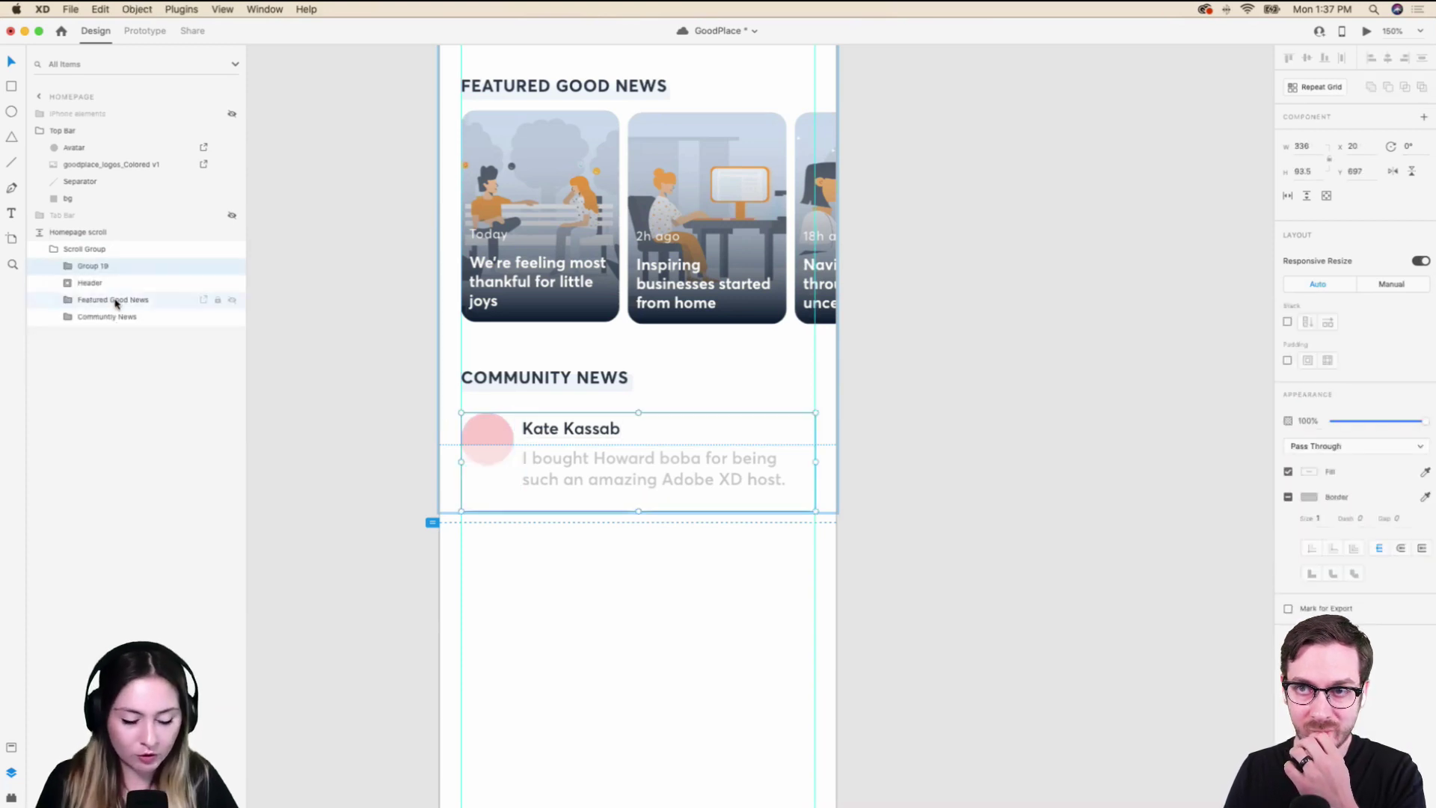
pyautogui.doubleClick(104, 267)
pyautogui.write('S')
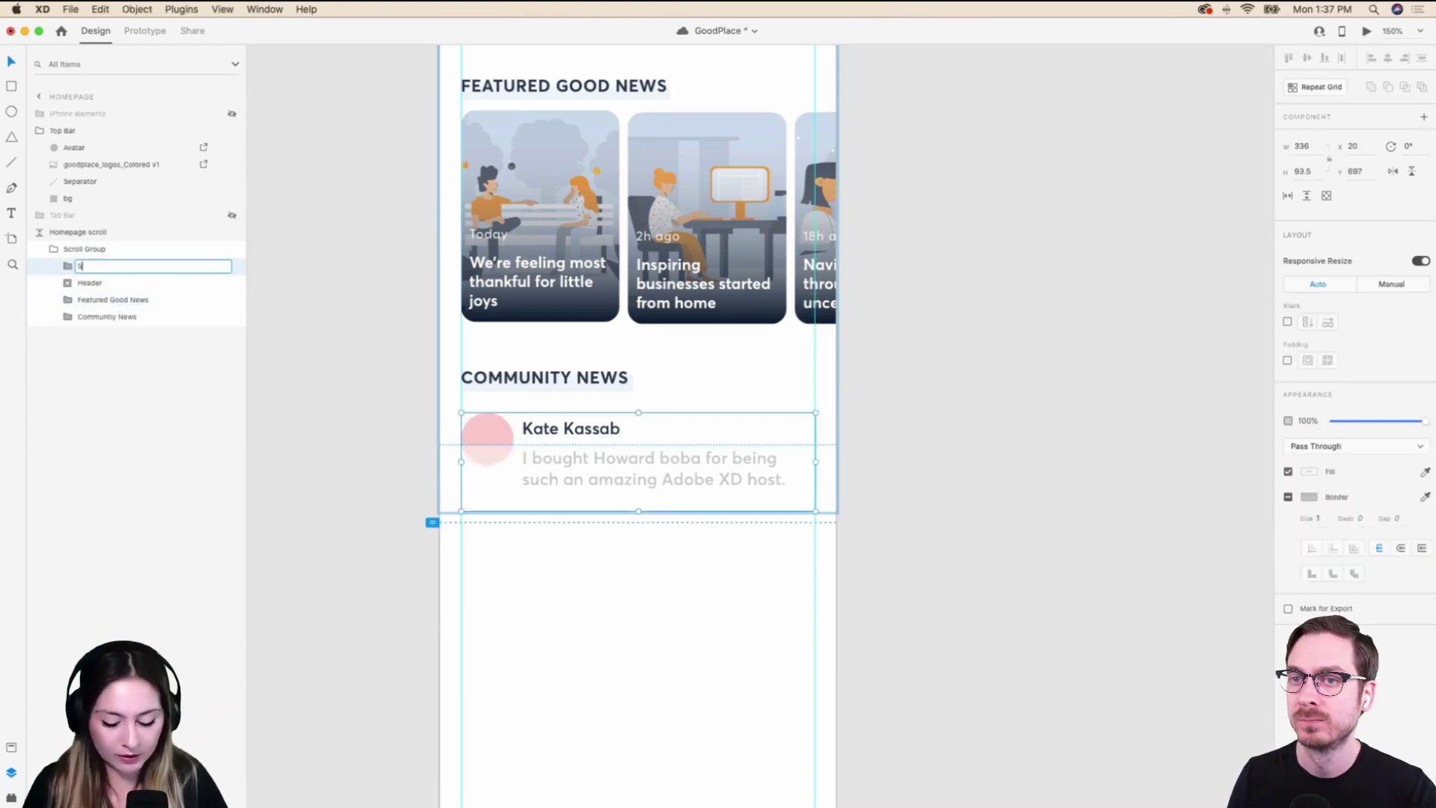
pyautogui.write('ocial post')
pyautogui.press('Return')
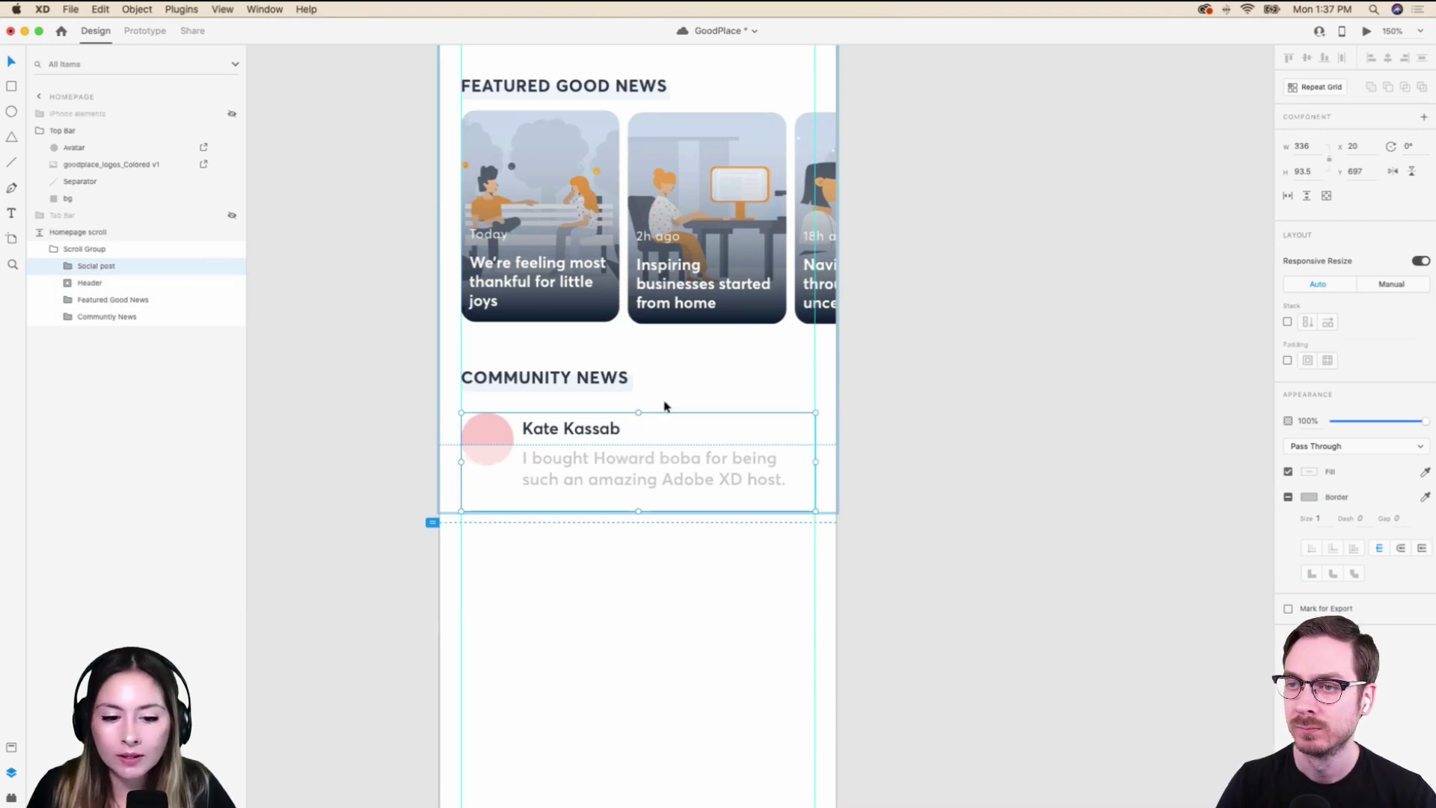
# Turn the Social post group into a repeat grid with an 18 px gap between posts.
pyautogui.click(1309, 88)
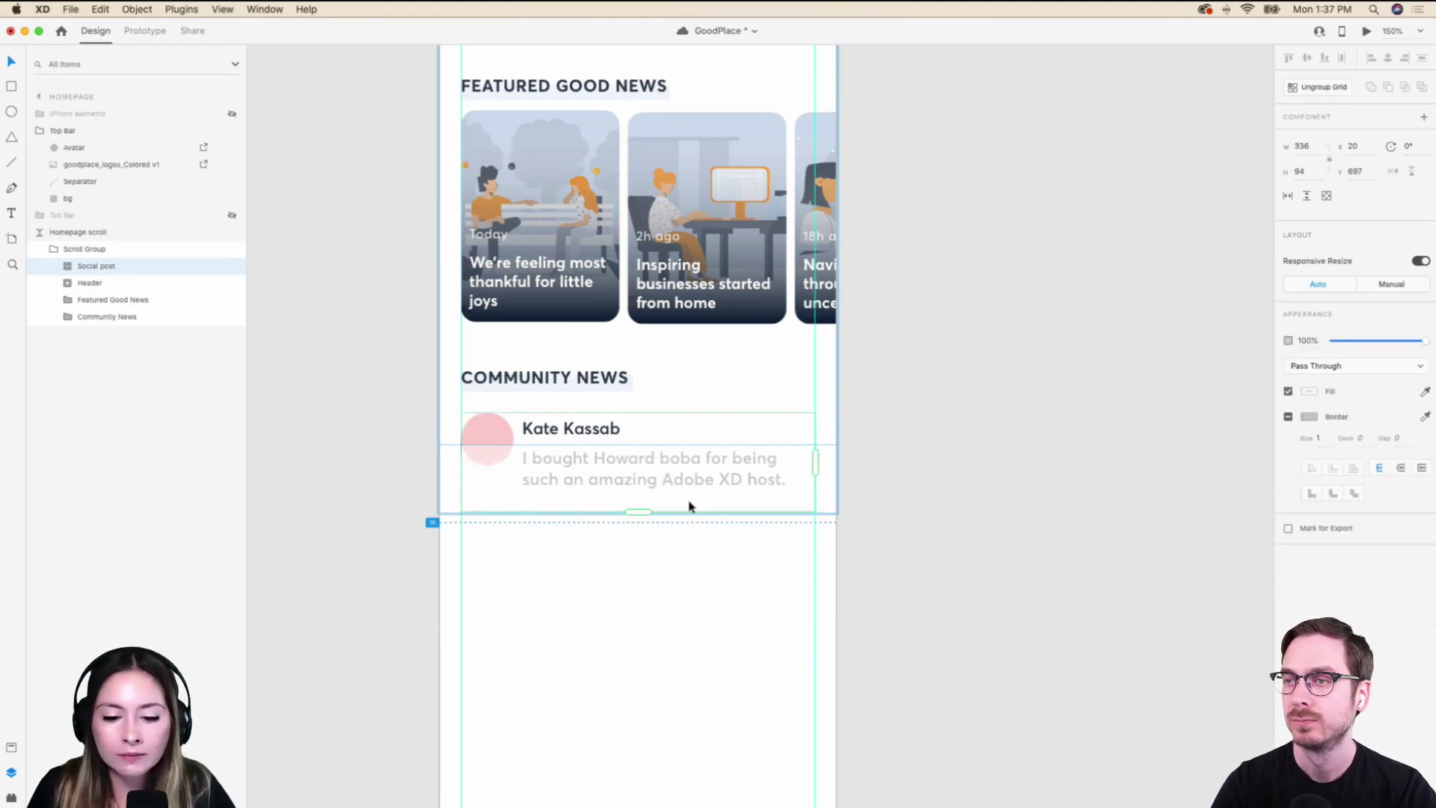
pyautogui.scroll(-3, 689, 486)
pyautogui.moveTo(640, 402); pyautogui.dragTo(638, 511)
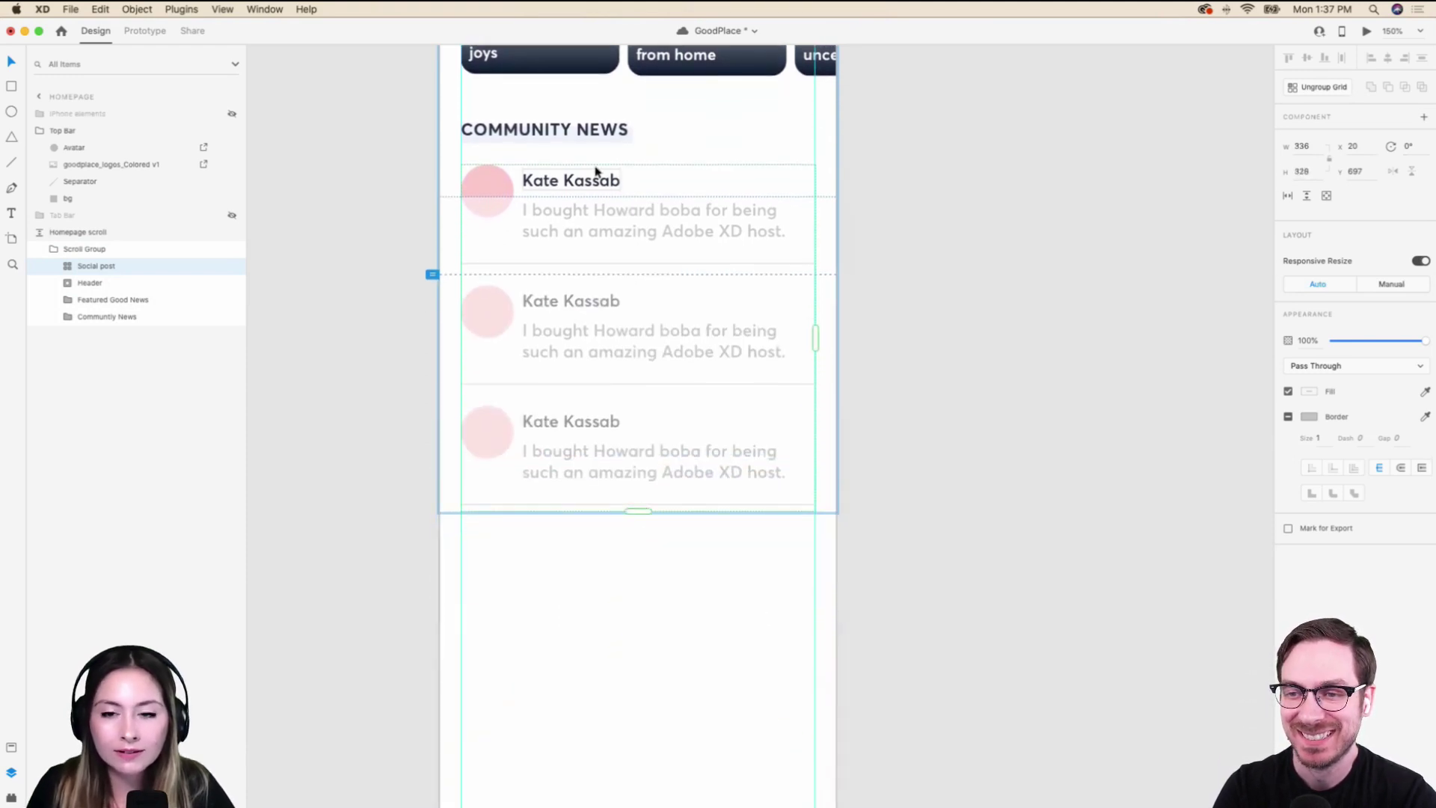
pyautogui.moveTo(613, 279)
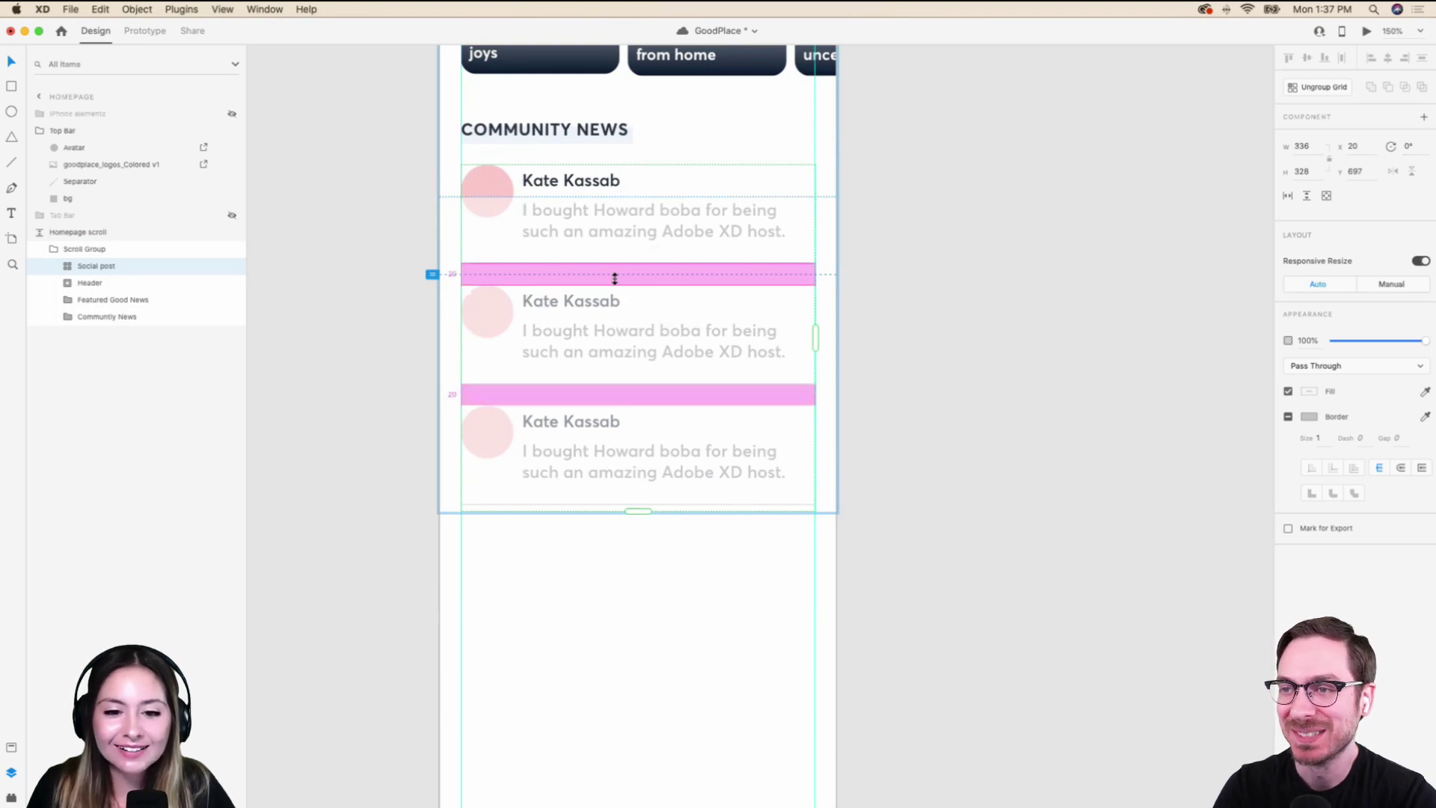
pyautogui.moveTo(614, 278); pyautogui.dragTo(616, 274)
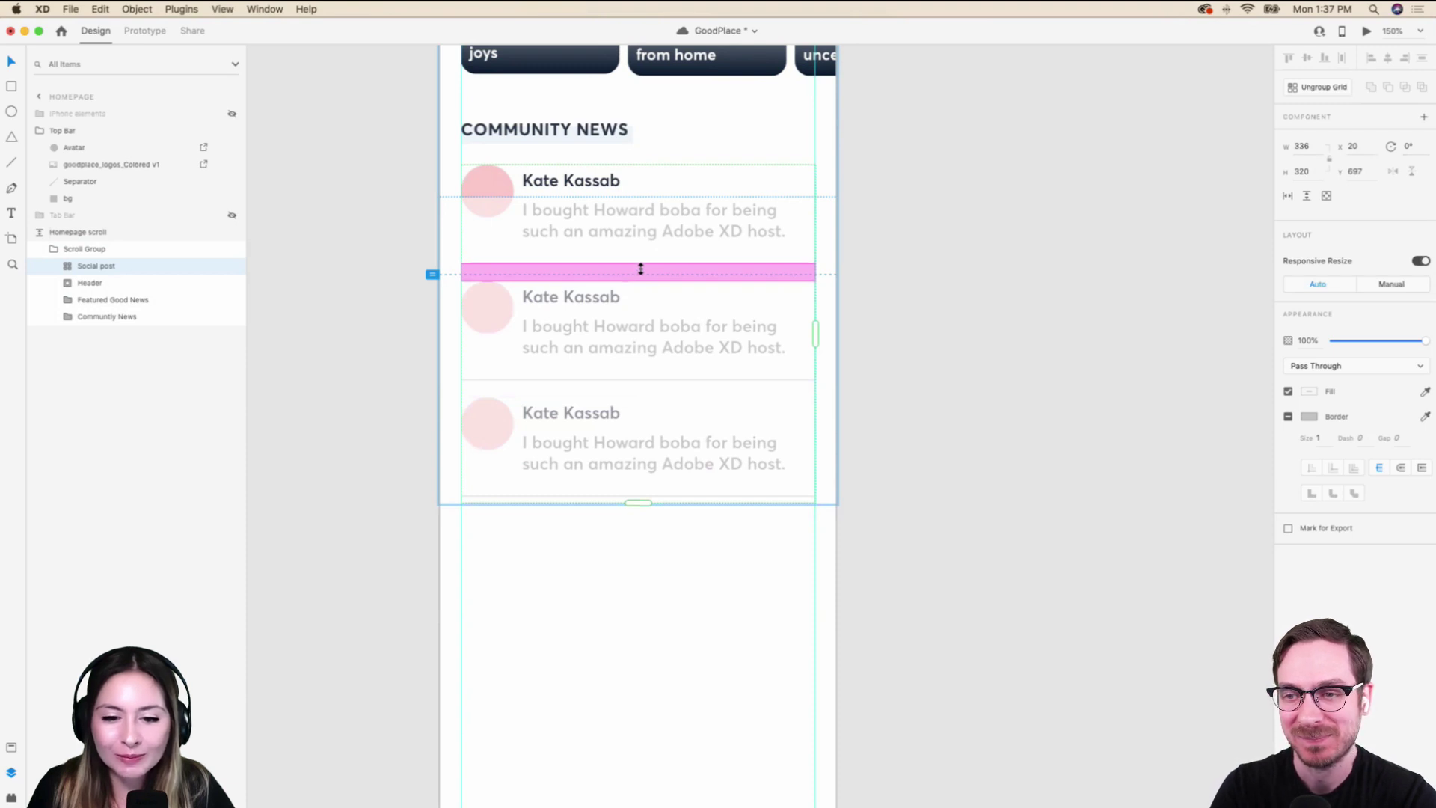
# Extend the repeat grid down to a fourth post, undo it, then redo it.
pyautogui.scroll(5, 625, 356)
pyautogui.scroll(-5, 679, 517)
pyautogui.hscroll(3, 679, 517)
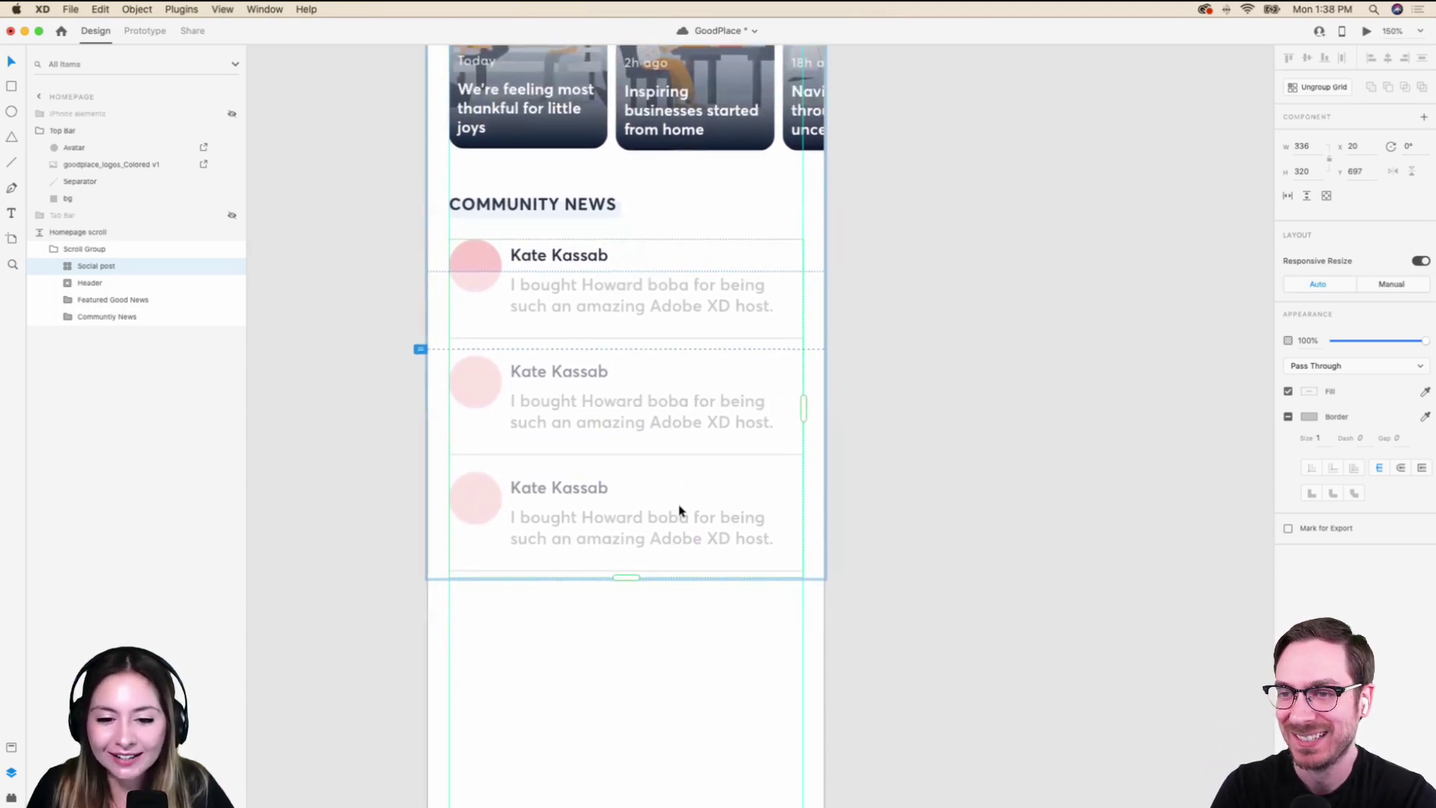
pyautogui.moveTo(563, 501); pyautogui.dragTo(578, 614)
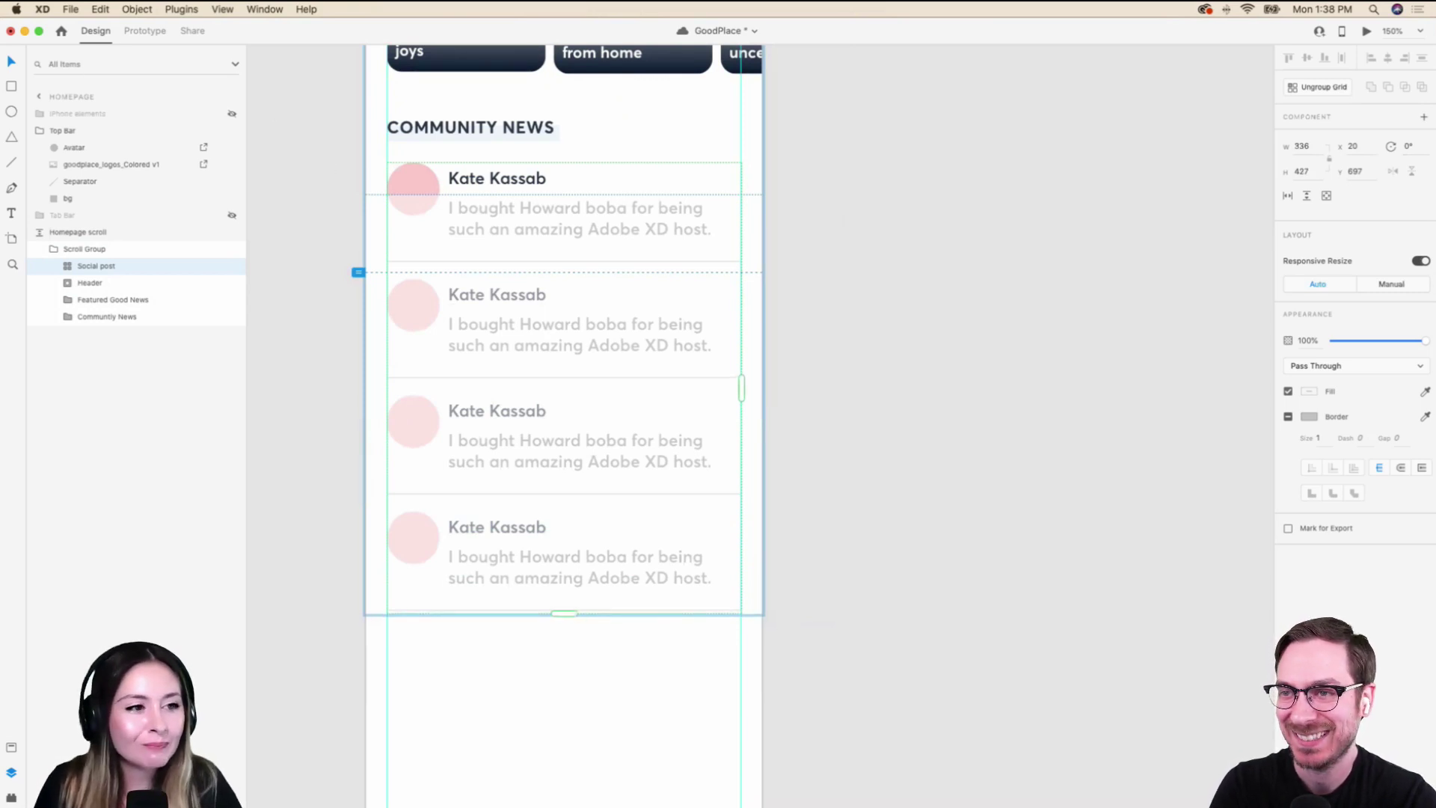
pyautogui.press('super+z')
pyautogui.press('super+z')
pyautogui.press('super+z')
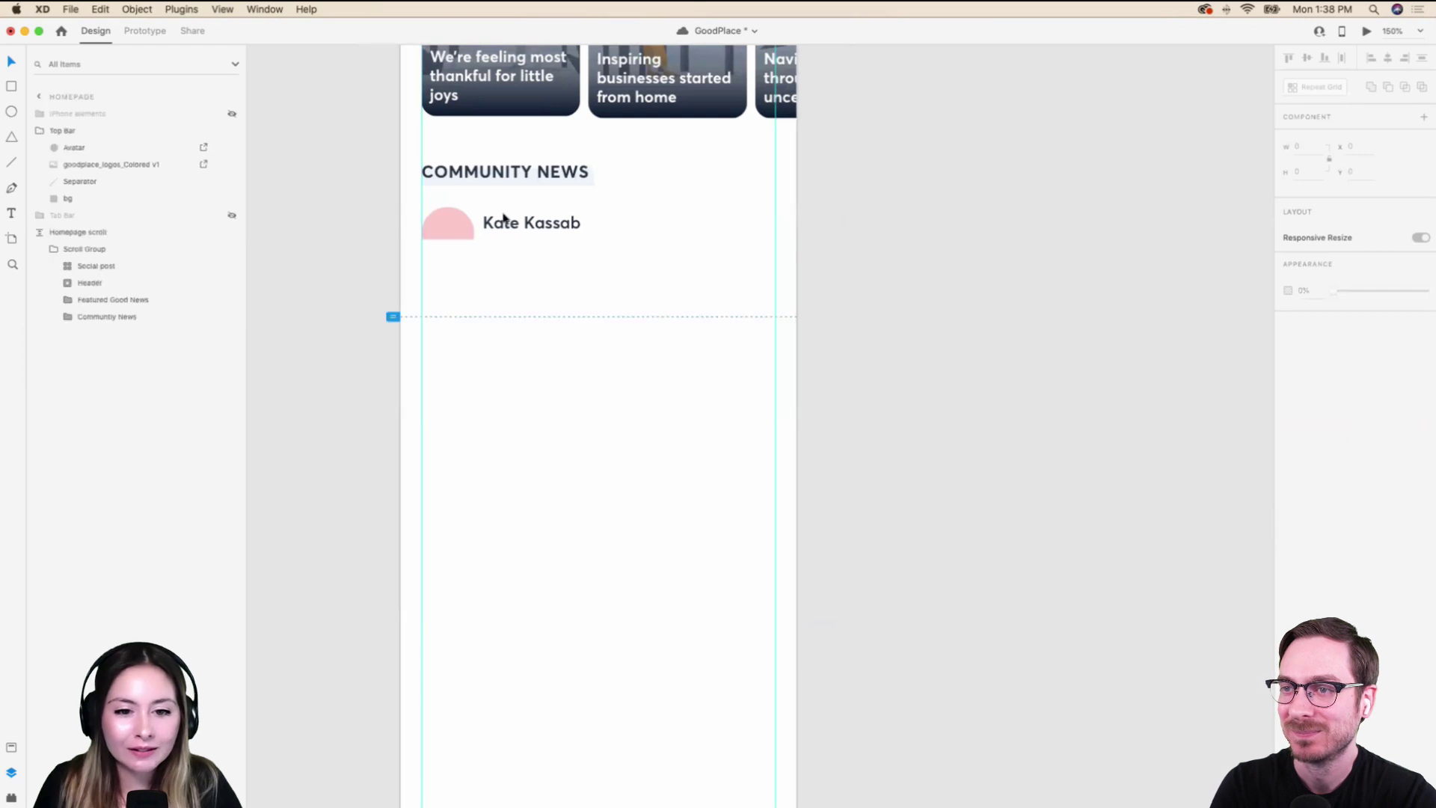
pyautogui.press('super+shift+z')
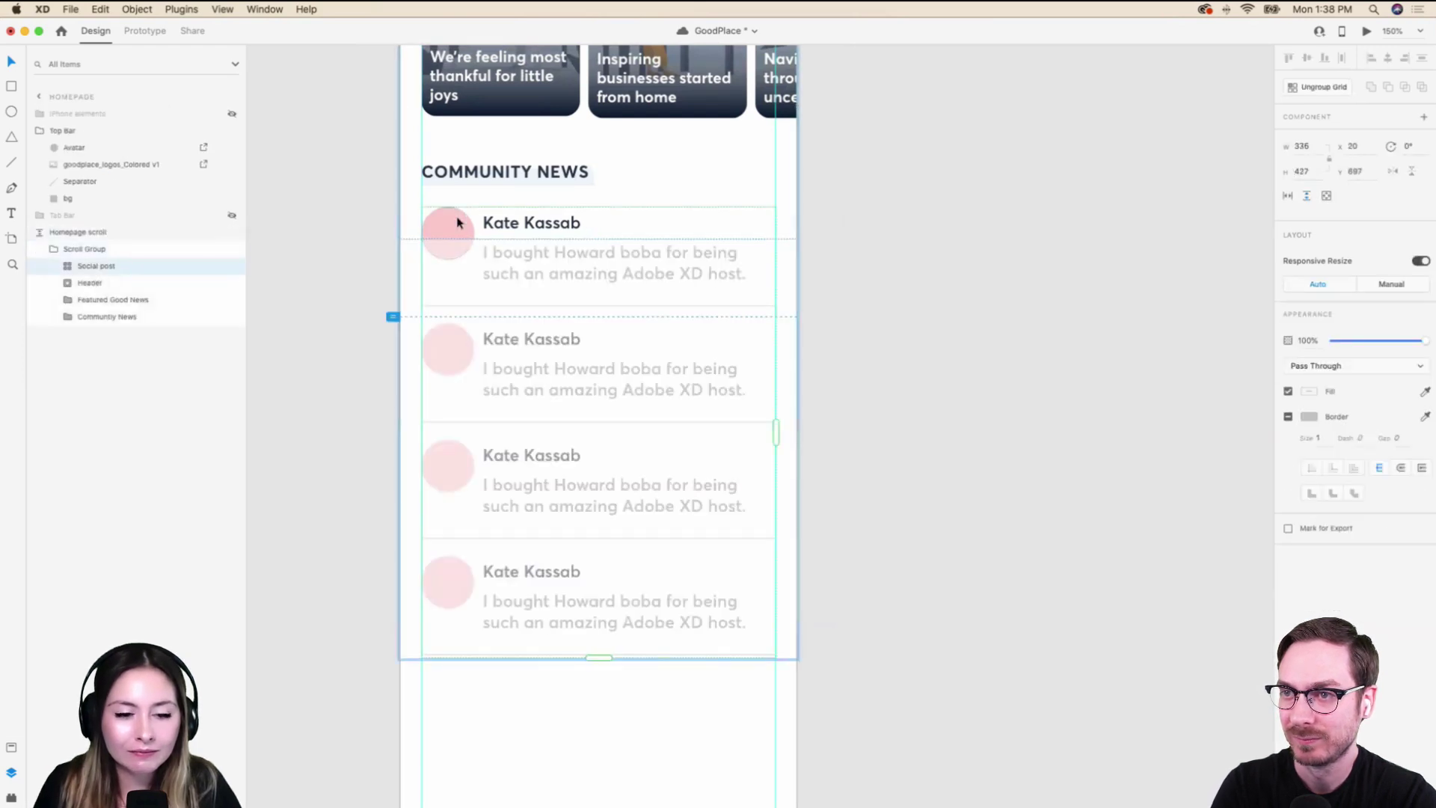
# Select the first post's avatar circle and preview ToyFaces_Colored_BG_49 in Community Imagery.
pyautogui.doubleClick(458, 222)
pyautogui.click(96, 777)
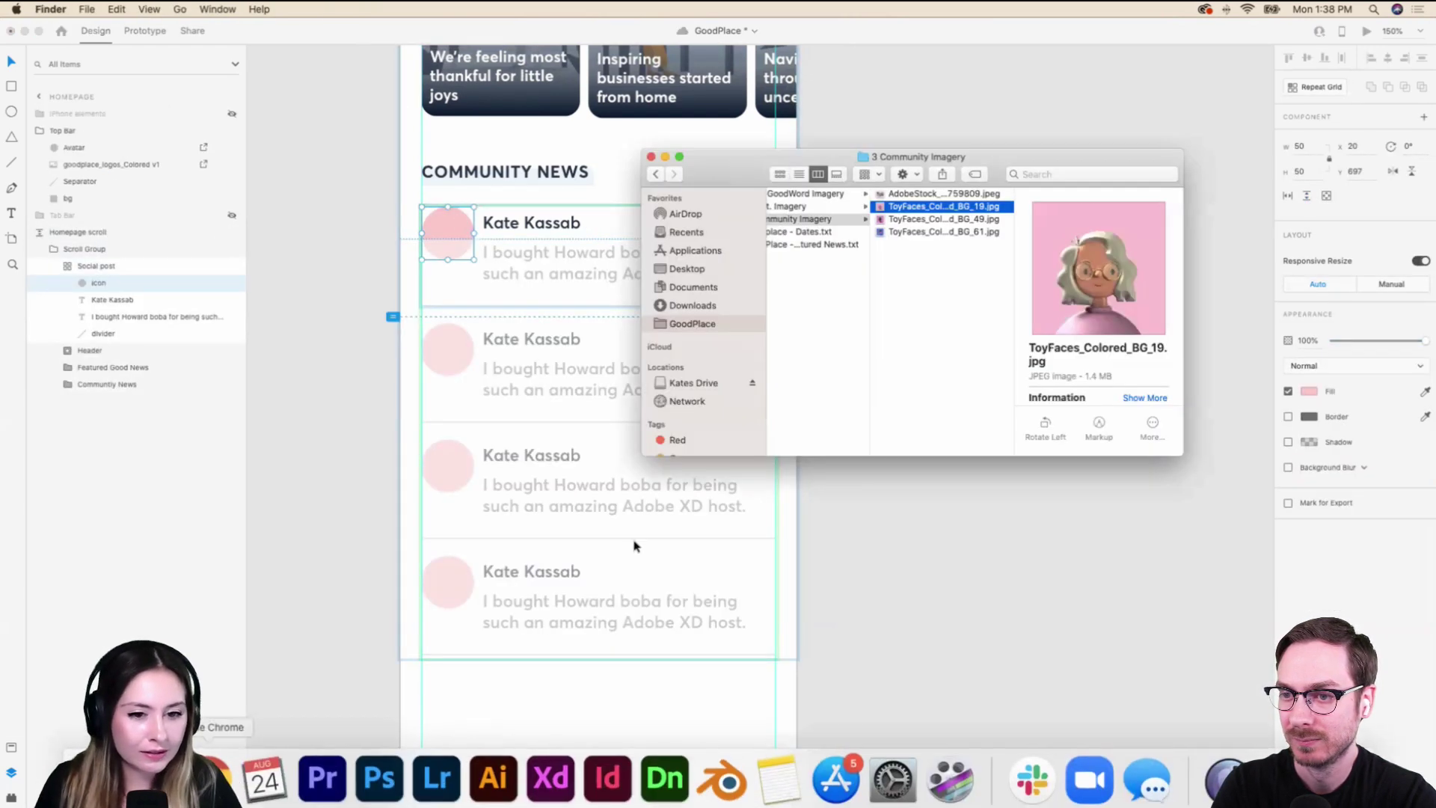
pyautogui.click(945, 219)
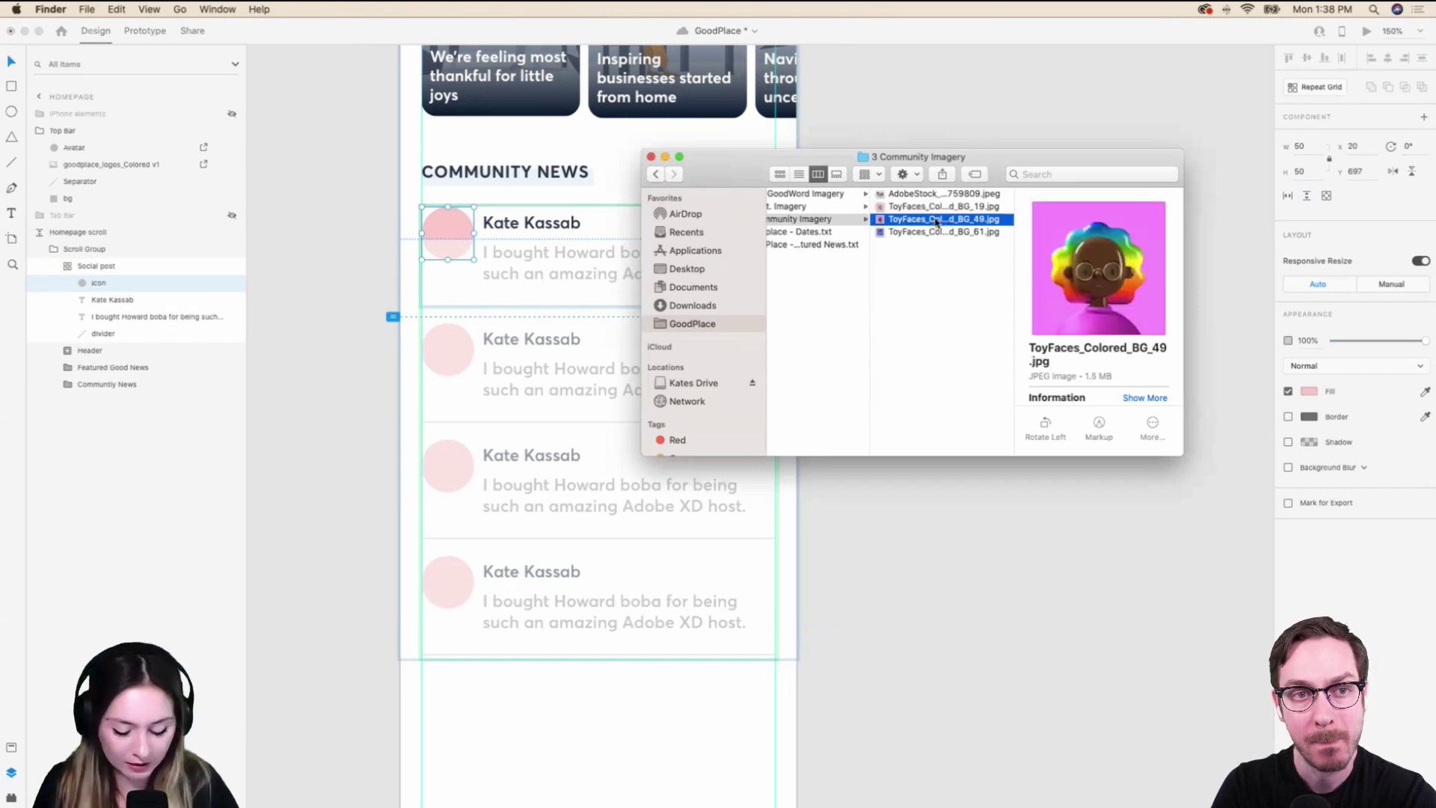
# In a new Finder window, go to GoodPlace > 01 Brand Assets > Toy Faces > ToyFacesByAmrit > Colored.
pyautogui.press('super+n')
pyautogui.click(498, 197)
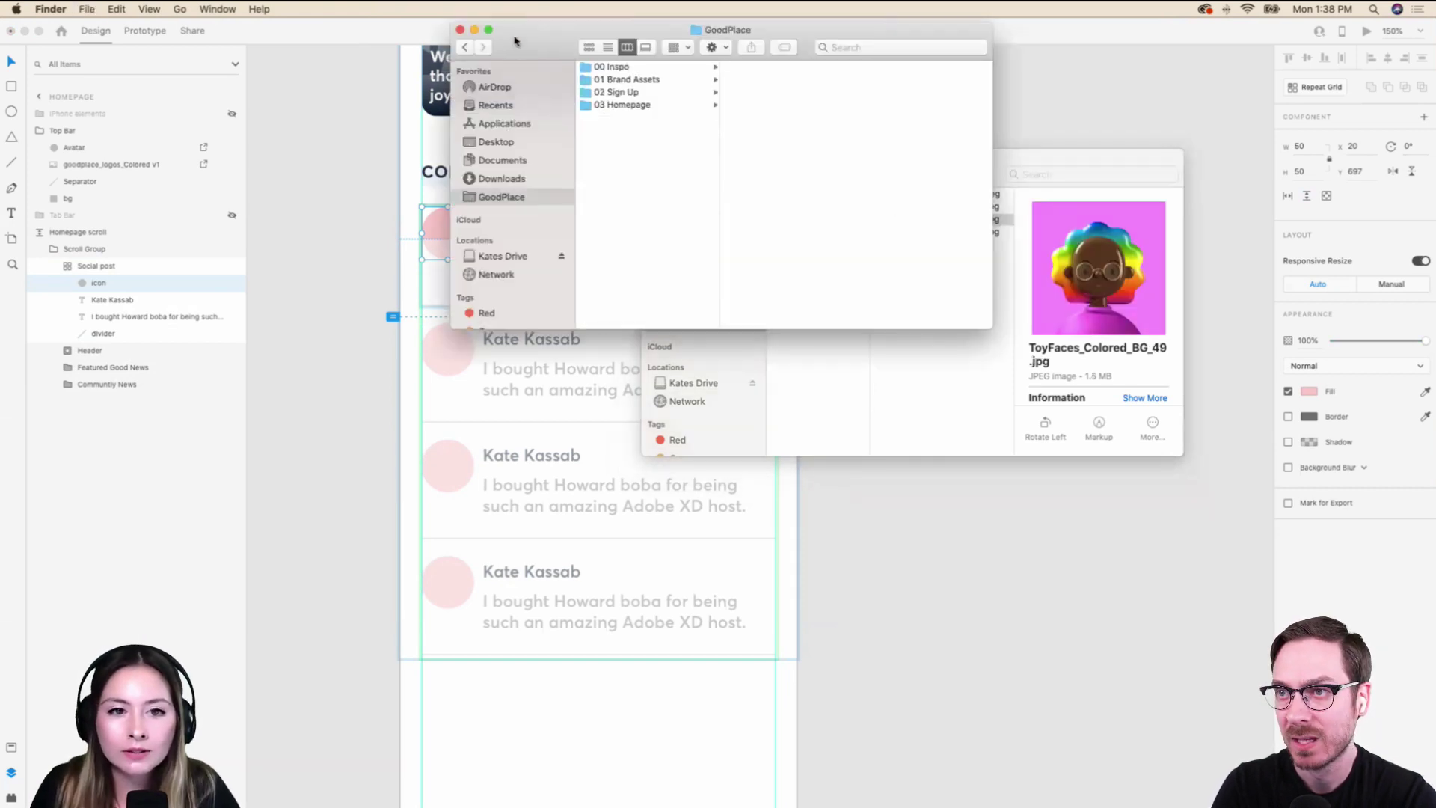
pyautogui.moveTo(513, 42); pyautogui.dragTo(488, 237)
pyautogui.click(612, 299)
pyautogui.click(628, 289)
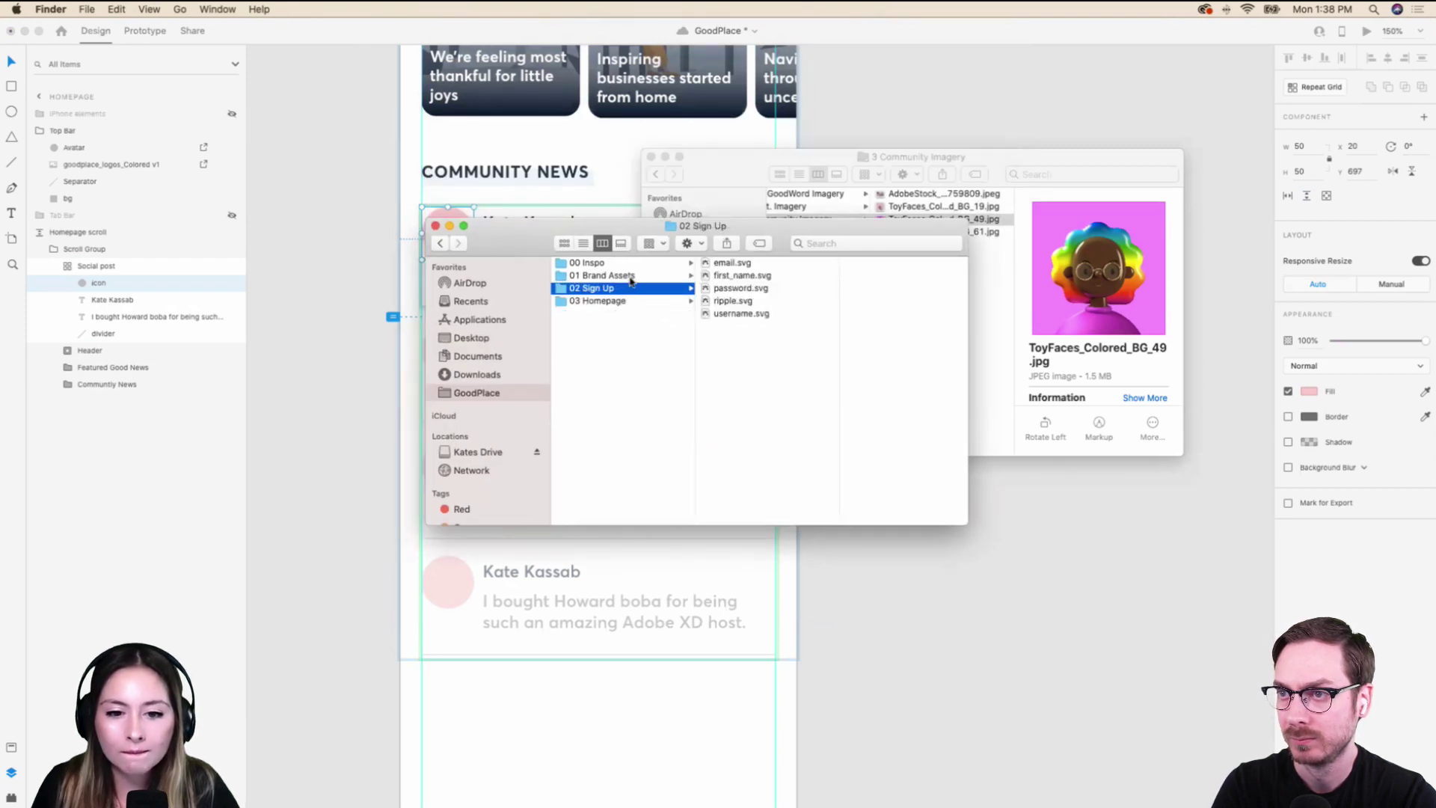
pyautogui.click(632, 277)
pyautogui.click(740, 288)
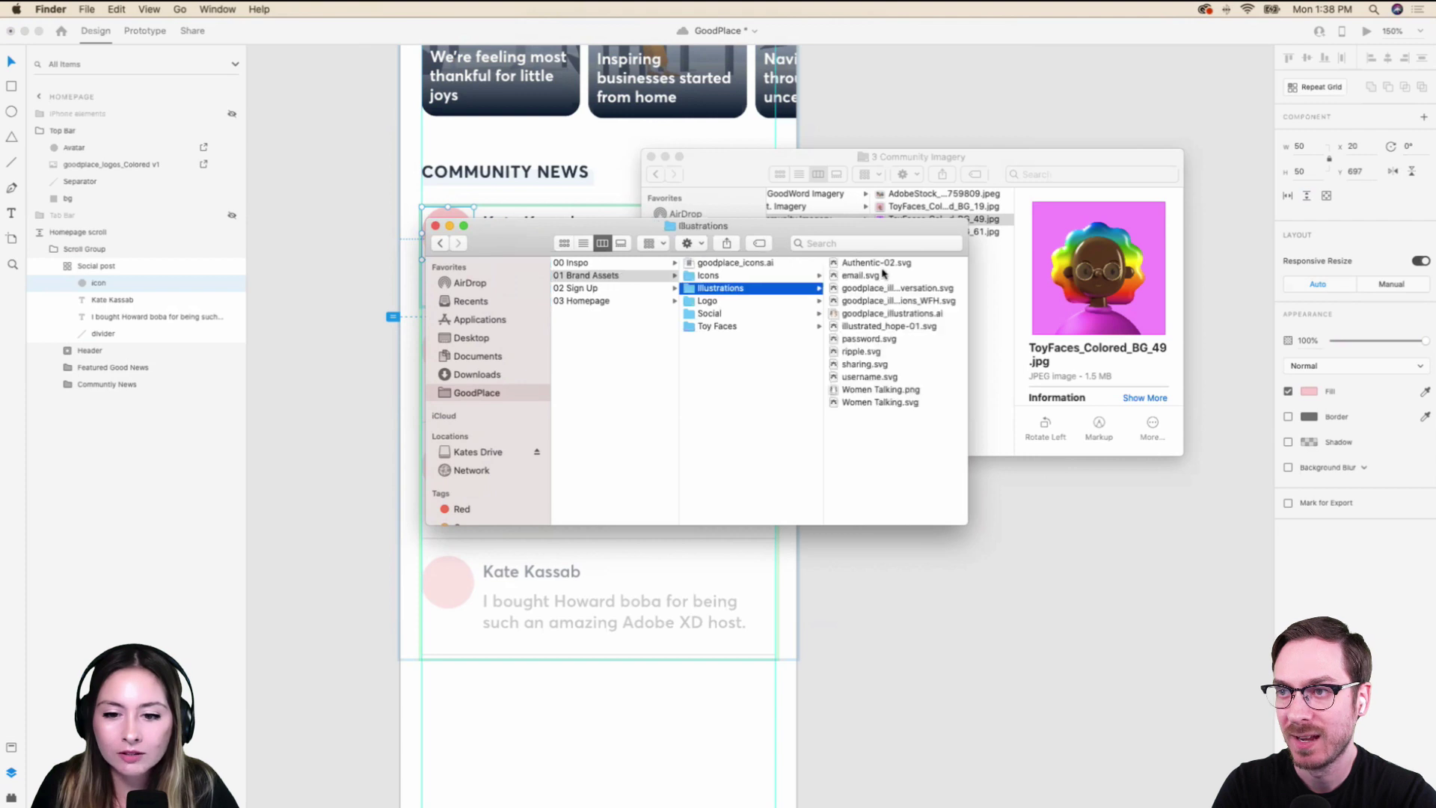
pyautogui.click(718, 326)
pyautogui.click(897, 263)
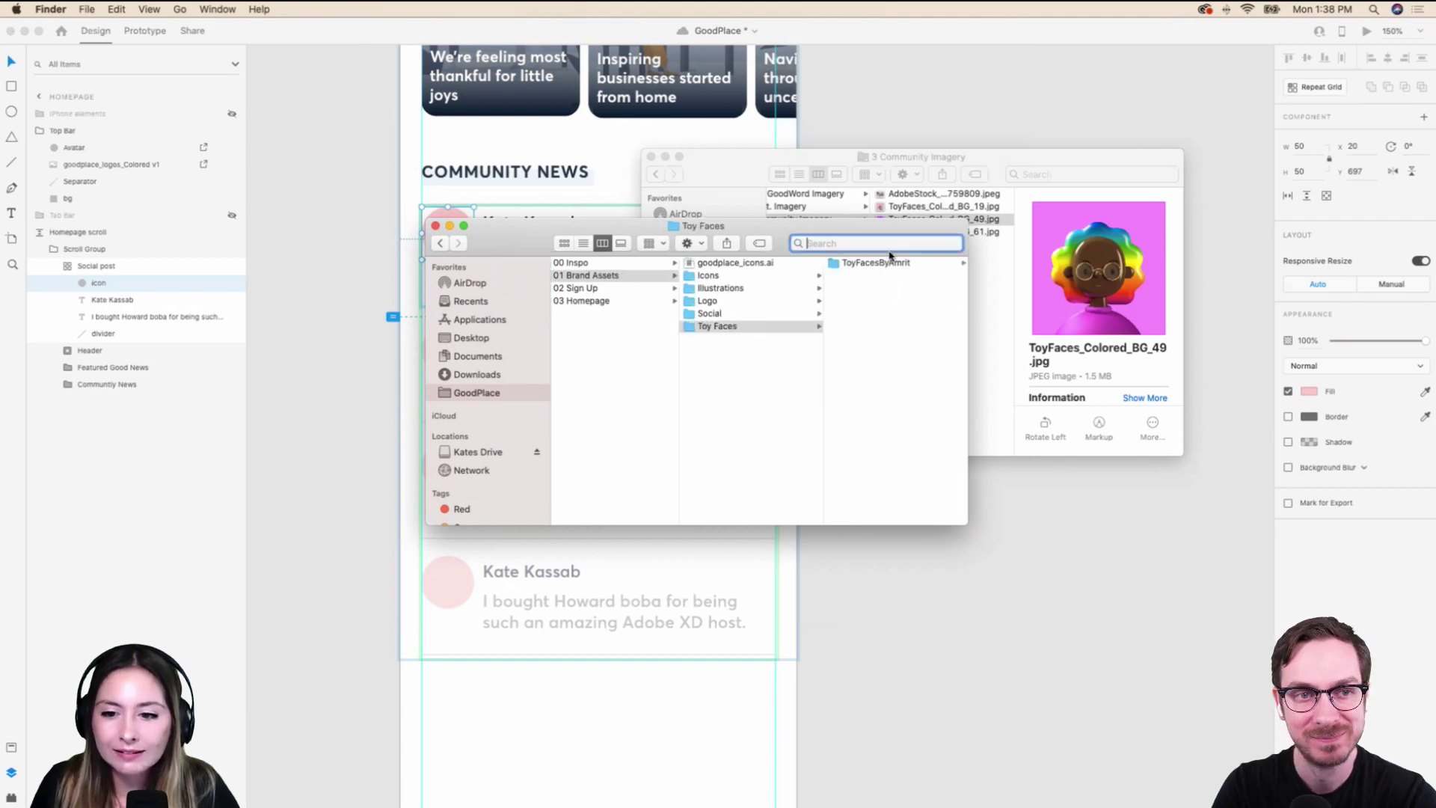
pyautogui.click(868, 277)
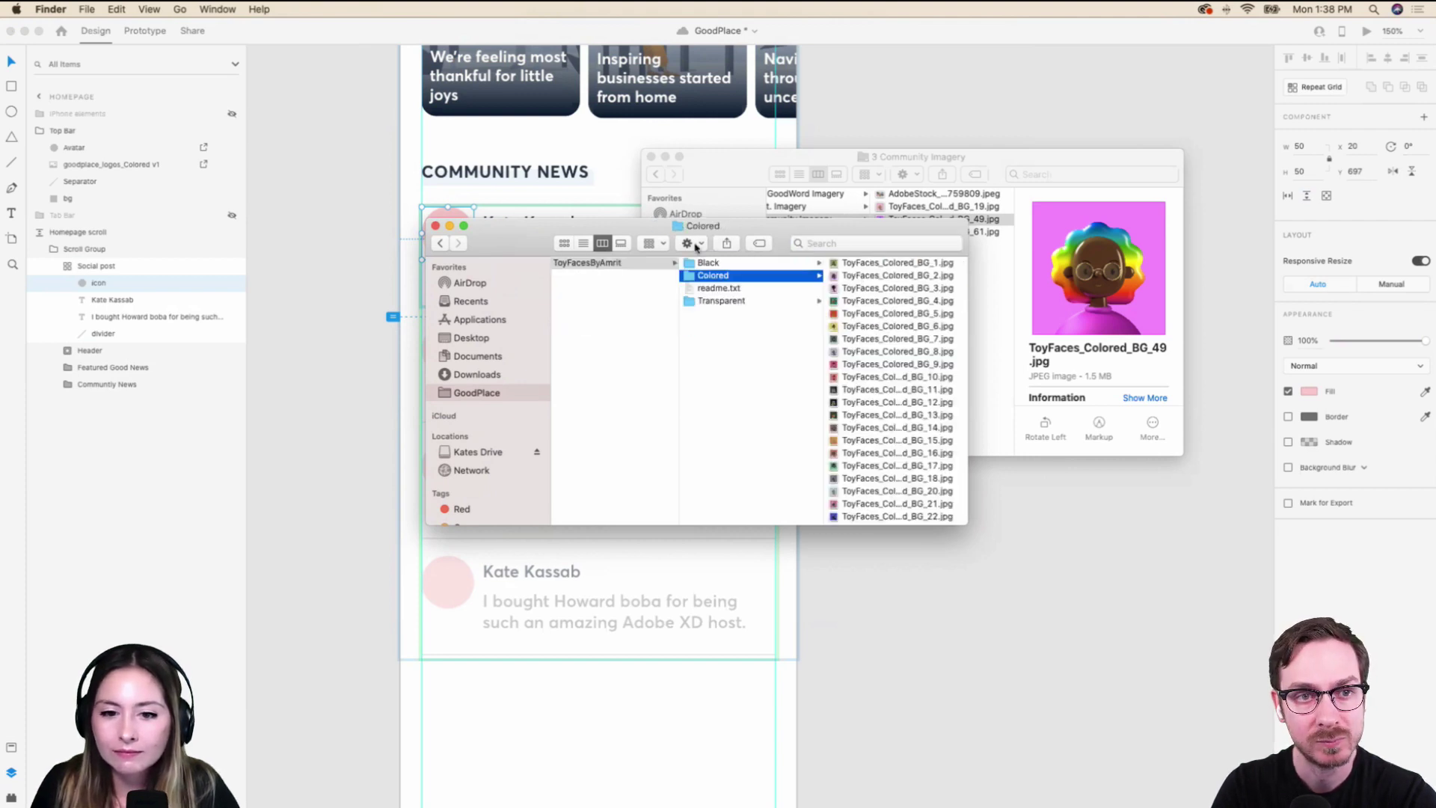
# Show both folders as thumbnails side by side, enlarged, and pick ToyFaces_Colored_BG_11.
pyautogui.click(564, 244)
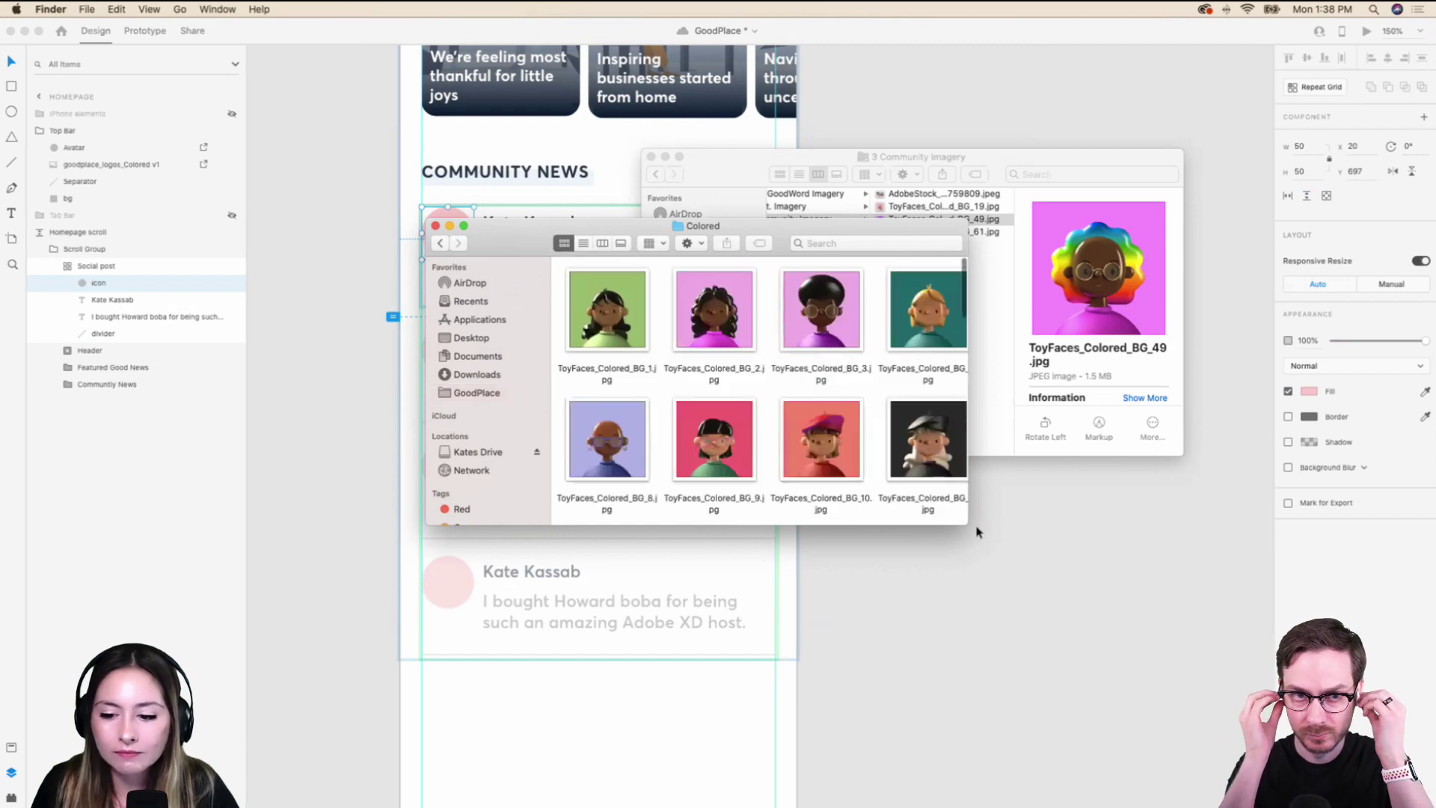
pyautogui.moveTo(967, 523); pyautogui.dragTo(1296, 735)
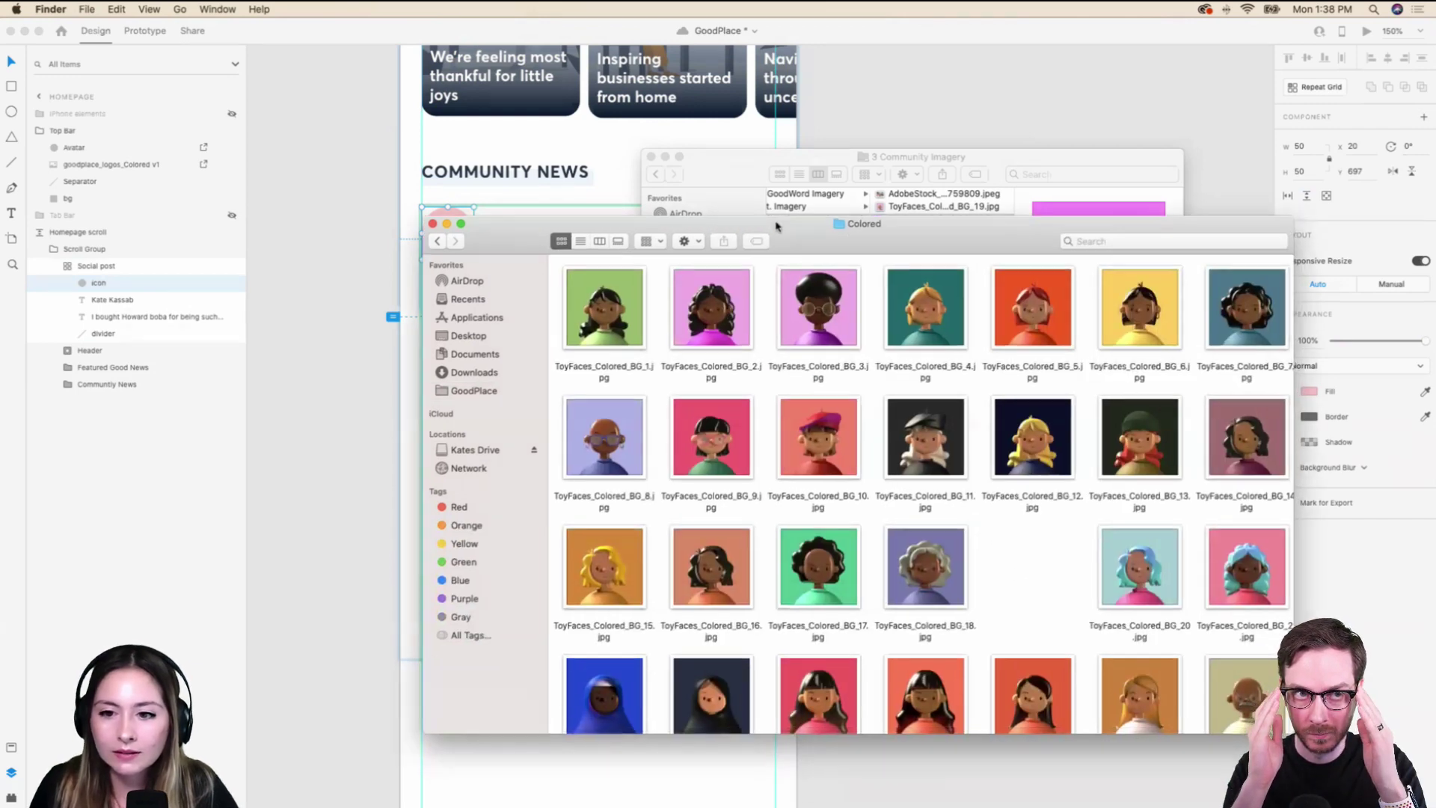
pyautogui.moveTo(934, 225); pyautogui.dragTo(921, 43)
pyautogui.click(779, 173)
pyautogui.click(720, 437)
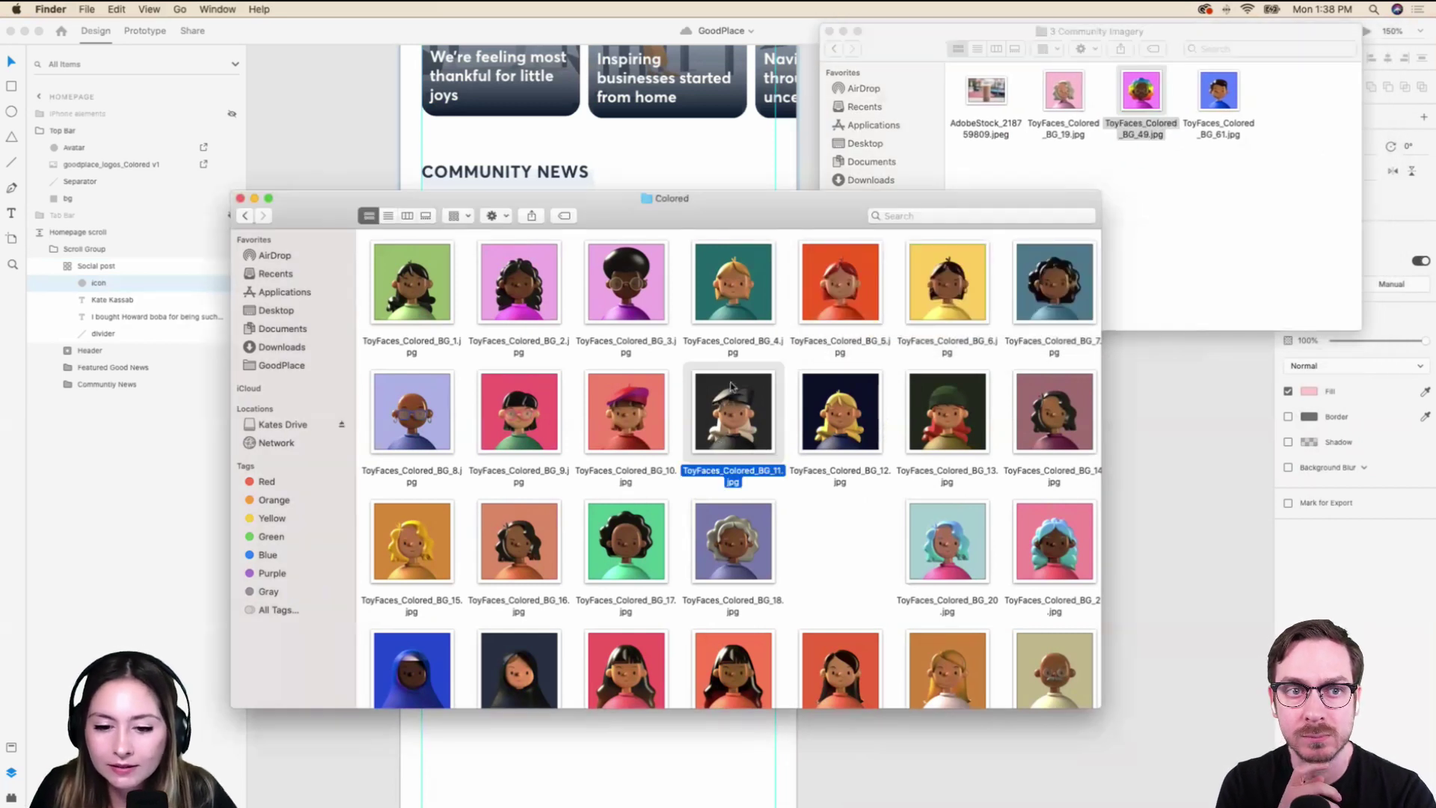
# Move the BG_11, BG_56, BG_59 and other ToyFaces avatars into the Community Imagery folder.
pyautogui.moveTo(730, 436); pyautogui.dragTo(1292, 109)
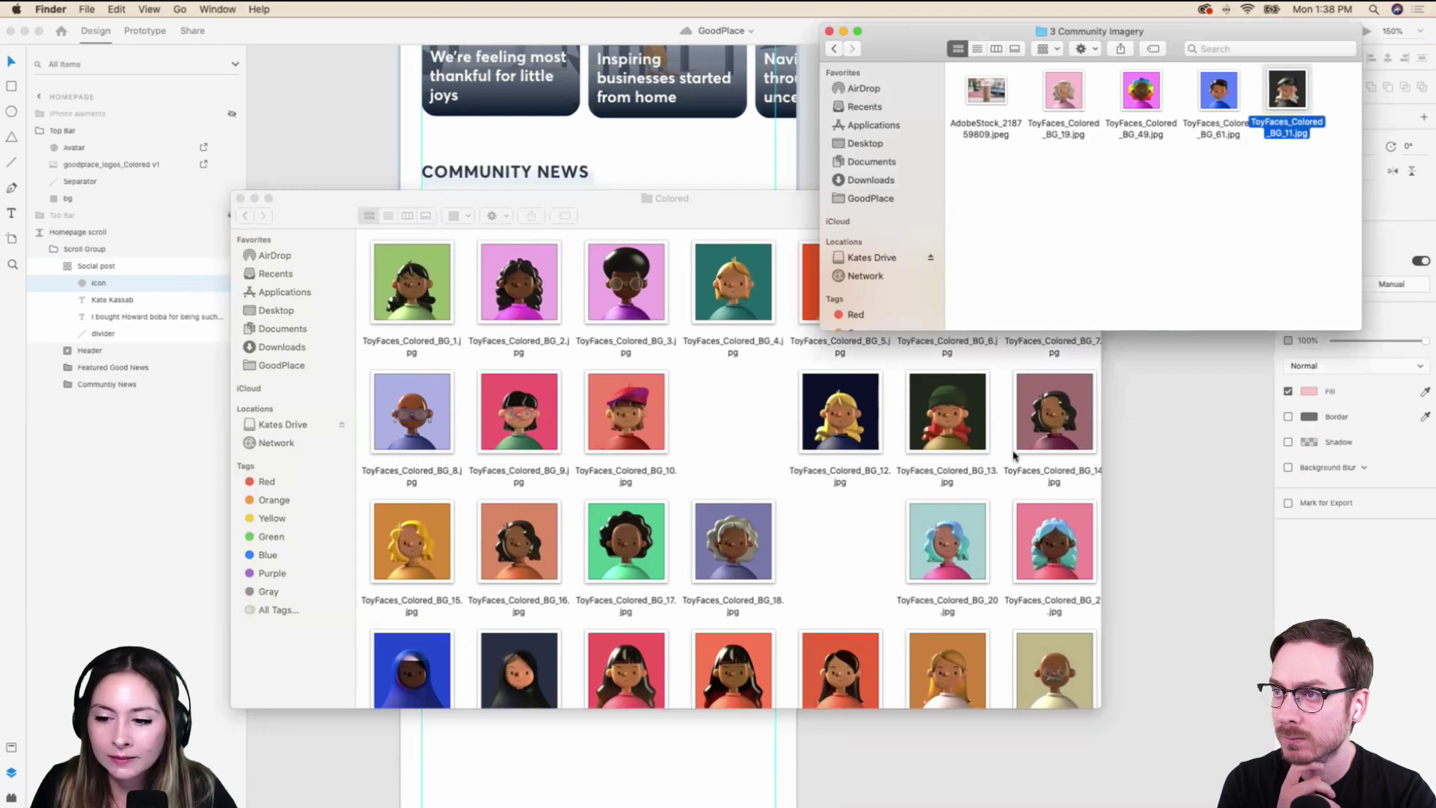
pyautogui.scroll(-3, 747, 485)
pyautogui.scroll(-5, 747, 484)
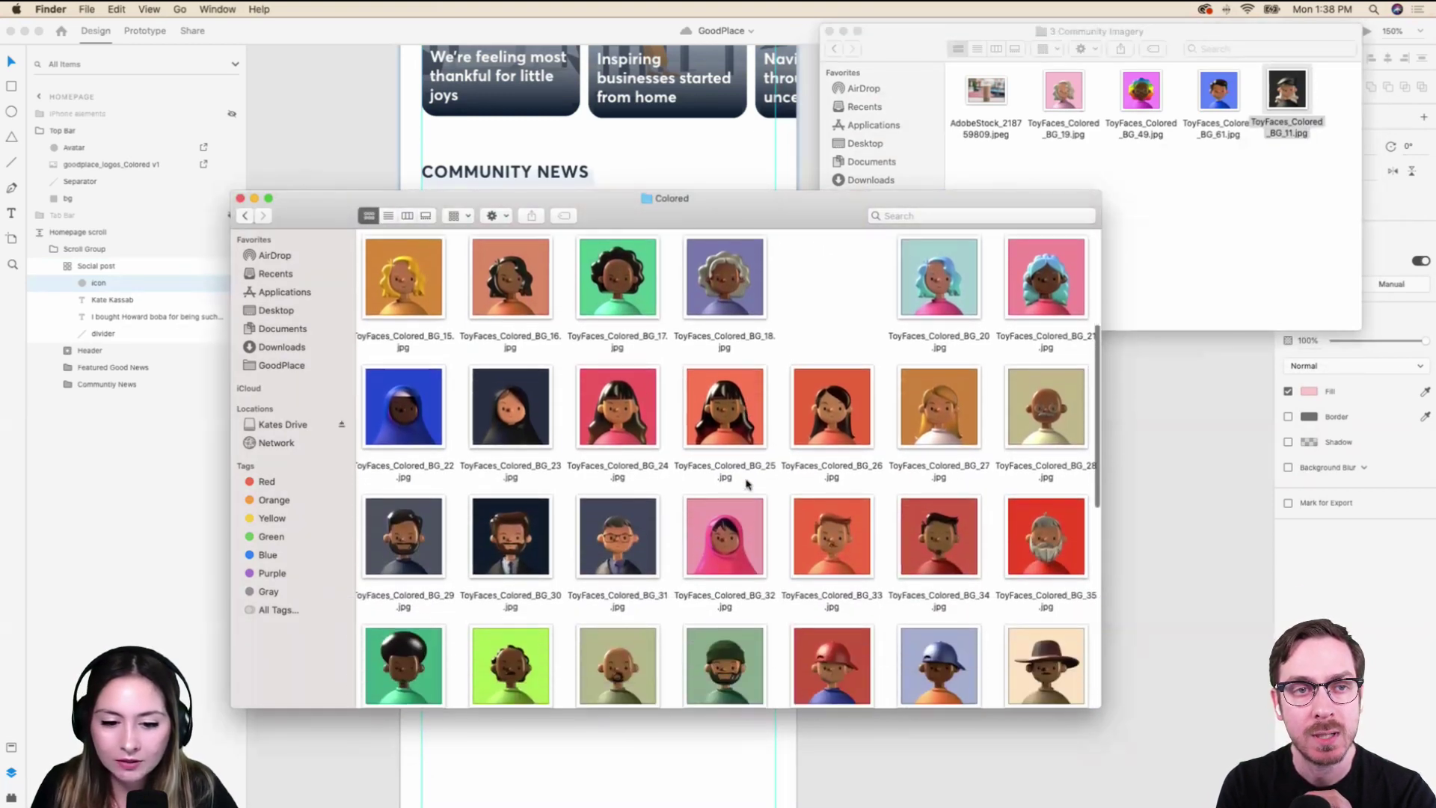
pyautogui.scroll(-3, 748, 483)
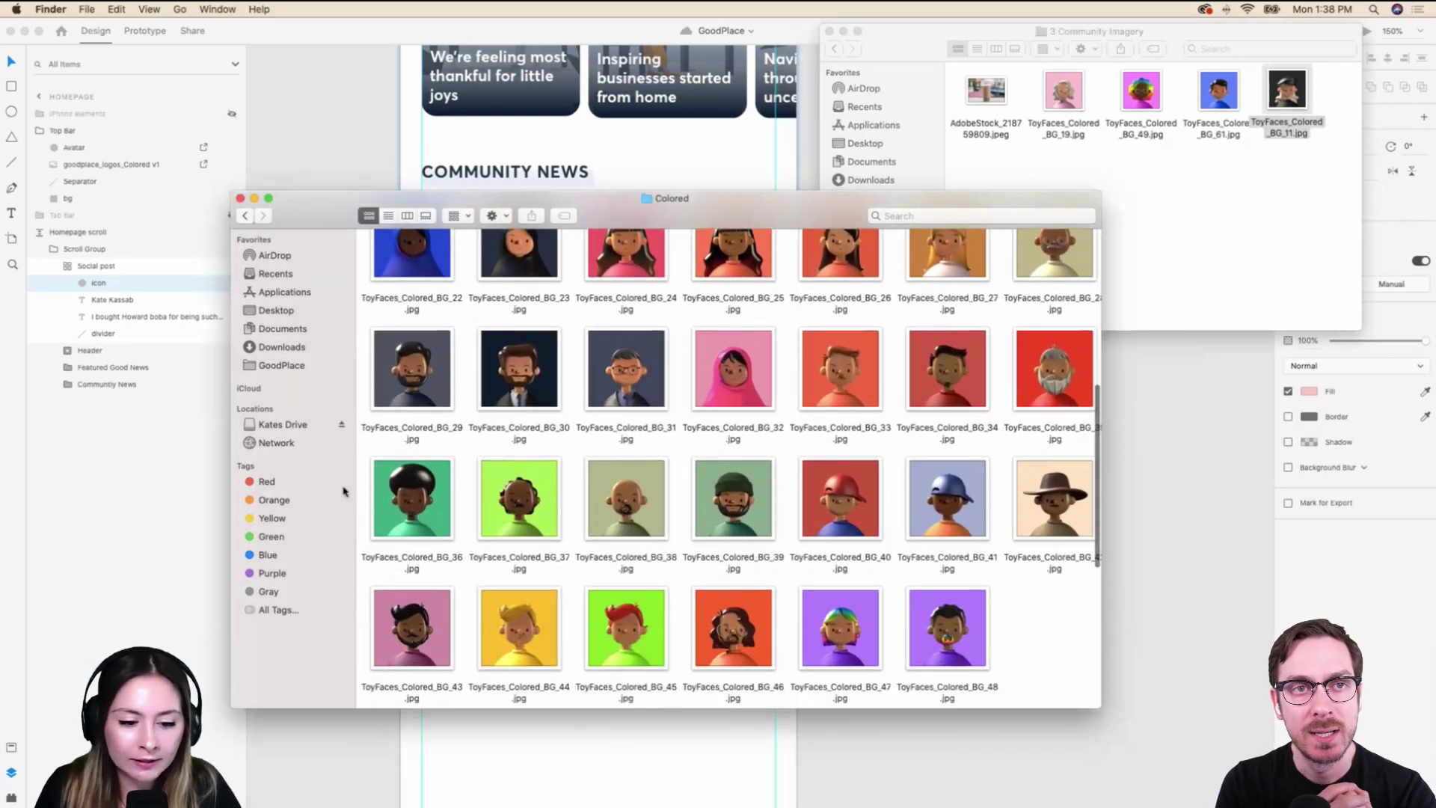
pyautogui.moveTo(415, 495); pyautogui.dragTo(1246, 247)
pyautogui.scroll(-5, 684, 521)
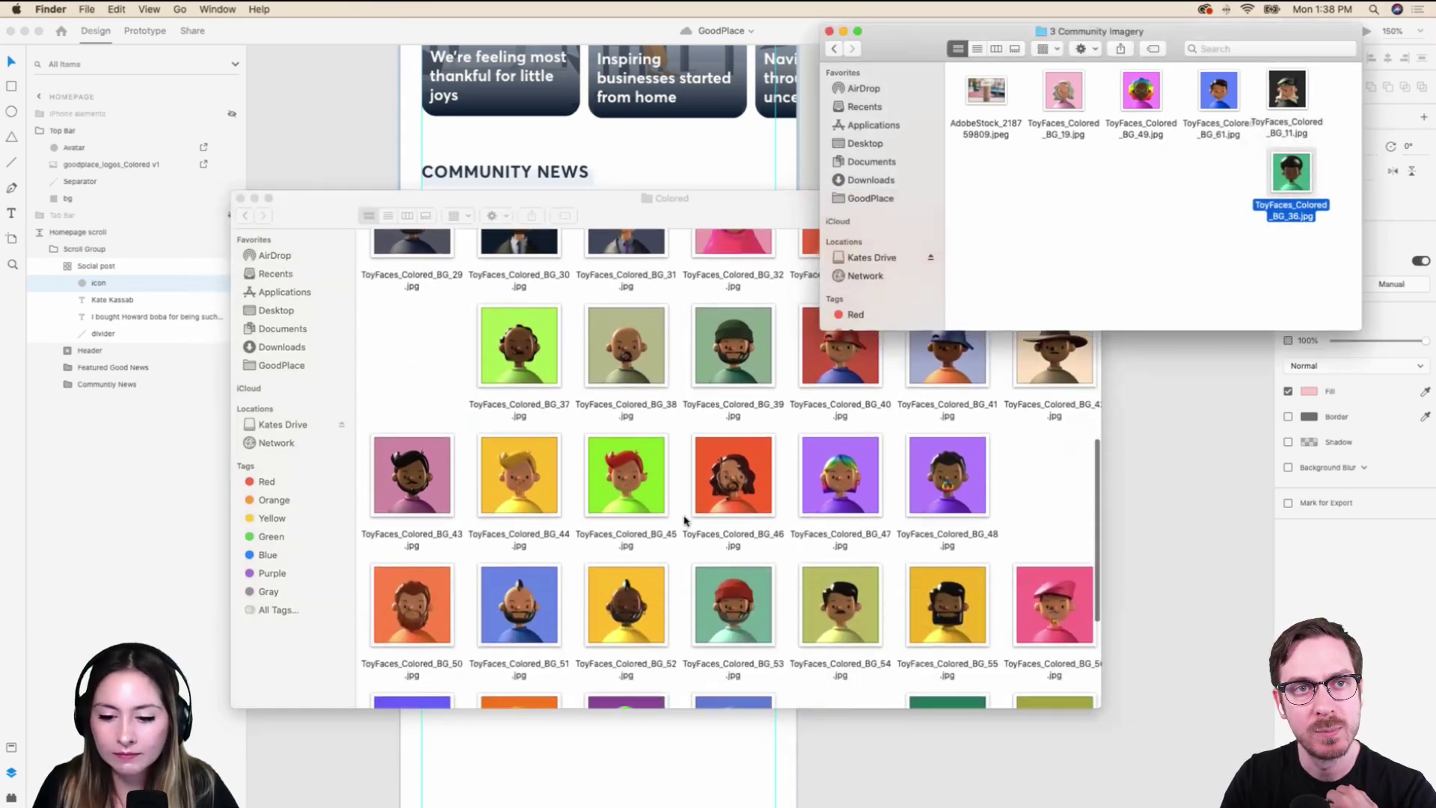
pyautogui.scroll(-3, 684, 521)
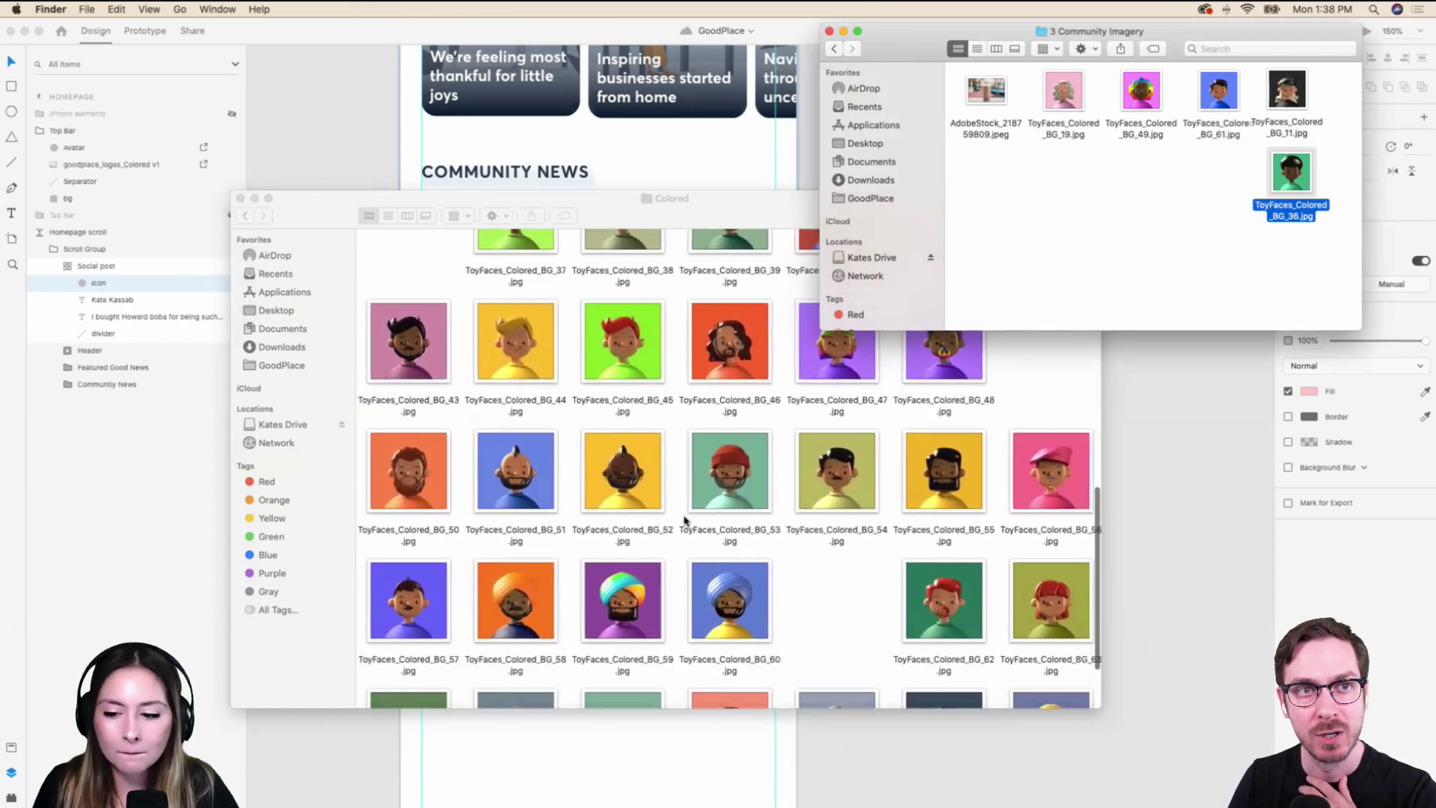
pyautogui.scroll(-1, 683, 516)
pyautogui.moveTo(1046, 485); pyautogui.dragTo(1196, 213)
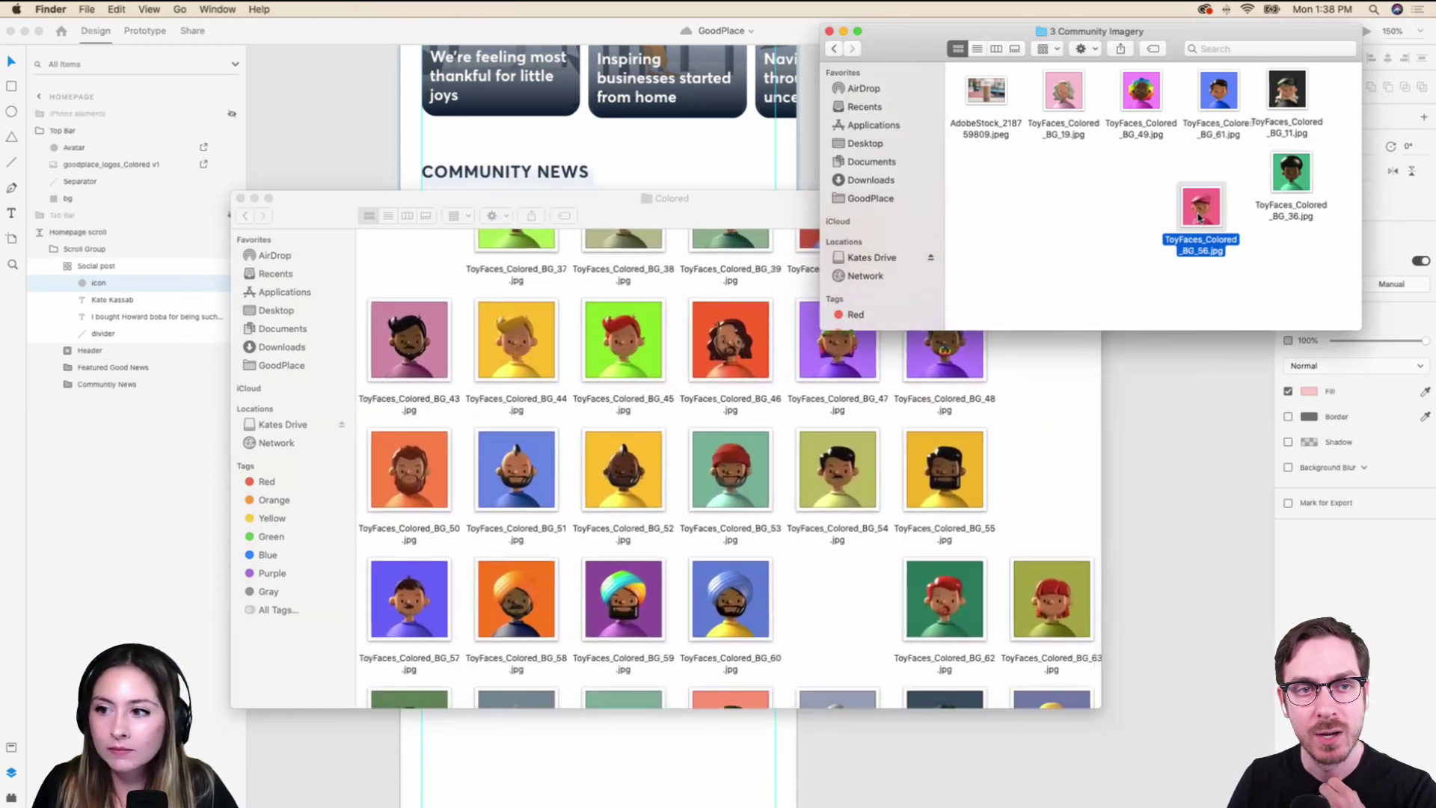
pyautogui.scroll(-4, 913, 592)
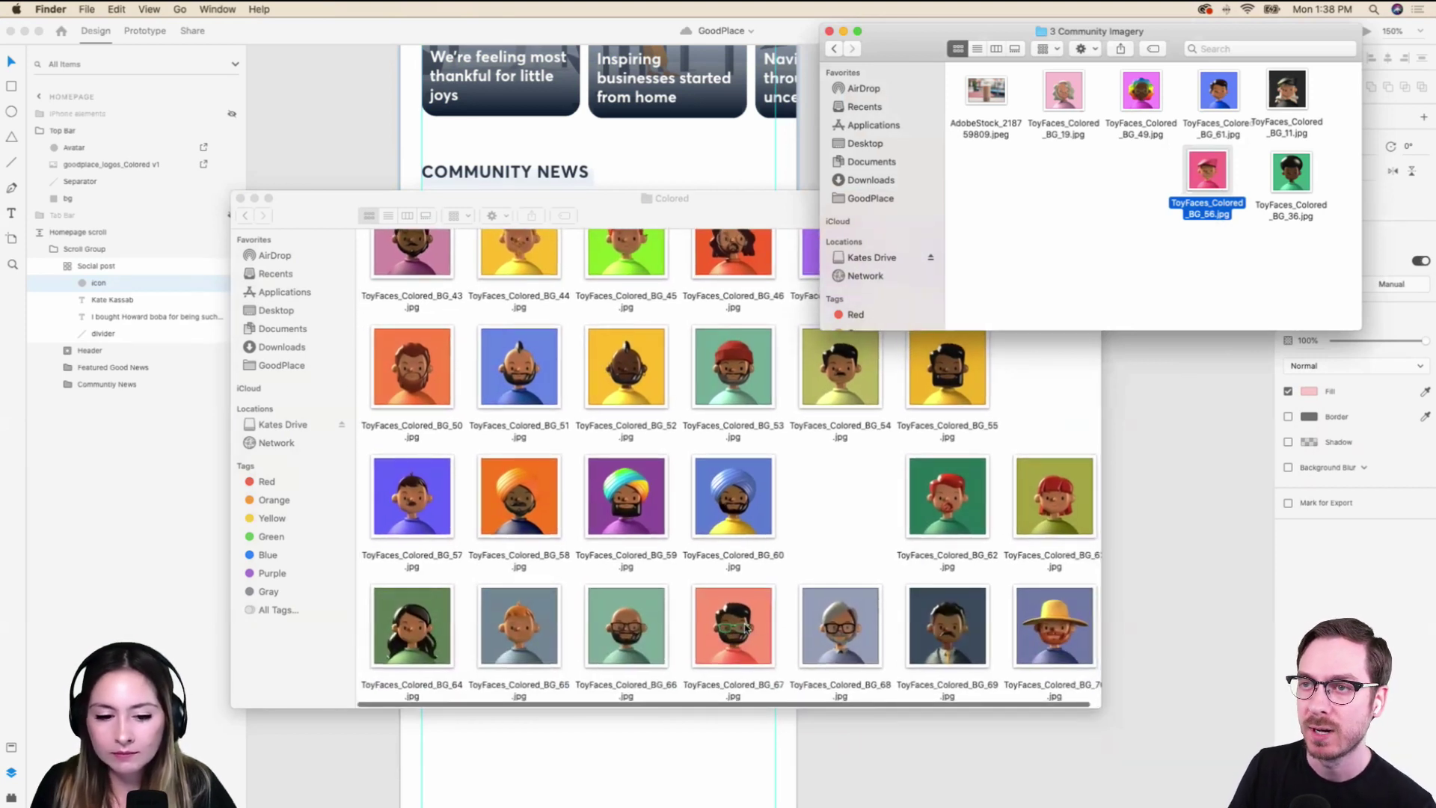
pyautogui.moveTo(639, 521); pyautogui.dragTo(1141, 211)
# Close the Colored avatar window and review the collected ToyFaces images in column view.
pyautogui.click(808, 174)
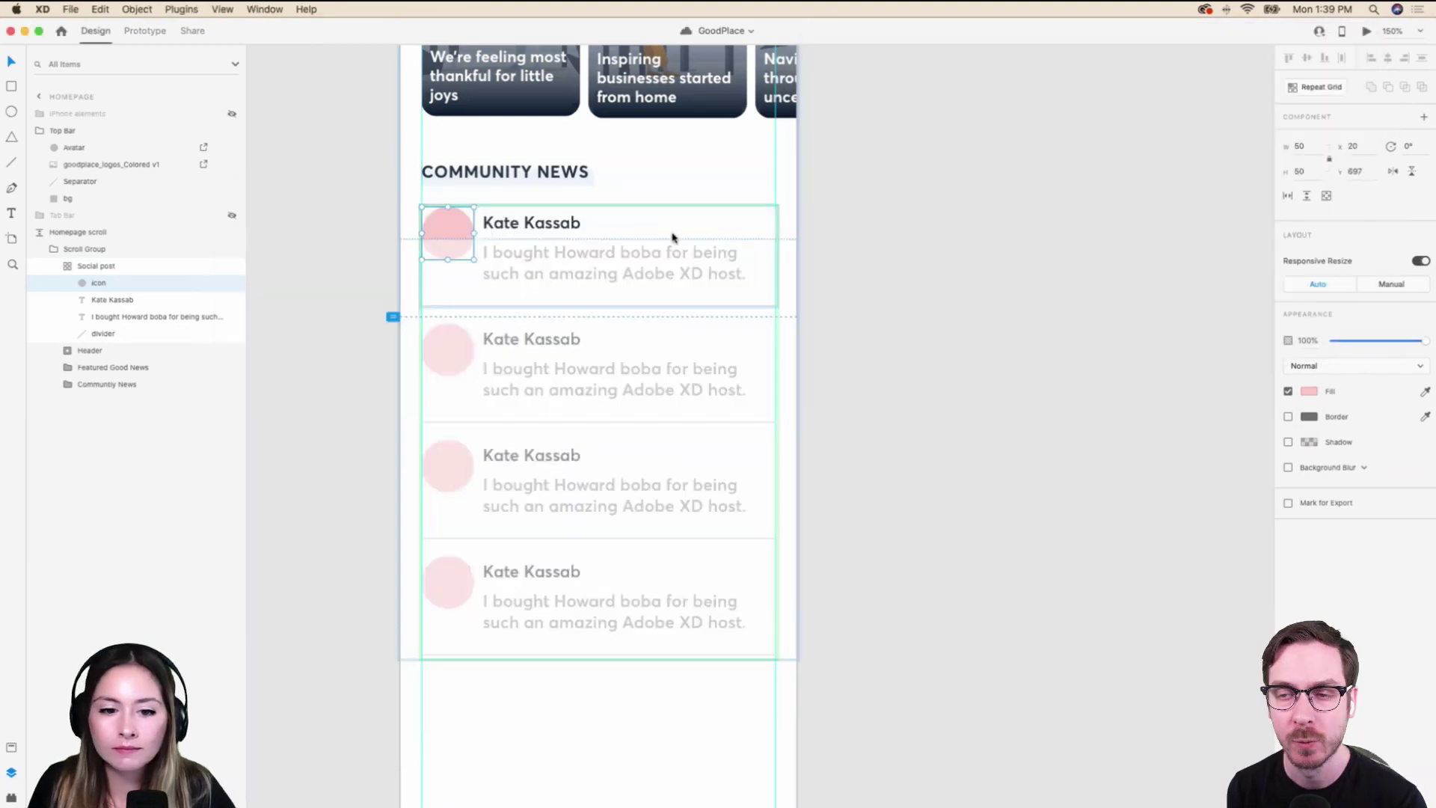
pyautogui.click(94, 778)
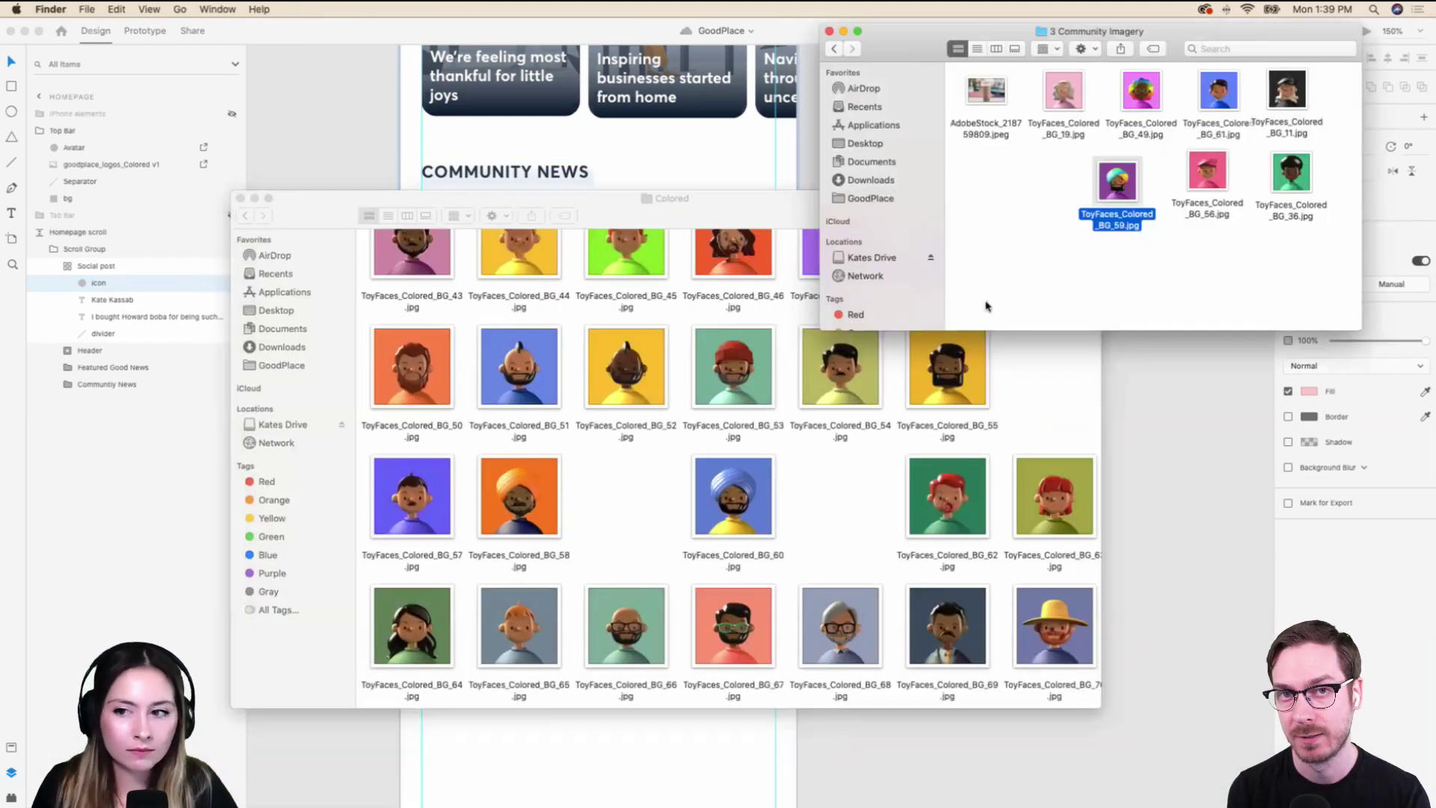
pyautogui.click(241, 200)
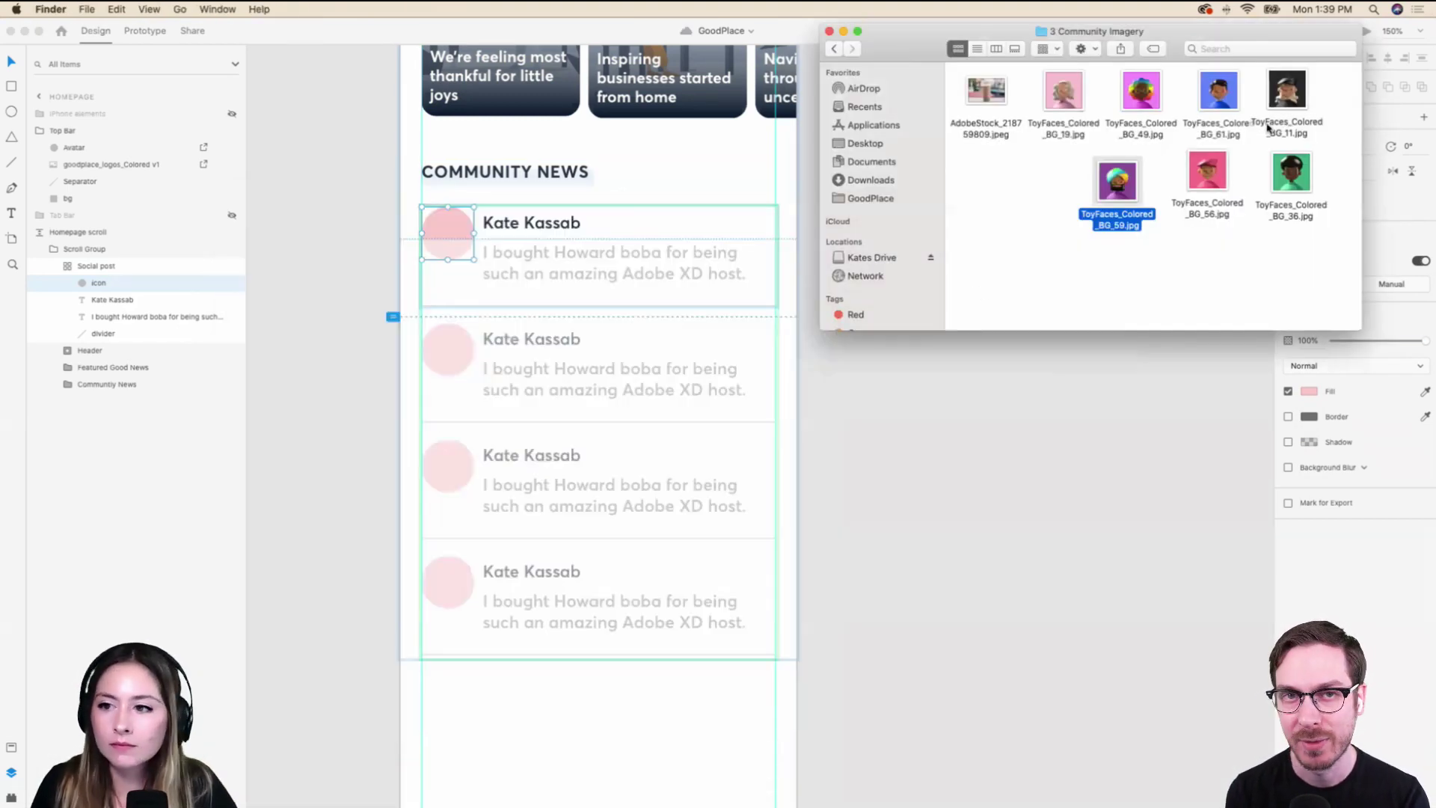
pyautogui.moveTo(1118, 183); pyautogui.dragTo(1134, 175)
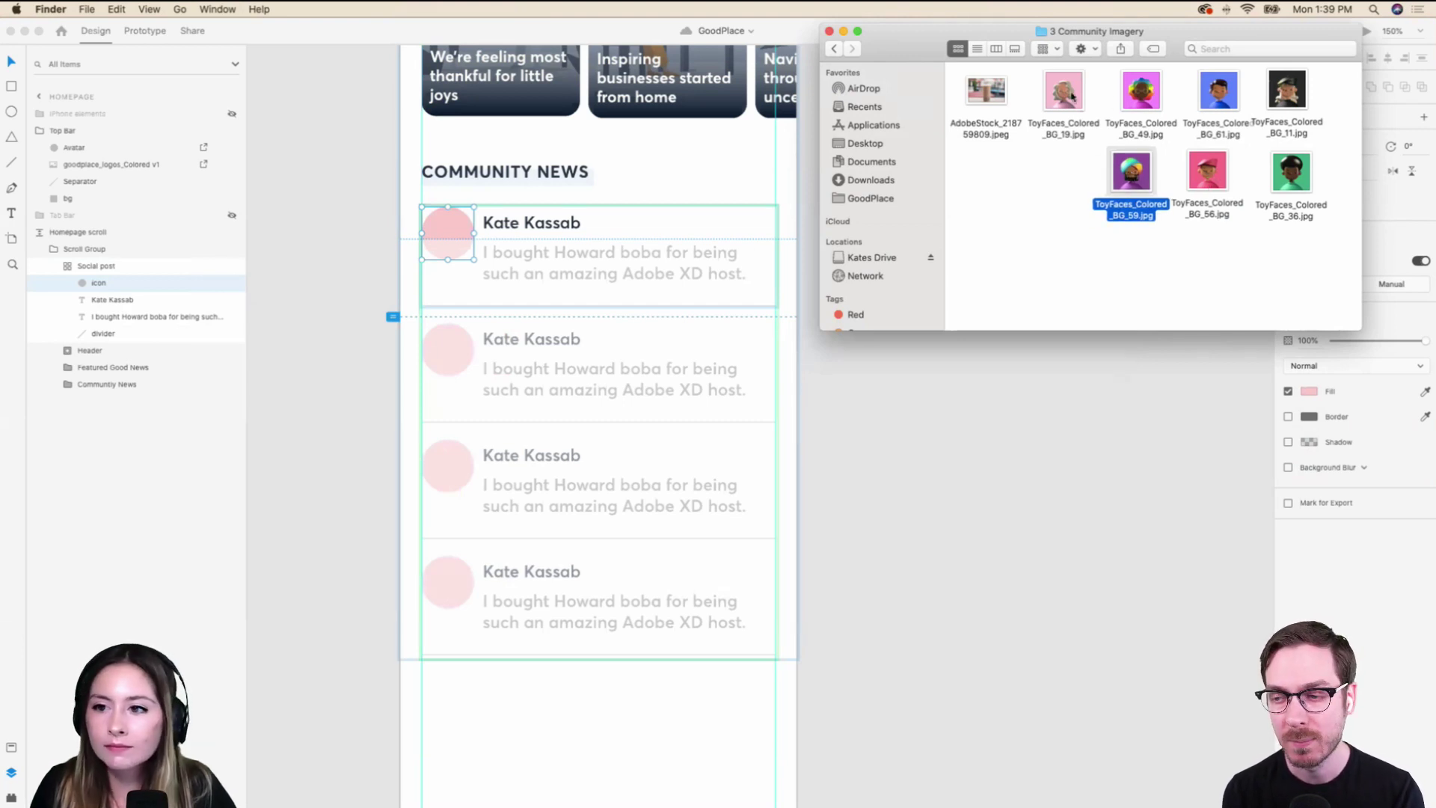
pyautogui.click(1064, 96)
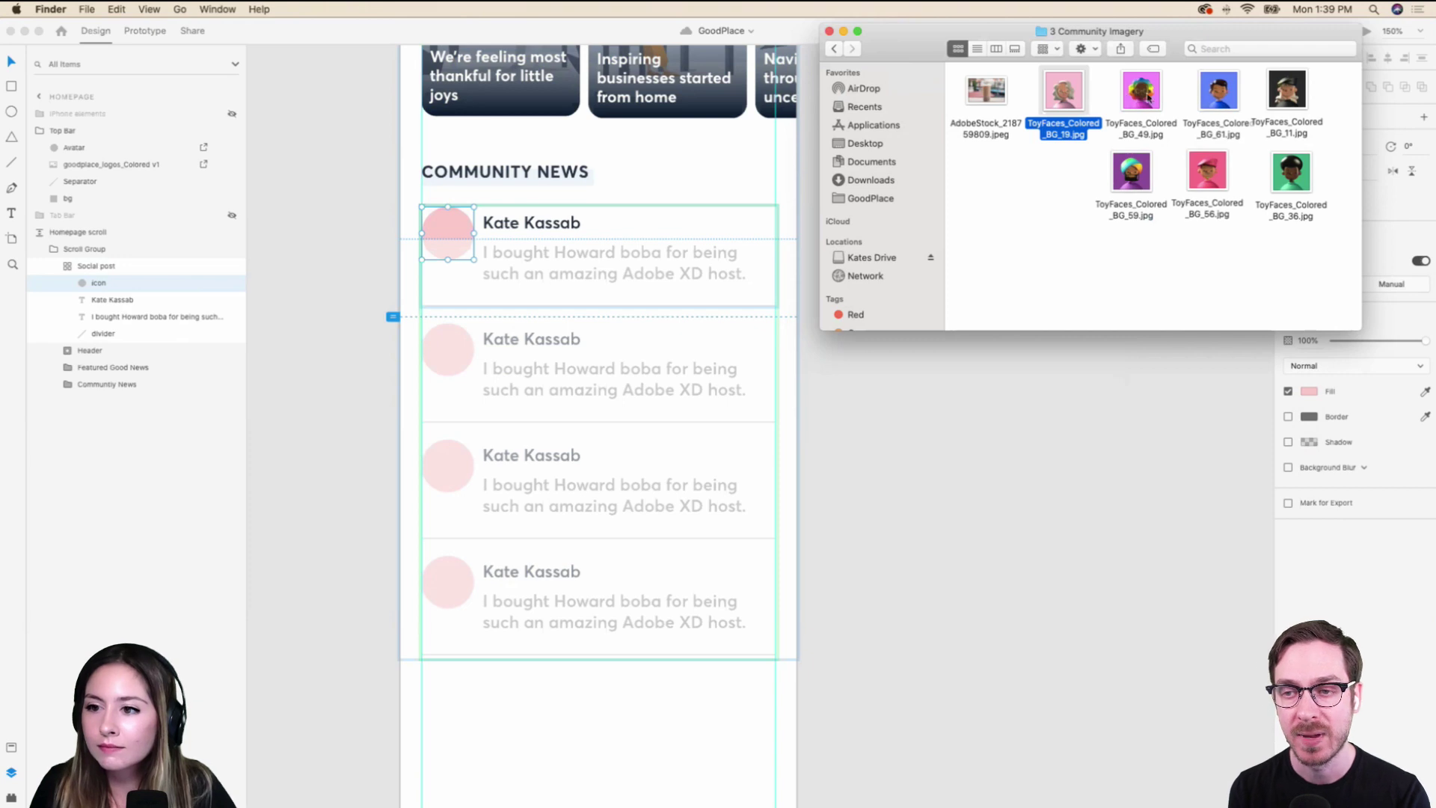
pyautogui.click(1128, 184)
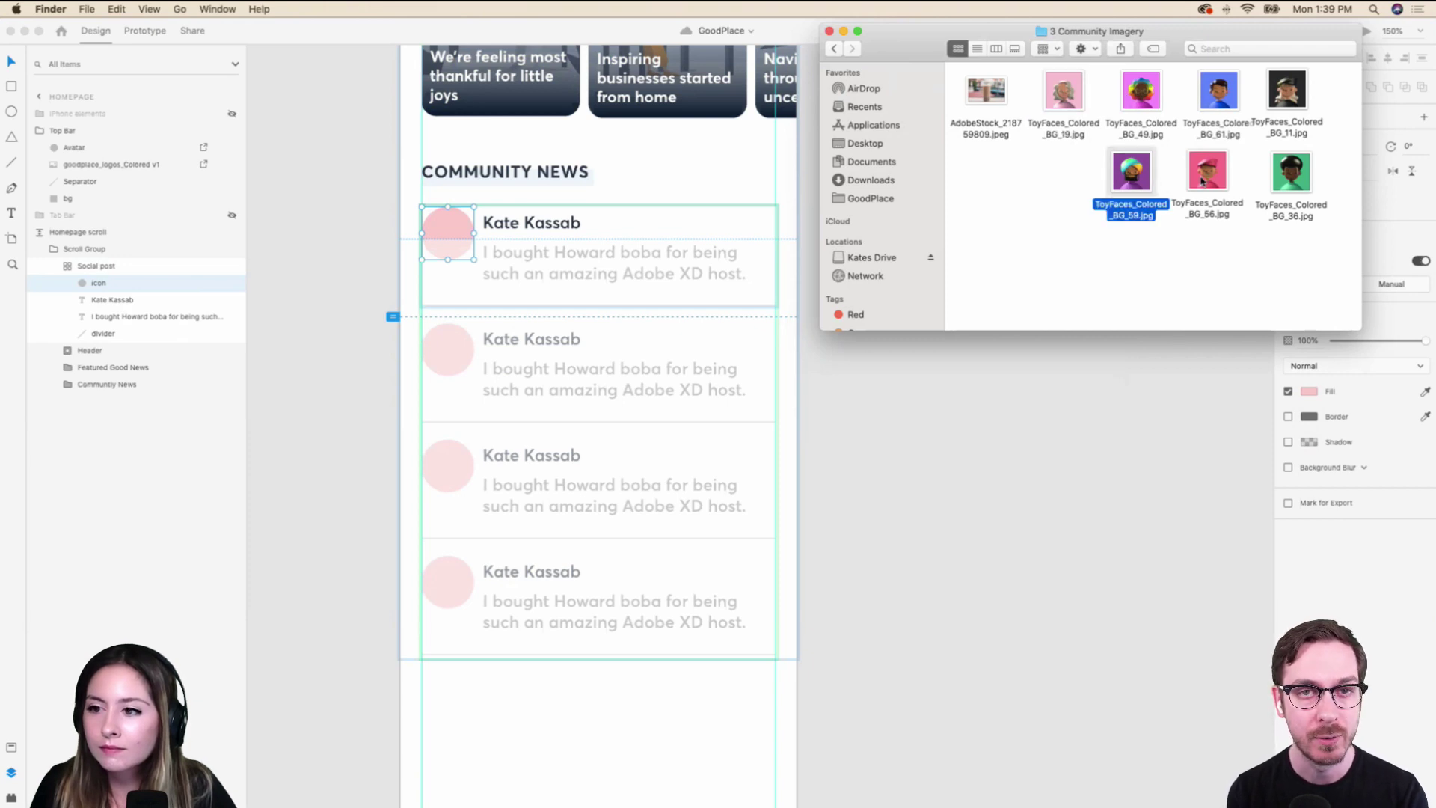
pyautogui.click(1206, 180)
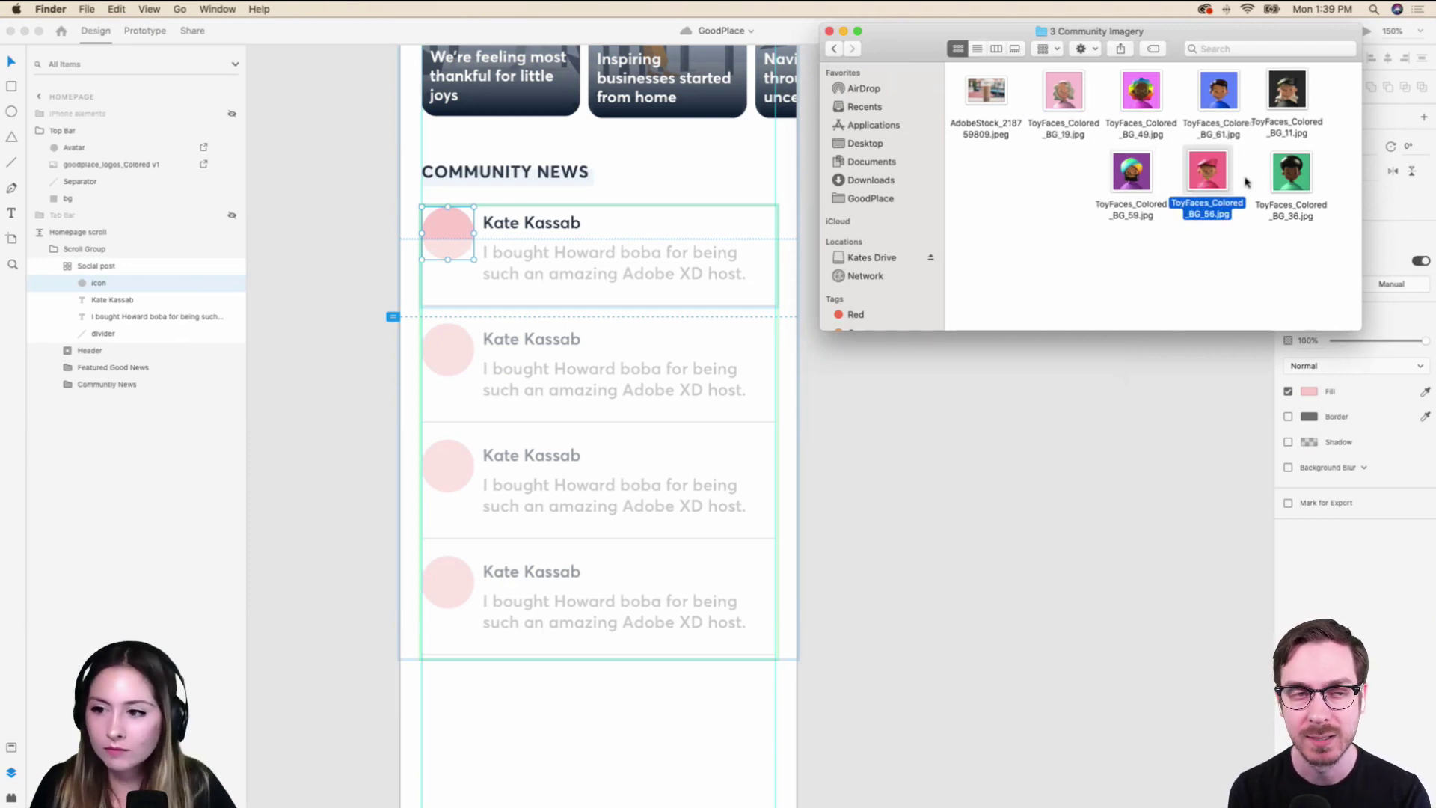
pyautogui.click(993, 50)
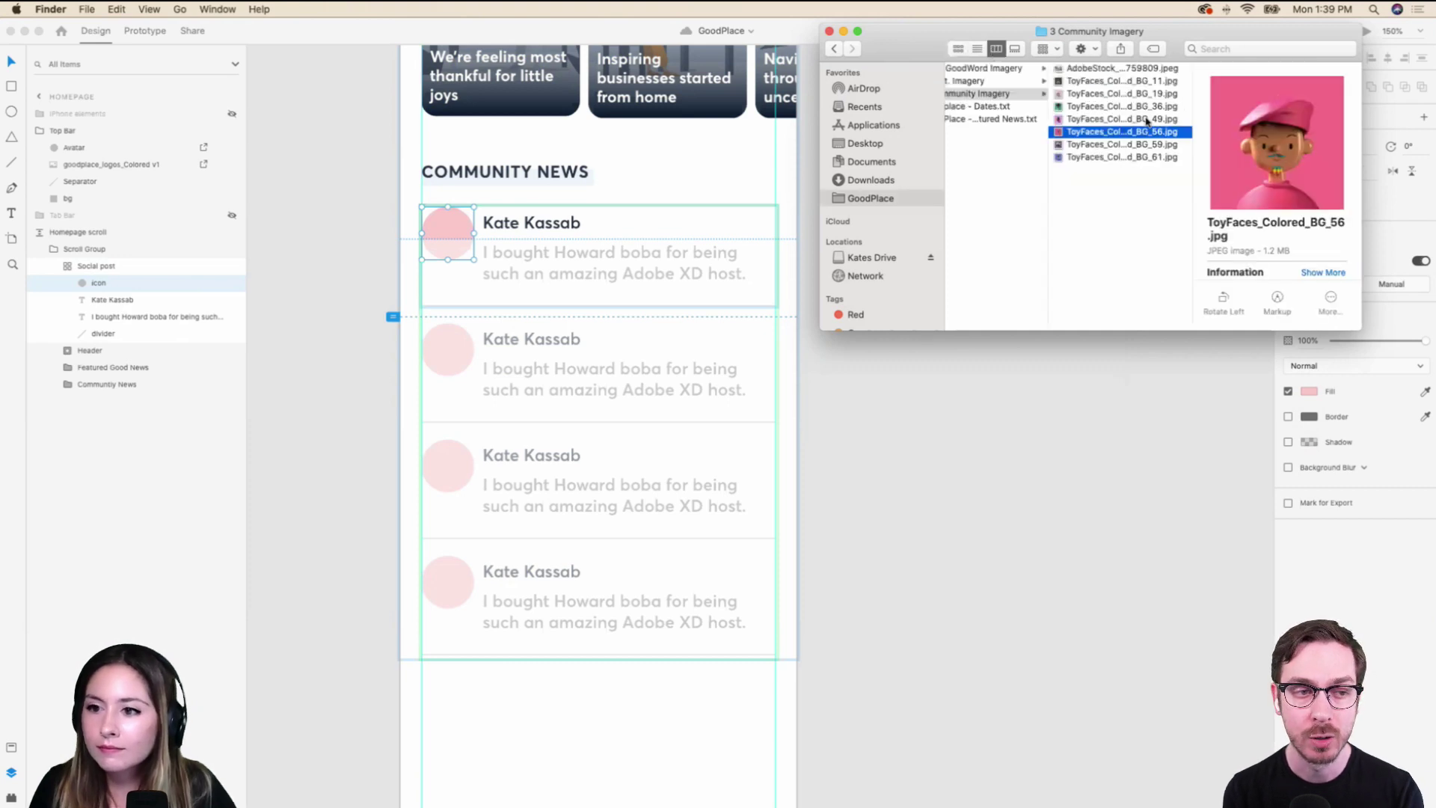
pyautogui.click(1116, 94)
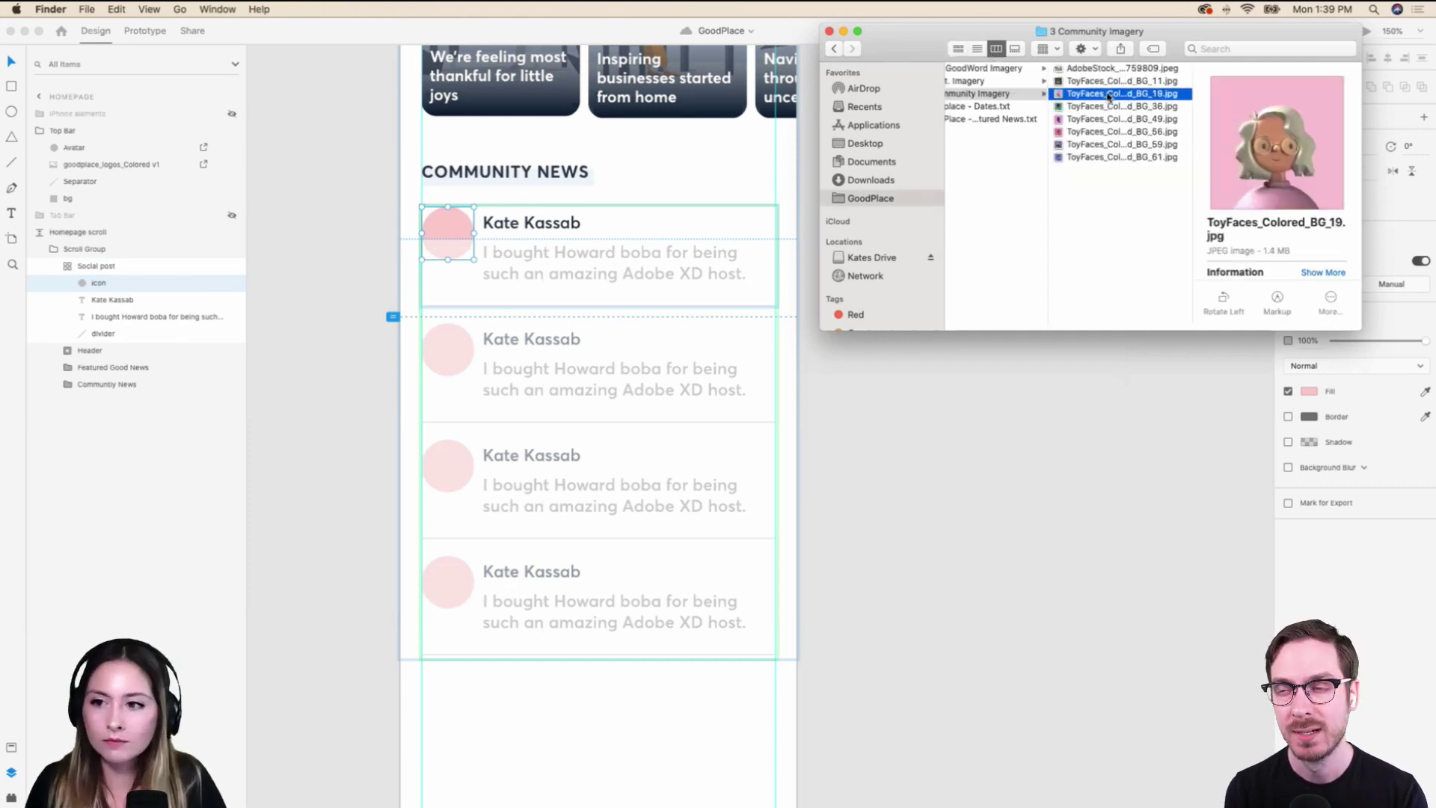
# Rename the BG_59 portrait to 4.jpg, then select 1.jpg through 4.jpg together.
pyautogui.click(1103, 108)
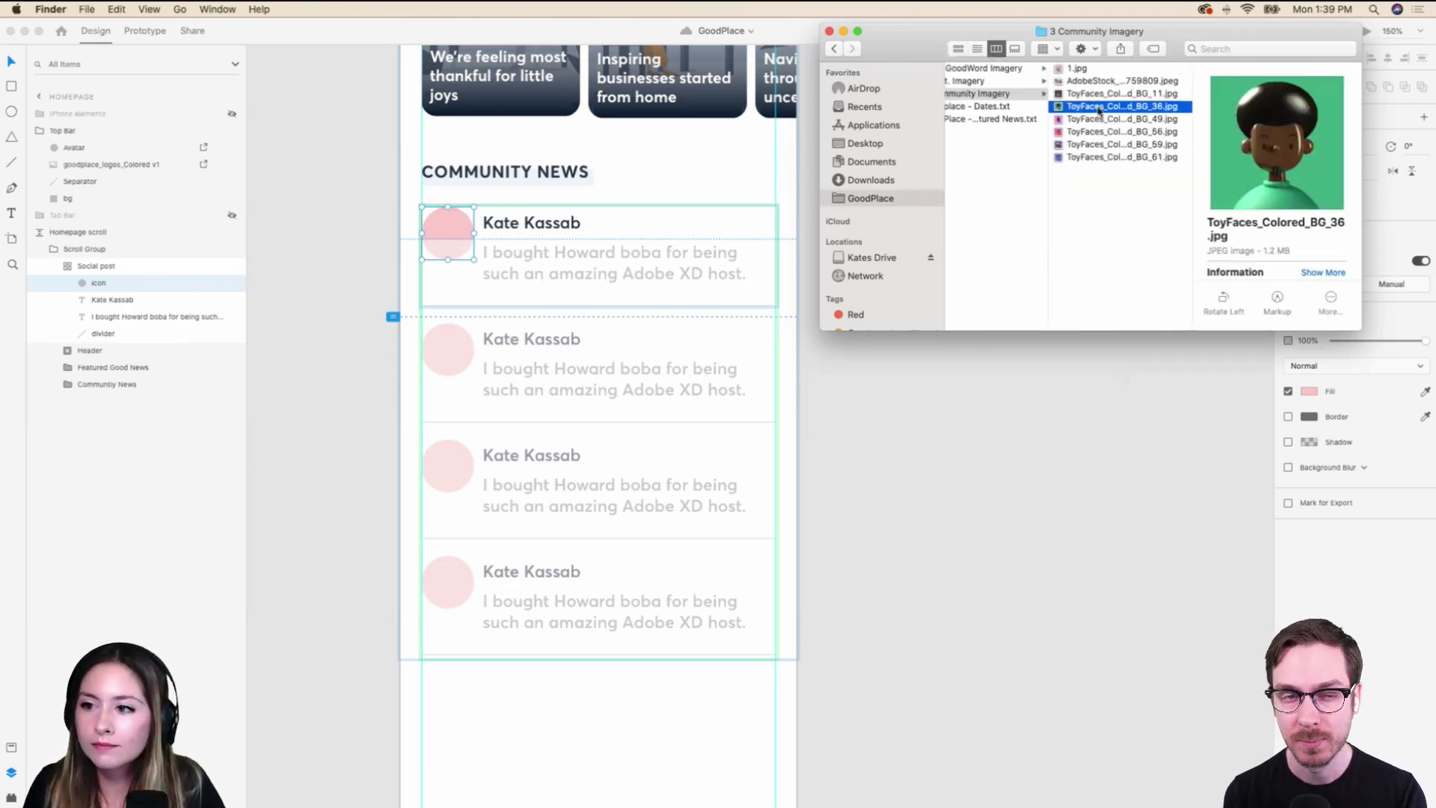
pyautogui.click(1097, 133)
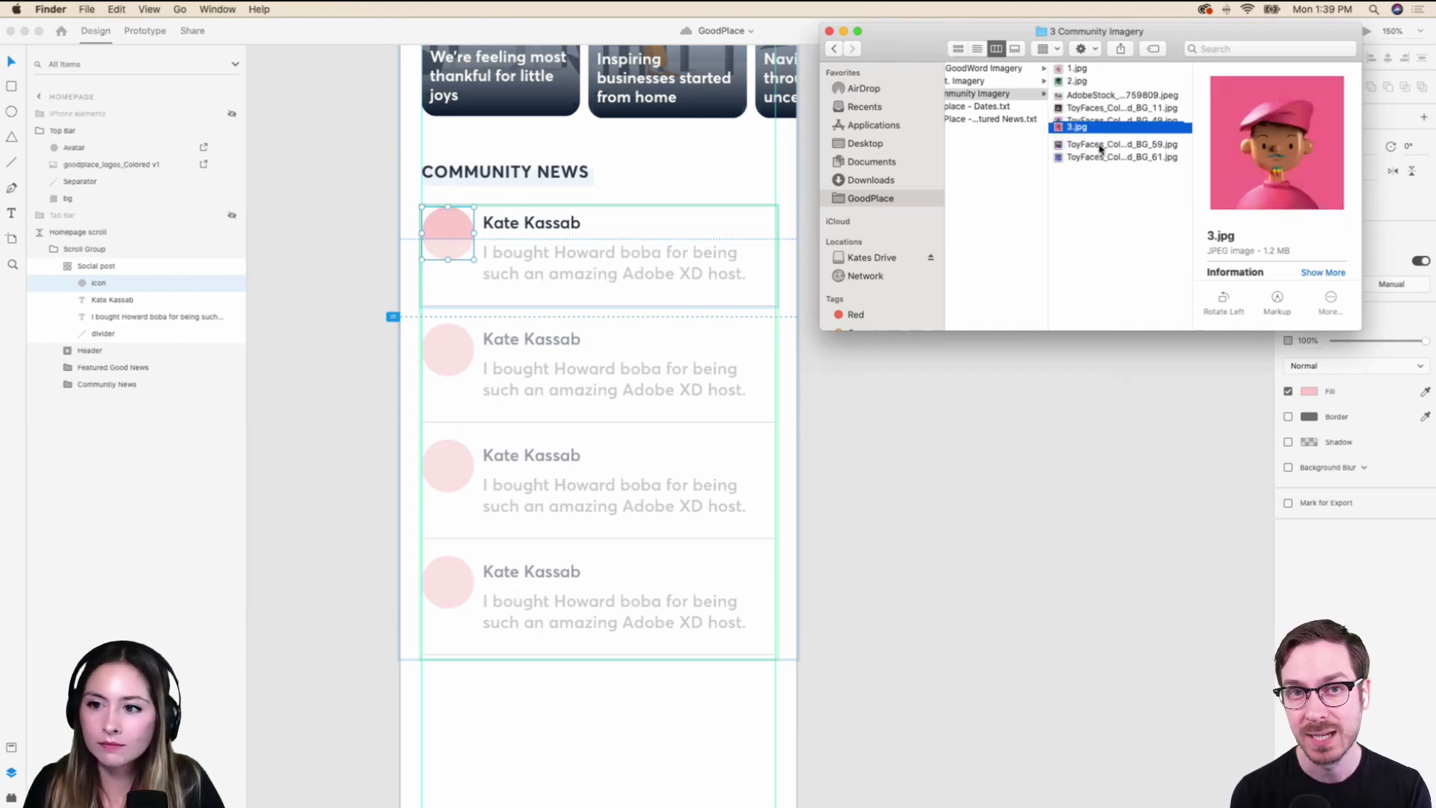
pyautogui.click(1090, 146)
pyautogui.press('Return')
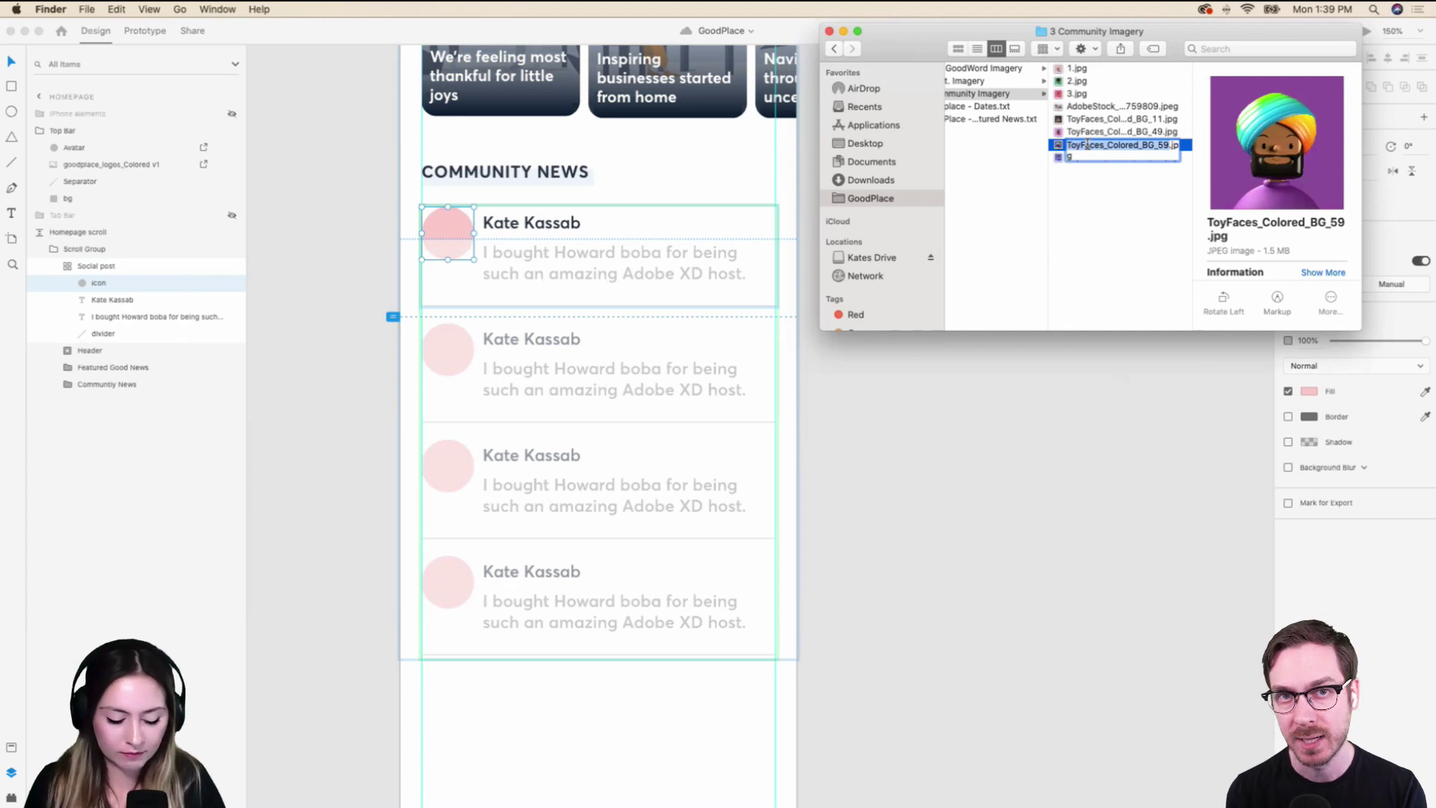
pyautogui.write('4')
pyautogui.press('Return')
pyautogui.click(1088, 69)
pyautogui.keyDown('shift'); pyautogui.click(1086, 105); pyautogui.keyUp('shift')
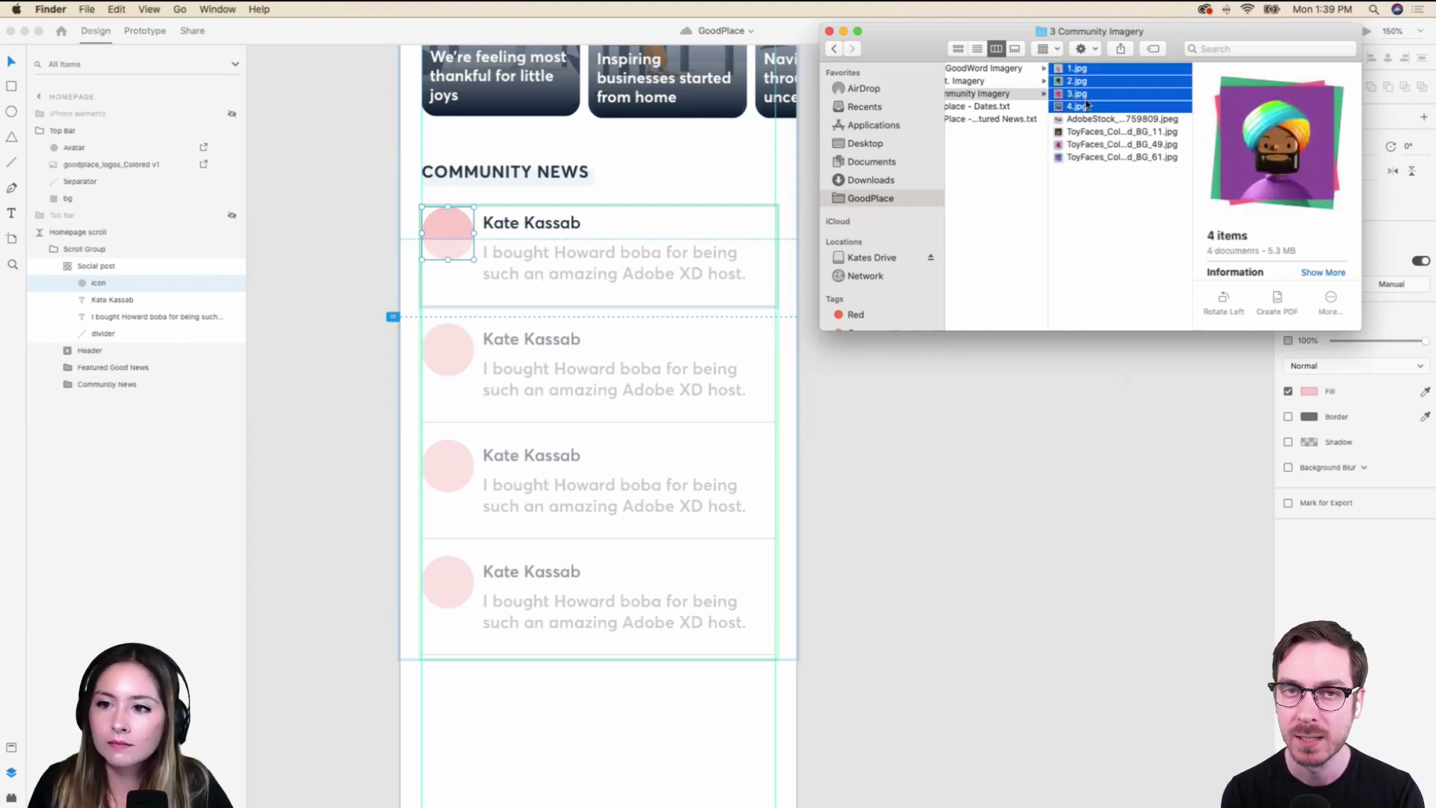
# Drop the four selected ToyFaces portraits onto the first Community News avatar circle.
pyautogui.moveTo(1087, 105); pyautogui.dragTo(461, 230)
pyautogui.click(823, 457)
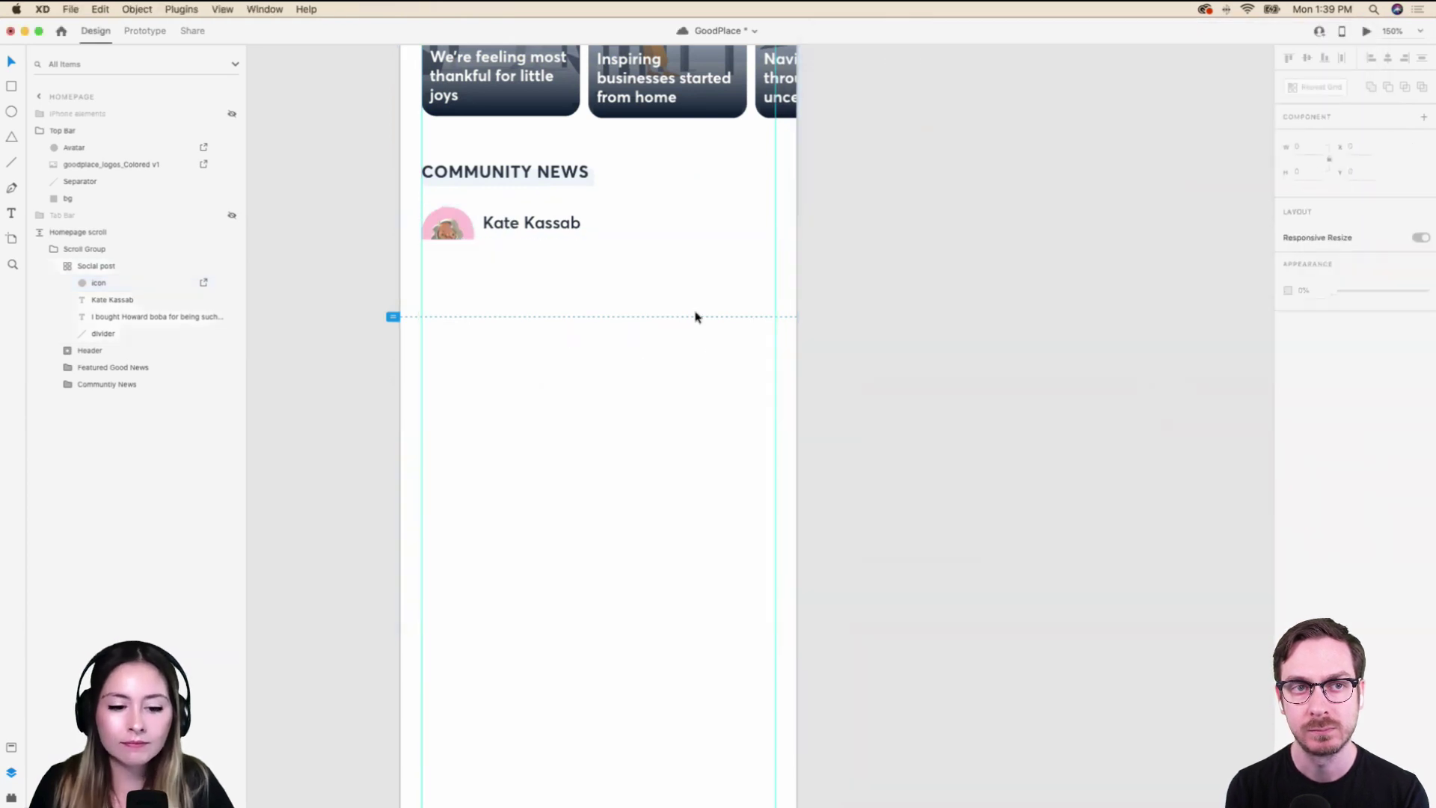
pyautogui.scroll(1, 696, 318)
# Drill through the Scroll Group and Social post repeat grid to the first post's body text.
pyautogui.click(598, 244)
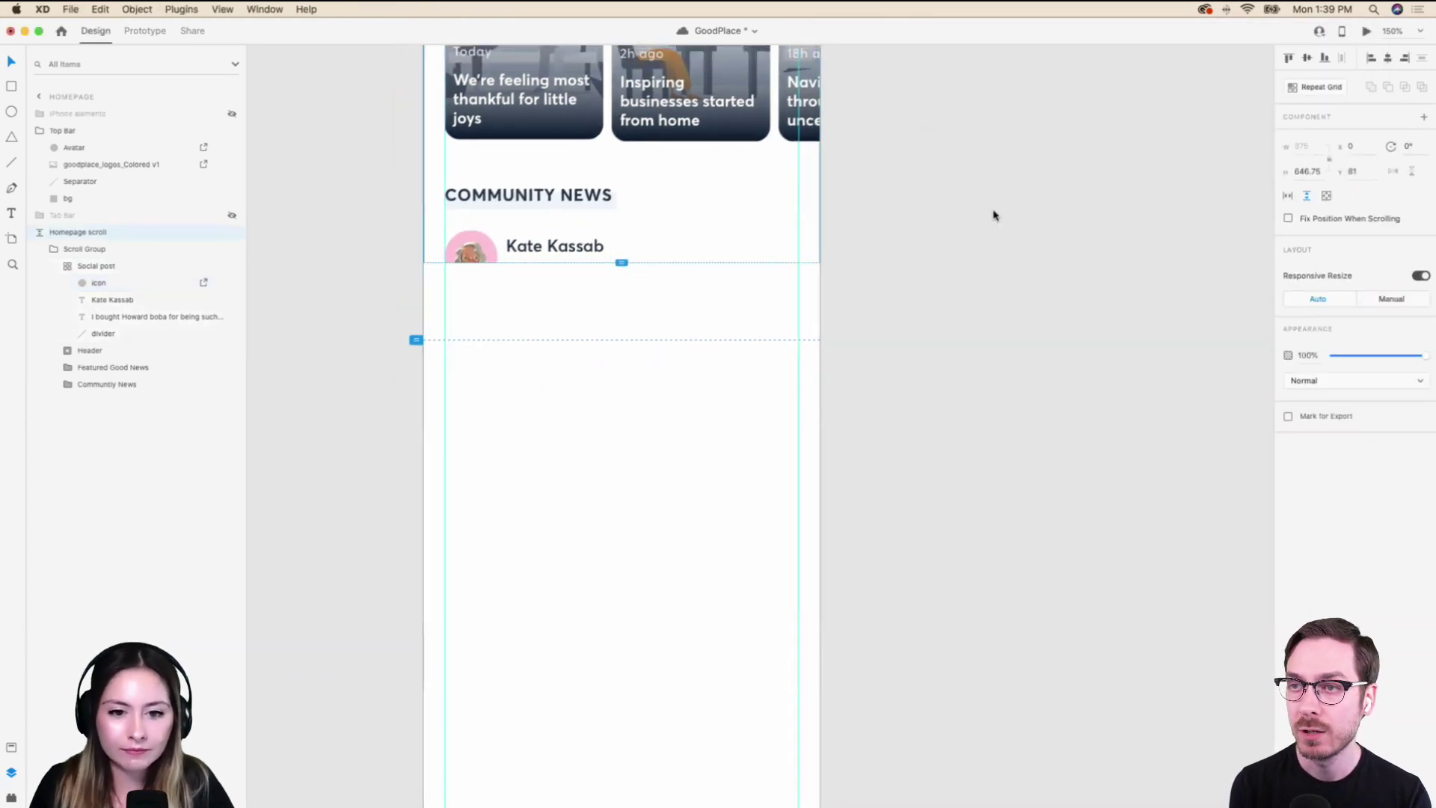
pyautogui.doubleClick(595, 246)
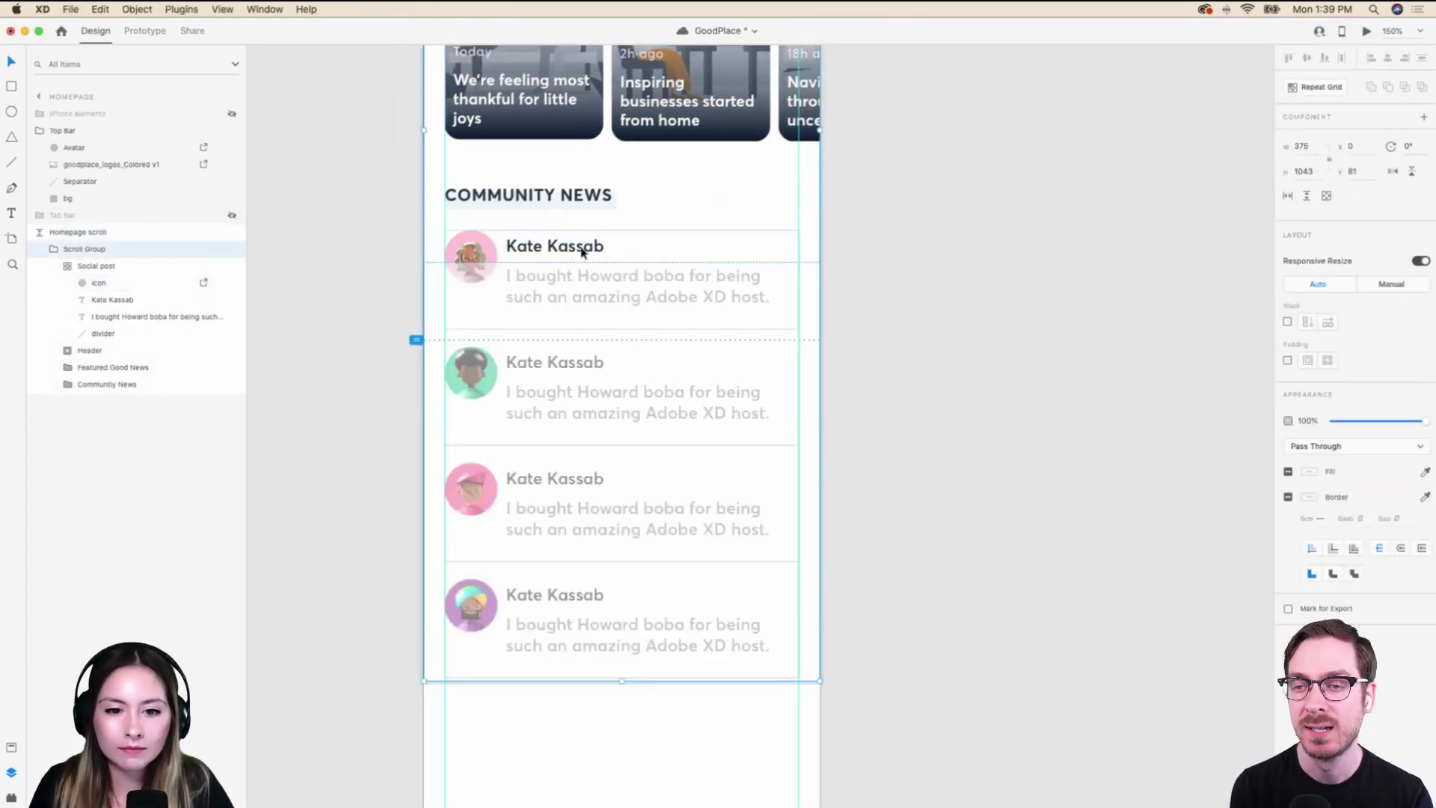
pyautogui.doubleClick(582, 252)
pyautogui.doubleClick(602, 282)
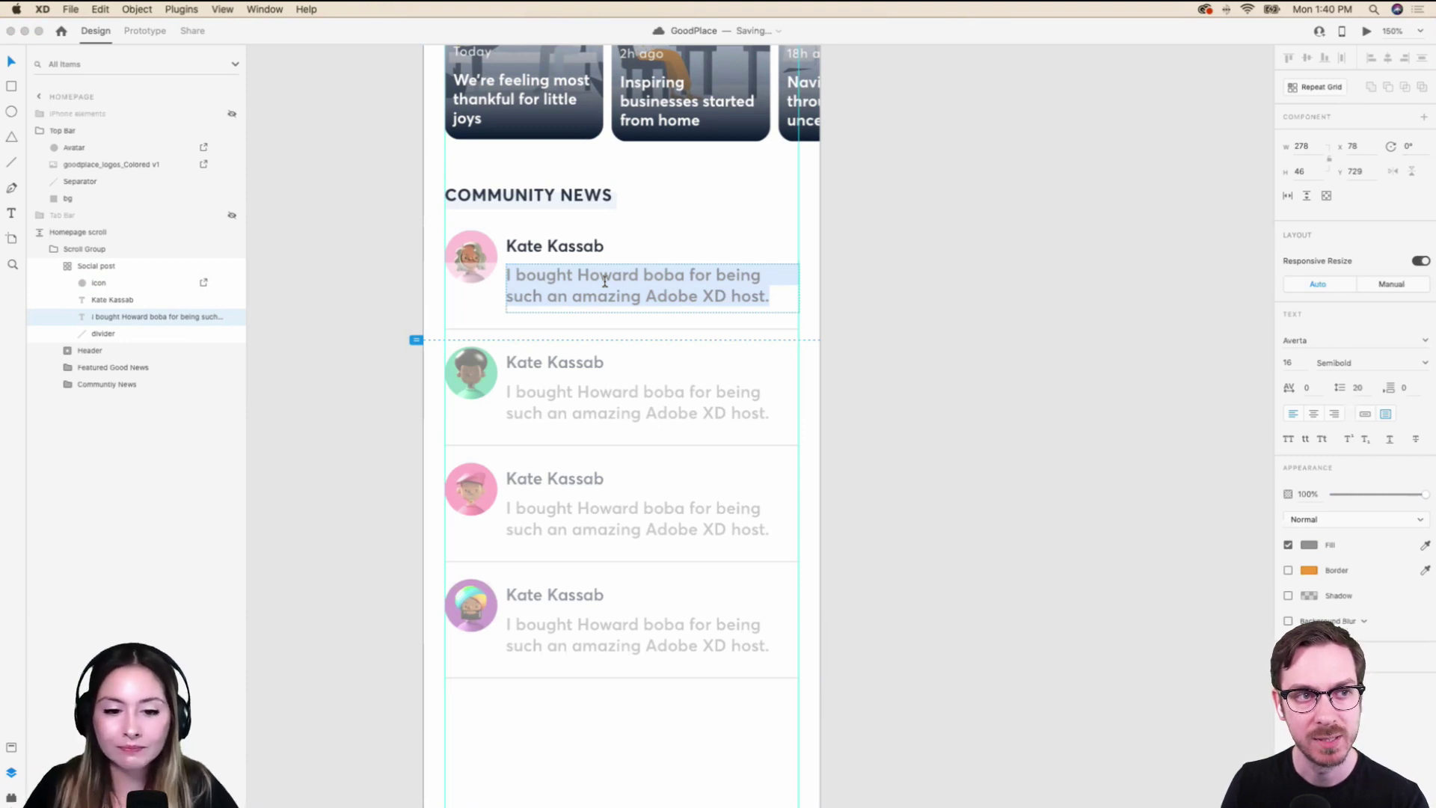
# Give the second post a new author name and the message 'Received and drank boba from Kate.'.
pyautogui.click(599, 397)
pyautogui.doubleClick(577, 365)
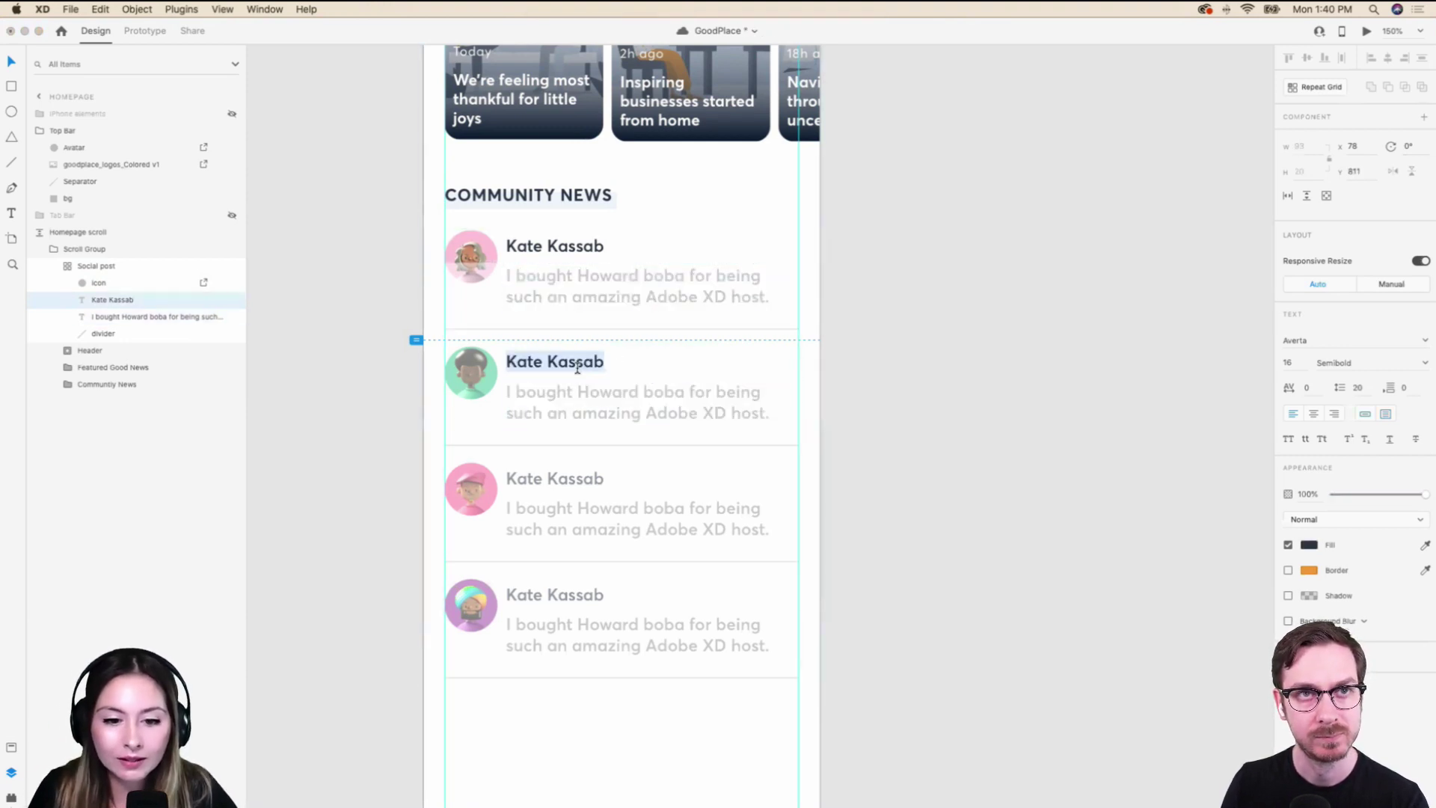
pyautogui.write('Howard')
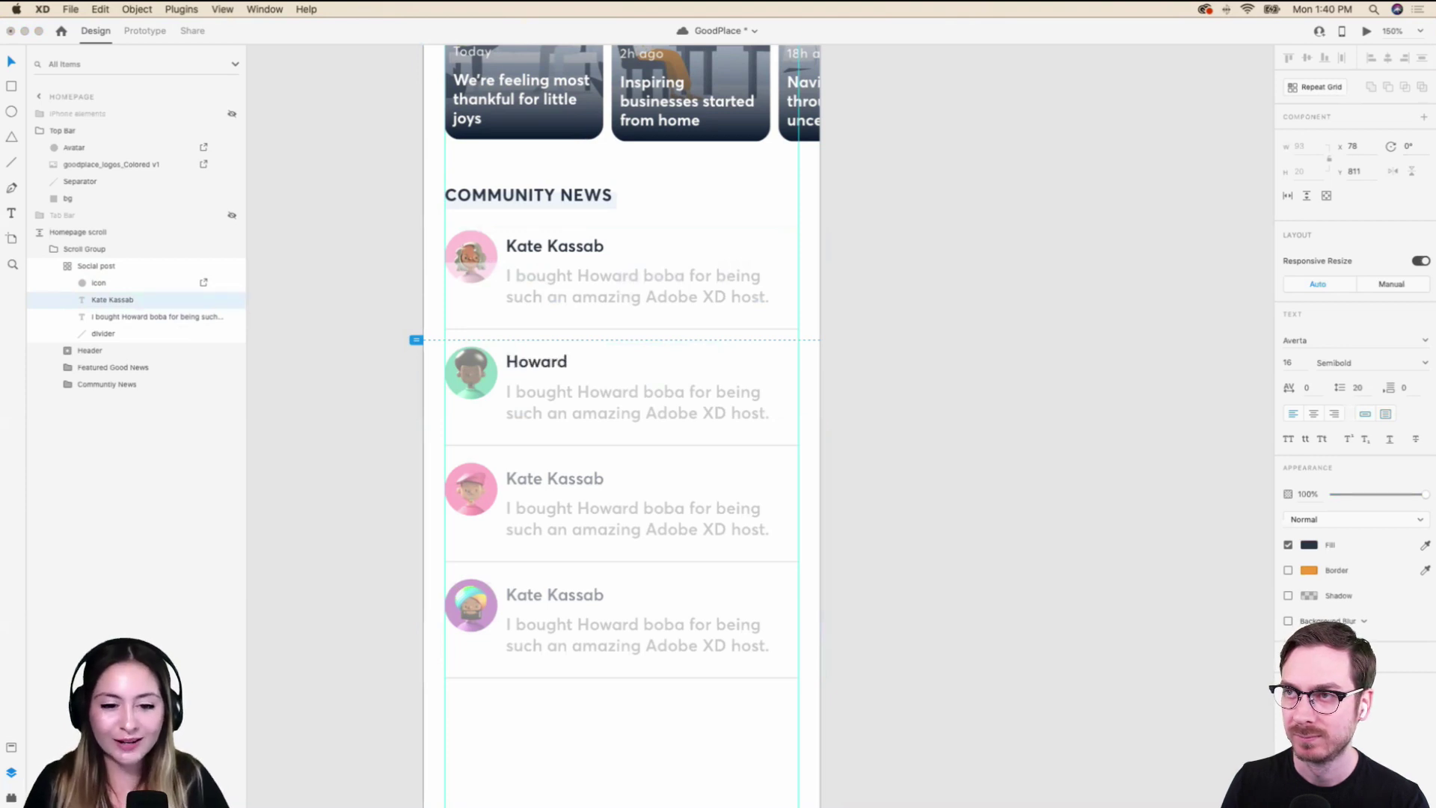
pyautogui.write(' Pinsky')
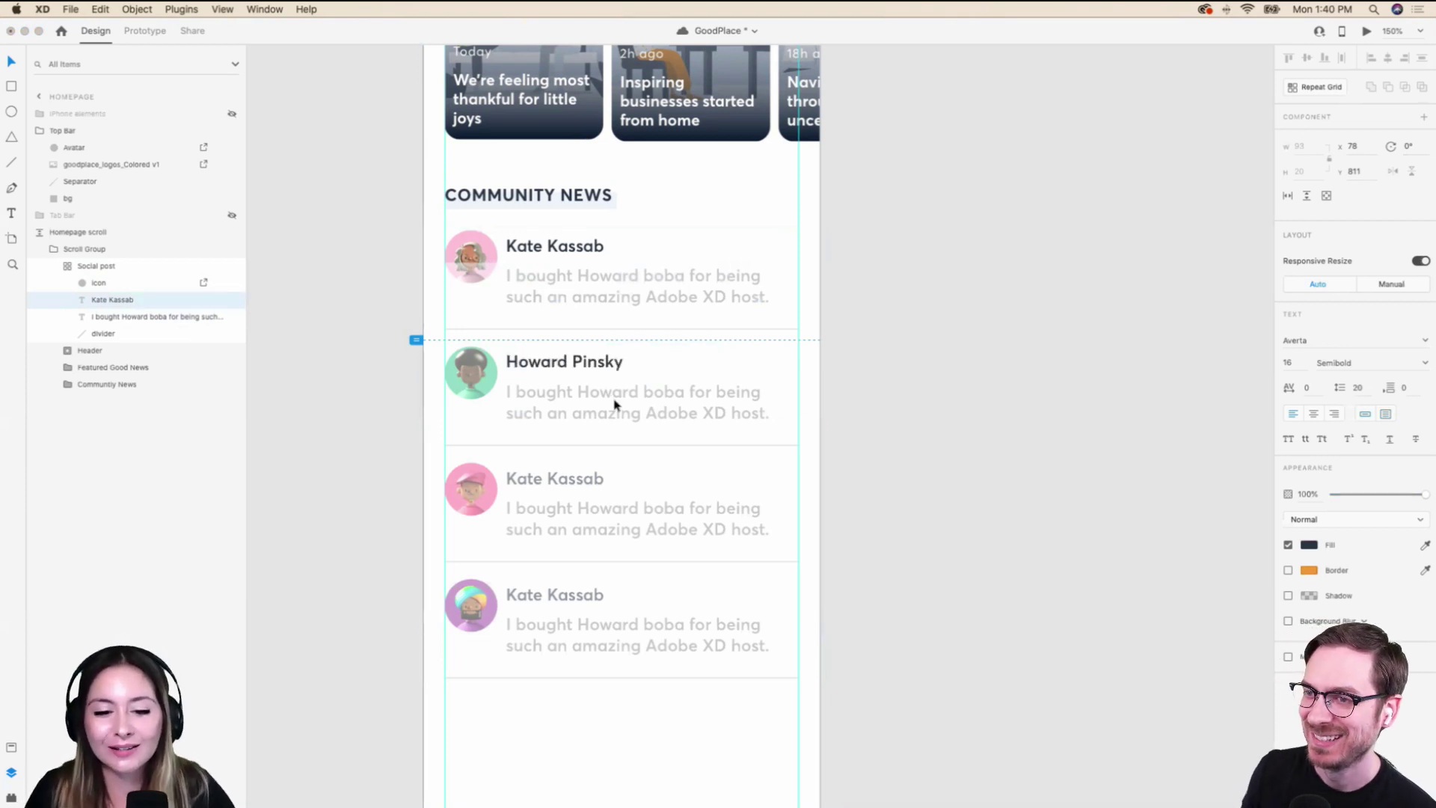
pyautogui.doubleClick(615, 404)
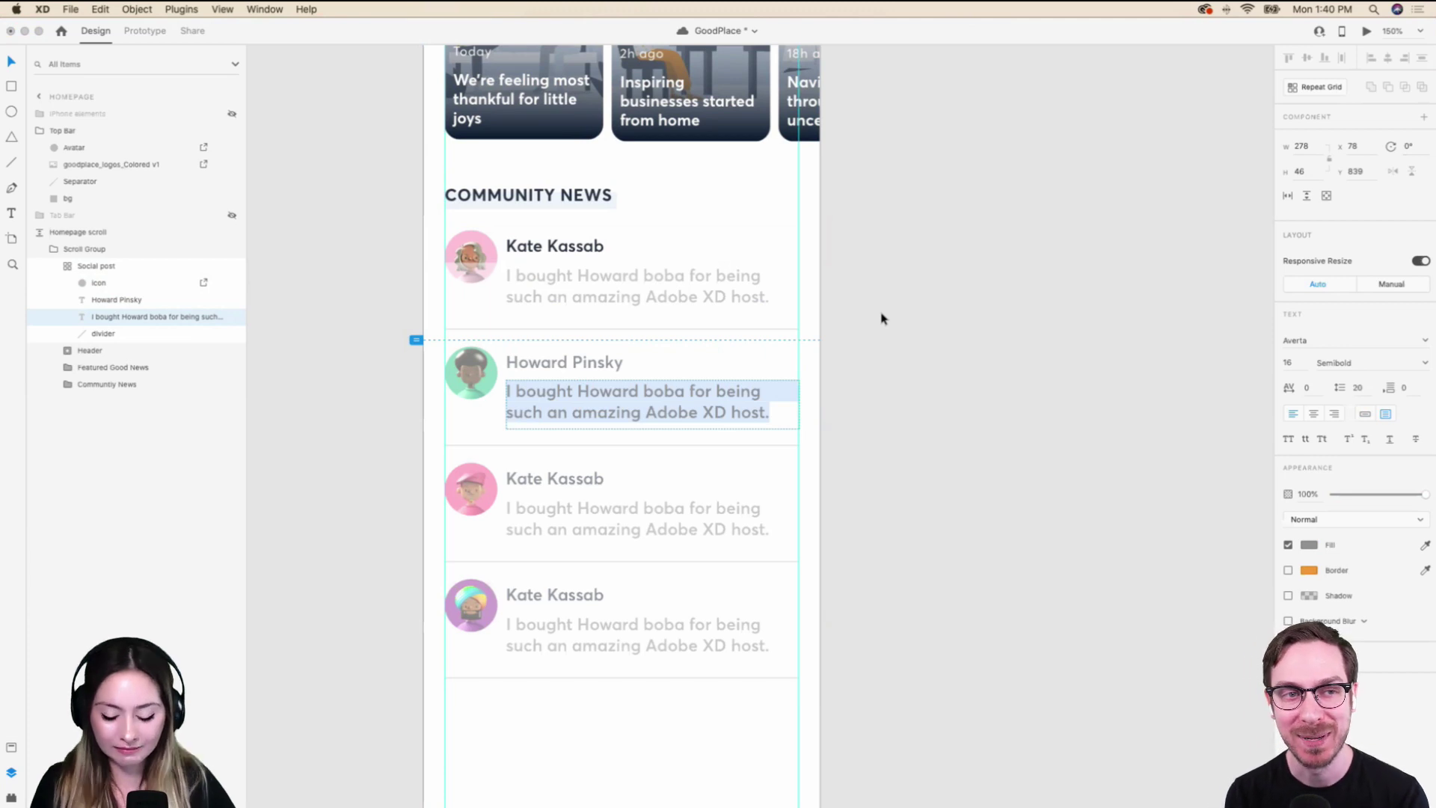
pyautogui.write('Received')
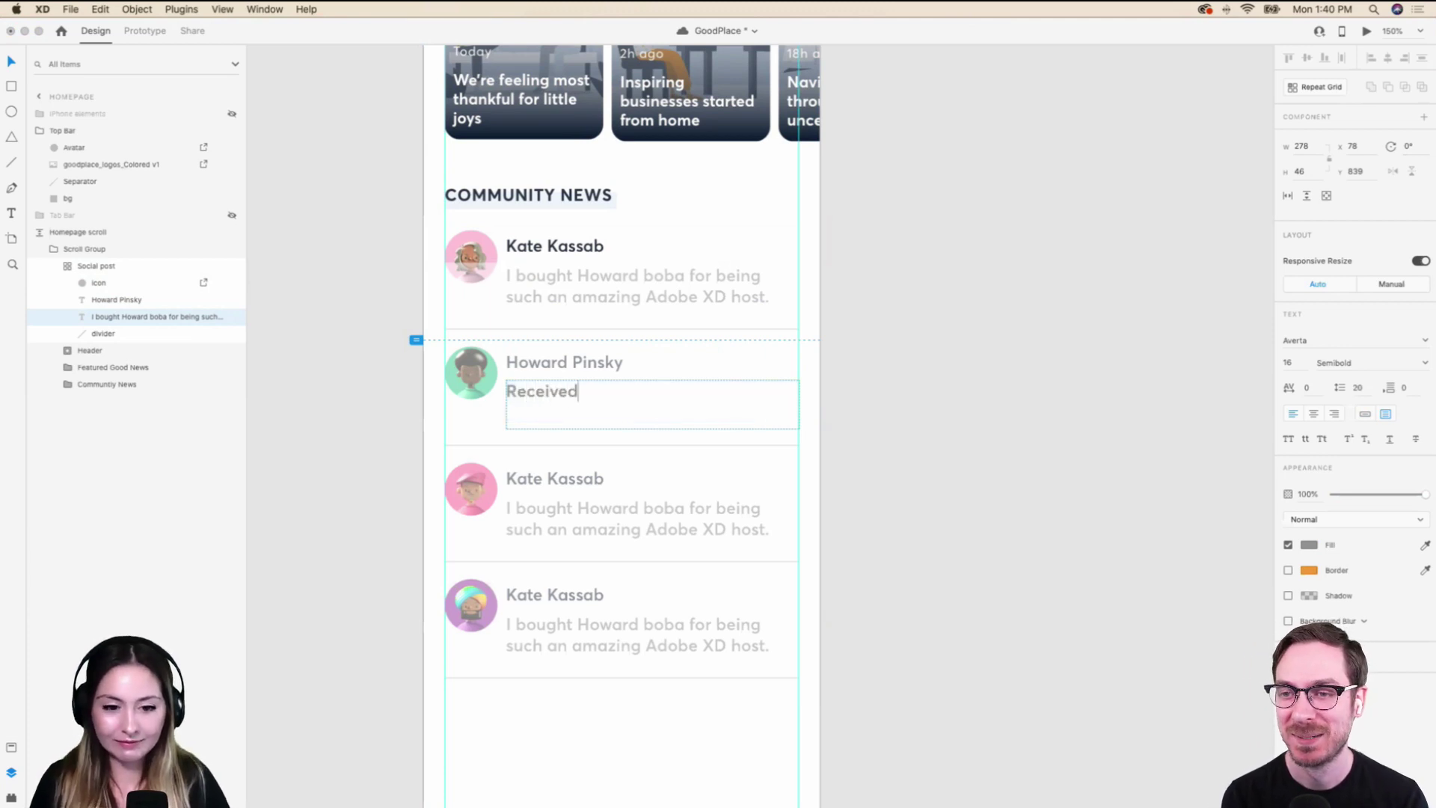
pyautogui.write(' and drank boba f')
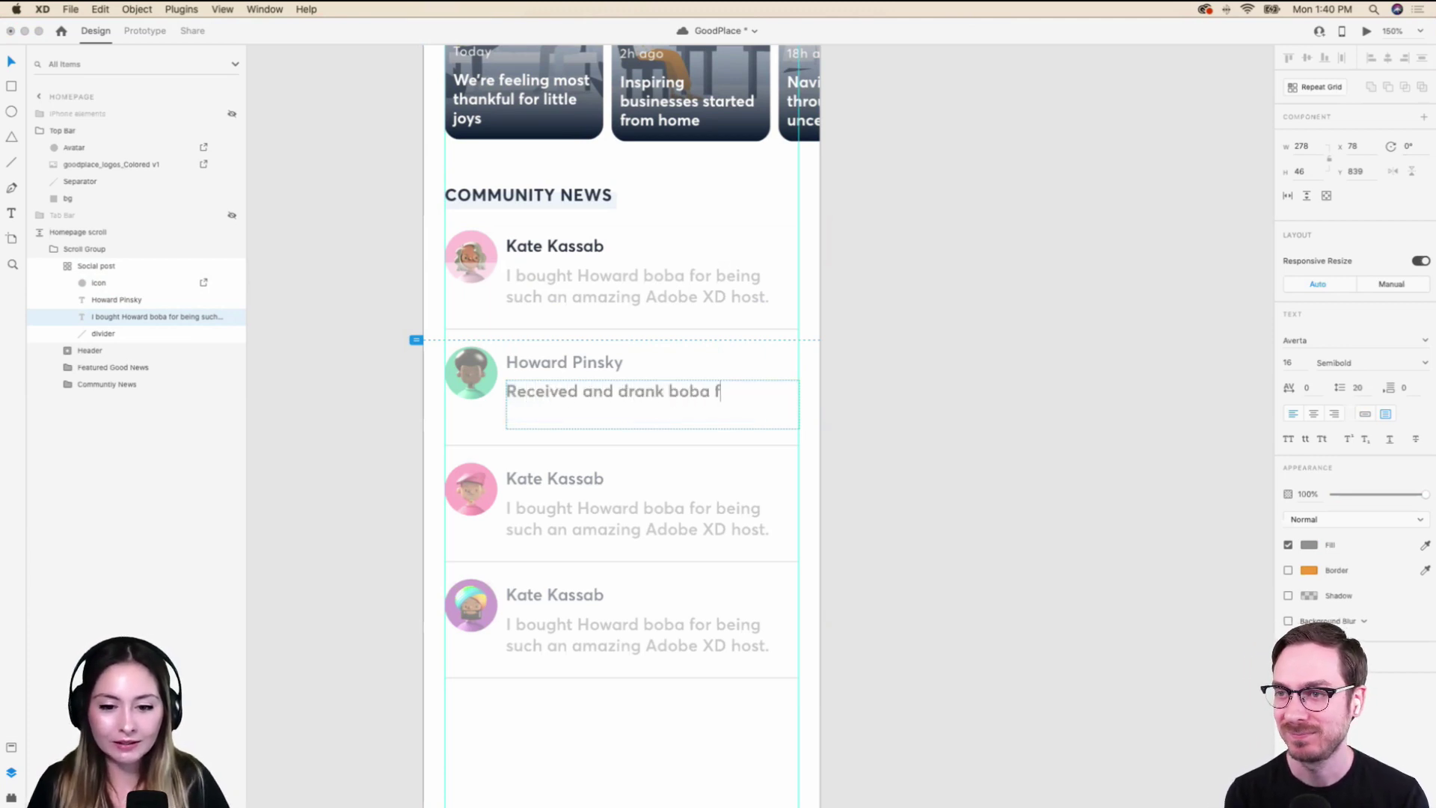
pyautogui.write('rom Kaye')
pyautogui.press('BackSpace')
pyautogui.press('BackSpace')
pyautogui.write('te')
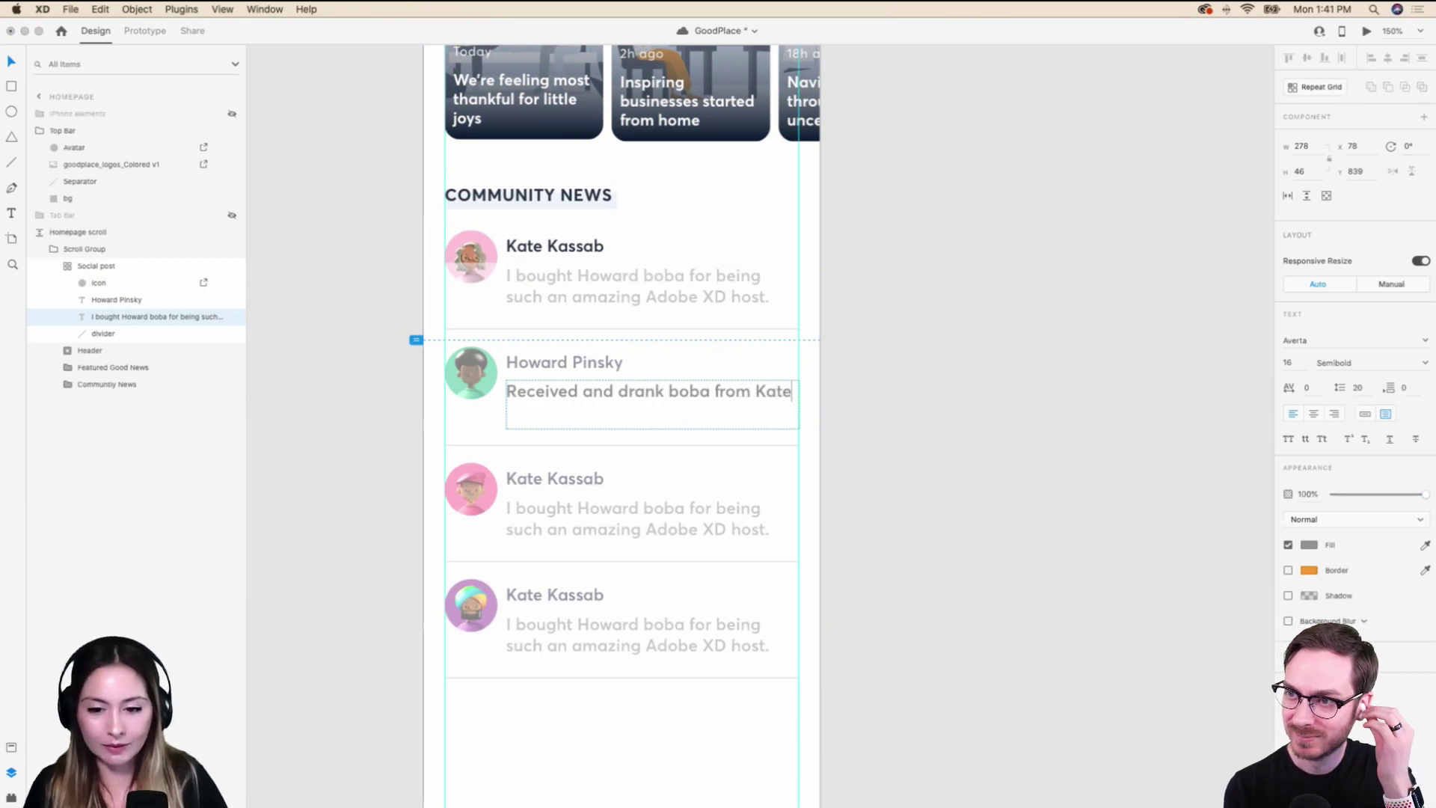
pyautogui.write('.')
# Replace the third post's author name and set its message to 'I met Kylo', saving the file.
pyautogui.doubleClick(570, 479)
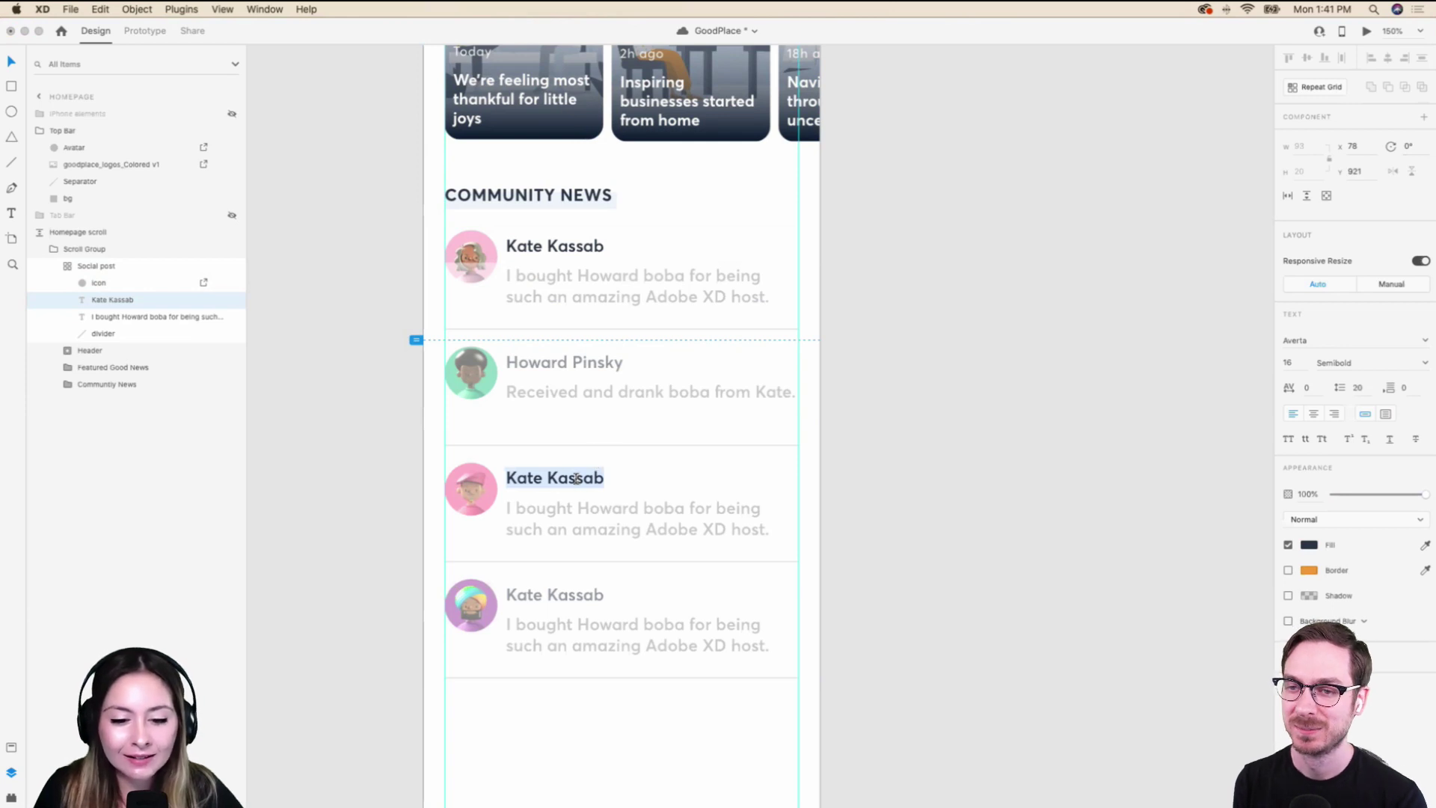
pyautogui.moveTo(604, 478); pyautogui.dragTo(506, 479)
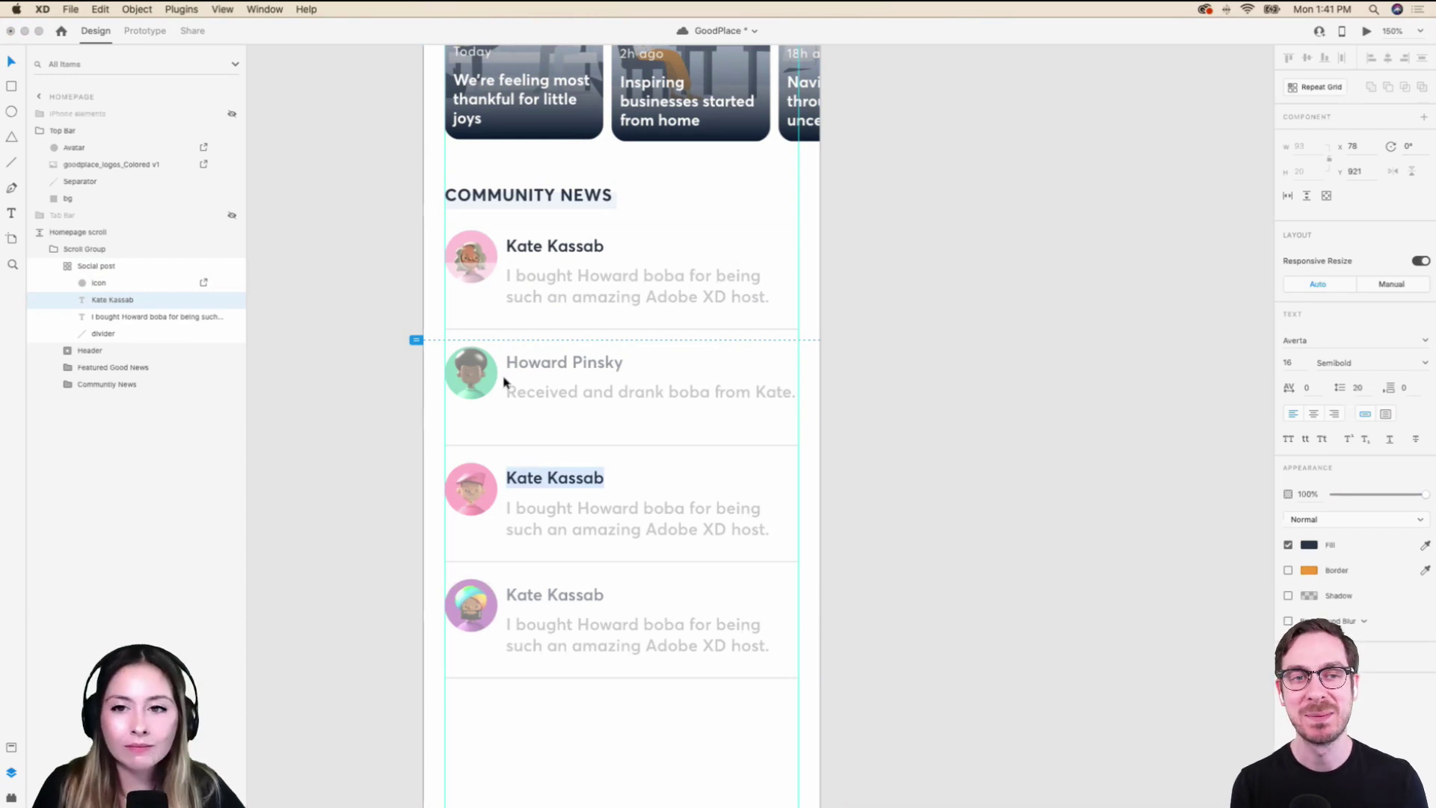
pyautogui.press('super+s')
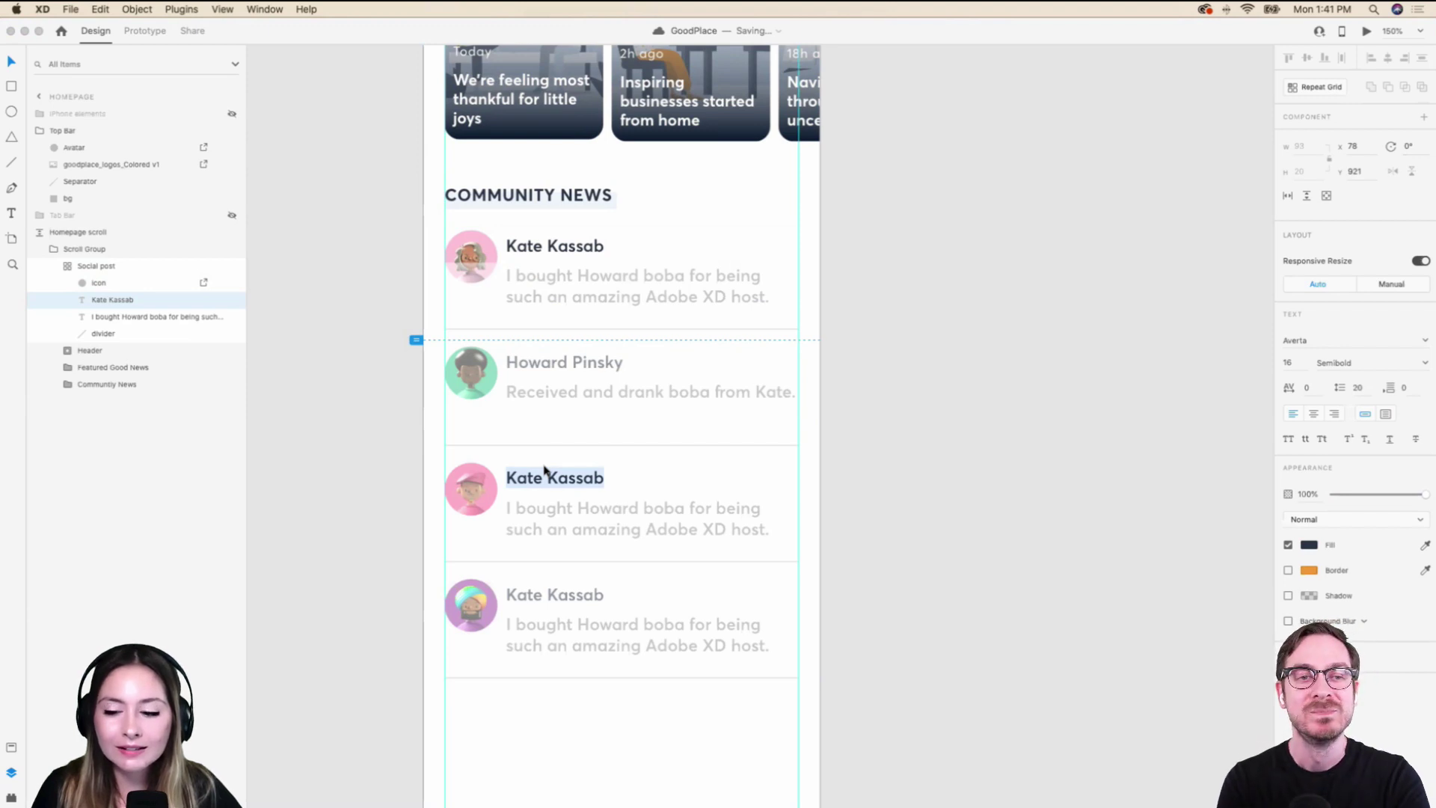
pyautogui.write('Val')
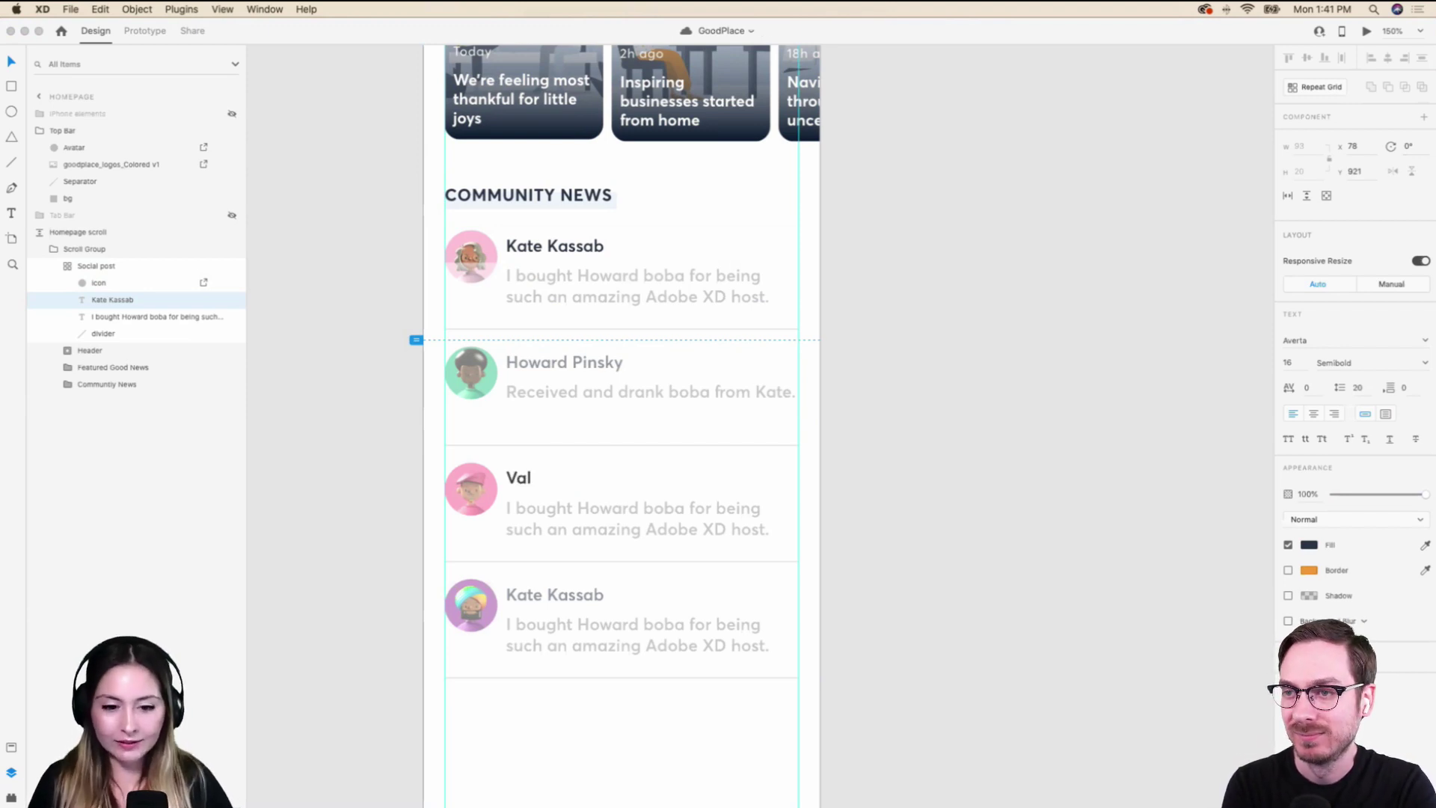
pyautogui.doubleClick(618, 512)
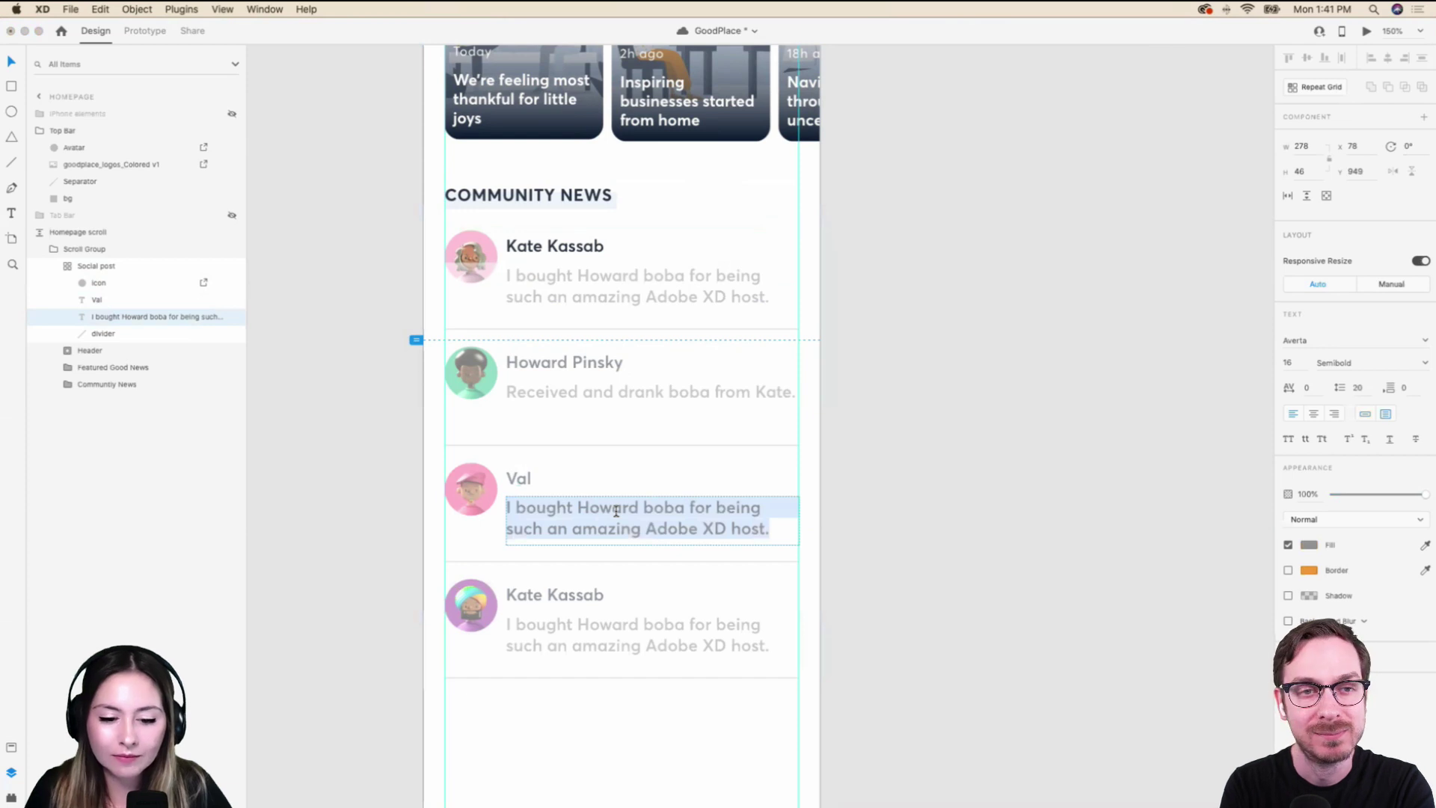
pyautogui.write('I')
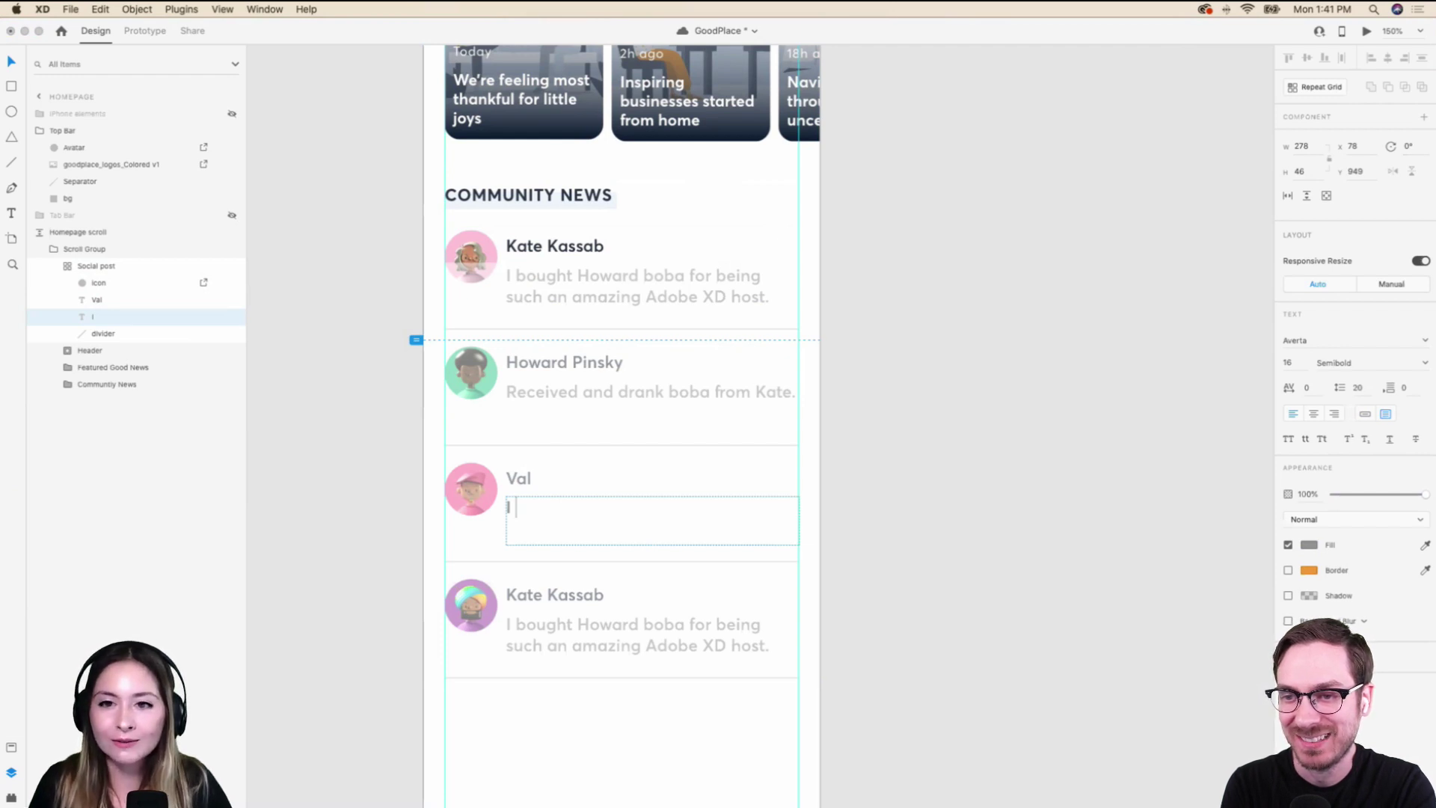
pyautogui.write('met ')
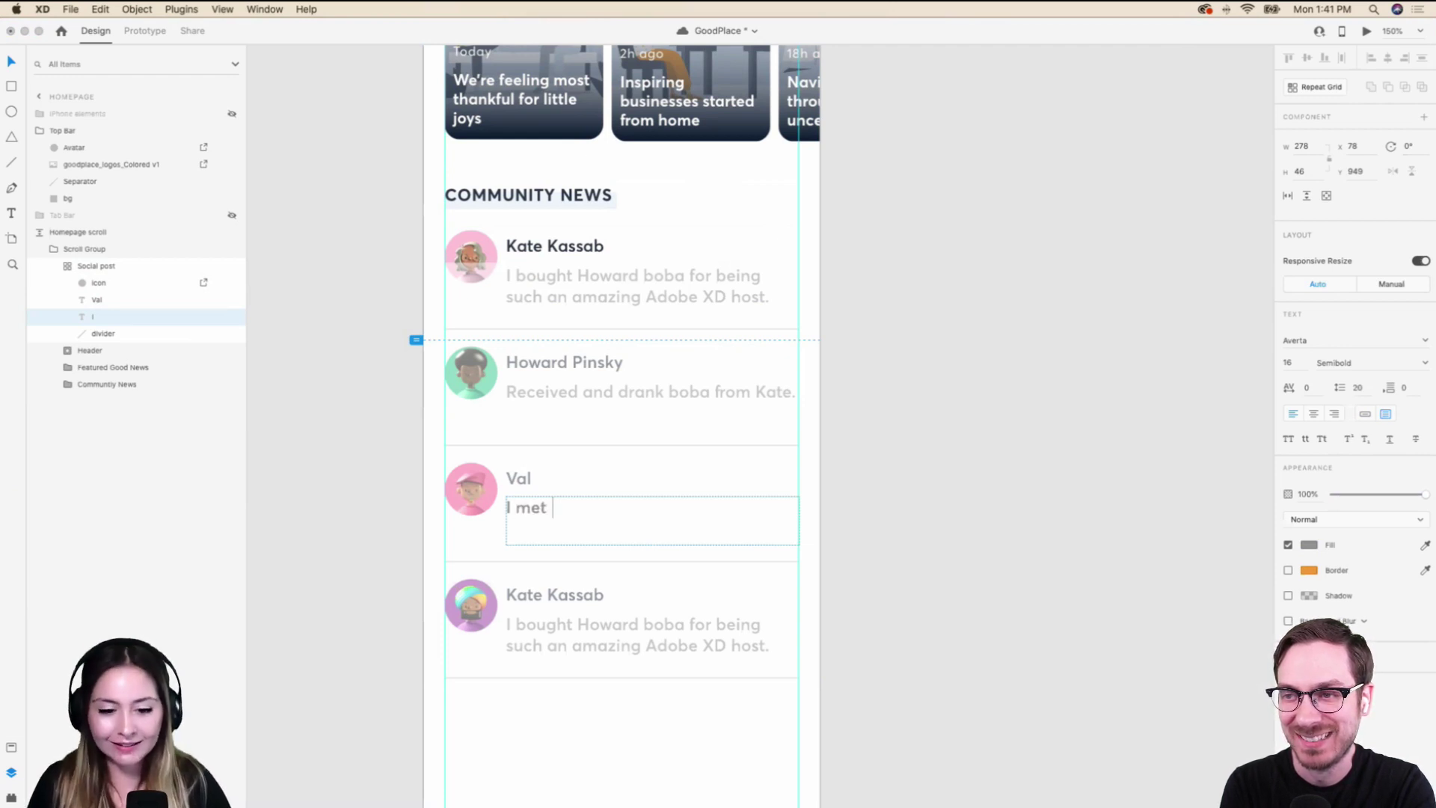
pyautogui.write('Kylo')
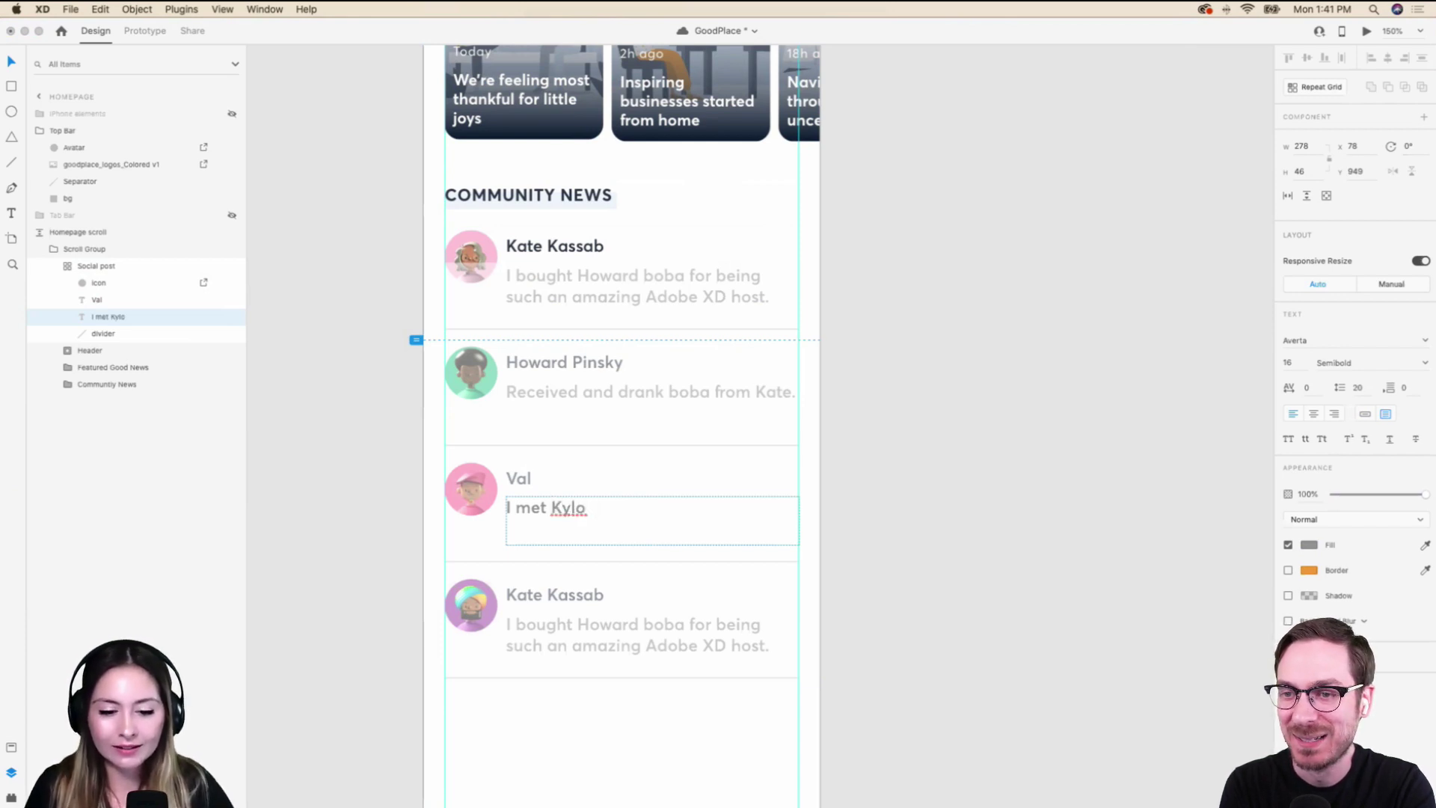
pyautogui.press('super+a')
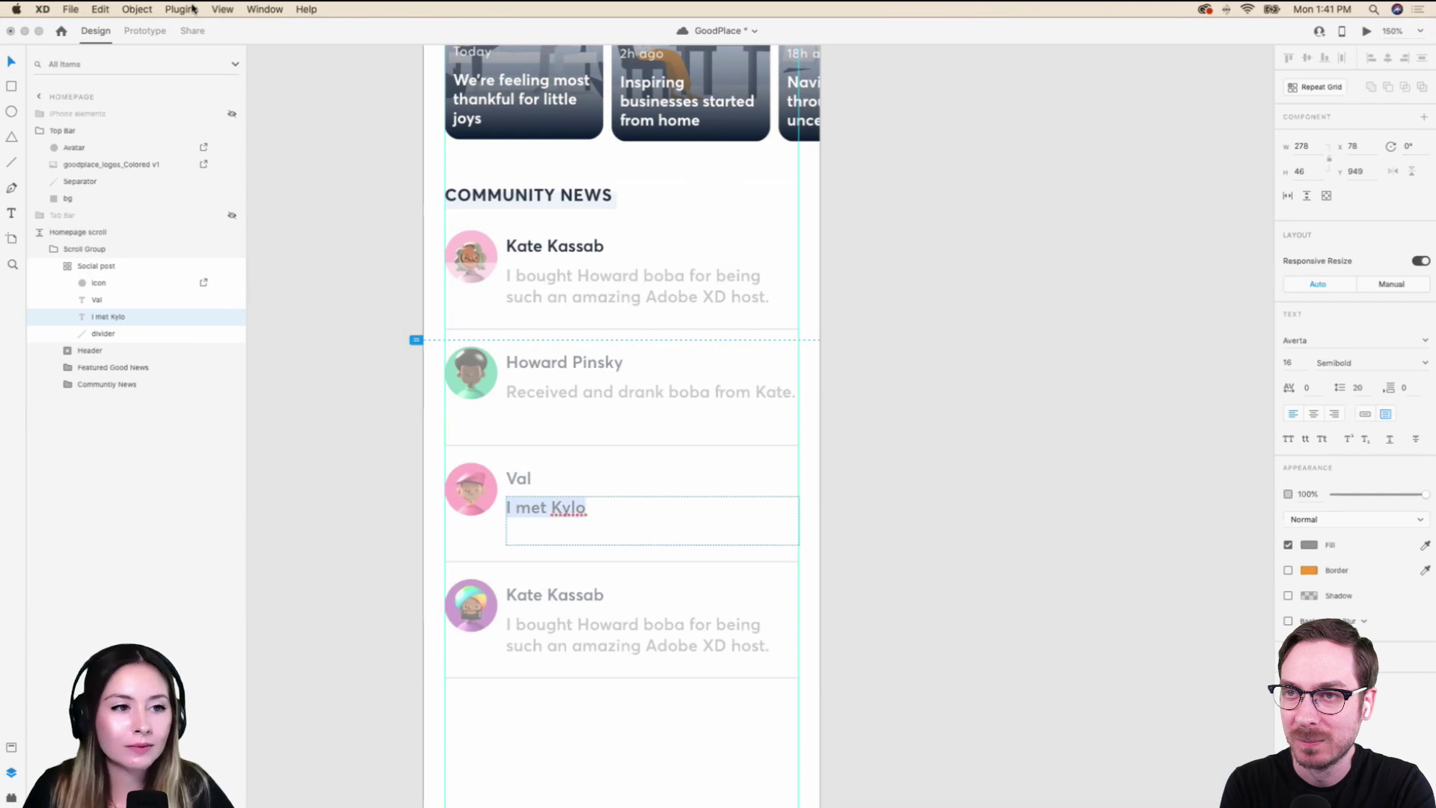
pyautogui.click(194, 9)
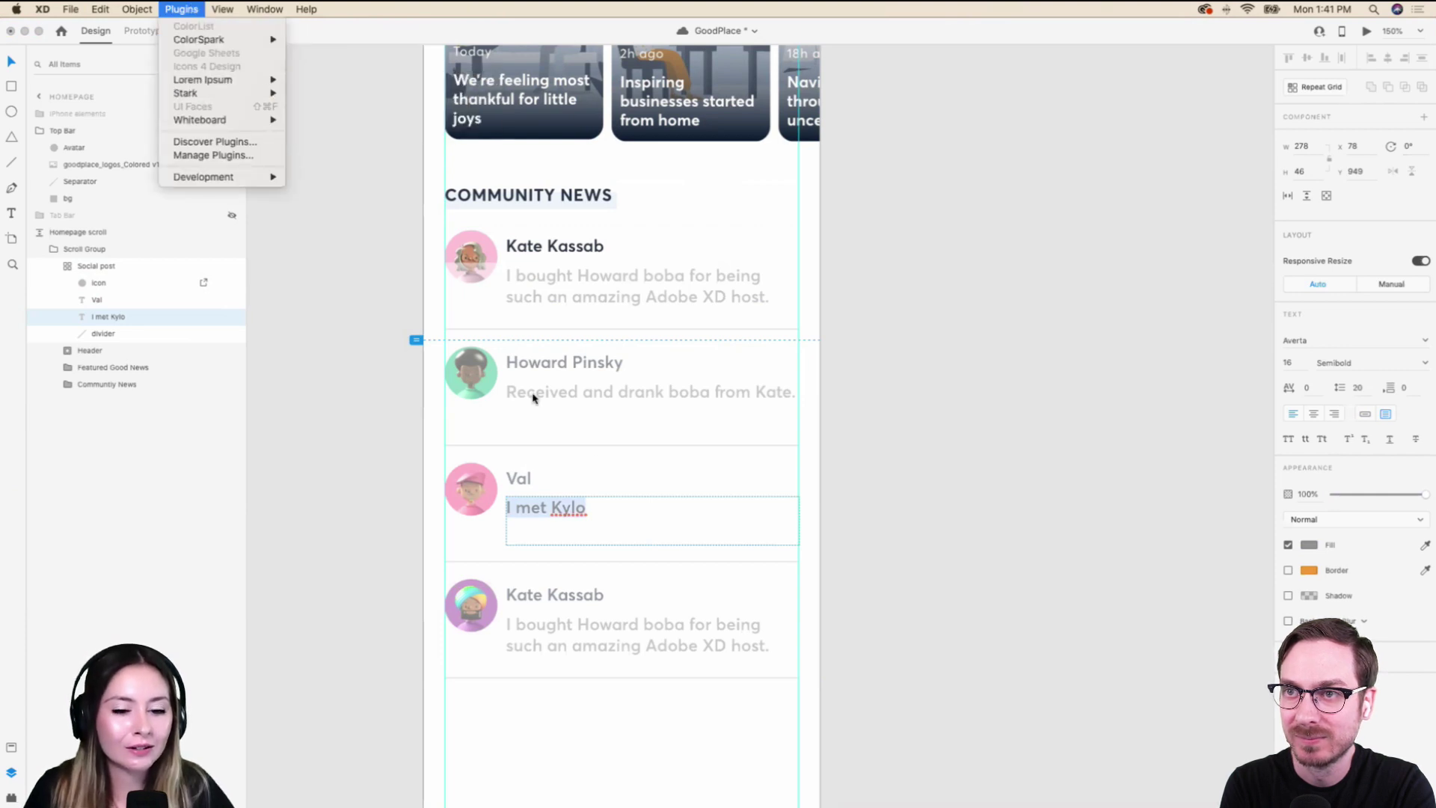
pyautogui.click(610, 490)
pyautogui.press('Escape')
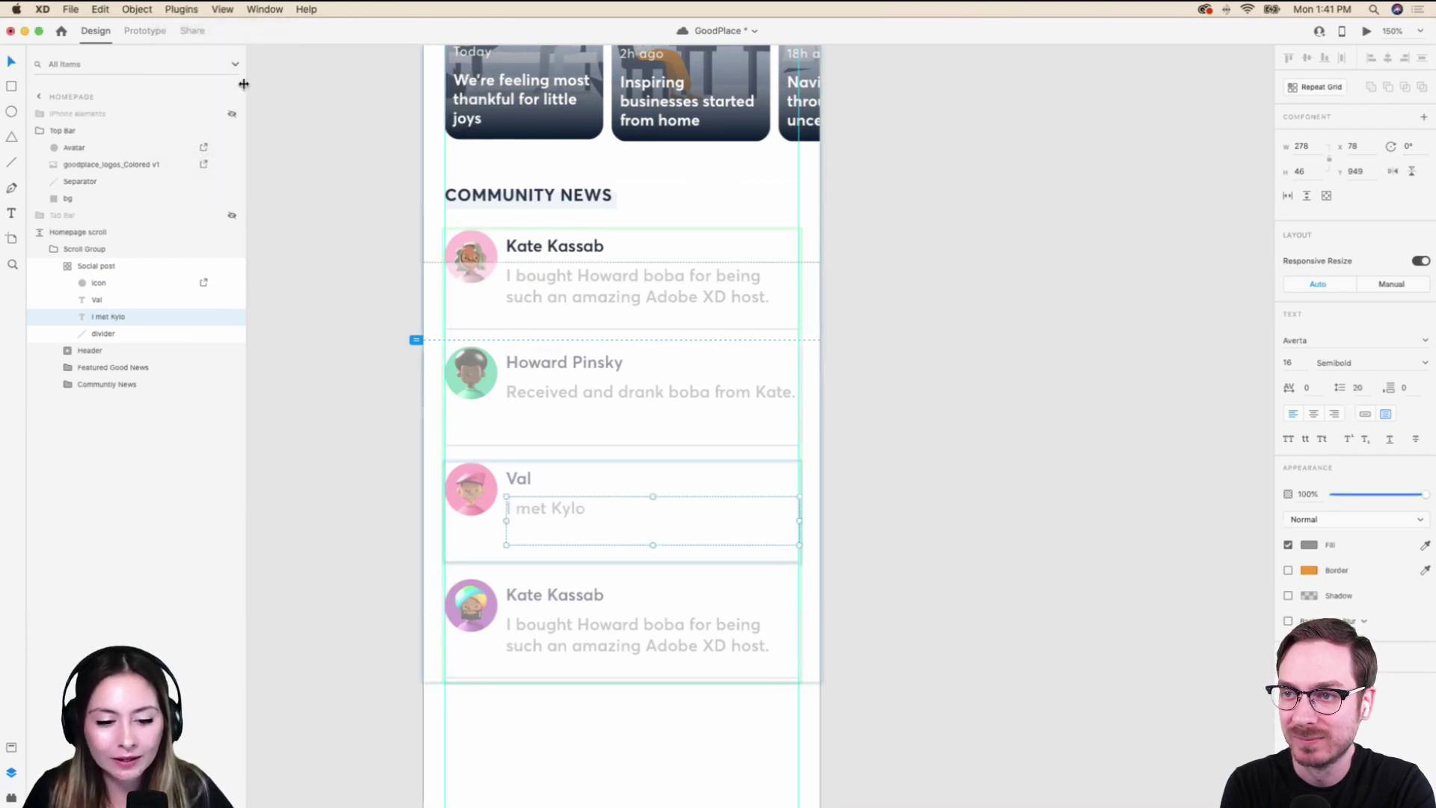
pyautogui.click(181, 9)
pyautogui.moveTo(239, 80)
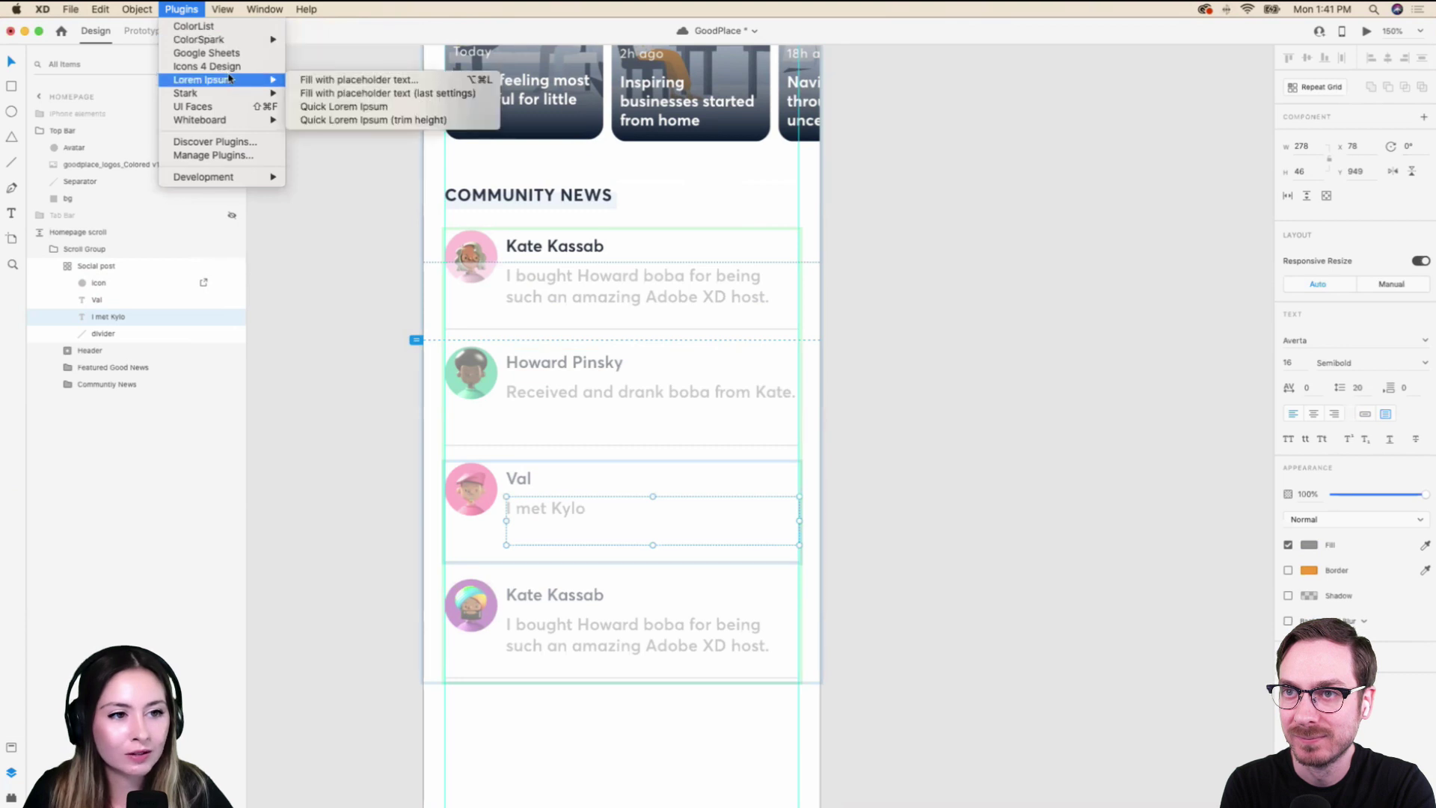
pyautogui.click(349, 81)
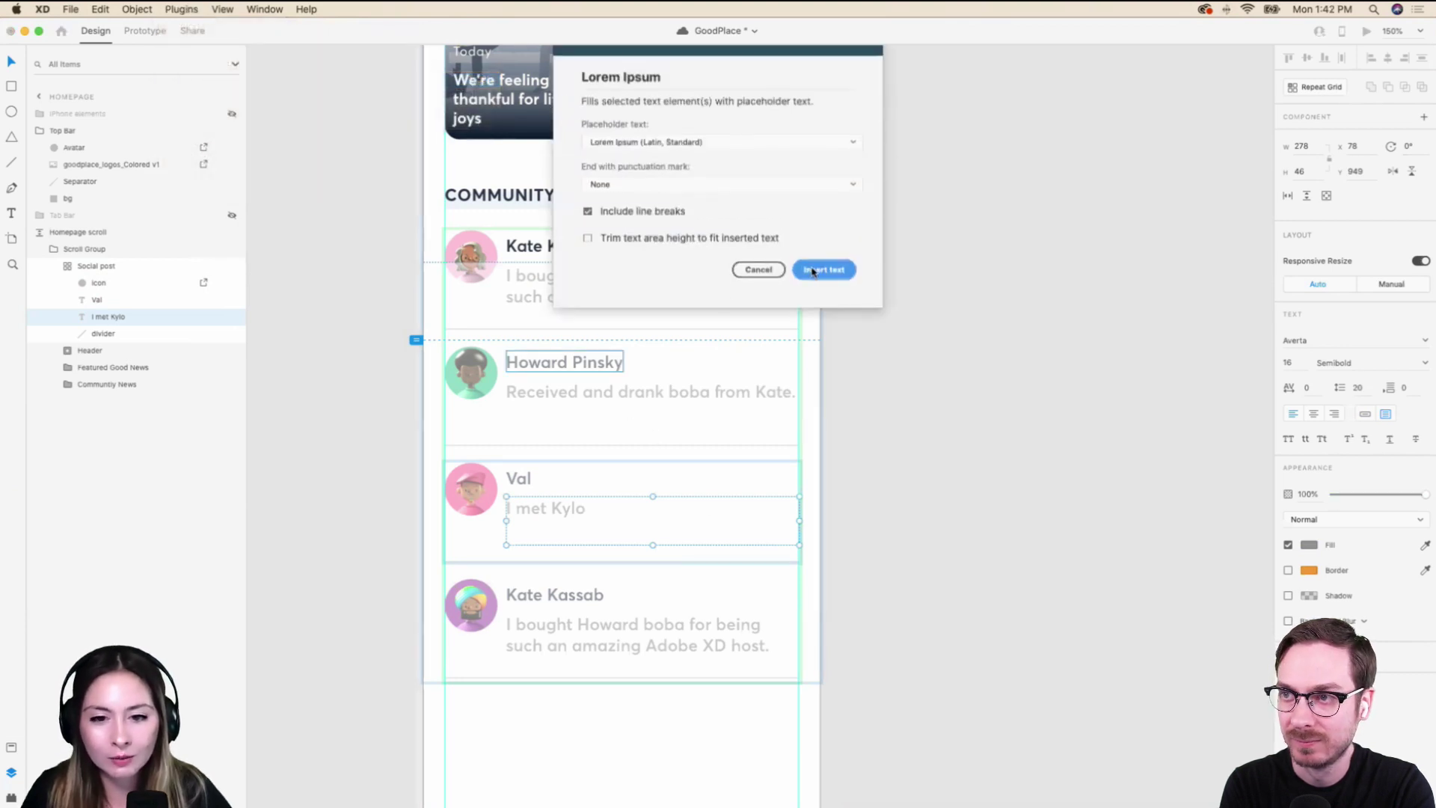
pyautogui.click(823, 260)
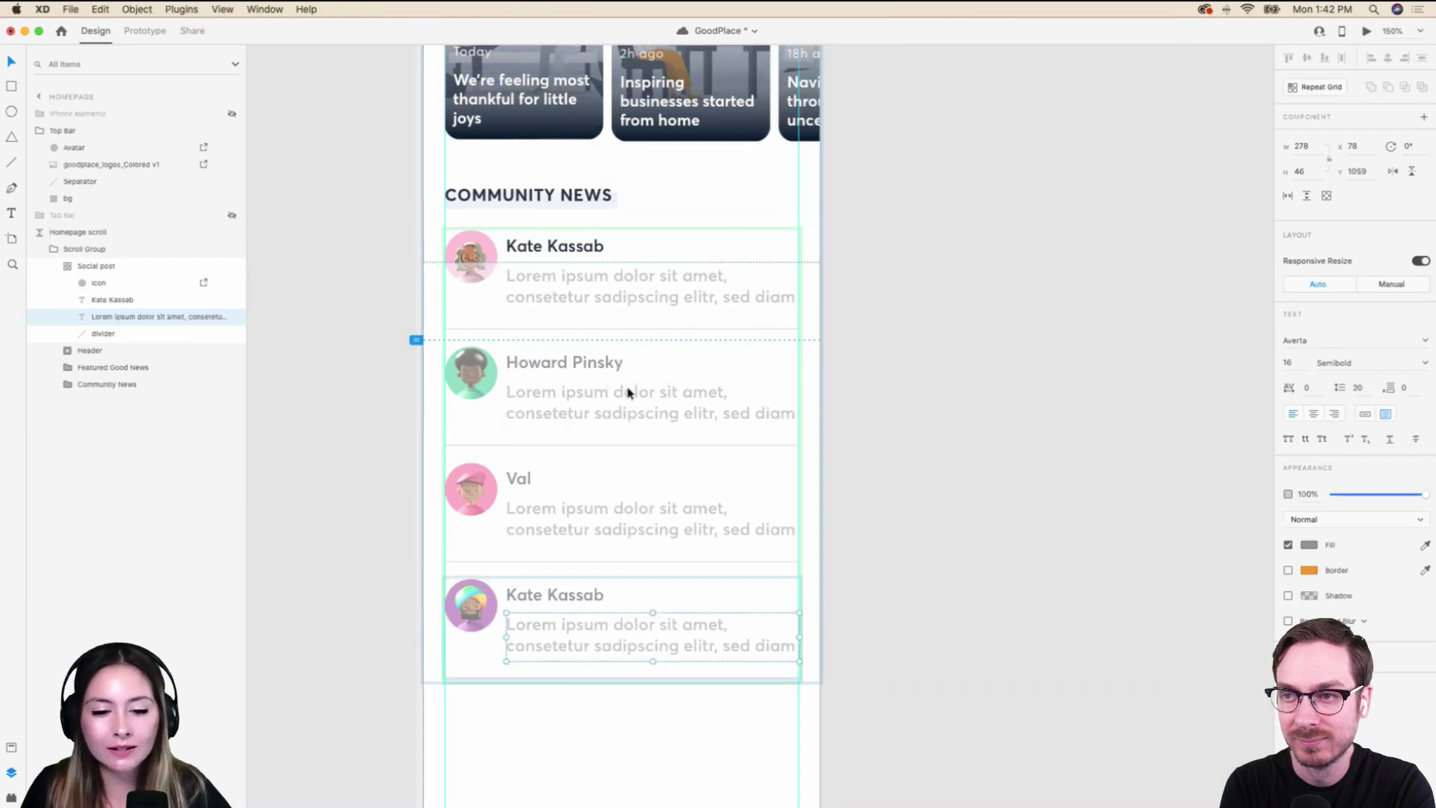
pyautogui.click(618, 298)
pyautogui.doubleClick(621, 296)
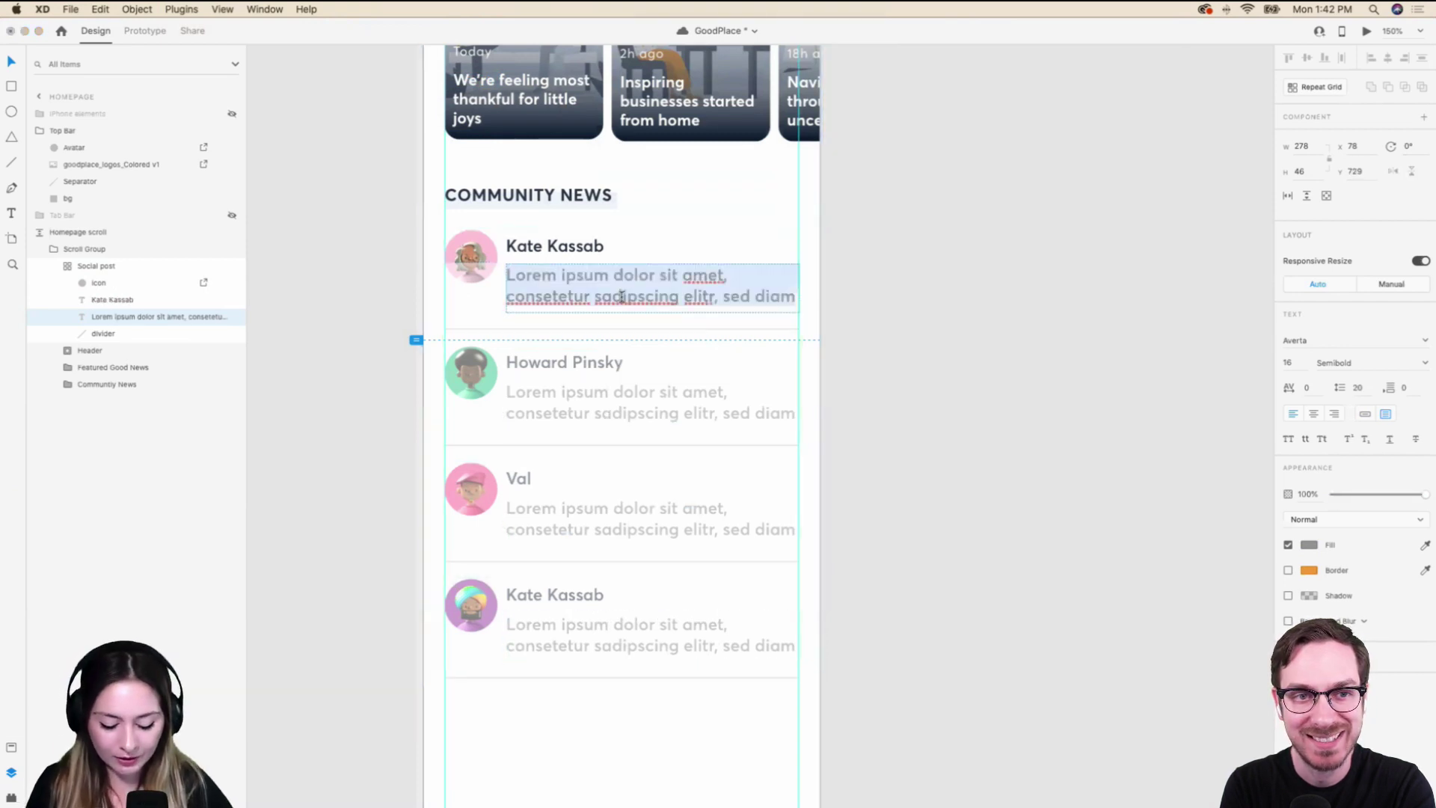
pyautogui.write('U')
pyautogui.press('BackSpace')
pyautogui.press('Escape')
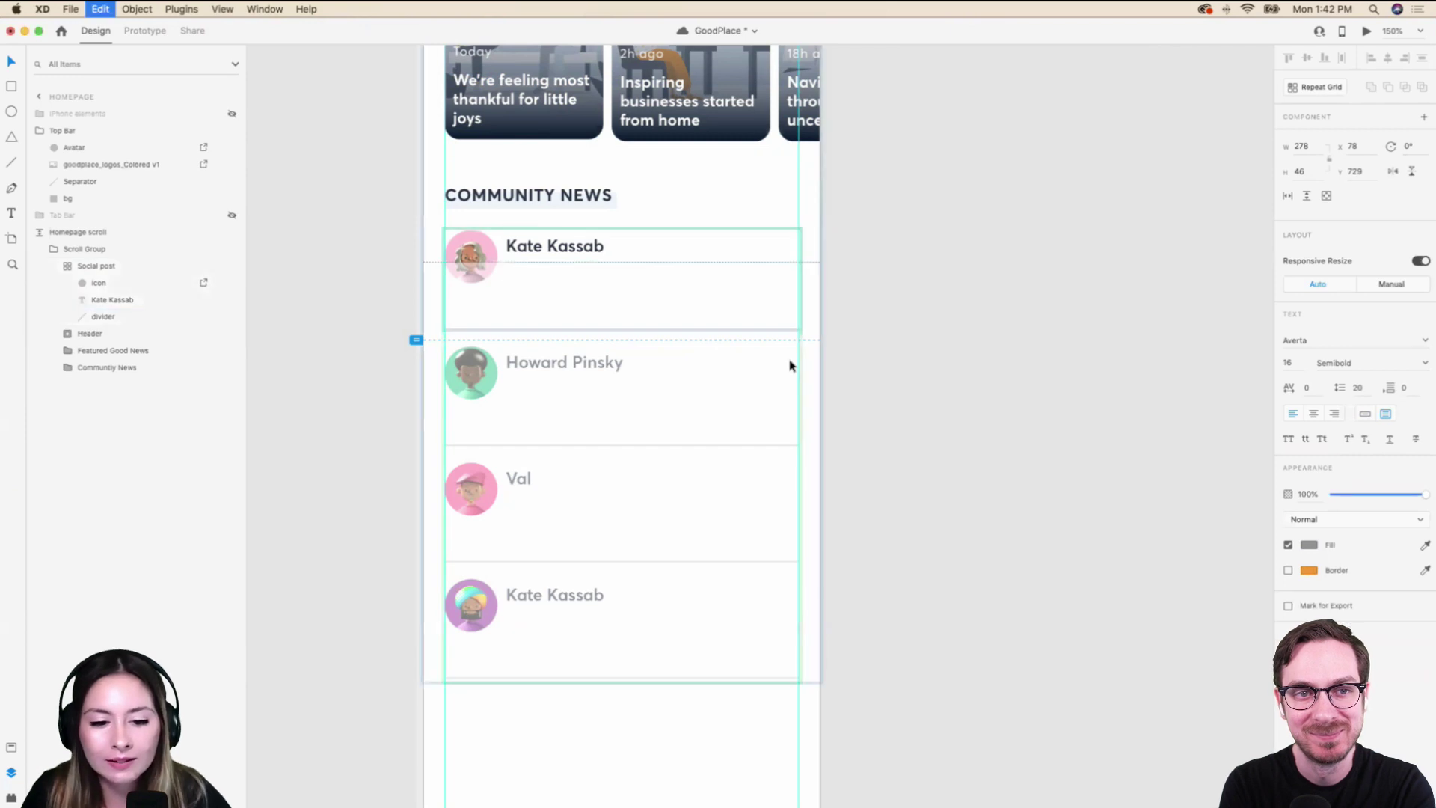
pyautogui.press('cmd+z')
pyautogui.click(731, 419)
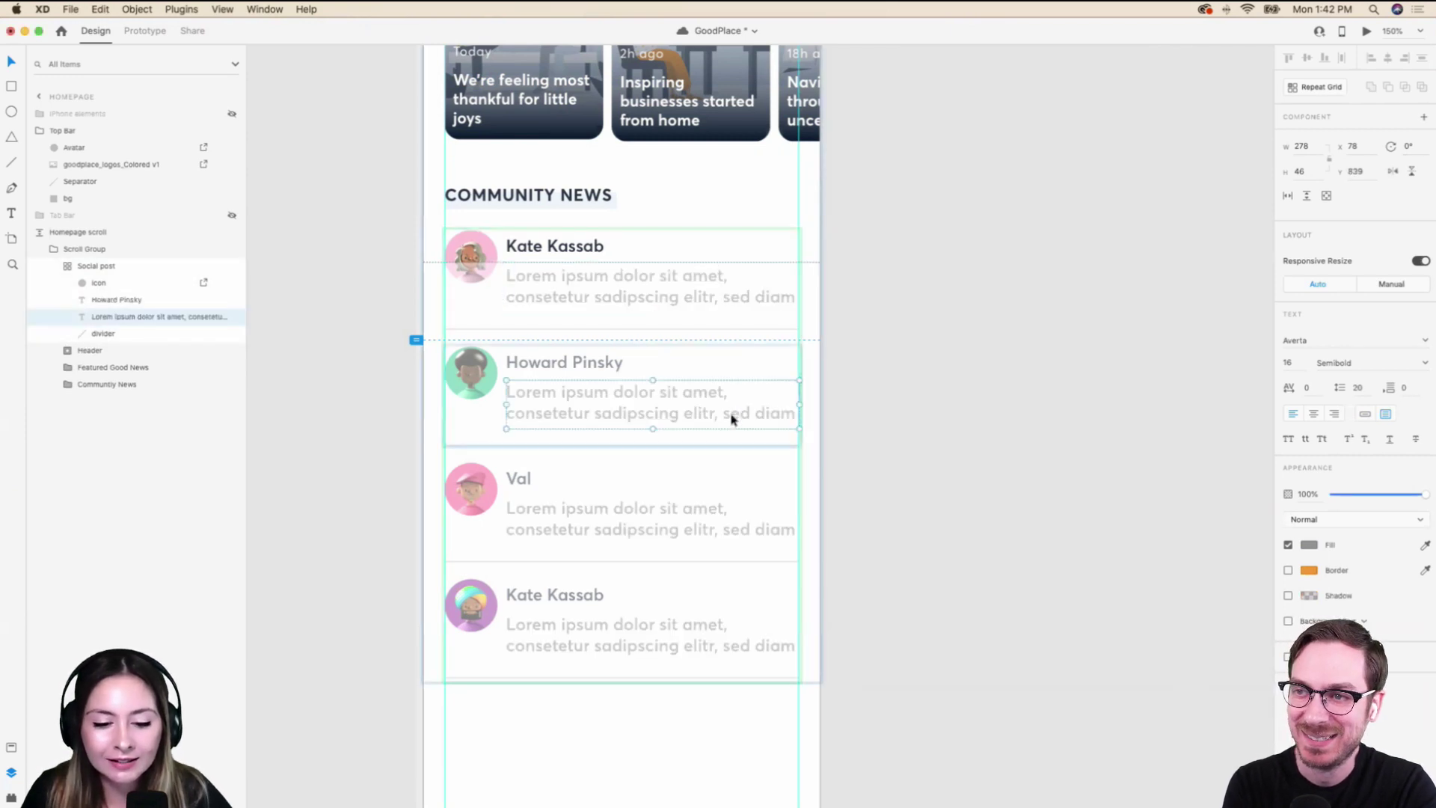
pyautogui.click(878, 420)
pyautogui.click(568, 256)
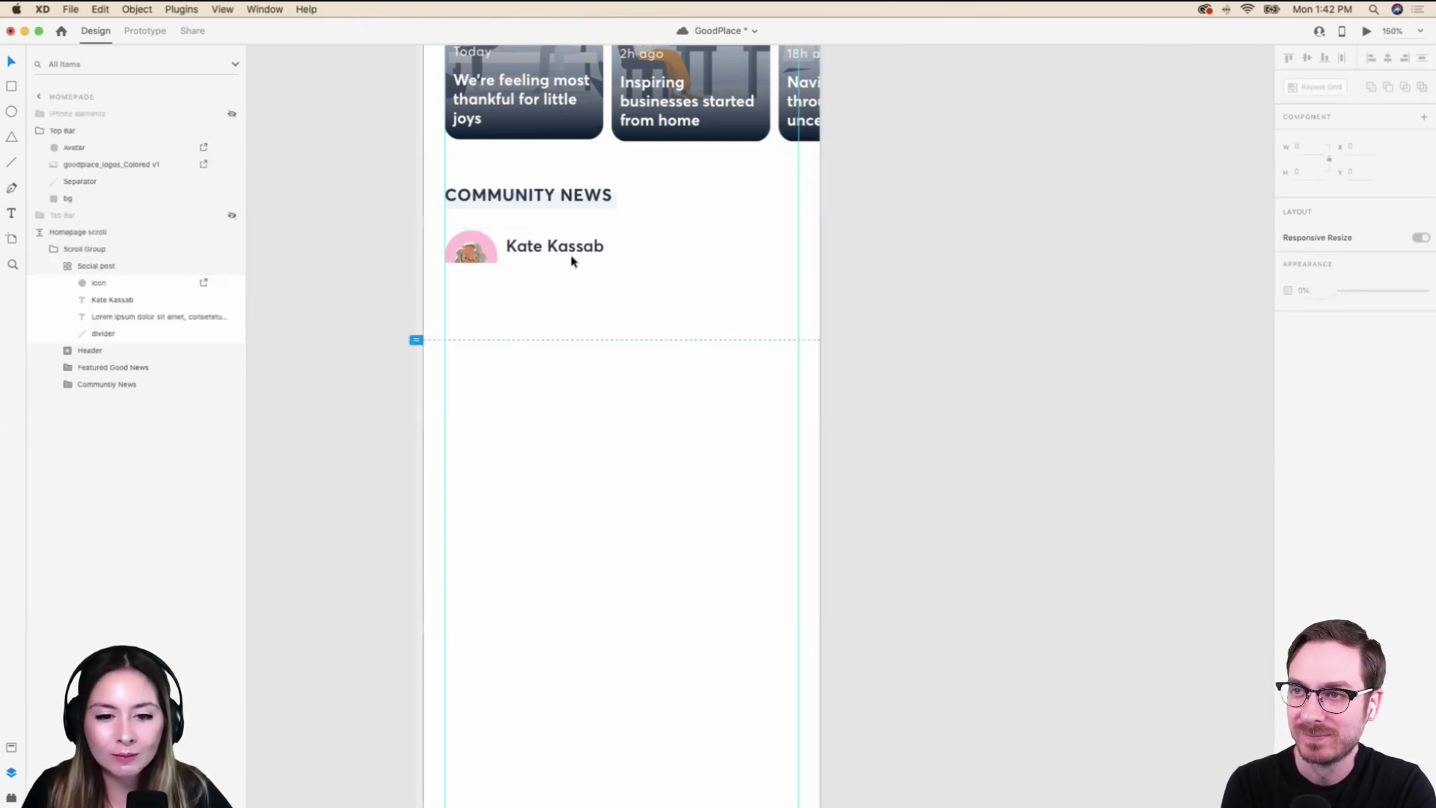
pyautogui.doubleClick(638, 260)
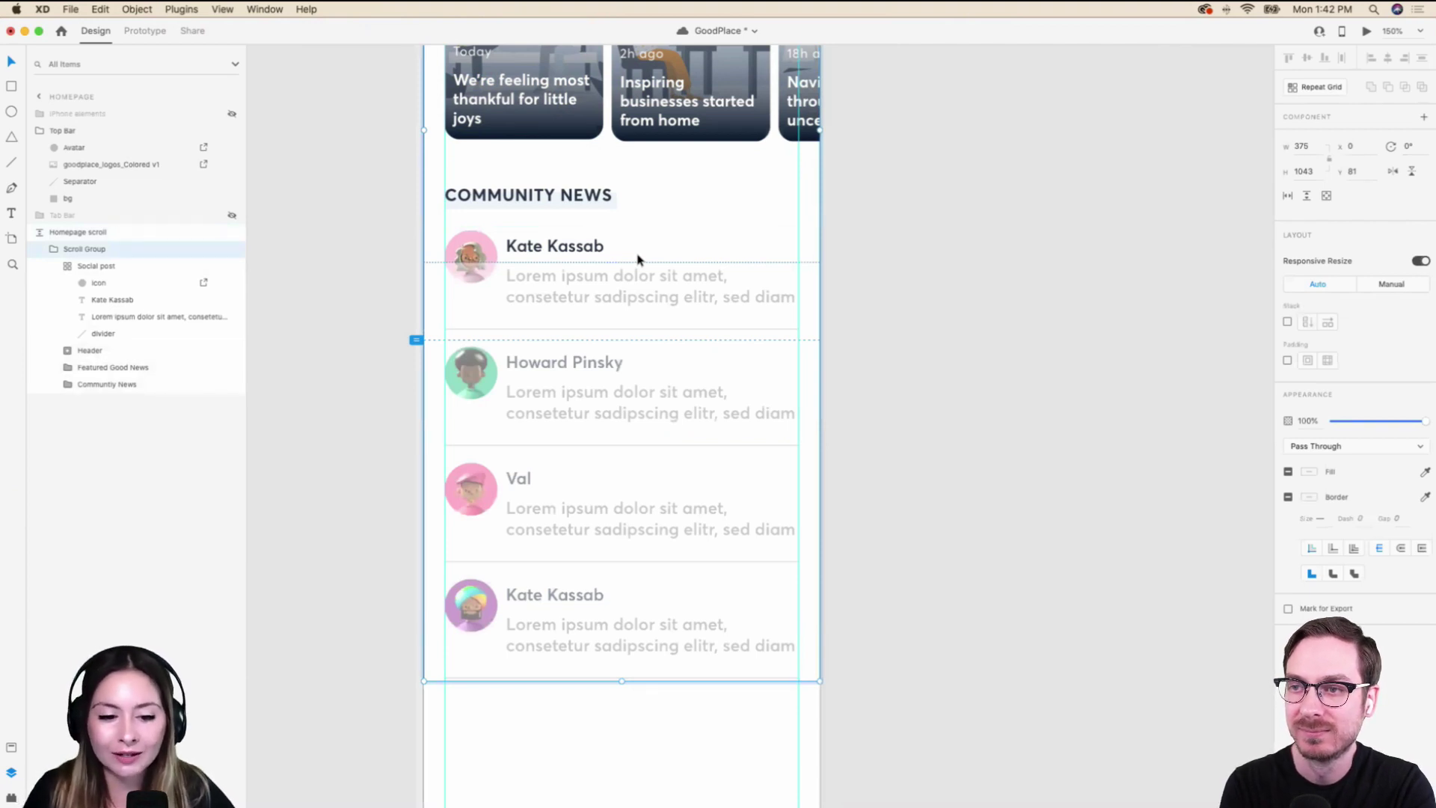
# Zoom out and shorten the Homepage artboard to 784 tall.
pyautogui.press('Escape')
pyautogui.scroll(4, 823, 344)
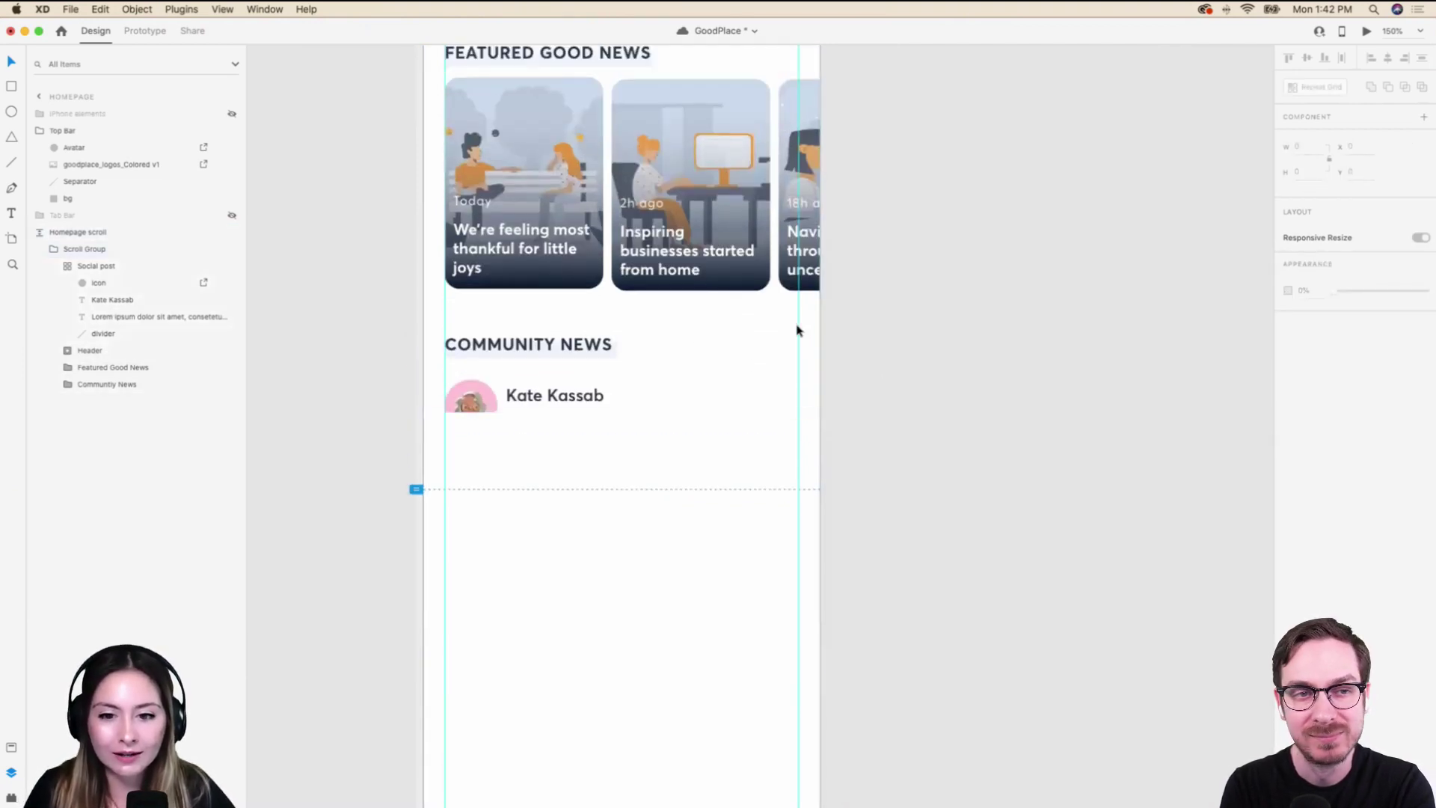
pyautogui.press('super+minus')
pyautogui.click(705, 589)
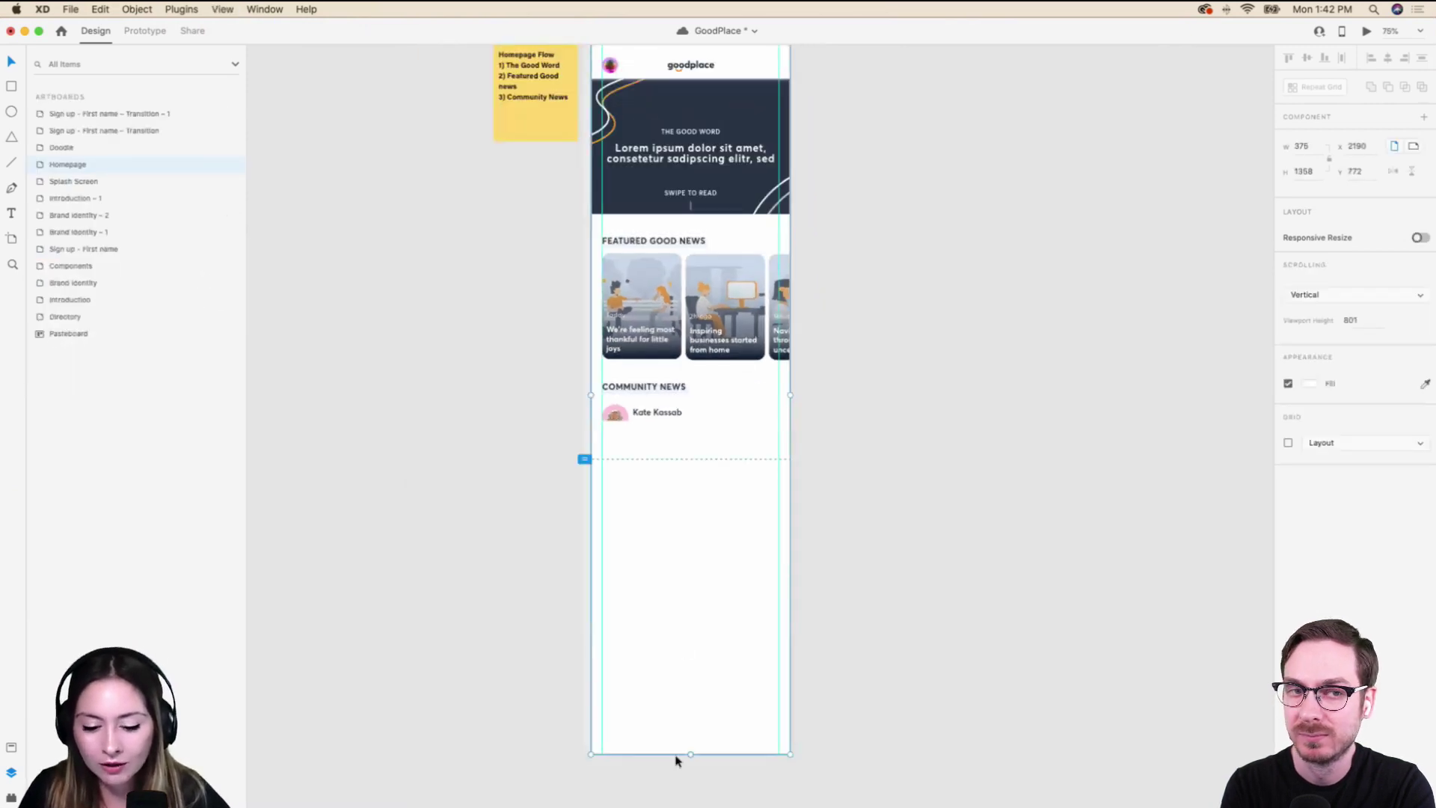
pyautogui.moveTo(689, 753); pyautogui.dragTo(689, 452)
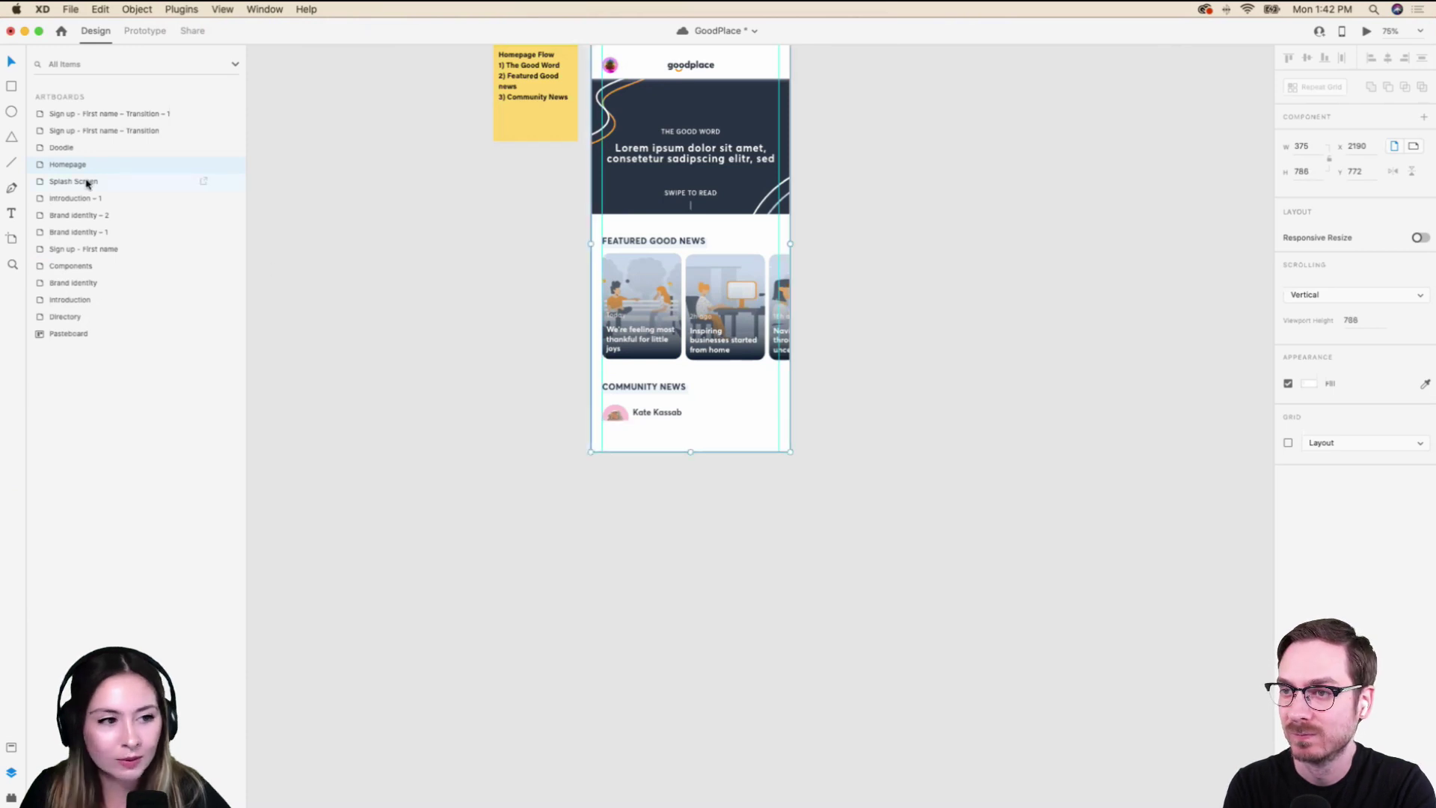
# Make the Tab Bar visible and end the artboard just below it.
pyautogui.click(606, 395)
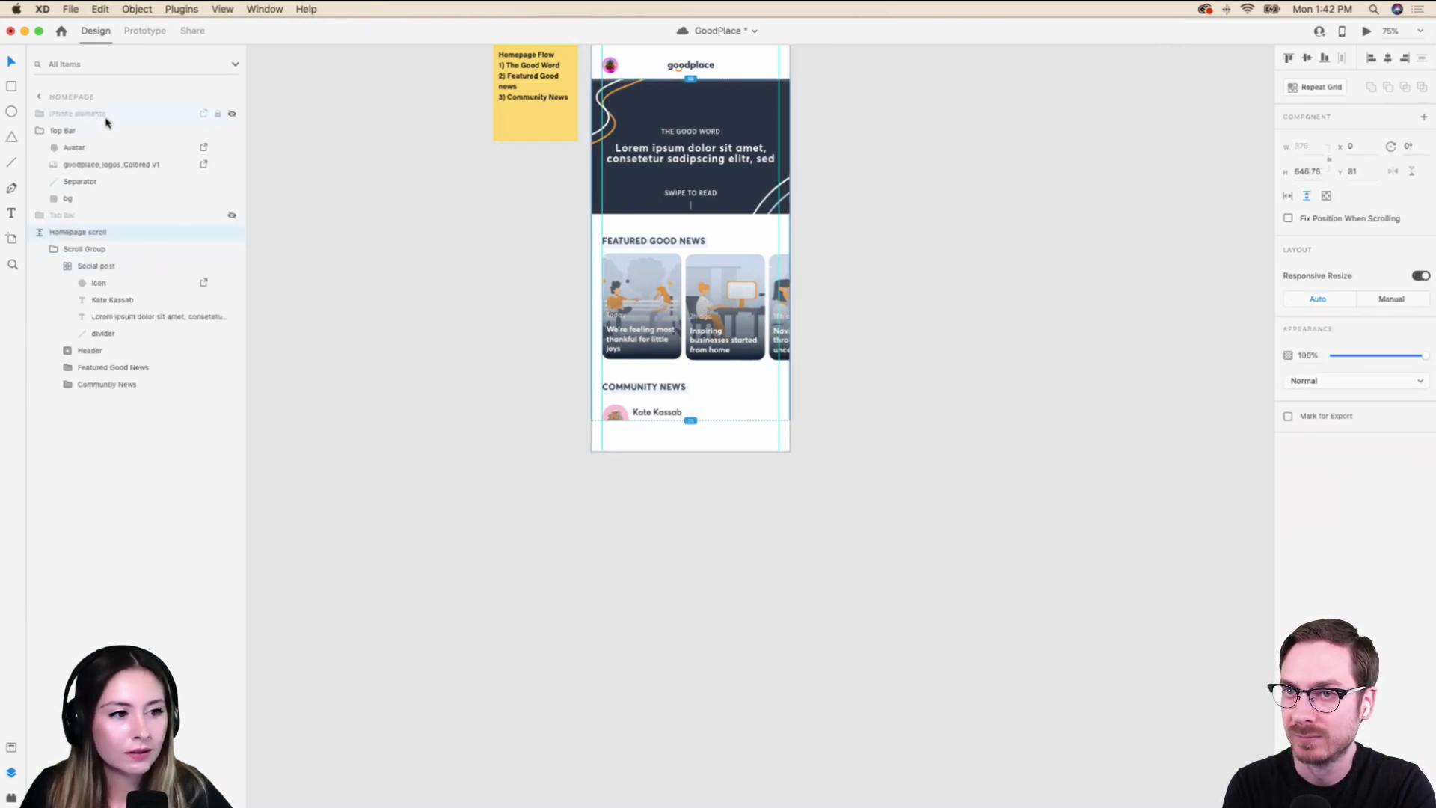
pyautogui.click(40, 132)
pyautogui.click(135, 148)
pyautogui.click(232, 148)
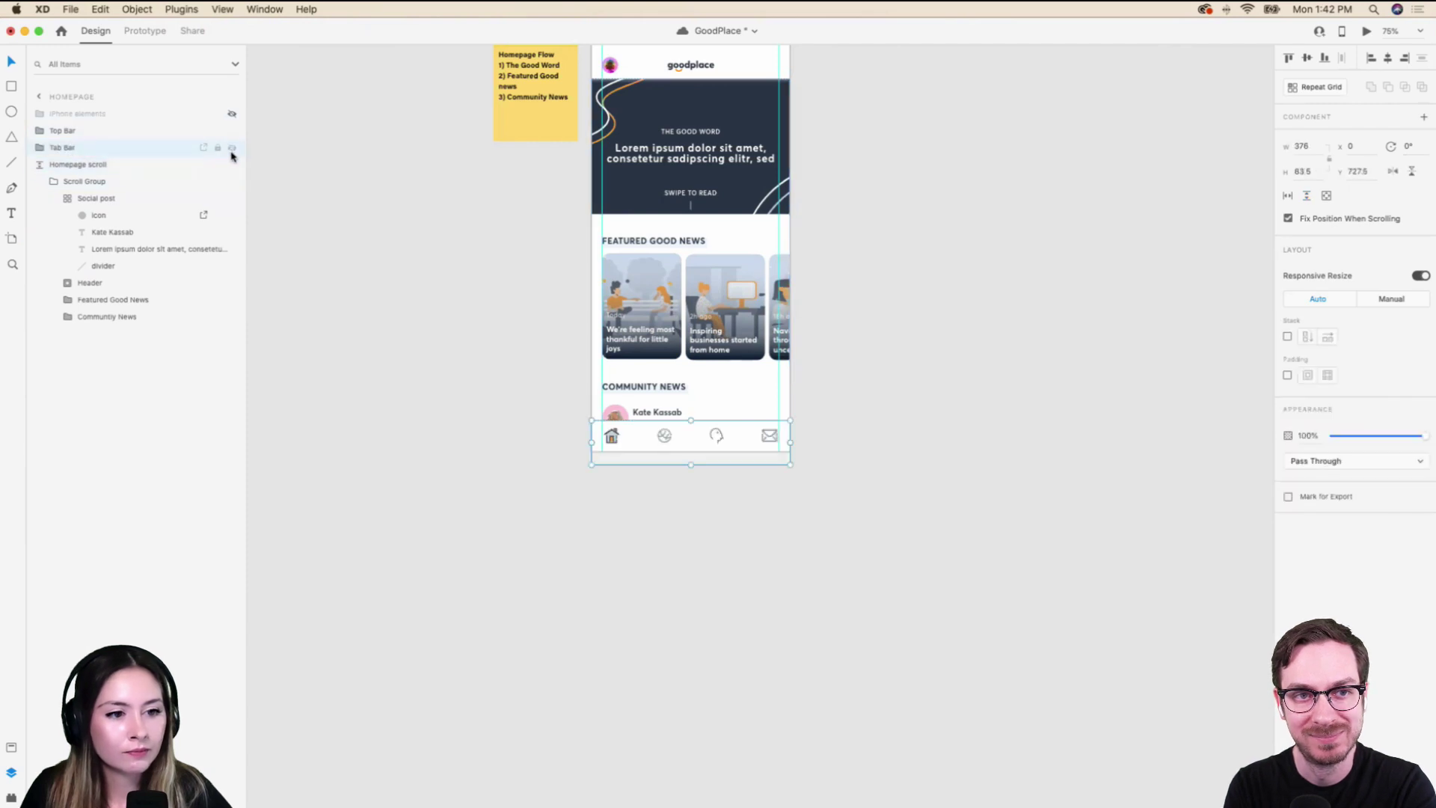
pyautogui.click(590, 375)
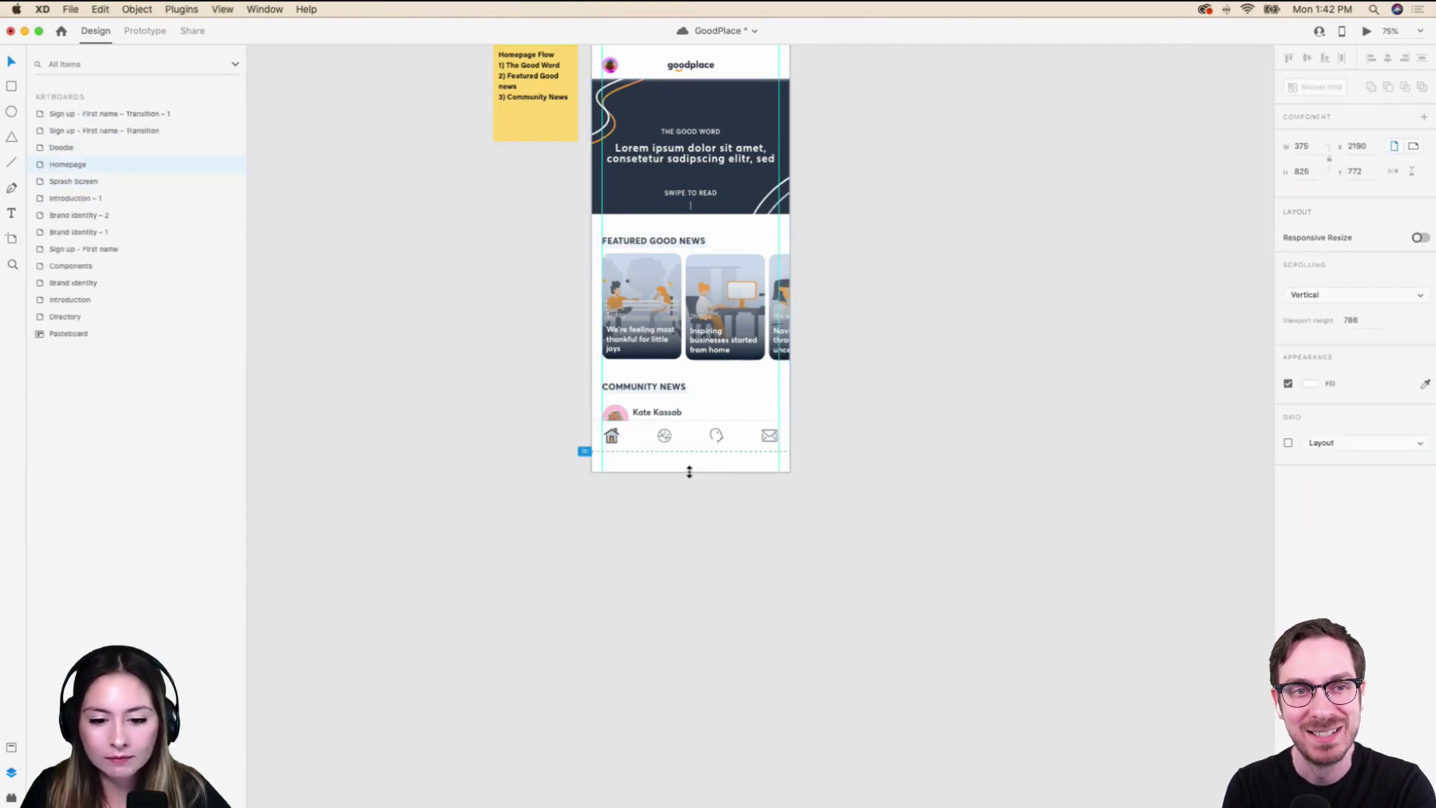
pyautogui.moveTo(689, 471); pyautogui.dragTo(738, 474)
# Unhide the iPhone elements layer to show the status bar and home indicator.
pyautogui.scroll(4, 728, 431)
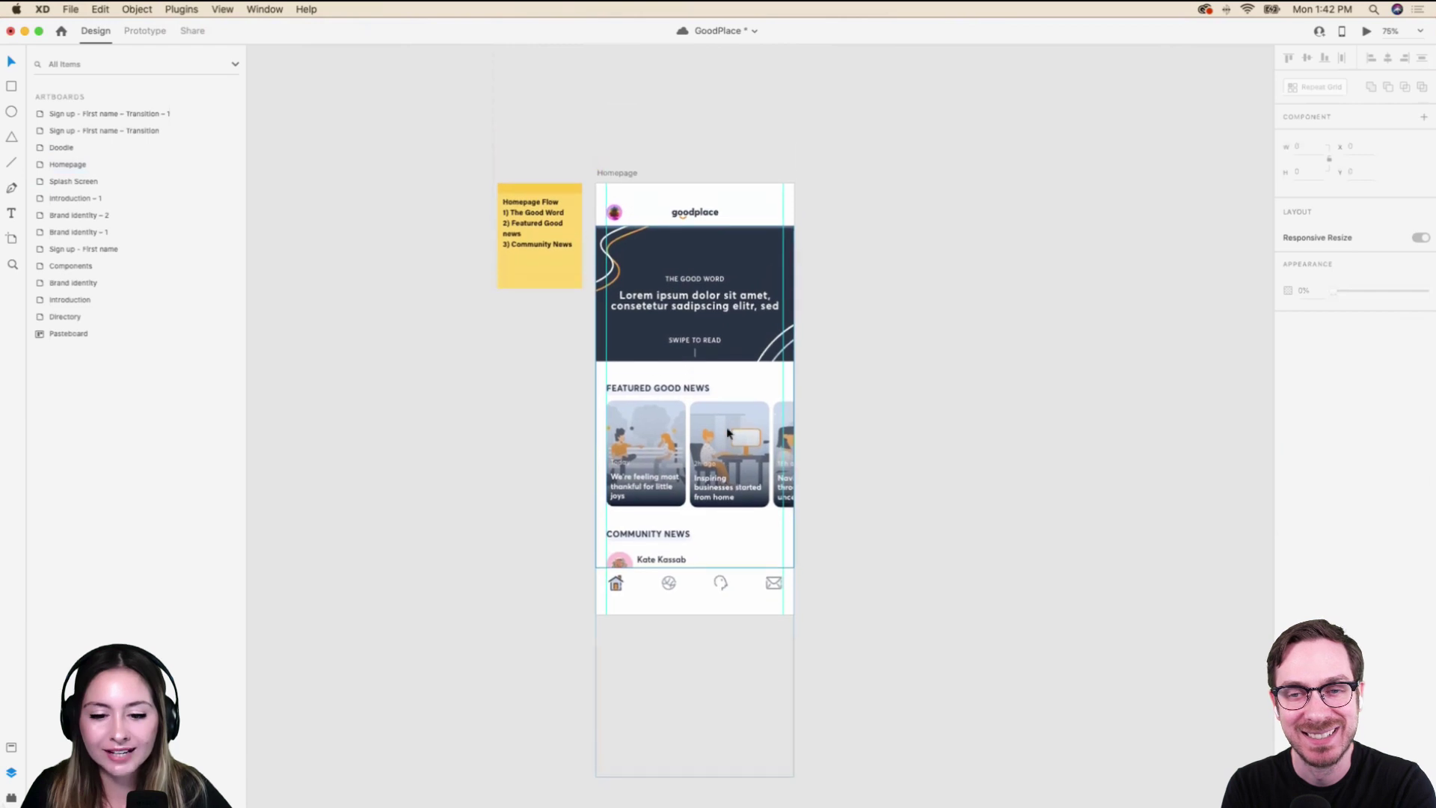
pyautogui.click(728, 432)
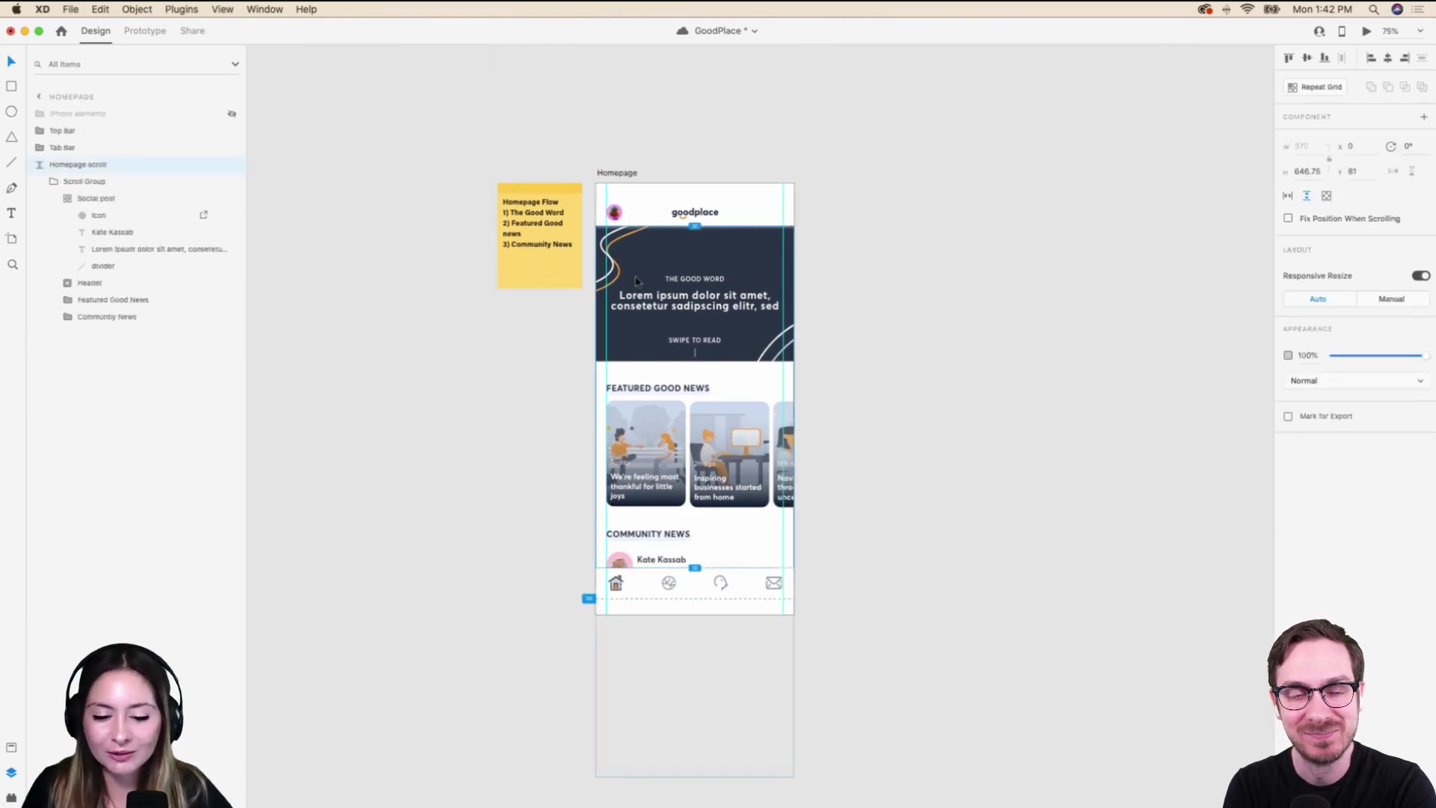
pyautogui.click(232, 114)
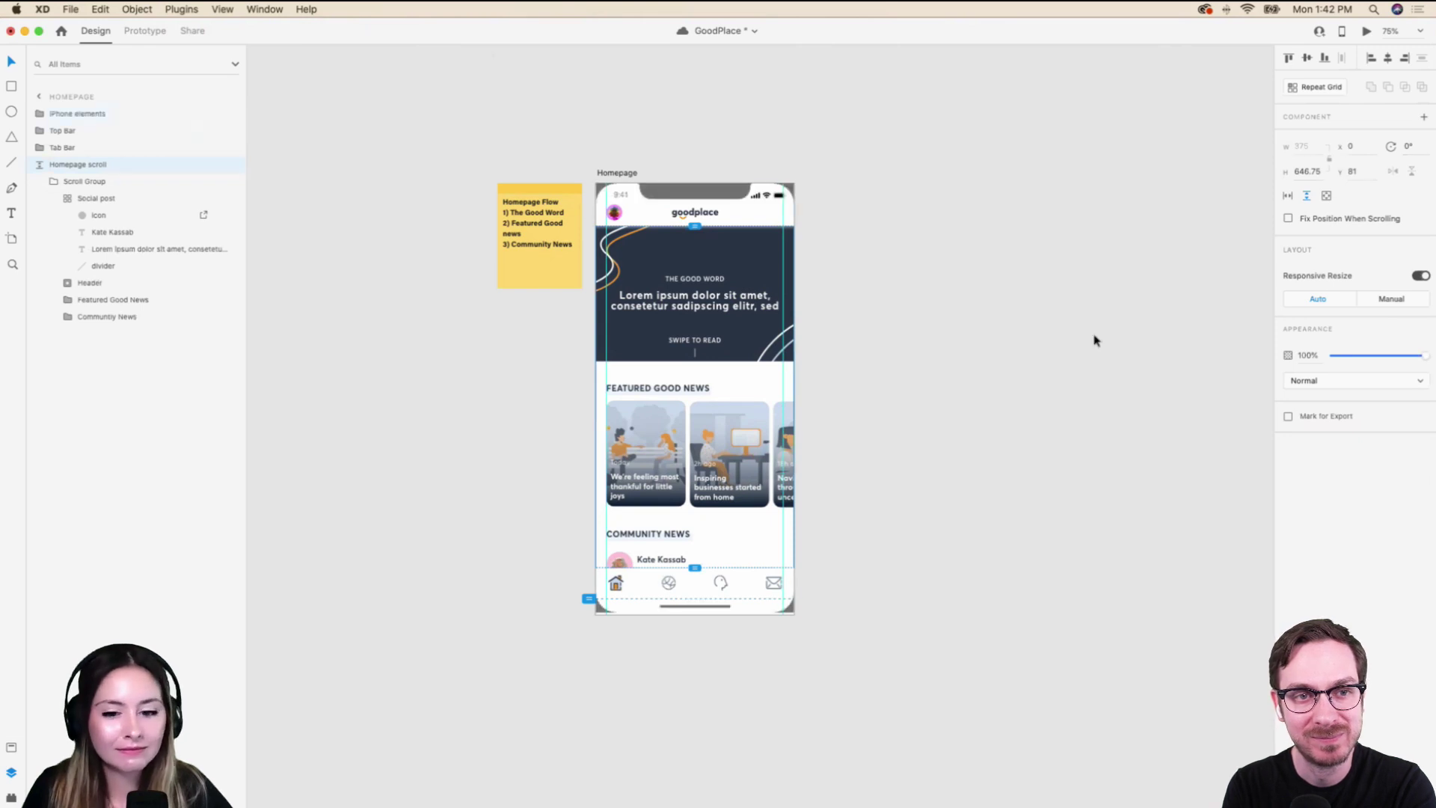
pyautogui.click(1090, 375)
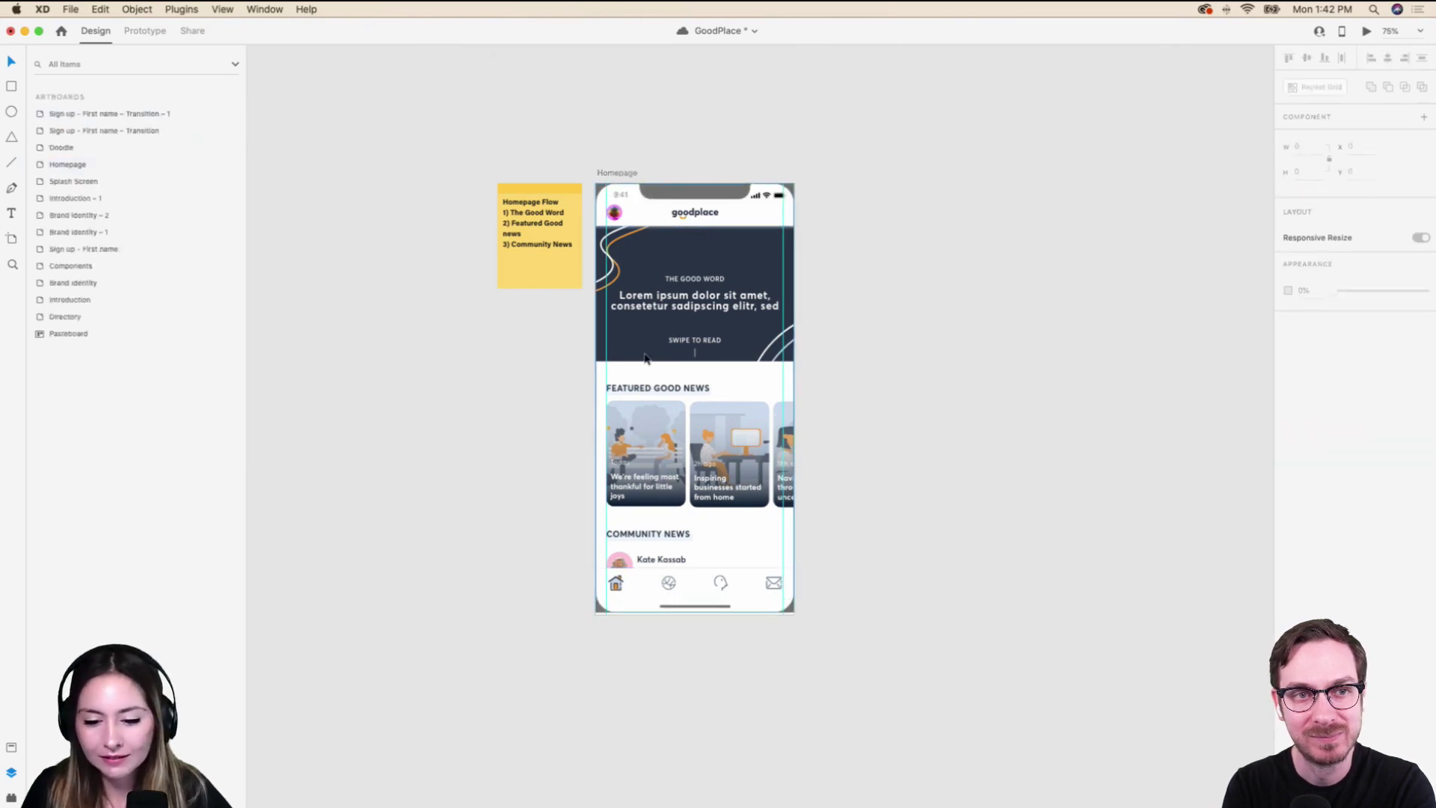
pyautogui.doubleClick(787, 612)
# Trim the Homepage artboard to exactly 812 tall and select the iPhone elements group.
pyautogui.press('super+equal')
pyautogui.press('super+equal')
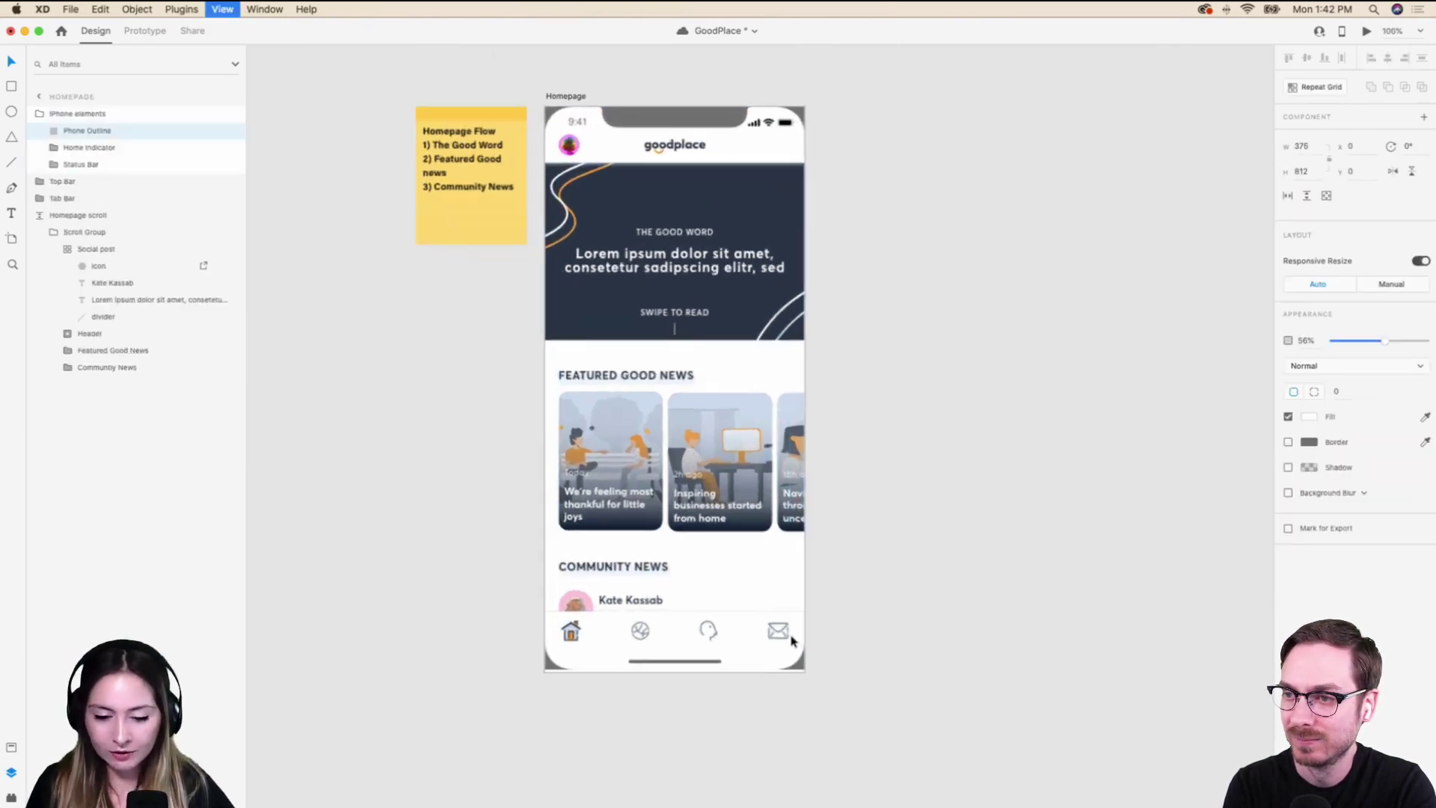
pyautogui.scroll(-5, 789, 636)
pyautogui.click(780, 562)
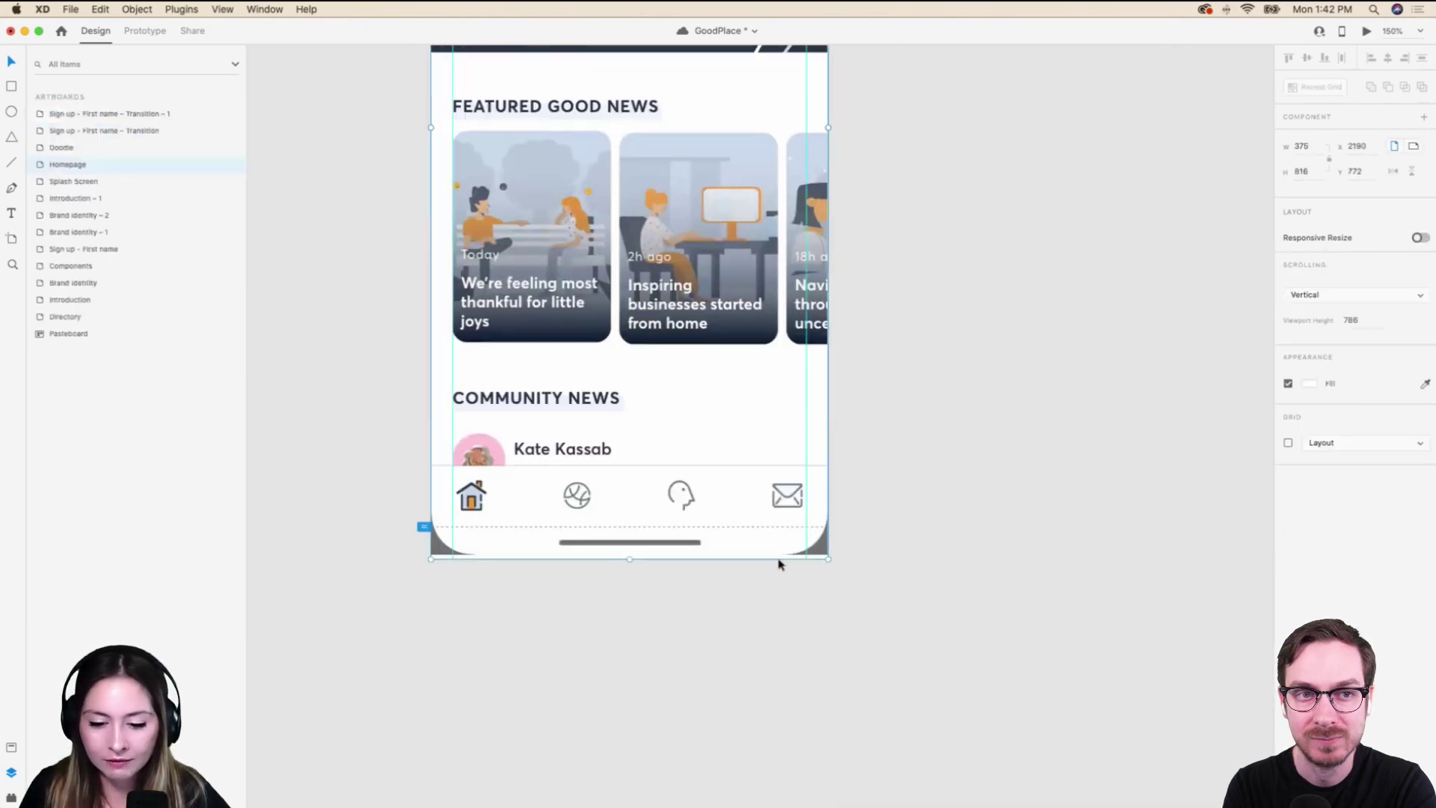
pyautogui.moveTo(631, 556); pyautogui.dragTo(631, 554)
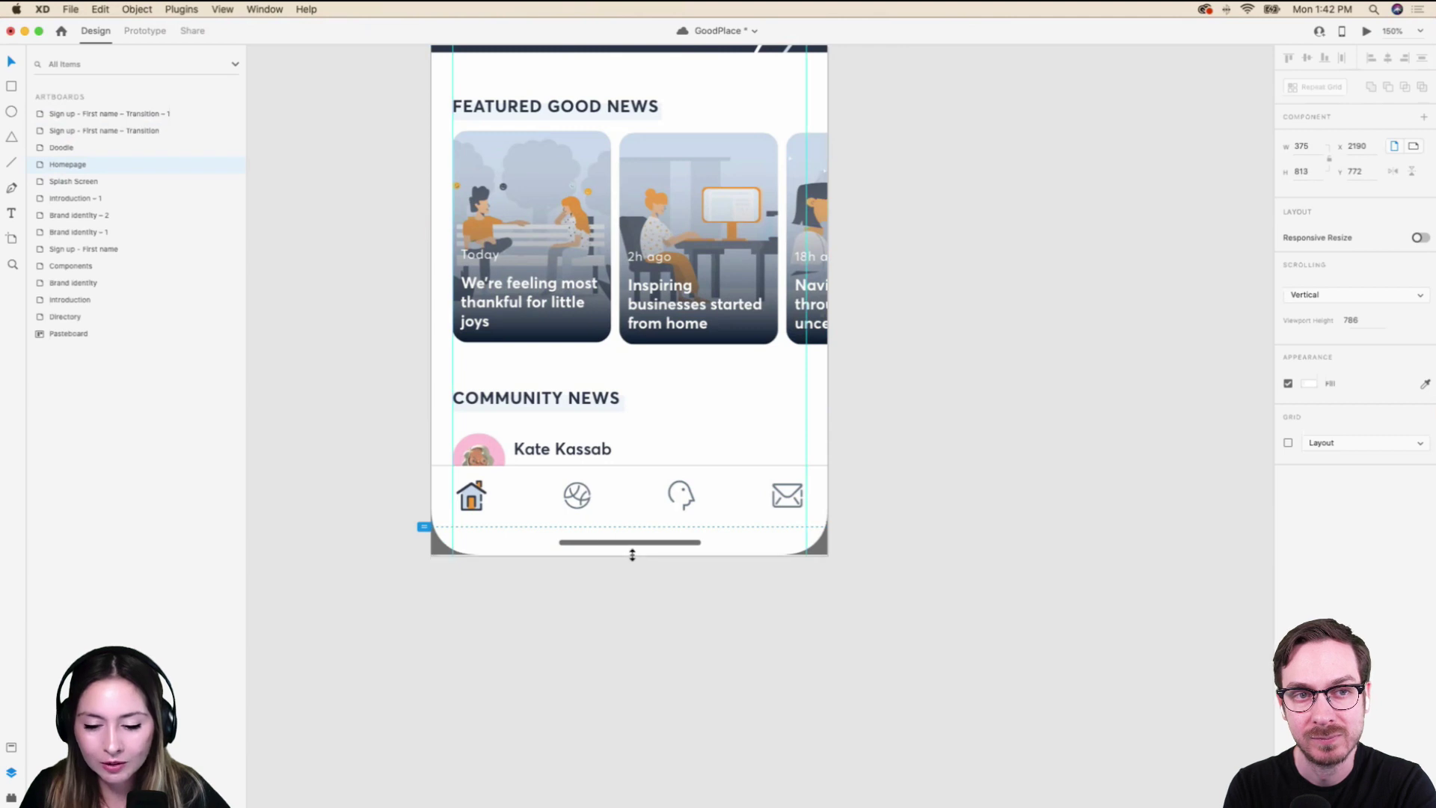
pyautogui.click(706, 594)
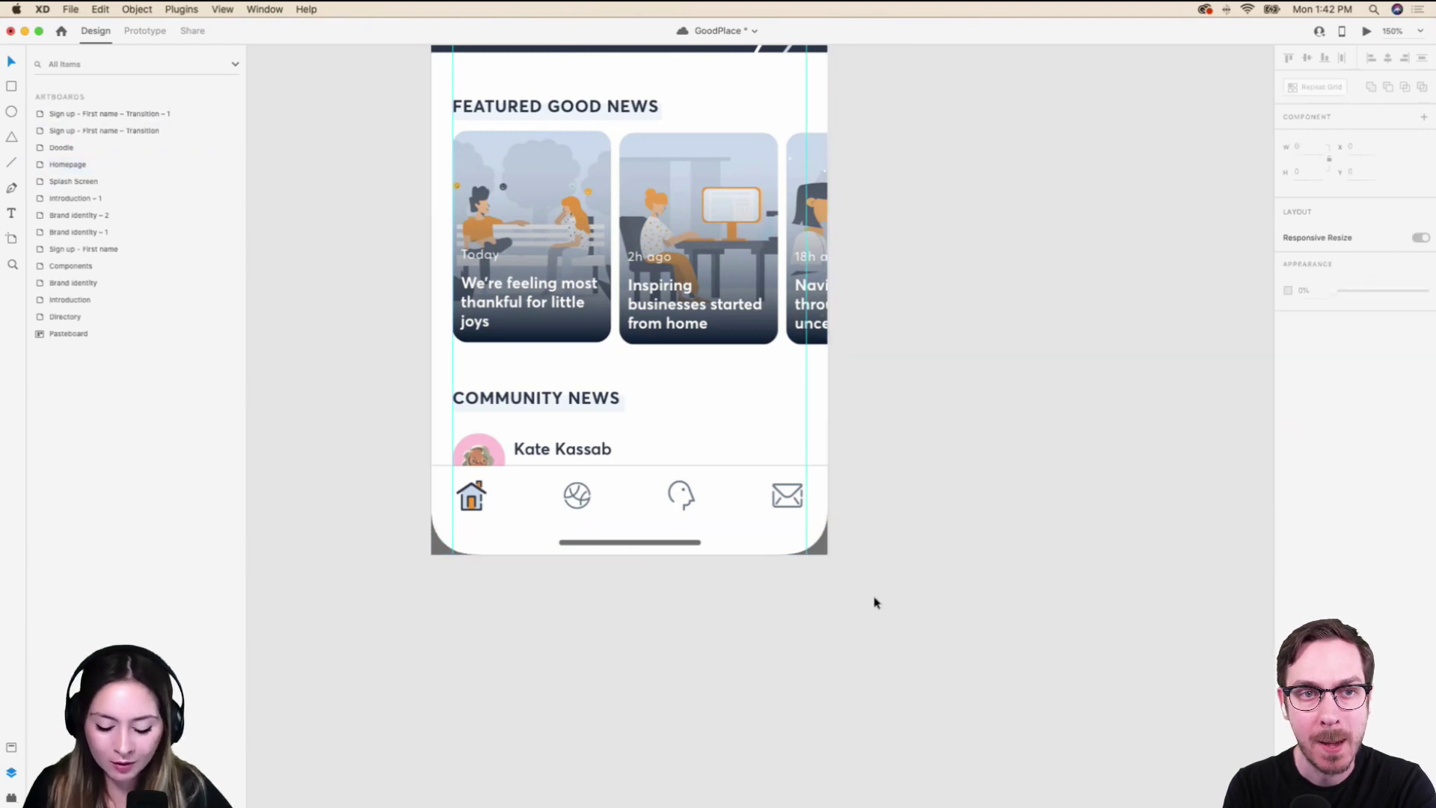
pyautogui.press('super+minus')
pyautogui.press('super+minus')
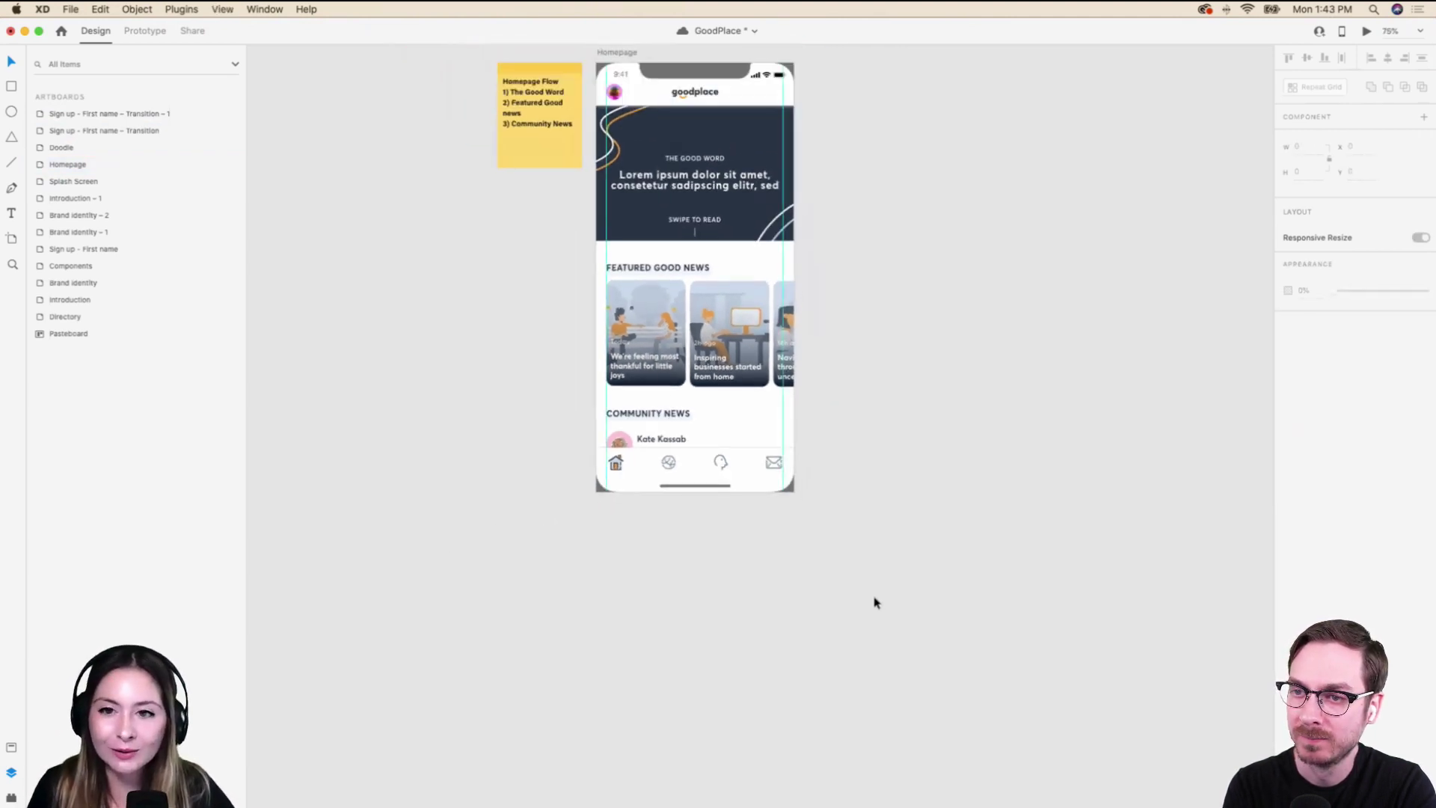
pyautogui.scroll(3, 875, 602)
pyautogui.click(716, 433)
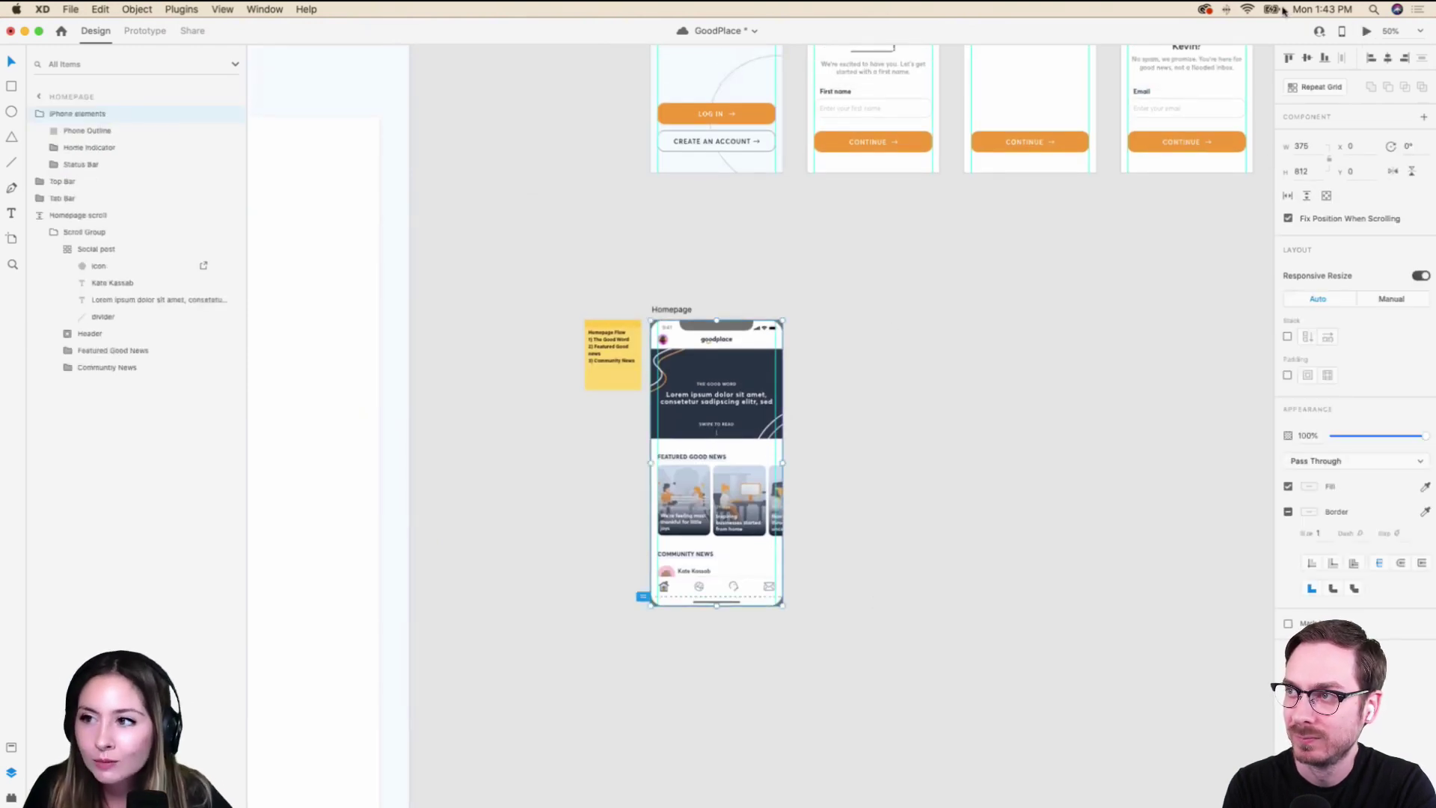
pyautogui.click(1368, 30)
pyautogui.moveTo(623, 144); pyautogui.dragTo(604, 91)
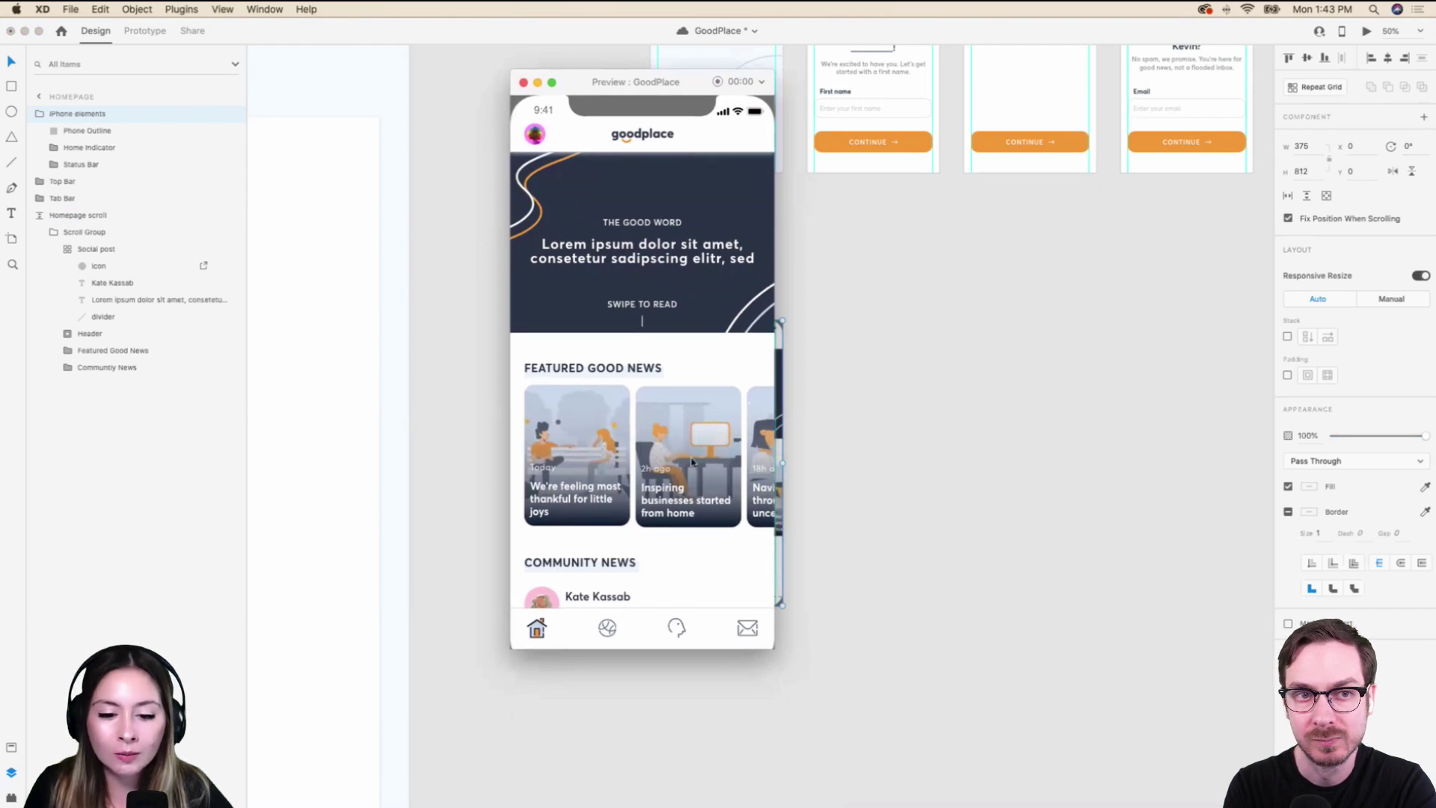
pyautogui.hscroll(2, 664, 454)
pyautogui.hscroll(5, 664, 453)
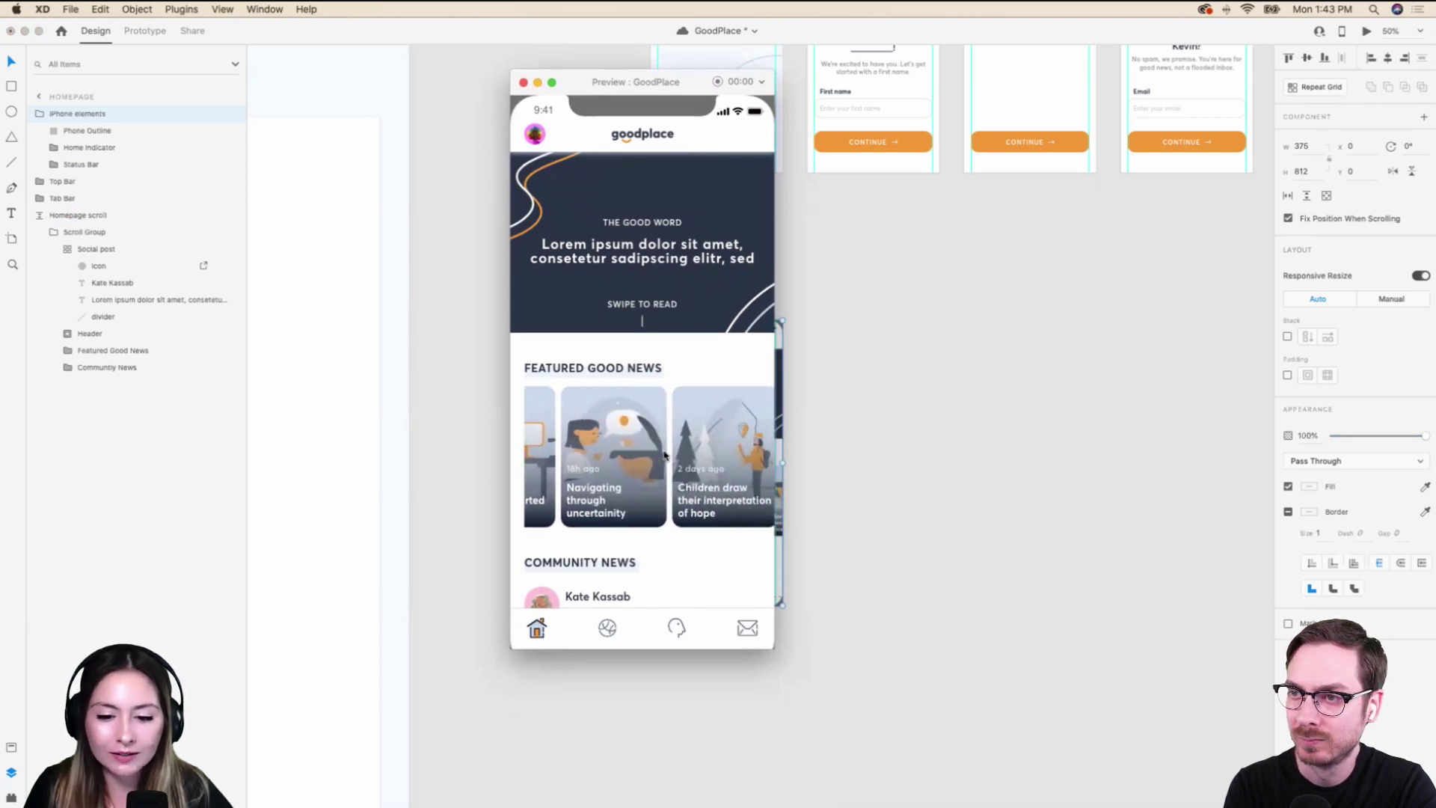
pyautogui.hscroll(-6, 664, 454)
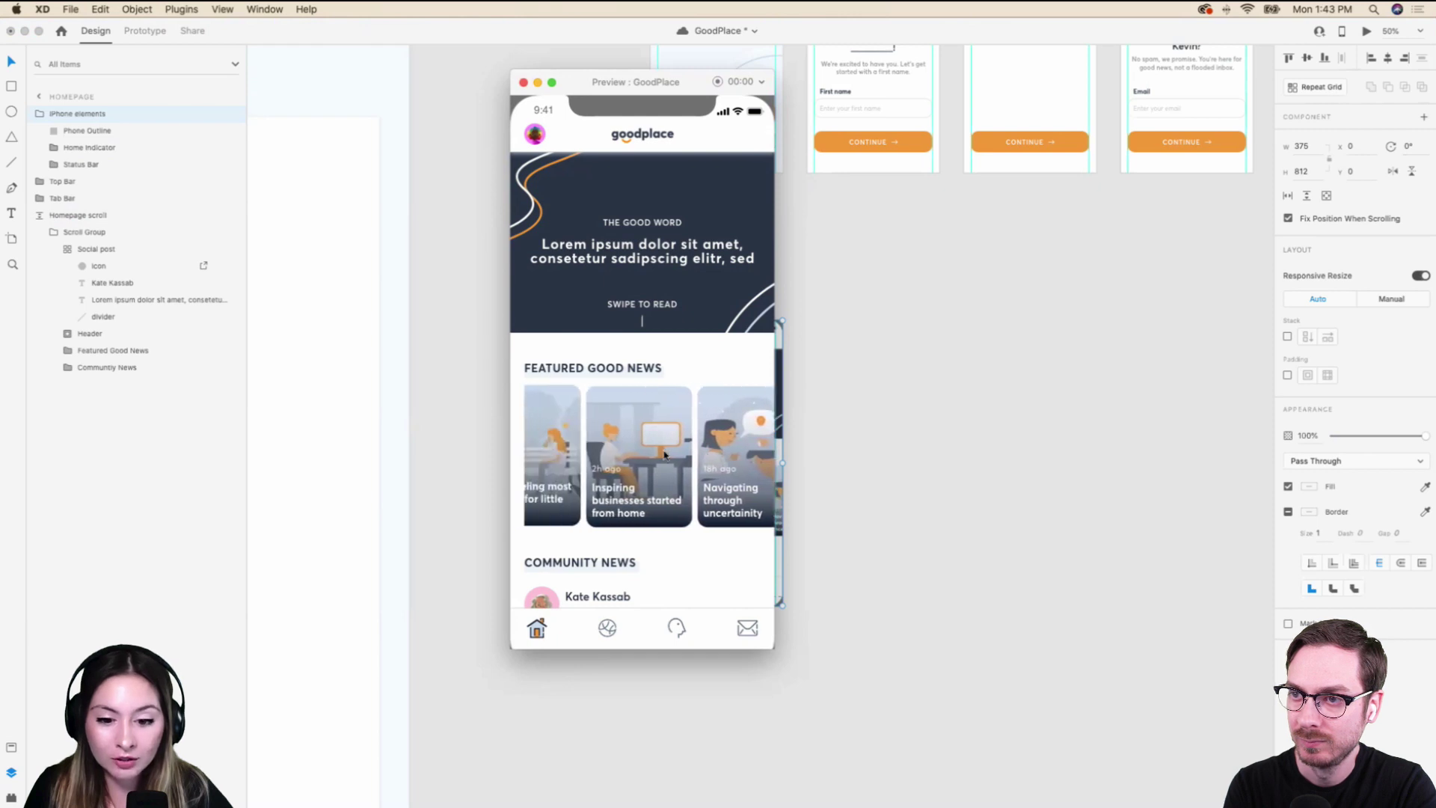
pyautogui.scroll(-6, 673, 507)
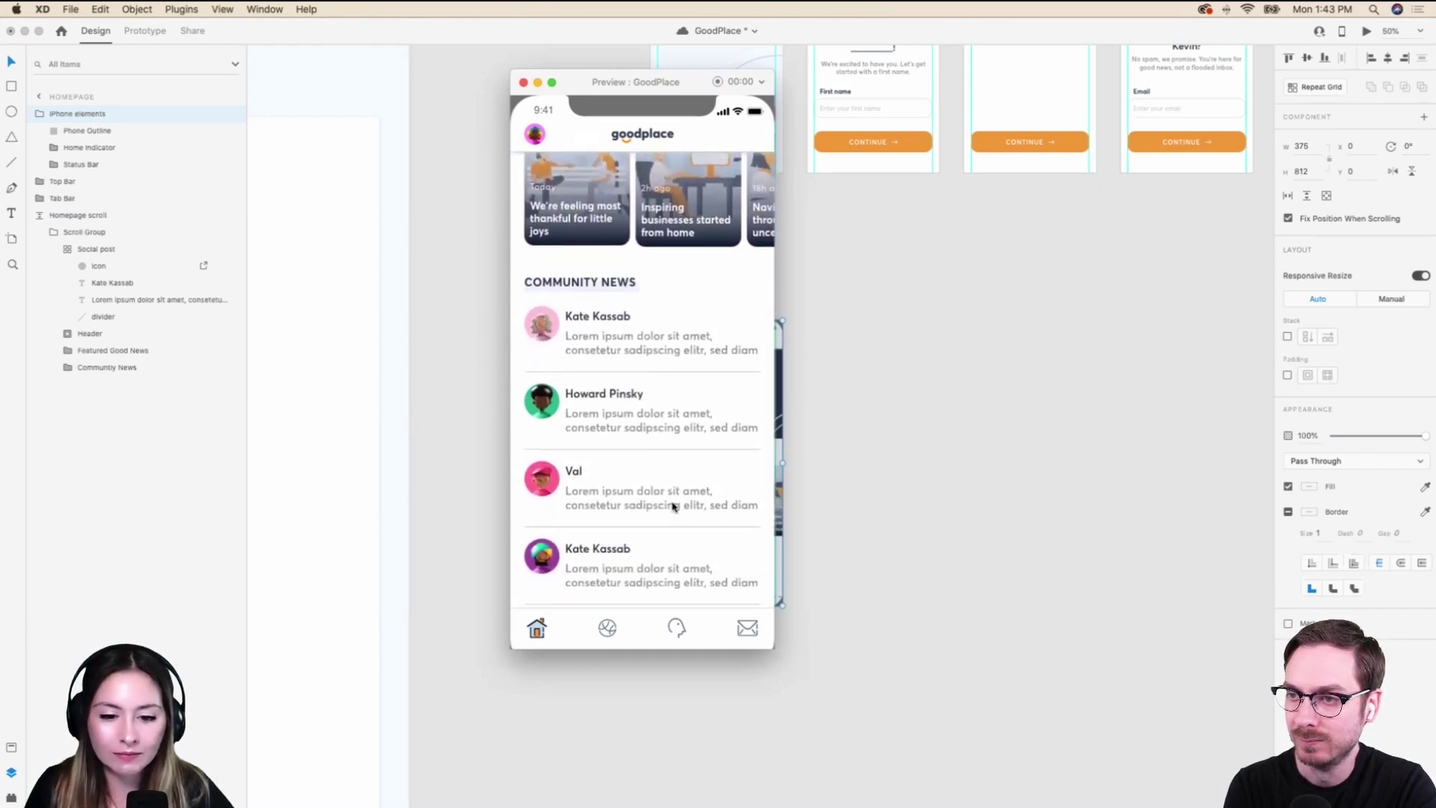
pyautogui.scroll(3, 673, 506)
pyautogui.scroll(5, 673, 506)
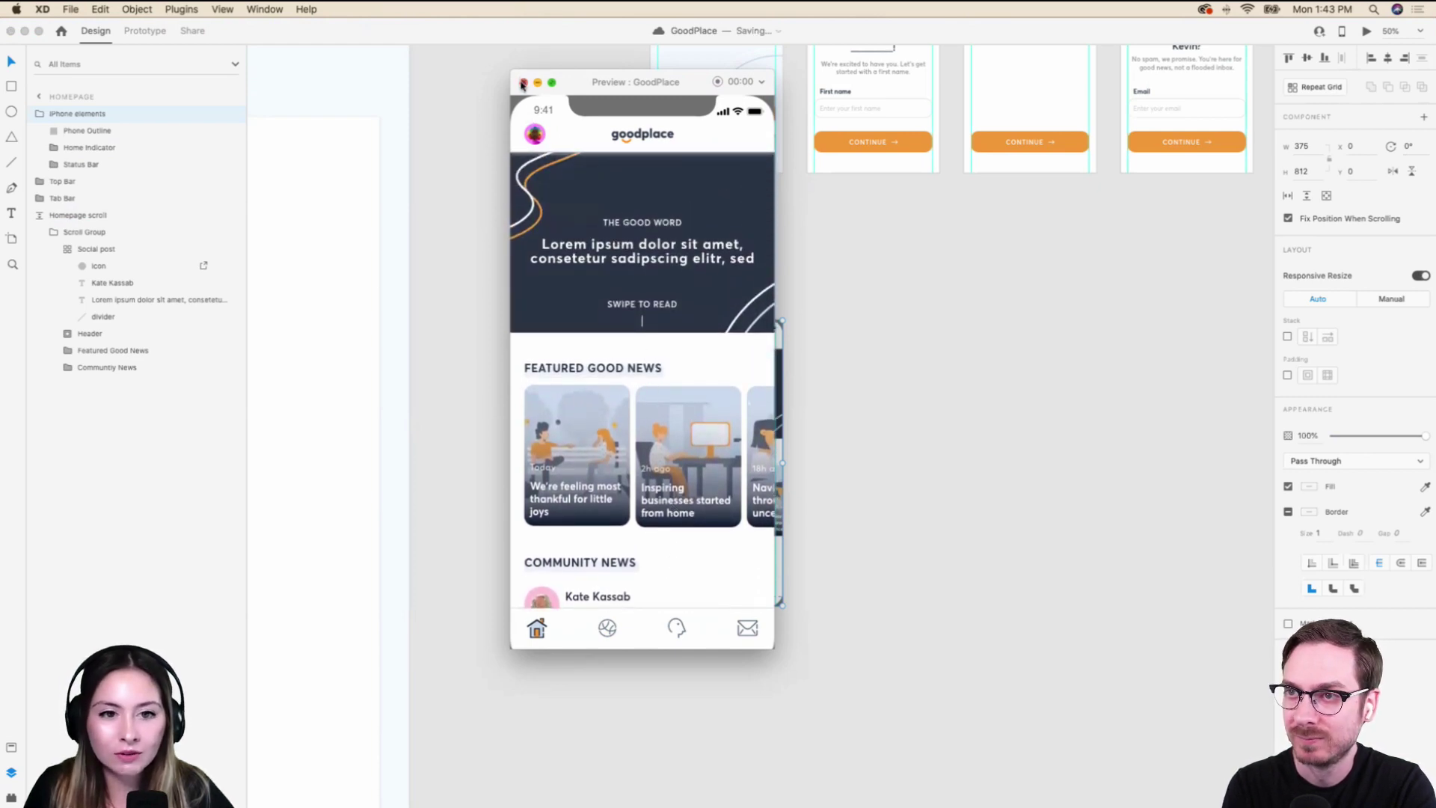
pyautogui.click(524, 83)
pyautogui.click(940, 223)
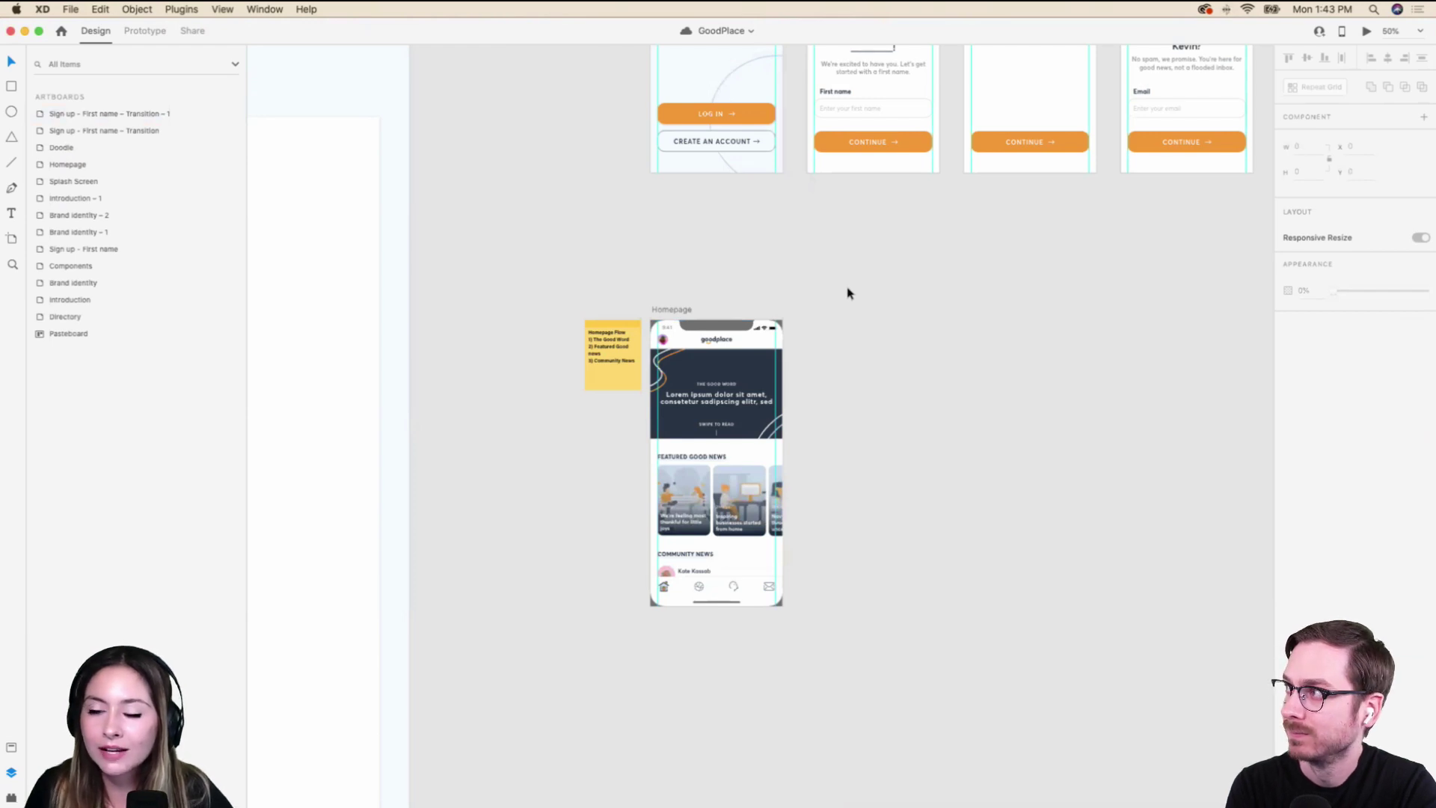
# Check the sticky note's label text and save the document.
pyautogui.scroll(2, 822, 284)
pyautogui.hscroll(2, 715, 285)
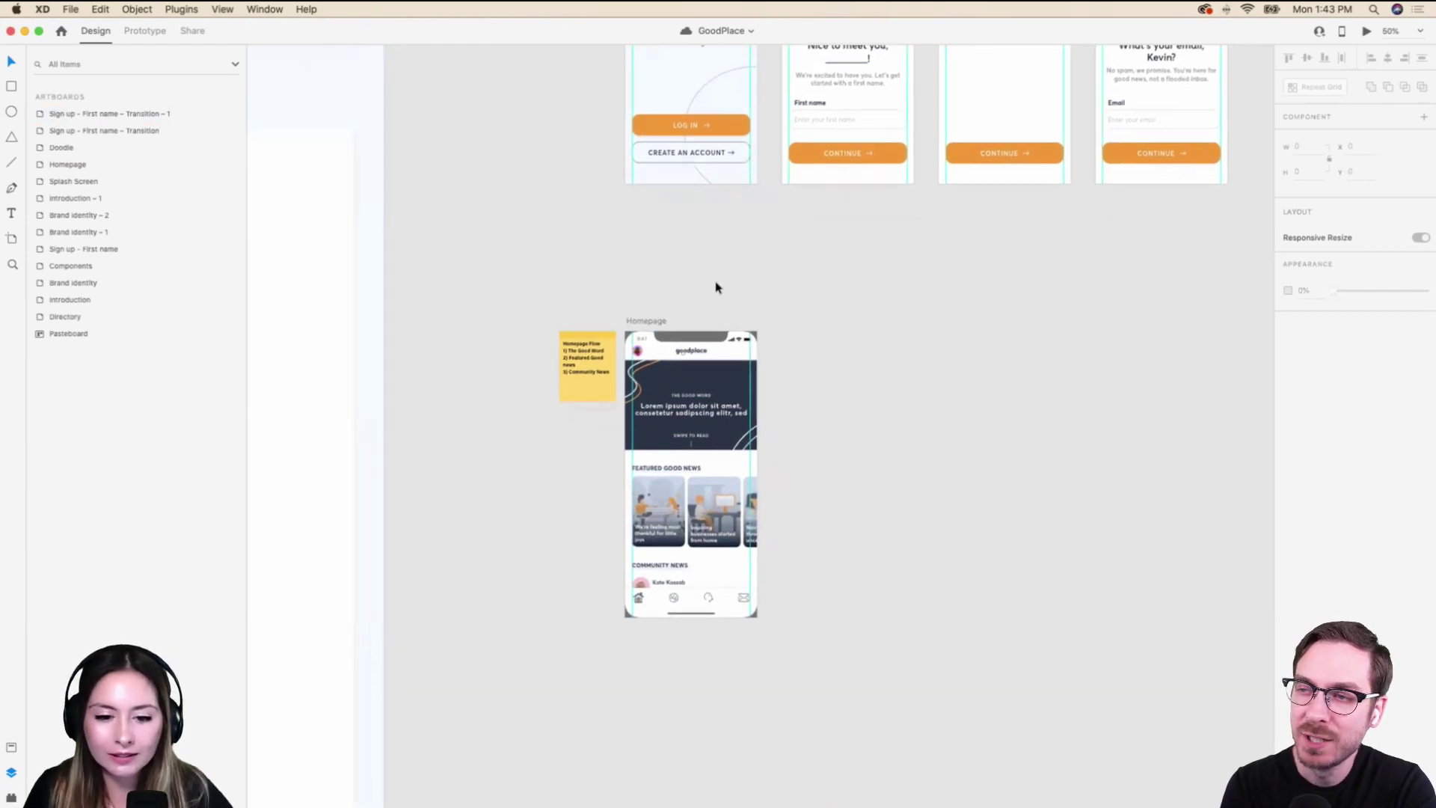
pyautogui.doubleClick(594, 392)
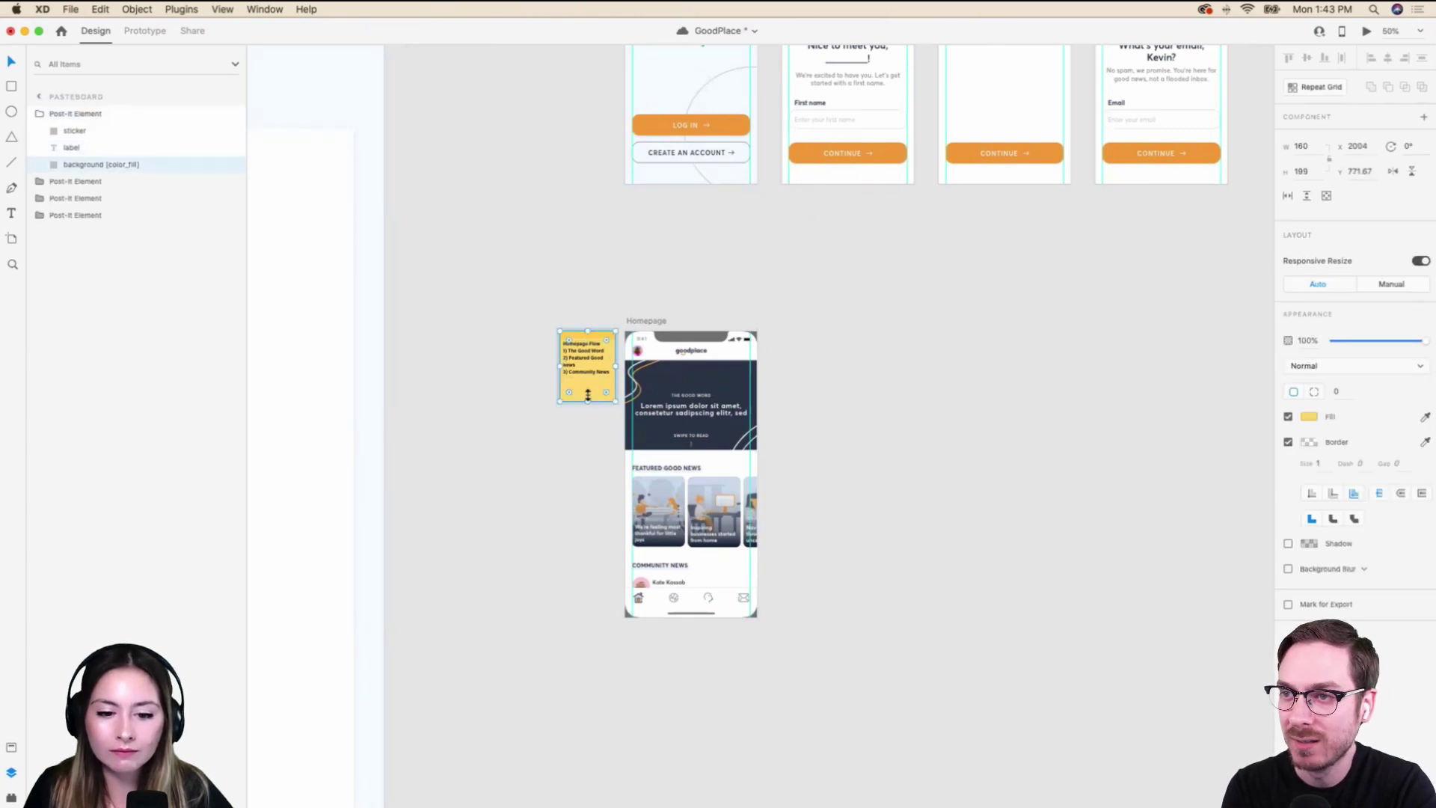
pyautogui.click(583, 453)
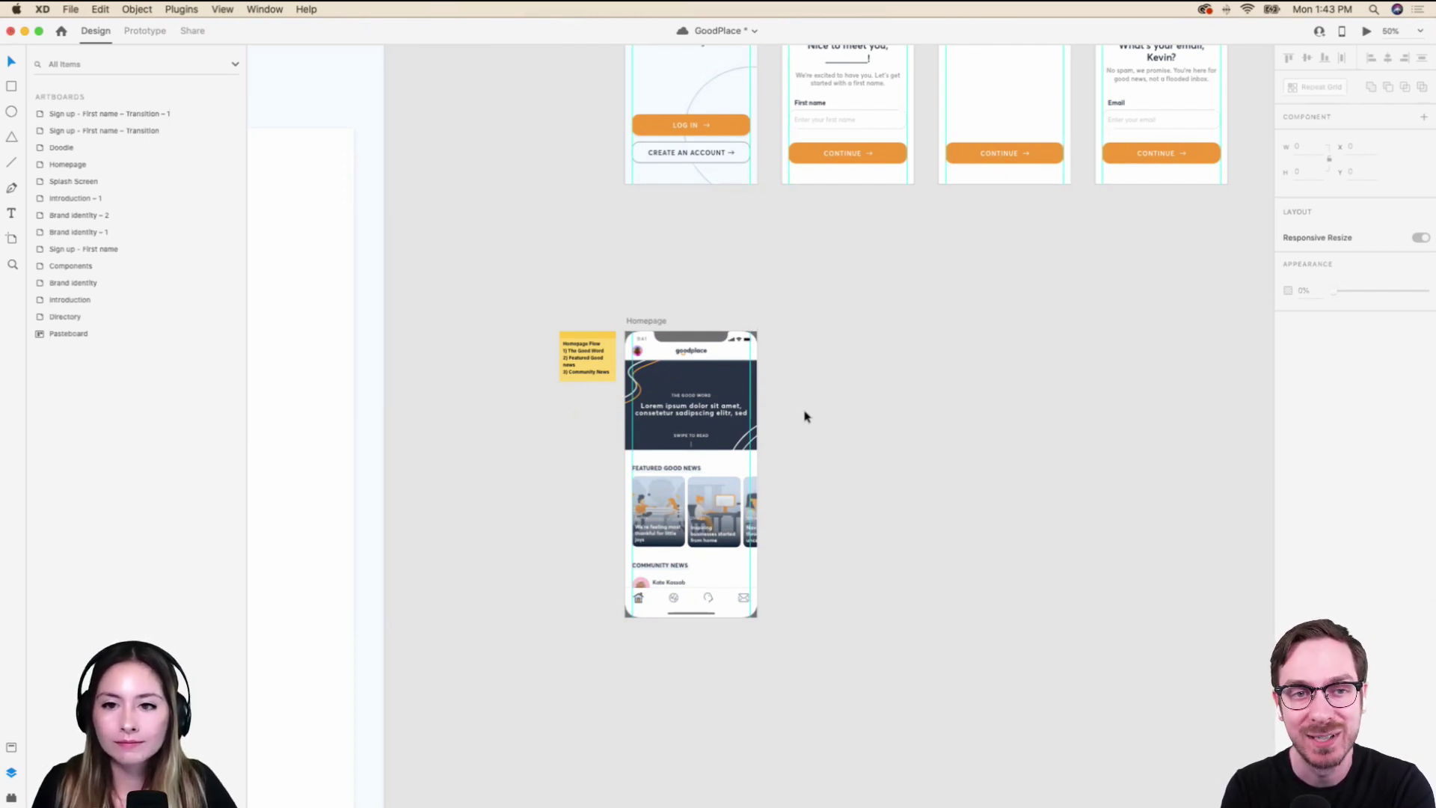
pyautogui.press('super+s')
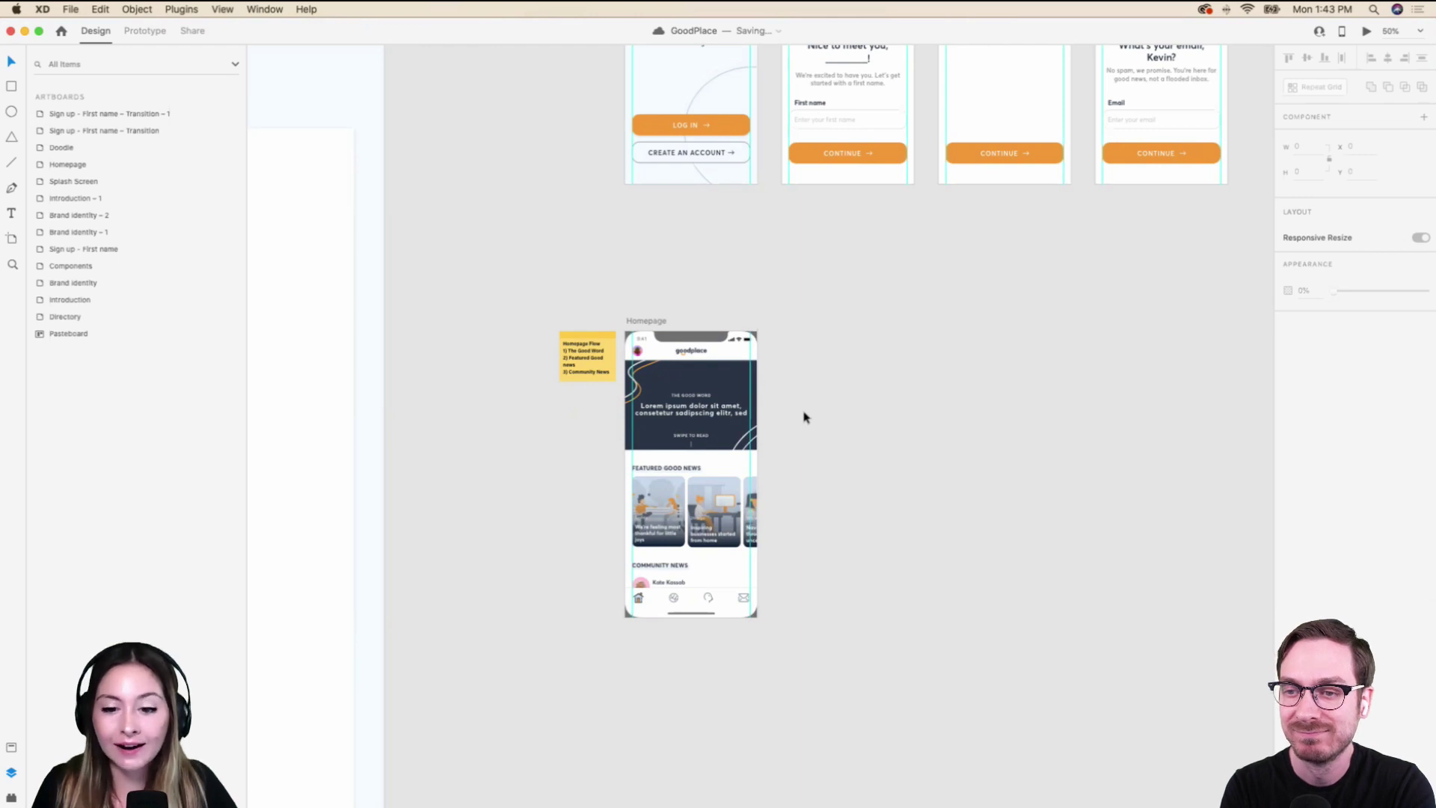
pyautogui.click(643, 321)
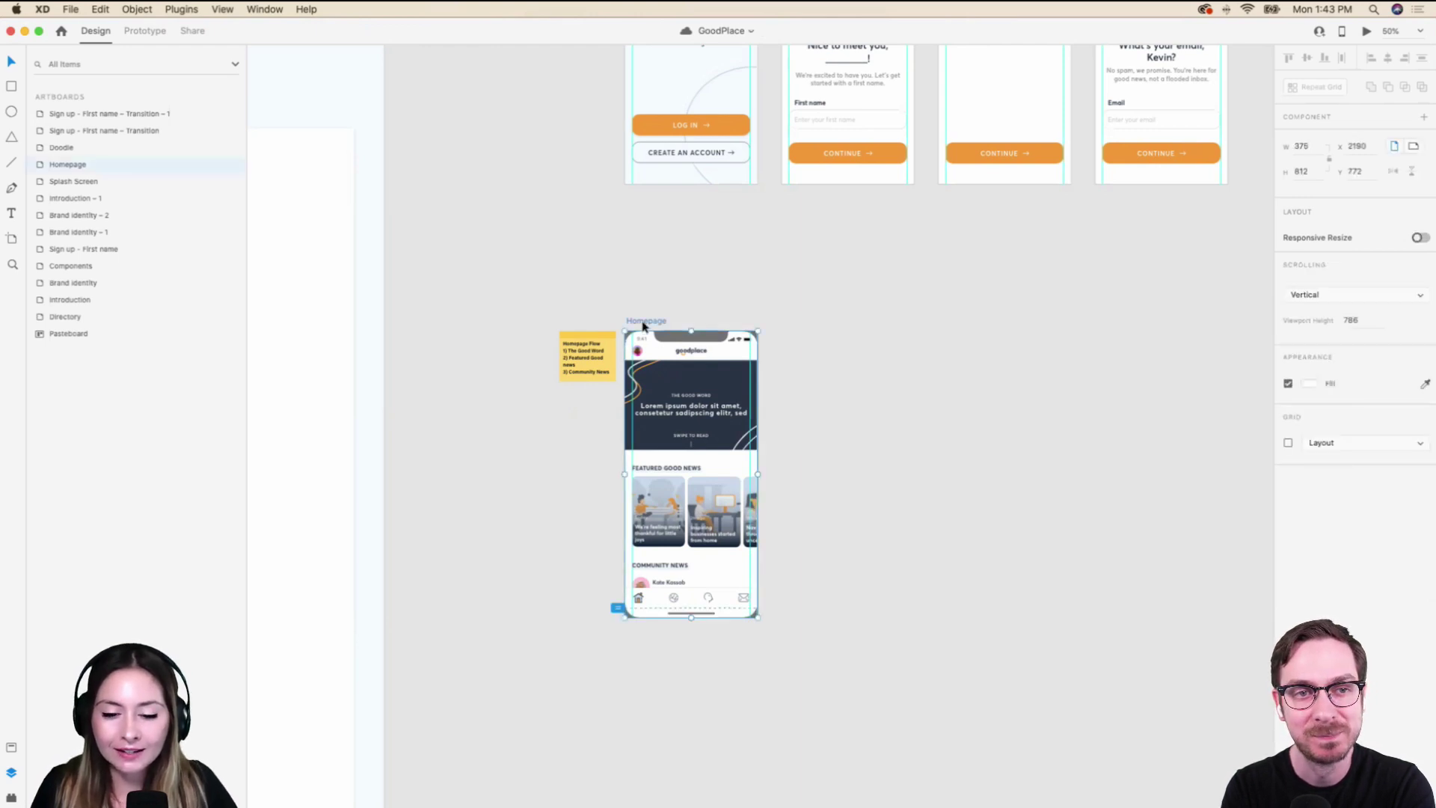
pyautogui.click(880, 385)
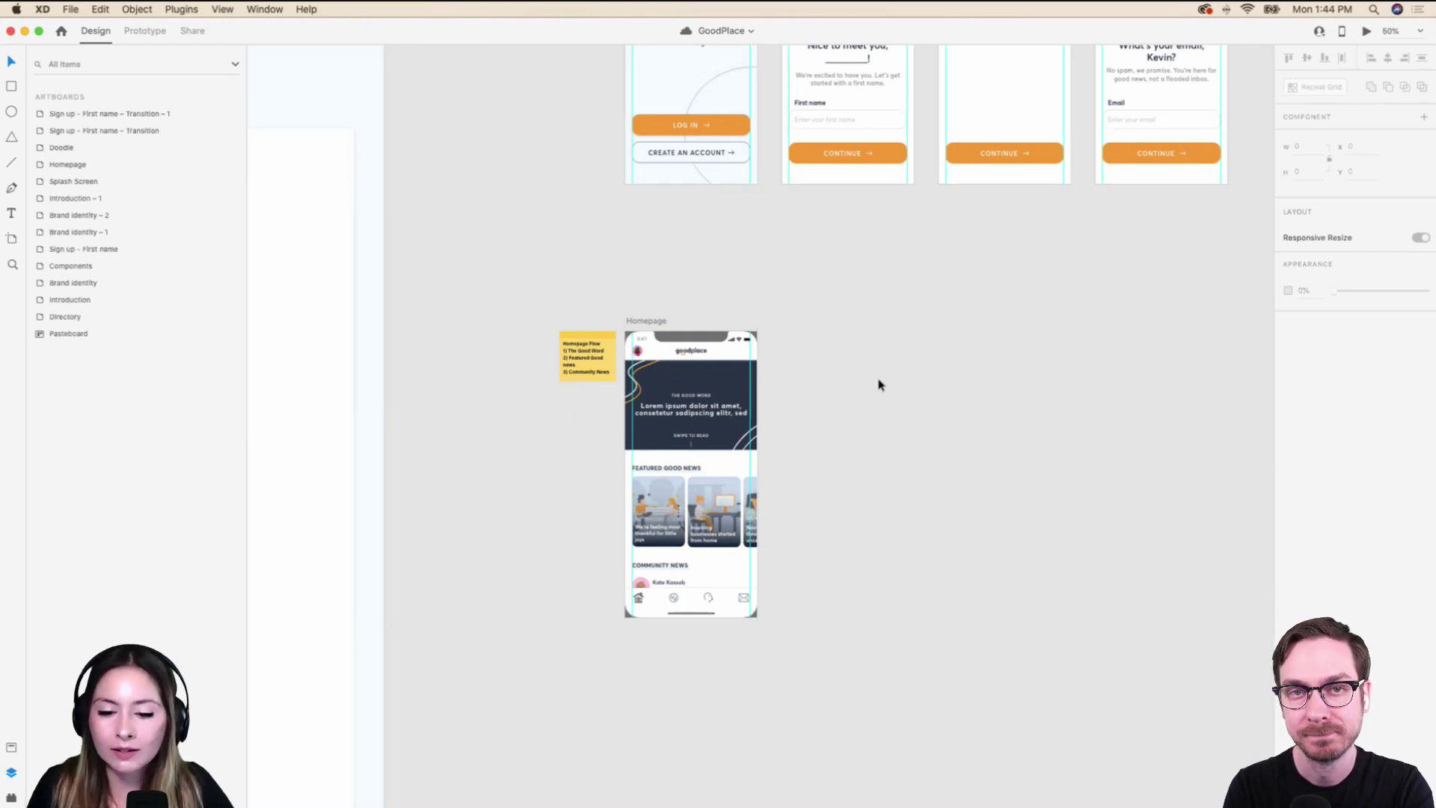
# Inspect the First name input field on the Sign up - First name artboard.
pyautogui.scroll(5, 875, 413)
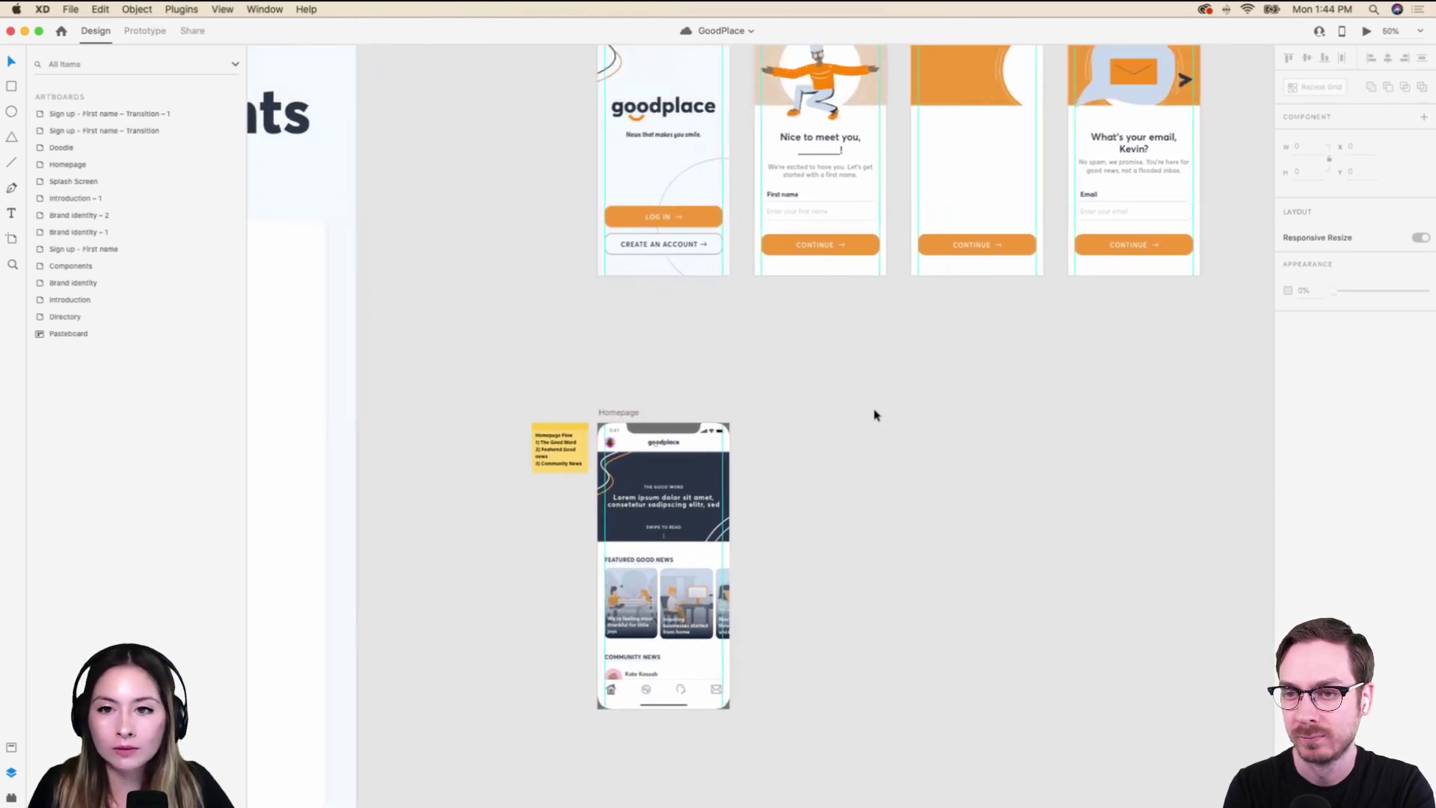
pyautogui.scroll(5, 874, 415)
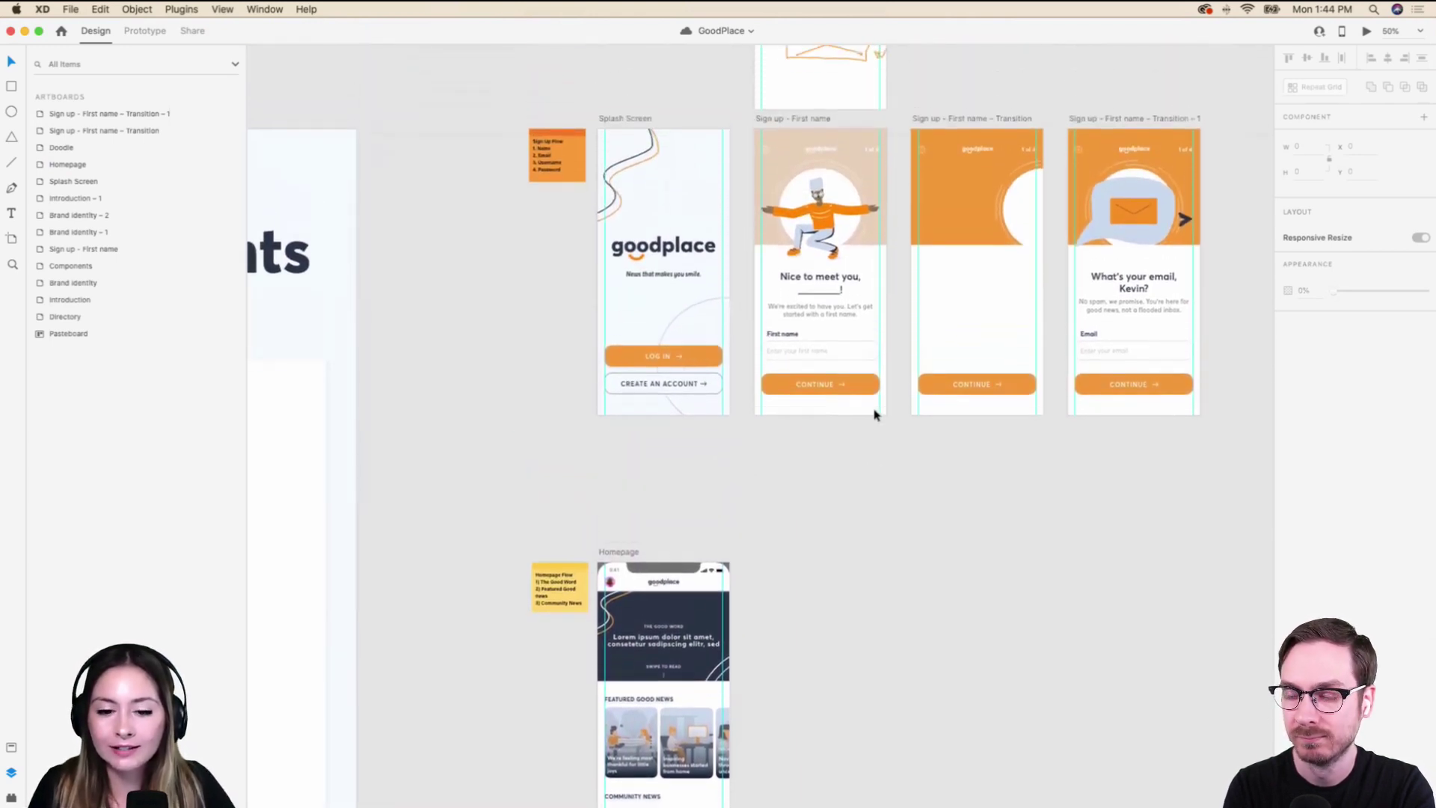
pyautogui.click(799, 358)
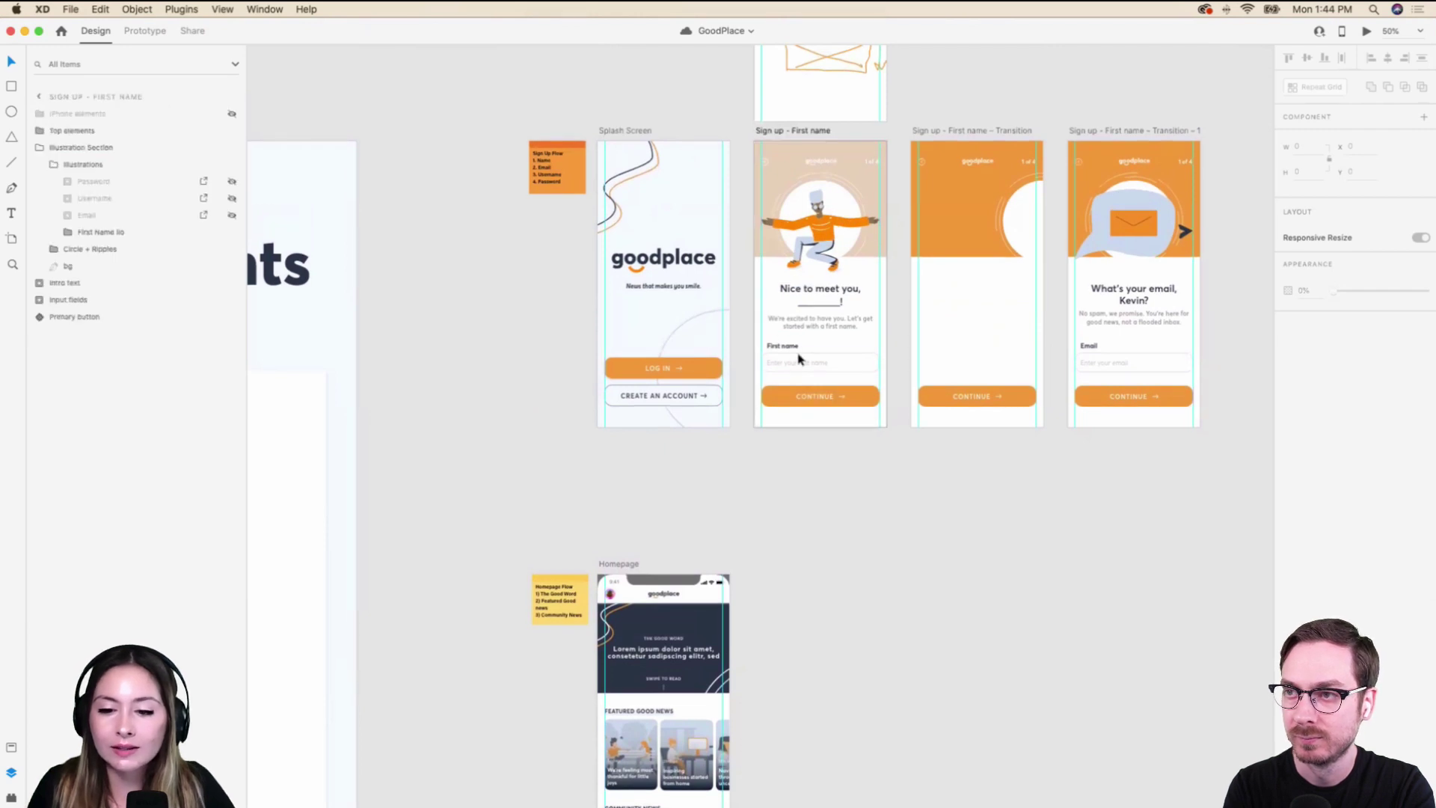
pyautogui.click(799, 362)
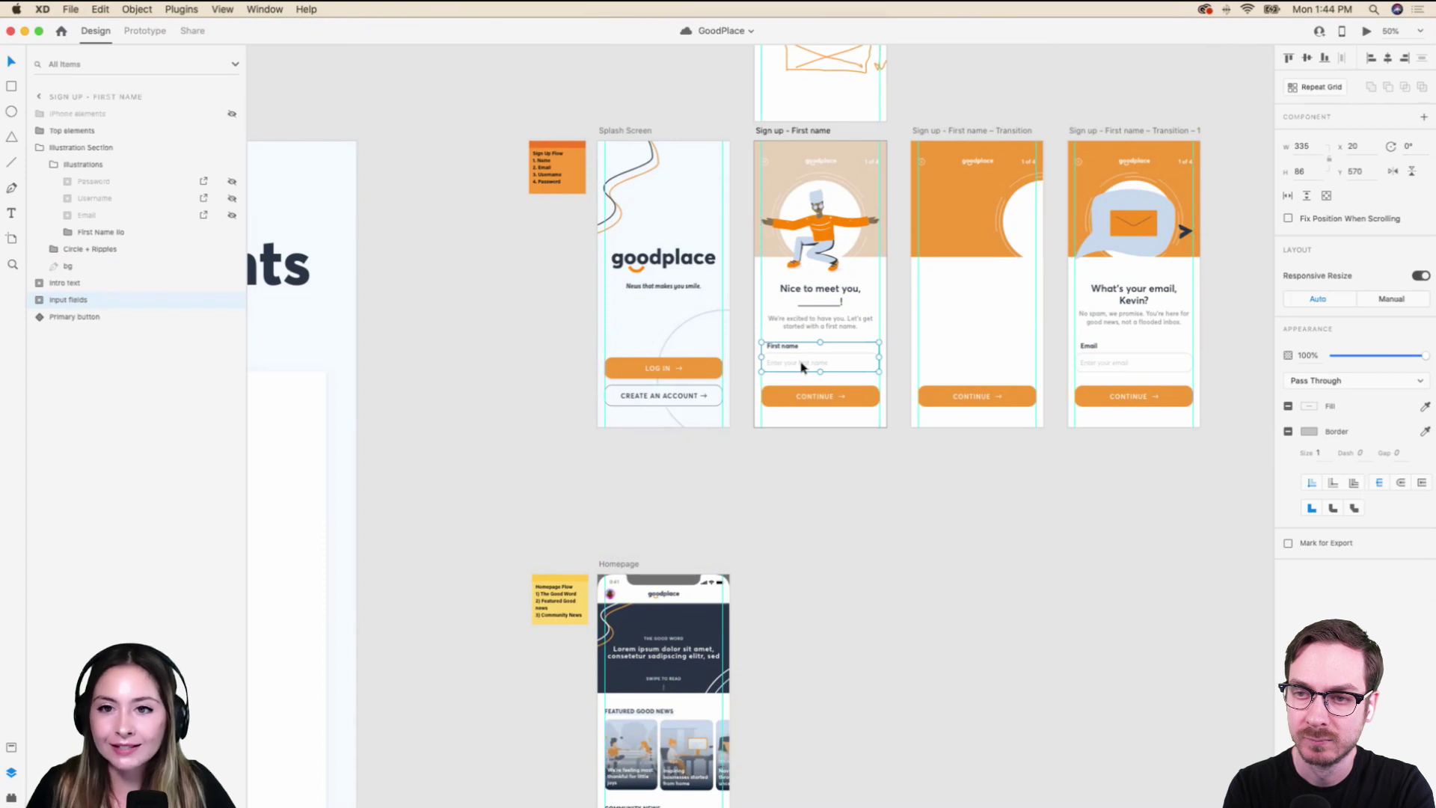
pyautogui.click(856, 462)
pyautogui.scroll(-9, 856, 461)
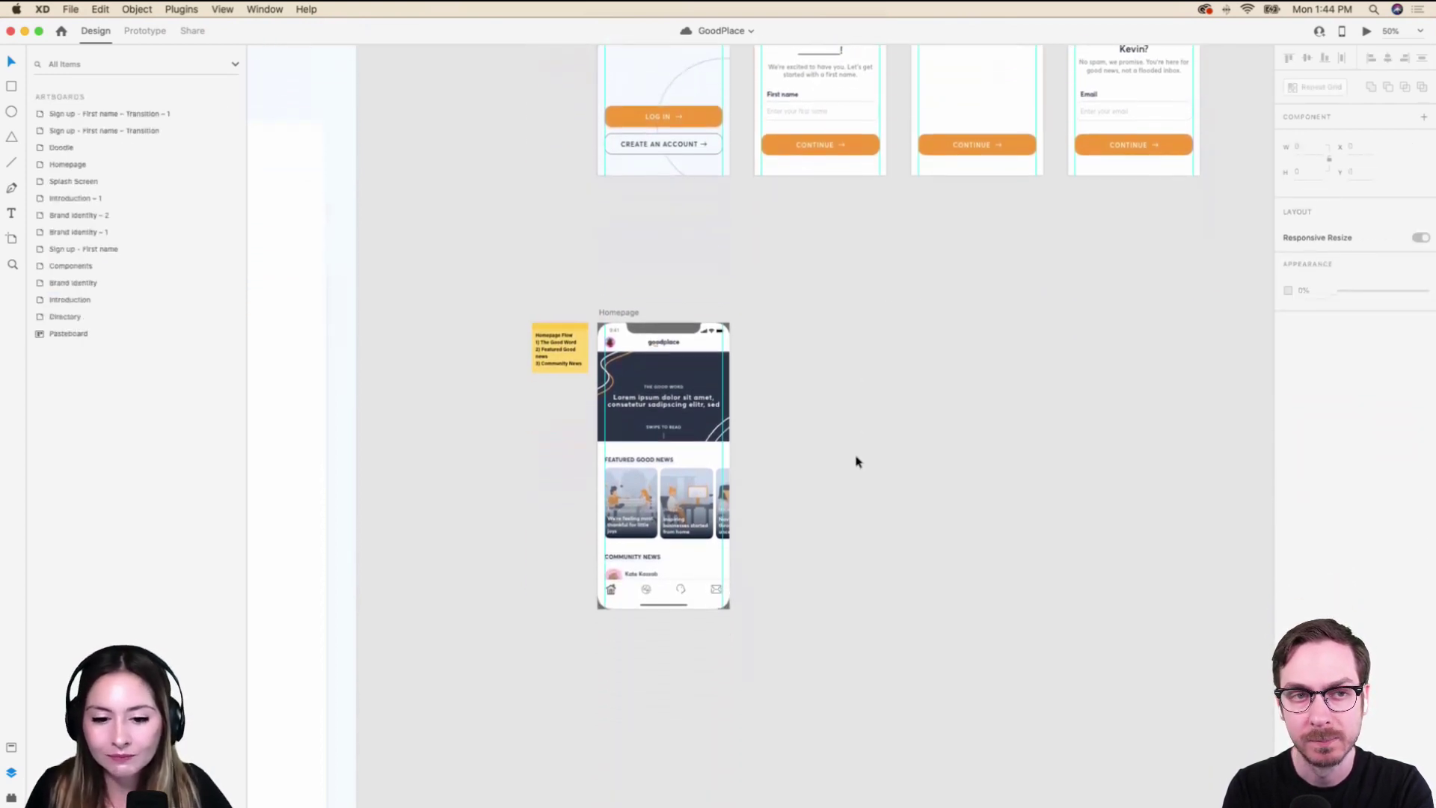
# Zoom in on the Homepage artboard and select its iPhone elements group.
pyautogui.click(703, 352)
pyautogui.press('super+equal')
pyautogui.press('super+equal')
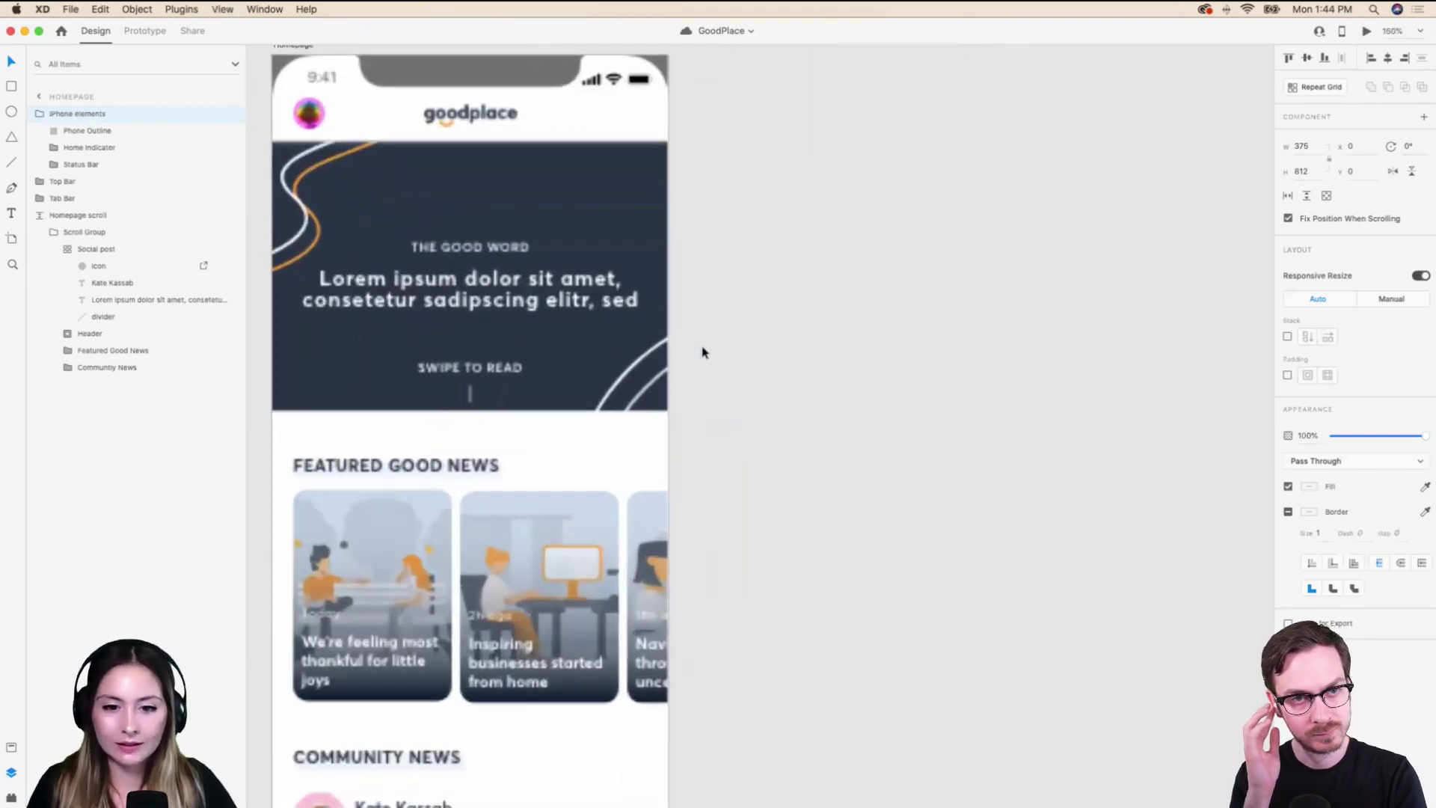
pyautogui.scroll(3, 711, 356)
pyautogui.hscroll(-4, 711, 356)
pyautogui.click(932, 298)
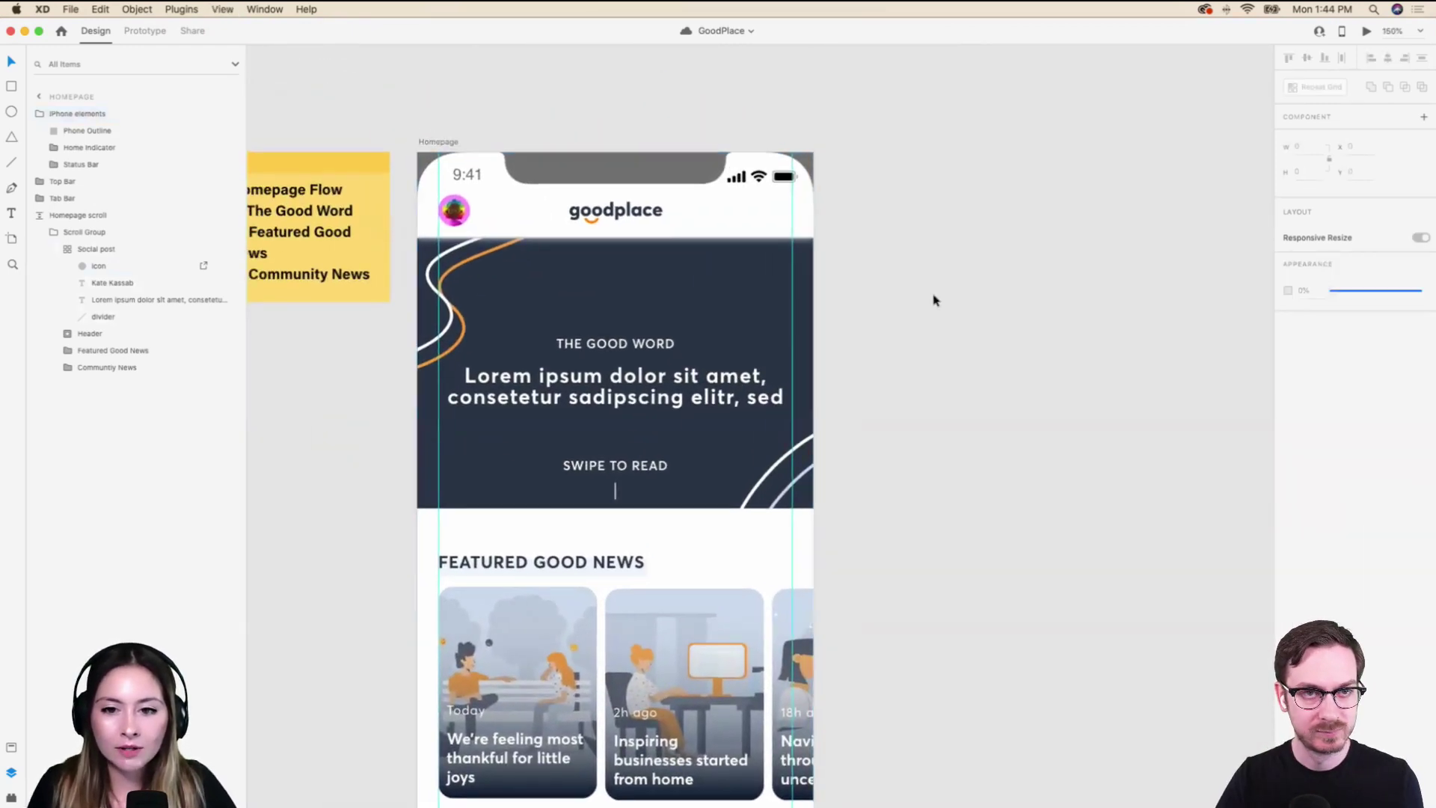
pyautogui.click(748, 209)
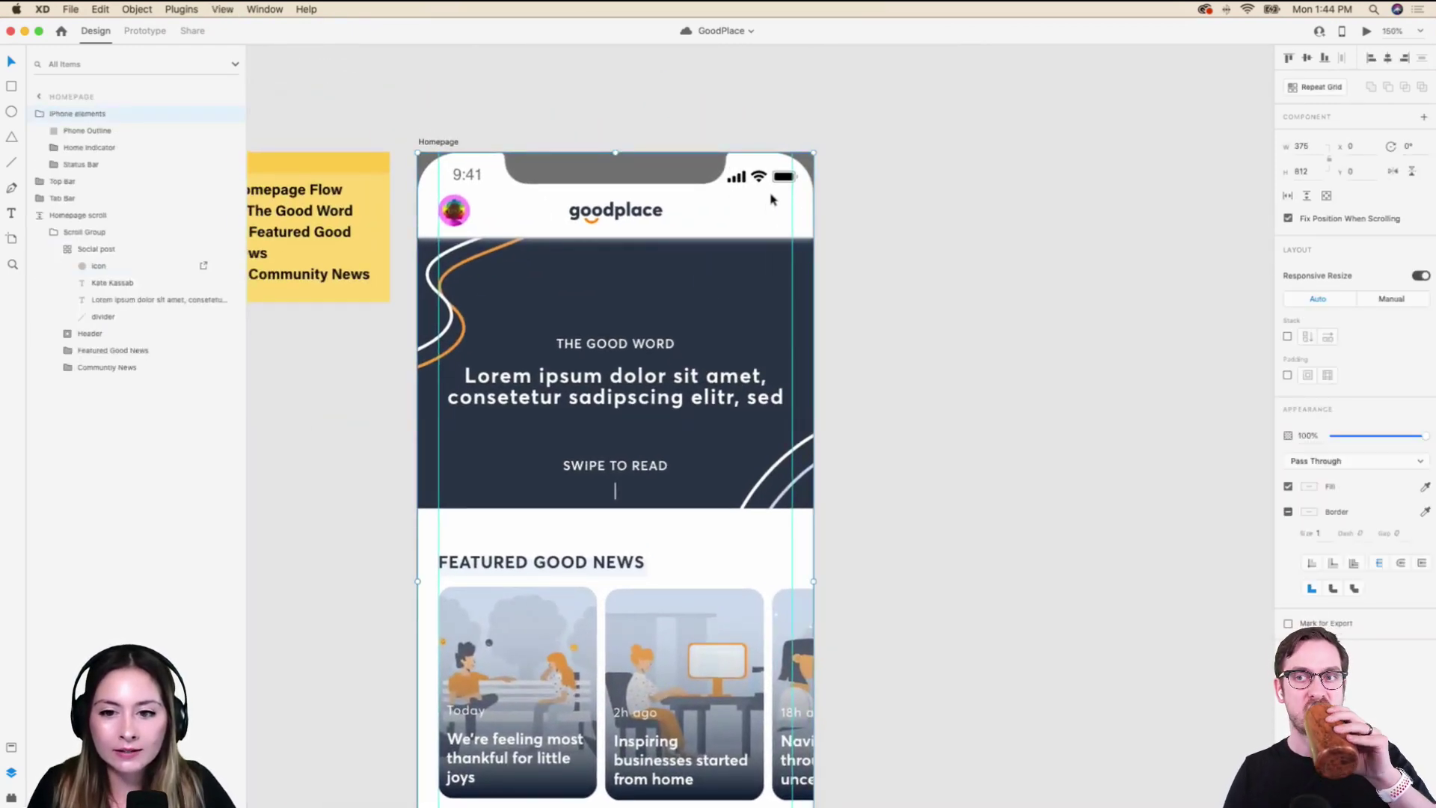
# Open the Assets panel, then the plugins panel showing the Whiteboard plugin.
pyautogui.click(12, 748)
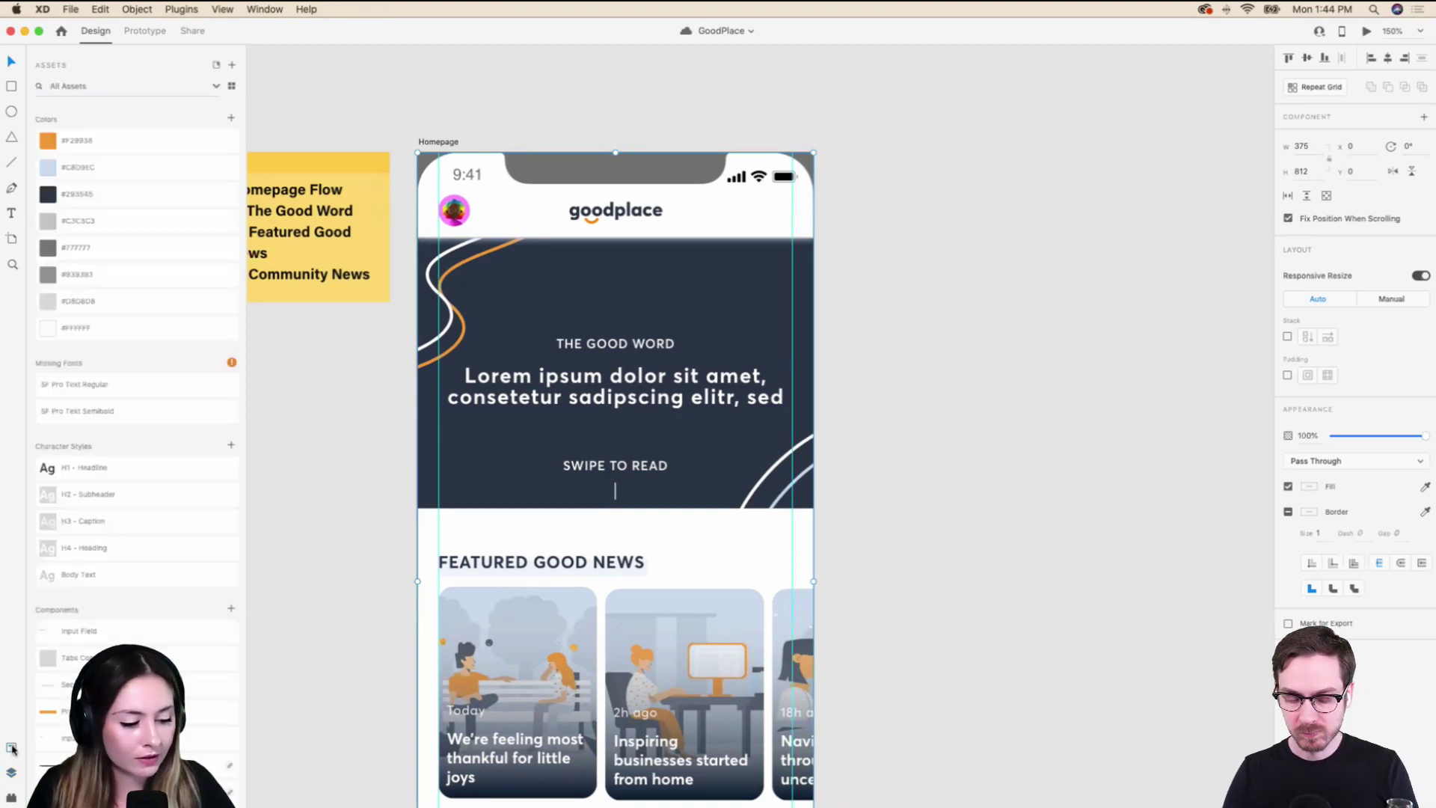
pyautogui.scroll(-1, 129, 442)
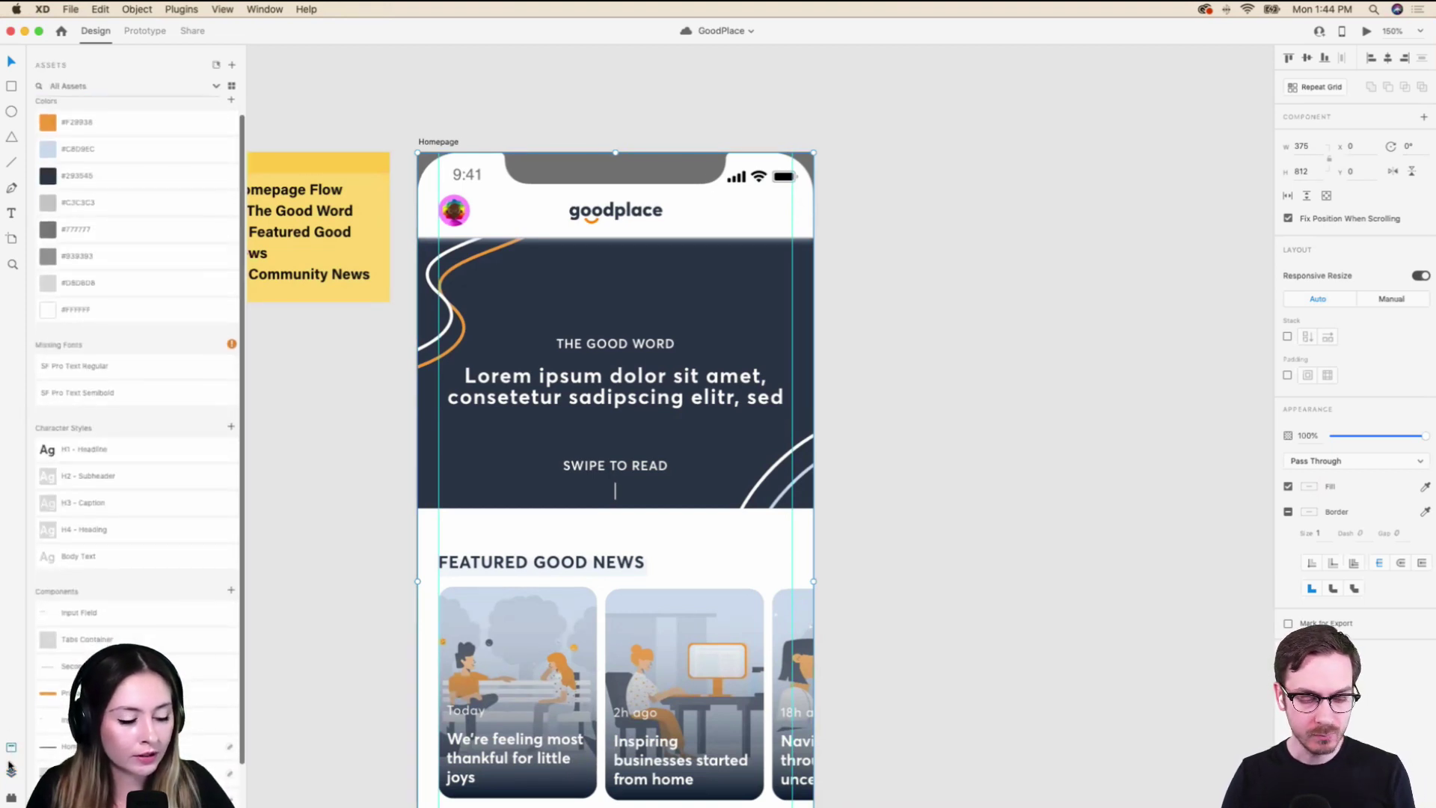
pyautogui.click(11, 795)
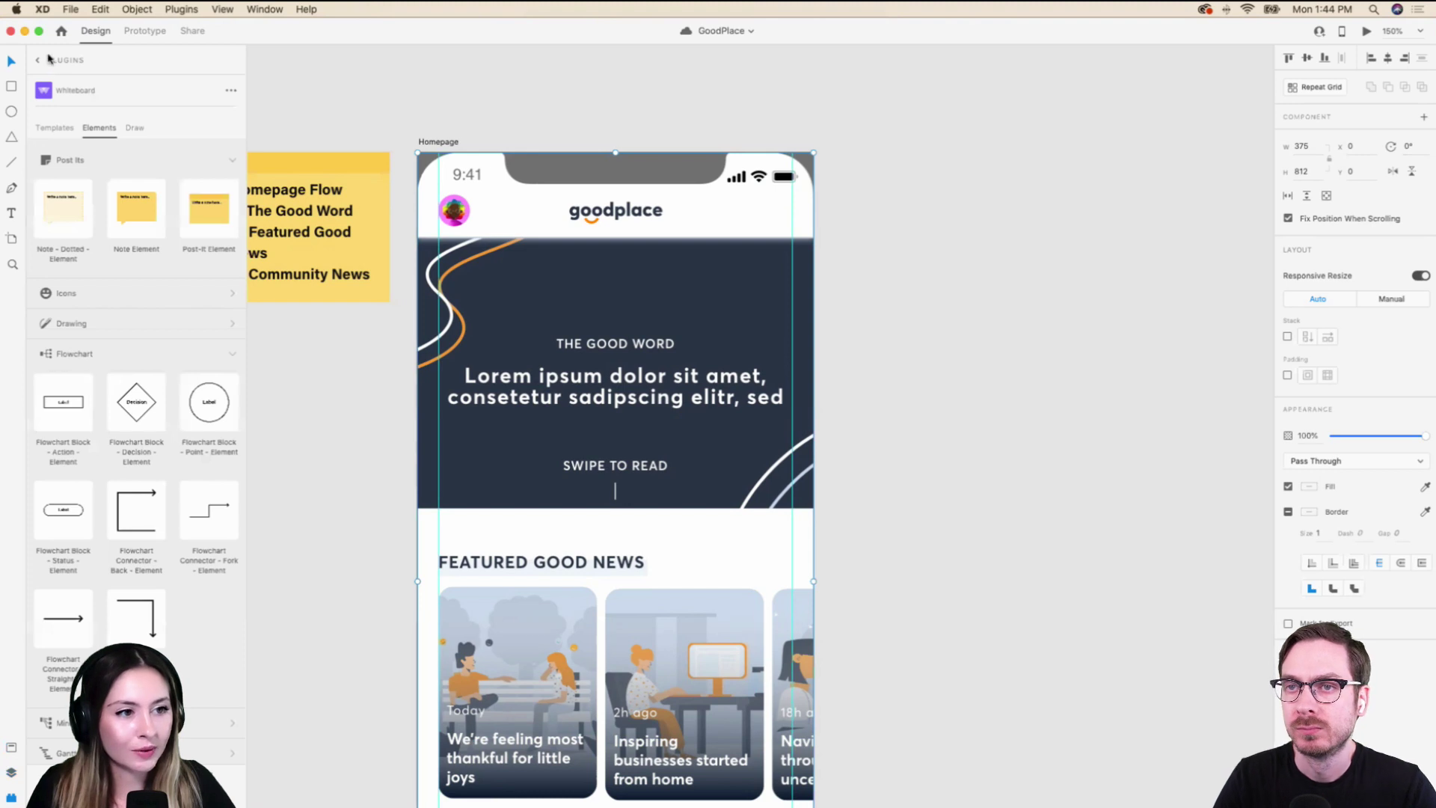
# Open Icons 4 Design and search its icons for 'setting' instead of 'gear'.
pyautogui.click(42, 62)
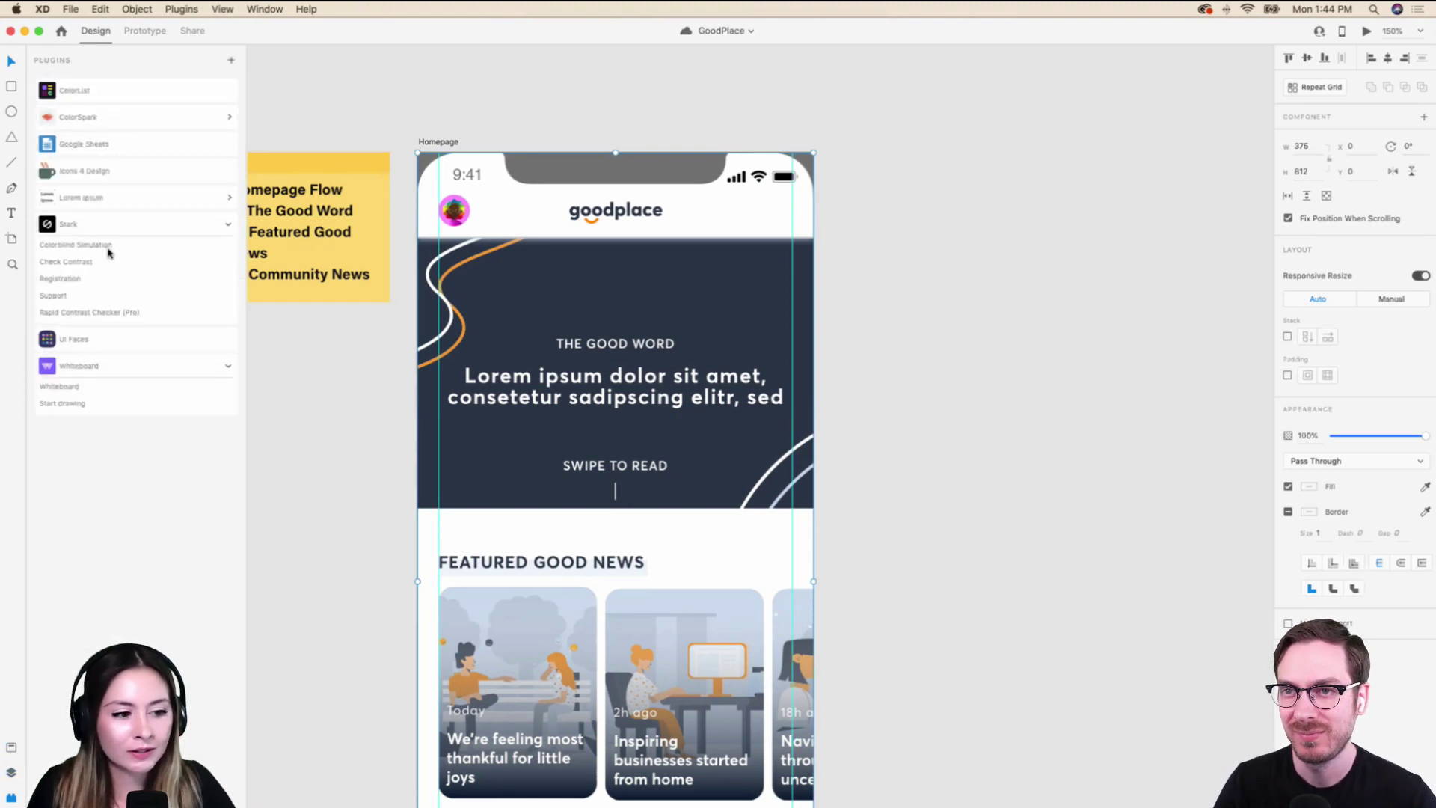
pyautogui.click(105, 175)
pyautogui.click(90, 130)
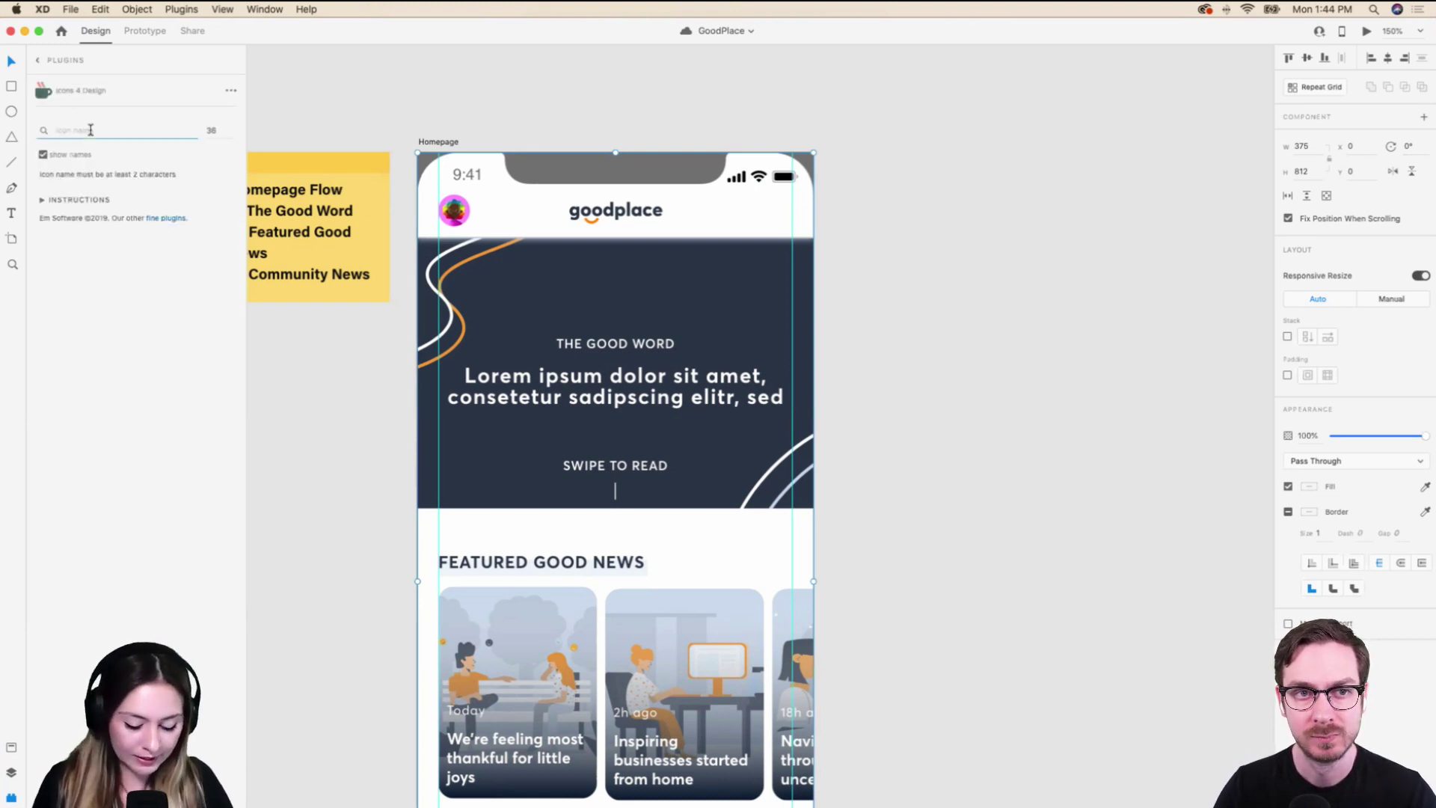
pyautogui.write('gear')
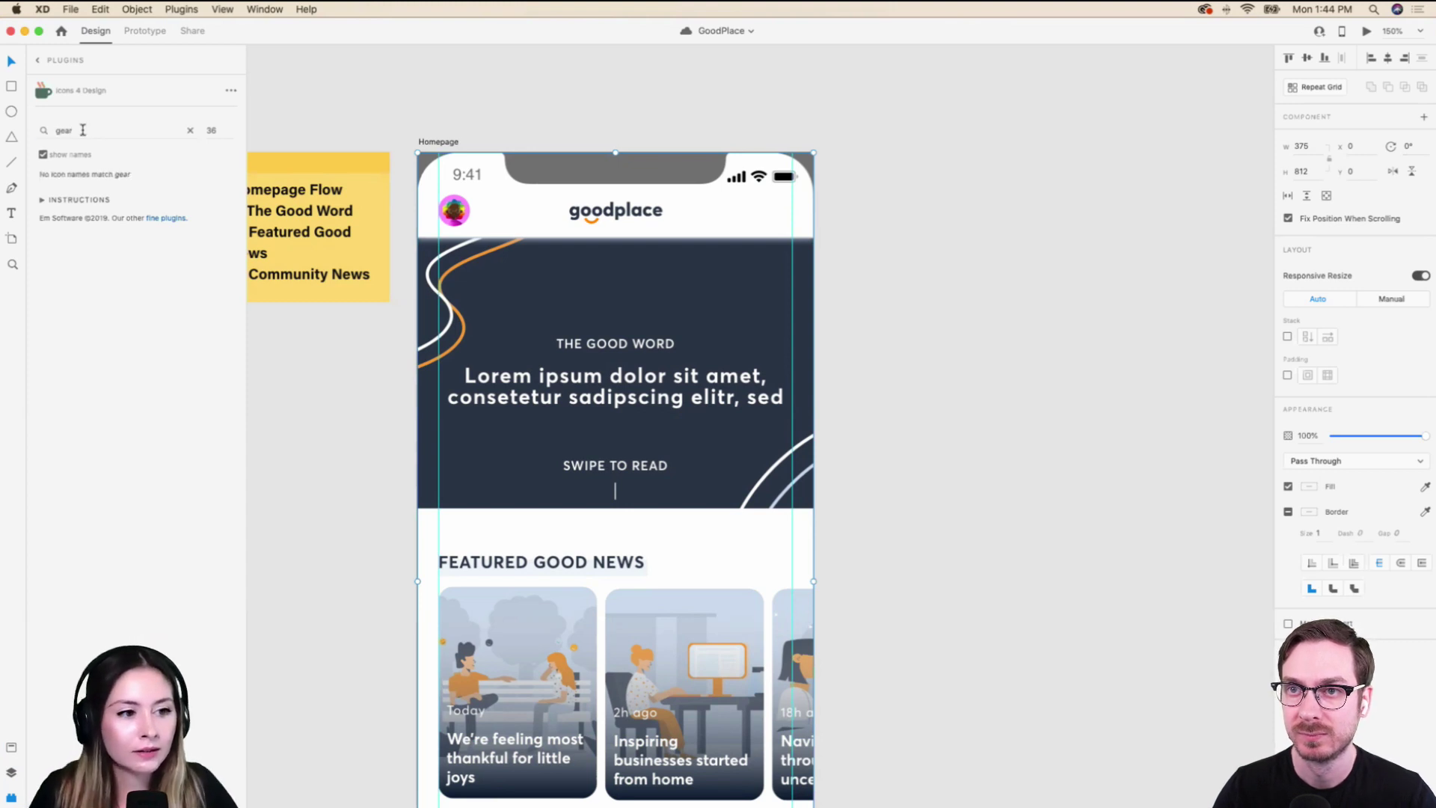
pyautogui.doubleClick(83, 130)
pyautogui.write('sett')
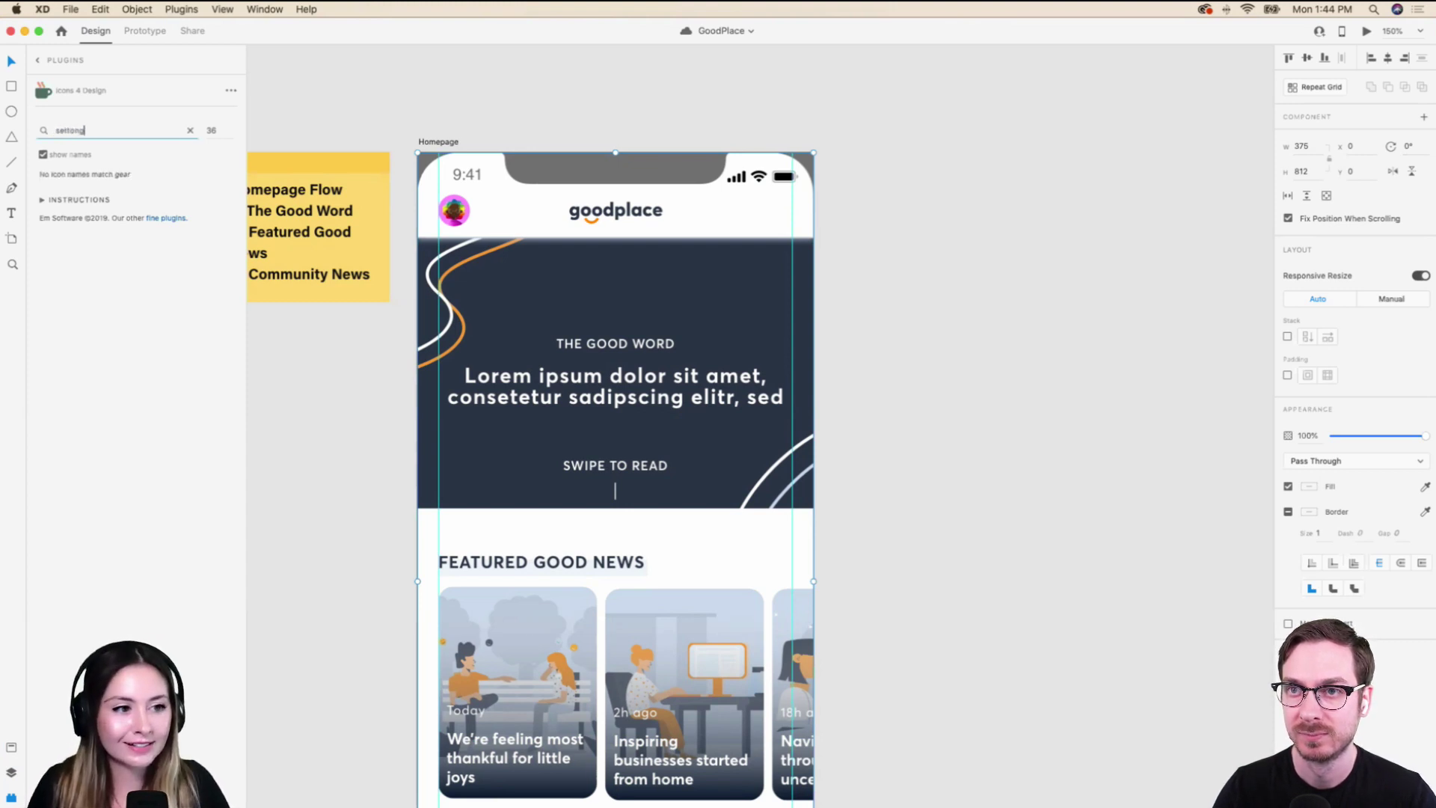
pyautogui.write('ion')
pyautogui.press('BackSpace')
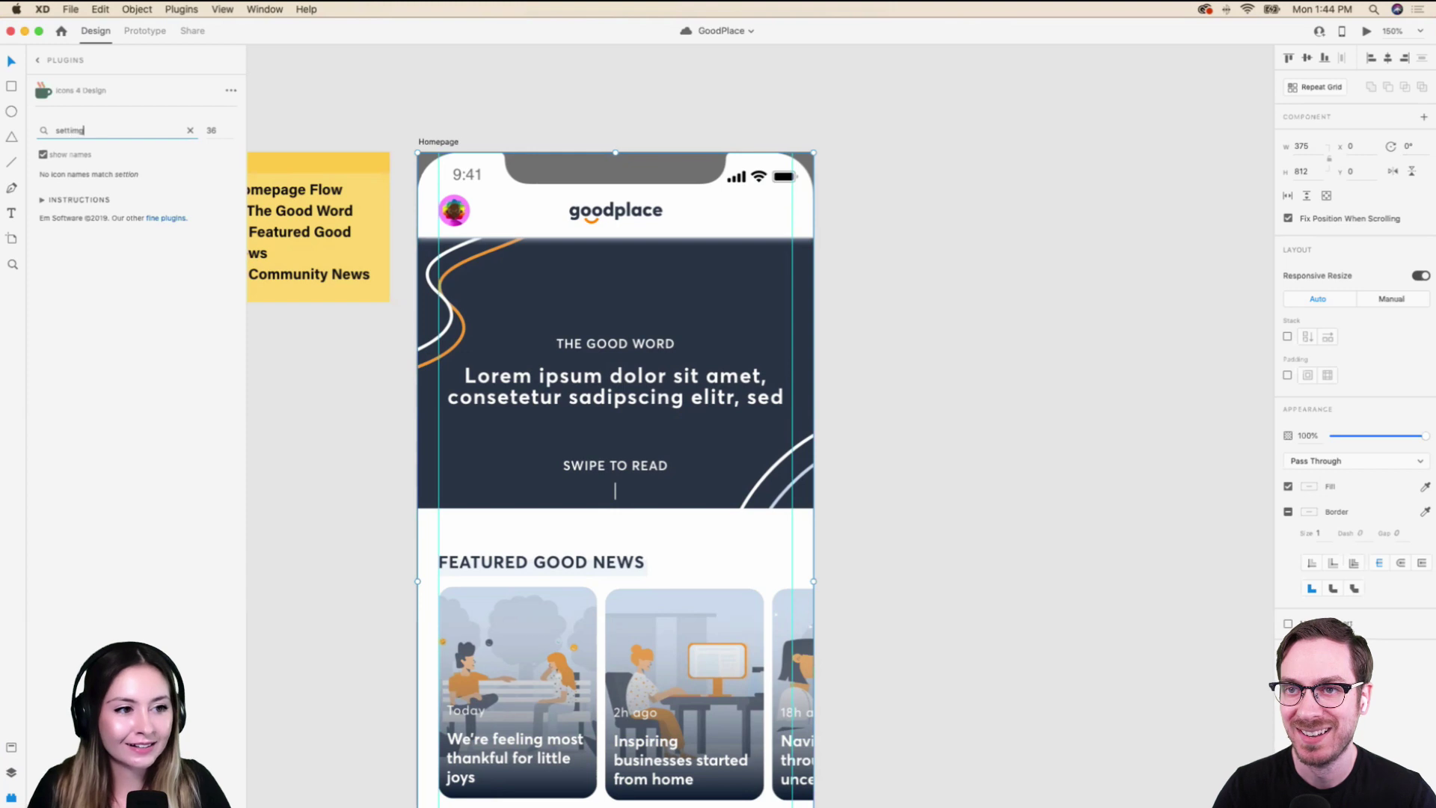
pyautogui.write('ng')
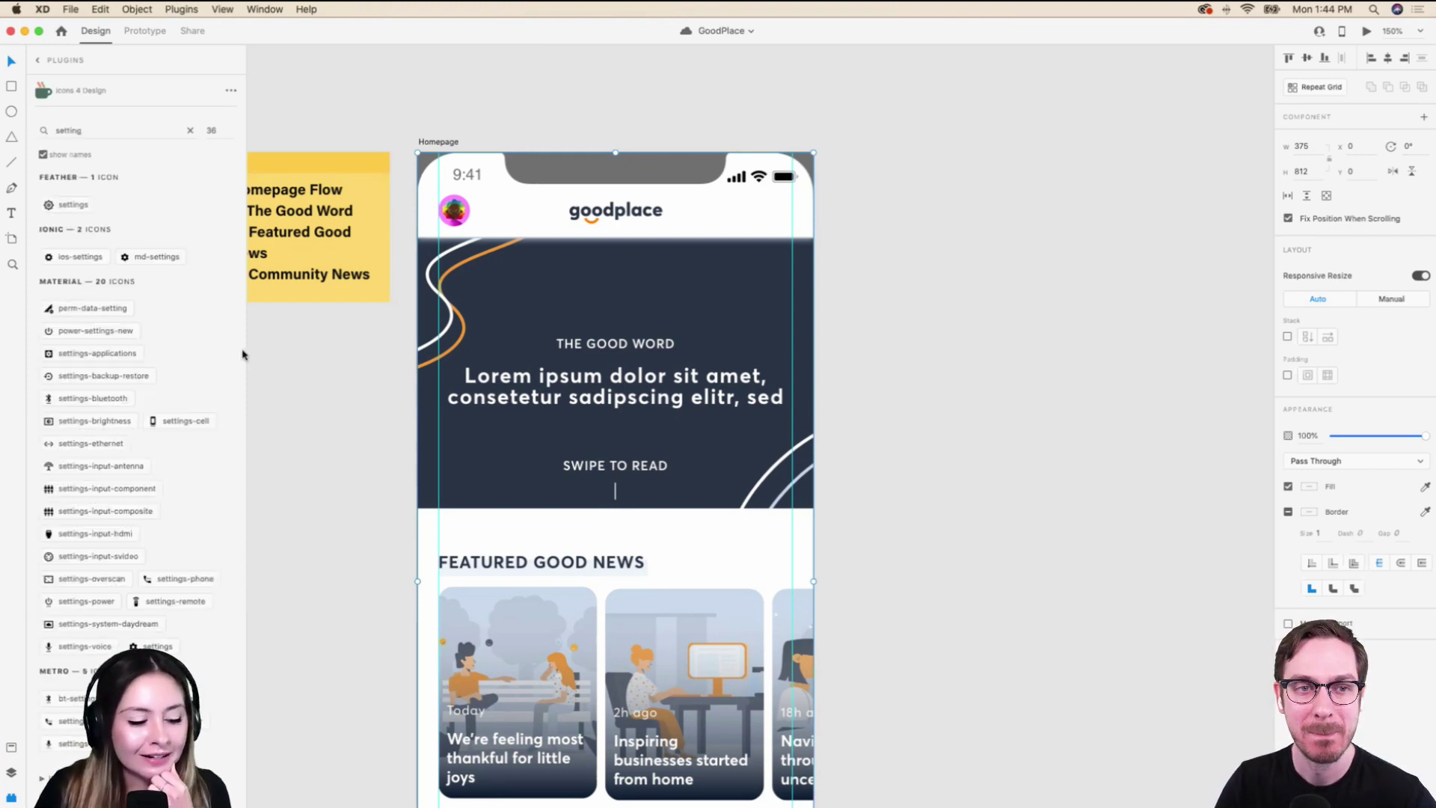
# Scroll through the setting icon results and launch an interactive preview of the homepage.
pyautogui.scroll(-10, 668, 441)
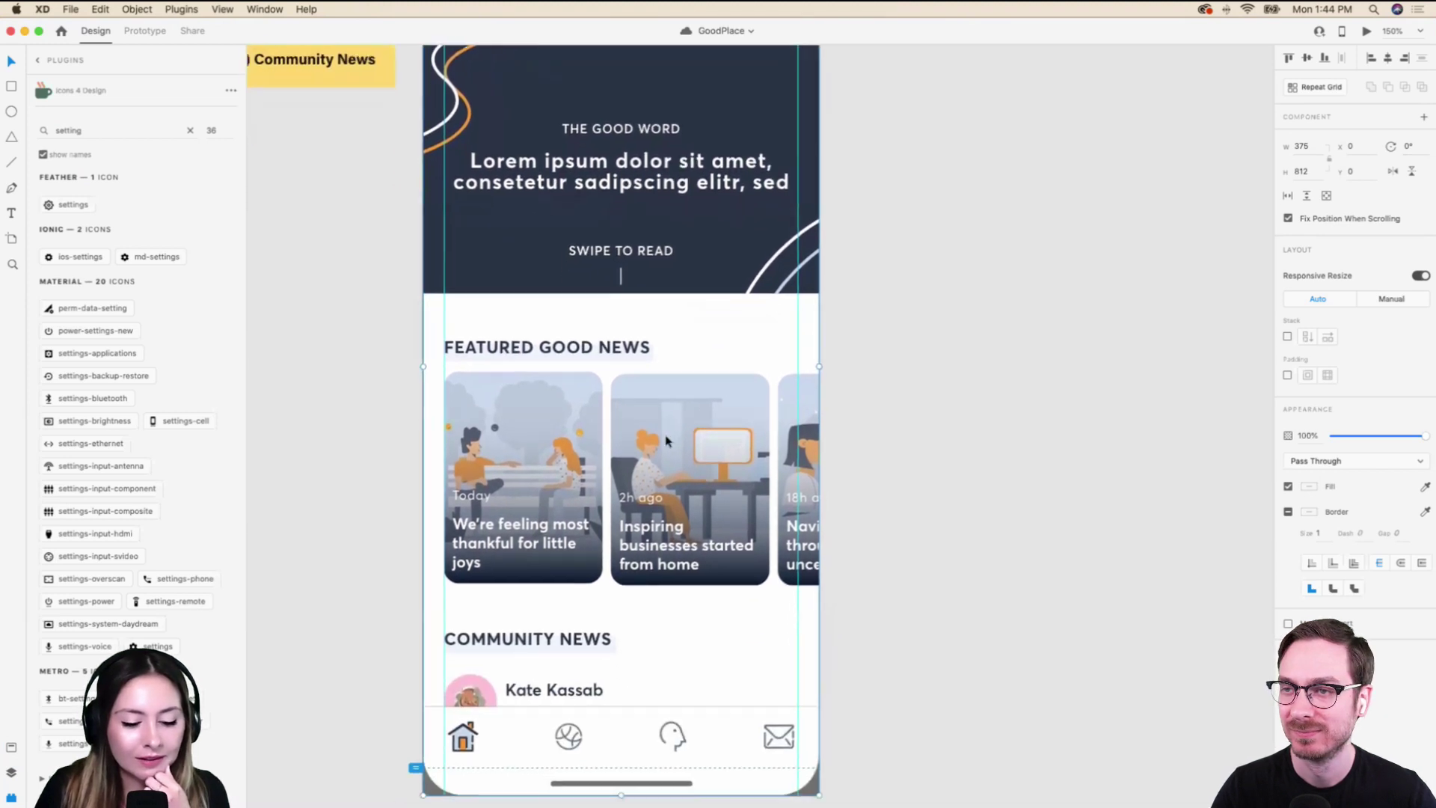
pyautogui.scroll(-1, 668, 441)
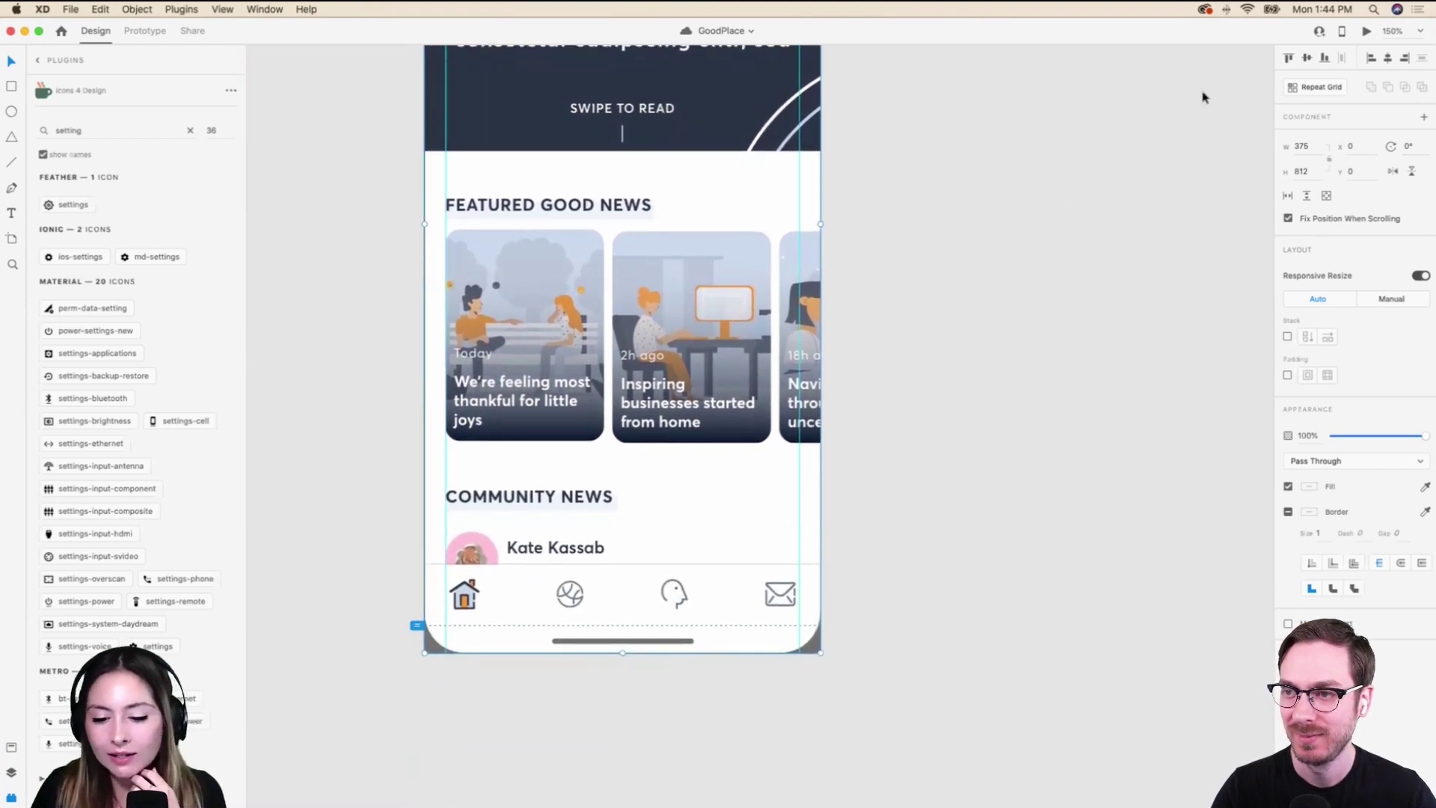
pyautogui.click(1365, 33)
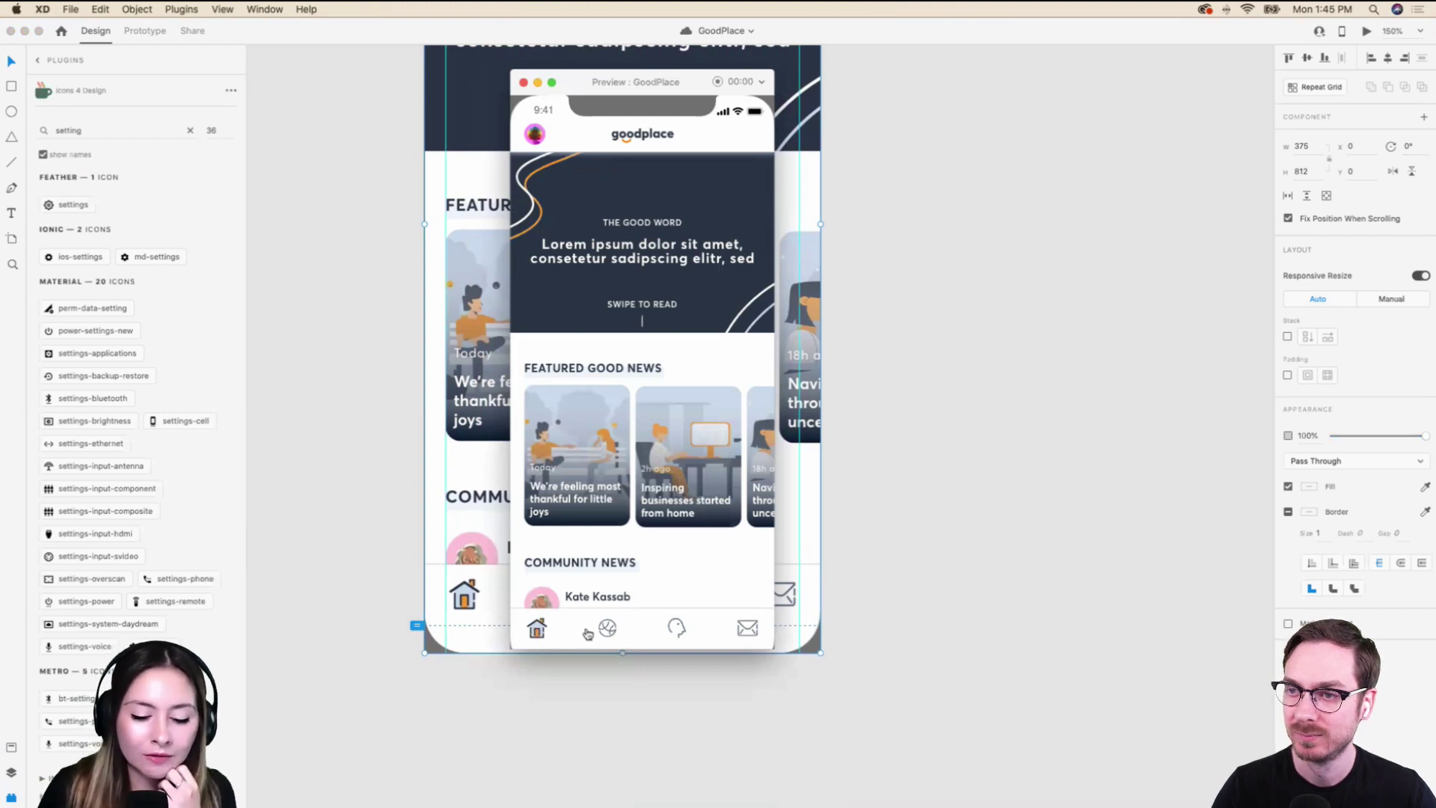
# Cycle through the second, third and messages tabs in preview, then return to home.
pyautogui.click(610, 631)
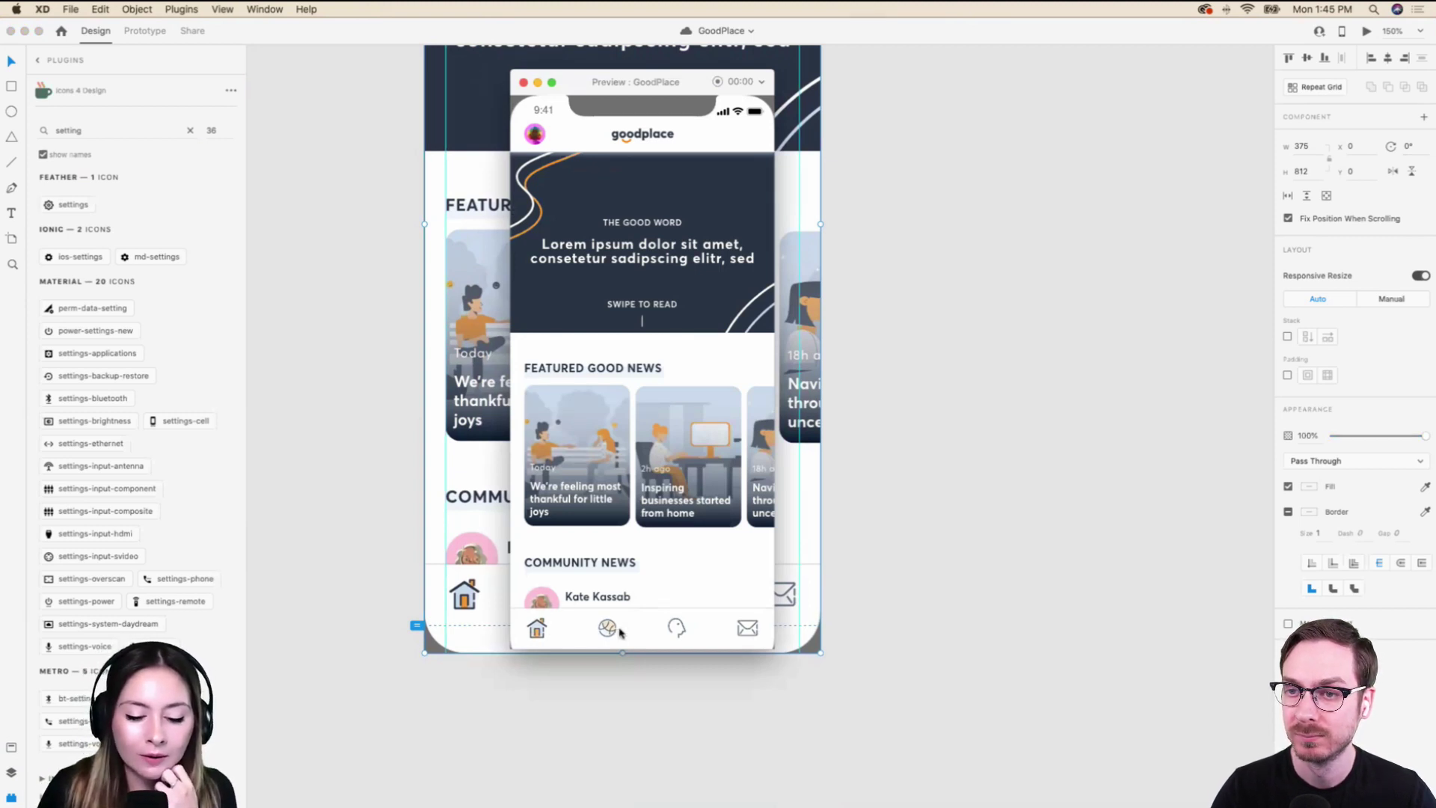
pyautogui.click(678, 630)
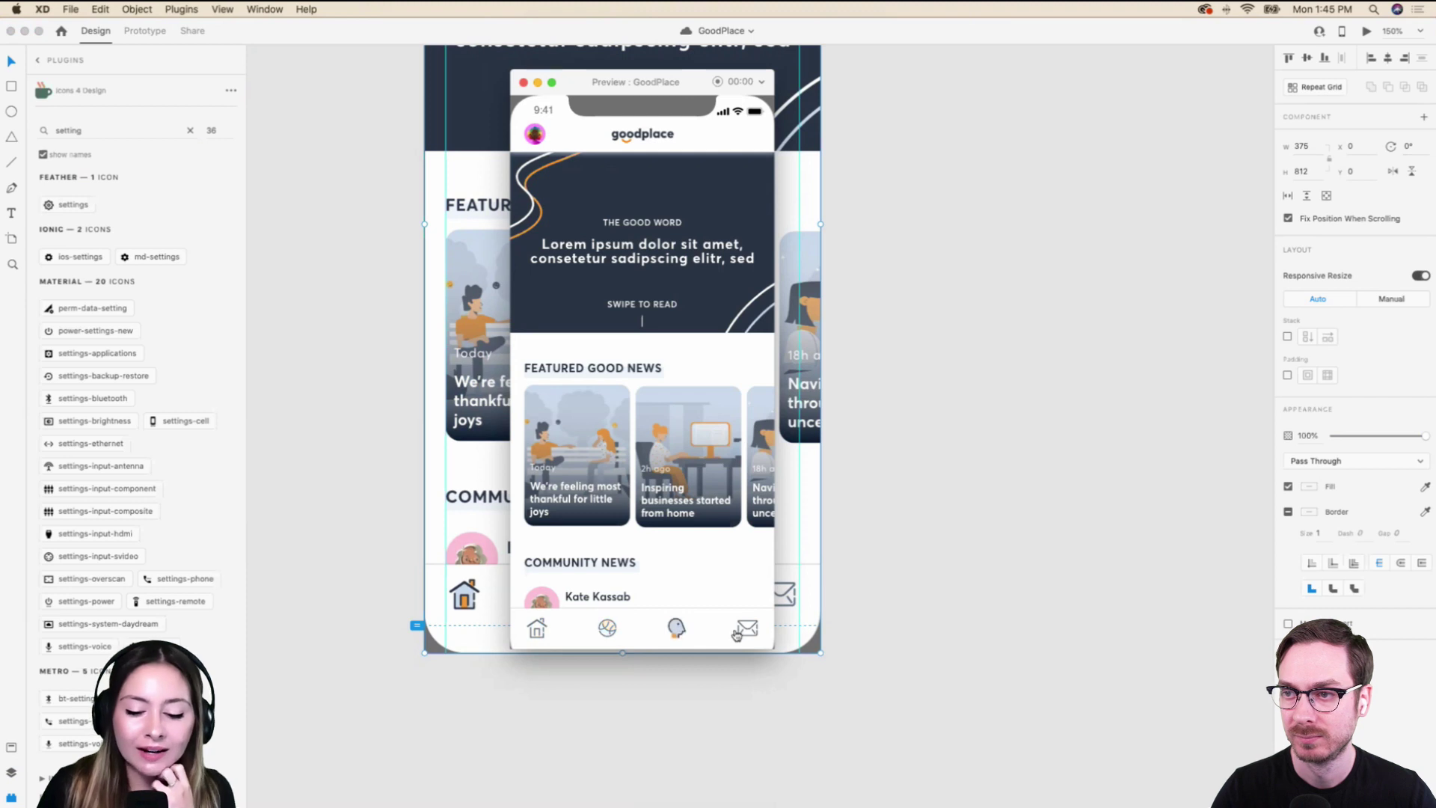
pyautogui.click(748, 629)
pyautogui.click(676, 629)
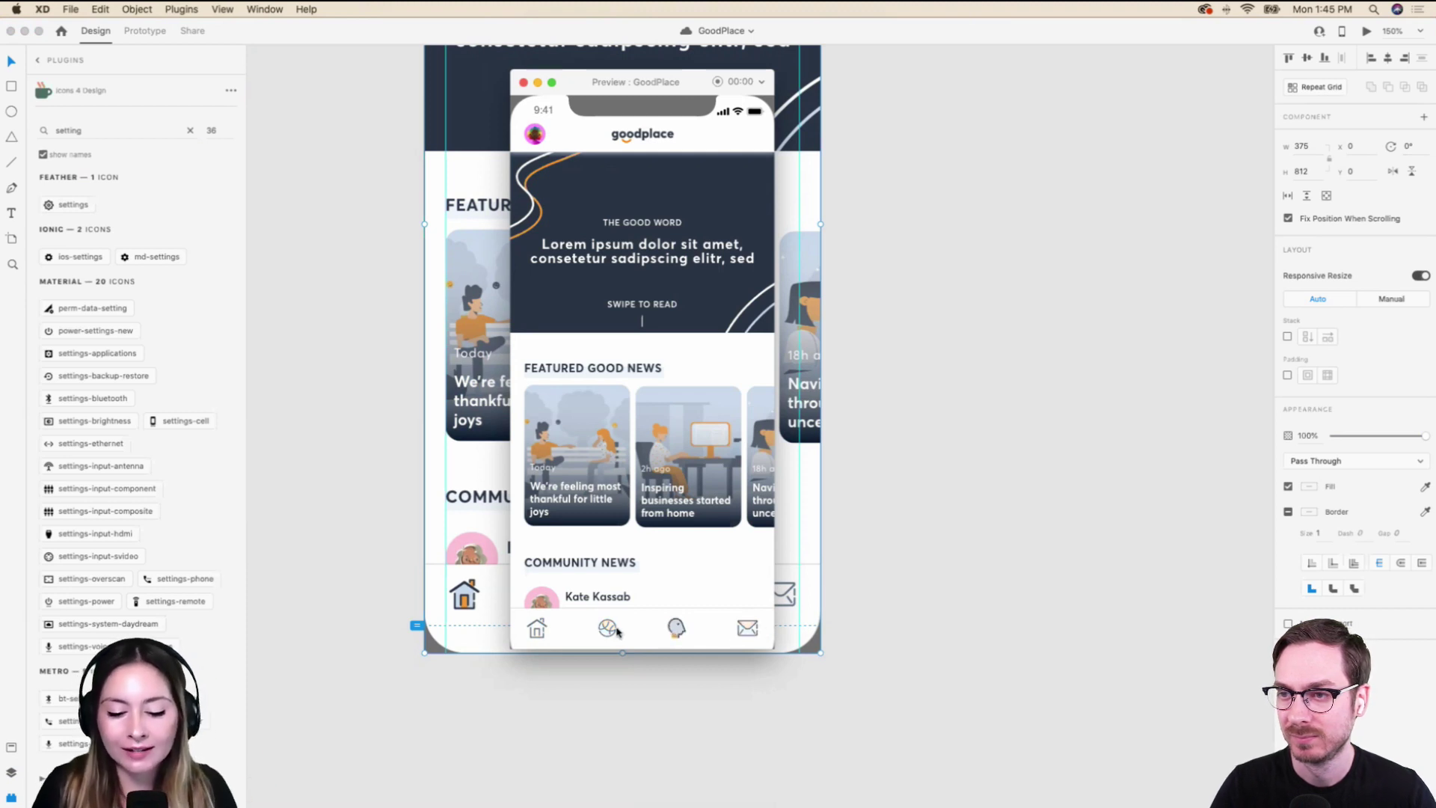
pyautogui.click(607, 628)
pyautogui.click(537, 628)
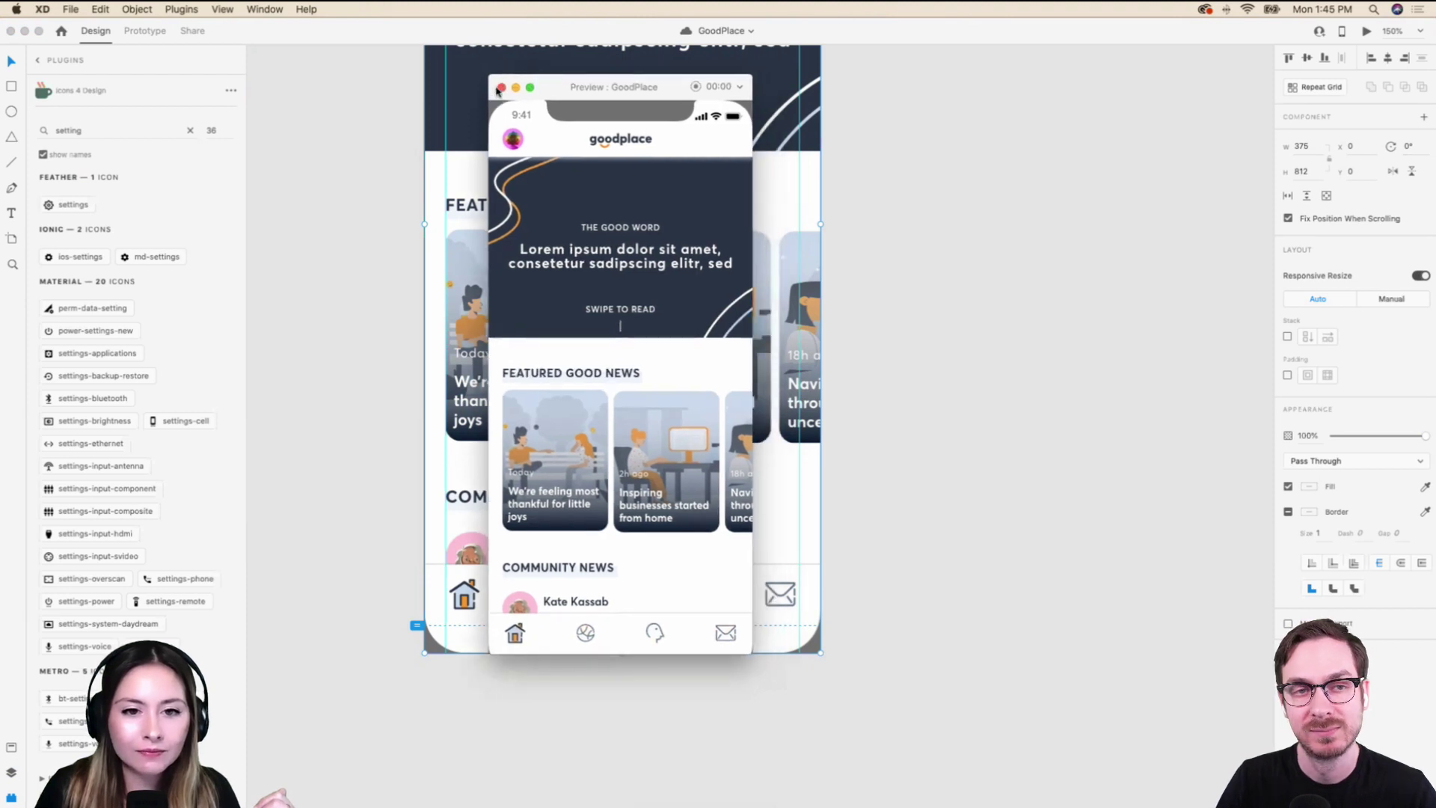
# Close the preview window and scroll back to the Homepage artboard's top.
pyautogui.click(523, 82)
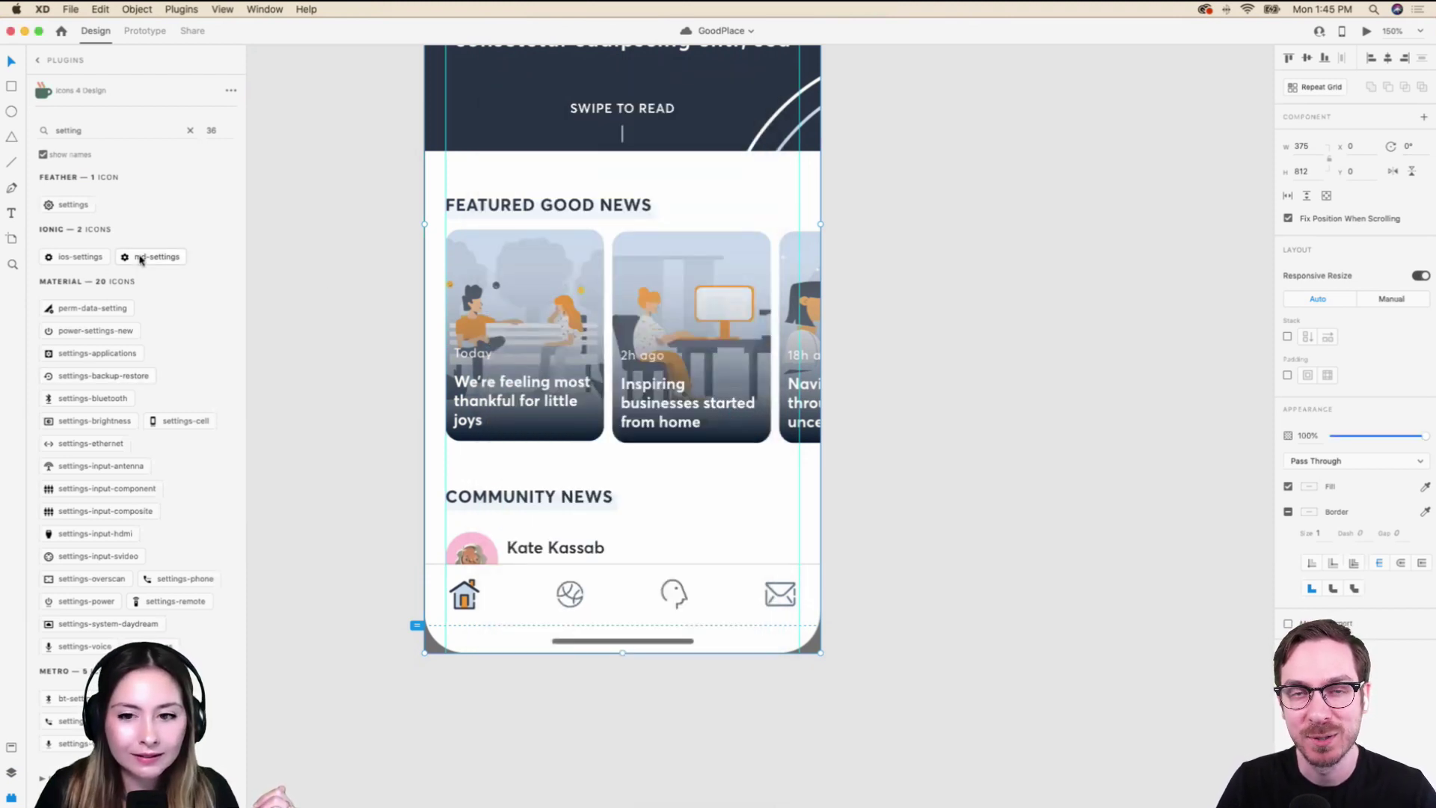
pyautogui.scroll(5, 610, 355)
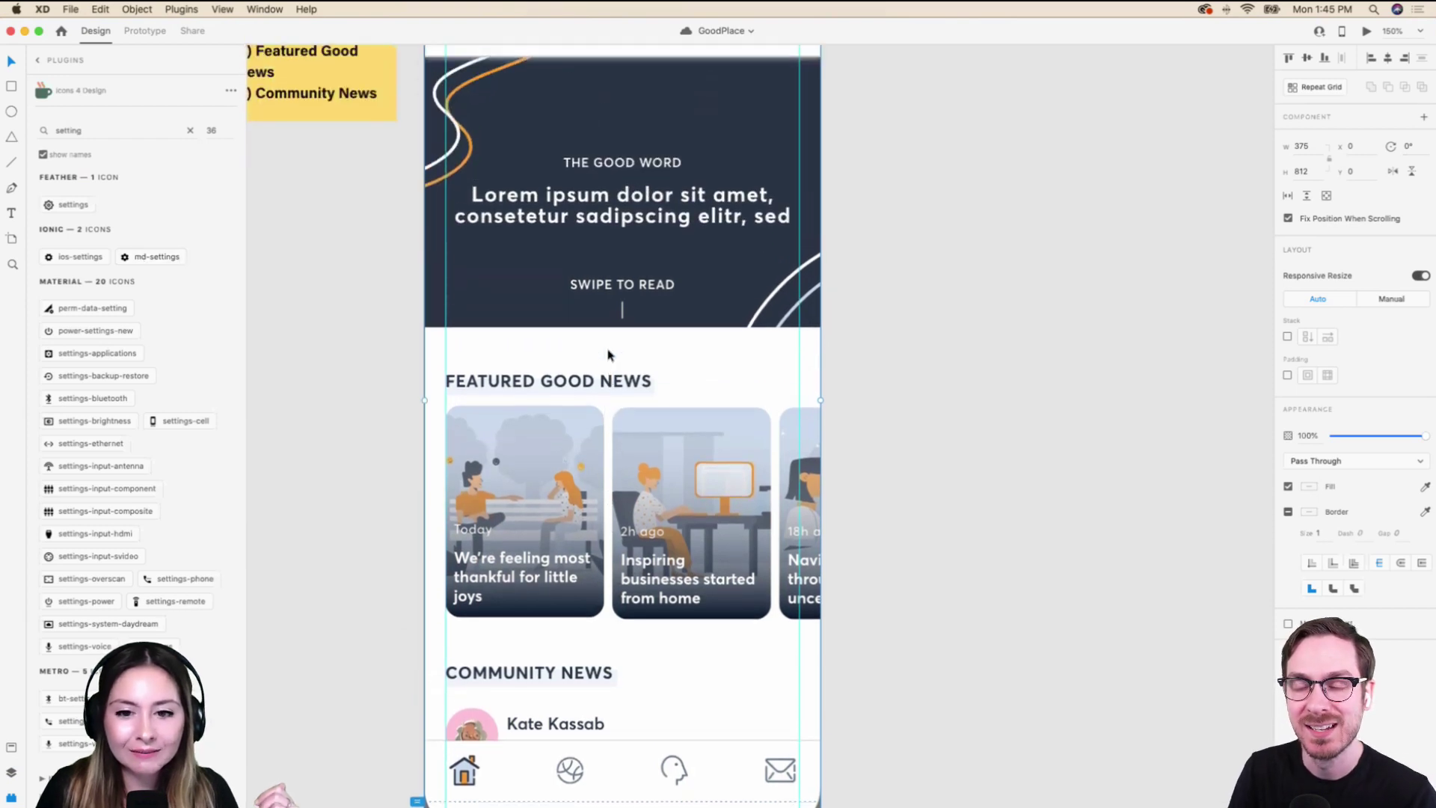
pyautogui.scroll(2, 609, 356)
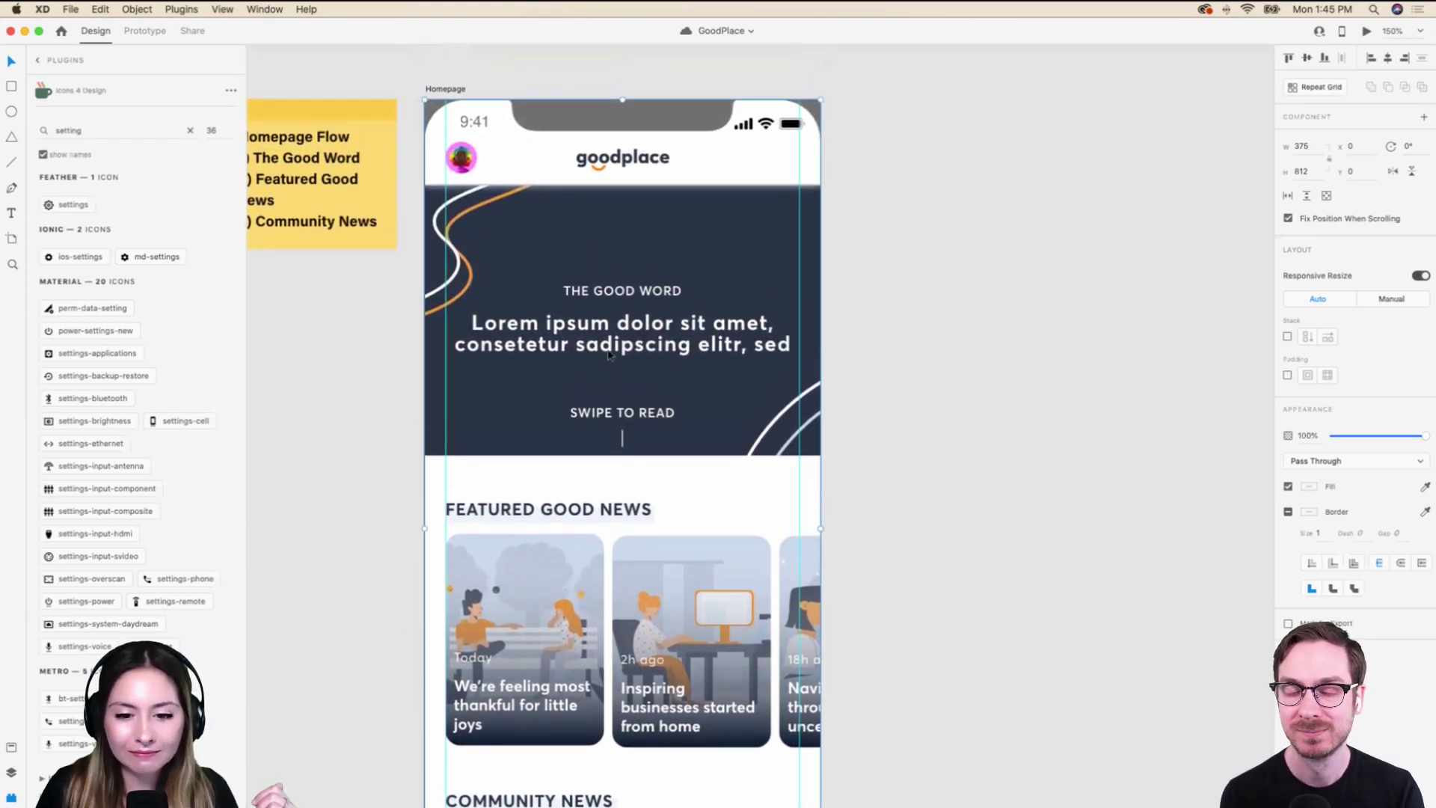
pyautogui.scroll(-1, 610, 355)
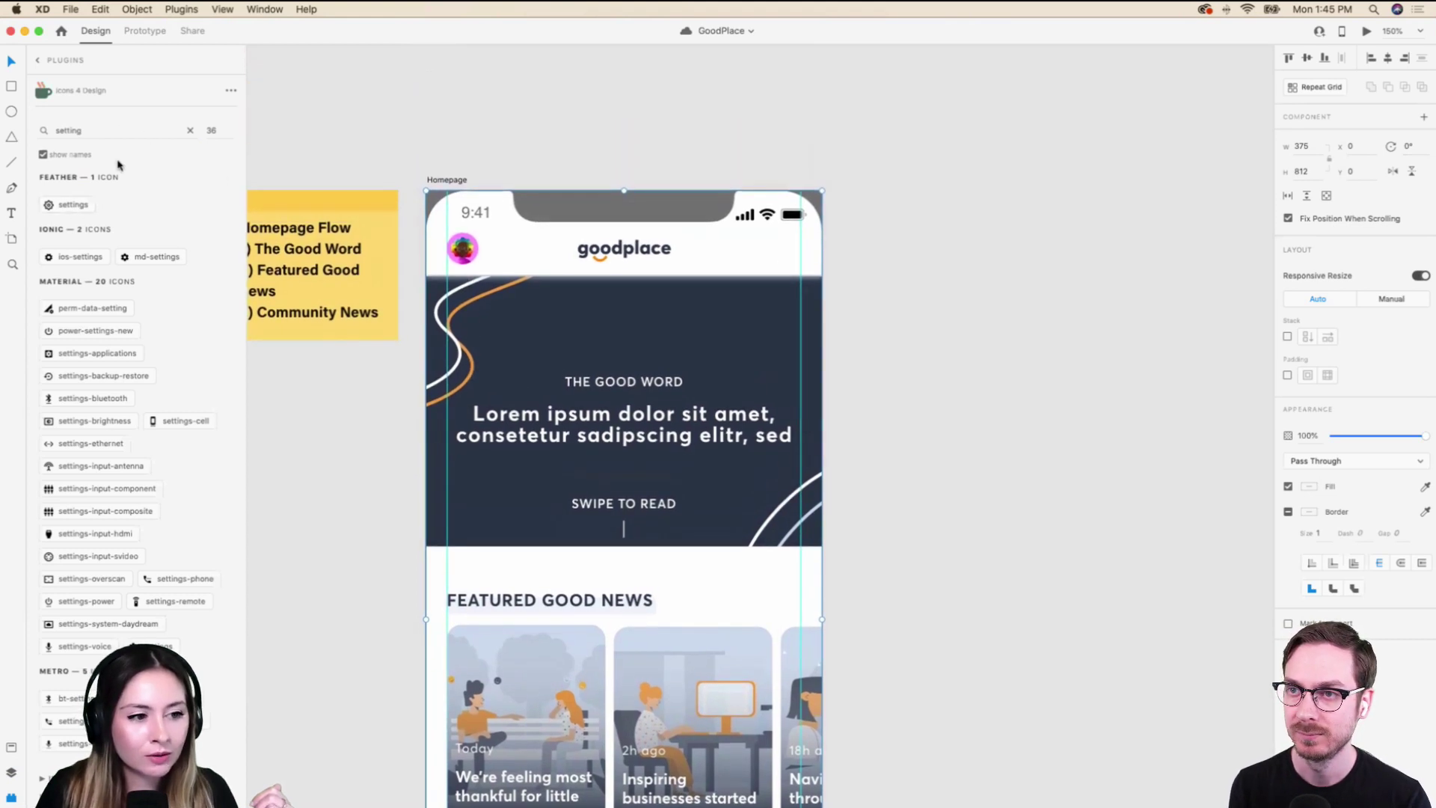
# Place the Feather settings gear on the top bar and give its border the nav bar's grey.
pyautogui.moveTo(68, 213); pyautogui.dragTo(794, 264)
pyautogui.click(1306, 512)
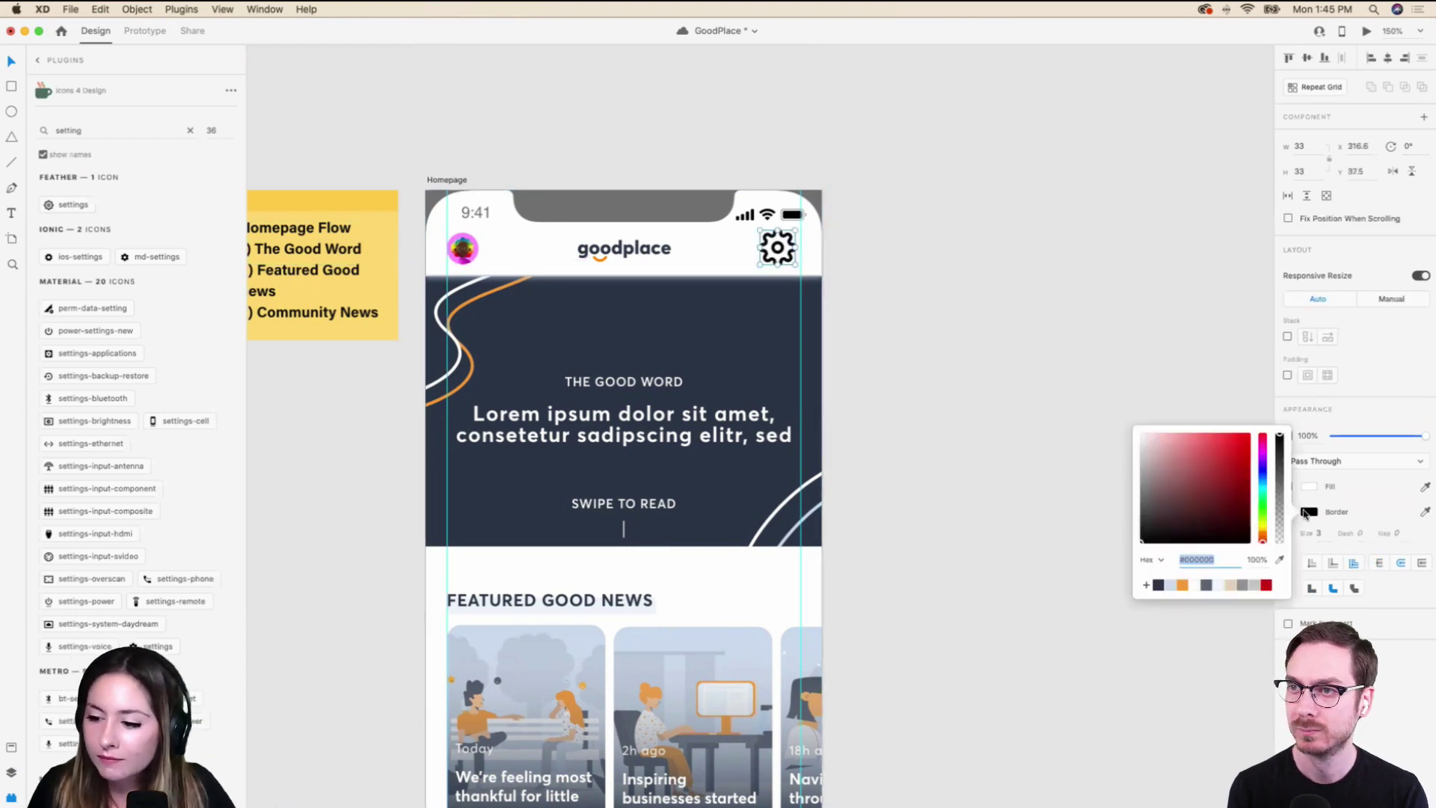
pyautogui.scroll(-10, 938, 632)
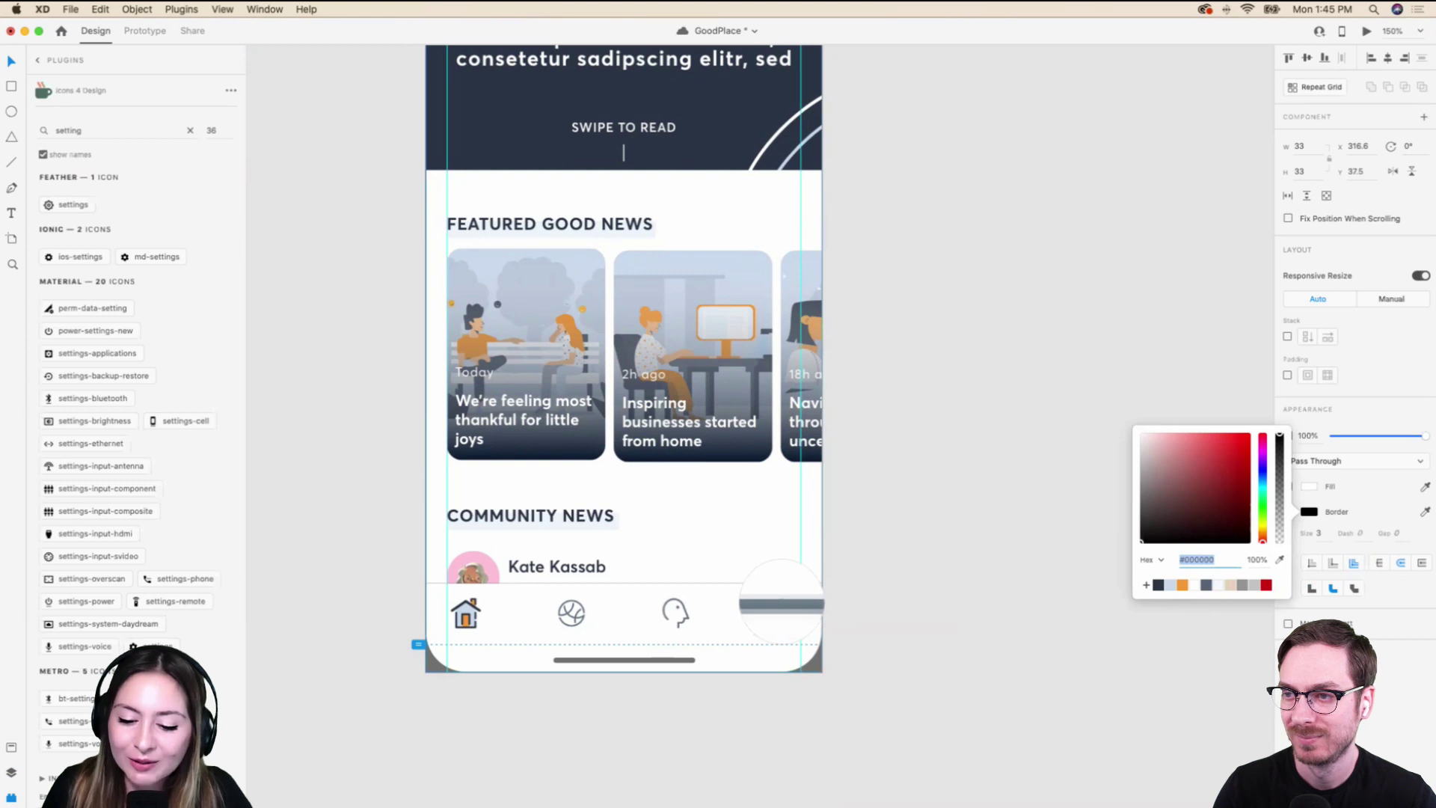
pyautogui.click(782, 601)
pyautogui.scroll(10, 692, 232)
pyautogui.scroll(2, 693, 232)
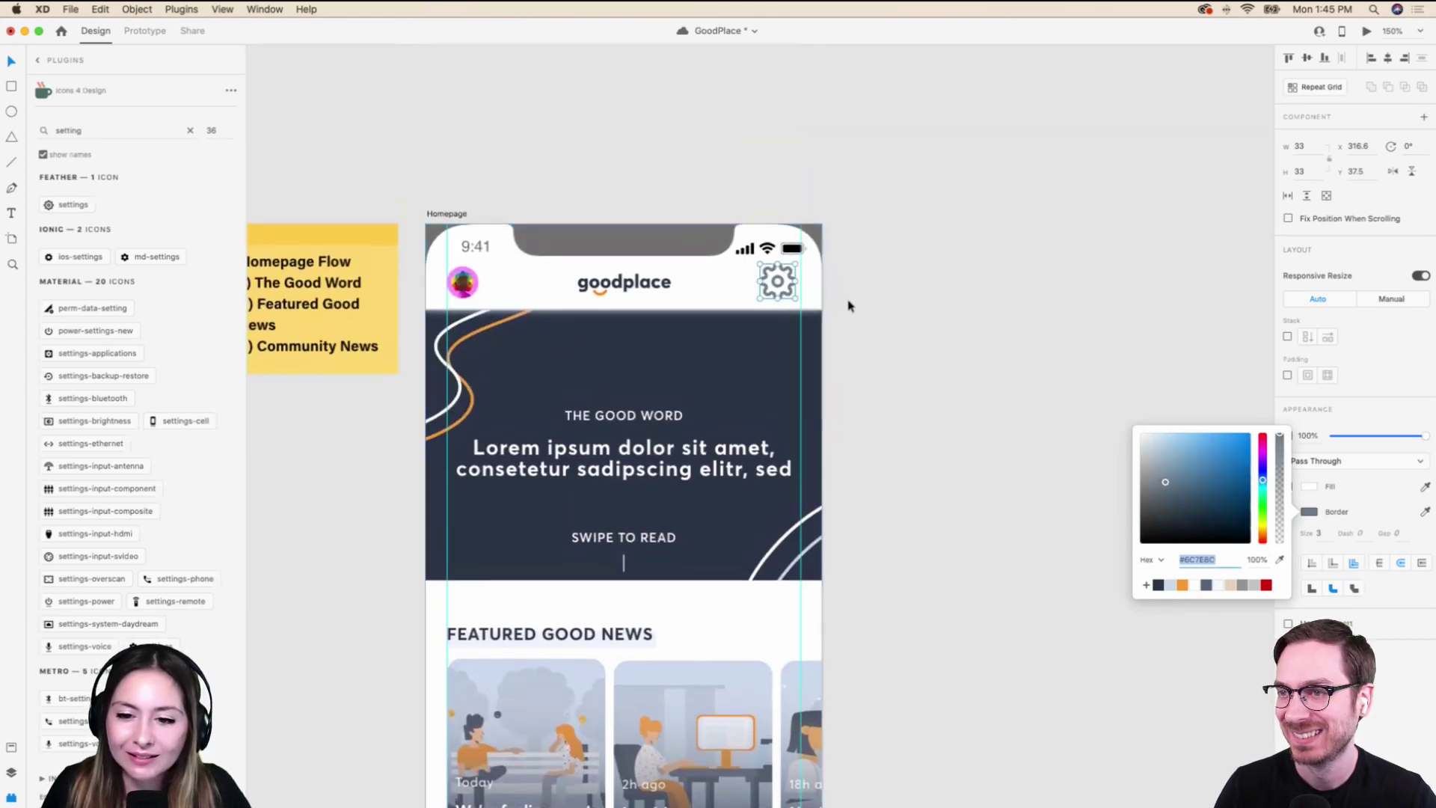
# Resize the gear to about 22 × 22 and set its border size to 2.
pyautogui.moveTo(796, 261); pyautogui.dragTo(782, 272)
pyautogui.click(1318, 533)
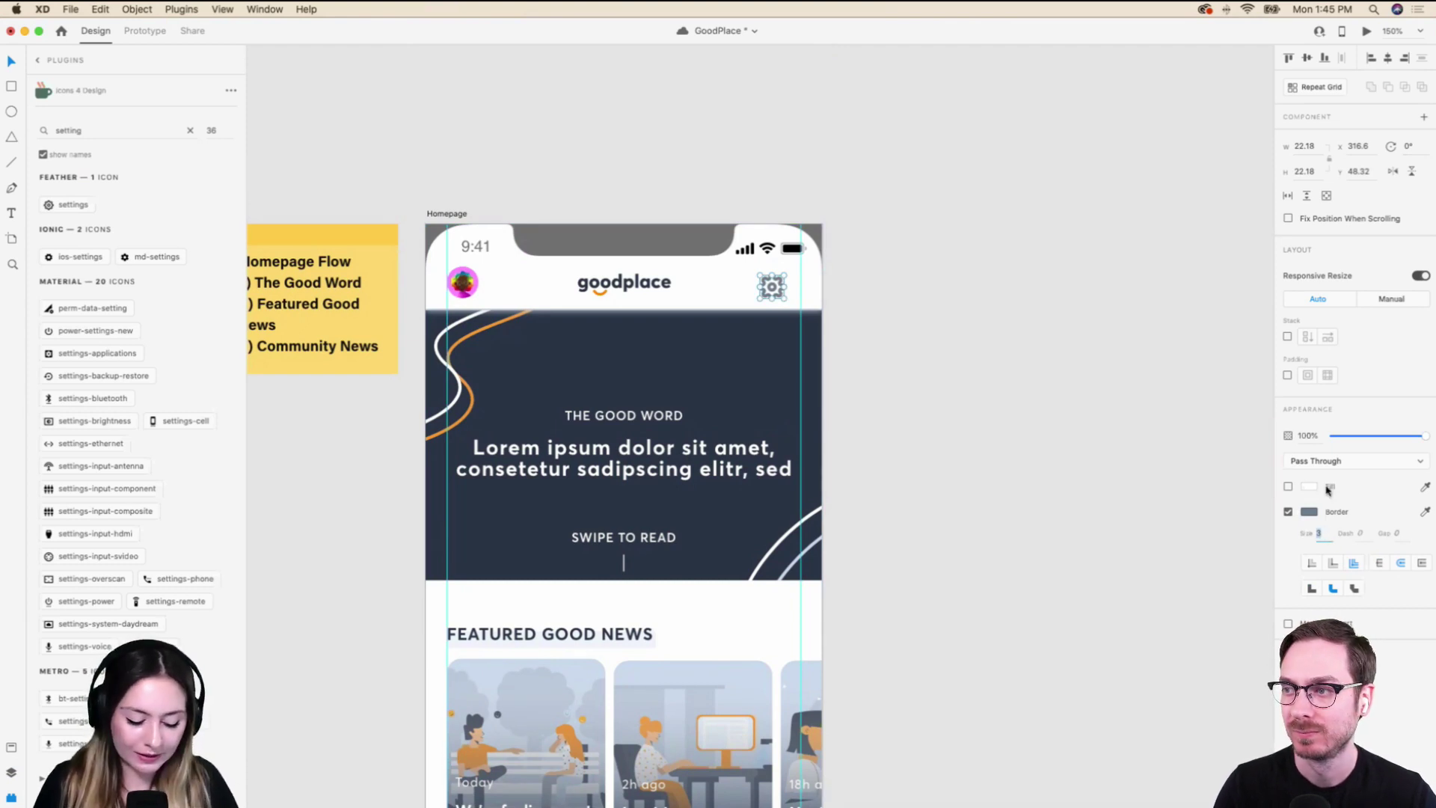
pyautogui.write('2')
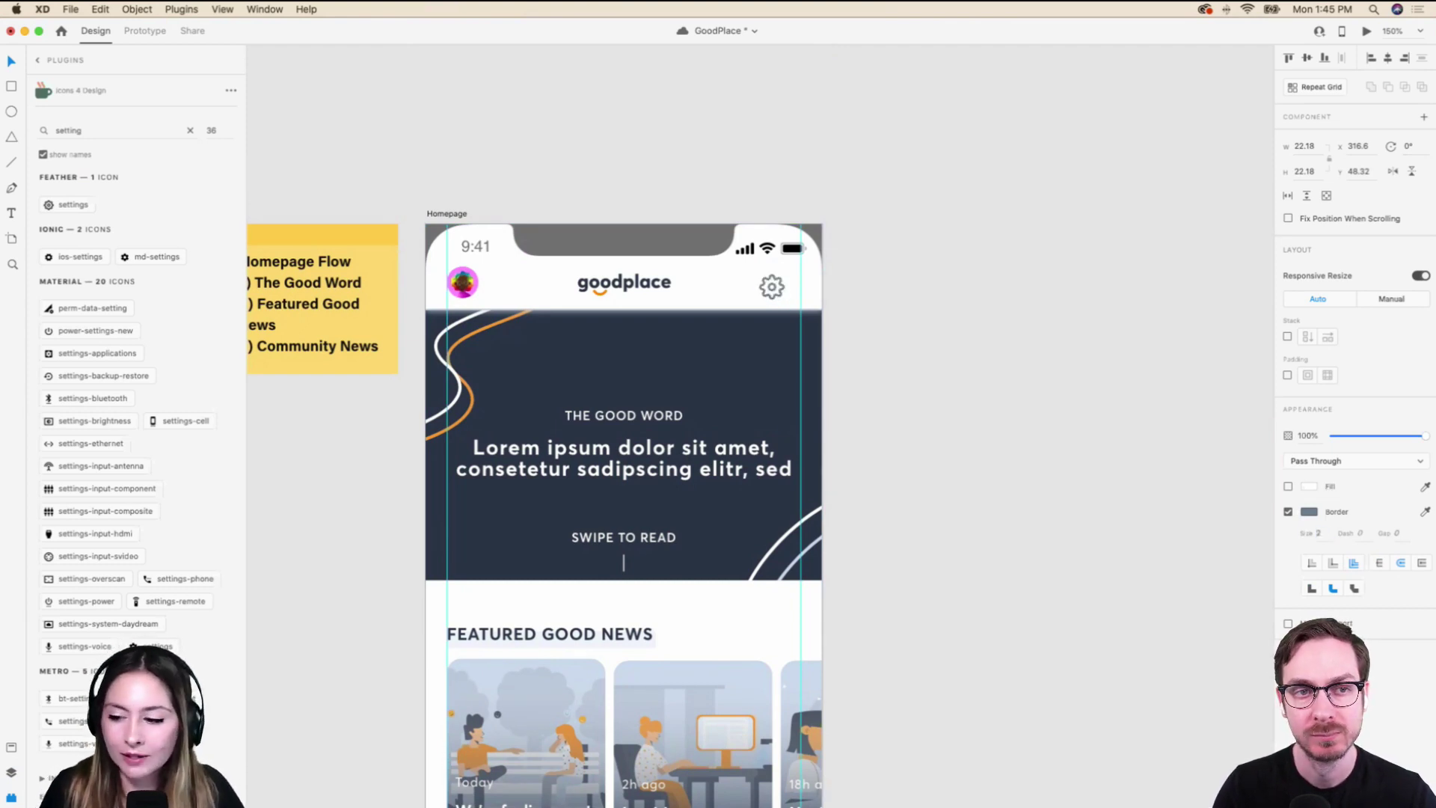
pyautogui.press('Return')
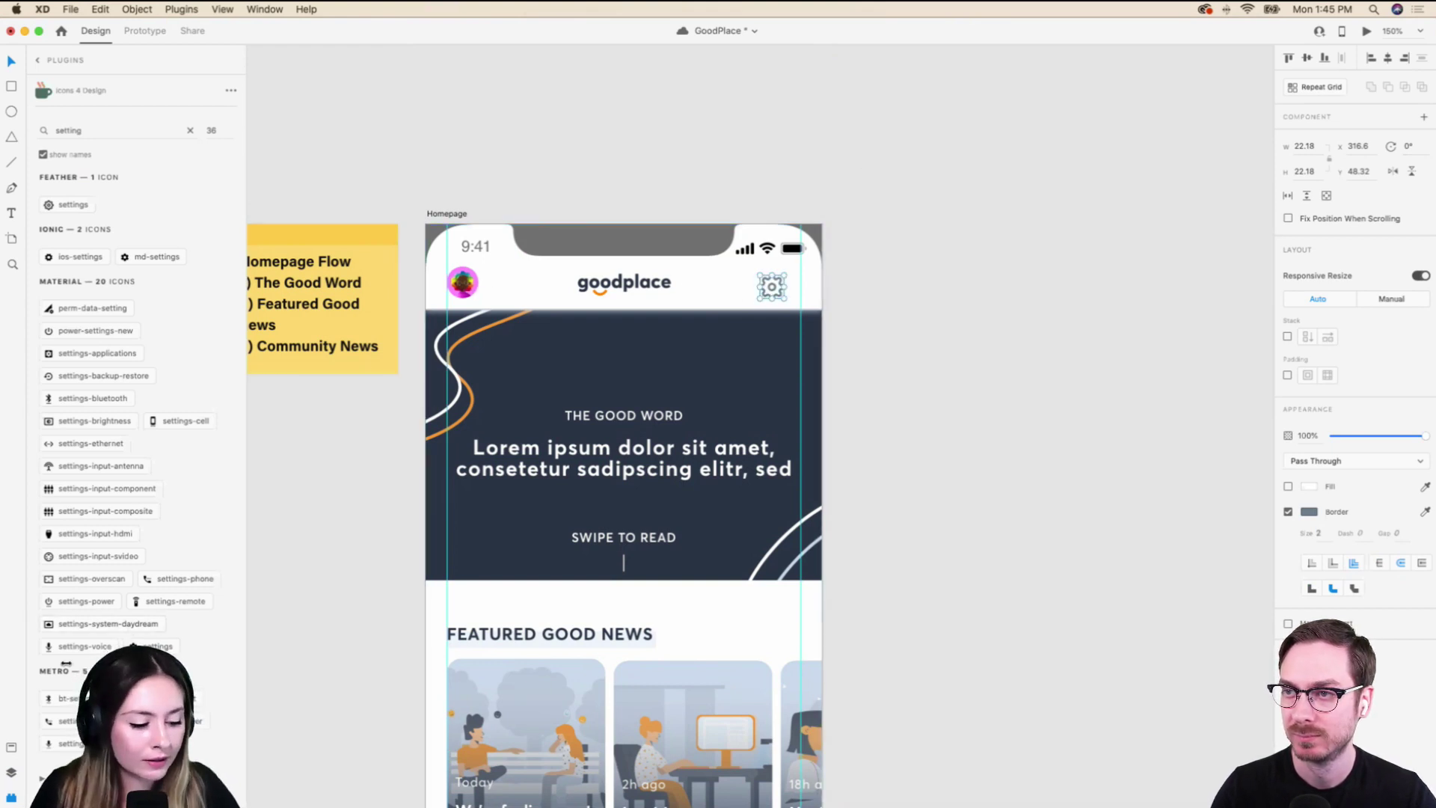
pyautogui.click(11, 772)
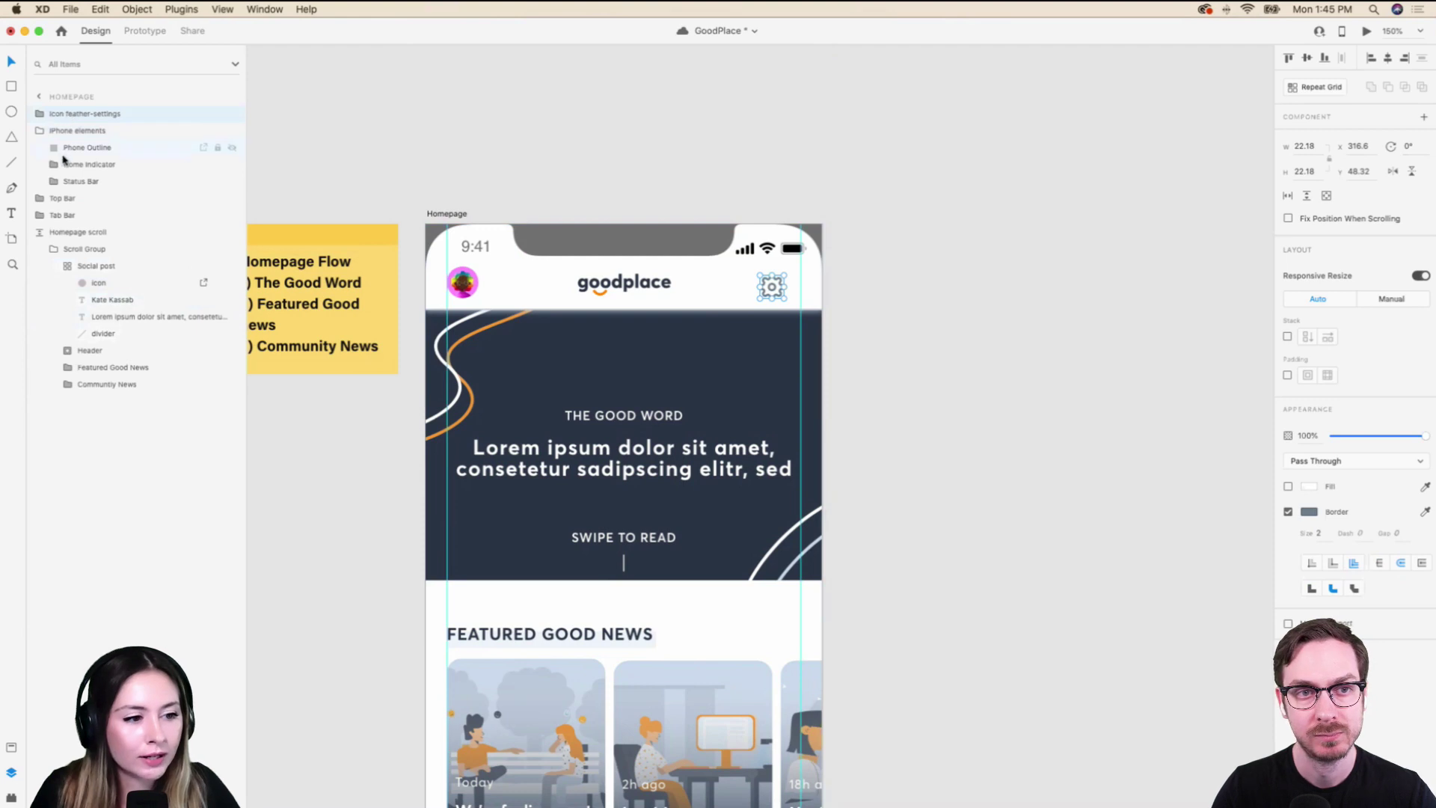
# Move the iPhone elements layer above the settings icon layer and hide it.
pyautogui.click(528, 255)
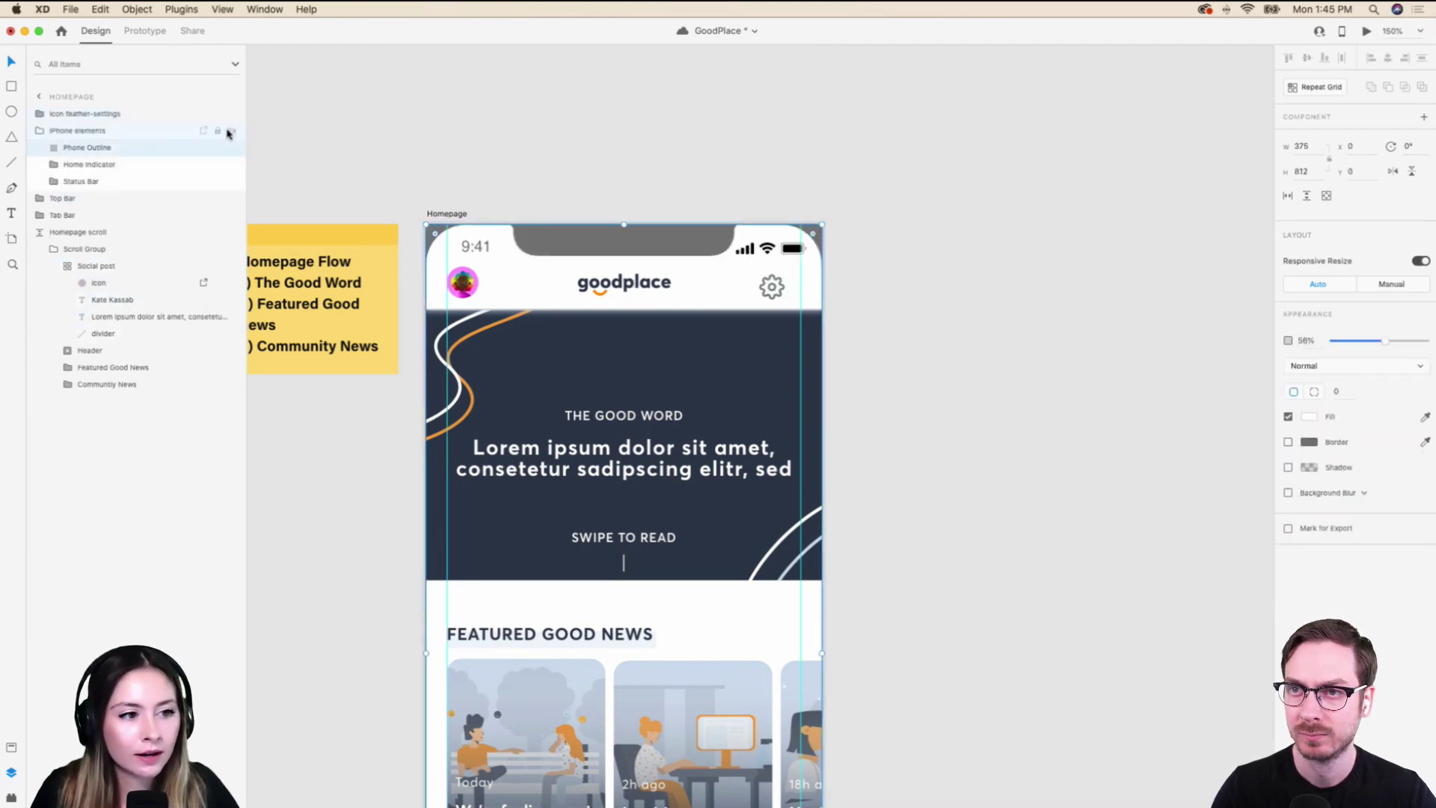
pyautogui.moveTo(138, 131); pyautogui.dragTo(130, 112)
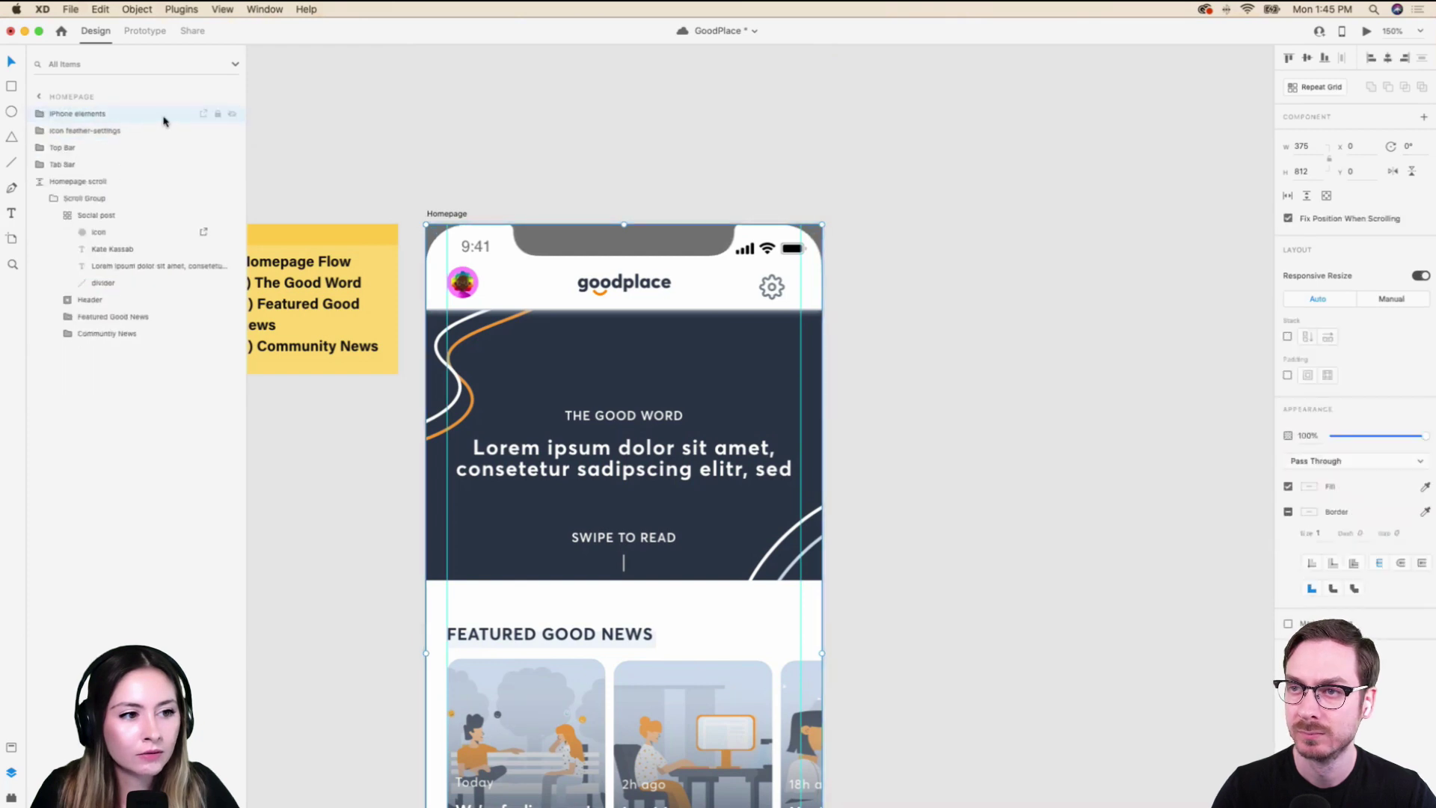
pyautogui.click(232, 114)
# Rename the settings icon layer to 'GEAR'.
pyautogui.click(95, 133)
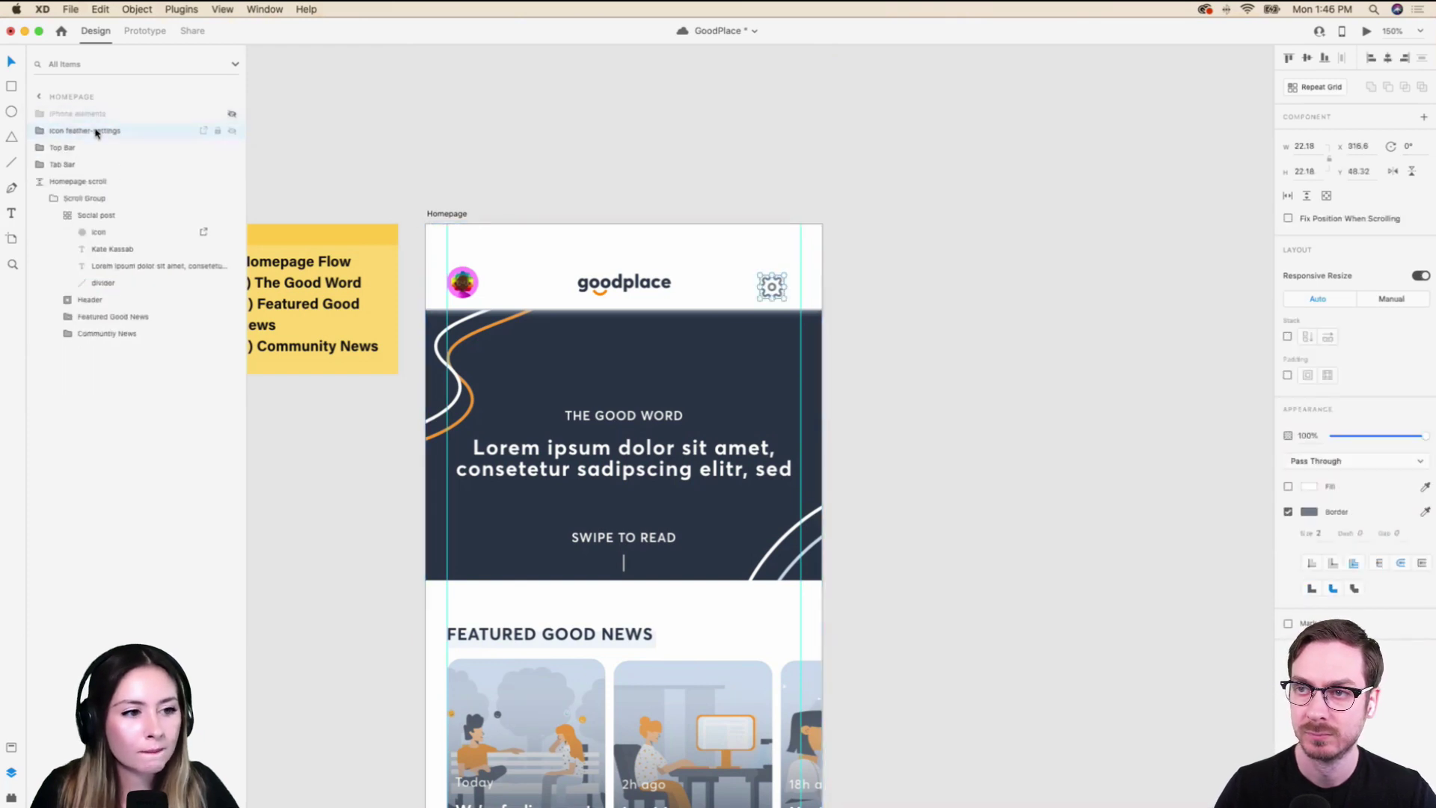
pyautogui.doubleClick(96, 131)
pyautogui.write('GEAR')
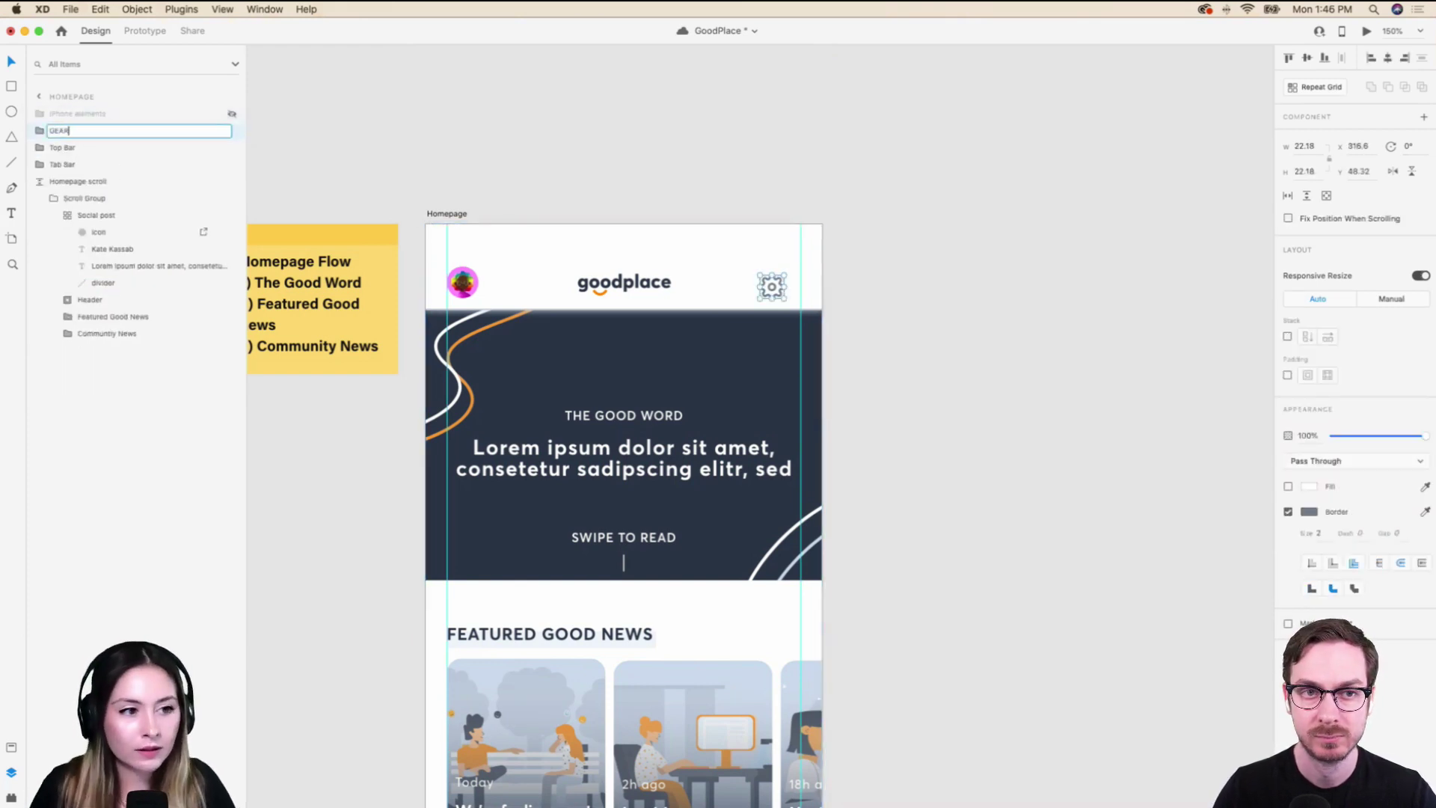
pyautogui.press('Return')
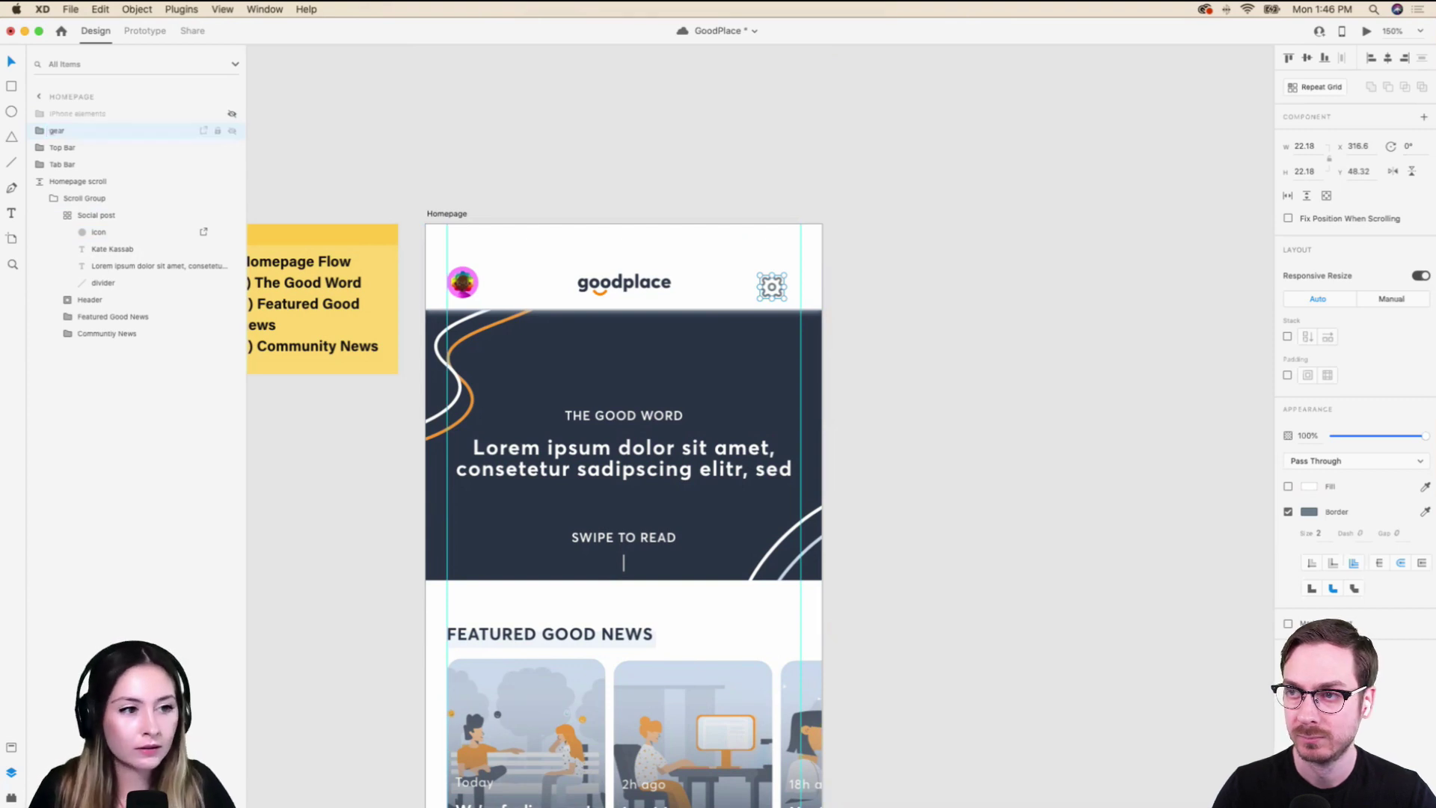
# Move the gear layer into the Top Bar group below the goodplace logo.
pyautogui.click(78, 149)
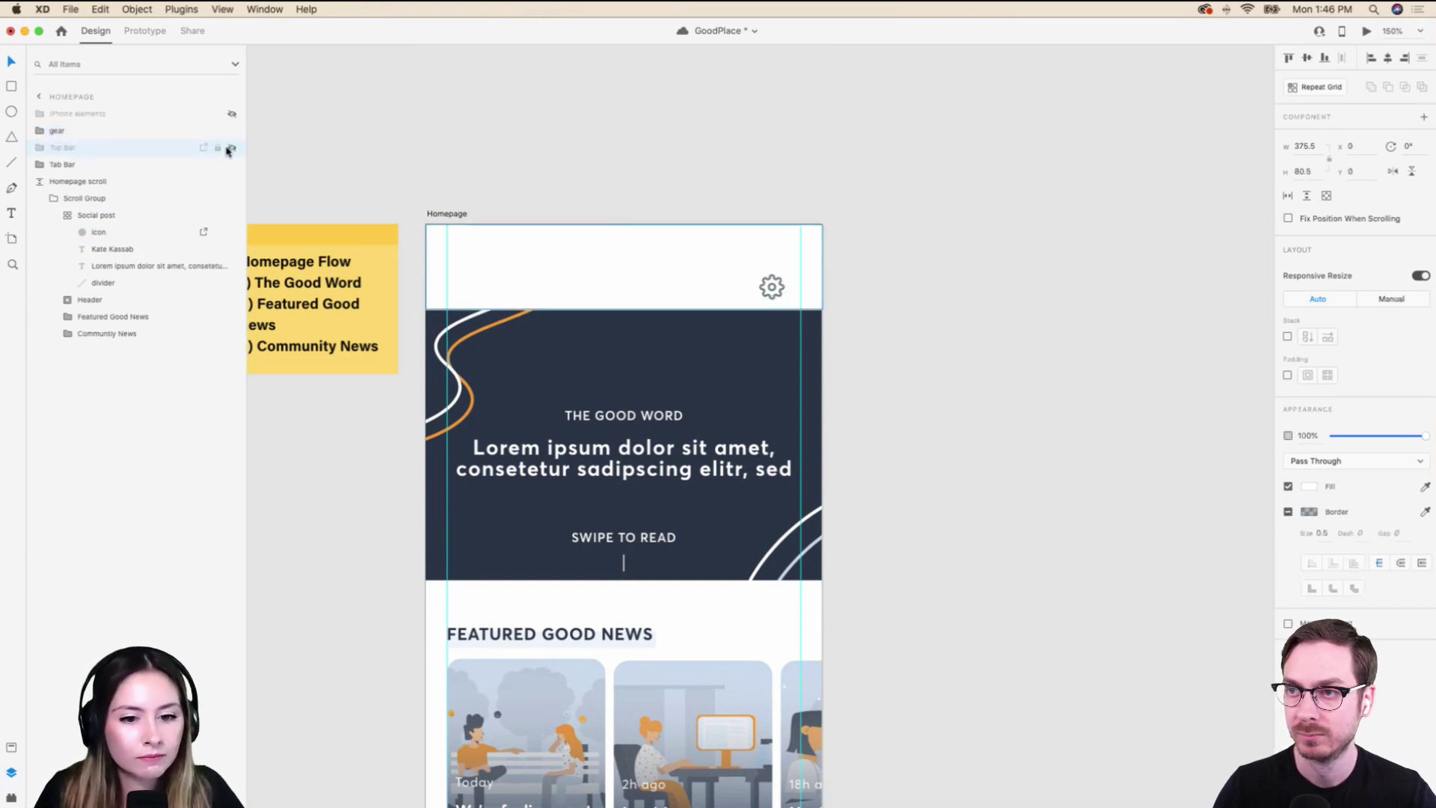
pyautogui.click(41, 148)
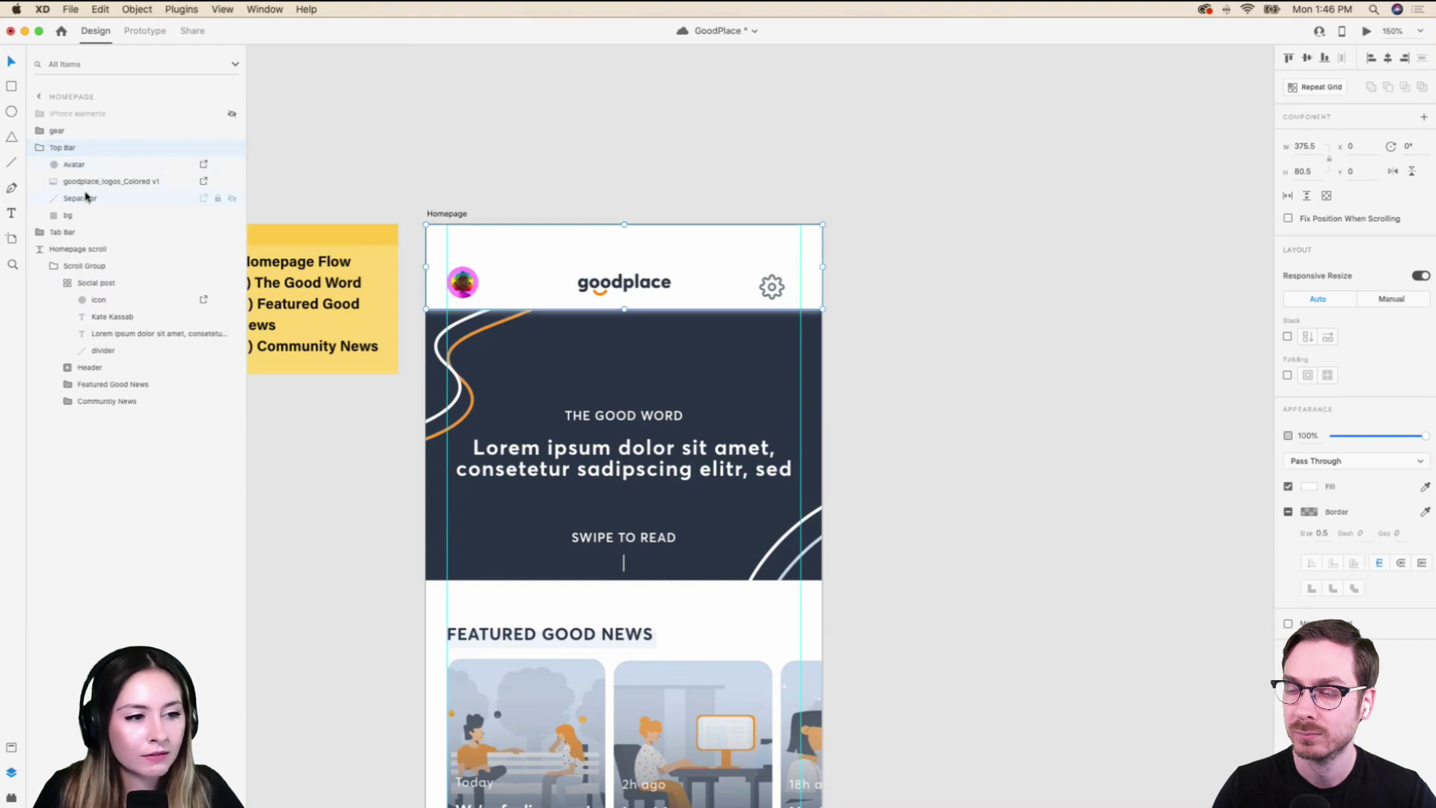
pyautogui.click(77, 132)
pyautogui.moveTo(95, 133); pyautogui.dragTo(97, 193)
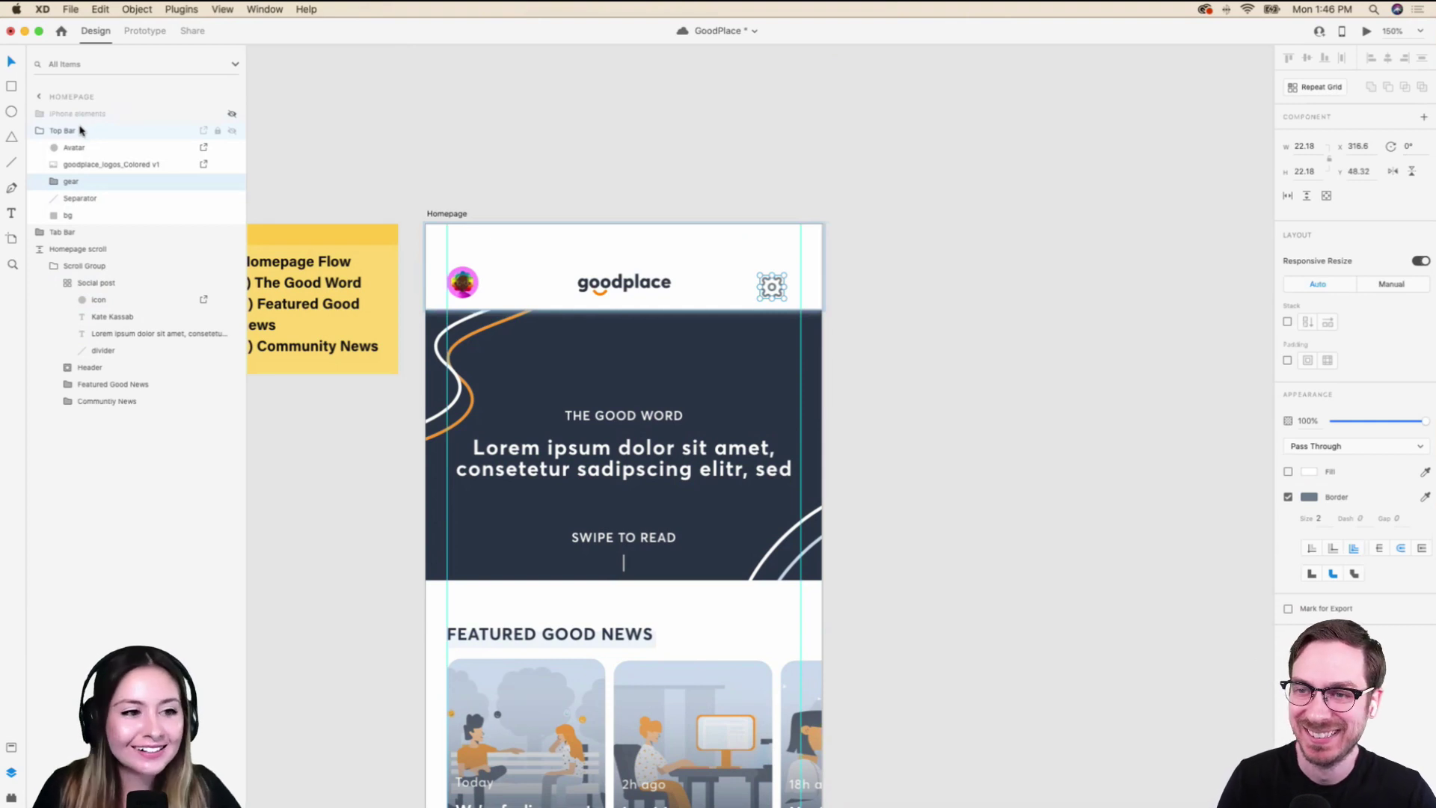
# Try centring the Top Bar group vertically, undo it, and re-expand the group's layers.
pyautogui.click(80, 131)
pyautogui.click(34, 131)
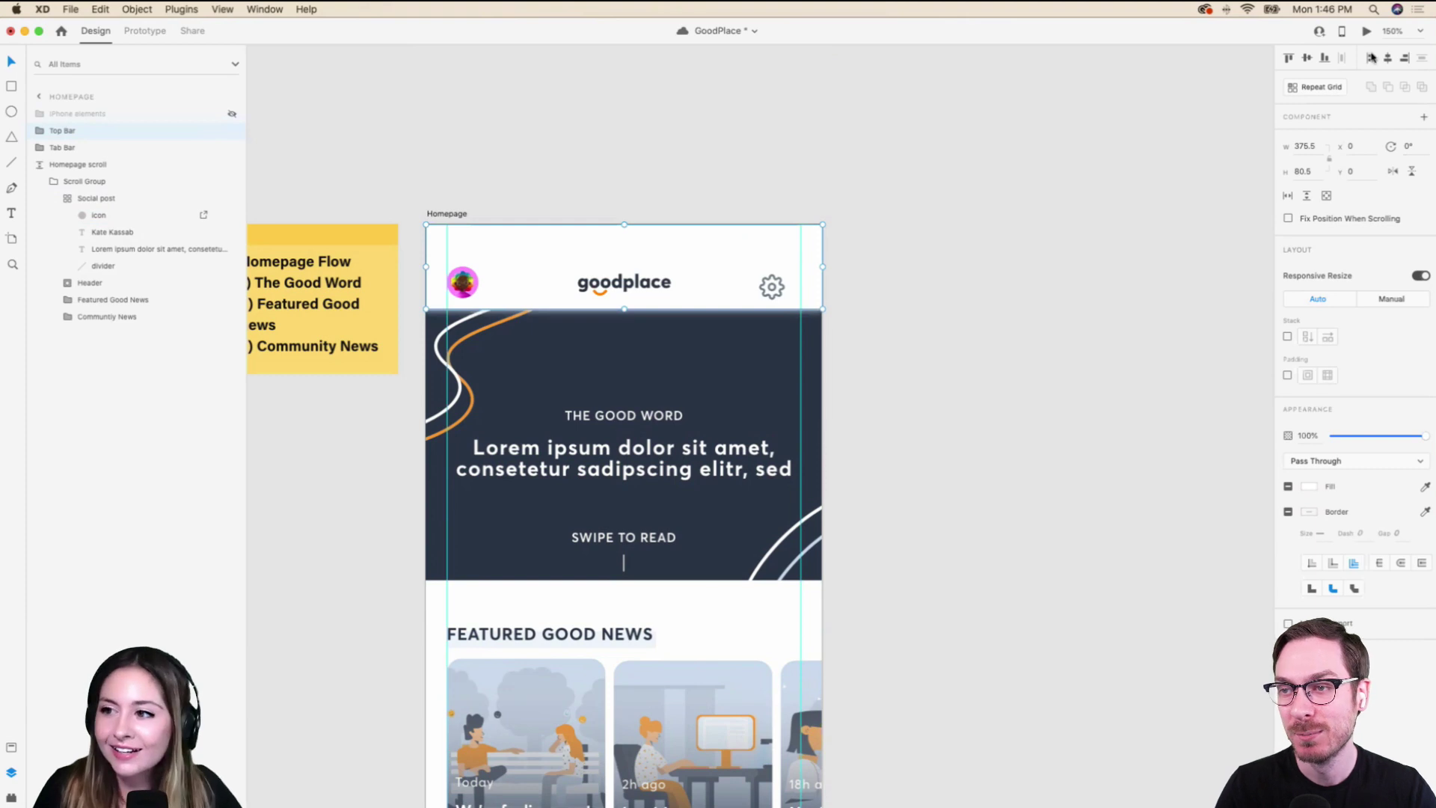
pyautogui.click(1306, 58)
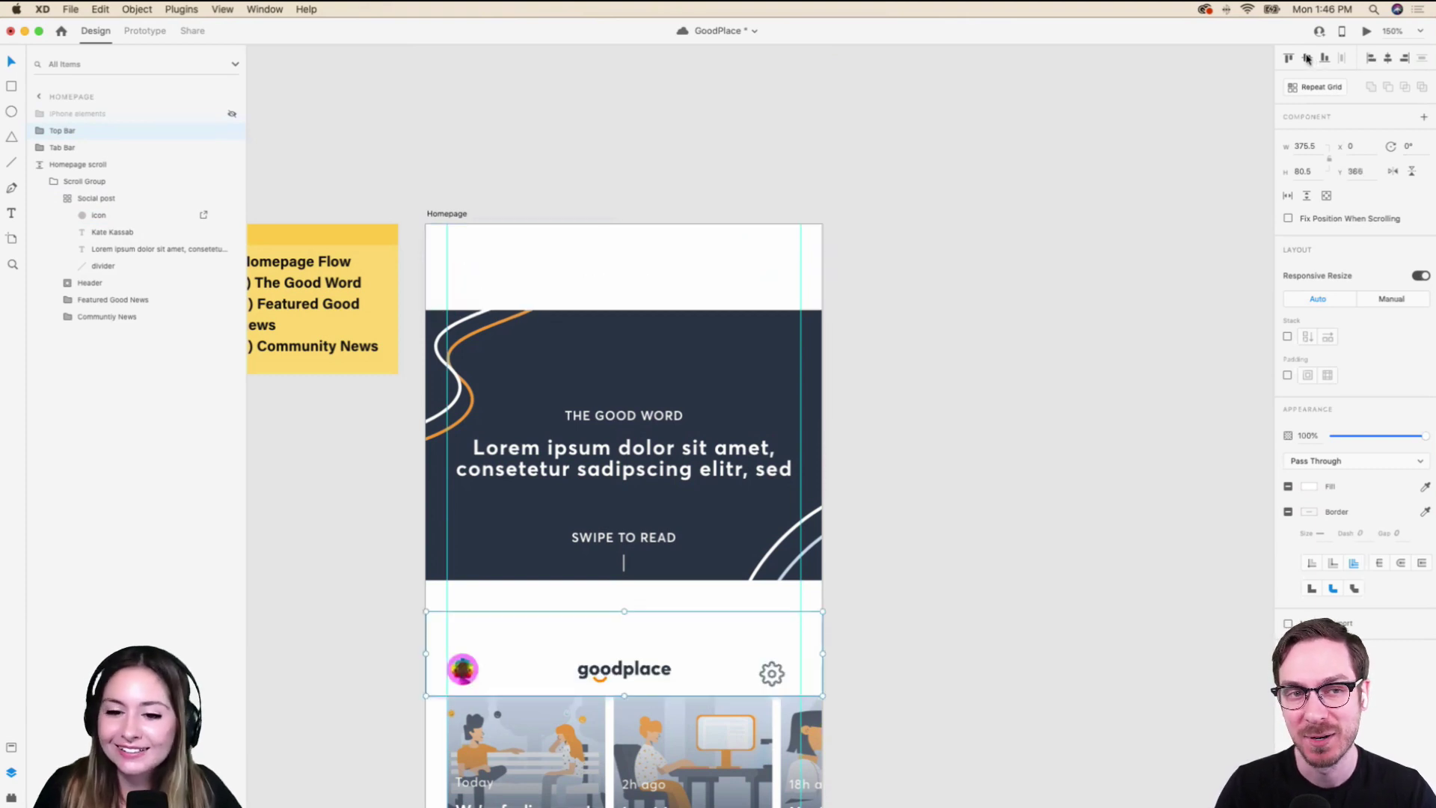
pyautogui.press('super+z')
pyautogui.click(34, 130)
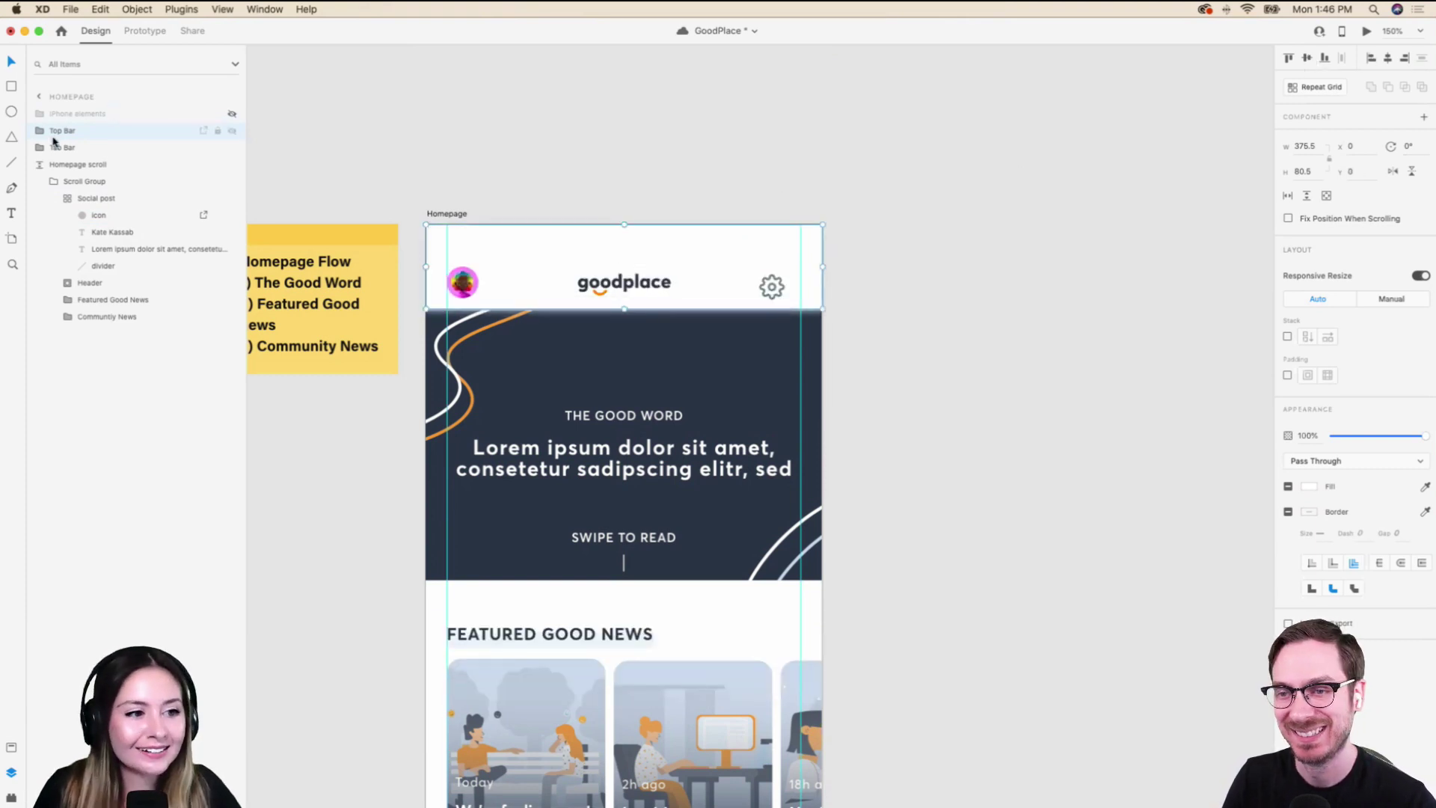
# Select the Avatar, logo and gear layers and align them to their vertical middle.
pyautogui.click(84, 147)
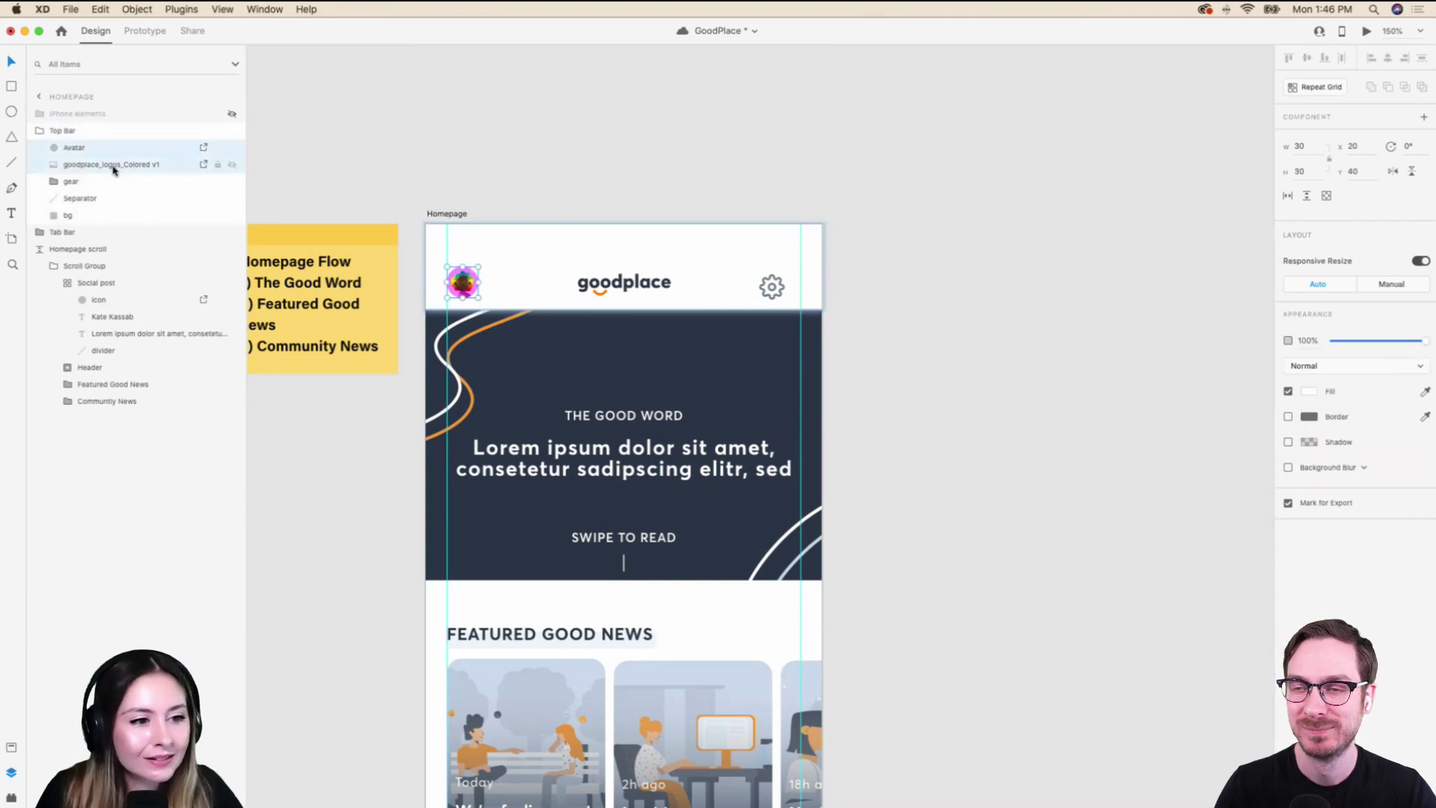
pyautogui.keyDown('shift'); pyautogui.click(109, 195); pyautogui.keyUp('shift')
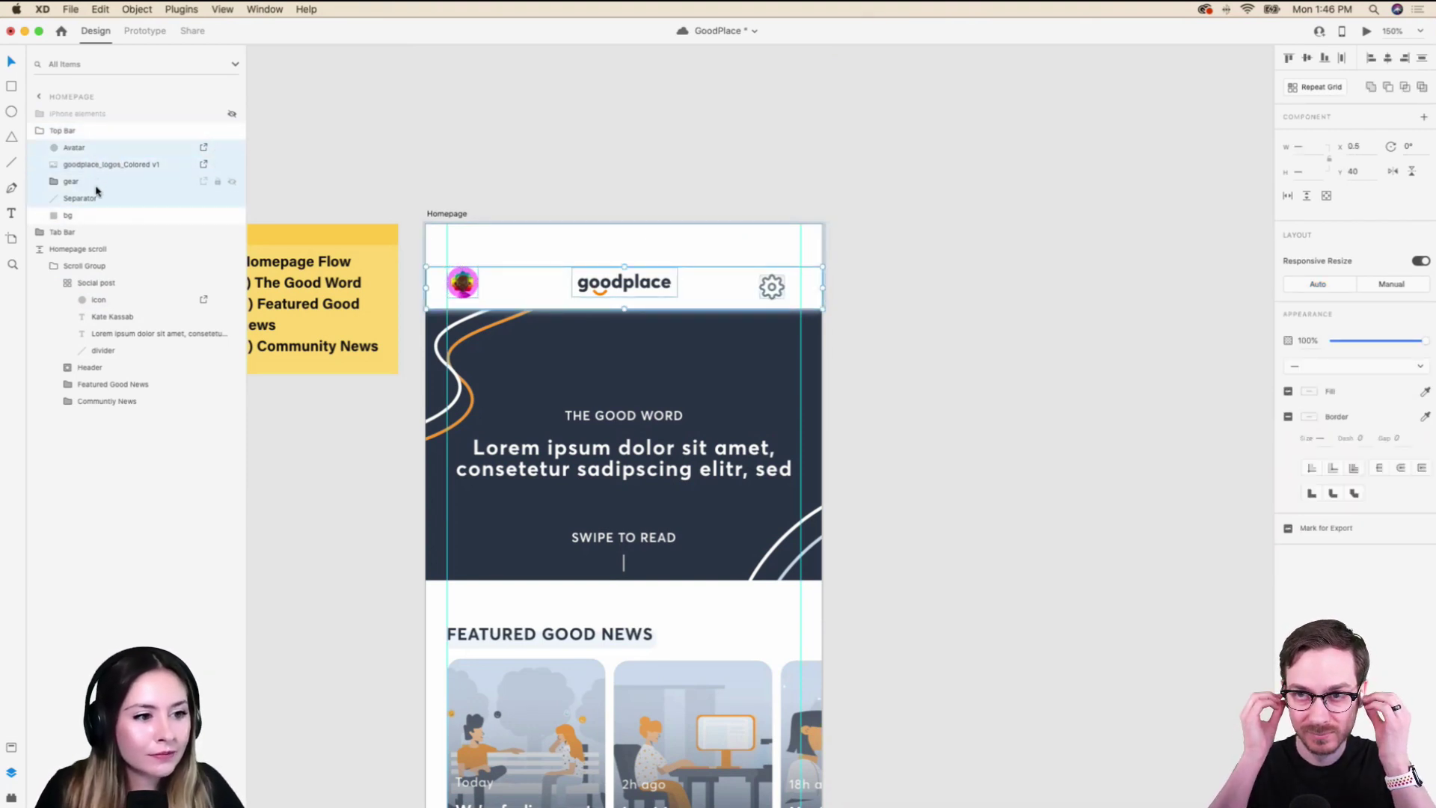
pyautogui.click(98, 146)
pyautogui.keyDown('shift'); pyautogui.click(102, 181); pyautogui.keyUp('shift')
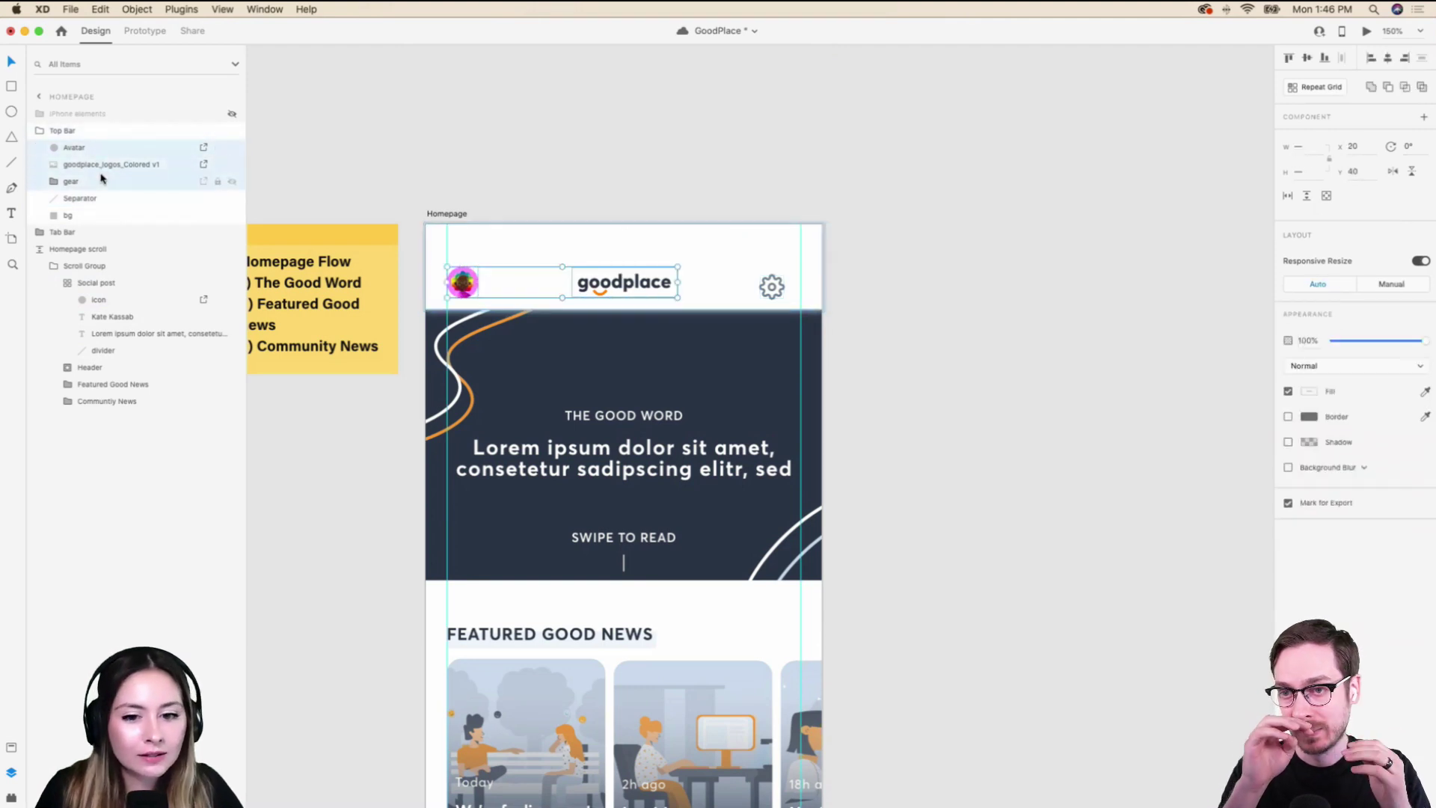
pyautogui.click(1307, 58)
pyautogui.press('alt')
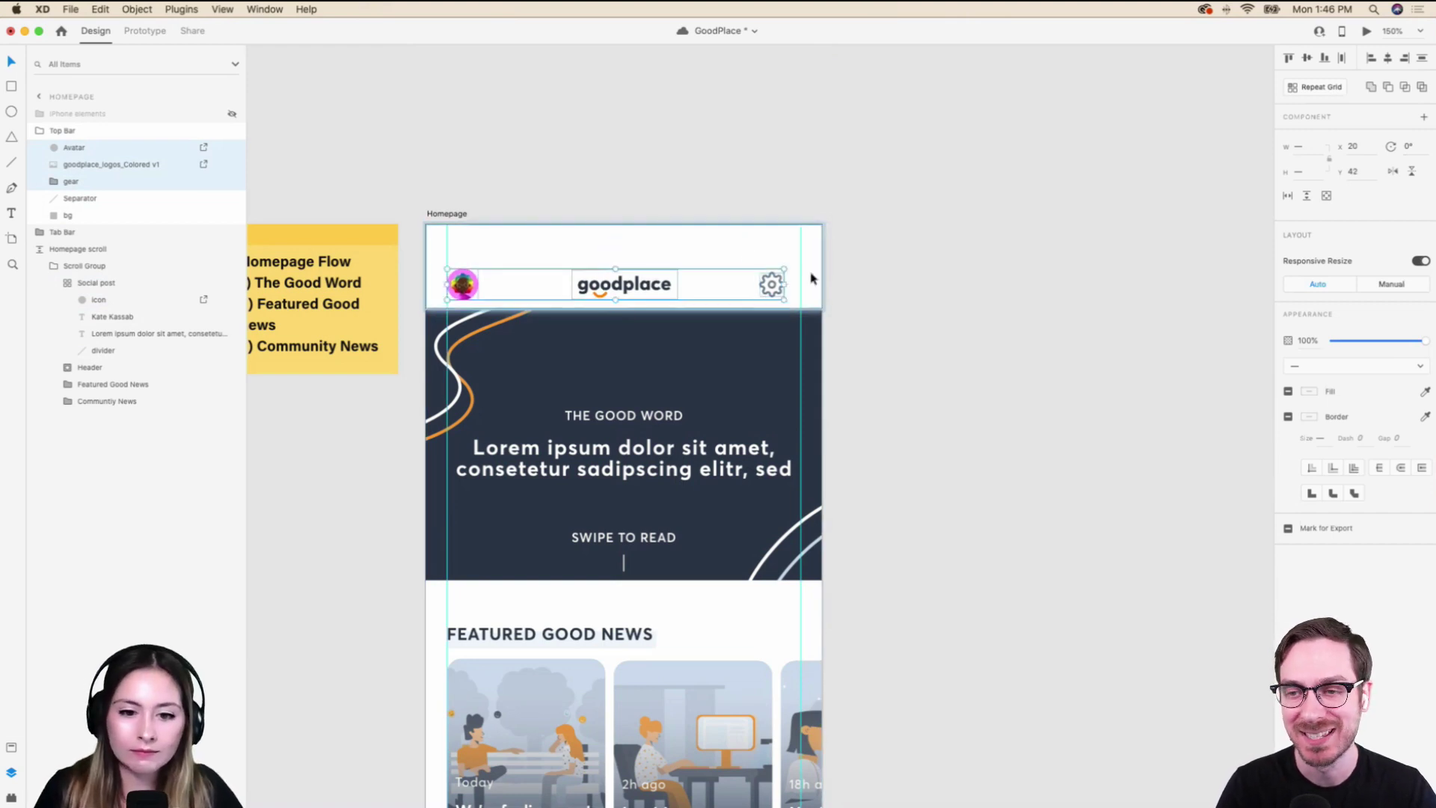
# Make the iPhone elements layer visible again and clear the selection.
pyautogui.click(254, 177)
pyautogui.click(491, 228)
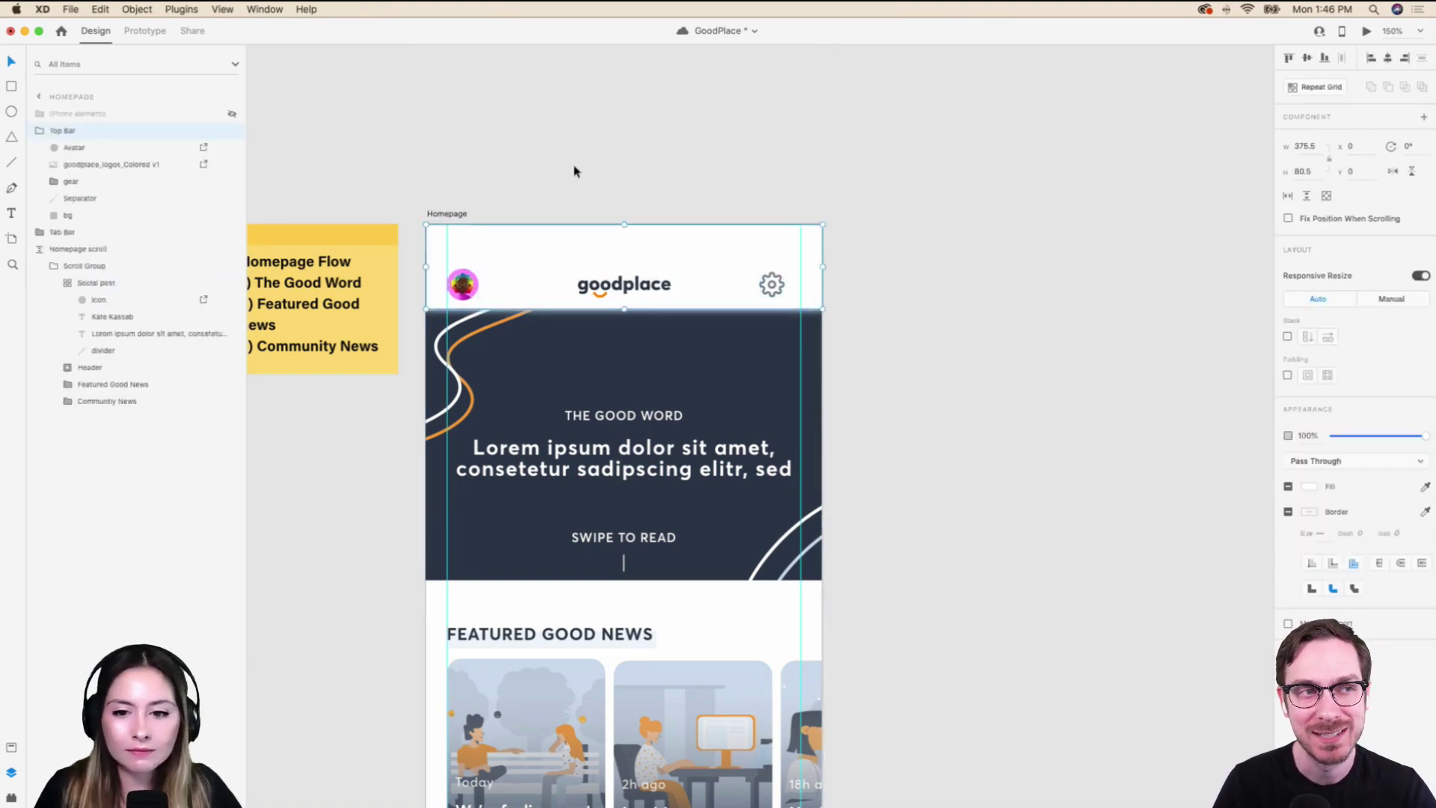
pyautogui.click(231, 113)
pyautogui.click(759, 172)
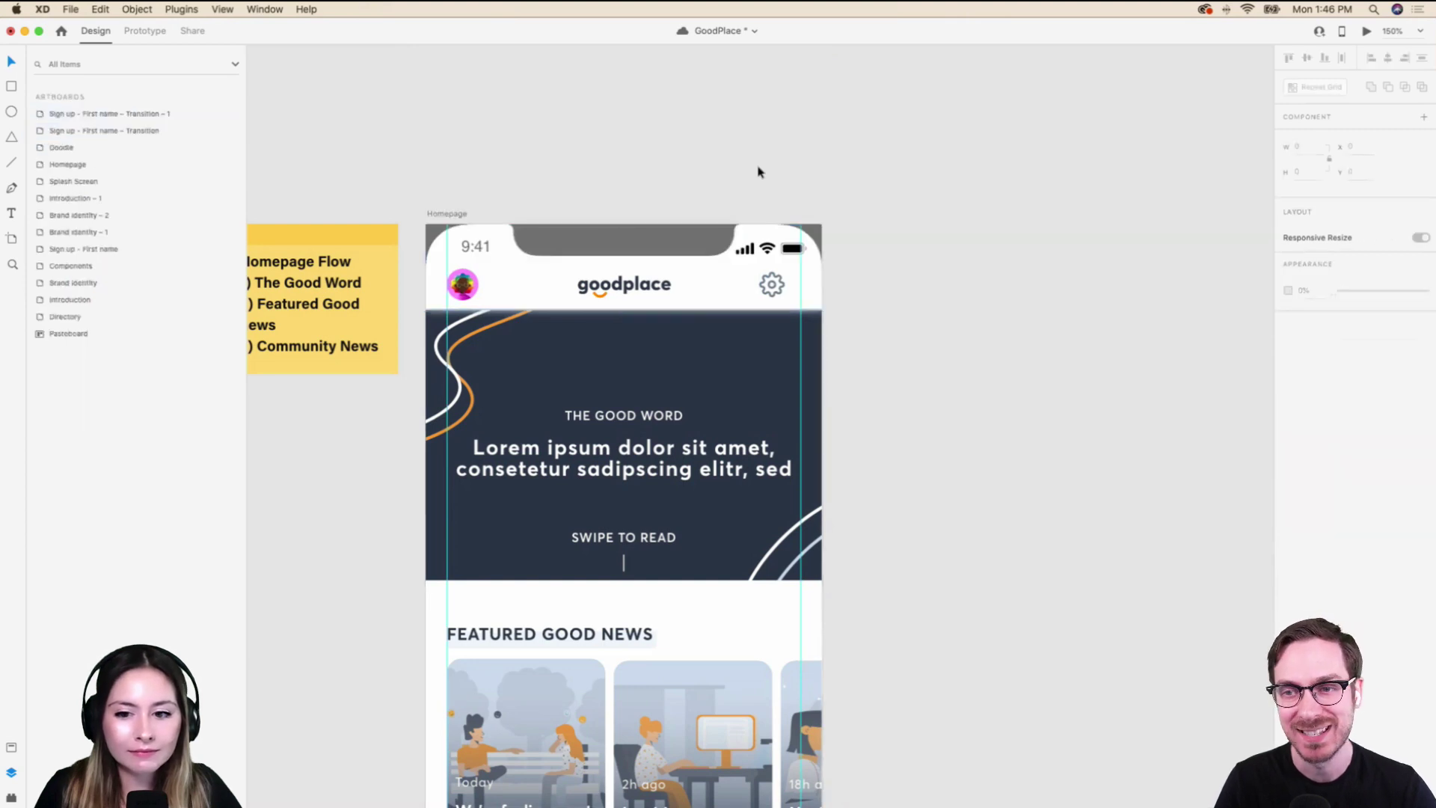
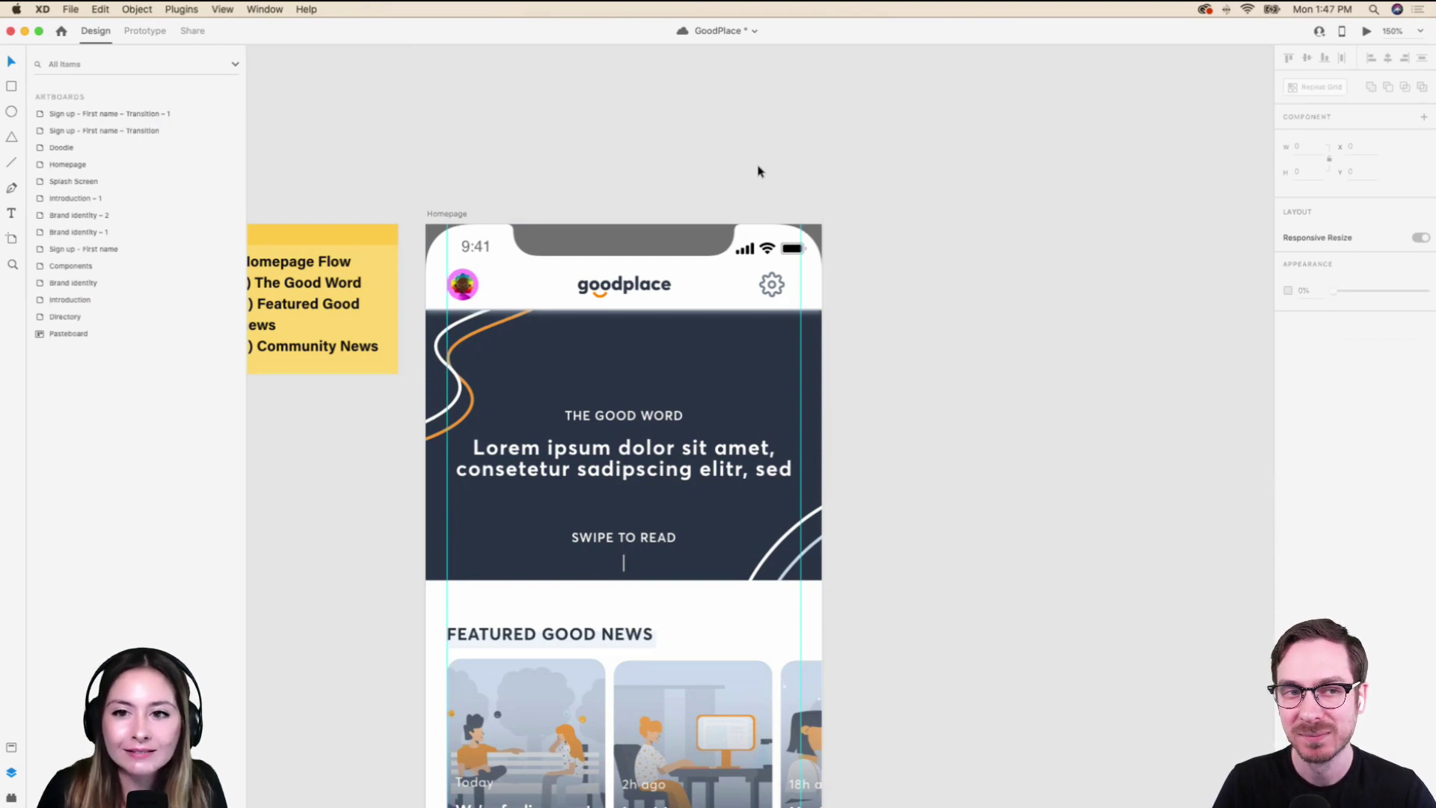
# Save GoodPlace and browse the iPhone elements group's layers on the Homepage.
pyautogui.press('super+s')
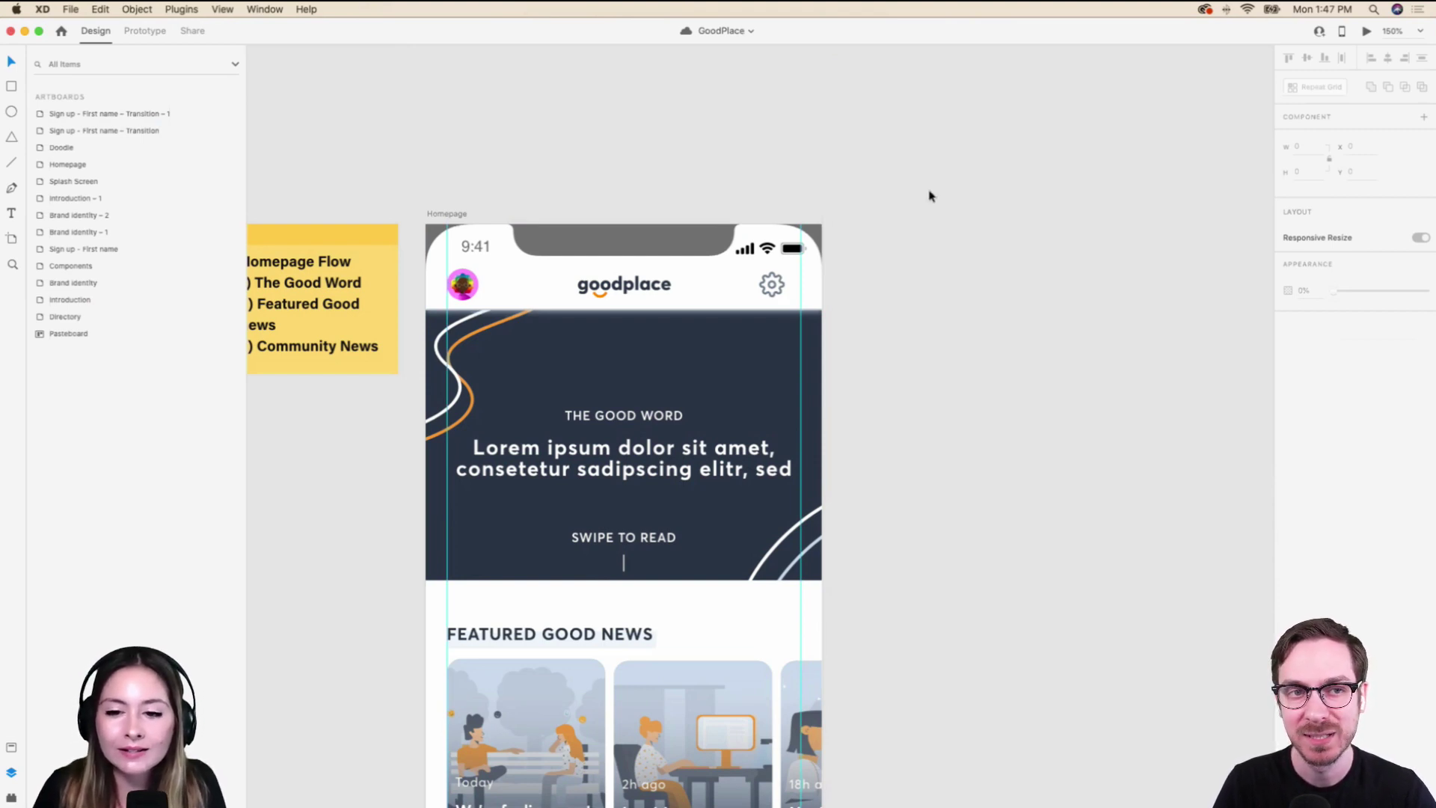
pyautogui.click(764, 329)
pyautogui.scroll(-1, 764, 329)
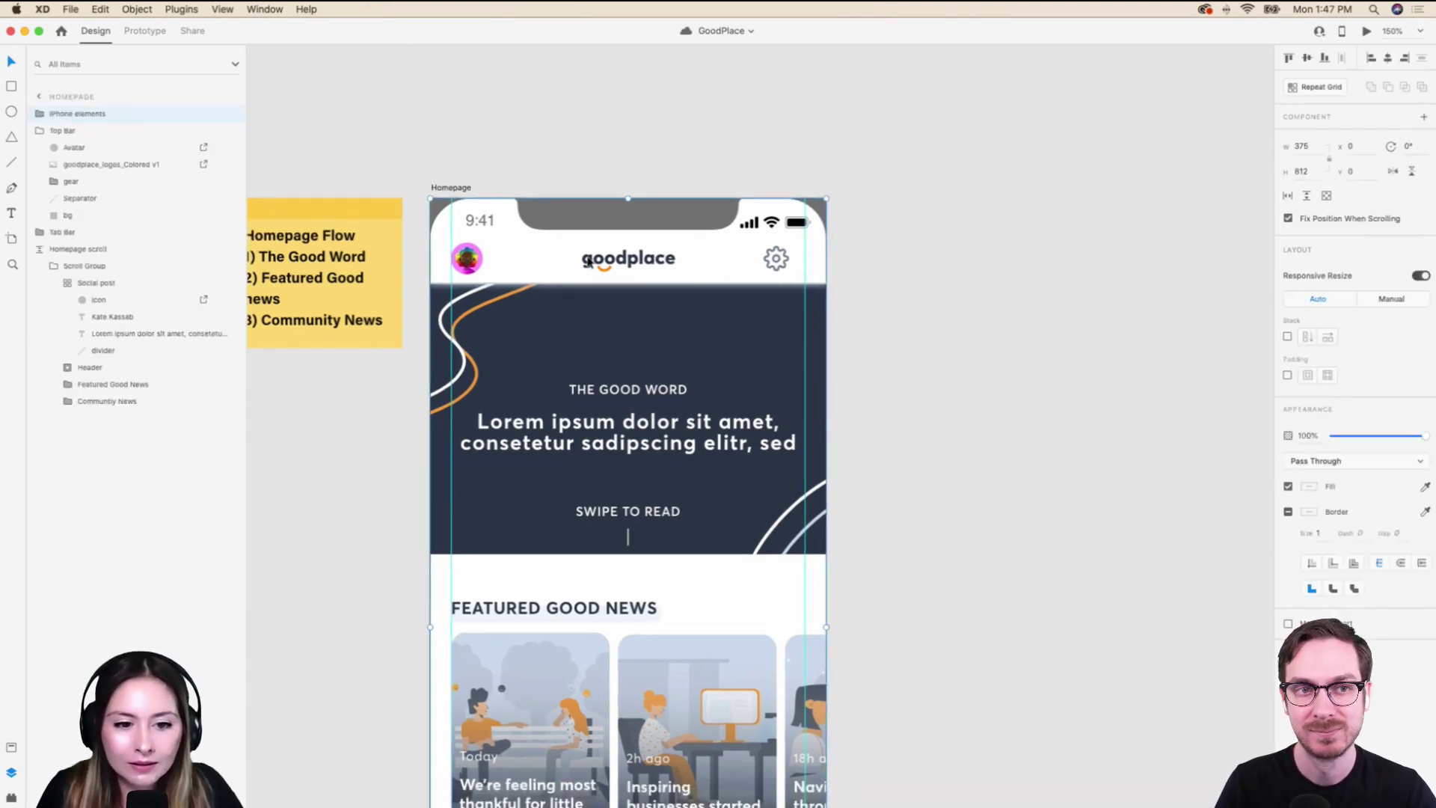
pyautogui.doubleClick(786, 258)
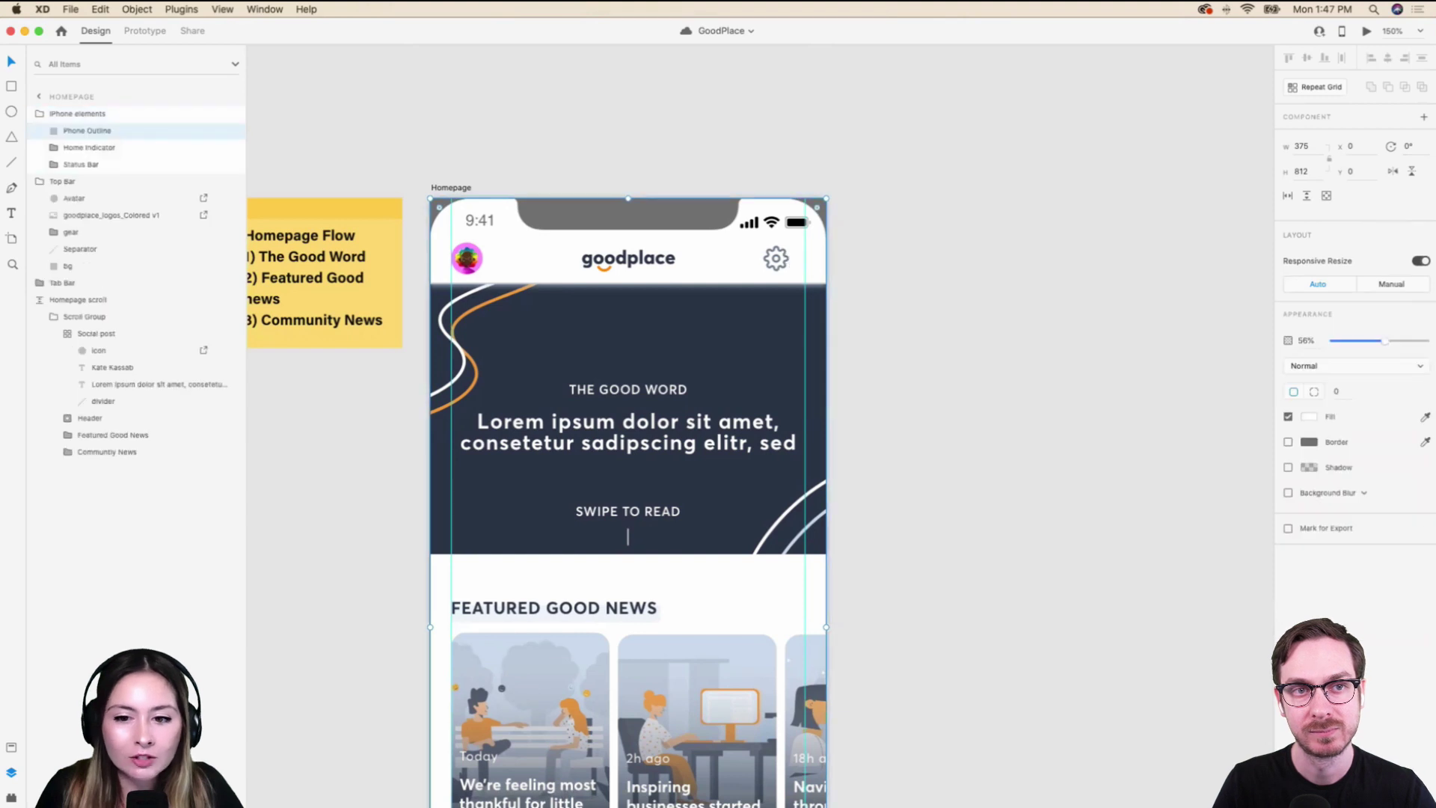
pyautogui.click(89, 147)
pyautogui.click(45, 164)
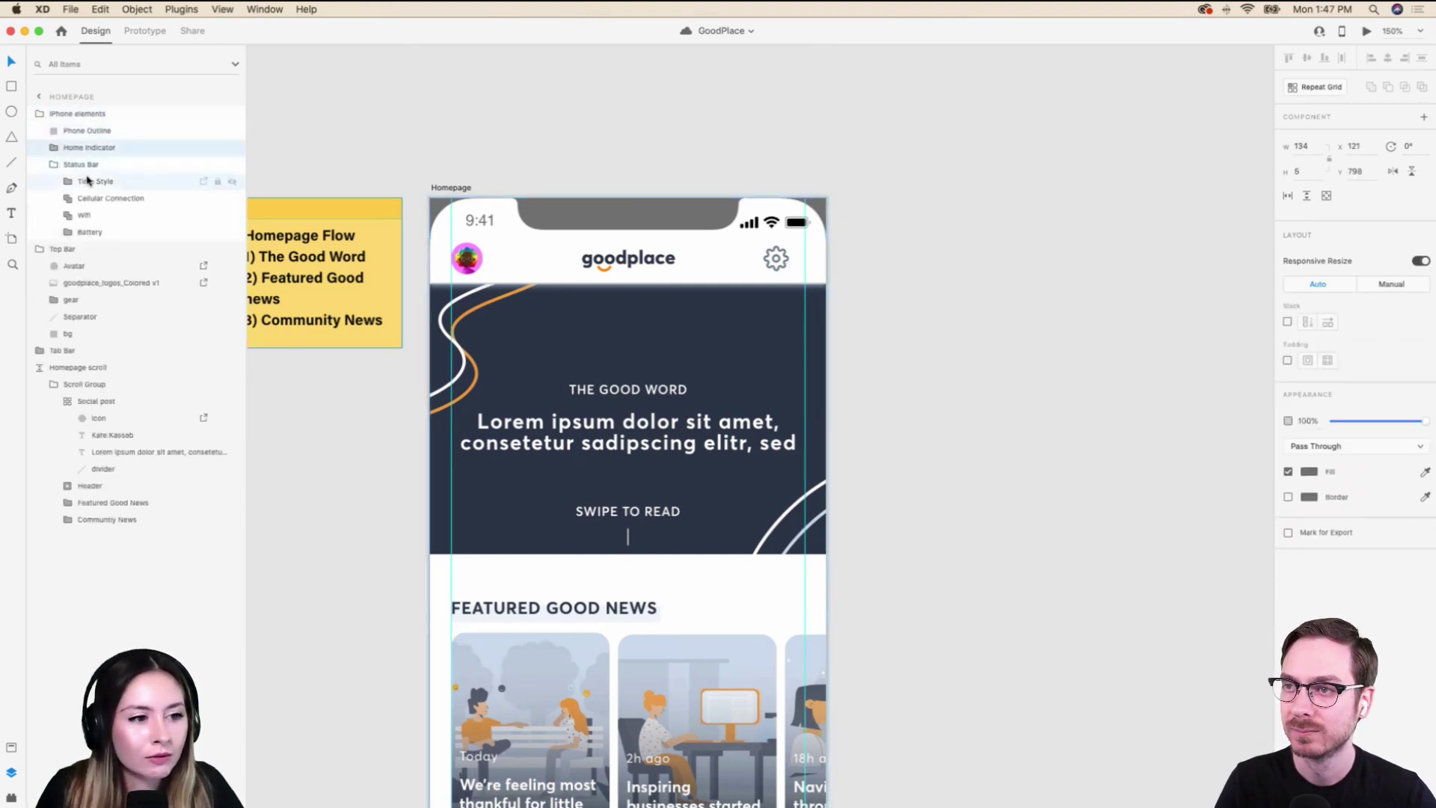
pyautogui.click(39, 113)
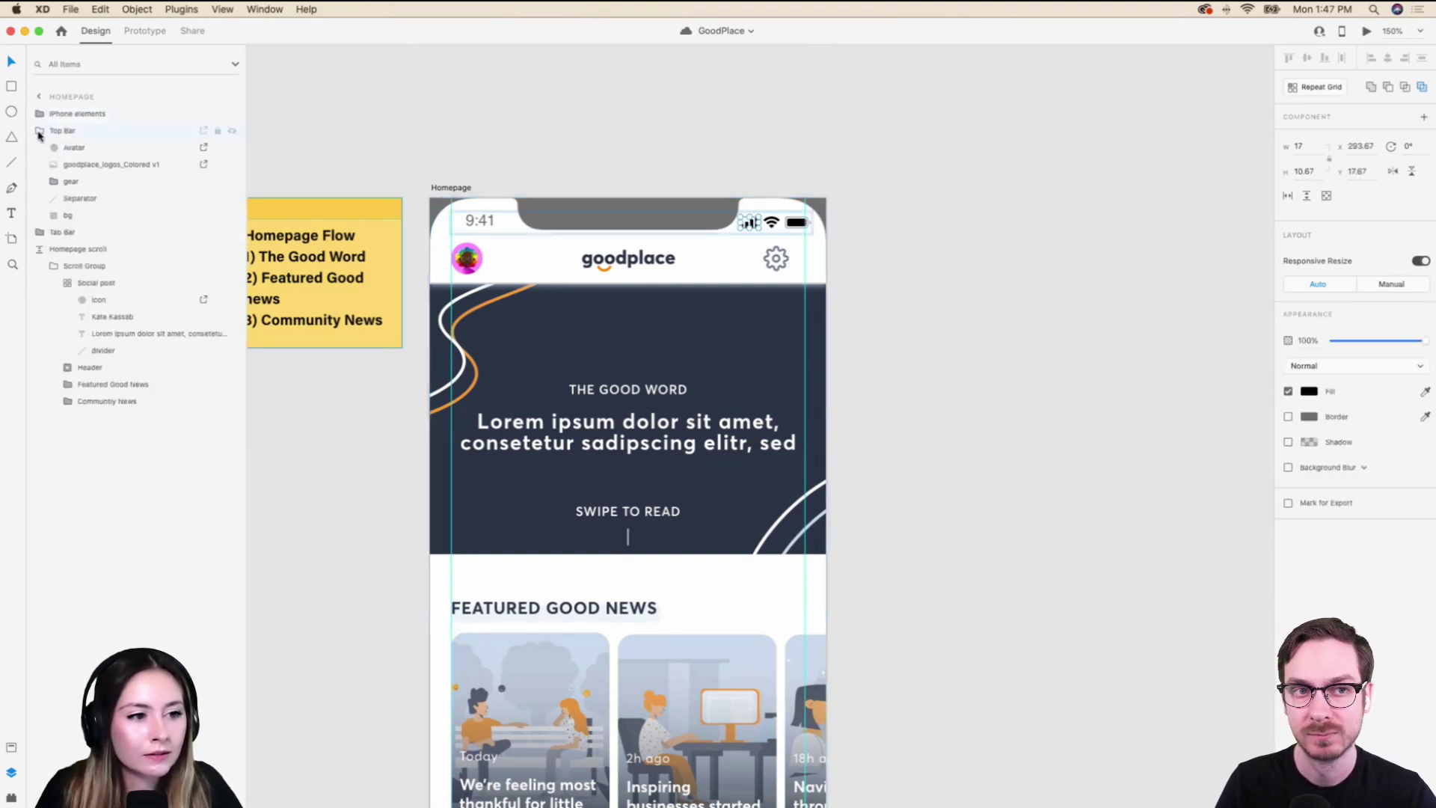
# Nudge the top bar's gear icon right so it sits at X 330.6.
pyautogui.click(78, 147)
pyautogui.click(83, 180)
pyautogui.press('Right')
pyautogui.press('Right')
pyautogui.press('Right')
pyautogui.press('Right')
pyautogui.press('Right')
pyautogui.press('Right')
pyautogui.press('Right')
pyautogui.press('Right')
pyautogui.press('Right')
pyautogui.press('Right')
pyautogui.press('Right')
pyautogui.press('Right')
pyautogui.press('Right')
pyautogui.press('Right')
pyautogui.press('Right')
pyautogui.press('Right')
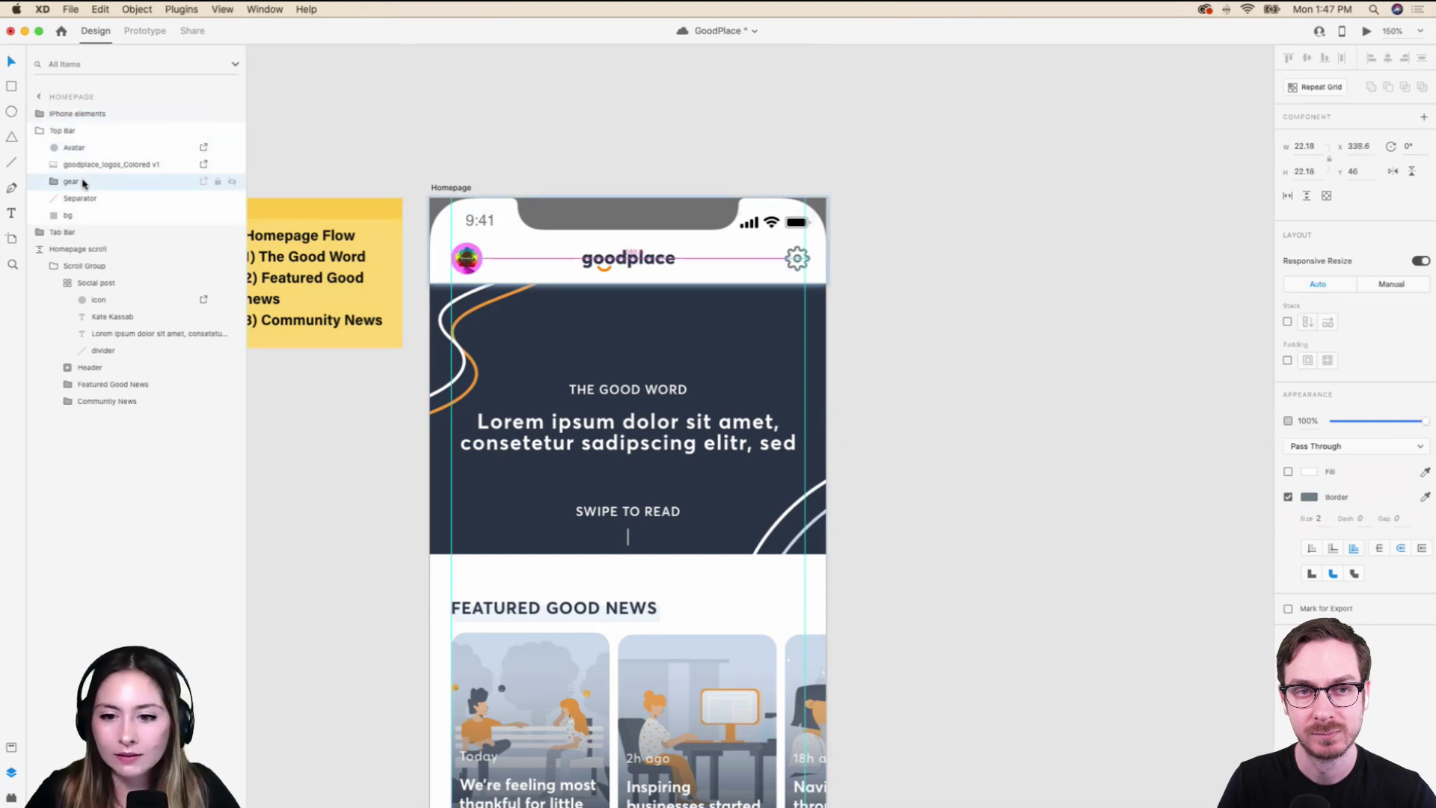
pyautogui.press('Left')
pyautogui.press('Left')
pyautogui.press('Left')
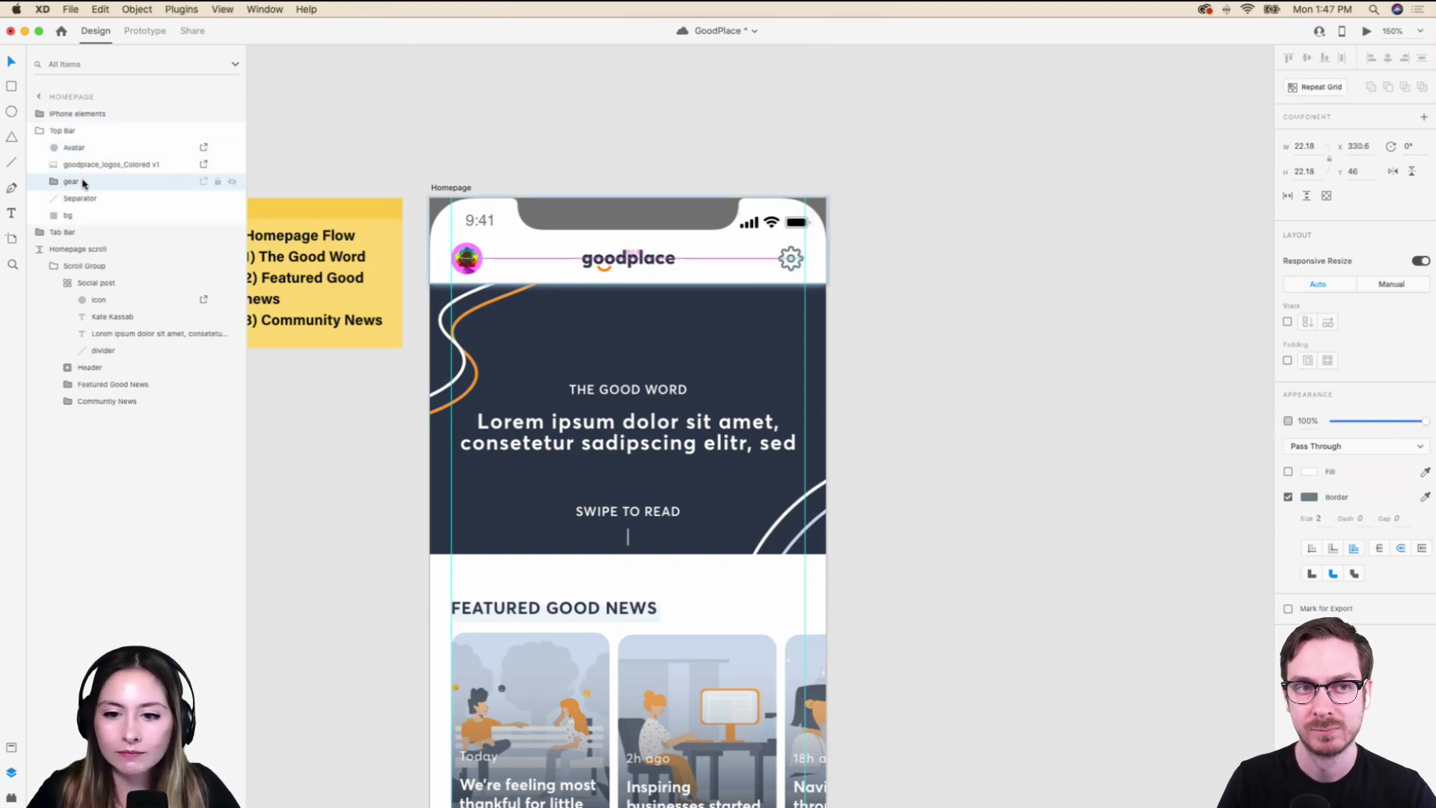
pyautogui.click(824, 294)
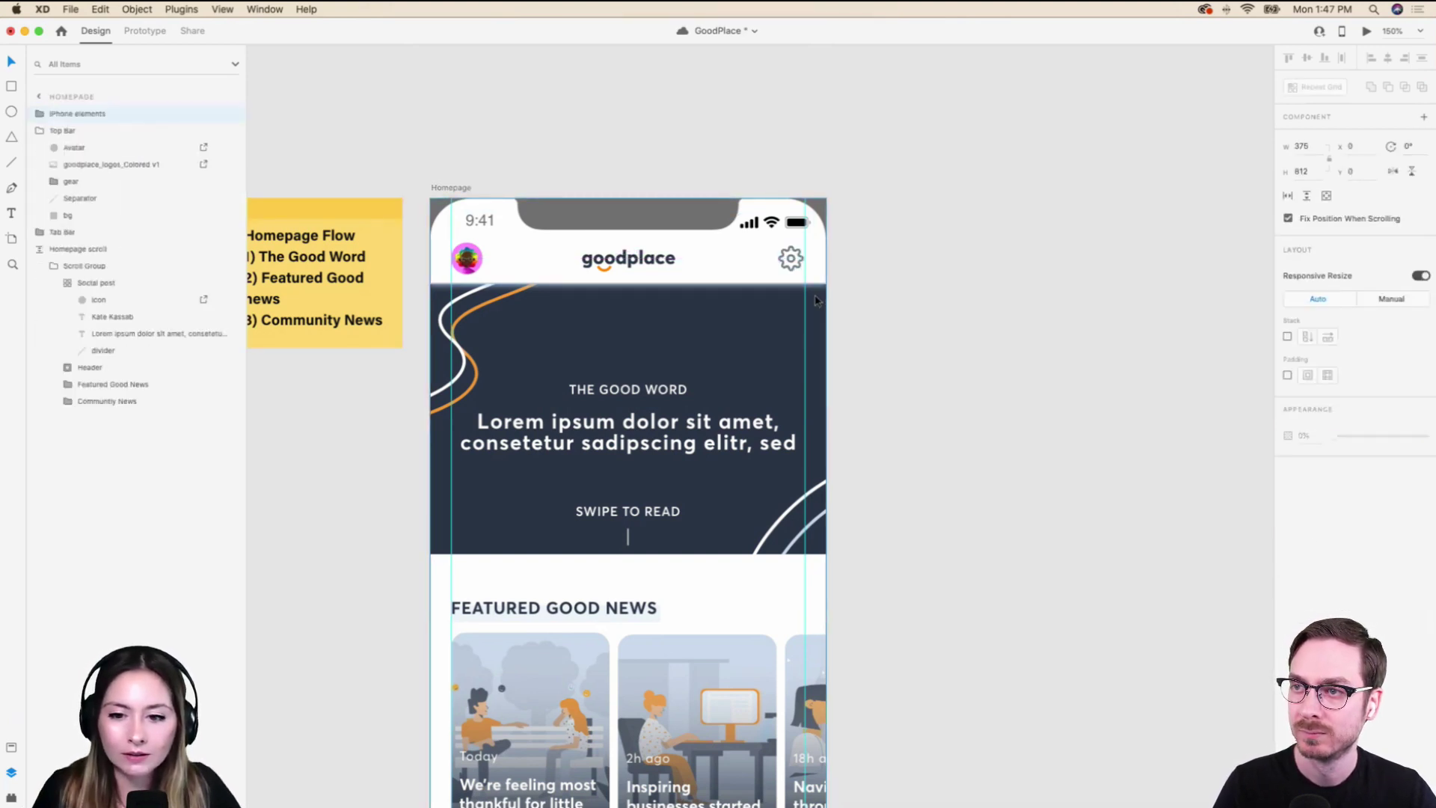
# Preview the homepage prototype, then close the preview window.
pyautogui.click(1364, 33)
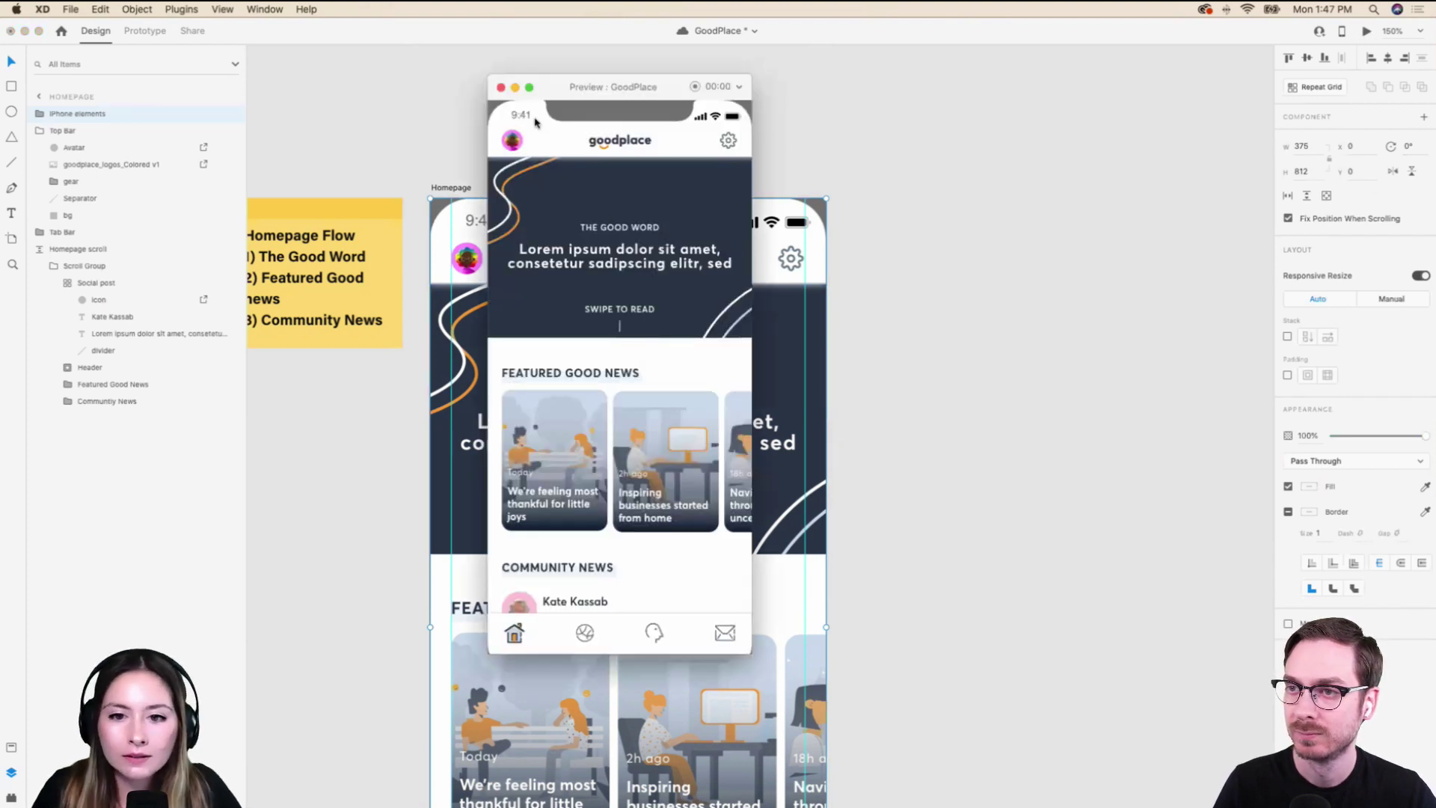
pyautogui.moveTo(492, 98); pyautogui.dragTo(495, 155)
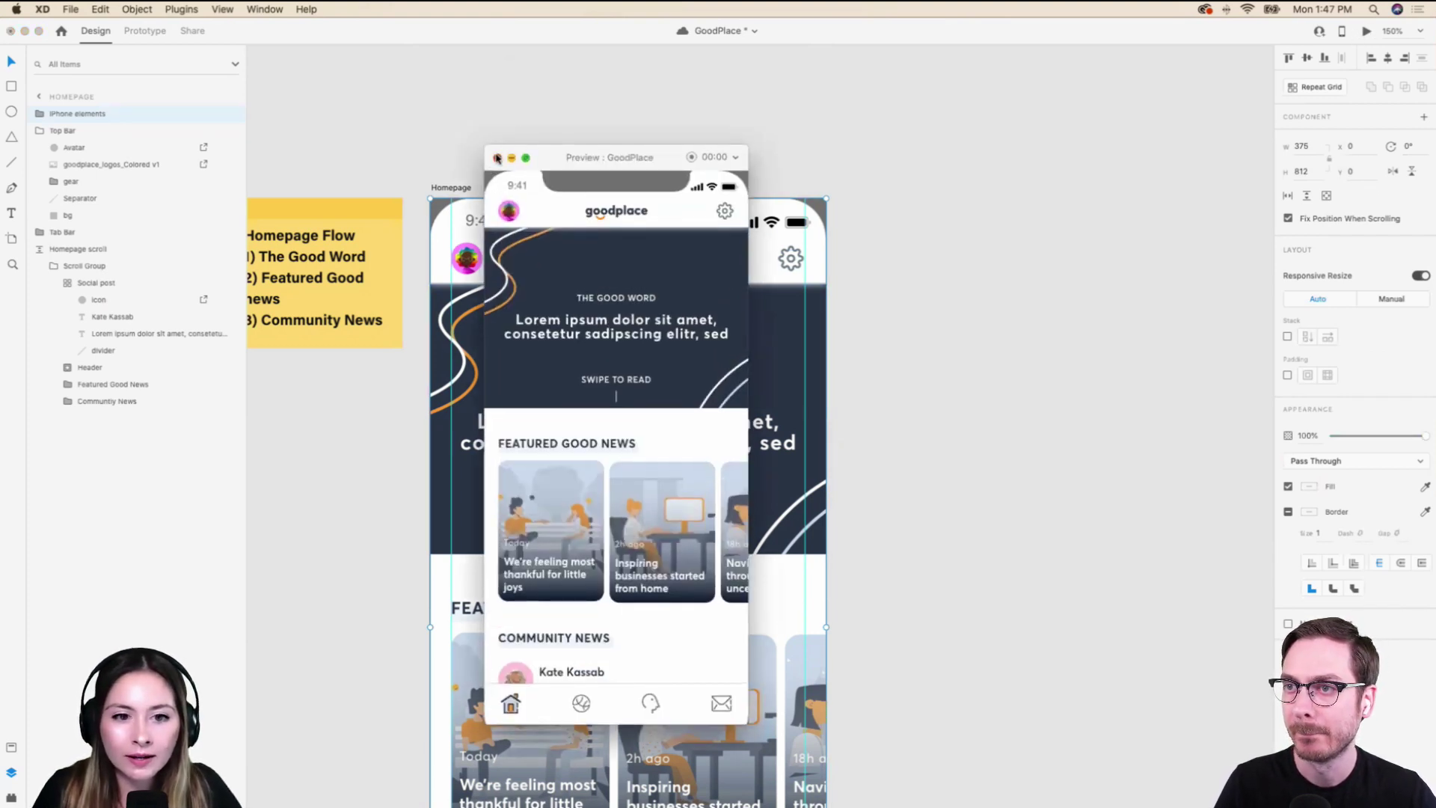
pyautogui.click(497, 157)
# Zoom to 300% on the top bar and select the gear icon.
pyautogui.press('super+equal')
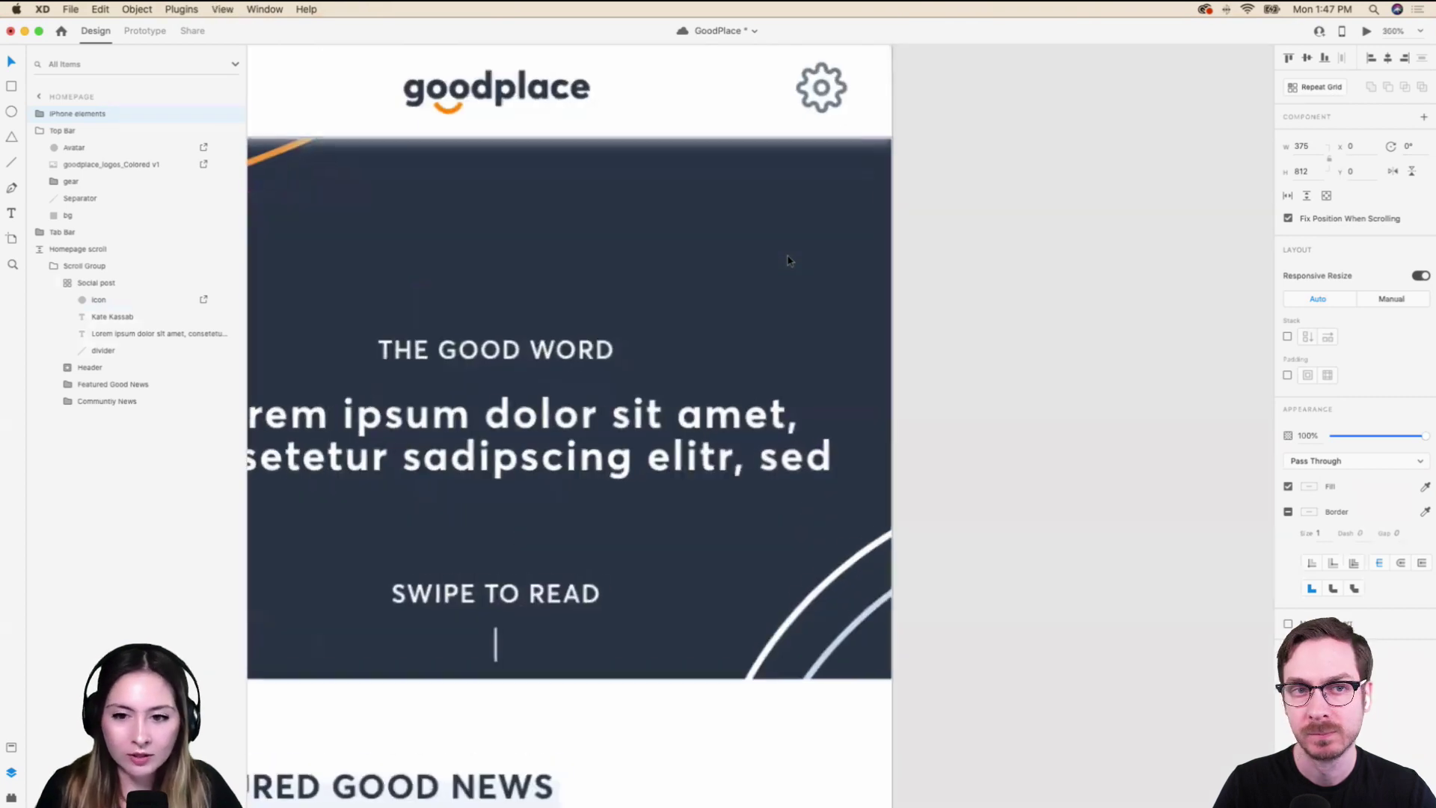
pyautogui.scroll(3, 823, 258)
pyautogui.scroll(2, 825, 258)
pyautogui.hscroll(2, 824, 258)
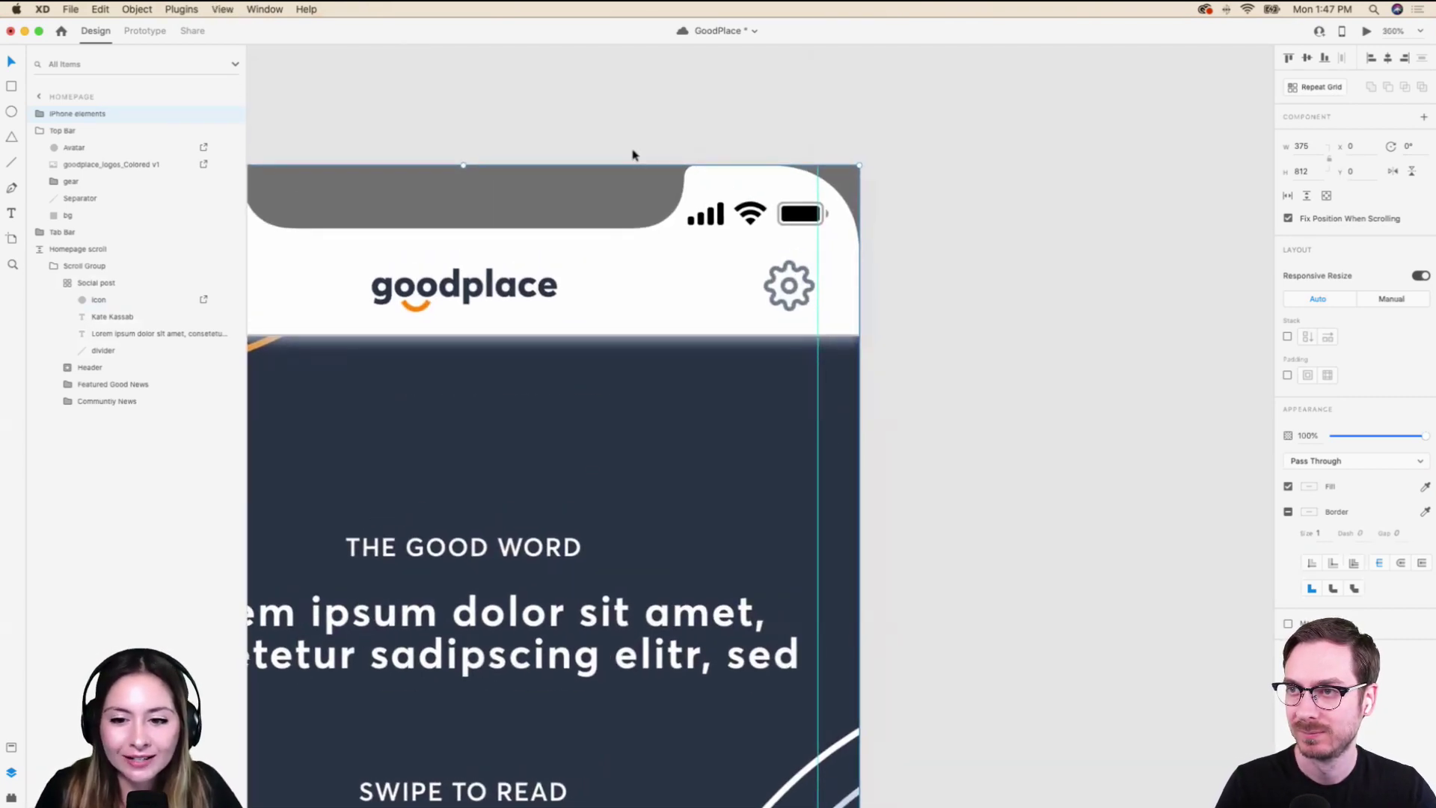
pyautogui.click(86, 181)
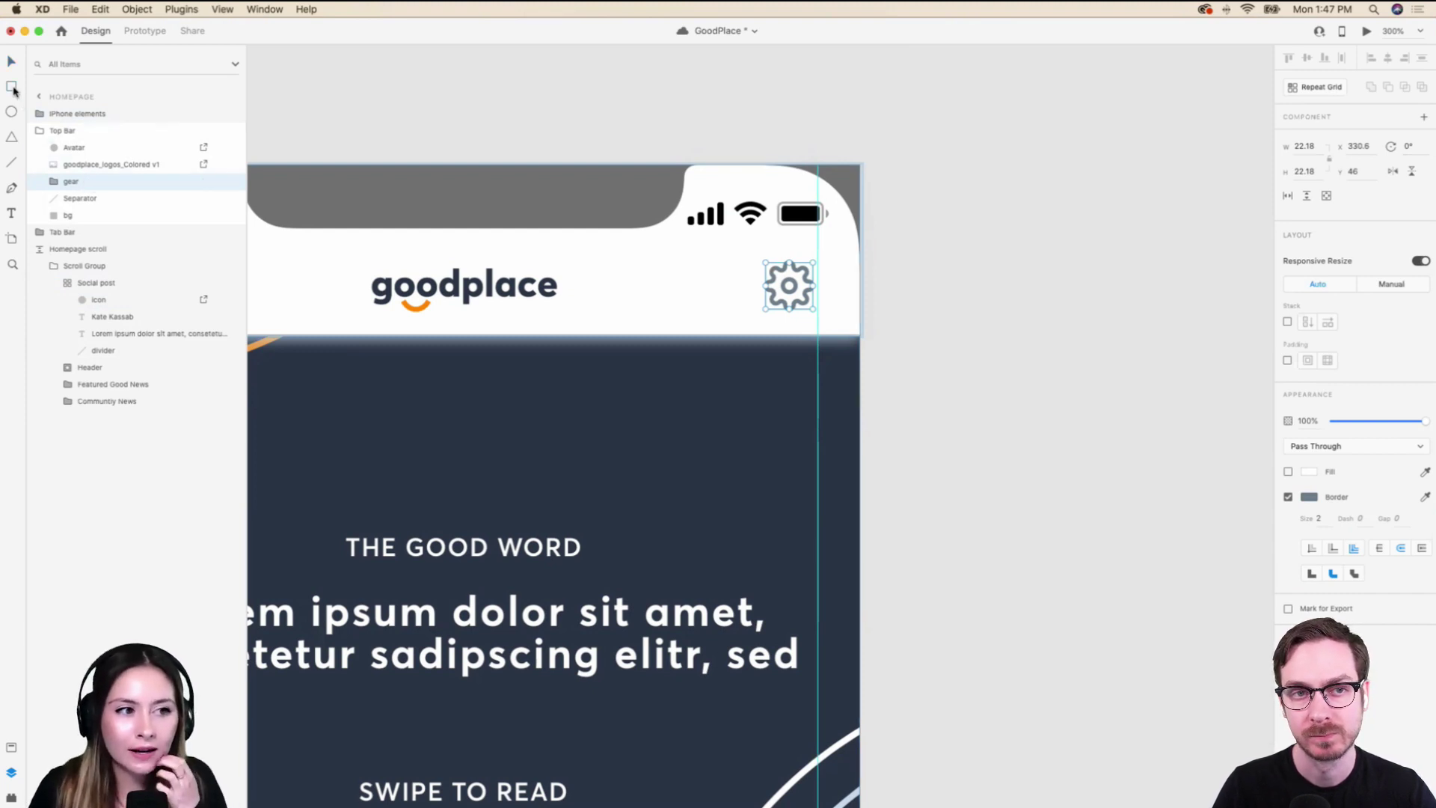
# Draw a borderless white 40 × 40 square at X 322, Y 37 covering the gear.
pyautogui.click(12, 87)
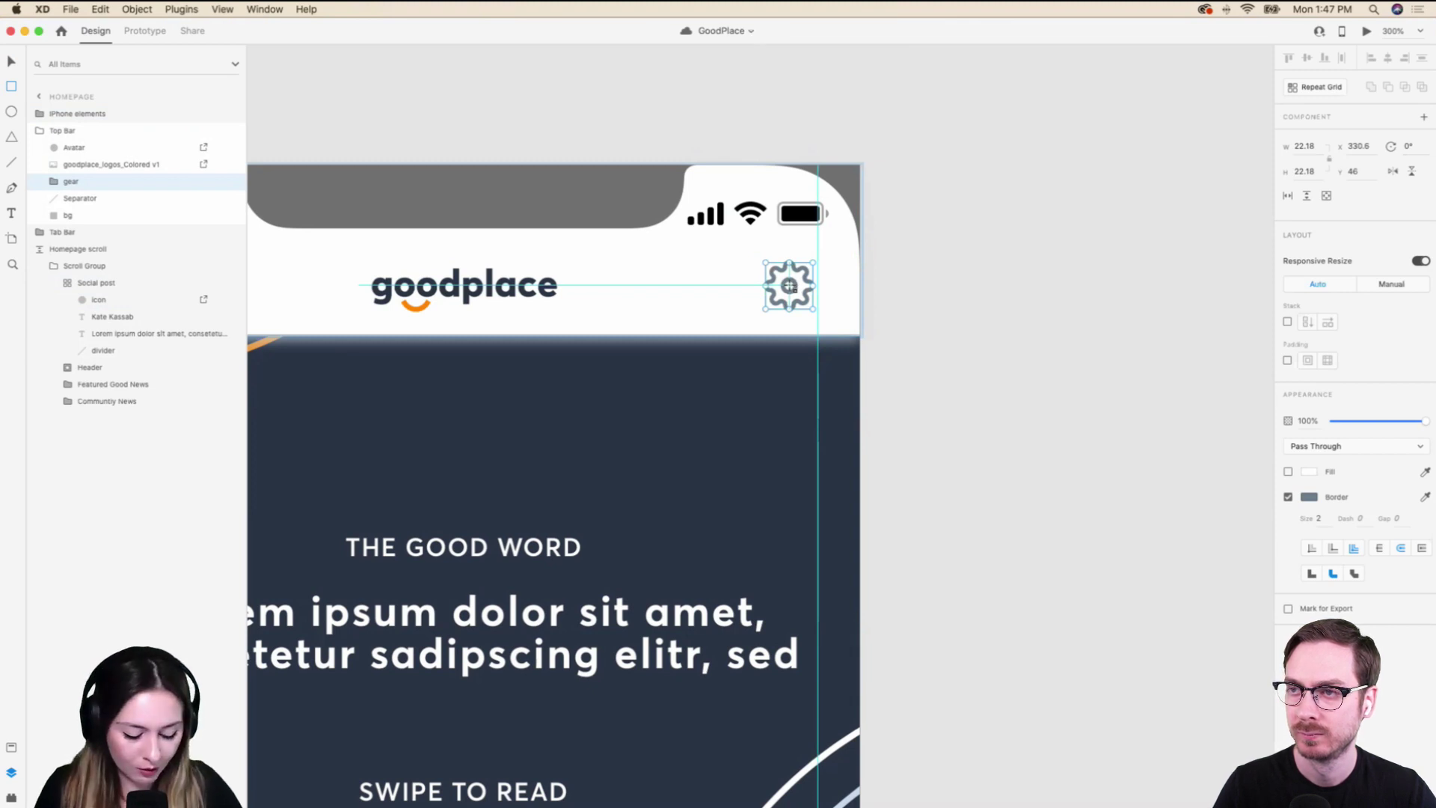
pyautogui.moveTo(789, 285); pyautogui.dragTo(724, 242)
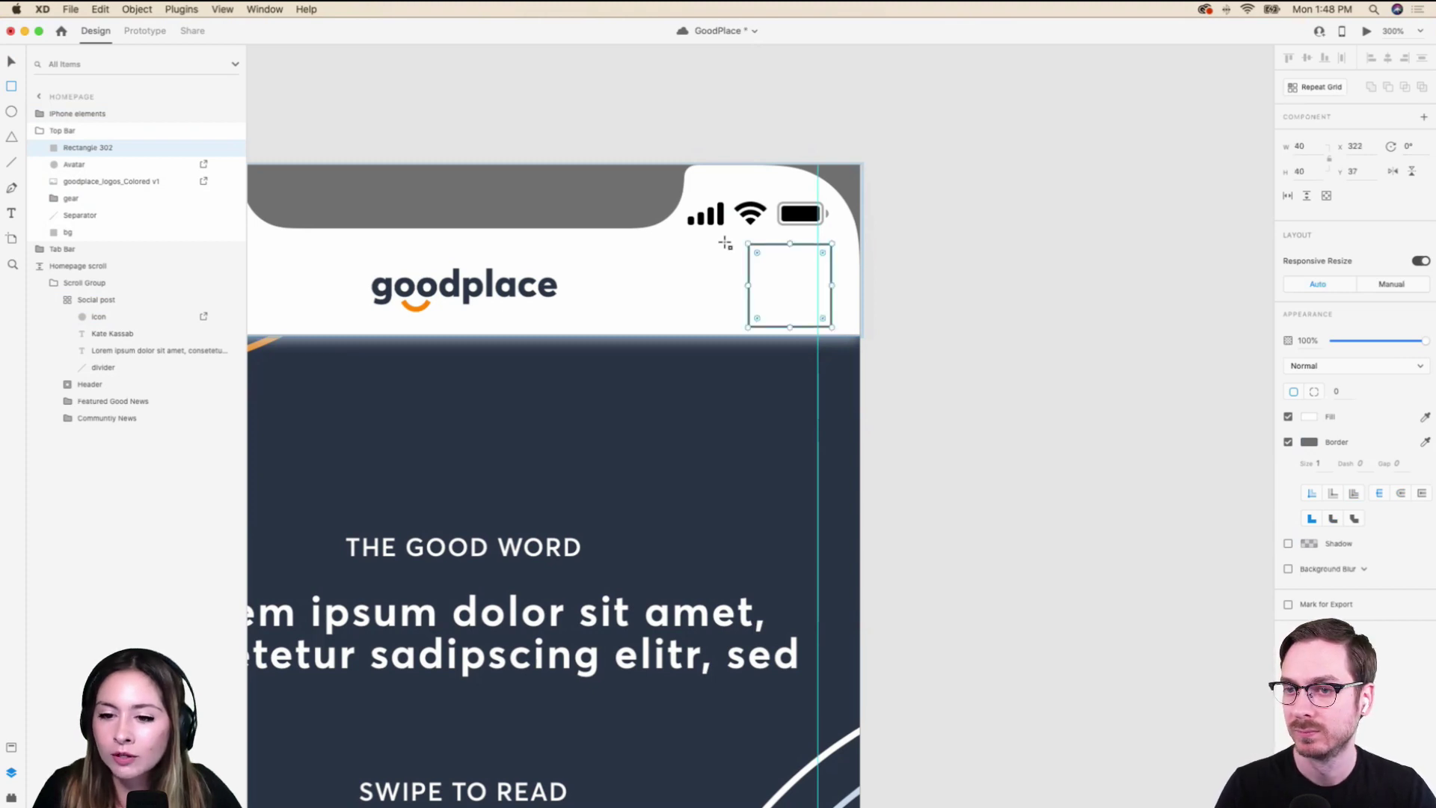
pyautogui.click(1287, 442)
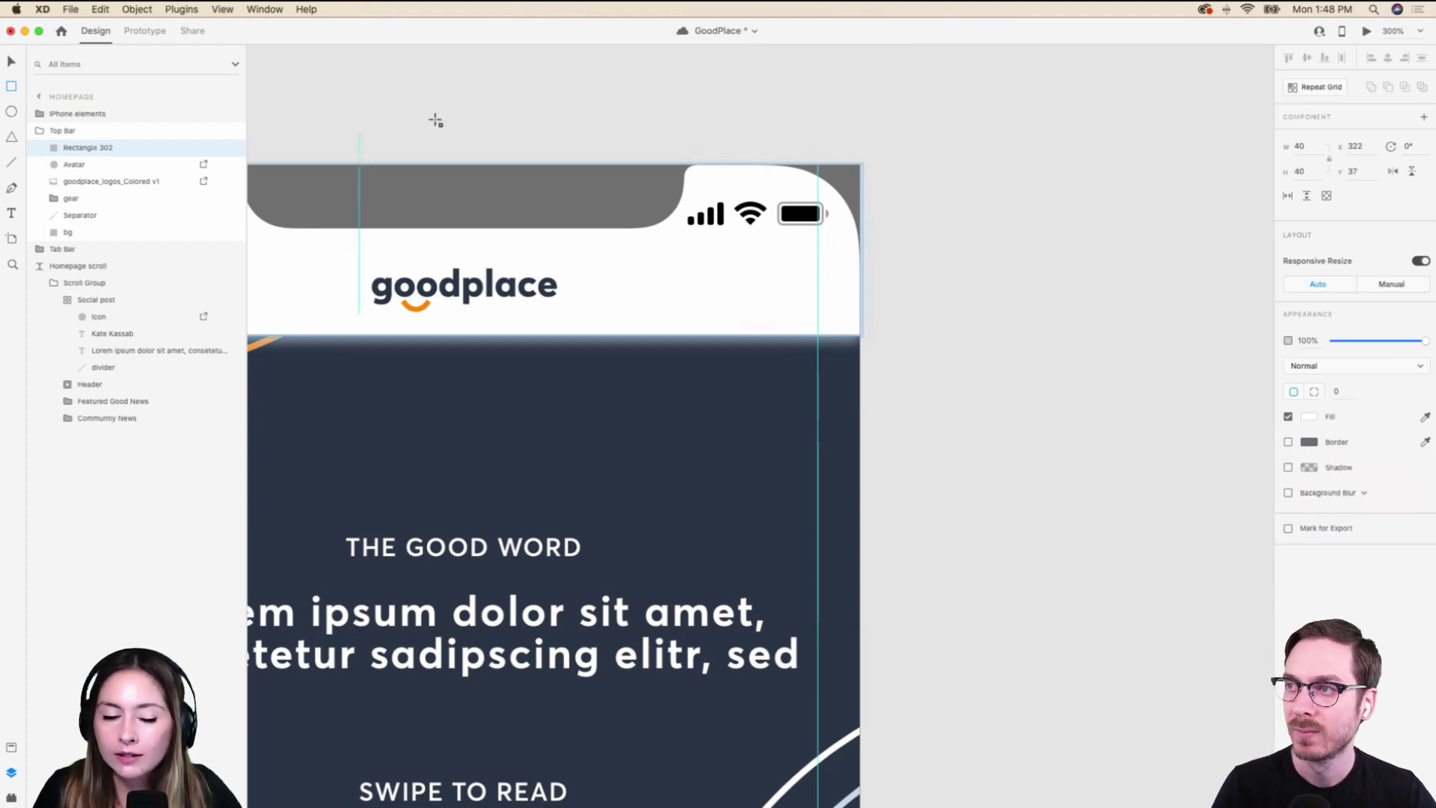
# Rename the new rectangle layer 'touch target' and move it beside the gear layer.
pyautogui.doubleClick(98, 147)
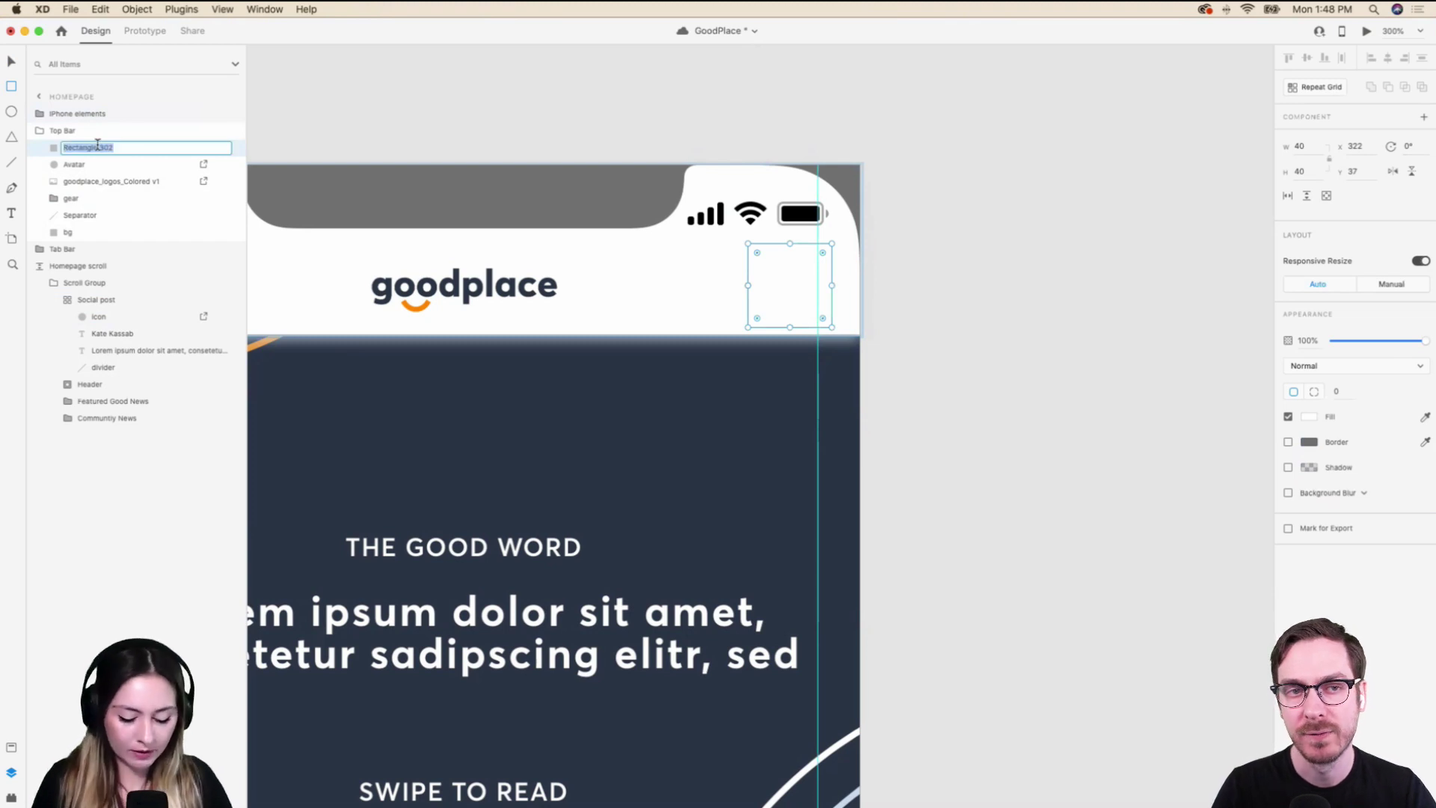
pyautogui.write('i')
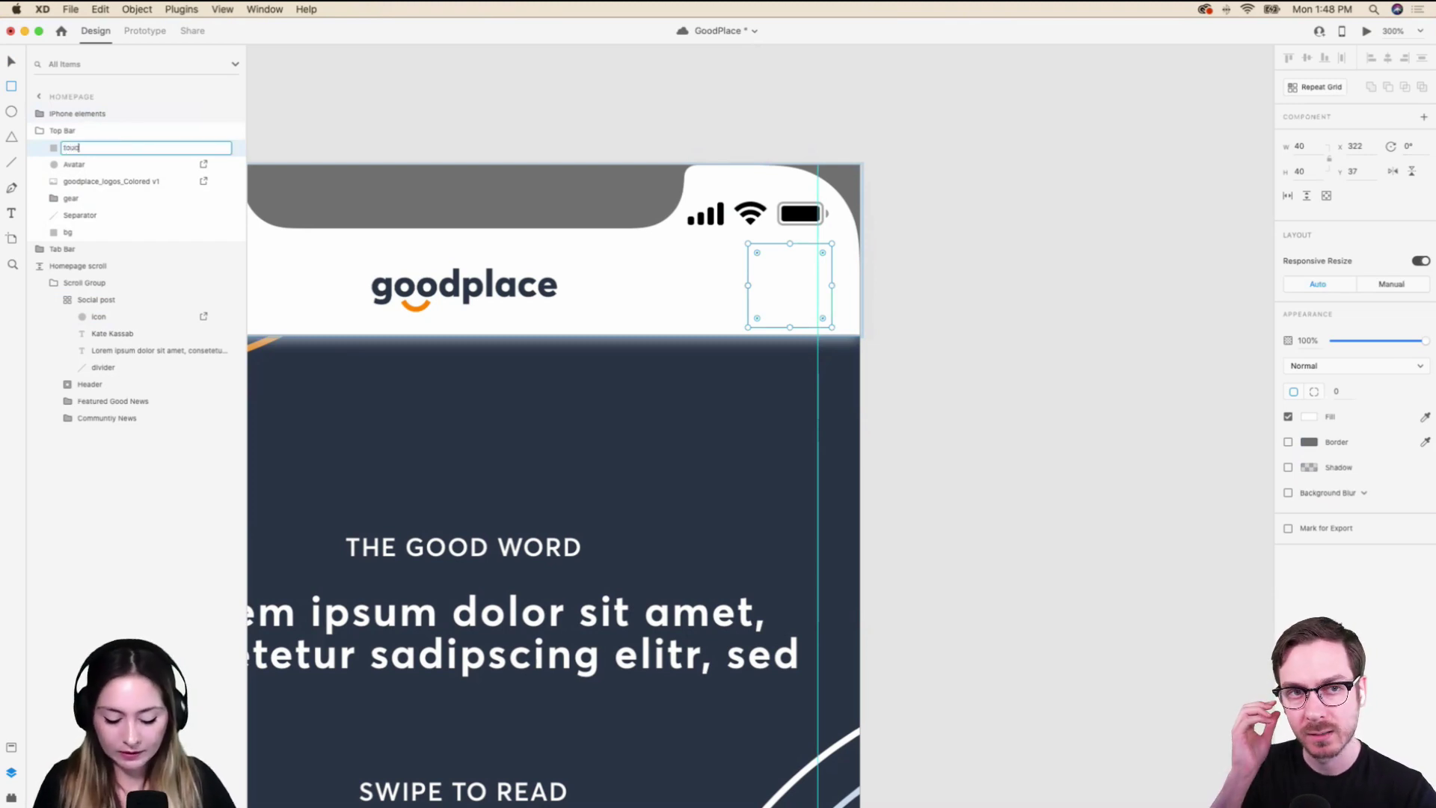
pyautogui.write('ouch tar')
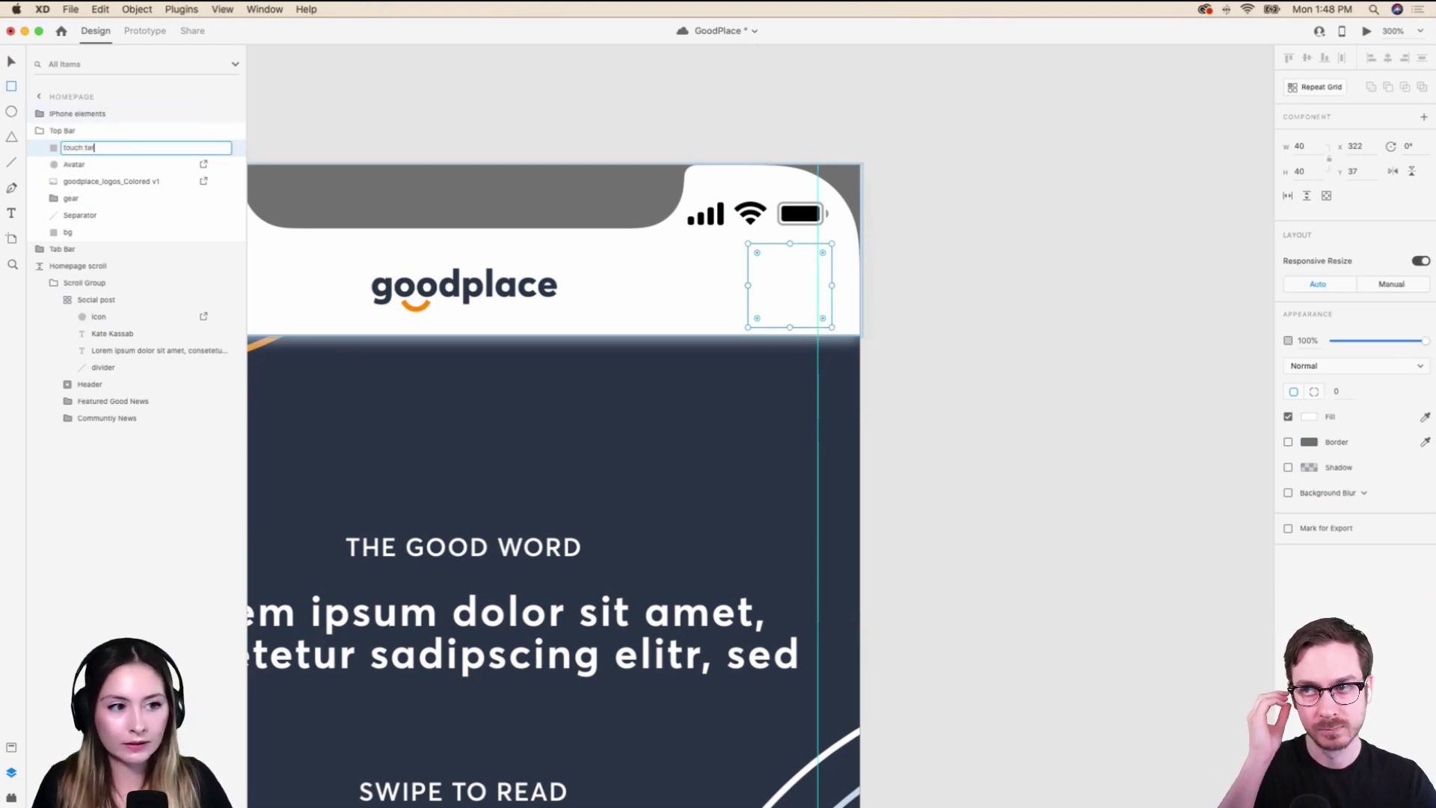
pyautogui.write('get')
pyautogui.press('Return')
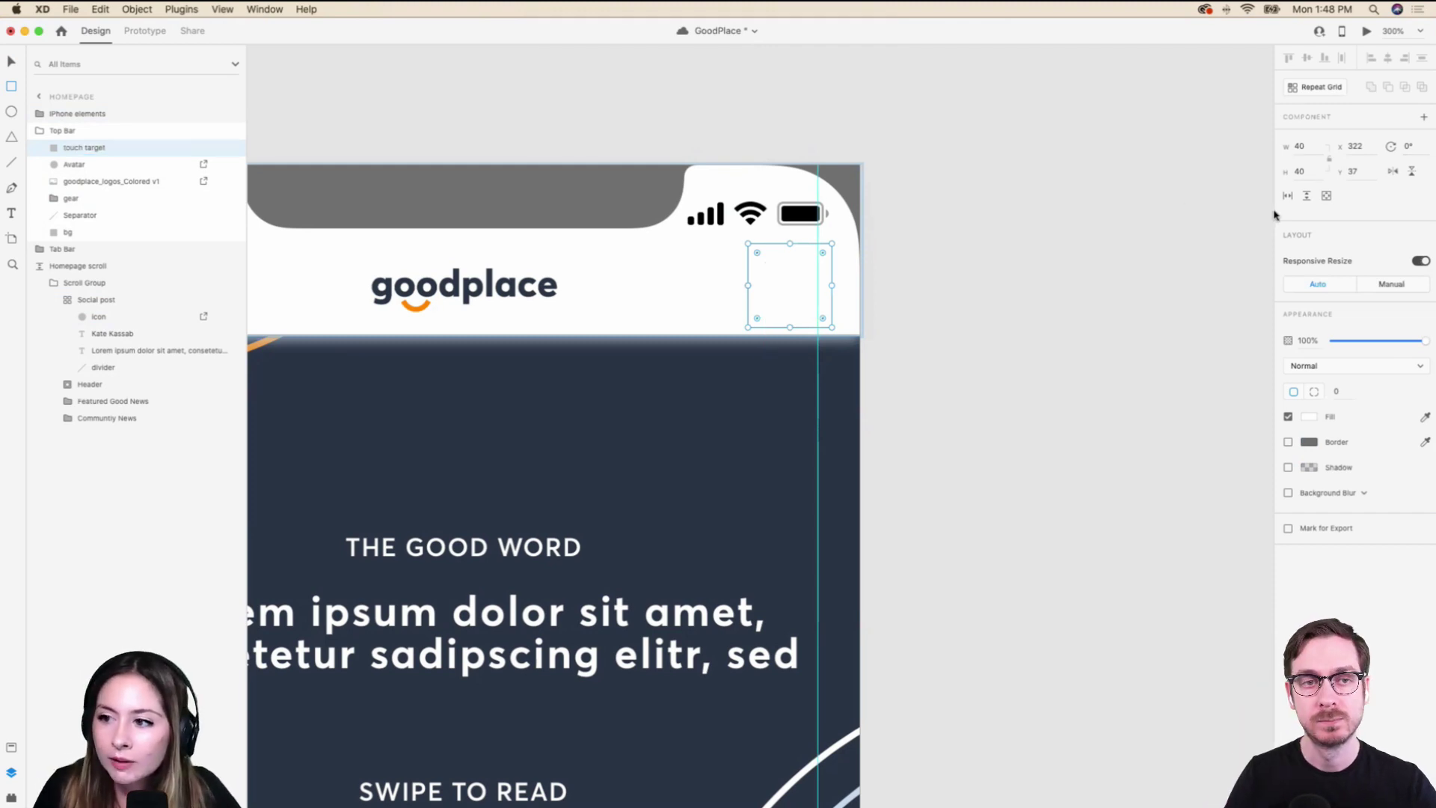
pyautogui.moveTo(86, 149); pyautogui.dragTo(89, 209)
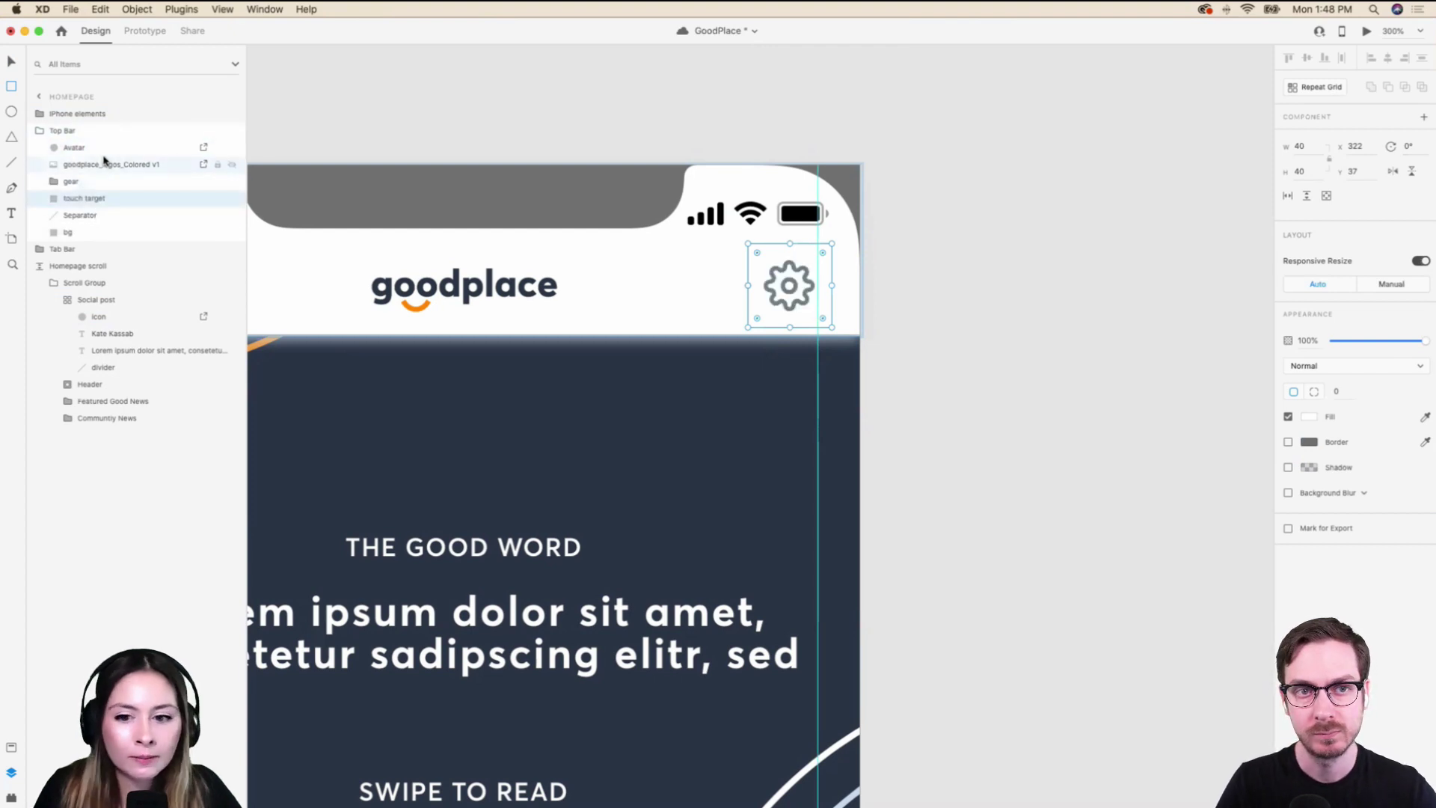
# Group the gear icon with its touch target and name the group 'Gear'.
pyautogui.keyDown('shift'); pyautogui.click(89, 182); pyautogui.keyUp('shift')
pyautogui.press('super+g')
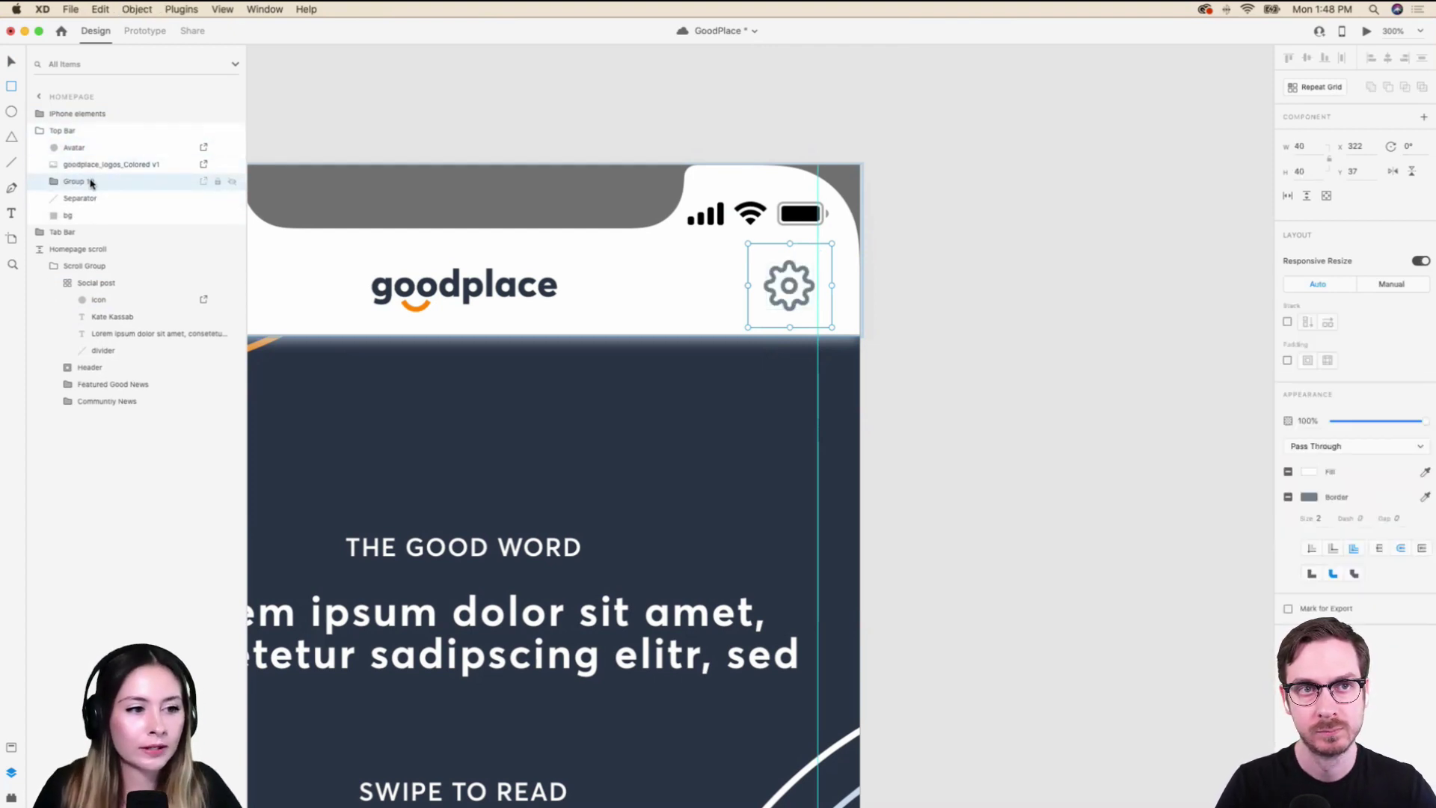
pyautogui.doubleClick(74, 181)
pyautogui.write('Gear')
pyautogui.press('Return')
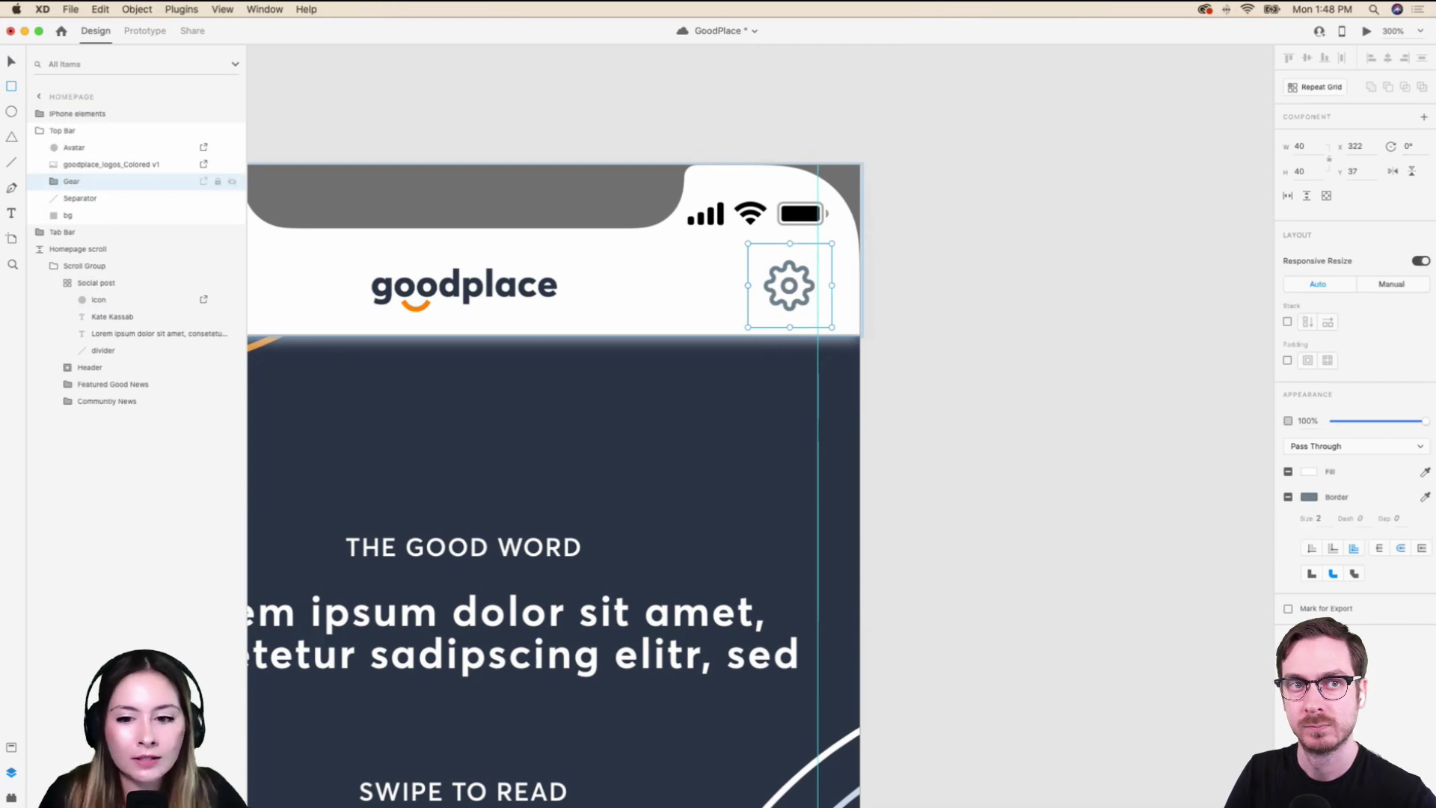
pyautogui.click(54, 182)
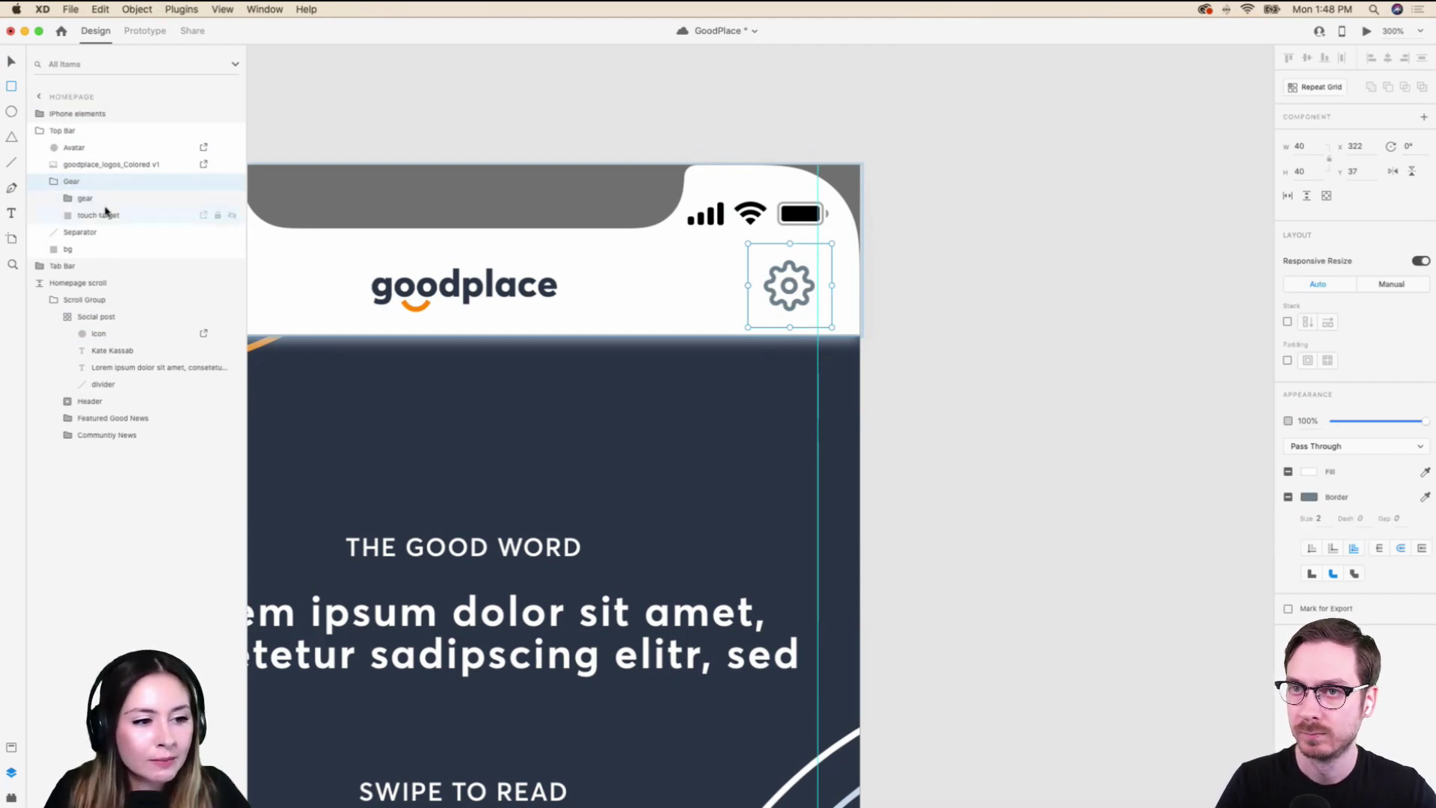
pyautogui.click(108, 199)
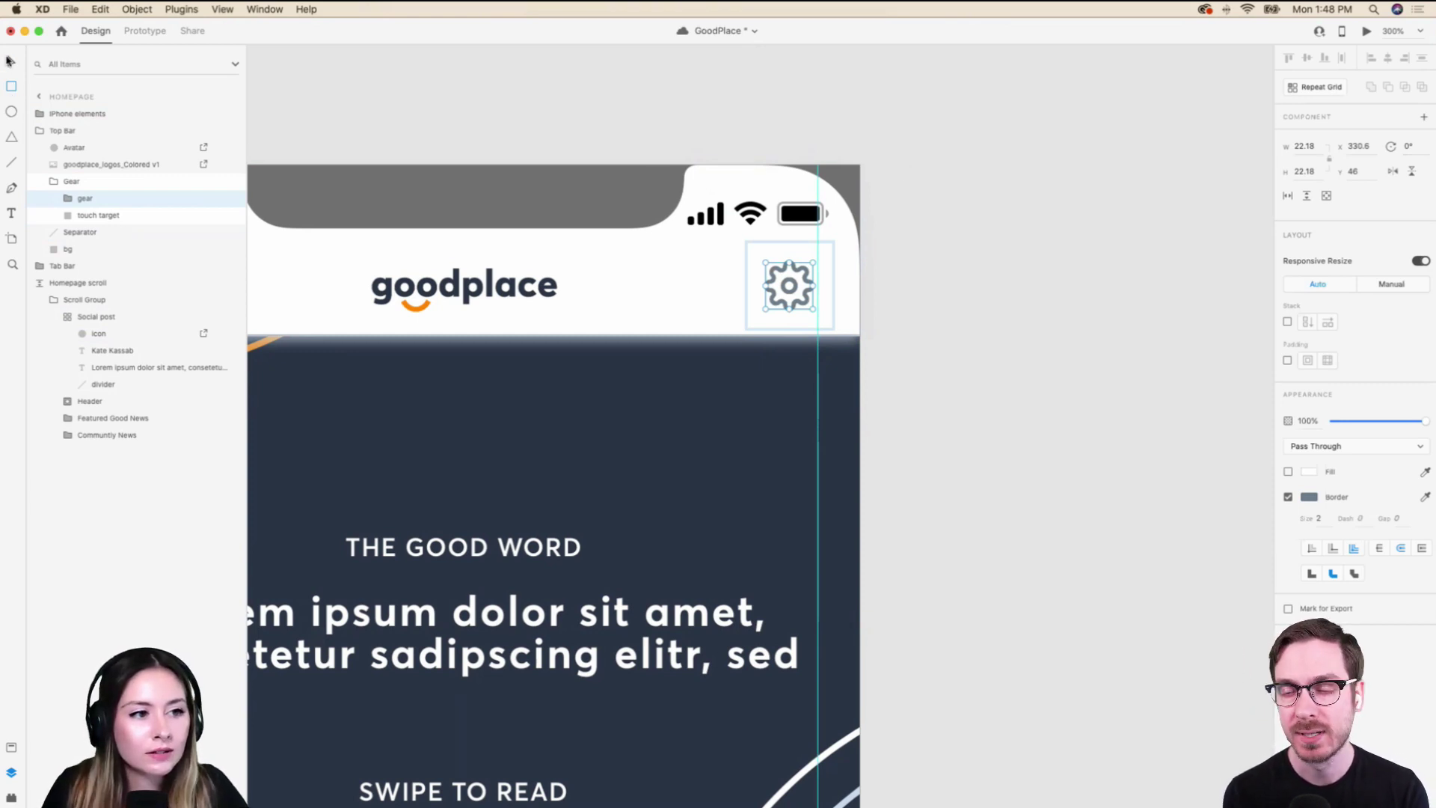
pyautogui.click(9, 59)
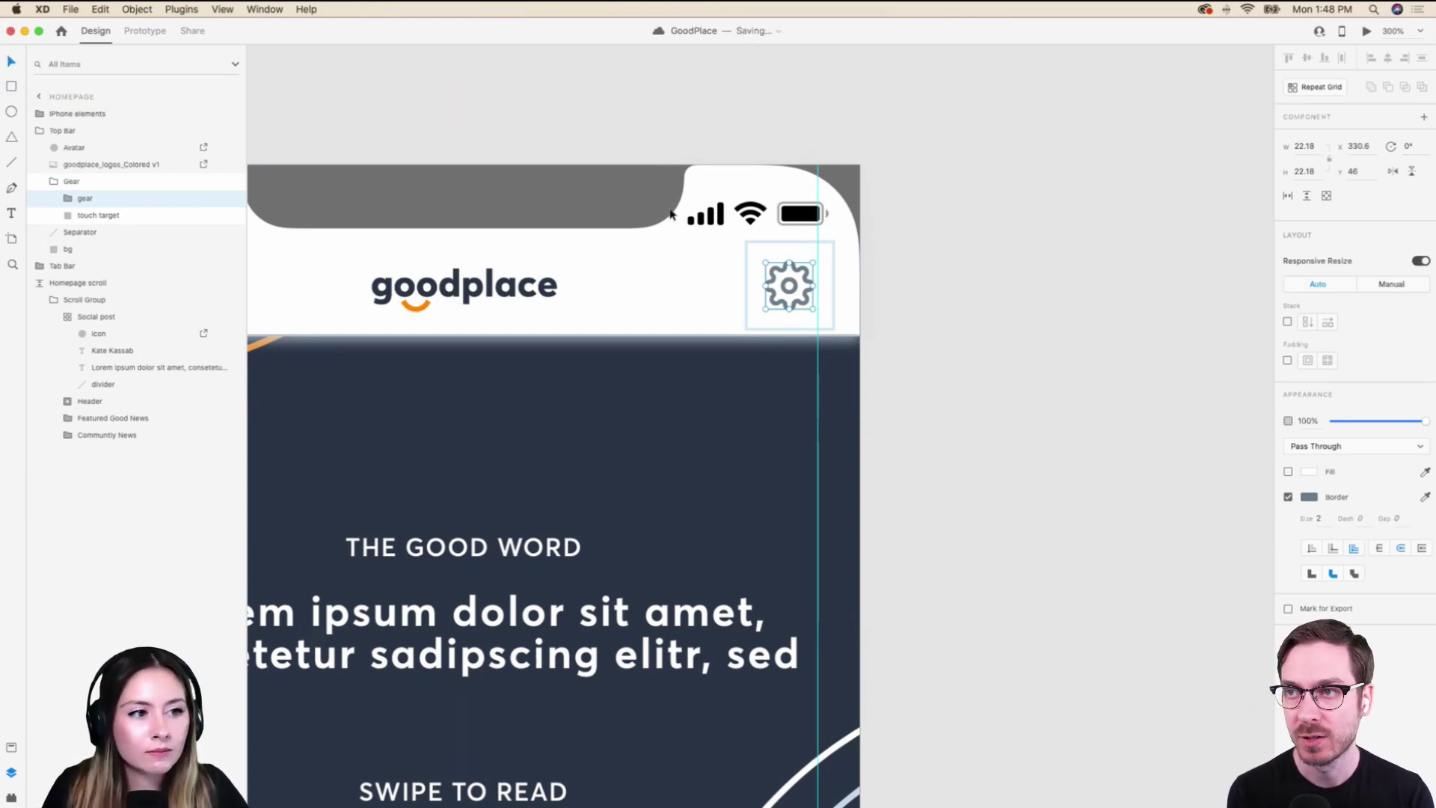
# Deselect everything and zoom out to show the whole Homepage artboard.
pyautogui.click(1044, 299)
pyautogui.hscroll(-5, 748, 373)
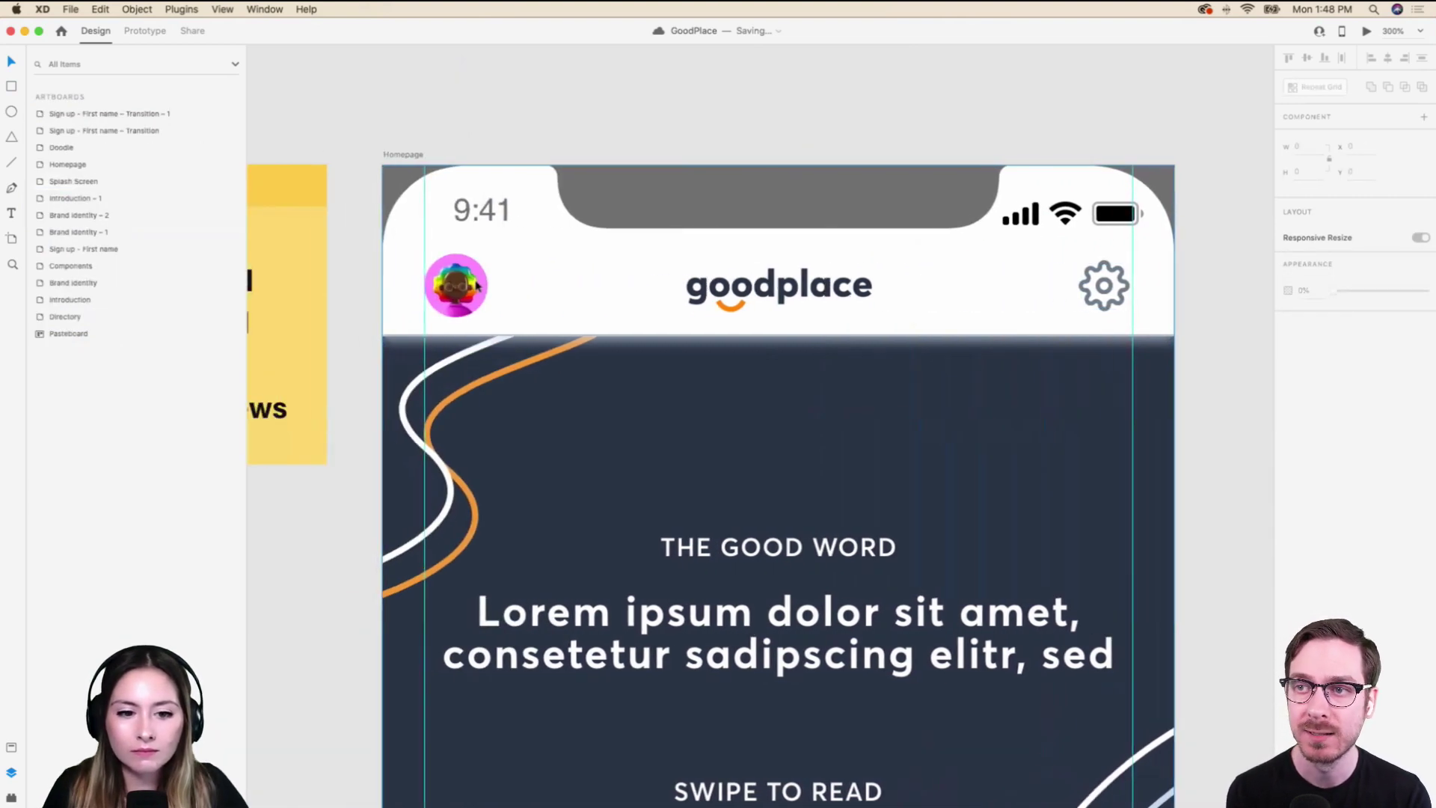
pyautogui.hscroll(2, 835, 277)
pyautogui.scroll(-8, 835, 277)
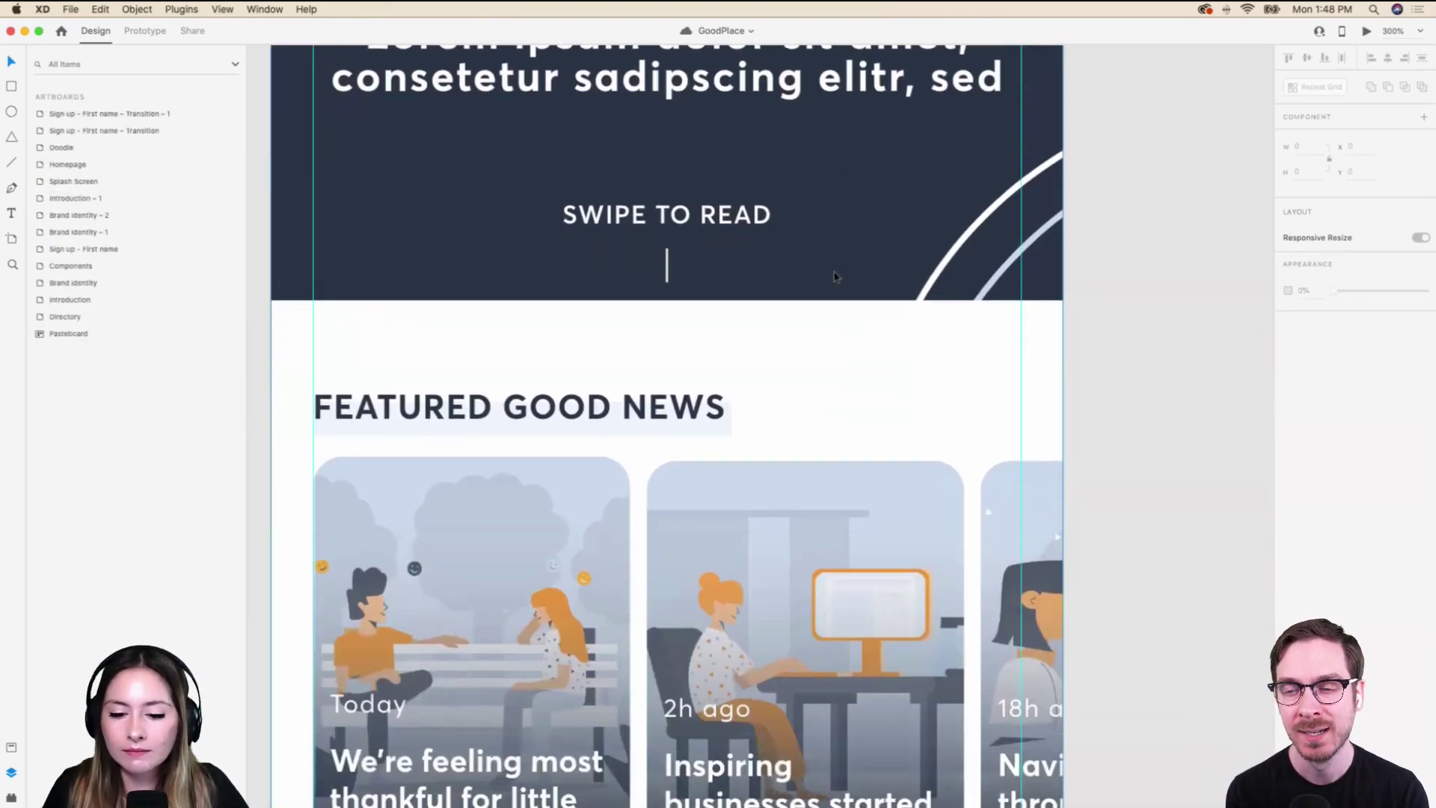
pyautogui.scroll(5, 835, 276)
pyautogui.press('super+minus')
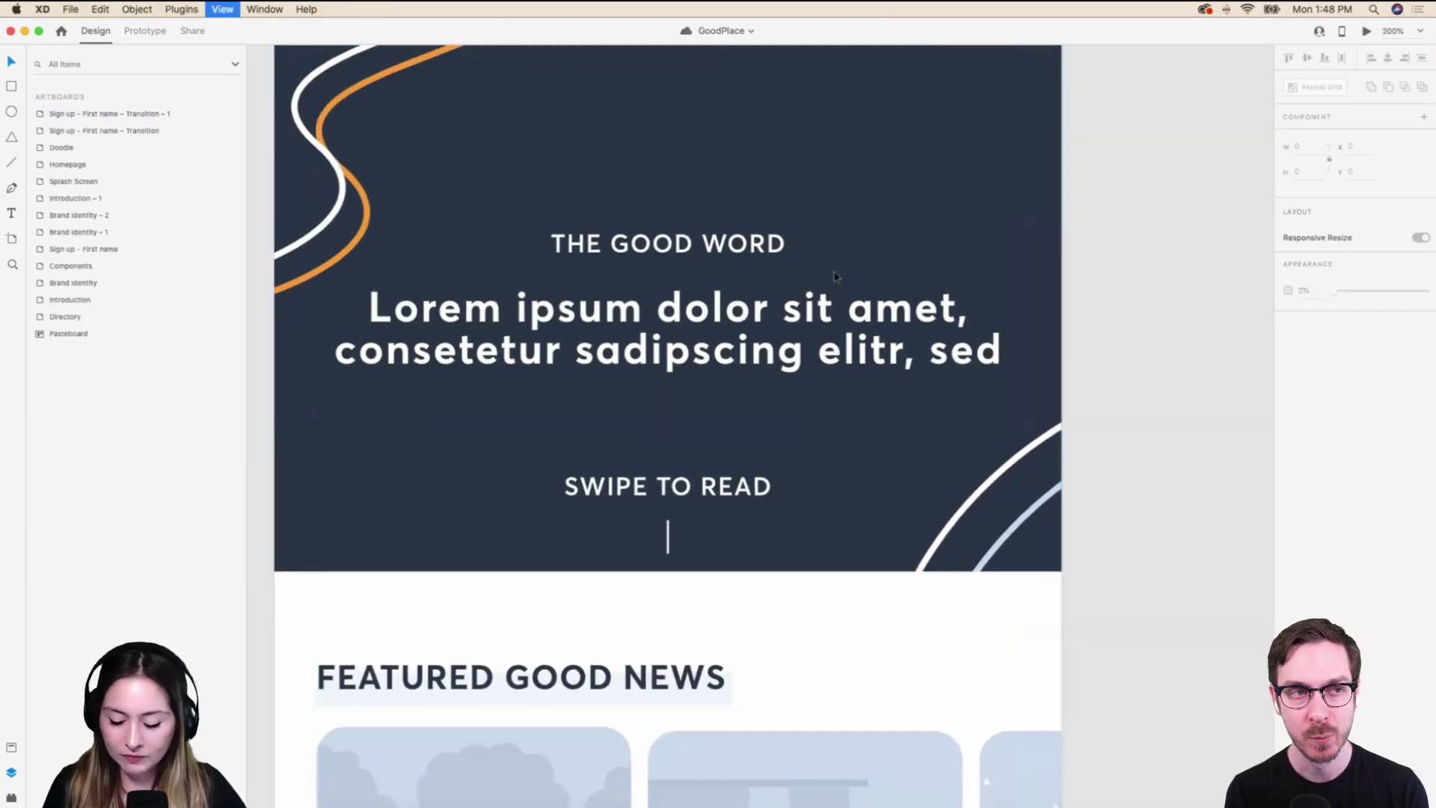
pyautogui.press('super+minus')
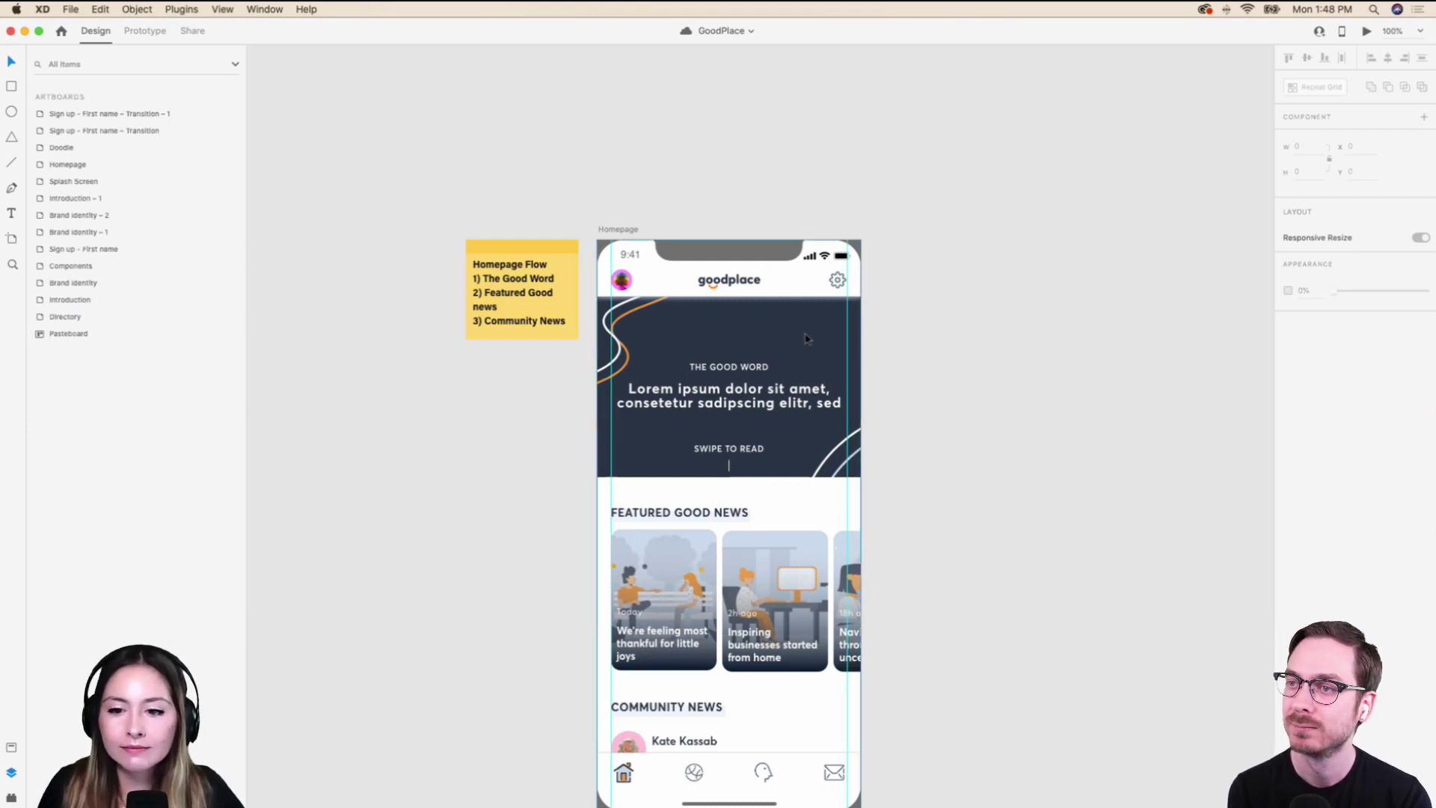
pyautogui.scroll(-3, 807, 338)
# Hide the iPhone elements group, then select the fixed Tab Bar group.
pyautogui.click(606, 668)
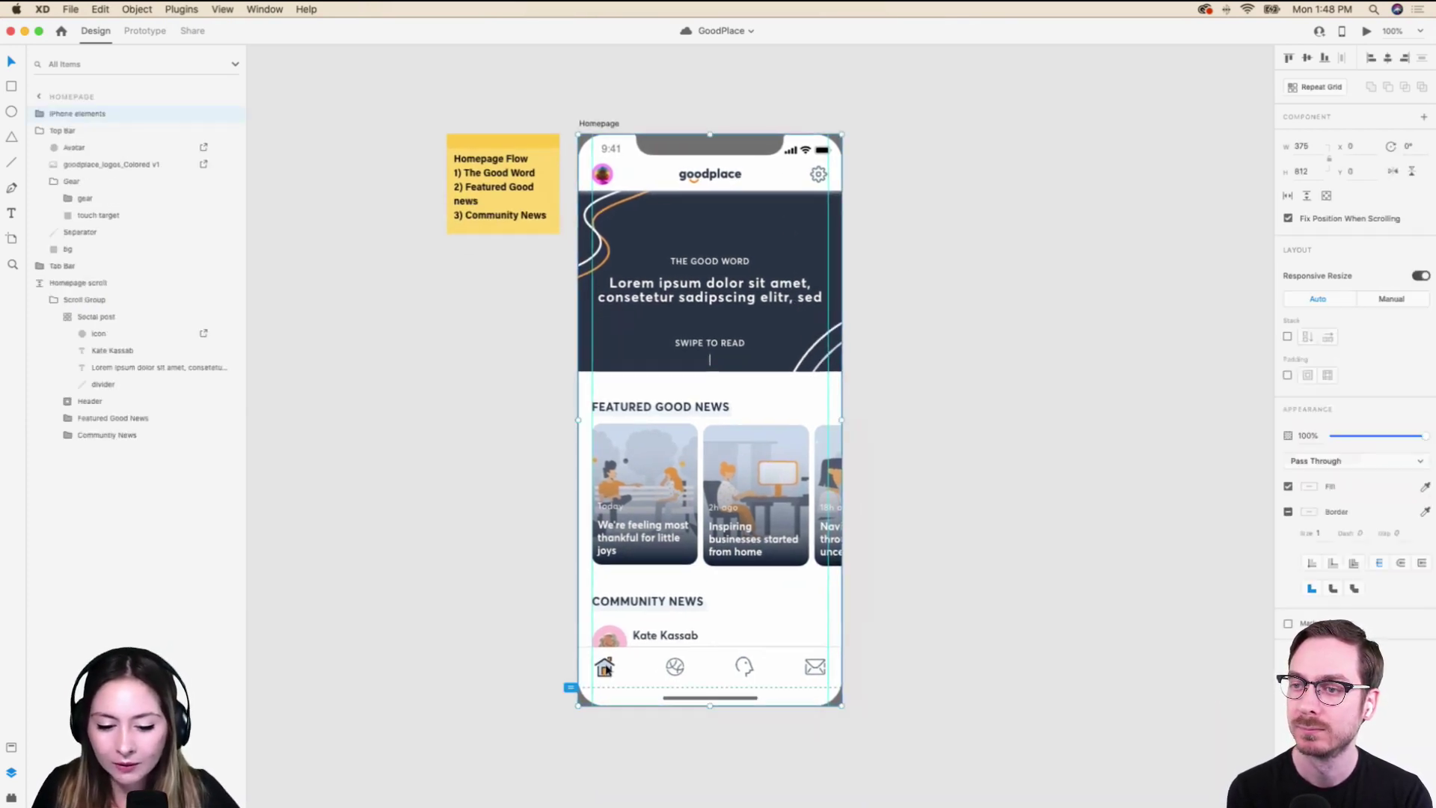
pyautogui.doubleClick(606, 668)
pyautogui.click(232, 114)
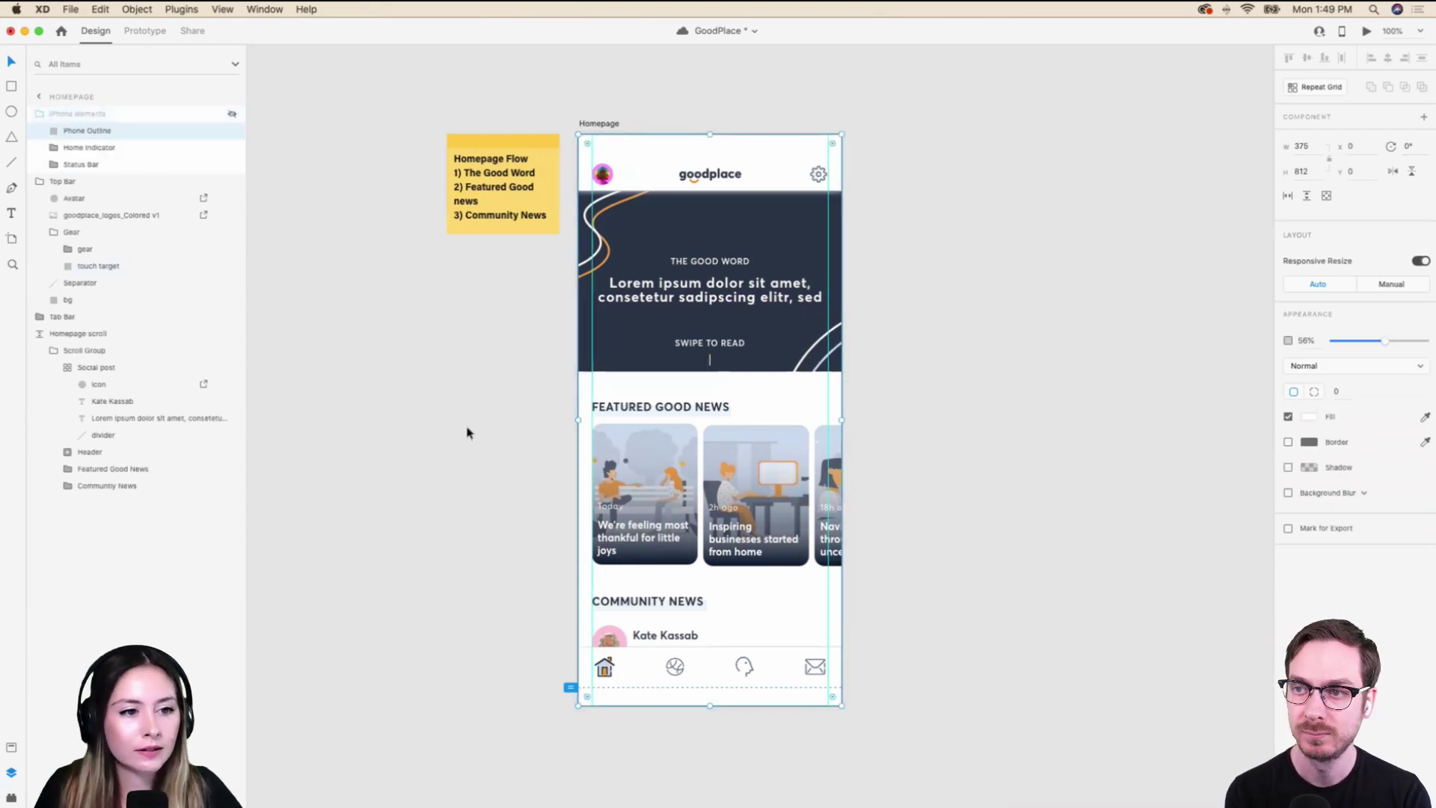
pyautogui.click(675, 669)
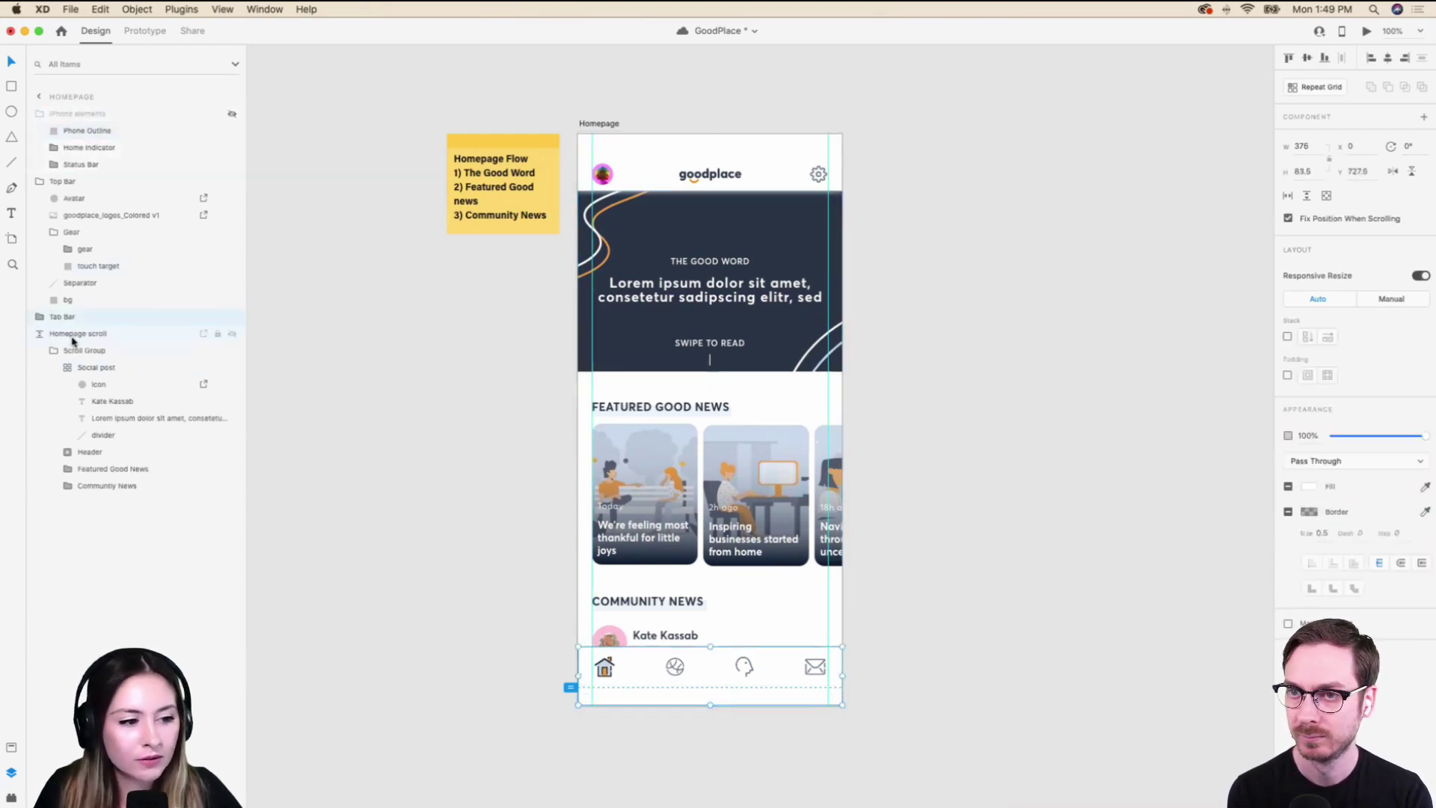
pyautogui.click(75, 349)
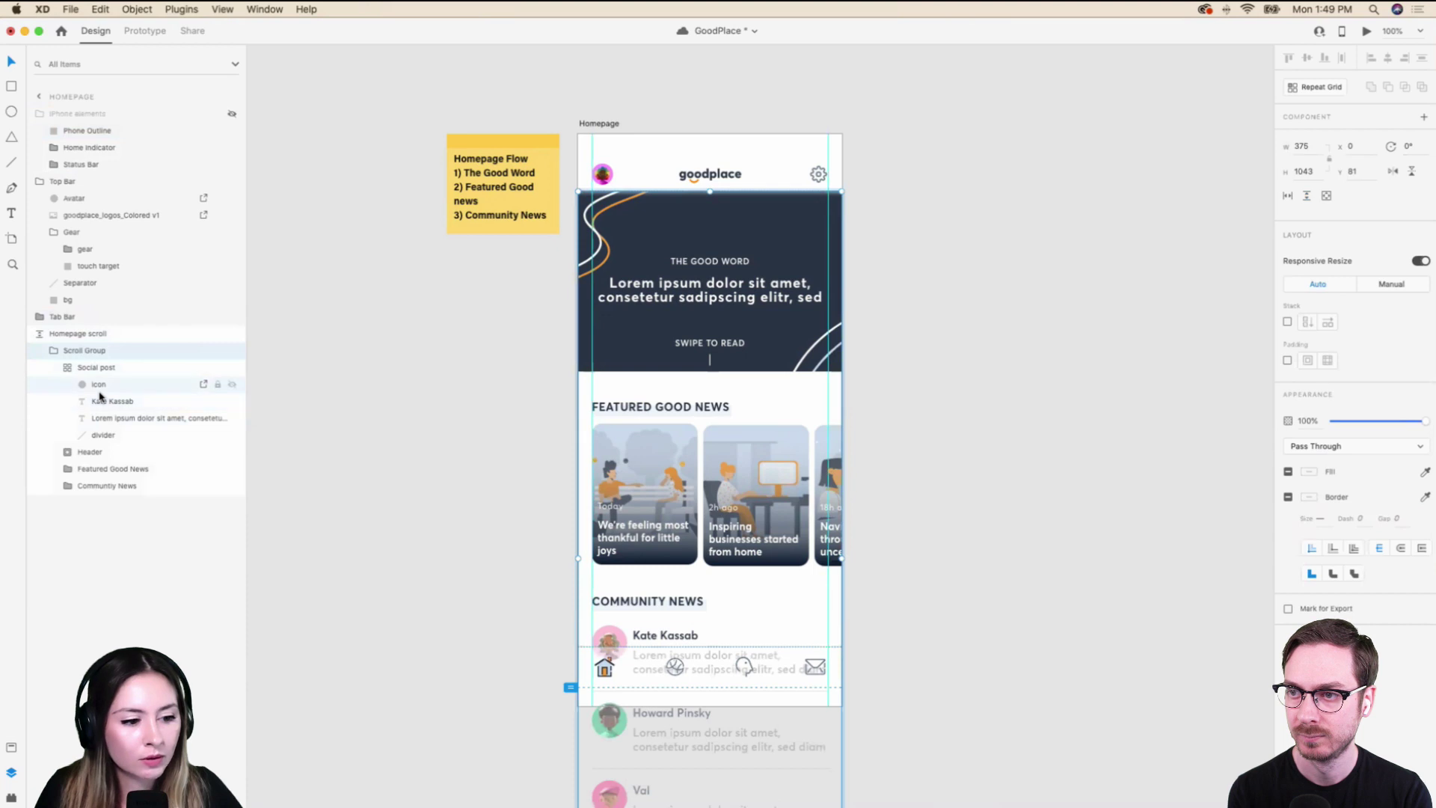
pyautogui.click(58, 367)
pyautogui.click(839, 664)
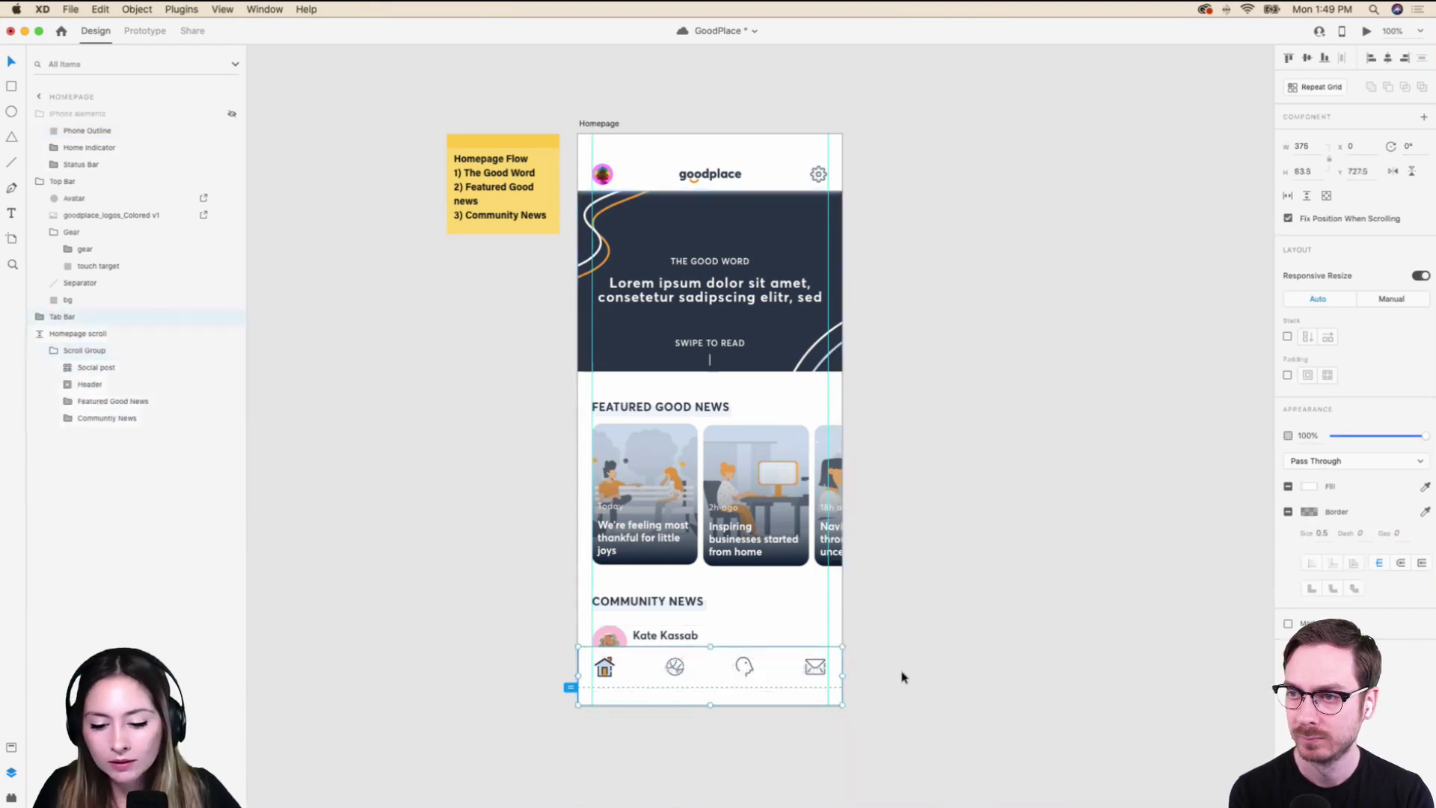
# Expand Tab Bar > Tabs Container > Home in the Layers panel.
pyautogui.click(40, 317)
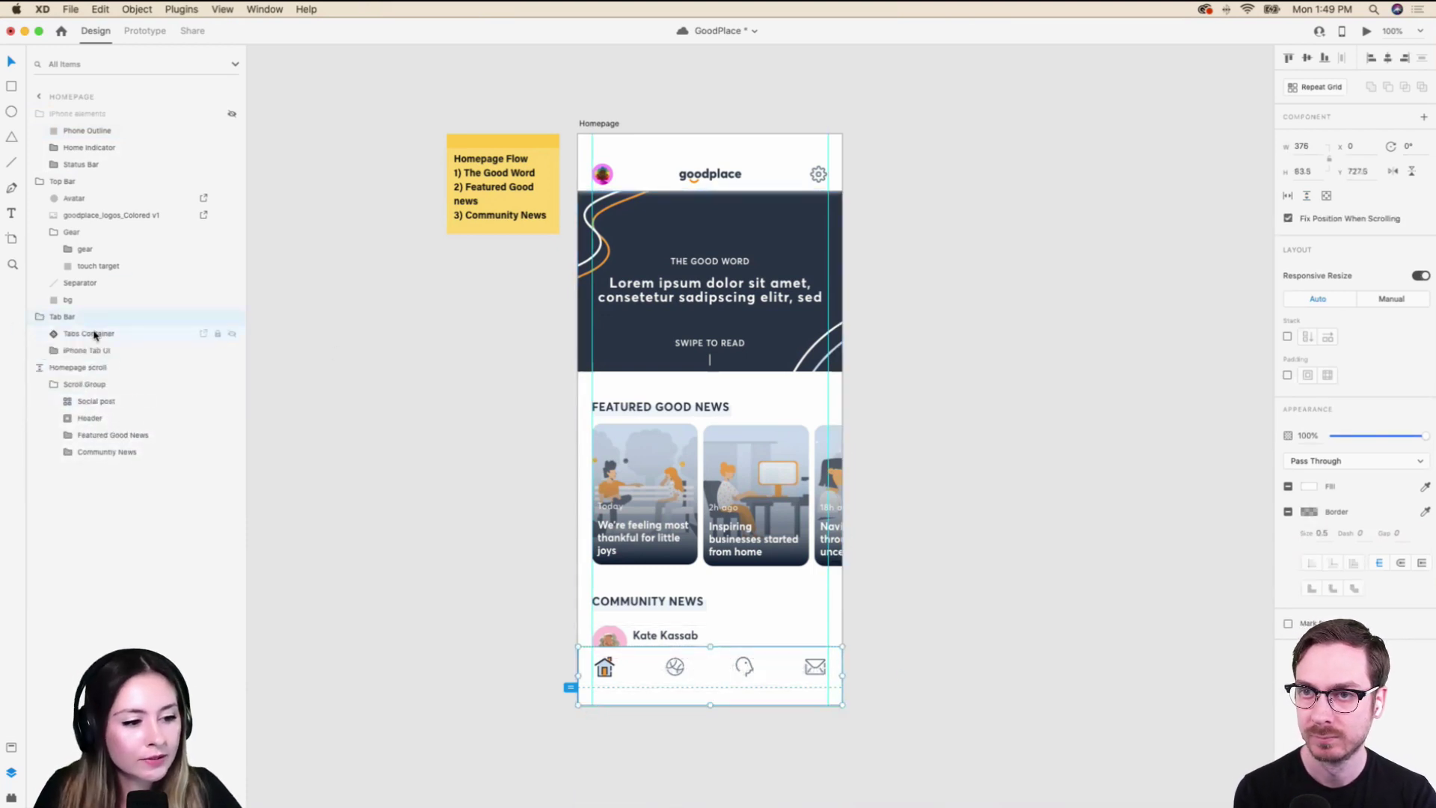
pyautogui.click(54, 333)
pyautogui.click(68, 367)
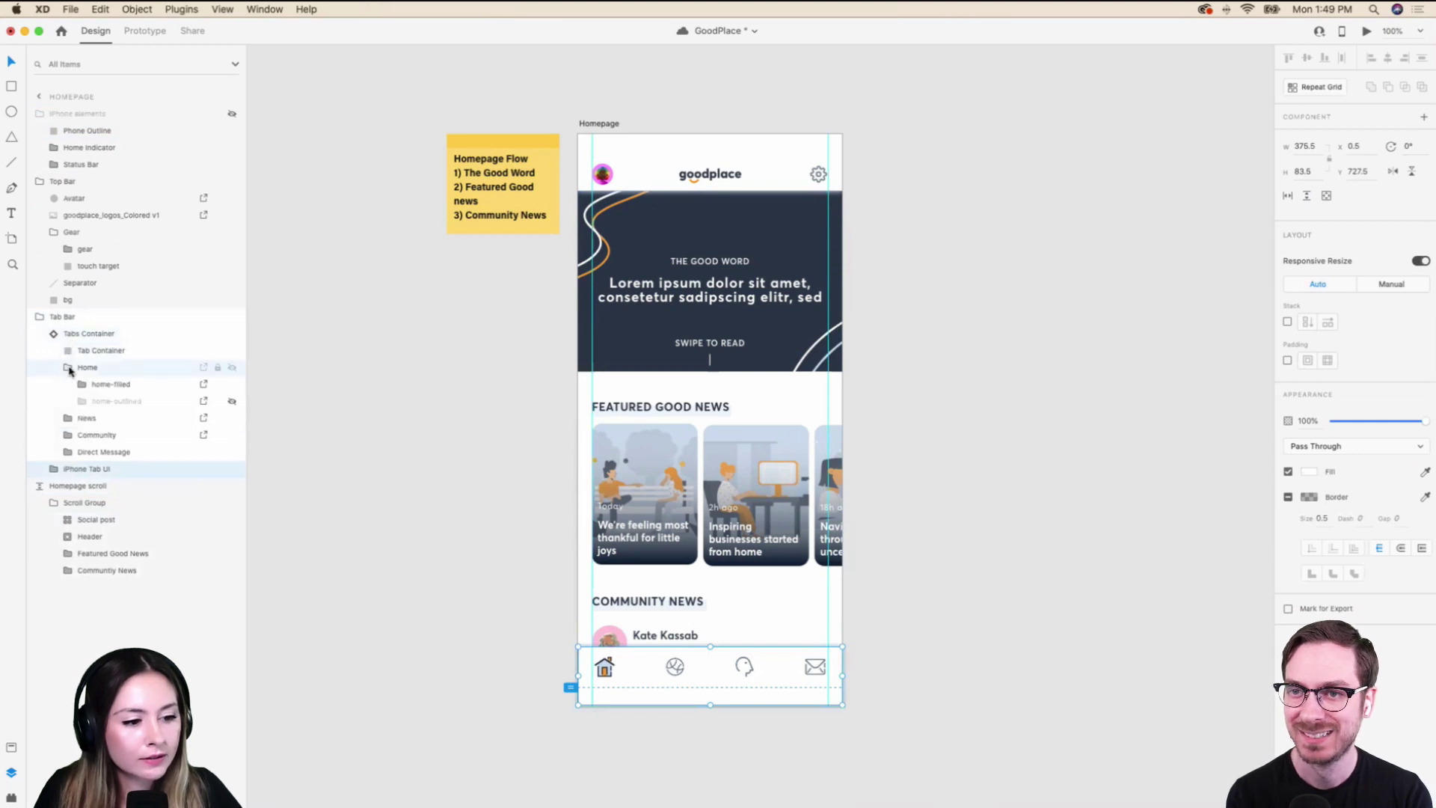
pyautogui.click(82, 384)
pyautogui.click(79, 385)
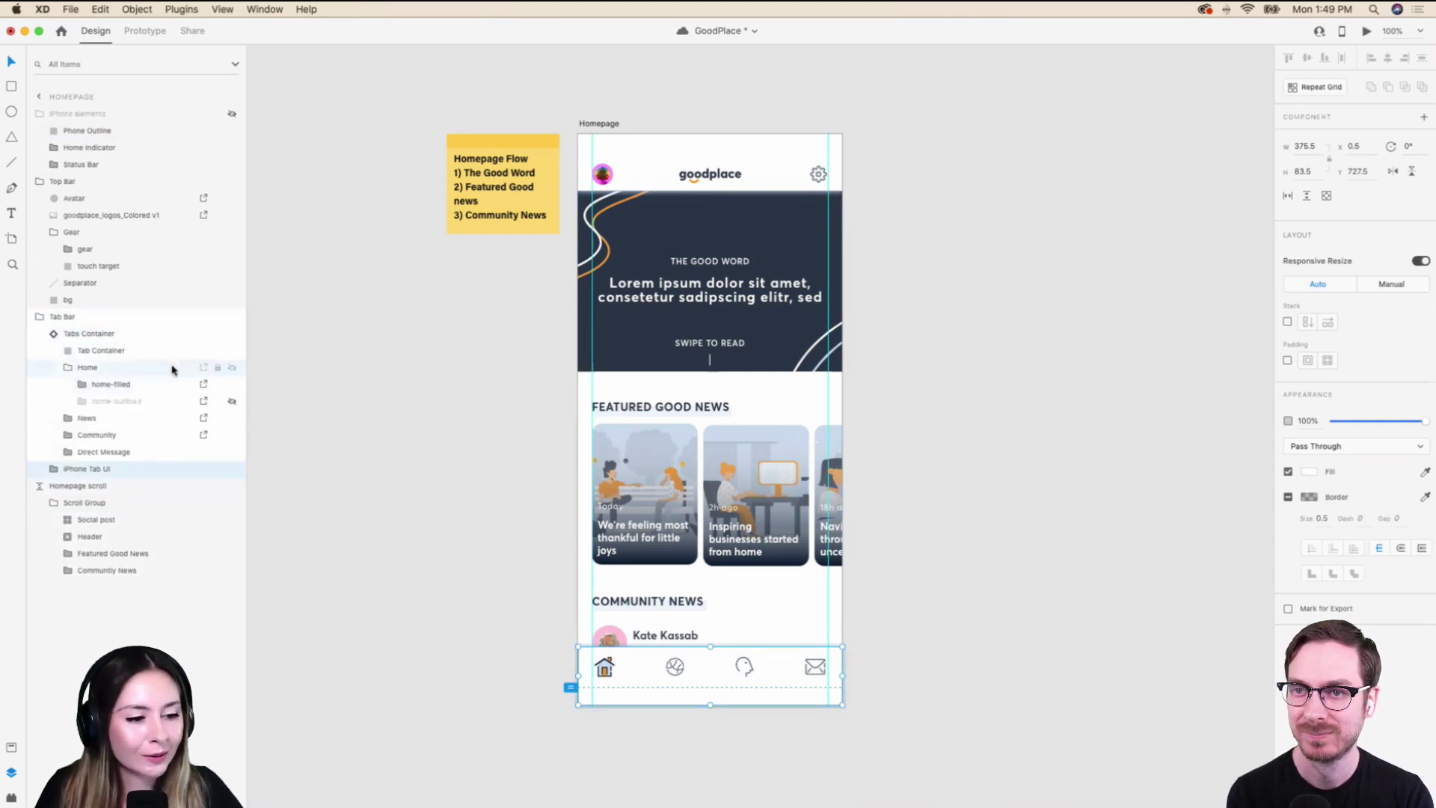
# At 200% zoom, preview the homepage, tap the Community tab, and close the preview.
pyautogui.press('super+2')
pyautogui.scroll(-1, 450, 548)
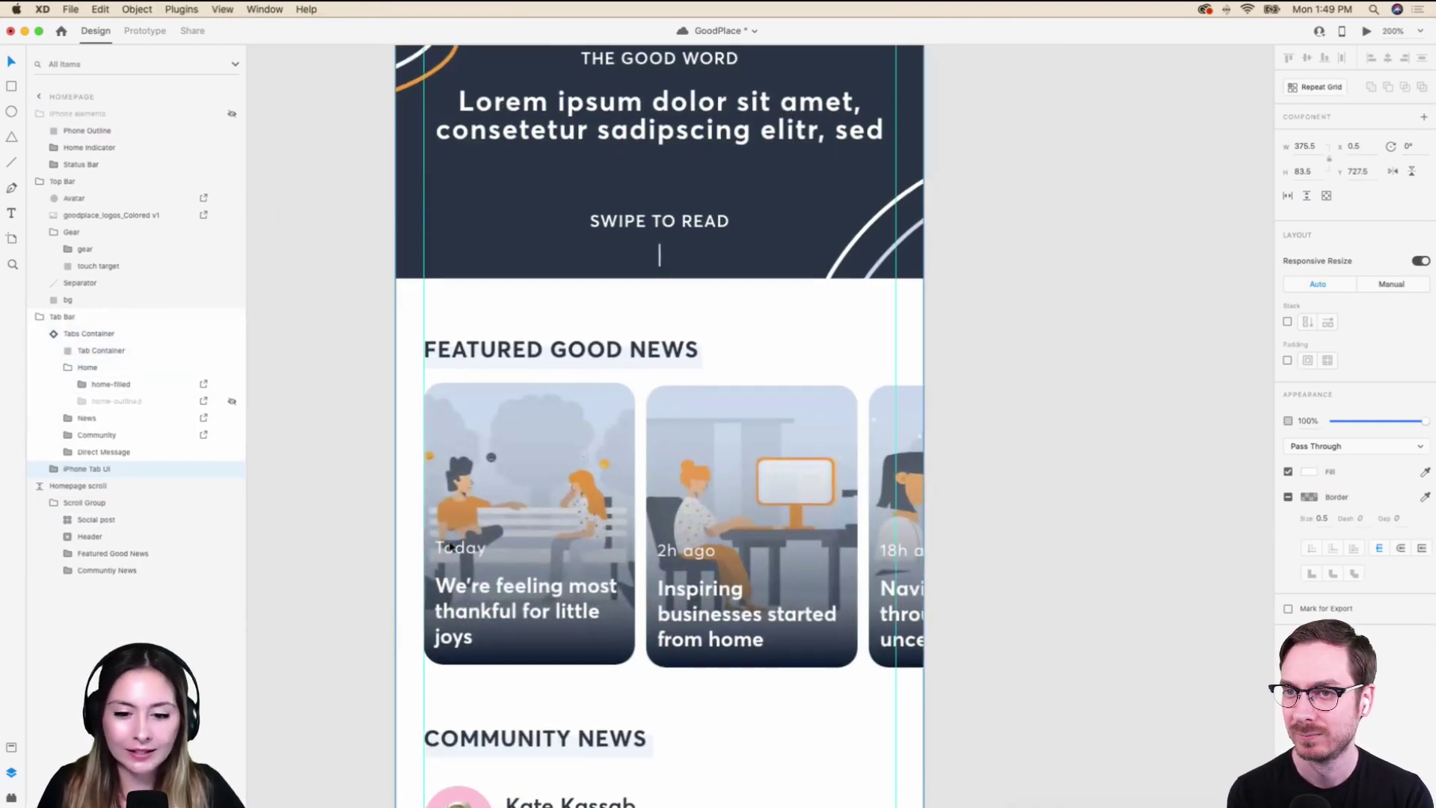
pyautogui.click(1367, 31)
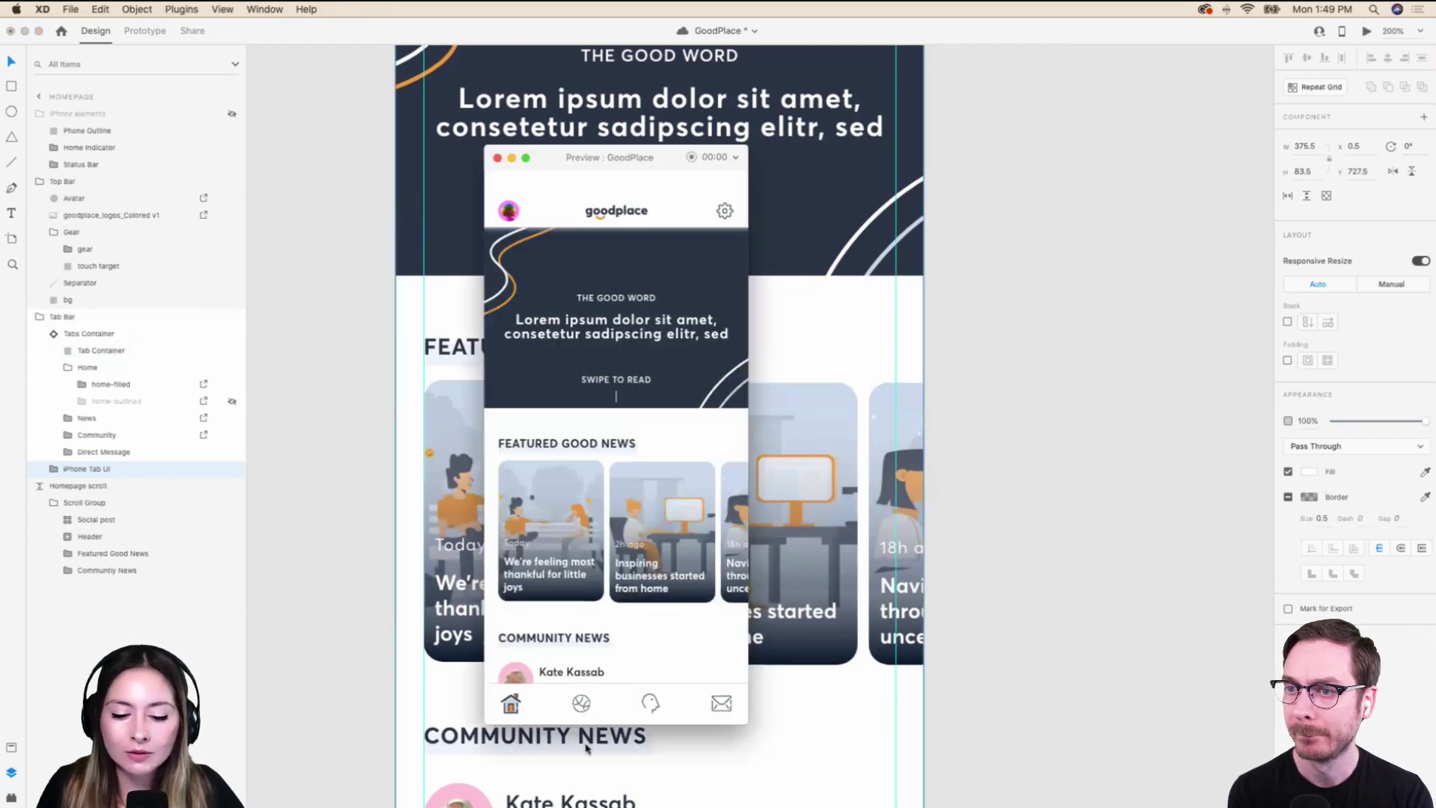
pyautogui.click(583, 704)
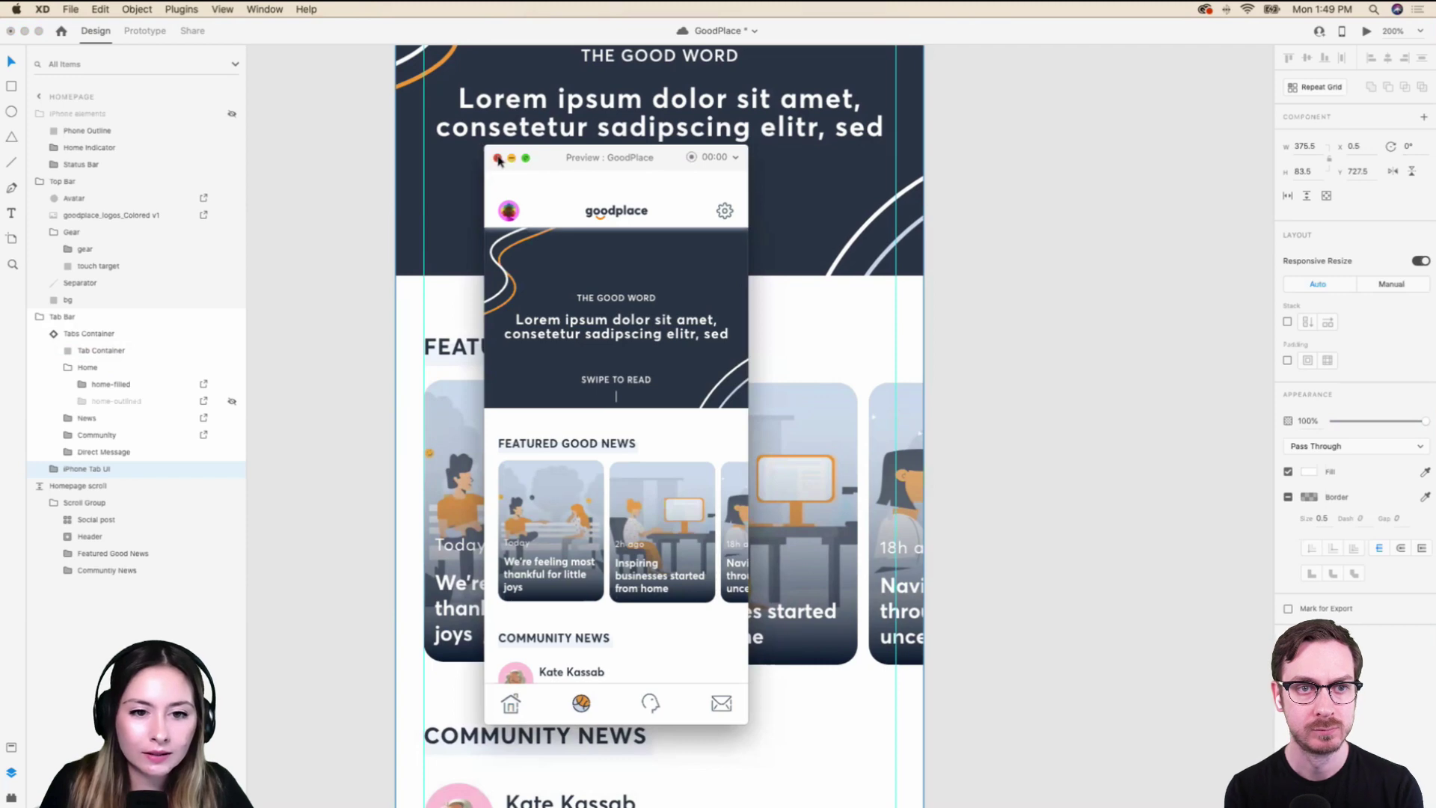
pyautogui.click(498, 158)
pyautogui.scroll(-5, 449, 581)
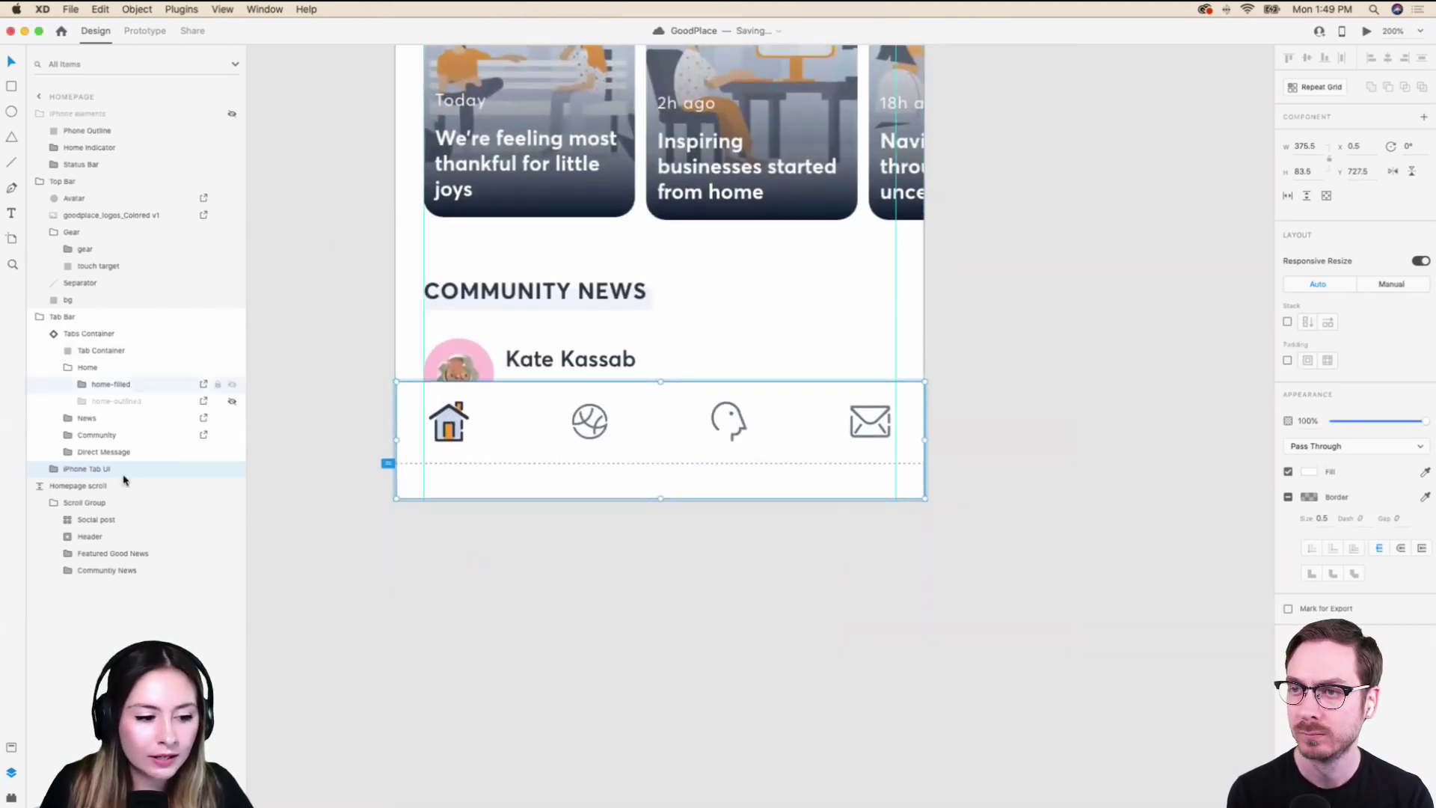
# Inspect the home-filled and home-outlined icons and the home-filled group's 44 × 44 Touch target.
pyautogui.click(90, 333)
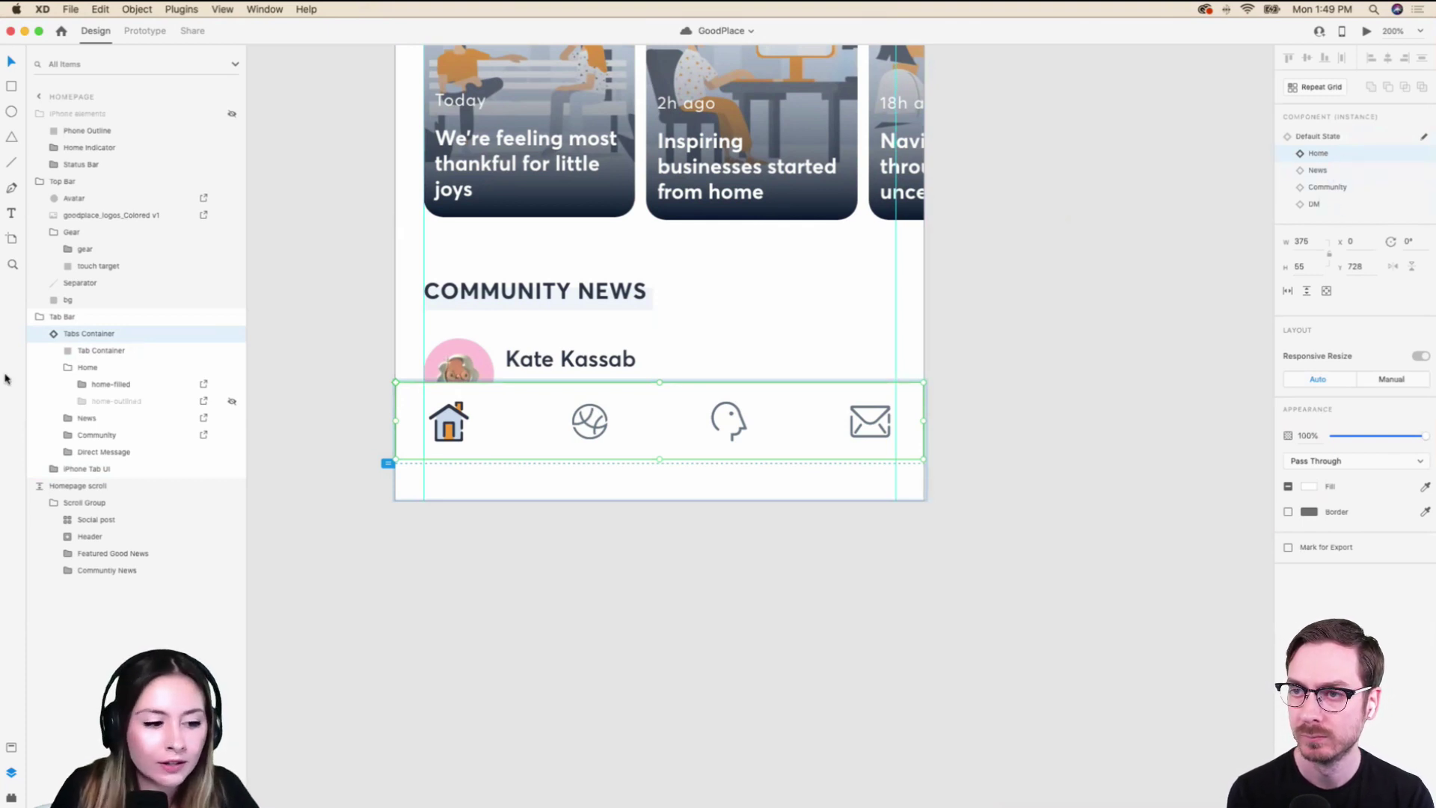
pyautogui.click(112, 384)
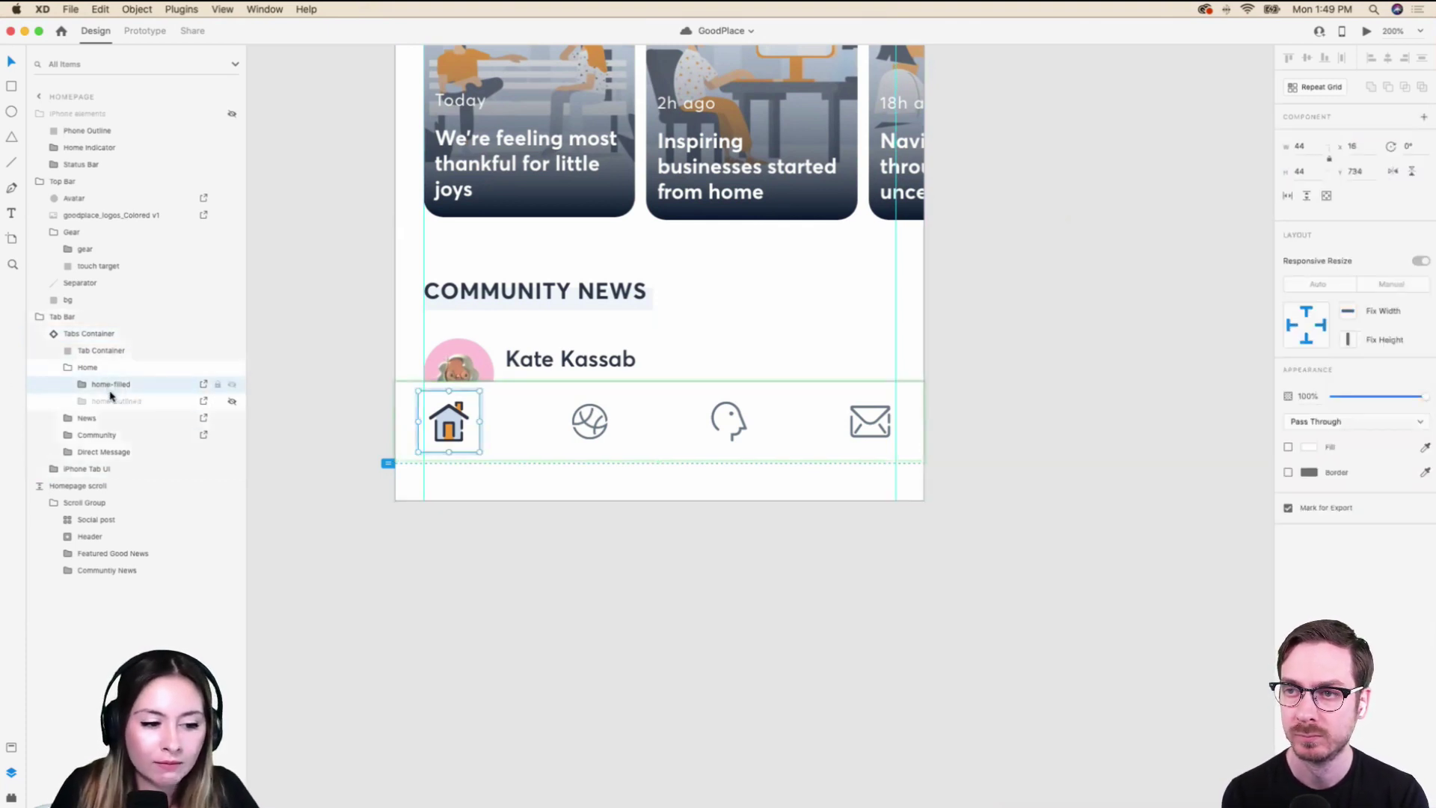
pyautogui.click(114, 404)
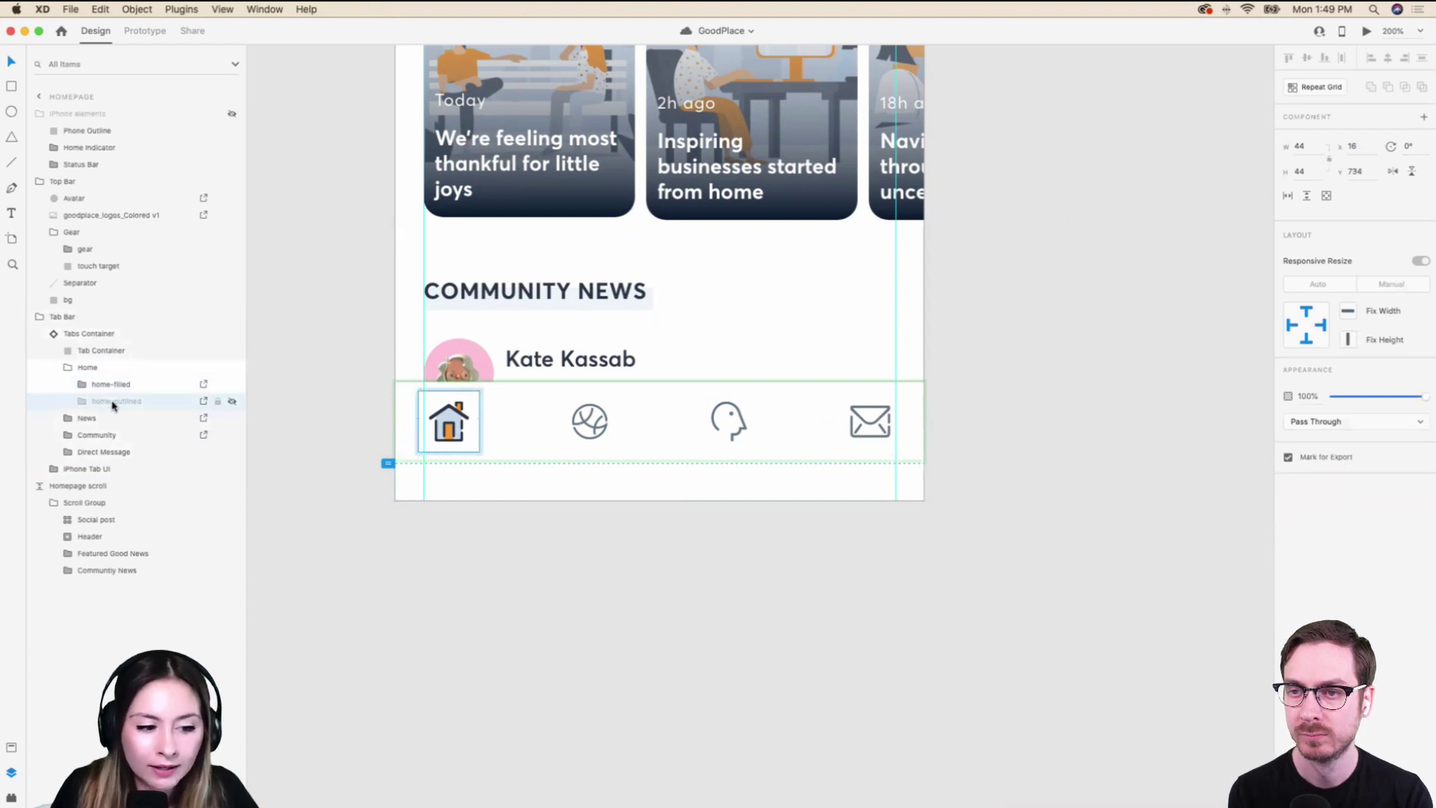
pyautogui.click(82, 384)
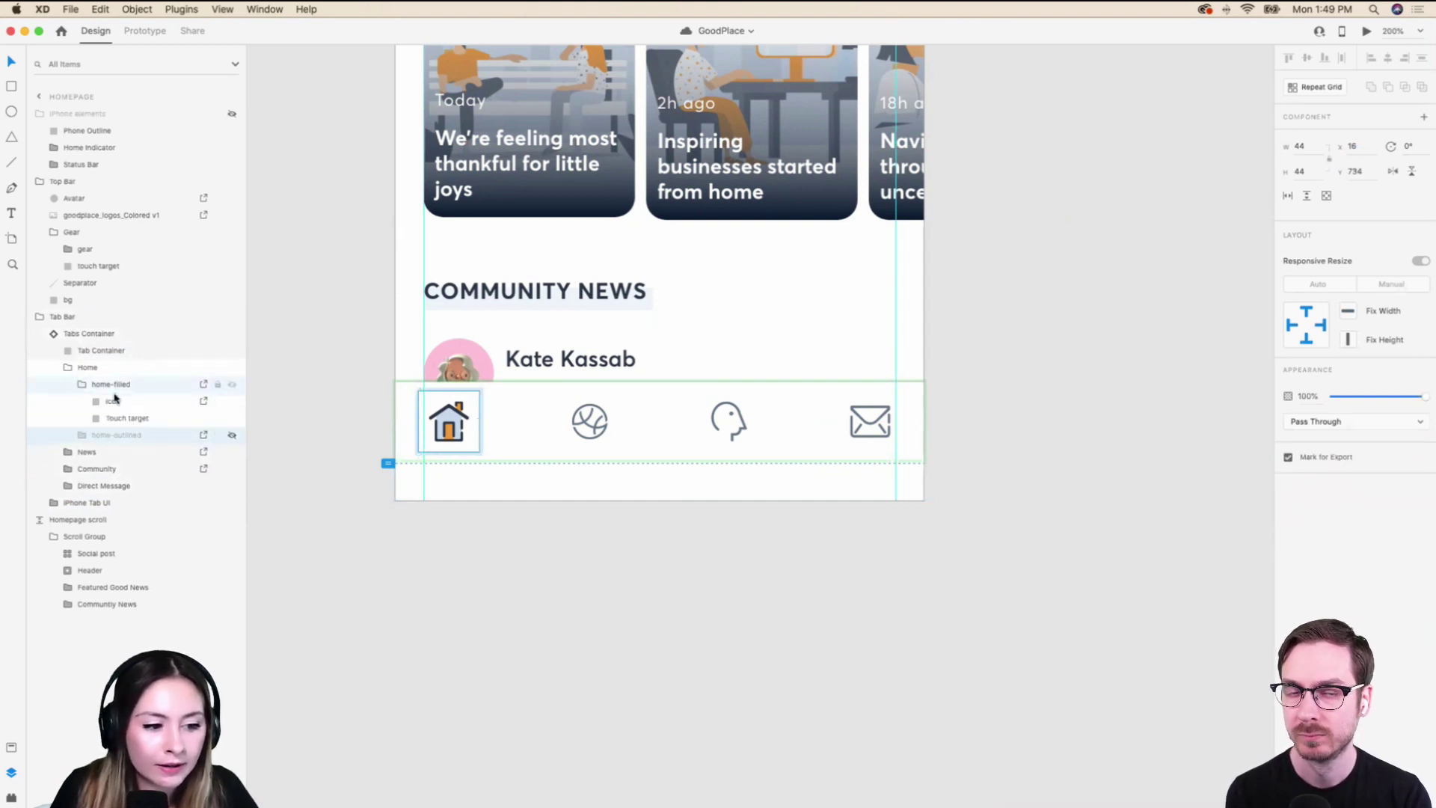
pyautogui.click(142, 418)
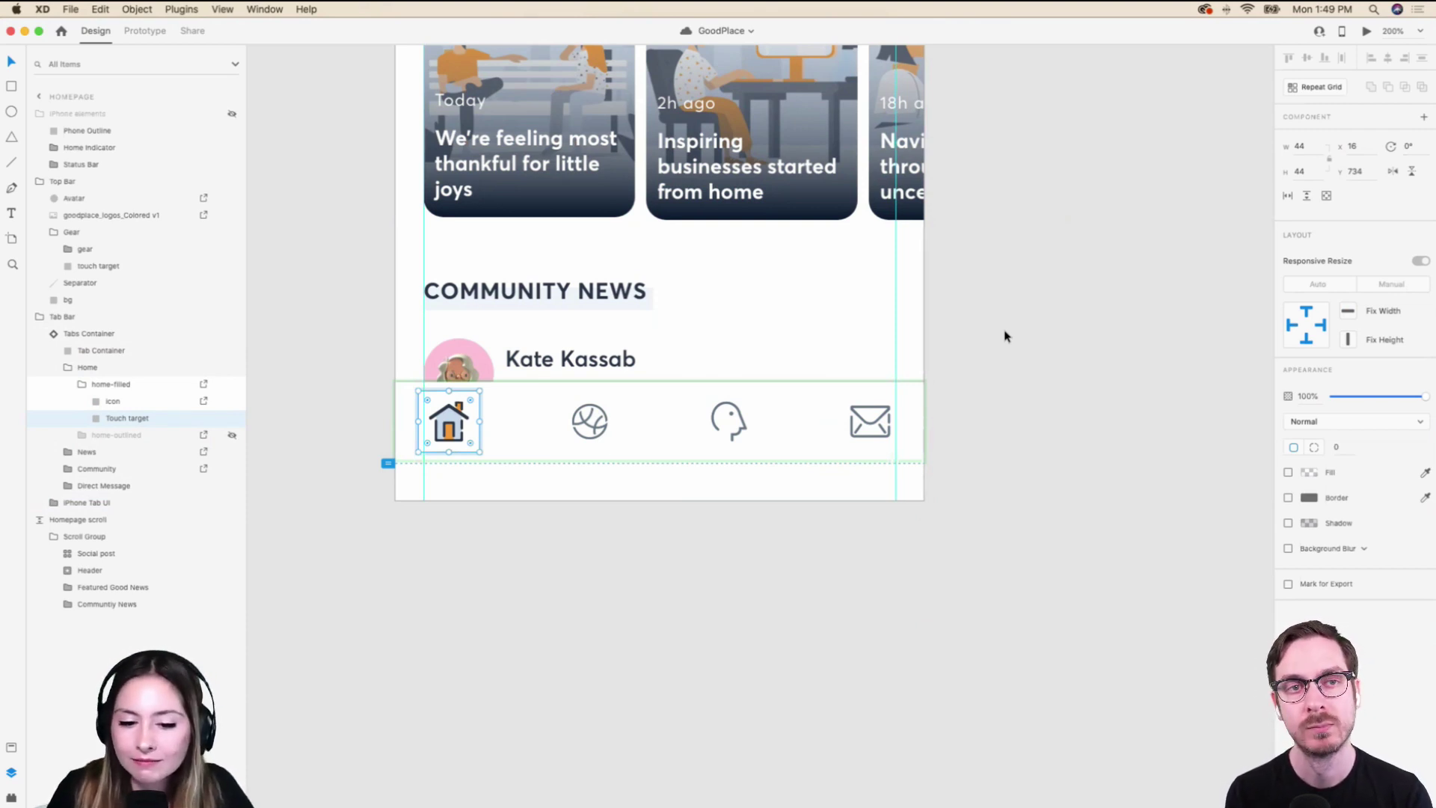
pyautogui.click(737, 329)
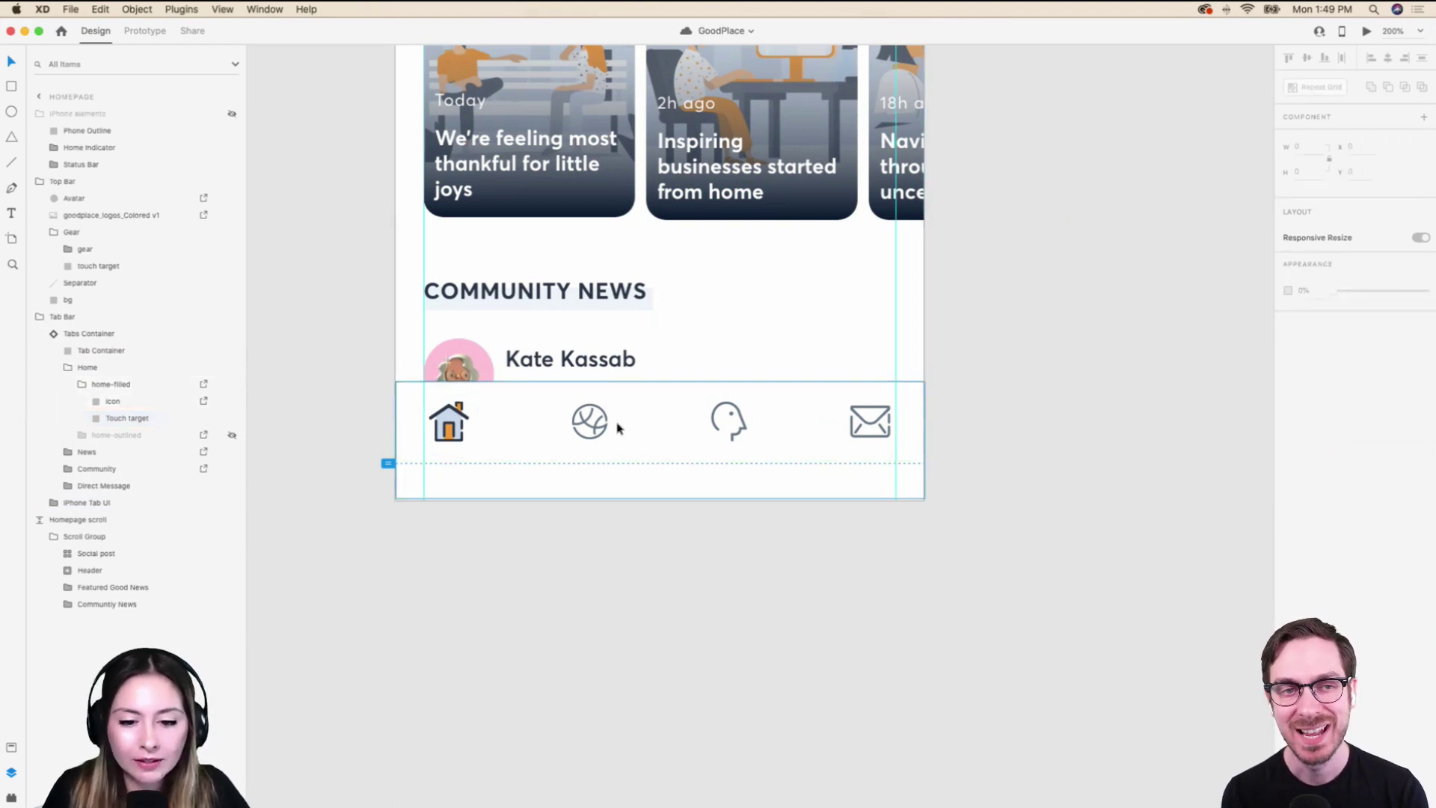
# Zoom out to the whole Homepage and make the iPhone elements visible again.
pyautogui.scroll(5, 613, 425)
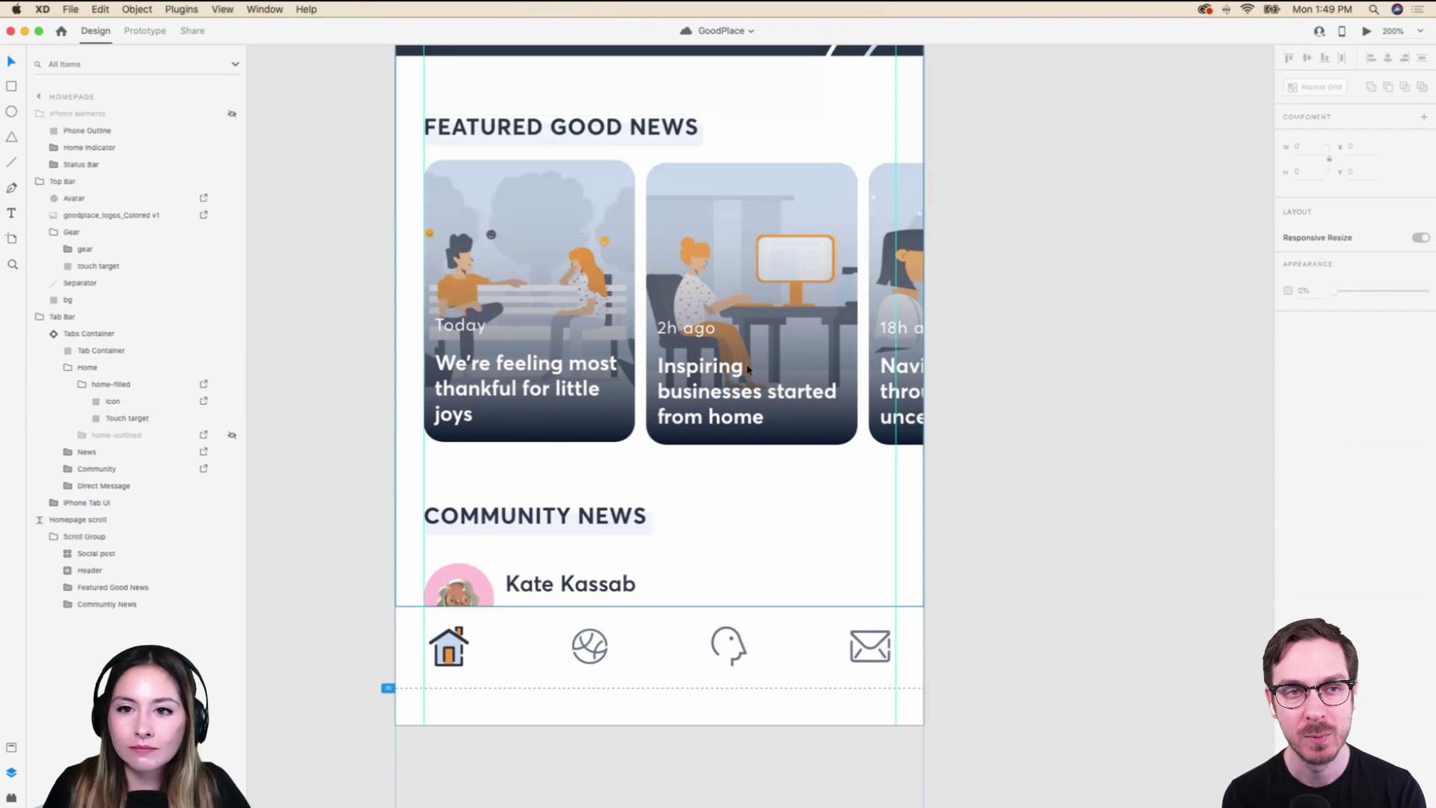
pyautogui.press('super+minus')
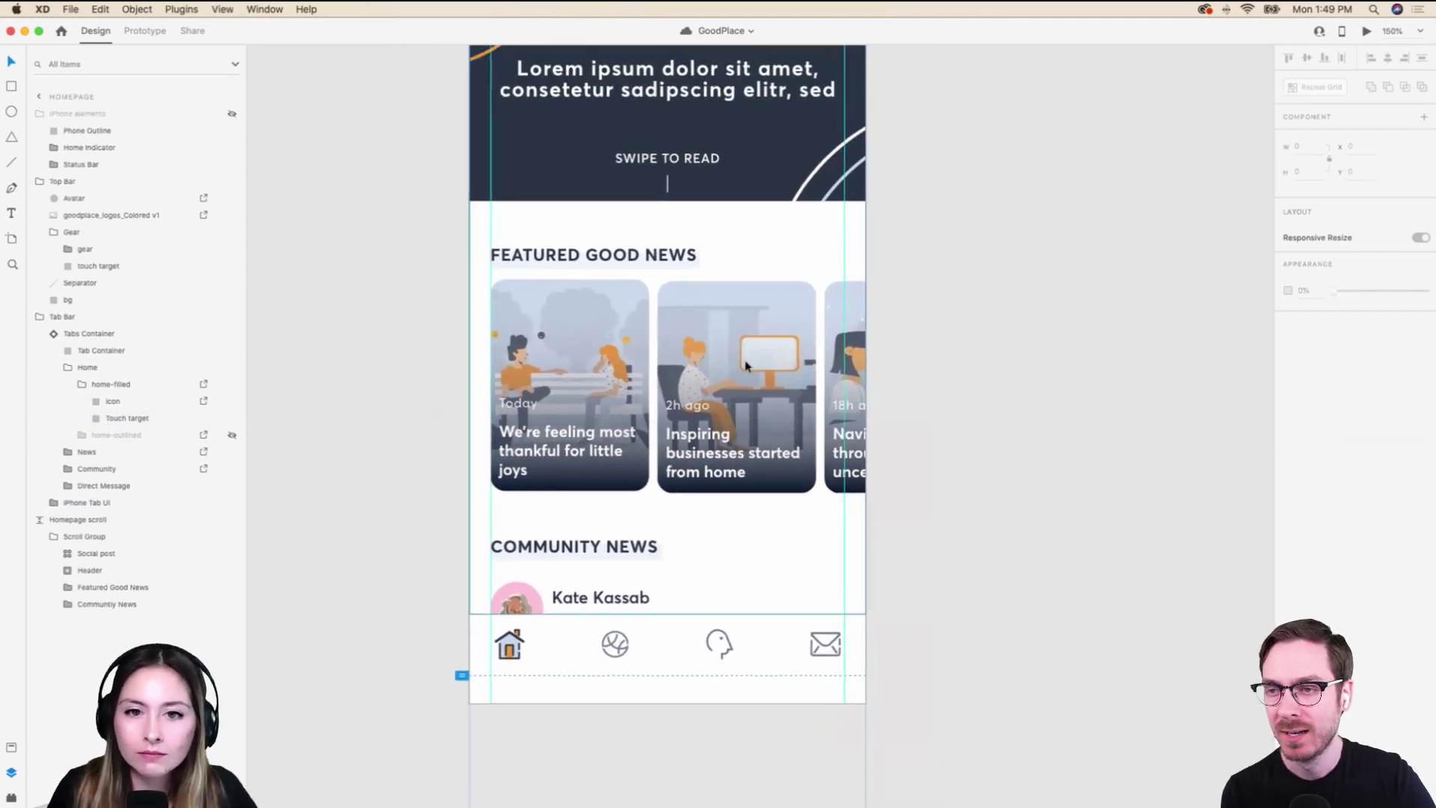
pyautogui.scroll(1, 745, 365)
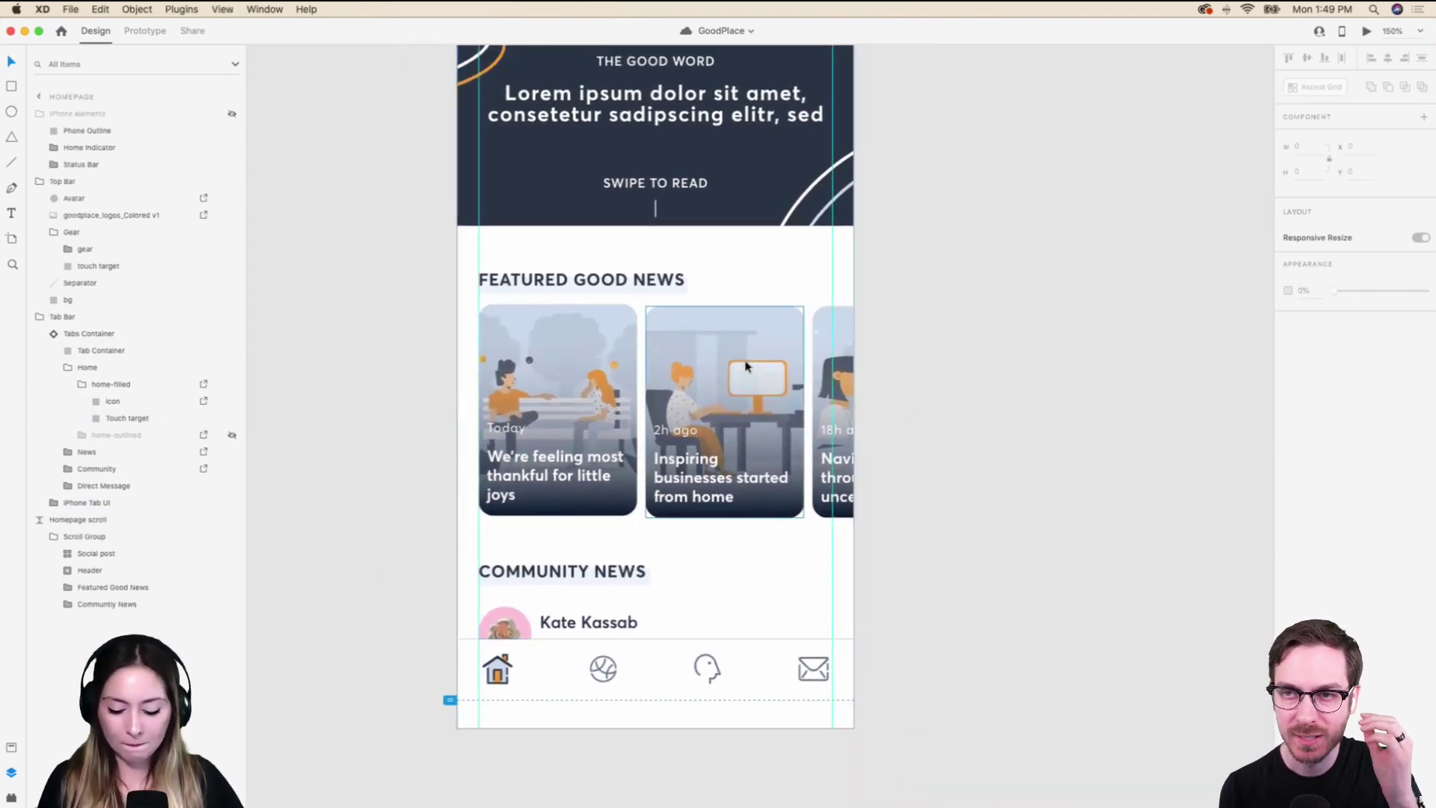
pyautogui.press('super+minus')
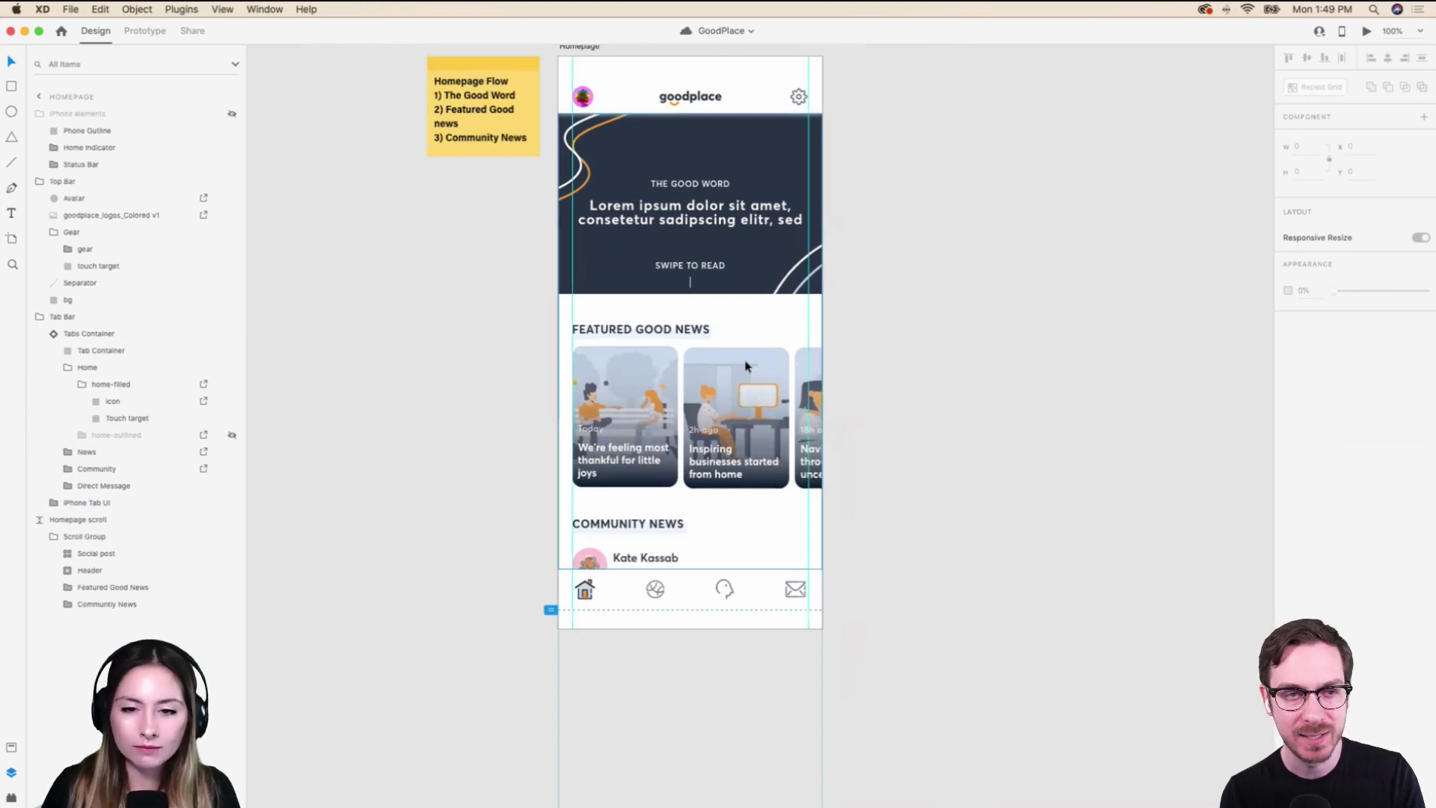
pyautogui.scroll(2, 746, 365)
pyautogui.hscroll(2, 746, 365)
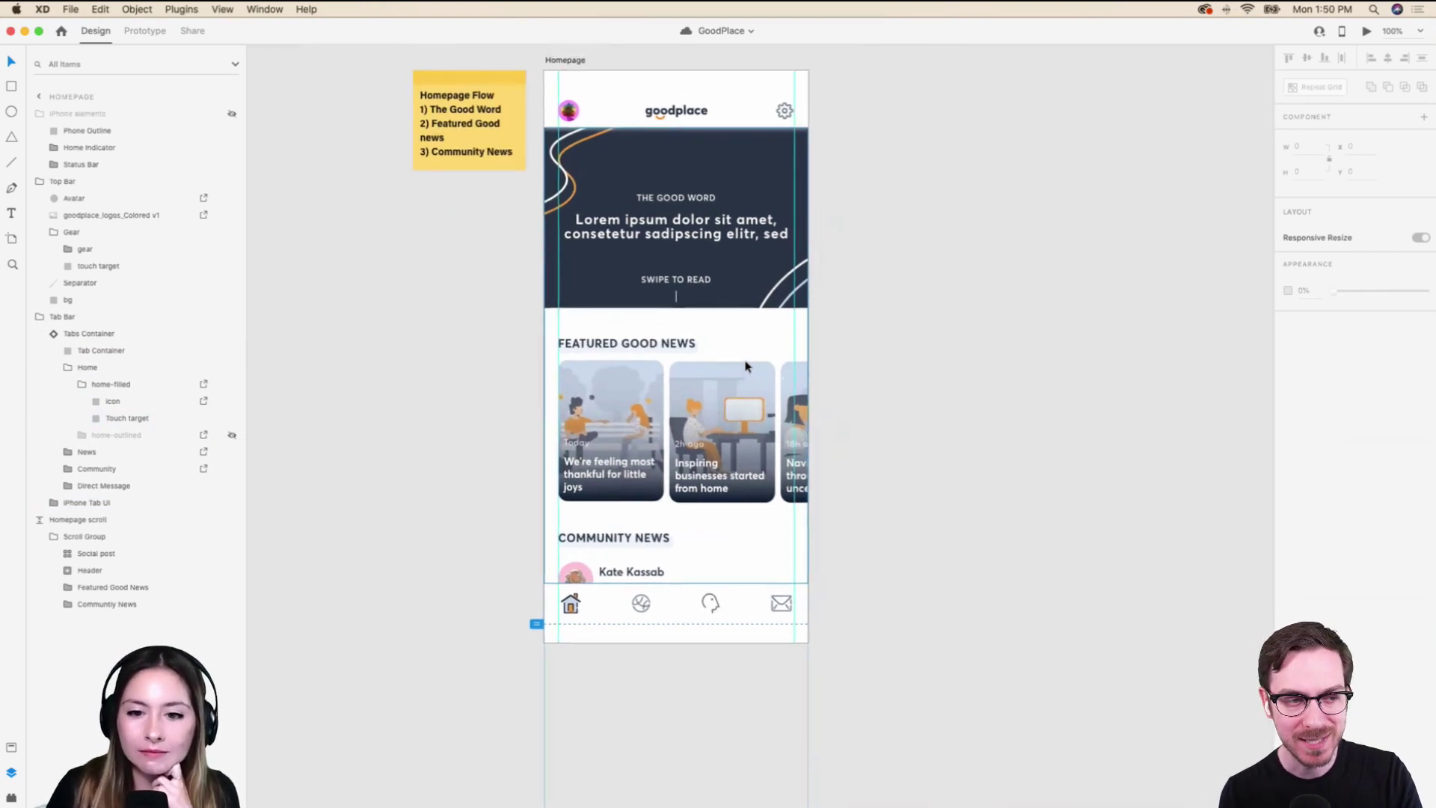
pyautogui.scroll(1, 745, 365)
pyautogui.hscroll(1, 746, 365)
pyautogui.click(745, 365)
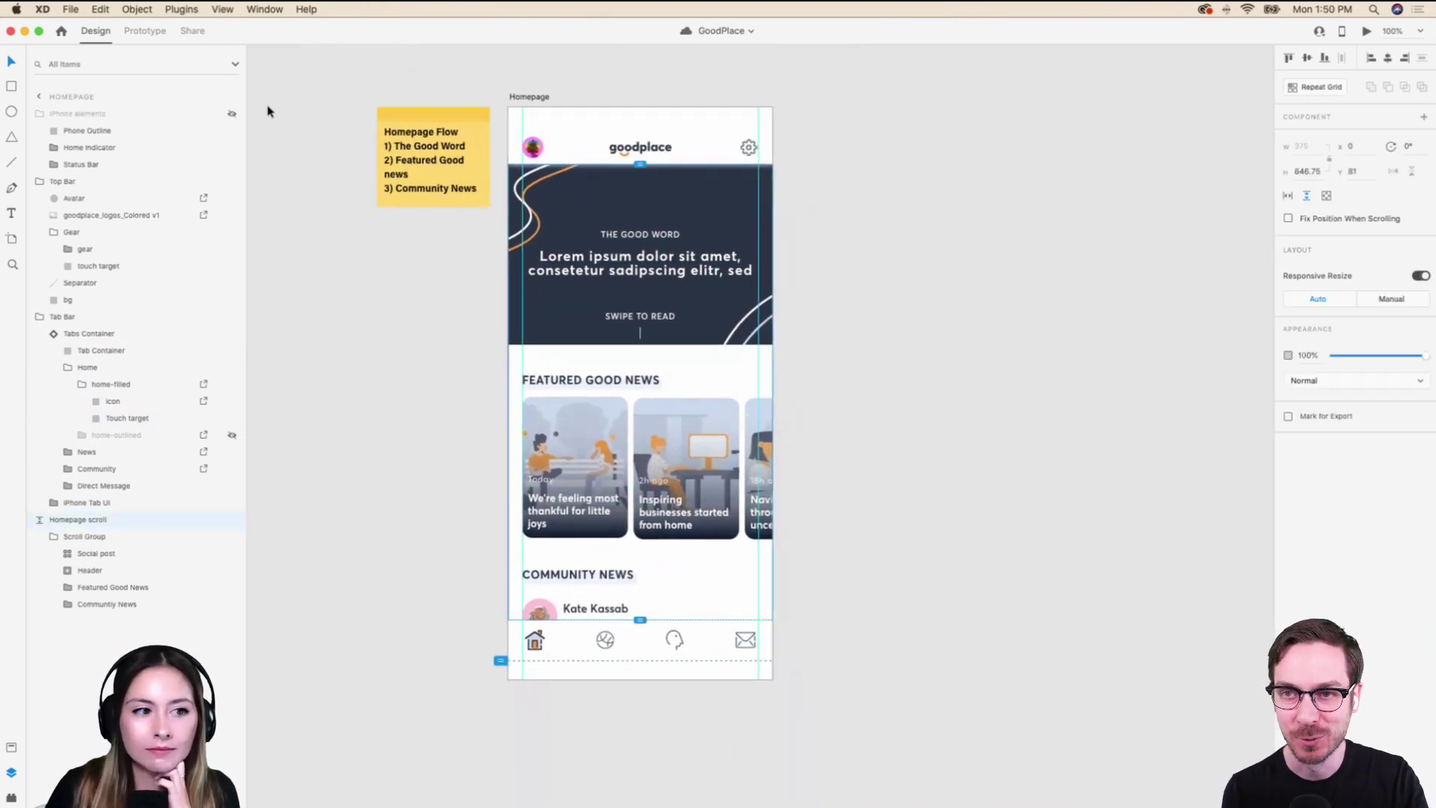
pyautogui.click(232, 114)
pyautogui.click(426, 326)
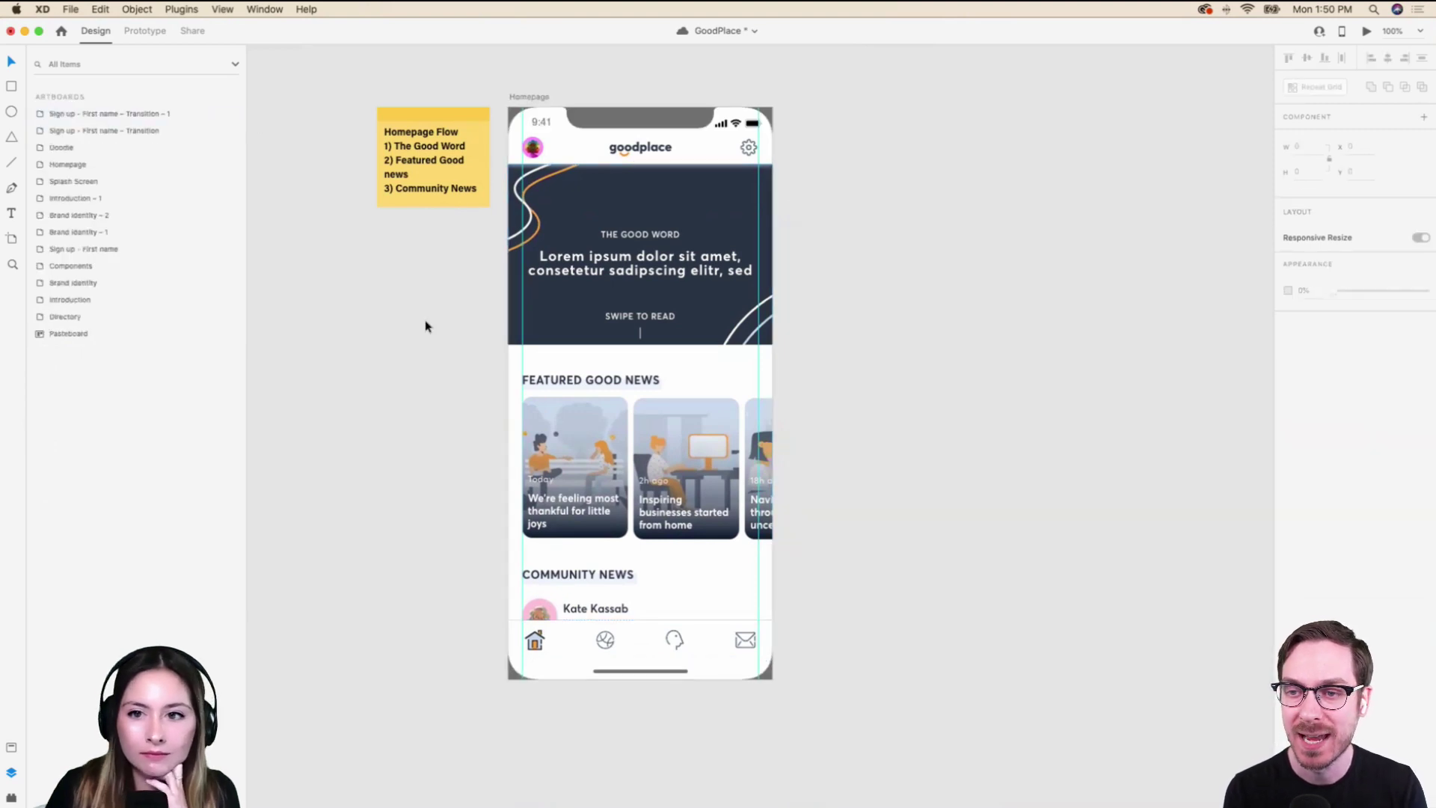
# Look over the Homepage artboard and save the GoodPlace file.
pyautogui.scroll(-1, 758, 379)
pyautogui.hscroll(2, 758, 379)
pyautogui.scroll(1, 758, 379)
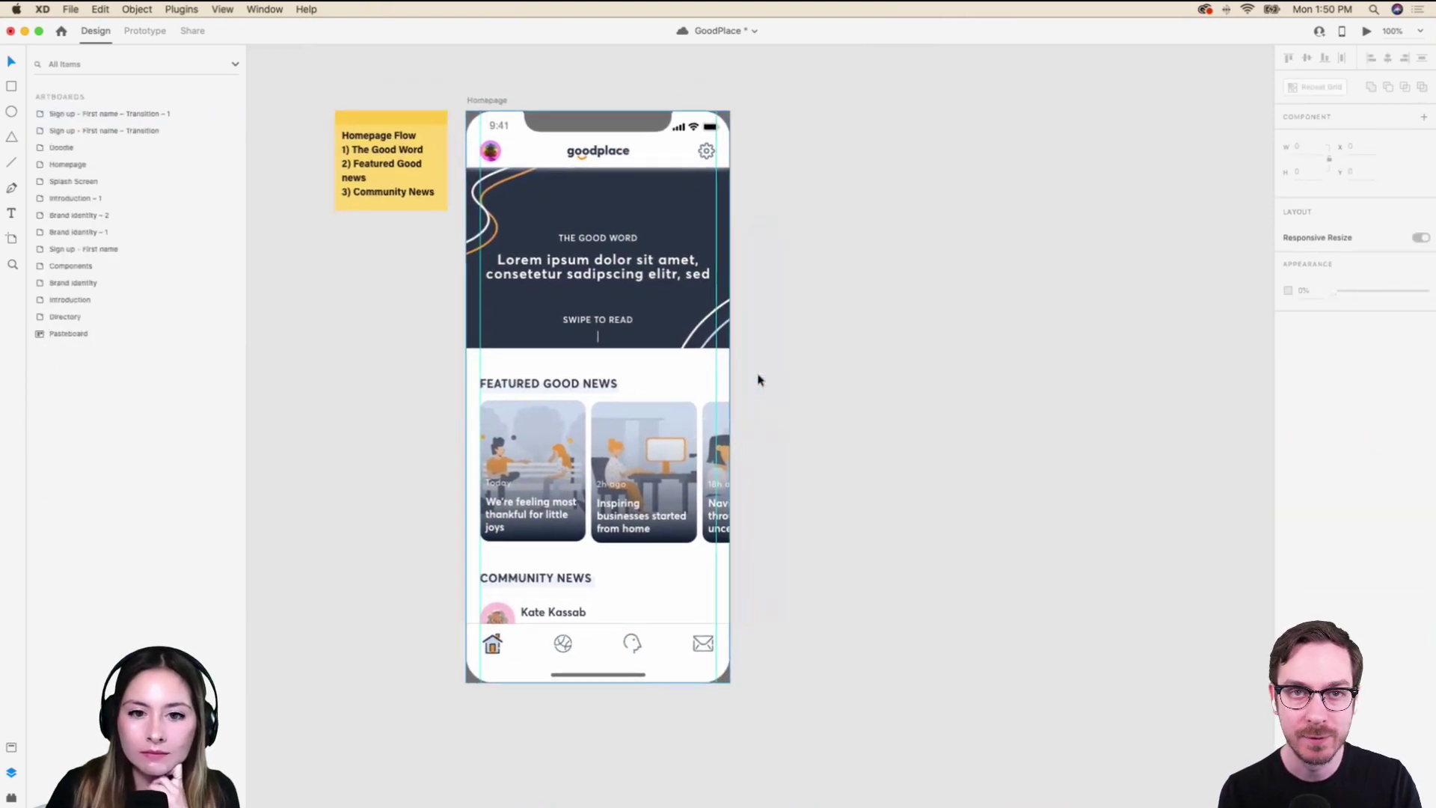
pyautogui.hscroll(-1, 758, 379)
pyautogui.scroll(1, 757, 379)
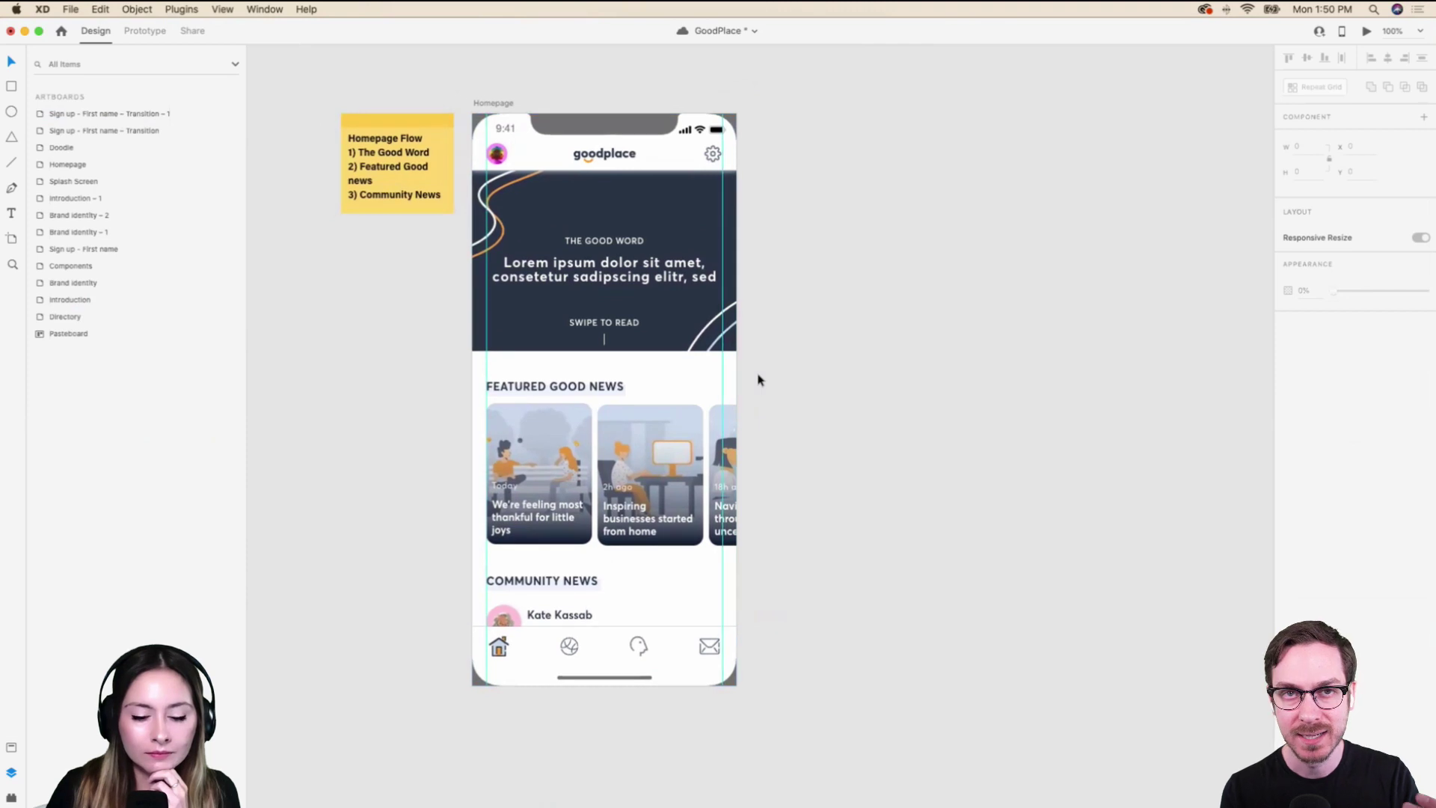
pyautogui.scroll(2, 757, 379)
pyautogui.hscroll(2, 757, 379)
pyautogui.hscroll(-3, 757, 379)
pyautogui.scroll(-2, 758, 379)
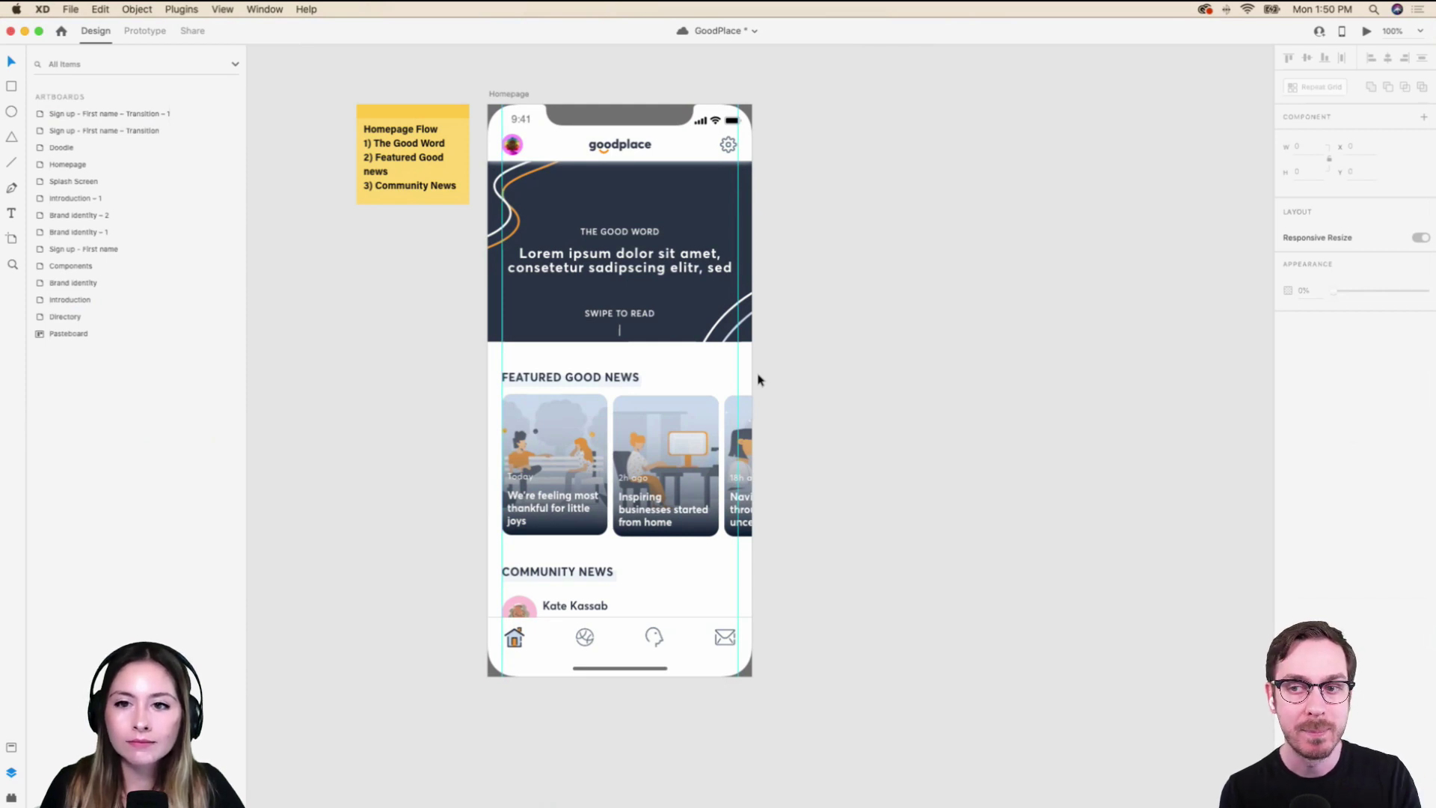
pyautogui.press('super+s')
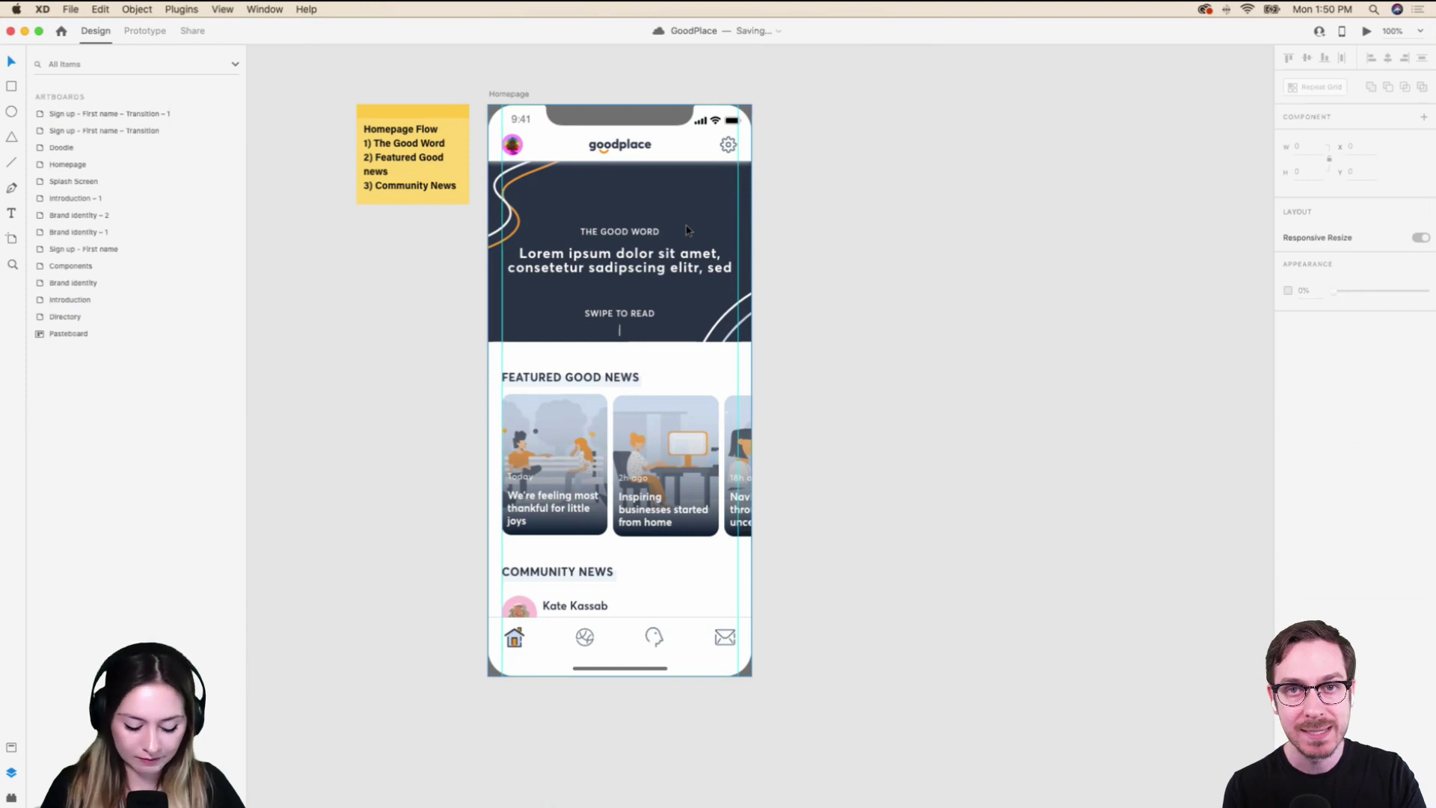
pyautogui.scroll(5, 688, 230)
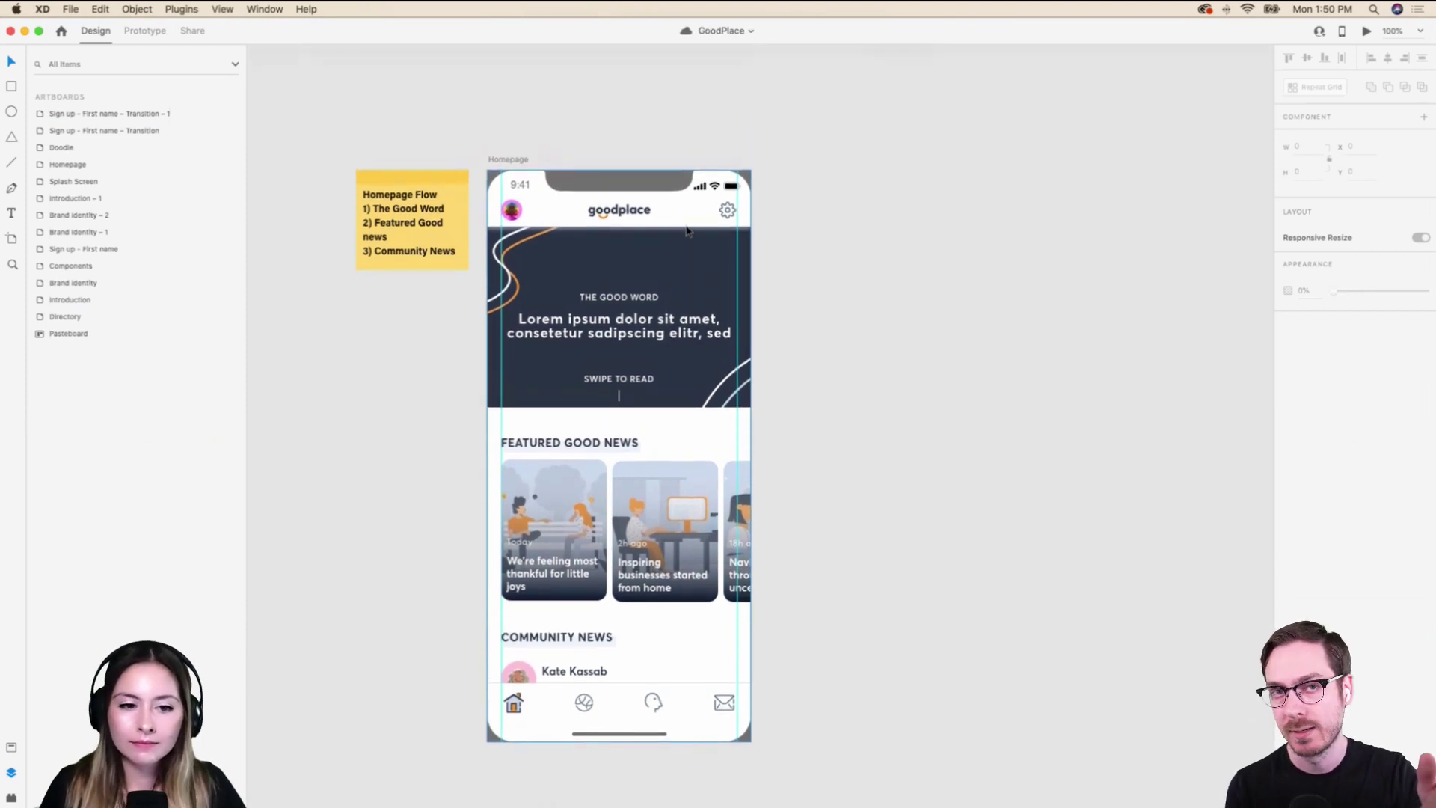
pyautogui.scroll(2, 688, 229)
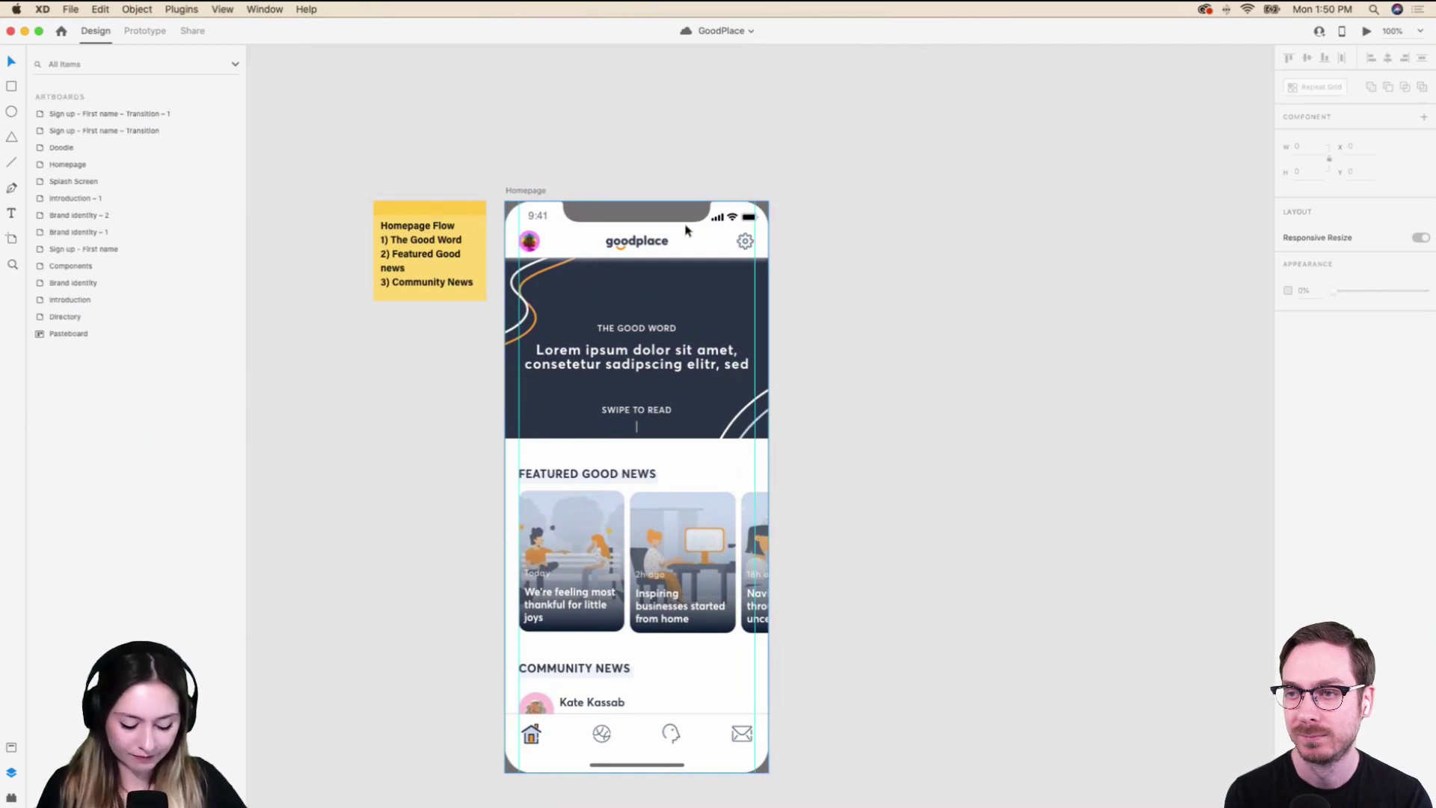
pyautogui.scroll(-6, 685, 229)
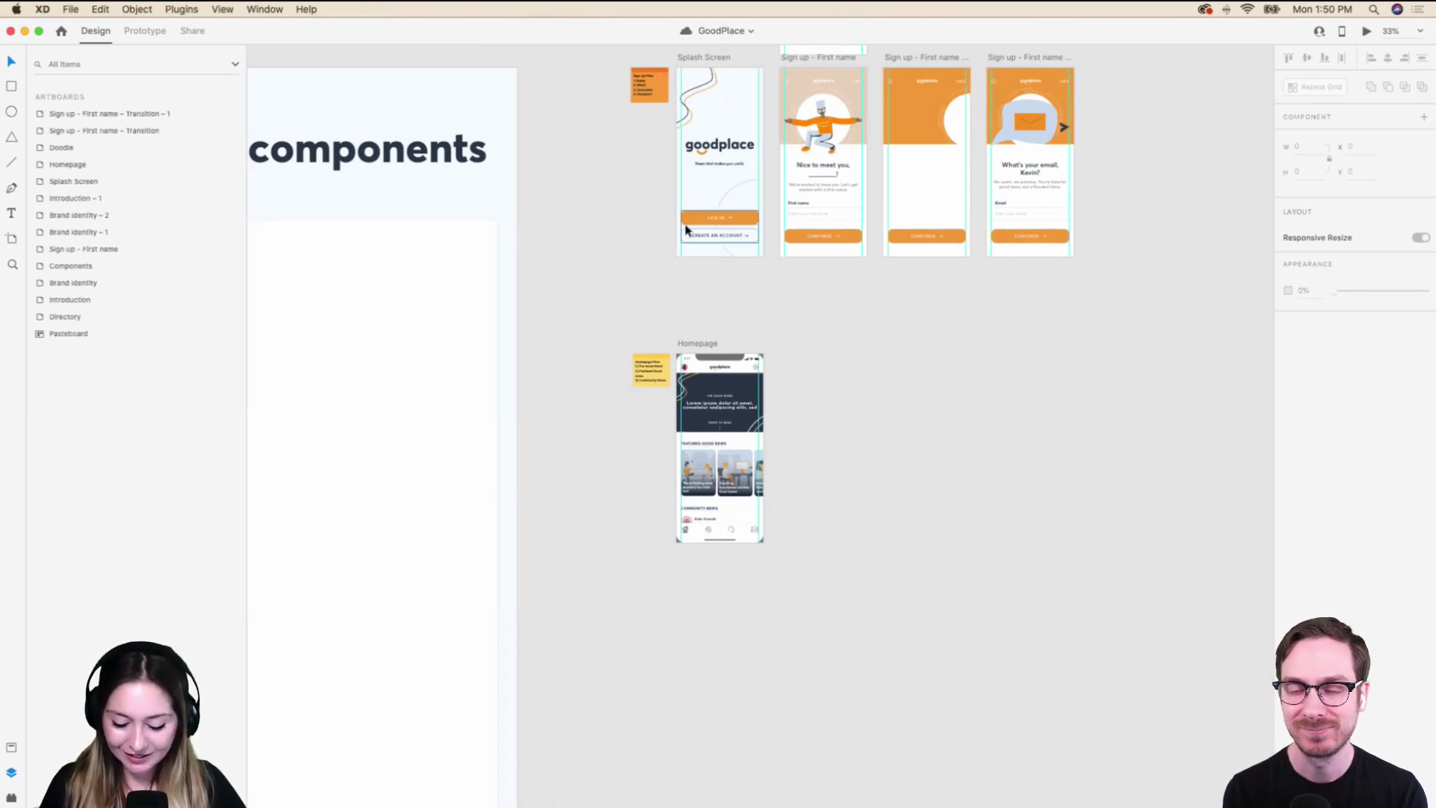
pyautogui.scroll(-5, 686, 230)
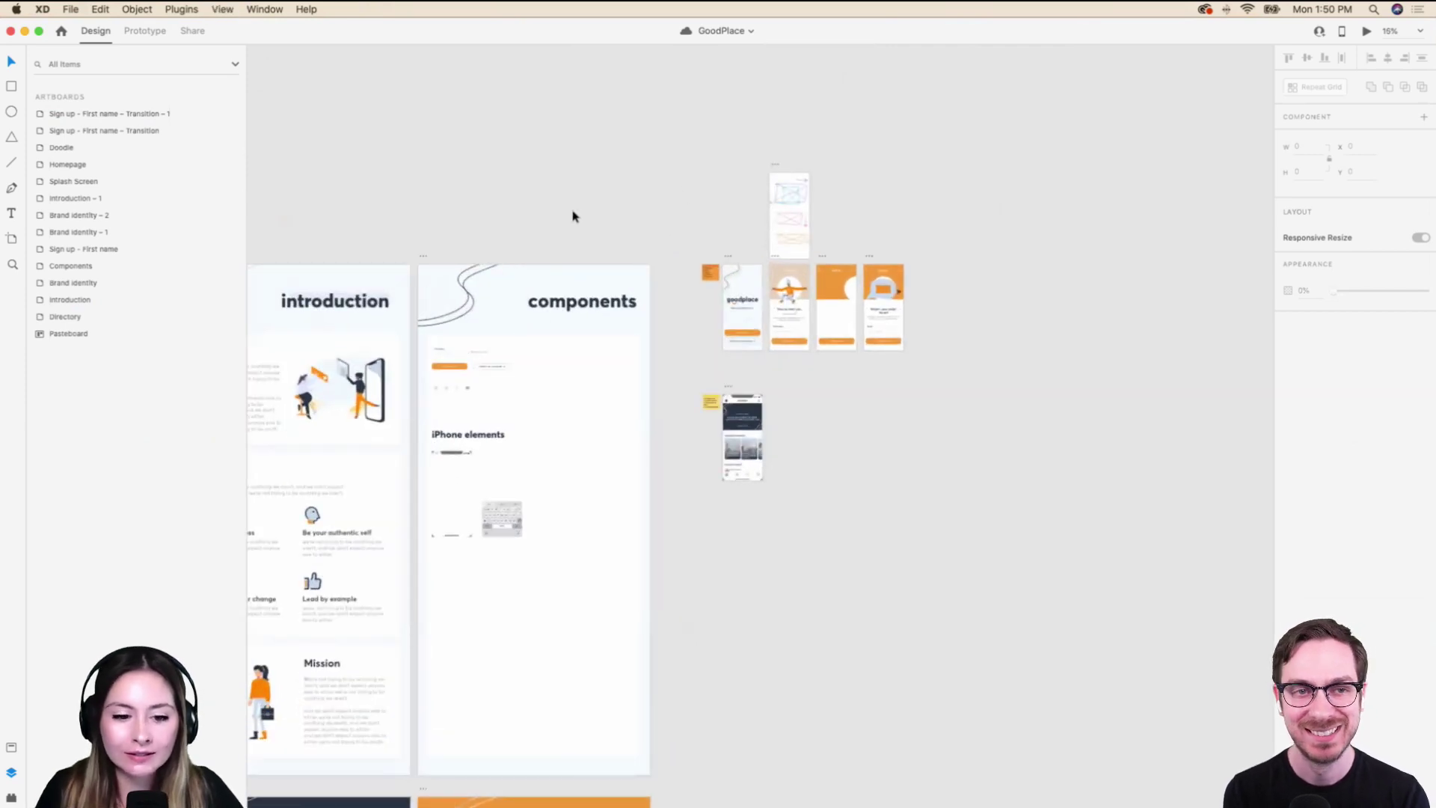
pyautogui.scroll(-2, 572, 216)
pyautogui.hscroll(-2, 572, 217)
pyautogui.hscroll(-10, 573, 216)
pyautogui.scroll(-1, 572, 217)
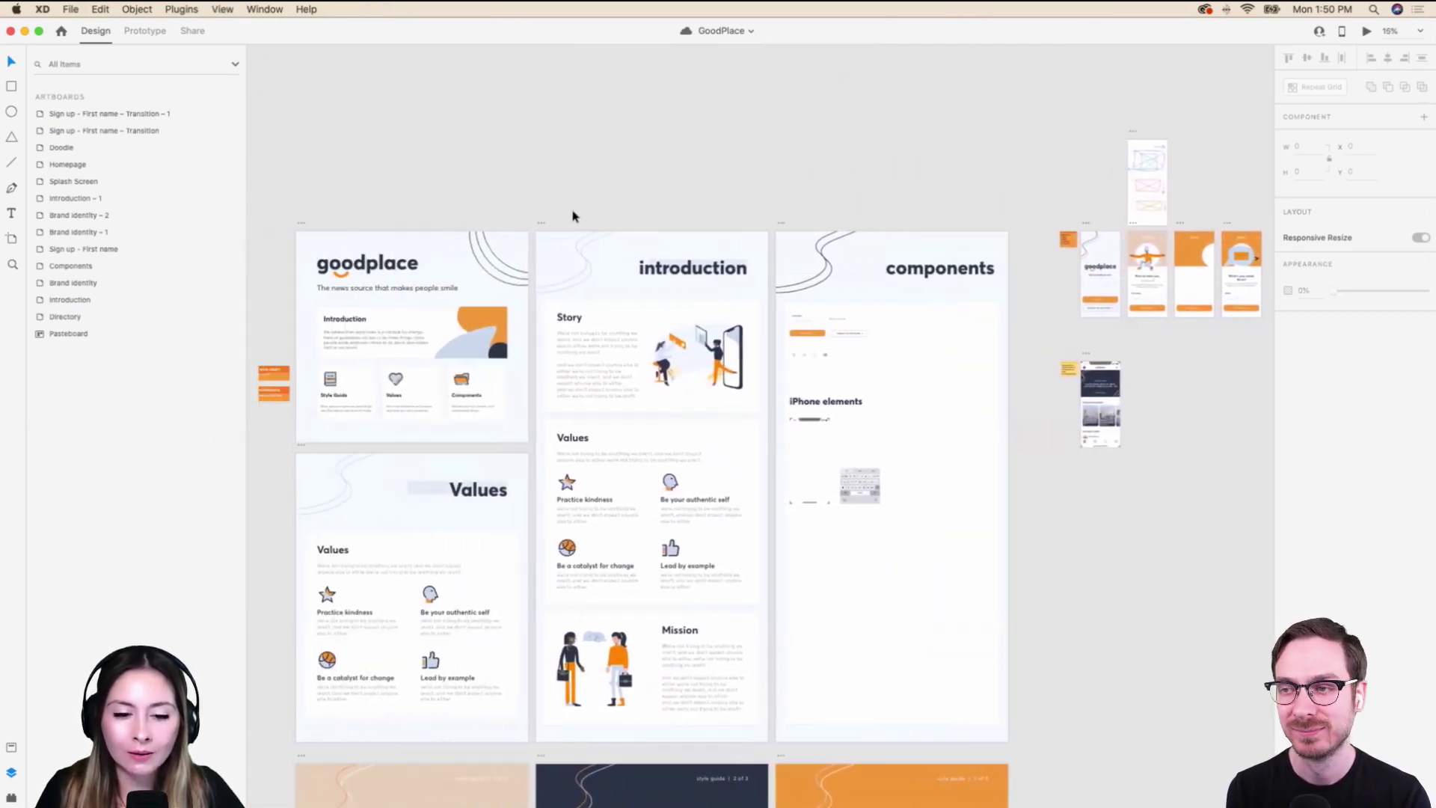
pyautogui.scroll(-2, 594, 207)
pyautogui.hscroll(2, 595, 207)
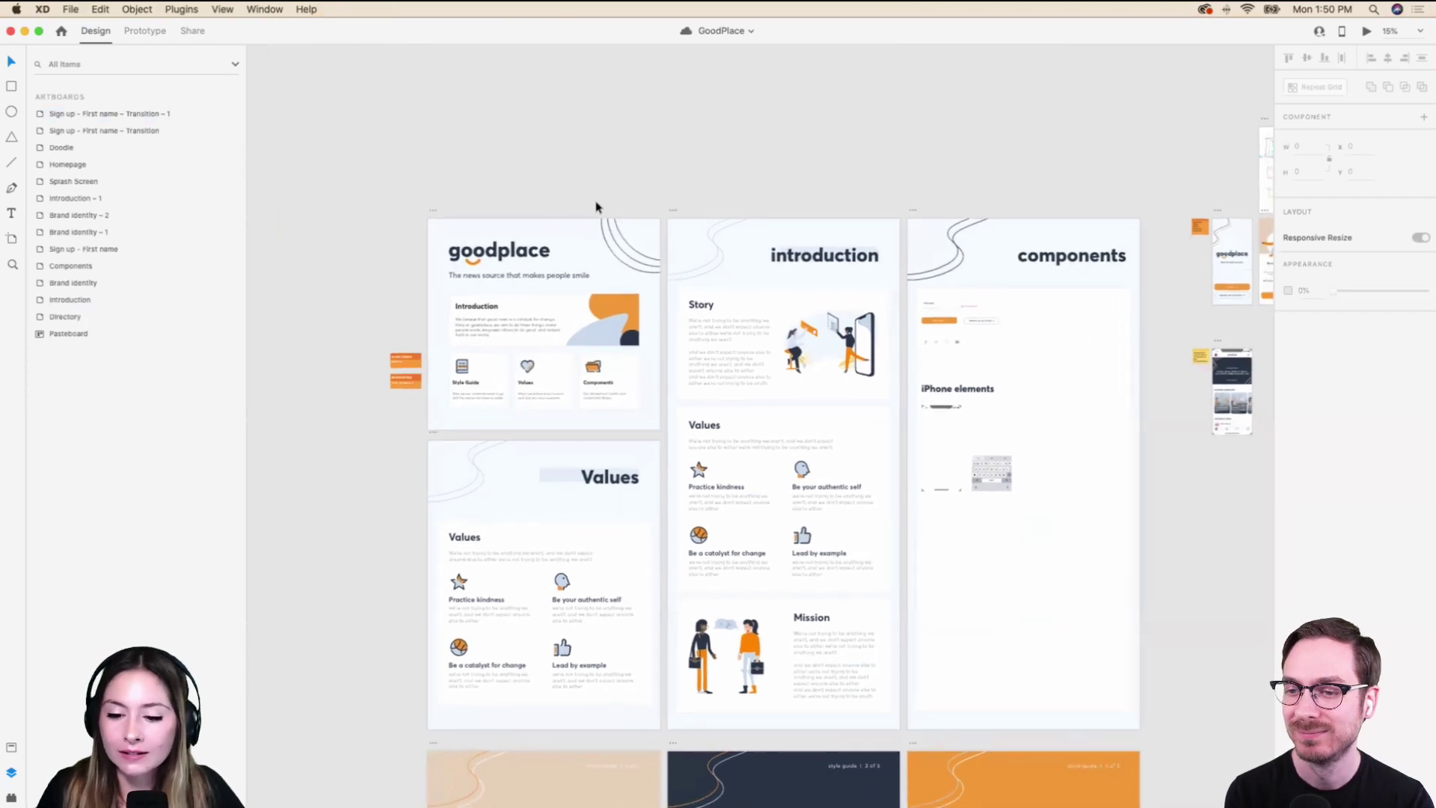
pyautogui.scroll(-3, 596, 207)
pyautogui.hscroll(3, 596, 207)
pyautogui.scroll(5, 1057, 113)
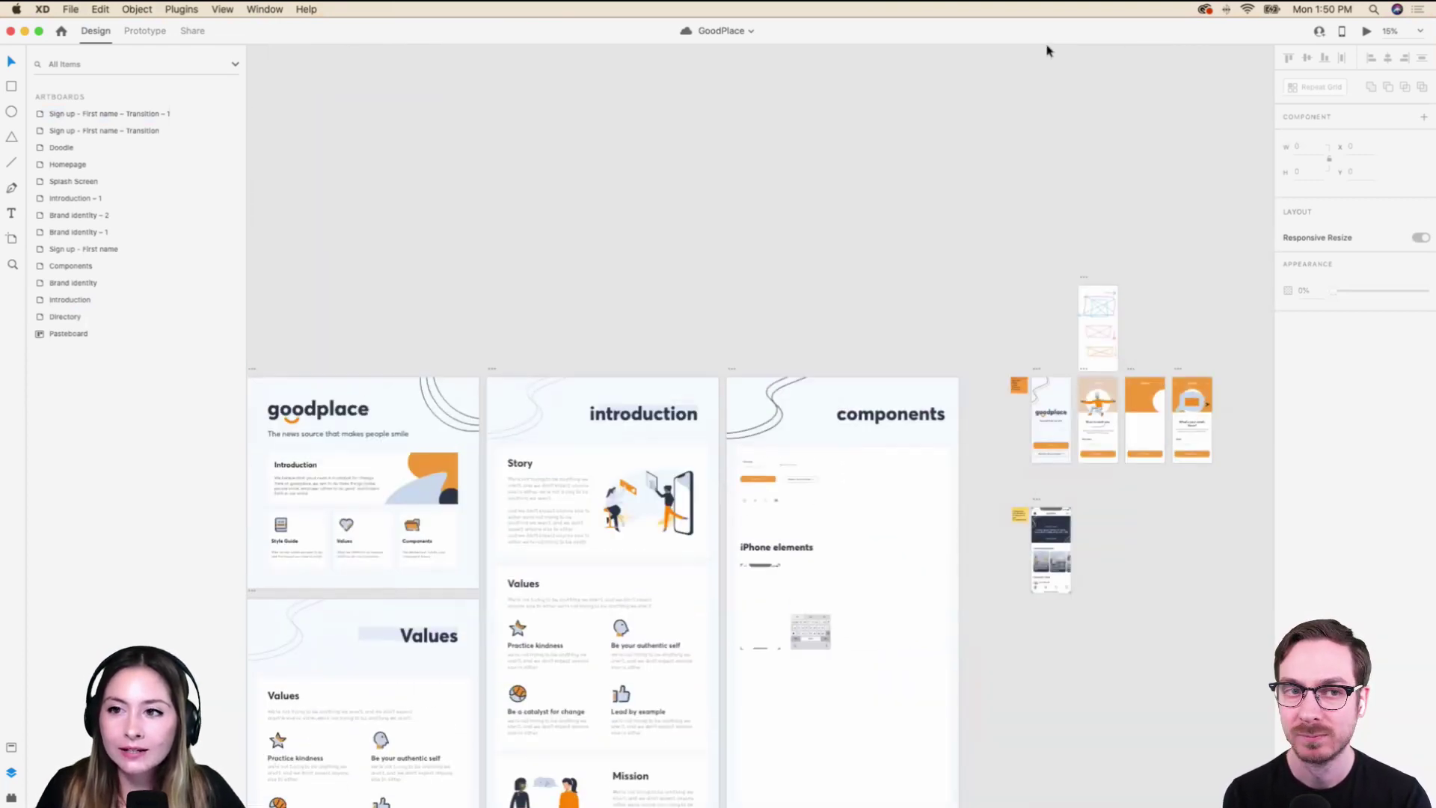
pyautogui.moveTo(1044, 45)
pyautogui.mouseDown()
pyautogui.moveTo(1048, 214)
pyautogui.moveTo(1041, 31)
pyautogui.mouseUp()
pyautogui.moveTo(462, 796)
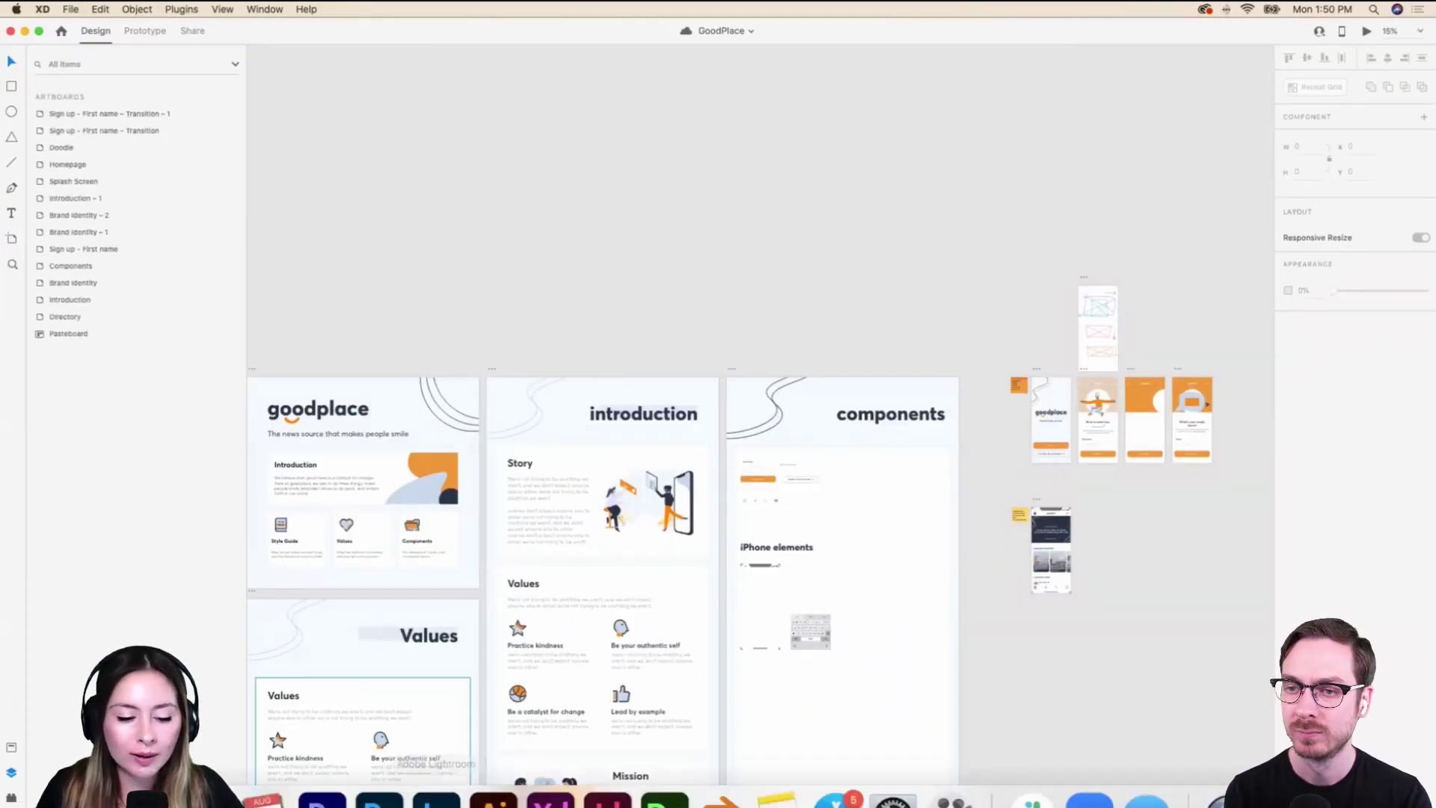
# Open GoodPlace_FNL from the Dock's recent files and look over its style-guide artboards.
pyautogui.rightClick(532, 781)
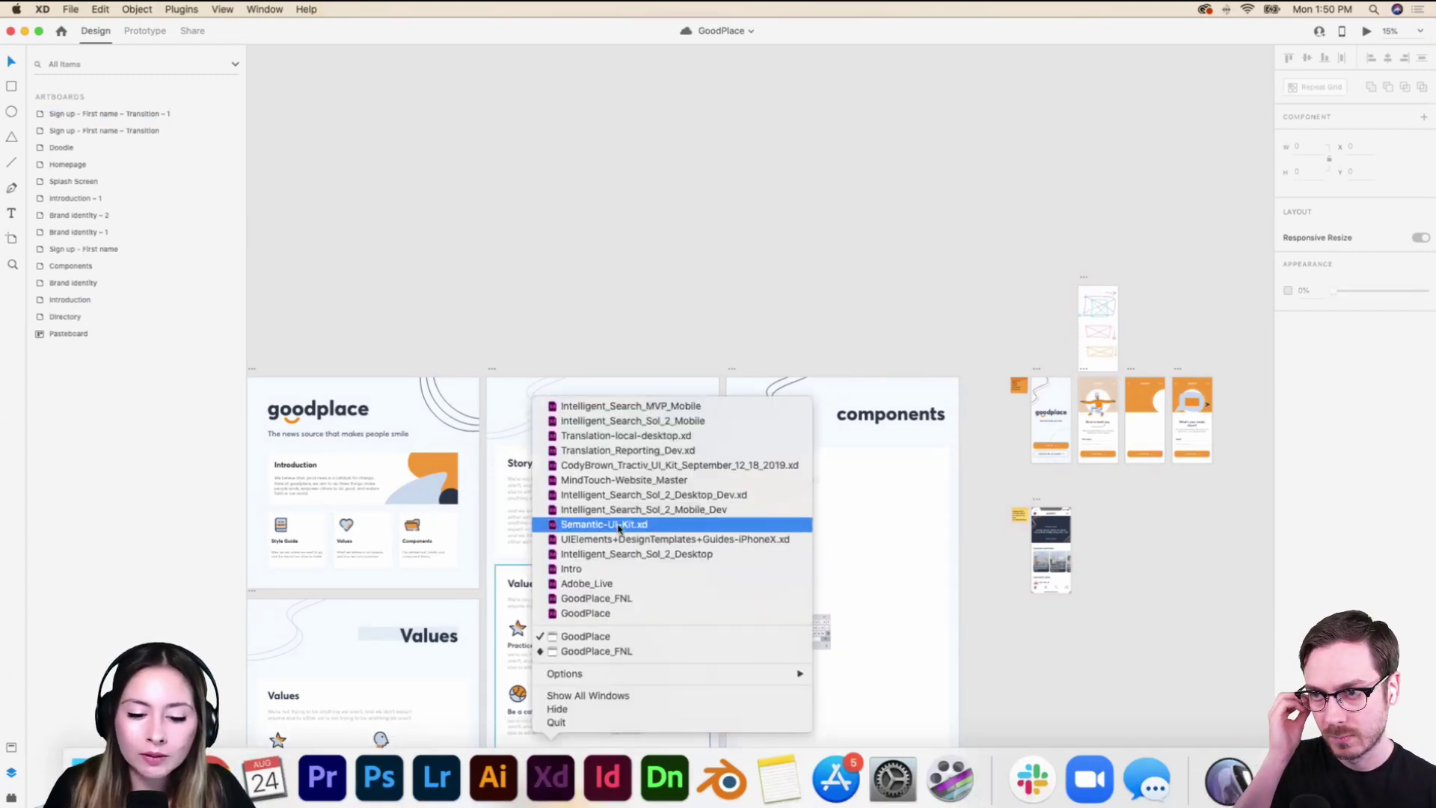
pyautogui.click(628, 598)
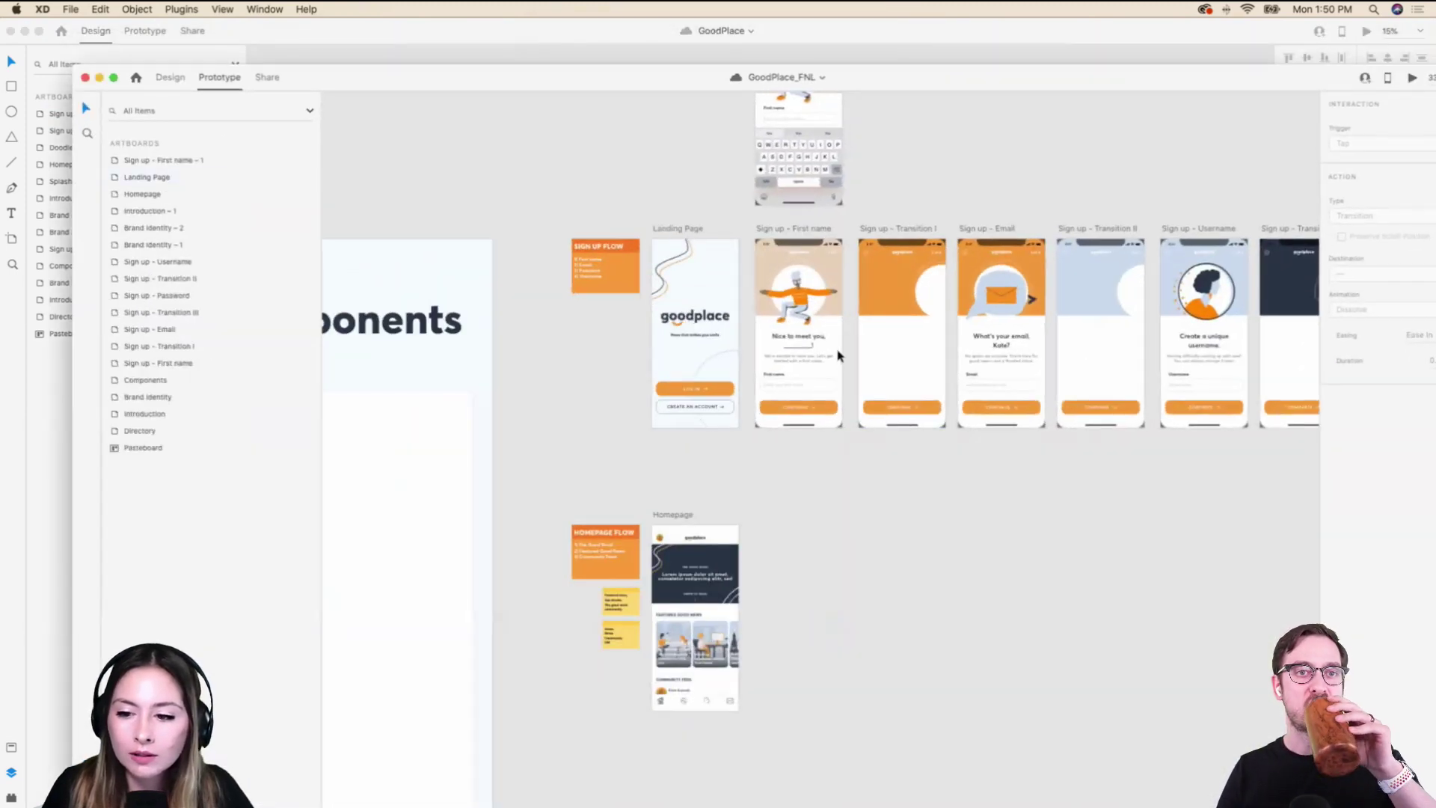
pyautogui.hscroll(5, 673, 337)
pyautogui.hscroll(-2, 449, 314)
pyautogui.click(412, 299)
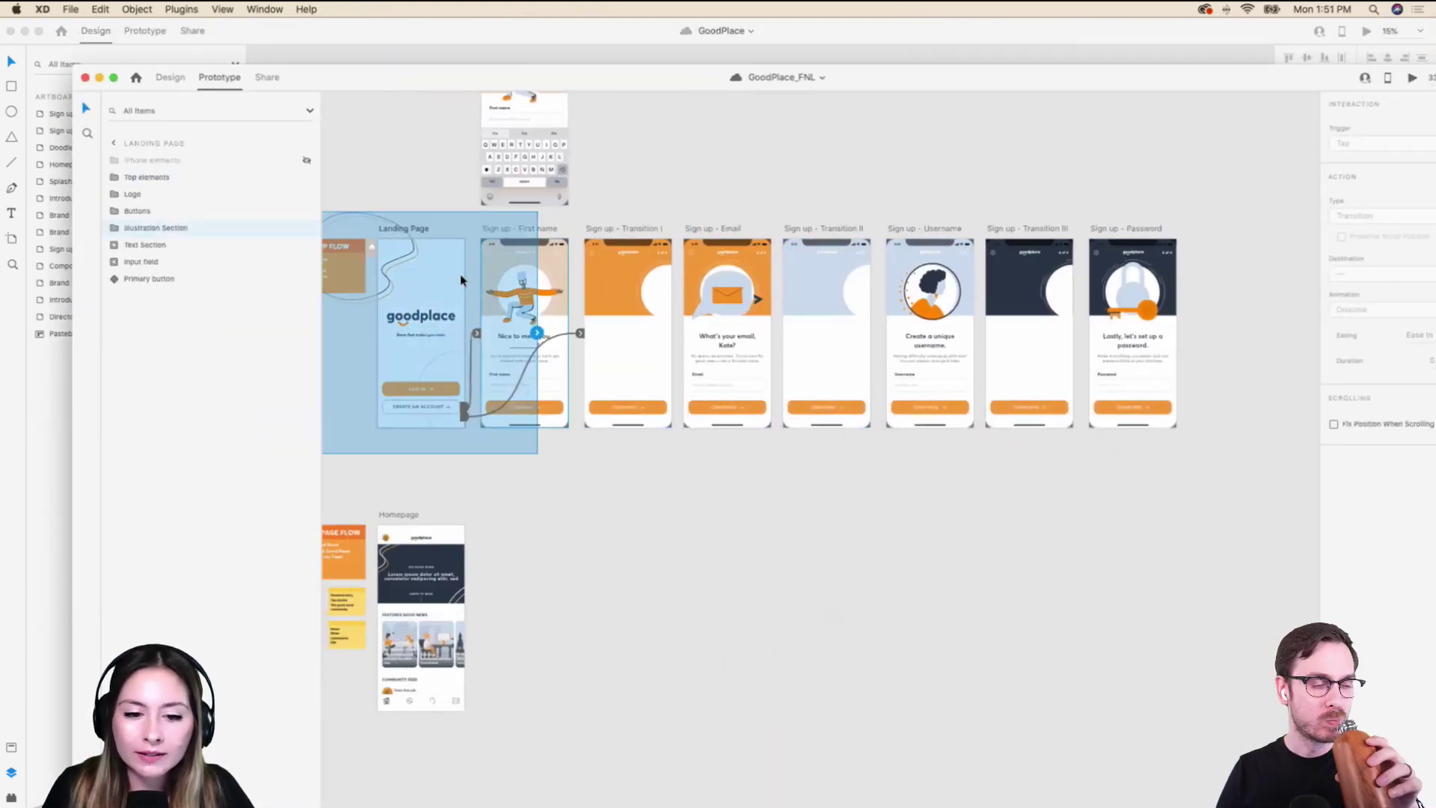
pyautogui.hscroll(-10, 596, 260)
pyautogui.hscroll(-8, 596, 259)
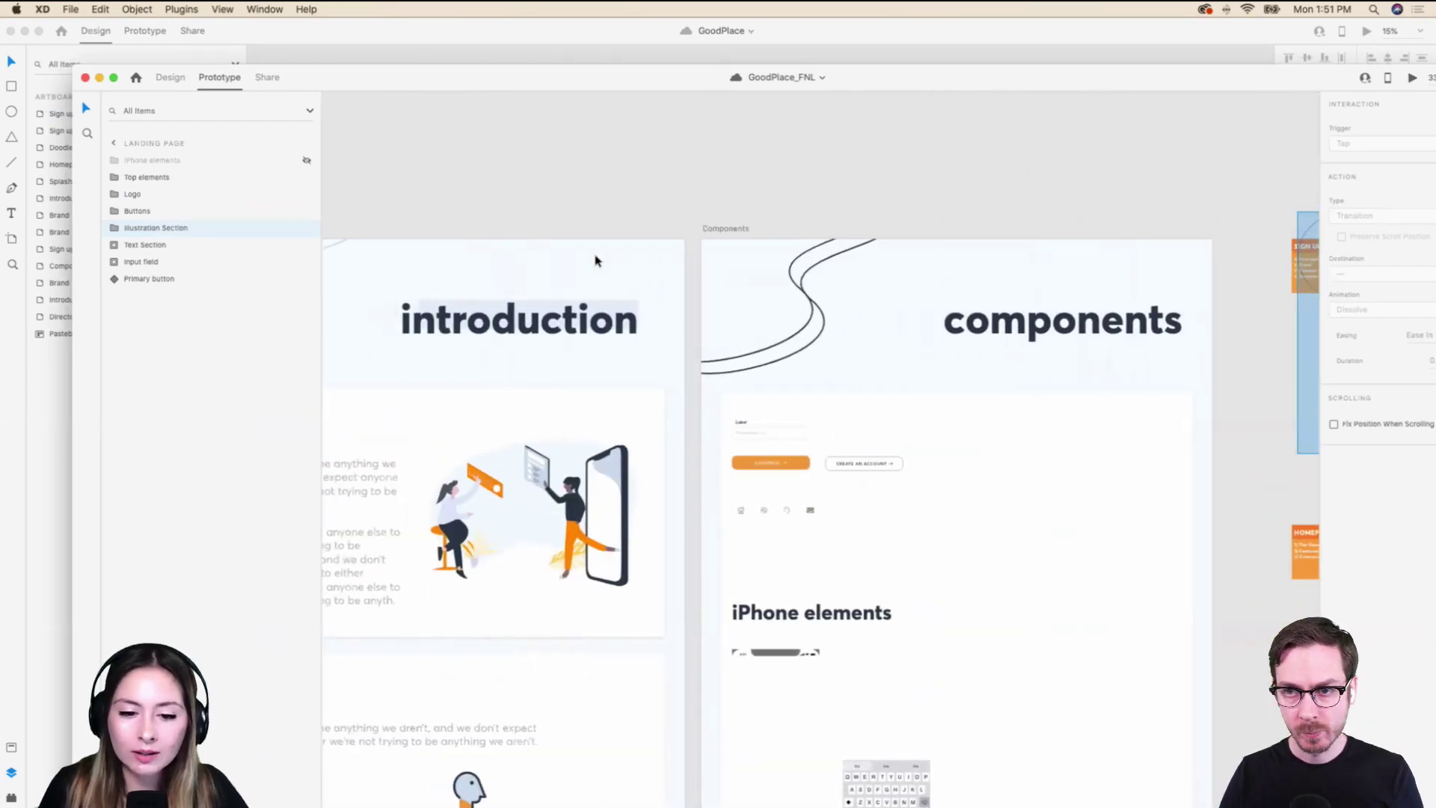
pyautogui.scroll(-5, 596, 260)
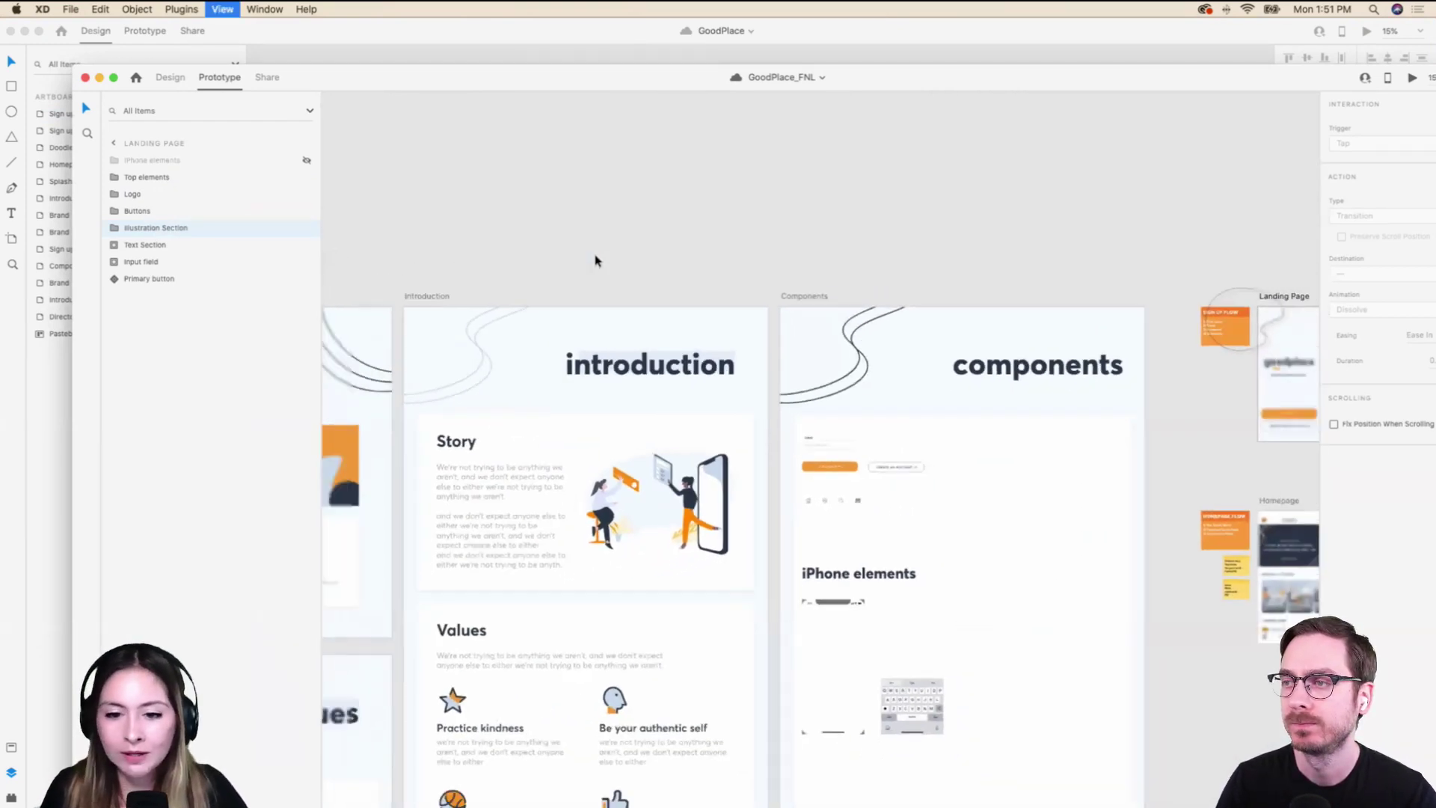
pyautogui.click(690, 311)
pyautogui.scroll(-5, 689, 311)
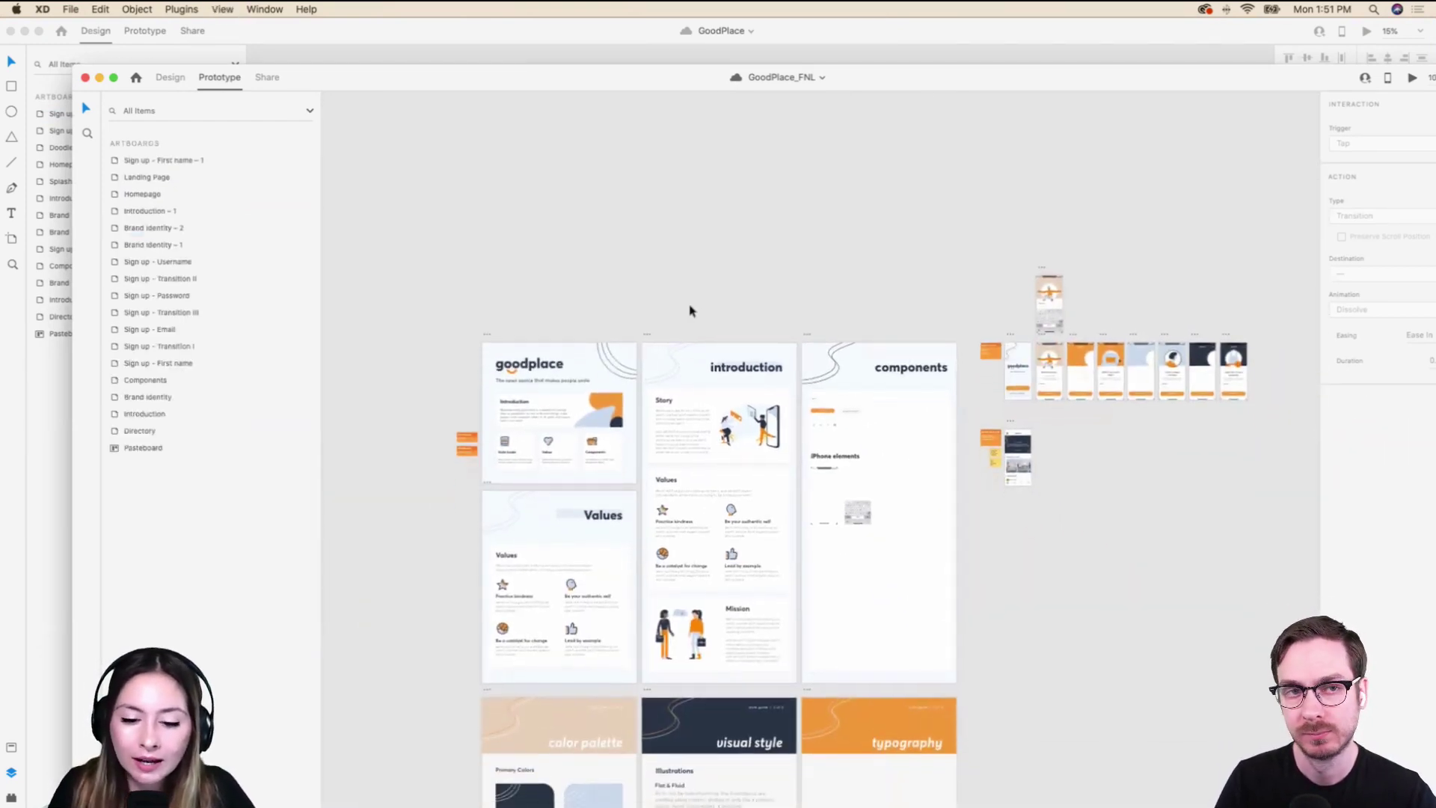
pyautogui.scroll(-1, 690, 310)
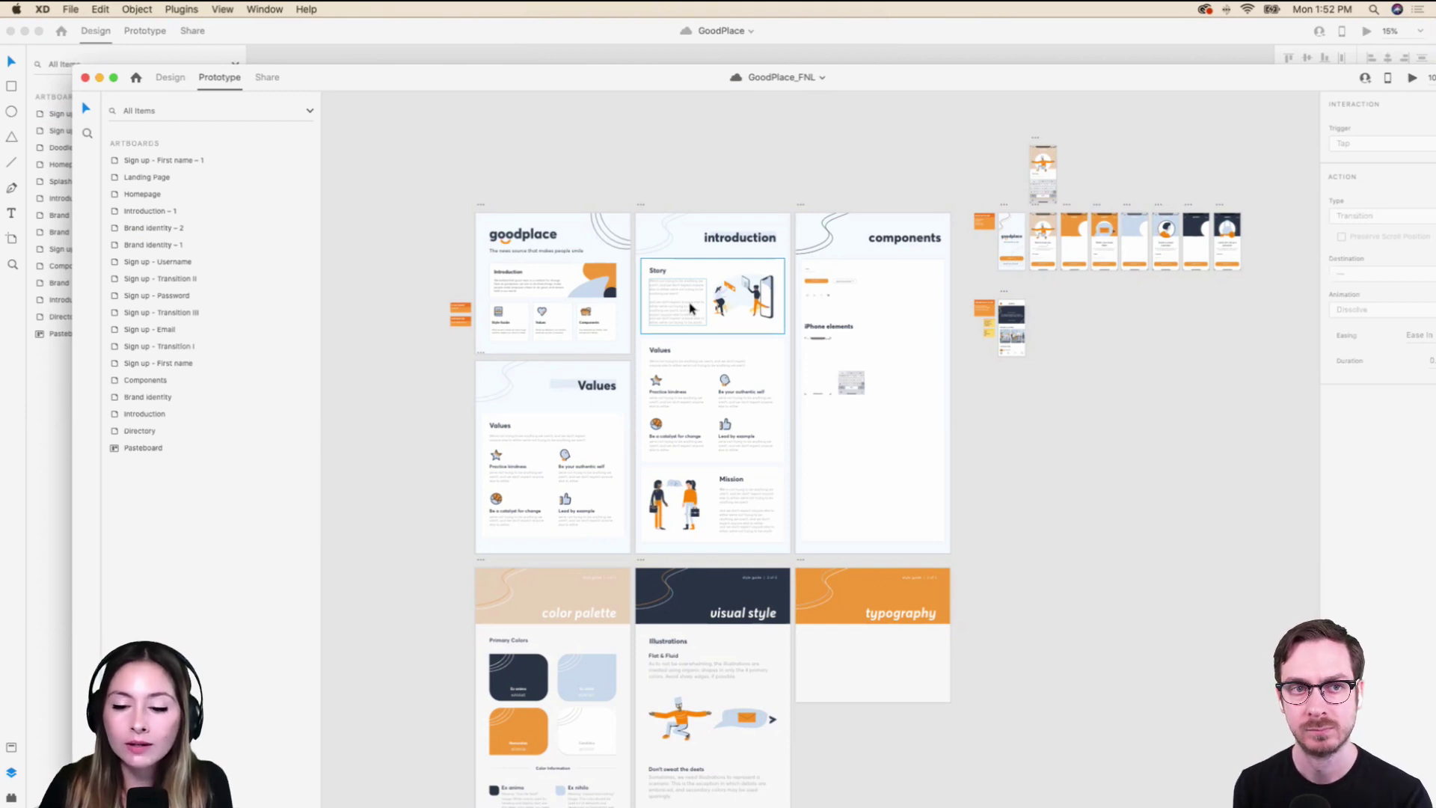
pyautogui.hscroll(5, 1093, 320)
pyautogui.scroll(2, 1092, 320)
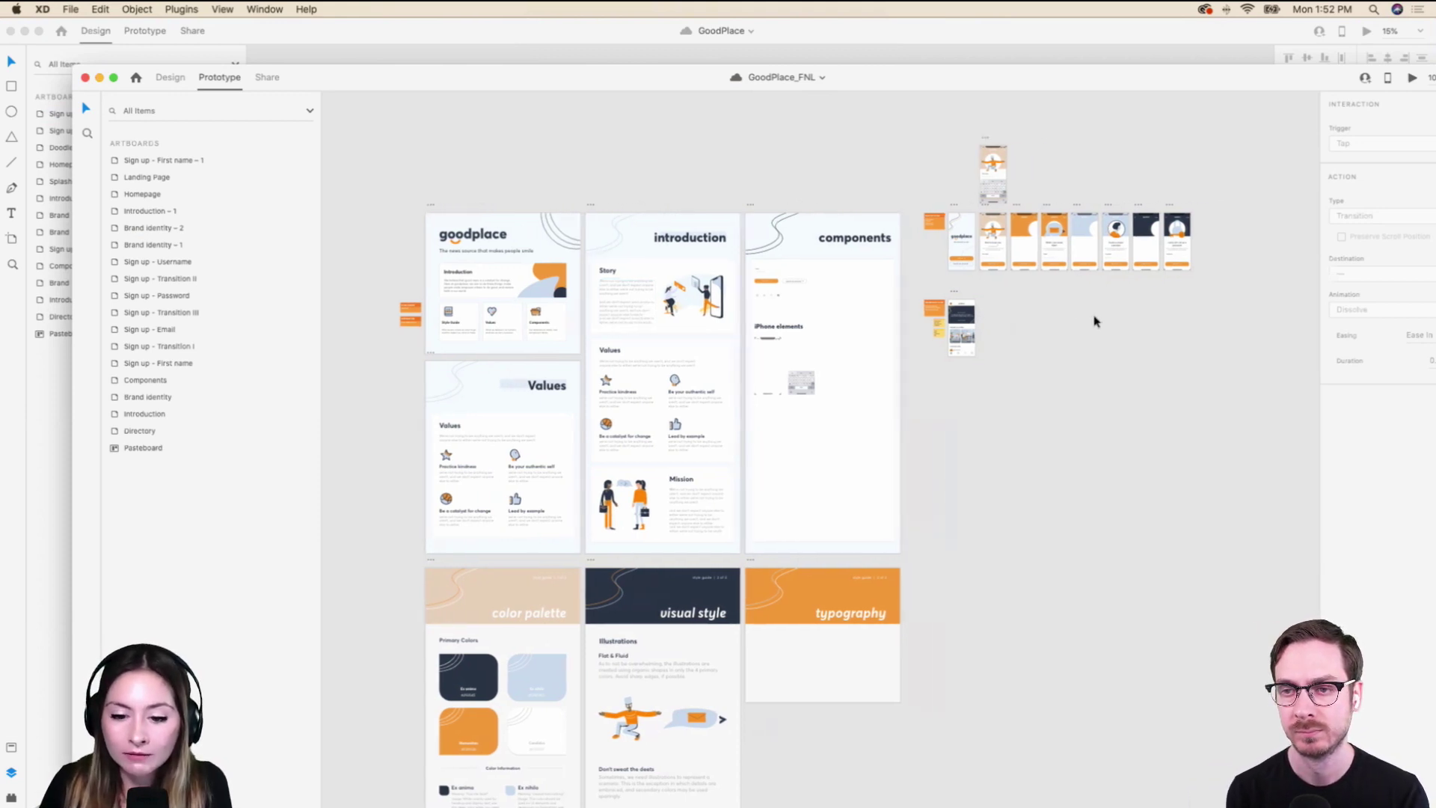
pyautogui.scroll(2, 945, 329)
pyautogui.hscroll(3, 945, 330)
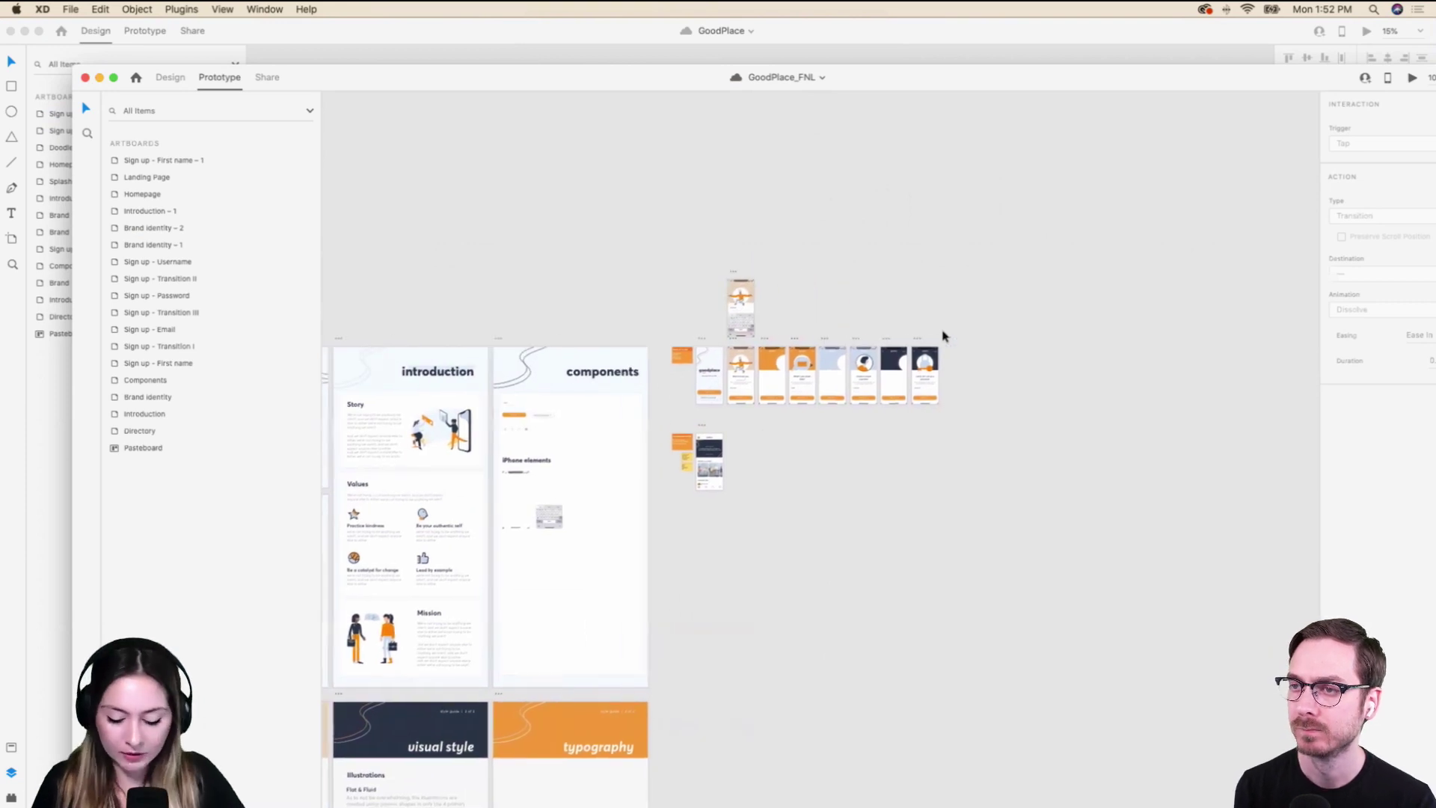
pyautogui.scroll(3, 942, 333)
# Preview GoodPlace_FNL and click CONTINUE through the sign-up screens to 4 of 4.
pyautogui.click(569, 218)
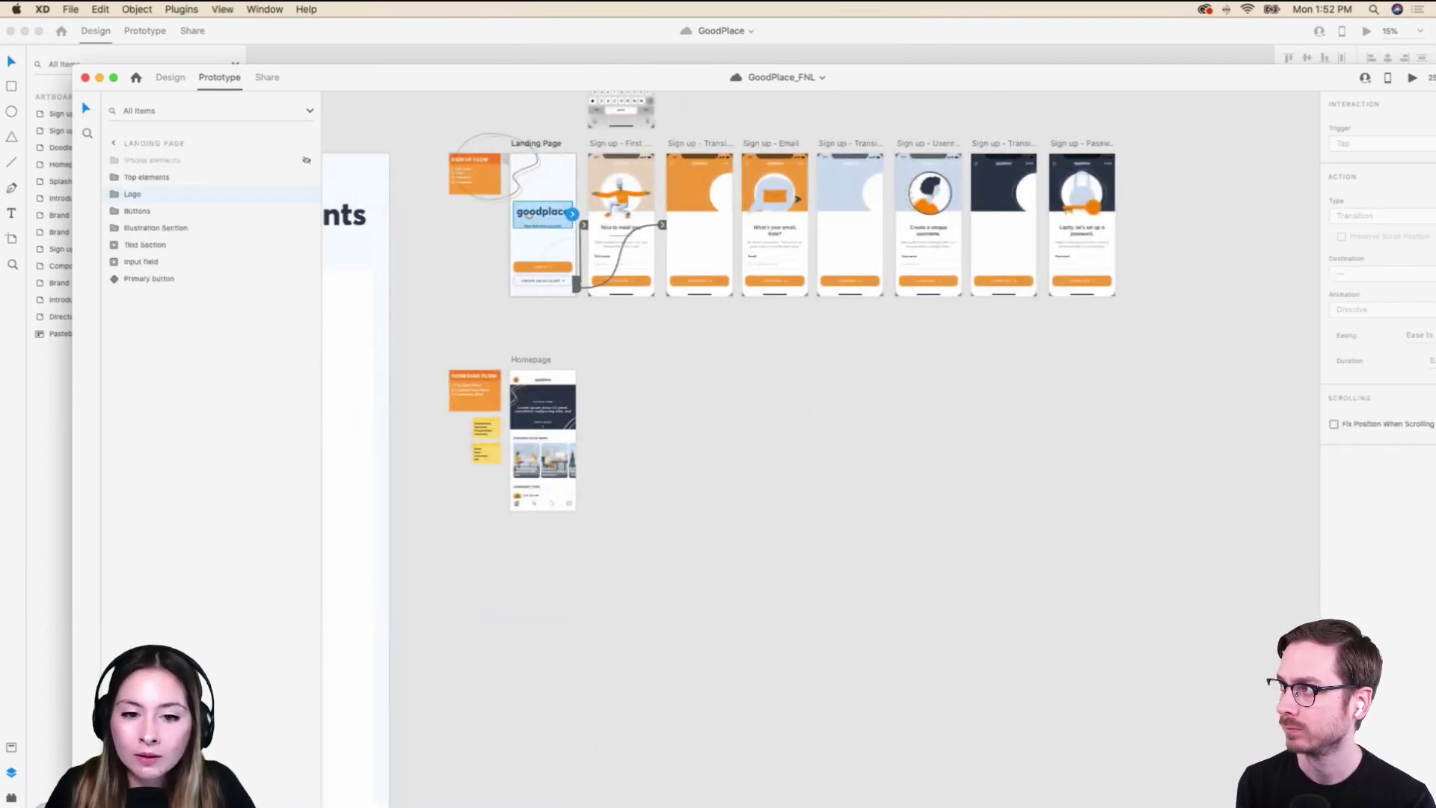
pyautogui.click(1410, 77)
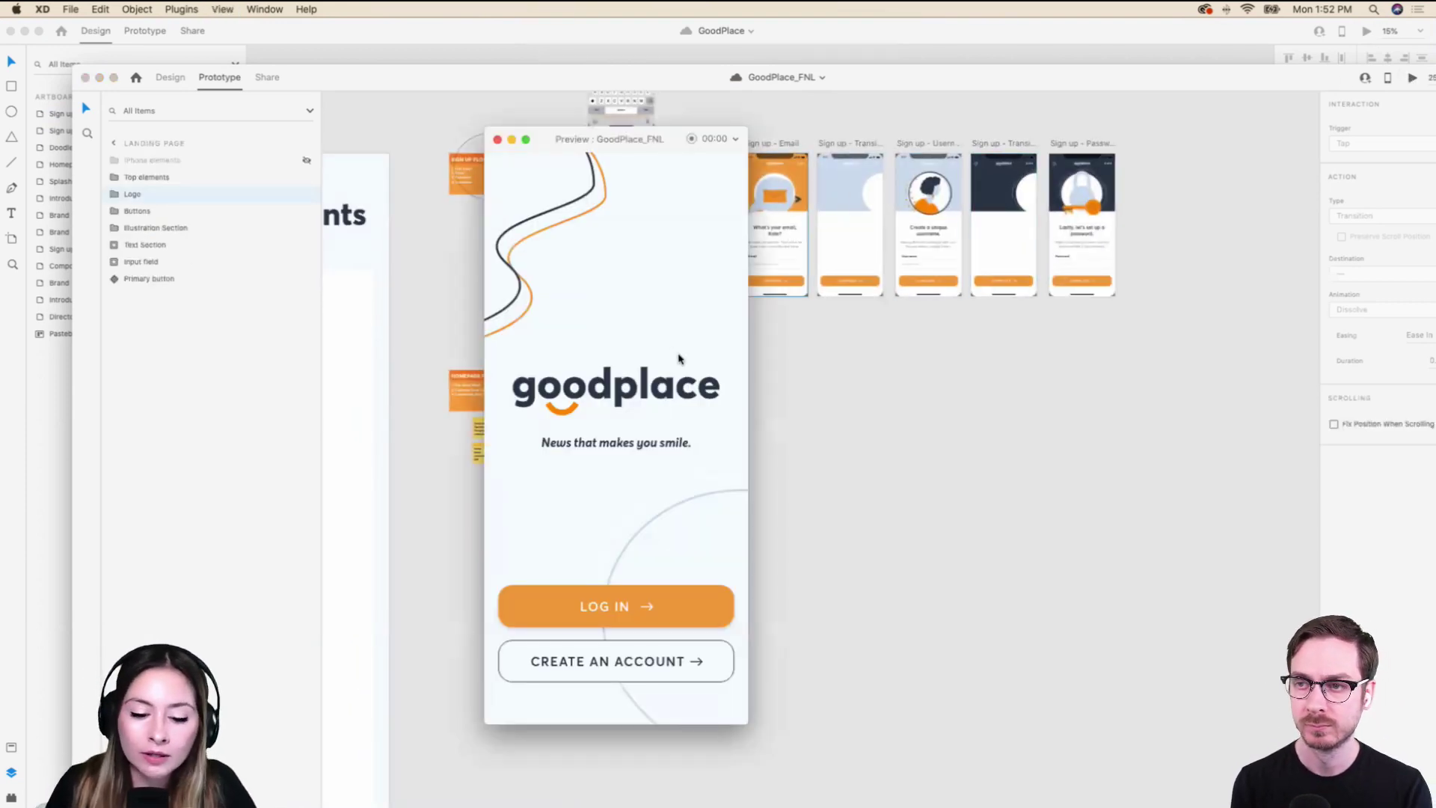
pyautogui.moveTo(625, 139); pyautogui.dragTo(611, 64)
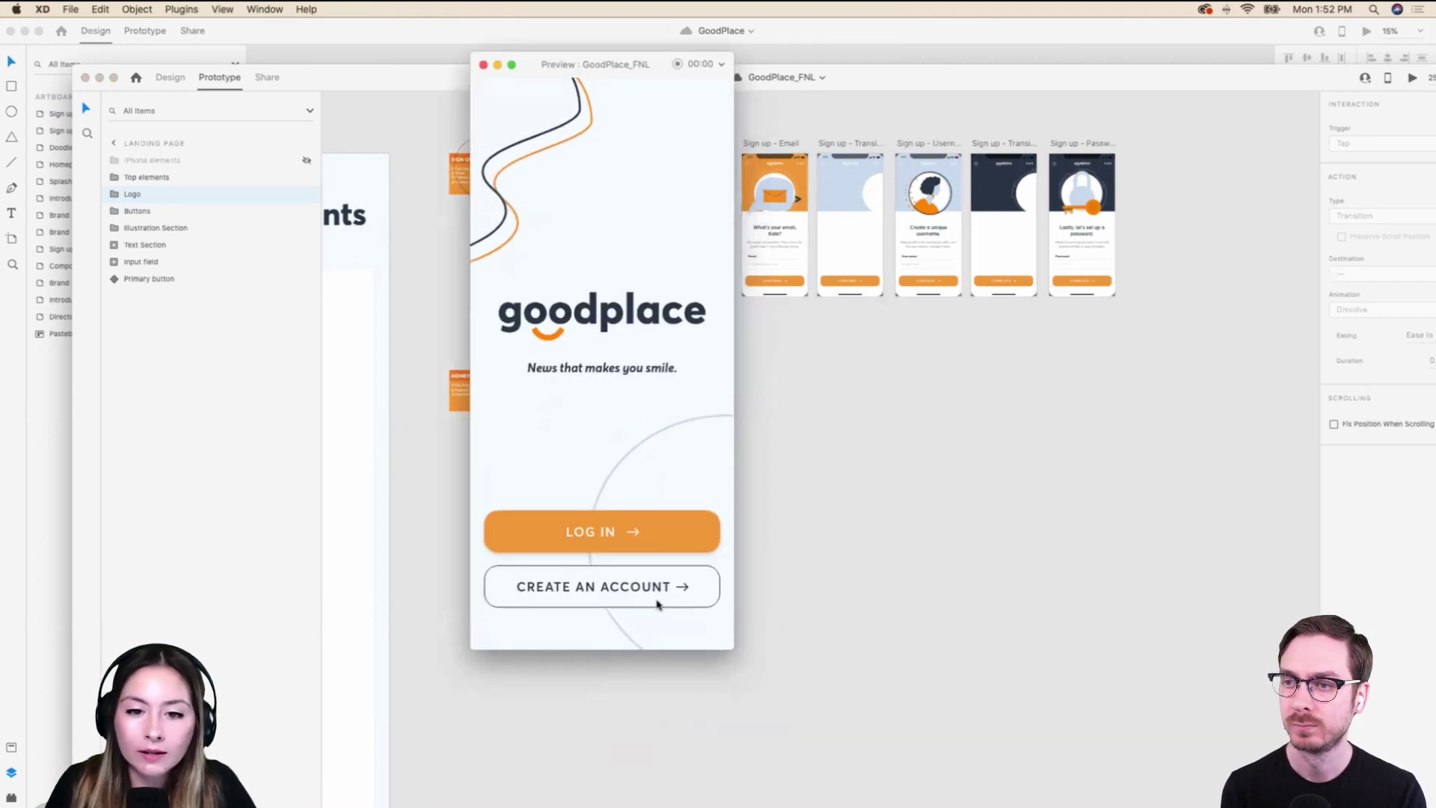
pyautogui.click(657, 605)
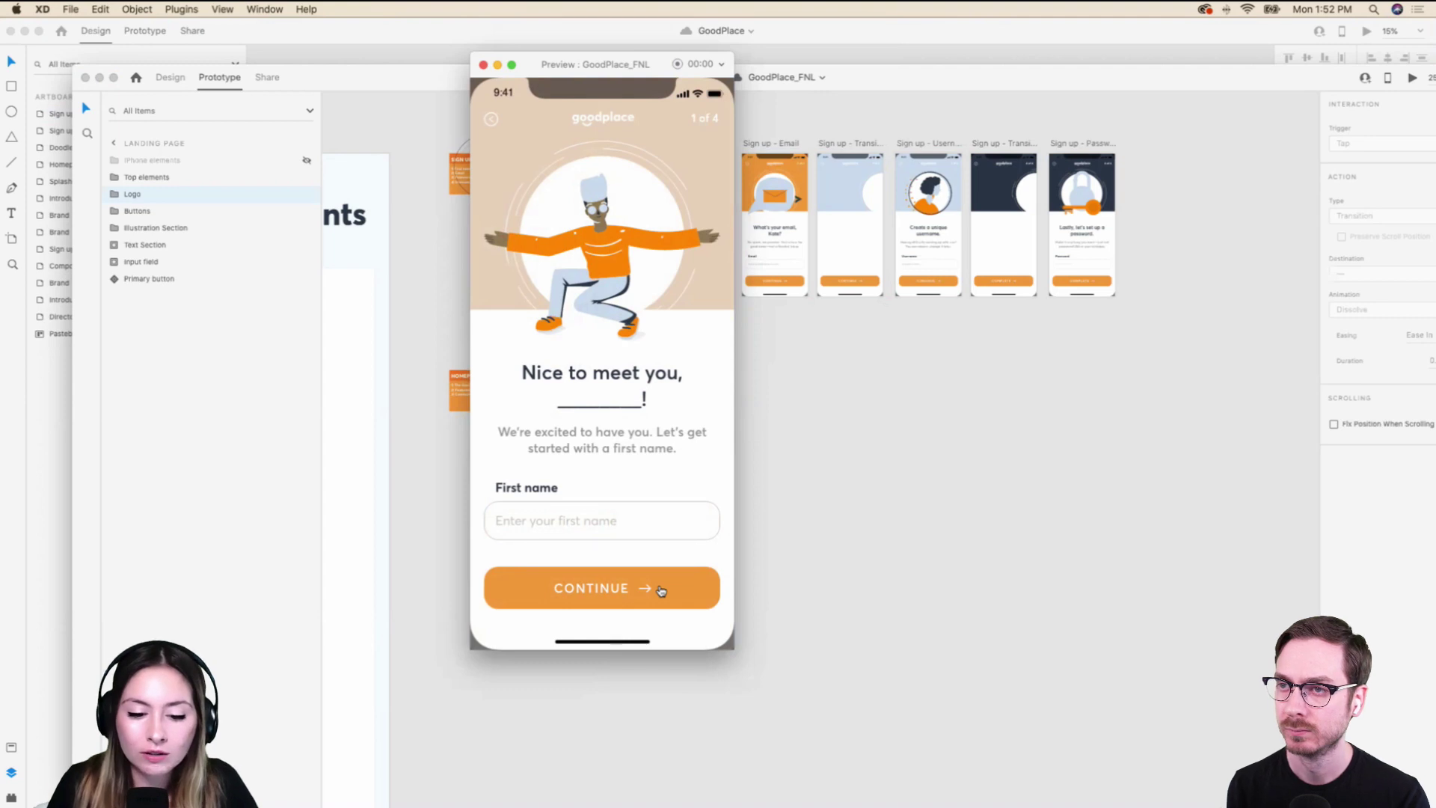
pyautogui.click(661, 590)
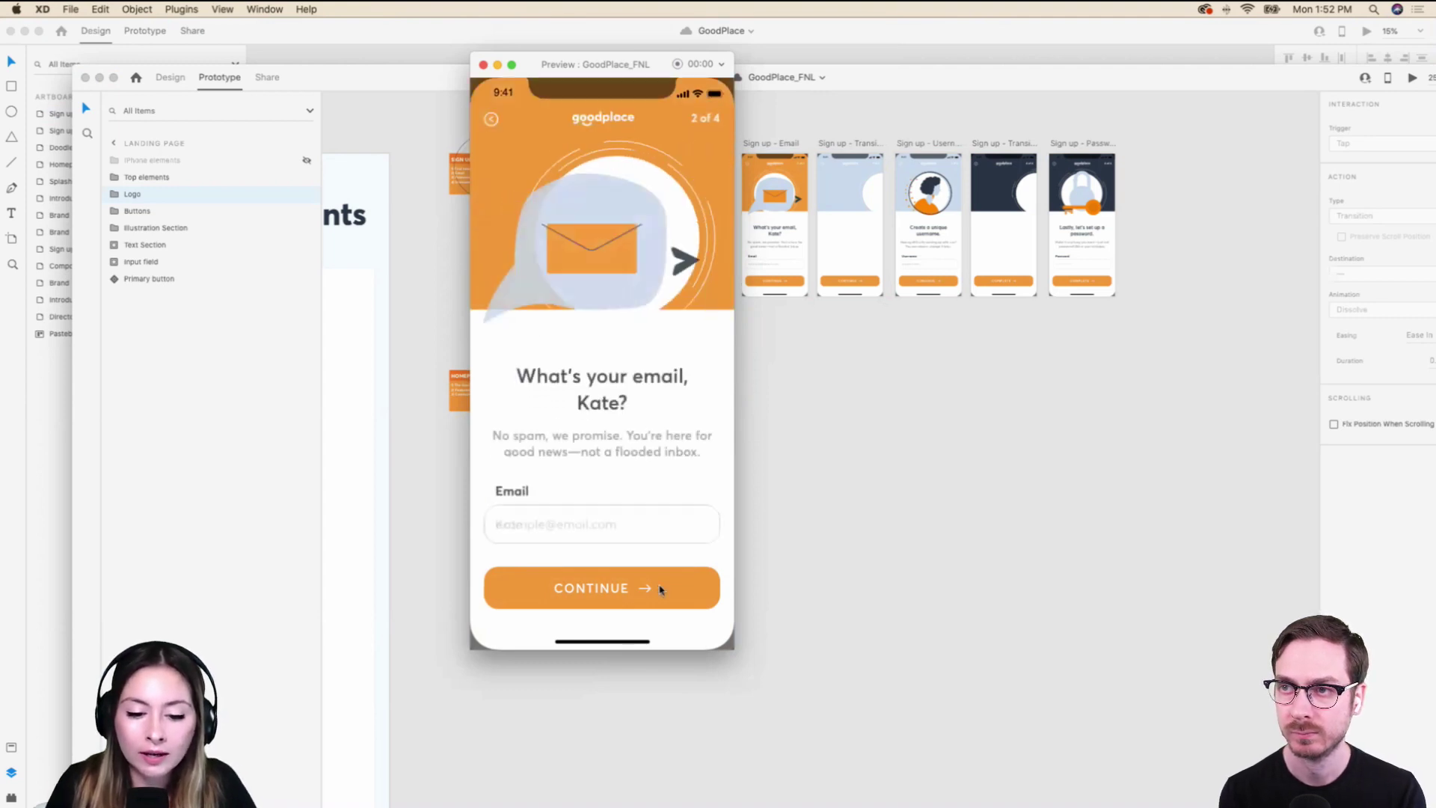
pyautogui.click(661, 590)
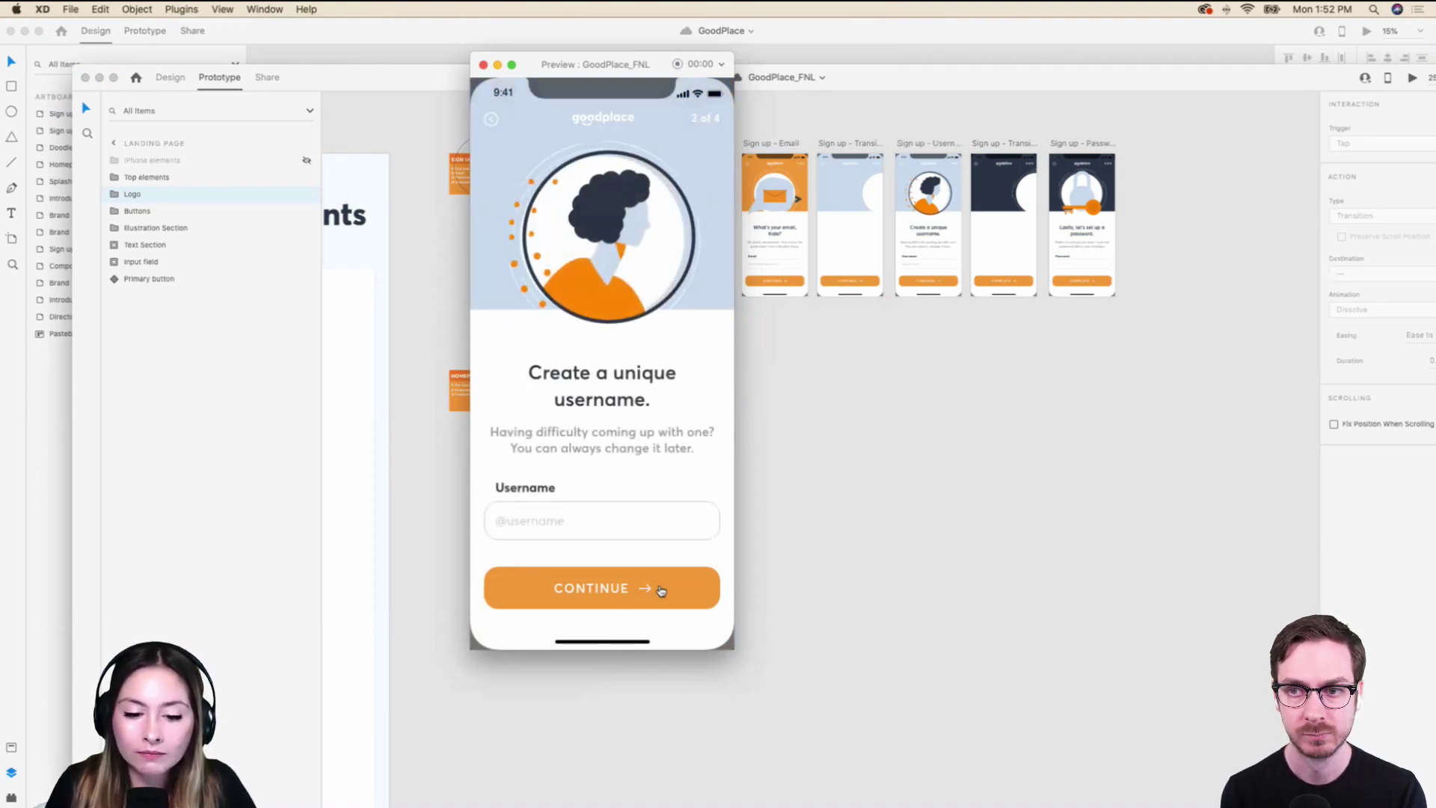
pyautogui.click(661, 590)
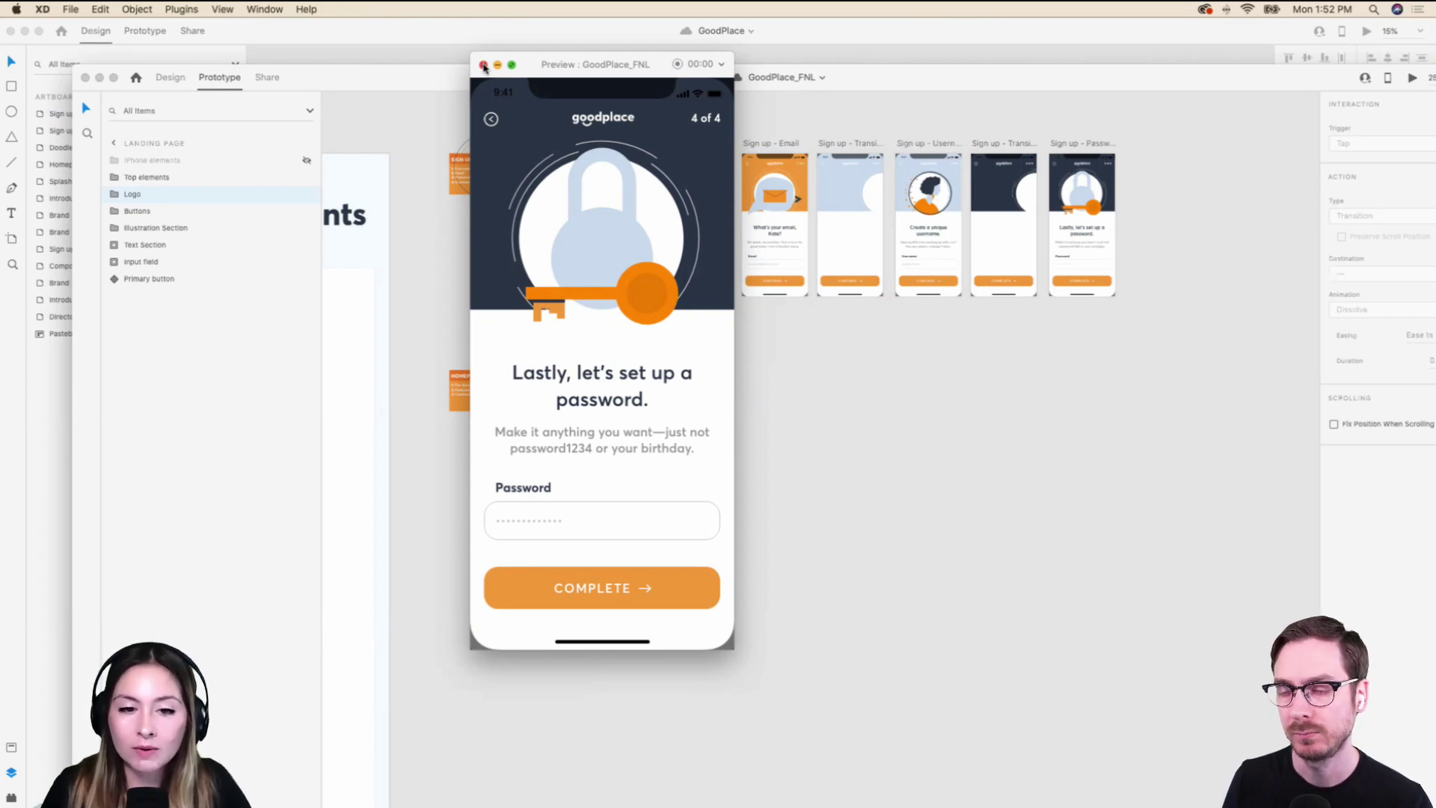
# Close the preview and return to the full view of Prototype flows.
pyautogui.click(483, 66)
pyautogui.click(664, 392)
pyautogui.scroll(2, 658, 394)
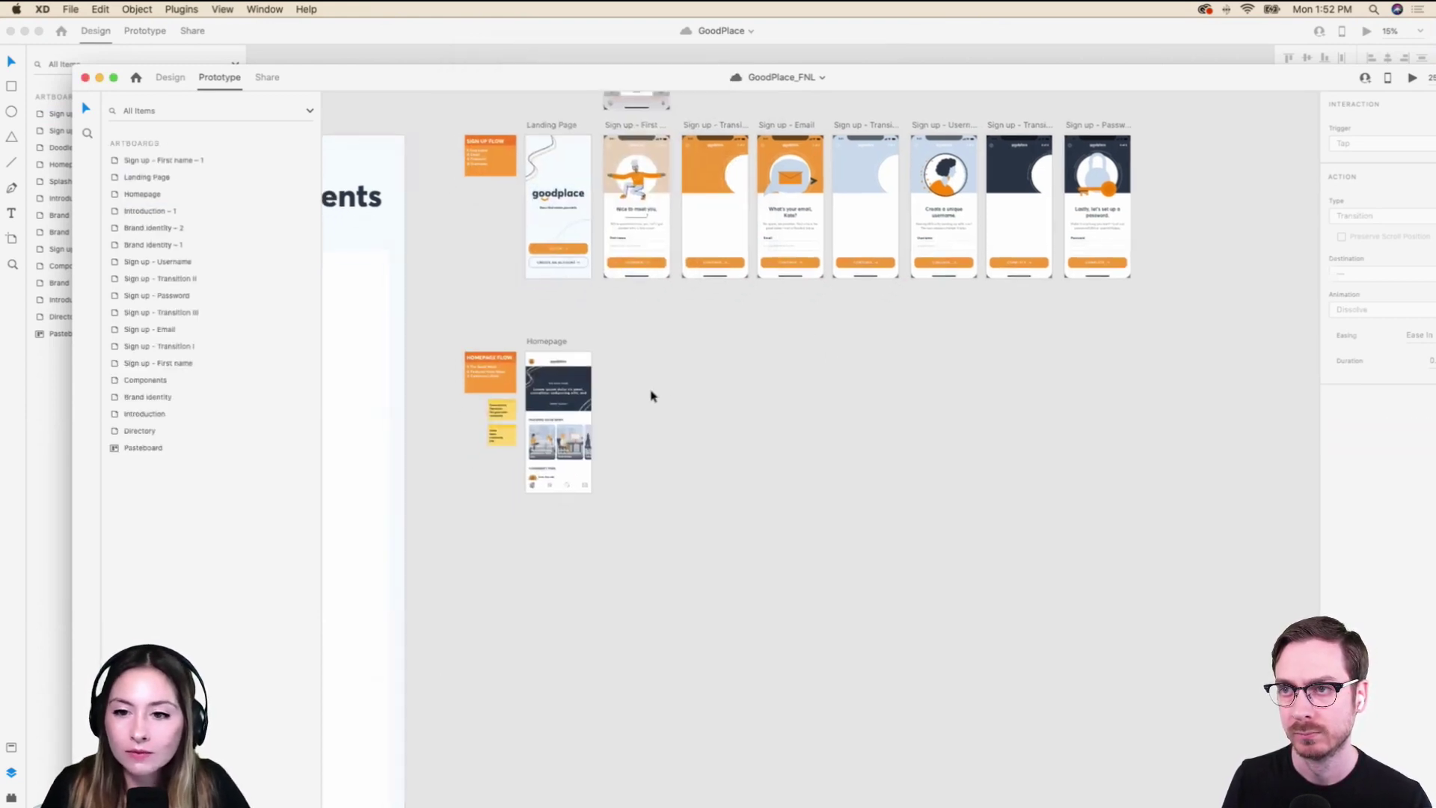
# Select the finished file's Homepage artboard and launch its desktop preview.
pyautogui.hscroll(-2, 651, 396)
pyautogui.click(609, 419)
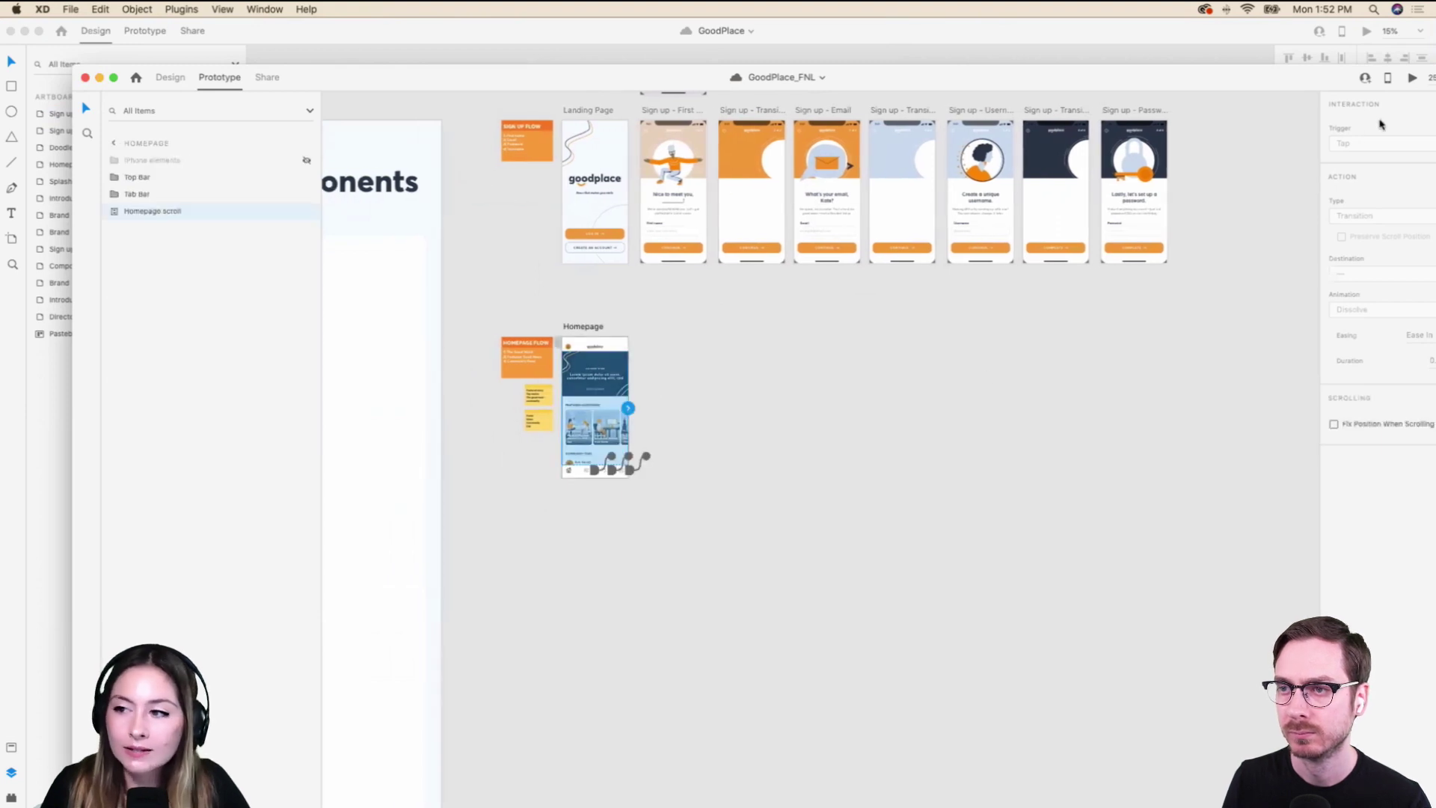
pyautogui.click(1409, 78)
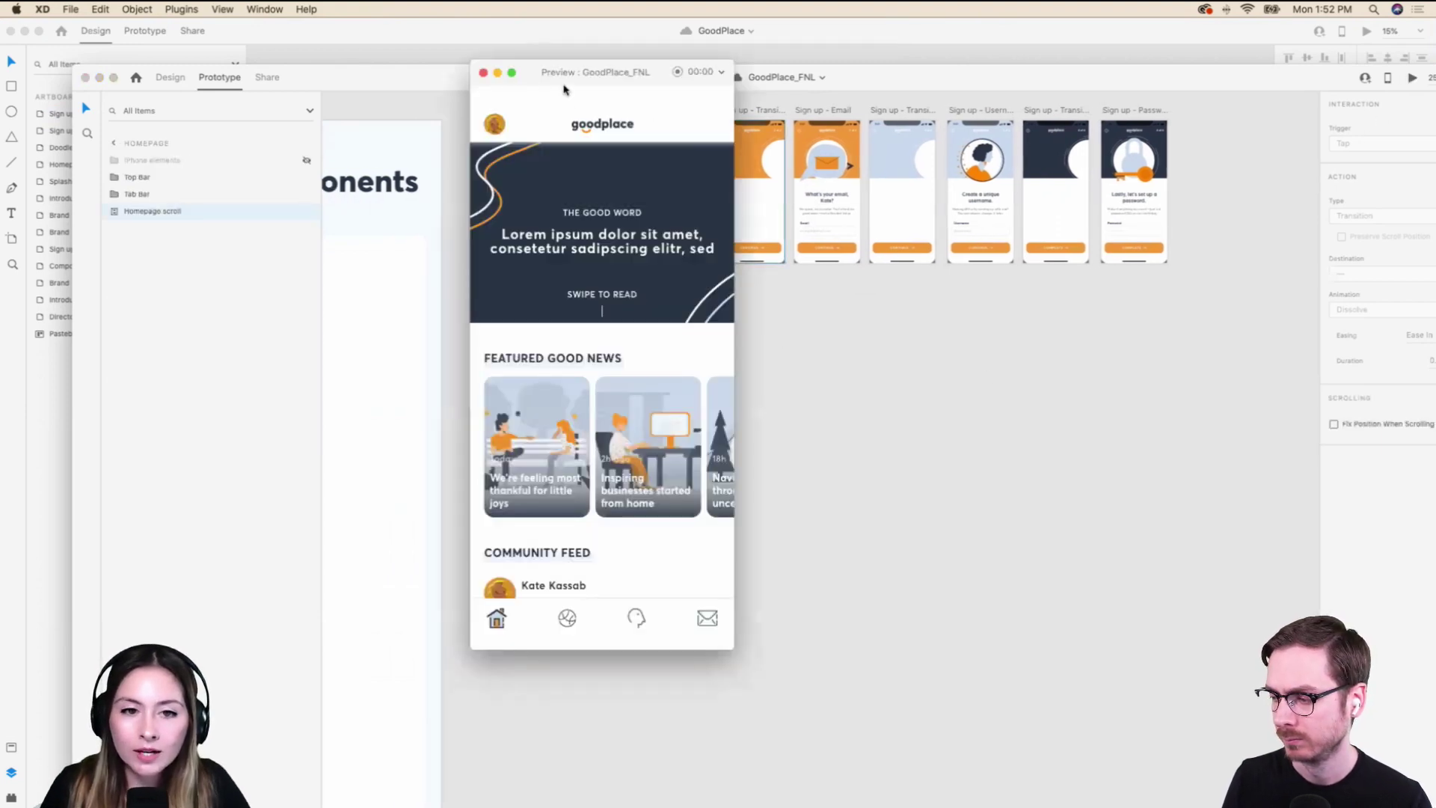
# Close the preview and select the Homepage artboard back in the GoodPlace working file.
pyautogui.moveTo(496, 88); pyautogui.dragTo(482, 105)
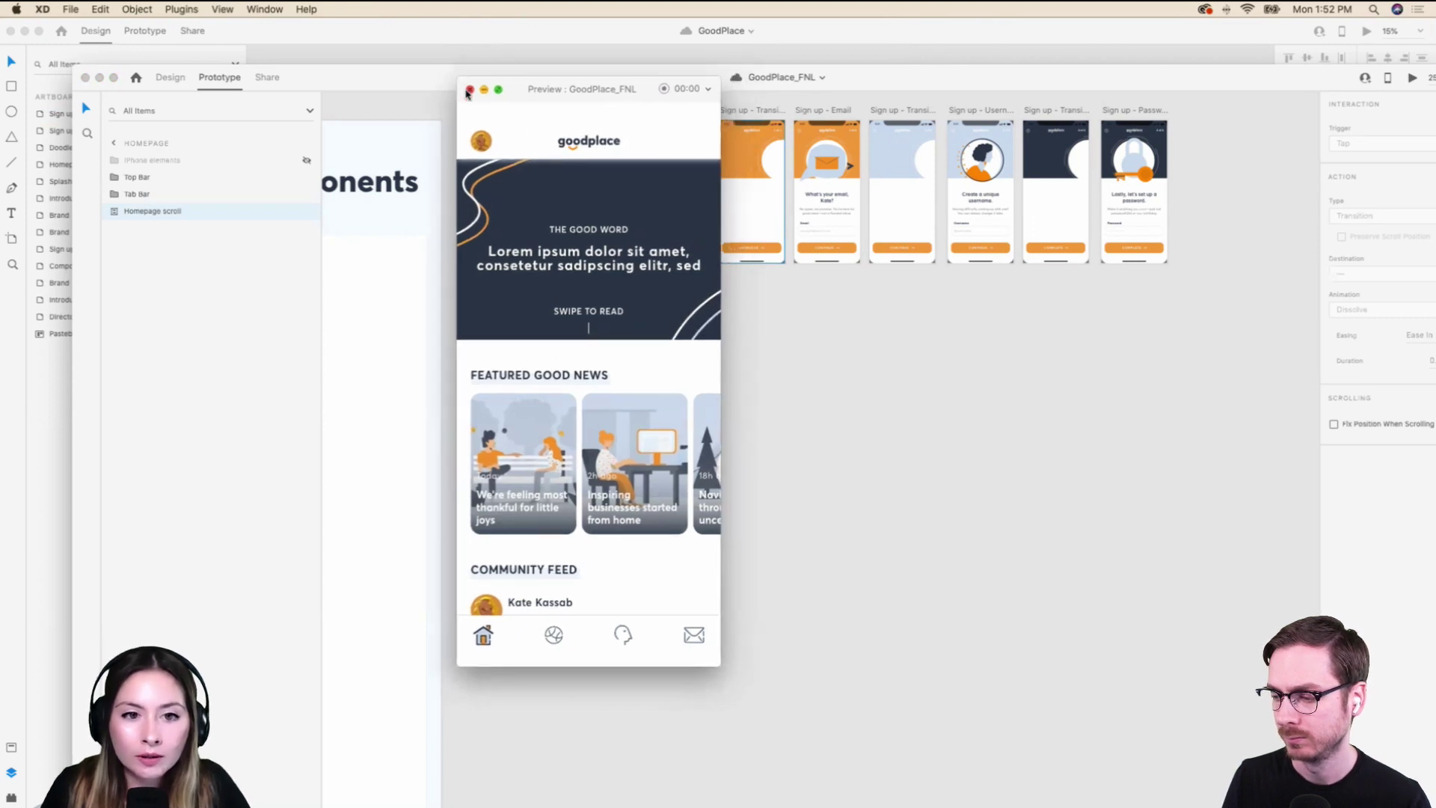
pyautogui.click(470, 89)
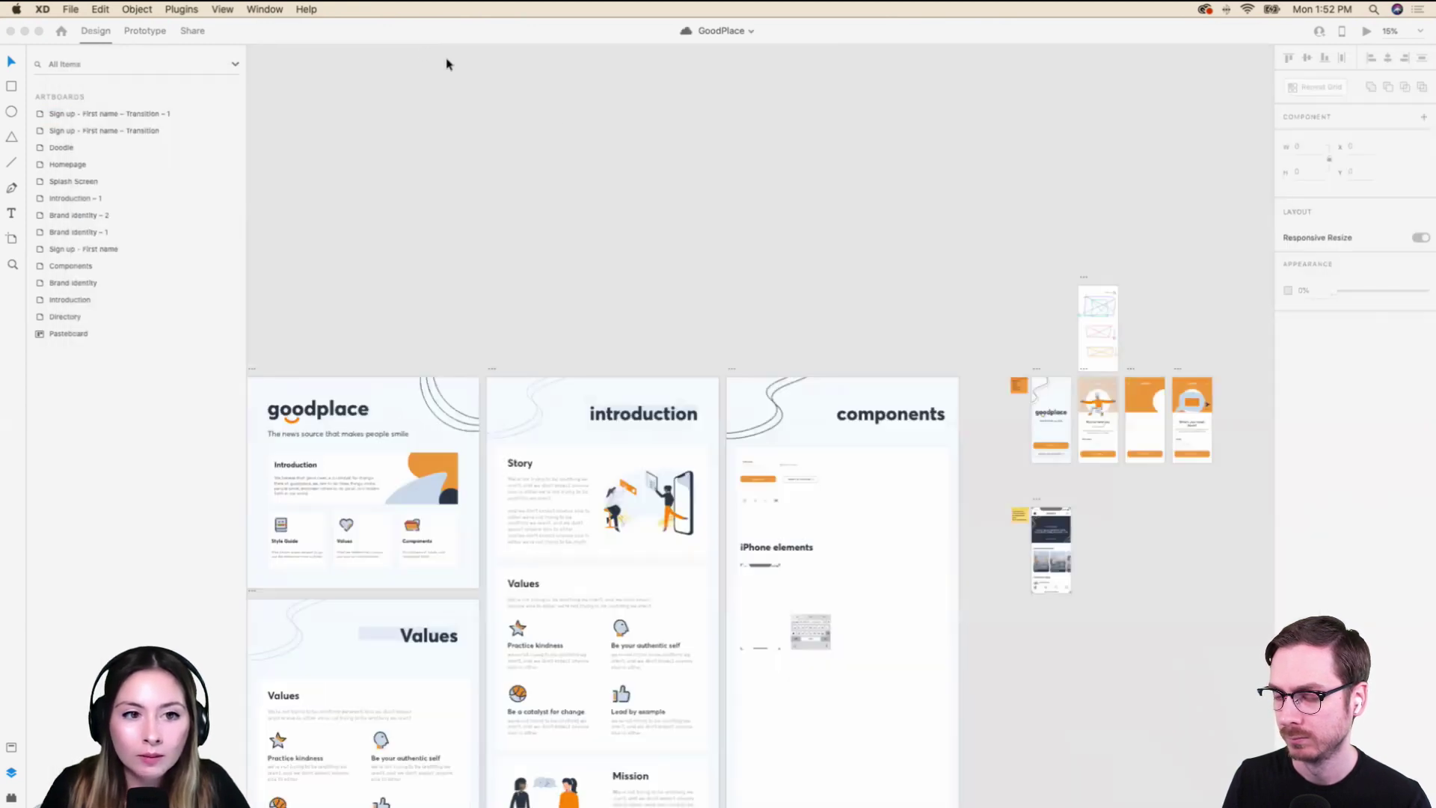
pyautogui.click(1050, 516)
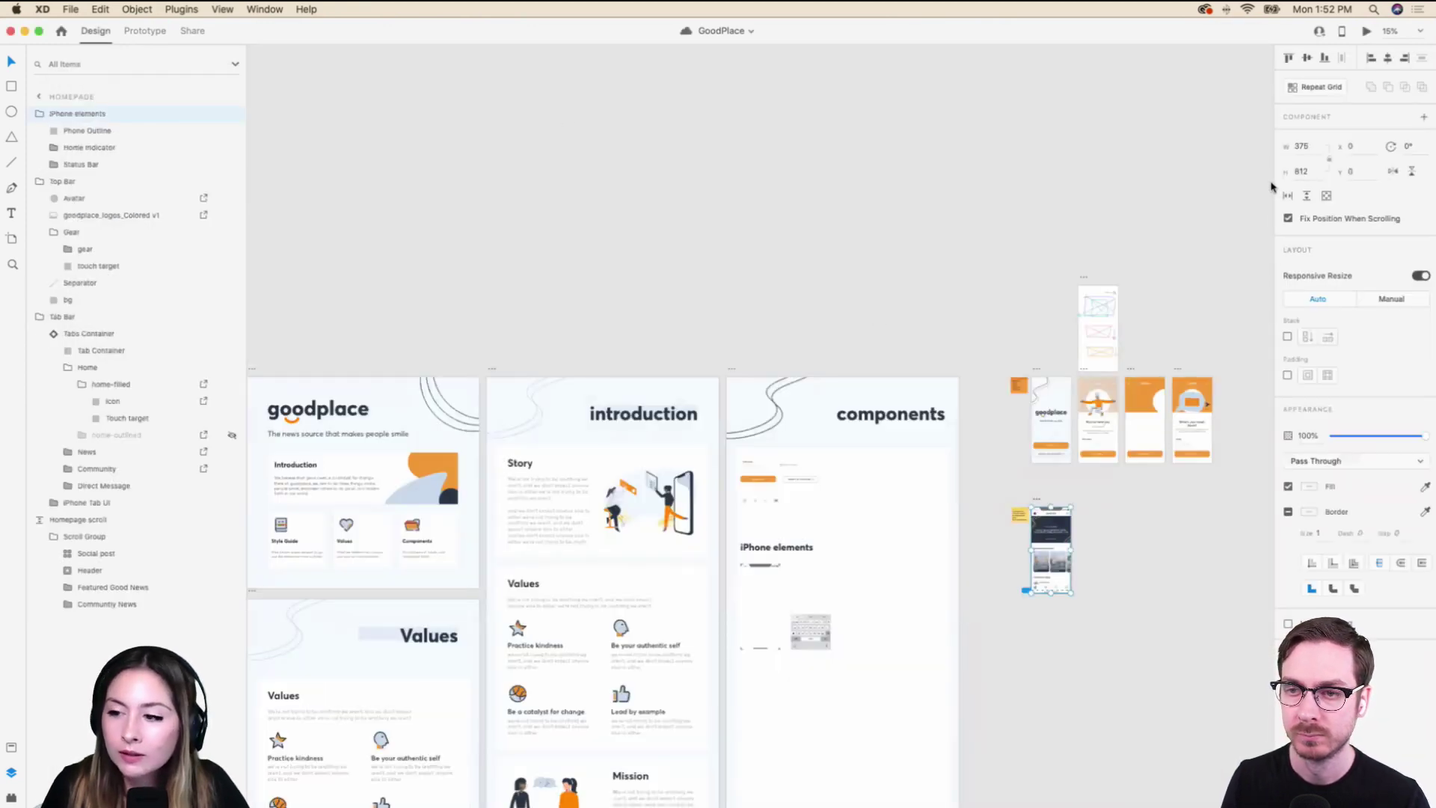
pyautogui.click(1365, 32)
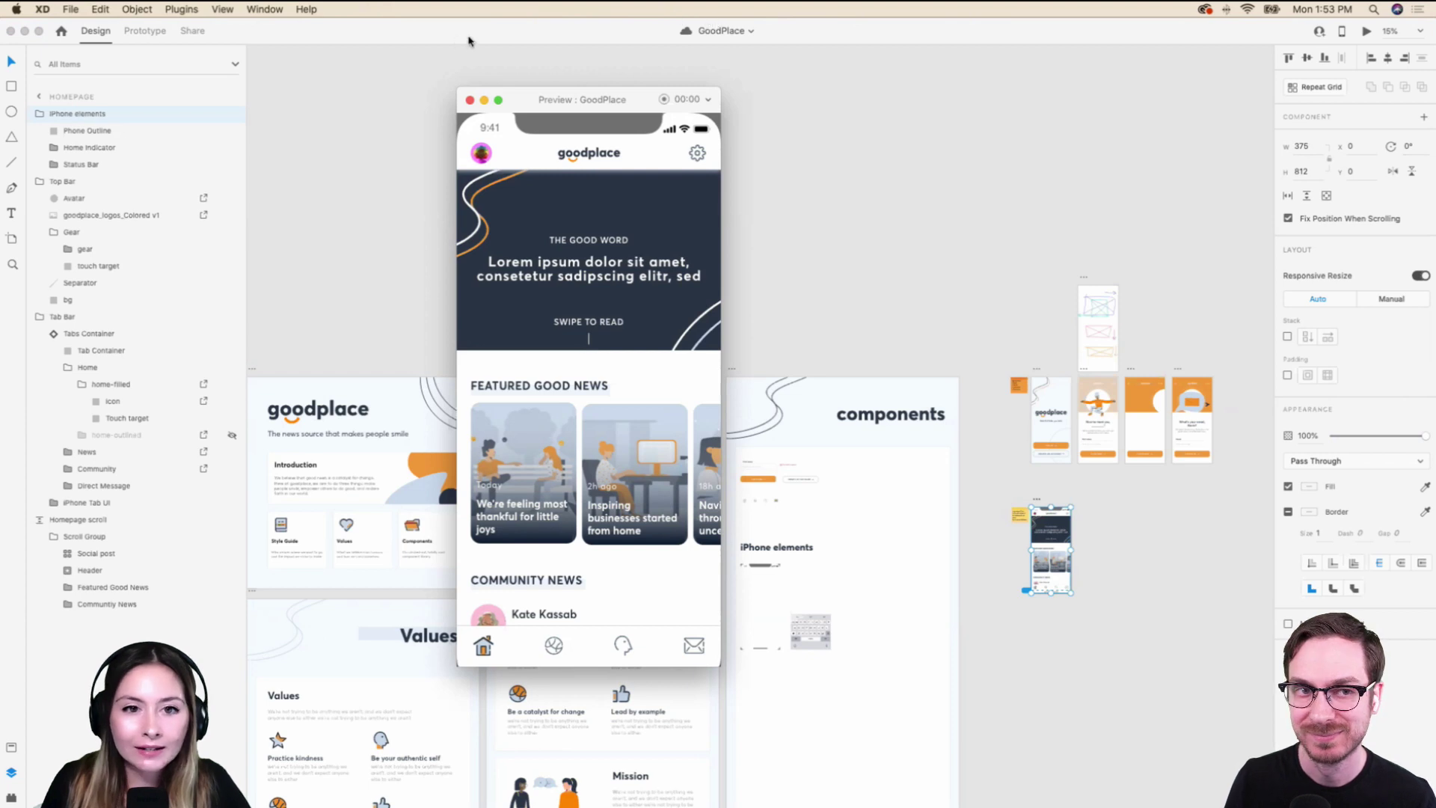
pyautogui.click(71, 9)
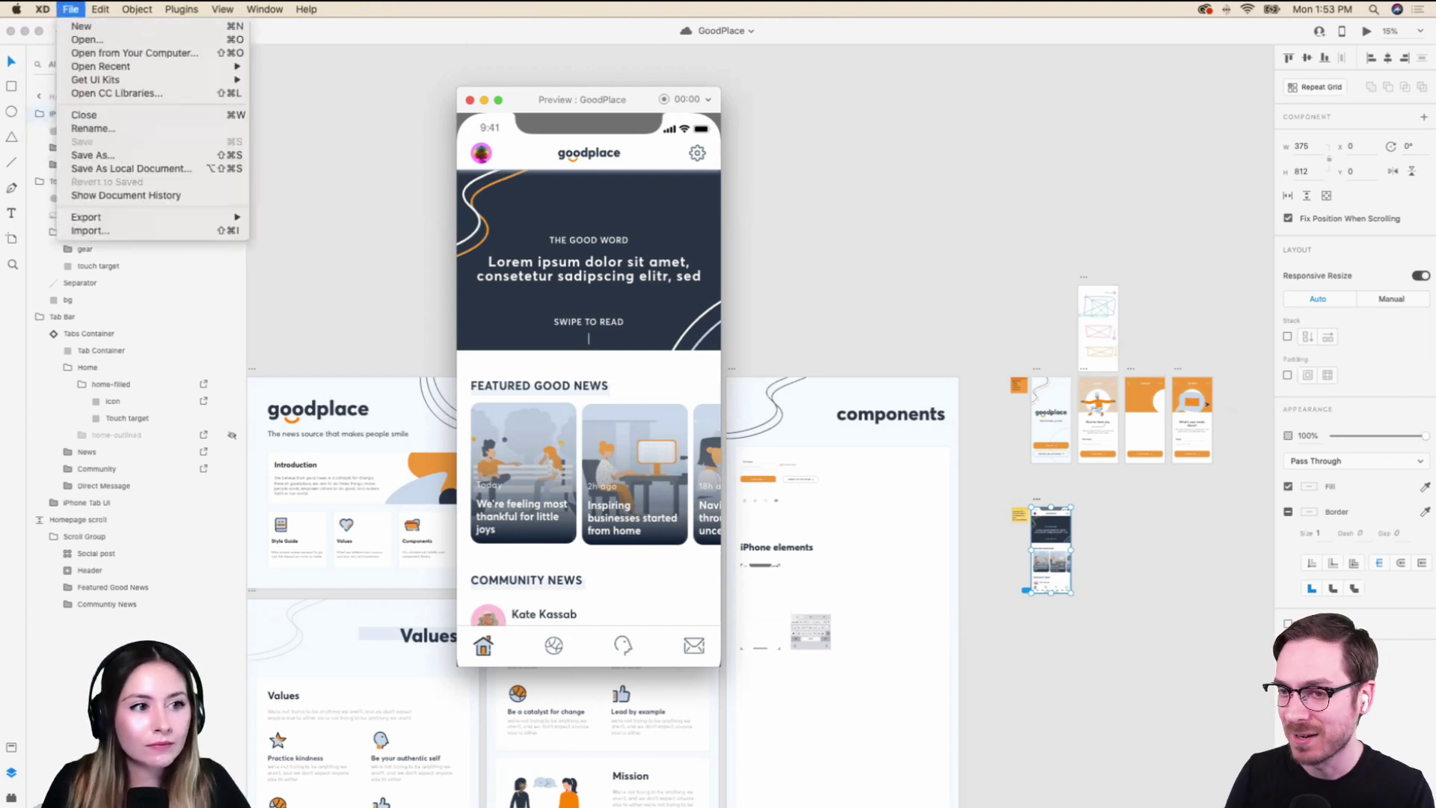
pyautogui.moveTo(43, 9)
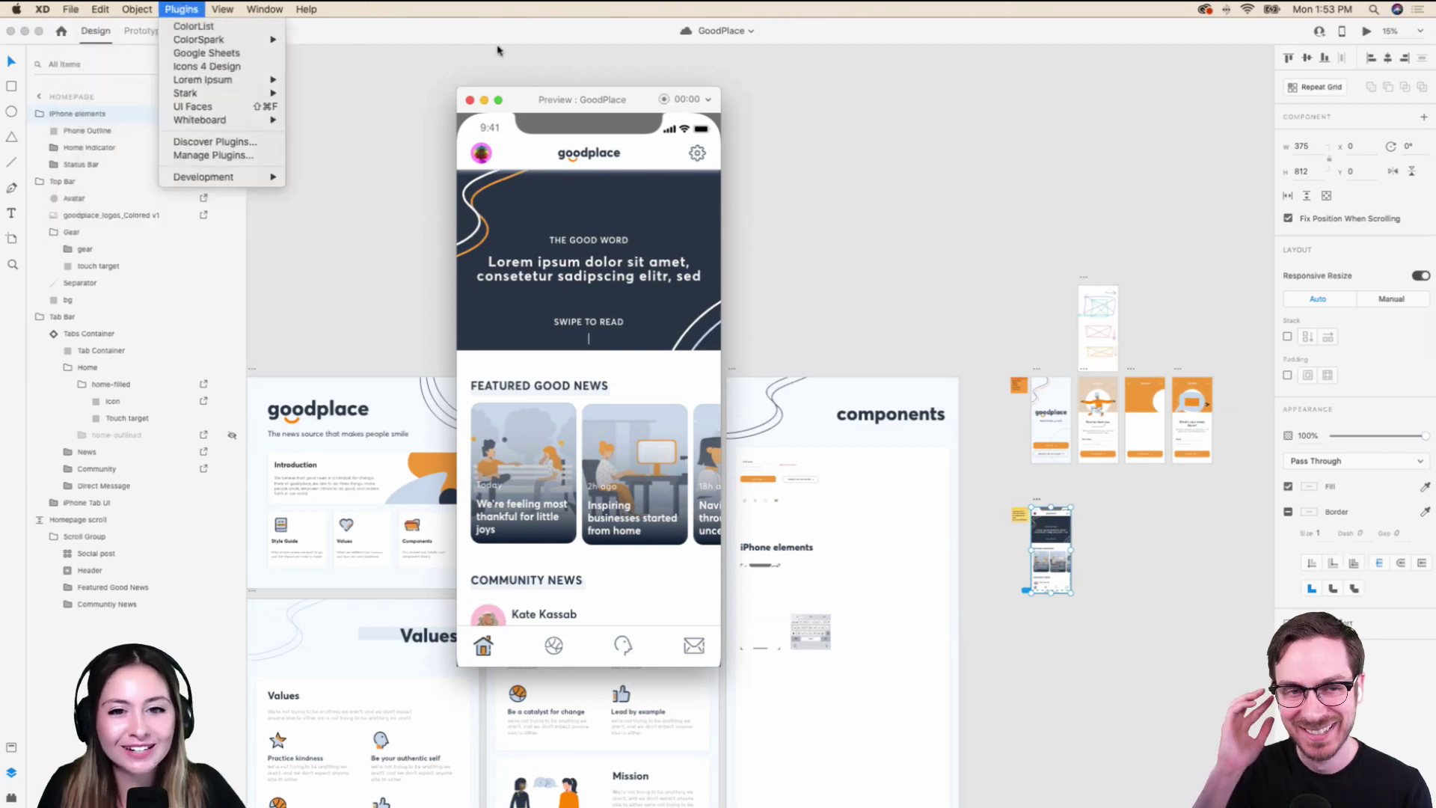
pyautogui.click(546, 53)
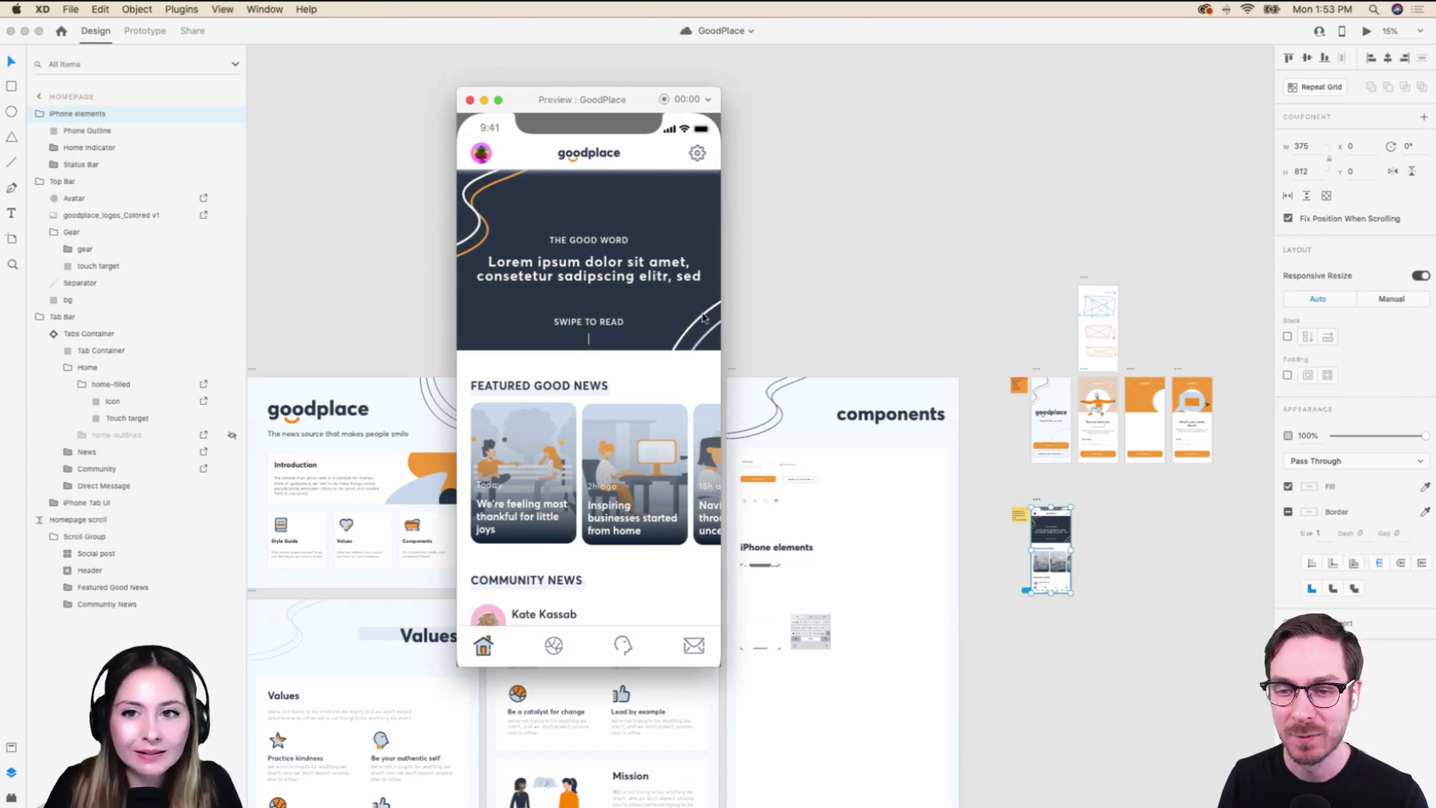
pyautogui.click(759, 141)
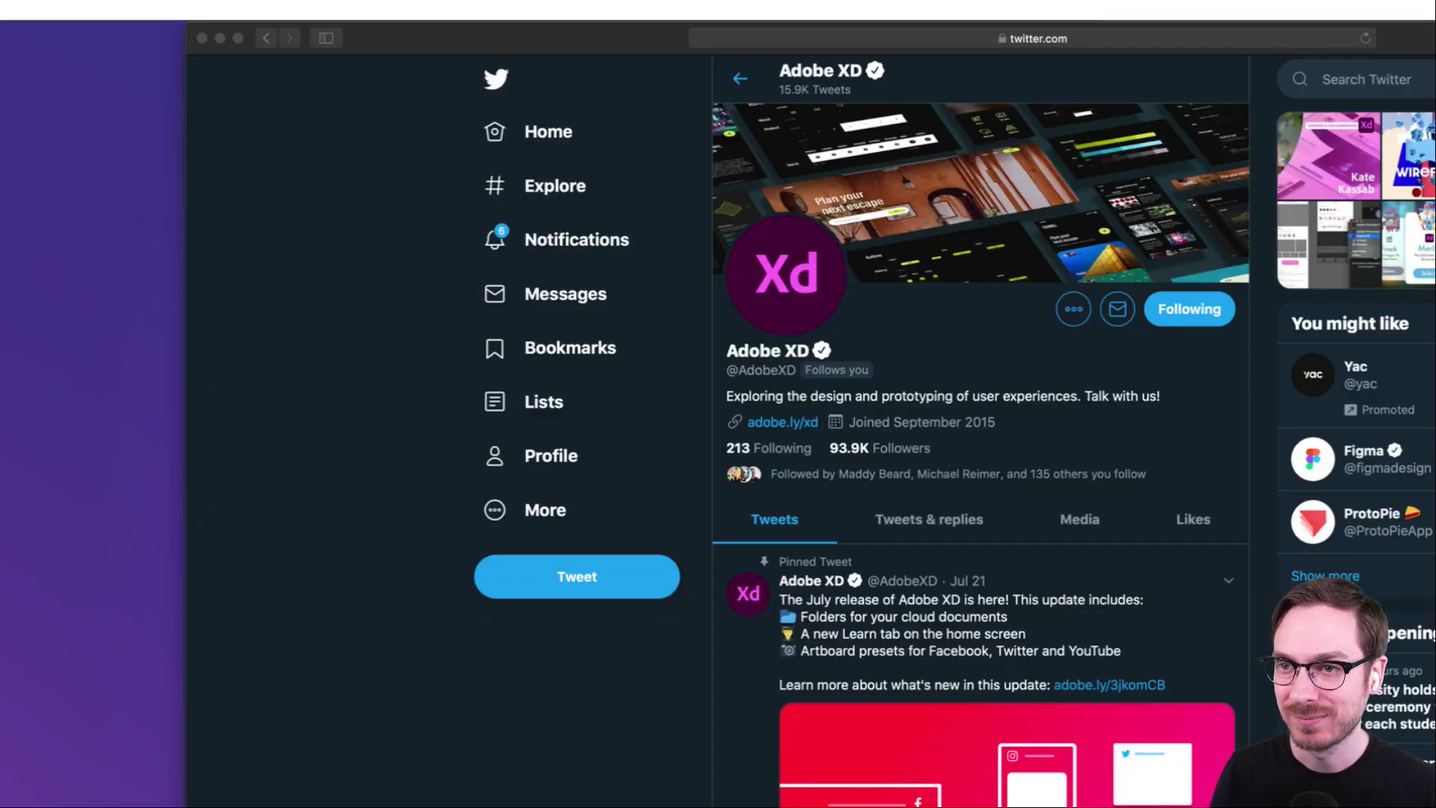
# Shift the Safari window left and scroll the Adobe XD timeline to the Aug 11 video tweet.
pyautogui.moveTo(612, 37); pyautogui.dragTo(423, 34)
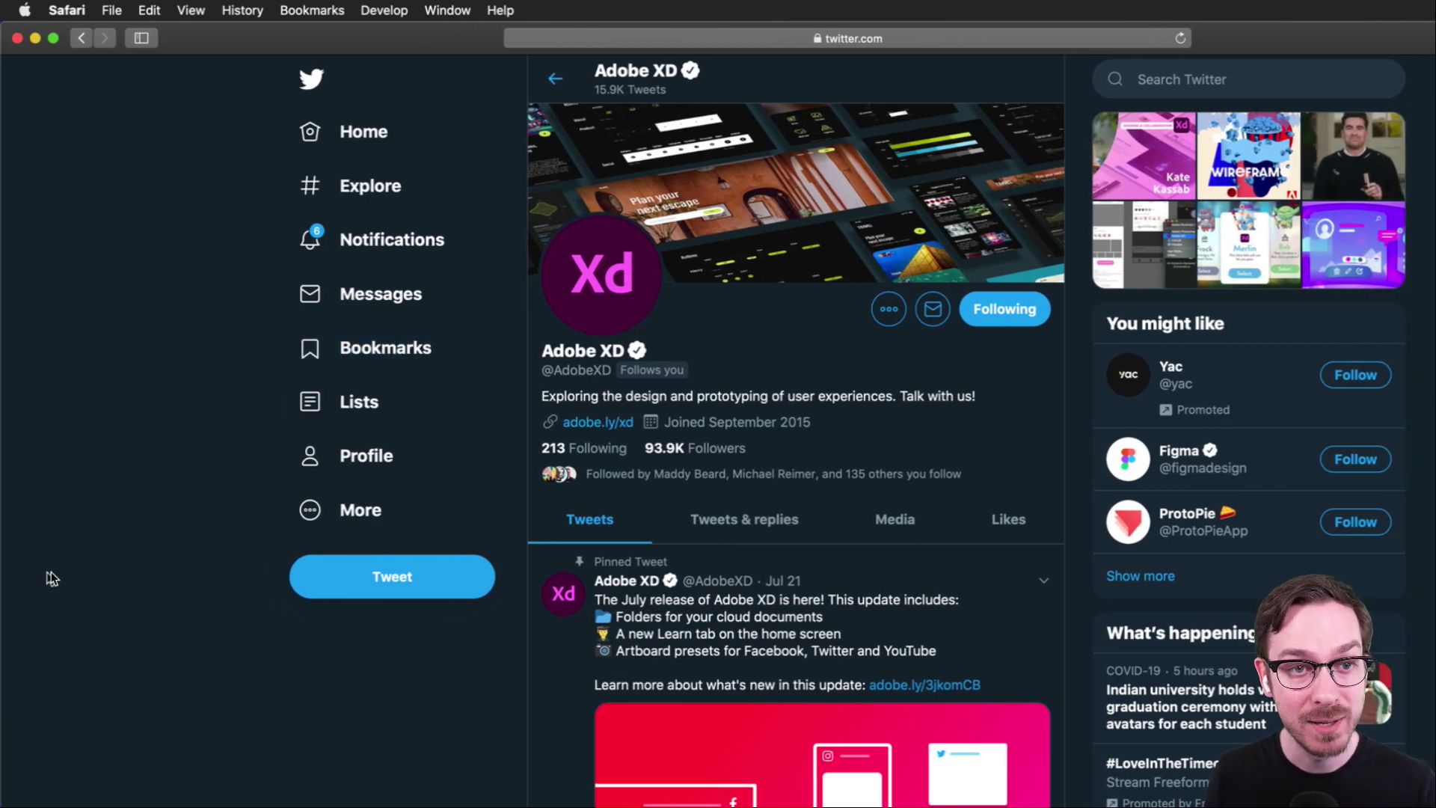
pyautogui.scroll(-10, 120, 596)
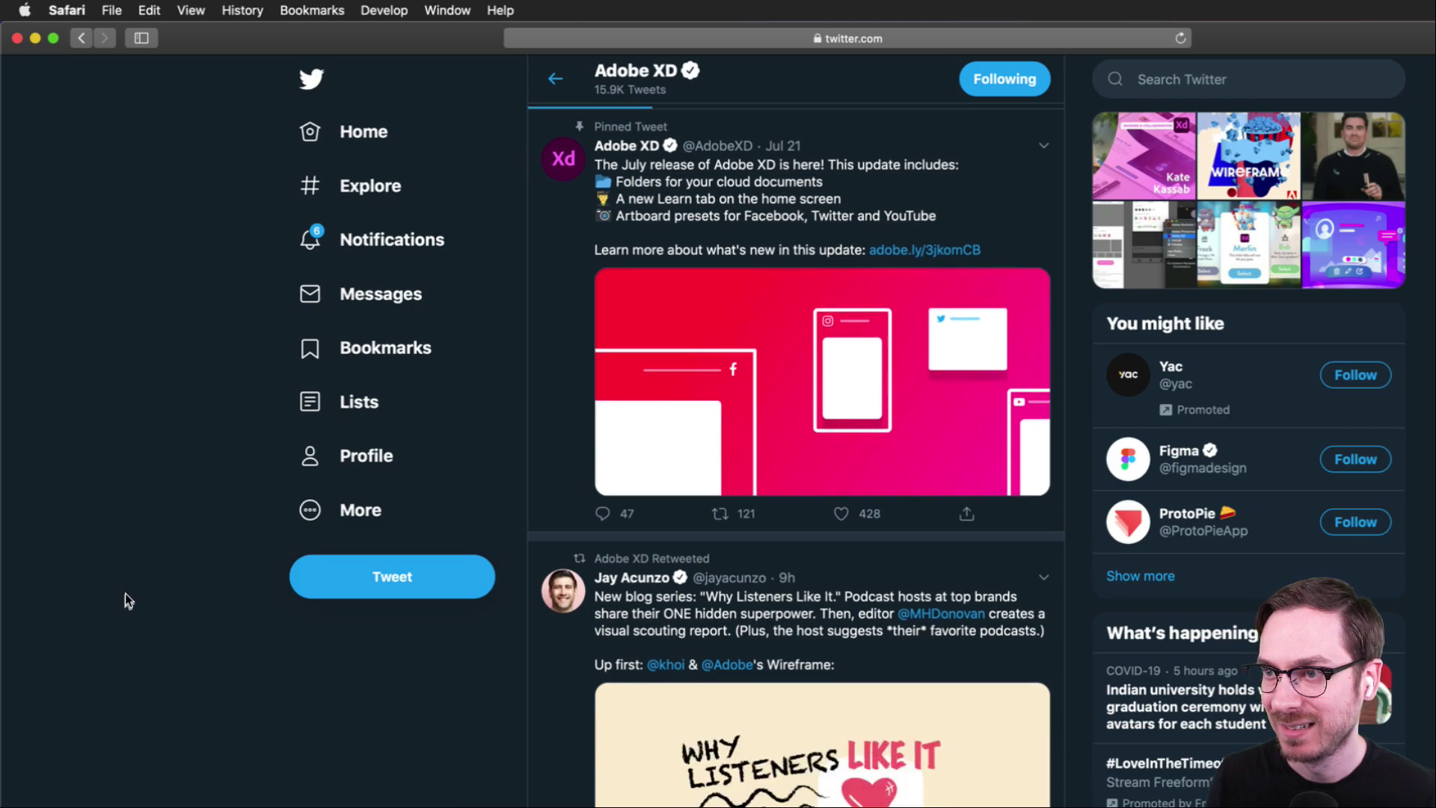
pyautogui.scroll(-15, 124, 594)
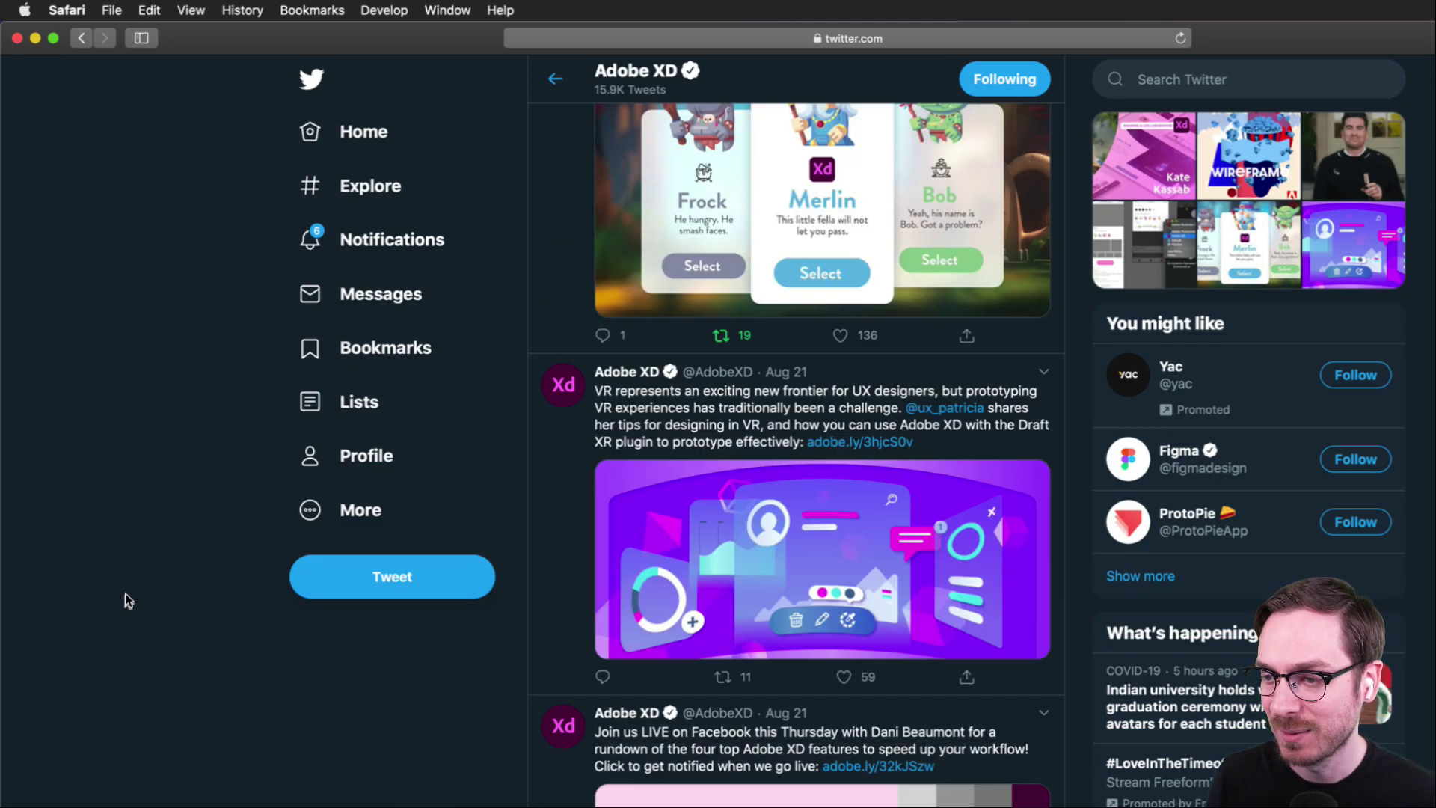
pyautogui.scroll(15, 124, 594)
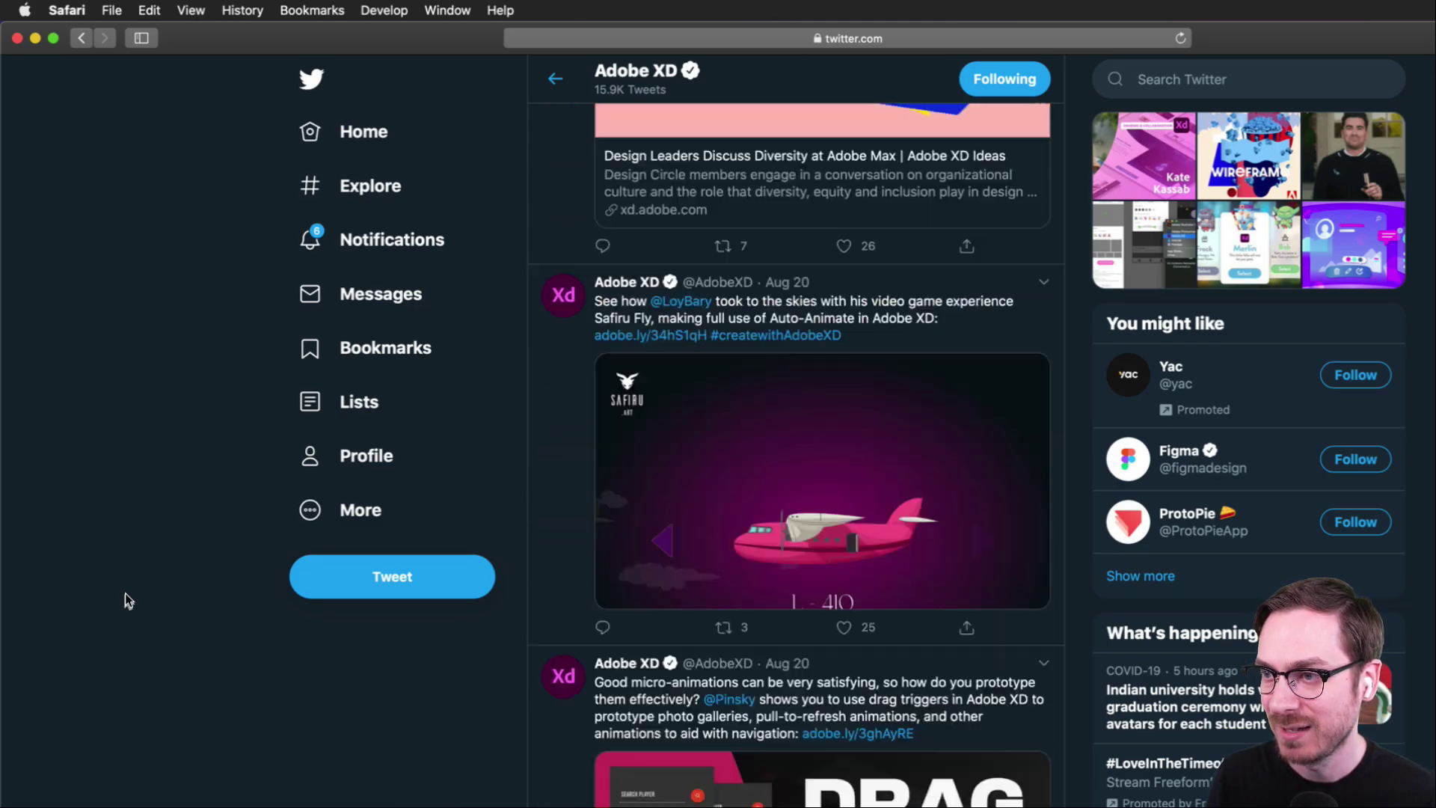
pyautogui.scroll(-10, 124, 593)
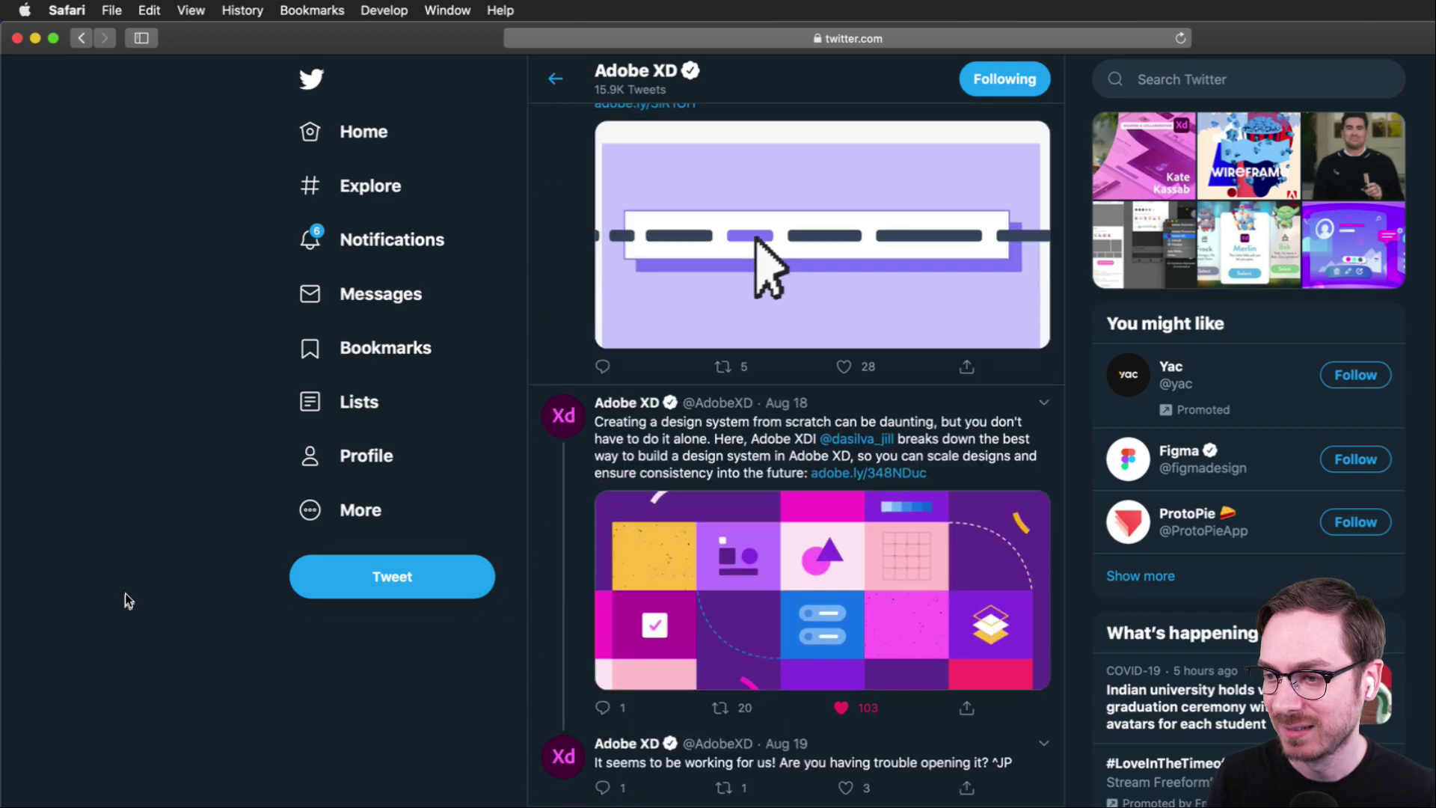
pyautogui.scroll(-10, 125, 594)
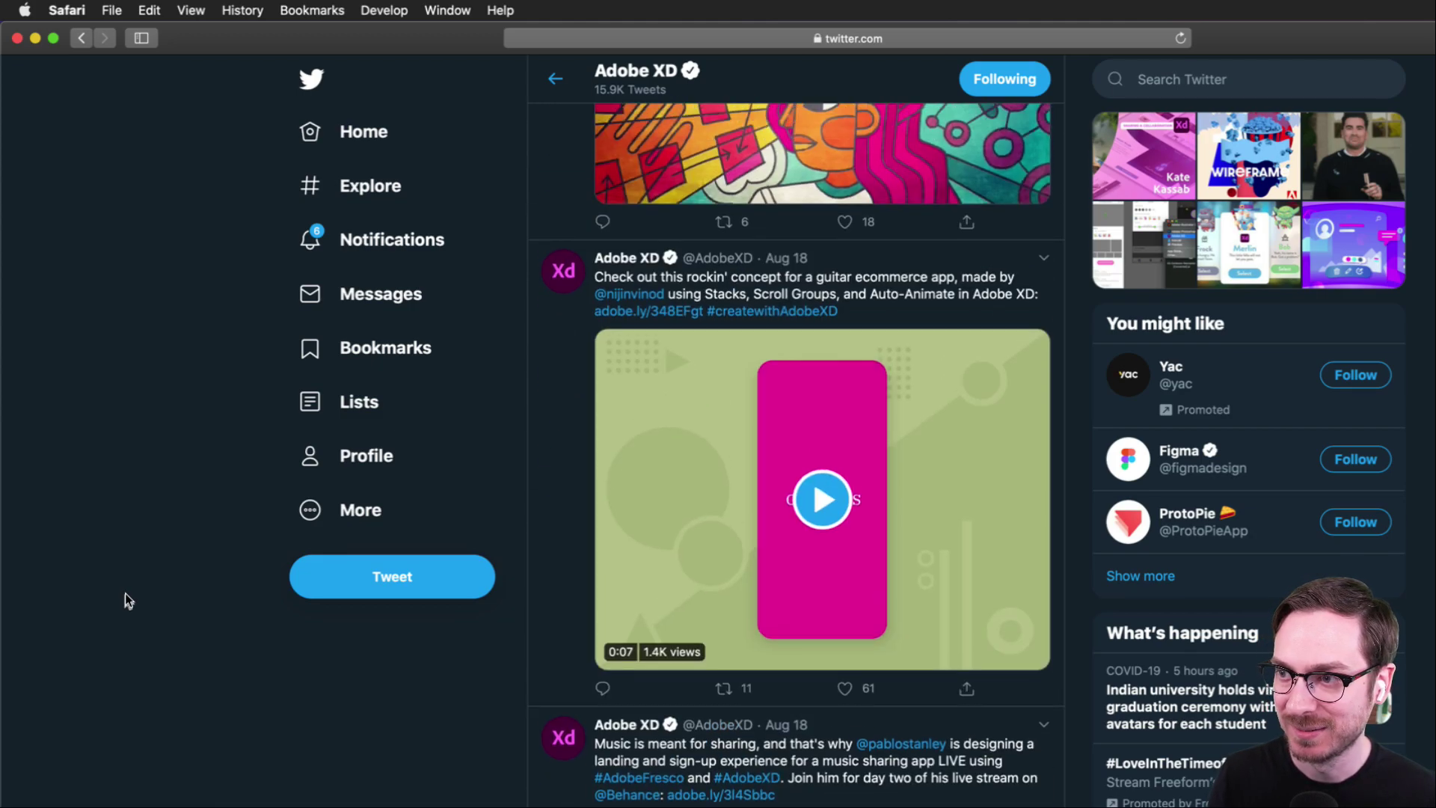
pyautogui.scroll(-10, 124, 593)
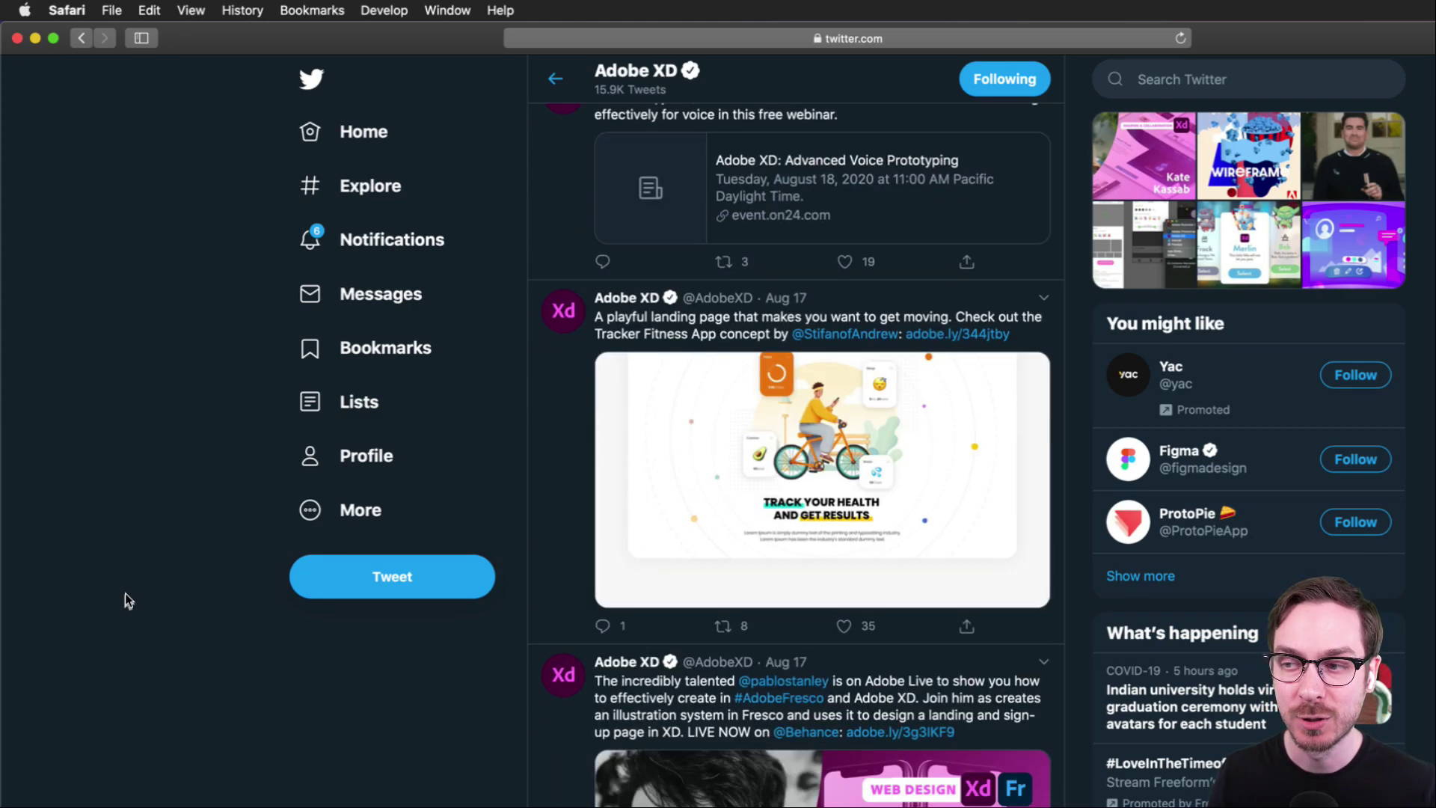
pyautogui.scroll(-3, 124, 594)
pyautogui.scroll(-5, 124, 594)
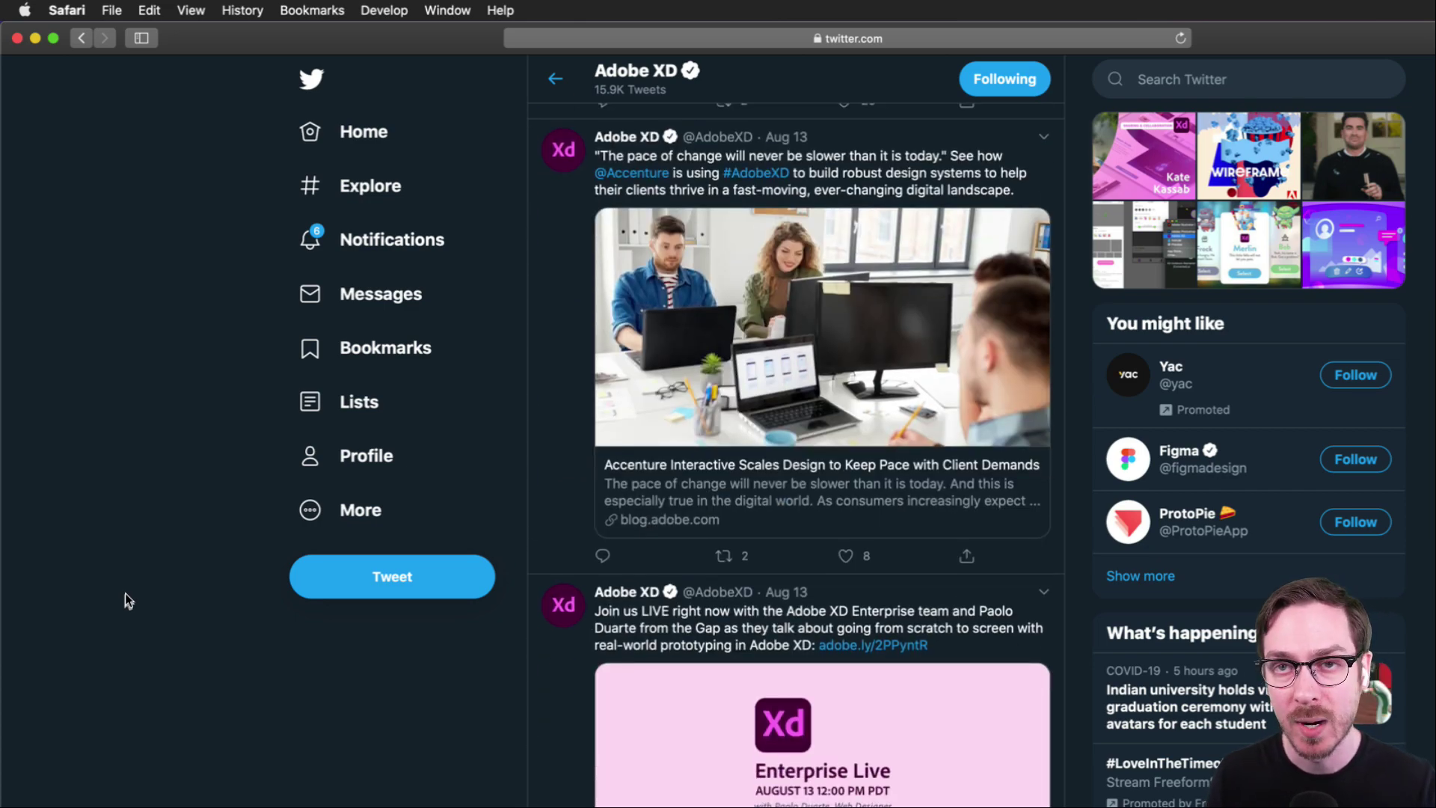
pyautogui.scroll(-20, 125, 594)
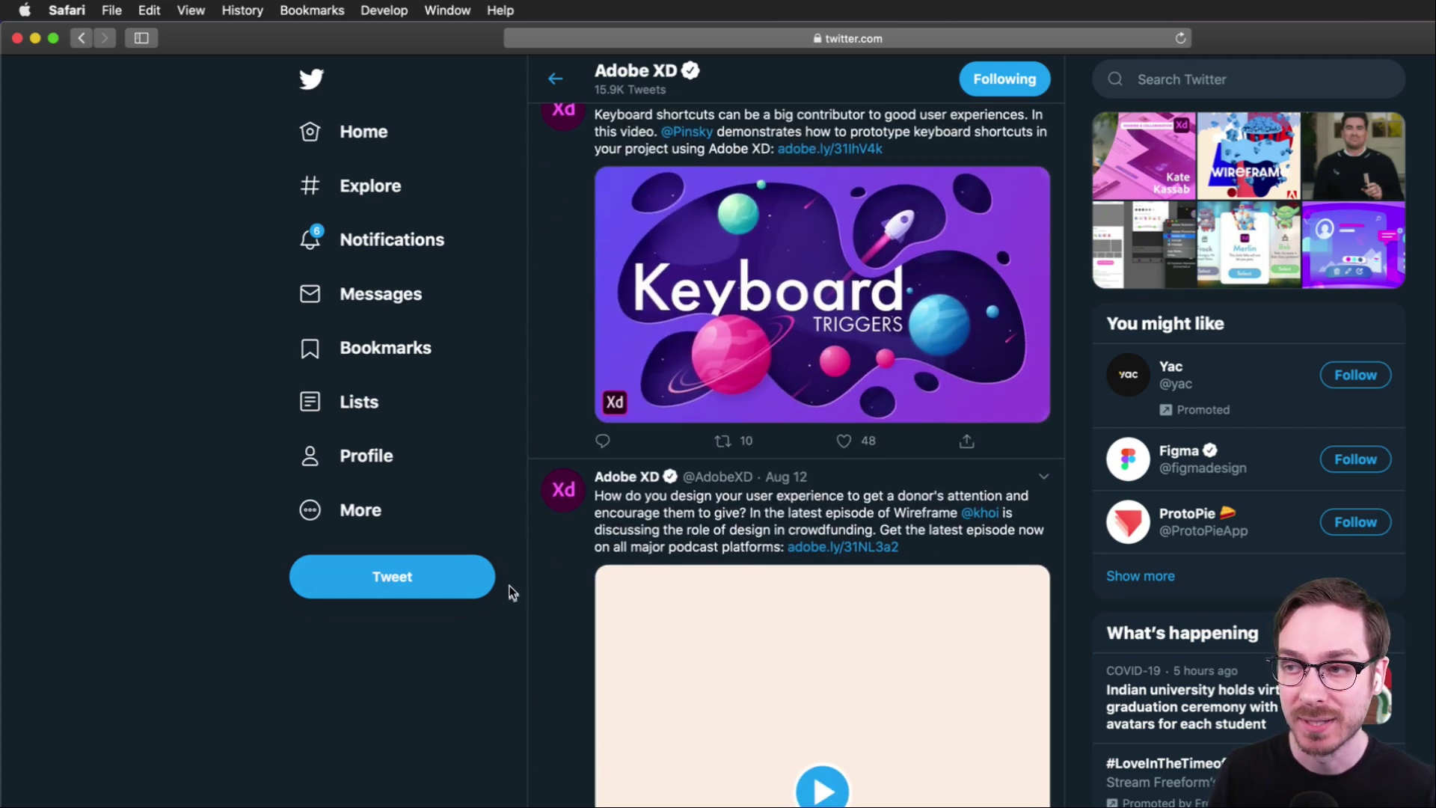
pyautogui.scroll(-10, 299, 800)
pyautogui.scroll(-20, 299, 800)
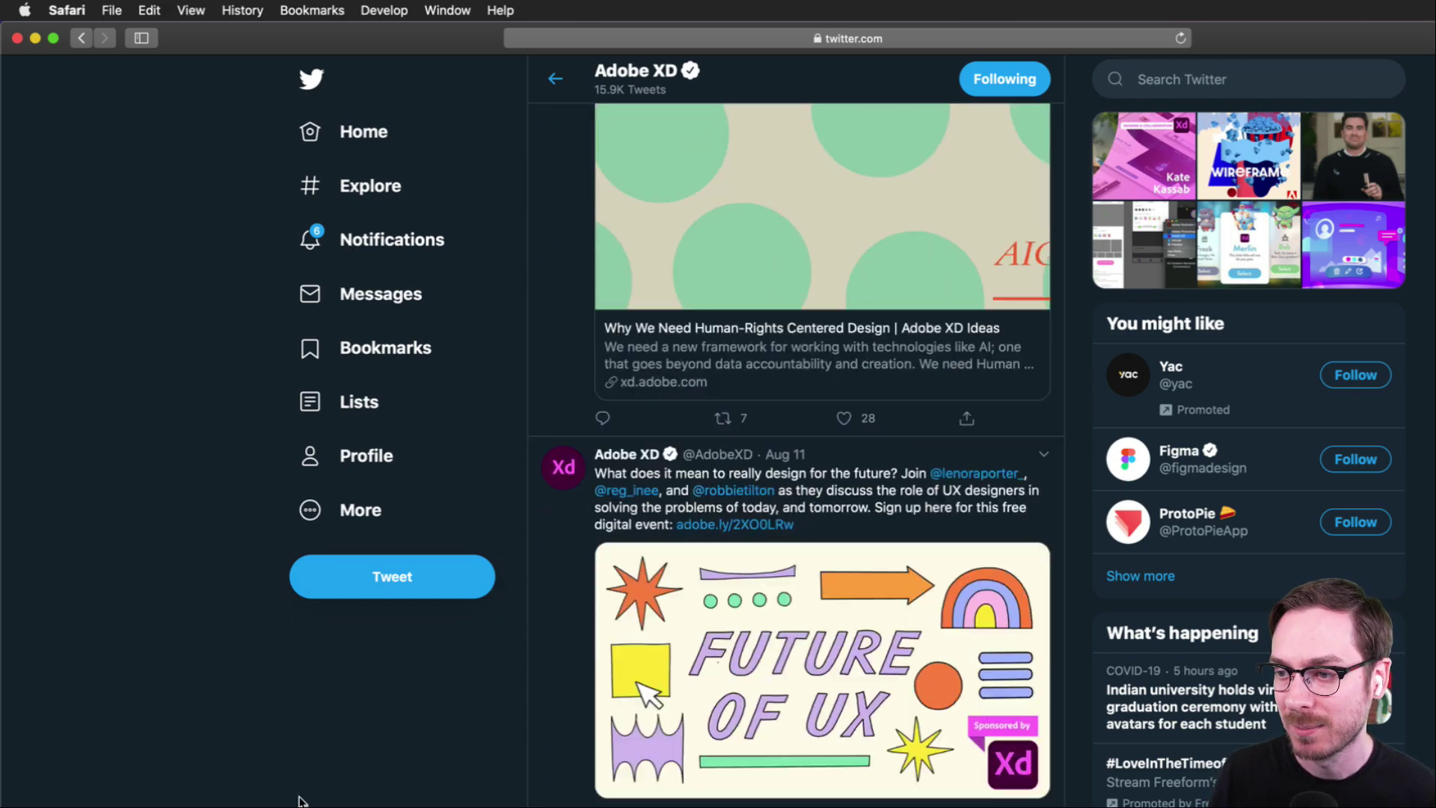
pyautogui.scroll(3, 855, 346)
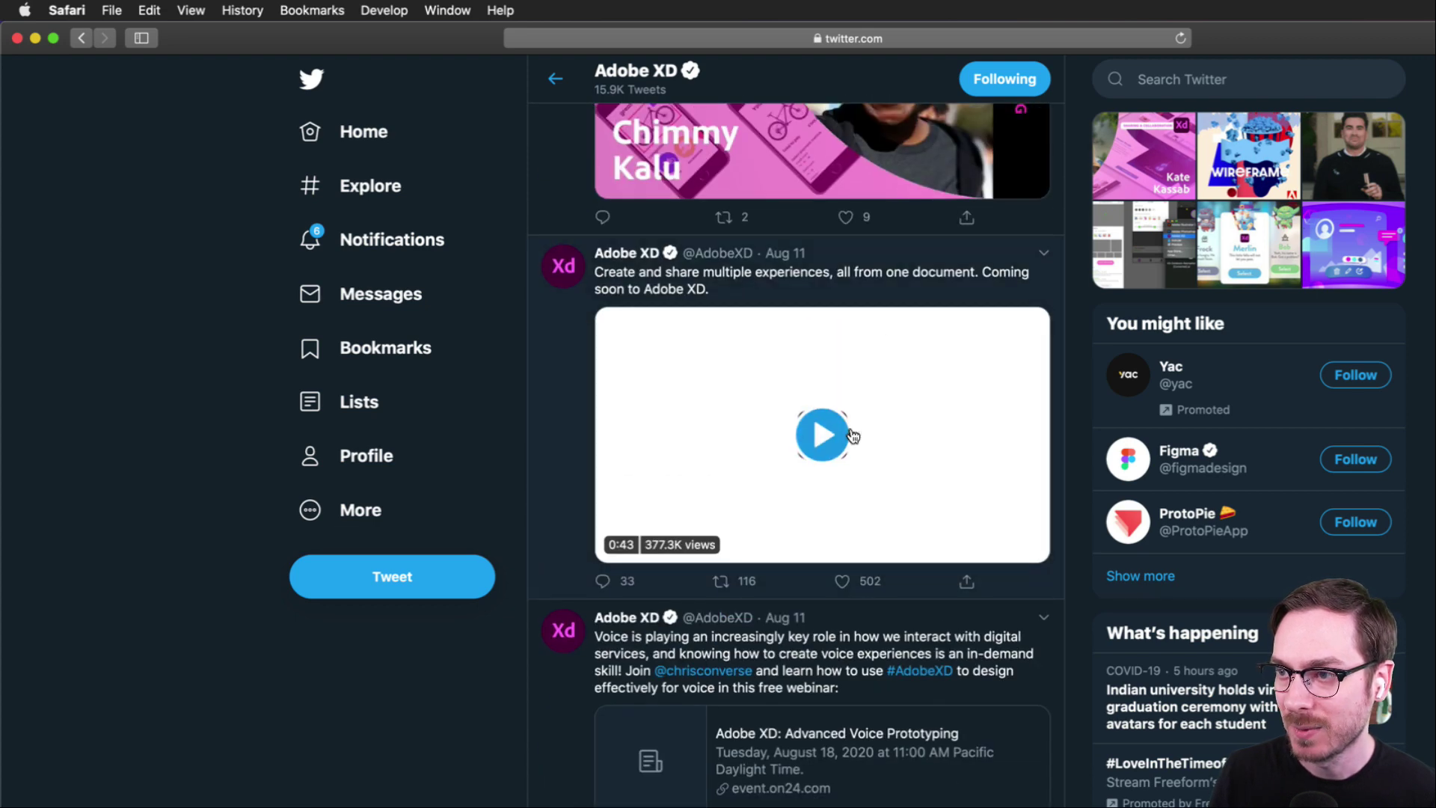
# Play the Aug 11 multiple-experiences teaser video and pause it at 0:40 of 0:43.
pyautogui.click(822, 435)
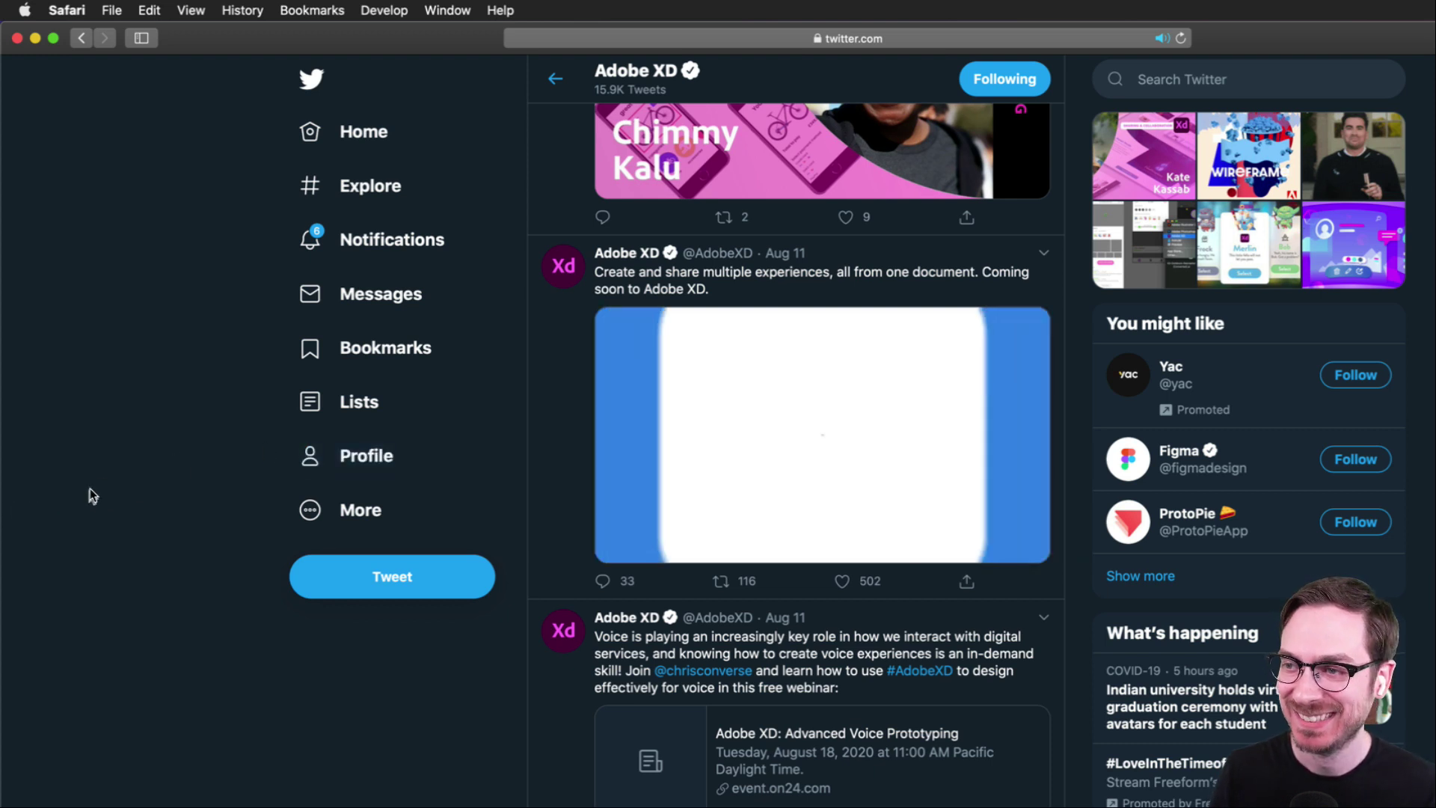
pyautogui.moveTo(610, 546)
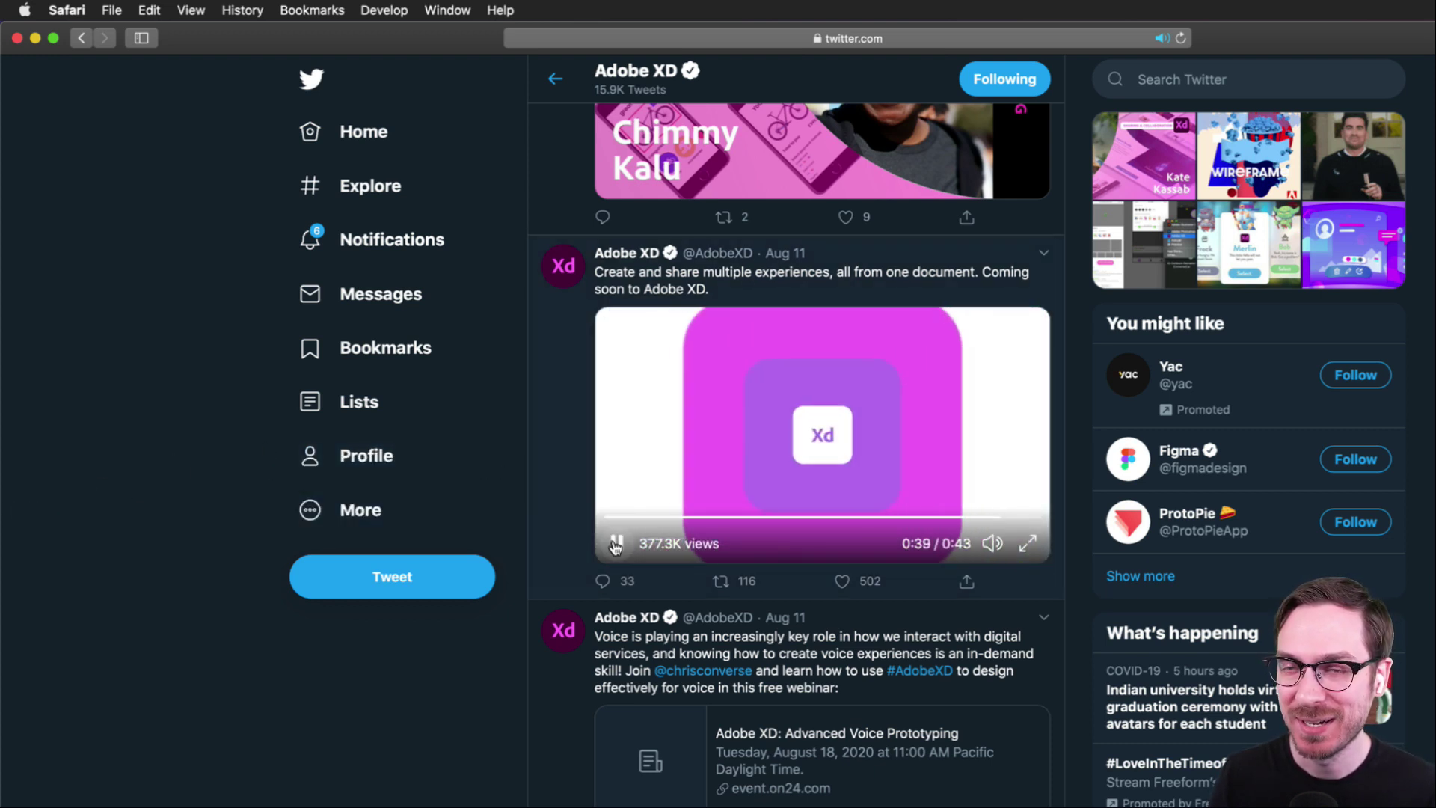
pyautogui.click(615, 548)
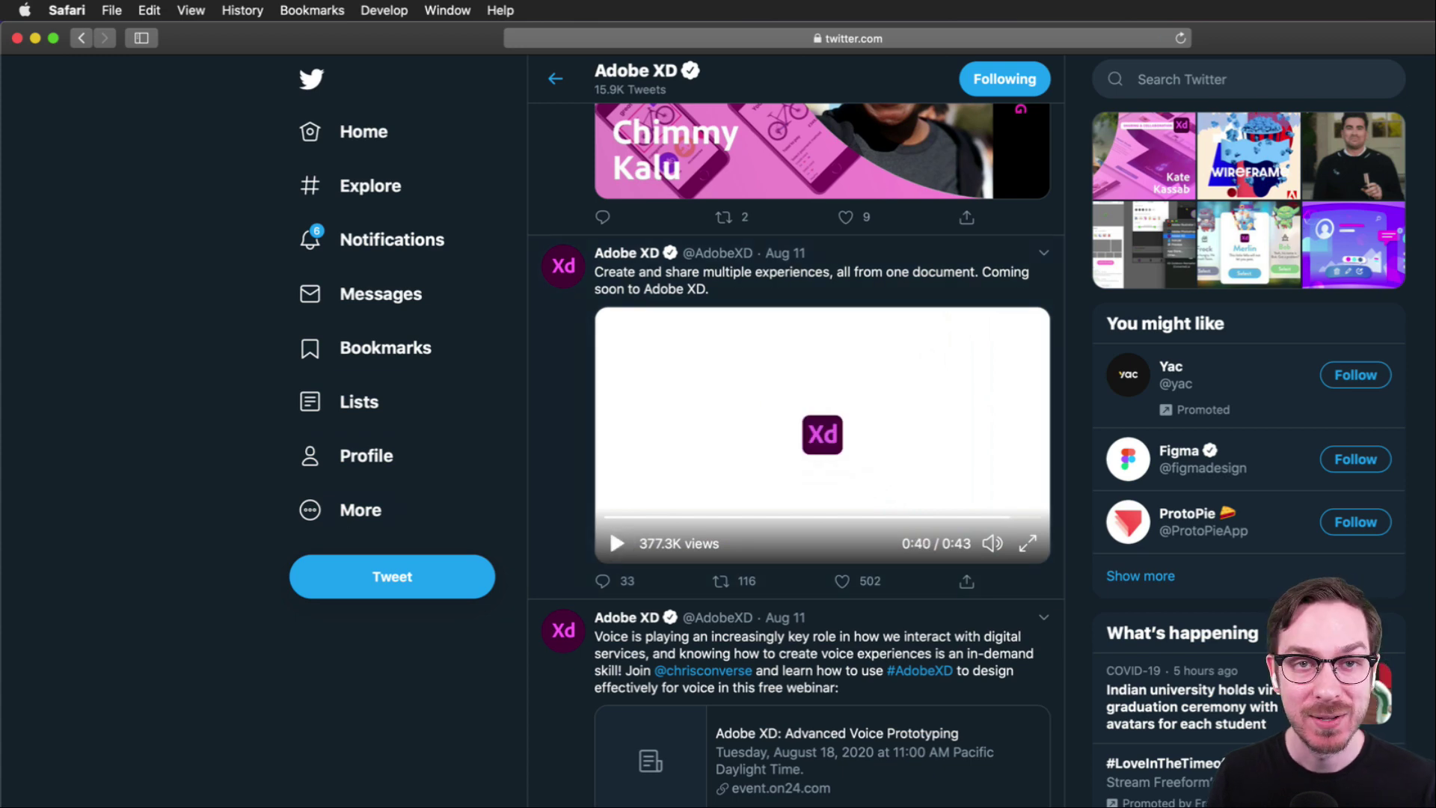